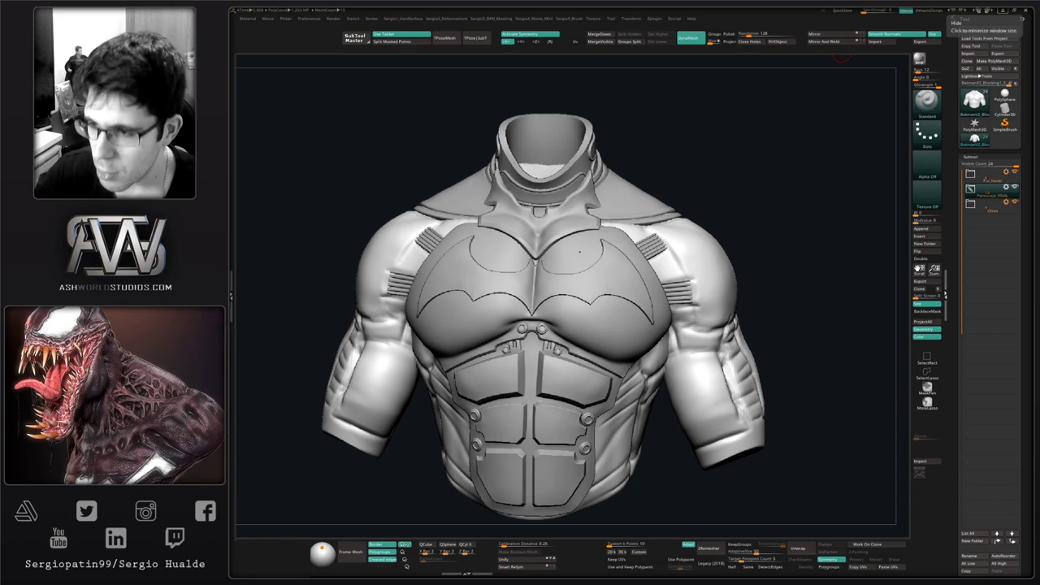
right_drag(761, 378, 766, 379)
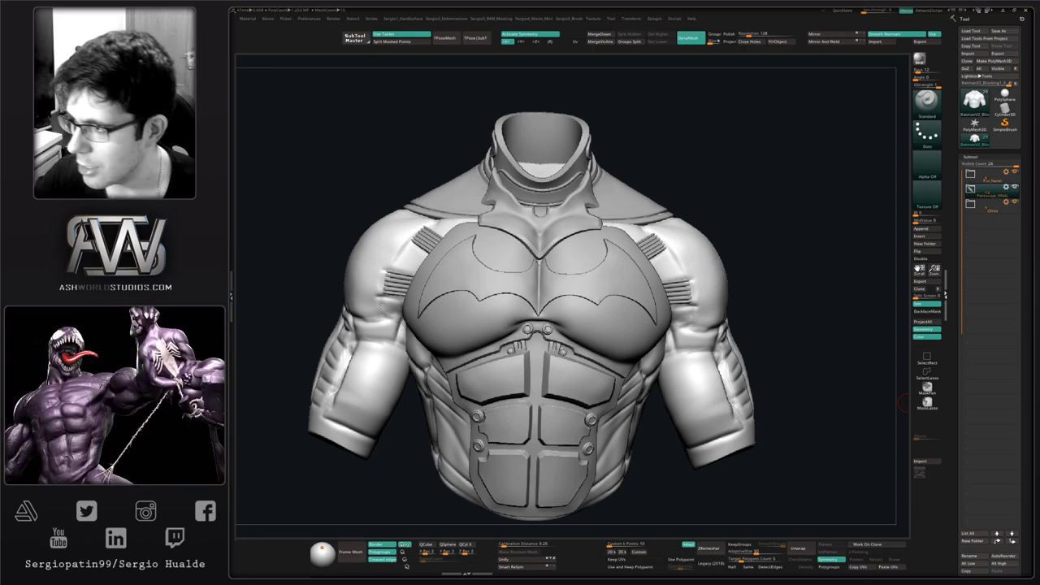
right_drag(770, 334, 761, 334)
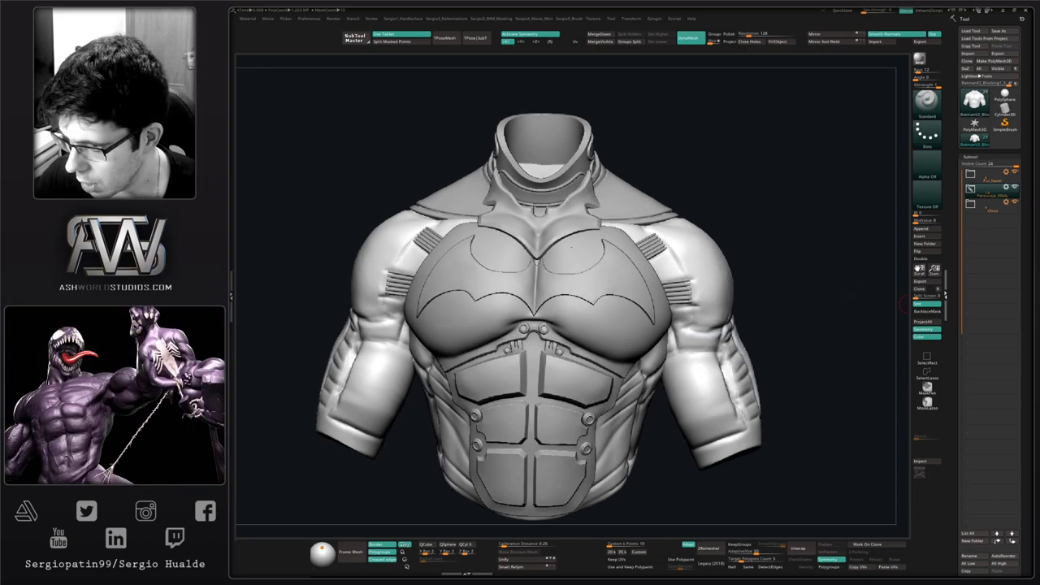
right_drag(546, 254, 561, 266)
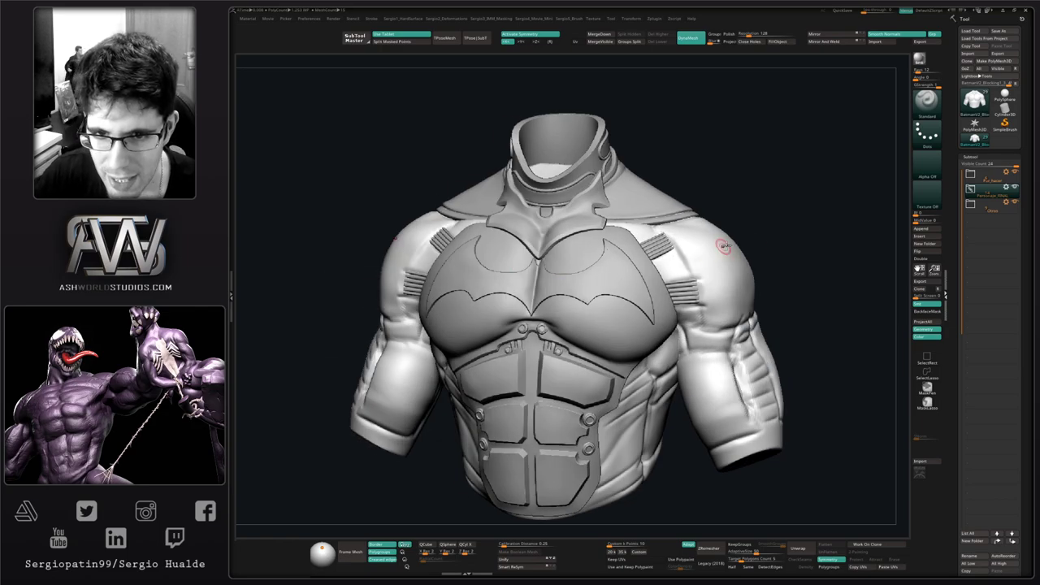
Step: Select the two back plates, check their subdivision levels, and add one more subdivision level to smooth them
right_drag(783, 229, 672, 300)
mouse_move(671, 300)
alt+right_down()
mouse_move(605, 286)
mouse_move(615, 282)
alt+right_up()
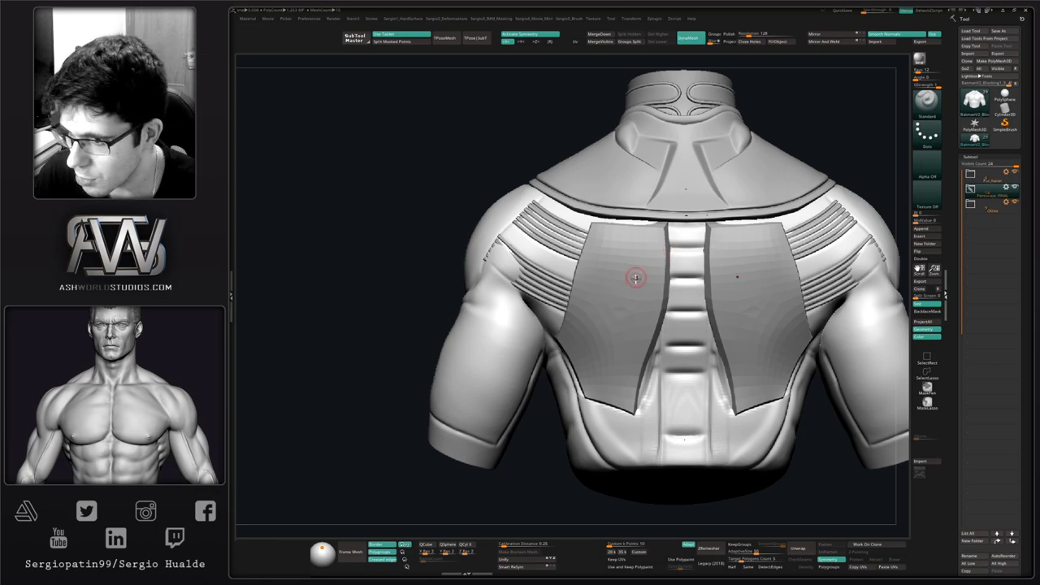
alt+right_drag(632, 307, 650, 330)
alt+click(621, 327)
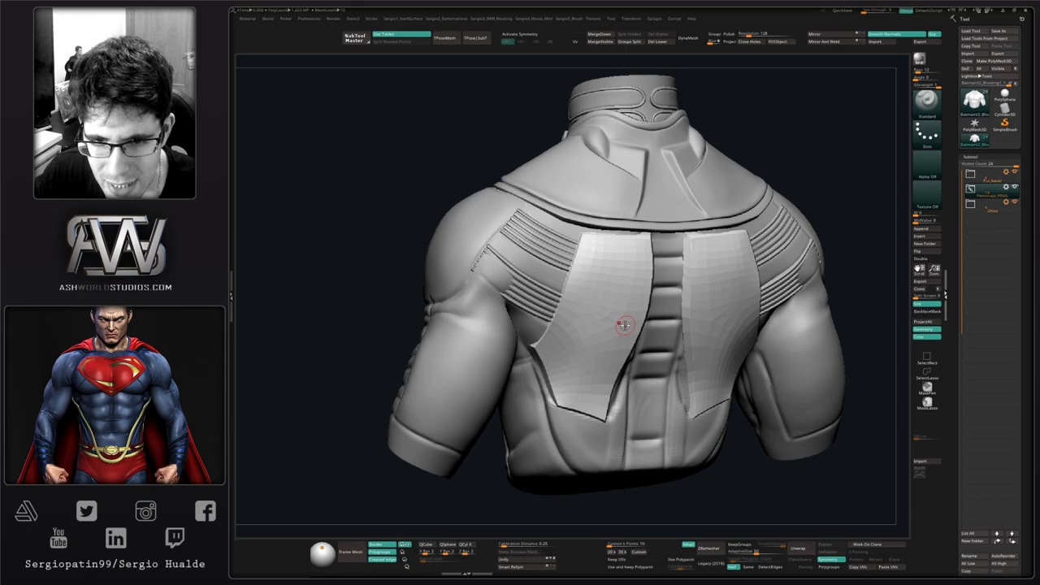
click(978, 157)
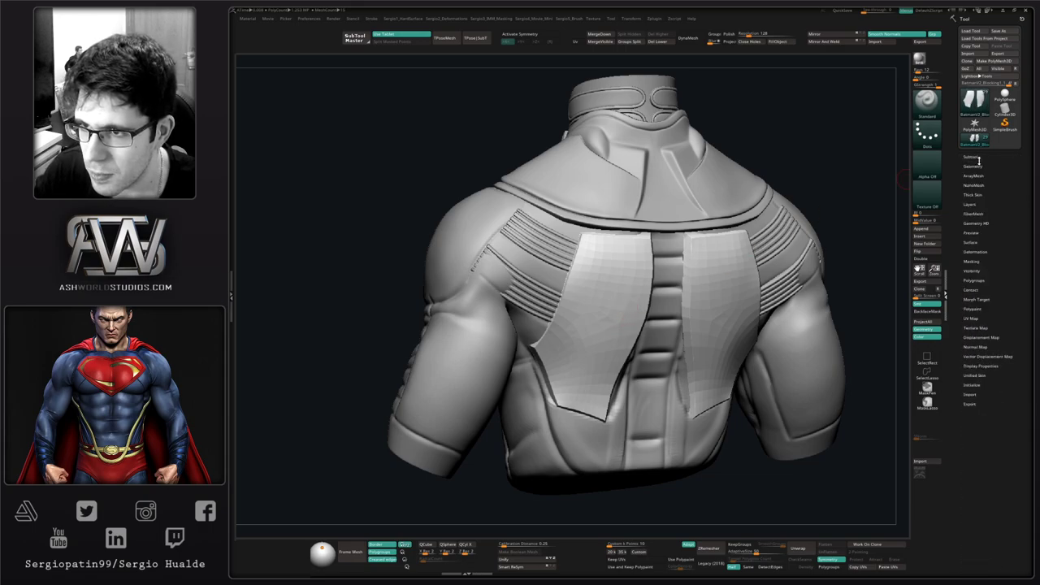
click(978, 166)
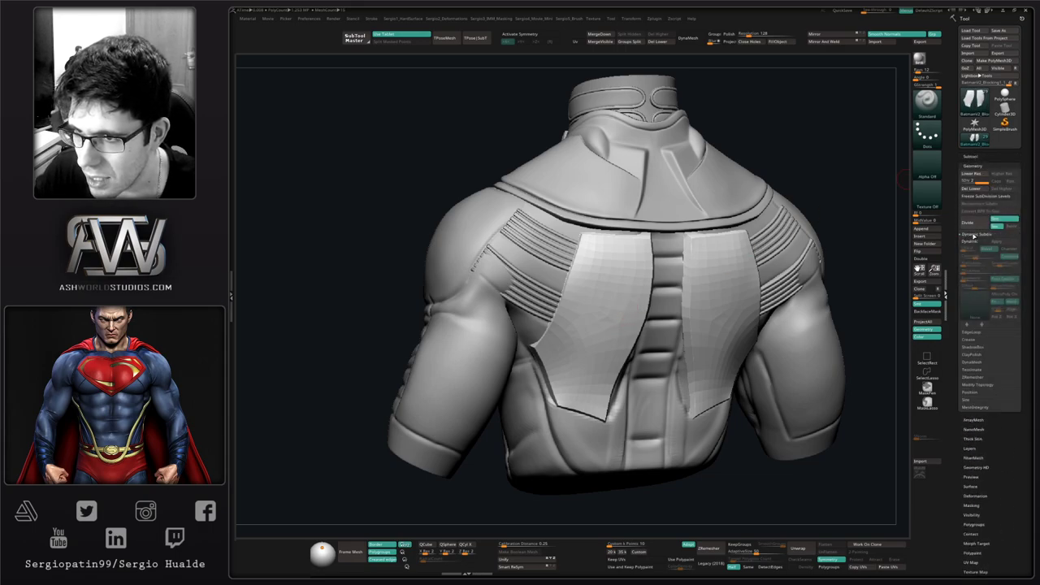
key(shift+d)
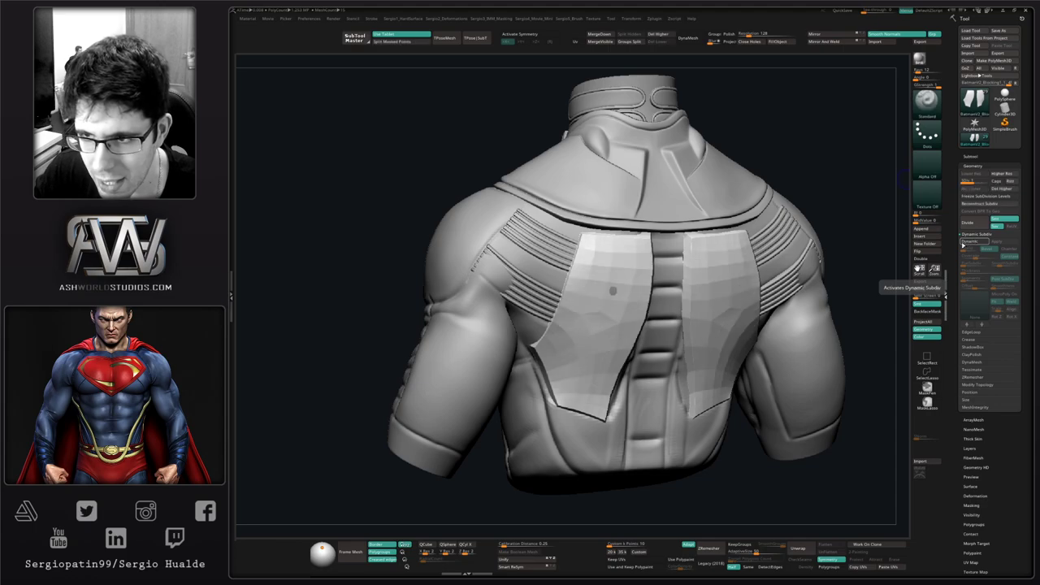
key(d)
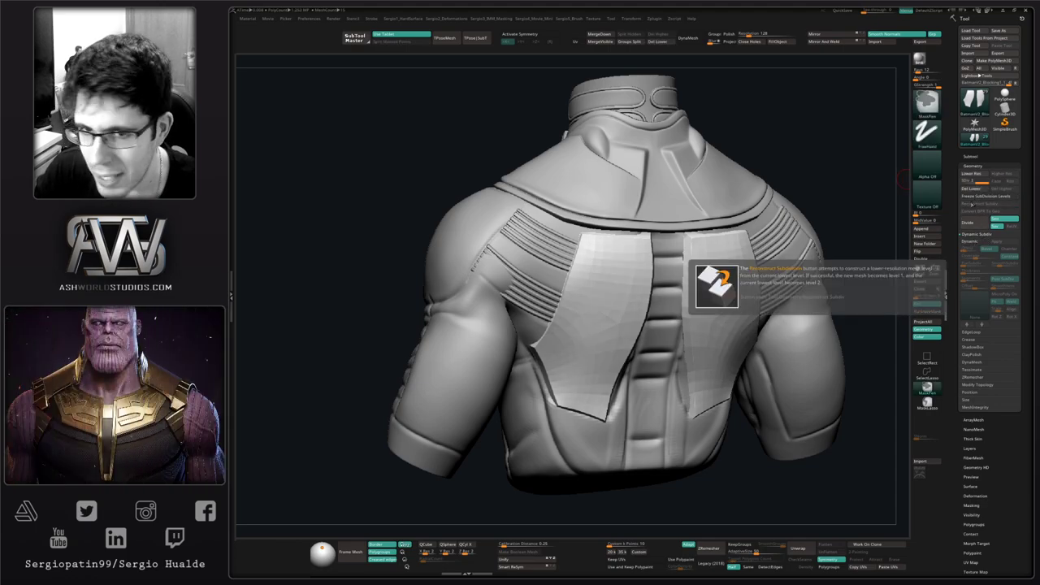
key(ctrl+d)
click(975, 165)
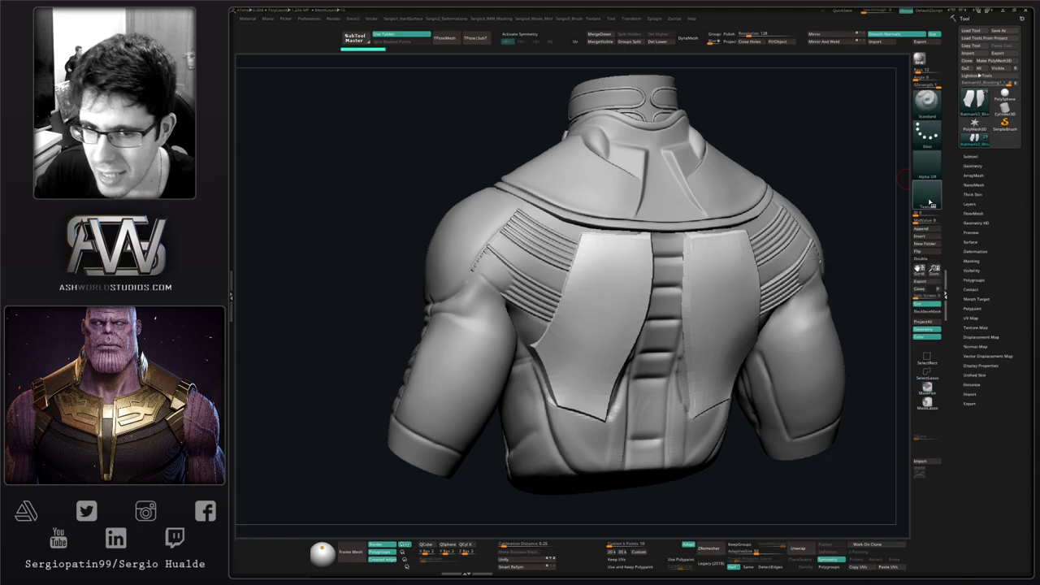
Step: Select the ribbed strips on the shoulders and inspect them in isolation, with all parts shown again at the end
right_drag(585, 325, 562, 294)
right_drag(562, 294, 587, 333)
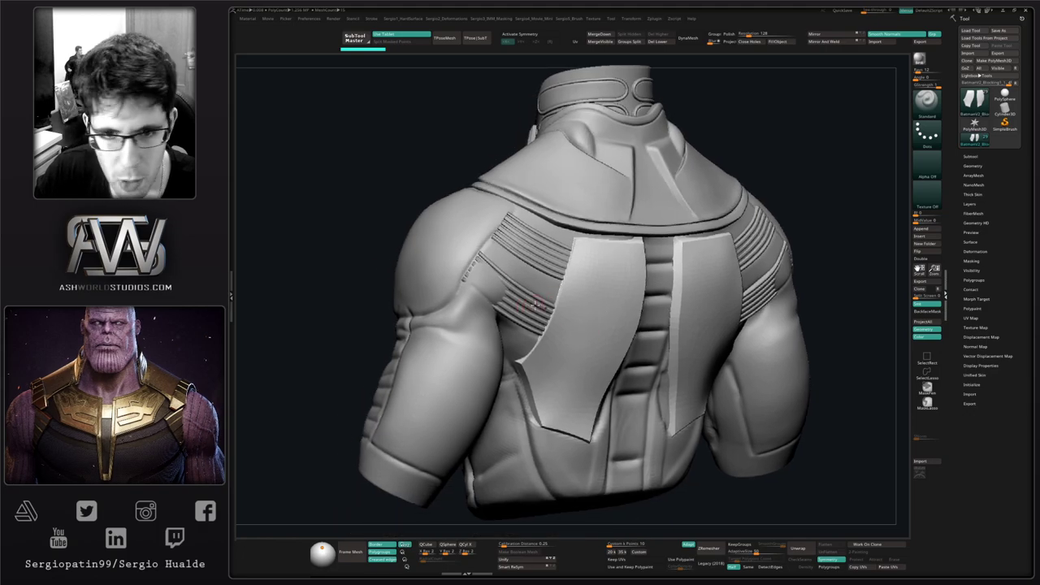
alt+right_drag(522, 297, 548, 382)
alt+click(528, 334)
key(alt+s)
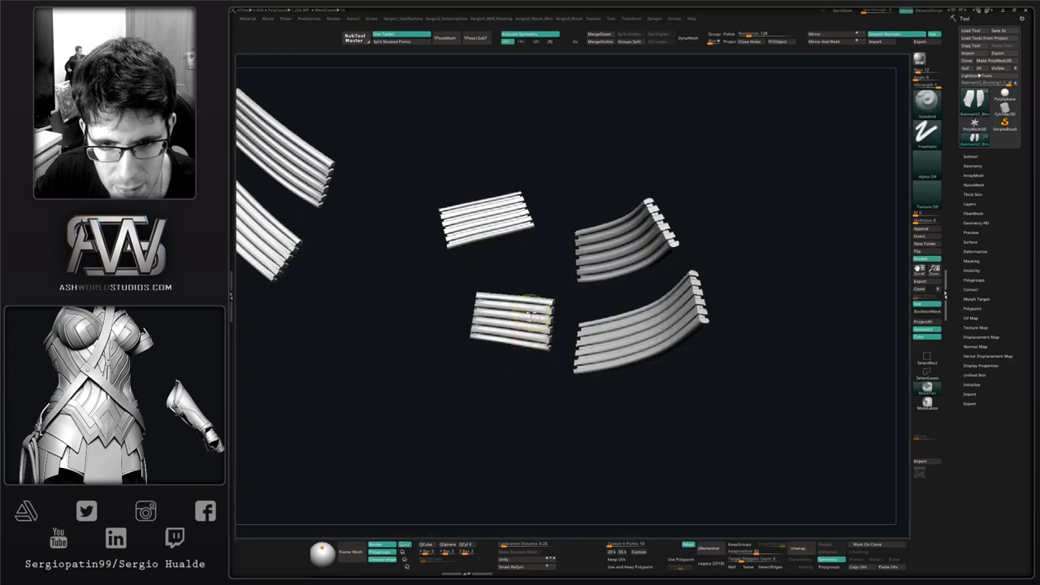
ctrl+right_drag(528, 334, 529, 272)
mouse_move(528, 326)
ctrl+right_down()
mouse_move(526, 425)
mouse_move(540, 397)
mouse_move(530, 299)
mouse_move(518, 313)
mouse_move(526, 233)
ctrl+right_up()
key(alt+s)
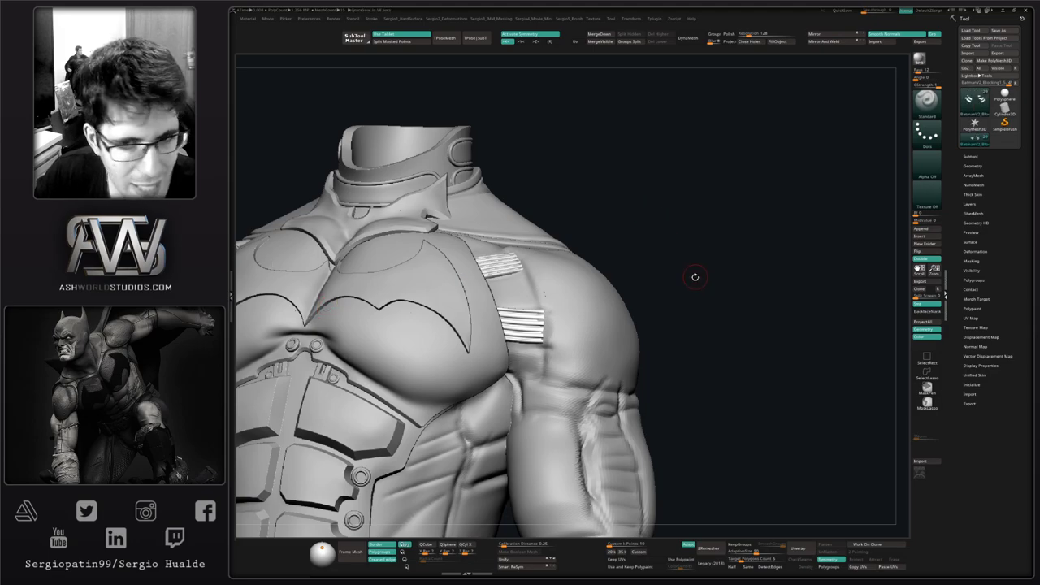
Step: Isolate the base torso body to examine its sculpted back, and bring the other parts back into view
right_drag(696, 277, 671, 251)
alt+right_drag(670, 252, 623, 337)
alt+click(587, 243)
key(alt+s)
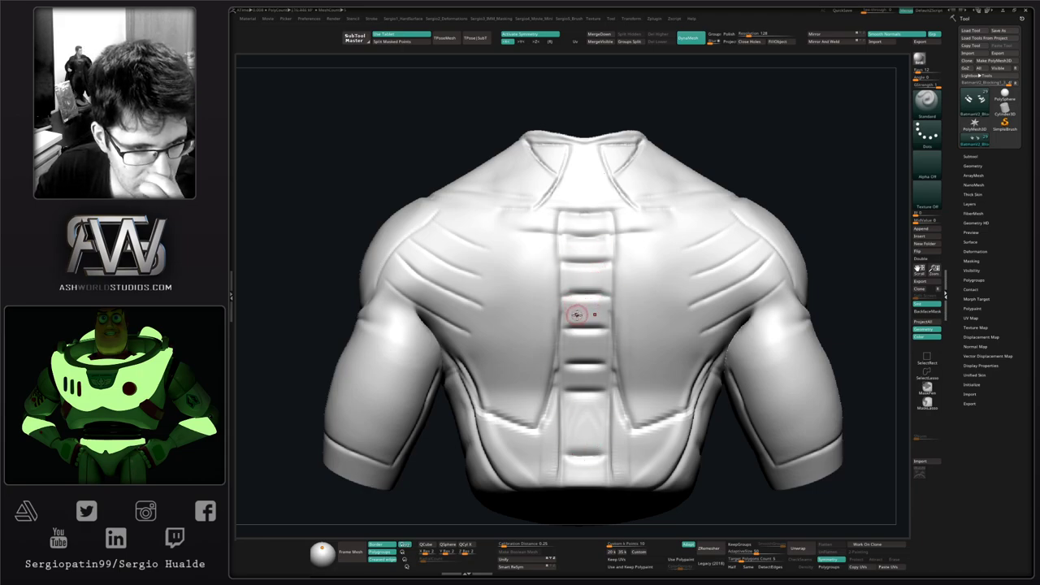
right_drag(628, 377, 681, 394)
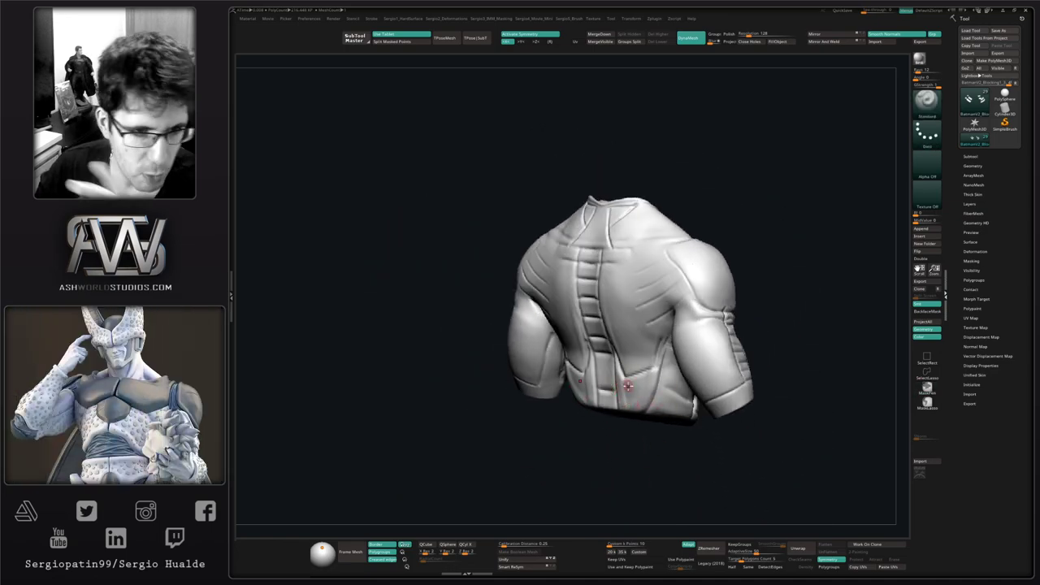
mouse_move(582, 370)
right_down()
mouse_move(610, 359)
mouse_move(642, 298)
mouse_move(663, 342)
mouse_move(607, 362)
mouse_move(626, 298)
mouse_move(597, 322)
mouse_move(614, 321)
right_up()
key(alt+s)
Step: Select the shoulder mantle and adjust its rear lower edge with the Move brush, undoing the last stroke
alt+click(626, 282)
drag(621, 321, 628, 320)
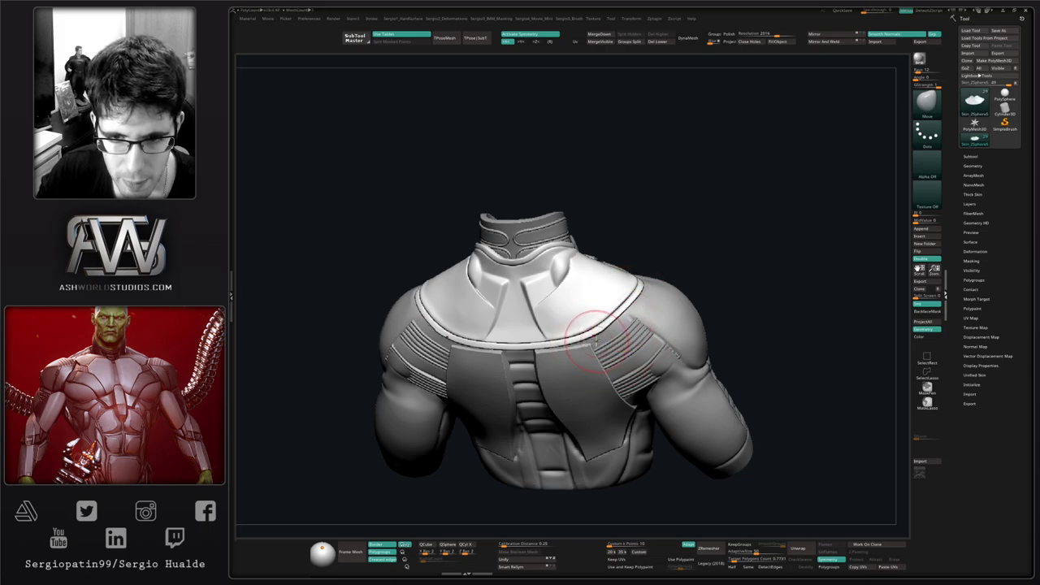
drag(608, 336, 604, 333)
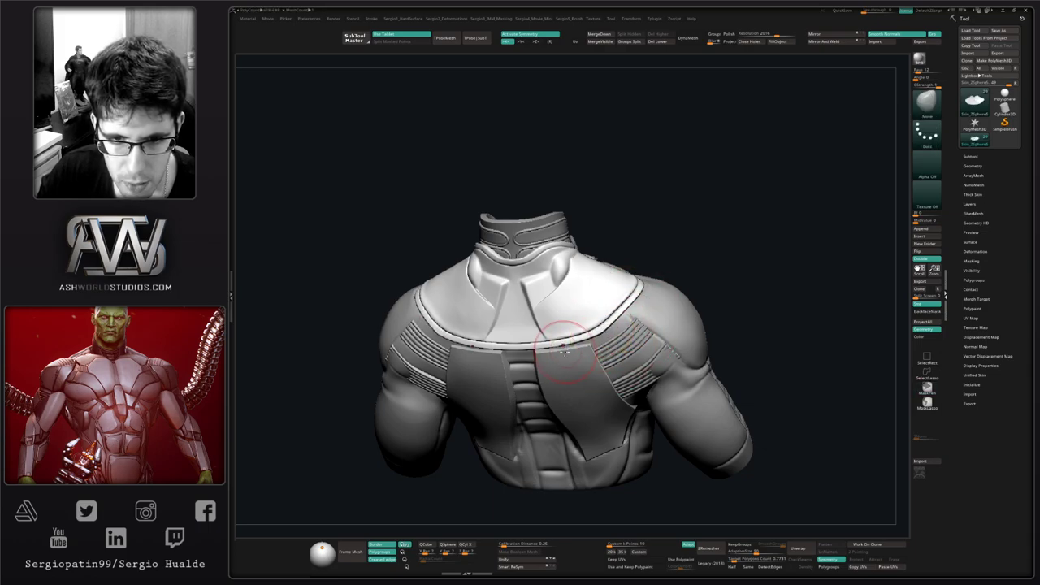
mouse_move(564, 351)
right_down()
mouse_move(568, 338)
mouse_move(564, 354)
right_up()
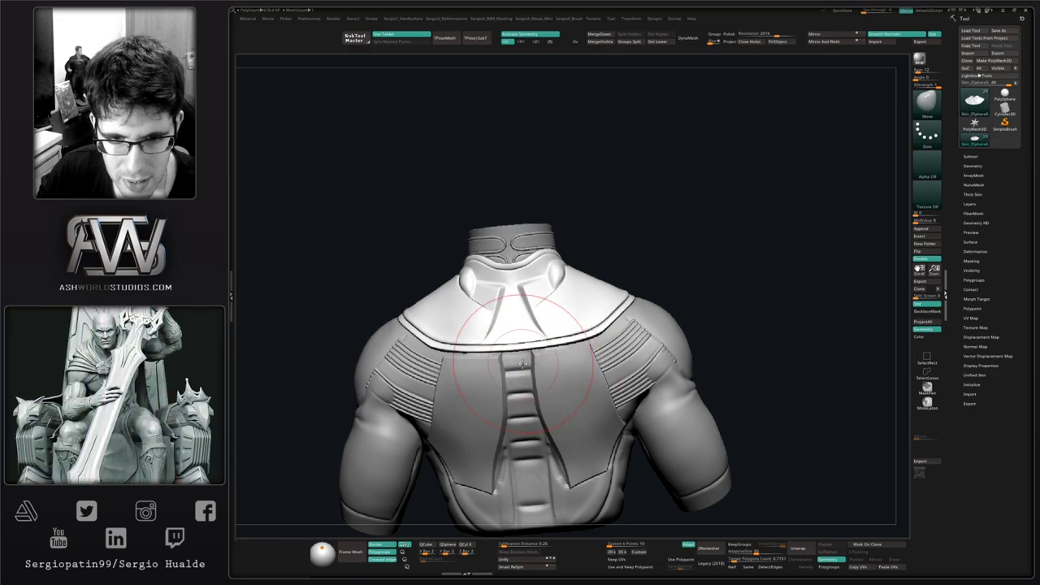
key(ctrl+z)
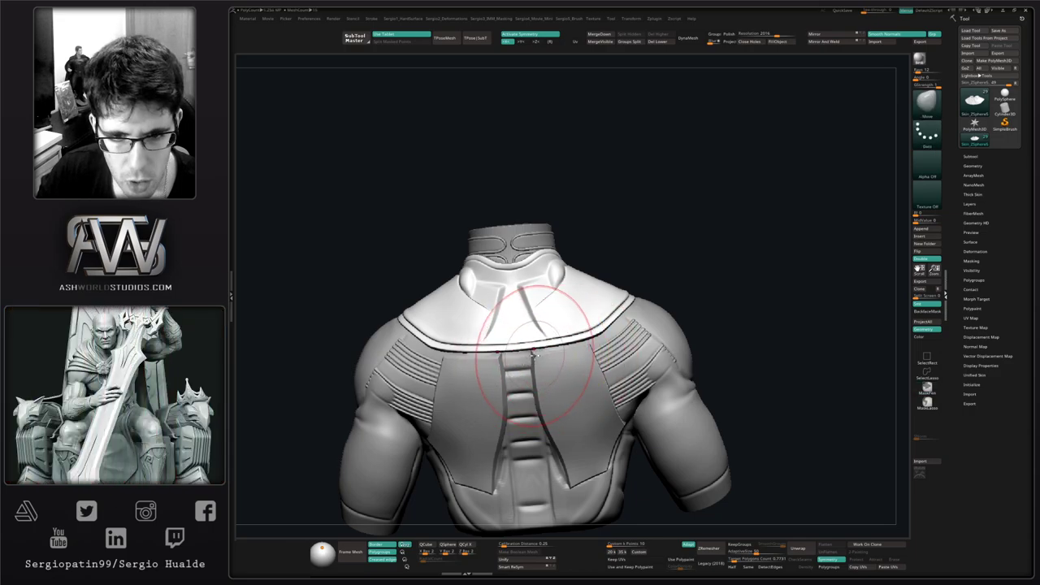
Step: Reshape the mantle's rear edge above the spine with the Move brush, working from below the torso
right_drag(611, 327, 661, 301)
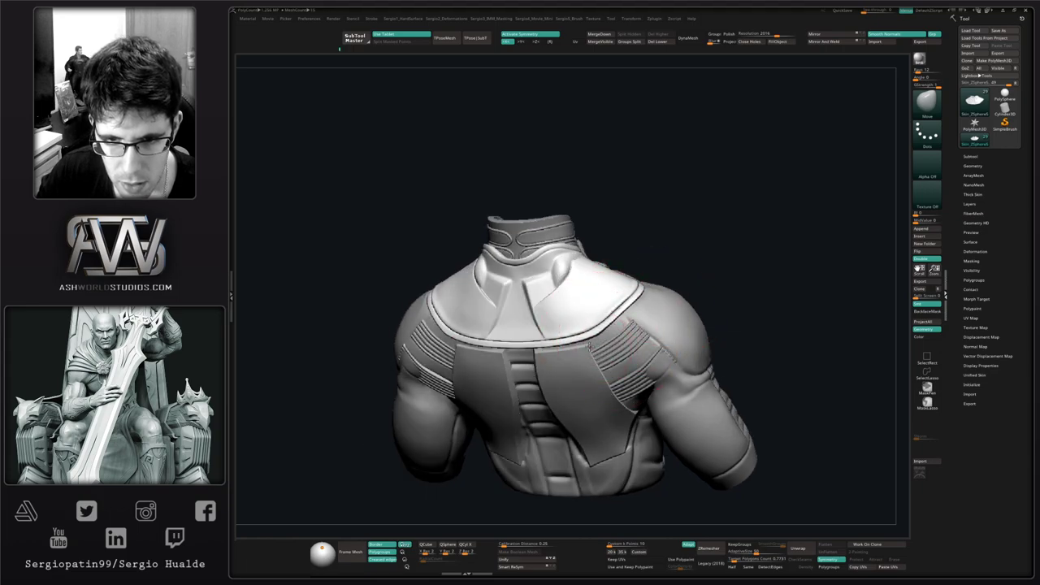
mouse_move(589, 355)
right_down()
mouse_move(602, 358)
mouse_move(593, 364)
mouse_move(560, 325)
mouse_move(578, 306)
right_up()
right_click(564, 318)
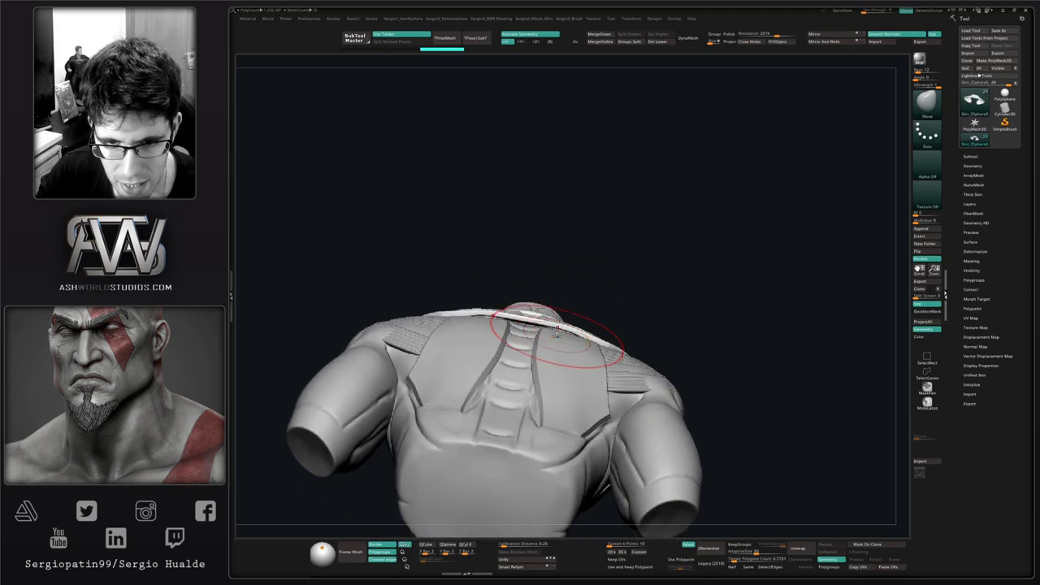
mouse_move(557, 330)
right_down()
mouse_move(530, 345)
mouse_move(546, 317)
right_up()
drag(539, 323, 531, 325)
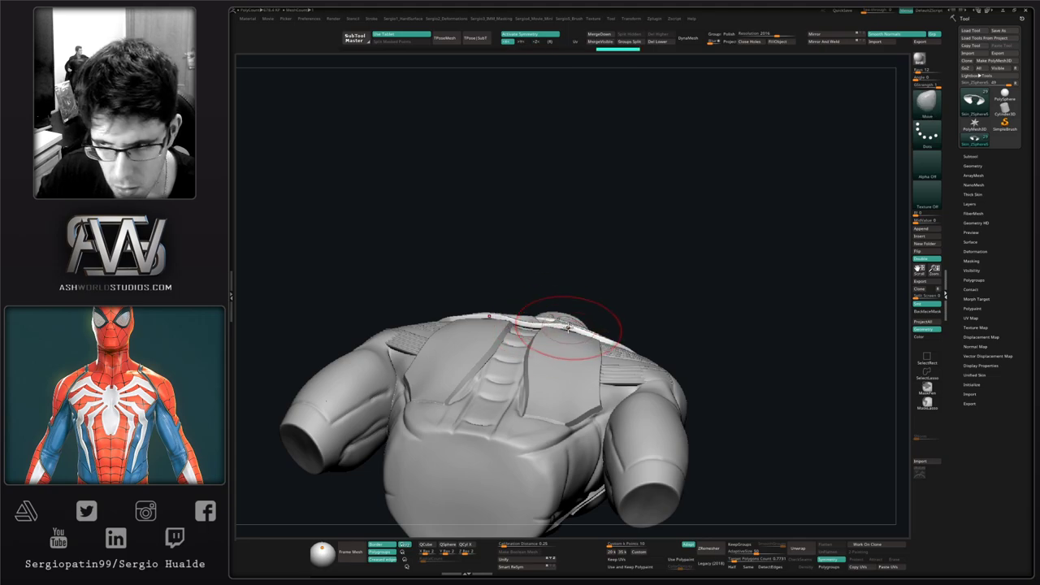
mouse_move(568, 327)
right_down()
mouse_move(555, 395)
mouse_move(560, 367)
mouse_move(529, 376)
mouse_move(538, 425)
mouse_move(547, 309)
right_up()
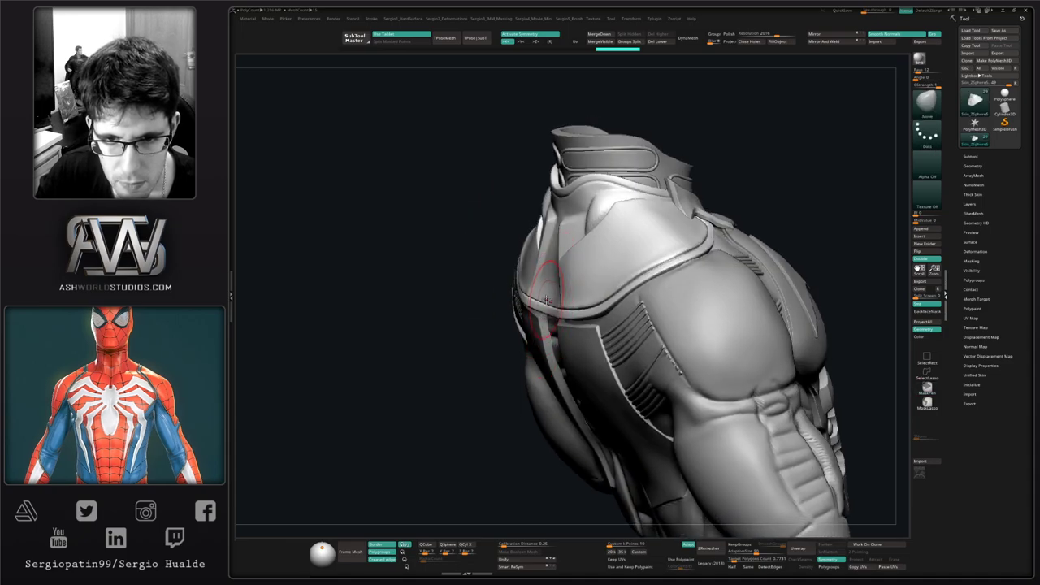
Step: Step back and forth through the recent mantle edits to compare its shape before and after
key(ctrl+z)
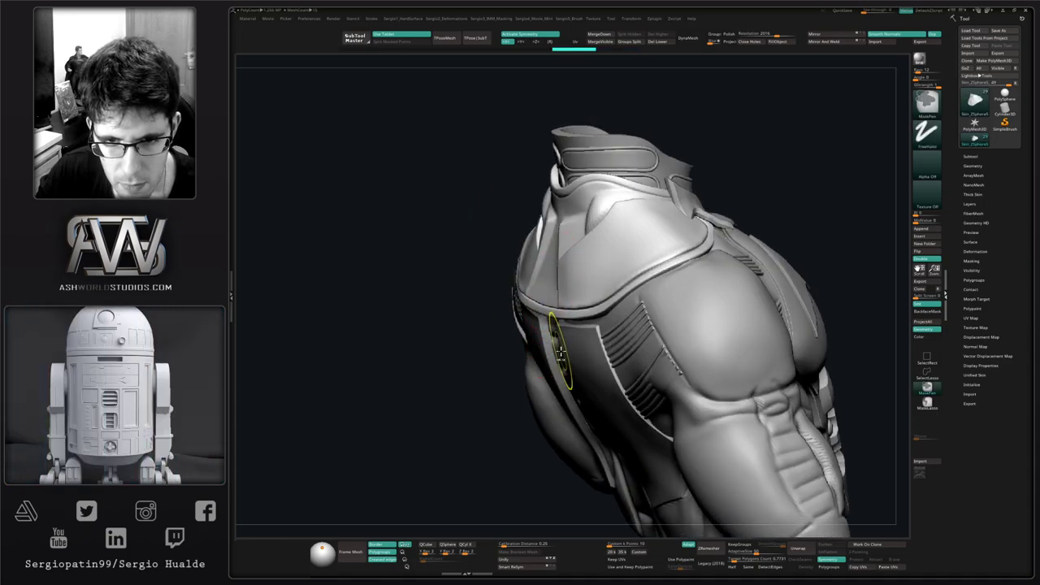
key(ctrl+shift)
key(ctrl+shift+z)
key(ctrl+shift+z)
mouse_move(563, 351)
right_down()
mouse_move(614, 282)
mouse_move(616, 299)
mouse_move(615, 273)
mouse_move(650, 293)
mouse_move(572, 336)
mouse_move(598, 299)
mouse_move(571, 297)
mouse_move(615, 290)
mouse_move(588, 320)
right_up()
key(ctrl+z)
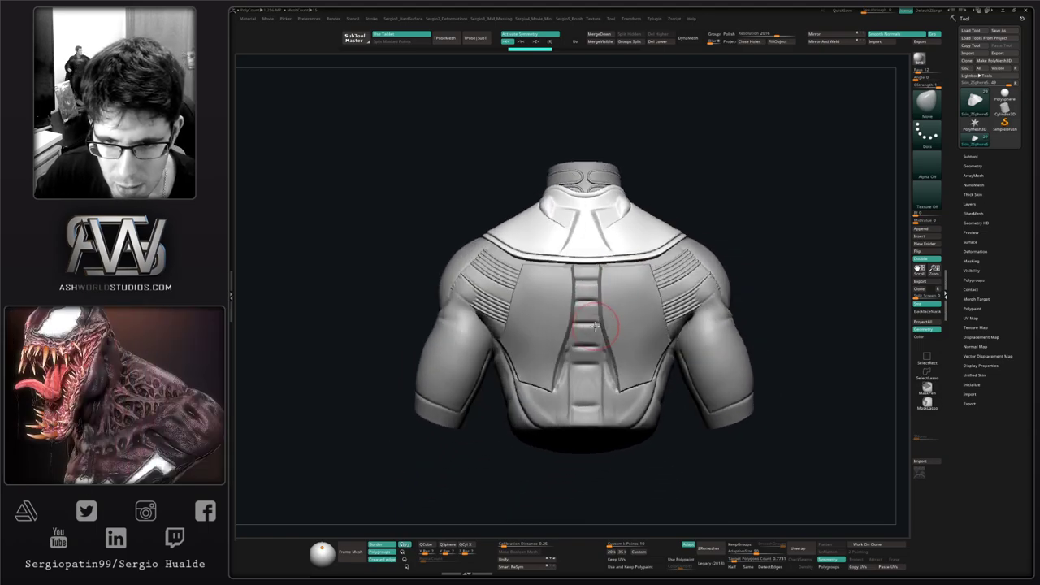
Step: Select the base torso body, expand its subtool folder, and duplicate the body subtool
alt+click(589, 332)
click(977, 159)
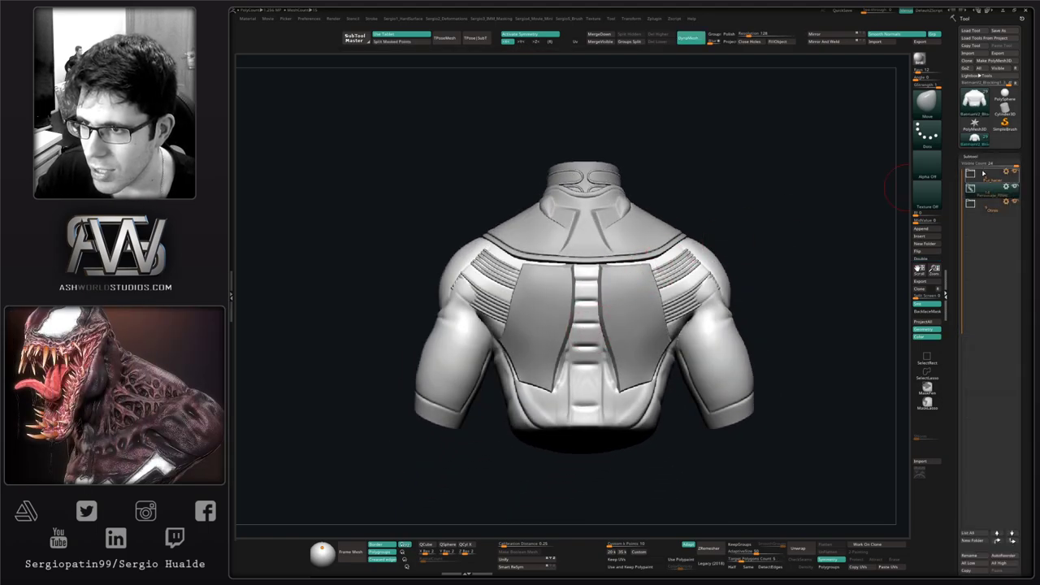
click(971, 190)
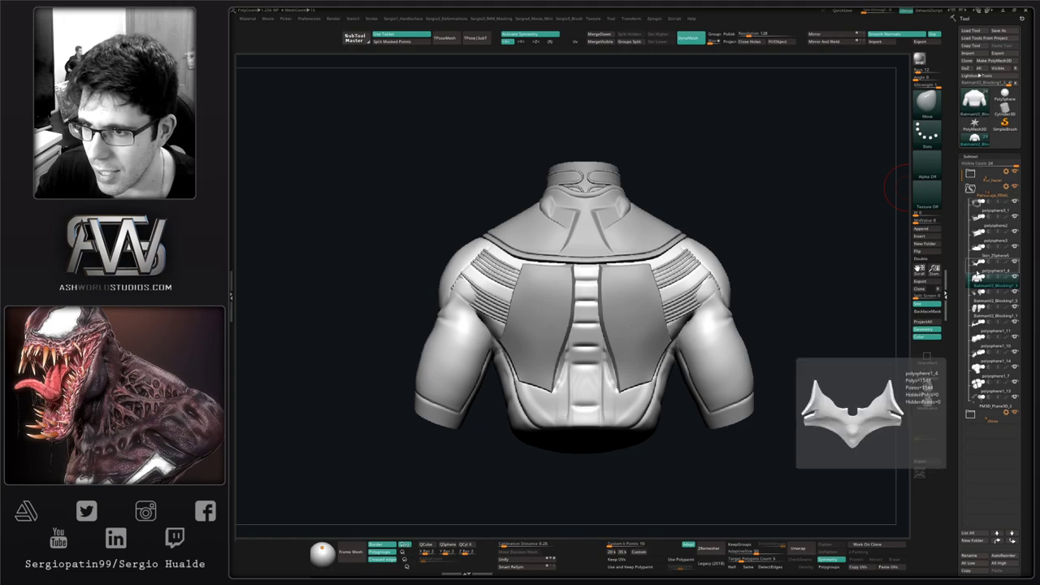
right_drag(792, 287, 821, 301)
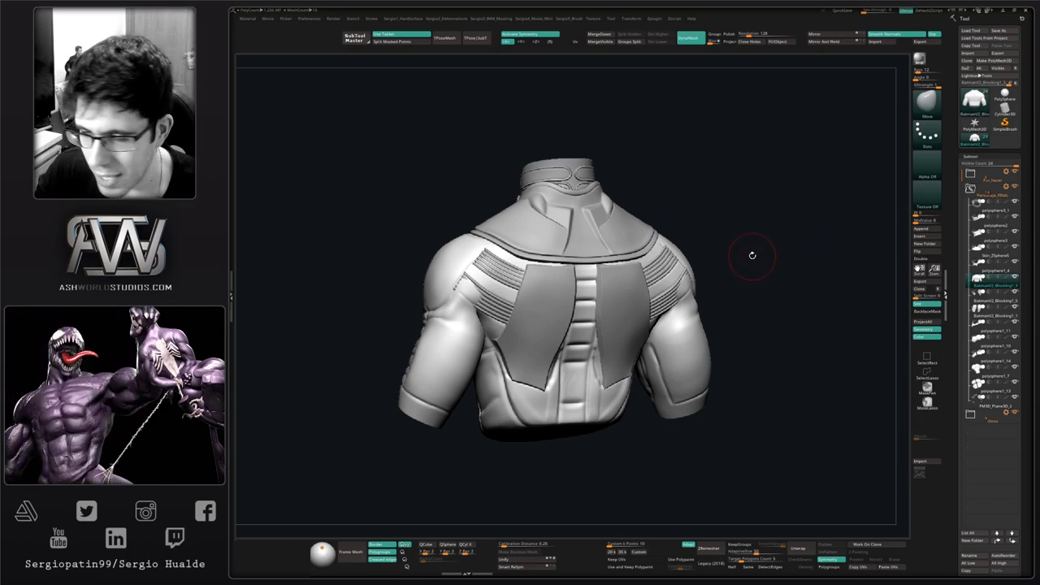
mouse_move(753, 255)
right_down()
mouse_move(767, 257)
mouse_move(764, 274)
right_up()
key(ctrl+shift+d)
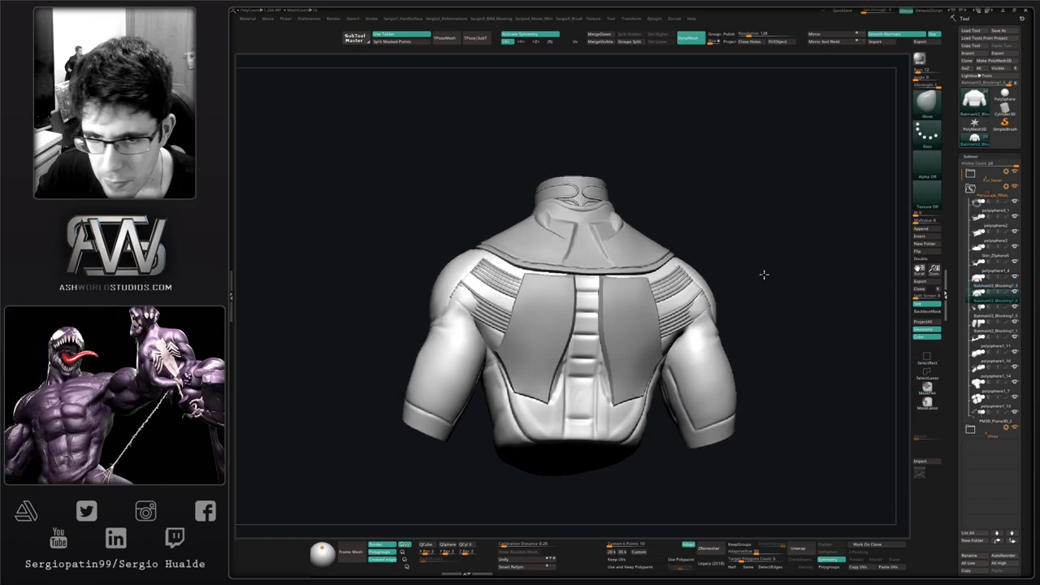
Step: Isolate the duplicated torso body and smooth the sculpted segments and edges along the spine
key(alt+s)
alt+right_drag(597, 324, 602, 352)
mouse_move(596, 327)
shift+mouse_down()
mouse_move(560, 328)
mouse_move(592, 290)
shift+mouse_up()
mouse_move(617, 338)
shift+mouse_down()
mouse_move(601, 412)
mouse_move(608, 375)
shift+mouse_up()
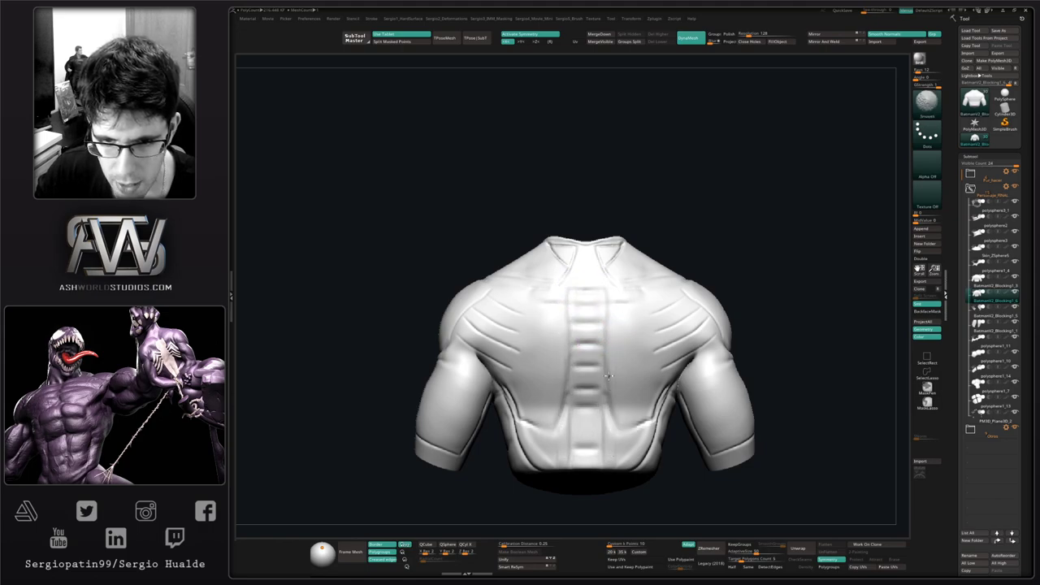
Step: Switch to the DamStandard brush, adjust its size, and carve a trial crease beside the lower spine
alt+right_drag(613, 348, 624, 342)
key(b)
key(d)
key(s)
key(s)
drag(629, 404, 620, 404)
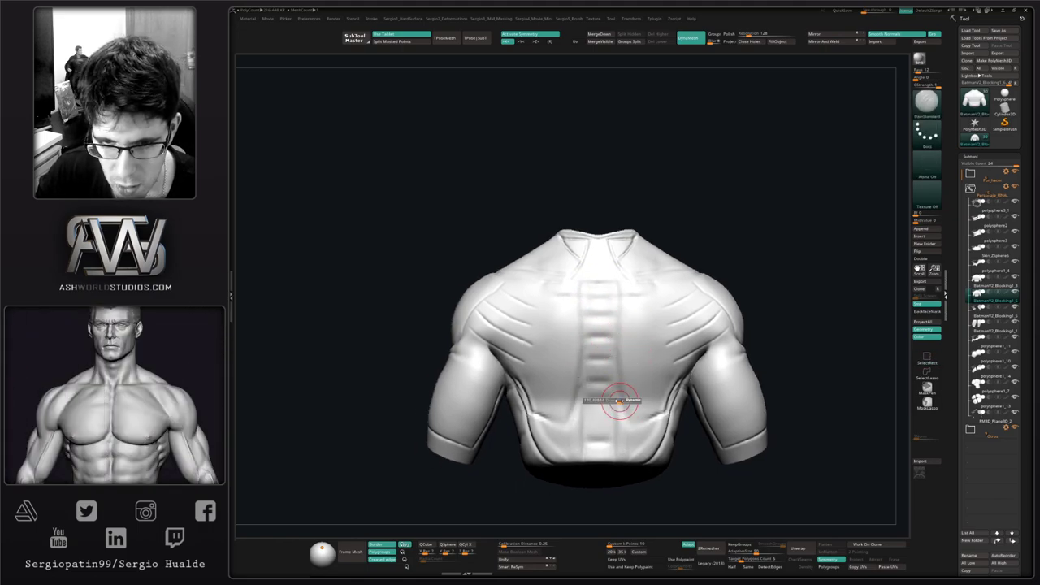
key(s)
right_drag(623, 426, 620, 399)
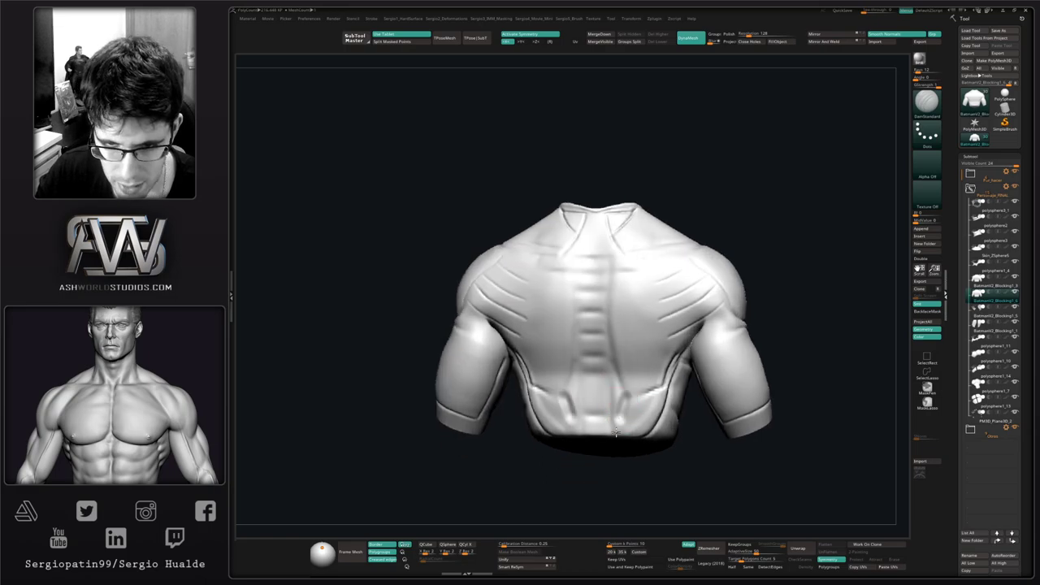
Step: Assign the BrushAlpha alpha to the DamStandard brush and carve a symmetrical crease beside the lower spine
click(927, 162)
click(681, 175)
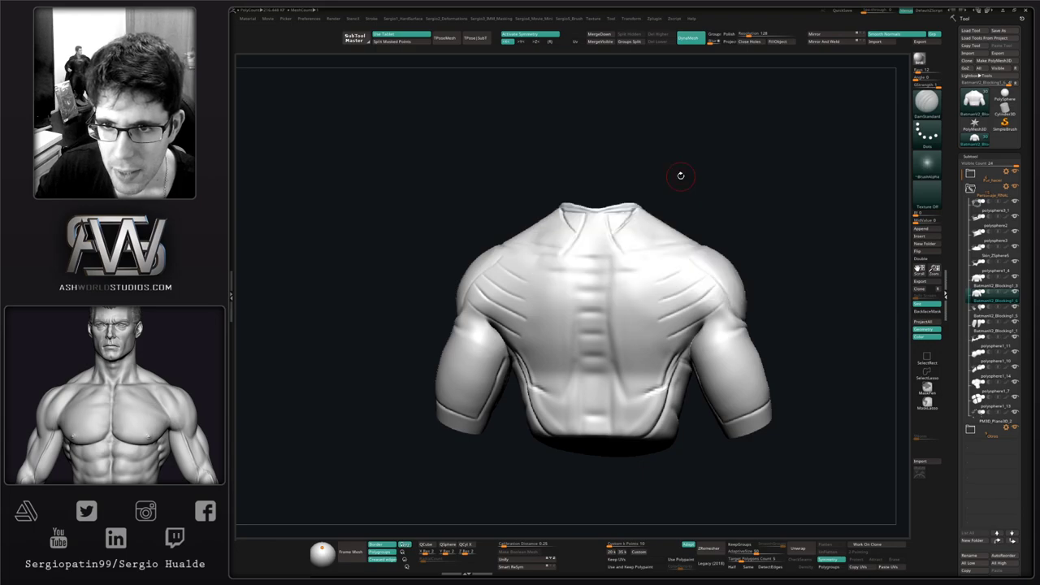
ctrl+shift+click(918, 172)
ctrl+shift+click(555, 174)
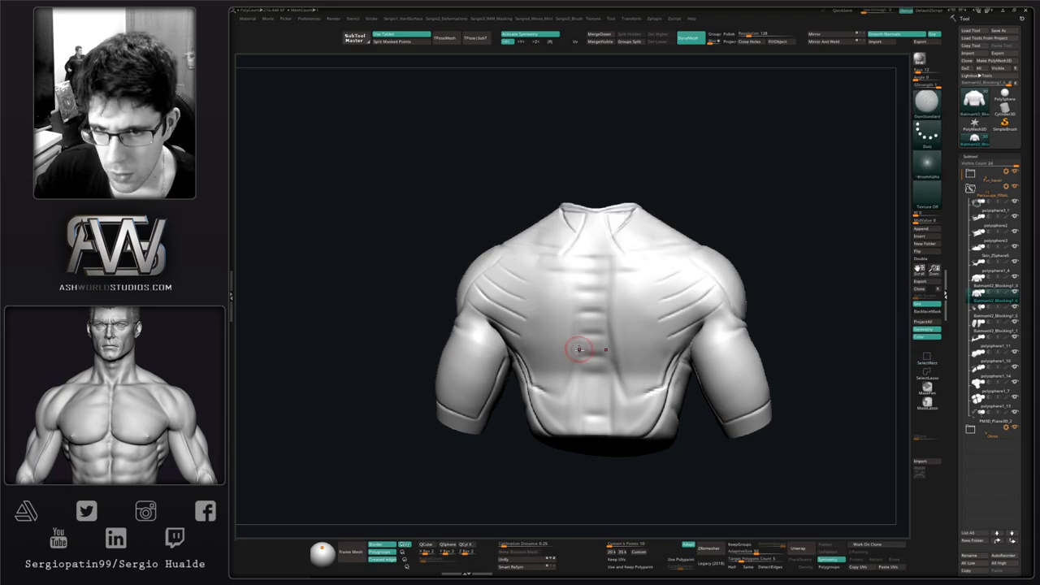
drag(624, 398, 612, 437)
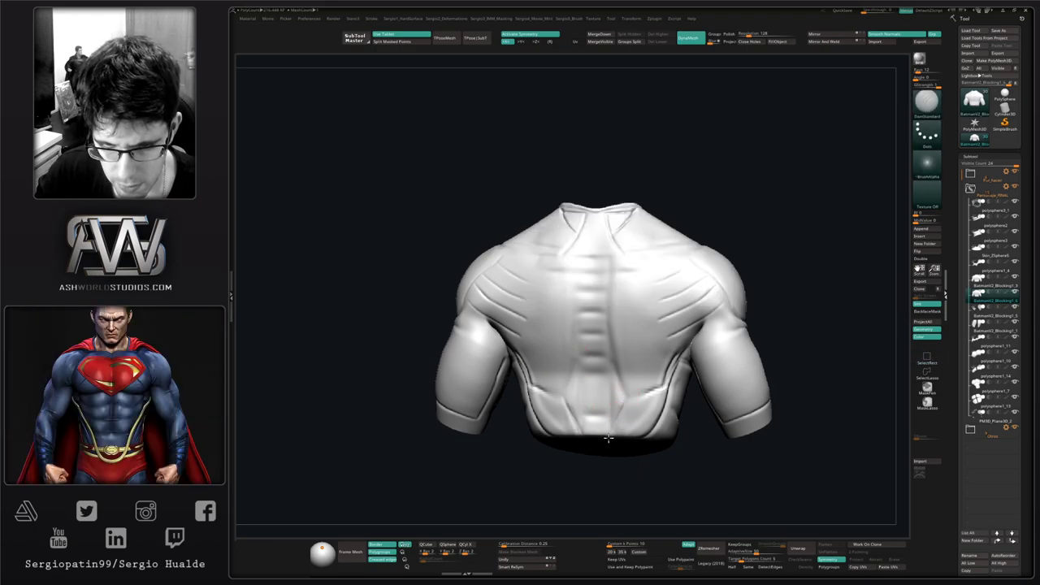
Step: Carve a horizontal crease across the upper back and symmetrical vertical creases down both sides of the spine to outline a central panel
mouse_move(620, 298)
alt+right_down()
mouse_move(597, 328)
mouse_move(572, 311)
alt+right_up()
drag(571, 310, 640, 305)
alt+right_drag(634, 318, 633, 312)
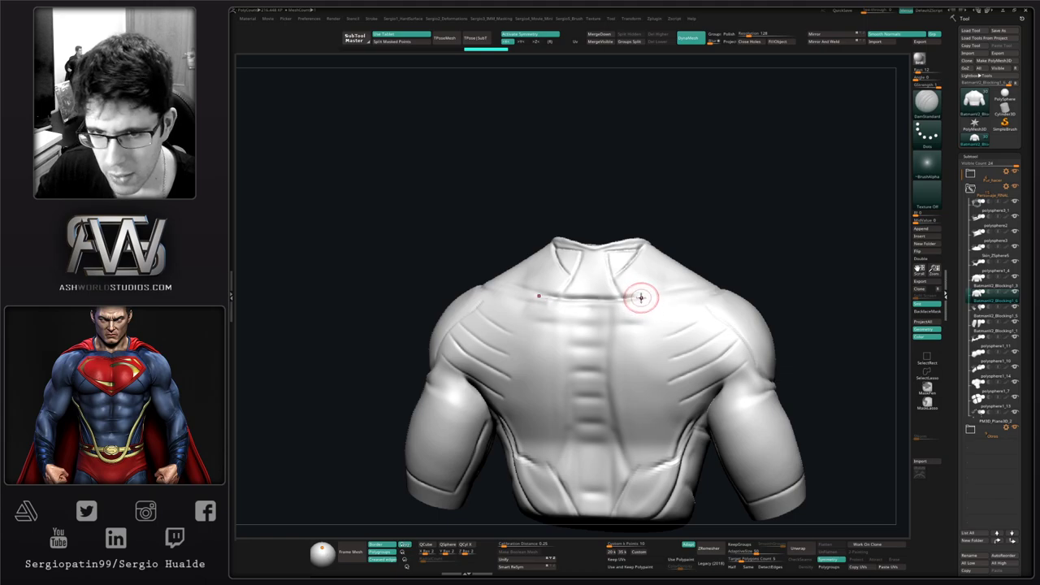
drag(638, 295, 641, 446)
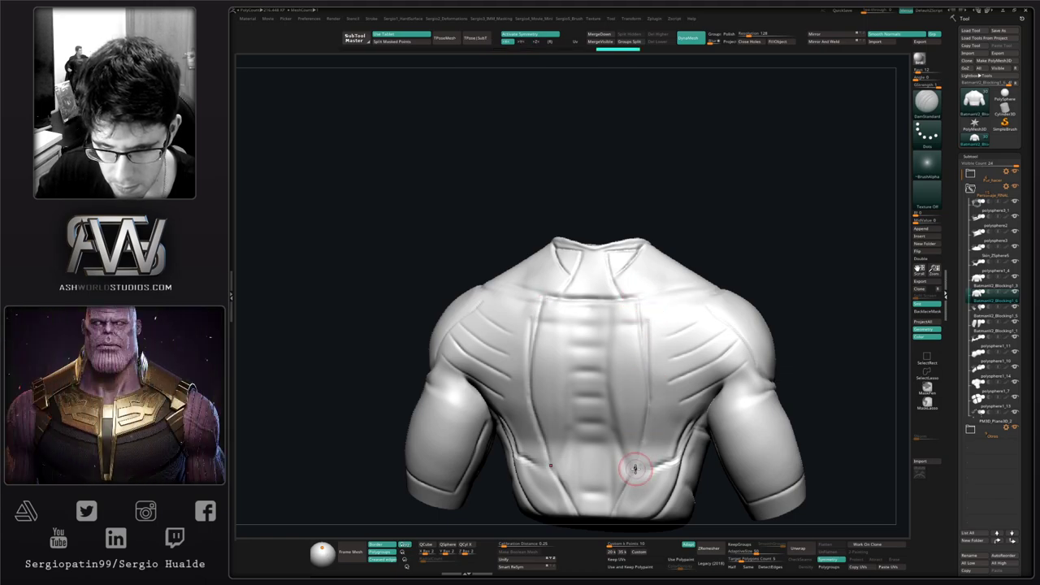
mouse_move(649, 382)
mouse_down()
mouse_move(634, 299)
mouse_move(640, 335)
mouse_up()
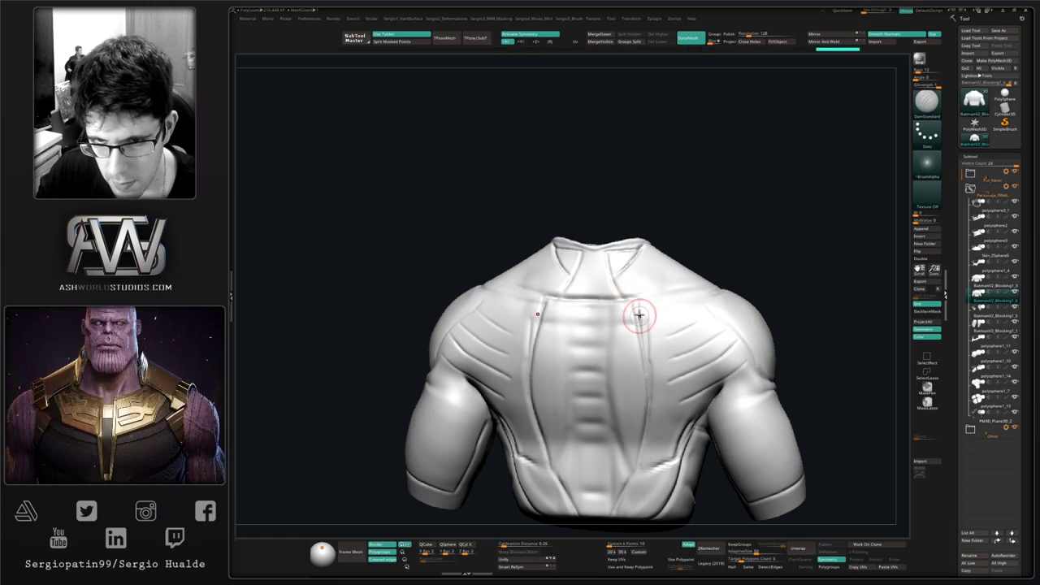
drag(636, 299, 649, 390)
drag(642, 334, 650, 414)
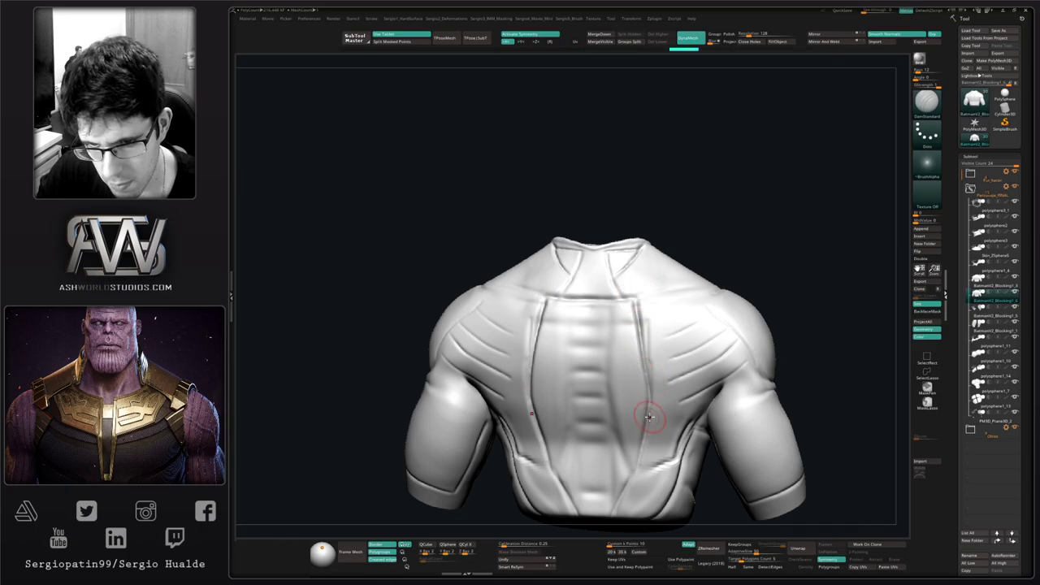
alt+right_drag(651, 417, 661, 332)
drag(655, 334, 650, 395)
drag(649, 395, 643, 416)
Step: Try carving a stack of horizontal segment creases across the central back panel
mouse_move(632, 393)
right_down()
mouse_move(637, 369)
mouse_move(576, 299)
right_up()
drag(547, 291, 638, 284)
drag(532, 315, 652, 309)
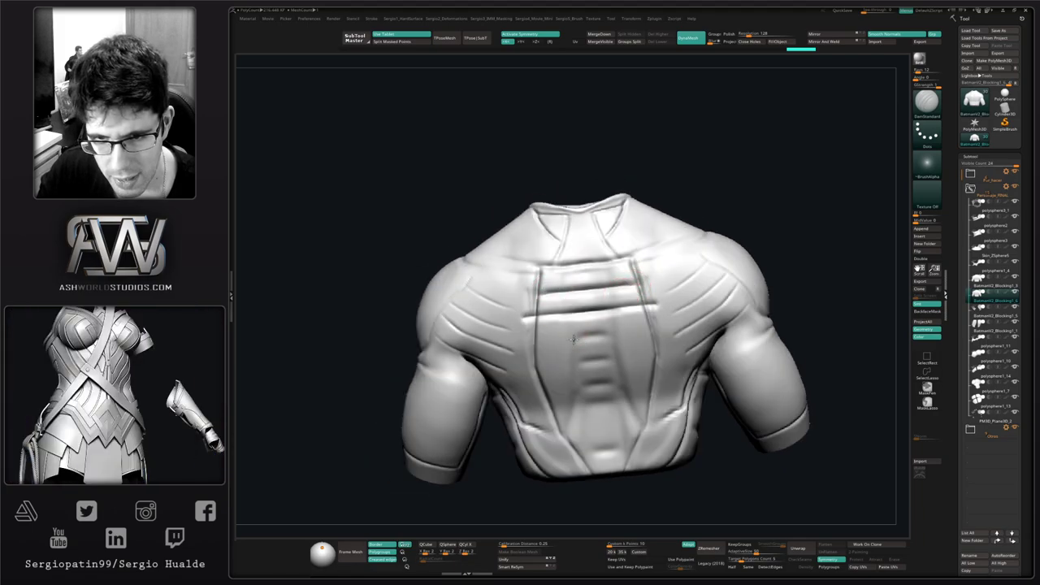
drag(533, 342, 657, 333)
mouse_move(544, 361)
mouse_down()
mouse_move(634, 358)
mouse_move(606, 400)
mouse_up()
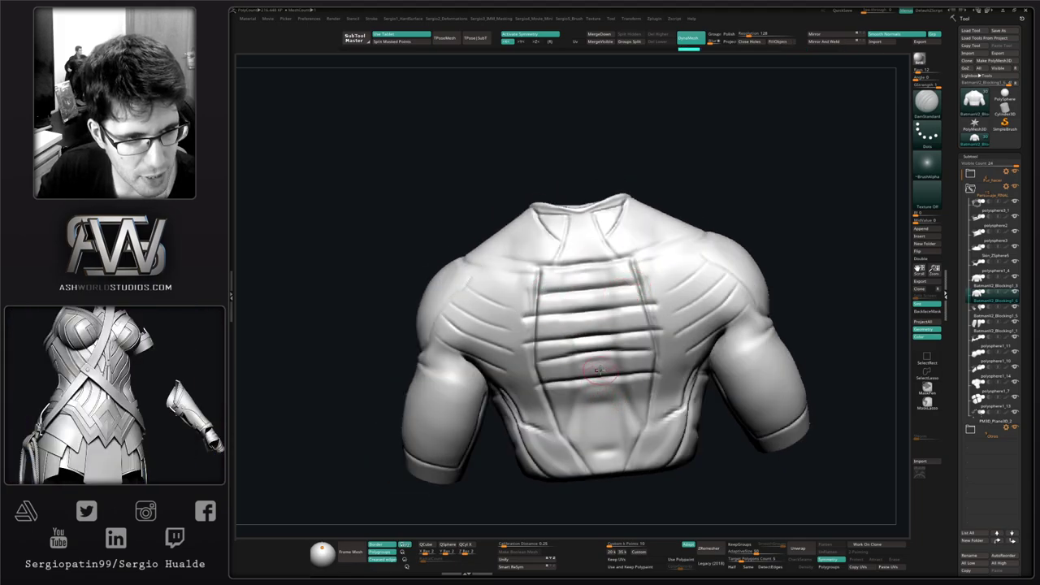
right_drag(604, 363, 601, 334)
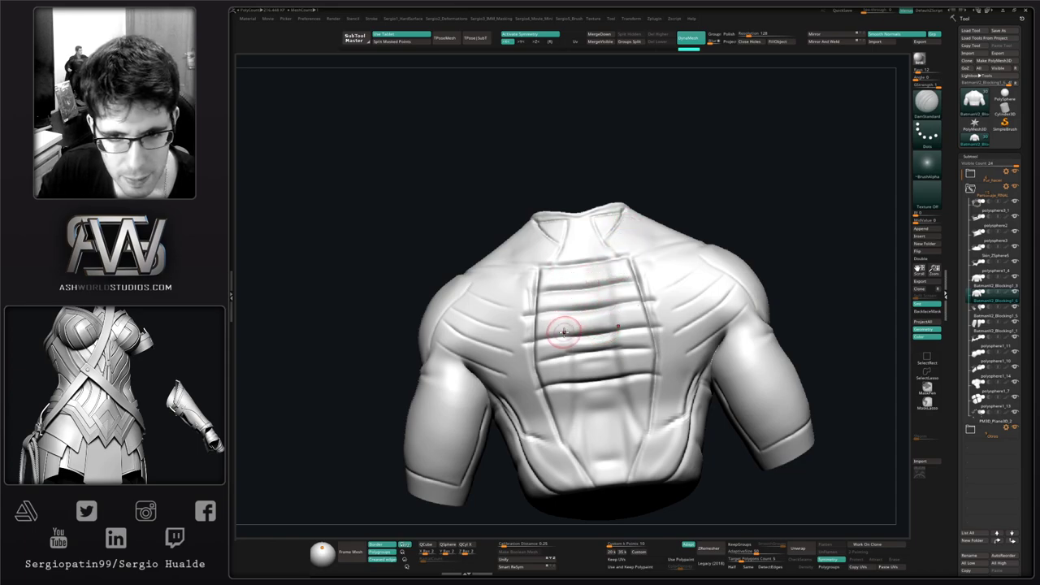
mouse_move(566, 322)
right_down()
mouse_move(591, 353)
mouse_move(600, 317)
right_up()
Step: Undo the horizontal segment creases on the central back panel
key(ctrl+z)
key(ctrl+z)
key(ctrl+z)
key(ctrl+z)
key(ctrl+z)
key(ctrl+z)
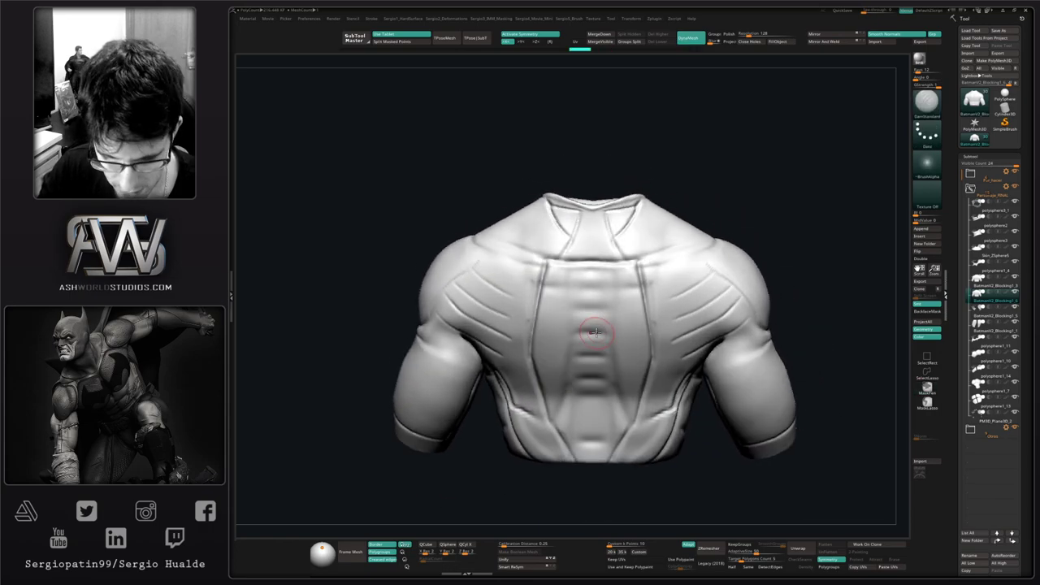
Step: Switch to the Clay brush, adjust its size, and build up volume along both sides of the spine over the old segments
key(b)
key(c)
key(l)
key(s)
alt+right_drag(597, 372, 585, 329)
right_drag(586, 328, 583, 320)
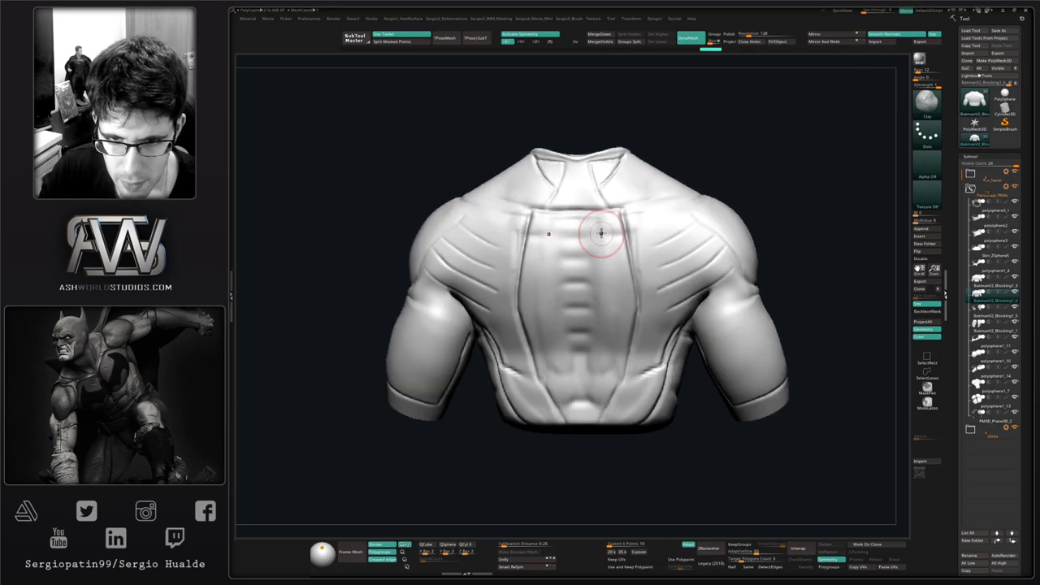
mouse_move(597, 230)
mouse_down()
mouse_move(594, 382)
mouse_move(583, 366)
mouse_move(584, 215)
mouse_move(594, 320)
mouse_move(585, 390)
mouse_up()
drag(596, 281, 585, 390)
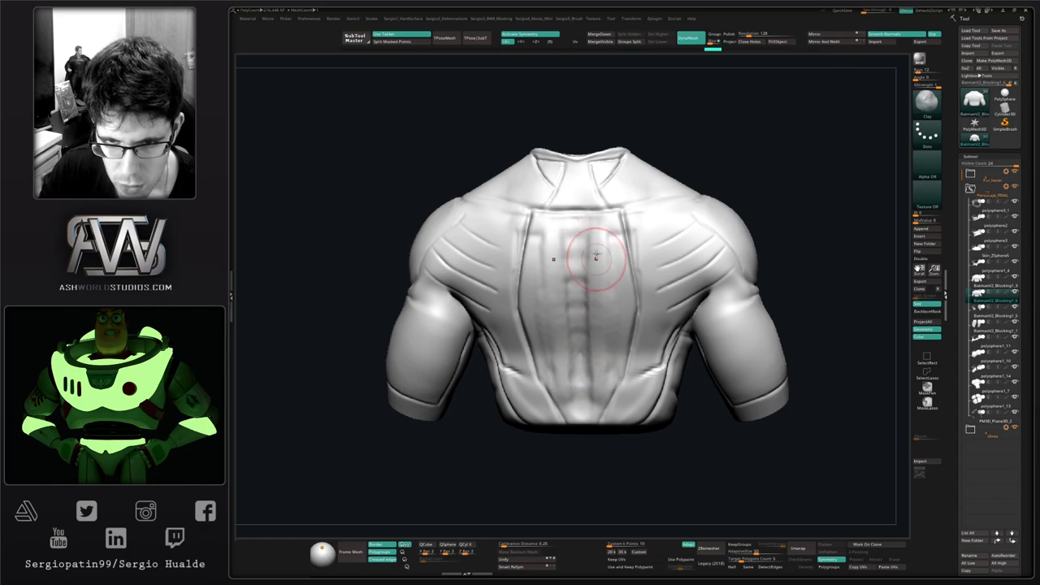
mouse_move(596, 258)
mouse_down()
mouse_move(583, 394)
mouse_move(602, 402)
mouse_up()
Step: Smooth the built-up clay and remaining spine segments across the central back panel
shift+drag(606, 349, 603, 269)
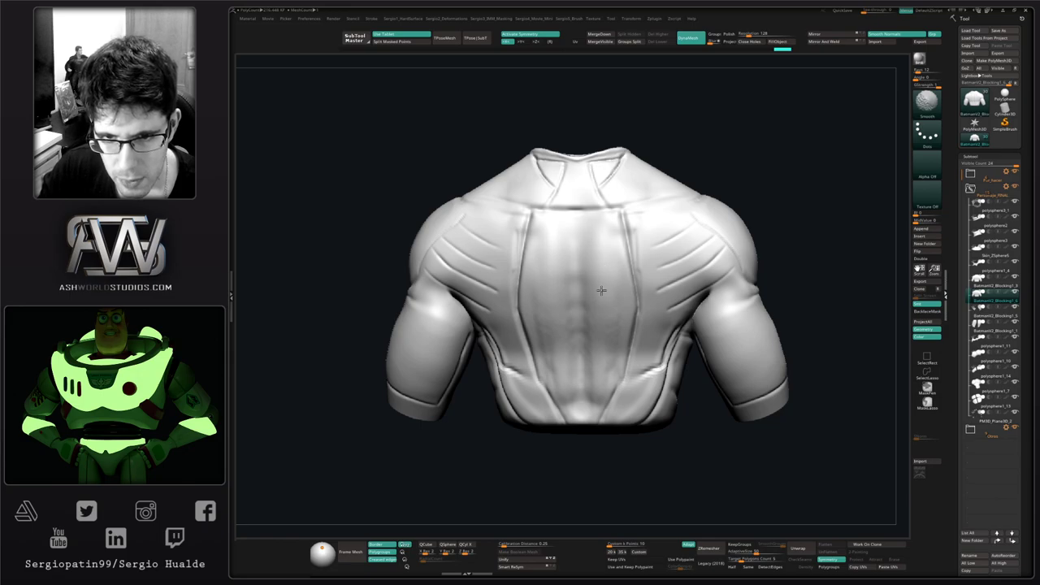
mouse_move(601, 332)
shift+mouse_down()
mouse_move(604, 299)
mouse_move(581, 417)
shift+mouse_up()
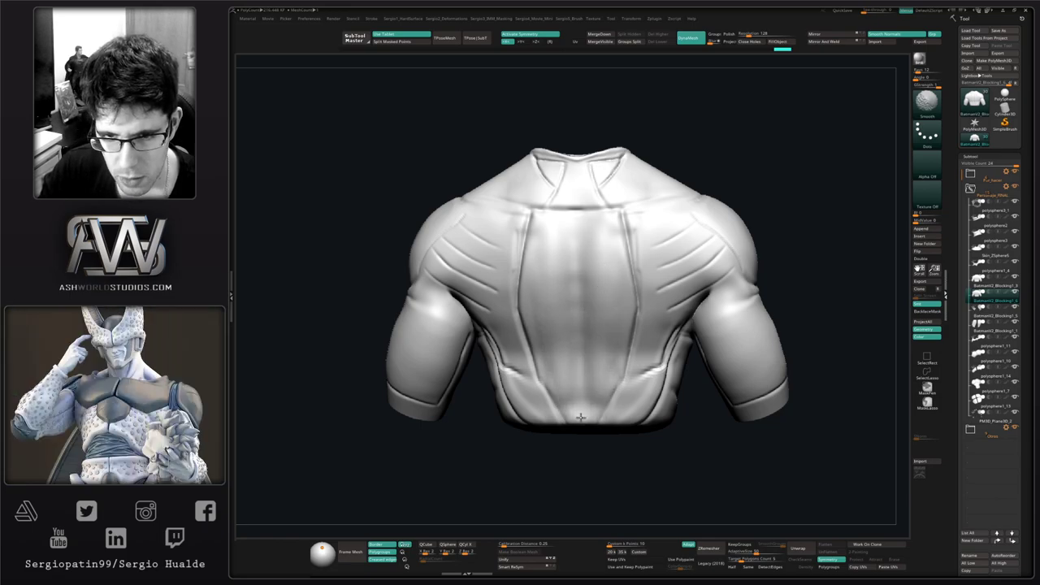
shift+drag(604, 236, 604, 247)
right_drag(603, 279, 589, 305)
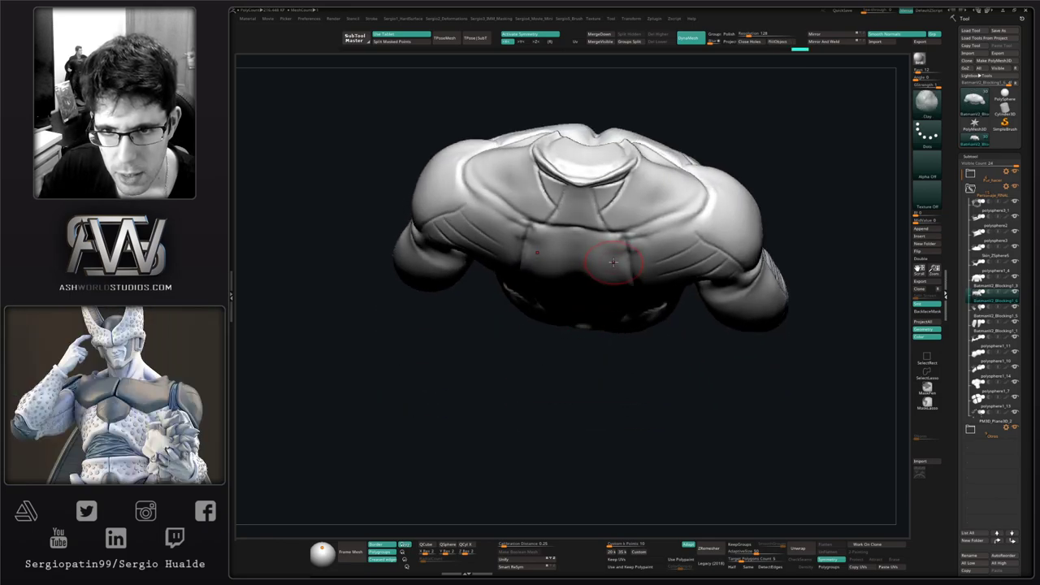
right_drag(613, 262, 621, 247)
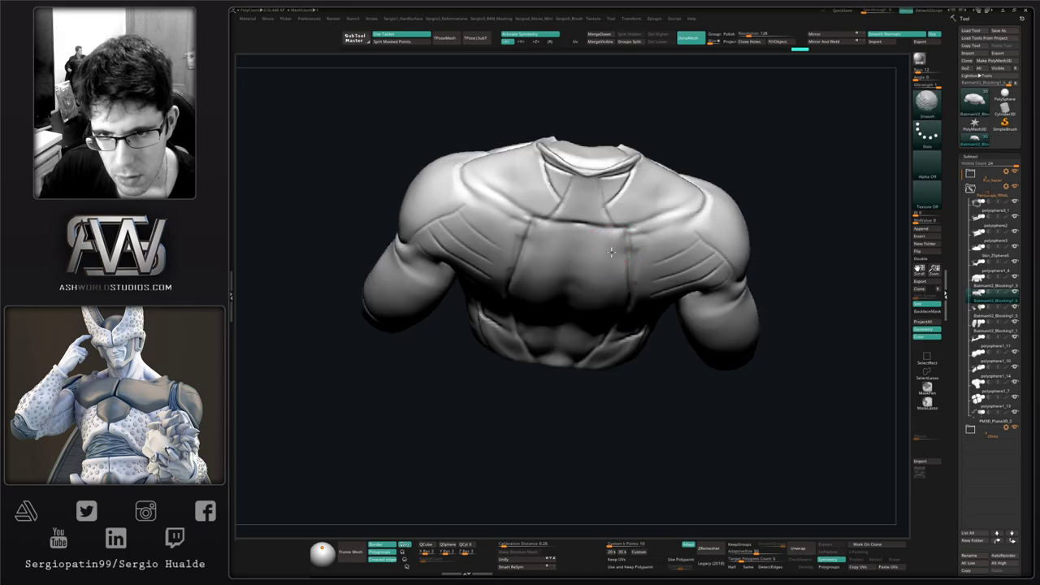
shift+drag(611, 252, 610, 288)
right_drag(602, 327, 578, 272)
shift+drag(546, 221, 586, 228)
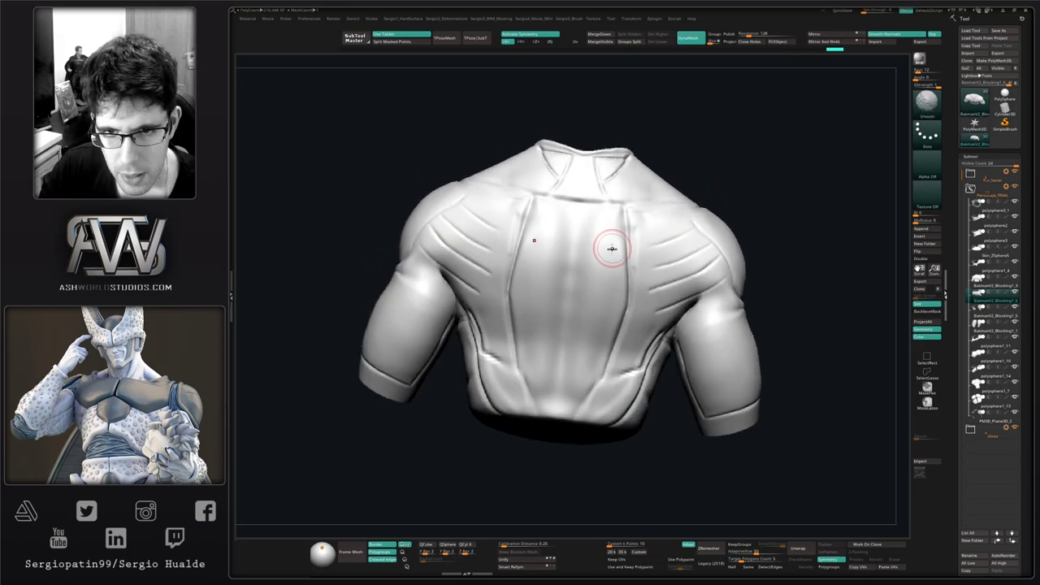
Step: Check the back from several angles and smooth the remaining unevenness inside the central panel from its upper edge to the waist
right_drag(612, 249, 600, 215)
mouse_move(604, 378)
alt+right_down()
mouse_move(604, 292)
mouse_move(621, 271)
alt+right_up()
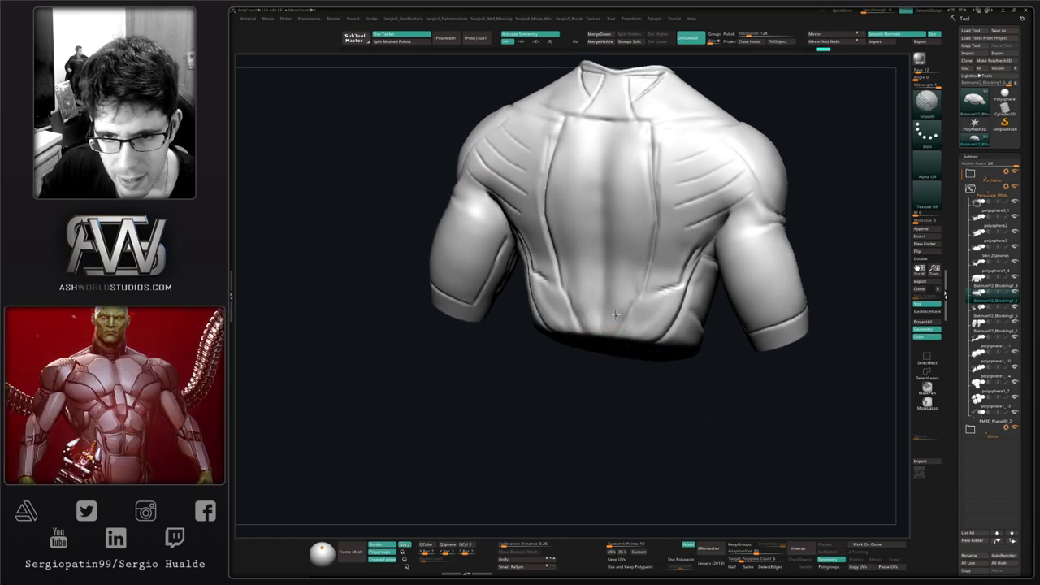
alt+right_drag(620, 299, 605, 356)
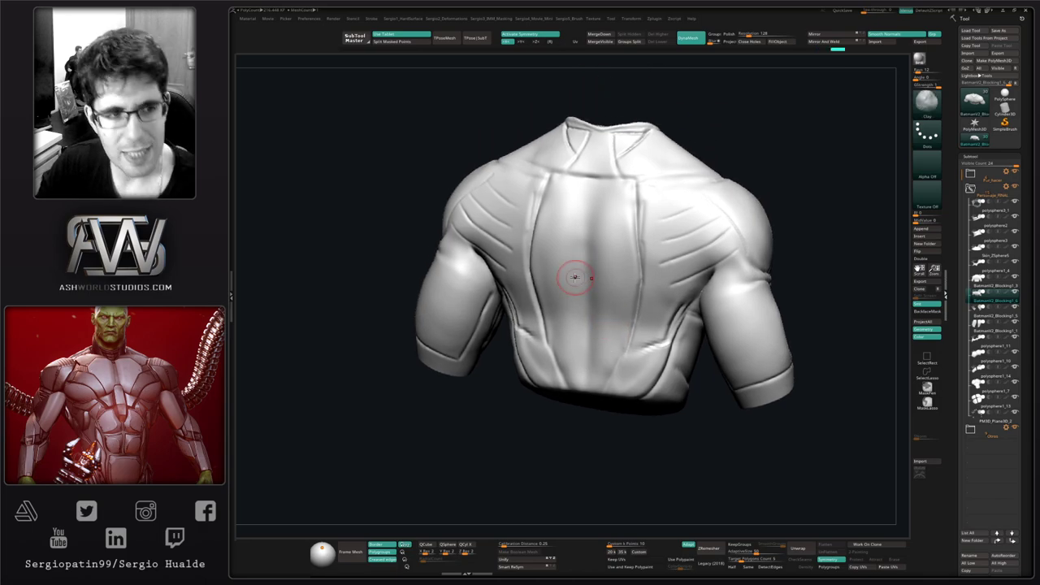
right_drag(611, 303, 598, 325)
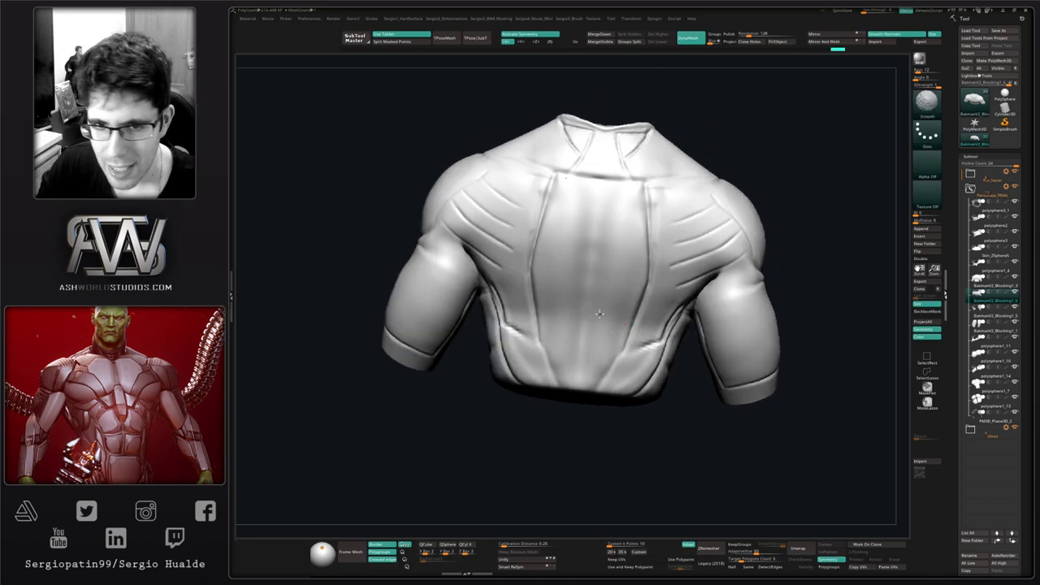
right_drag(630, 215, 606, 266)
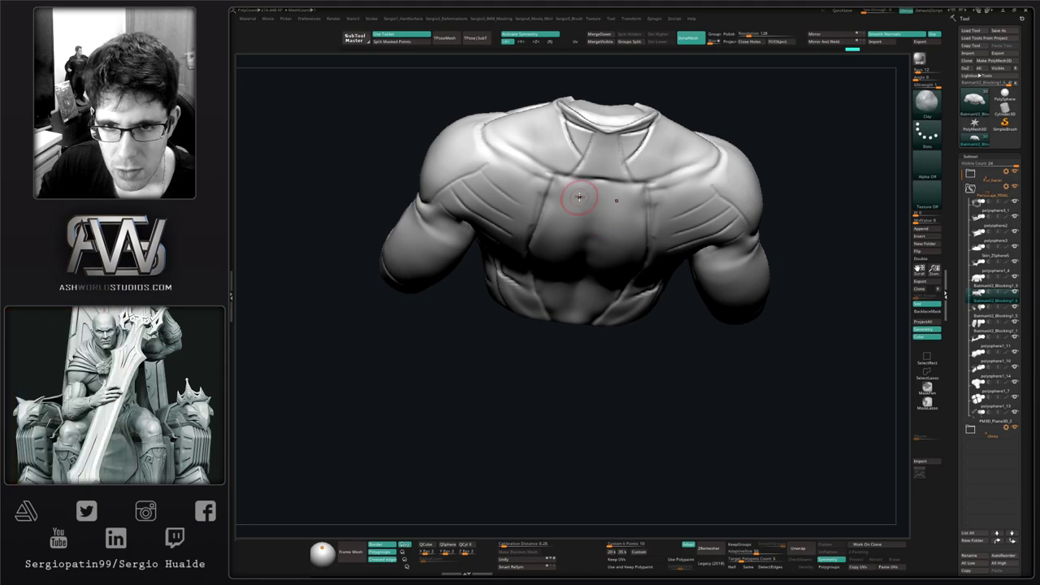
shift+drag(575, 224, 576, 222)
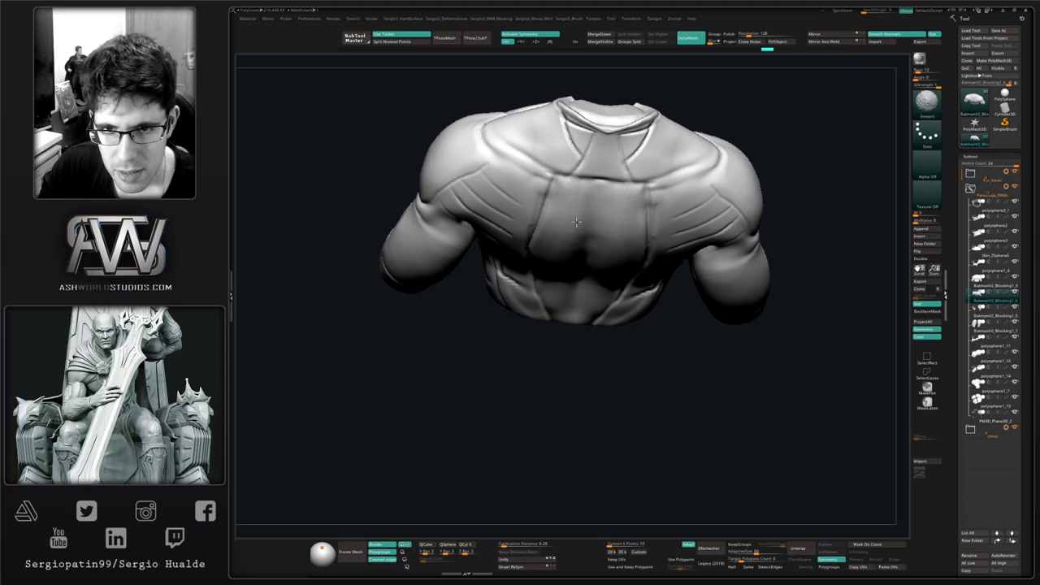
mouse_move(553, 263)
right_down()
mouse_move(585, 190)
mouse_move(615, 221)
mouse_move(585, 208)
right_up()
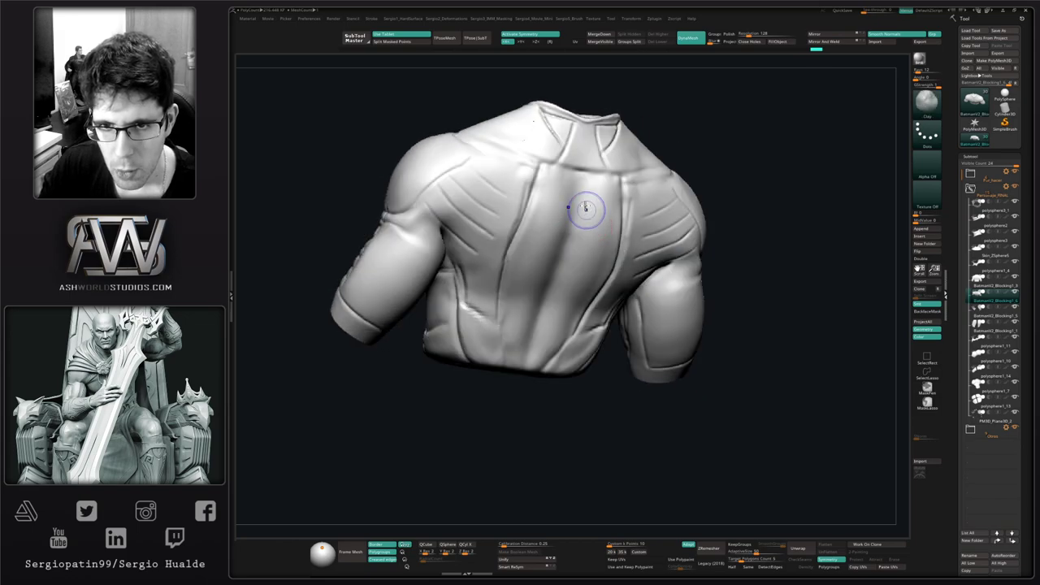
shift+drag(585, 208, 604, 194)
right_drag(571, 249, 558, 225)
mouse_move(558, 225)
shift+mouse_down()
mouse_move(527, 292)
mouse_move(538, 371)
shift+mouse_up()
mouse_move(561, 218)
right_down()
mouse_move(587, 256)
mouse_move(583, 279)
mouse_move(529, 290)
mouse_move(583, 309)
mouse_move(543, 284)
mouse_move(569, 309)
mouse_move(593, 265)
right_up()
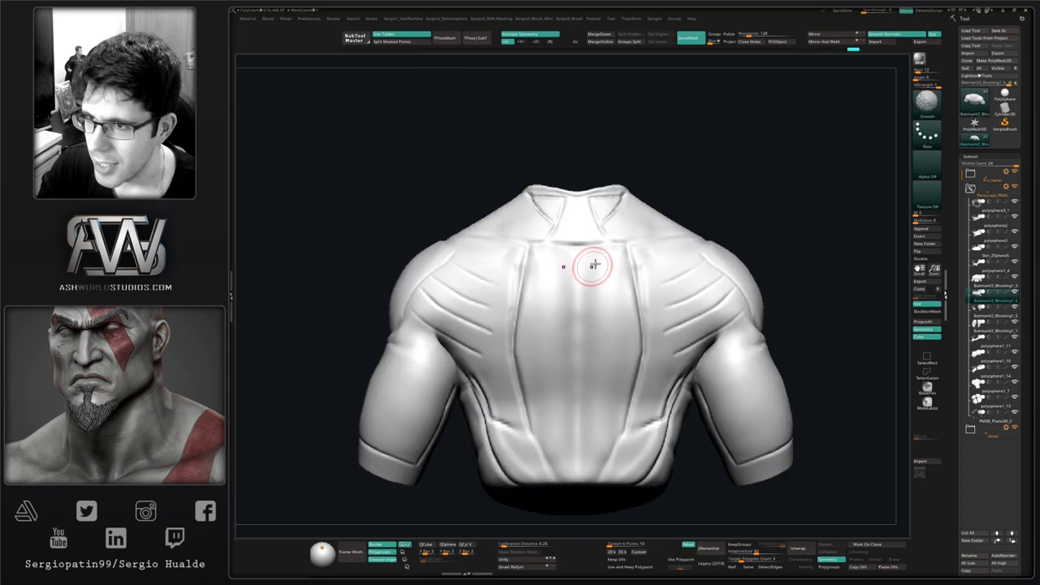
Step: Clone the reworked torso body as a separate tool and collapse its subtool folder
click(1015, 84)
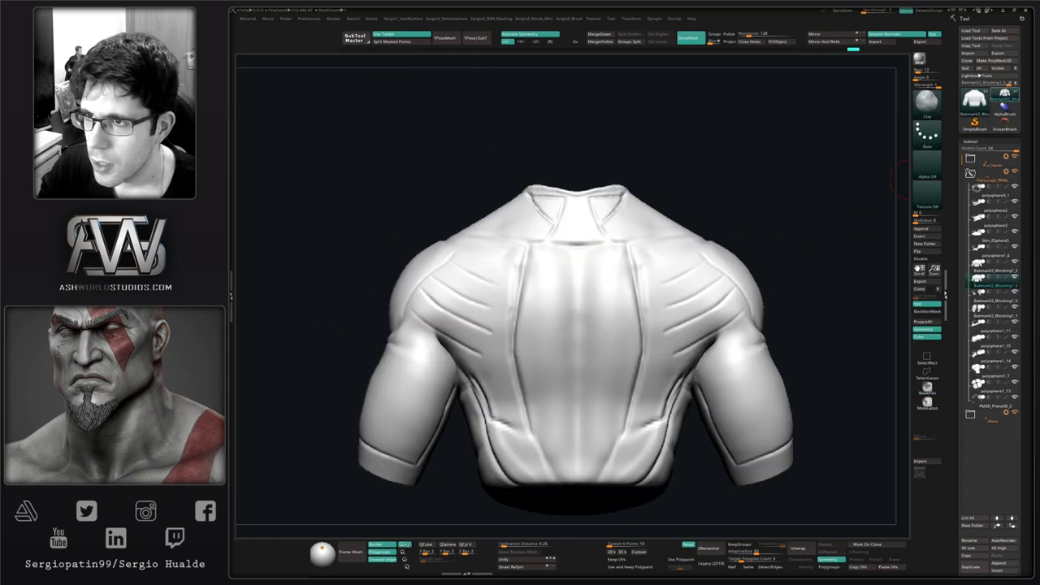
click(967, 61)
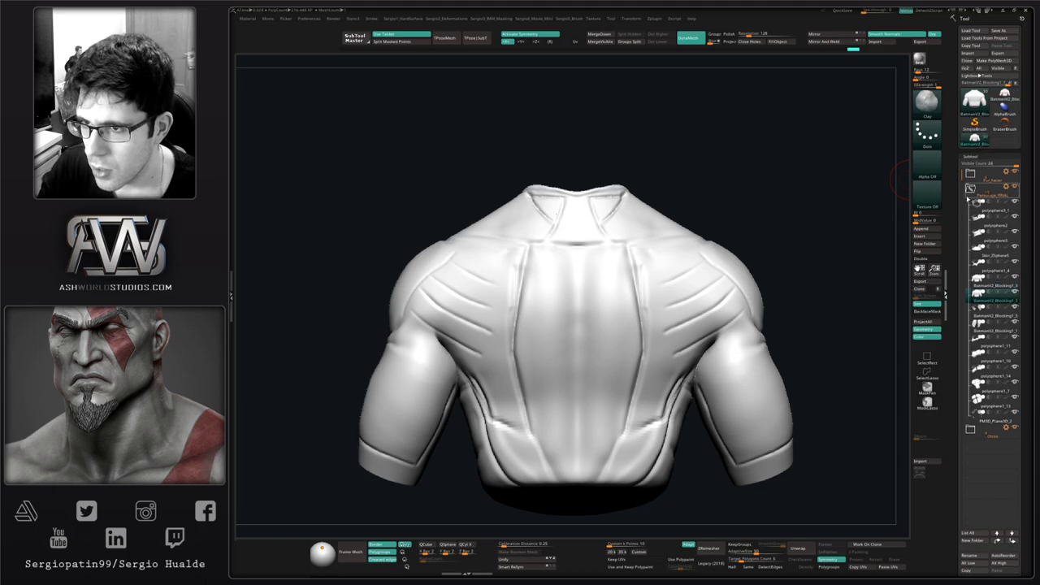
click(969, 189)
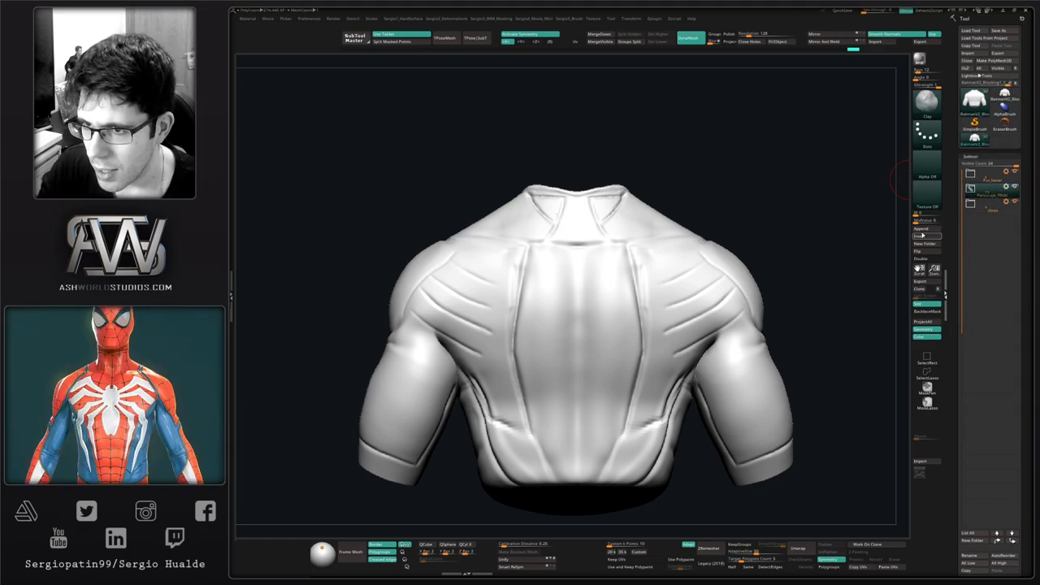
Step: Insert a ZSphere subtool, hide the subtool folders, and make the ZSphere the active subtool
click(922, 235)
click(850, 277)
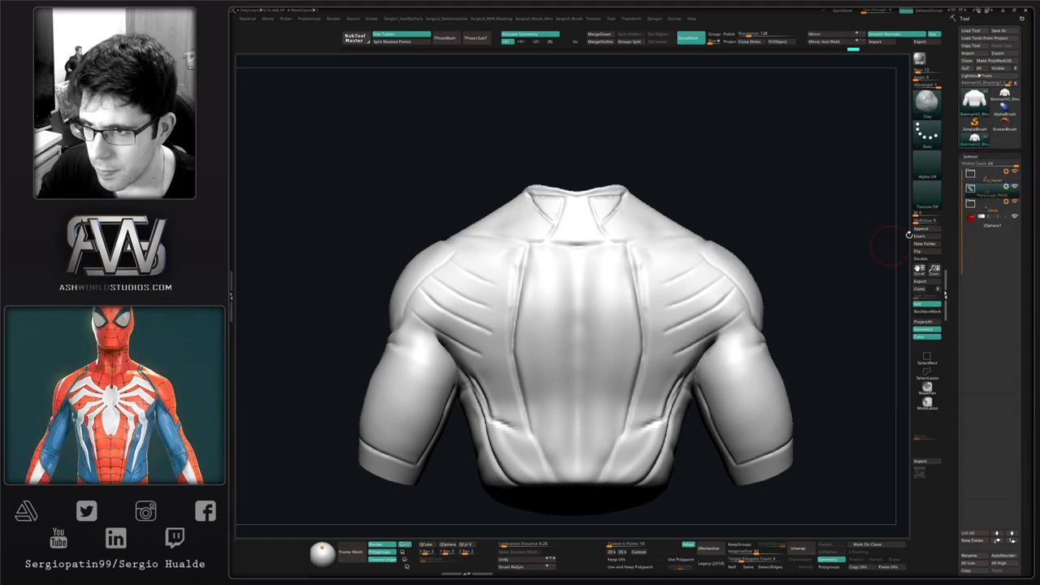
shift+click(1017, 187)
click(1001, 220)
alt+drag(658, 206, 667, 345)
Step: Select the cloned torso as the ZSphere's rigging mesh and activate symmetry
key(1)
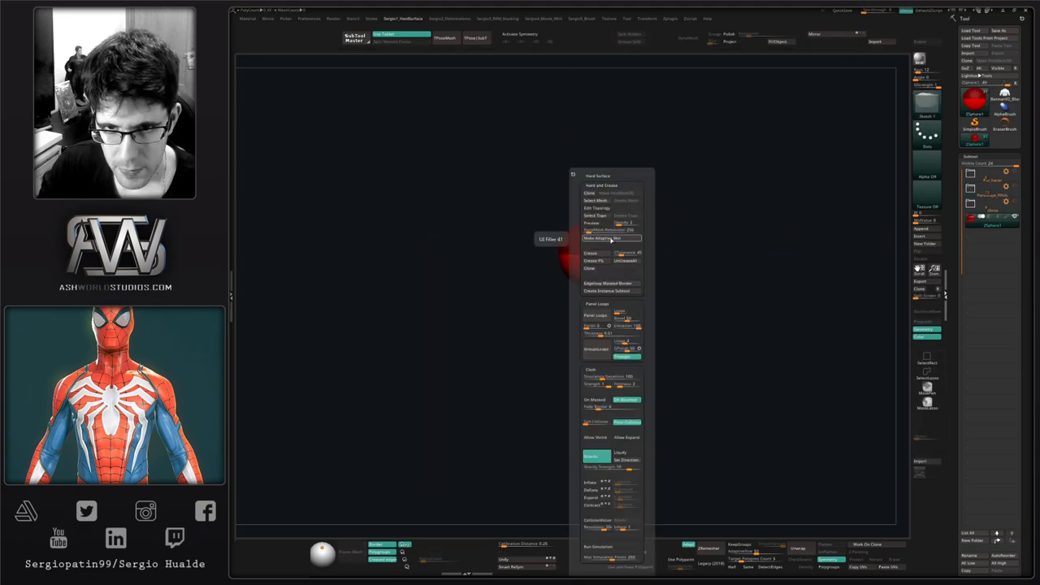
click(604, 201)
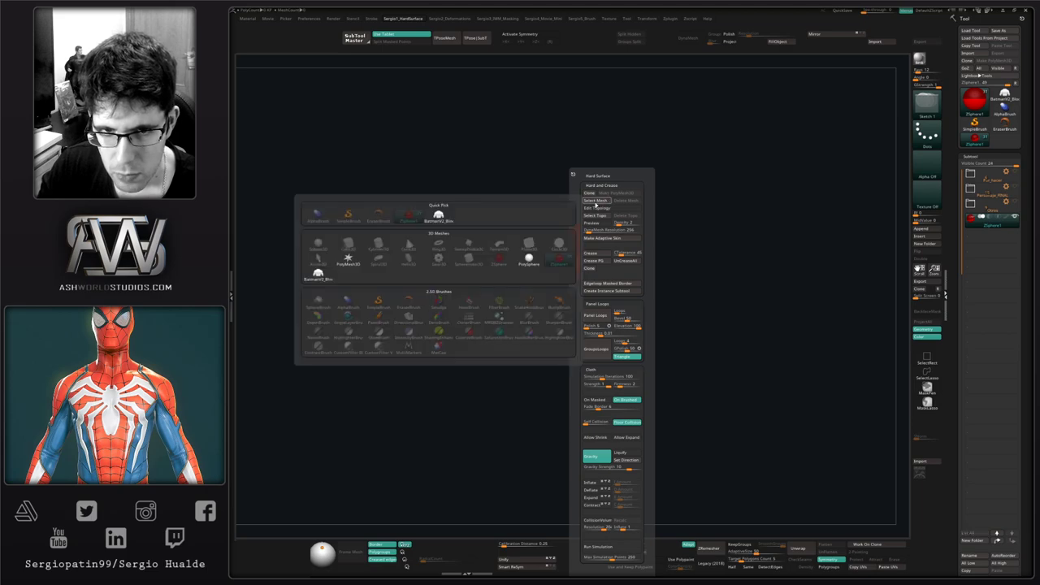
click(438, 216)
drag(613, 284, 592, 339)
key(x)
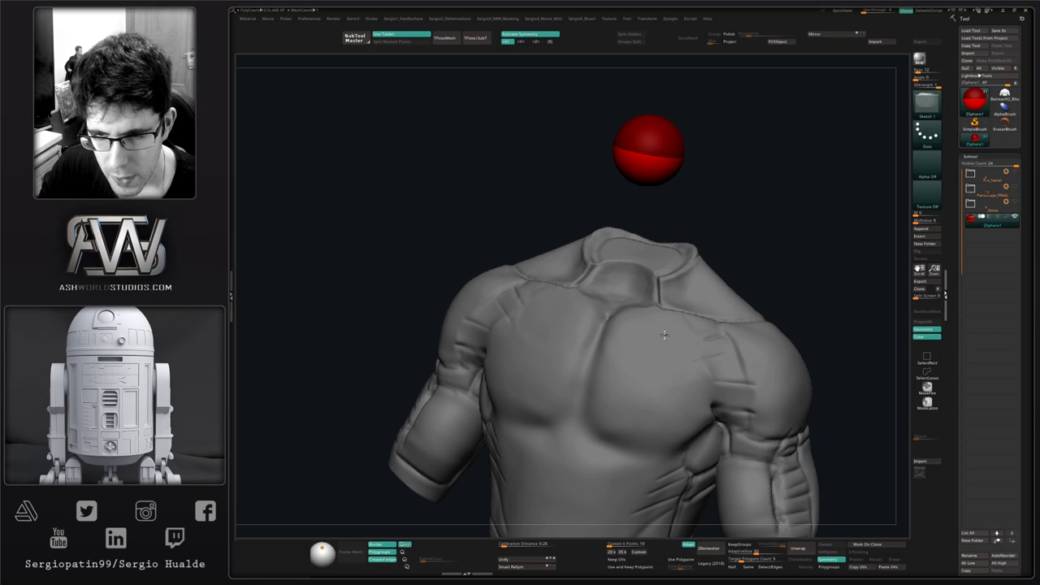
mouse_move(664, 333)
right_down()
mouse_move(587, 309)
mouse_move(601, 329)
mouse_move(619, 309)
right_up()
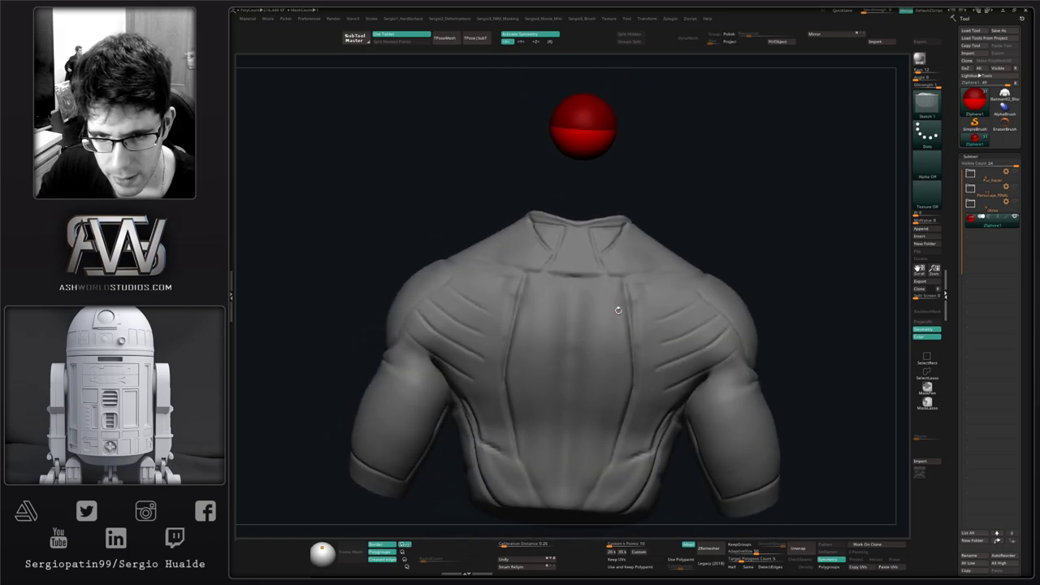
Step: Turn on Edit Topology for the ZSphere and lower the adaptive skin's DynaMesh Resolution
key(shift+1)
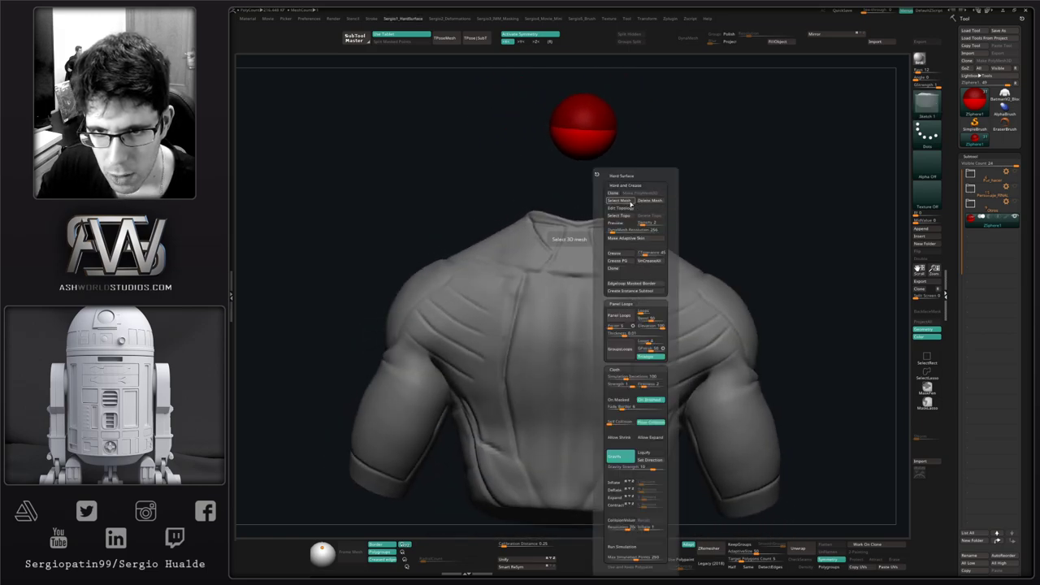
click(638, 208)
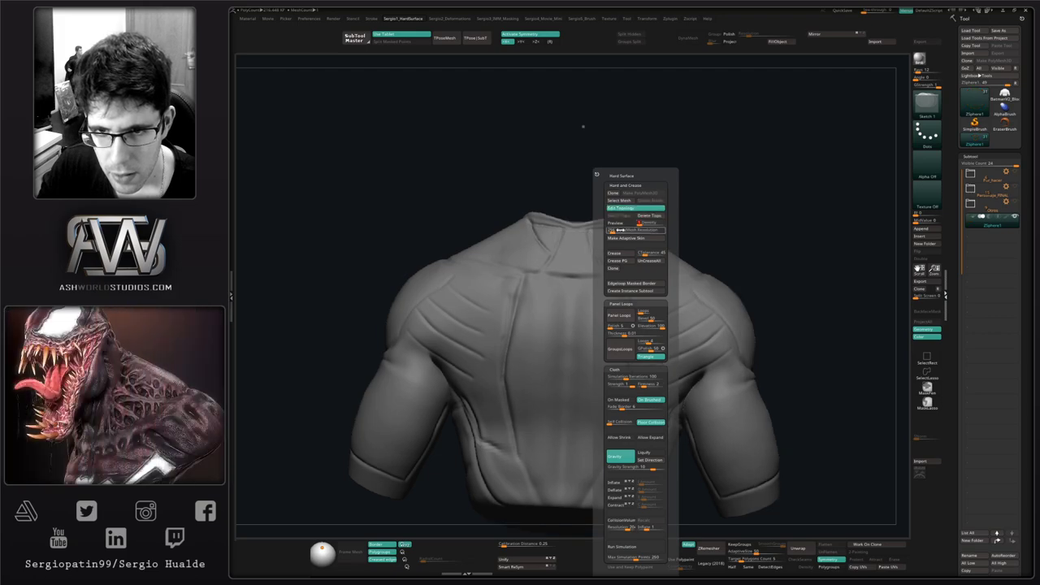
drag(620, 231, 602, 230)
Step: Draw the first symmetric row of topology faces at the top of the central spine panel, just below the neck seam
right_drag(620, 279, 606, 327)
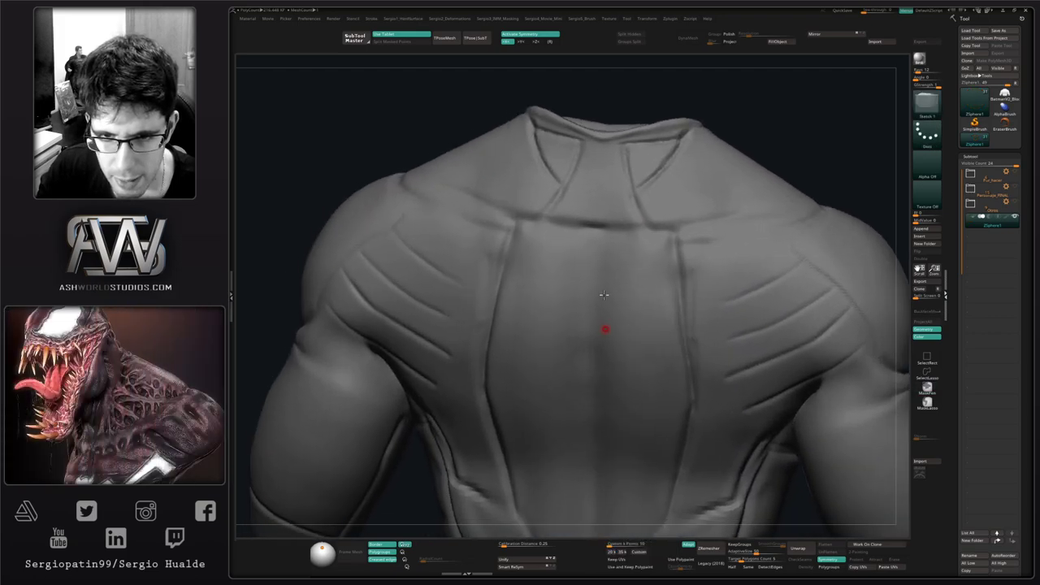
mouse_move(605, 238)
right_down()
mouse_move(619, 239)
mouse_move(595, 238)
right_up()
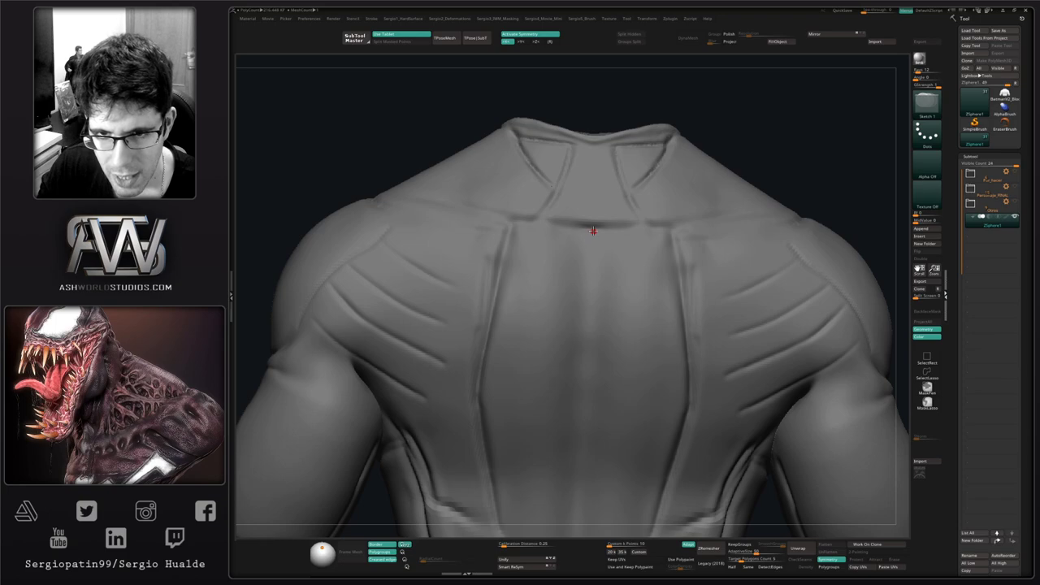
click(592, 231)
click(665, 231)
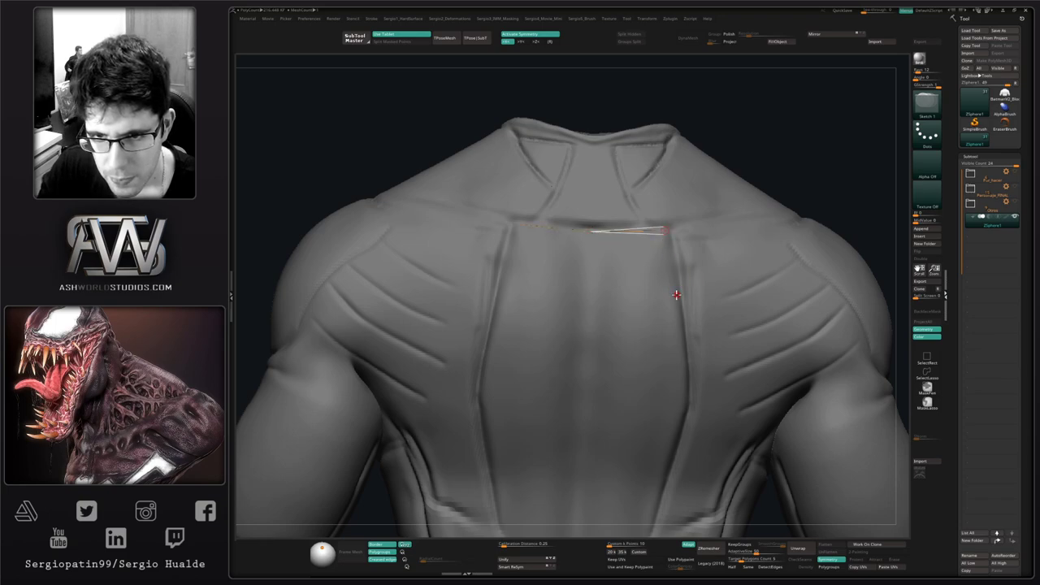
click(678, 306)
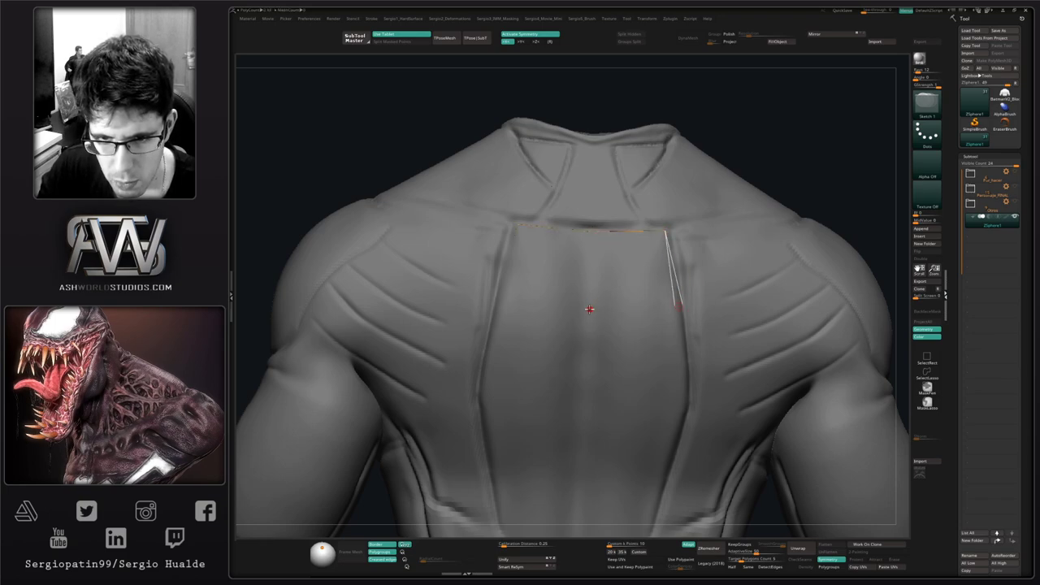
click(589, 309)
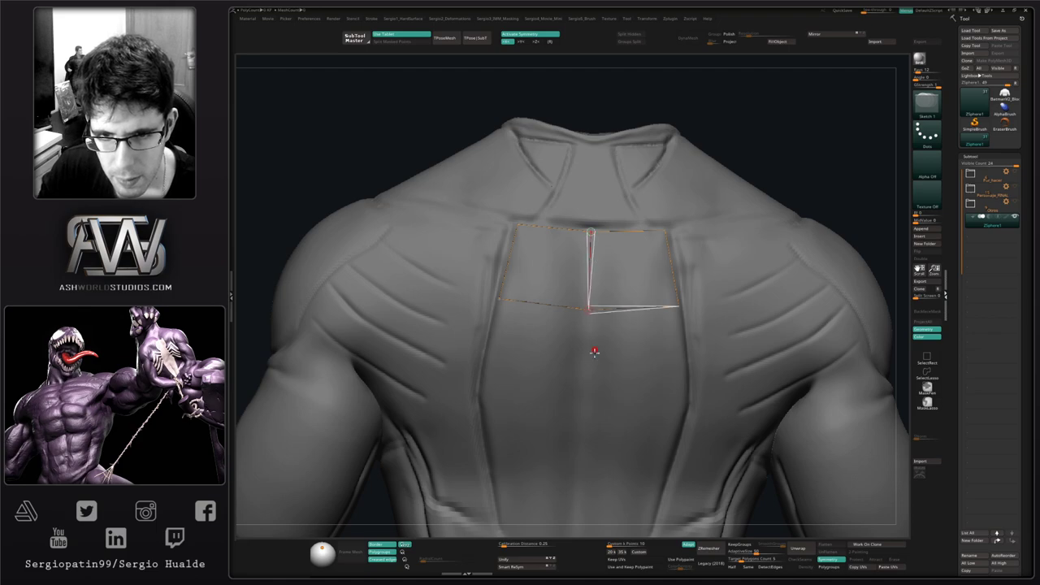
Step: Add a second symmetric row of faces below the first, following the panel's side seams, and adjust its centre point
click(585, 379)
click(686, 381)
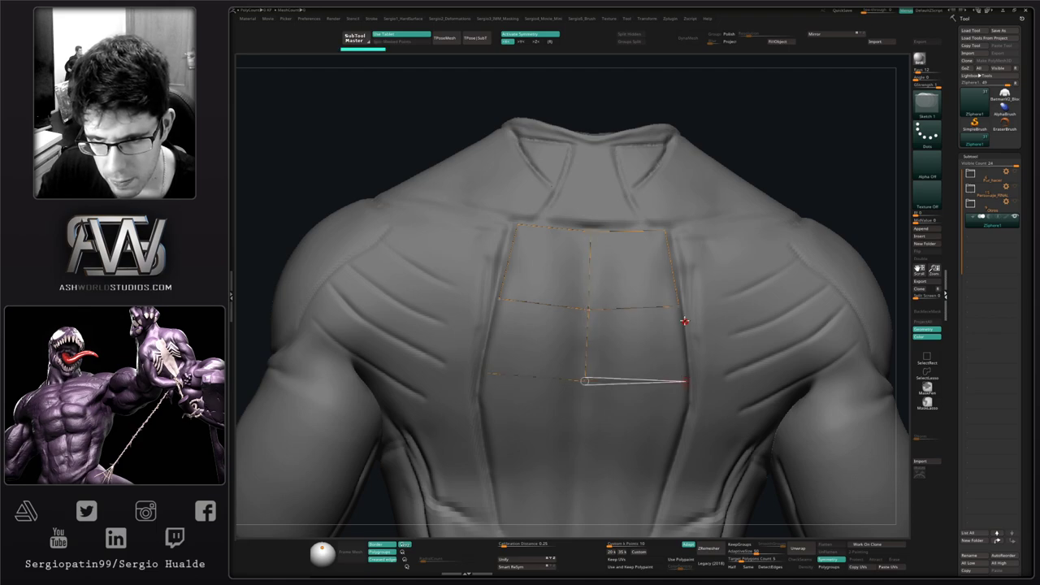
click(679, 306)
mouse_move(645, 437)
alt+right_down()
mouse_move(680, 309)
mouse_move(664, 293)
alt+right_up()
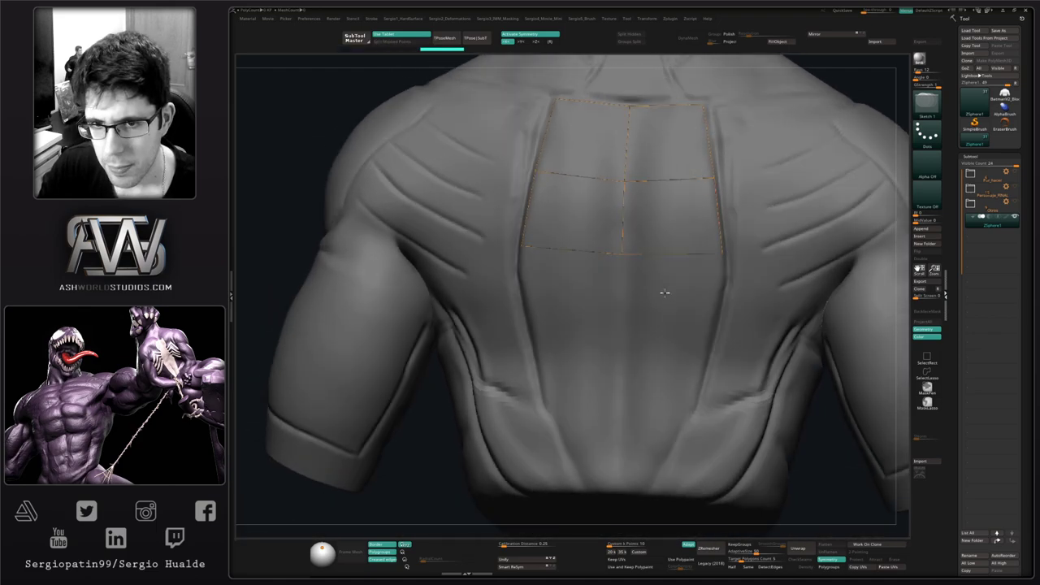
key(w)
drag(623, 259, 623, 278)
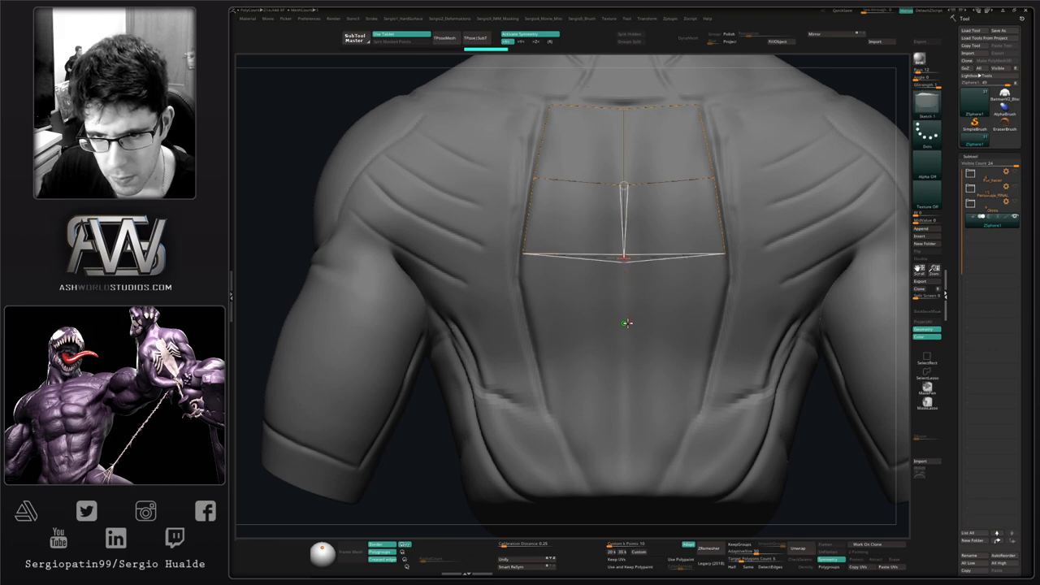
Step: Extend the topology by three more symmetric rows down the spine panel, tapering the last one to the lower edge of the torso
click(623, 320)
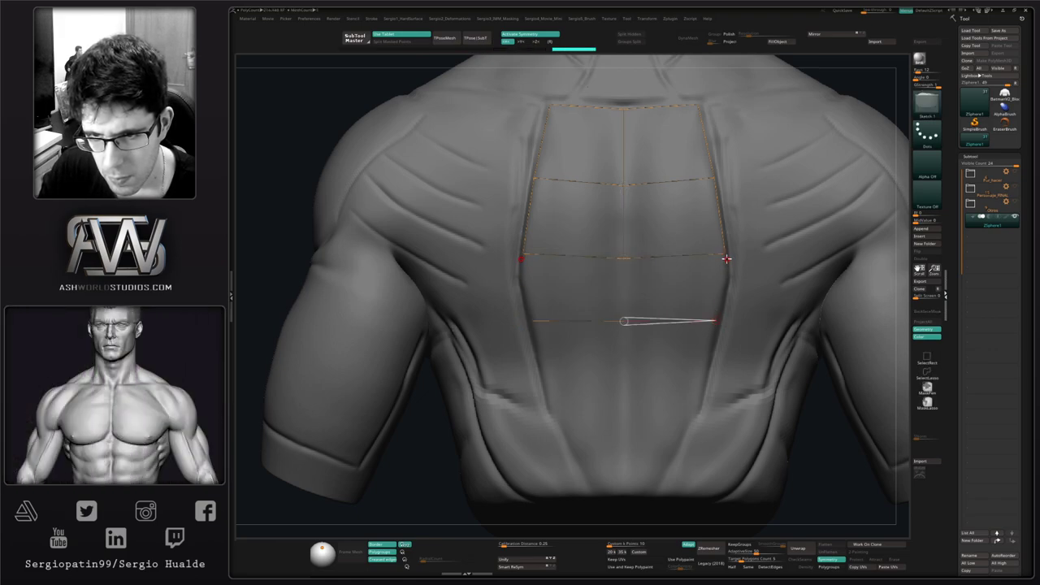
click(715, 320)
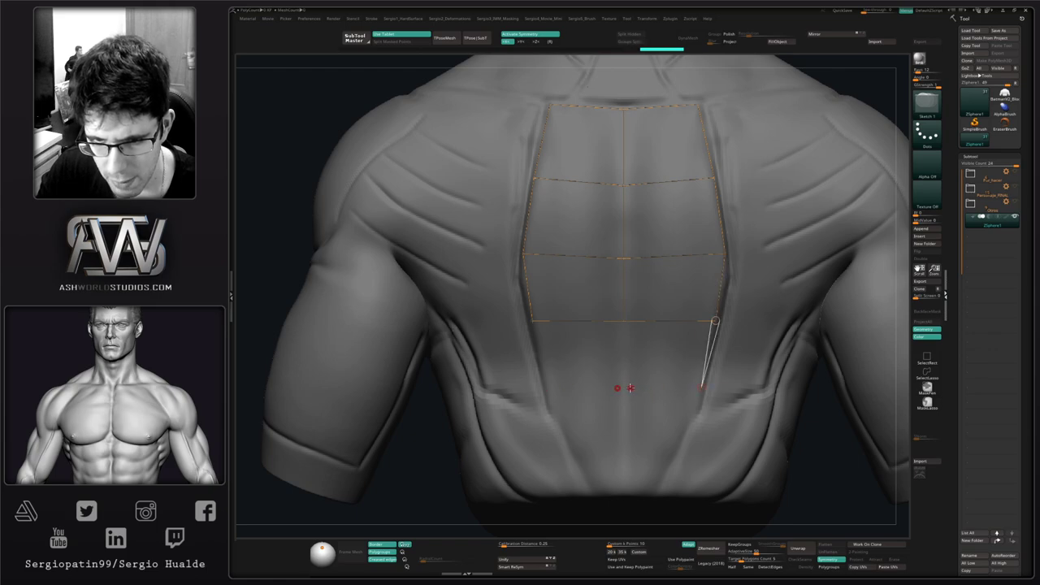
click(624, 388)
click(622, 320)
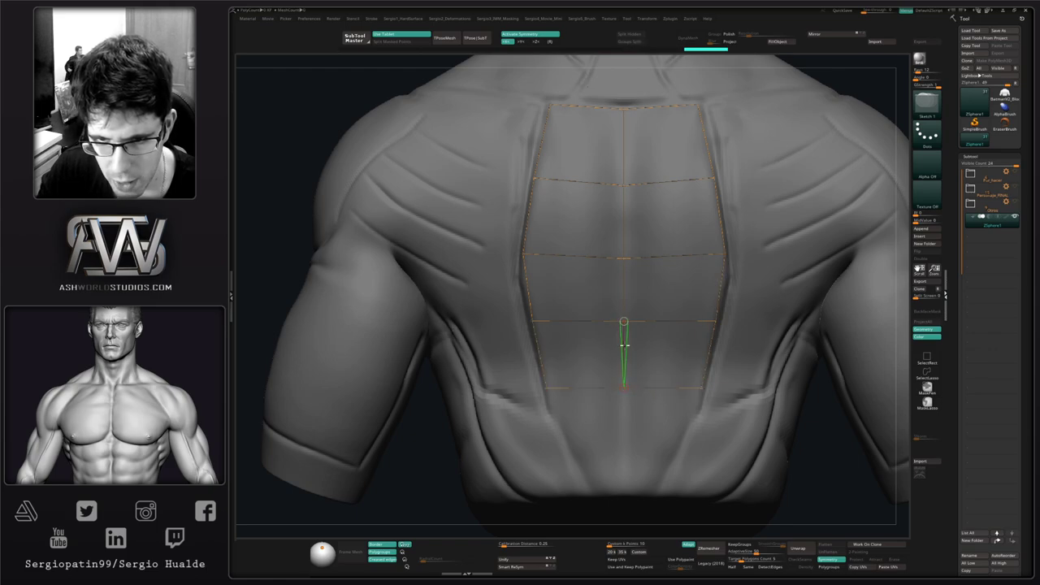
click(624, 388)
click(624, 487)
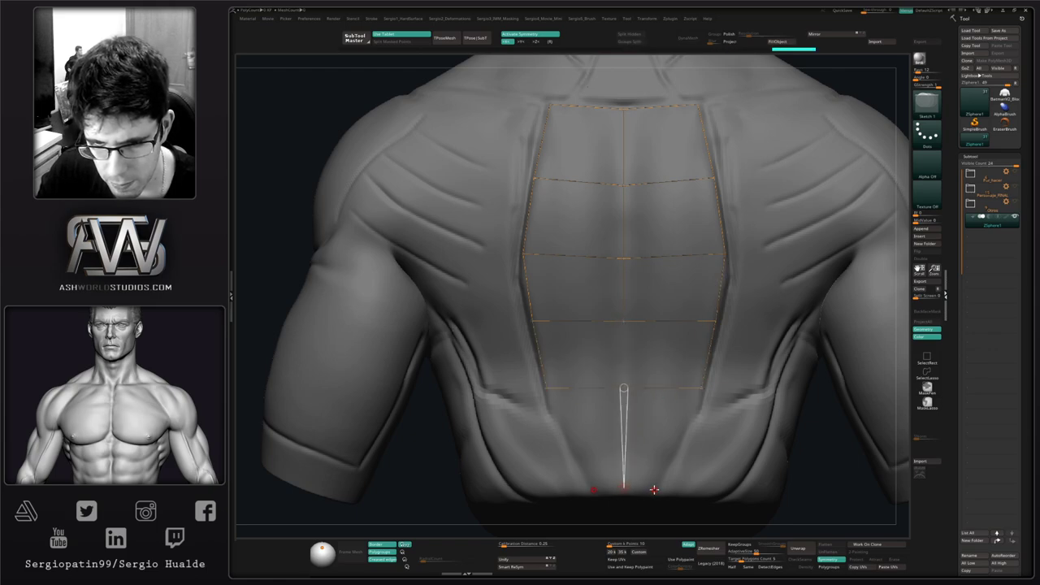
click(655, 489)
click(702, 388)
Step: Lower the side and centre points of the row where the panel starts to taper and of the row at its widest part
key(w)
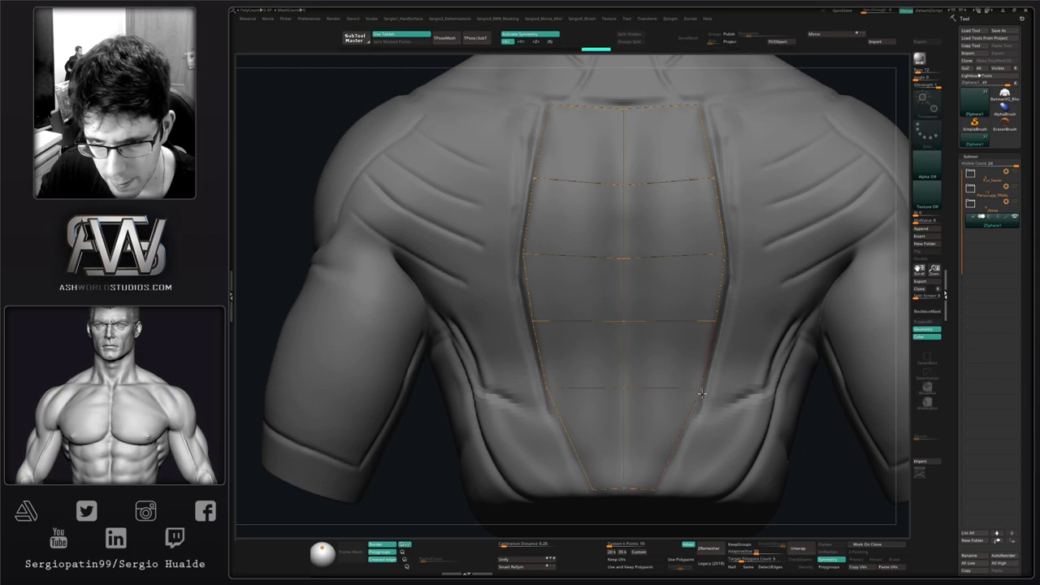
drag(701, 388, 699, 404)
drag(623, 389, 624, 405)
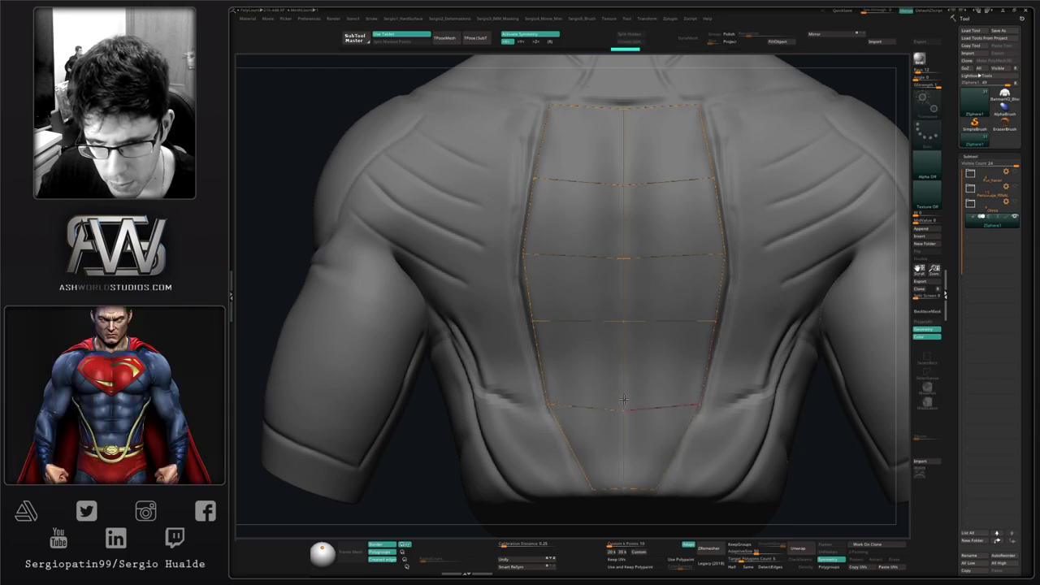
key(q)
alt+right_drag(732, 260, 733, 277)
drag(727, 270, 727, 292)
drag(624, 274, 625, 284)
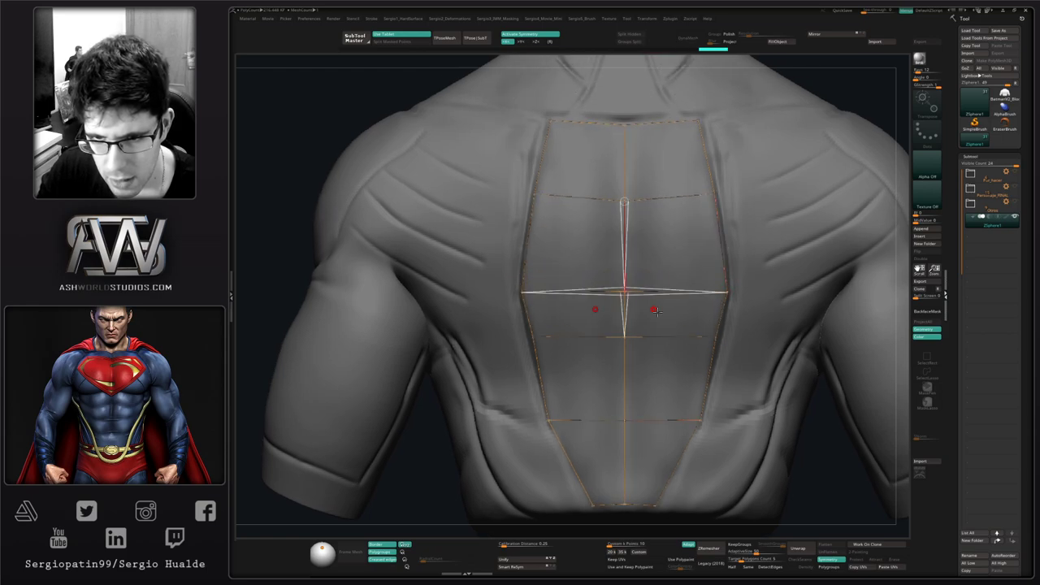
Step: Lower the cross row between the widest row and the taper row, aligning its side points with its centre point
drag(715, 336, 710, 367)
click(709, 368)
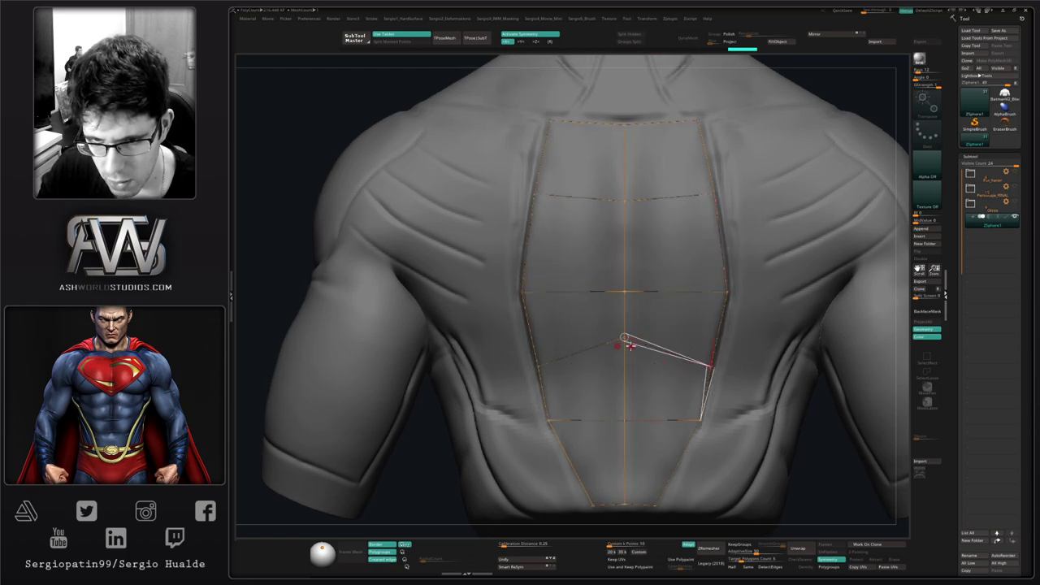
drag(625, 362, 624, 354)
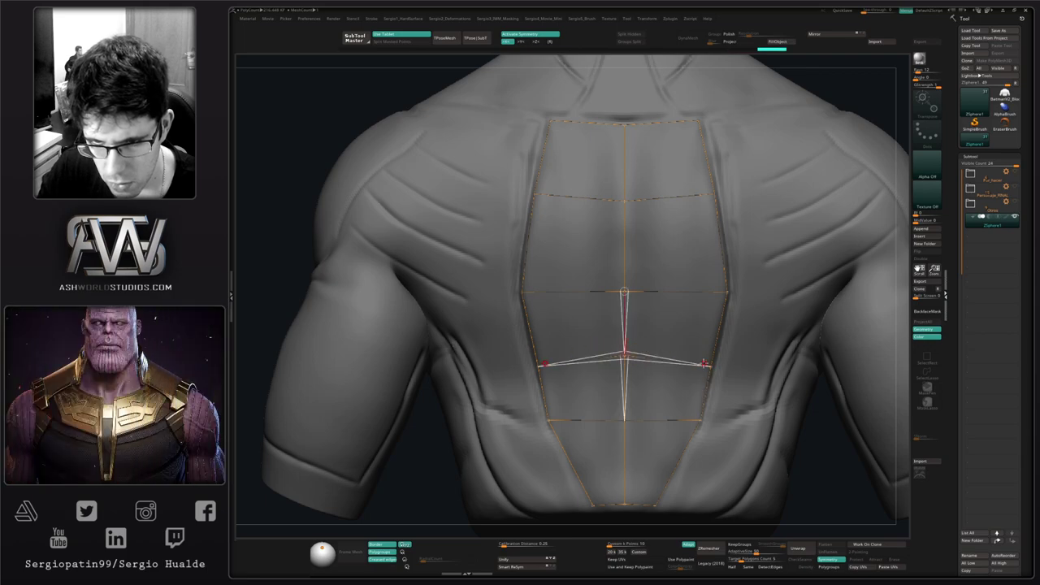
drag(710, 368, 708, 359)
Step: Insert an extra cross row above the panel's widest row and fine-tune its side and centre points
alt+right_drag(684, 349, 677, 427)
mouse_move(617, 313)
right_down()
mouse_move(672, 319)
mouse_move(550, 327)
right_up()
key(q)
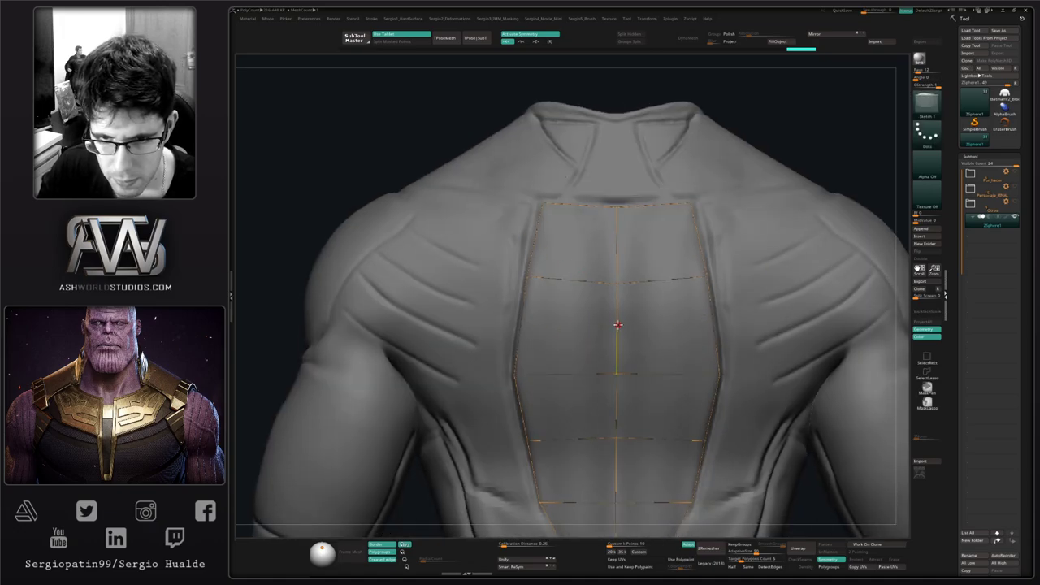
click(616, 328)
click(521, 327)
key(w)
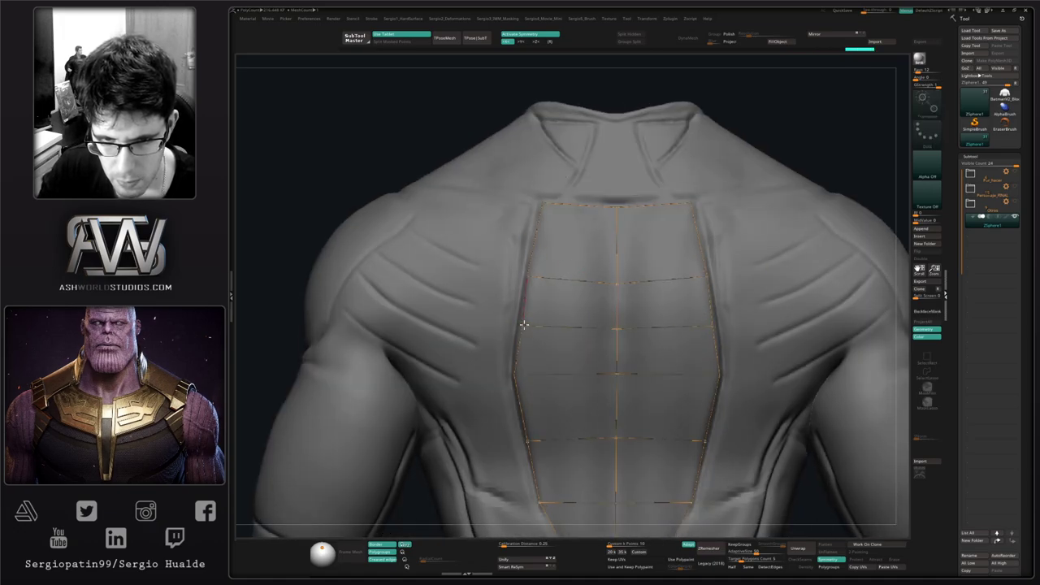
drag(521, 327, 521, 325)
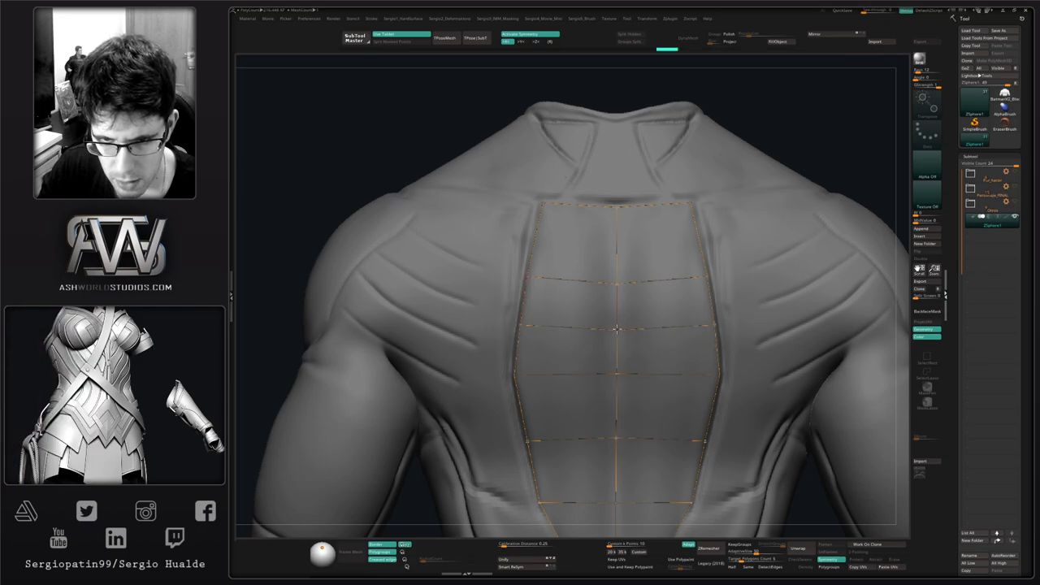
drag(617, 328, 615, 330)
Step: Preview the ZSphere's adaptive skin for the spine panel and resume Edit Topology
mouse_move(615, 330)
ctrl+right_down()
mouse_move(604, 331)
mouse_move(626, 349)
mouse_move(610, 355)
mouse_move(603, 341)
mouse_move(621, 317)
ctrl+right_up()
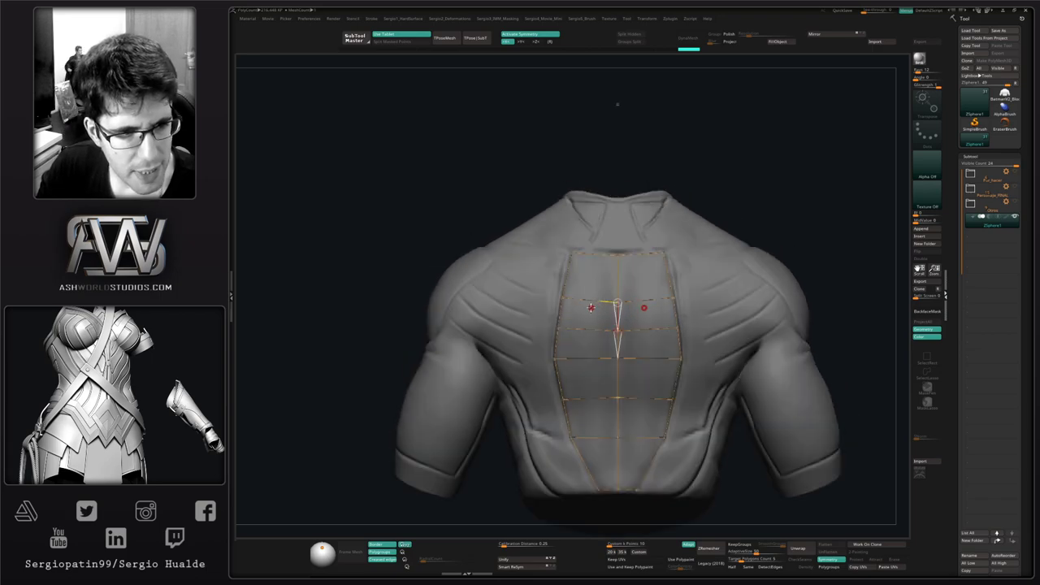
right_drag(599, 321, 572, 330)
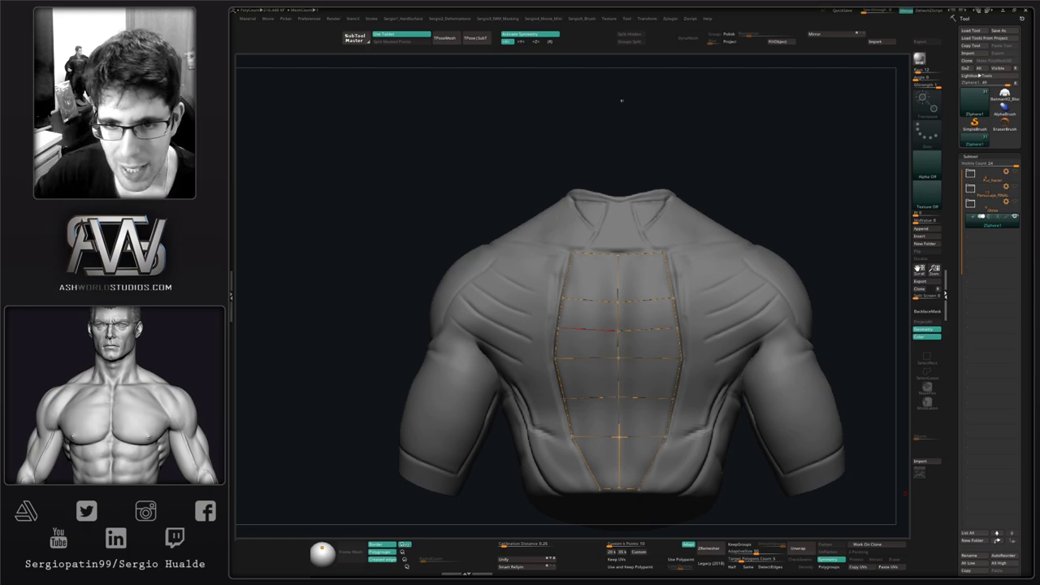
key(a)
drag(772, 184, 764, 196)
key(1)
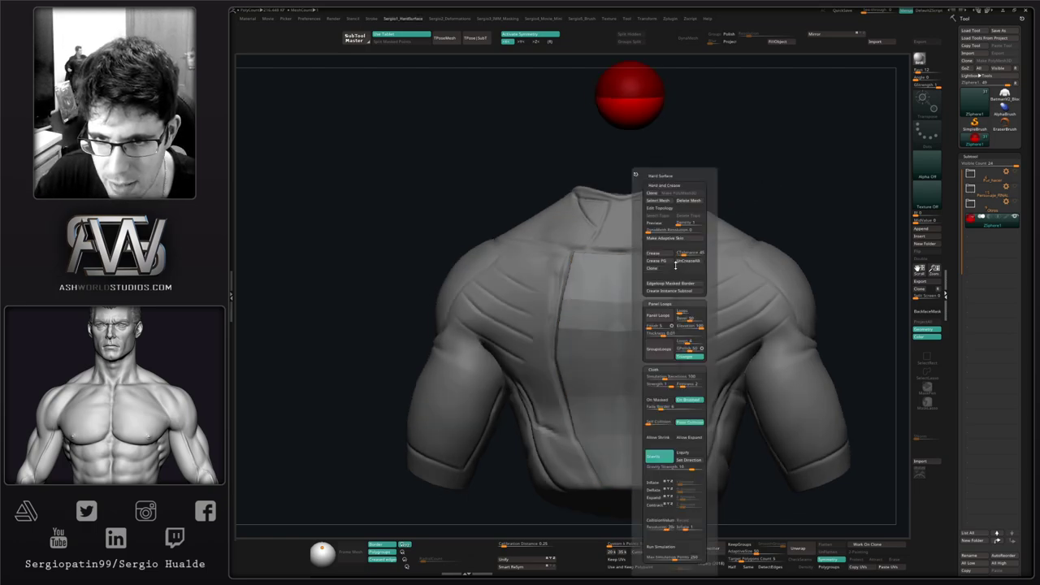
click(667, 223)
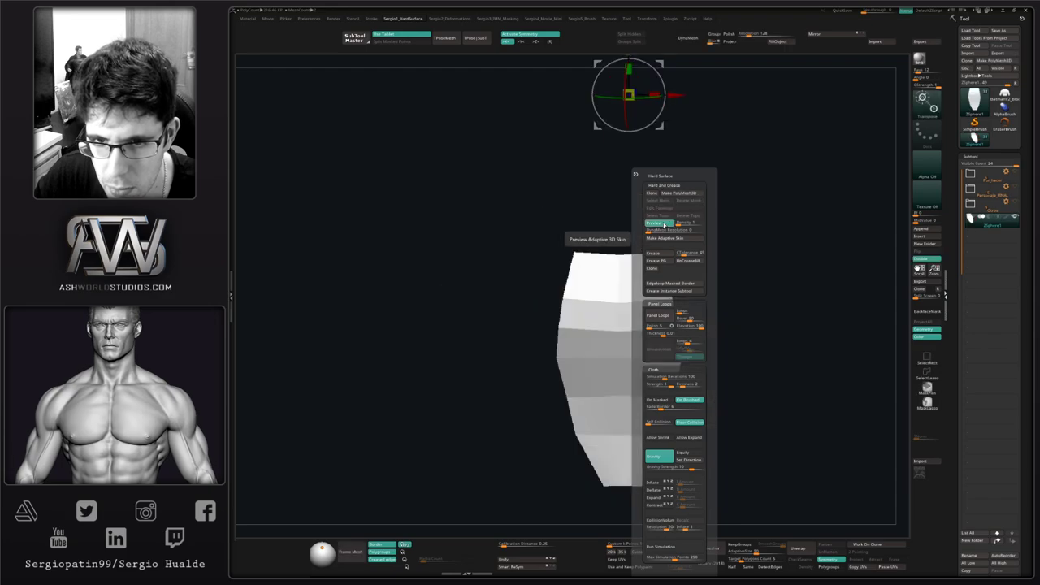
click(660, 224)
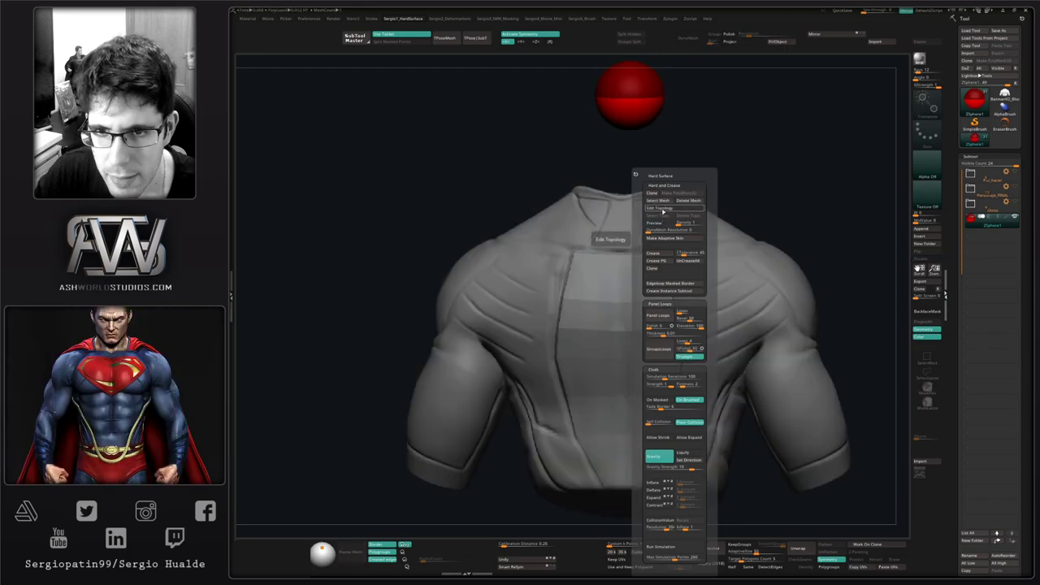
click(662, 211)
Step: Raise the side and centre points of the first cross row below the panel's top edge
alt+right_drag(624, 310, 618, 280)
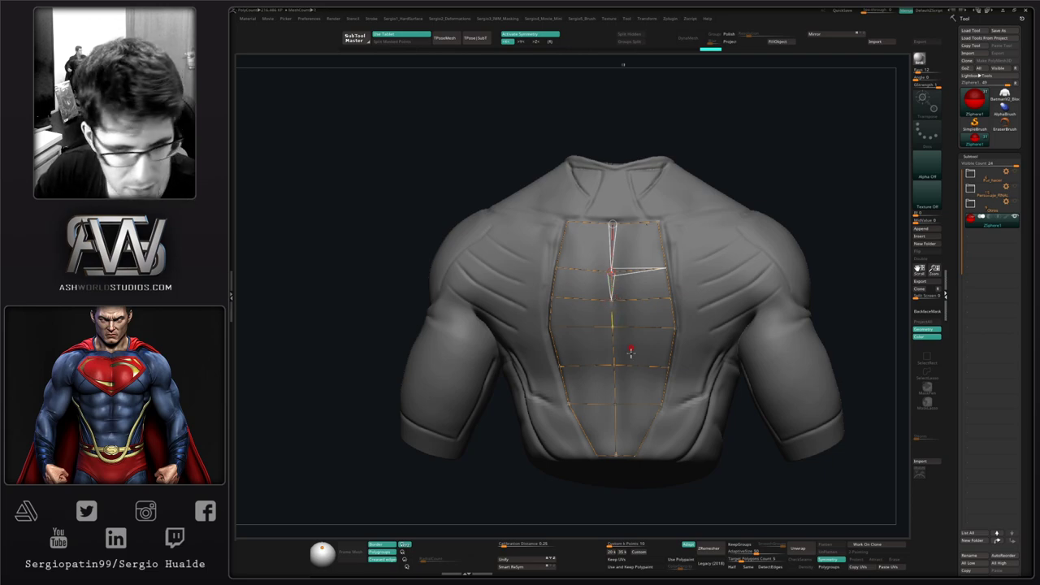
alt+right_drag(629, 388, 624, 409)
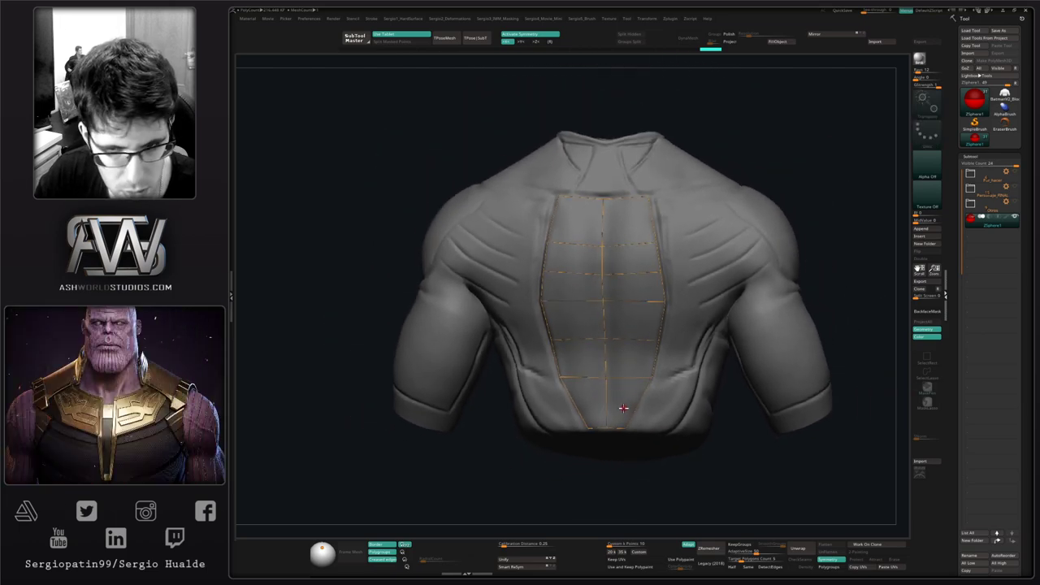
alt+right_drag(620, 370, 616, 404)
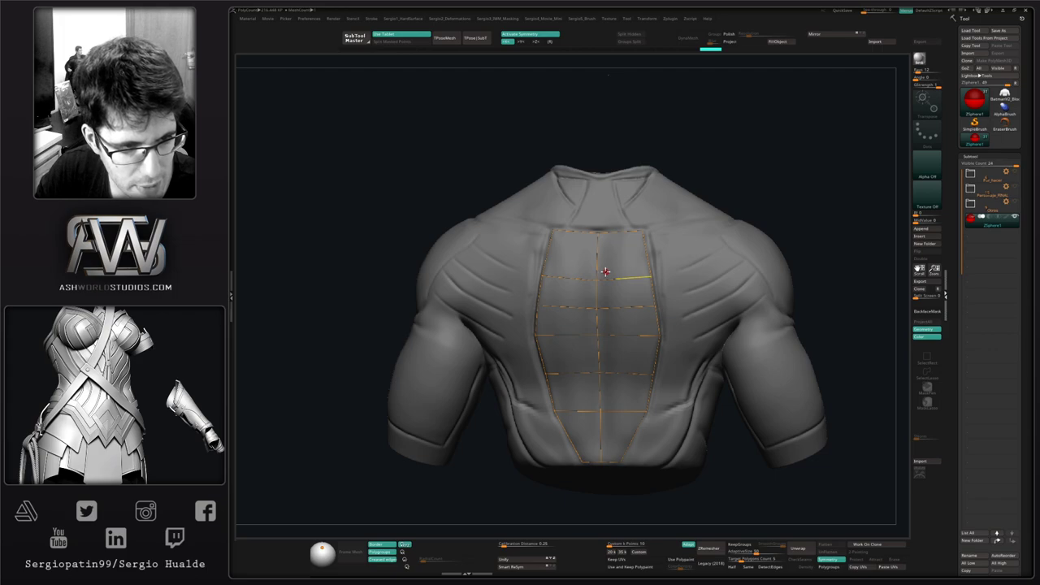
right_drag(601, 321, 575, 390)
right_drag(636, 293, 627, 311)
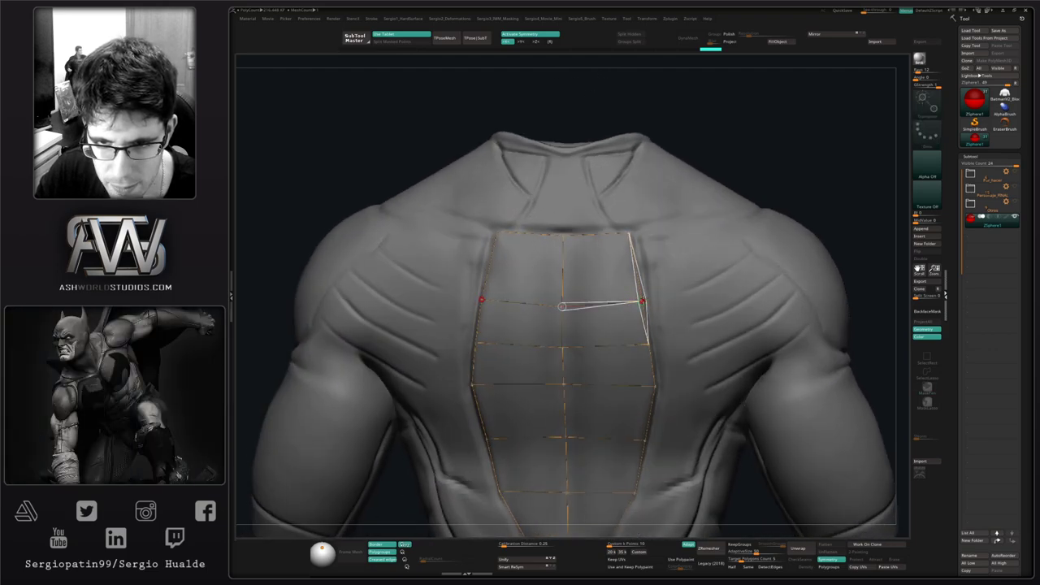
drag(643, 289, 642, 282)
drag(562, 309, 563, 288)
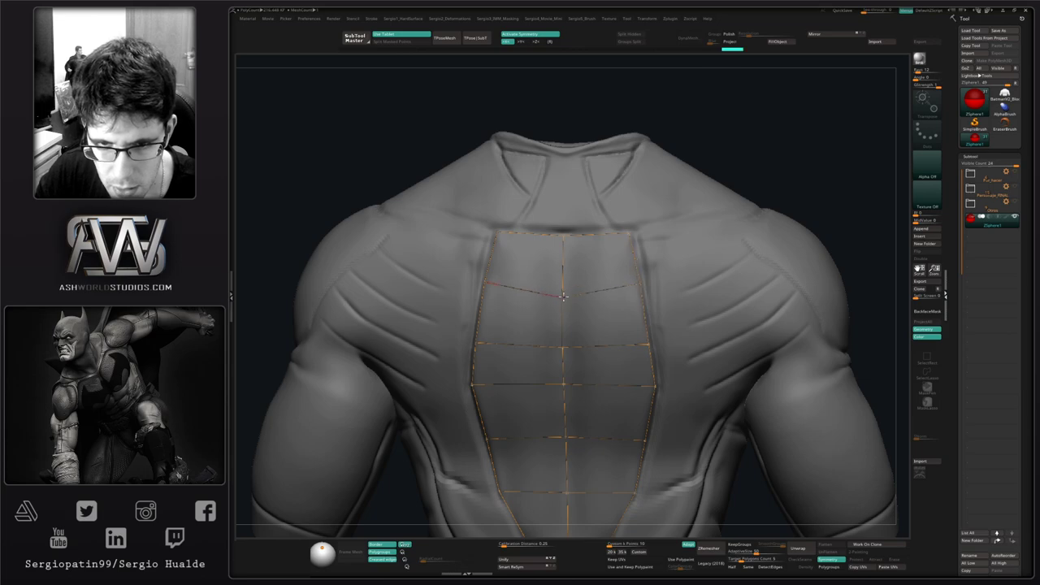
drag(636, 282, 642, 295)
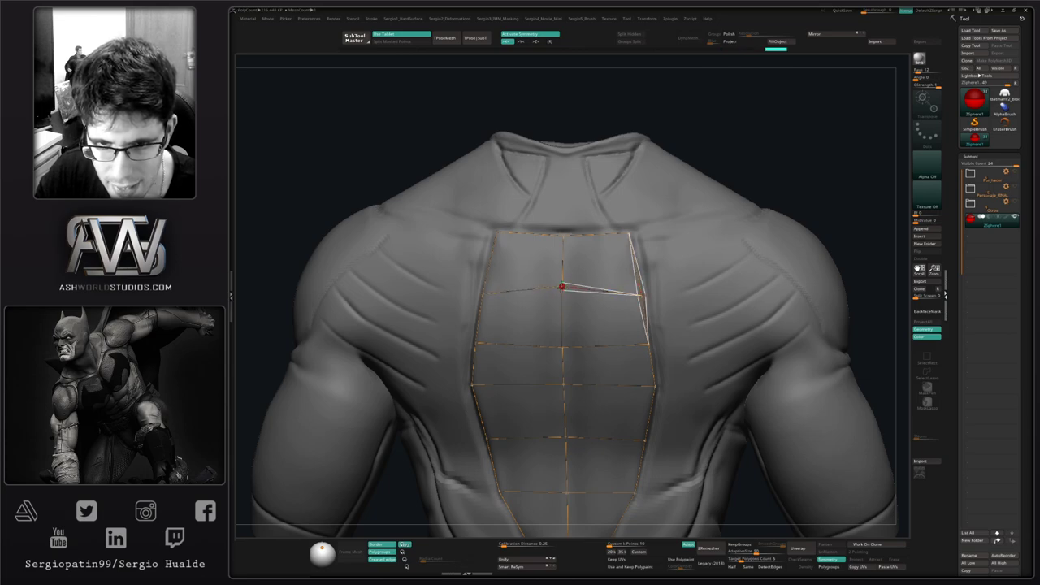
drag(563, 286, 561, 291)
Step: Move the two uppermost interior cross rows higher, levelling their side and centre points to even out the row spacing
right_drag(591, 306, 630, 291)
drag(568, 251, 568, 233)
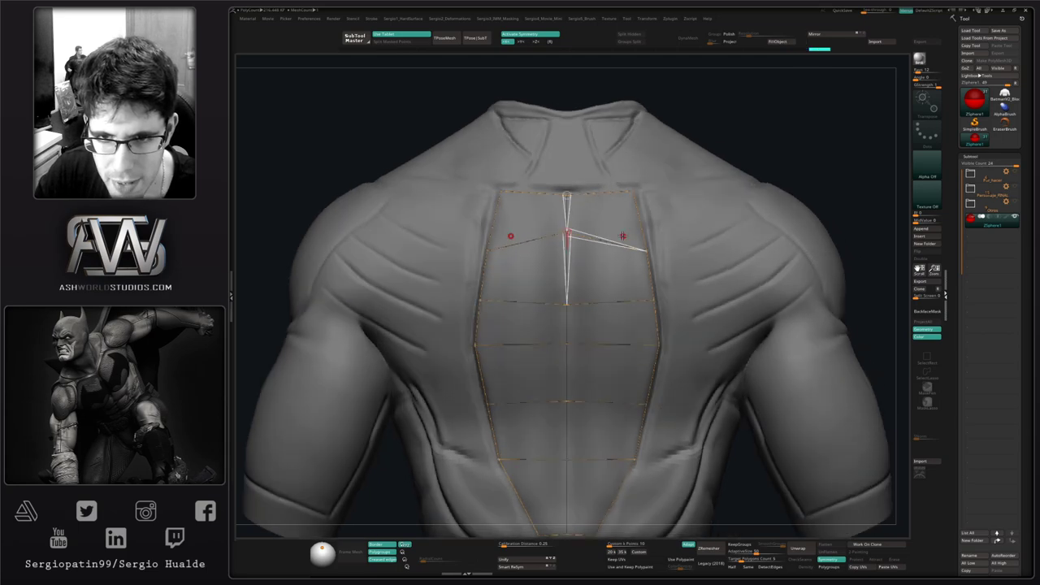
drag(647, 249, 642, 232)
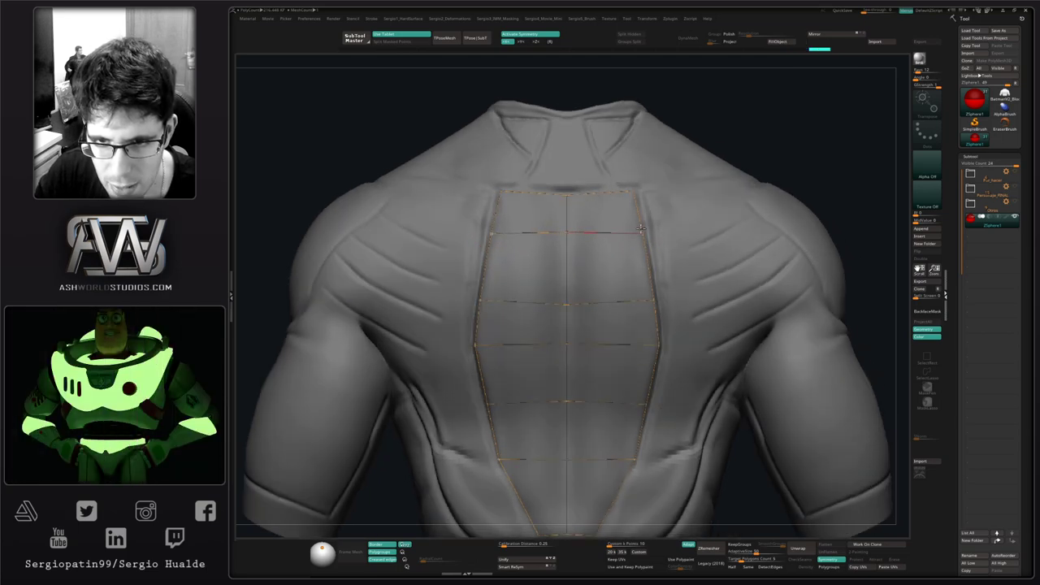
drag(656, 302, 653, 290)
mouse_move(568, 304)
mouse_down()
mouse_move(567, 294)
mouse_move(586, 295)
mouse_up()
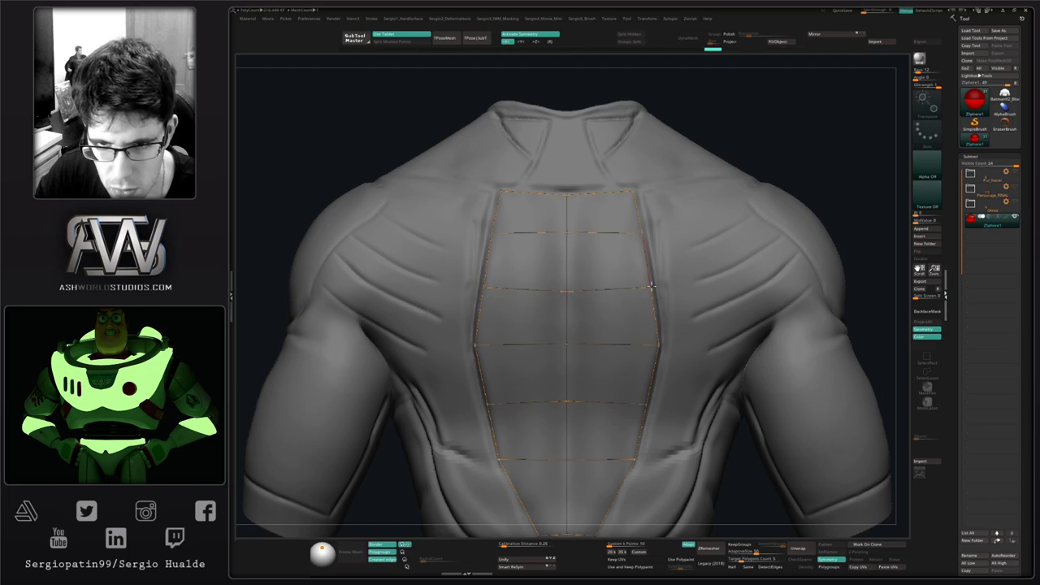
Step: Make an adaptive skin from the spine panel's ZSphere topology and append the resulting mesh as a subtool
alt+right_drag(609, 416, 610, 313)
alt+right_drag(610, 313, 606, 379)
shift+right_drag(604, 341, 622, 309)
key(1)
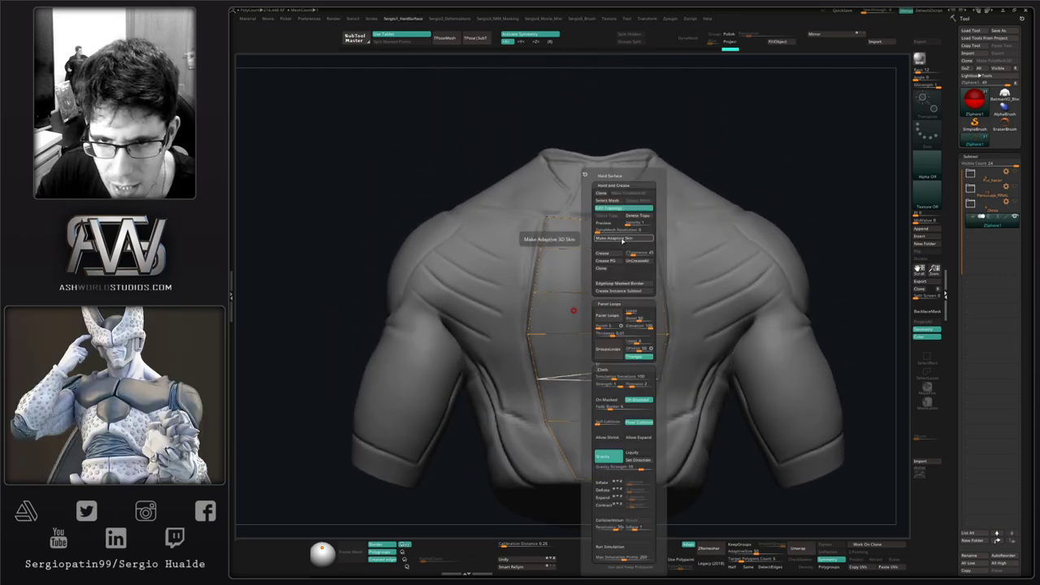
click(619, 239)
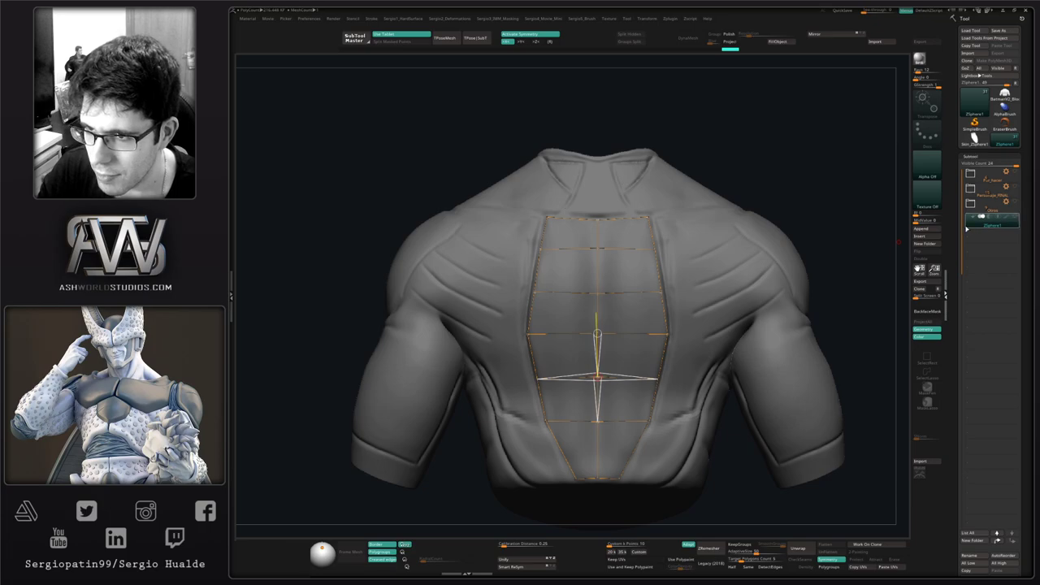
click(922, 230)
click(796, 252)
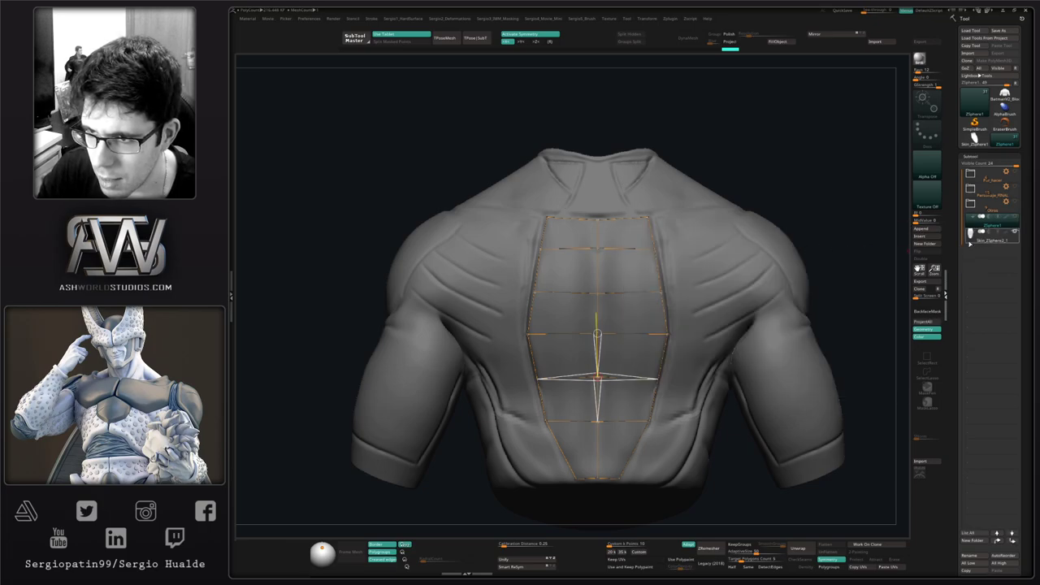
click(989, 237)
Step: Insert a mirrored lengthwise column of points midway between the centre line and the side edges, from the panel's top edge to its bottom edge
key(q)
mouse_move(630, 316)
right_down()
mouse_move(644, 323)
mouse_move(629, 379)
mouse_move(632, 330)
right_up()
right_drag(759, 298, 755, 277)
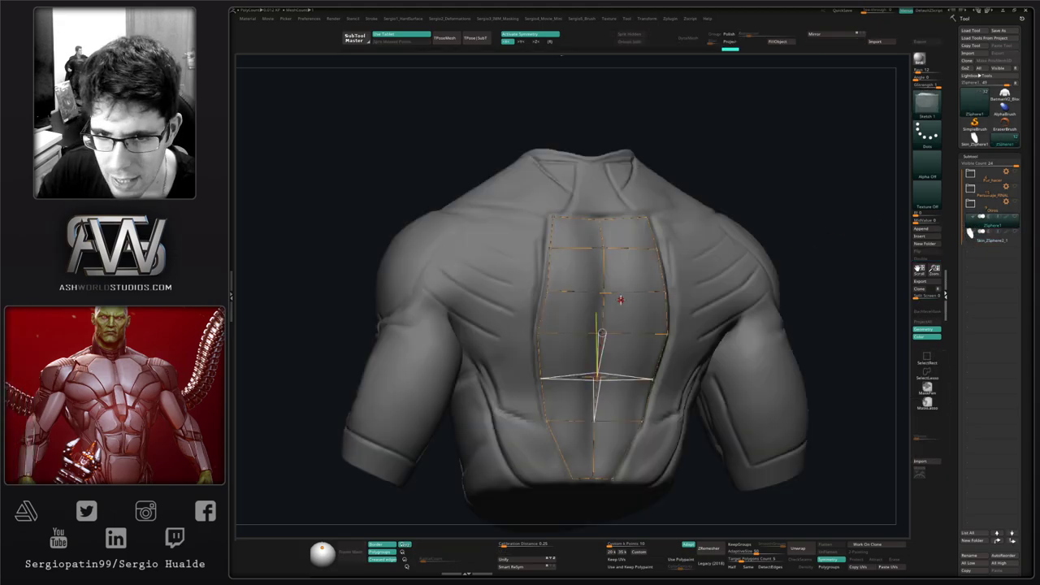
mouse_move(623, 301)
right_down()
mouse_move(602, 284)
mouse_move(617, 241)
right_up()
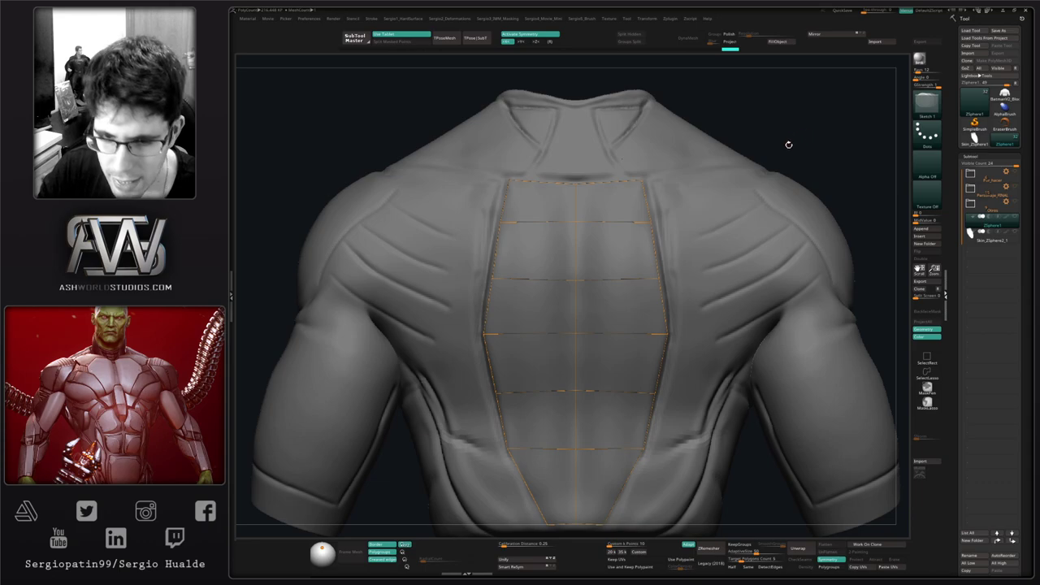
drag(798, 143, 801, 144)
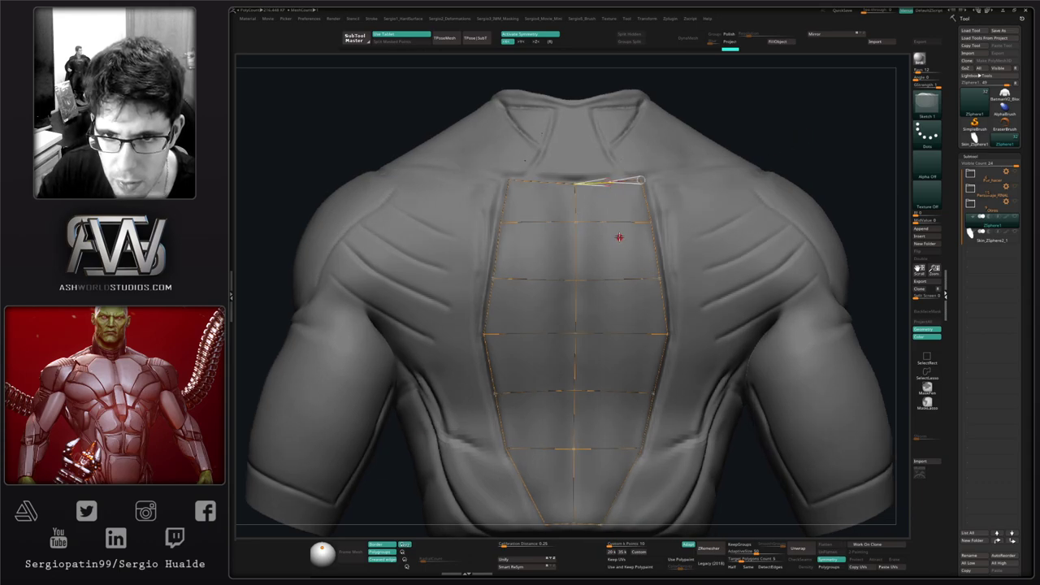
click(614, 223)
click(617, 279)
click(624, 333)
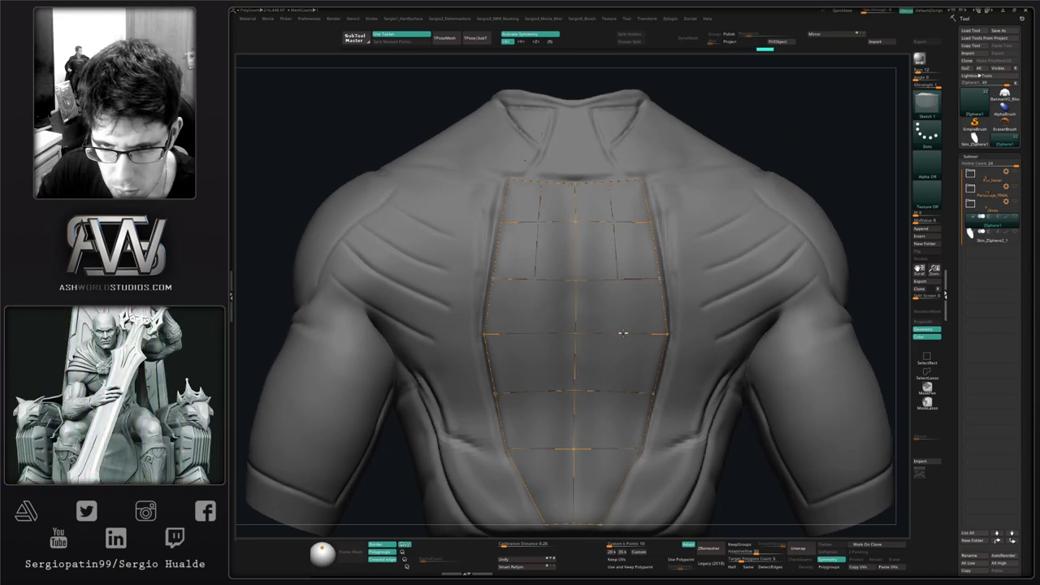
click(614, 391)
click(608, 449)
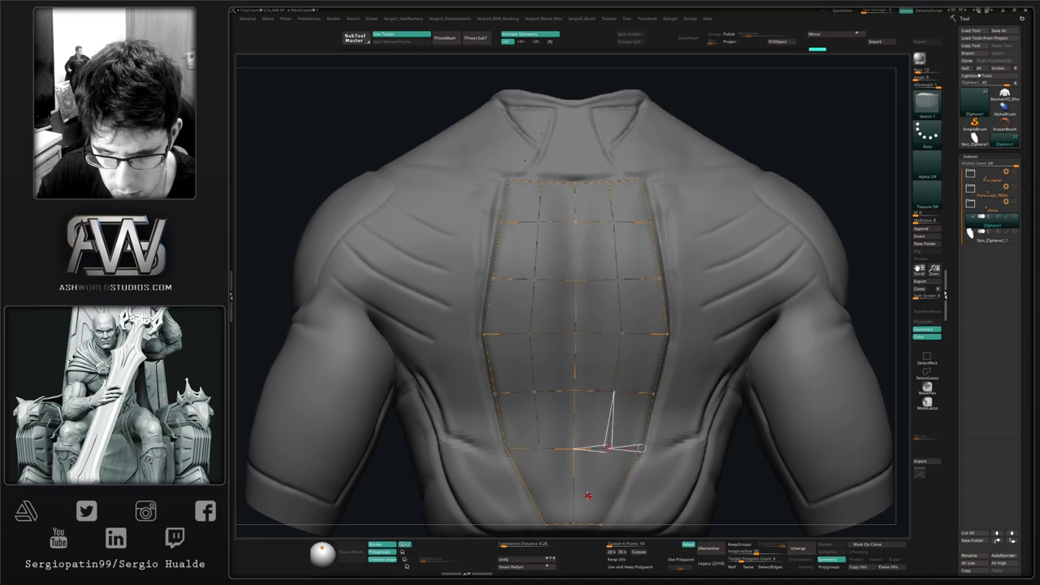
alt+right_drag(588, 494, 590, 413)
ctrl+click(609, 366)
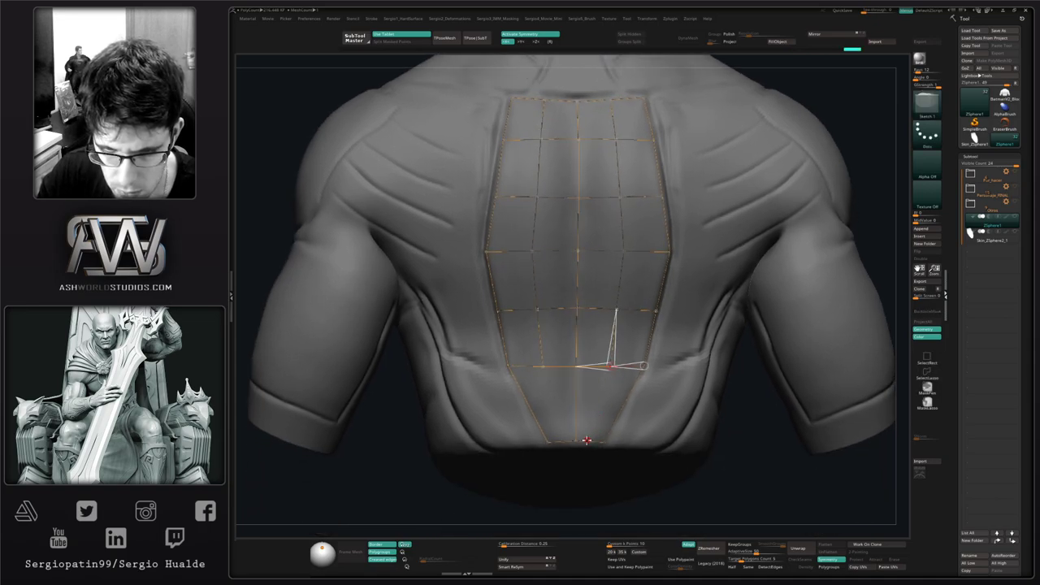
click(589, 441)
Step: Nudge the new column's points row by row to even out their spacing from the bottom edge up to the top
key(w)
drag(589, 442, 591, 440)
drag(612, 367, 613, 367)
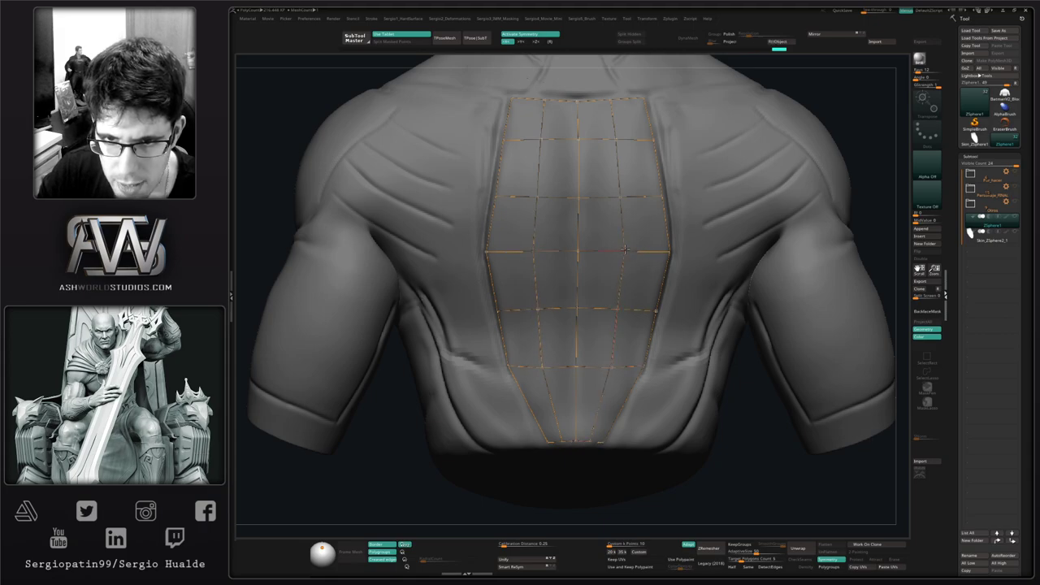
drag(625, 250, 623, 251)
drag(620, 199, 621, 197)
alt+right_drag(629, 181, 620, 265)
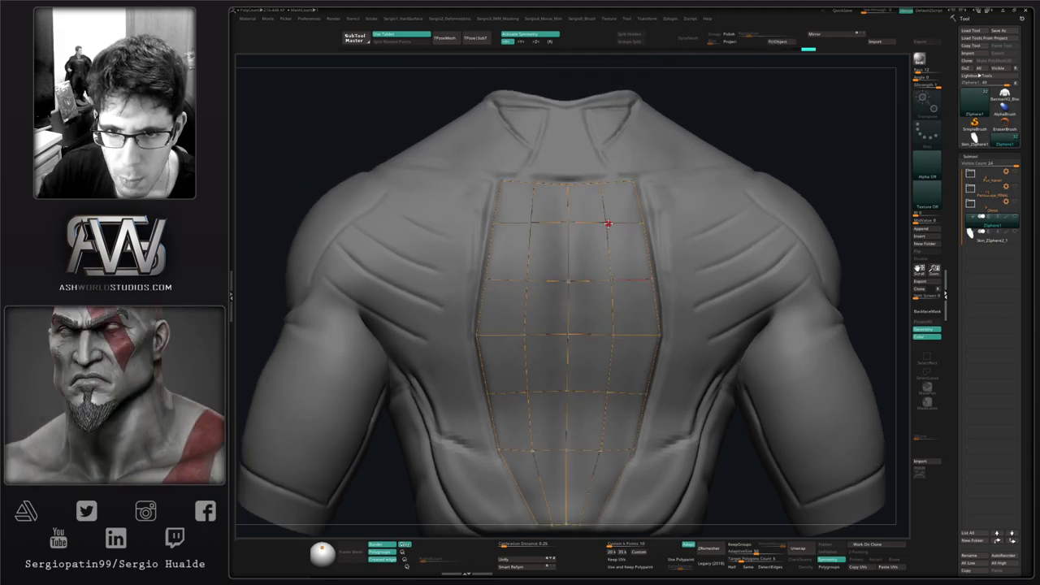
drag(607, 225, 608, 221)
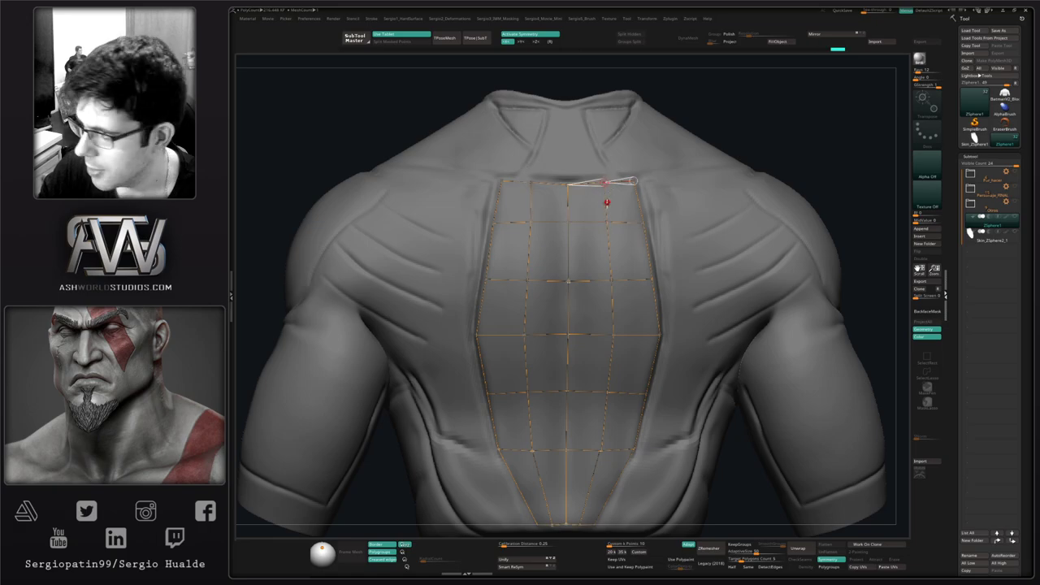
mouse_move(607, 205)
right_down()
mouse_move(590, 306)
mouse_move(604, 301)
mouse_move(599, 221)
right_up()
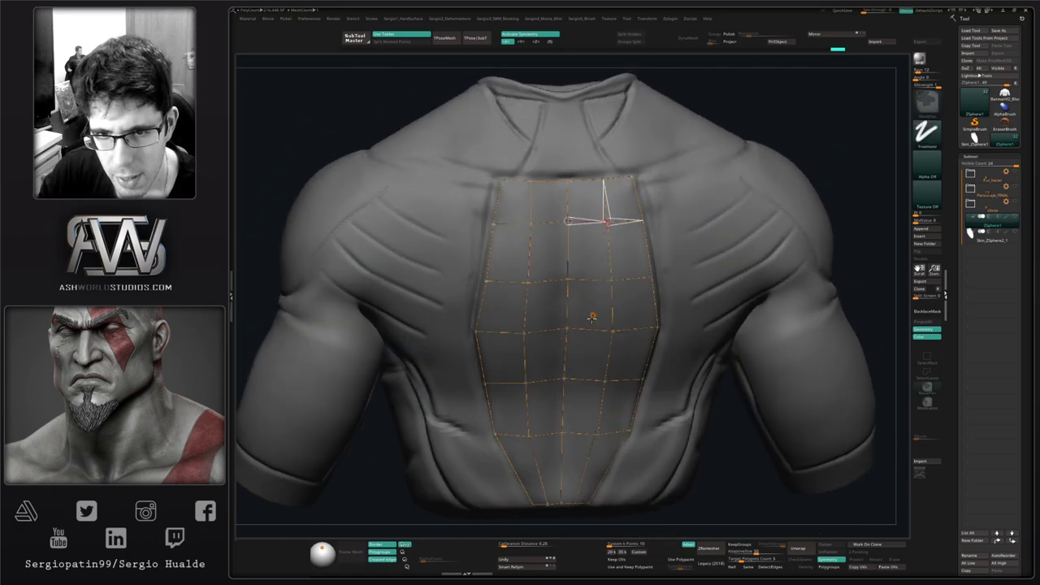
Step: Preview the ZSphere's adaptive skin for the spine panel, inspect it from an angle and resume Edit Topology
ctrl+right_drag(592, 318, 576, 255)
key(1)
click(663, 233)
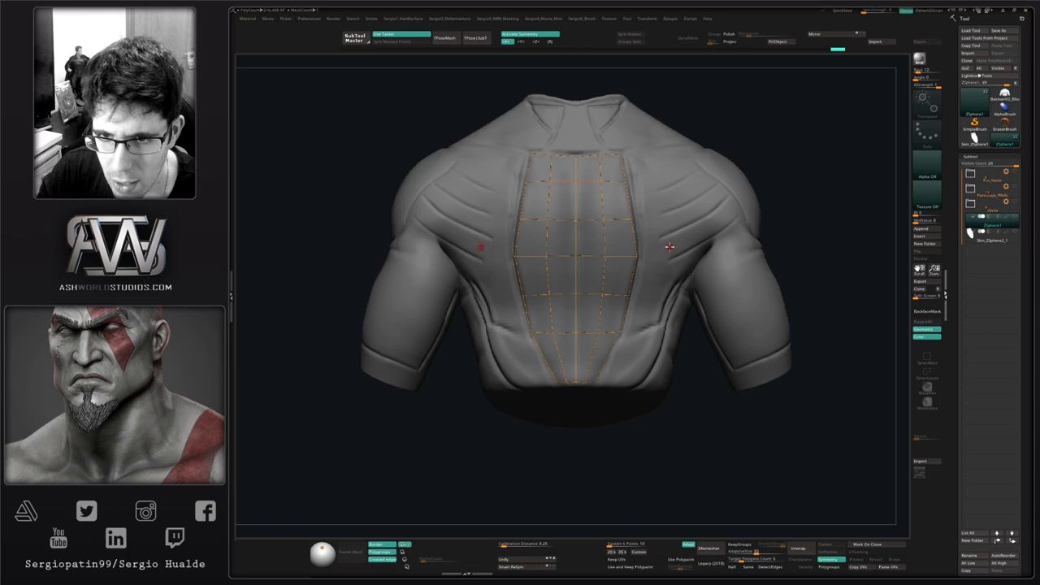
key(1)
click(668, 226)
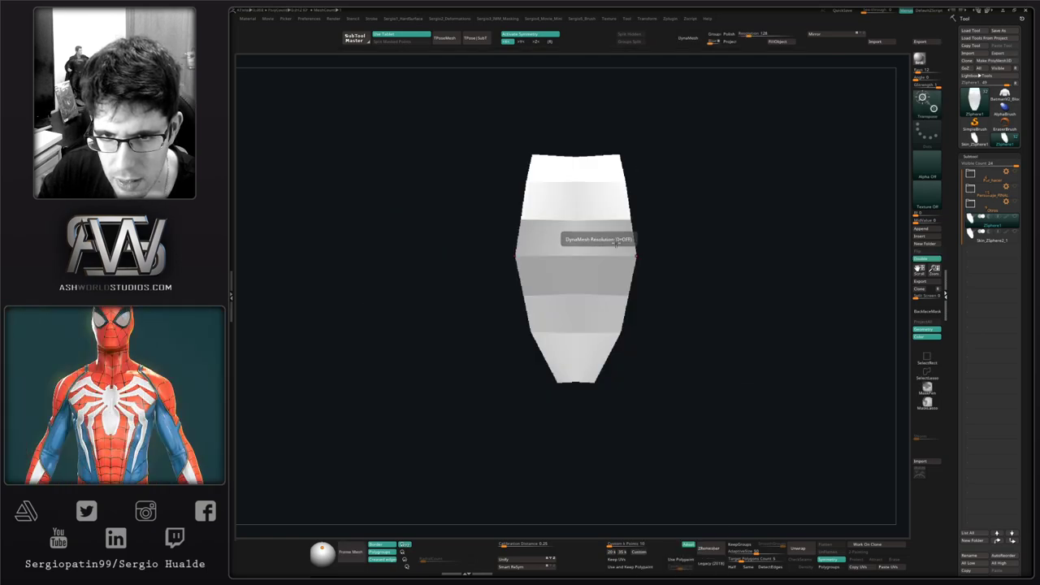
right_drag(615, 241, 601, 277)
key(1)
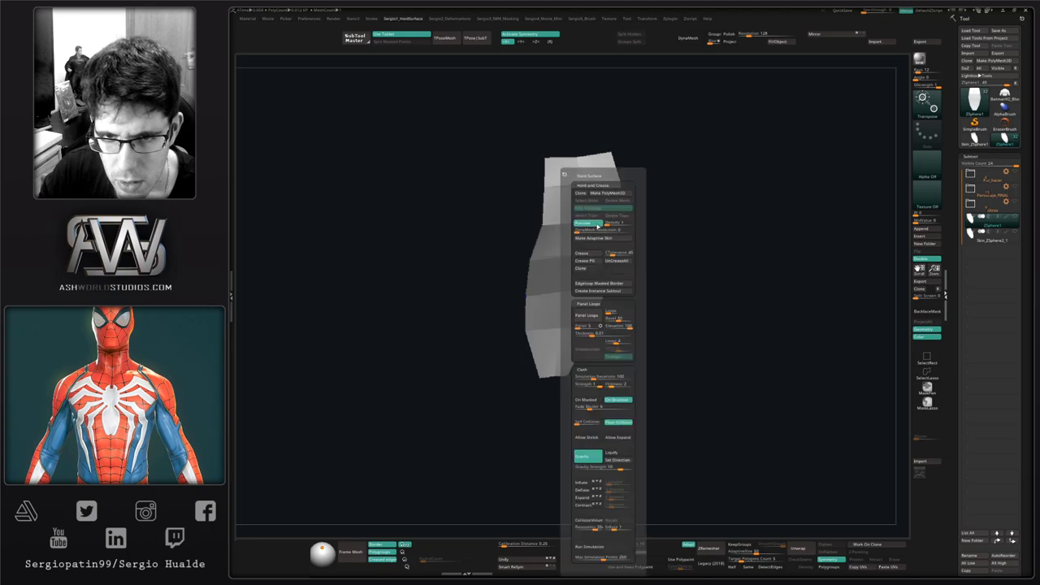
click(598, 227)
right_drag(541, 263, 588, 276)
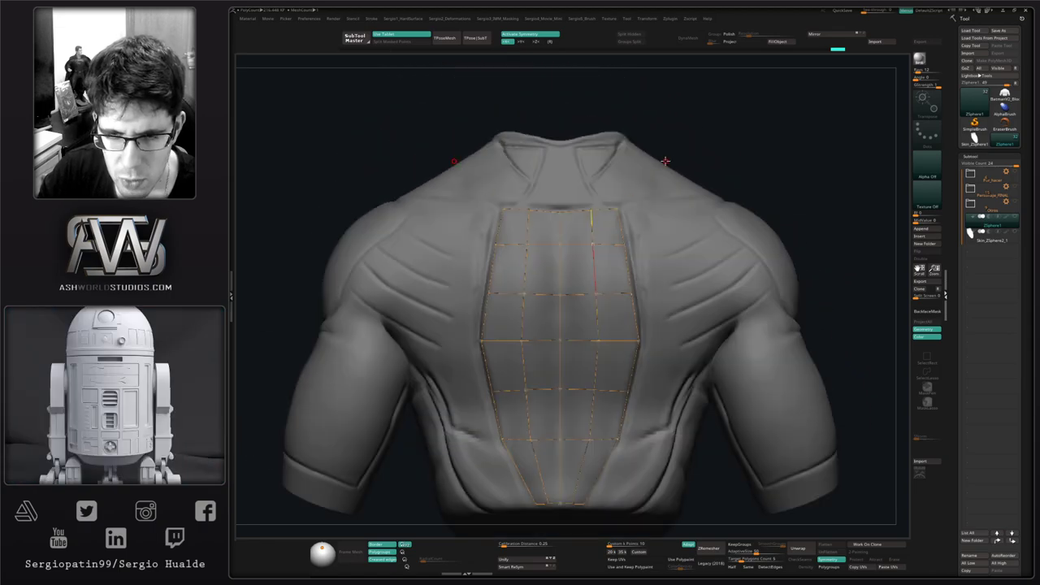
Step: Shift the column's points outward on the top edge and on each interior row so the column runs close to the panel's side edges
key(q)
click(706, 149)
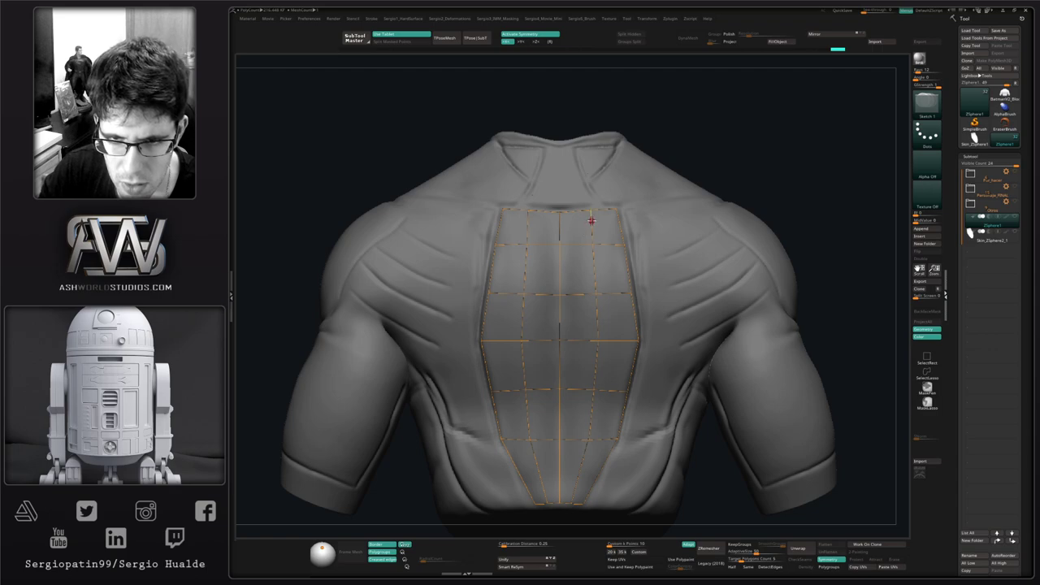
key(w)
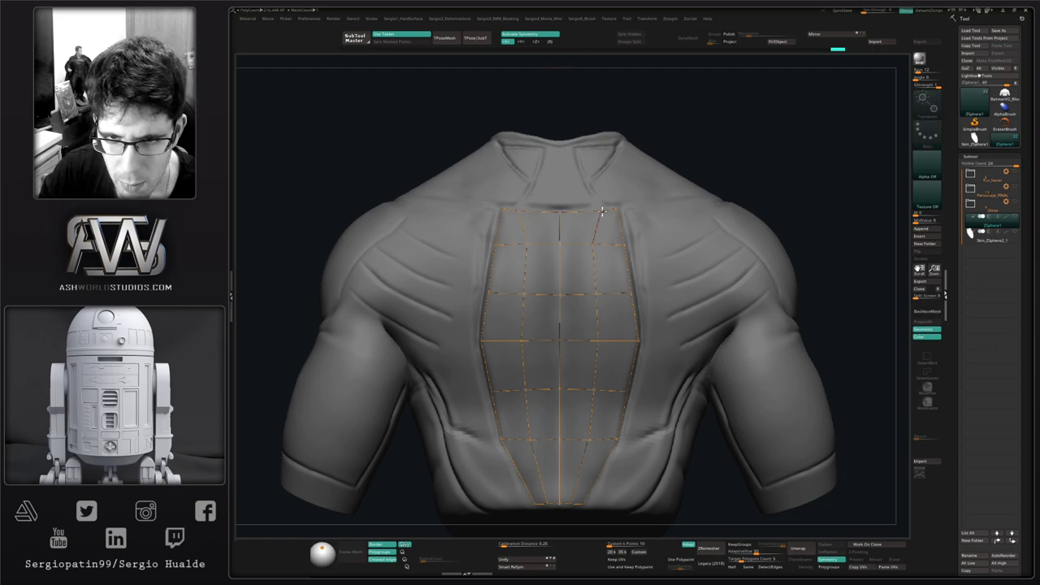
drag(594, 243, 604, 243)
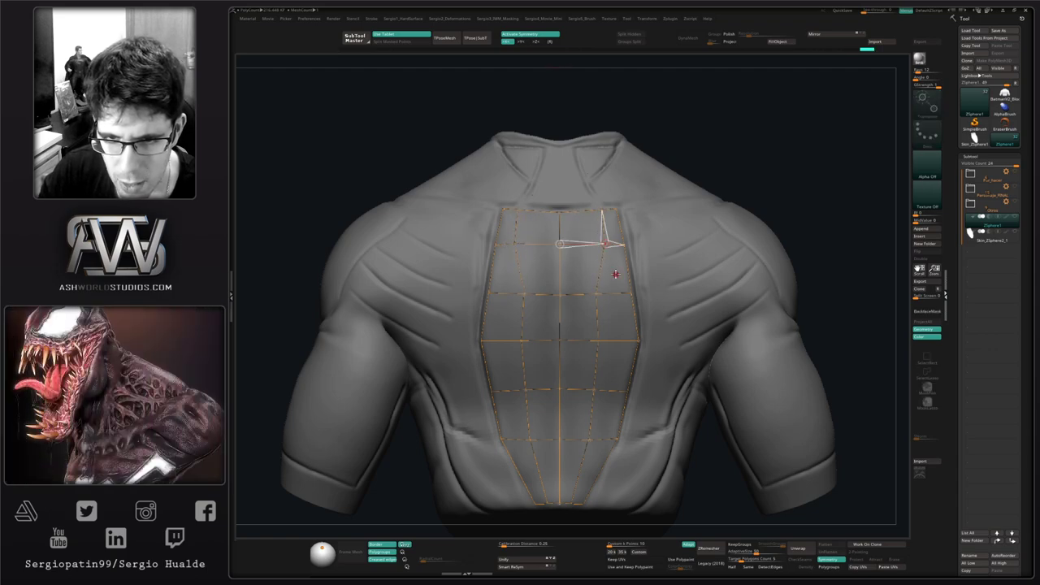
drag(598, 295, 614, 295)
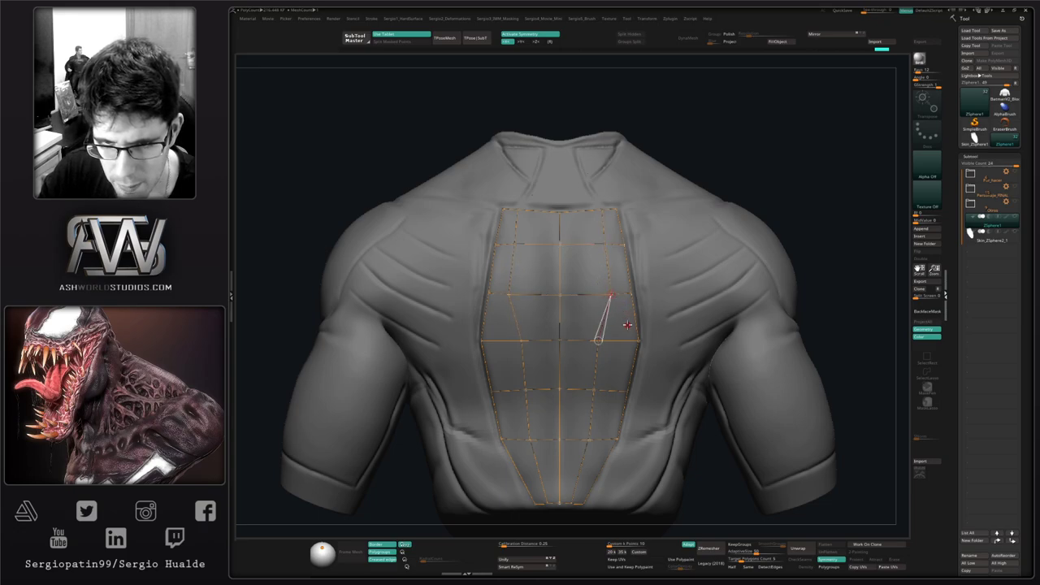
alt+right_drag(615, 341, 626, 268)
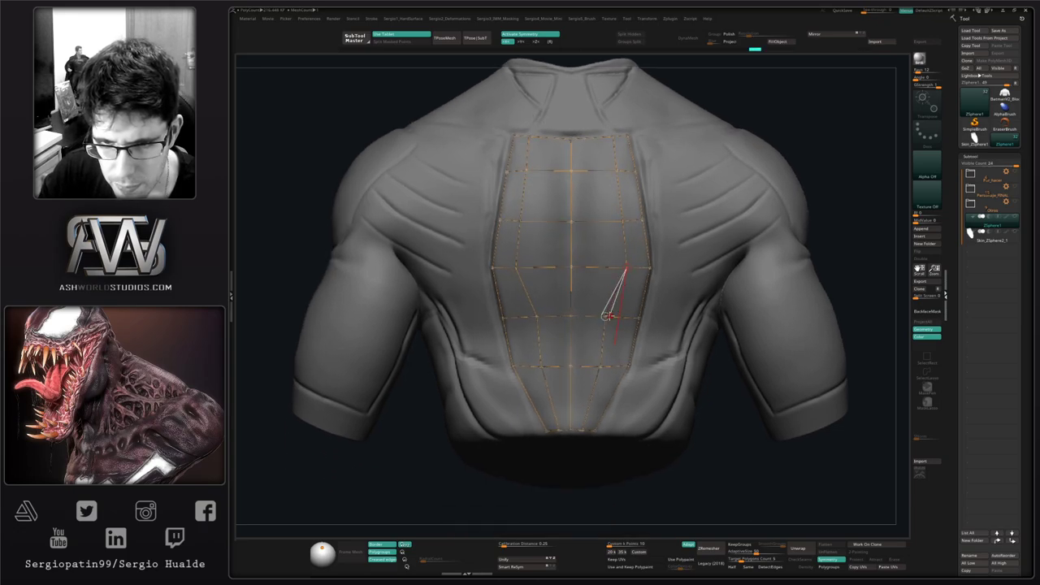
click(608, 368)
Step: Delete the column's point on the bottom edge and redraw it, linking it to the lowest interior row and the bottom centre point
mouse_move(600, 388)
alt+right_down()
mouse_move(609, 335)
mouse_move(604, 376)
alt+right_up()
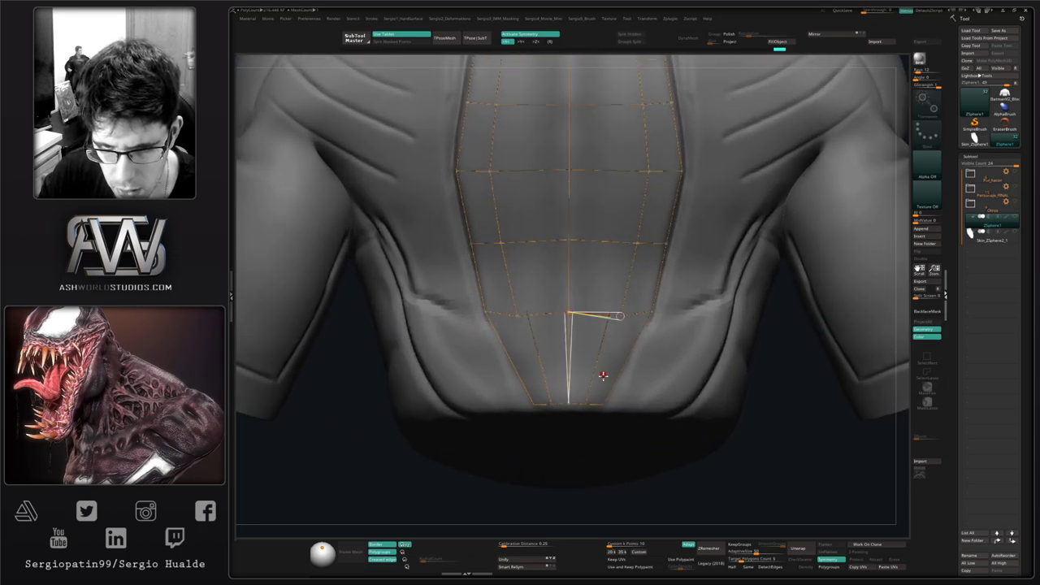
key(q)
alt+click(586, 406)
key(w)
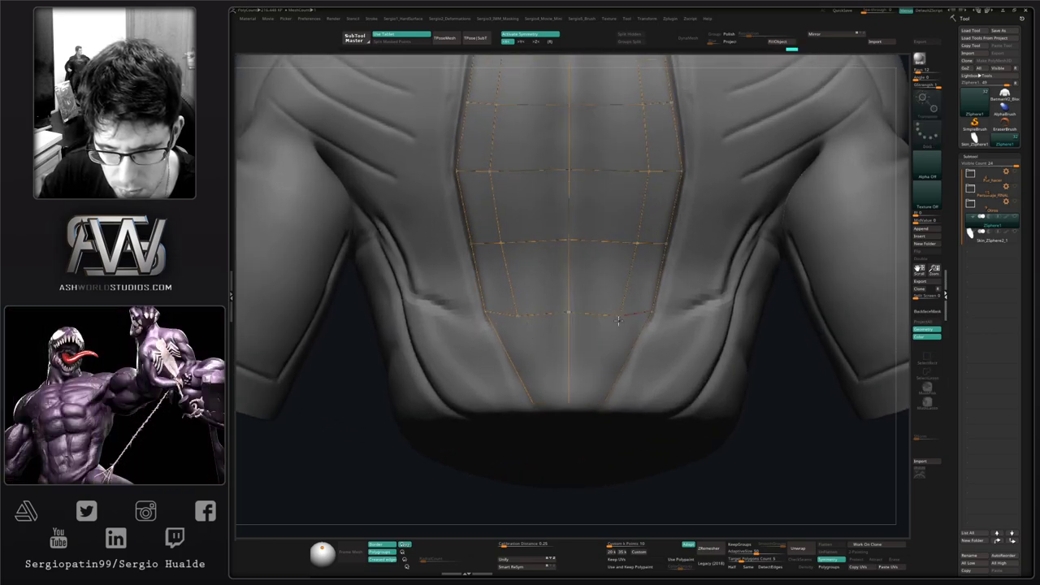
key(q)
click(585, 403)
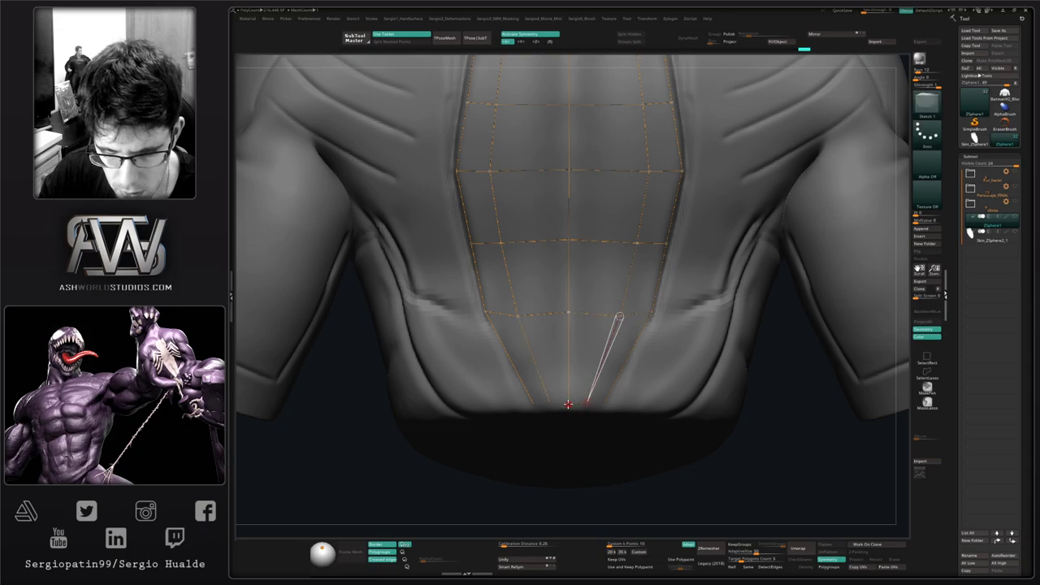
click(568, 403)
key(w)
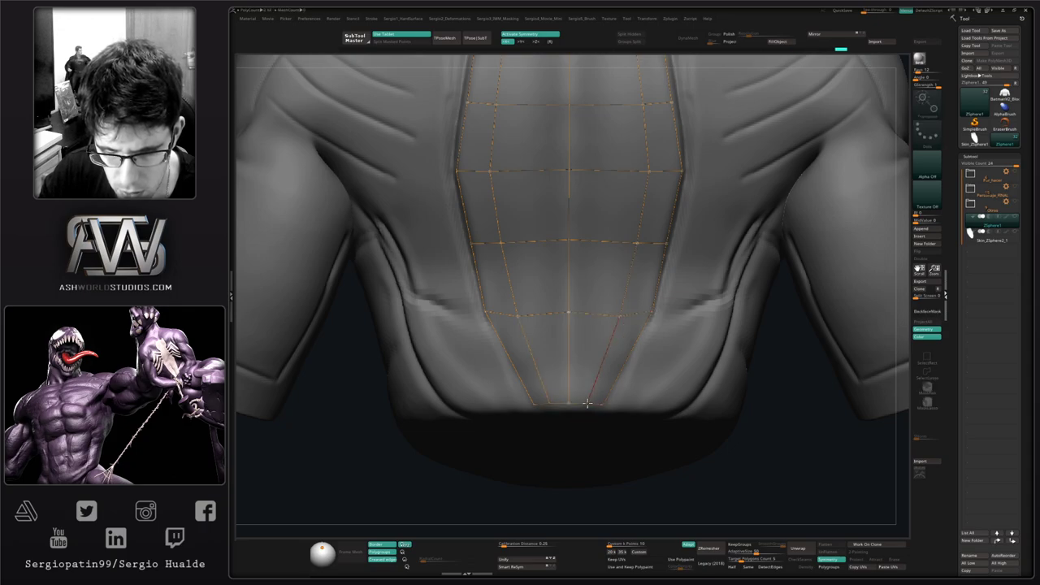
Step: Move the column's points on the lowest interior row and the bottom edge closer to the panel's side edge, levelling the row
drag(619, 318, 626, 309)
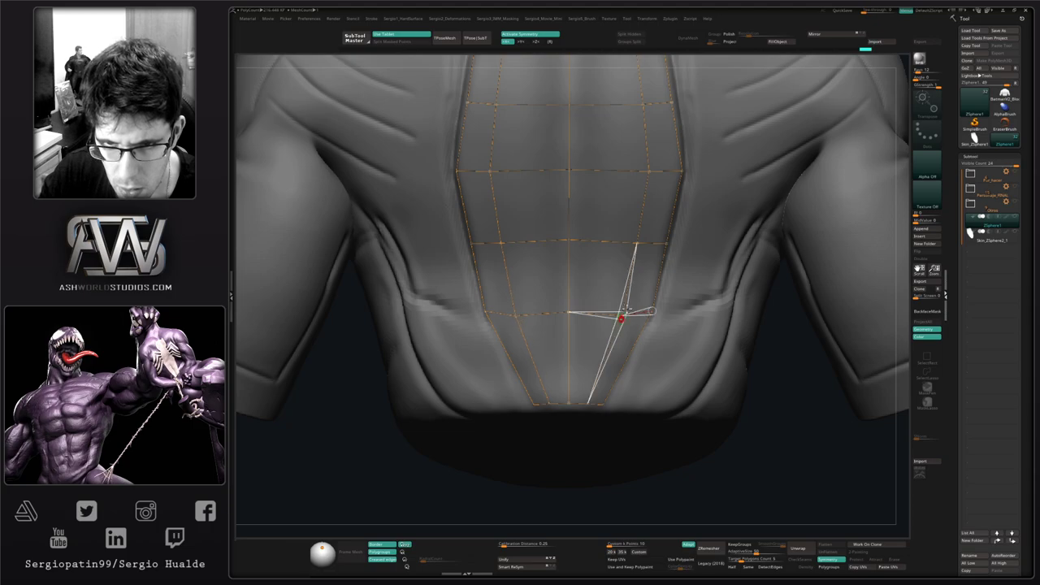
drag(588, 402, 596, 403)
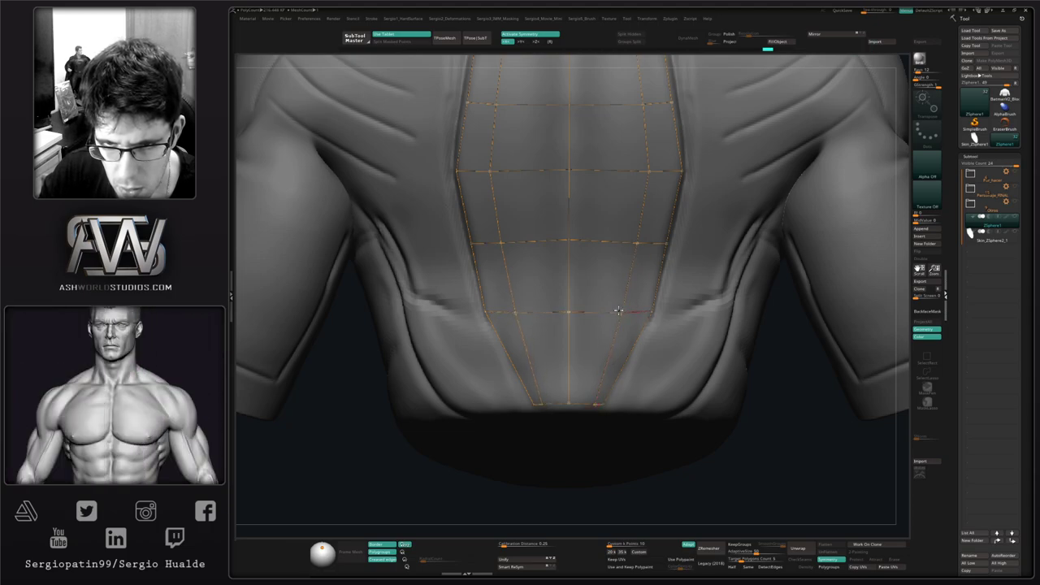
drag(619, 311, 621, 312)
Step: Insert a second column of points between the centre line and the outer column up to the second row below the top edge, adjusting their positions
key(q)
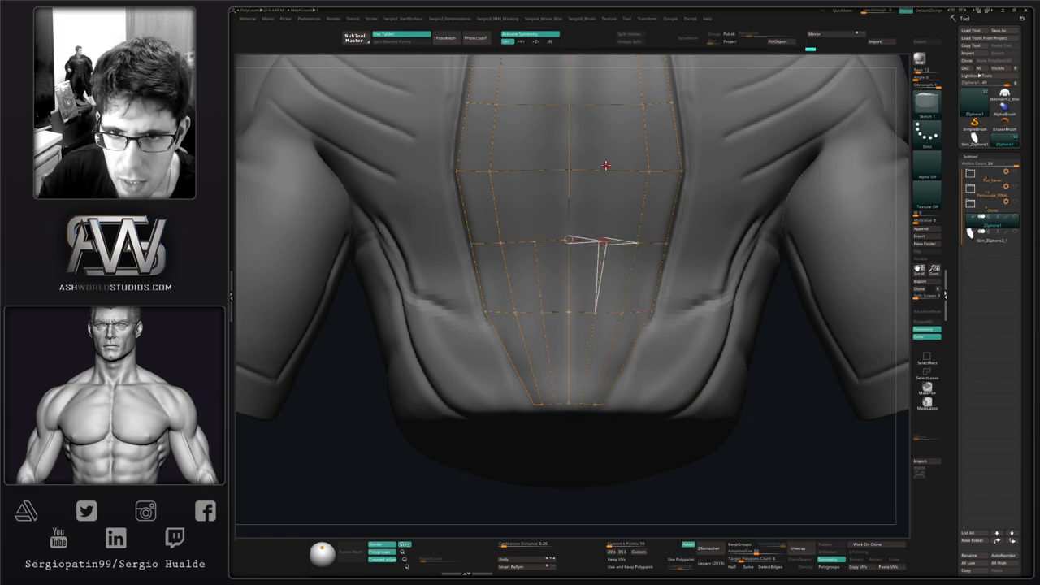
click(605, 105)
key(w)
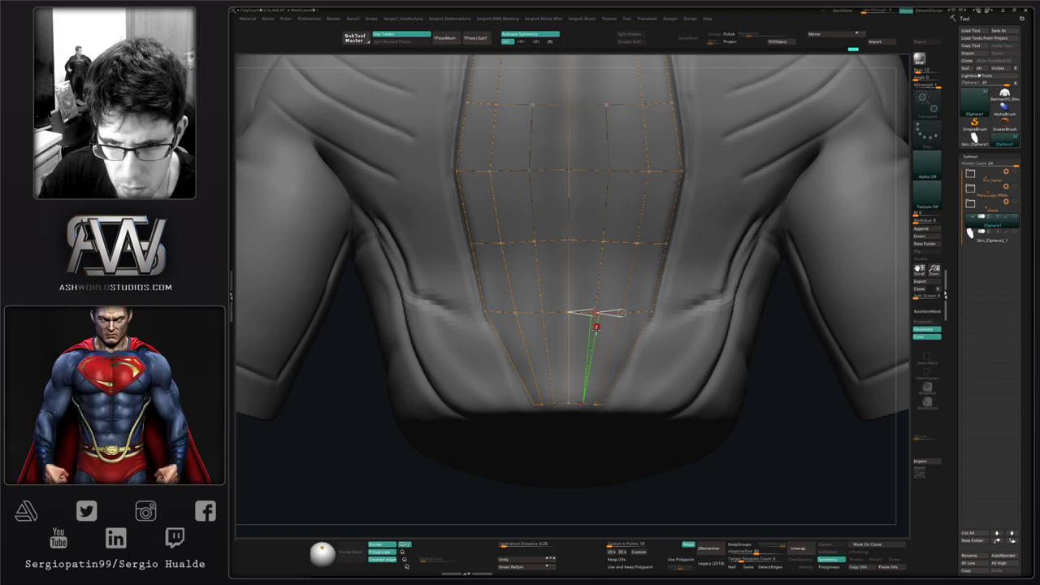
alt+right_drag(601, 313, 589, 419)
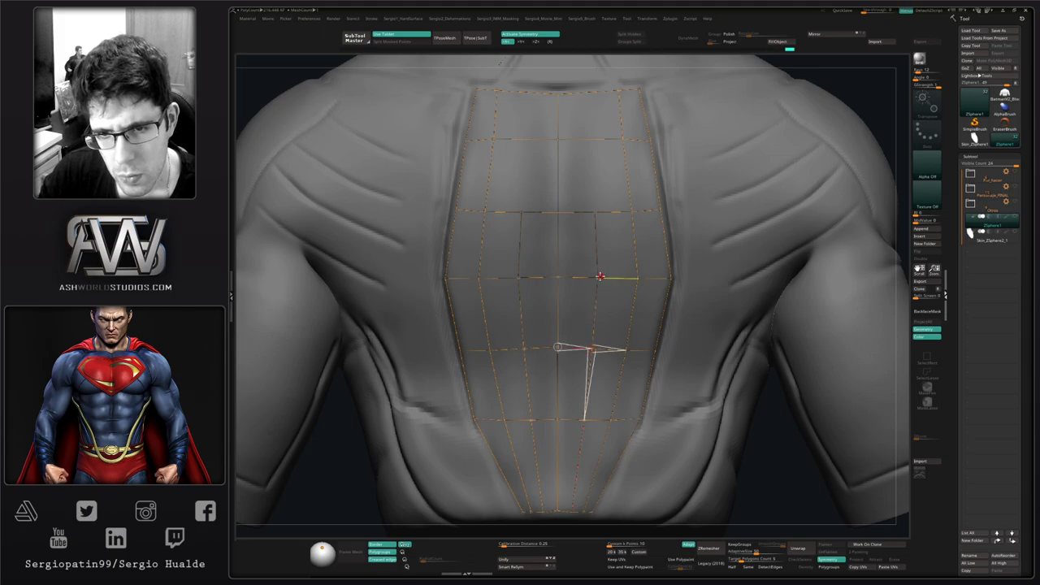
alt+right_drag(593, 339, 575, 449)
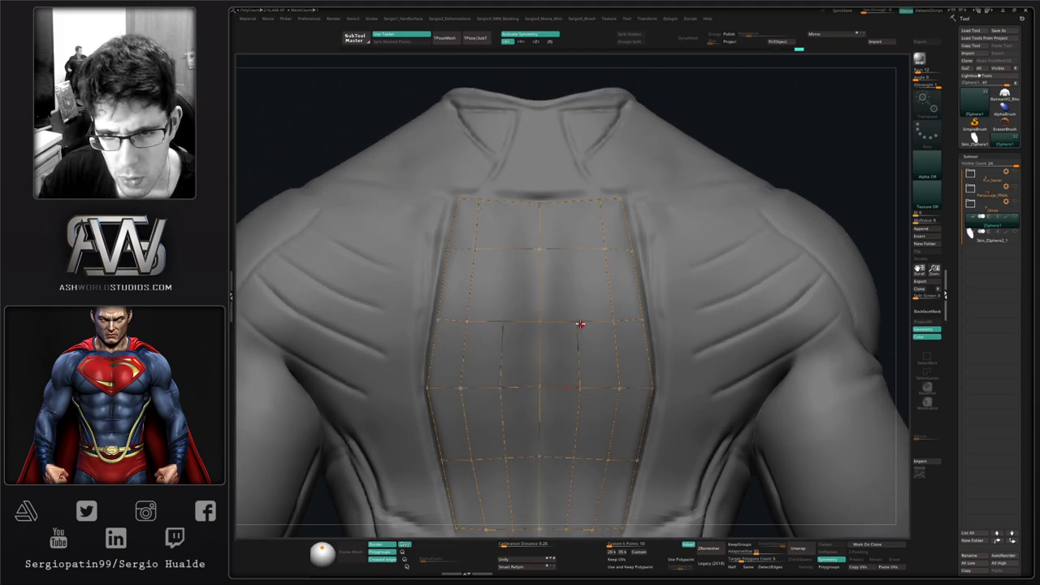
click(578, 319)
Step: Extend the second column through the uppermost interior row to the panel's top edge
key(q)
click(574, 250)
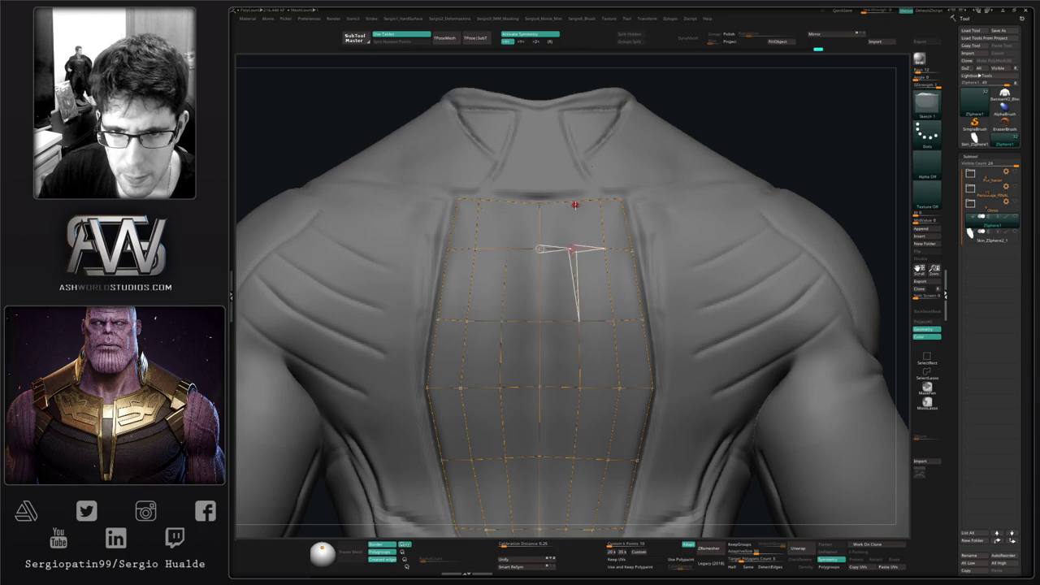
click(571, 202)
key(w)
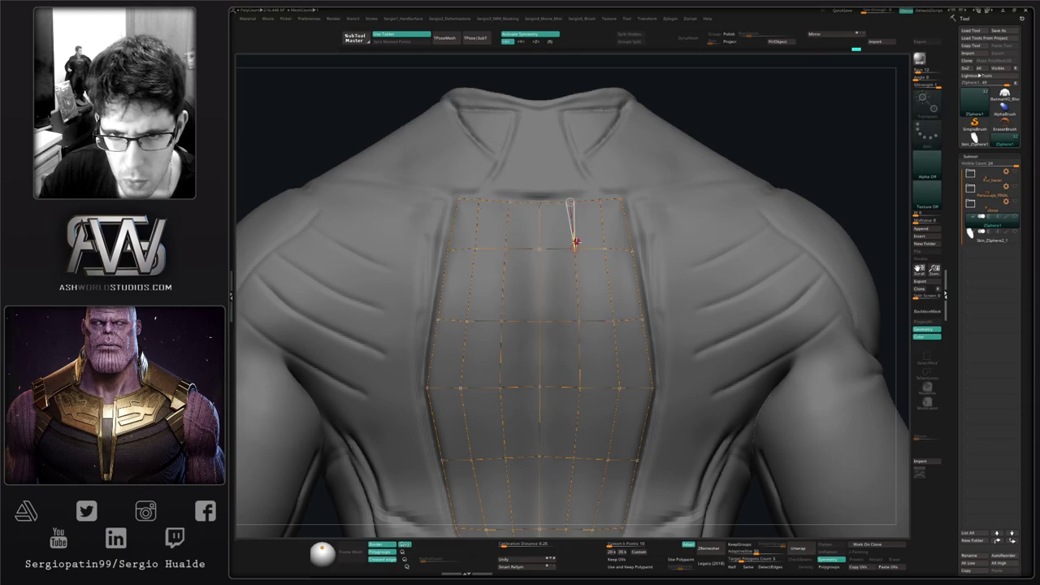
Step: Turn the spine panel's finished ZSphere grid into a separate adaptive skin mesh
right_drag(576, 241, 610, 307)
key(f)
key(1)
click(633, 223)
key(space)
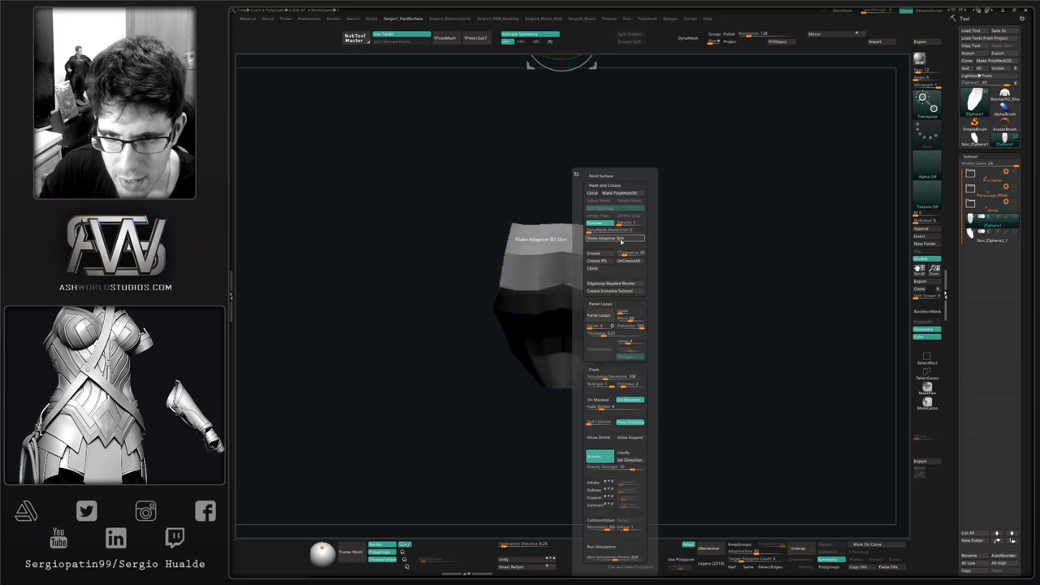
click(621, 240)
click(603, 224)
Step: Append the new adaptive skin of the spine panel as a subtool and select it
right_drag(563, 310, 577, 287)
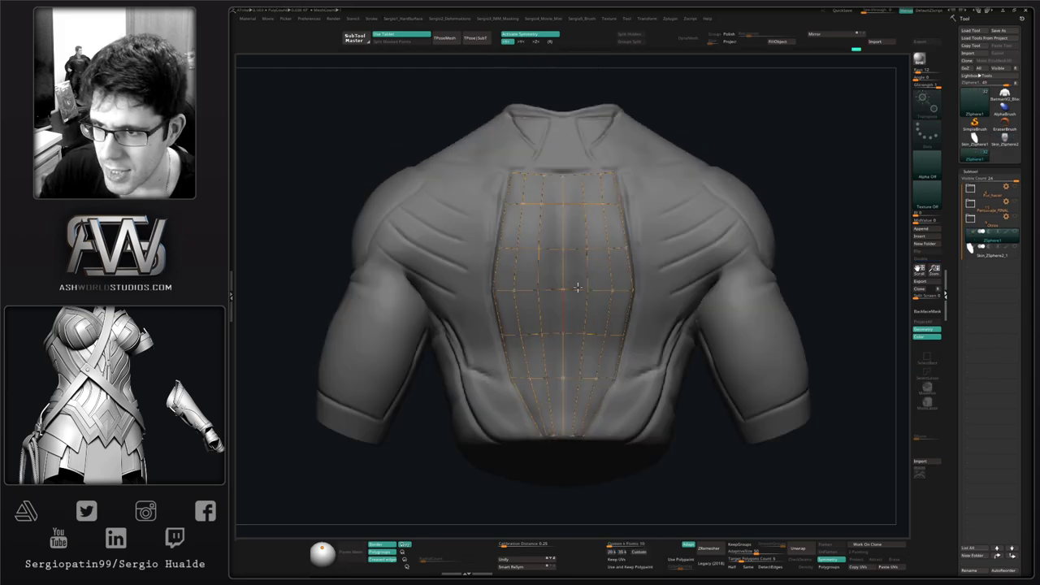
click(930, 229)
click(827, 247)
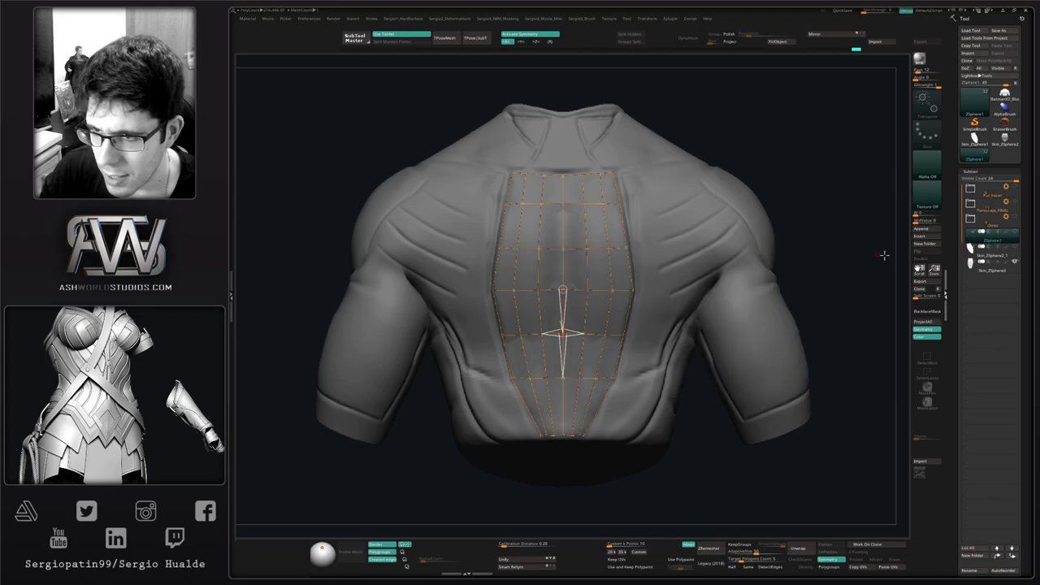
click(975, 272)
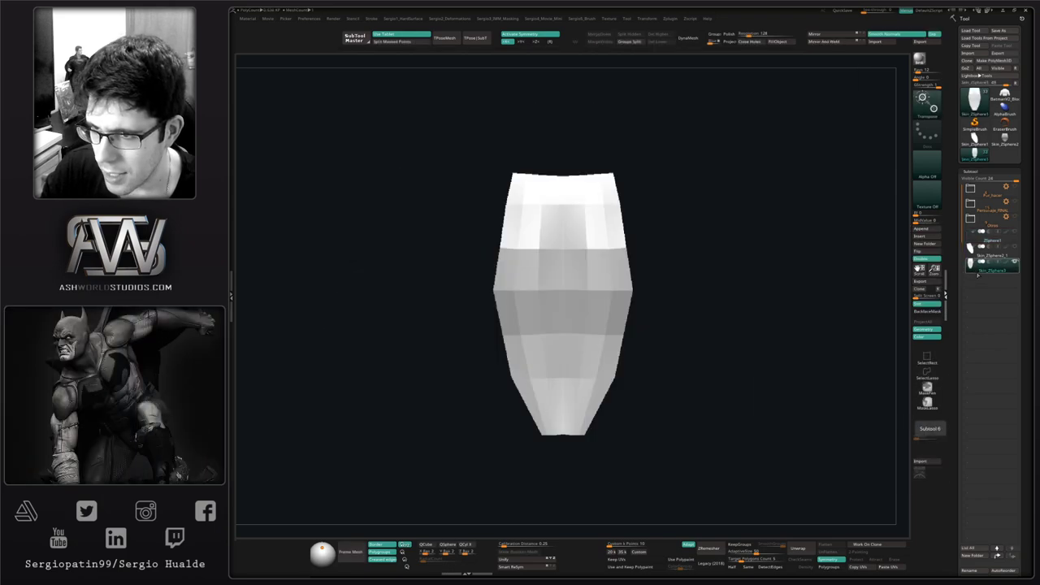
right_drag(691, 297, 674, 322)
alt+right_drag(581, 301, 637, 300)
drag(650, 299, 641, 307)
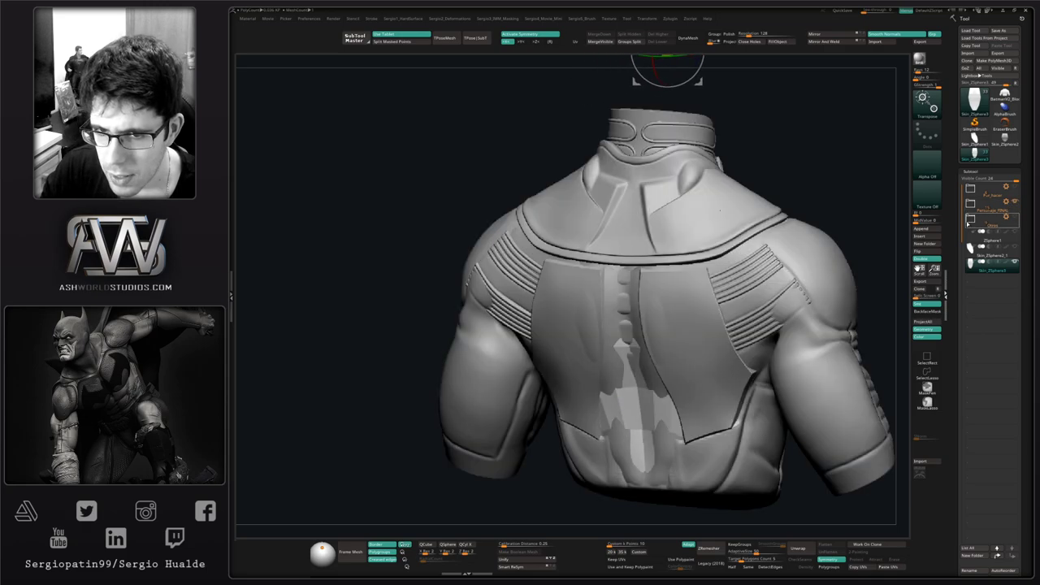
Step: In the Personaje_FINAL folder, hide the torso mesh with the plain back panel and select the torso mesh with the raised spine segments
click(972, 204)
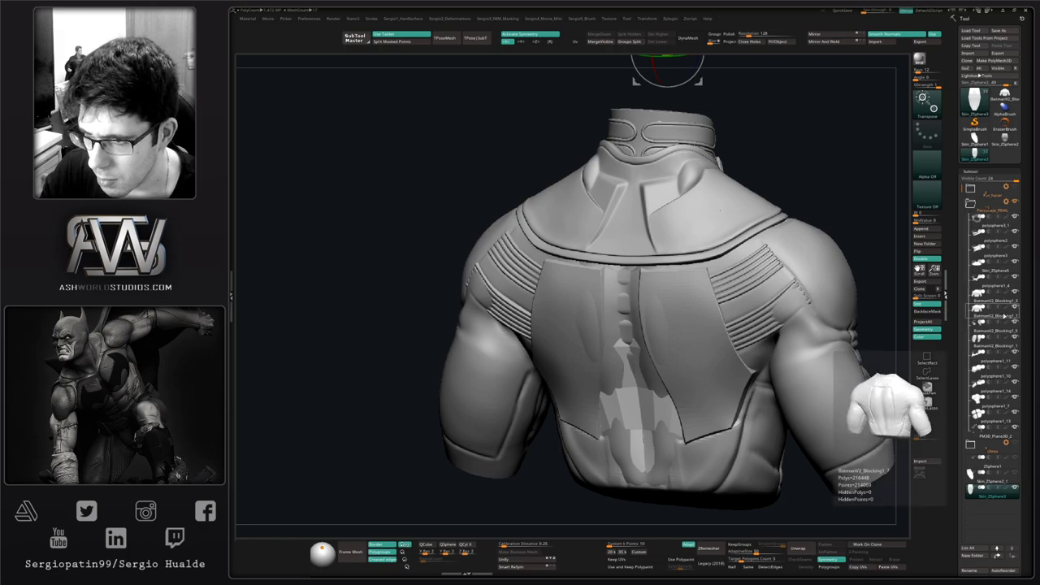
click(999, 317)
click(1015, 307)
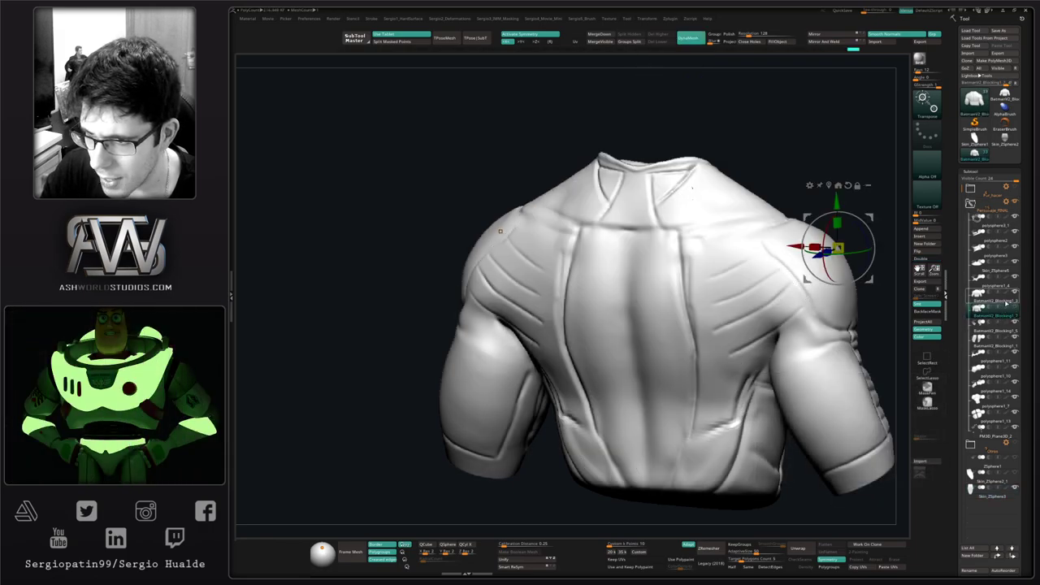
click(998, 298)
shift+right_drag(674, 328, 689, 322)
key(q)
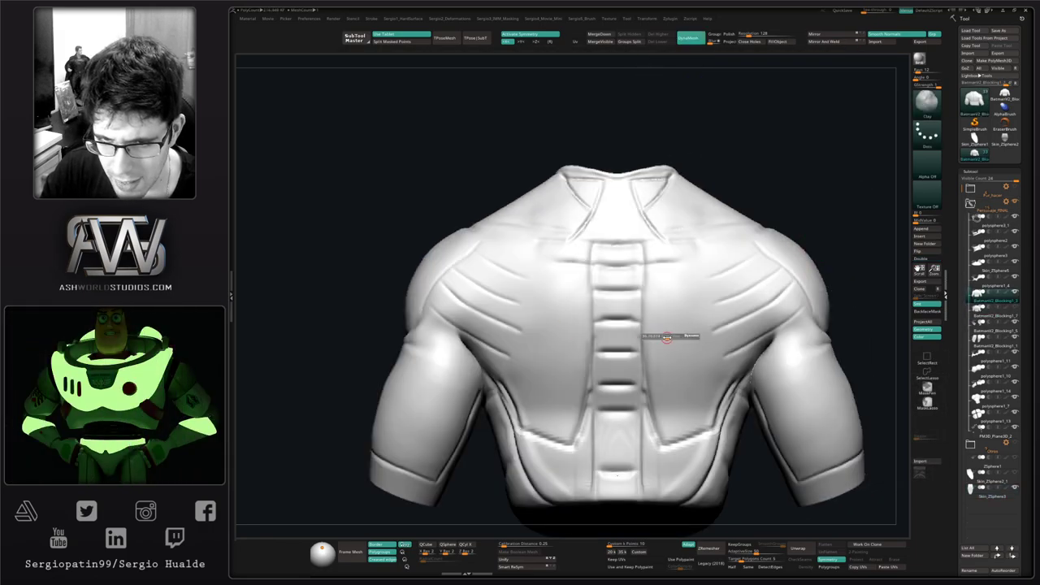
Step: Smooth away the raised spine segments on the torso mesh beneath the new panel
mouse_move(654, 361)
ctrl+right_down()
mouse_move(626, 301)
mouse_move(688, 382)
mouse_move(646, 362)
ctrl+right_up()
key(alt+s)
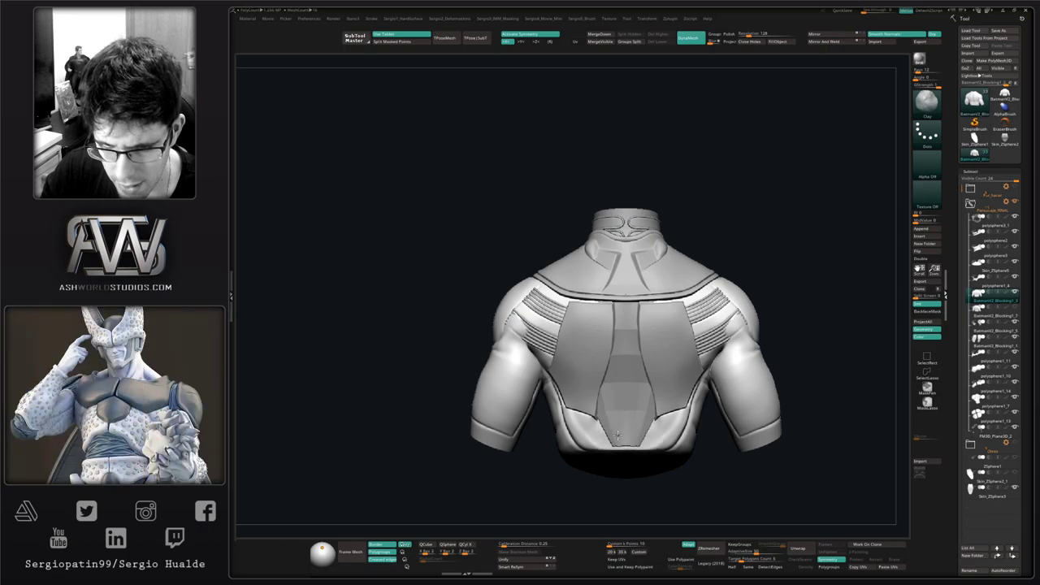
right_drag(627, 407, 624, 376)
mouse_move(625, 375)
right_down()
mouse_move(610, 374)
mouse_move(638, 373)
mouse_move(582, 377)
mouse_move(650, 377)
right_up()
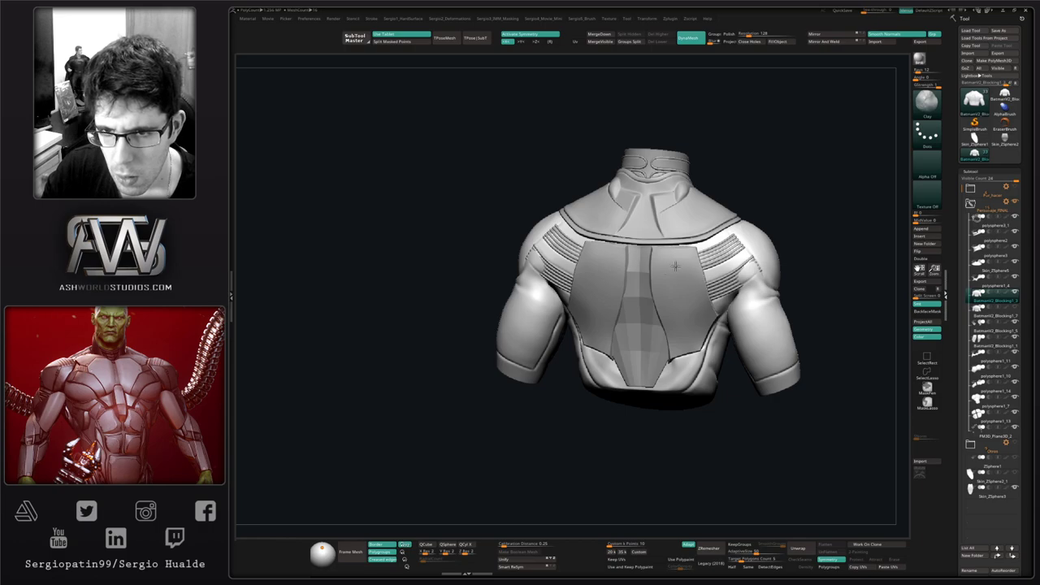
right_drag(658, 298, 656, 281)
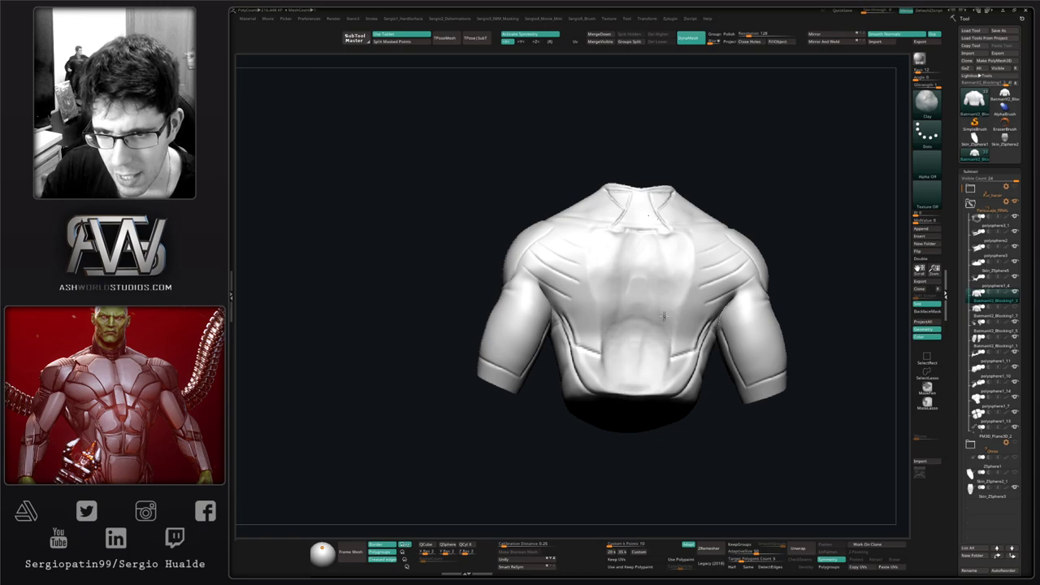
key(shift+s)
Step: Select the new spine panel mesh and isolate it in a side view
alt+click(635, 360)
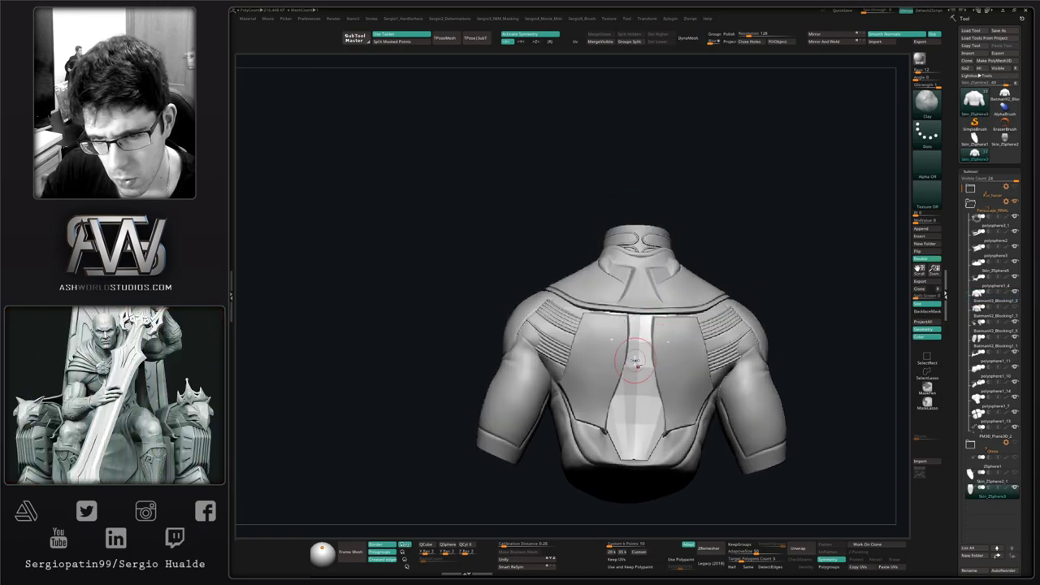
key(shift+s)
right_drag(652, 355, 613, 339)
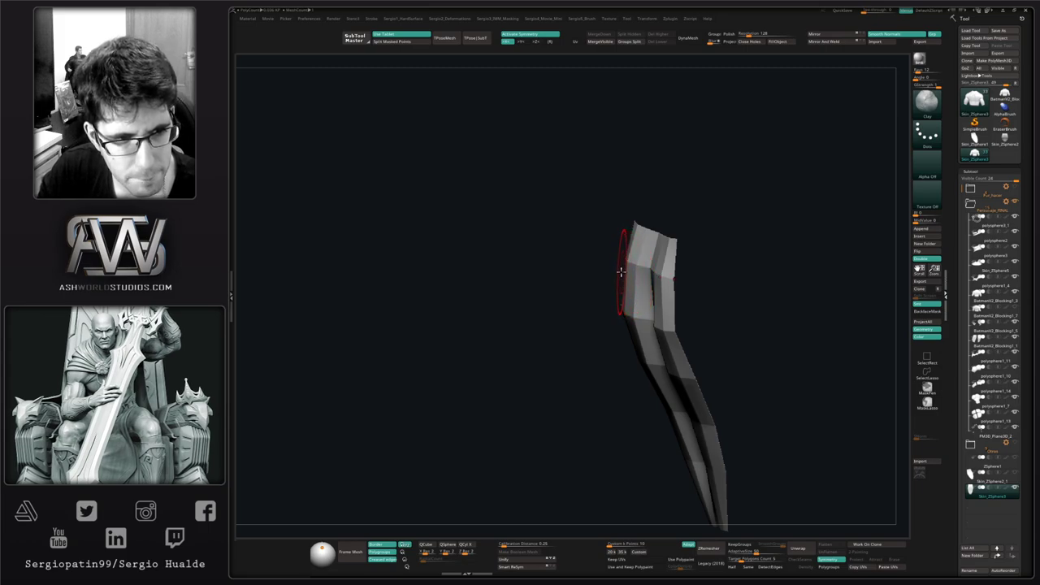
mouse_move(620, 272)
right_down()
mouse_move(644, 271)
mouse_move(639, 337)
mouse_move(696, 348)
mouse_move(697, 319)
right_up()
Step: Try to thicken the spine panel using Panel Loops with a small thickness
key(shift+1)
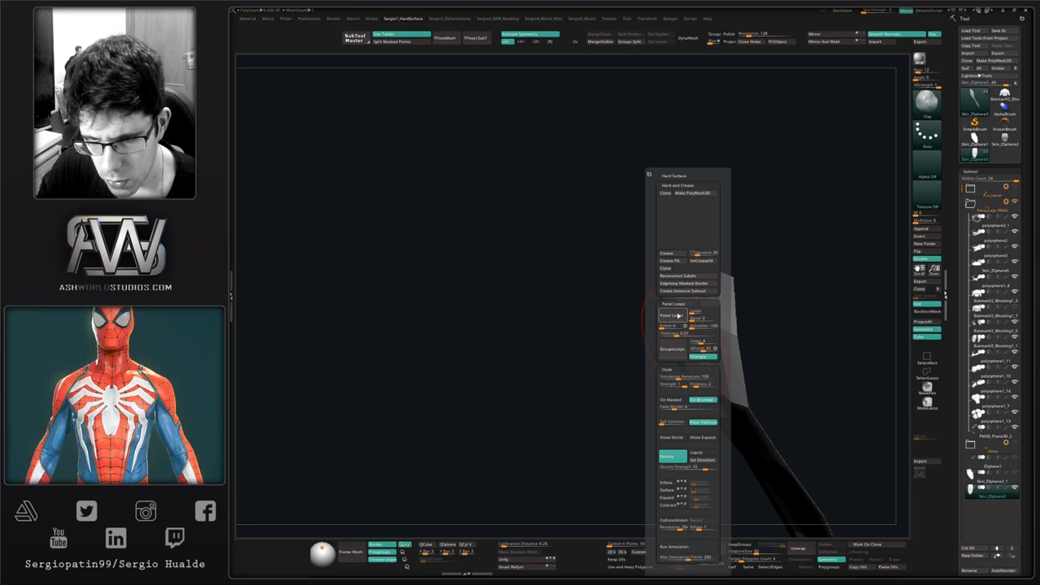
key(ctrl+z)
drag(676, 333, 680, 333)
click(676, 316)
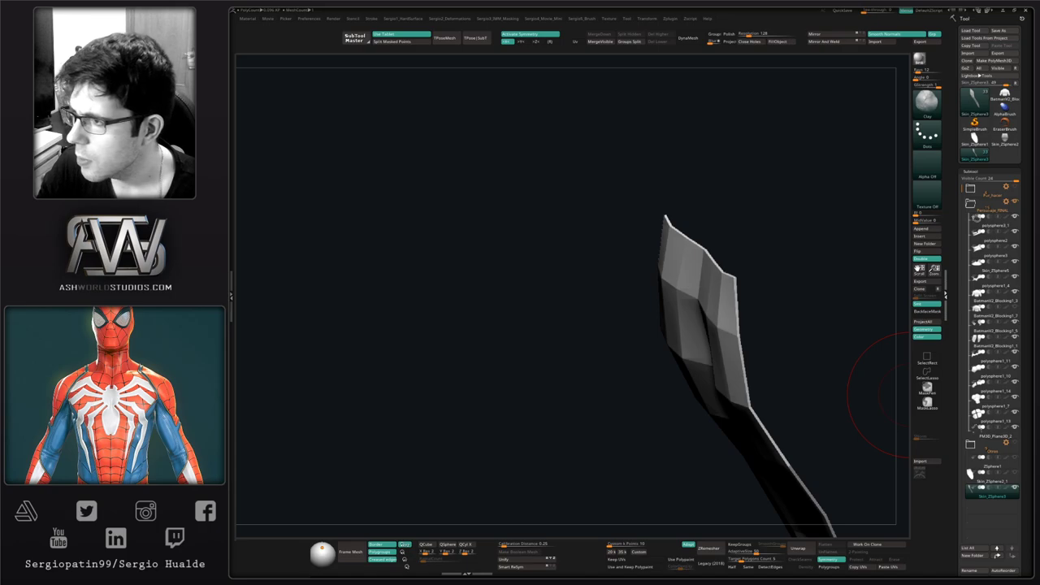
drag(720, 267, 769, 290)
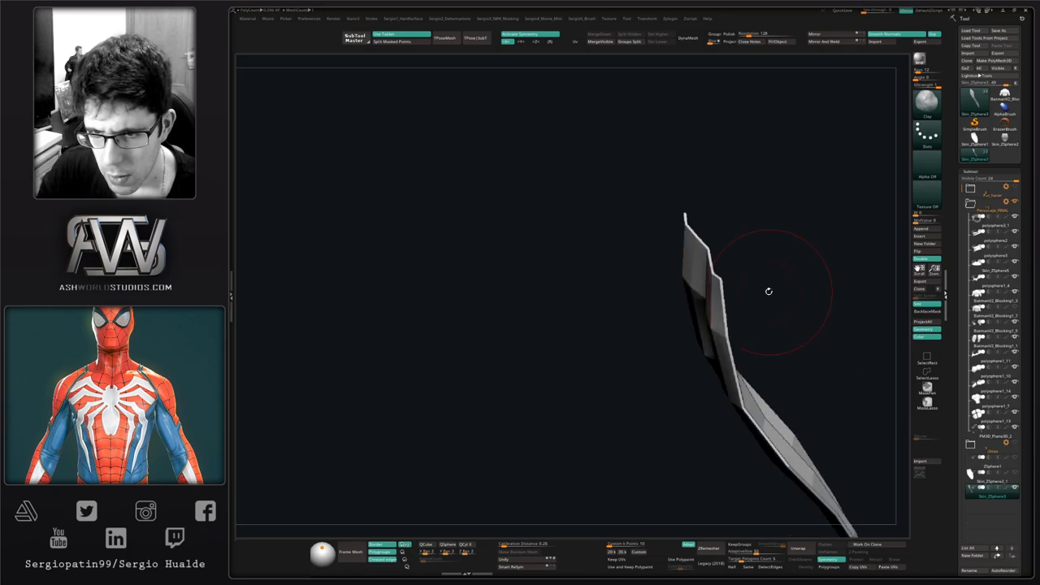
key(ctrl+z)
Step: Raise the Panel Loops thickness and apply Panel Loops to the spine panel
key(shift+1)
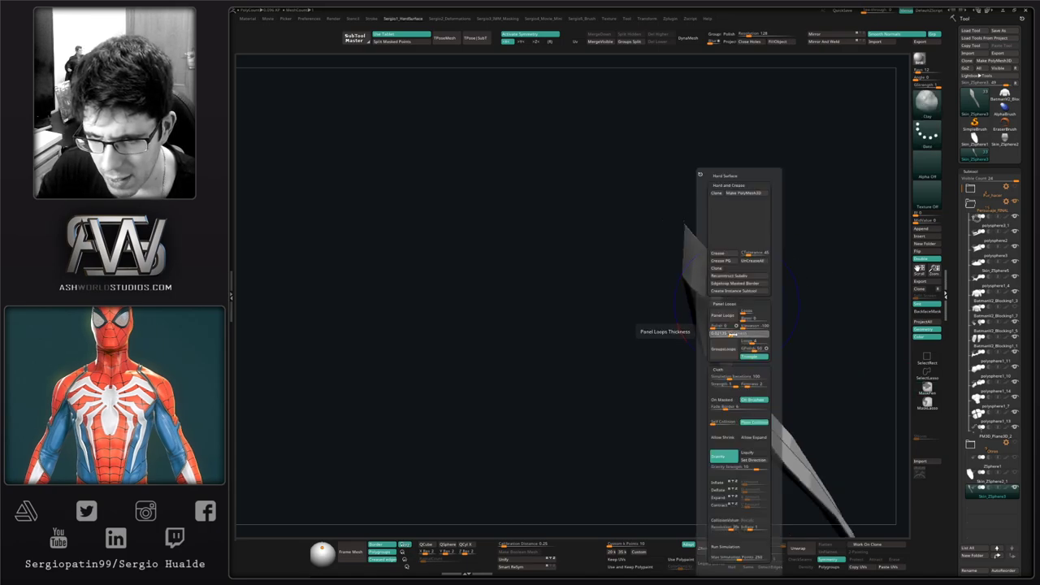
drag(729, 334, 735, 334)
click(728, 317)
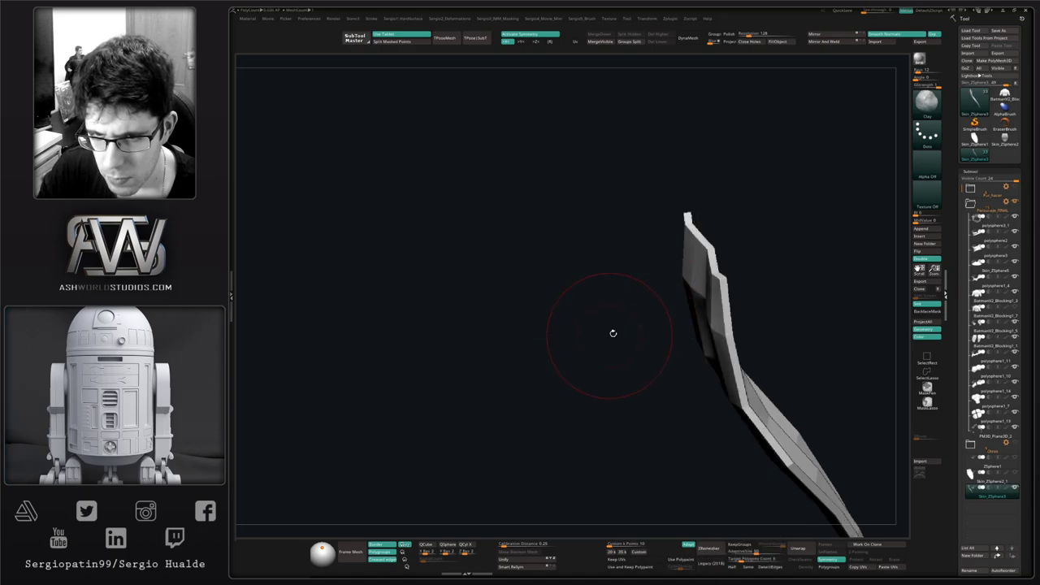
drag(613, 332, 683, 284)
Step: Crease the thickened panel's hard edges and subdivide the mesh twice
key(1)
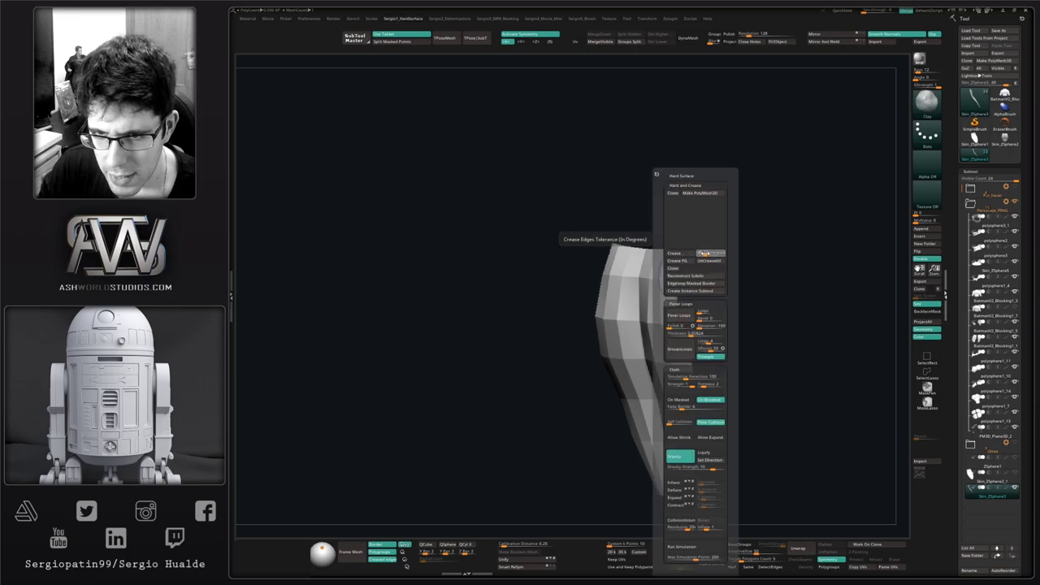
click(685, 254)
key(ctrl+d)
key(ctrl+d)
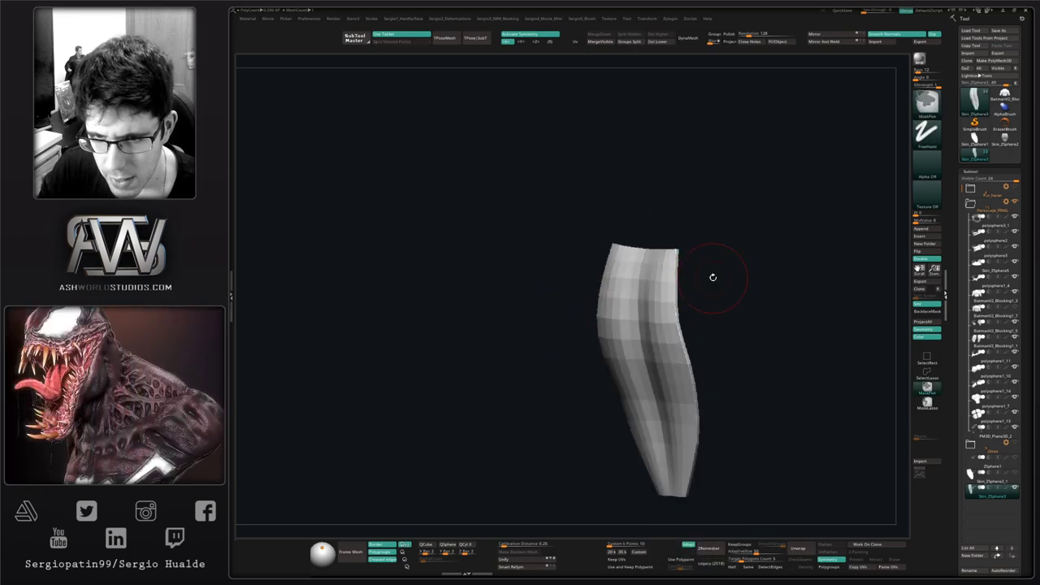
mouse_move(725, 291)
mouse_down()
mouse_move(671, 323)
mouse_move(735, 295)
mouse_up()
ctrl+right_drag(705, 304, 659, 349)
Step: Undo the panel's subdivisions and display its polygon wireframe
key(ctrl+z)
key(ctrl+z)
key(shift+f)
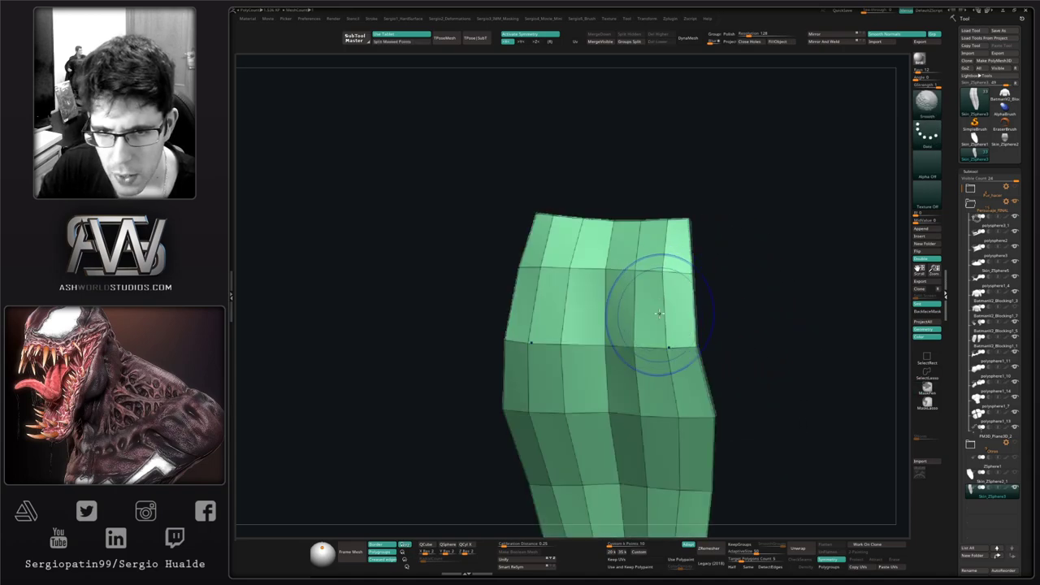
right_drag(659, 312, 673, 258)
mouse_move(673, 258)
ctrl+right_down()
mouse_move(664, 309)
mouse_move(662, 272)
mouse_move(698, 278)
mouse_move(711, 301)
ctrl+right_up()
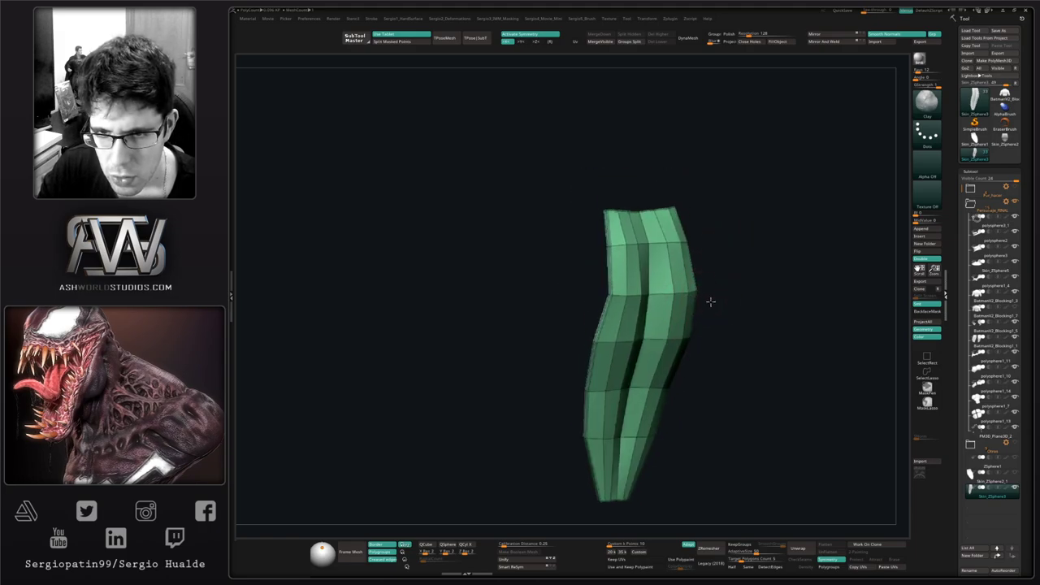
Step: Adjust the corner points along the panel's bottom edge using the Move brush
key(s)
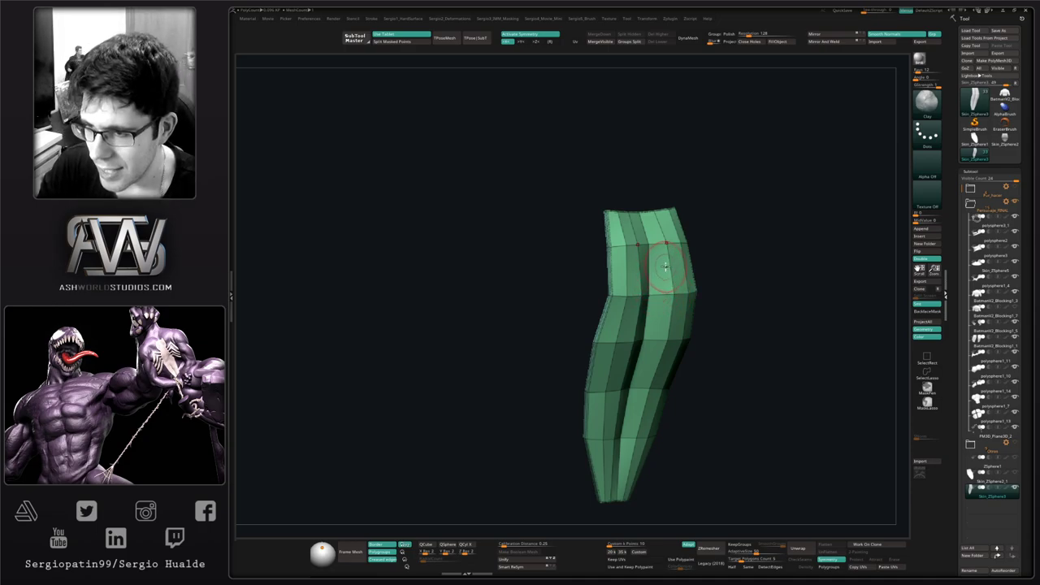
mouse_move(667, 267)
alt+right_down()
mouse_move(657, 298)
mouse_move(636, 279)
mouse_move(621, 365)
mouse_move(637, 327)
alt+right_up()
key(b)
key(m)
key(v)
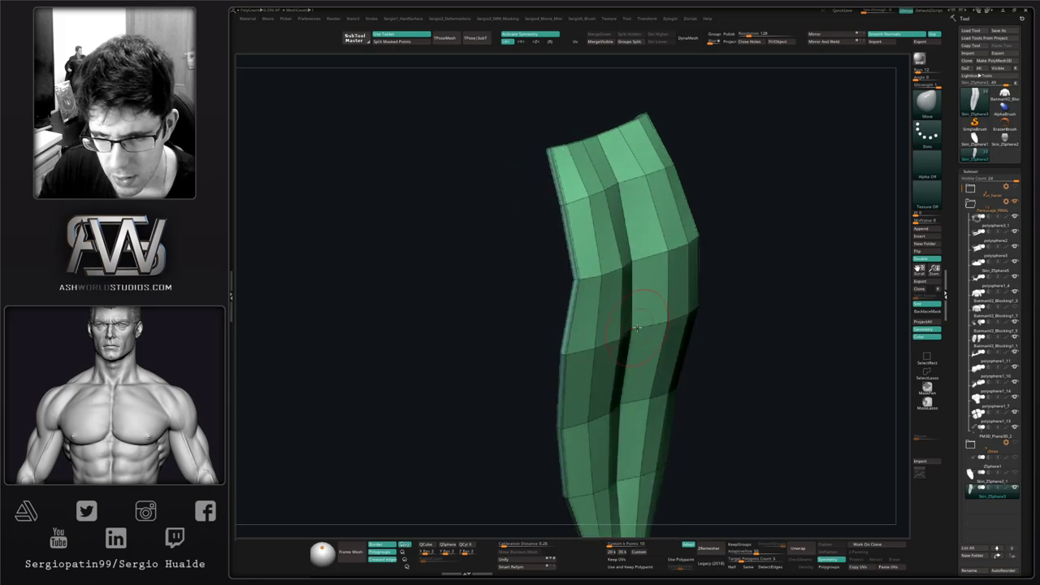
right_drag(630, 387, 624, 385)
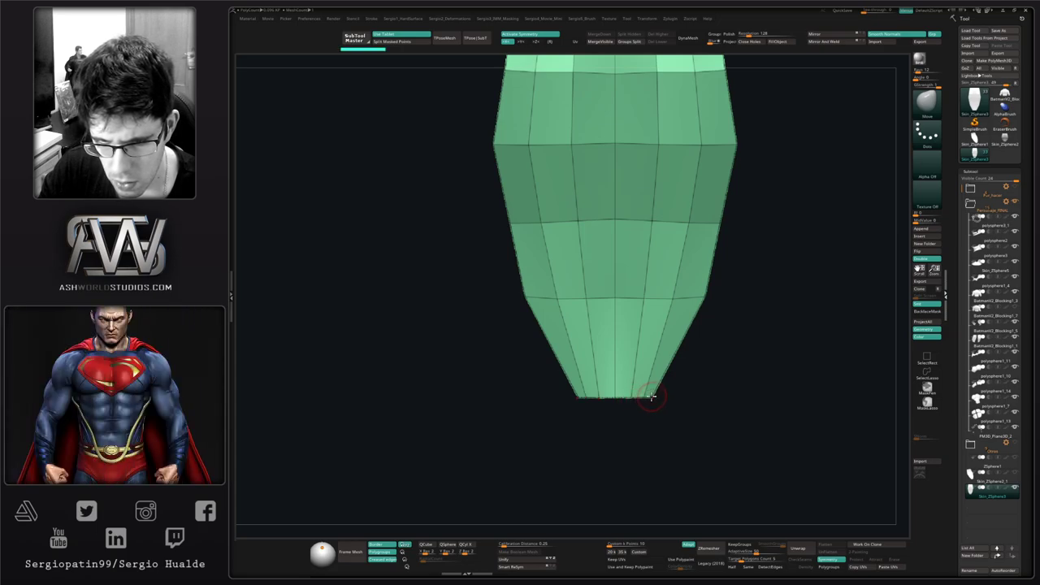
Step: Straighten the panel's top edge and corner points using the Move brush with a fitting brush size
mouse_move(638, 280)
alt+right_down()
mouse_move(625, 376)
mouse_move(623, 309)
alt+right_up()
alt+right_drag(623, 308, 617, 470)
ctrl+right_drag(629, 244, 634, 309)
key(s)
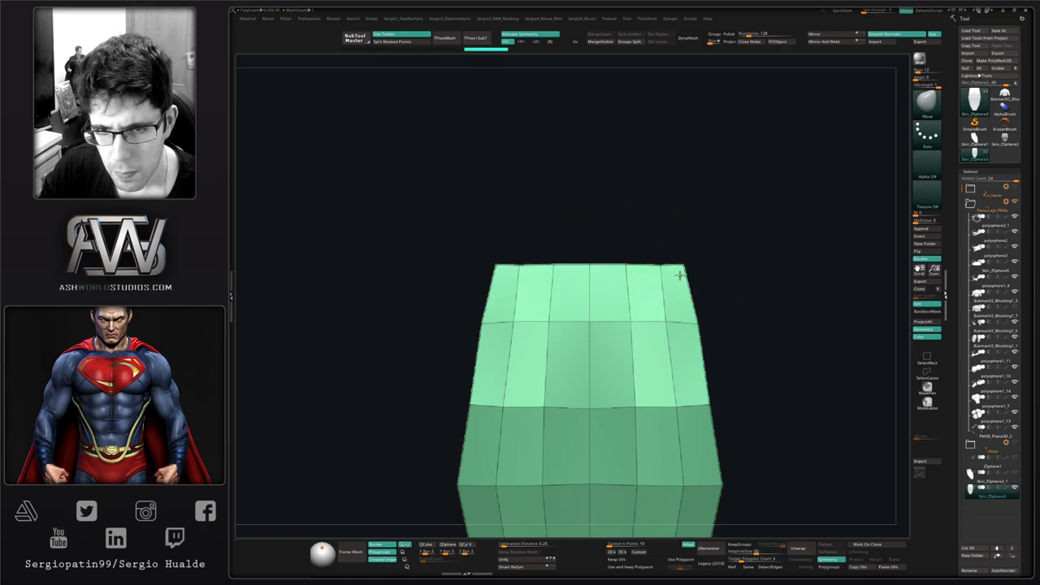
ctrl+right_drag(682, 305, 638, 260)
alt+right_drag(637, 423, 637, 345)
Step: Subdivide the adjusted spine panel and hide its polygon wireframe
mouse_move(639, 390)
right_down()
mouse_move(625, 332)
mouse_move(625, 386)
right_up()
mouse_move(624, 283)
ctrl+right_down()
mouse_move(625, 325)
mouse_move(692, 243)
mouse_move(643, 323)
mouse_move(611, 297)
mouse_move(652, 308)
ctrl+right_up()
key(ctrl+d)
key(shift+f)
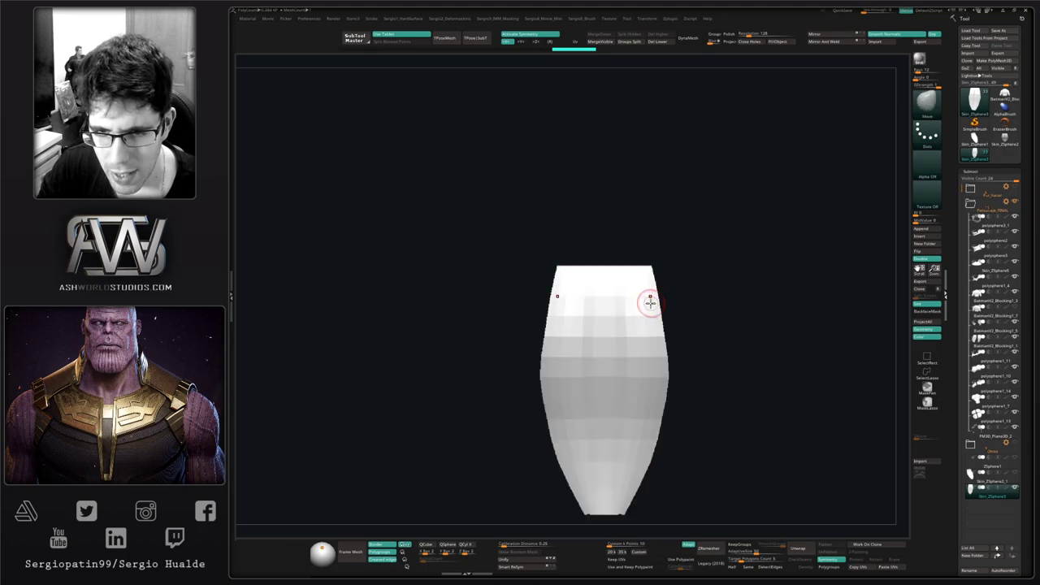
right_drag(718, 251, 716, 278)
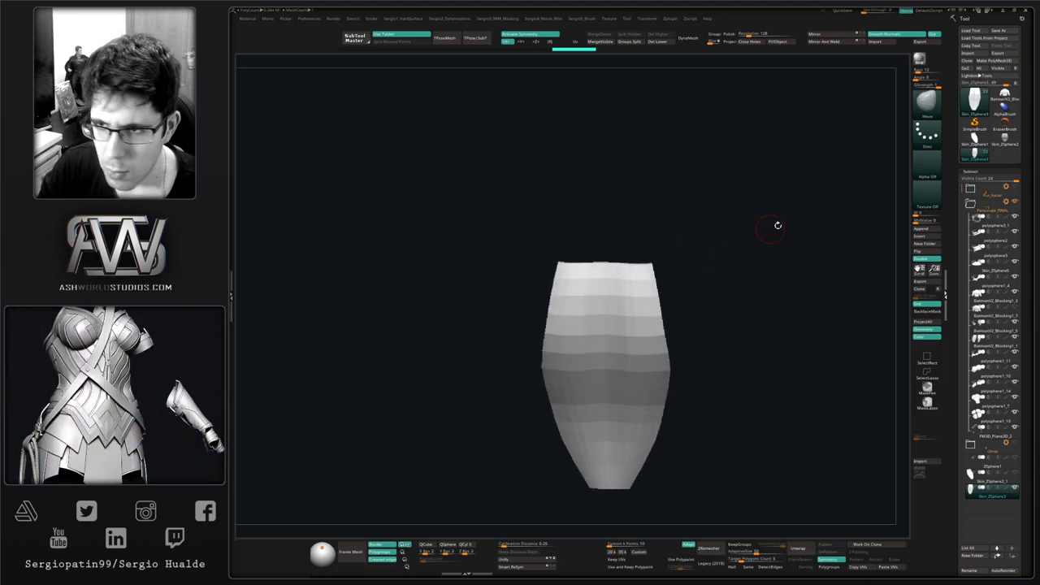
Step: Delete the panel's lower subdivision levels
click(969, 172)
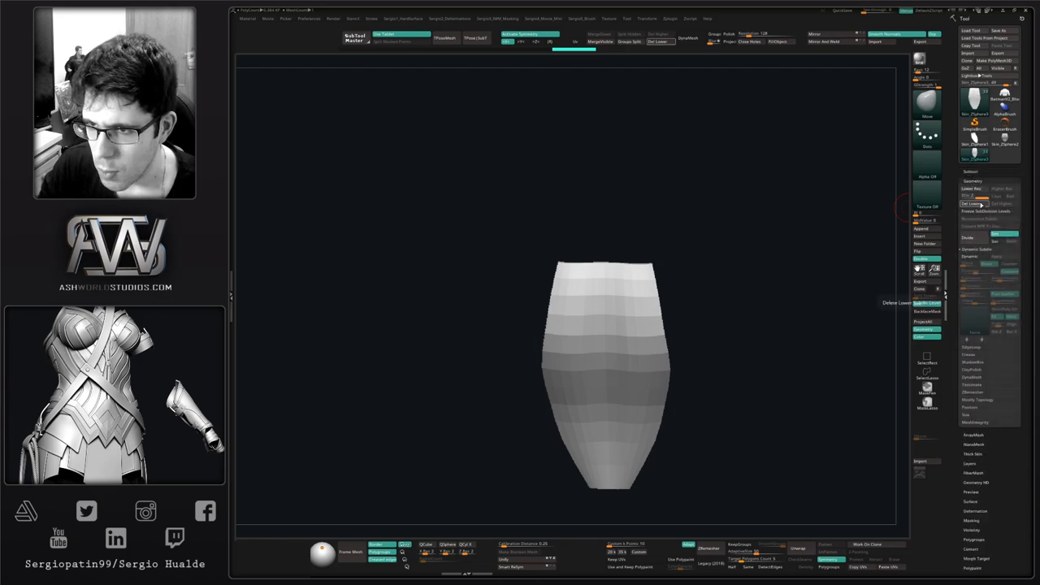
click(975, 204)
drag(731, 277, 715, 285)
Step: Isolate the panel's outer faces and refine their surface using the Smooth and Standard brushes
ctrl+shift+click(646, 354)
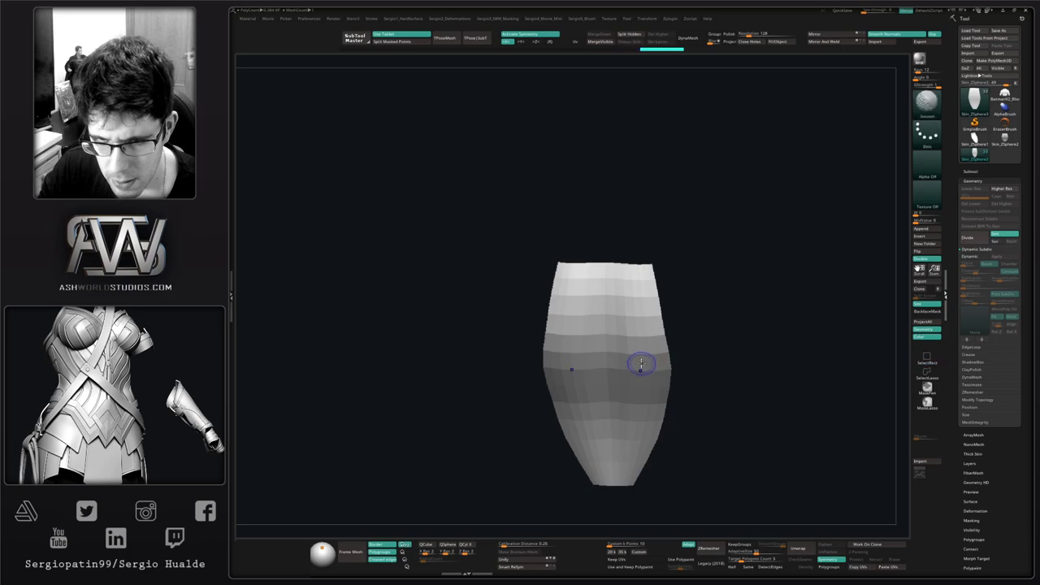
key(space)
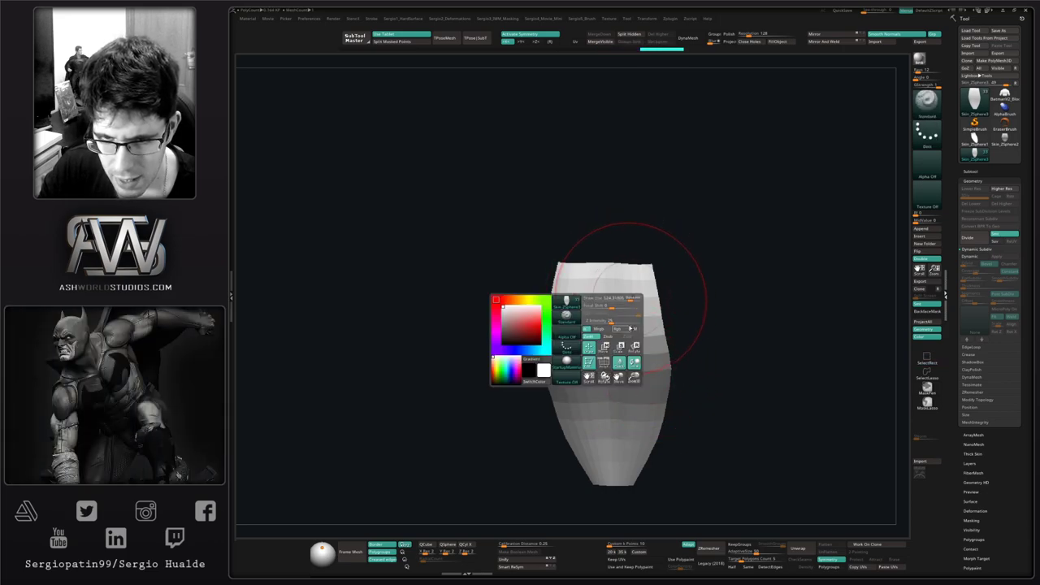
drag(638, 310, 641, 354)
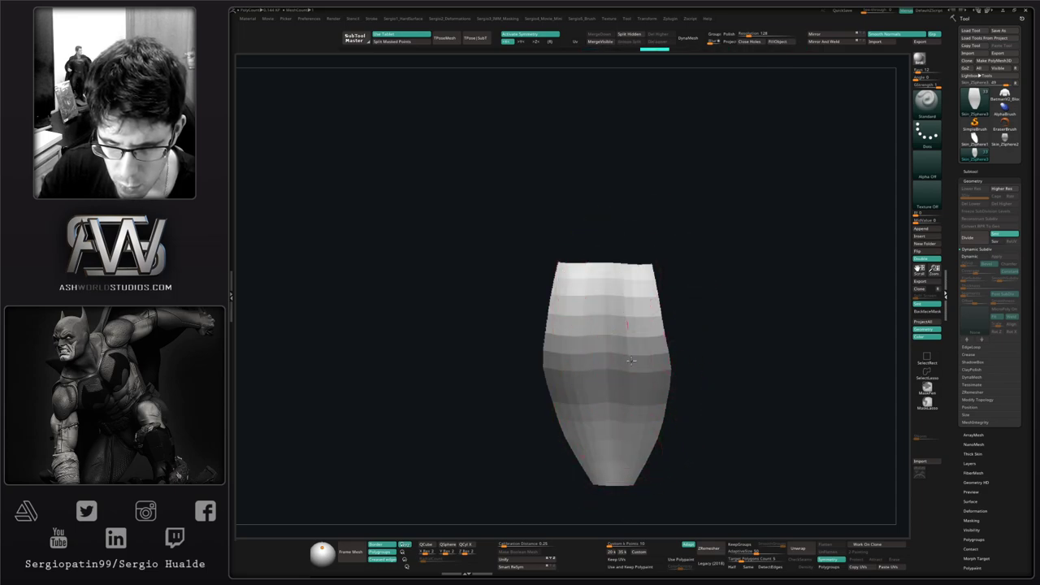
mouse_move(624, 489)
mouse_down()
mouse_move(692, 400)
mouse_move(641, 406)
mouse_move(696, 374)
mouse_move(699, 352)
mouse_move(596, 385)
mouse_move(678, 364)
mouse_up()
Step: Bring back the panel's hidden faces and display the polygon wireframe
ctrl+shift+click(696, 355)
alt+drag(636, 268, 624, 325)
key(shift+f)
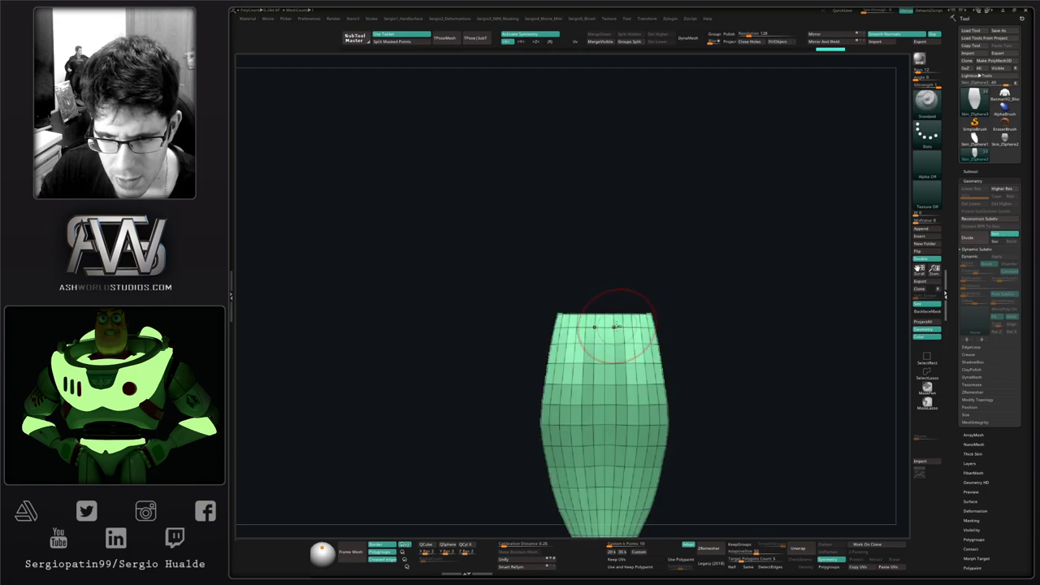
ctrl+right_drag(615, 327, 640, 260)
alt+right_drag(638, 410, 611, 338)
Step: Adjust the side outline of the spine panel with the Move brush
key(b)
key(m)
key(v)
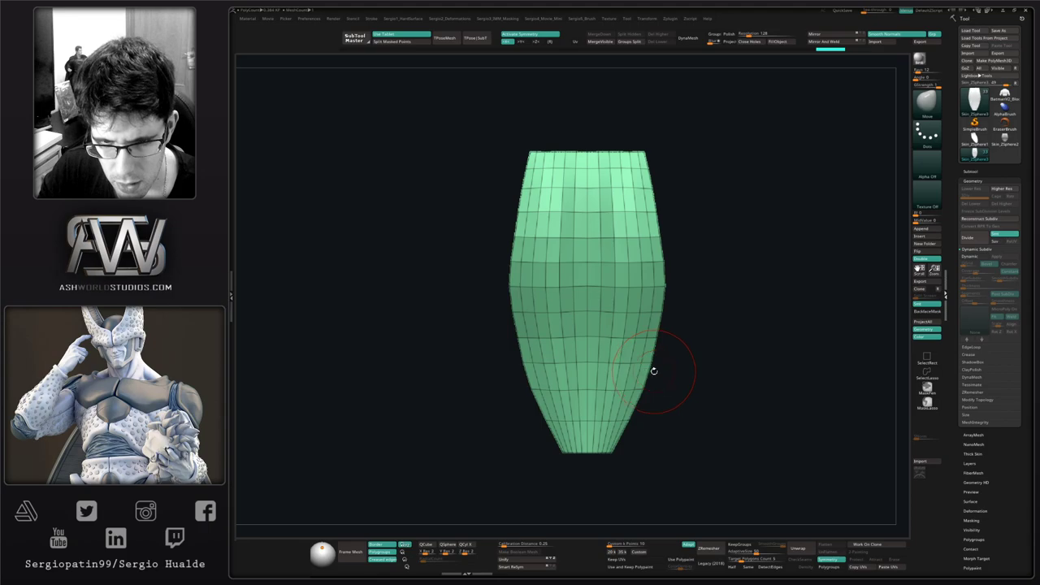
key(alt+s)
key(alt+s)
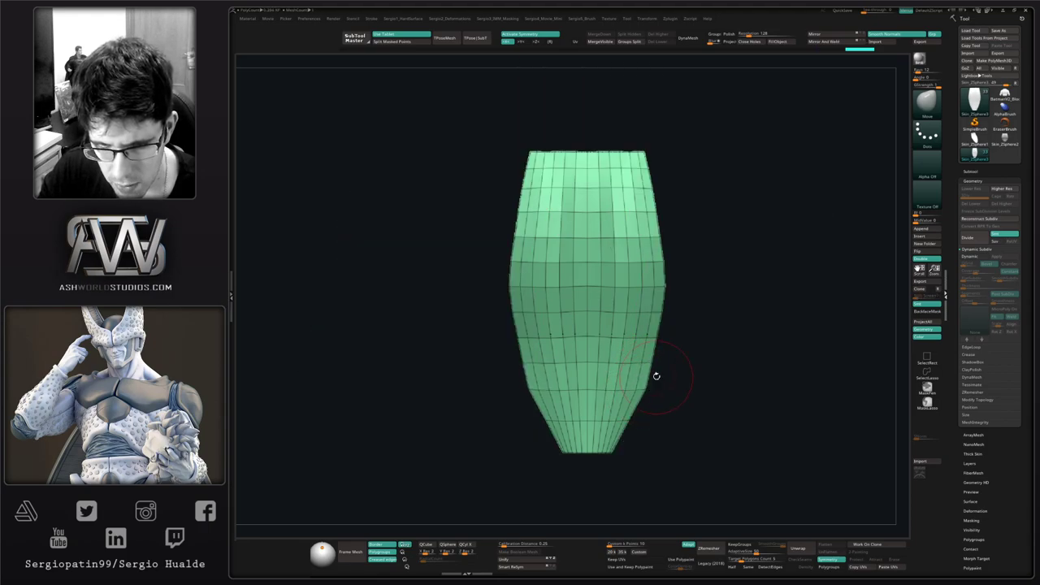
right_drag(671, 284, 667, 287)
drag(666, 288, 667, 288)
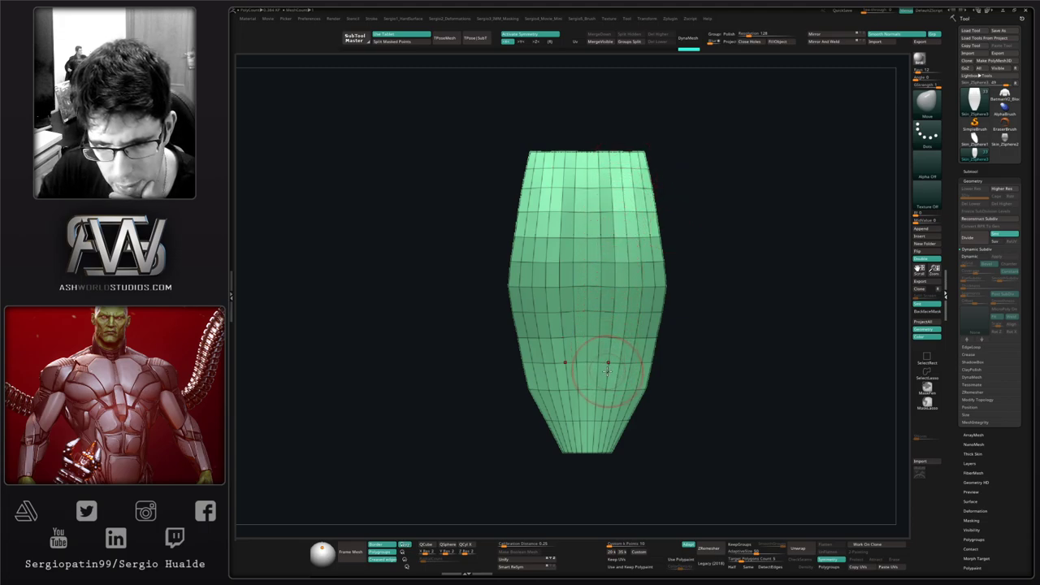
drag(683, 221, 690, 283)
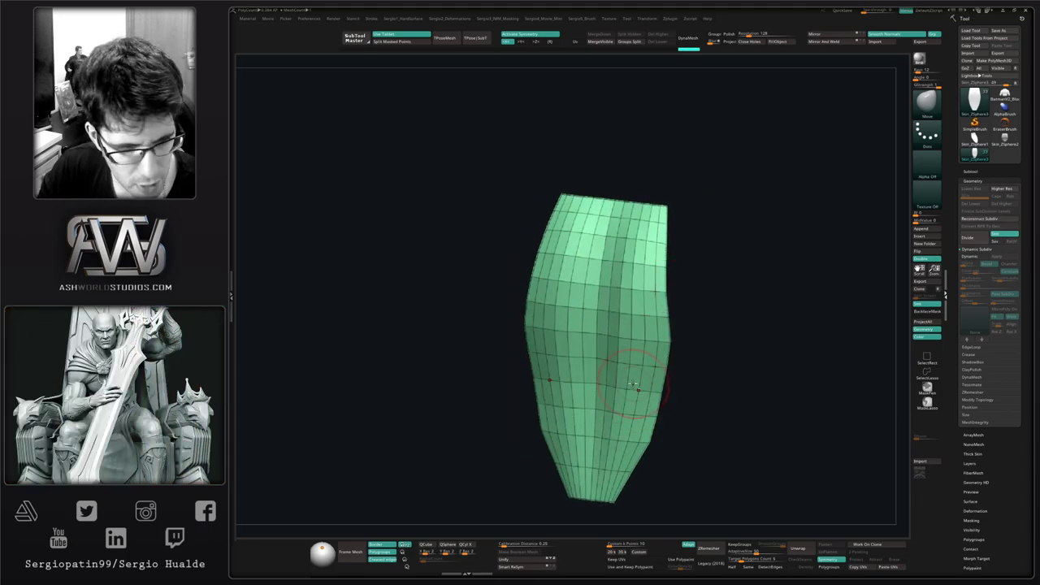
Step: Slide the lowest horizontal edge loop nearer the panel's lower end and insert a new edge loop above it with ZModeler
mouse_move(608, 418)
alt+right_down()
mouse_move(611, 358)
mouse_move(623, 383)
mouse_move(611, 384)
mouse_move(609, 410)
mouse_move(672, 347)
mouse_move(666, 338)
alt+right_up()
ctrl+right_drag(666, 338, 623, 434)
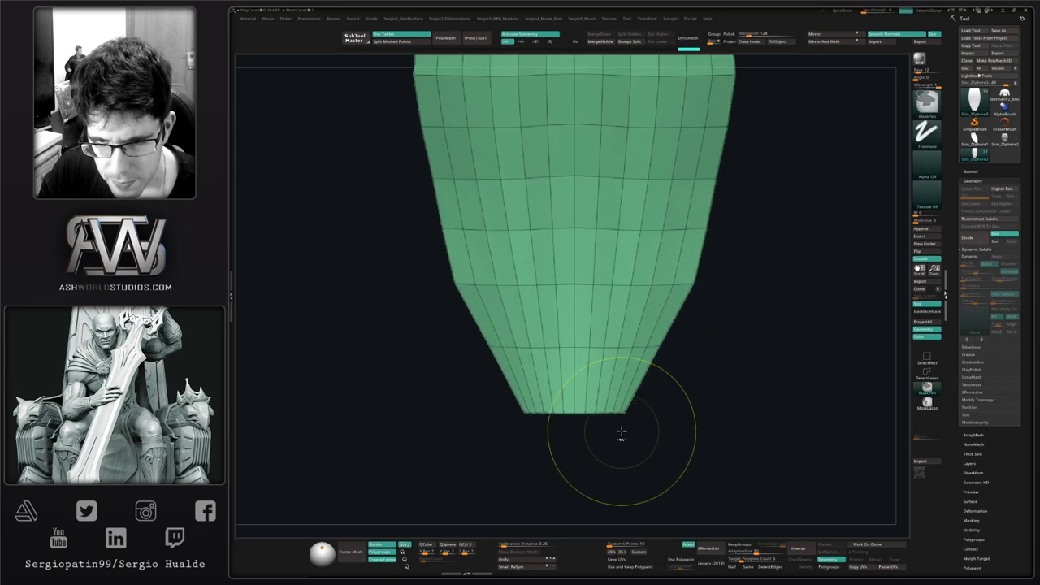
ctrl+right_drag(609, 356, 613, 400)
key(b)
key(z)
key(m)
key(space)
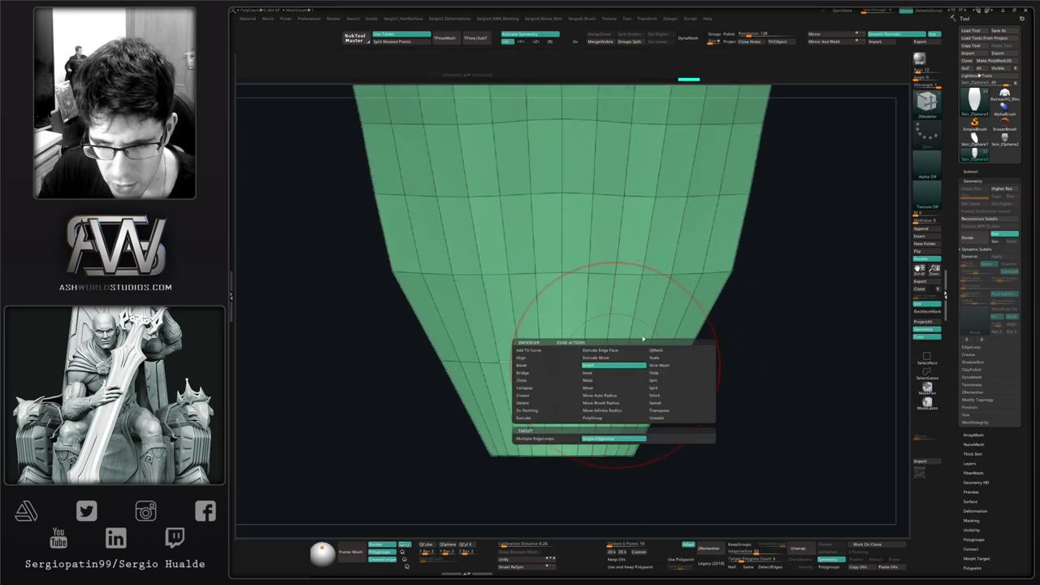
click(665, 374)
click(612, 439)
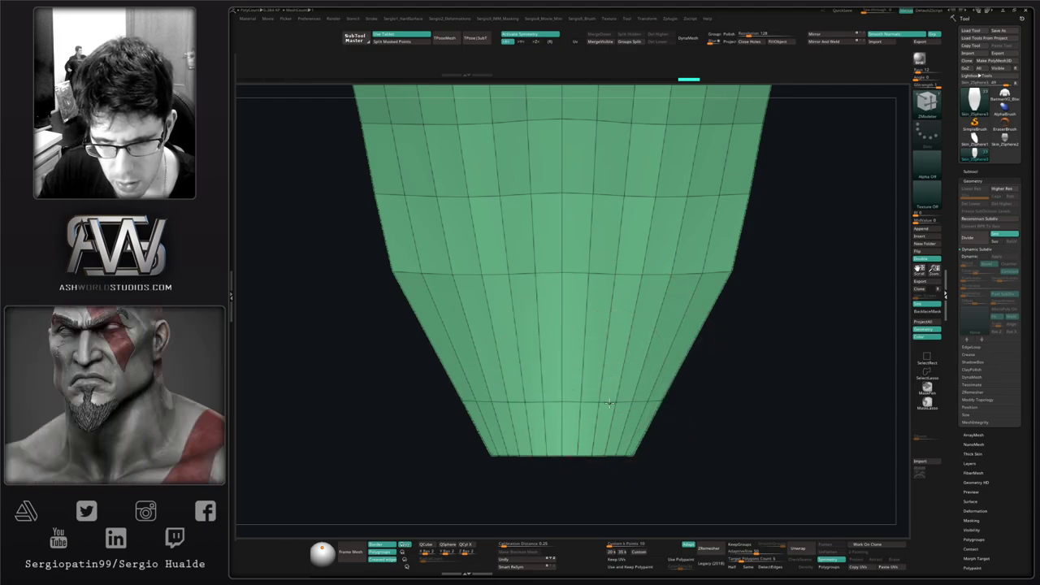
key(space)
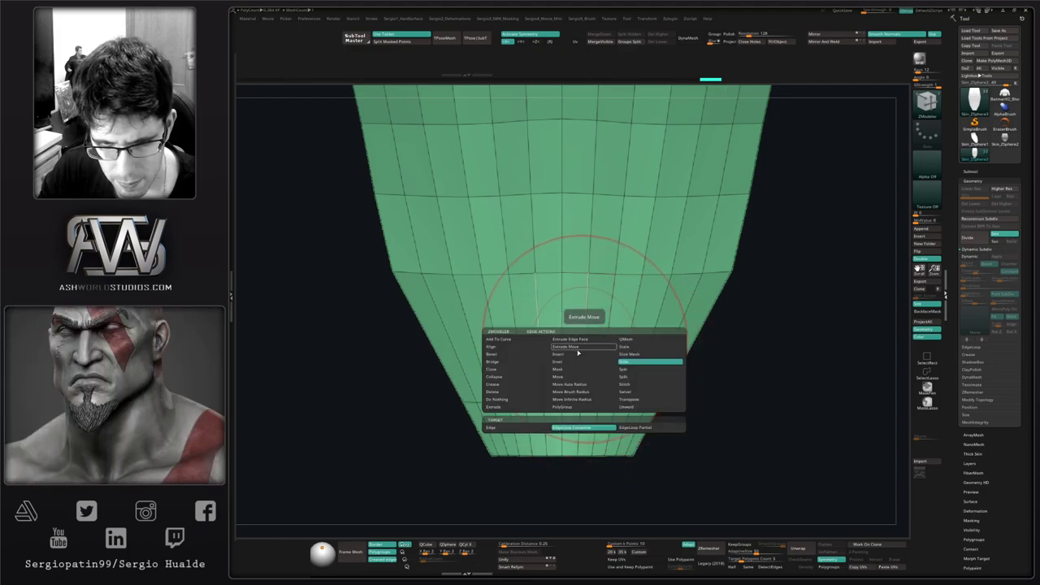
click(584, 333)
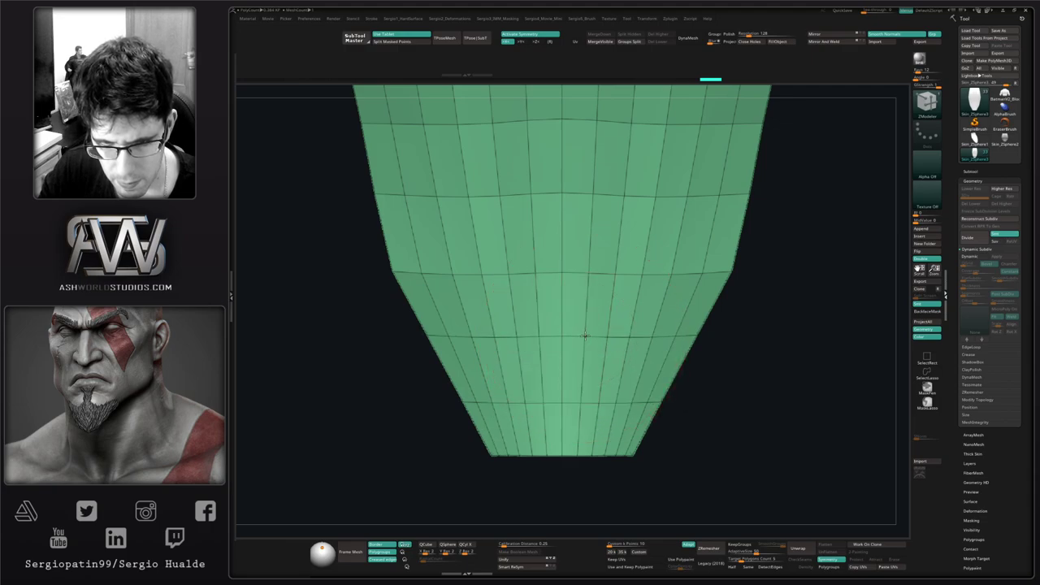
Step: Mark the polygon row at the panel's upper end as a temporary group and undo the marking
ctrl+right_drag(586, 339, 556, 211)
alt+right_drag(556, 212, 557, 397)
alt+right_drag(561, 321, 578, 352)
alt+drag(572, 330, 624, 442)
mouse_move(625, 441)
right_down()
mouse_move(541, 436)
mouse_move(597, 397)
mouse_move(585, 309)
mouse_move(594, 357)
right_up()
alt+right_drag(594, 357, 598, 295)
key(space)
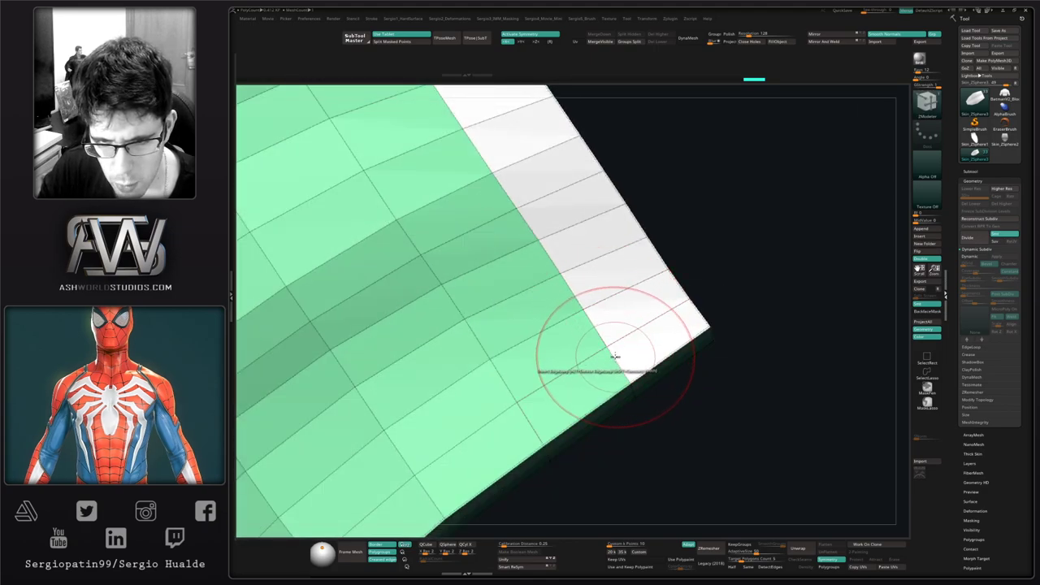
key(ctrl+z)
Step: Set the ZModeler edge action to Extrude with the Polyloop target for the panel's upper end
right_drag(608, 350, 613, 339)
key(space)
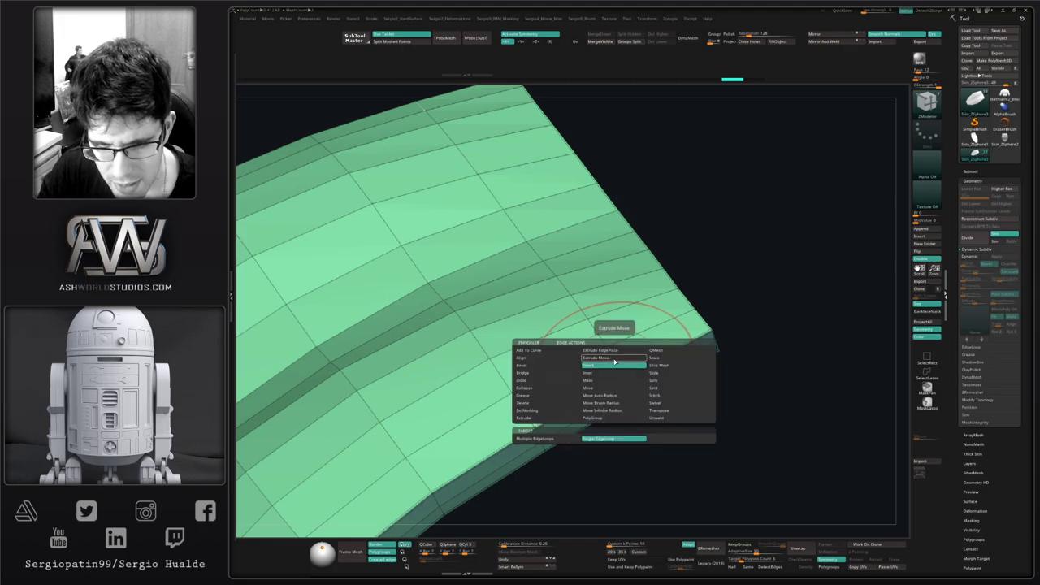
right_drag(677, 348, 599, 360)
key(space)
alt+click(675, 363)
key(space)
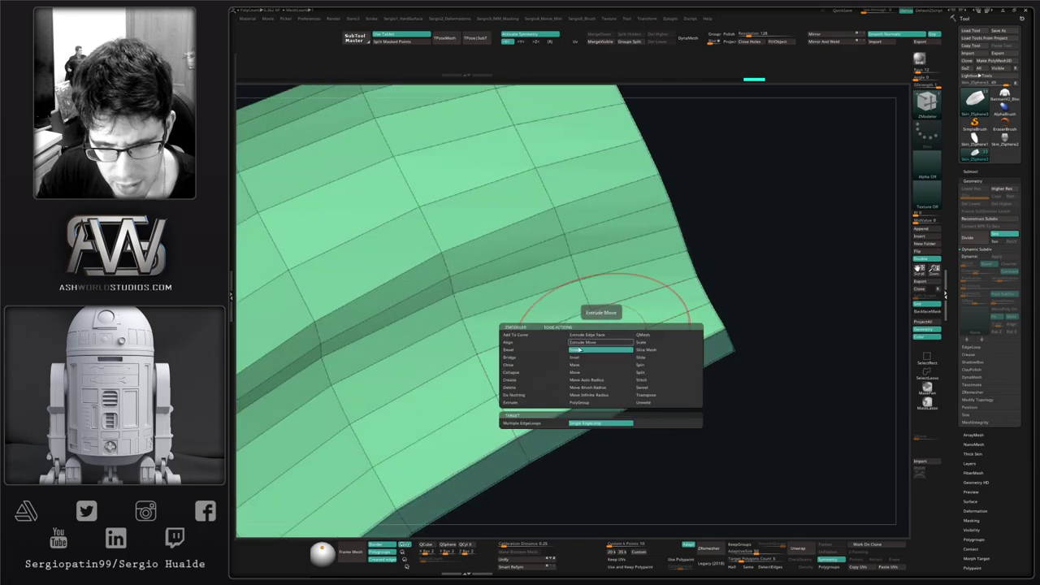
click(548, 402)
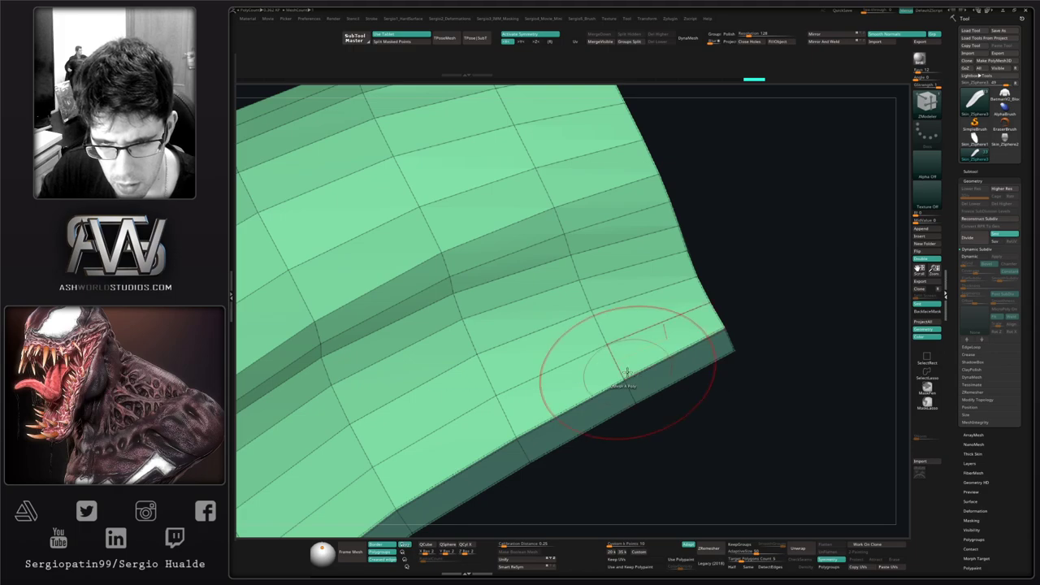
right_drag(623, 375, 620, 328)
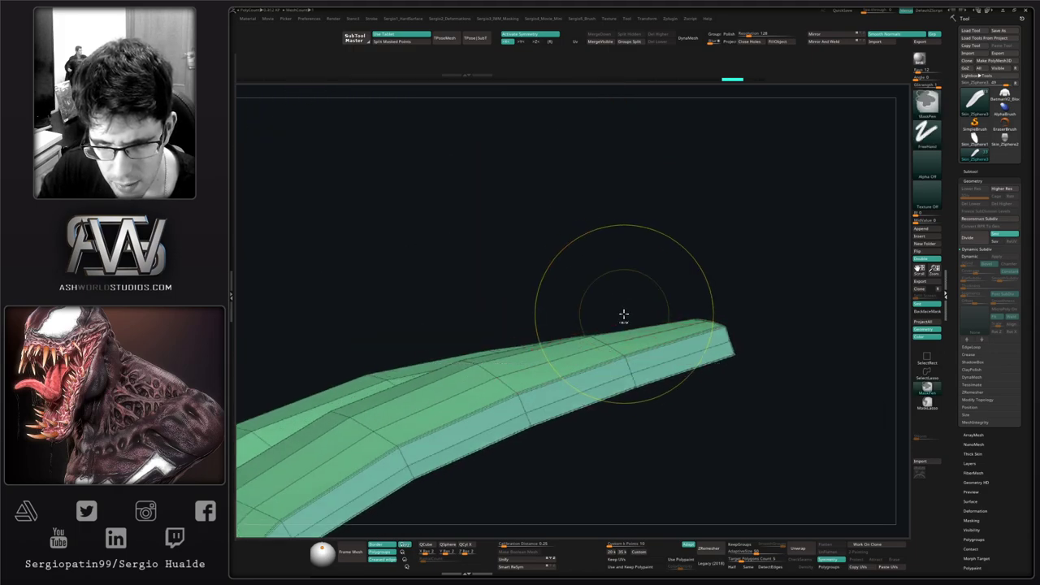
key(space)
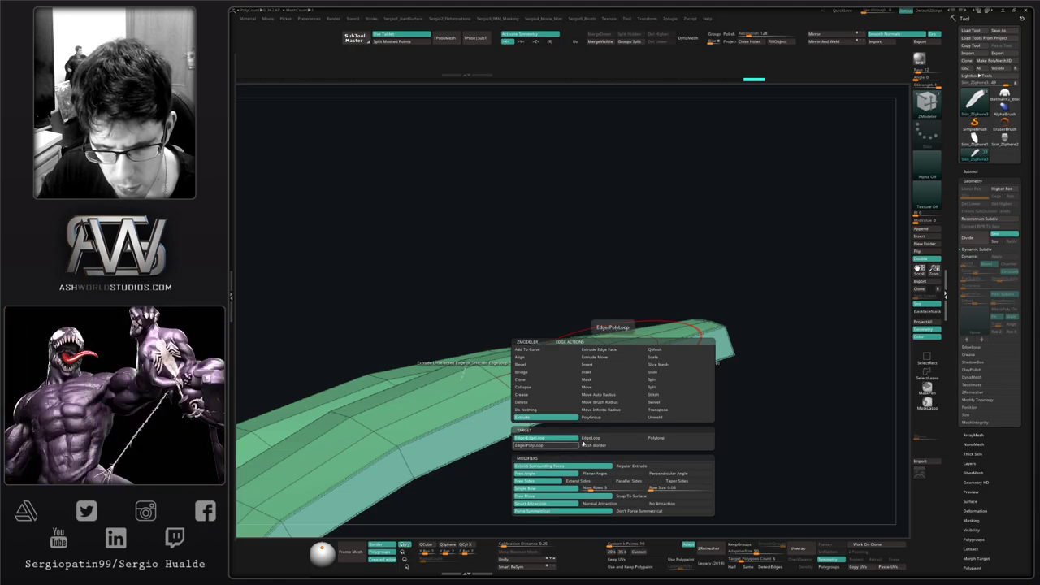
click(651, 439)
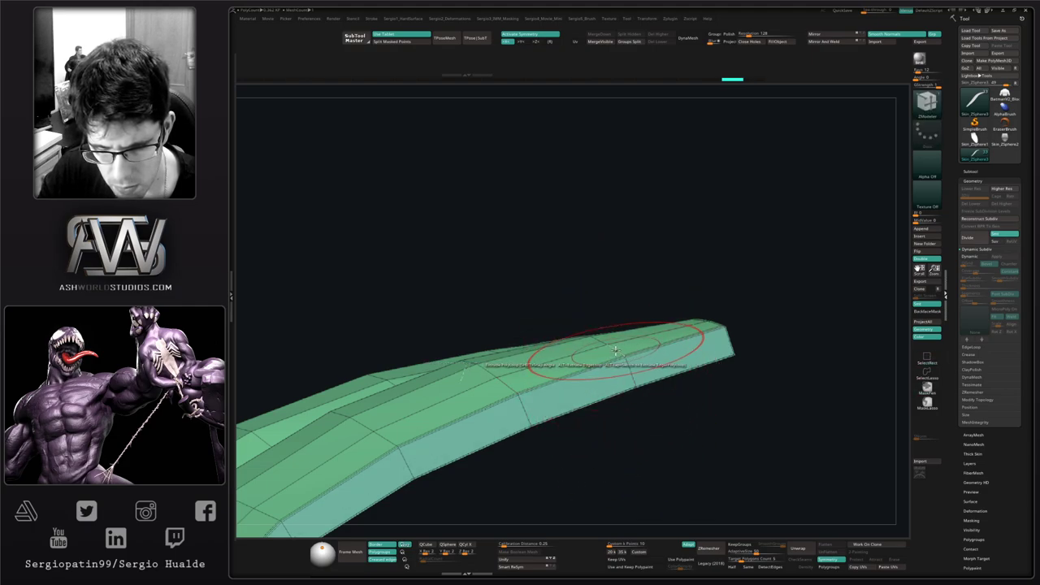
Step: Switch the edge action to QMesh on a complete edge loop, try pulling out the panel's upper end section, and undo it
key(space)
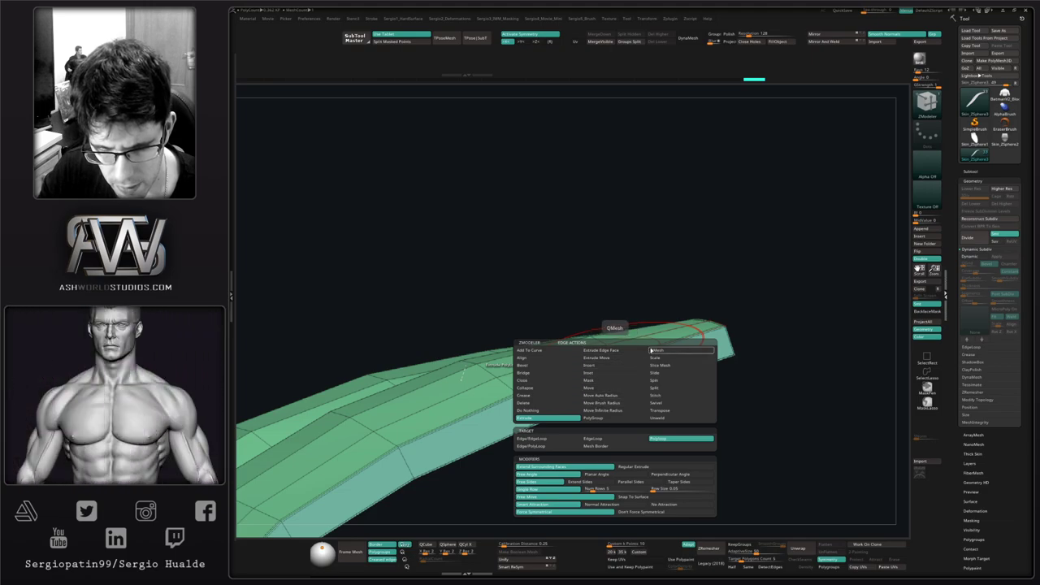
click(660, 351)
click(572, 444)
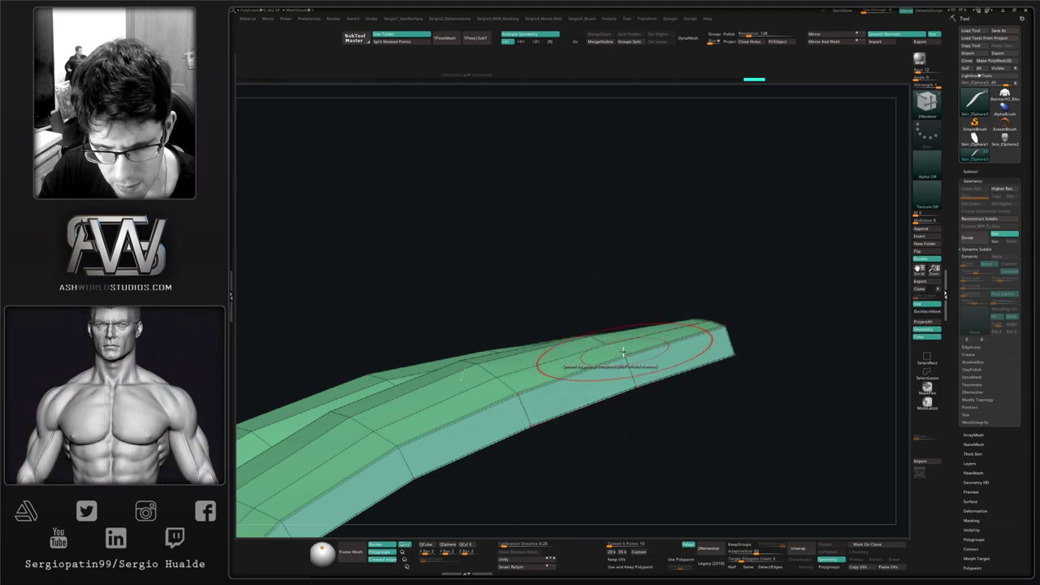
drag(614, 352, 599, 290)
mouse_move(600, 292)
right_down()
mouse_move(588, 384)
mouse_move(611, 326)
mouse_move(615, 352)
mouse_move(616, 327)
right_up()
key(ctrl+z)
Step: Try raising the upper end section with further QMesh pulls from different angles, undoing each attempt
mouse_move(616, 326)
mouse_down()
mouse_move(629, 286)
mouse_move(627, 309)
mouse_up()
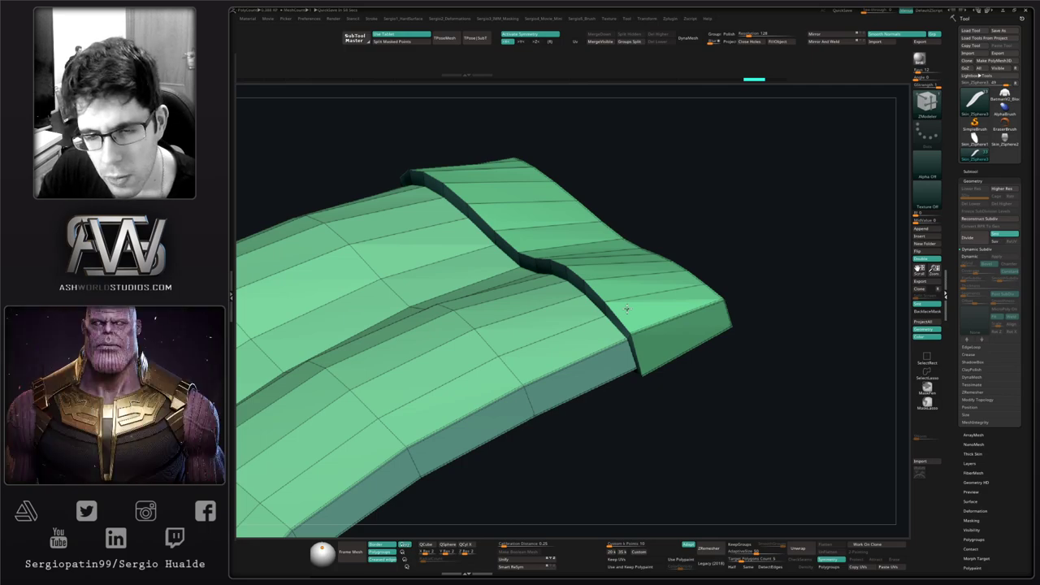
drag(626, 309, 619, 318)
mouse_move(612, 341)
right_down()
mouse_move(608, 276)
mouse_move(623, 281)
mouse_move(634, 369)
mouse_move(611, 358)
mouse_move(616, 348)
mouse_move(596, 379)
mouse_move(568, 369)
right_up()
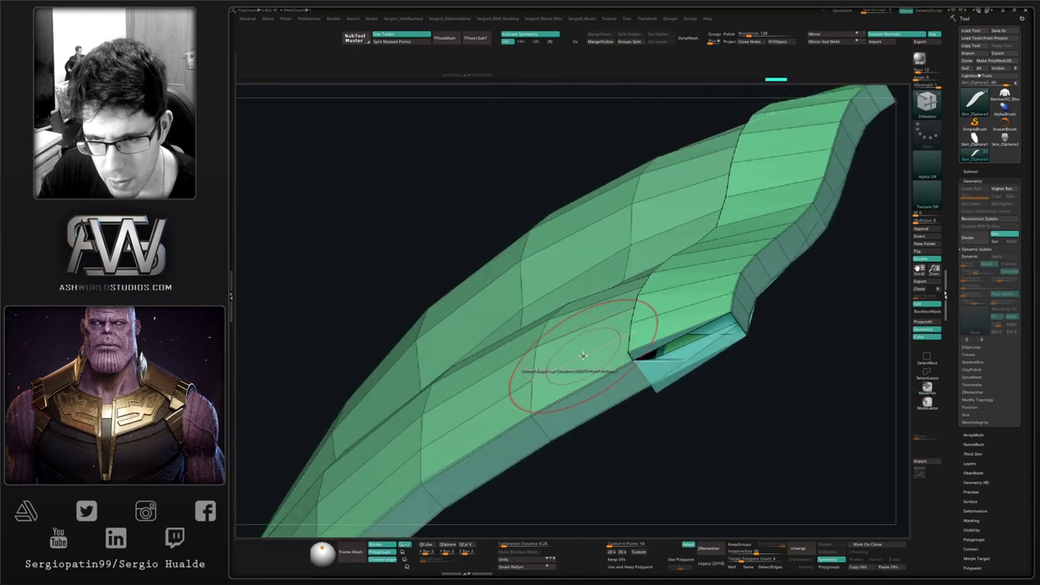
mouse_move(696, 313)
right_down()
mouse_move(663, 327)
mouse_move(690, 285)
mouse_move(707, 289)
mouse_move(668, 334)
right_up()
key(ctrl+z)
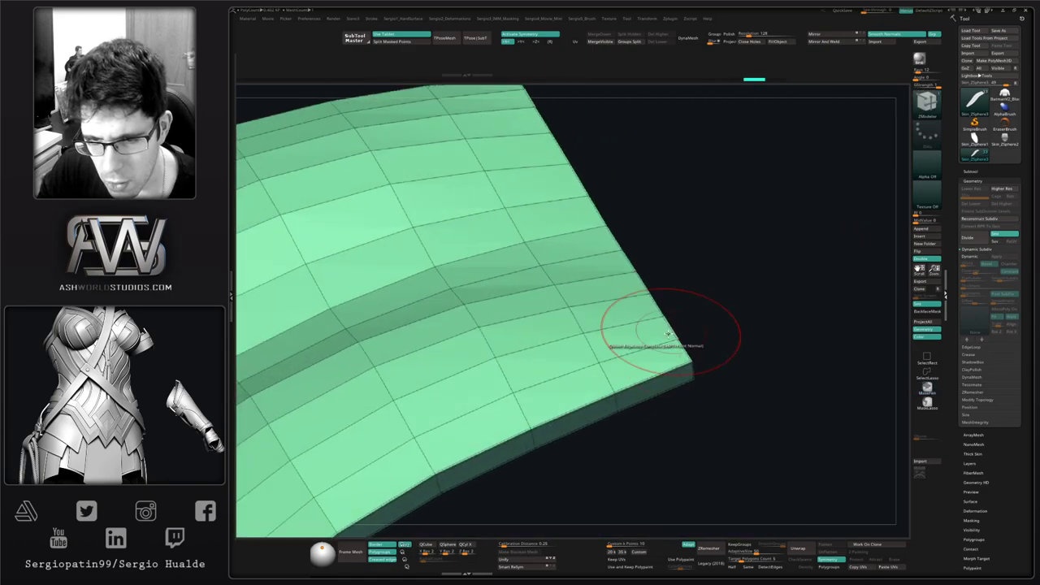
mouse_move(606, 335)
right_down()
mouse_move(629, 332)
mouse_move(645, 313)
mouse_move(636, 334)
right_up()
drag(624, 333, 631, 314)
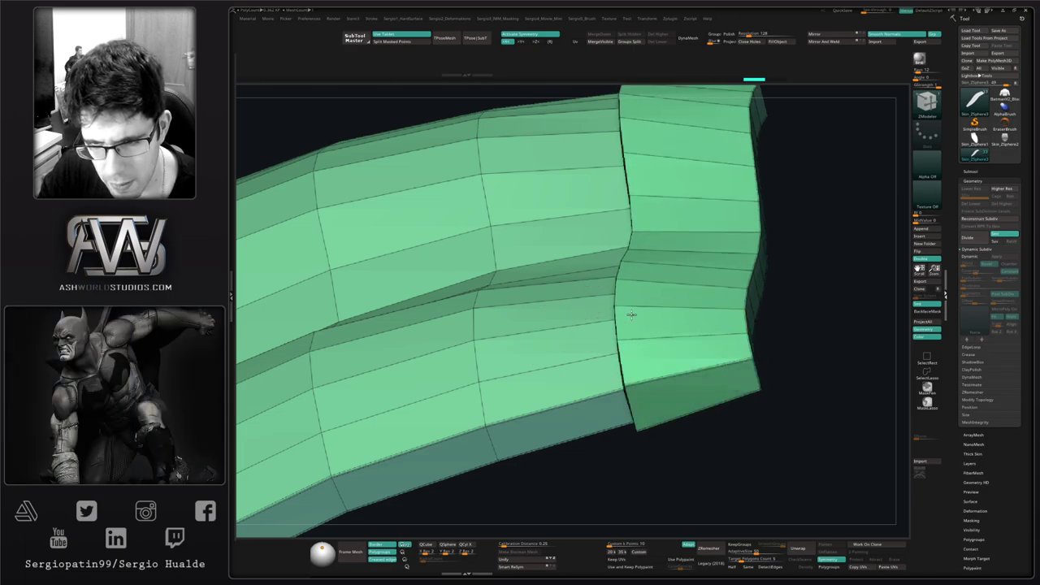
mouse_move(617, 340)
right_down()
mouse_move(659, 330)
mouse_move(659, 272)
mouse_move(639, 359)
mouse_move(649, 266)
mouse_move(649, 317)
right_up()
key(ctrl+z)
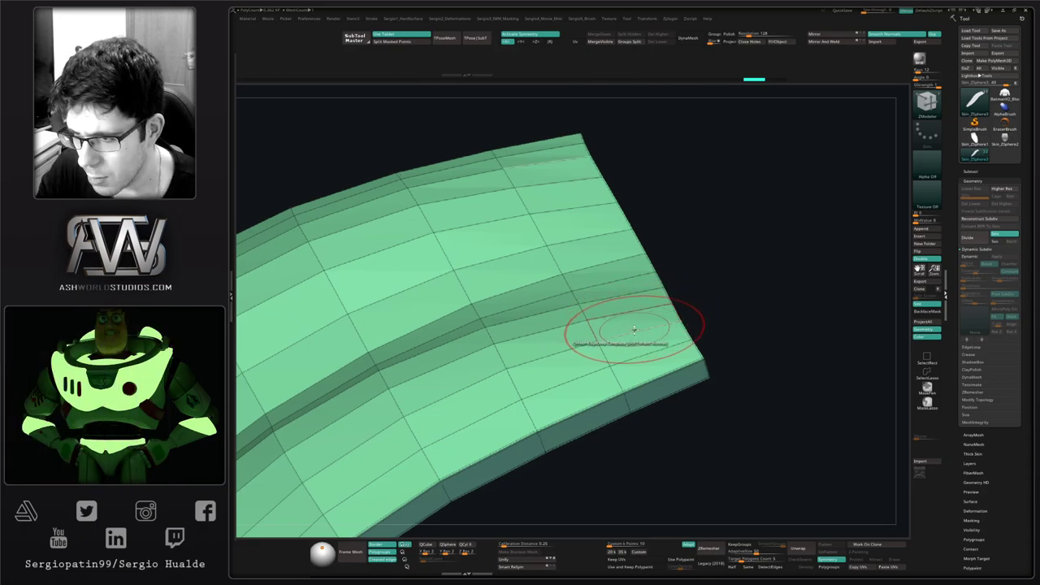
Step: Try marking the upper end's polygon row separately for the QMesh operation and clear the marking
right_drag(634, 336, 680, 221)
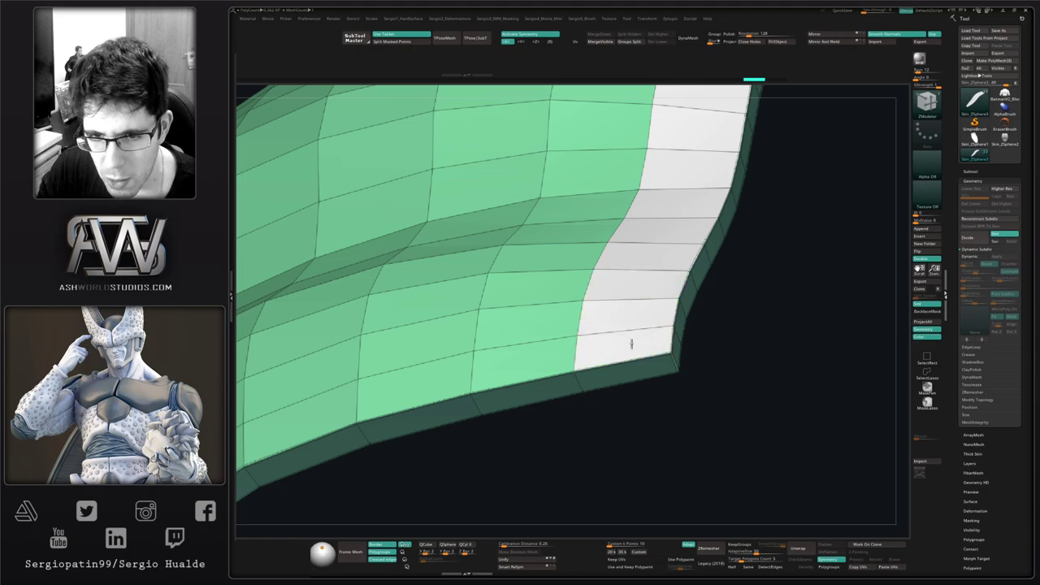
ctrl+right_drag(631, 344, 632, 360)
key(space)
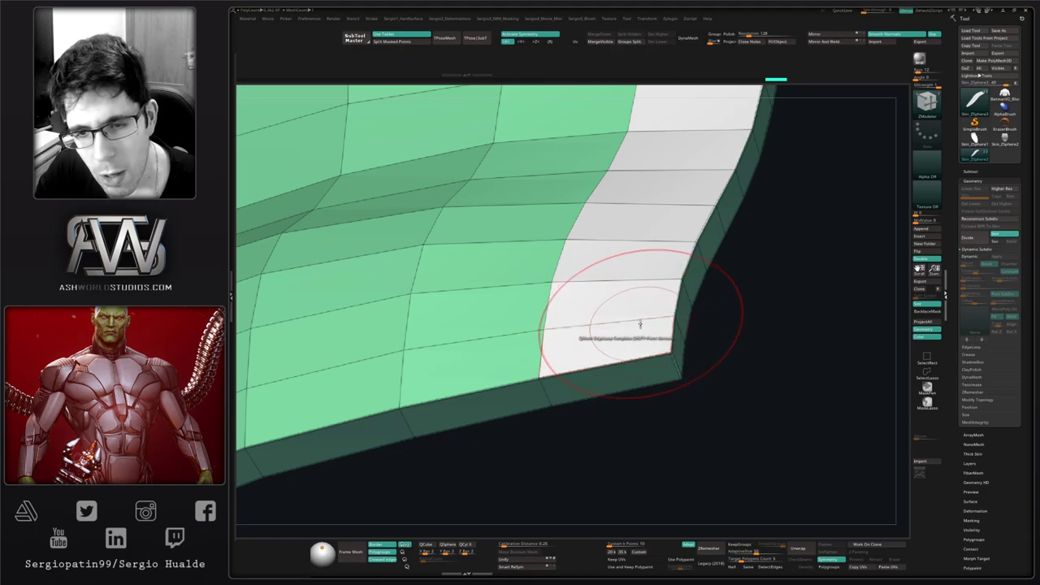
right_drag(632, 313, 634, 309)
ctrl+drag(756, 286, 745, 327)
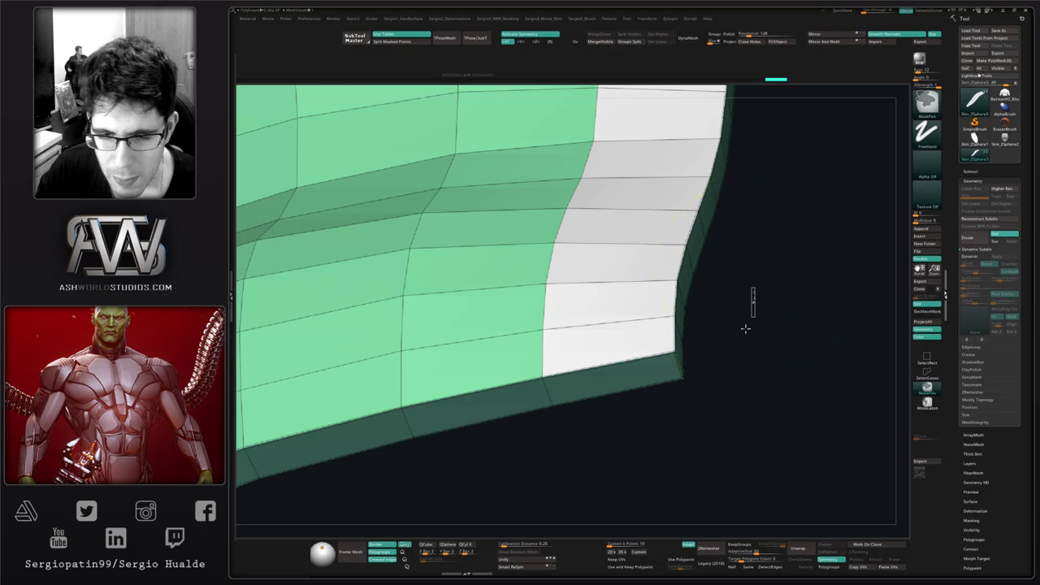
key(ctrl+z)
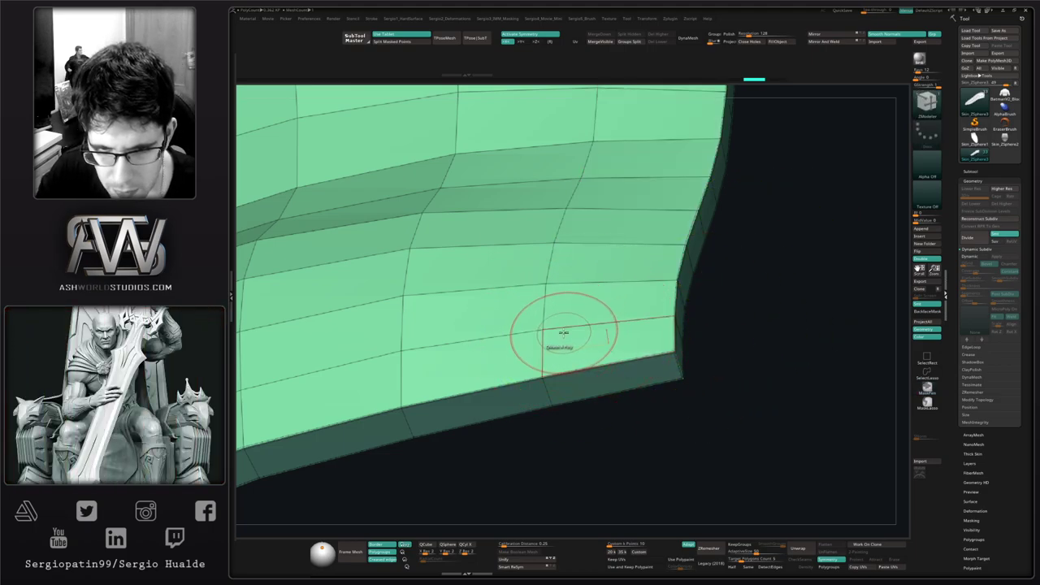
Step: Insert an edge loop close beside the existing horizontal loop nearest the panel's upper end
key(space)
click(555, 347)
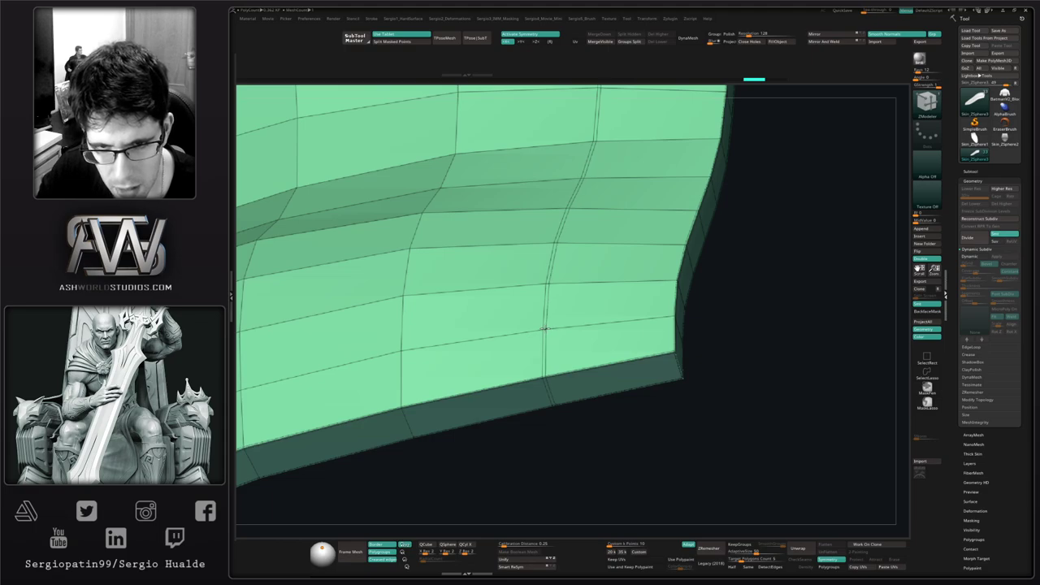
mouse_move(553, 358)
right_down()
mouse_move(563, 319)
mouse_move(597, 307)
mouse_move(585, 344)
mouse_move(568, 341)
right_up()
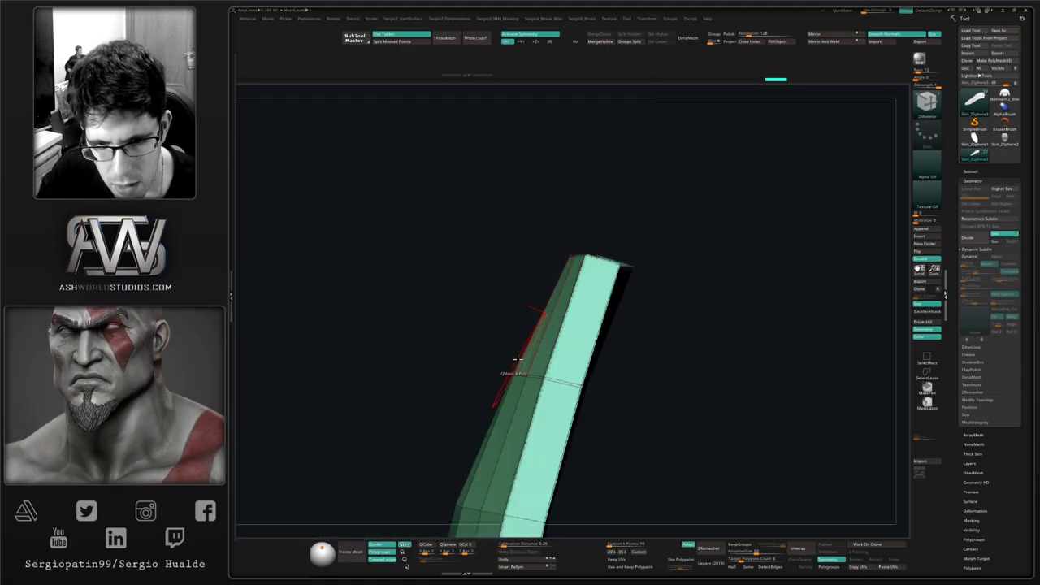
Step: Mask the panel except the outer part of the inserted loop and try moving that part outward with the gizmo
ctrl+right_drag(520, 366, 608, 352)
ctrl+right_drag(468, 368, 451, 358)
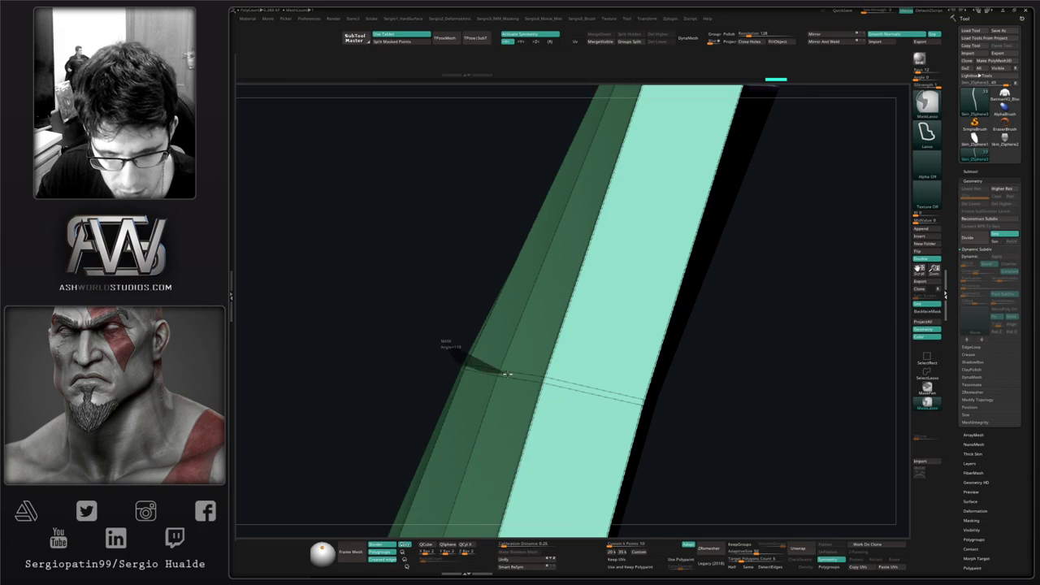
ctrl+drag(533, 355, 486, 345)
ctrl+right_drag(485, 390, 490, 381)
mouse_move(490, 380)
right_down()
mouse_move(528, 377)
mouse_move(497, 369)
mouse_move(464, 337)
right_up()
ctrl+click(464, 336)
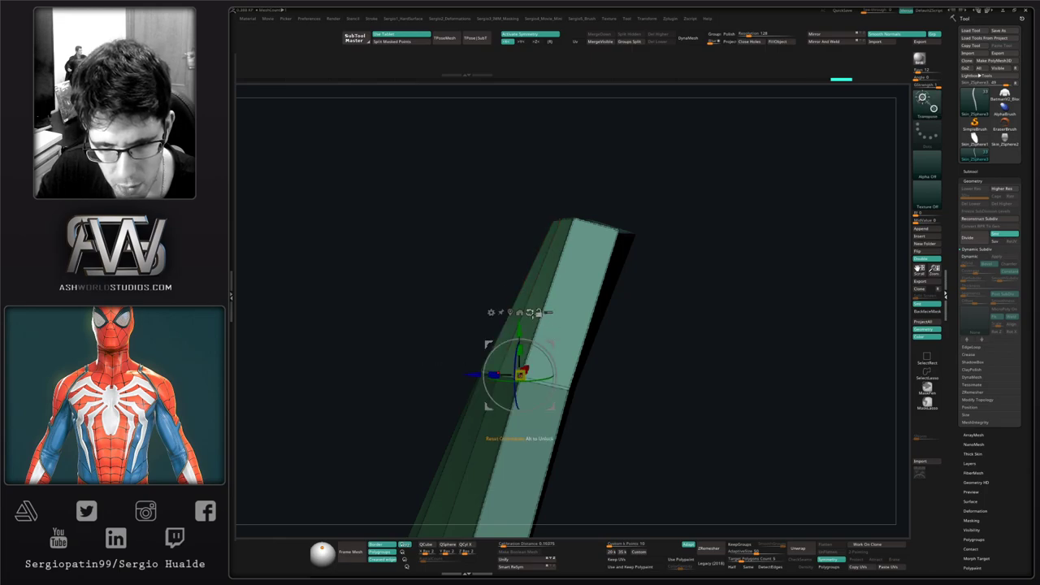
drag(553, 344, 543, 340)
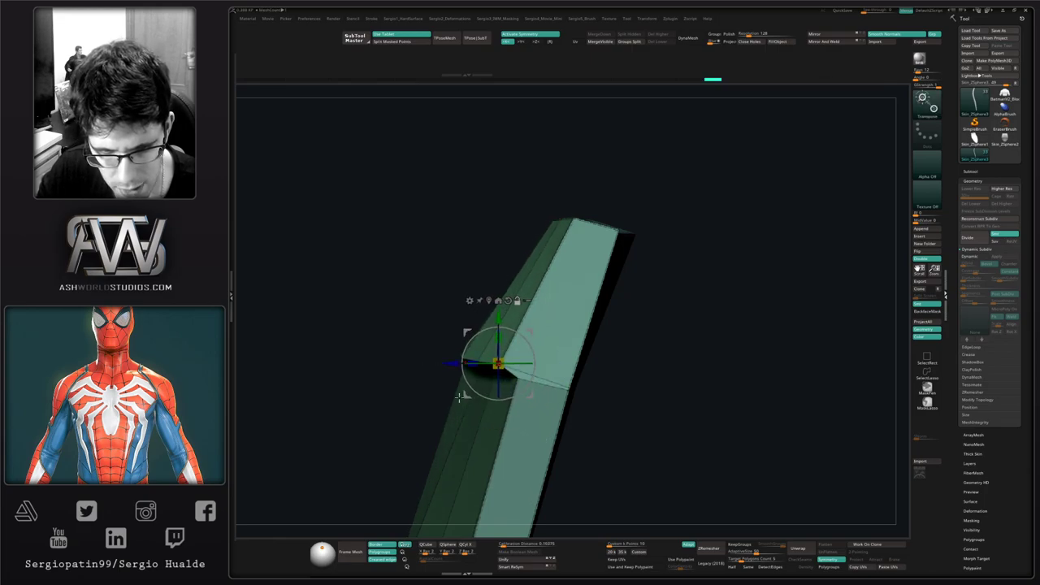
alt+right_drag(459, 398, 527, 363)
right_drag(499, 368, 517, 381)
Step: Undo the gizmo move and the masking, and return to the ZModeler brush
key(ctrl+z)
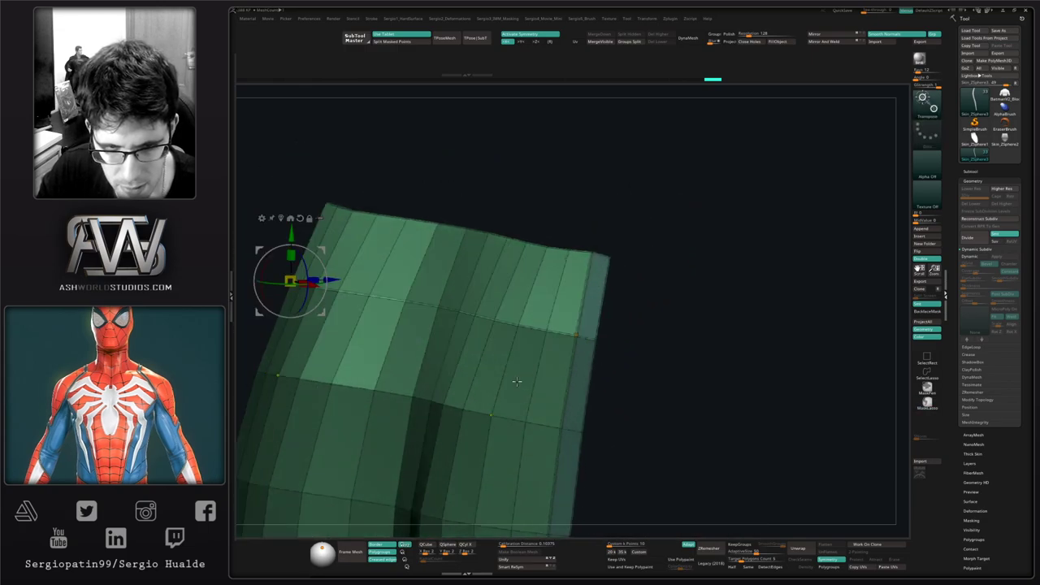
key(ctrl+z)
key(ctrl+z)
key(ctrl+z)
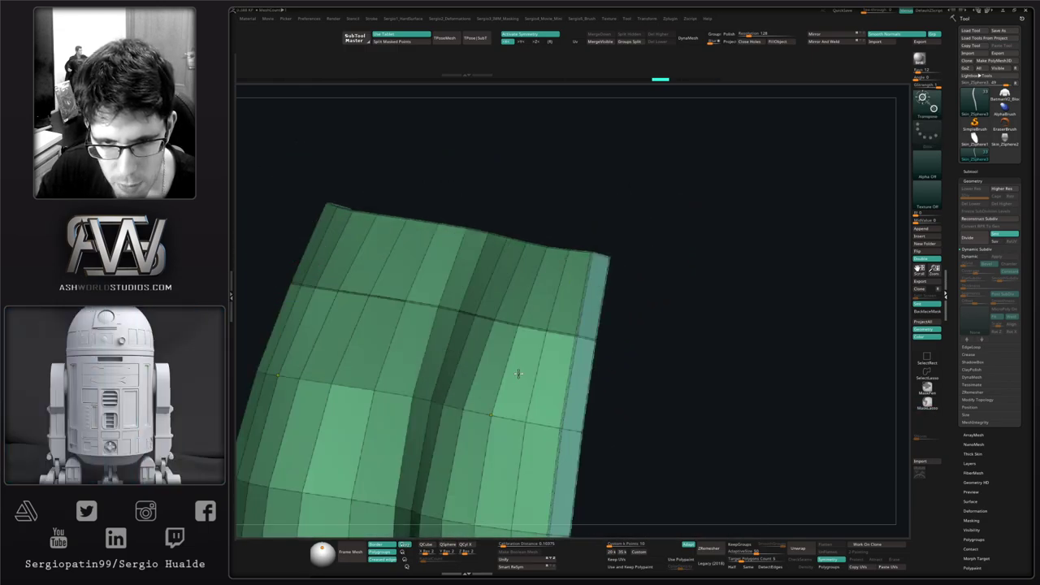
key(ctrl+z)
key(ctrl+z)
key(ctrl+z)
mouse_move(539, 364)
right_down()
mouse_move(547, 332)
mouse_move(575, 313)
right_up()
key(q)
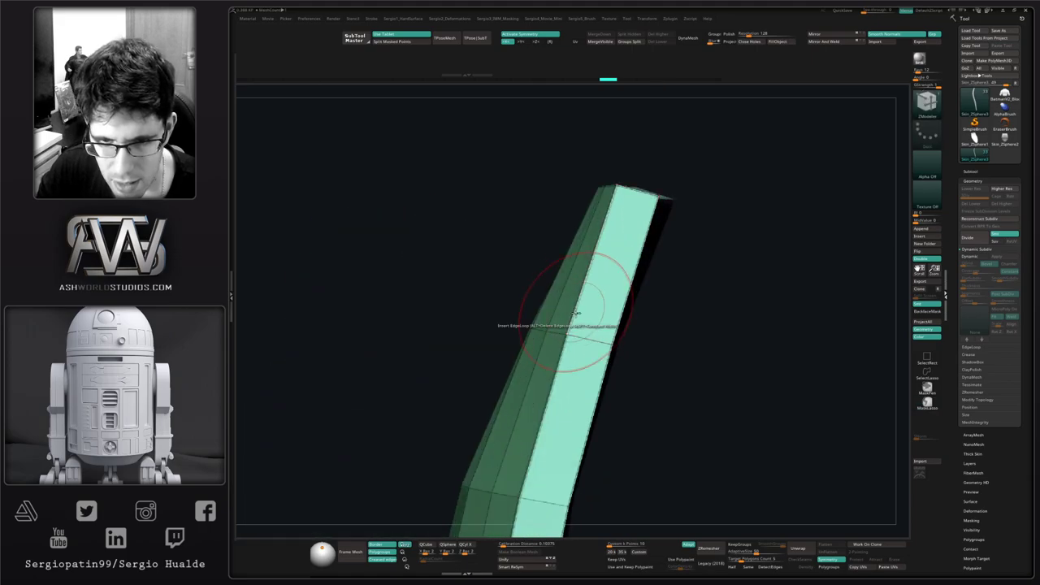
Step: Insert a new edge loop just above the horizontal loop nearest the panel's upper end with ZModeler
key(space)
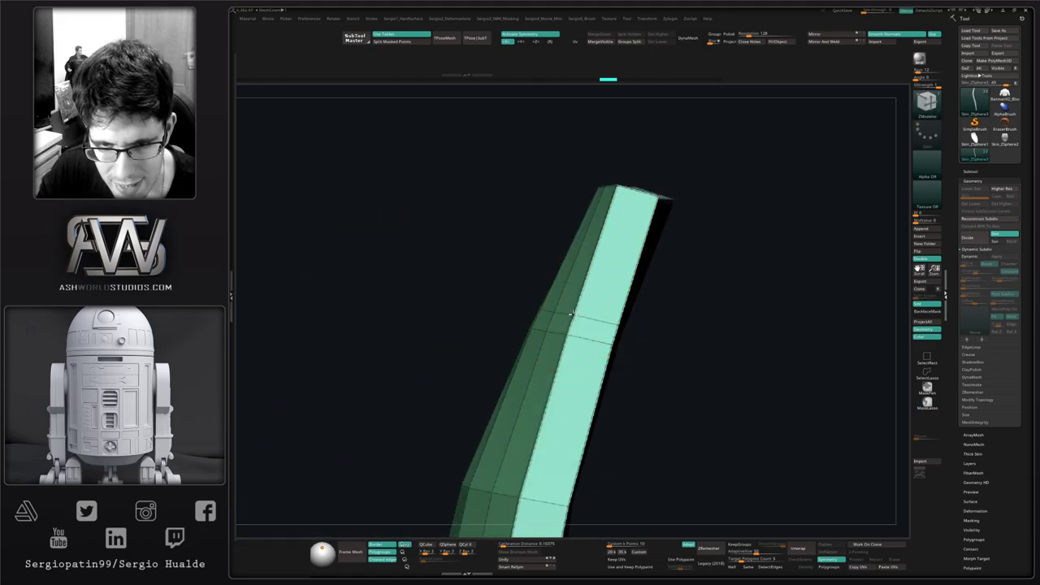
click(572, 317)
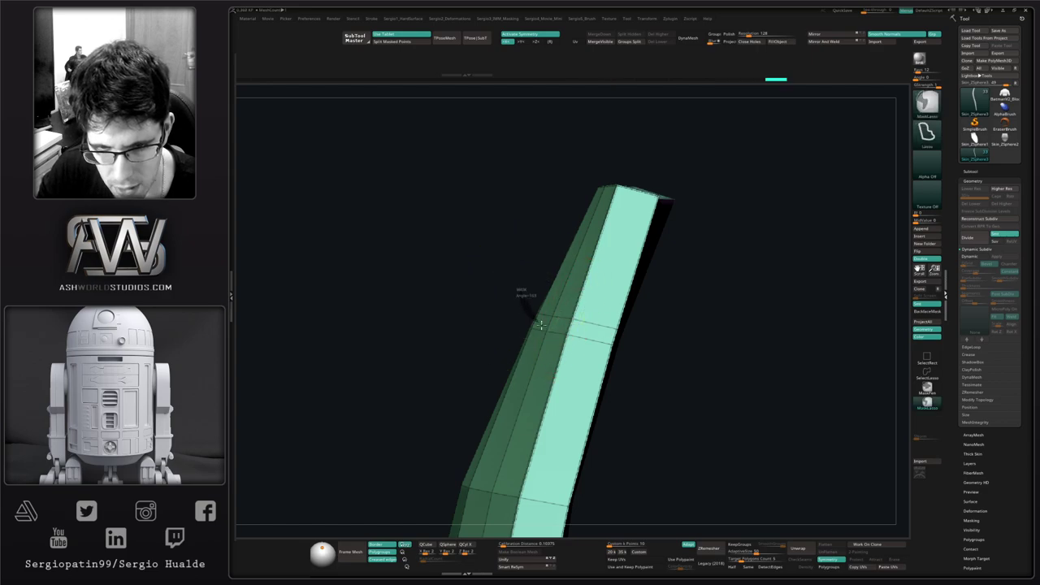
Step: Try masking the panel except the outer part of the inserted loop and pulling that part outward with the gizmo
ctrl+drag(572, 303, 526, 291)
ctrl+click(525, 290)
key(w)
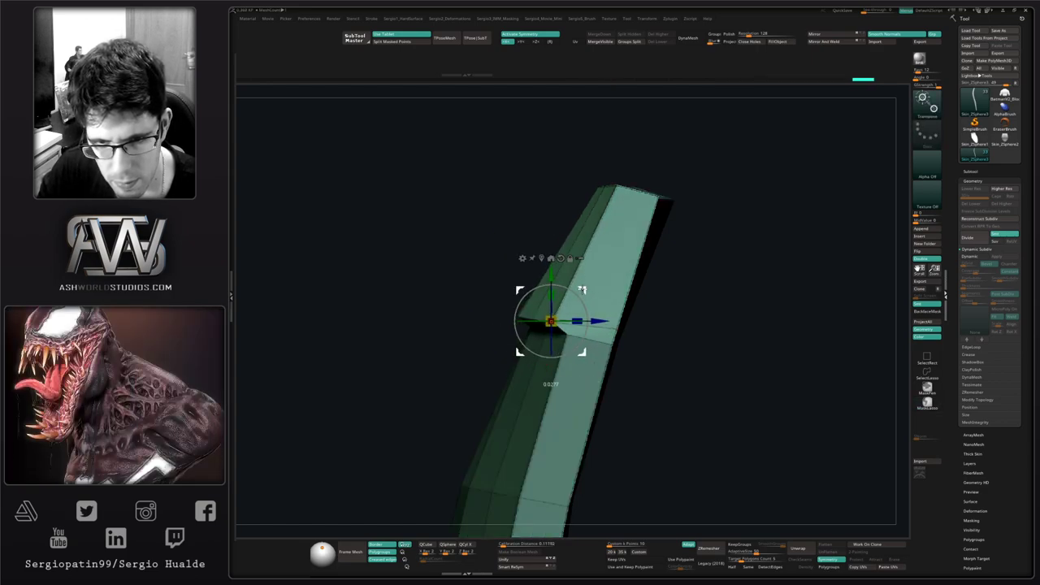
mouse_move(579, 289)
ctrl+right_down()
mouse_move(568, 329)
mouse_move(576, 360)
mouse_move(559, 382)
mouse_move(551, 373)
ctrl+right_up()
key(q)
mouse_move(528, 290)
right_down()
mouse_move(509, 295)
mouse_move(506, 313)
mouse_move(522, 361)
mouse_move(488, 354)
right_up()
mouse_move(456, 303)
ctrl+mouse_down()
mouse_move(480, 335)
mouse_move(492, 314)
ctrl+mouse_up()
right_drag(510, 324, 462, 307)
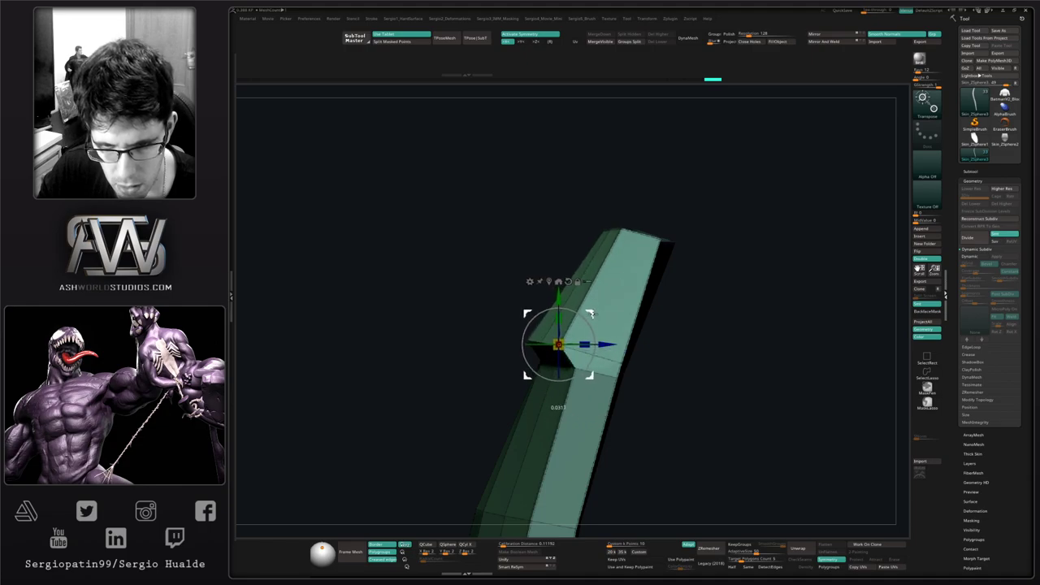
mouse_move(590, 334)
ctrl+right_down()
mouse_move(562, 333)
mouse_move(595, 351)
mouse_move(579, 374)
mouse_move(573, 363)
ctrl+right_up()
key(w)
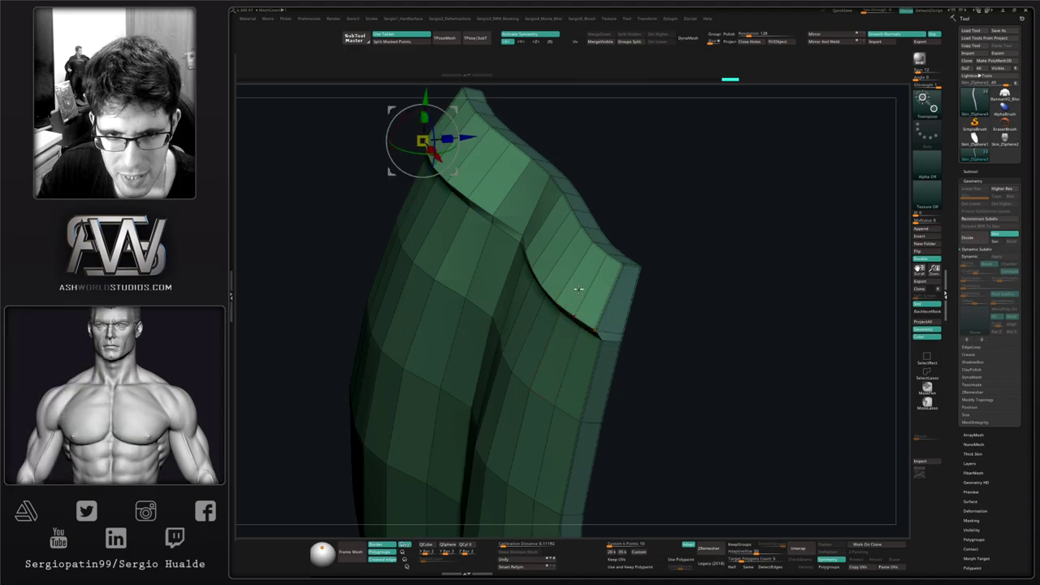
Step: Mask the panel except the front points of the inserted loop, pull them outward into a step, and return to the ZModeler brush
mouse_move(521, 250)
right_down()
mouse_move(548, 316)
mouse_move(536, 291)
right_up()
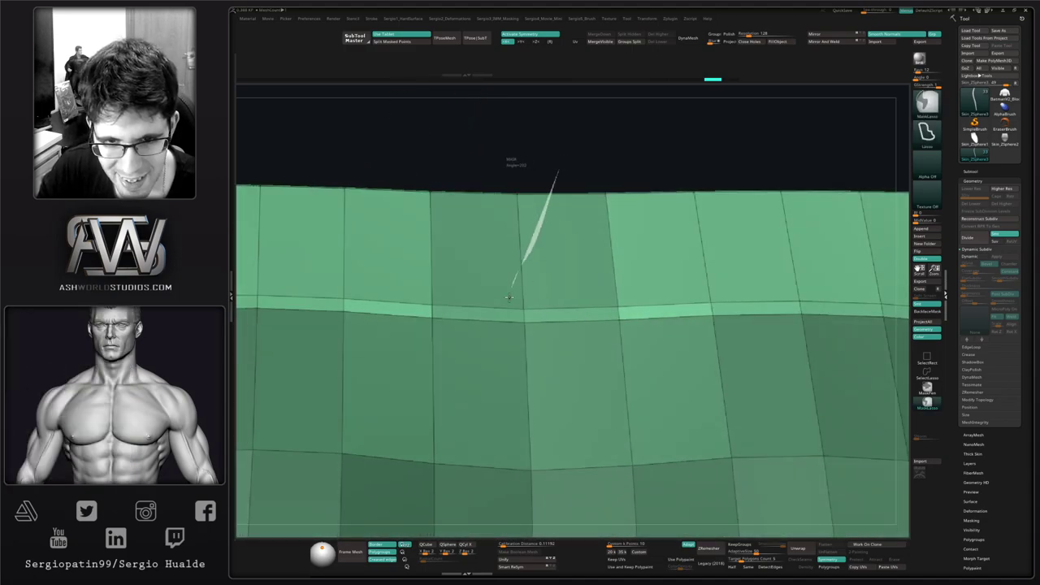
ctrl+drag(536, 286, 558, 154)
ctrl+right_drag(537, 268, 527, 326)
right_drag(527, 327, 514, 331)
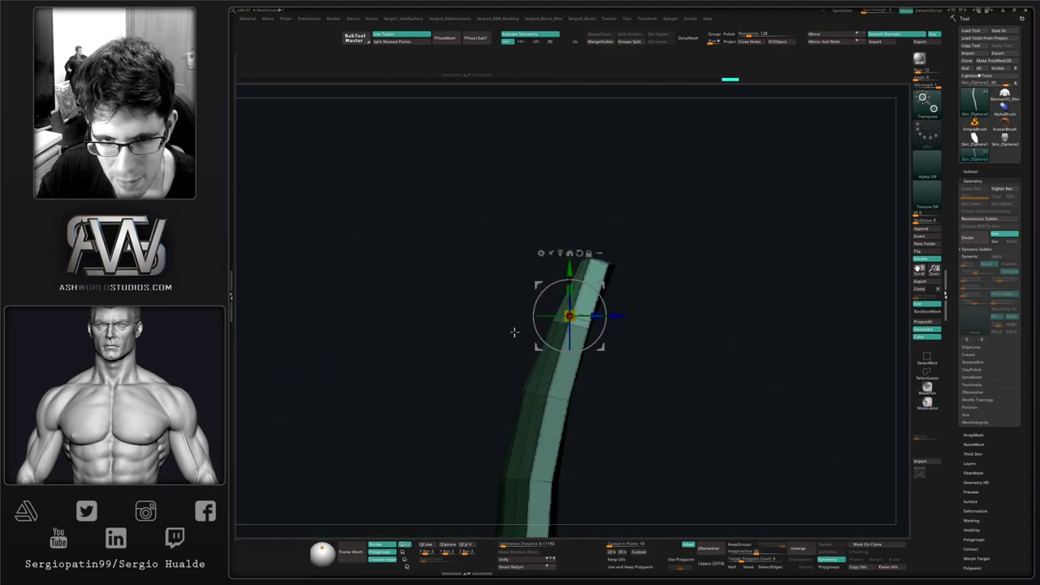
drag(583, 278, 591, 279)
mouse_move(620, 295)
right_down()
mouse_move(666, 311)
mouse_move(636, 356)
mouse_move(659, 375)
mouse_move(629, 332)
mouse_move(625, 363)
mouse_move(639, 364)
mouse_move(653, 288)
mouse_move(675, 307)
mouse_move(659, 304)
mouse_move(672, 295)
right_up()
key(q)
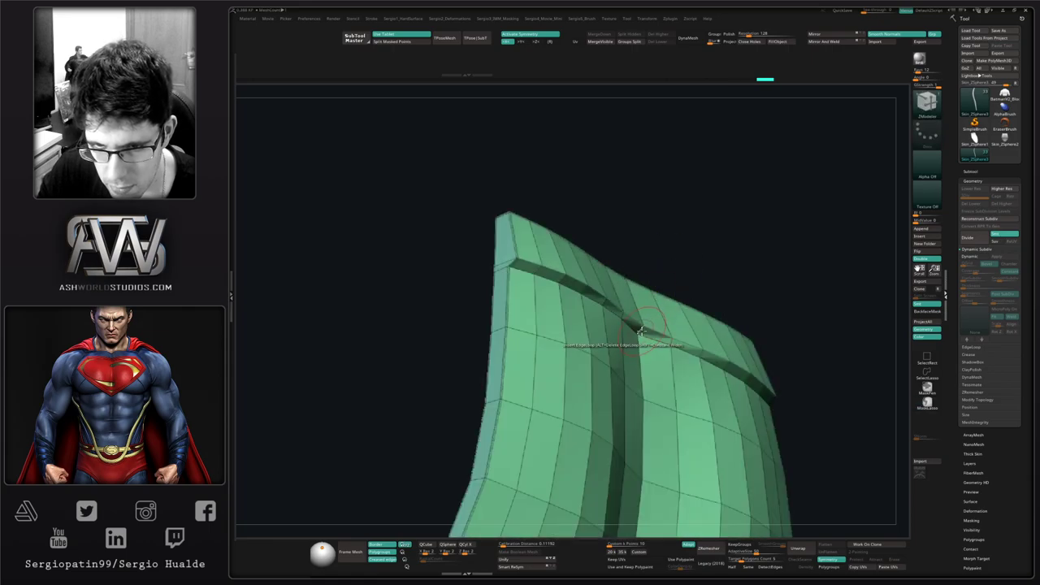
Step: With the Move brush, reshape the step's lower edge where it crosses the panel's central groove
key(b)
key(m)
key(v)
drag(645, 327, 632, 314)
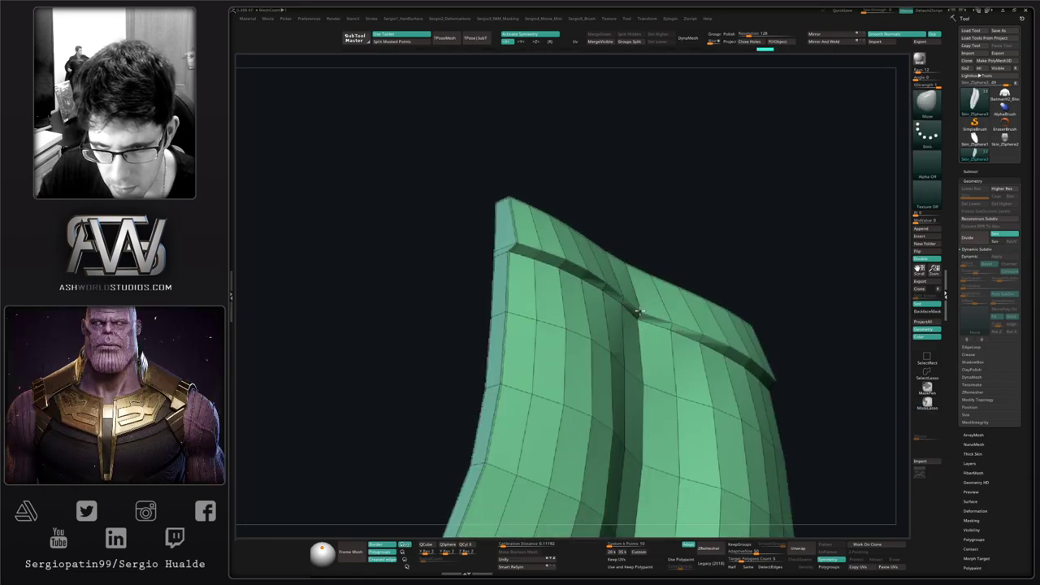
right_drag(642, 310, 646, 341)
ctrl+right_drag(647, 341, 659, 393)
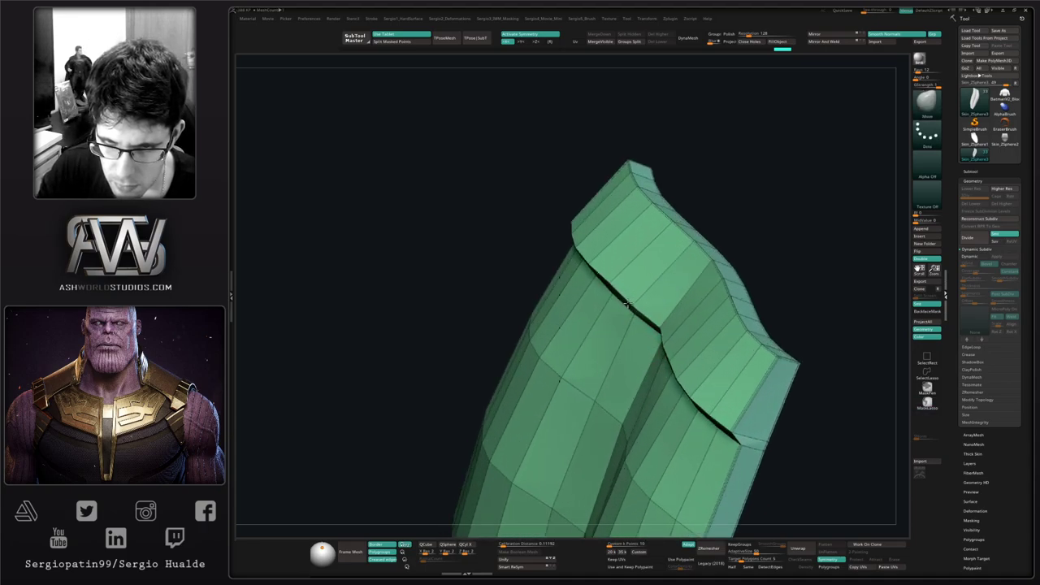
Step: Adjust the step's lower edge beside the groove with the Move brush and check it on the whole torso without the polygon display
drag(633, 335, 634, 303)
mouse_move(660, 354)
ctrl+right_down()
mouse_move(663, 332)
mouse_move(666, 372)
mouse_move(647, 350)
mouse_move(645, 272)
mouse_move(655, 286)
ctrl+right_up()
key(shift+f)
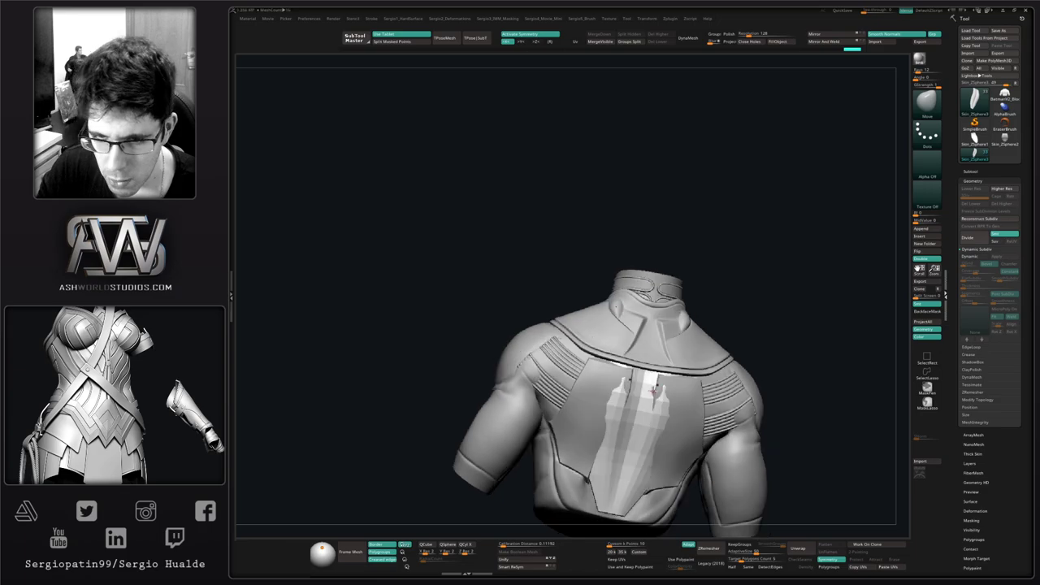
key(v)
mouse_move(653, 371)
right_down()
mouse_move(688, 386)
mouse_move(641, 363)
mouse_move(660, 369)
right_up()
mouse_move(660, 370)
ctrl+right_down()
mouse_move(664, 495)
mouse_move(680, 344)
mouse_move(750, 379)
mouse_move(729, 395)
mouse_move(749, 408)
mouse_move(698, 357)
ctrl+right_up()
key(shift+f)
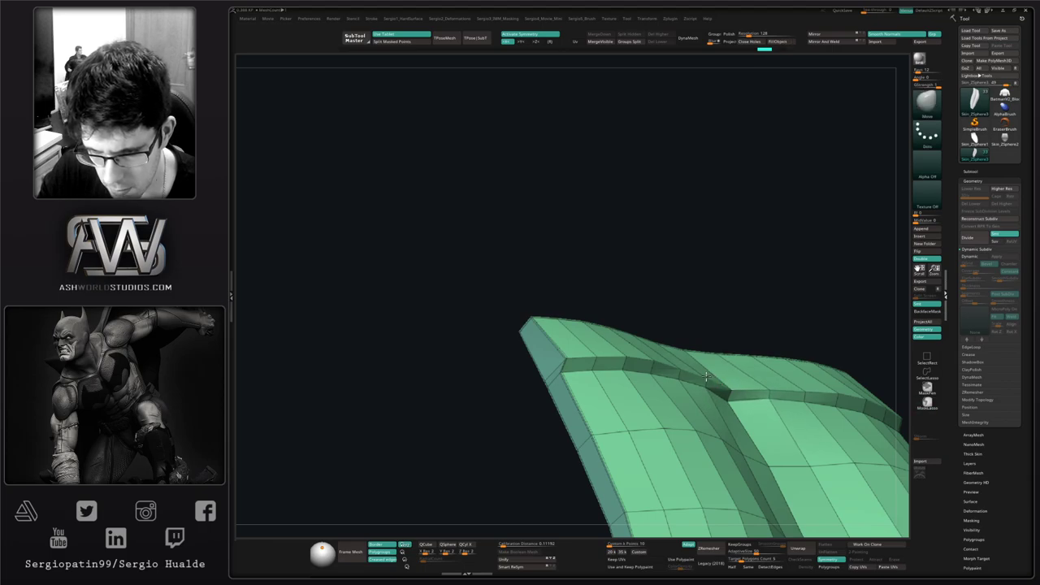
Step: Insert an additional edge loop just above each remaining horizontal loop down the length of the panel
mouse_move(704, 382)
ctrl+right_down()
mouse_move(708, 334)
mouse_move(709, 420)
mouse_move(697, 408)
mouse_move(697, 340)
mouse_move(677, 336)
mouse_move(707, 336)
mouse_move(720, 378)
ctrl+right_up()
key(space)
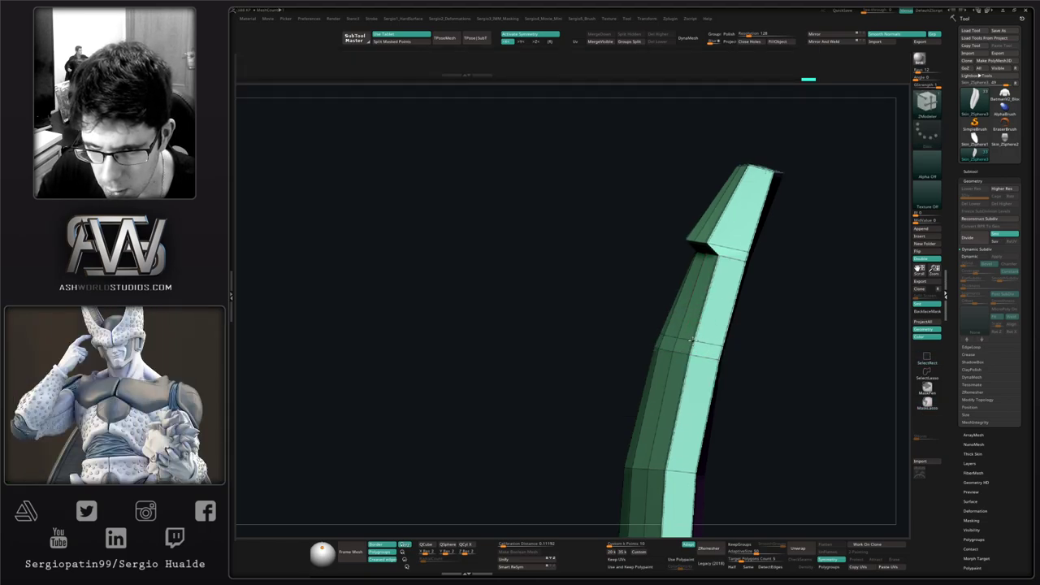
alt+right_drag(684, 419, 643, 286)
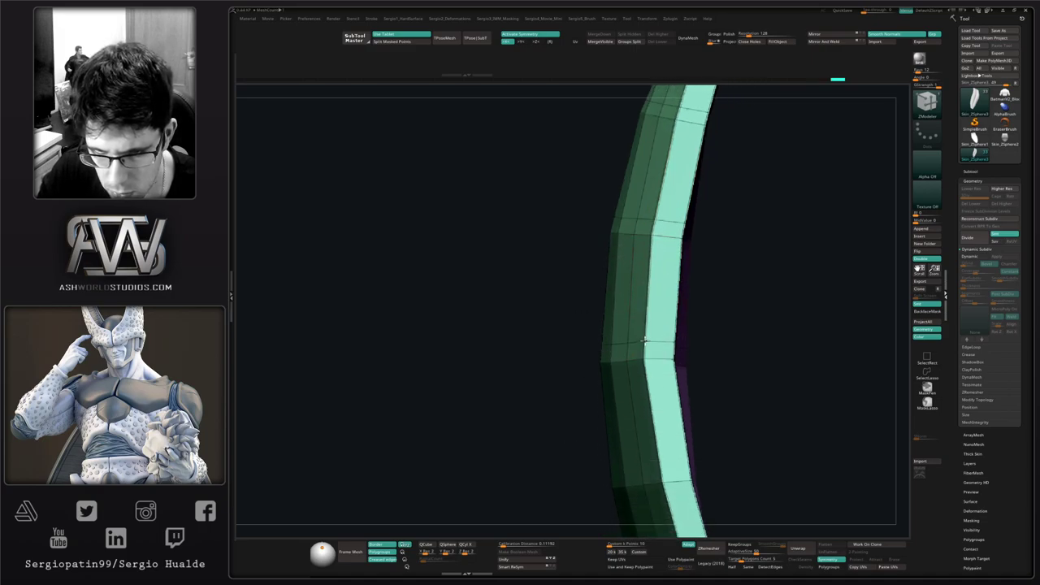
alt+right_drag(668, 417, 657, 320)
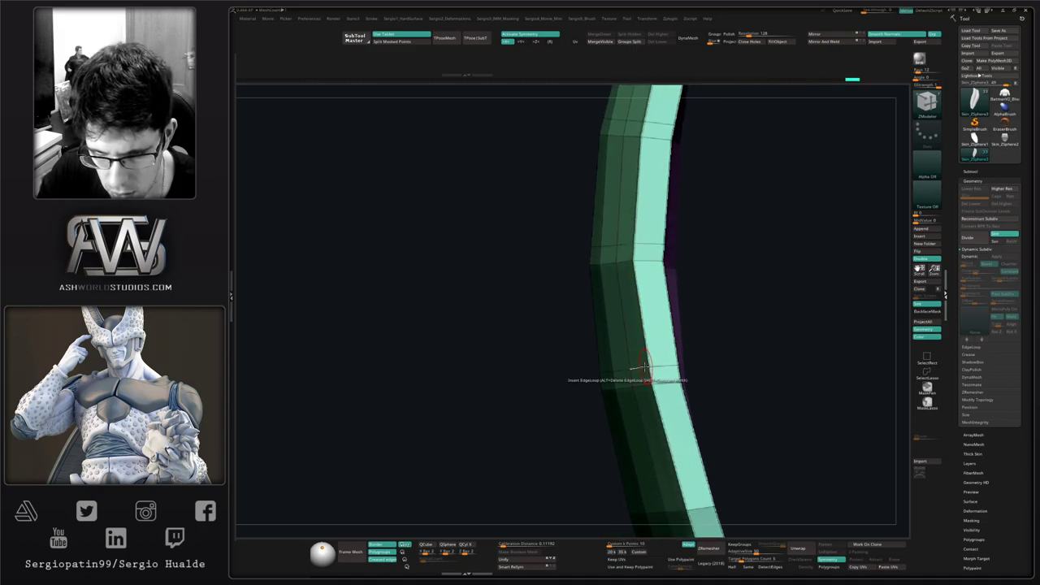
right_drag(642, 368, 642, 317)
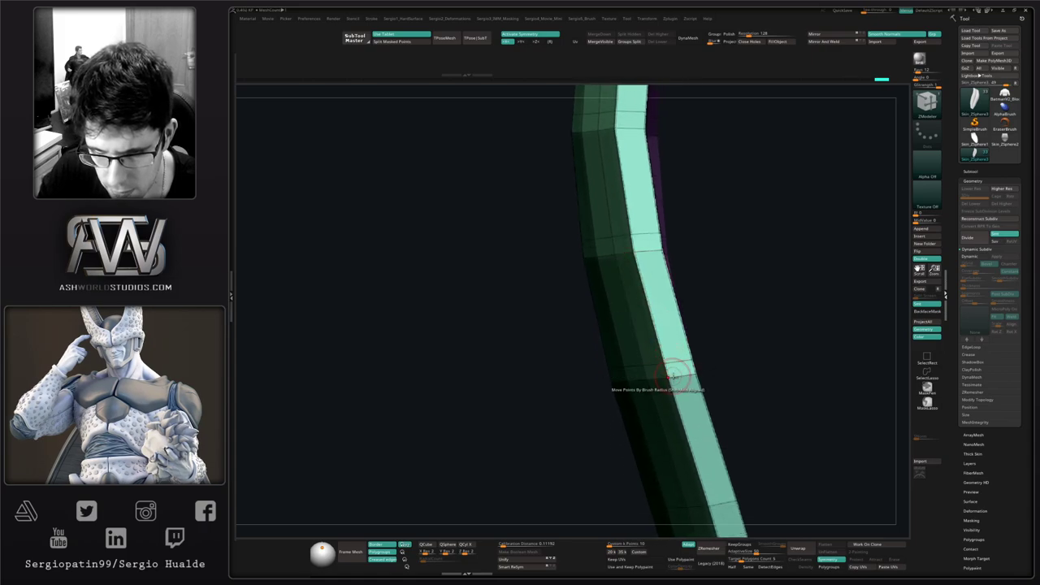
alt+right_drag(698, 486, 629, 255)
click(641, 361)
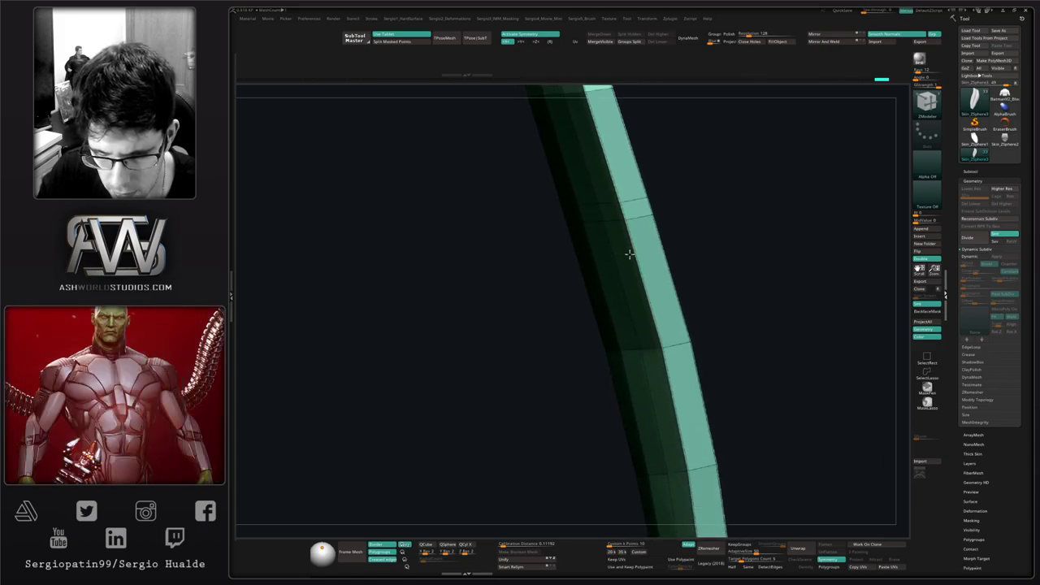
alt+right_drag(666, 364, 650, 291)
click(667, 374)
alt+right_drag(689, 477, 671, 290)
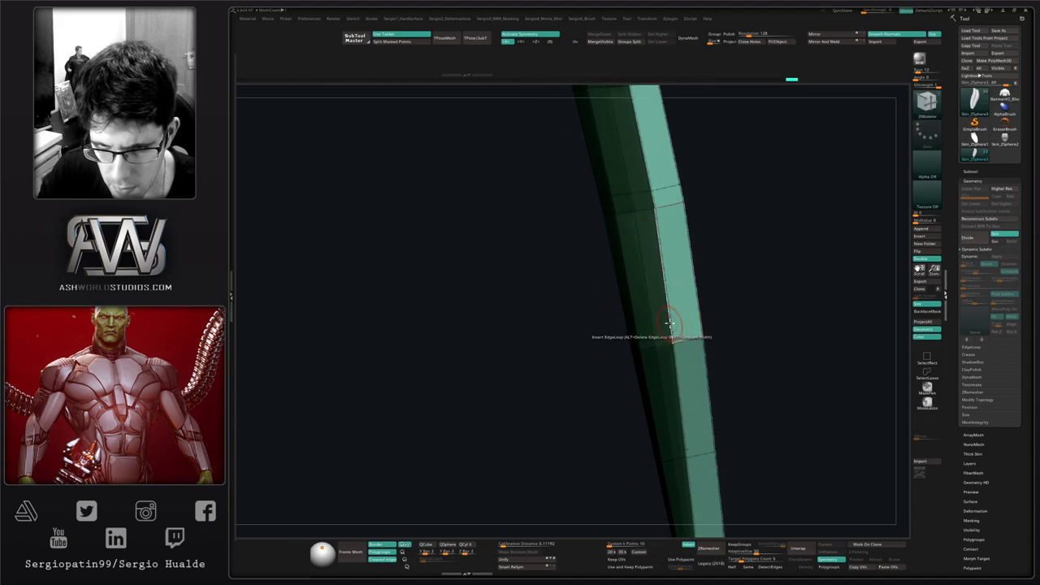
alt+right_drag(685, 413, 670, 330)
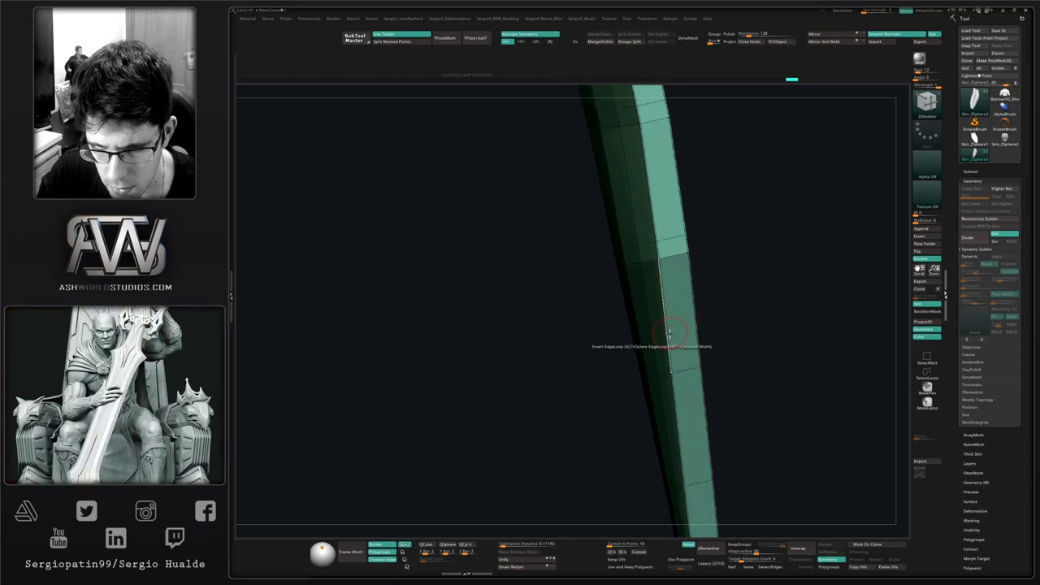
alt+right_drag(681, 370, 666, 205)
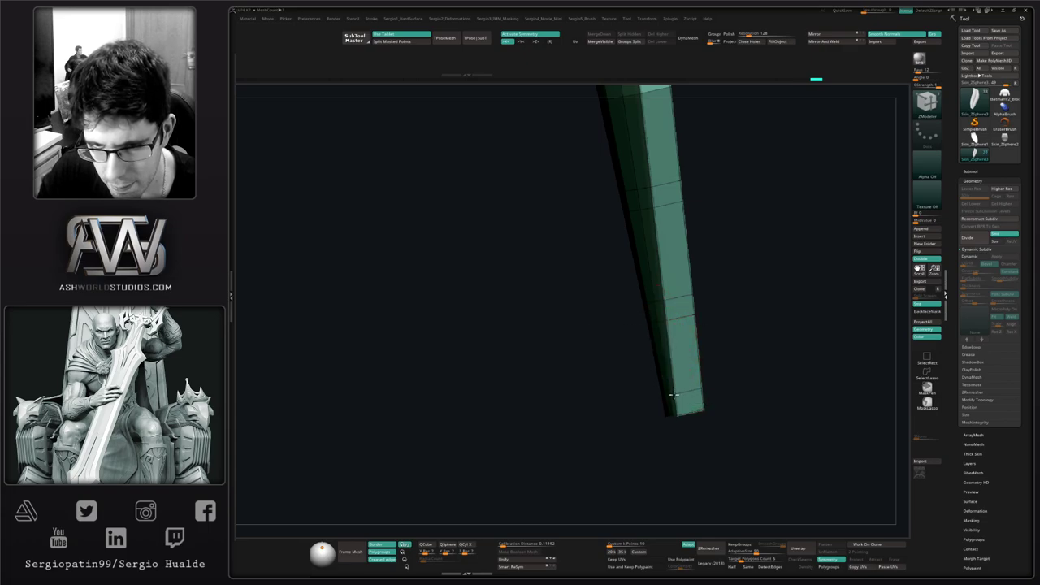
Step: Mask the panel around the first step and set the ZModeler edge action to Slide with the EdgeLoop Complete target
alt+right_drag(667, 284, 666, 509)
mouse_move(627, 260)
alt+right_down()
mouse_move(623, 365)
mouse_move(638, 546)
alt+right_up()
alt+right_drag(623, 281, 610, 510)
alt+right_drag(675, 337, 627, 360)
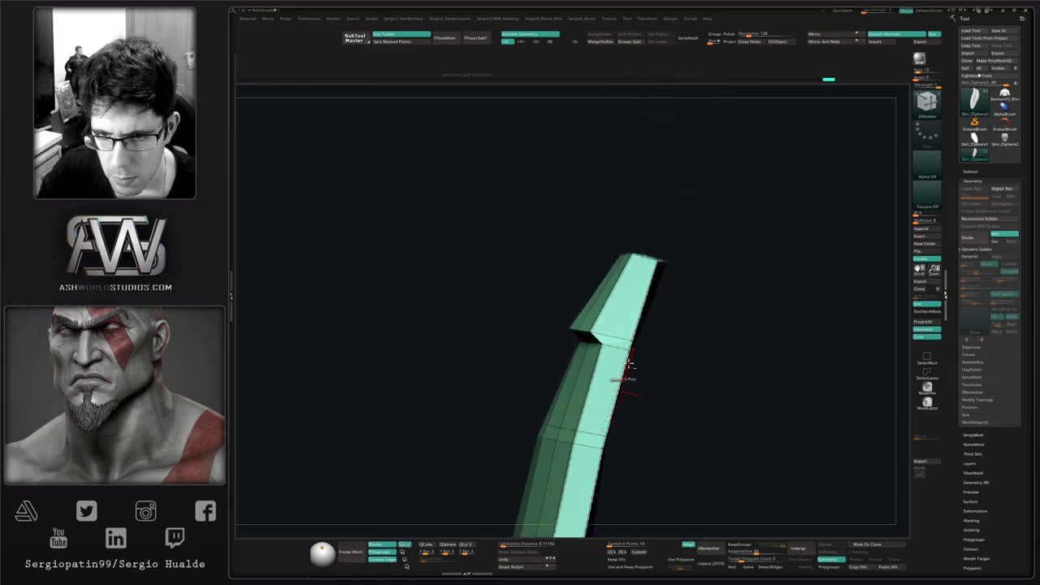
ctrl+drag(632, 346, 642, 343)
ctrl+click(669, 347)
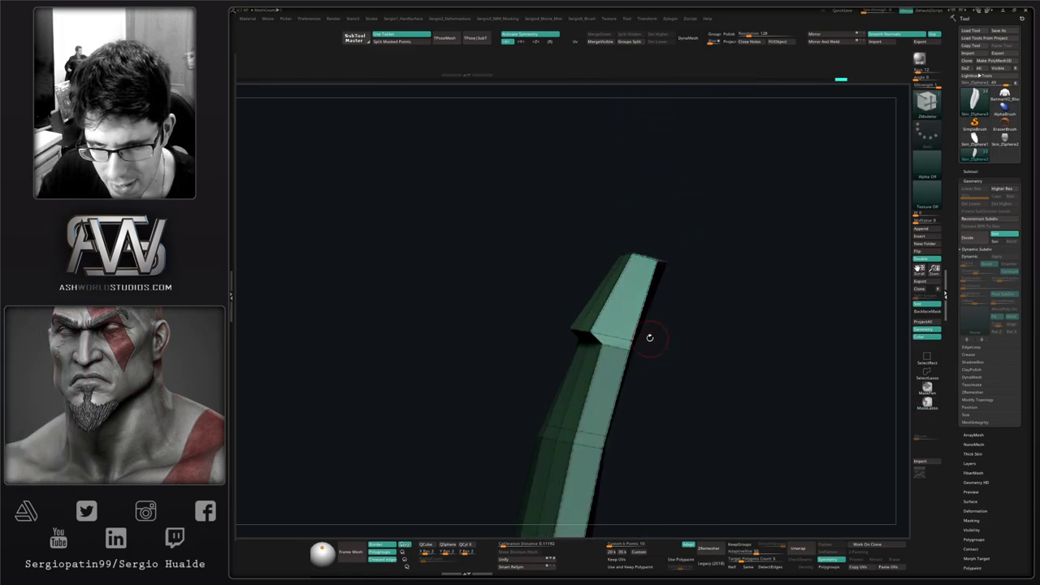
right_drag(679, 359, 652, 353)
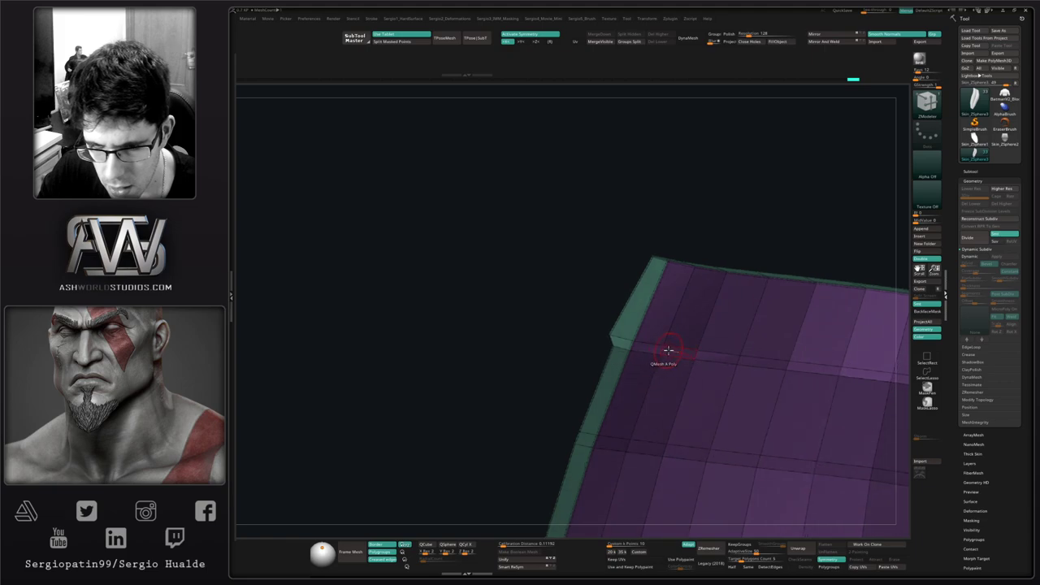
key(space)
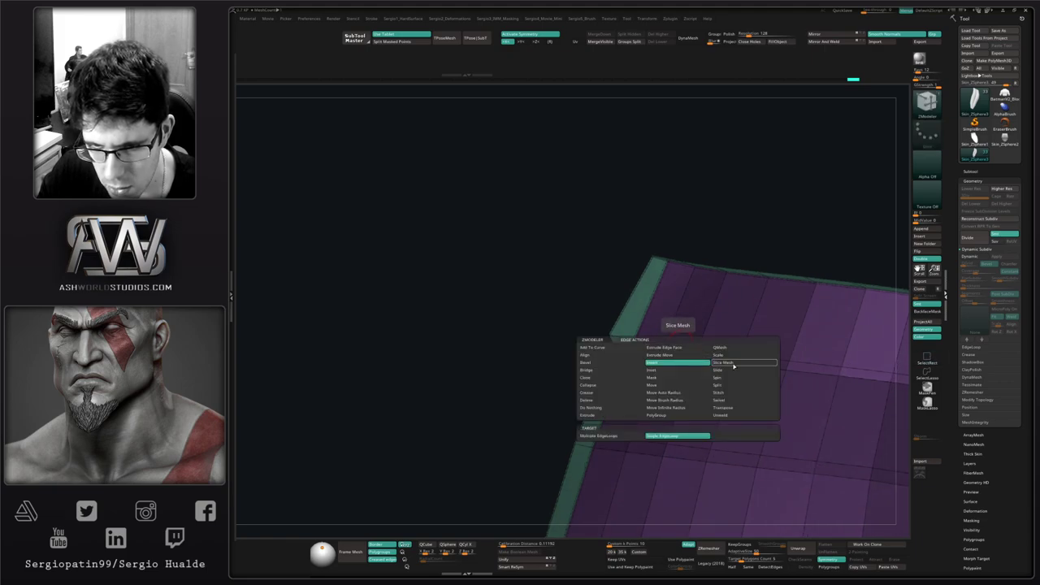
click(734, 371)
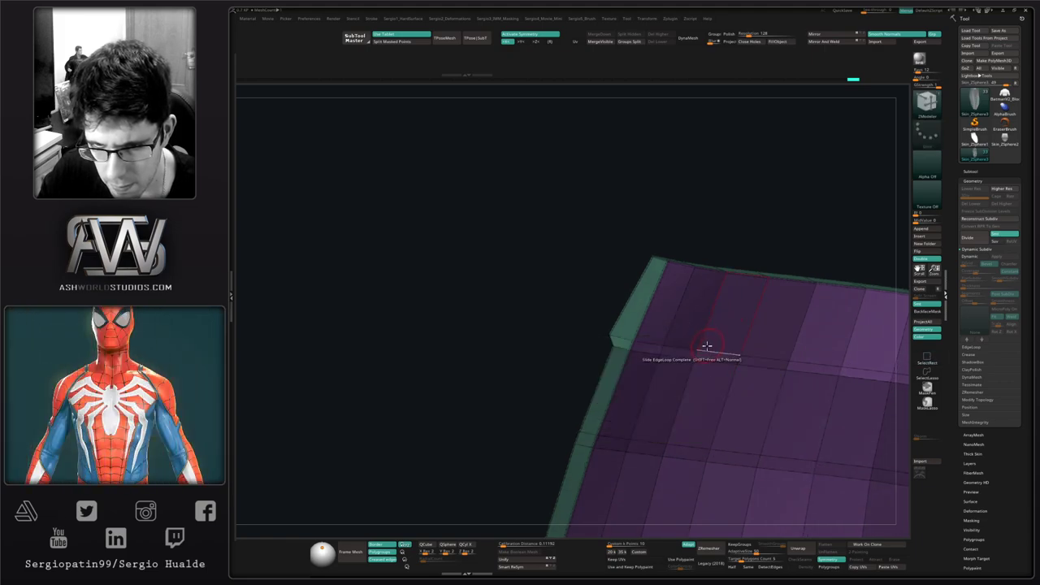
Step: Try isolating the back part of the first step's loop by masking, inverting and unmasking, and undo the last masking change
right_drag(713, 339, 726, 357)
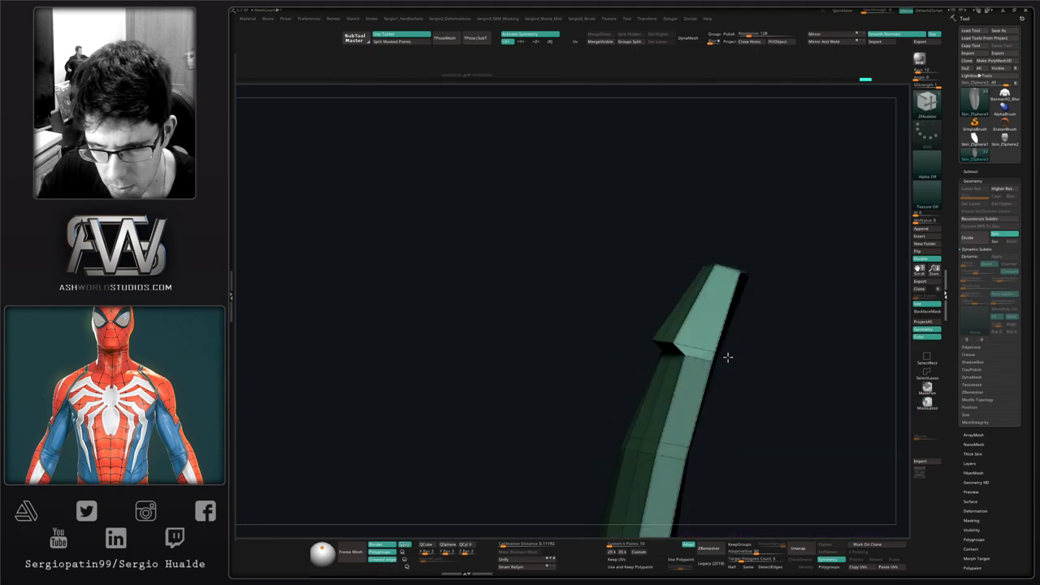
mouse_move(759, 360)
ctrl+mouse_down()
mouse_move(766, 393)
mouse_move(750, 368)
ctrl+mouse_up()
right_drag(750, 369, 598, 341)
ctrl+click(589, 343)
right_drag(728, 356, 776, 362)
mouse_move(776, 363)
ctrl+right_down()
mouse_move(789, 377)
mouse_move(670, 340)
ctrl+right_up()
mouse_move(673, 329)
ctrl+alt+mouse_down()
mouse_move(608, 343)
mouse_move(622, 360)
mouse_move(729, 361)
ctrl+alt+mouse_up()
mouse_move(727, 367)
right_down()
mouse_move(704, 372)
mouse_move(651, 338)
right_up()
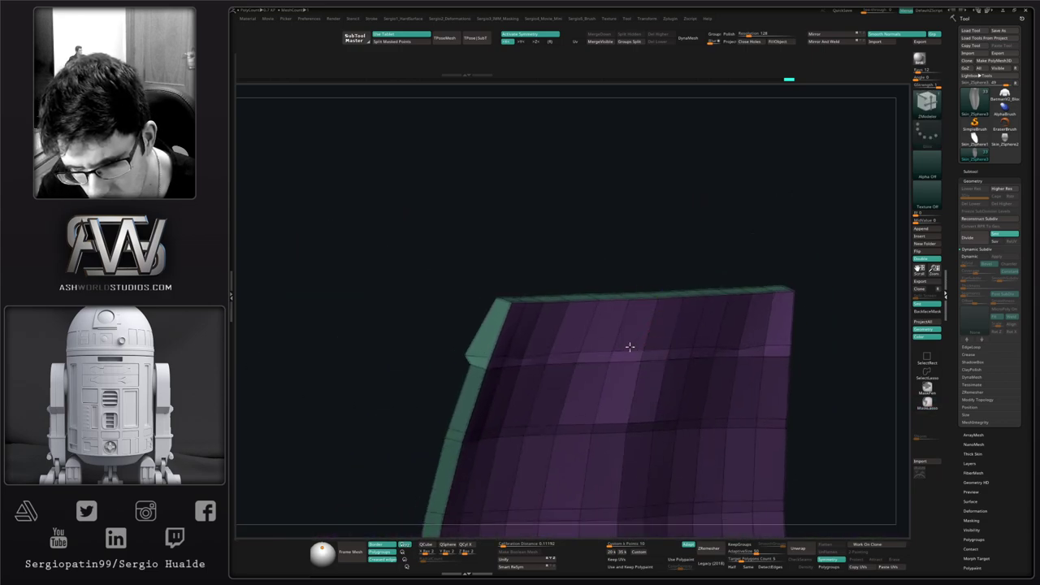
mouse_move(519, 333)
ctrl+right_down()
mouse_move(523, 362)
mouse_move(538, 360)
mouse_move(514, 310)
mouse_move(522, 336)
mouse_move(561, 364)
mouse_move(468, 286)
ctrl+right_up()
key(ctrl+z)
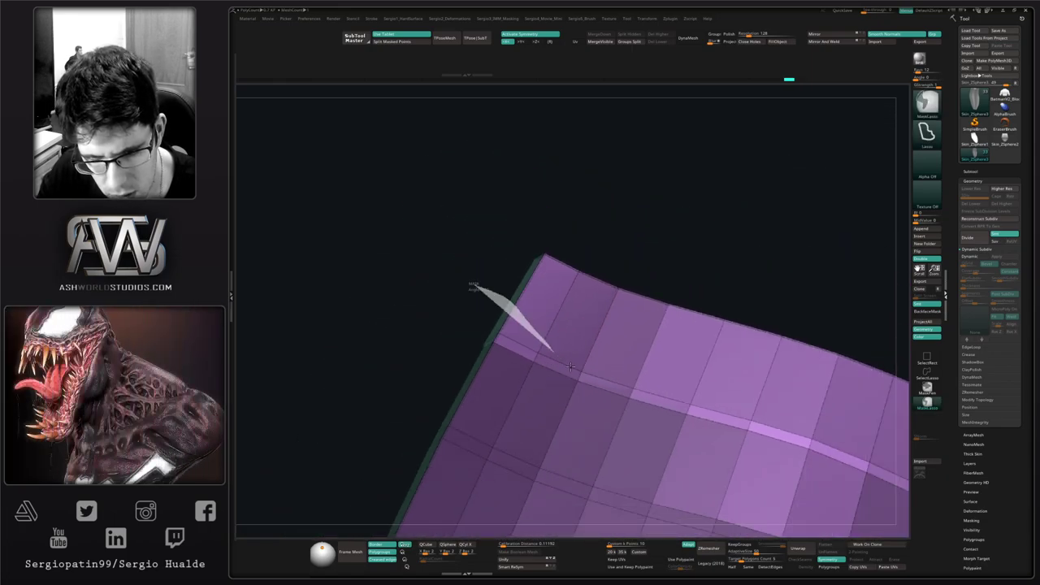
Step: Isolate the inserted loop on the panel's back side with a lasso mask, shift it towards the upper end, and clear the mask
ctrl+drag(595, 358, 491, 281)
right_drag(489, 301, 649, 372)
key(w)
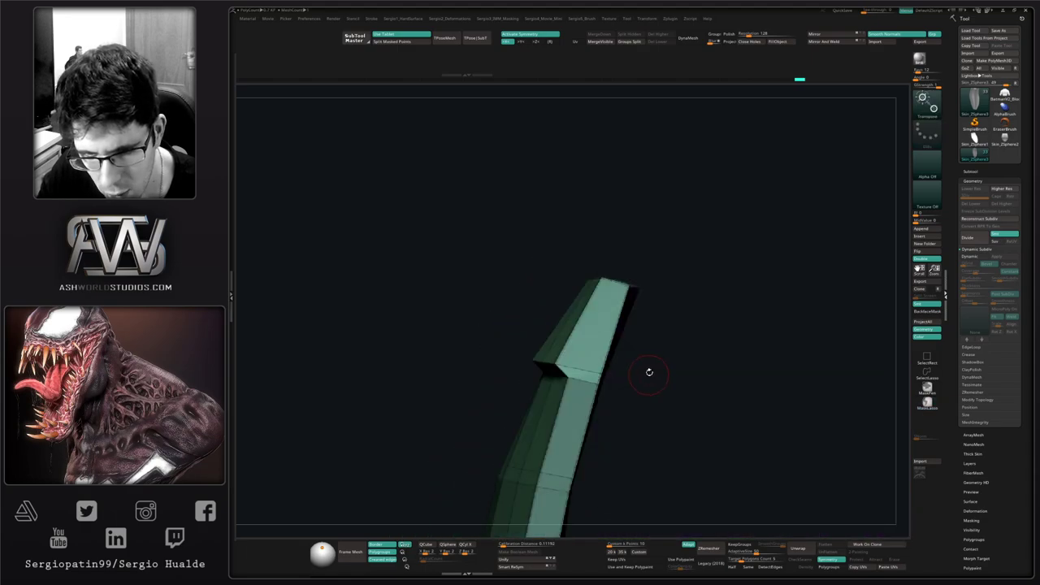
drag(587, 320, 586, 331)
ctrl+drag(641, 381, 650, 394)
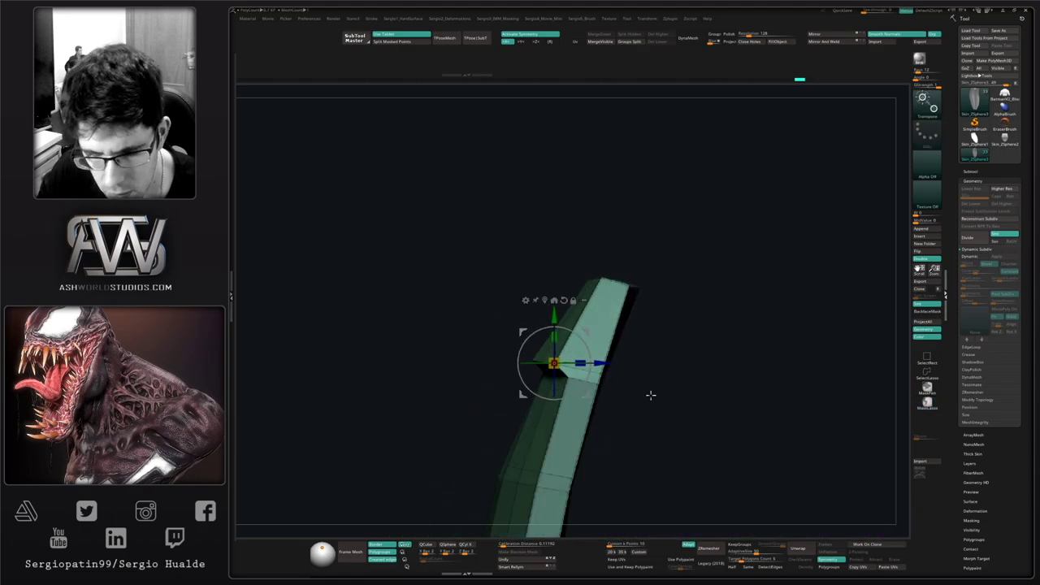
key(q)
right_drag(650, 395, 716, 370)
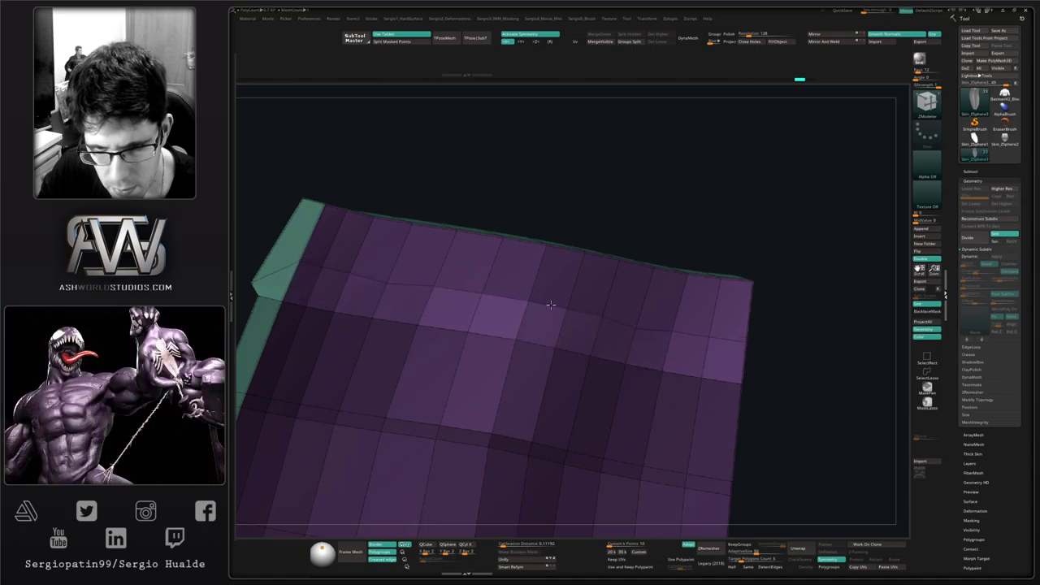
mouse_move(550, 305)
right_down()
mouse_move(550, 348)
mouse_move(637, 316)
mouse_move(620, 307)
mouse_move(582, 349)
mouse_move(595, 336)
mouse_move(565, 329)
mouse_move(548, 358)
mouse_move(558, 385)
mouse_move(578, 339)
mouse_move(650, 329)
right_up()
right_drag(765, 313, 561, 385)
ctrl+drag(597, 311, 598, 302)
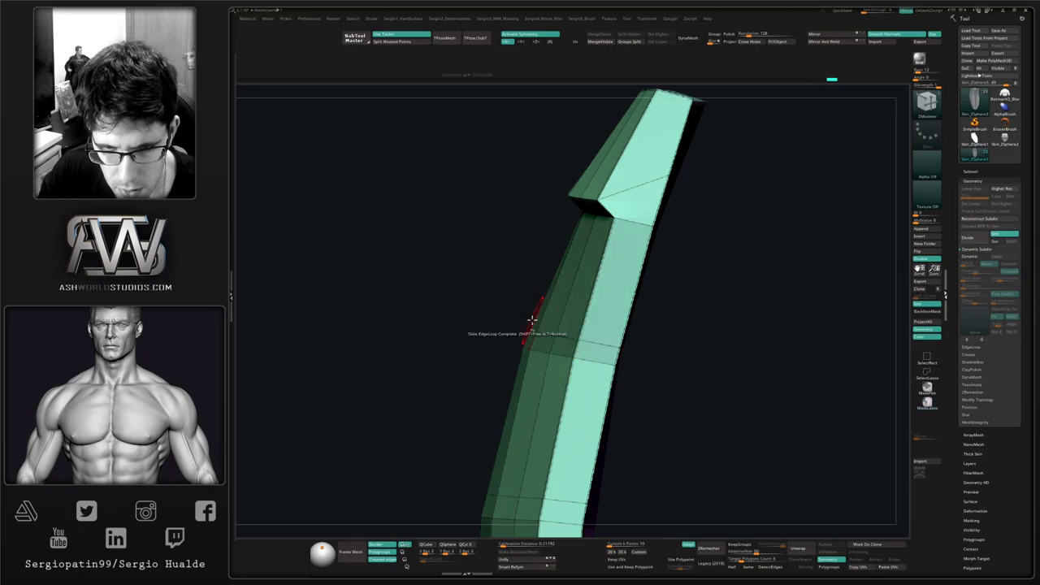
Step: Mask the panel except the outer part of the second inserted loop and pull it outward with the gizmo into a second step
right_drag(446, 315, 531, 324)
right_drag(771, 326, 524, 331)
key(w)
drag(557, 252, 535, 245)
mouse_move(513, 294)
right_down()
mouse_move(567, 304)
mouse_move(524, 322)
mouse_move(544, 325)
mouse_move(481, 363)
mouse_move(478, 345)
mouse_move(509, 339)
mouse_move(465, 323)
mouse_move(487, 356)
mouse_move(535, 327)
mouse_move(539, 345)
right_up()
mouse_move(592, 343)
ctrl+mouse_down()
mouse_move(571, 326)
mouse_move(492, 360)
mouse_move(712, 378)
ctrl+mouse_up()
shift+right_drag(636, 365, 571, 366)
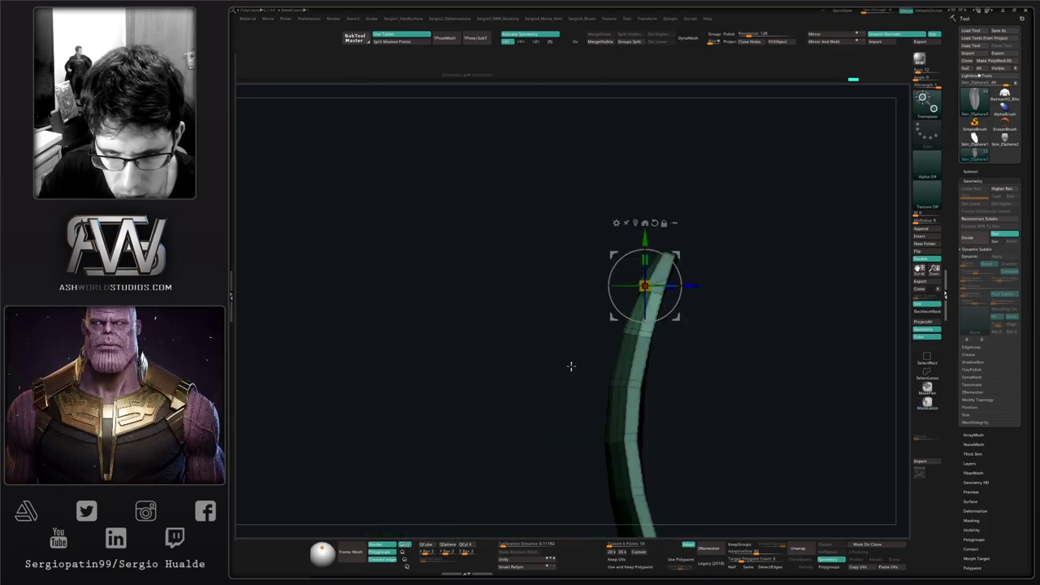
ctrl+click(599, 413)
drag(656, 314, 658, 317)
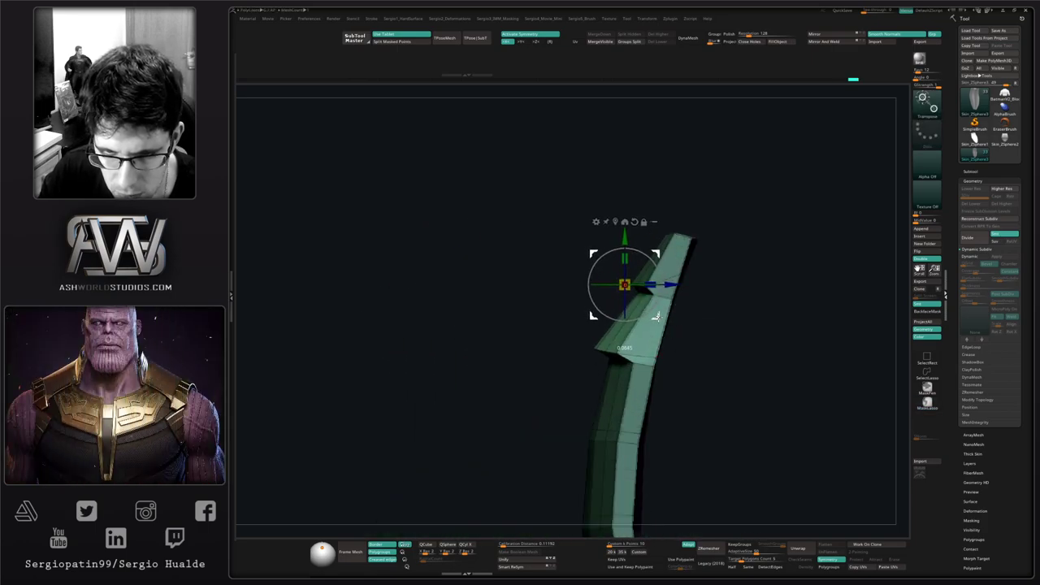
mouse_move(610, 380)
right_down()
mouse_move(640, 365)
mouse_move(622, 395)
mouse_move(656, 385)
mouse_move(601, 383)
right_up()
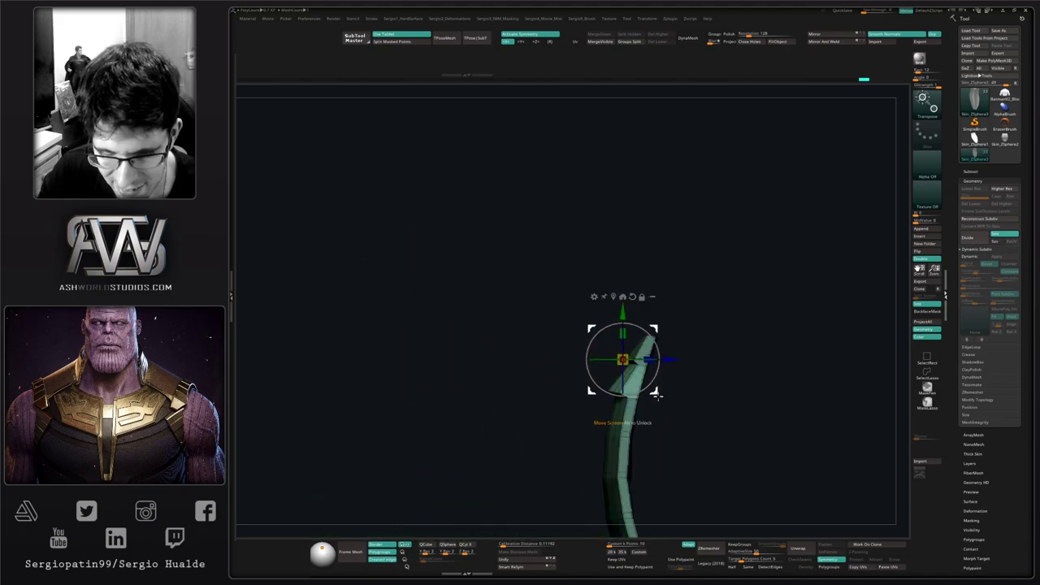
Step: Settle the uppermost step's overhang and lasso-mask the panel around the next edge loop down
drag(658, 390, 659, 391)
alt+right_drag(656, 397, 645, 320)
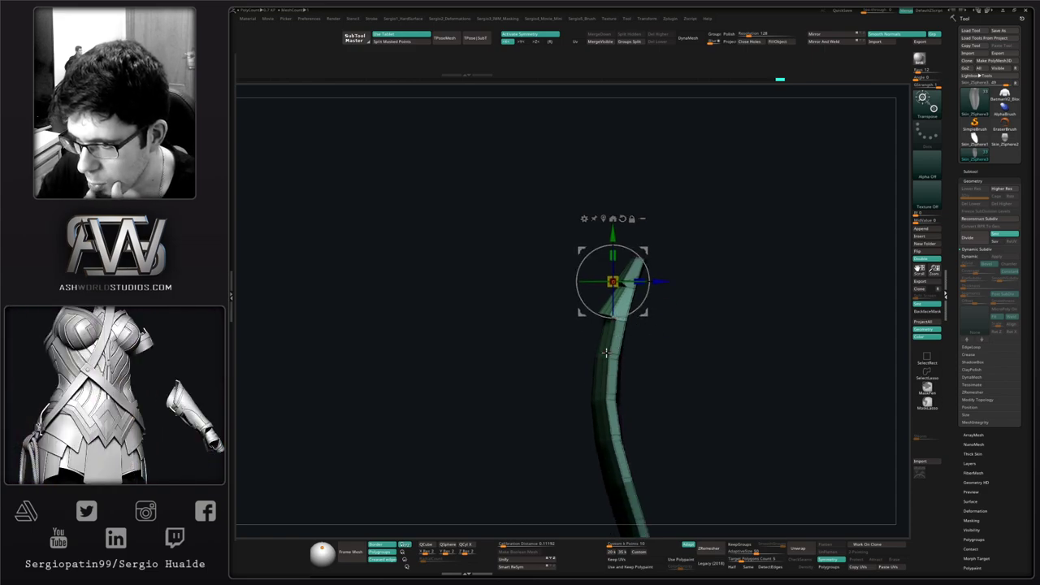
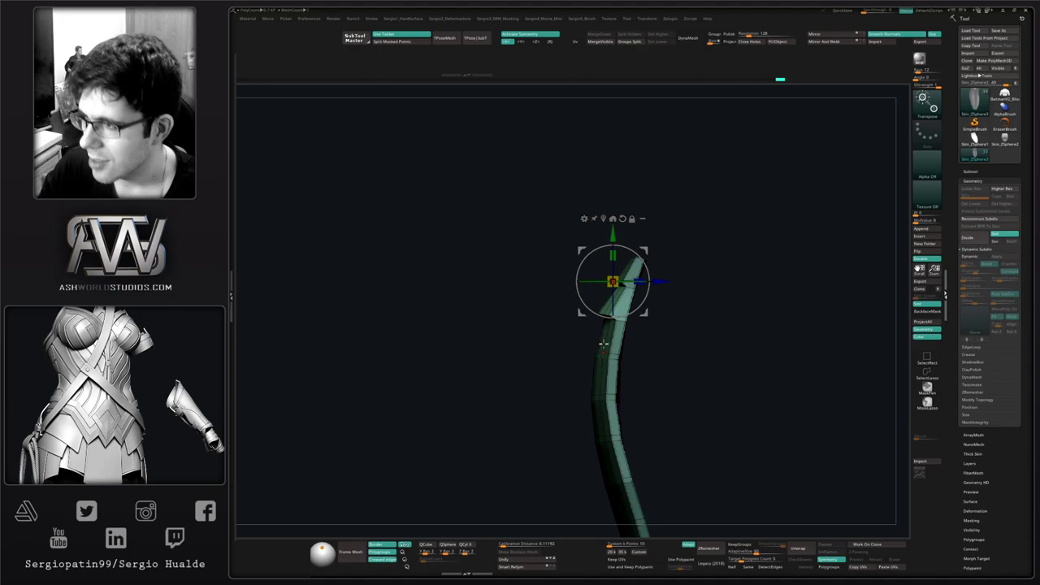
ctrl+right_drag(617, 377, 613, 395)
alt+right_drag(668, 214, 549, 342)
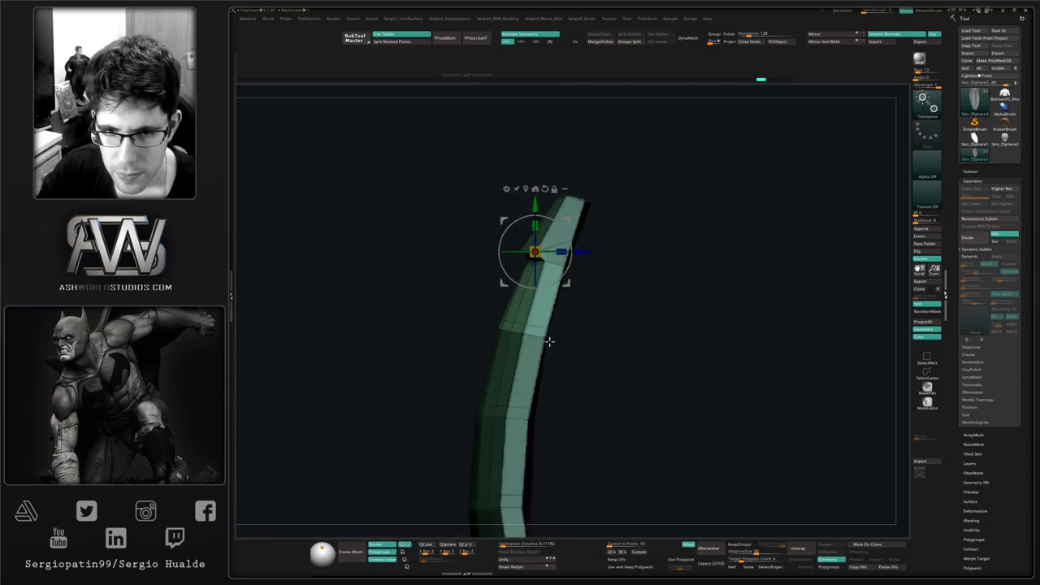
ctrl+drag(546, 312, 569, 391)
mouse_move(604, 372)
right_down()
mouse_move(578, 364)
mouse_move(583, 346)
mouse_move(550, 343)
mouse_move(611, 323)
mouse_move(567, 366)
right_up()
ctrl+drag(590, 288, 570, 480)
Step: Isolate the panel's purple back polygroup to keep it masked, and bring the whole panel back into view
mouse_move(642, 393)
right_down()
mouse_move(618, 386)
mouse_move(634, 403)
mouse_move(617, 285)
right_up()
right_drag(639, 365, 615, 358)
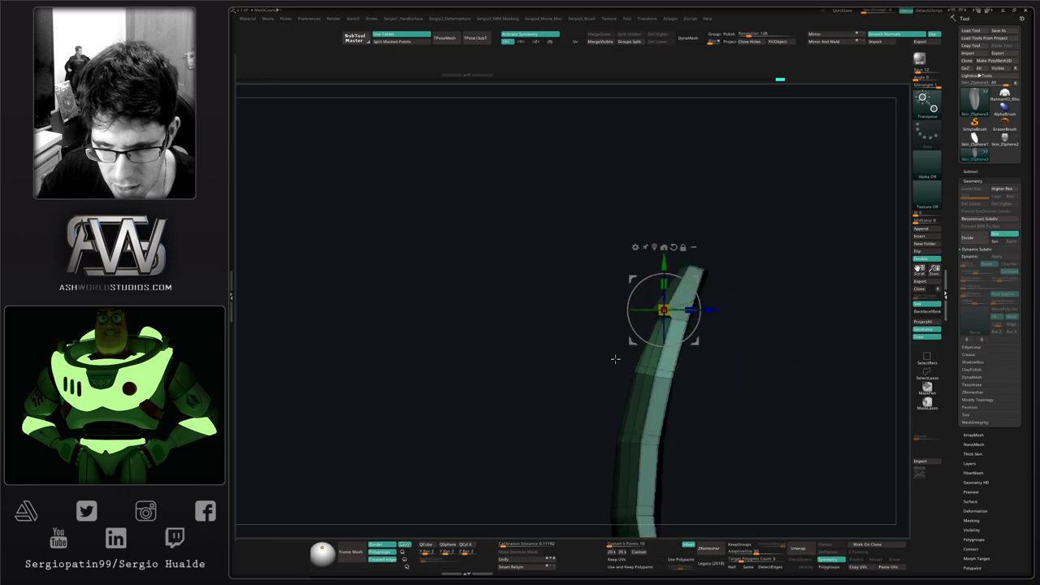
mouse_move(695, 339)
right_down()
mouse_move(674, 339)
mouse_move(734, 353)
mouse_move(665, 351)
mouse_move(685, 353)
right_up()
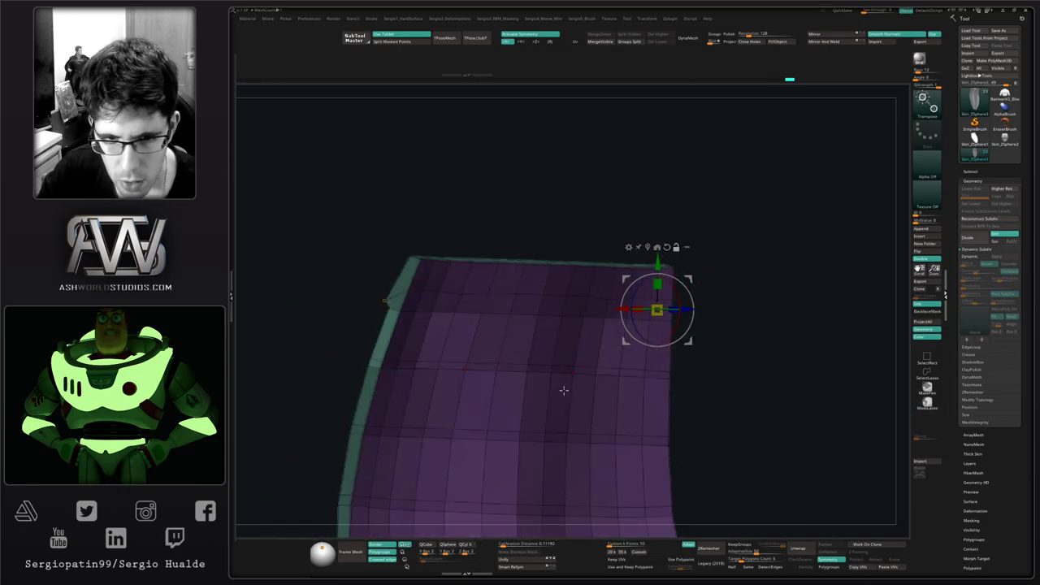
alt+right_drag(481, 370, 579, 352)
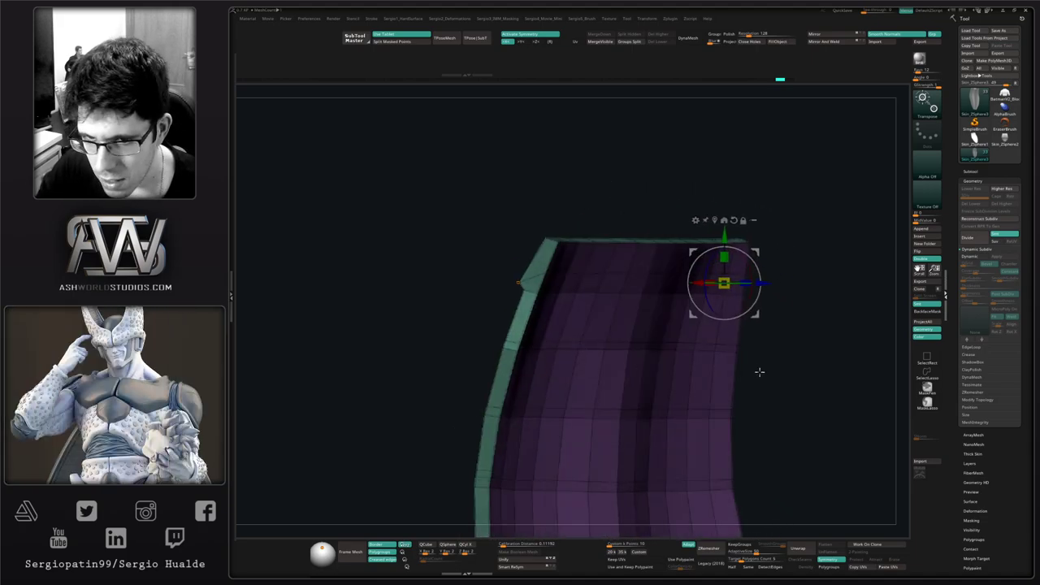
key(q)
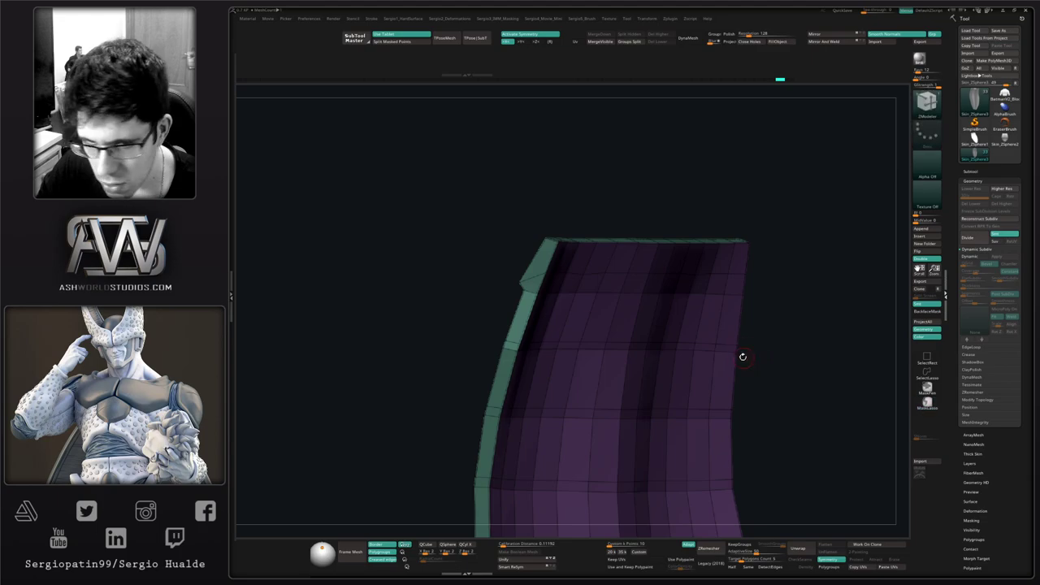
right_drag(560, 370, 572, 470)
mouse_move(623, 367)
right_down()
mouse_move(607, 373)
mouse_move(598, 425)
mouse_move(590, 327)
mouse_move(620, 366)
mouse_move(607, 371)
mouse_move(638, 382)
right_up()
ctrl+shift+click(626, 374)
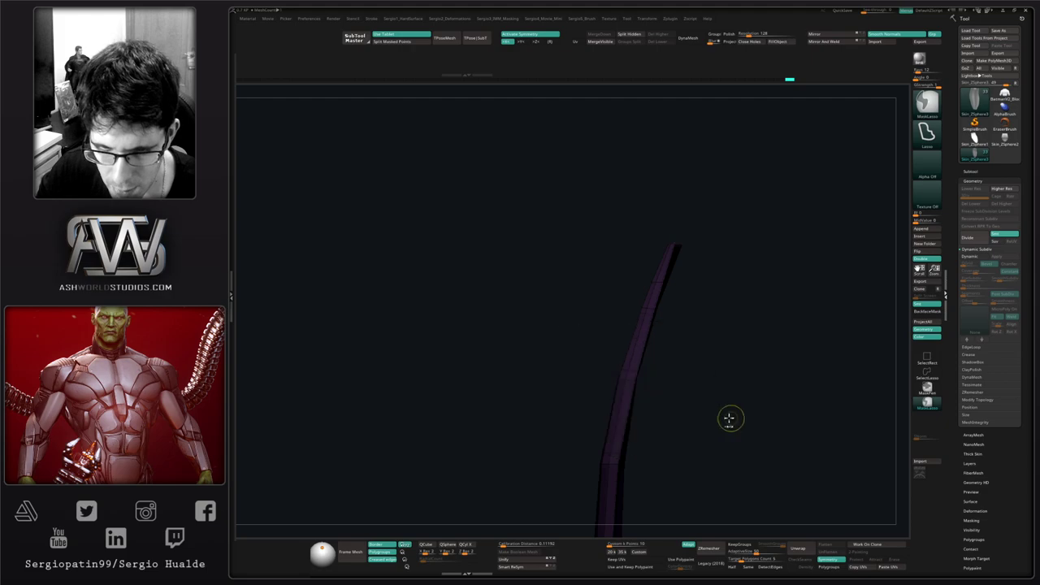
ctrl+shift+click(697, 404)
right_drag(699, 397, 671, 396)
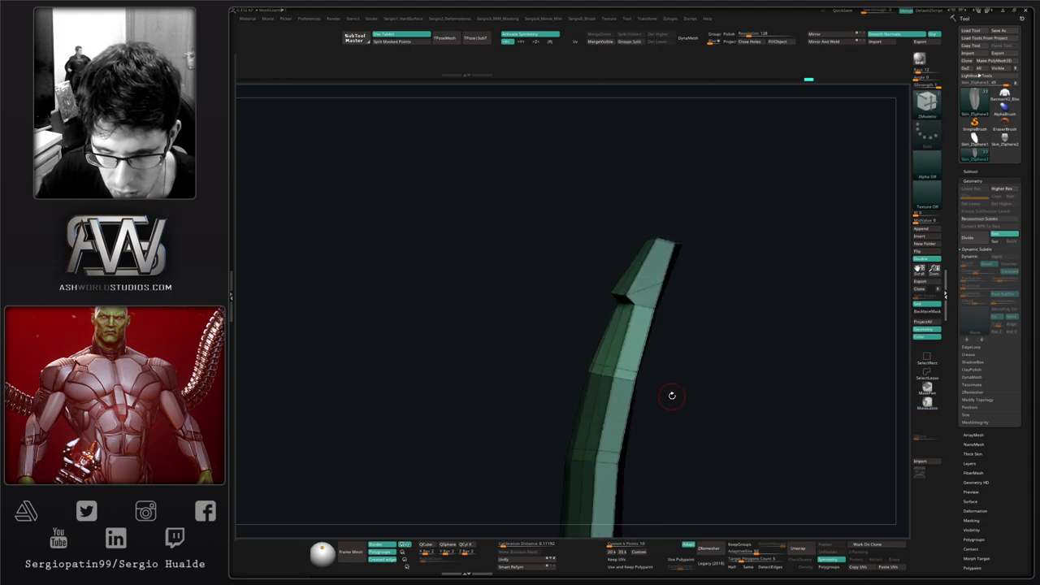
Step: Pull the outer part of the second loop from the upper end outward with the gizmo into a step, and clear the mask
key(w)
drag(655, 326, 638, 322)
right_drag(701, 358, 581, 349)
ctrl+drag(630, 339, 627, 347)
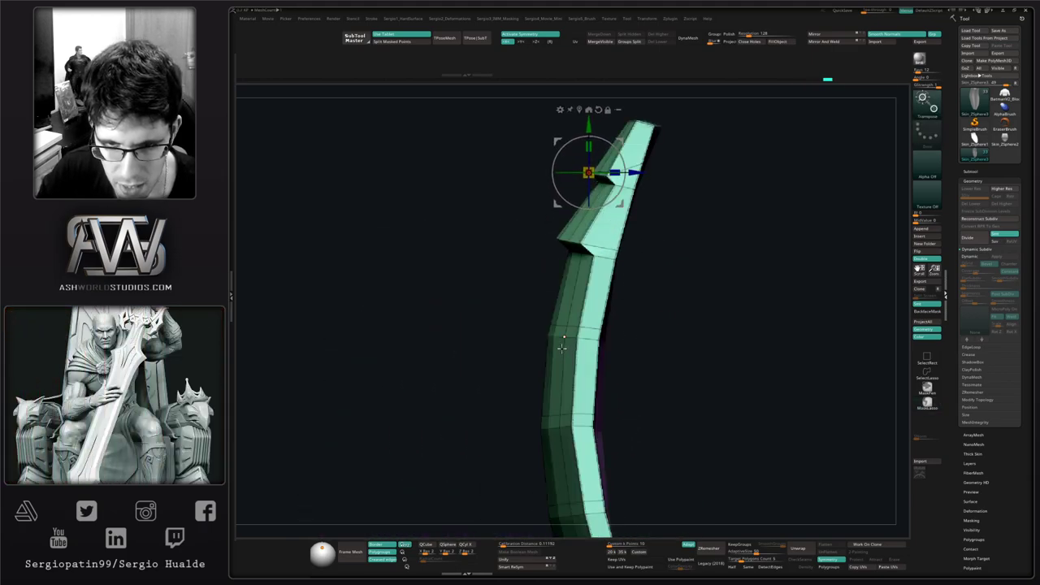
Step: Hide everything except the panel's outer green polygroup
alt+click(562, 348)
ctrl+drag(513, 343, 522, 351)
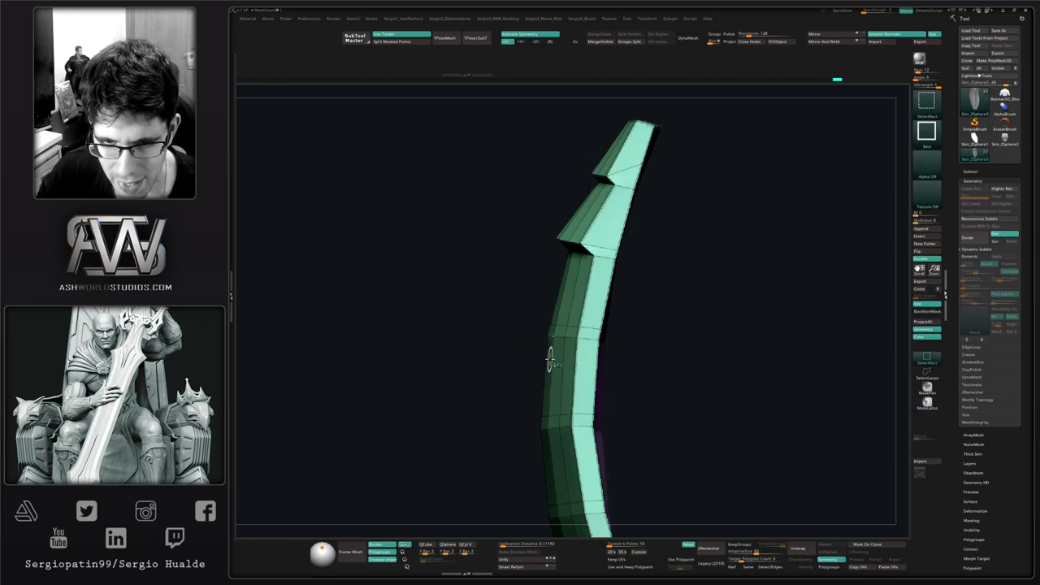
ctrl+shift+click(553, 359)
ctrl+right_drag(552, 360, 542, 369)
mouse_move(528, 309)
ctrl+mouse_down()
mouse_move(582, 322)
mouse_move(533, 265)
mouse_move(530, 281)
ctrl+mouse_up()
right_drag(639, 332, 627, 329)
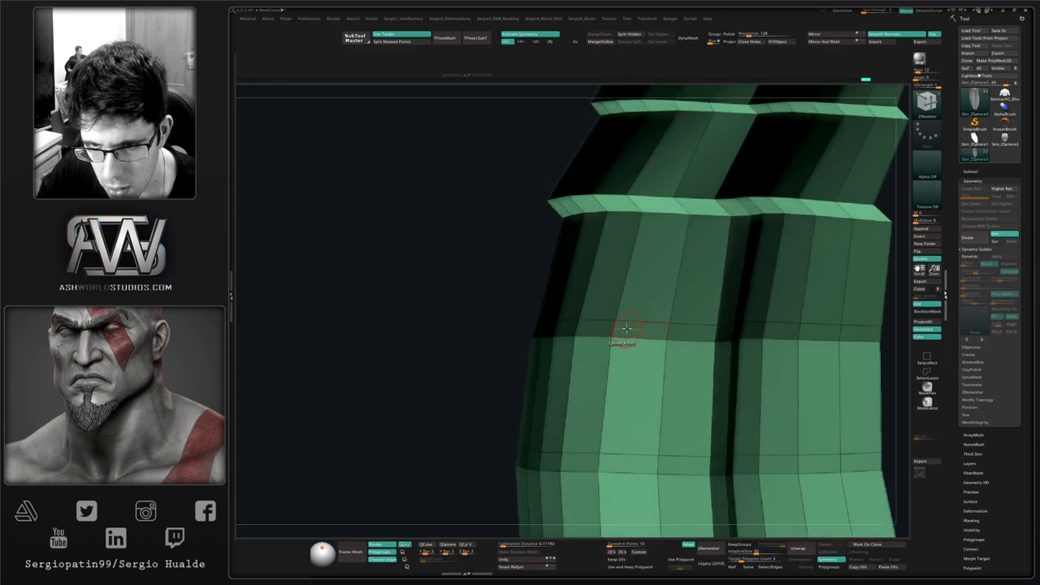
Step: Free only the third loop from the upper end with masking and pull it outward with the gizmo into a third step
ctrl+drag(751, 311, 764, 312)
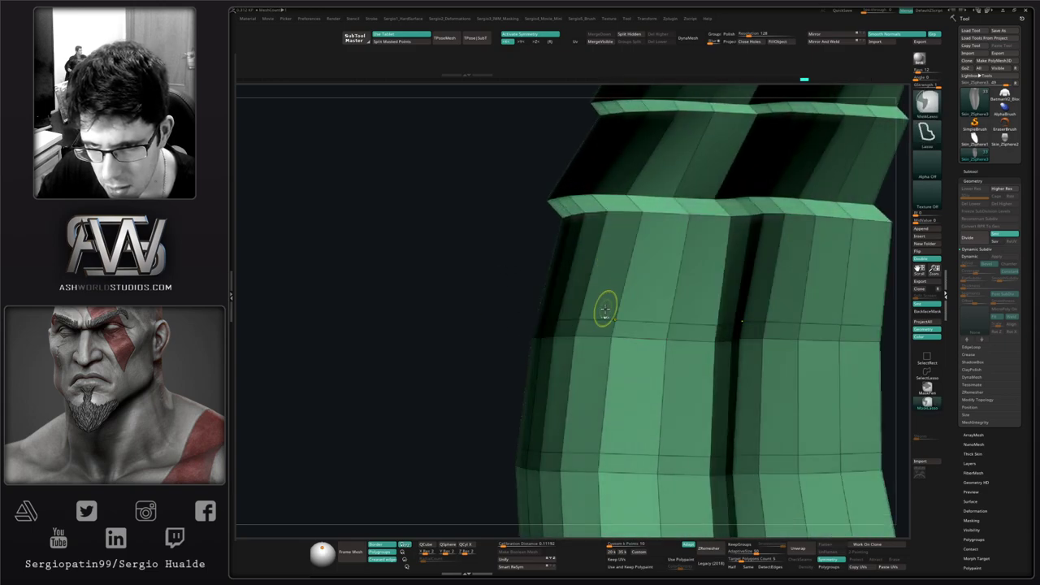
key(ctrl+z)
mouse_move(479, 328)
right_down()
mouse_move(597, 351)
mouse_move(633, 328)
right_up()
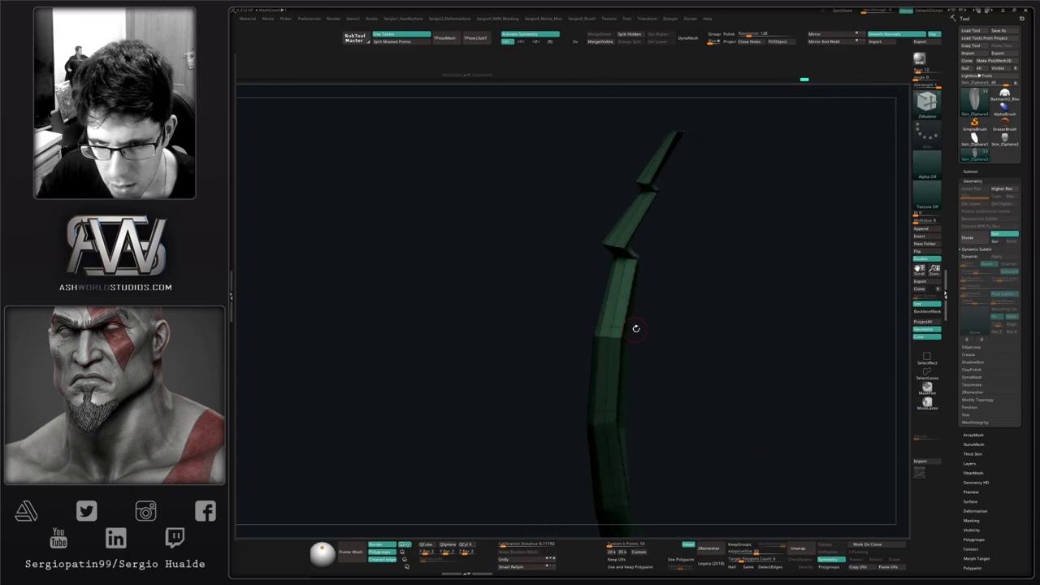
key(w)
drag(642, 316, 625, 315)
alt+right_drag(662, 359, 651, 217)
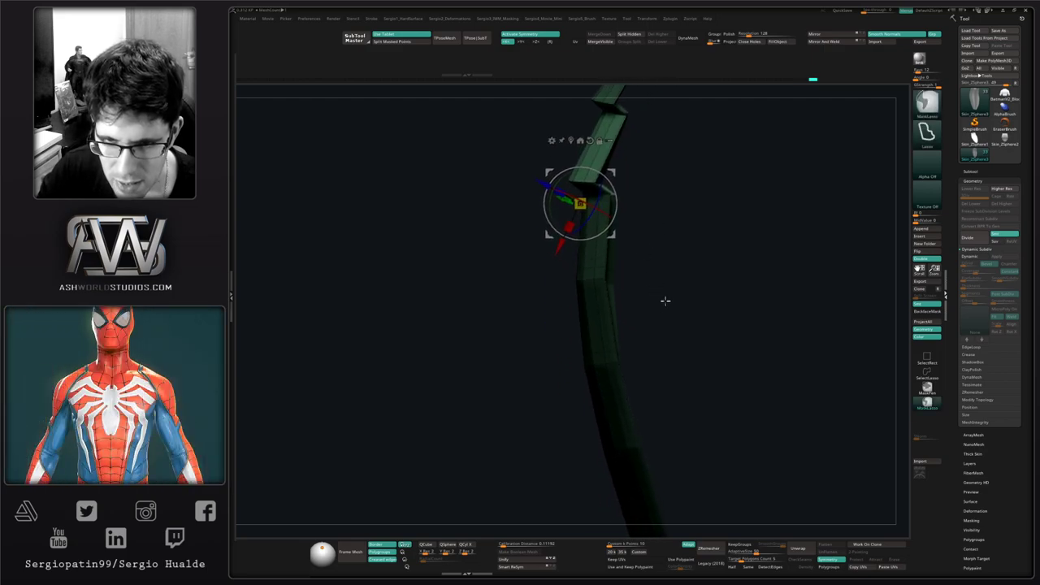
Step: Lasso-mask the fourth loop from the upper end, invert the mask, and pull the loop outward into a fourth step
mouse_move(664, 300)
ctrl+right_down()
mouse_move(658, 318)
mouse_move(638, 271)
ctrl+right_up()
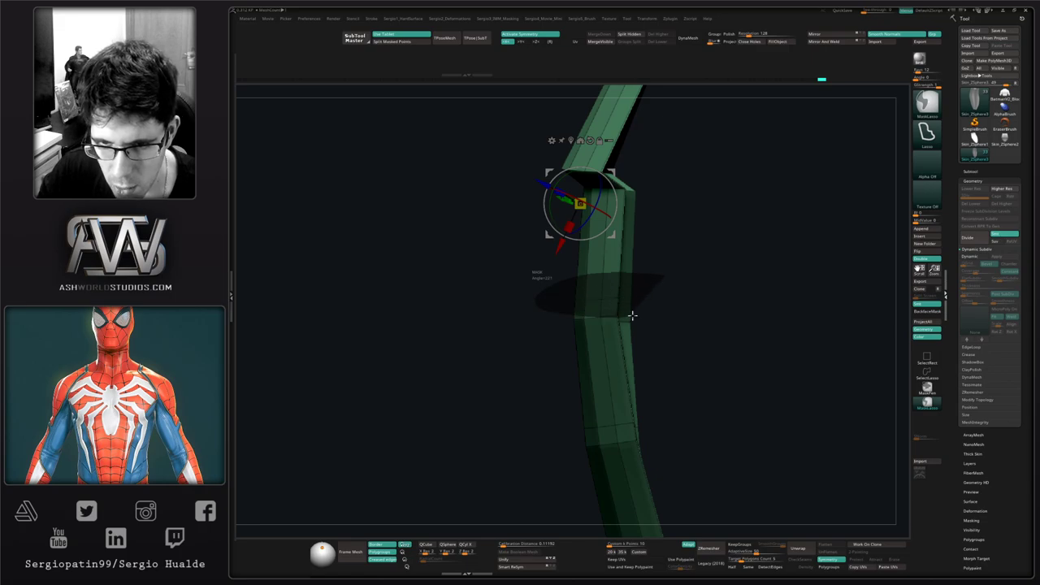
ctrl+drag(632, 315, 702, 277)
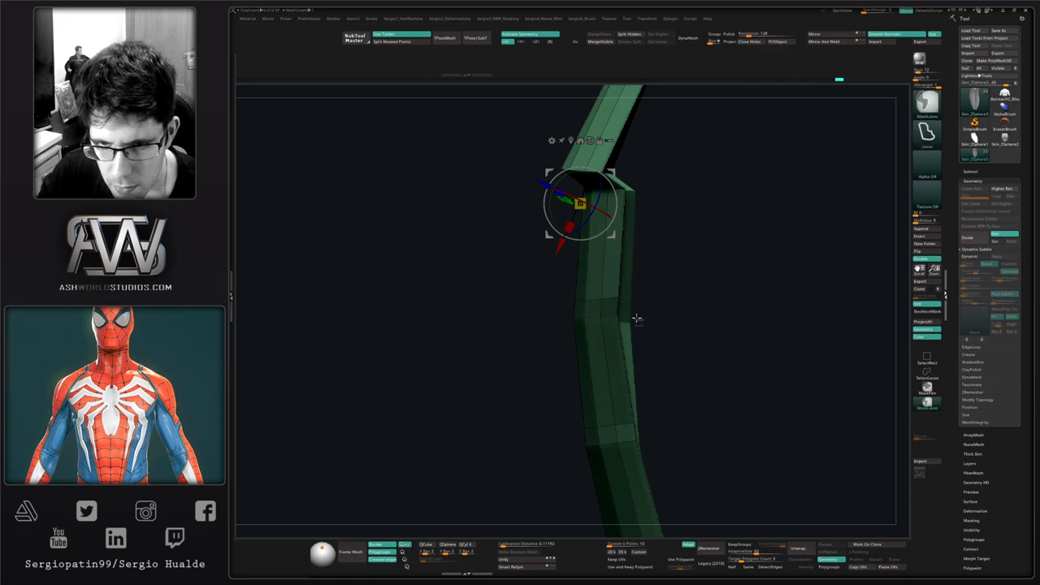
mouse_move(606, 353)
right_down()
mouse_move(599, 346)
mouse_move(615, 346)
mouse_move(647, 303)
mouse_move(675, 298)
right_up()
ctrl+click(675, 297)
drag(651, 256, 626, 261)
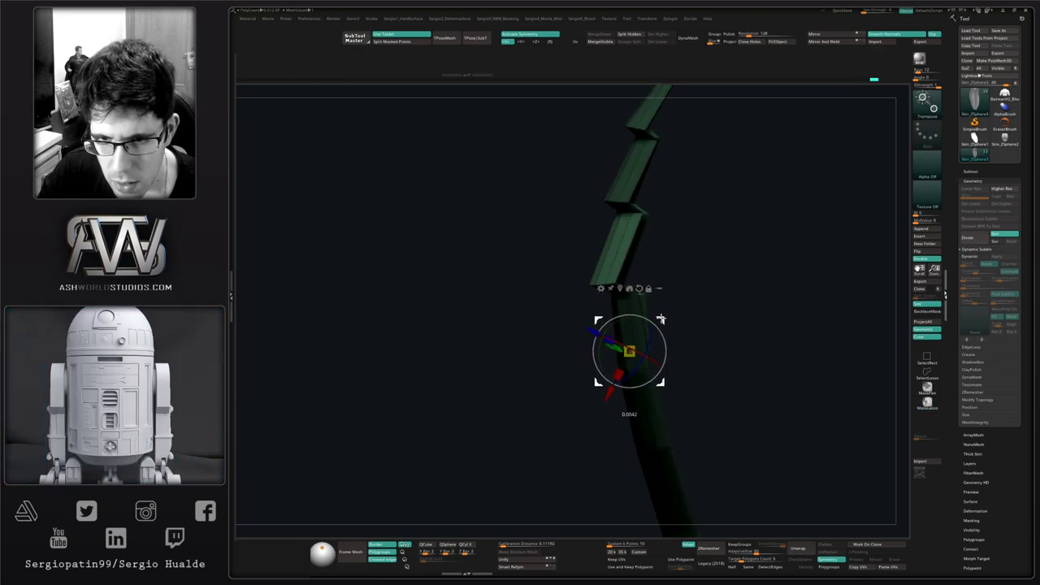
Step: Lasso-mask the fifth loop from the upper end, invert the mask, and pull the loop outward into a fifth step
mouse_move(682, 333)
alt+right_down()
mouse_move(661, 244)
mouse_move(680, 295)
alt+right_up()
mouse_move(681, 295)
ctrl+mouse_down()
mouse_move(682, 280)
mouse_move(691, 289)
mouse_move(605, 300)
ctrl+mouse_up()
ctrl+click(692, 295)
right_drag(628, 282, 677, 381)
key(alt+s)
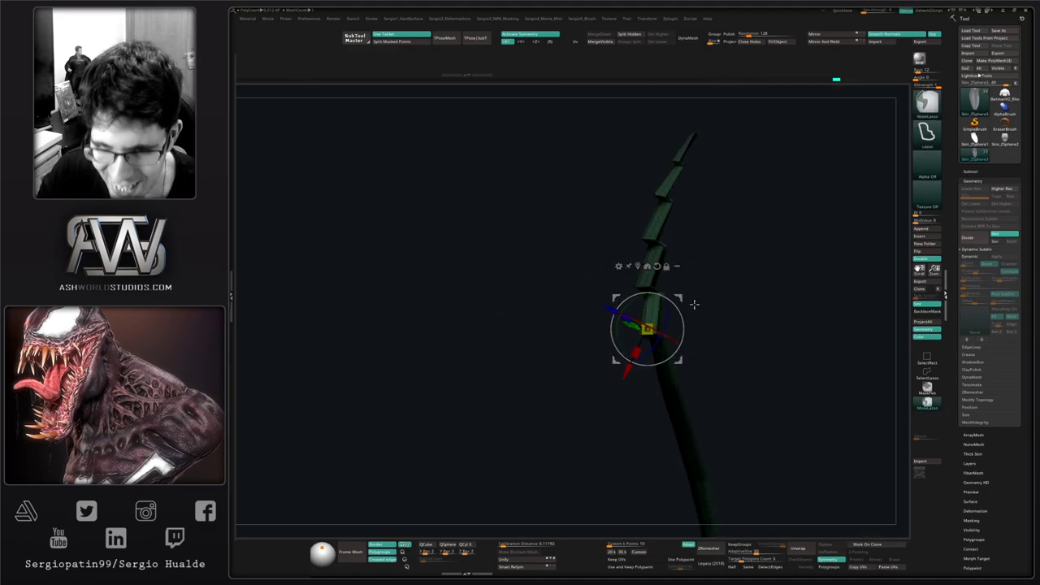
drag(685, 299, 689, 300)
Step: Isolate the fourth step's protruding edge with an inverted lasso mask and move it slightly inward
ctrl+right_drag(689, 301, 695, 325)
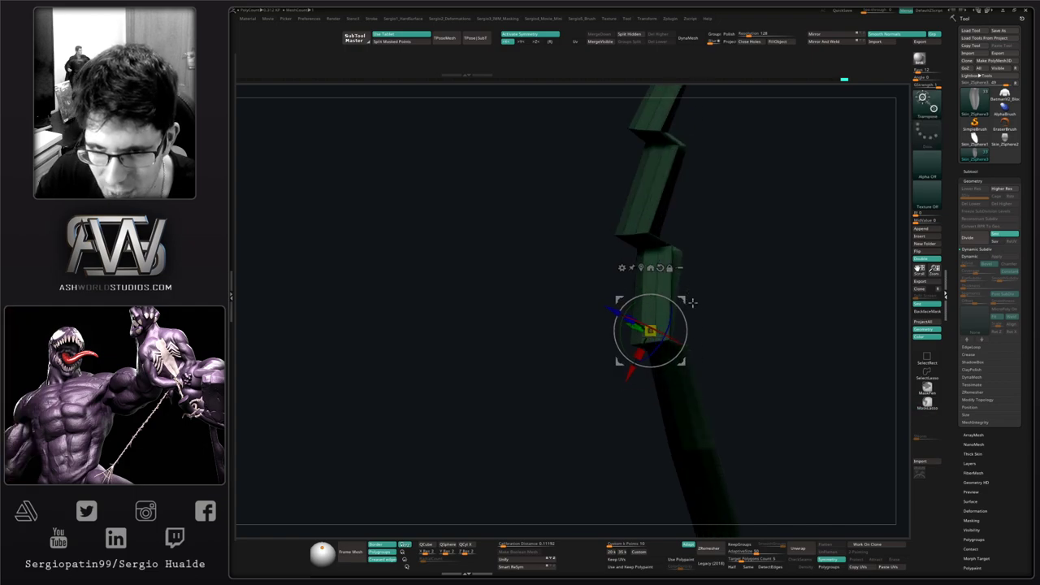
mouse_move(734, 251)
alt+right_down()
mouse_move(729, 320)
mouse_move(703, 300)
alt+right_up()
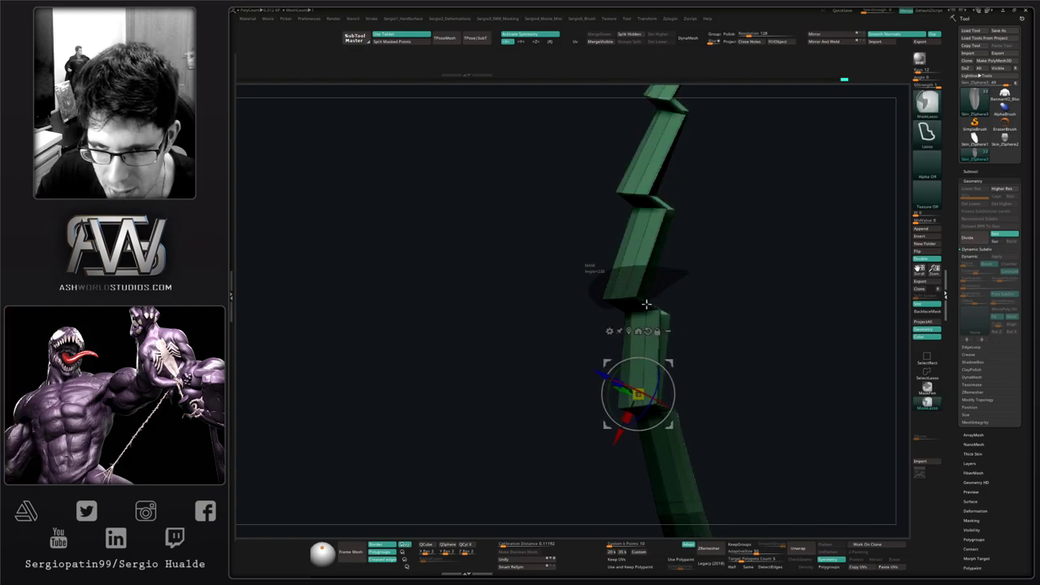
ctrl+click(707, 289)
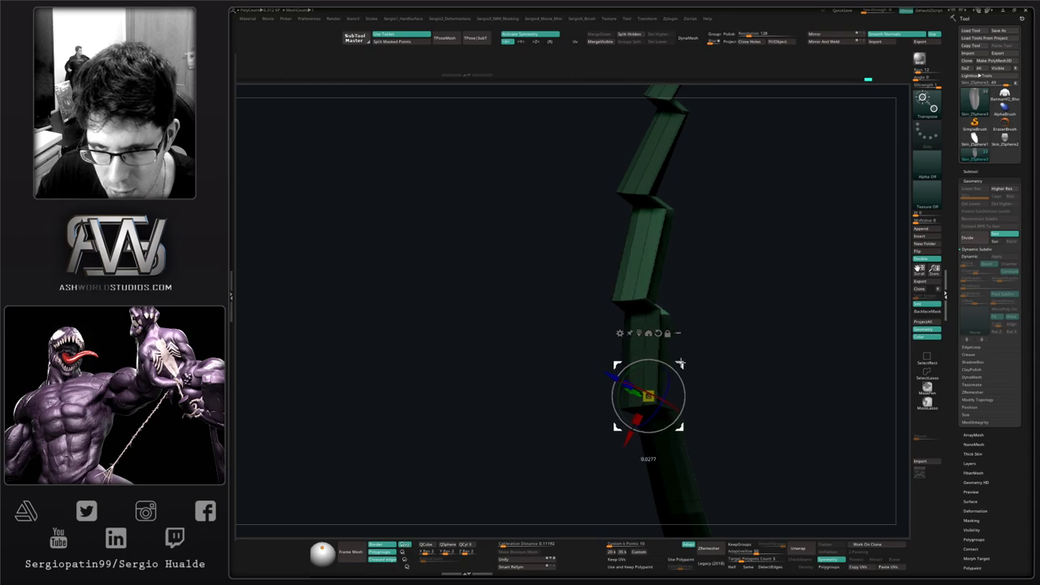
Step: Isolate the third step's protruding edge with an inverted mask and move it inward to reduce its overhang
alt+right_drag(722, 264, 720, 369)
ctrl+click(707, 315)
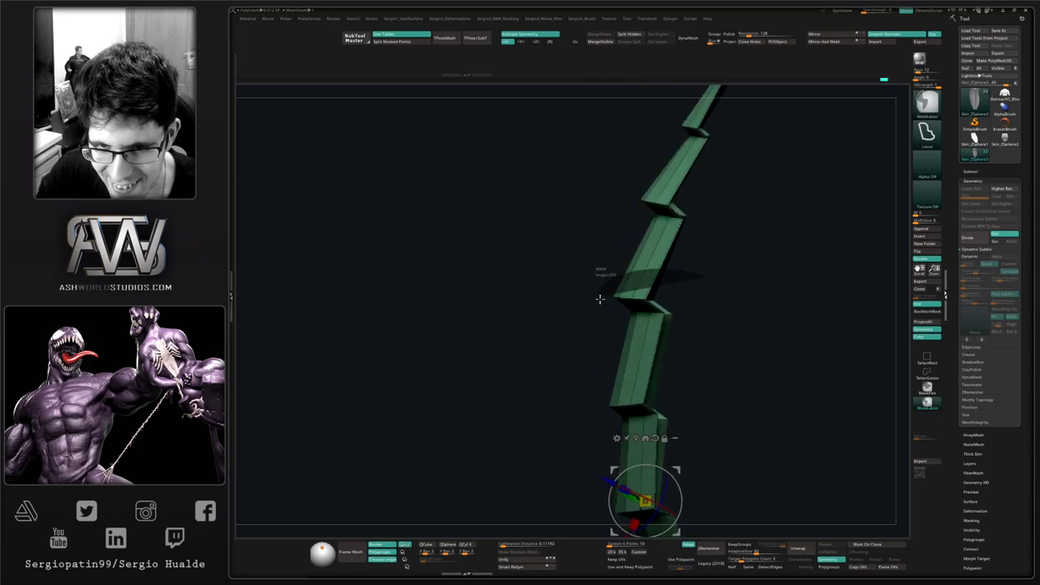
click(665, 438)
drag(677, 462, 682, 408)
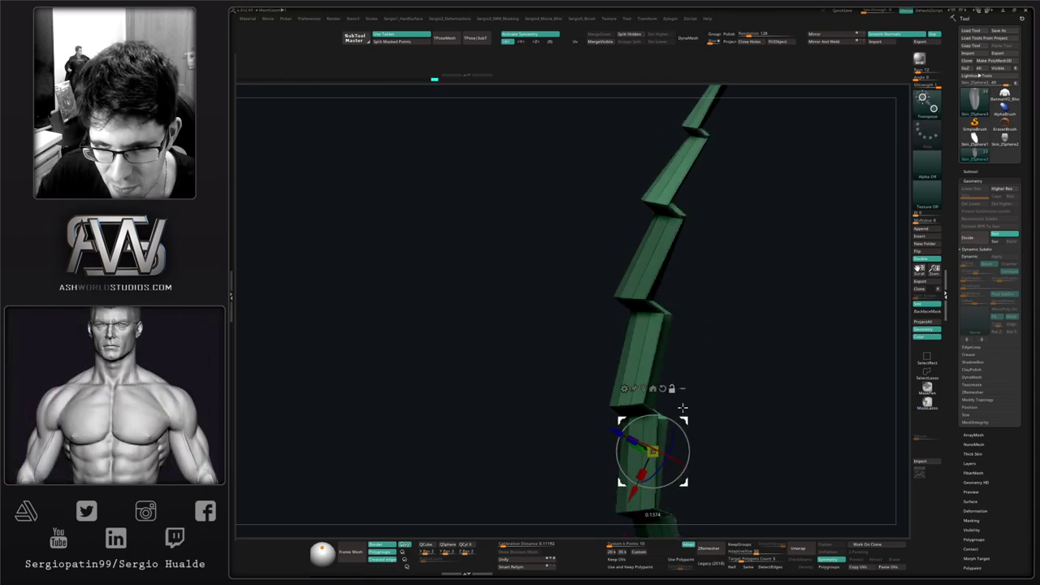
drag(679, 289, 688, 288)
key(ctrl+z)
ctrl+click(715, 295)
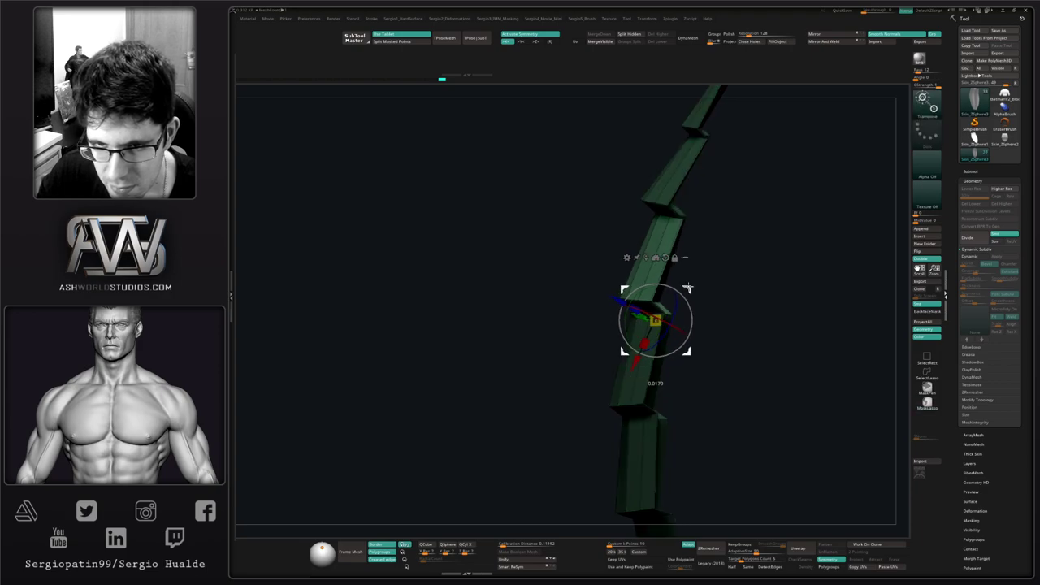
Step: Mask all but the second step's protruding edge and nudge it slightly inward, undoing the first move
drag(718, 249, 595, 304)
ctrl+drag(644, 326, 665, 319)
ctrl+click(680, 316)
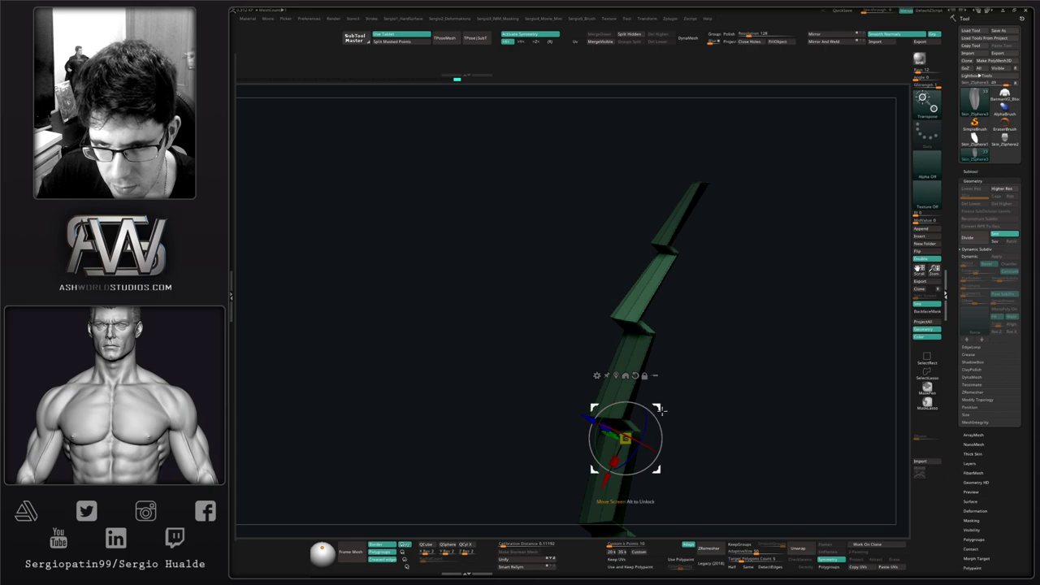
drag(660, 409, 669, 409)
key(ctrl+z)
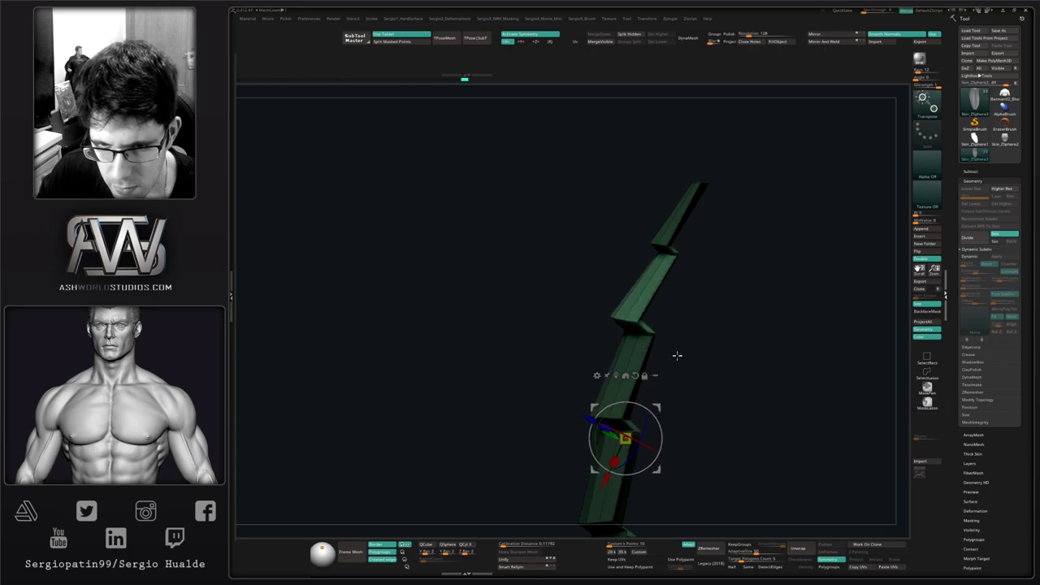
mouse_move(680, 337)
ctrl+mouse_down()
mouse_move(657, 326)
mouse_move(616, 341)
ctrl+mouse_up()
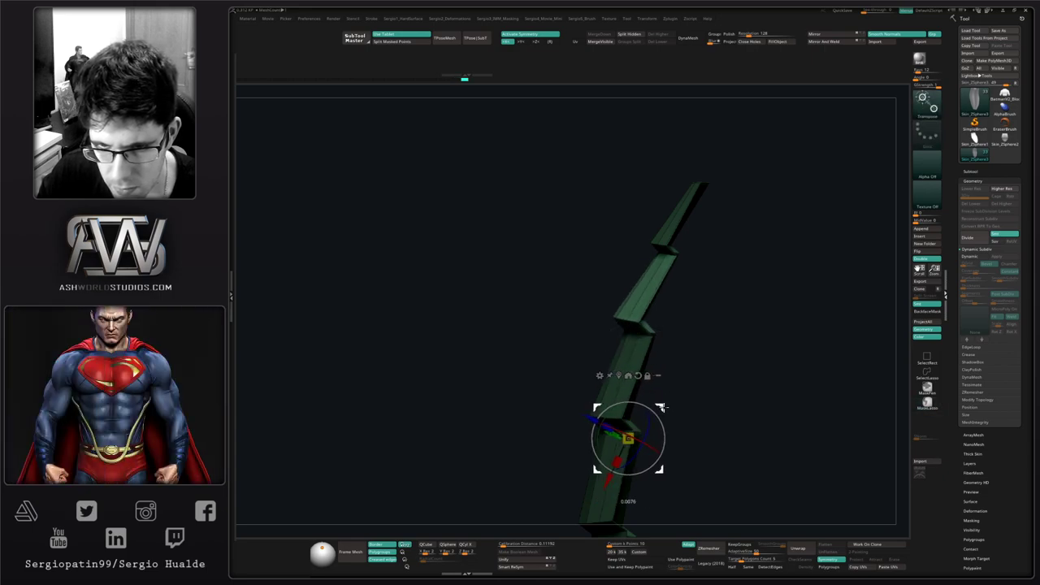
Step: Mask everything except the sixth loop from the upper end, recentre the gizmo near it, and pull it outward into a sixth step
right_drag(708, 371, 640, 403)
right_drag(675, 360, 652, 327)
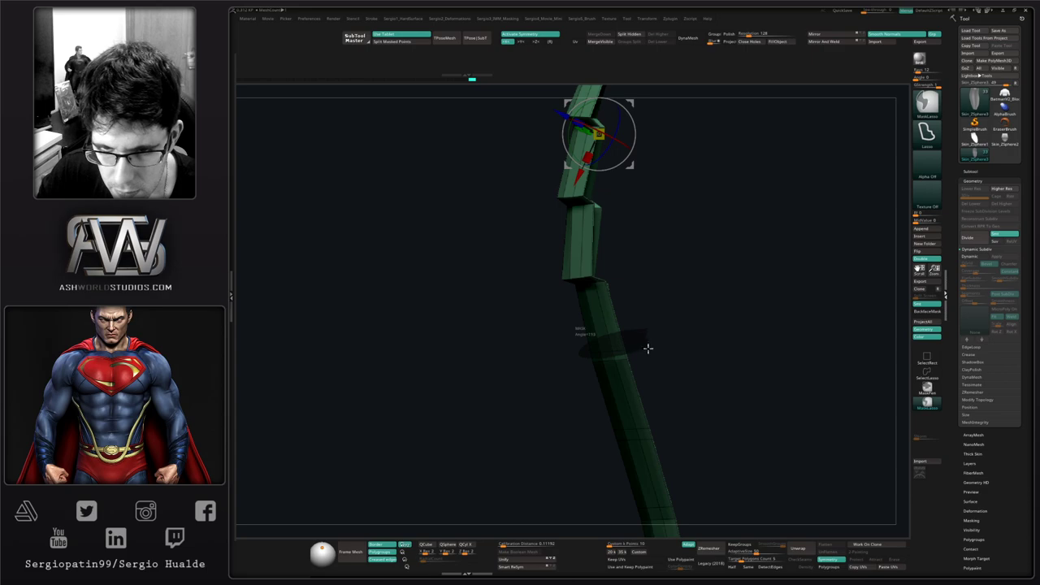
ctrl+drag(648, 348, 646, 350)
ctrl+right_drag(645, 350, 589, 361)
ctrl+click(645, 353)
alt+click(602, 412)
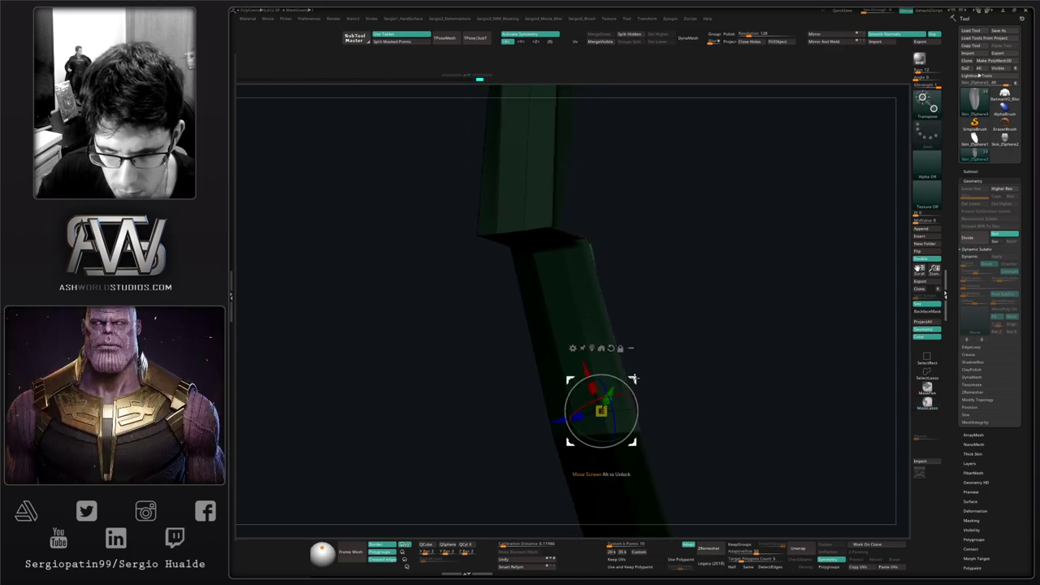
drag(634, 378, 607, 388)
Step: Lasso-mask the seventh loop from the upper end, invert the mask, and pull the loop outward into a seventh step
ctrl+right_drag(628, 373, 631, 307)
alt+right_drag(632, 401, 656, 308)
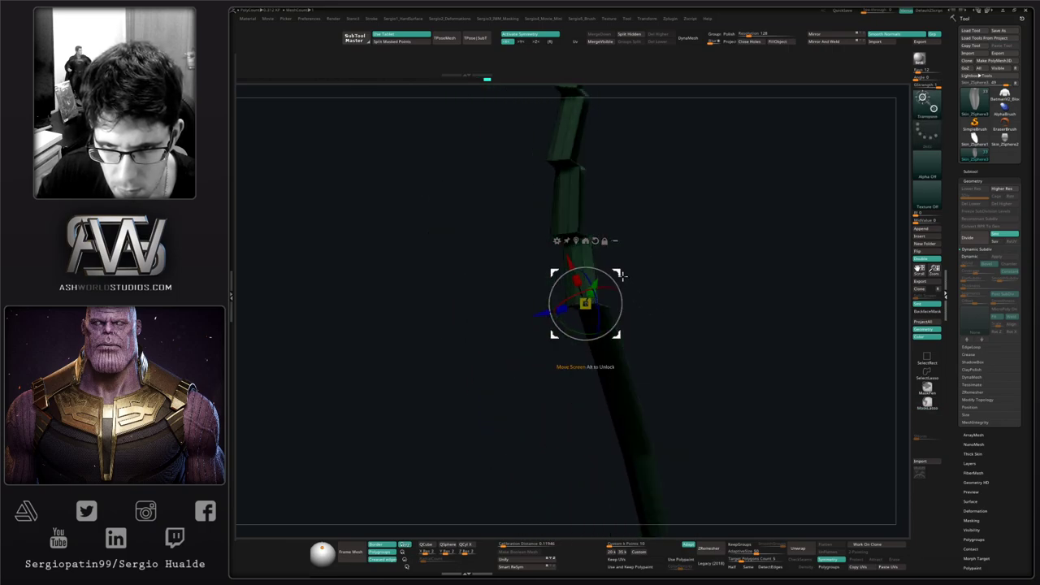
mouse_move(614, 382)
alt+right_down()
mouse_move(626, 309)
mouse_move(650, 321)
alt+right_up()
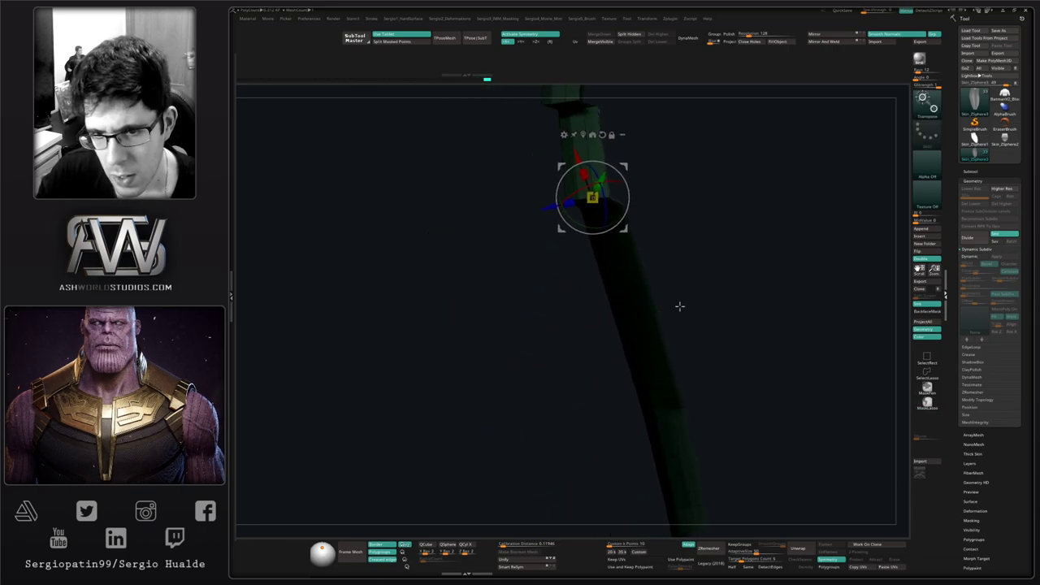
mouse_move(680, 306)
ctrl+mouse_down()
mouse_move(589, 286)
mouse_move(660, 292)
ctrl+mouse_up()
ctrl+click(689, 291)
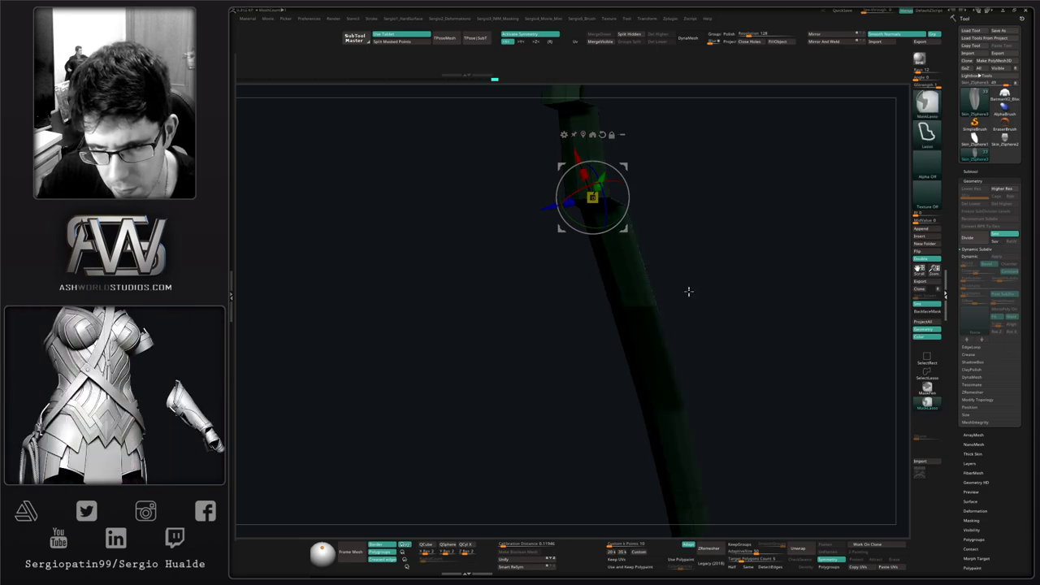
drag(626, 233, 649, 314)
Step: Lasso-mask the eighth loop from the upper end, invert the mask, and pull the loop outward into an eighth step
shift+right_drag(688, 302, 618, 187)
ctrl+right_drag(618, 187, 623, 318)
ctrl+drag(696, 257, 685, 242)
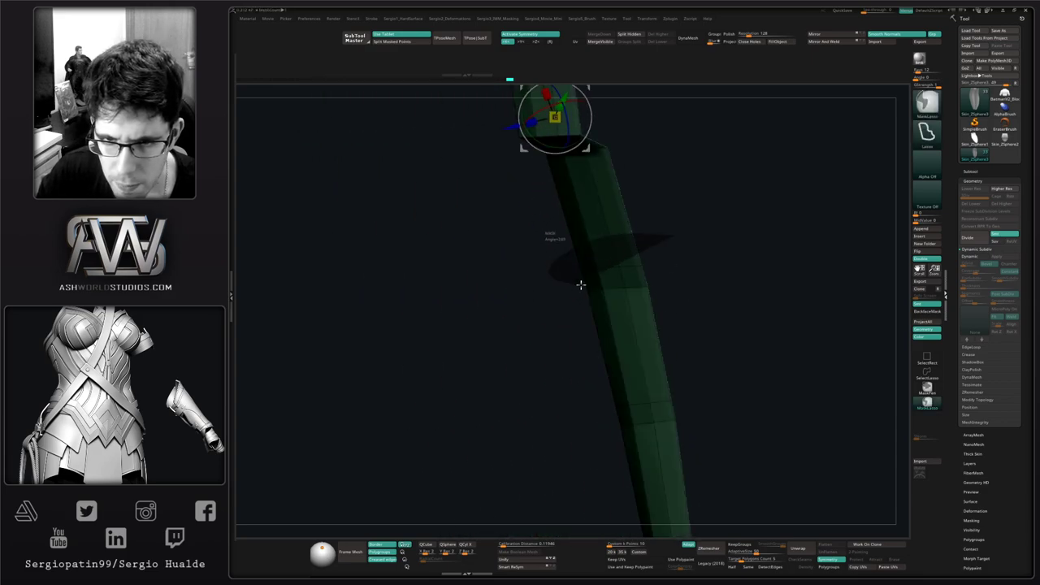
ctrl+drag(581, 284, 682, 280)
ctrl+click(694, 271)
mouse_move(591, 154)
alt+mouse_down()
mouse_move(608, 294)
mouse_move(592, 306)
alt+mouse_up()
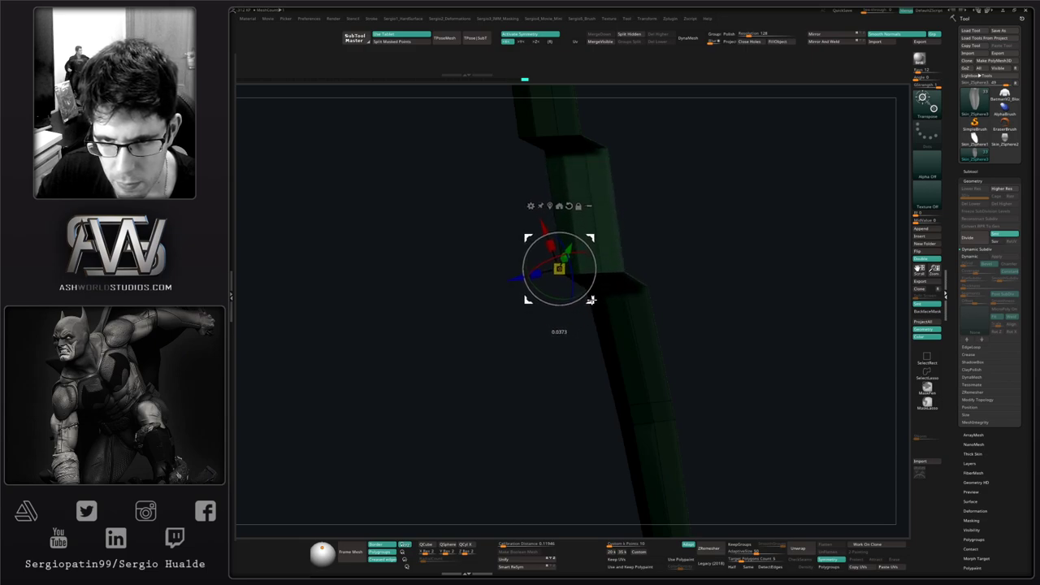
Step: Lasso-mask the fourth loop above the panel's lower end, invert the mask, and pull the loop outward into a step
mouse_move(633, 309)
ctrl+right_down()
mouse_move(627, 325)
mouse_move(621, 235)
ctrl+right_up()
ctrl+right_drag(621, 235, 629, 333)
mouse_move(695, 305)
ctrl+mouse_down()
mouse_move(680, 290)
mouse_move(611, 323)
mouse_move(681, 305)
ctrl+mouse_up()
ctrl+click(682, 309)
mouse_move(565, 205)
mouse_down()
mouse_move(547, 212)
mouse_move(606, 451)
mouse_up()
Step: Isolate the third loop above the lower end with an inverted lasso mask and pull it outward into a step
mouse_move(659, 412)
alt+right_down()
mouse_move(622, 239)
mouse_move(650, 286)
alt+right_up()
ctrl+drag(653, 278, 647, 246)
ctrl+drag(662, 287, 663, 282)
ctrl+click(664, 278)
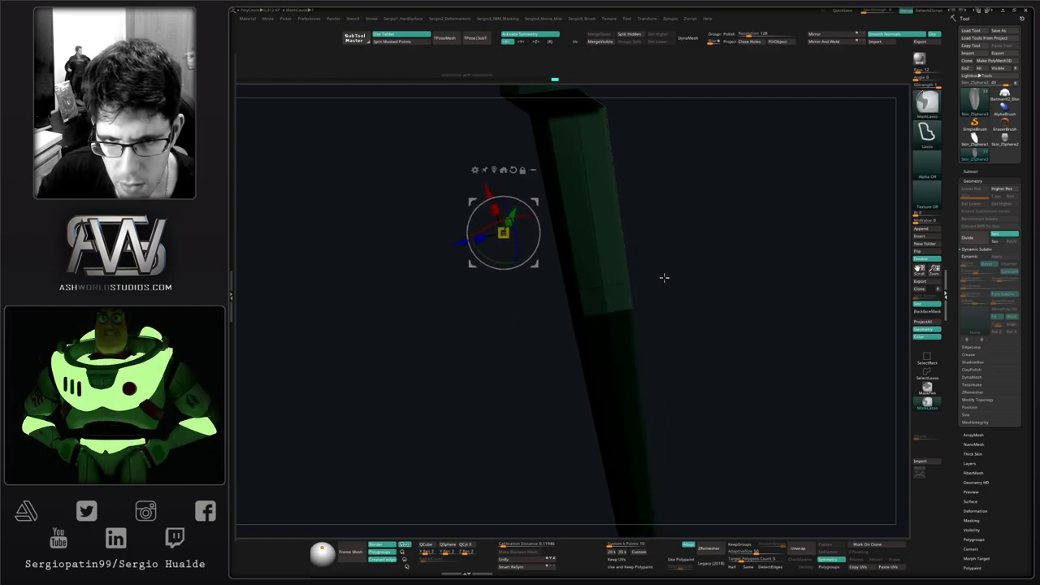
drag(538, 260, 515, 264)
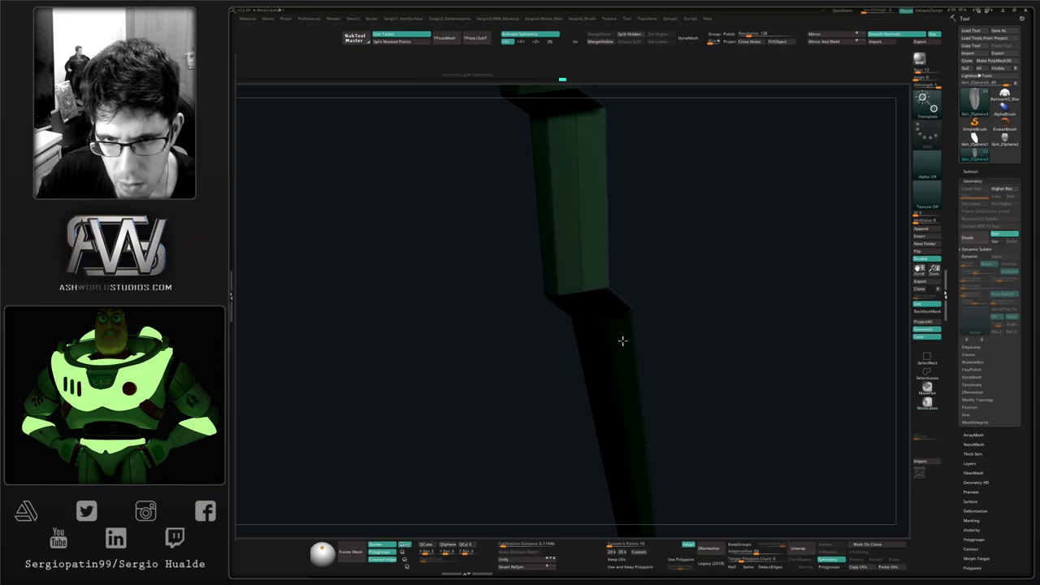
Step: Mask everything except the second loop above the lower end and pull that loop outward into a step
alt+right_drag(622, 342, 591, 174)
ctrl+drag(638, 272, 638, 236)
ctrl+drag(659, 275, 659, 271)
ctrl+click(659, 273)
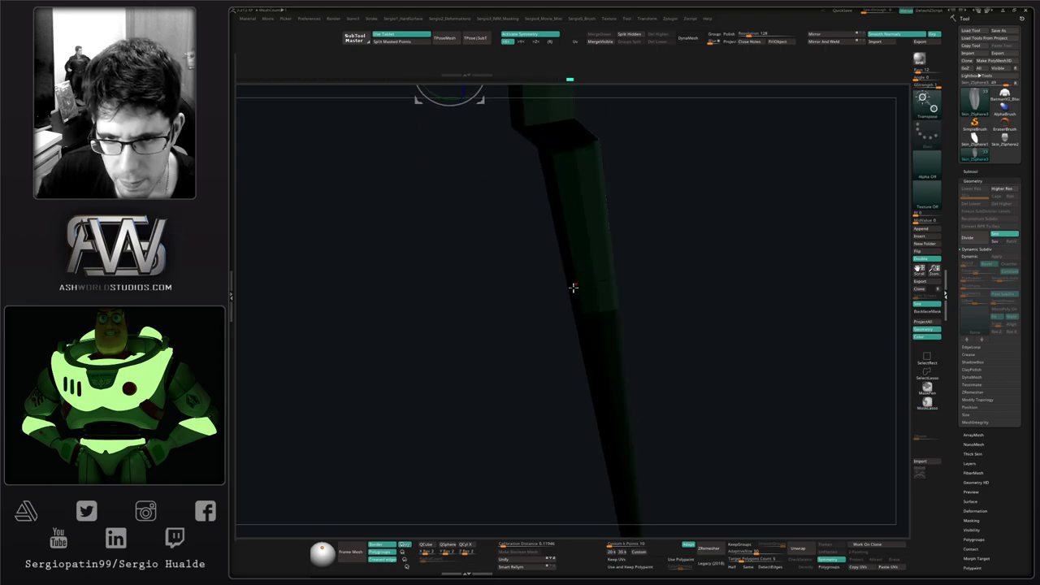
drag(608, 252, 588, 257)
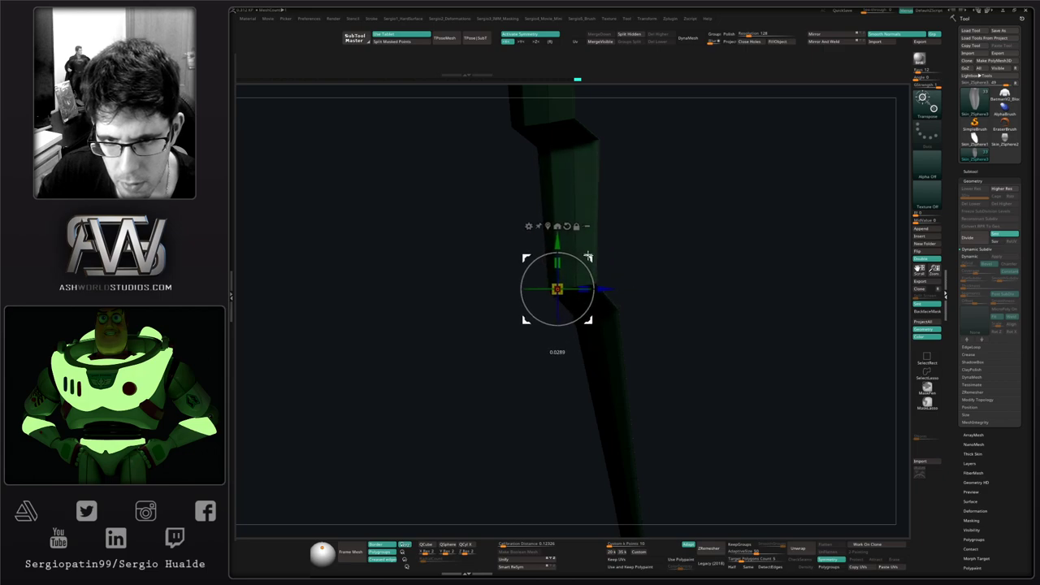
Step: Mask all but the last loop above the lower end, recentre the gizmo near it, and pull it outward into the lowest step
mouse_move(614, 320)
alt+mouse_down()
mouse_move(608, 299)
mouse_move(623, 298)
mouse_move(654, 341)
alt+mouse_up()
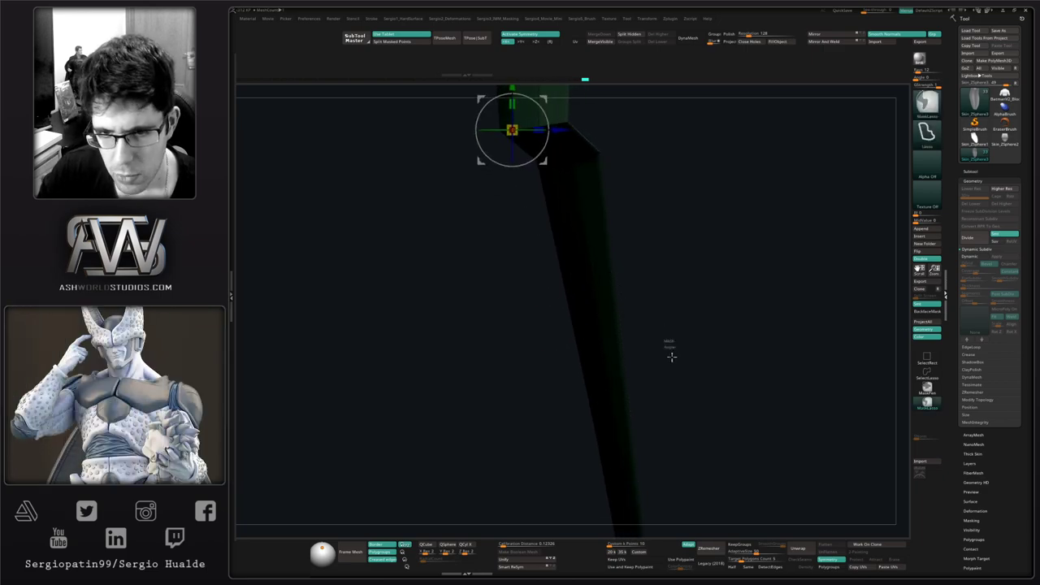
ctrl+drag(654, 305, 671, 364)
ctrl+click(637, 297)
click(601, 352)
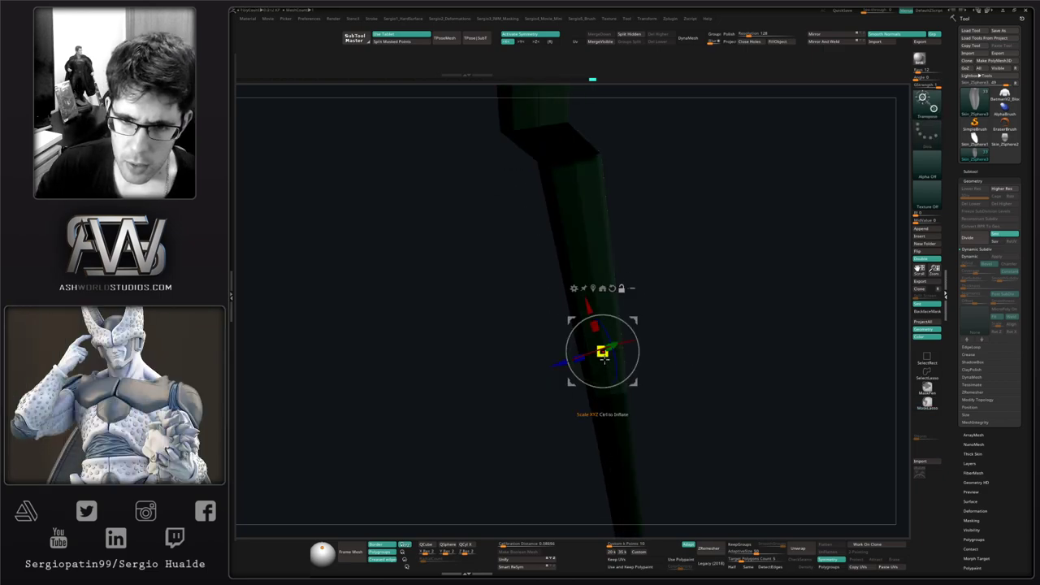
alt+right_drag(614, 322, 608, 240)
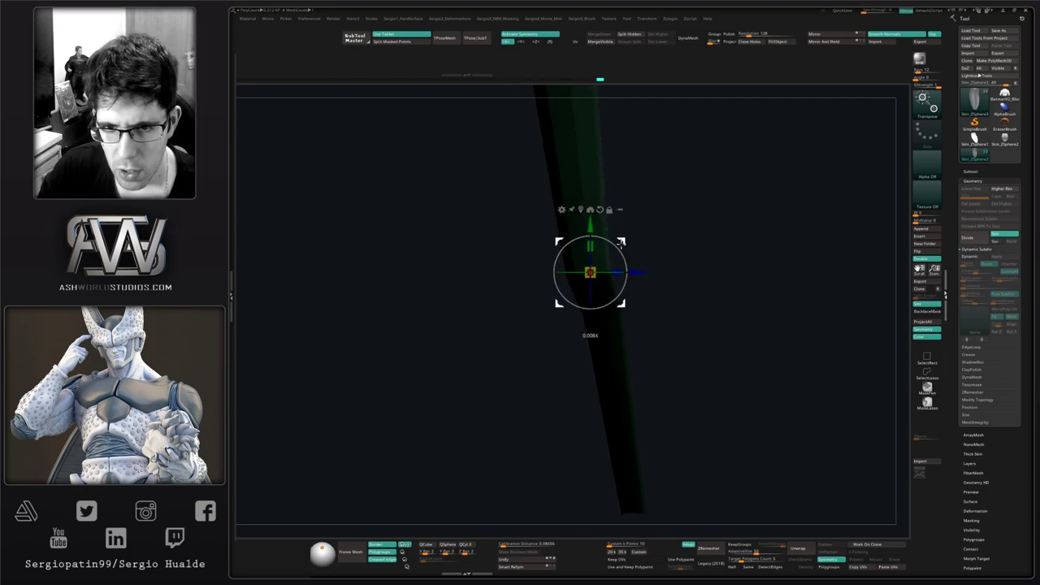
drag(620, 242, 608, 247)
ctrl+right_drag(608, 252, 609, 198)
alt+right_drag(645, 289, 616, 262)
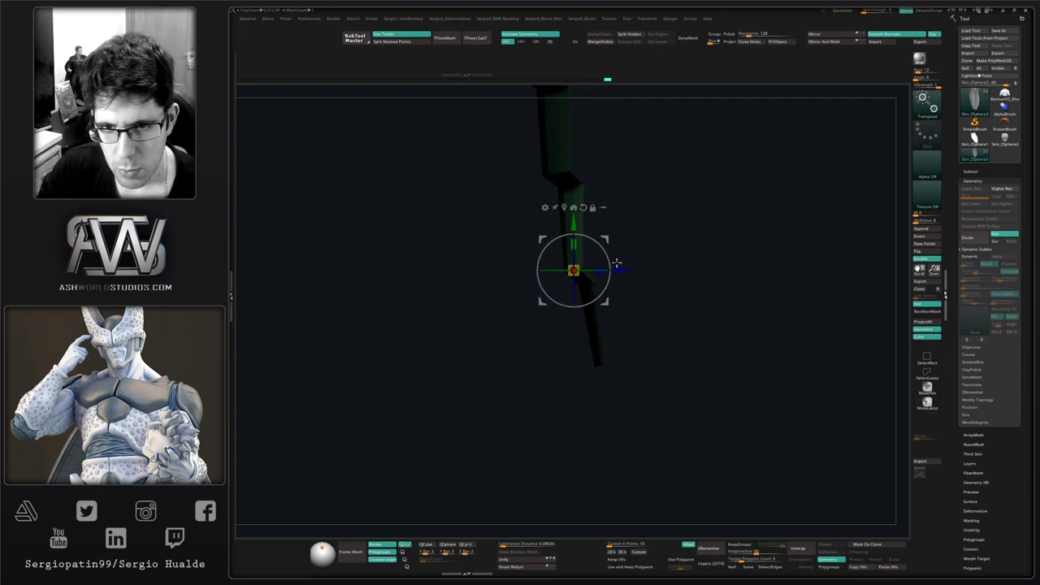
drag(608, 248, 608, 248)
Step: Mask all but the protruding edge of the second-lowest step and nudge that edge slightly
ctrl+drag(650, 296, 615, 347)
ctrl+click(620, 335)
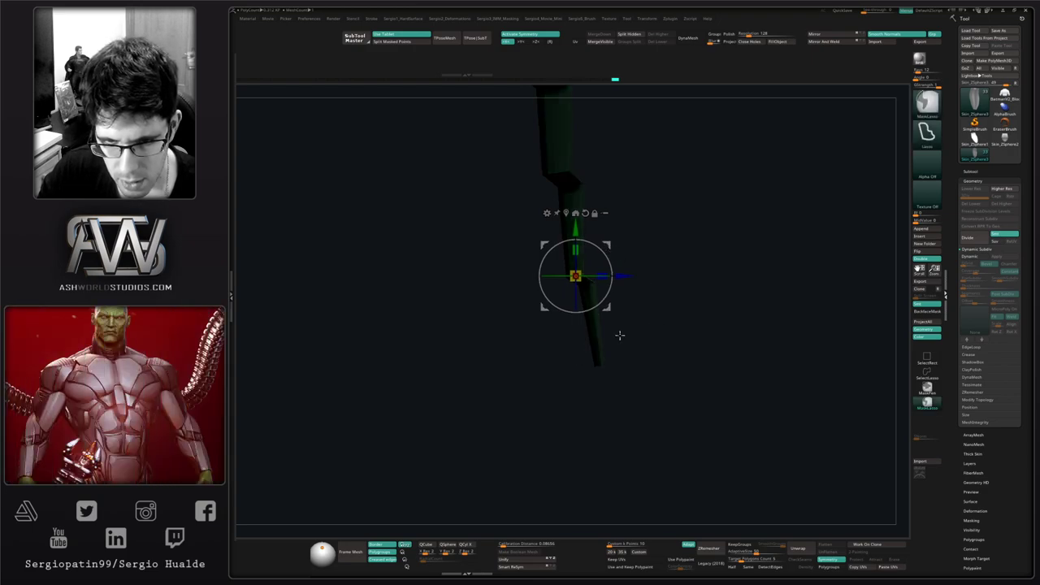
alt+right_drag(628, 280, 645, 374)
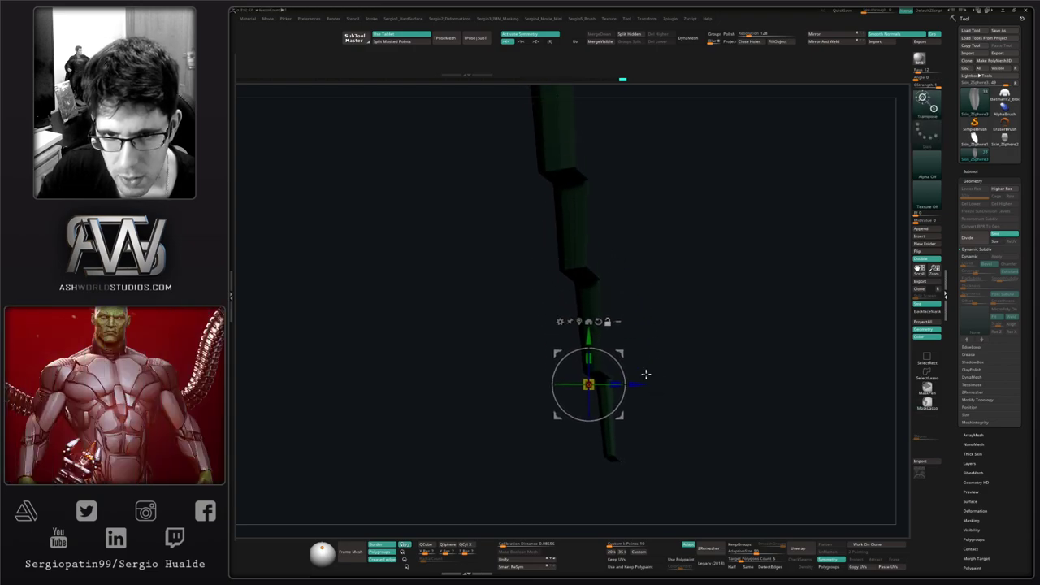
ctrl+drag(648, 349, 605, 265)
ctrl+click(634, 266)
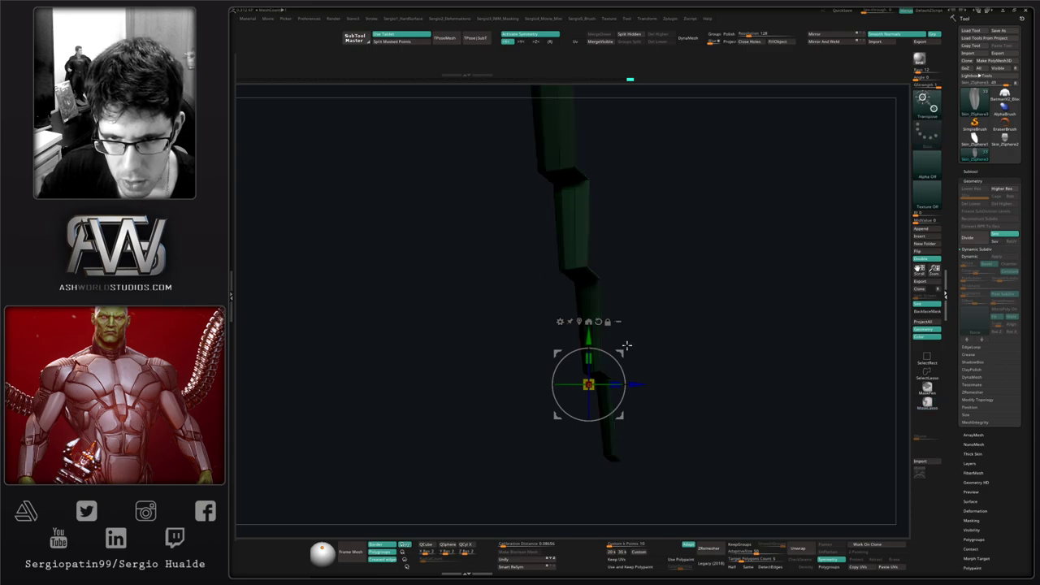
drag(623, 350, 626, 355)
Step: Isolate the third-lowest step's protruding edge with an inverted lasso mask and nudge it slightly downward
alt+right_drag(651, 252, 665, 363)
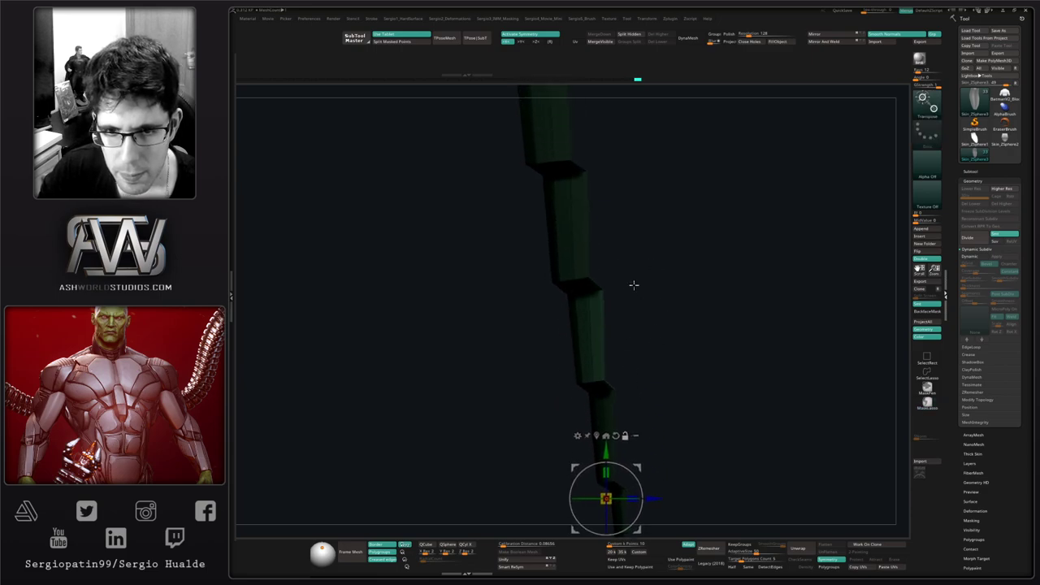
mouse_move(634, 286)
ctrl+mouse_down()
mouse_move(615, 257)
mouse_move(579, 287)
mouse_move(603, 273)
ctrl+mouse_up()
ctrl+click(626, 270)
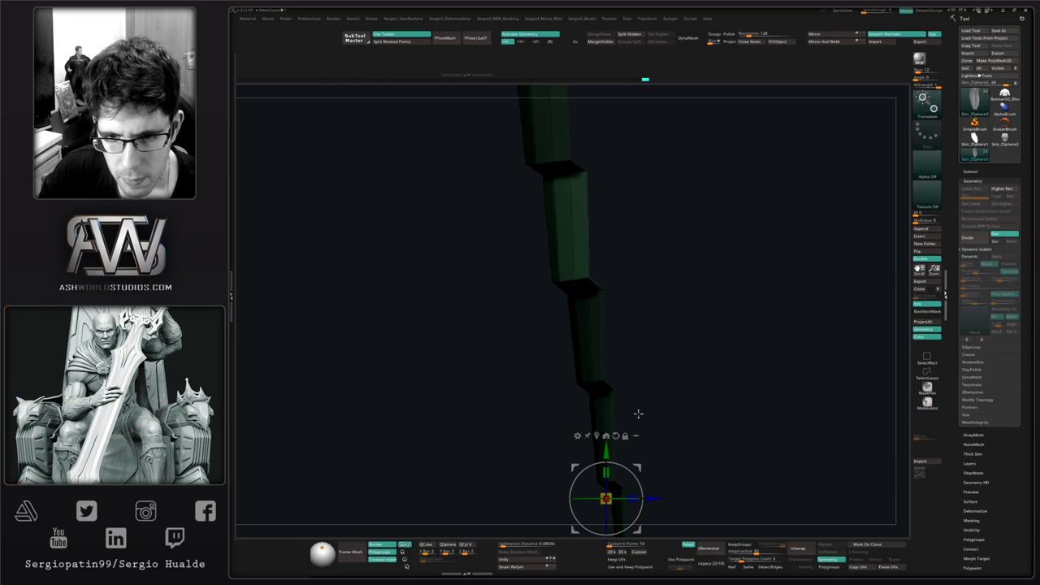
drag(638, 465, 642, 468)
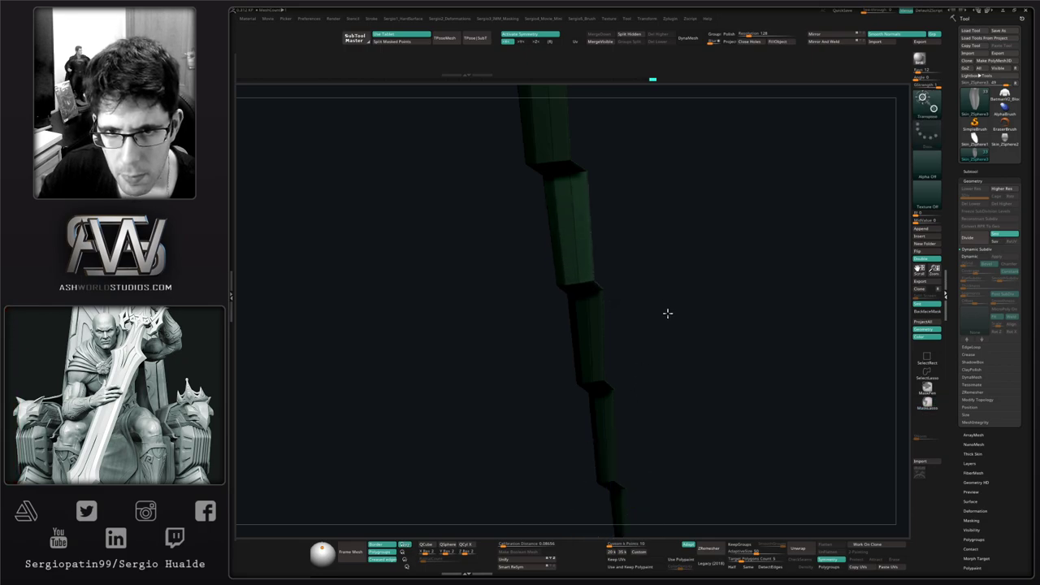
alt+right_drag(667, 315, 680, 444)
ctrl+right_drag(657, 363, 541, 346)
ctrl+right_drag(585, 407, 596, 328)
ctrl+right_drag(528, 347, 562, 332)
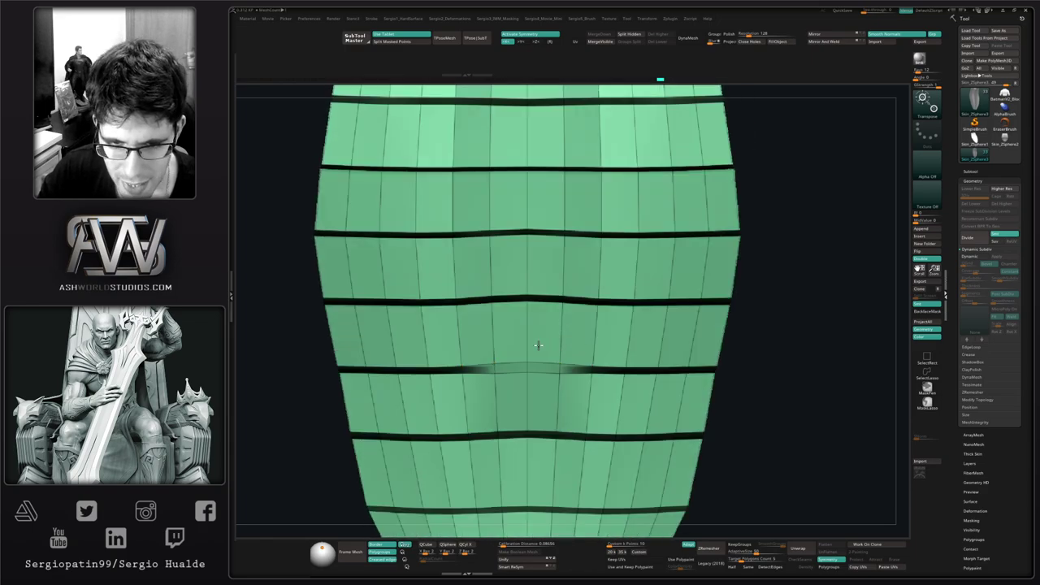
ctrl+drag(780, 347, 523, 358)
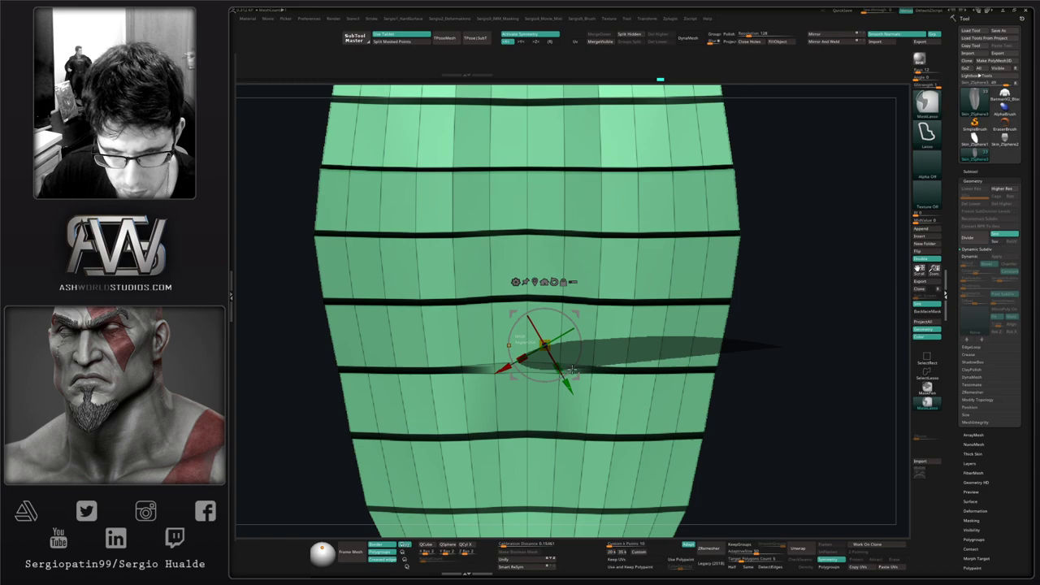
ctrl+drag(587, 369, 636, 376)
mouse_move(634, 377)
right_down()
mouse_move(611, 393)
mouse_move(645, 373)
right_up()
ctrl+drag(746, 361, 760, 387)
Step: Mask around the step edge that is flattened at the middle of the panel and pull its central part outward
ctrl+drag(748, 351, 628, 342)
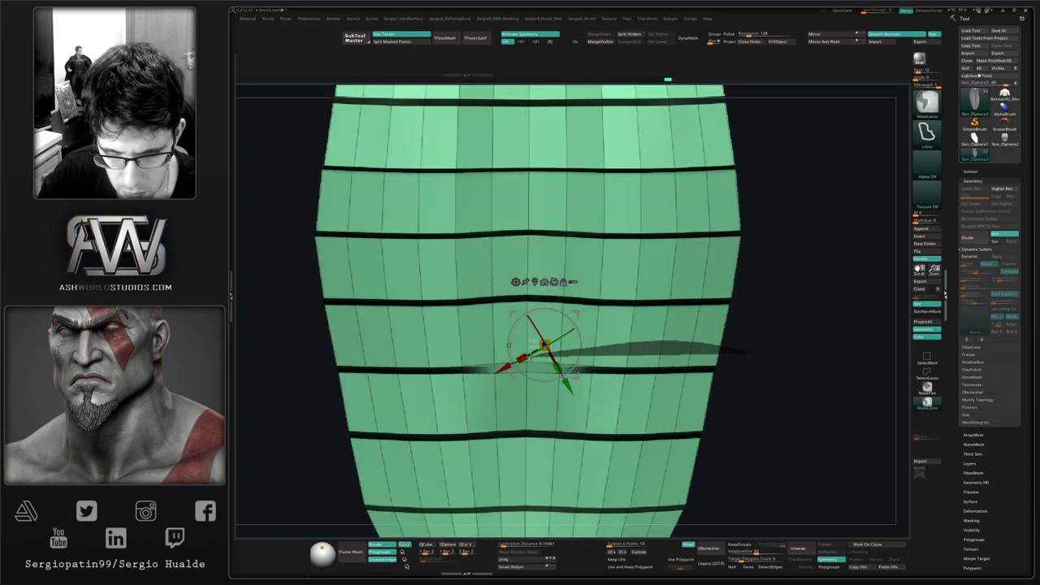
mouse_move(744, 351)
ctrl+mouse_down()
mouse_move(739, 361)
mouse_move(606, 327)
mouse_move(642, 401)
ctrl+mouse_up()
right_drag(643, 402, 577, 368)
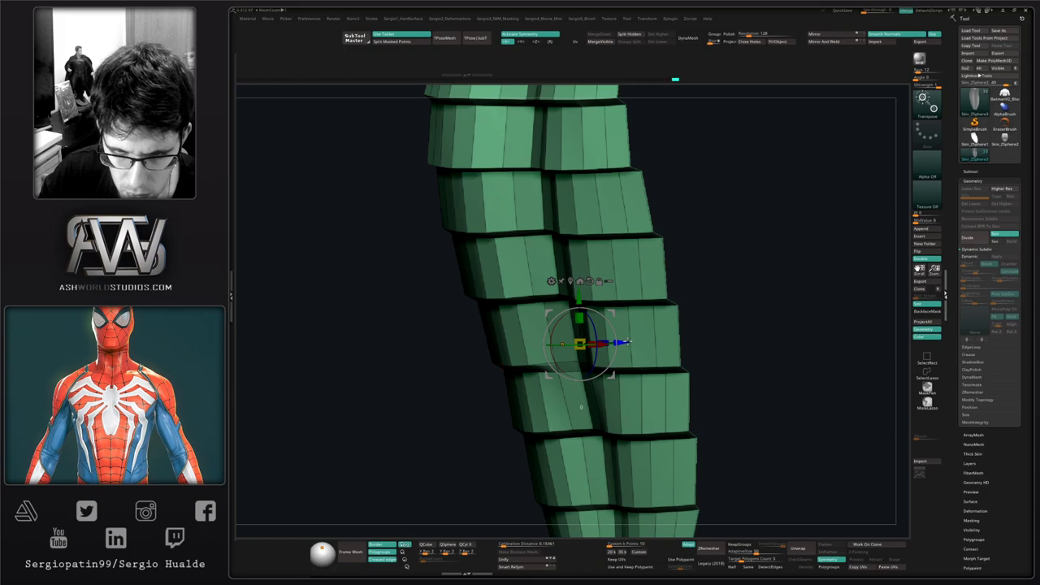
drag(628, 342, 628, 342)
drag(633, 342, 619, 345)
Step: Adjust the middle of the repaired step edge with the Move brush and clear the mask
key(q)
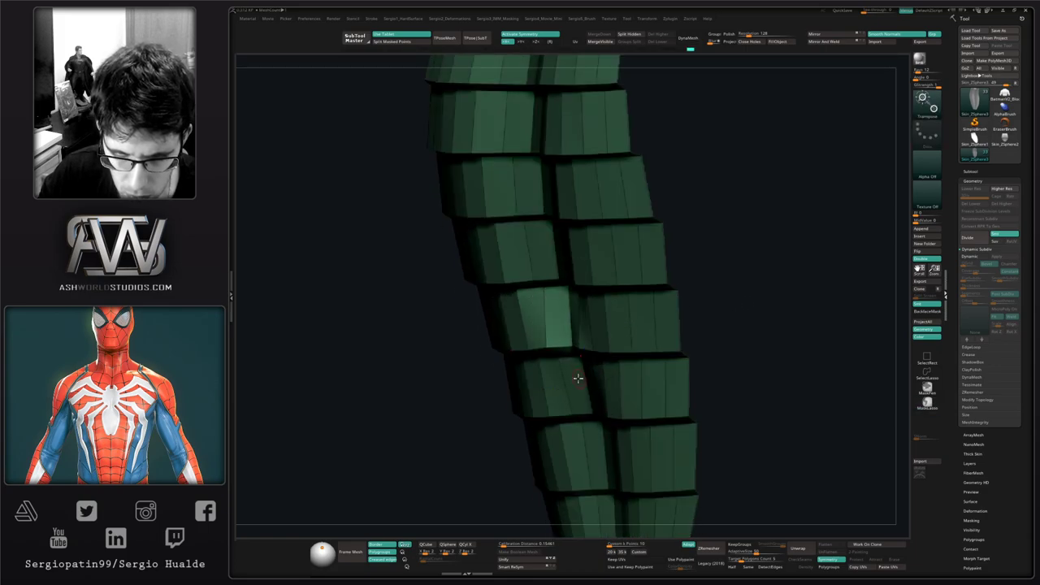
mouse_move(578, 377)
right_down()
mouse_move(602, 395)
mouse_move(610, 366)
right_up()
drag(610, 367, 615, 349)
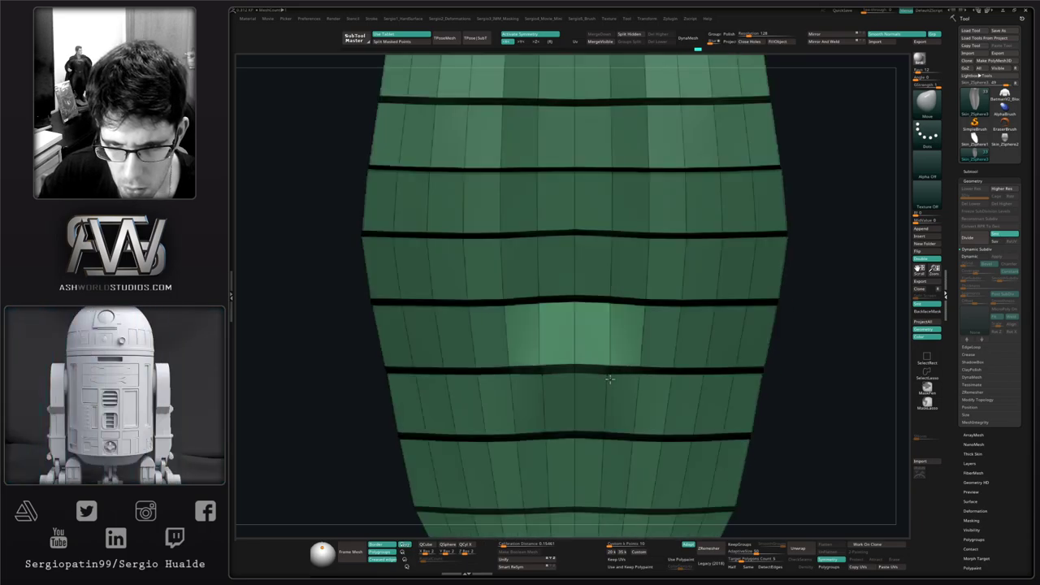
right_drag(575, 358, 639, 360)
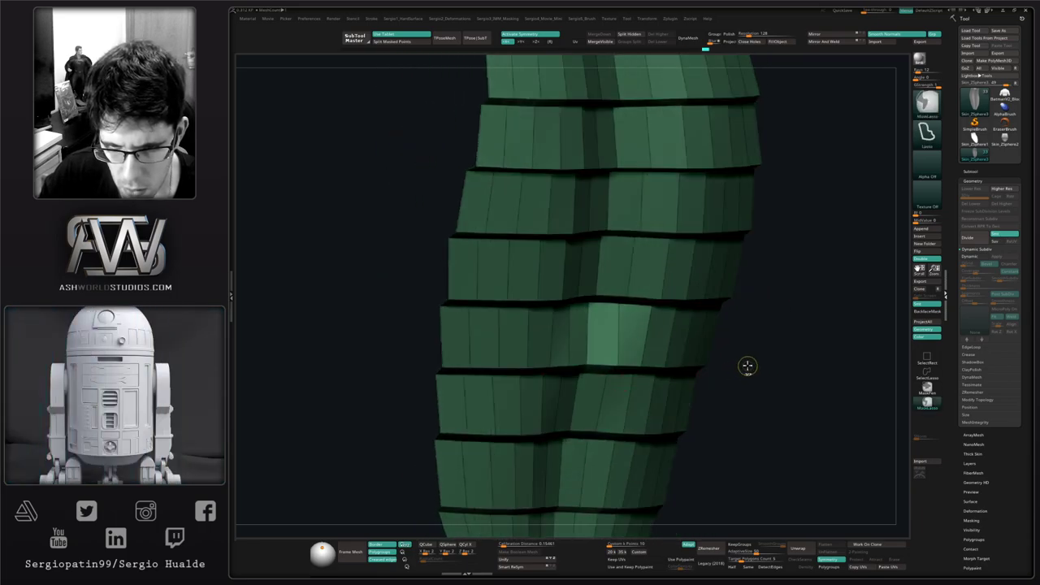
ctrl+drag(747, 365, 760, 377)
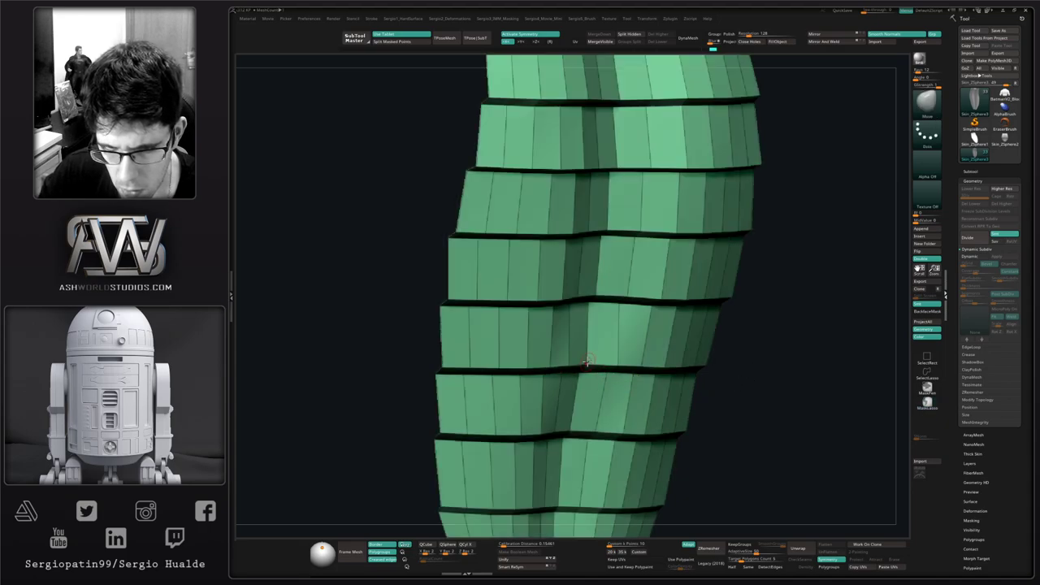
mouse_move(624, 365)
right_down()
mouse_move(576, 365)
mouse_move(629, 357)
mouse_move(606, 368)
mouse_move(622, 364)
right_up()
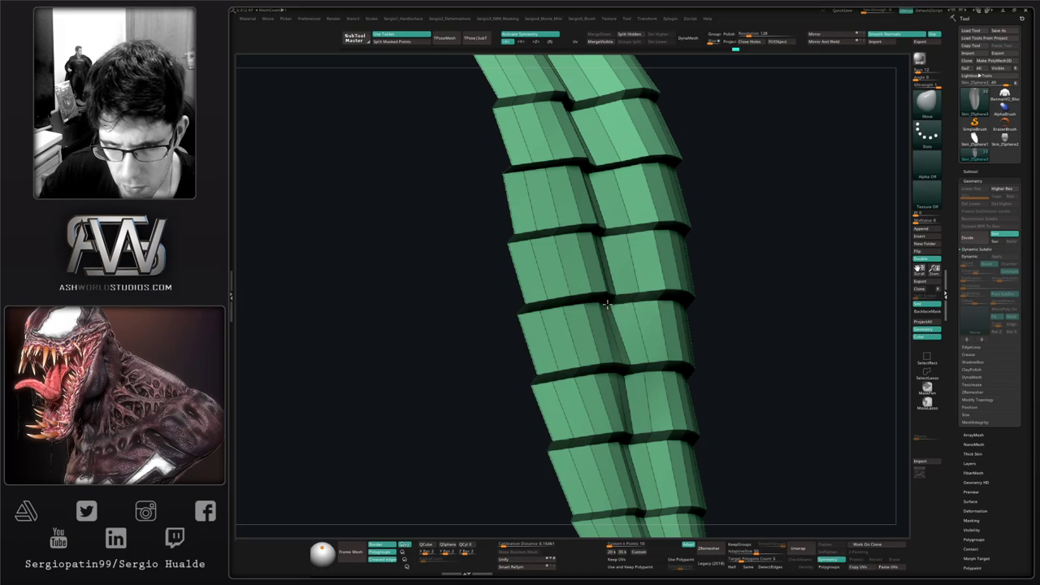
Step: Check the stepped segments around the panel and isolate the purple polygroup on its back surface
right_drag(629, 325, 612, 295)
mouse_move(582, 264)
ctrl+right_down()
mouse_move(585, 246)
mouse_move(572, 339)
mouse_move(562, 330)
mouse_move(563, 266)
ctrl+right_up()
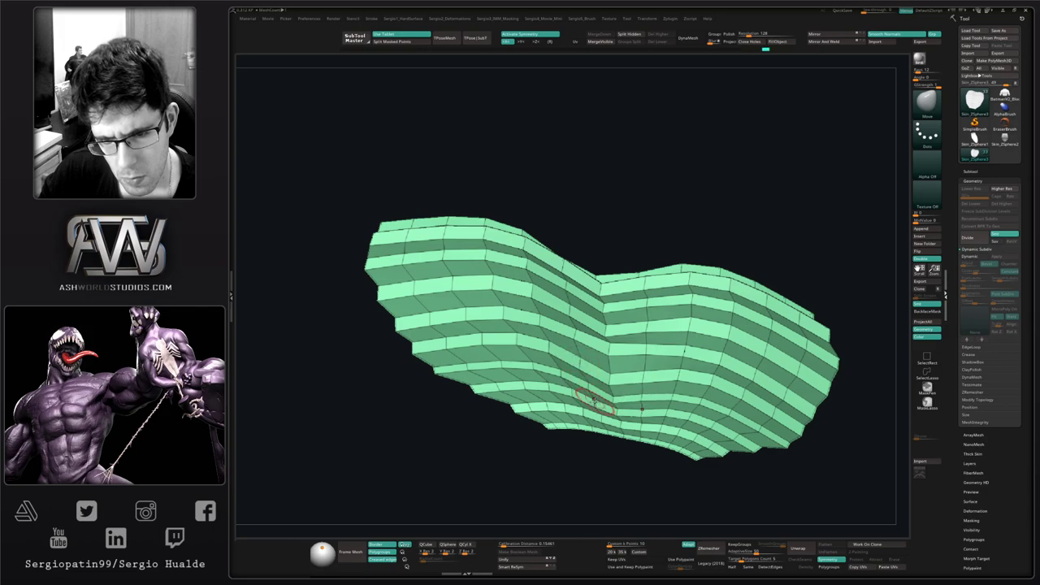
right_drag(607, 350, 591, 410)
right_drag(604, 326, 563, 316)
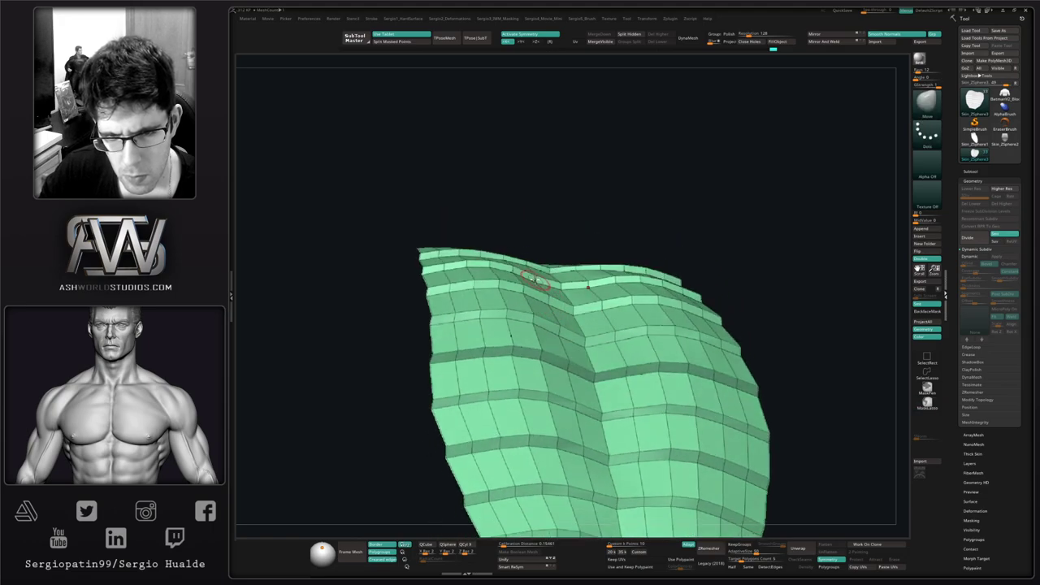
ctrl+right_drag(554, 327, 559, 289)
right_drag(559, 289, 623, 378)
ctrl+shift+click(627, 359)
alt+right_drag(622, 378, 569, 388)
ctrl+shift+click(587, 319)
mouse_move(559, 285)
ctrl+right_down()
mouse_move(557, 319)
mouse_move(542, 260)
ctrl+right_up()
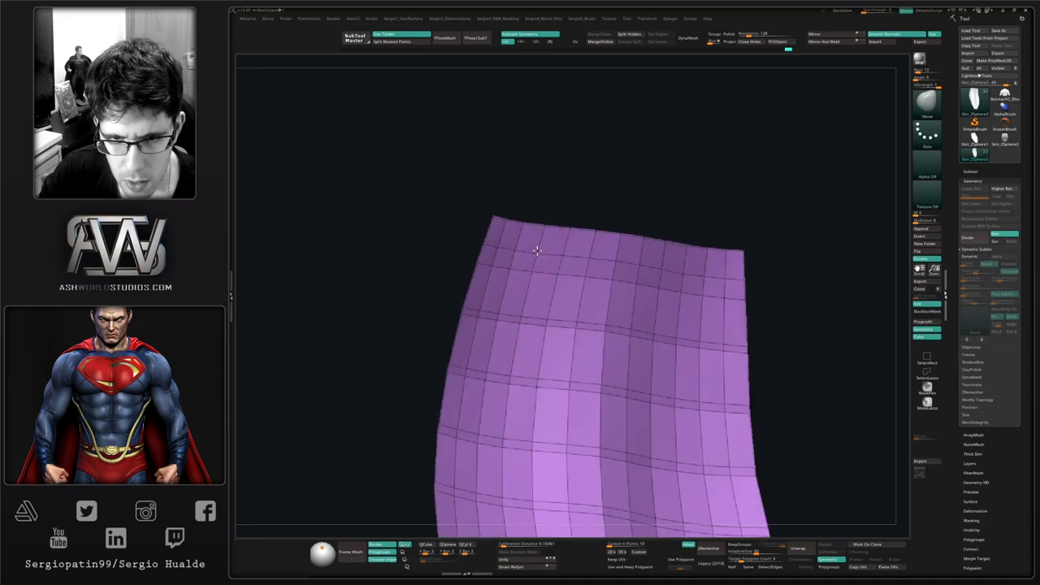
mouse_move(536, 281)
alt+right_down()
mouse_move(574, 258)
mouse_move(560, 290)
alt+right_up()
Step: Switch to the ZModeler brush and slide the upper loop of the second closely paired edge loops upward for wider spacing
key(b)
key(z)
key(m)
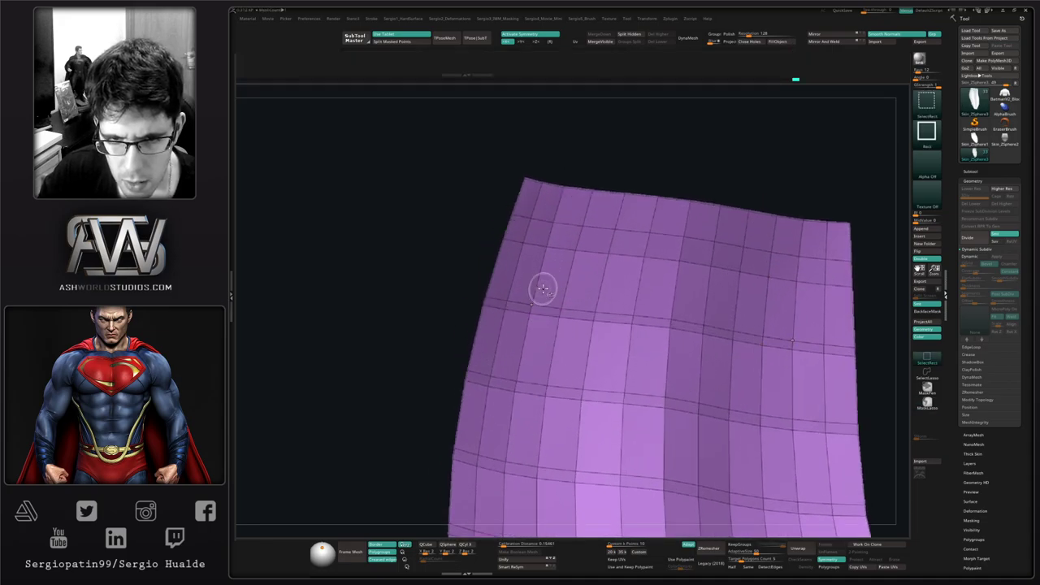
key(space)
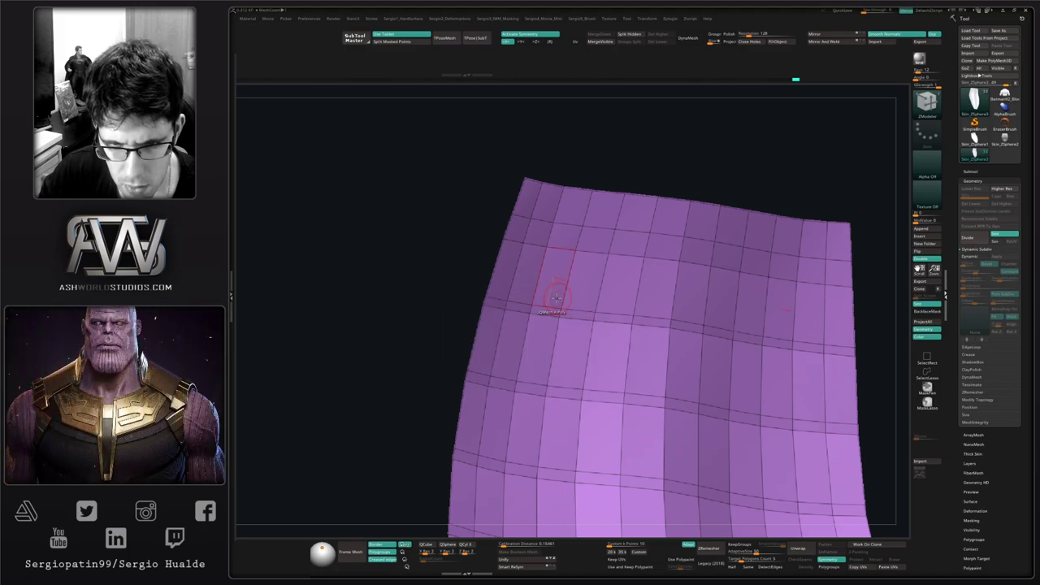
drag(555, 304, 549, 288)
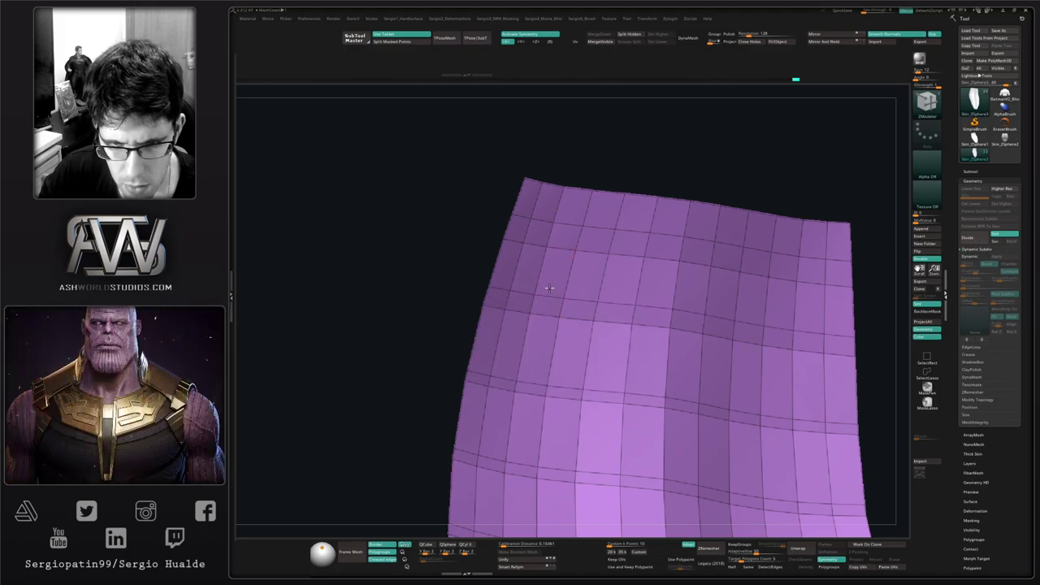
Step: Slide the upper loop of the third through sixth edge-loop pairs upward so the loops are evenly spaced
ctrl+shift+click(472, 309)
right_drag(522, 325, 576, 332)
ctrl+shift+click(580, 350)
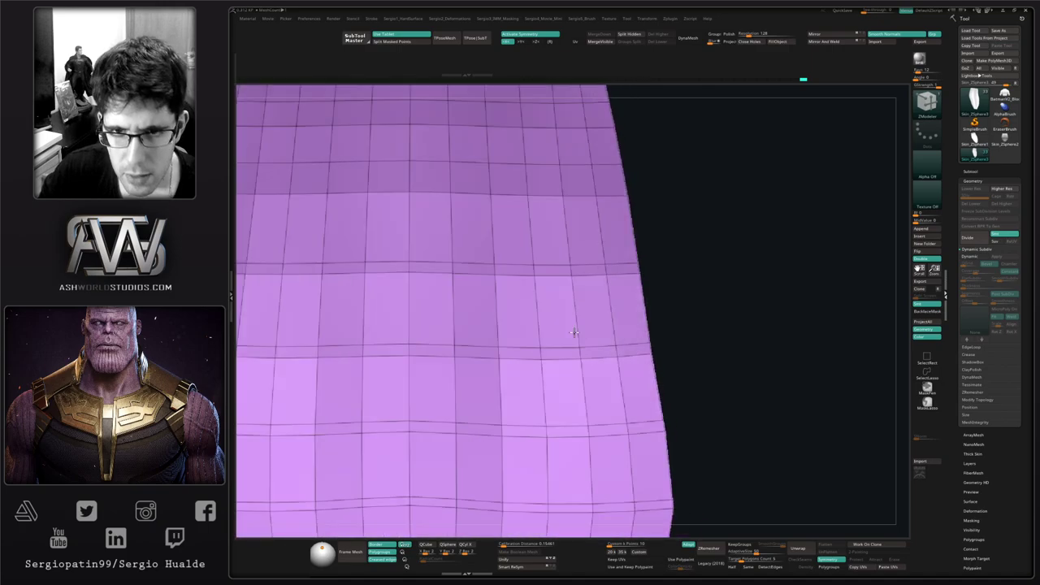
key(ctrl+z)
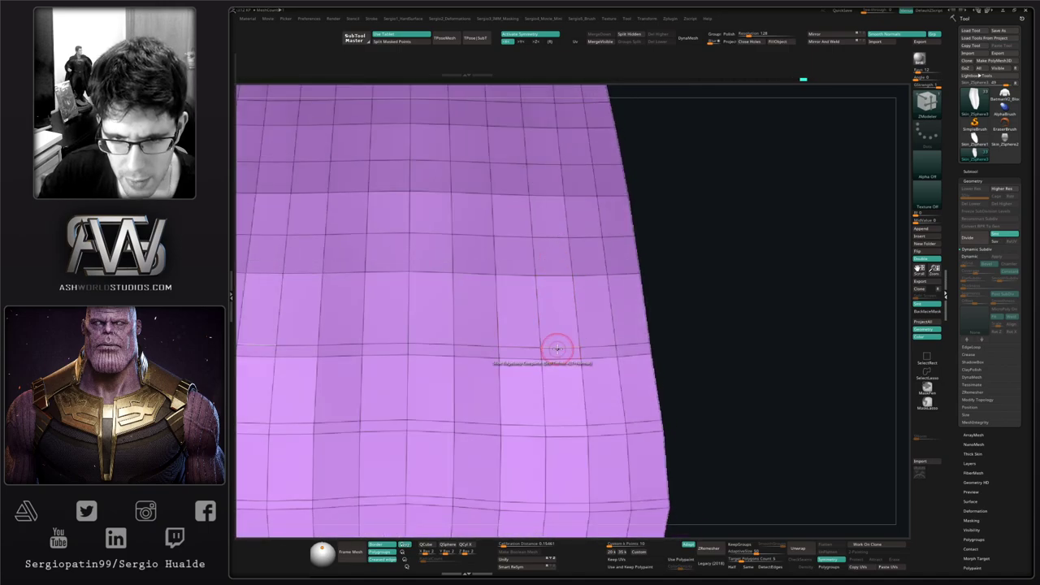
alt+right_drag(562, 374, 601, 258)
drag(613, 307, 613, 284)
drag(611, 380, 610, 351)
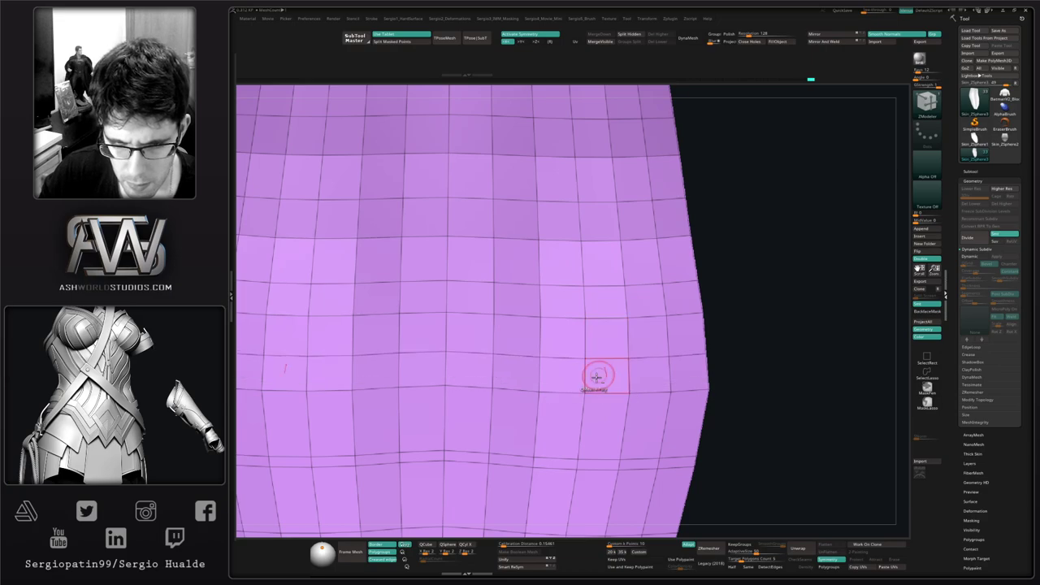
Step: Slide the upper loop of the remaining edge-loop pairs, seventh through tenth, upward to even the spacing toward the narrow end
alt+right_drag(598, 392, 627, 273)
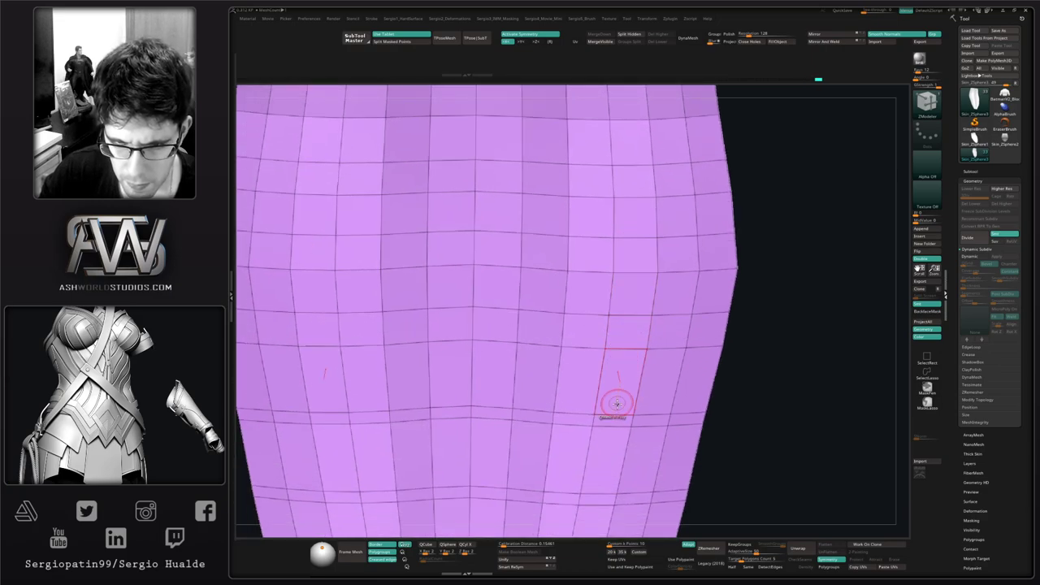
right_drag(617, 386, 603, 329)
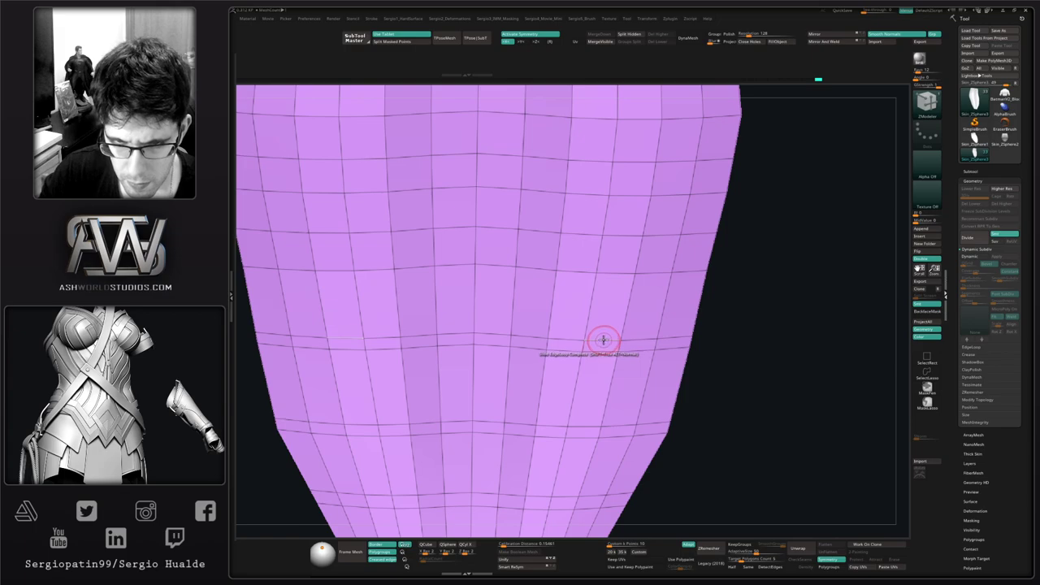
drag(604, 340, 608, 308)
alt+right_drag(594, 382, 607, 334)
drag(600, 372, 606, 342)
alt+right_drag(583, 443, 602, 352)
drag(601, 355, 606, 332)
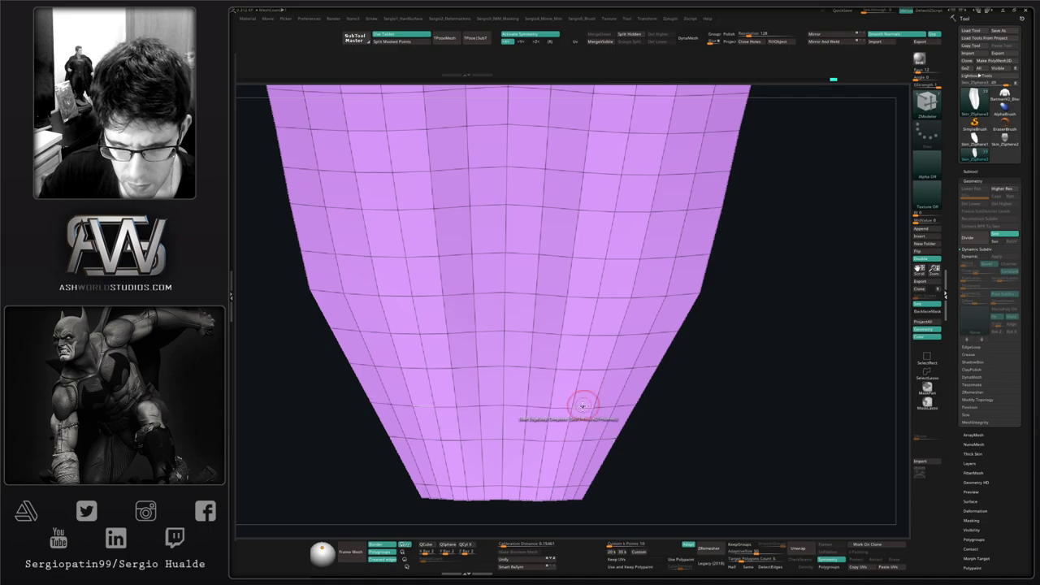
Step: Unhide the full spine panel and try subdividing its stepped segments, undoing the subdivision
right_drag(564, 452, 569, 358)
ctrl+shift+click(655, 348)
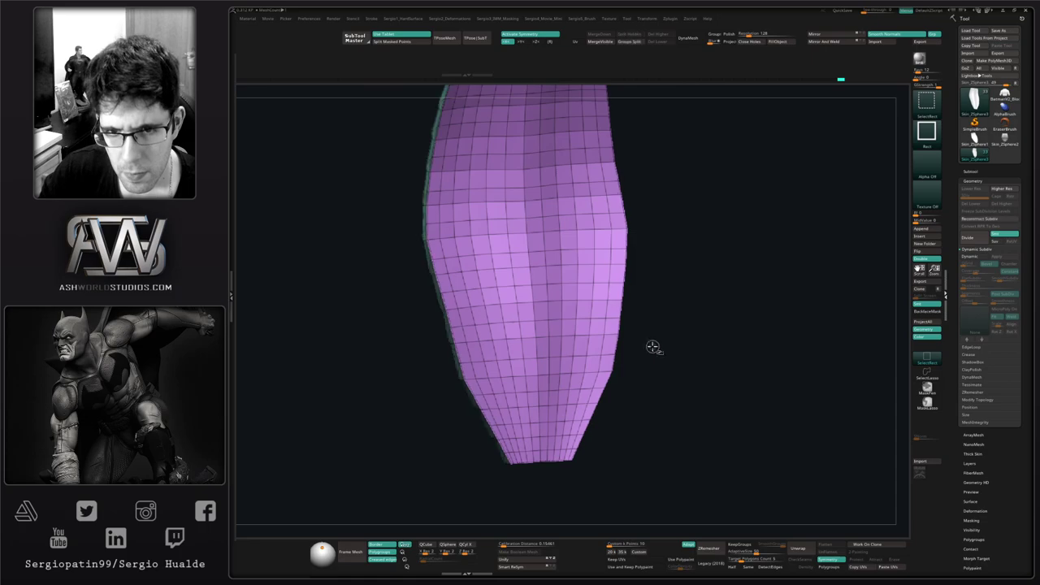
right_drag(655, 347, 590, 395)
key(shift+f)
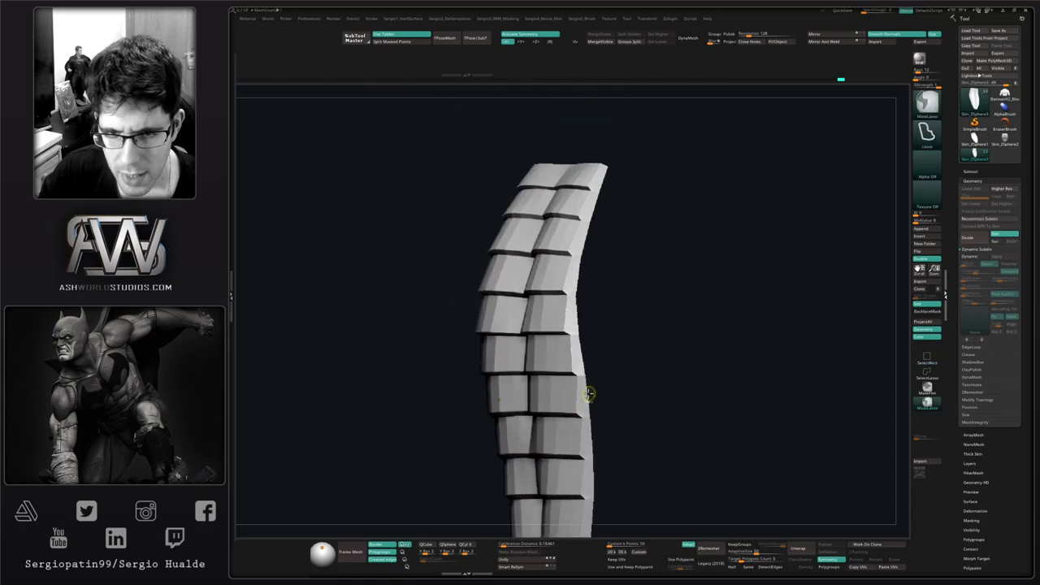
key(ctrl+d)
key(ctrl+z)
Step: Set the ZModeler edge action to Crease with the Edge target and crease the edges along one middle step of the panel
ctrl+right_drag(571, 345, 584, 376)
key(shift+f)
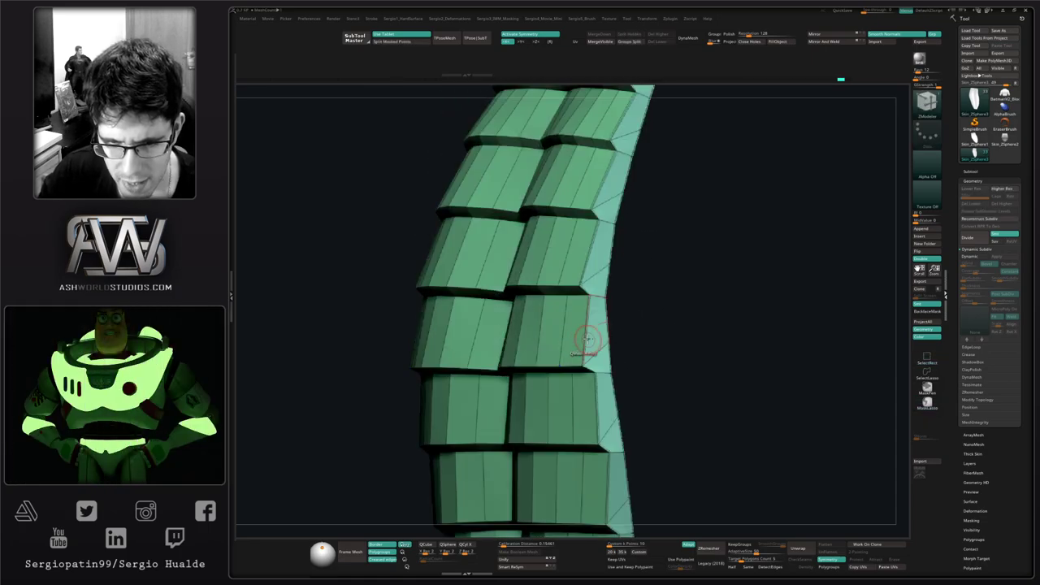
key(shift+1)
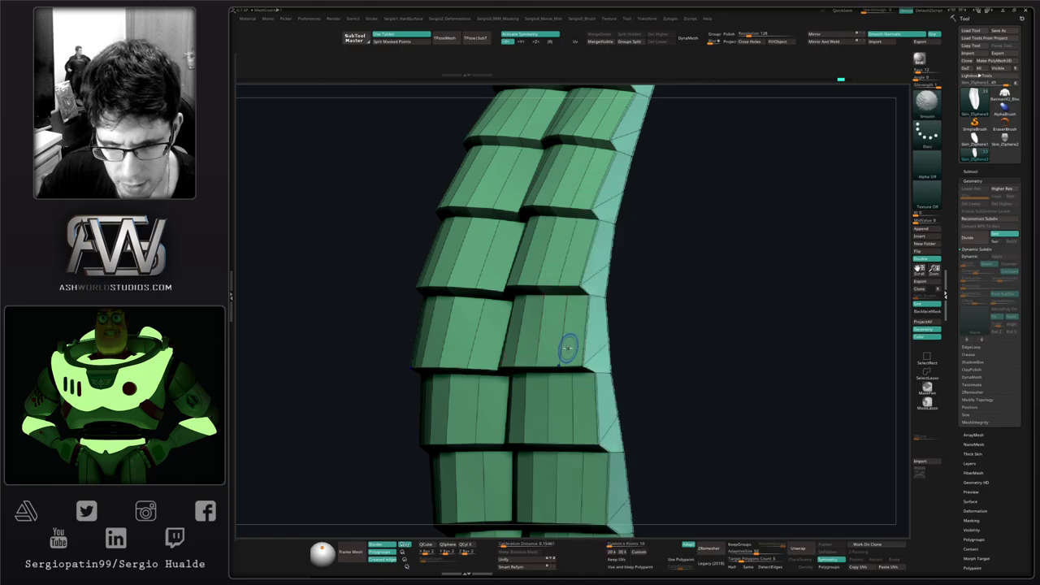
key(shift+2)
click(568, 356)
click(563, 351)
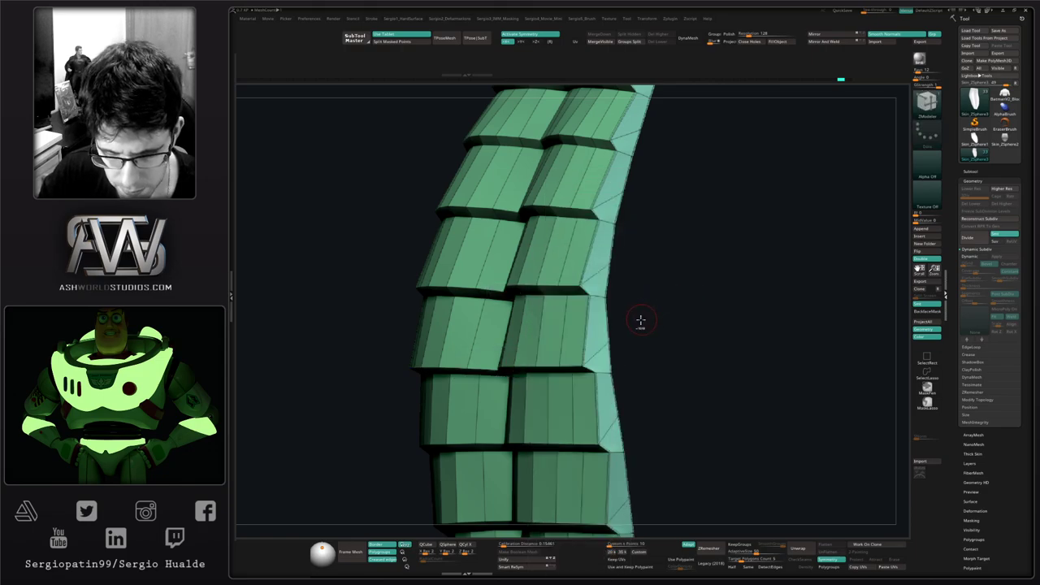
key(space)
key(space)
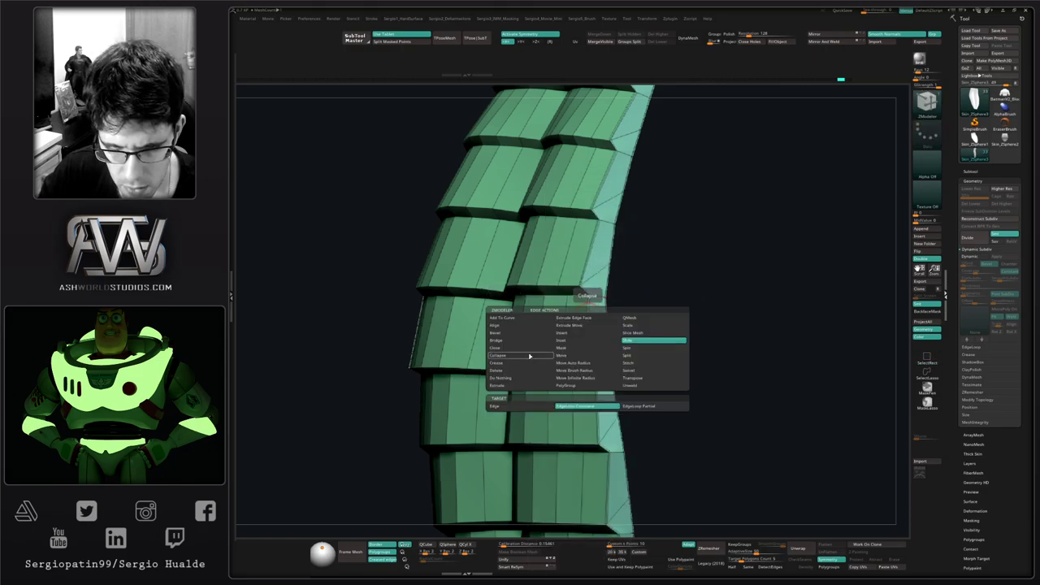
click(515, 373)
click(518, 408)
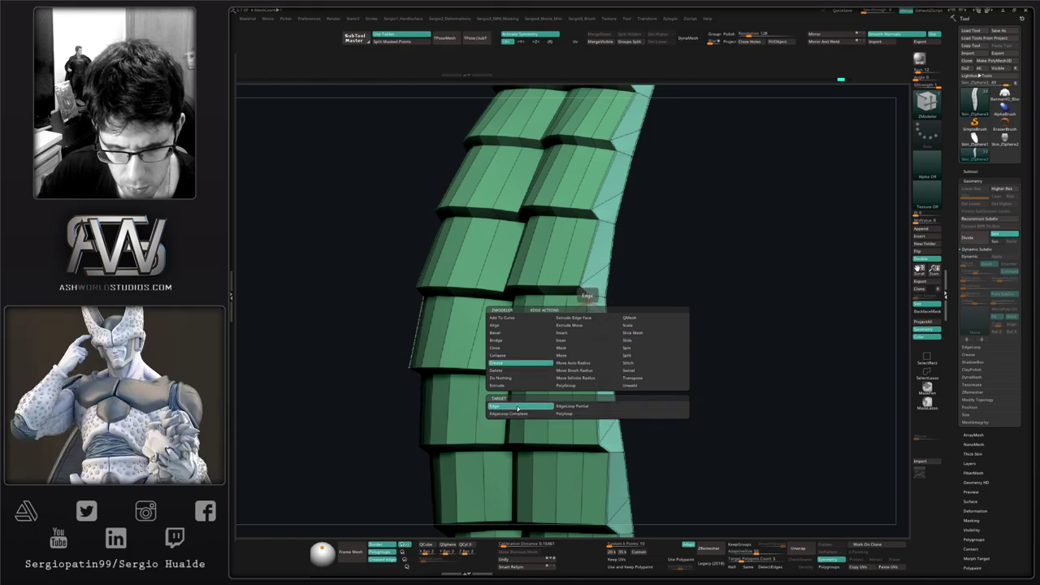
right_drag(518, 408, 520, 348)
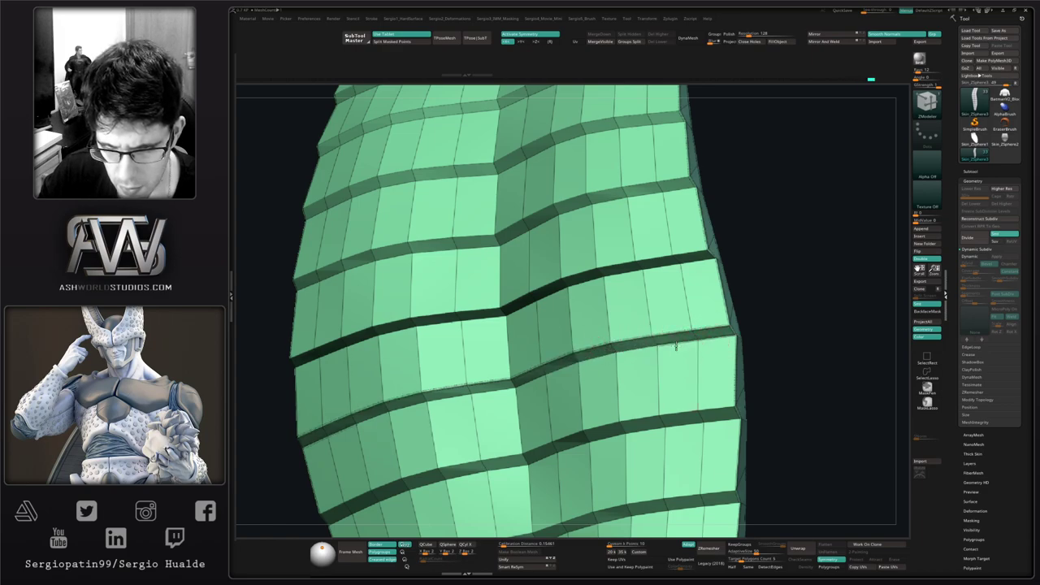
click(545, 375)
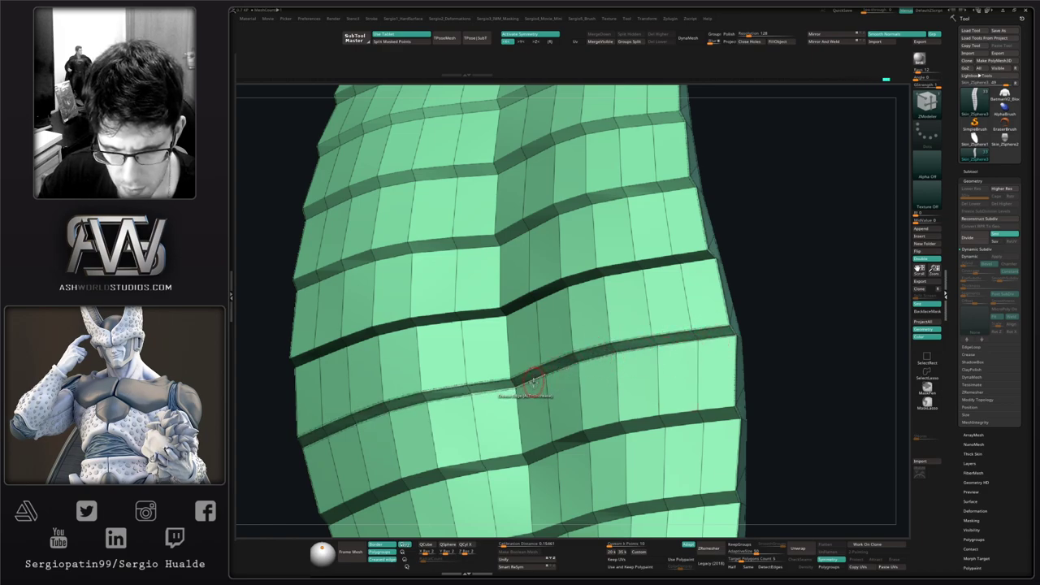
Step: Subdivide the panel to check how the creased step holds, and return to the unsubdivided mesh with its polyframe shown
key(ctrl+d)
key(shift+f)
mouse_move(629, 380)
ctrl+right_down()
mouse_move(785, 288)
mouse_move(754, 342)
mouse_move(767, 334)
ctrl+right_up()
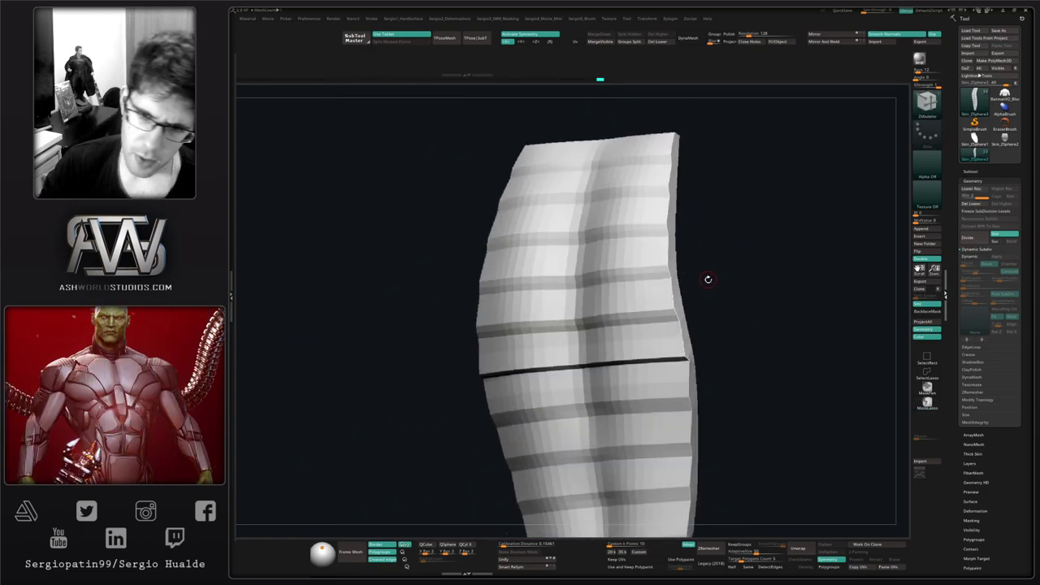
key(shift+d)
alt+right_drag(694, 295, 713, 215)
key(shift+f)
ctrl+right_drag(622, 332, 598, 332)
Step: Change the Crease target to EdgeLoop Complete and crease the edge loops of the middle steps
key(space)
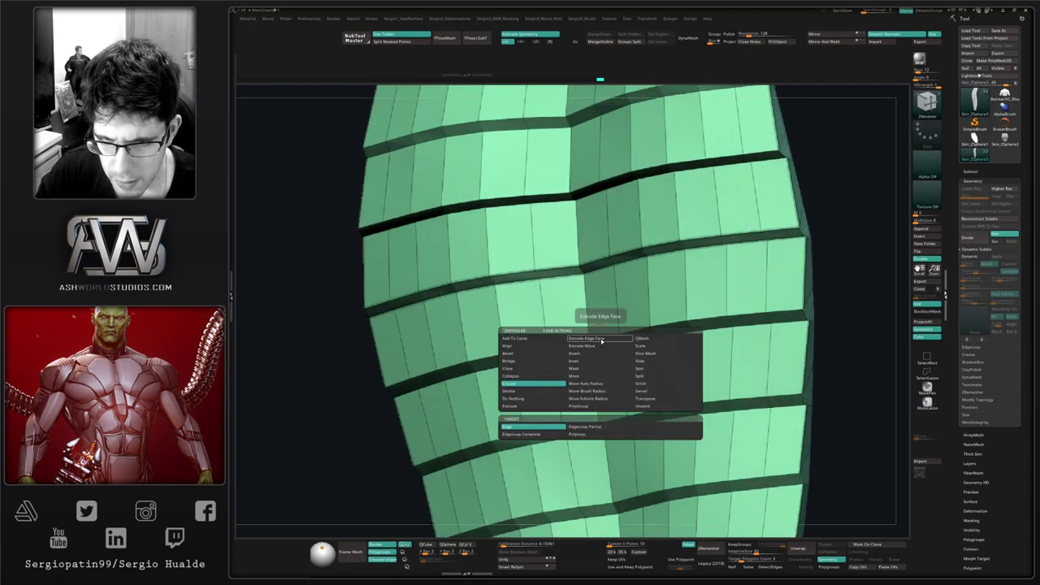
click(550, 433)
click(606, 338)
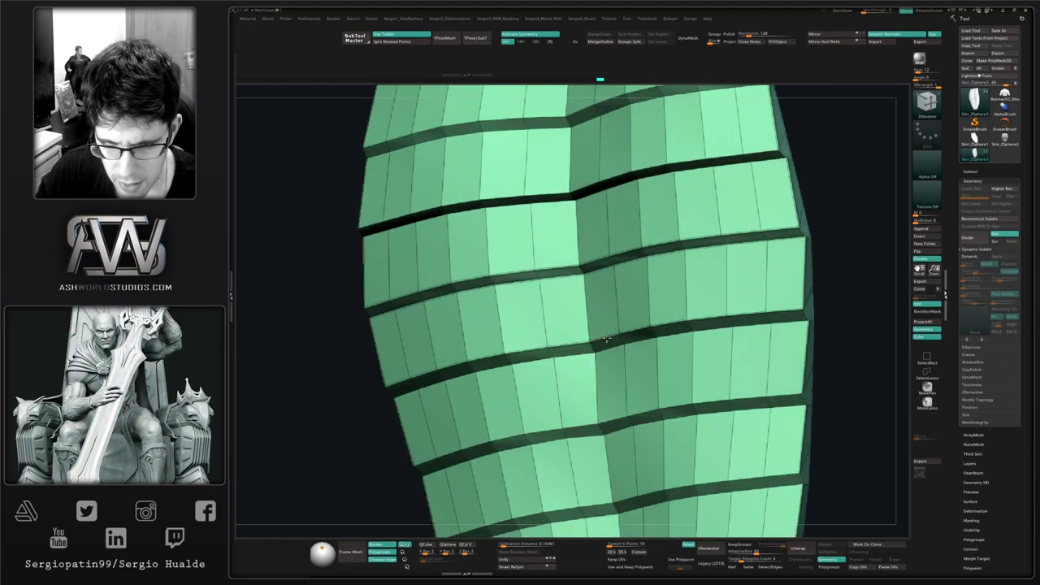
mouse_move(667, 348)
right_down()
mouse_move(611, 354)
mouse_move(631, 360)
right_up()
ctrl+shift+click(639, 350)
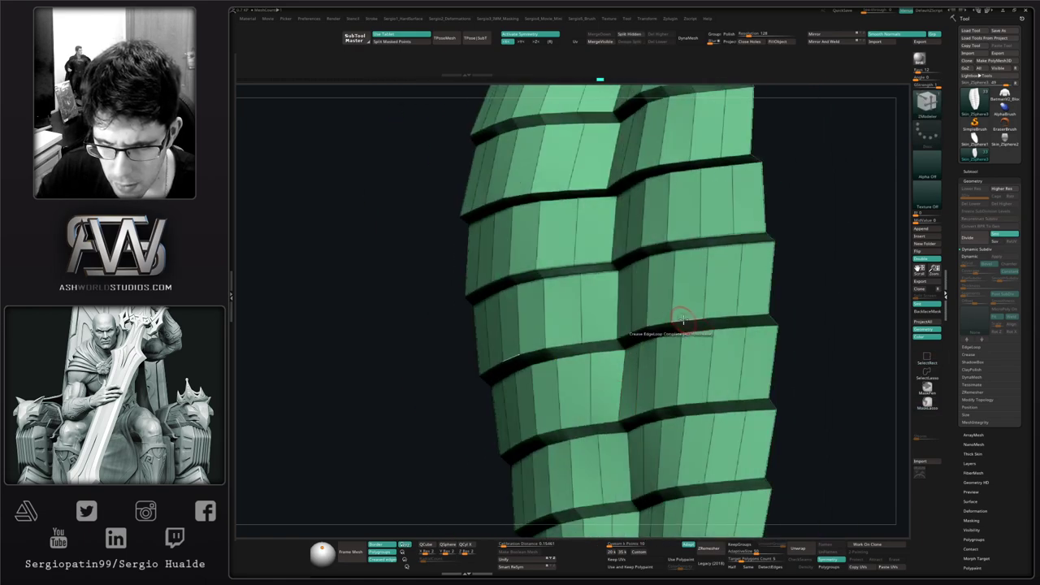
Step: Crease the complete edge loops of the remaining steps down toward the panel's narrow end
ctrl+shift+click(811, 299)
mouse_move(782, 329)
right_down()
mouse_move(734, 344)
mouse_move(719, 333)
right_up()
ctrl+shift+click(717, 334)
ctrl+shift+click(708, 346)
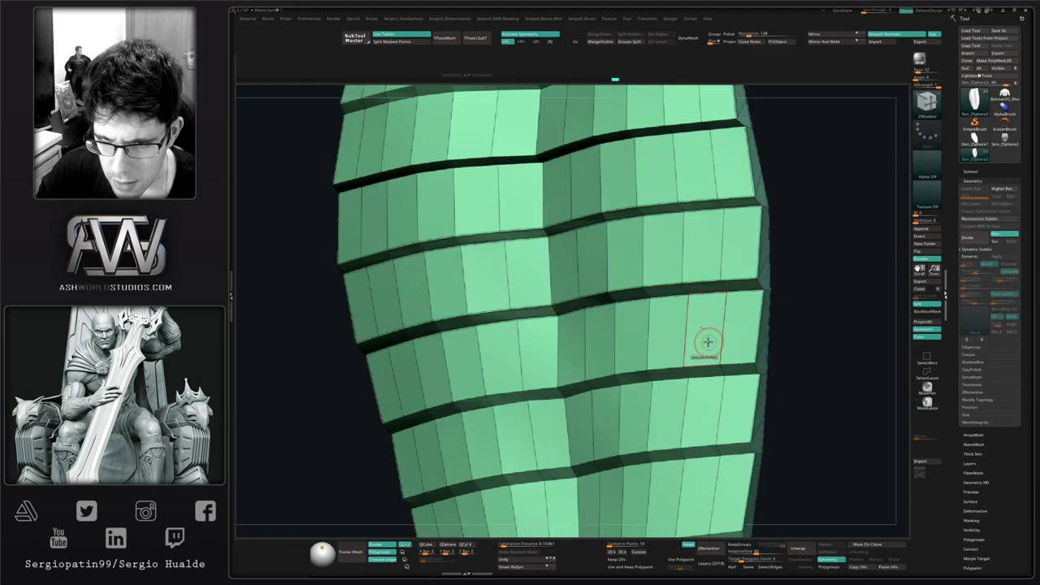
ctrl+shift+click(708, 344)
alt+right_drag(704, 411, 683, 296)
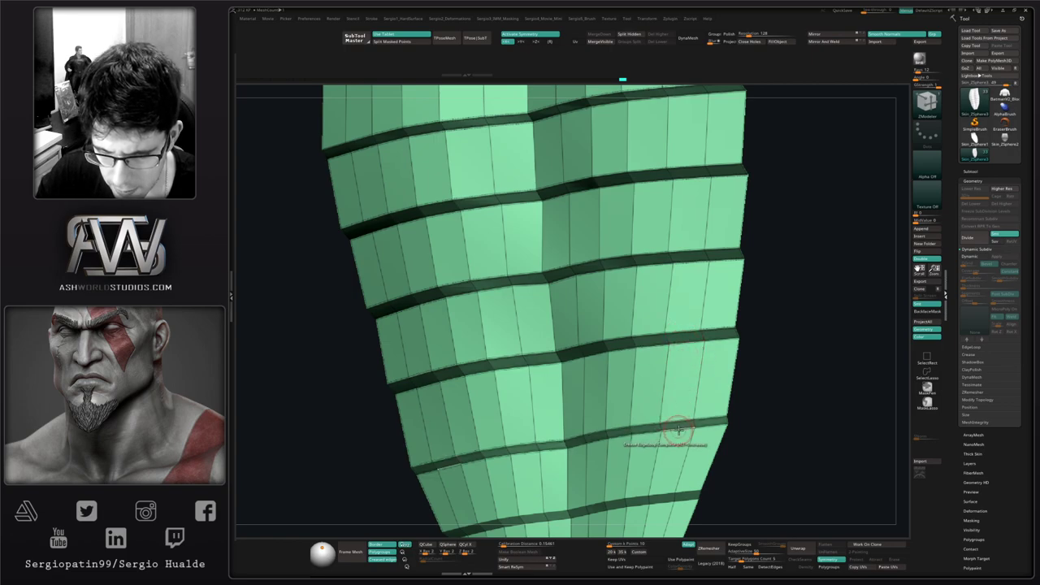
alt+right_drag(674, 460, 670, 350)
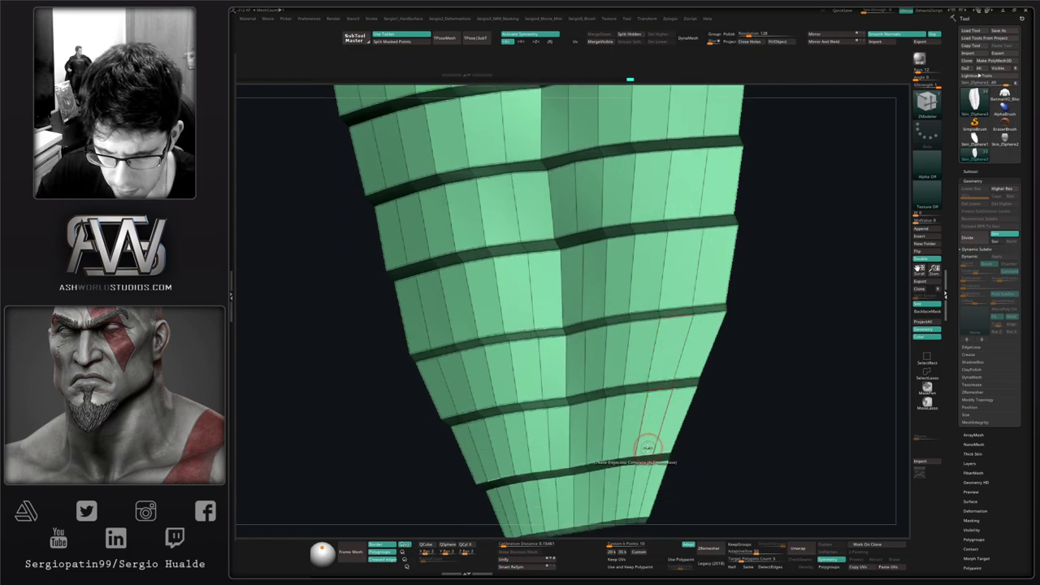
right_drag(642, 463, 626, 368)
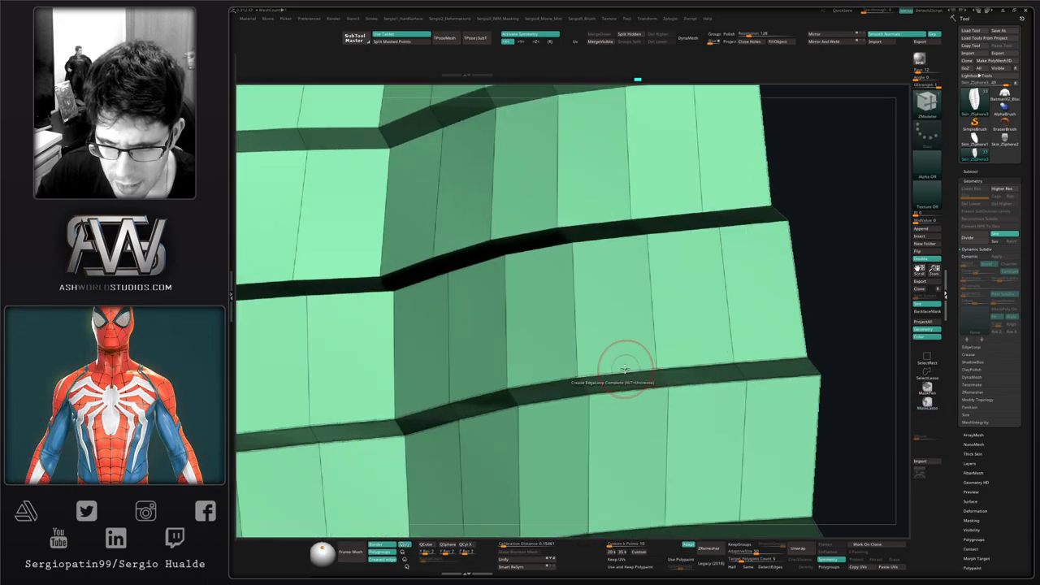
Step: Crease the complete edge loops on both sides of each step up to the panel's upper end
click(605, 240)
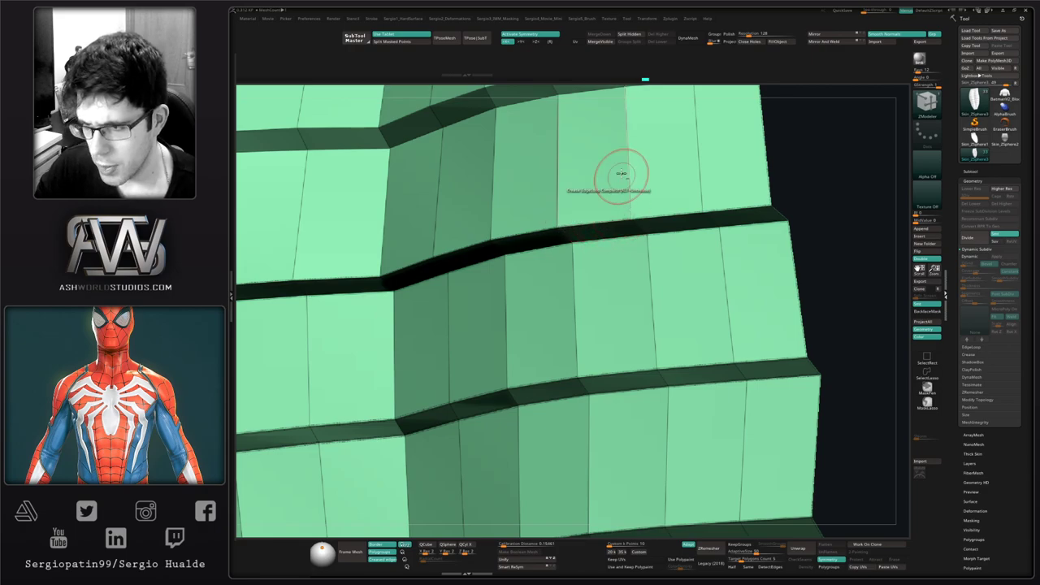
alt+right_drag(620, 171, 632, 365)
click(600, 269)
click(604, 287)
mouse_move(610, 294)
right_down()
mouse_move(641, 369)
mouse_move(607, 280)
right_up()
click(606, 244)
click(612, 265)
alt+right_drag(626, 173, 624, 357)
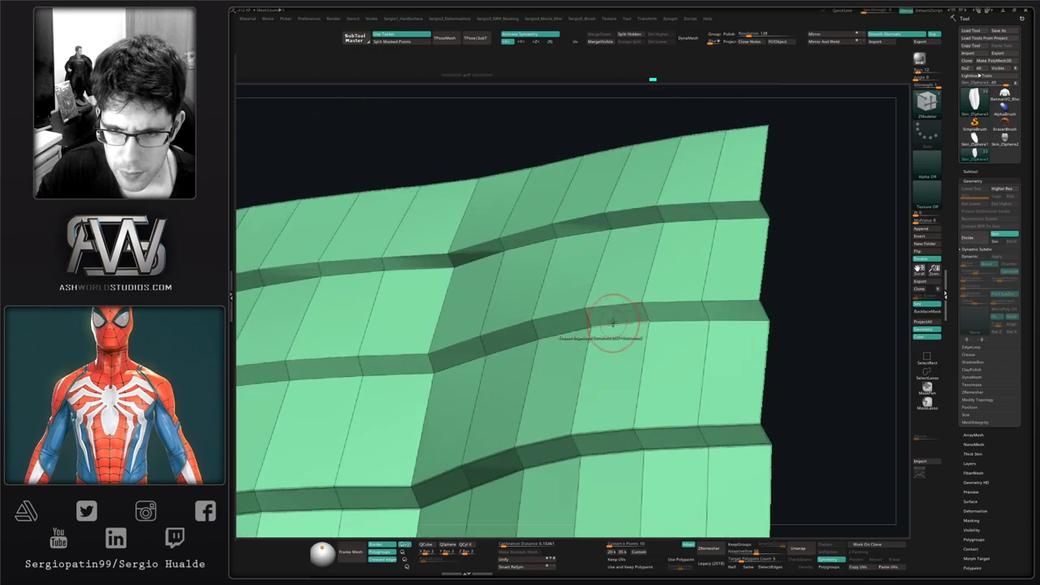
click(613, 306)
click(635, 209)
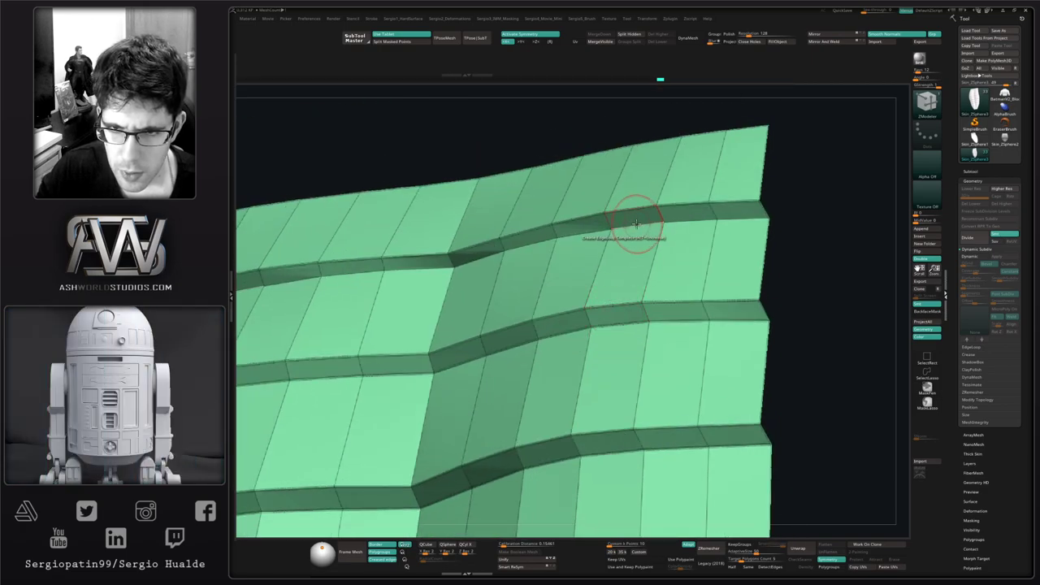
click(638, 225)
Step: Hide the polyframe and activate Dynamic Subdiv on the creased spine panel, always accepting its automatic activation
ctrl+right_drag(638, 249, 775, 267)
ctrl+shift+click(776, 268)
ctrl+right_drag(702, 353, 681, 339)
key(ctrl+d)
key(shift+f)
key(shift+d)
key(d)
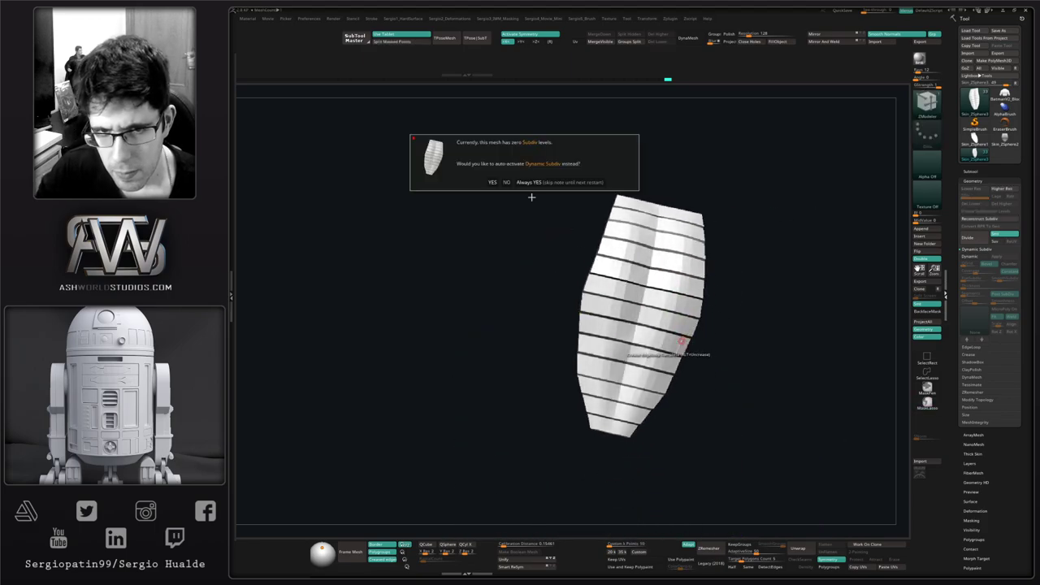
click(532, 183)
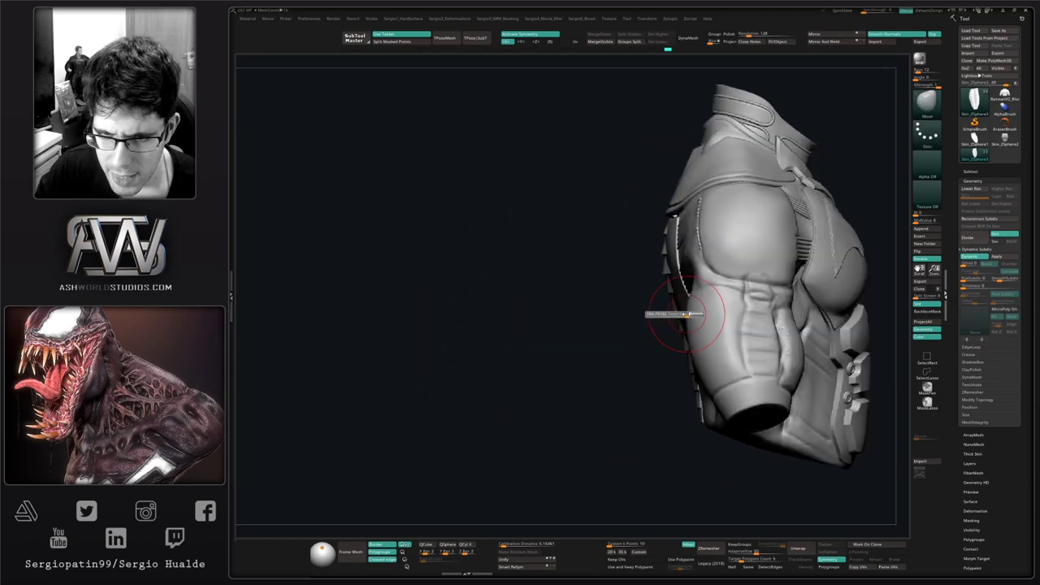
Step: Reshape the side of the spine panel with the Move brush to fit the torso's back, adjusting the brush size
right_drag(687, 313, 676, 324)
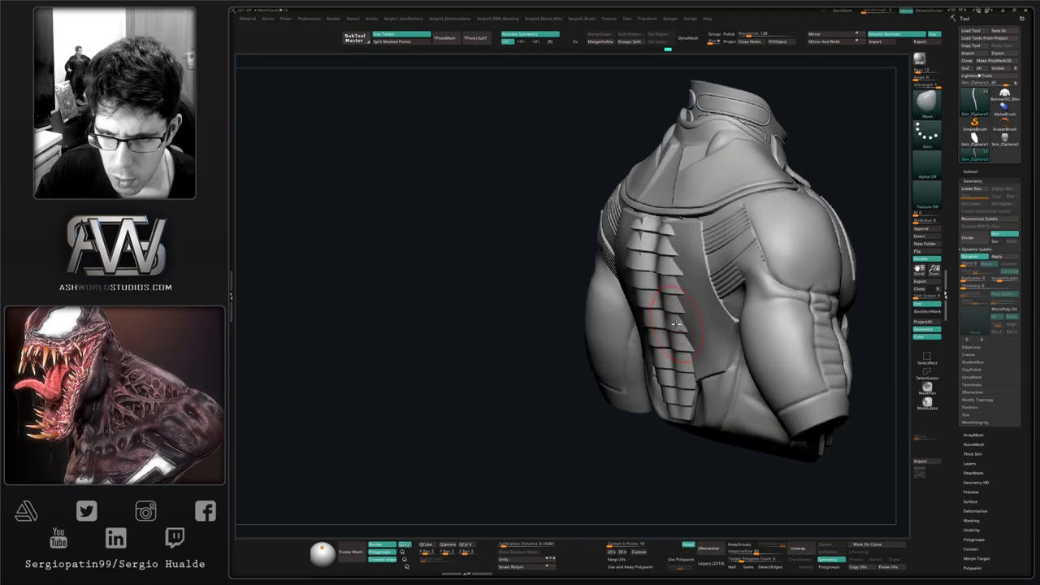
drag(677, 321, 685, 322)
right_drag(709, 322, 672, 318)
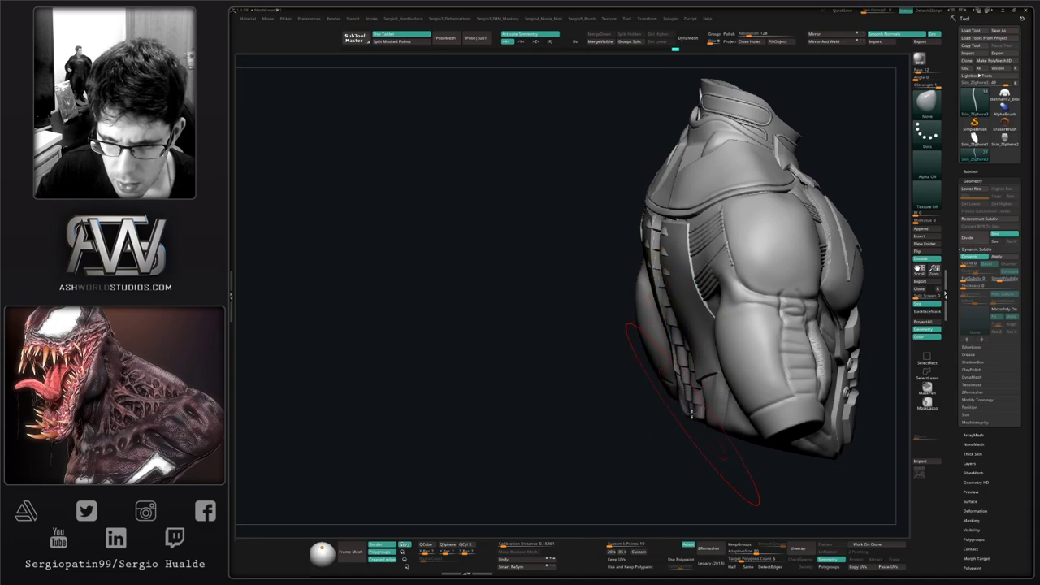
mouse_move(691, 413)
right_down()
mouse_move(720, 390)
mouse_move(738, 352)
mouse_move(674, 297)
mouse_move(676, 265)
mouse_move(665, 258)
mouse_move(676, 260)
mouse_move(665, 251)
mouse_move(655, 334)
right_up()
key(s)
key(s)
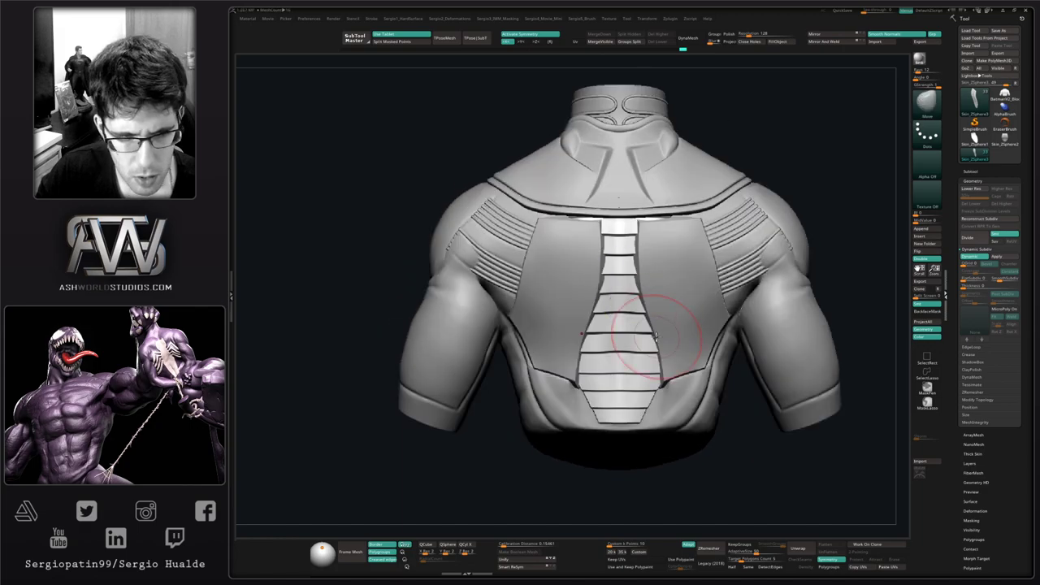
Step: Adjust the spine panel's wide lower sides and its upper profile with the Move brush to follow the back
drag(656, 353, 659, 356)
mouse_move(666, 366)
alt+right_down()
mouse_move(641, 318)
mouse_move(597, 318)
mouse_move(609, 290)
alt+right_up()
key(s)
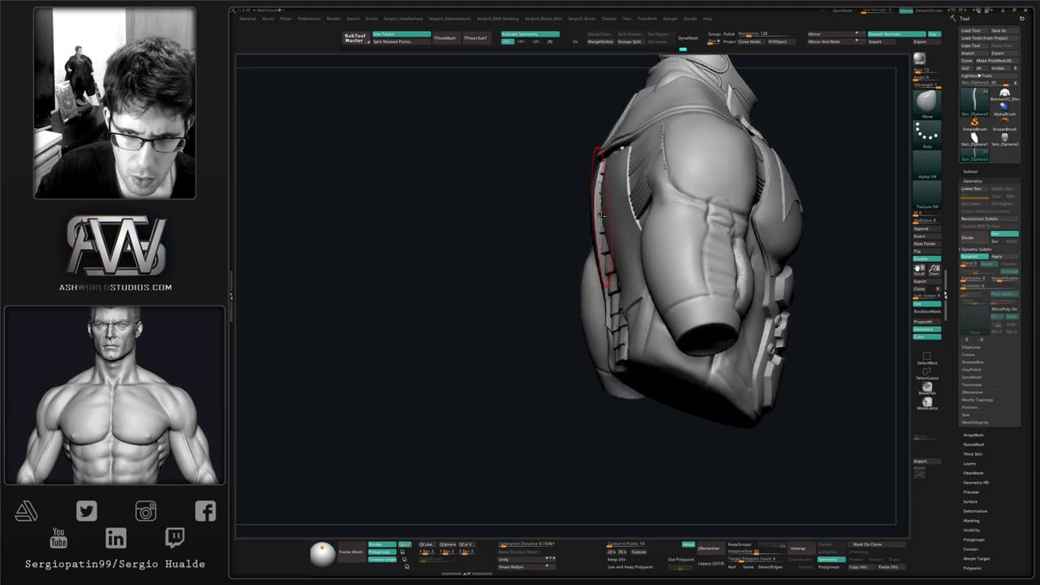
right_drag(600, 210, 606, 184)
drag(606, 196, 608, 213)
mouse_move(606, 203)
right_down()
mouse_move(610, 256)
mouse_move(615, 217)
mouse_move(643, 213)
mouse_move(605, 232)
mouse_move(608, 320)
mouse_move(577, 318)
mouse_move(607, 316)
mouse_move(599, 295)
right_up()
Step: Select the two back plates, activate symmetry, and move their inner edges toward the spine panel
alt+click(620, 330)
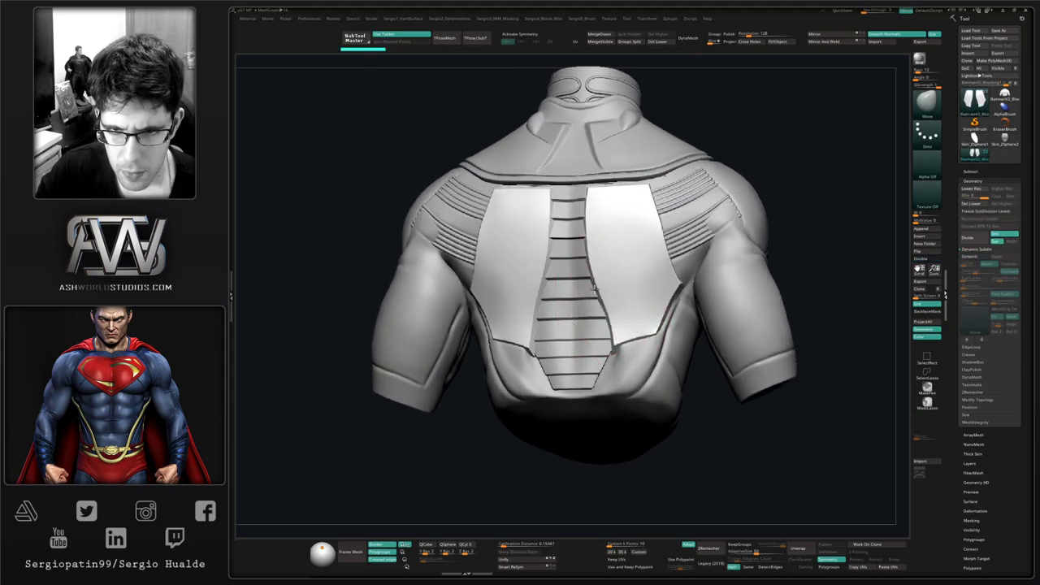
key(x)
drag(603, 282, 587, 280)
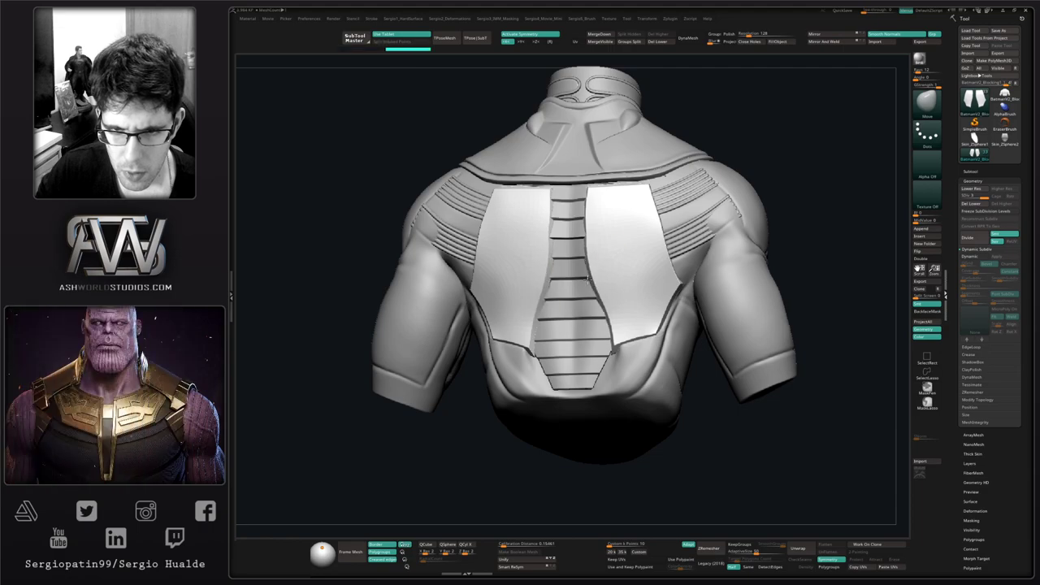
right_drag(591, 250, 544, 261)
mouse_move(573, 350)
right_down()
mouse_move(665, 370)
mouse_move(617, 394)
mouse_move(617, 301)
mouse_move(598, 277)
right_up()
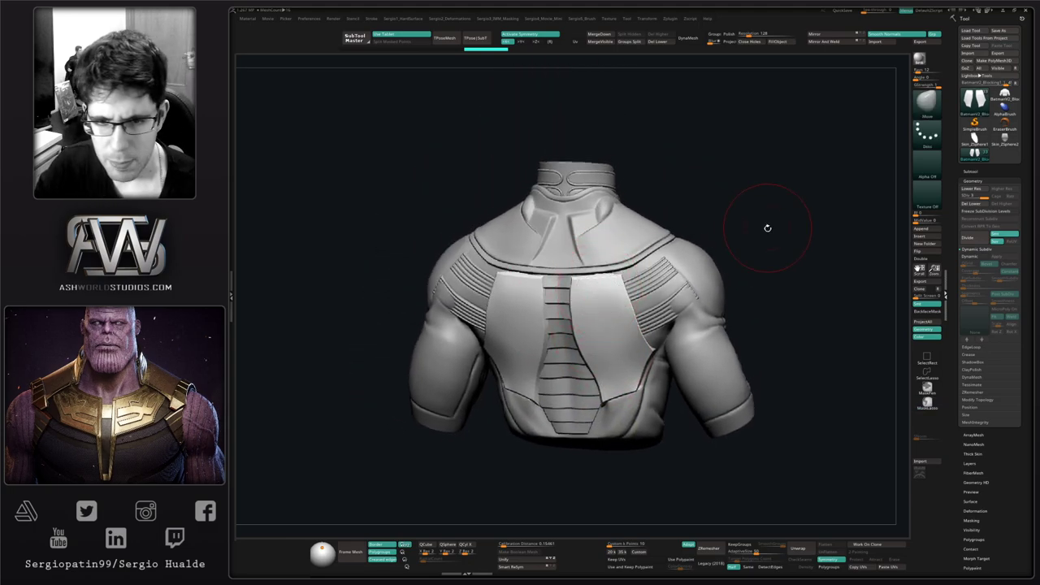
mouse_move(766, 227)
right_down()
mouse_move(715, 235)
mouse_move(717, 253)
right_up()
key(1)
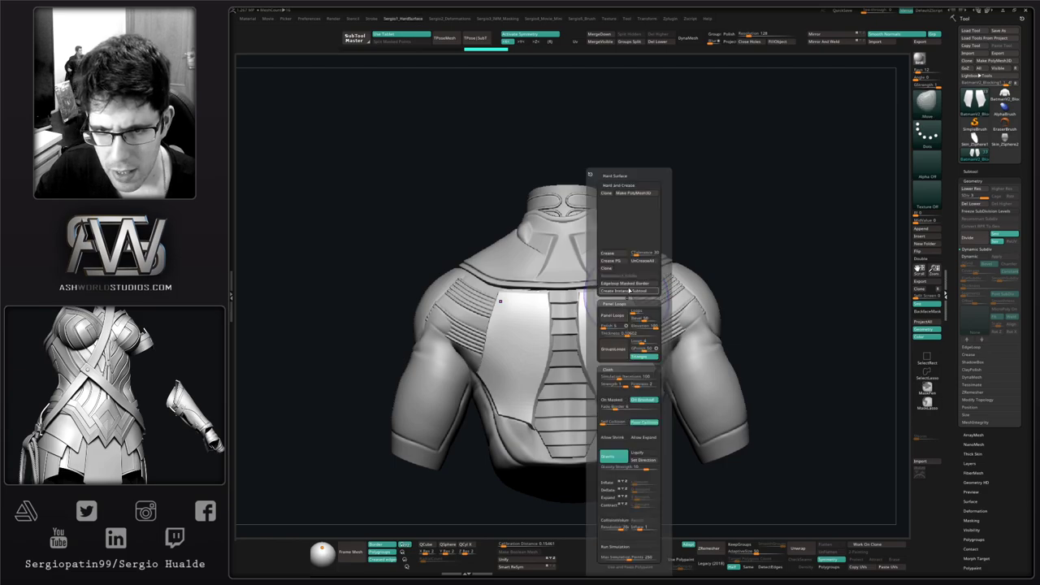
key(2)
key(3)
key(4)
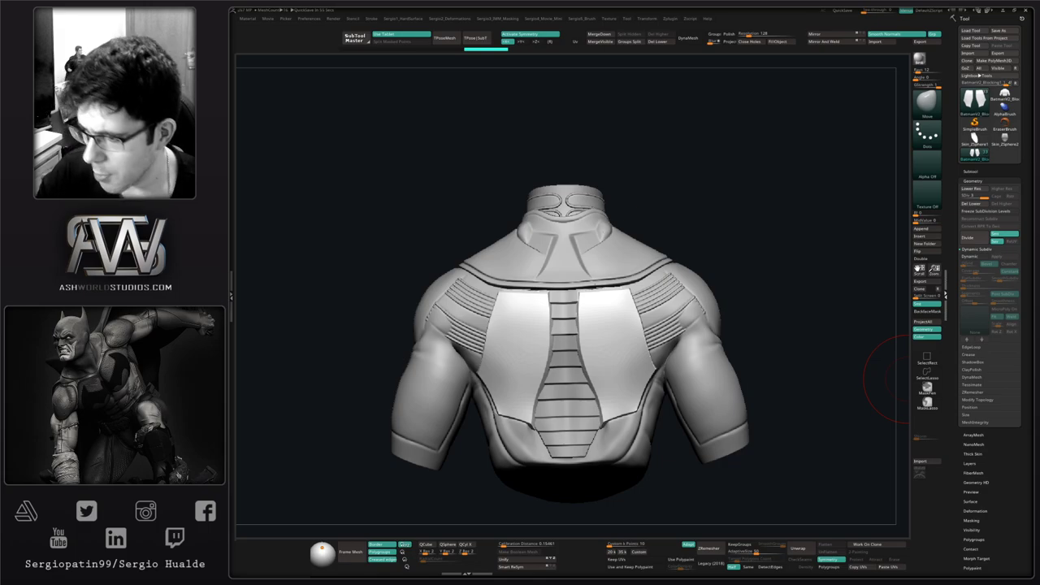
Step: Turn the torso to its back view and set the movie recording to the document area with FadeIn Time 0
drag(744, 268, 741, 256)
key(4)
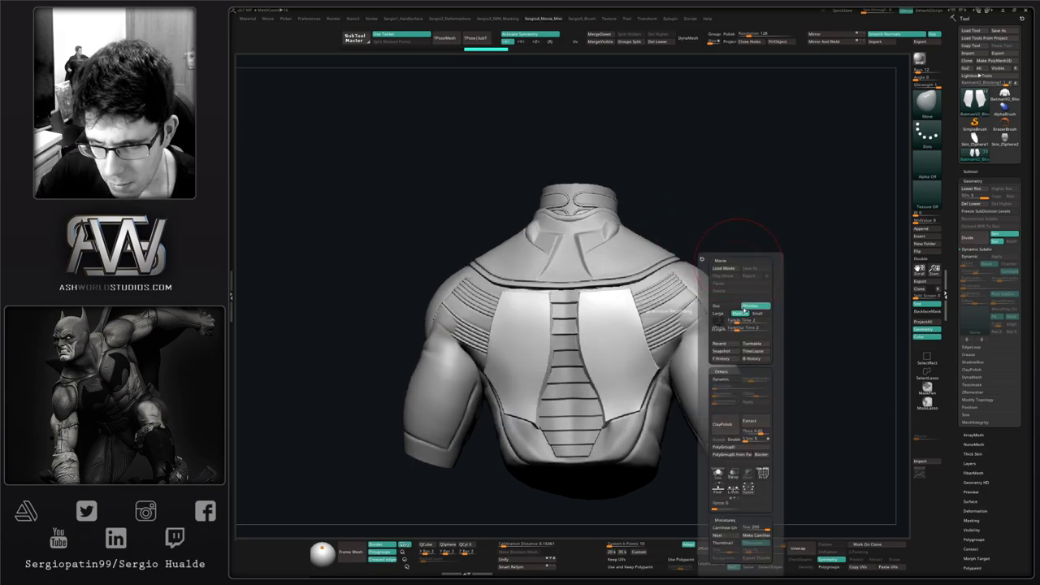
click(733, 308)
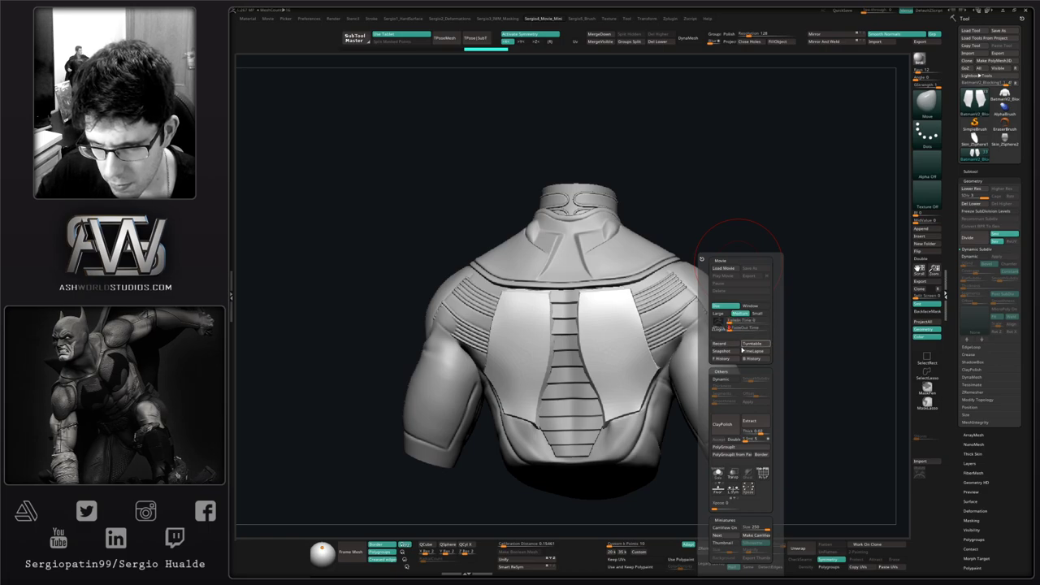
Step: Isolate the torso body and build up volume on the lower back beside the spine with the Clay brush
click(749, 344)
ctrl+right_drag(665, 397, 656, 348)
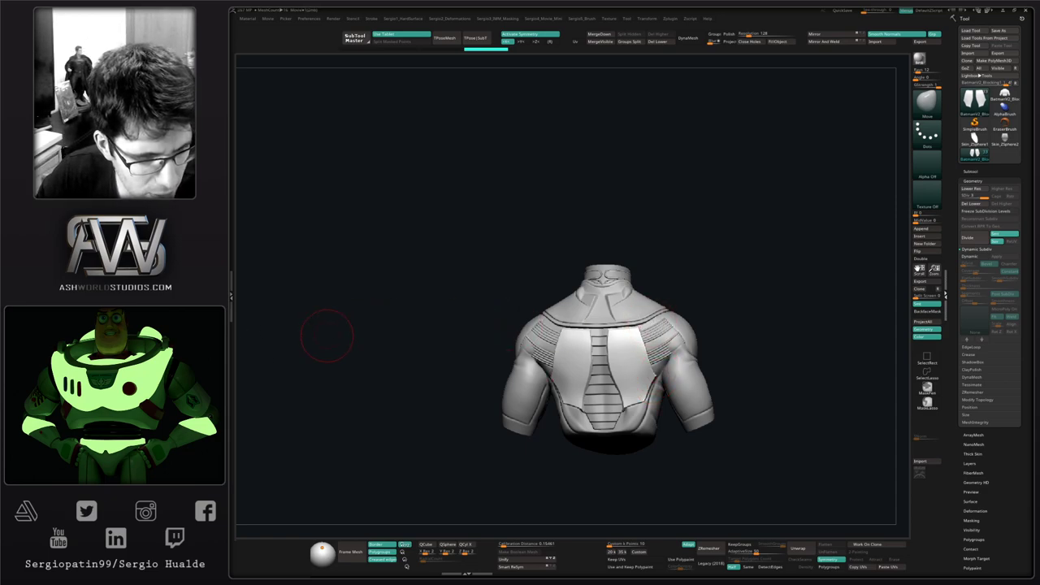
right_drag(724, 247, 697, 228)
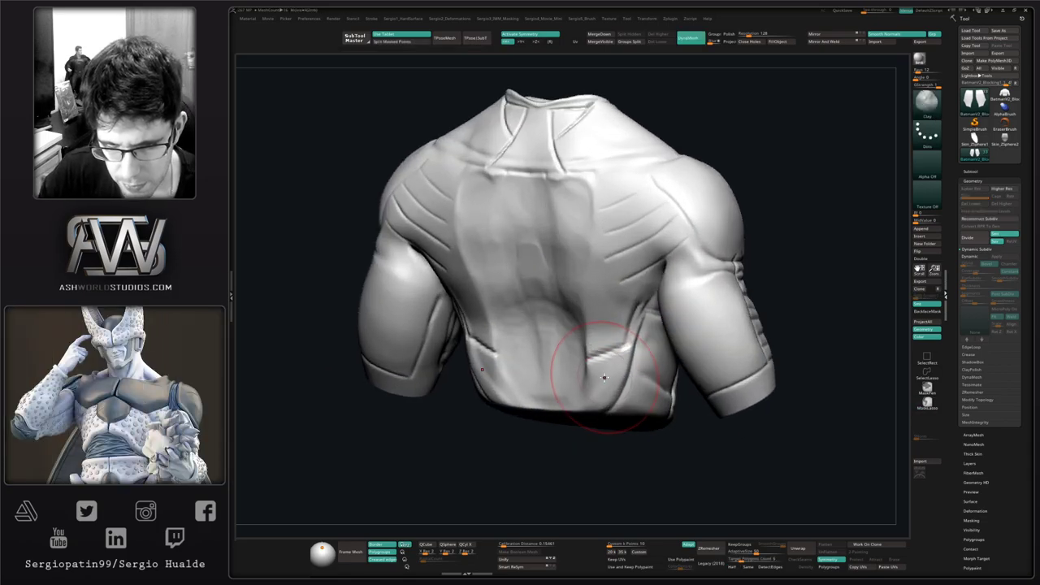
right_drag(591, 385, 588, 371)
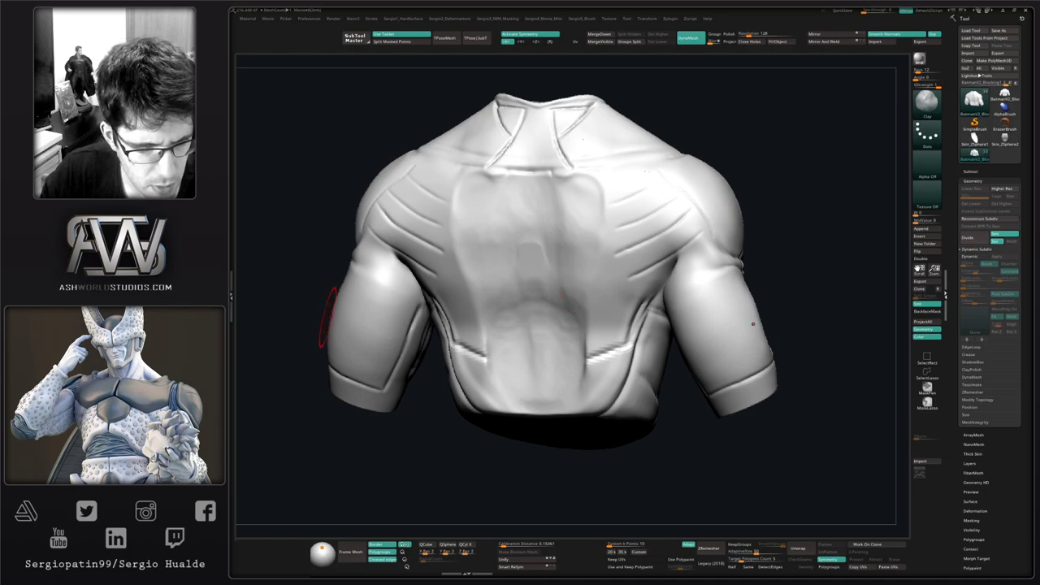
right_drag(609, 372, 597, 379)
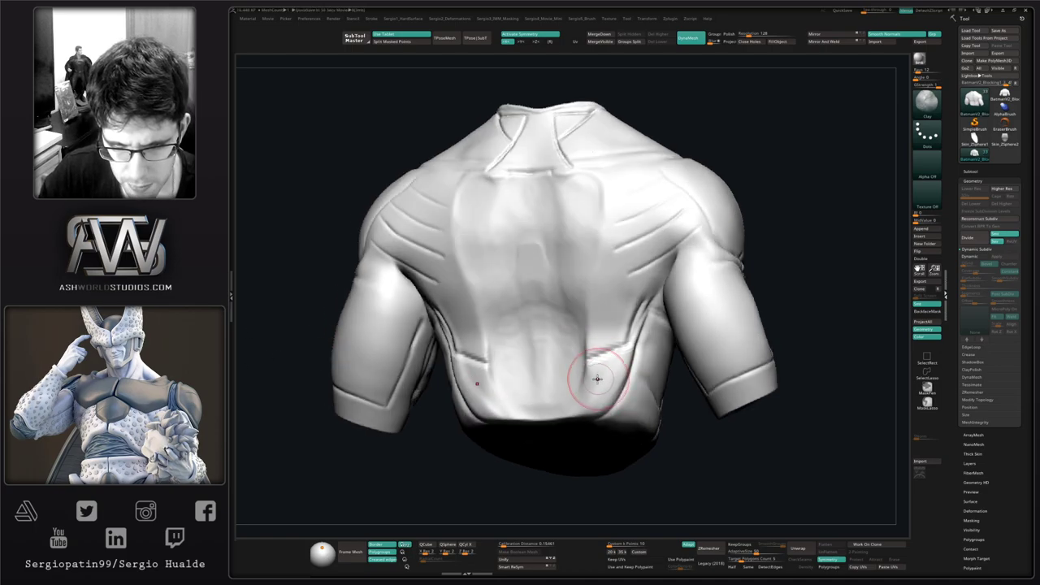
mouse_move(593, 356)
mouse_down()
mouse_move(578, 399)
mouse_move(576, 367)
mouse_move(576, 392)
mouse_up()
key(alt+s)
key(alt+s)
key(ctrl+z)
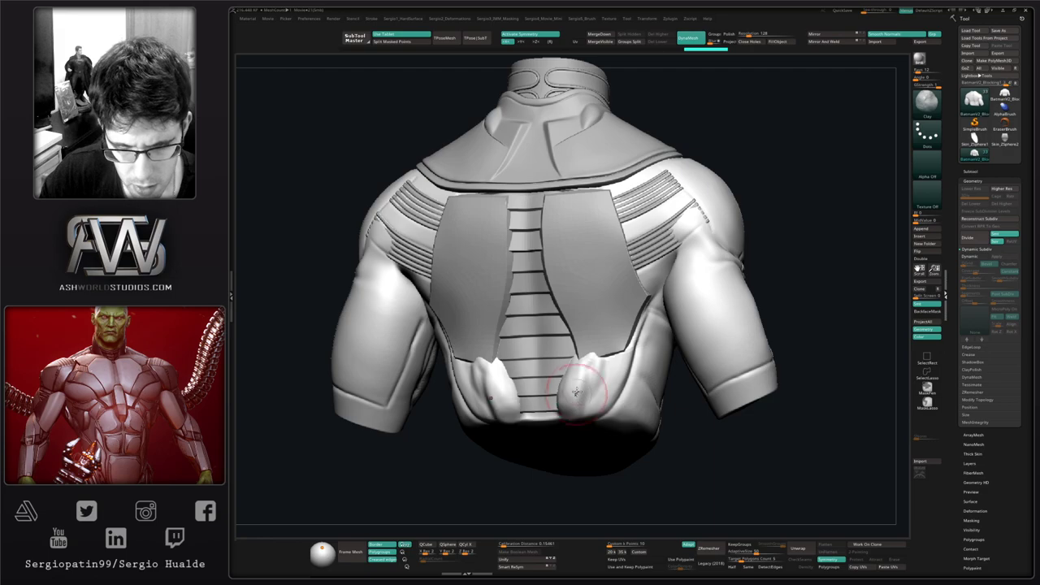
Step: Extend the Clay build-up outward below the back plates, from the spine toward the flanks
key(ctrl+shift+z)
mouse_move(590, 357)
mouse_down()
mouse_move(631, 388)
mouse_move(617, 394)
mouse_up()
alt+right_drag(624, 382, 594, 371)
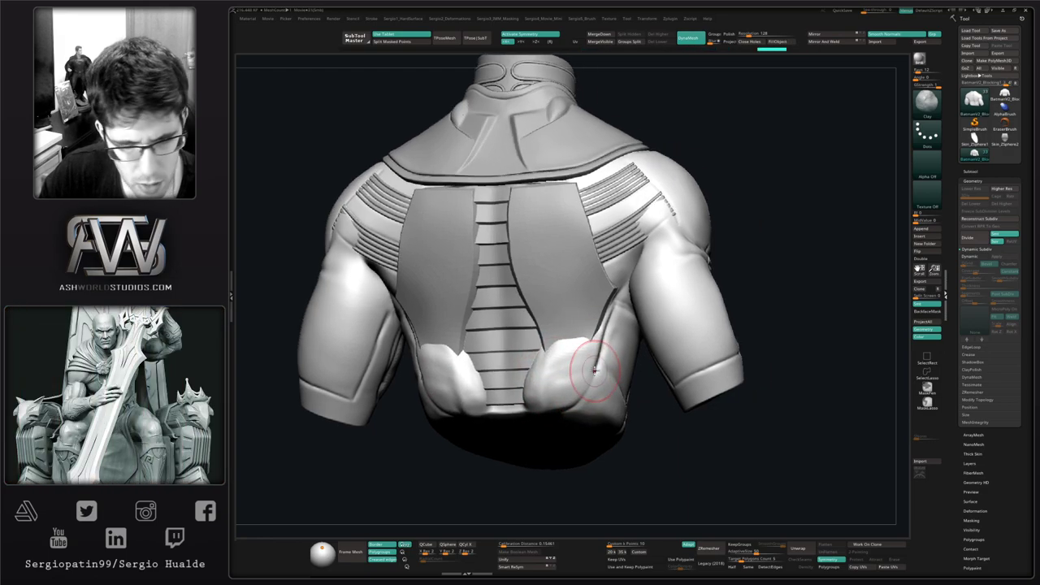
mouse_move(601, 360)
mouse_down()
mouse_move(580, 366)
mouse_move(592, 405)
mouse_up()
right_drag(616, 400, 524, 380)
mouse_move(632, 353)
right_down()
mouse_move(597, 365)
mouse_move(638, 351)
mouse_move(646, 365)
mouse_move(612, 368)
right_up()
right_drag(636, 325, 573, 360)
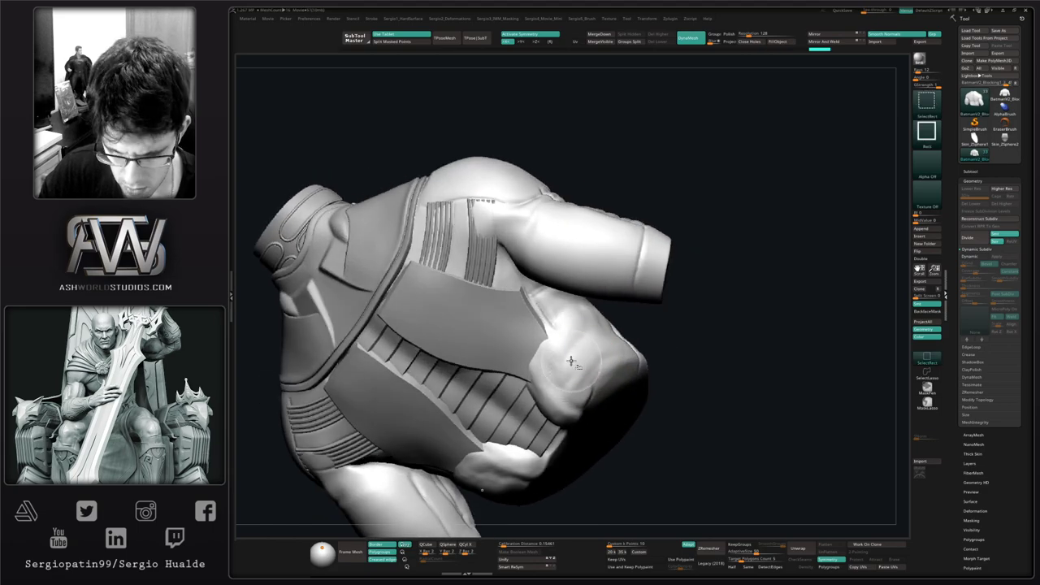
Step: Flatten the built-up lower back volume with the TrimDynamic brush
key(b)
key(t)
key(d)
drag(564, 369, 575, 347)
key(ctrl+shift+z)
key(ctrl+shift+z)
key(ctrl+shift+z)
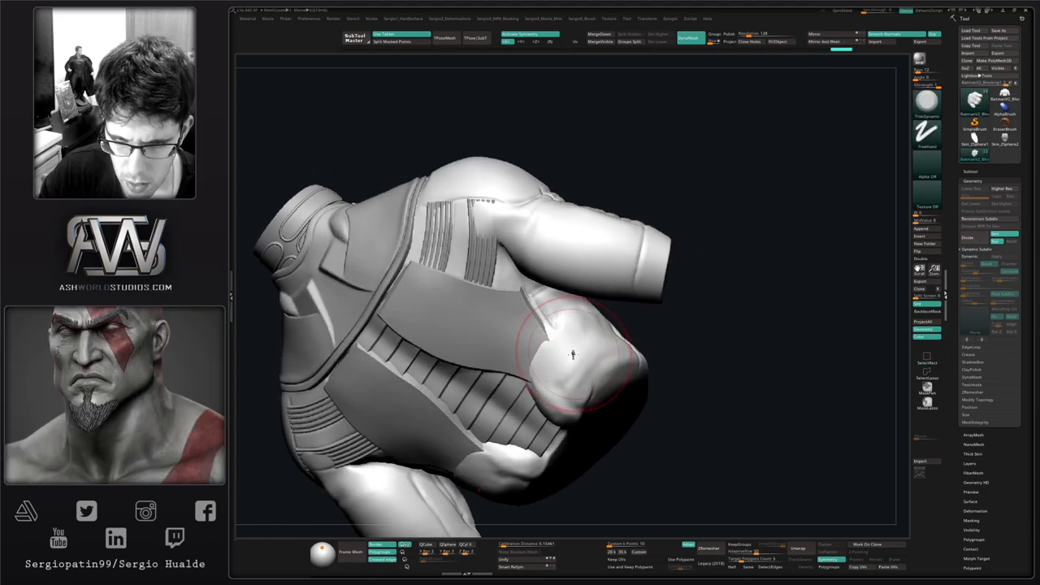
drag(571, 388, 593, 347)
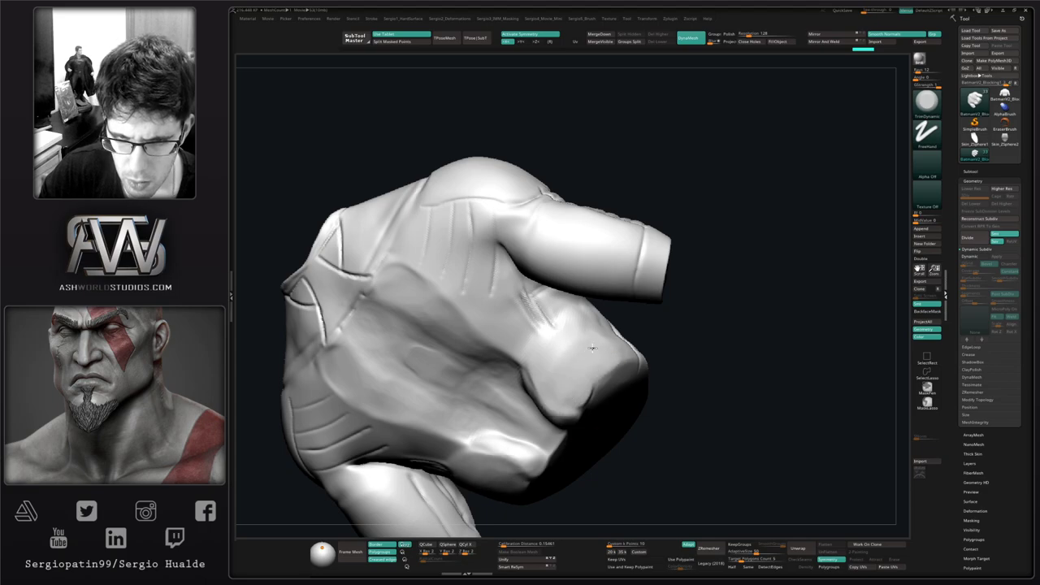
Step: Trim the inner edge and the bottom rim of the lower back volumes with TrimDynamic
right_drag(602, 342, 546, 406)
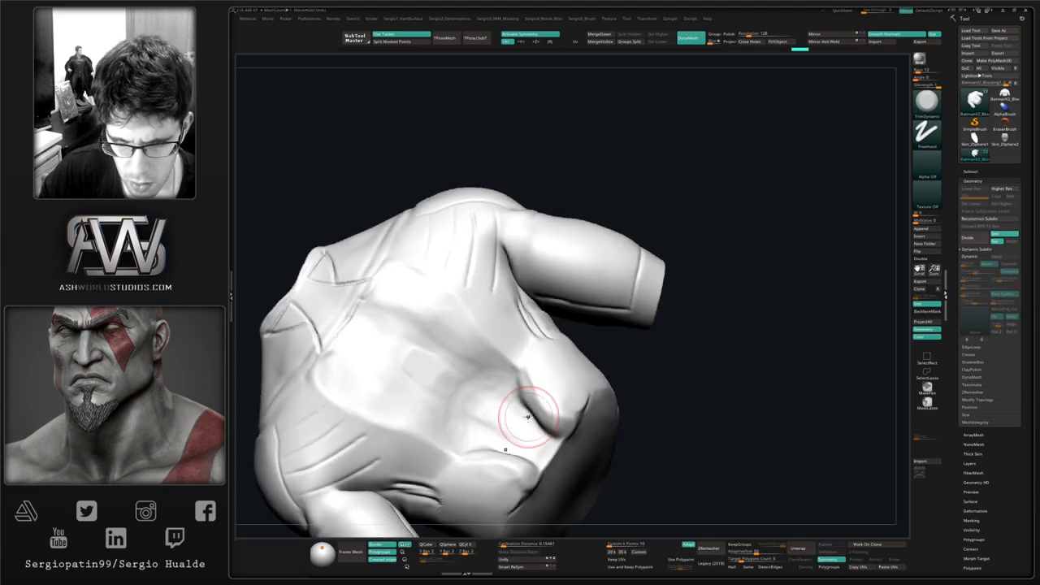
mouse_move(529, 417)
mouse_down()
mouse_move(525, 390)
mouse_move(537, 424)
mouse_up()
drag(528, 404, 540, 427)
right_drag(562, 392, 532, 355)
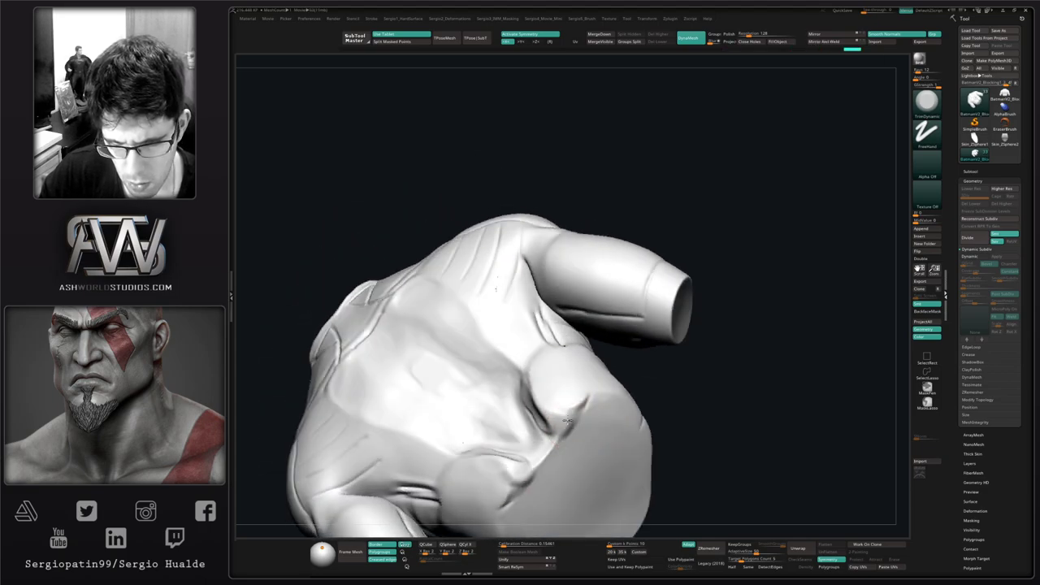
drag(577, 410, 566, 438)
mouse_move(567, 438)
right_down()
mouse_move(599, 466)
mouse_move(582, 399)
right_up()
drag(581, 398, 594, 366)
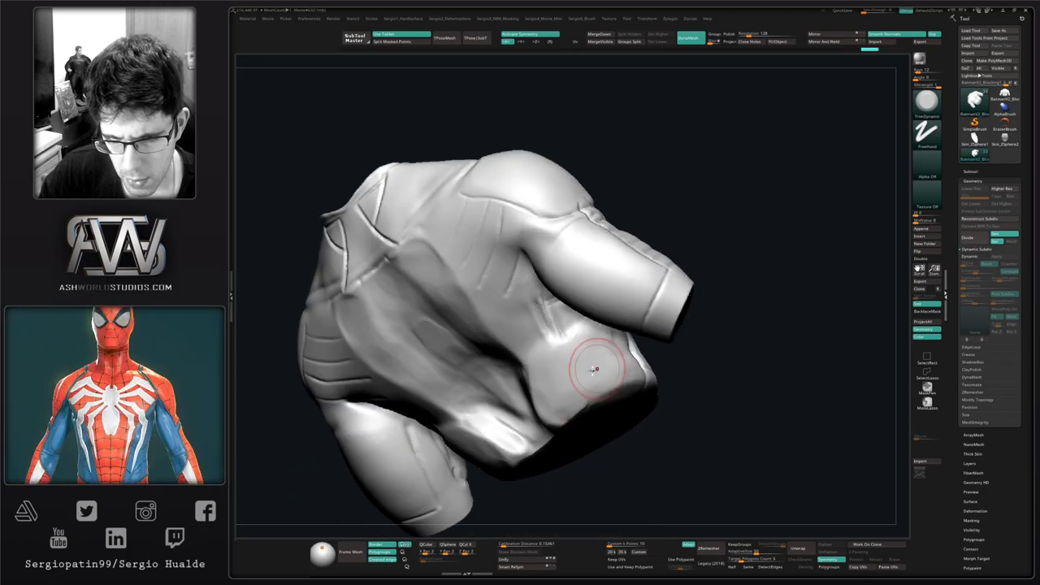
Step: Hide the arms of the torso mesh and flatten the exposed flank below the ribs with TrimDynamic
right_drag(594, 366, 755, 272)
ctrl+shift+drag(794, 215, 640, 428)
right_drag(641, 408, 652, 428)
mouse_move(652, 427)
mouse_down()
mouse_move(639, 395)
mouse_move(594, 404)
mouse_move(630, 334)
mouse_up()
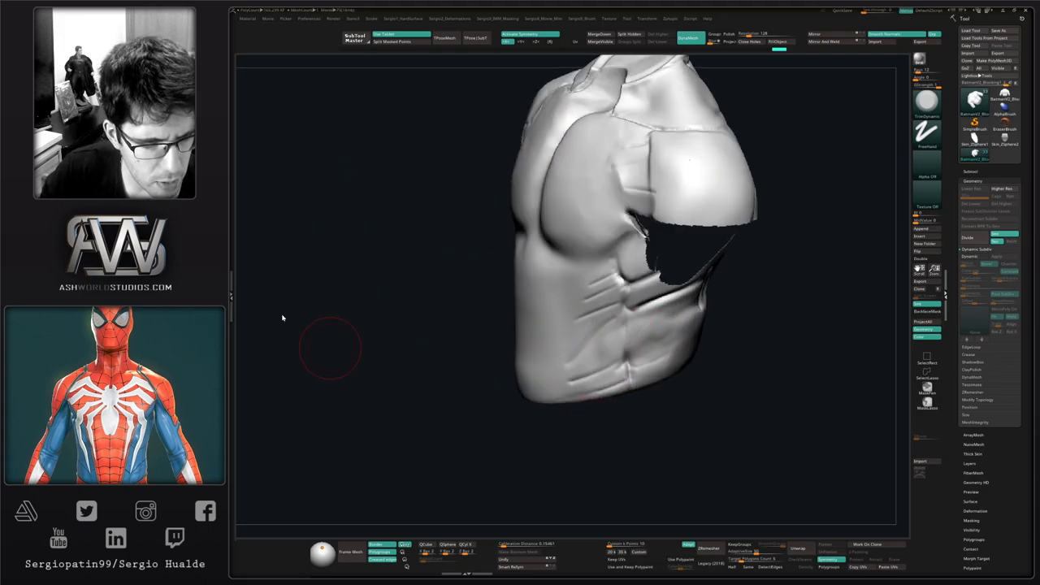
drag(715, 375, 704, 353)
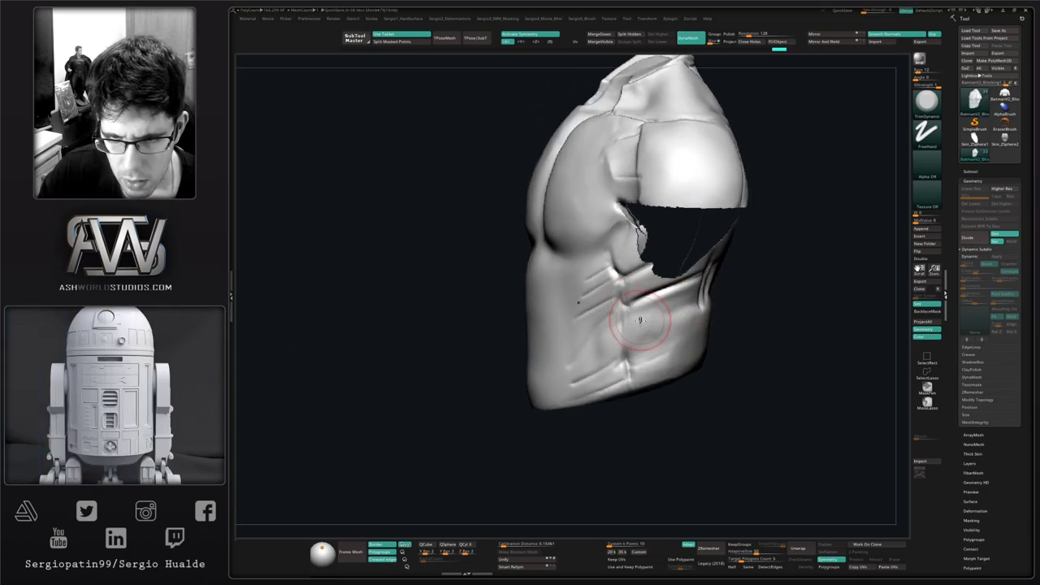
drag(640, 321, 640, 334)
drag(722, 357, 718, 332)
Step: Build up the side of the waist next to the abdominal armour with the Clay brush
key(b)
key(c)
key(l)
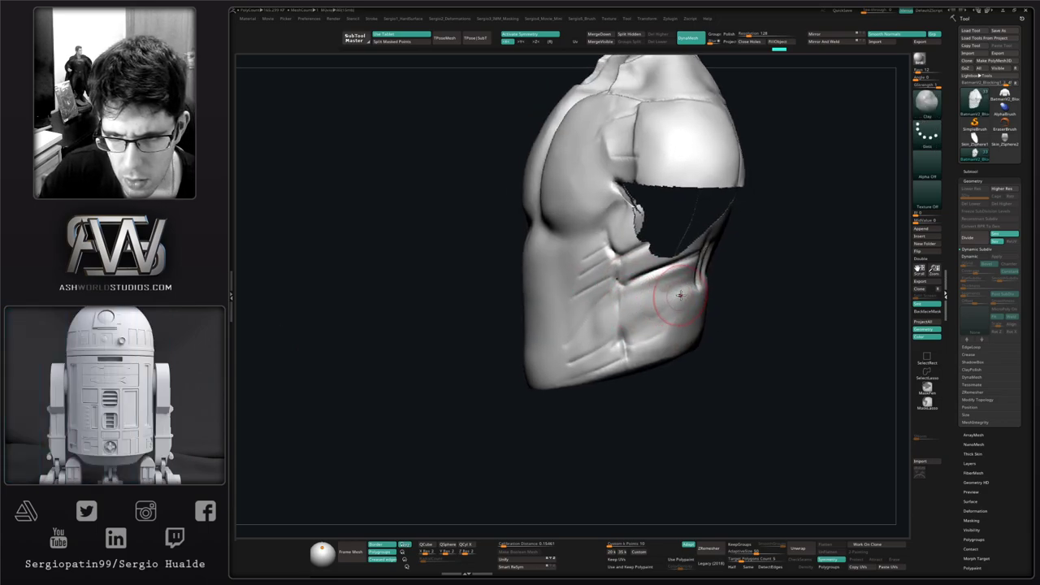
mouse_move(624, 332)
alt+right_down()
mouse_move(622, 318)
mouse_move(616, 324)
alt+right_up()
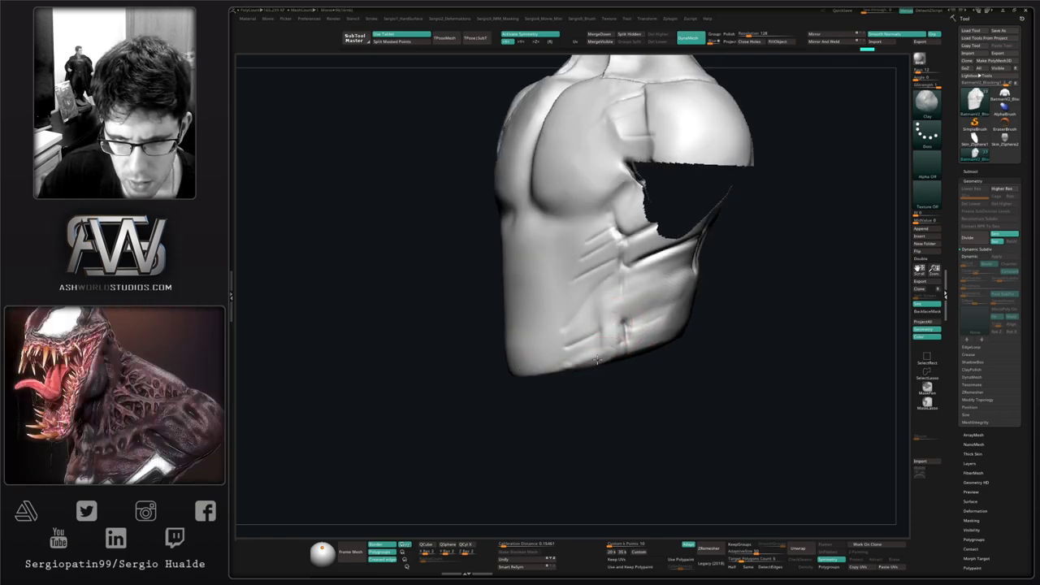
right_drag(599, 343, 617, 354)
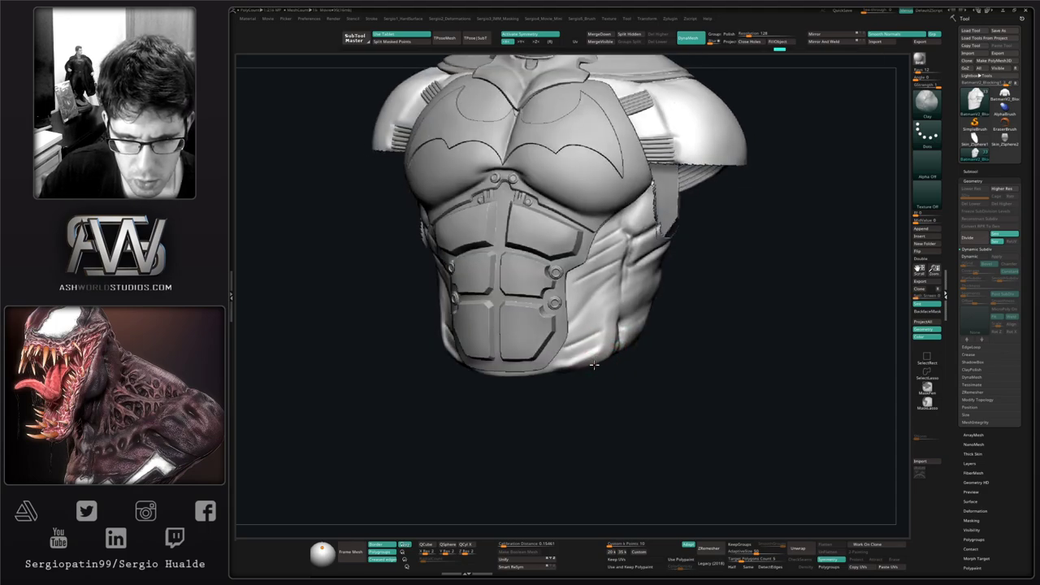
key(space)
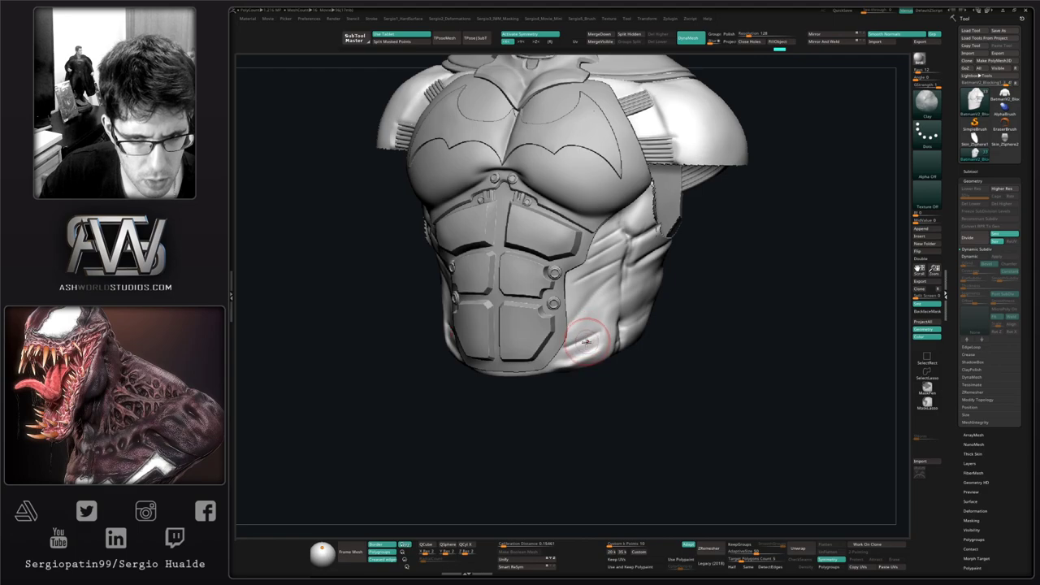
Step: Fill out the rear part of the flank with the Clay brush, blending it into the lower back
mouse_move(595, 348)
ctrl+right_down()
mouse_move(639, 301)
mouse_move(680, 323)
mouse_move(603, 318)
mouse_move(629, 359)
mouse_move(627, 325)
ctrl+right_up()
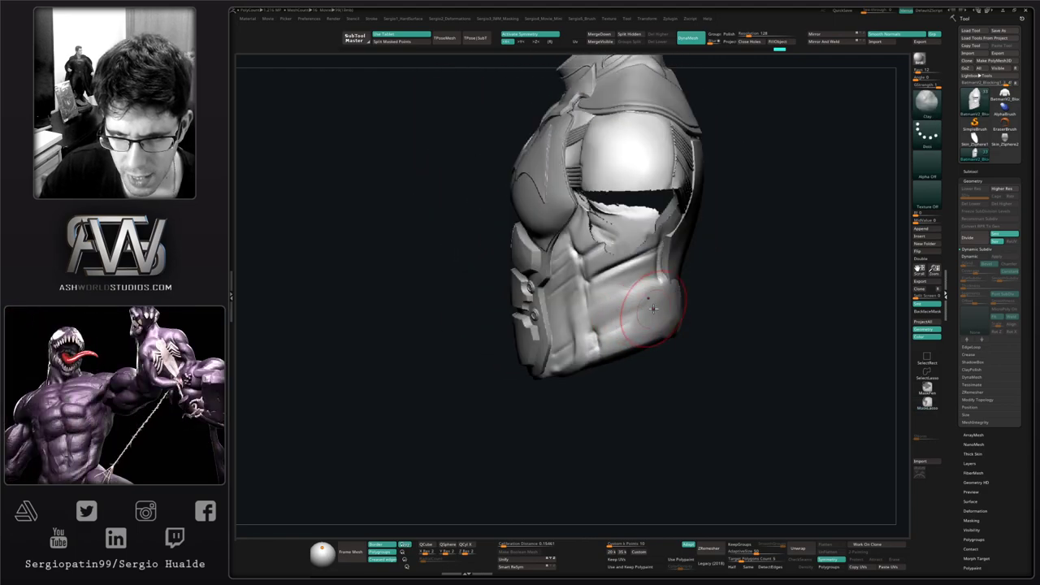
drag(652, 306, 645, 310)
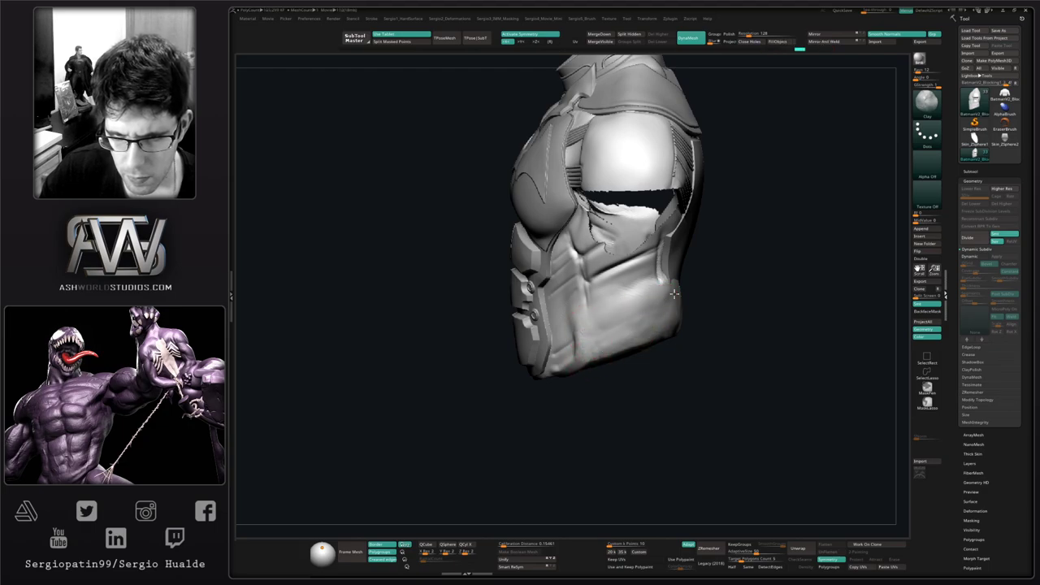
right_drag(621, 337, 671, 268)
right_drag(698, 301, 691, 322)
mouse_move(606, 362)
right_down()
mouse_move(592, 369)
mouse_move(634, 362)
right_up()
Step: Plane the flank and its lower edge with TrimDynamic, from the abdominal armour around to the back
key(b)
key(t)
key(d)
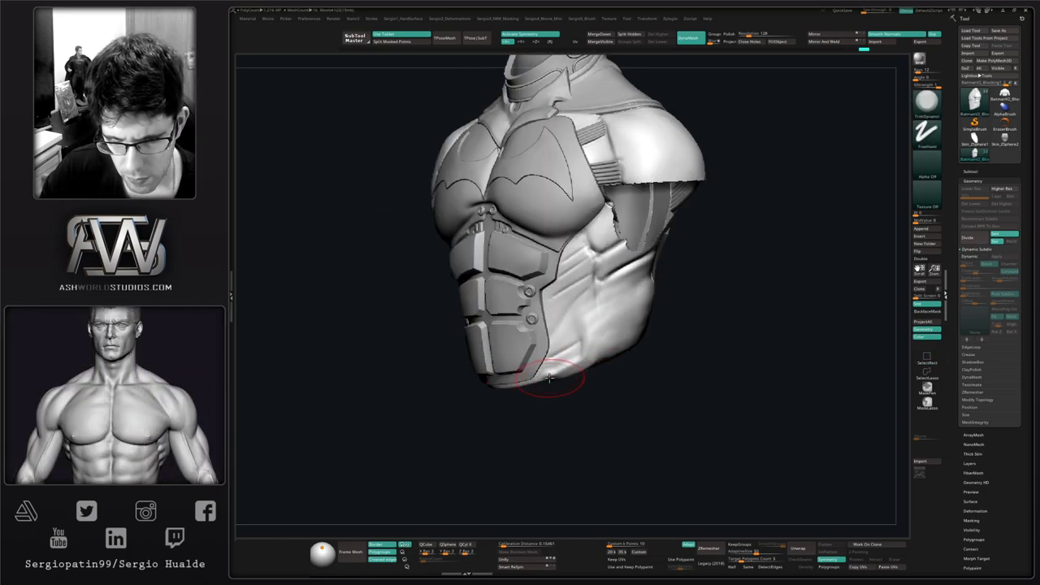
drag(639, 327, 617, 325)
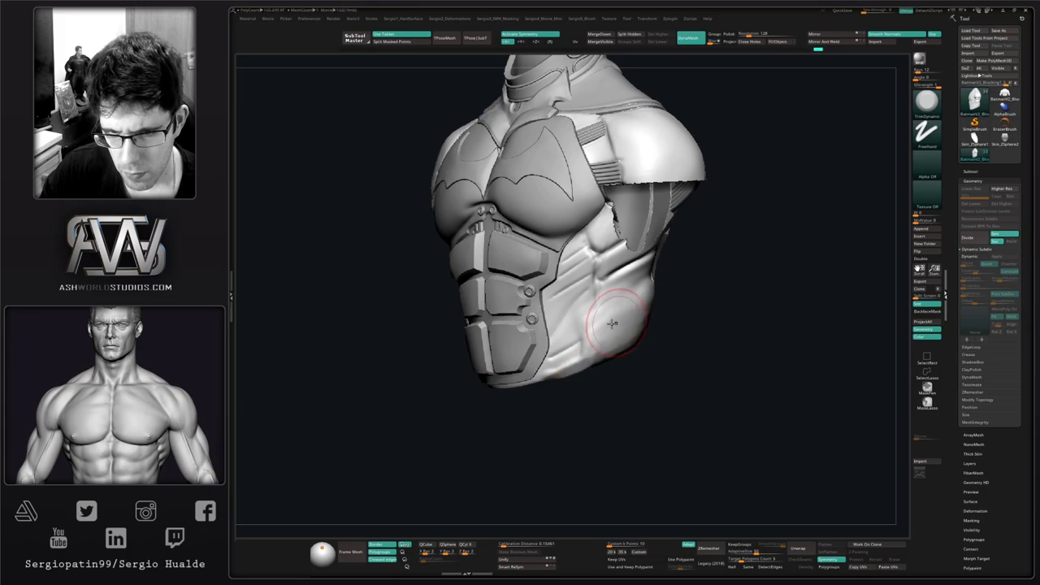
right_drag(615, 322, 589, 323)
mouse_move(648, 307)
right_down()
mouse_move(635, 332)
mouse_move(687, 304)
right_up()
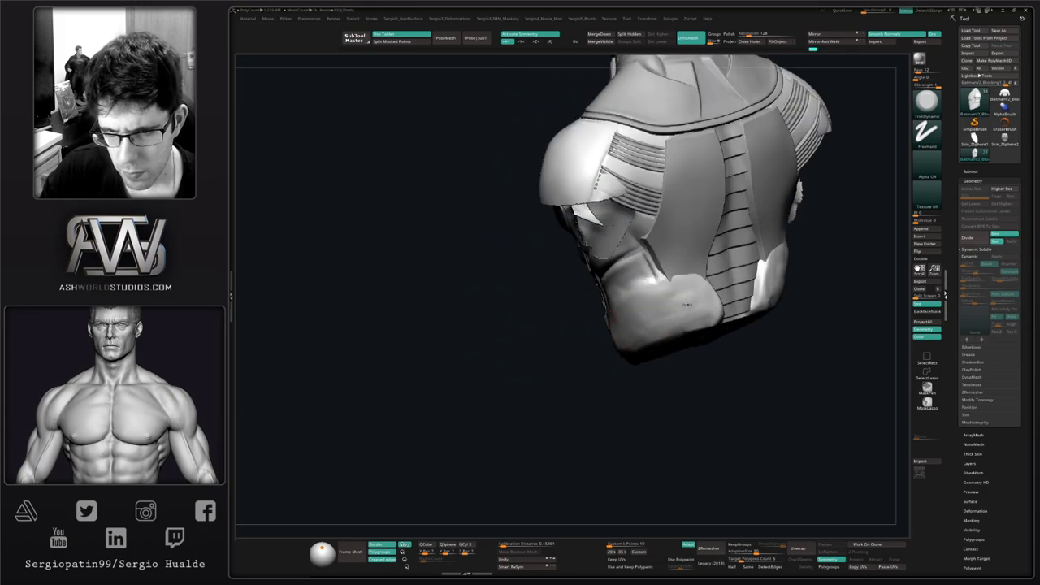
ctrl+drag(594, 352, 586, 360)
right_drag(590, 354, 651, 339)
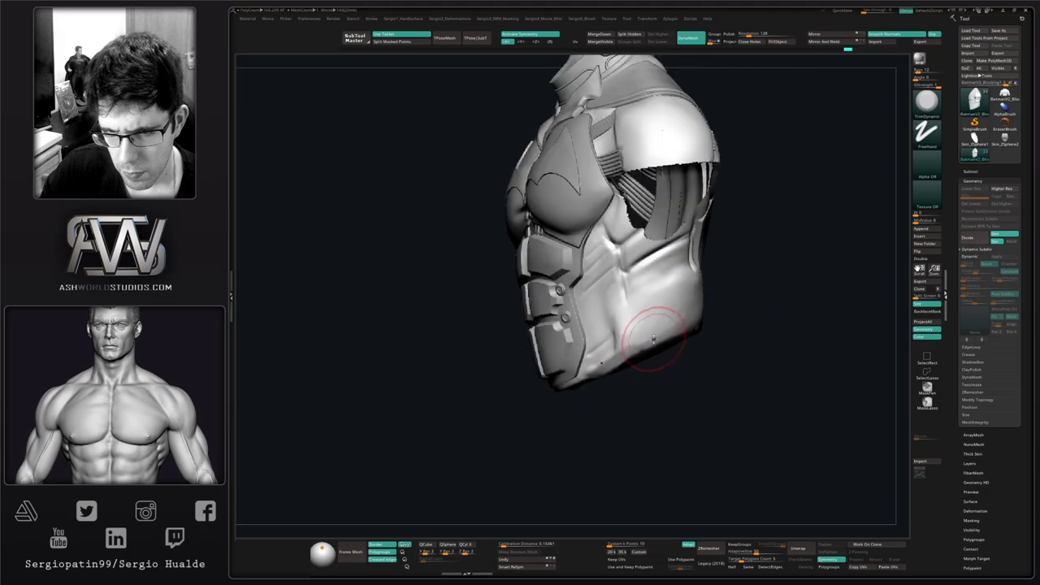
mouse_move(633, 321)
mouse_down()
mouse_move(631, 352)
mouse_move(631, 318)
mouse_move(641, 336)
mouse_up()
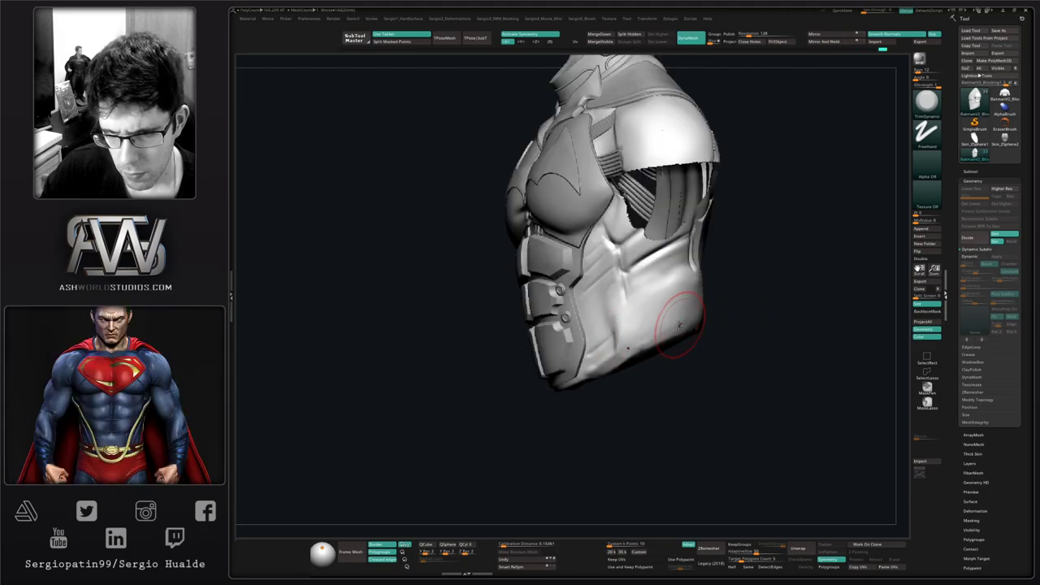
right_drag(609, 336, 637, 334)
drag(637, 333, 623, 346)
Step: Carve crease lines with DamStandard from the abdominal armour's lower edge up and across the flank
key(b)
key(d)
key(s)
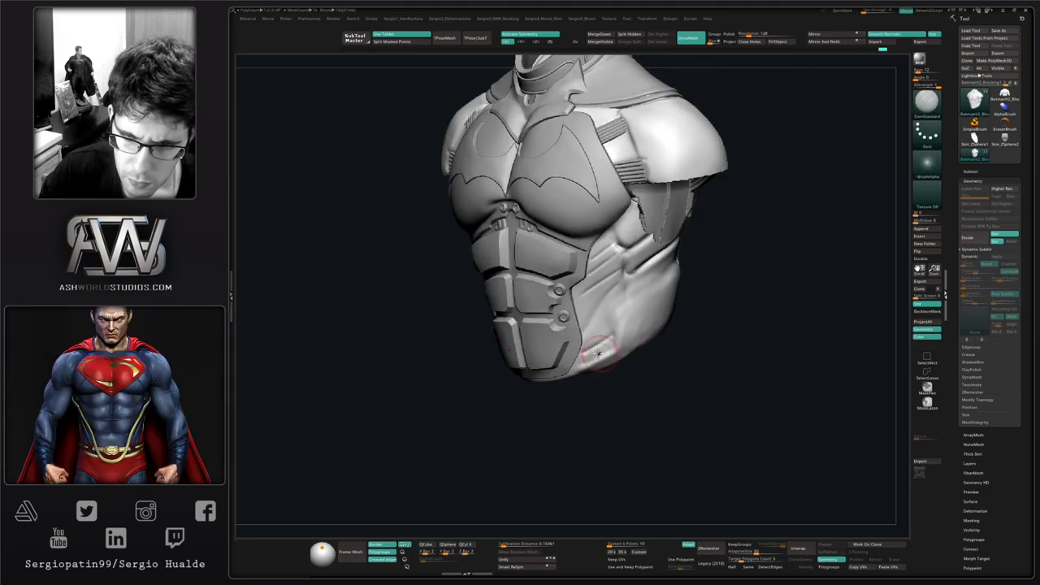
ctrl+right_drag(599, 353, 583, 375)
drag(582, 375, 575, 376)
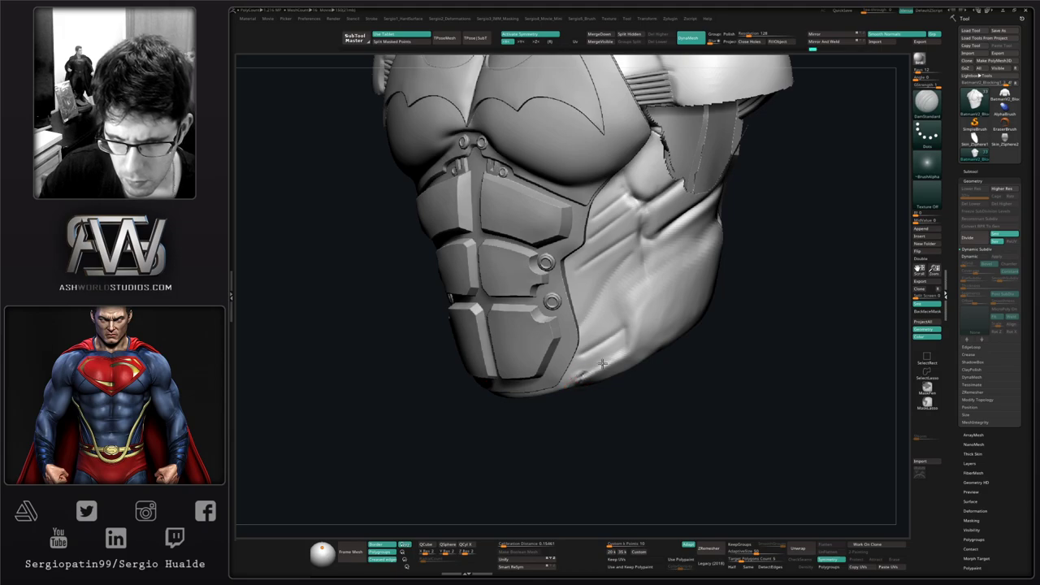
right_drag(599, 337, 575, 380)
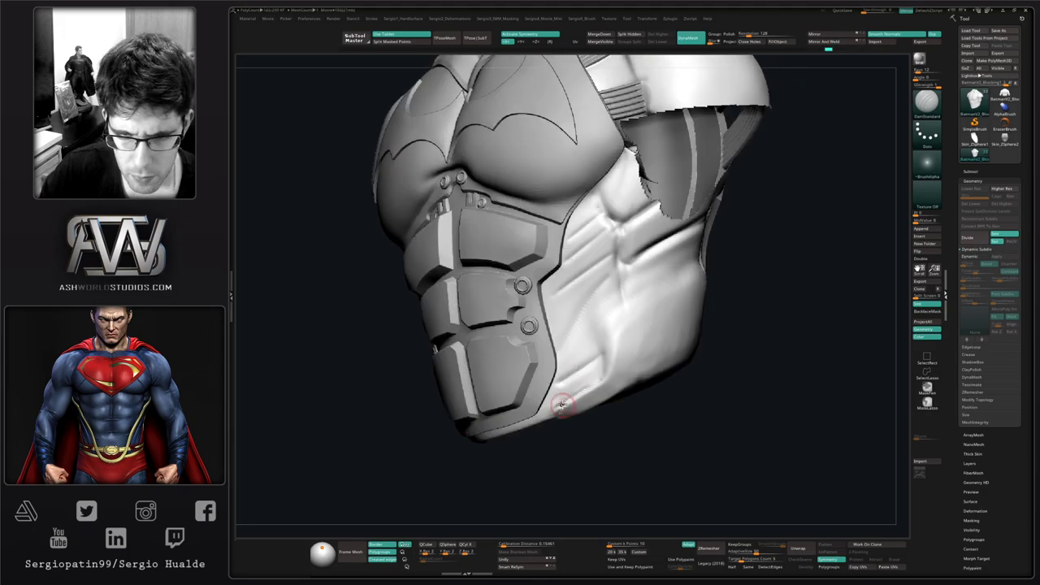
mouse_move(563, 411)
mouse_down()
mouse_move(608, 321)
mouse_move(664, 299)
mouse_up()
right_drag(664, 300, 622, 311)
drag(614, 318, 716, 264)
right_drag(753, 279, 738, 282)
mouse_move(715, 273)
mouse_down()
mouse_move(805, 260)
mouse_move(819, 286)
mouse_up()
Step: Switch to the Move brush, unhide the arms of the torso mesh and clear the mask
ctrl+right_drag(787, 343, 752, 319)
mouse_move(691, 335)
right_down()
mouse_move(739, 341)
mouse_move(715, 332)
right_up()
mouse_move(707, 337)
right_down()
mouse_move(748, 348)
mouse_move(725, 307)
mouse_move(707, 354)
right_up()
key(b)
key(m)
key(v)
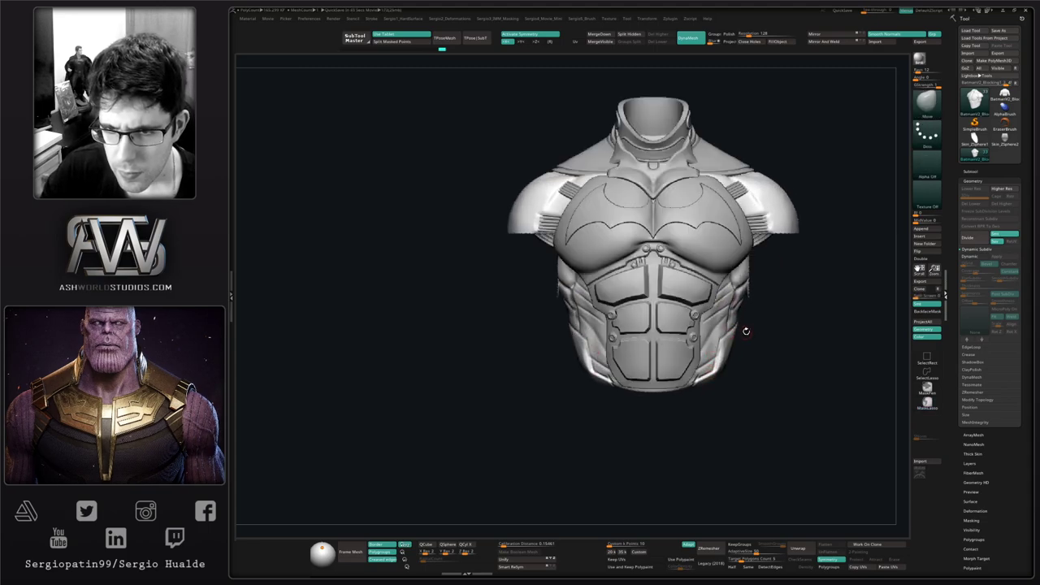
mouse_move(766, 339)
right_down()
mouse_move(726, 331)
mouse_move(786, 292)
right_up()
ctrl+shift+click(783, 343)
key(s)
mouse_move(866, 209)
ctrl+mouse_down()
mouse_move(749, 286)
mouse_move(897, 320)
ctrl+mouse_up()
ctrl+click(847, 289)
ctrl+click(790, 312)
Step: Adjust the waist silhouette on both sides of the torso with the Move brush
mouse_move(761, 337)
right_down()
mouse_move(737, 340)
mouse_move(750, 353)
right_up()
ctrl+click(751, 349)
drag(744, 337, 737, 337)
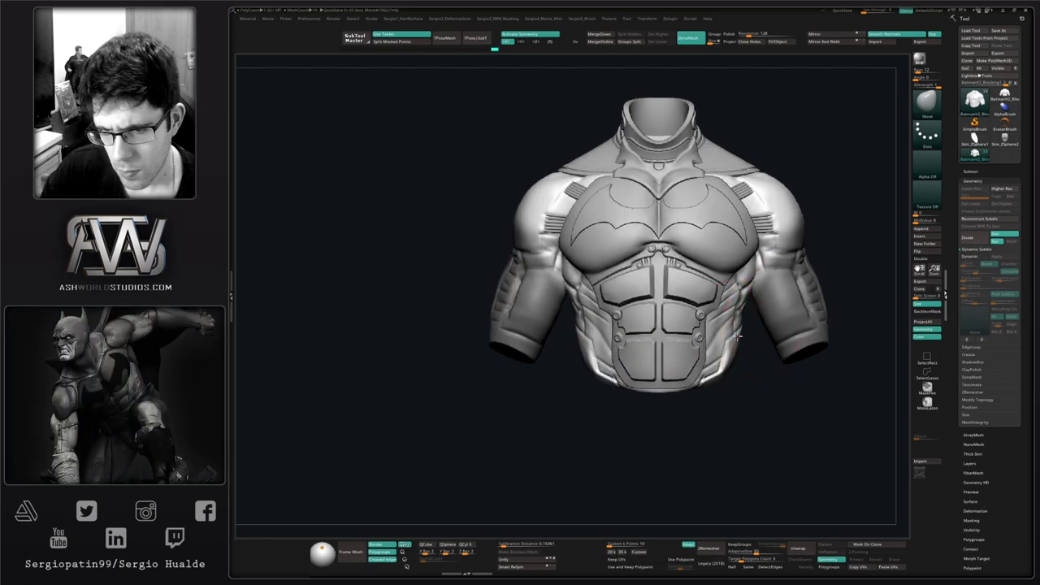
right_drag(762, 367, 717, 355)
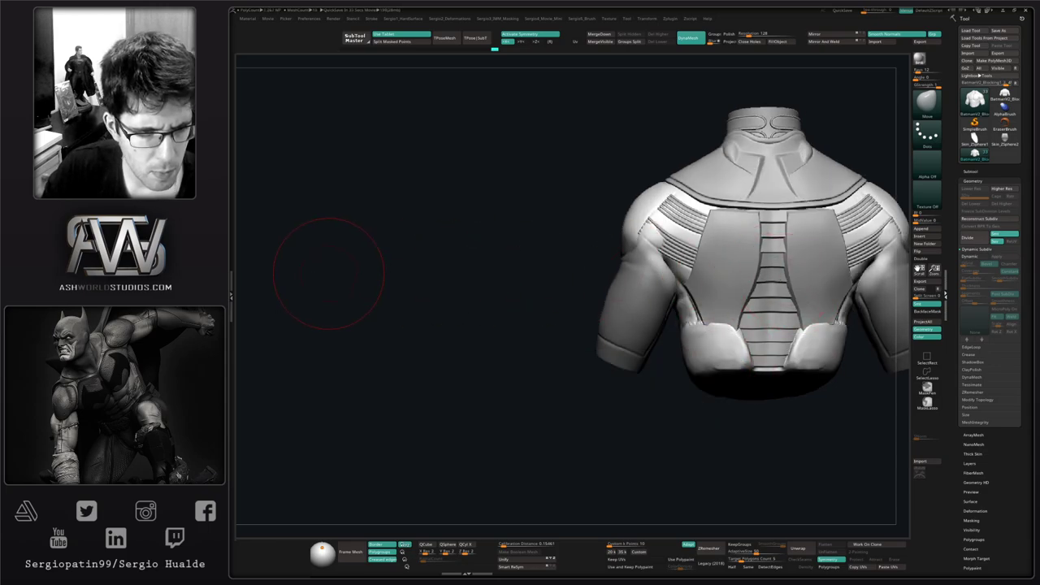
alt+right_drag(562, 425, 540, 386)
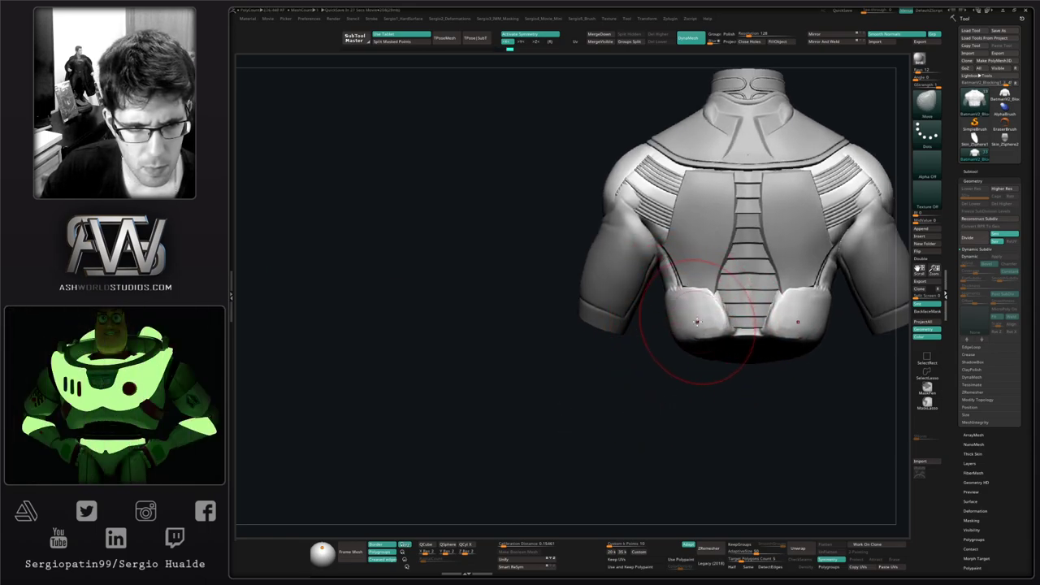
ctrl+right_drag(706, 350, 687, 315)
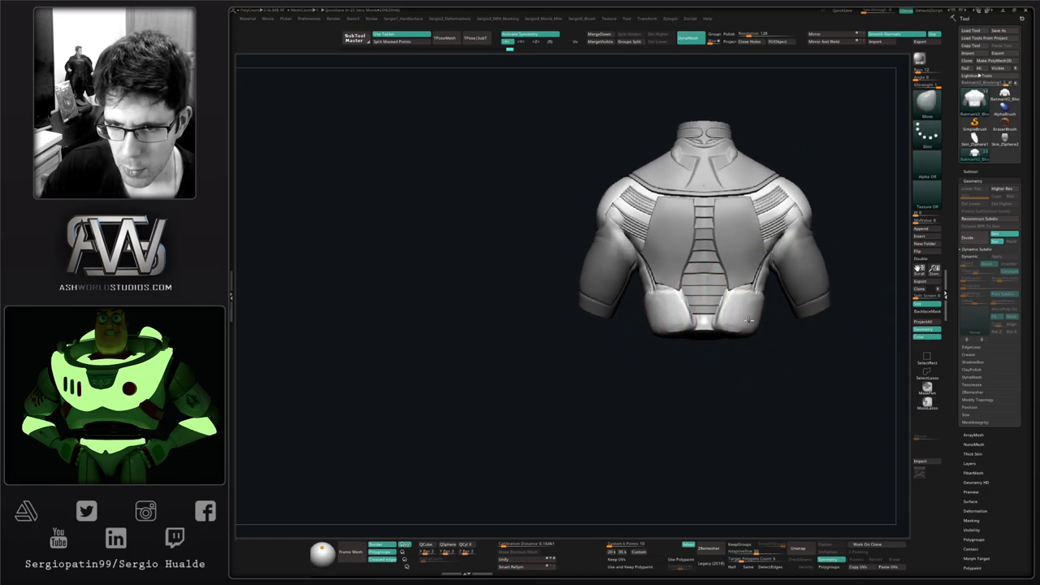
right_drag(715, 341, 651, 376)
Step: Make the back plates the active subtool and lower them to subdivision level 1
alt+click(745, 323)
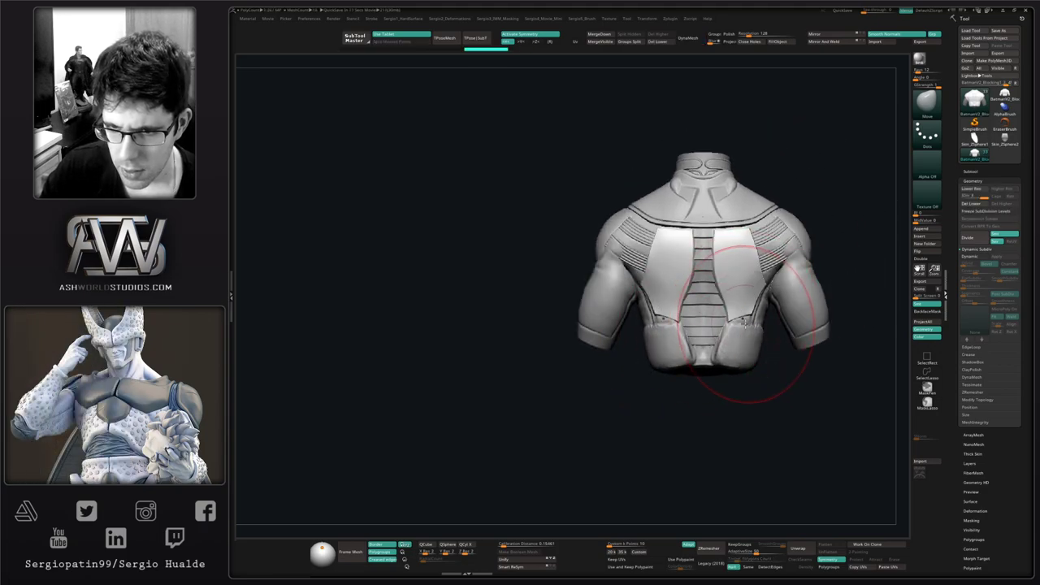
key(shift+d)
key(shift+d)
key(shift+d)
key(shift+d)
key(shift+d)
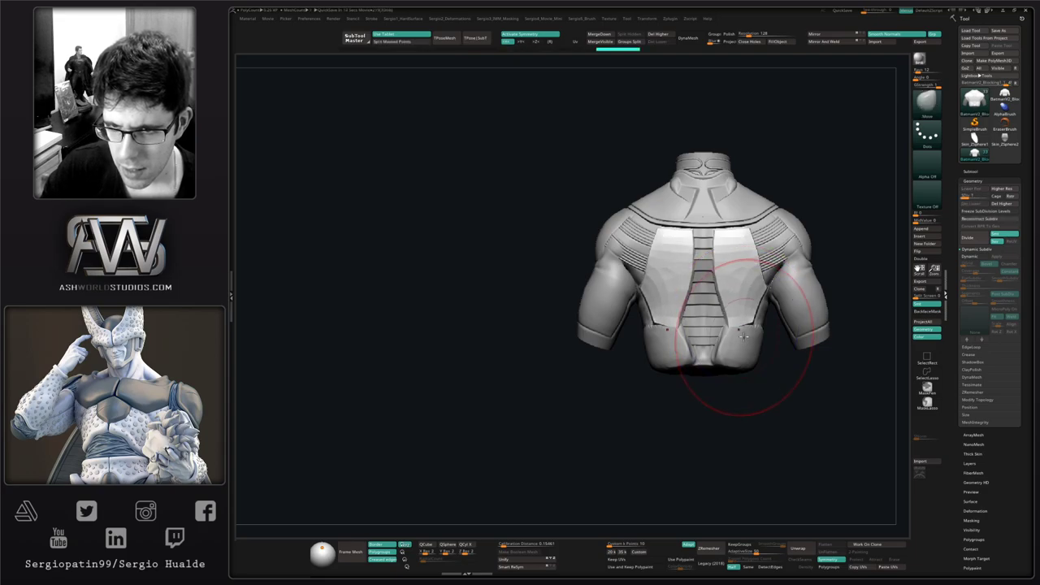
Step: Adjust the lower corners of the back plates symmetrically with the Move brush to follow the lower back
drag(742, 336, 747, 332)
right_drag(753, 331, 743, 328)
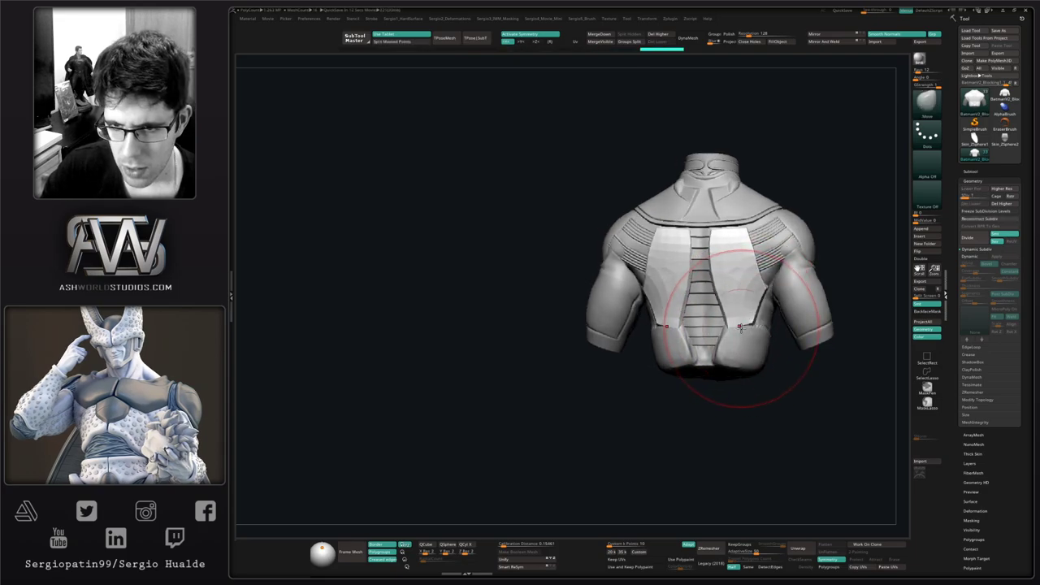
drag(744, 328, 739, 330)
alt+click(740, 330)
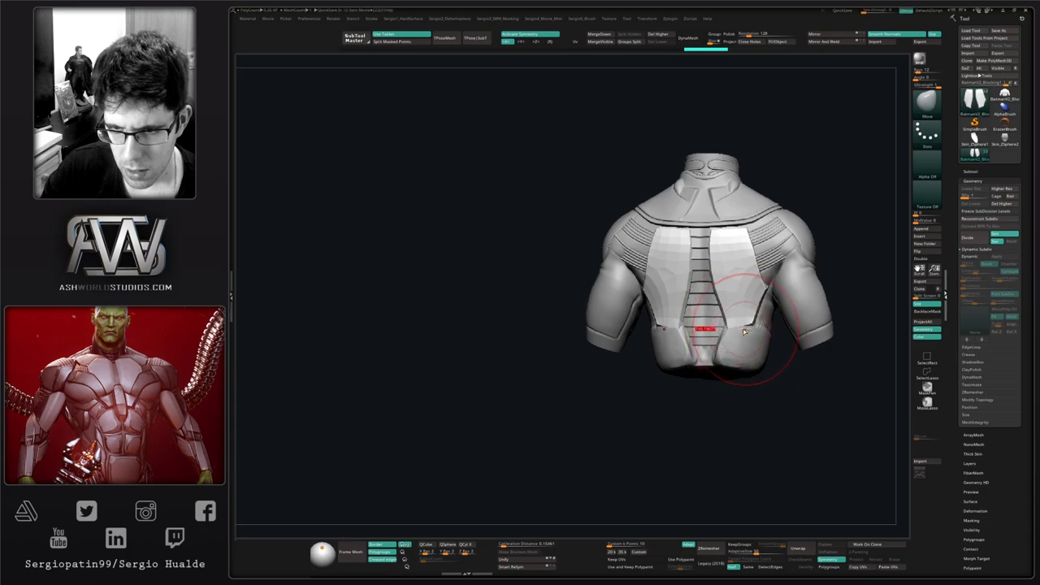
Step: Make the segmented spine strip the active subtool and adjust its lower section with the Move brush
alt+click(708, 329)
right_drag(715, 354, 697, 358)
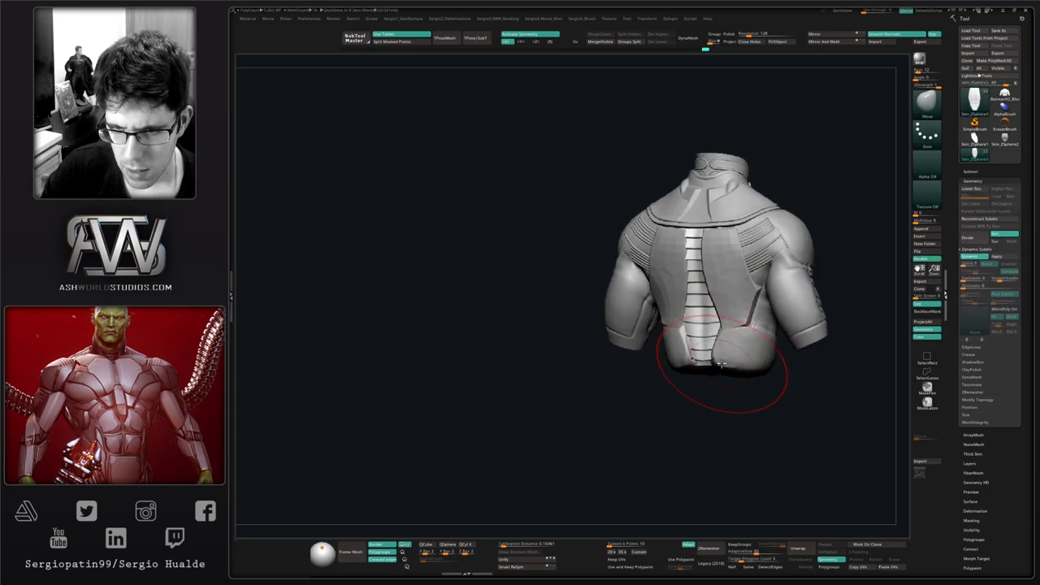
key(alt+s)
right_drag(717, 363, 755, 343)
key(alt+s)
drag(715, 312, 706, 309)
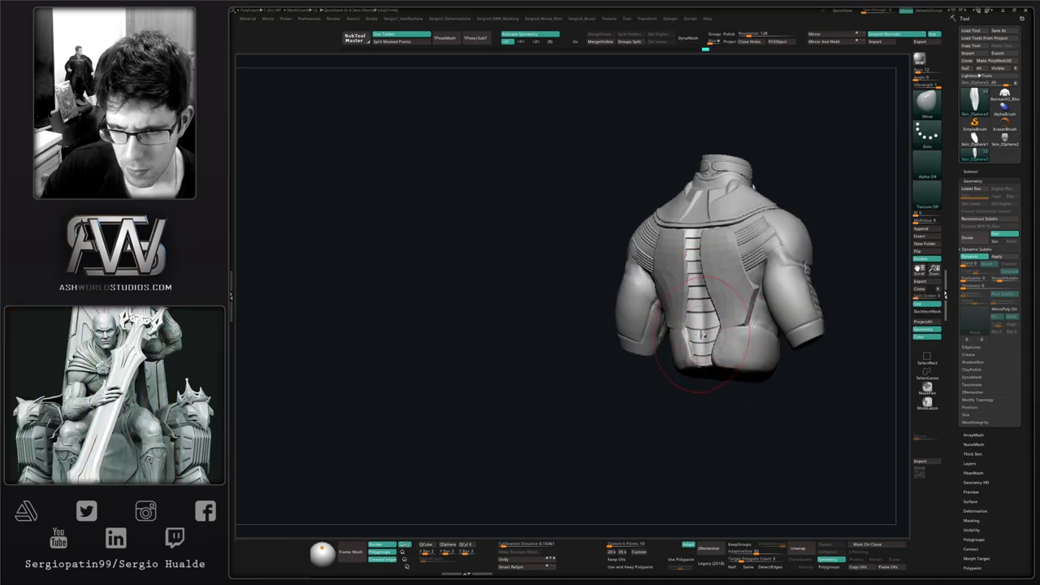
right_drag(701, 331, 720, 309)
right_drag(632, 359, 648, 362)
right_click(648, 363)
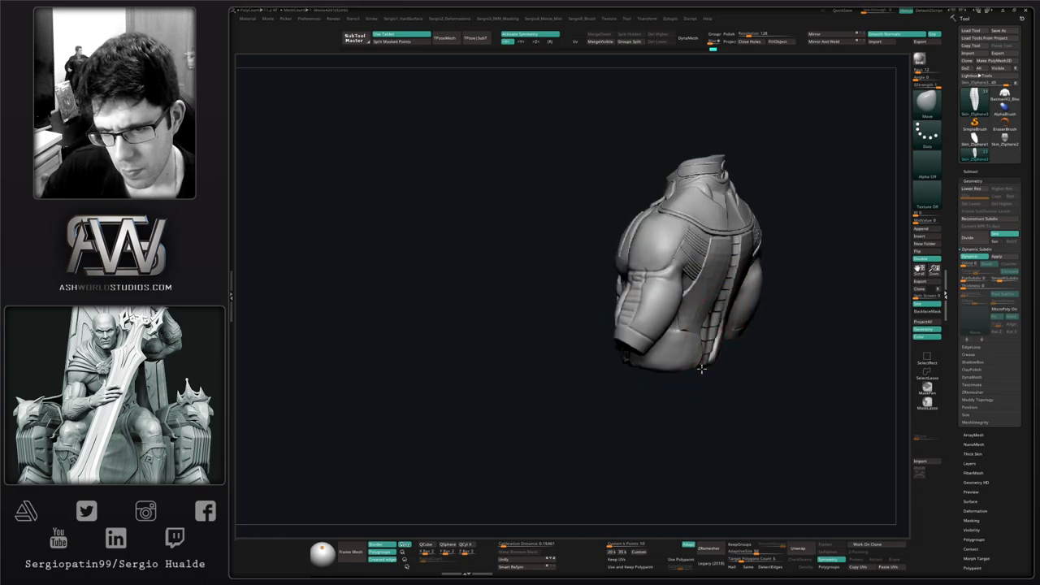
right_drag(705, 364, 713, 357)
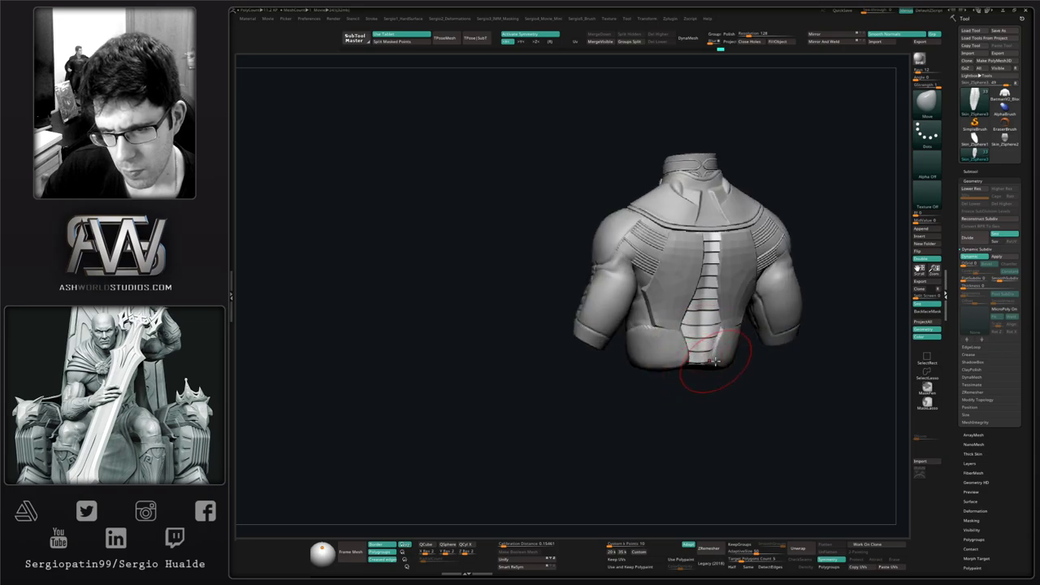
key(s)
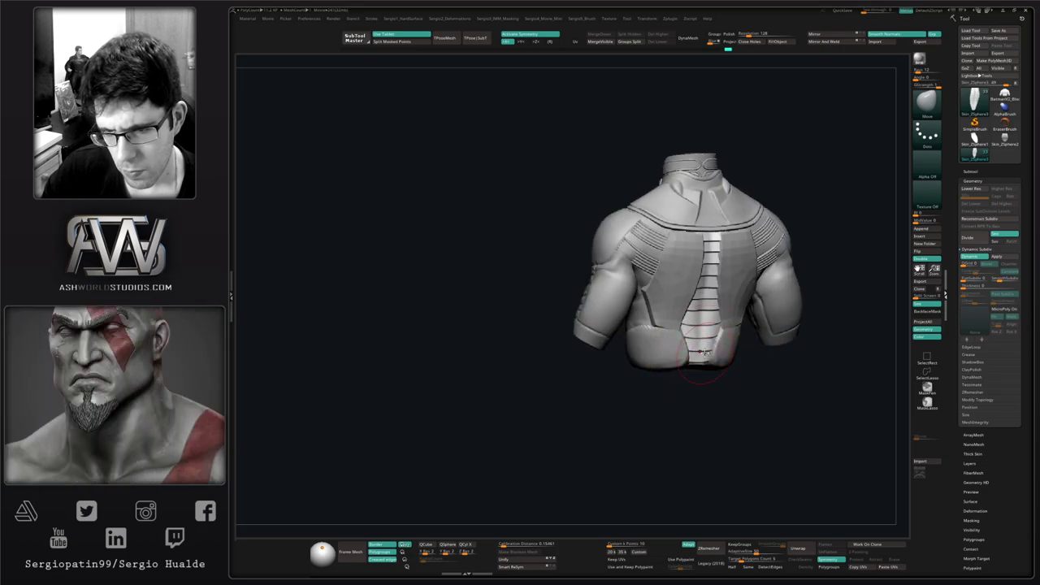
right_drag(704, 352, 678, 301)
Step: Make the abdominal frame behind the plates the active subtool and turn on Dynamic Subdivision for it
alt+right_drag(732, 341, 664, 350)
alt+click(661, 339)
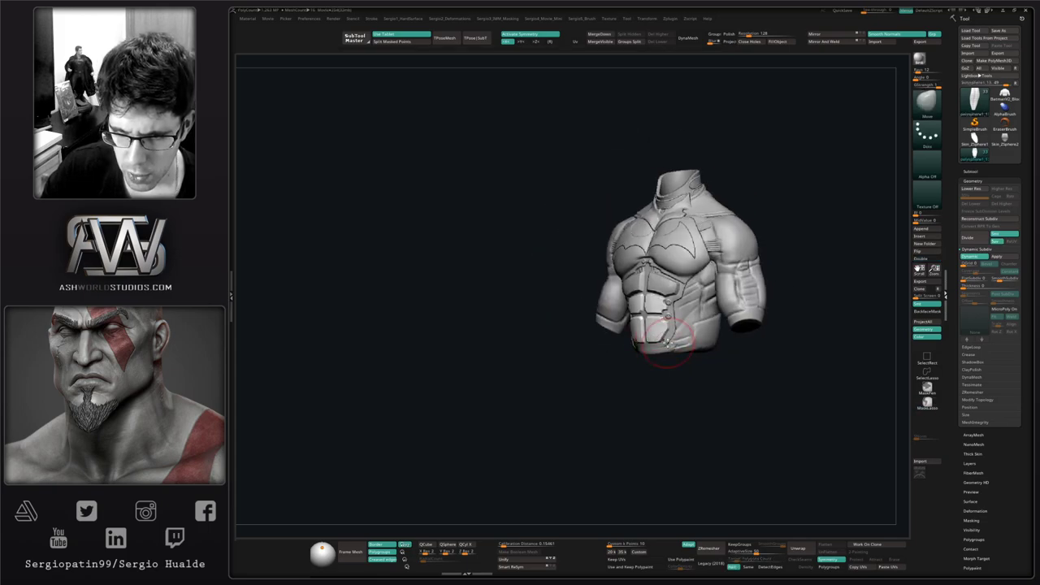
alt+click(664, 346)
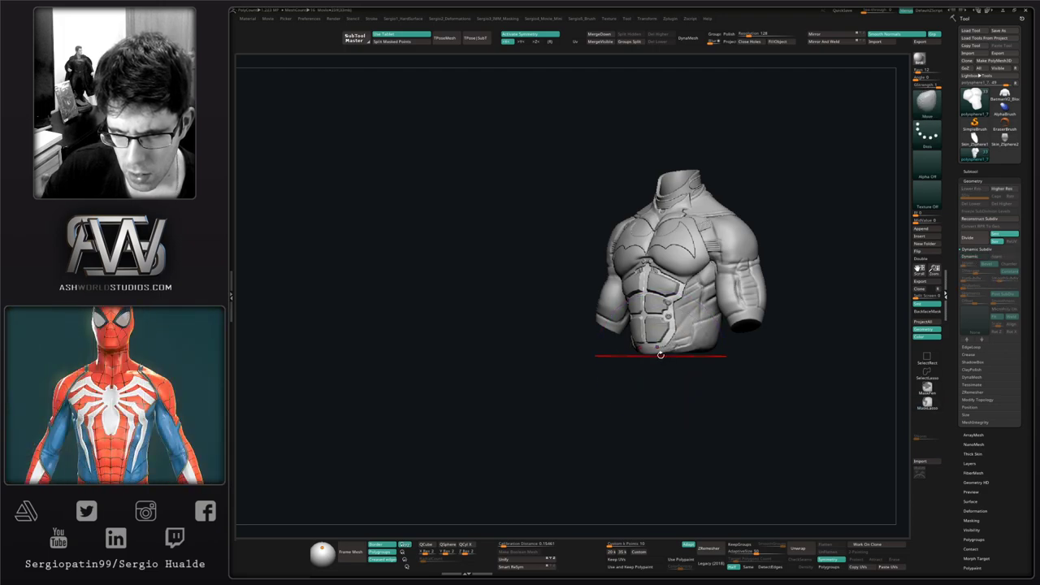
key(shift+d)
key(d)
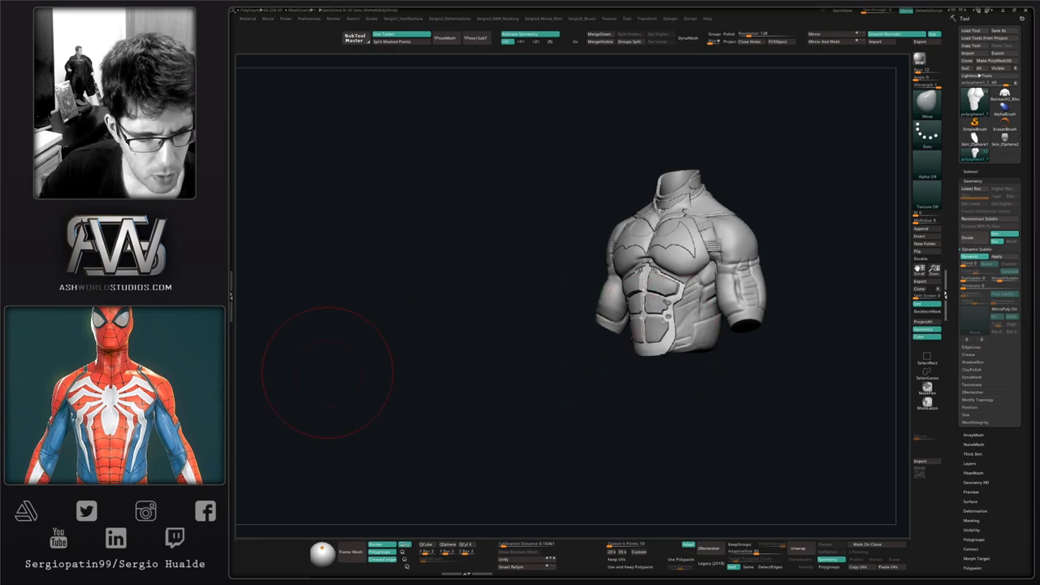
mouse_move(564, 415)
right_down()
mouse_move(648, 385)
mouse_move(573, 364)
right_up()
ctrl+right_drag(573, 364, 608, 449)
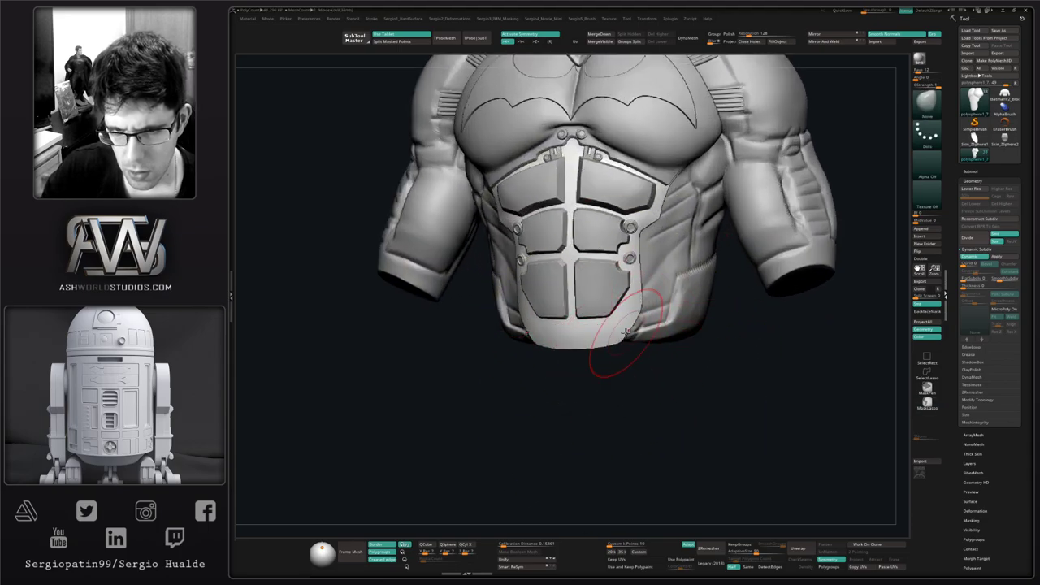
mouse_move(632, 352)
right_down()
mouse_move(599, 348)
mouse_move(602, 307)
mouse_move(624, 305)
right_up()
Step: Select the lower and middle abdominal plates and adjust their fit on the frame with the Move brush, from front and side
alt+click(598, 311)
key(s)
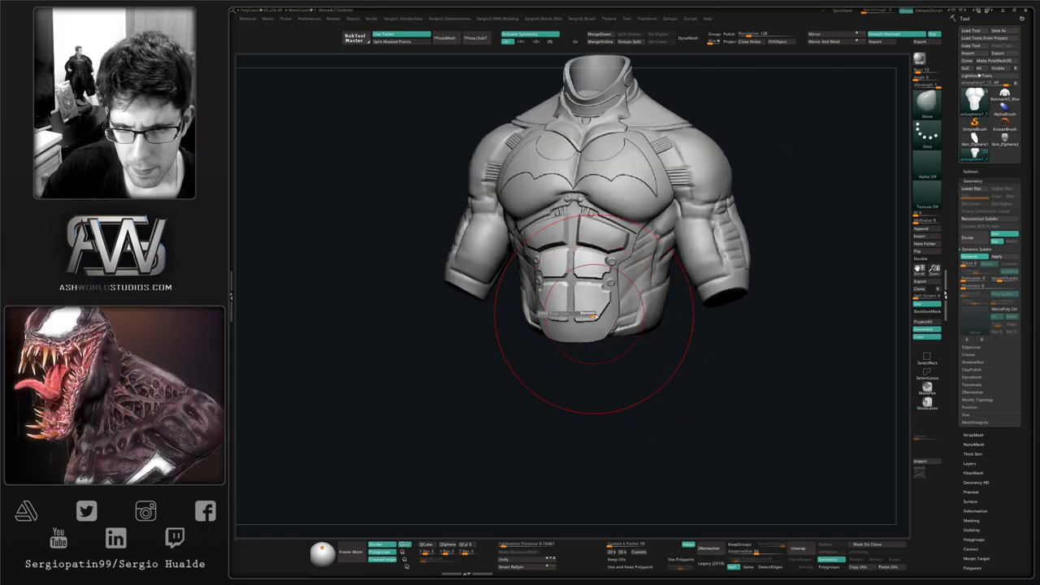
alt+click(594, 316)
drag(592, 322, 592, 328)
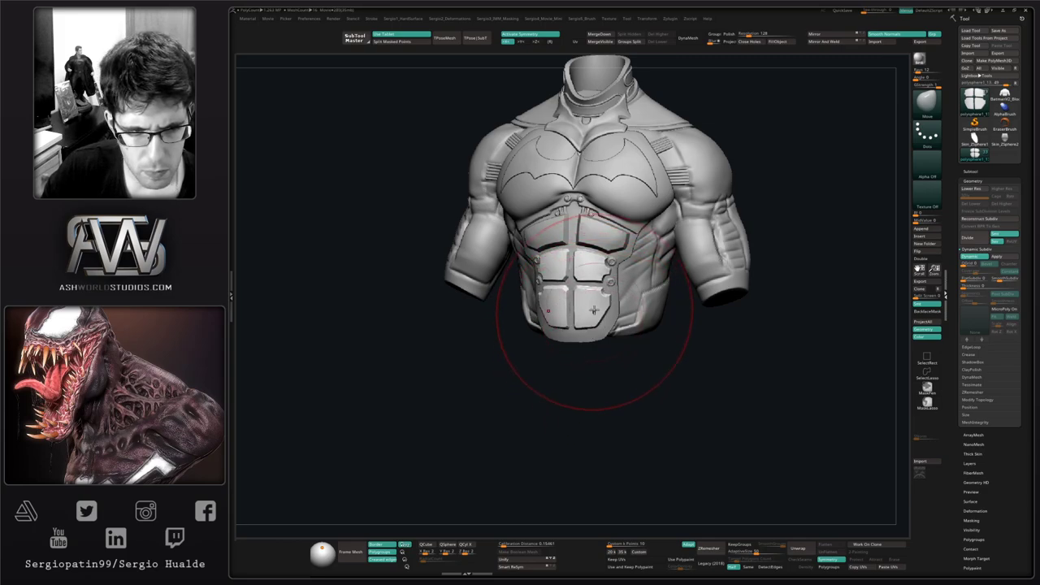
drag(592, 249, 593, 256)
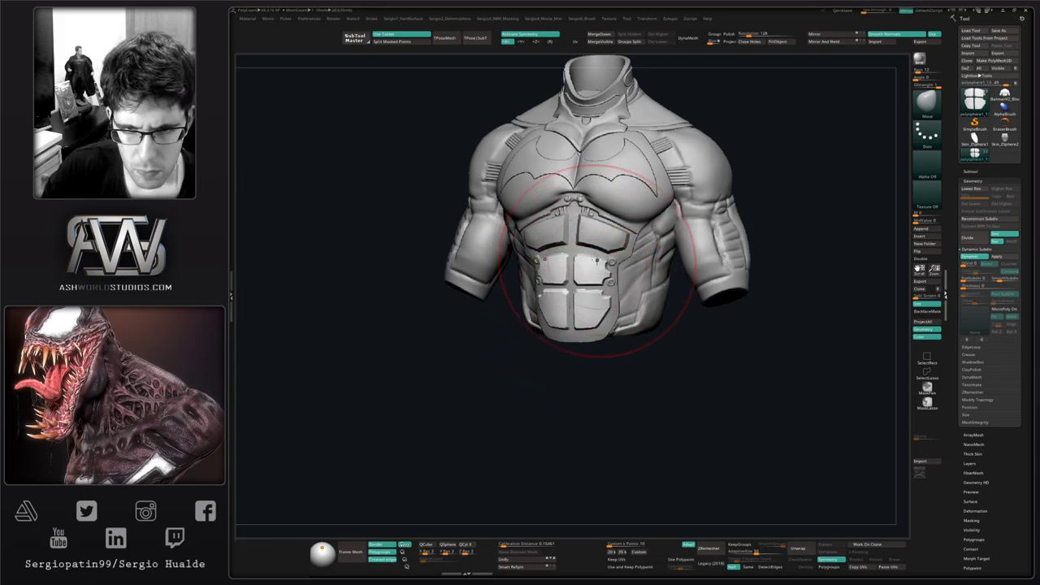
right_drag(599, 333, 520, 329)
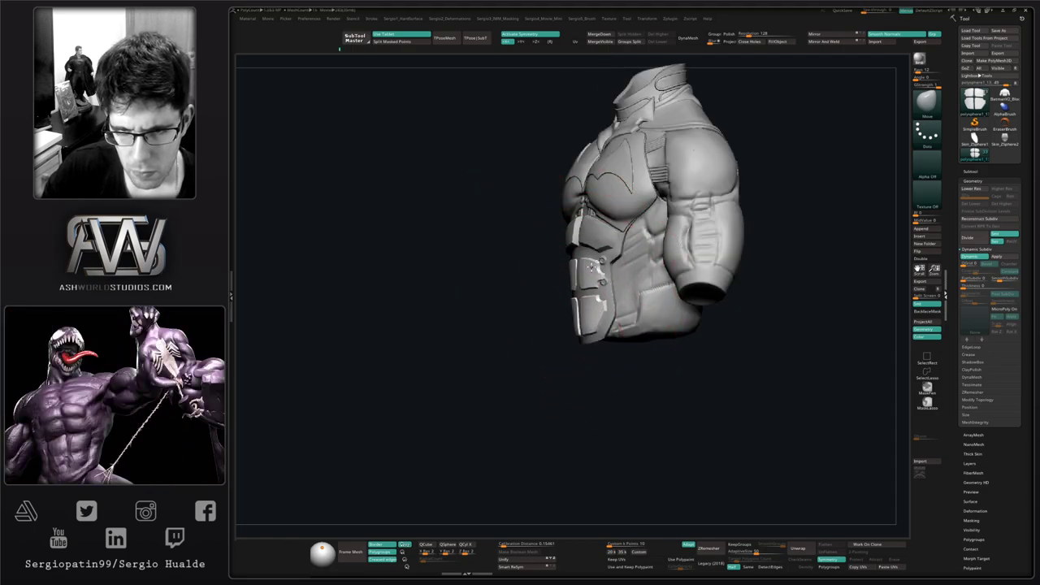
drag(591, 267, 588, 270)
drag(580, 315, 577, 320)
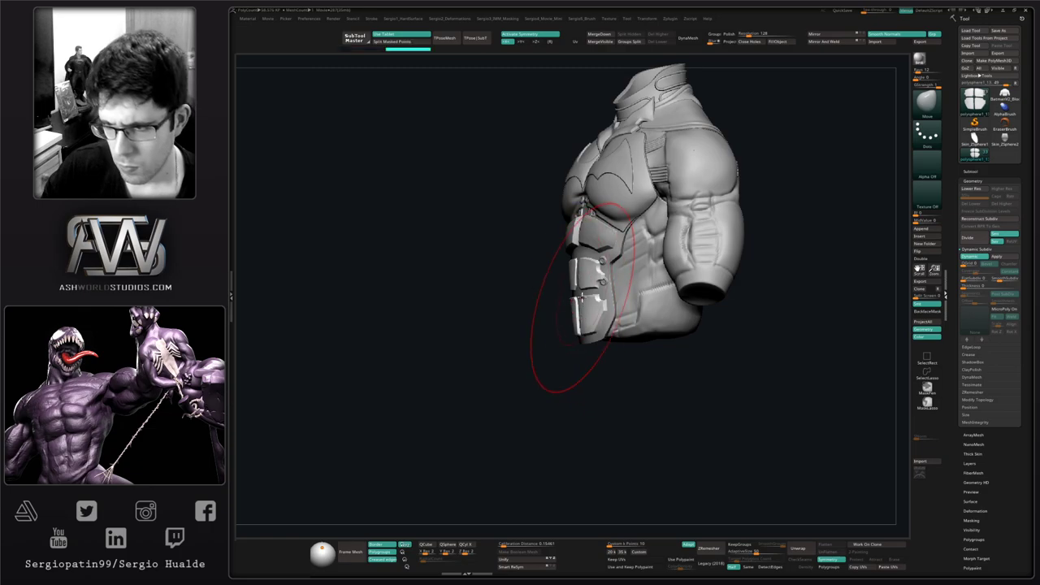
alt+right_drag(584, 295, 579, 334)
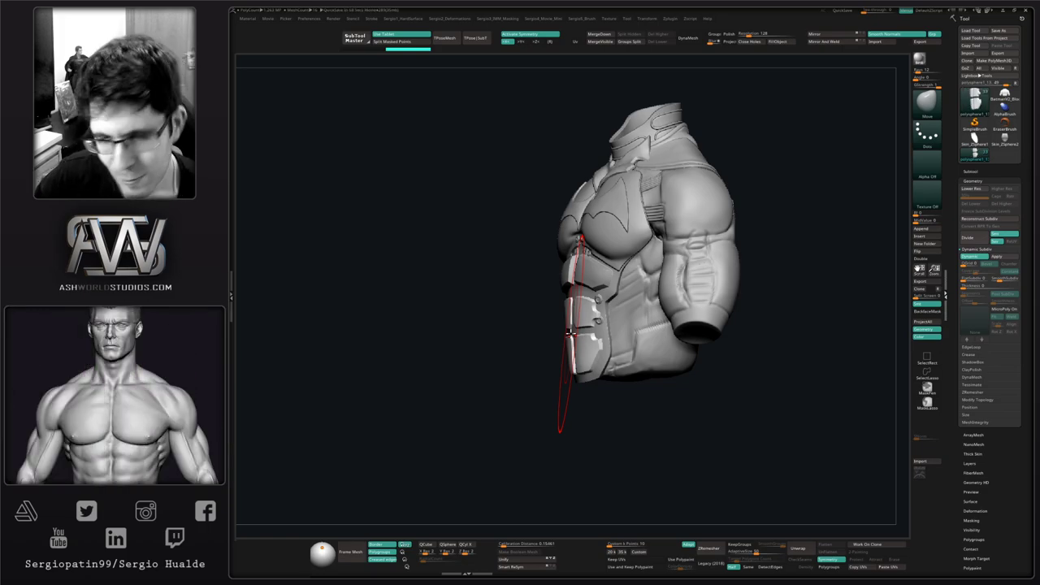
Step: Make the upper abdominal plates the active subtool and adjust their position on the frame with the Move brush
right_drag(603, 440, 666, 422)
mouse_move(606, 264)
ctrl+right_down()
mouse_move(603, 299)
mouse_move(574, 281)
ctrl+right_up()
alt+click(603, 280)
drag(580, 276, 587, 274)
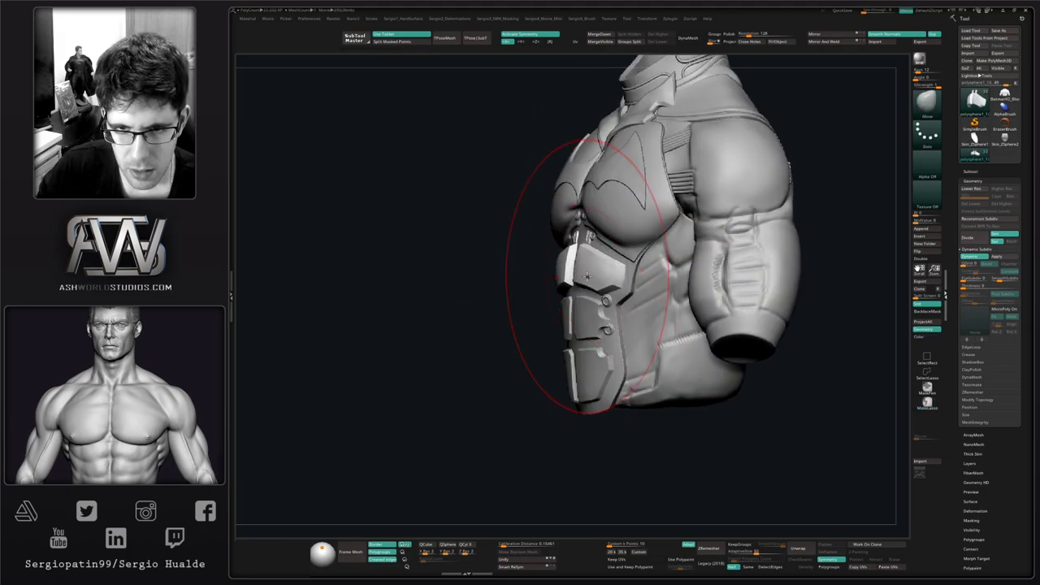
mouse_move(587, 275)
right_down()
mouse_move(613, 287)
mouse_move(569, 250)
mouse_move(579, 289)
right_up()
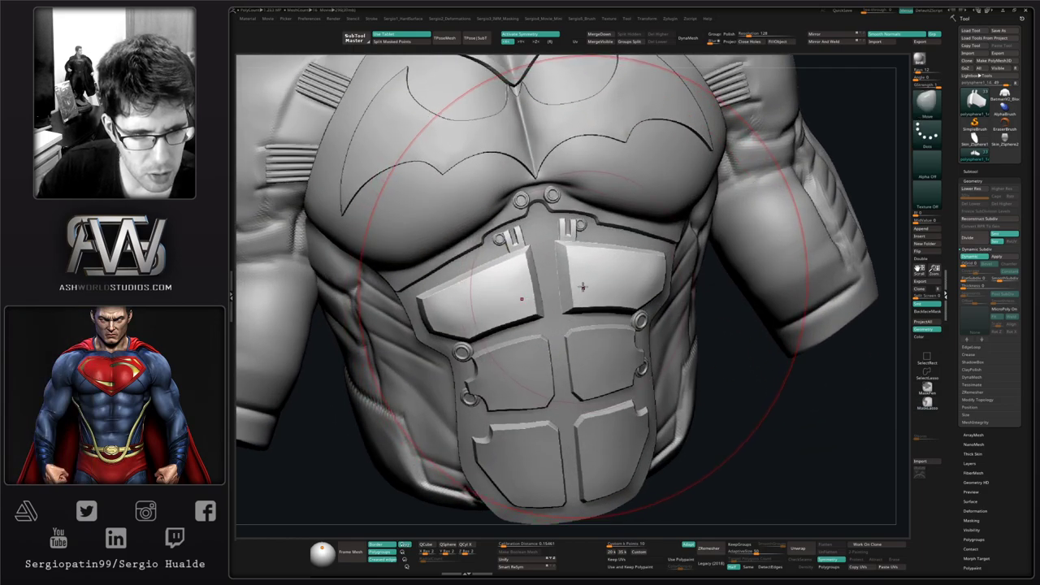
key(s)
drag(583, 287, 573, 288)
mouse_move(569, 288)
right_down()
mouse_move(583, 290)
mouse_move(584, 323)
right_up()
Step: Isolate the upper abdominal plates and examine their topology and polygroups with the polyframe shown
key(shift+f)
key(shift+s)
right_drag(587, 284, 597, 287)
key(w)
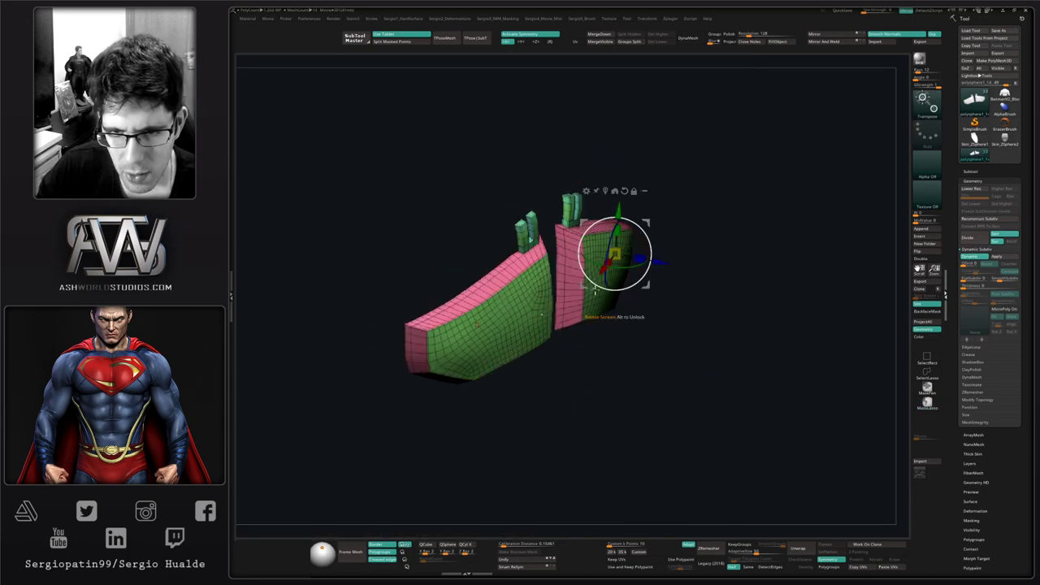
key(q)
mouse_move(608, 323)
ctrl+right_down()
mouse_move(615, 300)
mouse_move(637, 298)
mouse_move(571, 295)
mouse_move(626, 335)
mouse_move(626, 280)
mouse_move(617, 286)
mouse_move(659, 307)
mouse_move(620, 329)
ctrl+right_up()
key(shift+f)
key(s)
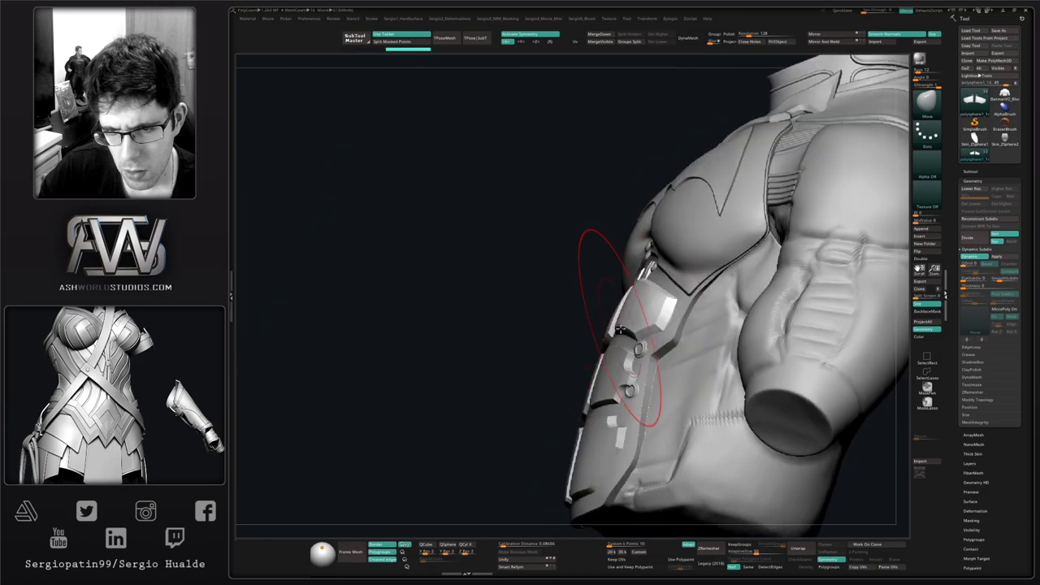
Step: Adjust the outer ends and surface of the upper abdominal plates with the Move brush to fit the torso
drag(655, 337, 677, 320)
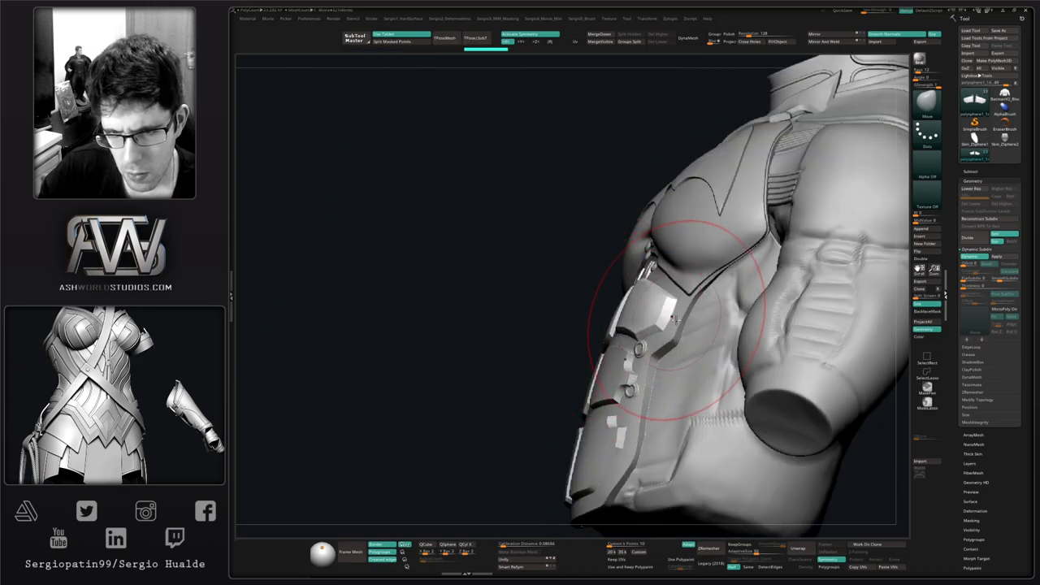
right_drag(622, 305, 654, 295)
drag(650, 292, 644, 289)
mouse_move(640, 285)
ctrl+right_down()
mouse_move(623, 300)
mouse_move(631, 286)
ctrl+right_up()
mouse_move(630, 286)
right_down()
mouse_move(639, 273)
mouse_move(571, 309)
mouse_move(560, 374)
right_up()
Step: Isolate the upper abdominal plates with the polyframe shown, adjust the inner corner beside the prongs and turn off Dynamic Subdivision
key(alt+s)
key(shift+f)
mouse_move(550, 272)
ctrl+right_down()
mouse_move(547, 358)
mouse_move(554, 350)
ctrl+right_up()
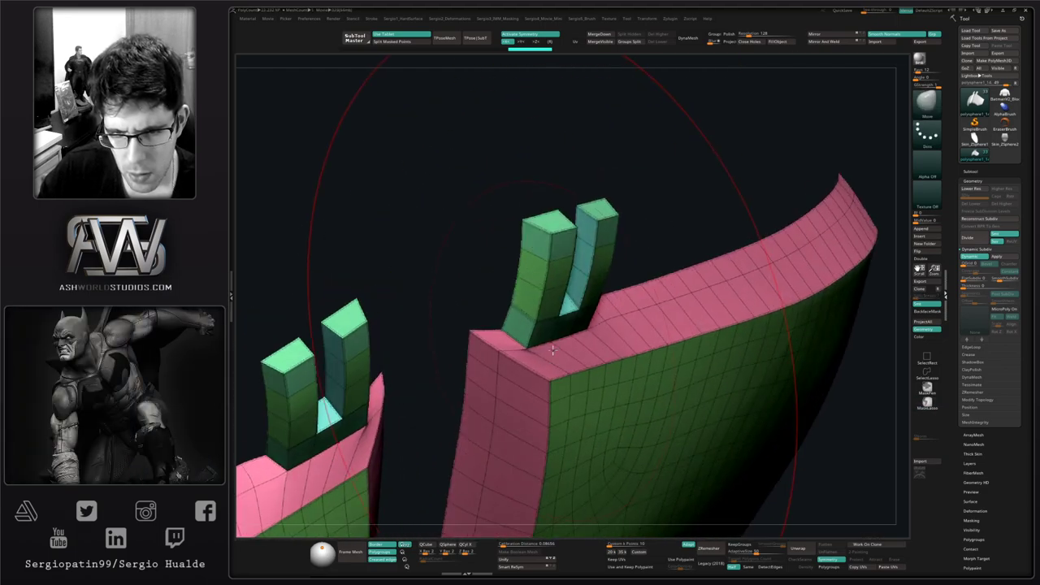
key(s)
drag(549, 350, 542, 349)
right_drag(542, 347, 596, 315)
key(shift+d)
Step: Lasso-mask the prongs on the upper plates, trim the mask at their base and invert it to protect the plates
mouse_move(522, 340)
ctrl+mouse_down()
mouse_move(582, 364)
mouse_move(629, 310)
ctrl+mouse_up()
right_drag(629, 310, 642, 300)
mouse_move(624, 286)
ctrl+alt+mouse_down()
mouse_move(690, 338)
mouse_move(681, 325)
ctrl+alt+mouse_up()
right_drag(671, 321, 650, 336)
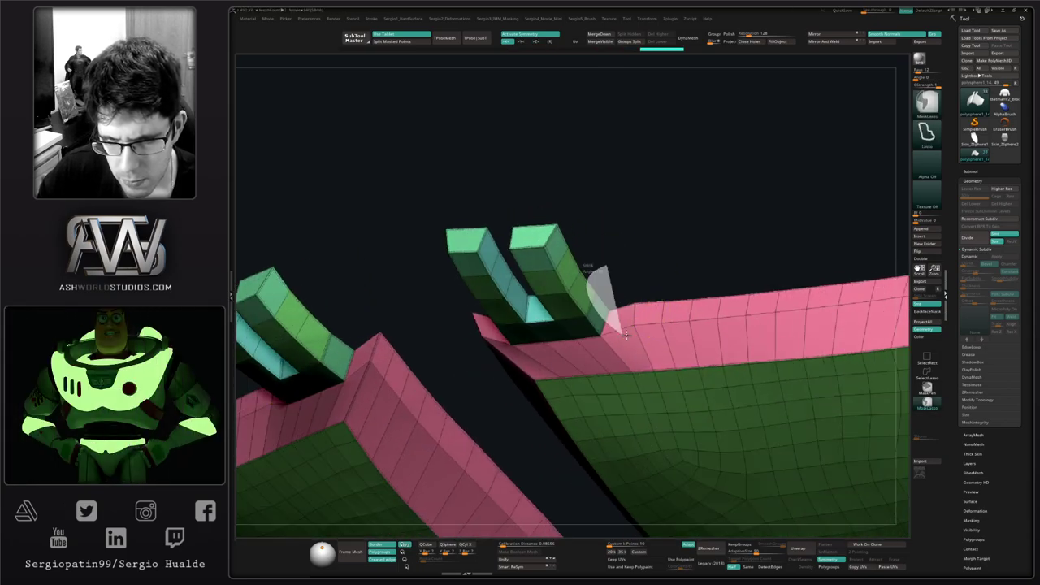
ctrl+alt+drag(625, 334, 627, 337)
right_drag(629, 336, 668, 282)
ctrl+click(672, 276)
Step: Reshape the unmasked prongs with the Move brush, hide the polyframe and turn on Dynamic Subdivision
mouse_move(622, 326)
right_down()
mouse_move(684, 335)
mouse_move(631, 340)
right_up()
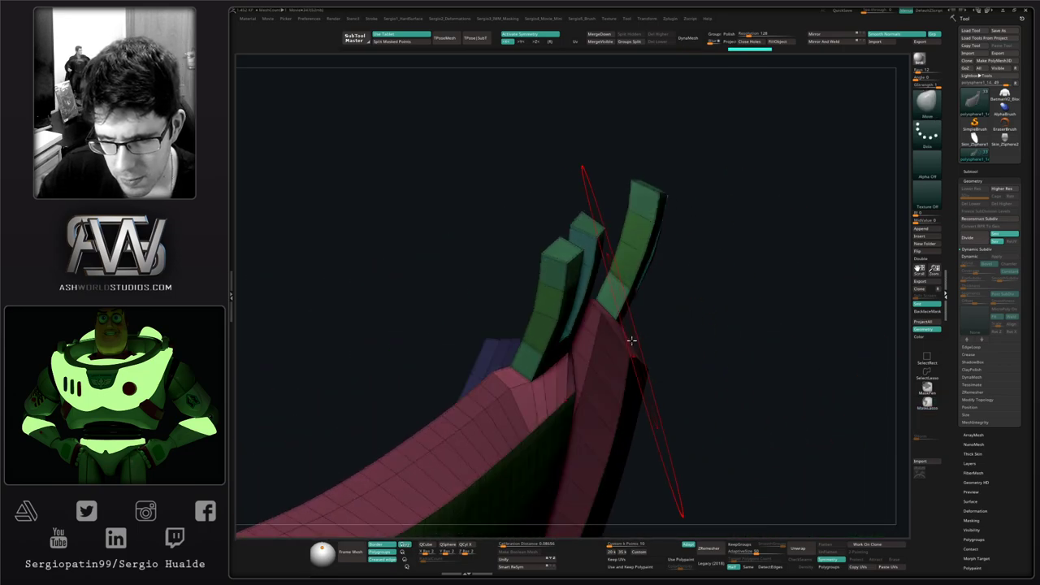
drag(628, 336, 629, 342)
right_drag(629, 341, 689, 341)
drag(631, 335, 632, 341)
mouse_move(632, 341)
right_down()
mouse_move(646, 348)
mouse_move(576, 347)
mouse_move(631, 340)
mouse_move(619, 339)
mouse_move(688, 313)
mouse_move(645, 357)
mouse_move(627, 353)
mouse_move(668, 341)
mouse_move(638, 355)
mouse_move(629, 441)
right_up()
key(shift+f)
key(d)
key(s)
key(s)
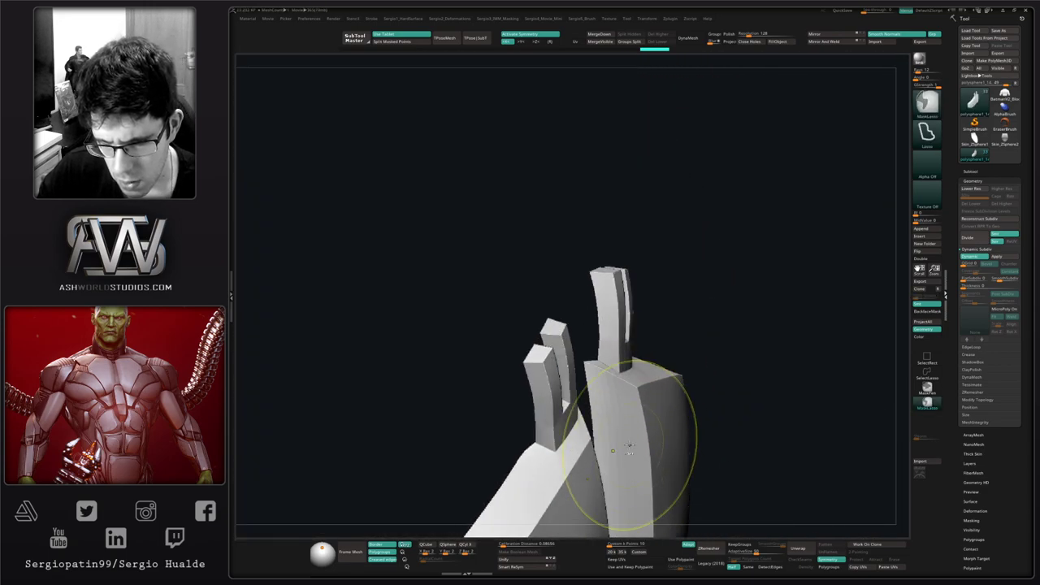
Step: Check the prongs without Dynamic Subdivision, clear the mask and restore the smoothed view with the full torso
key(shift+d)
mouse_move(641, 362)
right_down()
mouse_move(638, 393)
mouse_move(615, 341)
mouse_move(626, 371)
mouse_move(638, 334)
right_up()
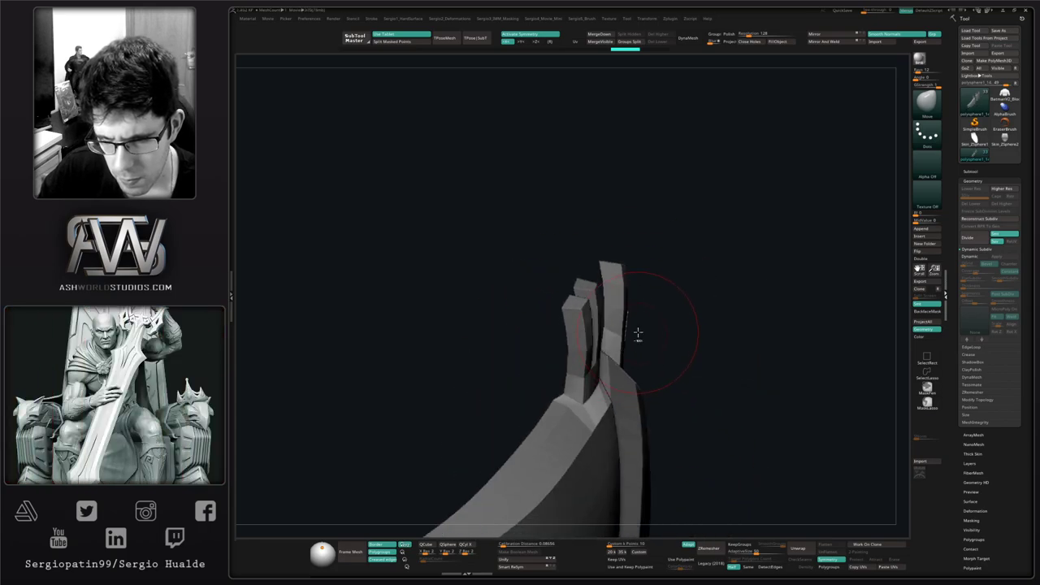
ctrl+drag(639, 323, 613, 334)
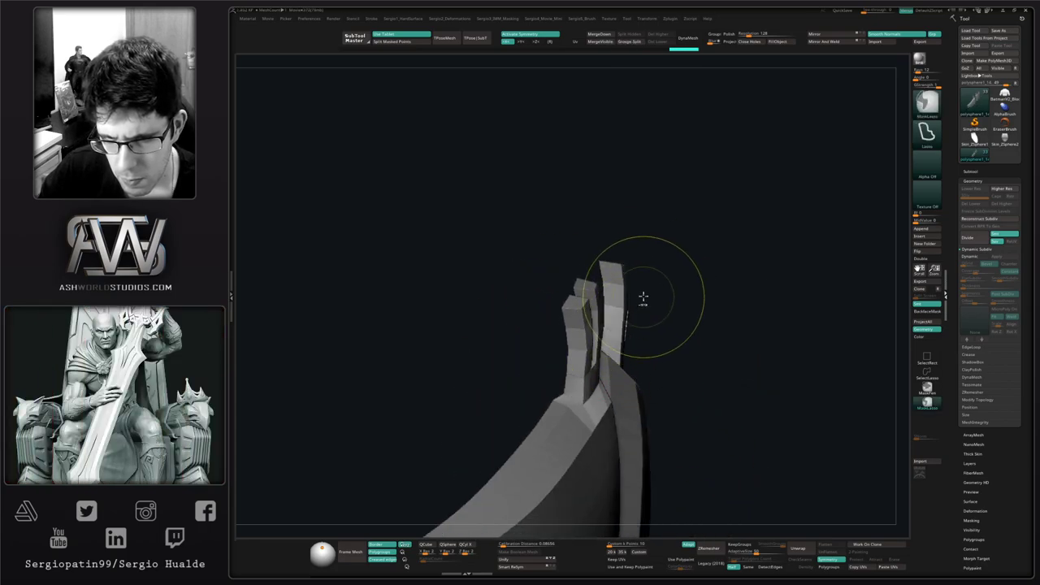
right_drag(640, 320, 644, 366)
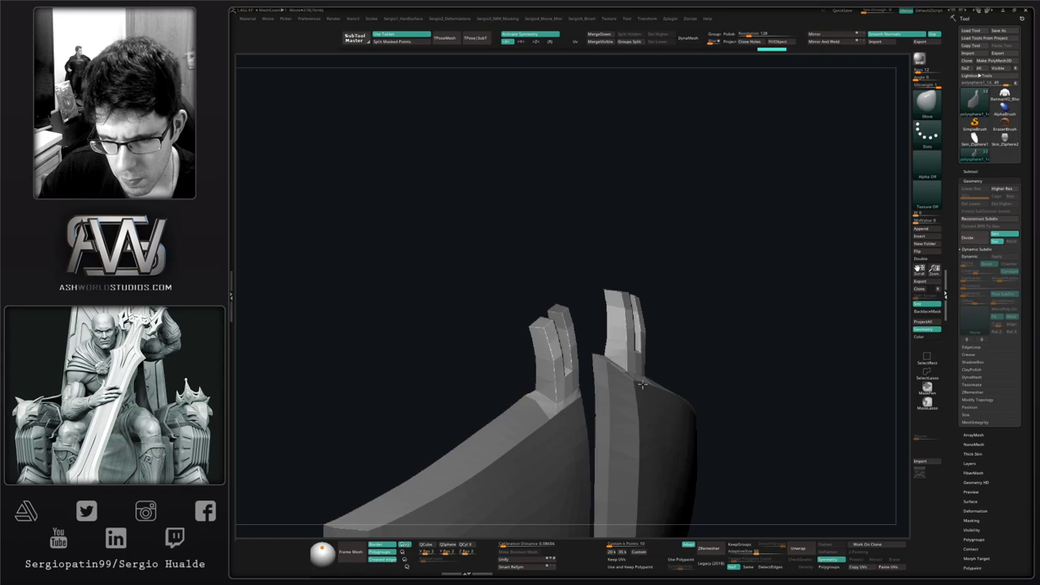
right_drag(643, 380, 687, 313)
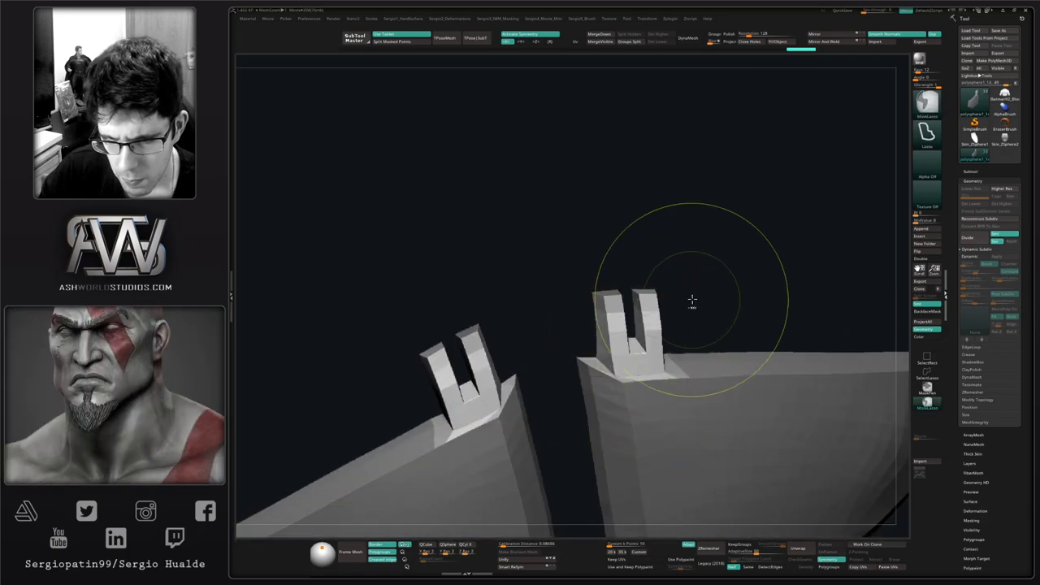
ctrl+drag(691, 301, 682, 325)
key(d)
key(shift+f)
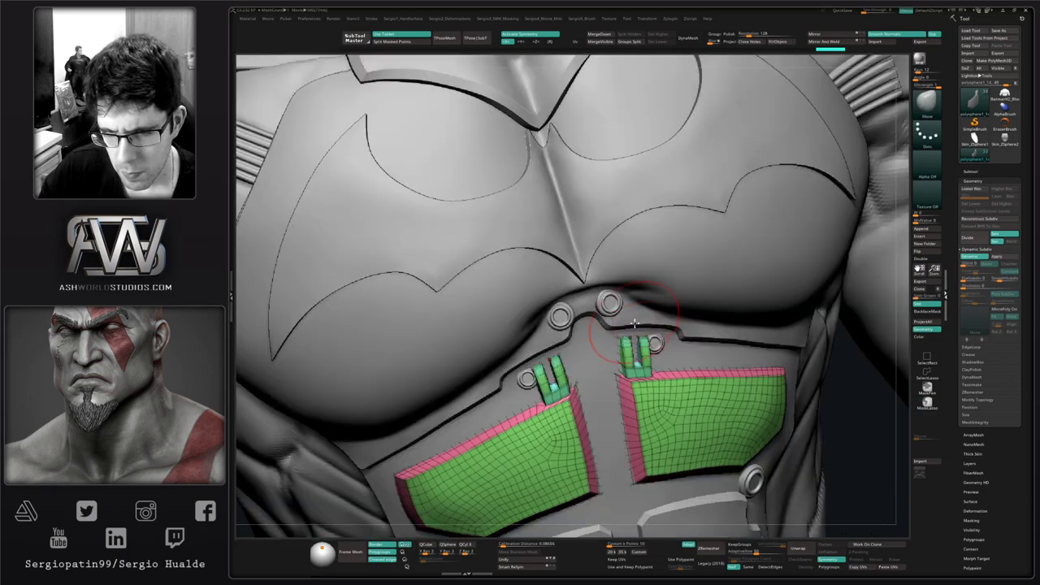
key(shift+f)
mouse_move(650, 383)
right_down()
mouse_move(658, 374)
mouse_move(620, 344)
right_up()
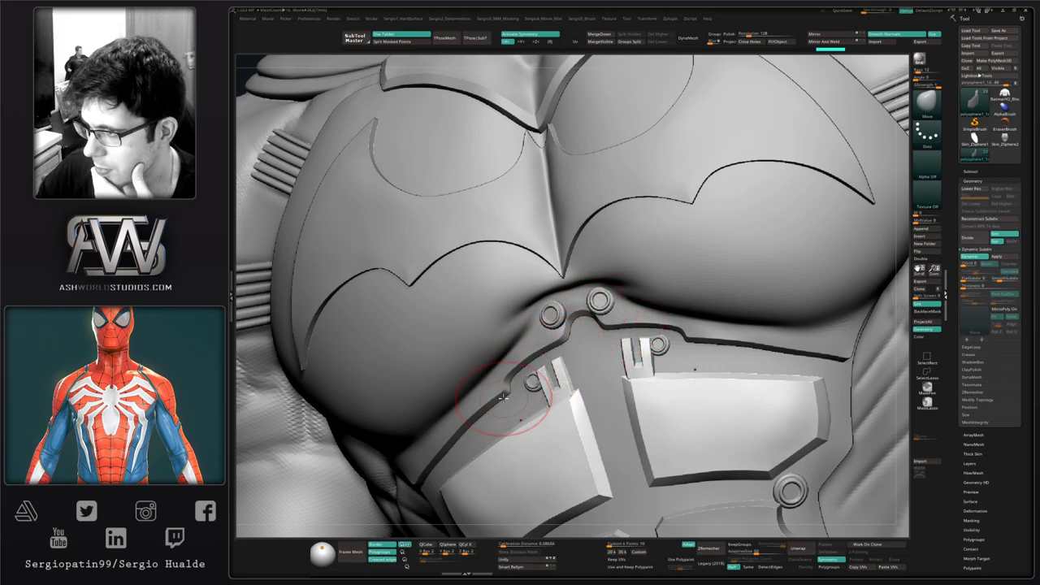
Step: Isolate the upper abdominal plates again, show the polyframe and turn off Dynamic Subdivision
ctrl+right_drag(655, 418, 639, 311)
key(alt+s)
ctrl+right_drag(638, 311, 634, 447)
key(shift+f)
key(shift+d)
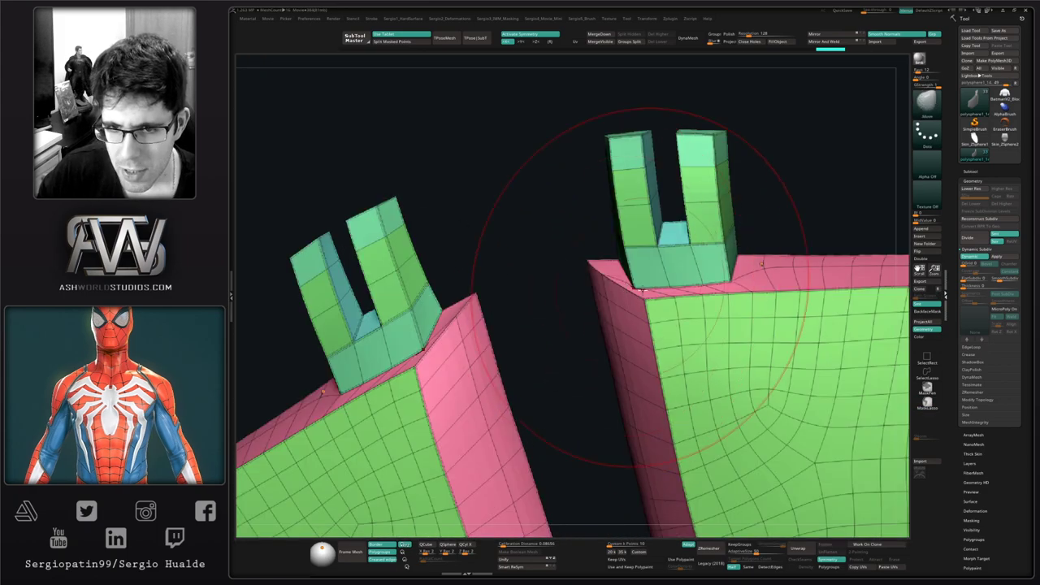
Step: Nudge the inner top corners of the upper abdominal plates beneath the prongs with the Move brush
mouse_move(640, 285)
right_down()
mouse_move(648, 301)
mouse_move(664, 289)
right_up()
drag(614, 272, 598, 273)
key(ctrl+z)
key(s)
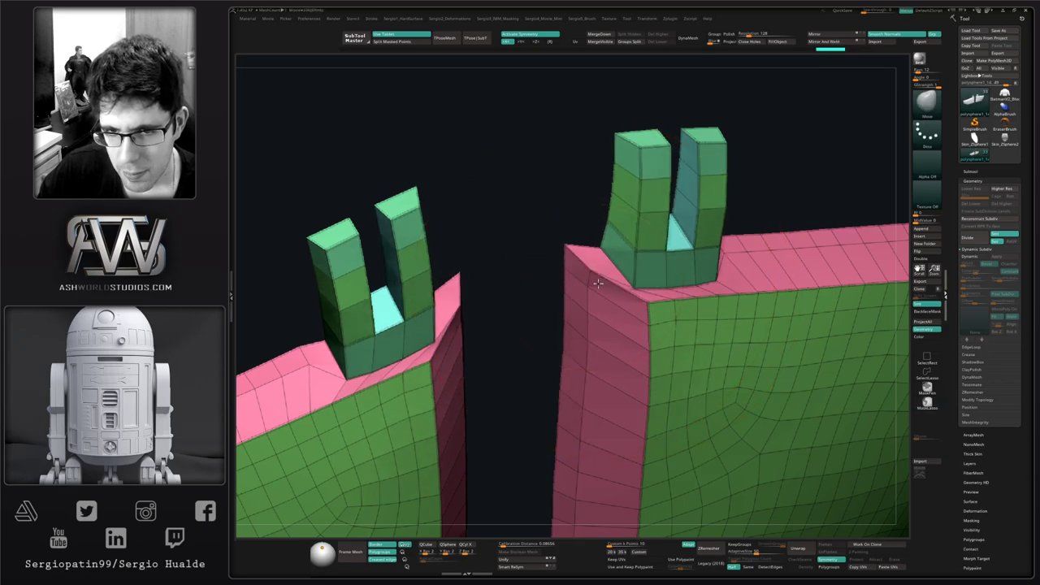
right_drag(669, 329, 632, 308)
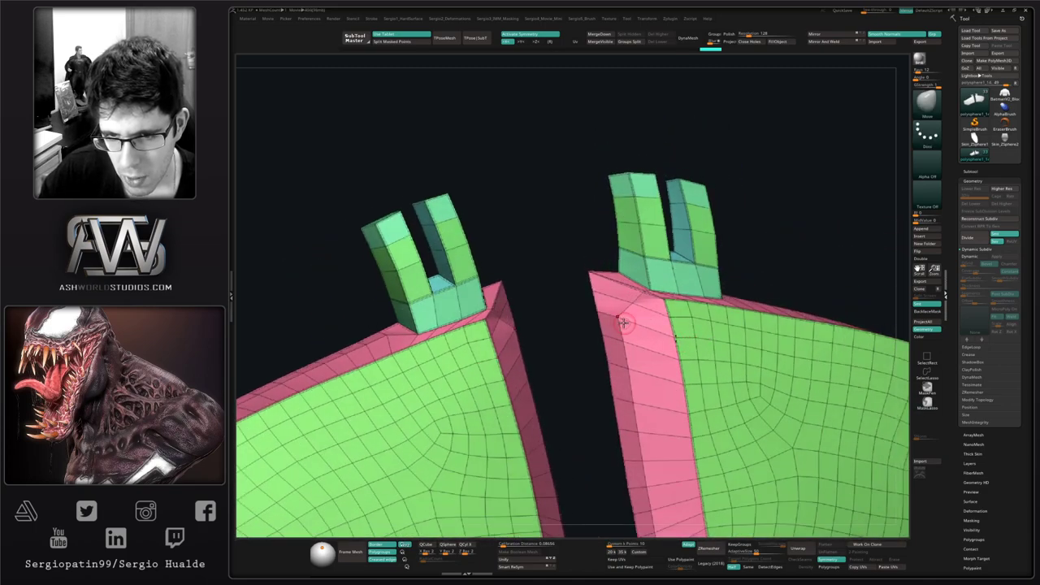
mouse_move(623, 323)
mouse_down()
mouse_move(634, 348)
mouse_move(644, 344)
mouse_up()
mouse_move(644, 345)
right_down()
mouse_move(612, 354)
mouse_move(638, 315)
mouse_move(625, 345)
right_up()
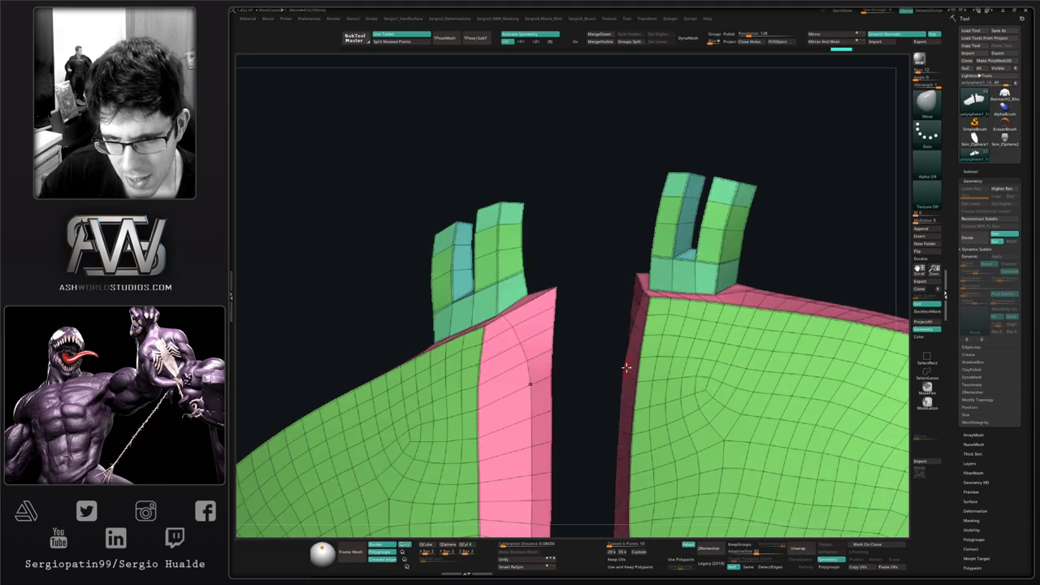
Step: Hide the polyframe, restore the full torso and check the upper plates with and without Dynamic Subdivision
ctrl+right_drag(648, 370, 621, 281)
key(d)
key(shift+f)
key(alt+s)
ctrl+right_drag(631, 335, 642, 356)
key(s)
drag(642, 356, 652, 356)
key(shift+d)
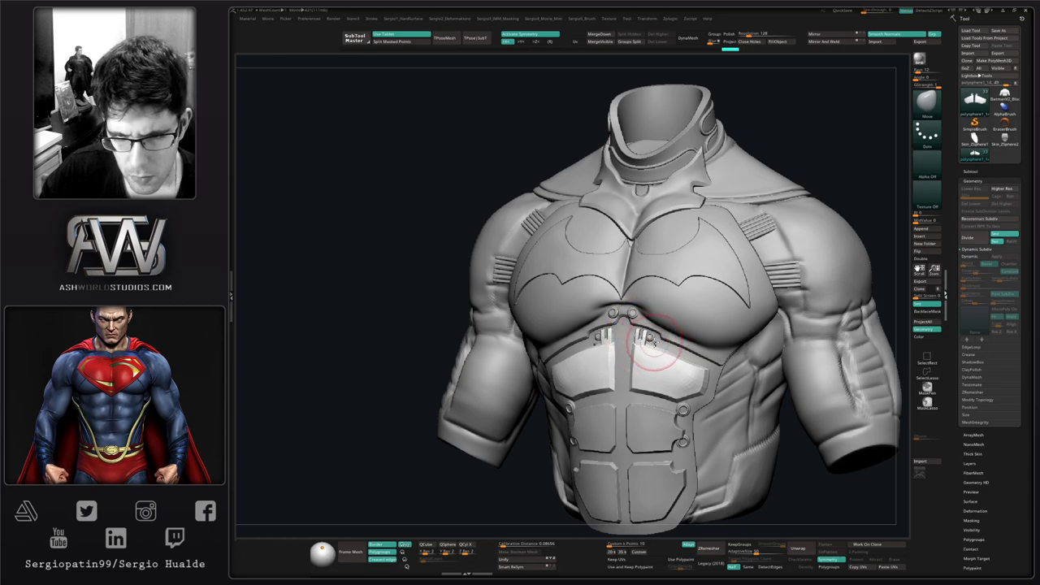
Step: Fine-tune the upper plates' prongs against the full torso with the Move brush and turn Dynamic Subdivision on
right_drag(648, 318, 635, 332)
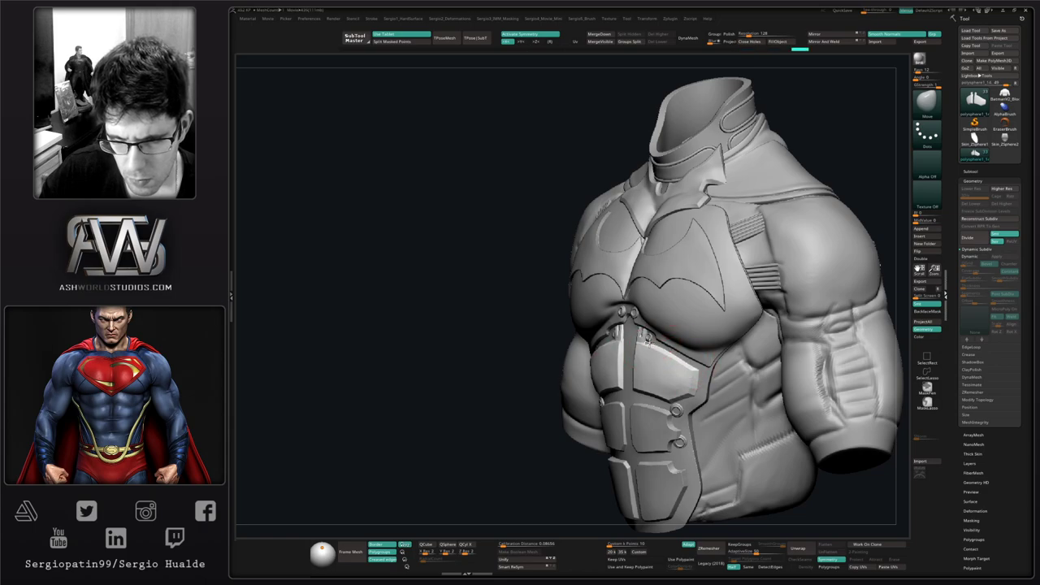
right_drag(650, 346, 660, 346)
drag(651, 345, 640, 345)
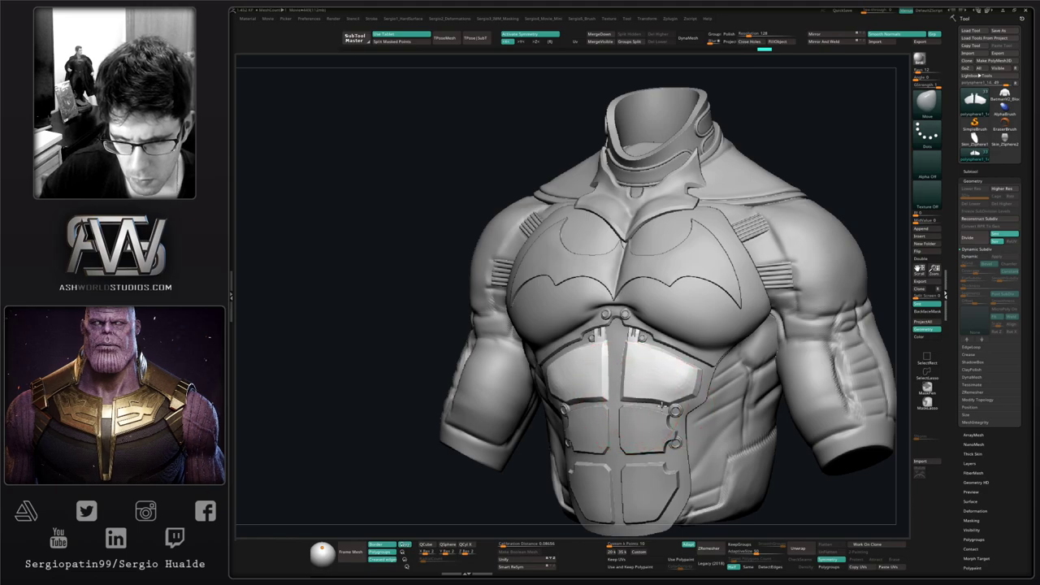
mouse_move(628, 399)
ctrl+right_down()
mouse_move(634, 358)
mouse_move(671, 414)
mouse_move(639, 373)
mouse_move(676, 367)
mouse_move(661, 422)
mouse_move(665, 403)
mouse_move(691, 413)
mouse_move(662, 332)
mouse_move(720, 345)
mouse_move(603, 350)
ctrl+right_up()
key(s)
key(d)
mouse_move(602, 349)
ctrl+right_down()
mouse_move(622, 406)
mouse_move(673, 413)
mouse_move(681, 358)
mouse_move(656, 370)
mouse_move(689, 374)
ctrl+right_up()
Step: Select the main torso body, duplicate it as a new subtool and isolate the copy
alt+click(689, 373)
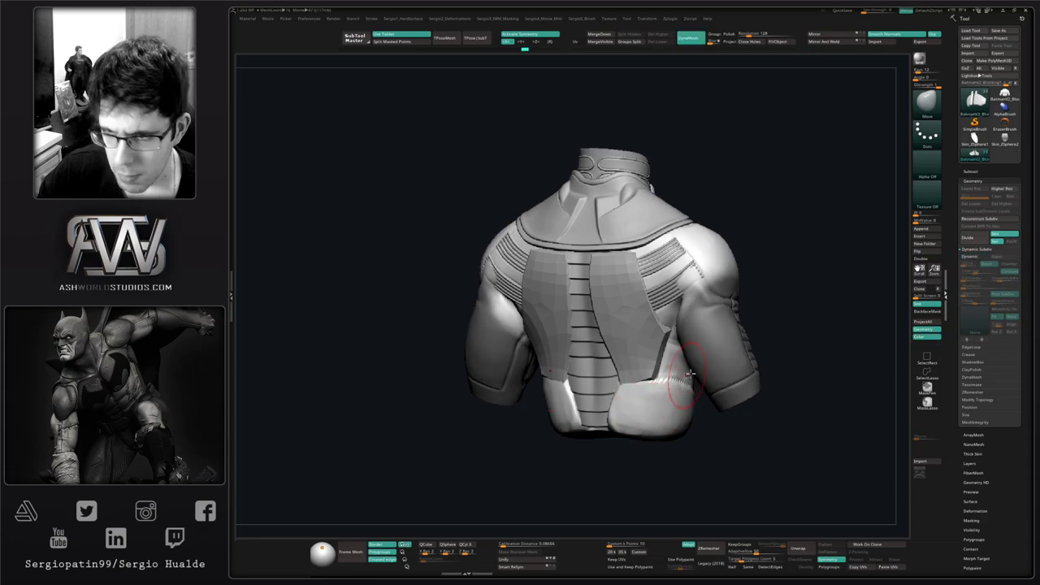
click(971, 172)
key(ctrl+shift+d)
key(alt+s)
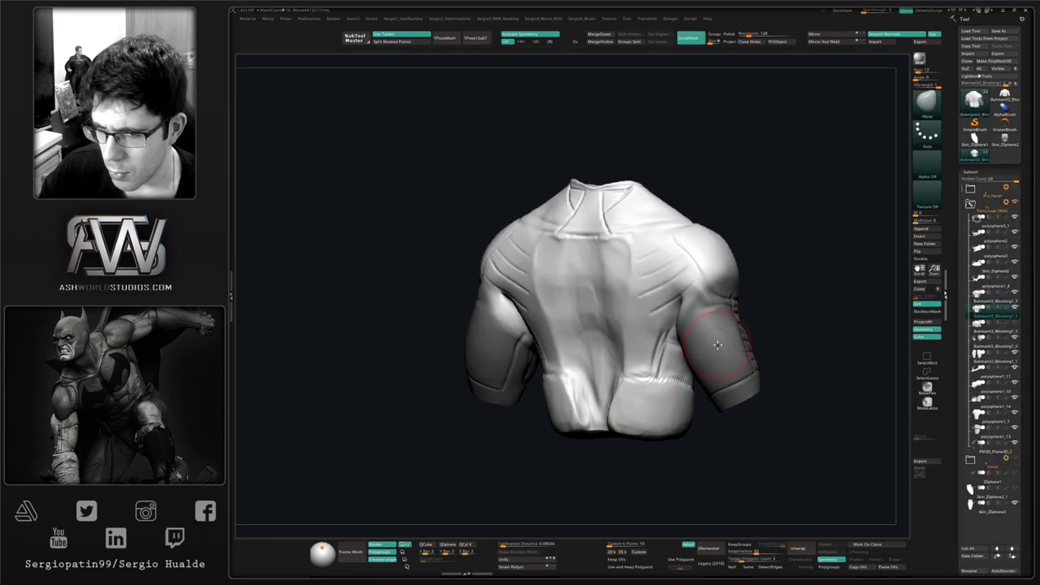
Step: Keep only the waist section of the duplicated torso visible with a rectangular selection
mouse_move(724, 344)
right_down()
mouse_move(697, 425)
mouse_move(674, 420)
mouse_move(691, 351)
right_up()
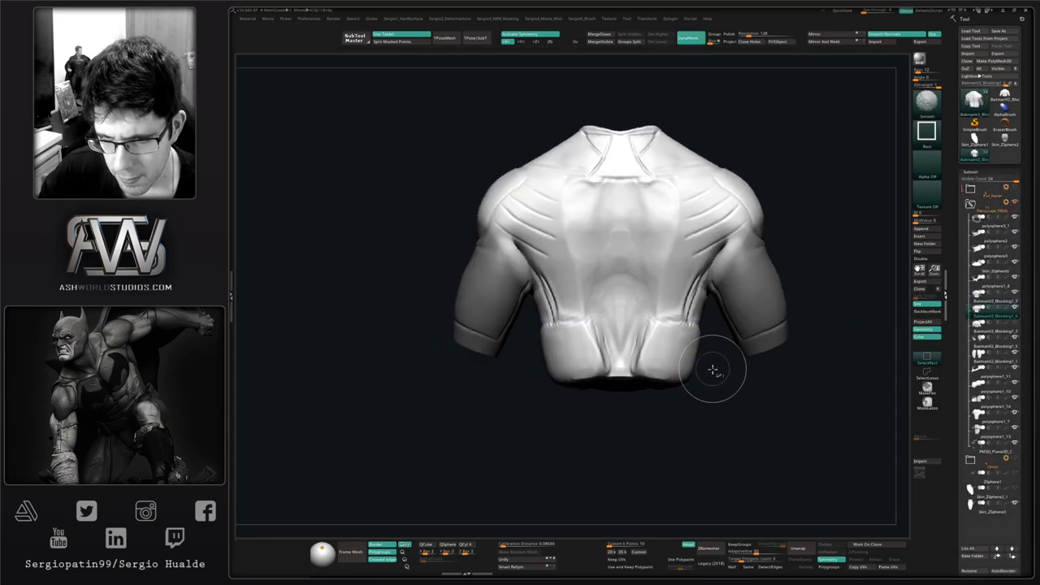
mouse_move(718, 360)
ctrl+shift+mouse_down()
mouse_move(697, 307)
mouse_move(671, 331)
ctrl+shift+mouse_up()
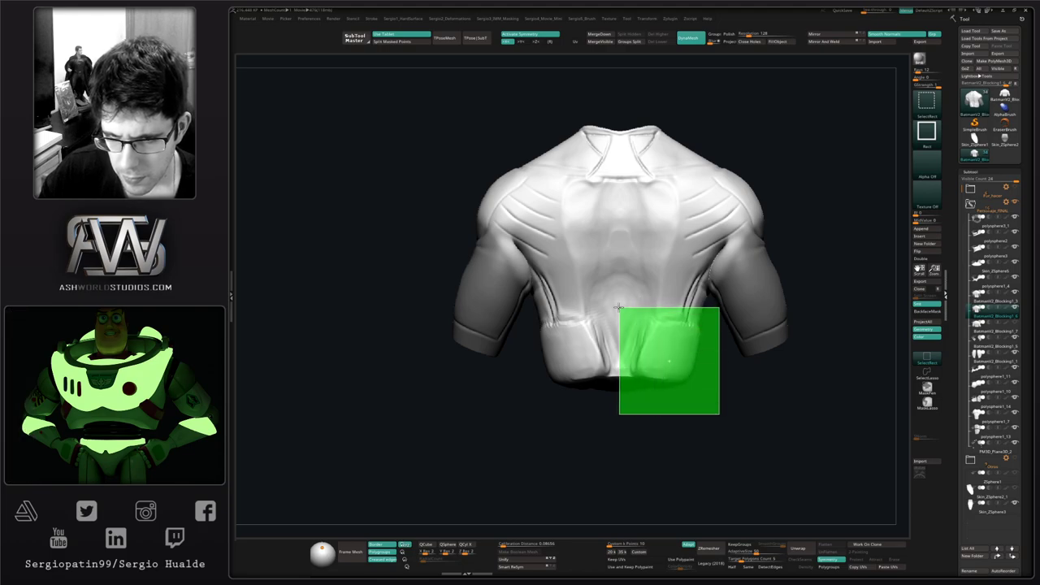
ctrl+shift+drag(619, 307, 599, 308)
mouse_move(731, 344)
right_down()
mouse_move(669, 359)
mouse_move(677, 351)
mouse_move(734, 344)
mouse_move(713, 349)
mouse_move(717, 372)
mouse_move(681, 395)
mouse_move(657, 336)
right_up()
key(ctrl+shift+d)
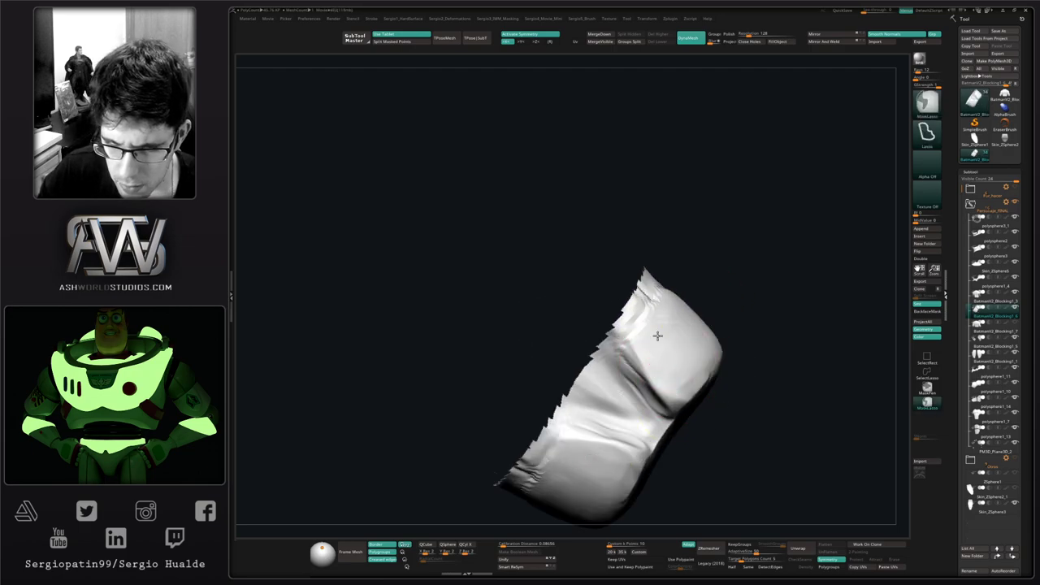
ctrl+drag(690, 351, 692, 326)
ctrl+click(927, 388)
mouse_move(707, 331)
ctrl+right_down()
mouse_move(702, 351)
mouse_move(687, 325)
ctrl+right_up()
key(ctrl+z)
mouse_move(645, 342)
ctrl+mouse_down()
mouse_move(669, 308)
mouse_move(674, 338)
ctrl+mouse_up()
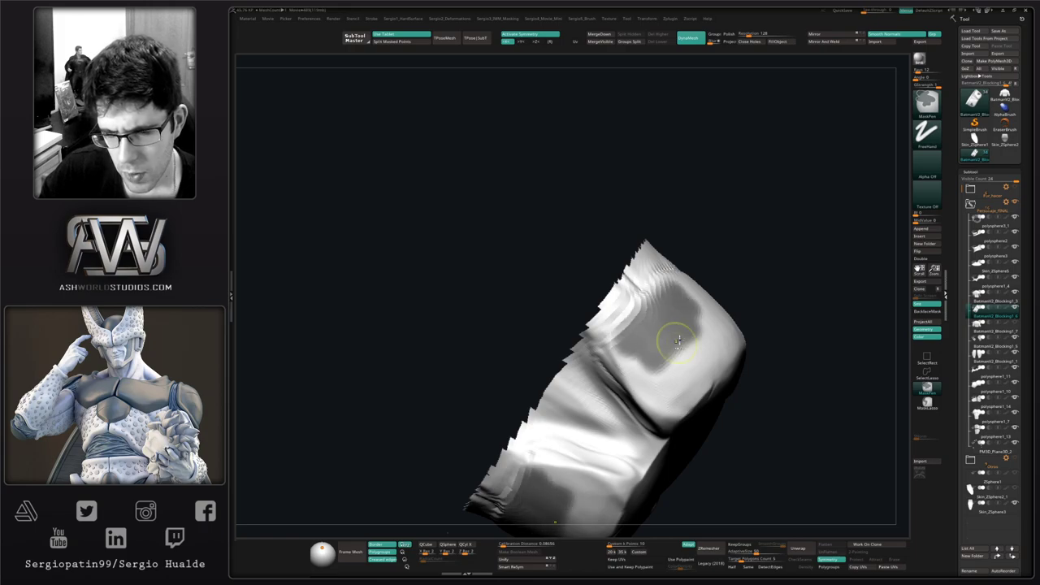
ctrl+drag(716, 213, 726, 203)
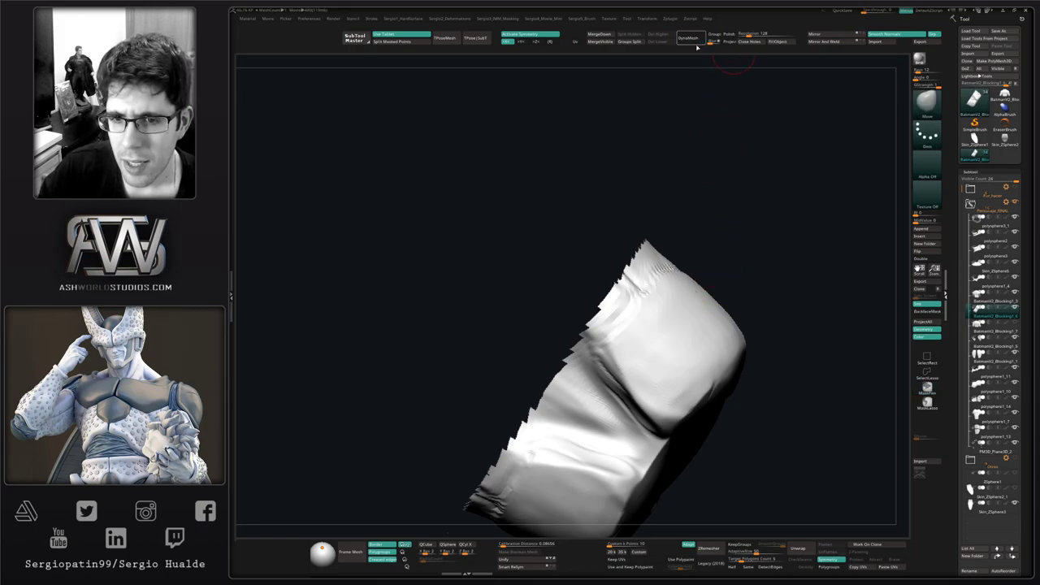
Step: Remesh the waist section with DynaMesh at resolution 128 to form a closed mesh
key(ctrl+shift)
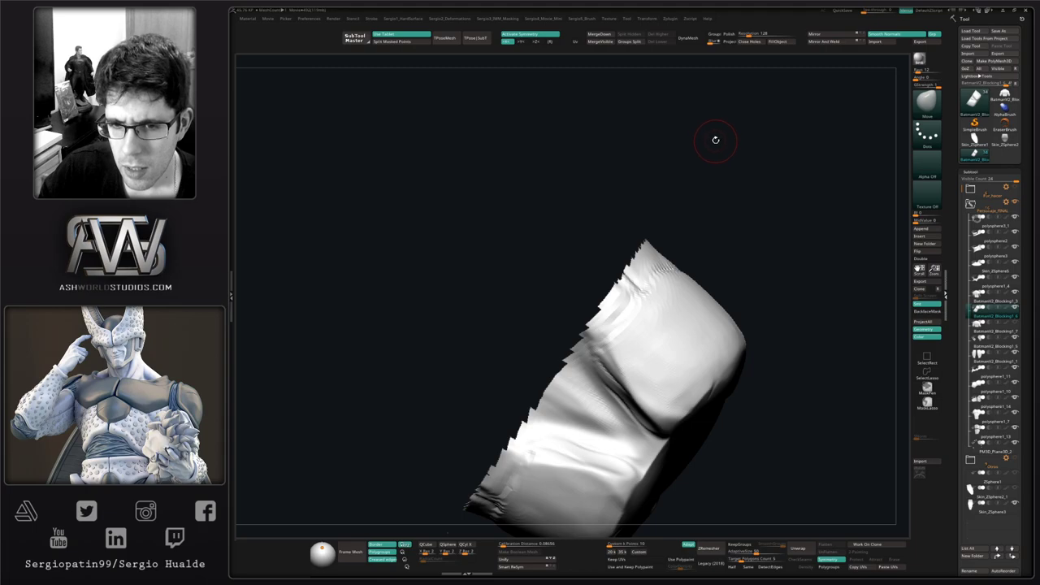
drag(729, 181, 747, 244)
click(689, 39)
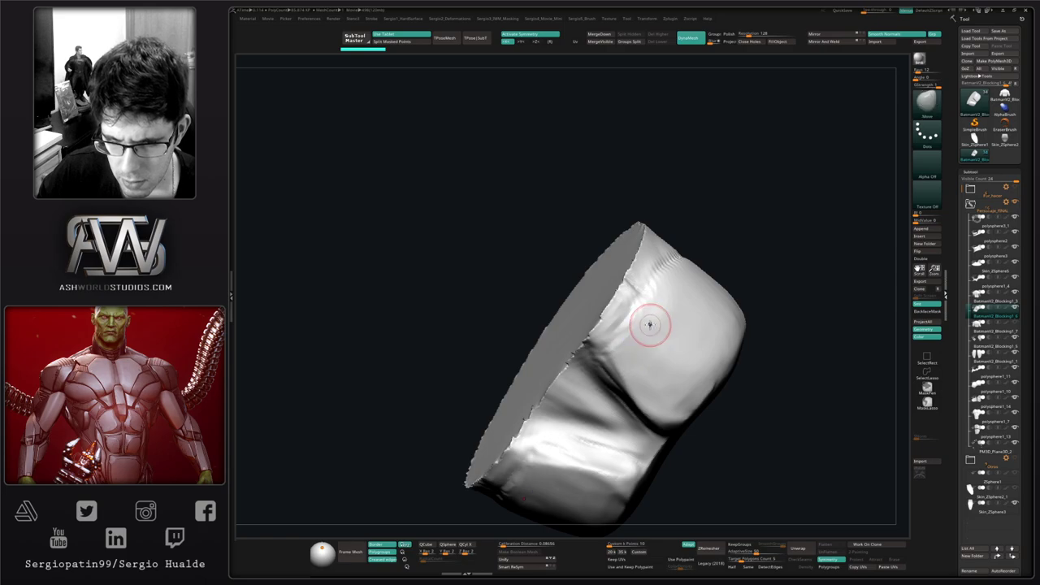
Step: Paint a symmetrical mask over the raised lower-back pads, following their inner and upper edges
mouse_move(650, 325)
ctrl+mouse_down()
mouse_move(642, 317)
mouse_move(629, 338)
mouse_move(650, 398)
mouse_move(633, 398)
ctrl+mouse_up()
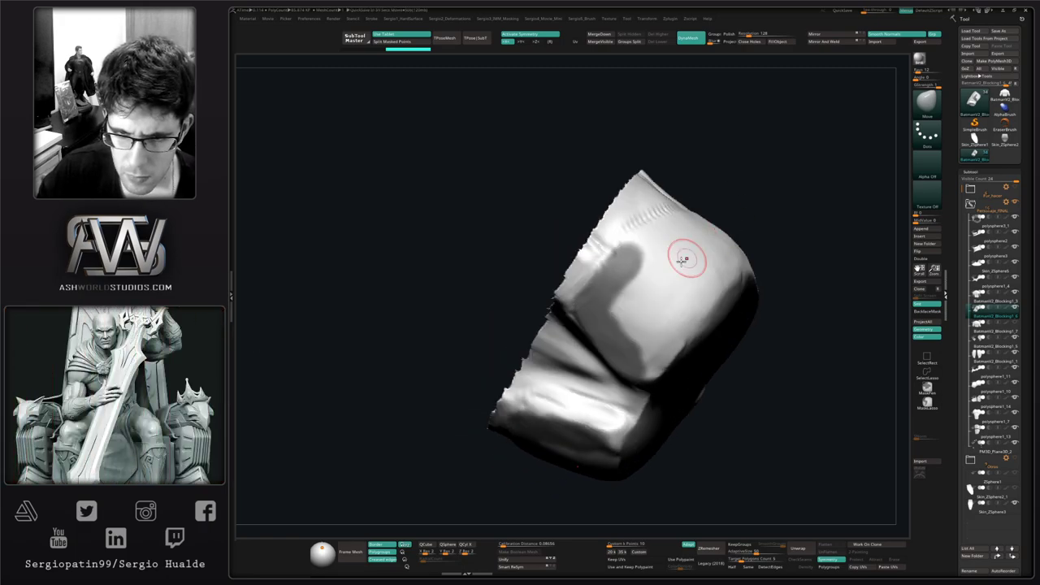
mouse_move(685, 255)
ctrl+mouse_down()
mouse_move(622, 280)
mouse_move(646, 240)
ctrl+mouse_up()
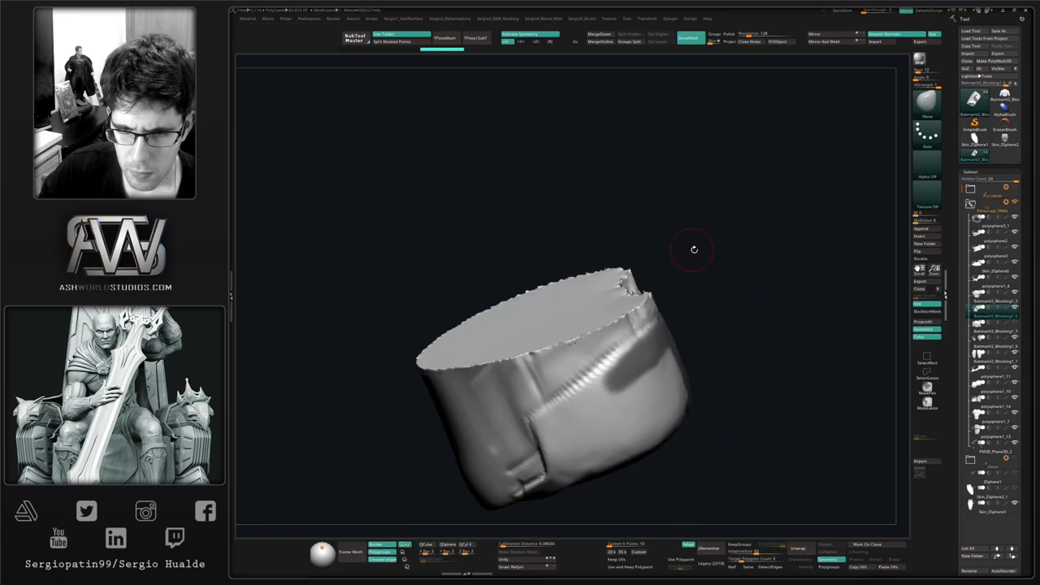
shift+drag(693, 249, 684, 332)
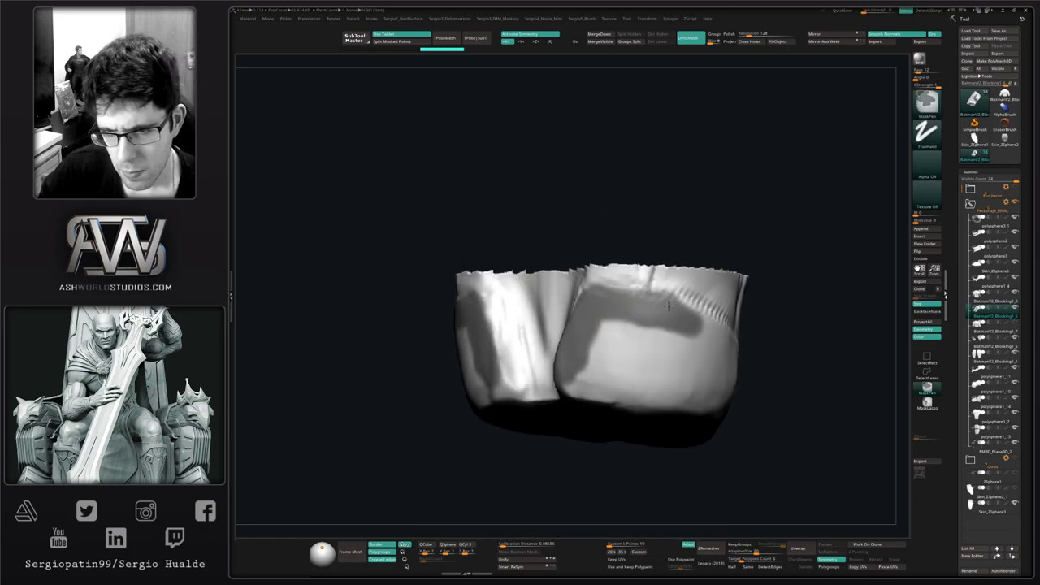
mouse_move(669, 306)
ctrl+mouse_down()
mouse_move(610, 329)
mouse_move(636, 344)
mouse_move(576, 378)
mouse_move(605, 396)
mouse_move(687, 375)
mouse_move(632, 371)
mouse_move(689, 390)
ctrl+mouse_up()
mouse_move(677, 344)
right_down()
mouse_move(755, 378)
mouse_move(691, 339)
right_up()
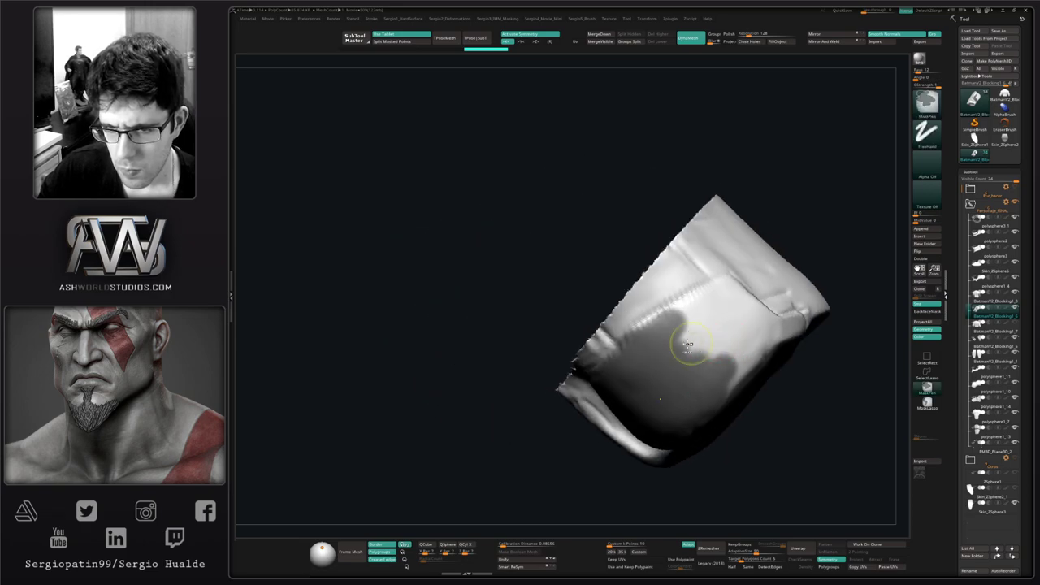
Step: Extend the painted mask around the sides of the waist, including the narrow strip reaching towards the front
mouse_move(685, 344)
ctrl+mouse_down()
mouse_move(648, 337)
mouse_move(705, 335)
mouse_move(728, 346)
mouse_move(730, 371)
ctrl+mouse_up()
right_drag(751, 343, 733, 322)
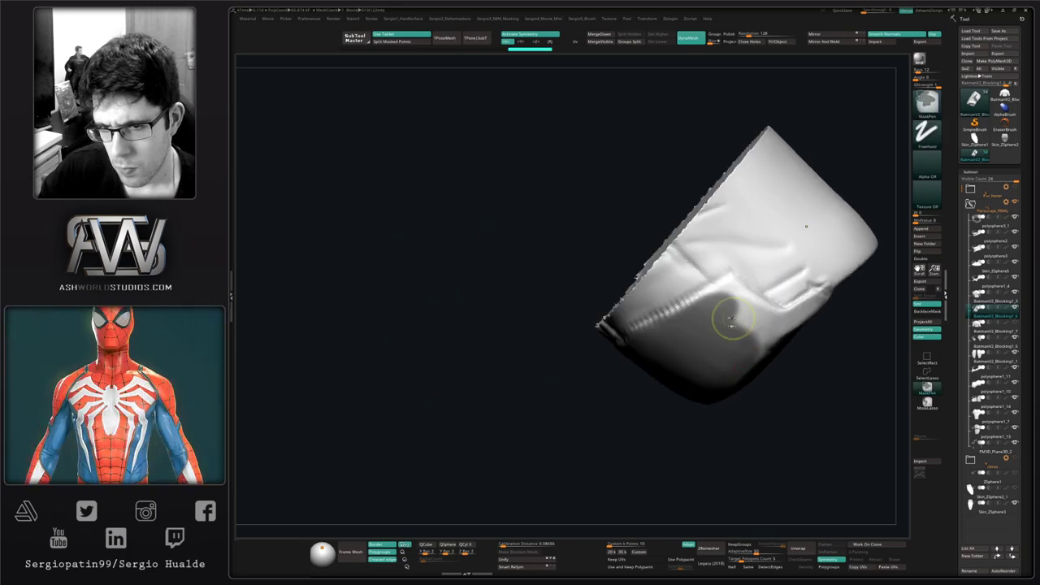
mouse_move(716, 306)
ctrl+mouse_down()
mouse_move(763, 327)
mouse_move(738, 325)
mouse_move(739, 349)
ctrl+mouse_up()
right_drag(750, 349, 777, 328)
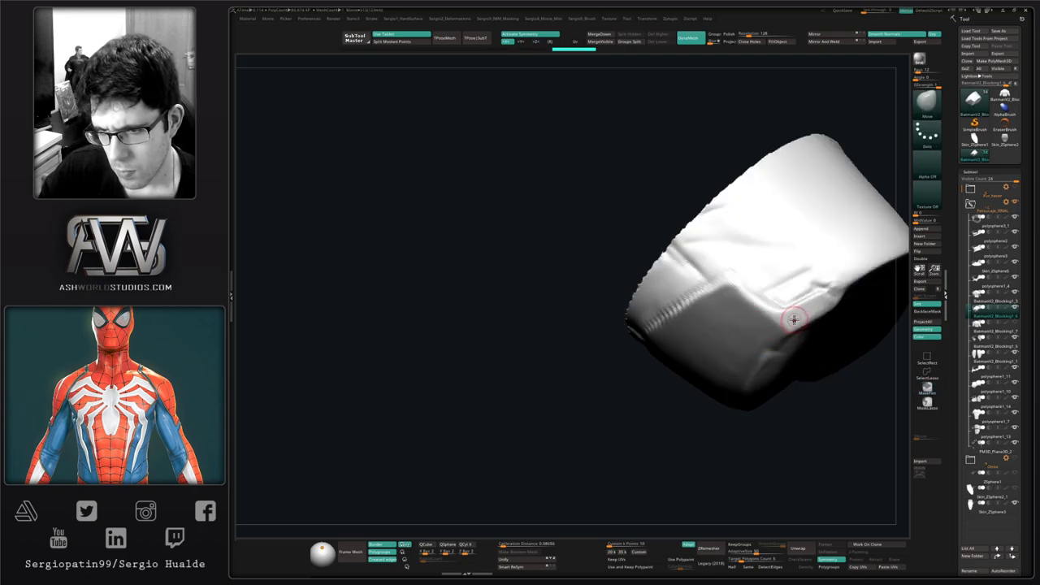
ctrl+drag(793, 322, 820, 303)
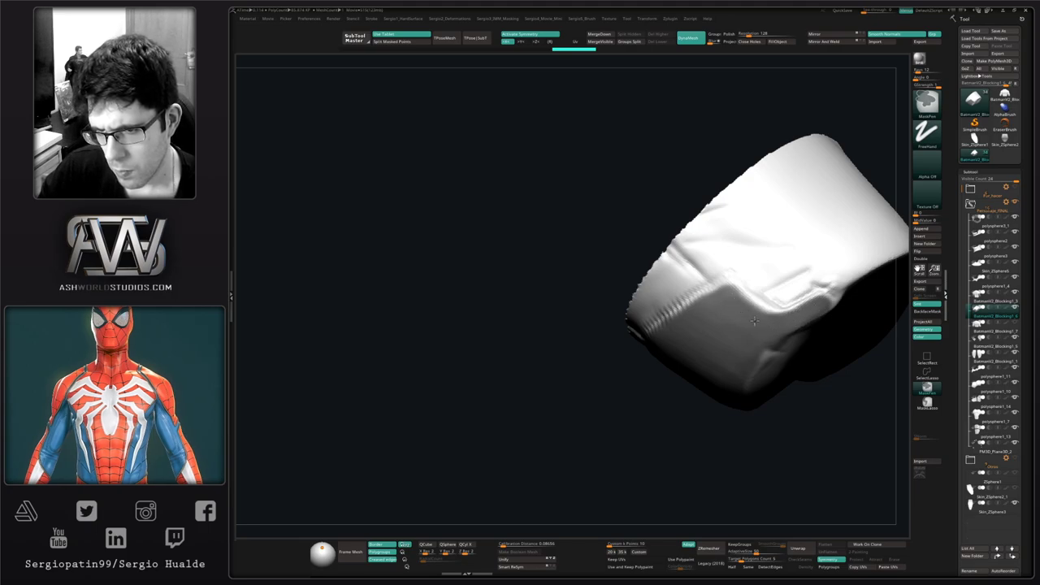
right_drag(777, 360, 803, 338)
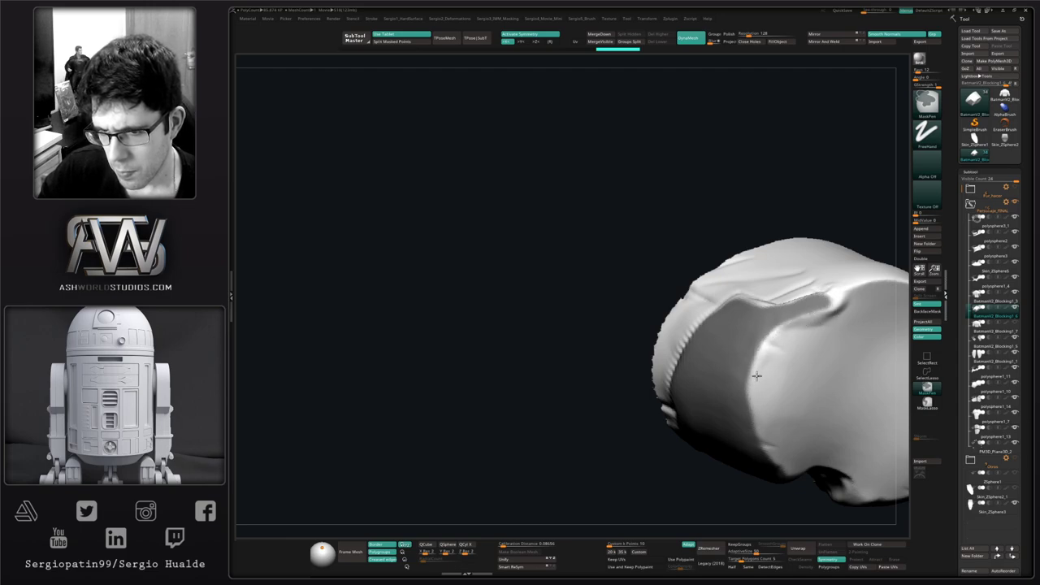
mouse_move(762, 393)
right_down()
mouse_move(738, 352)
mouse_move(766, 349)
mouse_move(729, 355)
mouse_move(759, 230)
right_up()
right_drag(708, 264, 741, 277)
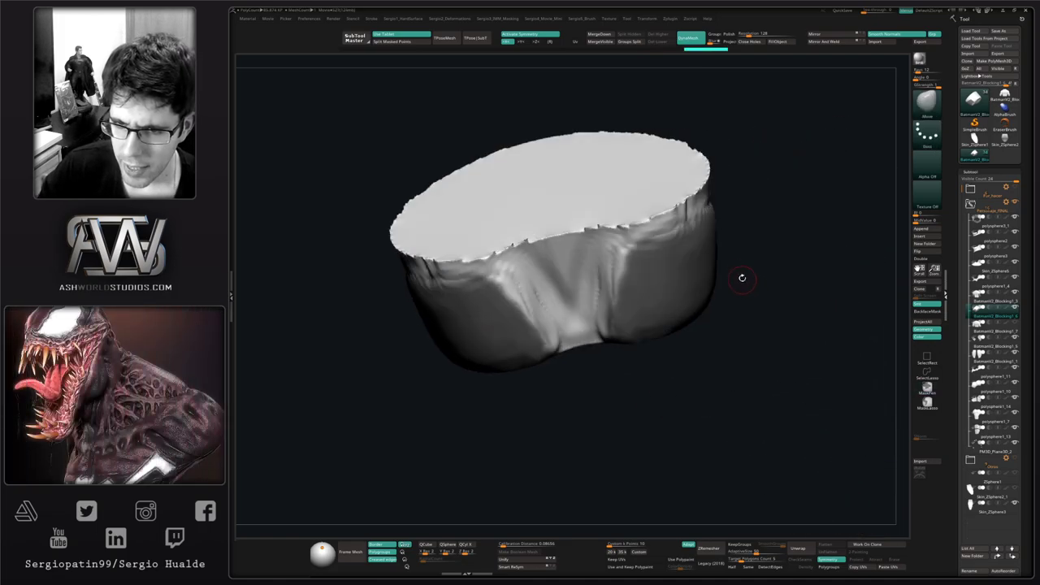
Step: Refine the mask's borders on the back of the pads along the spine and the ribbed seam
mouse_move(730, 229)
alt+right_down()
mouse_move(746, 305)
mouse_move(661, 337)
alt+right_up()
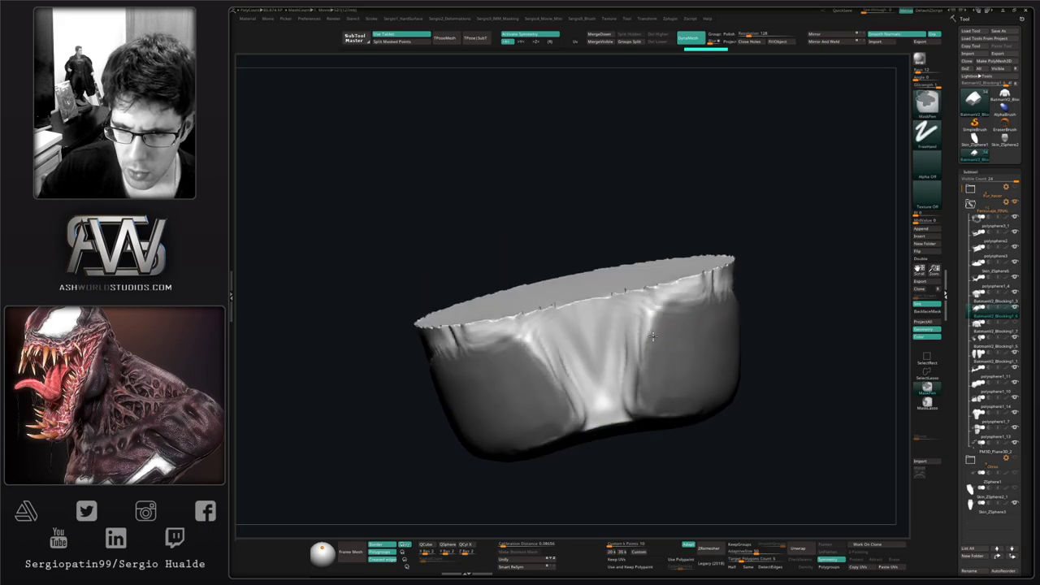
right_drag(676, 411, 670, 284)
mouse_move(671, 284)
alt+right_down()
mouse_move(690, 399)
mouse_move(678, 410)
mouse_move(646, 407)
alt+right_up()
ctrl+click(690, 419)
mouse_move(646, 407)
alt+right_down()
mouse_move(694, 359)
mouse_move(638, 309)
alt+right_up()
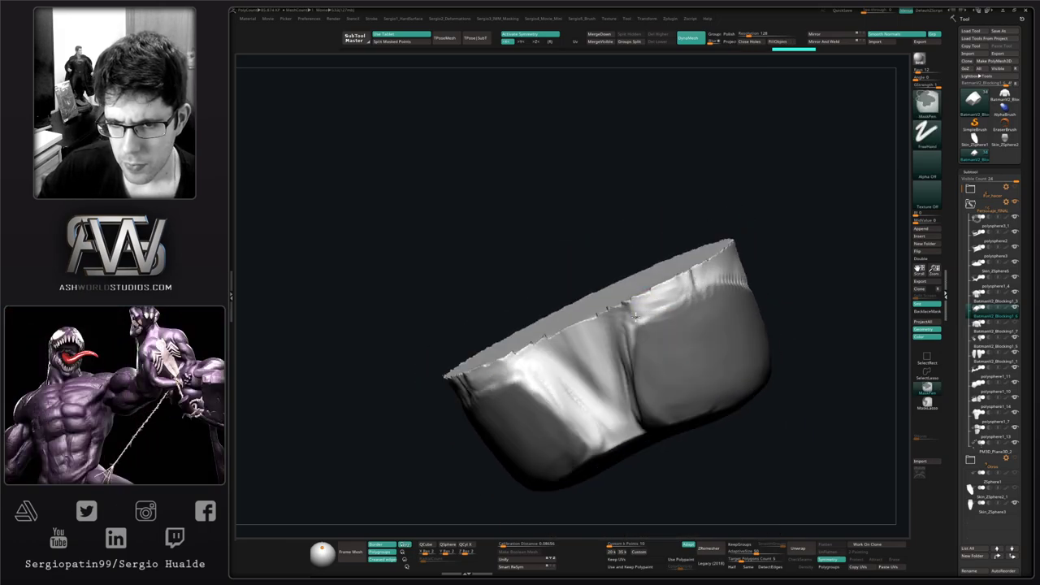
ctrl+click(706, 279)
right_drag(732, 346, 695, 321)
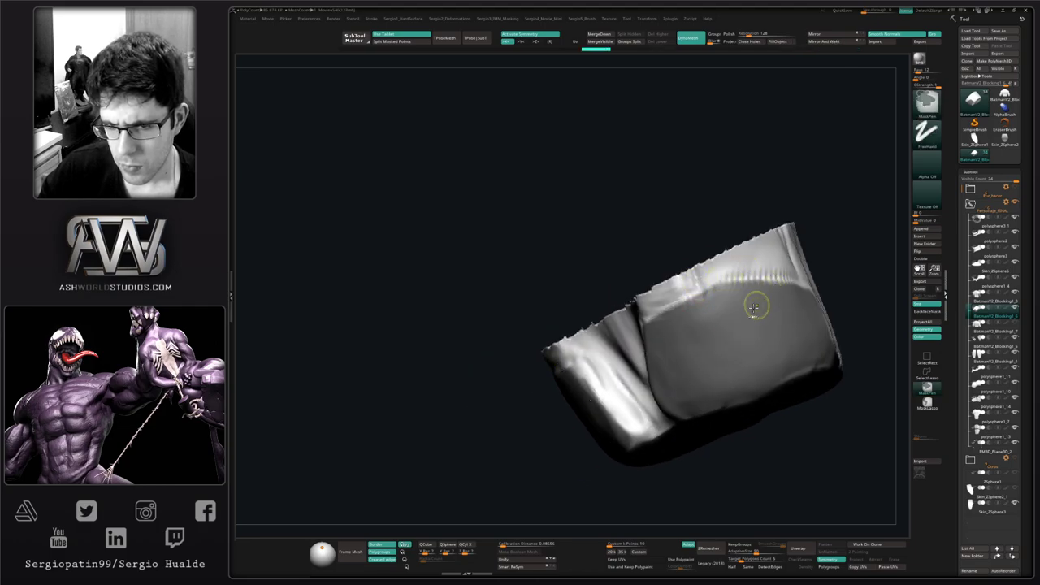
ctrl+right_drag(702, 384, 728, 341)
drag(715, 351, 704, 362)
ctrl+right_drag(676, 344, 643, 387)
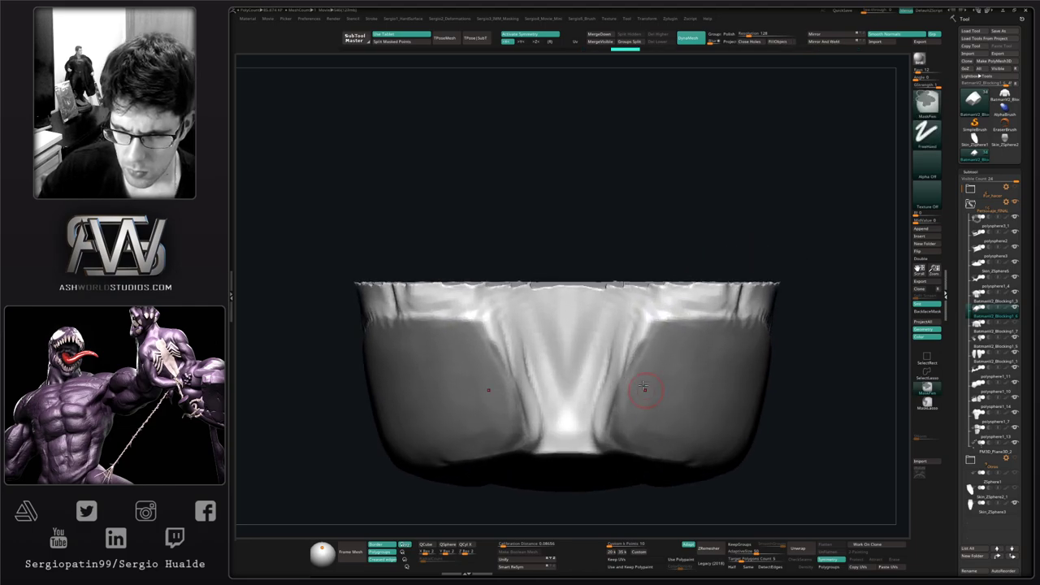
Step: Trim the mask's upper inner corner, turn the masked pads into a polygroup and isolate that polygroup
ctrl+alt+click(635, 331)
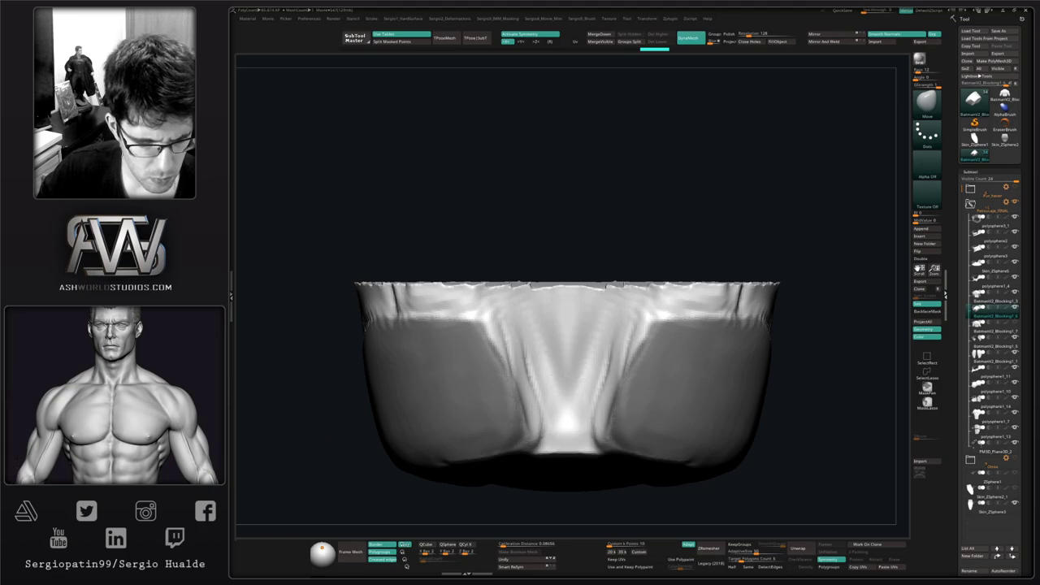
key(ctrl+w)
ctrl+shift+click(717, 365)
right_drag(723, 373, 680, 390)
mouse_move(756, 406)
ctrl+right_down()
mouse_move(697, 384)
mouse_move(791, 370)
ctrl+right_up()
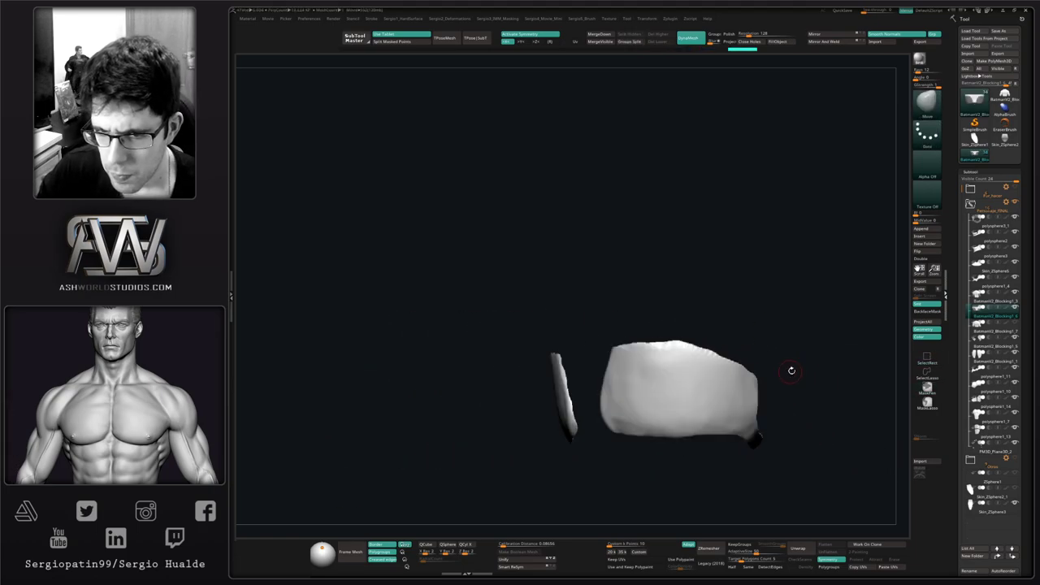
Step: Retopologize the isolated waist pads with ZRemesher into a low-poly mesh and compare them with the full torso
click(739, 560)
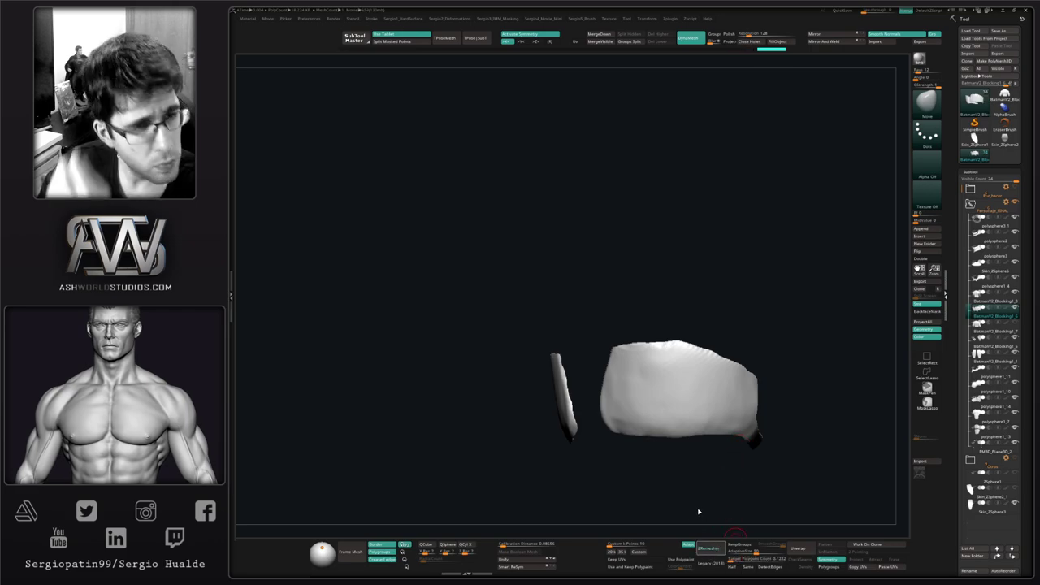
right_drag(651, 405, 633, 388)
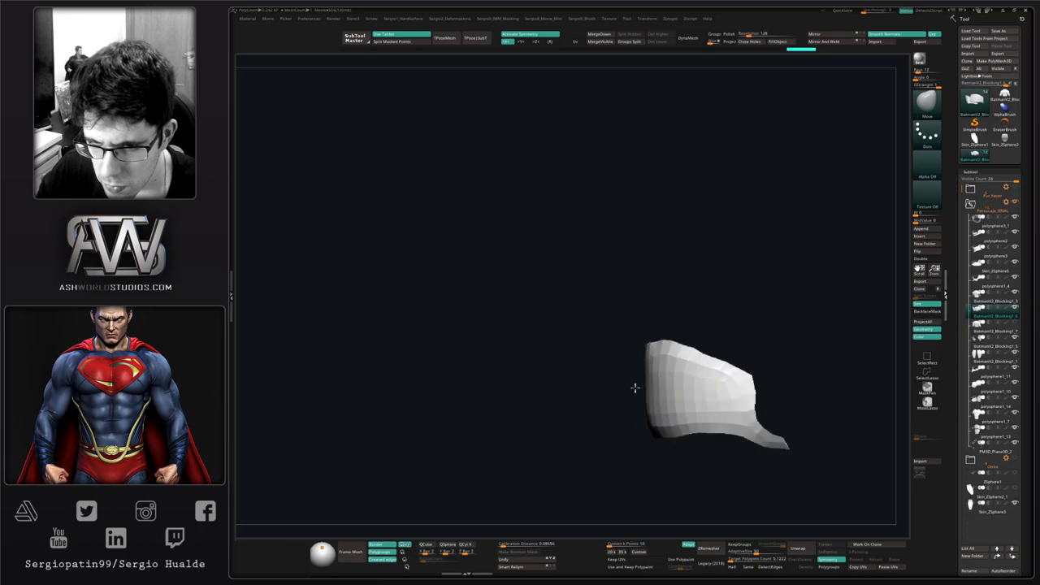
alt+right_drag(696, 414, 750, 395)
key(alt+s)
key(alt+s)
key(alt+s)
key(alt+t)
drag(750, 395, 748, 409)
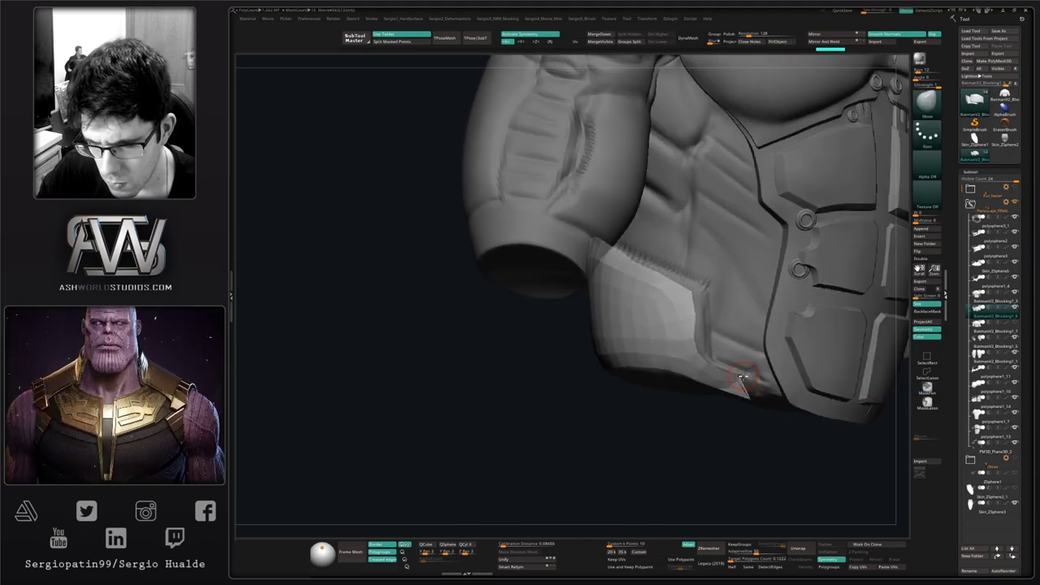
Step: Isolate the waist pads and stitch the stray points at the pointed tip of the front strip with ZModeler's Stitch action
key(alt+s)
ctrl+right_drag(748, 385, 747, 402)
key(shift+f)
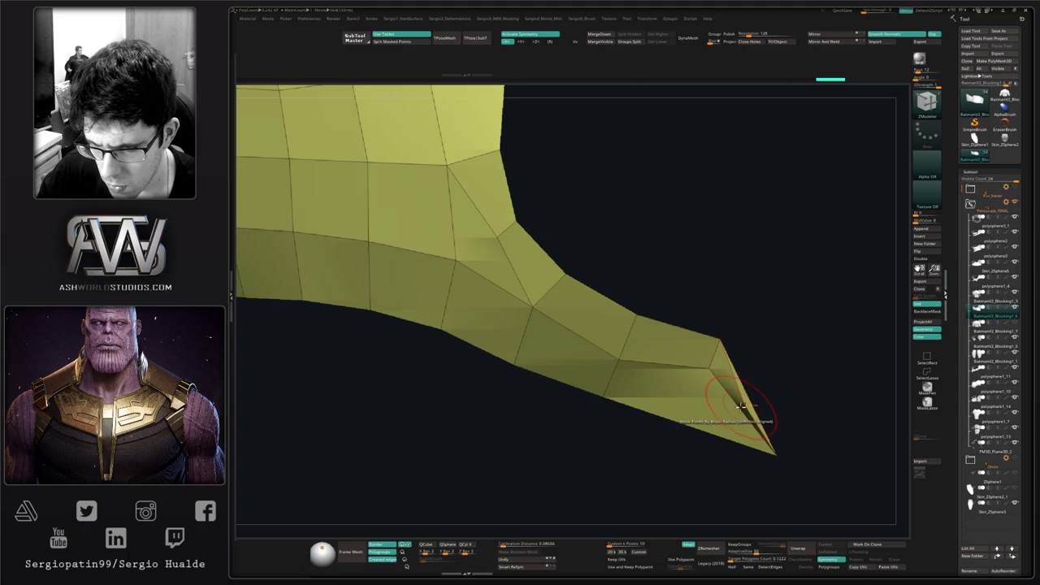
key(space)
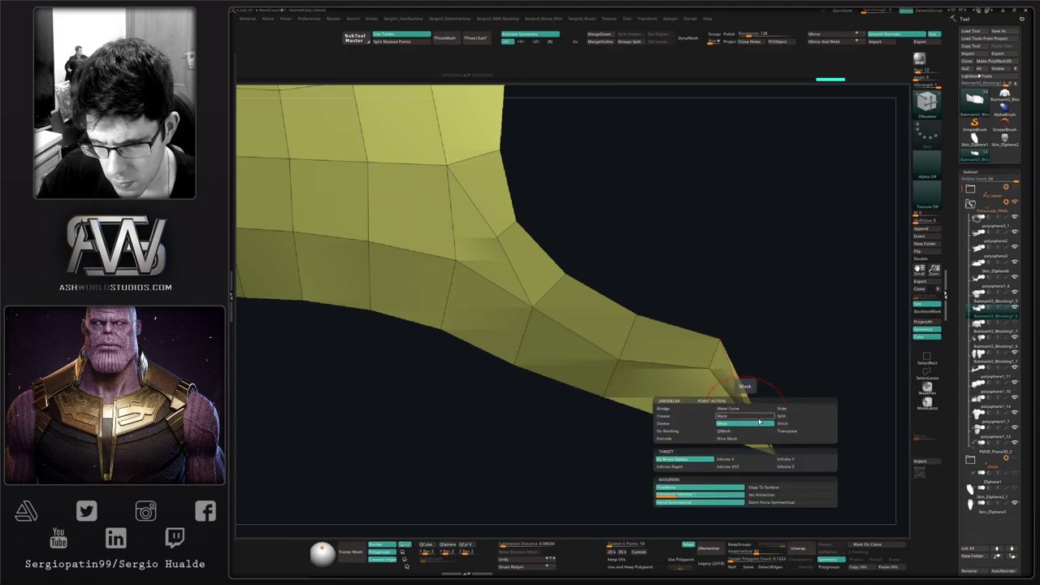
click(782, 417)
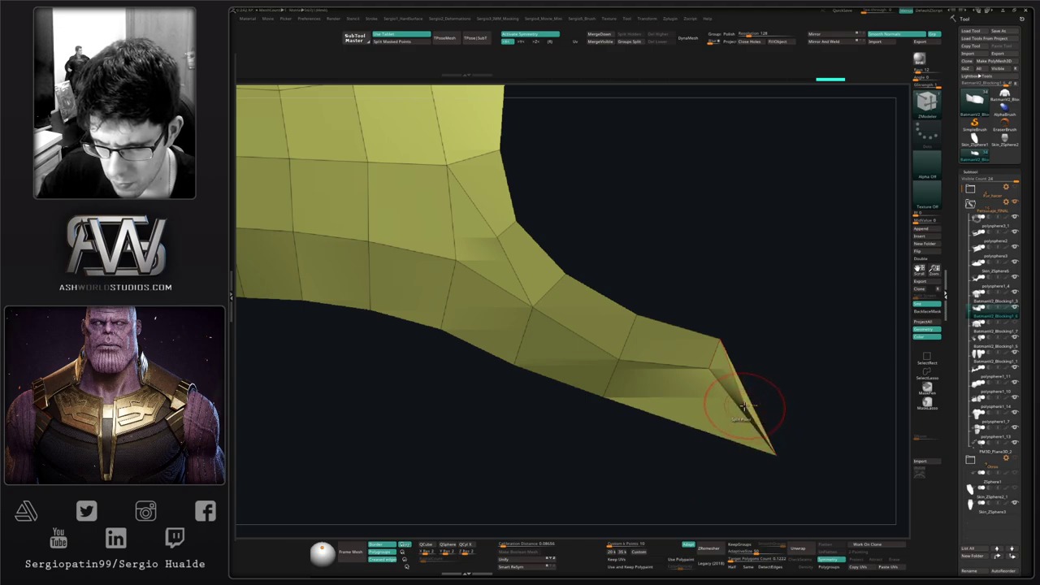
key(space)
click(784, 422)
click(775, 452)
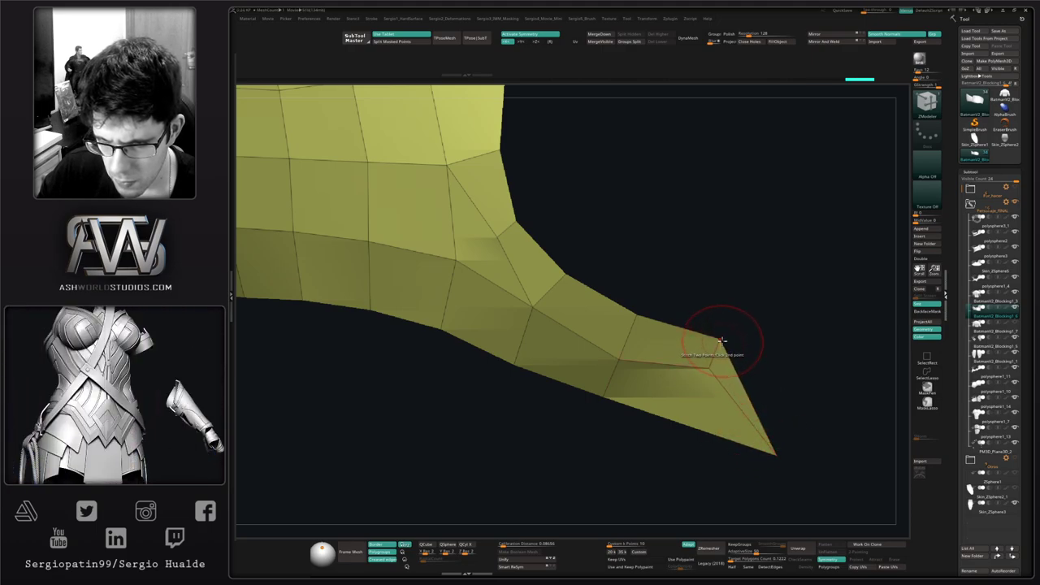
click(721, 342)
key(ctrl+z)
alt+right_drag(738, 387, 725, 347)
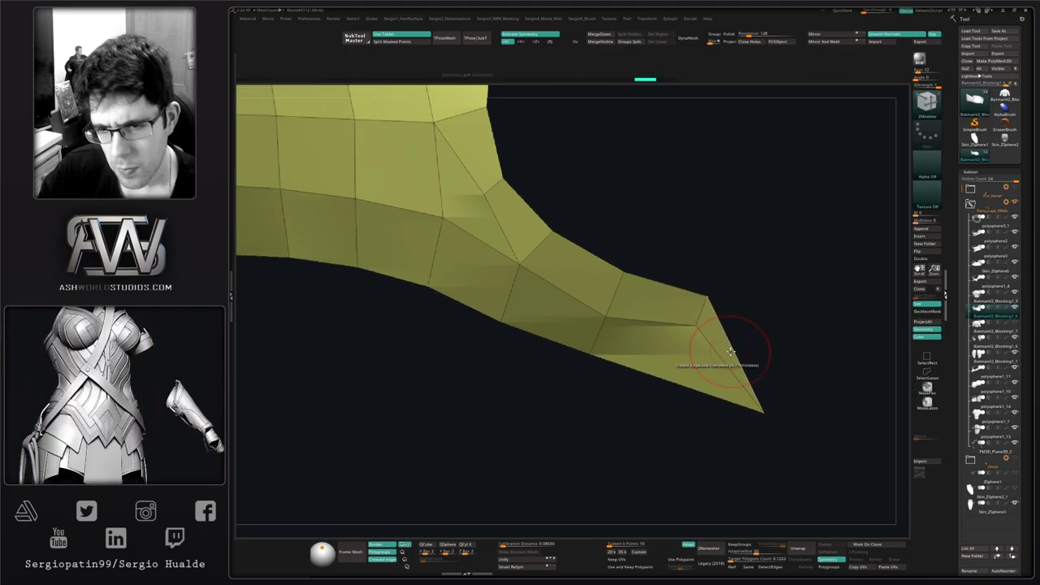
Step: Delete the thin end polygon at the front strip's tip and move its inner corner outward to straighten the end edge
key(space)
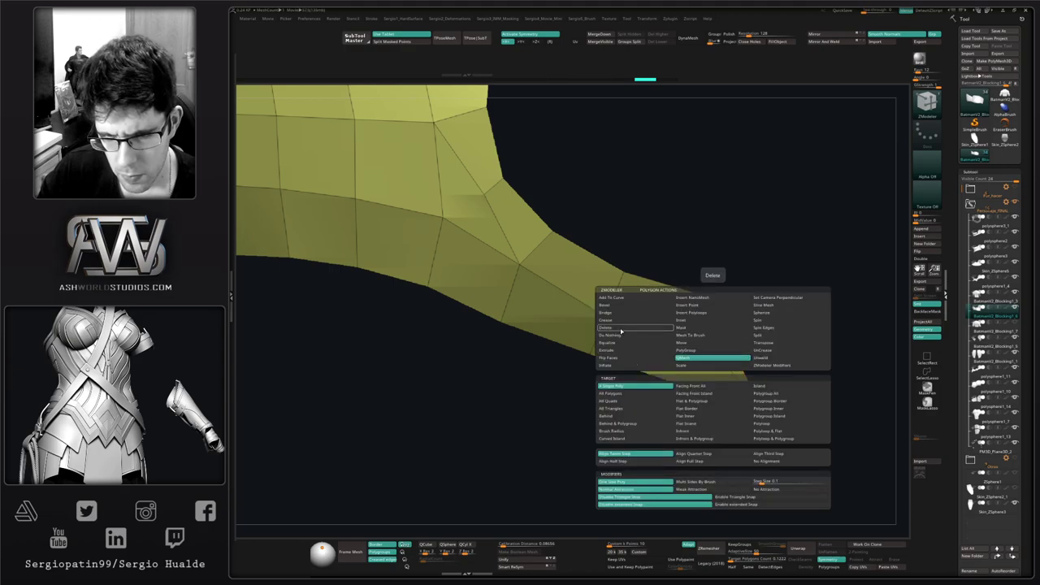
click(713, 328)
key(b)
key(m)
key(v)
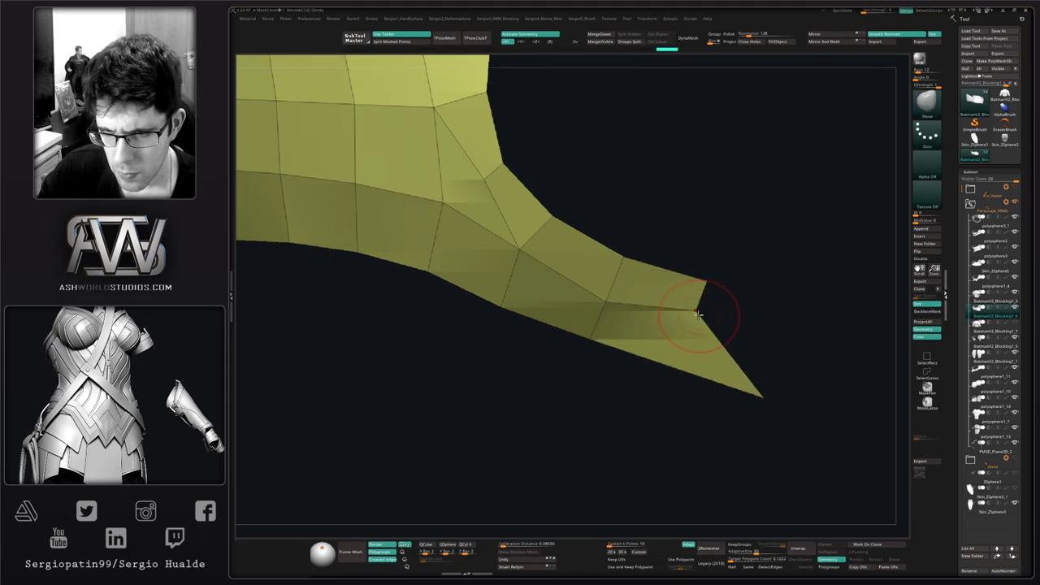
drag(702, 312, 766, 344)
ctrl+right_drag(767, 343, 778, 322)
Step: Stitch points with ZModeler where the pad narrows into the front strip
key(b)
key(z)
key(m)
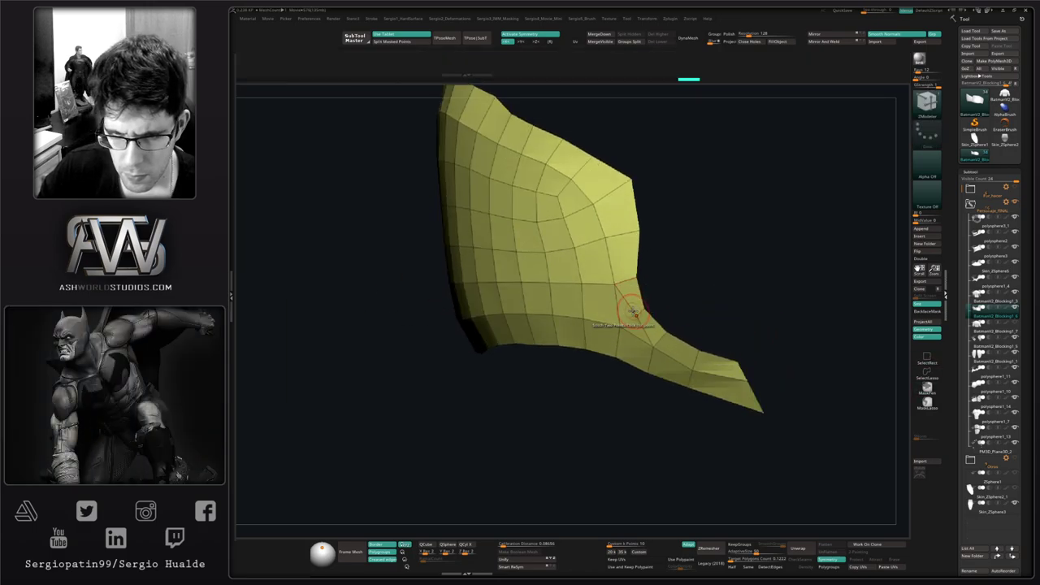
click(619, 342)
ctrl+right_drag(619, 349, 521, 255)
right_drag(688, 314, 671, 309)
Step: Bring back the full torso and fit the front strip's end to the suit with the Move brush
key(b)
key(m)
key(v)
key(alt+s)
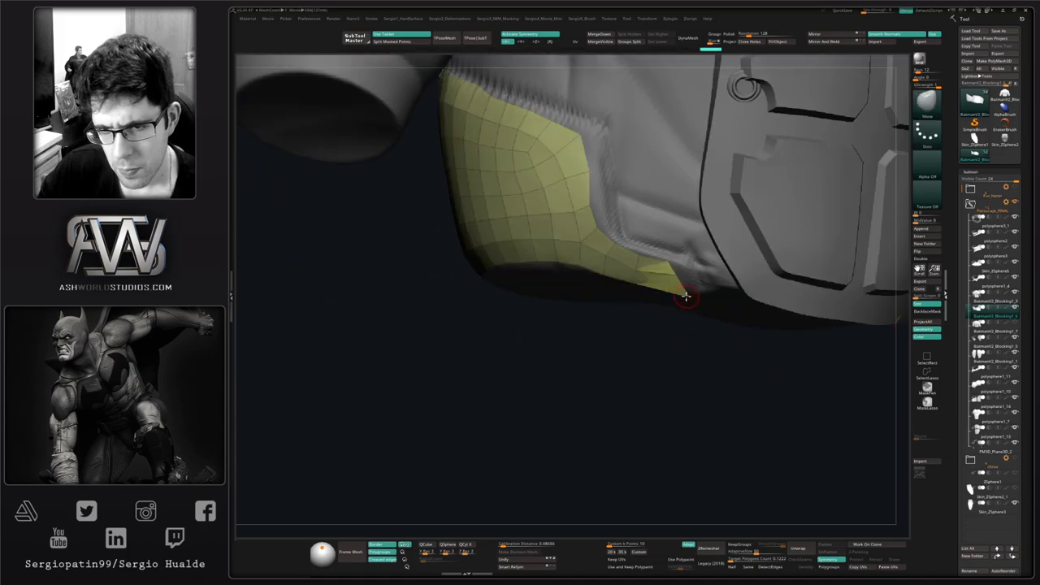
drag(685, 297, 672, 267)
key(s)
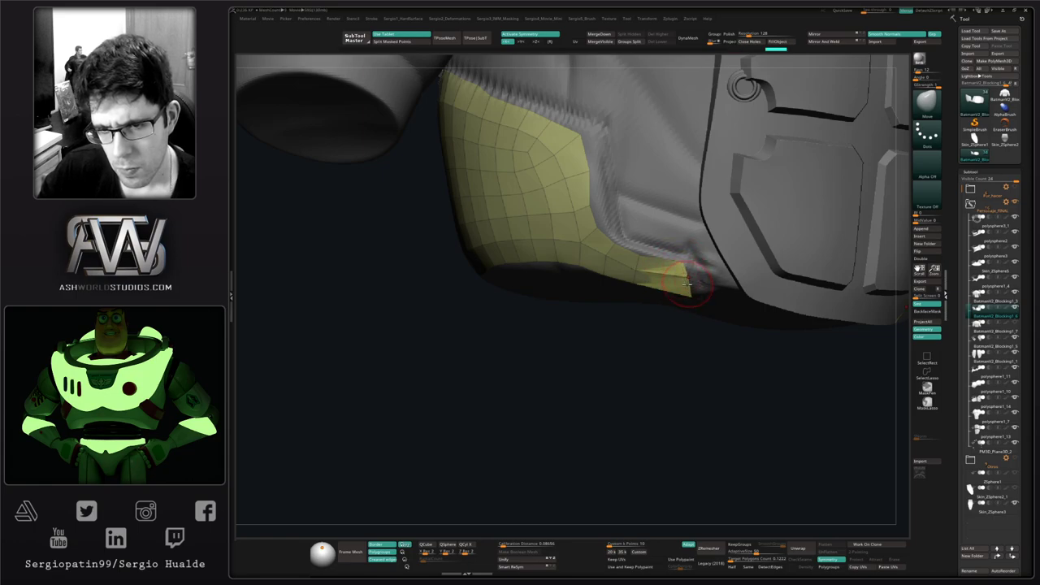
drag(687, 284, 688, 287)
mouse_move(697, 294)
right_down()
mouse_move(686, 297)
mouse_move(713, 294)
mouse_move(645, 271)
right_up()
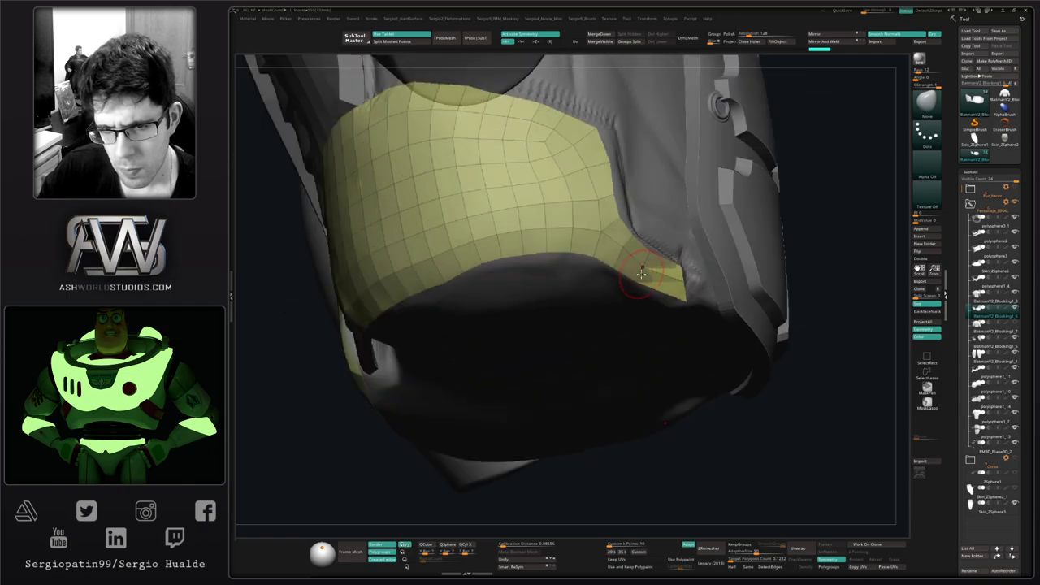
Step: Move the front strip's upper border up against the ribbed seam, including where it joins the pad
mouse_move(644, 268)
mouse_down()
mouse_move(653, 272)
mouse_move(661, 248)
mouse_up()
right_drag(695, 257, 641, 249)
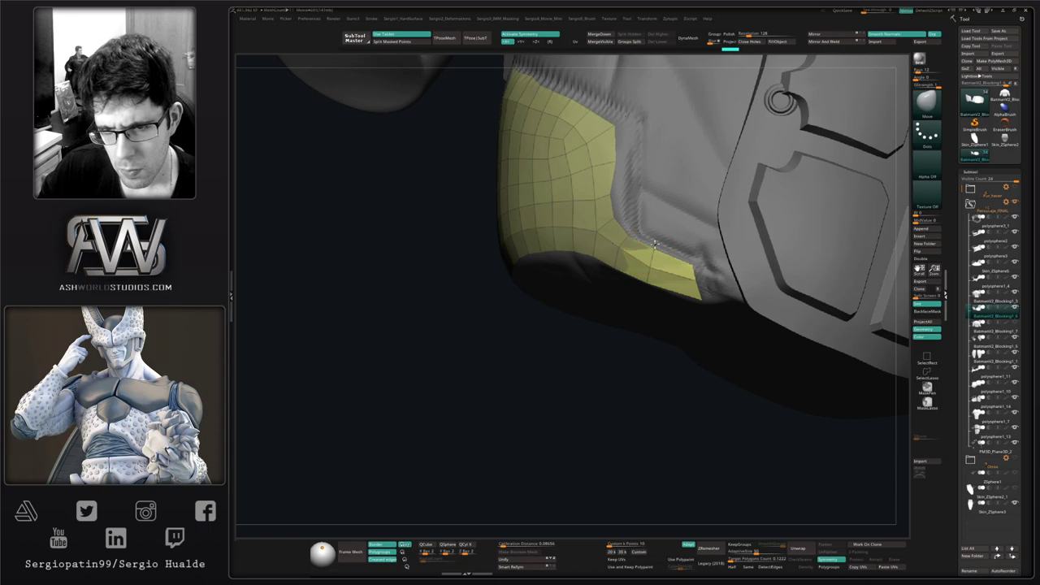
right_drag(688, 292, 676, 256)
drag(679, 264, 681, 267)
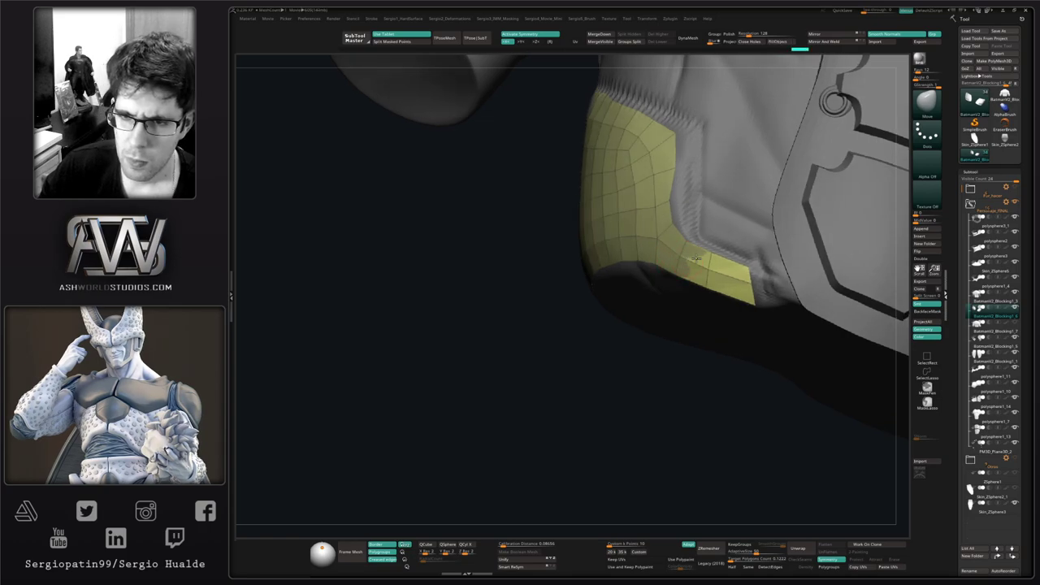
right_drag(661, 261, 691, 258)
drag(685, 243, 682, 238)
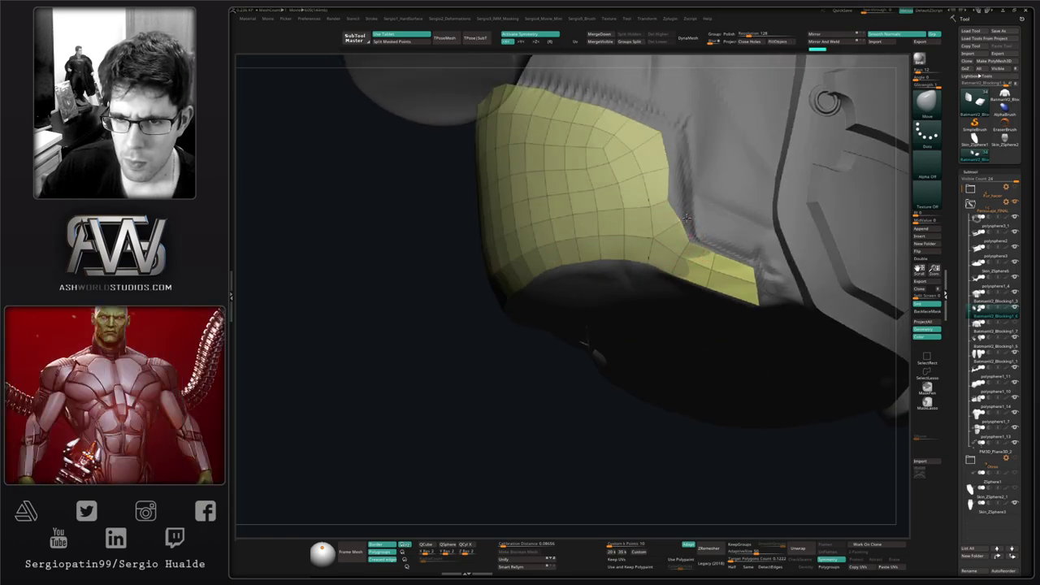
Step: Fit the pad's upper front corner and vertical front edge to the ribbed seam with small Move and Smooth strokes
right_drag(668, 171, 652, 209)
shift+drag(659, 205, 666, 208)
right_drag(647, 199, 659, 196)
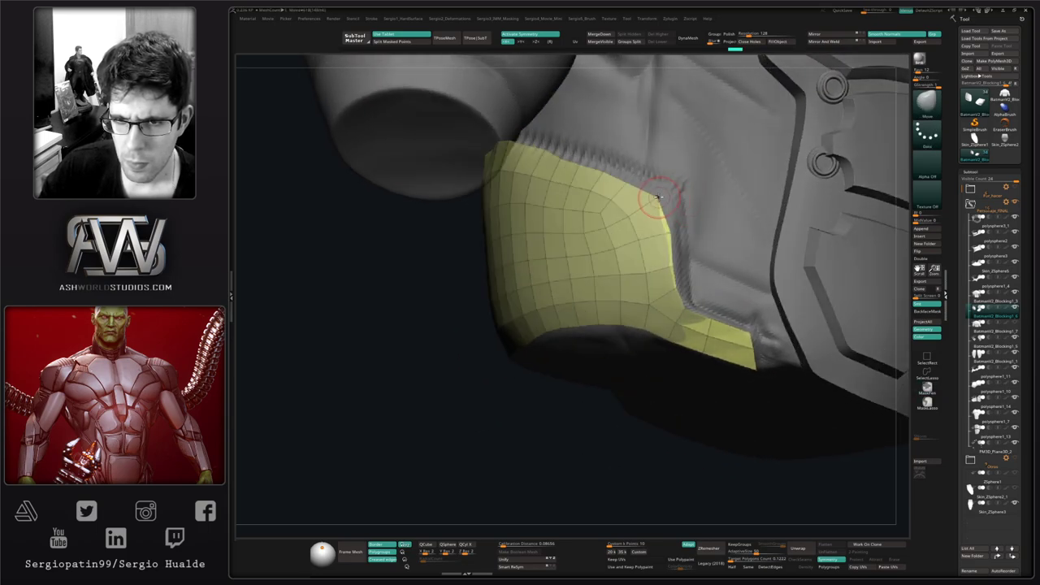
drag(678, 193, 681, 195)
drag(668, 234, 671, 236)
drag(671, 284, 674, 286)
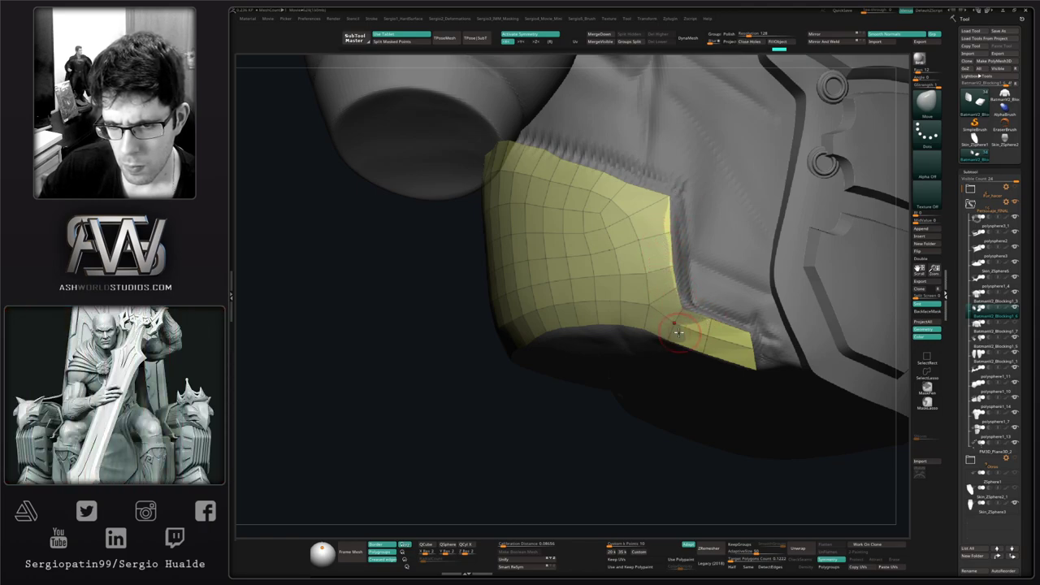
drag(681, 335, 683, 334)
Step: Adjust the pads' side profile from the front with the Move brush, checking them against the torso and isolated
mouse_move(679, 290)
right_down()
mouse_move(680, 314)
mouse_move(653, 285)
mouse_move(669, 267)
mouse_move(656, 281)
mouse_move(694, 286)
right_up()
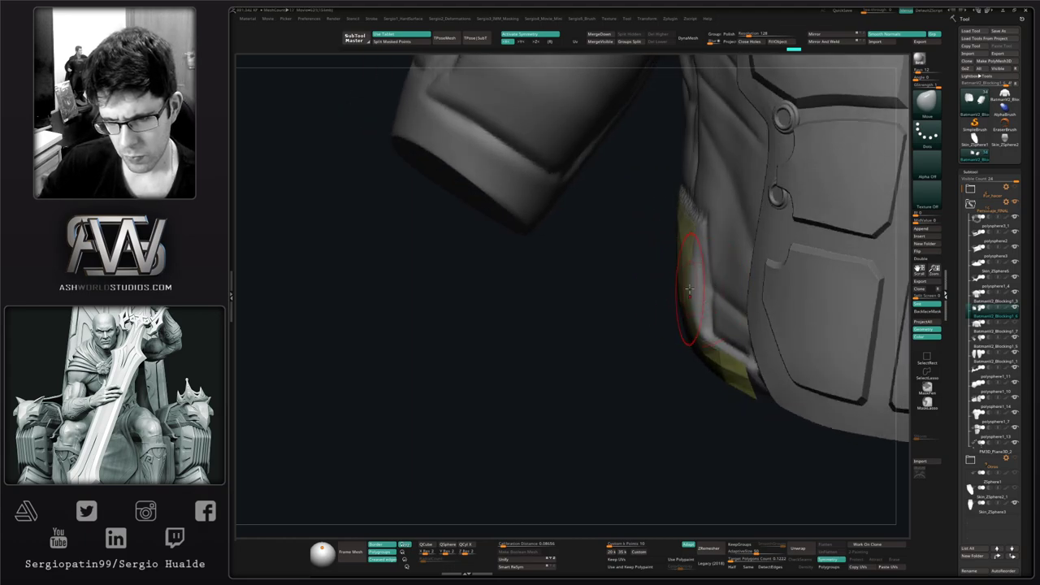
drag(698, 282, 702, 284)
mouse_move(681, 284)
right_down()
mouse_move(711, 281)
mouse_move(708, 304)
mouse_move(644, 276)
mouse_move(707, 284)
mouse_move(687, 270)
right_up()
key(s)
key(shift+alt+s)
key(s)
drag(701, 253, 699, 253)
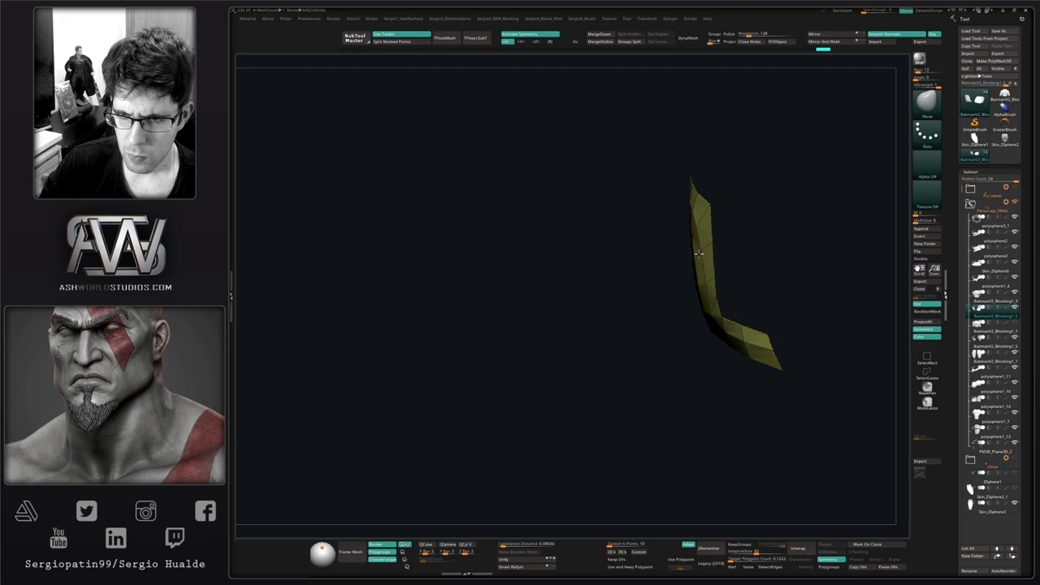
right_drag(697, 255, 701, 282)
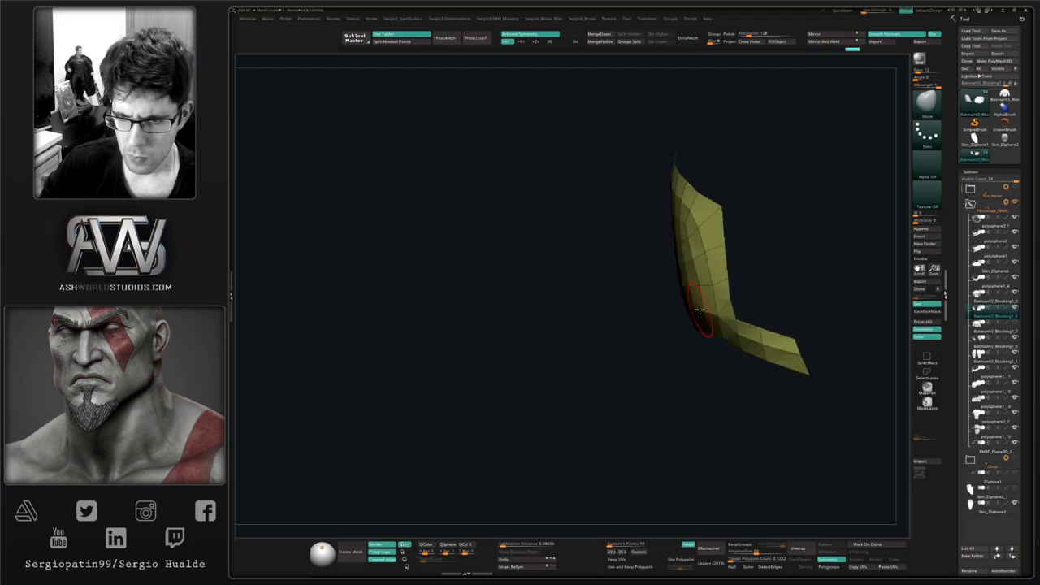
drag(702, 309, 693, 305)
mouse_move(678, 295)
right_down()
mouse_move(685, 264)
mouse_move(665, 316)
mouse_move(671, 304)
right_up()
Step: Smooth the pads' surface from the front around the sides to the back edges and lower back corners
mouse_move(685, 251)
shift+mouse_down()
mouse_move(673, 243)
mouse_move(746, 329)
shift+mouse_up()
key(space)
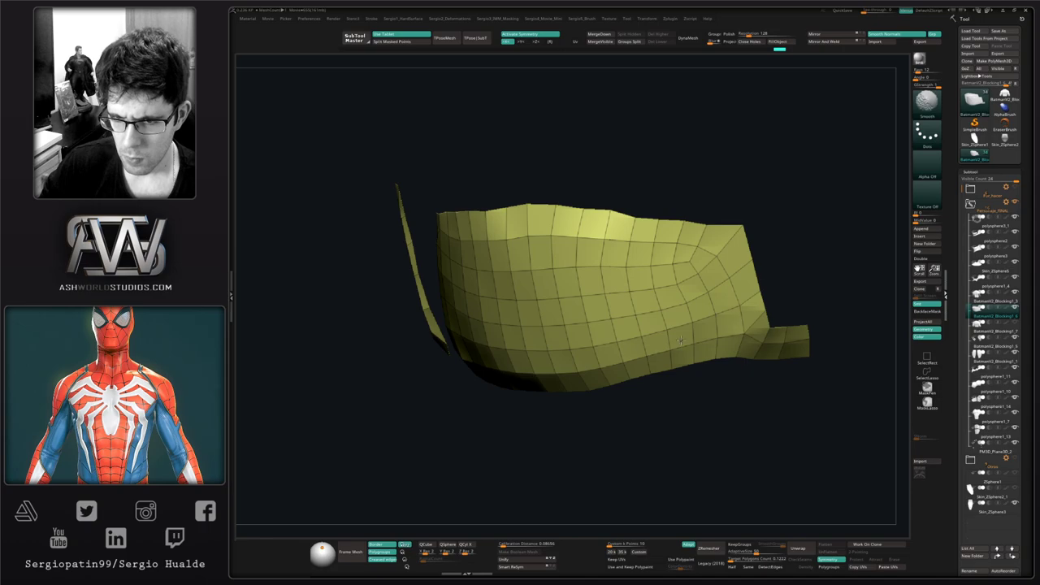
mouse_move(697, 265)
shift+mouse_down()
mouse_move(632, 262)
mouse_move(595, 229)
mouse_move(549, 241)
shift+mouse_up()
alt+right_drag(659, 300, 731, 310)
right_drag(731, 311, 676, 302)
shift+drag(690, 278, 649, 261)
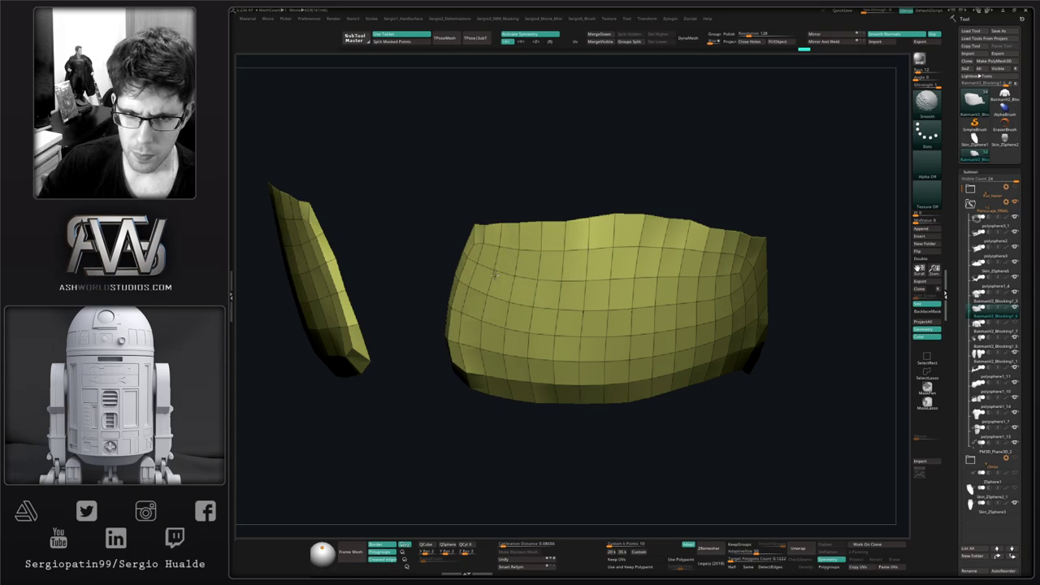
shift+drag(495, 275, 494, 312)
right_drag(506, 330, 537, 311)
mouse_move(500, 275)
shift+mouse_down()
mouse_move(445, 358)
mouse_move(519, 343)
shift+mouse_up()
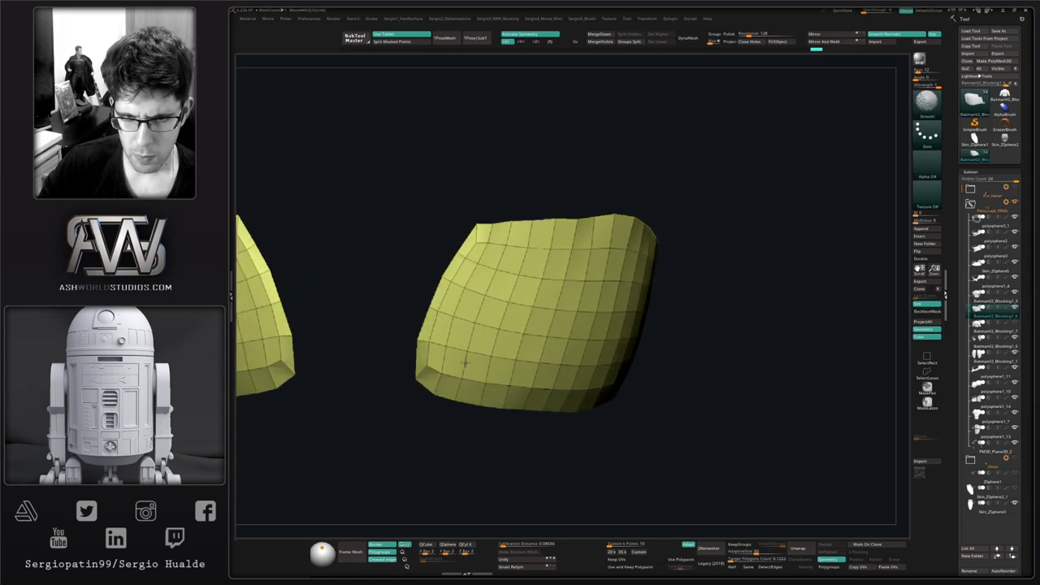
shift+drag(465, 363, 433, 366)
Step: Move the pads' back inner edges towards the spine and compare their fit with the full torso
alt+right_drag(554, 313, 667, 323)
right_drag(611, 284, 647, 284)
key(s)
drag(606, 278, 590, 278)
right_drag(642, 286, 581, 285)
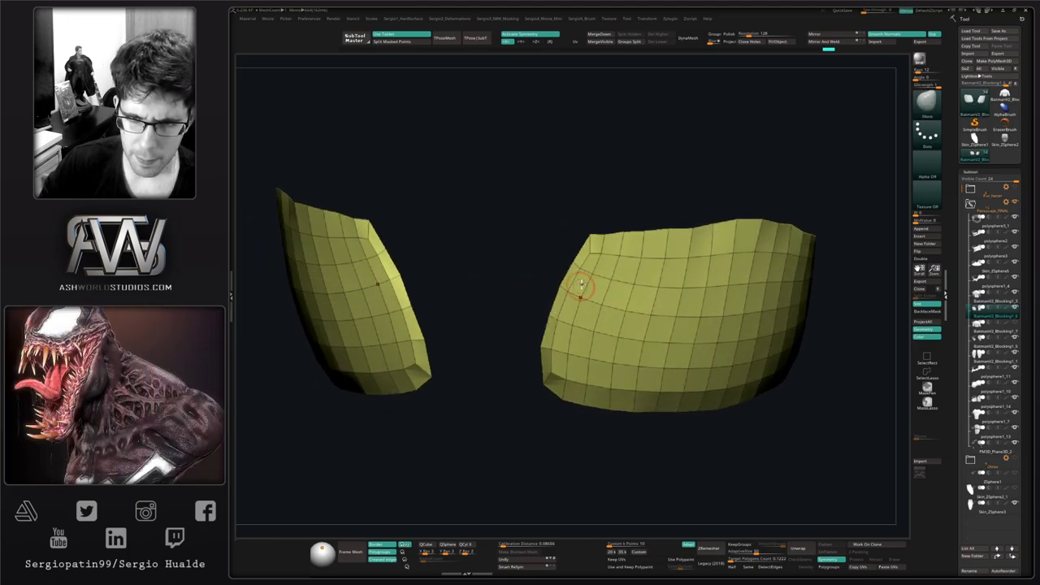
mouse_move(609, 240)
right_down()
mouse_move(594, 236)
mouse_move(599, 250)
mouse_move(622, 247)
mouse_move(555, 225)
right_up()
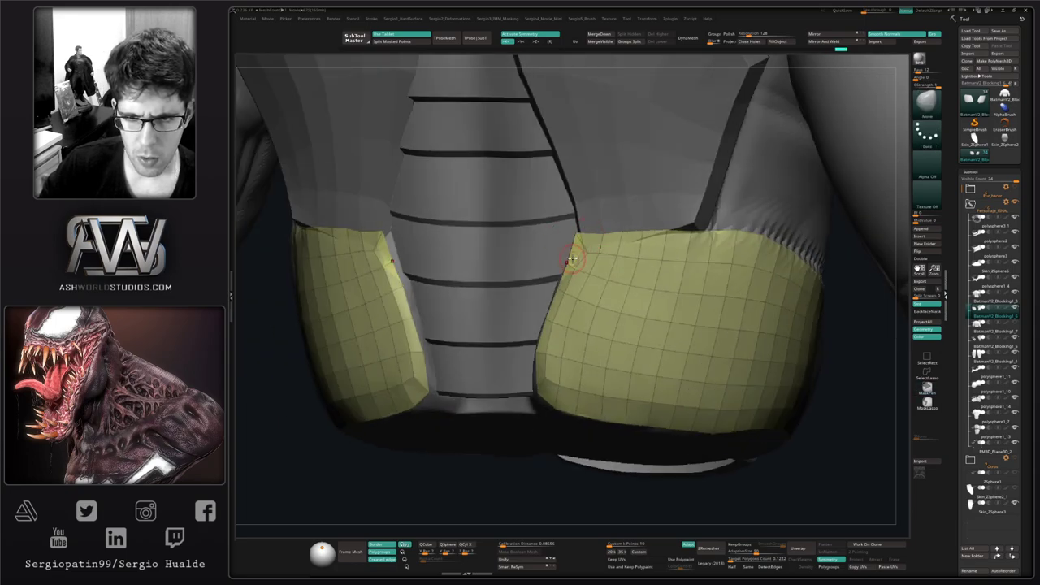
mouse_move(603, 251)
right_down()
mouse_move(687, 262)
mouse_move(605, 265)
right_up()
right_drag(715, 262, 744, 256)
Step: Mask all but the pads' upper back row, apply Polish By Features to it and clear the mask
key(alt+s)
mouse_move(612, 207)
ctrl+mouse_down()
mouse_move(631, 246)
mouse_move(724, 254)
ctrl+mouse_up()
ctrl+click(743, 194)
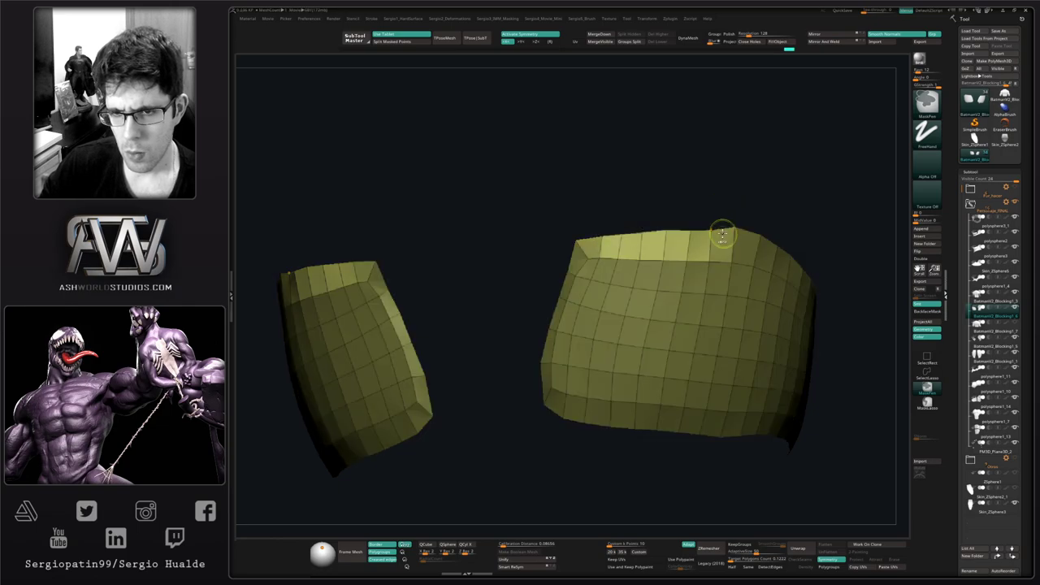
key(shift+2)
drag(745, 217, 753, 217)
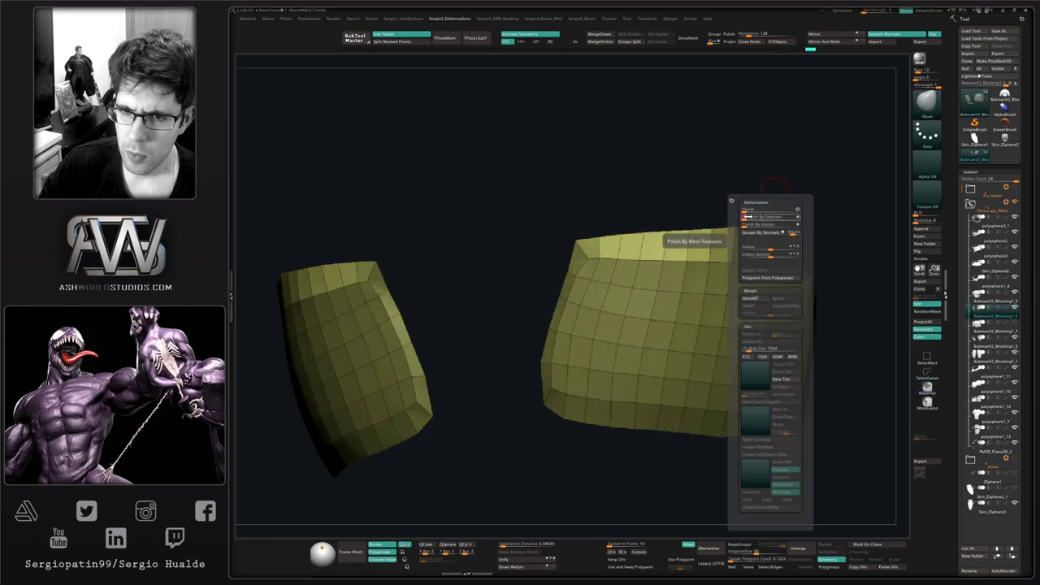
ctrl+drag(707, 179, 712, 192)
Step: Adjust the Smooth brush's intensity and review the pads' polished top edges from behind
mouse_move(699, 232)
right_down()
mouse_move(675, 262)
mouse_move(702, 301)
mouse_move(687, 296)
right_up()
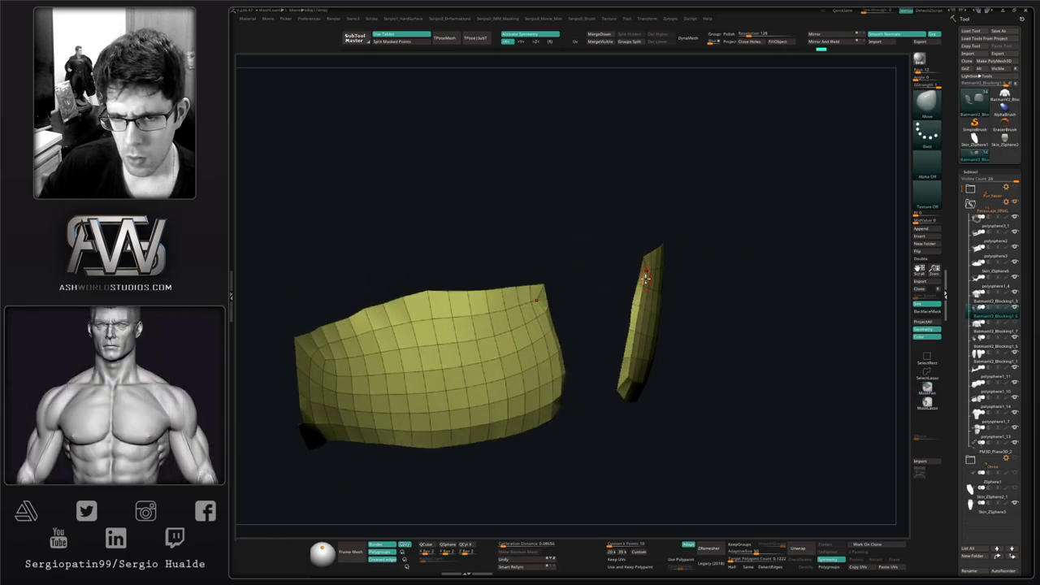
key(shift+space)
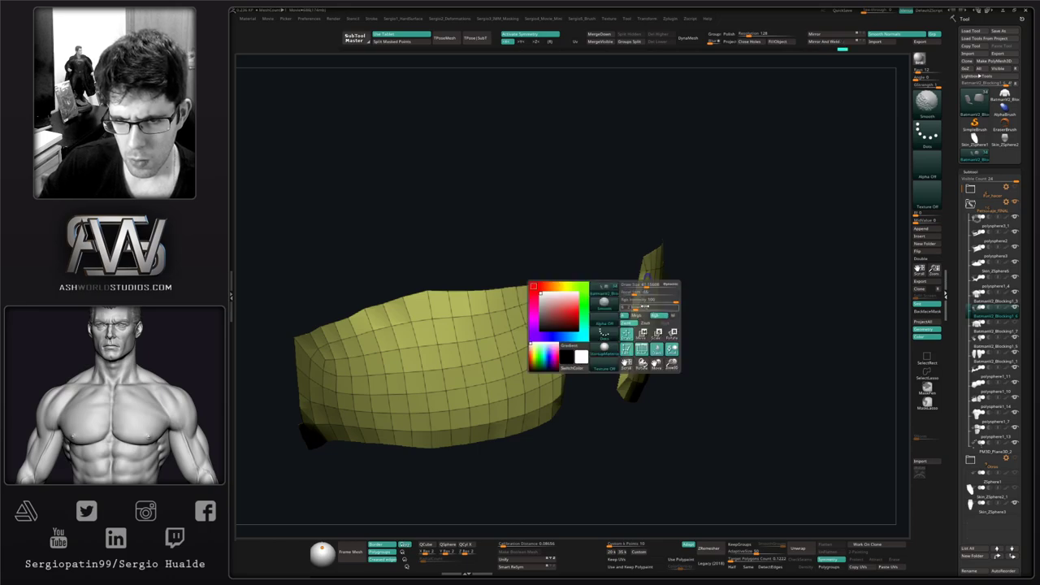
click(644, 307)
mouse_move(664, 293)
alt+right_down()
mouse_move(669, 279)
mouse_move(651, 272)
alt+right_up()
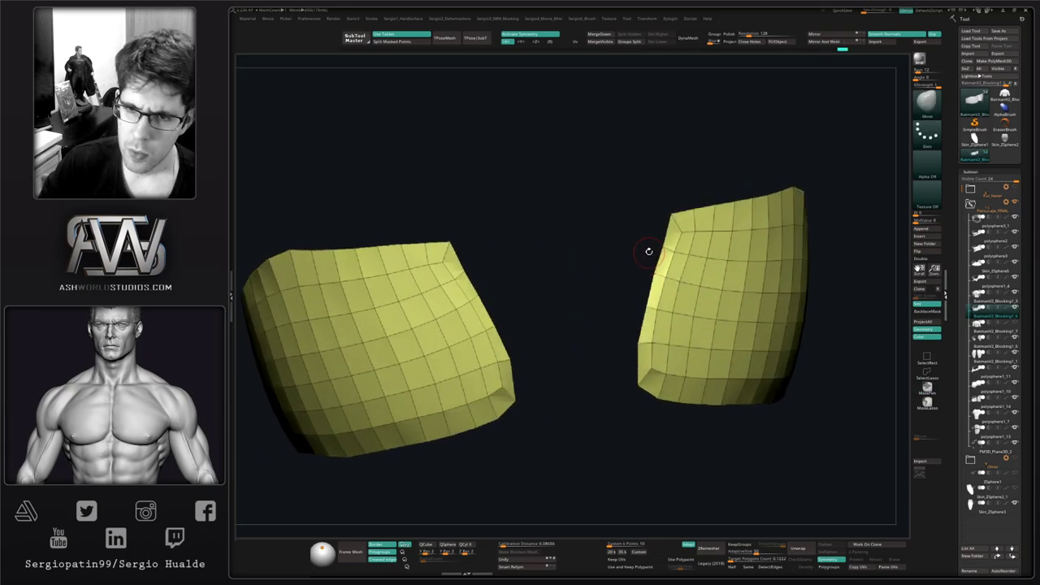
drag(648, 251, 629, 255)
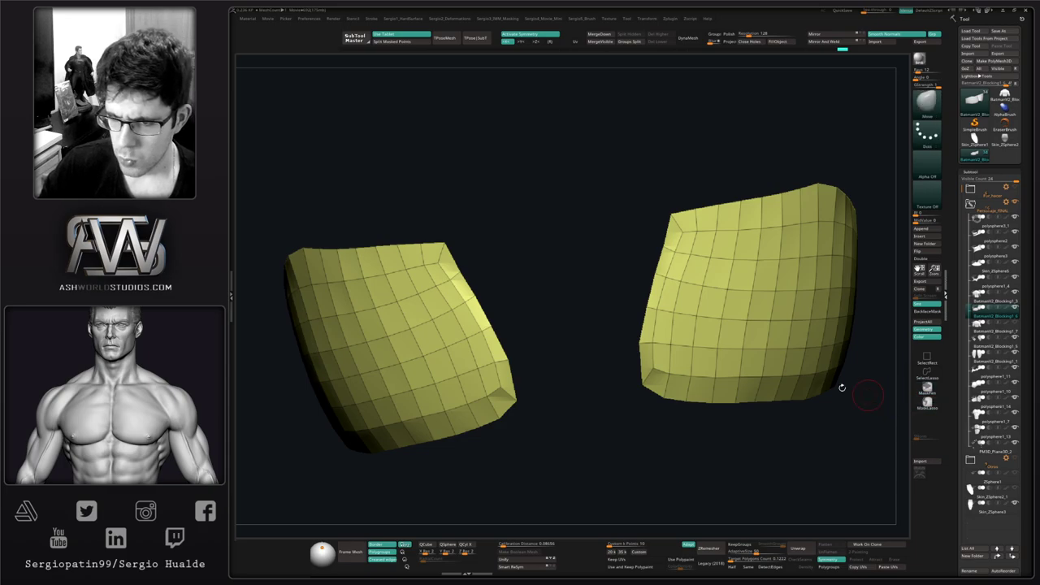
Step: Lasso-mask the pads' inner columns along the spine and invert the mask so only those columns stay editable
click(927, 403)
mouse_move(647, 336)
ctrl+mouse_down()
mouse_move(660, 285)
mouse_move(642, 230)
mouse_move(621, 244)
ctrl+mouse_up()
ctrl+click(625, 312)
key(alt+s)
key(alt+s)
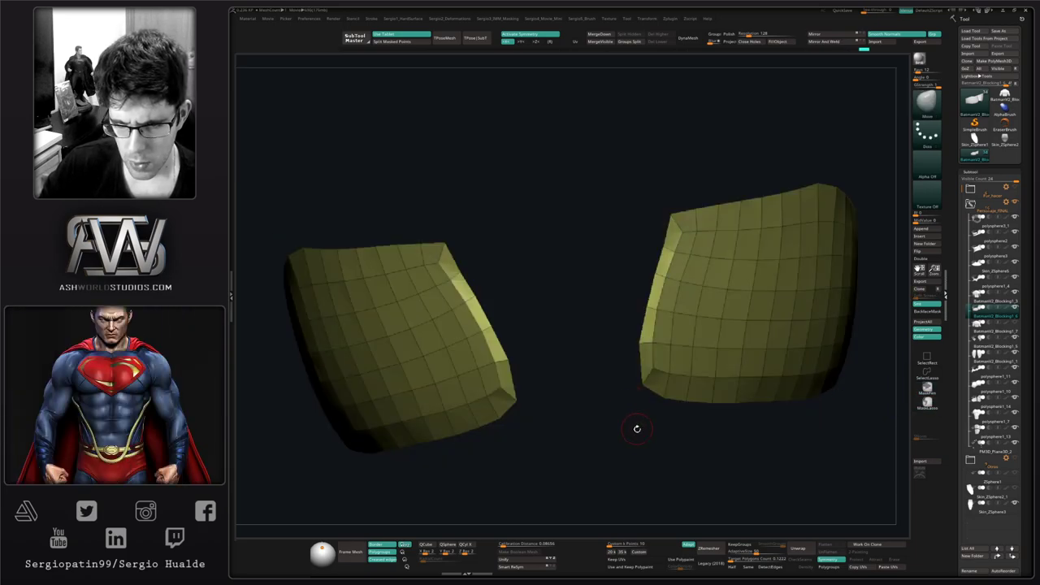
Step: Polish the inner columns beside the spine with the rest of the pads masked, clear the mask and smooth the edge
ctrl+drag(637, 428, 633, 412)
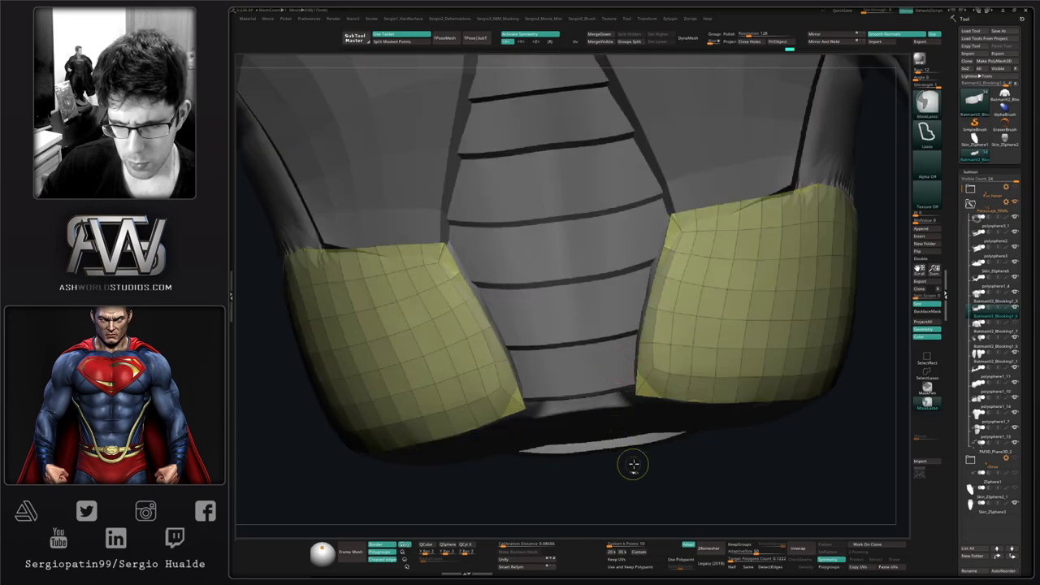
ctrl+click(674, 466)
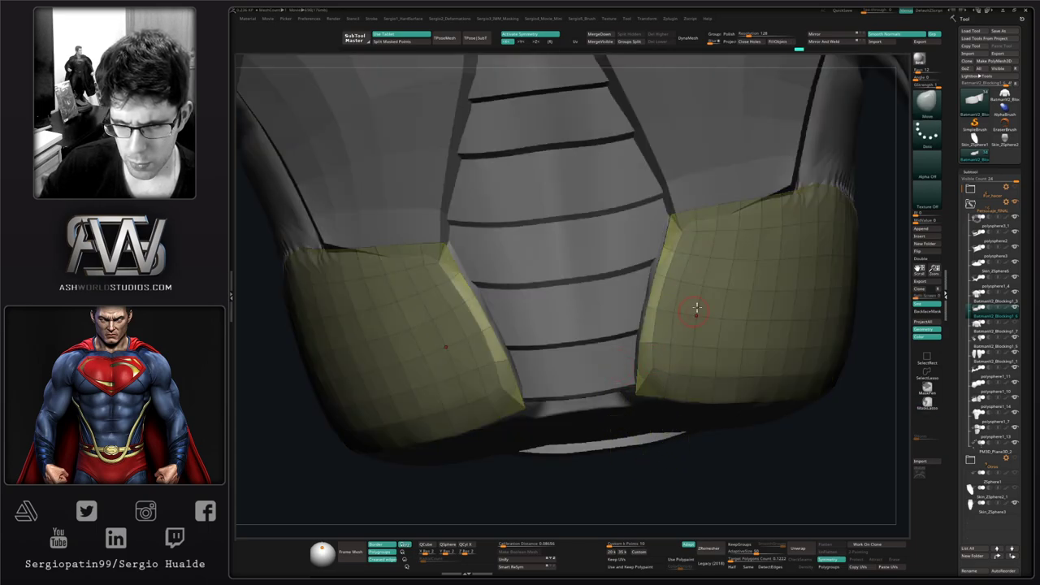
key(2)
drag(702, 267, 717, 267)
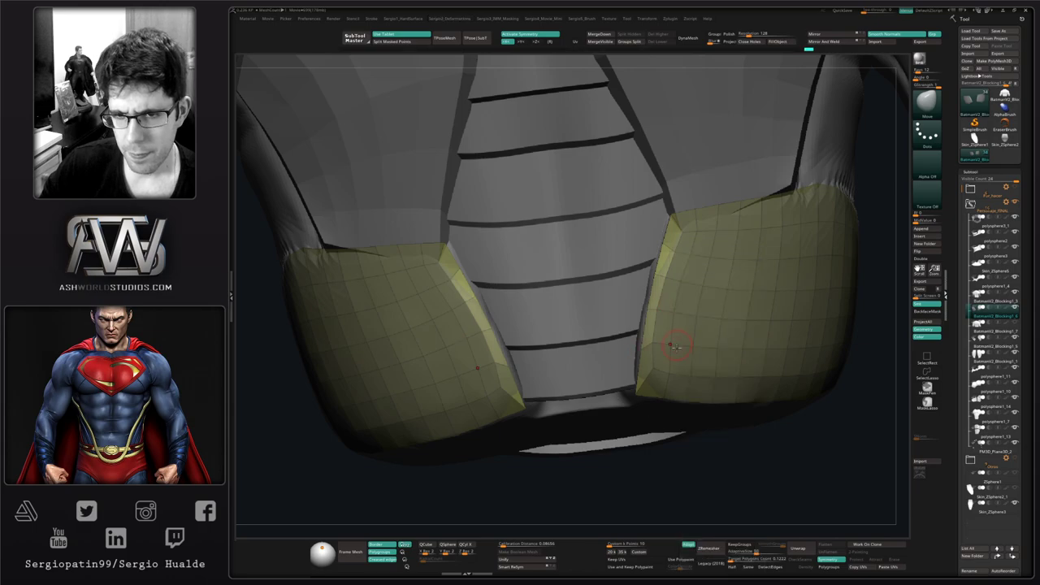
ctrl+drag(772, 467, 780, 474)
shift+drag(662, 350, 663, 332)
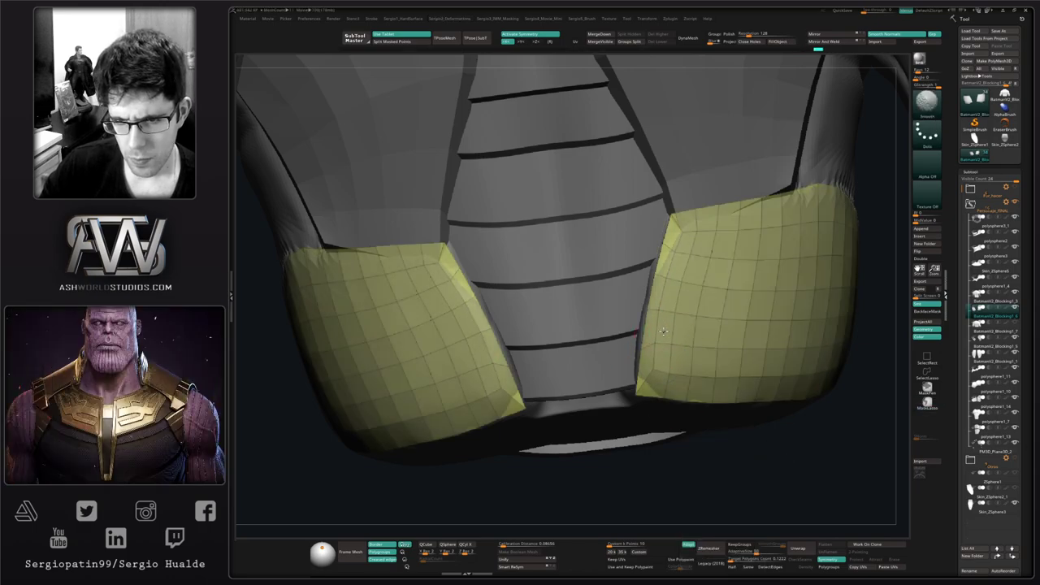
Step: Isolate the waist pads and lasso a mask along their lower edge
mouse_move(748, 353)
alt+right_down()
mouse_move(692, 311)
mouse_move(714, 335)
mouse_move(703, 337)
mouse_move(706, 322)
alt+right_up()
key(alt+s)
mouse_move(706, 321)
right_down()
mouse_move(706, 310)
mouse_move(701, 328)
right_up()
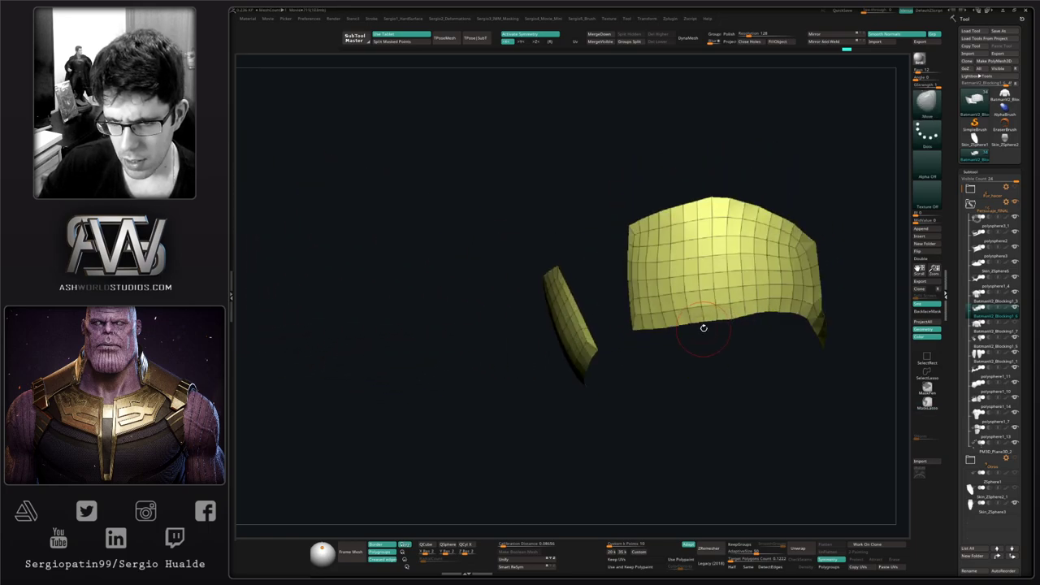
key(ctrl+shift)
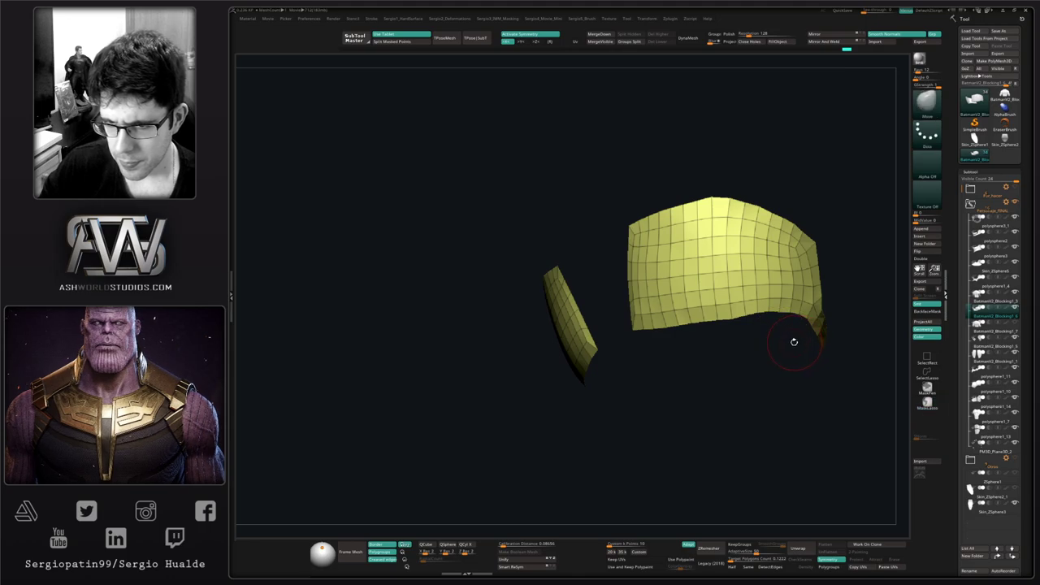
right_drag(795, 341, 778, 344)
mouse_move(833, 358)
ctrl+mouse_down()
mouse_move(830, 335)
mouse_move(724, 310)
mouse_move(708, 348)
ctrl+mouse_up()
right_drag(696, 353, 724, 363)
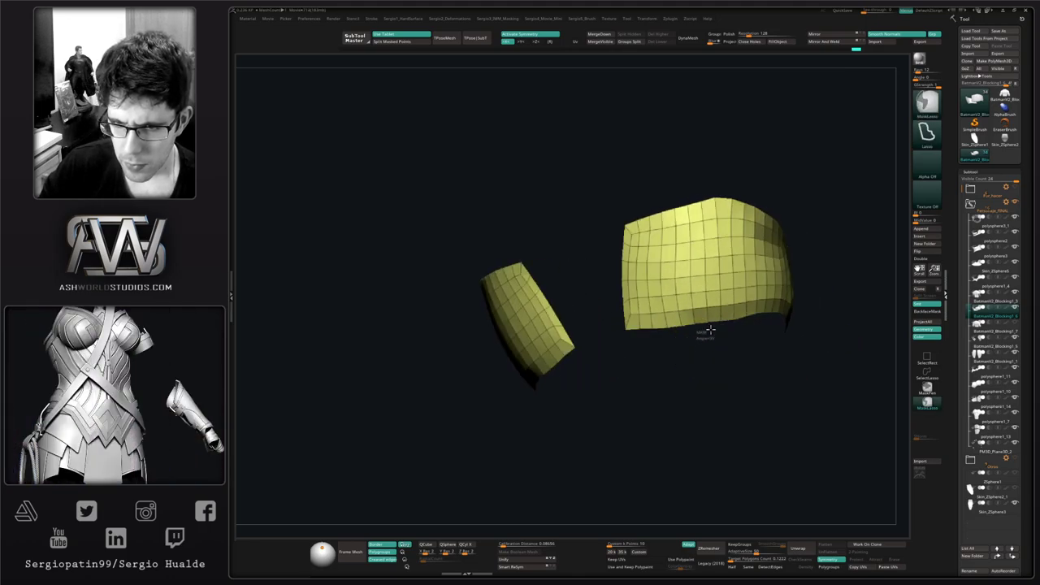
Step: Mask all but the pads' outer border rows, apply Polish By Features to them and clear the mask
mouse_move(711, 329)
ctrl+mouse_down()
mouse_move(650, 320)
mouse_move(655, 342)
ctrl+mouse_up()
mouse_move(785, 170)
ctrl+mouse_down()
mouse_move(793, 278)
mouse_move(805, 258)
mouse_move(815, 268)
ctrl+mouse_up()
ctrl+click(838, 266)
key(2)
key(2)
ctrl+drag(740, 339, 746, 346)
Step: Mask all but the pads' upper front edge, apply Polish By Features to it and clear the mask
mouse_move(737, 327)
right_down()
mouse_move(680, 362)
mouse_move(726, 341)
right_up()
shift+drag(730, 340, 773, 346)
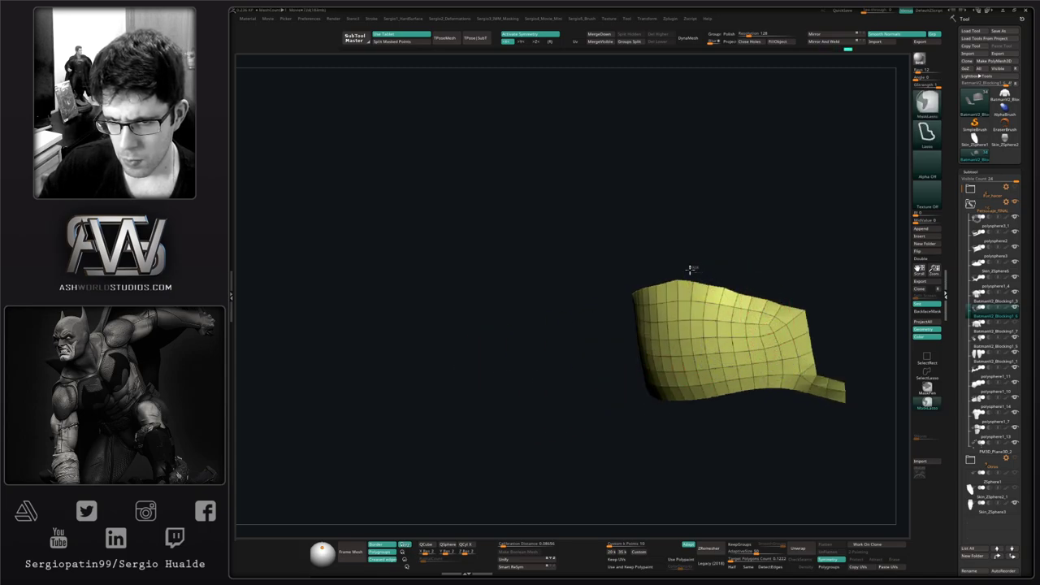
mouse_move(767, 306)
ctrl+mouse_down()
mouse_move(791, 294)
mouse_move(785, 268)
ctrl+mouse_up()
ctrl+click(795, 276)
key(2)
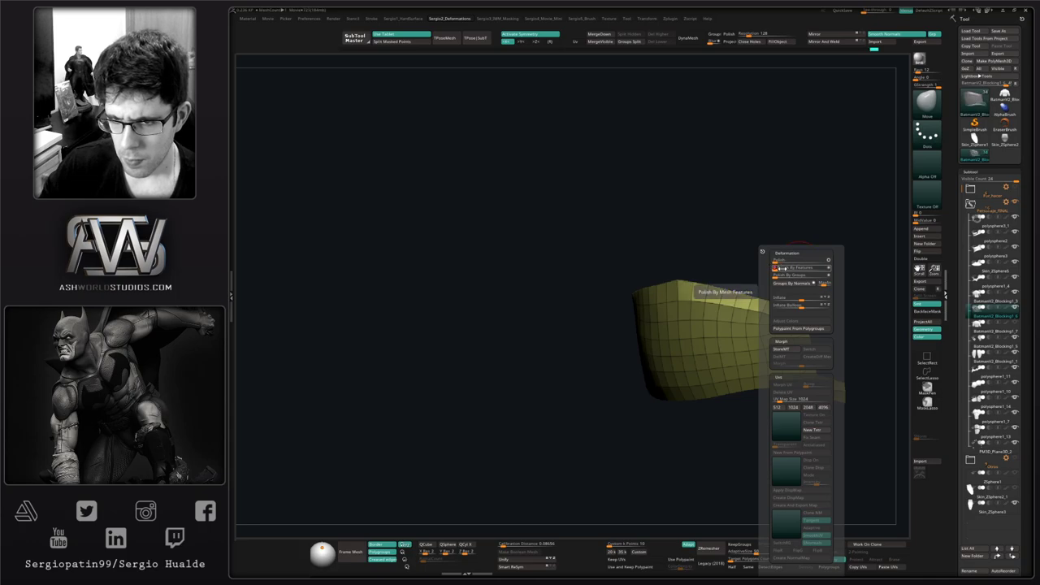
ctrl+drag(735, 226, 741, 236)
Step: Bring back the whole torso without the polygon wireframe and nudge the pads' outer side with the Move brush
ctrl+right_drag(738, 242, 728, 282)
key(shift+s)
mouse_move(726, 338)
right_down()
mouse_move(750, 338)
mouse_move(733, 344)
right_up()
key(shift+f)
drag(733, 344, 731, 353)
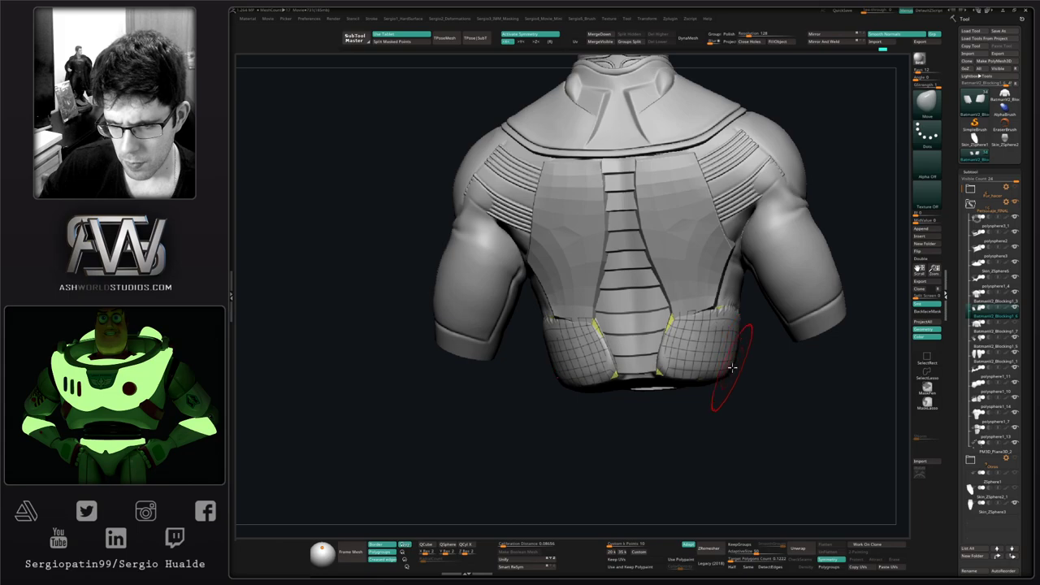
right_drag(734, 366, 741, 344)
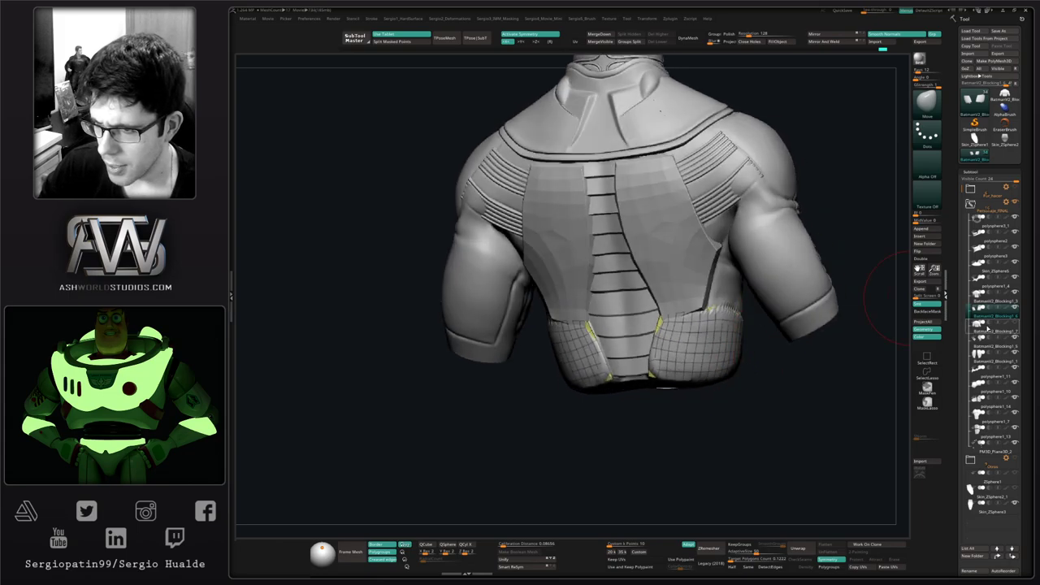
Step: Select the body mesh and sculpt down its lower back beneath the waist pads with the ClayBuildup brush
click(988, 303)
key(alt+s)
mouse_move(660, 318)
ctrl+right_down()
mouse_move(678, 376)
mouse_move(677, 361)
ctrl+right_up()
key(b)
key(c)
key(l)
key(b)
key(c)
key(b)
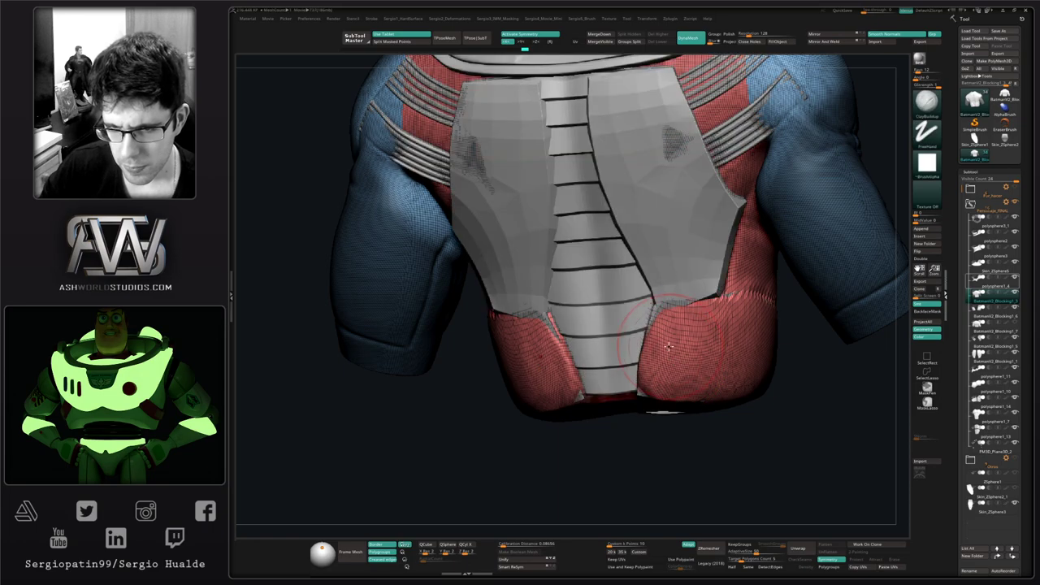
mouse_move(667, 312)
mouse_down()
mouse_move(660, 332)
mouse_move(679, 361)
mouse_move(705, 318)
mouse_move(744, 385)
mouse_up()
Step: Sculpt down the isolated body's flank beneath the waist pad with ClayBuildup and check the pad's coverage from behind
mouse_move(744, 385)
right_down()
mouse_move(837, 361)
mouse_move(764, 336)
right_up()
key(alt+s)
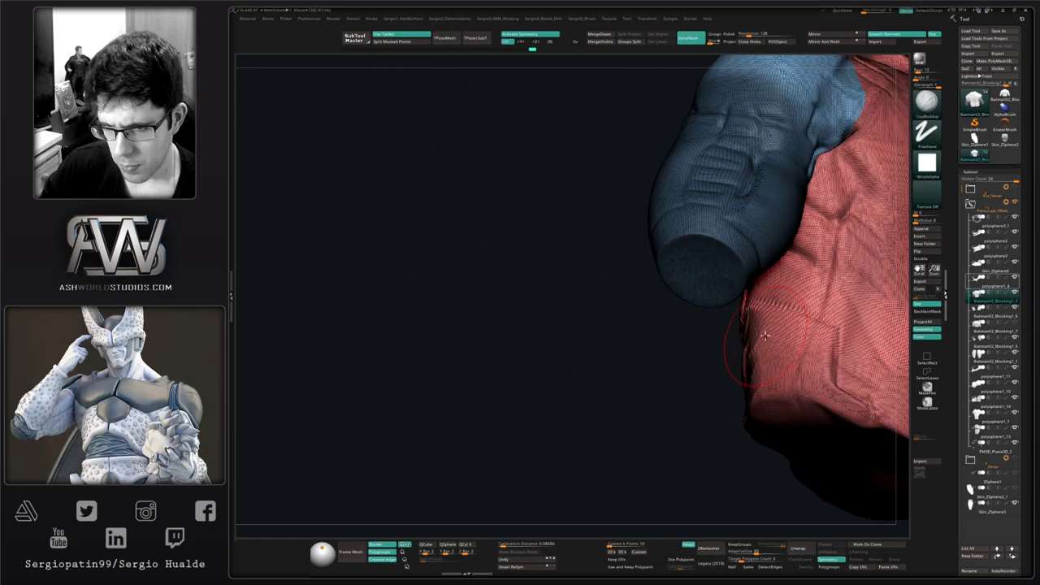
mouse_move(774, 325)
mouse_down()
mouse_move(760, 361)
mouse_move(790, 400)
mouse_move(837, 403)
mouse_move(845, 387)
mouse_move(779, 395)
mouse_move(792, 425)
mouse_up()
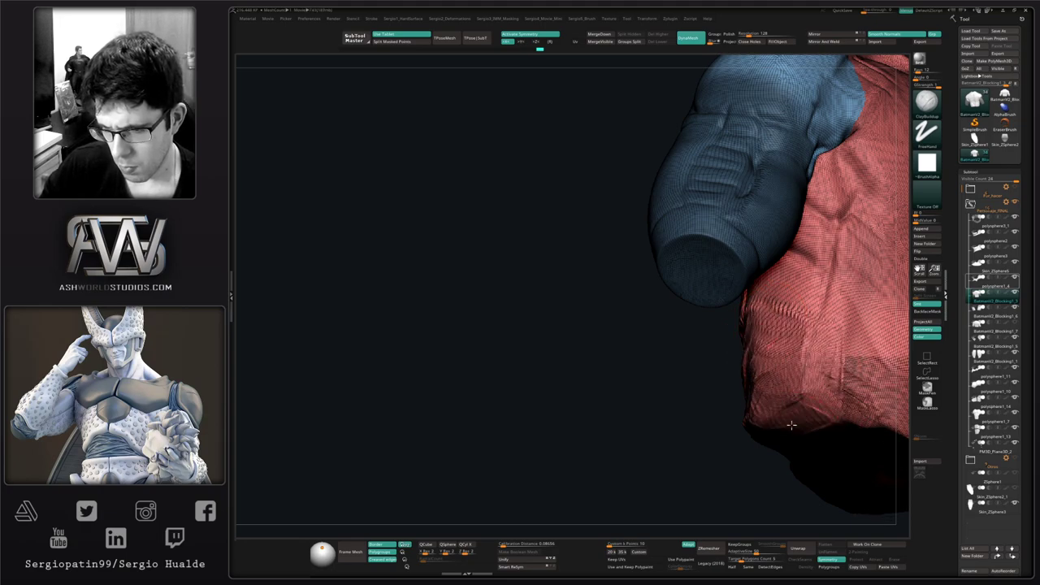
key(alt+s)
key(shift+f)
right_drag(780, 356, 822, 369)
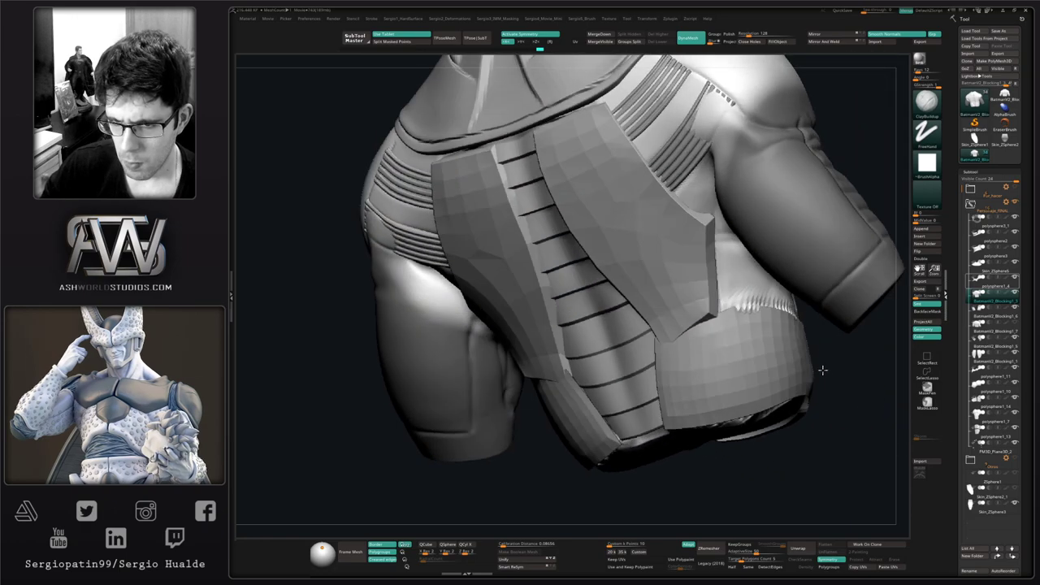
right_drag(755, 325, 752, 328)
Step: Isolate the body and rework the lower back and the upper waist ridge at the flank with ClayBuildup
key(alt+s)
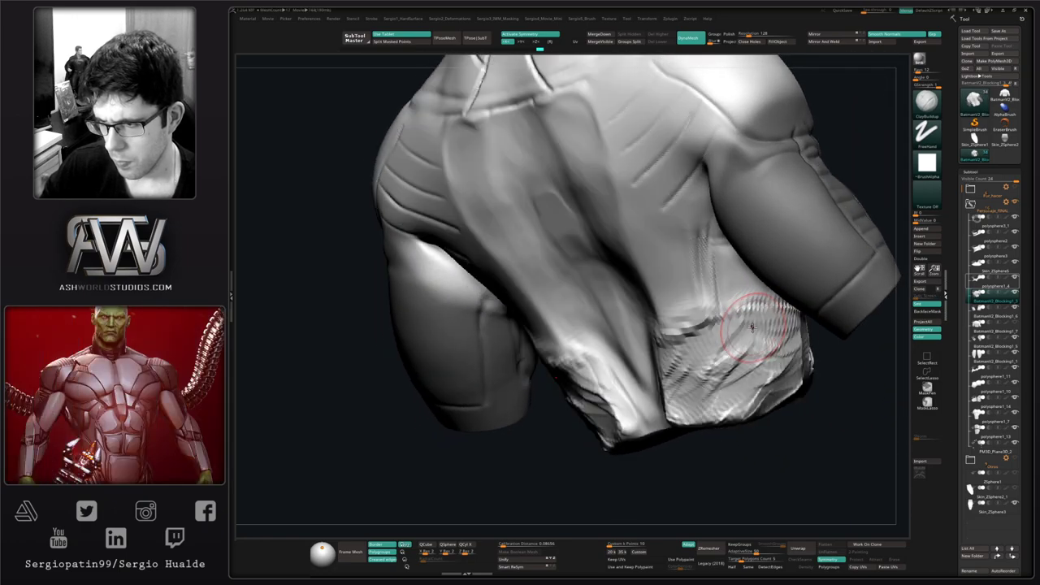
mouse_move(762, 315)
mouse_down()
mouse_move(700, 343)
mouse_move(704, 358)
mouse_up()
right_drag(767, 309, 679, 319)
mouse_move(813, 317)
mouse_down()
mouse_move(826, 366)
mouse_move(758, 309)
mouse_up()
drag(813, 317, 774, 320)
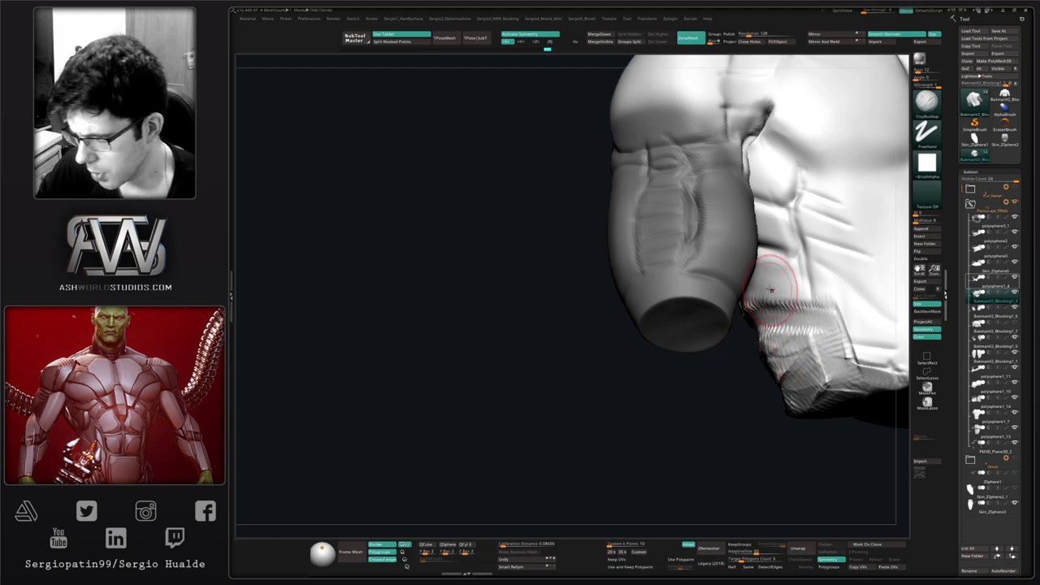
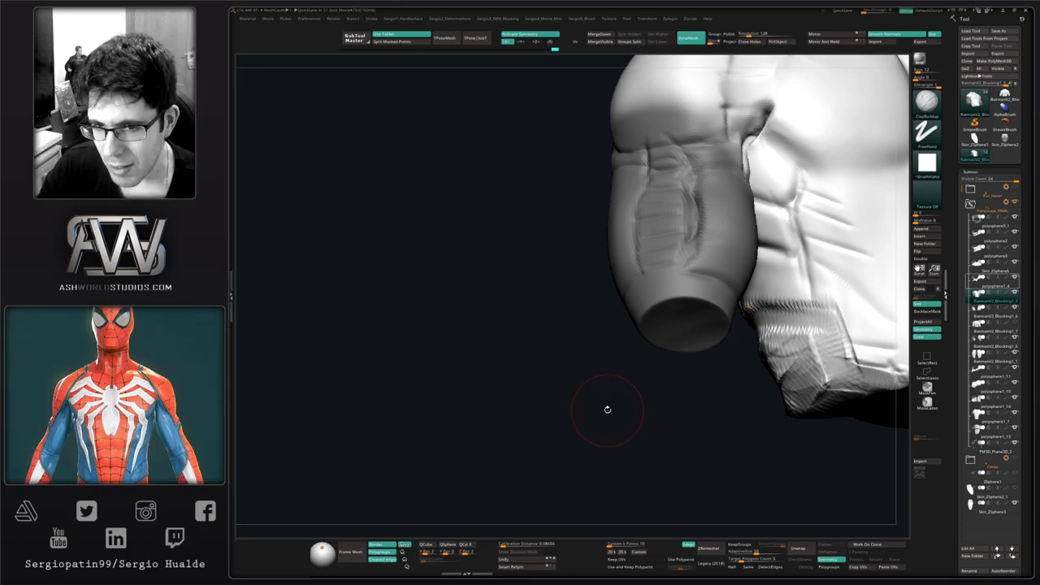
Step: Carve down the remaining body surface around the lower flank and waist rim, and bring back the rest of the suit
ctrl+drag(607, 410, 637, 420)
mouse_move(637, 420)
ctrl+right_down()
mouse_move(623, 344)
mouse_move(734, 365)
ctrl+right_up()
mouse_move(734, 365)
ctrl+right_down()
mouse_move(748, 415)
mouse_move(839, 331)
mouse_move(822, 334)
ctrl+right_up()
mouse_move(797, 326)
mouse_down()
mouse_move(779, 344)
mouse_move(820, 363)
mouse_move(773, 348)
mouse_up()
right_drag(757, 376, 845, 358)
mouse_move(772, 341)
mouse_down()
mouse_move(731, 393)
mouse_move(803, 375)
mouse_up()
right_drag(838, 396, 785, 376)
mouse_move(764, 381)
mouse_down()
mouse_move(858, 405)
mouse_move(773, 418)
mouse_up()
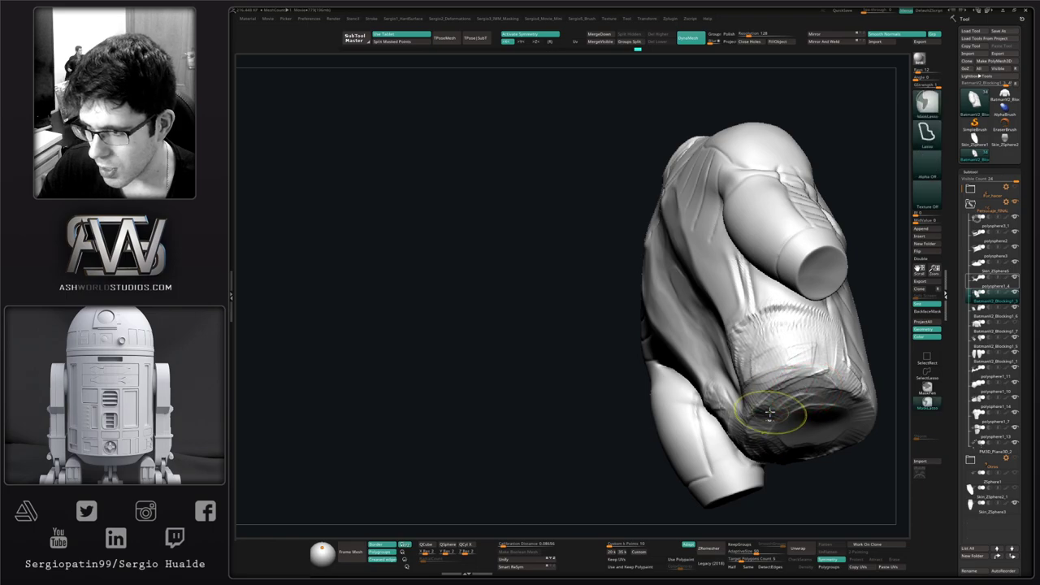
mouse_move(758, 357)
right_down()
mouse_move(783, 408)
mouse_move(800, 357)
mouse_move(713, 388)
right_up()
key(alt+s)
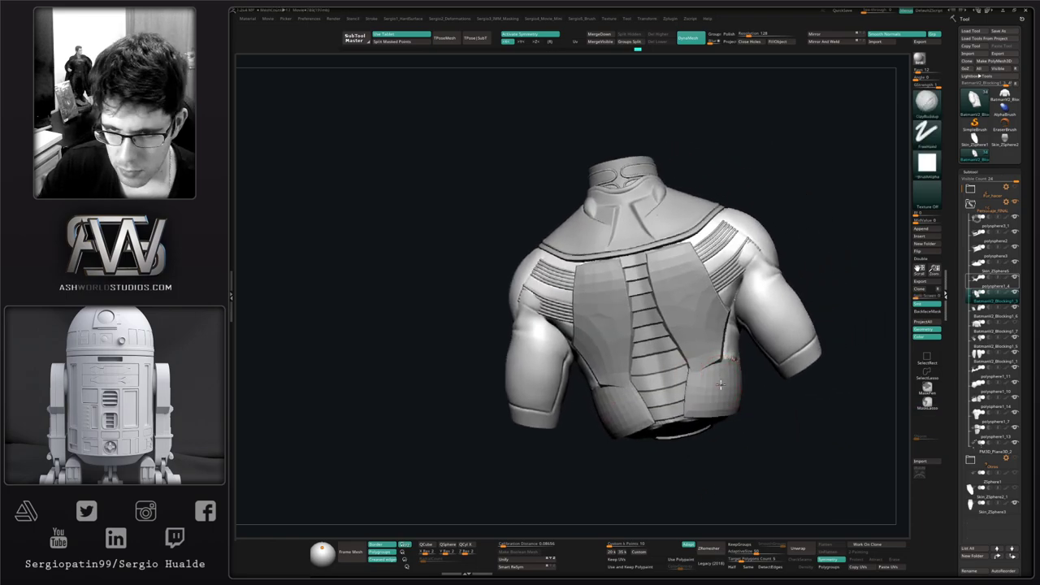
Step: Select the waist pads and adjust their lower front edge with the Move brush
alt+click(721, 385)
key(b)
key(m)
key(v)
shift+right_drag(721, 395, 743, 431)
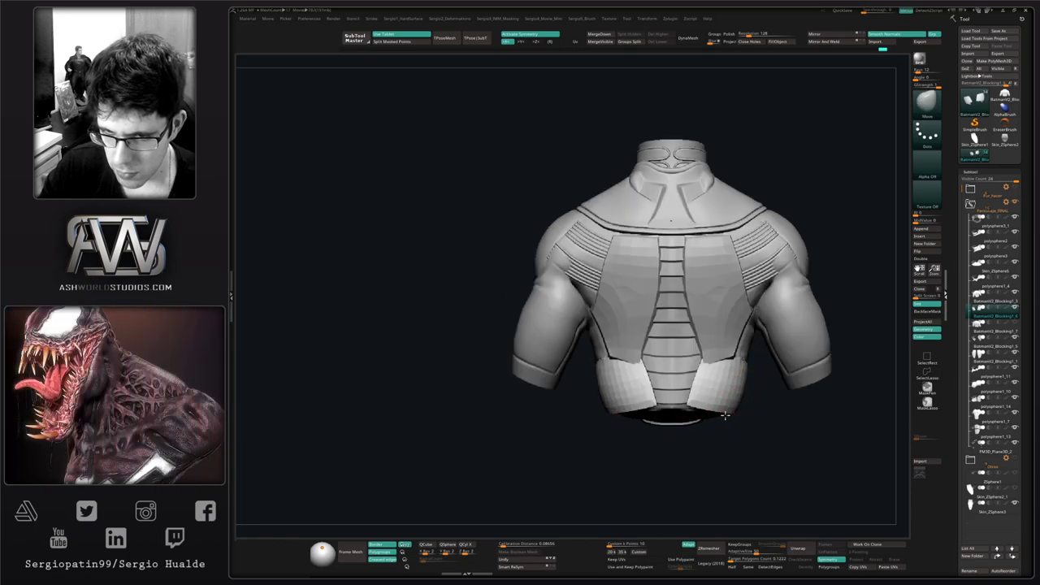
mouse_move(726, 416)
mouse_down()
mouse_move(737, 415)
mouse_move(692, 396)
mouse_up()
key(ctrl+z)
right_drag(680, 398, 714, 398)
right_drag(591, 405, 649, 409)
drag(656, 405, 650, 407)
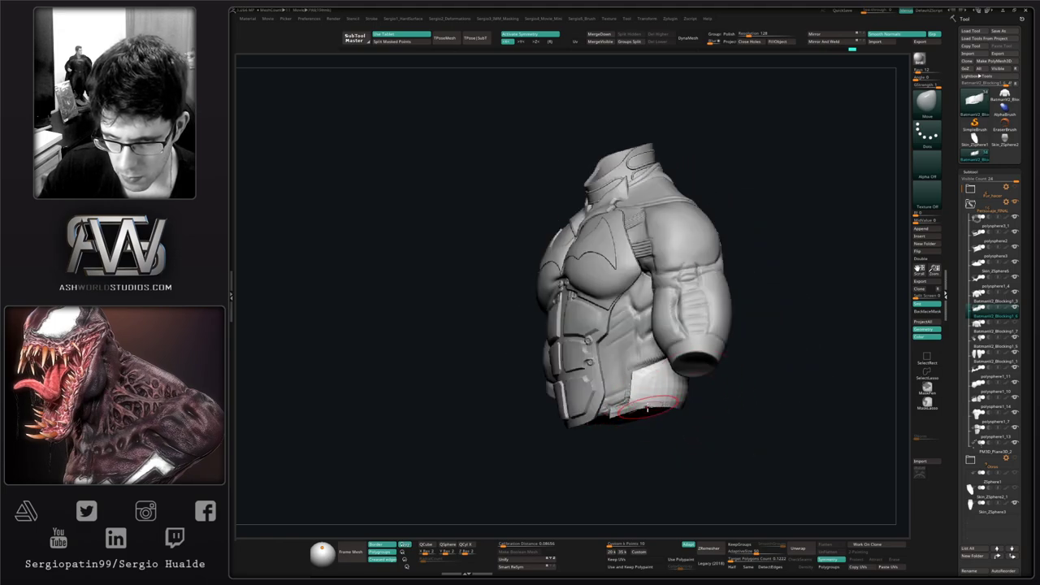
Step: Isolate the waist pads and flatten their outer side surface with the TrimDynamic brush
right_drag(642, 410, 685, 416)
key(ctrl+shift+t)
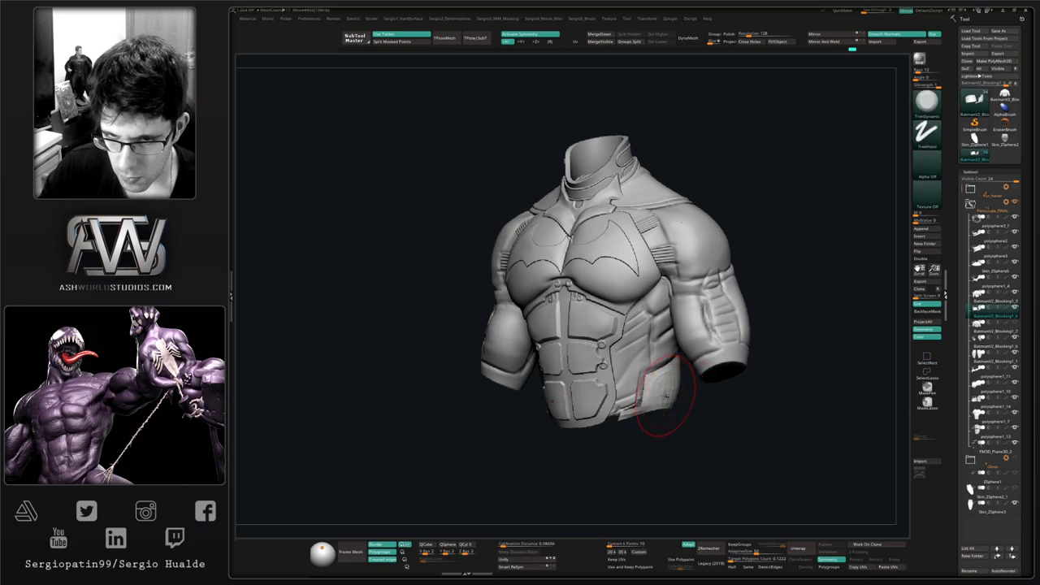
ctrl+shift+click(664, 387)
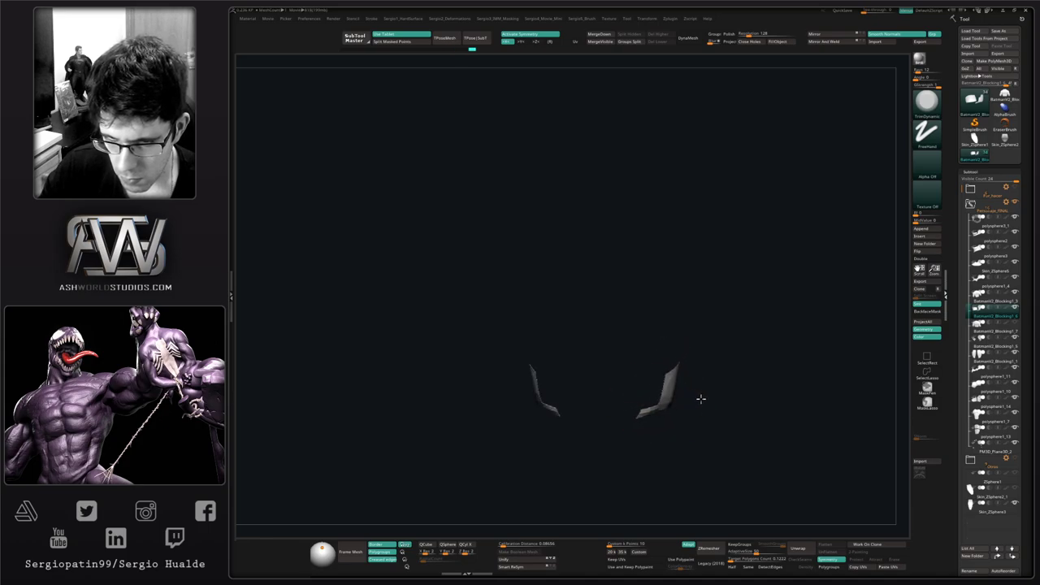
right_drag(676, 405, 708, 400)
mouse_move(706, 376)
mouse_down()
mouse_move(705, 363)
mouse_move(697, 391)
mouse_up()
right_drag(698, 392, 730, 374)
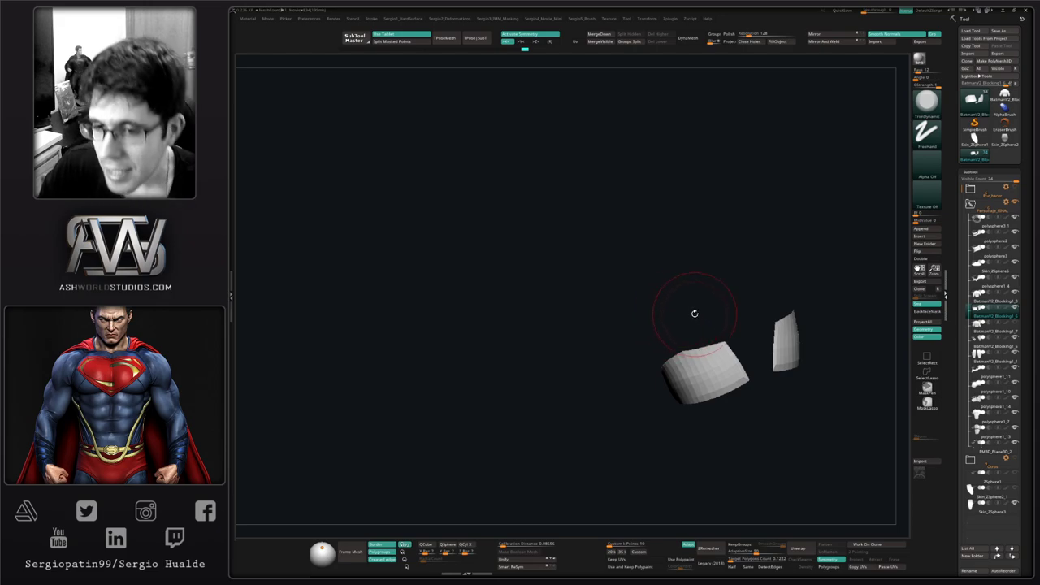
Step: Flatten the pads' lower back surface and the area above the front flap with TrimDynamic
right_drag(695, 313, 714, 370)
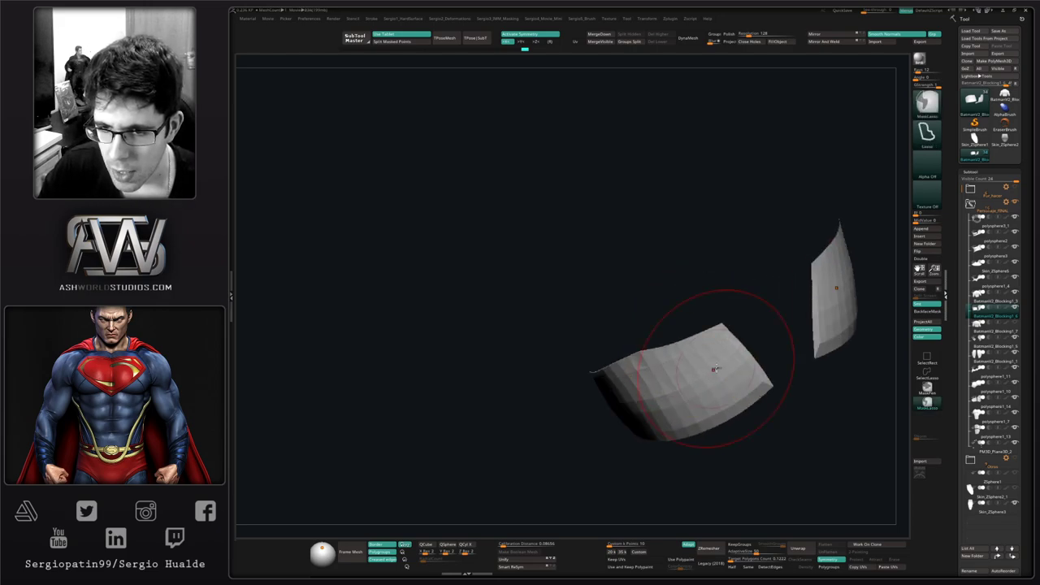
drag(763, 380, 750, 388)
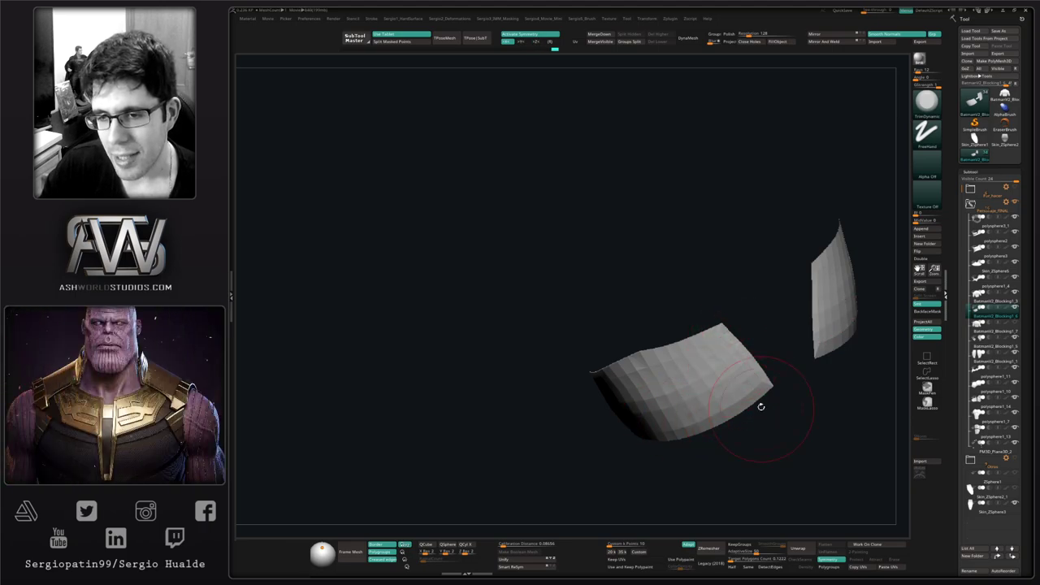
drag(736, 394, 682, 408)
mouse_move(682, 408)
right_down()
mouse_move(683, 398)
mouse_move(638, 399)
right_up()
drag(568, 420, 557, 421)
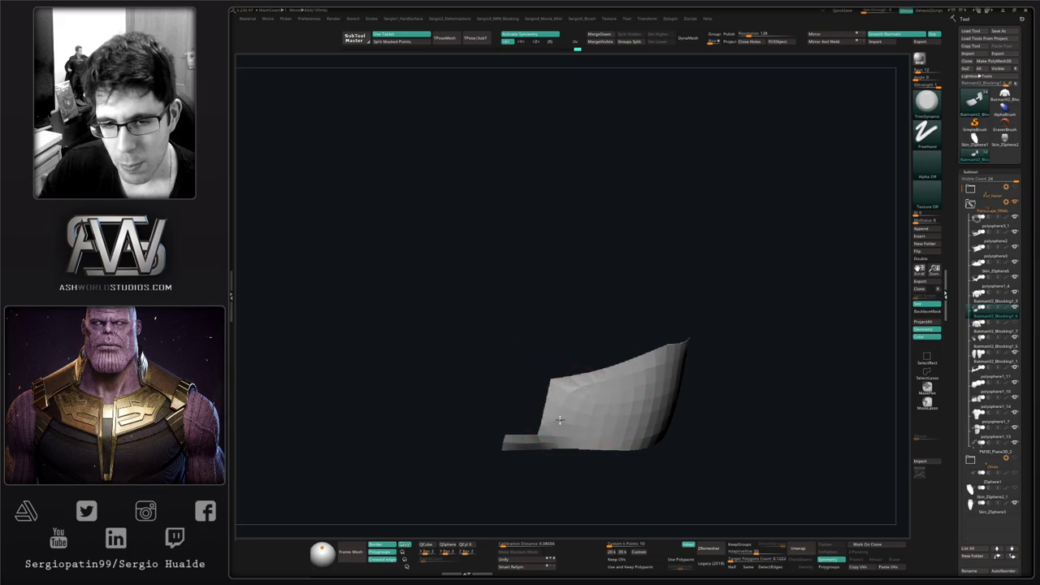
mouse_move(562, 436)
right_down()
mouse_move(645, 390)
mouse_move(616, 436)
mouse_move(616, 457)
mouse_move(610, 450)
right_up()
right_drag(642, 364, 611, 374)
Step: Reshape the narrow front flap of the pads with a resized Move brush and smooth it
key(b)
key(m)
key(v)
key(s)
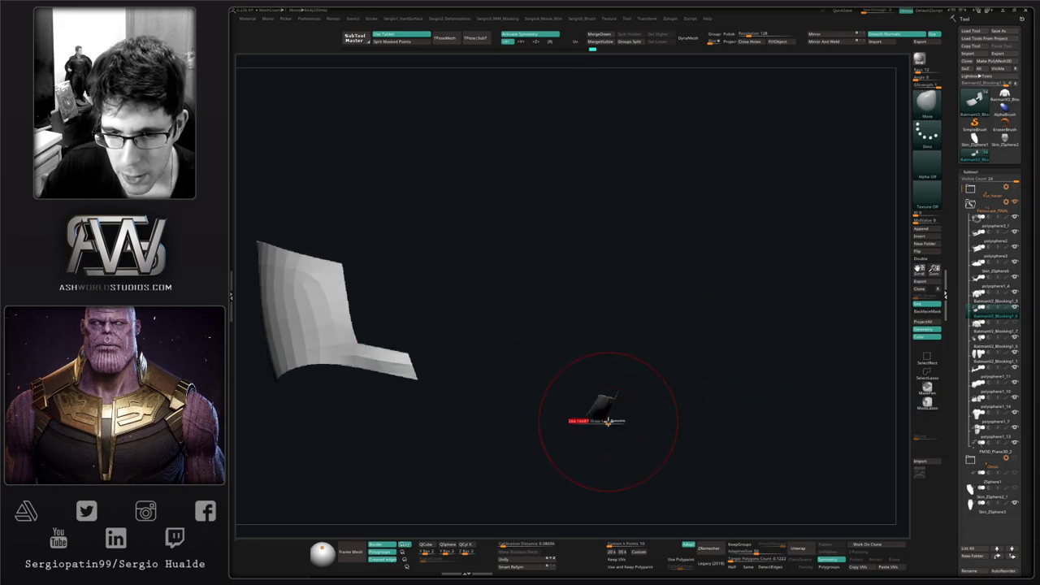
drag(609, 421, 590, 421)
right_drag(601, 455, 583, 439)
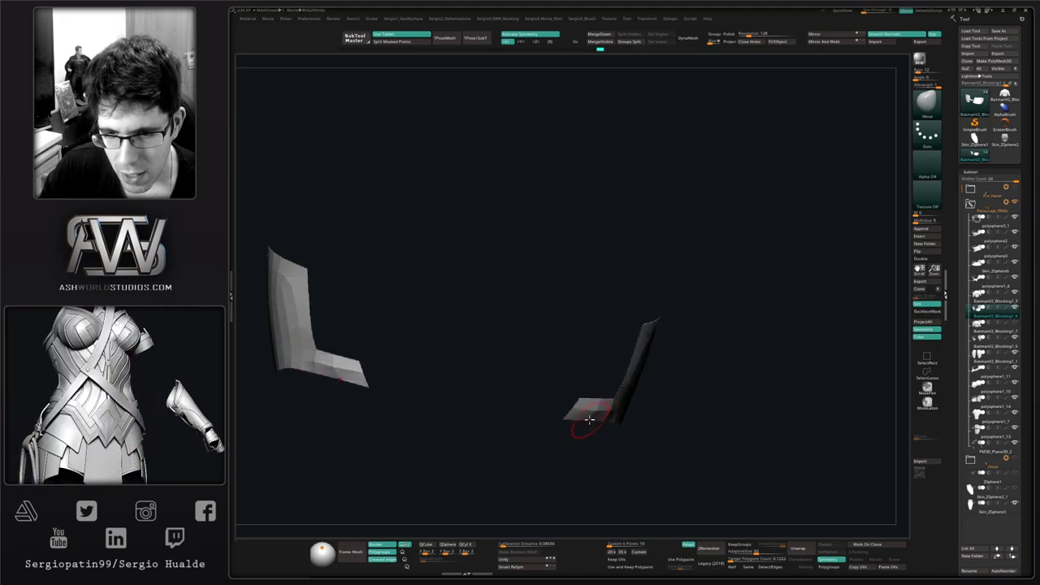
right_drag(598, 413, 589, 414)
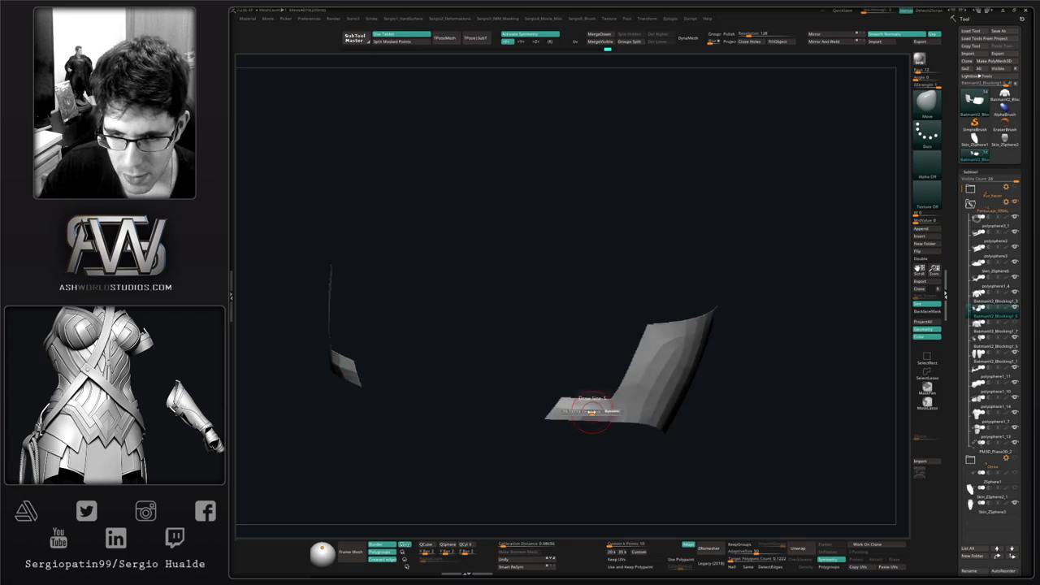
shift+drag(581, 412, 597, 411)
Step: Show the full torso again and fit the pads' lower front edge to the body with a resized Move brush
mouse_move(664, 390)
right_down()
mouse_move(627, 413)
mouse_move(610, 398)
mouse_move(595, 407)
mouse_move(639, 396)
right_up()
key(shift+f)
key(shift+f)
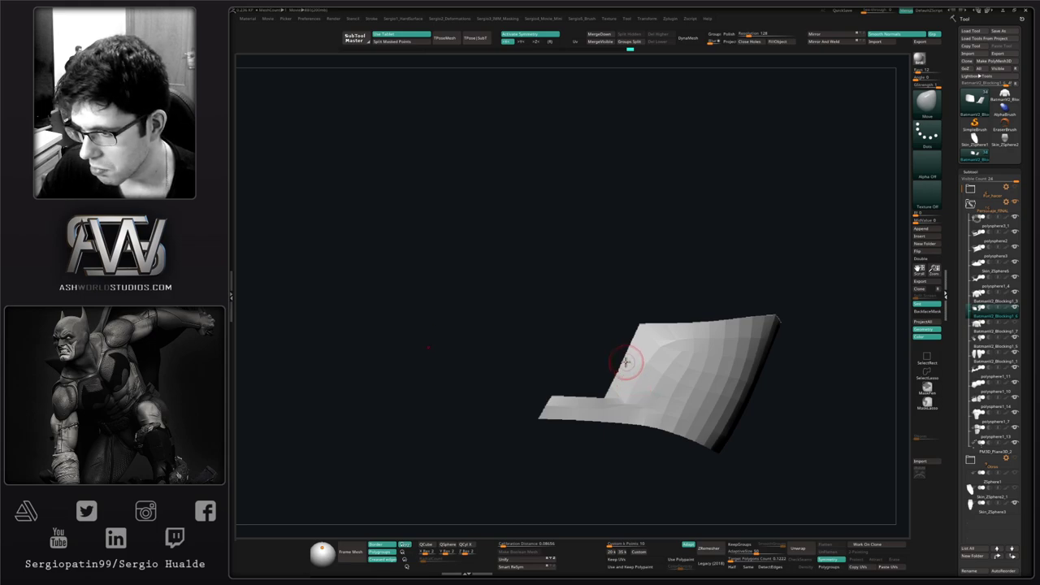
mouse_move(625, 361)
ctrl+right_down()
mouse_move(639, 375)
mouse_move(622, 392)
mouse_move(628, 400)
mouse_move(624, 390)
ctrl+right_up()
right_drag(624, 390, 629, 385)
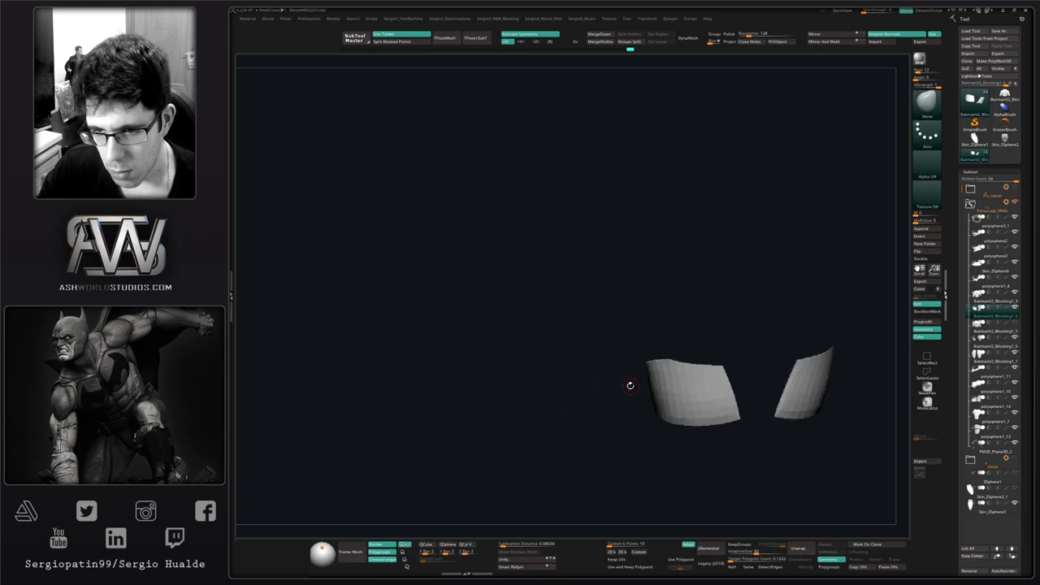
key(alt+s)
mouse_move(644, 420)
ctrl+right_down()
mouse_move(642, 395)
mouse_move(747, 410)
ctrl+right_up()
key(s)
drag(715, 411, 729, 414)
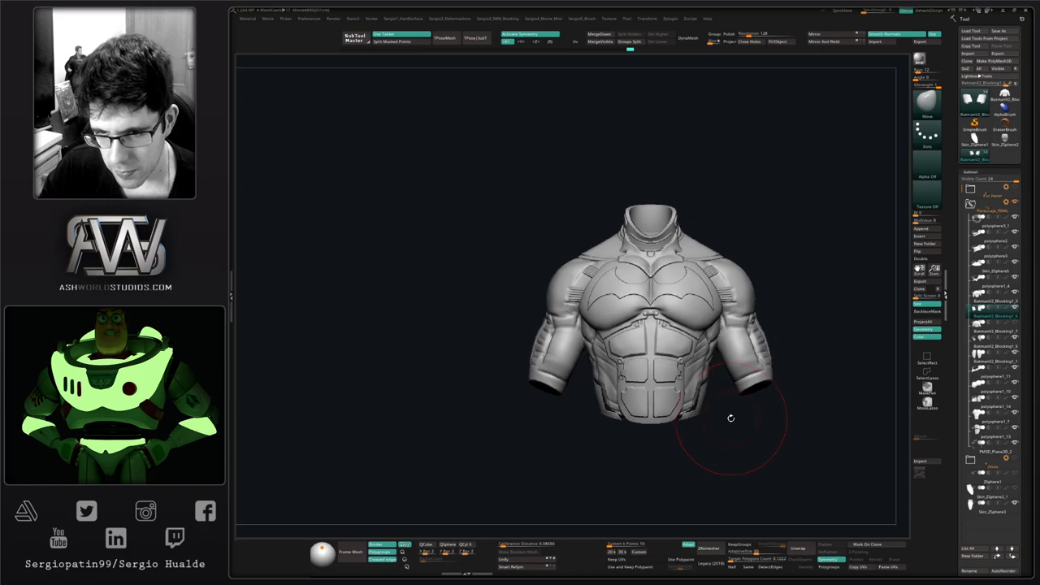
Step: Try thickening the waist pads with Panel Loops and undo it
mouse_move(732, 418)
right_down()
mouse_move(715, 420)
mouse_move(712, 437)
right_up()
key(shift+2)
key(shift+1)
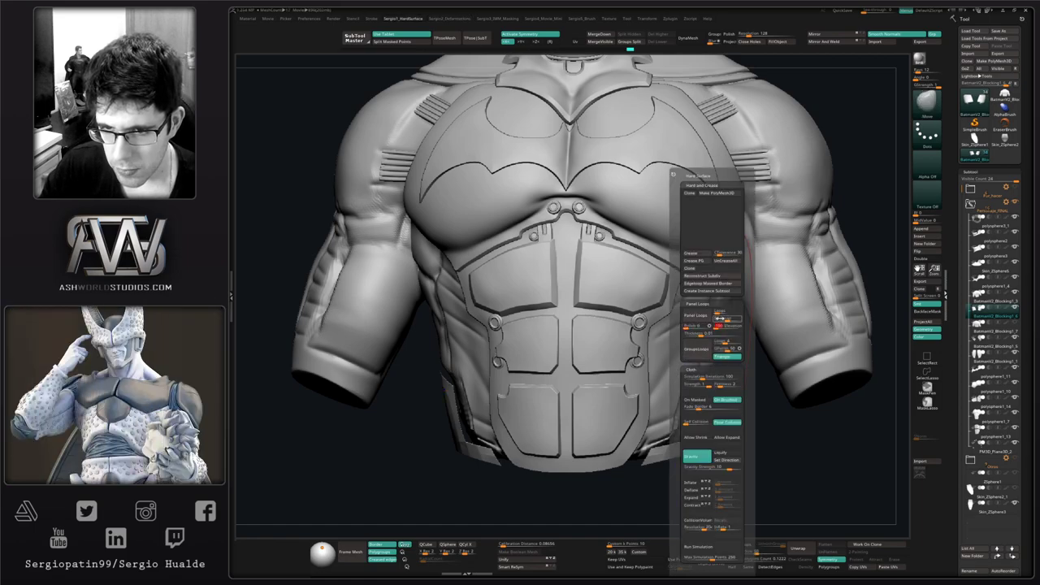
click(697, 316)
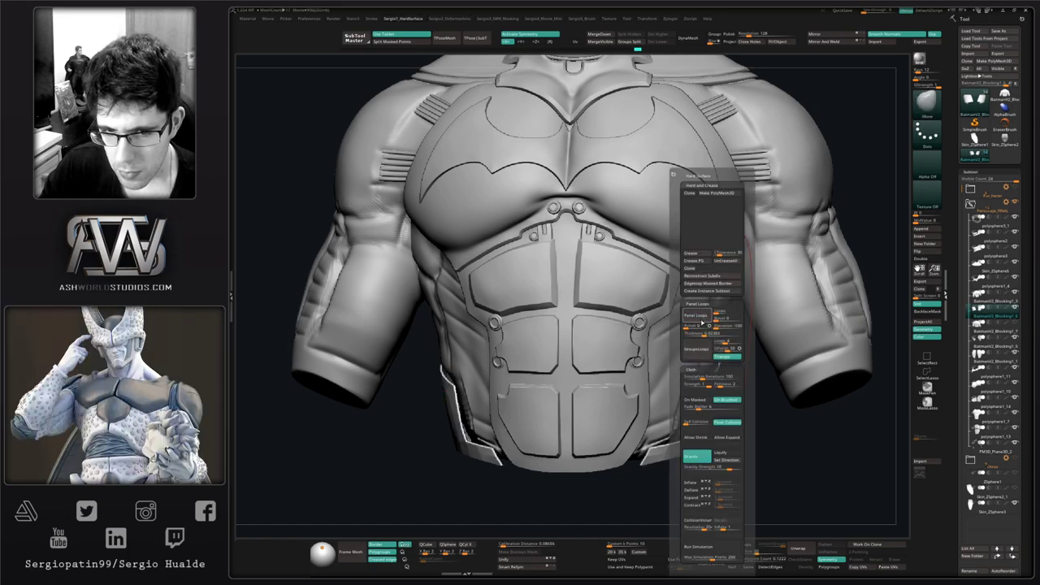
key(ctrl+z)
Step: Adjust the Panel Loops thickness and apply the panel loops to the waist pads
drag(703, 333, 707, 333)
click(701, 316)
key(ctrl+z)
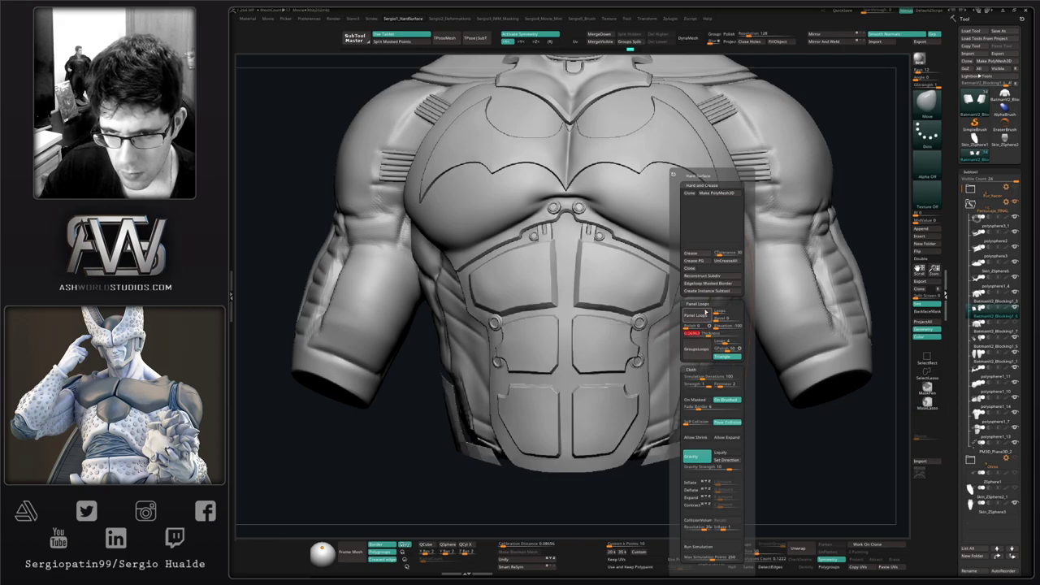
click(705, 312)
Step: Crease the thickened waist pads' edges and isolate the pads
right_drag(715, 393, 650, 408)
key(shift+1)
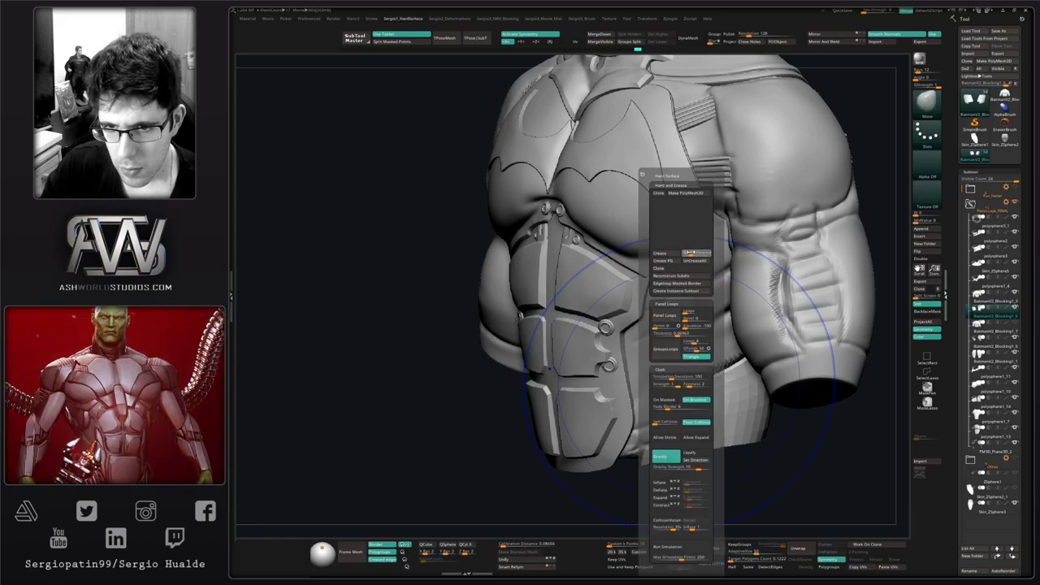
click(670, 255)
key(shift+s)
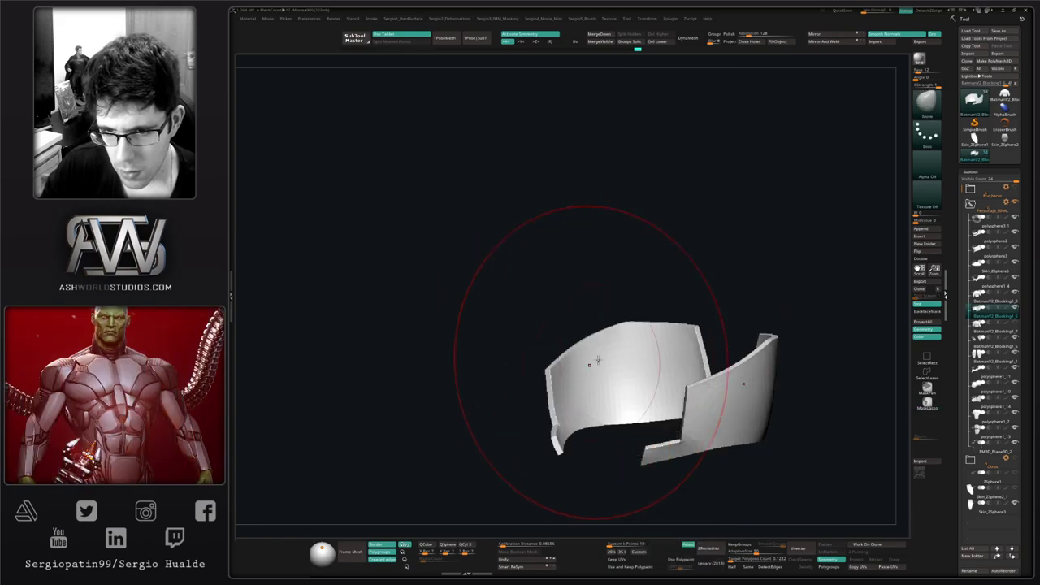
Step: Subdivide the isolated waist pads once and check the smoothed surface along the creased edges
key(ctrl+d)
mouse_move(670, 363)
right_down()
mouse_move(613, 394)
mouse_move(674, 373)
mouse_move(641, 355)
mouse_move(652, 378)
mouse_move(677, 390)
mouse_move(655, 384)
right_up()
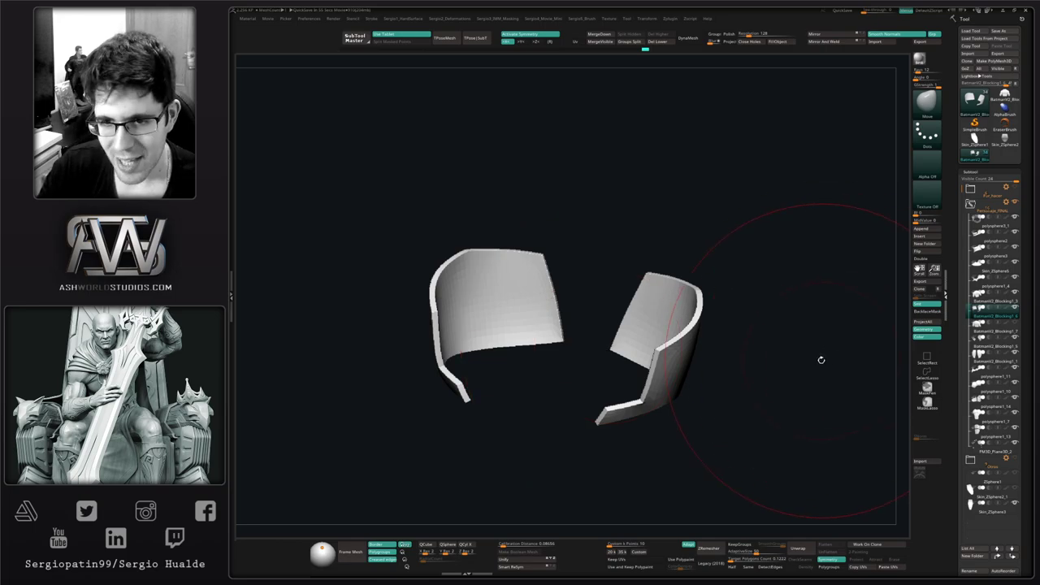
mouse_move(822, 360)
right_down()
mouse_move(708, 376)
mouse_move(702, 326)
right_up()
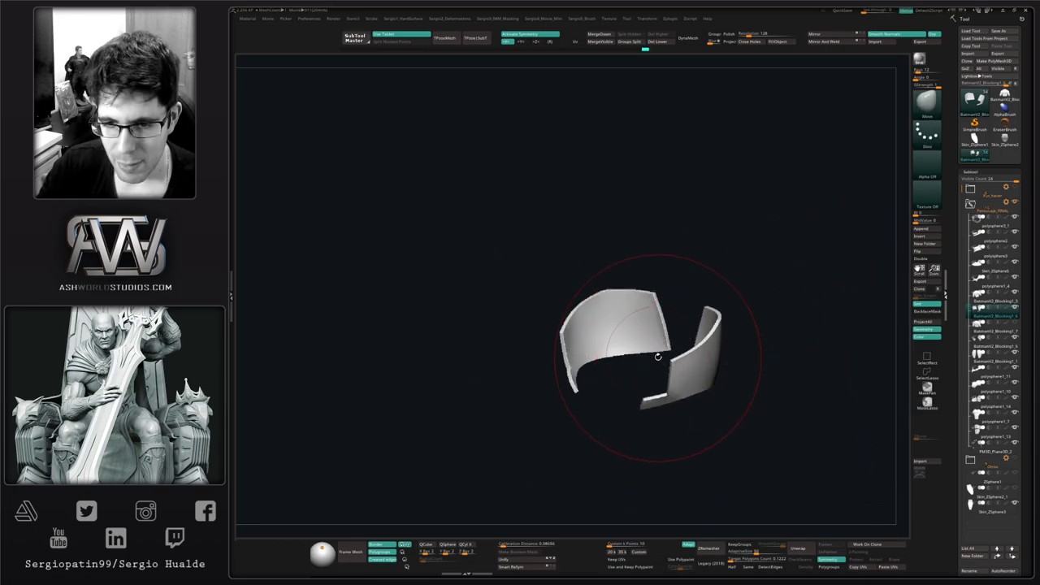
mouse_move(659, 357)
ctrl+right_down()
mouse_move(675, 477)
mouse_move(658, 374)
ctrl+right_up()
ctrl+right_drag(650, 333, 660, 406)
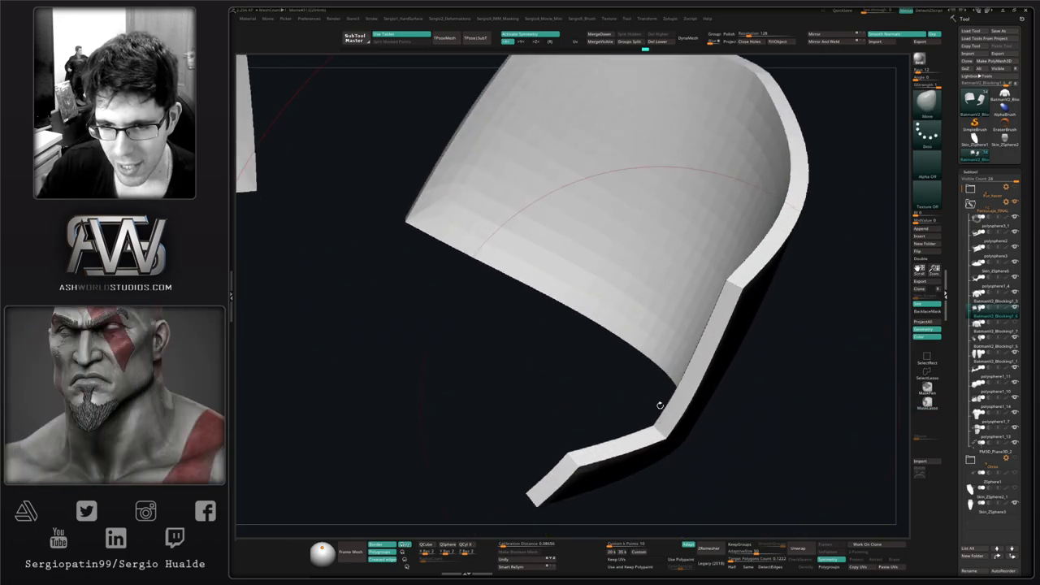
Step: Resize the Move brush and adjust the inner corner of the waist pads' stepped front edge
key(s)
drag(669, 446, 647, 446)
mouse_move(649, 425)
alt+right_down()
mouse_move(647, 358)
mouse_move(652, 385)
alt+right_up()
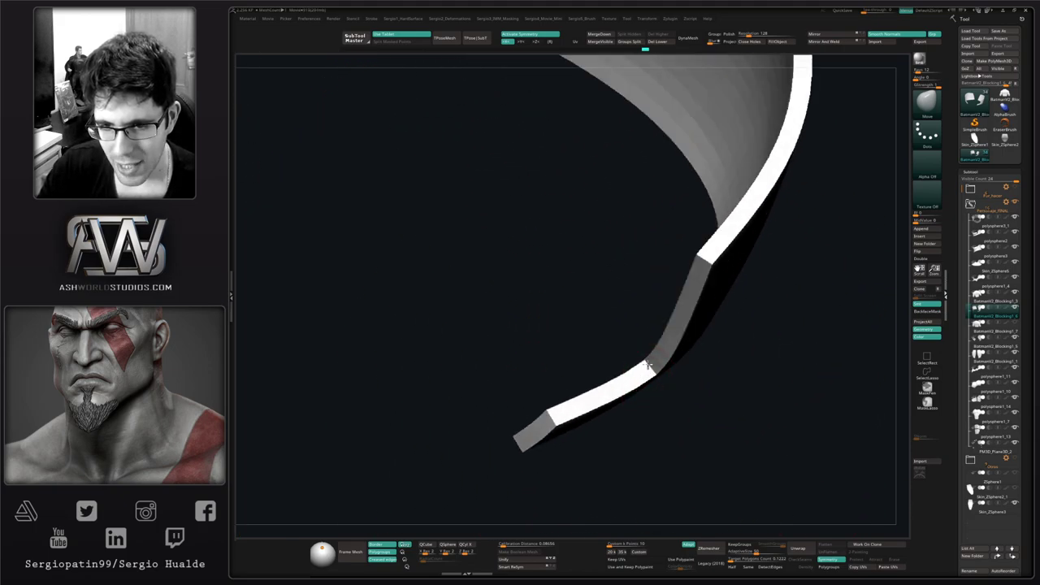
mouse_move(655, 373)
right_down()
mouse_move(663, 393)
mouse_move(674, 387)
right_up()
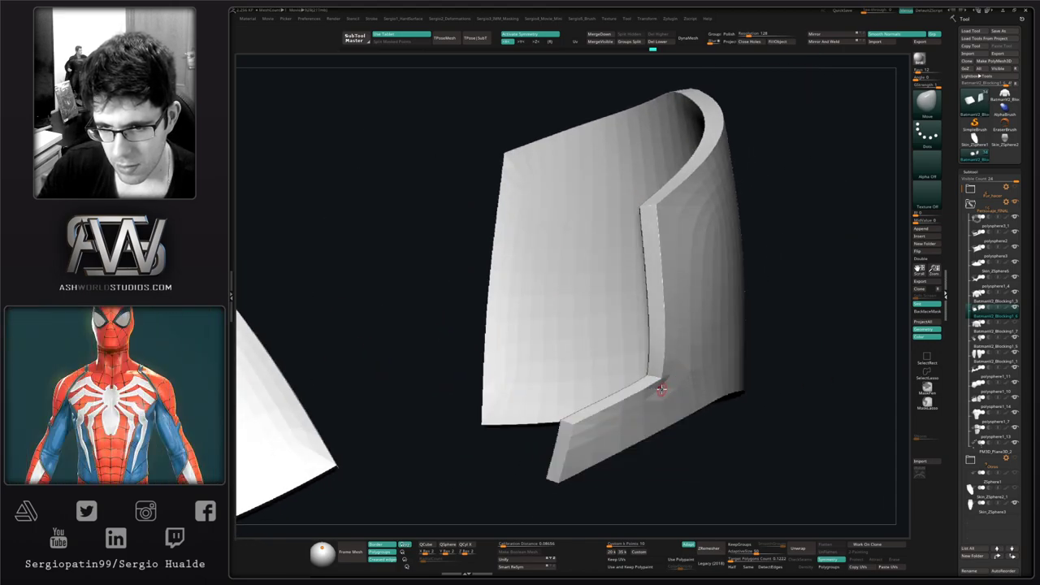
drag(679, 382, 667, 375)
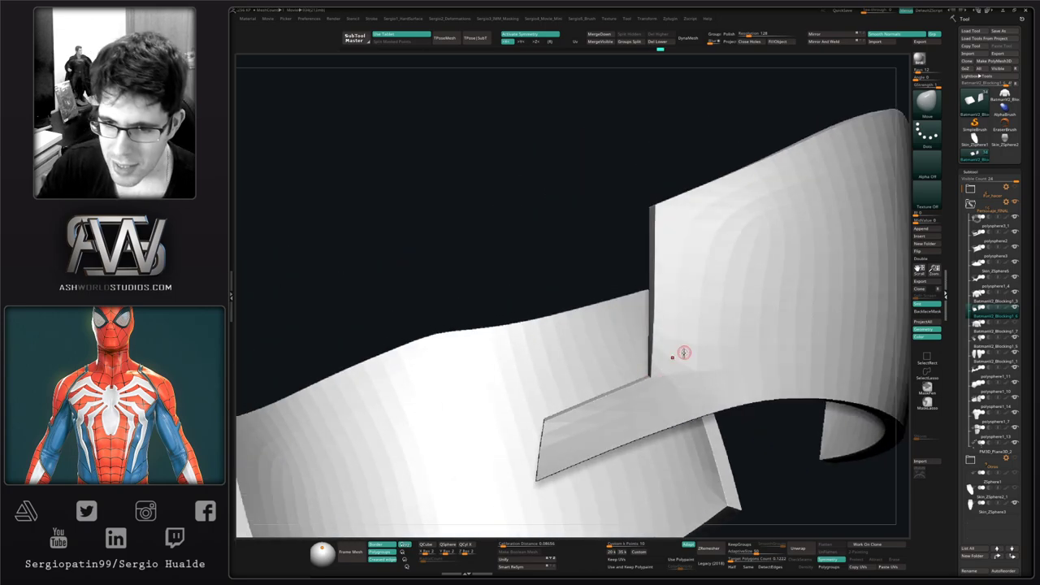
mouse_move(684, 353)
ctrl+right_down()
mouse_move(666, 322)
mouse_move(685, 365)
mouse_move(672, 344)
ctrl+right_up()
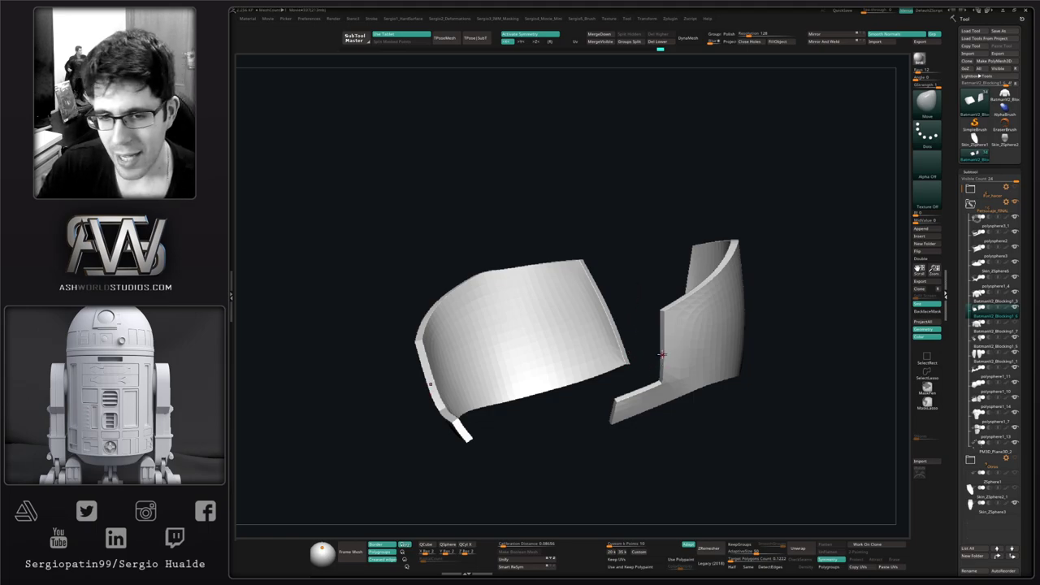
right_drag(667, 388, 742, 358)
Step: Show the full torso again and nudge the waist pads' lower back edge upward with the Move brush
key(alt+s)
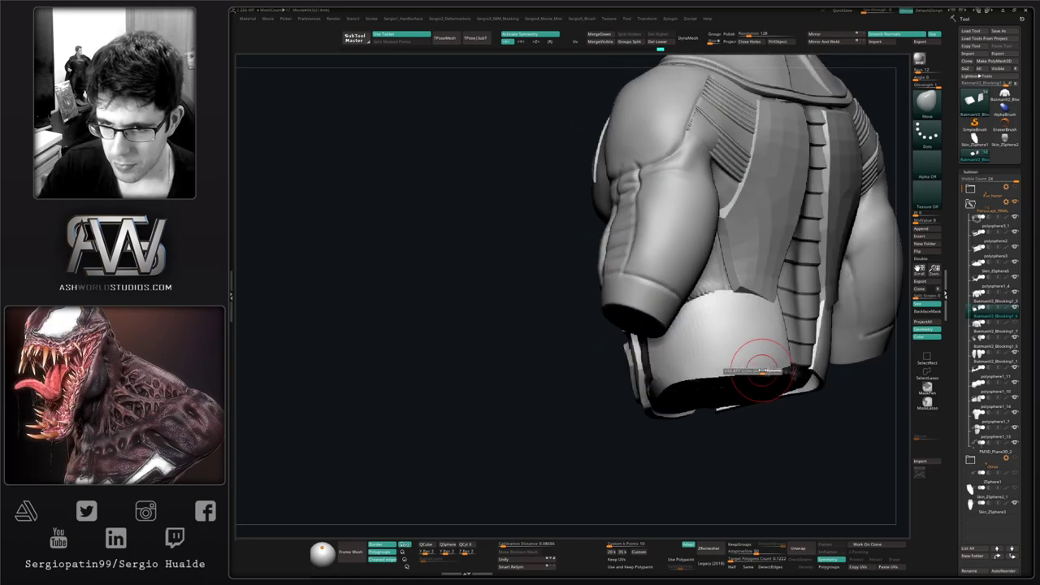
drag(746, 373, 745, 369)
right_drag(745, 369, 756, 362)
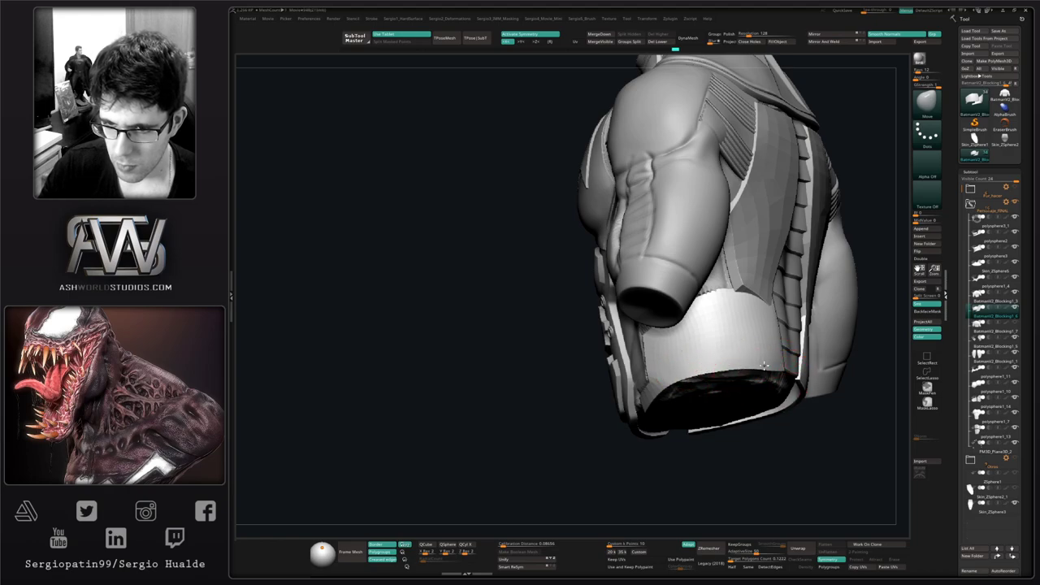
drag(709, 371, 709, 367)
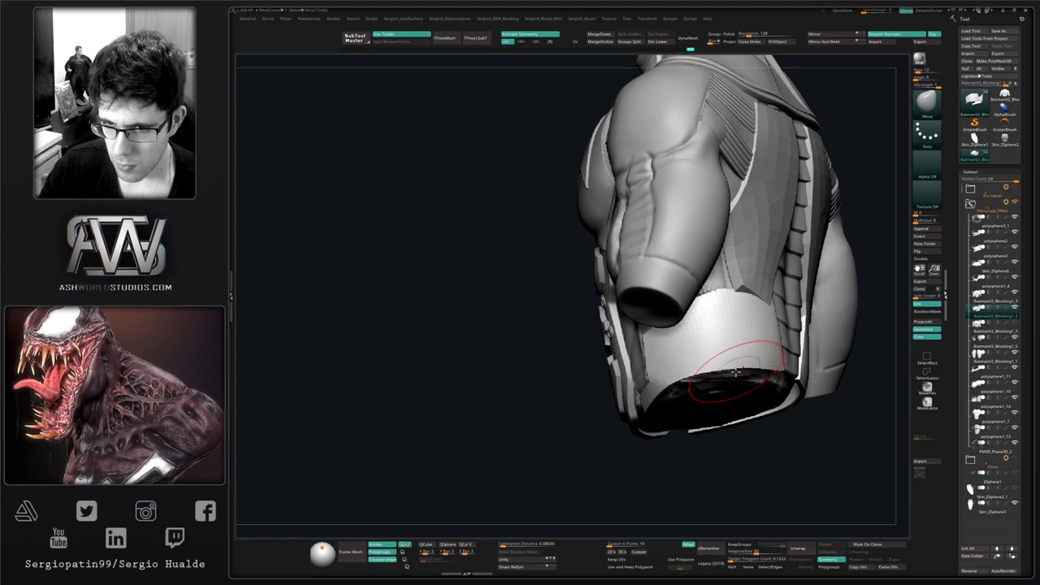
right_drag(747, 364, 801, 376)
drag(777, 373, 776, 368)
ctrl+right_drag(796, 365, 725, 400)
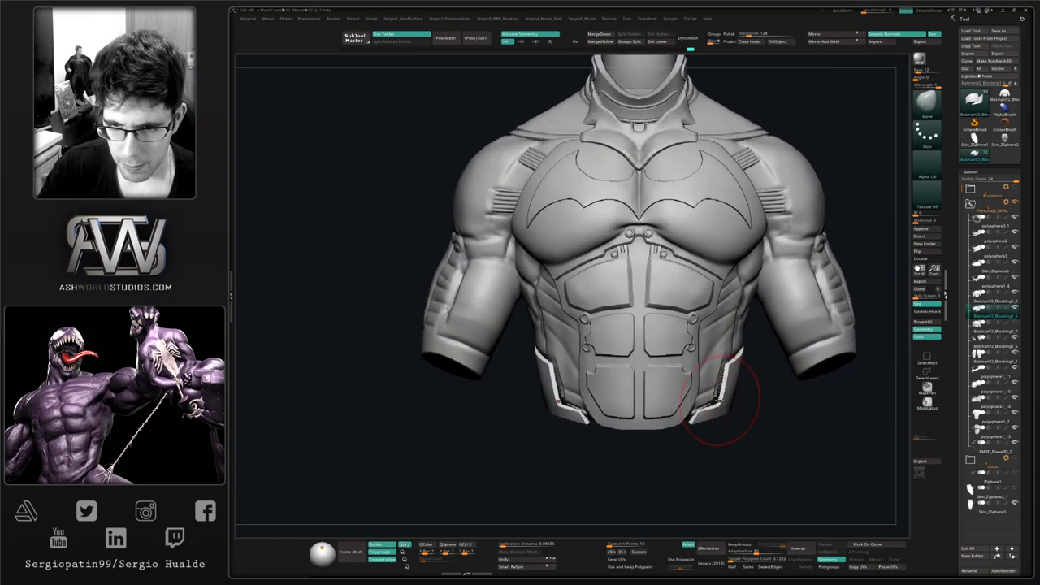
Step: Resize the Move brush and fit the waist pads' upper front corner and lower front strip to the abdomen
key(s)
drag(715, 401, 730, 400)
mouse_move(701, 409)
right_down()
mouse_move(676, 410)
mouse_move(688, 416)
right_up()
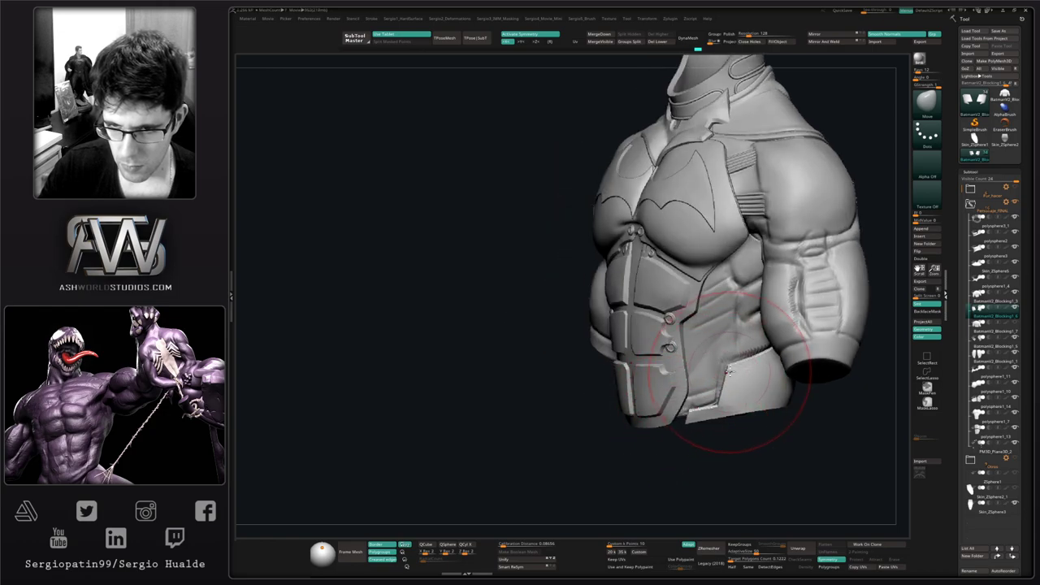
drag(740, 359, 736, 356)
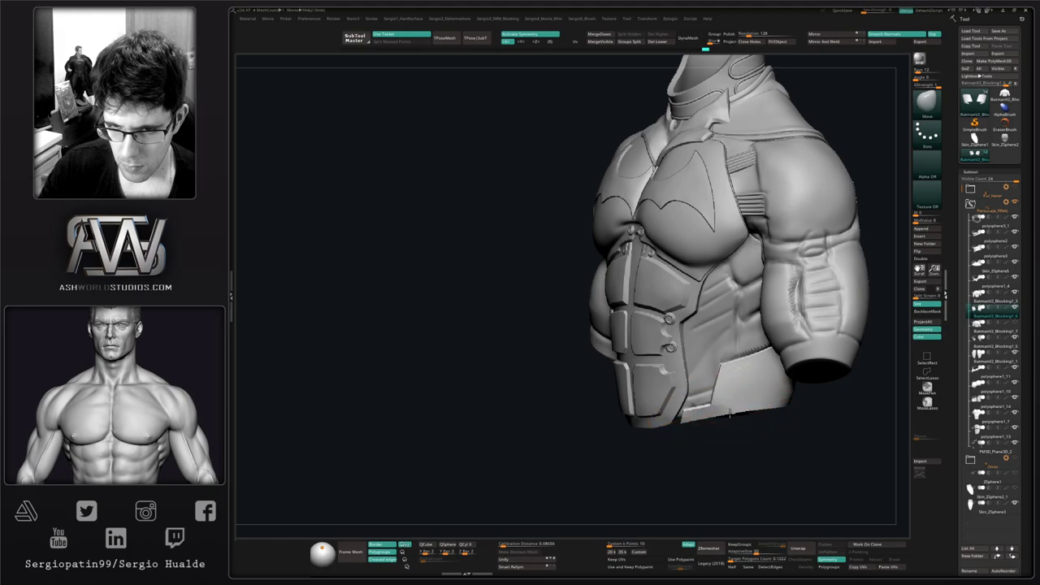
mouse_move(683, 403)
alt+right_down()
mouse_move(679, 382)
mouse_move(695, 393)
alt+right_up()
drag(681, 395, 709, 389)
mouse_move(731, 390)
right_down()
mouse_move(697, 387)
mouse_move(706, 384)
right_up()
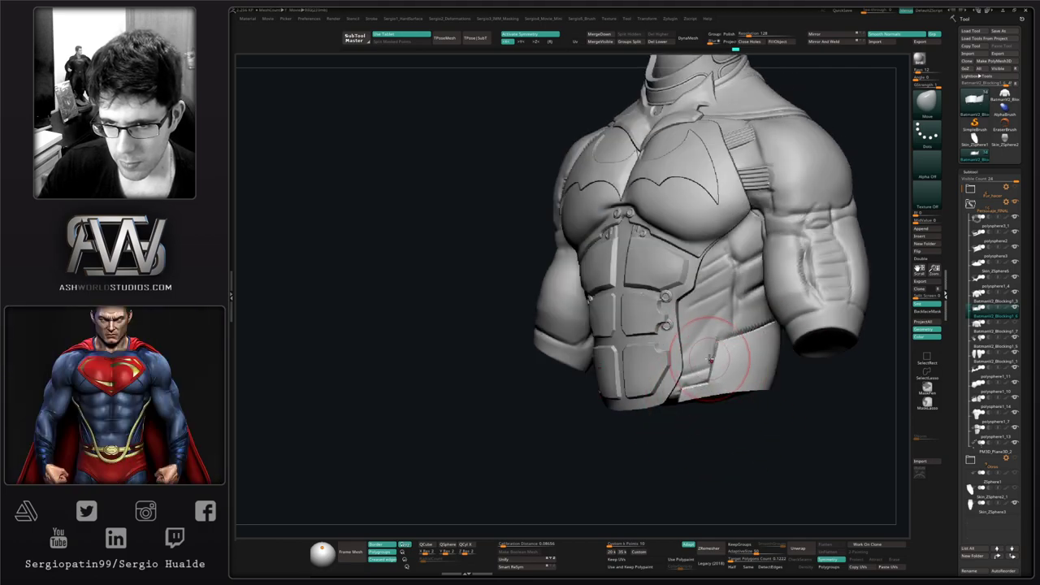
ctrl+right_drag(701, 390, 705, 368)
right_drag(706, 368, 687, 400)
Step: Select the two back plates beside the spine and subdivide them twice
right_drag(798, 286, 698, 323)
alt+right_drag(697, 324, 616, 339)
alt+click(673, 356)
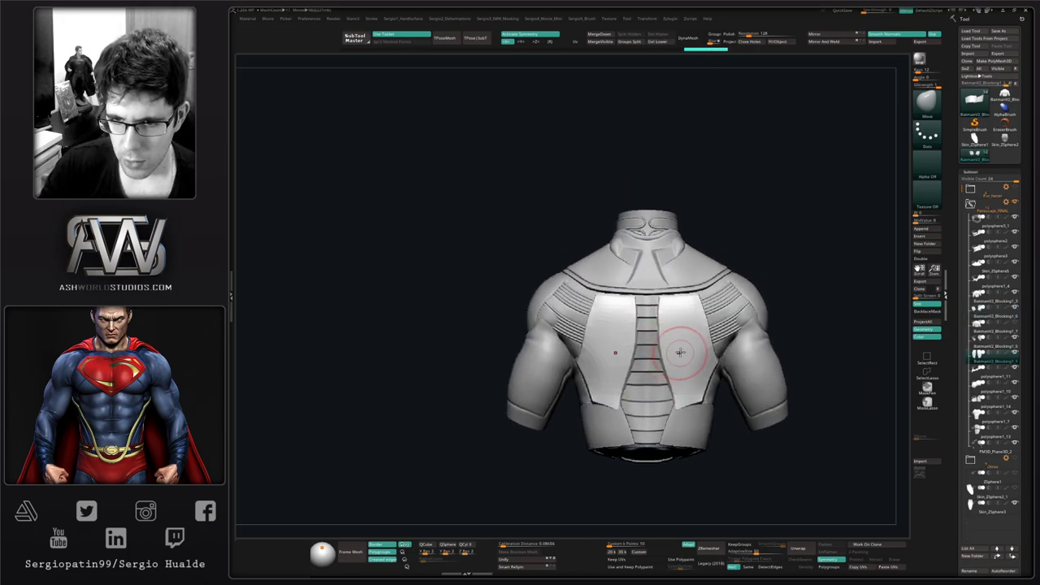
key(ctrl+d)
key(ctrl+d)
alt+right_drag(706, 287, 673, 315)
ctrl+right_drag(679, 350, 681, 423)
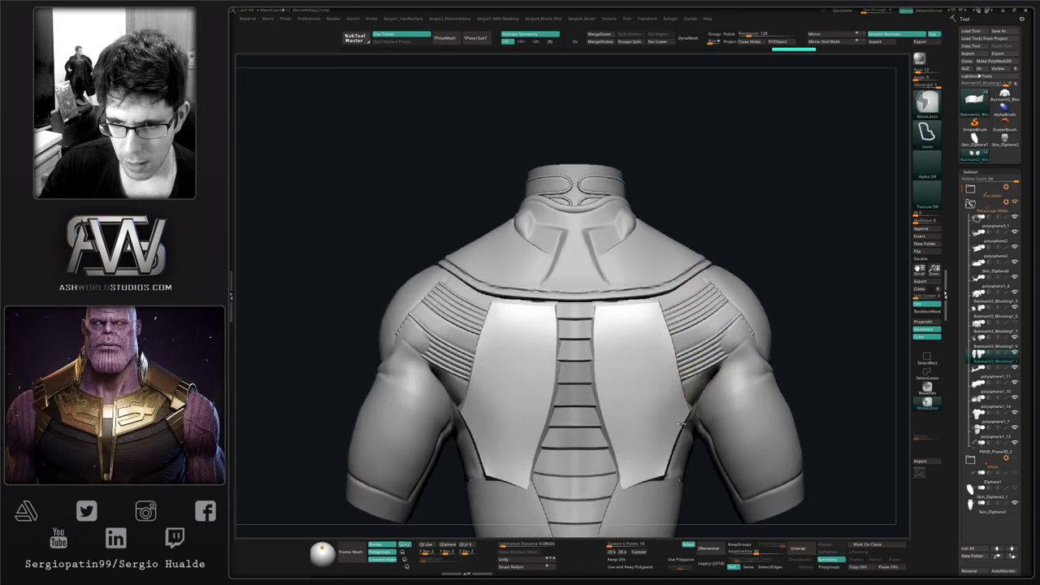
mouse_move(715, 358)
right_down()
mouse_move(671, 367)
mouse_move(770, 333)
right_up()
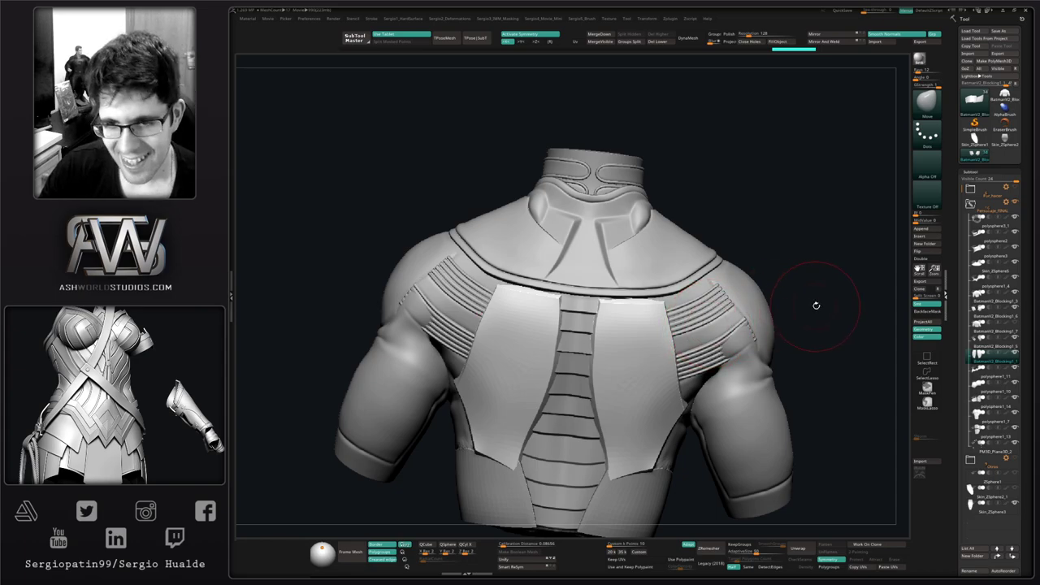
right_drag(815, 304, 723, 332)
alt+right_drag(722, 332, 696, 312)
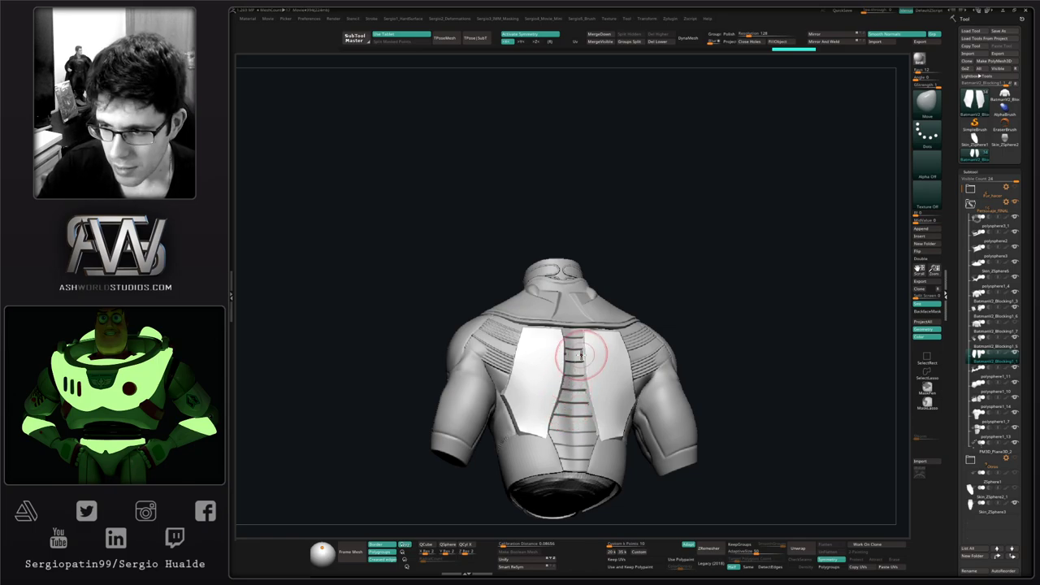
Step: Try to move the back plates' outer edge with the Move brush, and undo the stroke
drag(699, 327, 642, 347)
mouse_move(632, 352)
right_down()
mouse_move(606, 366)
mouse_move(610, 385)
mouse_move(608, 339)
mouse_move(599, 380)
right_up()
drag(582, 408, 611, 396)
key(ctrl+z)
right_drag(591, 401, 601, 422)
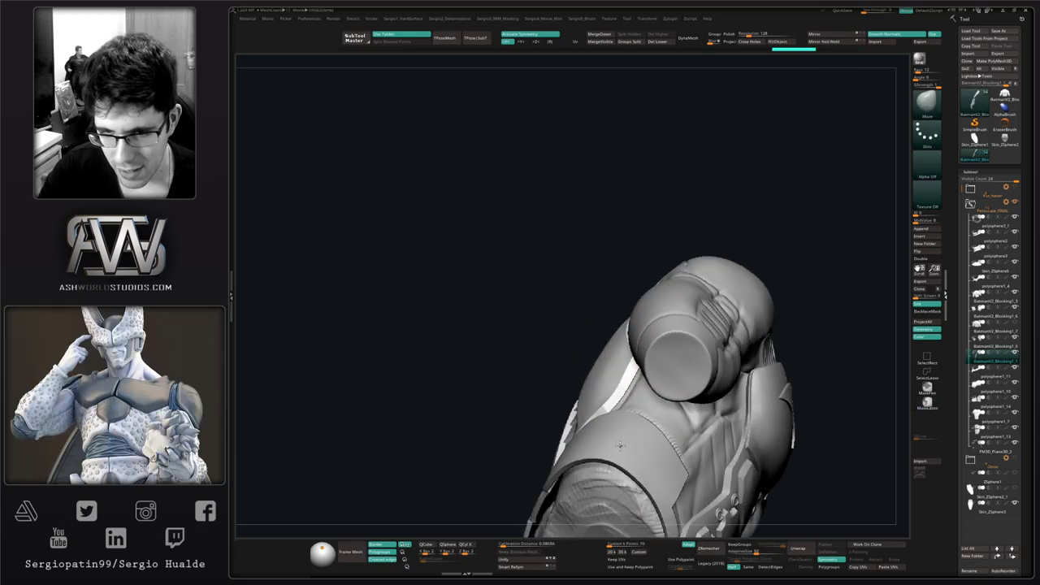
Step: Resize the Move brush and fit the back plates' outer edges to the body below the arms
key(s)
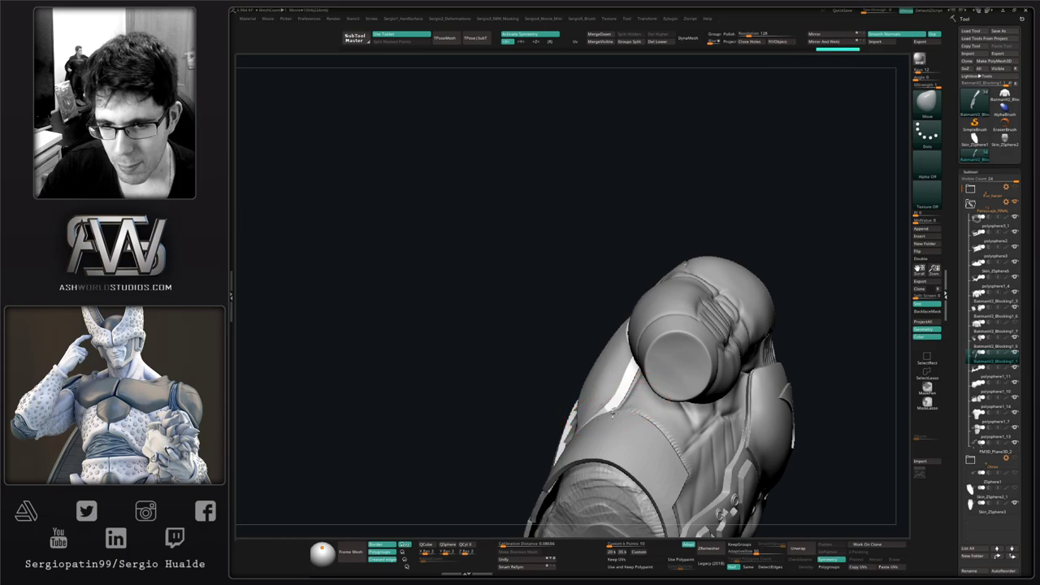
drag(614, 414, 625, 402)
right_drag(637, 384, 645, 364)
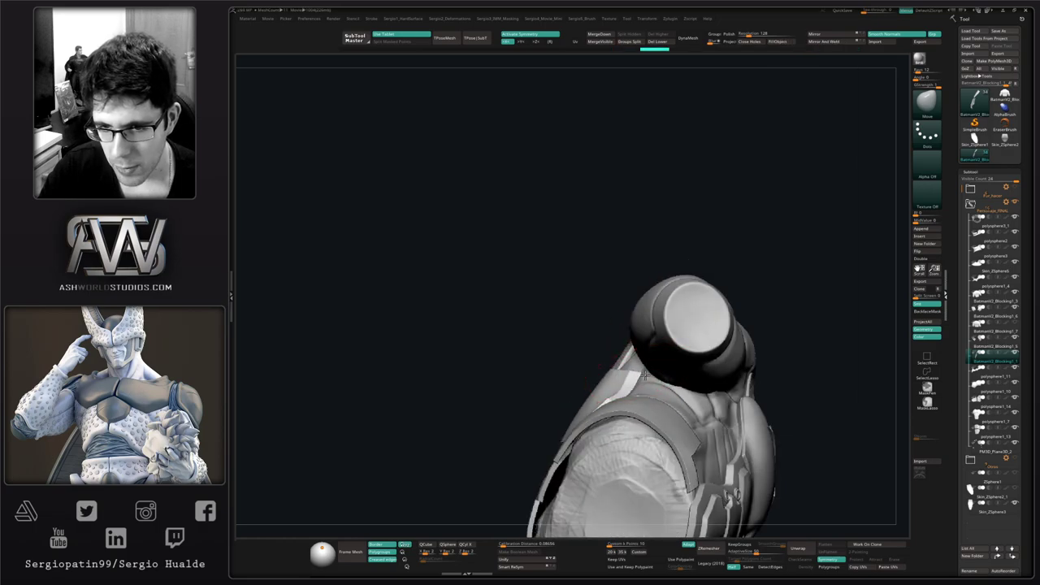
drag(646, 376, 642, 379)
mouse_move(642, 379)
right_down()
mouse_move(653, 412)
mouse_move(643, 374)
right_up()
drag(643, 374, 639, 376)
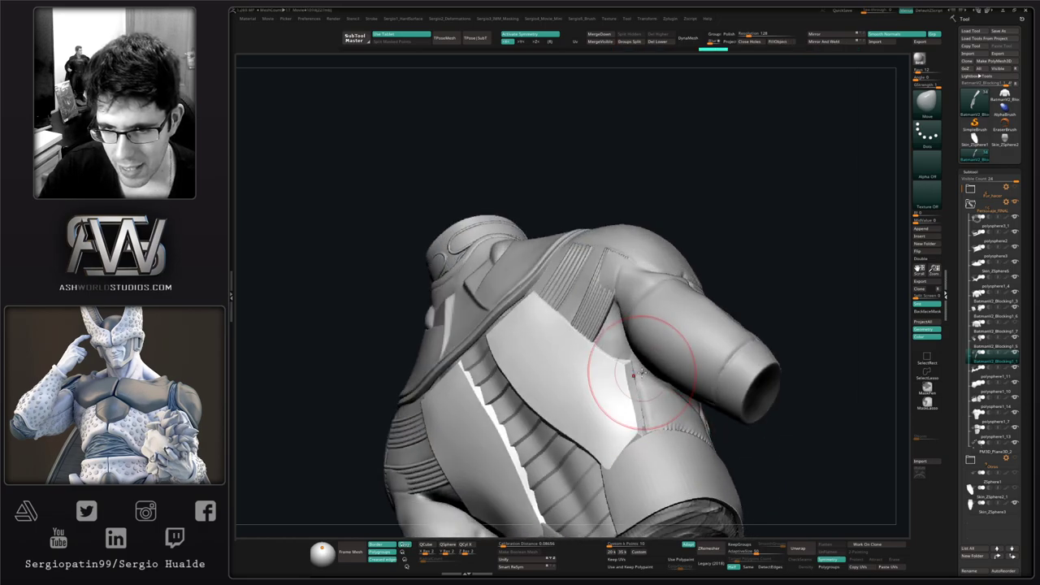
Step: Adjust the lower outer edges of the back plates to follow the torso with short Move strokes
right_drag(641, 375, 643, 400)
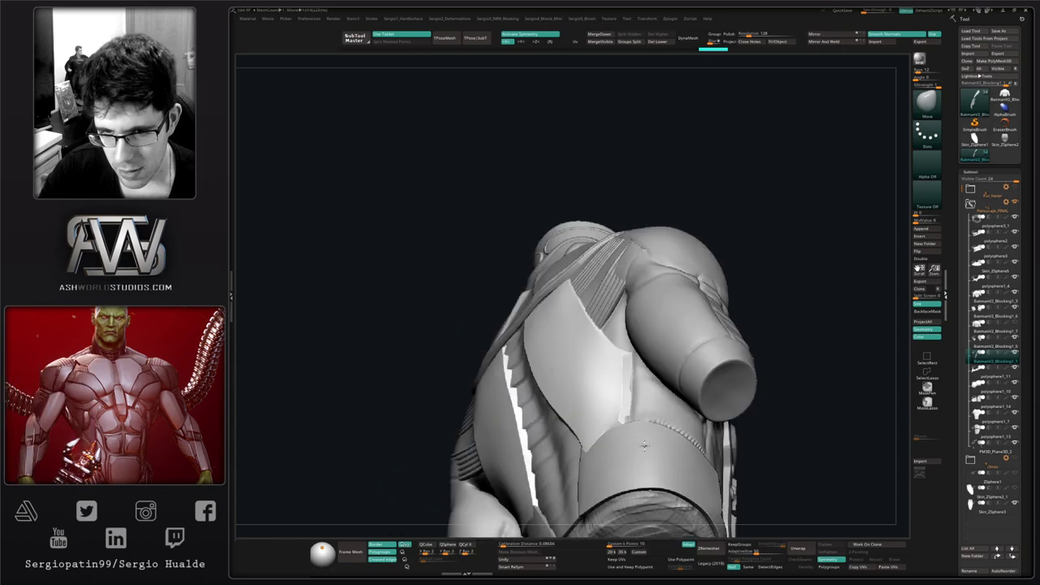
drag(644, 400, 640, 397)
mouse_move(641, 396)
right_down()
mouse_move(630, 427)
mouse_move(634, 410)
mouse_move(612, 391)
right_up()
drag(612, 392, 610, 390)
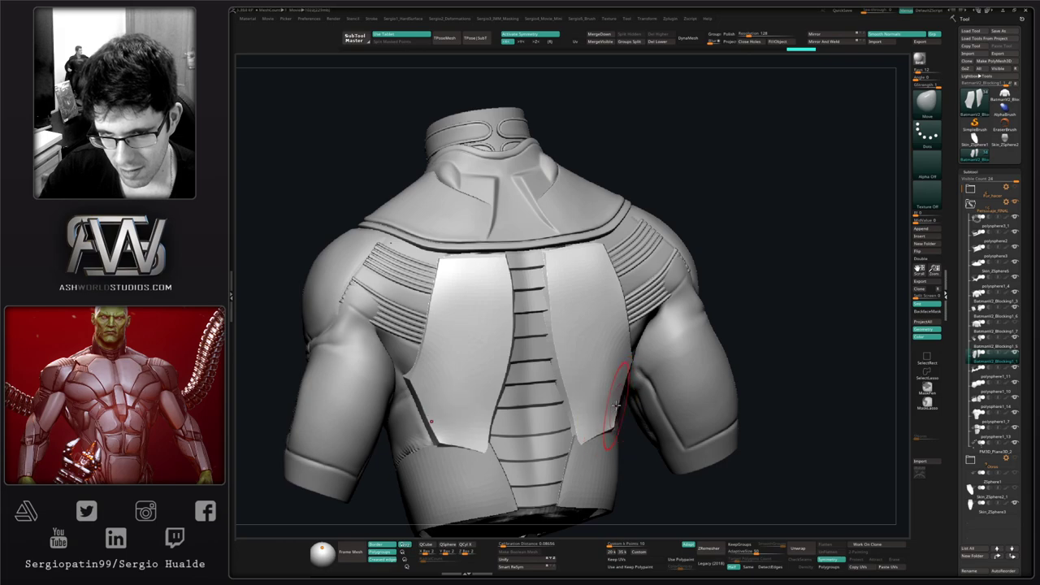
right_drag(616, 405, 622, 398)
drag(622, 398, 621, 391)
Step: Refine the outer side contour and surface of the back plates with further small Move strokes
right_drag(621, 391, 623, 419)
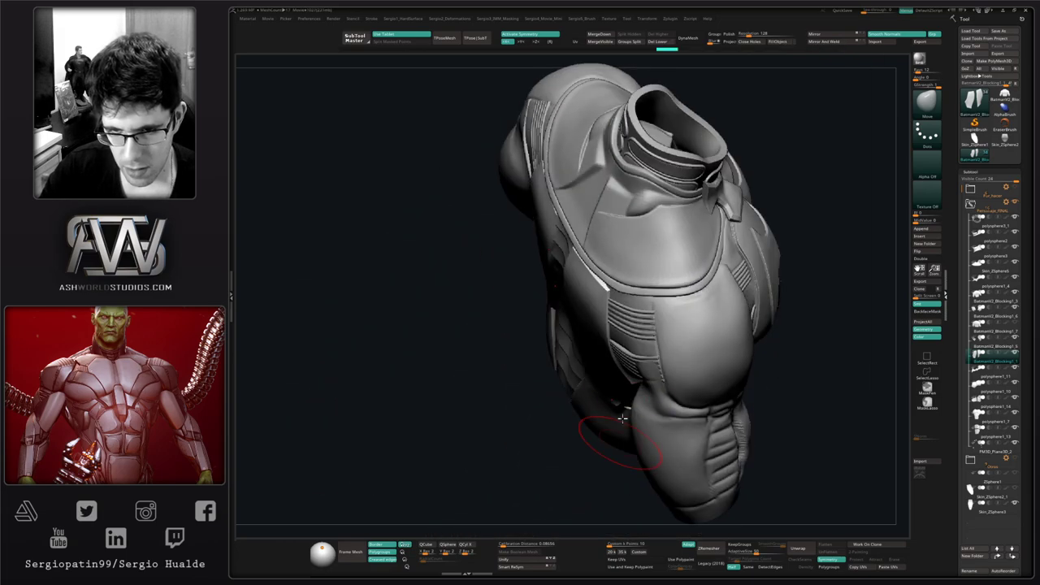
drag(624, 389, 624, 385)
right_drag(624, 385, 620, 382)
drag(633, 374, 636, 370)
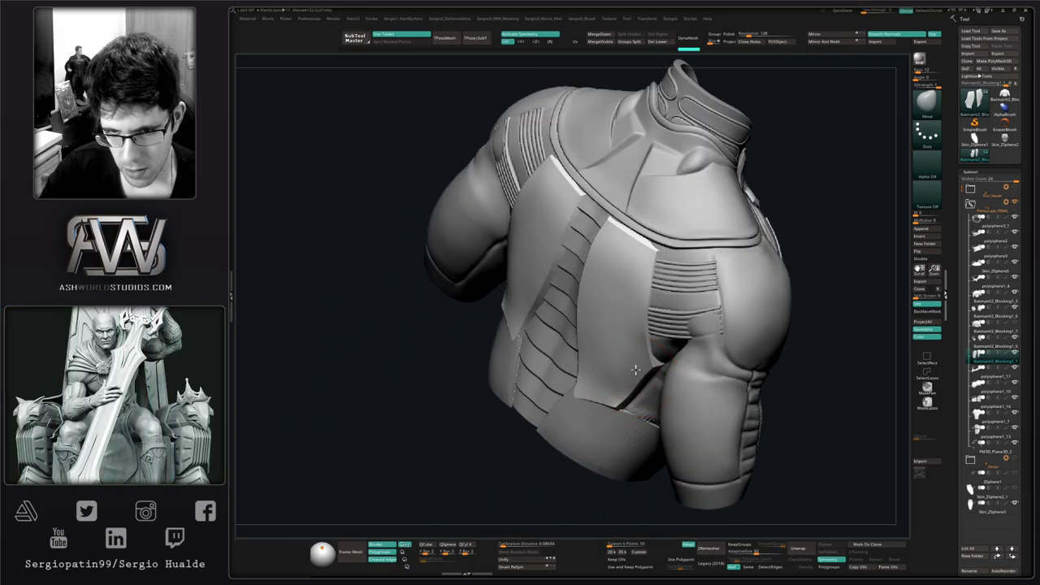
mouse_move(634, 372)
right_down()
mouse_move(639, 355)
mouse_move(643, 378)
mouse_move(641, 361)
mouse_move(604, 390)
right_up()
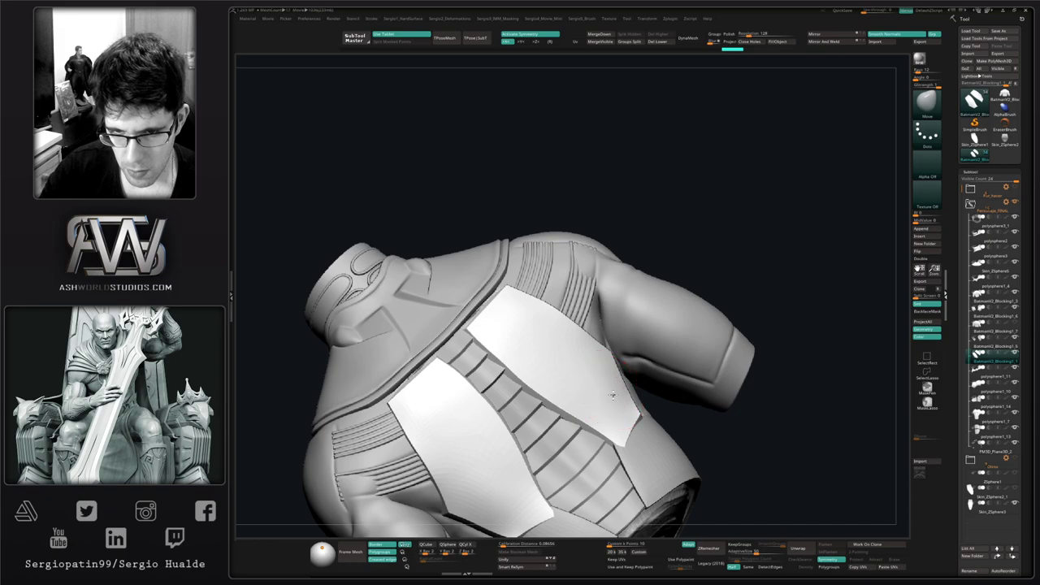
drag(609, 398, 608, 394)
mouse_move(607, 394)
ctrl+right_down()
mouse_move(588, 390)
mouse_move(621, 400)
mouse_move(594, 364)
mouse_move(568, 368)
ctrl+right_up()
ctrl+right_drag(567, 368, 593, 361)
drag(583, 359, 591, 359)
mouse_move(590, 359)
right_down()
mouse_move(575, 350)
mouse_move(600, 344)
right_up()
Step: Lower the back plates by two subdivision levels, lasso-mask their outer side areas, and soften and invert the mask
key(shift+d)
key(shift+d)
mouse_move(598, 285)
ctrl+mouse_down()
mouse_move(555, 379)
mouse_move(621, 368)
ctrl+mouse_up()
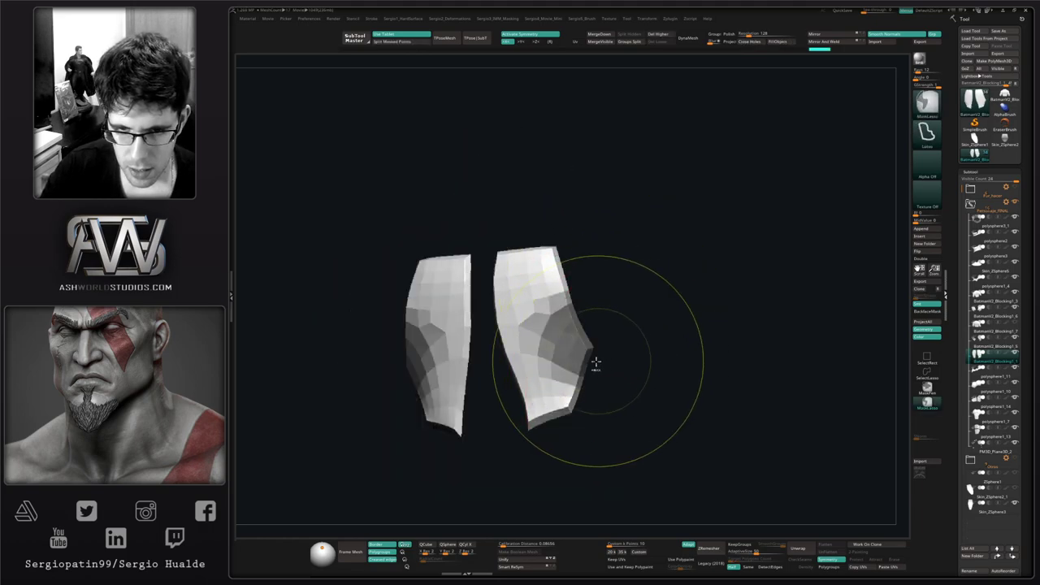
ctrl+click(587, 360)
ctrl+click(614, 347)
ctrl+click(580, 362)
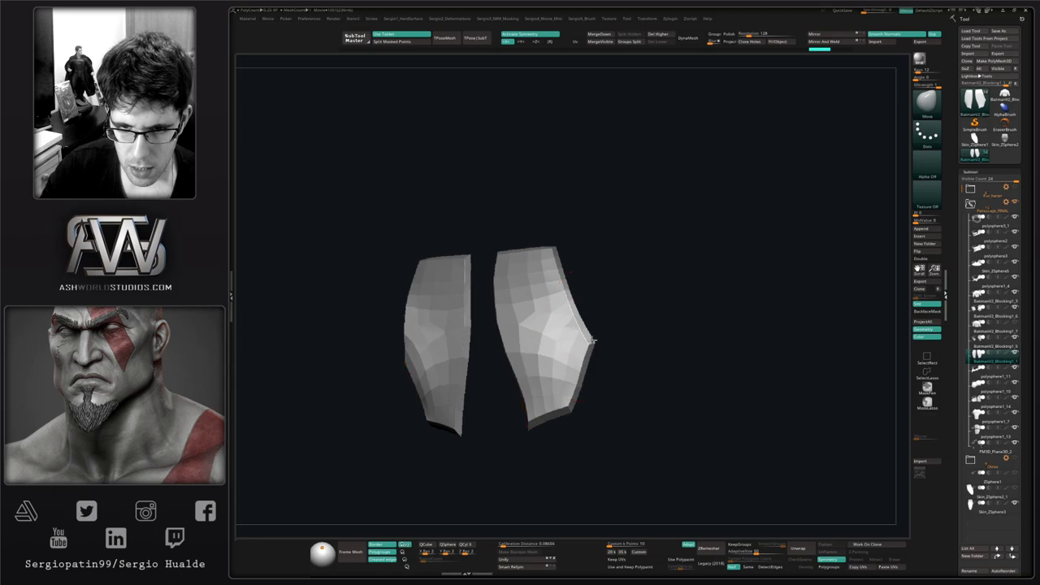
Step: Pull the back plates' outer side corners outward under the arms and fit them to the body
drag(592, 332, 629, 328)
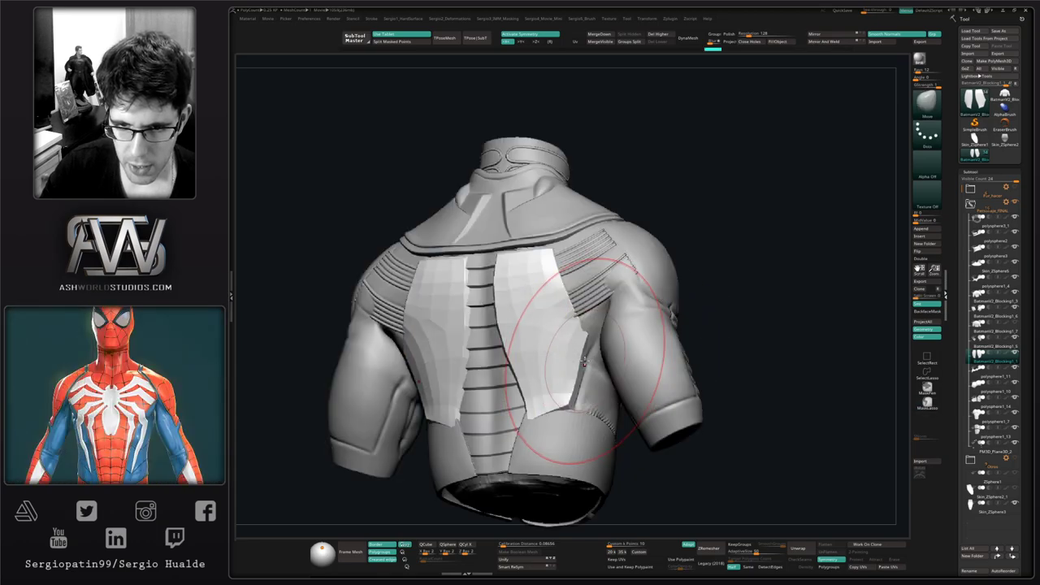
right_drag(585, 341, 602, 335)
drag(603, 335, 607, 324)
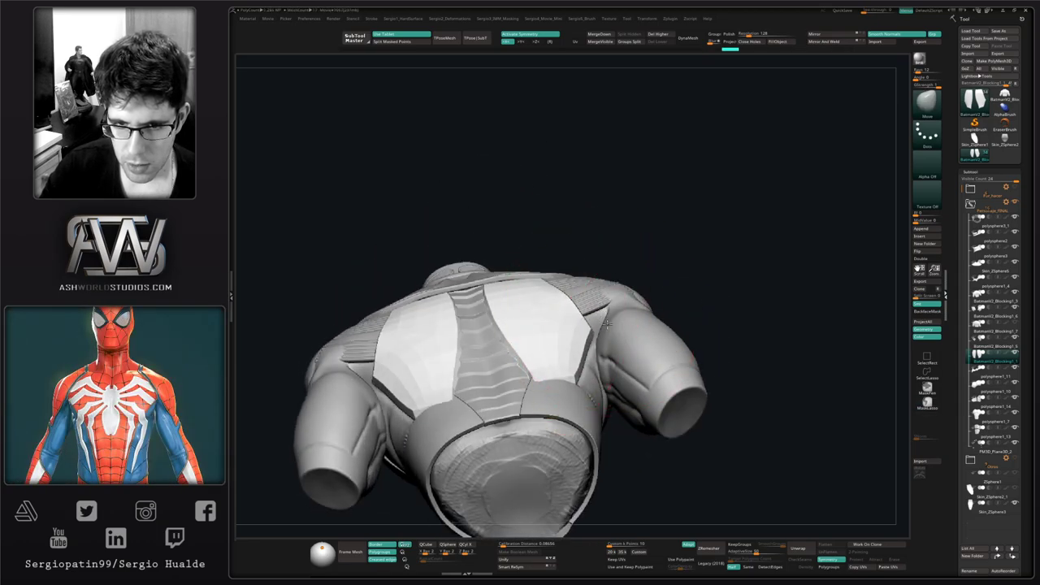
right_drag(606, 325, 594, 327)
drag(594, 327, 597, 322)
right_drag(597, 322, 575, 298)
drag(574, 298, 579, 294)
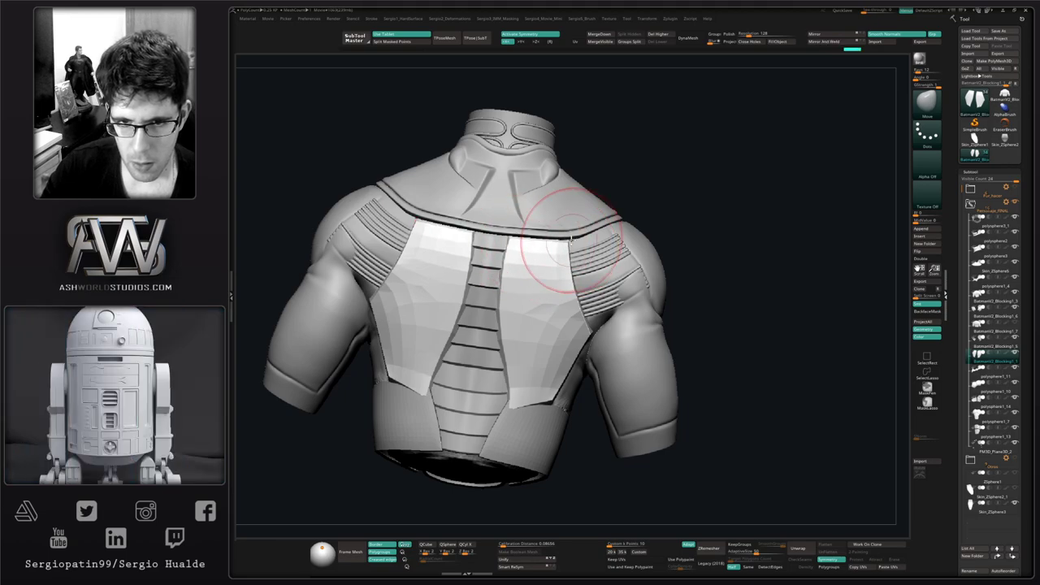
Step: Reshape the back plates' upper outer corners and lower inner tips with the Move brush
drag(571, 240, 574, 235)
right_drag(585, 285, 526, 386)
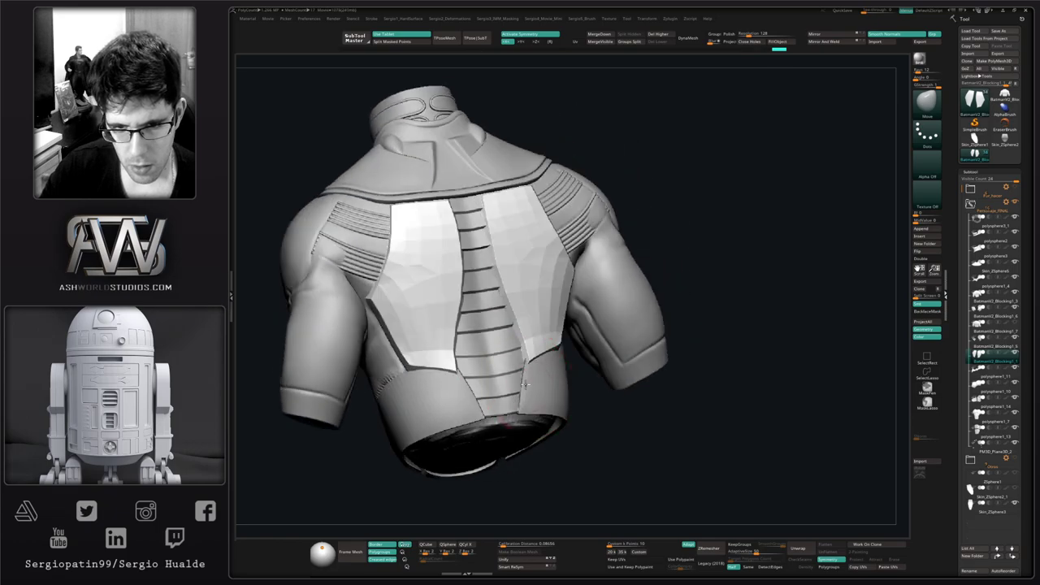
drag(529, 384, 527, 380)
right_drag(513, 388, 524, 380)
key(space)
mouse_move(522, 380)
mouse_down()
mouse_move(498, 380)
mouse_move(533, 360)
mouse_up()
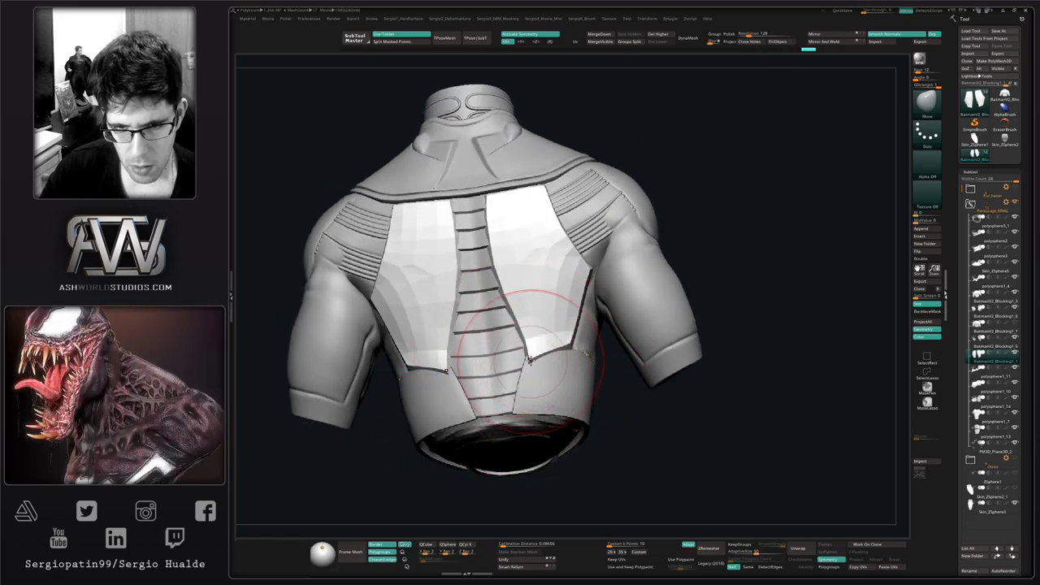
Step: Isolate the back plates and reshape their lower inner tips with short Move strokes, working in side views
right_drag(510, 362, 532, 346)
key(alt+s)
key(s)
drag(524, 345, 504, 346)
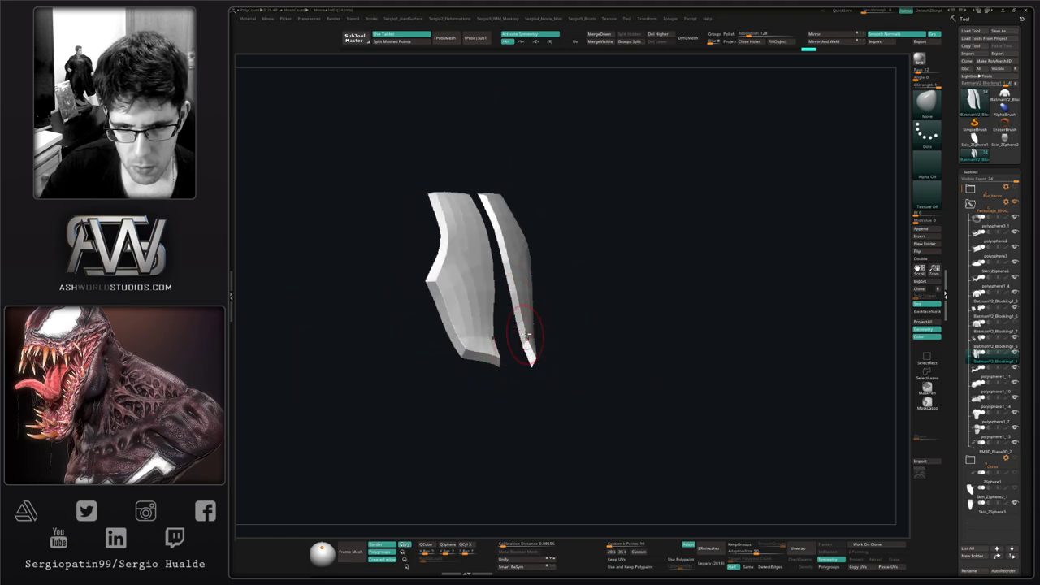
key(w)
mouse_move(498, 331)
right_down()
mouse_move(516, 329)
mouse_move(529, 358)
right_up()
key(q)
key(s)
mouse_move(515, 353)
mouse_down()
mouse_move(533, 353)
mouse_move(515, 356)
mouse_up()
key(shift+alt+s)
mouse_move(516, 358)
right_down()
mouse_move(488, 366)
mouse_move(538, 348)
mouse_move(531, 326)
mouse_move(547, 367)
right_up()
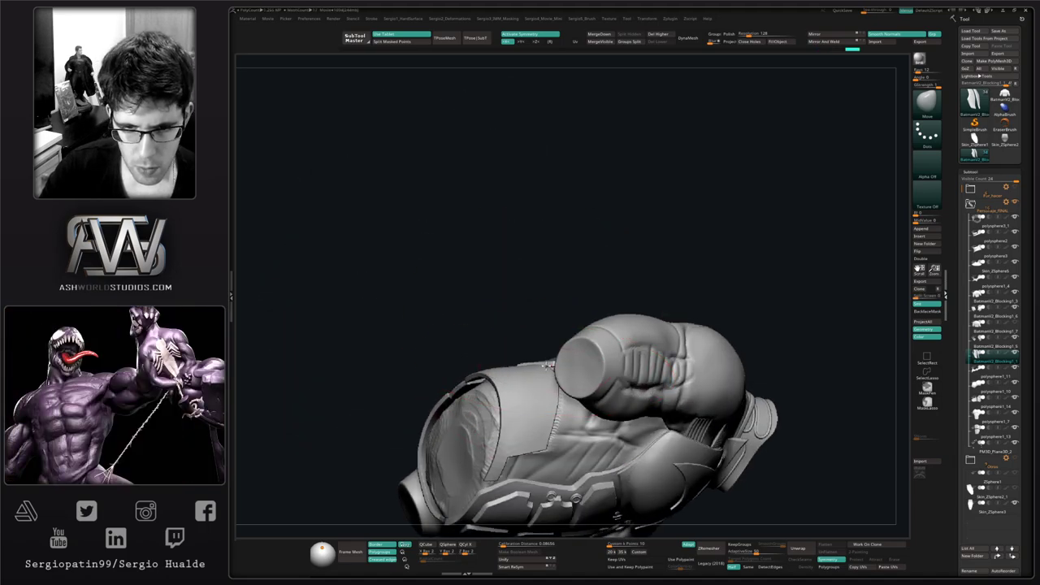
Step: Fit the lower edges of the back plates to the body with small Move strokes, checking from the side and underneath
drag(548, 370, 550, 367)
right_drag(549, 367, 575, 365)
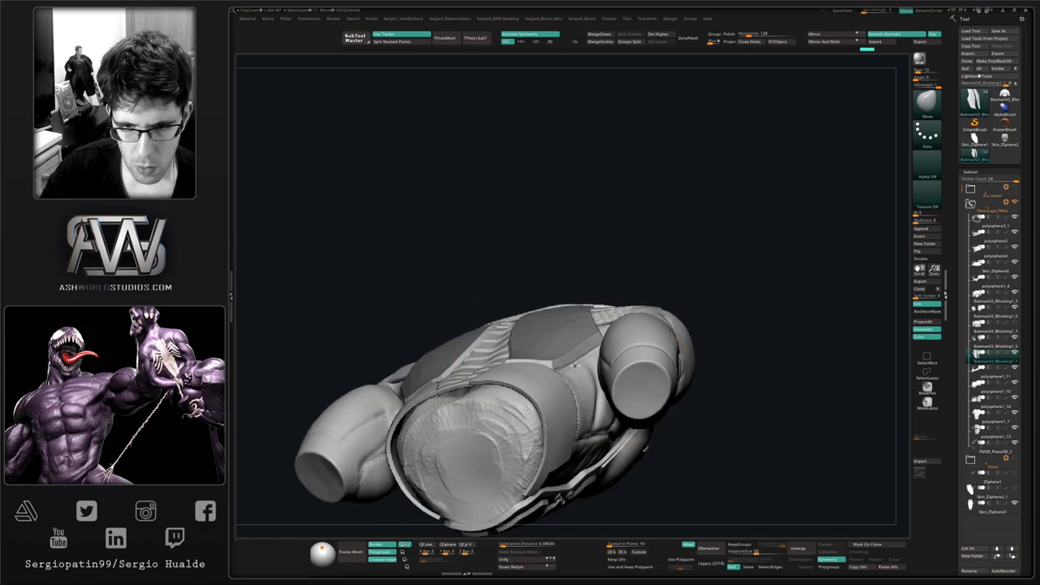
drag(575, 365, 572, 371)
mouse_move(564, 375)
right_down()
mouse_move(546, 405)
mouse_move(564, 383)
right_up()
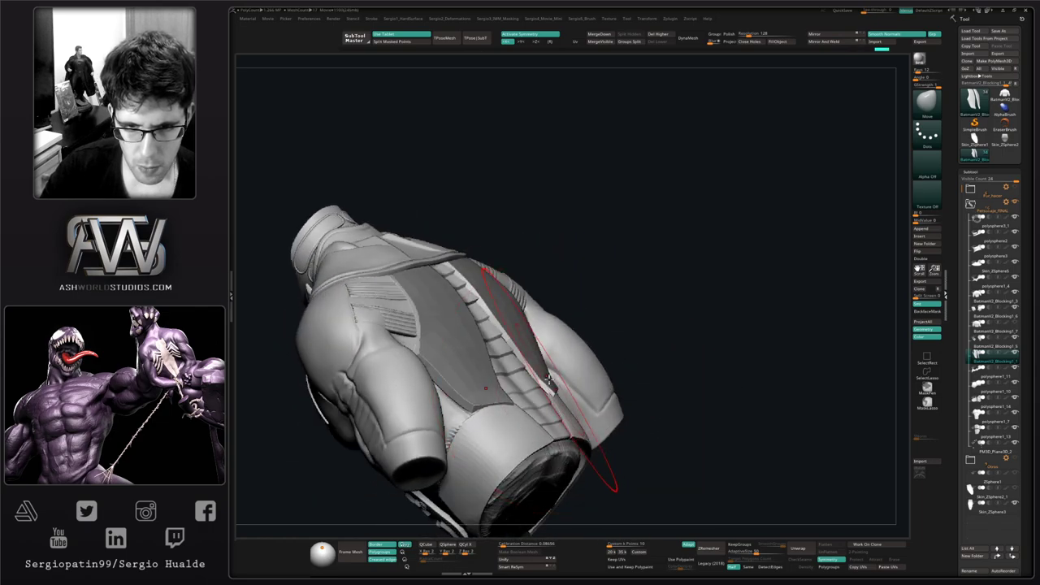
drag(539, 384, 538, 386)
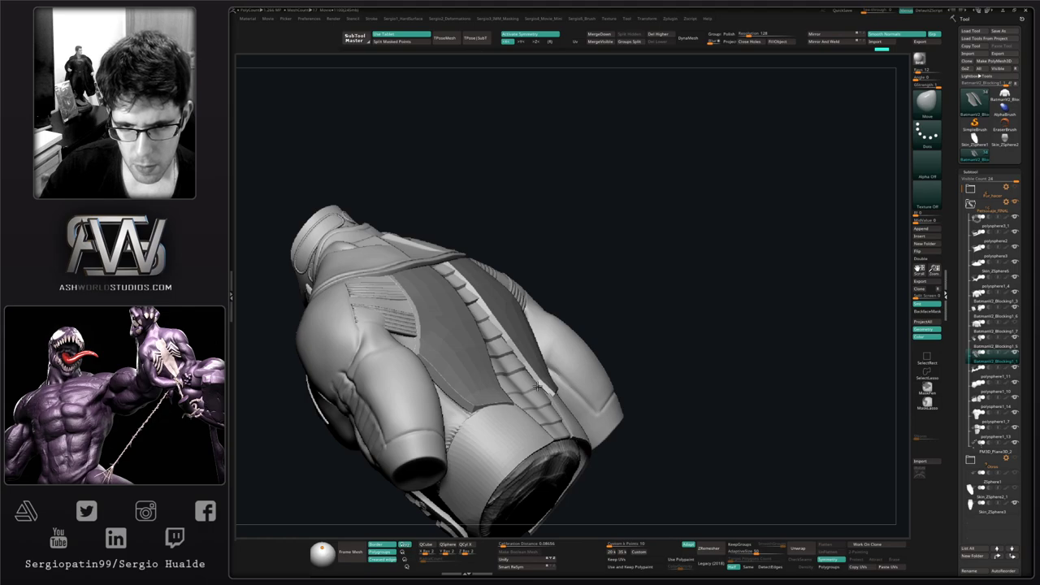
Step: Clear the mask on the back plates and raise them by two subdivision levels
ctrl+drag(647, 369, 653, 382)
alt+click(548, 396)
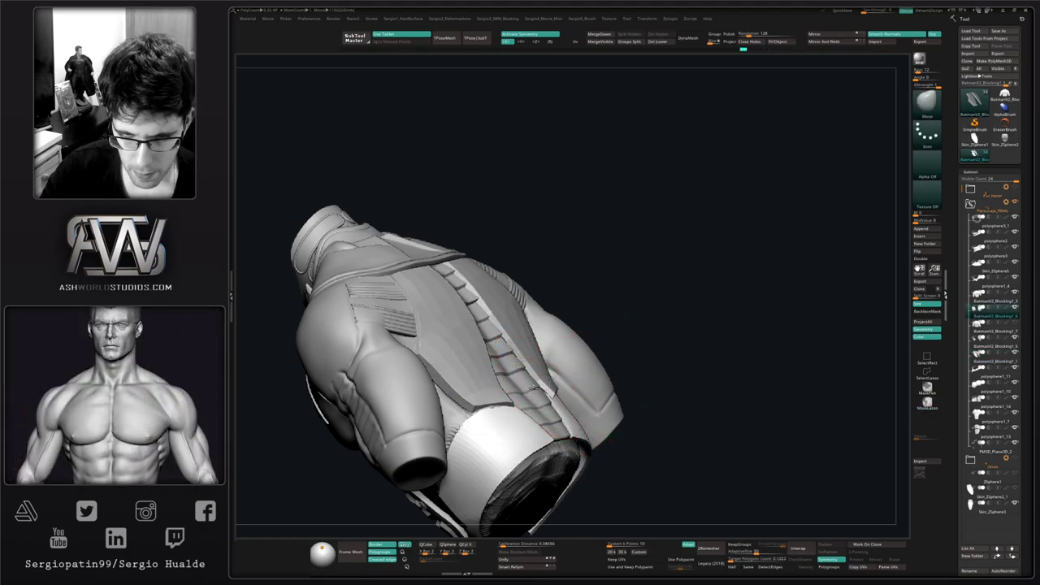
right_drag(535, 388, 593, 388)
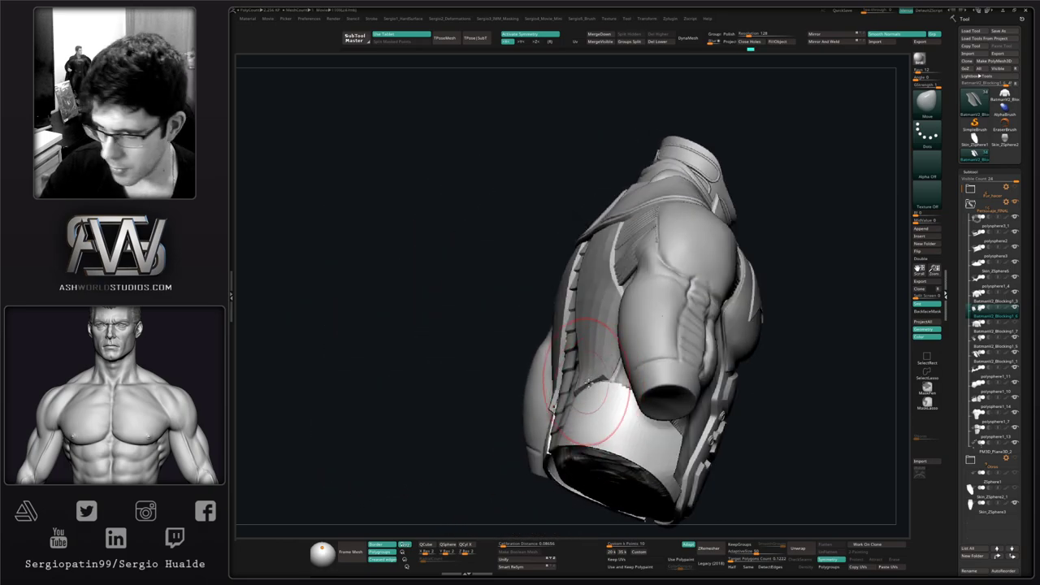
right_drag(587, 382, 583, 342)
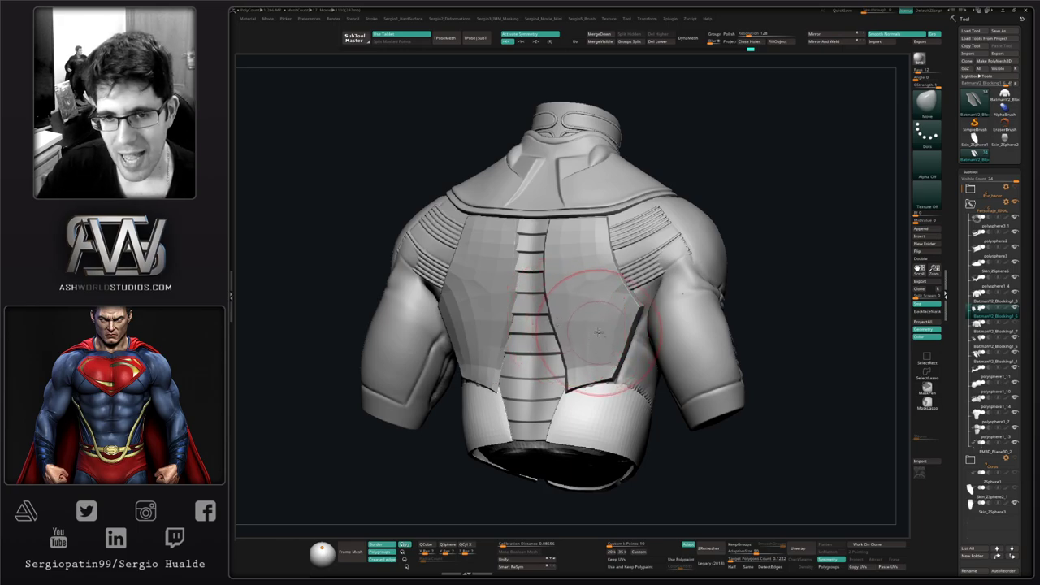
alt+click(597, 336)
key(d)
key(d)
mouse_move(589, 337)
ctrl+right_down()
mouse_move(577, 304)
mouse_move(642, 325)
mouse_move(719, 317)
mouse_move(634, 361)
mouse_move(608, 306)
ctrl+right_up()
alt+right_drag(529, 313, 601, 321)
ctrl+right_drag(601, 321, 591, 390)
right_drag(591, 390, 667, 357)
right_drag(667, 358, 589, 341)
Step: Isolate the front faces of the upper abdominal plates, flatten them with TrimDynamic, and bring the whole torso back into view
alt+click(565, 408)
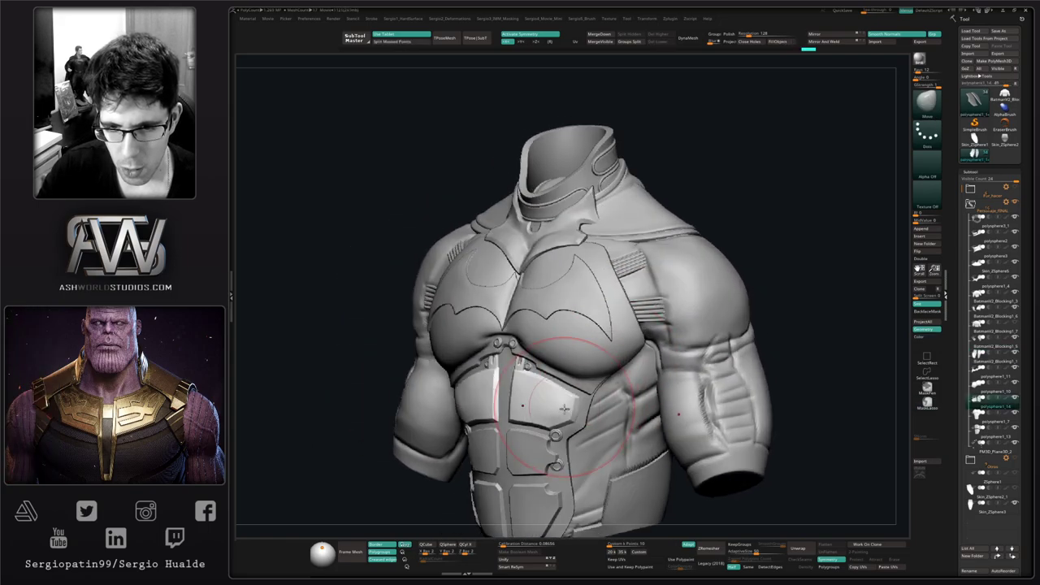
key(alt+s)
mouse_move(557, 411)
alt+right_down()
mouse_move(594, 344)
mouse_move(594, 369)
mouse_move(597, 362)
alt+right_up()
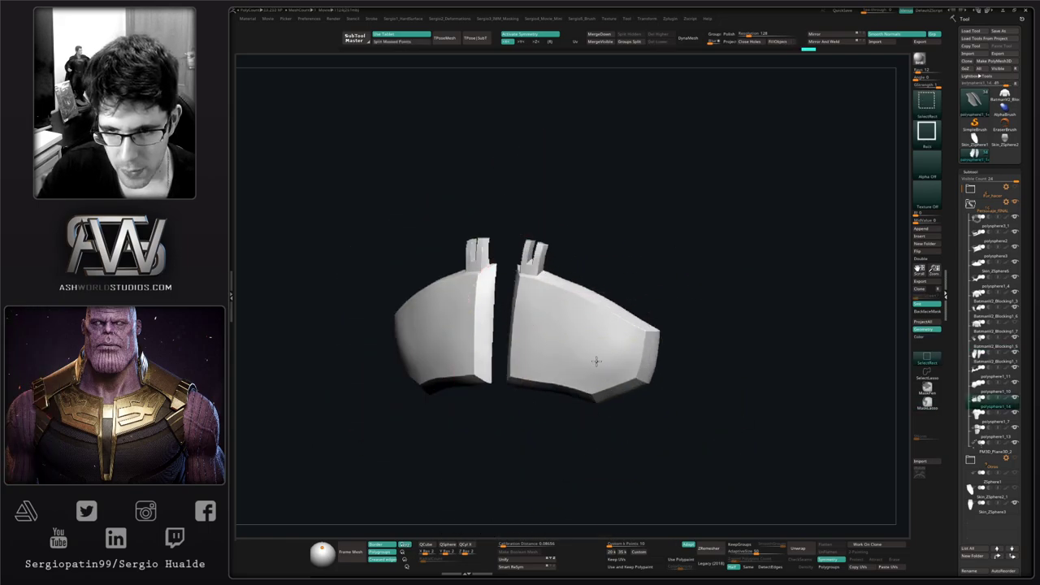
ctrl+shift+click(595, 361)
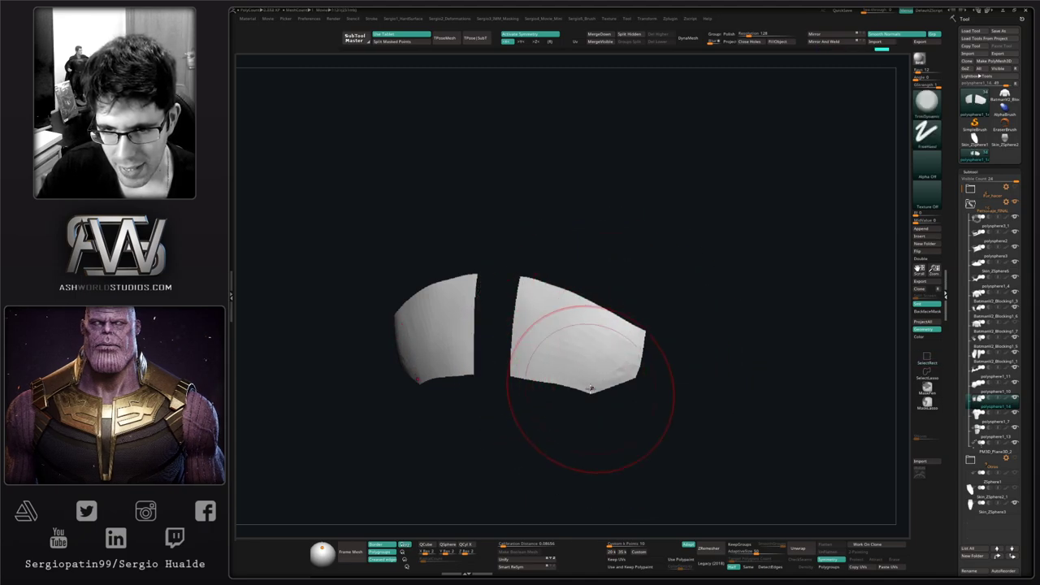
right_drag(591, 388, 614, 360)
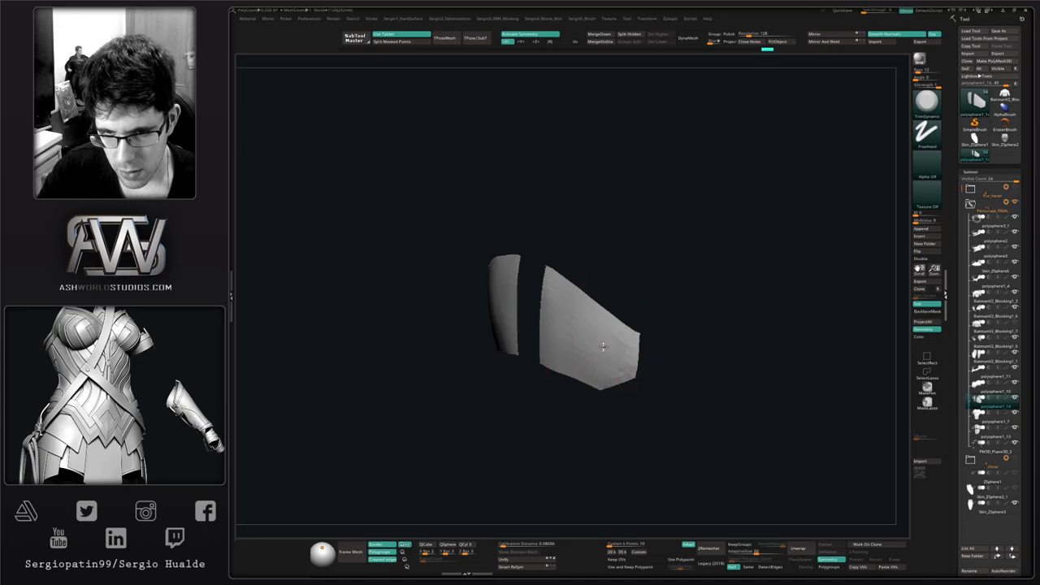
ctrl+shift+click(671, 348)
ctrl+right_drag(669, 350, 624, 342)
key(alt+s)
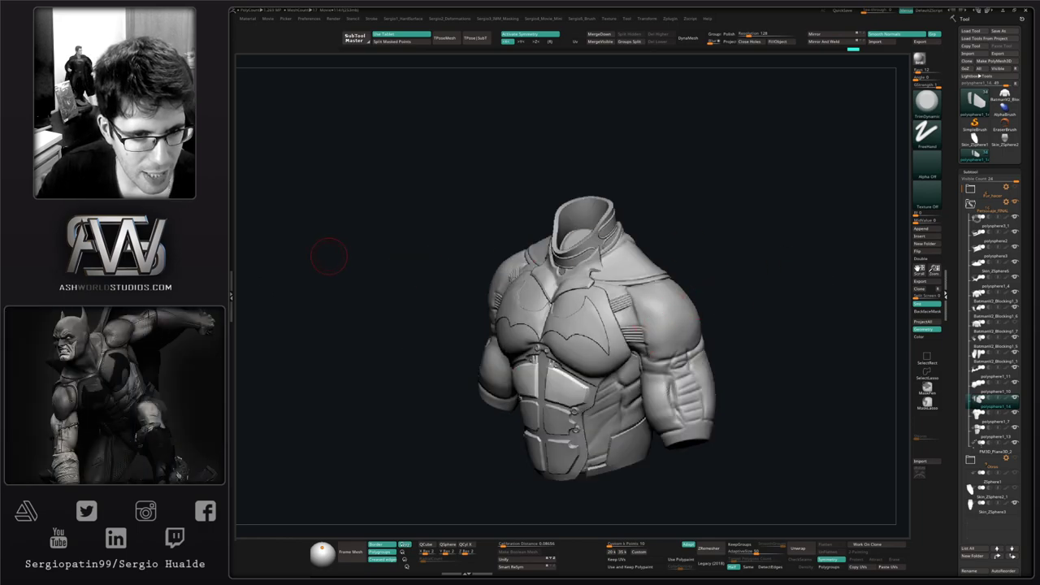
Step: Duplicate the arm and shoulder subtool and hide the original
drag(753, 304, 693, 317)
alt+click(671, 321)
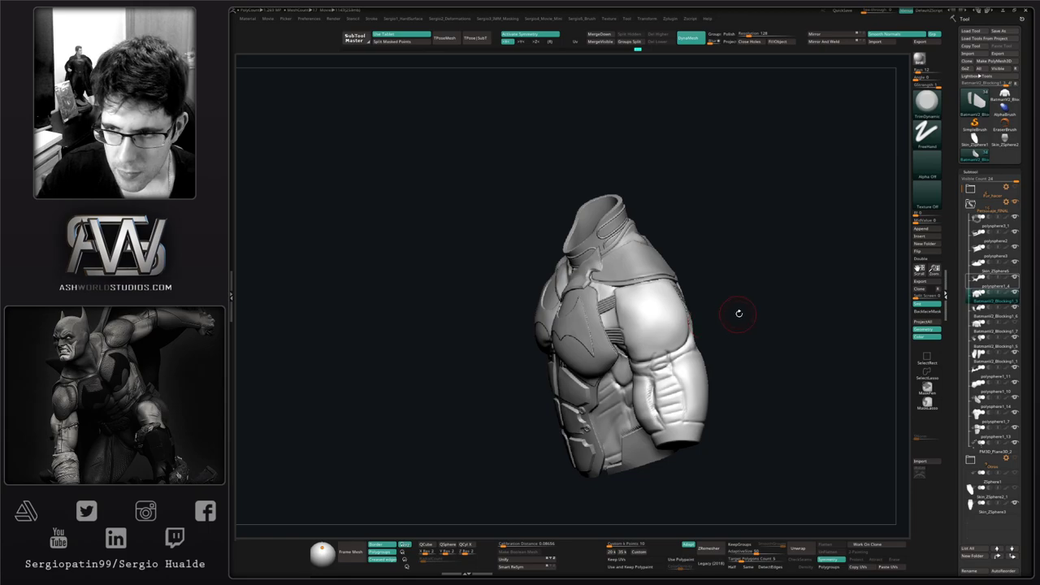
key(ctrl+shift+d)
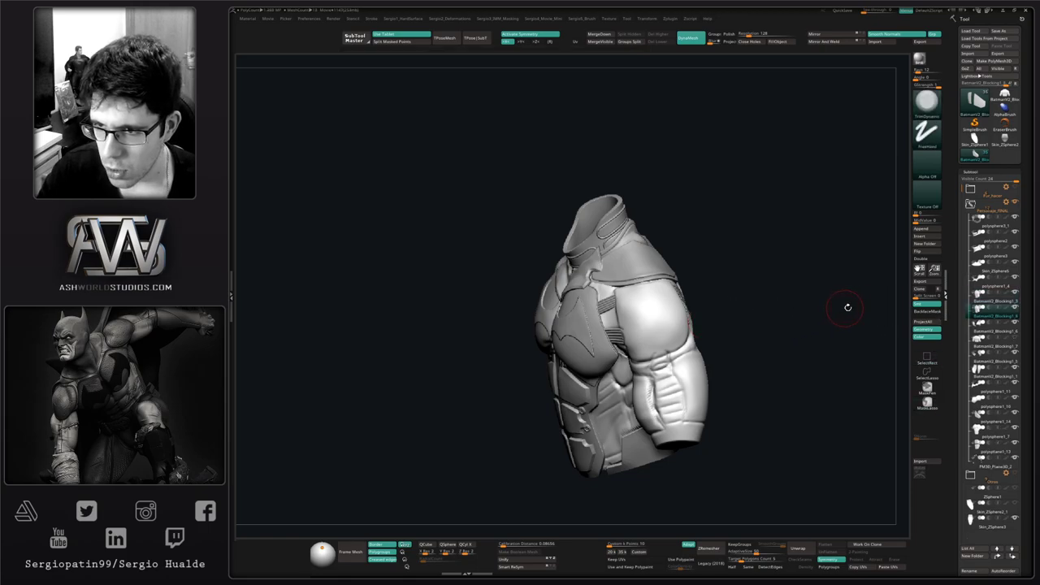
click(1015, 293)
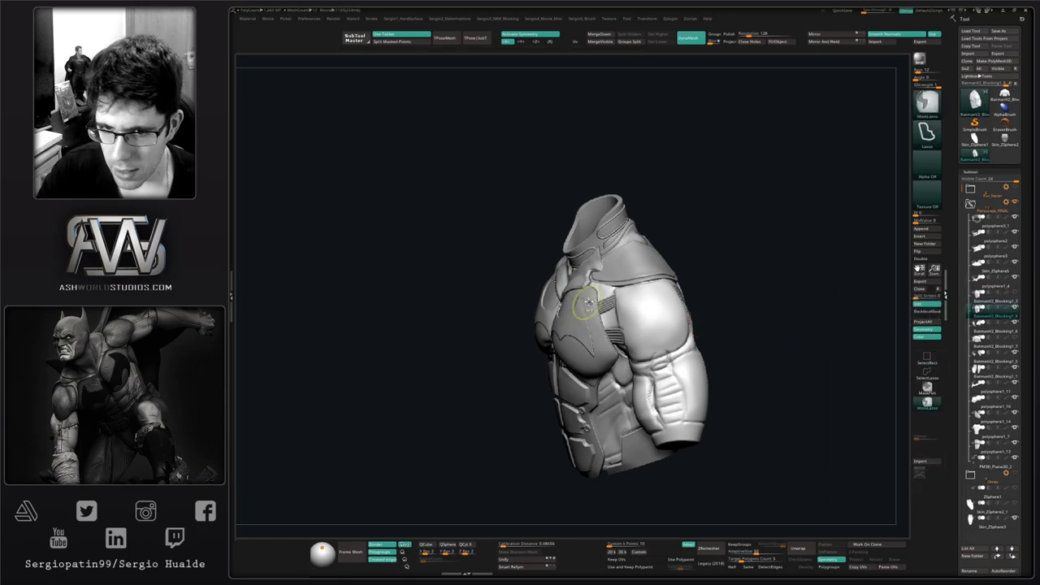
Step: Isolate the duplicated arms with the Move brush active, keep only the shoulder and upper arm areas visible, and show the other armour again
ctrl+right_drag(585, 301, 591, 350)
mouse_move(591, 350)
right_down()
mouse_move(655, 300)
mouse_move(627, 341)
mouse_move(611, 325)
mouse_move(639, 365)
mouse_move(605, 358)
mouse_move(601, 397)
mouse_move(605, 349)
right_up()
key(b)
key(m)
key(v)
key(alt+s)
right_drag(606, 349, 691, 313)
ctrl+shift+drag(716, 304, 555, 520)
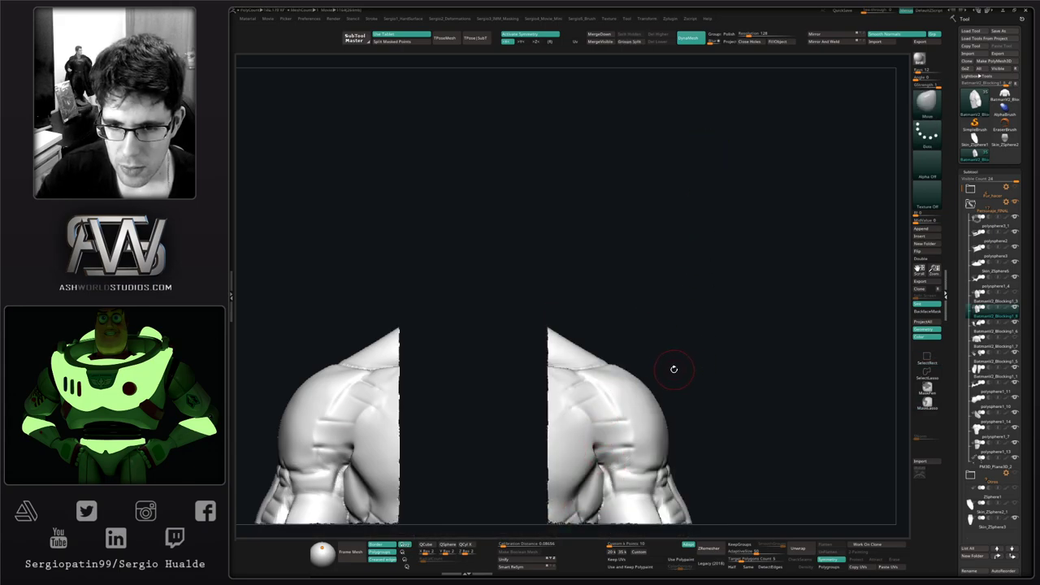
drag(673, 366, 623, 432)
right_drag(623, 432, 568, 373)
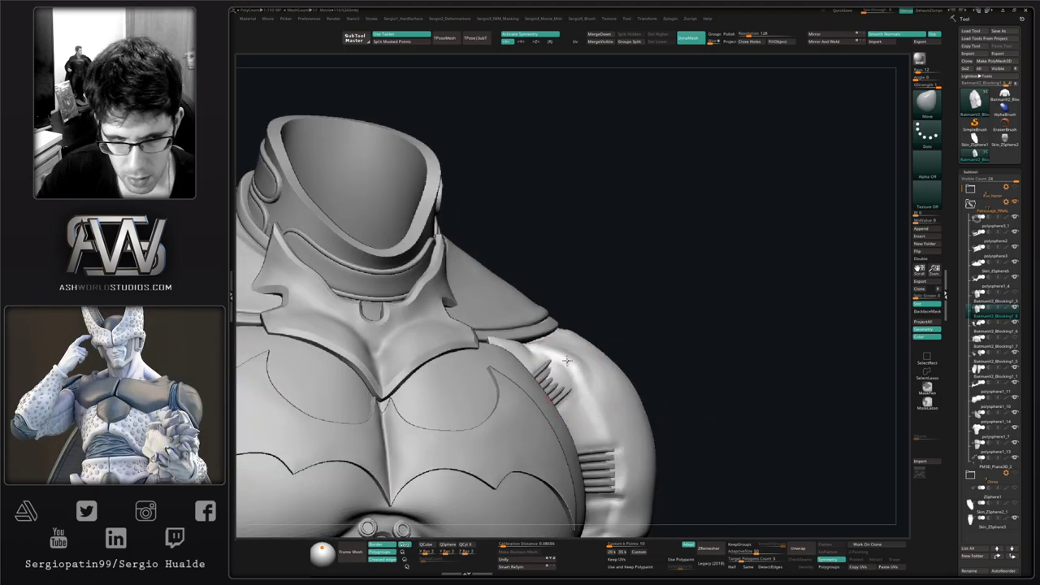
Step: Adjust the shoulder surface beside the upper ribbed chest strap with a smaller Move brush
drag(568, 360, 577, 360)
key(ctrl+z)
key(s)
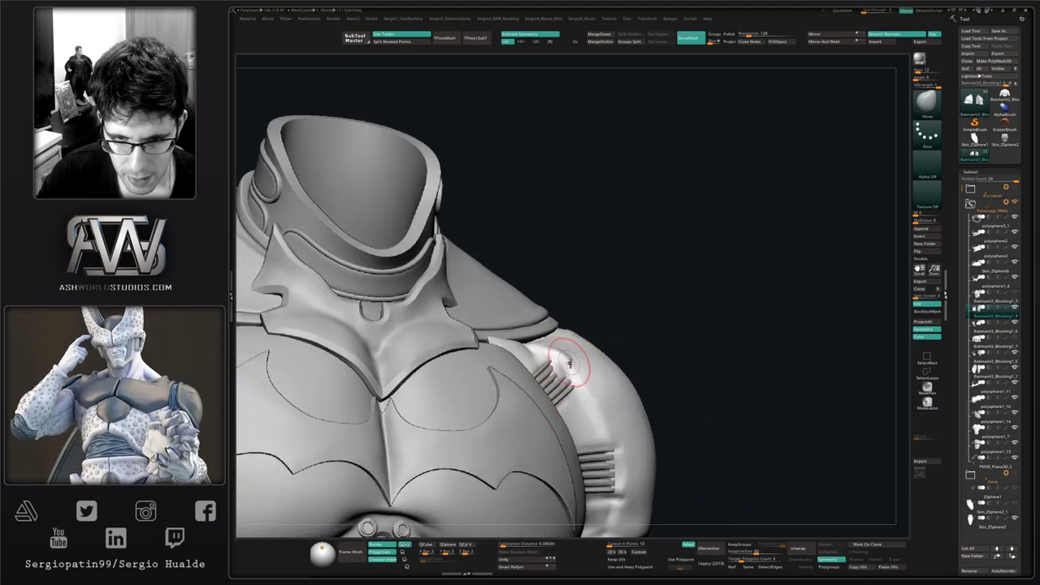
right_drag(601, 371, 583, 365)
drag(581, 365, 572, 356)
right_drag(575, 359, 590, 395)
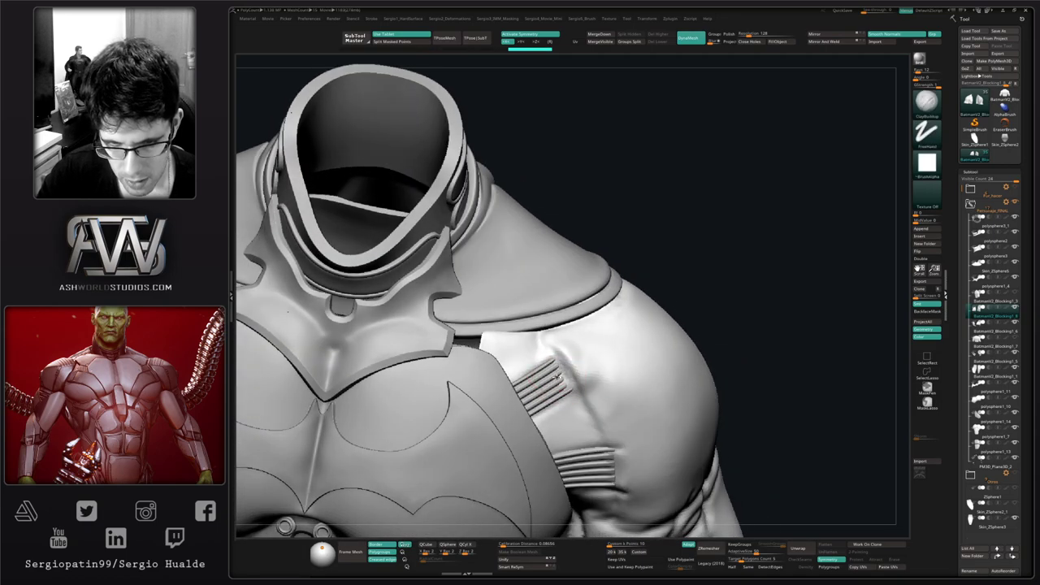
Step: Build up the shoulder surface around the end of the upper ribbed strap with ClayBuildup strokes
drag(566, 370, 559, 377)
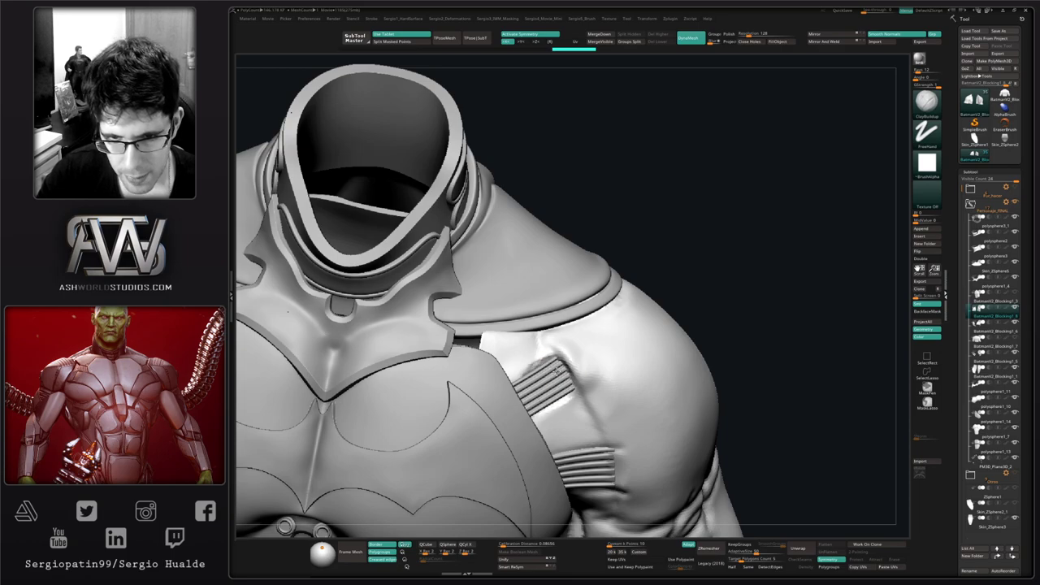
right_drag(566, 385, 588, 368)
drag(588, 367, 585, 386)
mouse_move(585, 386)
right_down()
mouse_move(600, 361)
mouse_move(548, 372)
mouse_move(556, 398)
right_up()
mouse_move(556, 399)
mouse_down()
mouse_move(539, 414)
mouse_move(555, 425)
mouse_move(553, 382)
mouse_up()
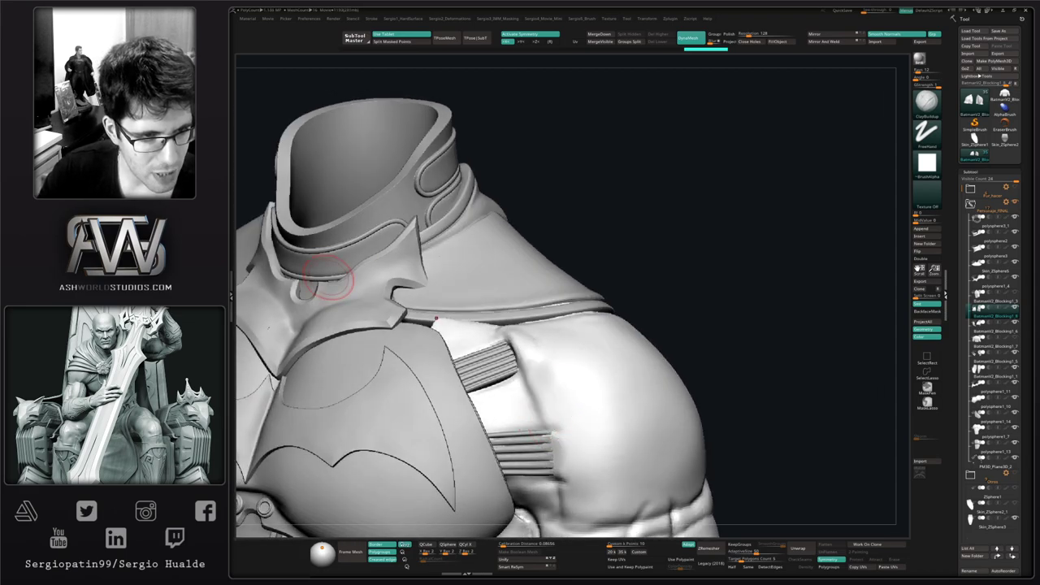
Step: Fill in the lower border of the deltoid with ClayBuildup and smooth the new strokes
right_drag(685, 253, 496, 297)
mouse_move(519, 348)
right_down()
mouse_move(529, 340)
mouse_move(500, 352)
mouse_move(513, 345)
right_up()
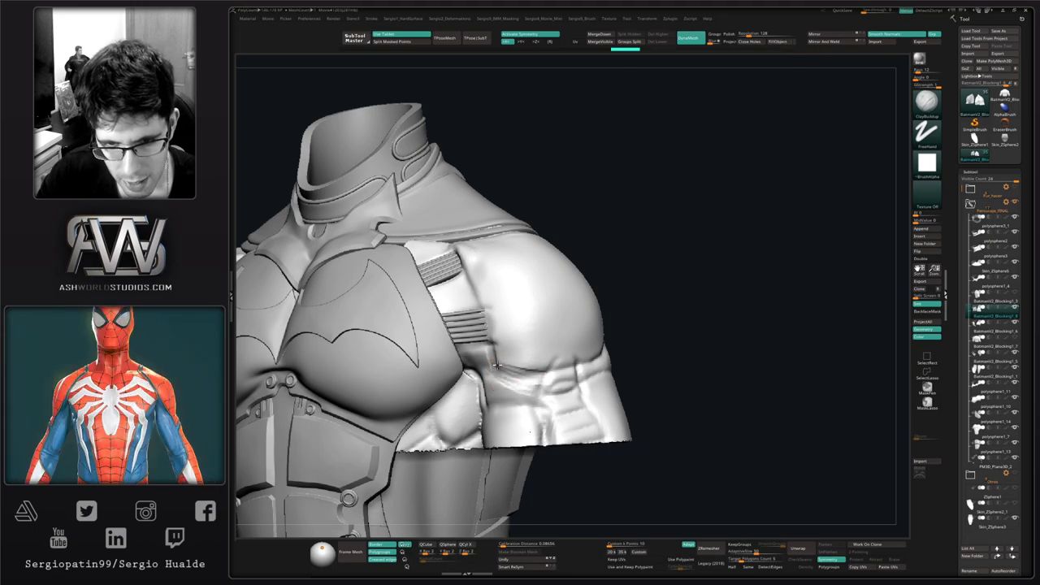
mouse_move(515, 376)
mouse_down()
mouse_move(569, 378)
mouse_move(599, 359)
mouse_move(569, 366)
mouse_up()
drag(699, 366, 581, 368)
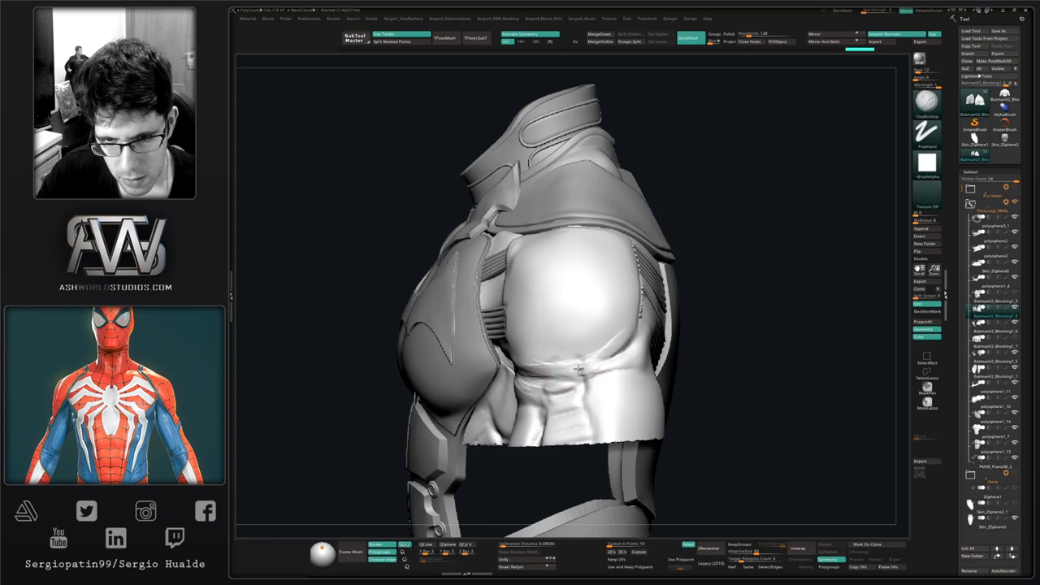
mouse_move(566, 376)
right_down()
mouse_move(573, 355)
mouse_move(548, 369)
right_up()
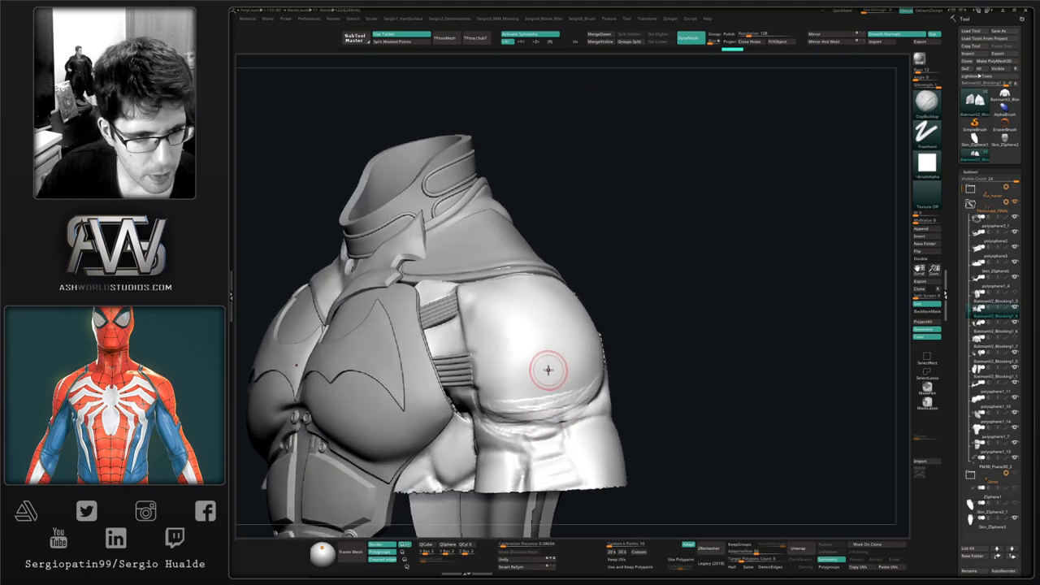
mouse_move(542, 391)
mouse_down()
mouse_move(590, 333)
mouse_move(552, 399)
mouse_up()
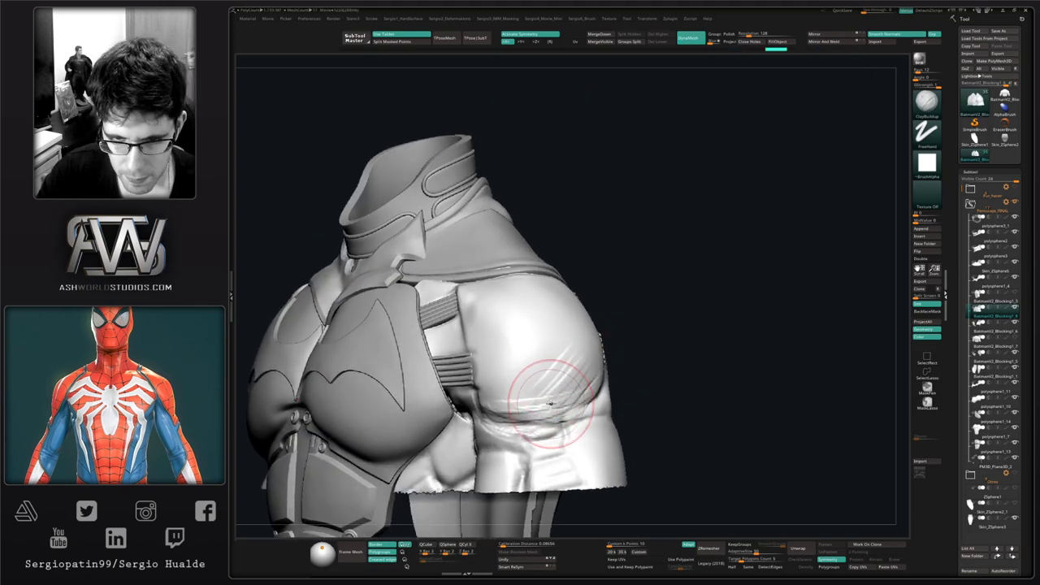
shift+drag(569, 362, 520, 390)
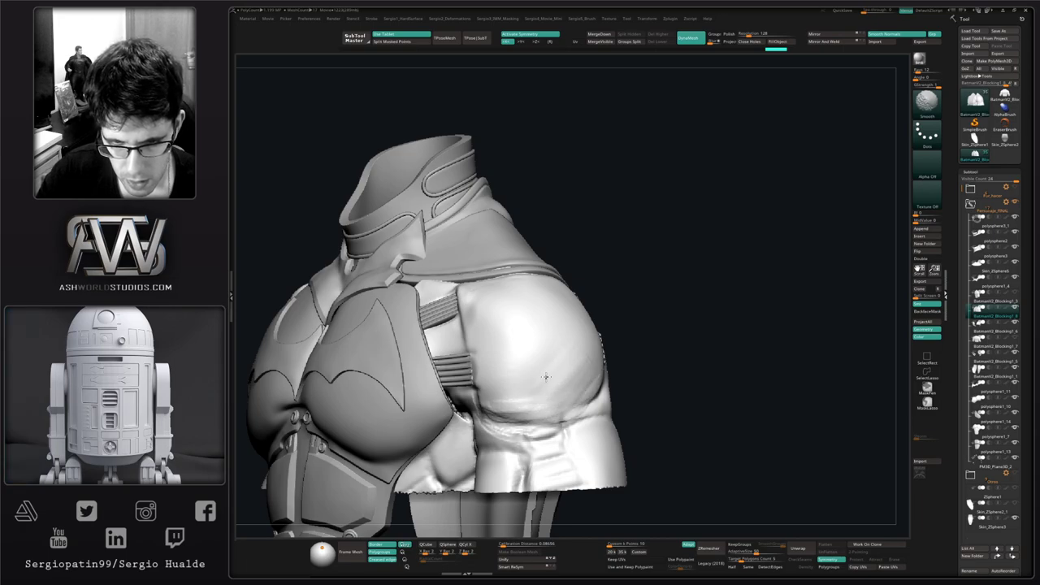
Step: Add volume to the outer side and top of the deltoid with long ClayBuildup strokes
key(space)
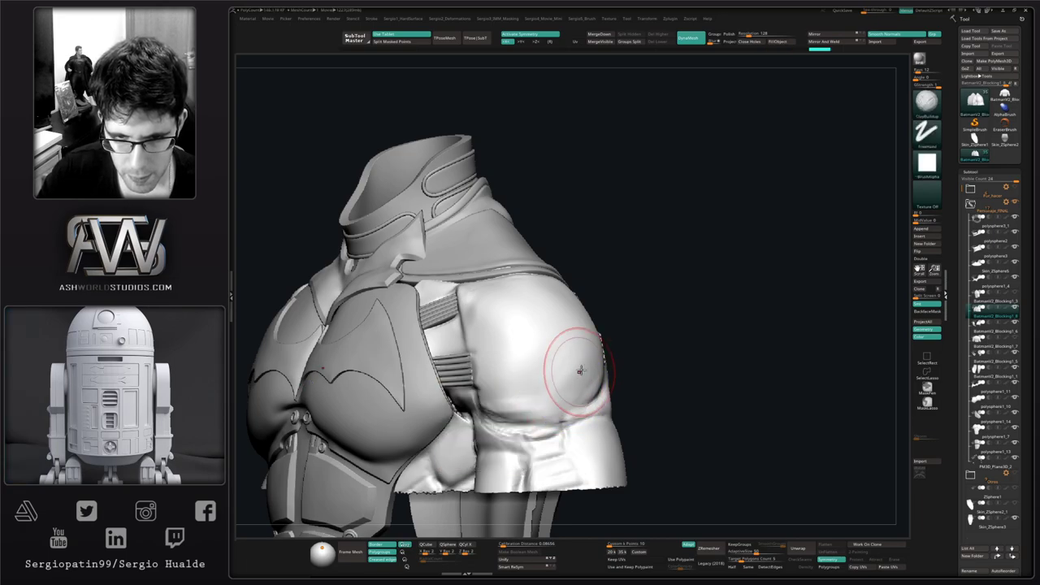
mouse_move(581, 369)
mouse_down()
mouse_move(561, 406)
mouse_move(532, 399)
mouse_up()
mouse_move(524, 326)
mouse_down()
mouse_move(492, 385)
mouse_move(532, 327)
mouse_move(579, 379)
mouse_up()
mouse_move(723, 361)
mouse_down()
mouse_move(618, 346)
mouse_move(618, 380)
mouse_up()
mouse_move(618, 295)
mouse_down()
mouse_move(611, 353)
mouse_move(572, 344)
mouse_up()
drag(480, 325, 583, 346)
drag(559, 265, 543, 307)
drag(543, 253, 528, 281)
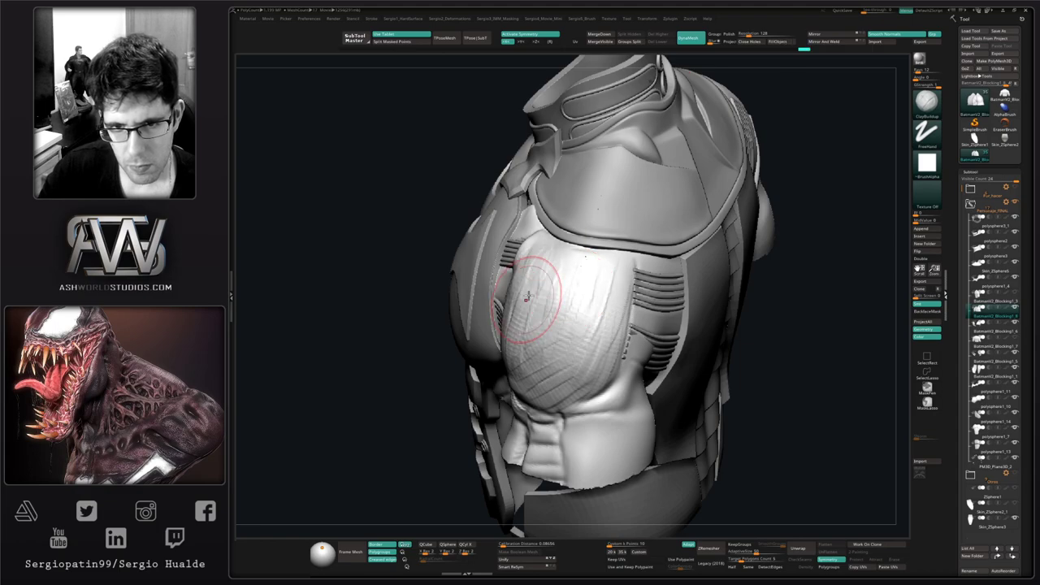
Step: Extend the ClayBuildup strokes across the rear and front of the deltoid up to the shoulder cape's edge
drag(591, 261, 603, 325)
drag(443, 361, 565, 321)
drag(575, 284, 555, 331)
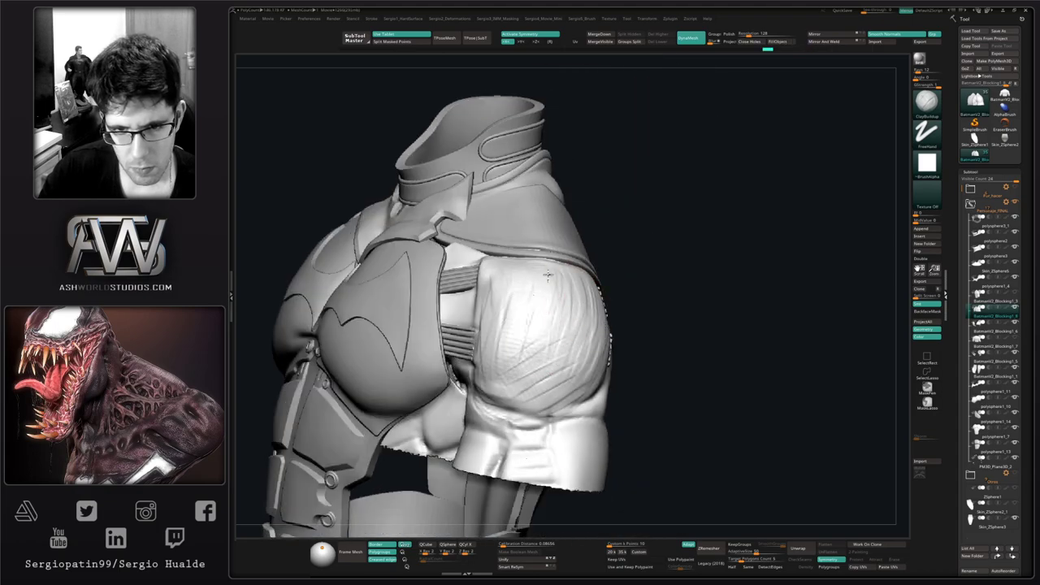
drag(494, 313, 581, 325)
mouse_move(518, 267)
mouse_down()
mouse_move(510, 346)
mouse_move(508, 314)
mouse_up()
Step: Smooth the front of the deltoid and flatten its surface with TrimDynamic
mouse_move(514, 375)
shift+mouse_down()
mouse_move(499, 341)
mouse_move(503, 315)
mouse_move(525, 328)
shift+mouse_up()
shift+right_click(525, 330)
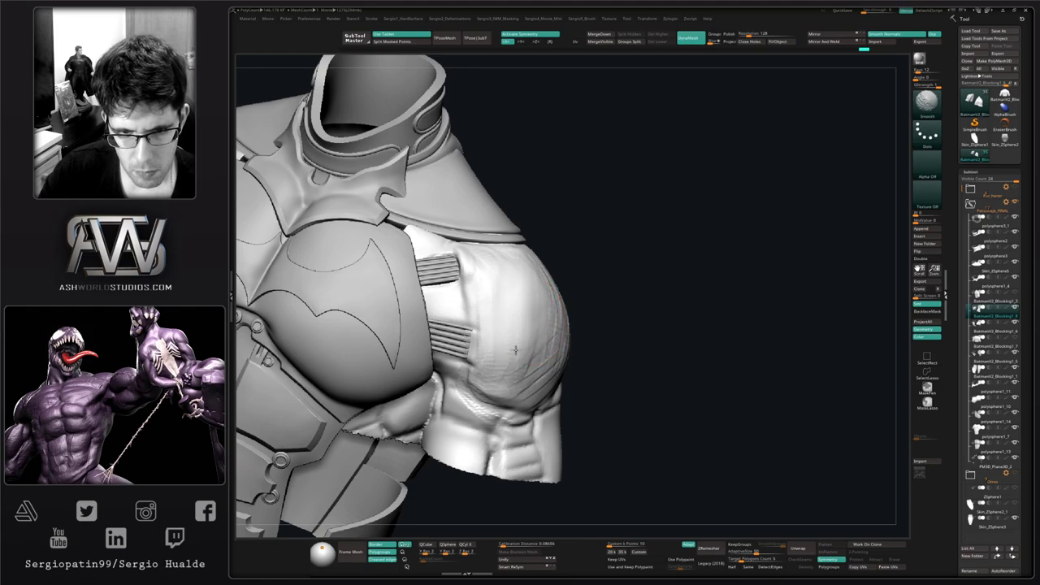
shift+drag(516, 350, 507, 341)
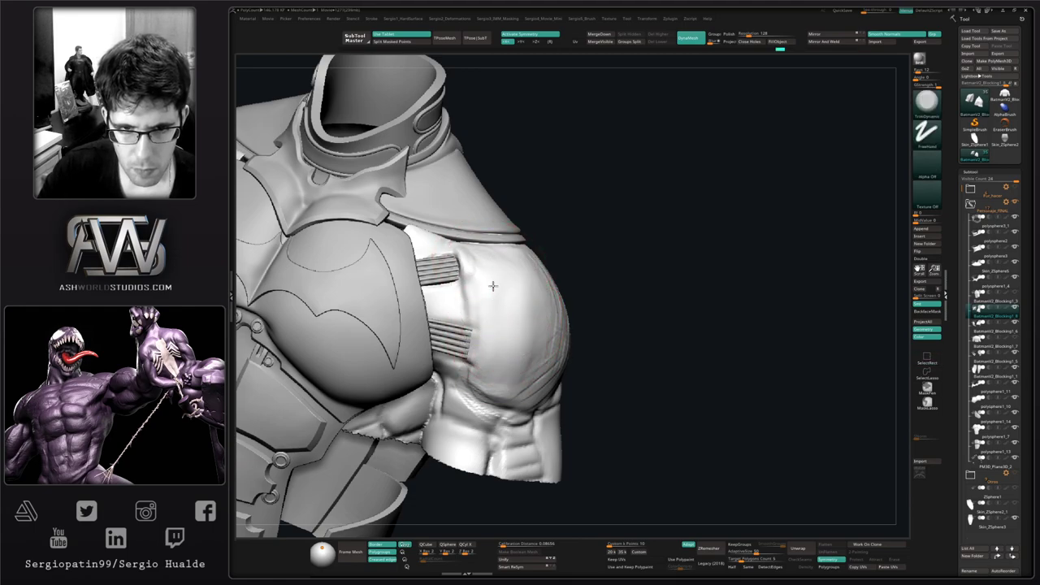
mouse_move(493, 286)
mouse_down()
mouse_move(494, 389)
mouse_move(506, 384)
mouse_up()
right_drag(539, 362, 527, 312)
mouse_move(527, 315)
mouse_down()
mouse_move(515, 361)
mouse_move(497, 372)
mouse_move(526, 365)
mouse_move(520, 385)
mouse_move(540, 377)
mouse_up()
Step: Refine the deltoid's silhouette with the Move brush from the front and the side
key(b)
key(m)
key(v)
right_drag(539, 379, 470, 379)
mouse_move(468, 380)
mouse_down()
mouse_move(461, 376)
mouse_move(474, 375)
mouse_up()
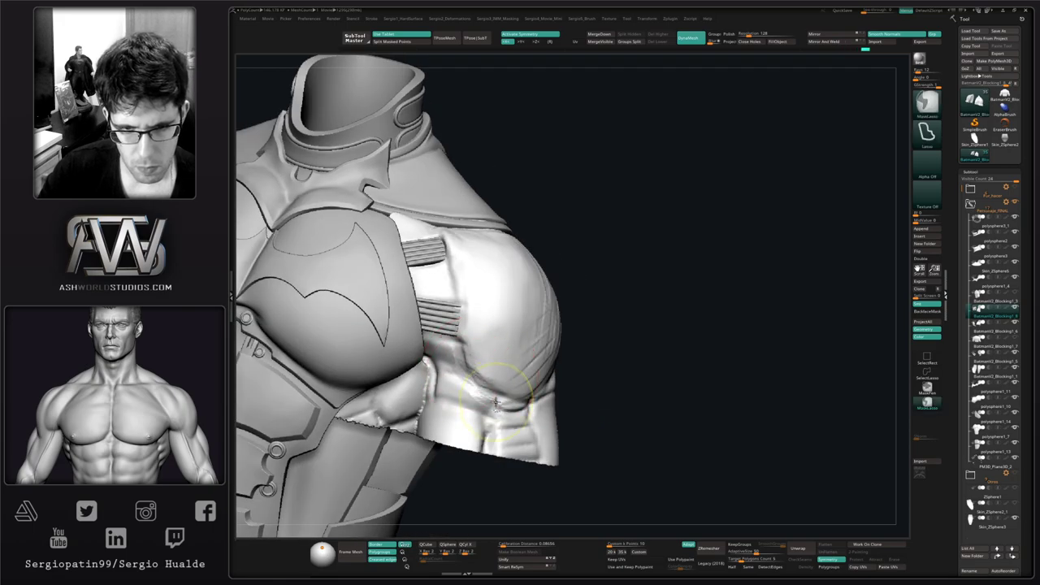
mouse_move(515, 387)
ctrl+right_down()
mouse_move(522, 365)
mouse_move(496, 355)
ctrl+right_up()
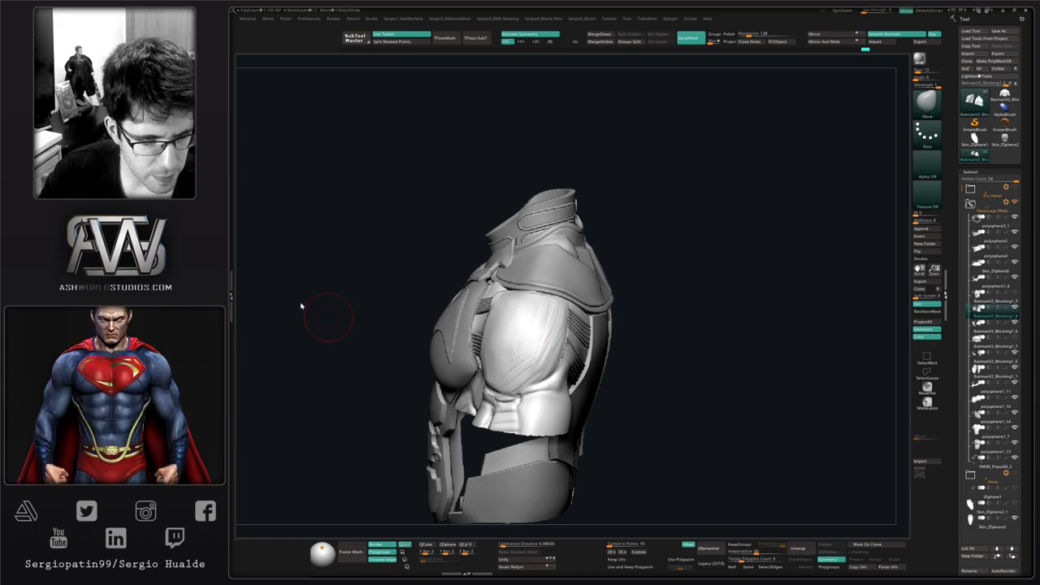
right_drag(752, 319, 675, 335)
right_drag(495, 387, 549, 379)
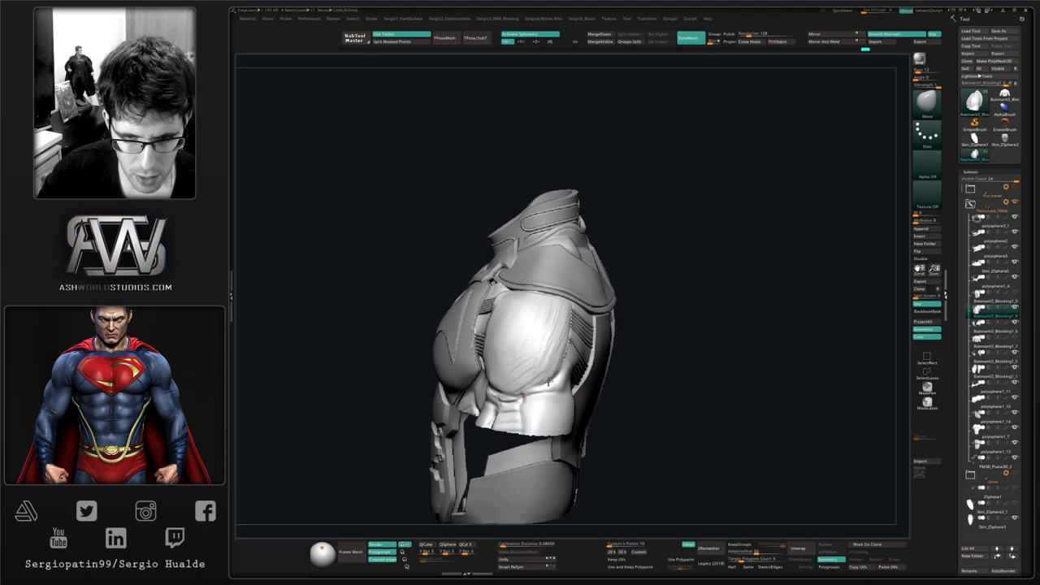
right_drag(563, 379, 496, 372)
mouse_move(495, 372)
ctrl+right_down()
mouse_move(506, 382)
mouse_move(577, 372)
mouse_move(557, 389)
ctrl+right_up()
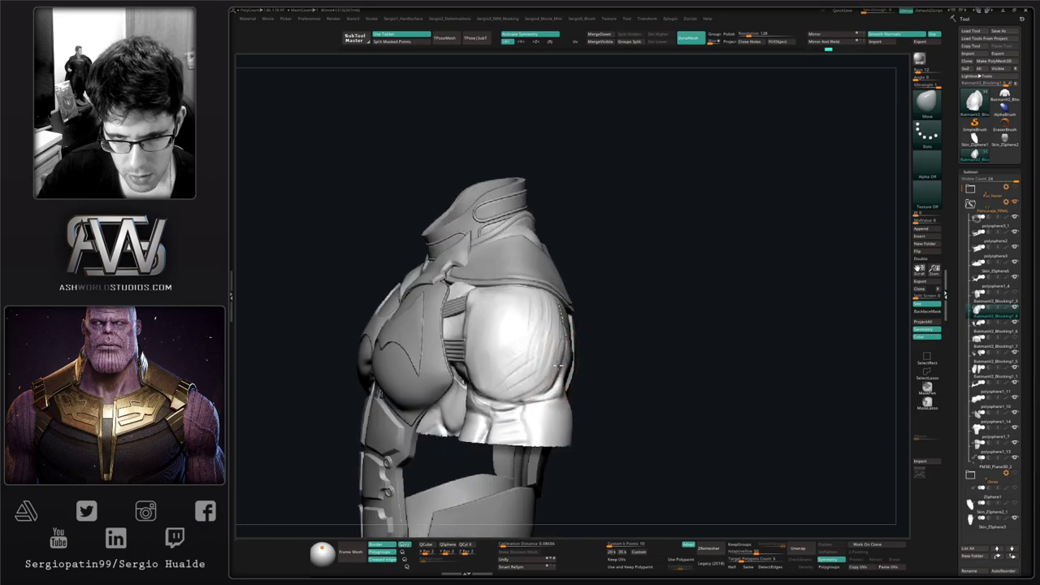
Step: Sculpt the deltoid's rear edge beside the upper ribbed strips with a smaller Standard brush
mouse_move(566, 337)
right_down()
mouse_move(512, 351)
mouse_move(520, 374)
mouse_move(548, 379)
mouse_move(548, 421)
right_up()
key(s)
drag(549, 397, 543, 397)
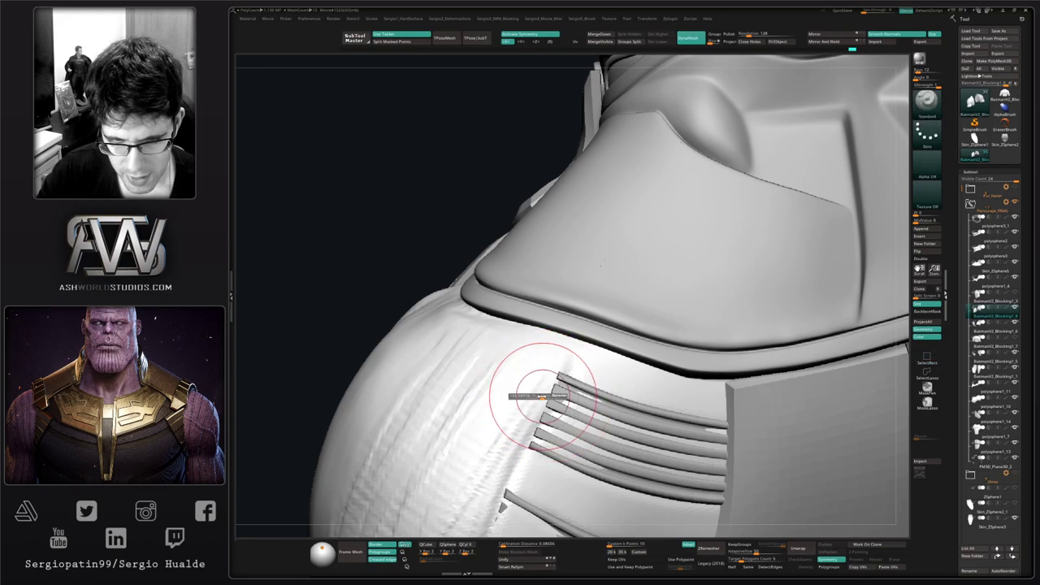
right_click(512, 429)
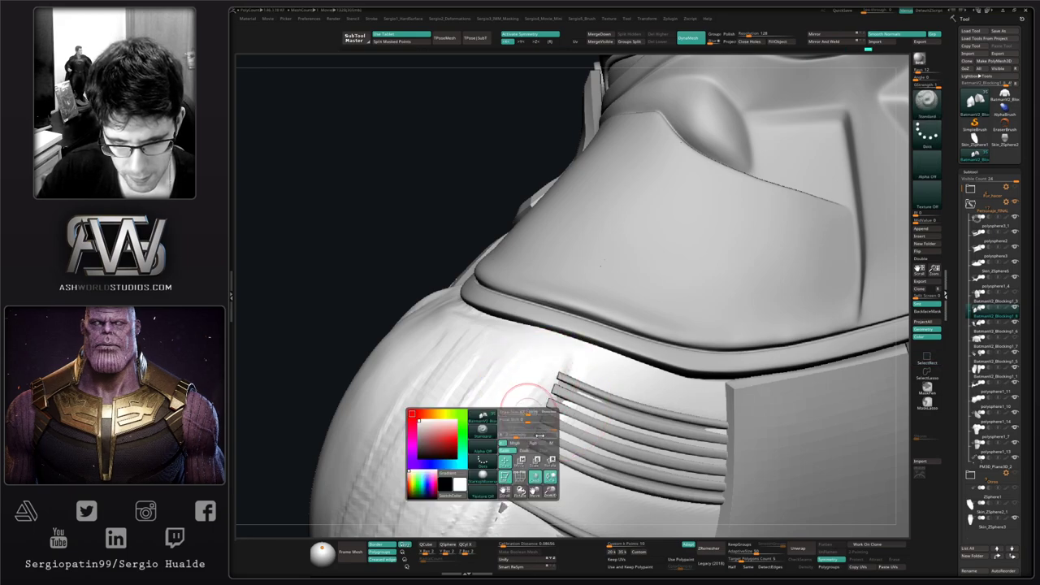
key(s)
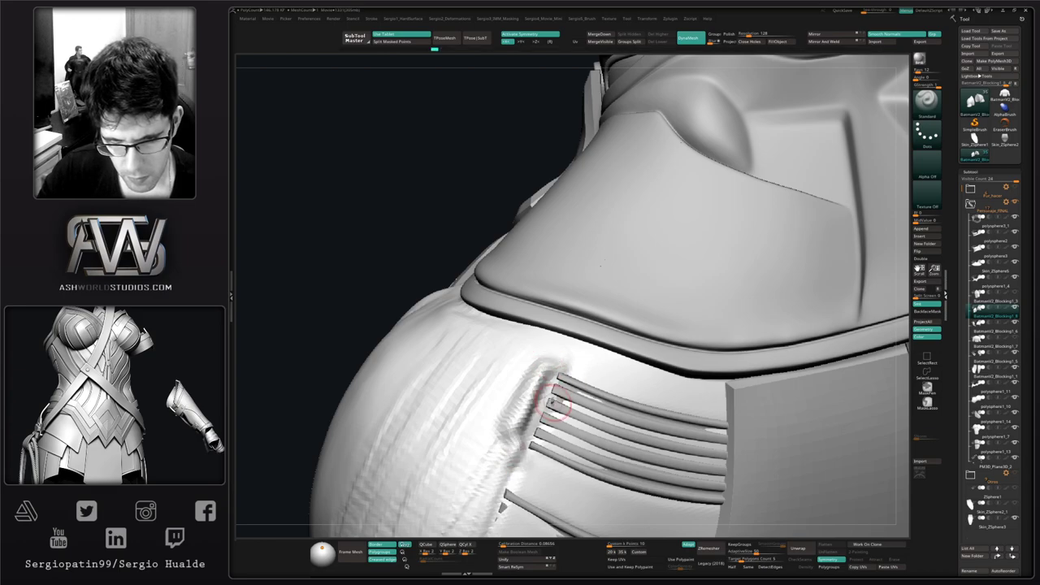
Step: Push the deltoid's rear edge over the ends of the upper ribbed strips with the Move brush
right_drag(532, 418, 515, 429)
key(b)
key(m)
key(v)
key(s)
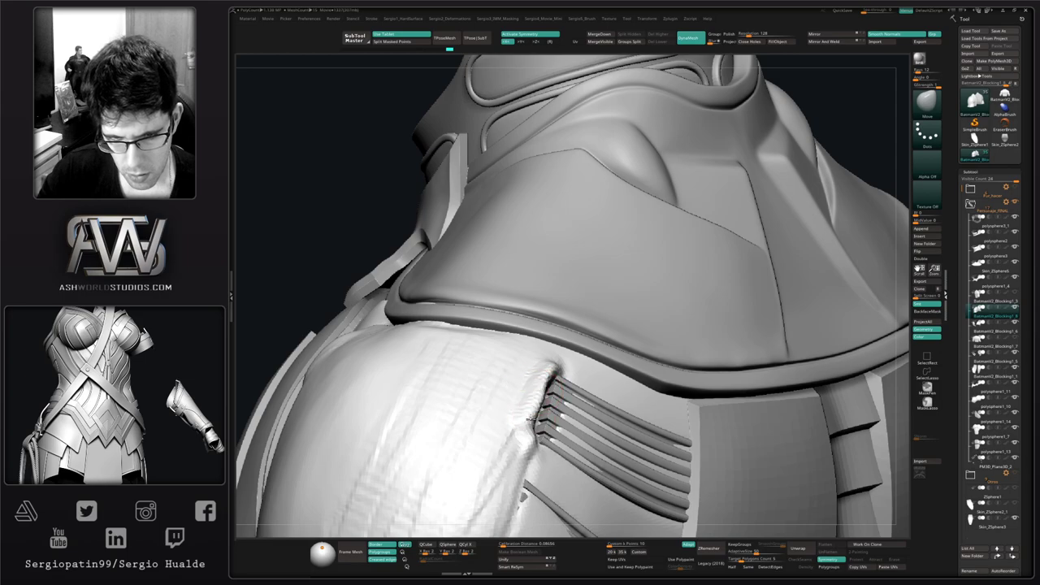
drag(539, 392, 558, 408)
mouse_move(558, 408)
right_down()
mouse_move(536, 390)
mouse_move(546, 388)
right_up()
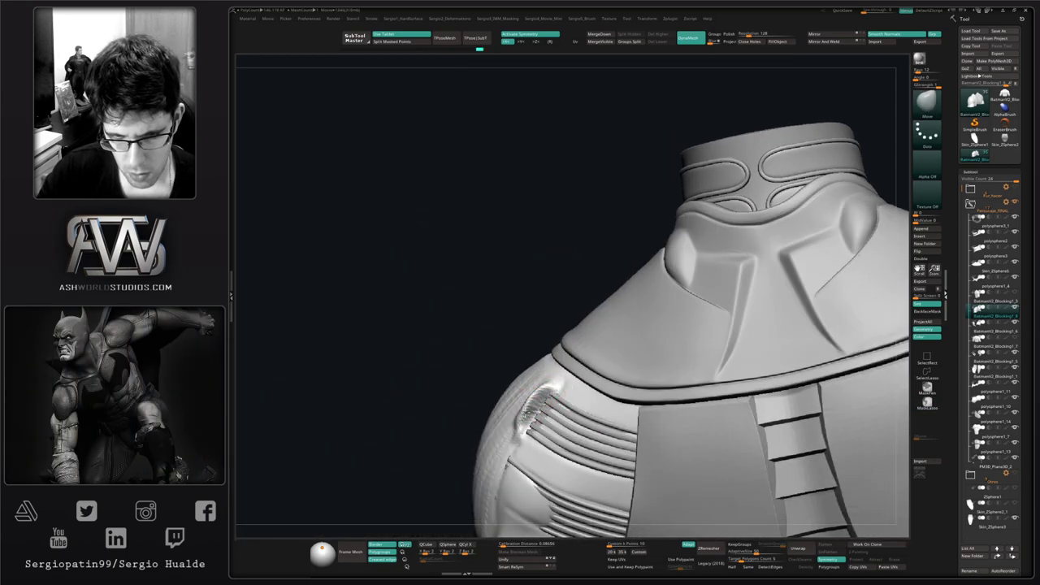
right_drag(532, 409, 525, 399)
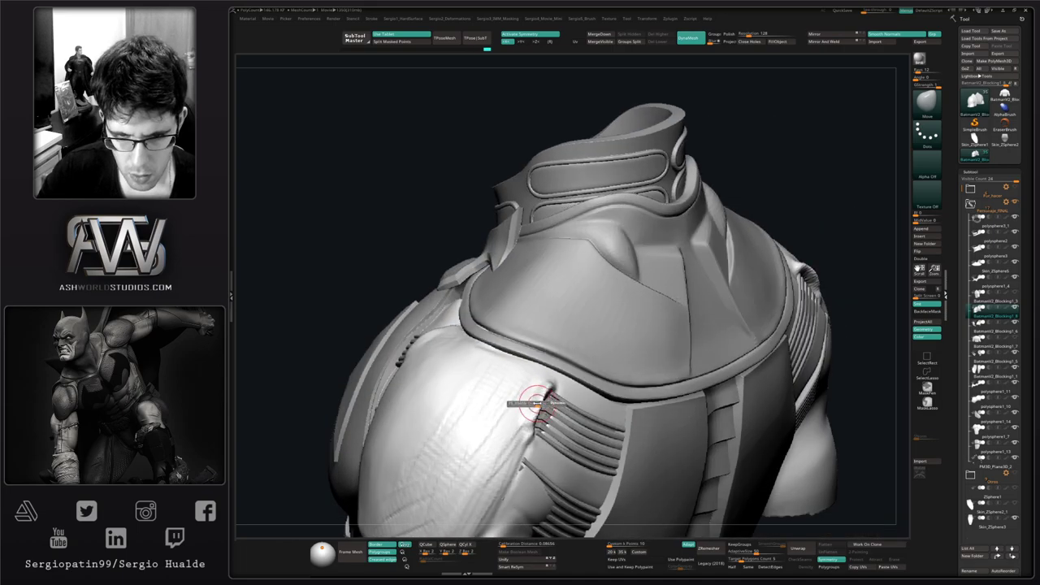
Step: Build up the deltoid's rear edge alongside the ribbed strips with the Clay brush
key(b)
key(c)
key(l)
drag(537, 403, 529, 403)
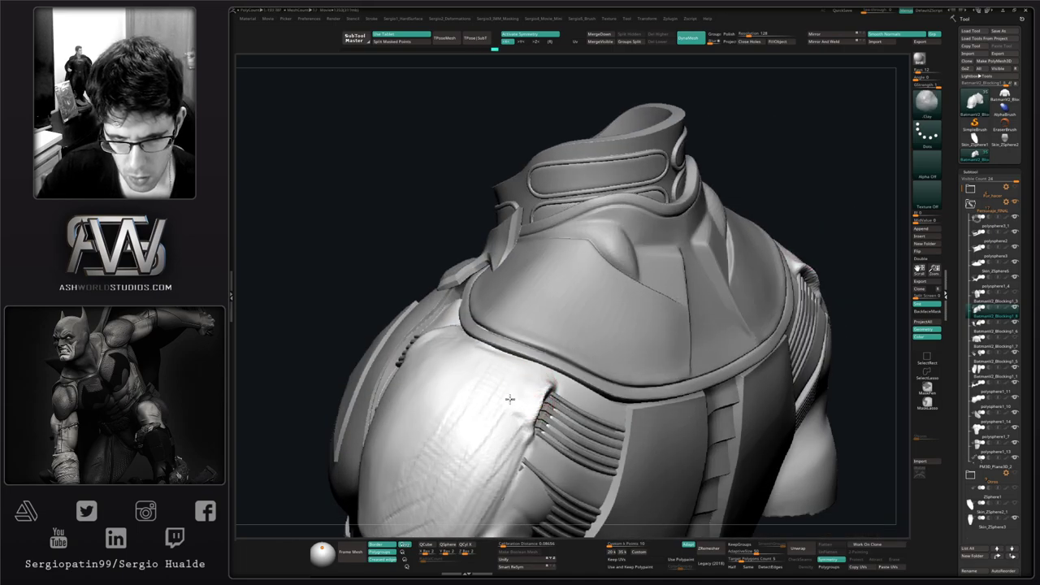
right_drag(535, 398, 536, 393)
drag(533, 389, 529, 428)
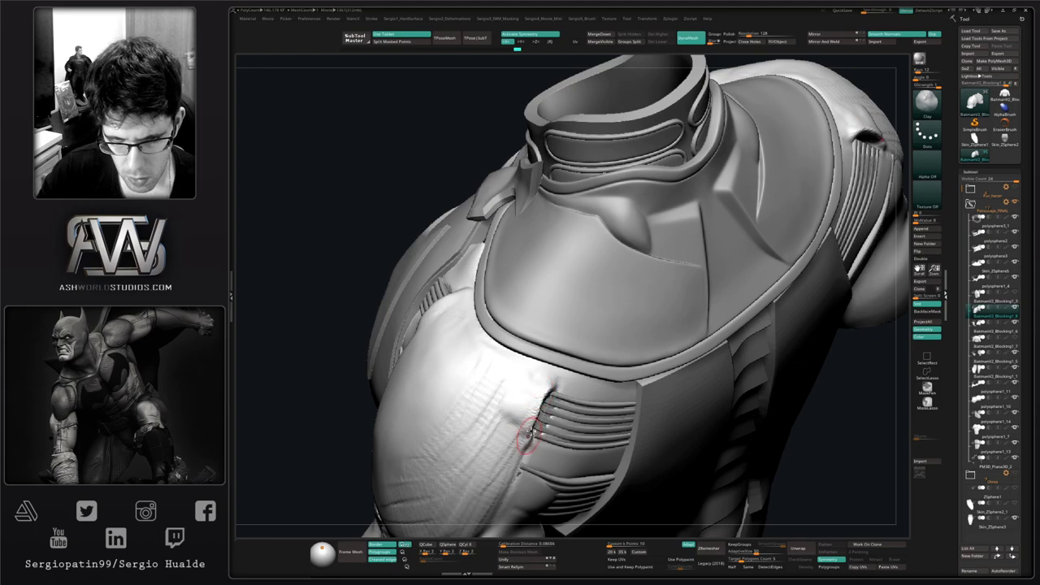
Step: Shape the upper rear corner of the deltoid just below the shoulder cape with the Standard brush
right_drag(529, 427, 546, 415)
ctrl+right_drag(546, 414, 553, 418)
key(b)
key(s)
key(t)
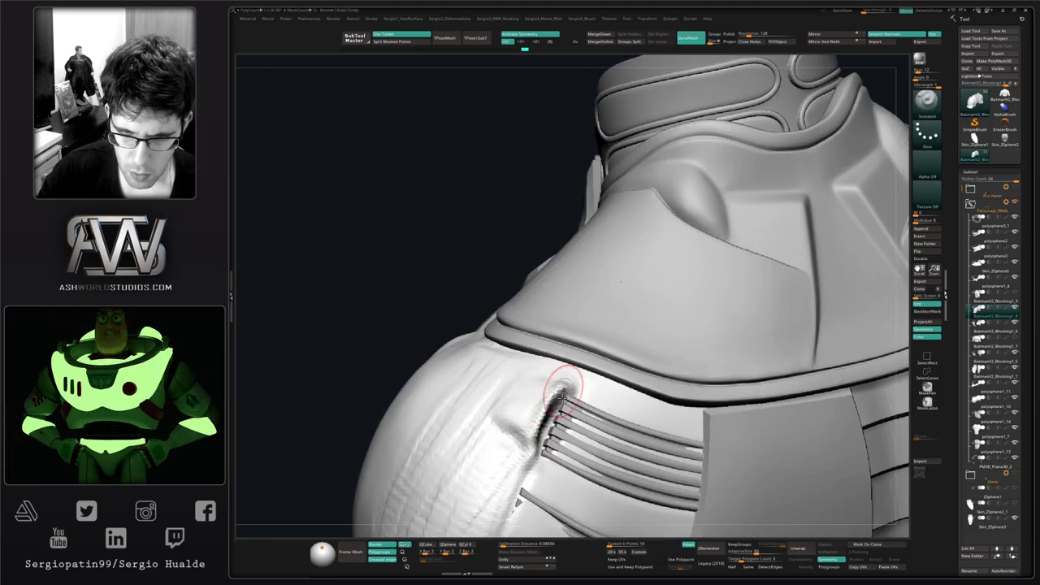
right_drag(561, 382, 535, 372)
drag(534, 372, 561, 375)
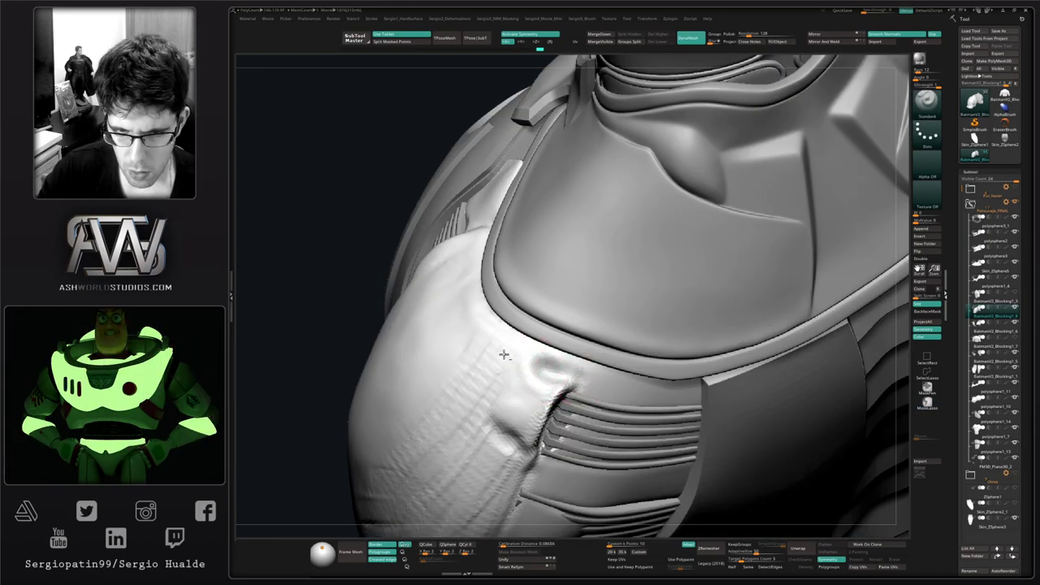
Step: Define the deltoid's upper rear corner with DamStandard and smooth the surface around it
key(b)
key(d)
key(s)
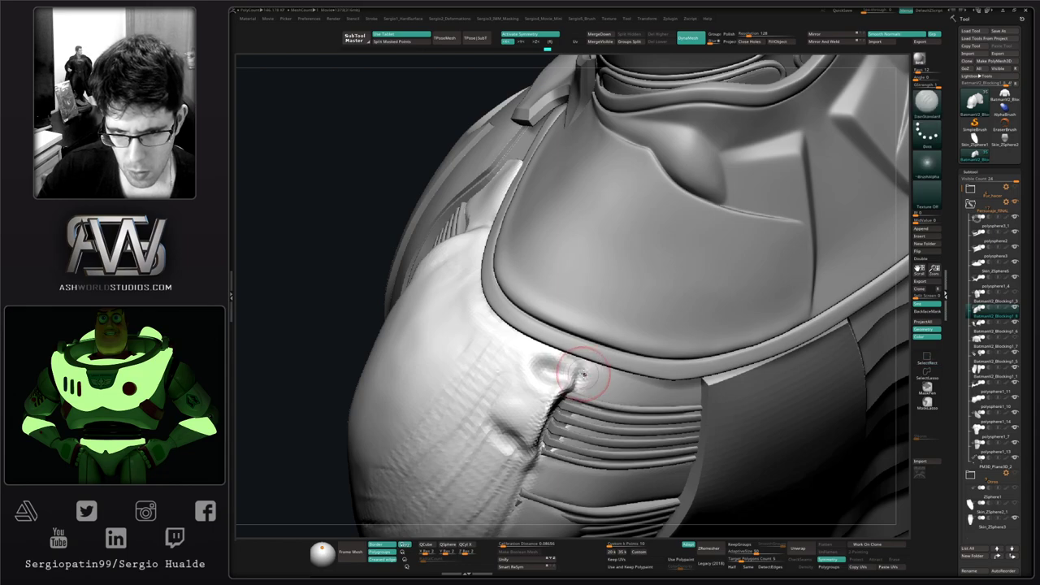
right_drag(576, 409, 563, 362)
shift+drag(563, 363, 515, 367)
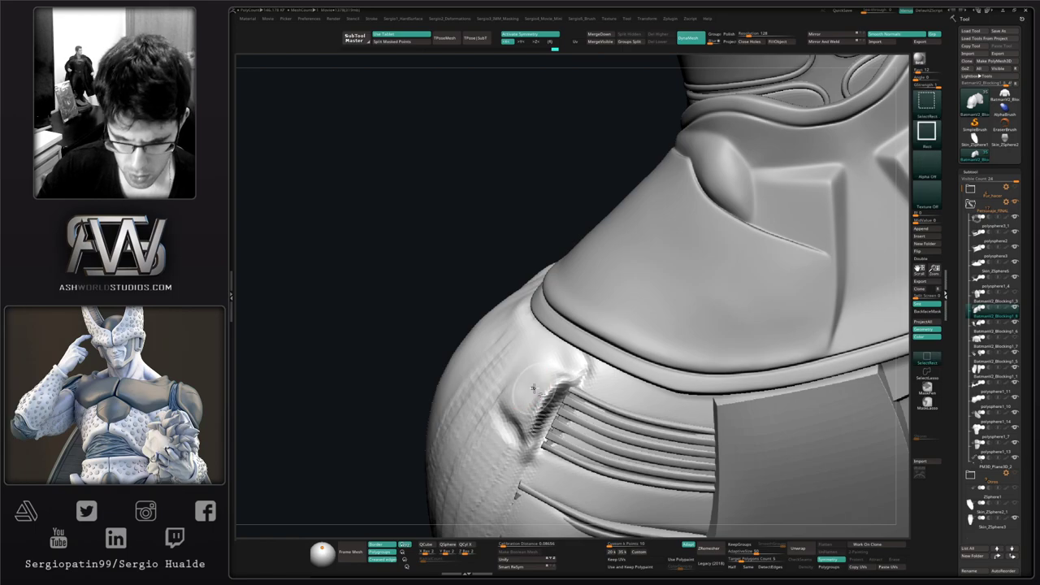
Step: Flatten the lumps on the deltoid's upper rear corner and beside the ribbed strips with TrimDynamic
key(b)
key(t)
key(d)
key(s)
right_drag(527, 389, 536, 392)
key(s)
drag(527, 385, 520, 370)
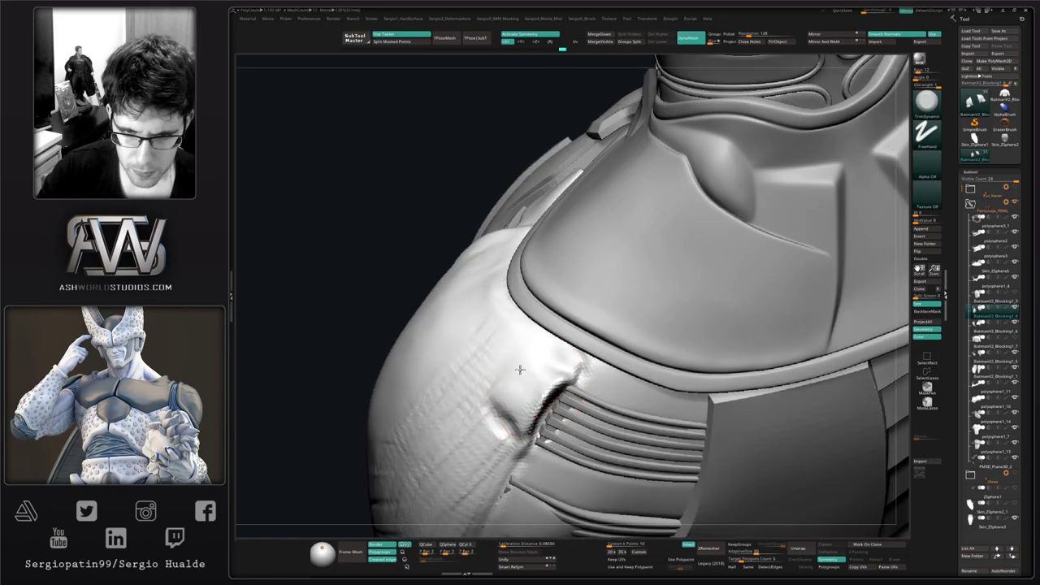
drag(527, 404, 488, 363)
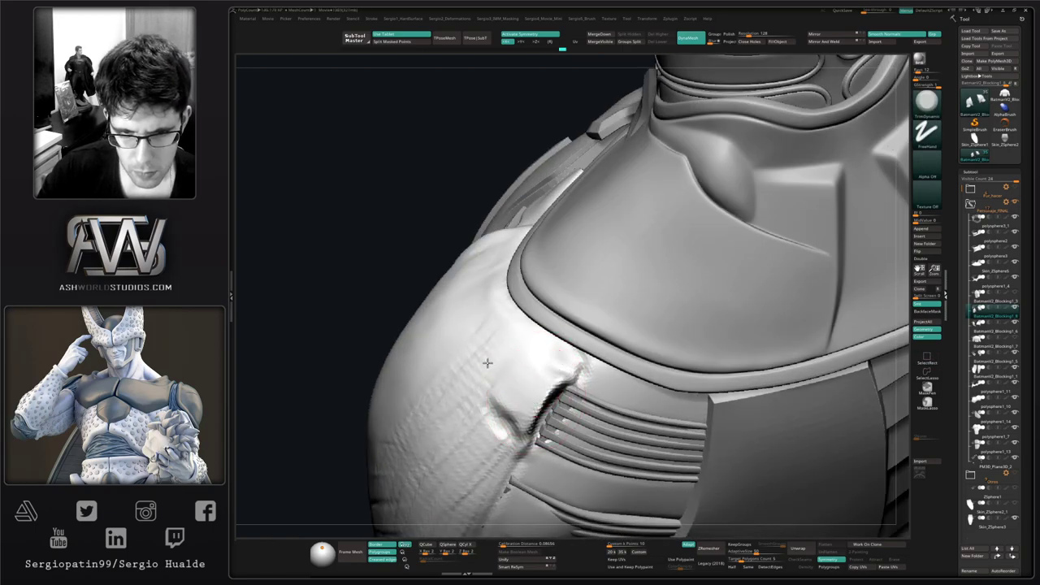
right_drag(534, 410, 515, 412)
drag(512, 414, 491, 446)
right_drag(540, 410, 543, 357)
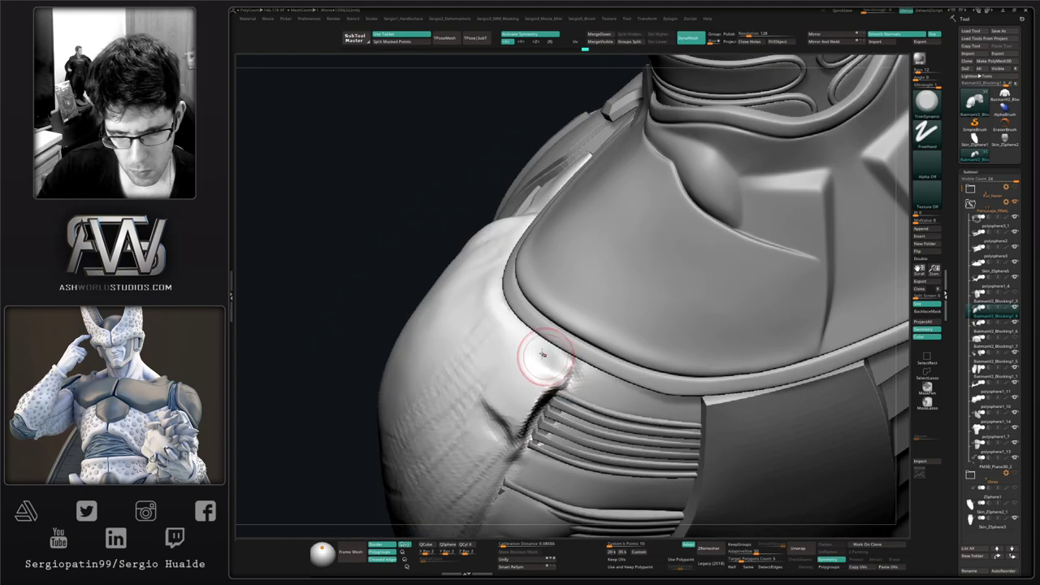
drag(541, 356, 514, 334)
Step: Adjust the deltoid's rear border against the ends of the ribbed strips with the Move brush and smooth it
mouse_move(526, 358)
ctrl+right_down()
mouse_move(530, 409)
mouse_move(565, 361)
mouse_move(633, 398)
mouse_move(553, 349)
mouse_move(543, 366)
ctrl+right_up()
mouse_move(543, 366)
ctrl+right_down()
mouse_move(546, 415)
mouse_move(561, 390)
ctrl+right_up()
right_drag(561, 390, 623, 316)
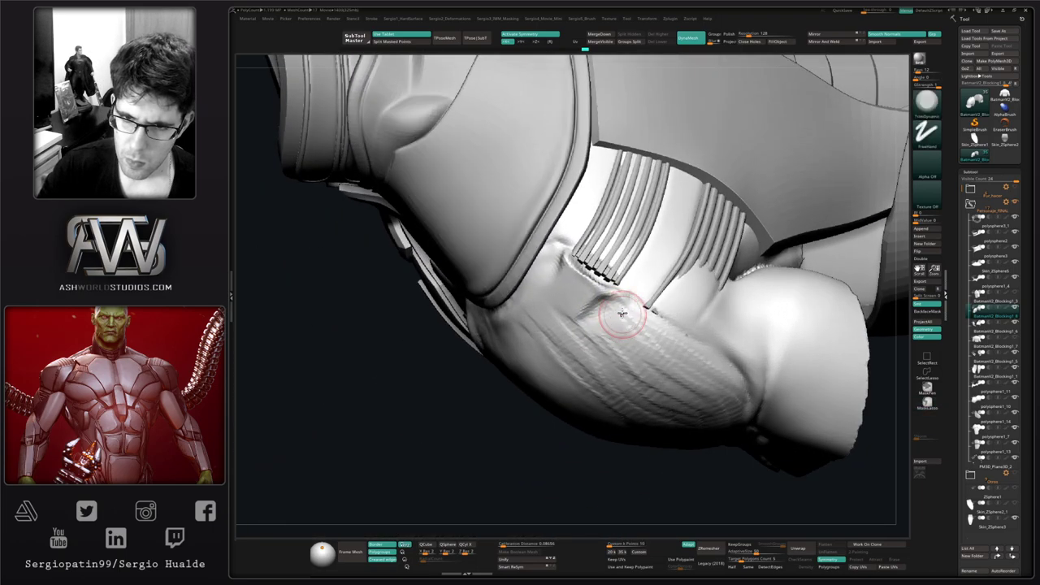
key(b)
key(m)
key(v)
drag(622, 304, 613, 295)
mouse_move(611, 314)
right_down()
mouse_move(586, 304)
mouse_move(624, 288)
right_up()
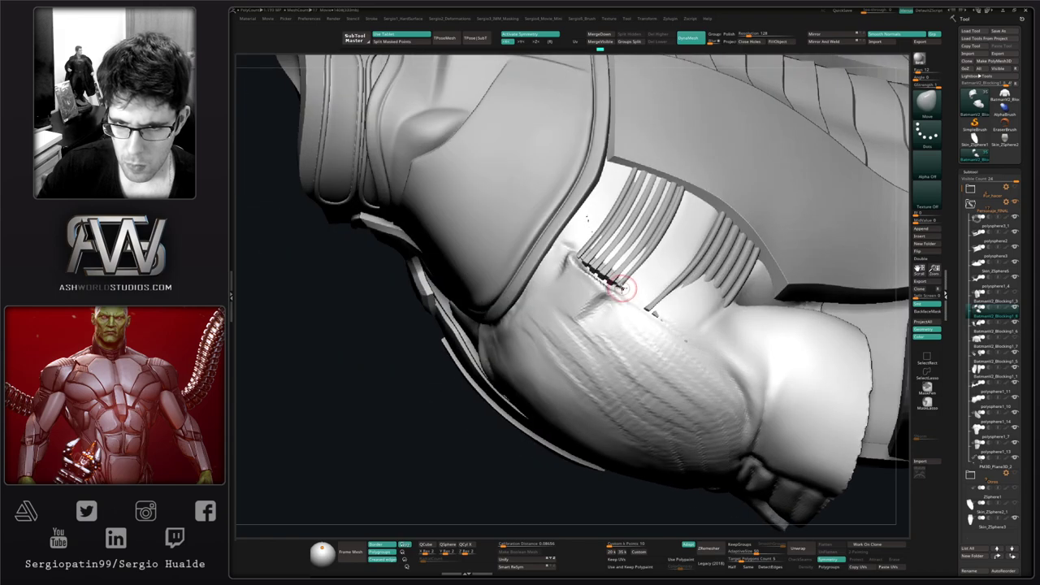
drag(622, 289, 578, 328)
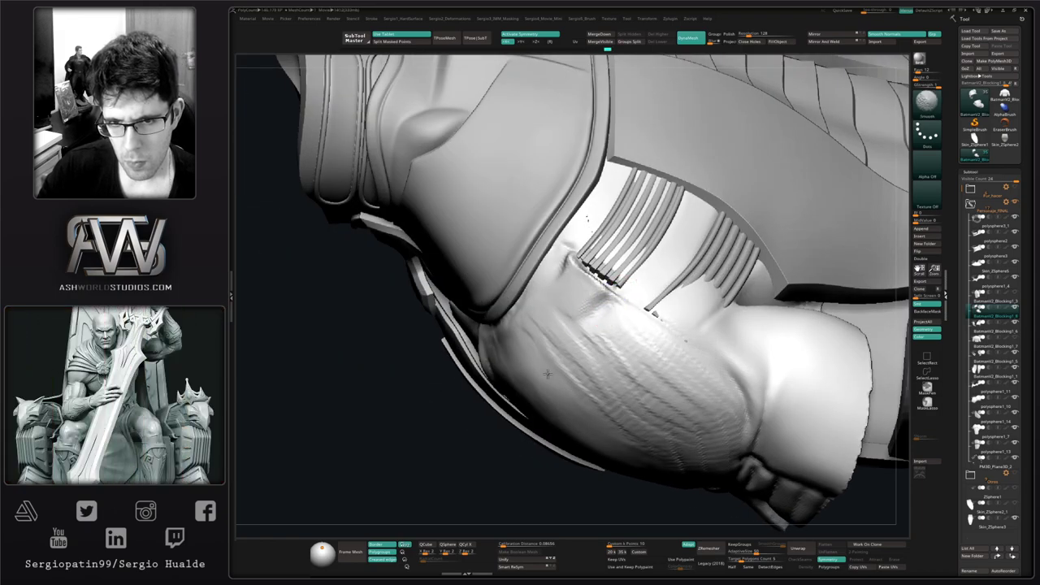
mouse_move(577, 332)
ctrl+right_down()
mouse_move(585, 362)
mouse_move(573, 279)
mouse_move(550, 333)
mouse_move(571, 313)
mouse_move(588, 349)
ctrl+right_up()
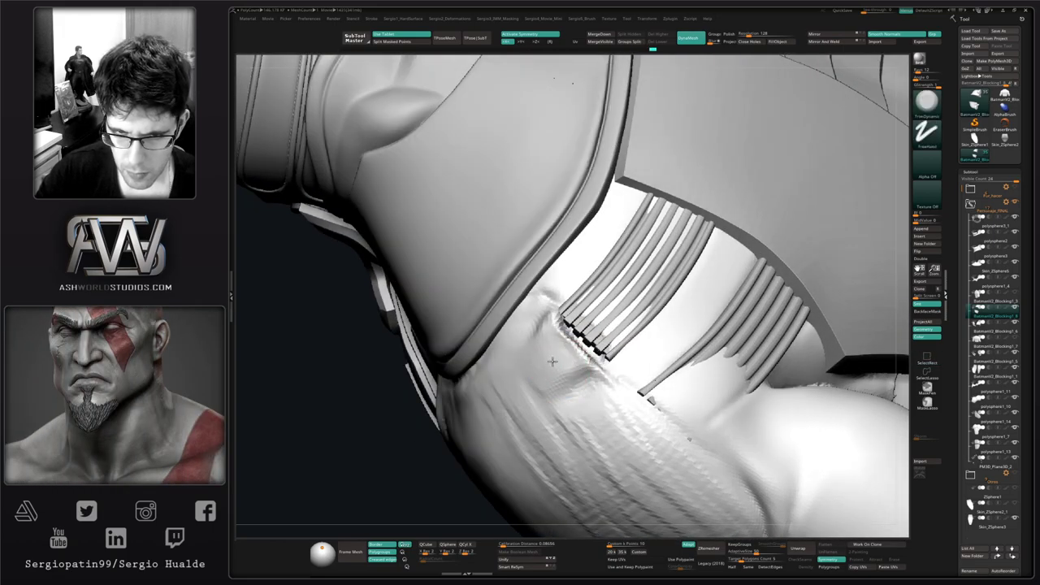
Step: Move the deltoid's upper rear corner into place between the cape's edge and the ribbed strips
right_drag(552, 362, 538, 320)
key(b)
key(m)
key(v)
drag(538, 321, 542, 316)
right_drag(542, 315, 545, 316)
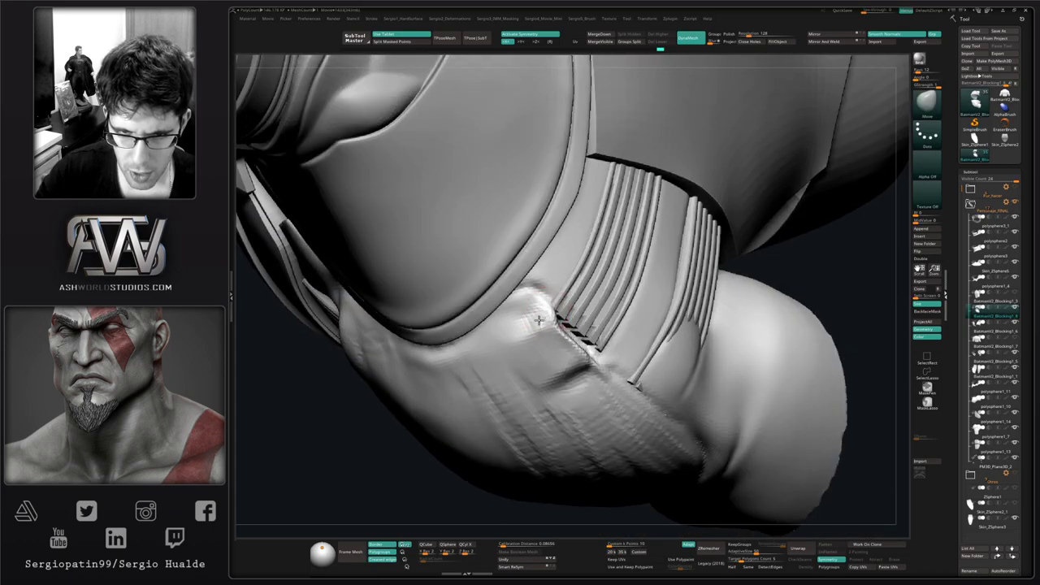
drag(539, 320, 550, 320)
Step: Flatten the repositioned upper rear corner of the deltoid with TrimDynamic
key(b)
key(t)
key(d)
right_drag(551, 323, 542, 318)
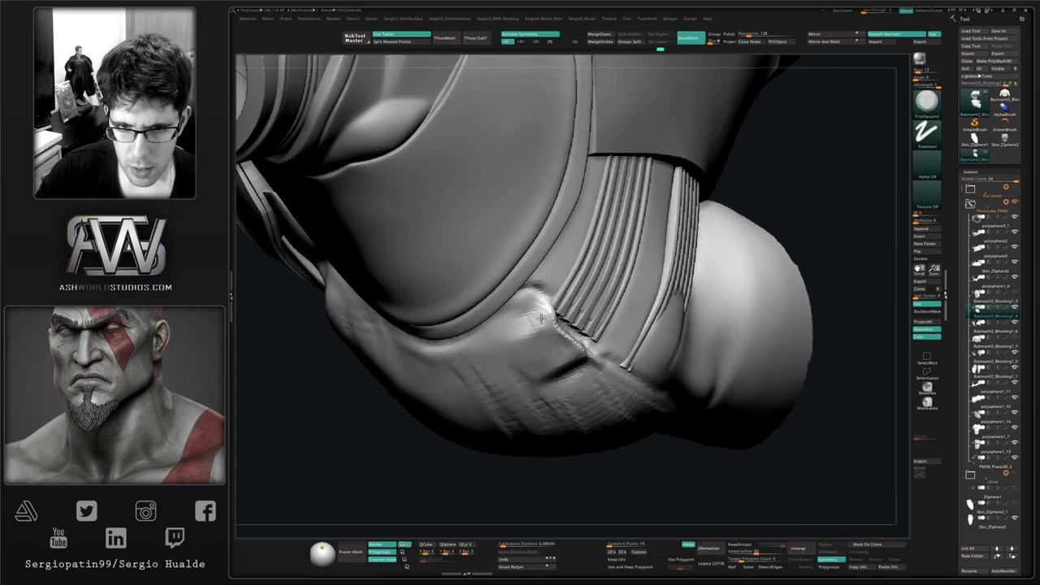
drag(542, 315, 528, 332)
right_drag(548, 366, 571, 365)
drag(573, 365, 571, 363)
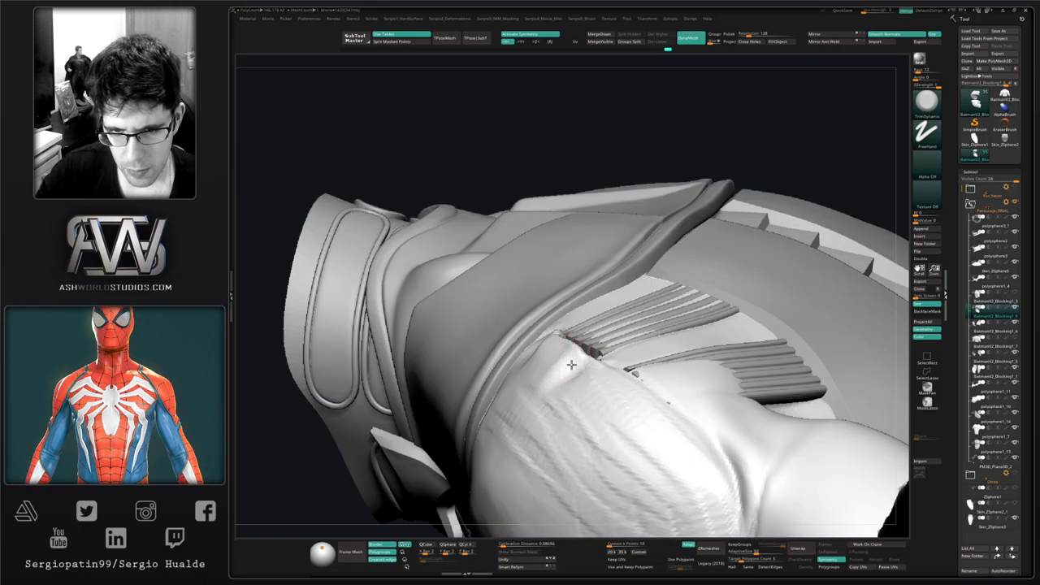
Step: Add volume to the deltoid's upper front corner beneath the shoulder cape with ClayBuildup
mouse_move(572, 362)
right_down()
mouse_move(581, 410)
mouse_move(518, 339)
mouse_move(542, 352)
mouse_move(522, 340)
mouse_move(520, 400)
mouse_move(532, 329)
mouse_move(477, 323)
mouse_move(493, 352)
mouse_move(487, 388)
right_up()
key(b)
key(m)
key(v)
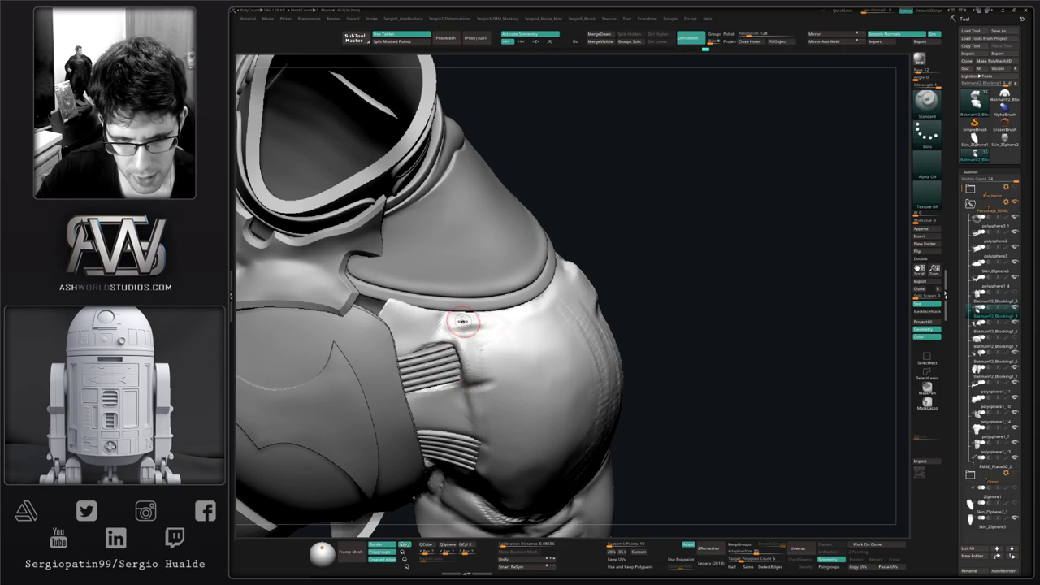
ctrl+right_drag(463, 322, 471, 338)
key(1)
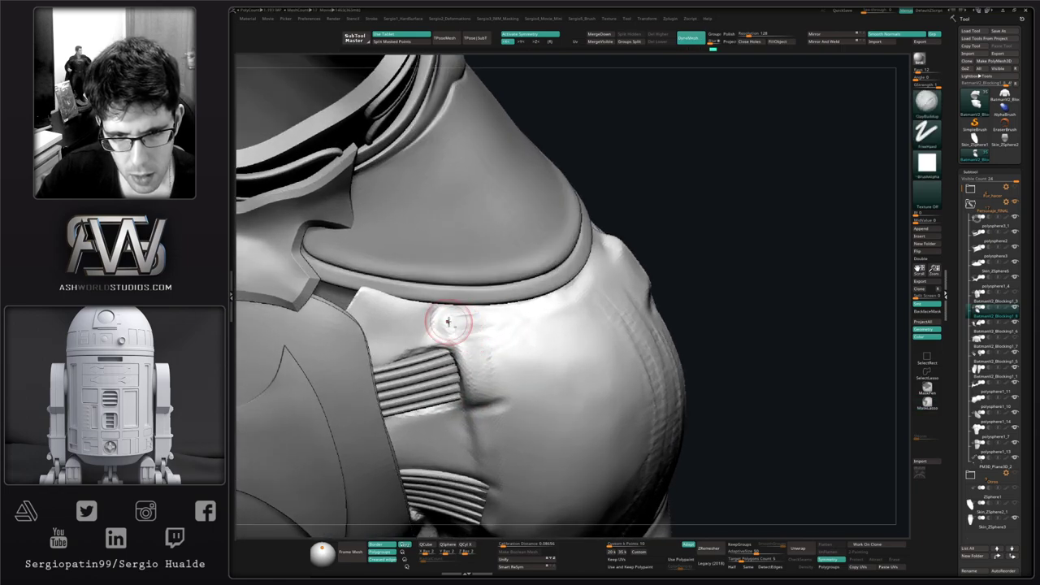
drag(447, 322, 480, 321)
Step: Isolate the arms subtool and carve the deltoid's upper front edge with DamStandard, undoing the last smoothing stroke
key(alt+s)
right_drag(508, 328, 484, 307)
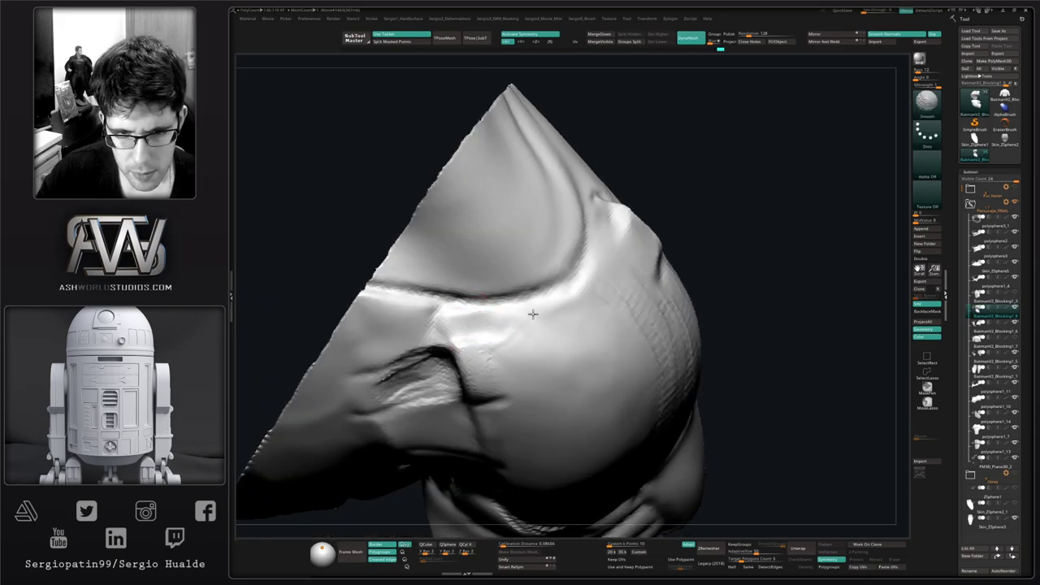
key(ctrl+z)
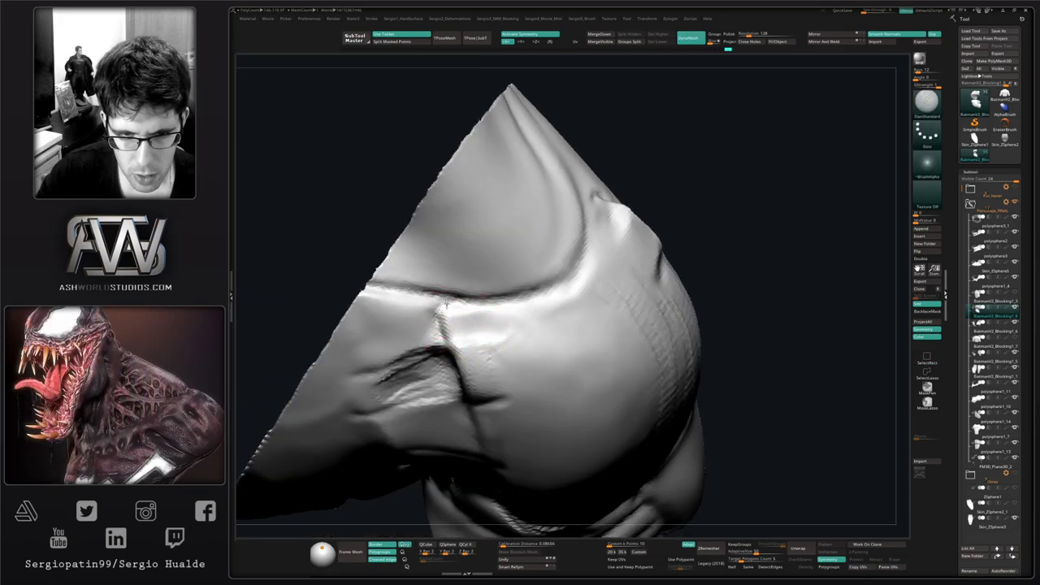
mouse_move(503, 301)
mouse_down()
mouse_move(551, 288)
mouse_move(592, 236)
mouse_up()
alt+right_drag(592, 236, 511, 355)
mouse_move(540, 272)
mouse_down()
mouse_move(557, 262)
mouse_move(529, 270)
mouse_move(522, 302)
mouse_up()
mouse_move(574, 320)
right_down()
mouse_move(615, 316)
mouse_move(528, 301)
right_up()
mouse_move(574, 281)
mouse_down()
mouse_move(652, 298)
mouse_move(715, 330)
mouse_up()
mouse_move(675, 333)
ctrl+right_down()
mouse_move(628, 396)
mouse_move(590, 309)
mouse_move(511, 348)
mouse_move(501, 310)
ctrl+right_up()
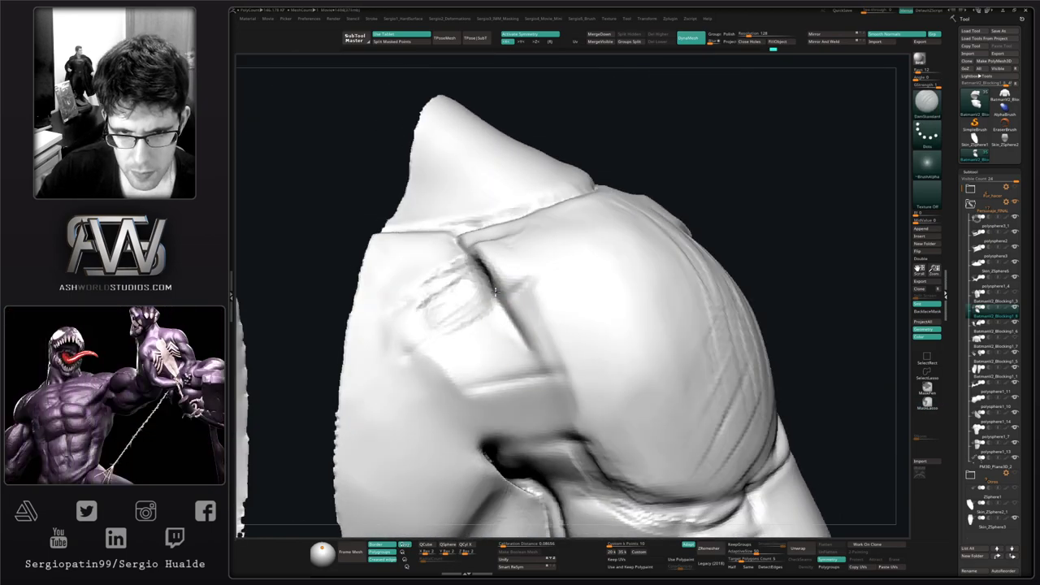
Step: Smooth and deepen the crease along the deltoid's front border with DamStandard
alt+right_drag(551, 392, 527, 351)
shift+drag(531, 346, 516, 303)
drag(489, 264, 546, 370)
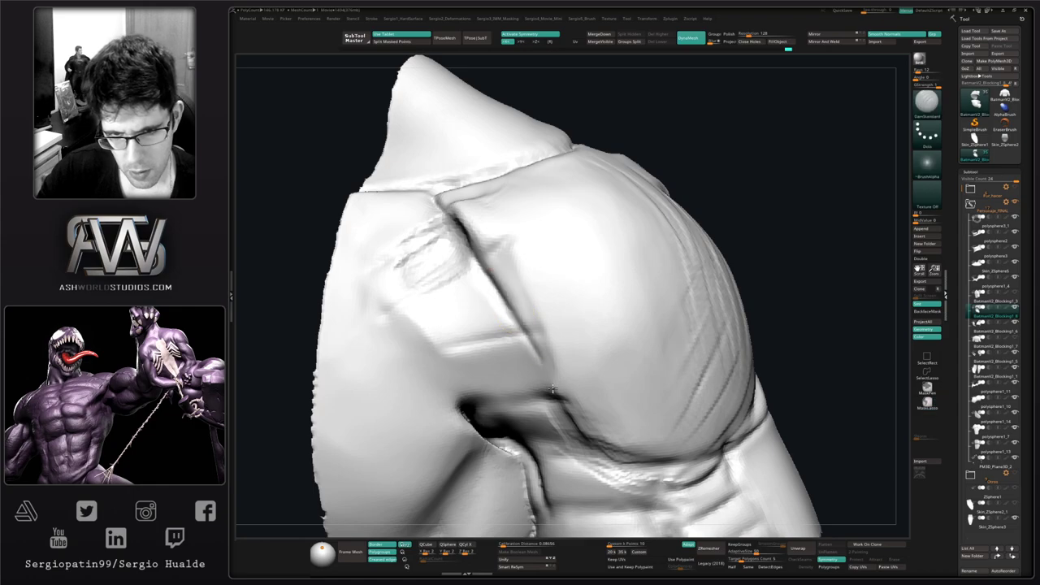
mouse_move(569, 417)
alt+right_down()
mouse_move(559, 364)
mouse_move(523, 294)
alt+right_up()
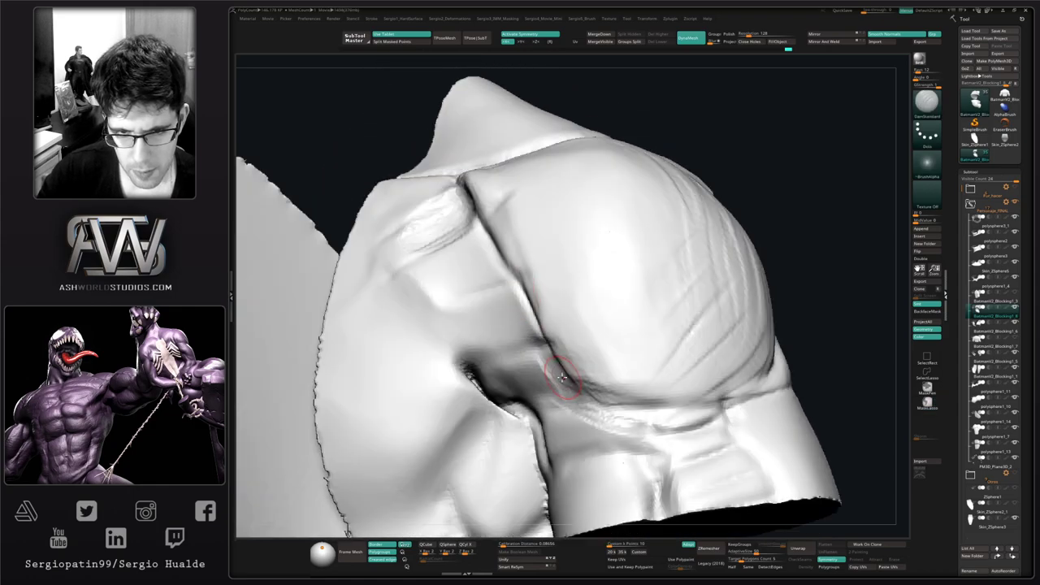
Step: Carve the crease under the deltoid's lower border and around its outer side with DamStandard
right_drag(561, 377, 542, 345)
drag(615, 409, 656, 401)
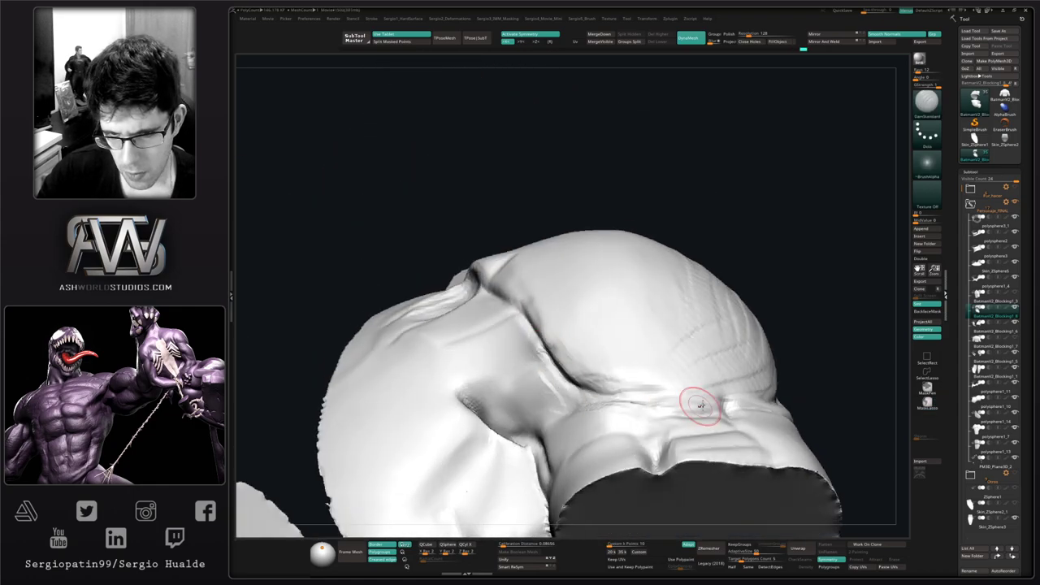
mouse_move(699, 404)
right_down()
mouse_move(769, 390)
mouse_move(691, 422)
right_up()
mouse_move(610, 428)
mouse_down()
mouse_move(711, 382)
mouse_move(760, 333)
mouse_up()
mouse_move(760, 333)
alt+right_down()
mouse_move(696, 390)
mouse_move(650, 366)
alt+right_up()
drag(634, 445, 709, 357)
drag(683, 393, 704, 302)
Step: Reshape the deltoid's front edge and its front corner below the shoulder cape with an enlarged Move brush
mouse_move(704, 313)
ctrl+right_down()
mouse_move(675, 280)
mouse_move(713, 378)
mouse_move(640, 341)
mouse_move(688, 368)
mouse_move(657, 362)
mouse_move(672, 322)
mouse_move(648, 355)
mouse_move(628, 325)
mouse_move(657, 357)
mouse_move(630, 341)
ctrl+right_up()
ctrl+right_drag(630, 342, 601, 385)
key(b)
key(m)
key(v)
key(s)
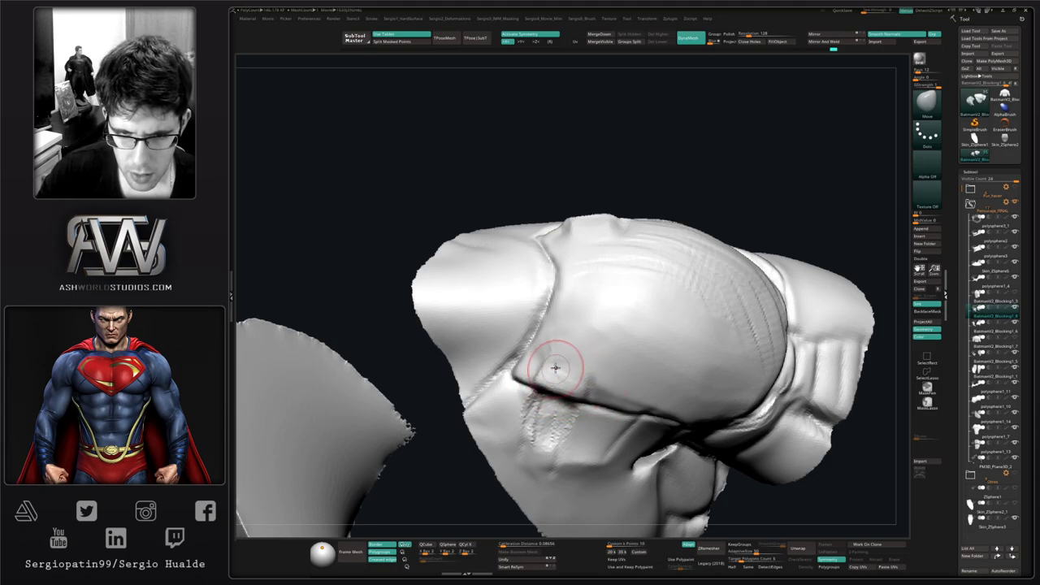
mouse_move(591, 294)
right_down()
mouse_move(629, 325)
mouse_move(603, 280)
right_up()
key(s)
drag(578, 365, 587, 365)
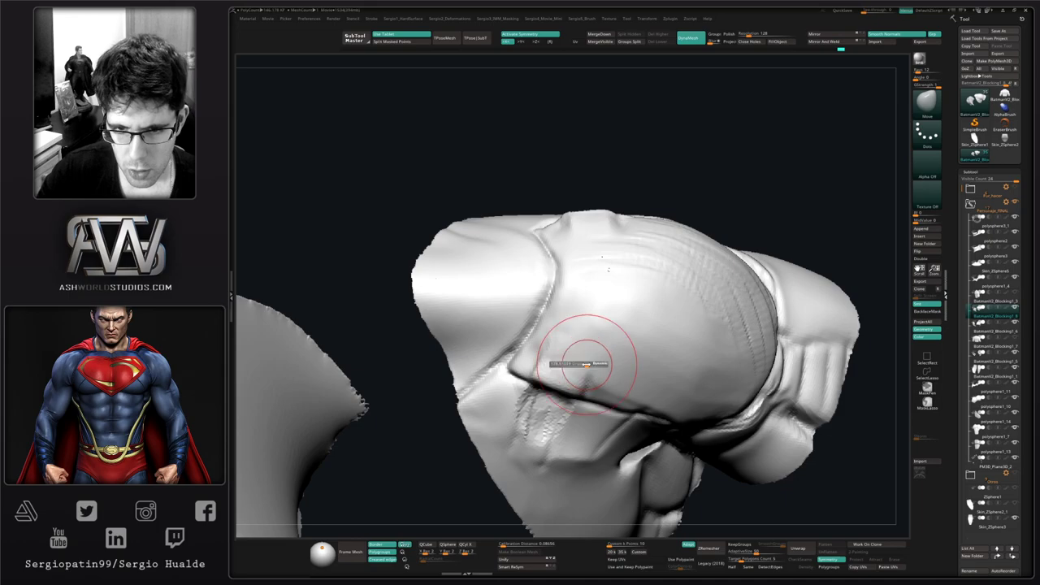
ctrl+right_drag(581, 387, 582, 320)
mouse_move(582, 320)
right_down()
mouse_move(615, 348)
mouse_move(581, 327)
mouse_move(565, 404)
right_up()
Step: Flatten the uneven surface at the deltoid's front corner with TrimDynamic
key(b)
key(c)
key(l)
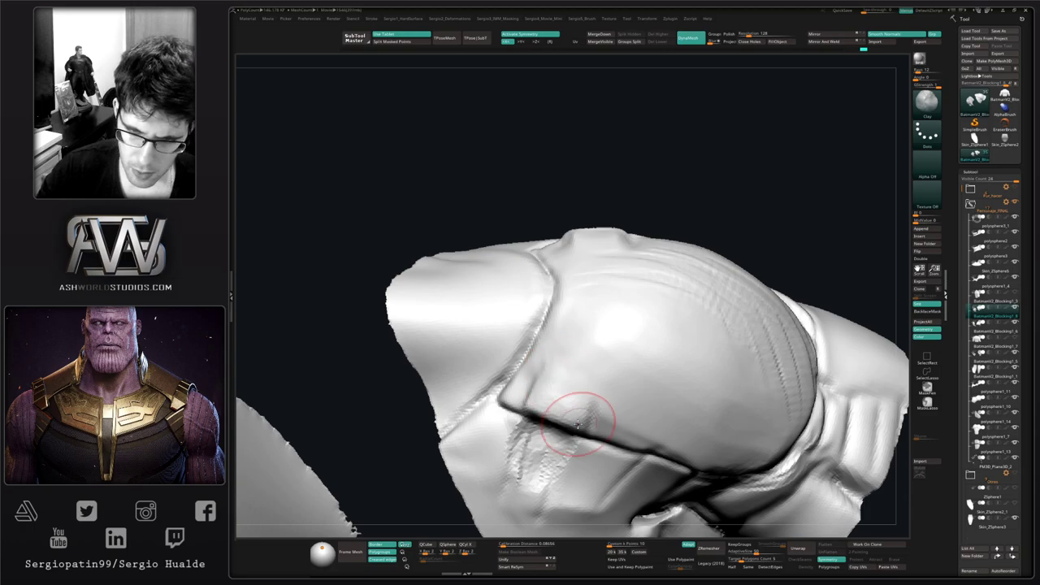
key(b)
key(t)
key(d)
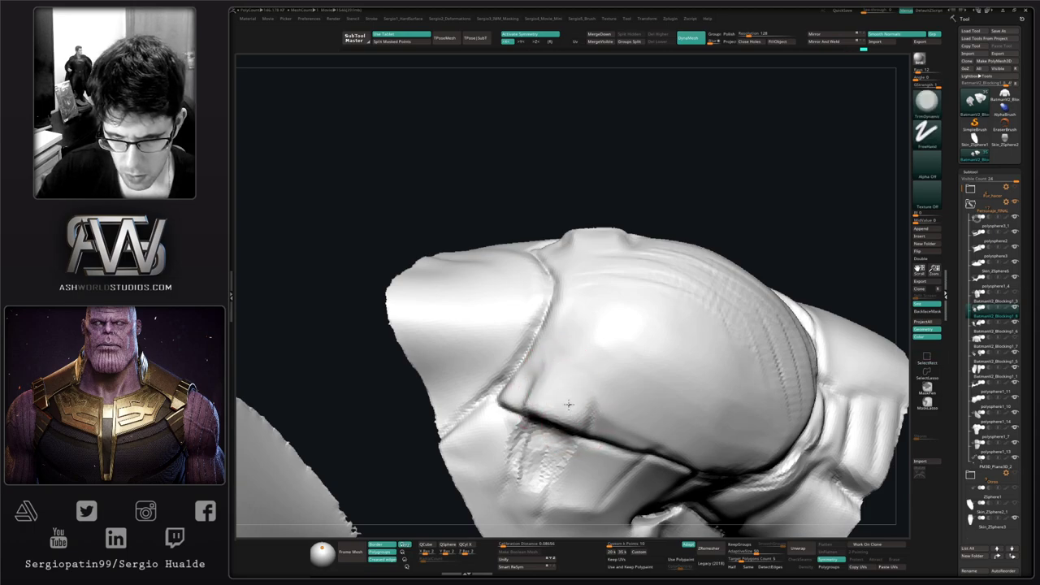
key(s)
mouse_move(554, 397)
right_down()
mouse_move(520, 384)
mouse_move(509, 392)
right_up()
drag(511, 395, 594, 401)
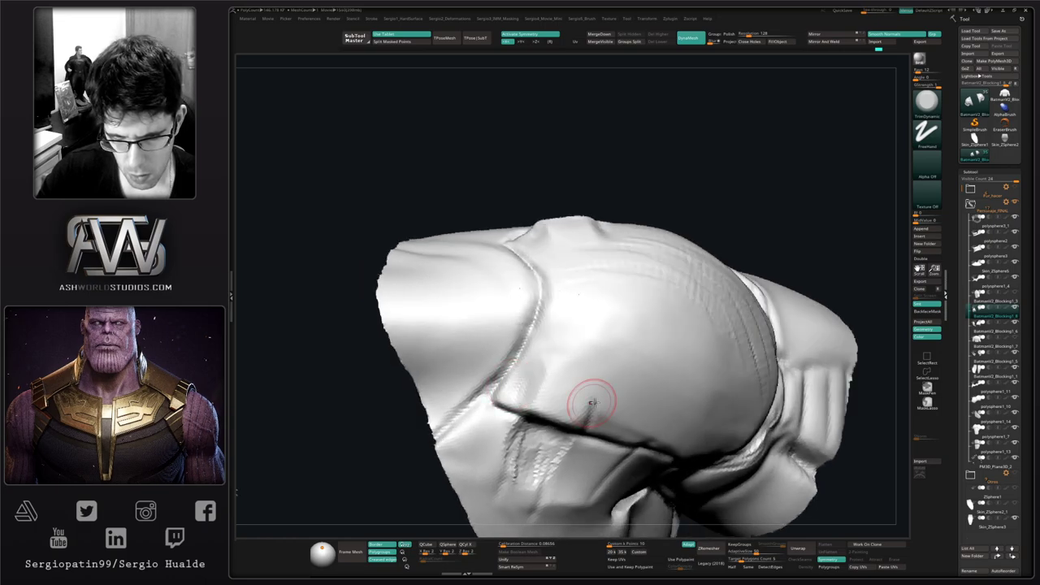
Step: Smooth the bump beside the deltoid's front crease and the streaks running down its outer surface
mouse_move(594, 402)
right_down()
mouse_move(604, 396)
mouse_move(608, 427)
right_up()
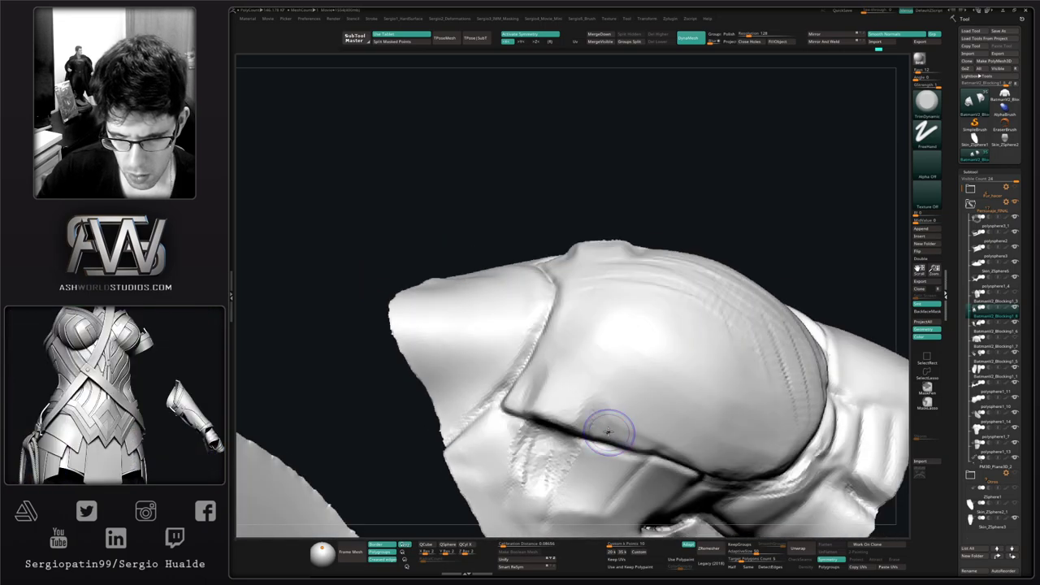
shift+drag(609, 428, 599, 390)
shift+drag(541, 366, 558, 351)
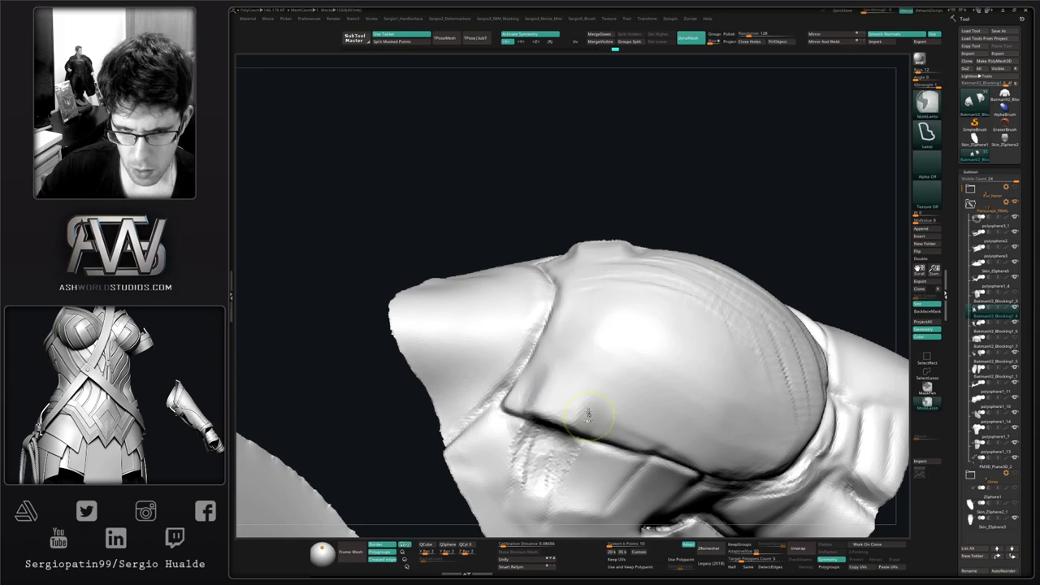
ctrl+right_drag(588, 413, 595, 354)
mouse_move(594, 353)
right_down()
mouse_move(678, 353)
mouse_move(610, 373)
right_up()
mouse_move(610, 374)
ctrl+right_down()
mouse_move(607, 450)
mouse_move(582, 410)
mouse_move(601, 443)
mouse_move(597, 455)
mouse_move(619, 400)
mouse_move(617, 365)
ctrl+right_up()
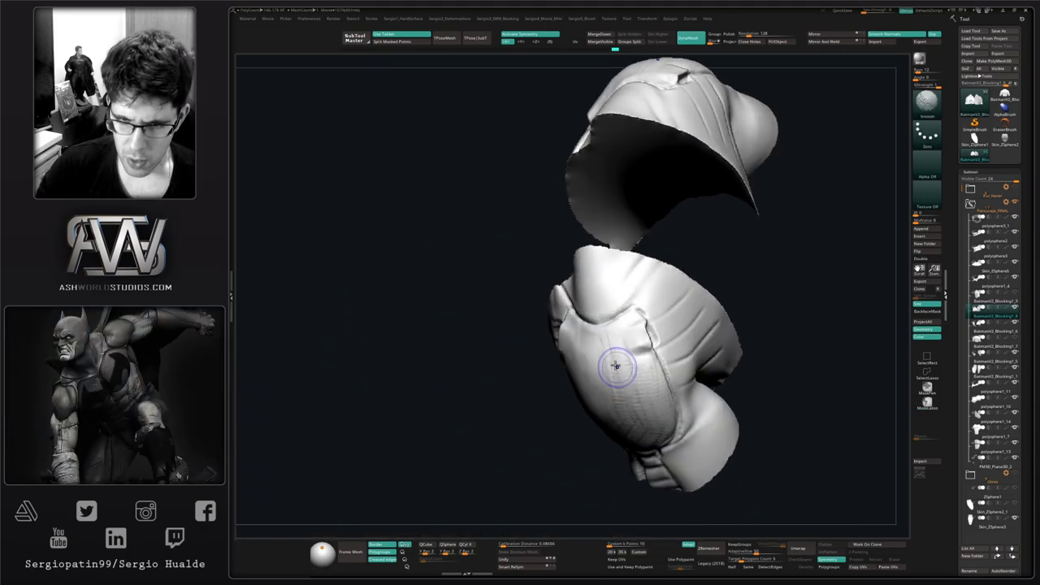
mouse_move(618, 366)
shift+mouse_down()
mouse_move(612, 349)
mouse_move(597, 378)
shift+mouse_up()
right_drag(598, 378, 613, 395)
shift+drag(597, 354, 645, 421)
mouse_move(645, 422)
right_down()
mouse_move(639, 372)
mouse_move(621, 389)
right_up()
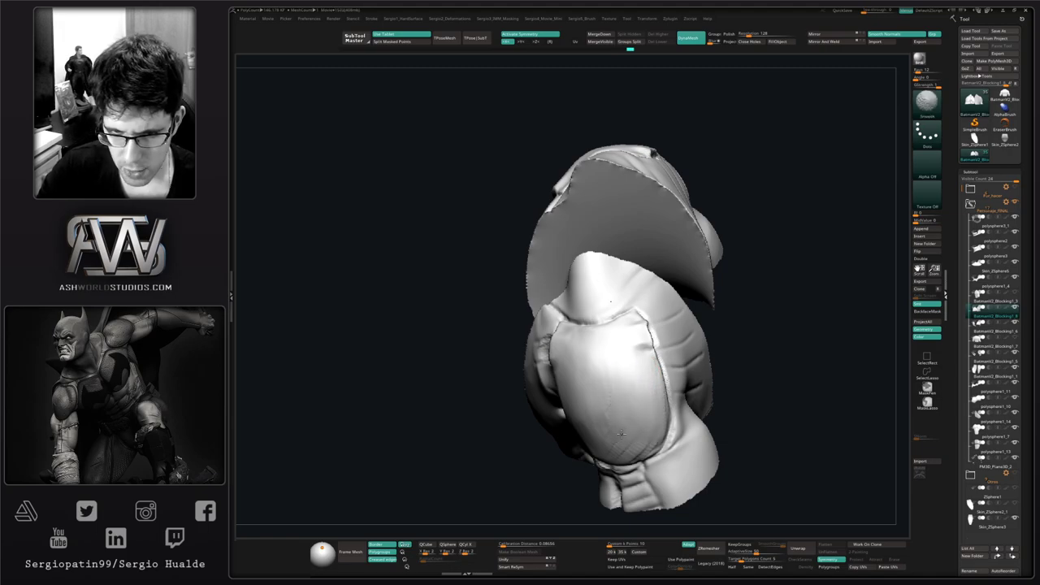
Step: Sharpen the crease along the deltoid's front border down to its lower end with the Standard brush
right_drag(621, 433, 656, 432)
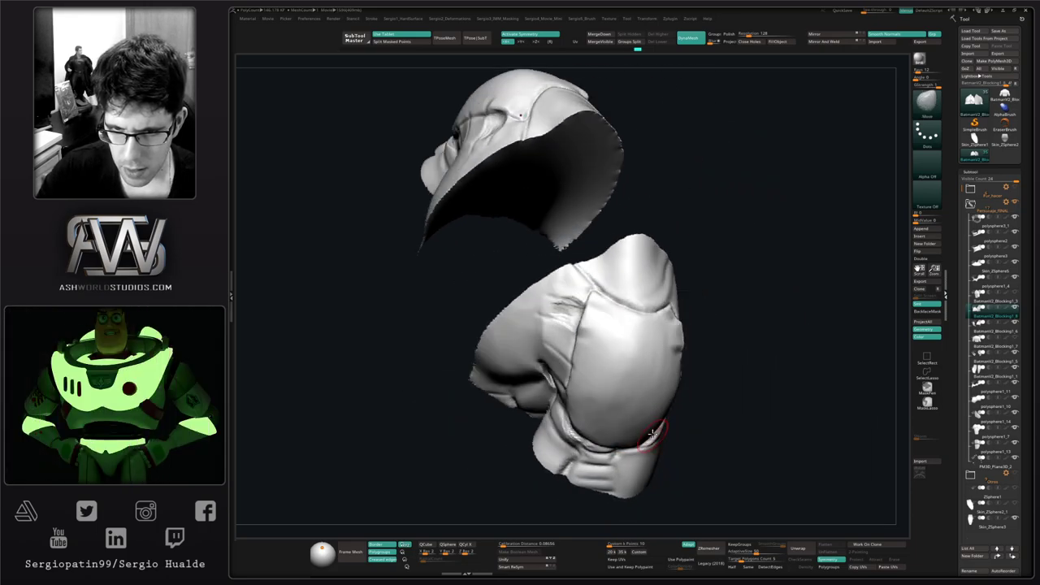
right_drag(621, 360, 603, 400)
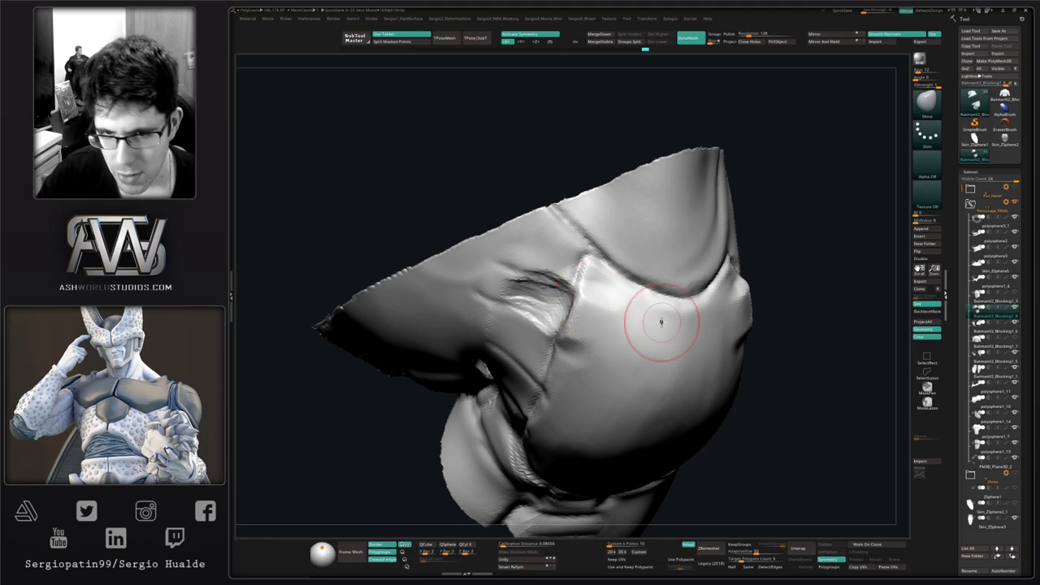
mouse_move(635, 435)
ctrl+right_down()
mouse_move(618, 378)
mouse_move(622, 344)
mouse_move(612, 389)
mouse_move(599, 376)
ctrl+right_up()
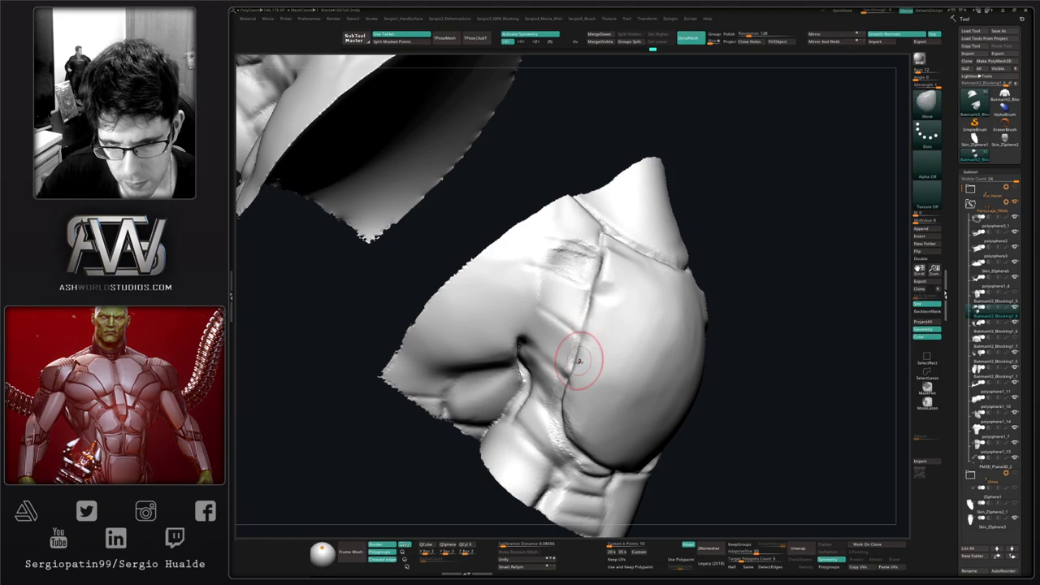
mouse_move(585, 349)
right_down()
mouse_move(599, 347)
mouse_move(587, 328)
mouse_move(588, 346)
right_up()
key(b)
key(s)
key(t)
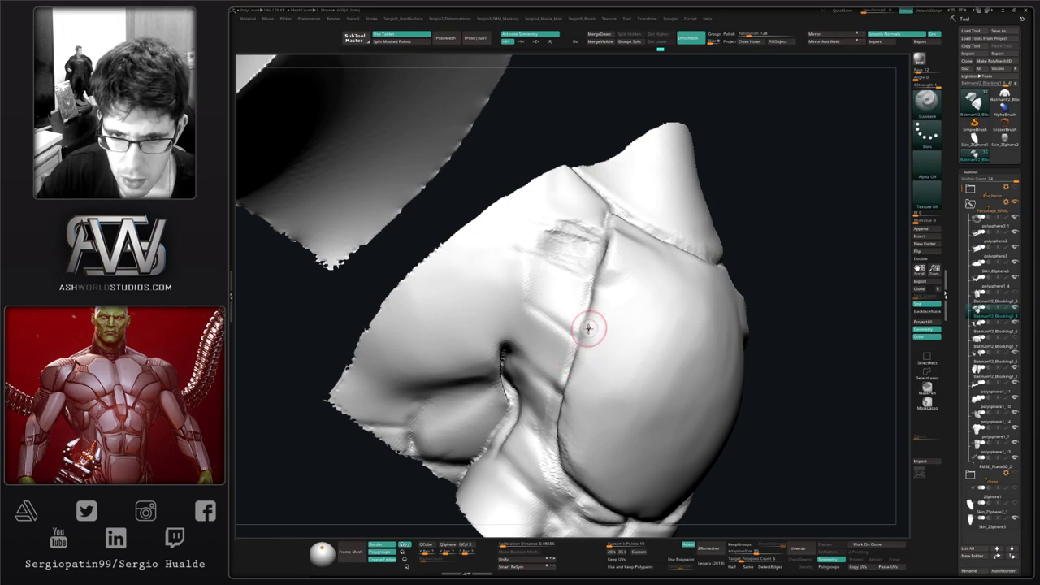
mouse_move(594, 304)
mouse_down()
mouse_move(568, 366)
mouse_move(566, 444)
mouse_up()
drag(594, 334, 563, 451)
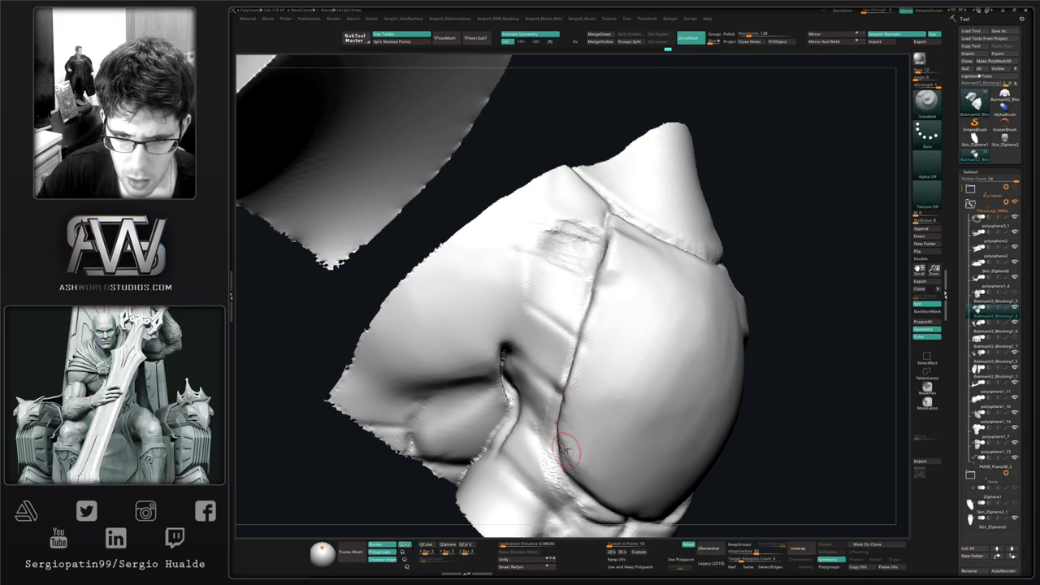
alt+right_drag(567, 432, 583, 349)
drag(585, 306, 564, 417)
mouse_move(580, 351)
mouse_down()
mouse_move(572, 405)
mouse_move(627, 475)
mouse_up()
Step: Continue the Standard brush strokes around the deltoid's lower border and up along its rear edge
right_drag(595, 403, 557, 371)
mouse_move(535, 361)
mouse_down()
mouse_move(594, 405)
mouse_move(642, 423)
mouse_move(681, 423)
mouse_up()
right_drag(681, 423, 647, 415)
drag(627, 421, 728, 361)
right_drag(687, 411, 693, 369)
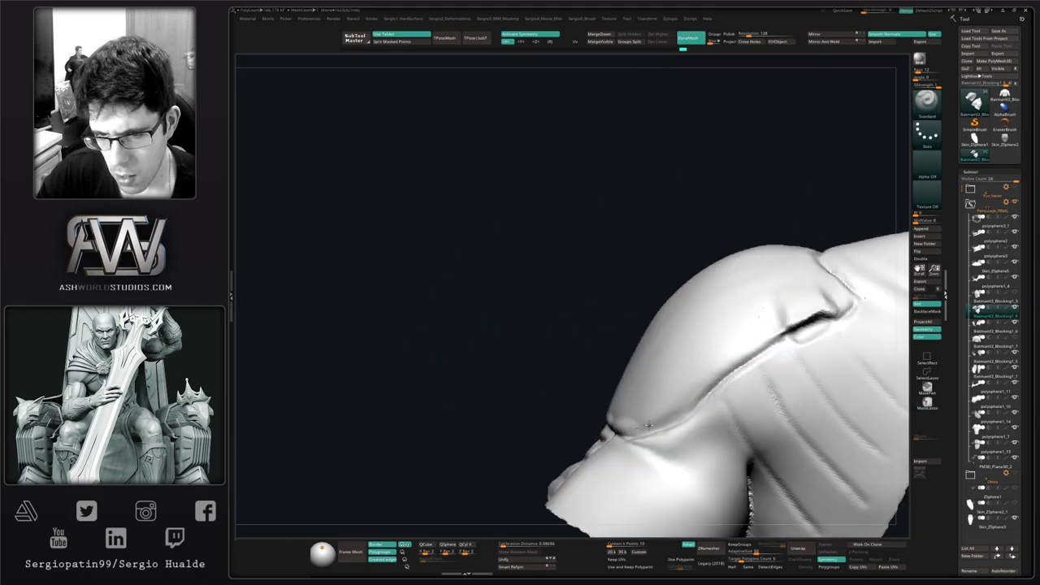
drag(647, 427, 785, 325)
right_drag(730, 365, 709, 395)
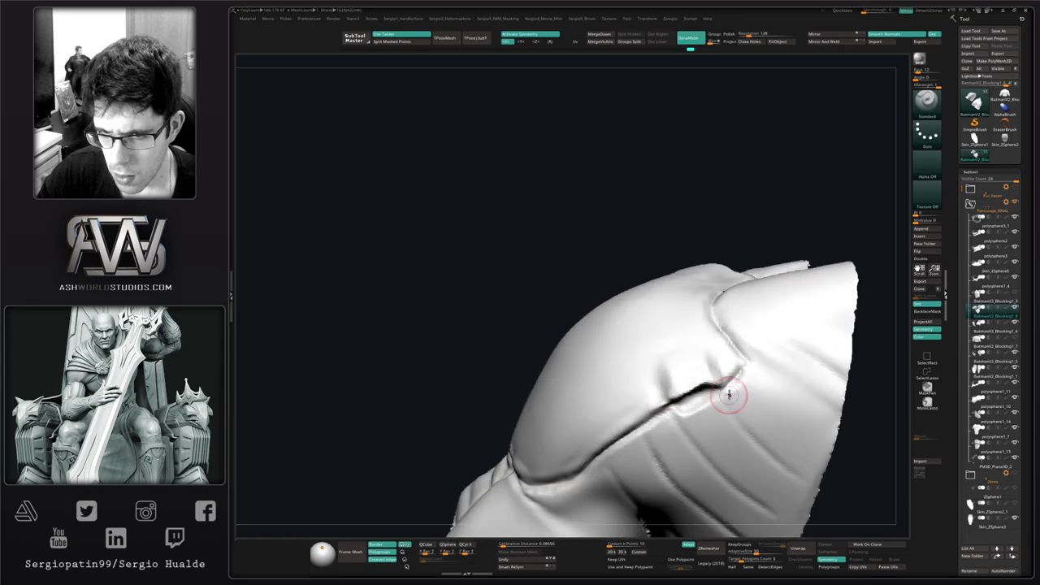
Step: Define the deltoid's rear upper corner and its upper border against the shoulder with the Standard brush
drag(729, 395, 746, 360)
right_drag(745, 360, 739, 371)
mouse_move(740, 370)
mouse_down()
mouse_move(715, 297)
mouse_move(769, 223)
mouse_up()
mouse_move(741, 329)
right_down()
mouse_move(718, 371)
mouse_move(686, 381)
right_up()
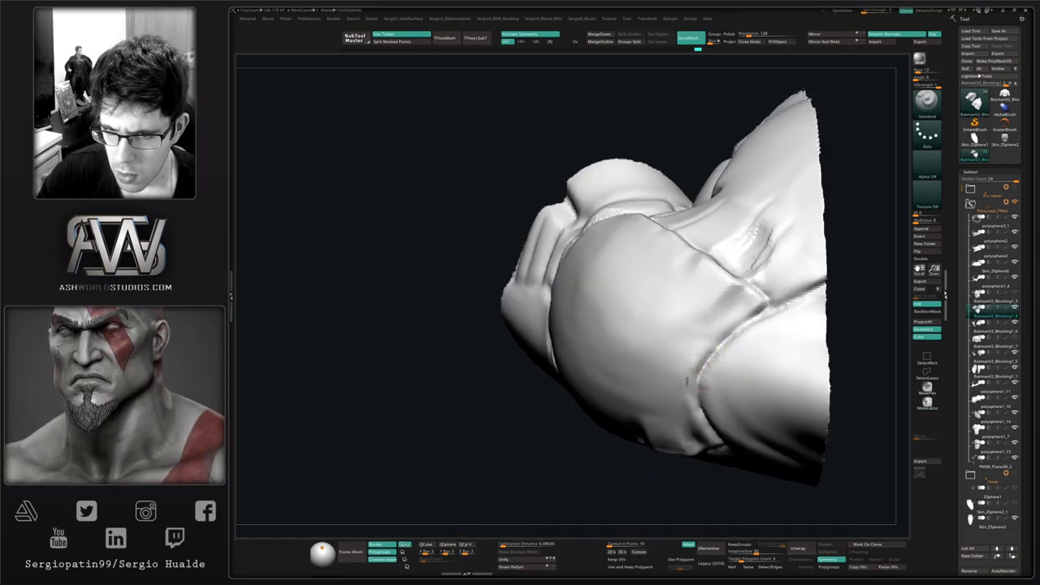
drag(715, 343, 765, 302)
Step: Check the arms against the full armour, then isolate them and tighten the deltoid's rear upper crease with Move
ctrl+right_drag(680, 471, 704, 253)
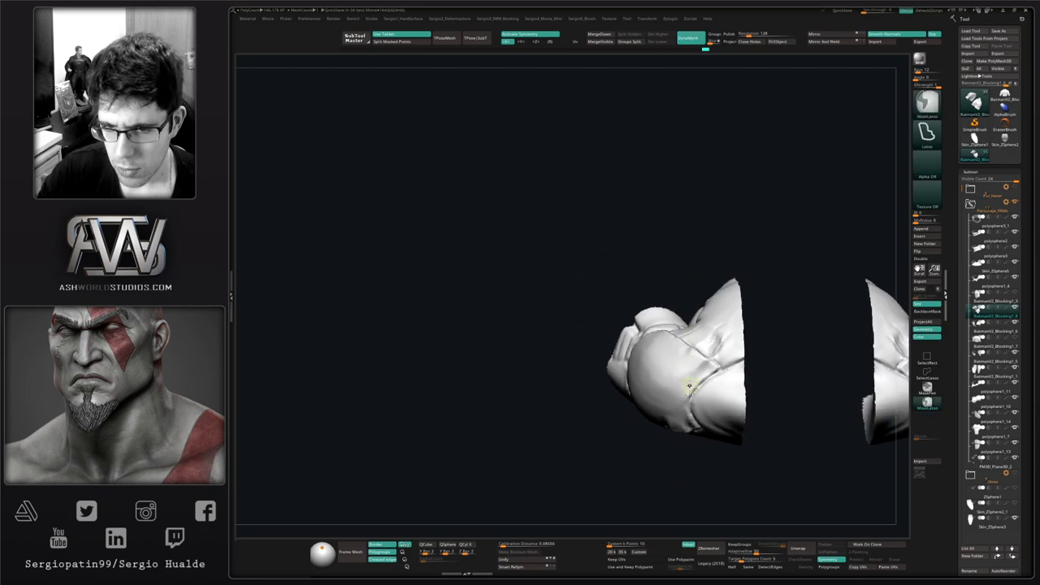
mouse_move(678, 420)
ctrl+right_down()
mouse_move(668, 360)
mouse_move(755, 387)
ctrl+right_up()
ctrl+right_drag(731, 325, 678, 313)
key(s)
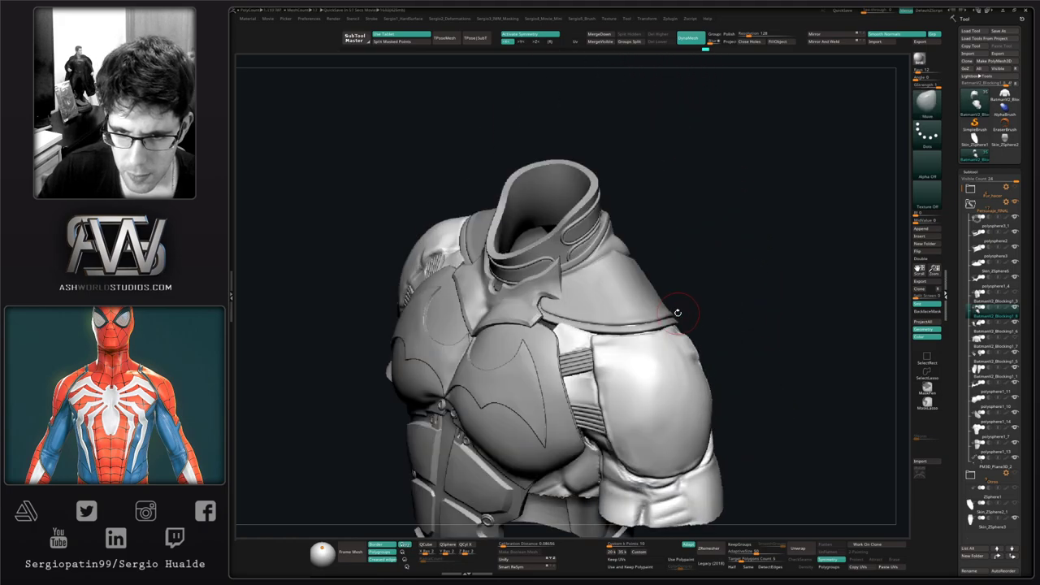
right_drag(673, 349, 706, 363)
key(s)
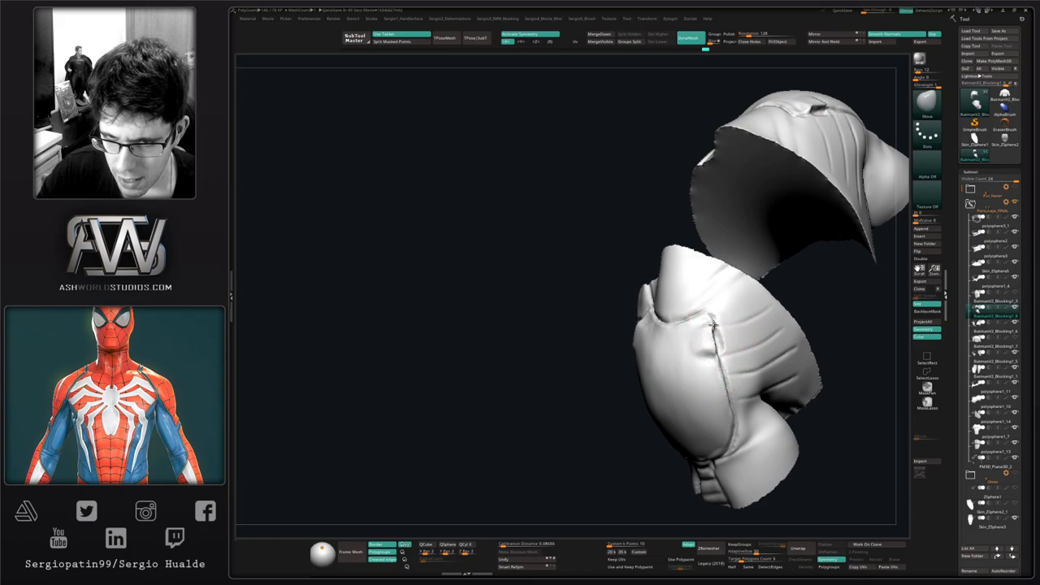
drag(705, 355, 709, 351)
mouse_move(709, 351)
right_down()
mouse_move(728, 363)
mouse_move(724, 376)
mouse_move(729, 321)
mouse_move(712, 339)
right_up()
key(s)
drag(713, 339, 700, 337)
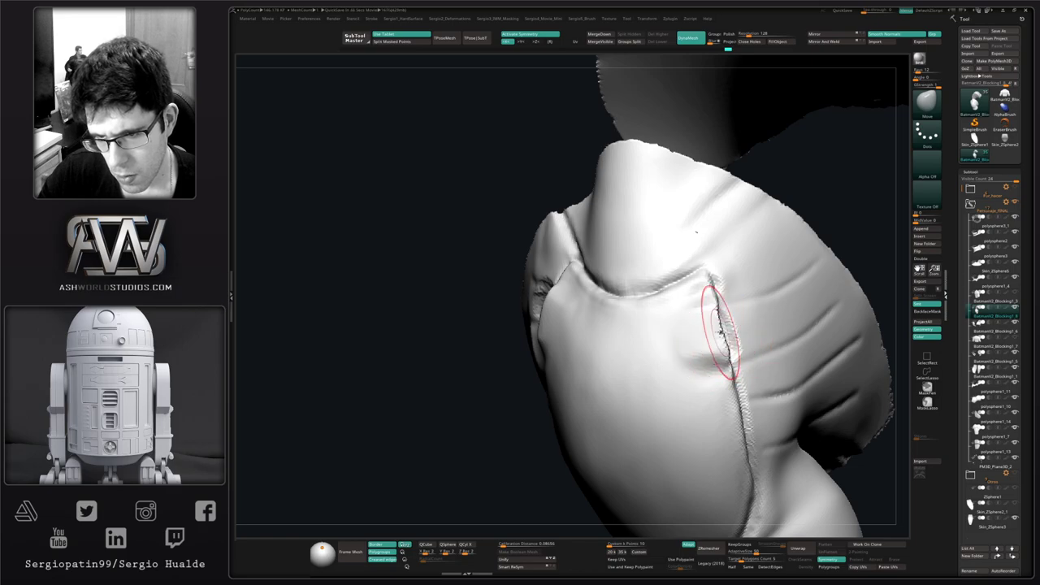
mouse_move(721, 324)
mouse_down()
mouse_move(704, 292)
mouse_move(715, 280)
mouse_up()
key(s)
Step: Refine the deltoid's outer silhouette by pushing its contour with a resized Move brush
mouse_move(719, 324)
ctrl+right_down()
mouse_move(708, 350)
mouse_move(709, 340)
ctrl+right_up()
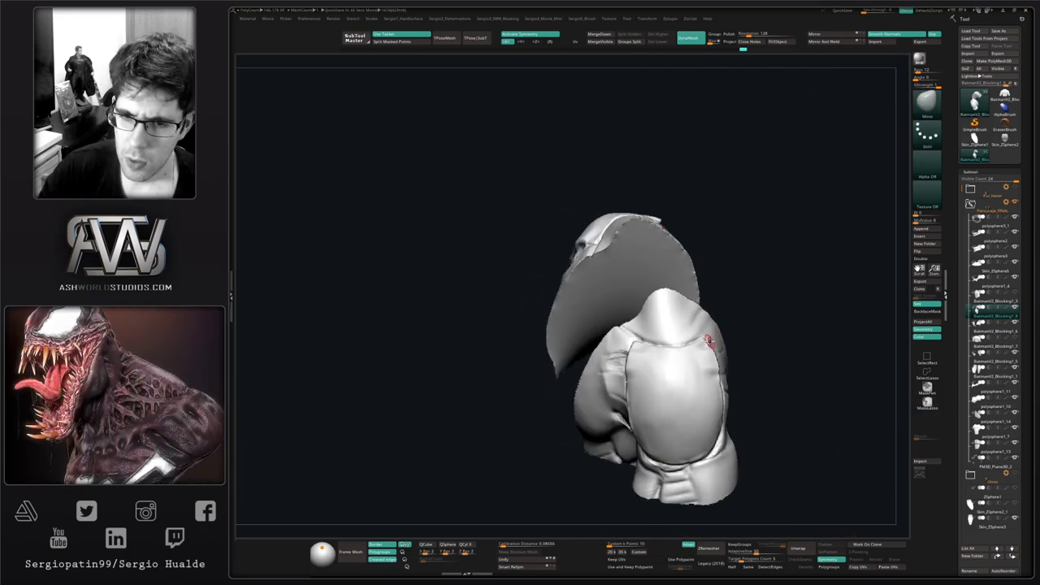
mouse_move(686, 378)
right_down()
mouse_move(697, 363)
mouse_move(680, 364)
right_up()
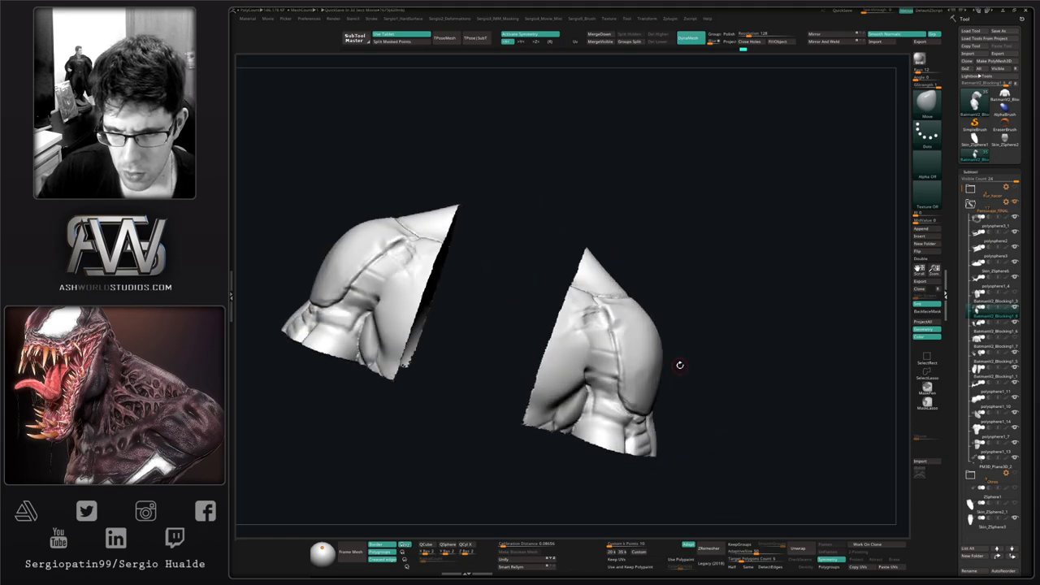
key(s)
mouse_move(674, 354)
mouse_down()
mouse_move(690, 355)
mouse_move(661, 355)
mouse_up()
right_drag(705, 371, 658, 363)
drag(653, 357, 641, 348)
right_drag(653, 353, 689, 361)
ctrl+right_drag(689, 360, 666, 325)
key(ctrl)
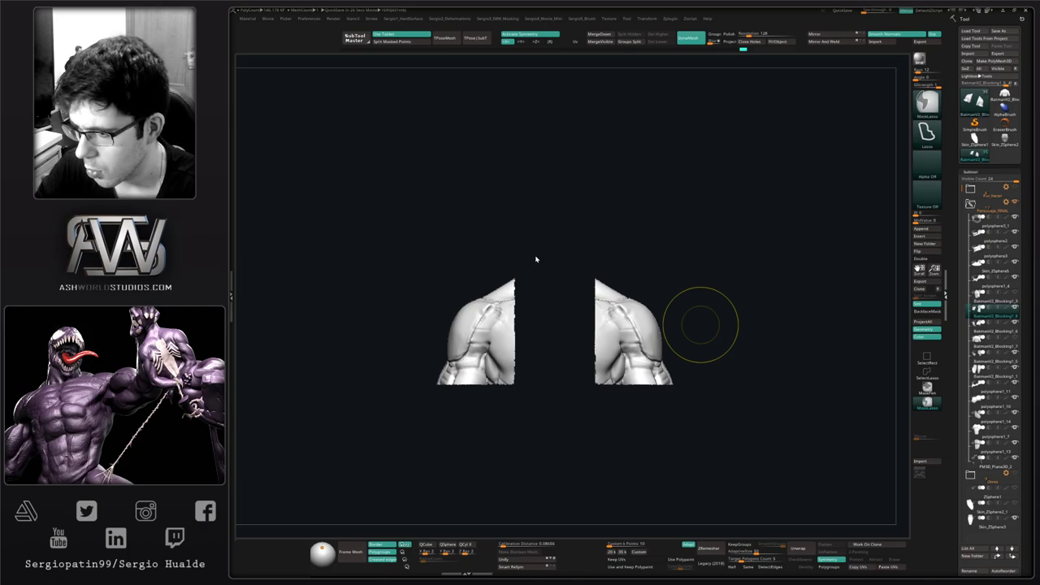
right_drag(717, 324, 696, 317)
key(4)
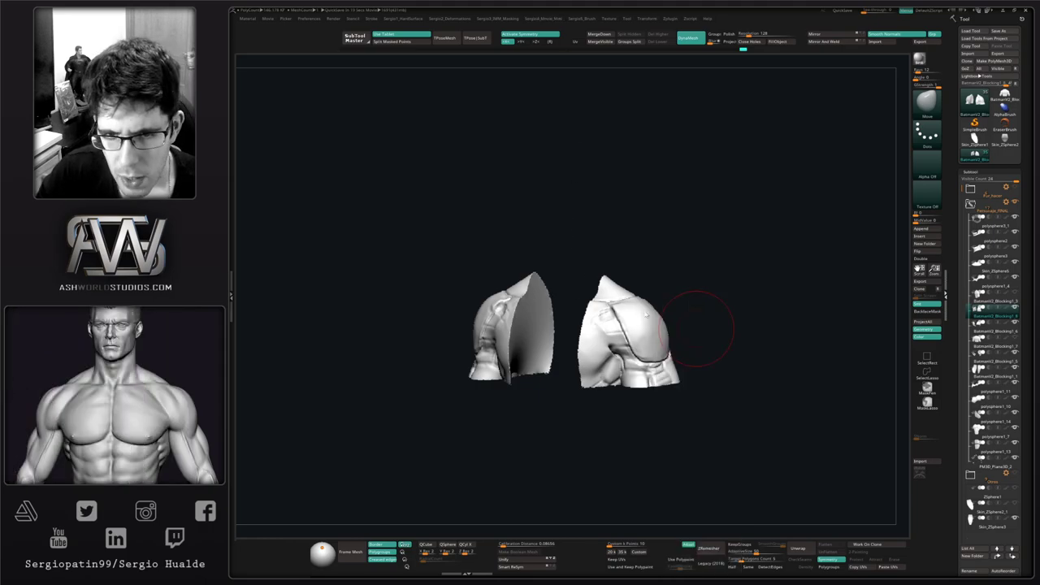
key(4)
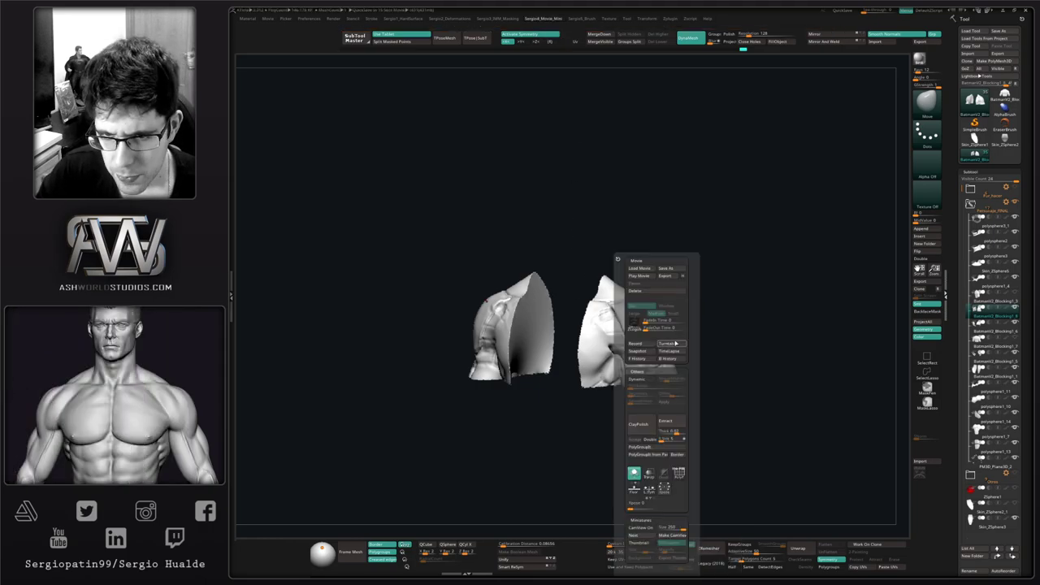
drag(758, 298, 670, 369)
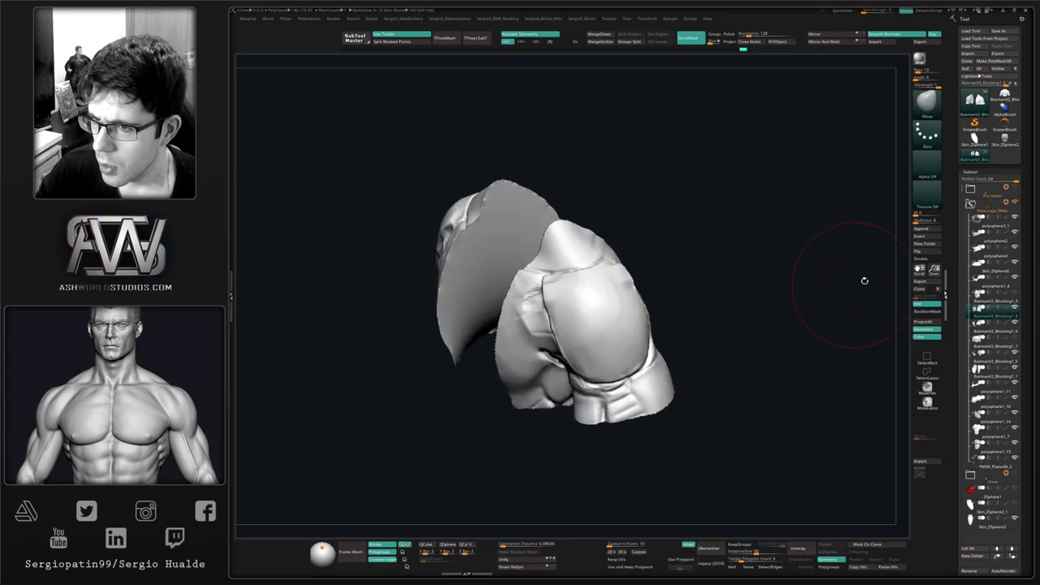
Step: Move the resculpted arms subtool into the folder holding ZSphere1, show all parts and select the original arms subtool
drag(988, 326, 986, 458)
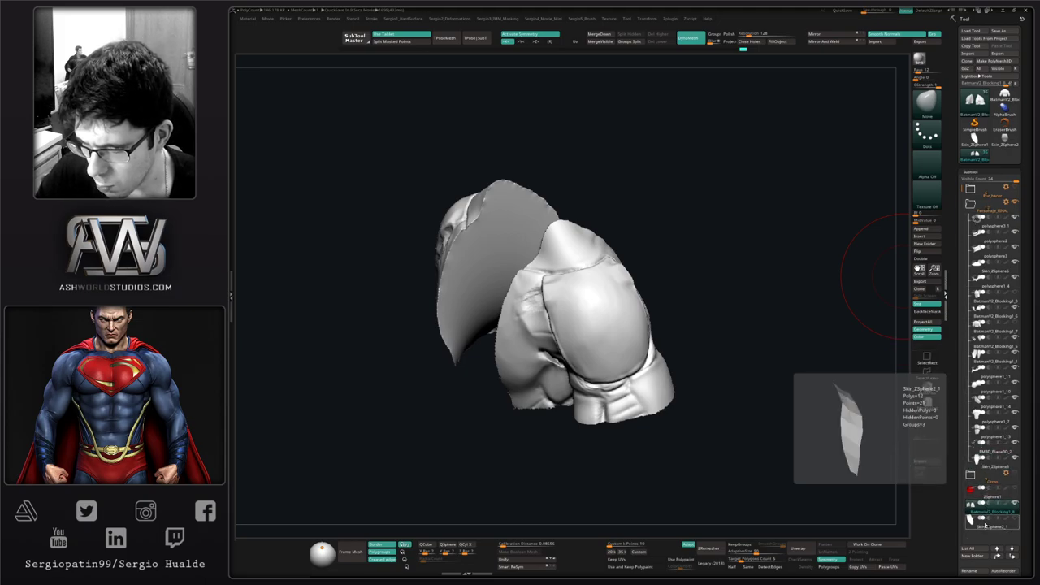
click(919, 474)
alt+drag(665, 456, 703, 379)
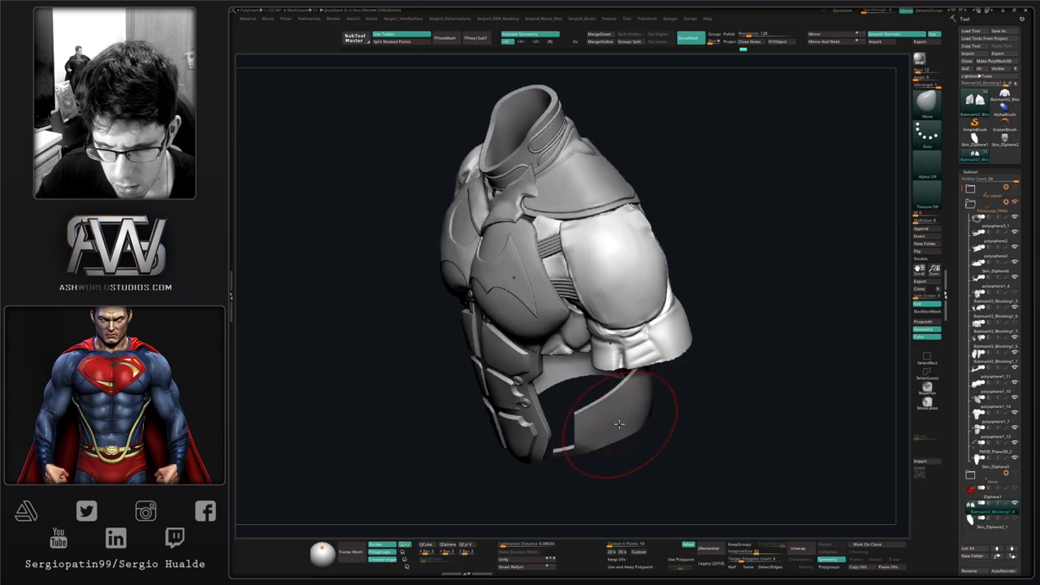
alt+click(615, 425)
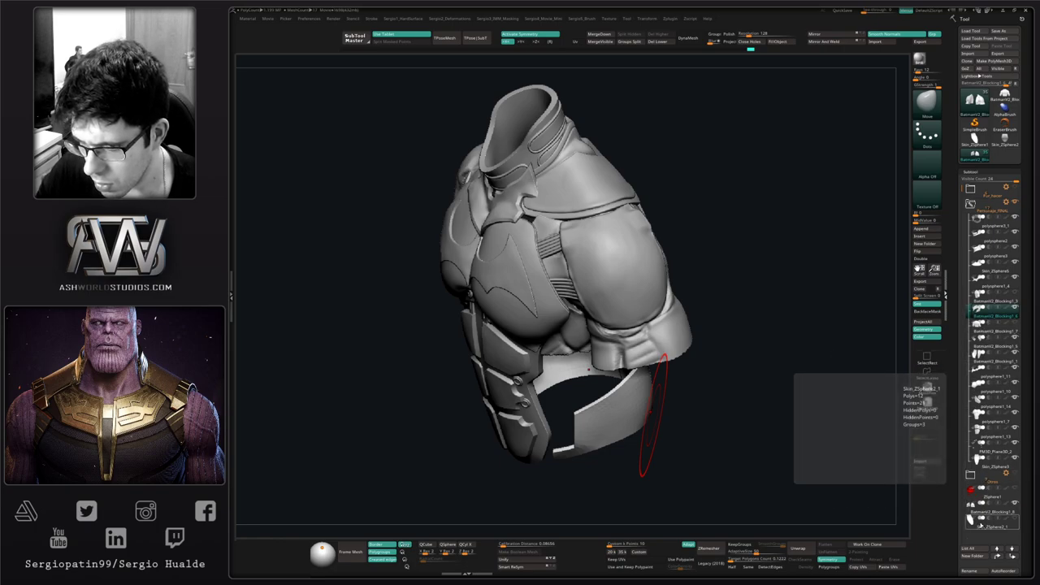
click(988, 526)
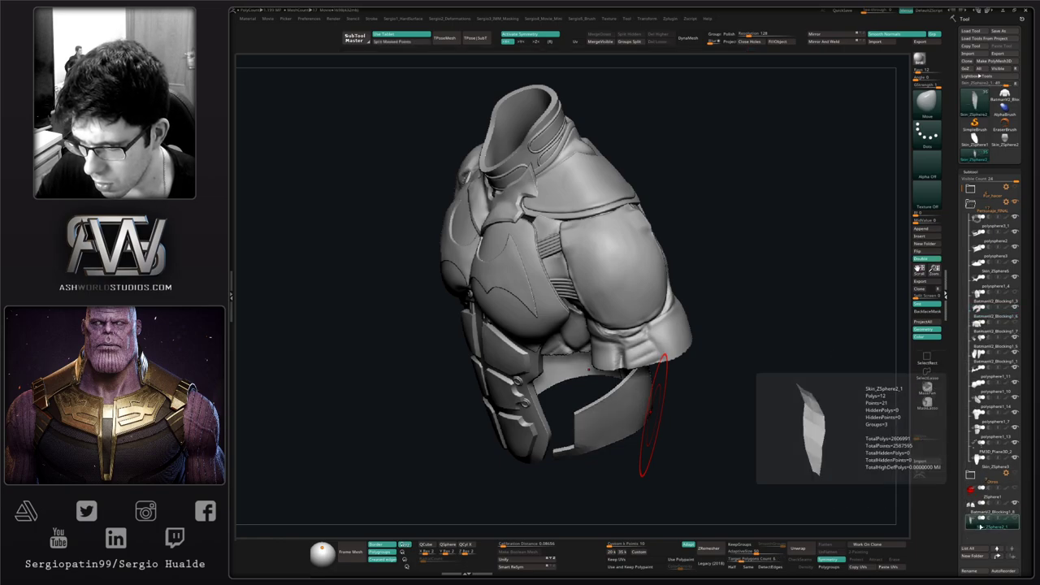
click(993, 330)
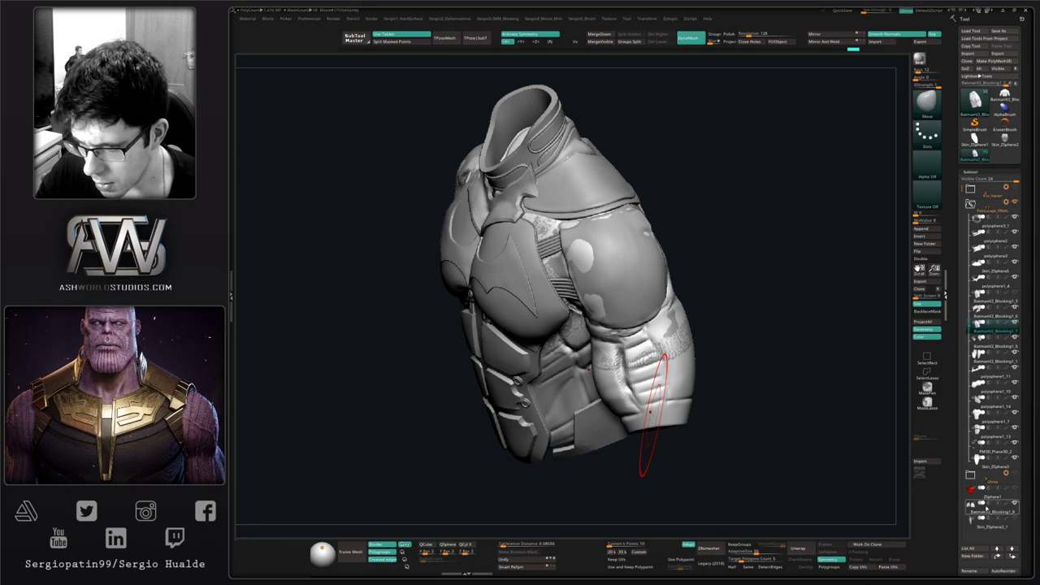
Step: Collapse and hide the Personaje_FINAL folder and select the ZSphere1 subtool
click(995, 207)
click(1015, 202)
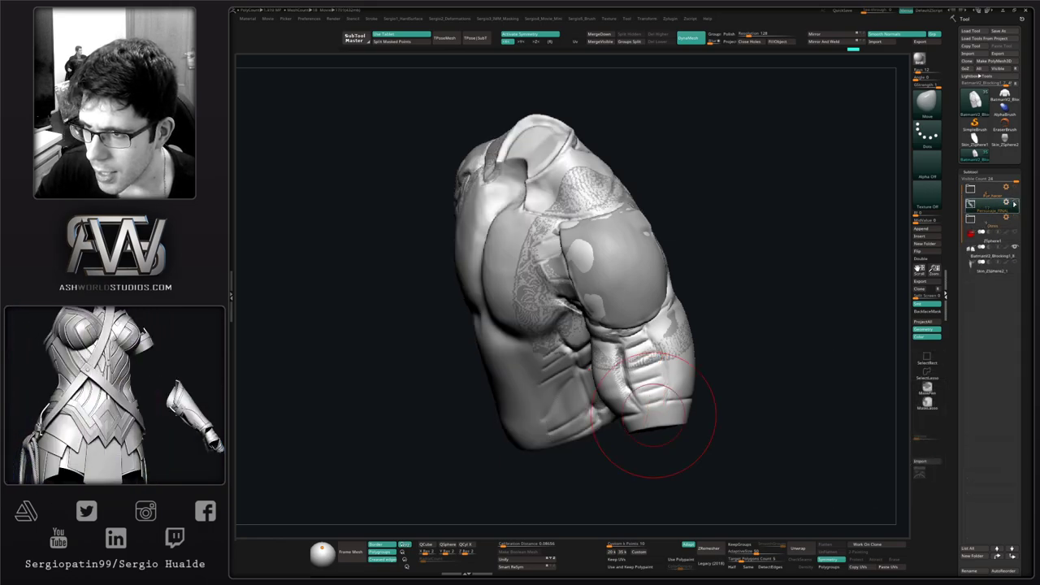
click(984, 256)
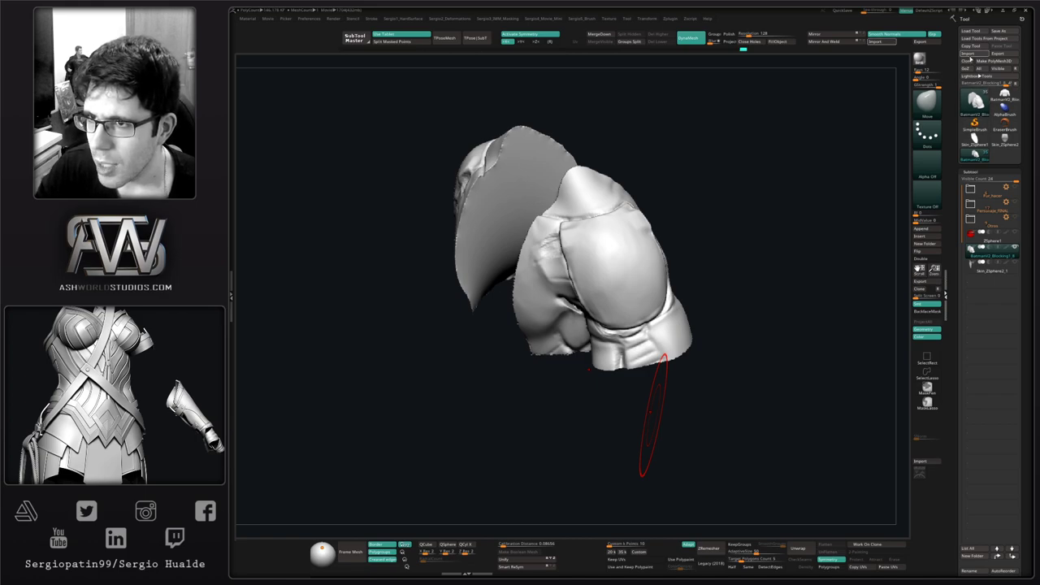
click(976, 243)
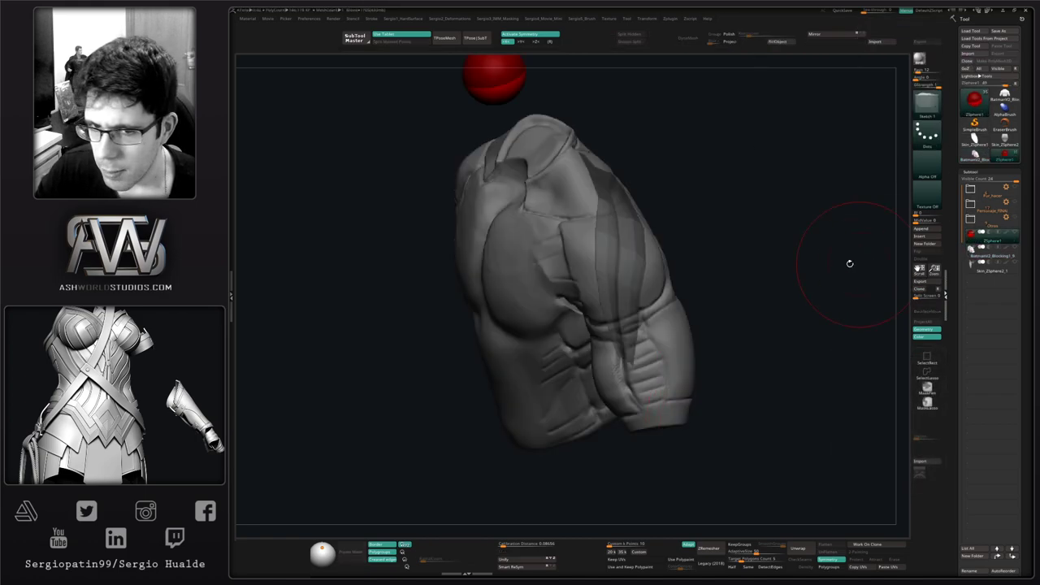
Step: Delete the ZSphere's existing strap topology and remove its assigned reference mesh
alt+right_drag(648, 288, 706, 350)
key(shift+1)
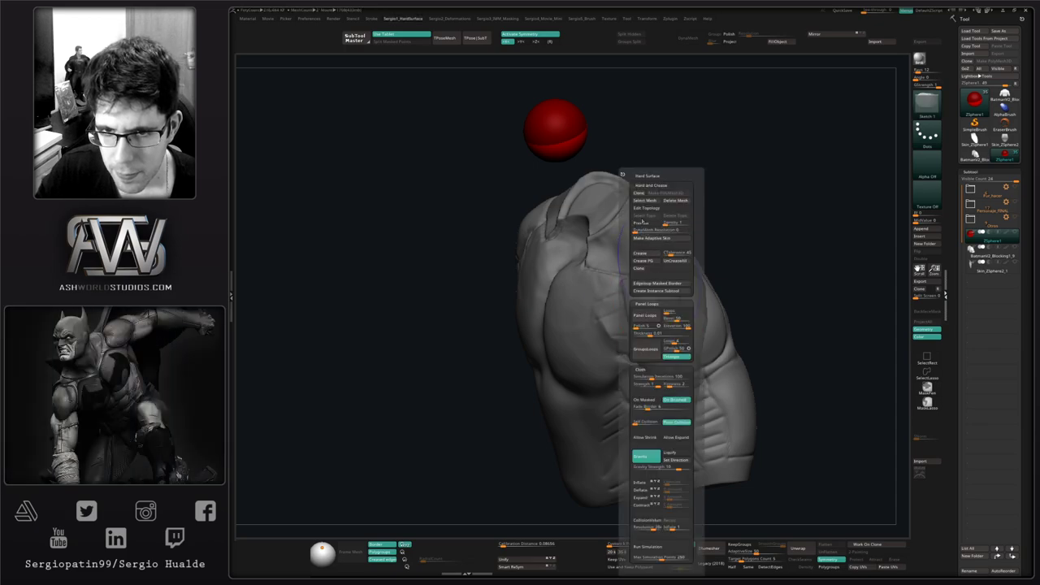
key(alt+shift+s)
key(alt+shift+s)
key(shift+1)
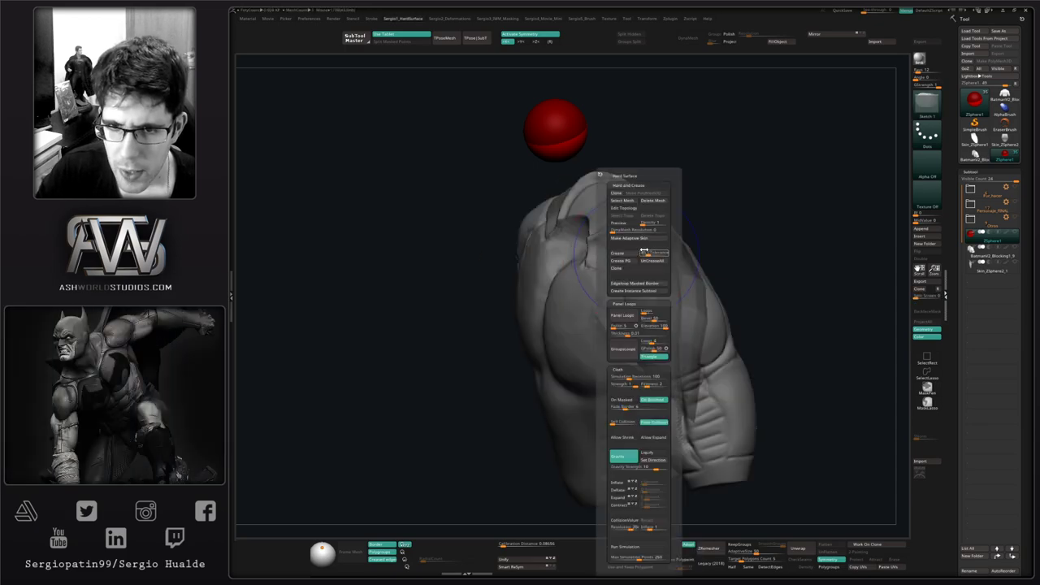
click(639, 208)
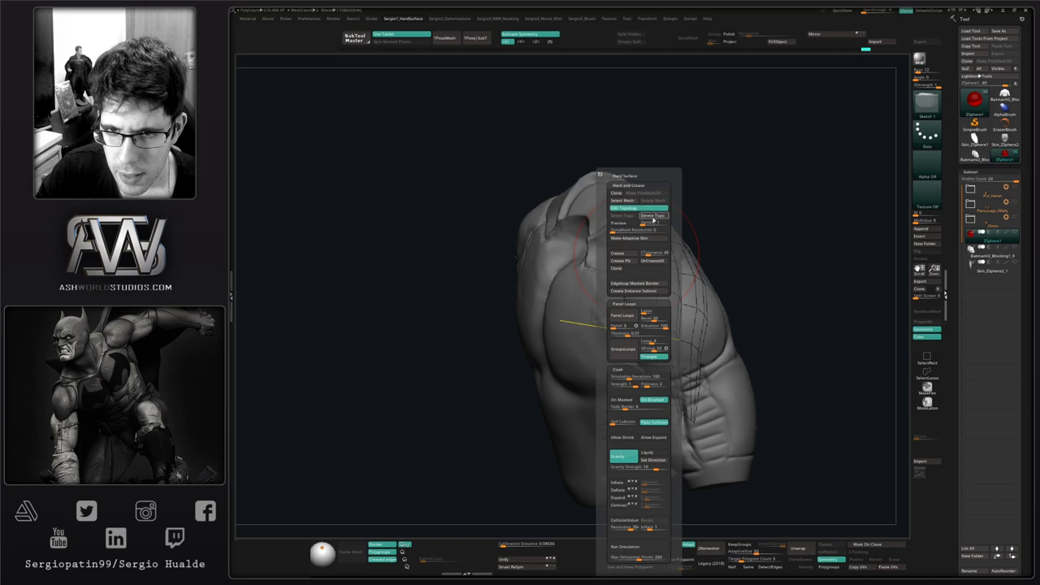
click(653, 216)
click(653, 209)
click(654, 202)
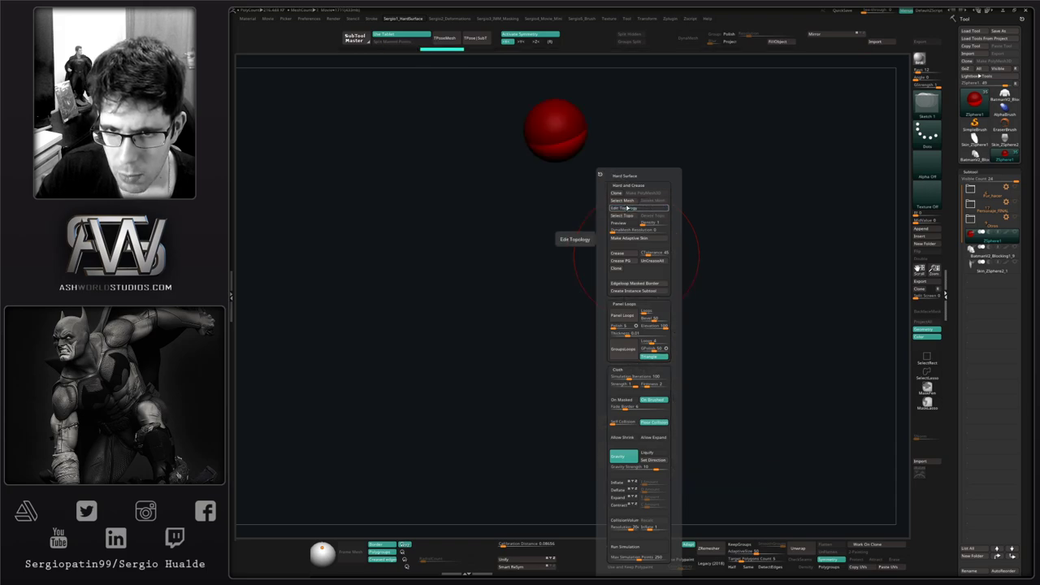
Step: Assign the resculpted arms as the ZSphere's reference mesh, enable topology editing and reduce the draw size for work on the deltoid
click(627, 200)
click(556, 217)
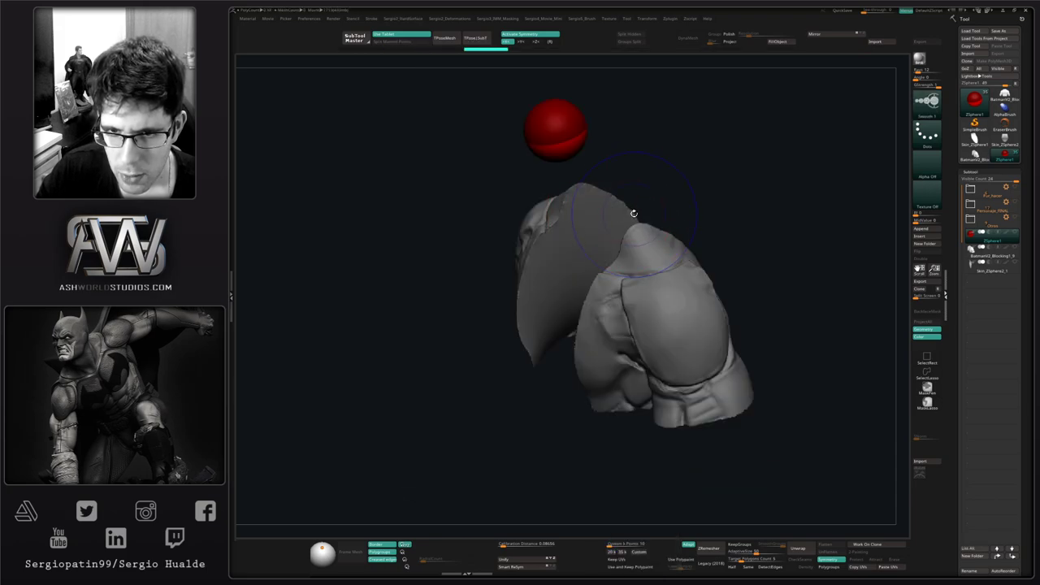
click(626, 209)
key(s)
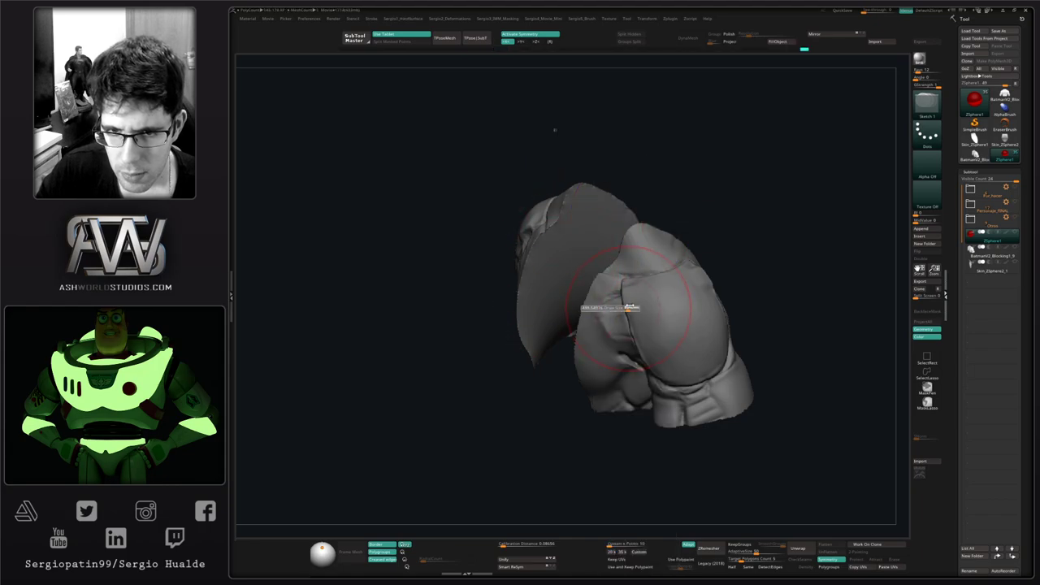
alt+right_drag(615, 331, 573, 260)
mouse_move(573, 260)
ctrl+right_down()
mouse_move(575, 297)
mouse_move(623, 209)
mouse_move(602, 284)
ctrl+right_up()
ctrl+right_drag(601, 284, 607, 368)
mouse_move(596, 252)
alt+right_down()
mouse_move(594, 391)
mouse_move(608, 288)
alt+right_up()
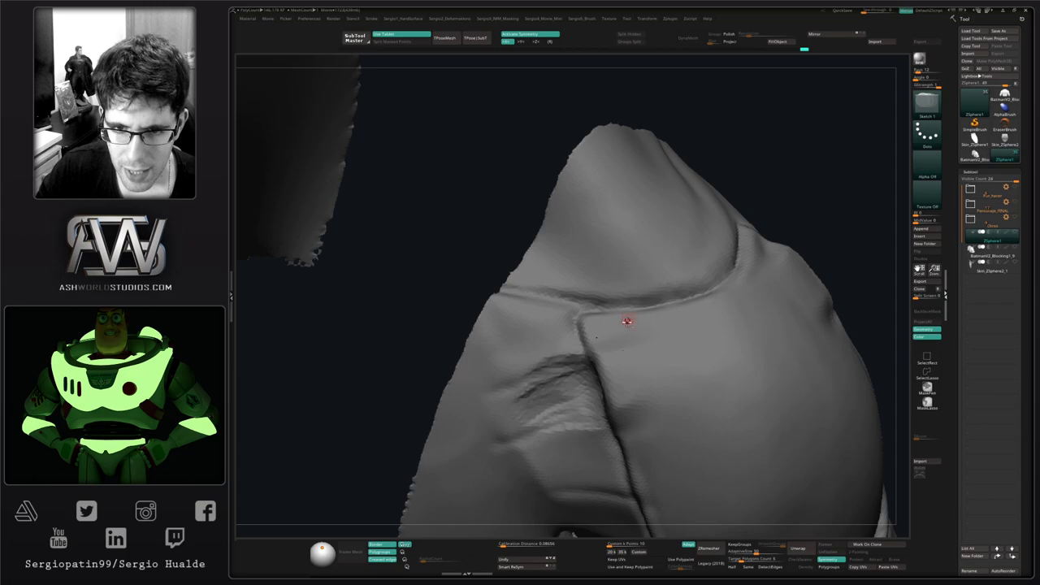
alt+right_drag(666, 275, 645, 231)
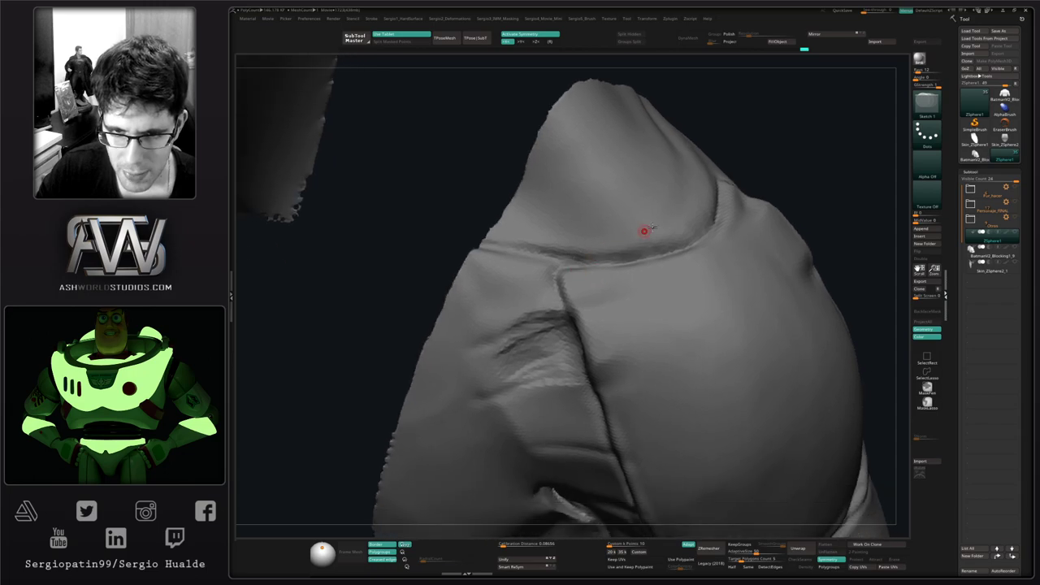
Step: Place topology points down the deltoid's inner border crease and close the first quad on the deltoid's surface
click(567, 300)
click(579, 312)
click(598, 368)
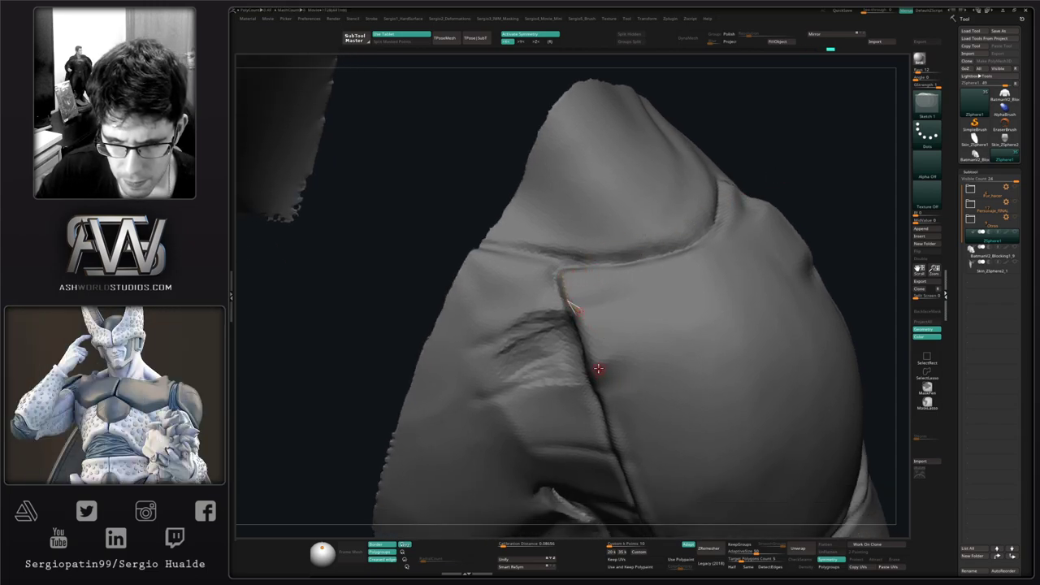
click(625, 463)
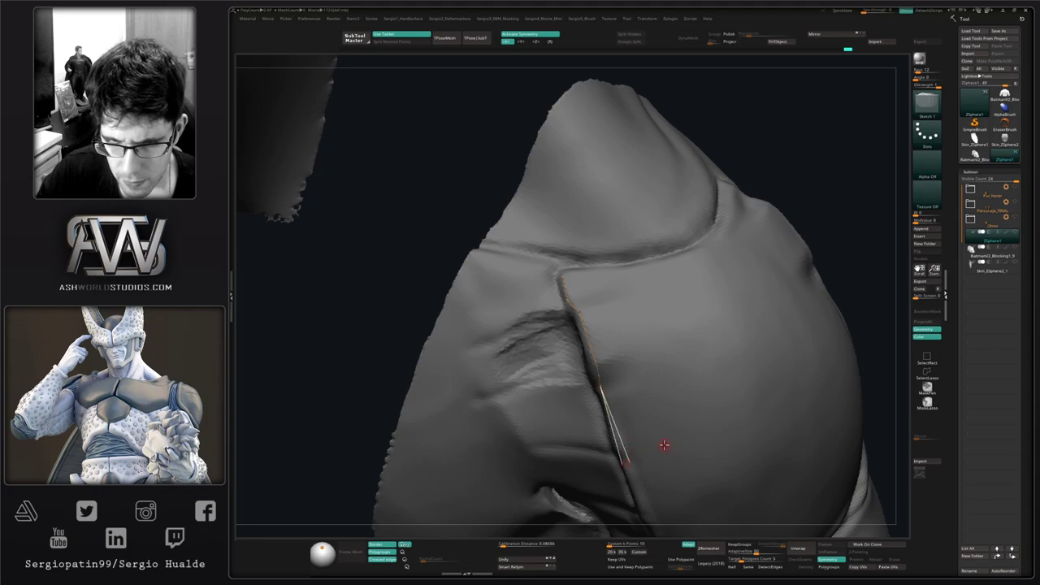
click(699, 427)
click(664, 363)
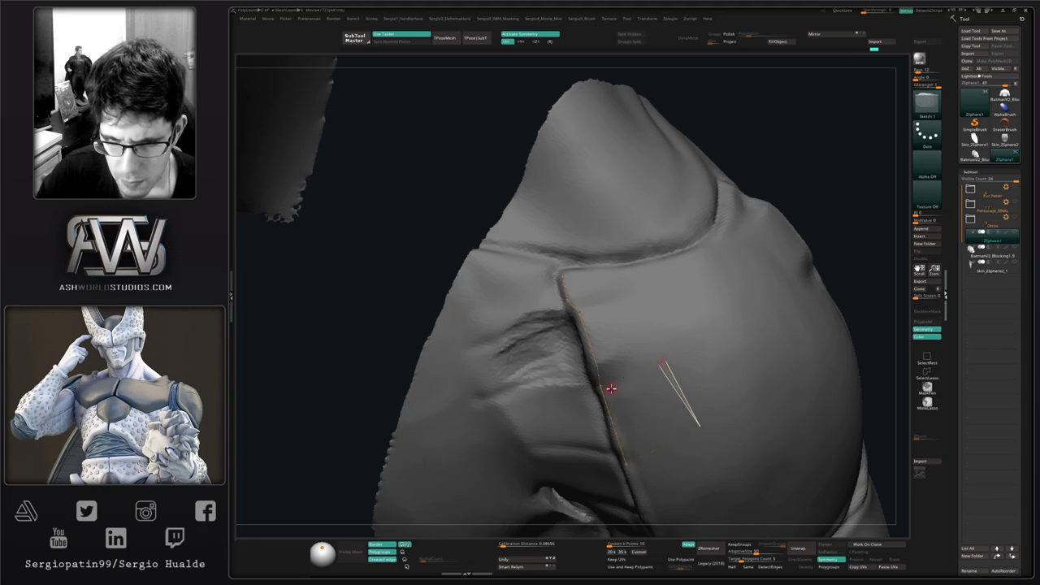
click(601, 386)
Step: Extend the topology strip upward with connected inner and border points as far as the deltoid's upper inner corner
click(657, 345)
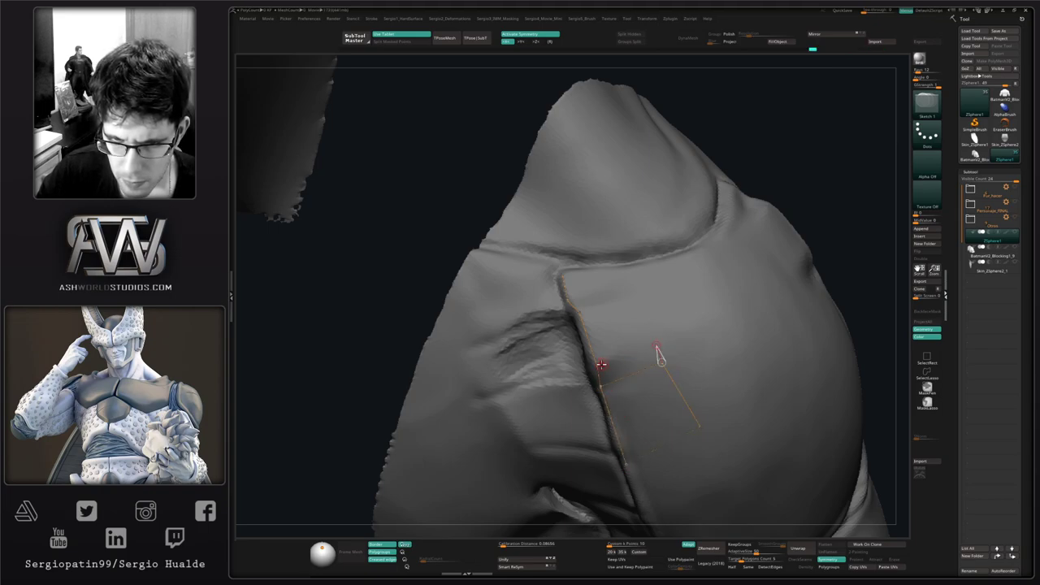
click(597, 367)
click(640, 301)
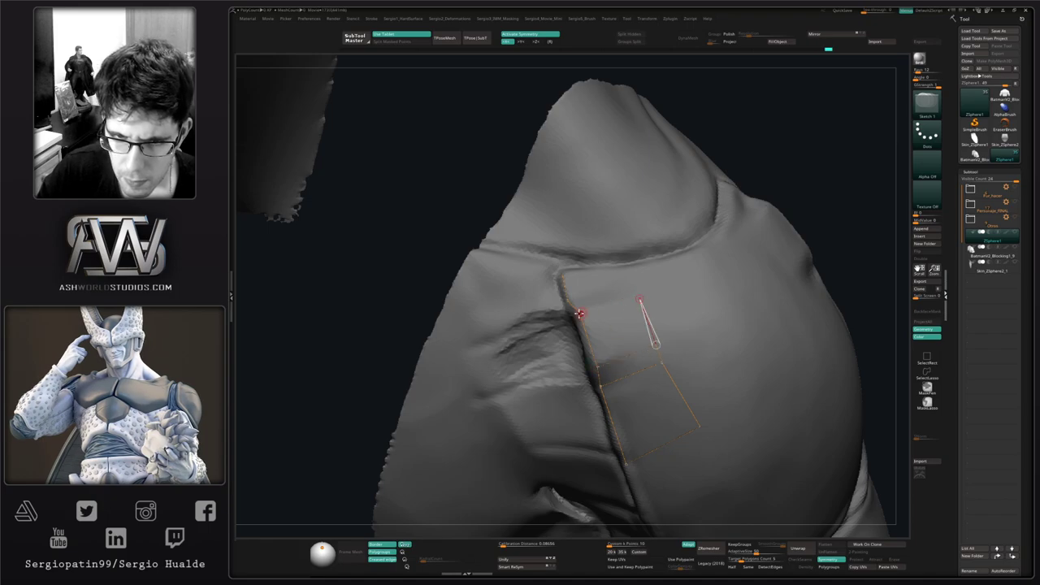
click(578, 312)
click(619, 289)
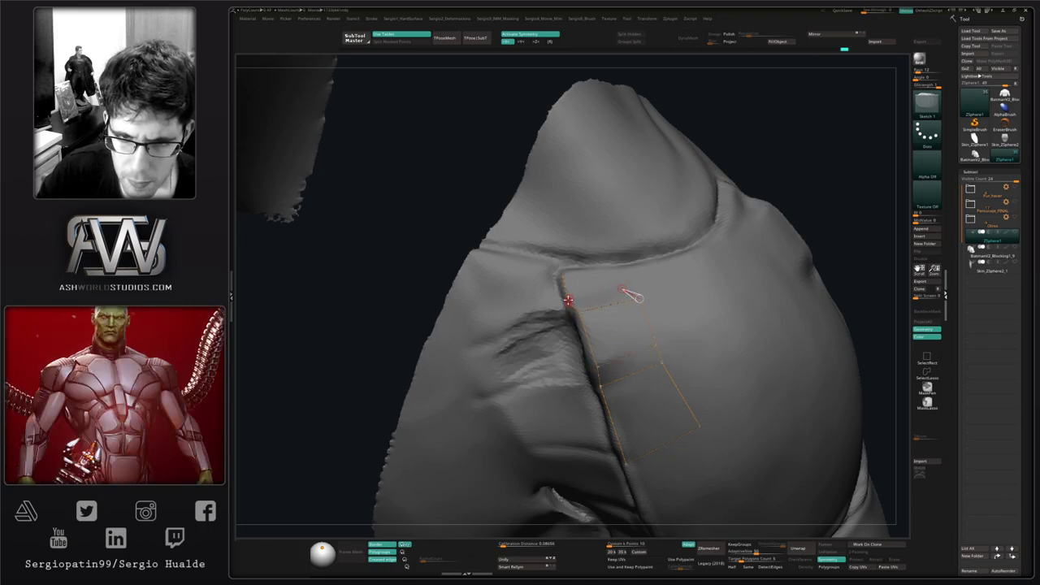
click(568, 301)
click(615, 273)
click(562, 275)
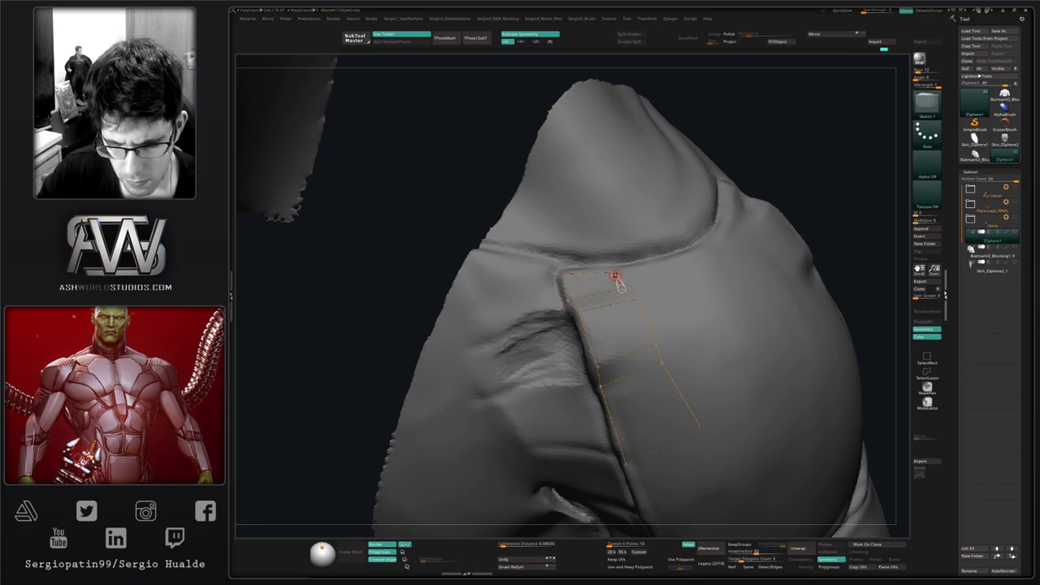
Step: Reposition the strip's upper corner and border points onto the deltoid's crease, and adjust the neighbouring inner point
mouse_move(612, 289)
right_down()
mouse_move(606, 318)
mouse_move(604, 281)
right_up()
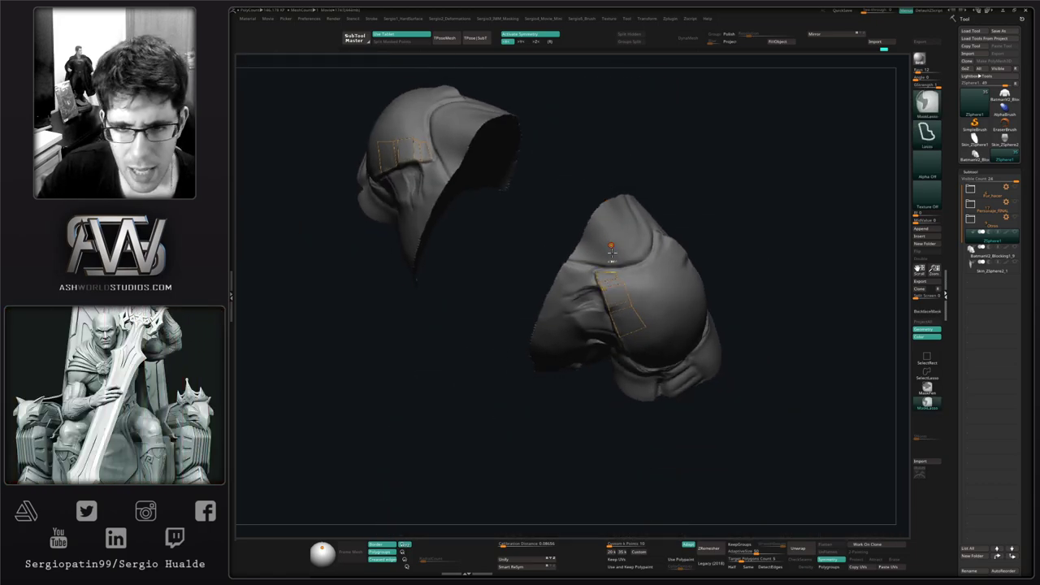
ctrl+right_drag(613, 261, 617, 278)
key(w)
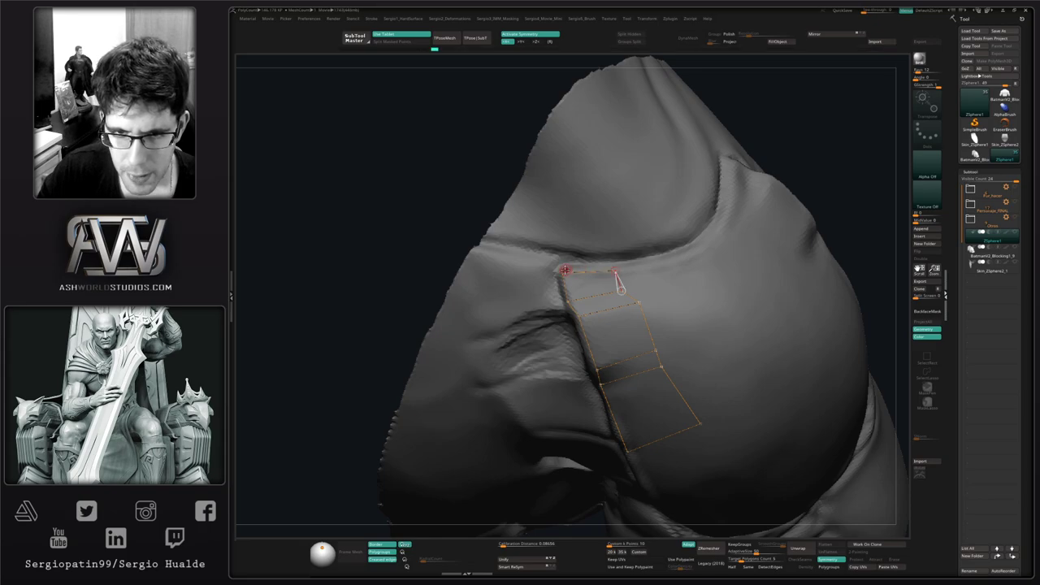
drag(566, 268, 564, 270)
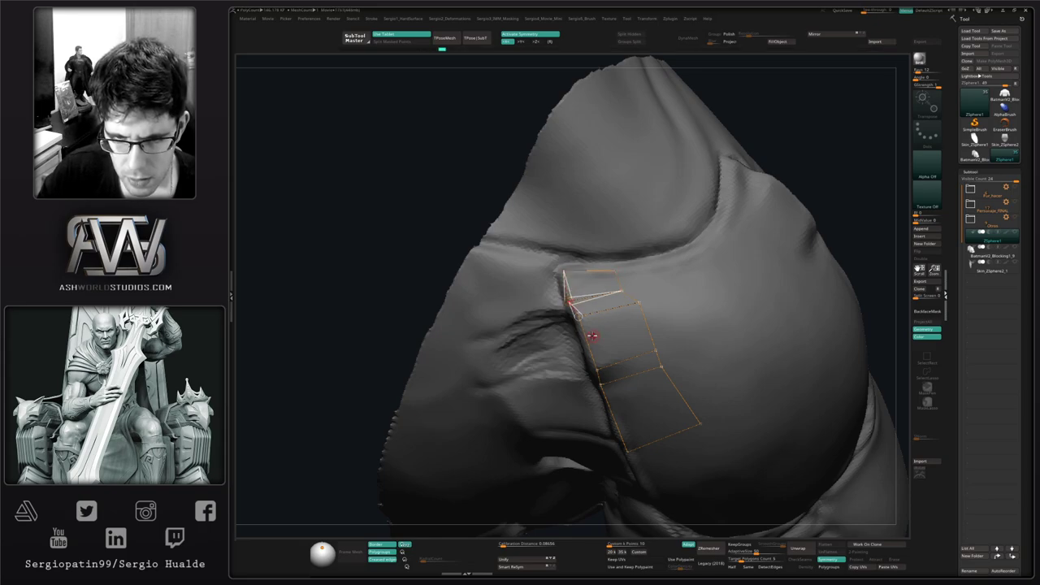
alt+right_drag(591, 336, 578, 296)
drag(585, 329, 581, 330)
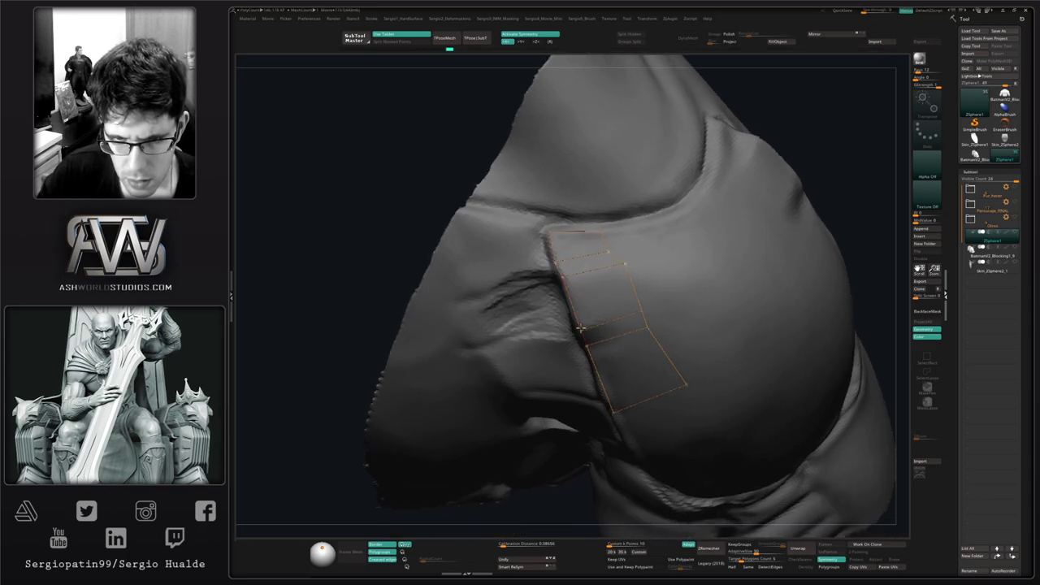
drag(637, 313, 640, 311)
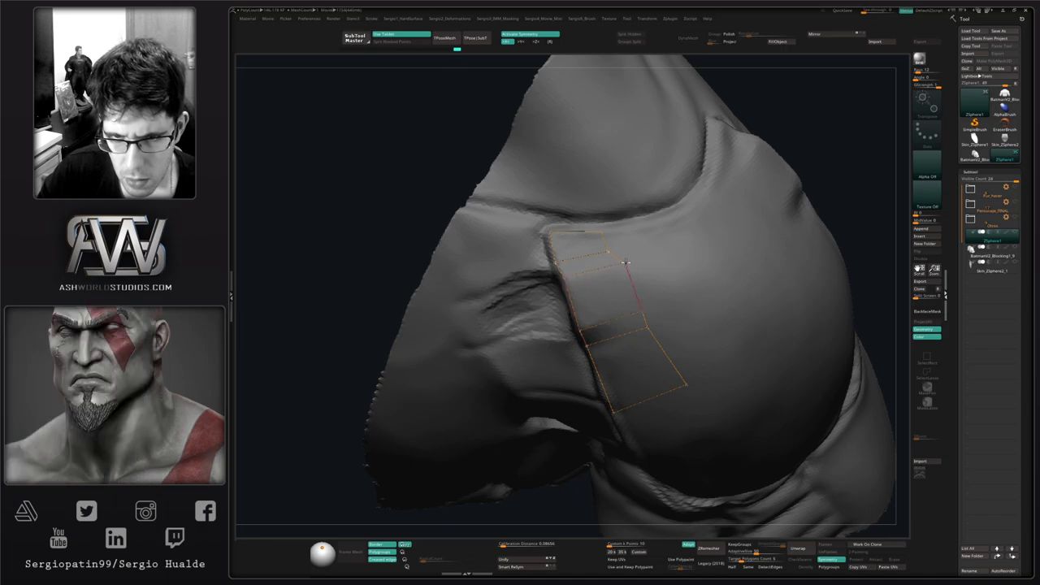
Step: Even out the strip's inner row by moving its points to a steady distance from the deltoid's inner border
right_drag(625, 263, 622, 307)
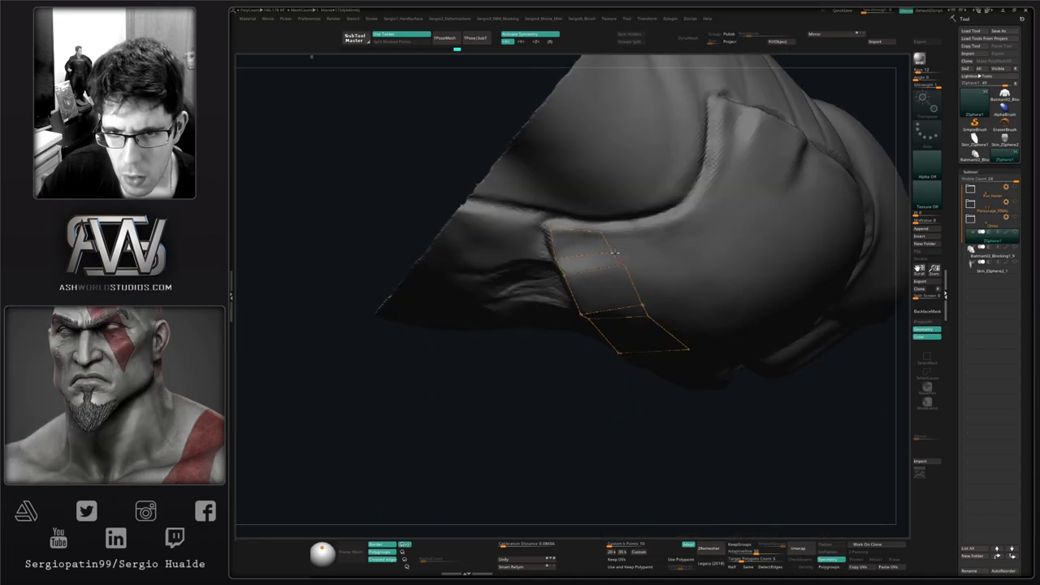
drag(615, 252, 618, 251)
mouse_move(619, 264)
right_down()
mouse_move(611, 325)
mouse_move(629, 323)
mouse_move(583, 326)
mouse_move(604, 321)
right_up()
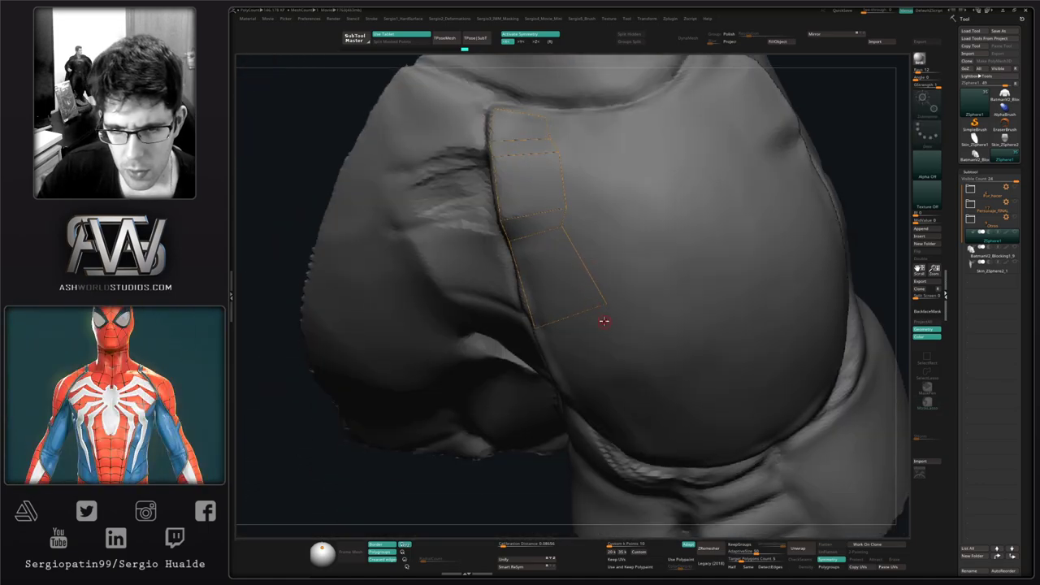
drag(602, 305, 595, 311)
drag(572, 231, 565, 230)
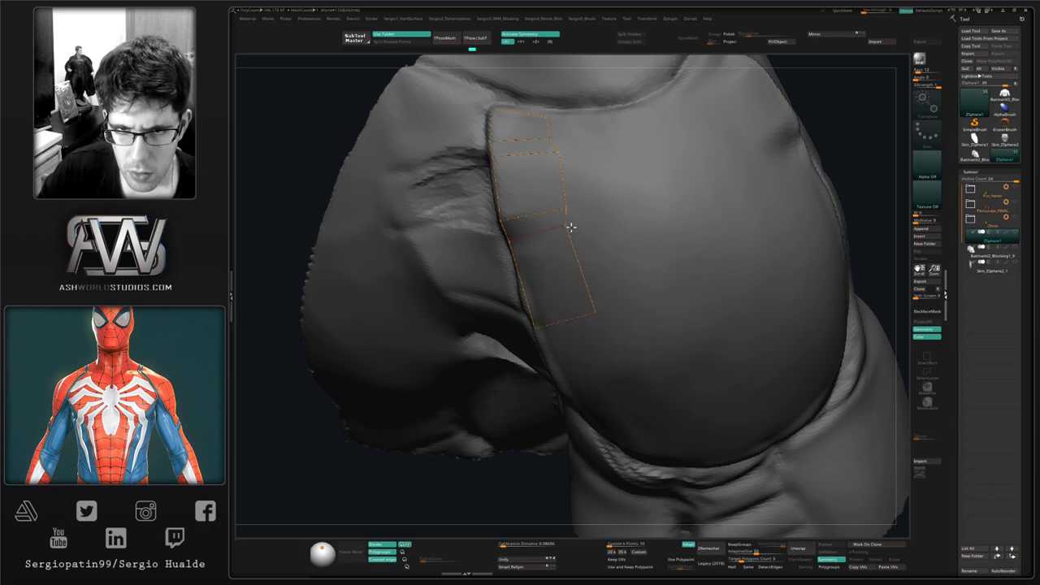
Step: Continue the strip with two more quads down the deltoid's inner border towards its lower curve
mouse_move(591, 315)
ctrl+right_down()
mouse_move(611, 262)
mouse_move(599, 262)
ctrl+right_up()
click(549, 291)
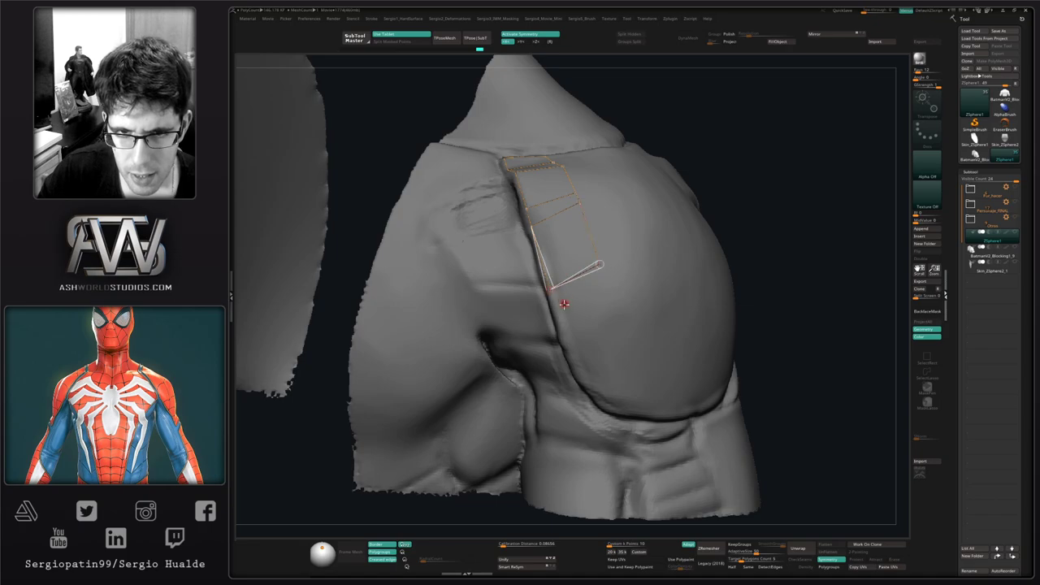
key(q)
click(563, 338)
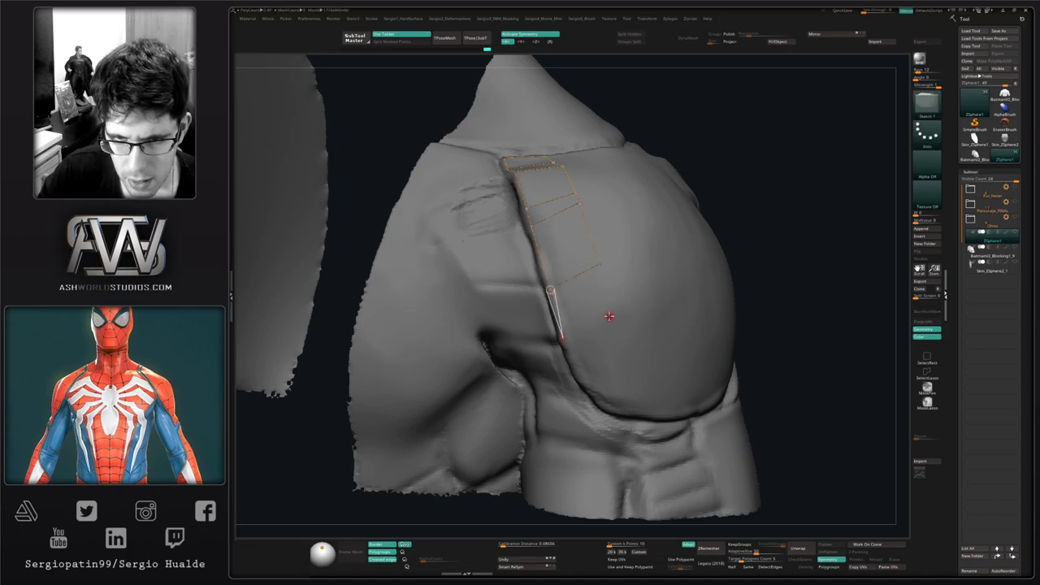
click(613, 313)
click(601, 264)
click(636, 353)
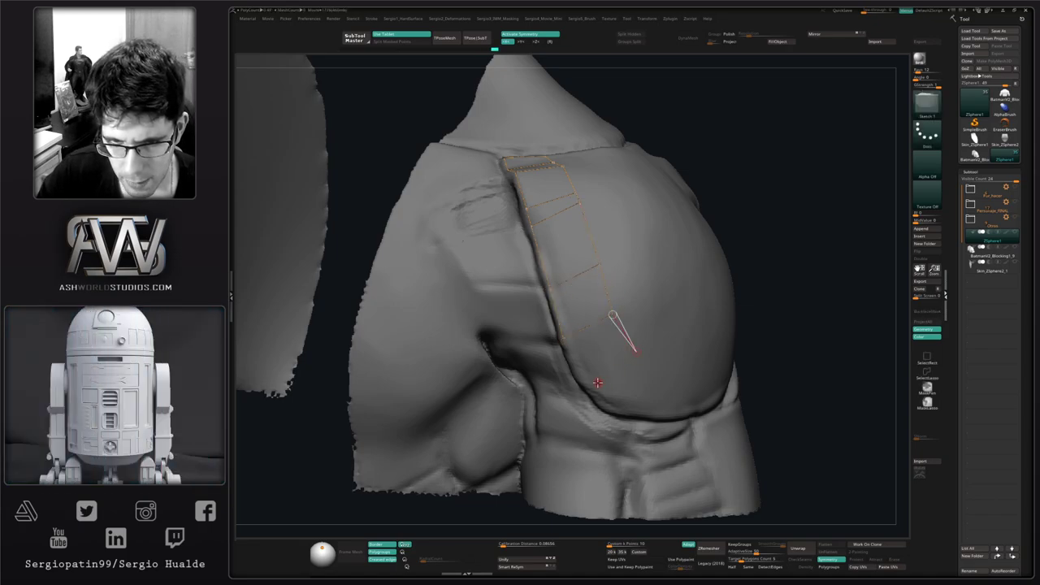
drag(583, 383, 571, 343)
click(564, 338)
Step: Move the new inner points so the strip keeps a smooth width down the deltoid
mouse_move(564, 338)
right_down()
mouse_move(561, 304)
mouse_move(573, 287)
right_up()
key(w)
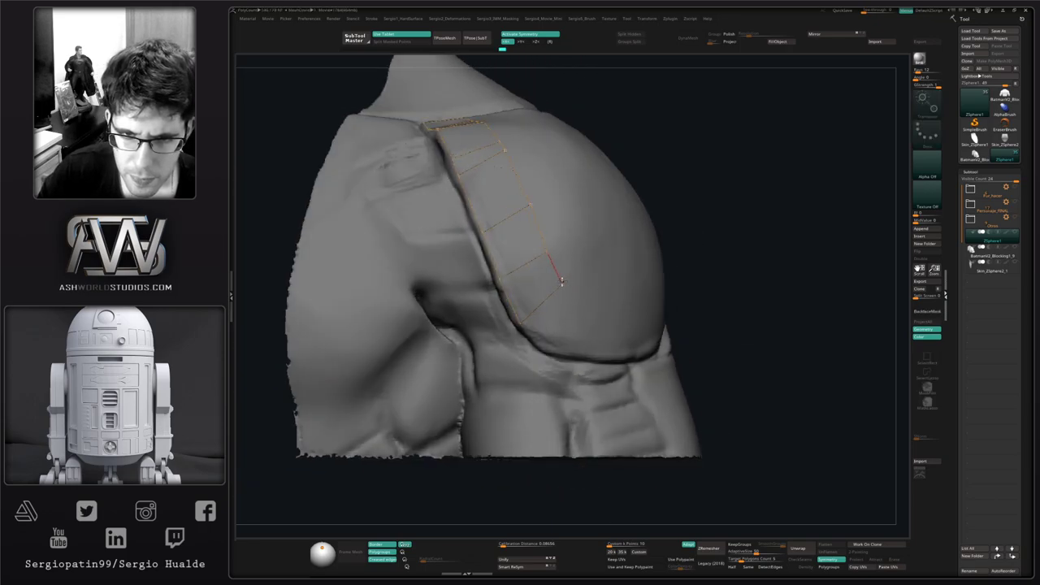
drag(561, 282, 561, 284)
drag(531, 215, 528, 209)
Step: Turn the strip around the deltoid's lower inner curve with two more quads and align the newest inner point
alt+right_drag(556, 336, 520, 319)
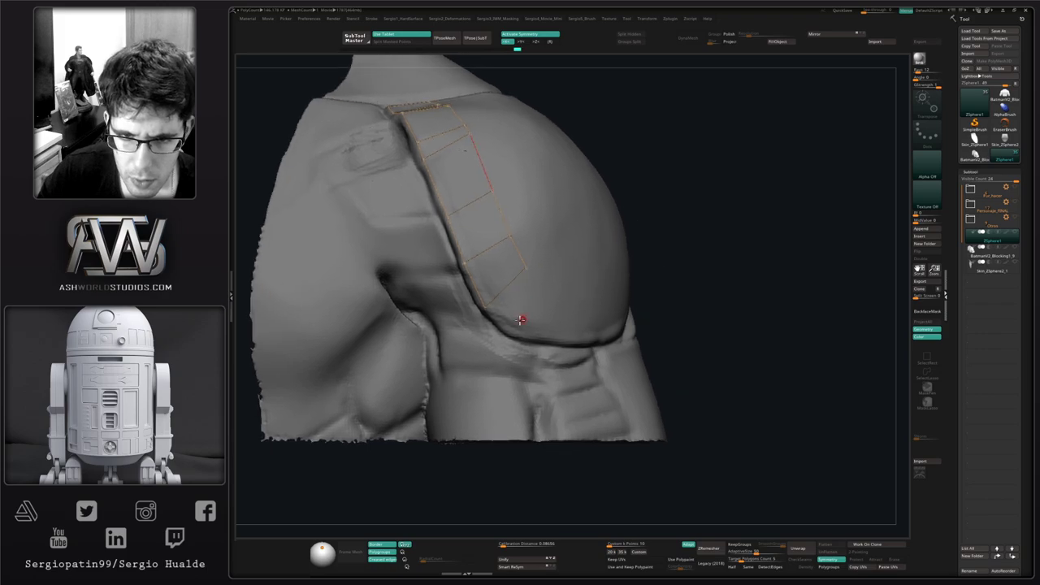
click(485, 306)
key(q)
click(512, 334)
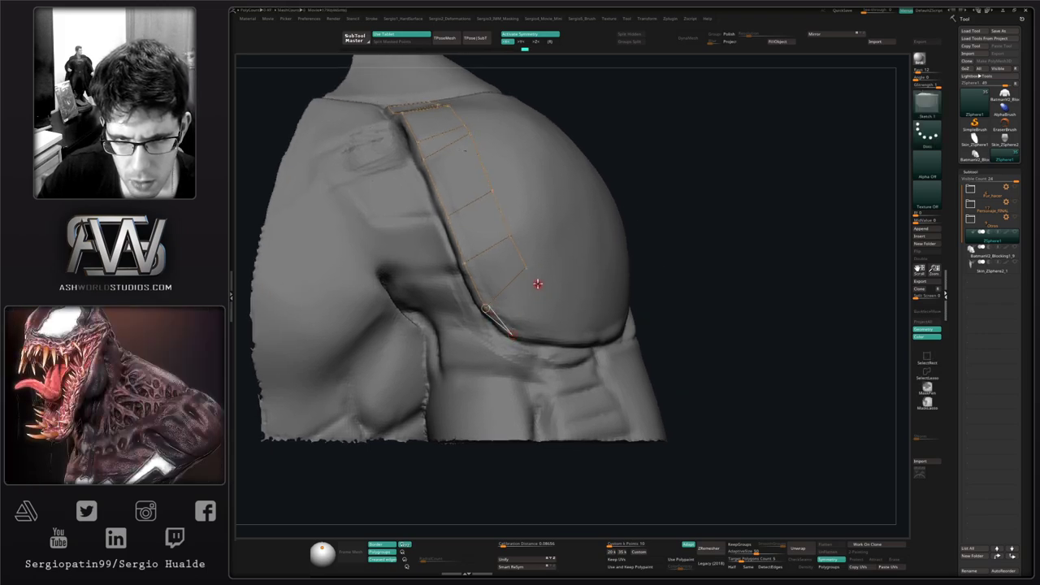
click(540, 282)
click(526, 269)
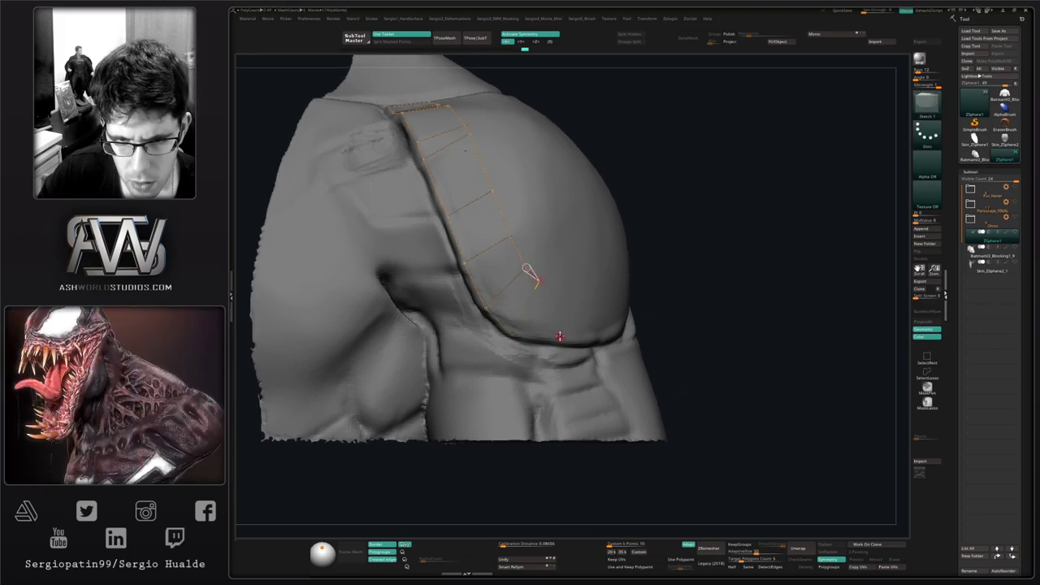
click(567, 283)
click(562, 339)
click(513, 335)
mouse_move(560, 334)
right_down()
mouse_move(571, 340)
mouse_move(502, 371)
right_up()
key(w)
drag(498, 313, 493, 313)
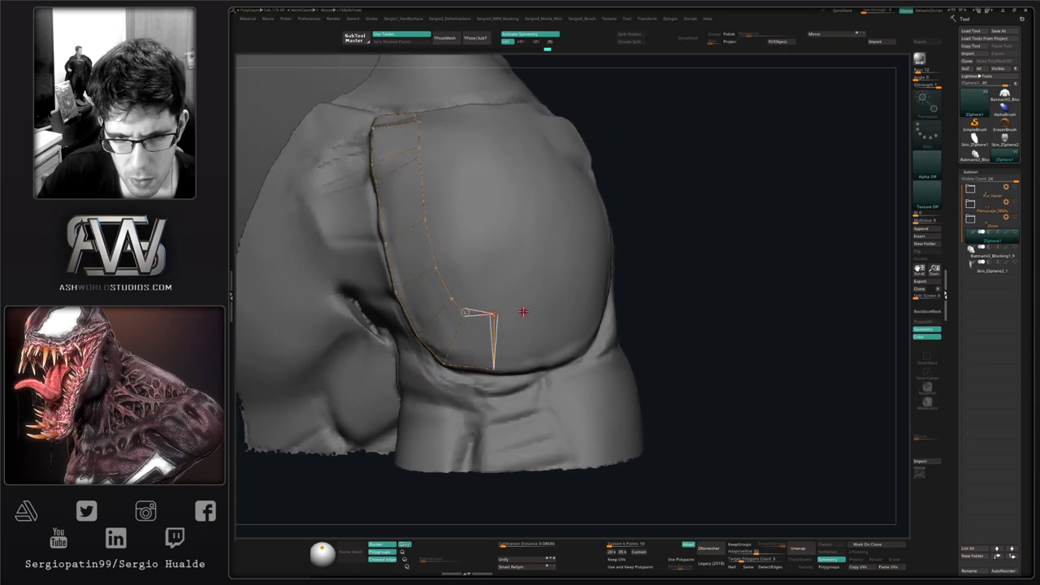
Step: Add two quads along the deltoid's lower border, connecting them to the strip's open end
key(q)
click(530, 309)
click(534, 366)
click(494, 369)
click(534, 366)
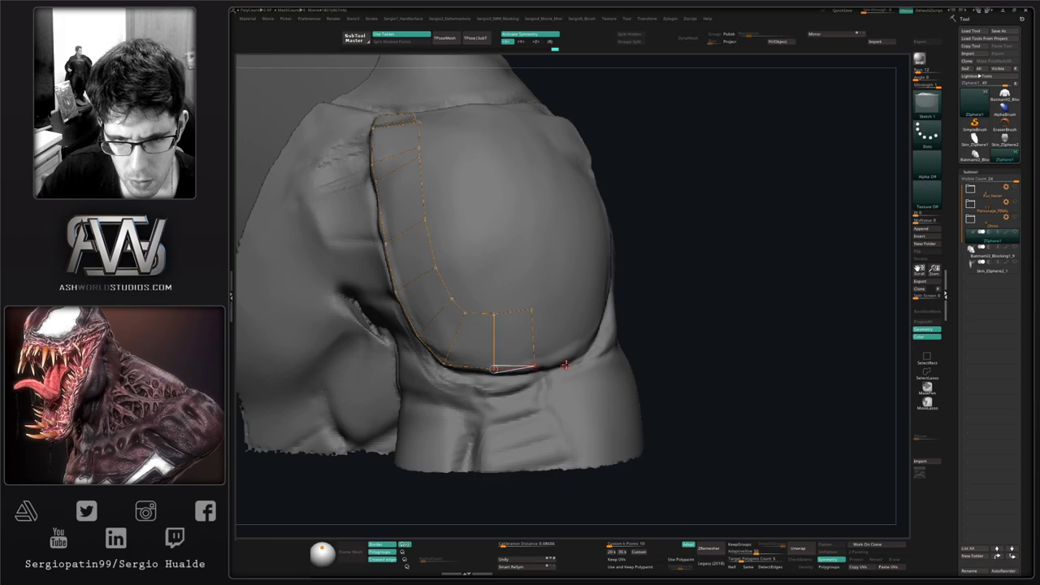
click(571, 356)
click(563, 307)
click(531, 310)
click(563, 306)
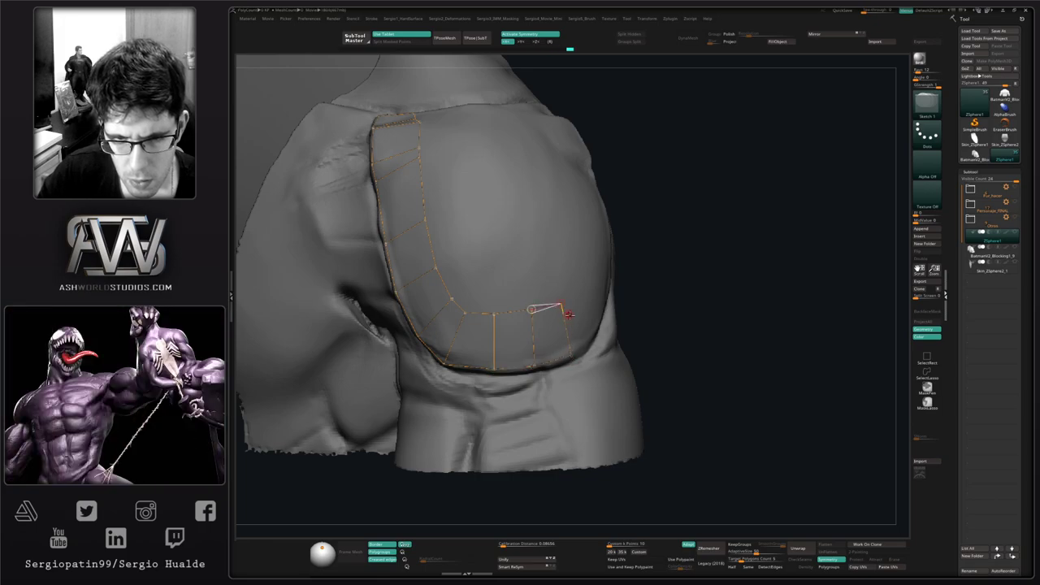
Step: Adjust the inner point at the open end of the strip along the deltoid's lower border
right_drag(565, 313, 520, 335)
key(w)
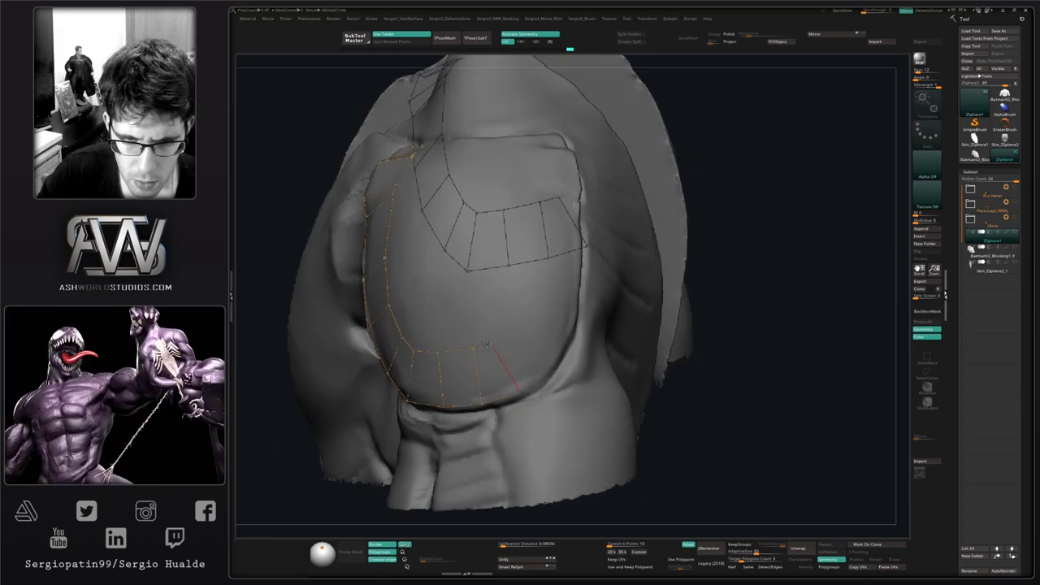
Step: Extend the topology strip with two quads around the rounded panel's lower right curve and even out its inner points
drag(474, 349, 469, 349)
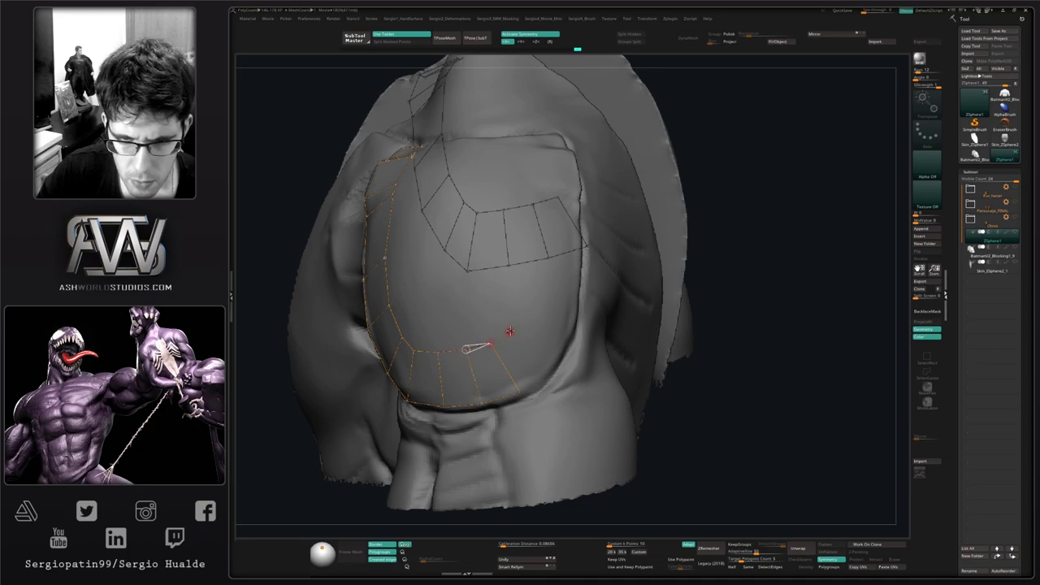
key(q)
click(554, 361)
click(521, 393)
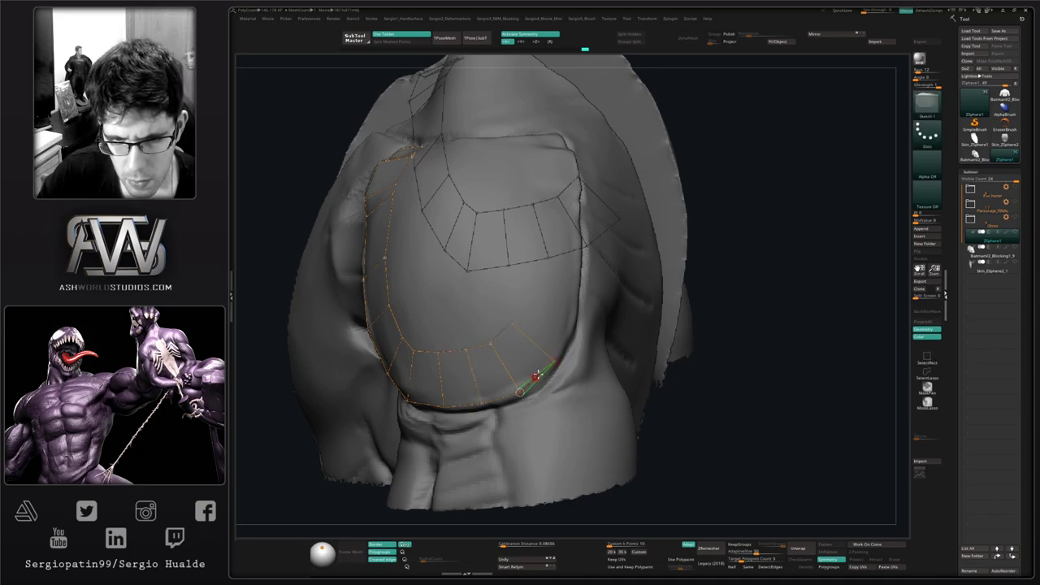
click(572, 334)
click(519, 297)
click(511, 324)
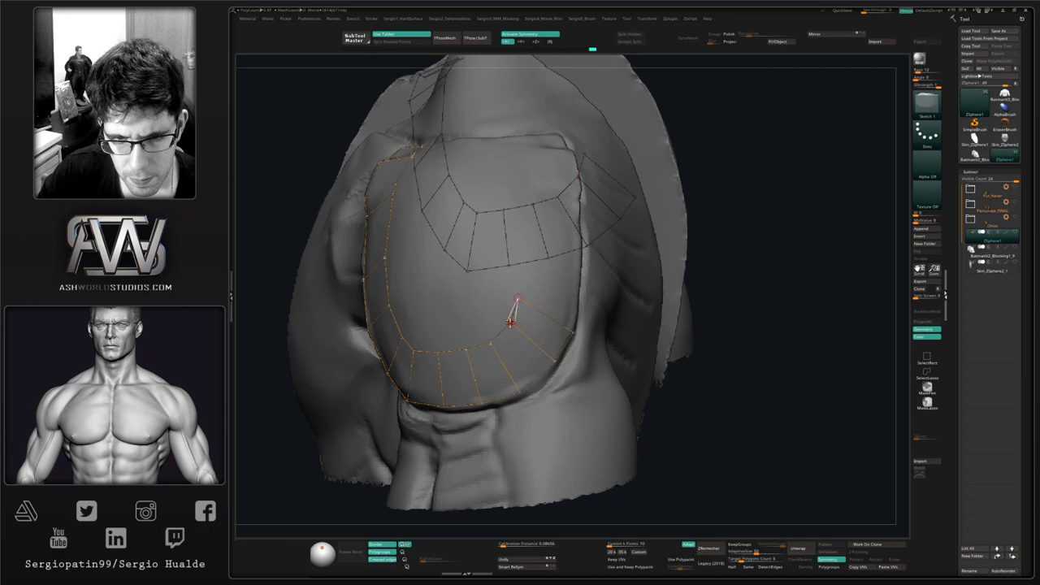
key(w)
drag(511, 325, 514, 308)
Step: Add two more quads to the strip up the lower half of the panel's right edge
alt+right_drag(538, 299, 510, 374)
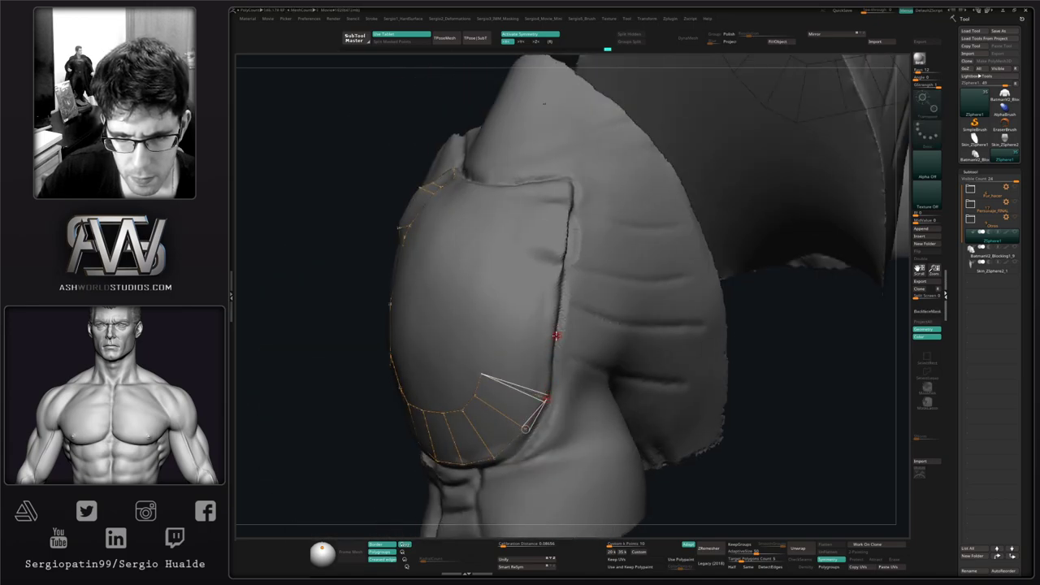
key(q)
click(551, 344)
click(485, 340)
click(481, 374)
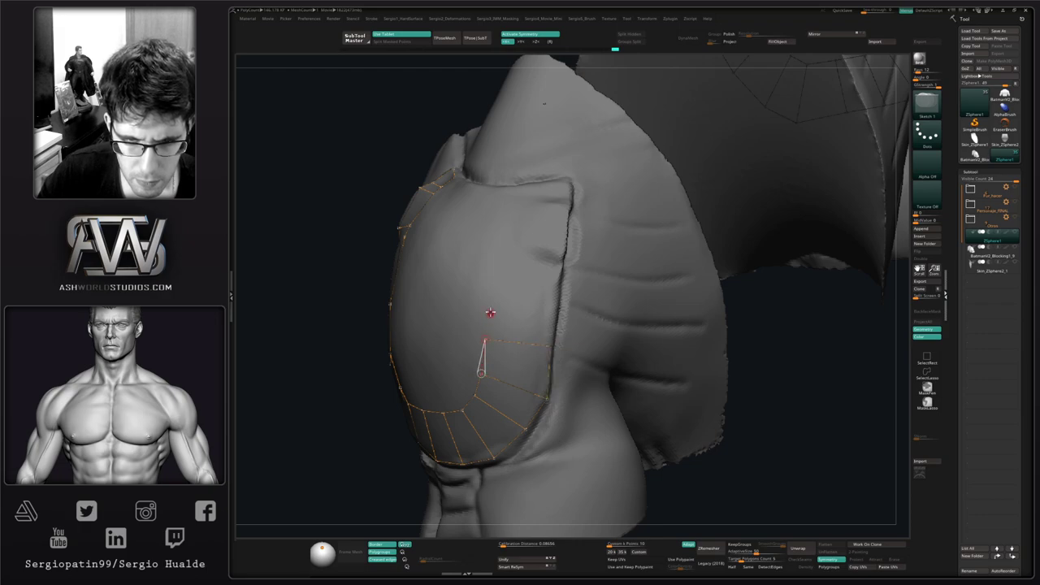
click(489, 300)
click(554, 302)
click(550, 347)
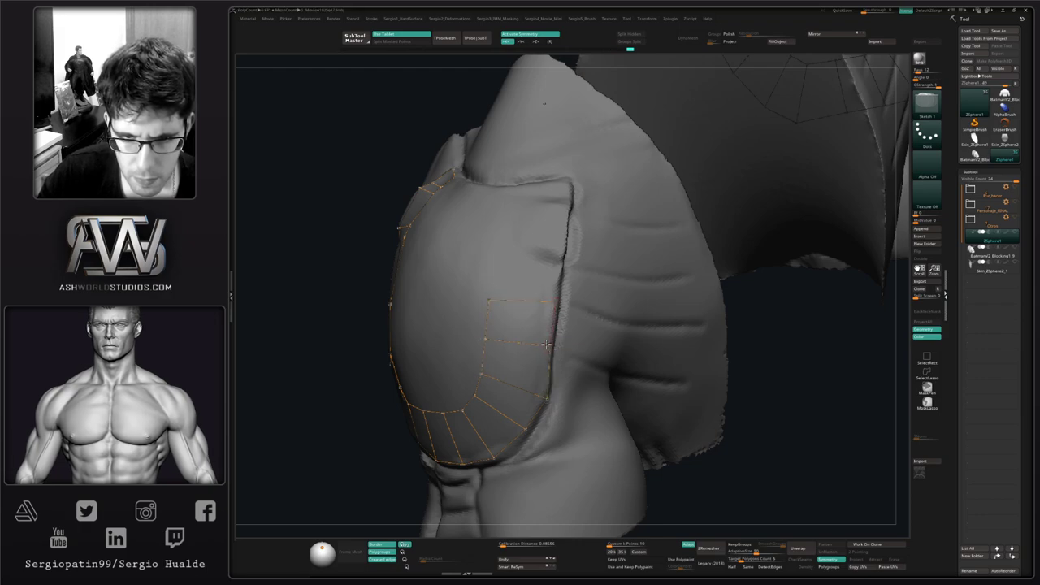
Step: Continue the strip with two quads up the panel's right edge, across the crease towards the upper right corner
click(560, 265)
click(509, 251)
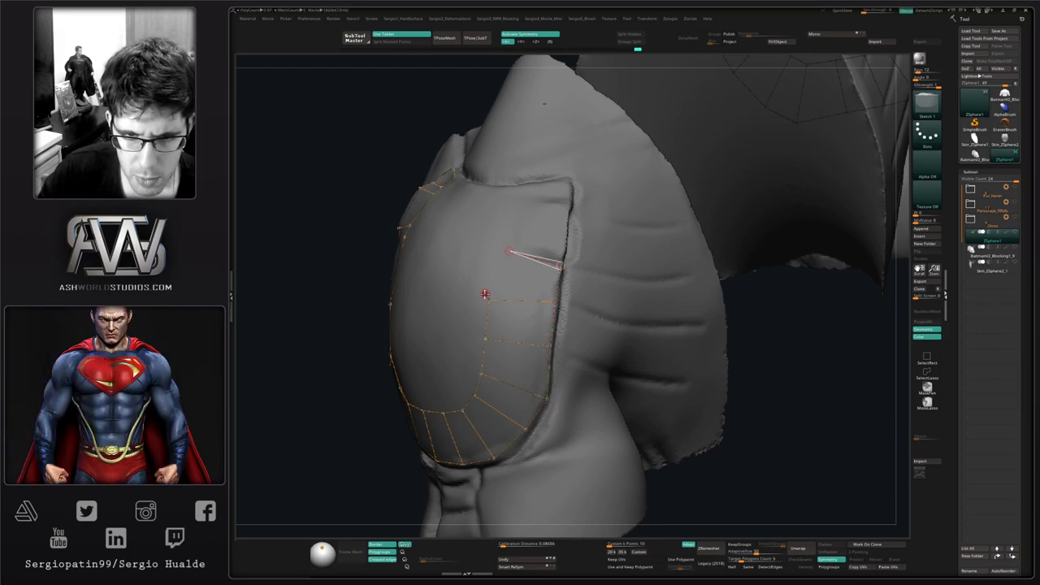
click(489, 300)
click(513, 240)
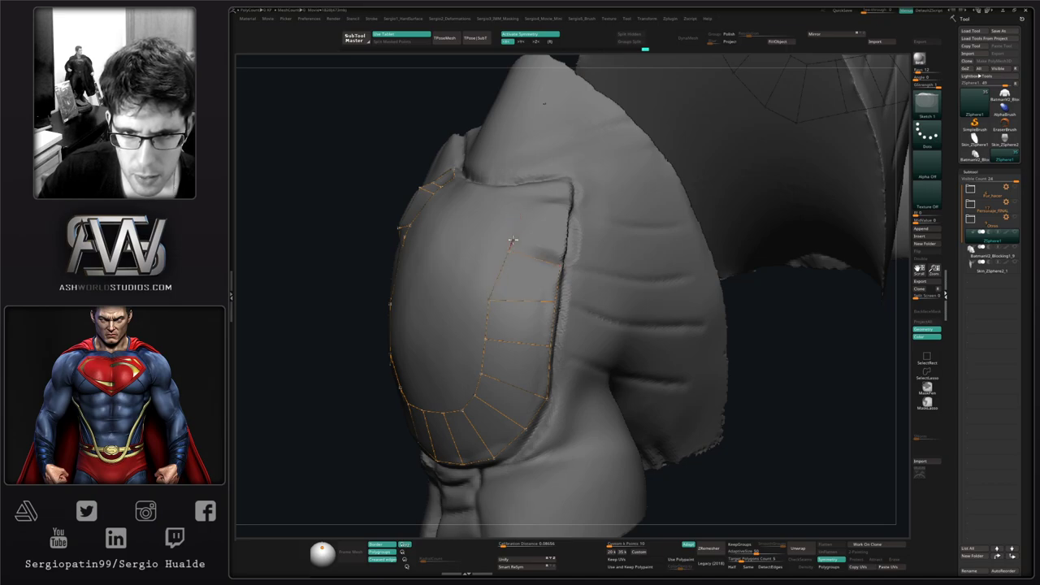
click(564, 253)
click(560, 265)
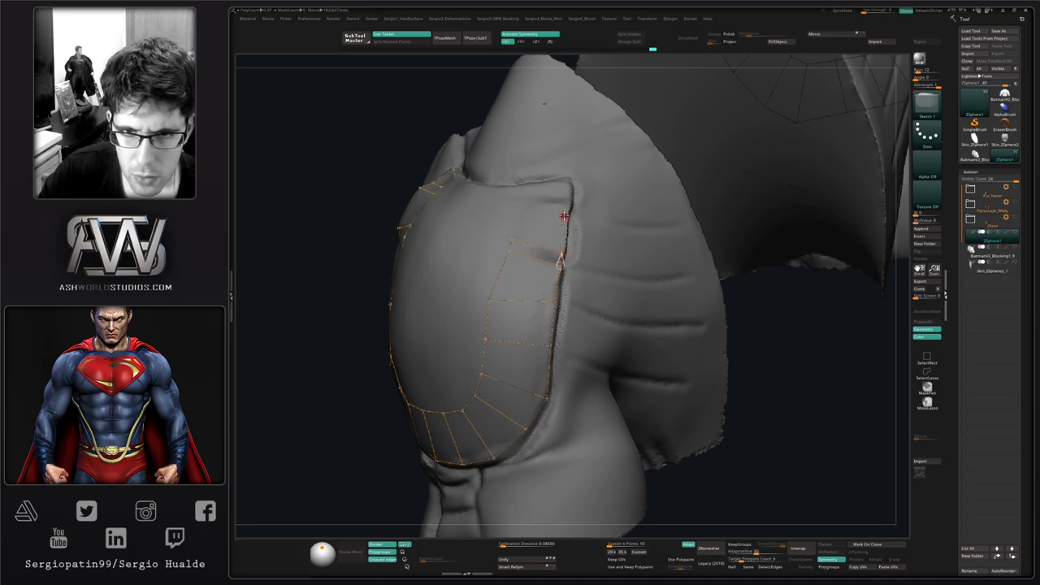
click(566, 212)
click(518, 201)
click(513, 239)
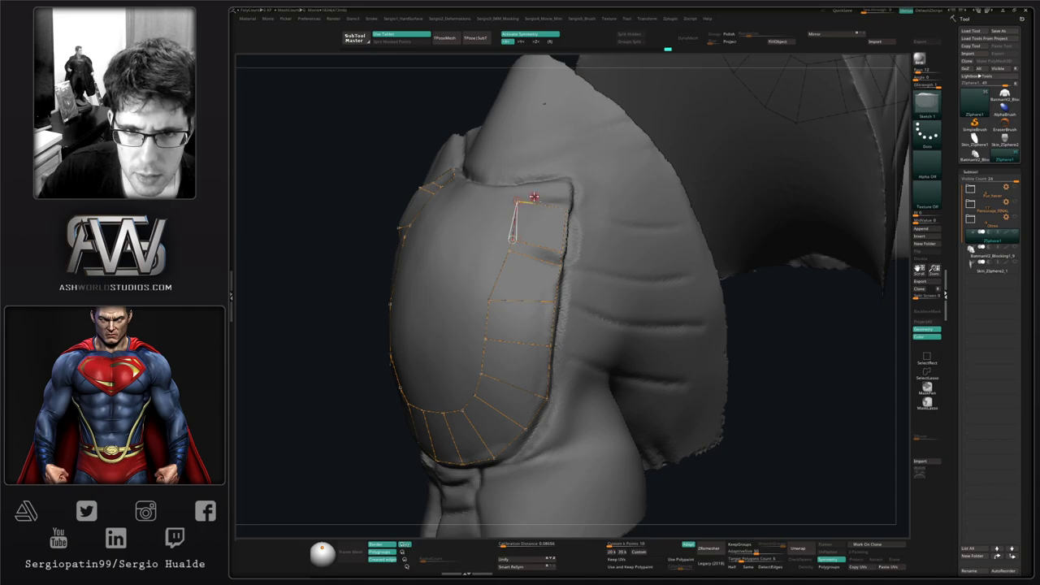
Step: Add the last narrow quads of the side strip below the panel's upper right corner
right_drag(534, 196, 499, 277)
click(502, 267)
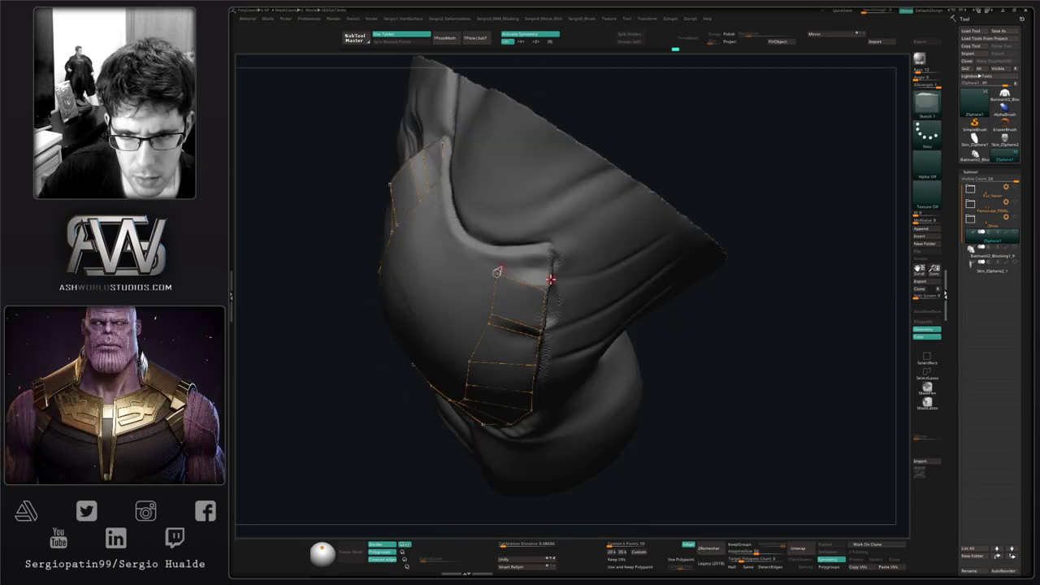
click(547, 274)
click(545, 289)
click(549, 273)
click(548, 258)
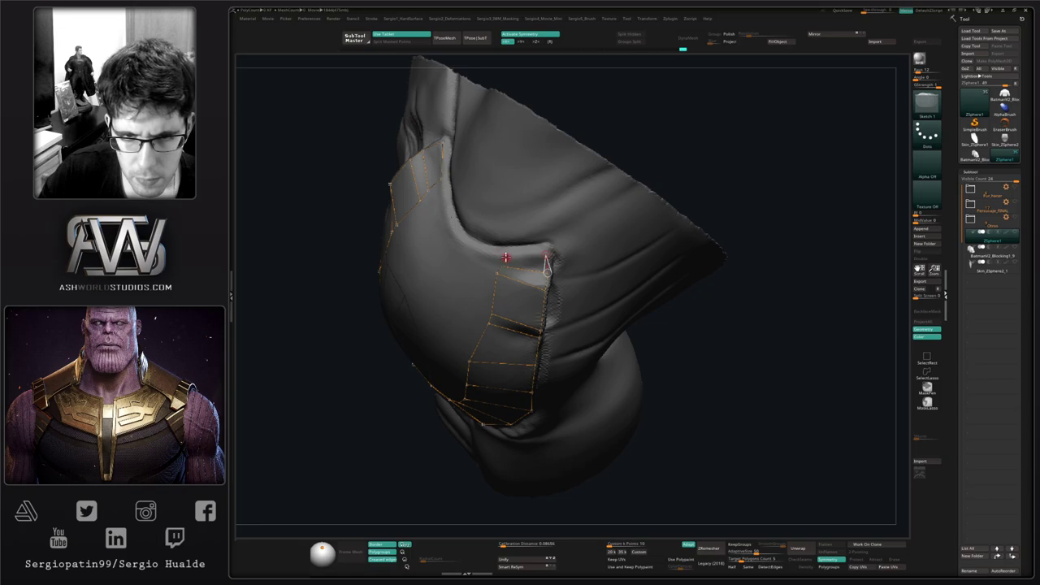
click(500, 257)
click(502, 266)
Step: Reposition the inner points of the quads at the panel's upper right corner
ctrl+right_drag(521, 277, 512, 329)
mouse_move(512, 330)
alt+right_down()
mouse_move(537, 307)
mouse_move(541, 277)
alt+right_up()
key(w)
drag(521, 264, 508, 284)
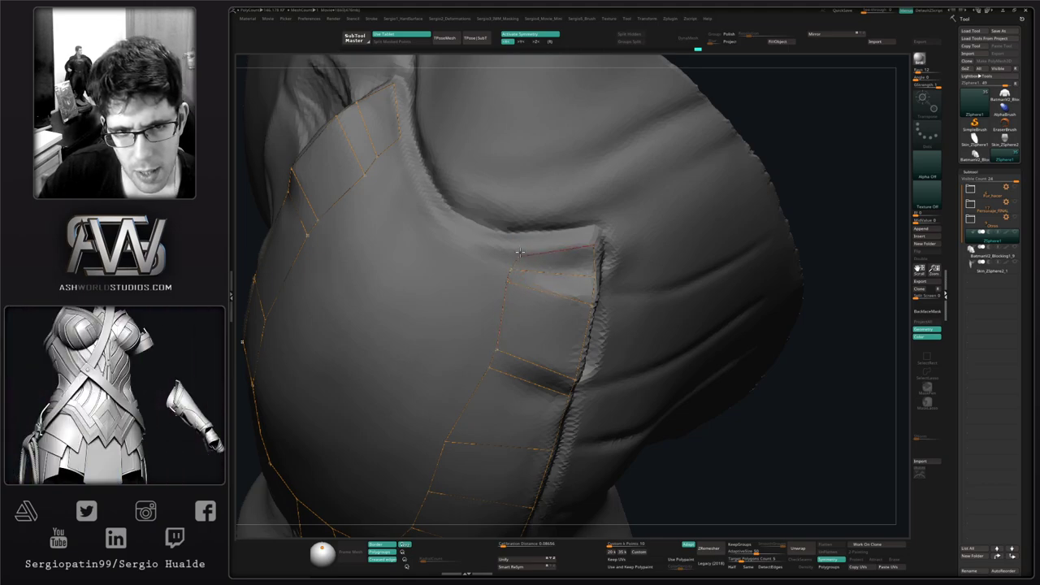
drag(515, 248, 518, 233)
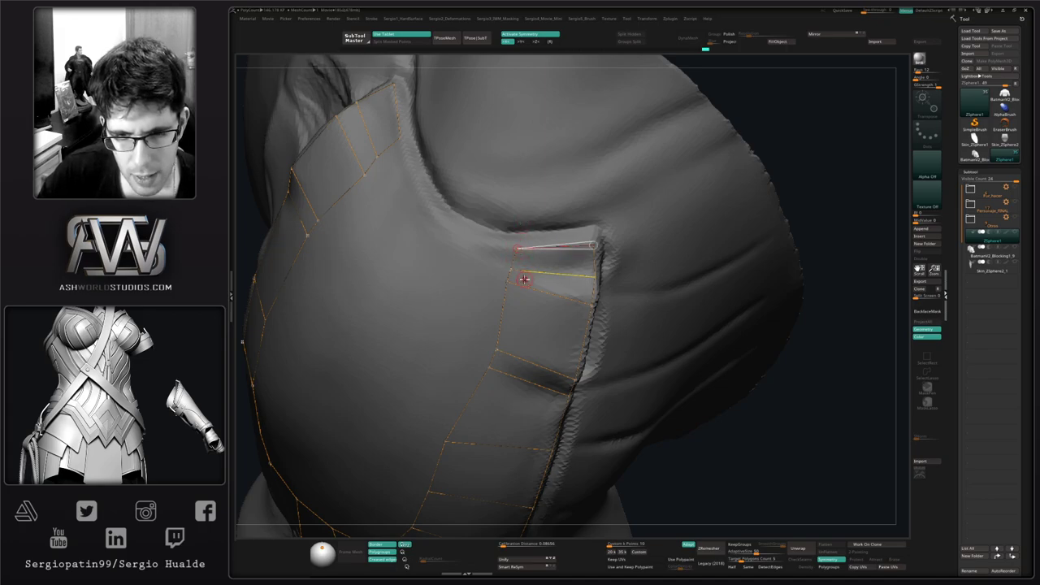
Step: Shift the inner point below the panel's upper left peak and start a strip along the curved upper edge
ctrl+right_drag(524, 279, 525, 262)
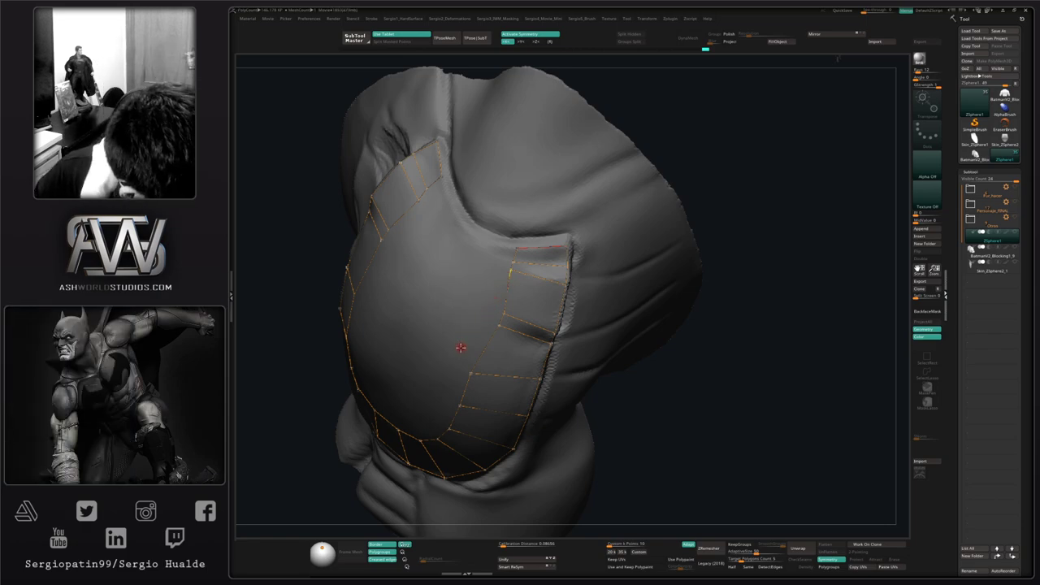
alt+right_drag(487, 242, 593, 362)
mouse_move(593, 362)
right_down()
mouse_move(546, 297)
mouse_move(544, 325)
right_up()
ctrl+right_drag(545, 325, 549, 382)
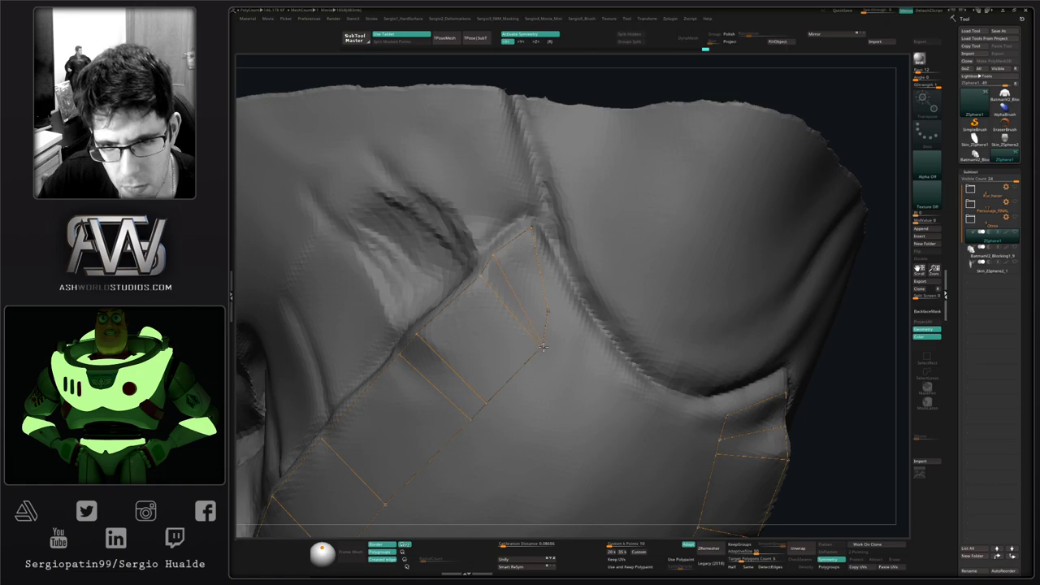
drag(543, 347, 543, 314)
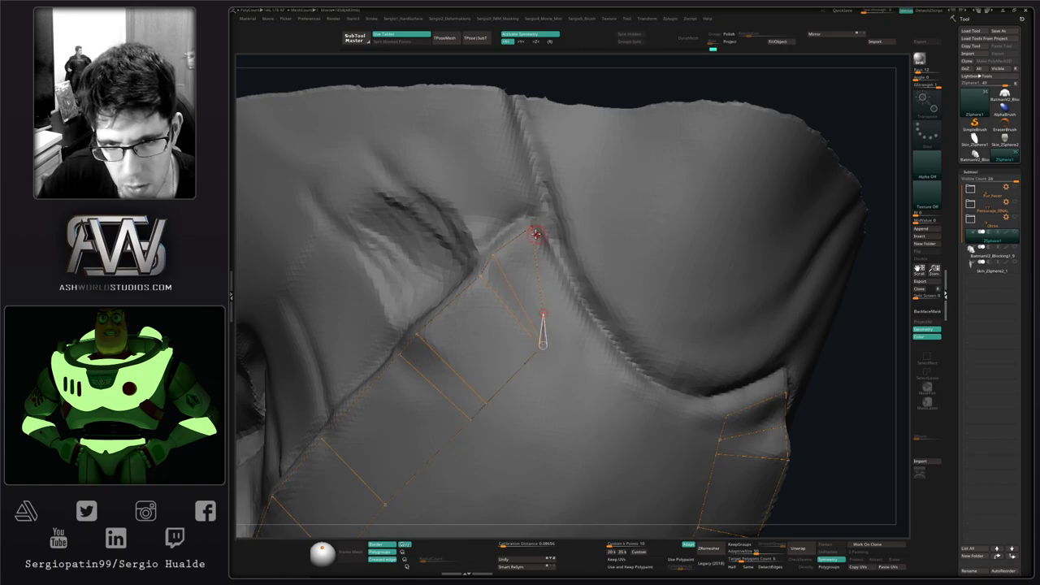
click(534, 231)
key(q)
click(581, 309)
click(565, 327)
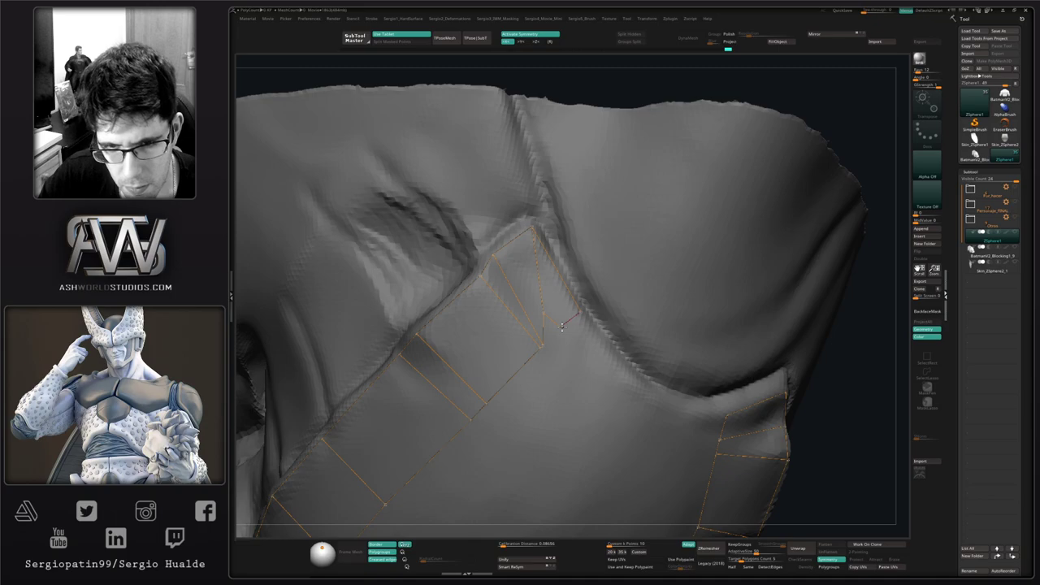
Step: Add quads along the panel's curved upper edge towards the right corner and adjust an inner point
ctrl+right_drag(561, 327, 525, 307)
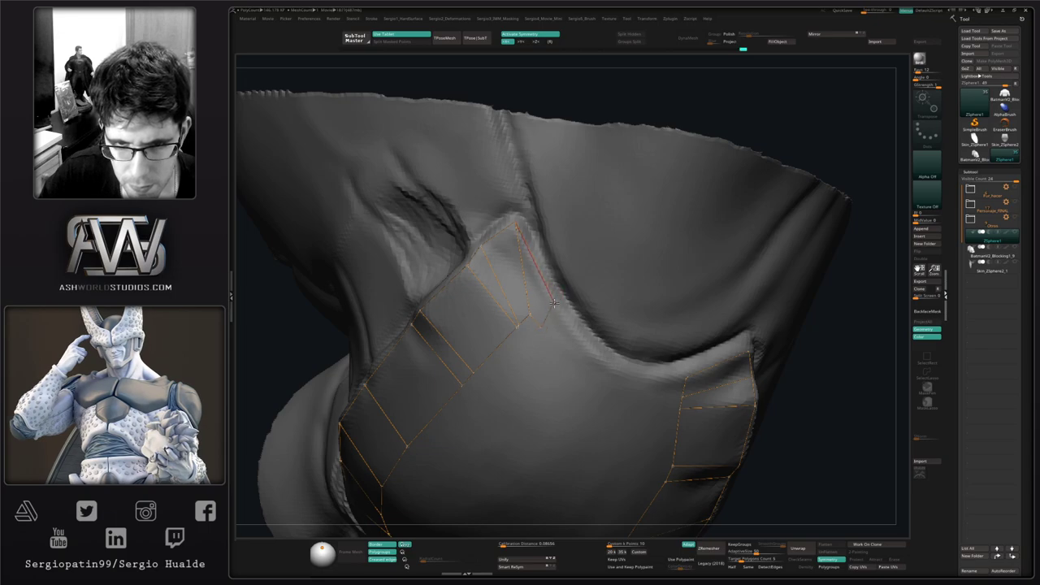
right_drag(540, 326, 513, 314)
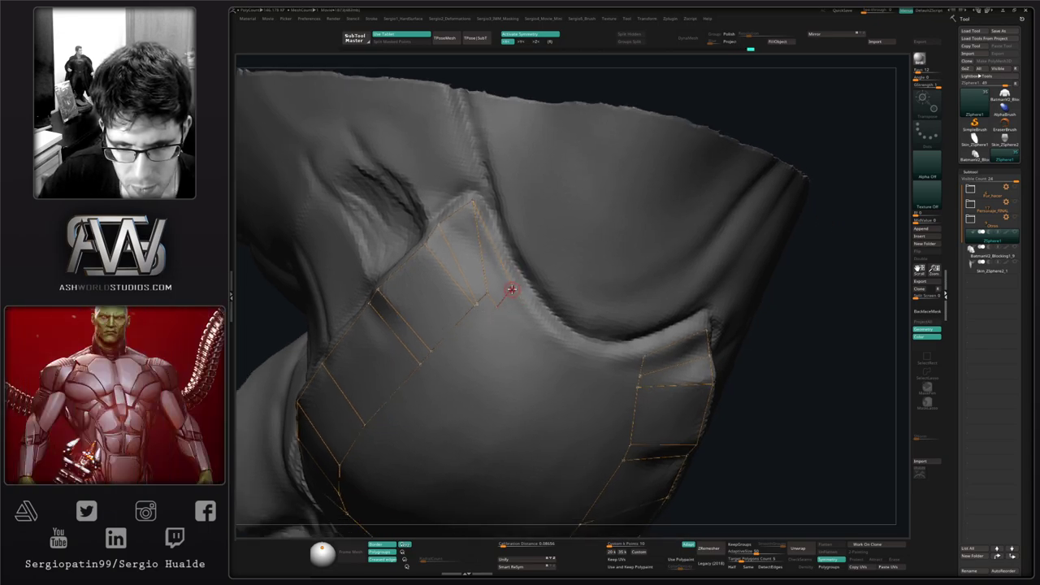
click(512, 290)
click(543, 326)
click(526, 333)
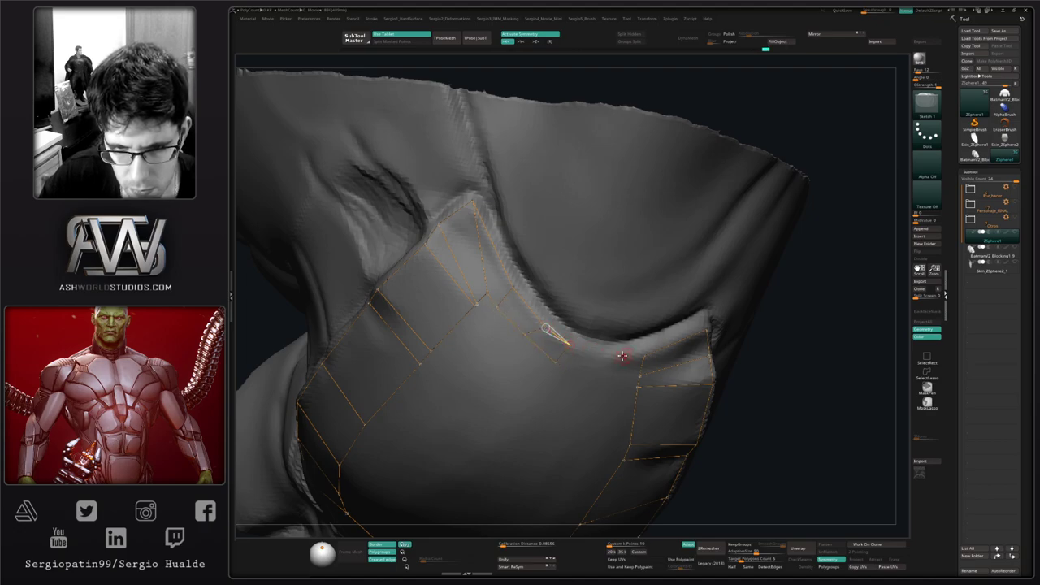
click(556, 362)
key(w)
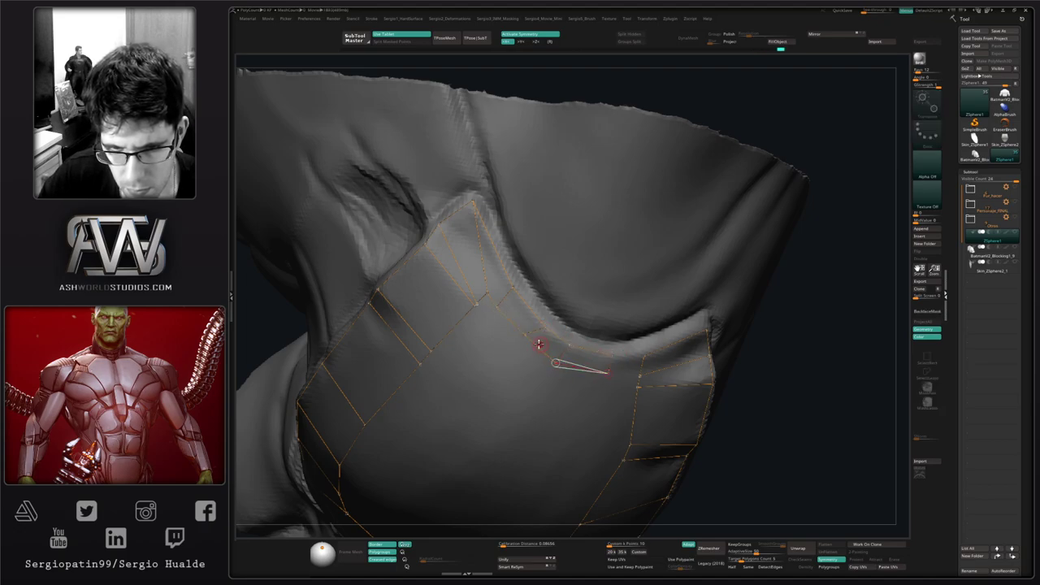
drag(527, 335, 528, 339)
Step: Bridge the gap between the curved upper strip and the side strip at the panel's upper right corner
right_drag(537, 323, 488, 326)
ctrl+right_drag(561, 341, 506, 374)
right_click(502, 379)
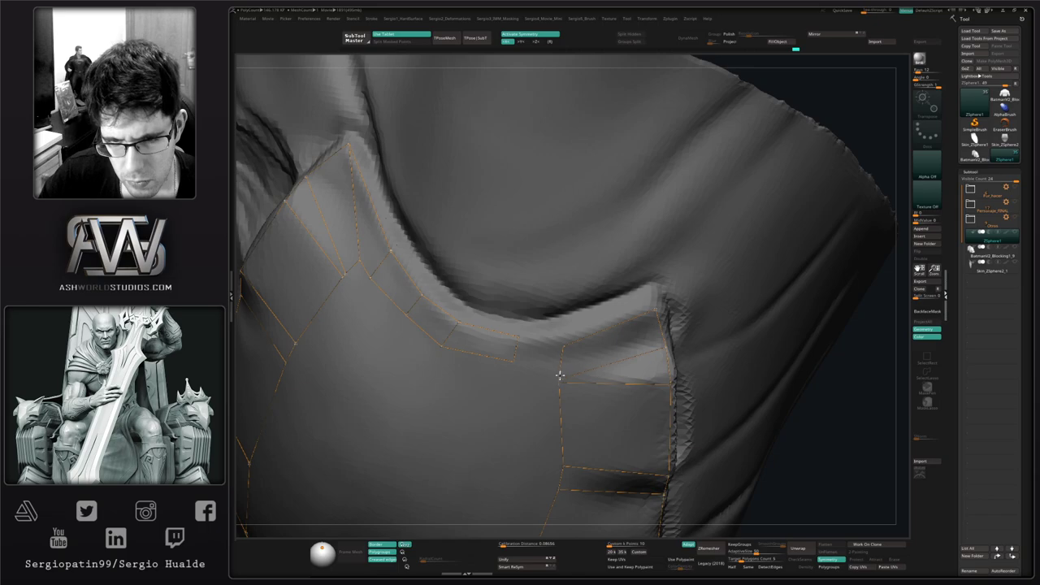
click(560, 377)
click(566, 366)
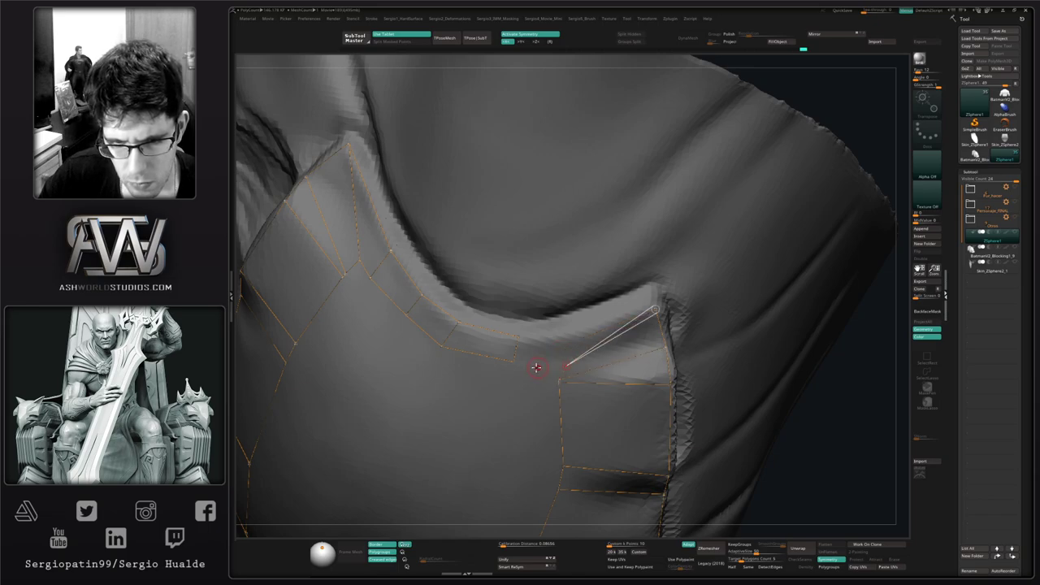
ctrl+click(515, 360)
click(567, 366)
ctrl+click(520, 338)
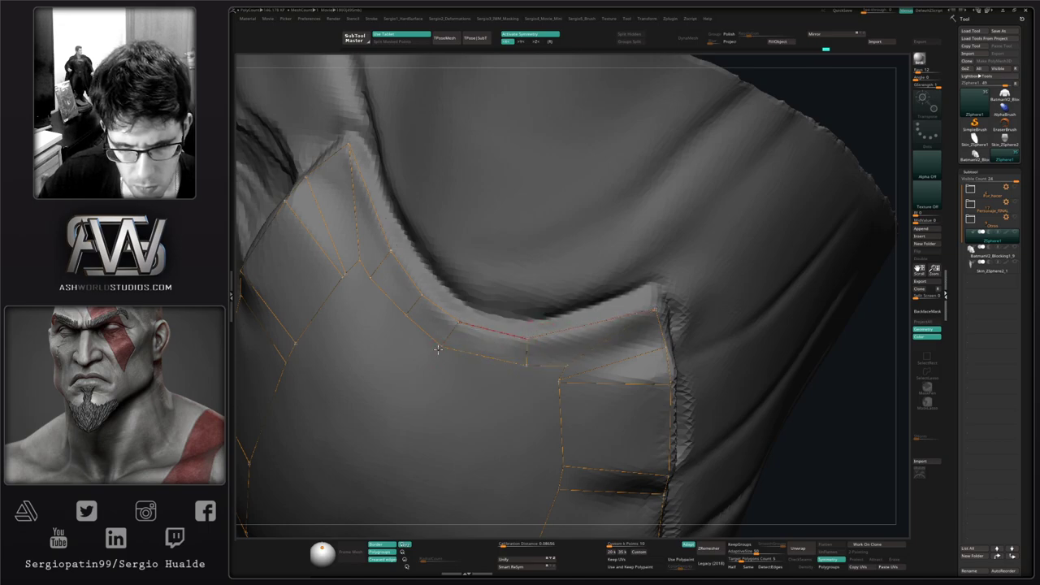
Step: Refine the inner points where the upper strip meets the right side strip
mouse_move(480, 346)
right_down()
mouse_move(569, 349)
mouse_move(498, 347)
right_up()
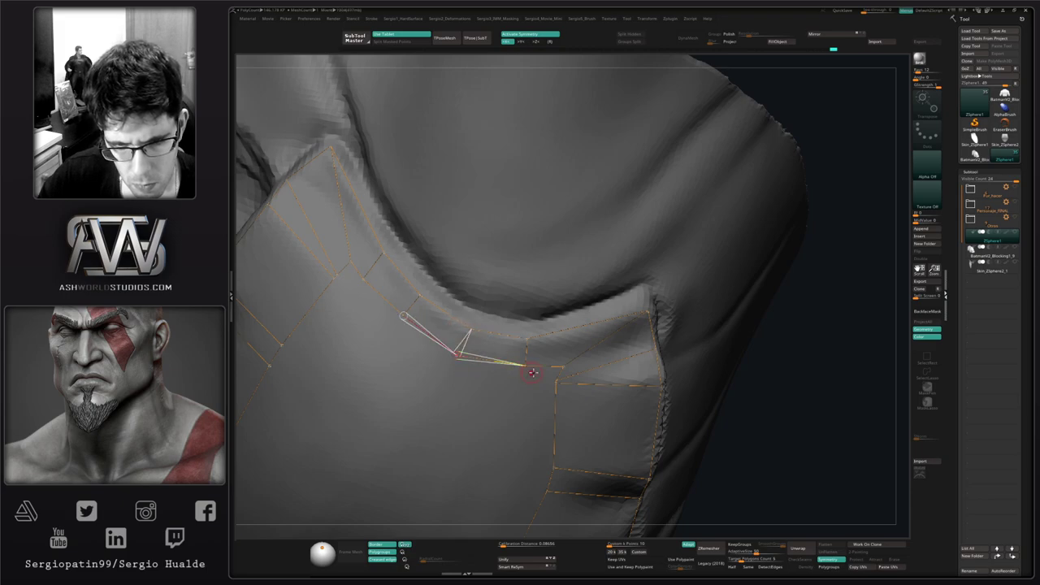
alt+right_drag(575, 382, 543, 341)
drag(532, 325, 522, 328)
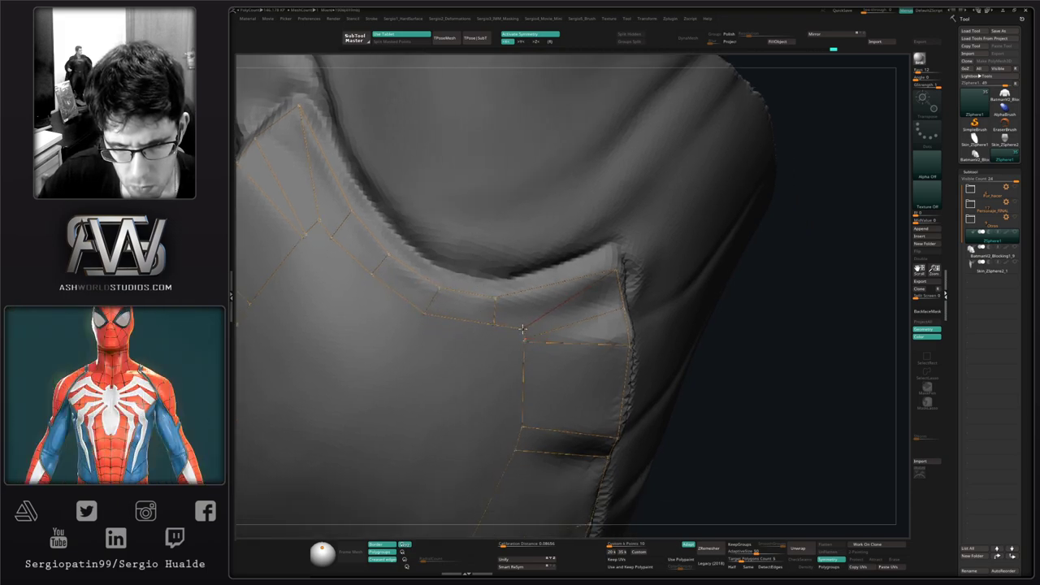
click(522, 329)
ctrl+right_drag(529, 344, 528, 305)
mouse_move(529, 366)
right_down()
mouse_move(521, 310)
mouse_move(485, 343)
mouse_move(467, 338)
mouse_move(541, 344)
mouse_move(520, 376)
mouse_move(529, 379)
right_up()
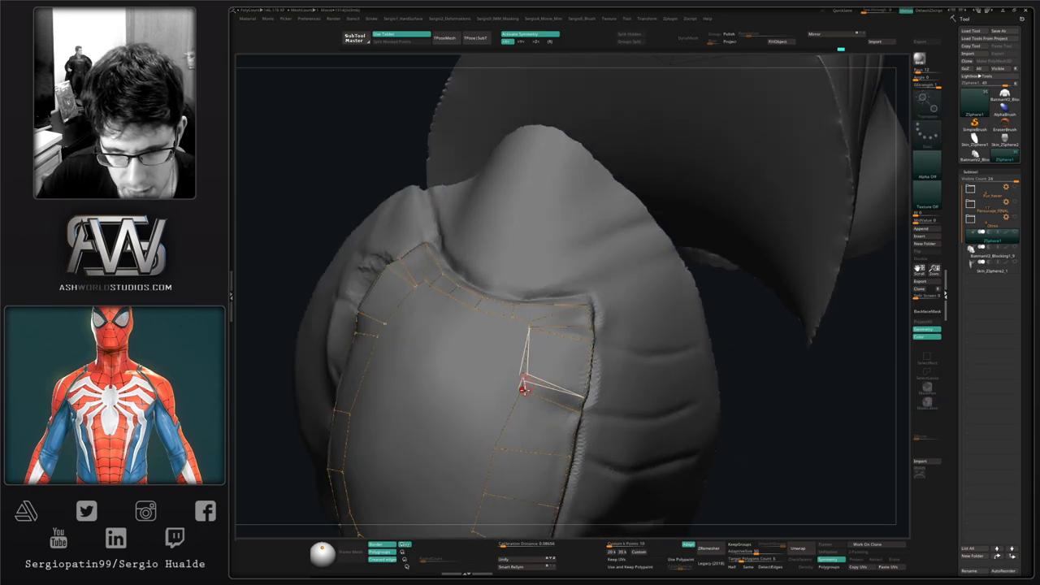
Step: Even out the strip's inner points along the panel's left side and bottom curve
right_drag(526, 382, 482, 361)
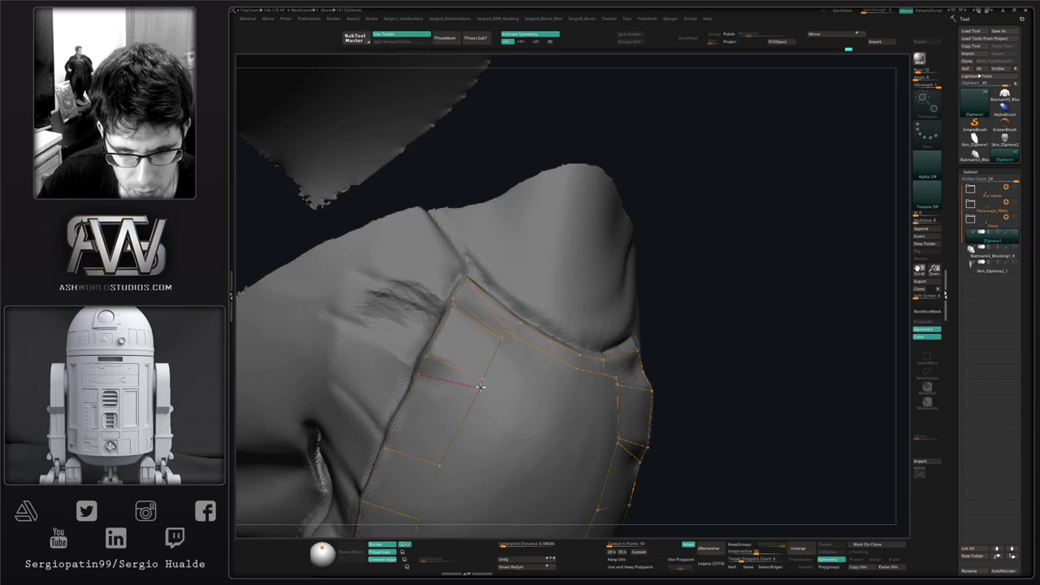
click(480, 386)
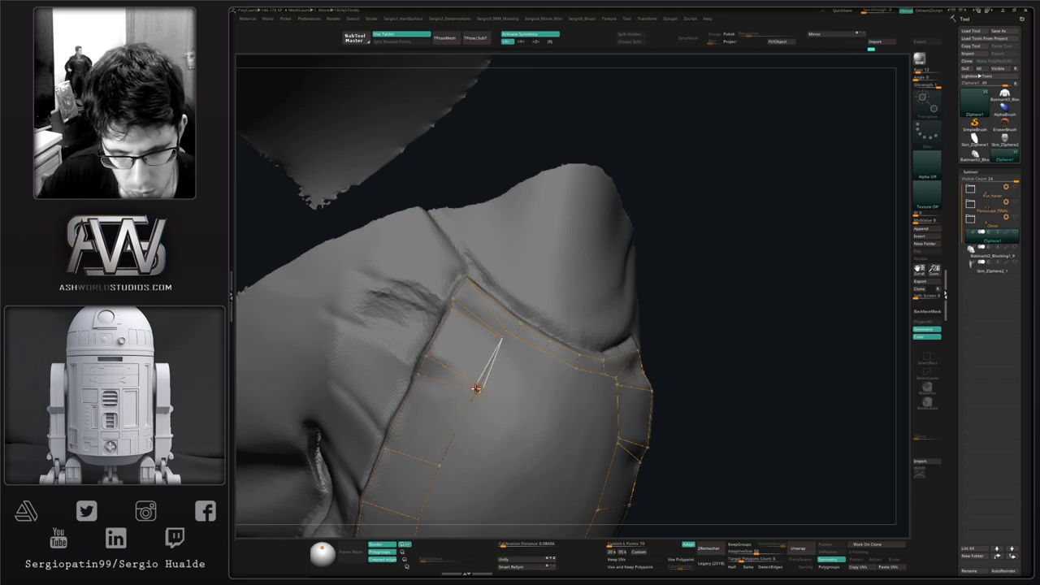
click(477, 389)
right_drag(489, 409, 501, 266)
right_drag(479, 372, 472, 367)
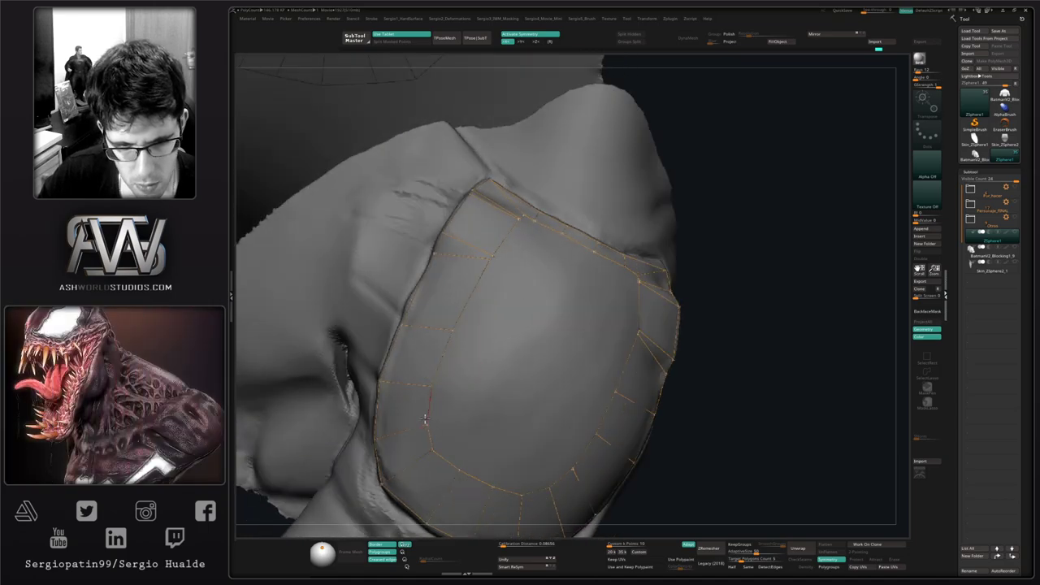
click(432, 451)
mouse_move(459, 471)
right_down()
mouse_move(487, 329)
mouse_move(479, 342)
right_up()
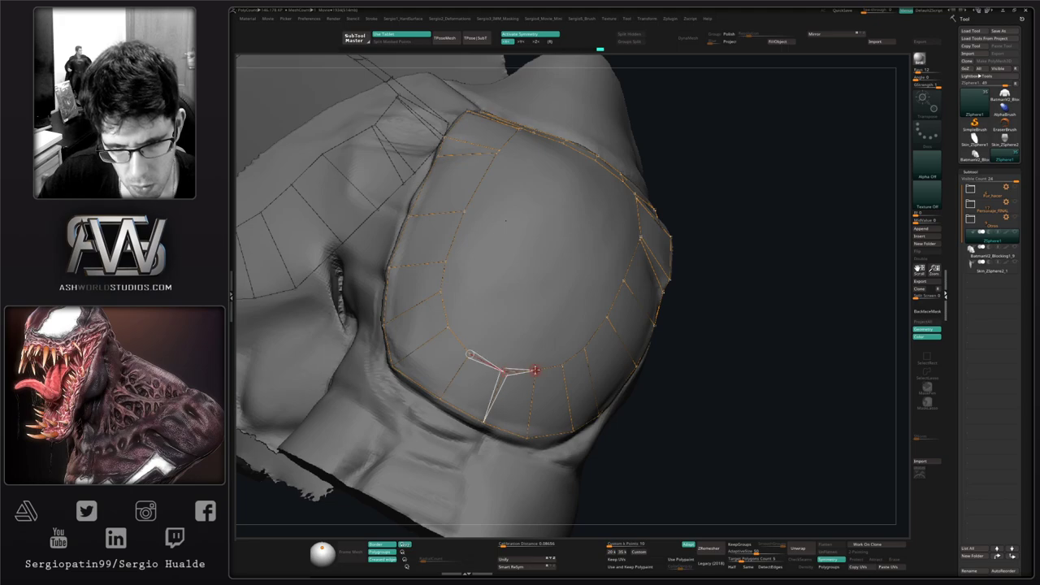
click(560, 367)
Step: Draw a narrow crossing strip of topology from the left side strip's inner points towards the middle of the panel
mouse_move(585, 351)
right_down()
mouse_move(608, 330)
mouse_move(523, 338)
mouse_move(504, 385)
mouse_move(495, 383)
mouse_move(532, 267)
right_up()
mouse_move(501, 204)
right_down()
mouse_move(483, 244)
mouse_move(495, 239)
mouse_move(515, 295)
mouse_move(522, 280)
right_up()
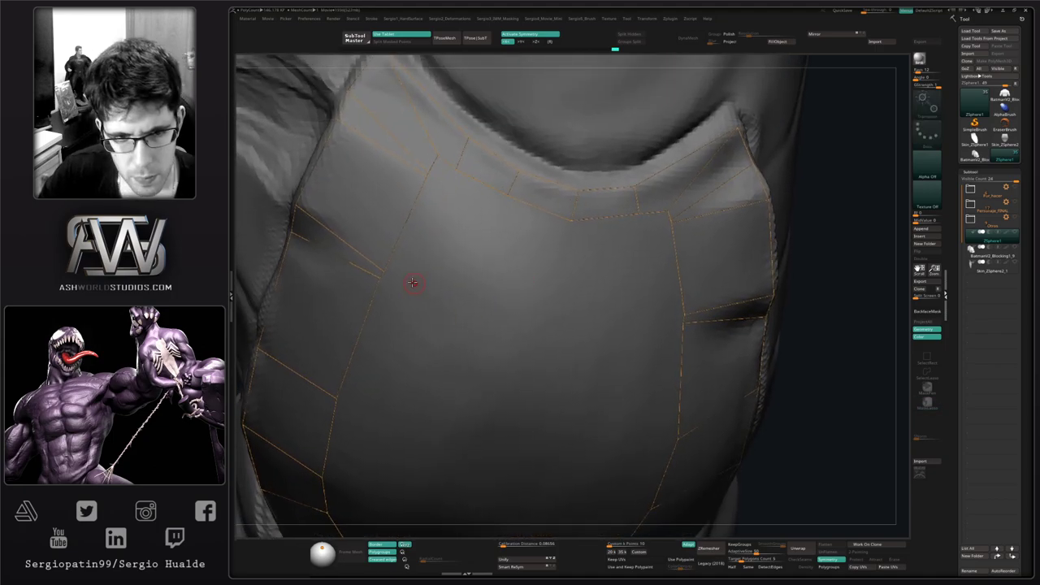
alt+right_drag(394, 290, 462, 334)
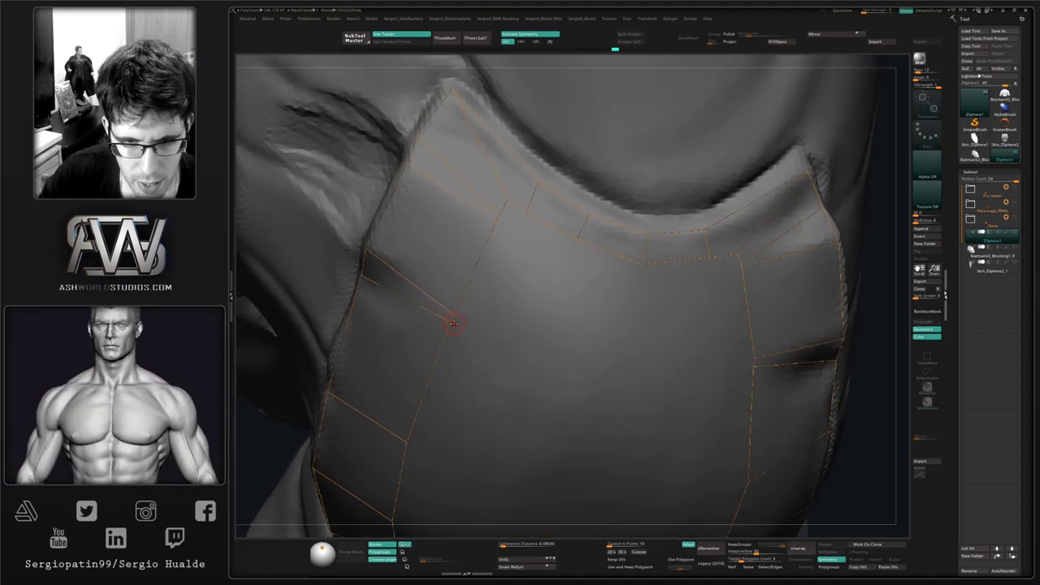
ctrl+click(450, 322)
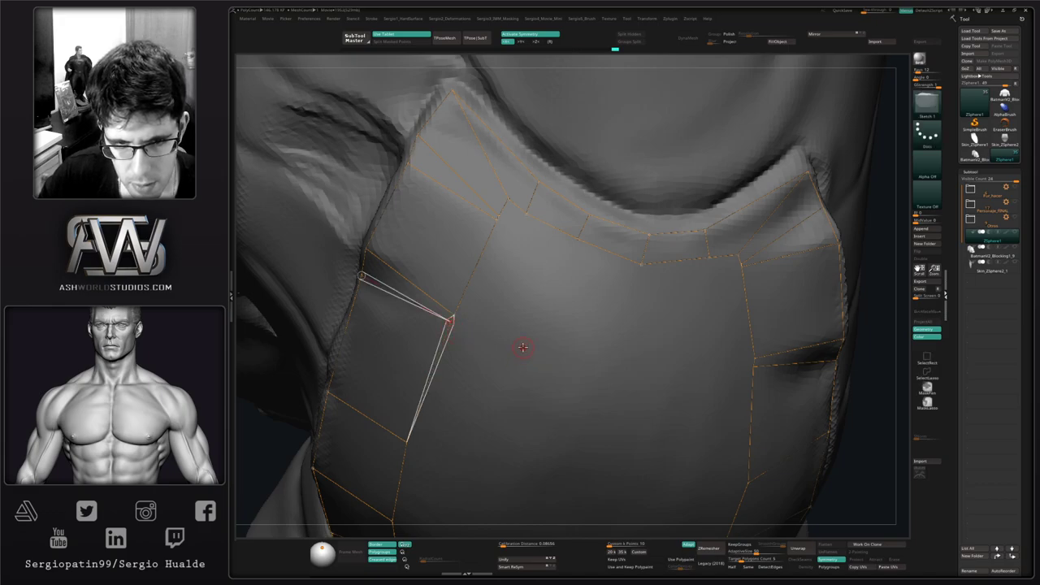
click(526, 356)
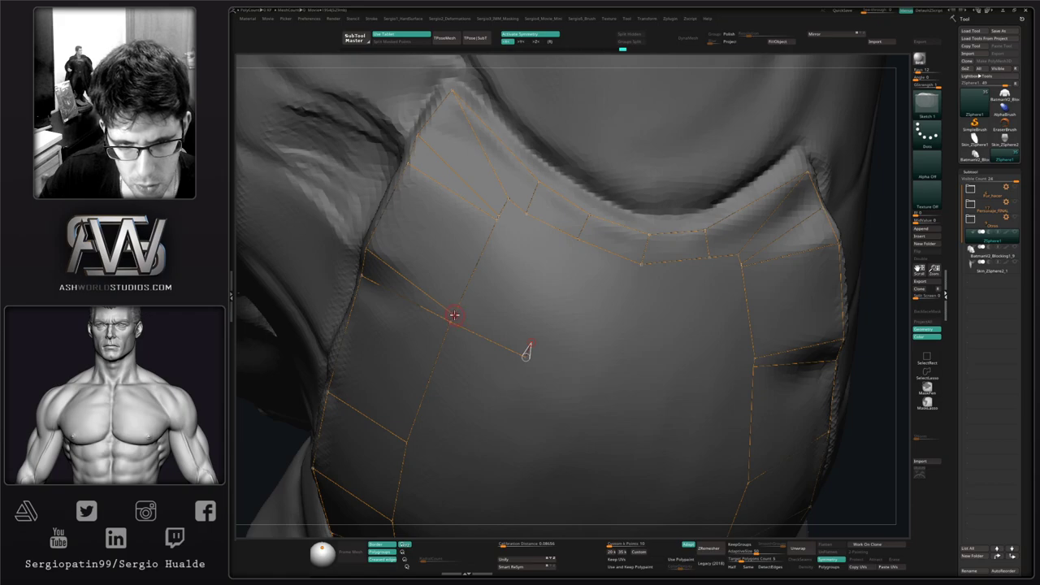
ctrl+click(454, 315)
click(599, 353)
click(593, 377)
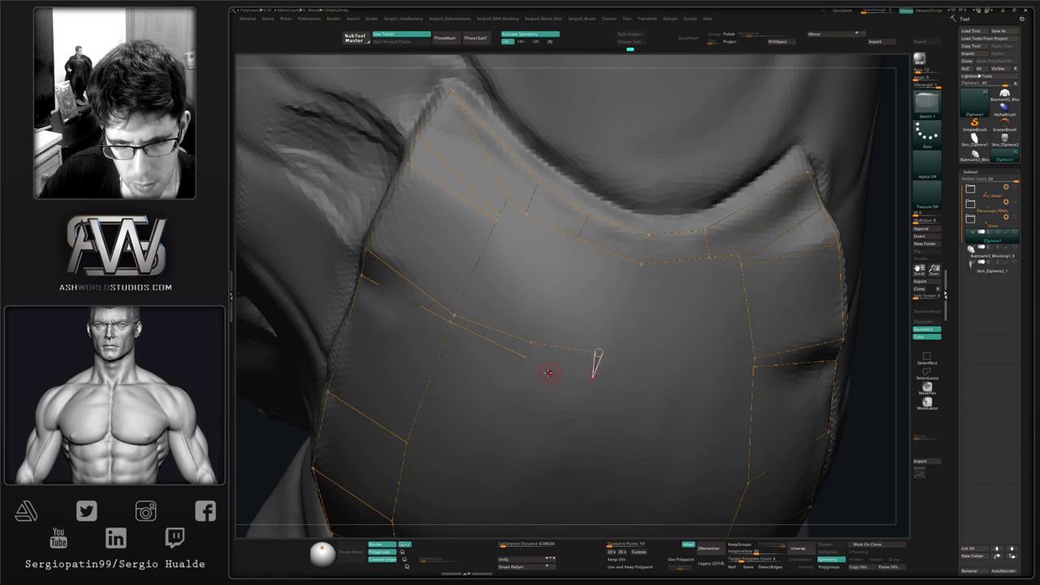
ctrl+click(526, 357)
click(593, 377)
click(673, 381)
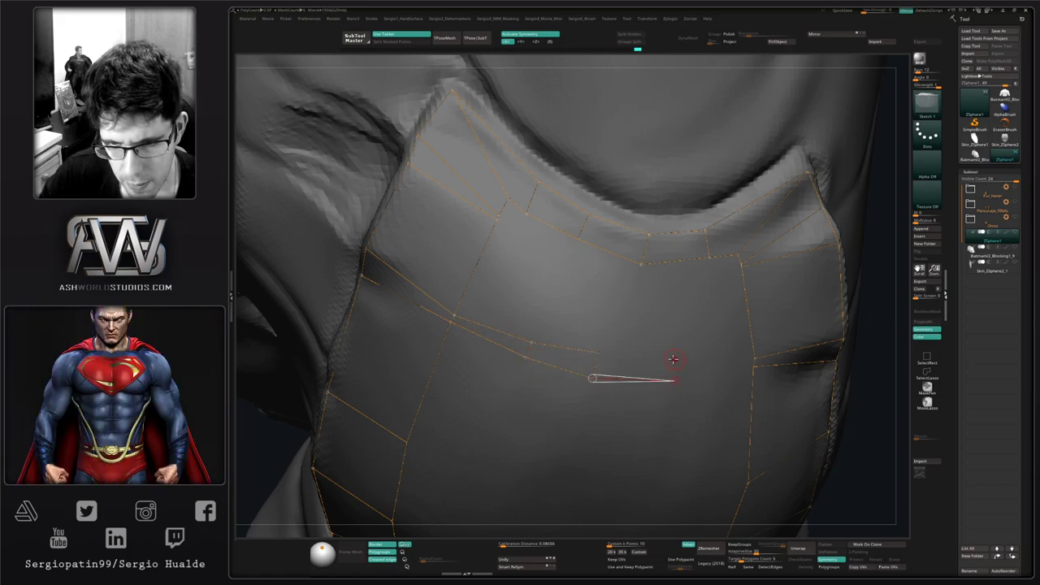
Step: Complete the narrow crossing strip by connecting both of its edges to the right side strip's inner points
click(673, 360)
ctrl+click(600, 353)
click(674, 360)
click(756, 358)
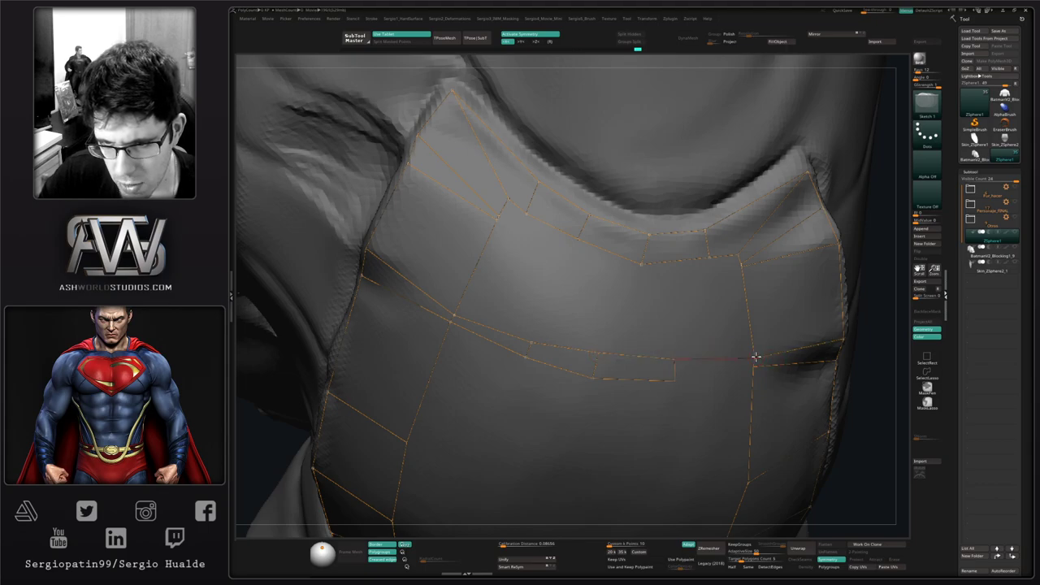
ctrl+click(753, 368)
click(675, 380)
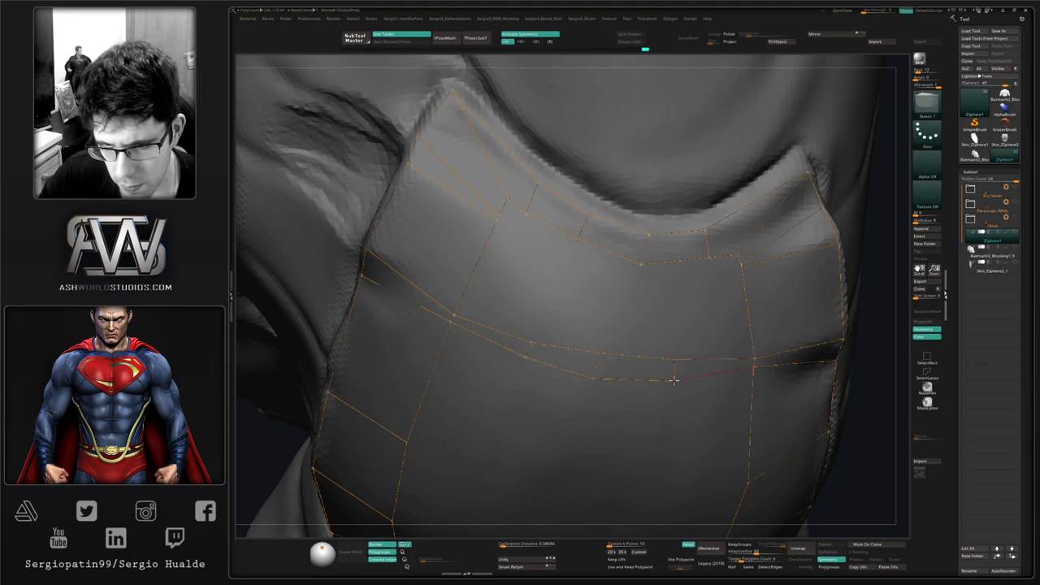
Step: Adjust the points of the crossing strip's upper and lower edges to even out its width
ctrl+click(675, 360)
ctrl+click(596, 352)
click(531, 343)
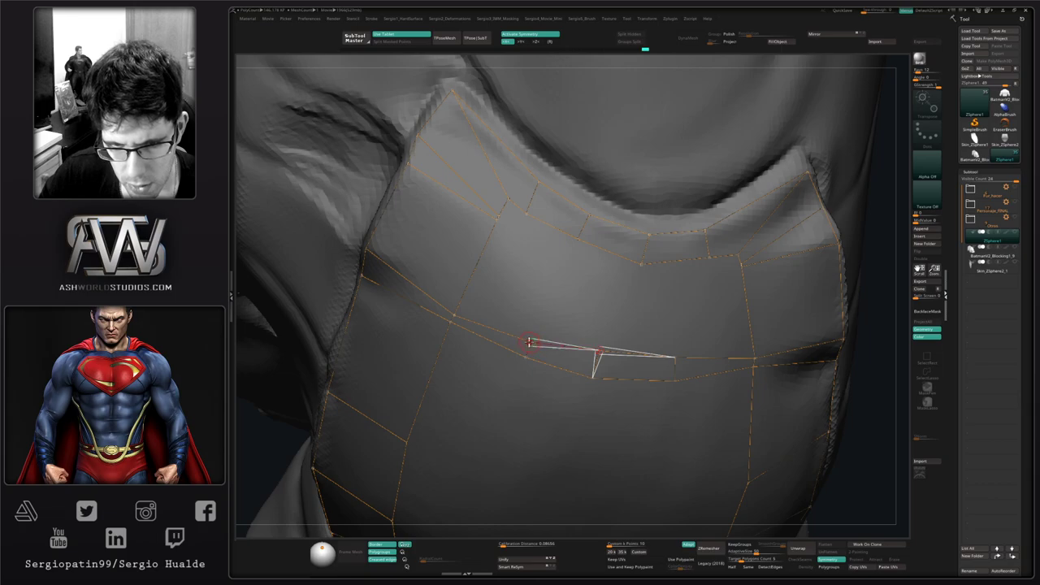
click(527, 358)
click(595, 381)
drag(595, 380, 589, 384)
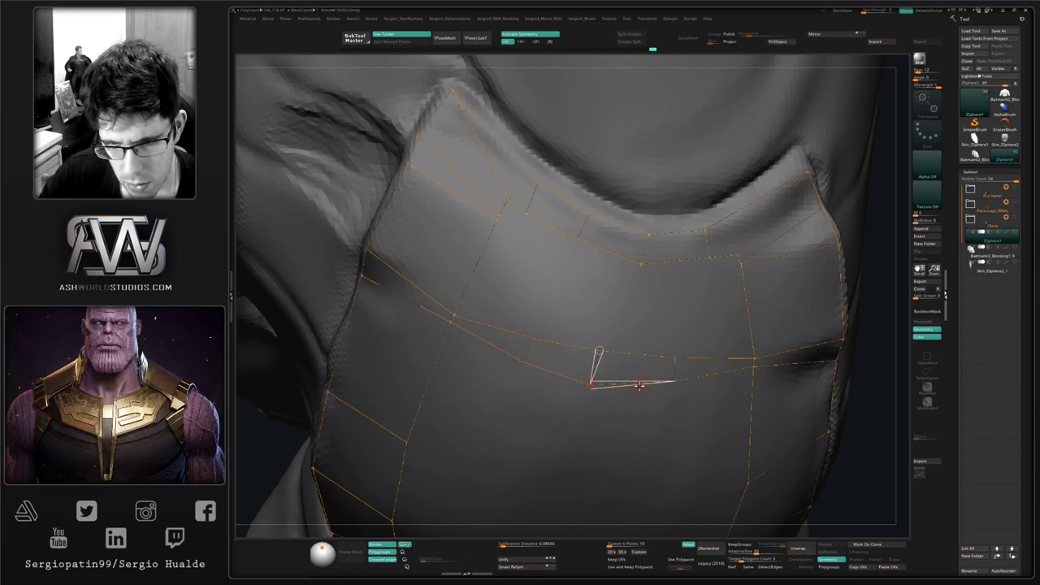
drag(675, 358, 675, 362)
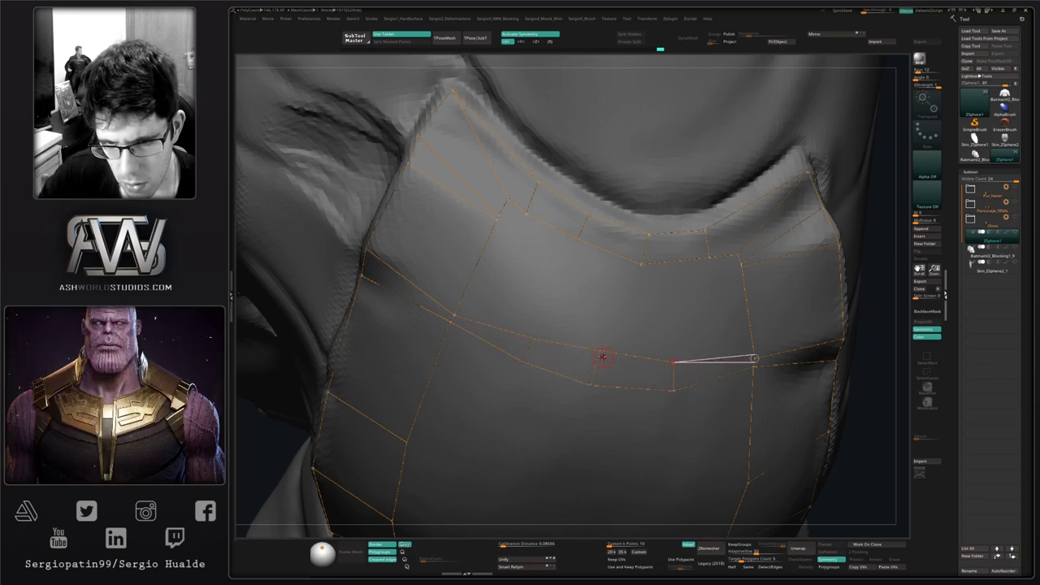
drag(599, 352, 604, 353)
alt+right_drag(606, 353, 614, 316)
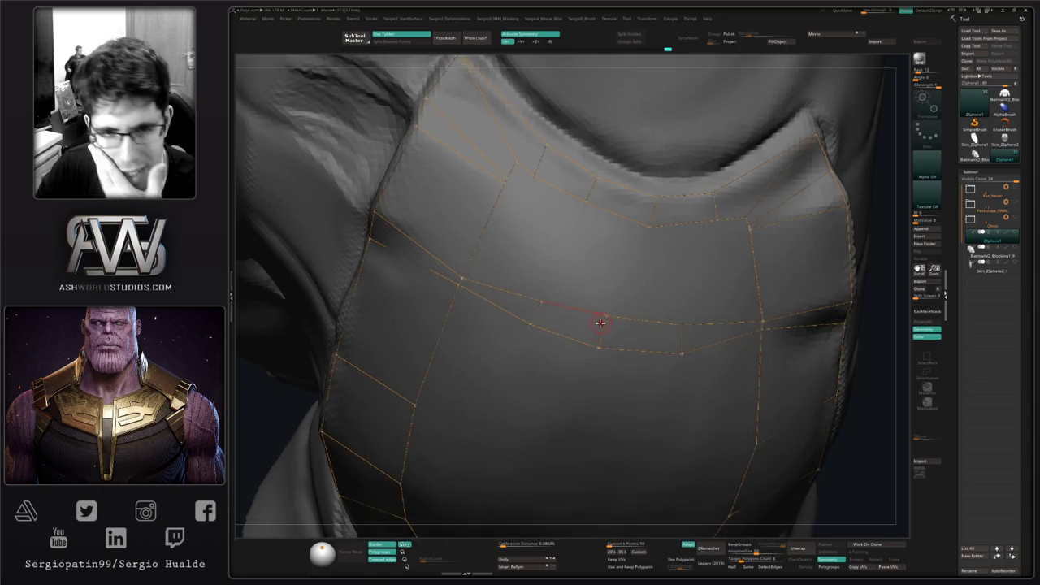
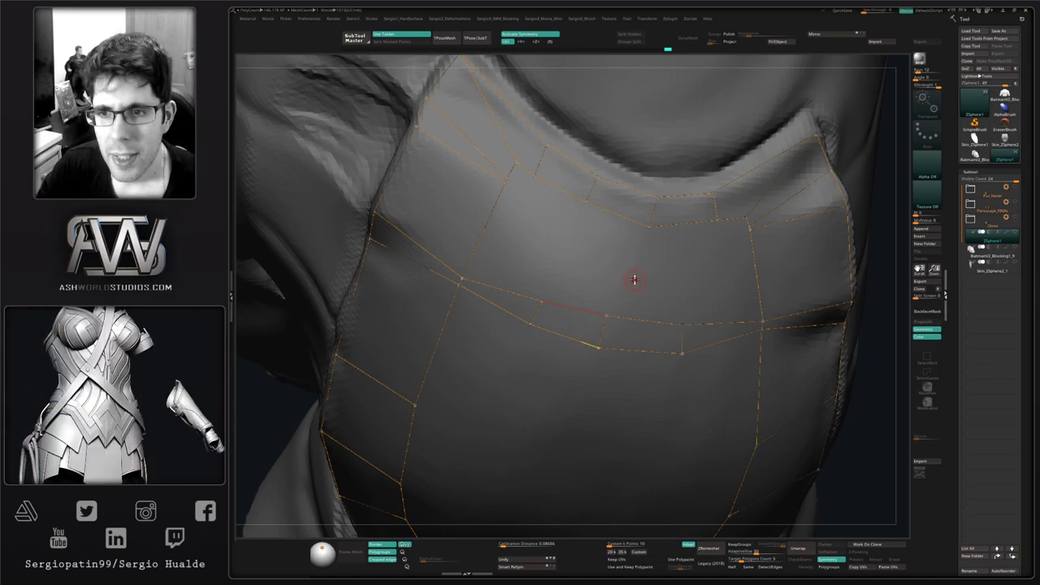
Step: Add a small quad below the upper strip at its left end, joined to the left side strip's inner point
alt+right_drag(655, 274, 633, 362)
mouse_move(499, 279)
right_down()
mouse_move(483, 279)
mouse_move(531, 341)
mouse_move(529, 362)
right_up()
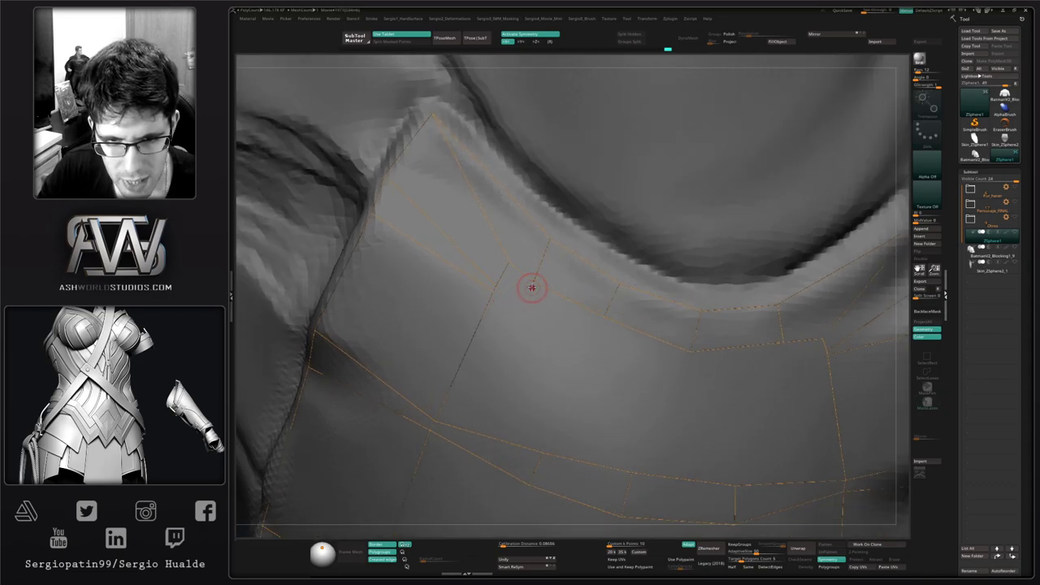
click(533, 281)
key(q)
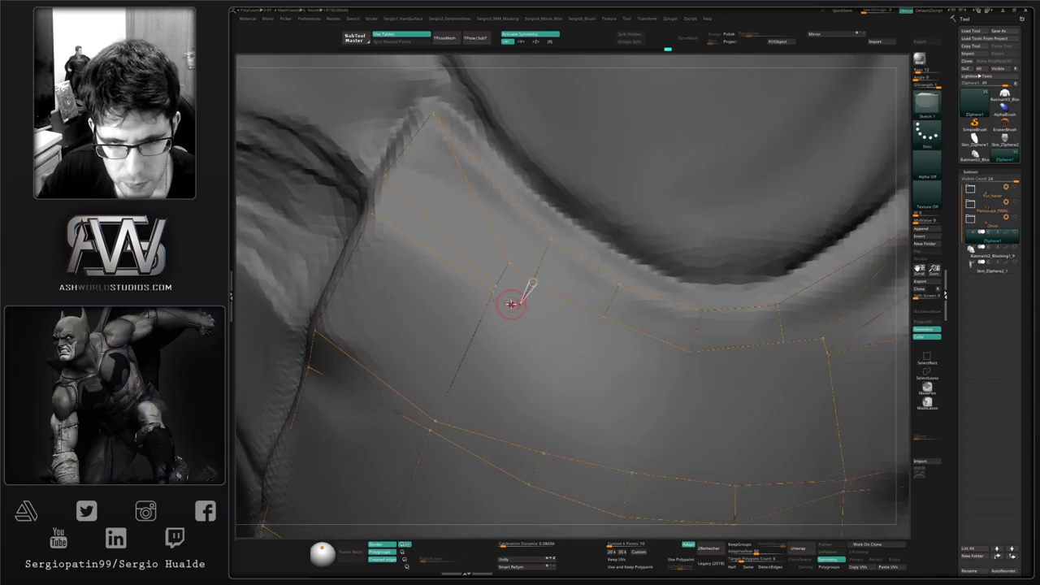
click(497, 286)
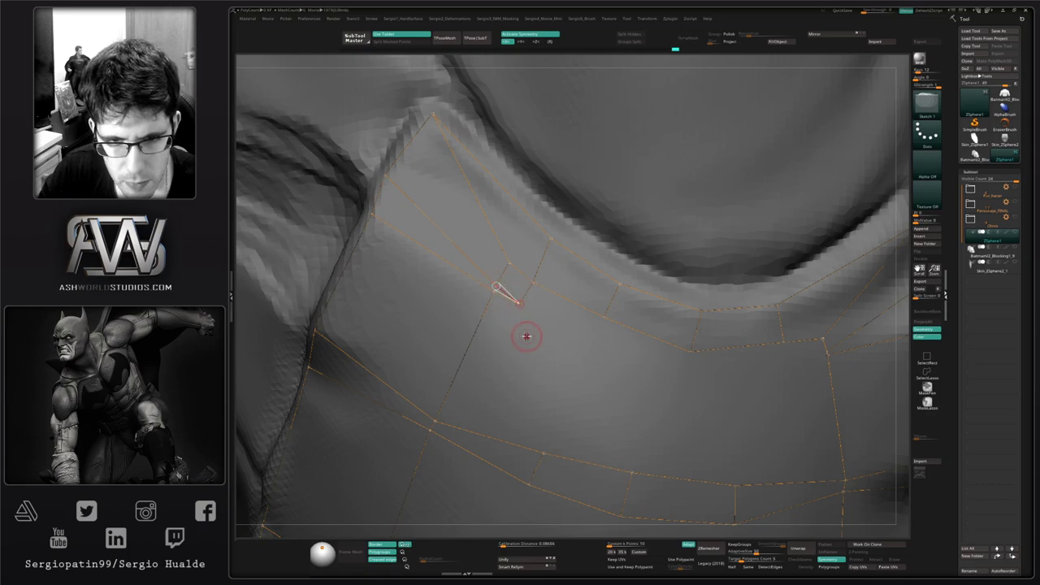
alt+right_drag(517, 340, 513, 310)
click(516, 278)
Step: Delete the points of the narrow crossing strip across the middle of the panel
alt+right_drag(495, 346, 521, 268)
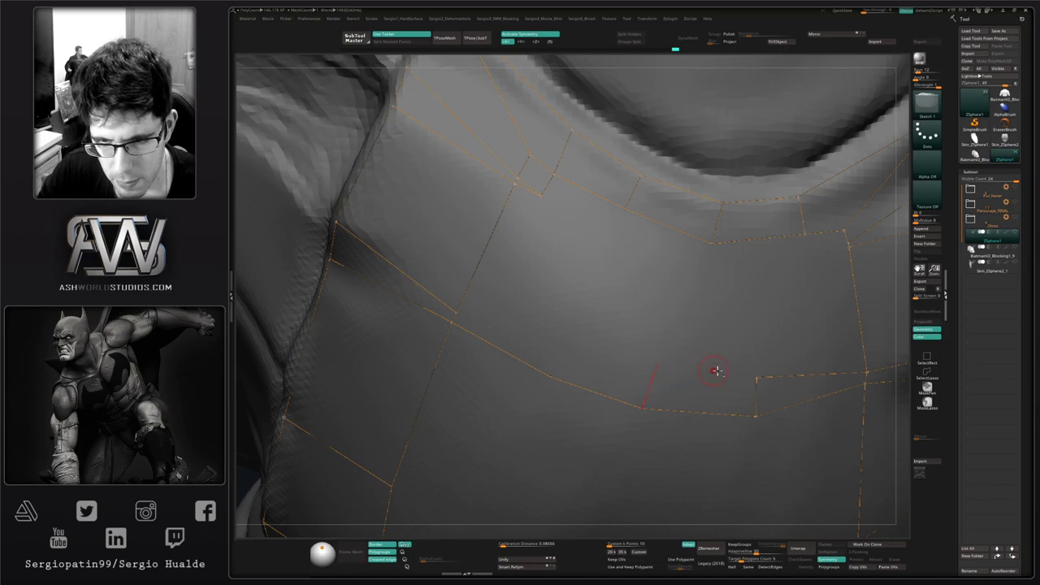
alt+click(757, 377)
alt+click(548, 375)
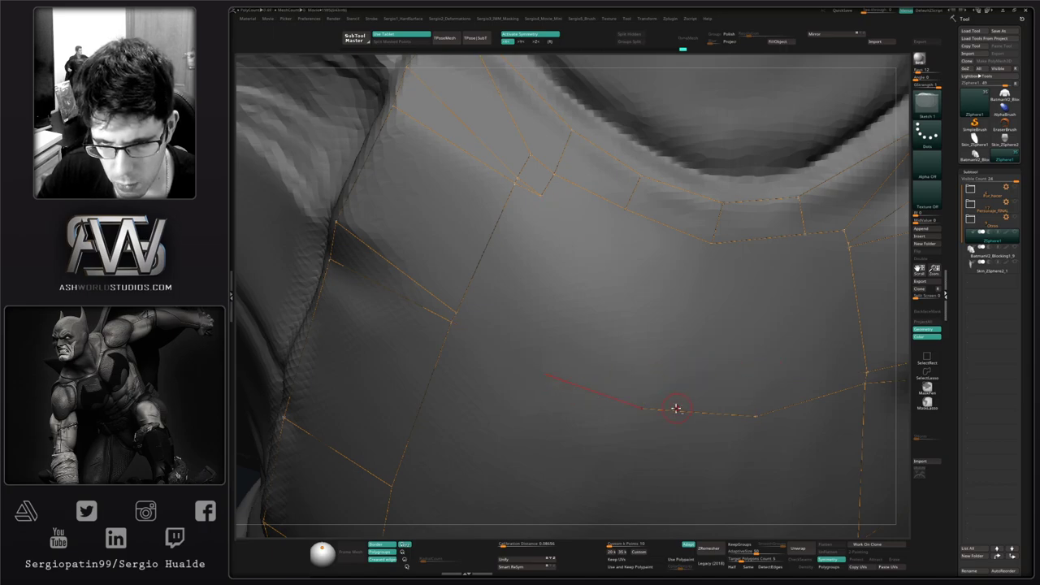
alt+click(676, 408)
Step: Add a quad below the right end of the upper strip, joined to the right side strip, and adjust its free corner
alt+right_drag(669, 294, 582, 378)
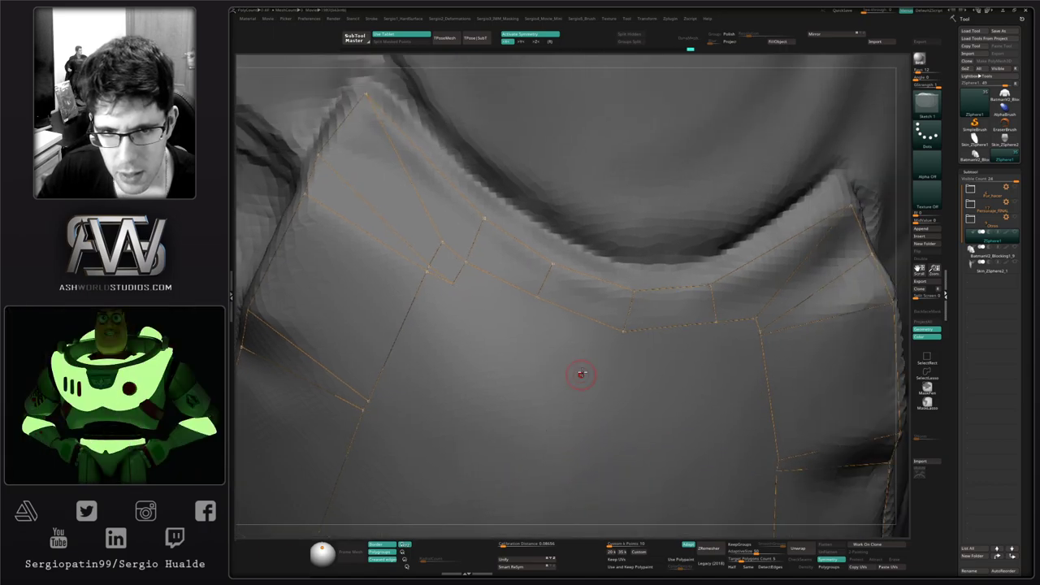
key(w)
key(q)
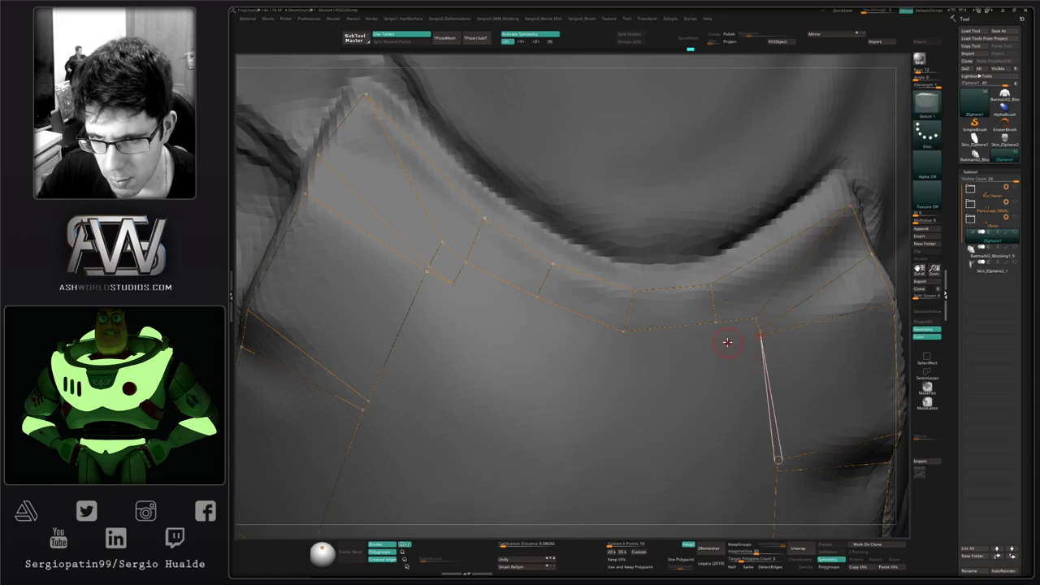
click(723, 341)
click(719, 324)
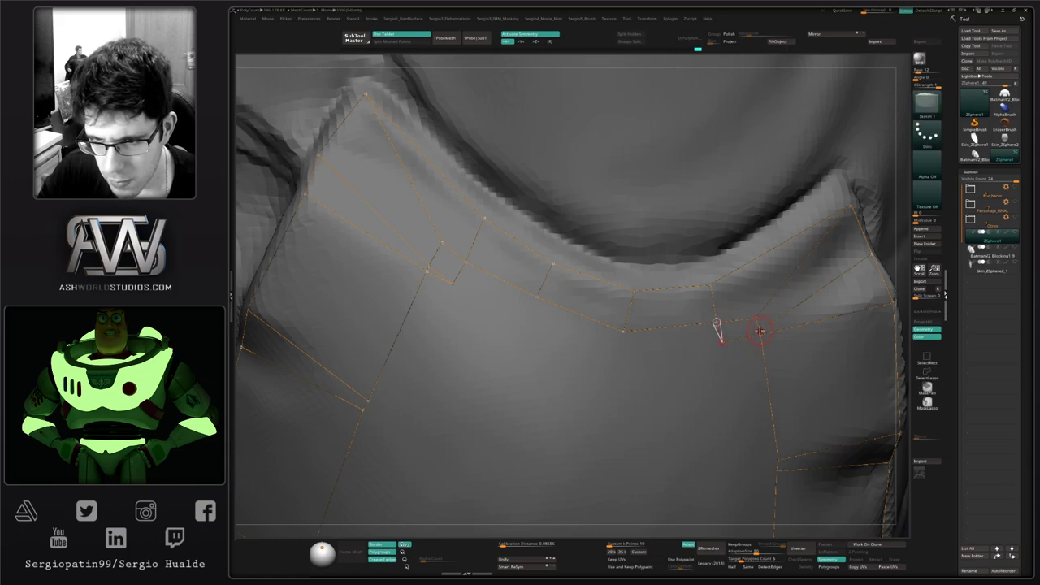
click(760, 331)
key(w)
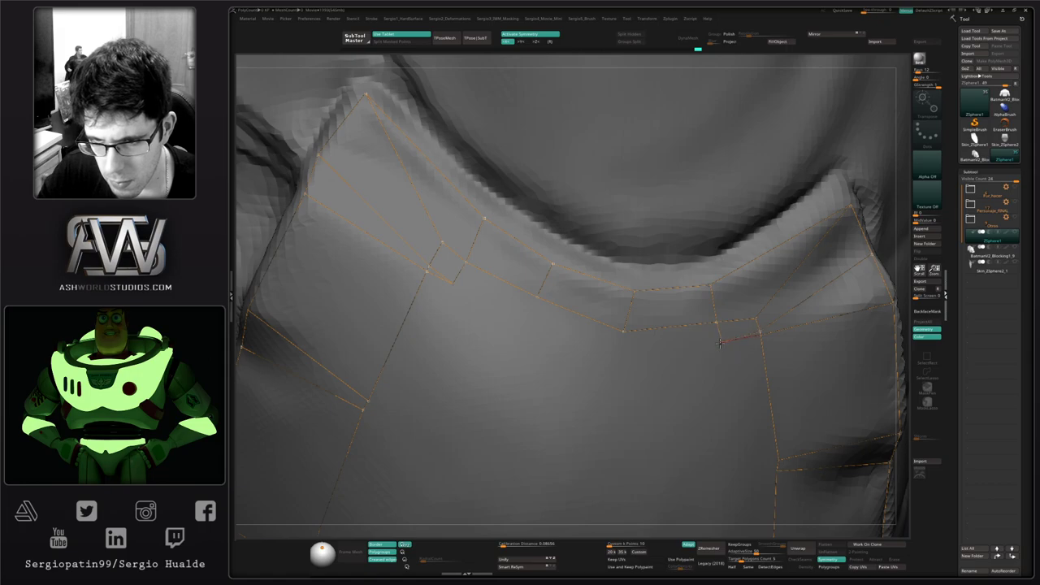
drag(720, 343, 721, 343)
key(q)
alt+right_drag(685, 374, 699, 365)
ctrl+right_drag(767, 323, 780, 485)
mouse_move(760, 354)
ctrl+right_down()
mouse_move(757, 326)
mouse_move(708, 327)
ctrl+right_up()
key(w)
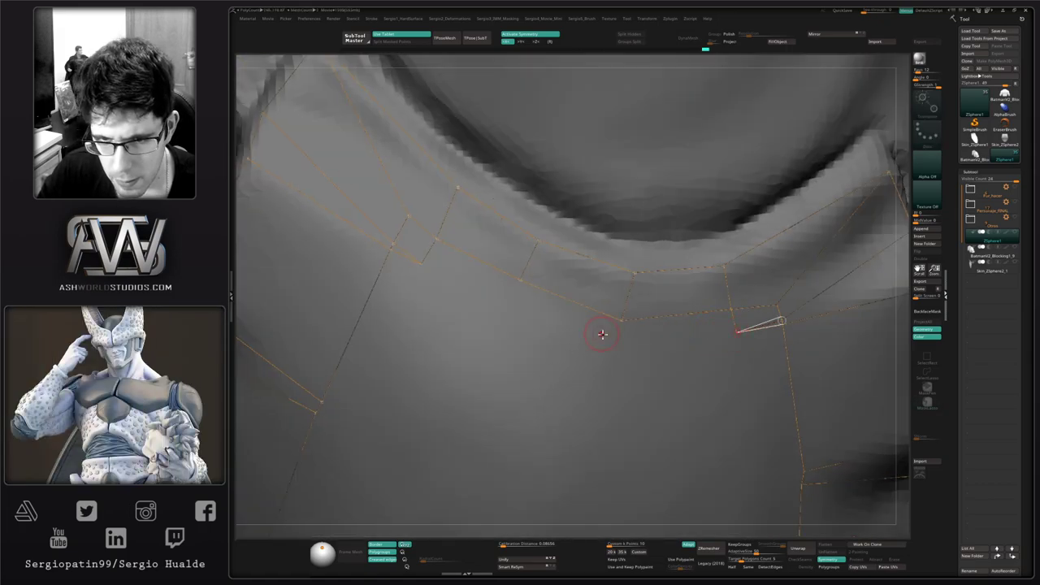
Step: Continue the second row of quads beneath the upper strip leftwards until it meets the small quad at the left end
key(q)
click(618, 342)
click(622, 320)
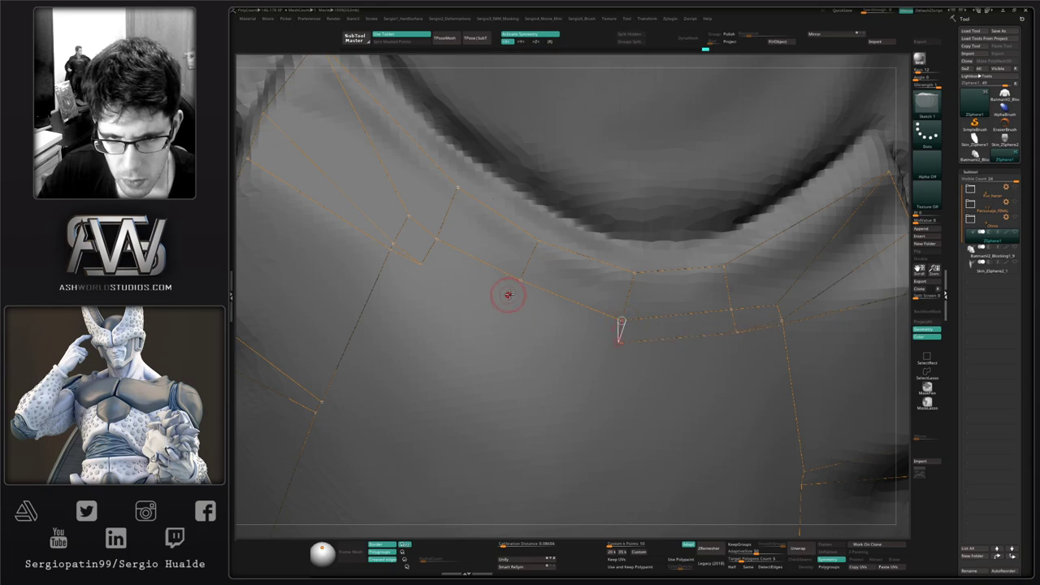
click(505, 301)
click(520, 279)
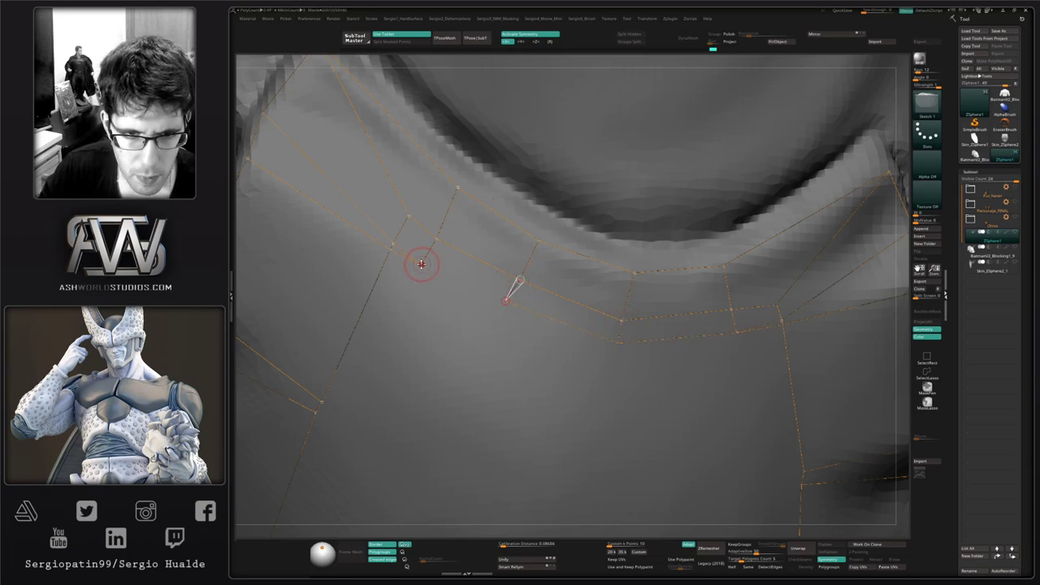
click(421, 264)
Step: Lower the second row's bottom points slightly to even out its quads along the curve
key(w)
drag(505, 301, 510, 309)
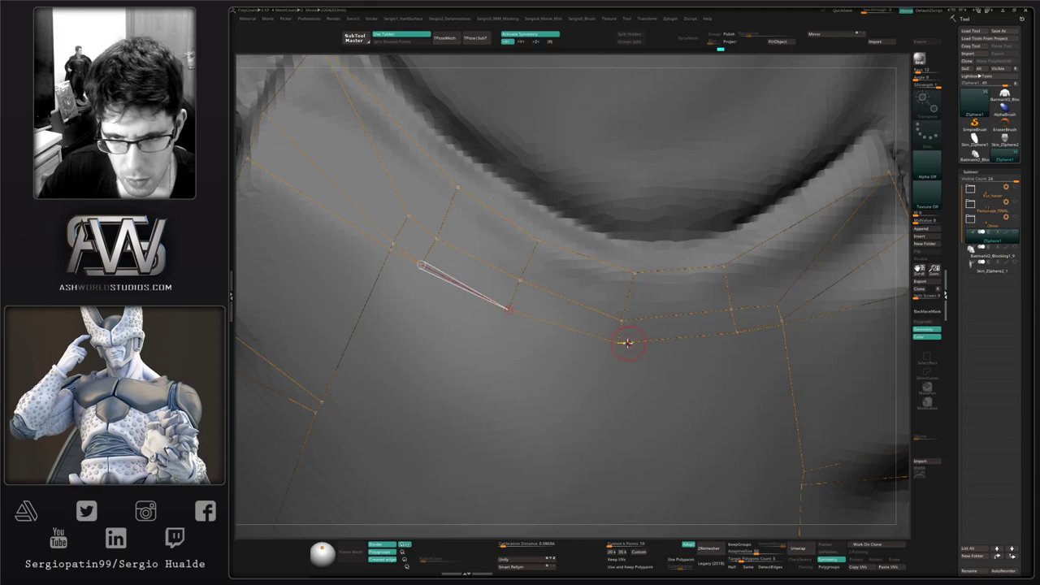
drag(623, 343, 617, 350)
drag(737, 332, 732, 337)
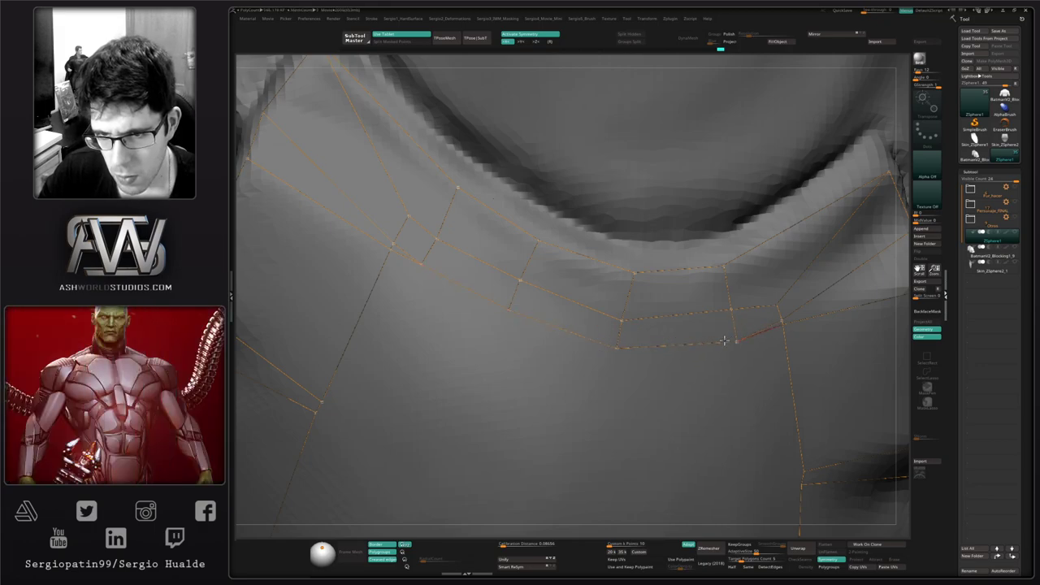
Step: Draw a tall quad from the second row's left end down to the left side strip's inner points
ctrl+right_drag(724, 340, 582, 259)
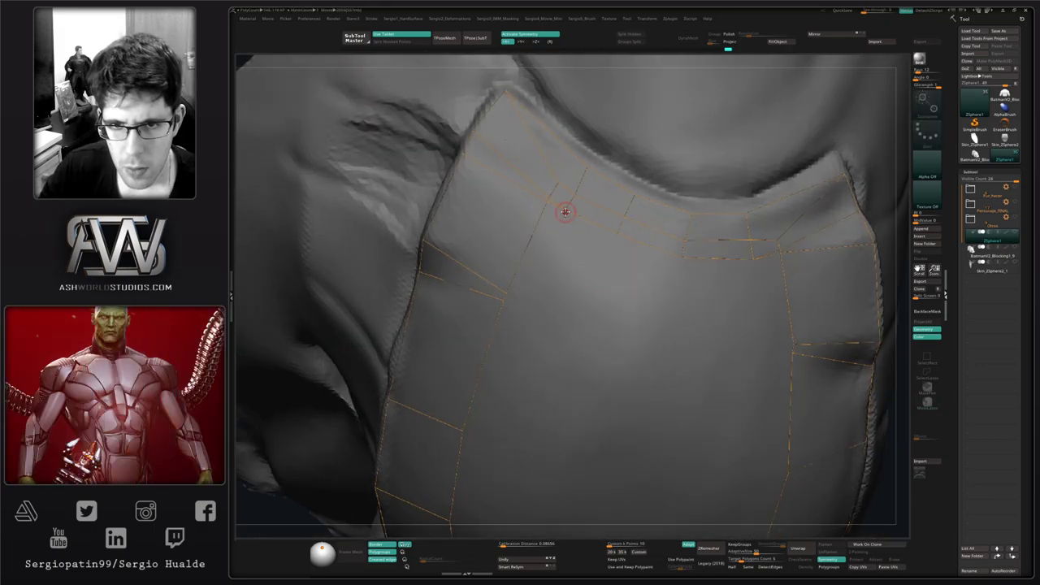
key(q)
click(531, 307)
click(505, 294)
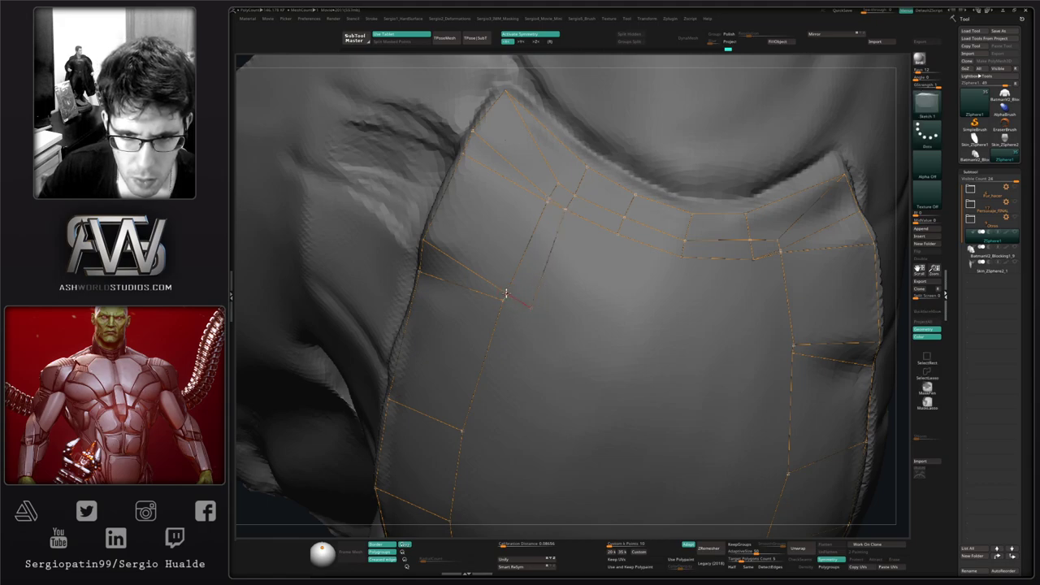
click(501, 300)
key(w)
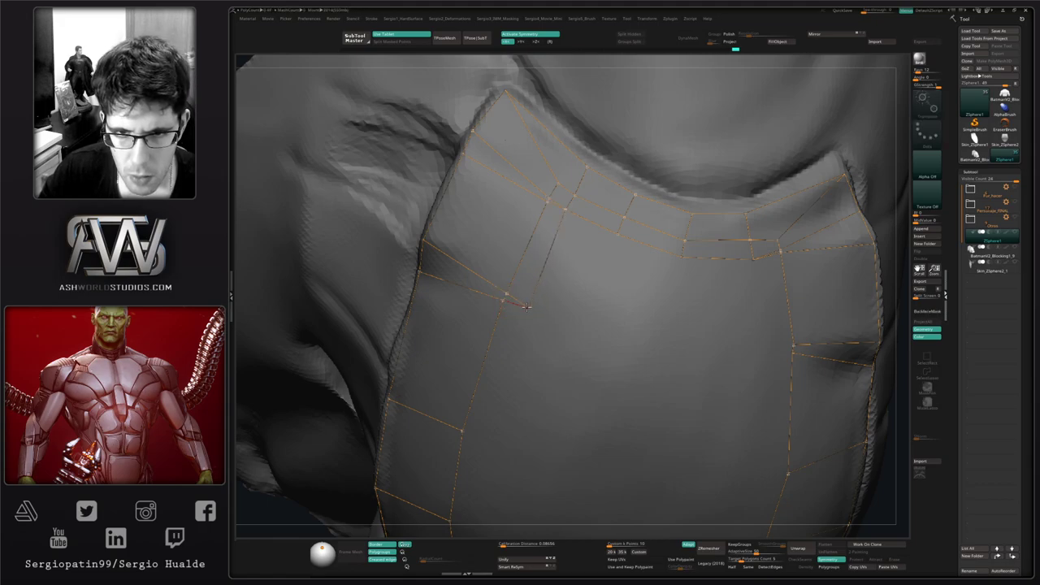
key(q)
Step: Extend the row of tall quads across the panel beneath the second row and join it to the right side strip
click(583, 327)
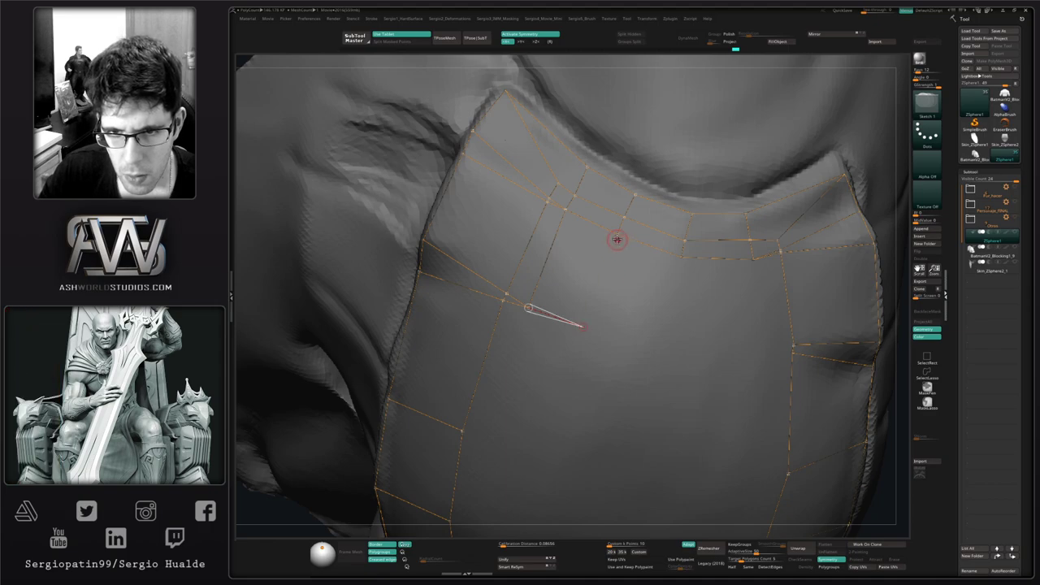
click(672, 348)
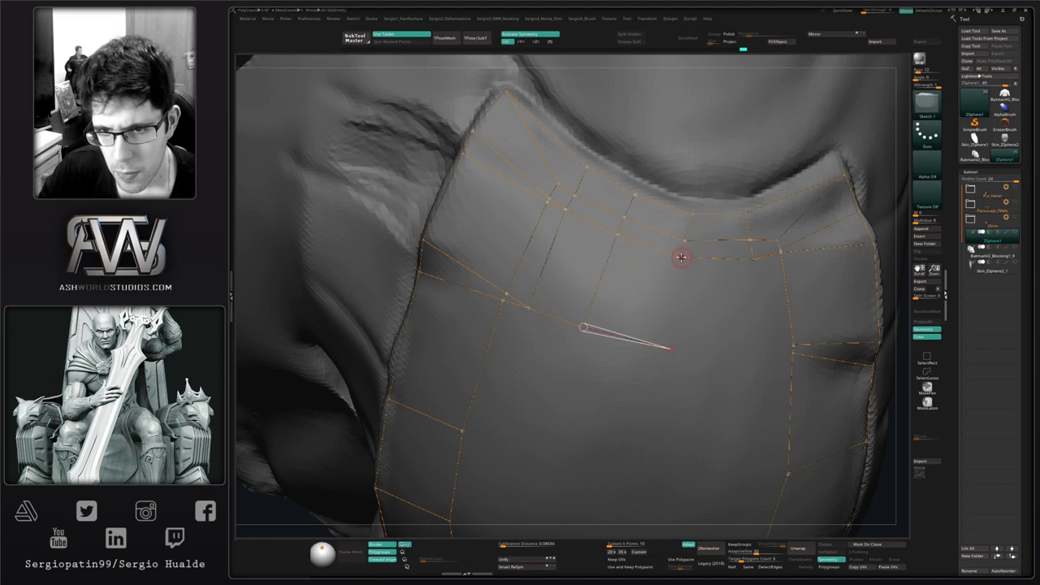
mouse_move(681, 256)
mouse_down()
mouse_move(753, 341)
mouse_move(754, 262)
mouse_up()
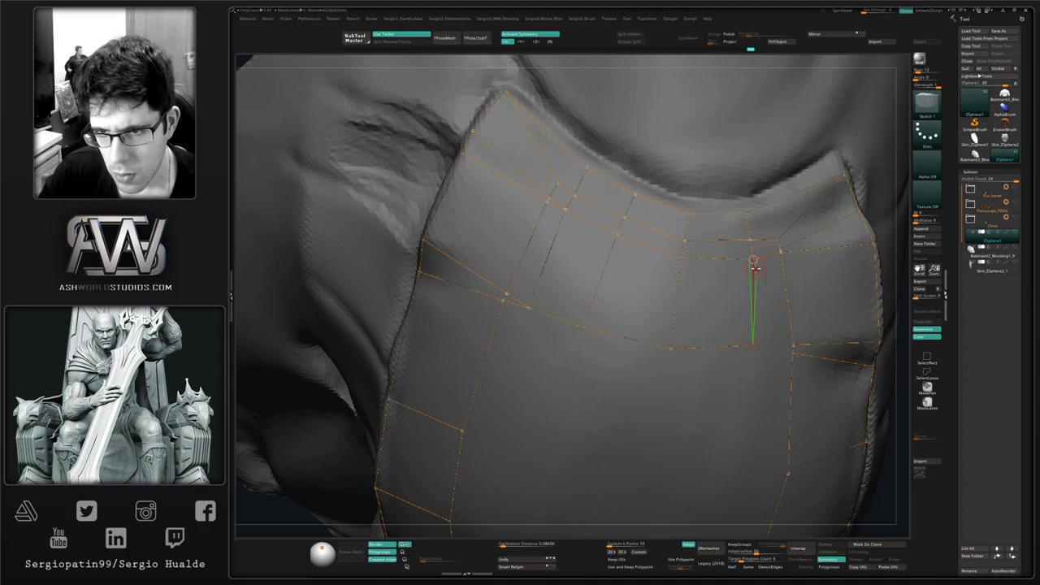
click(755, 266)
drag(795, 345, 792, 351)
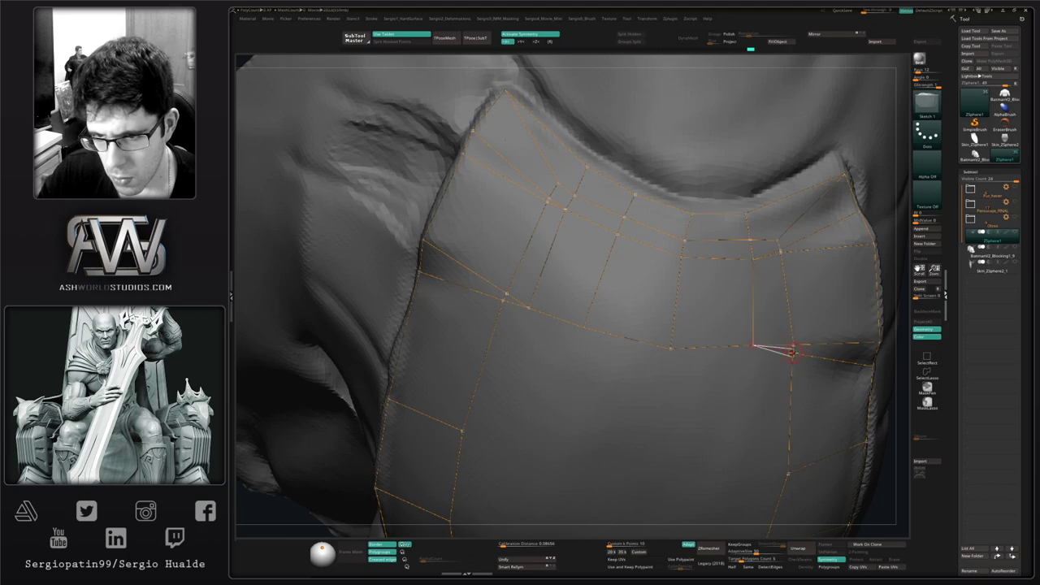
ctrl+click(754, 347)
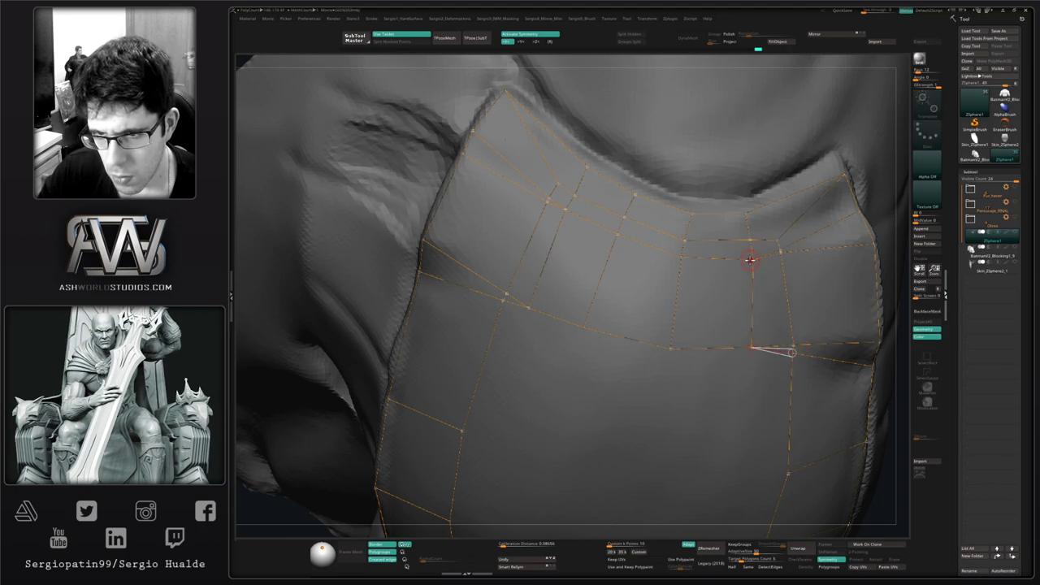
Step: Nudge the points of the tall quad row and the row above it to even out the quads' edges
drag(751, 260, 748, 241)
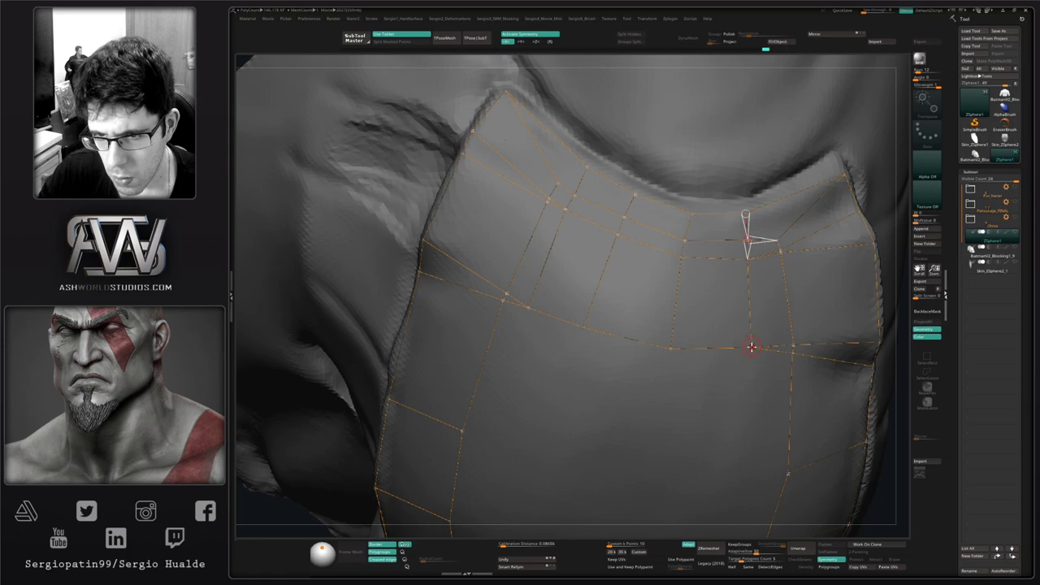
drag(751, 347, 742, 350)
drag(672, 347, 659, 346)
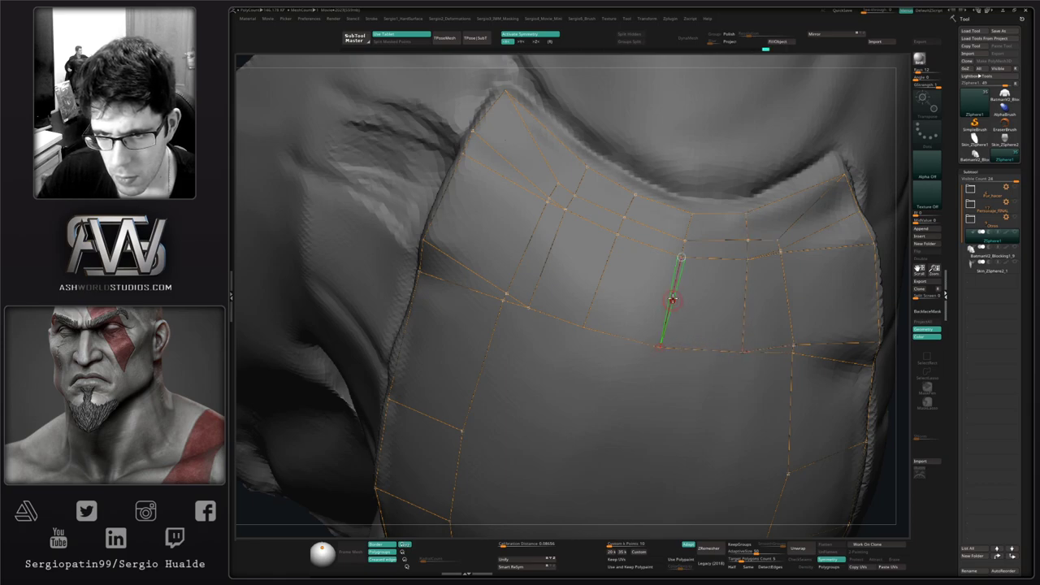
drag(685, 241, 682, 253)
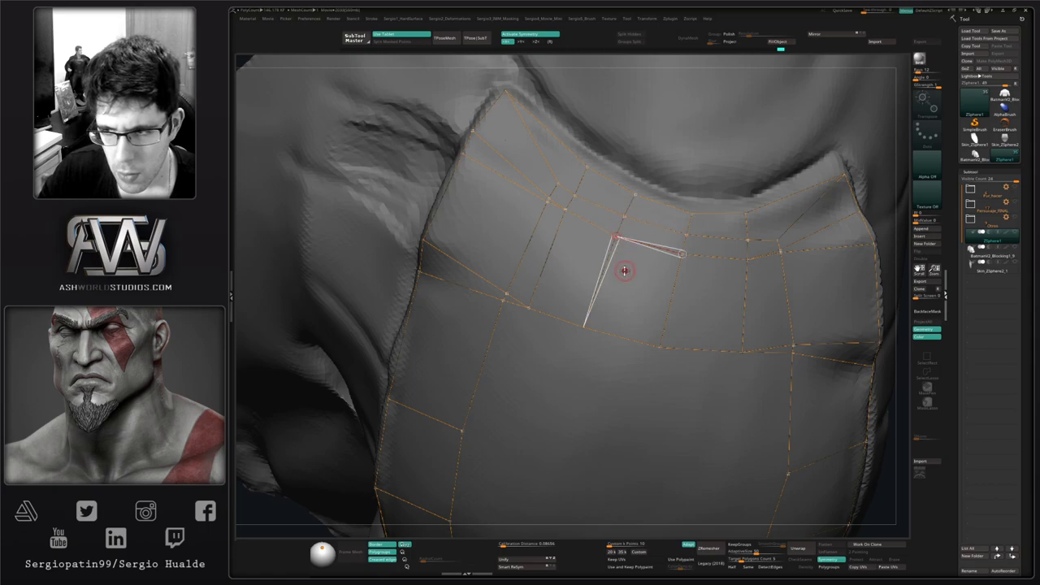
Step: Draw a column of two quads down the inner edge of the left side strip, starting below the tall quad row
ctrl+right_drag(625, 272, 643, 253)
alt+right_drag(618, 291, 596, 224)
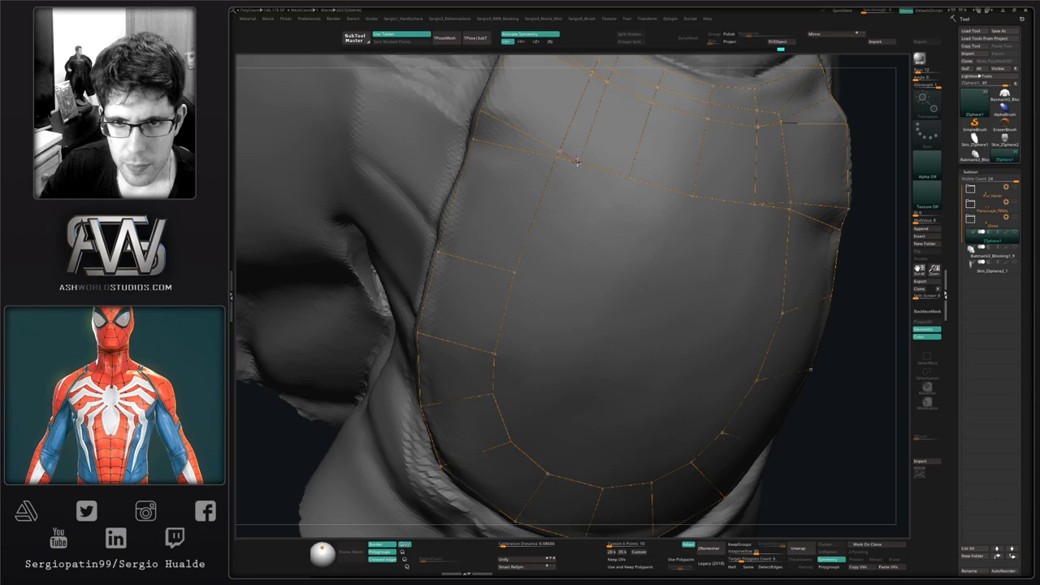
click(559, 278)
click(516, 272)
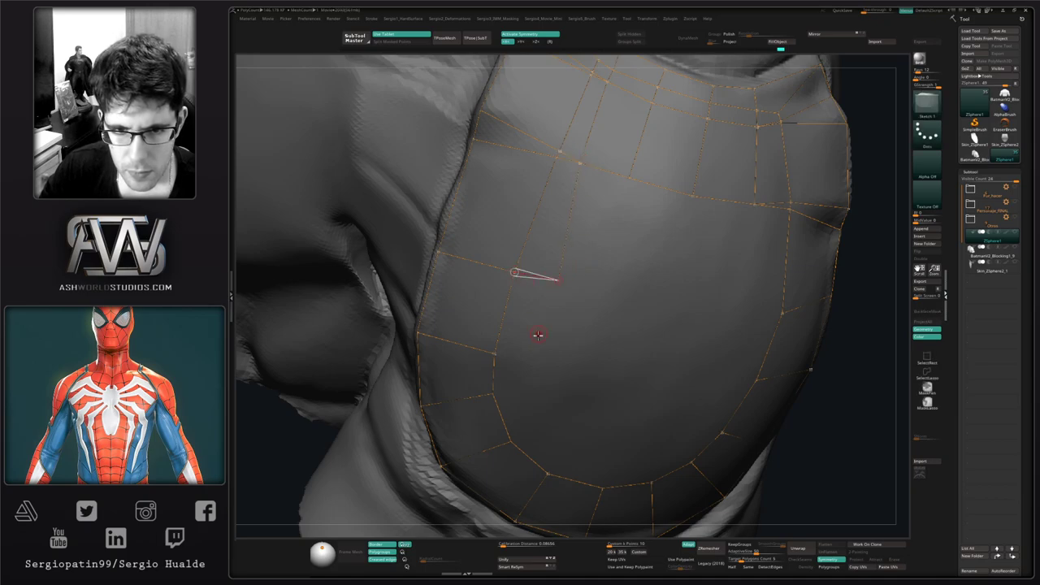
click(543, 361)
click(494, 353)
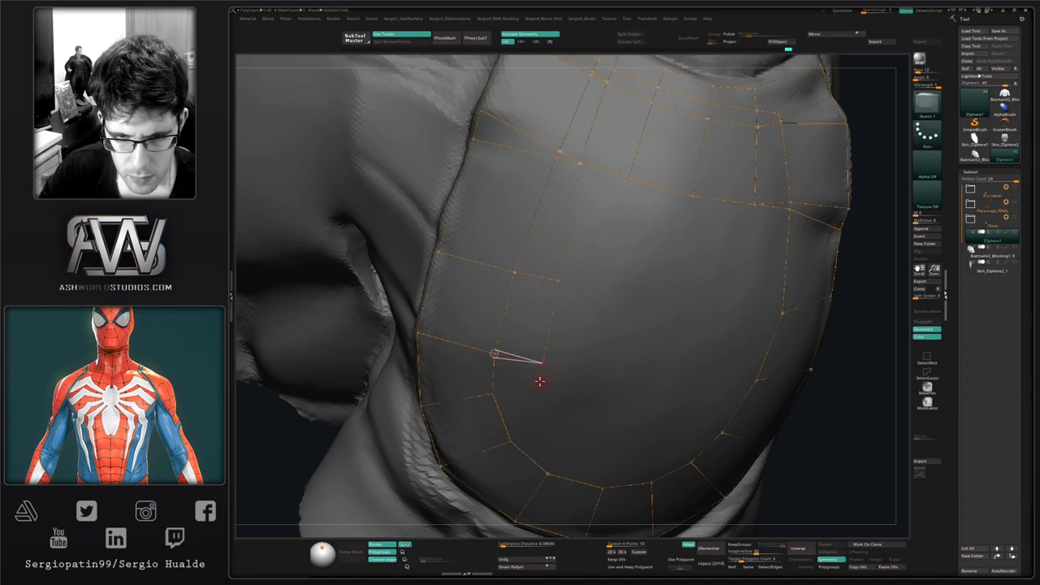
Step: Continue the column of quads around the lower-left curve of the border strip to the bottom of the panel
mouse_move(540, 381)
mouse_down()
mouse_move(494, 390)
mouse_move(504, 395)
mouse_up()
click(548, 396)
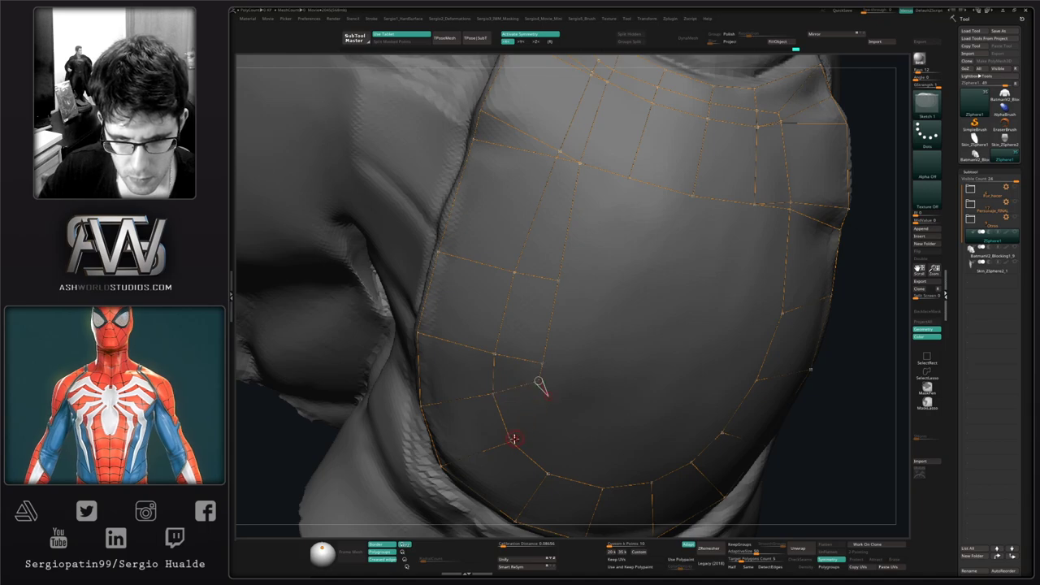
click(512, 440)
click(570, 415)
mouse_move(548, 471)
mouse_down()
mouse_move(601, 446)
mouse_move(612, 463)
mouse_up()
click(602, 486)
Step: Move the new column's inner points at the curve, midway up and at the top to smooth its edge
key(w)
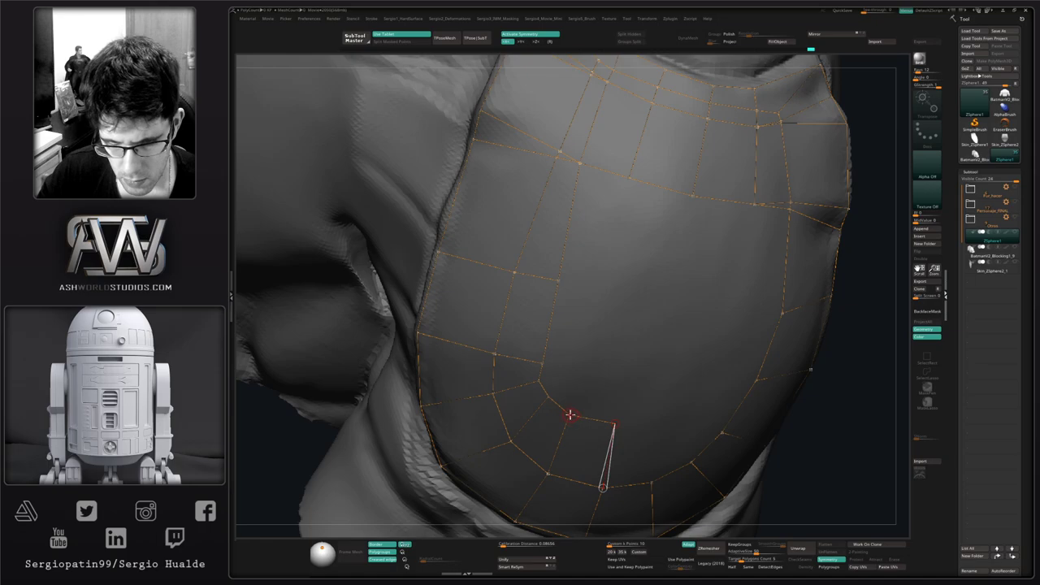
mouse_move(570, 415)
mouse_down()
mouse_move(579, 414)
mouse_move(550, 393)
mouse_move(539, 360)
mouse_up()
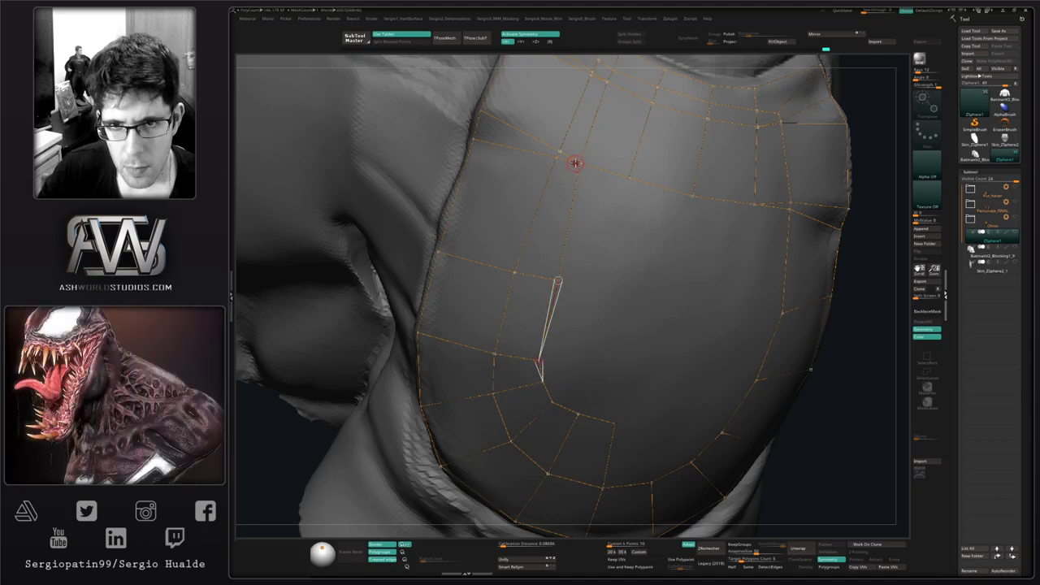
drag(575, 163, 585, 163)
Step: Draw a small quad inside the lower-left bend of the inner ring and adjust its outer corner point
ctrl+right_drag(605, 323, 547, 355)
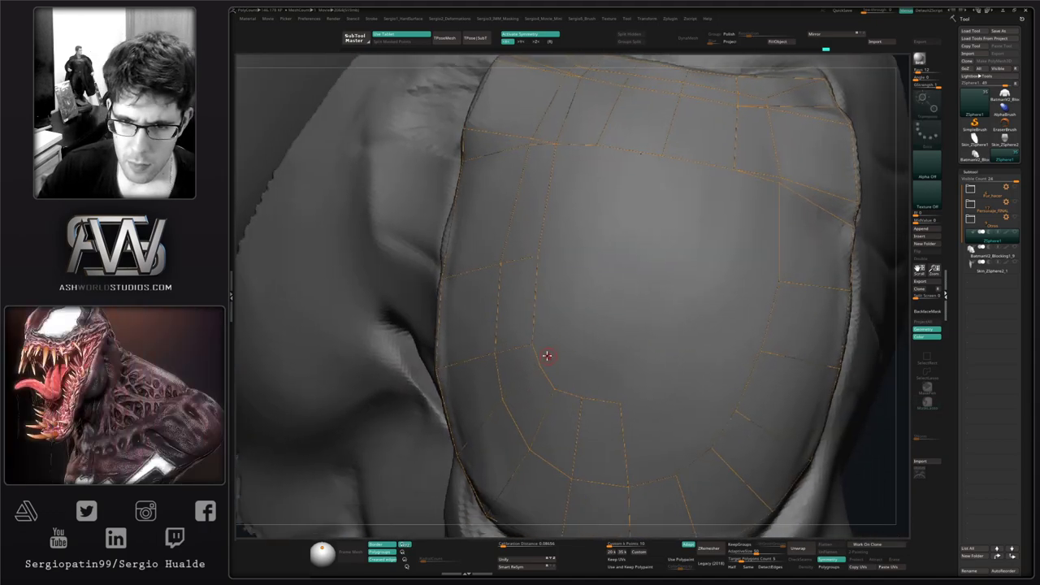
click(533, 343)
key(q)
click(562, 345)
click(554, 389)
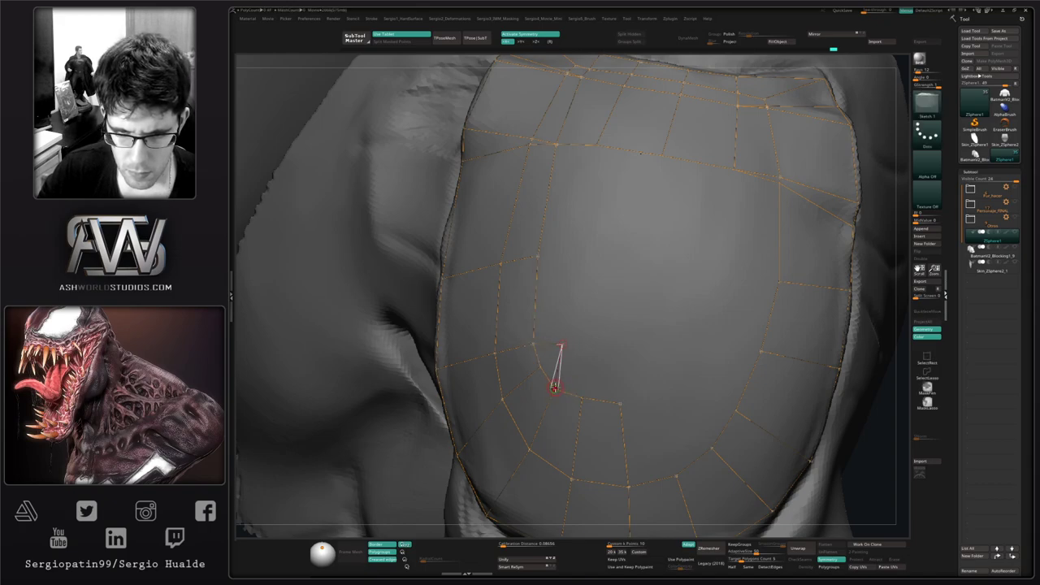
key(w)
drag(540, 368, 536, 371)
click(563, 345)
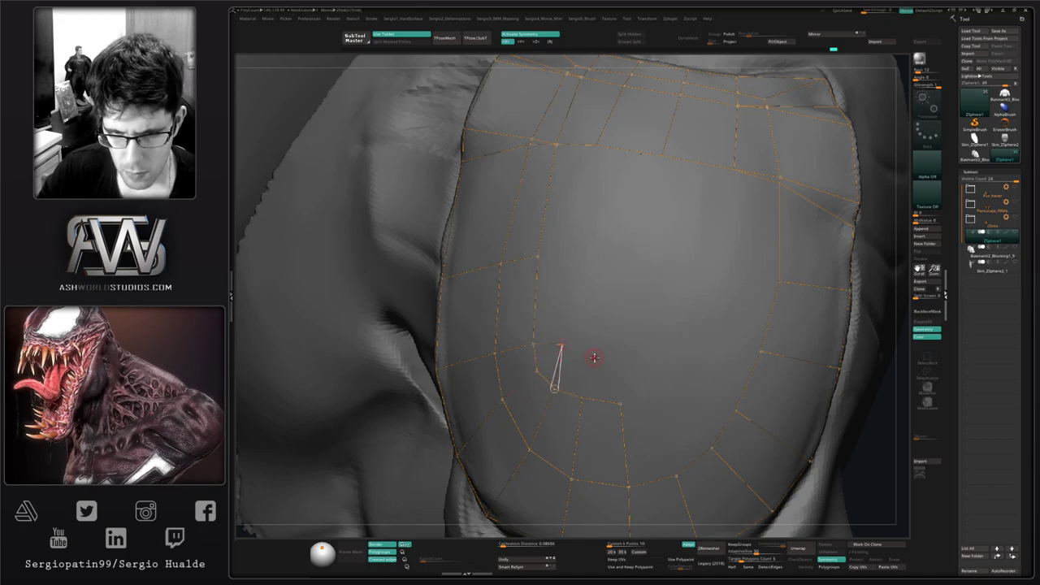
Step: Extend the small quad into a row of three along the upper edge of the inner ring
key(q)
click(587, 347)
click(583, 398)
click(619, 351)
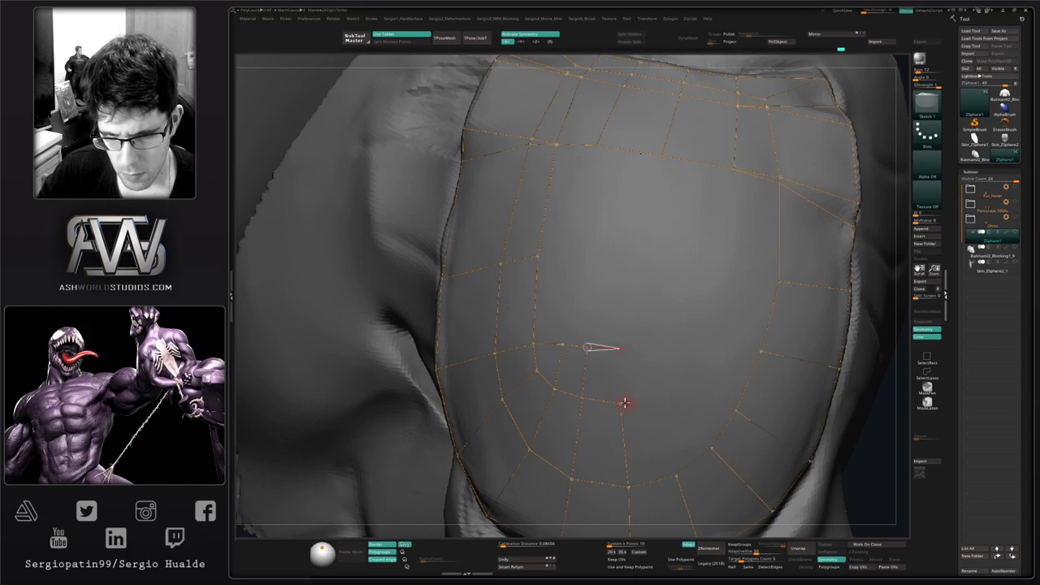
click(621, 403)
Step: Draw three tall quads above the small quad row, joined to the left column, and connect their top edge to the upper row
click(623, 263)
click(595, 253)
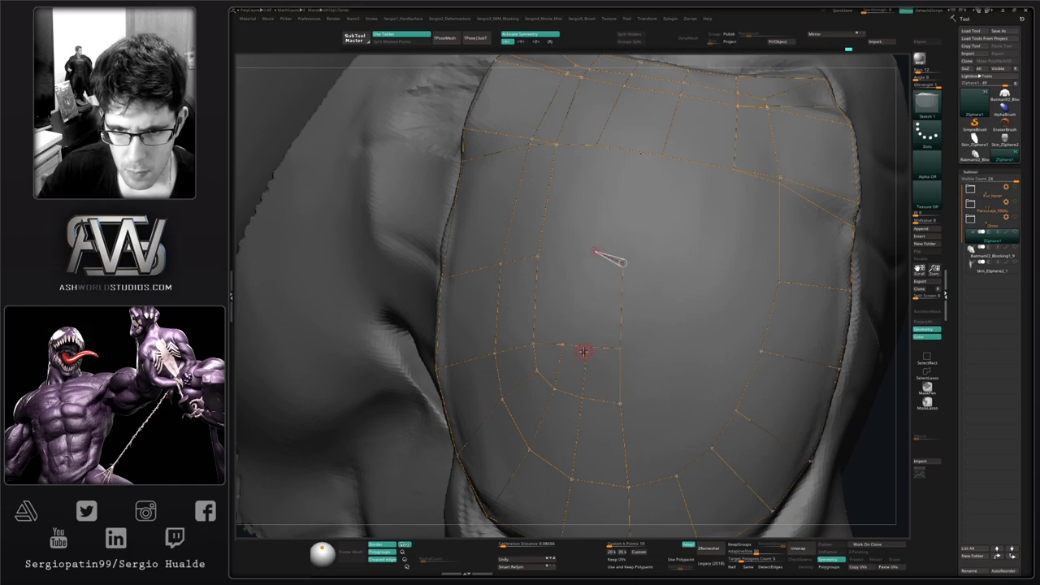
click(587, 347)
click(565, 257)
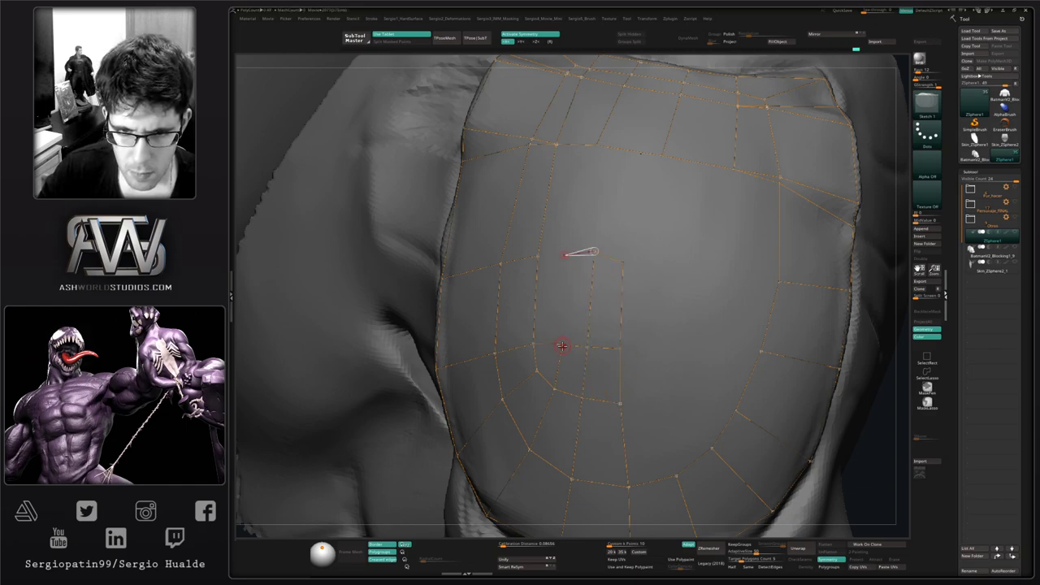
click(563, 346)
click(537, 257)
click(596, 153)
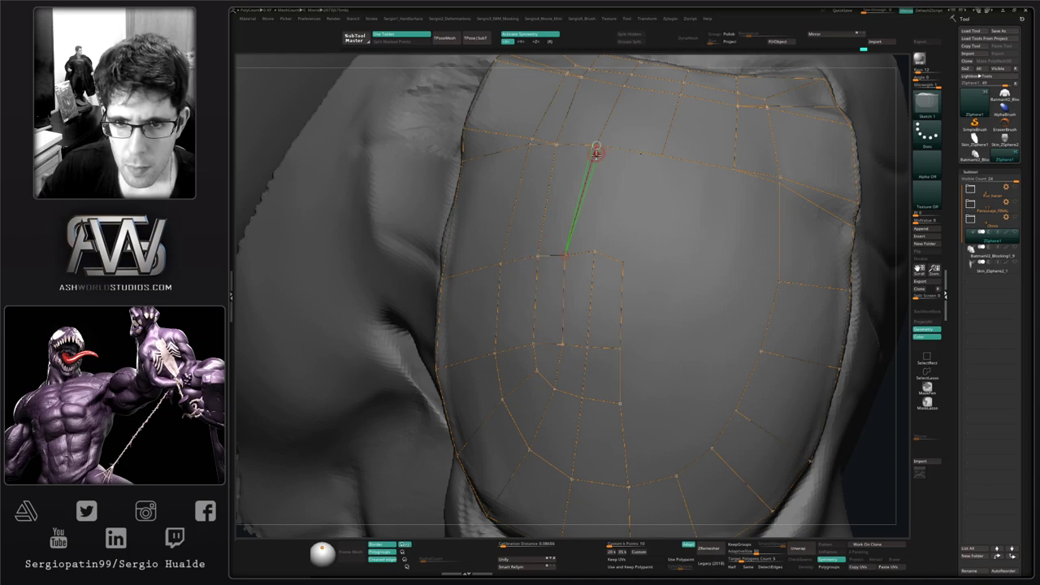
Step: Draw two neighbouring quads above and beside the right end of the tall quads, in the middle of the panel
ctrl+click(595, 251)
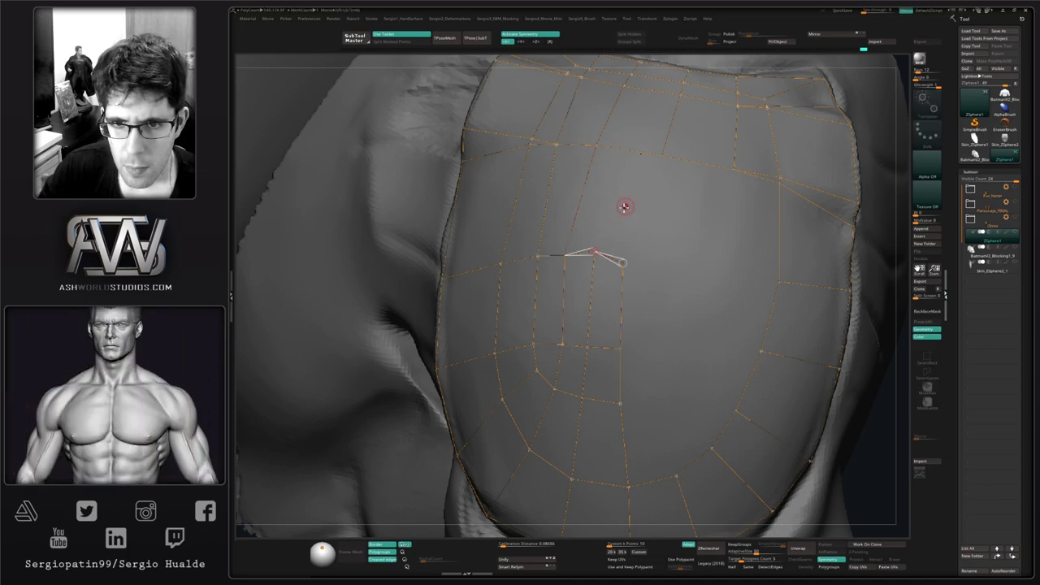
click(603, 208)
click(633, 216)
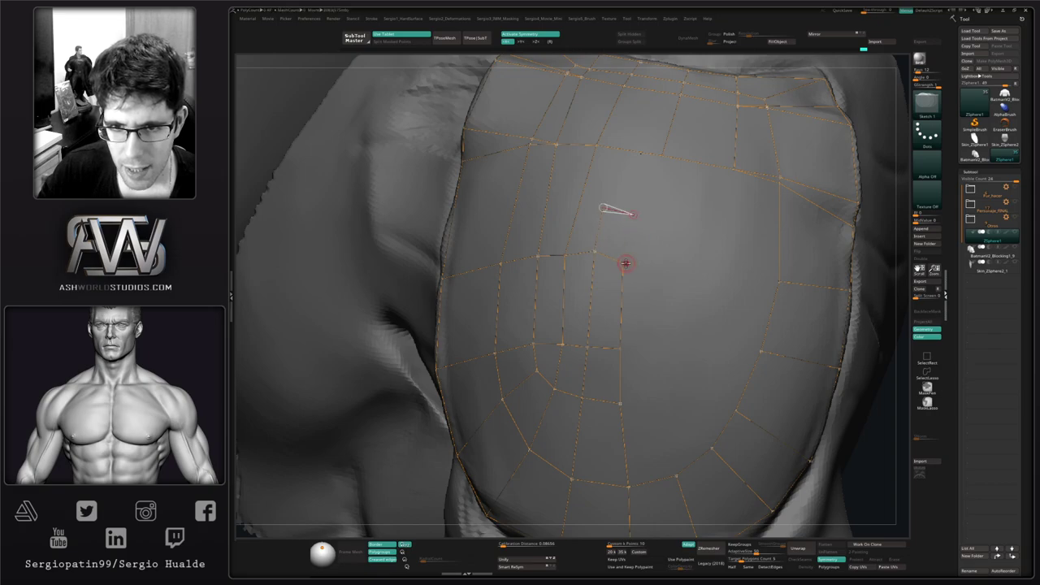
click(623, 263)
click(685, 221)
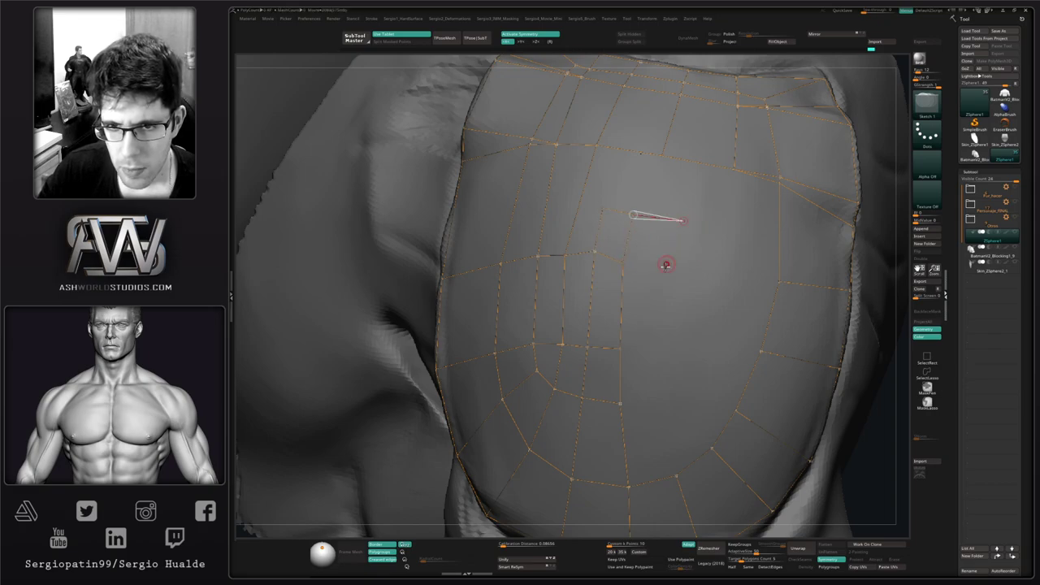
click(676, 269)
click(623, 262)
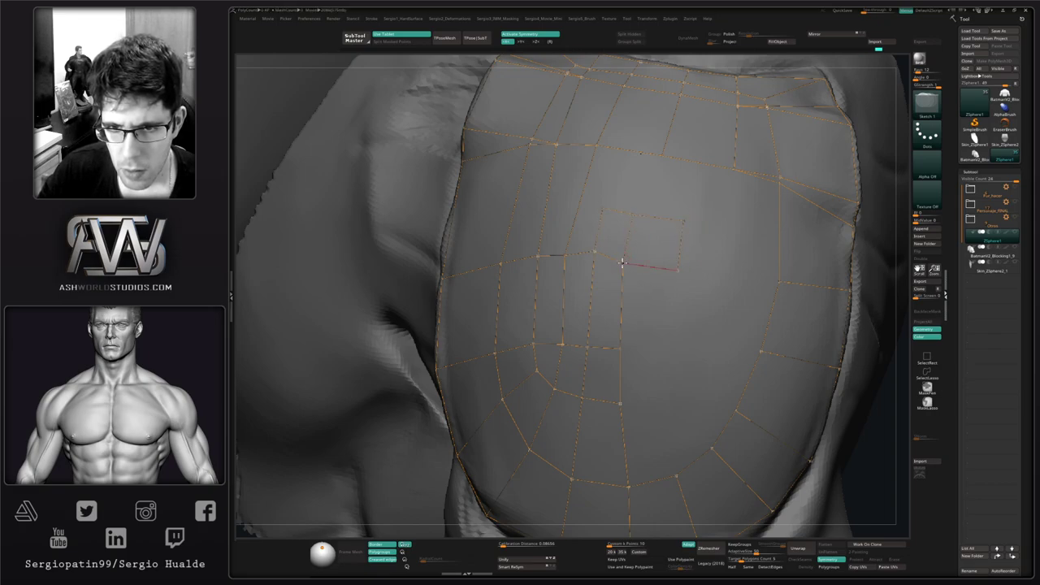
Step: Connect the two left top points of the central quads to the bottom points of the upper row
ctrl+click(602, 206)
click(597, 147)
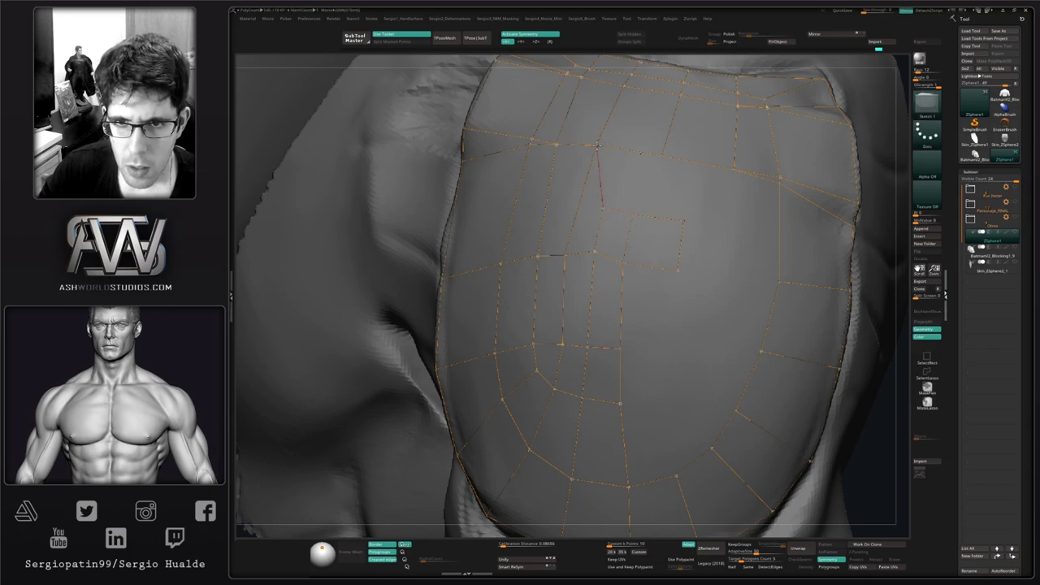
ctrl+click(634, 211)
key(q)
click(633, 213)
click(662, 154)
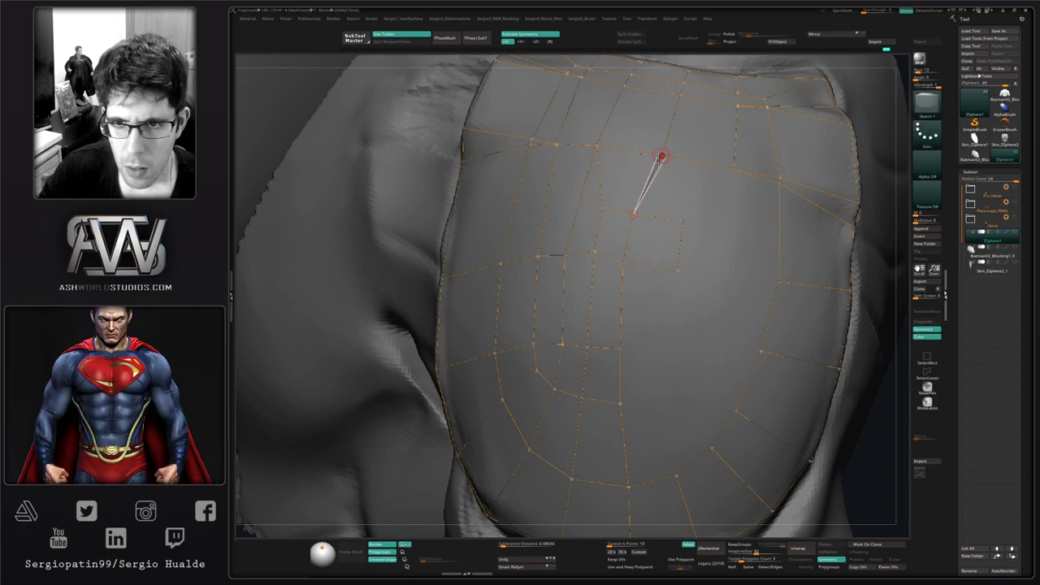
Step: Shift the points around the central quads and the tall quads slightly to even out their spacing
key(w)
drag(634, 215, 646, 215)
drag(624, 261, 631, 265)
drag(621, 348, 622, 351)
drag(596, 253, 599, 262)
drag(603, 207, 606, 209)
Step: Connect the central quad's upper right corner to the upper row and move the joined row point slightly left
right_drag(634, 214, 556, 262)
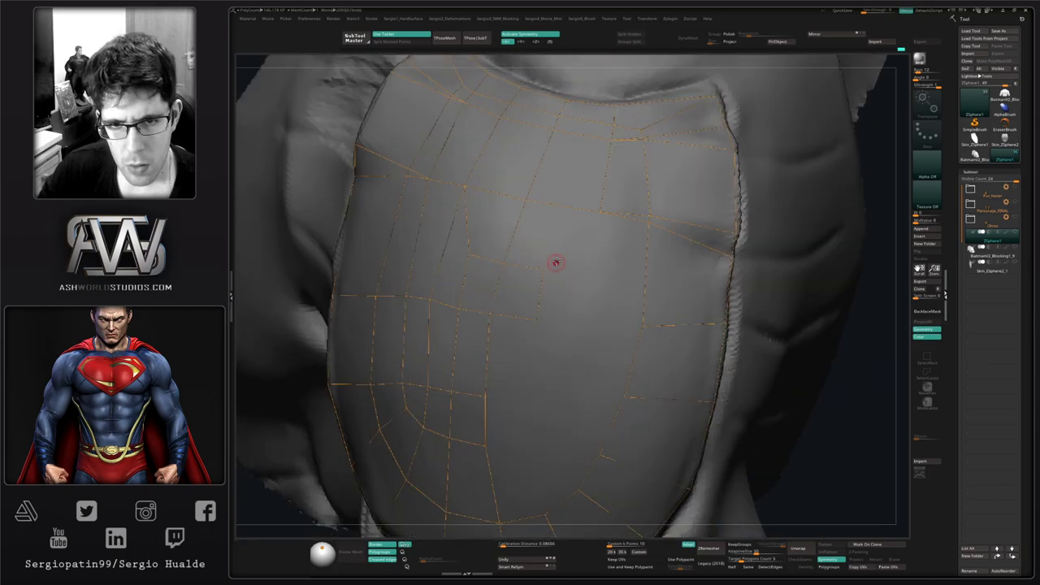
key(q)
click(545, 269)
click(604, 211)
key(w)
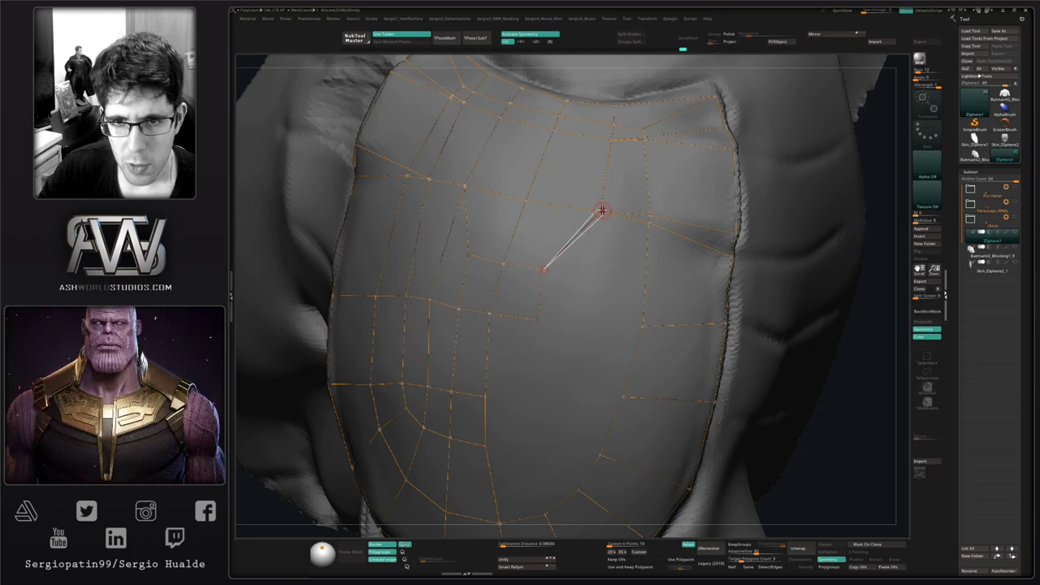
drag(603, 212, 593, 211)
key(q)
alt+right_drag(552, 180, 554, 107)
click(541, 245)
click(543, 306)
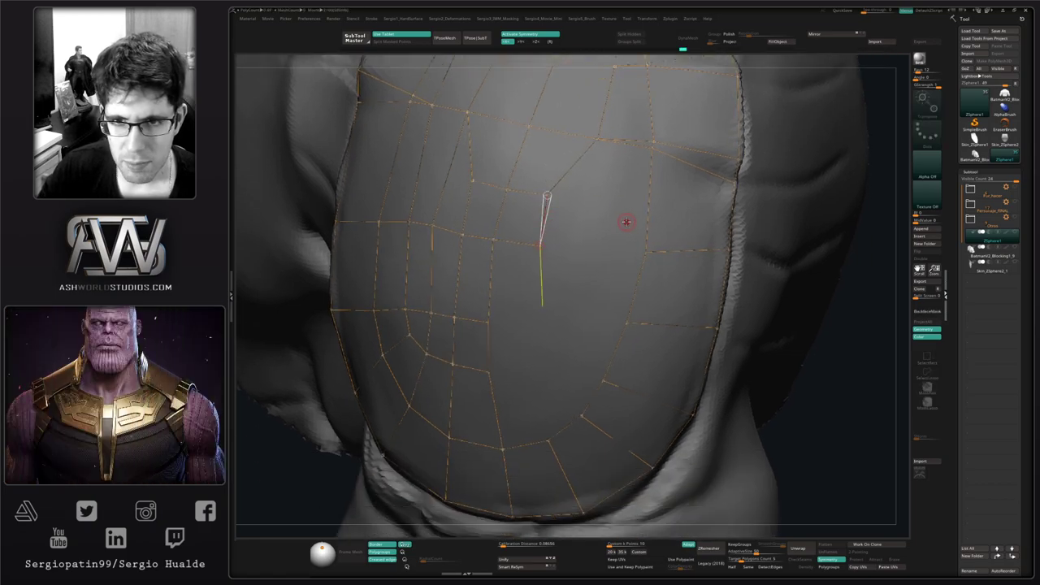
Step: Extend the inner ring of quads along the bottom border strip by two quads towards the lower-right curve
alt+right_drag(592, 229, 593, 264)
alt+right_drag(594, 312, 583, 240)
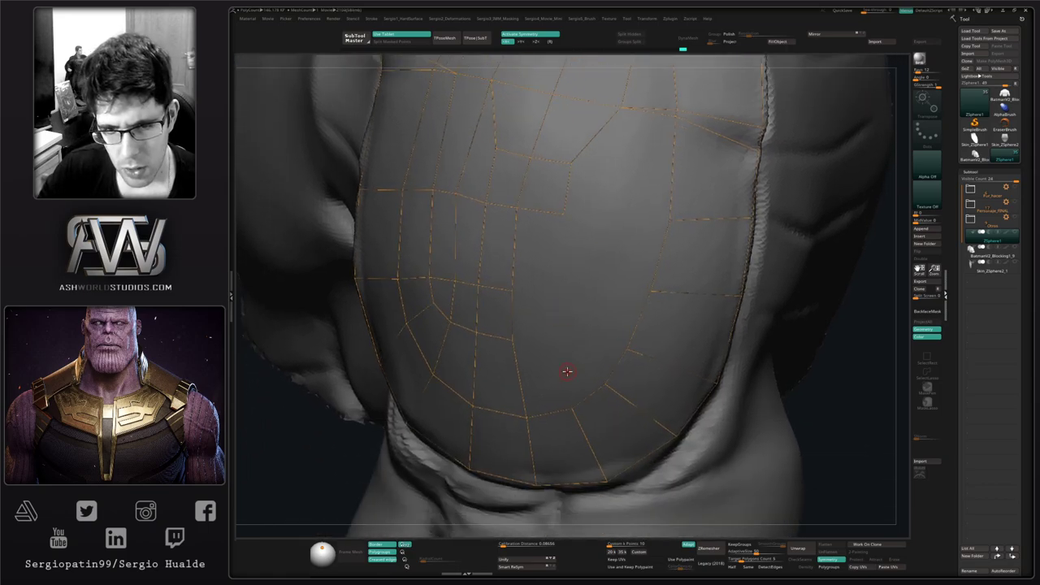
ctrl+click(517, 342)
click(548, 340)
click(571, 408)
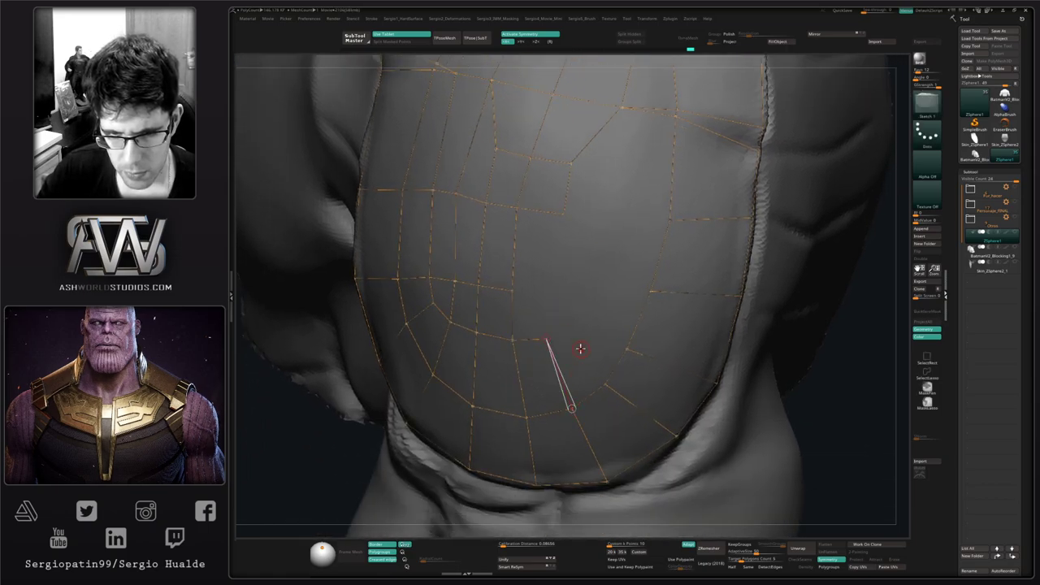
click(570, 333)
click(605, 385)
Step: Continue the inner ring up the lower-right curve with two more quads joined to the right side strip
click(583, 316)
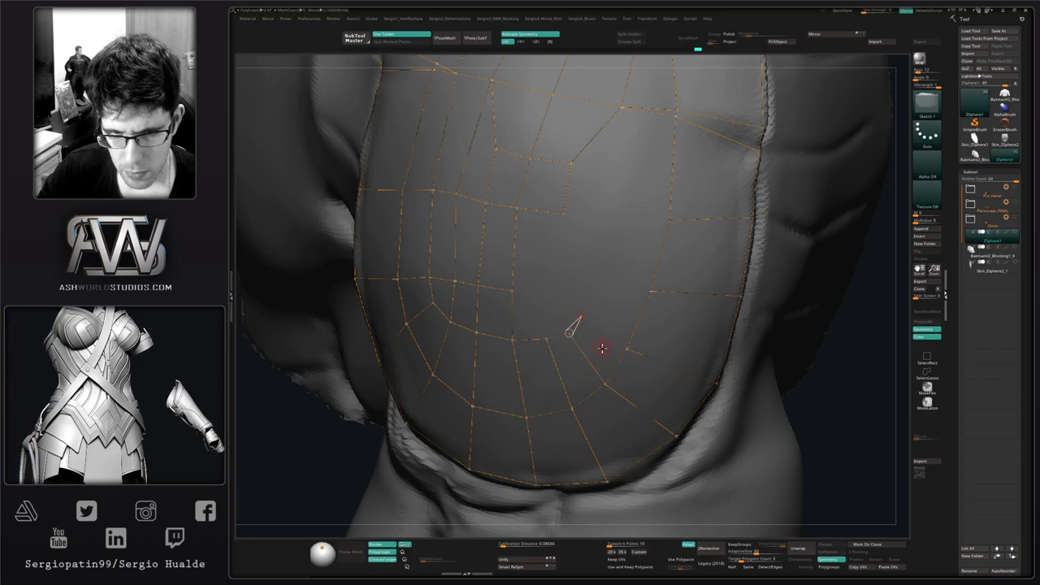
click(625, 351)
click(590, 294)
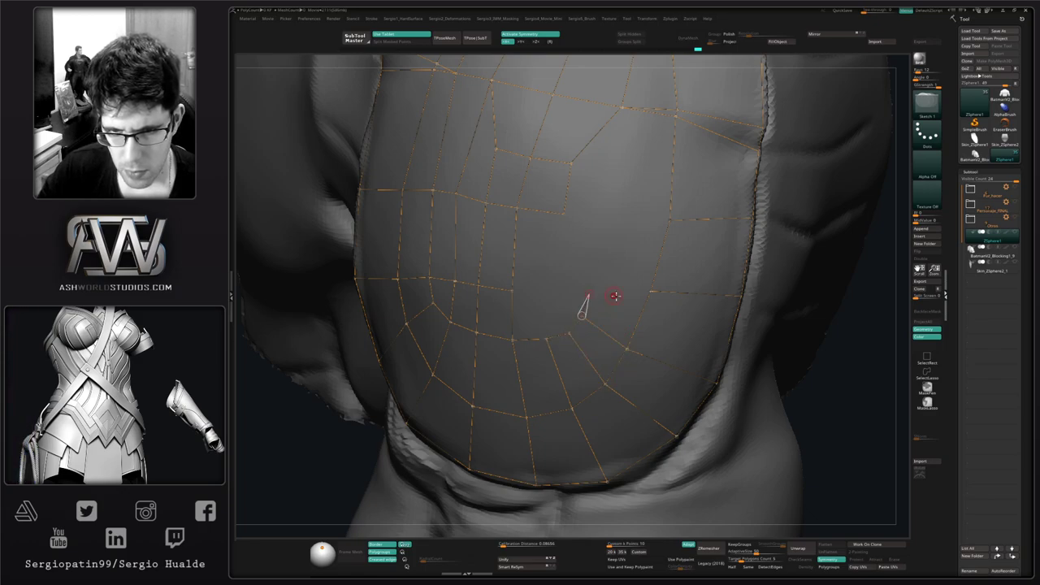
drag(650, 290, 563, 294)
Step: Fill the gap inside the bottom ring with a row of quads reaching the left block's lower right corner
click(557, 293)
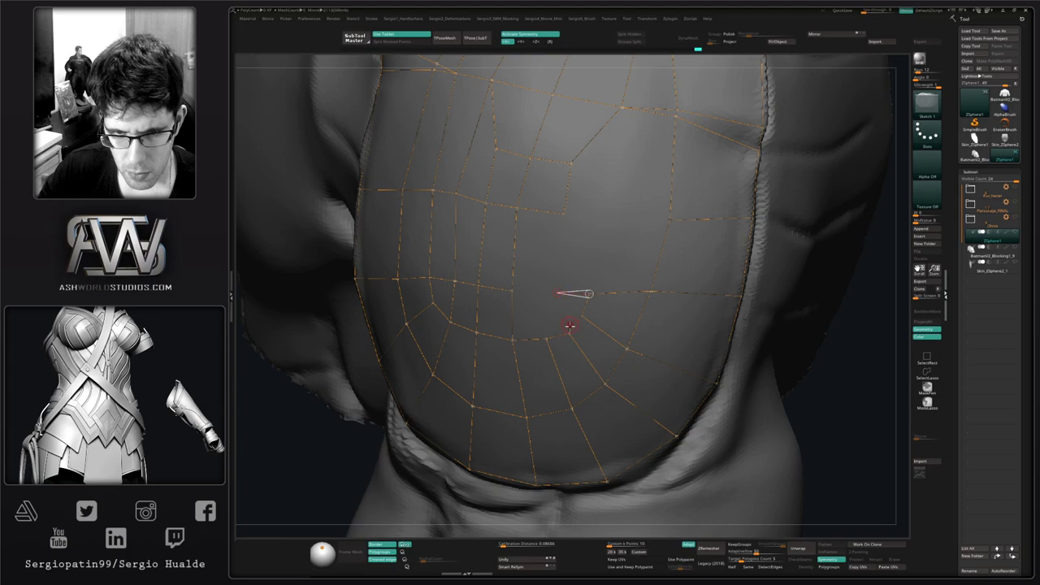
click(568, 331)
click(538, 292)
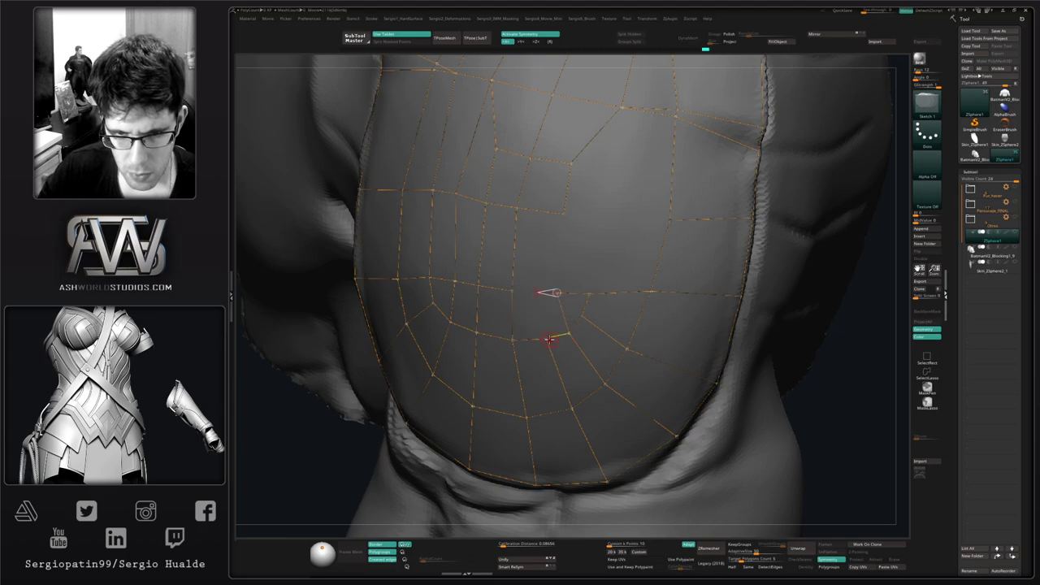
click(546, 338)
click(513, 290)
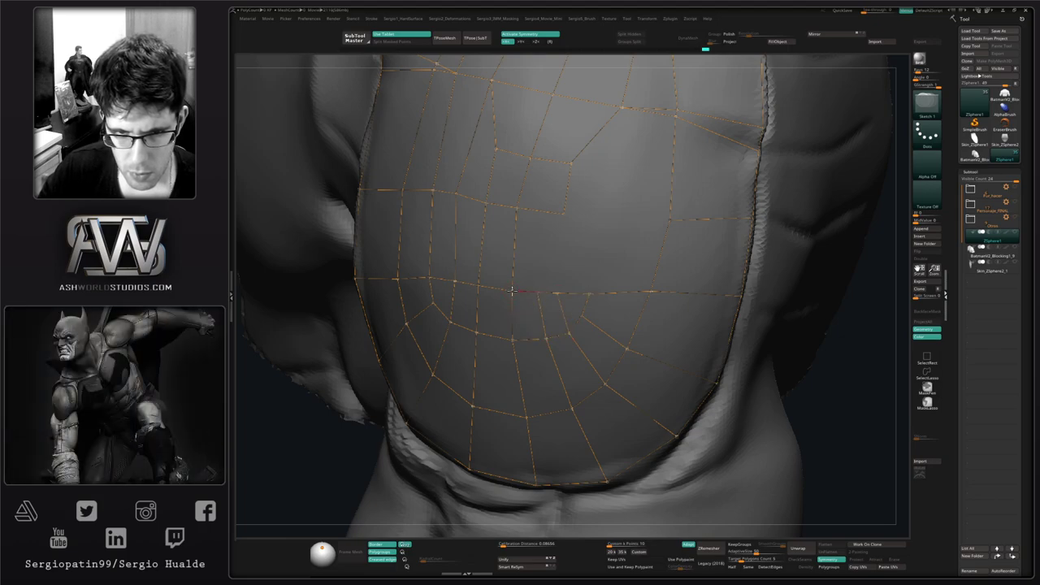
Step: Connect the new row's upper edge to the central quad's lower right corner and shift two of the row's points right
click(563, 213)
key(w)
mouse_move(539, 291)
mouse_down()
mouse_move(593, 323)
mouse_move(571, 330)
mouse_move(571, 295)
mouse_move(550, 292)
mouse_up()
click(568, 294)
Step: Draw a narrow column of quads beside the central quads, from the lower row up to the upper row's joined point
alt+right_drag(593, 238, 554, 306)
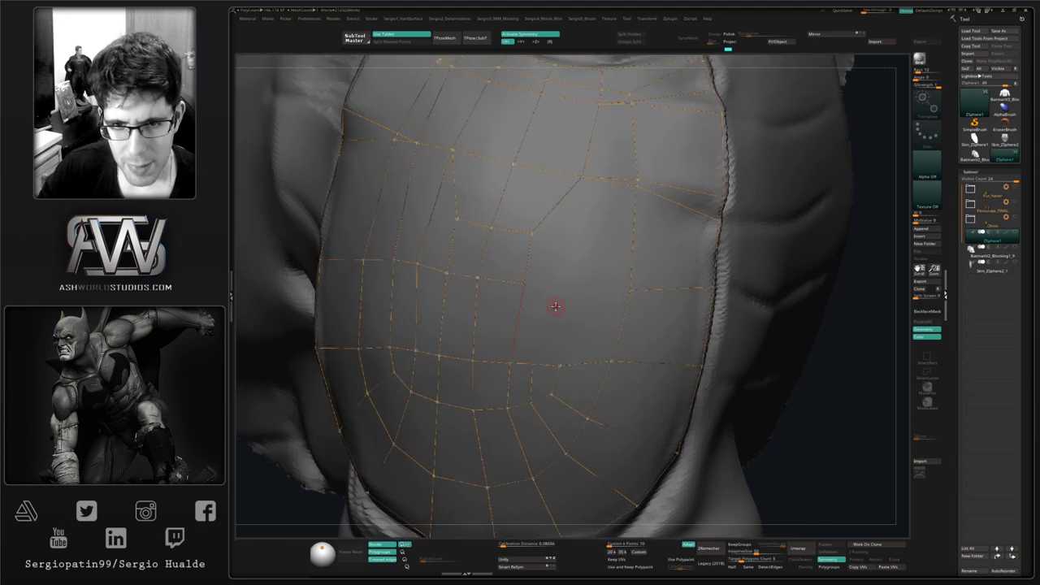
key(q)
click(533, 362)
click(551, 283)
drag(527, 283, 551, 284)
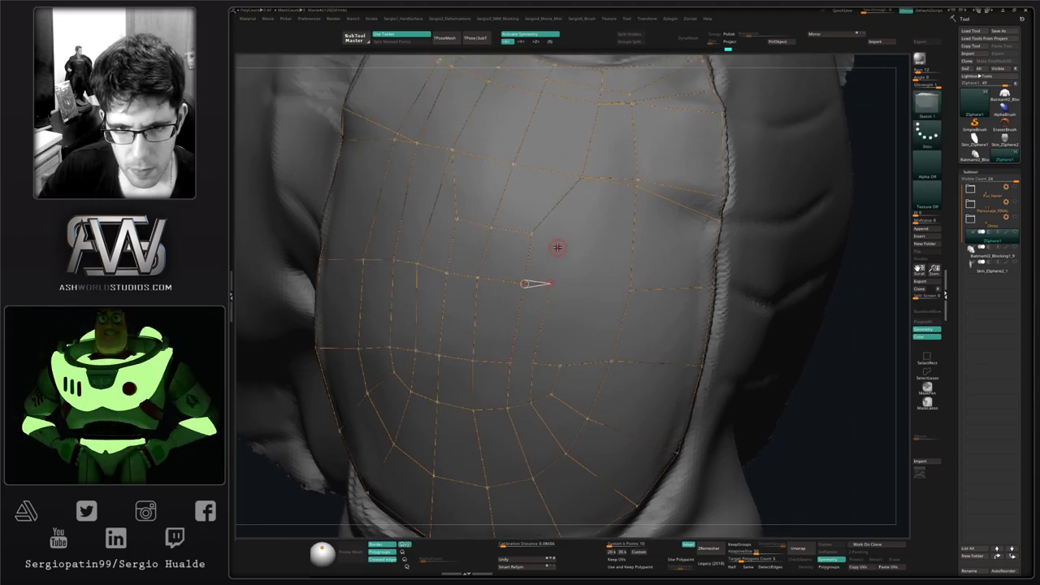
click(581, 178)
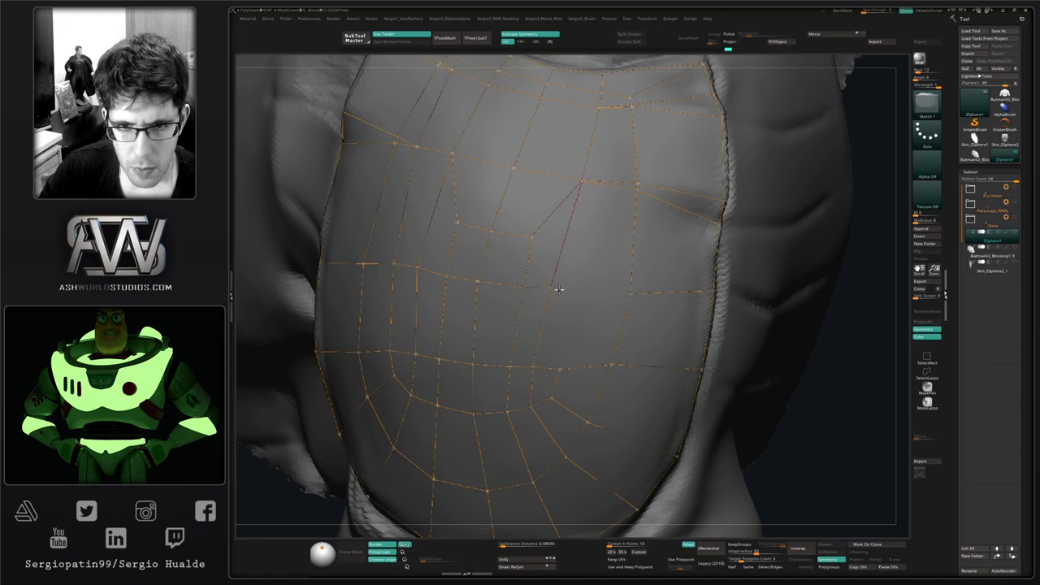
Step: Undo the narrow column beside the central quads and delete the central quad's upper right corner point
alt+right_drag(574, 241, 575, 323)
key(ctrl+z)
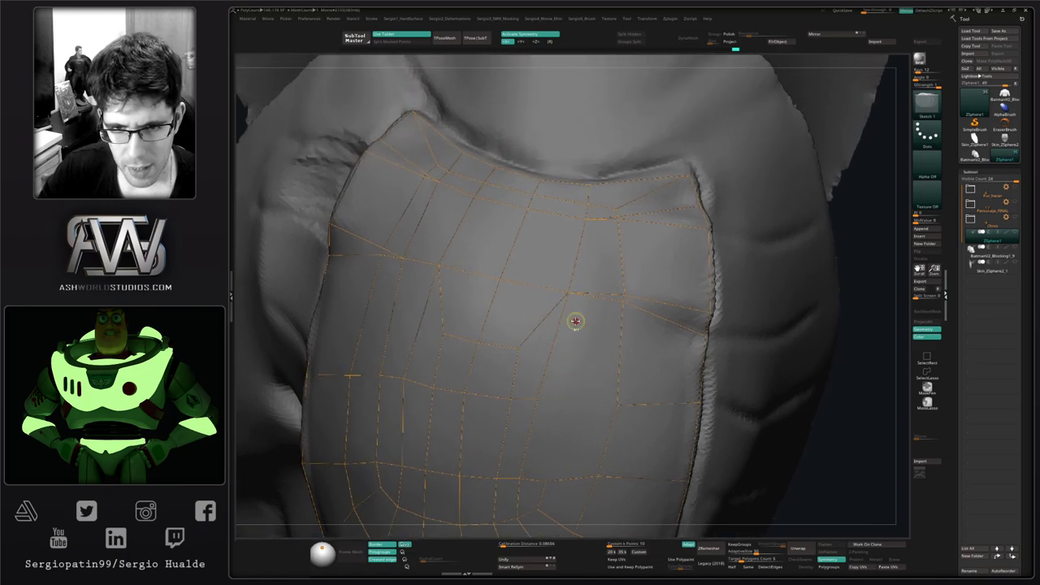
key(ctrl+z)
key(ctrl+z)
key(ctrl+z)
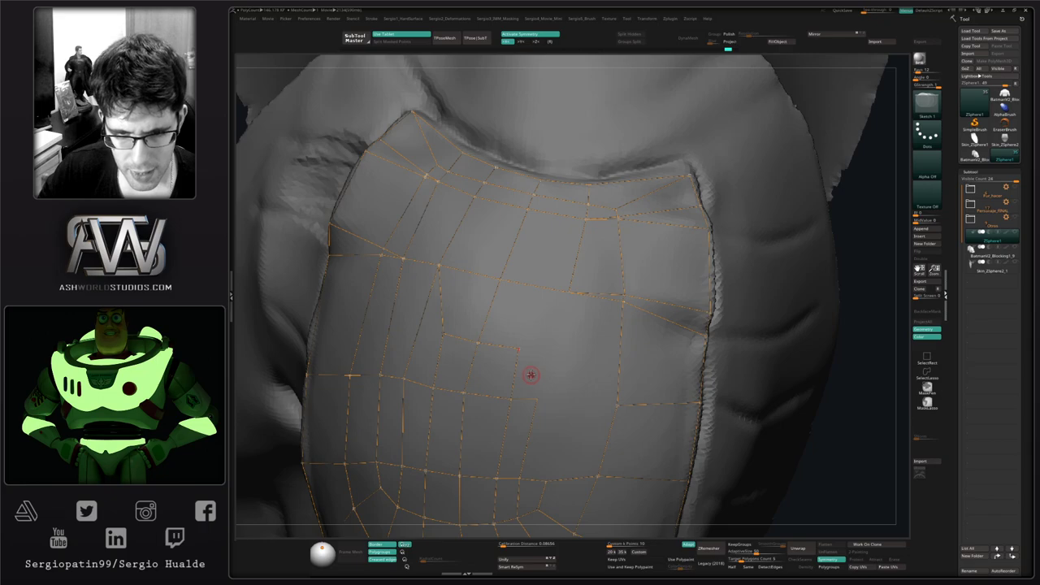
alt+click(519, 349)
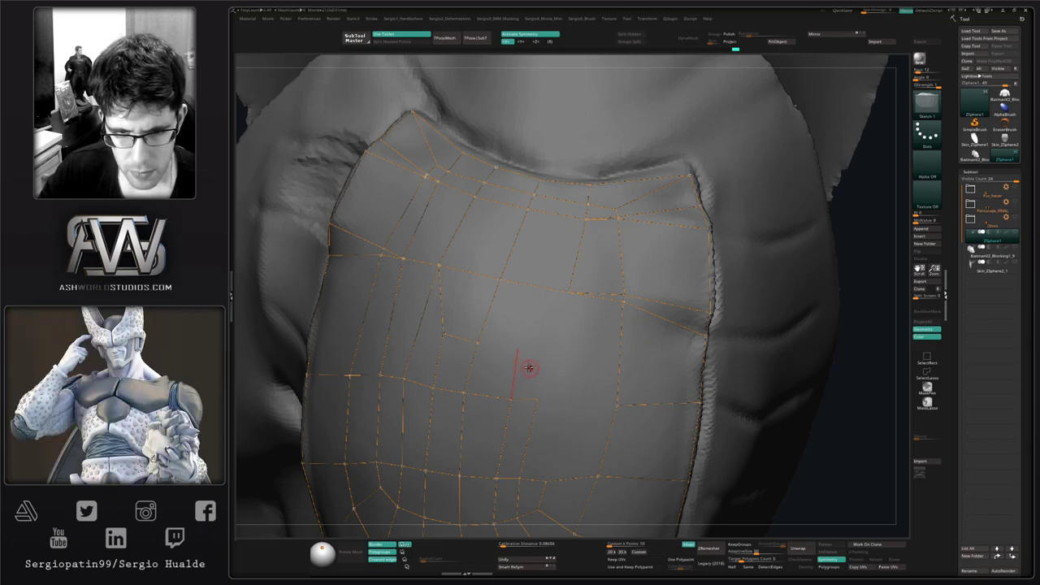
Step: Shift the points of the right interior column slightly right along the top strip and the upper row
key(w)
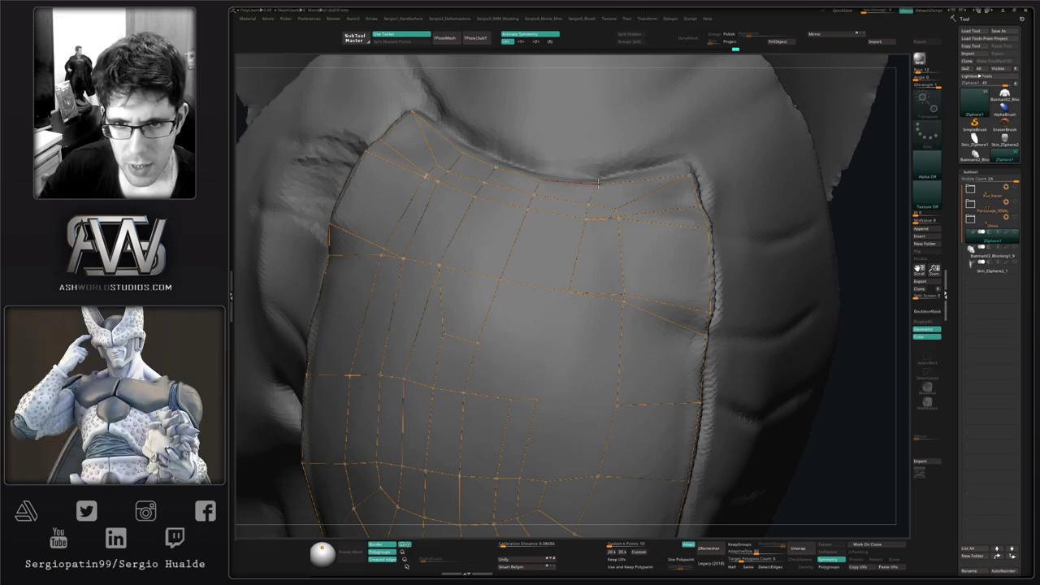
drag(598, 185, 585, 222)
drag(587, 220, 587, 298)
key(q)
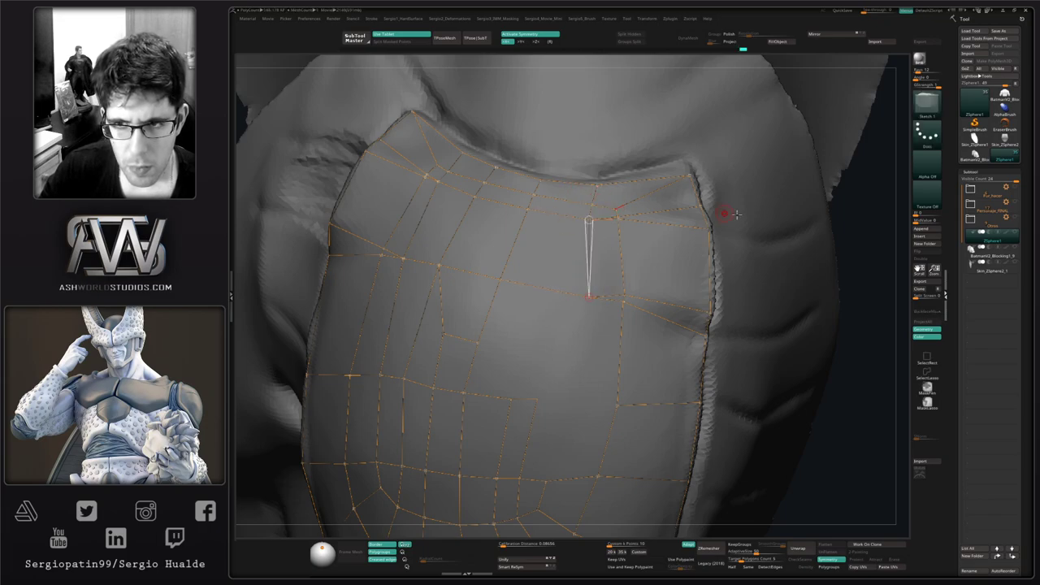
Step: Draw a new vertical edge from the top border through the strip and upper row to the lower row's free corner
click(874, 243)
click(568, 183)
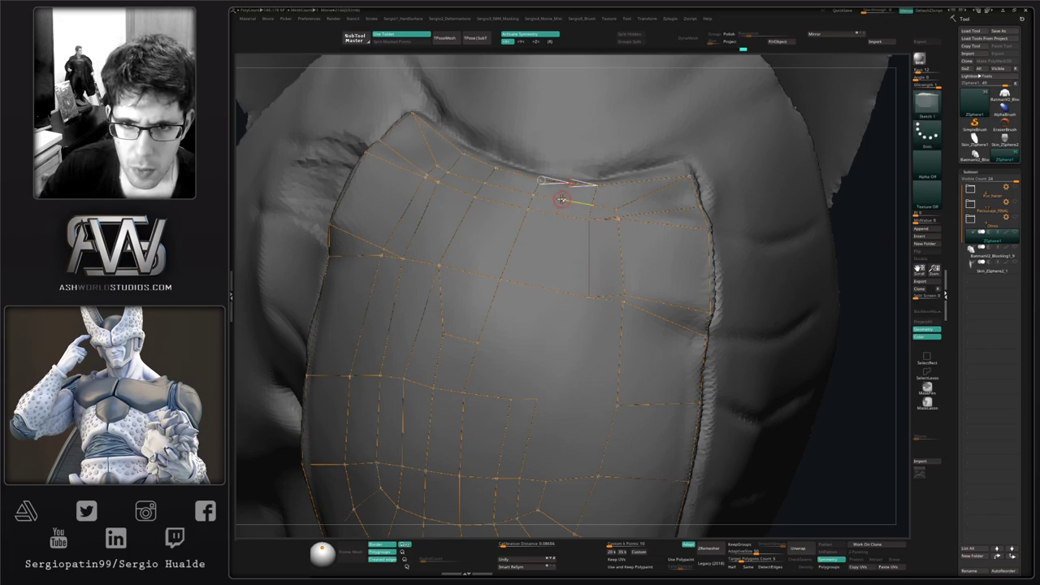
click(564, 200)
click(559, 215)
click(547, 288)
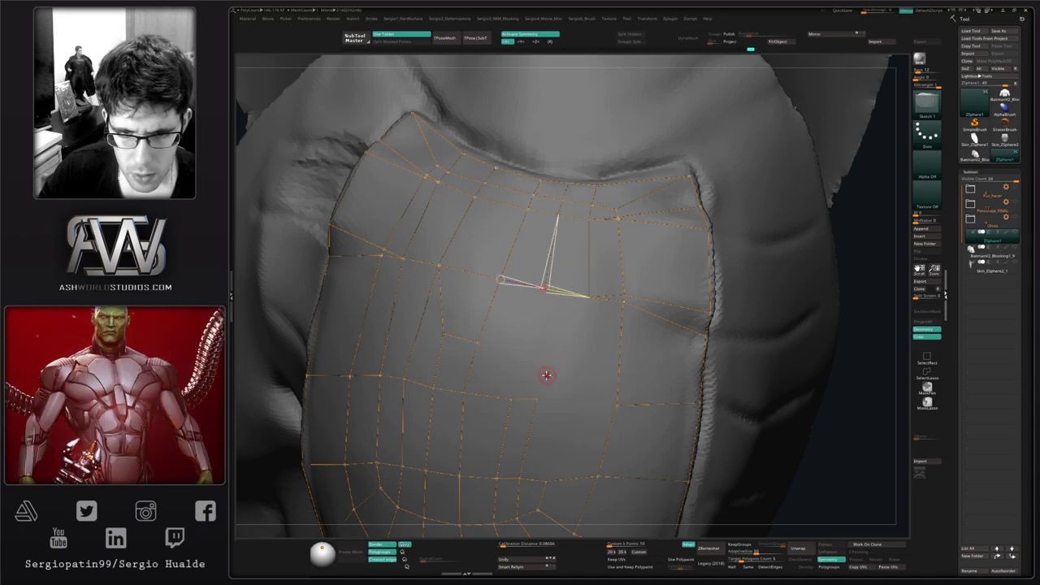
click(537, 398)
Step: Rebuild the central quad's upper right corner and connect it to the new point on the upper row
ctrl+click(510, 397)
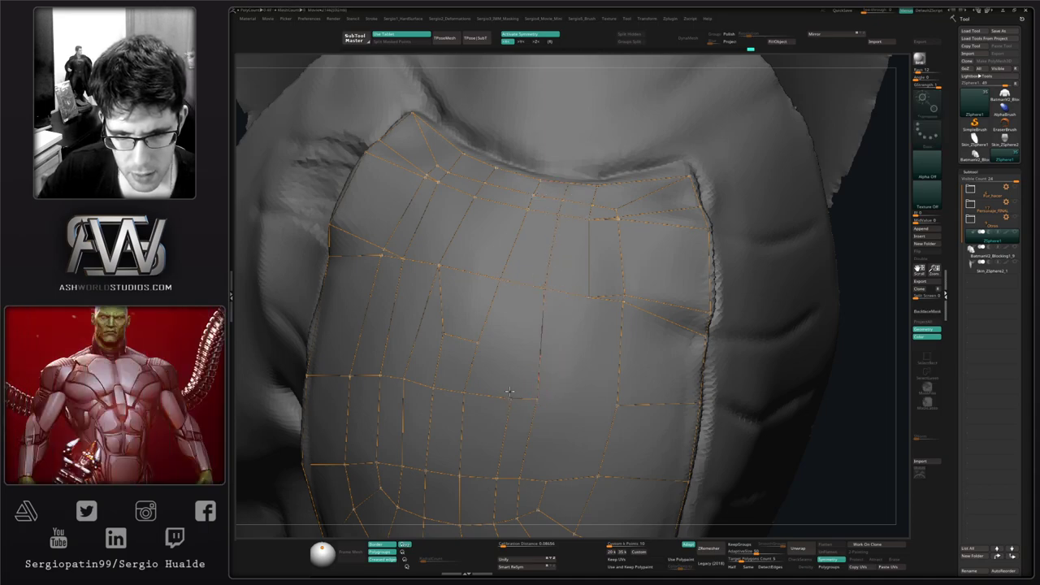
click(513, 346)
click(479, 342)
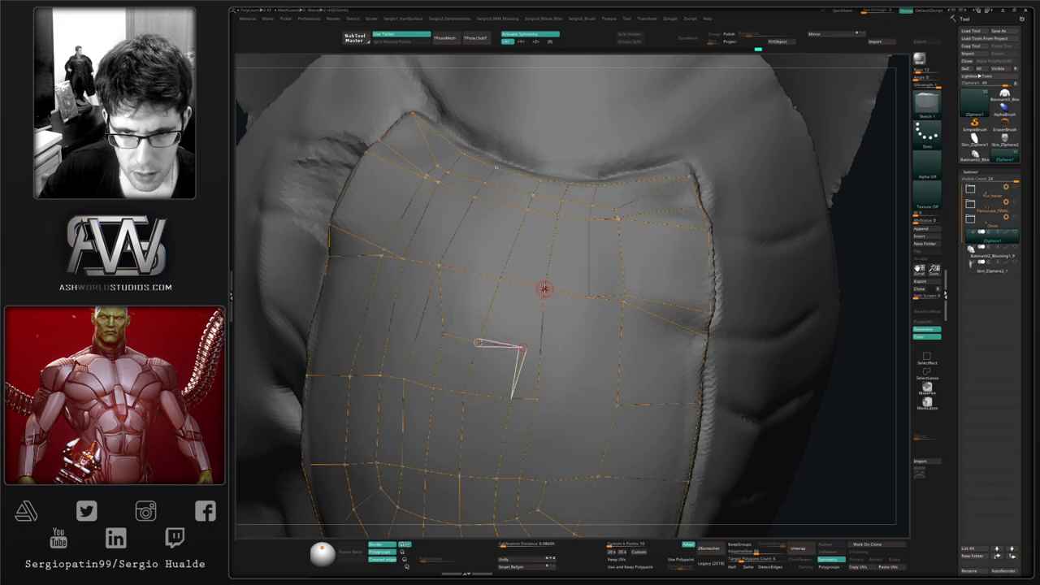
ctrl+click(545, 289)
click(525, 346)
Step: Add a tall quad beside the new vertical edge, running from the upper row down to the lower row
key(w)
alt+right_drag(564, 307, 515, 309)
key(q)
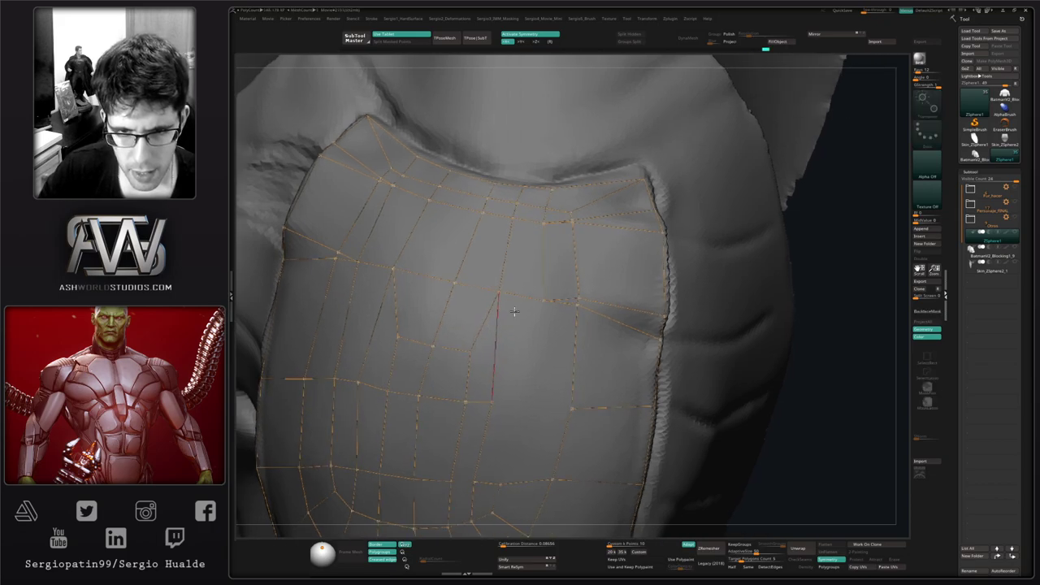
ctrl+click(495, 291)
click(540, 300)
click(532, 399)
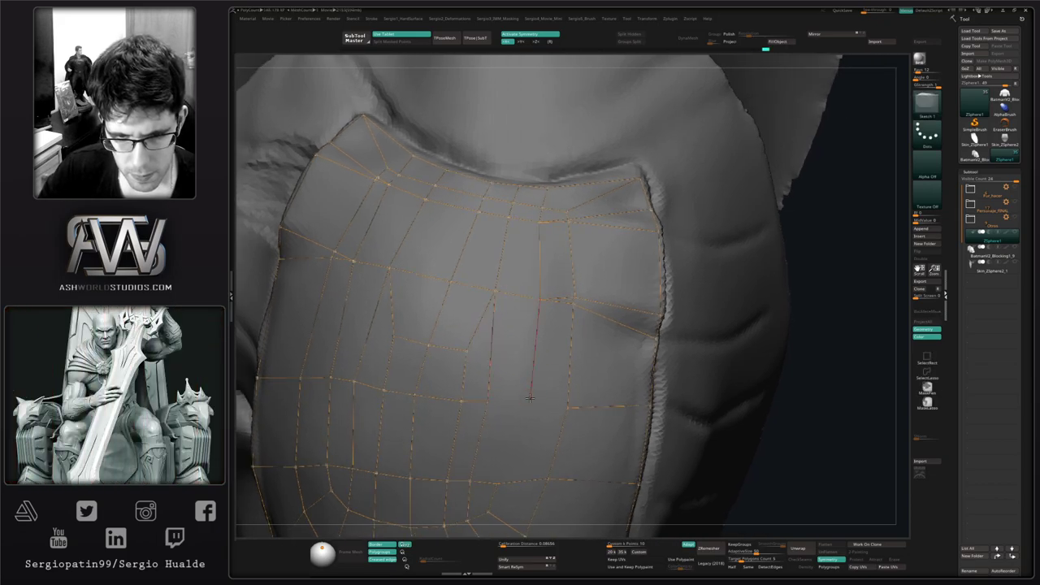
click(489, 401)
Step: Join the tall quad's lower right corner to the right strip and down to an adjusted point on the inner ring
drag(567, 407, 530, 398)
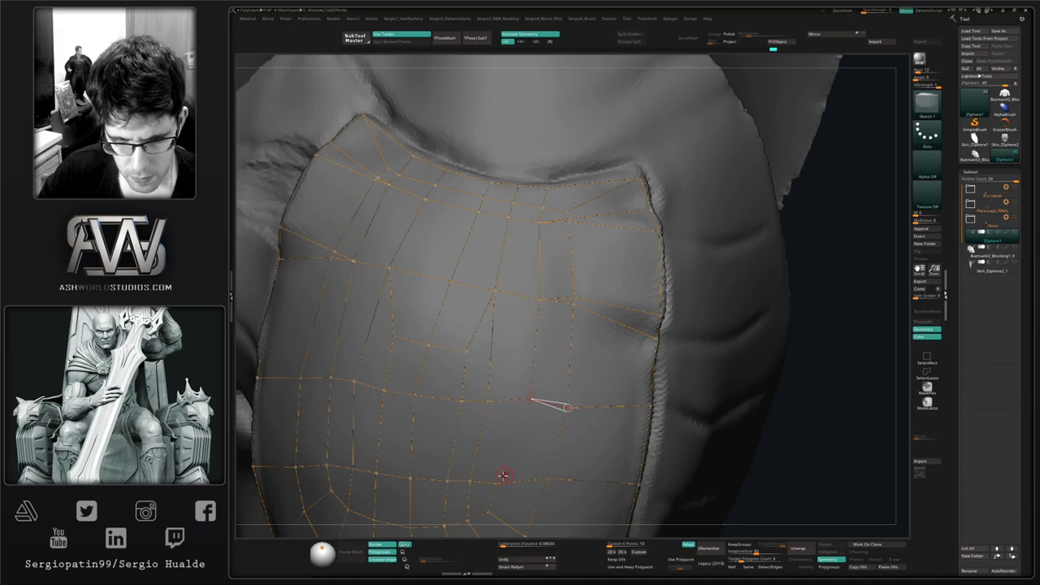
click(497, 483)
ctrl+click(505, 485)
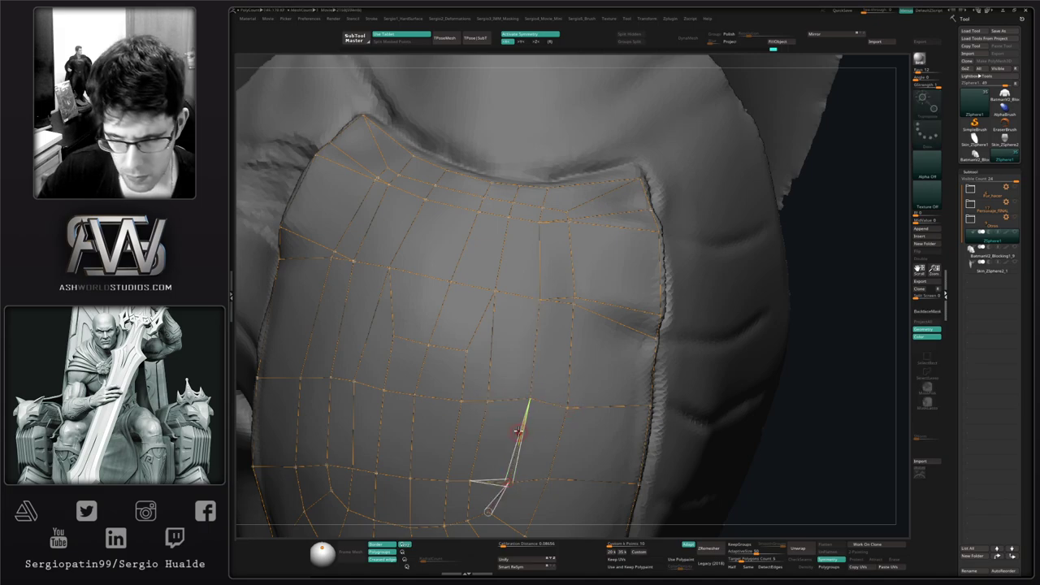
Step: Even out the column spacing by moving one column's points left on the top border, strip and upper row
alt+right_drag(516, 438, 534, 360)
right_drag(534, 360, 544, 368)
ctrl+right_drag(553, 391, 513, 356)
click(547, 387)
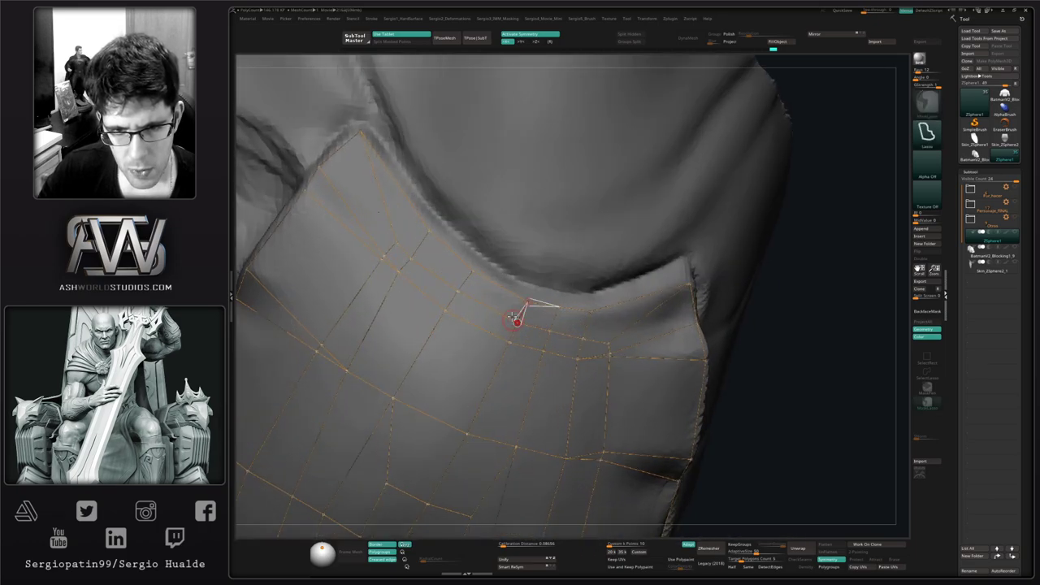
ctrl+click(516, 322)
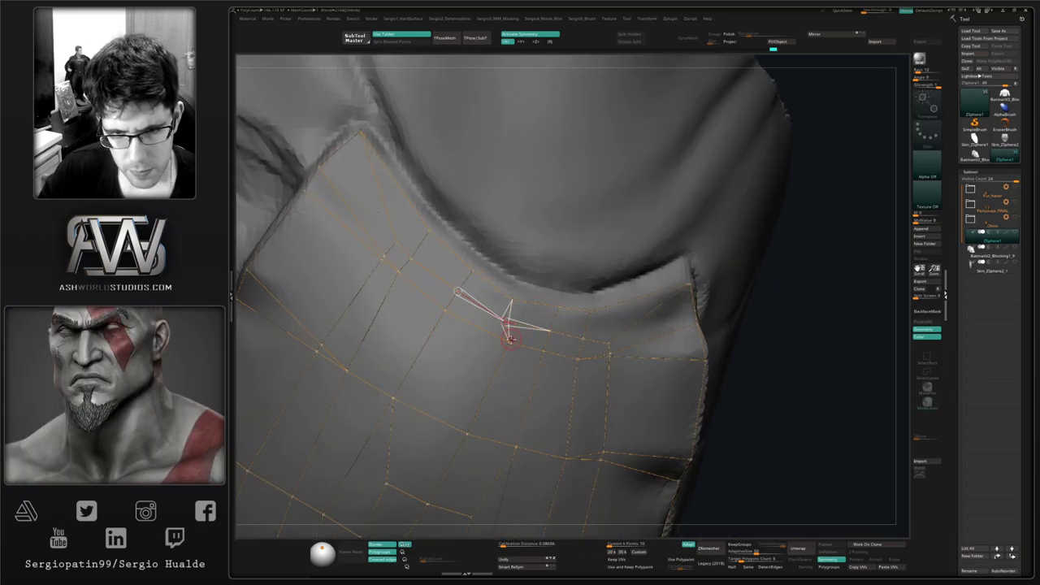
click(469, 434)
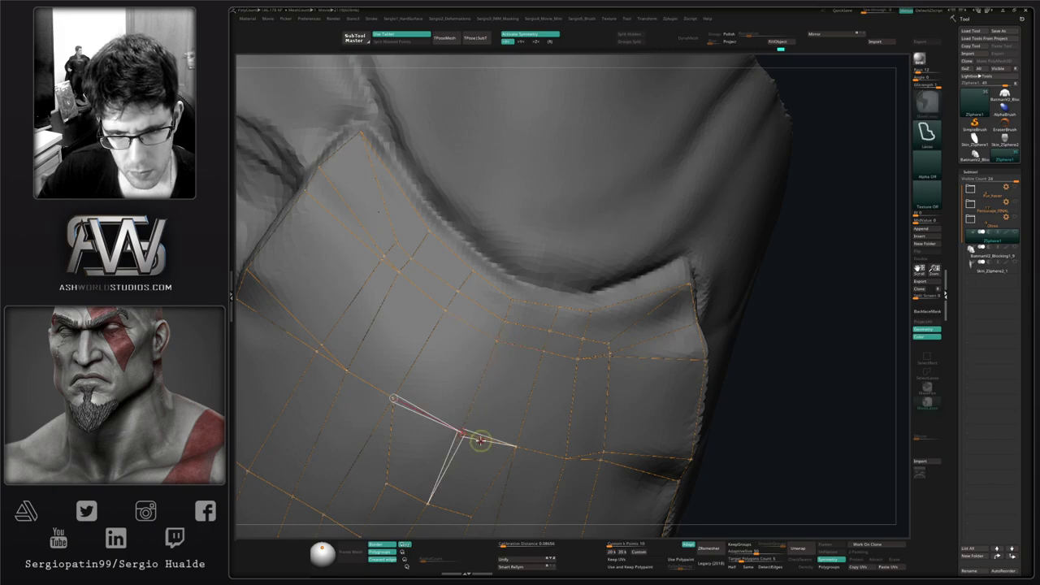
Step: Preview the adaptive skin to check the panel's upper right corner, and return to the topology view
ctrl+right_drag(480, 441, 530, 361)
right_drag(456, 292, 680, 288)
key(1)
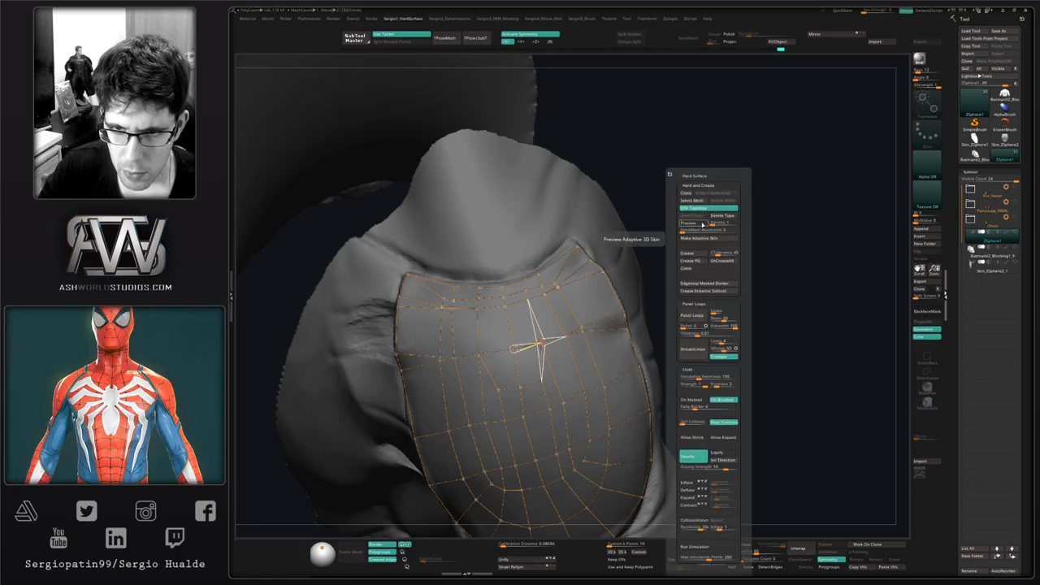
click(701, 225)
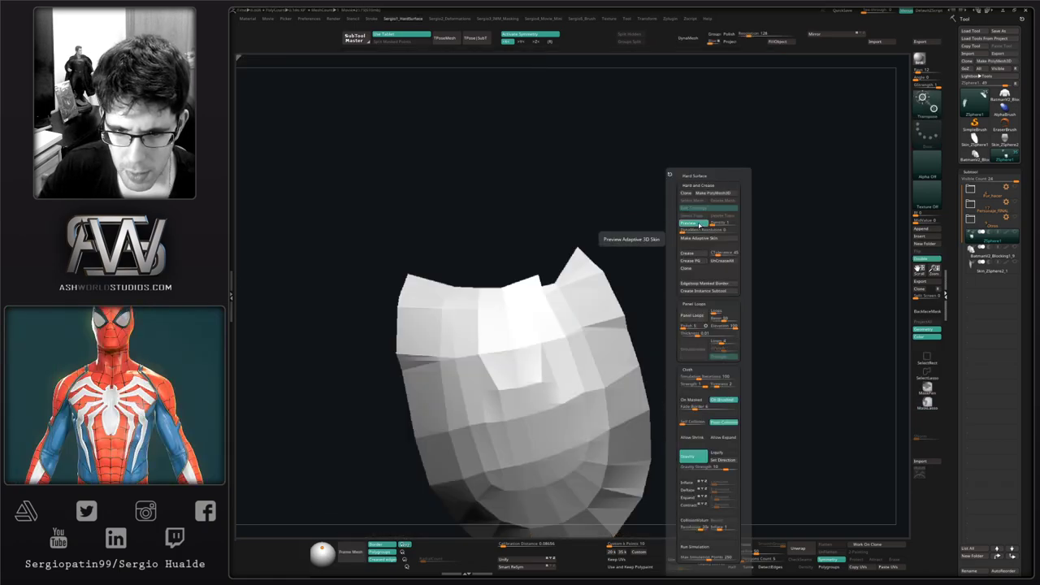
ctrl+right_drag(585, 284, 577, 435)
key(1)
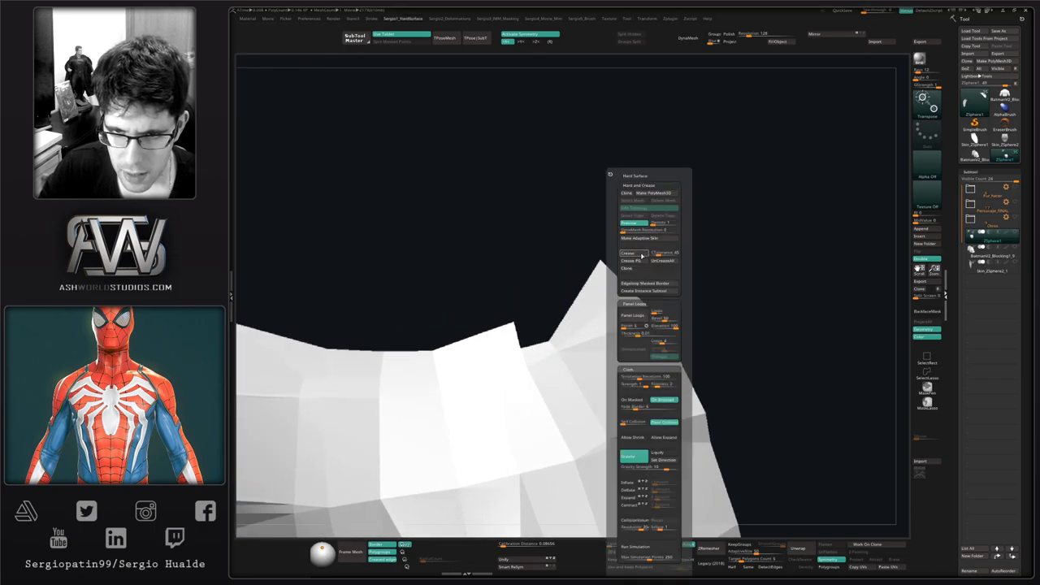
click(642, 225)
Step: Delete the faulty border edge beside the panel's upper right corner
ctrl+right_drag(580, 276, 582, 532)
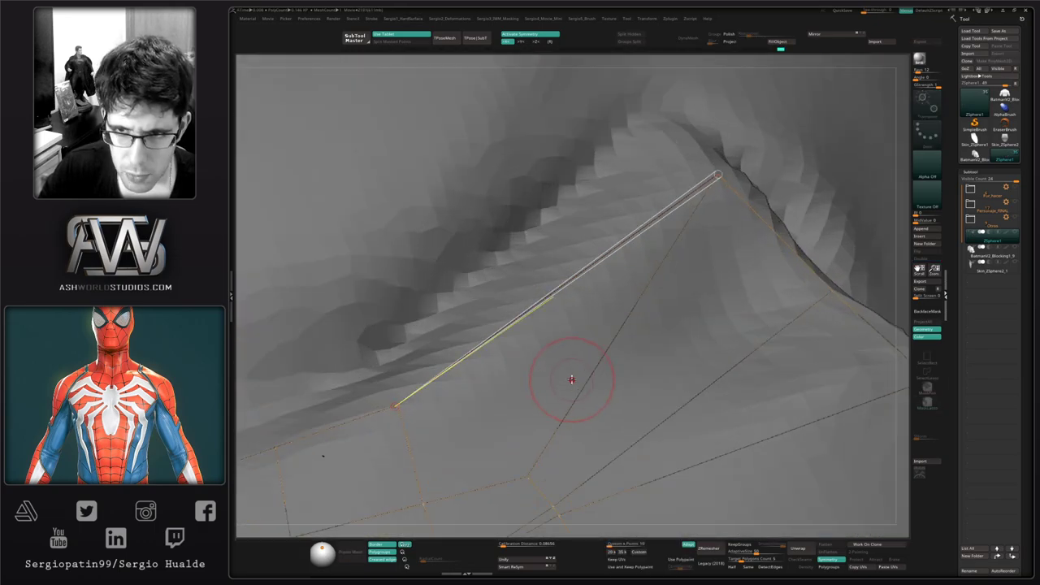
mouse_move(579, 363)
right_down()
mouse_move(582, 335)
mouse_move(611, 308)
mouse_move(614, 382)
right_up()
key(q)
right_drag(754, 243, 815, 245)
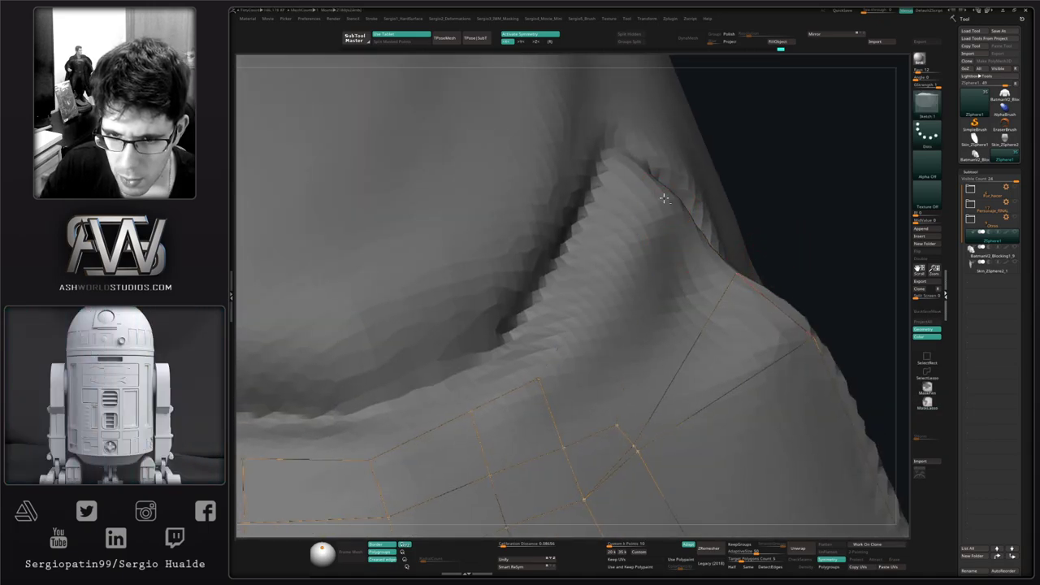
alt+click(648, 311)
Step: Extend the top border to a new point near the ridge tip and join it to the inner strip and right border
key(w)
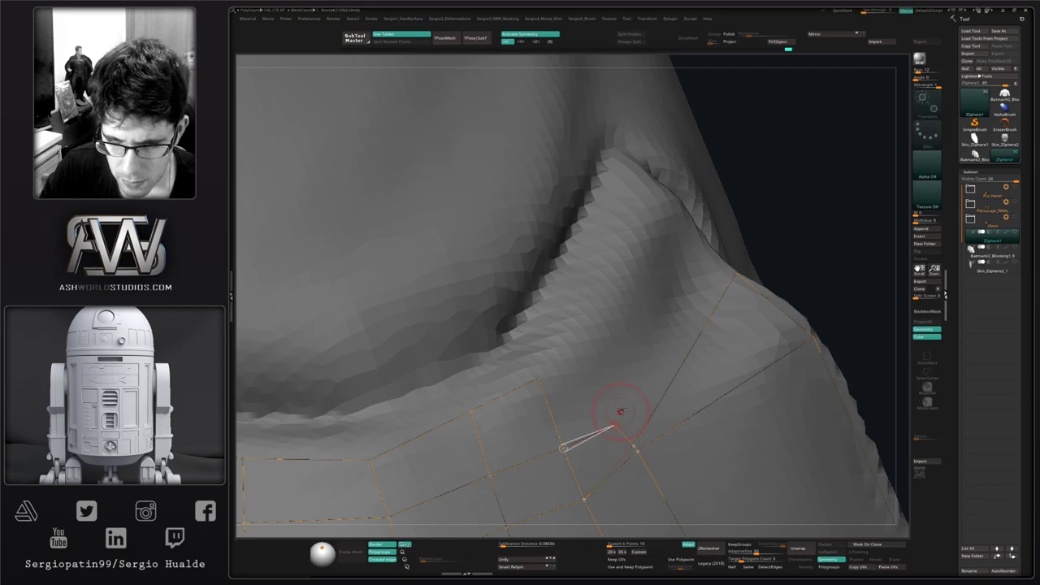
click(538, 377)
key(q)
click(661, 213)
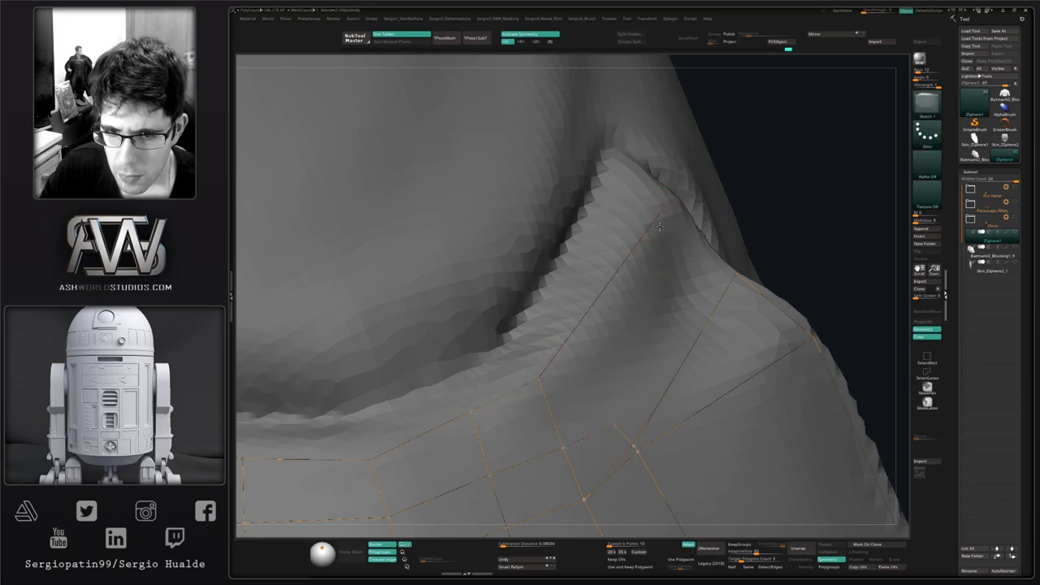
click(615, 423)
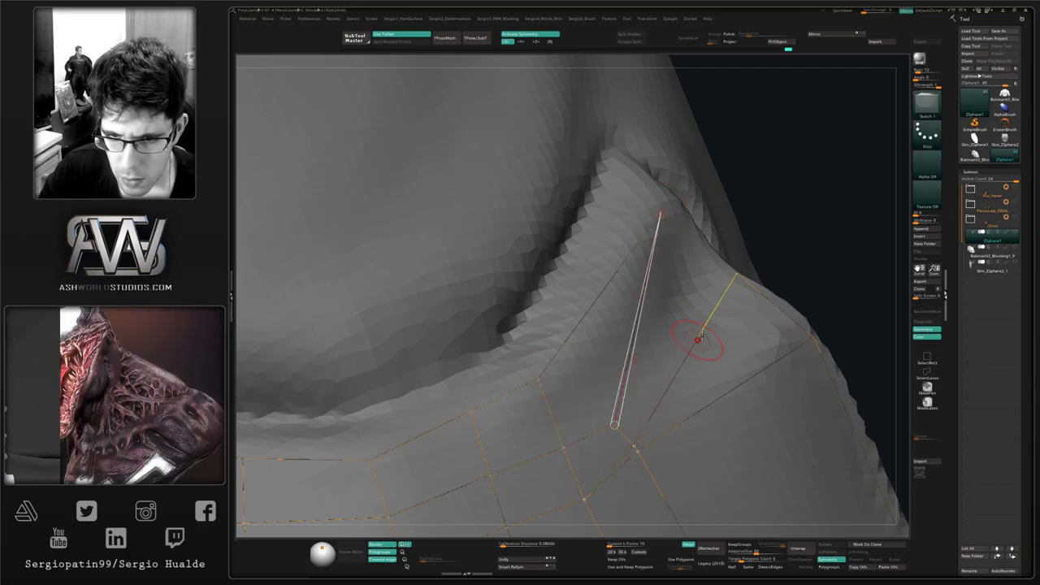
click(737, 270)
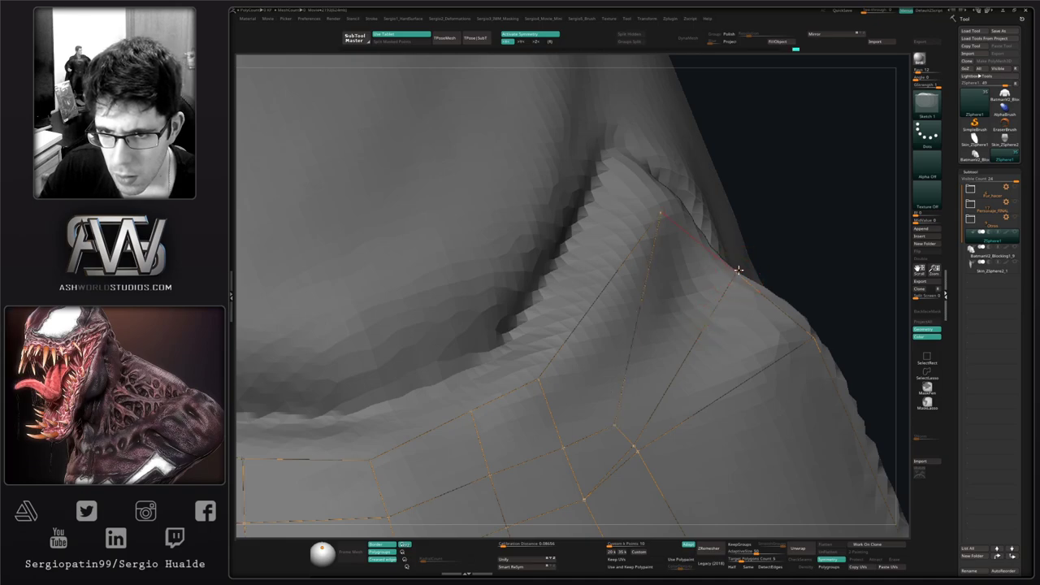
click(669, 194)
Step: Preview the corrected panel, generate its adaptive skin as a separate mesh, and turn the preview off
key(1)
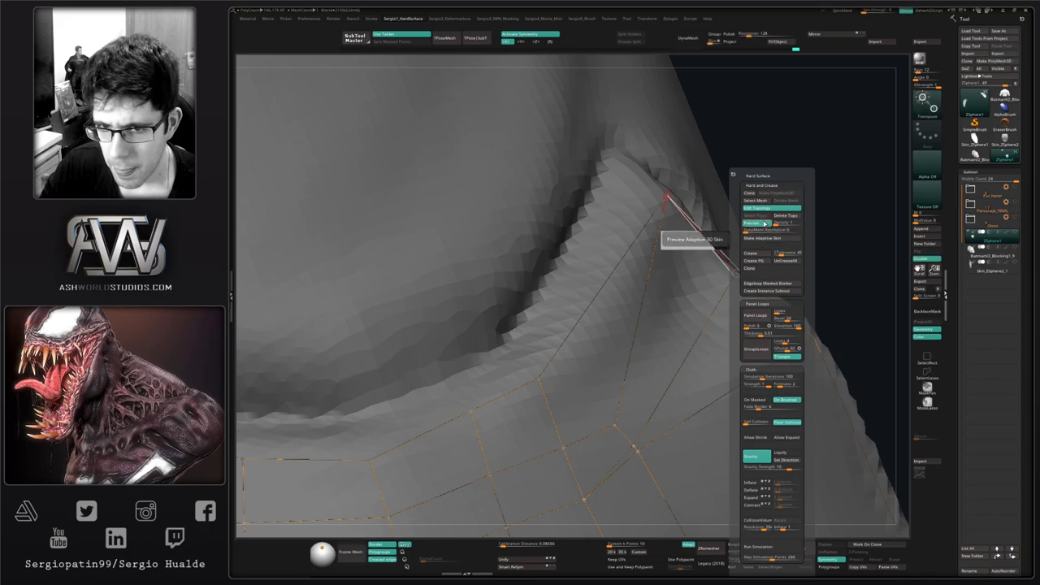
click(757, 224)
ctrl+right_drag(642, 213, 646, 256)
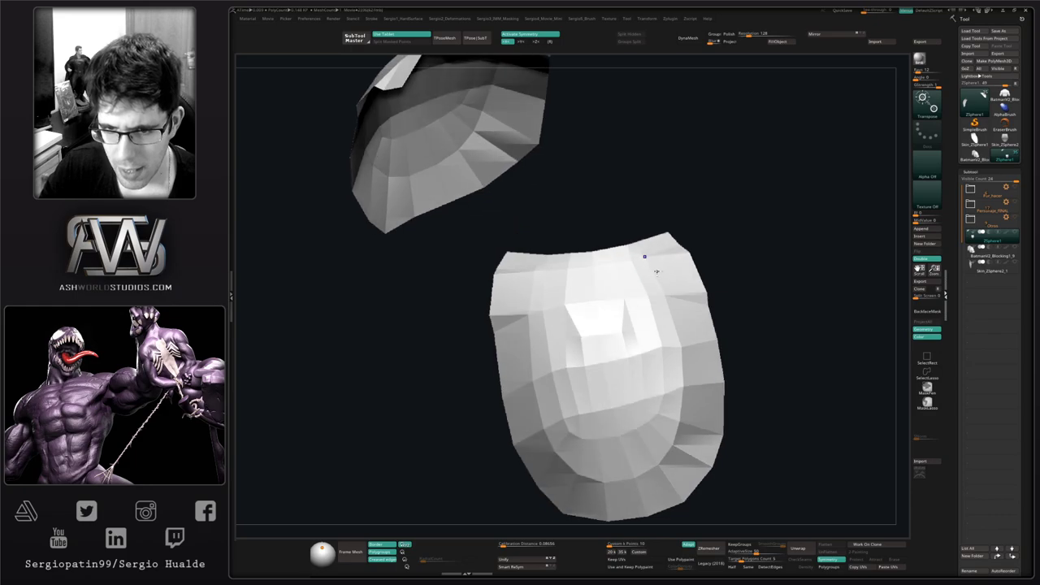
key(1)
click(662, 238)
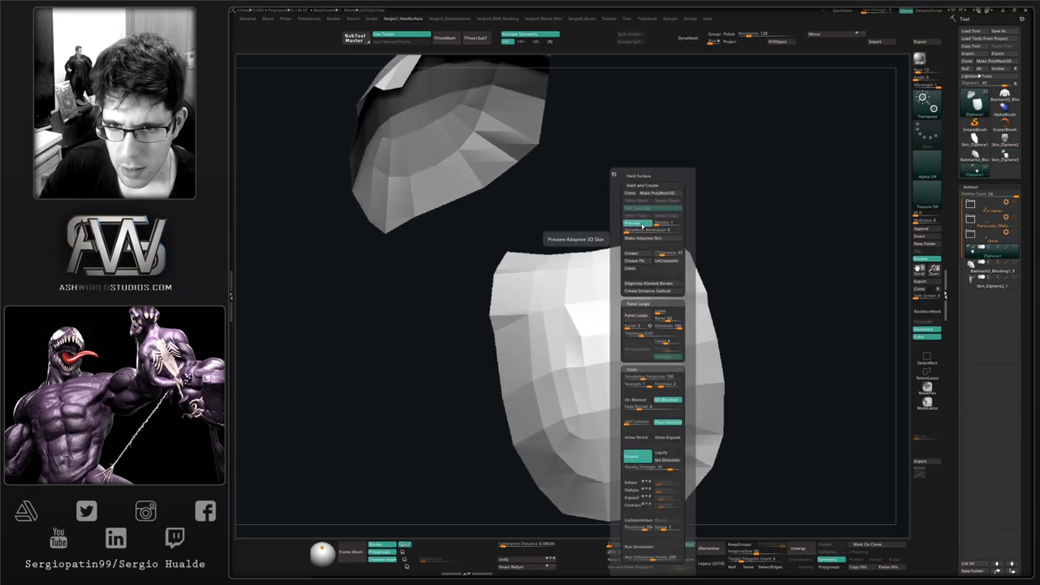
click(640, 224)
Step: Append the generated skin mesh as a subtool and make it the active one
click(935, 232)
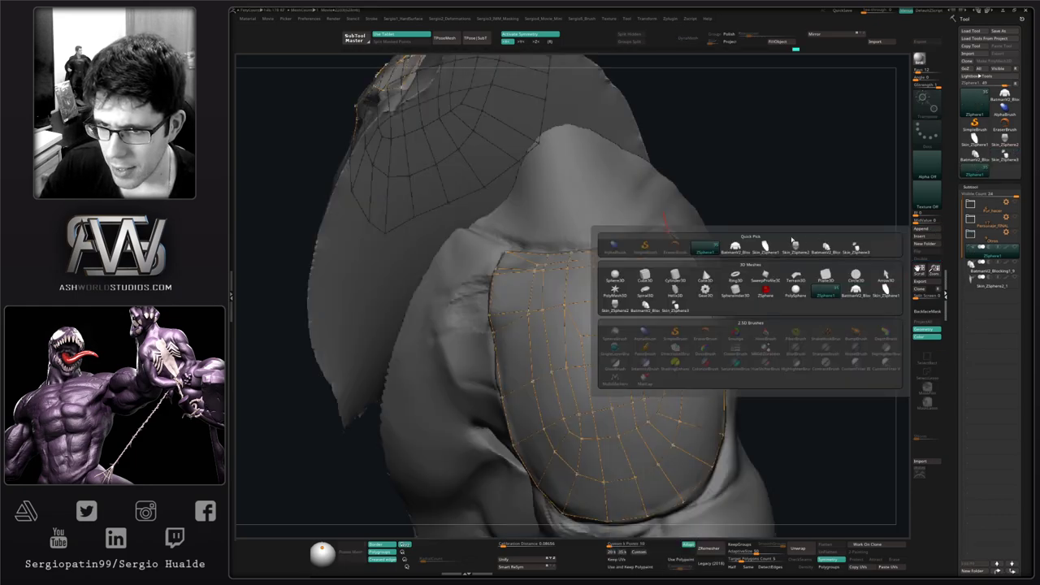
click(856, 251)
click(992, 296)
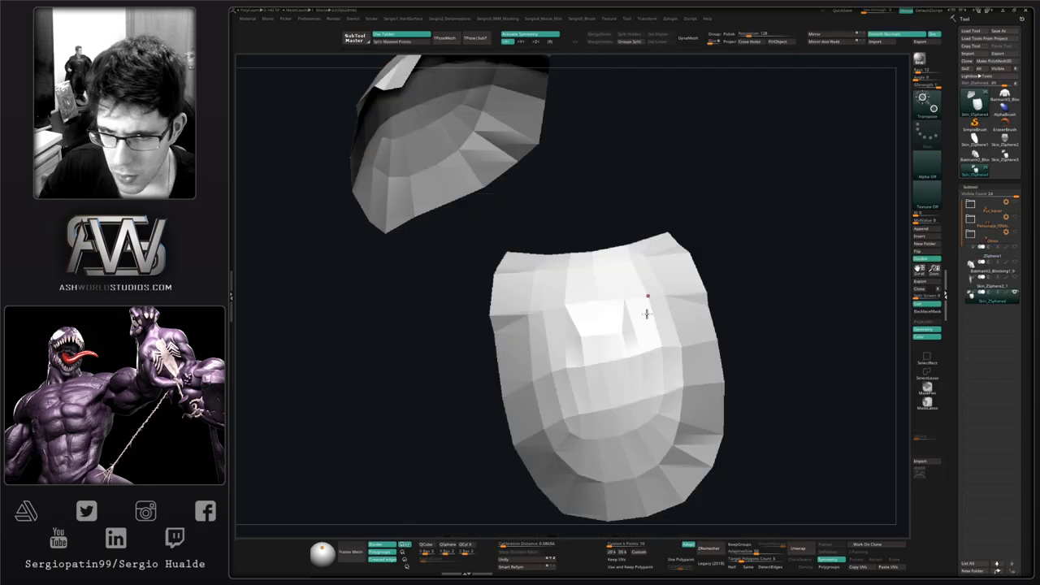
Step: Show the Personaje_FINAL folder's subtools and view the new shoulder panel against the full character
ctrl+shift+click(649, 303)
ctrl+right_drag(648, 319, 661, 291)
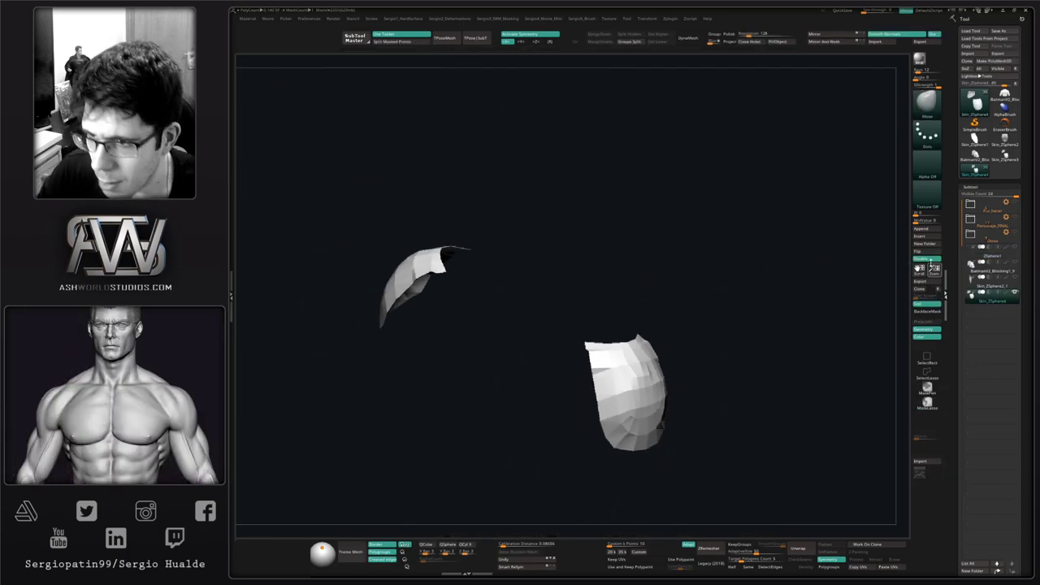
click(1014, 219)
right_drag(645, 363, 764, 306)
right_drag(623, 396, 590, 294)
ctrl+right_drag(590, 294, 586, 406)
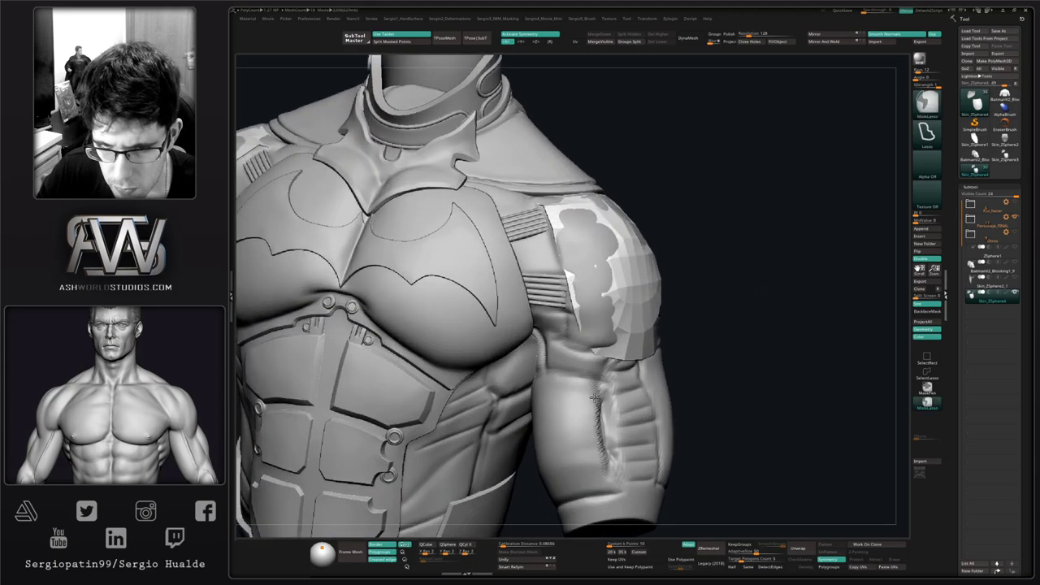
Step: Expand the Personaje_FINAL folder and select the BatmanV2_Blocking1_7 torso subtool
click(972, 220)
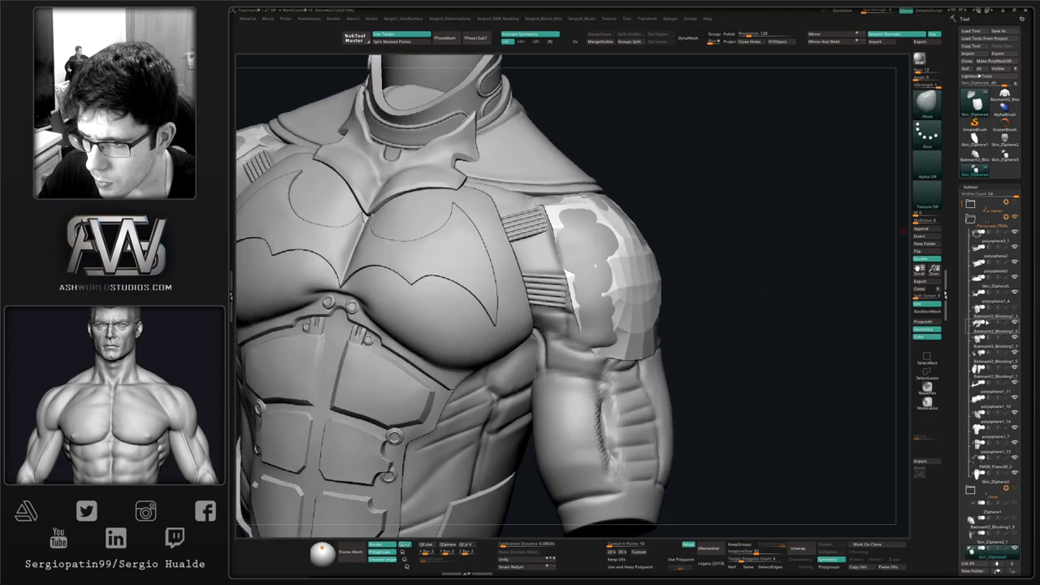
mouse_move(986, 327)
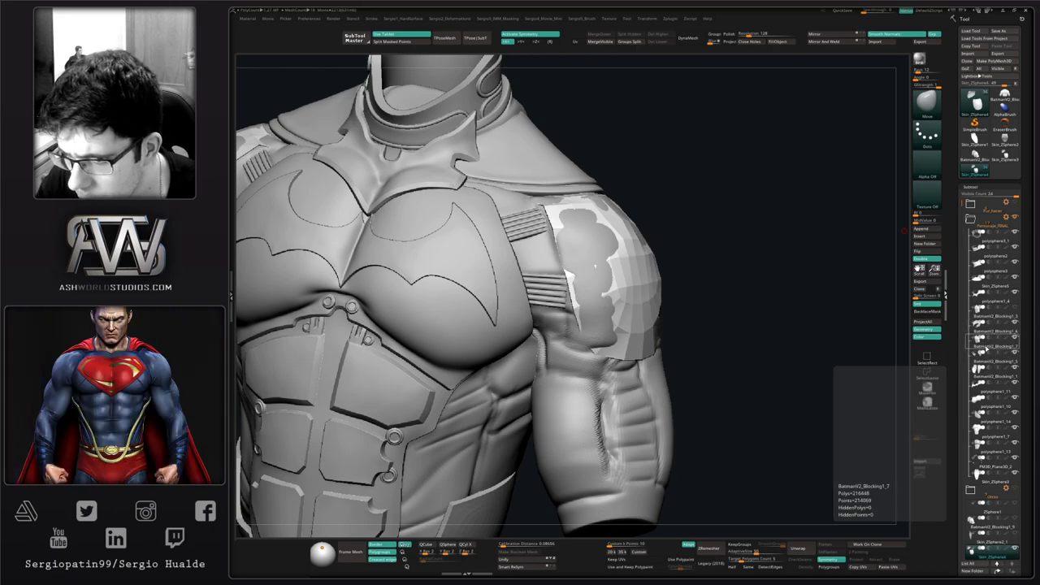
click(986, 347)
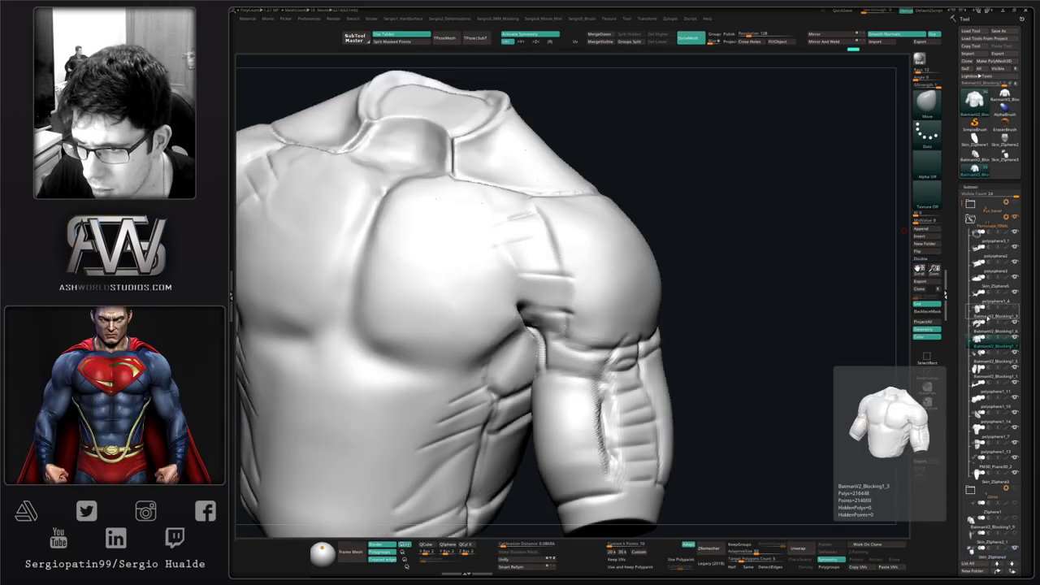
Step: Hide the BatmanV2_Blocking1_7 torso, make the BatmanV2_Blocking1_3 body subtool active, and show it together with the other character parts
click(988, 320)
click(983, 348)
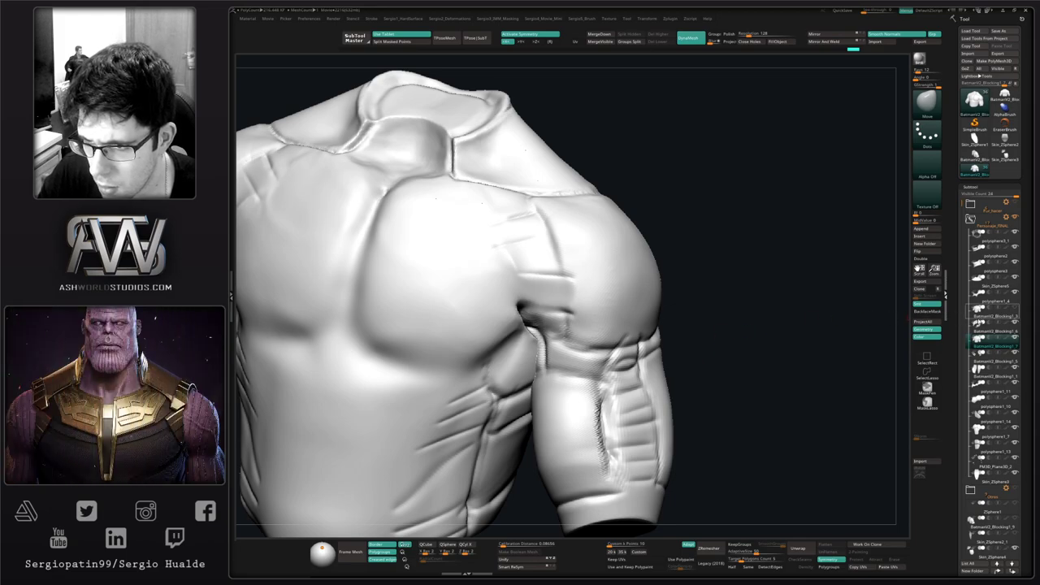
click(995, 315)
click(1013, 339)
click(983, 301)
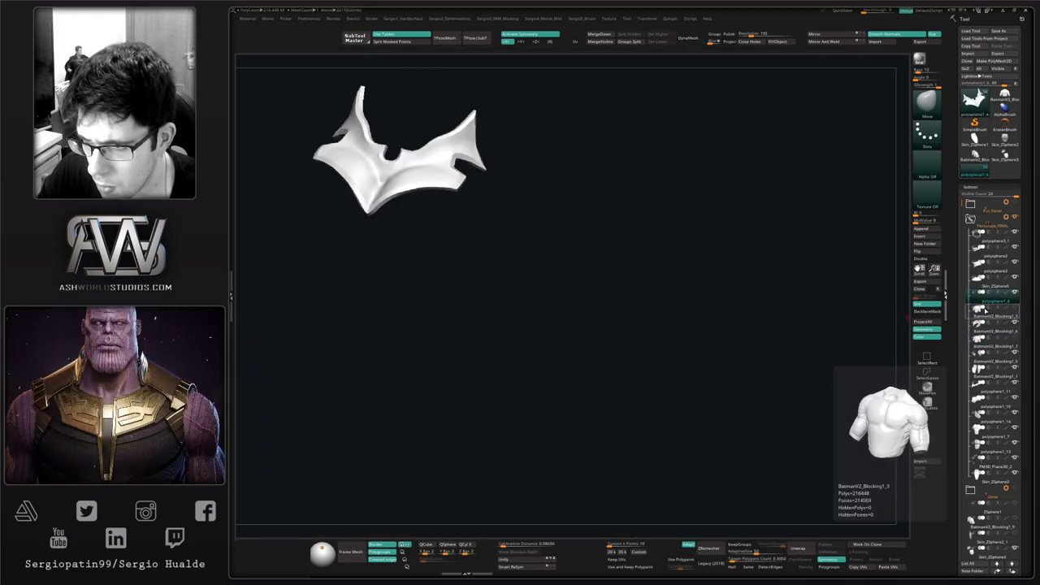
click(987, 317)
key(alt+s)
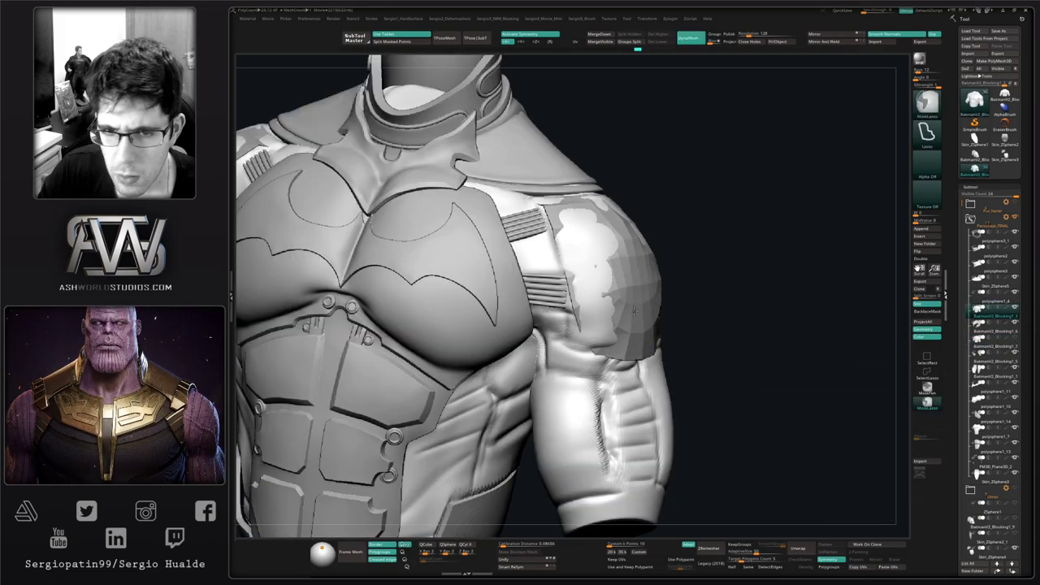
Step: Build up the body surface around the shoulder panel with the ClayBuildup brush, checking the volume against the other parts
ctrl+right_drag(808, 332, 796, 277)
right_drag(797, 276, 650, 308)
key(b)
key(c)
key(b)
right_drag(616, 342, 618, 329)
key(s)
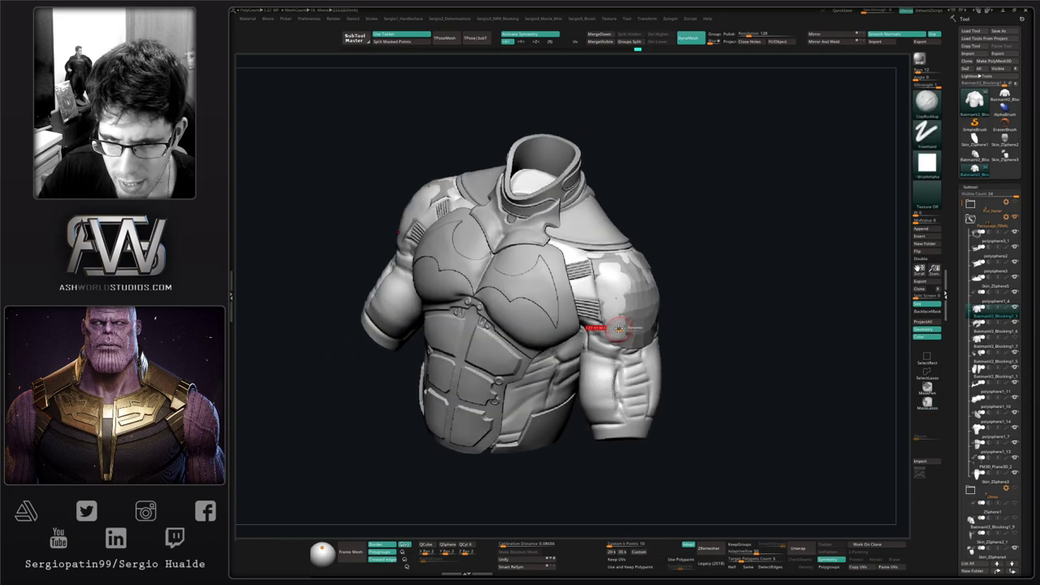
key(alt+s)
mouse_move(616, 280)
mouse_down()
mouse_move(605, 285)
mouse_move(614, 325)
mouse_up()
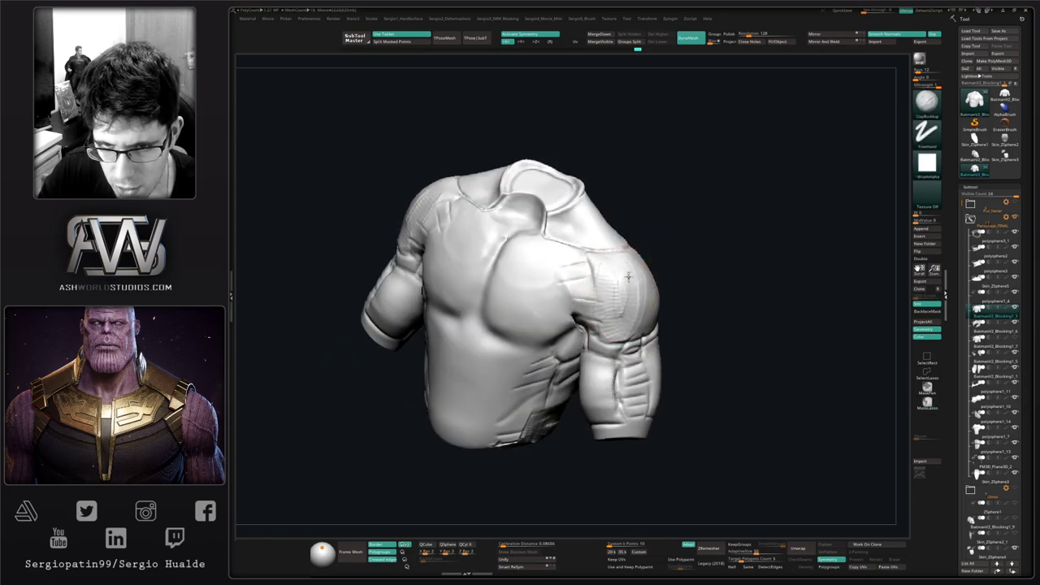
right_drag(691, 299, 646, 296)
mouse_move(646, 296)
mouse_down()
mouse_move(656, 267)
mouse_move(667, 314)
mouse_move(648, 315)
mouse_up()
key(alt+s)
mouse_move(594, 321)
right_down()
mouse_move(636, 327)
mouse_move(672, 309)
right_up()
key(alt+s)
drag(655, 309, 653, 312)
key(alt+s)
Step: Make the low-poly shoulder panel the active subtool and adjust its upper edge under the collar with the Move brush
mouse_move(650, 311)
right_down()
mouse_move(666, 316)
mouse_move(603, 311)
mouse_move(606, 363)
mouse_move(640, 334)
right_up()
alt+click(635, 308)
key(b)
key(m)
key(v)
key(s)
drag(640, 334, 608, 336)
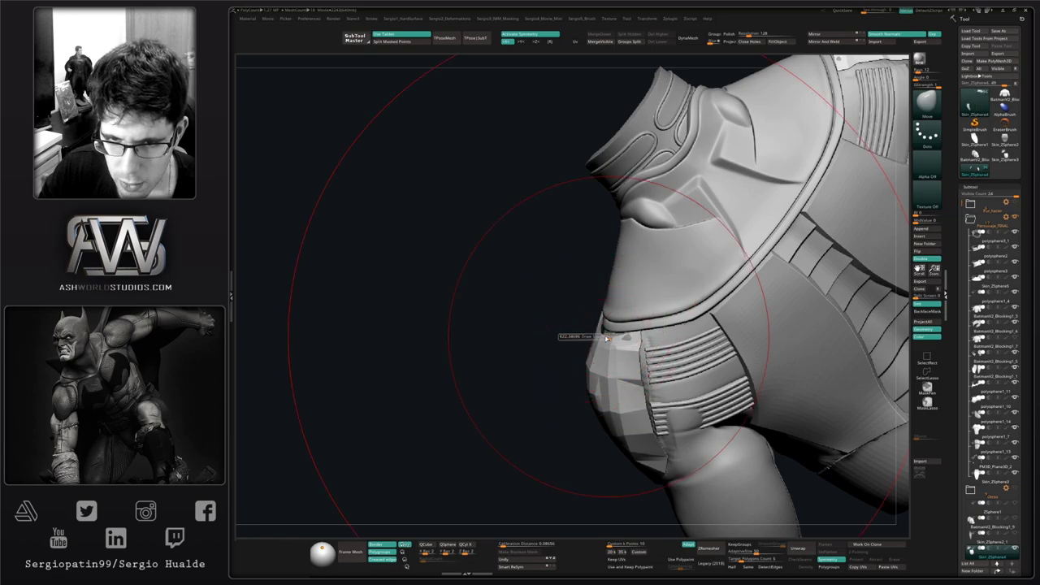
mouse_move(608, 337)
right_down()
mouse_move(618, 341)
mouse_move(590, 341)
right_up()
key(s)
drag(590, 341, 600, 339)
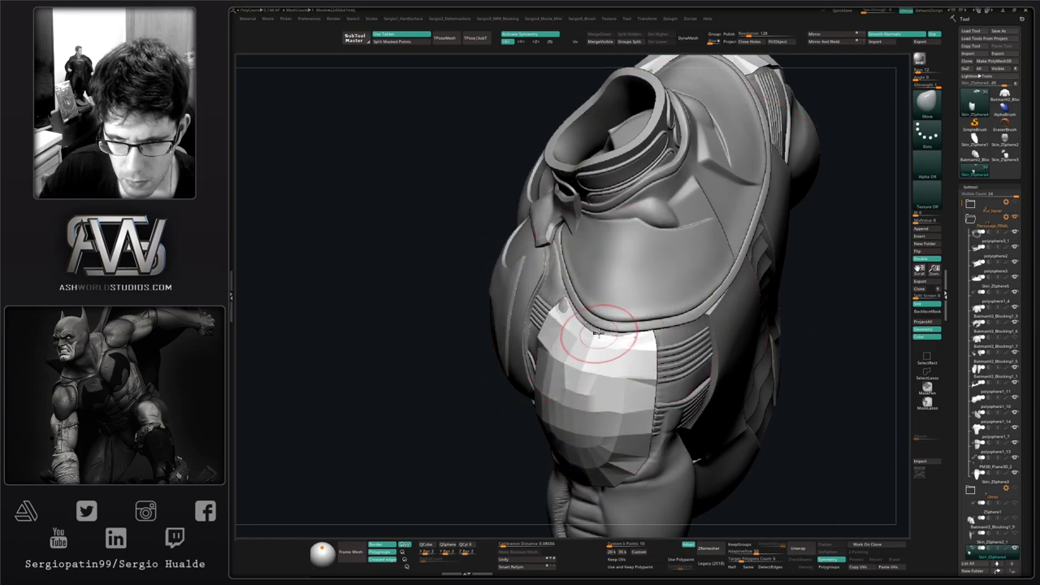
mouse_move(599, 327)
right_down()
mouse_move(636, 338)
mouse_move(596, 333)
right_up()
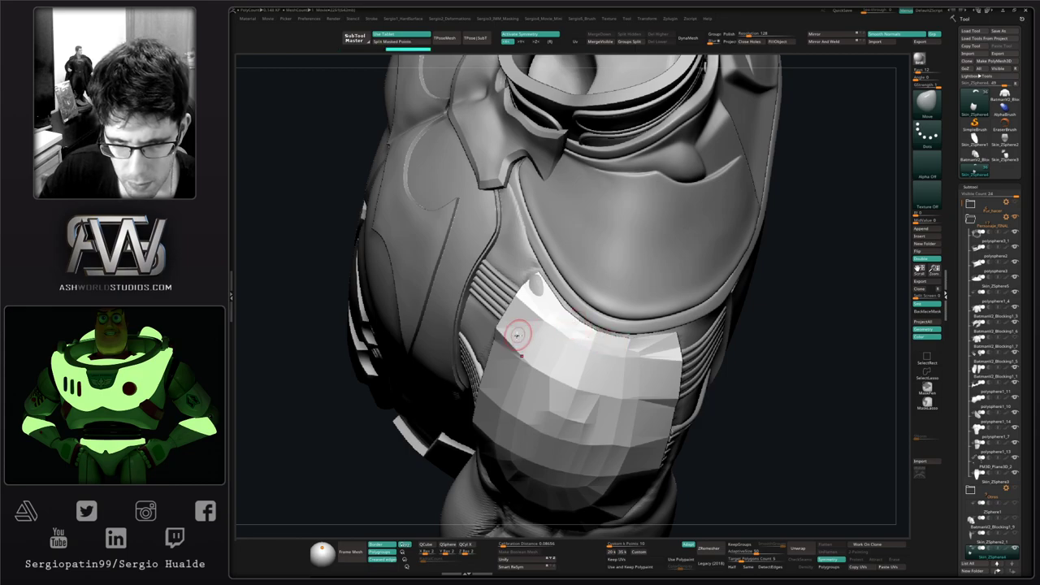
Step: Isolate the shoulder panel with its wireframe shown and apply a ZModeler action to the edge junction beside the folded triangle near its upper corner
mouse_move(517, 335)
right_down()
mouse_move(567, 349)
mouse_move(535, 345)
right_up()
key(alt+s)
ctrl+right_drag(535, 345, 595, 382)
key(shift+f)
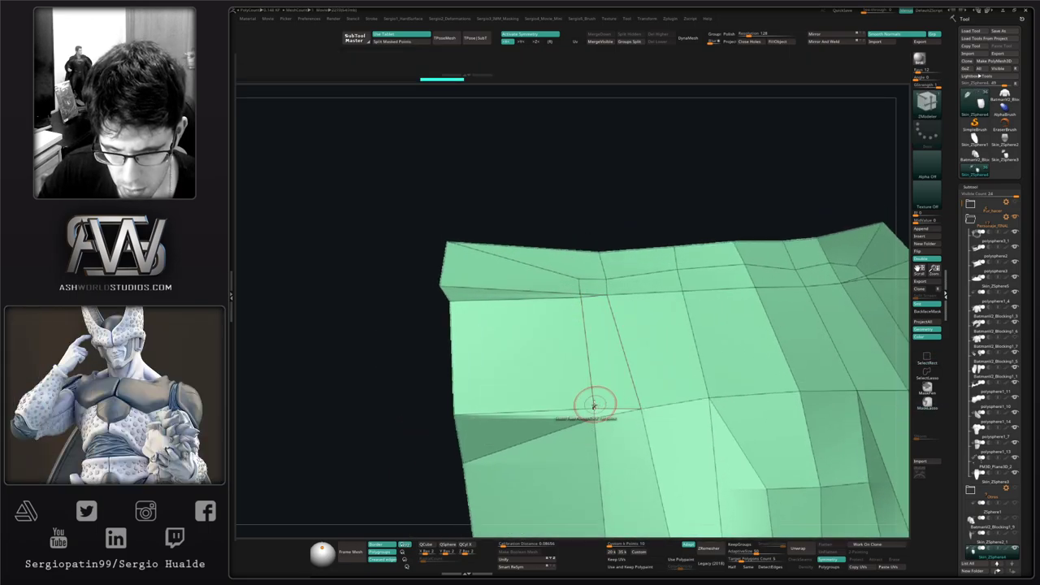
key(space)
click(636, 423)
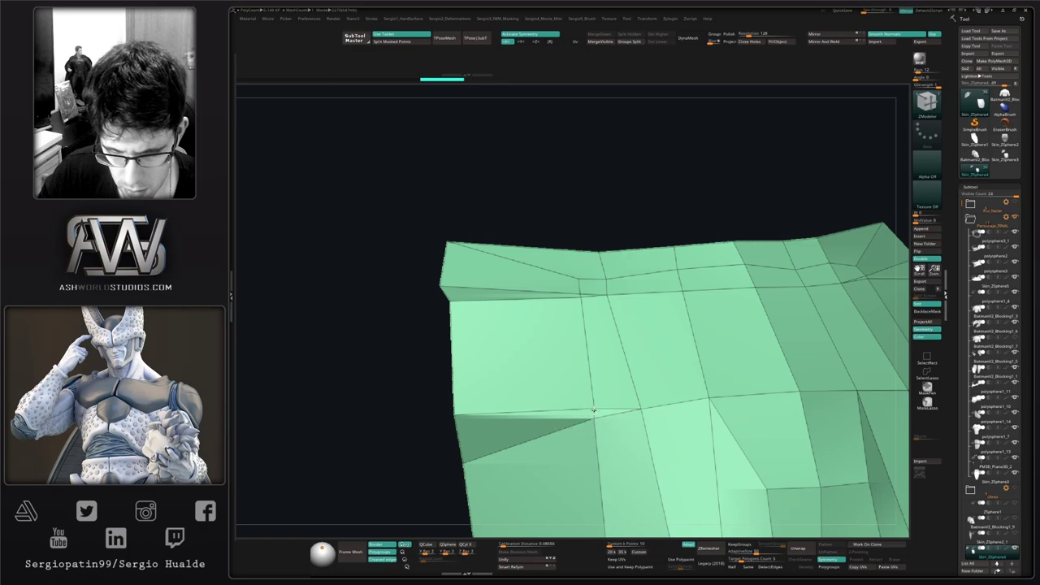
click(593, 409)
right_drag(594, 315, 588, 303)
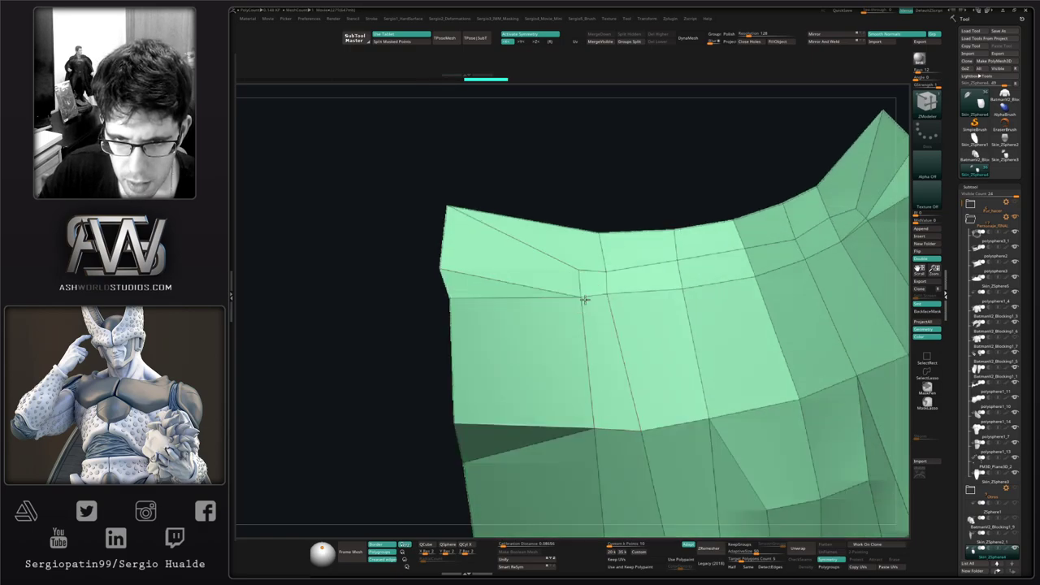
Step: Bring back the full character and nudge the shoulder panel's upper edge along the collar with the Move brush
ctrl+right_drag(665, 345, 589, 280)
key(b)
key(m)
key(v)
key(alt+s)
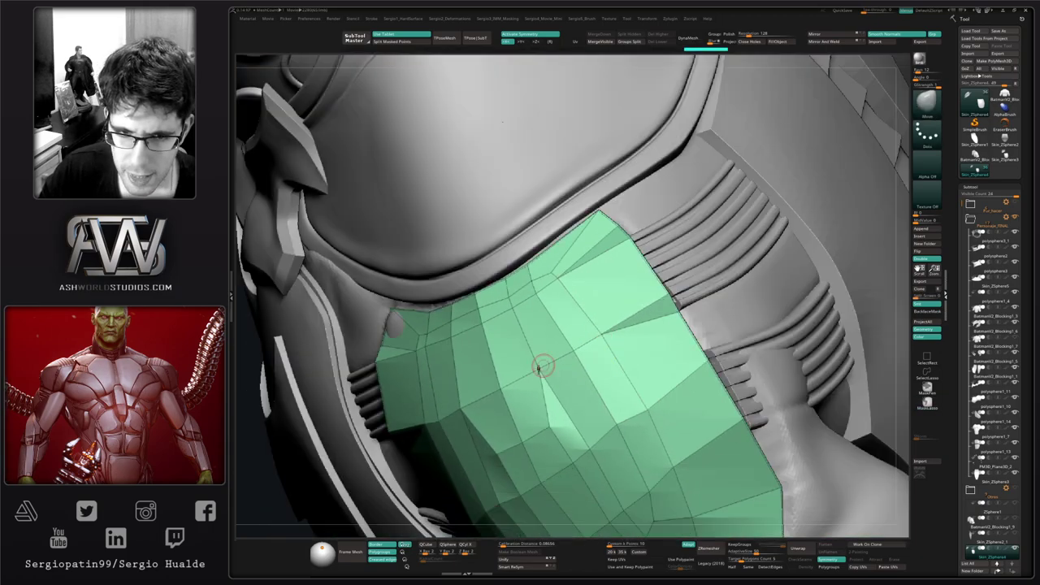
right_drag(541, 367, 598, 392)
key(shift+f)
key(shift+f)
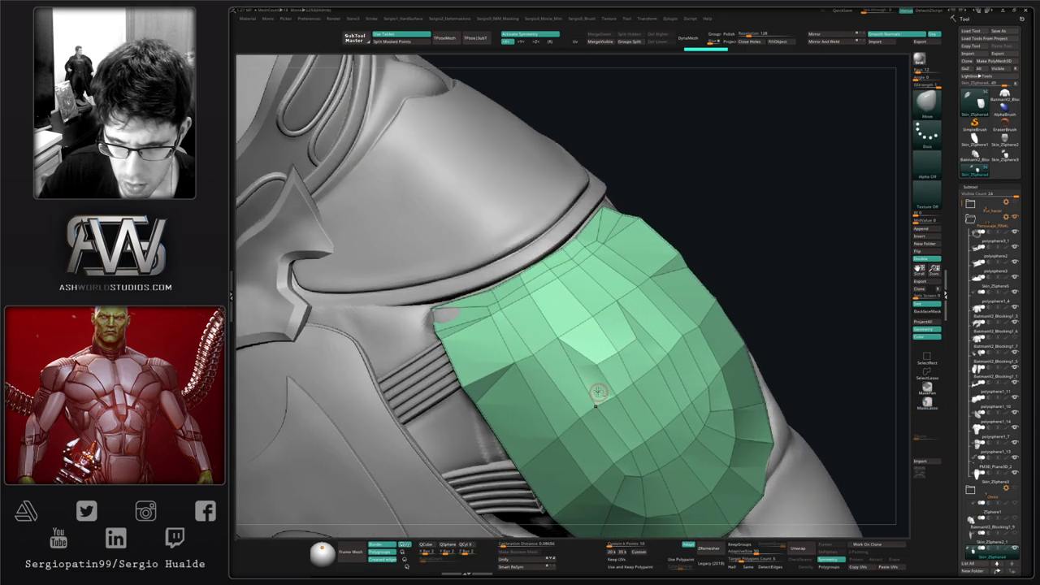
mouse_move(605, 358)
right_down()
mouse_move(640, 320)
mouse_move(610, 360)
right_up()
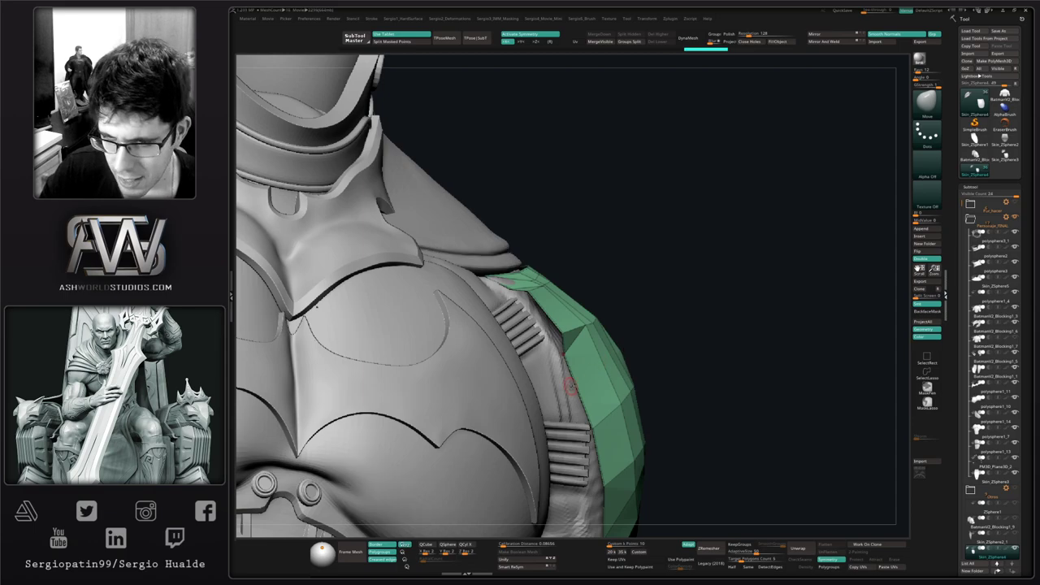
right_drag(707, 332, 661, 344)
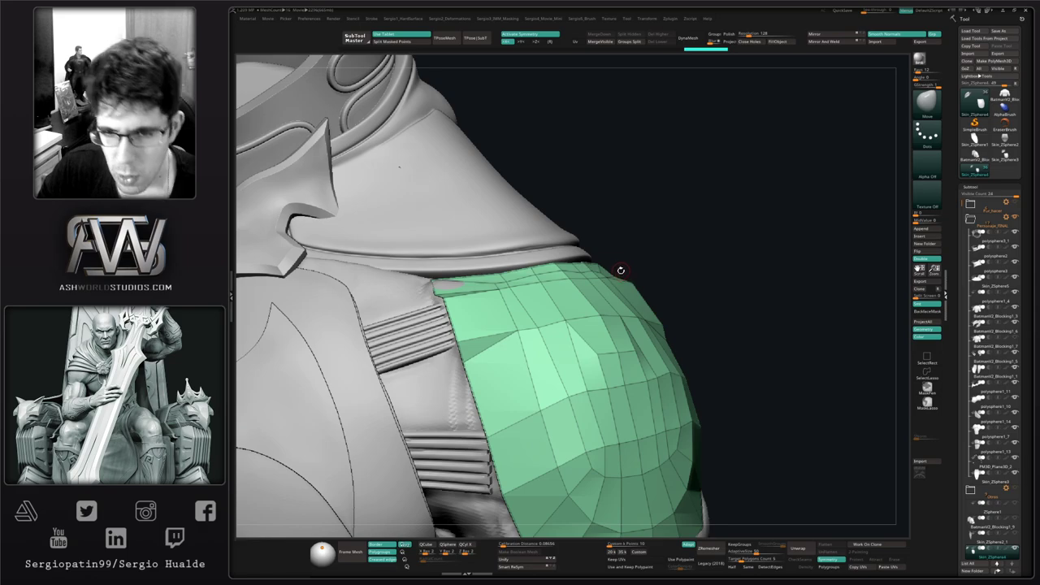
right_drag(611, 280, 585, 331)
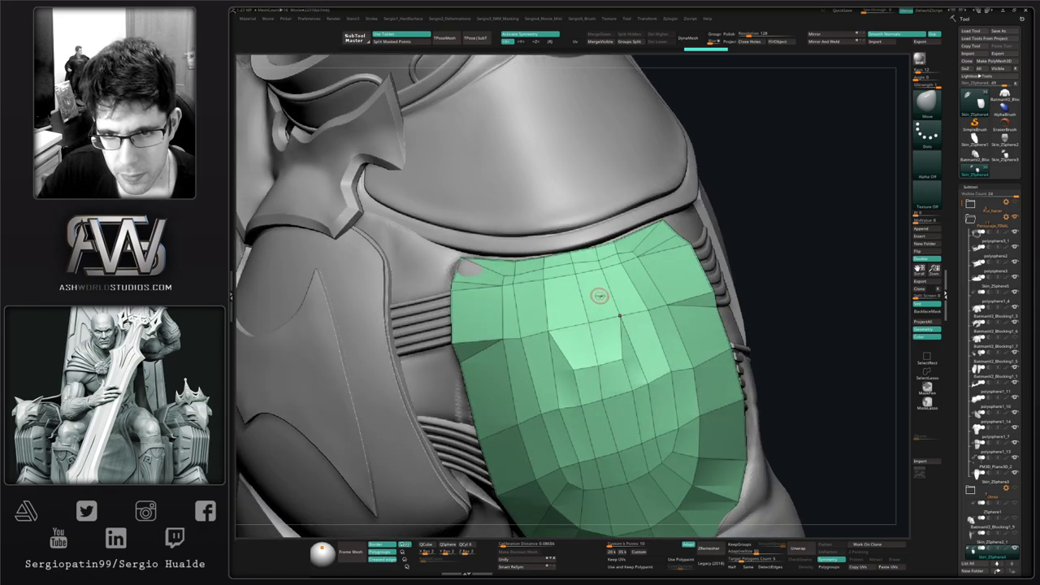
right_drag(599, 295, 602, 247)
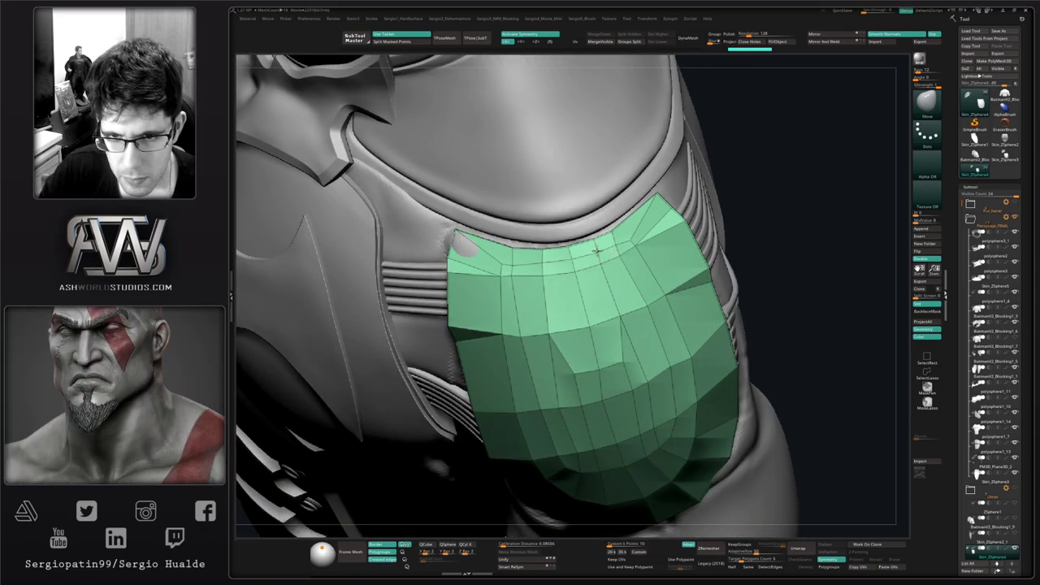
drag(597, 251, 600, 256)
Step: Isolate the shoulder panel and reshape the curve of its side edge with the Move brush
right_drag(590, 295, 614, 343)
key(alt+v)
mouse_move(602, 325)
ctrl+mouse_down()
mouse_move(509, 403)
mouse_move(611, 344)
ctrl+mouse_up()
ctrl+click(618, 344)
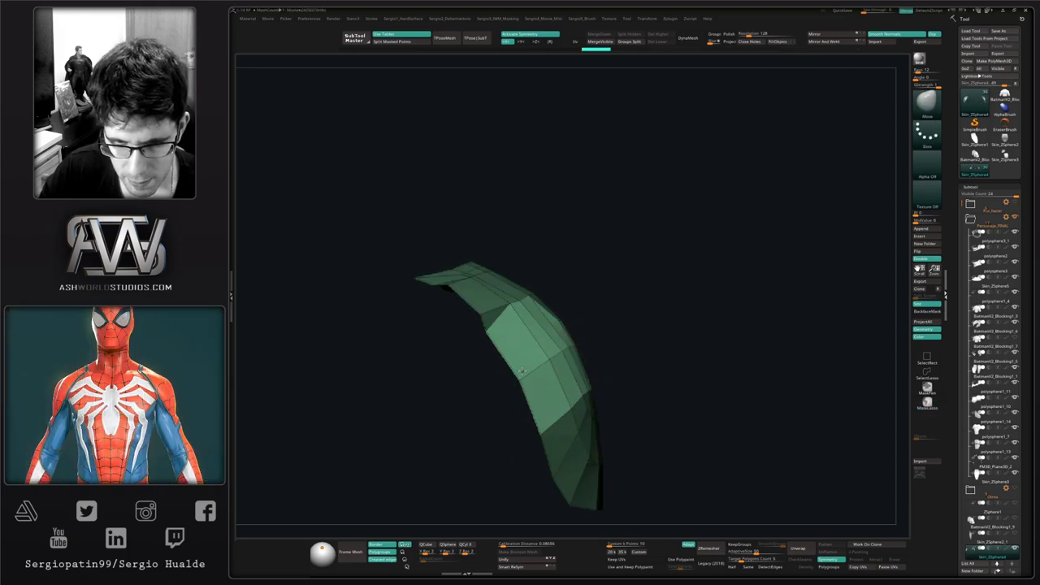
right_drag(622, 353, 632, 376)
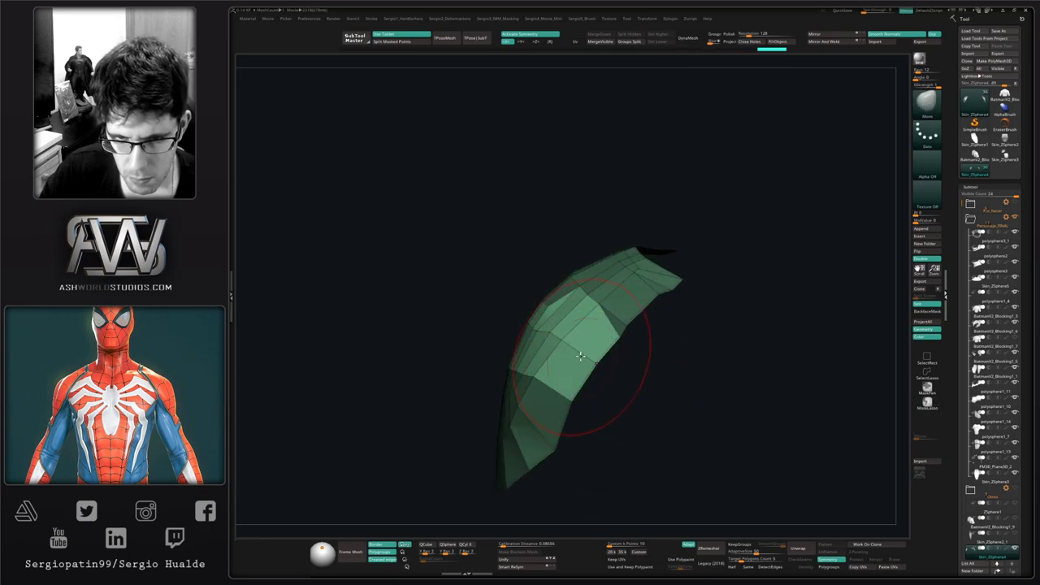
drag(560, 342, 548, 323)
ctrl+drag(498, 293, 506, 307)
Step: Smooth out the line of the shoulder panel's upper corner and top edge by moving their points with the Move brush
mouse_move(523, 341)
right_down()
mouse_move(611, 332)
mouse_move(614, 348)
right_up()
ctrl+right_drag(483, 311, 489, 335)
mouse_move(489, 334)
right_down()
mouse_move(520, 327)
mouse_move(531, 344)
mouse_move(536, 327)
mouse_move(485, 313)
right_up()
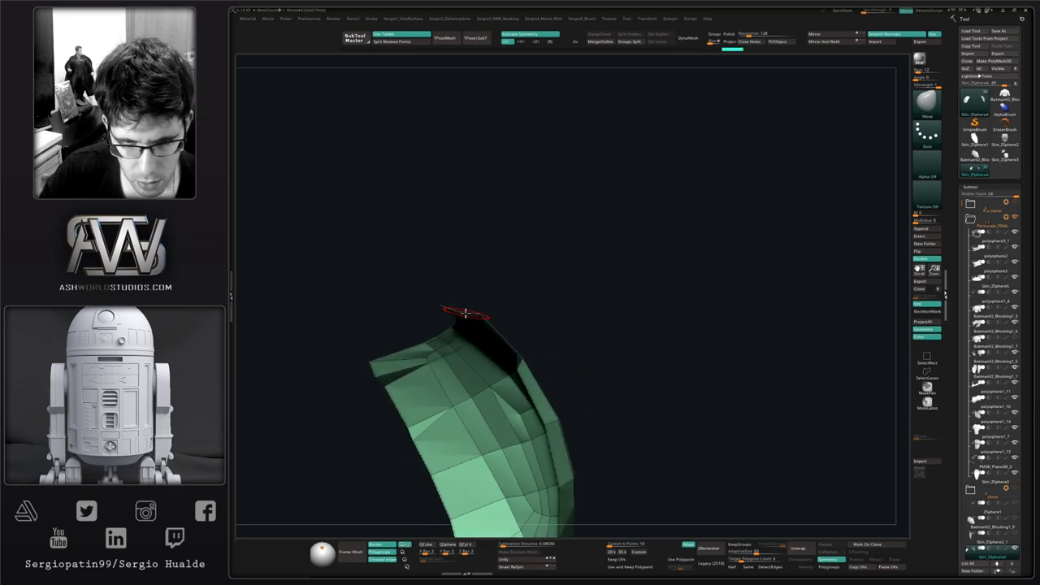
drag(463, 312, 468, 316)
mouse_move(485, 306)
right_down()
mouse_move(527, 314)
mouse_move(529, 346)
right_up()
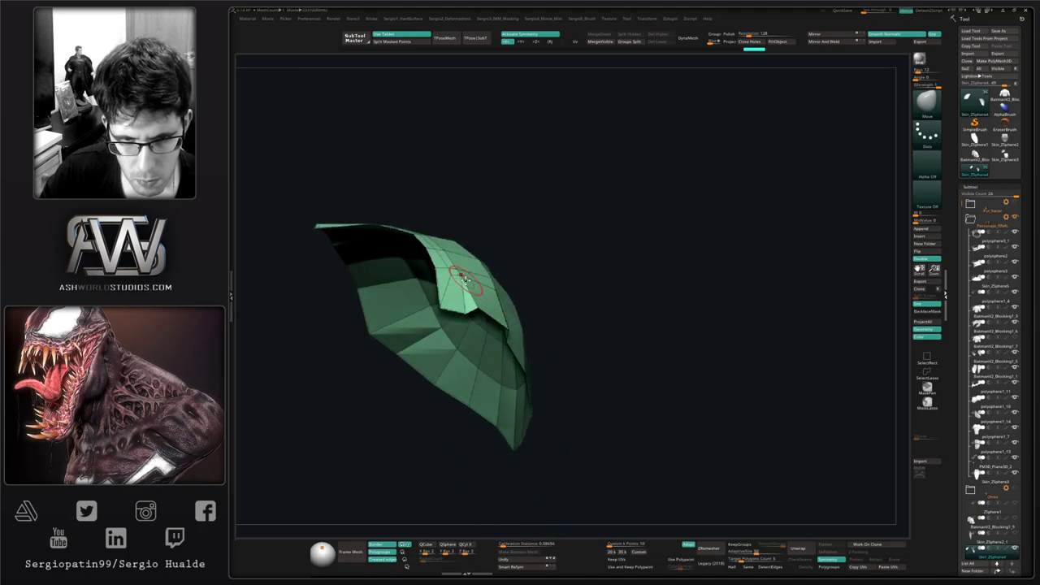
right_drag(469, 278, 512, 260)
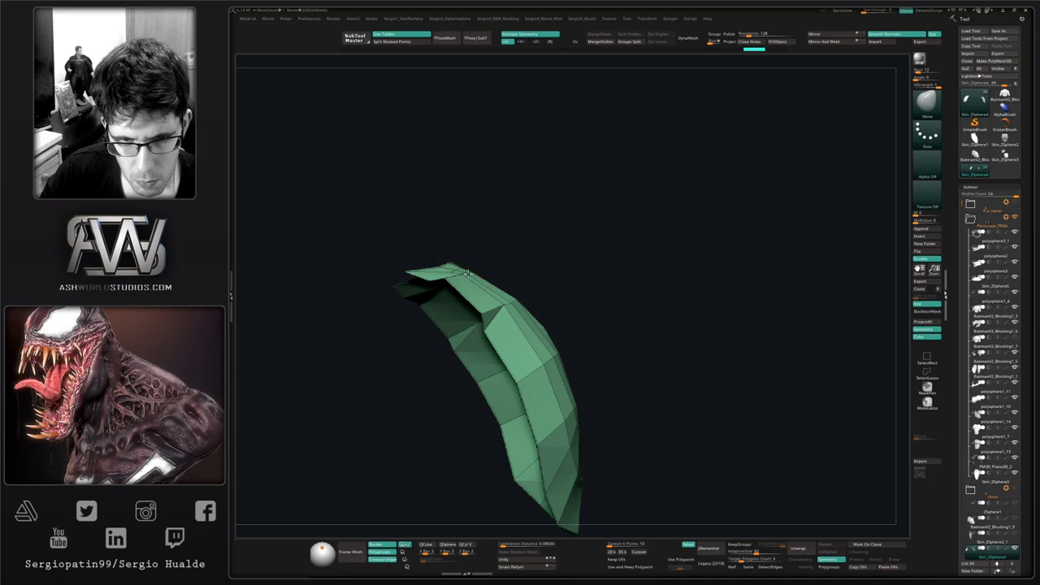
drag(467, 274, 469, 276)
mouse_move(469, 277)
right_down()
mouse_move(482, 297)
mouse_move(476, 275)
right_up()
key(s)
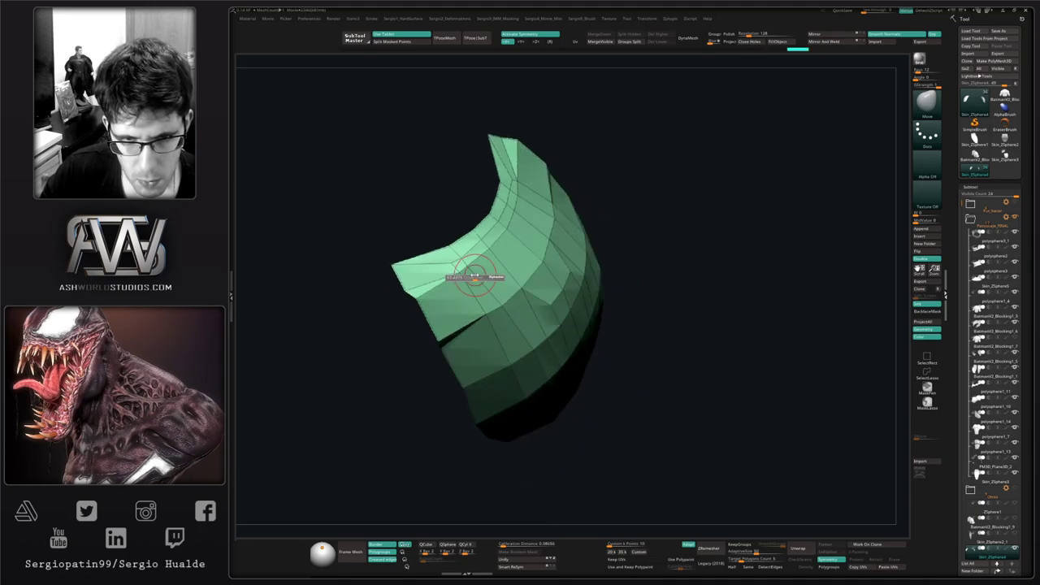
drag(473, 264, 475, 265)
Step: Reposition the points along the shoulder panel's top and opposite side edge to even out its outline
mouse_move(507, 298)
right_down()
mouse_move(489, 299)
mouse_move(550, 234)
mouse_move(529, 241)
mouse_move(535, 216)
mouse_move(552, 233)
mouse_move(528, 244)
right_up()
drag(520, 254, 517, 250)
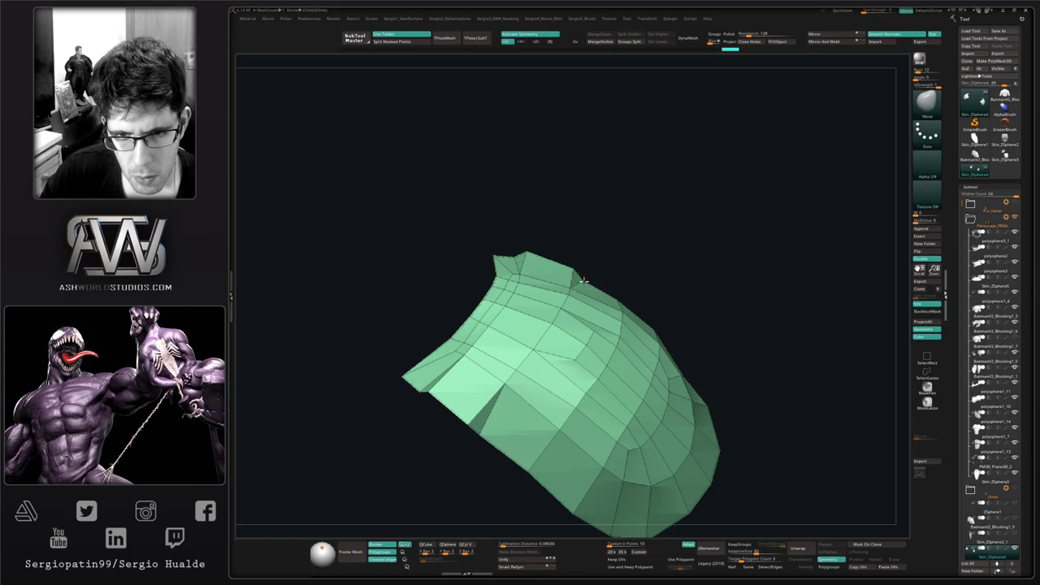
drag(578, 280, 577, 277)
mouse_move(575, 278)
right_down()
mouse_move(563, 294)
mouse_move(544, 293)
mouse_move(547, 305)
mouse_move(575, 269)
right_up()
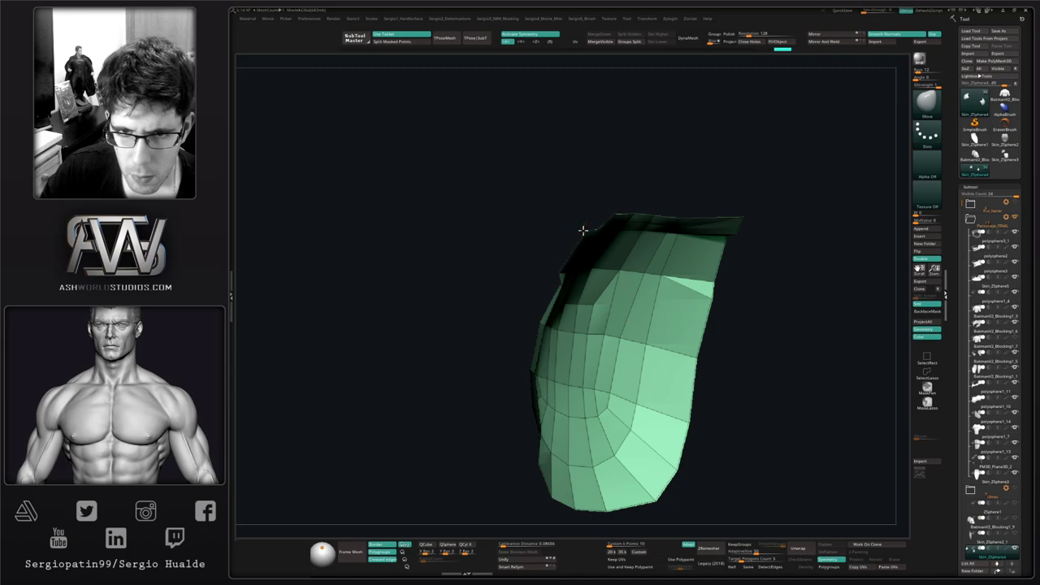
drag(579, 230, 580, 229)
mouse_move(580, 230)
right_down()
mouse_move(598, 223)
mouse_move(562, 278)
right_up()
drag(561, 286, 558, 284)
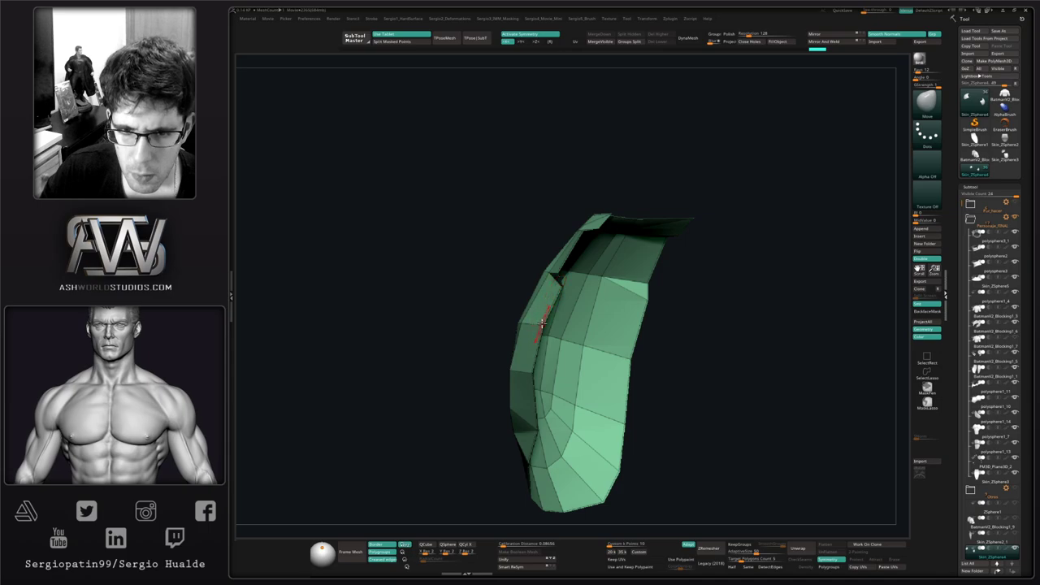
drag(543, 328, 544, 322)
Step: Adjust the shoulder panel's lower tip and the adjoining side border with the Move brush
mouse_move(528, 315)
ctrl+right_down()
mouse_move(523, 279)
mouse_move(548, 319)
mouse_move(520, 400)
mouse_move(533, 416)
ctrl+right_up()
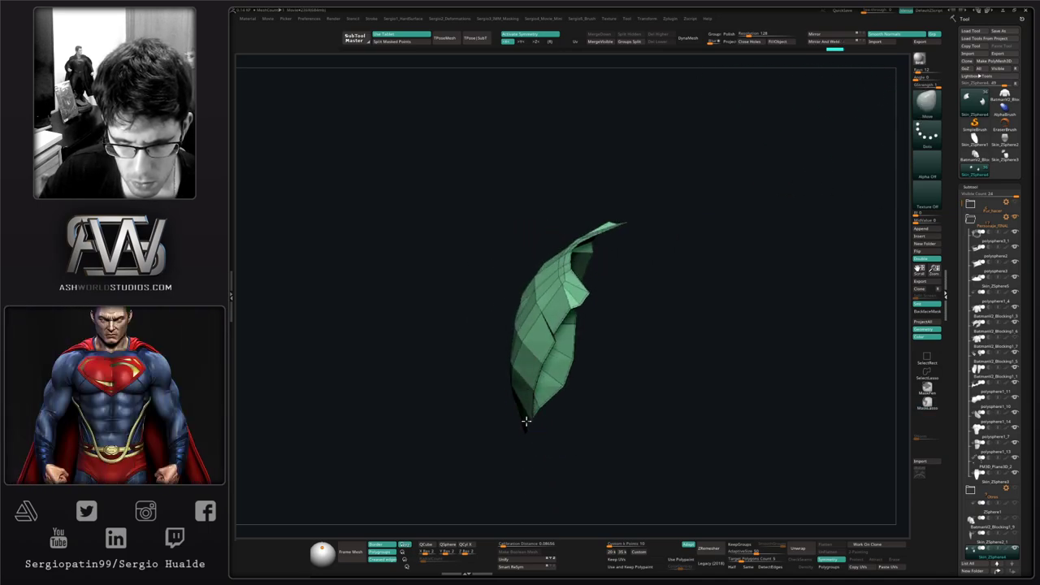
drag(527, 421, 530, 420)
mouse_move(530, 420)
right_down()
mouse_move(616, 402)
mouse_move(660, 369)
mouse_move(685, 370)
mouse_move(517, 358)
right_up()
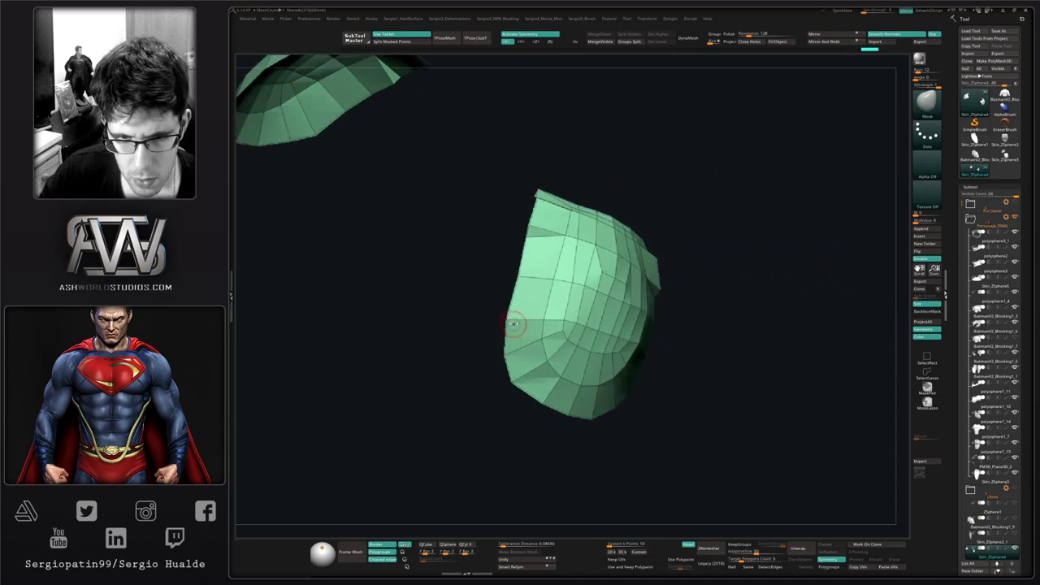
drag(520, 275, 514, 277)
mouse_move(514, 276)
right_down()
mouse_move(598, 285)
mouse_move(501, 326)
mouse_move(524, 308)
mouse_move(529, 360)
right_up()
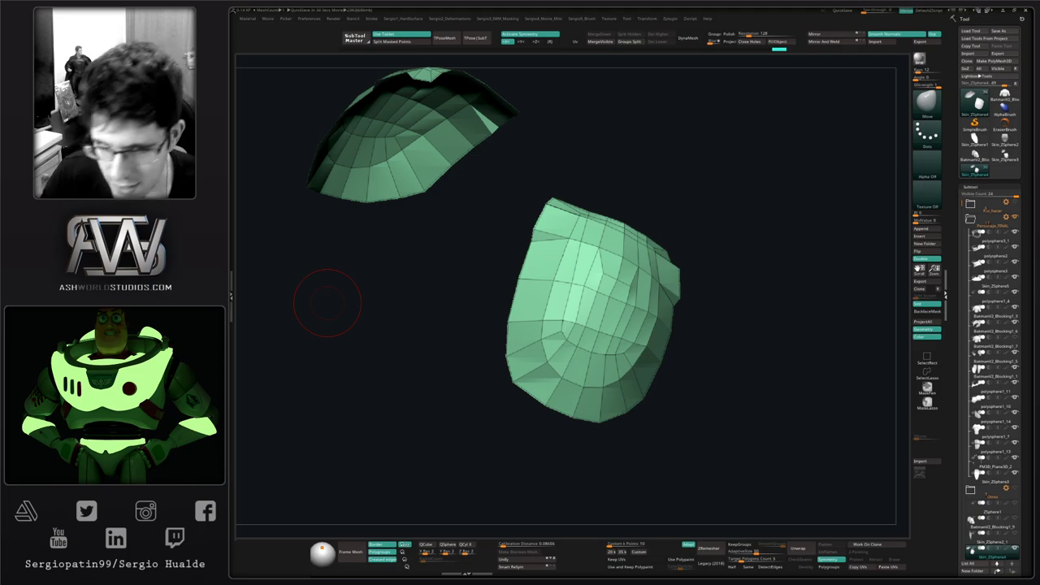
Step: Show the full character again and fit the shoulder panel's lower edge against the upper arm from front and back
right_drag(705, 315, 602, 313)
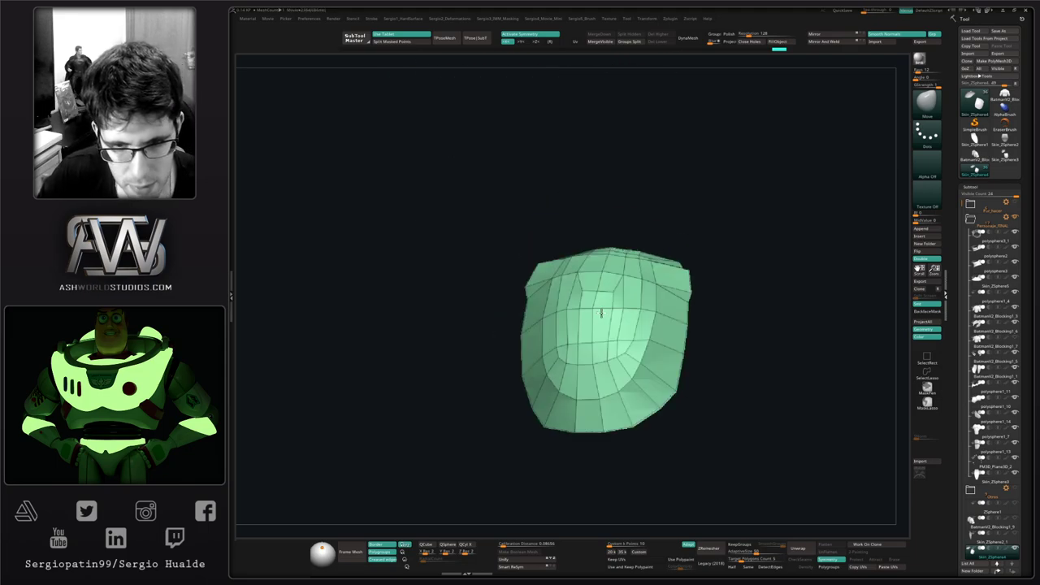
right_drag(566, 352, 549, 408)
key(s)
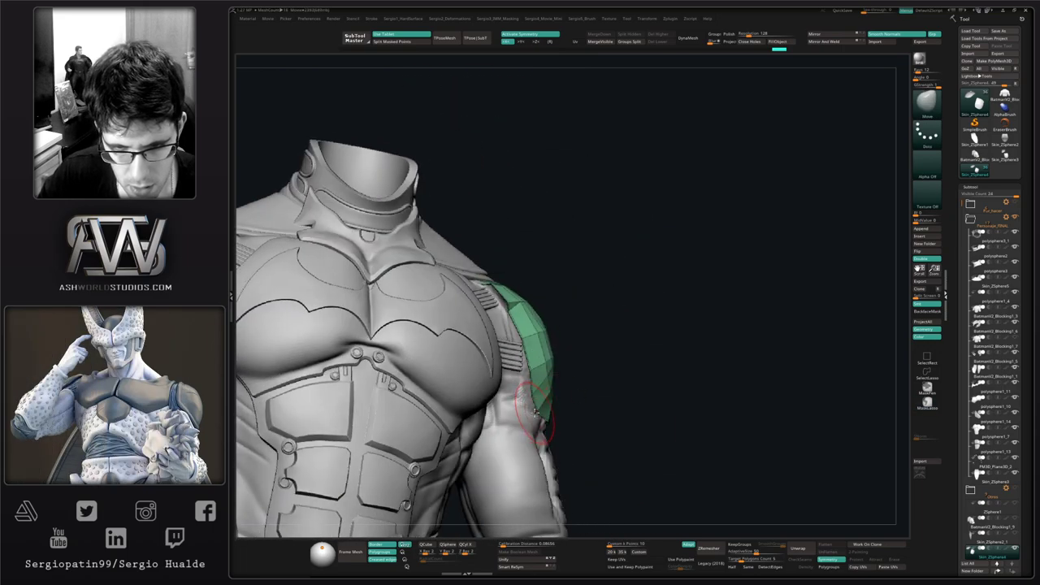
drag(535, 410, 527, 411)
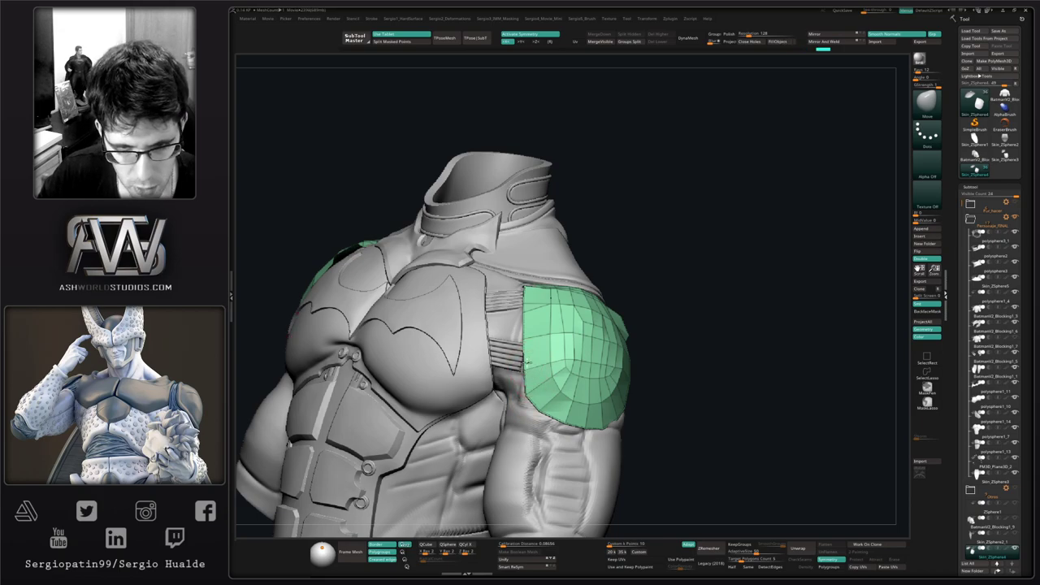
right_drag(531, 342, 475, 355)
alt+right_drag(613, 373, 499, 346)
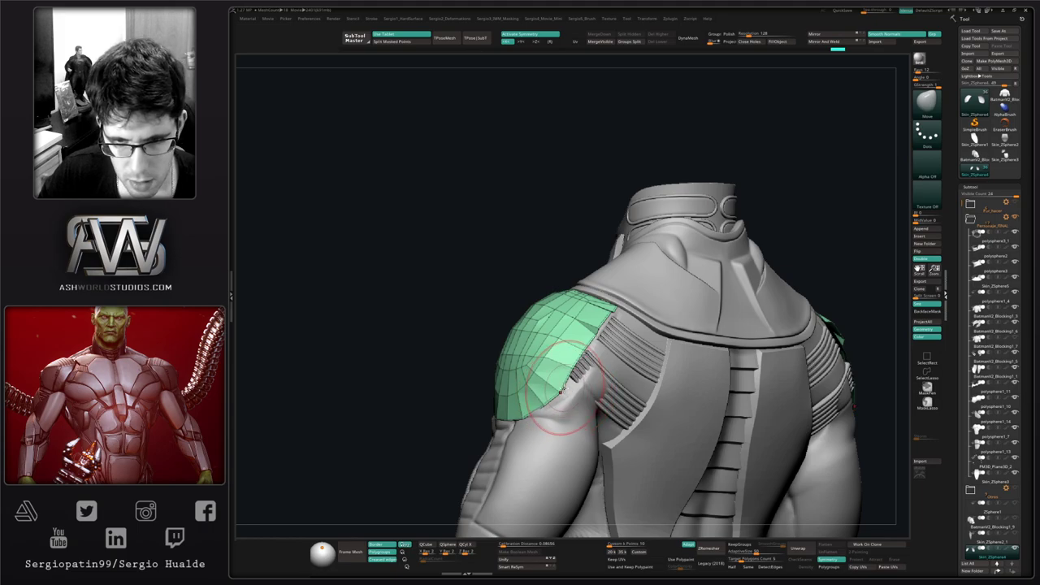
right_drag(503, 407, 478, 406)
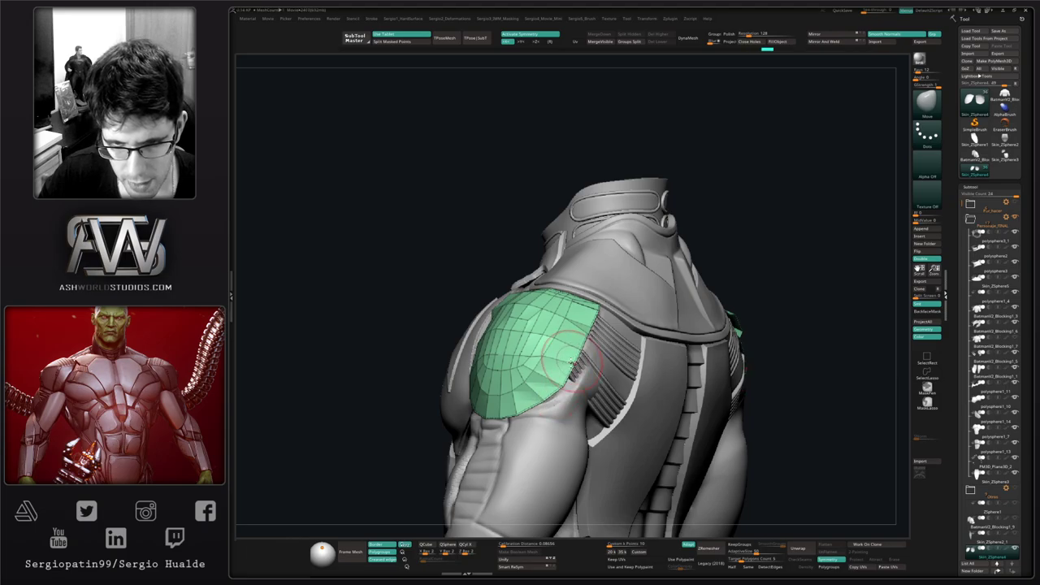
Step: Isolate the shoulder panel and insert a single edge loop close to its outer border with the ZModeler brush
mouse_move(573, 363)
right_down()
mouse_move(540, 367)
mouse_move(625, 378)
mouse_move(532, 383)
mouse_move(553, 366)
mouse_move(580, 376)
mouse_move(548, 366)
right_up()
key(ctrl+shift+s)
key(b)
key(z)
key(m)
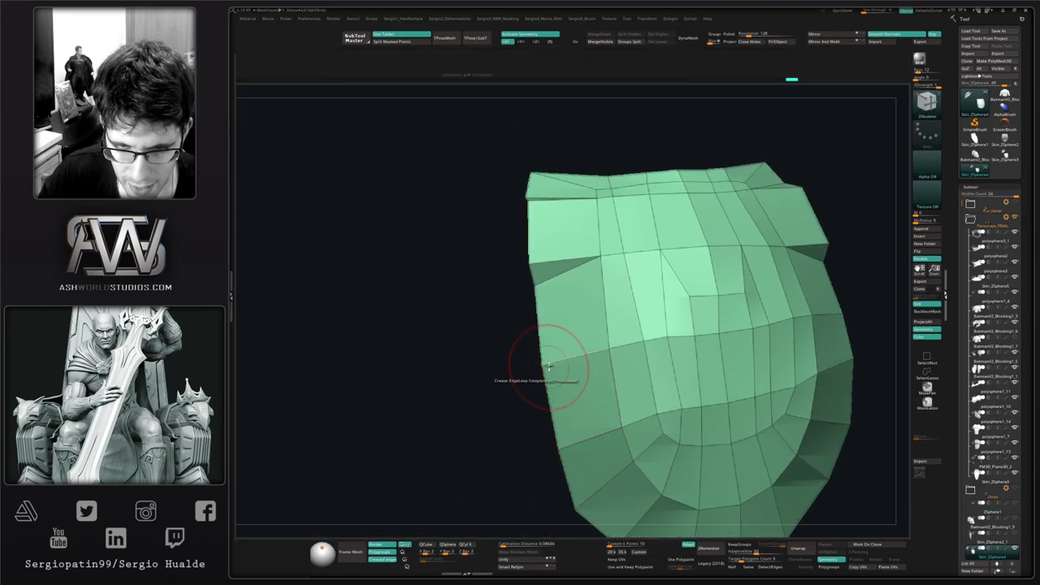
key(space)
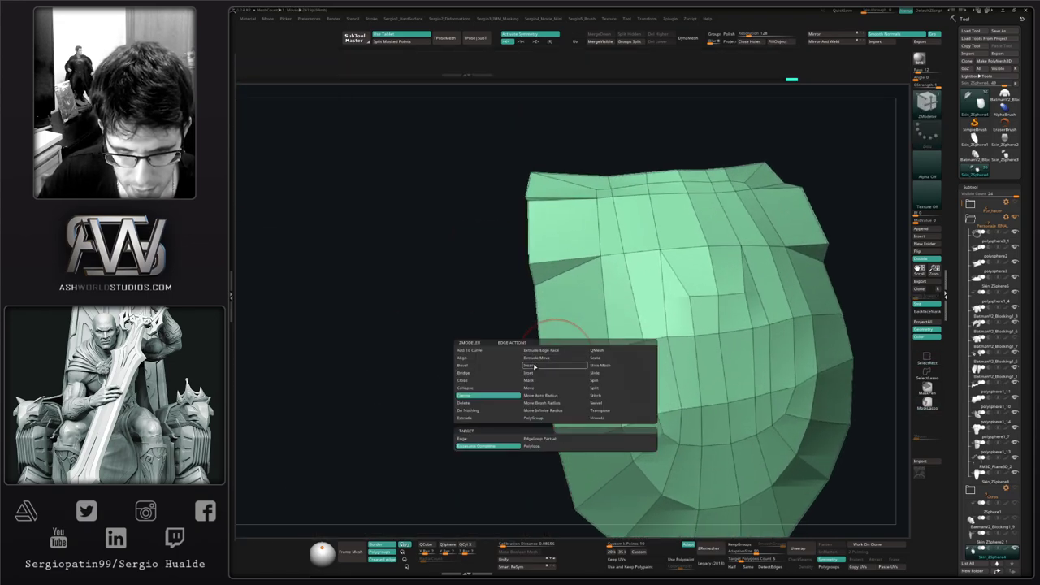
click(534, 366)
drag(549, 361, 548, 362)
mouse_move(580, 360)
right_down()
mouse_move(645, 383)
mouse_move(643, 436)
mouse_move(626, 358)
mouse_move(568, 360)
mouse_move(588, 376)
mouse_move(502, 355)
right_up()
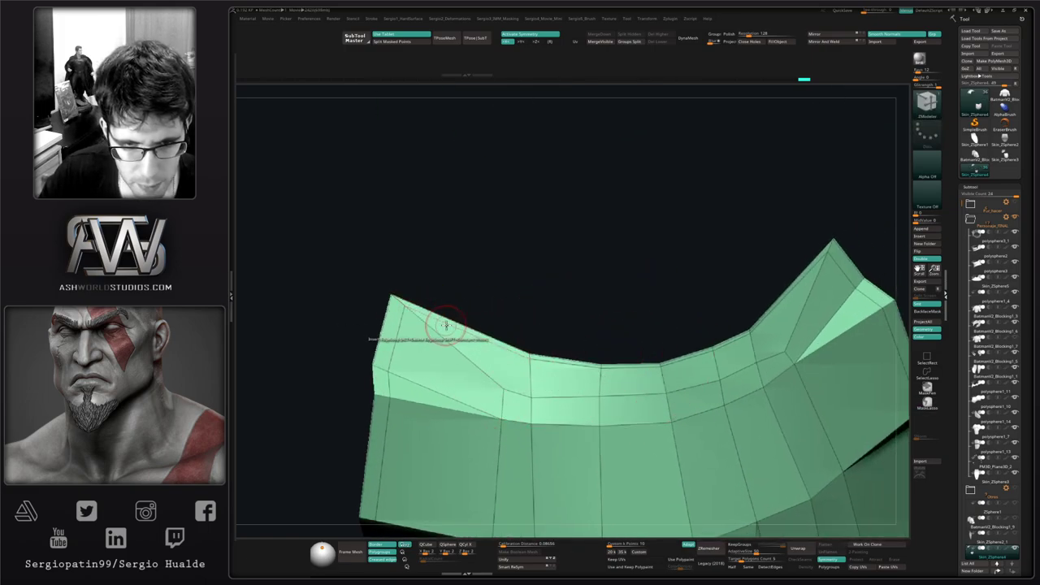
Step: Mask the complete new border edge loop with ZModeler and invert the mask
key(space)
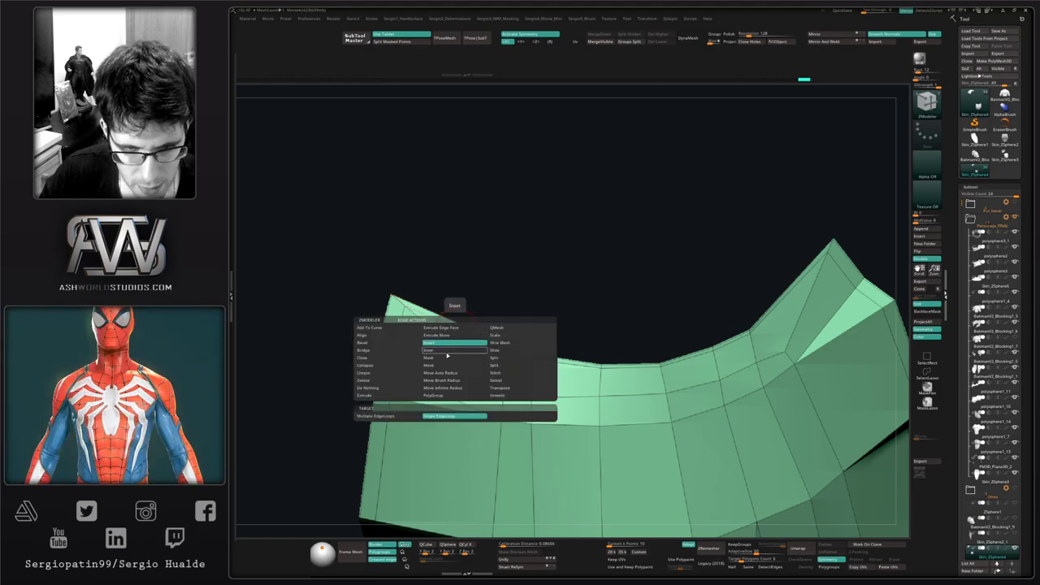
click(449, 357)
key(space)
key(space)
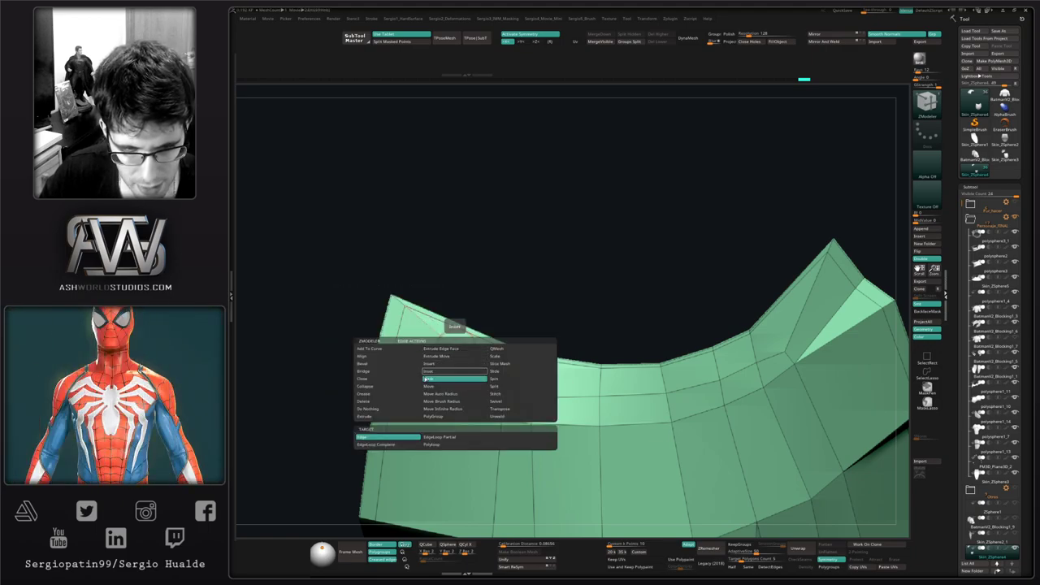
click(394, 442)
click(465, 333)
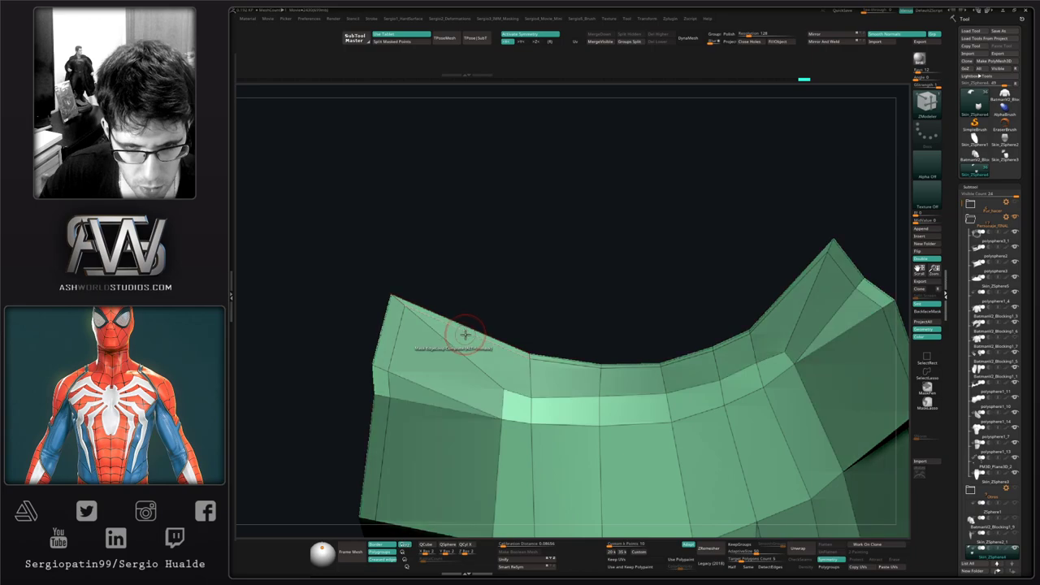
ctrl+right_drag(465, 334, 465, 206)
ctrl+click(522, 326)
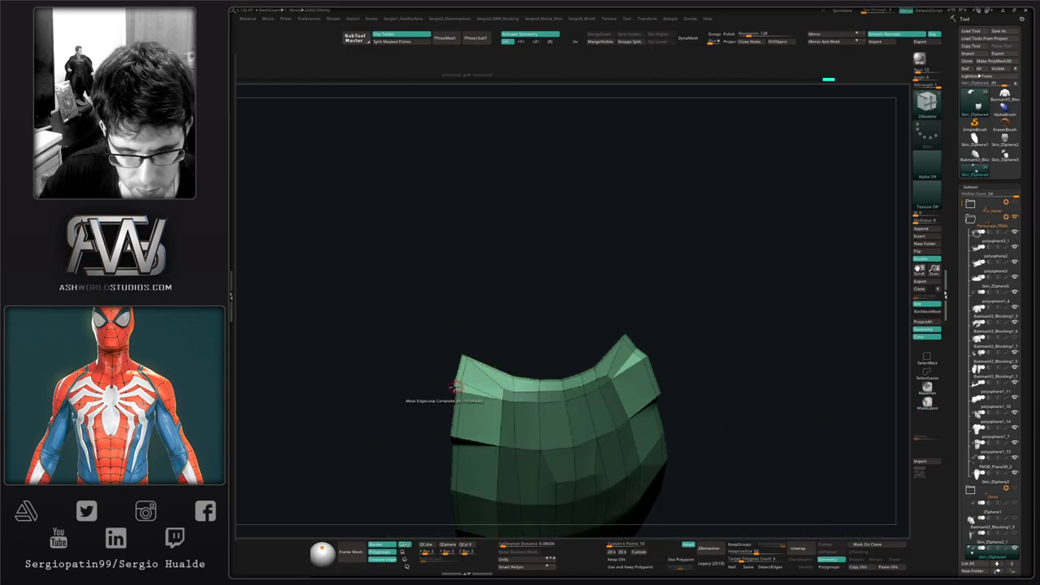
Step: Lasso-mask the panel's side borders and upper corners so that only the top stretch of the loop stays editable
ctrl+drag(431, 365, 421, 502)
alt+right_drag(422, 502, 392, 284)
mouse_move(397, 300)
ctrl+mouse_down()
mouse_move(404, 328)
mouse_move(682, 212)
mouse_move(633, 168)
mouse_move(353, 285)
ctrl+mouse_up()
alt+right_drag(484, 327, 456, 447)
ctrl+drag(563, 281, 598, 284)
mouse_move(536, 227)
alt+right_down()
mouse_move(564, 287)
mouse_move(528, 404)
alt+right_up()
Step: Extend the mask around the upper corners and slide the new loop slightly inward from the panel's top edge
key(space)
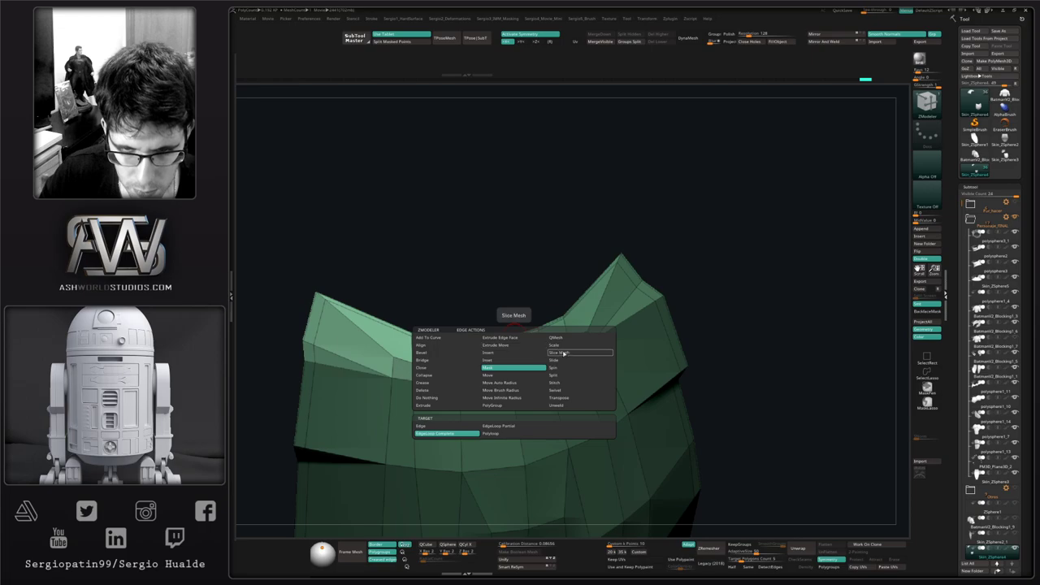
click(568, 362)
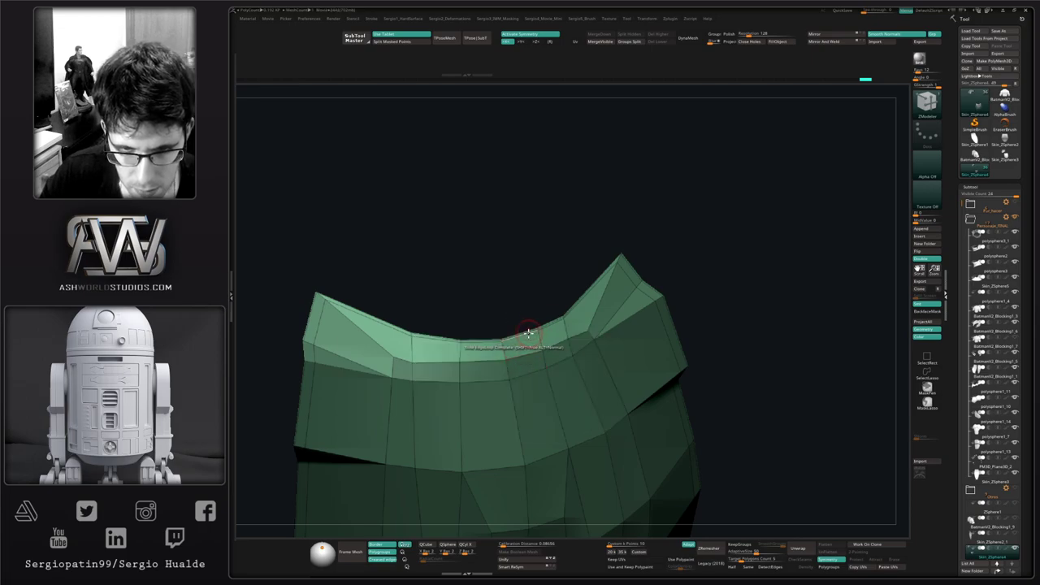
drag(529, 333, 531, 335)
right_drag(536, 329, 505, 318)
key(ctrl+z)
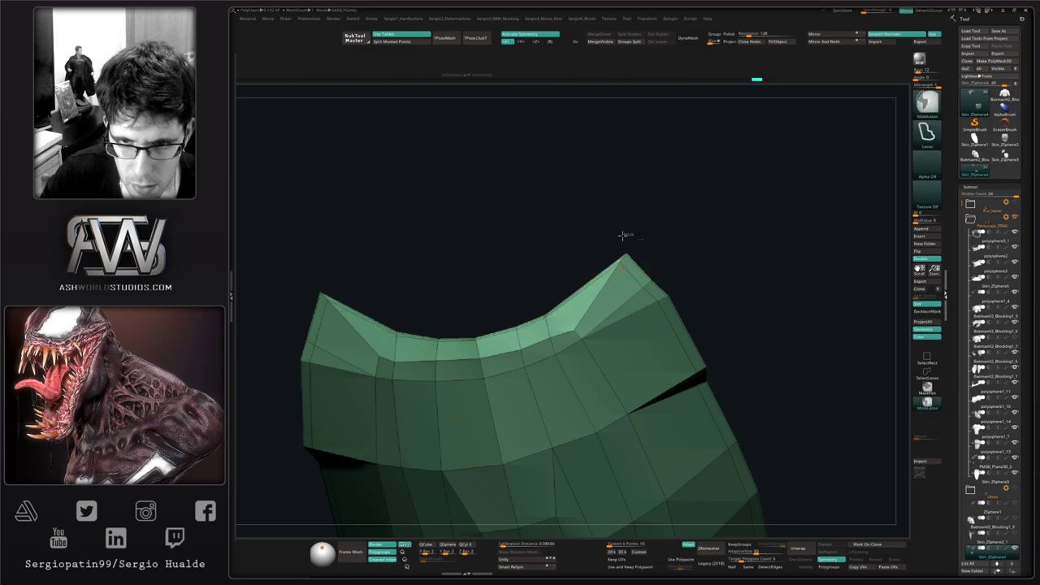
ctrl+drag(644, 262, 646, 253)
alt+right_drag(543, 332, 681, 326)
ctrl+drag(468, 269, 478, 289)
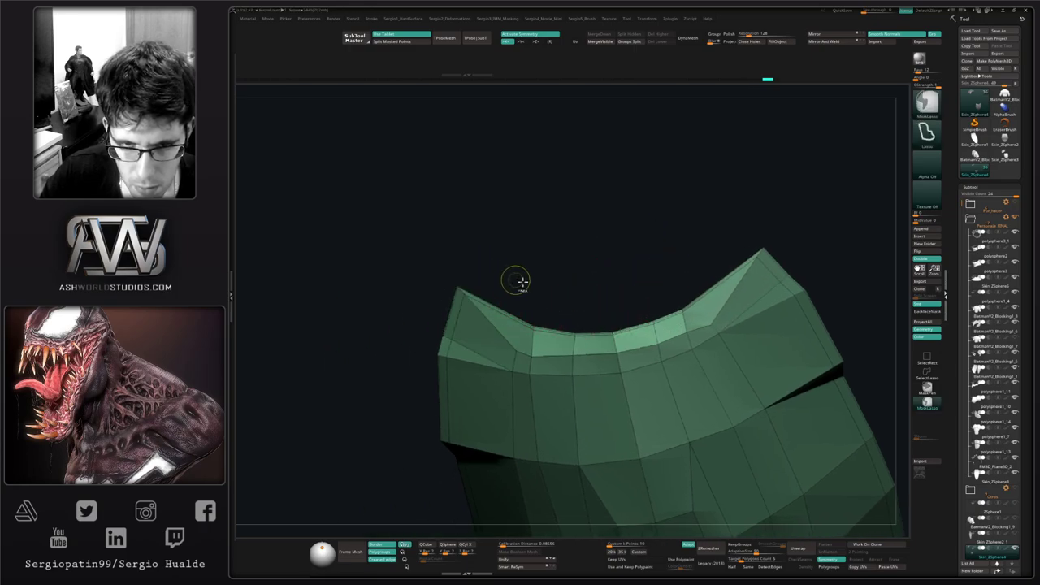
drag(547, 333, 624, 302)
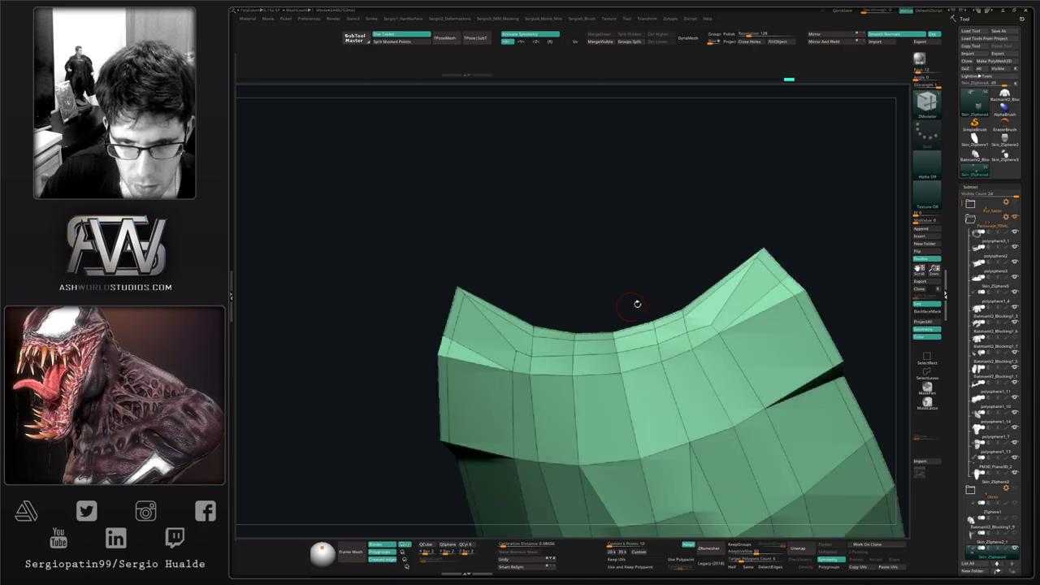
Step: Nudge the inner loop's point at the panel's upper corner with the Move brush to even the border width
alt+right_drag(636, 302, 526, 323)
ctrl+right_drag(648, 268, 656, 291)
key(b)
key(m)
key(v)
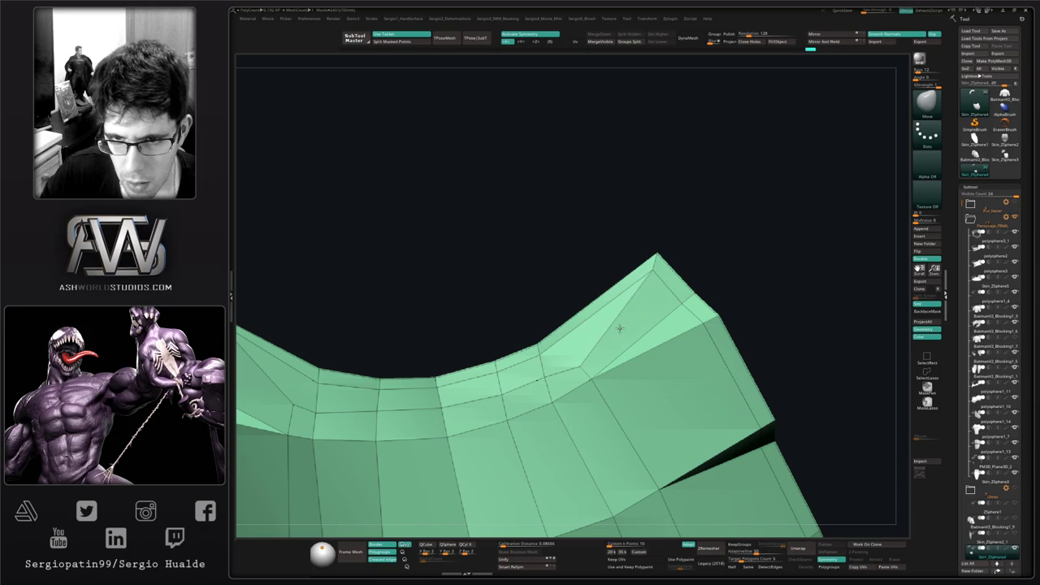
alt+right_drag(570, 328, 737, 307)
alt+right_drag(418, 325, 499, 325)
right_drag(499, 325, 473, 308)
drag(466, 302, 464, 310)
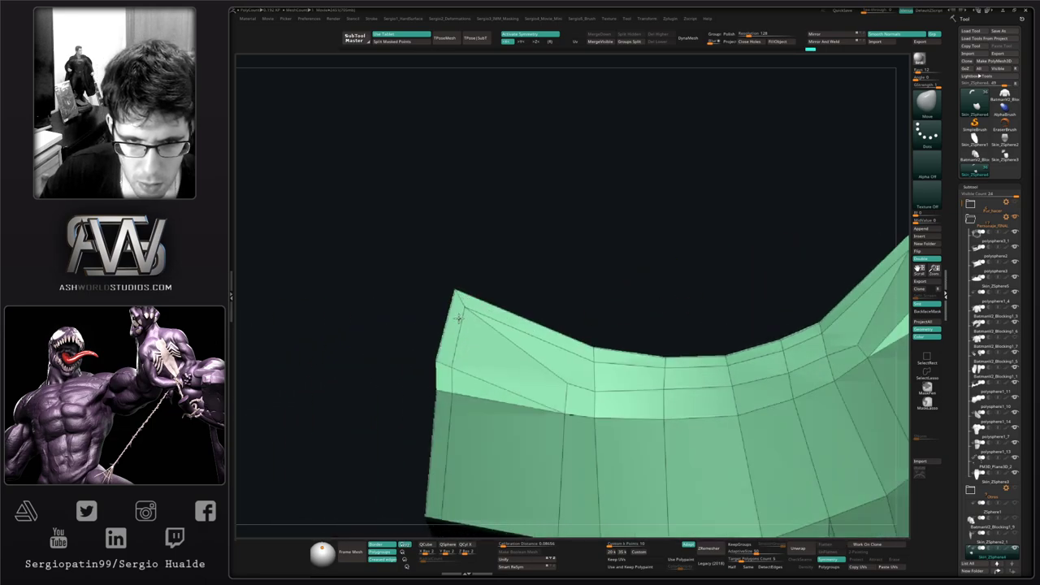
right_drag(487, 328, 570, 294)
right_drag(609, 364, 599, 336)
Step: Try Panel Loops on the shoulder panel and undo it
key(1)
key(1)
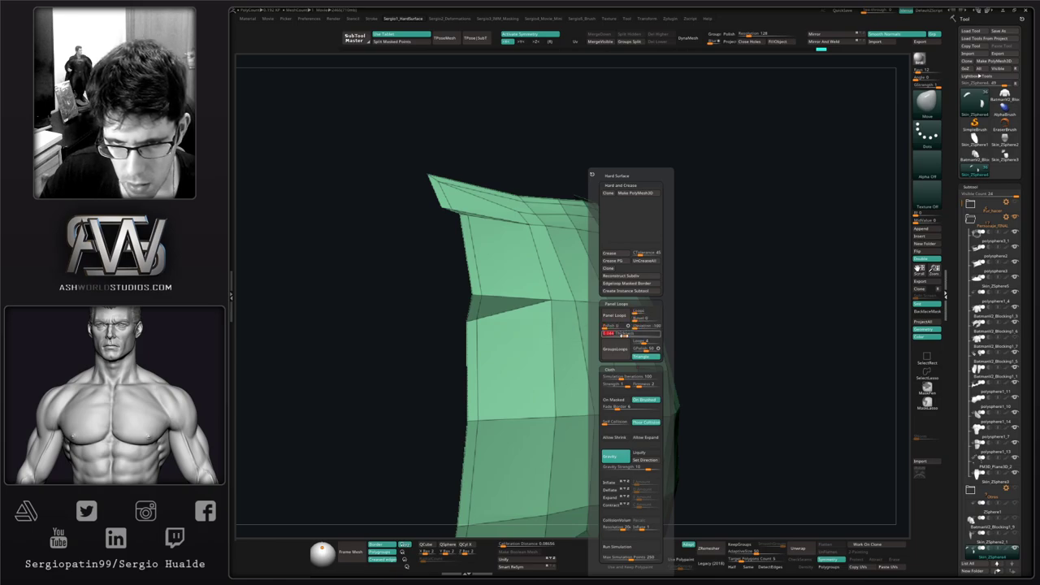
click(618, 317)
key(ctrl+z)
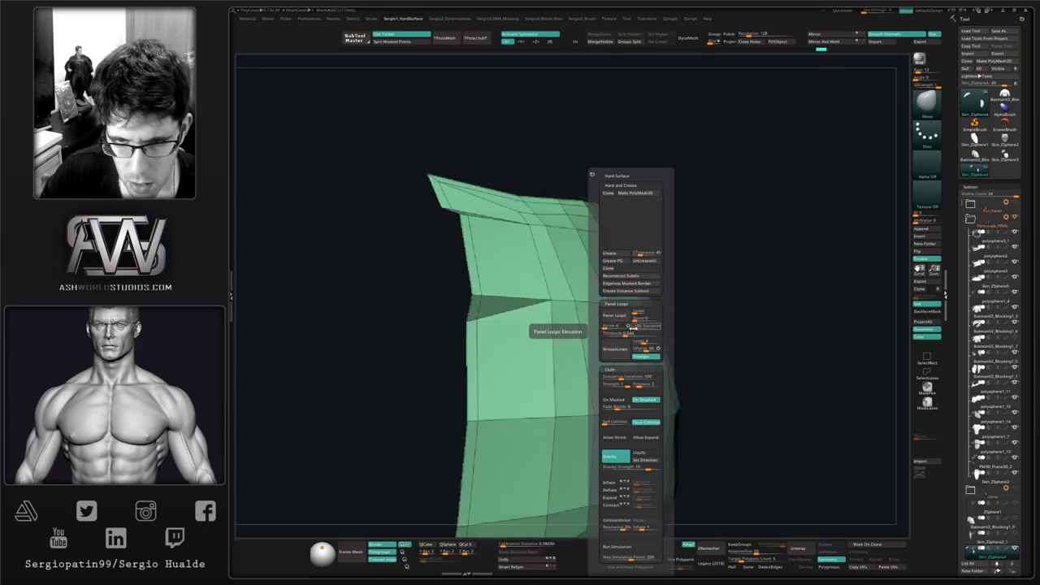
ctrl+right_drag(560, 334, 567, 365)
right_drag(567, 366, 758, 305)
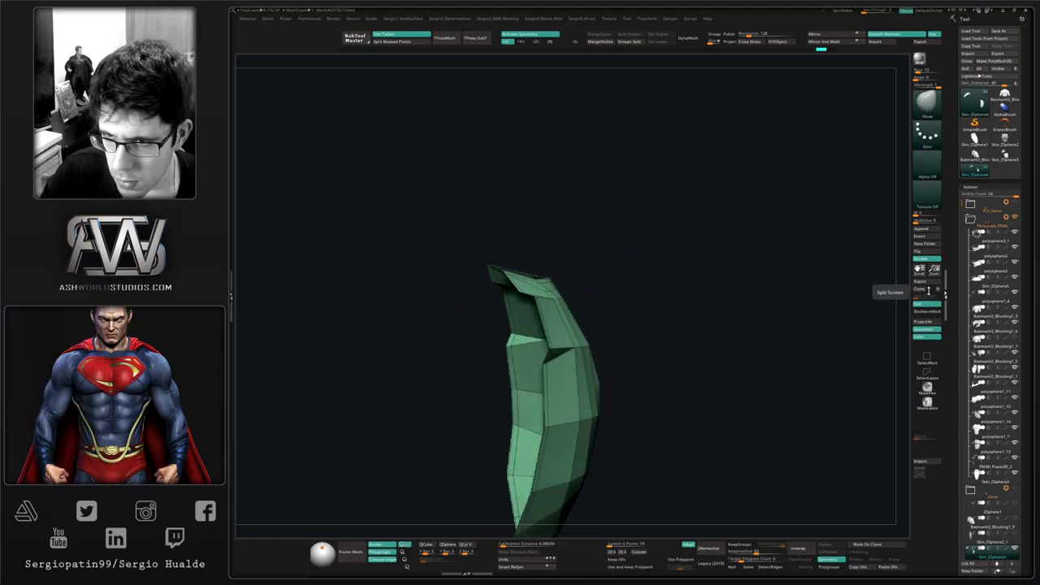
Step: Turn off double-sided display for the shoulder panel and apply Mirror And Weld
click(931, 259)
ctrl+right_drag(620, 372, 637, 318)
click(839, 42)
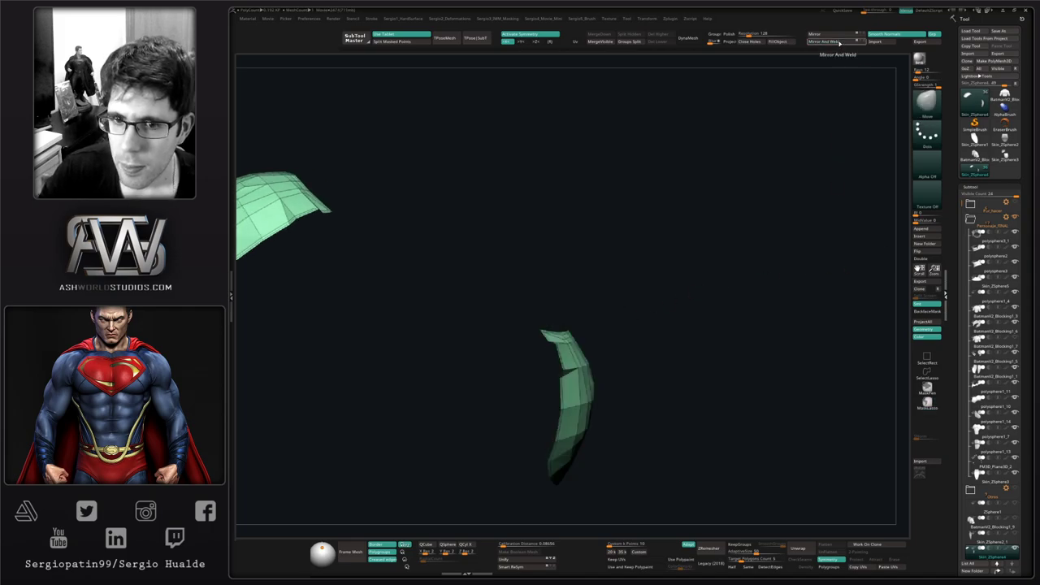
ctrl+right_drag(574, 341, 583, 283)
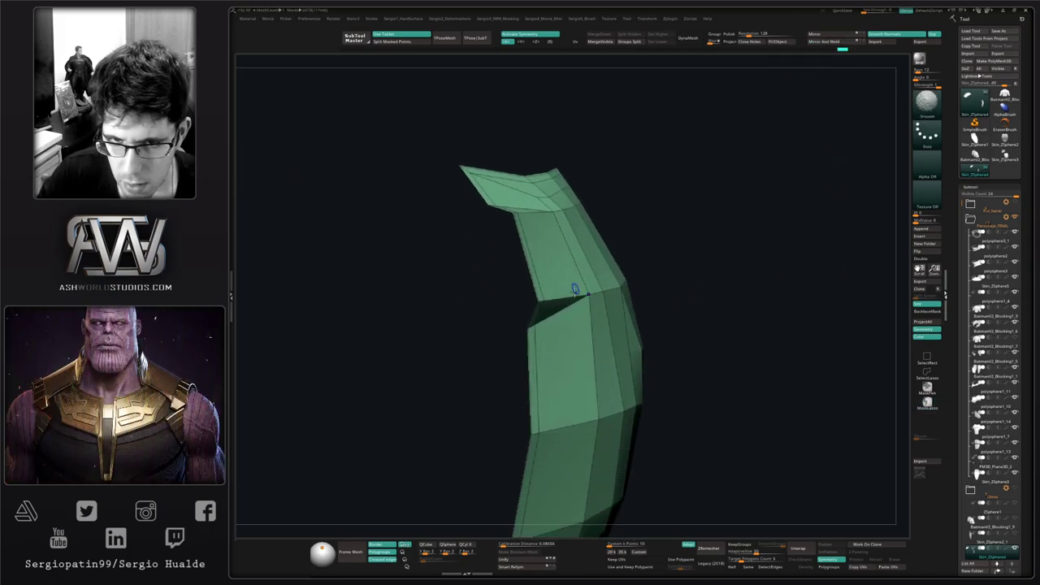
Step: Give the shoulder panel solid walls using Panel Loops with a thickness of 0.044, and display its polygroups
key(1)
click(570, 318)
mouse_move(650, 335)
right_down()
mouse_move(611, 386)
mouse_move(603, 362)
mouse_move(521, 353)
mouse_move(597, 341)
mouse_move(576, 333)
right_up()
key(alt+s)
key(shift+f)
key(alt+s)
key(shift+f)
mouse_move(517, 294)
ctrl+right_down()
mouse_move(520, 360)
mouse_move(525, 338)
mouse_move(511, 311)
mouse_move(547, 313)
mouse_move(506, 298)
ctrl+right_up()
Step: Assign the face loop along the panel's outer border its own polygroup with the ZModeler PolyGroup Polyloop action
key(b)
key(z)
key(m)
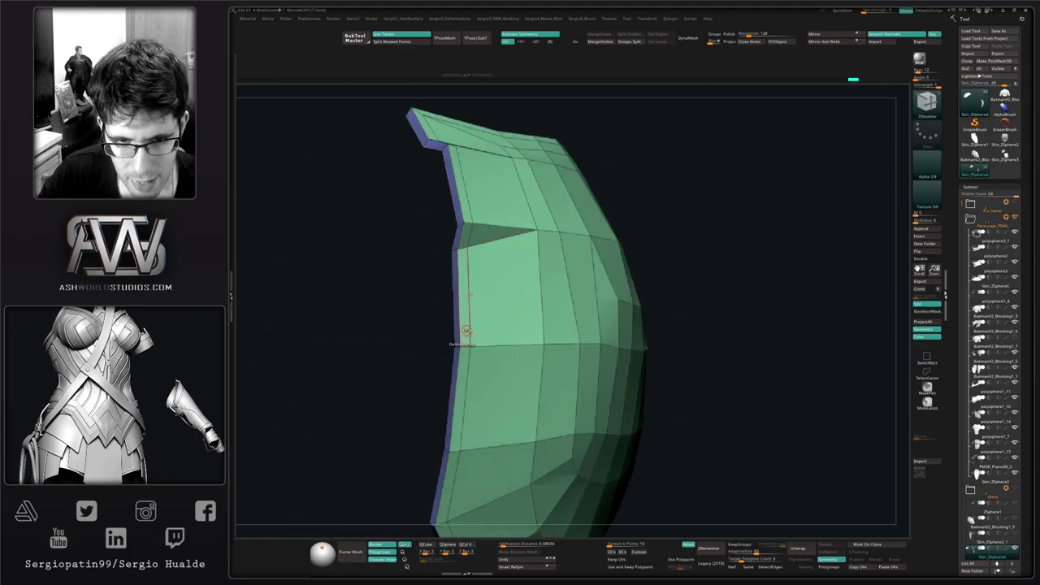
key(space)
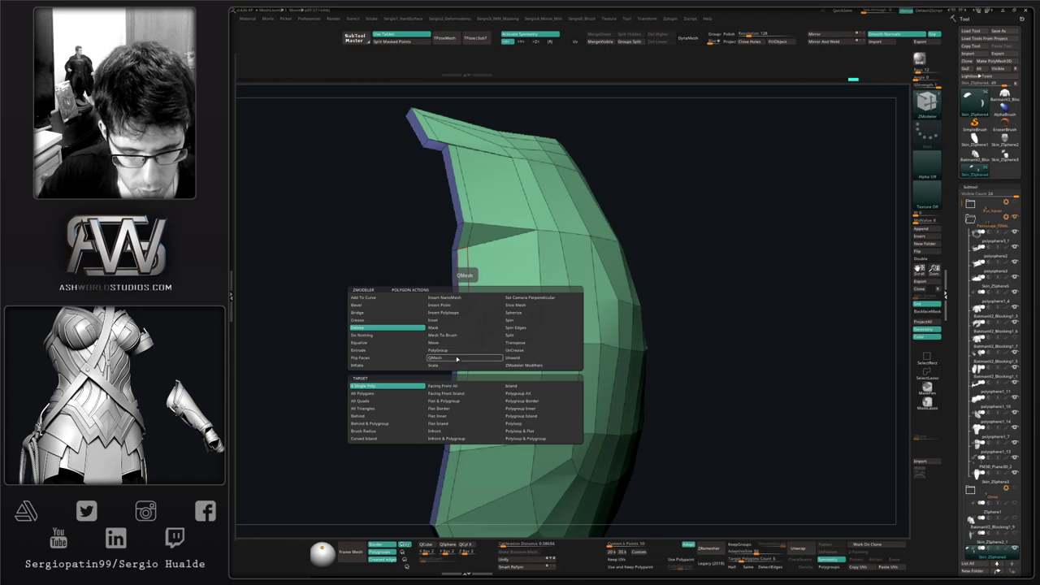
click(456, 351)
click(519, 415)
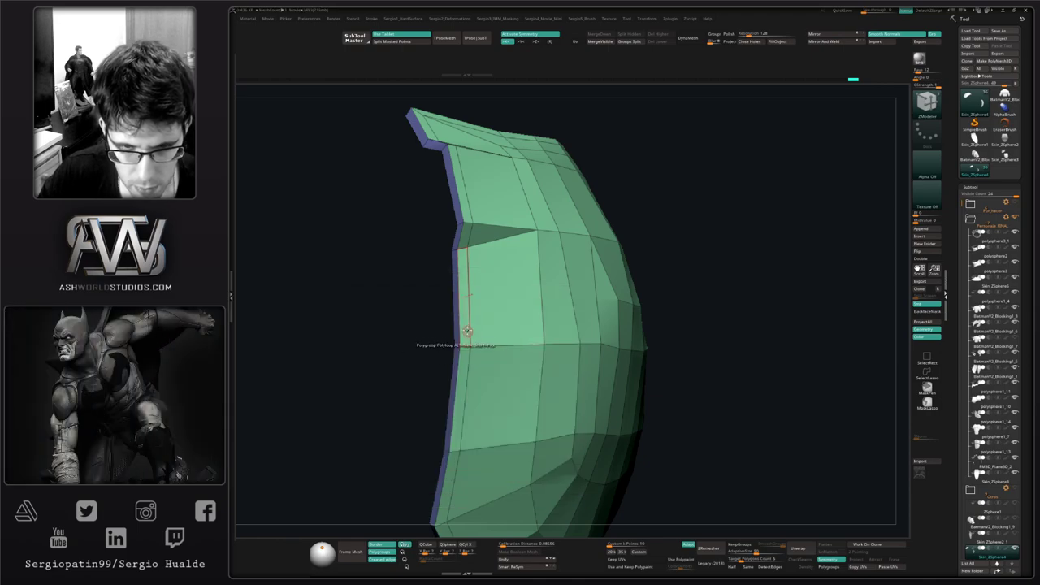
Step: Raise the panel's inner surface slightly by polygroup with QMesh, leaving a stepped border around it
key(space)
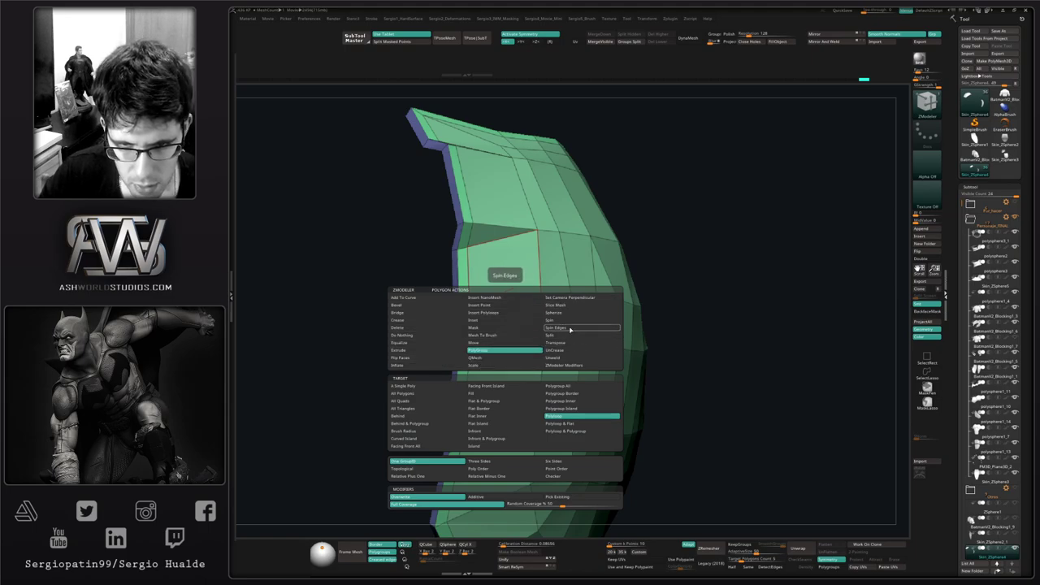
click(496, 359)
click(568, 394)
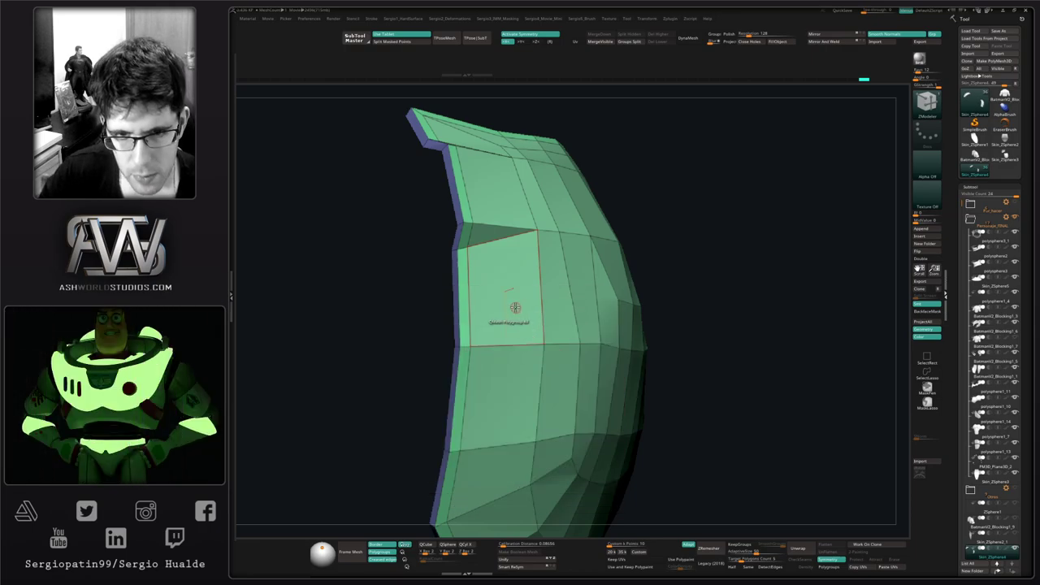
drag(515, 306, 529, 304)
ctrl+right_drag(539, 343, 544, 323)
mouse_move(544, 323)
right_down()
mouse_move(559, 335)
mouse_move(527, 323)
mouse_move(534, 357)
mouse_move(558, 364)
mouse_move(590, 325)
mouse_move(561, 360)
mouse_move(592, 334)
mouse_move(621, 343)
mouse_move(587, 349)
mouse_move(617, 355)
right_up()
Step: Preview the stepped panel smoothed and without its wireframe, and return to the low-poly view
key(d)
key(shift+f)
key(shift+d)
ctrl+right_drag(536, 325, 528, 359)
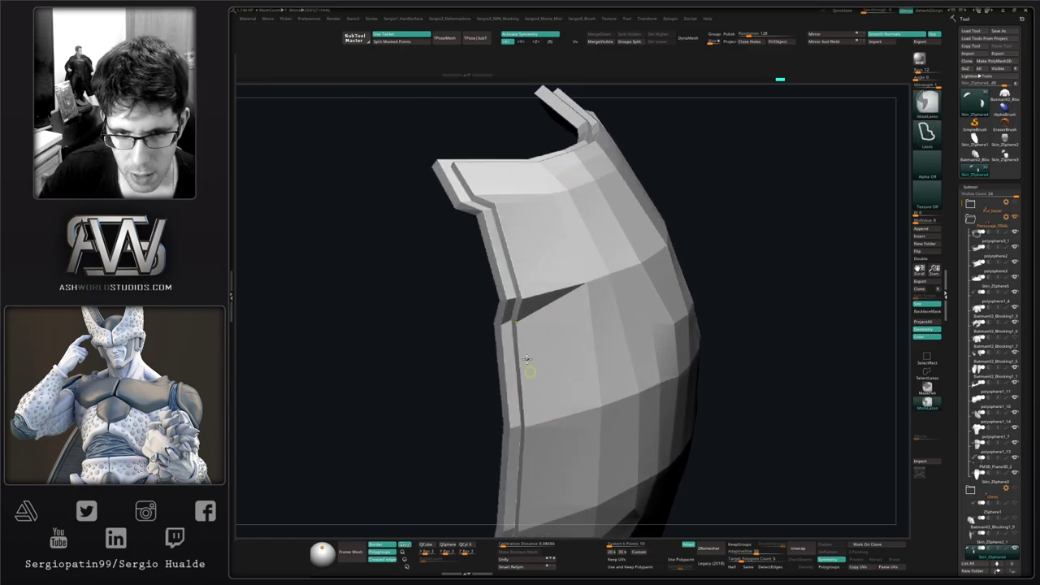
Step: Crease the panel's polygroup borders, test the edges with a subdivision and undo that subdivision
key(ctrl+1)
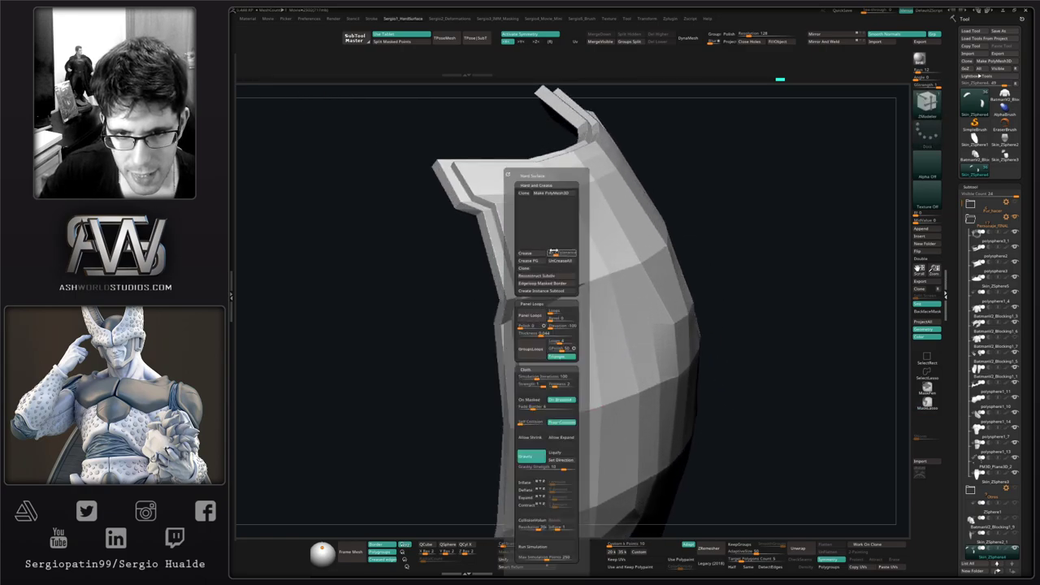
click(534, 260)
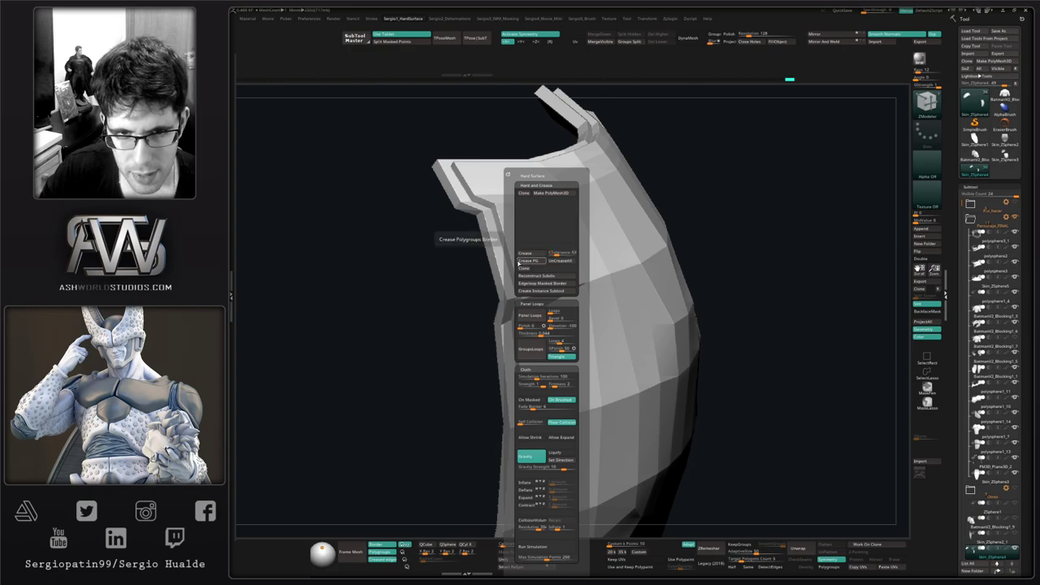
key(ctrl+d)
mouse_move(515, 339)
ctrl+right_down()
mouse_move(522, 288)
mouse_move(474, 290)
ctrl+right_up()
right_drag(603, 272, 611, 247)
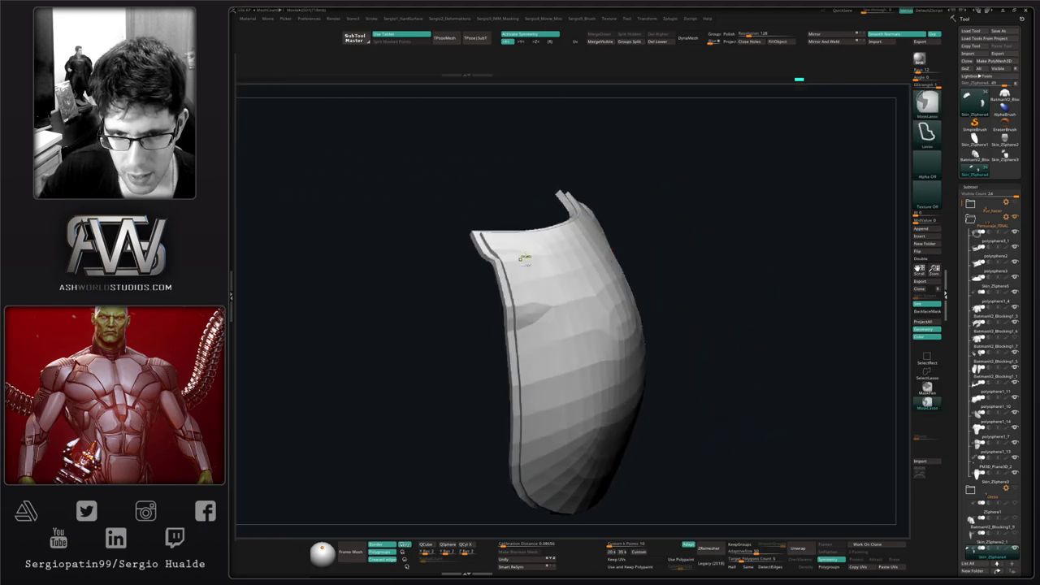
key(shift+d)
key(ctrl+z)
Step: Show the wireframe and crease the fold edge at the panel's side notch with the ZModeler Crease Edge action
mouse_move(511, 262)
ctrl+right_down()
mouse_move(559, 320)
mouse_move(548, 388)
mouse_move(557, 353)
ctrl+right_up()
key(shift+f)
key(space)
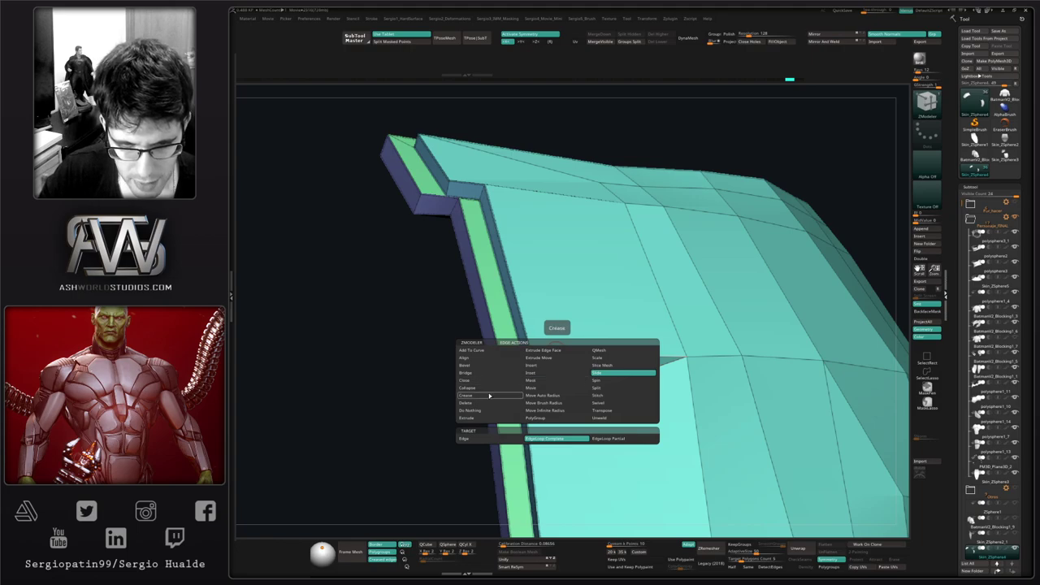
click(489, 396)
key(space)
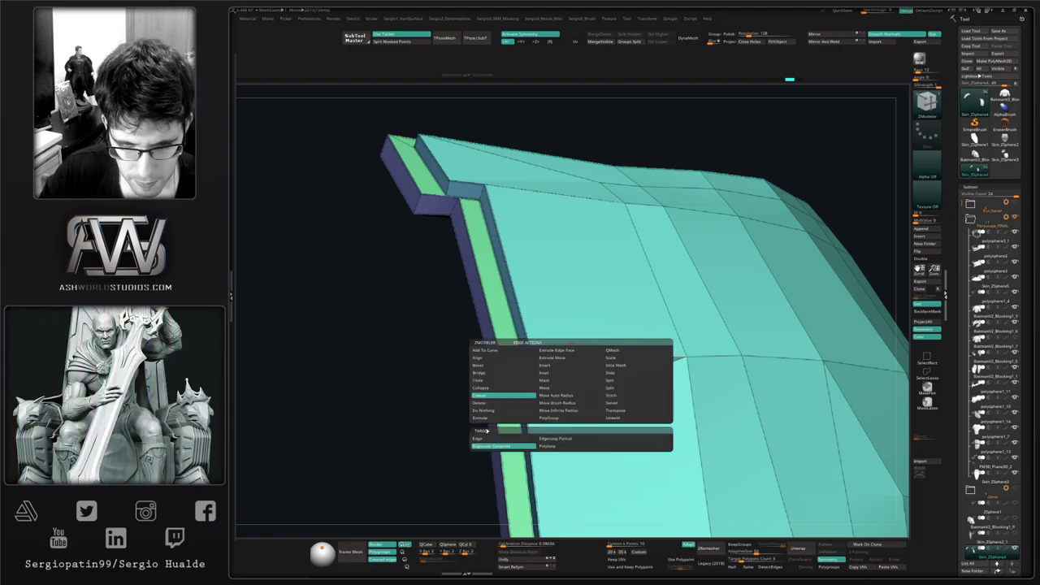
click(489, 439)
click(576, 356)
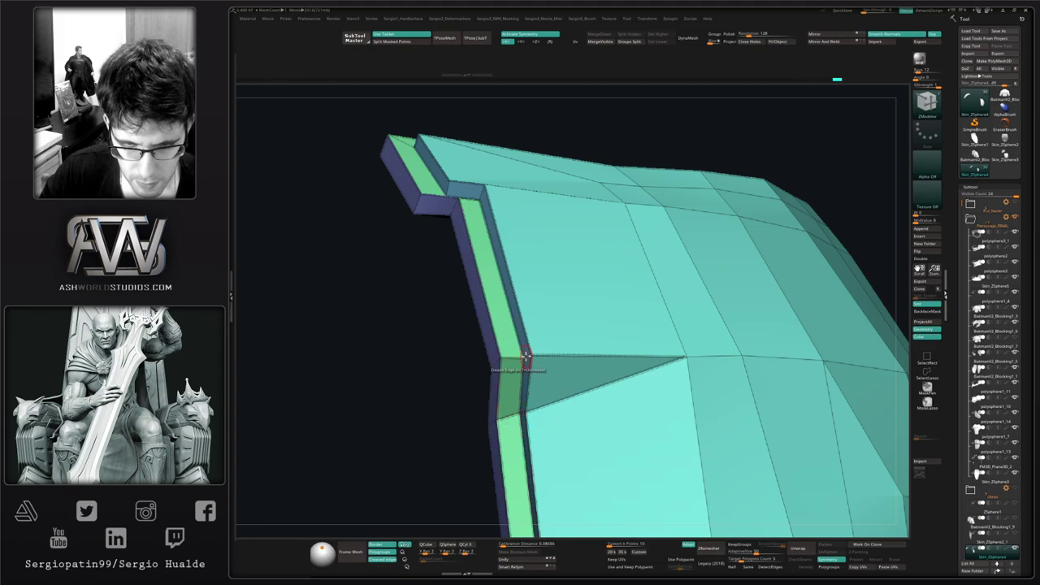
Step: Crease the short edges crossing the rim and step at the side notch's corners
right_drag(511, 363, 530, 355)
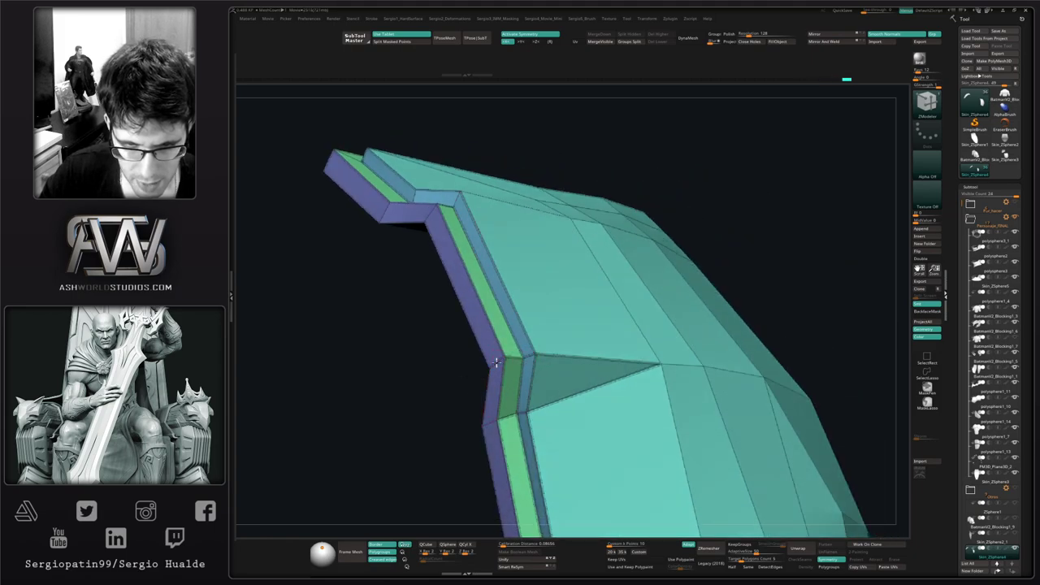
click(490, 419)
right_drag(491, 419, 504, 480)
right_drag(491, 368, 471, 348)
click(493, 335)
click(482, 314)
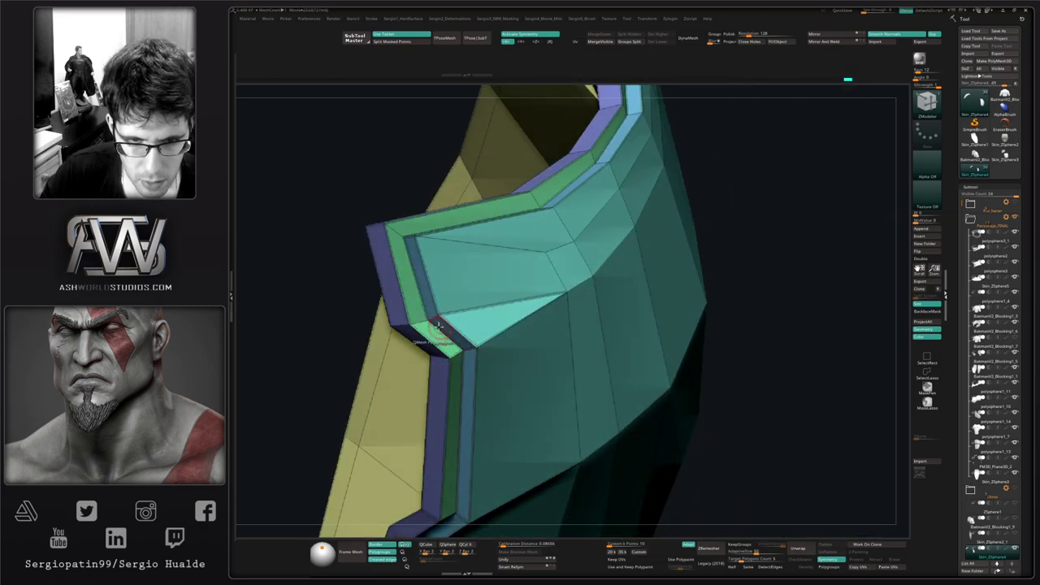
Step: Crease the short rim and step edges at the notch just below the panel's upper corner
click(413, 331)
right_drag(413, 330, 414, 318)
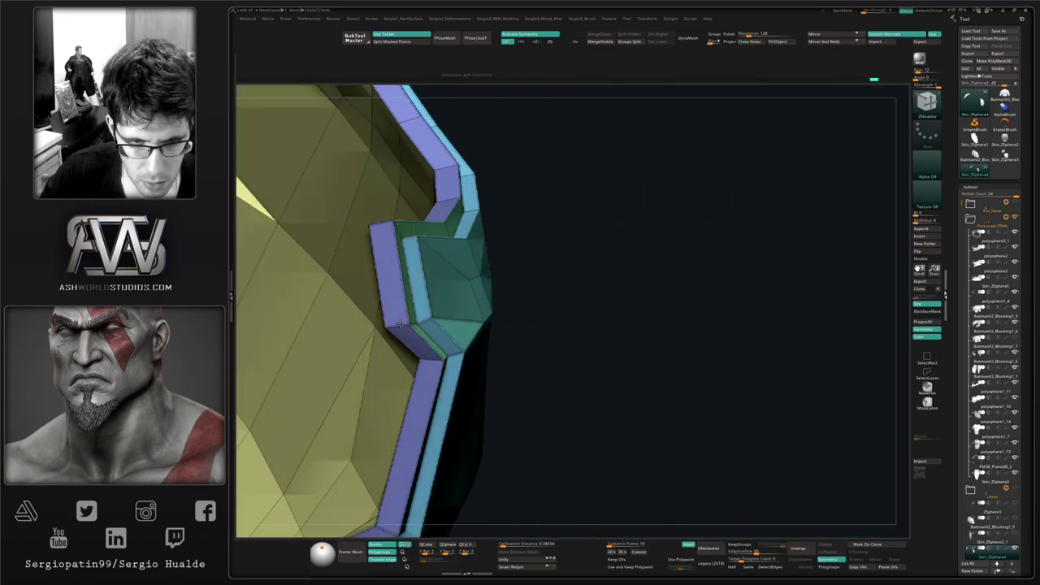
mouse_move(434, 361)
right_down()
mouse_move(460, 357)
mouse_move(417, 332)
mouse_move(427, 383)
mouse_move(513, 365)
mouse_move(482, 376)
mouse_move(476, 364)
mouse_move(485, 367)
mouse_move(425, 349)
mouse_move(481, 382)
right_up()
click(399, 344)
click(422, 350)
click(460, 371)
right_drag(481, 382, 480, 342)
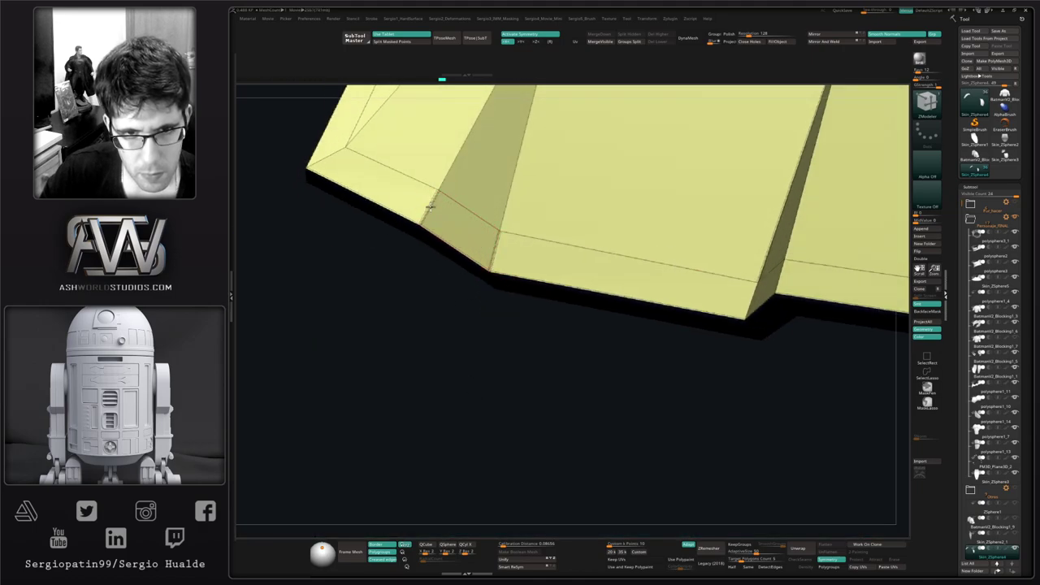
Step: Crease the fold edges running from the lower notch and the short edges crossing the rim and step at its corners
click(447, 177)
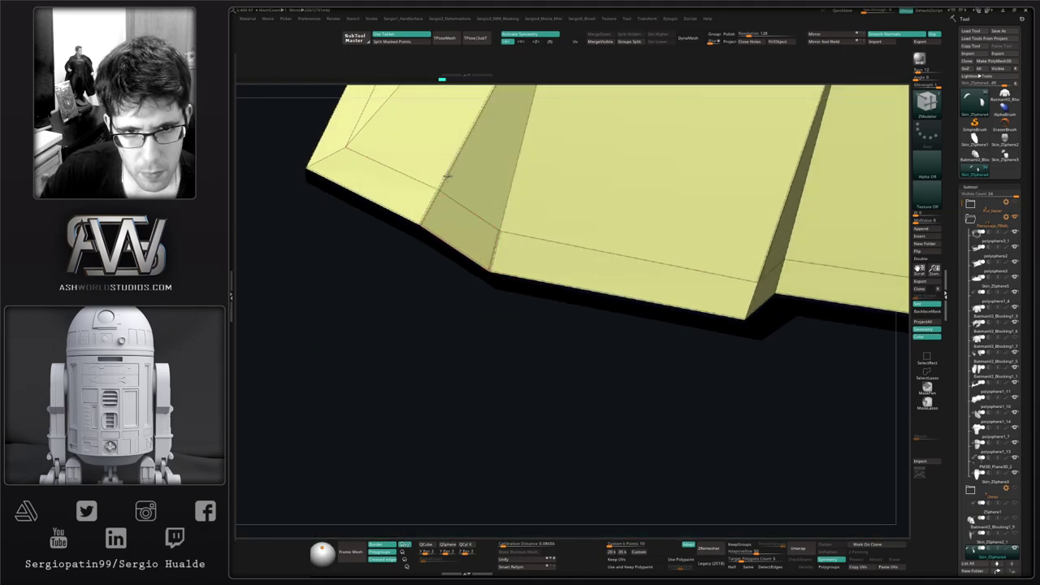
click(502, 205)
mouse_move(538, 290)
ctrl+right_down()
mouse_move(448, 312)
mouse_move(477, 315)
ctrl+right_up()
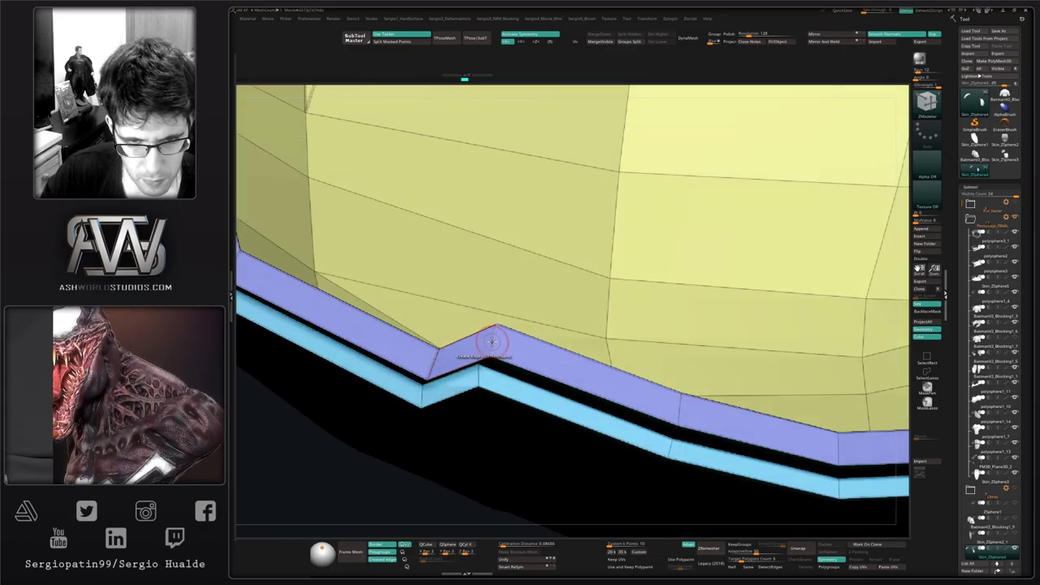
drag(502, 330, 483, 372)
right_drag(438, 355, 423, 375)
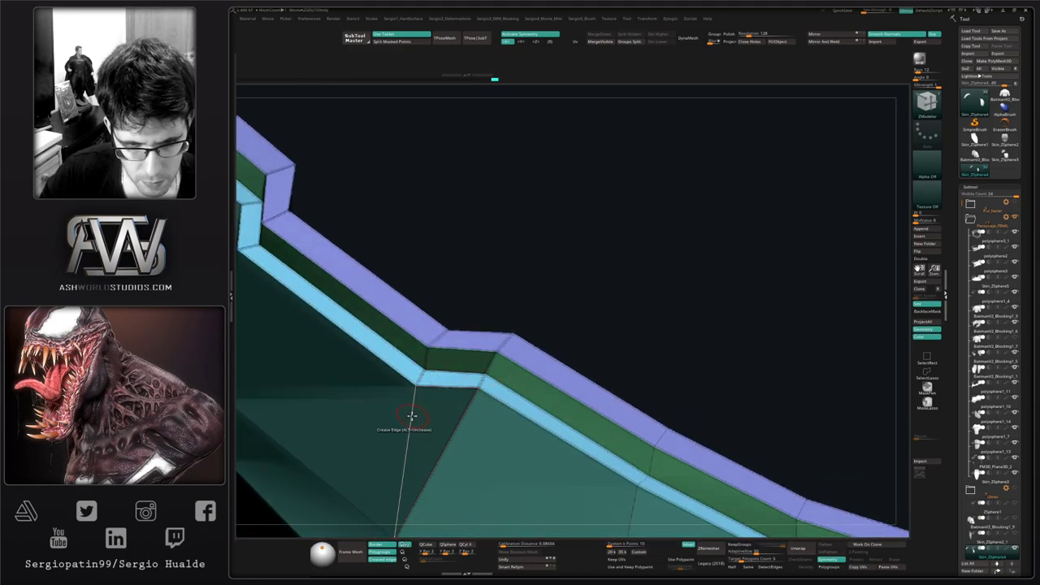
ctrl+right_drag(412, 417, 401, 267)
alt+right_drag(414, 439, 515, 338)
right_drag(515, 338, 457, 417)
Step: Preview the subdivided panel without wireframe, then leave solo mode and examine it on the full bust
key(shift+f)
key(d)
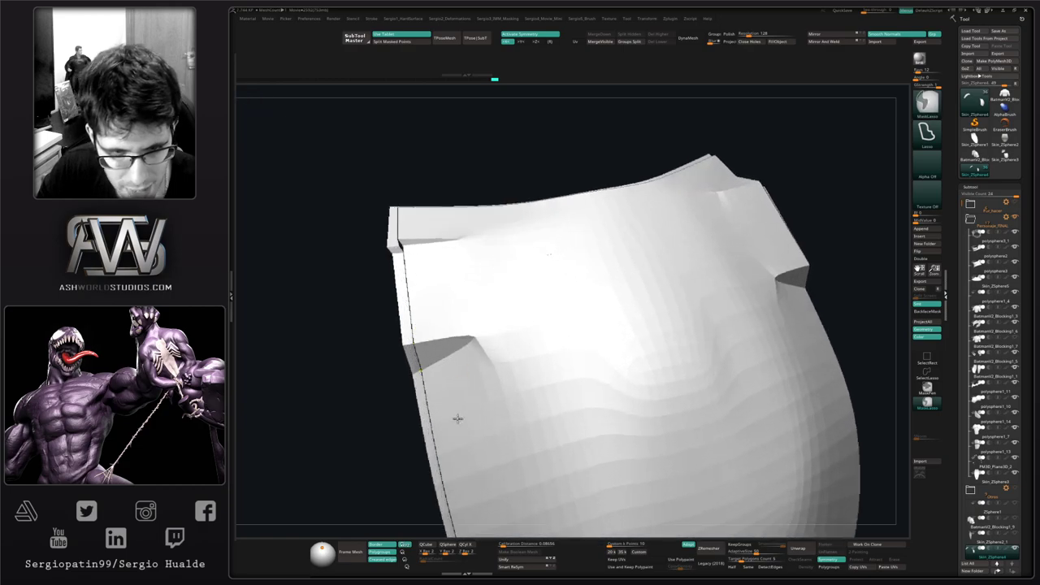
ctrl+right_drag(487, 341, 537, 280)
alt+right_drag(559, 390, 605, 346)
ctrl+right_drag(606, 345, 587, 283)
key(shift+alt+s)
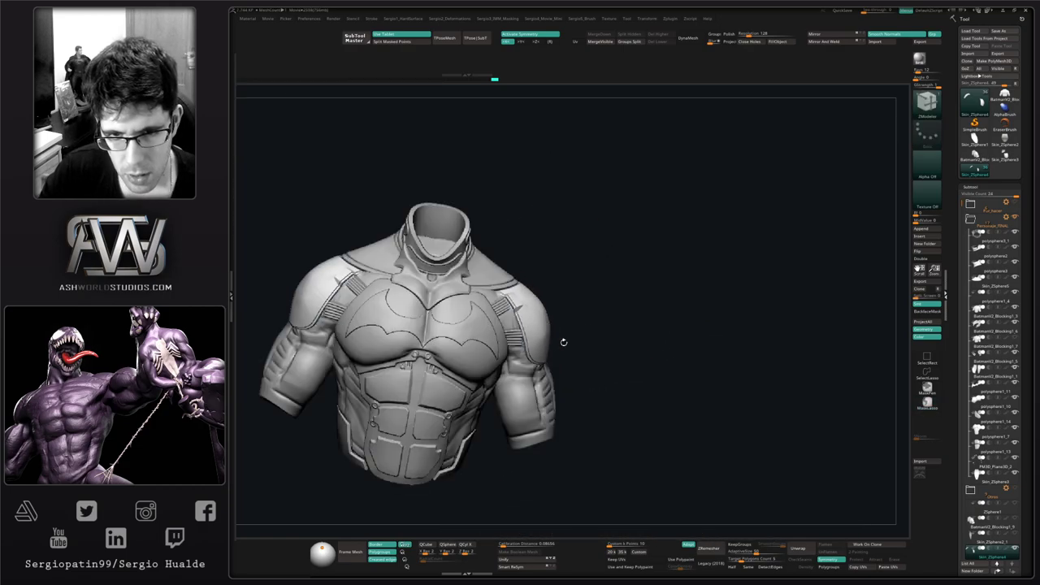
right_drag(561, 342, 524, 342)
ctrl+right_drag(524, 342, 532, 406)
mouse_move(532, 406)
right_down()
mouse_move(550, 390)
mouse_move(529, 326)
mouse_move(506, 388)
mouse_move(564, 382)
mouse_move(574, 341)
mouse_move(598, 330)
mouse_move(556, 389)
mouse_move(509, 334)
mouse_move(548, 450)
mouse_move(560, 306)
mouse_move(585, 341)
mouse_move(600, 331)
right_up()
Step: Isolate the shoulder panel at a lower subdivision level and show its wireframe for creasing the lower rim with ZModeler
key(b)
key(m)
key(v)
key(shift+d)
key(alt+s)
key(b)
key(z)
key(m)
key(s)
key(shift+f)
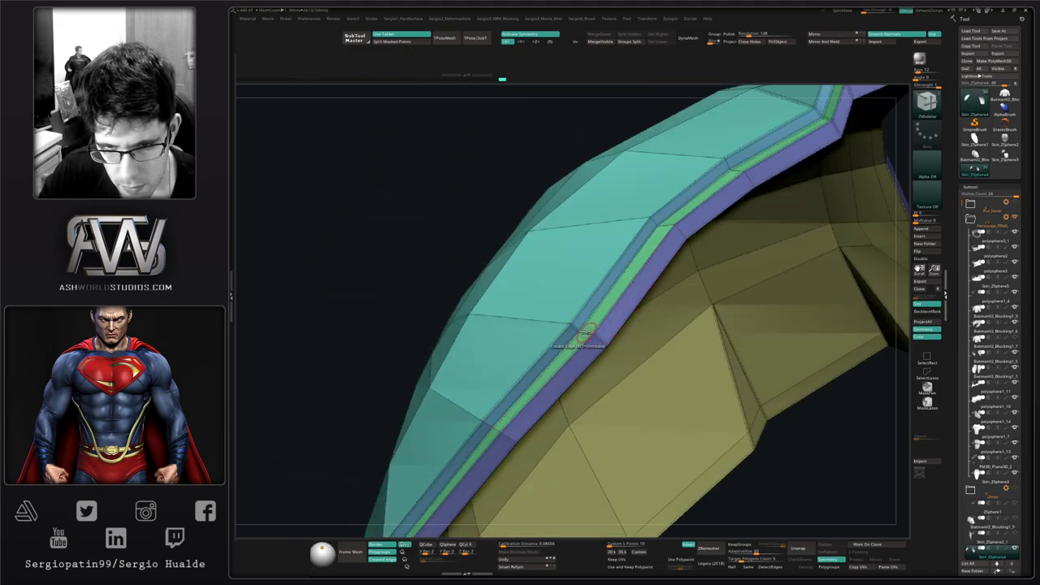
Step: Restore the subdivided view without wireframe and examine the crispness of the panel's lower rim and corners
key(d)
key(shift+f)
key(f)
right_drag(582, 360, 606, 370)
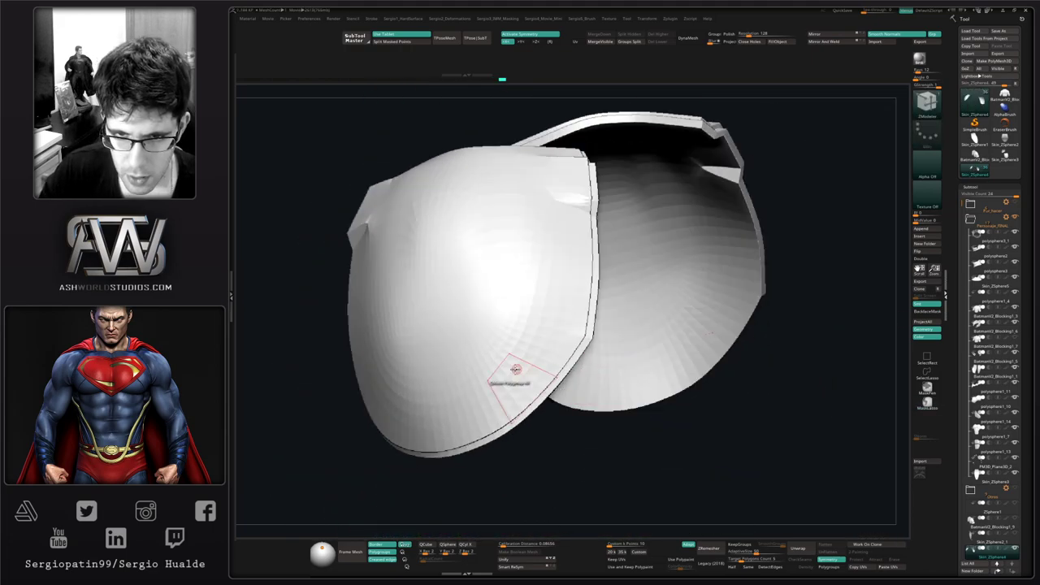
right_drag(516, 370, 412, 441)
alt+right_drag(413, 441, 642, 335)
ctrl+right_drag(642, 335, 660, 384)
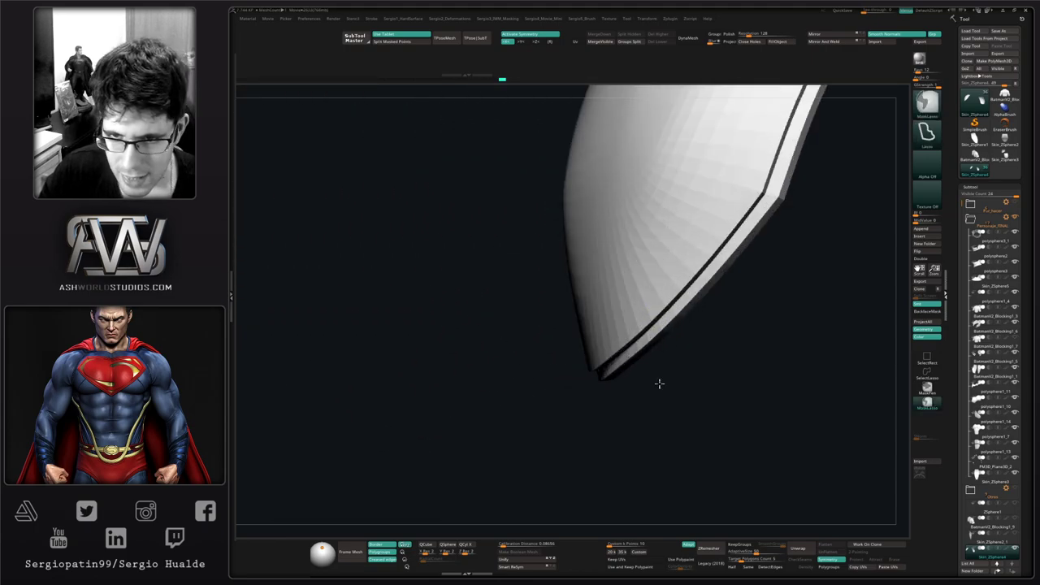
Step: Compare the panel's lower and higher subdivision levels and inspect its border and corners from several angles
key(shift+f)
mouse_move(669, 342)
right_down()
mouse_move(669, 291)
mouse_move(672, 337)
mouse_move(651, 318)
mouse_move(658, 336)
mouse_move(597, 308)
mouse_move(585, 318)
mouse_move(612, 355)
mouse_move(587, 363)
mouse_move(596, 379)
mouse_move(582, 379)
mouse_move(631, 373)
mouse_move(634, 349)
right_up()
key(shift+d)
key(d)
key(shift+f)
right_drag(633, 349, 655, 389)
drag(655, 389, 646, 349)
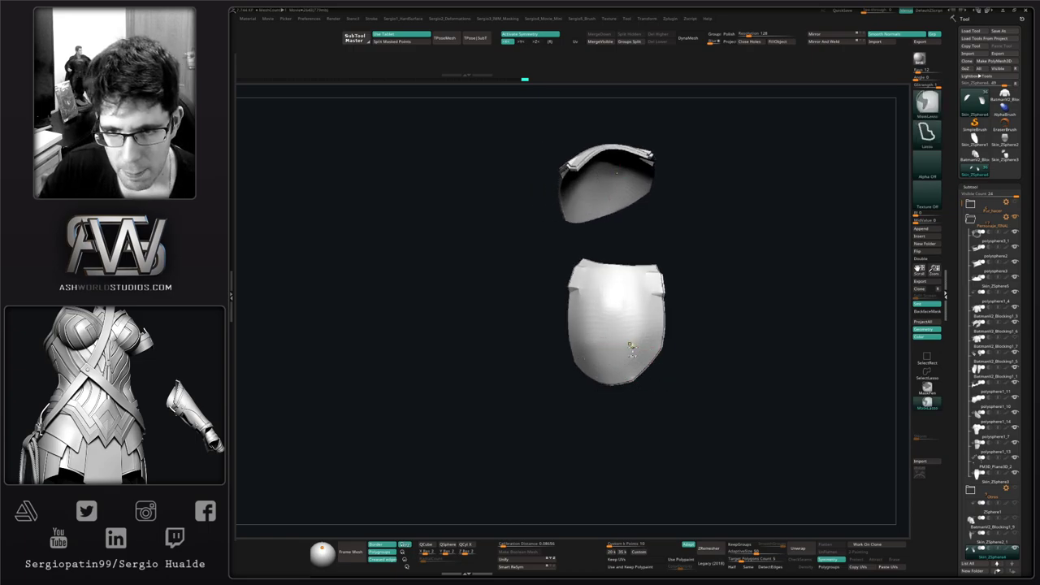
ctrl+right_drag(631, 345, 655, 388)
drag(655, 389, 649, 356)
right_drag(643, 357, 677, 391)
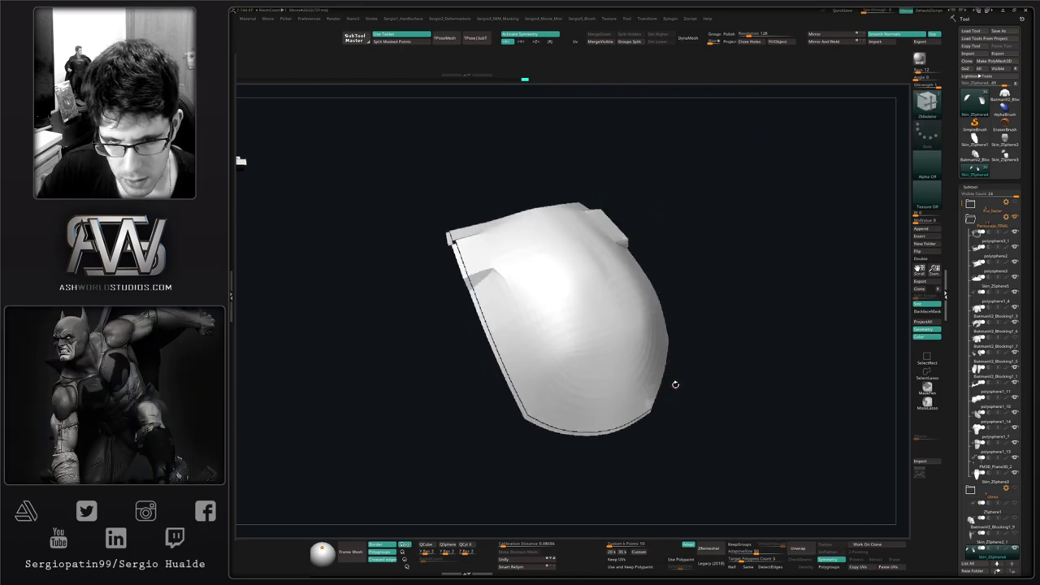
drag(675, 385, 664, 397)
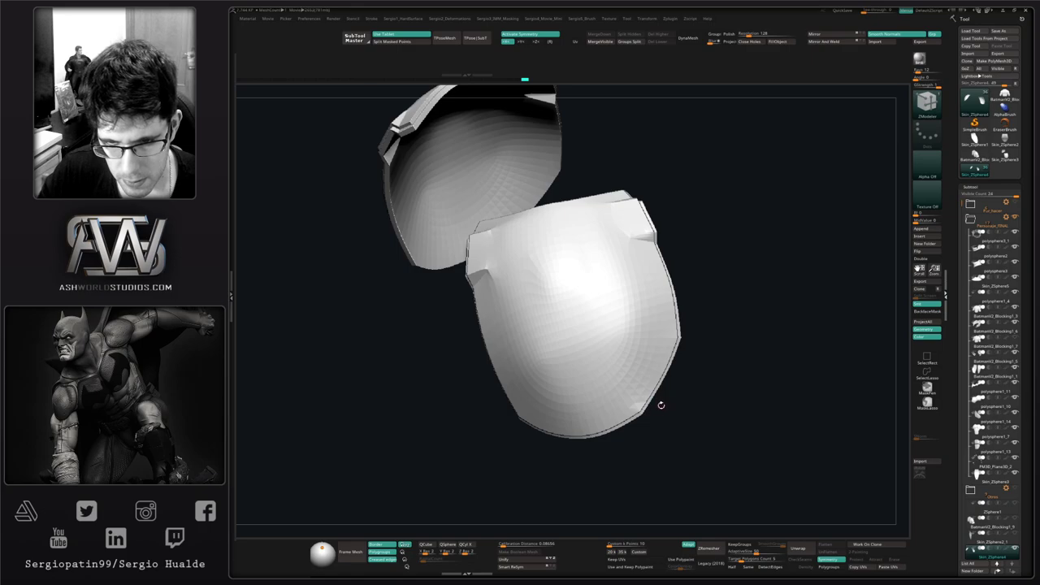
right_drag(661, 405, 596, 288)
Step: Crease the short edge crossing the rim along the panel's lower side, then return to the smooth level without wireframe
key(shift+f)
key(shift+d)
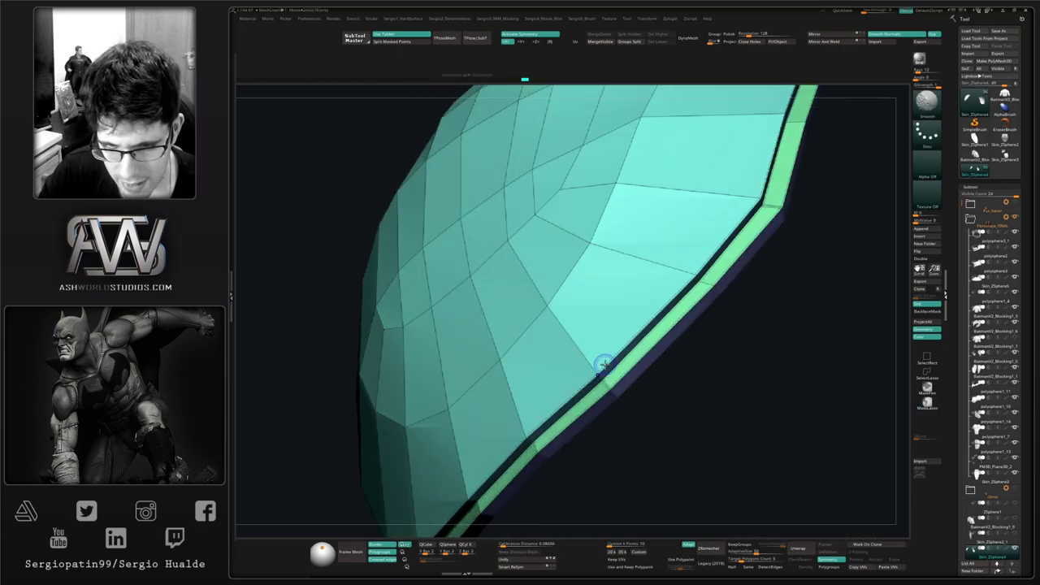
mouse_move(604, 365)
ctrl+right_down()
mouse_move(620, 448)
mouse_move(571, 223)
mouse_move(615, 390)
mouse_move(620, 361)
ctrl+right_up()
click(627, 402)
key(d)
key(shift+f)
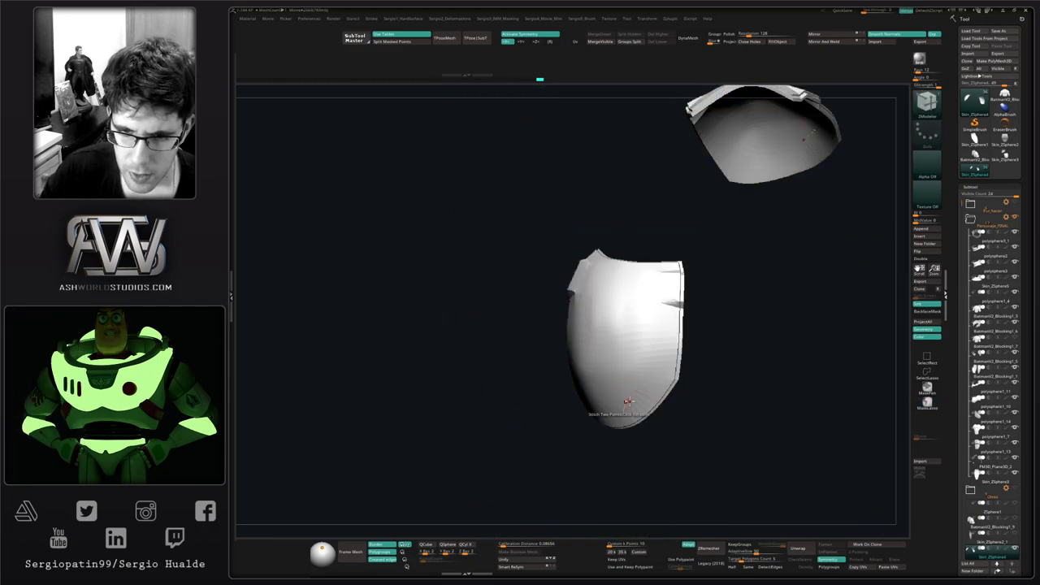
Step: Adjust the outline of the panel's lower tip and side borders with small Move brush strokes
right_drag(625, 403, 632, 432)
key(b)
key(m)
key(v)
key(s)
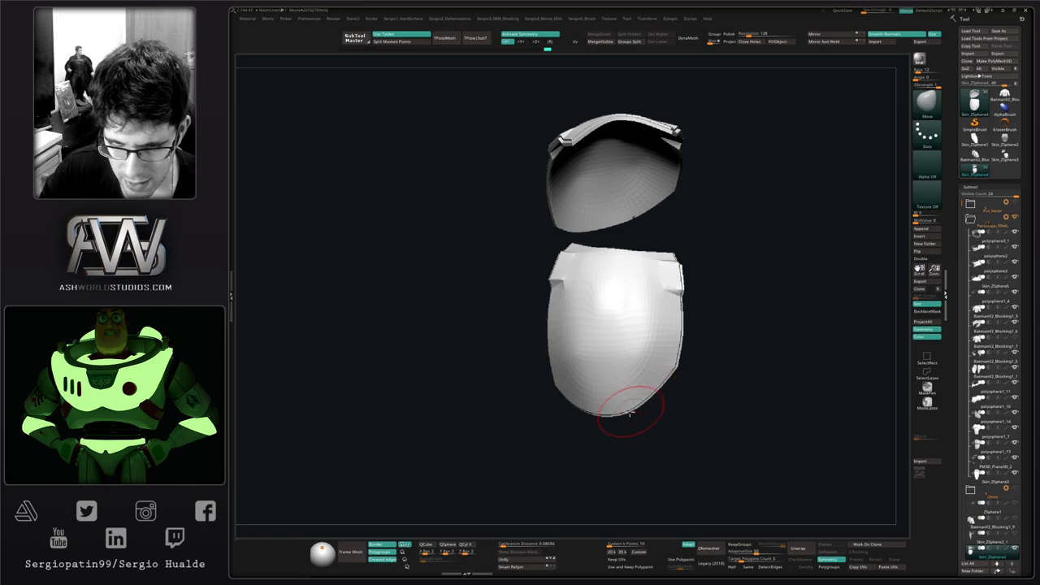
right_drag(606, 424, 606, 418)
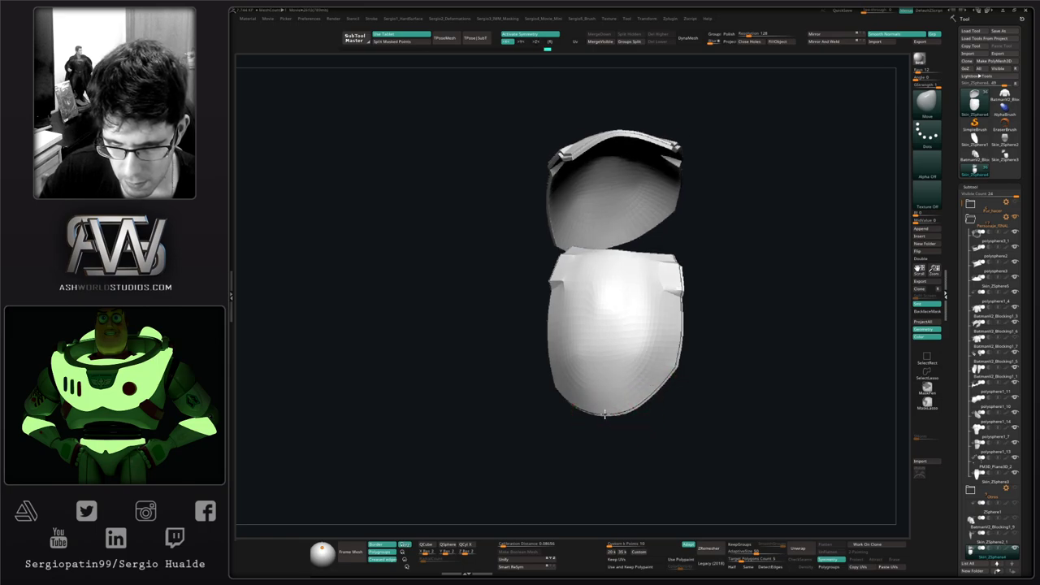
drag(606, 415, 605, 413)
right_drag(700, 393, 642, 385)
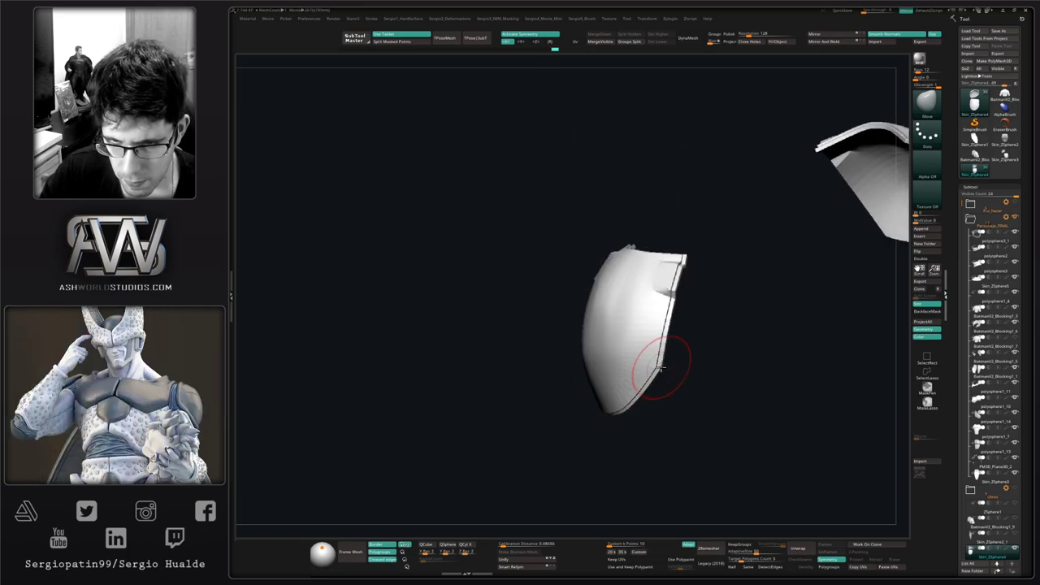
drag(671, 319, 673, 321)
mouse_move(660, 341)
right_down()
mouse_move(673, 360)
mouse_move(644, 363)
right_up()
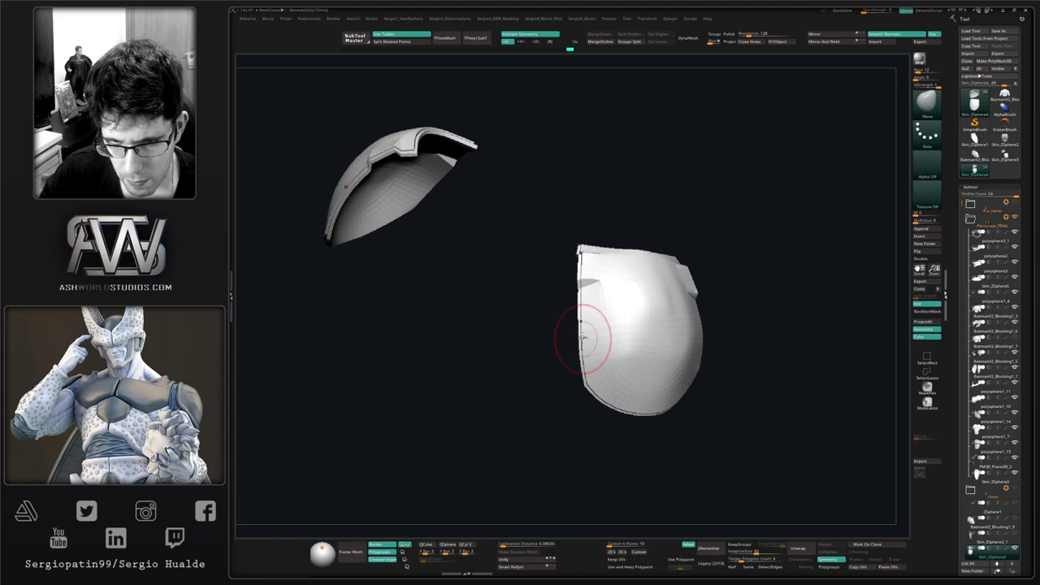
Step: Isolate part of the panel, reshape its lower end at the base level, return to the smooth level and undo the last strokes
ctrl+right_drag(615, 327, 620, 360)
ctrl+shift+click(634, 351)
drag(634, 349, 653, 389)
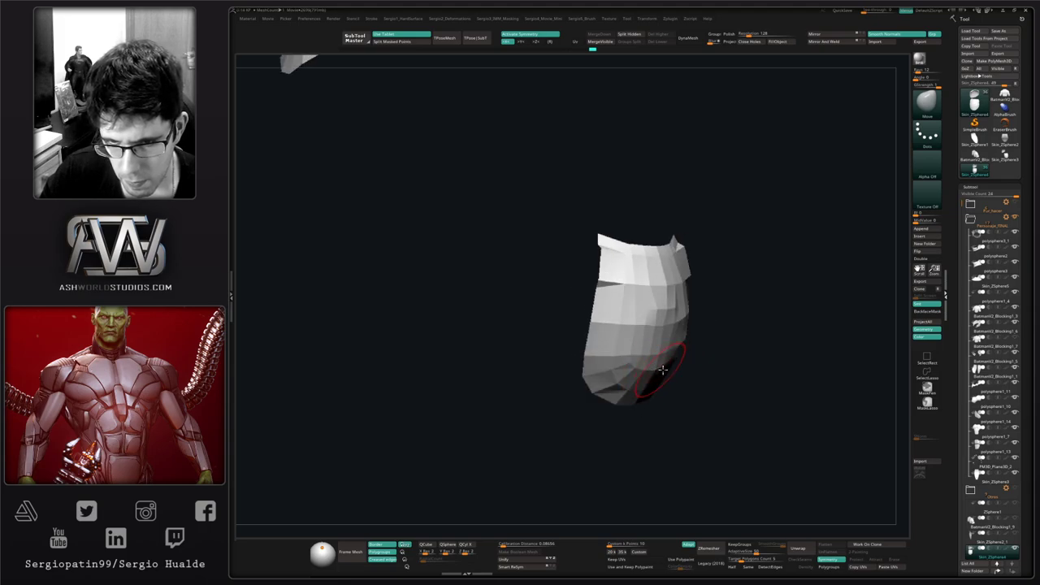
key(d)
mouse_move(687, 371)
ctrl+right_down()
mouse_move(669, 360)
mouse_move(640, 365)
mouse_move(671, 378)
ctrl+right_up()
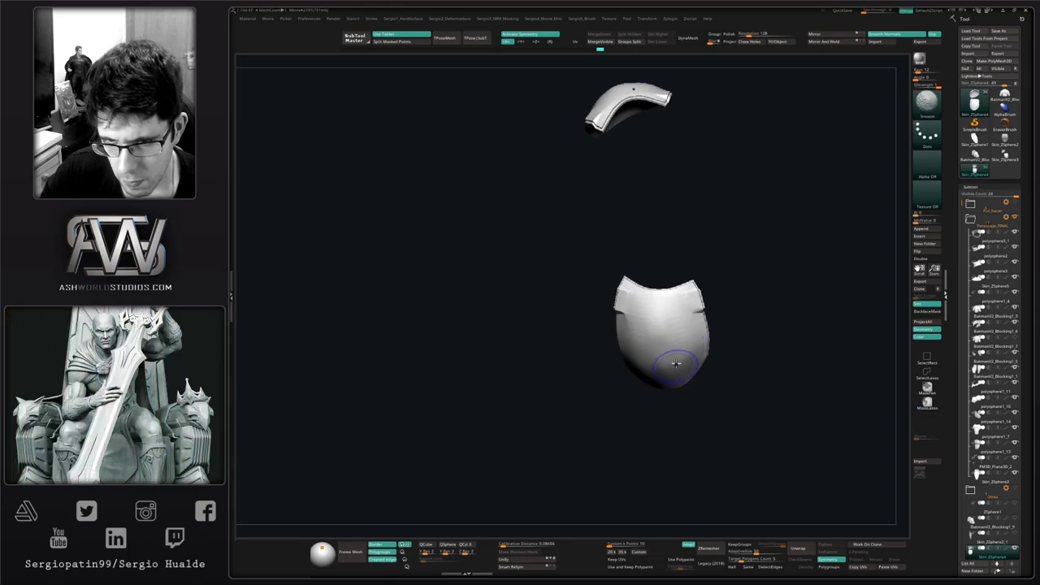
key(ctrl+z)
key(ctrl+z)
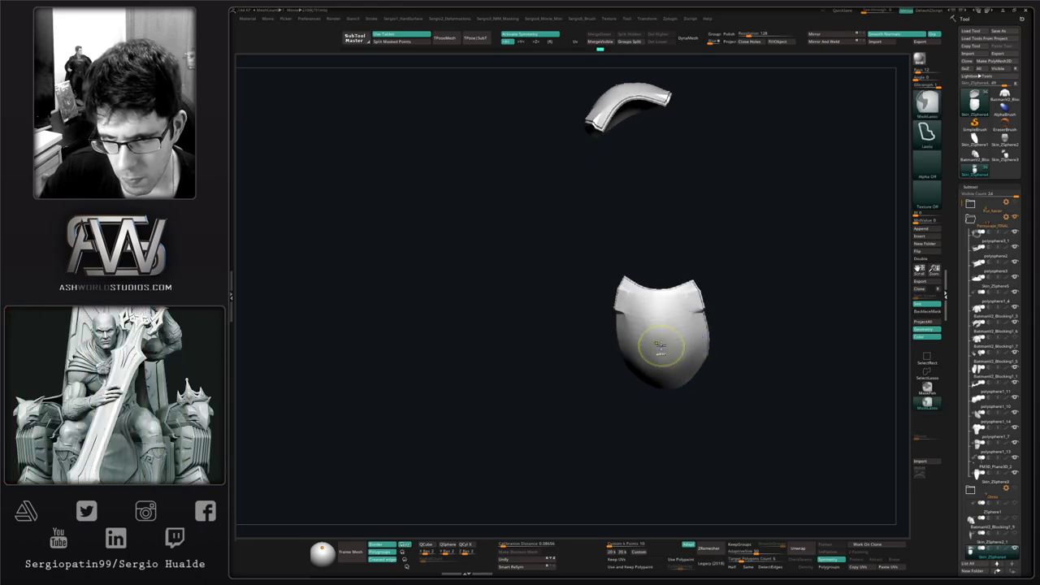
Step: Show the full bust around the shoulder panel and switch the panel between its low and smooth subdivision levels
mouse_move(661, 349)
right_down()
mouse_move(676, 314)
mouse_move(650, 349)
mouse_move(678, 398)
mouse_move(685, 377)
mouse_move(657, 368)
right_up()
ctrl+right_drag(656, 368, 680, 308)
key(alt+s)
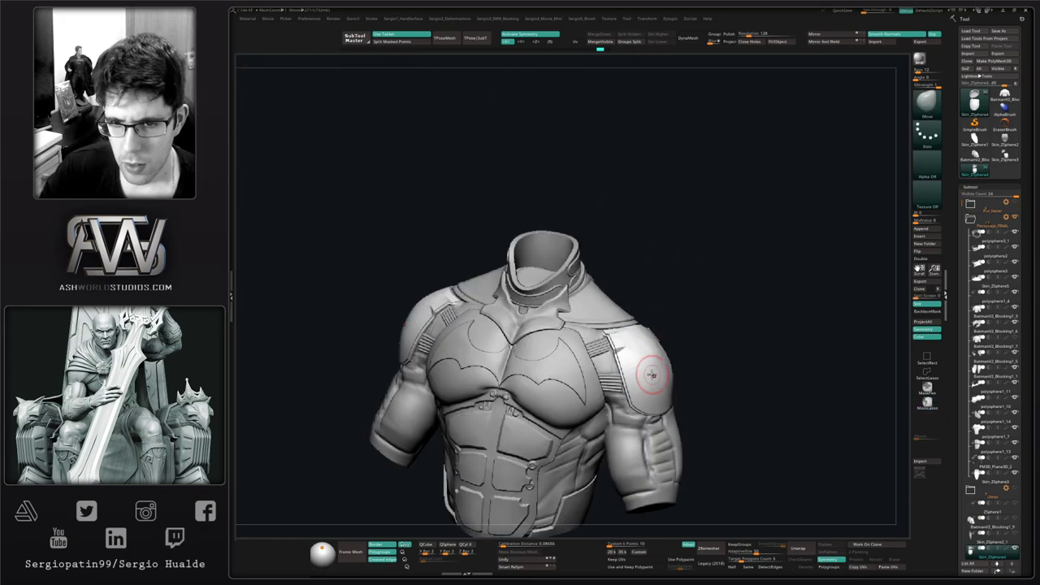
right_drag(652, 374, 667, 383)
mouse_move(666, 384)
ctrl+right_down()
mouse_move(661, 352)
mouse_move(676, 394)
ctrl+right_up()
key(shift+d)
key(shift+d)
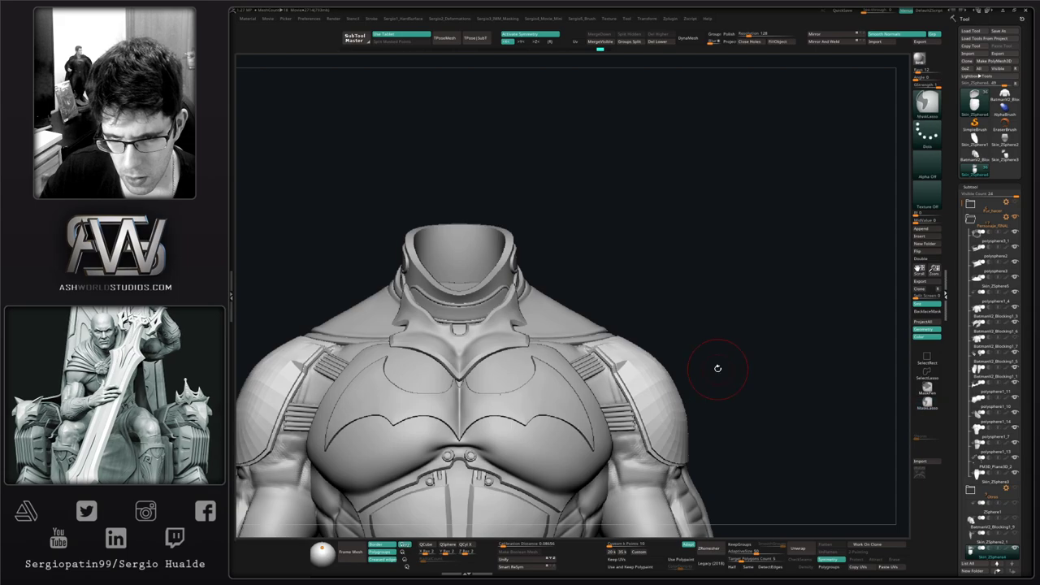
right_drag(732, 374, 685, 421)
key(ctrl+d)
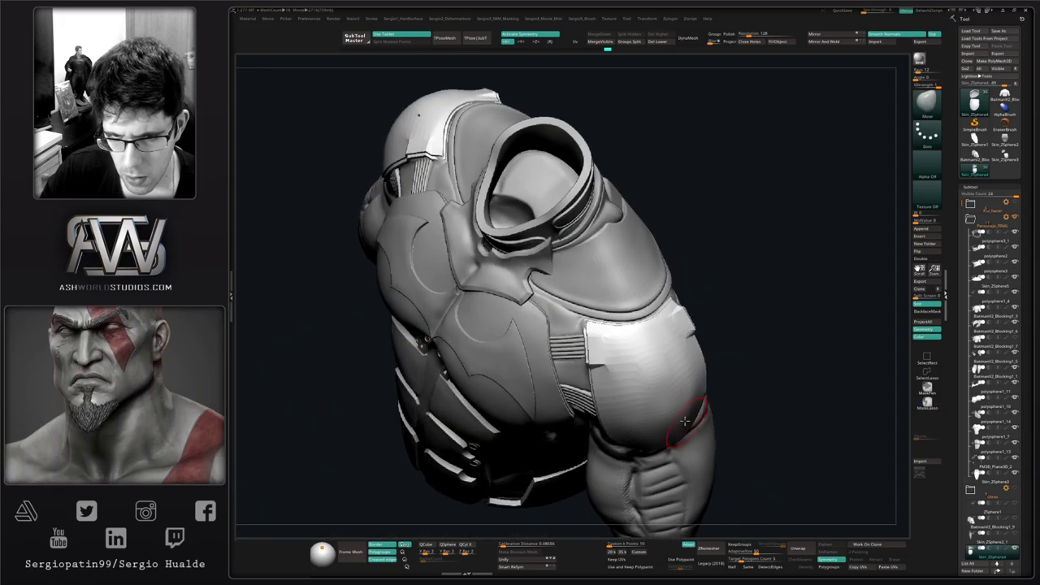
Step: Try to fit the panel's front border against the ribbed insert with Move brush strokes
right_drag(614, 349, 608, 347)
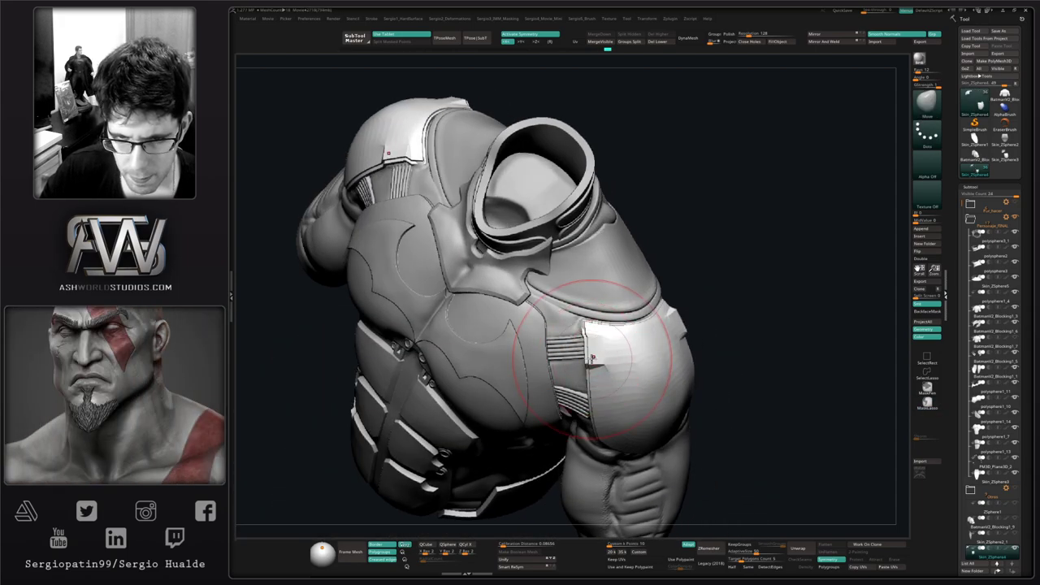
drag(593, 358, 589, 358)
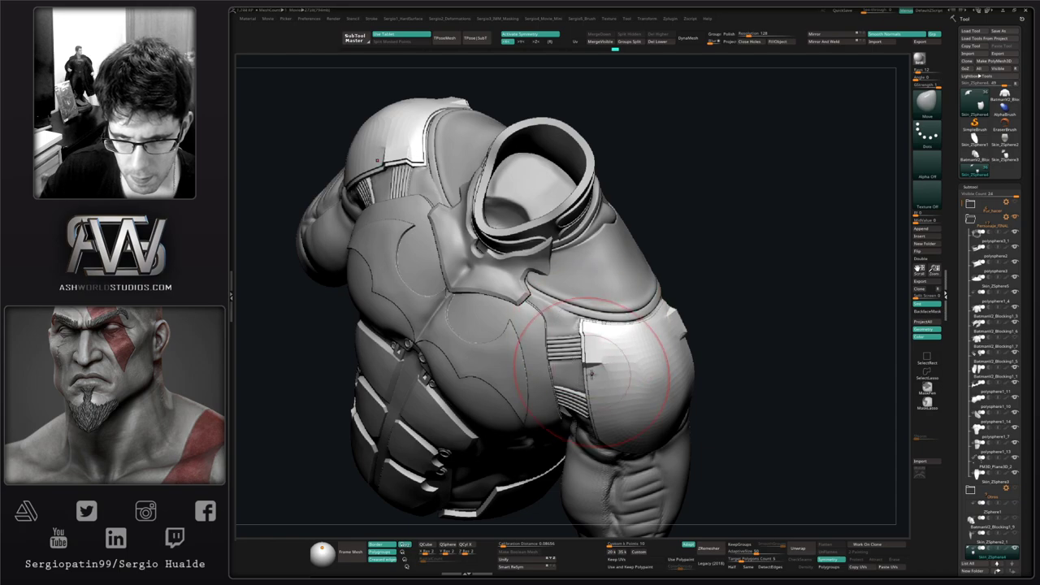
right_drag(591, 375, 583, 388)
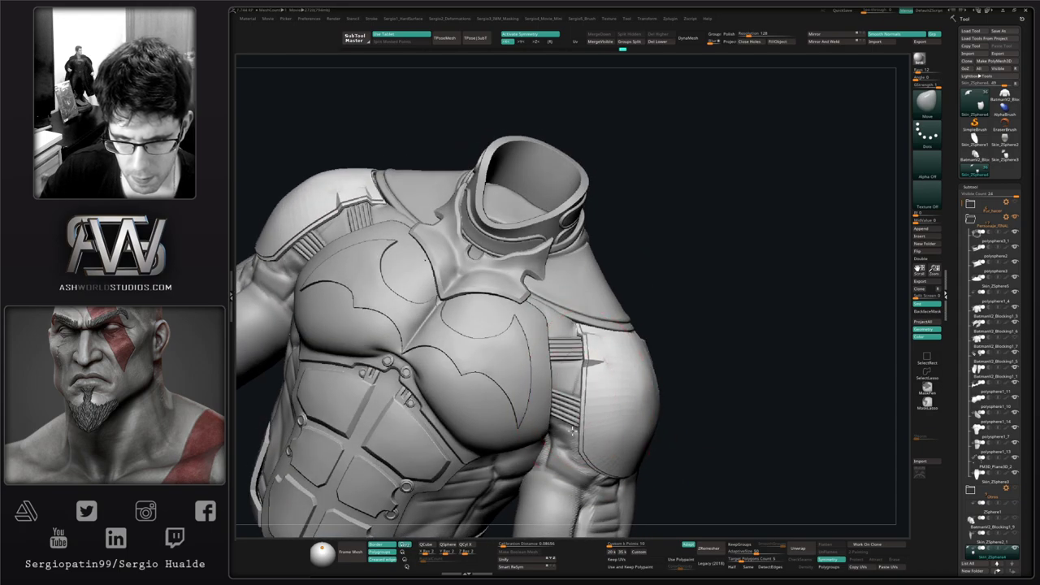
drag(587, 362, 584, 351)
right_drag(582, 345, 543, 375)
ctrl+right_drag(608, 311, 605, 375)
Step: Undo the last stroke and try to refine the front notch corner at a lower subdivision level
key(s)
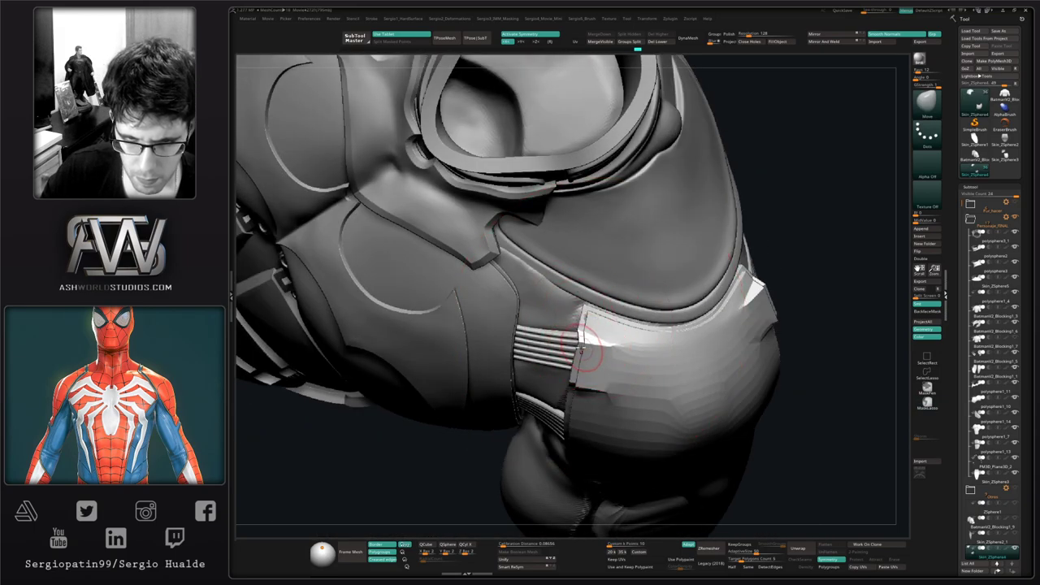
key(ctrl+z)
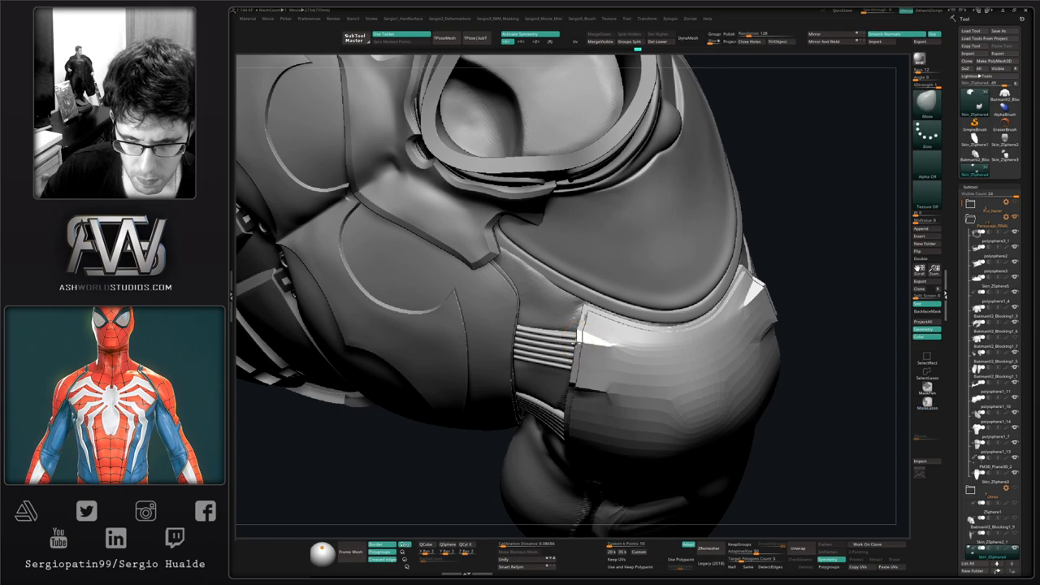
key(shift+d)
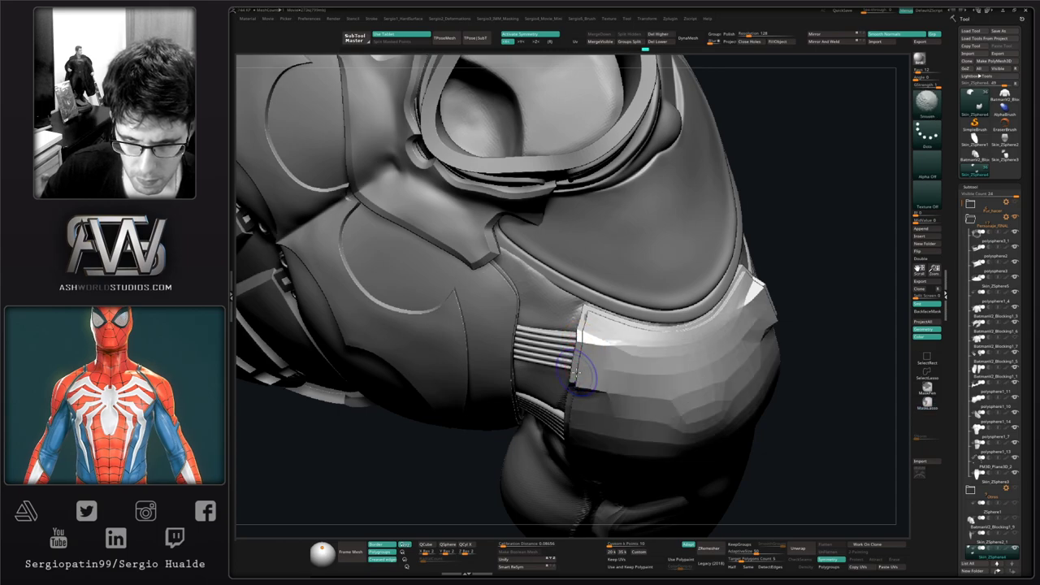
key(shift+d)
mouse_move(587, 372)
right_down()
mouse_move(580, 342)
mouse_move(608, 339)
mouse_move(609, 321)
right_up()
key(ctrl+d)
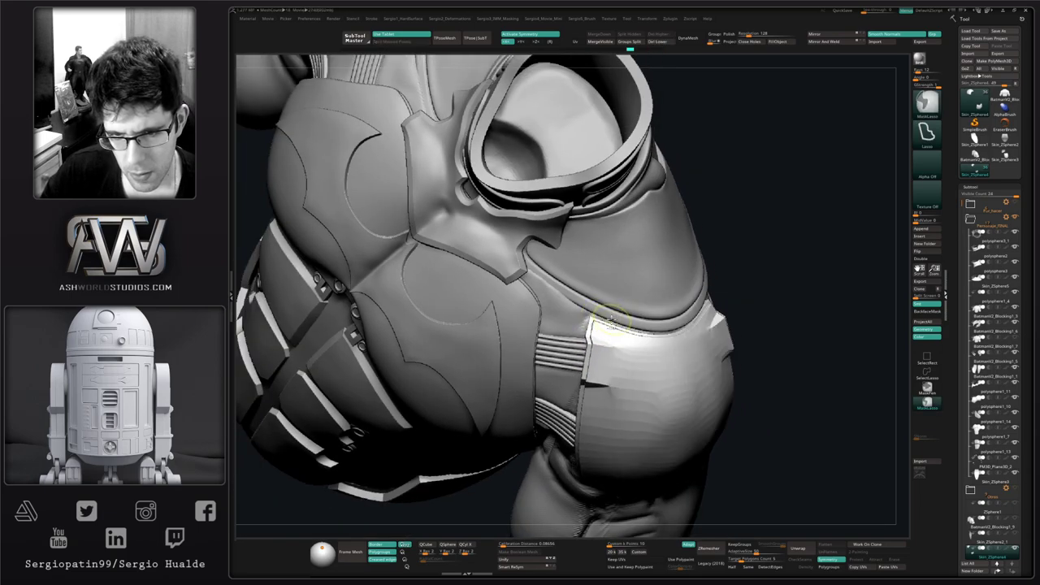
Step: Step back and forth through the undo history to revert the last Move strokes on the panel's front border
key(shift+d)
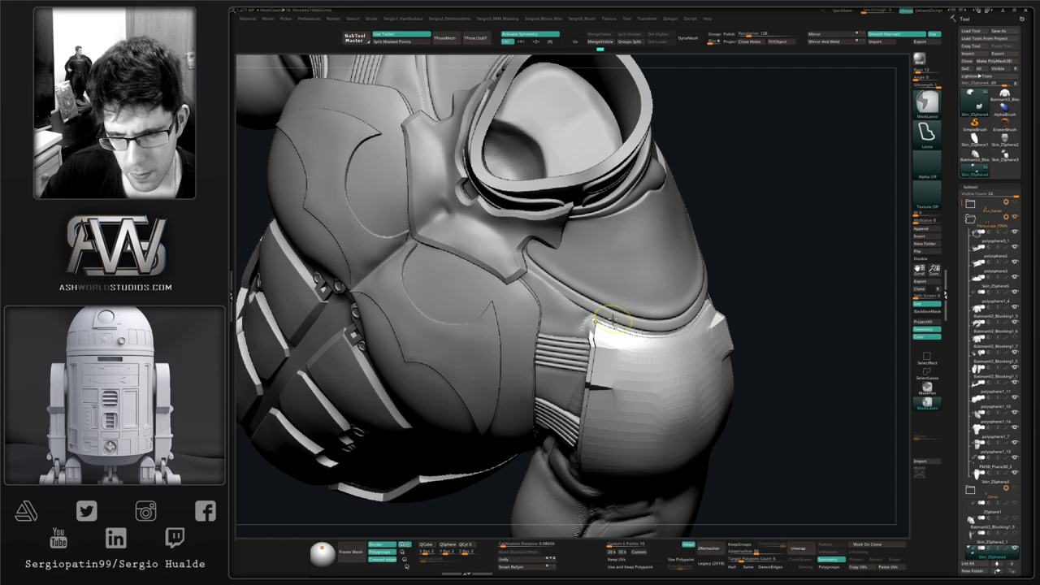
key(ctrl+z)
key(ctrl+z)
key(ctrl+z)
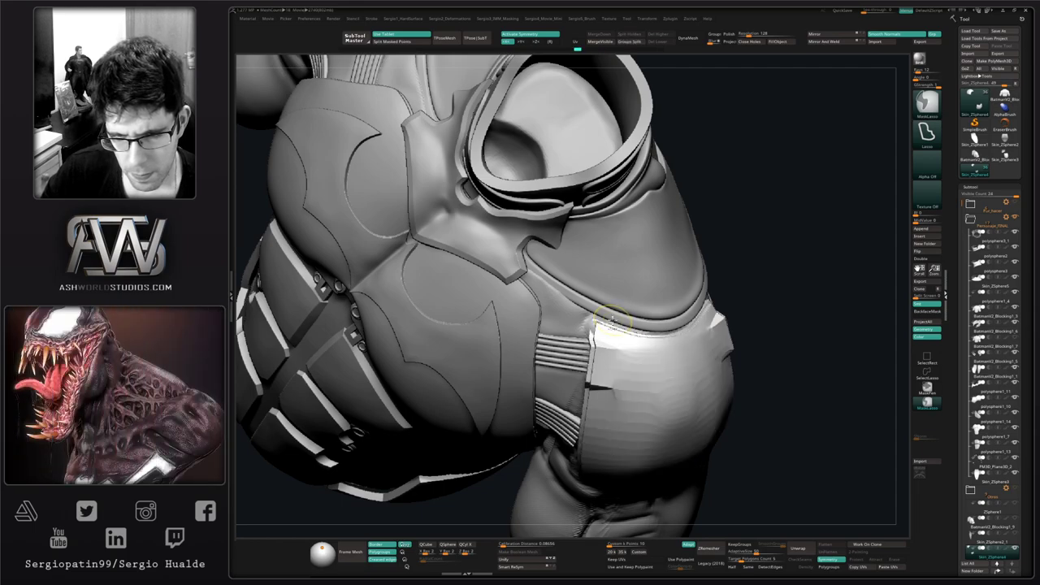
key(ctrl+shift+z)
key(ctrl+shift+z)
key(shift+d)
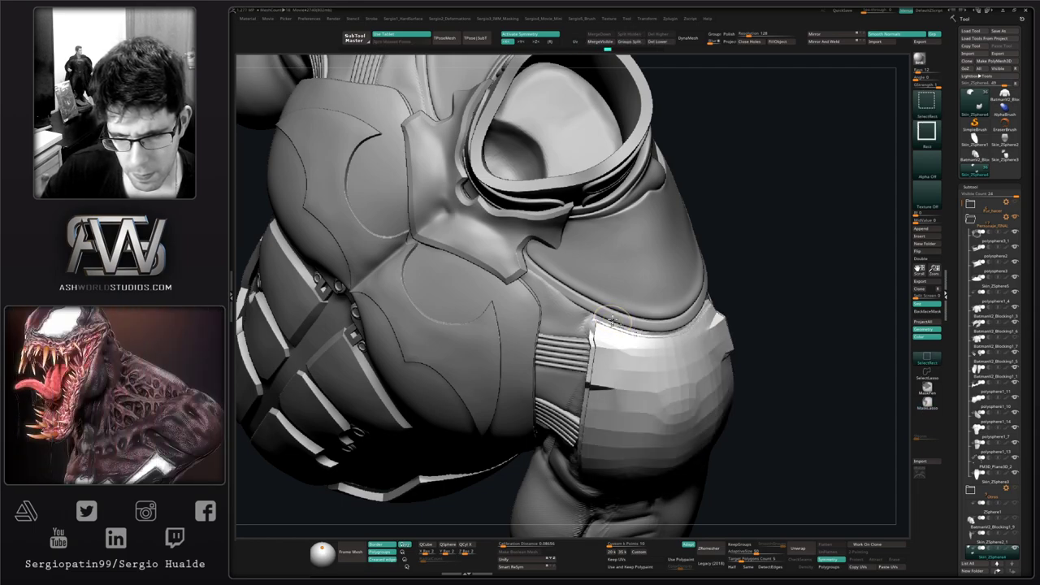
key(ctrl+z)
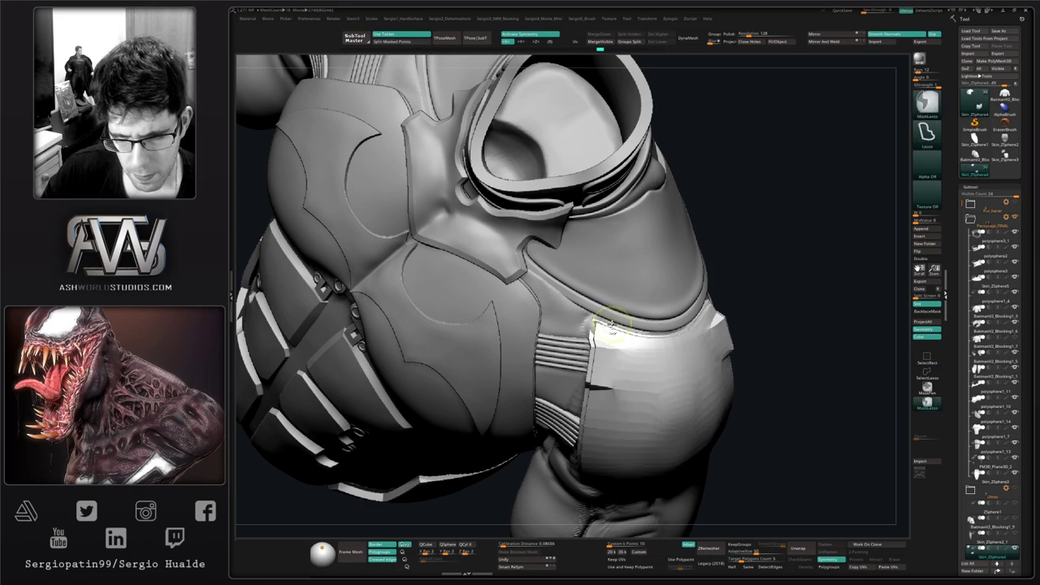
mouse_move(612, 325)
right_down()
mouse_move(602, 338)
mouse_move(598, 324)
right_up()
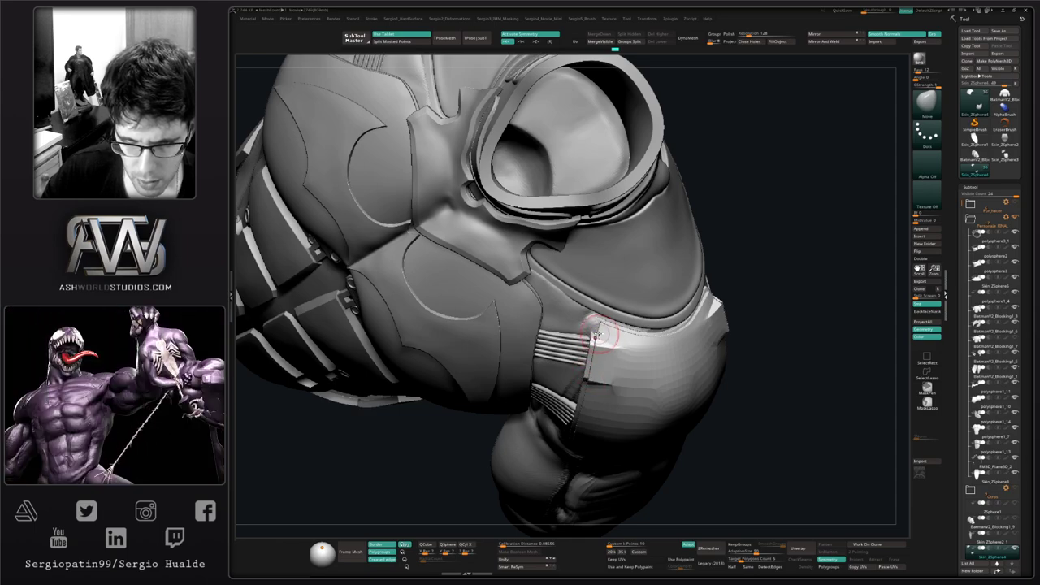
Step: Examine the shoulder panels' fit around the ribbed inserts from above, the side, the front and behind
ctrl+right_drag(597, 338, 607, 370)
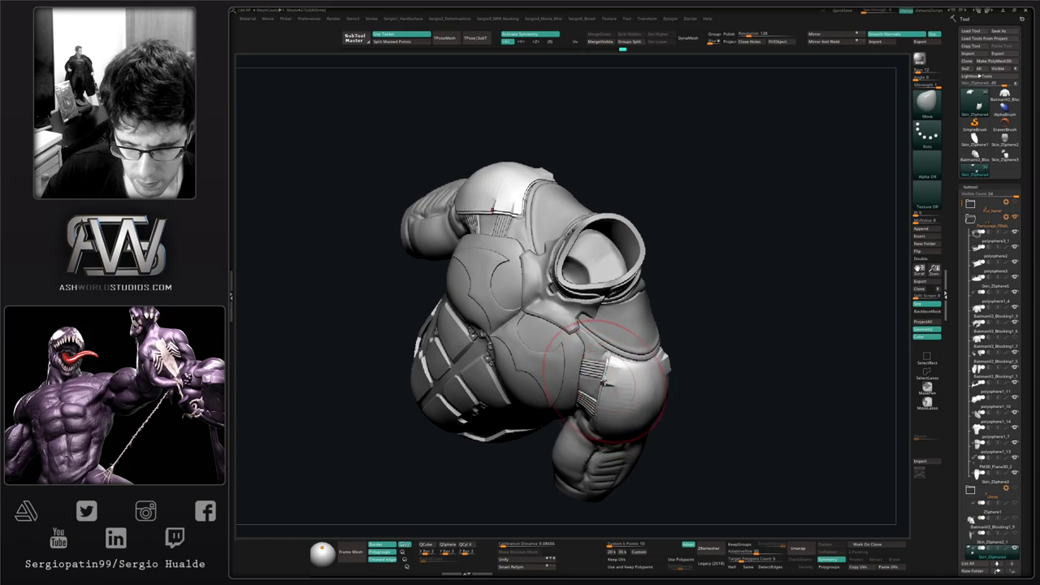
right_drag(599, 405, 604, 376)
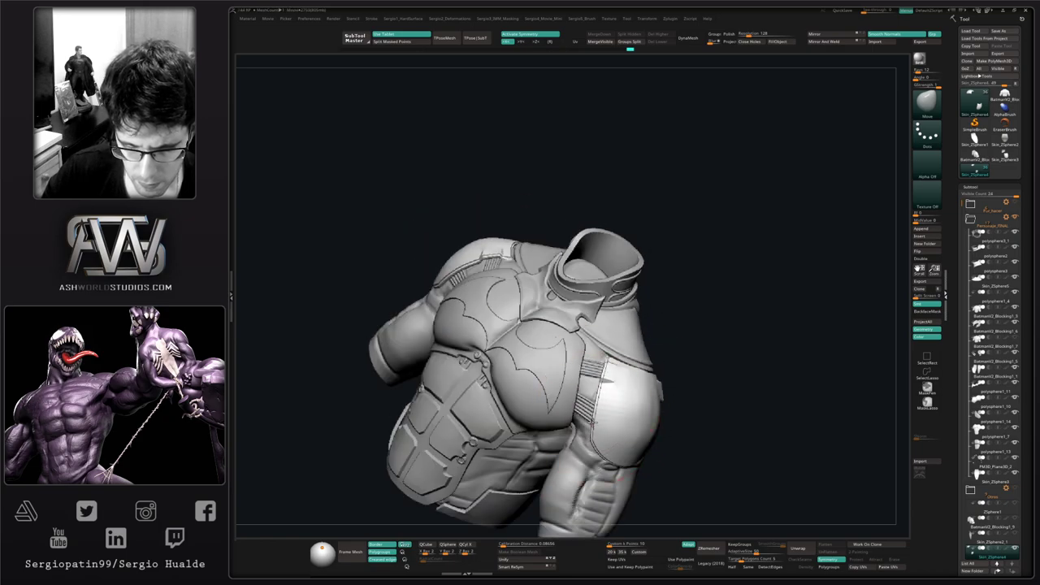
right_drag(607, 420, 632, 420)
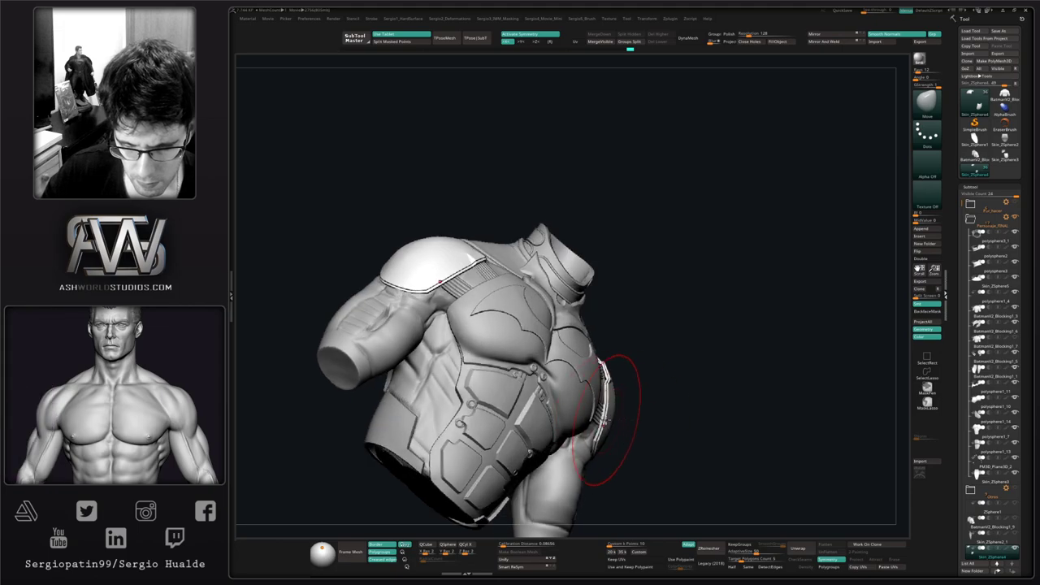
mouse_move(713, 390)
right_down()
mouse_move(621, 382)
mouse_move(619, 360)
mouse_move(631, 390)
mouse_move(630, 334)
right_up()
mouse_move(635, 391)
right_down()
mouse_move(642, 386)
mouse_move(622, 394)
mouse_move(631, 412)
right_up()
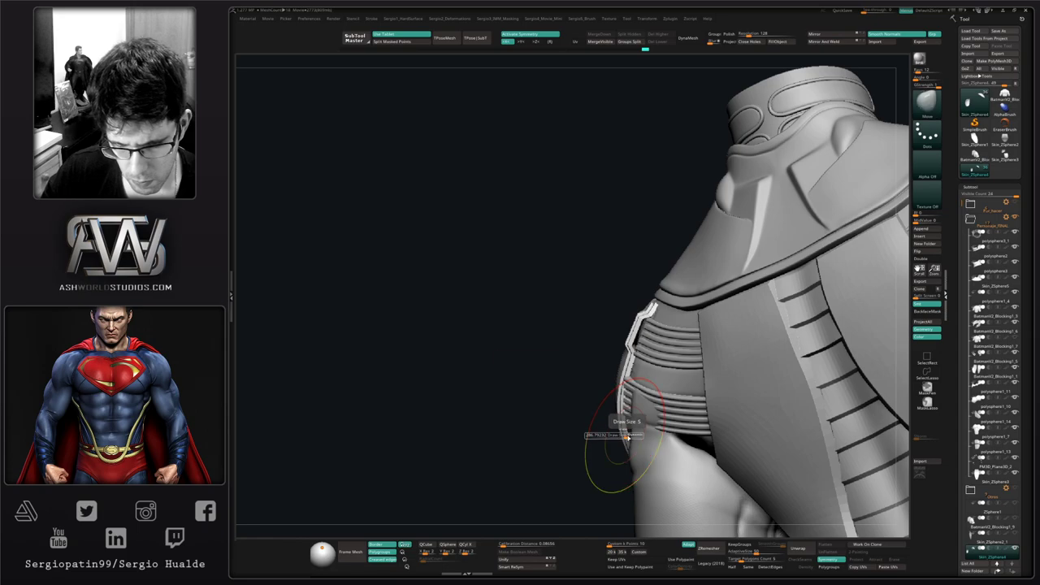
mouse_move(632, 436)
right_down()
mouse_move(617, 390)
mouse_move(650, 418)
mouse_move(613, 383)
mouse_move(615, 417)
right_up()
mouse_move(615, 417)
right_down()
mouse_move(590, 431)
mouse_move(601, 416)
mouse_move(585, 407)
mouse_move(590, 389)
mouse_move(585, 401)
right_up()
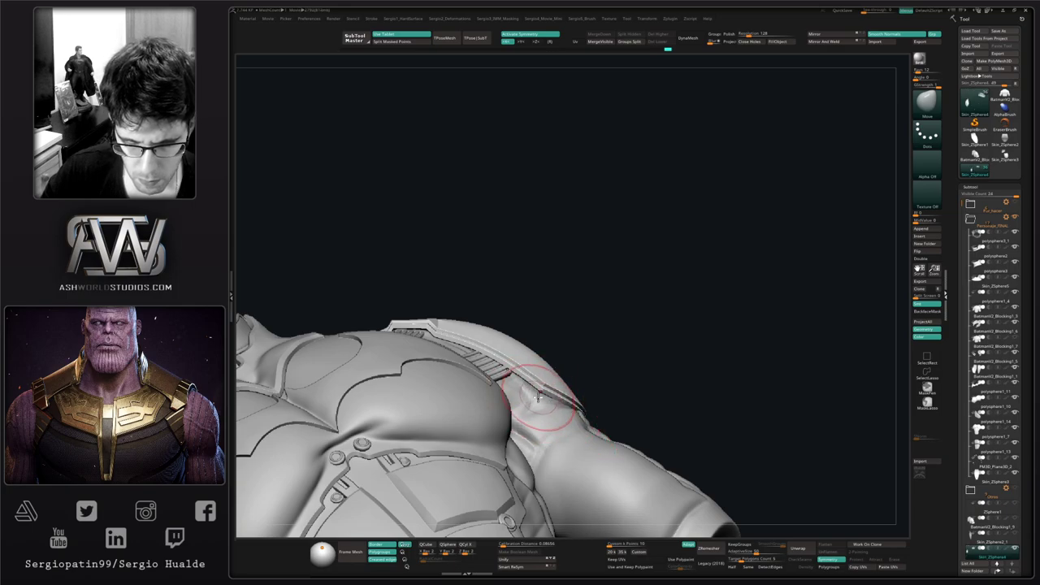
ctrl+right_drag(525, 384, 523, 354)
mouse_move(524, 354)
right_down()
mouse_move(512, 382)
mouse_move(525, 360)
mouse_move(539, 381)
mouse_move(505, 365)
mouse_move(493, 379)
mouse_move(511, 350)
mouse_move(497, 373)
mouse_move(490, 362)
mouse_move(477, 373)
mouse_move(504, 385)
mouse_move(554, 358)
mouse_move(564, 362)
mouse_move(559, 376)
mouse_move(562, 368)
mouse_move(579, 385)
right_up()
Step: Select the ribbed insert beside the shoulder panel and nudge its ribs with the Move Topological brush
alt+click(505, 377)
key(b)
key(m)
key(t)
key(shift+s)
key(shift+s)
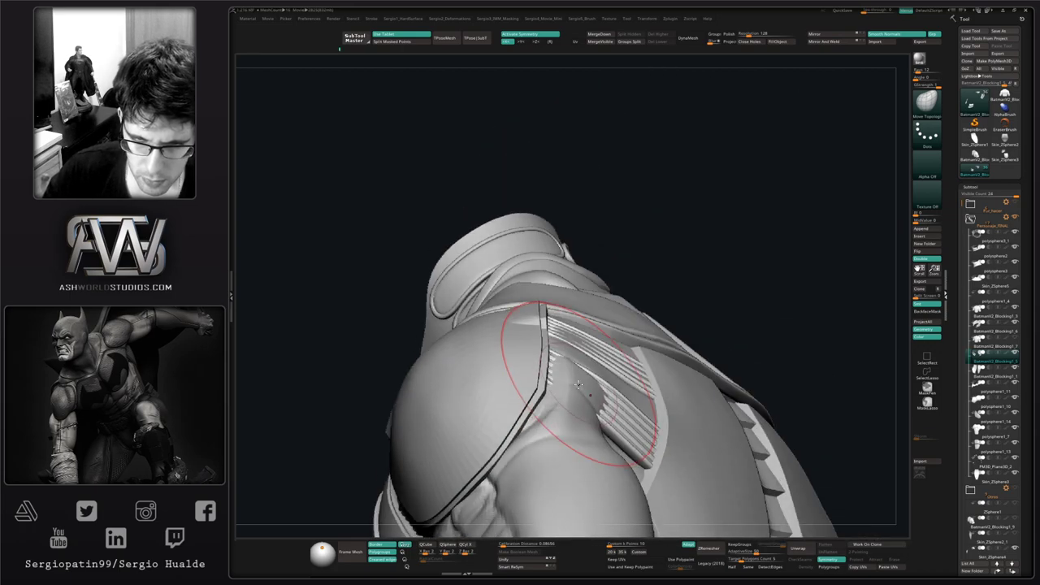
drag(579, 385, 581, 381)
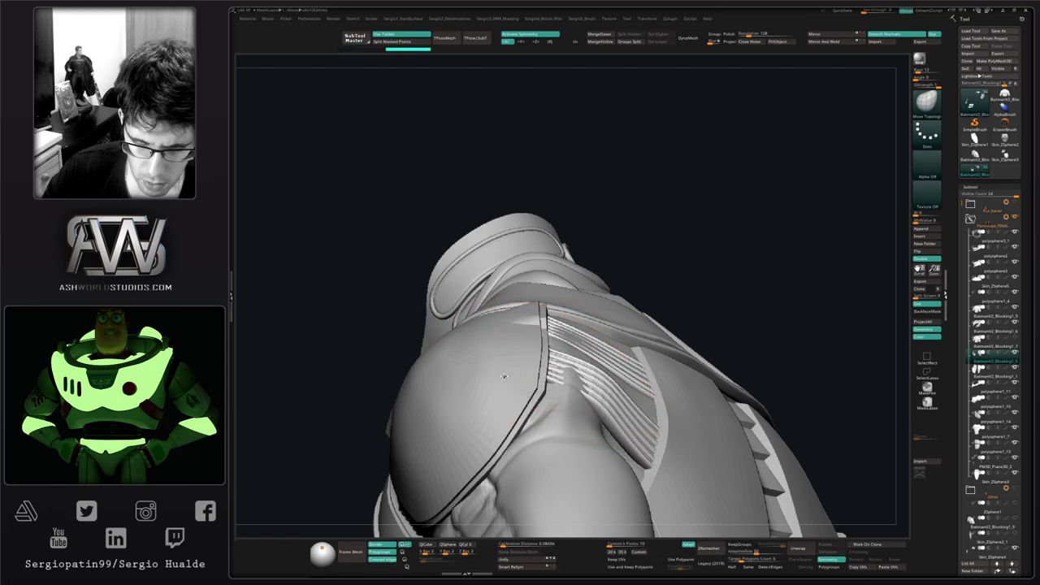
Step: Reselect the shoulder panel and shift its notched front border toward the ribbed insert with the Move brush
mouse_move(505, 376)
right_down()
mouse_move(514, 394)
mouse_move(582, 375)
mouse_move(598, 386)
mouse_move(568, 388)
mouse_move(585, 370)
mouse_move(588, 394)
mouse_move(622, 412)
mouse_move(586, 362)
mouse_move(597, 364)
mouse_move(559, 351)
mouse_move(582, 348)
mouse_move(564, 350)
mouse_move(574, 348)
mouse_move(574, 406)
right_up()
key(alt+s)
key(shift+f)
key(shift+f)
key(alt+s)
key(b)
key(m)
key(v)
mouse_move(574, 406)
right_down()
mouse_move(602, 396)
mouse_move(572, 376)
mouse_move(633, 387)
mouse_move(624, 391)
right_up()
alt+click(579, 388)
key(b)
key(m)
key(v)
drag(623, 392, 615, 395)
Step: Adjust the brush size and pull the panel's front border closer to the upper ribs with the Move brush
right_drag(615, 396, 603, 403)
key(s)
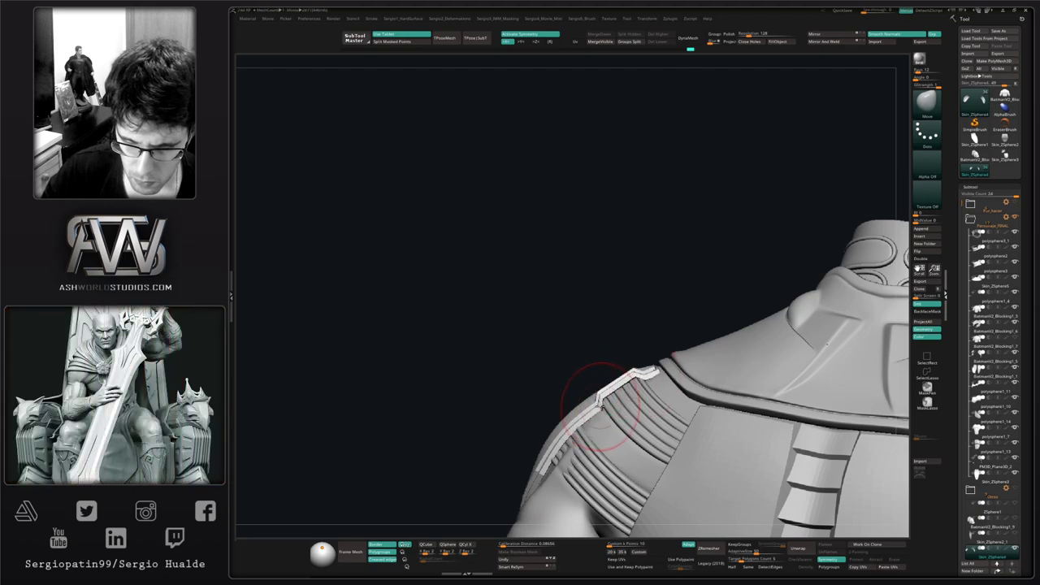
right_drag(594, 404, 538, 385)
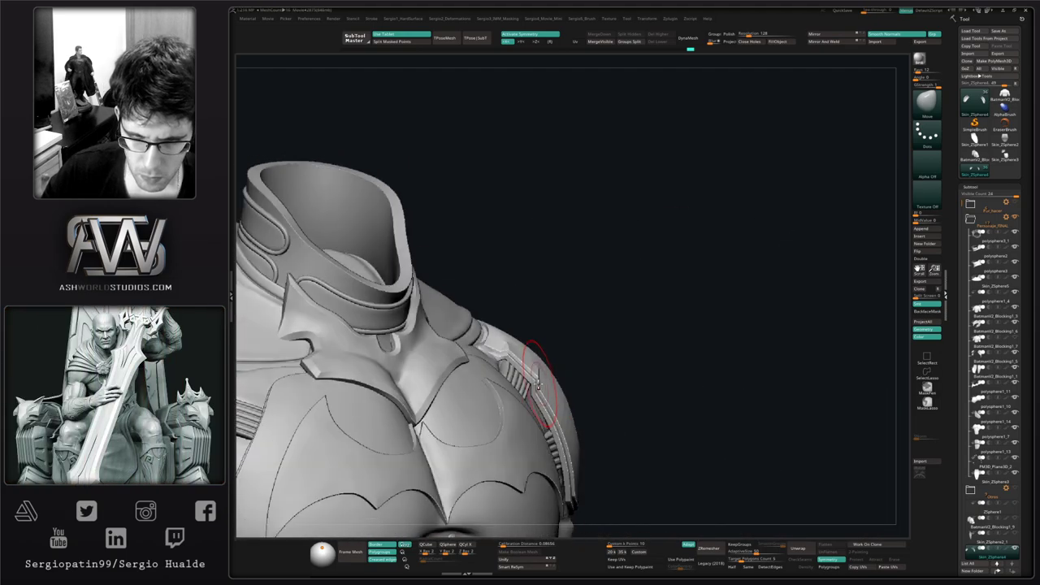
drag(533, 382, 523, 390)
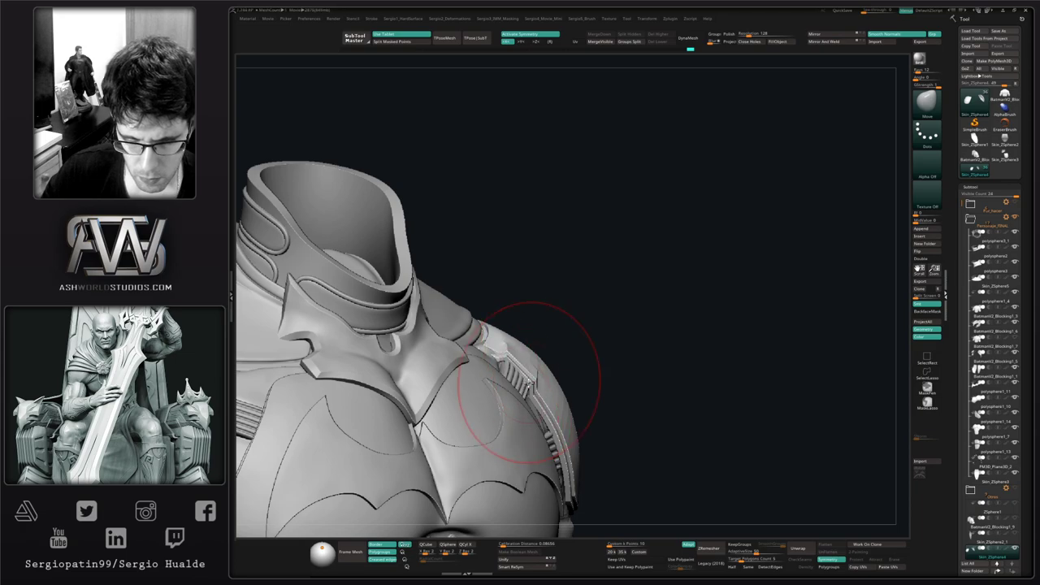
right_drag(529, 384, 489, 381)
right_drag(533, 455, 613, 391)
alt+right_drag(614, 390, 679, 264)
right_drag(735, 302, 755, 334)
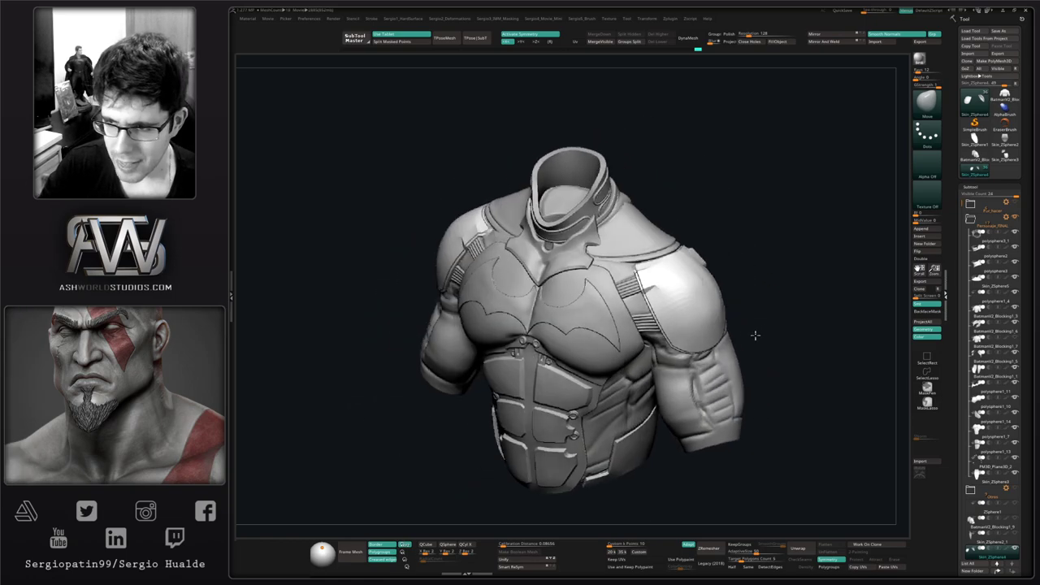
Step: Show the panel's wireframe and reposition the vertices at the inner end of its upper front notch
ctrl+right_drag(663, 270, 662, 368)
key(shift+f)
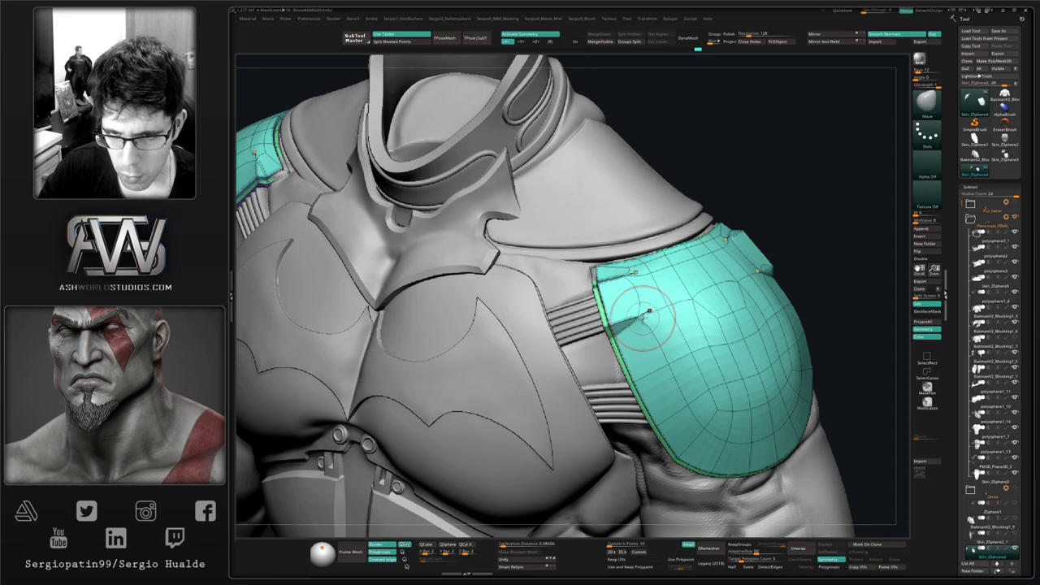
right_drag(649, 317, 651, 314)
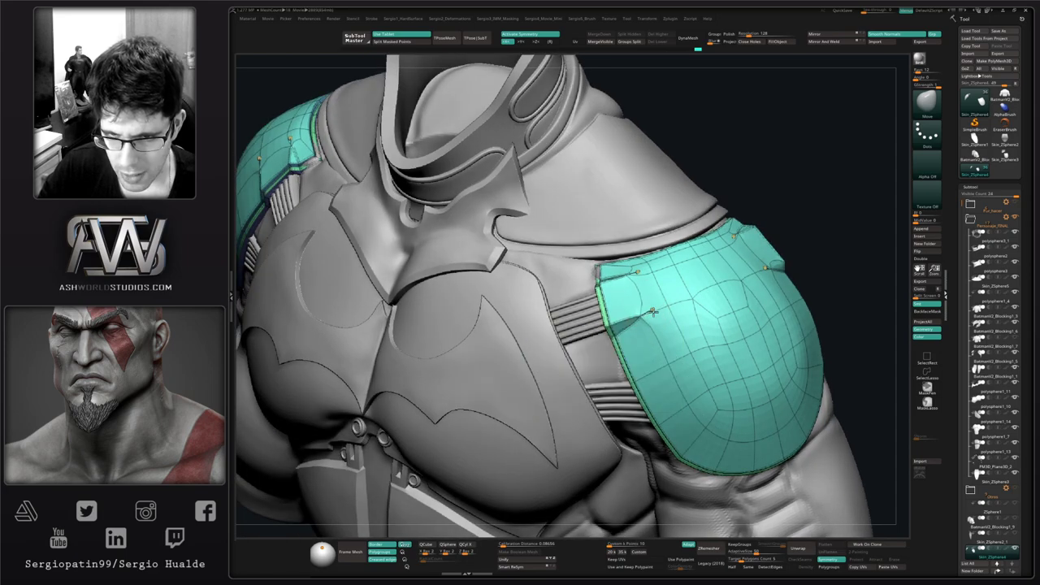
drag(642, 274, 640, 279)
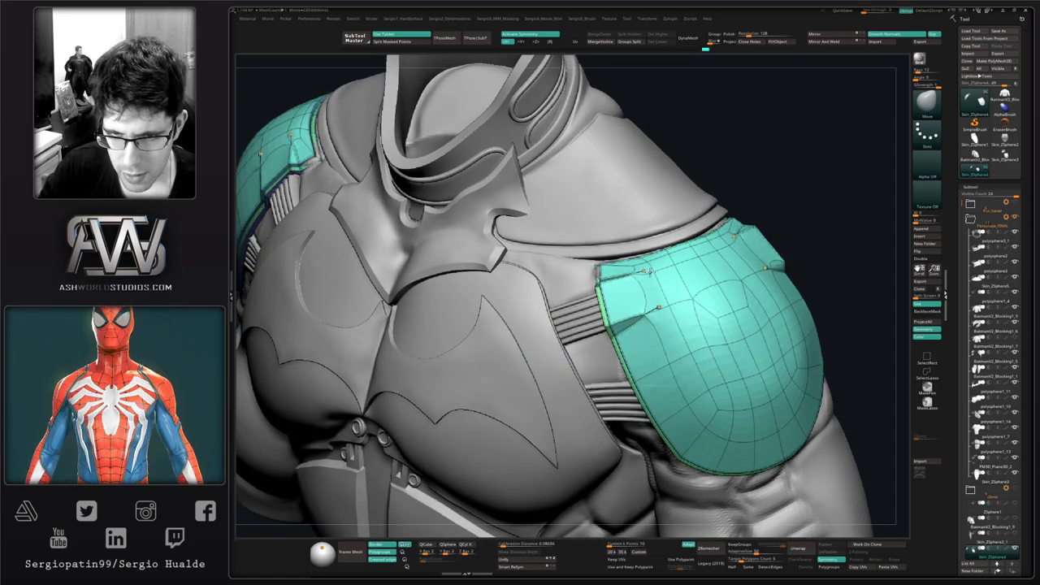
right_drag(651, 283, 678, 227)
mouse_move(800, 329)
right_down()
mouse_move(726, 353)
mouse_move(650, 317)
mouse_move(689, 371)
right_up()
key(b)
key(z)
key(m)
right_drag(704, 332, 704, 380)
key(space)
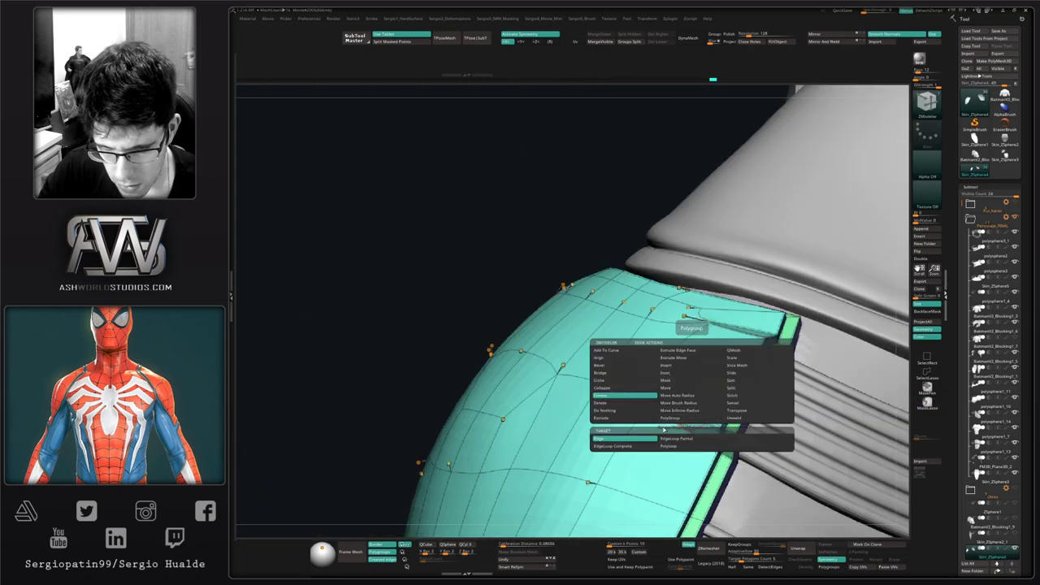
mouse_move(689, 445)
ctrl+right_down()
mouse_move(687, 412)
mouse_move(698, 462)
ctrl+right_up()
Step: Move the inner corner of the panel's front notch farther into the panel with the Move brush and hide the wireframe
key(b)
key(m)
key(v)
drag(685, 403, 667, 391)
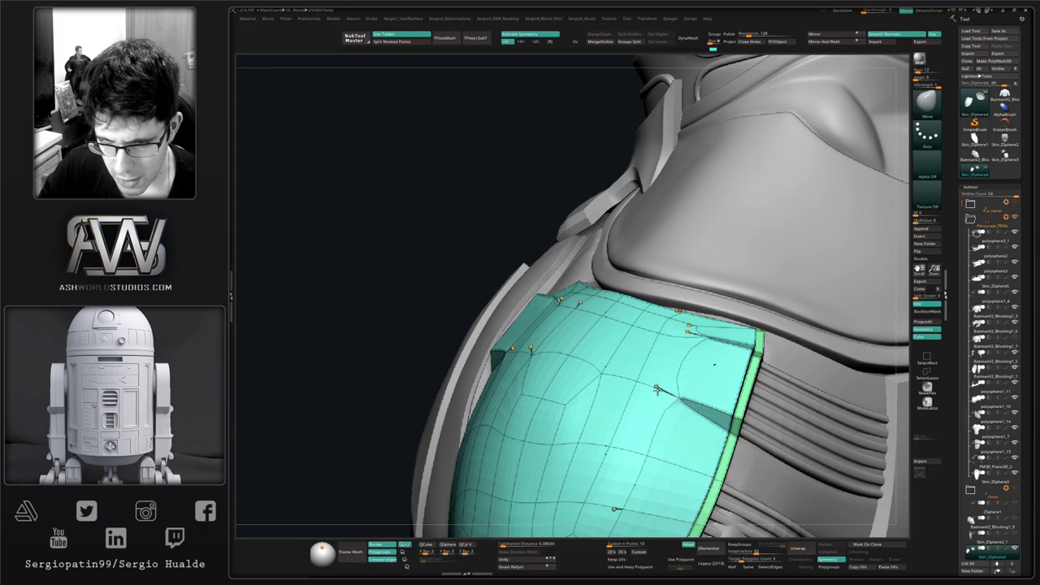
right_drag(656, 390, 687, 364)
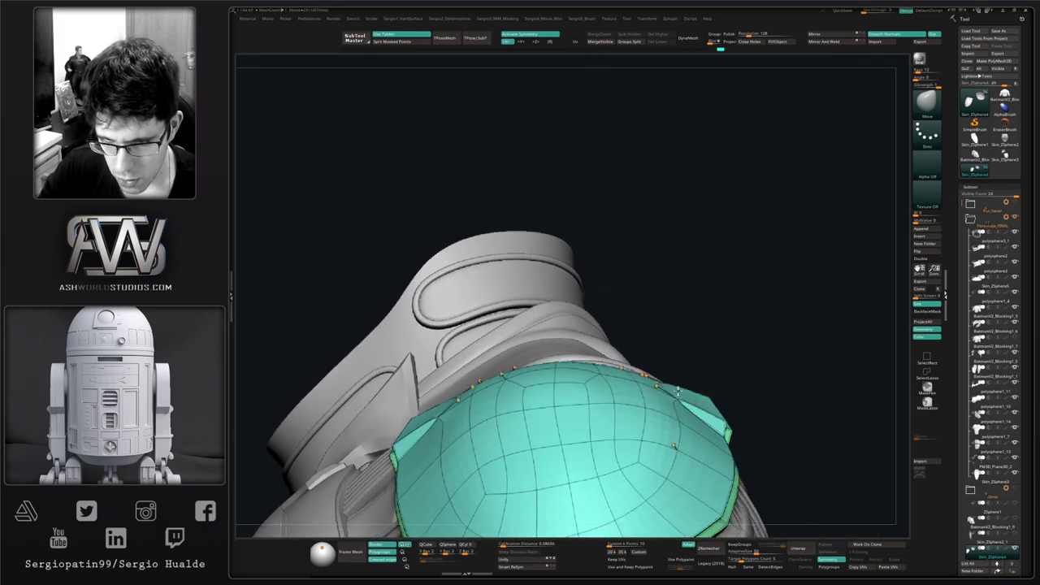
key(shift+f)
ctrl+right_drag(648, 427, 802, 338)
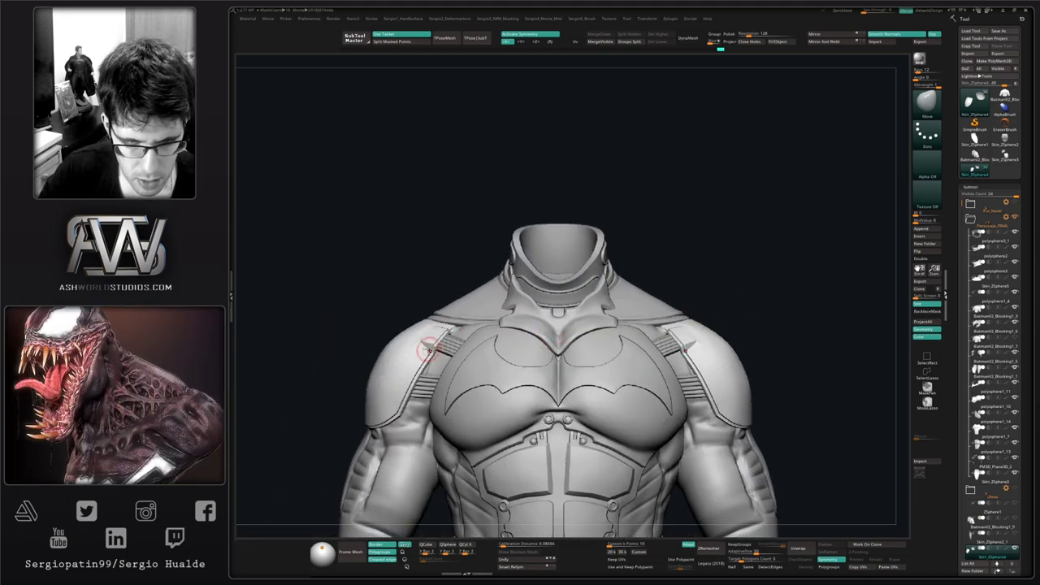
Step: Enlarge the Move brush and refine the shoulder panels' rounded outer silhouette and lower edge
key(bracketright)
drag(374, 367, 376, 362)
mouse_move(385, 368)
right_down()
mouse_move(408, 376)
mouse_move(405, 358)
right_up()
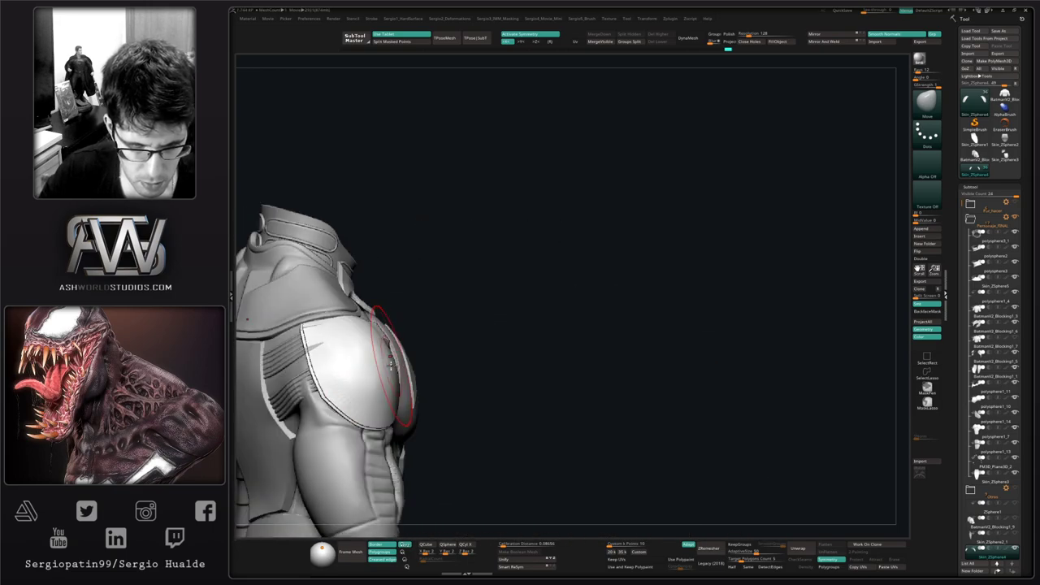
drag(391, 355, 396, 357)
mouse_move(406, 366)
right_down()
mouse_move(376, 375)
mouse_move(536, 385)
mouse_move(566, 327)
mouse_move(608, 380)
right_up()
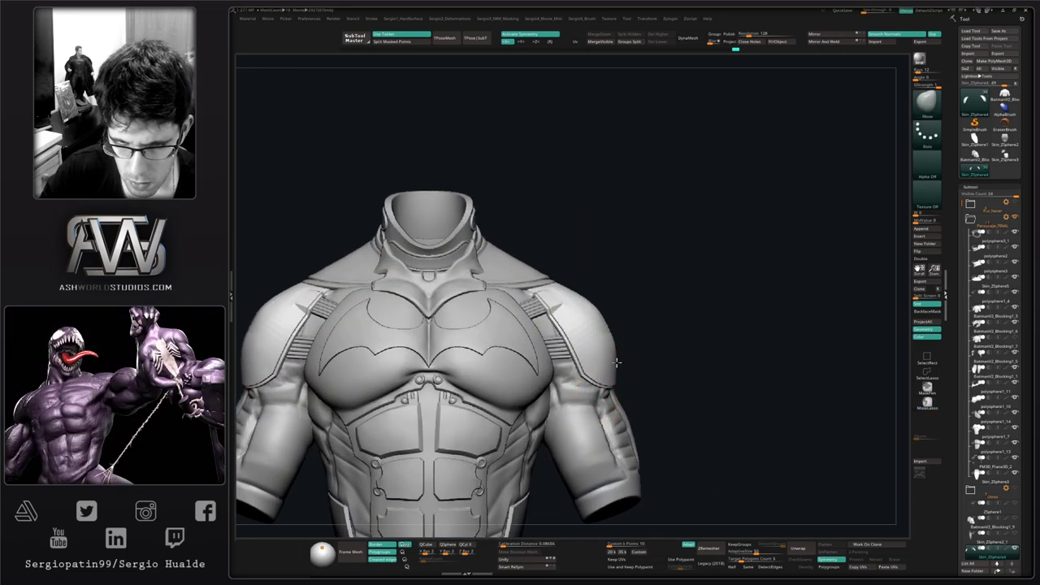
drag(617, 367, 612, 364)
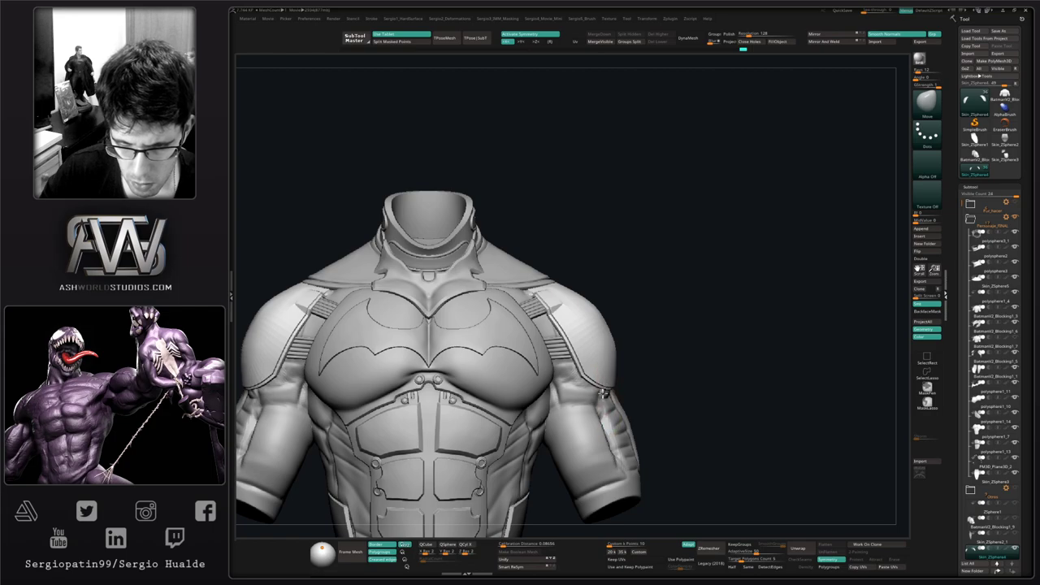
drag(603, 393, 600, 397)
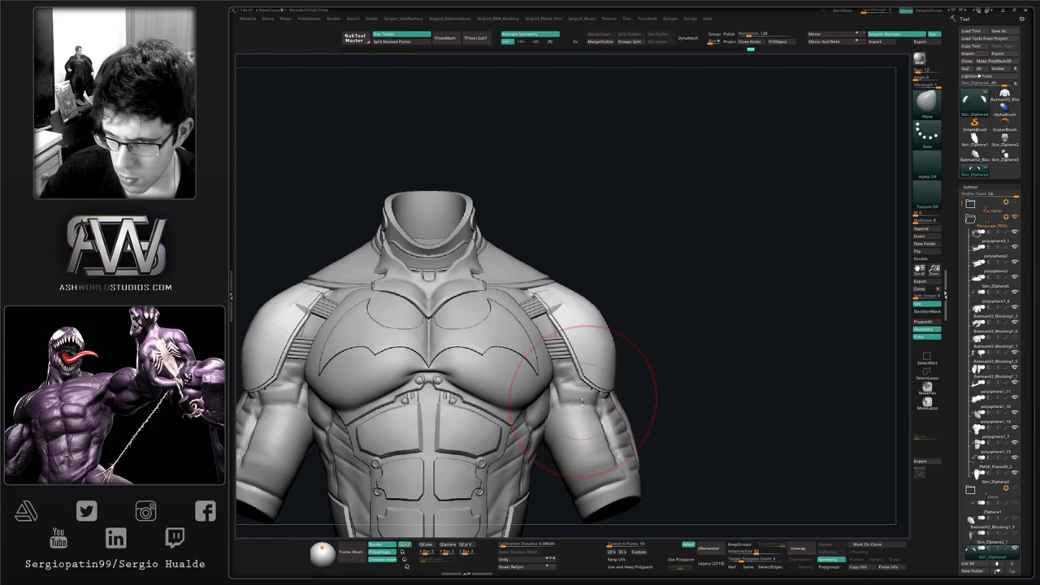
Step: Examine the whole bust and the reshaped shoulder panels from several angles and distances
ctrl+right_drag(582, 400, 615, 355)
right_drag(695, 352, 674, 357)
alt+right_drag(609, 330, 641, 374)
right_drag(693, 332, 711, 362)
alt+right_drag(712, 362, 709, 294)
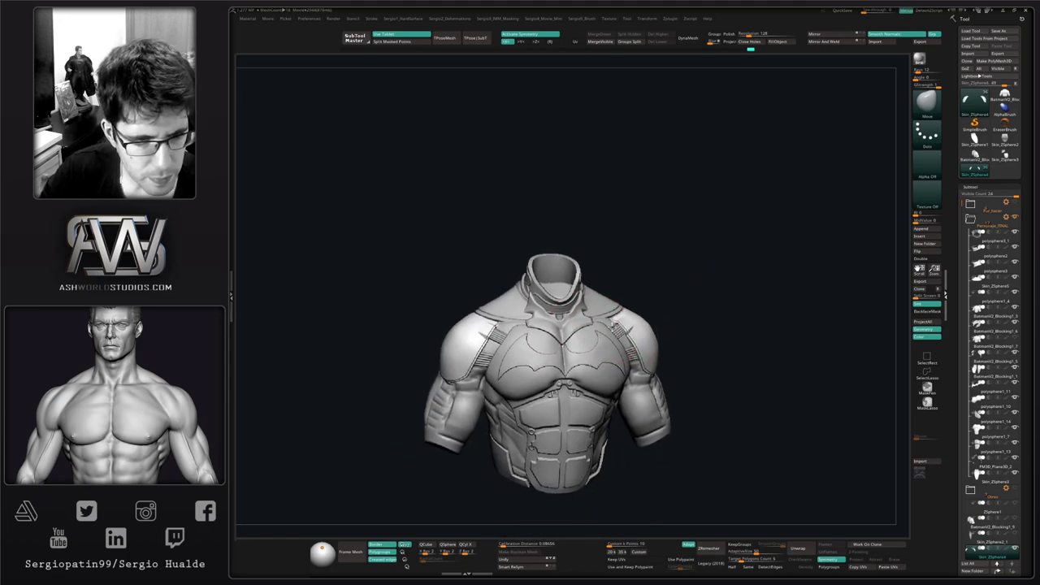
right_drag(615, 327, 662, 316)
alt+right_drag(560, 405, 543, 374)
right_drag(614, 390, 562, 398)
alt+right_drag(562, 439, 561, 386)
right_drag(561, 386, 503, 387)
mouse_move(504, 388)
ctrl+right_down()
mouse_move(548, 431)
mouse_move(423, 426)
ctrl+right_up()
ctrl+right_drag(629, 402, 598, 377)
right_drag(597, 378, 508, 345)
right_drag(508, 345, 552, 338)
alt+right_drag(634, 359, 583, 360)
right_drag(584, 361, 532, 354)
right_drag(642, 327, 686, 302)
alt+right_drag(760, 265, 663, 325)
right_drag(761, 306, 702, 315)
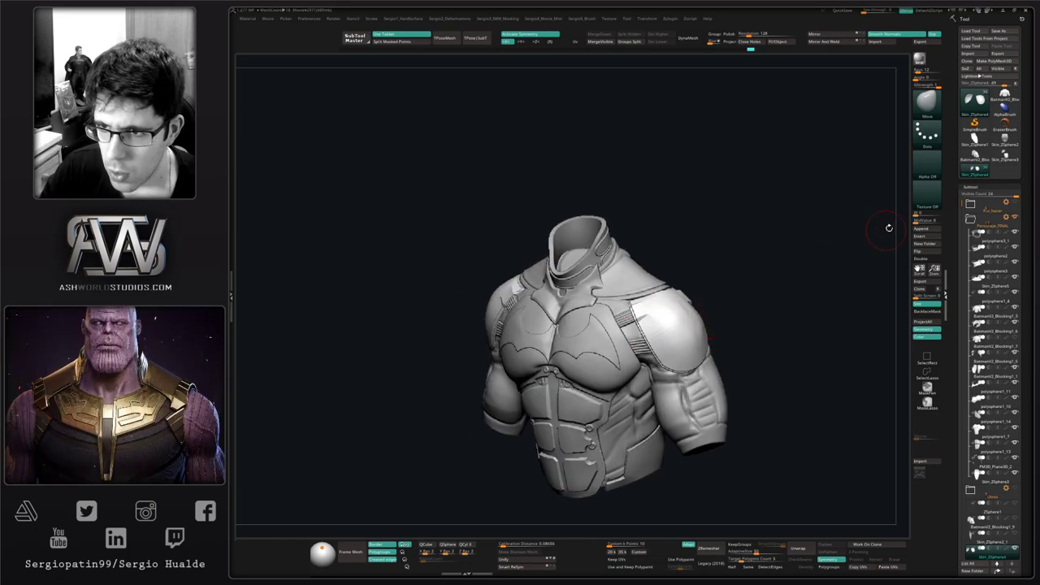
Step: Show the cape subtool from the Por_hacer folder to check it from the front, and return to the body suit subtool
click(970, 219)
shift+click(970, 223)
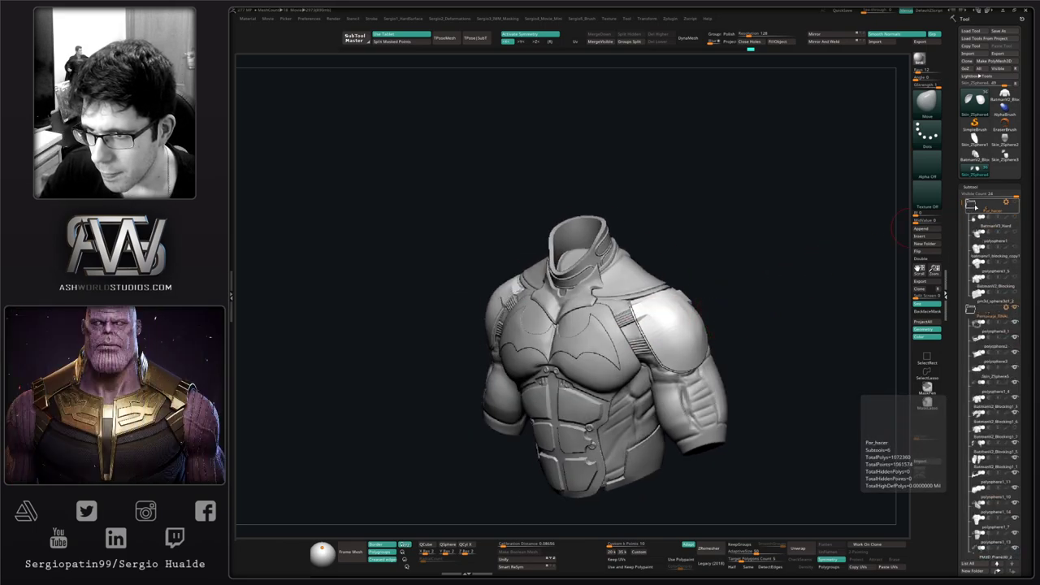
click(983, 301)
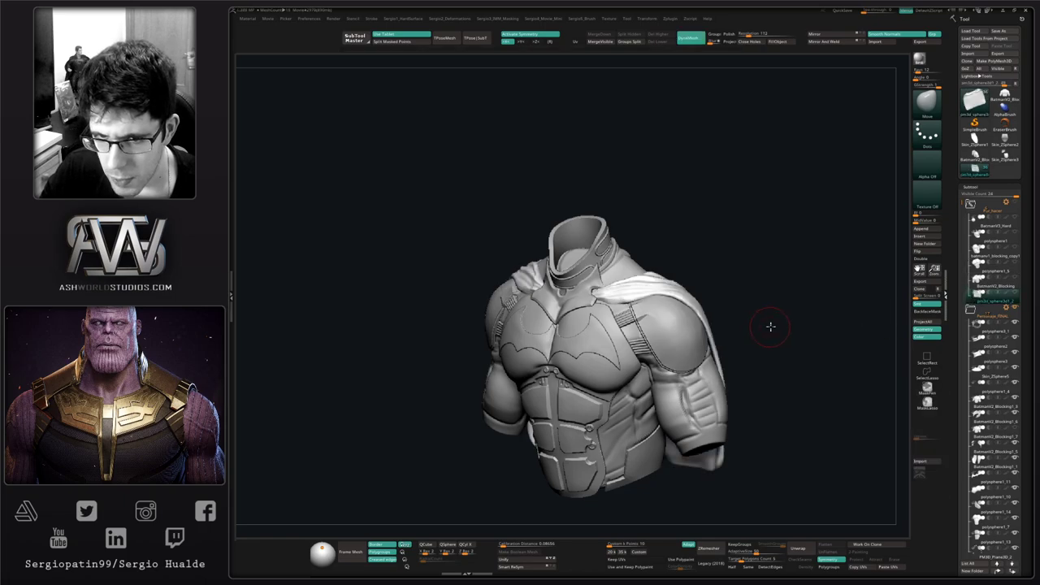
mouse_move(772, 327)
shift+right_down()
mouse_move(793, 319)
mouse_move(735, 316)
mouse_move(774, 320)
shift+right_up()
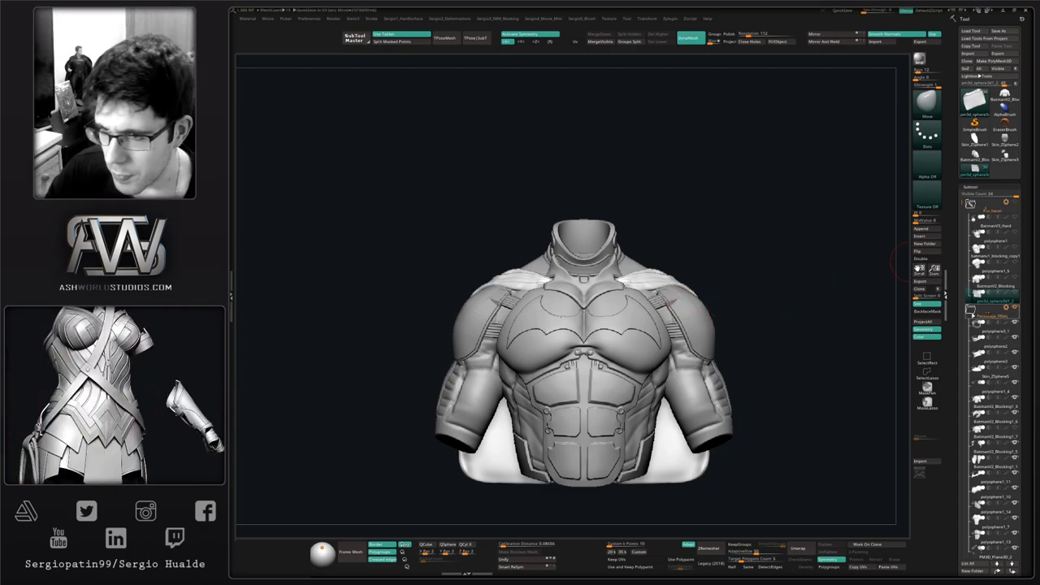
click(970, 204)
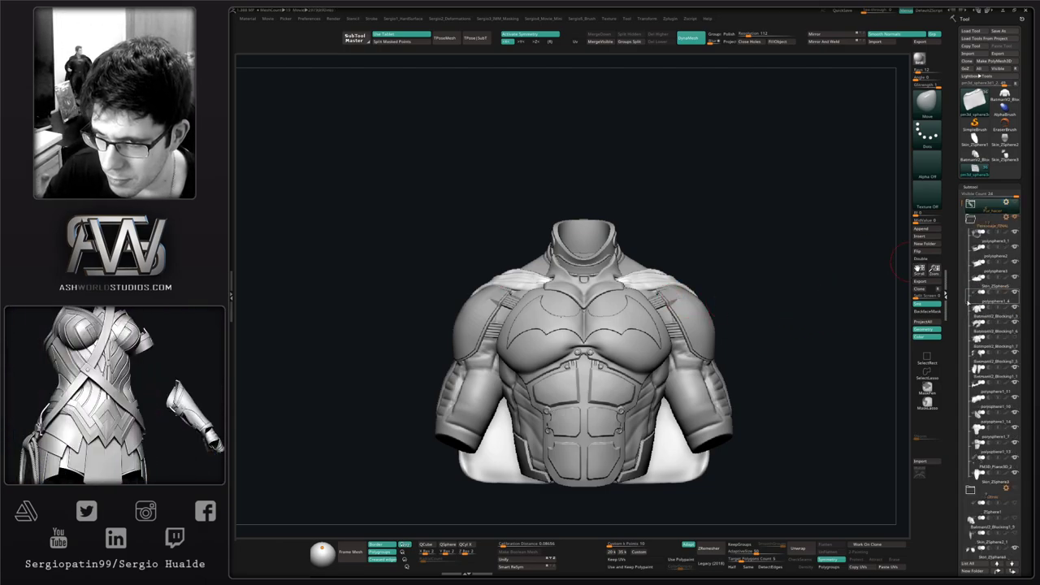
alt+click(683, 366)
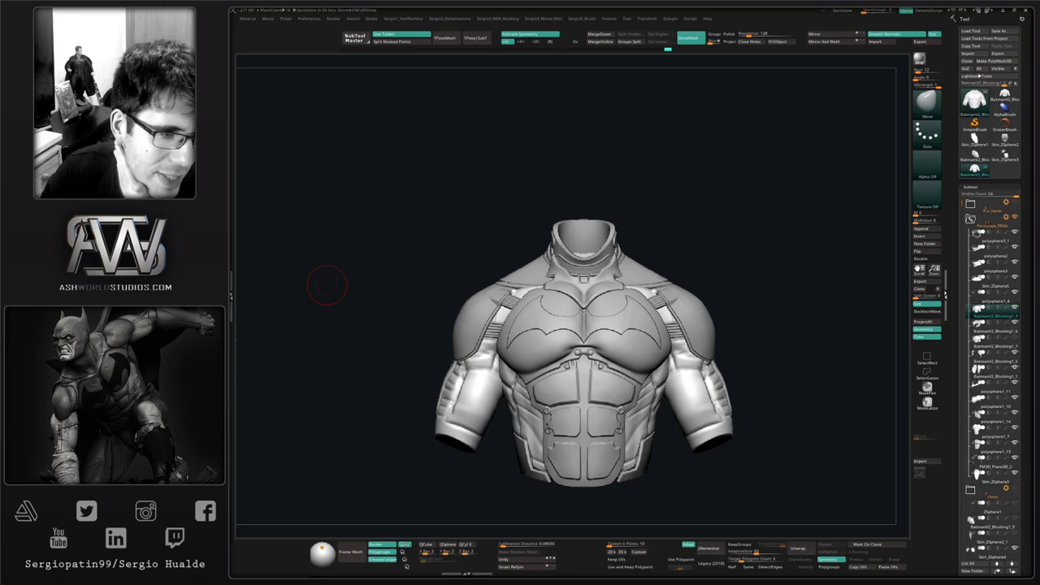
alt+right_drag(615, 394, 567, 320)
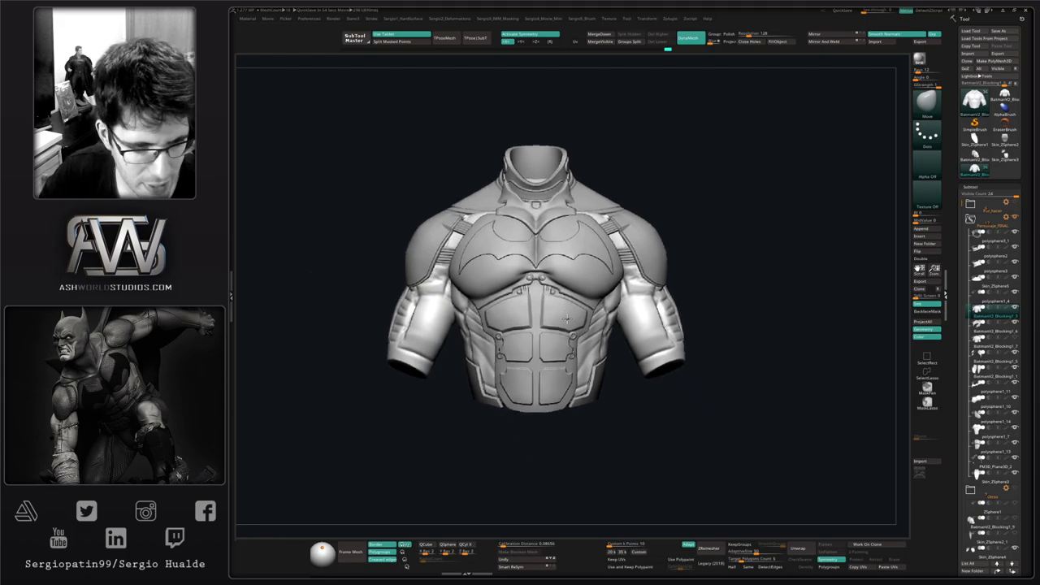
Step: Try a Move brush stroke on the lower abdominal armour and undo the last change
alt+click(574, 392)
right_drag(580, 399, 561, 396)
mouse_move(570, 401)
mouse_down()
mouse_move(579, 404)
mouse_move(587, 364)
mouse_move(580, 346)
mouse_up()
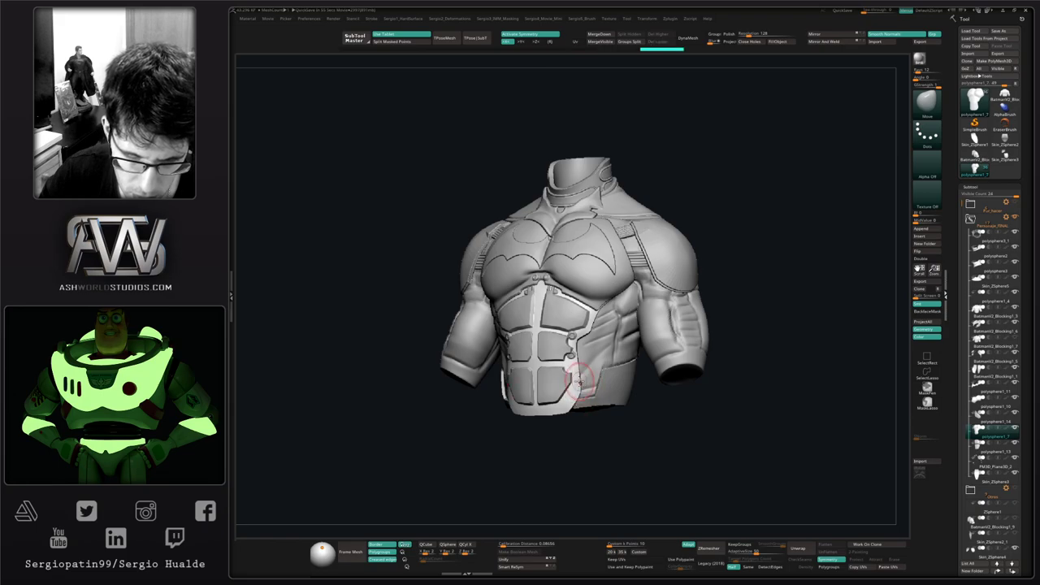
alt+click(566, 378)
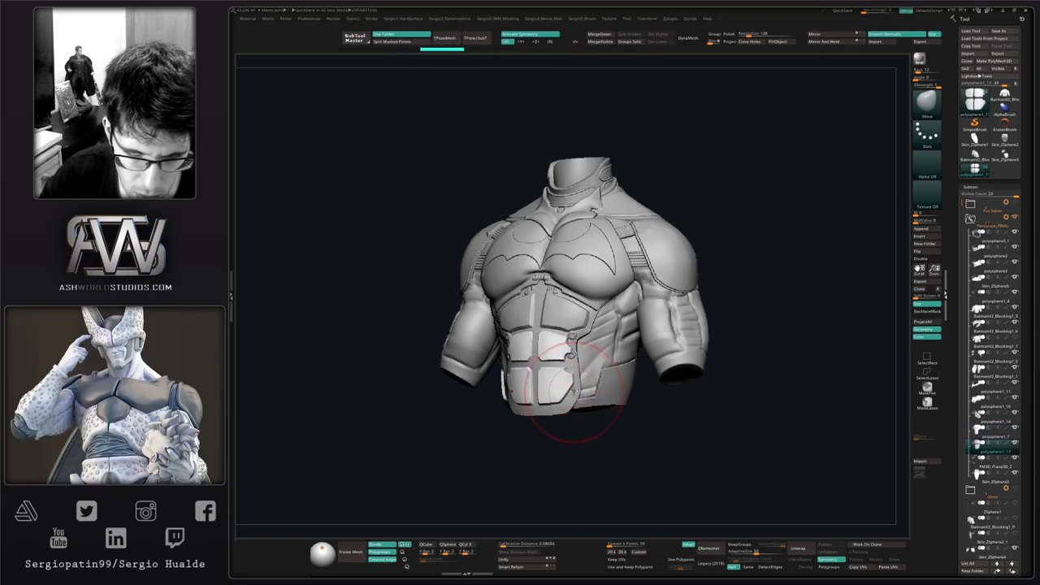
key(ctrl+z)
Step: Adjust the shape and fit of the middle and lower abdominal plates with the Move Topological brush
key(b)
key(m)
key(t)
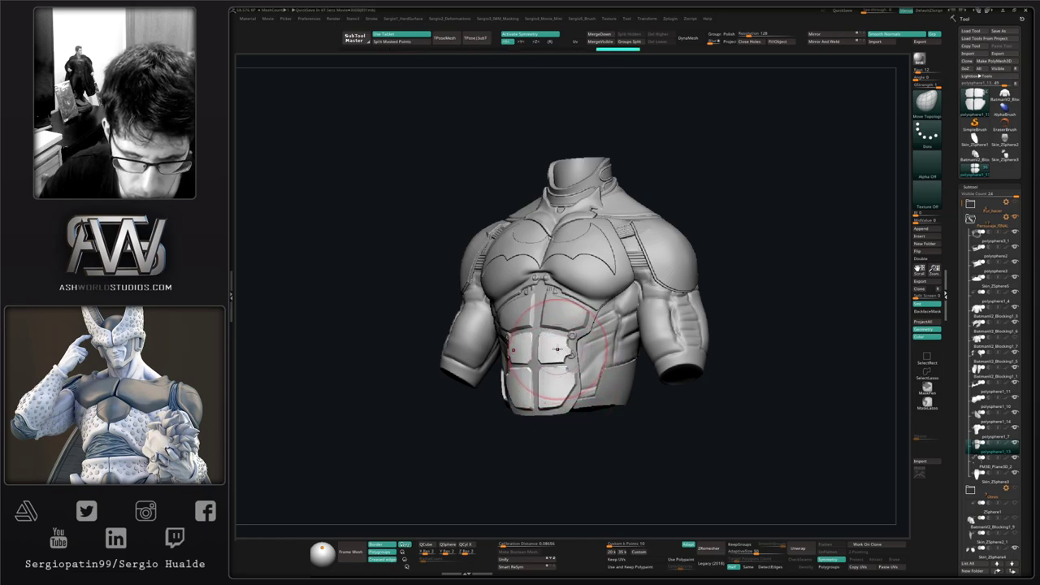
drag(557, 349, 555, 348)
right_drag(555, 348, 487, 346)
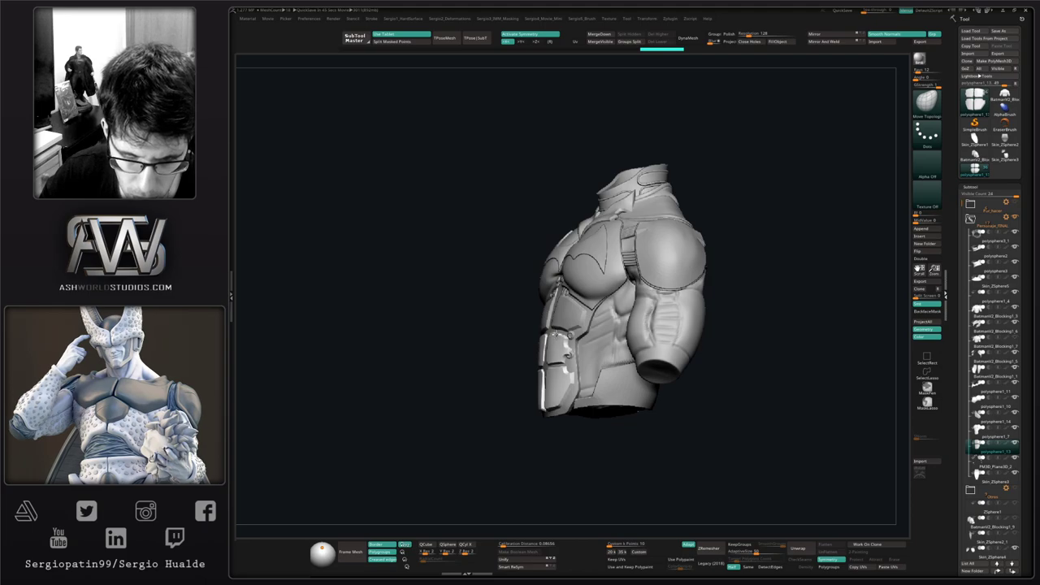
drag(560, 345, 556, 349)
right_drag(555, 349, 575, 380)
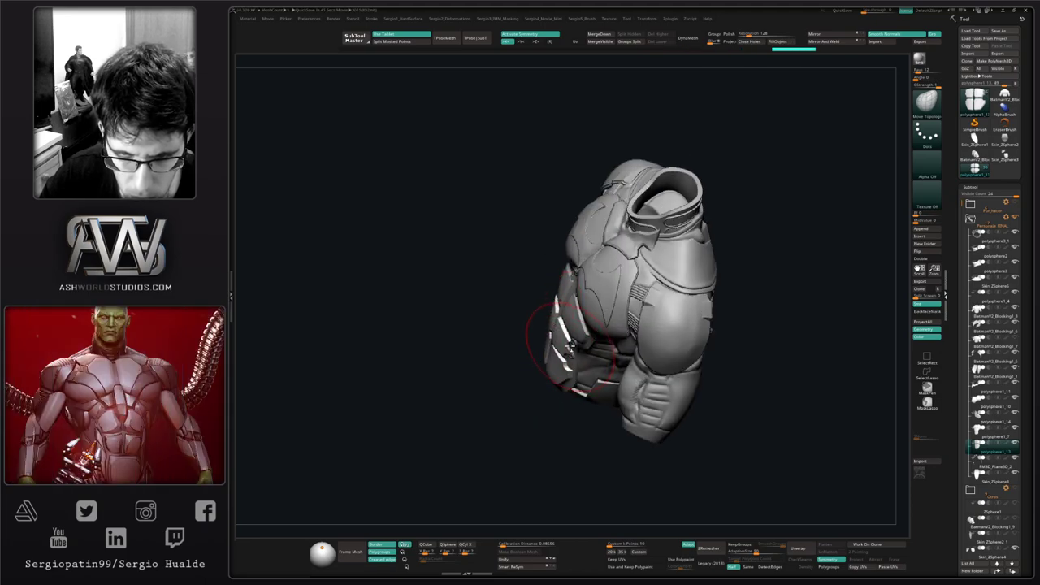
mouse_move(546, 398)
right_down()
mouse_move(576, 384)
mouse_move(605, 388)
mouse_move(576, 395)
right_up()
drag(556, 371, 549, 375)
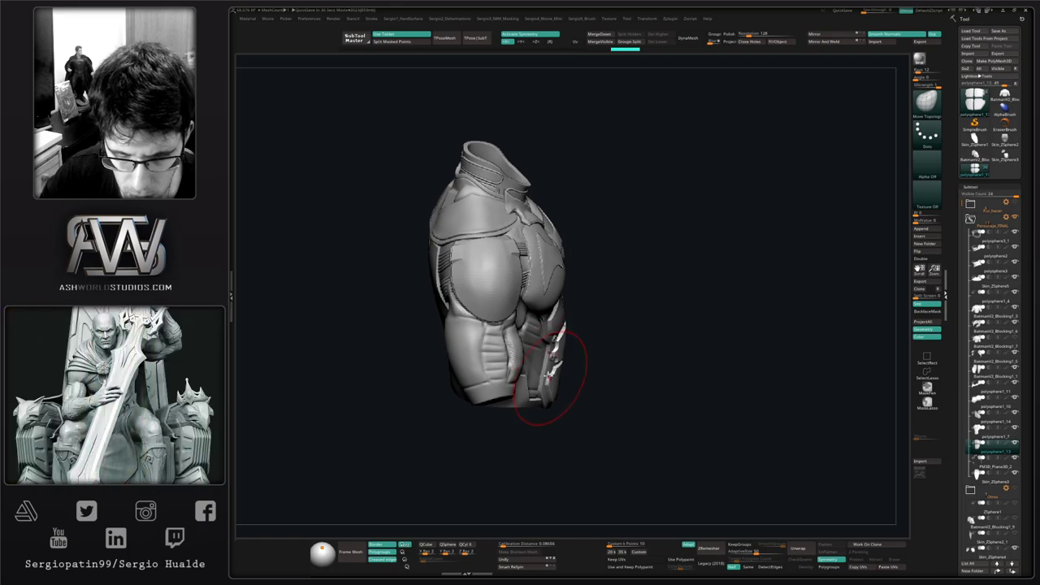
right_drag(595, 377, 538, 401)
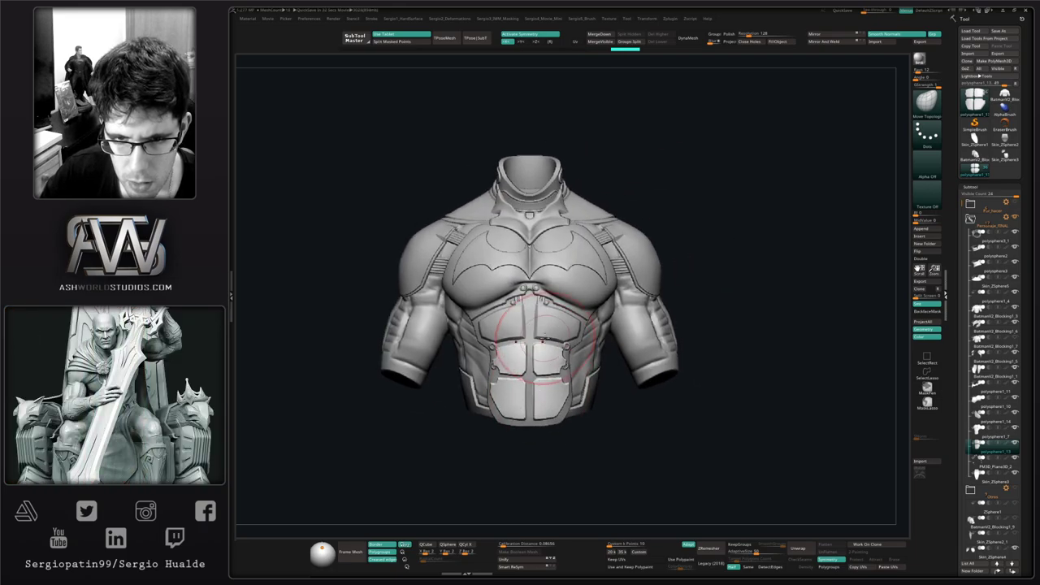
right_drag(569, 353, 582, 351)
drag(574, 356, 571, 355)
Step: Select the upper abdominal plates, adjust their shape with Move Topological, and briefly isolate them for a check
alt+click(569, 331)
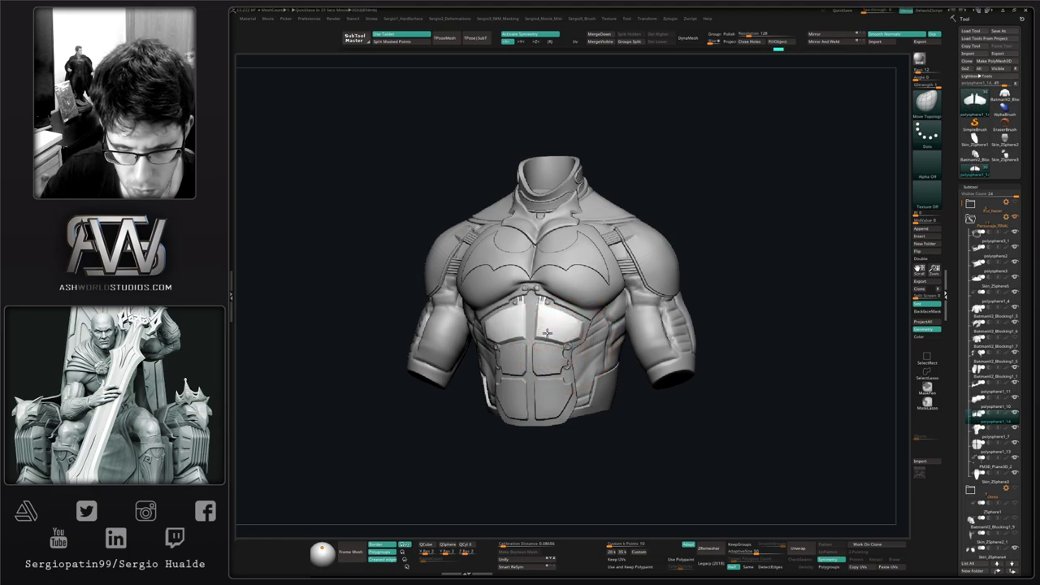
drag(548, 334, 550, 338)
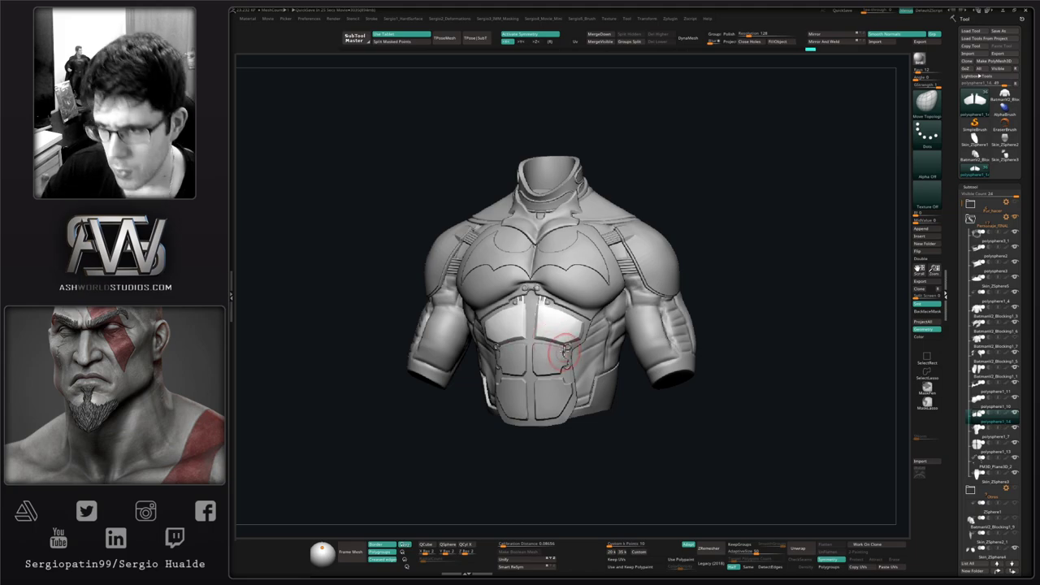
right_drag(728, 272, 725, 284)
ctrl+right_drag(545, 309, 529, 365)
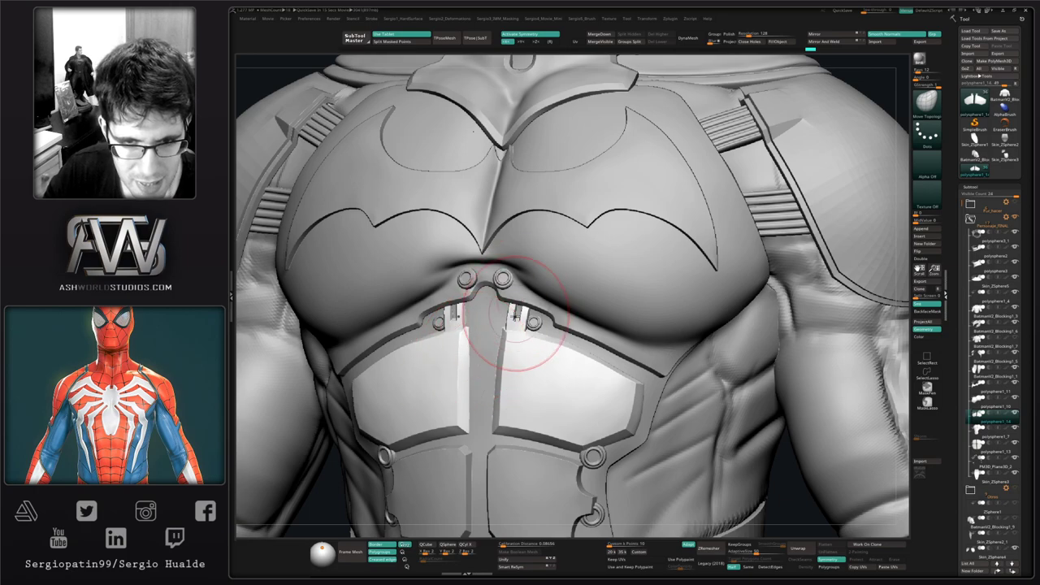
key(alt+s)
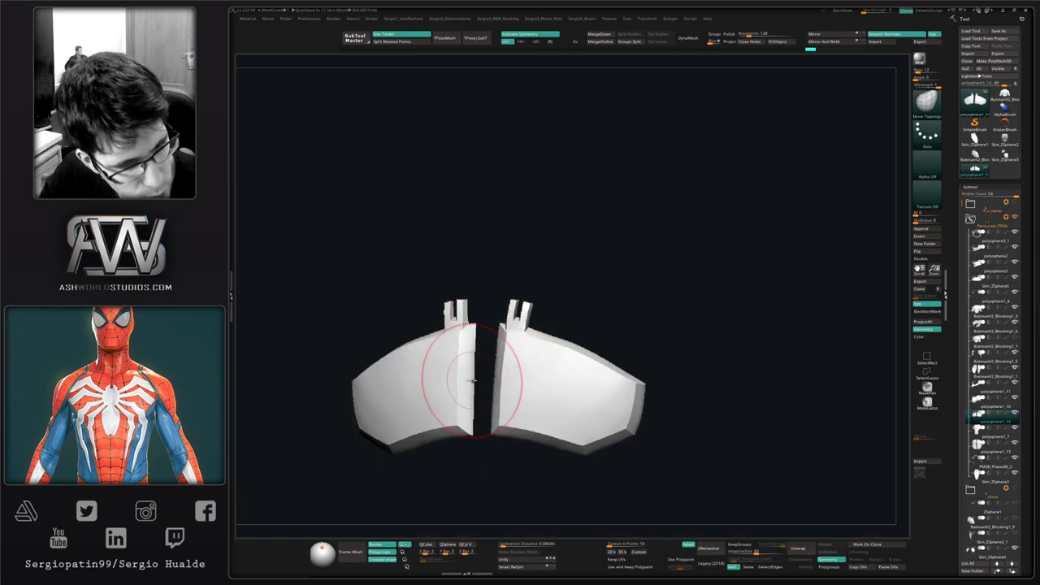
key(alt+s)
Step: Select and isolate the torso base beneath the abdominal plates, and inspect its subdivision levels and wireframe
ctrl+right_drag(495, 409, 529, 360)
alt+click(487, 341)
key(alt+s)
key(shift+d)
key(shift+d)
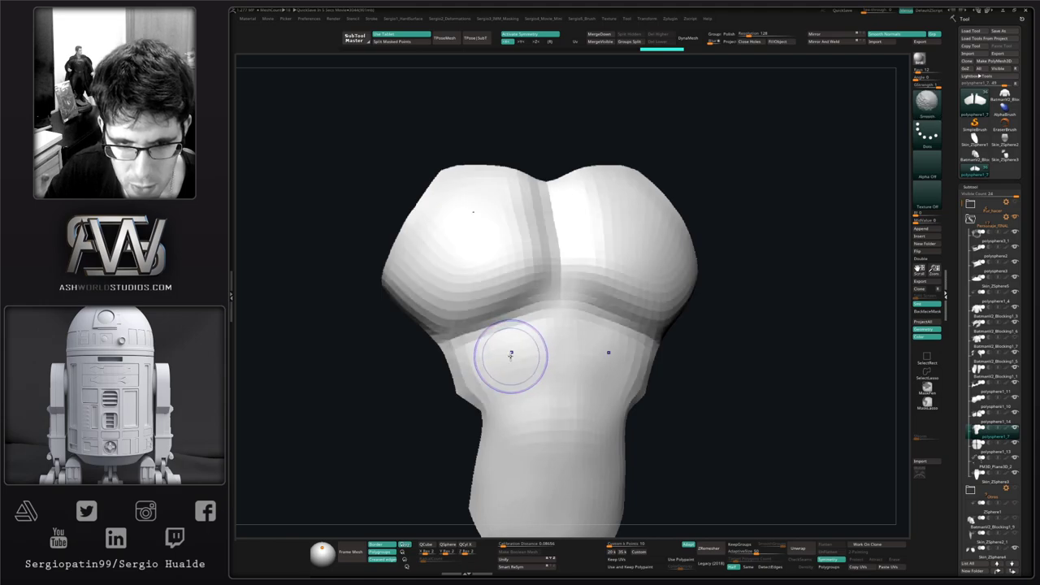
key(d)
key(shift+d)
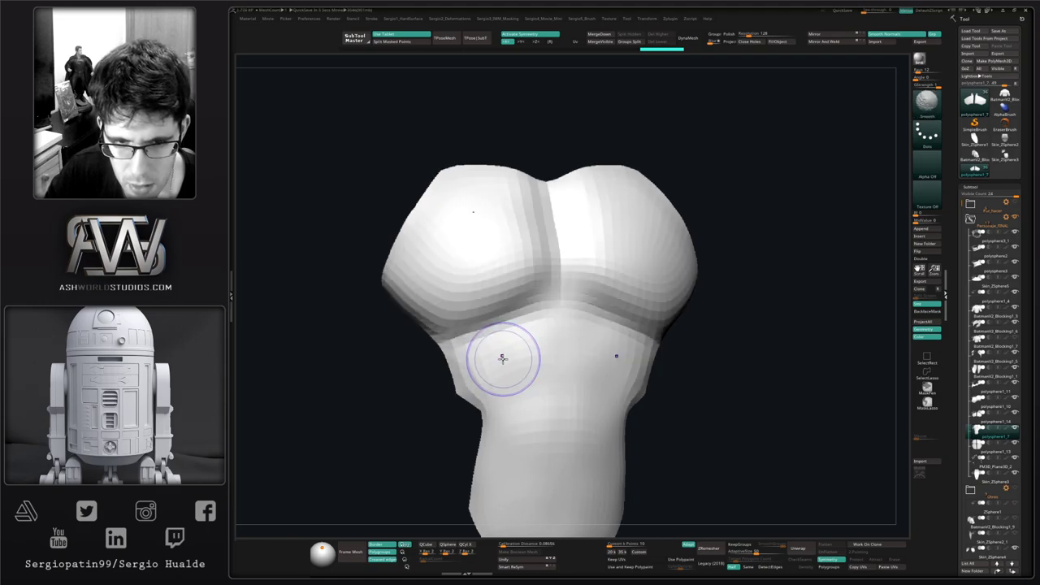
key(d)
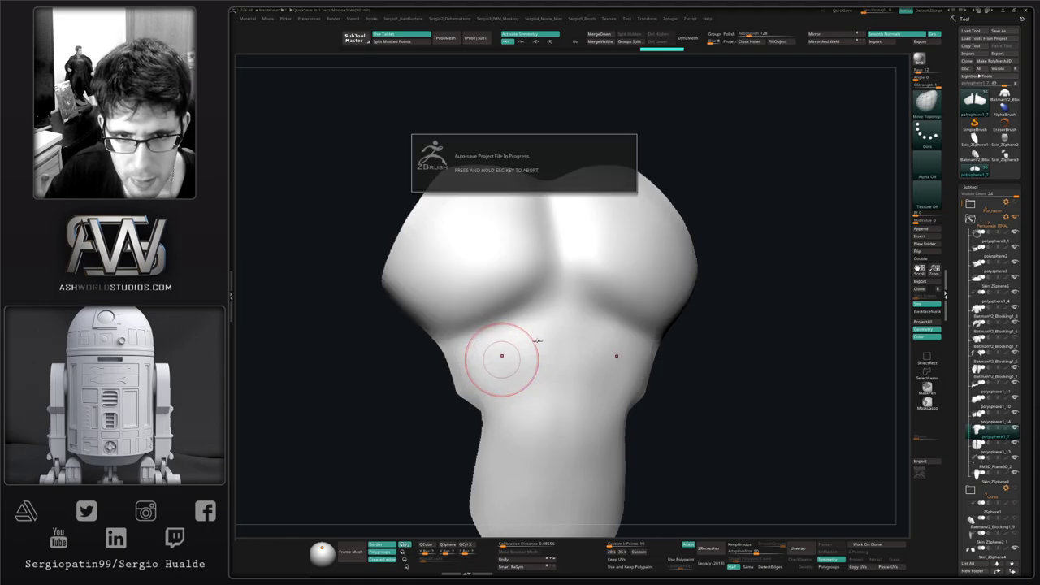
key(shift+f)
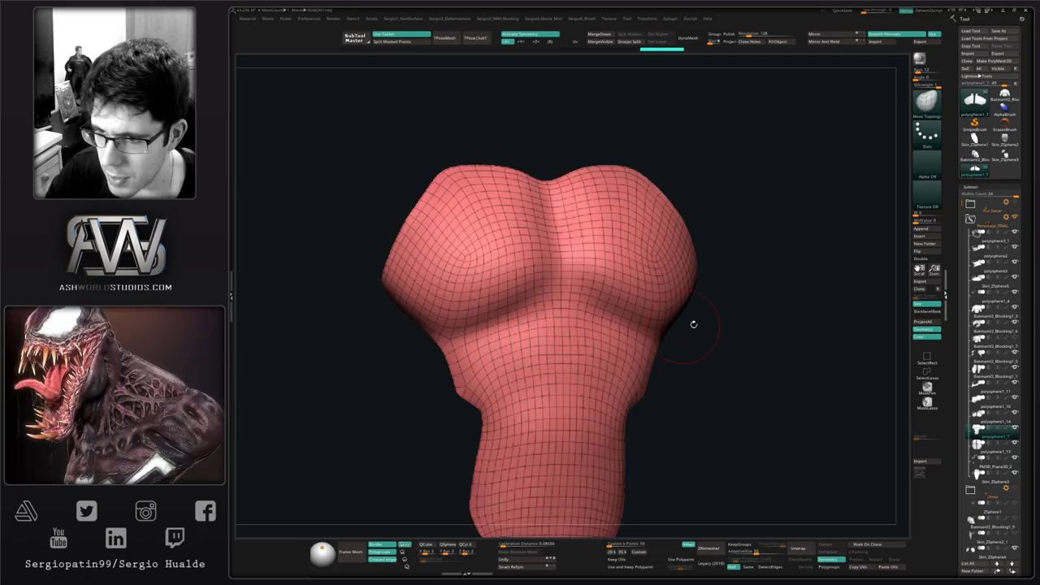
Step: Duplicate the torso base subtool, subdivide the copy, hide the wireframe and delete its lower subdivision levels
key(ctrl+shift+d)
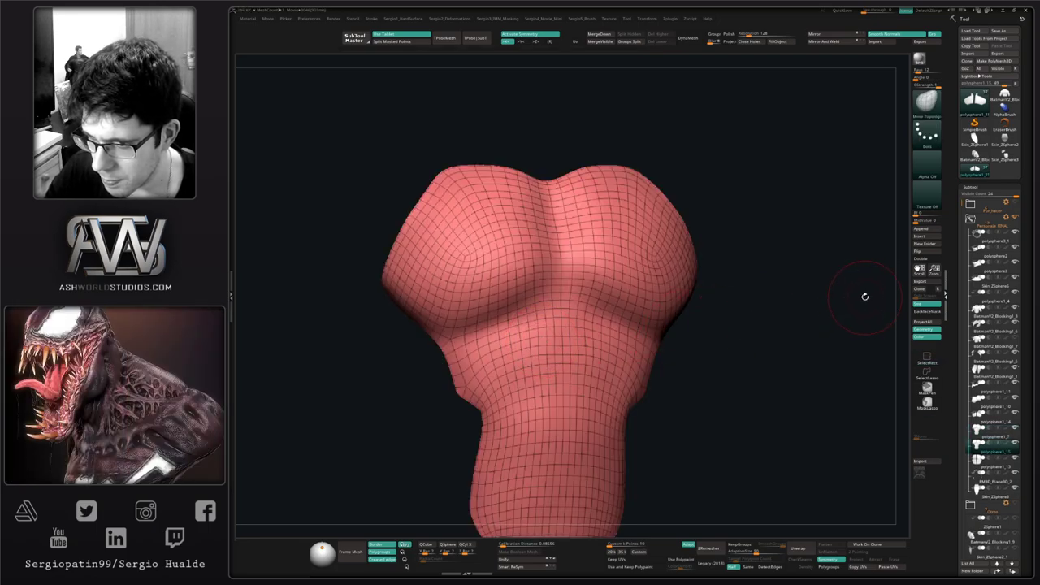
mouse_move(817, 325)
alt+mouse_down()
mouse_move(842, 316)
mouse_move(811, 329)
alt+mouse_up()
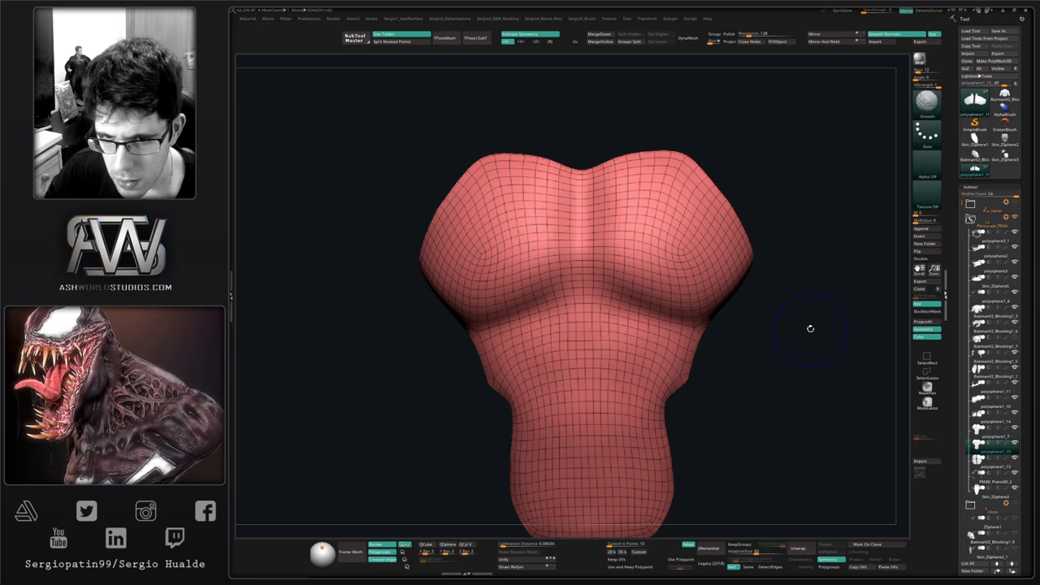
key(ctrl+d)
key(shift+f)
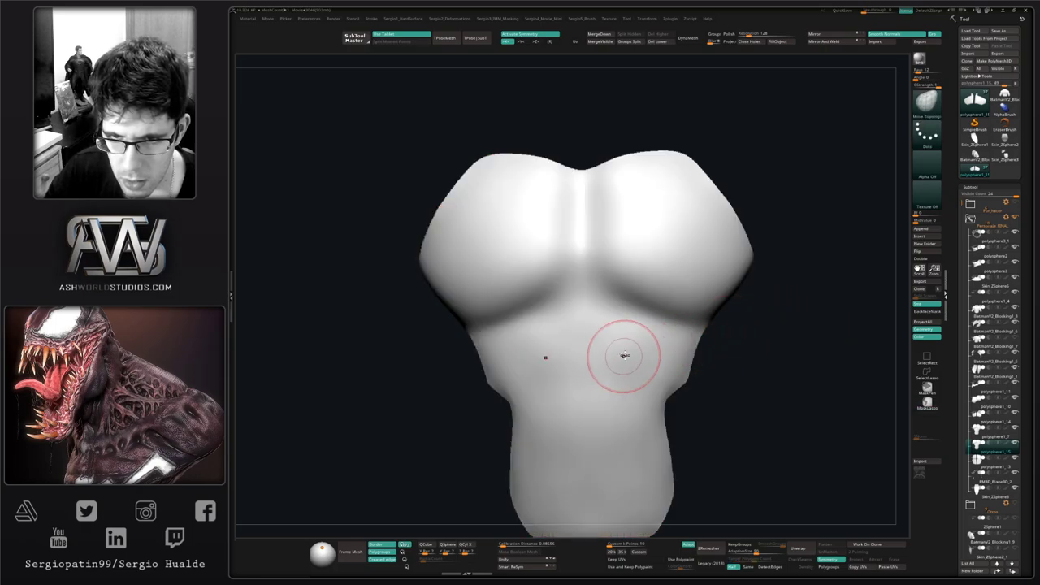
right_drag(623, 355, 667, 343)
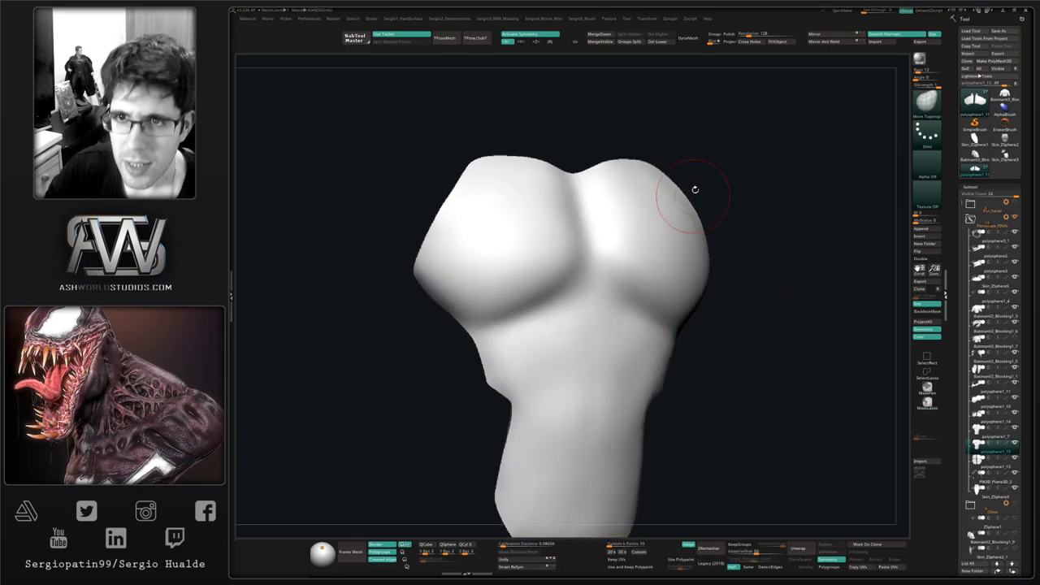
click(672, 43)
Step: Choose the CurveTubeSnap brush, show the surrounding armour again and subdivide the duplicated torso base once more
alt+right_drag(560, 332, 587, 313)
drag(578, 316, 571, 321)
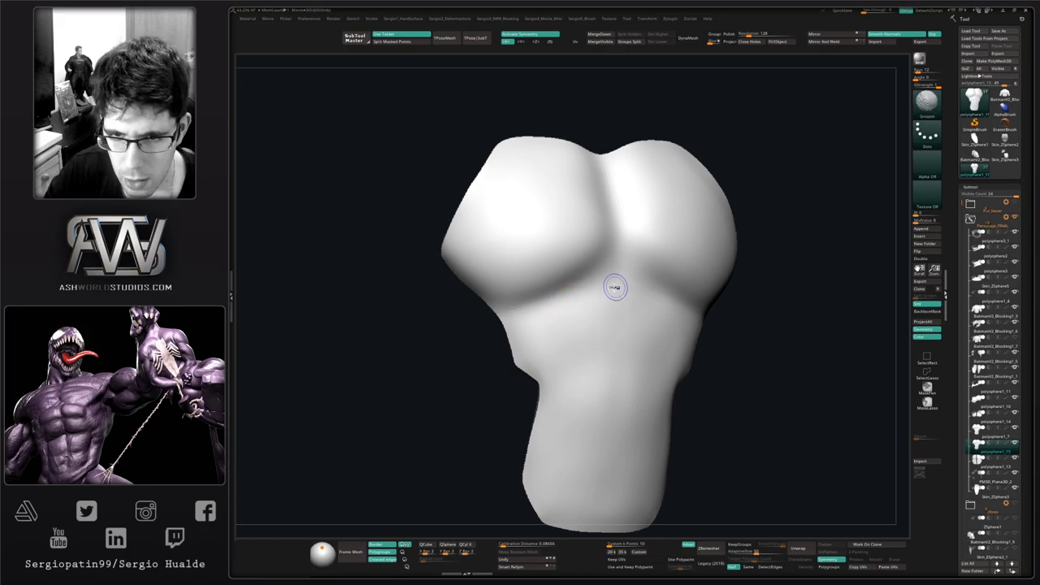
key(b)
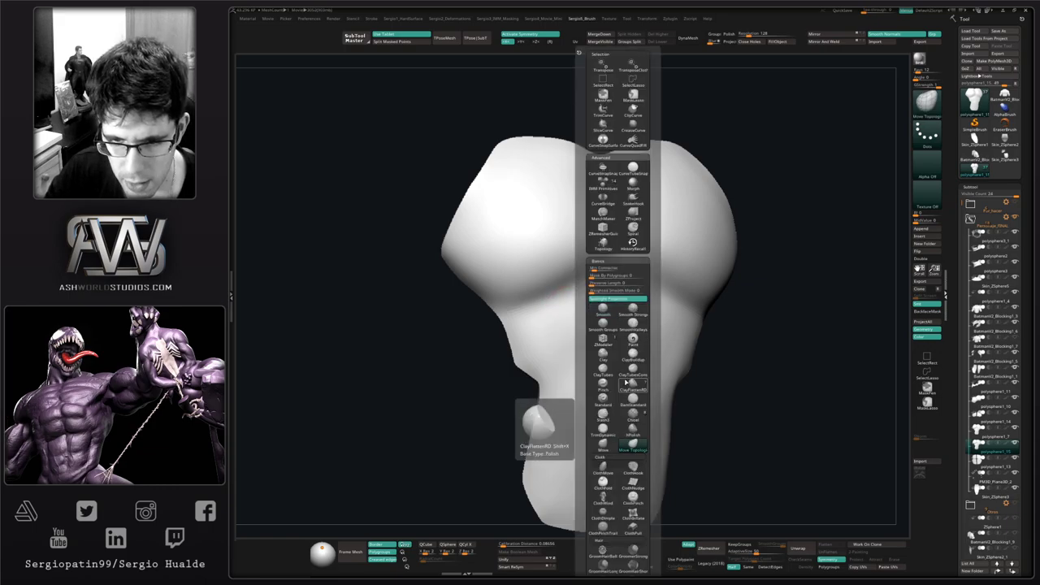
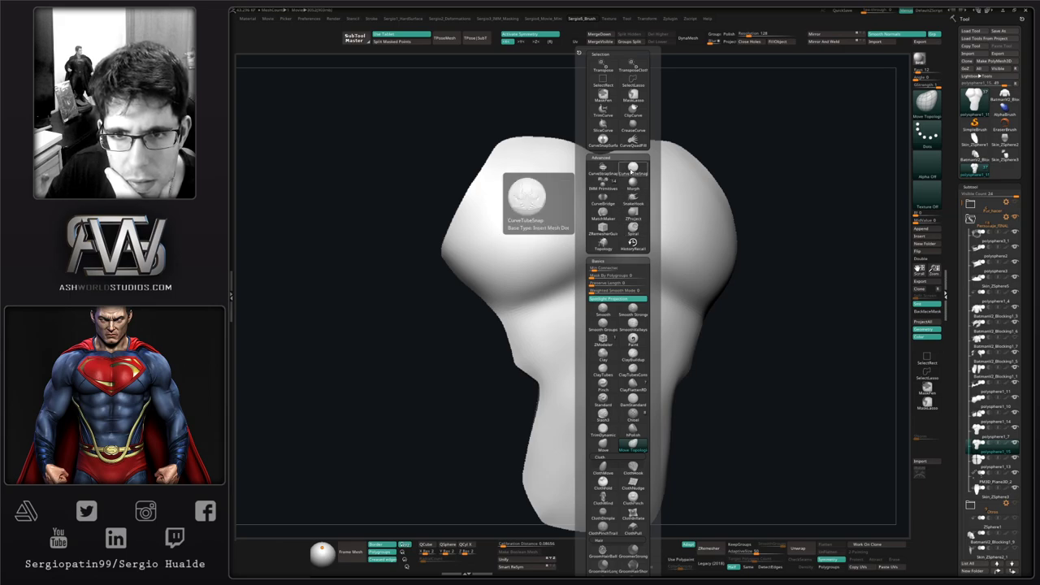
click(633, 169)
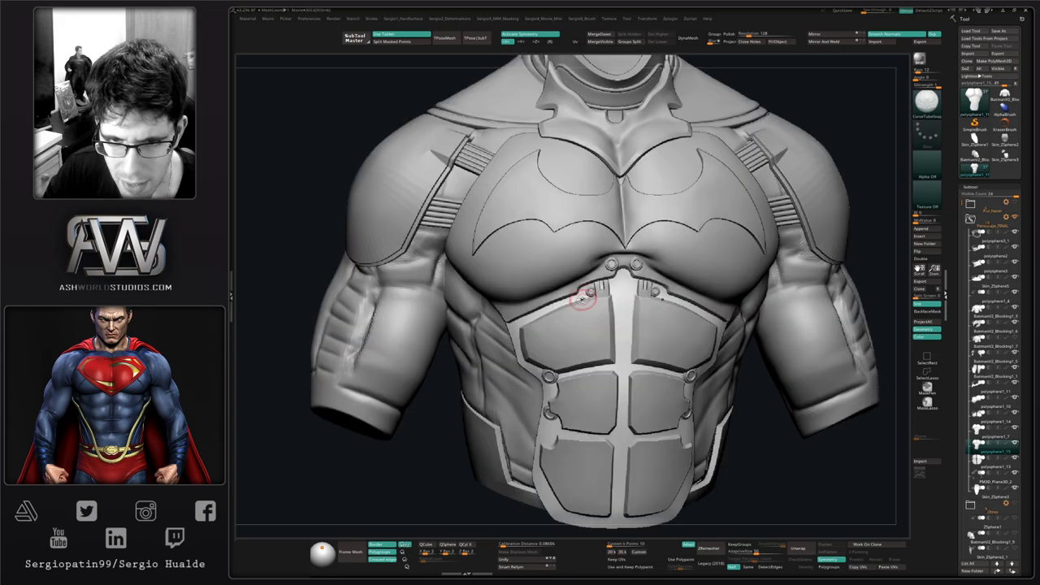
ctrl+right_drag(587, 290, 585, 309)
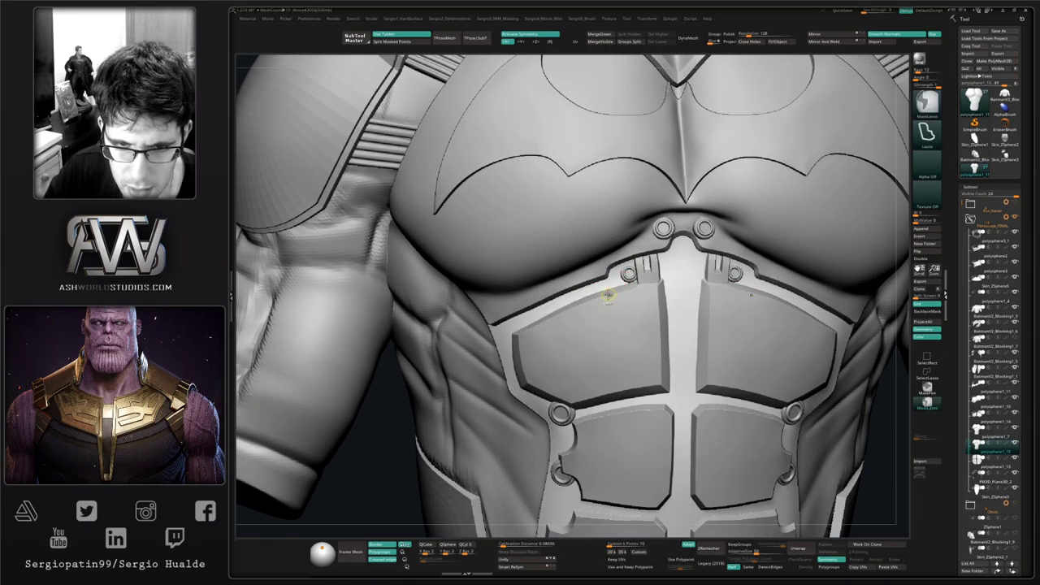
key(ctrl+d)
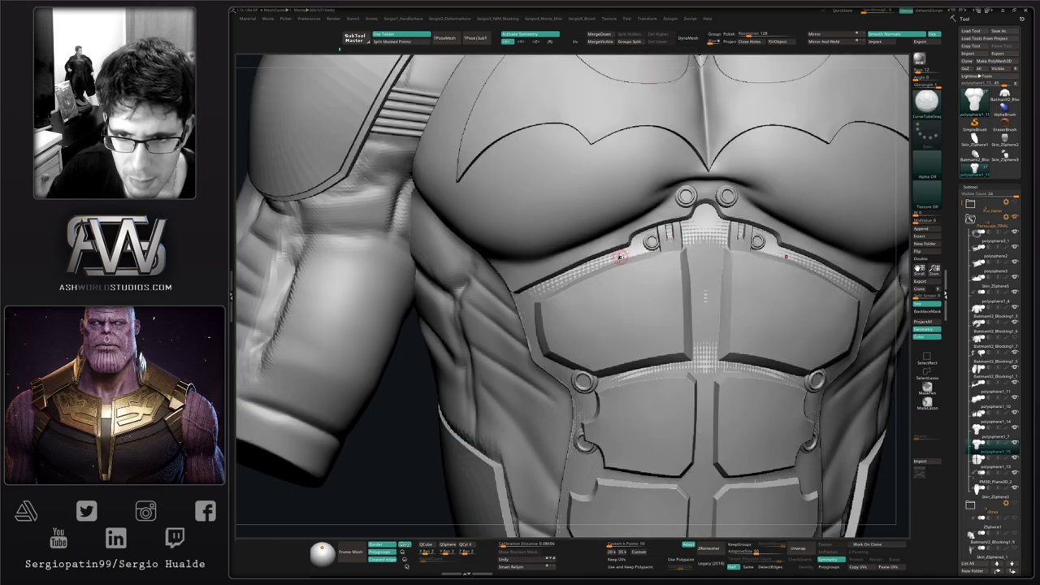
alt+right_drag(614, 287, 615, 241)
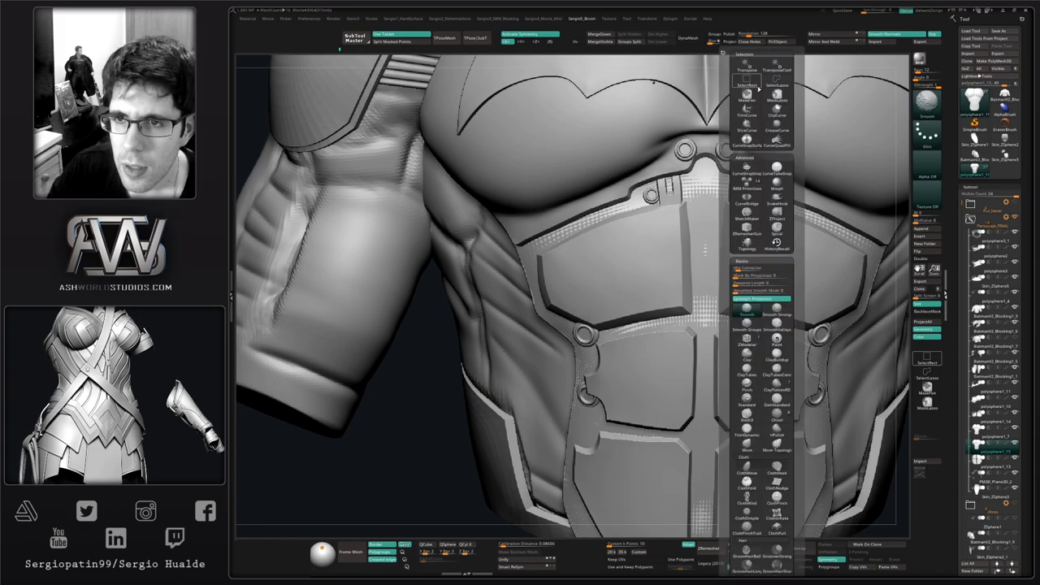
Step: Switch to the Paint brush, fill the duplicated torso base with the current colour, and set the paint colour to black
key(b)
click(776, 347)
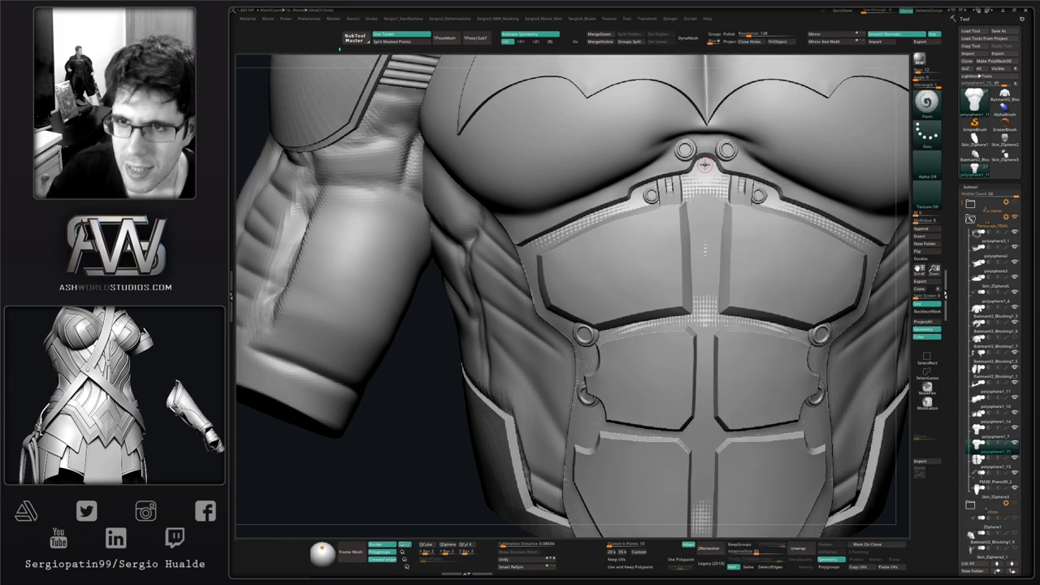
click(785, 44)
key(space)
click(502, 284)
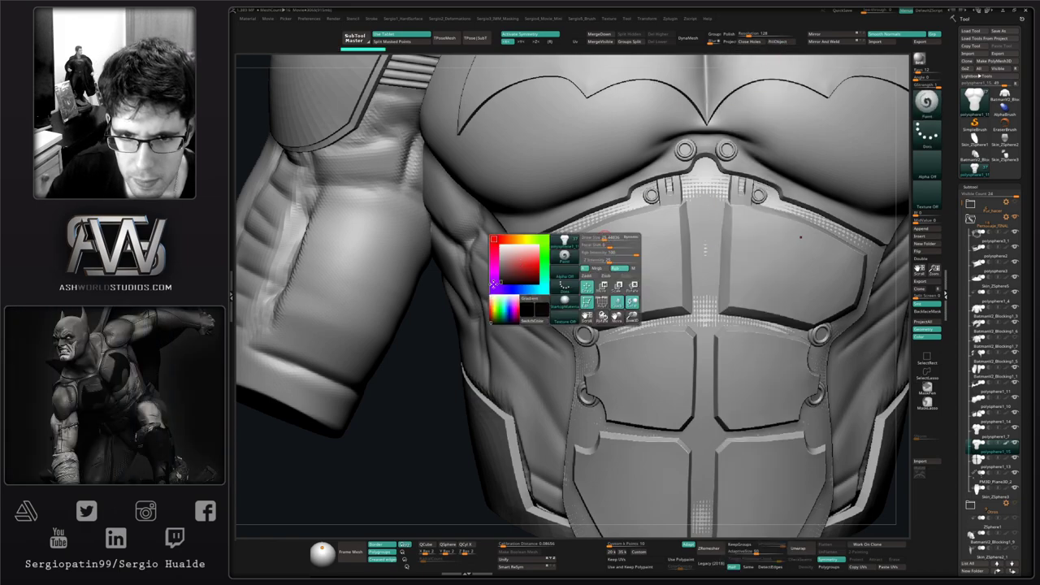
Step: Turn off tablet use and paint a symmetrical black guide line along the upper edge of the abdominal armour
right_drag(548, 265, 570, 243)
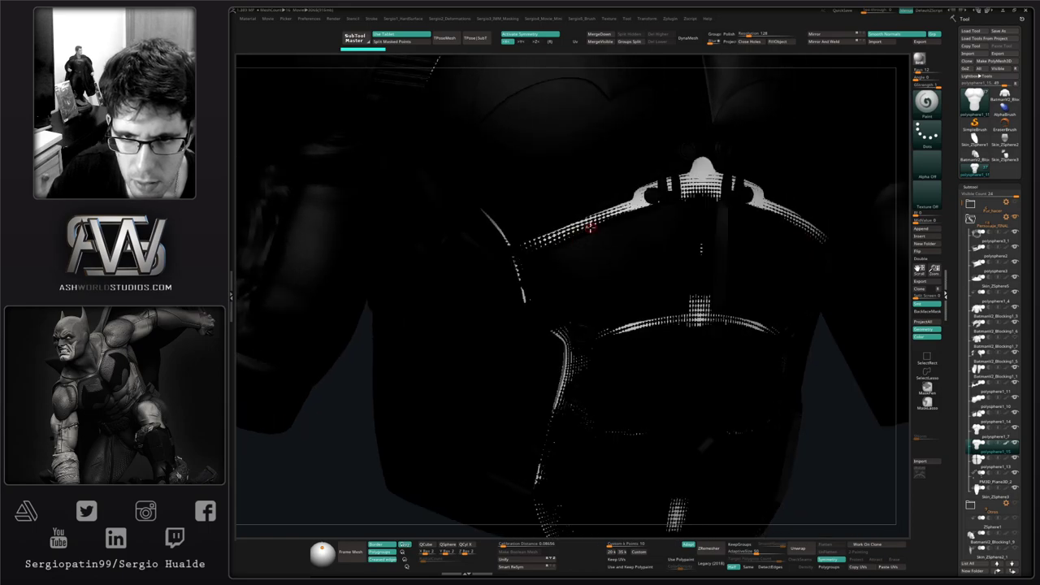
drag(622, 215, 617, 214)
right_drag(618, 214, 583, 200)
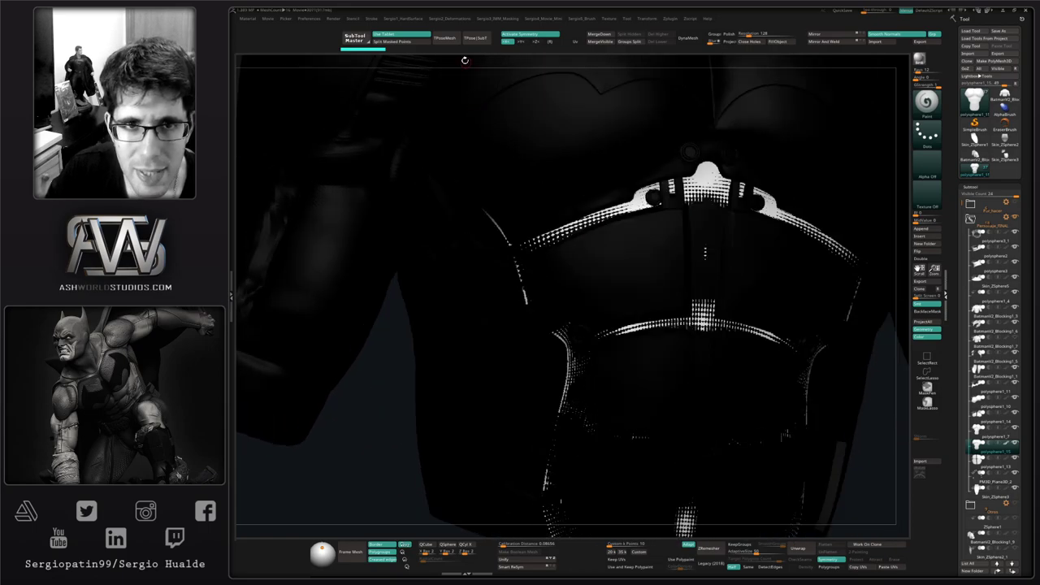
click(424, 35)
drag(642, 202, 606, 216)
key(ctrl+z)
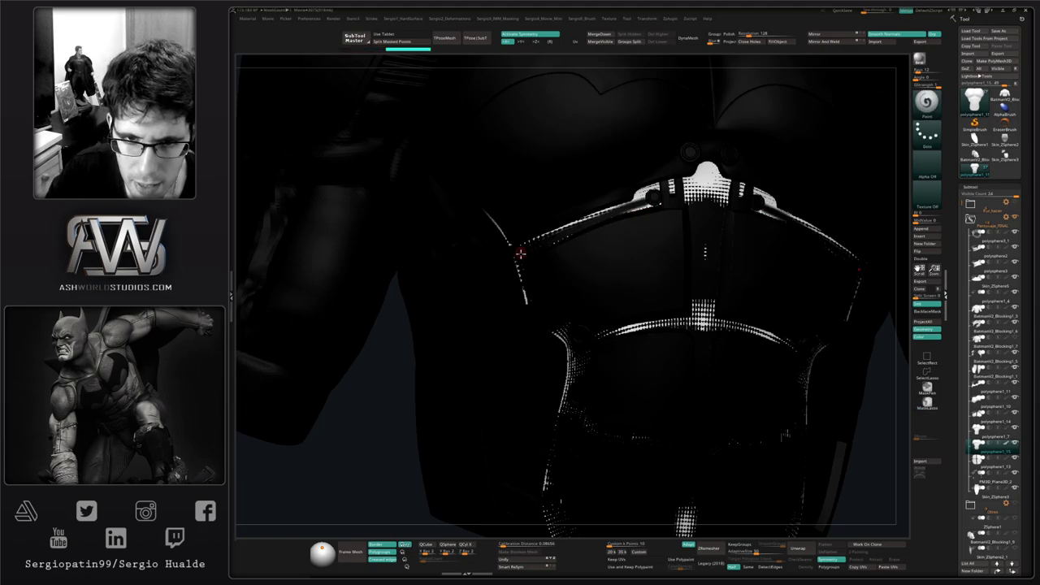
Step: Continue the black guide line down the side contour of the abdominal armour beside the upper and middle plates
right_drag(528, 282, 565, 252)
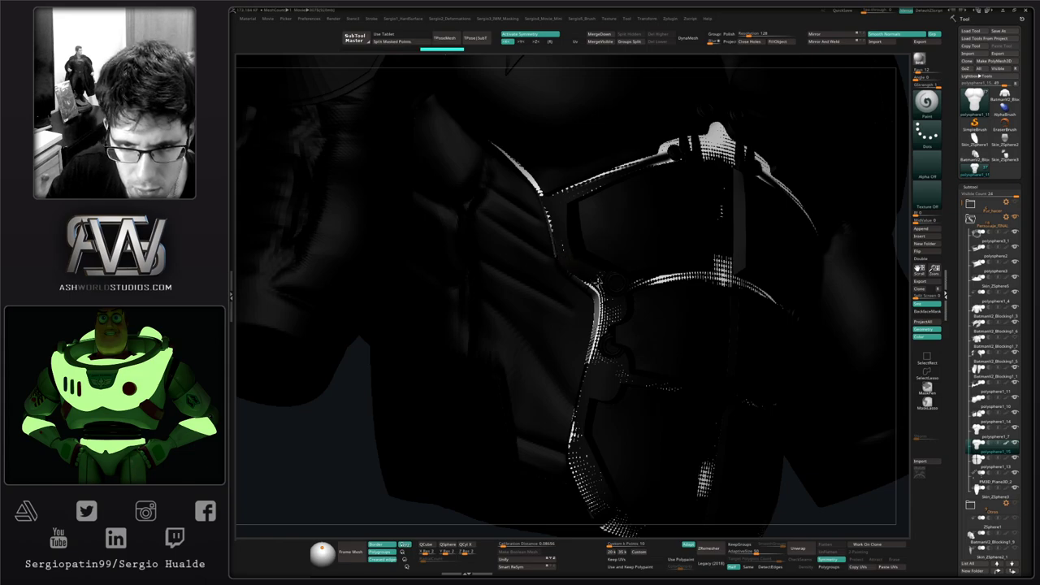
alt+right_drag(599, 282, 585, 233)
key(space)
mouse_move(597, 264)
mouse_down()
mouse_move(633, 262)
mouse_move(596, 280)
mouse_up()
key(alt+s)
key(alt+s)
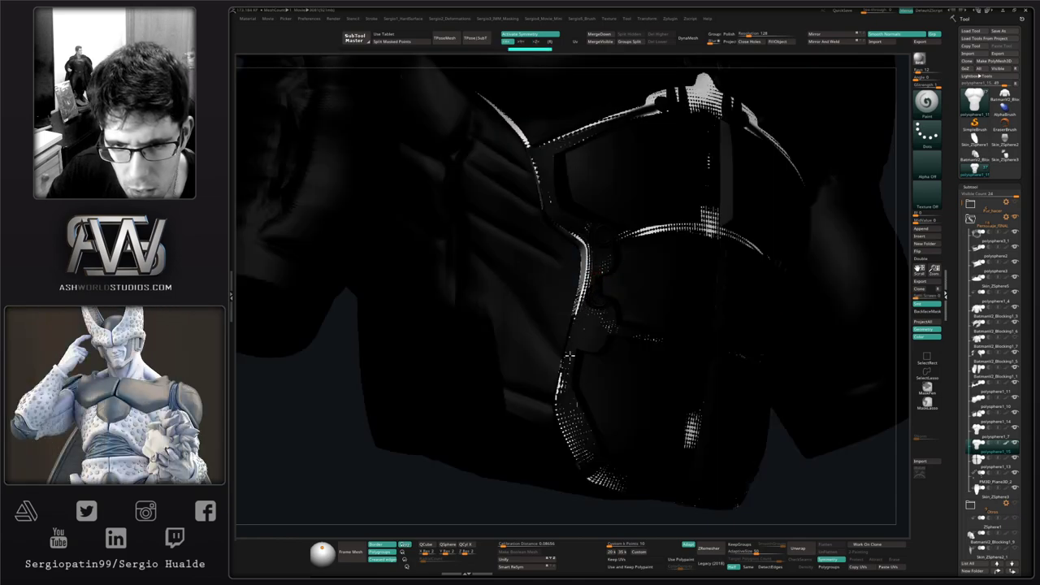
Step: Extend the black guide line along the lower side edge and around the bottom corner of the abdominal armour
alt+right_drag(572, 404, 557, 332)
key(alt+s)
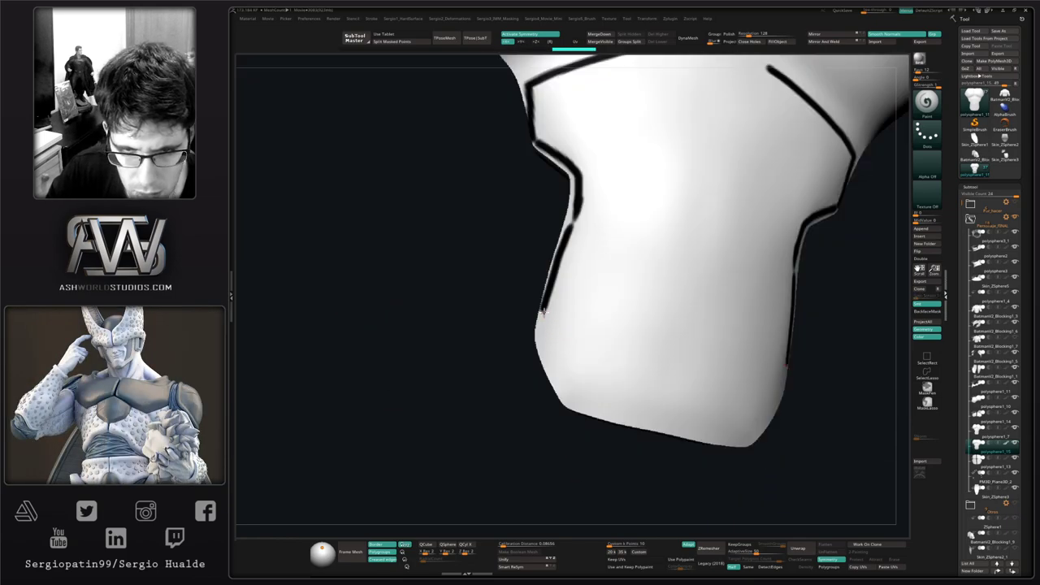
drag(544, 312, 568, 390)
key(alt+s)
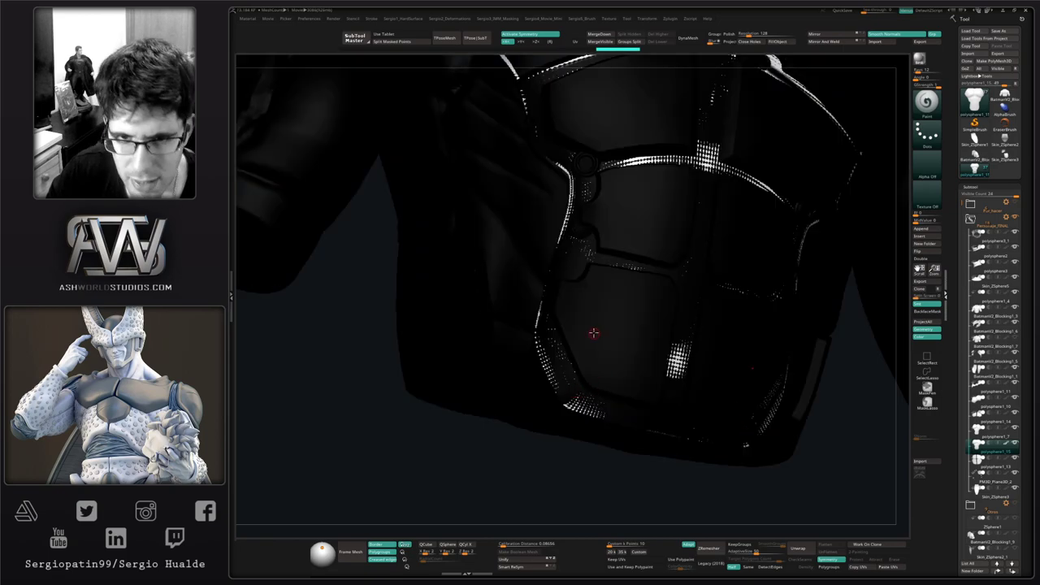
Step: Isolate the painted torso base, pick a light paint colour, and switch to the CurveTubeSnap brush
key(alt+s)
alt+right_drag(606, 262, 608, 367)
mouse_move(608, 366)
right_down()
mouse_move(620, 323)
mouse_move(587, 295)
right_up()
key(space)
click(528, 275)
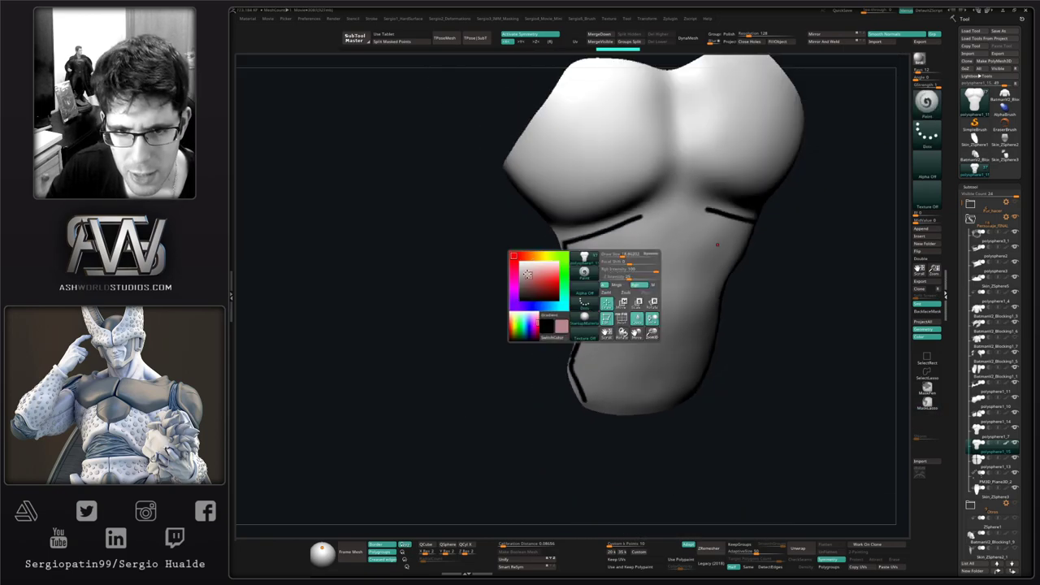
mouse_move(624, 219)
right_down()
mouse_move(610, 210)
mouse_move(631, 230)
mouse_move(639, 220)
right_up()
key(b)
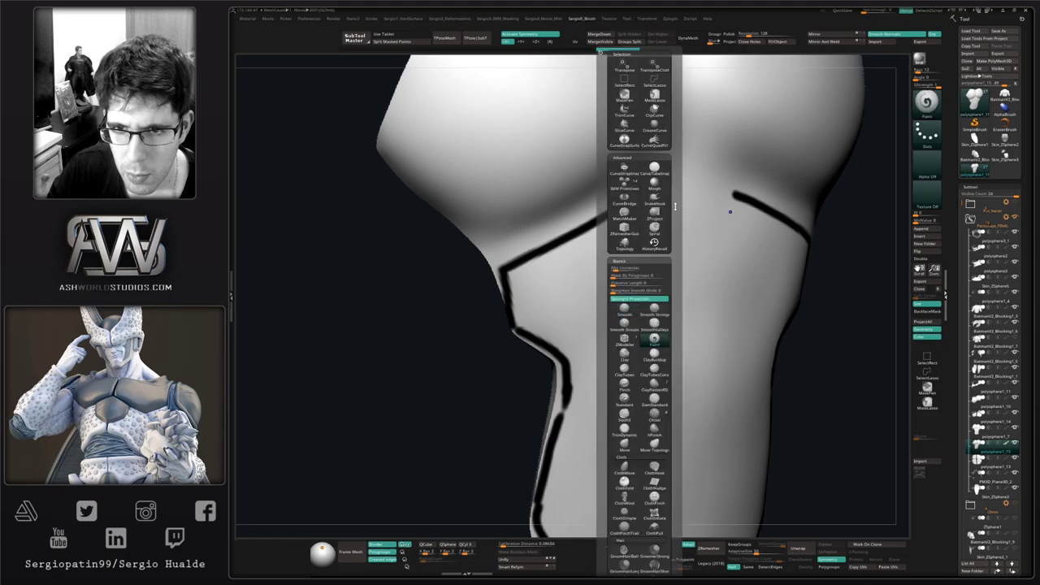
click(654, 169)
drag(534, 255, 529, 260)
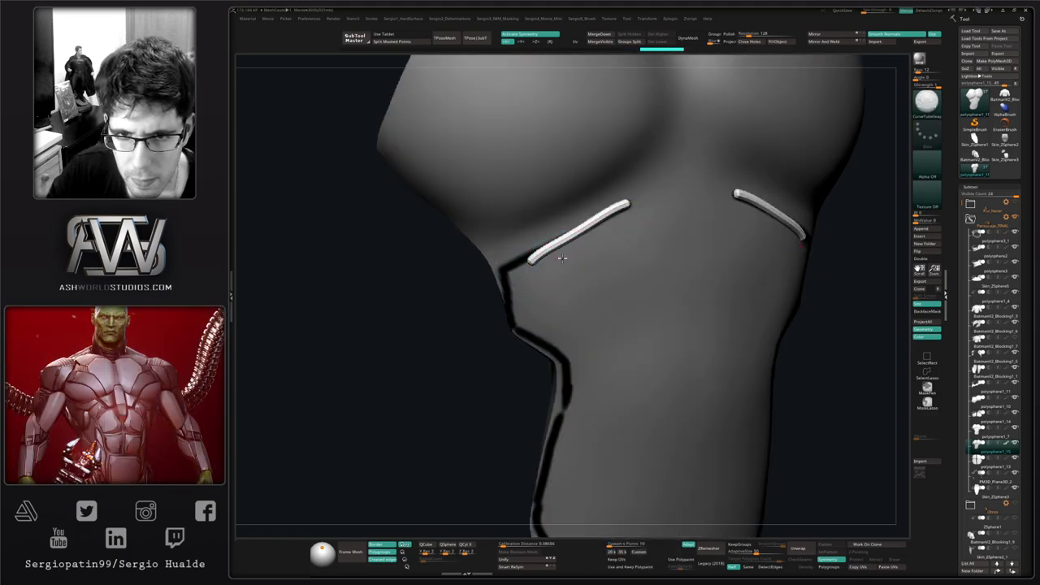
right_drag(560, 255, 536, 264)
key(ctrl+z)
Step: Draw a symmetrical snapped tube along the upper guide line out to the side corner
right_drag(610, 223, 625, 213)
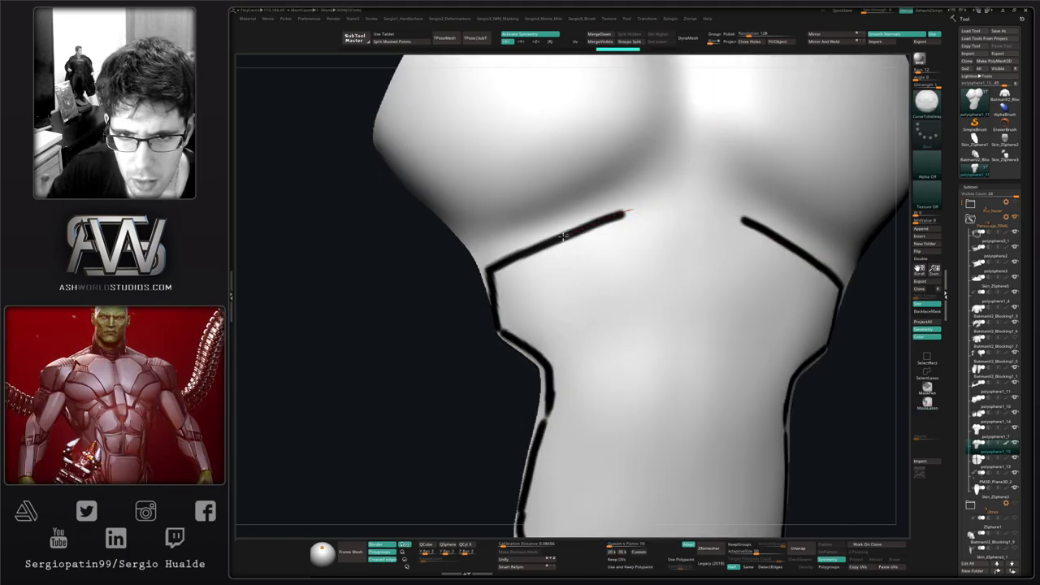
alt+right_drag(498, 281, 538, 208)
mouse_move(538, 209)
ctrl+right_down()
mouse_move(552, 255)
mouse_move(542, 252)
ctrl+right_up()
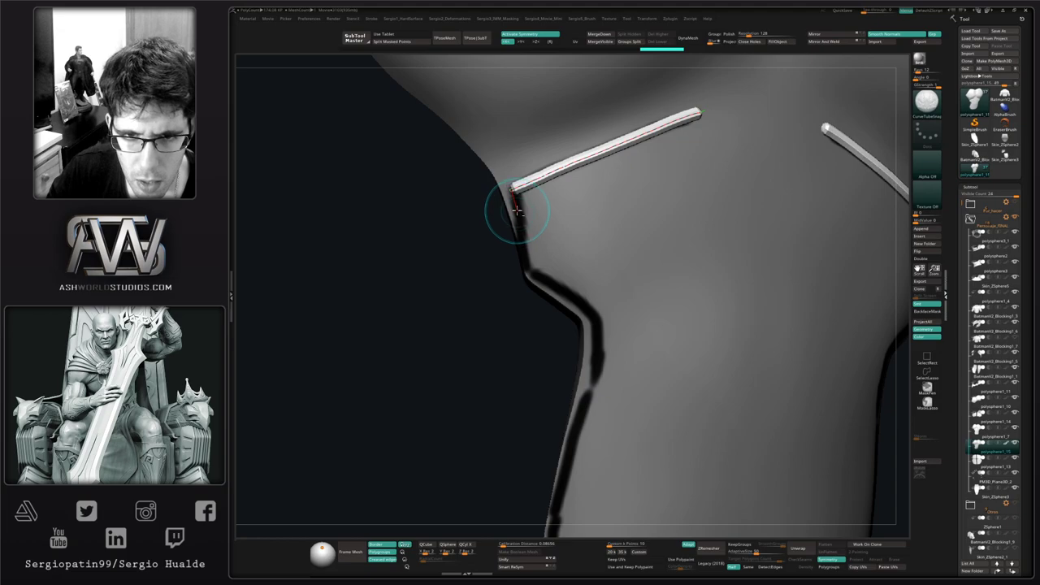
Step: Try to extend the tube down the side guide line and along the diagonal towards the waist
drag(516, 209, 533, 274)
alt+right_drag(548, 278, 530, 247)
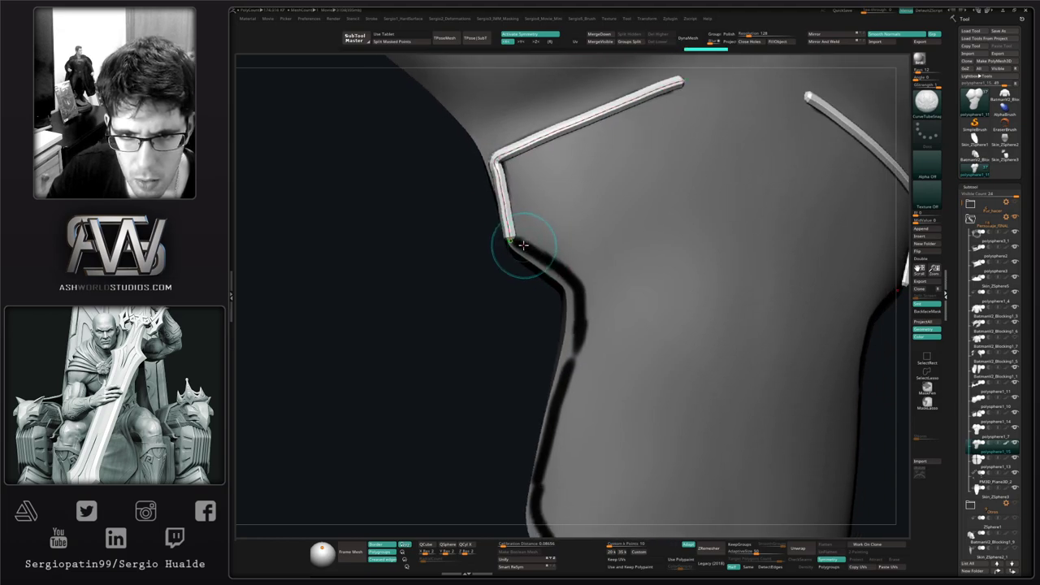
drag(524, 246, 581, 290)
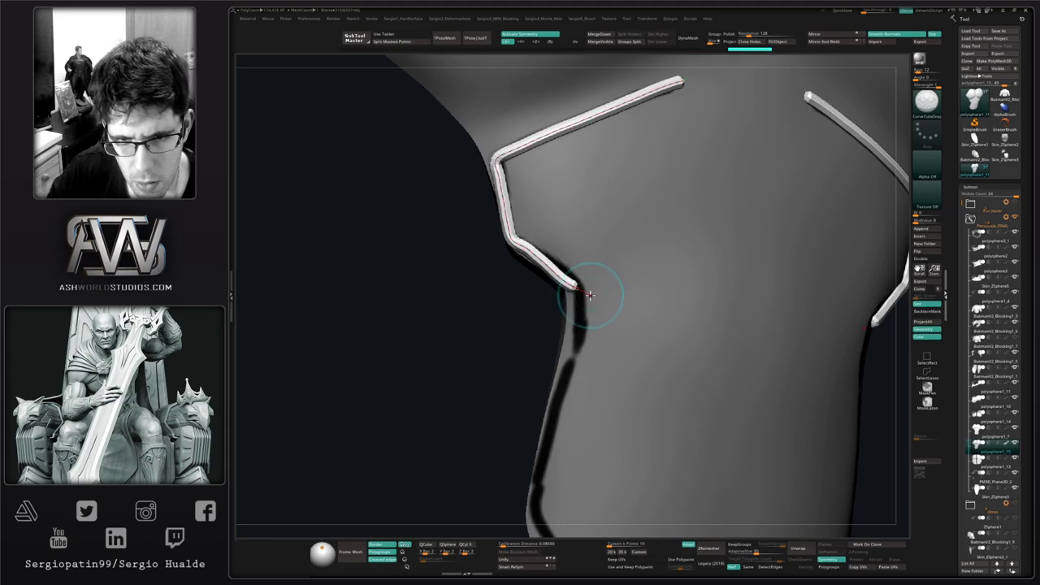
key(ctrl+z)
drag(514, 241, 584, 278)
key(ctrl+z)
drag(509, 241, 542, 252)
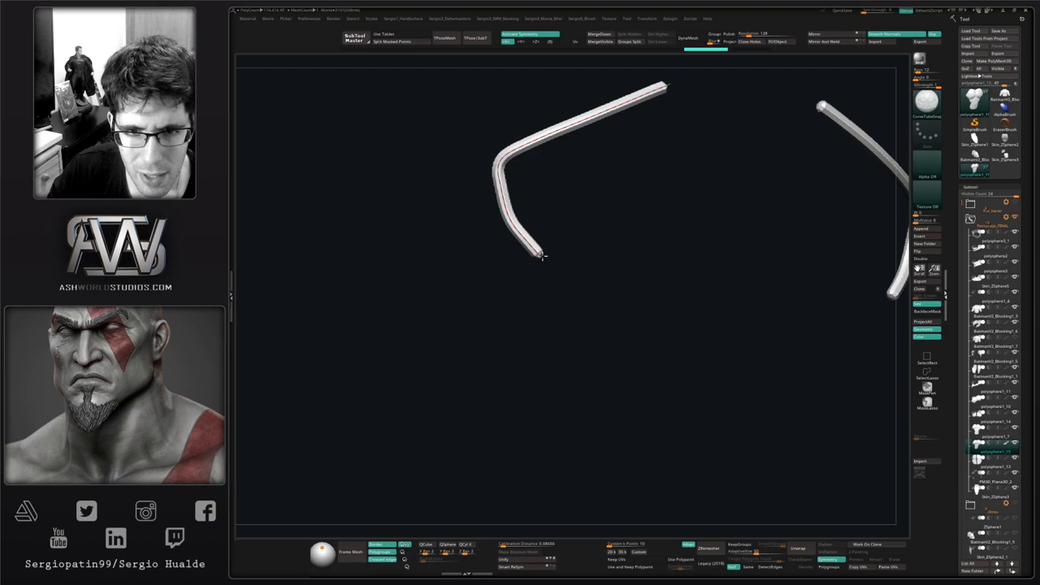
key(ctrl+z)
Step: Find the curve settings for insert meshes and turn on the Elastic option
key(shift)
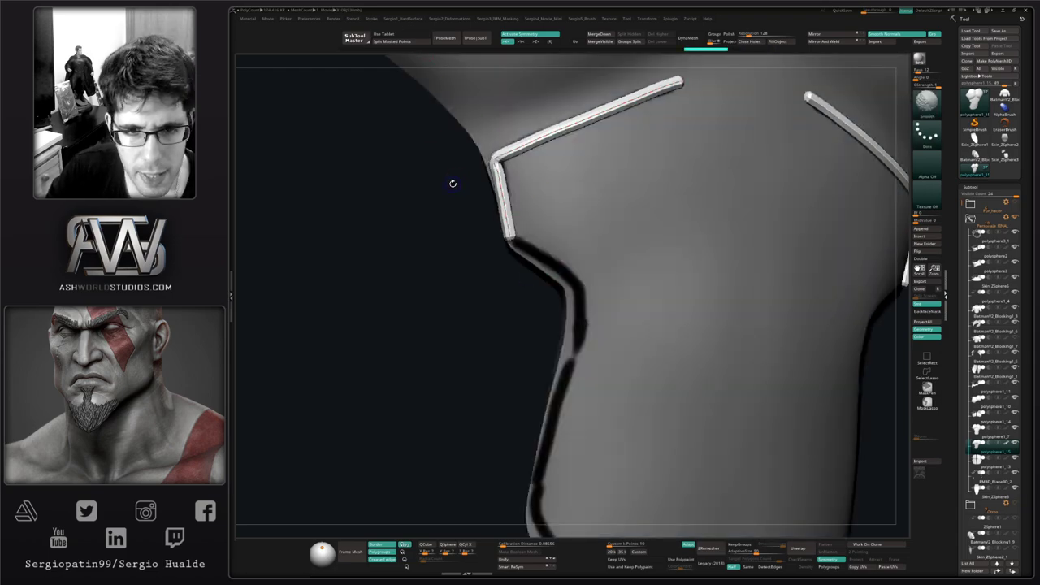
key(shift+1)
key(shift+2)
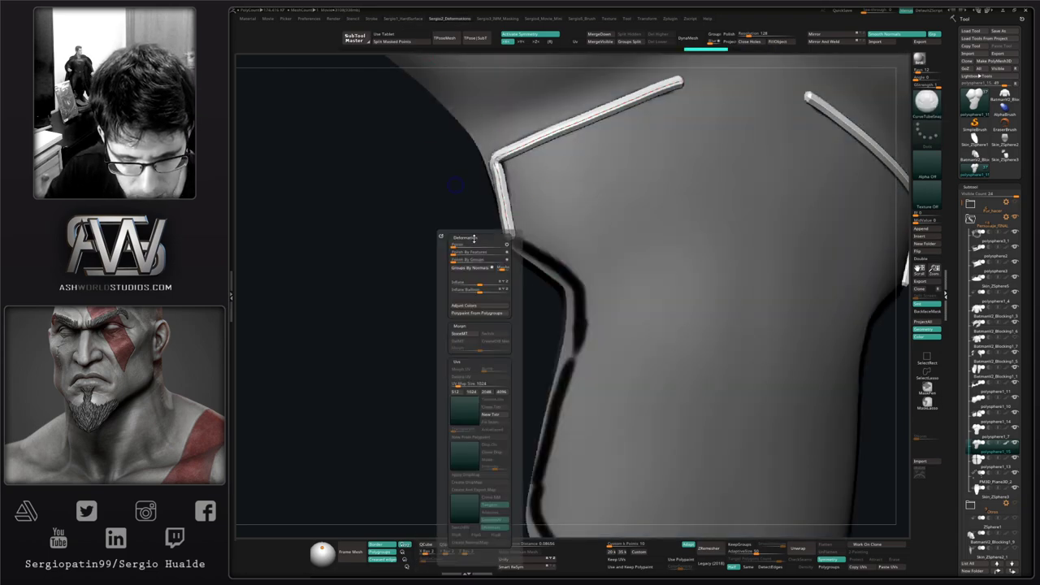
key(shift+3)
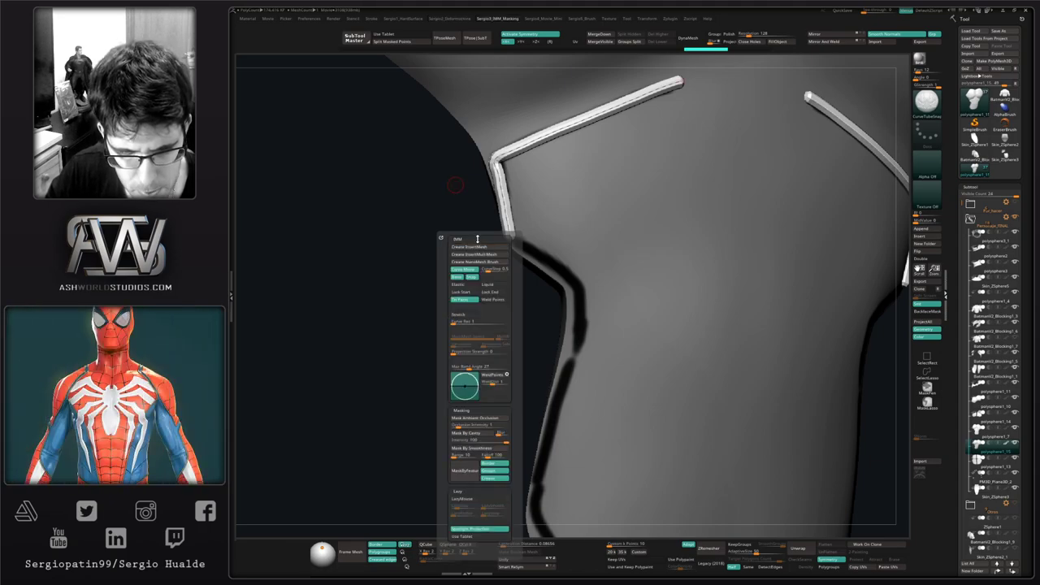
key(shift+4)
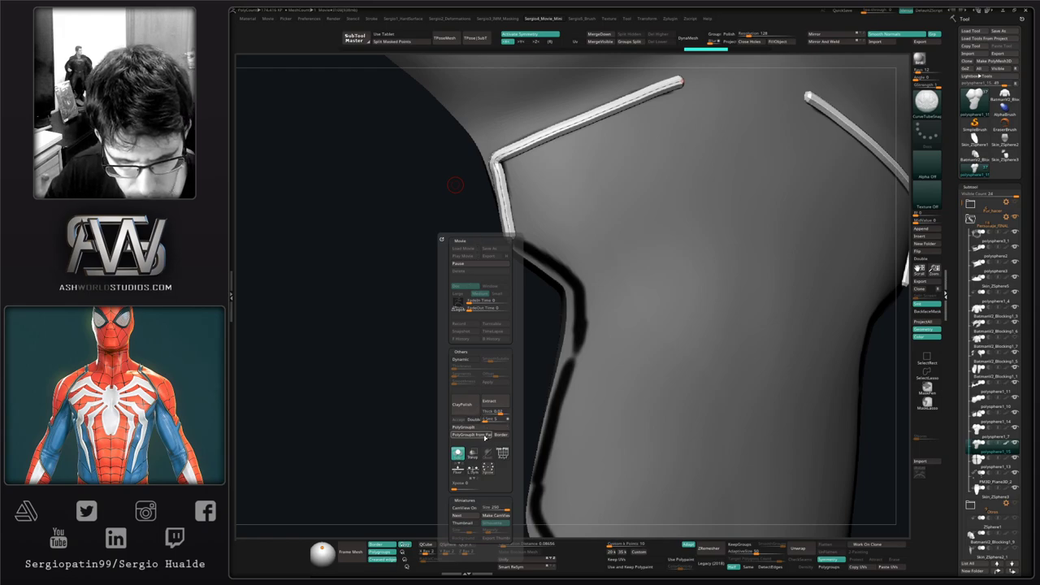
key(shift+5)
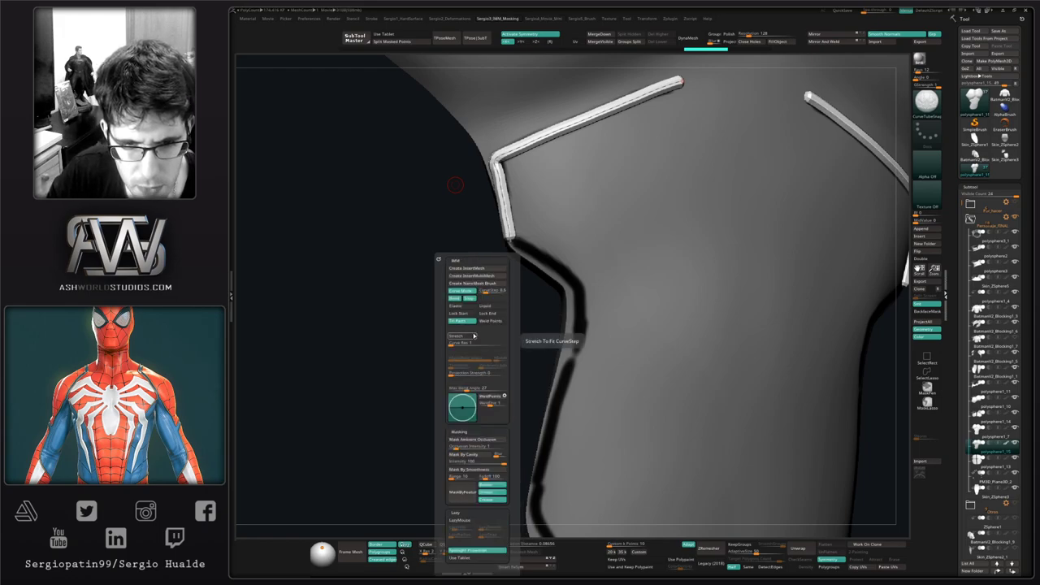
key(shift+1)
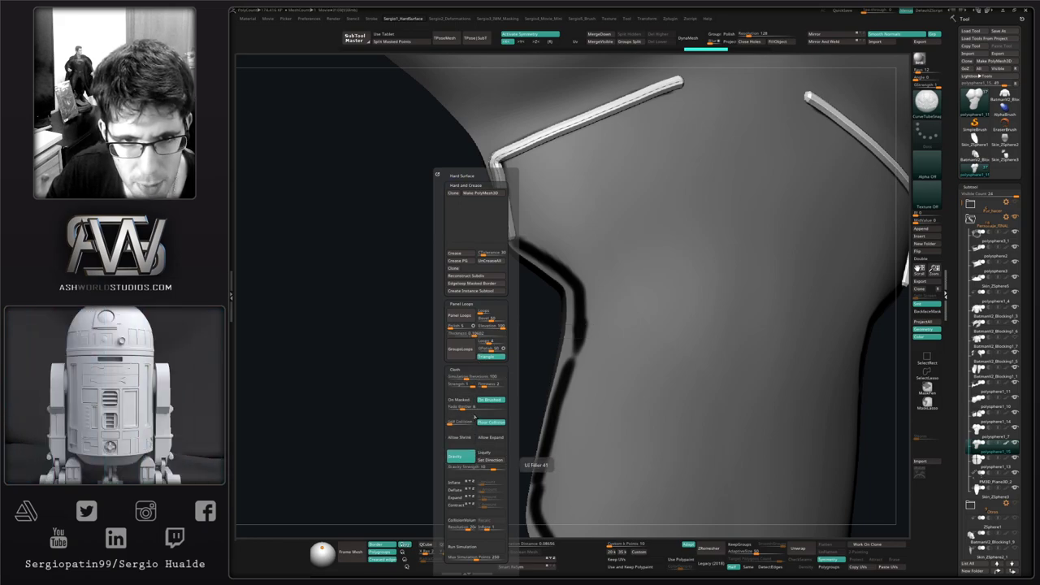
key(shift+2)
key(shift+4)
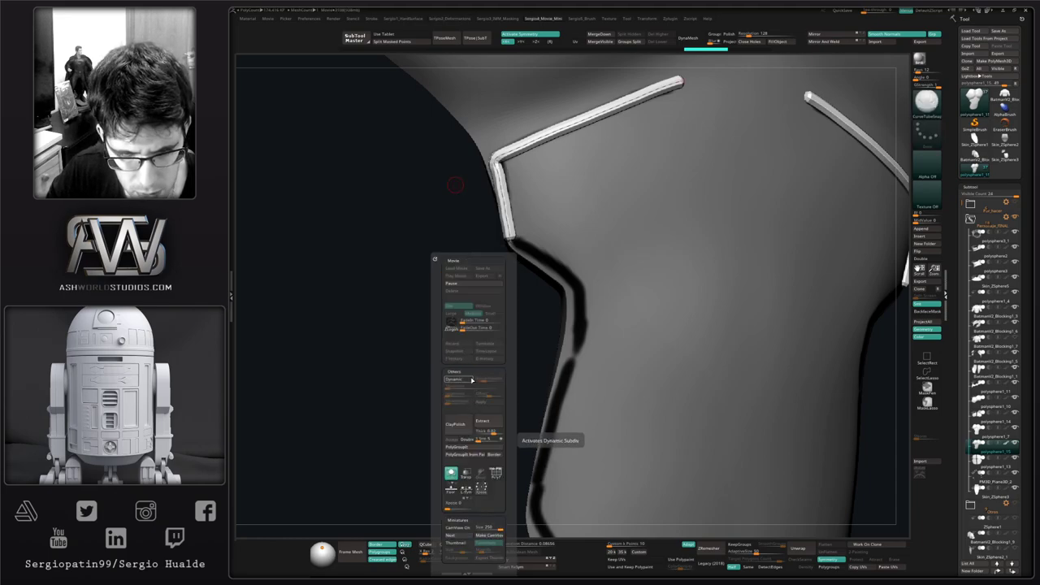
key(shift+3)
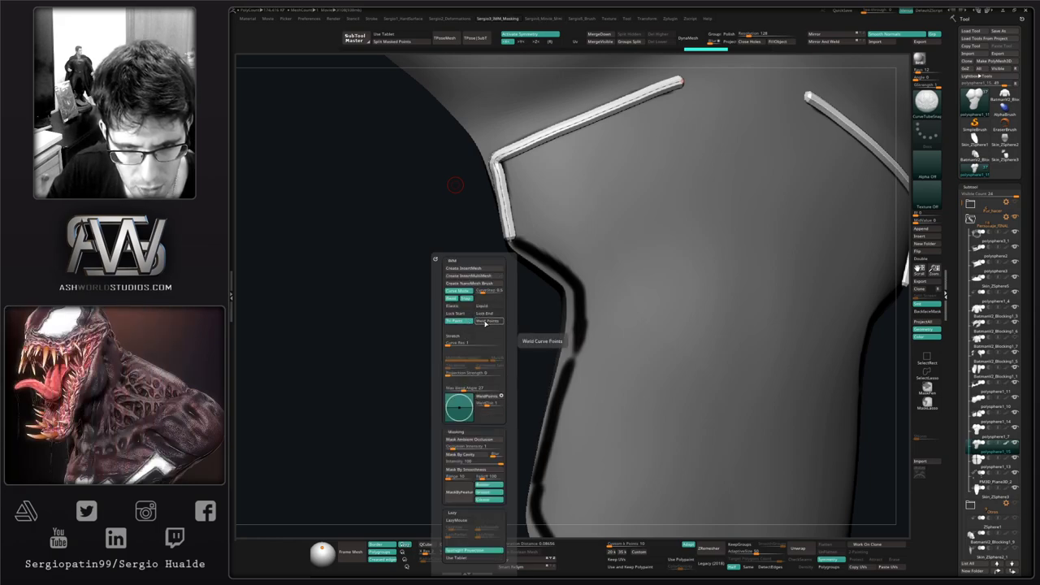
click(466, 308)
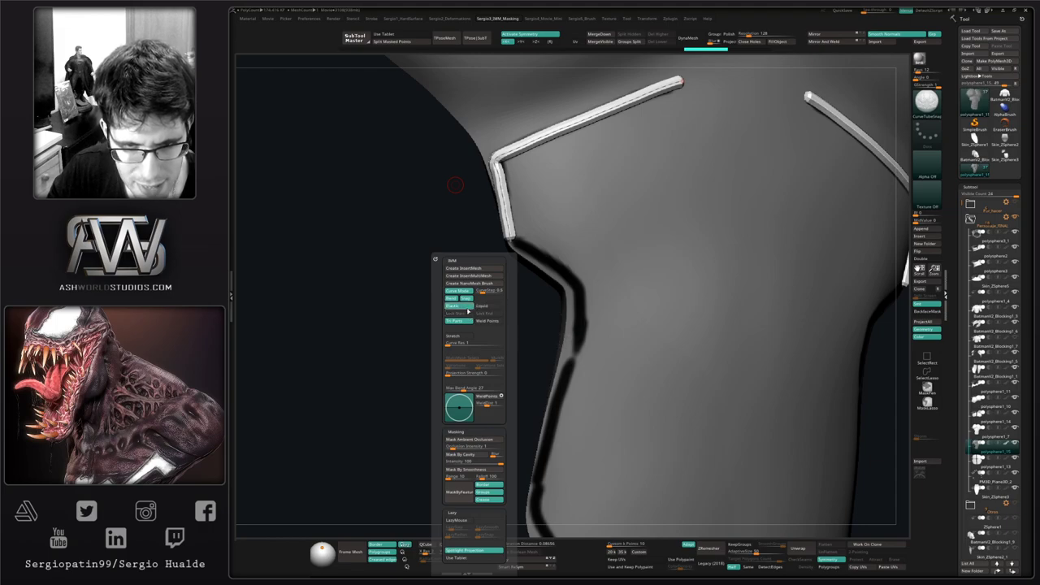
Step: Try to extend the tube with Elastic mode from its lower side end along the diagonal guide line
drag(512, 241, 550, 267)
key(ctrl+z)
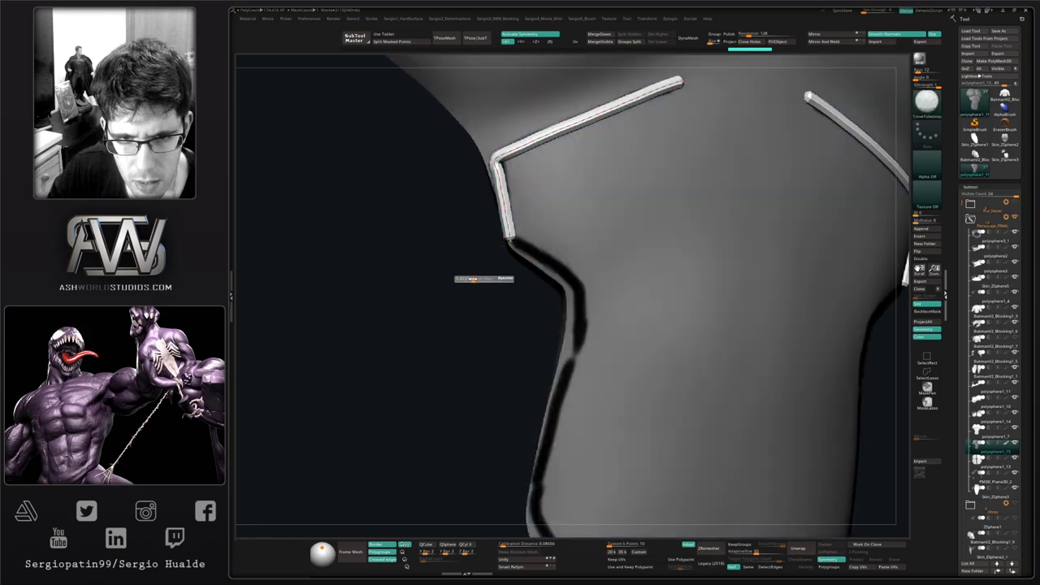
ctrl+shift+click(534, 251)
key(ctrl+z)
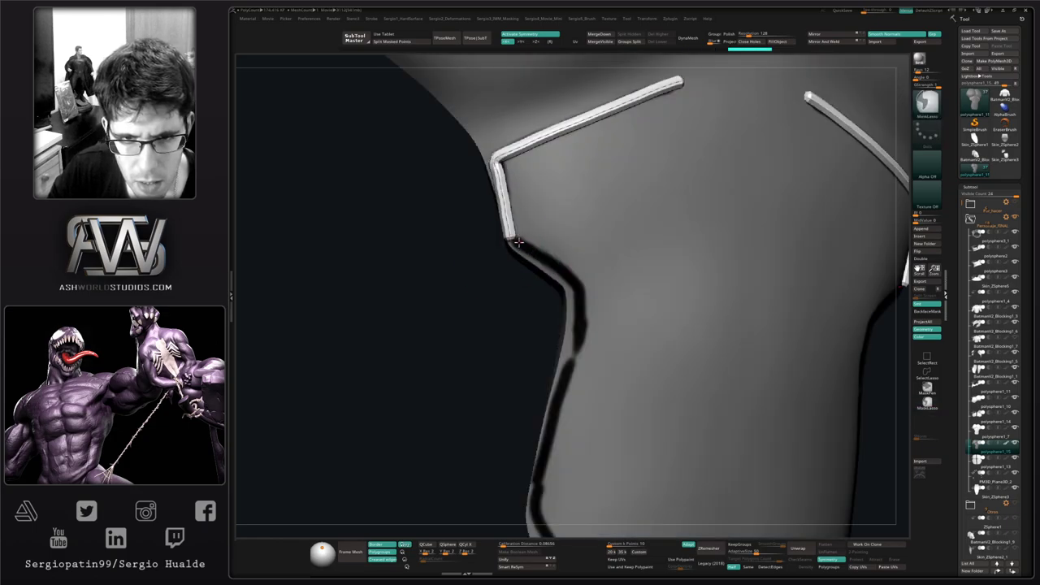
Step: Adjust the CurveTubeSnap brush's draw size and test it by updating the existing tube
key(s)
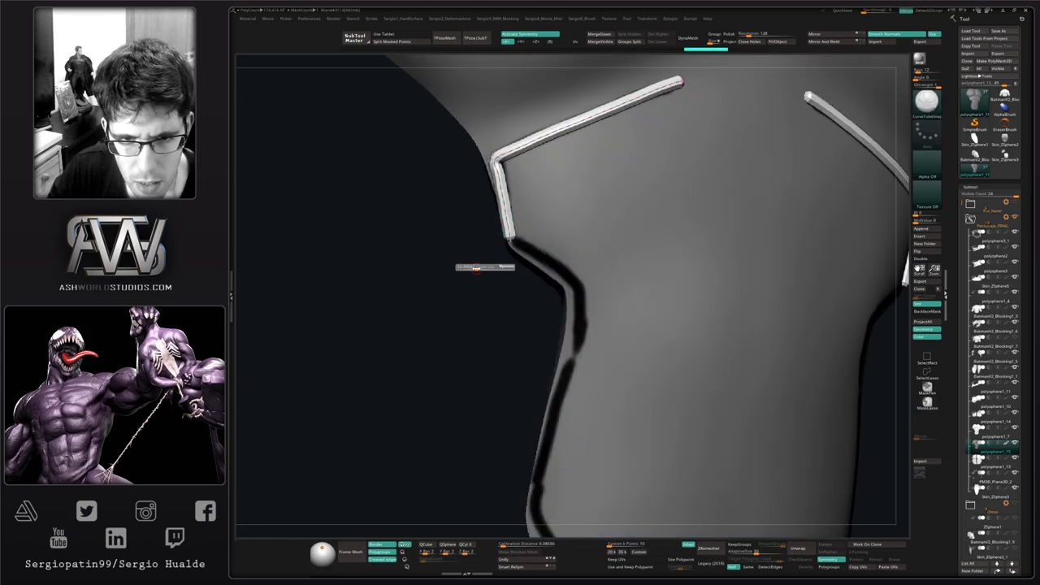
drag(477, 269, 473, 265)
click(510, 241)
key(ctrl+z)
key(s)
click(510, 240)
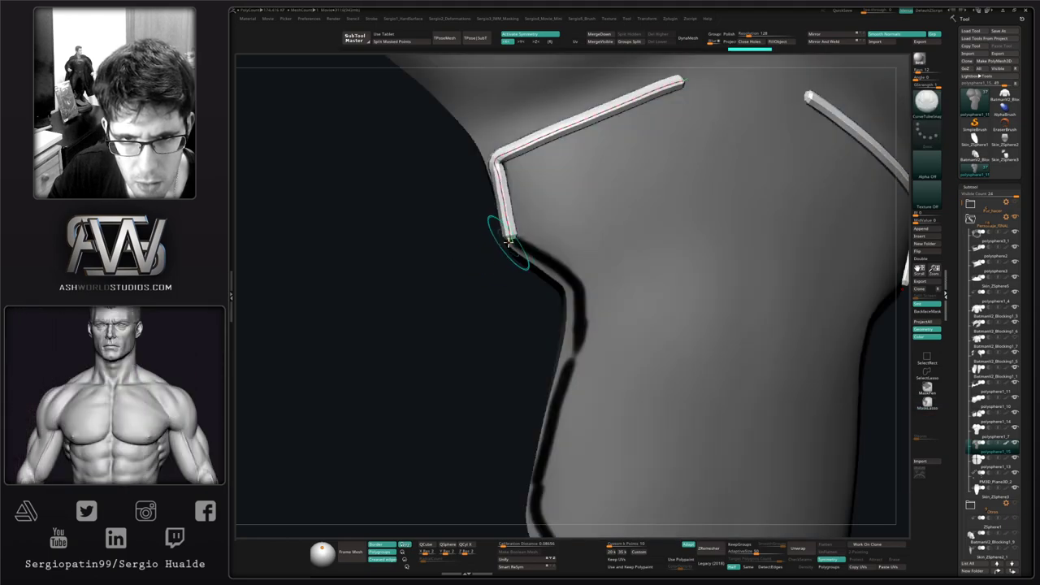
key(ctrl+z)
key(s)
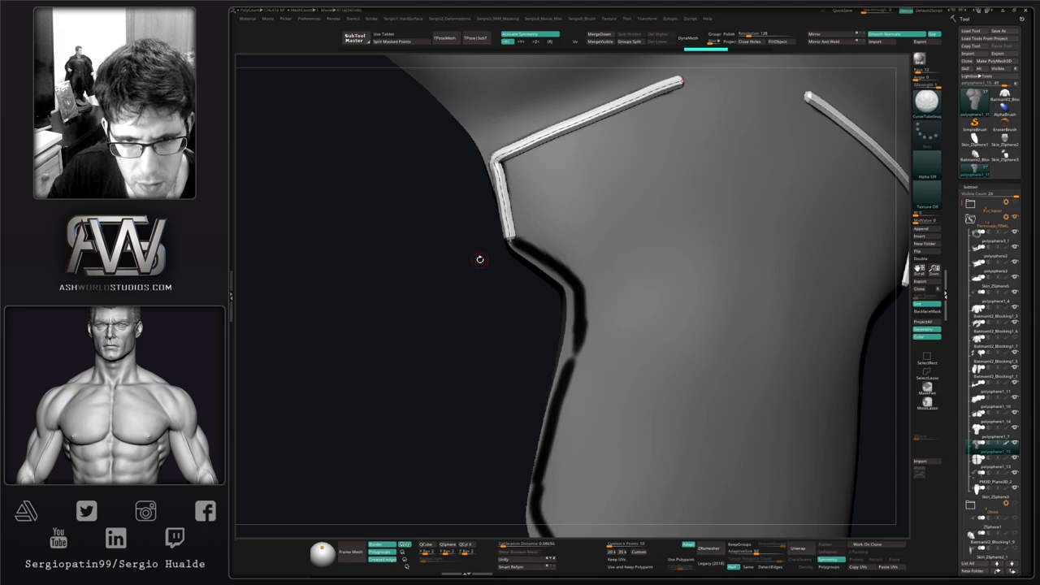
click(509, 240)
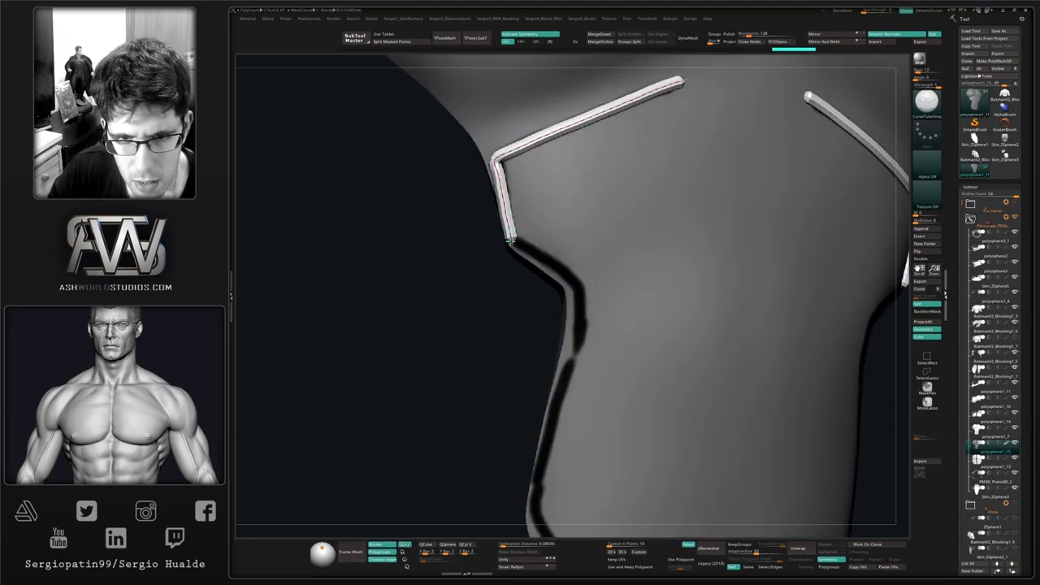
Step: Try the diagonal extension of the tube again, then undo back to the tube on the upper guide line
drag(511, 240, 549, 262)
alt+right_drag(526, 253, 514, 336)
key(ctrl+z)
key(ctrl+z)
key(ctrl+z)
key(ctrl+z)
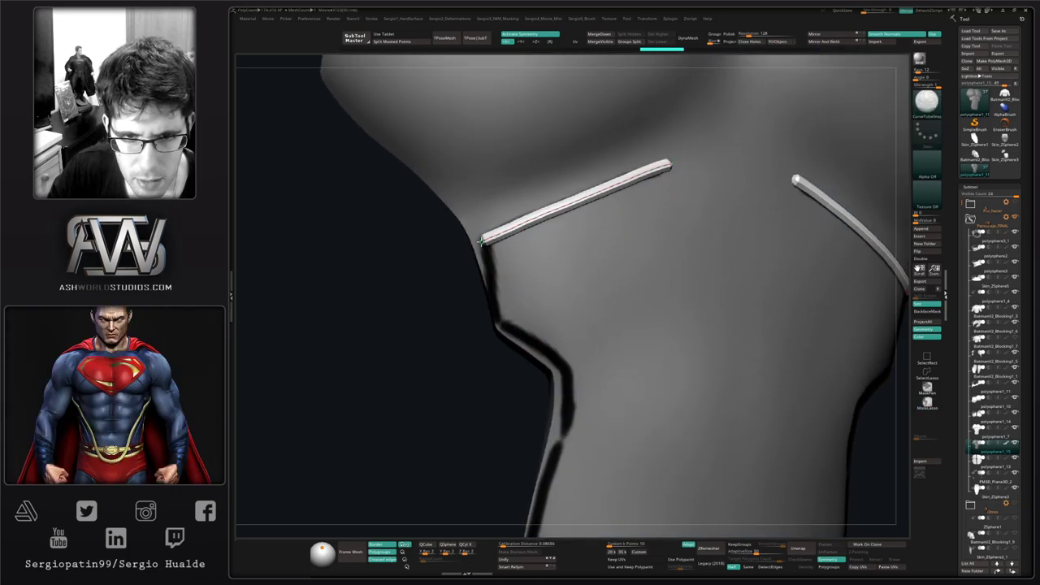
Step: Try to extend the upper tube around the side corner and down the first side guide segment
drag(481, 240, 497, 329)
alt+right_drag(498, 309, 478, 263)
key(ctrl+z)
key(ctrl+z)
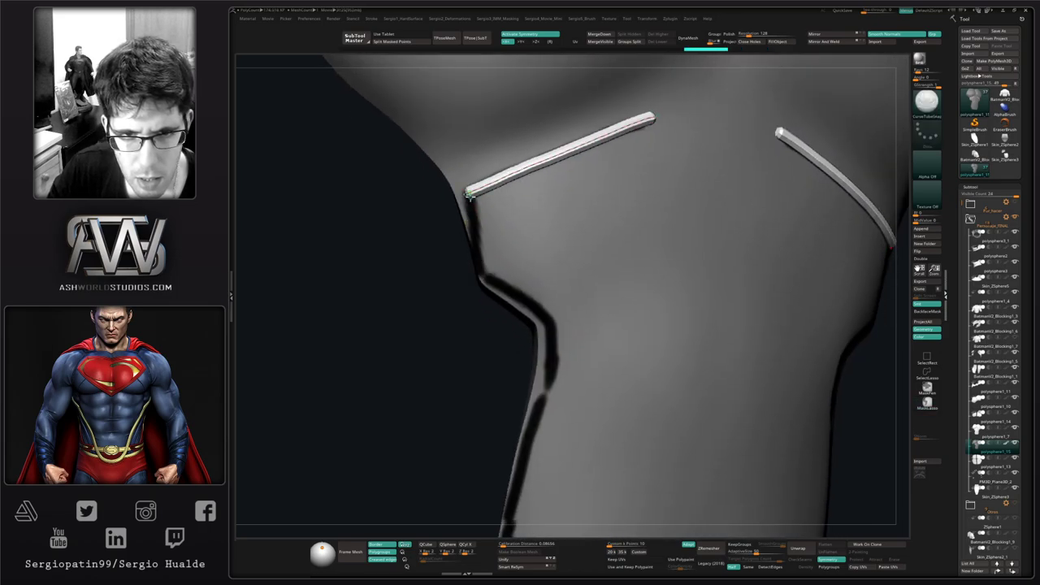
drag(470, 195, 482, 258)
key(ctrl+z)
key(ctrl+z)
key(ctrl+shift+z)
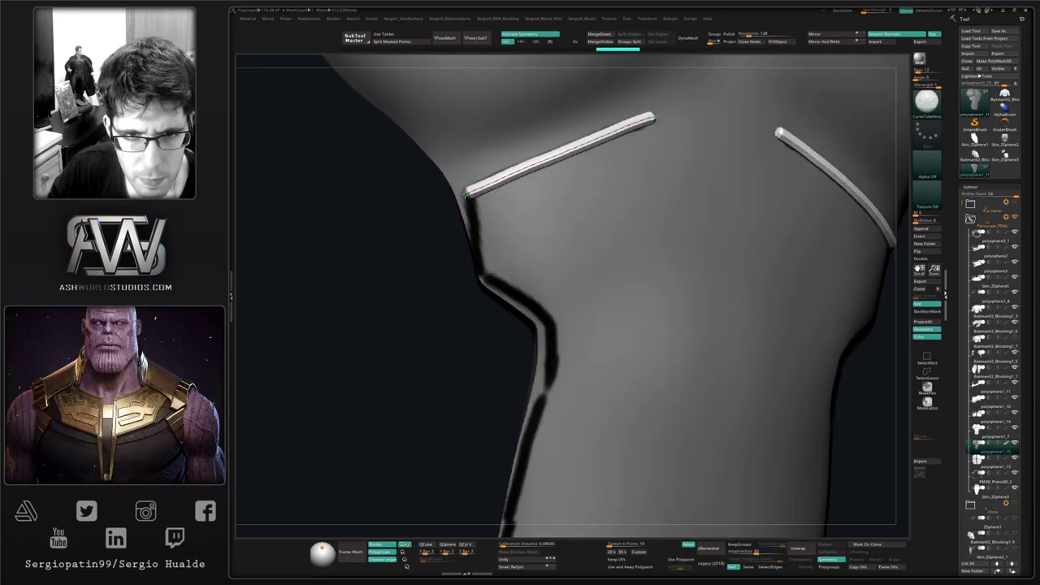
Step: Extend the tube down the first side guide segment and along the diagonal segment to the waist
drag(466, 194, 486, 275)
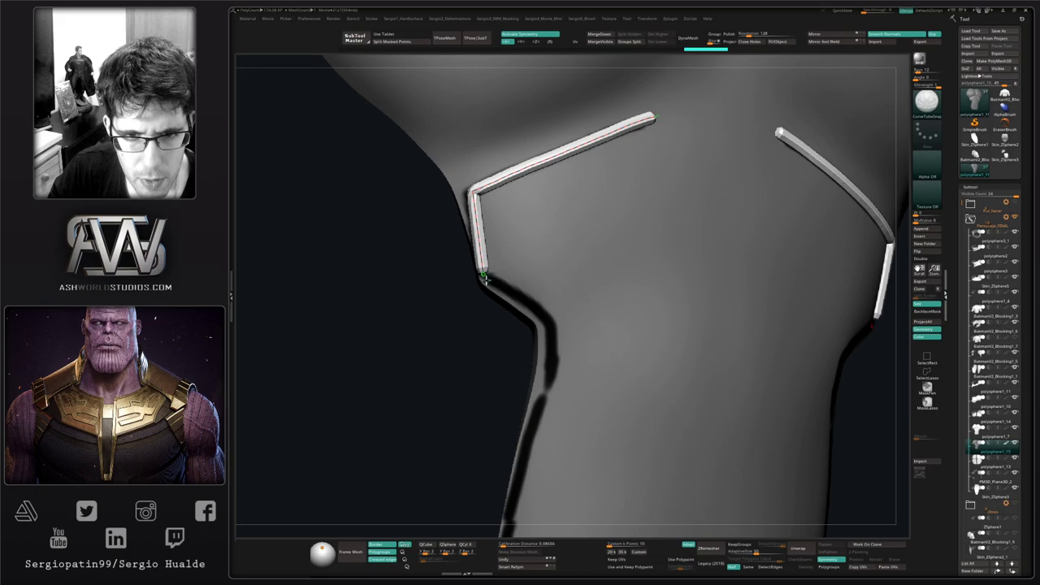
right_drag(486, 281, 487, 248)
drag(478, 233, 543, 293)
alt+right_drag(544, 294, 524, 198)
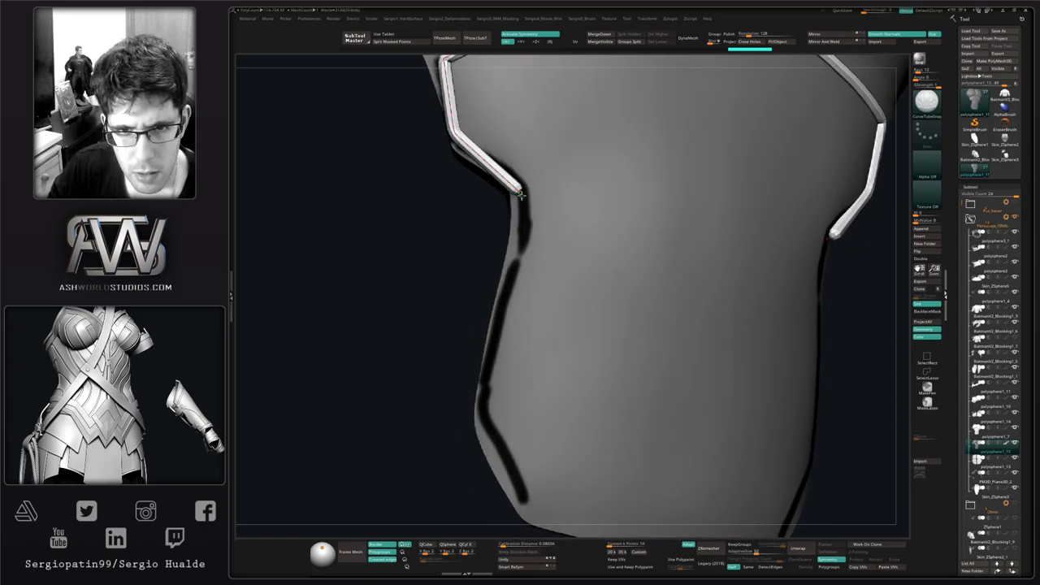
Step: Try to extend the tube down the short guide segment just below the waist bend
drag(520, 195, 537, 244)
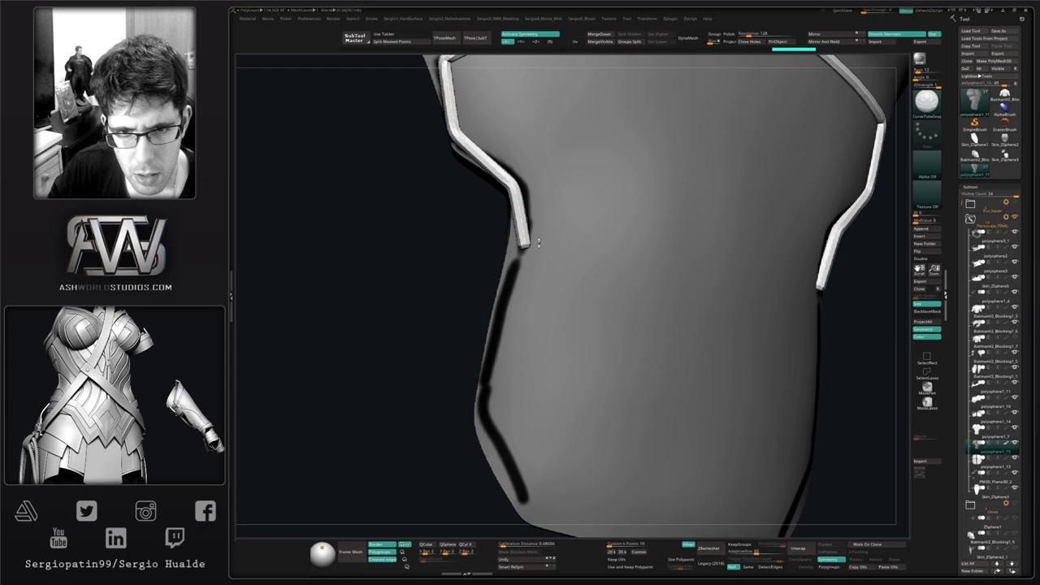
alt+right_drag(538, 243, 574, 174)
key(ctrl+z)
Step: Toggle the curve Snap option and extend the tube from the waist bend down the side to the lower corner
drag(557, 126, 555, 140)
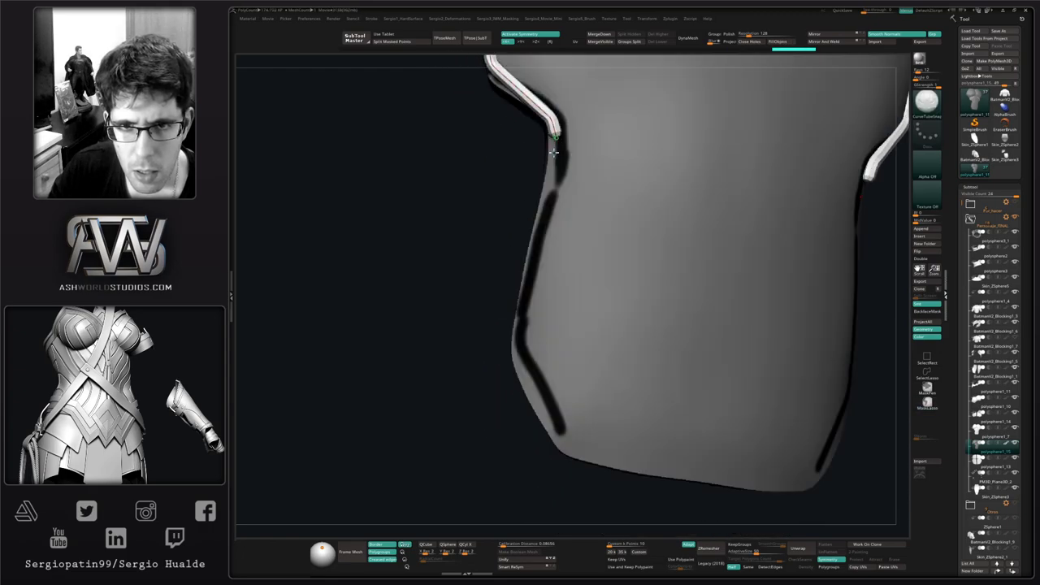
right_click(558, 136)
key(2)
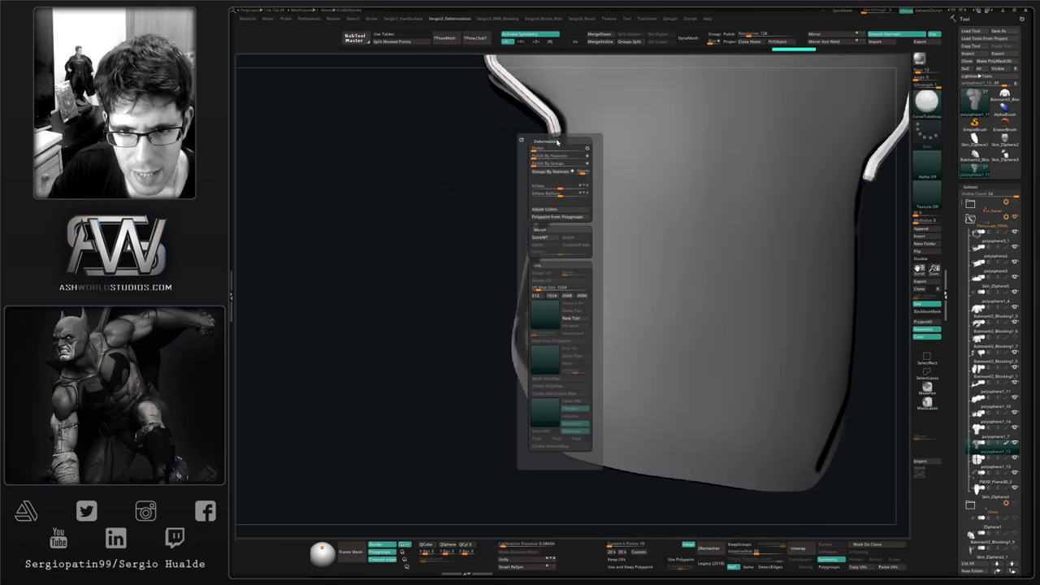
key(4)
key(3)
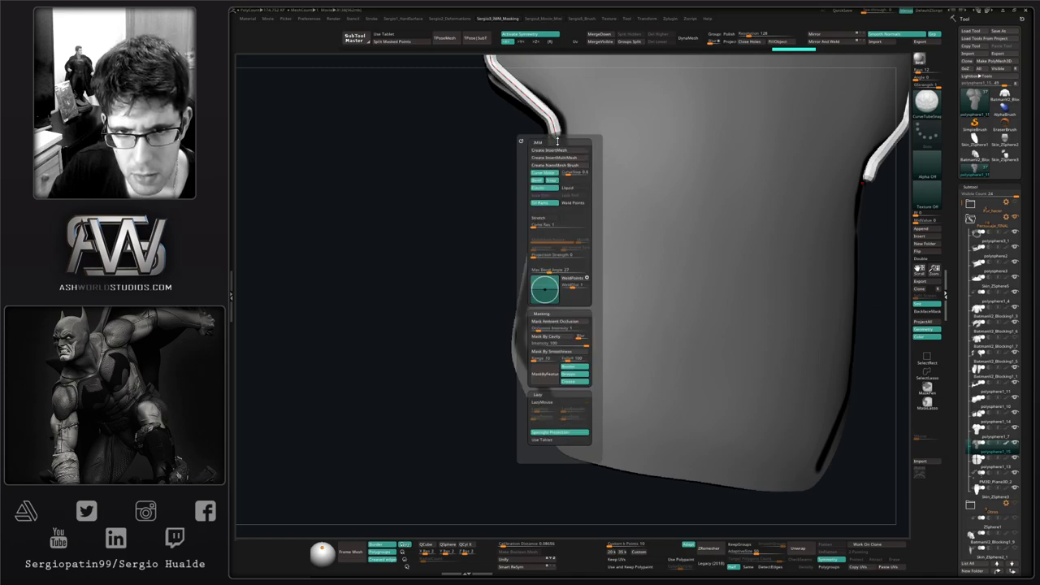
click(551, 180)
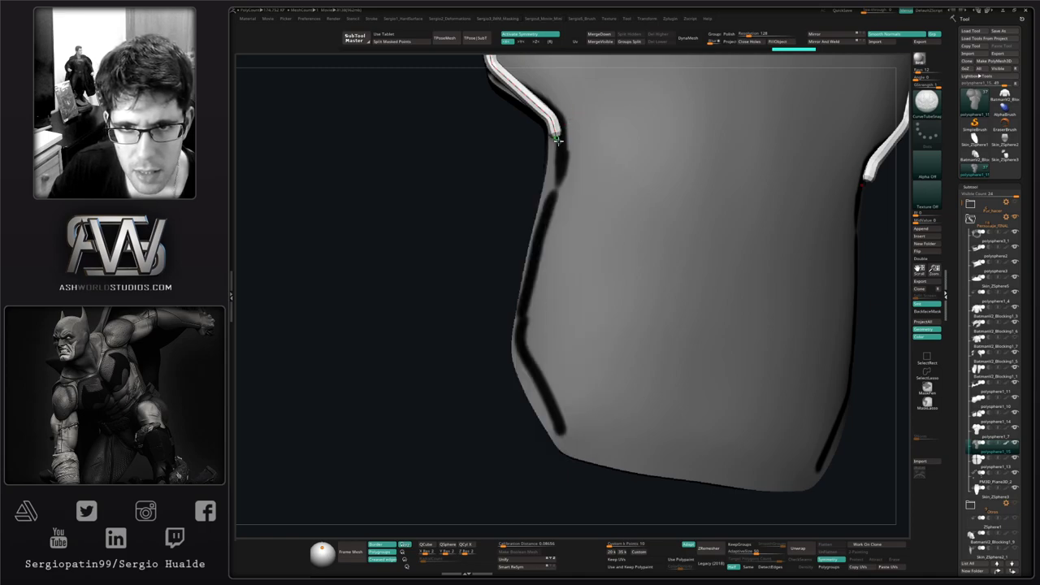
drag(542, 214, 516, 342)
alt+right_drag(520, 321, 505, 248)
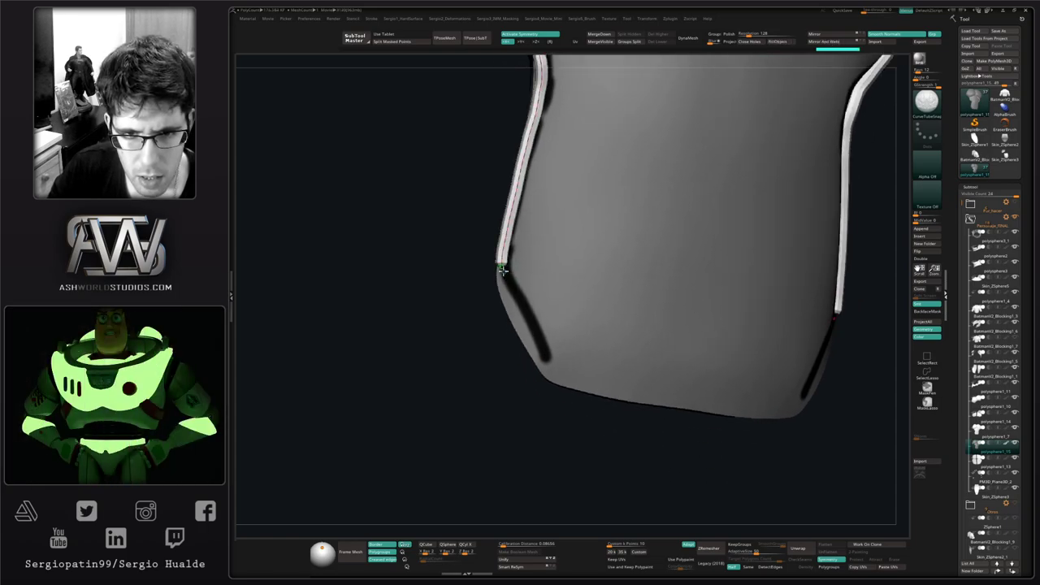
Step: Try to extend the tube from the lower side corner along the last diagonal guide segment
drag(501, 266, 548, 364)
mouse_move(548, 360)
ctrl+right_down()
mouse_move(527, 301)
mouse_move(528, 220)
mouse_move(512, 291)
ctrl+right_up()
key(ctrl+z)
key(ctrl+z)
key(ctrl+z)
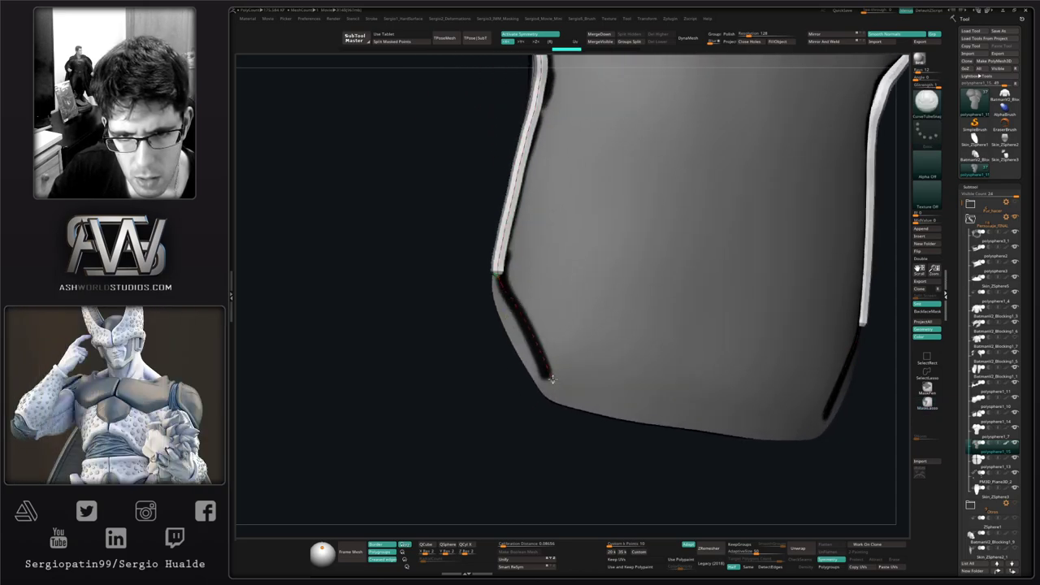
Step: Extend the curve tube trim down the abdomen's side to its lower corner and check it in isolation
drag(552, 379, 552, 380)
ctrl+right_drag(552, 376, 542, 298)
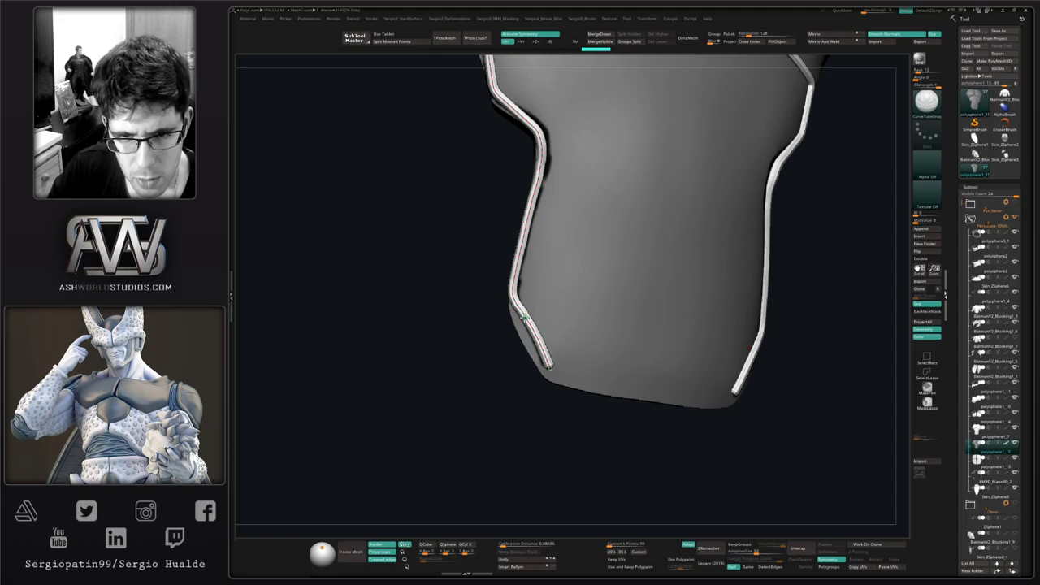
ctrl+shift+click(524, 317)
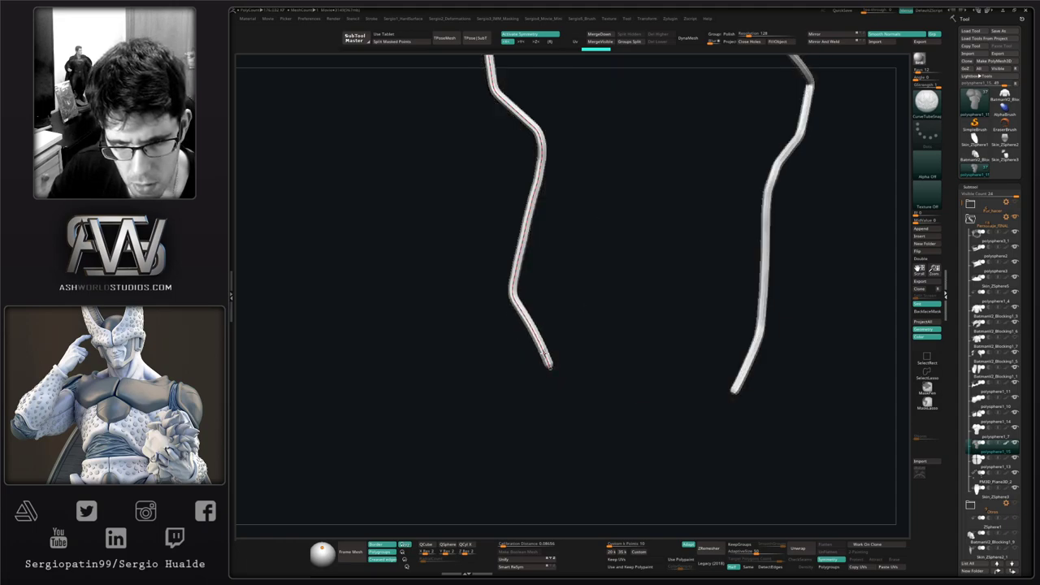
ctrl+shift+click(542, 345)
Step: Try to smooth the lower end of the trim tube near the abdomen's corner
ctrl+right_drag(542, 343, 545, 365)
shift+drag(547, 367, 540, 353)
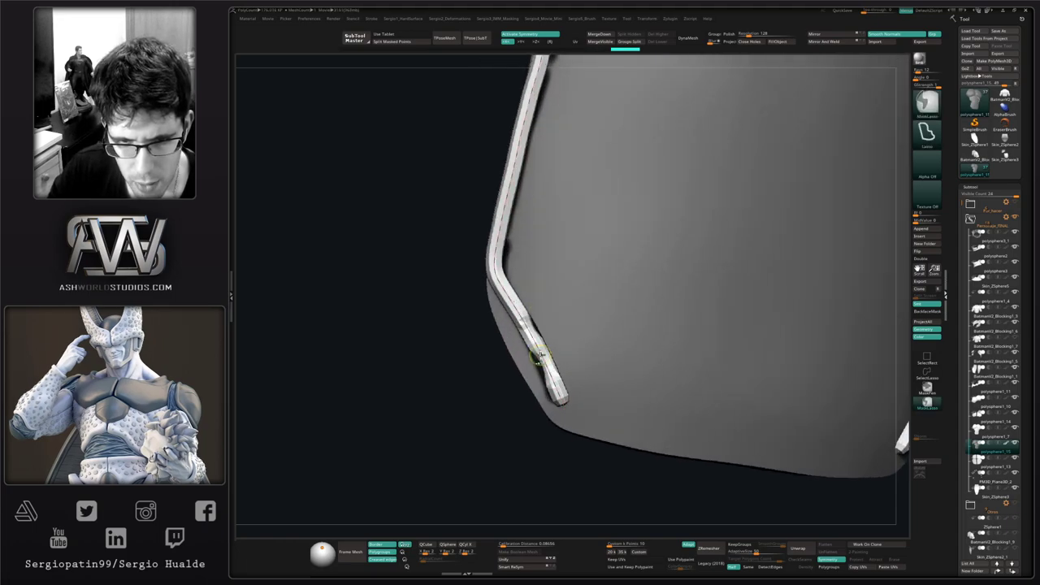
ctrl+shift+click(538, 355)
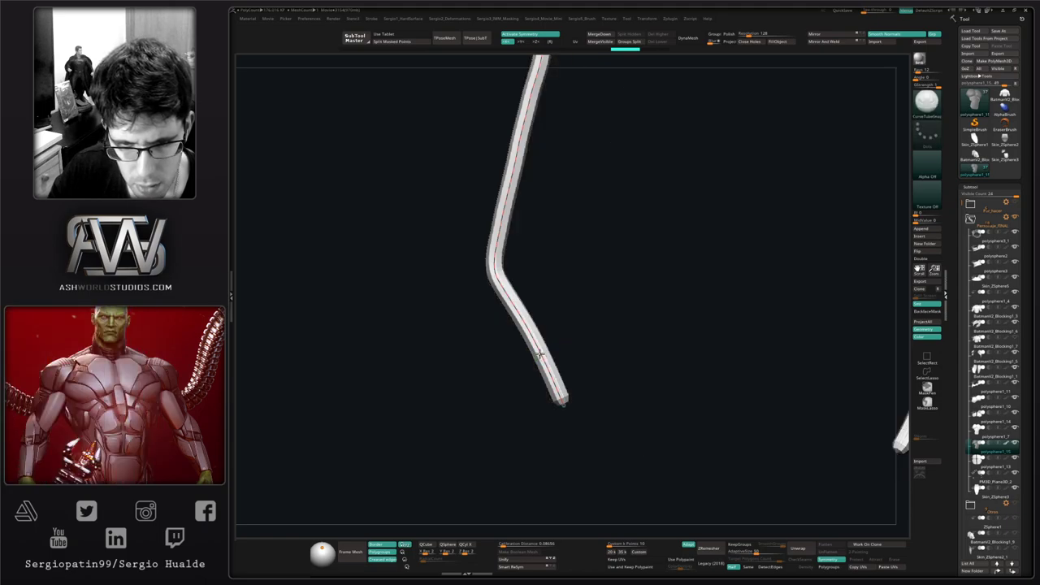
Step: Examine the trim tube along its full length, both isolated and against the abdomen surface
ctrl+shift+click(510, 301)
alt+right_drag(510, 301, 506, 342)
ctrl+shift+click(502, 337)
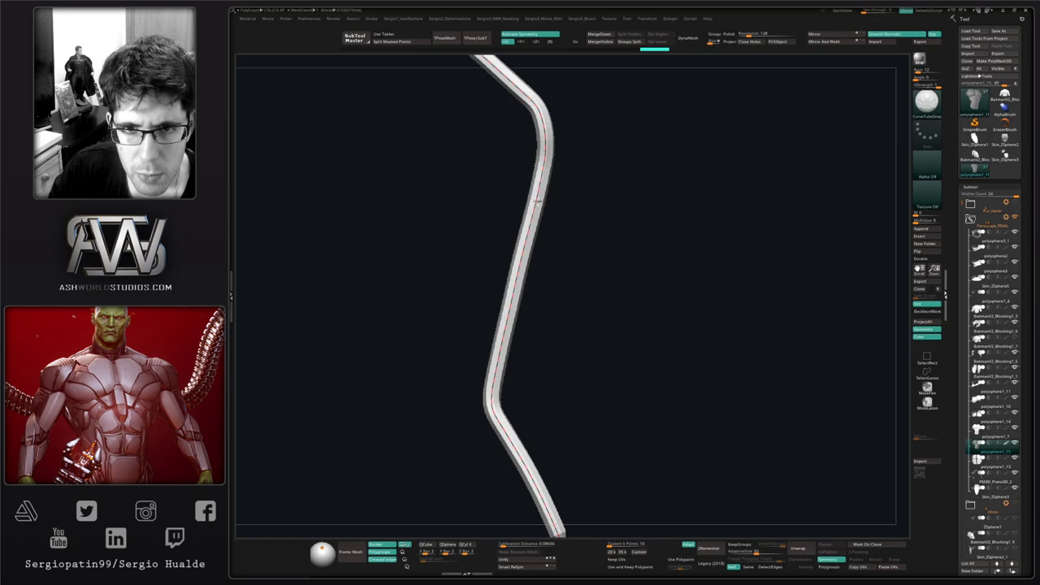
ctrl+shift+click(495, 311)
alt+drag(528, 367, 534, 429)
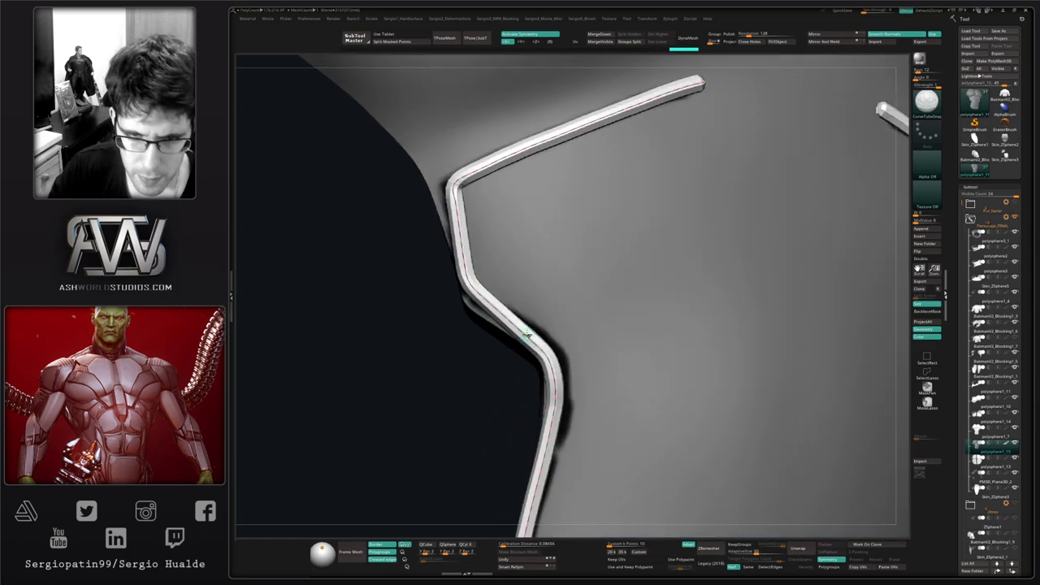
click(527, 336)
click(529, 339)
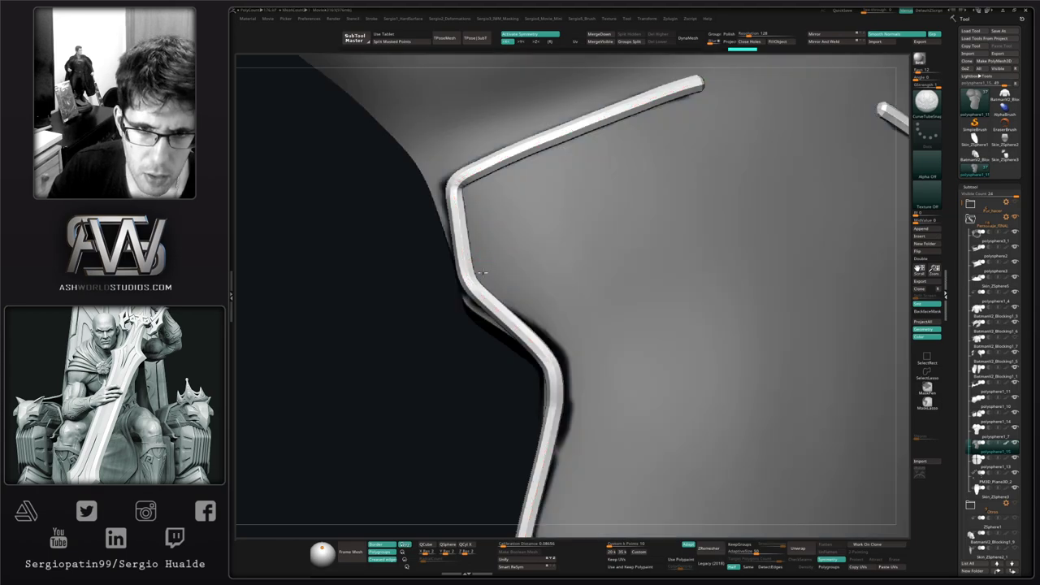
alt+drag(505, 165, 513, 248)
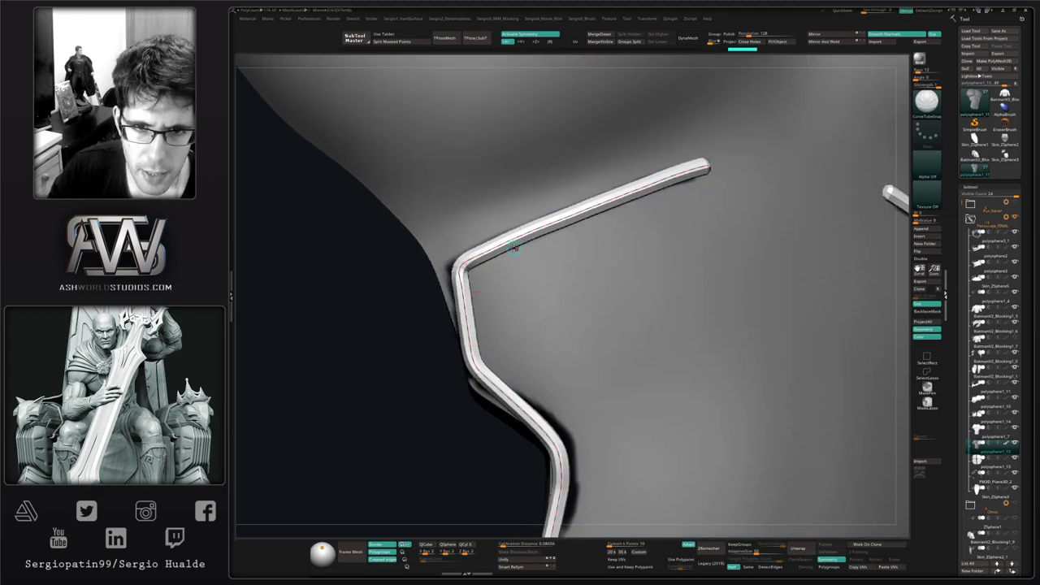
click(491, 247)
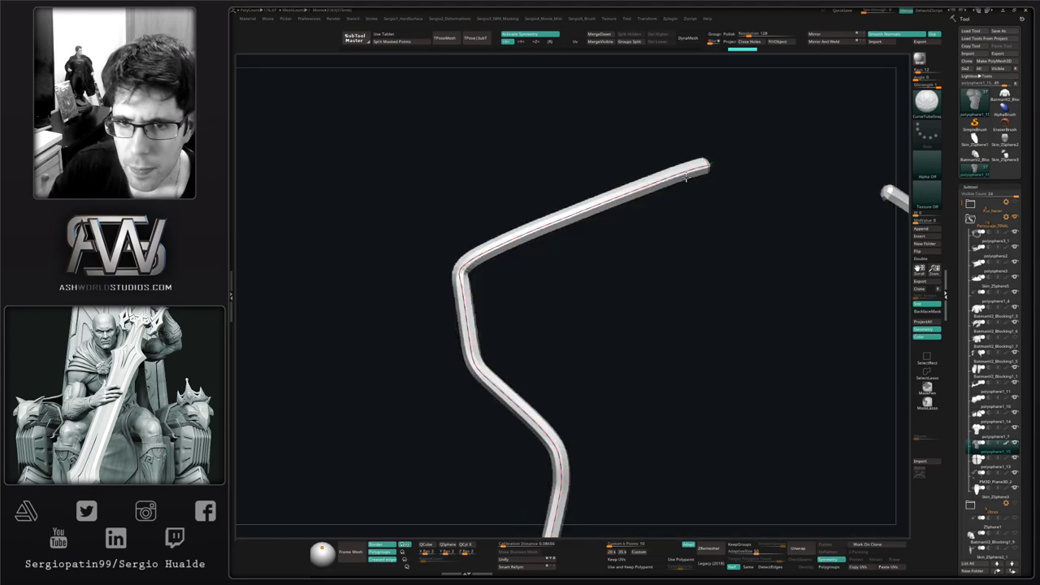
Step: Isolate the trim tubes from their base mesh and show the rest of the suit around them
ctrl+shift+click(535, 253)
ctrl+right_drag(535, 254, 501, 304)
key(3)
click(510, 306)
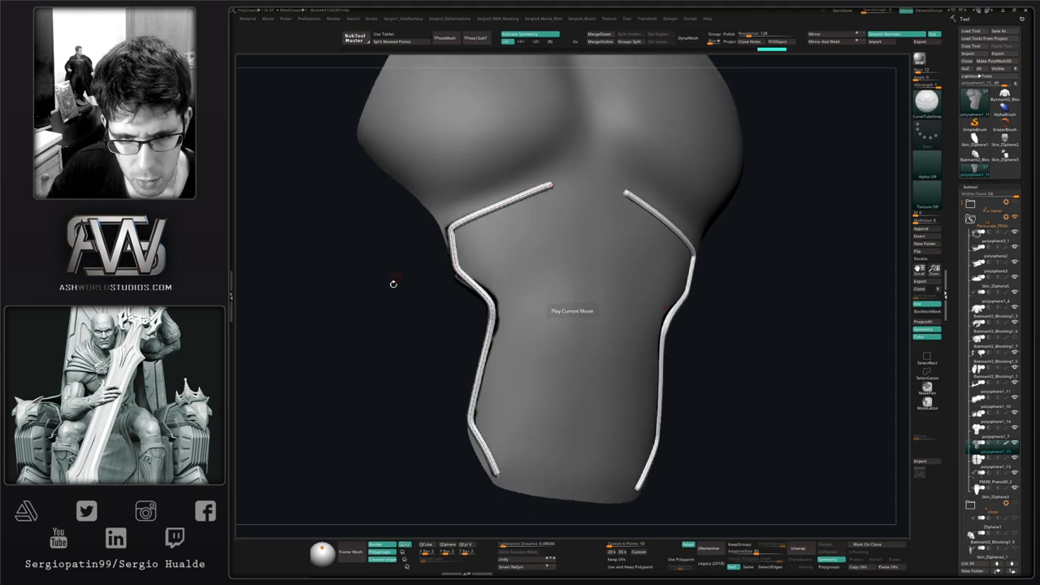
key(shift+f)
mouse_move(470, 301)
ctrl+right_down()
mouse_move(487, 338)
mouse_move(495, 253)
ctrl+right_up()
ctrl+shift+click(491, 335)
ctrl+shift+click(509, 285)
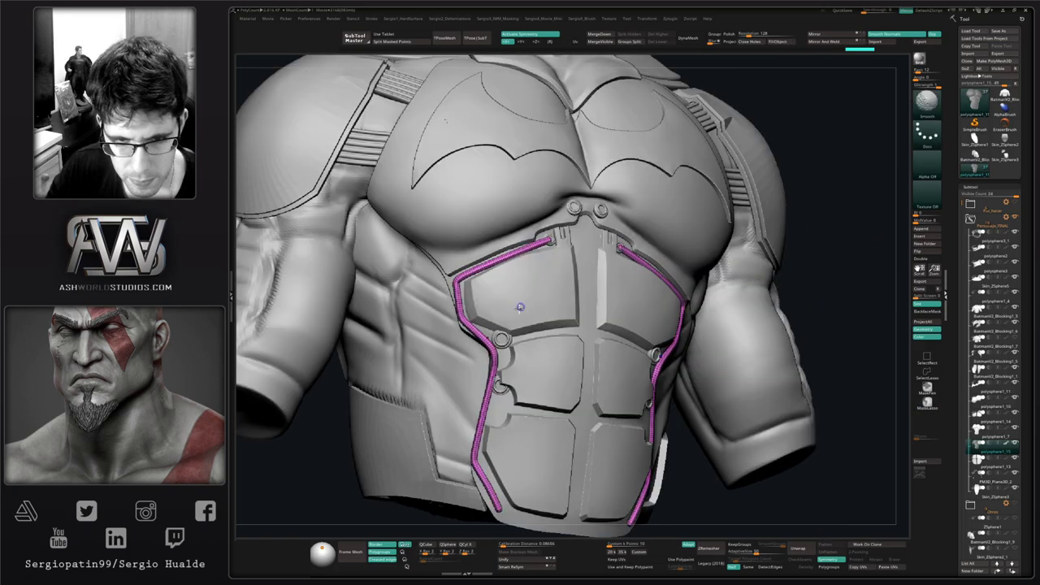
Step: Nudge the trim tubes with the Move brush so they follow the outer edges of the abdominal plates
key(shift+f)
drag(500, 358, 491, 372)
key(s)
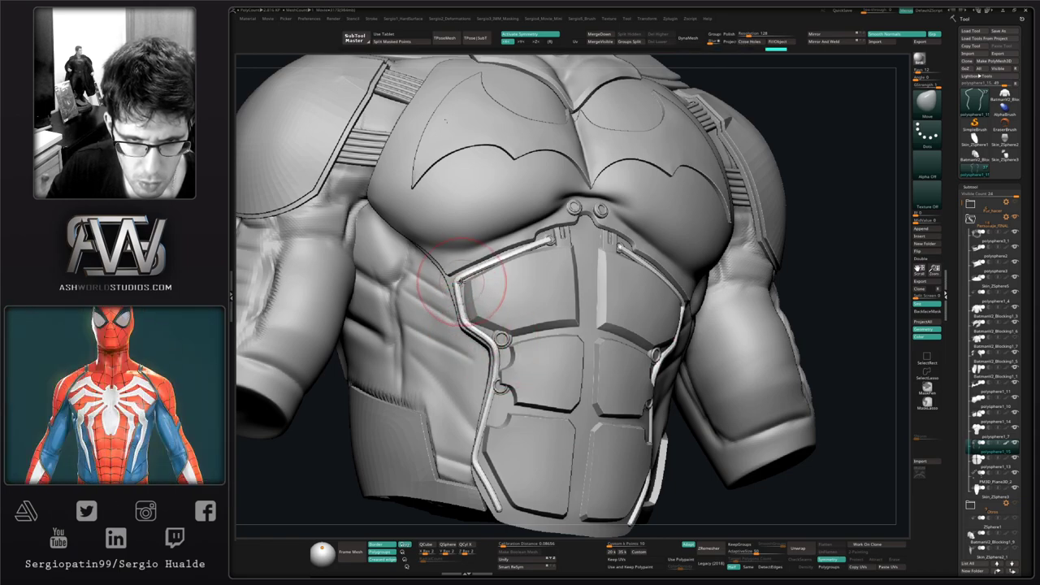
right_drag(461, 281, 416, 283)
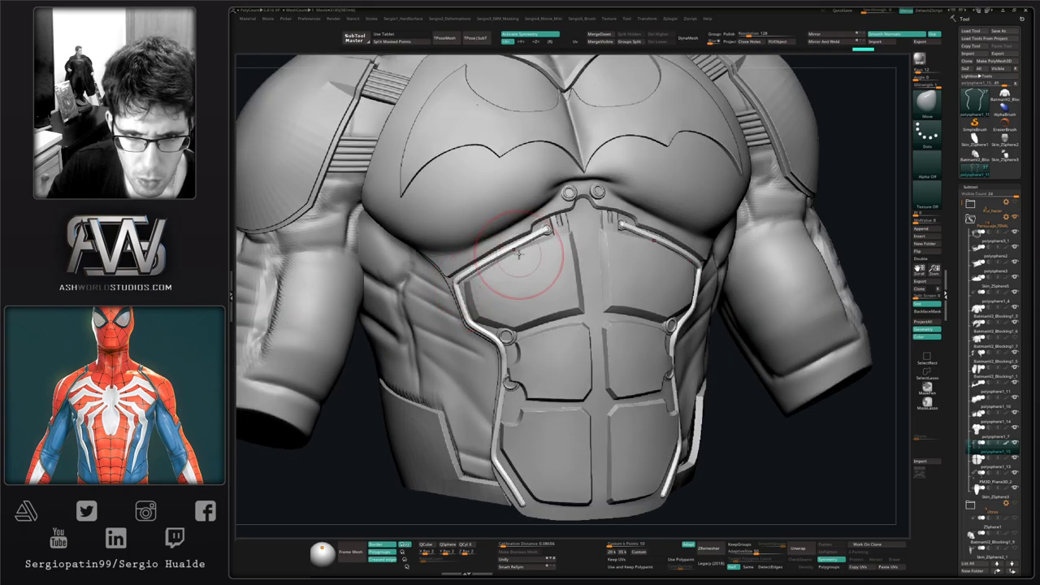
right_drag(562, 226, 598, 230)
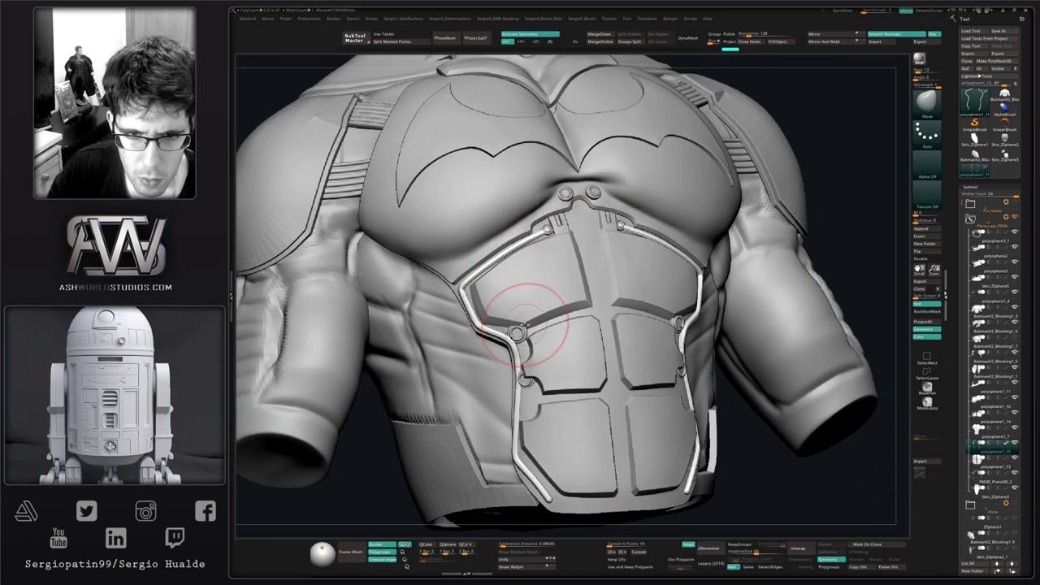
alt+right_drag(530, 329, 526, 248)
drag(512, 394, 520, 389)
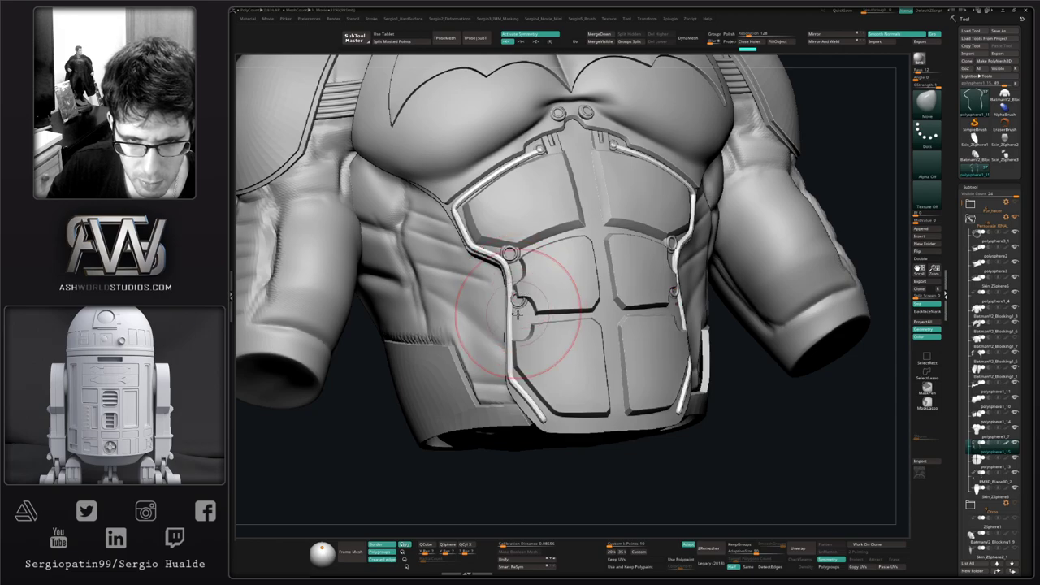
alt+right_drag(525, 399, 516, 311)
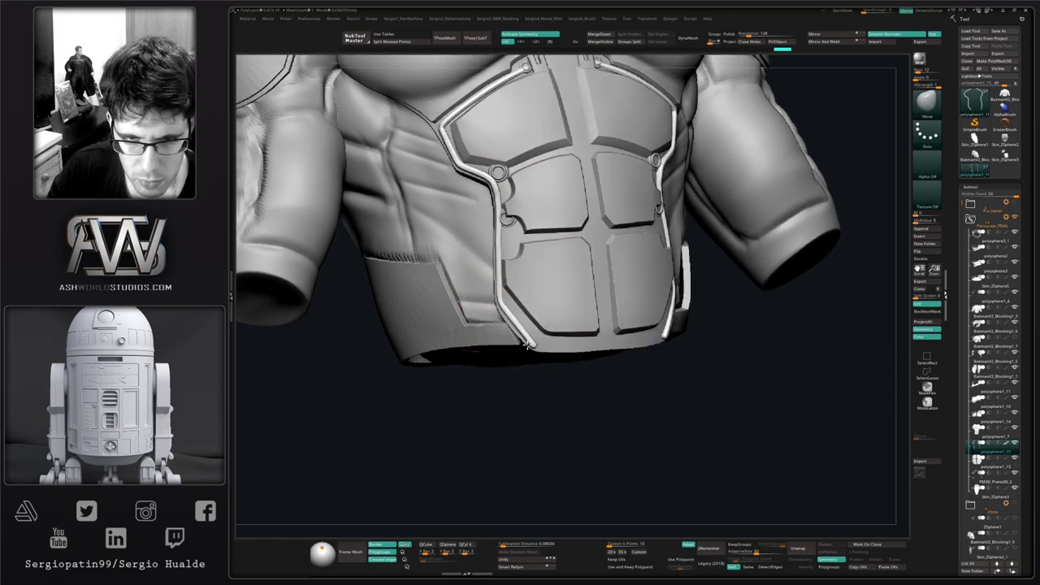
Step: Adjust the lower sections of the trim tubes beside the bottom abdominal plates with the Move brush
drag(528, 345, 518, 342)
right_drag(517, 339, 539, 333)
drag(520, 272, 514, 264)
mouse_move(512, 263)
right_down()
mouse_move(478, 286)
mouse_move(530, 259)
mouse_move(528, 225)
right_up()
alt+right_drag(528, 226, 561, 321)
Step: Select the upper abdominal plates subtool, isolate it and display its polygroup wireframe
alt+click(598, 217)
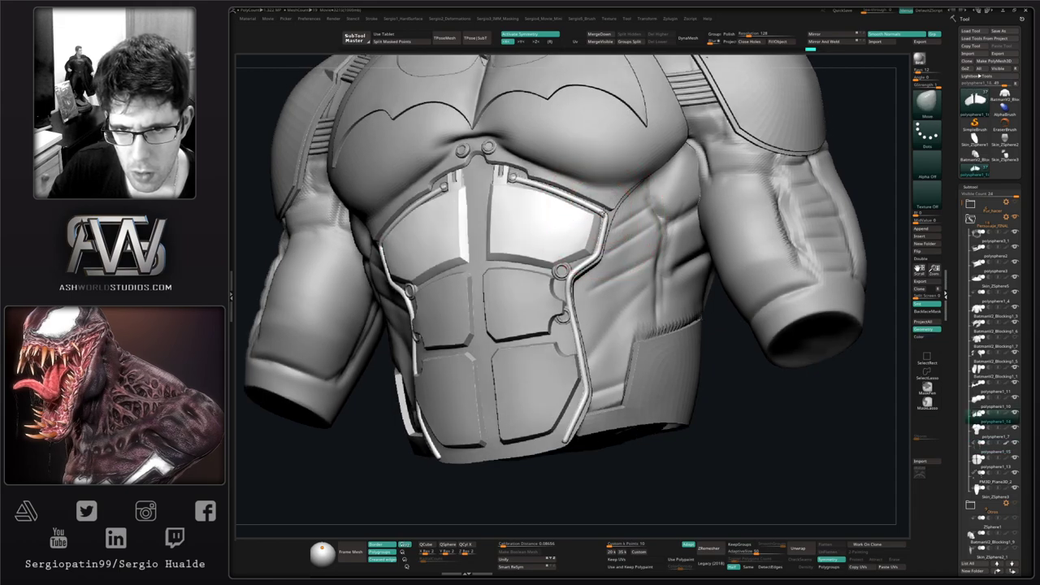
alt+right_drag(579, 219, 591, 250)
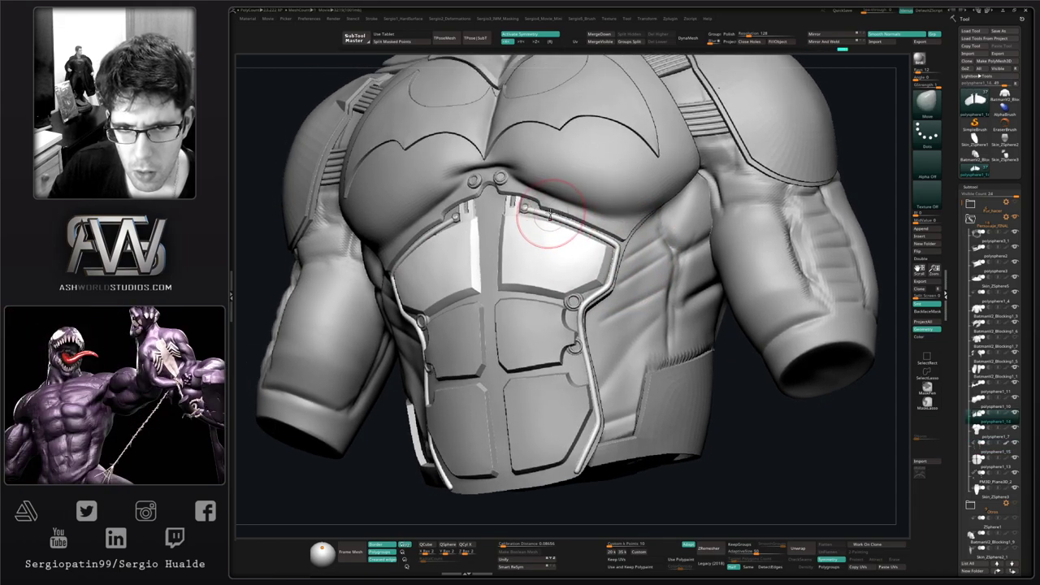
alt+right_drag(562, 303, 561, 263)
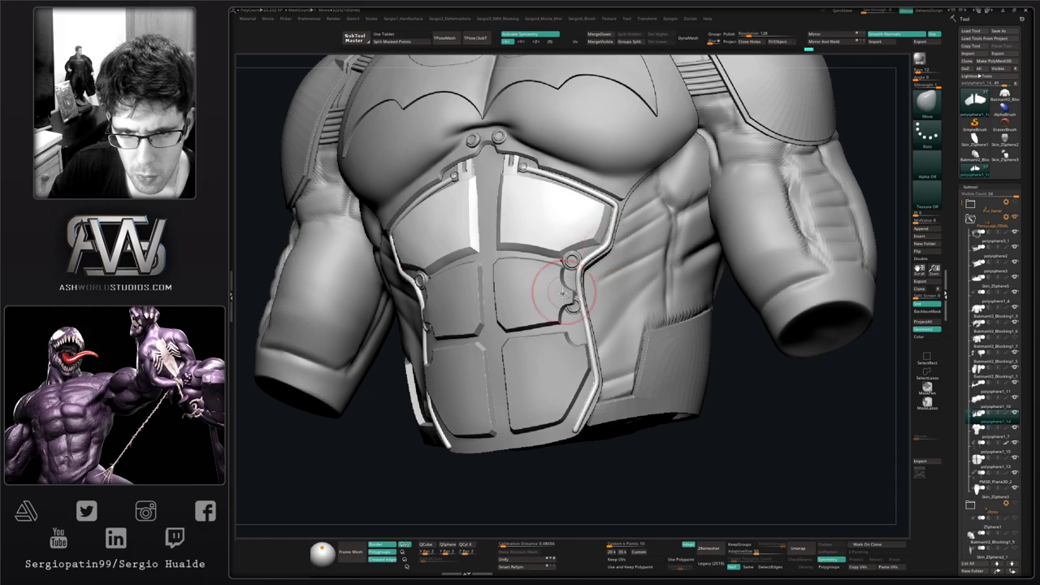
alt+right_drag(562, 294, 564, 256)
right_drag(539, 257, 560, 249)
alt+right_drag(501, 154, 495, 290)
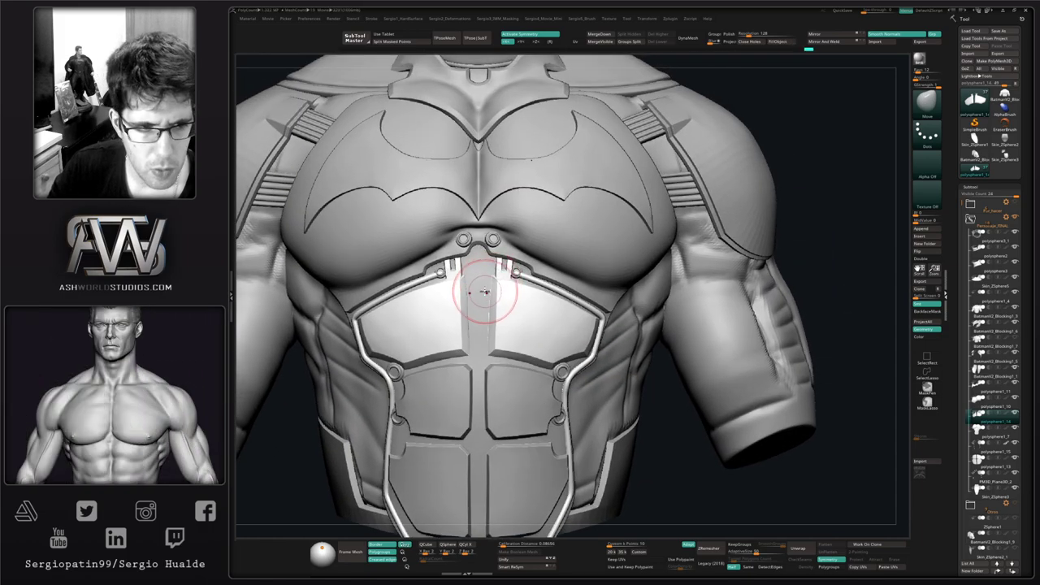
key(ctrl+shift+s)
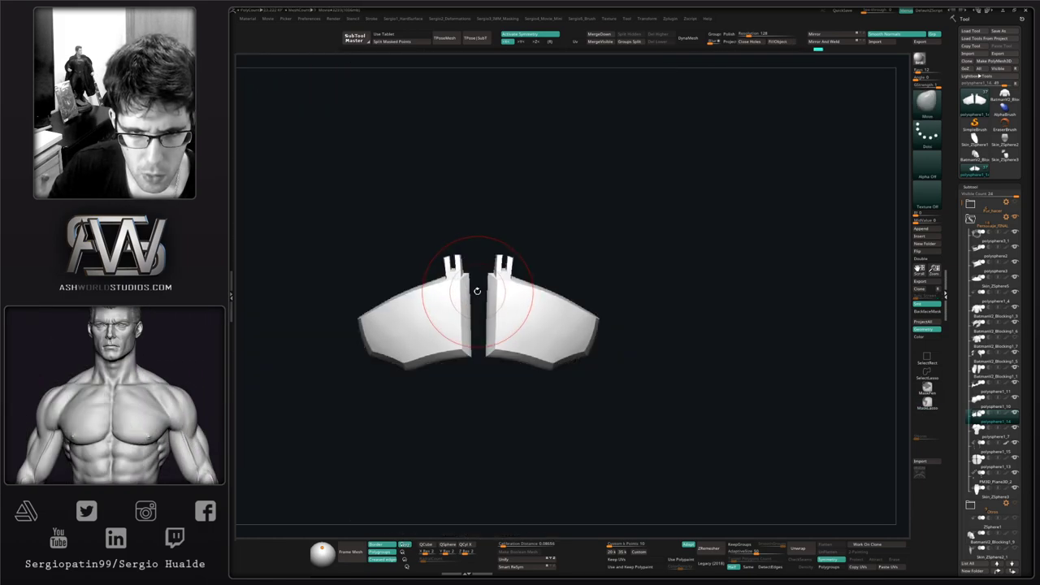
right_drag(476, 287, 479, 386)
key(shift+f)
right_drag(497, 312, 488, 324)
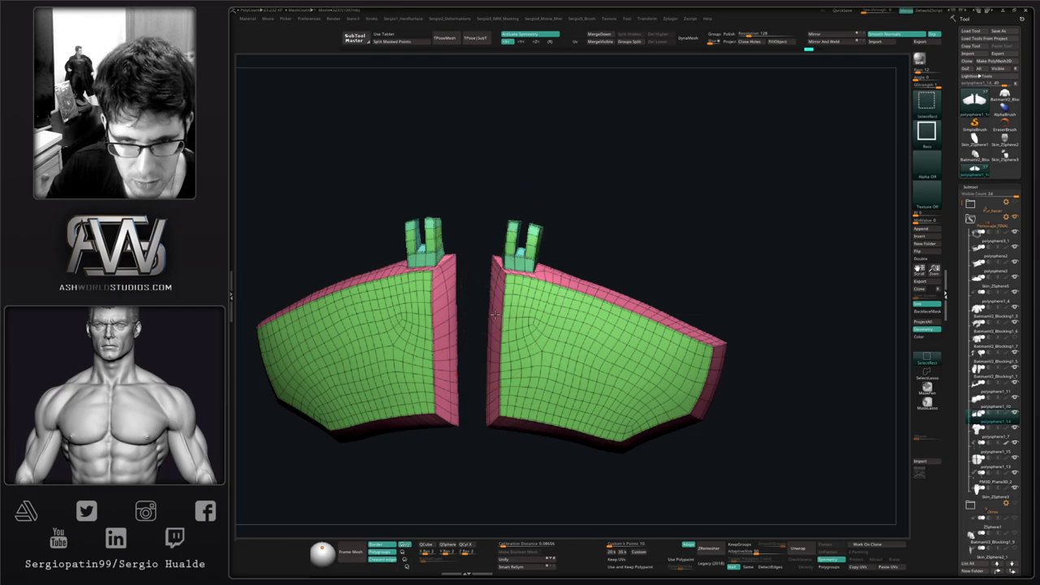
Step: Isolate the plates' pink bevel polygroup and hide everything except the strips along the central gap
ctrl+shift+click(503, 286)
right_drag(505, 294, 531, 250)
ctrl+shift+click(529, 308)
key(ctrl+shift)
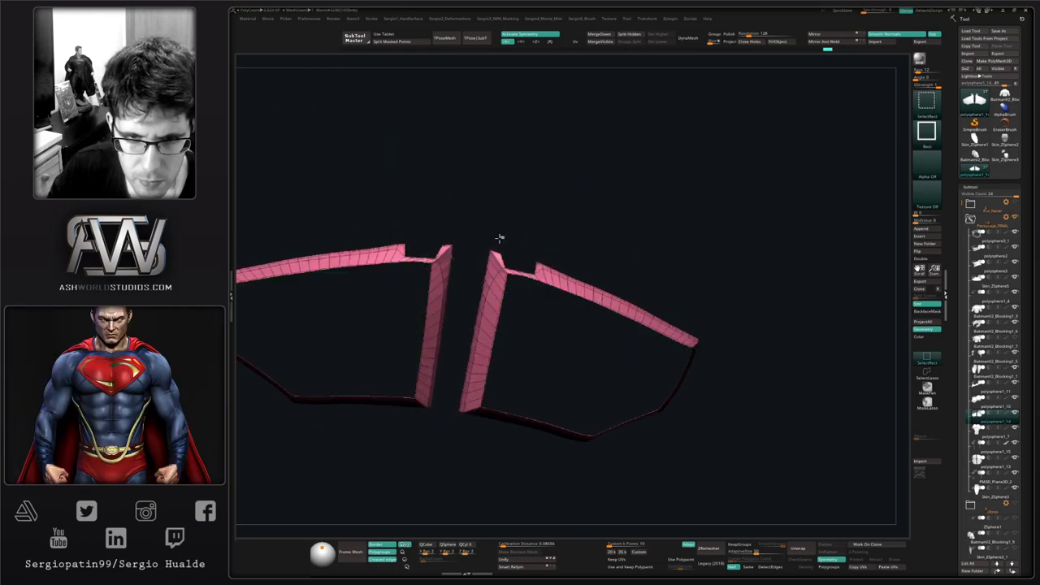
ctrl+alt+shift+drag(504, 258, 505, 260)
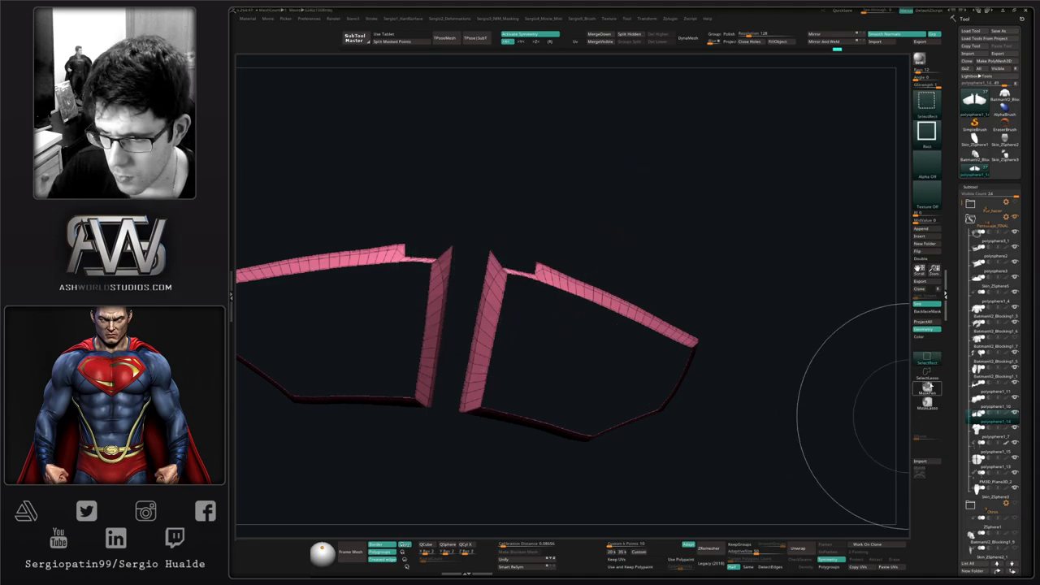
mouse_move(617, 235)
ctrl+alt+shift+mouse_down()
mouse_move(529, 236)
mouse_move(533, 303)
mouse_move(615, 356)
mouse_move(674, 228)
ctrl+alt+shift+mouse_up()
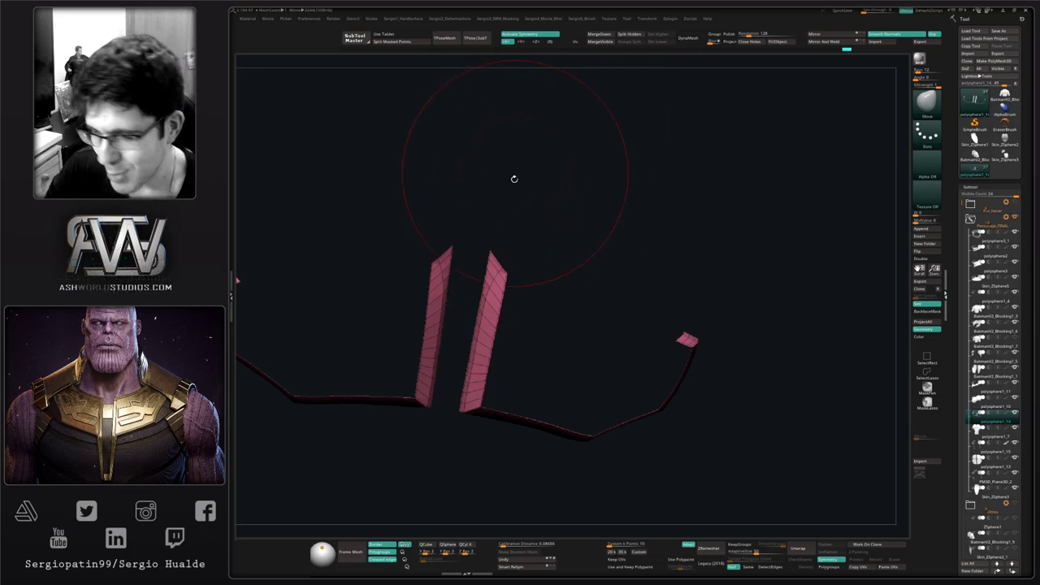
mouse_move(534, 358)
alt+mouse_down()
mouse_move(530, 275)
mouse_move(507, 311)
mouse_move(517, 249)
alt+mouse_up()
mouse_move(461, 335)
ctrl+alt+shift+mouse_down()
mouse_move(644, 290)
mouse_move(764, 348)
ctrl+alt+shift+mouse_up()
Step: Reposition the inner bevel strips along the torso's central gap and unhide the complete upper plates
drag(501, 279, 517, 298)
mouse_move(518, 297)
alt+mouse_down()
mouse_move(505, 330)
mouse_move(504, 302)
alt+mouse_up()
key(s)
key(s)
key(w)
drag(559, 337, 547, 355)
alt+click(535, 325)
key(s)
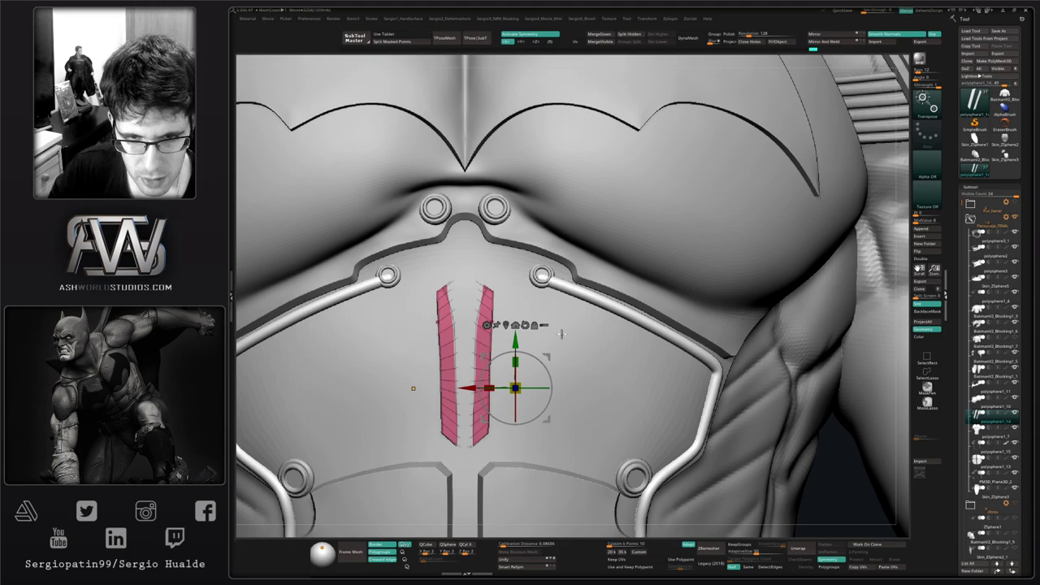
key(s)
ctrl+shift+click(556, 343)
key(q)
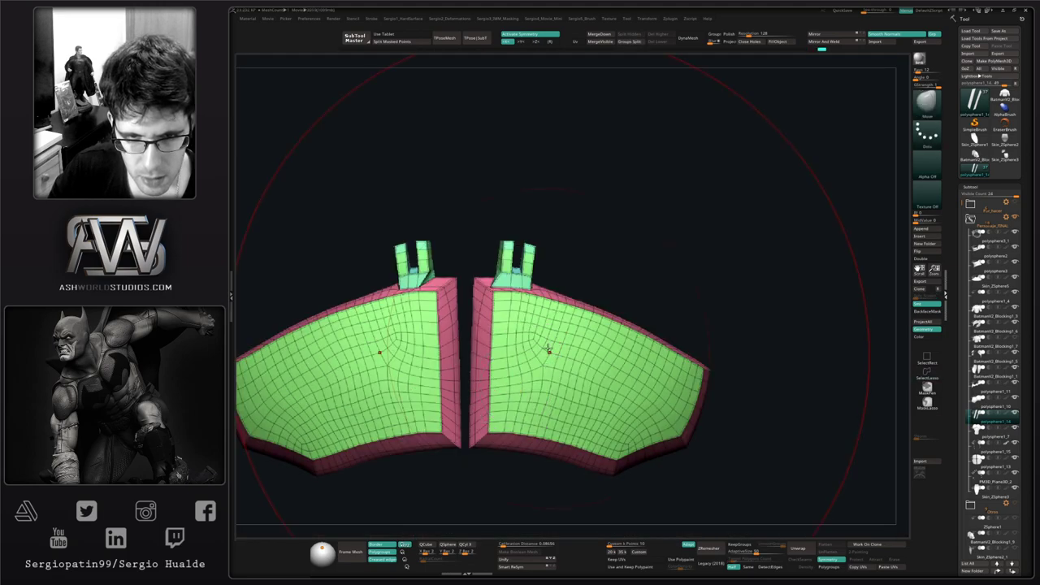
Step: Adjust the inner base corner of the forked tabs on the upper plates with the Move brush
ctrl+right_drag(546, 348, 539, 249)
key(s)
ctrl+right_drag(515, 283, 524, 352)
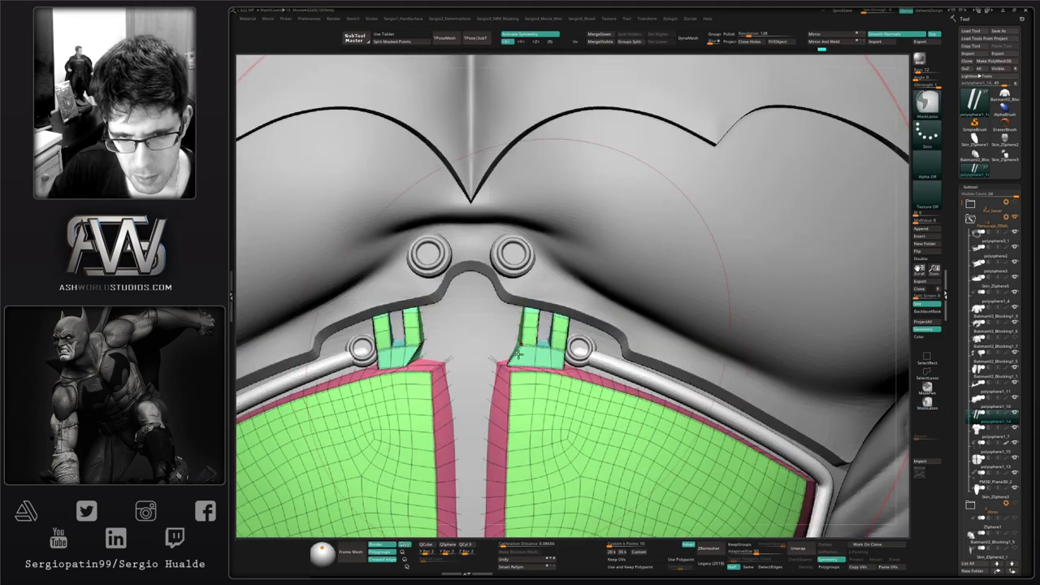
key(s)
ctrl+right_drag(517, 309, 502, 372)
key(s)
drag(504, 376, 489, 376)
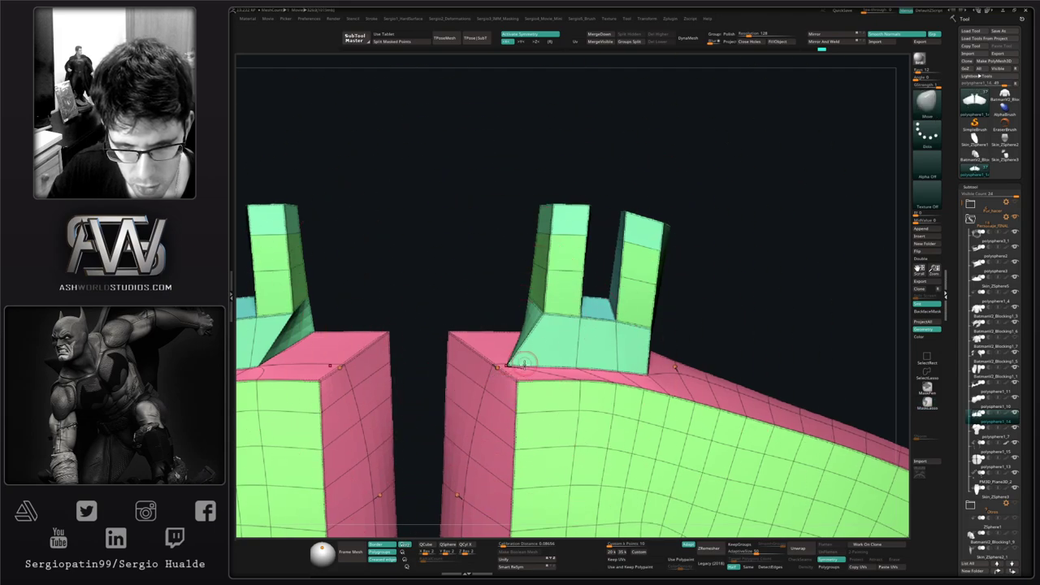
Step: Examine the upper plates and their forked tabs from several angles, within the full suit and isolated with wireframe
mouse_move(525, 362)
right_down()
mouse_move(523, 376)
mouse_move(567, 301)
mouse_move(564, 256)
right_up()
alt+right_drag(564, 417, 568, 243)
key(shift+f)
key(alt+shift+s)
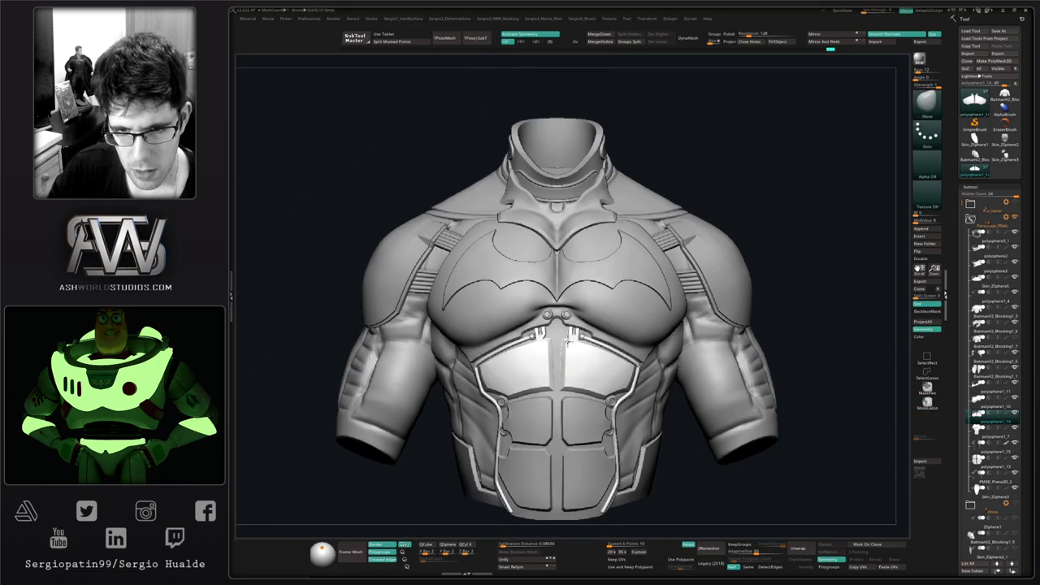
right_drag(571, 288, 550, 383)
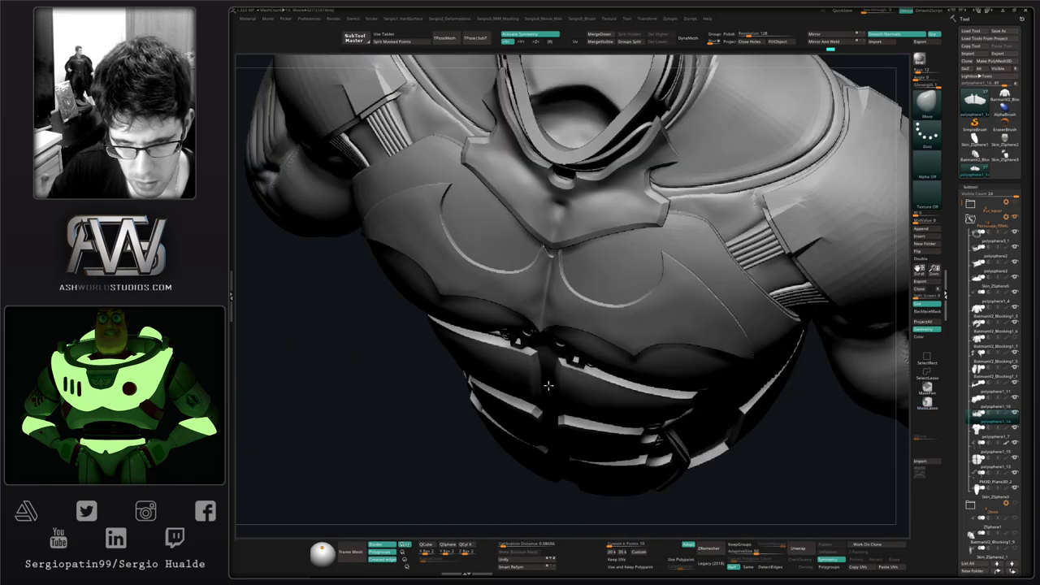
key(alt+shift+s)
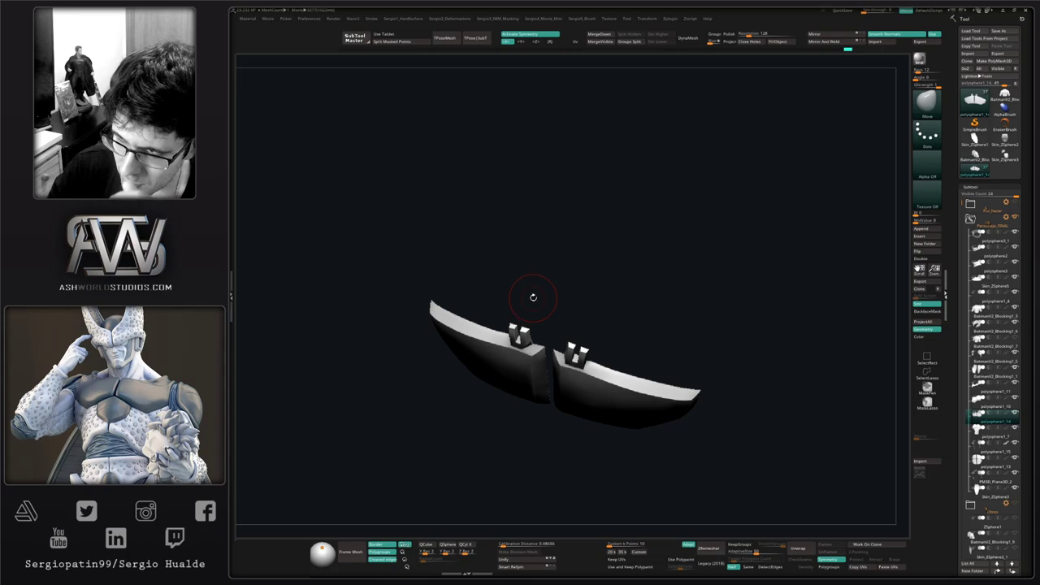
key(alt+shift+s)
right_drag(543, 340, 525, 367)
key(alt+shift+s)
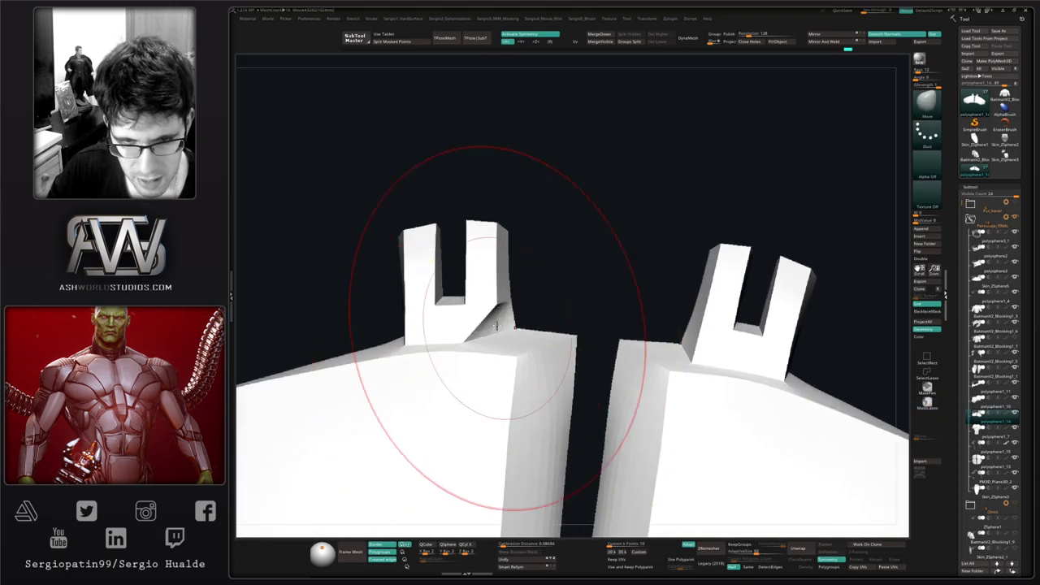
key(shift+f)
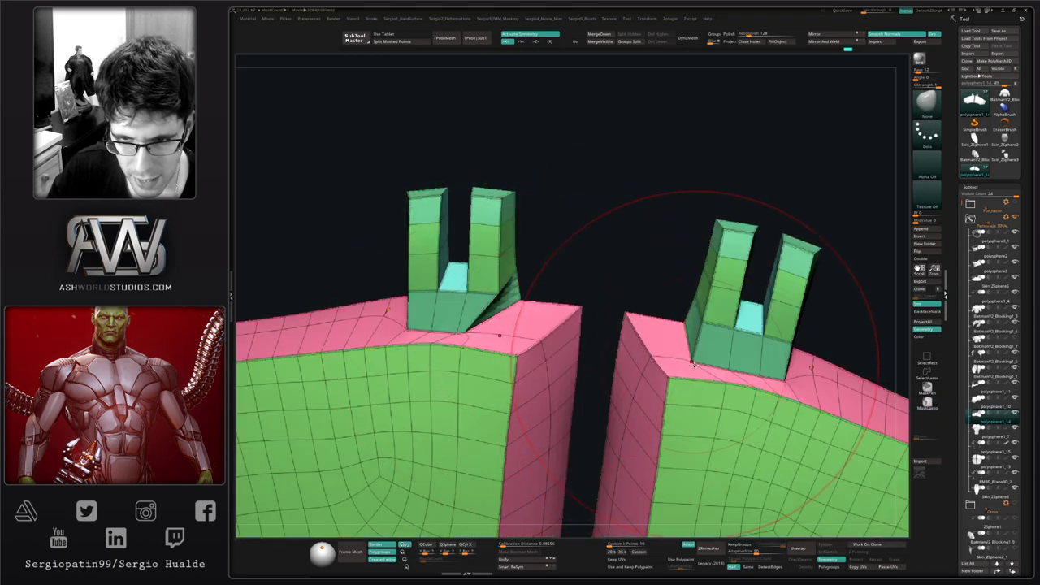
ctrl+right_drag(705, 362, 567, 274)
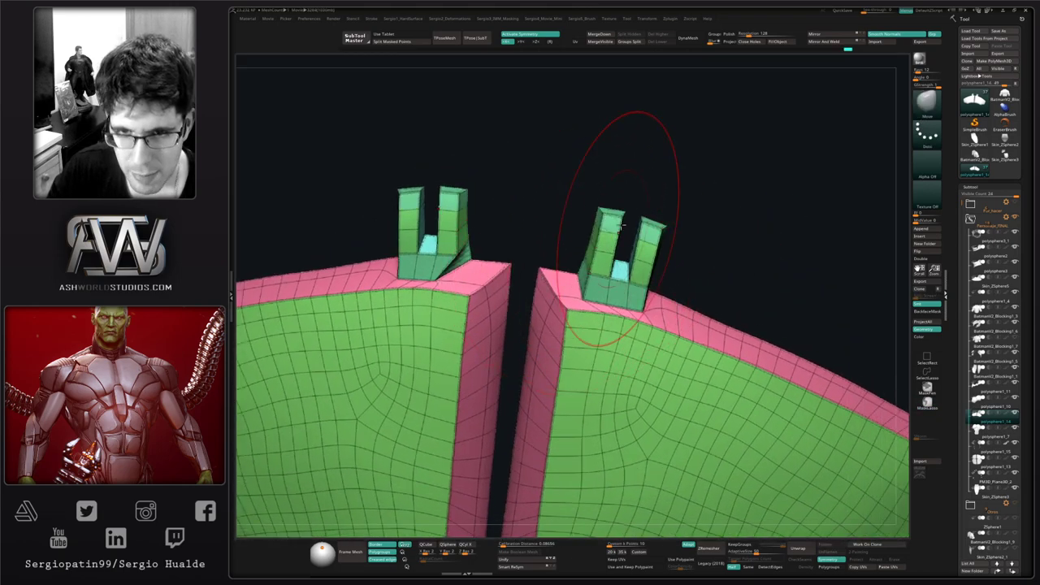
Step: Mirror and weld the upper plates so both forked tabs share the same shape
click(827, 43)
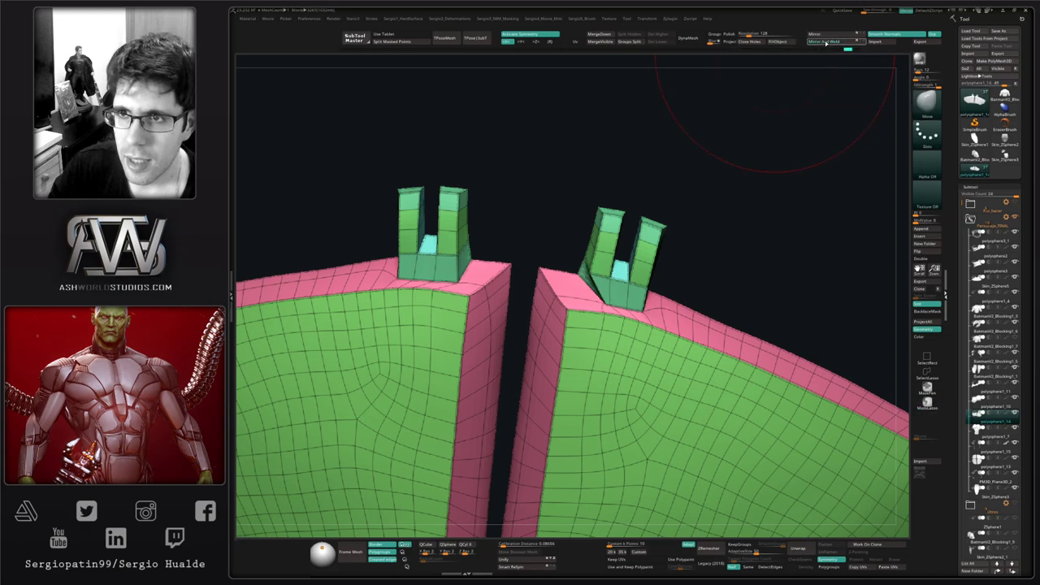
ctrl+right_drag(588, 304, 539, 409)
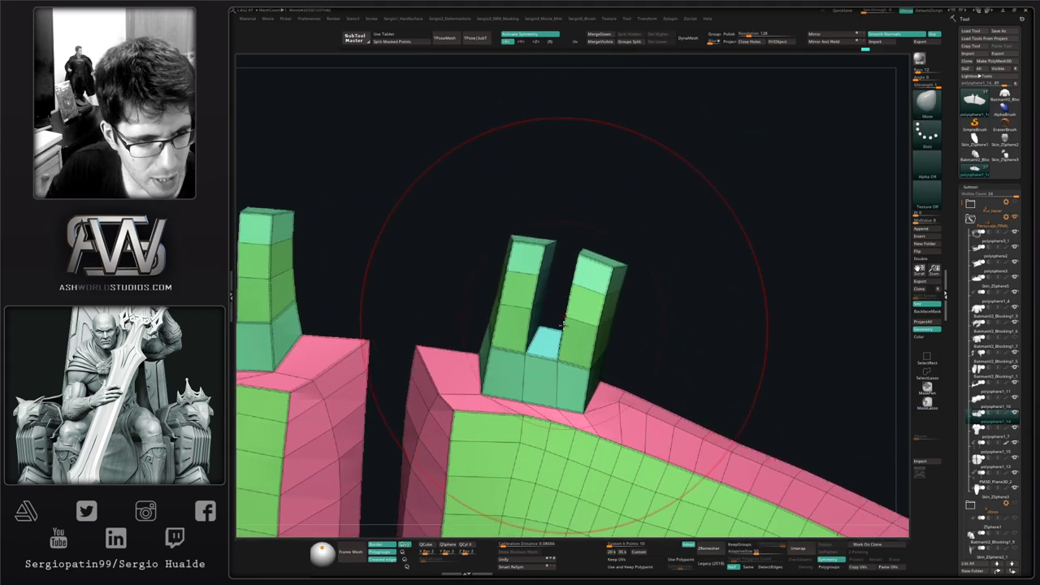
key(s)
drag(569, 327, 556, 327)
mouse_move(537, 300)
right_down()
mouse_move(579, 294)
mouse_move(546, 273)
right_up()
Step: Lasso-hide the forked tabs on the upper plates and delete them, exposing the openings in the bevelled edges
mouse_move(591, 176)
ctrl+shift+mouse_down()
mouse_move(491, 203)
mouse_move(488, 328)
mouse_move(655, 254)
ctrl+shift+mouse_up()
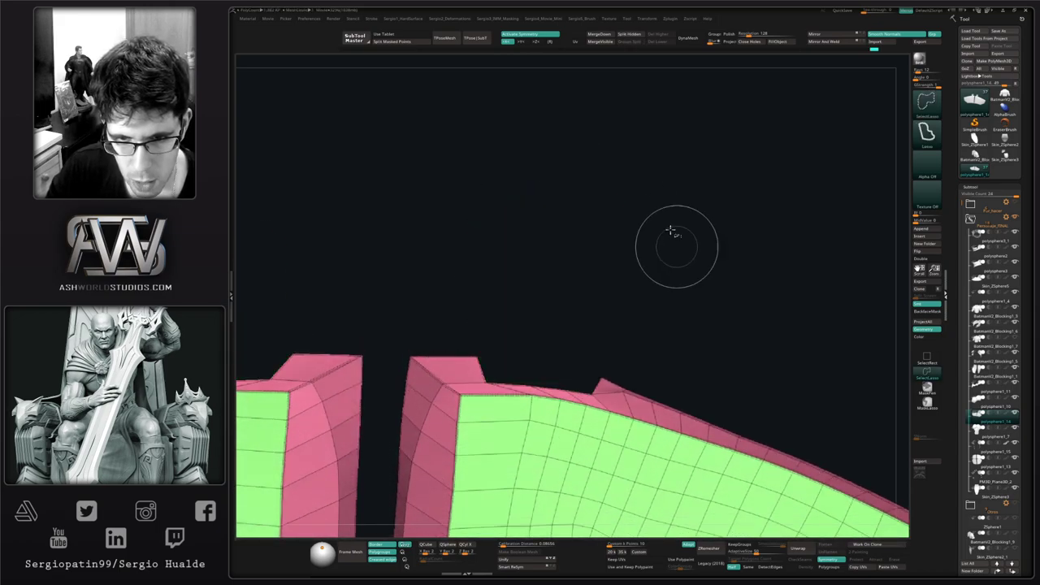
mouse_move(629, 302)
right_down()
mouse_move(585, 362)
mouse_move(554, 376)
right_up()
key(s)
shift+drag(621, 372, 657, 334)
mouse_move(561, 456)
right_down()
mouse_move(616, 408)
mouse_move(607, 391)
right_up()
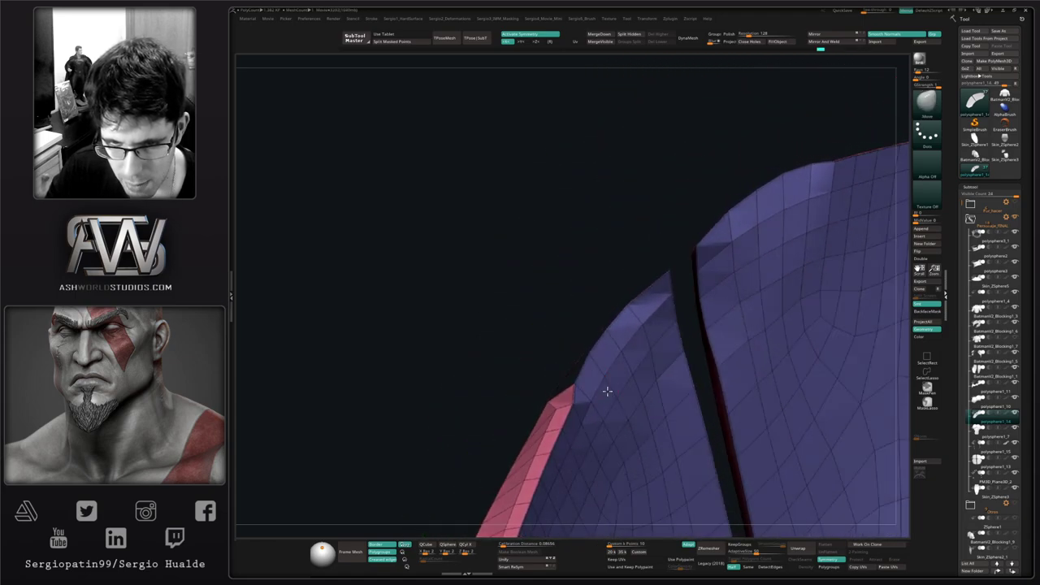
ctrl+shift+click(587, 348)
right_drag(587, 348, 788, 317)
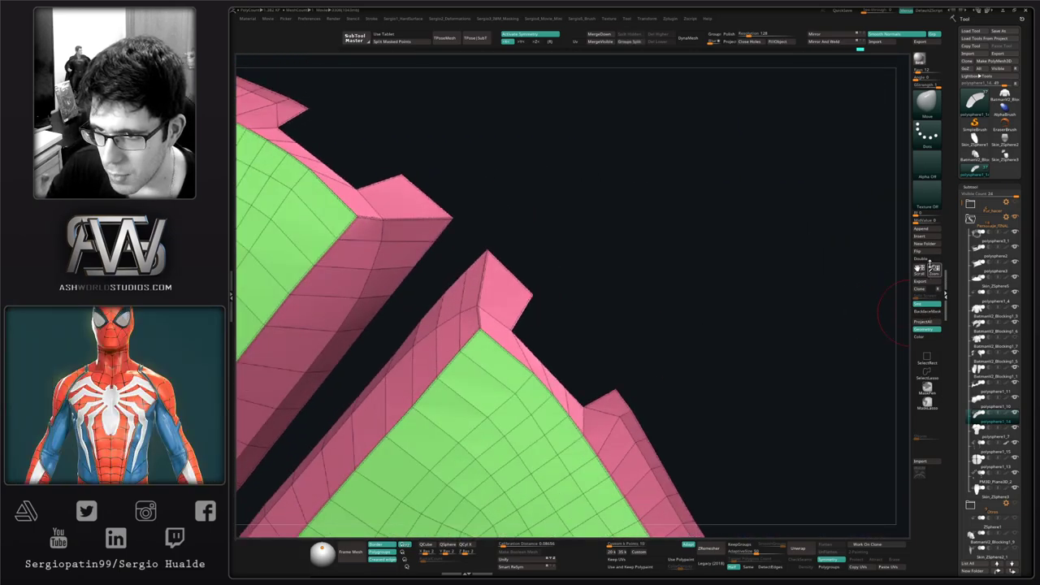
Step: Turn on double-sided display and close the openings in the plates' upper bevels with ZModeler's Bridge edge action
click(927, 259)
key(b)
key(z)
key(m)
key(space)
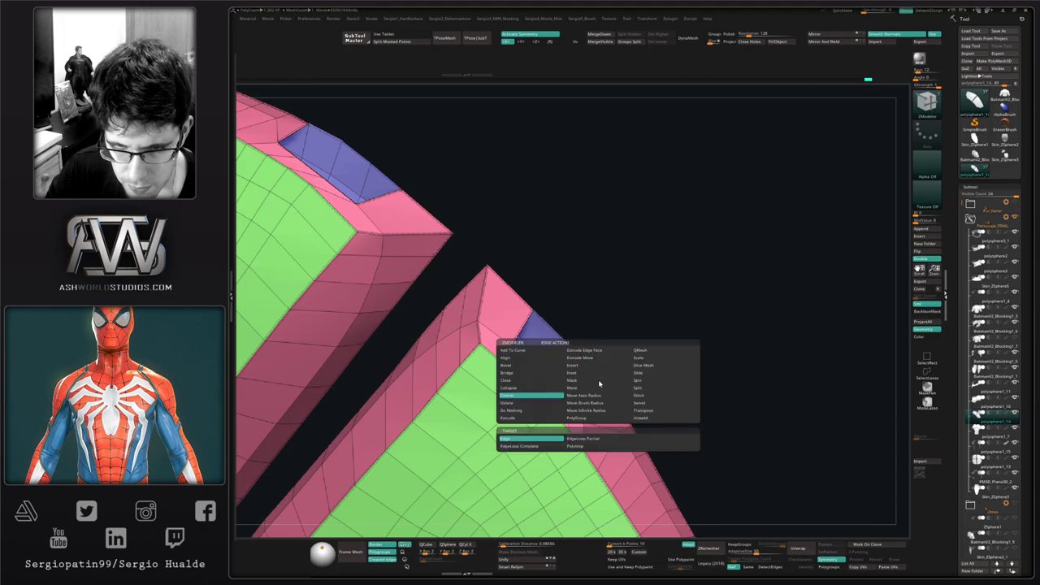
click(546, 374)
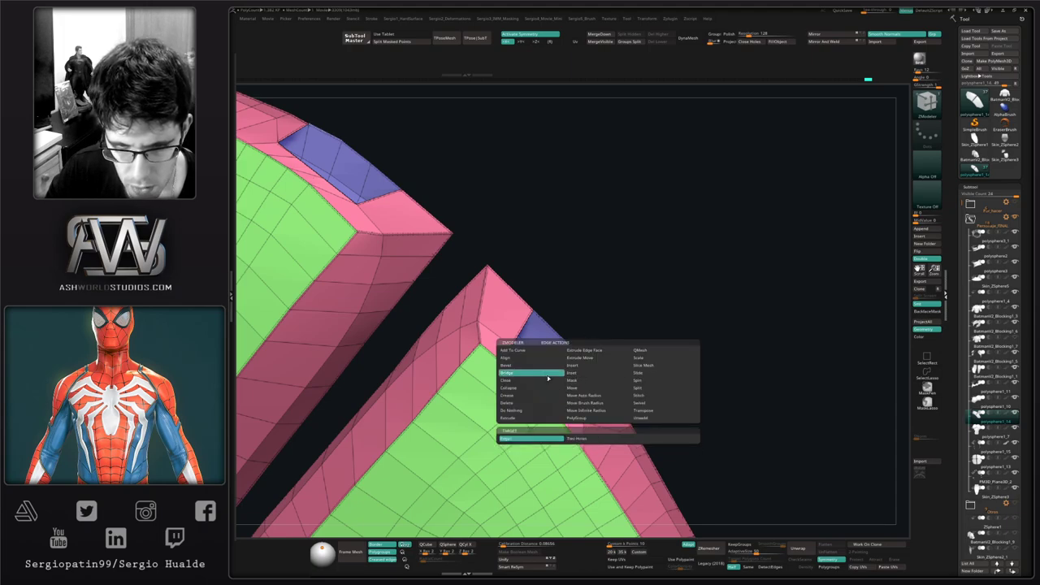
right_drag(557, 420, 615, 395)
click(563, 422)
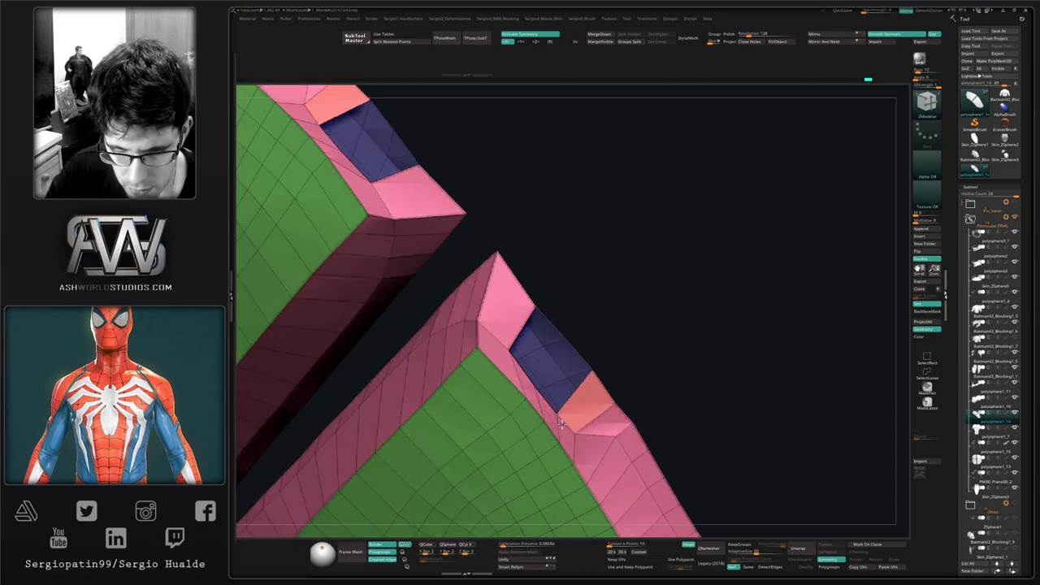
click(579, 357)
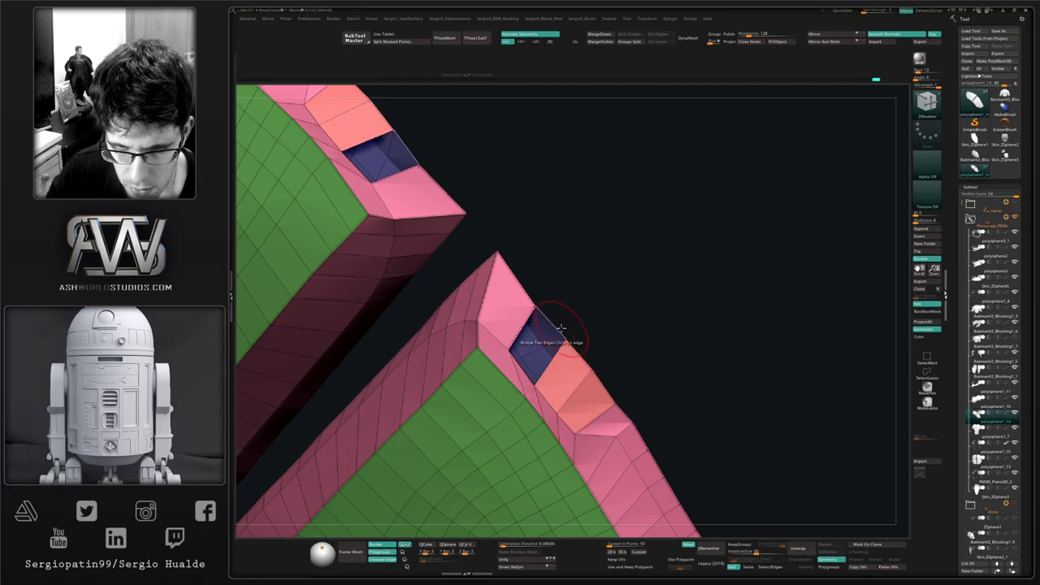
click(521, 370)
Step: Try to smooth the bridged faces on the plates' upper bevels
mouse_move(547, 402)
ctrl+right_down()
mouse_move(554, 377)
mouse_move(541, 383)
ctrl+right_up()
shift+drag(542, 383, 581, 427)
alt+right_drag(564, 411, 560, 333)
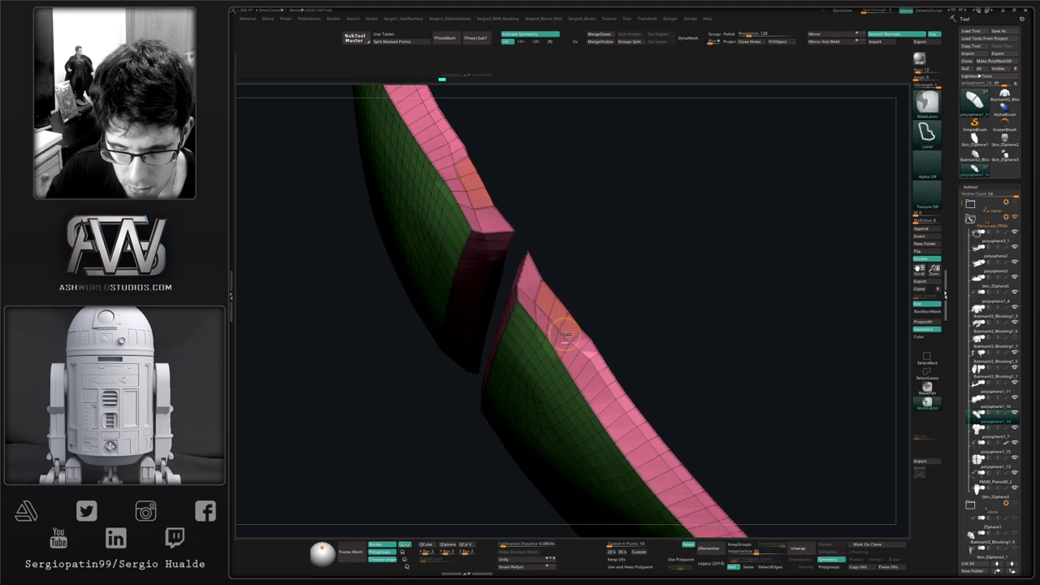
key(ctrl+z)
Step: Isolate the bevel strips together with the newly bridged patches, hiding the front and back surfaces of the plates
ctrl+shift+click(566, 337)
ctrl+shift+click(601, 327)
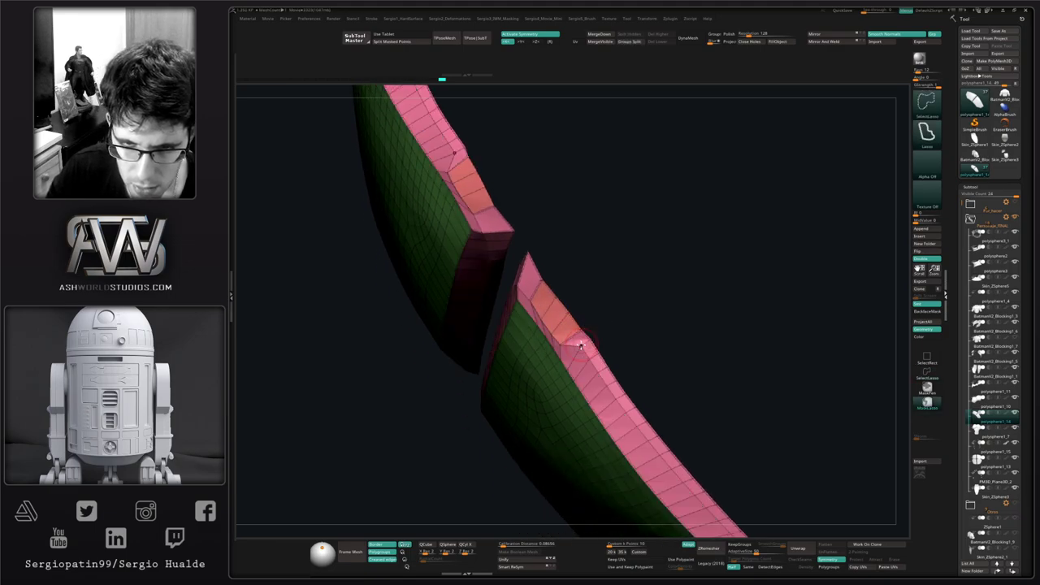
ctrl+shift+click(577, 363)
ctrl+shift+click(622, 343)
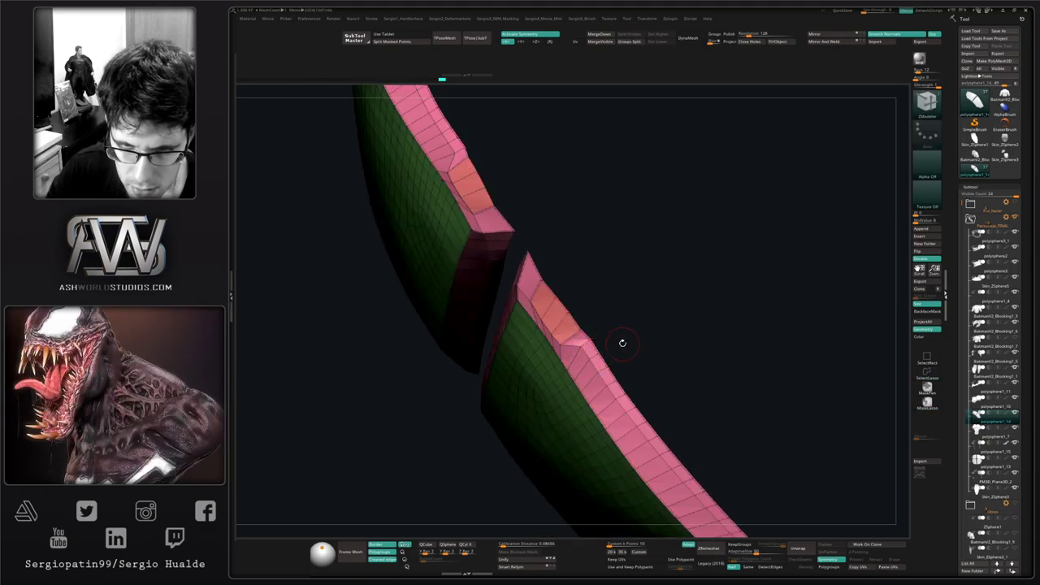
right_drag(623, 343, 656, 347)
ctrl+shift+click(587, 374)
key(ctrl+w)
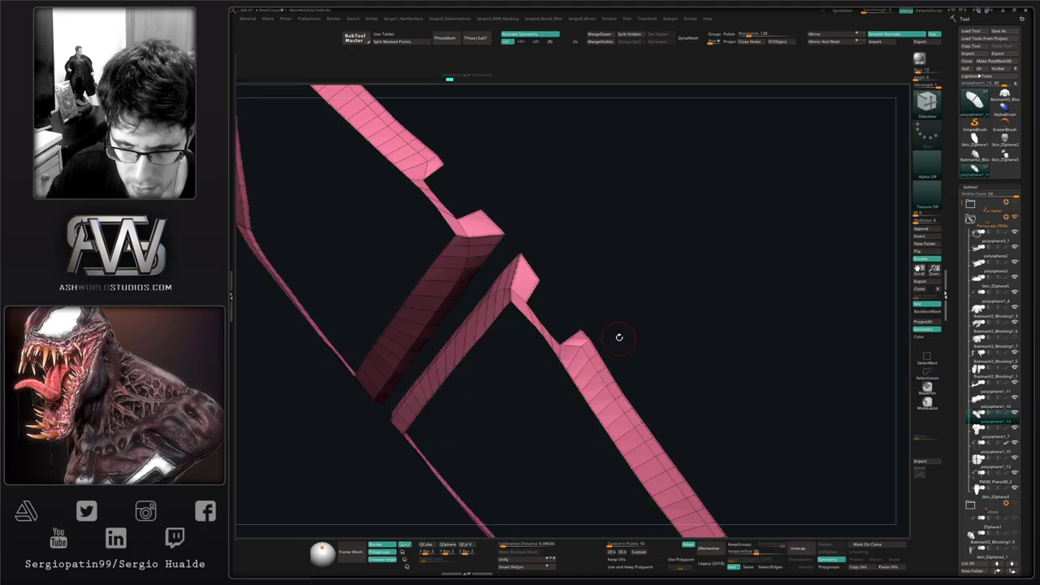
ctrl+shift+click(620, 336)
ctrl+shift+click(549, 351)
ctrl+shift+click(614, 322)
ctrl+shift+click(568, 332)
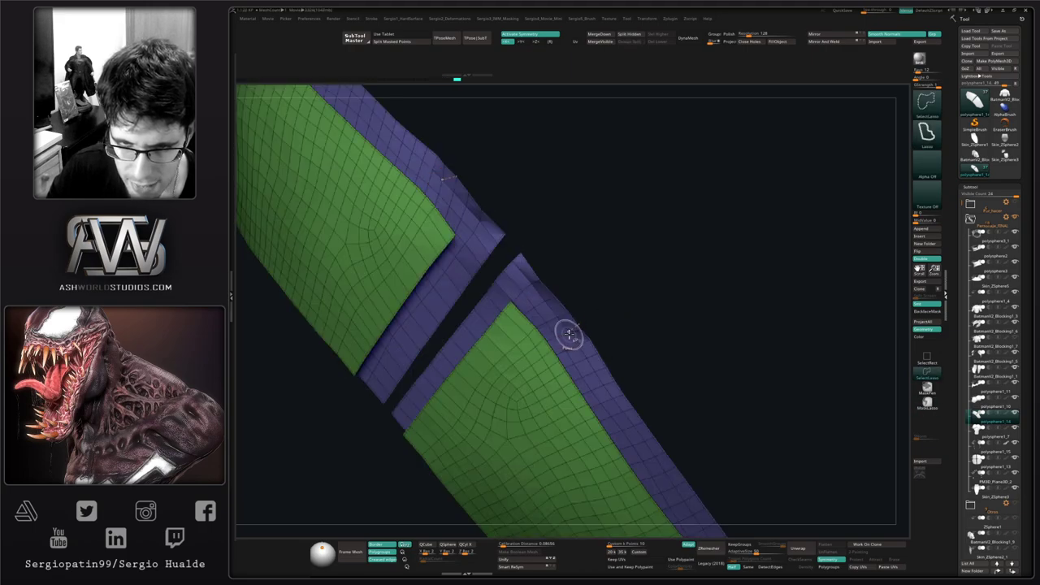
key(ctrl+z)
drag(612, 336, 571, 341)
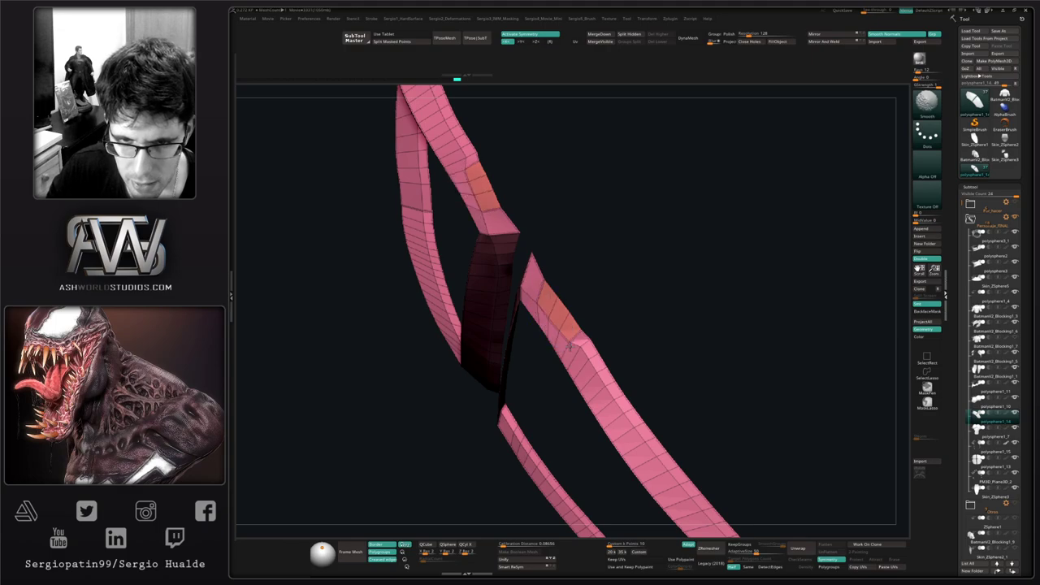
Step: Smooth the upper bevel strips where they meet the bridged patches
shift+drag(626, 410, 652, 458)
alt+right_drag(652, 457, 618, 357)
mouse_move(636, 407)
right_down()
mouse_move(648, 306)
mouse_move(588, 286)
mouse_move(612, 393)
right_up()
right_drag(507, 330, 495, 327)
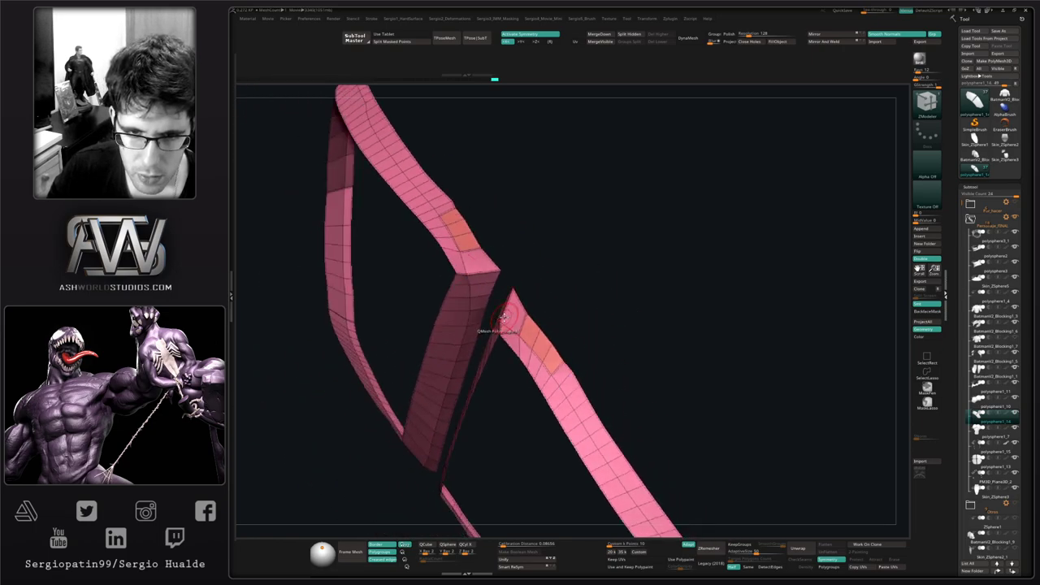
Step: Even out the upper inner corners of the bevel strips and the bridged patches with the Move brush and smoothing
key(b)
key(m)
key(v)
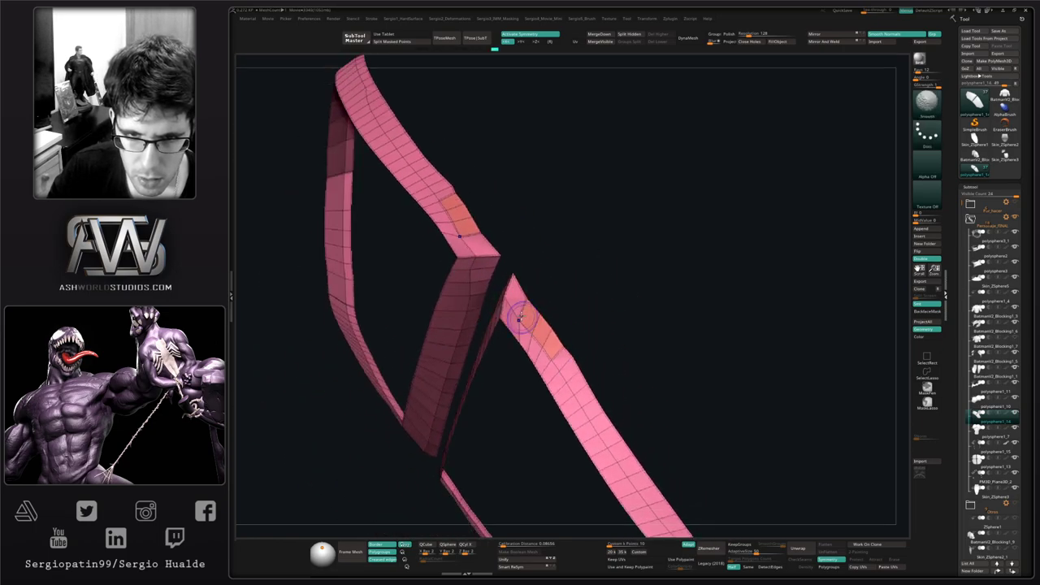
shift+drag(563, 376, 559, 362)
mouse_move(559, 362)
right_down()
mouse_move(615, 336)
mouse_move(597, 298)
mouse_move(560, 339)
mouse_move(622, 303)
mouse_move(603, 299)
right_up()
drag(571, 291, 566, 295)
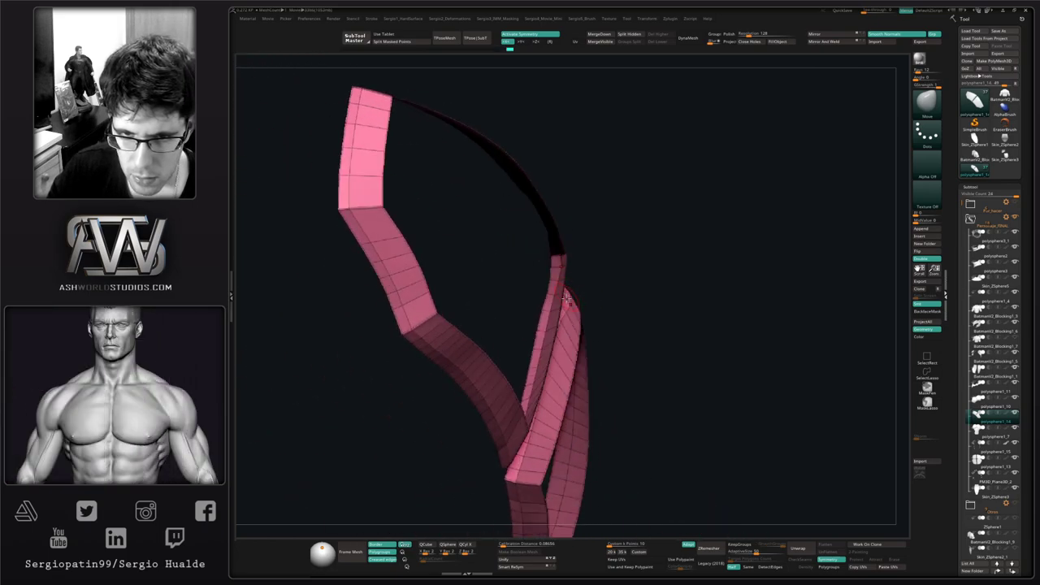
right_drag(566, 295, 566, 313)
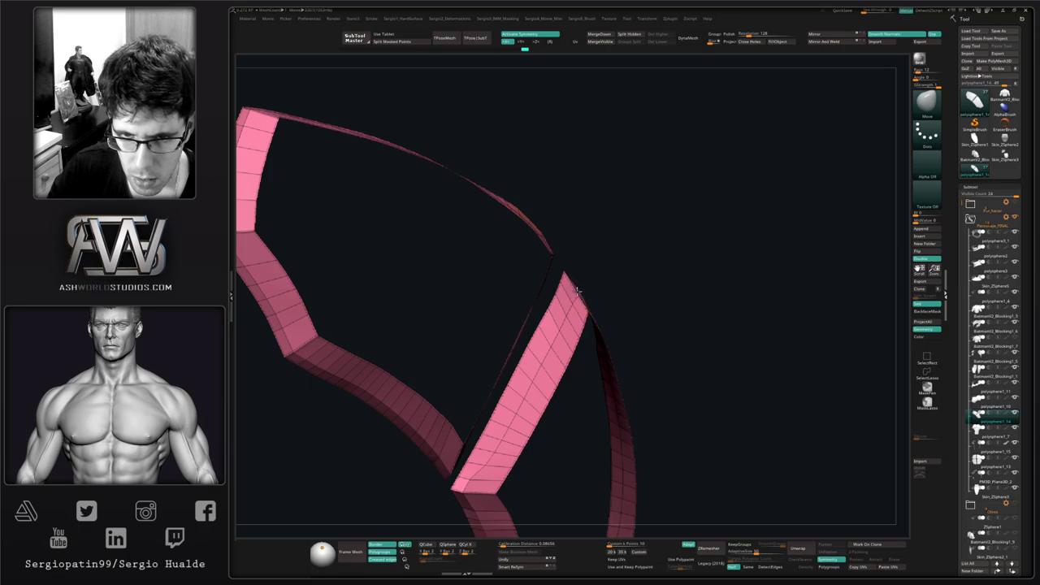
right_drag(623, 294, 616, 335)
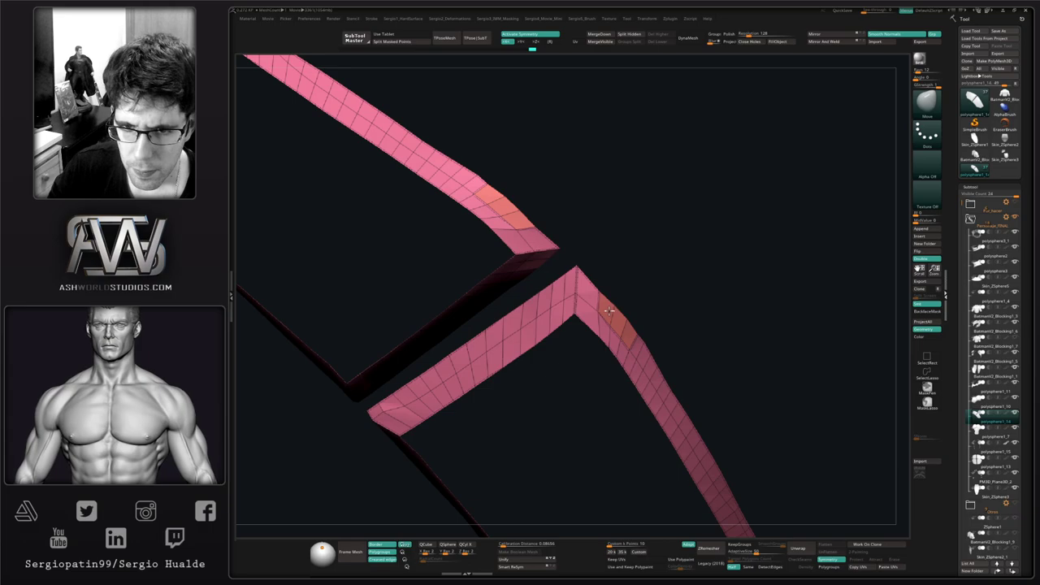
drag(609, 310, 609, 316)
Step: Merge the visible bevel strips into one polygroup and apply ZModeler's Crease edge action near the upper inner corner
key(ctrl+w)
mouse_move(689, 296)
right_down()
mouse_move(667, 293)
mouse_move(675, 313)
right_up()
key(space)
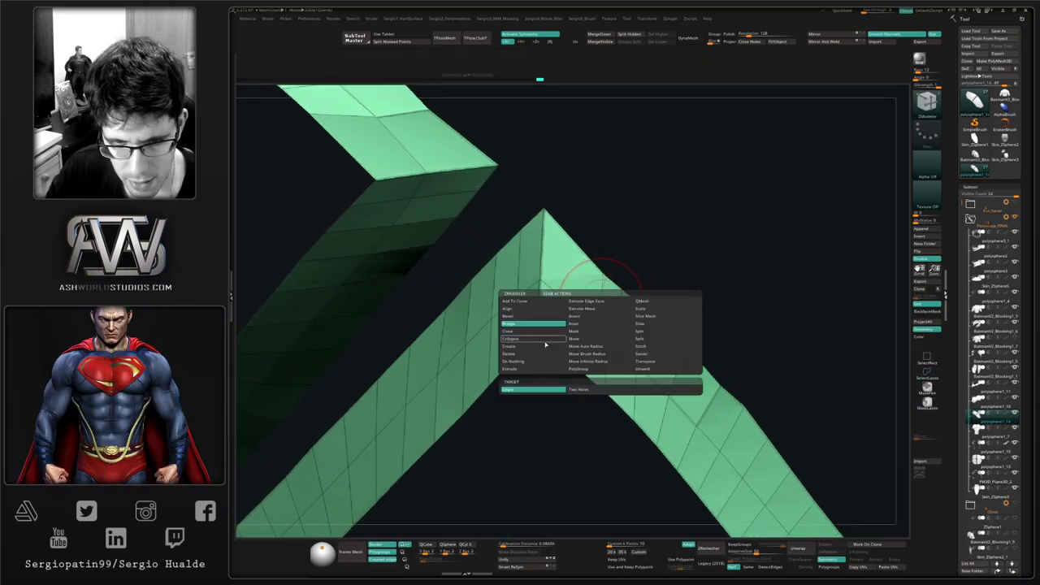
click(547, 347)
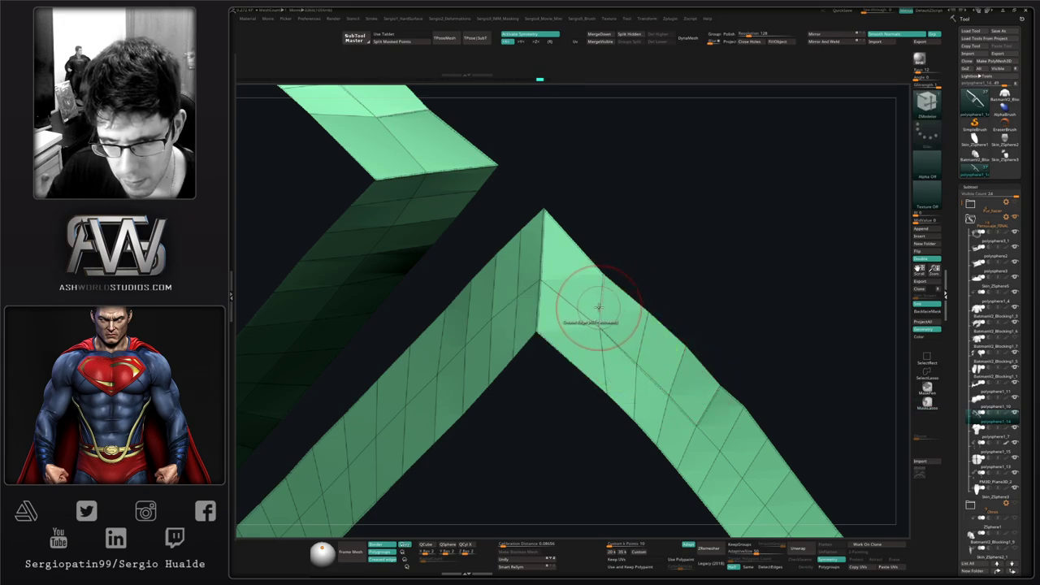
key(space)
click(511, 360)
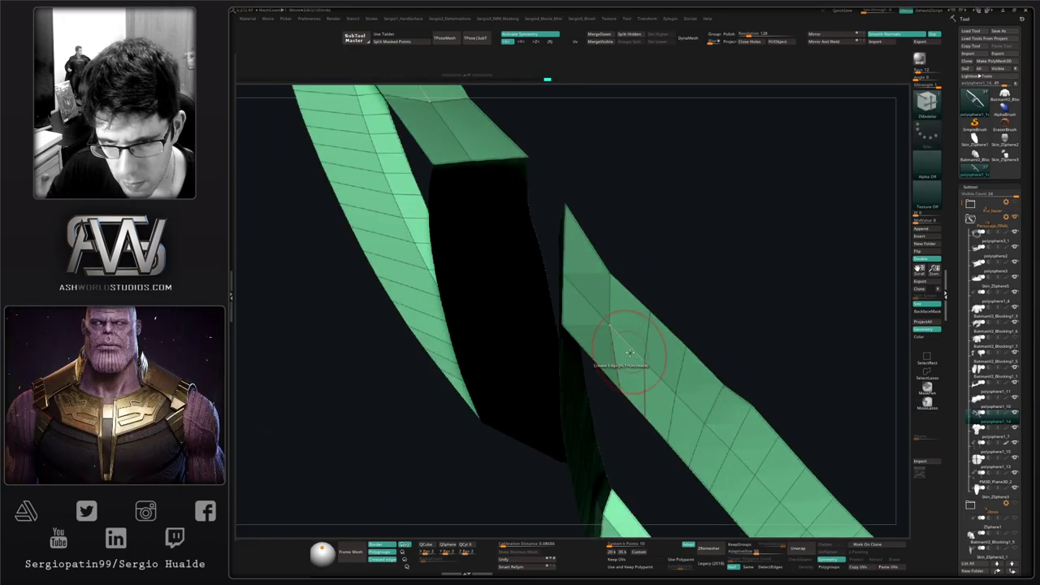
Step: Enable Use Tablet and smooth the bumps along the upper bevel strip
right_drag(649, 368, 688, 314)
mouse_move(683, 354)
right_down()
mouse_move(669, 374)
mouse_move(664, 480)
right_up()
mouse_move(605, 372)
shift+mouse_down()
mouse_move(698, 449)
mouse_move(696, 396)
shift+mouse_up()
mouse_move(697, 375)
right_down()
mouse_move(640, 364)
mouse_move(647, 327)
right_up()
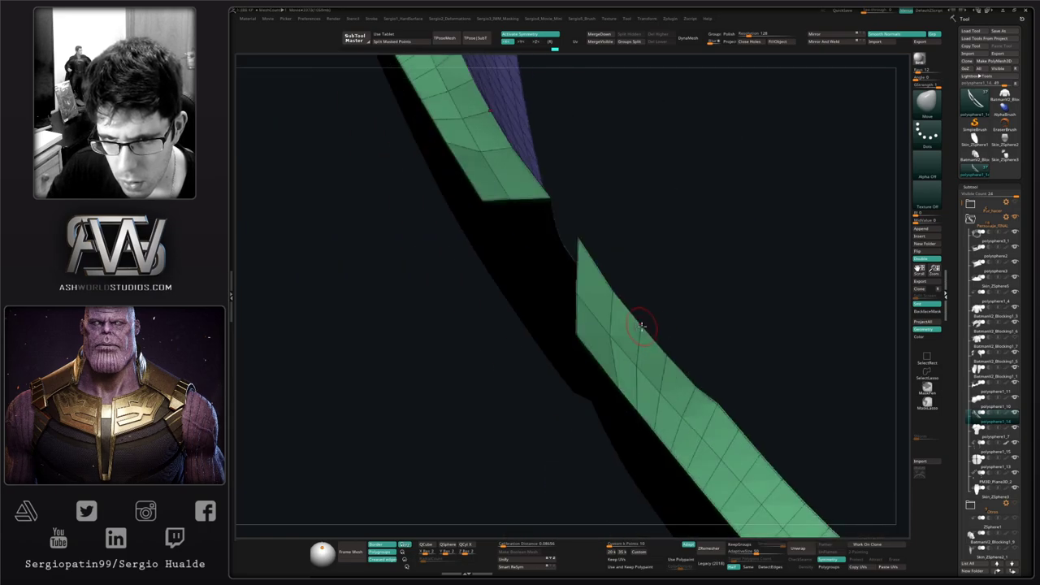
click(382, 36)
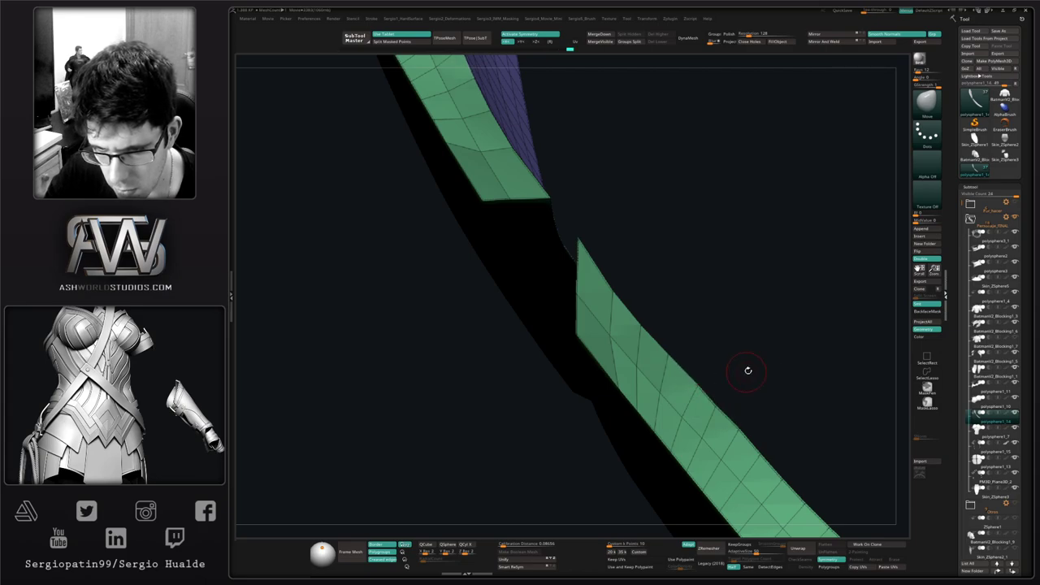
right_drag(749, 371, 729, 301)
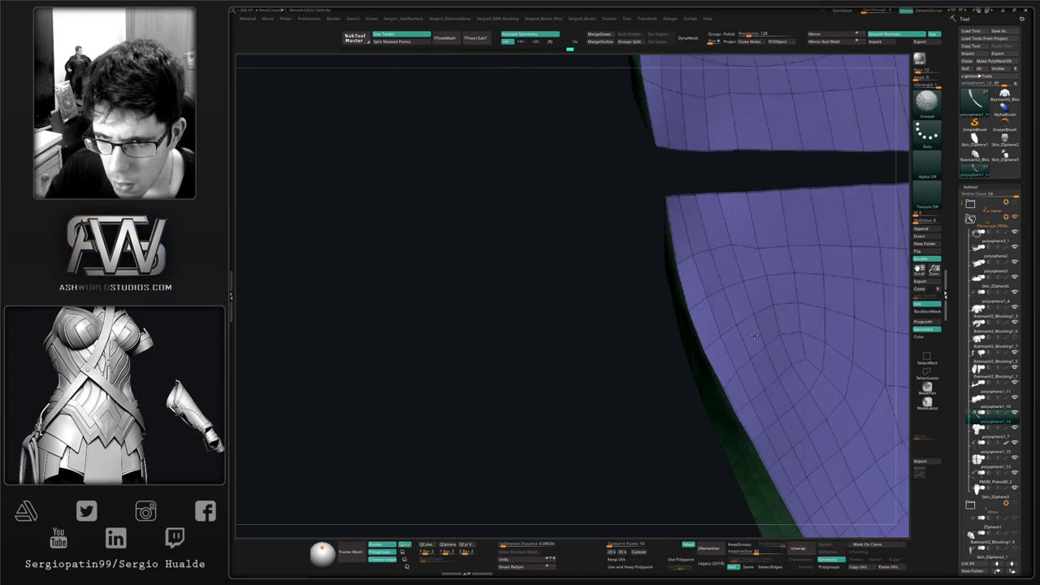
right_drag(754, 335, 750, 332)
Step: Set ZModeler's edge action to Close and show the plates within the full suit without wireframe
key(b)
key(z)
key(m)
key(space)
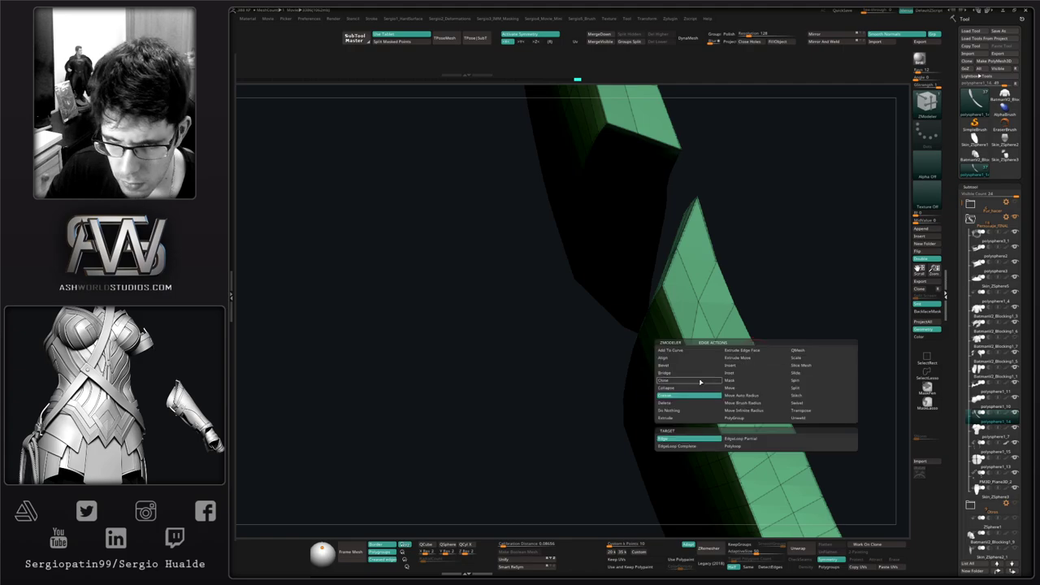
click(700, 382)
mouse_move(722, 298)
ctrl+right_down()
mouse_move(713, 245)
mouse_move(745, 330)
mouse_move(721, 322)
mouse_move(695, 364)
mouse_move(690, 441)
mouse_move(705, 455)
mouse_move(727, 419)
mouse_move(705, 418)
ctrl+right_up()
key(shift+f)
key(alt+s)
mouse_move(705, 419)
alt+right_down()
mouse_move(655, 399)
mouse_move(665, 365)
alt+right_up()
Step: Adjust the top edge of the upper plates in side profile, under the chest, with an enlarged Move brush
key(b)
key(m)
key(v)
key(bracketright)
key(bracketright)
key(bracketright)
key(bracketright)
drag(672, 372, 667, 367)
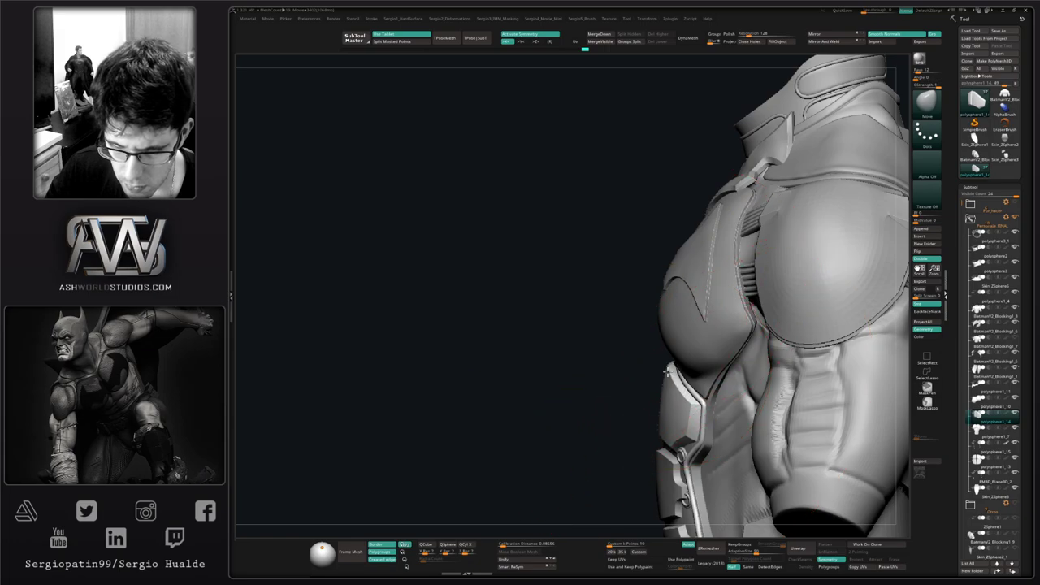
key(s)
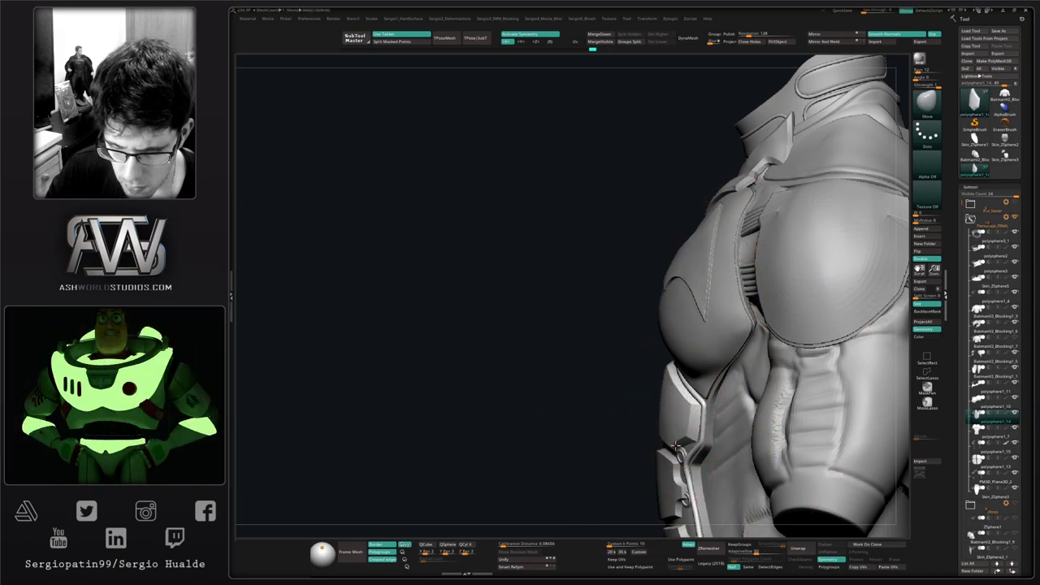
Step: Refine the upper inner corners of the plates beside the central gap with the Move brush
mouse_move(681, 401)
right_down()
mouse_move(776, 396)
mouse_move(772, 413)
right_up()
mouse_move(590, 321)
ctrl+right_down()
mouse_move(598, 358)
mouse_move(610, 342)
mouse_move(606, 352)
ctrl+right_up()
key(shift+s)
drag(606, 355, 607, 353)
key(shift+s)
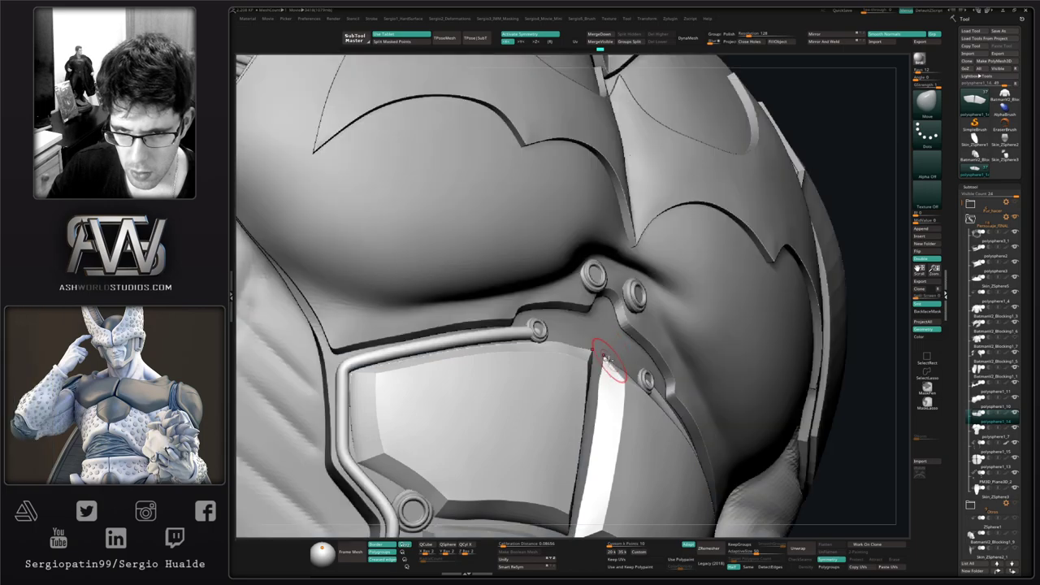
mouse_move(608, 360)
right_down()
mouse_move(601, 353)
mouse_move(640, 366)
right_up()
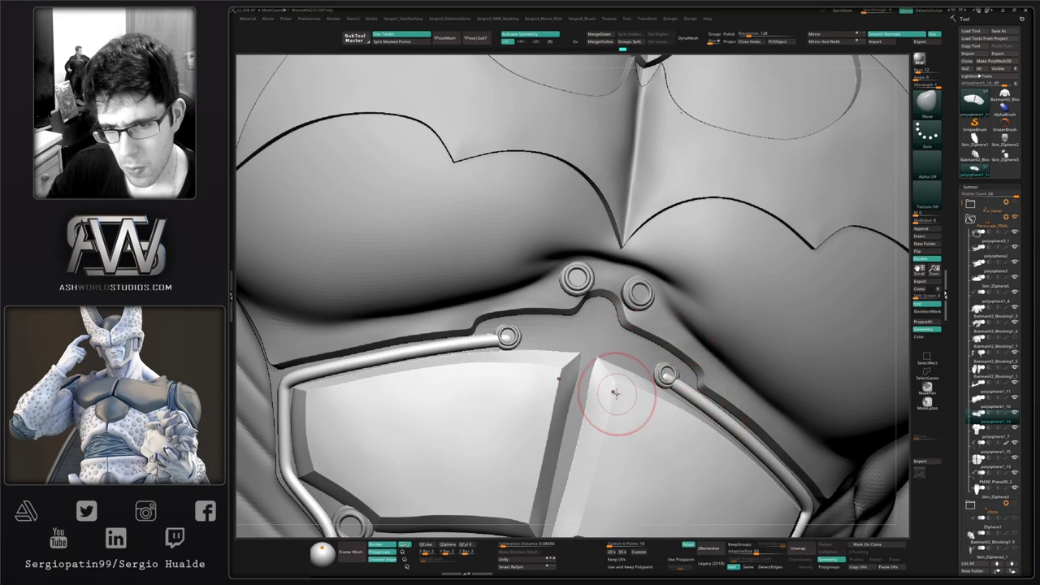
Step: Examine the upper plates' shape within the full suit from the front and on their own
ctrl+right_drag(622, 359, 622, 287)
key(s)
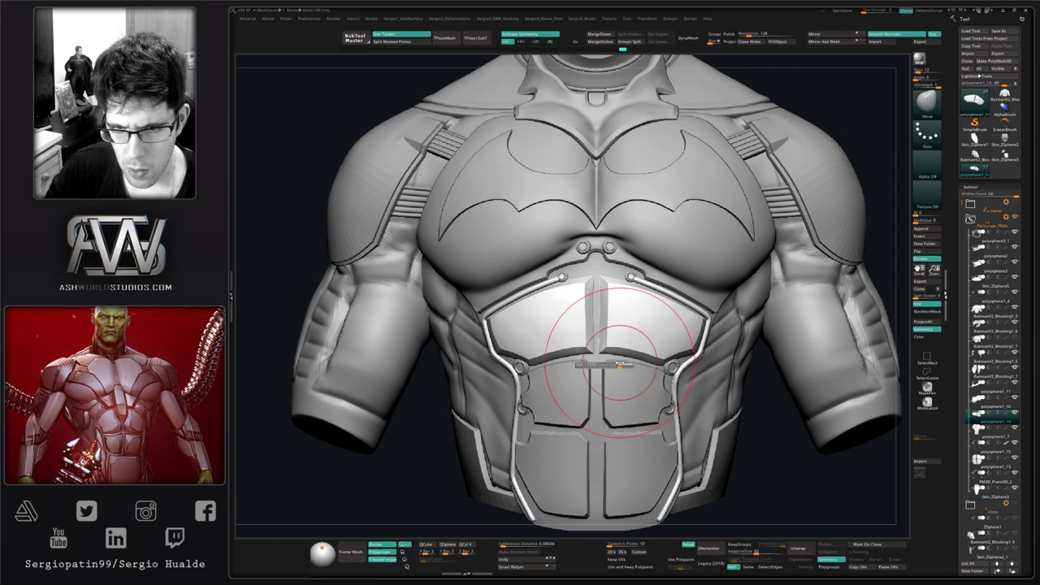
right_drag(611, 347, 615, 366)
key(s)
drag(618, 307, 608, 306)
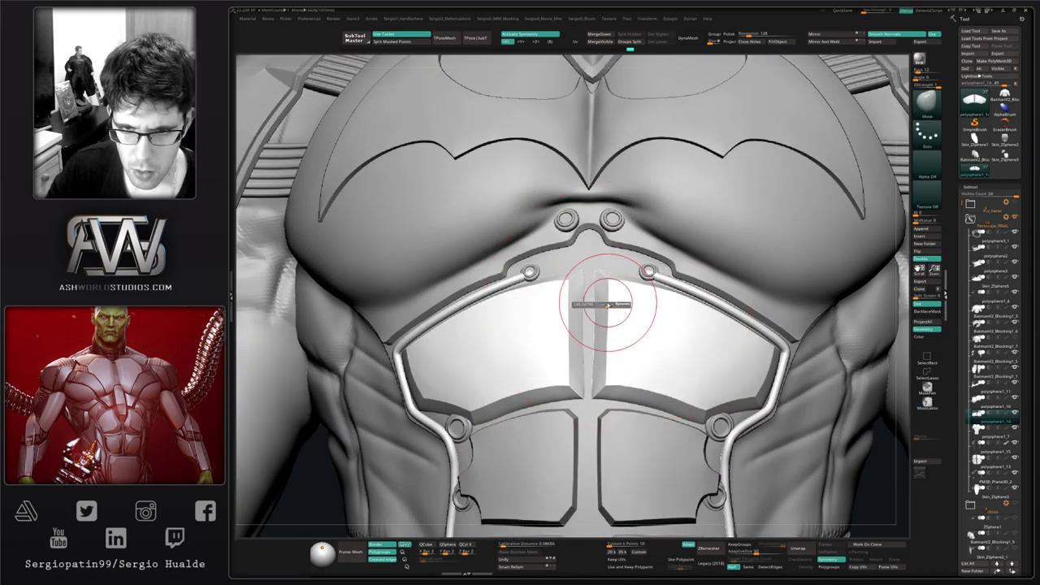
right_drag(615, 331, 613, 284)
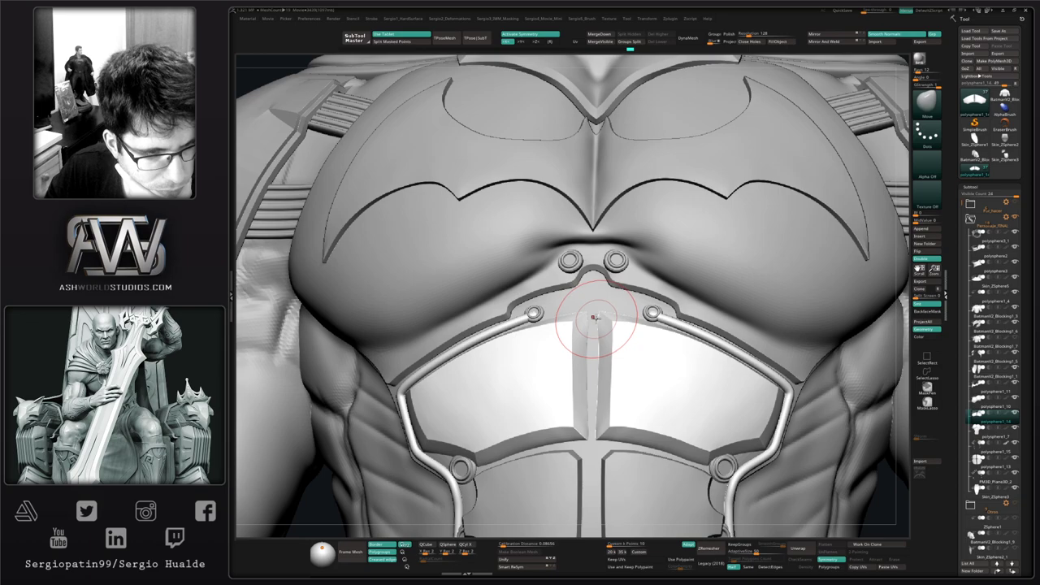
key(alt+s)
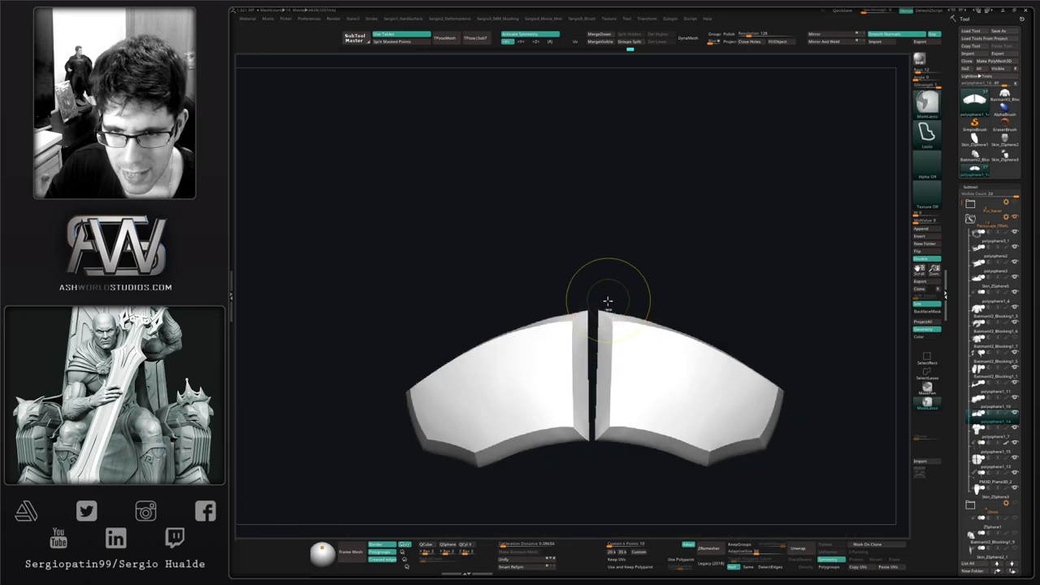
Step: Show the wireframe and adjust the vertices at the upper plates' upper inner corners with a resized Move brush
key(shift+f)
mouse_move(609, 304)
ctrl+right_down()
mouse_move(590, 392)
mouse_move(603, 356)
mouse_move(619, 370)
ctrl+right_up()
key(s)
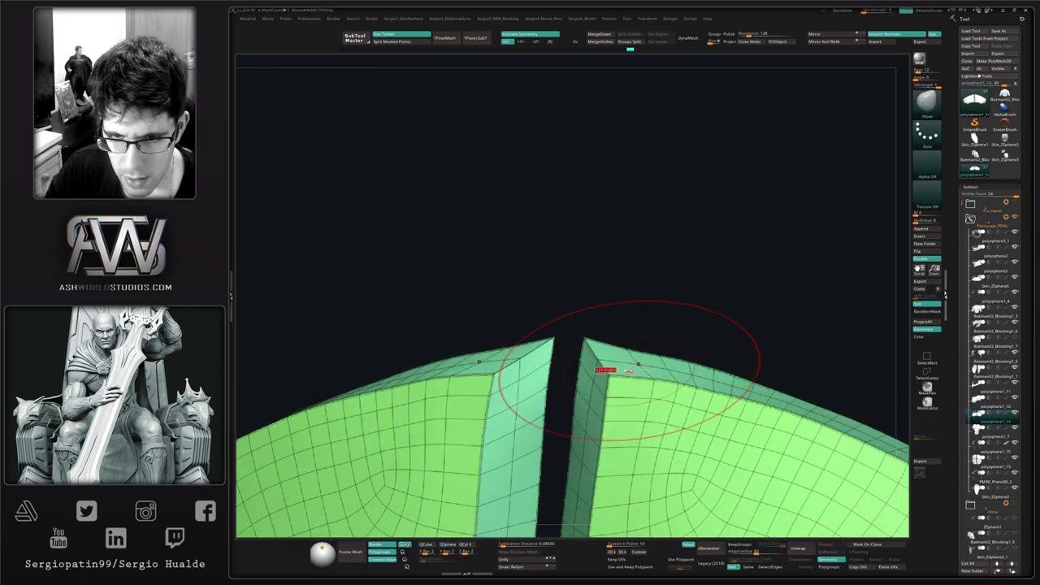
drag(625, 371, 607, 370)
mouse_move(615, 344)
ctrl+right_down()
mouse_move(626, 377)
mouse_move(624, 337)
ctrl+right_up()
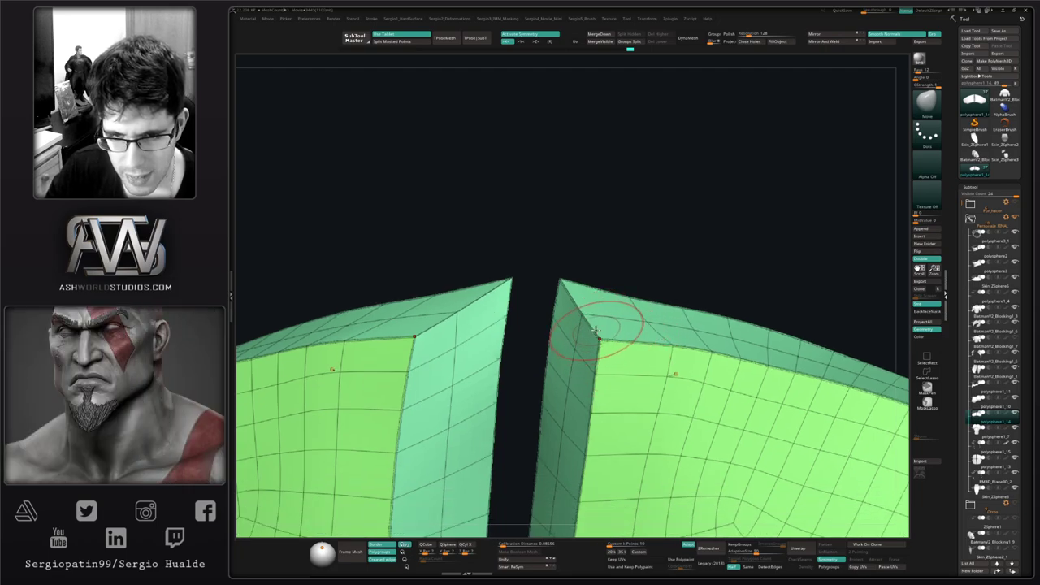
mouse_move(603, 344)
right_down()
mouse_move(678, 364)
mouse_move(632, 376)
mouse_move(605, 361)
mouse_move(609, 348)
mouse_move(627, 358)
right_up()
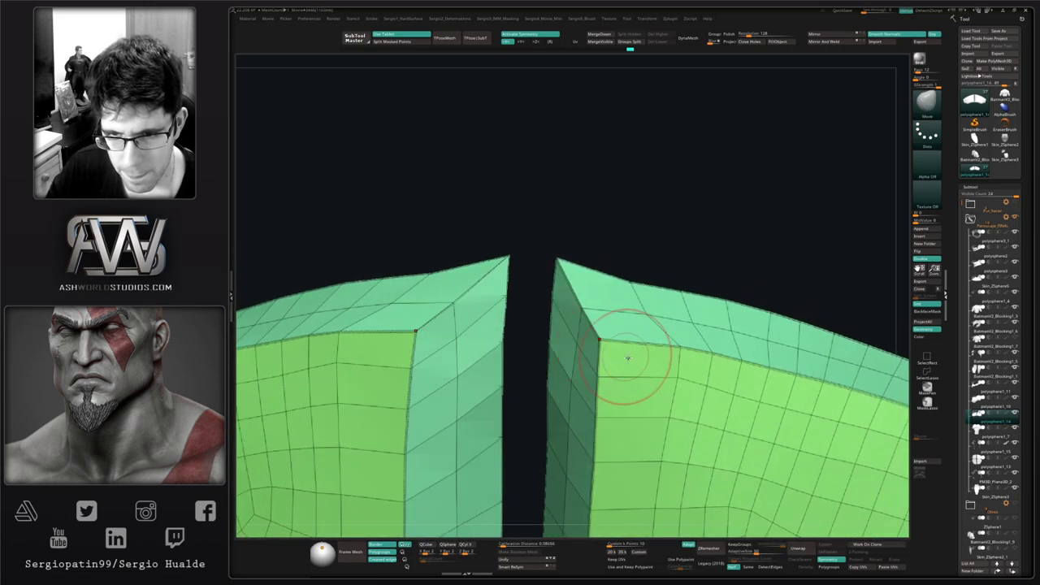
drag(675, 373, 672, 377)
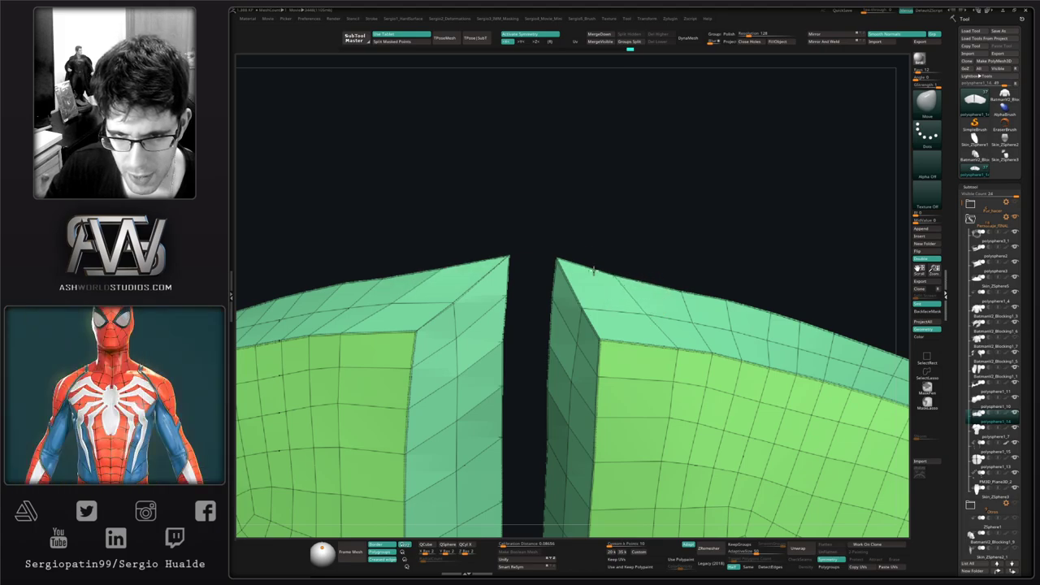
Step: Reposition and smooth the vertices along the front top edge of the upper plates, next to the inner corners
right_drag(647, 316, 642, 298)
right_drag(681, 336, 663, 343)
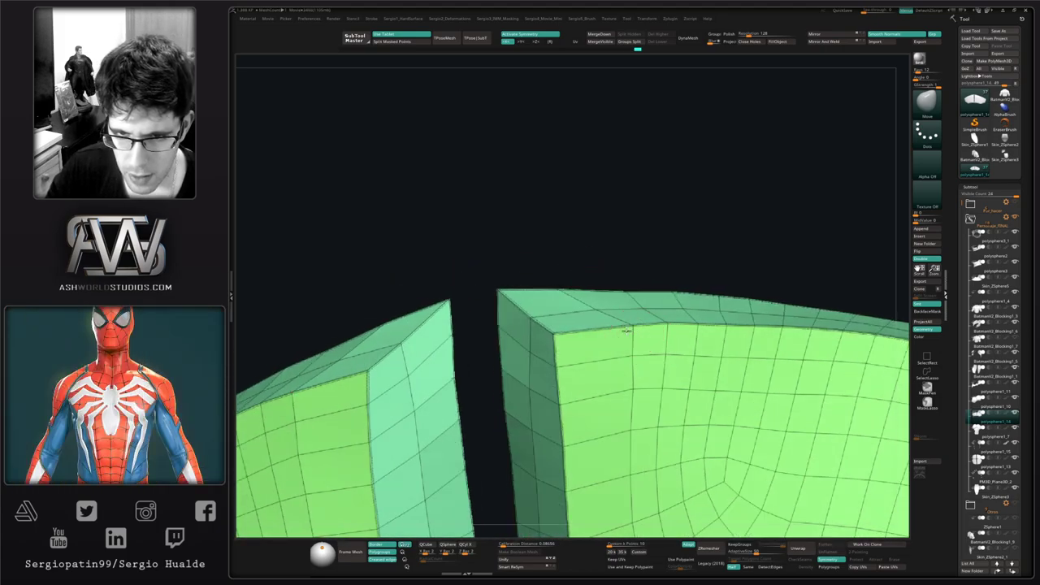
drag(625, 330, 561, 341)
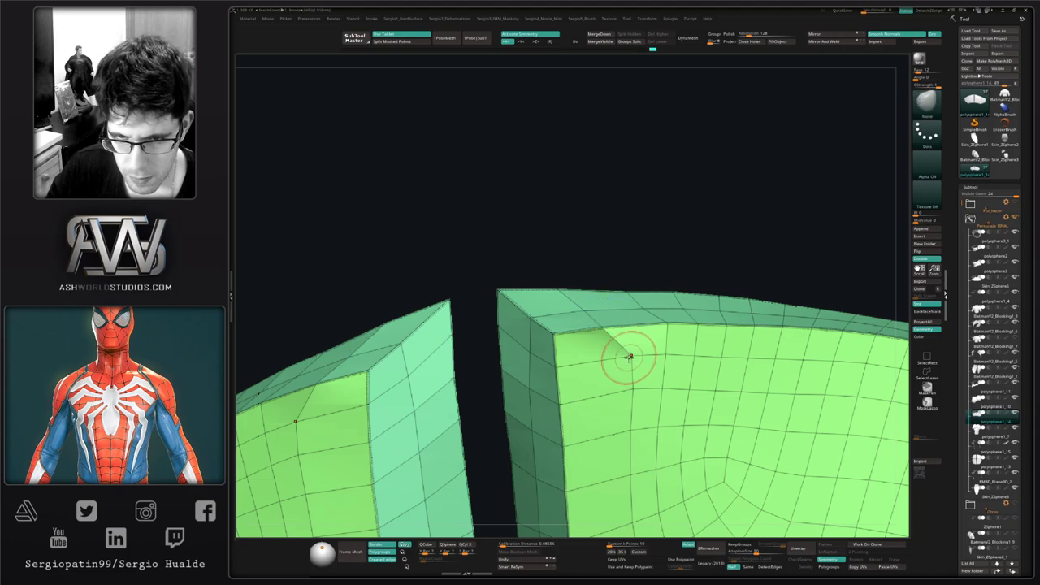
mouse_move(621, 406)
shift+mouse_down()
mouse_move(620, 446)
mouse_move(611, 399)
shift+mouse_up()
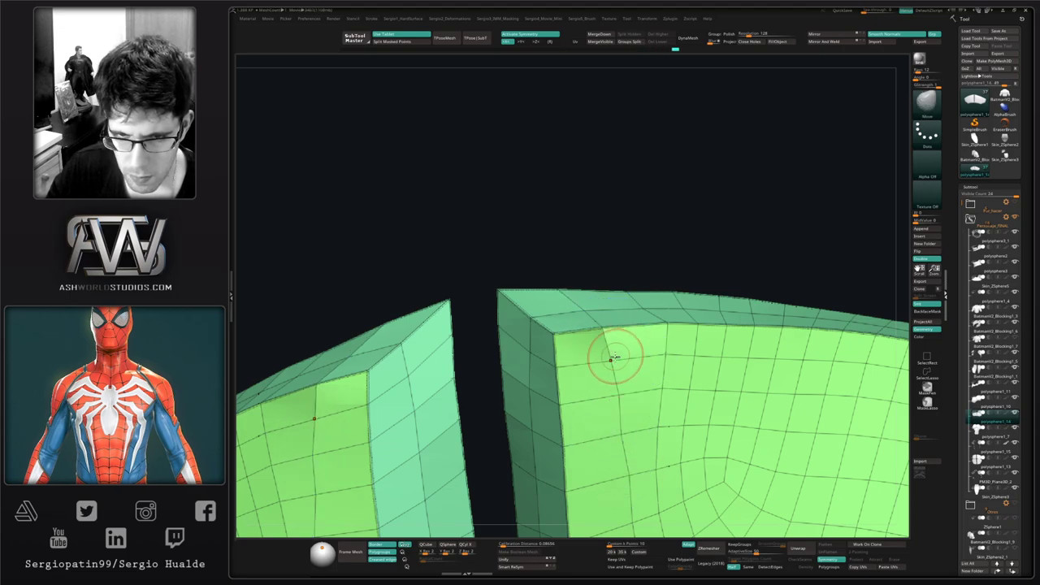
mouse_move(612, 360)
right_down()
mouse_move(607, 346)
mouse_move(629, 362)
mouse_move(622, 346)
right_up()
drag(620, 332, 615, 336)
Step: Chamfer the upper inner corners of the upper plates by stitching their corner points with ZModeler's Stitch point action
mouse_move(615, 336)
right_down()
mouse_move(625, 339)
mouse_move(606, 327)
mouse_move(585, 348)
mouse_move(565, 303)
mouse_move(556, 329)
right_up()
key(b)
key(z)
key(m)
key(space)
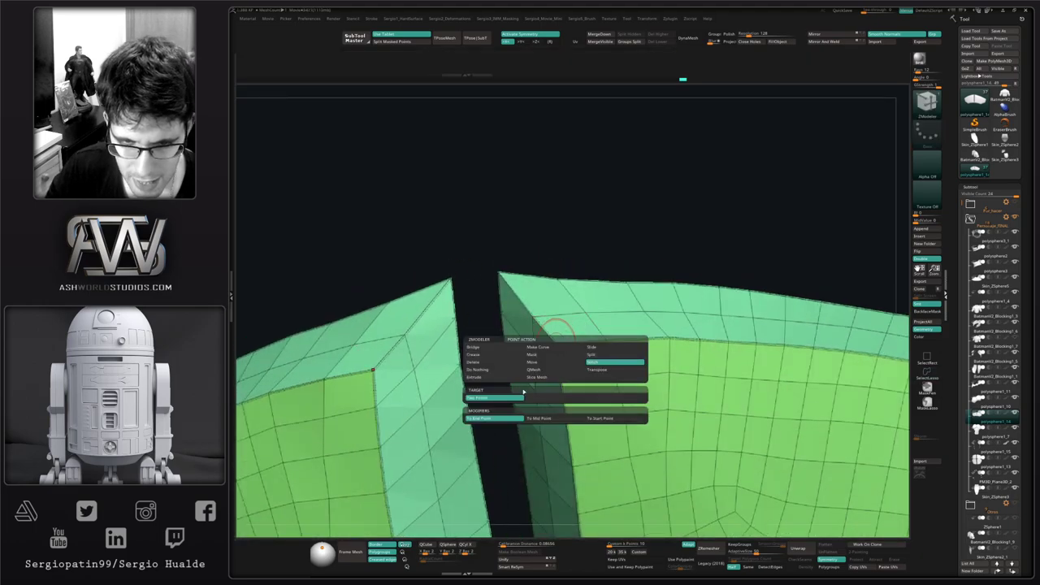
click(559, 338)
click(606, 340)
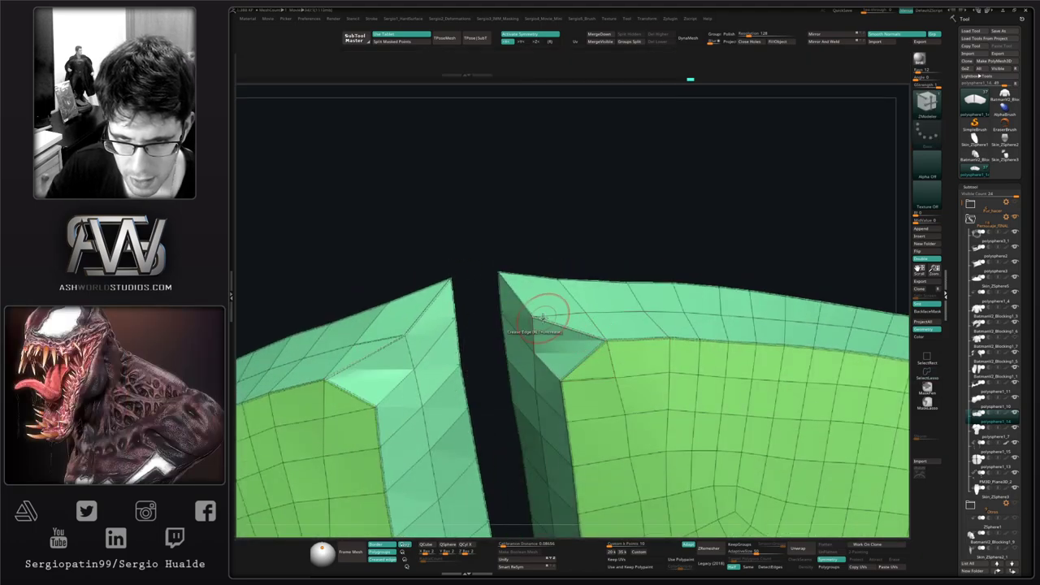
click(581, 311)
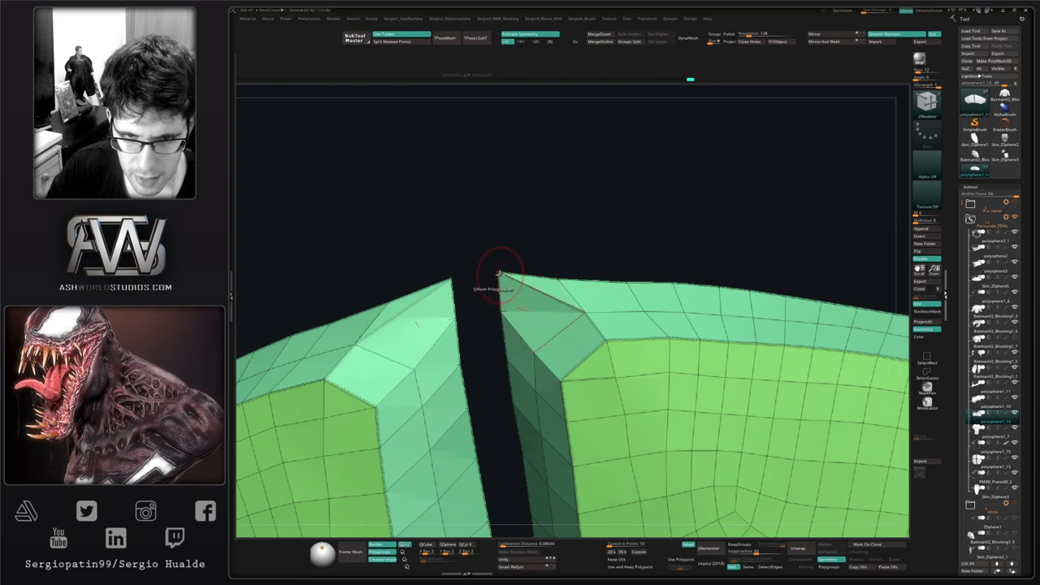
click(560, 282)
Step: Chamfer the lower inner corners of the upper plates by stitching their front and rear corner points to neighbouring points
right_drag(576, 292, 574, 202)
shift+right_drag(596, 338, 573, 300)
key(shift+f)
alt+right_drag(573, 300, 591, 316)
key(shift+f)
ctrl+right_drag(591, 357, 606, 476)
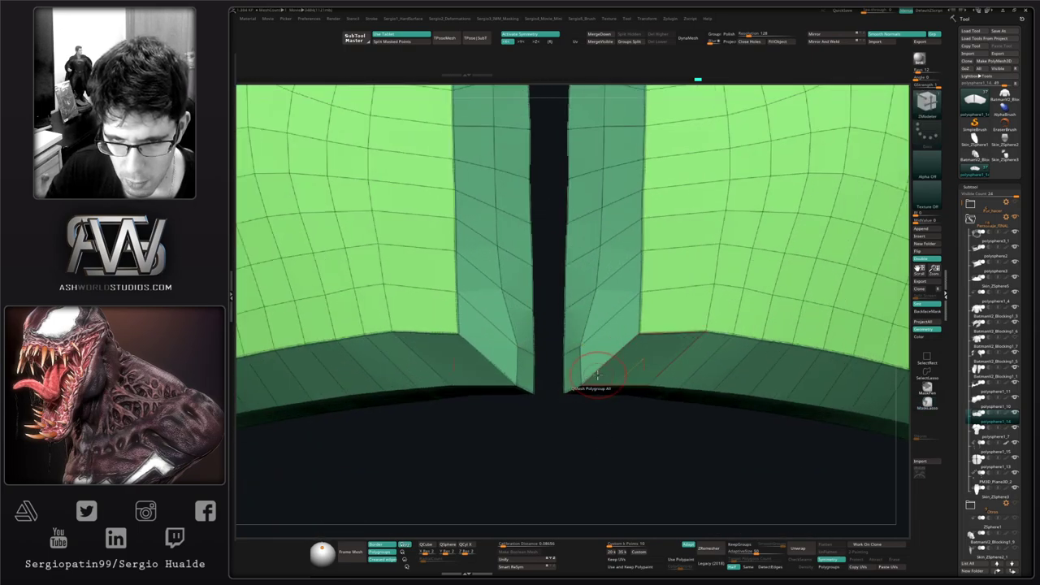
click(644, 330)
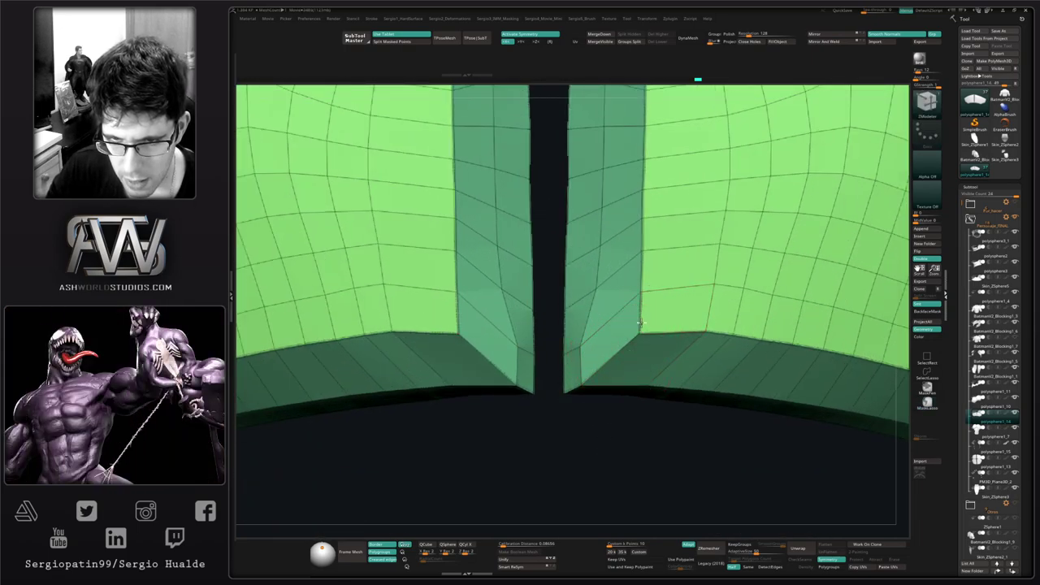
click(639, 295)
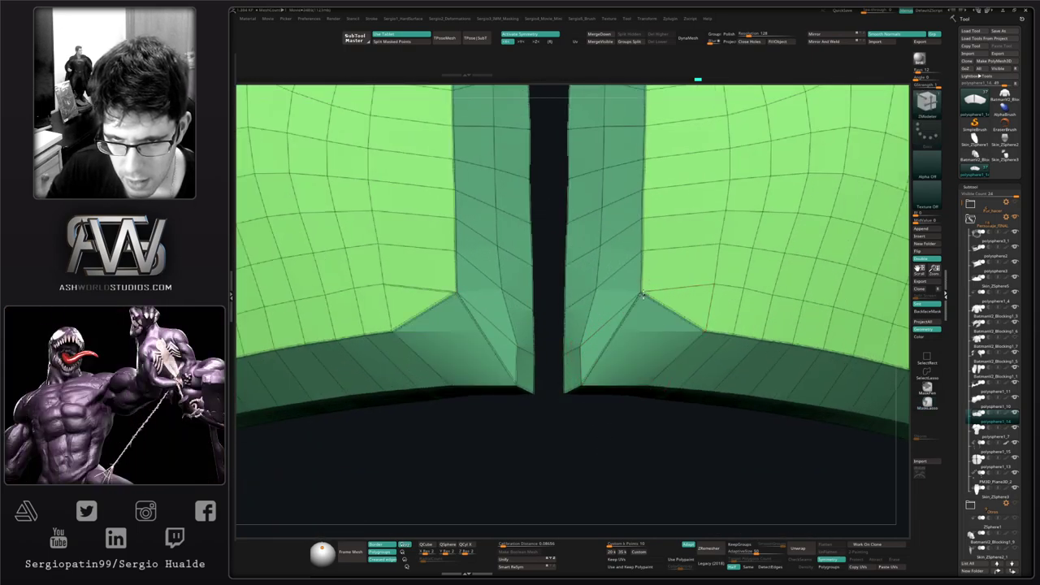
click(579, 346)
click(564, 352)
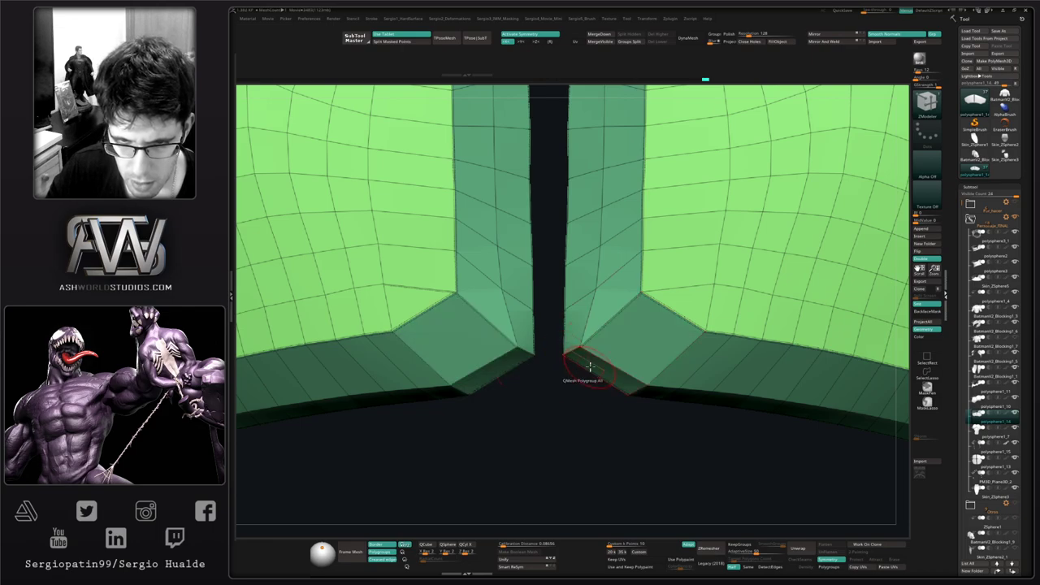
Step: Even out the bevel around the upper plates' chamfered lower inner corners by nudging their vertices with the Move brush
key(b)
key(m)
key(v)
drag(581, 332, 601, 308)
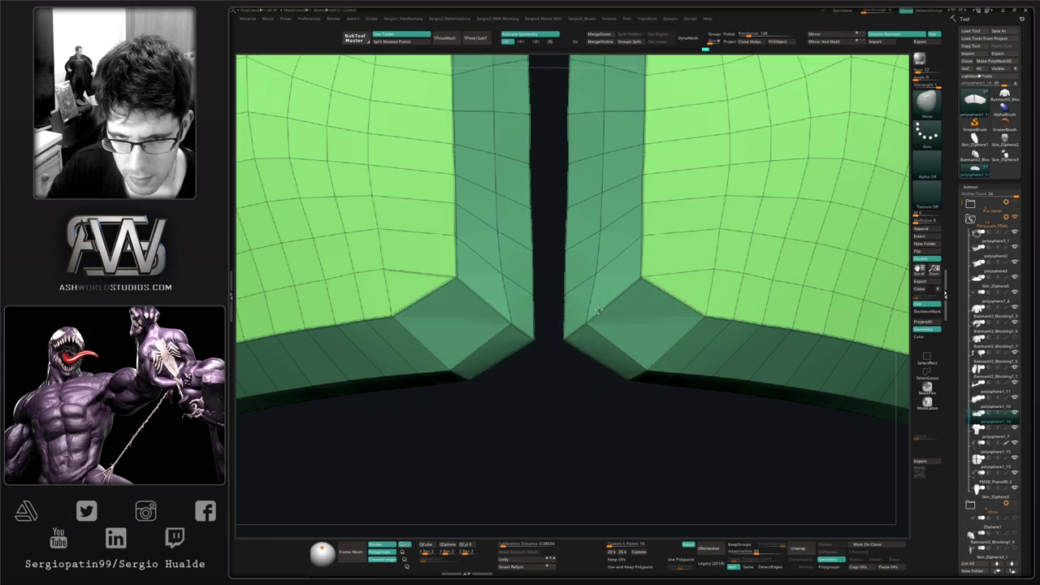
right_drag(601, 308, 634, 317)
drag(603, 317, 628, 298)
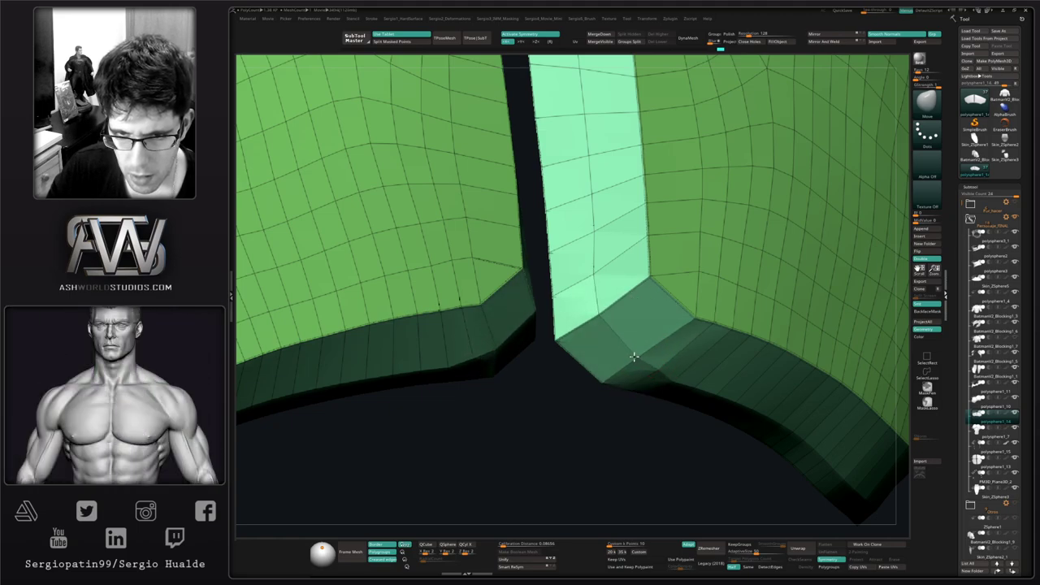
drag(604, 313, 603, 307)
drag(598, 234, 596, 240)
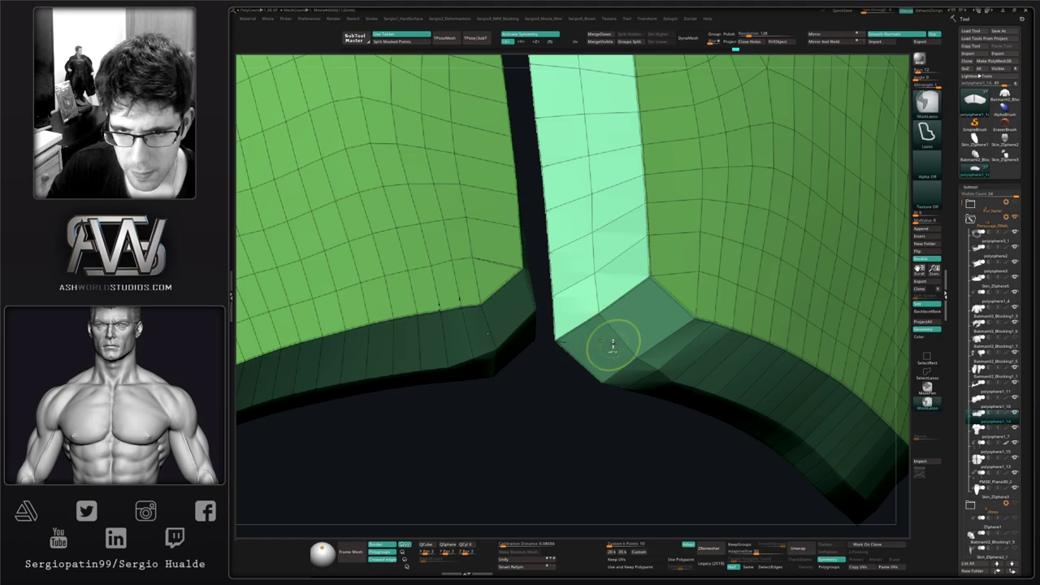
ctrl+right_drag(616, 346, 609, 342)
mouse_move(609, 343)
right_down()
mouse_move(581, 343)
mouse_move(619, 330)
right_up()
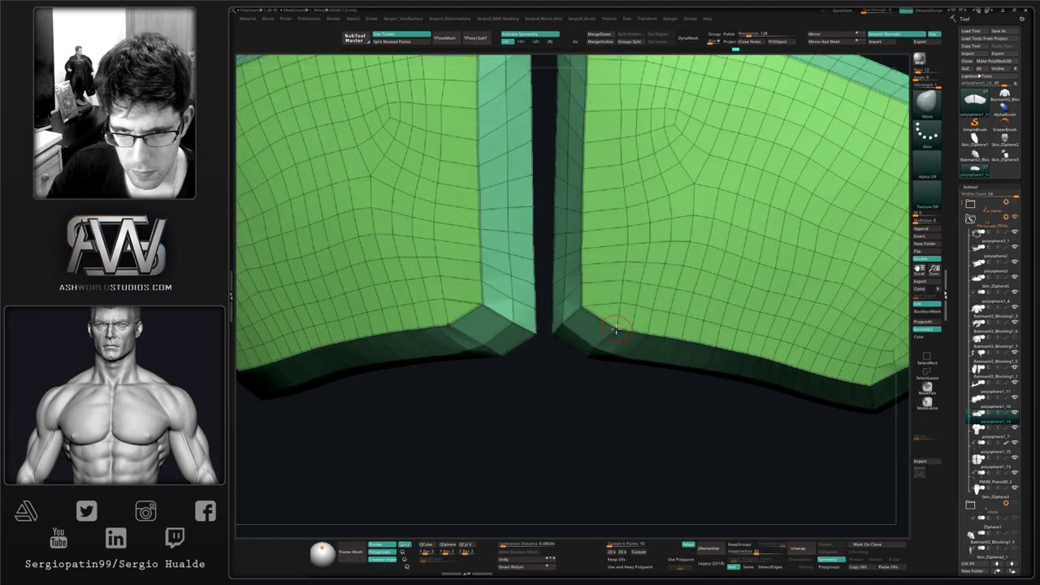
drag(613, 327, 599, 332)
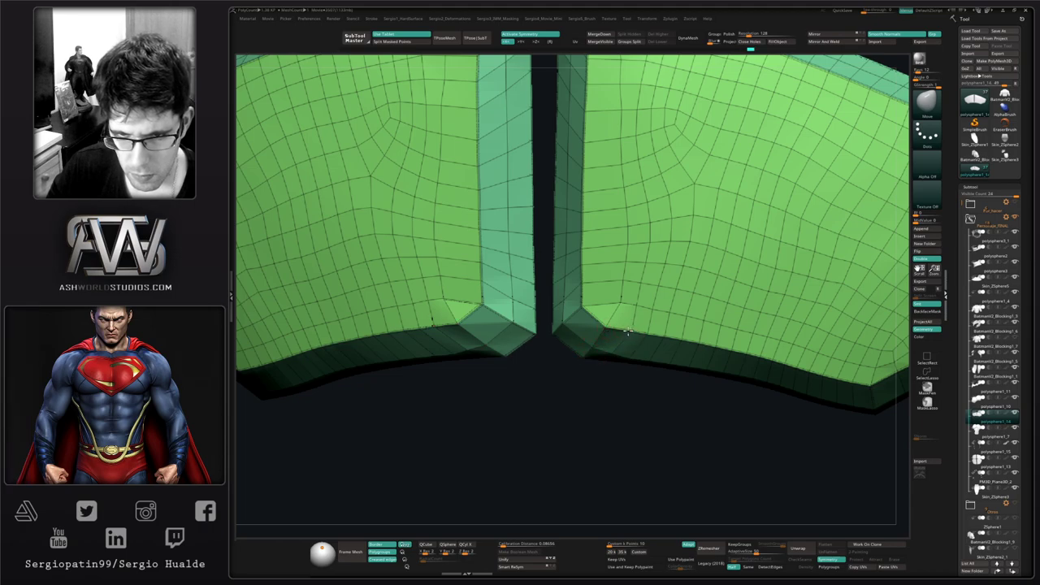
Step: Examine the chamfered inner corners of the upper plates up close, at the lower and upper ends of the central gap
mouse_move(621, 338)
right_down()
mouse_move(609, 357)
mouse_move(601, 334)
mouse_move(605, 369)
mouse_move(574, 379)
right_up()
key(b)
key(z)
key(m)
key(space)
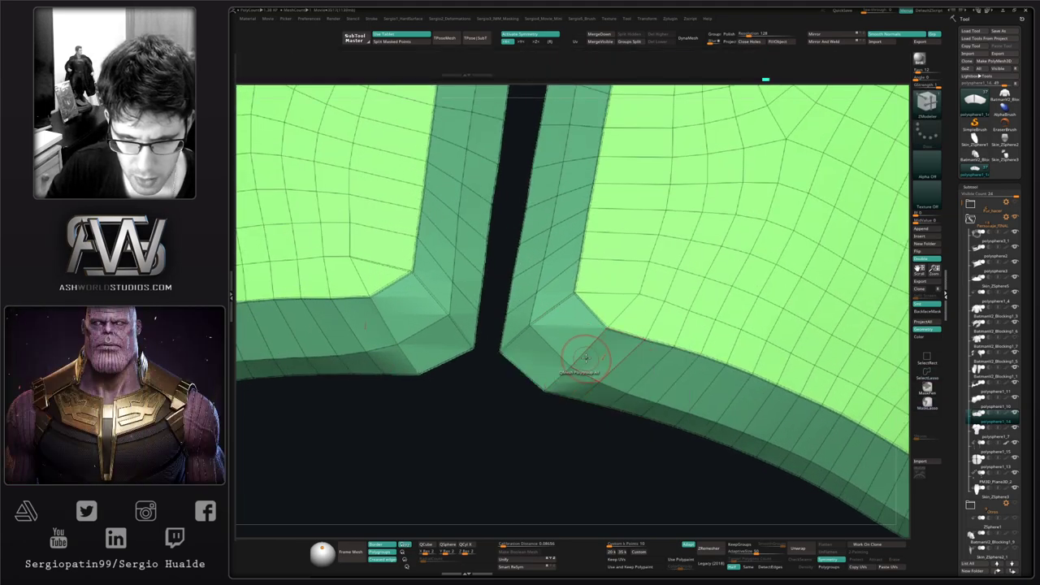
alt+right_drag(563, 358, 520, 520)
right_drag(569, 122, 557, 291)
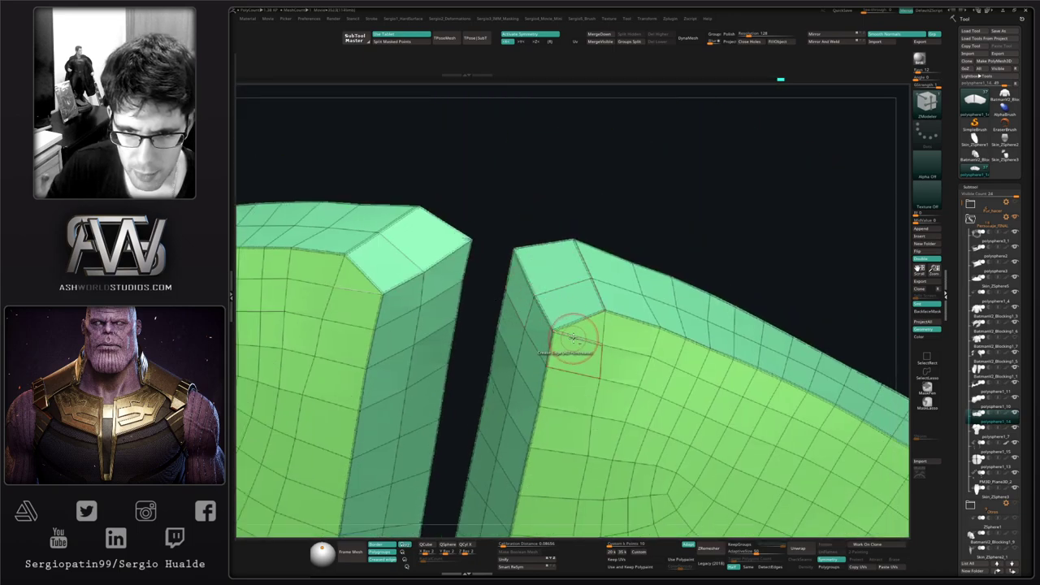
ctrl+right_drag(613, 354, 594, 264)
ctrl+right_drag(594, 264, 587, 296)
Step: Turn off the wireframe and examine the upper plates within the full suit from the front and at an angle
key(shift+f)
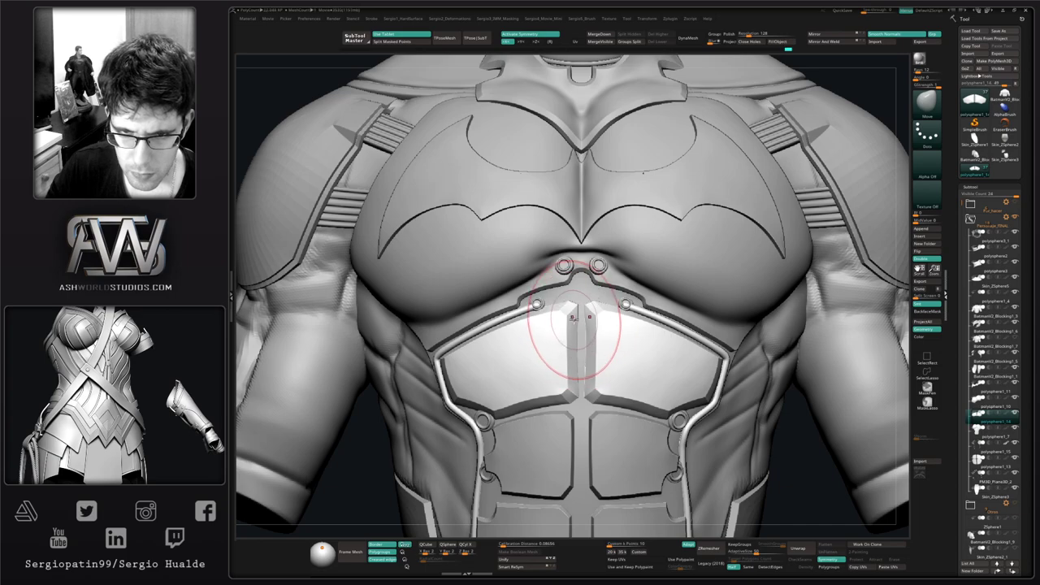
mouse_move(573, 319)
right_down()
mouse_move(608, 303)
mouse_move(573, 299)
right_up()
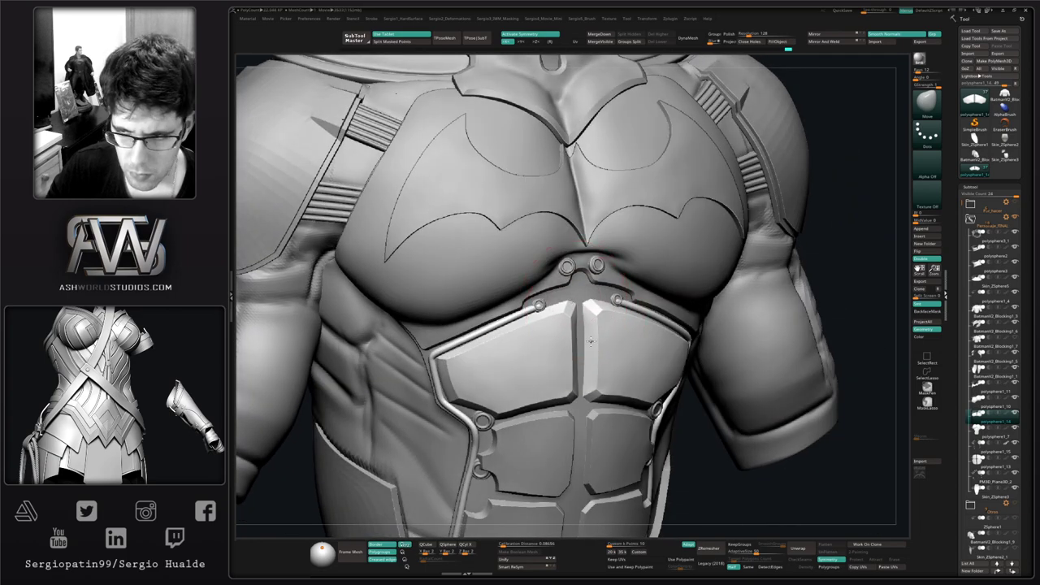
shift+right_drag(591, 342, 605, 275)
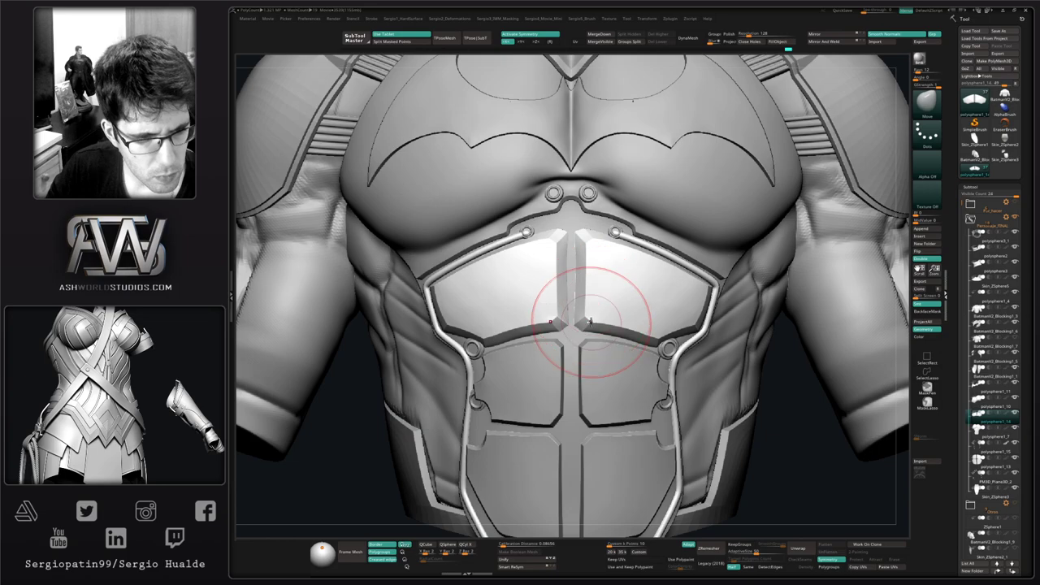
alt+right_drag(591, 322, 577, 272)
mouse_move(584, 328)
alt+right_down()
mouse_move(585, 364)
mouse_move(580, 330)
alt+right_up()
mouse_move(580, 329)
right_down()
mouse_move(560, 335)
mouse_move(580, 335)
mouse_move(580, 402)
mouse_move(591, 301)
mouse_move(596, 323)
mouse_move(582, 299)
mouse_move(580, 347)
mouse_move(582, 305)
right_up()
key(s)
alt+right_drag(591, 371, 592, 329)
mouse_move(592, 329)
right_down()
mouse_move(597, 344)
mouse_move(589, 280)
mouse_move(585, 301)
right_up()
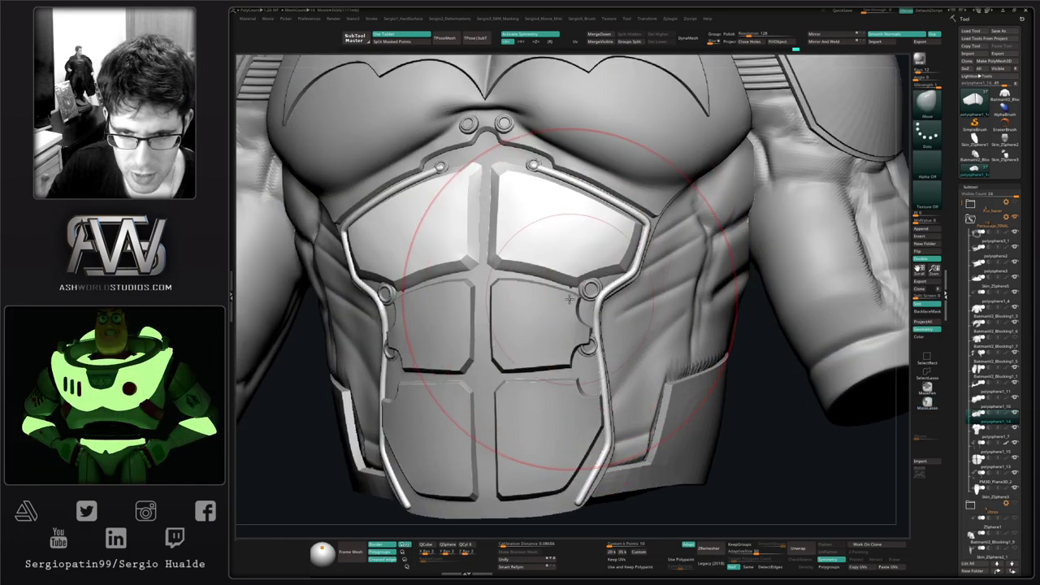
Step: Make the middle and lower abdominal plates the active subtool and switch to the Move Topological brush, undoing the trial stroke
alt+click(573, 302)
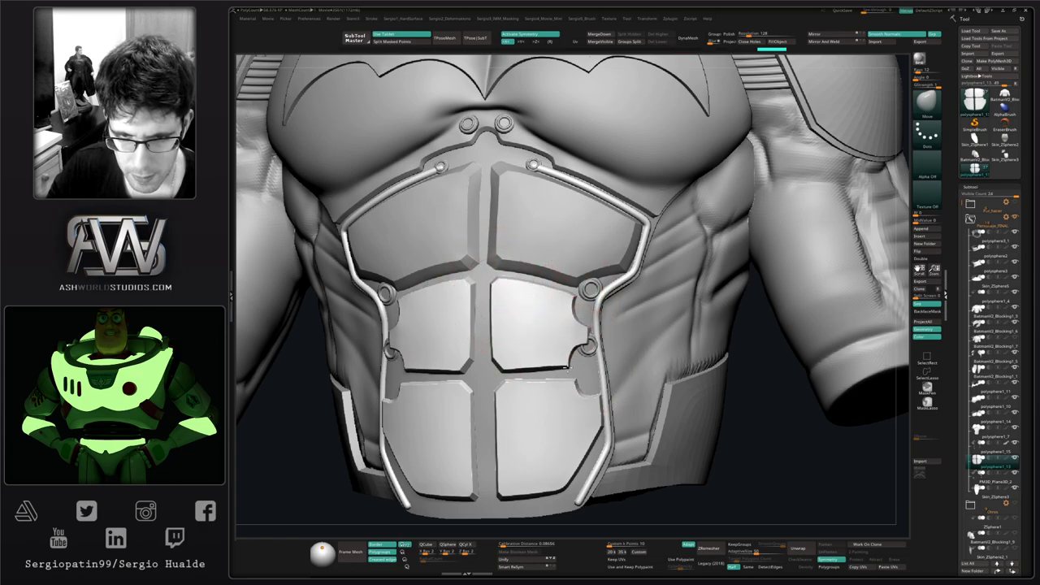
drag(566, 367, 560, 370)
key(ctrl+z)
key(b)
key(m)
key(t)
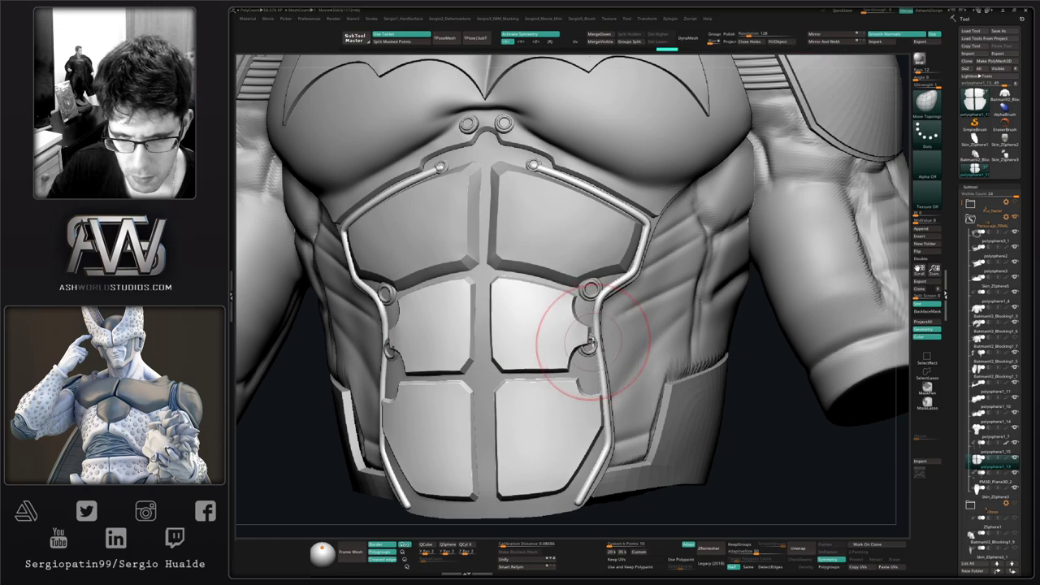
mouse_move(591, 339)
right_down()
mouse_move(593, 280)
mouse_move(638, 275)
right_up()
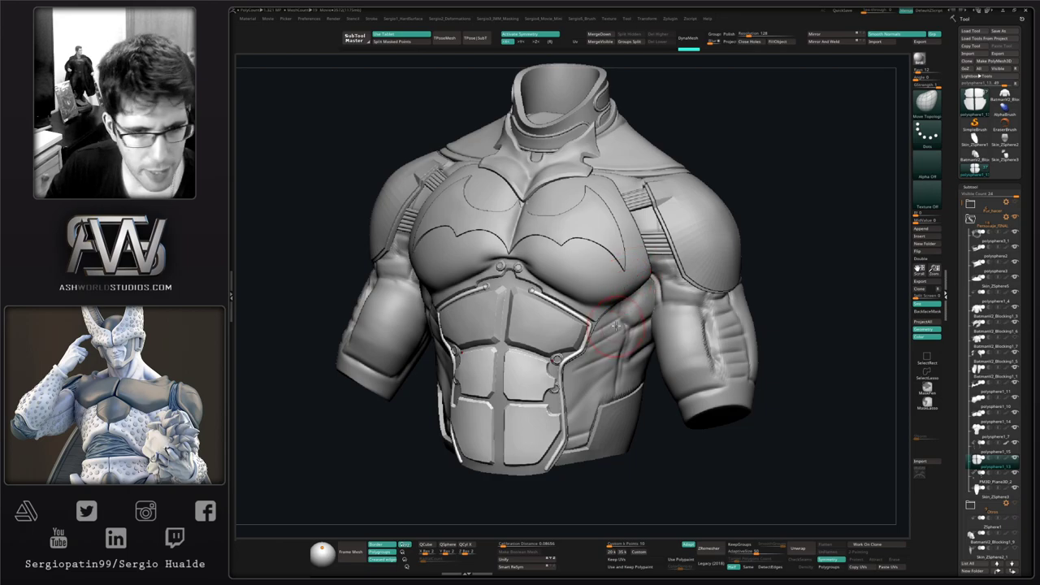
mouse_move(616, 326)
right_down()
mouse_move(605, 335)
mouse_move(596, 306)
mouse_move(607, 343)
right_up()
Step: Make the undersuit body the active subtool, isolate it and work on its side folds with the DamStandard brush
alt+click(612, 354)
key(alt+s)
key(alt+s)
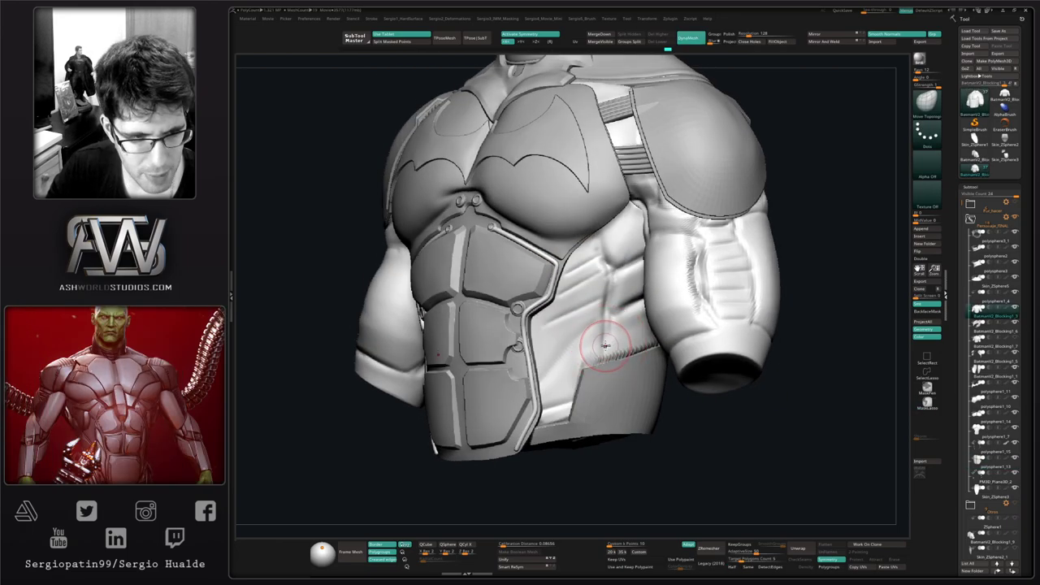
key(ctrl+shift+d)
key(alt+s)
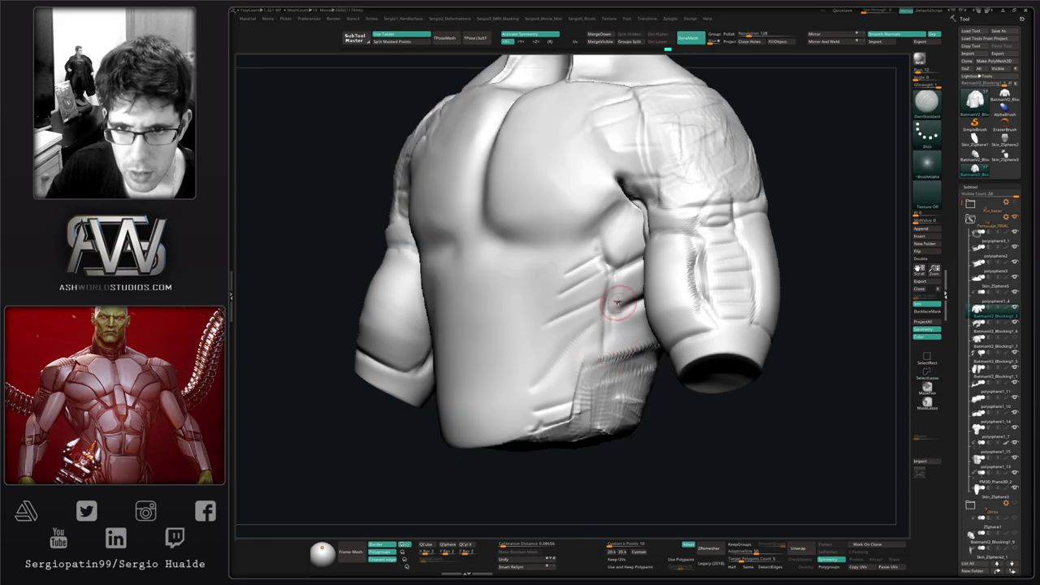
drag(611, 270, 642, 259)
alt+right_drag(642, 261, 629, 303)
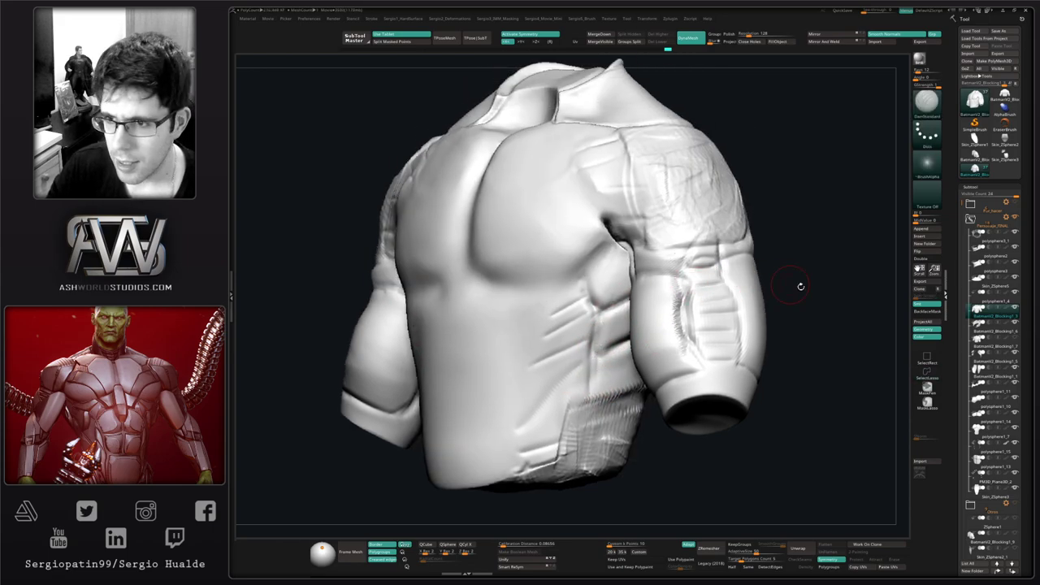
Step: Duplicate the undersuit body subtool, hide the original and show the full suit again
key(ctrl+shift+d)
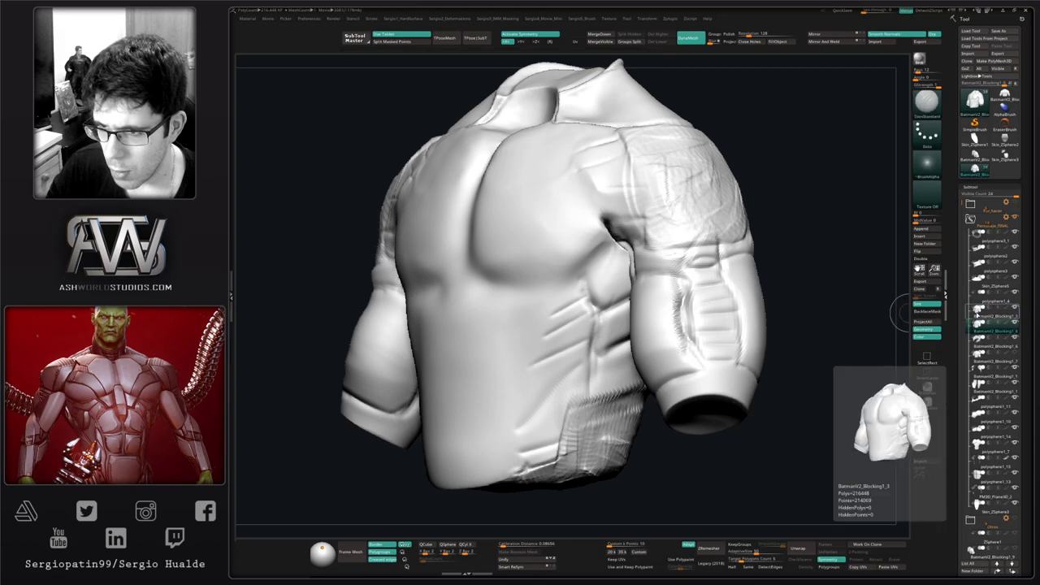
click(1014, 307)
key(alt+s)
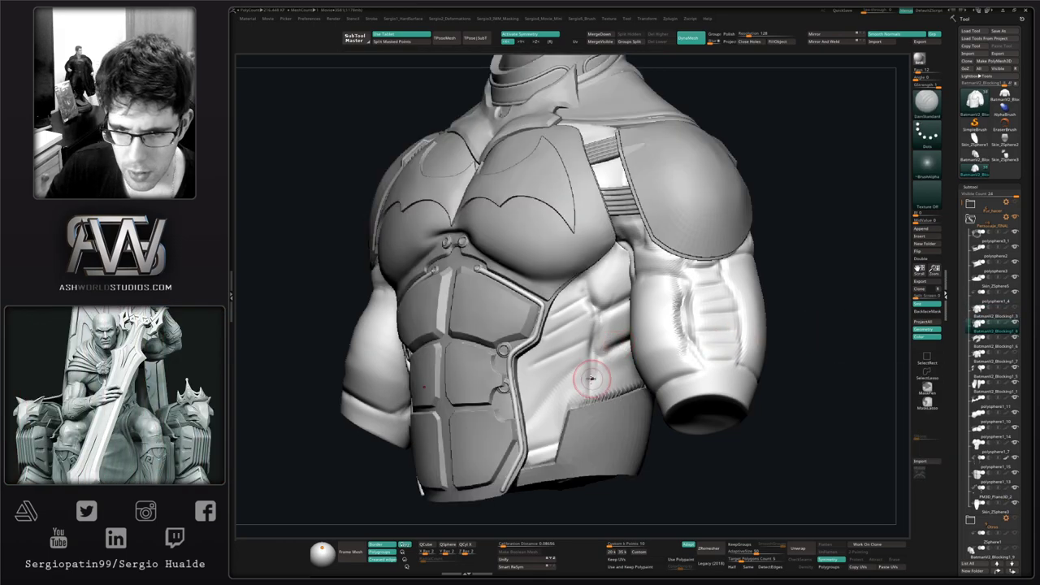
Step: Frame the duplicated undersuit from the front and isolate its torso polygroup so the arms are hidden
shift+right_drag(590, 371, 624, 367)
key(f)
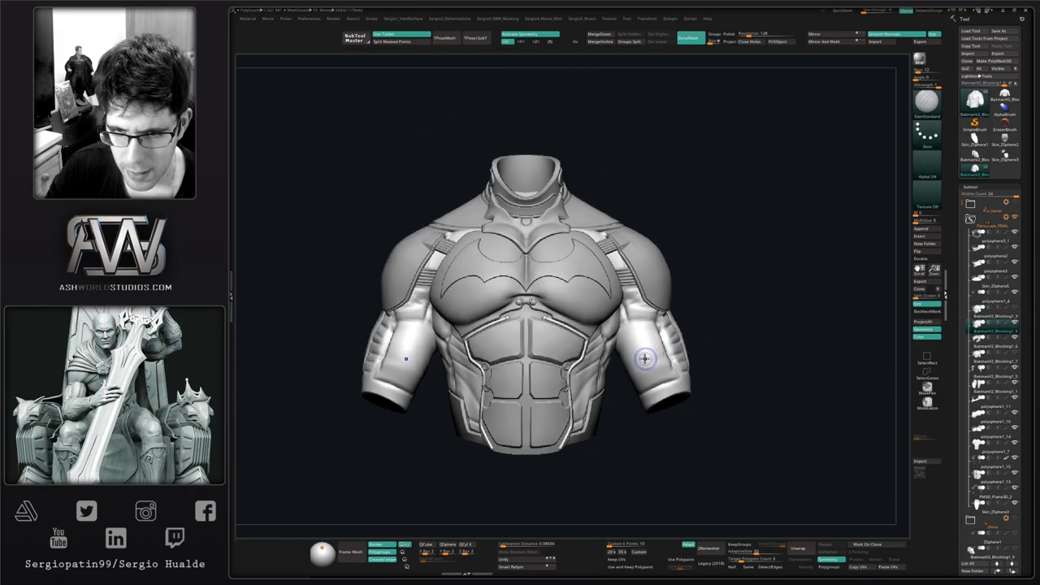
key(shift+f)
key(shift+f)
ctrl+shift+click(609, 367)
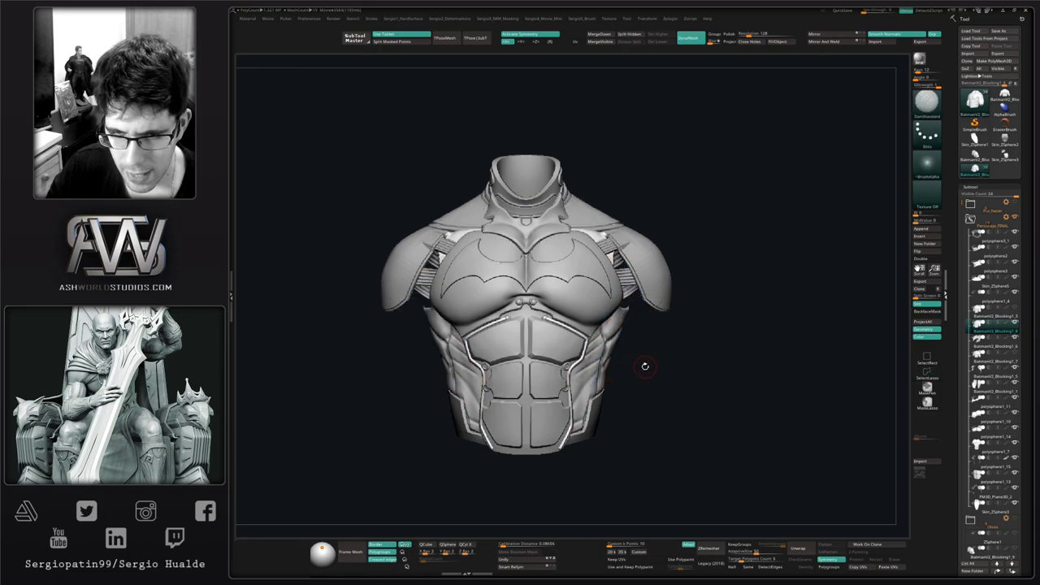
Step: Adjust the shape of the undersuit's side folds below the shoulder armour with the Move brush
drag(642, 392, 594, 352)
mouse_move(594, 351)
ctrl+right_down()
mouse_move(599, 371)
mouse_move(567, 362)
ctrl+right_up()
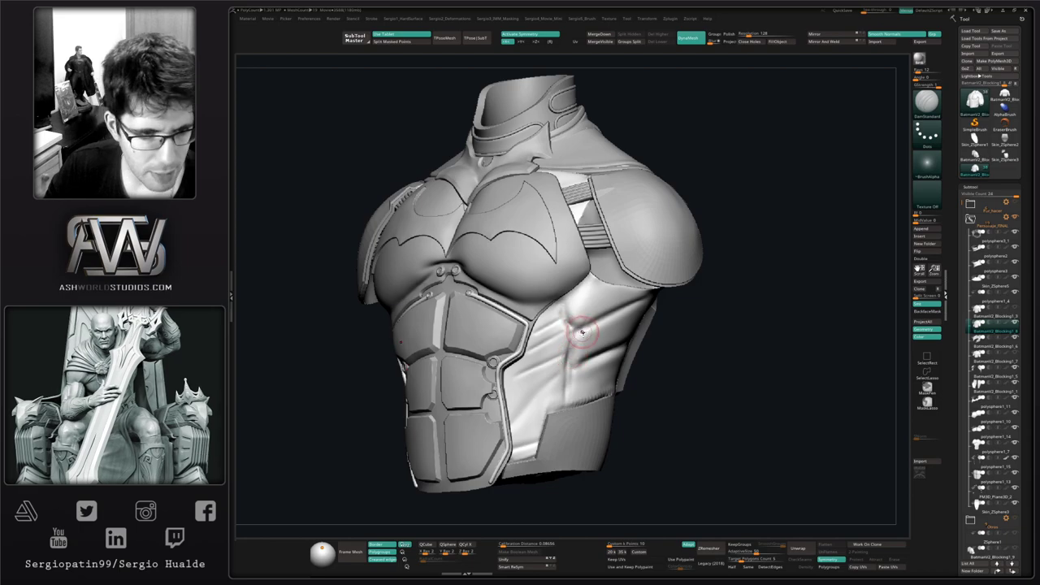
mouse_move(591, 302)
right_down()
mouse_move(570, 307)
mouse_move(568, 320)
right_up()
key(b)
key(m)
key(v)
key(s)
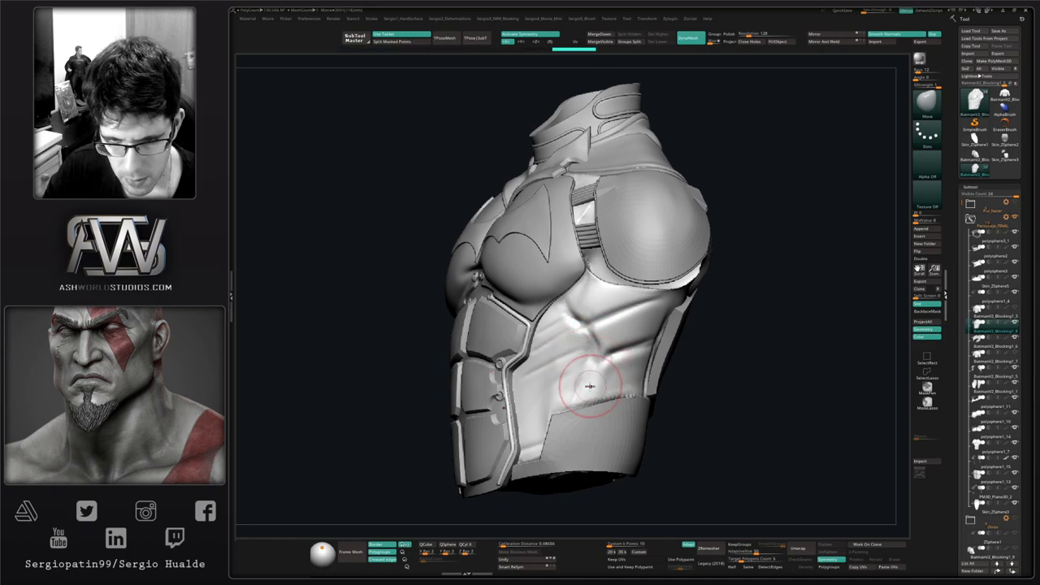
mouse_move(593, 385)
right_down()
mouse_move(605, 366)
mouse_move(645, 368)
mouse_move(623, 360)
mouse_move(642, 345)
right_up()
Step: Carve deeper diagonal creases across the undersuit's side, from the ribs down to the waist panel, with the DamStandard brush
key(b)
key(d)
key(s)
drag(650, 358, 633, 360)
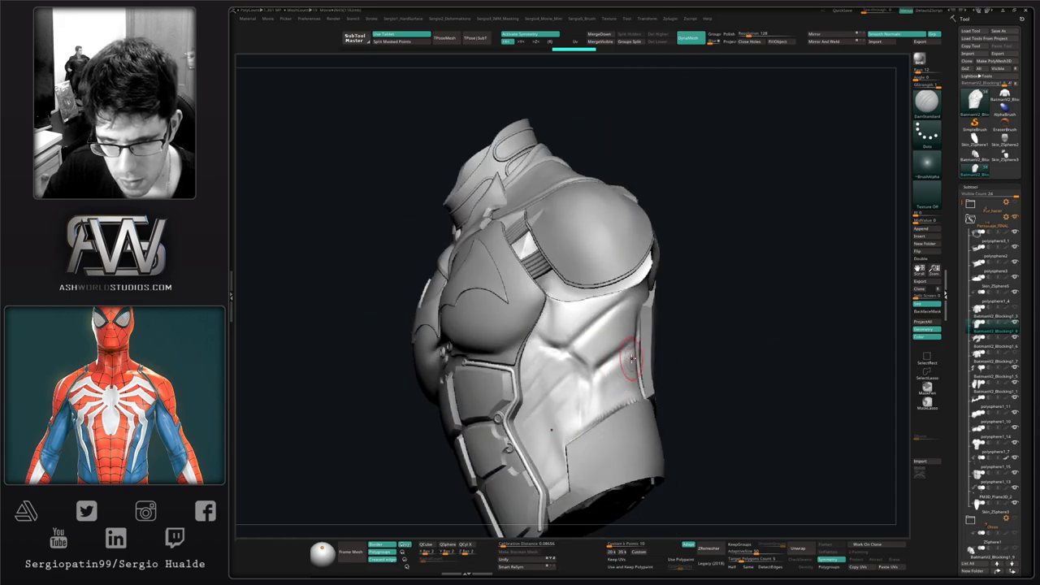
right_drag(615, 380, 587, 378)
mouse_move(616, 376)
mouse_down()
mouse_move(627, 362)
mouse_move(604, 374)
mouse_move(635, 357)
mouse_up()
right_drag(586, 403, 599, 385)
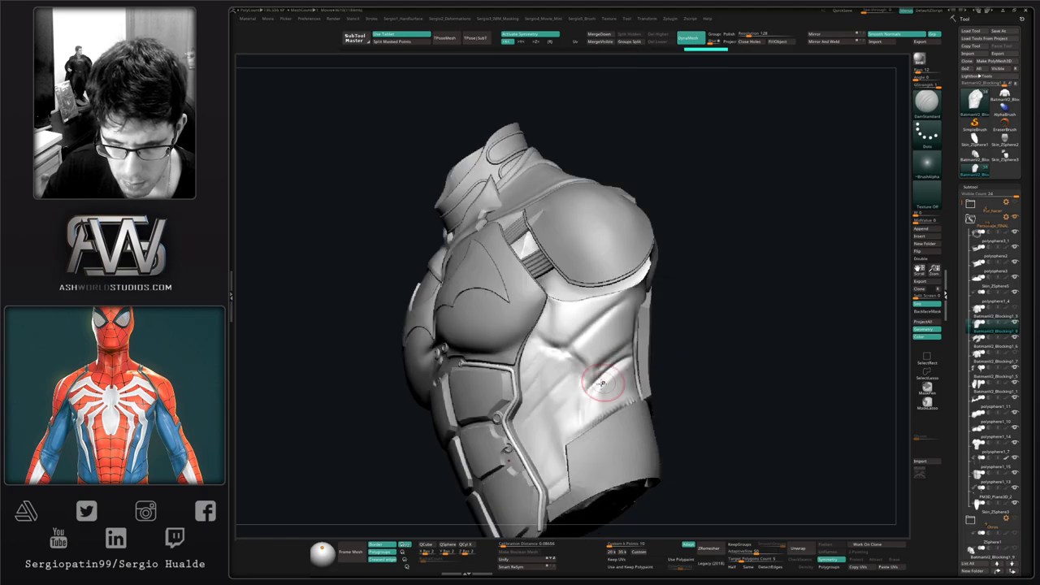
drag(597, 378, 582, 425)
right_drag(640, 360, 618, 361)
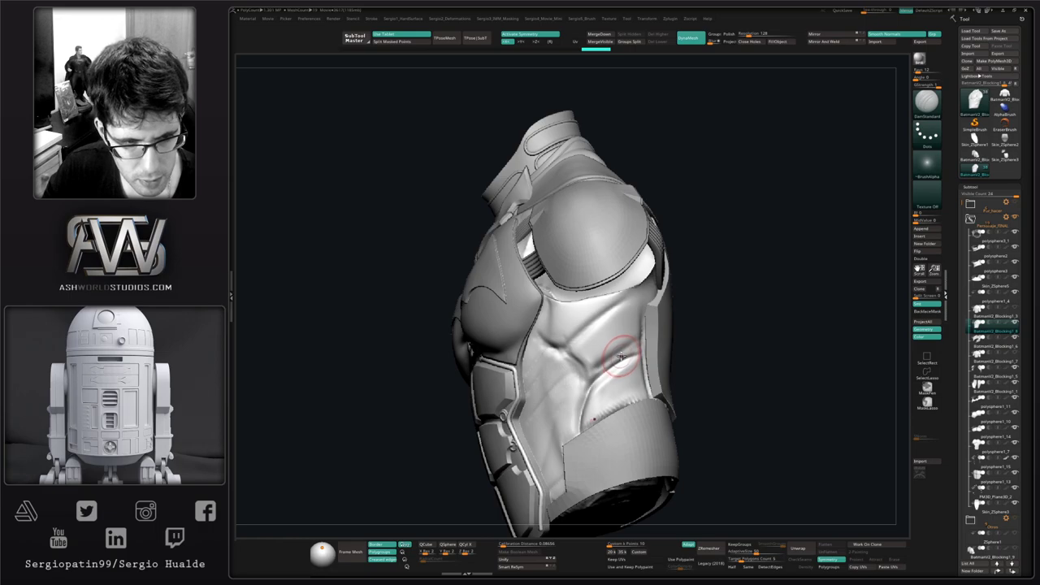
mouse_move(591, 370)
mouse_down()
mouse_move(639, 342)
mouse_move(647, 303)
mouse_move(579, 358)
mouse_move(583, 350)
mouse_move(597, 379)
mouse_move(645, 344)
mouse_move(604, 360)
mouse_move(590, 335)
mouse_up()
mouse_move(590, 335)
right_down()
mouse_move(575, 345)
mouse_move(571, 329)
right_up()
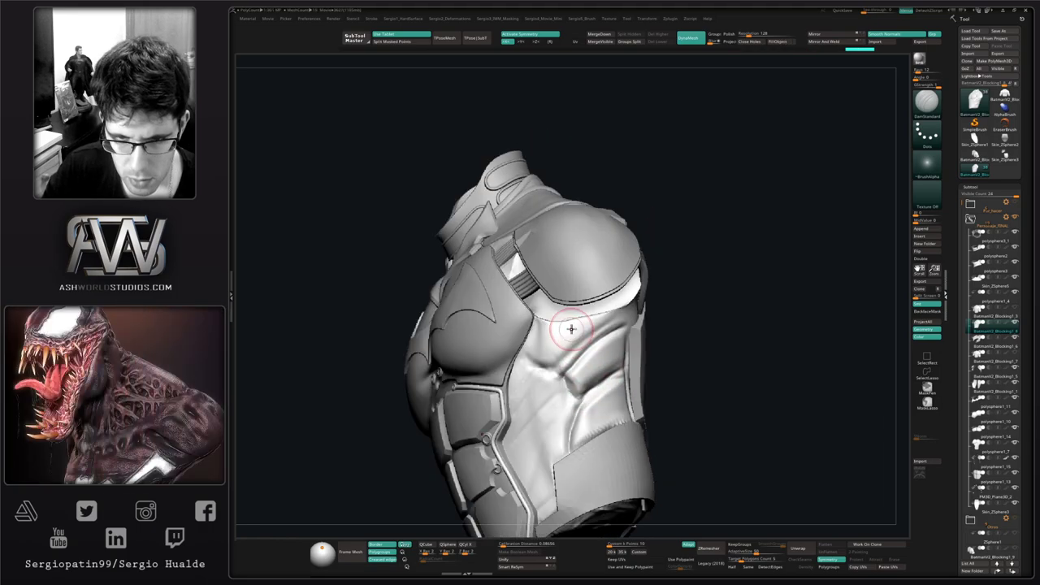
Step: Build up the volume of the side folds between the creases with the ClayBuildup brush and smooth the transitions
mouse_move(571, 328)
mouse_down()
mouse_move(534, 360)
mouse_move(574, 377)
mouse_move(621, 314)
mouse_up()
key(b)
key(c)
key(l)
key(b)
key(c)
key(b)
mouse_move(552, 359)
mouse_down()
mouse_move(611, 318)
mouse_move(591, 335)
mouse_move(607, 319)
mouse_move(603, 326)
mouse_up()
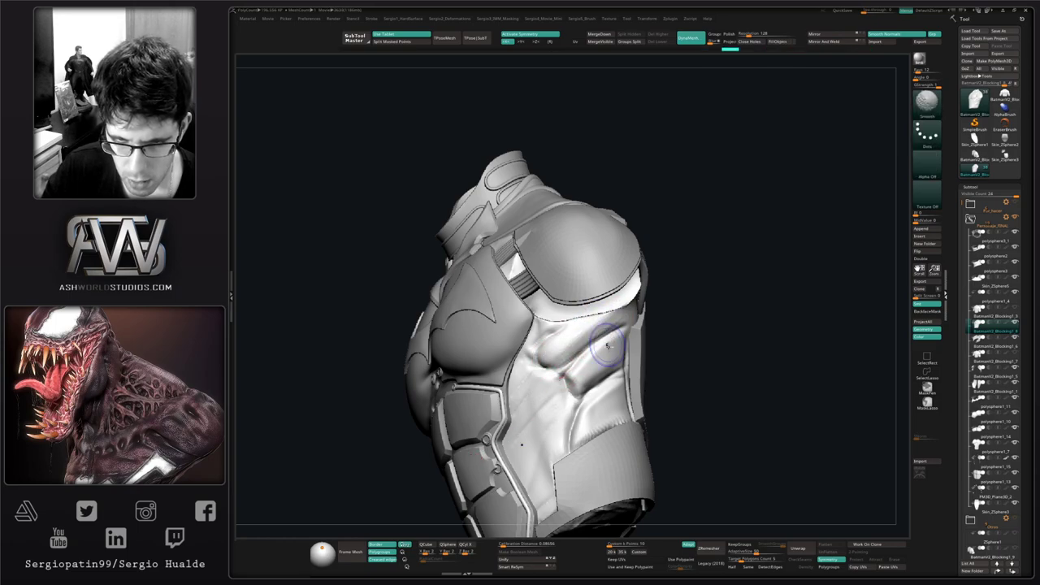
drag(578, 376, 615, 341)
mouse_move(594, 376)
shift+mouse_down()
mouse_move(610, 367)
mouse_move(592, 379)
mouse_move(623, 388)
shift+mouse_up()
mouse_move(592, 425)
mouse_down()
mouse_move(624, 398)
mouse_move(622, 409)
mouse_up()
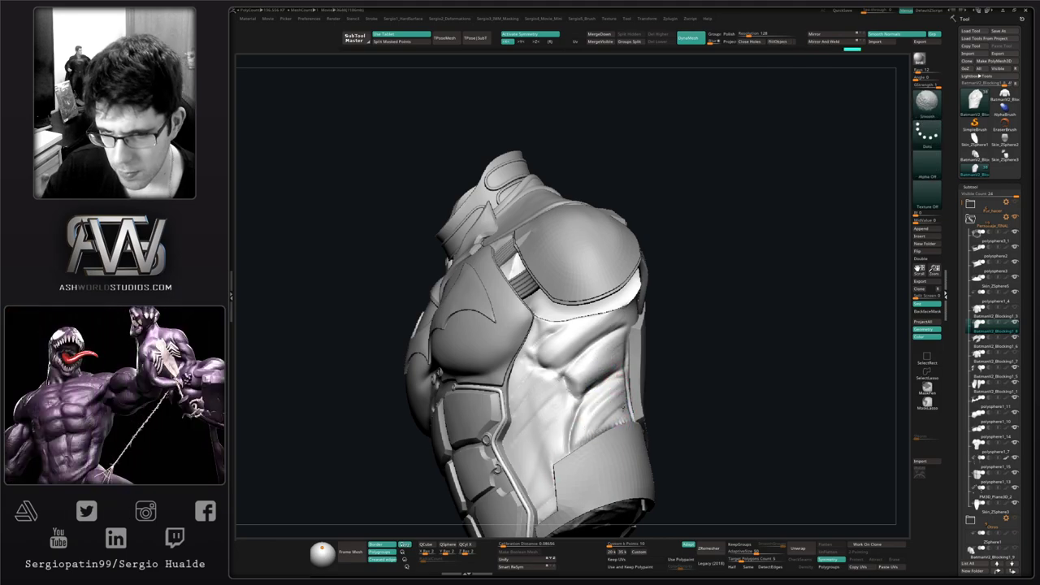
Step: Flatten the lower side folds with the TrimDynamic brush, undoing the last stroke
mouse_move(610, 434)
ctrl+right_down()
mouse_move(586, 382)
mouse_move(650, 431)
mouse_move(617, 389)
mouse_move(600, 393)
ctrl+right_up()
mouse_move(600, 393)
ctrl+right_down()
mouse_move(590, 416)
mouse_move(558, 411)
ctrl+right_up()
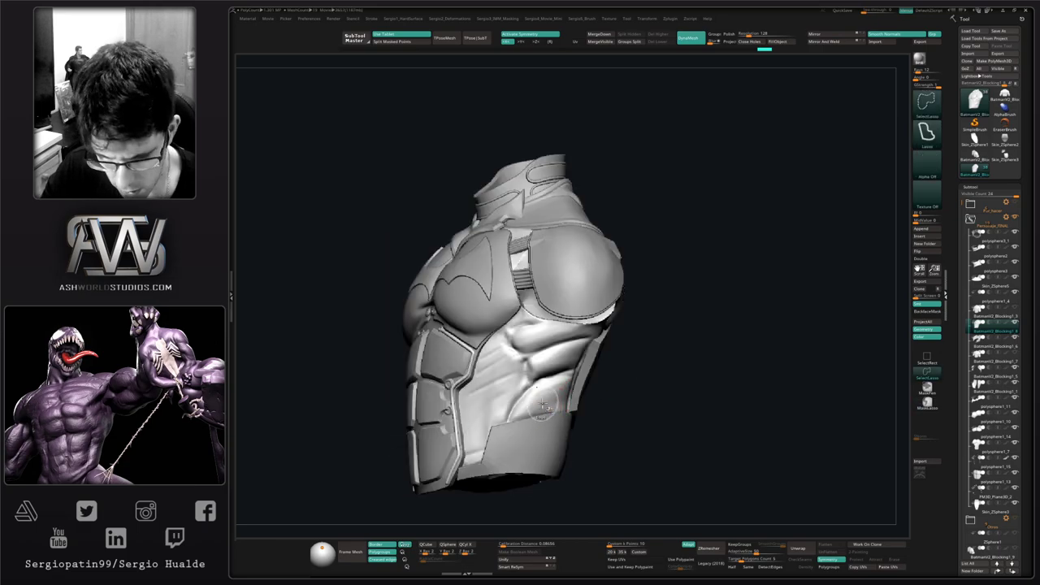
key(ctrl+shift+t)
drag(554, 401, 572, 397)
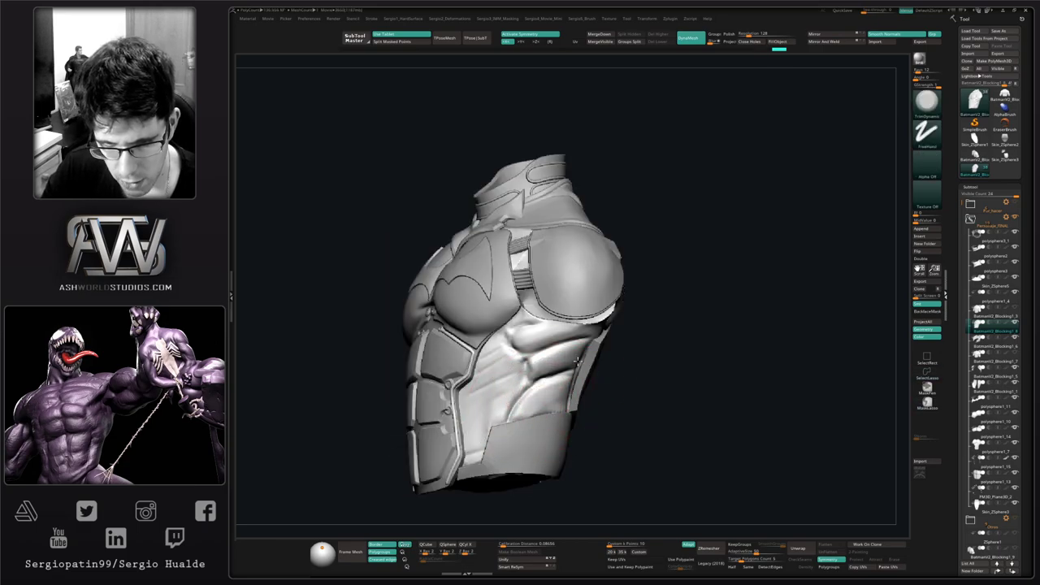
mouse_move(588, 355)
mouse_down()
mouse_move(569, 350)
mouse_move(530, 396)
mouse_move(536, 365)
mouse_move(528, 381)
mouse_up()
key(ctrl+z)
Step: Add volume to the undersuit's flank beside the abdominal plates with the Clay brush
right_drag(479, 382, 560, 386)
key(1)
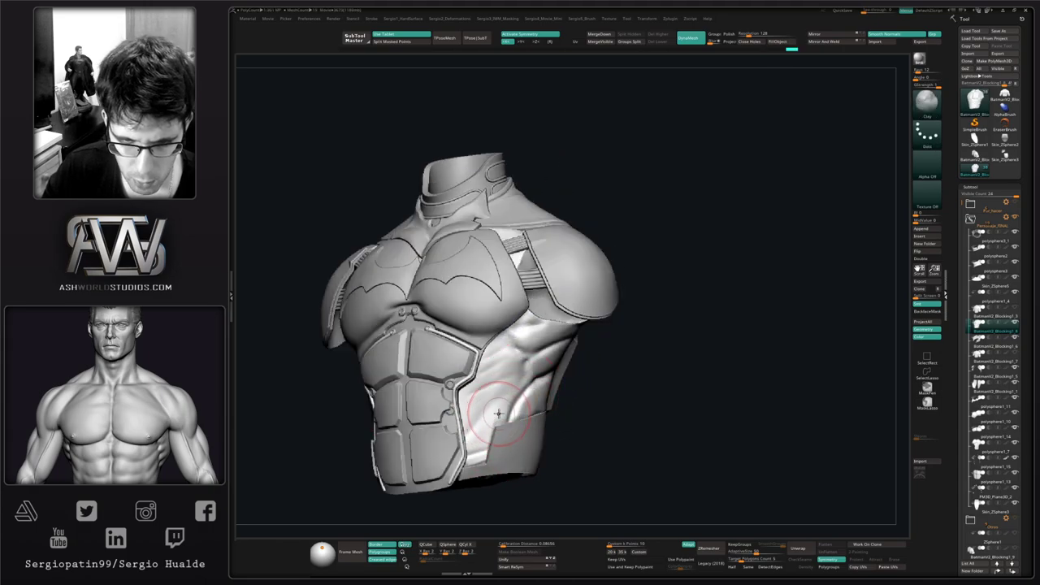
mouse_move(505, 376)
mouse_down()
mouse_move(480, 411)
mouse_move(494, 409)
mouse_move(521, 364)
mouse_up()
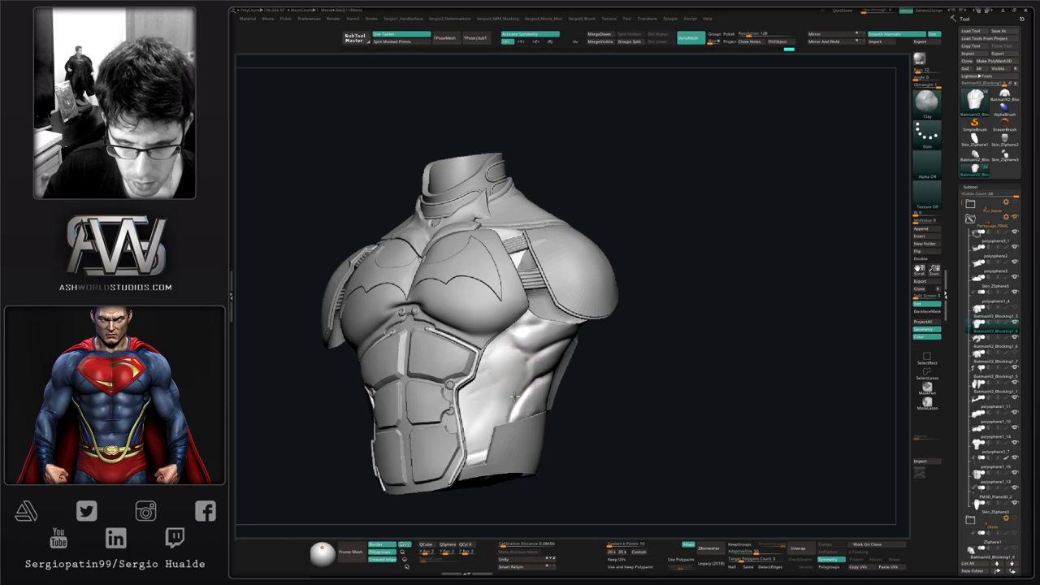
Step: Push the undersuit's lower front flank into shape around the abdominal trim with the Move brush
right_drag(482, 417, 413, 411)
key(2)
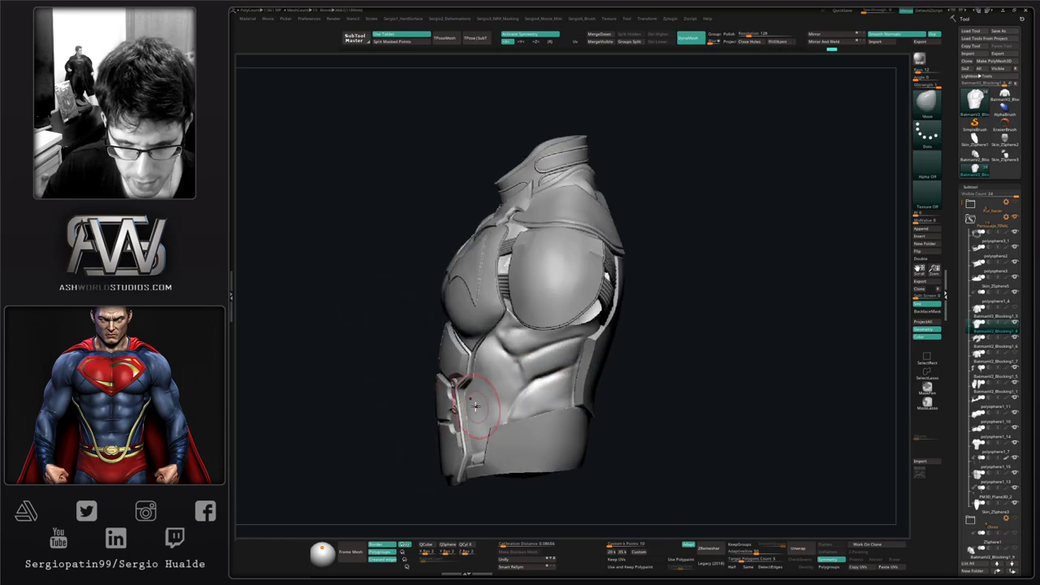
drag(451, 391, 449, 393)
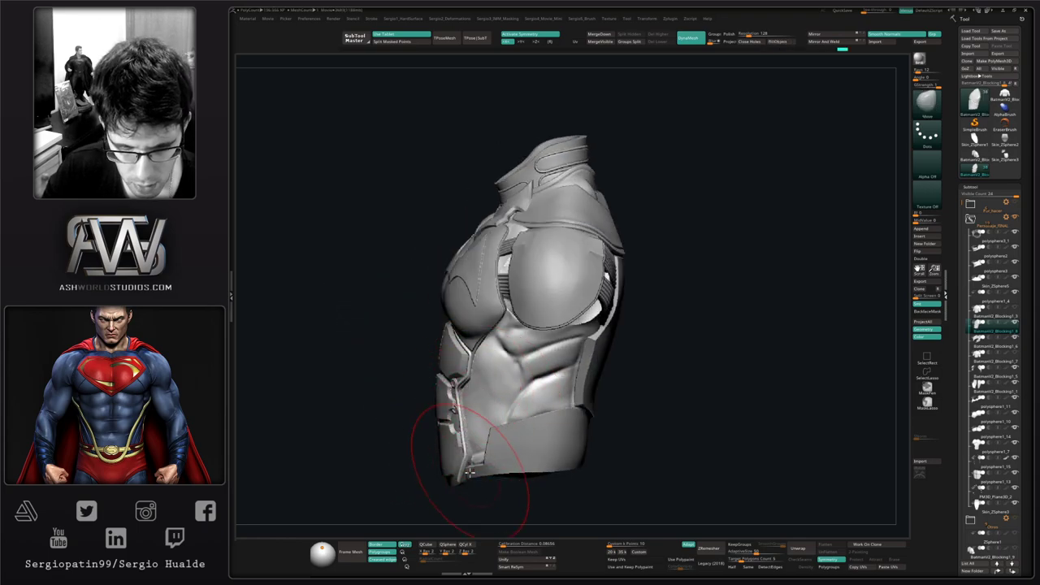
drag(465, 476, 458, 477)
right_drag(475, 456, 515, 442)
drag(516, 442, 488, 459)
Step: Refine the undersuit's waist contour from several angles with the Move brush, smoothing the area beside the abdominal plates
right_drag(488, 458, 432, 443)
drag(523, 434, 515, 430)
right_drag(455, 435, 519, 428)
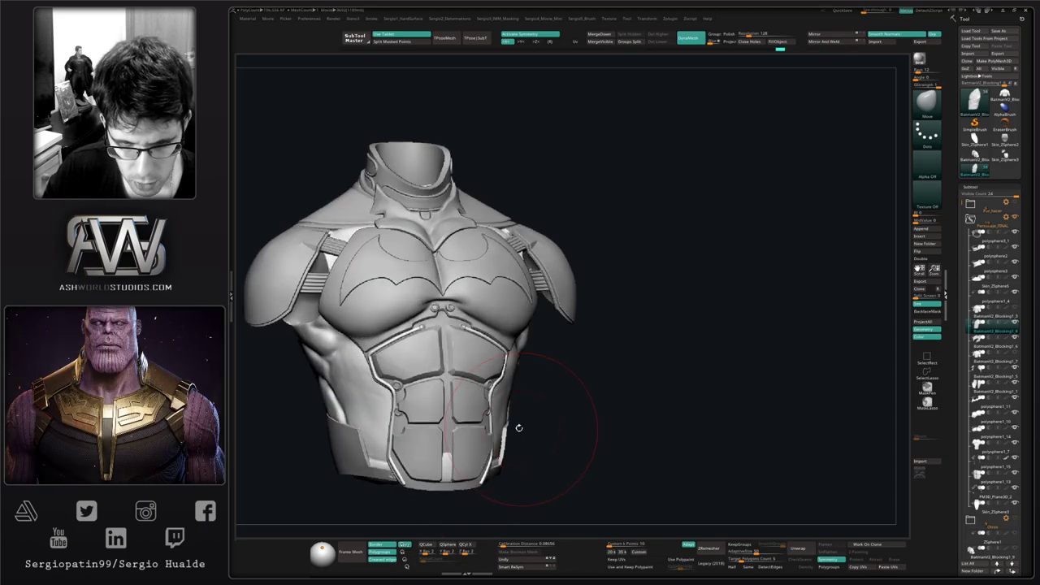
drag(503, 400, 500, 401)
right_drag(500, 401, 482, 431)
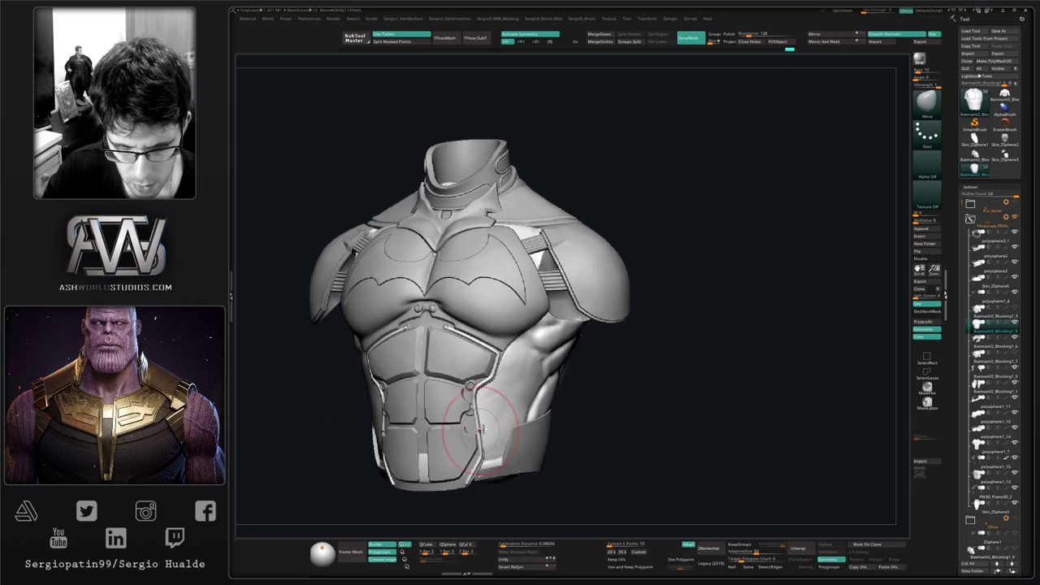
mouse_move(508, 396)
shift+mouse_down()
mouse_move(502, 416)
mouse_move(506, 393)
shift+mouse_up()
right_drag(505, 394, 467, 391)
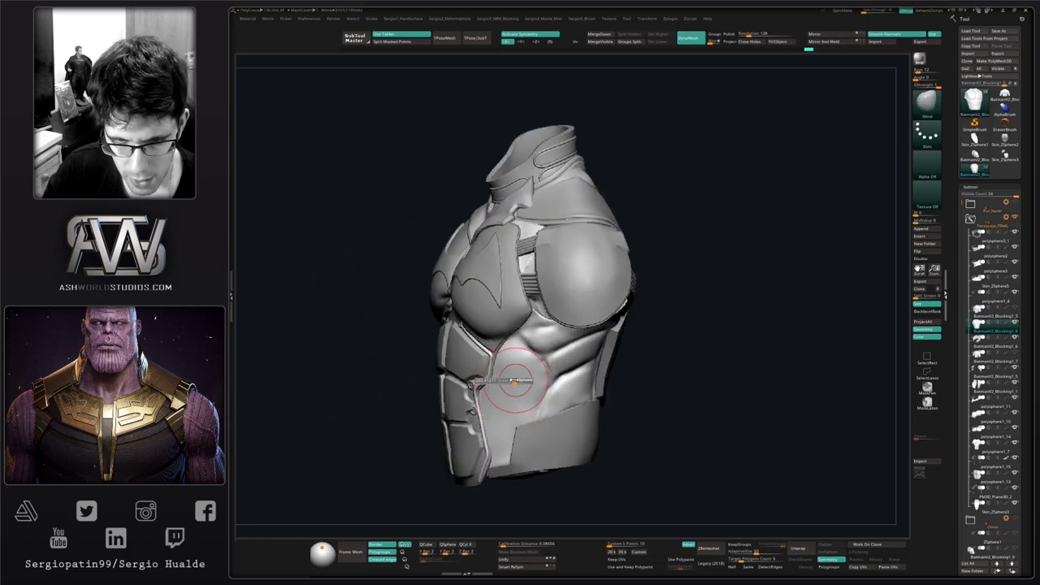
Step: Isolate the undersuit, even out its abdominal side with the TrimDynamic brush, and show the full suit again
key(b)
key(t)
key(d)
key(ctrl+shift+s)
mouse_move(517, 381)
mouse_down()
mouse_move(512, 360)
mouse_move(529, 386)
mouse_up()
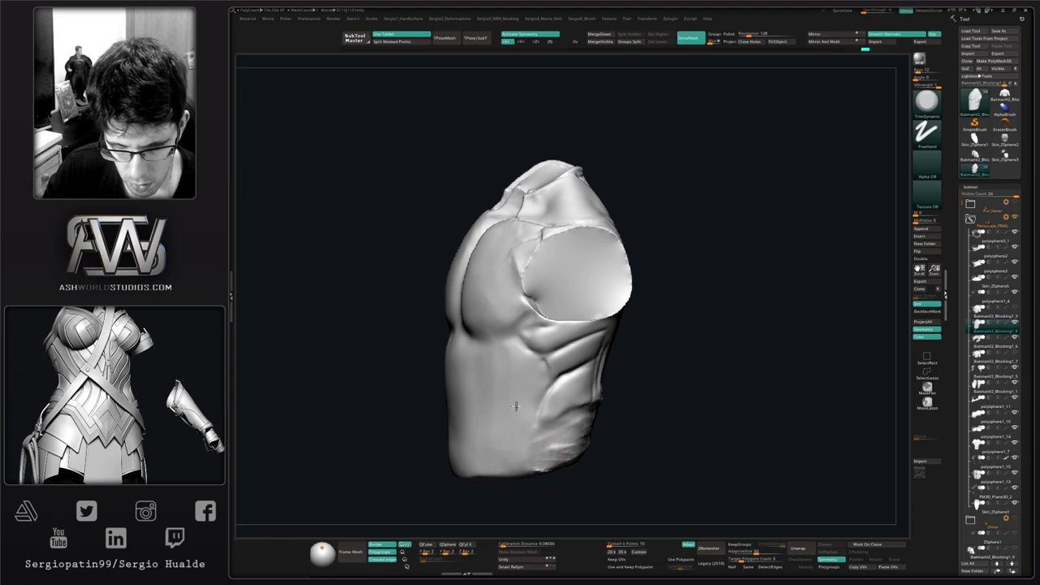
key(ctrl+shift+s)
Step: Nudge the undersuit's lower flank between the abdominal trim and waist panel with the Move brush
mouse_move(512, 454)
right_down()
mouse_move(581, 402)
mouse_move(543, 421)
right_up()
ctrl+right_drag(543, 421, 539, 437)
key(b)
key(m)
key(v)
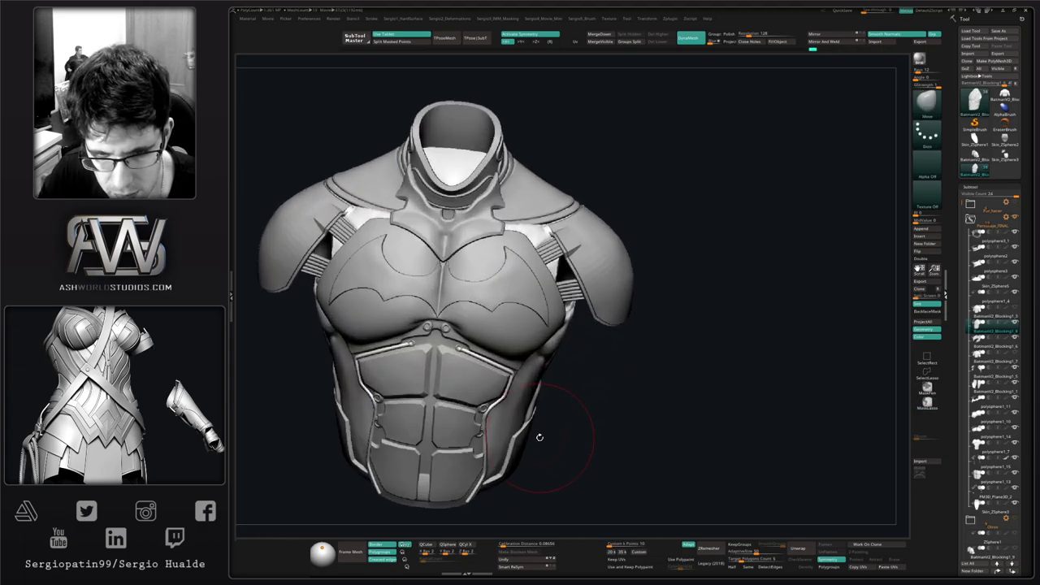
drag(525, 434, 526, 435)
alt+right_drag(528, 438, 559, 395)
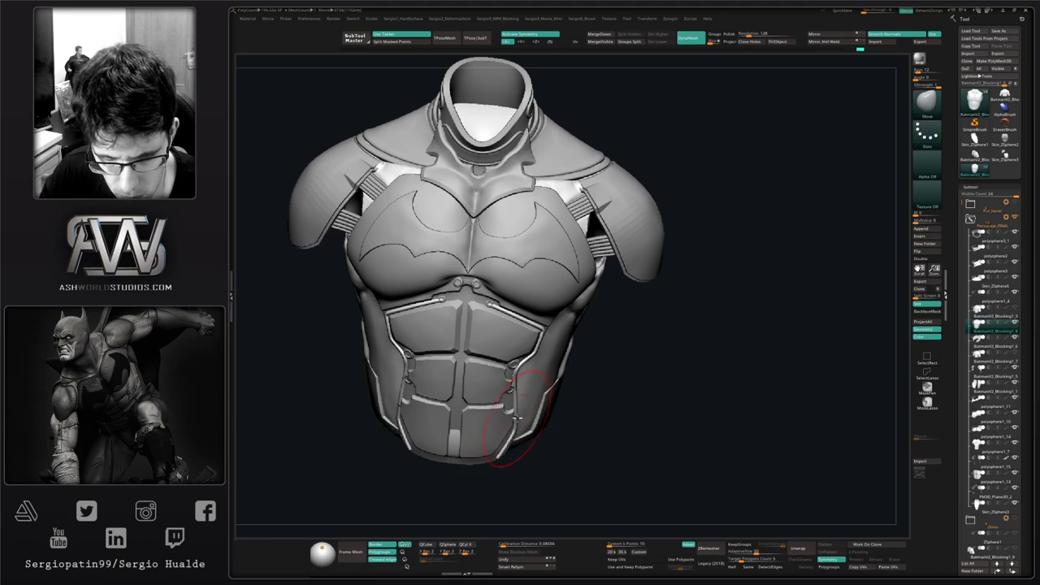
right_drag(517, 418, 517, 378)
Step: Make the waist side panels the active subtool and adjust their lower front corner with the Move brush
alt+click(529, 407)
right_drag(530, 415, 531, 443)
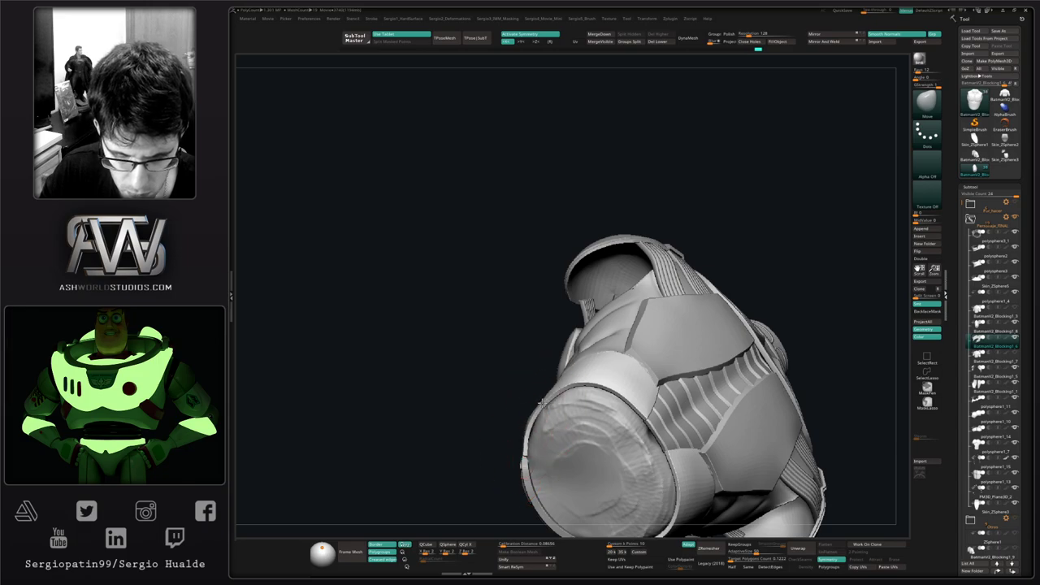
drag(542, 403, 570, 419)
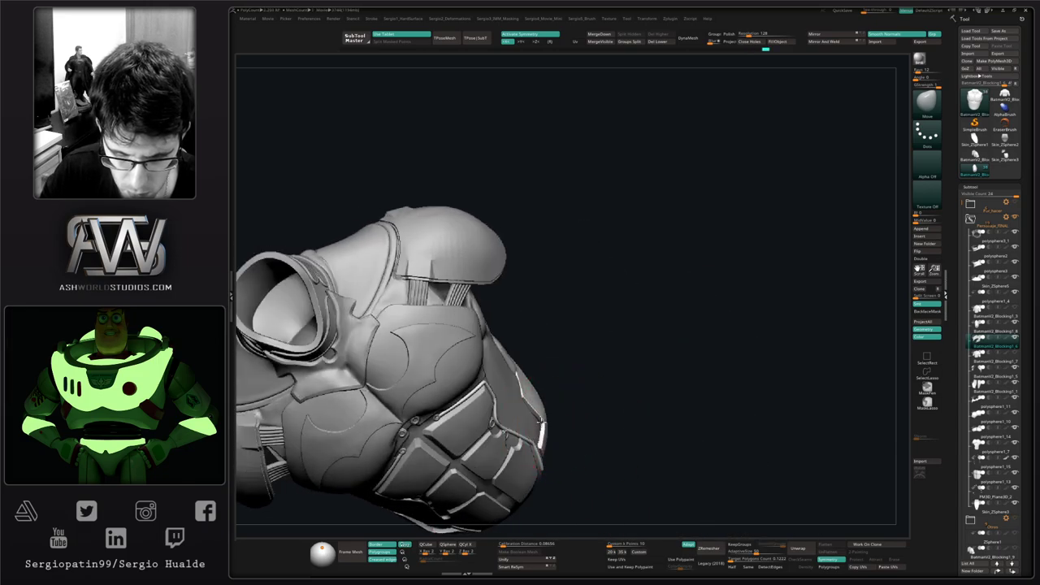
mouse_move(547, 462)
mouse_down()
mouse_move(555, 346)
mouse_move(553, 463)
mouse_up()
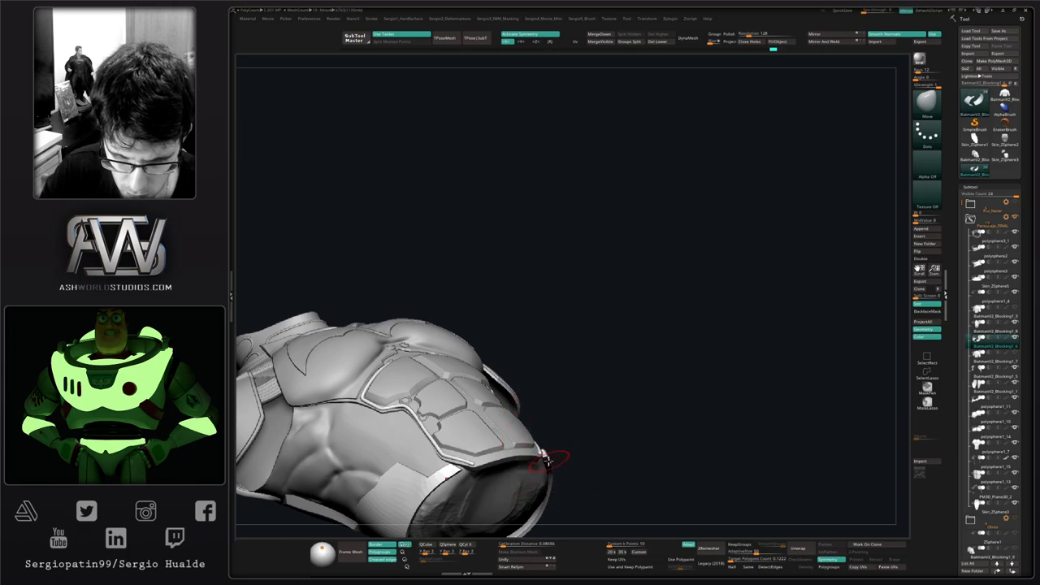
mouse_move(549, 460)
mouse_down()
mouse_move(561, 481)
mouse_move(554, 470)
mouse_up()
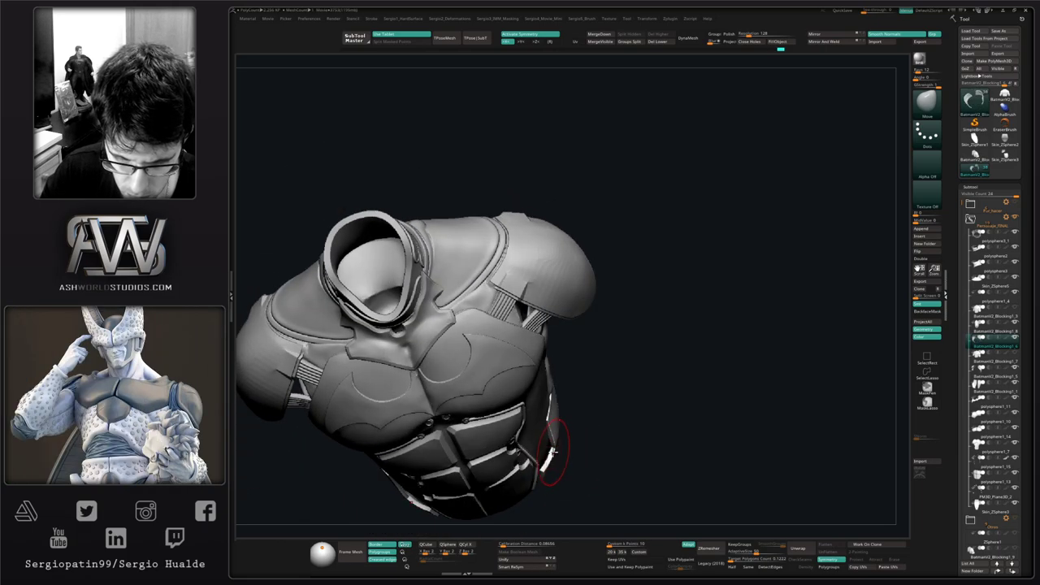
right_drag(548, 446, 559, 395)
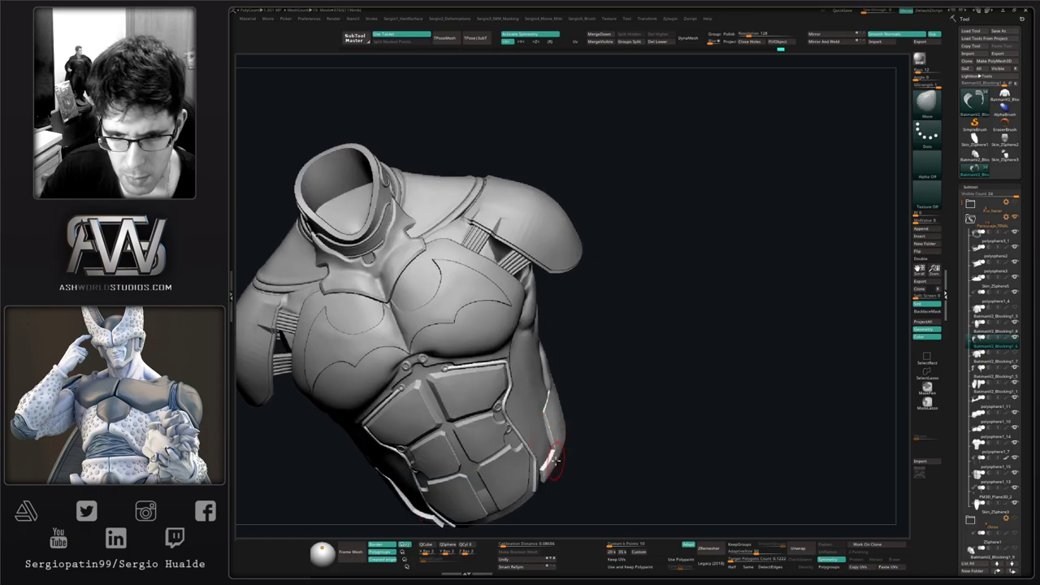
Step: Make the undersuit body active again and reshape its bottom edge inside the waist armour with the Move brush
alt+click(553, 461)
mouse_move(549, 464)
right_down()
mouse_move(553, 441)
mouse_move(546, 466)
right_up()
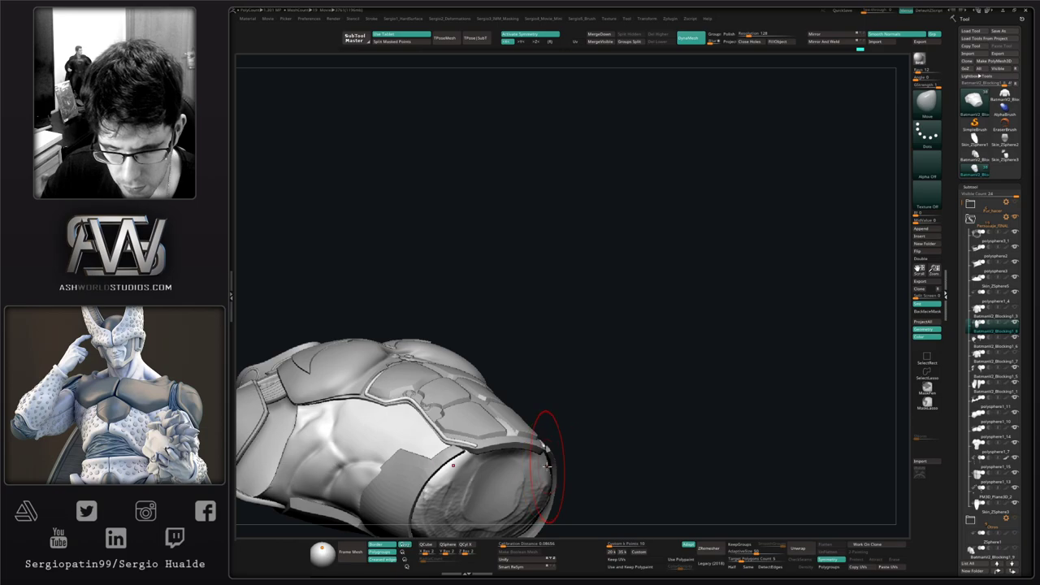
mouse_move(549, 476)
mouse_down()
mouse_move(554, 466)
mouse_move(554, 482)
mouse_up()
right_drag(552, 481, 550, 496)
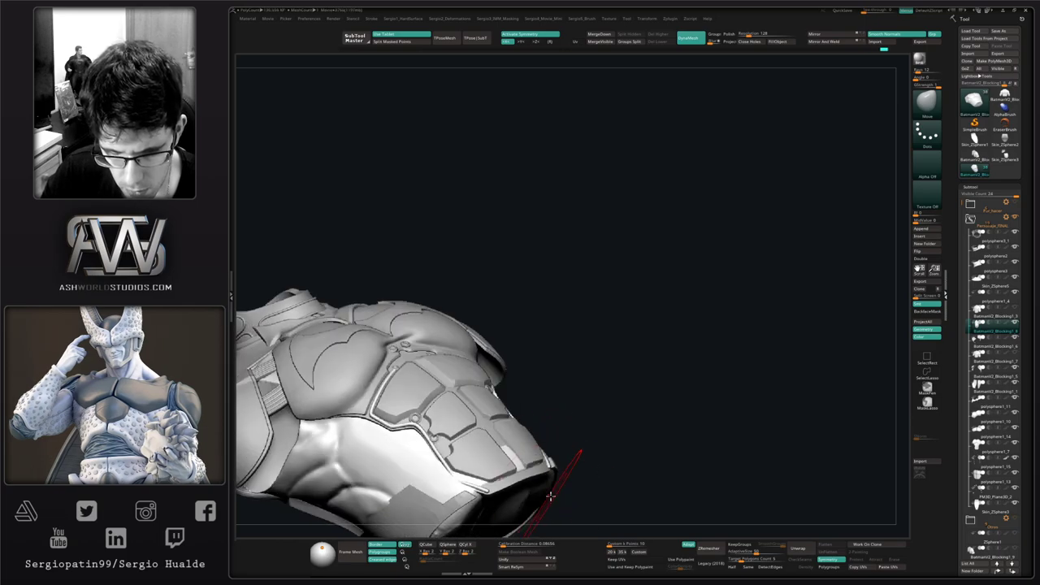
drag(551, 497, 547, 492)
right_drag(548, 491, 566, 329)
Step: Isolate the undersuit, flatten its bottom cap with the TrimDynamic brush, and bring back the full suit
key(b)
key(t)
key(d)
right_drag(564, 422, 559, 394)
key(shift+s)
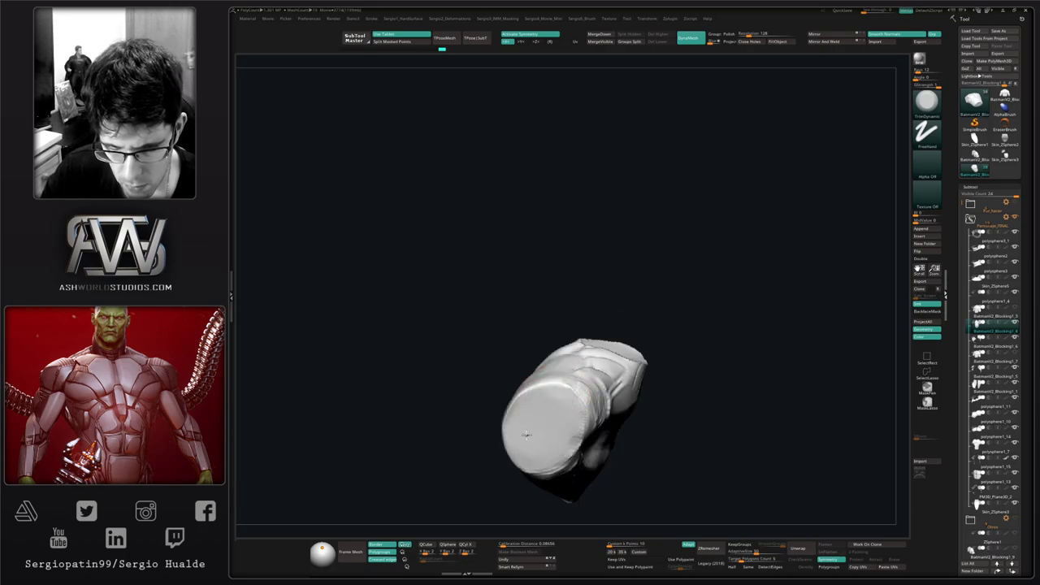
drag(526, 435, 559, 411)
ctrl+right_drag(562, 406, 584, 418)
key(shift+s)
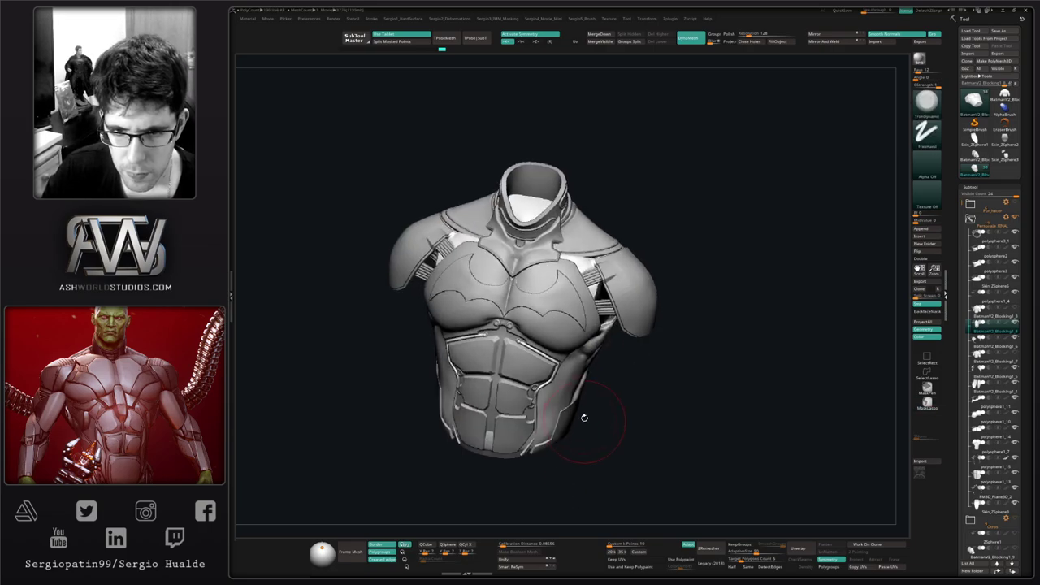
Step: Examine the undersuit's side folds and the armour fit from the front, side and back
drag(583, 417, 672, 332)
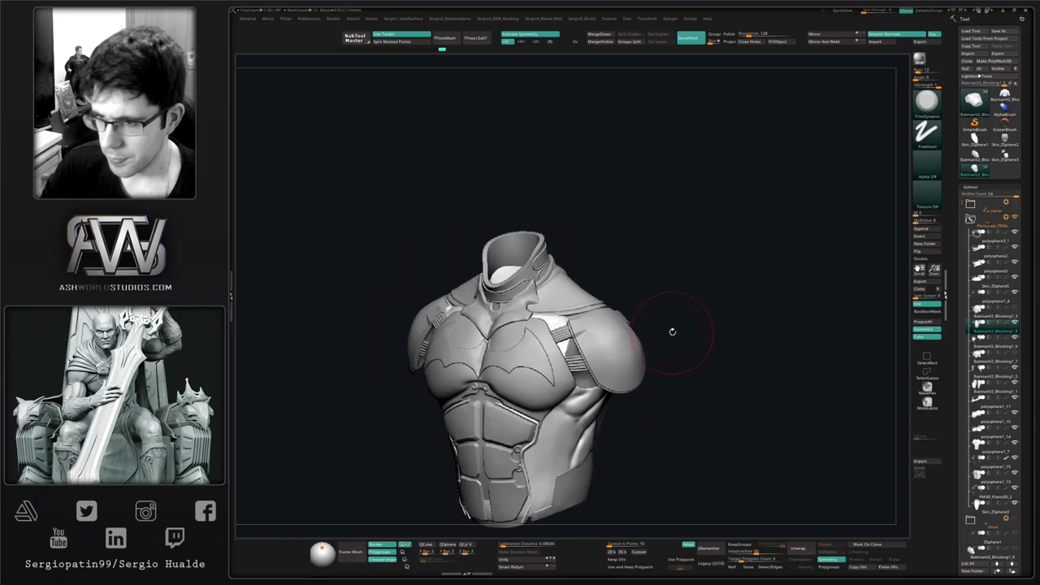
alt+right_drag(564, 384, 535, 425)
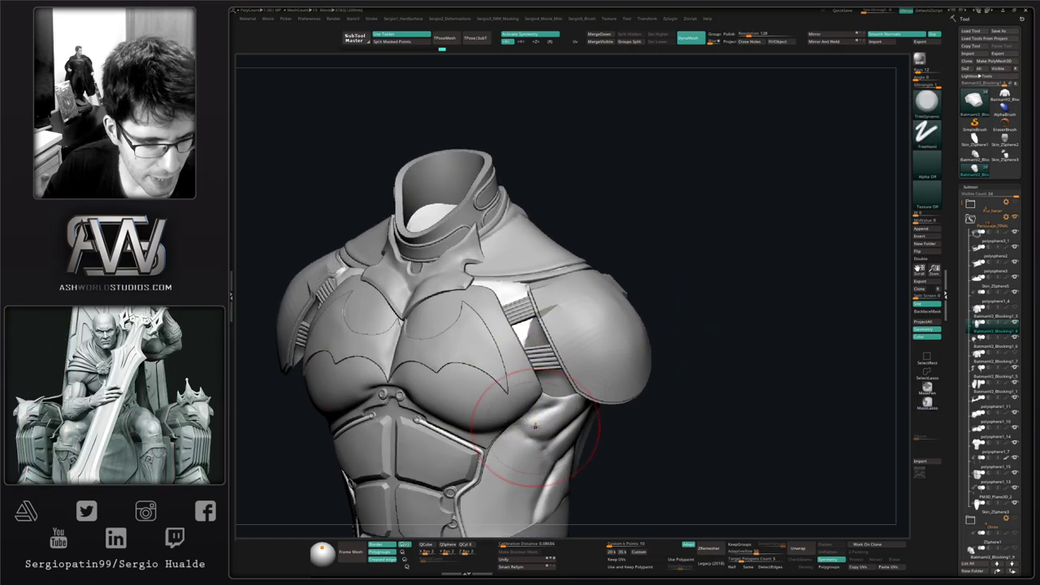
alt+right_drag(514, 376, 506, 340)
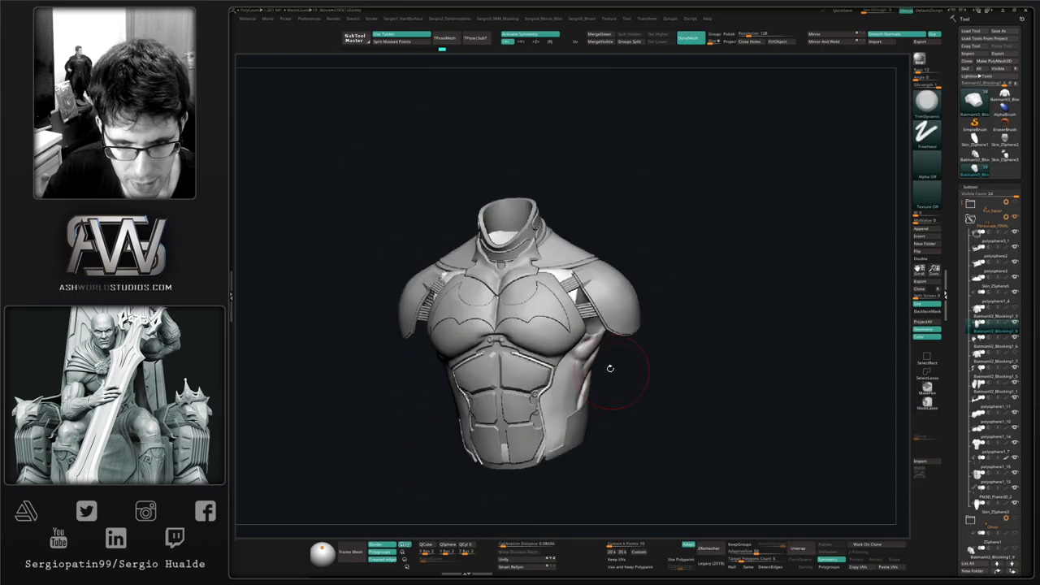
right_drag(633, 384, 491, 403)
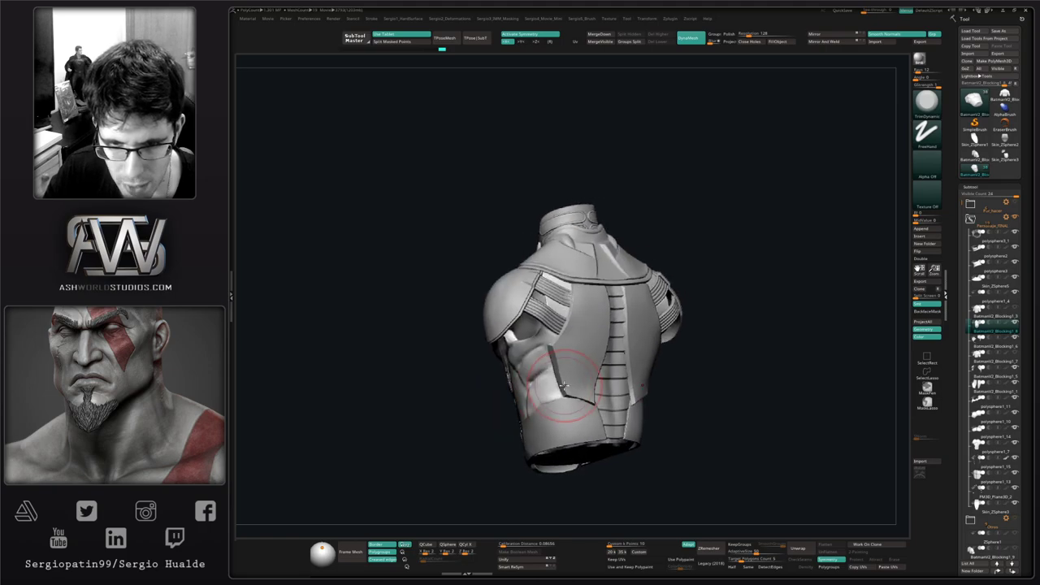
right_drag(563, 387, 512, 435)
right_drag(650, 346, 681, 362)
mouse_move(704, 322)
alt+right_down()
mouse_move(561, 369)
mouse_move(620, 396)
mouse_move(663, 321)
mouse_move(565, 333)
alt+right_up()
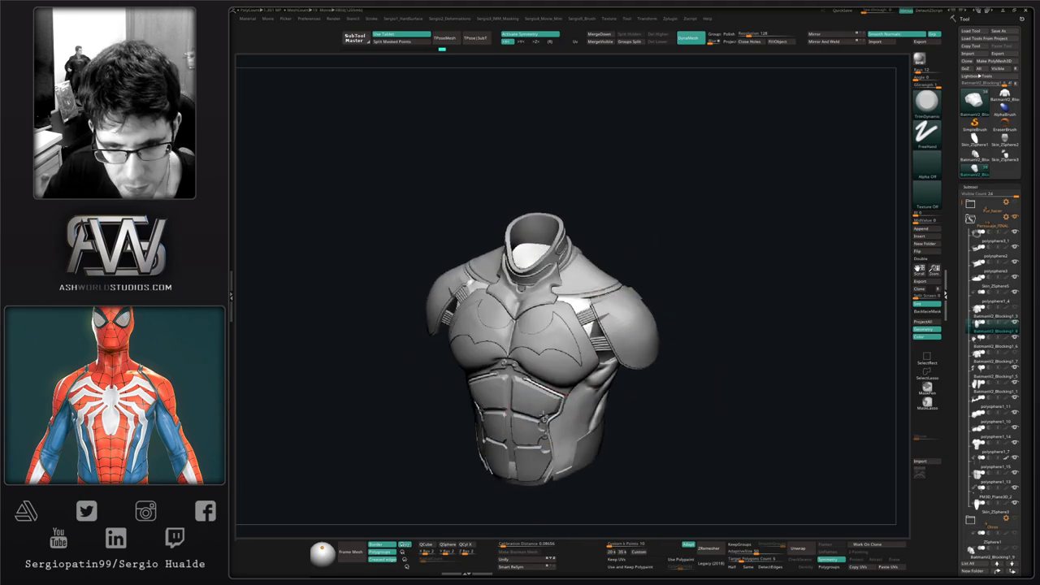
alt+right_drag(561, 410, 536, 350)
drag(536, 350, 533, 359)
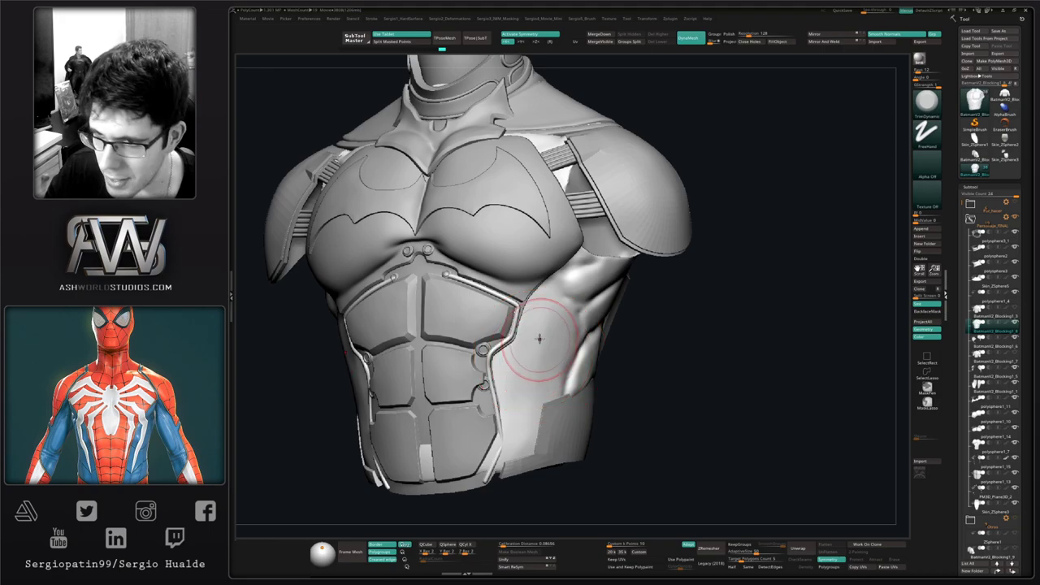
Step: Try carving a row of closely spaced diagonal grooves across the undersuit's side beside the abdominal armour with the DamStandard brush
mouse_move(706, 352)
right_down()
mouse_move(641, 360)
mouse_move(537, 397)
right_up()
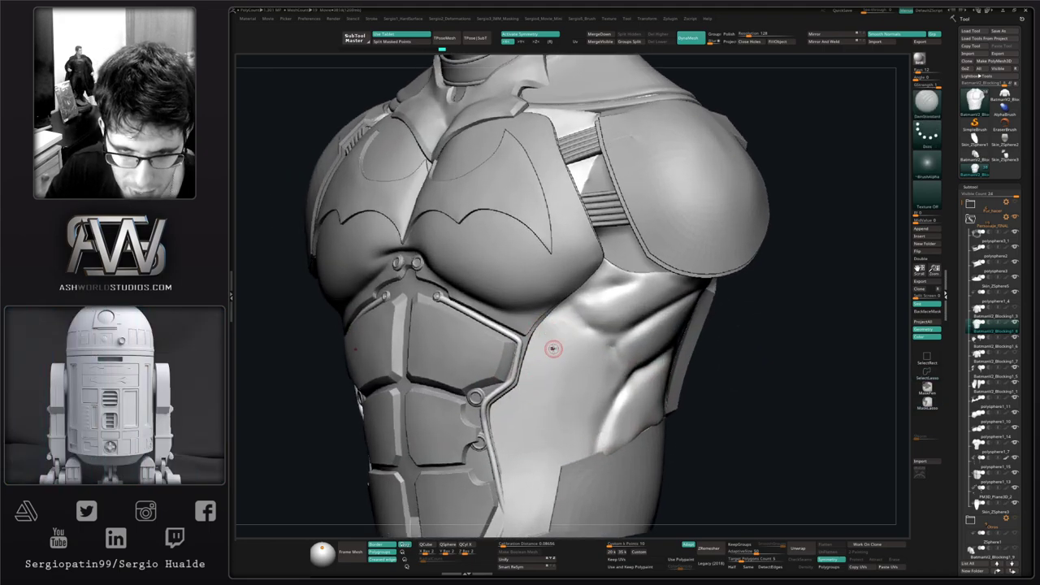
alt+right_drag(551, 347, 570, 319)
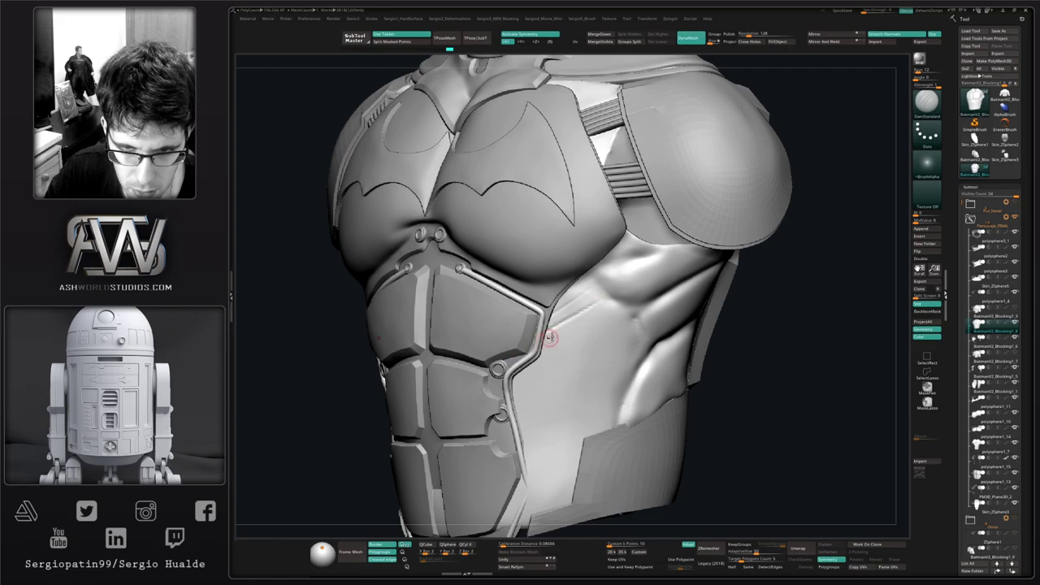
alt+right_drag(562, 349, 574, 305)
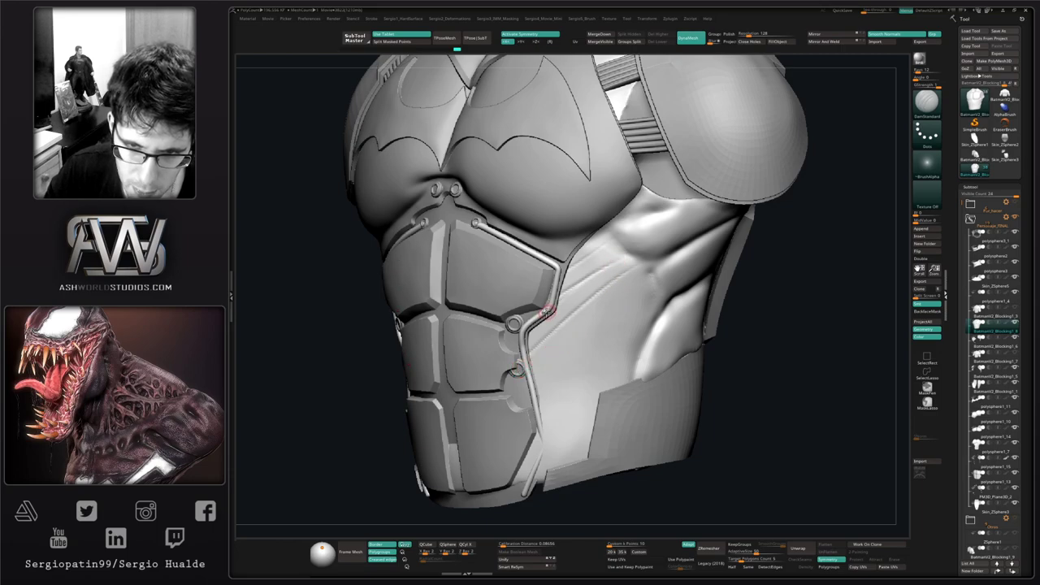
drag(547, 311, 619, 257)
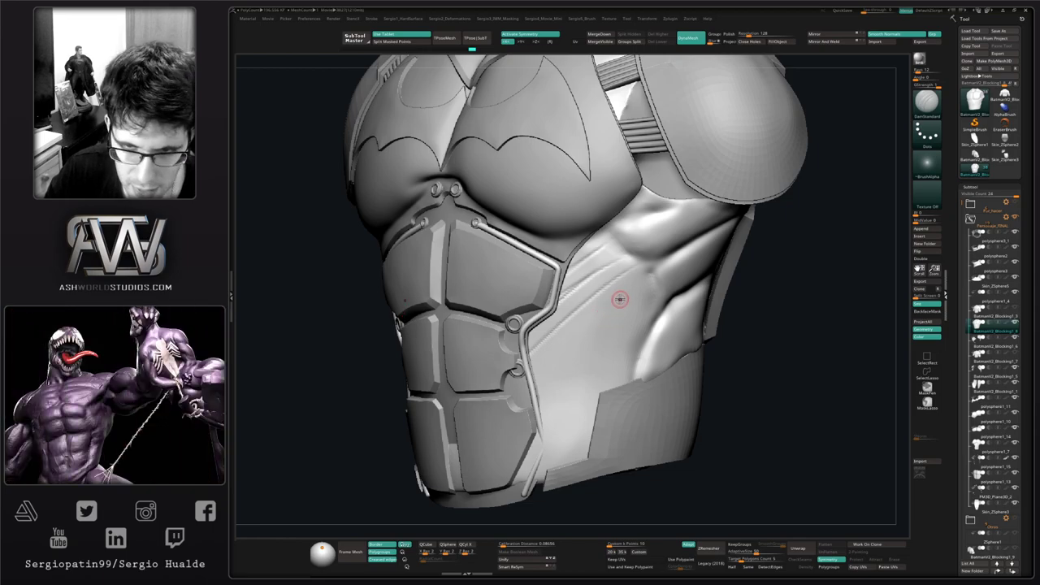
drag(638, 284, 534, 382)
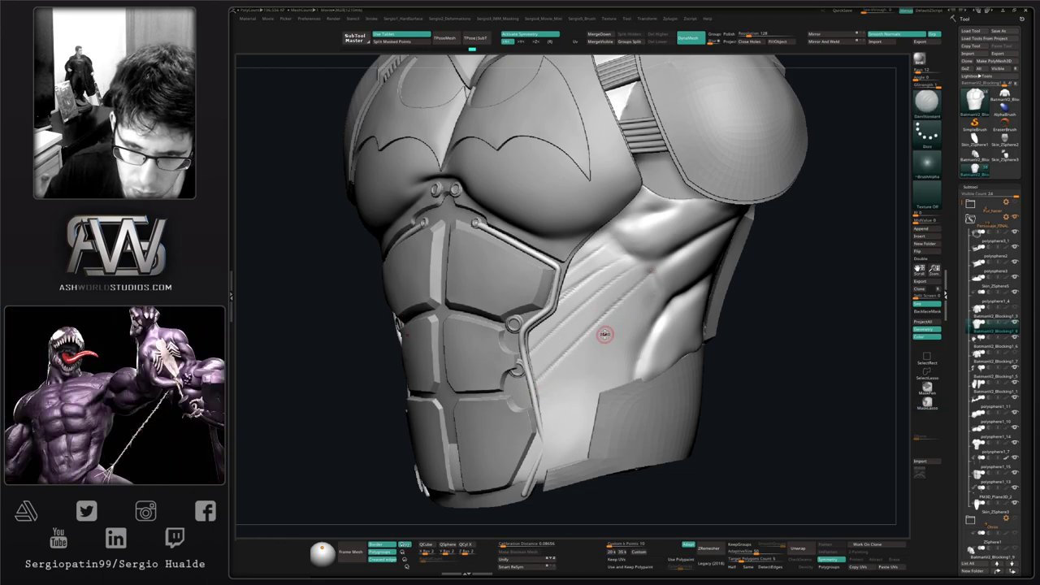
key(ctrl+z)
drag(650, 273, 533, 377)
drag(657, 291, 540, 391)
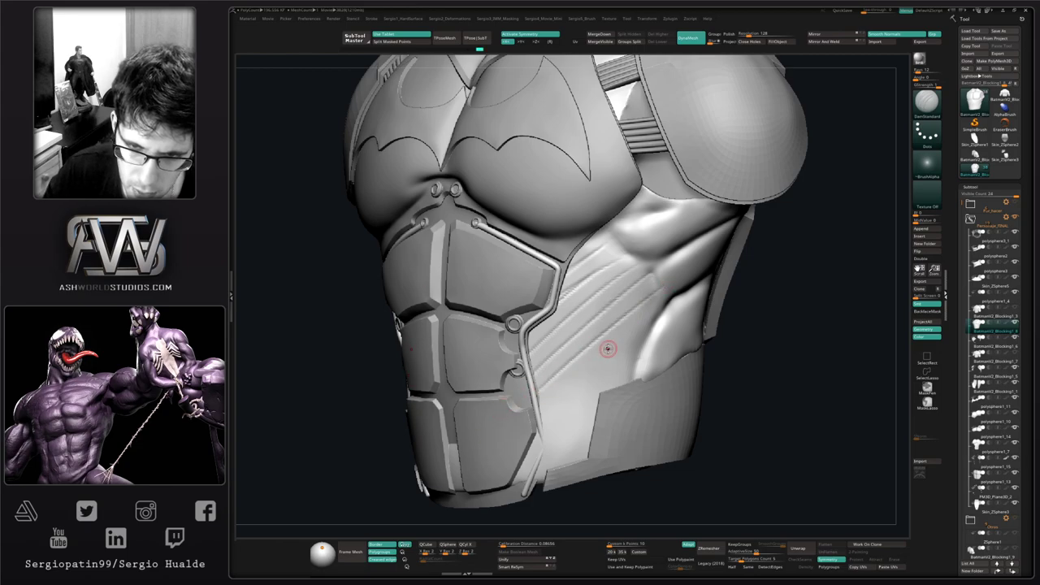
drag(666, 304, 542, 411)
drag(638, 348, 599, 379)
drag(556, 411, 542, 423)
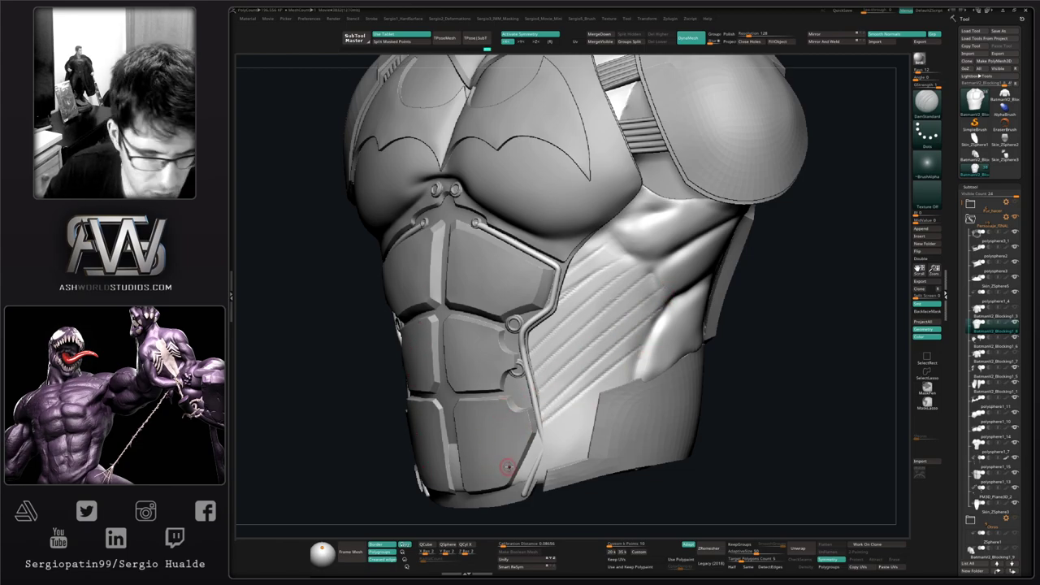
Step: Undo the closely spaced side grooves and carve softer diagonal folds from the ribs down to the abdominal armour edge with DamStandard
alt+right_drag(508, 468, 495, 404)
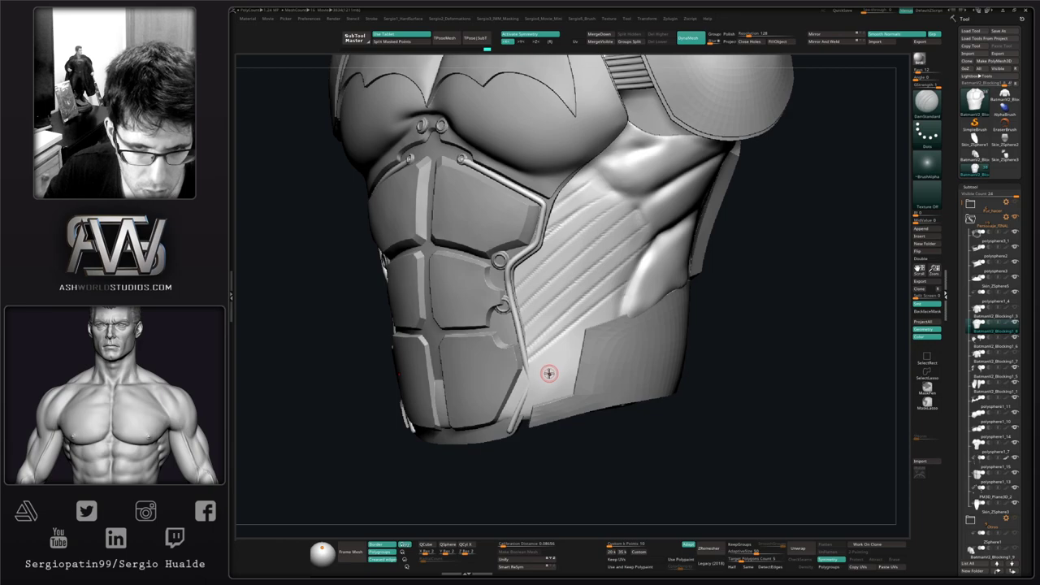
ctrl+right_drag(550, 380, 569, 332)
mouse_move(641, 346)
right_down()
mouse_move(657, 349)
mouse_move(603, 348)
right_up()
ctrl+right_drag(603, 348, 588, 397)
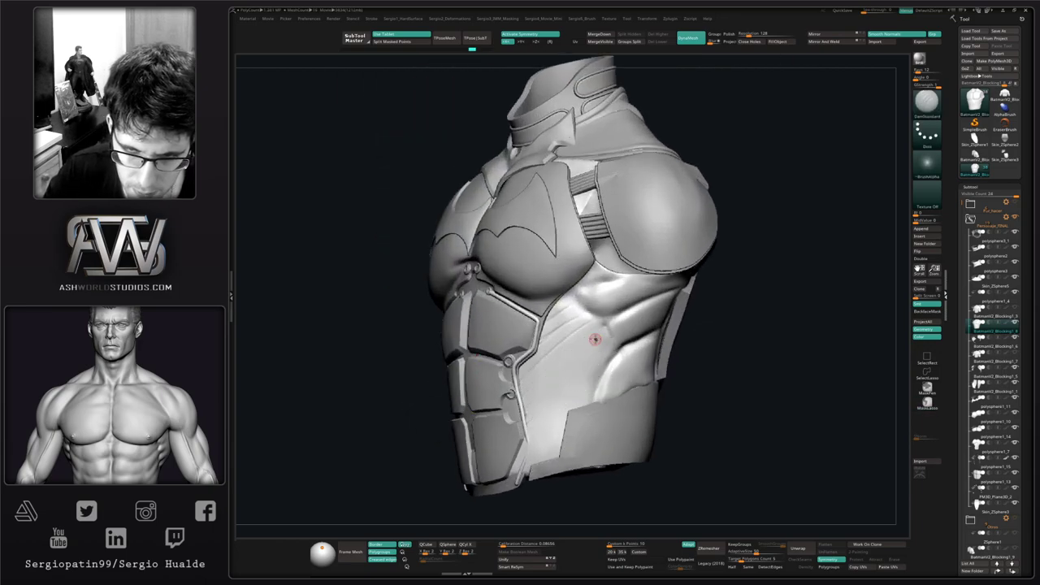
key(ctrl+z)
drag(606, 326, 536, 386)
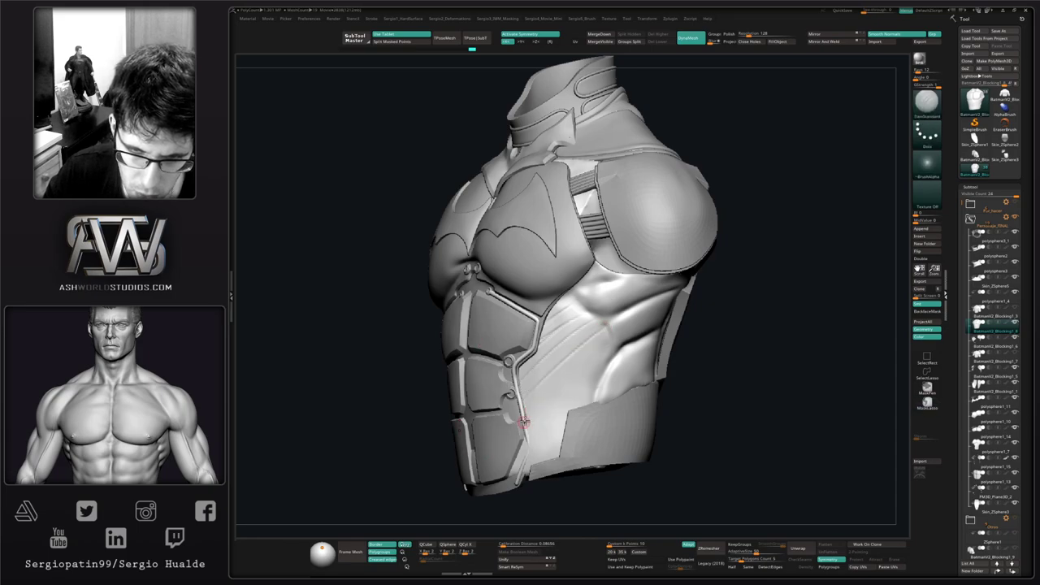
drag(612, 341, 533, 408)
key(ctrl+z)
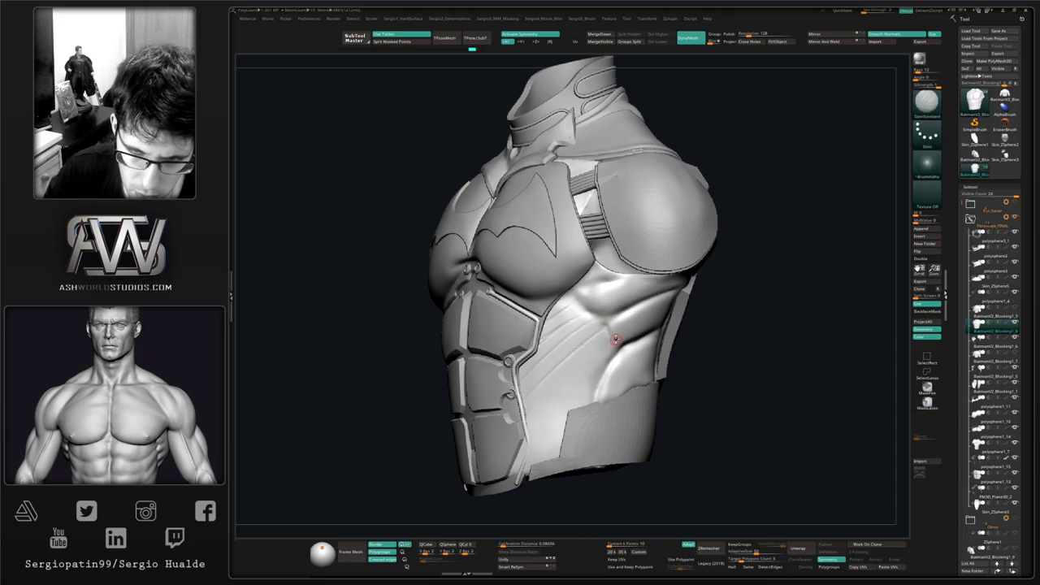
mouse_move(615, 341)
mouse_down()
mouse_move(539, 406)
mouse_move(548, 404)
mouse_up()
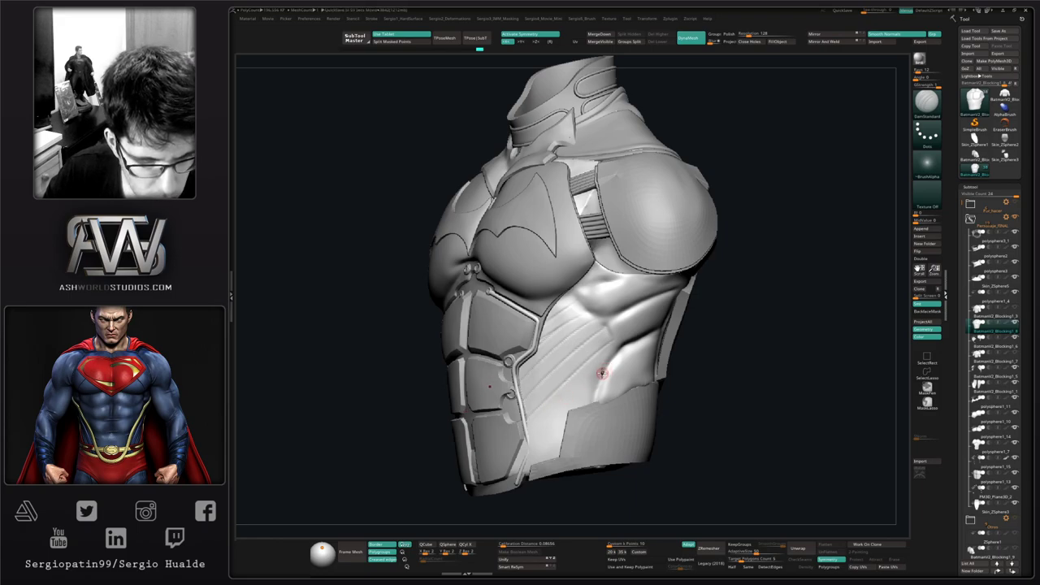
alt+right_drag(586, 383, 604, 348)
drag(593, 375, 524, 427)
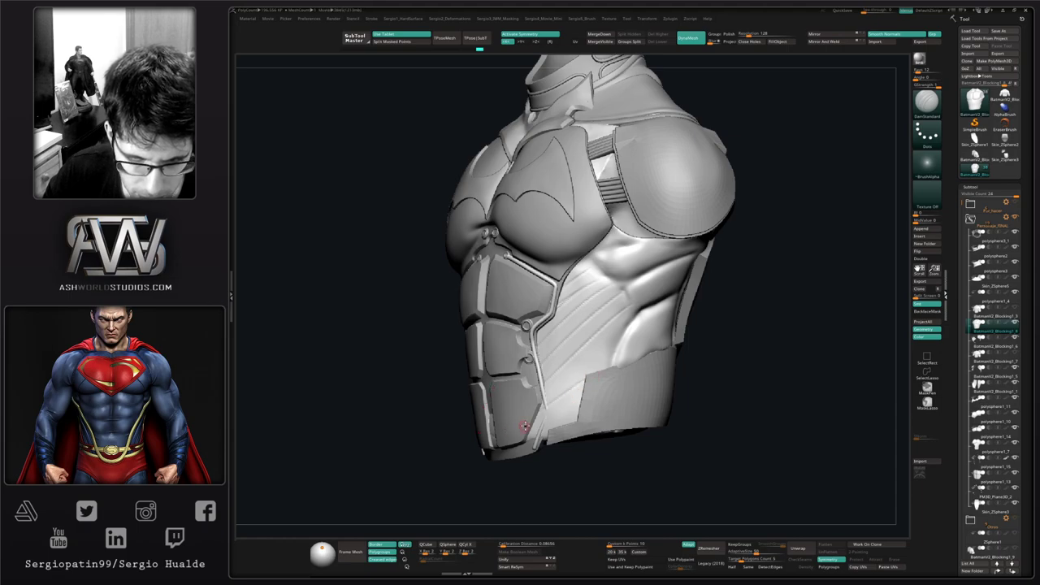
right_drag(524, 419, 569, 407)
key(ctrl+z)
drag(581, 388, 522, 439)
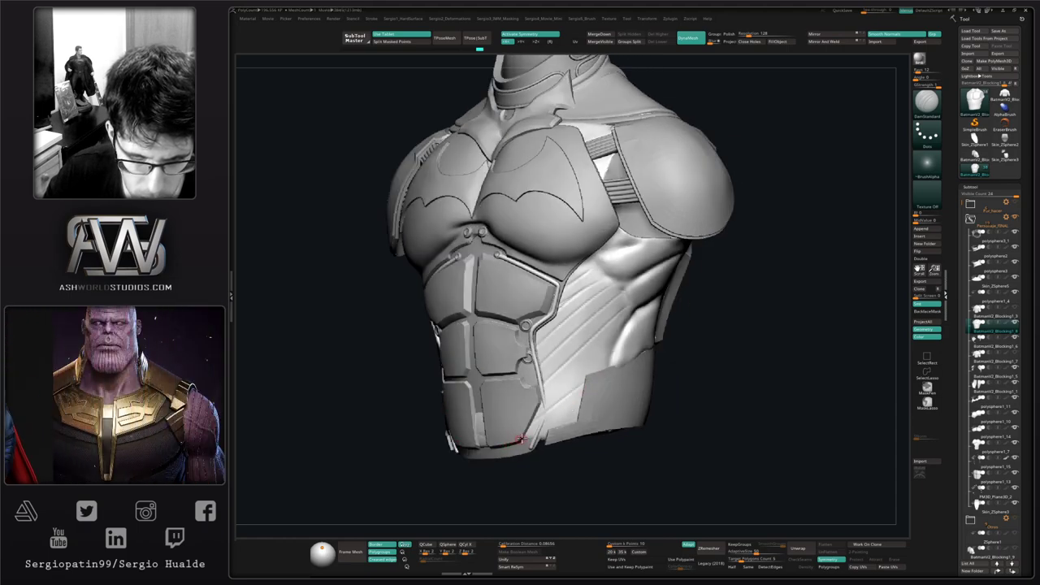
Step: Make the waist side panels the active subtool and reshape their front and lower edges with the Move brush
mouse_move(589, 370)
right_down()
mouse_move(558, 394)
mouse_move(579, 398)
right_up()
alt+click(580, 399)
key(b)
key(m)
key(v)
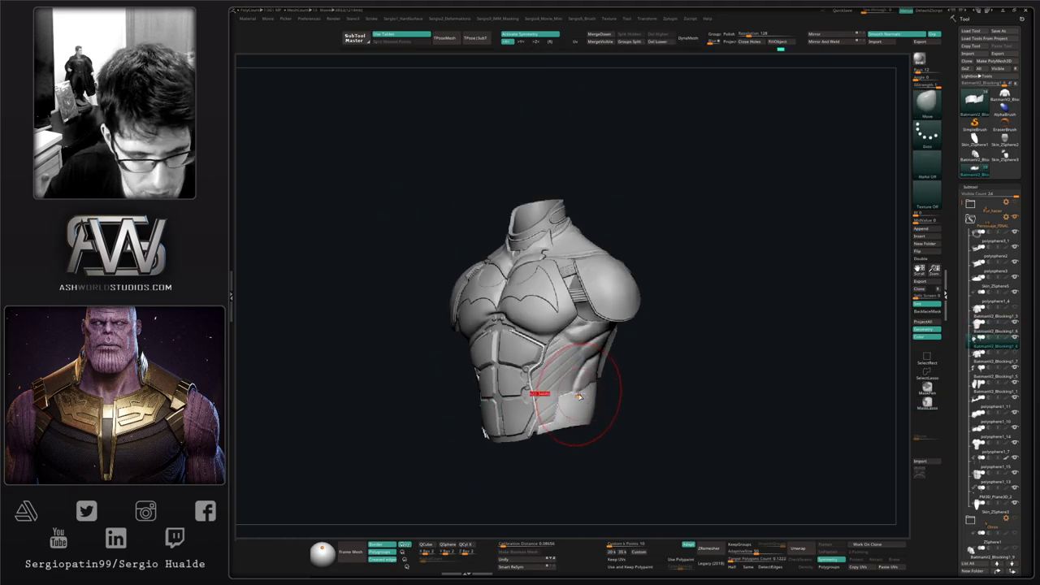
drag(584, 399, 576, 392)
right_drag(557, 396, 580, 390)
drag(580, 390, 574, 377)
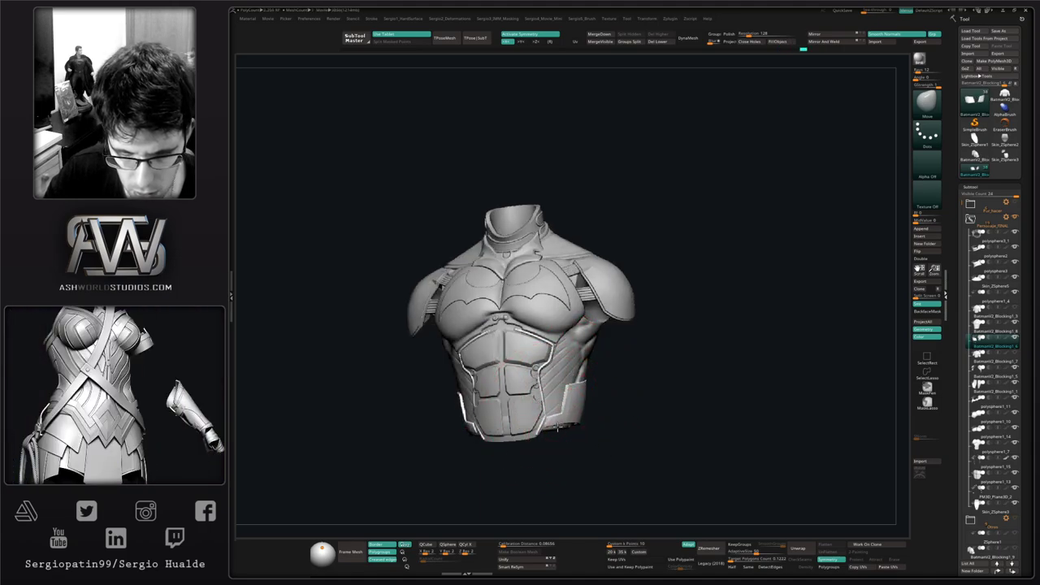
drag(558, 428, 566, 429)
right_drag(579, 424, 549, 413)
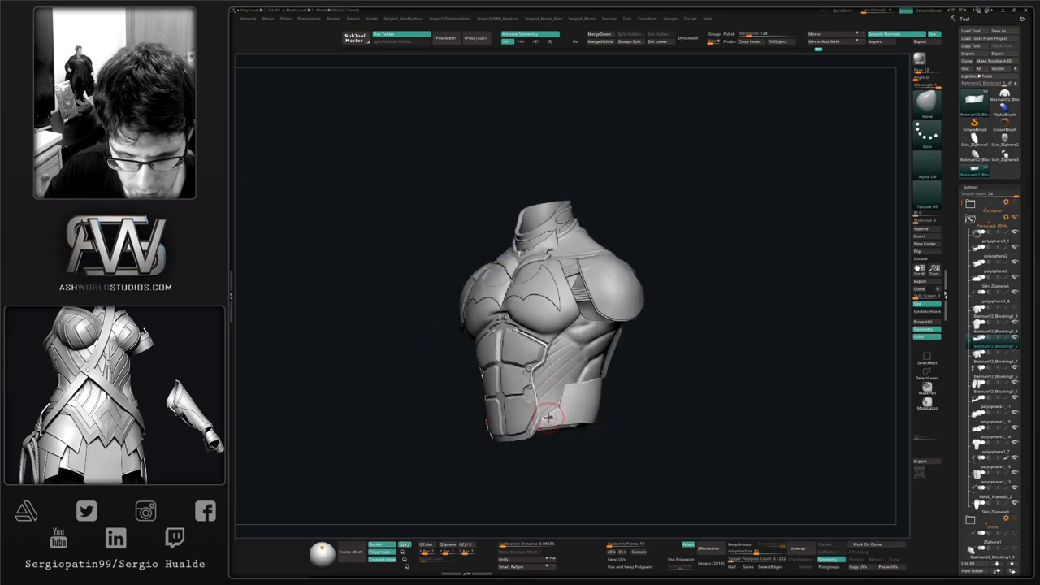
ctrl+right_drag(548, 415, 552, 443)
drag(552, 443, 555, 438)
Step: Refine the waist side panels' stepped front edge and upper rim around the side with the Move brush
key(s)
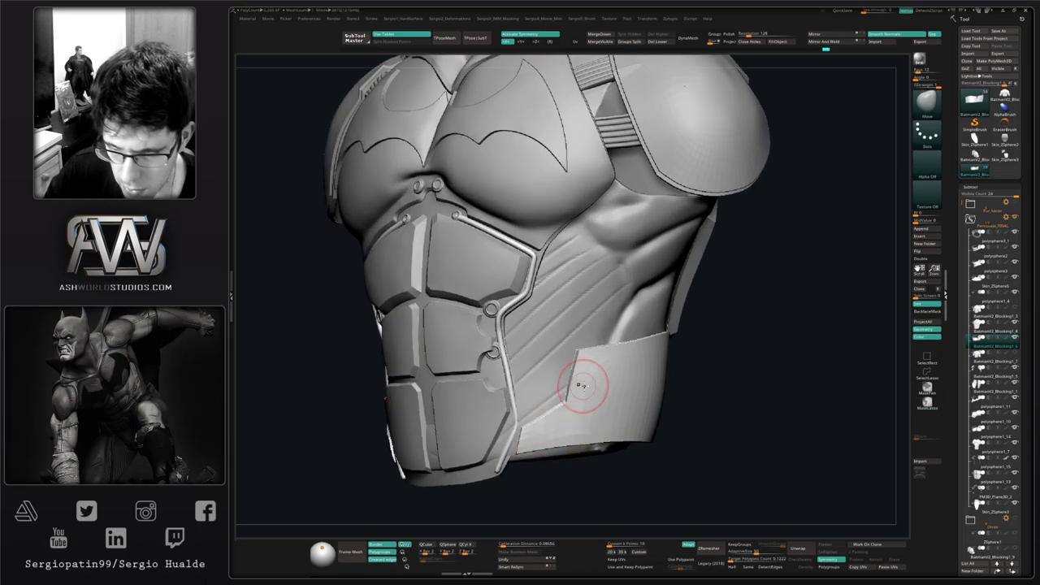
right_drag(583, 385, 571, 377)
drag(578, 385, 583, 384)
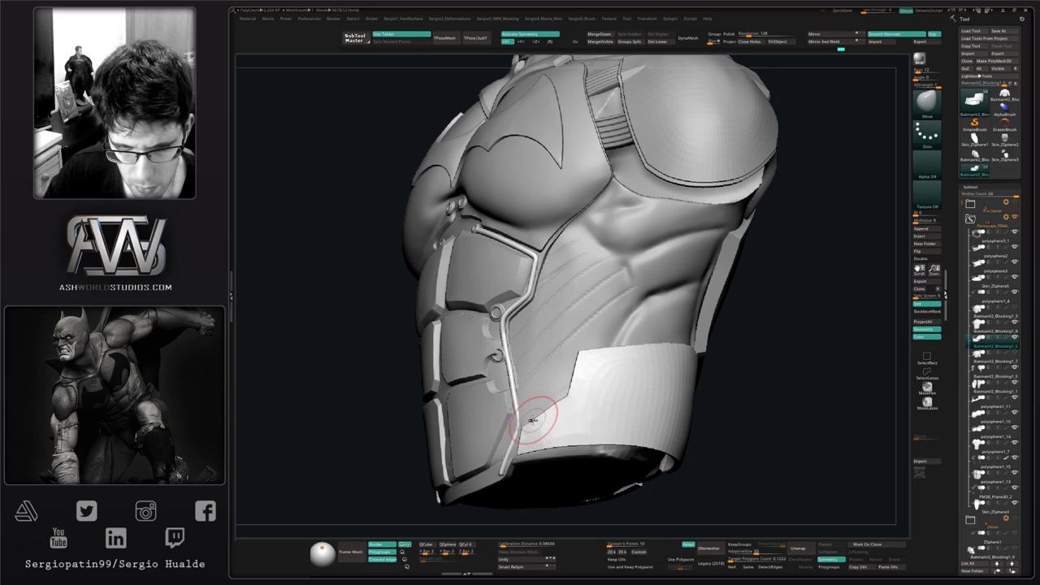
mouse_move(557, 399)
ctrl+right_down()
mouse_move(564, 355)
mouse_move(592, 394)
mouse_move(588, 349)
ctrl+right_up()
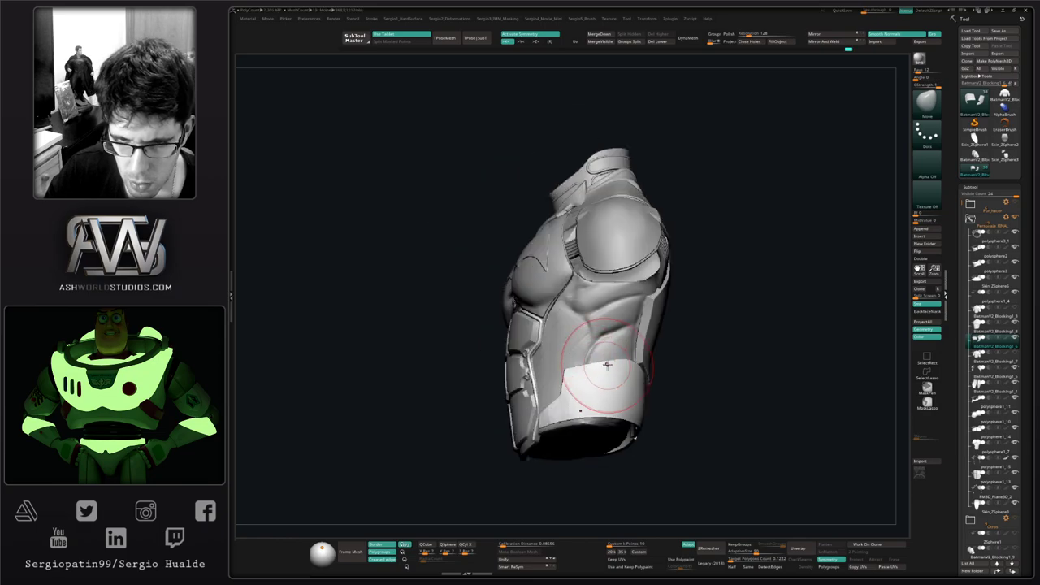
drag(610, 366, 615, 362)
right_drag(615, 363, 560, 362)
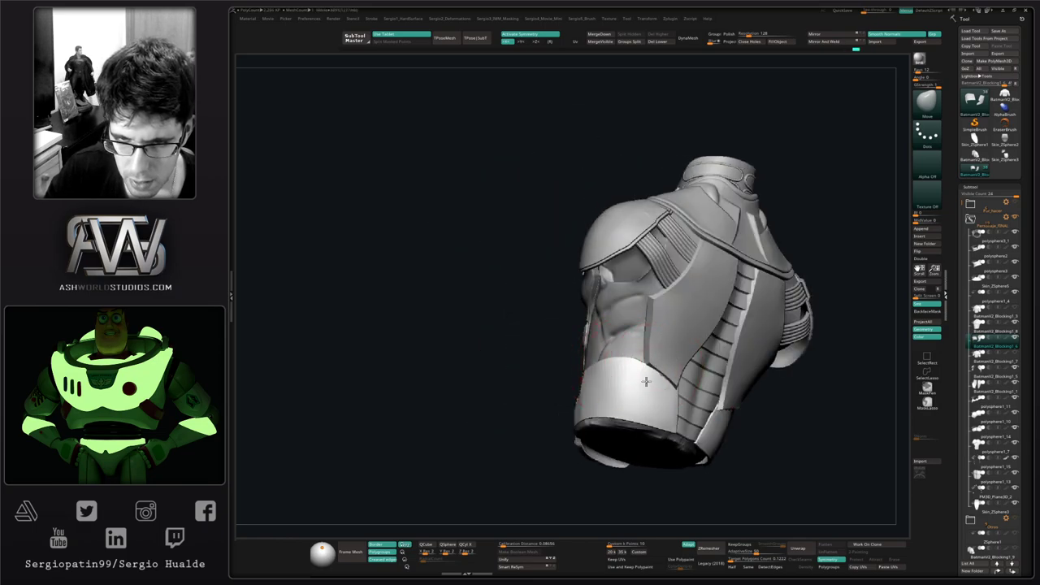
mouse_move(624, 367)
right_down()
mouse_move(666, 362)
mouse_move(569, 350)
mouse_move(580, 393)
right_up()
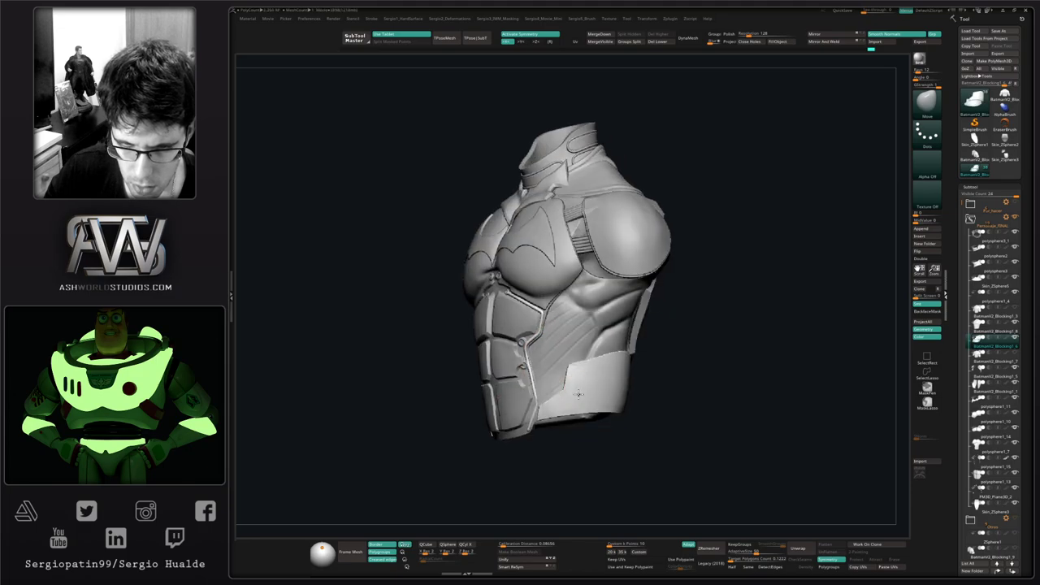
drag(568, 376, 567, 368)
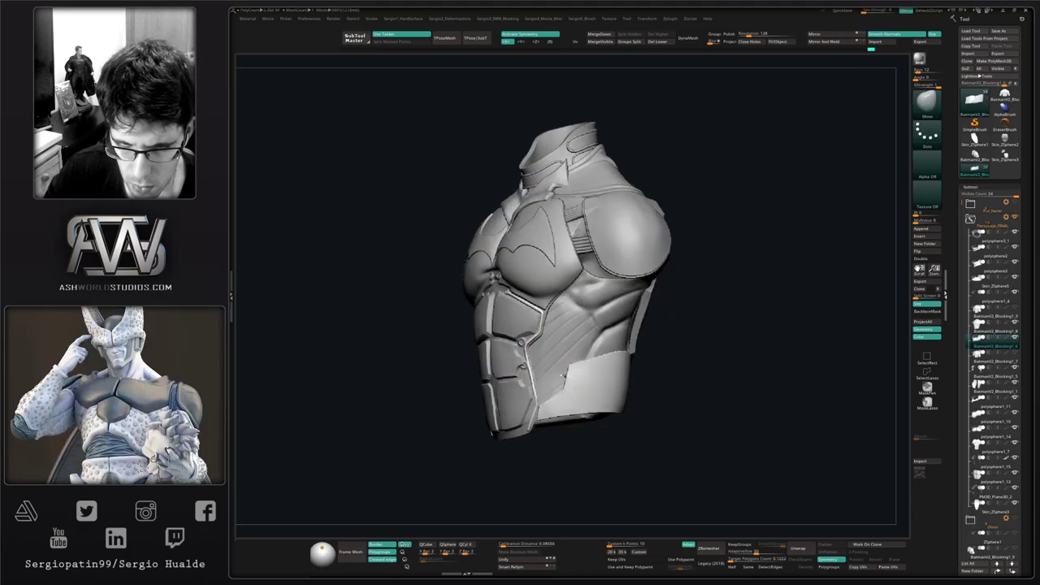
mouse_move(566, 381)
right_down()
mouse_move(590, 389)
mouse_move(537, 395)
mouse_move(581, 390)
right_up()
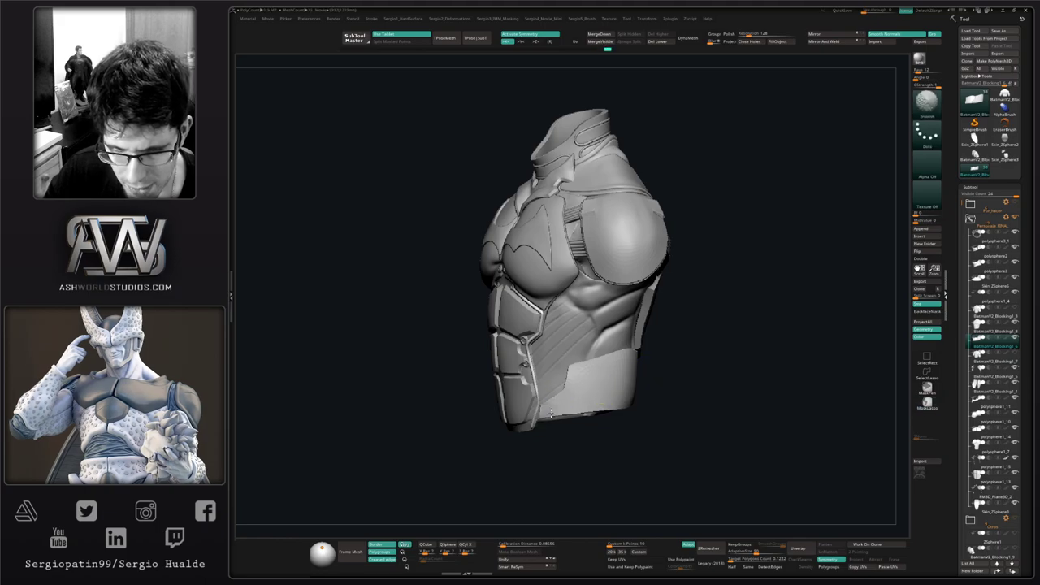
Step: Make the undersuit active again and redo its lower diagonal folds above the waist side panel with the DamStandard brush
mouse_move(583, 385)
right_down()
mouse_move(591, 364)
mouse_move(569, 400)
right_up()
alt+click(562, 357)
key(b)
key(d)
key(s)
key(s)
mouse_move(581, 387)
mouse_down()
mouse_move(528, 425)
mouse_move(561, 403)
mouse_up()
key(s)
key(ctrl+z)
key(ctrl+z)
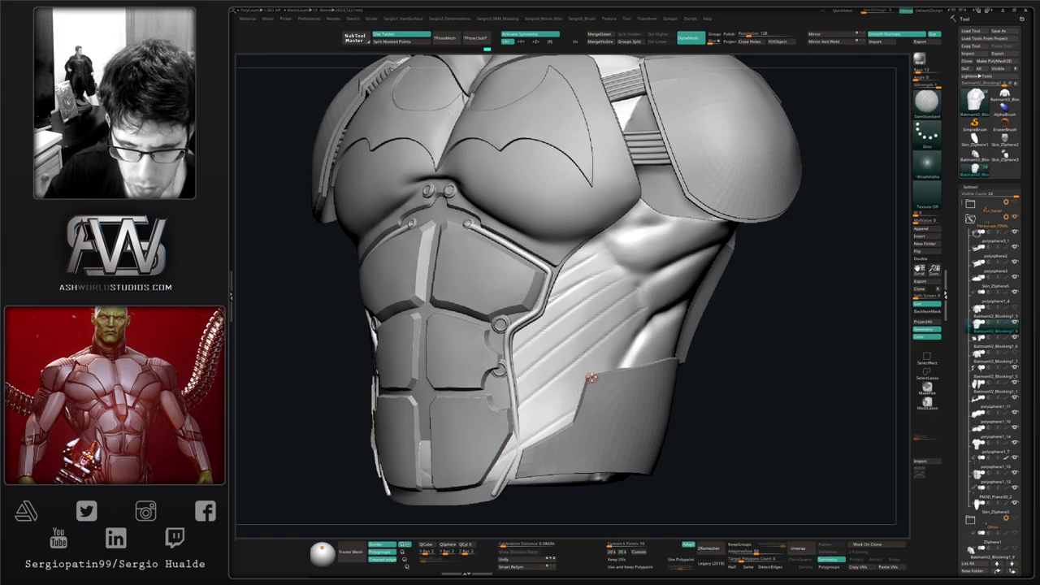
key(ctrl+z)
drag(584, 382, 484, 450)
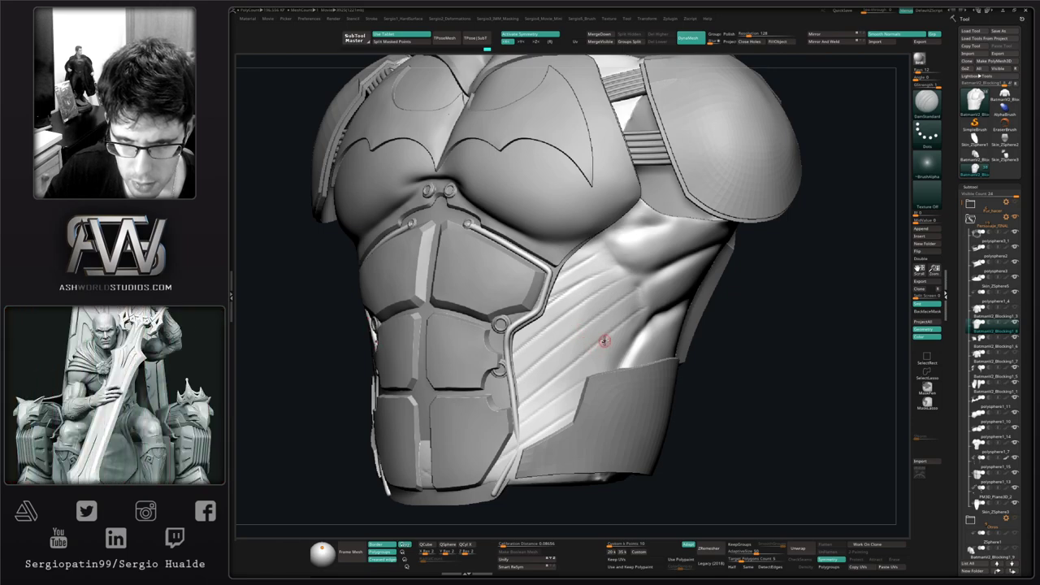
Step: Smooth the diagonal folds on the undersuit's side to soften them, and switch to the Clay brush
key(shift)
shift+drag(614, 333, 615, 336)
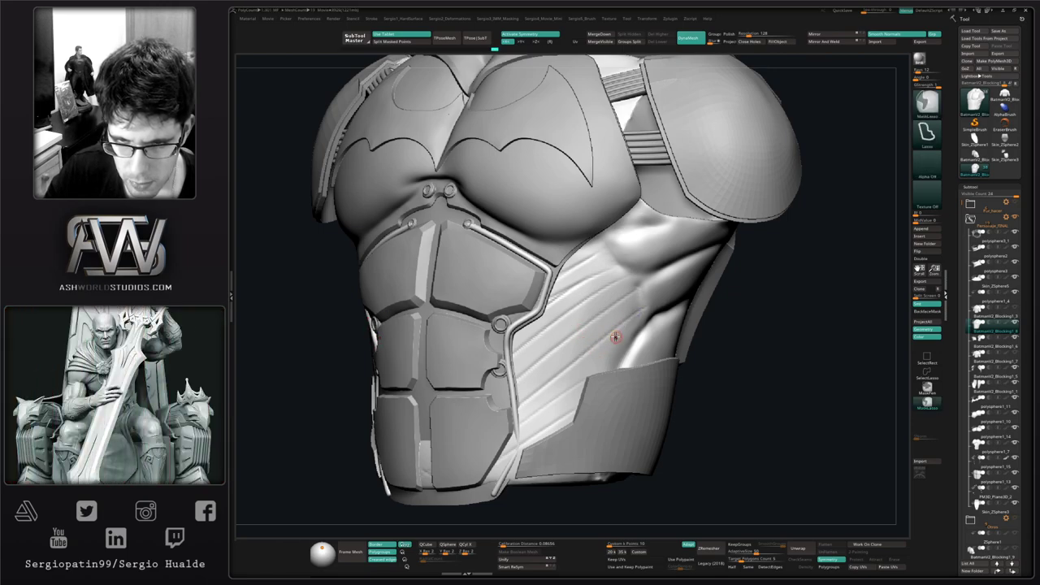
key(b)
key(c)
key(l)
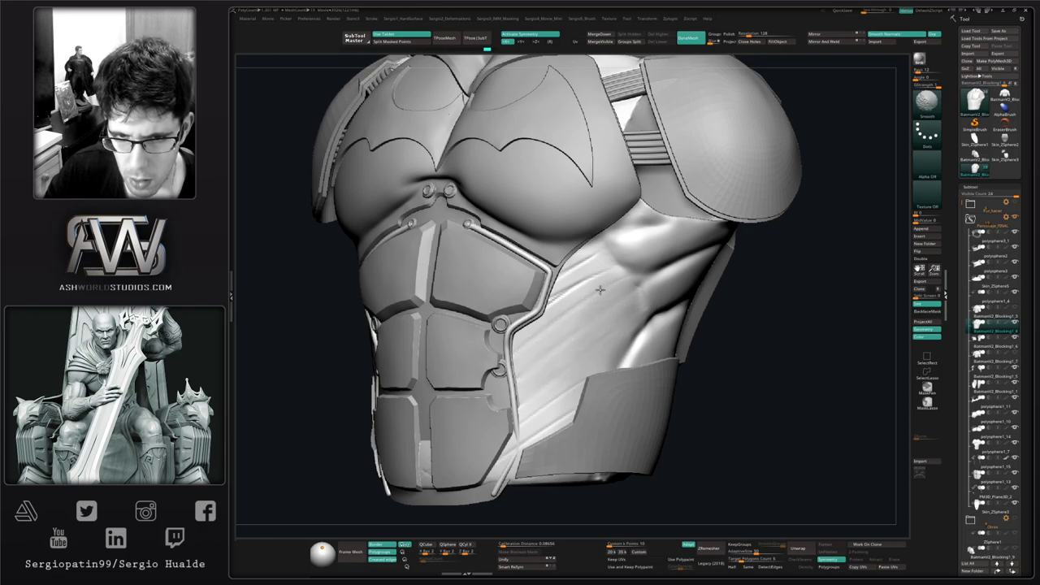
Step: Carve the undersuit's diagonal side folds again with the DamStandard brush, running from the ribs toward the abdominal armour and waist panel
key(b)
key(d)
key(s)
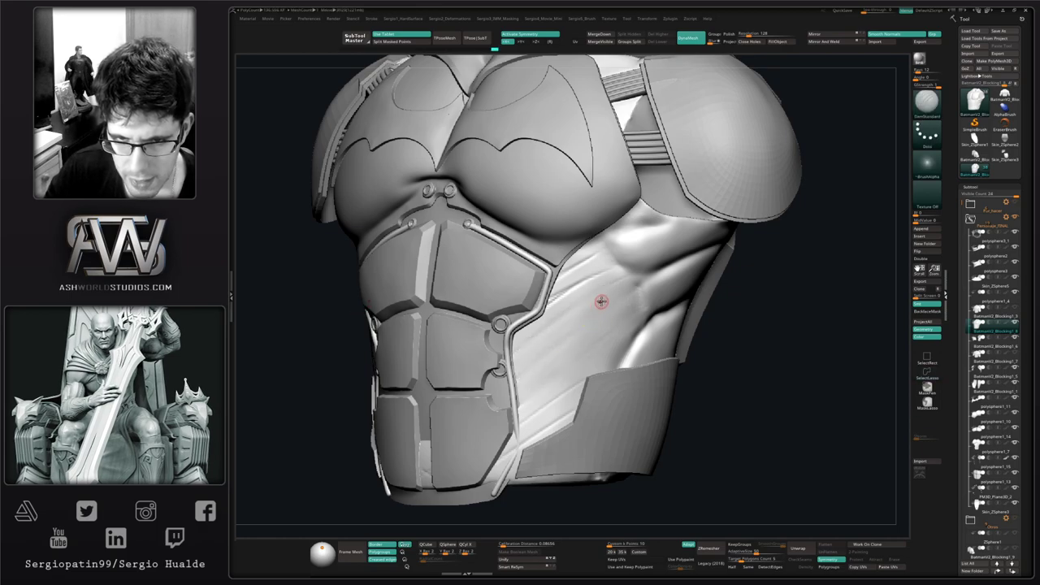
mouse_move(620, 281)
mouse_down()
mouse_move(567, 306)
mouse_move(497, 366)
mouse_up()
key(ctrl+z)
drag(627, 276, 517, 352)
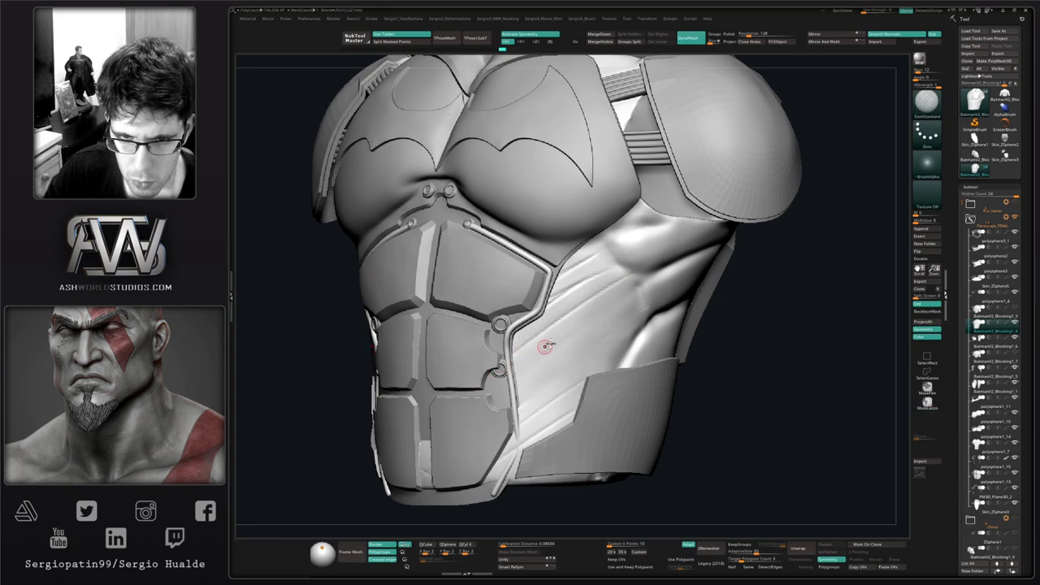
drag(640, 315, 469, 437)
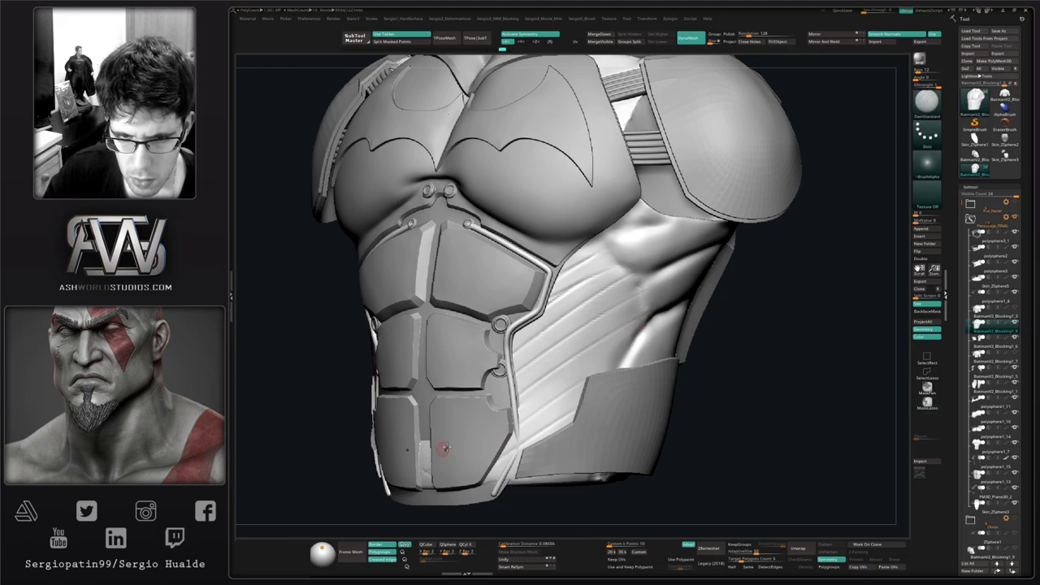
mouse_move(535, 411)
ctrl+right_down()
mouse_move(537, 325)
mouse_move(524, 414)
ctrl+right_up()
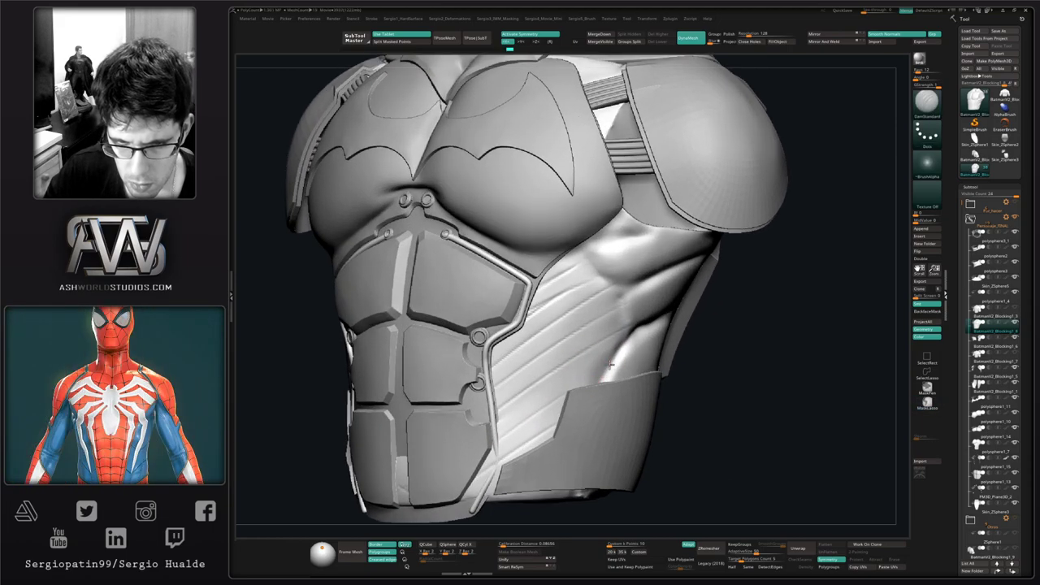
drag(599, 373, 485, 443)
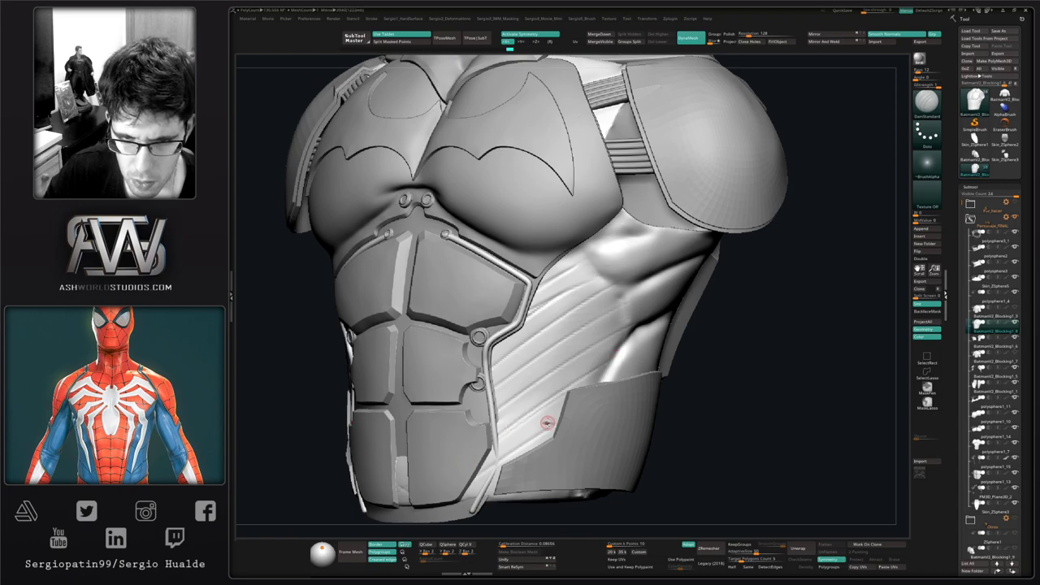
ctrl+right_drag(547, 423, 525, 377)
mouse_move(535, 341)
right_down()
mouse_move(536, 325)
mouse_move(520, 365)
mouse_move(541, 379)
mouse_move(534, 310)
right_up()
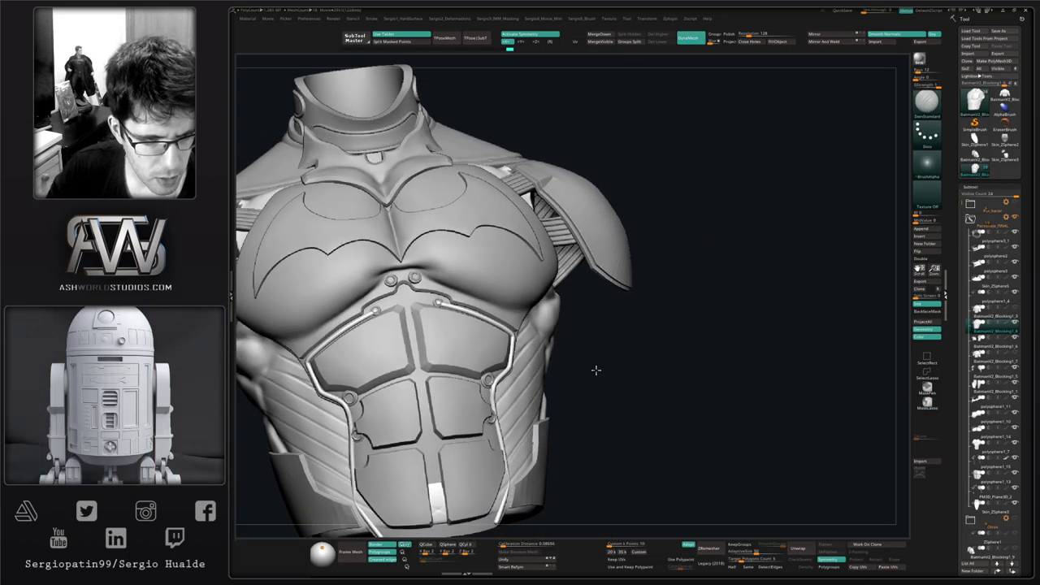
right_drag(594, 369, 559, 364)
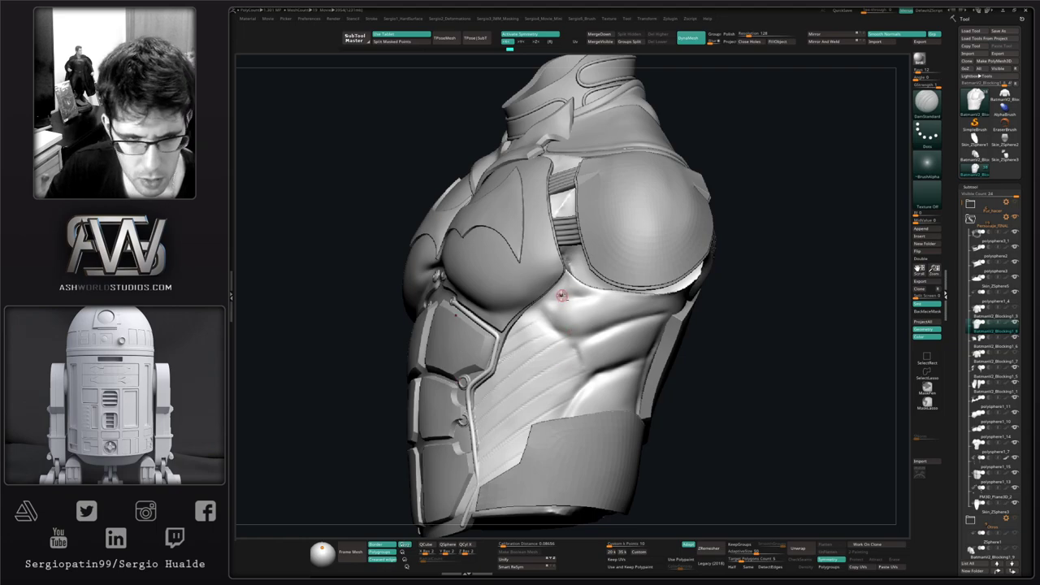
Step: Isolate the undersuit, then hide and restore the polygroup that caps its armhole
mouse_move(561, 296)
ctrl+right_down()
mouse_move(518, 344)
mouse_move(551, 359)
mouse_move(564, 332)
ctrl+right_up()
right_drag(497, 349, 552, 392)
ctrl+shift+click(538, 364)
key(alt+s)
key(ctrl+shift+d)
right_drag(620, 348, 605, 332)
ctrl+shift+click(585, 372)
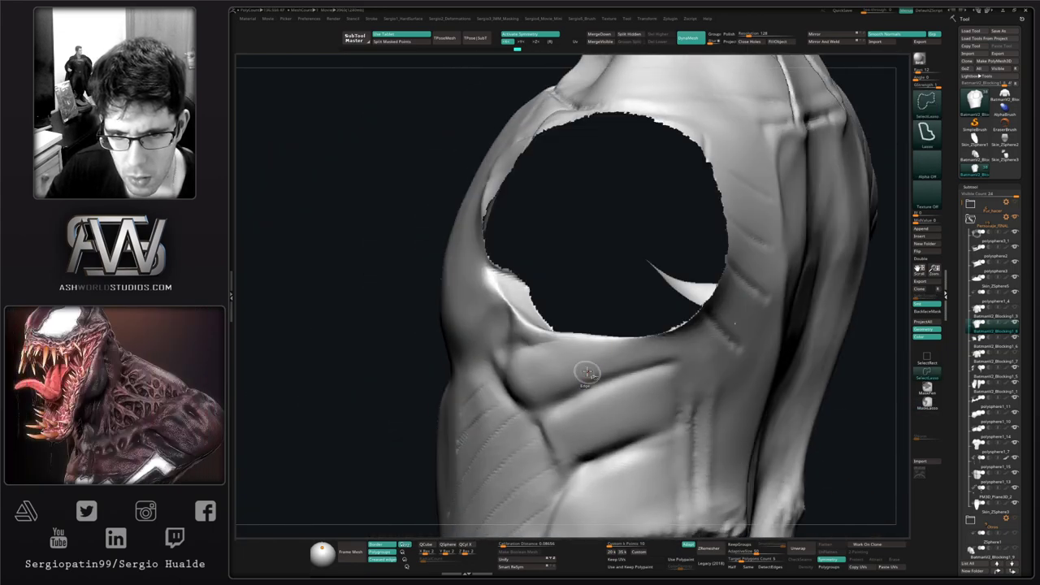
right_drag(567, 367, 736, 420)
ctrl+shift+click(735, 420)
mouse_move(653, 409)
right_down()
mouse_move(614, 342)
mouse_move(560, 379)
right_up()
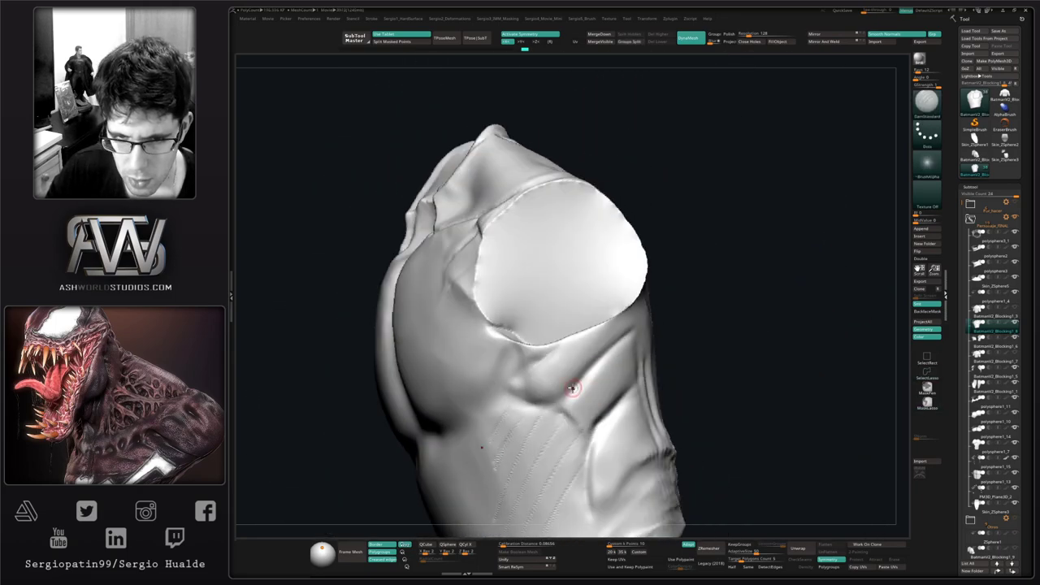
Step: Paint a mask over the undersuit's upper side folds just below the armhole with the MaskPen brush
click(927, 390)
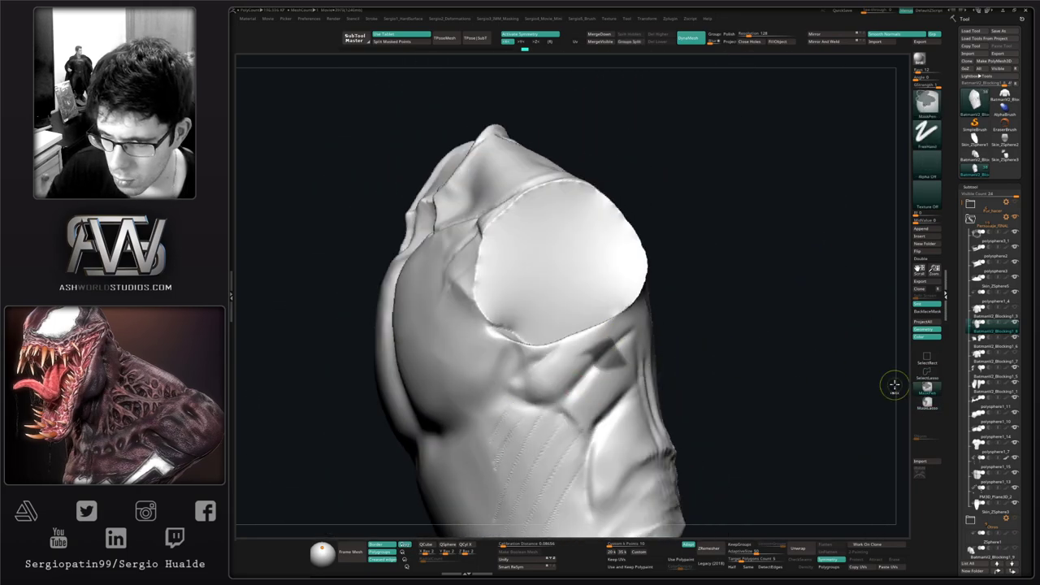
mouse_move(564, 352)
ctrl+mouse_down()
mouse_move(538, 372)
mouse_move(596, 430)
ctrl+mouse_up()
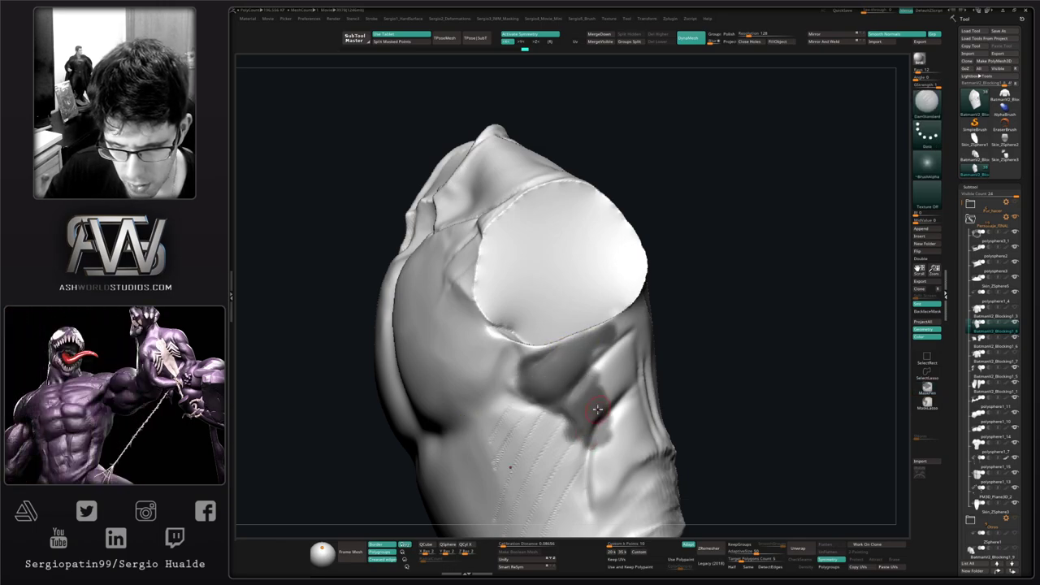
mouse_move(596, 411)
right_down()
mouse_move(599, 388)
mouse_move(580, 368)
right_up()
ctrl+drag(601, 347, 616, 380)
mouse_move(591, 388)
right_down()
mouse_move(647, 420)
mouse_move(660, 390)
right_up()
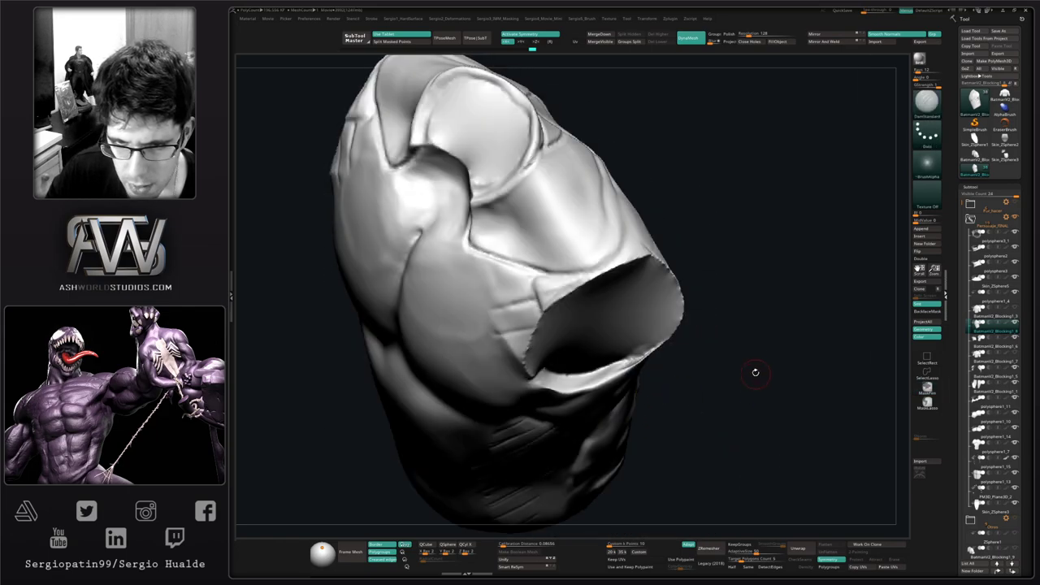
ctrl+drag(754, 371, 749, 377)
right_drag(745, 379, 694, 398)
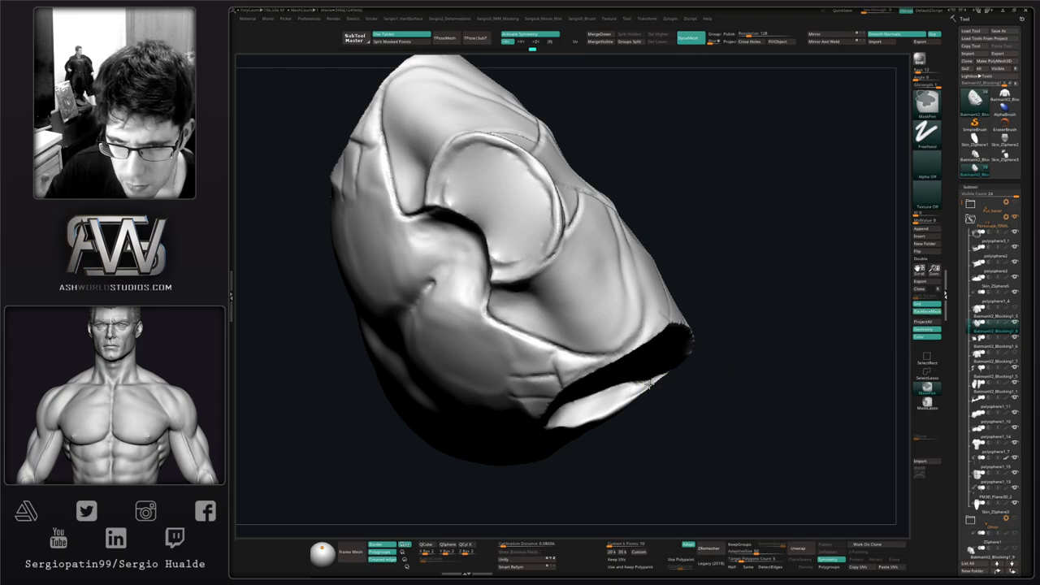
mouse_move(649, 385)
right_down()
mouse_move(687, 353)
mouse_move(652, 379)
right_up()
ctrl+drag(619, 410, 648, 398)
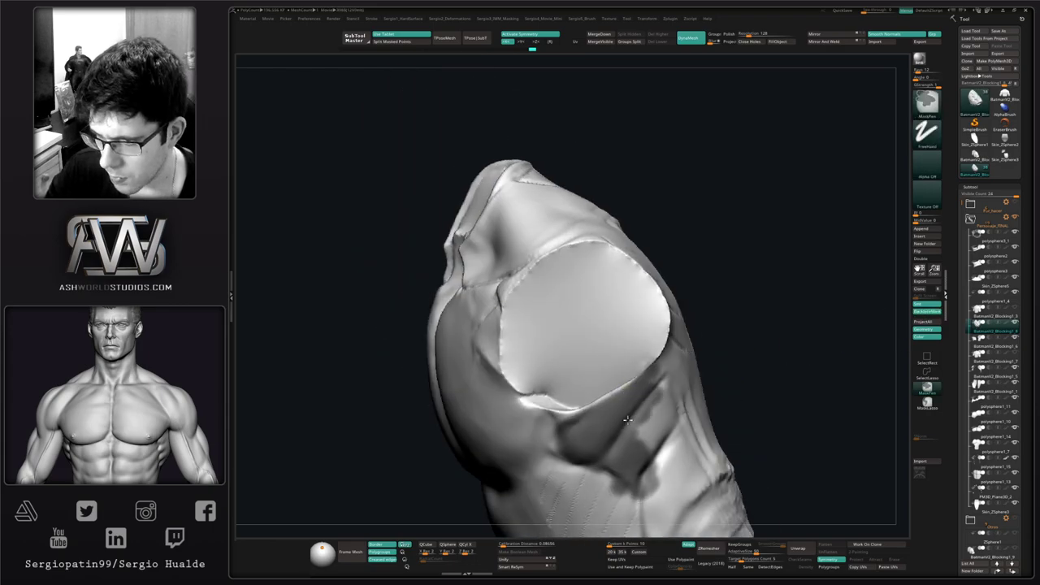
mouse_move(637, 456)
alt+right_down()
mouse_move(636, 388)
mouse_move(649, 355)
alt+right_up()
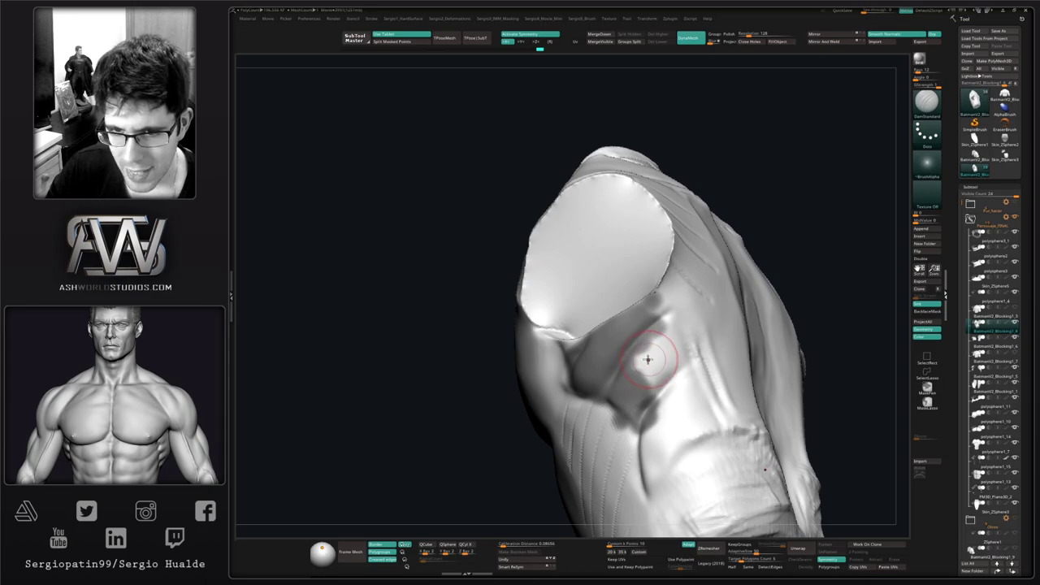
mouse_move(653, 362)
ctrl+mouse_down()
mouse_move(664, 340)
mouse_move(632, 439)
mouse_move(684, 290)
mouse_move(705, 349)
mouse_move(701, 418)
mouse_move(635, 464)
mouse_move(584, 370)
mouse_move(559, 360)
mouse_move(591, 387)
mouse_move(603, 486)
ctrl+mouse_up()
Step: Rework the undersuit's fold under the armpit with the DamStandard brush and smooth the area below the armhole
right_drag(618, 428, 638, 375)
mouse_move(639, 375)
mouse_down()
mouse_move(596, 383)
mouse_move(615, 425)
mouse_move(654, 379)
mouse_up()
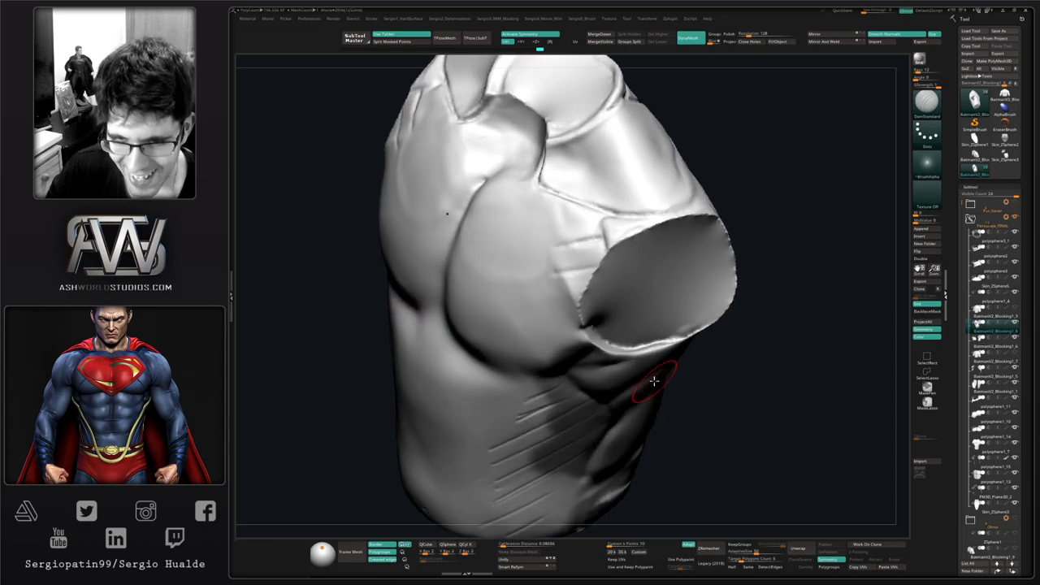
mouse_move(678, 321)
right_down()
mouse_move(623, 338)
mouse_move(626, 360)
right_up()
shift+drag(626, 360, 657, 348)
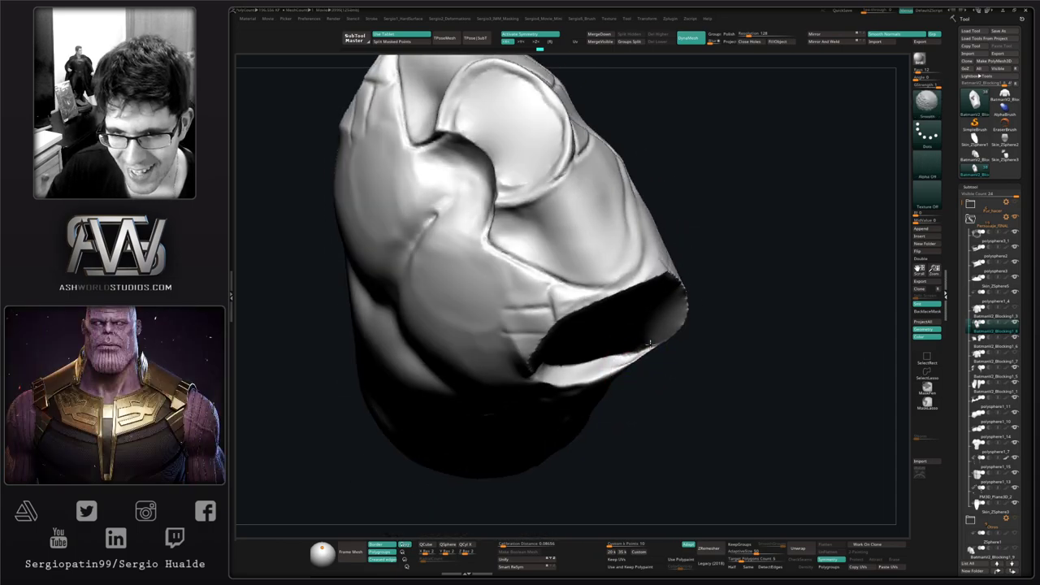
Step: Build up the lower rim of the undersuit's armhole with the Inflat brush
mouse_move(656, 348)
right_down()
mouse_move(635, 303)
mouse_move(639, 351)
right_up()
key(b)
key(c)
key(l)
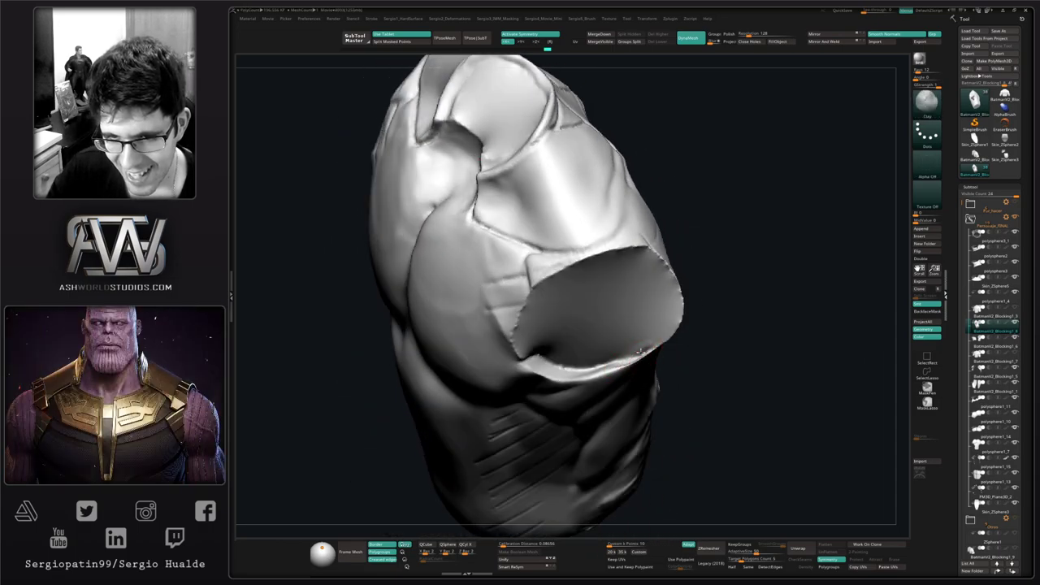
key(ctrl+3)
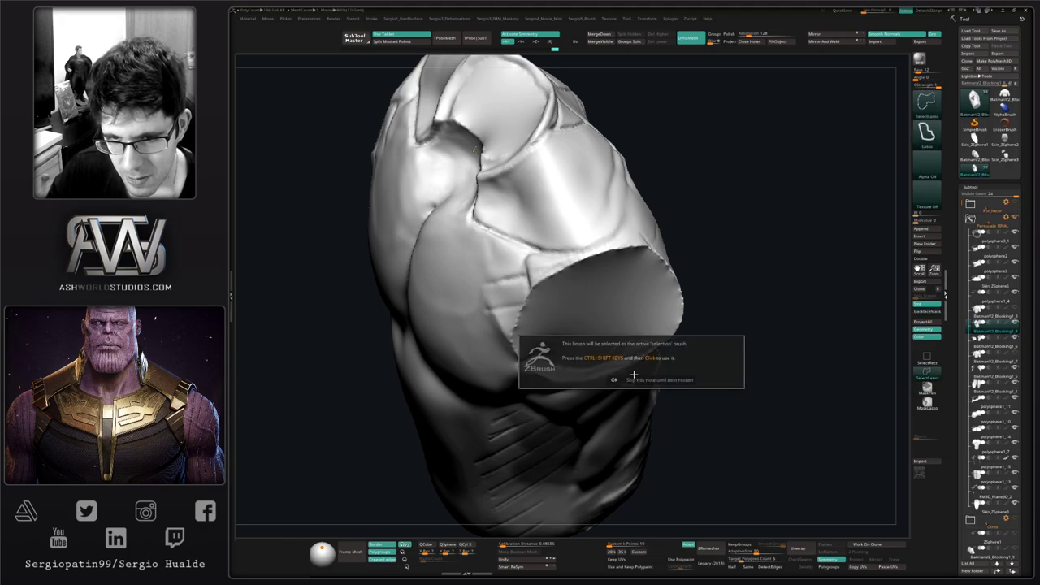
click(632, 374)
key(b)
key(i)
key(n)
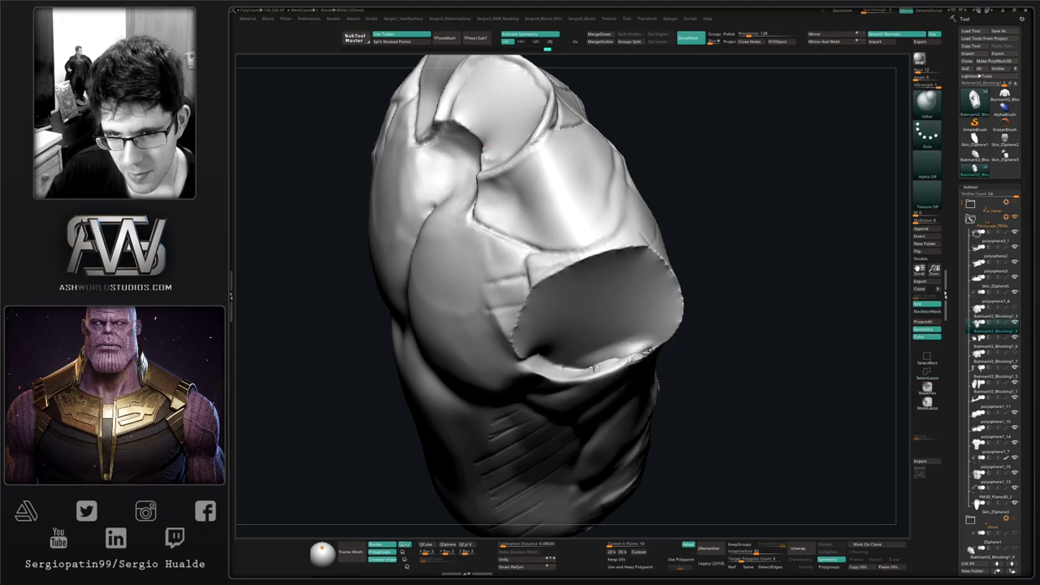
mouse_move(593, 368)
mouse_down()
mouse_move(549, 358)
mouse_move(607, 359)
mouse_up()
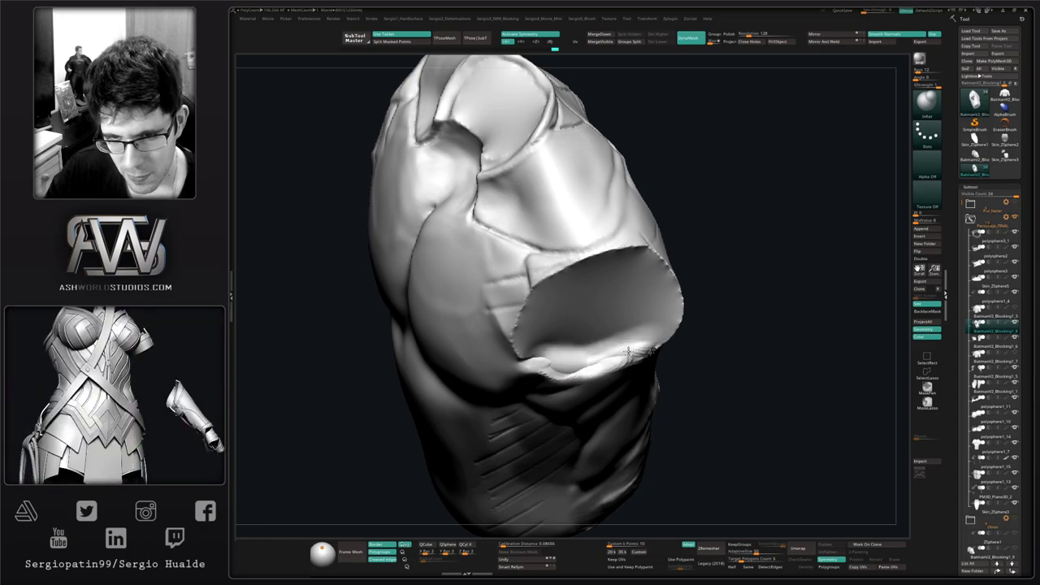
right_drag(629, 342, 615, 346)
mouse_move(615, 351)
mouse_down()
mouse_move(573, 368)
mouse_move(528, 352)
mouse_up()
drag(657, 335, 530, 349)
Step: Clear the mask and flatten the inflated rim below the armhole with the TrimDynamic brush
right_drag(604, 345, 716, 339)
ctrl+drag(720, 338, 727, 332)
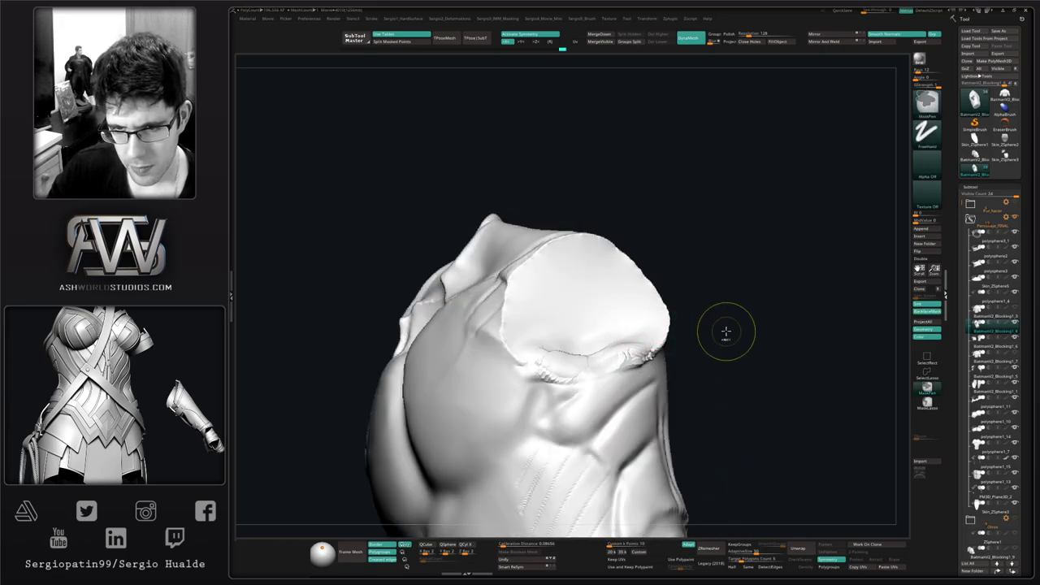
right_drag(652, 349, 638, 364)
key(ctrl+shift+t)
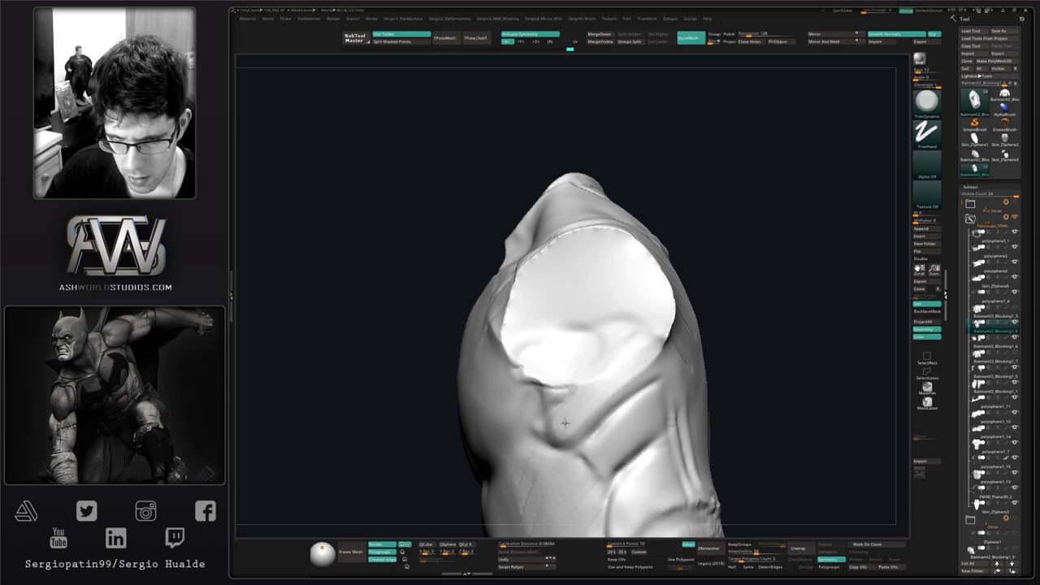
right_drag(608, 402, 594, 344)
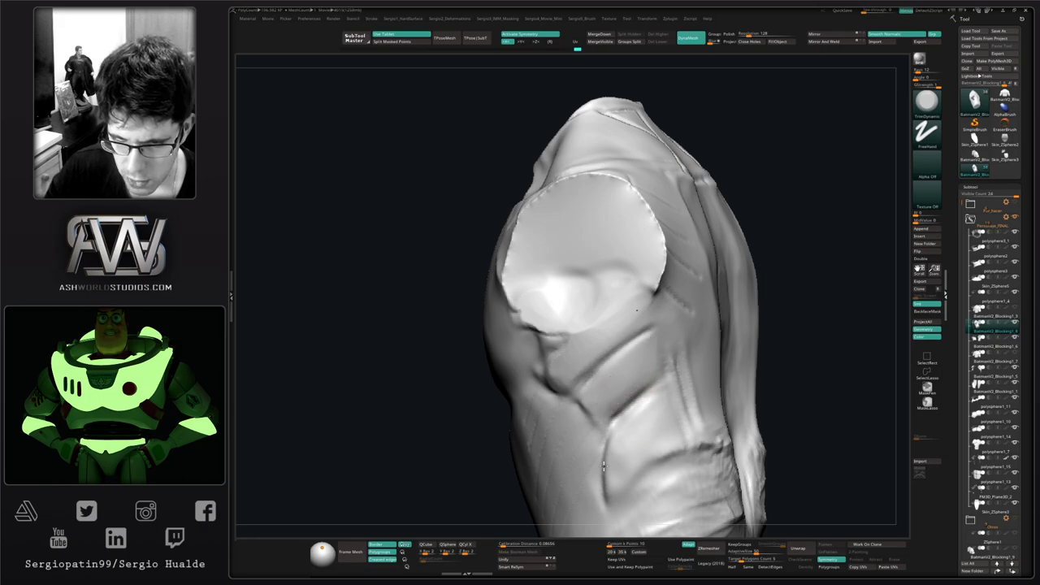
Step: Reshape the undersuit's lower side folds around the waist with the Move brush, comparing them against the surrounding armour
mouse_move(675, 469)
alt+right_down()
mouse_move(645, 411)
mouse_move(651, 421)
alt+right_up()
key(b)
key(m)
key(v)
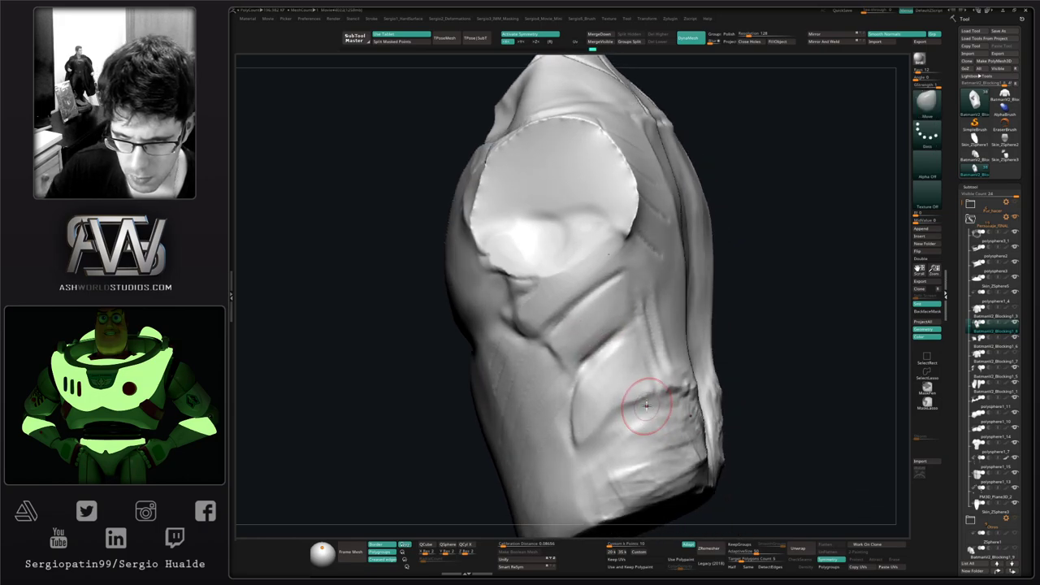
key(alt+s)
key(s)
key(alt+s)
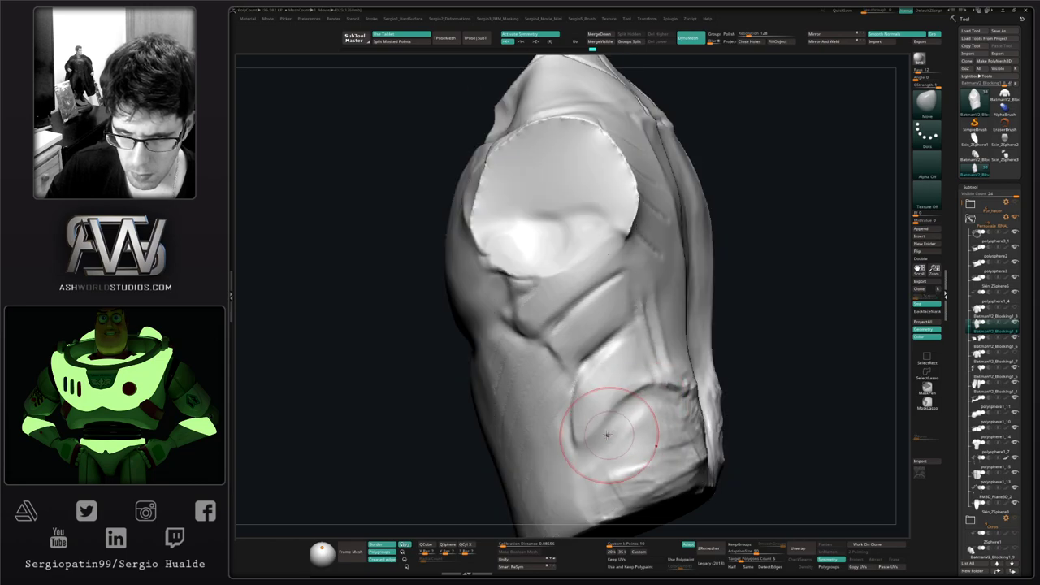
key(d)
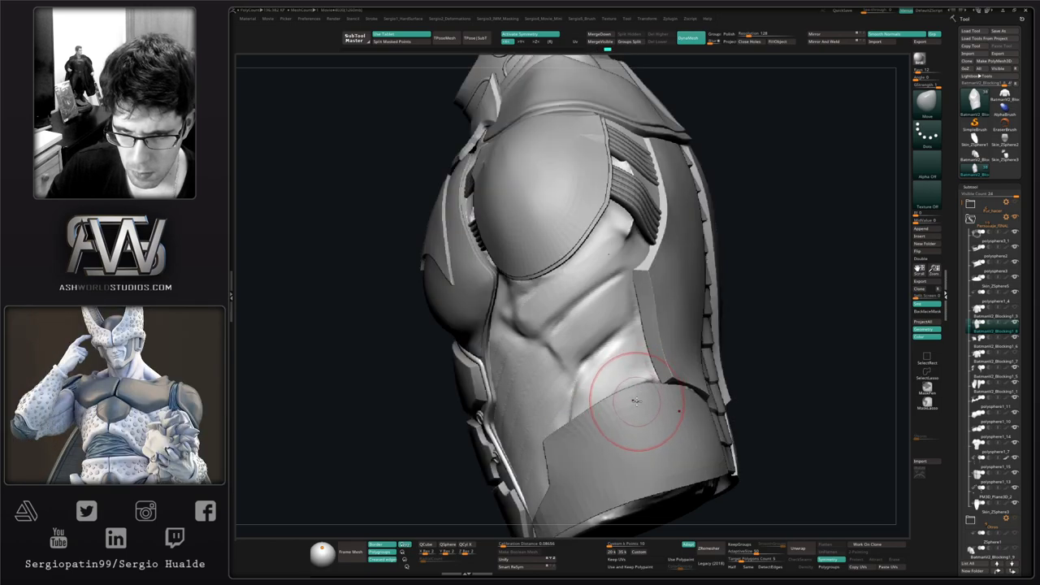
key(shift+d)
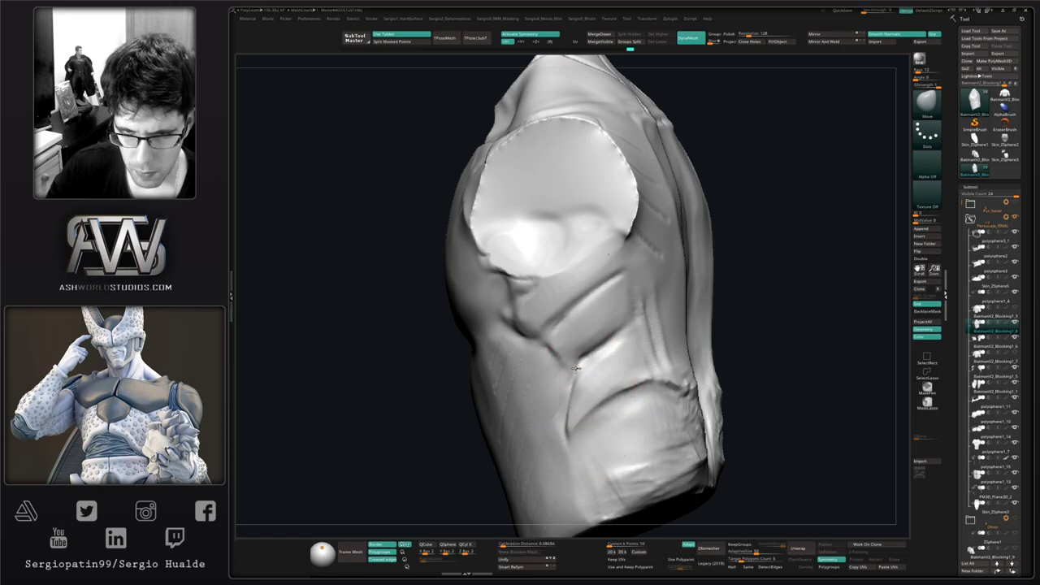
mouse_move(575, 371)
right_down()
mouse_move(618, 353)
mouse_move(578, 362)
mouse_move(588, 380)
right_up()
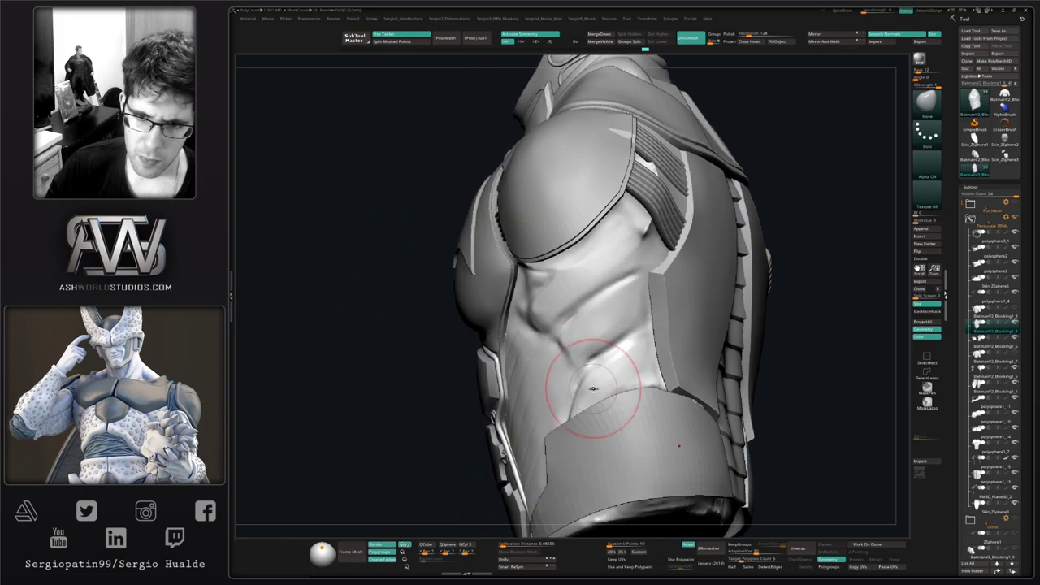
Step: Adjust the undersuit's side silhouette between the ribs and waist panel with the Move brush at a changed brush size
key(s)
key(alt+s)
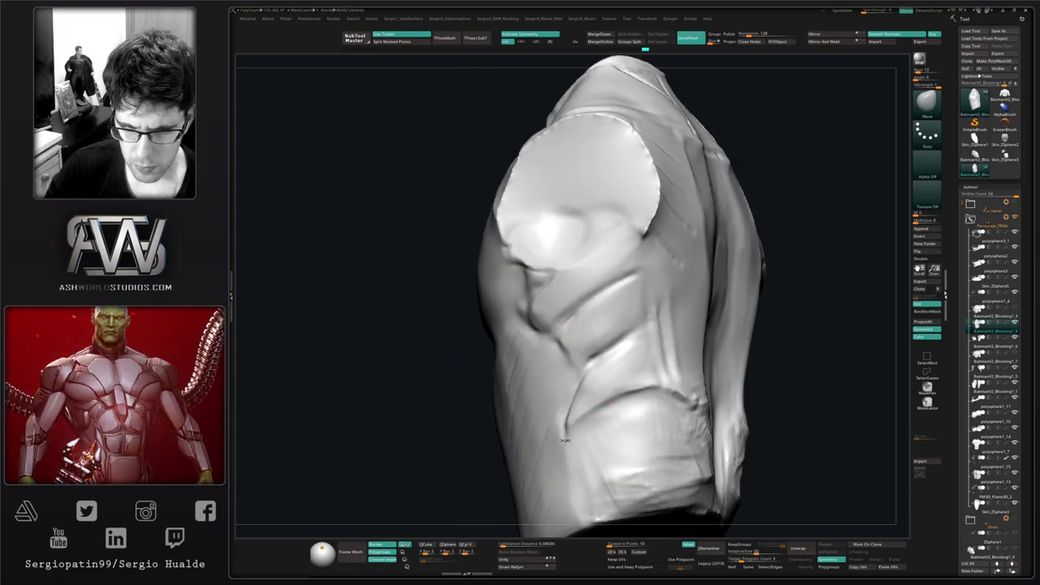
key(alt+s)
mouse_move(644, 385)
right_down()
mouse_move(588, 351)
mouse_move(650, 353)
right_up()
mouse_move(600, 364)
ctrl+right_down()
mouse_move(580, 341)
mouse_move(597, 394)
mouse_move(585, 360)
ctrl+right_up()
key(s)
drag(596, 353, 602, 348)
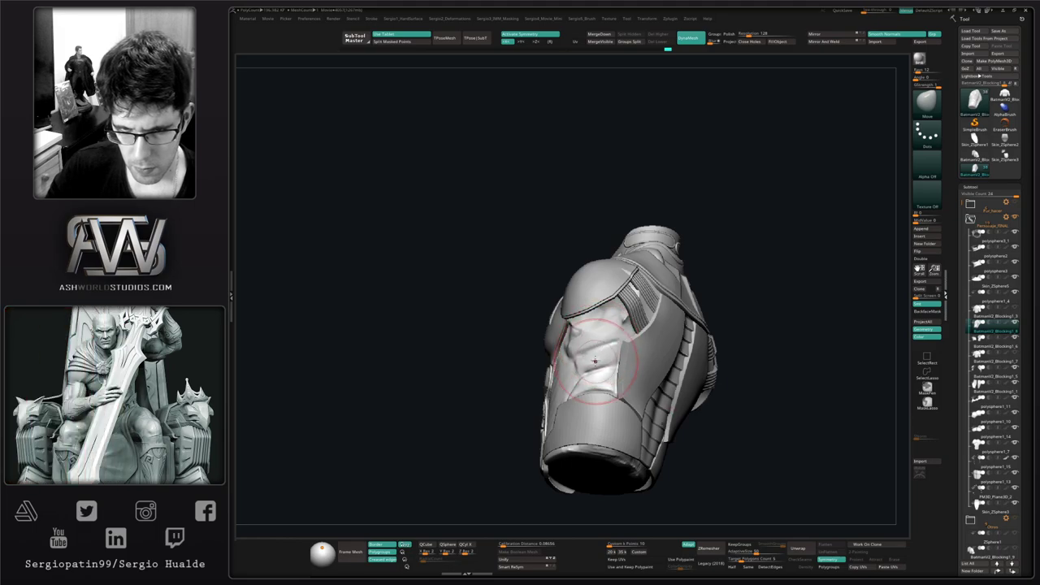
mouse_move(595, 363)
right_down()
mouse_move(612, 372)
mouse_move(561, 355)
mouse_move(583, 362)
mouse_move(567, 384)
mouse_move(550, 344)
mouse_move(607, 372)
right_up()
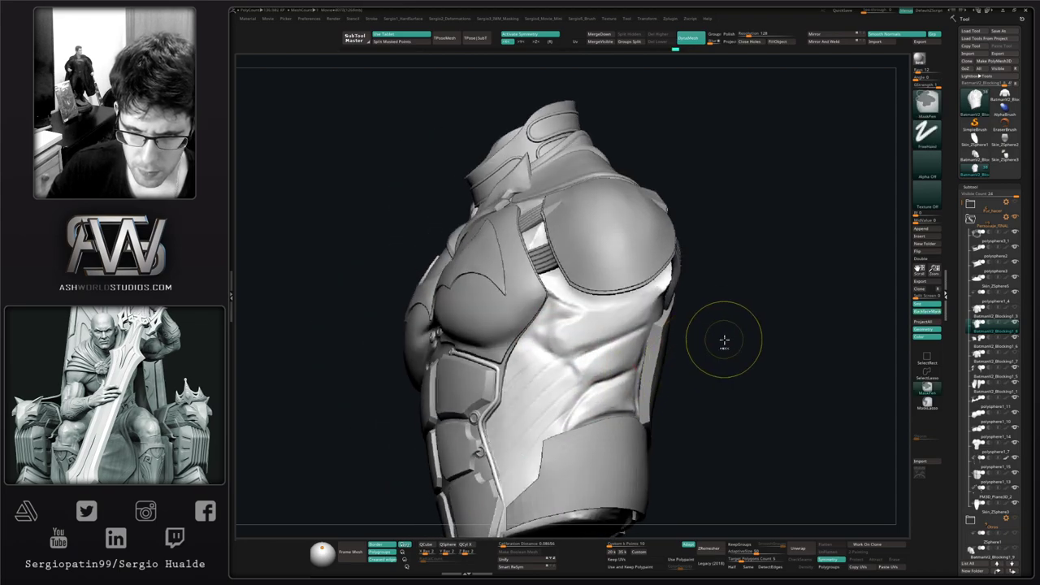
Step: Mask the undersuit's ribbed front section with MaskLasso and an inverted selection, leaving the side folds behind it unmasked
mouse_move(727, 339)
ctrl+mouse_down()
mouse_move(531, 287)
mouse_move(530, 350)
ctrl+mouse_up()
key(ctrl+z)
ctrl+click(927, 402)
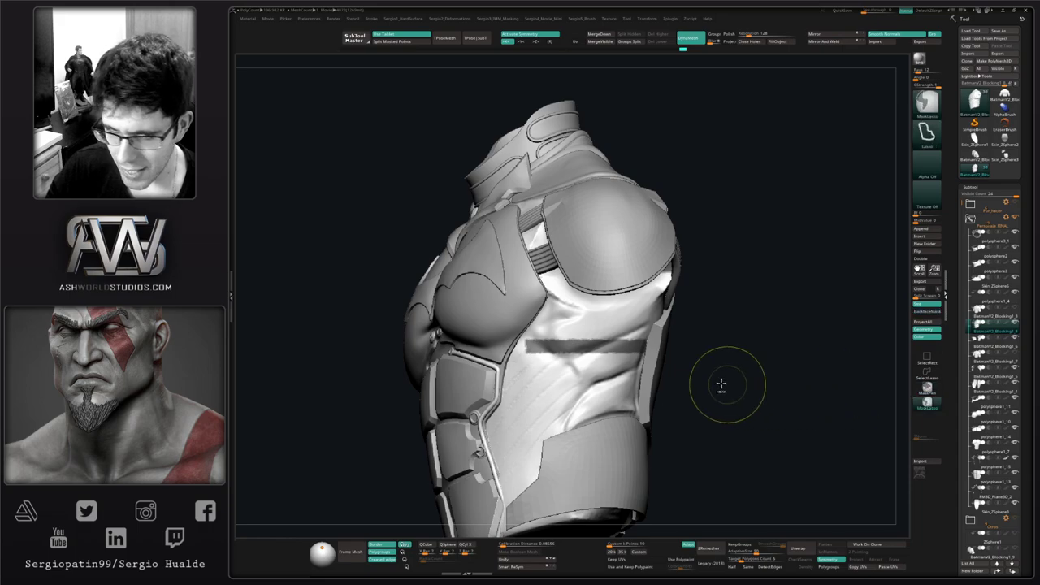
mouse_move(756, 345)
ctrl+mouse_down()
mouse_move(681, 257)
mouse_move(537, 329)
ctrl+mouse_up()
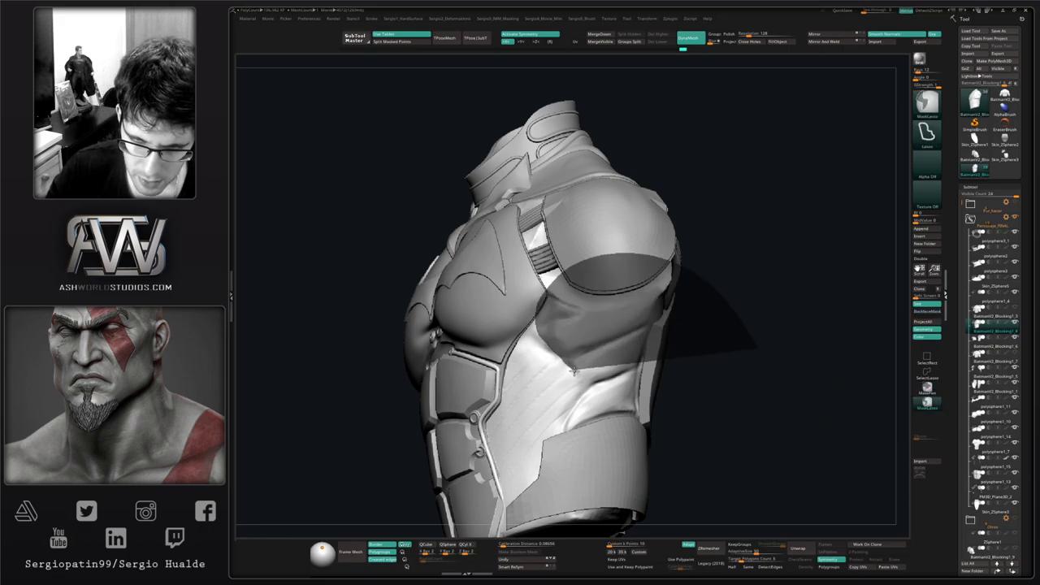
ctrl+drag(567, 433, 731, 380)
ctrl+click(728, 380)
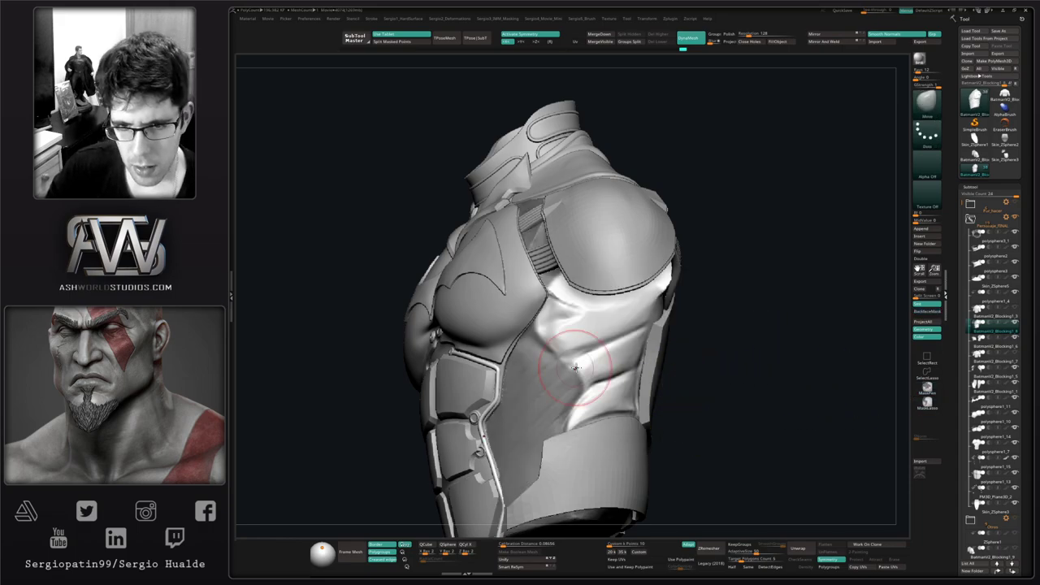
Step: Shift the unmasked side folds against the ribbed front section with the Move brush, and clear the mask
mouse_move(574, 365)
right_down()
mouse_move(585, 350)
mouse_move(552, 362)
right_up()
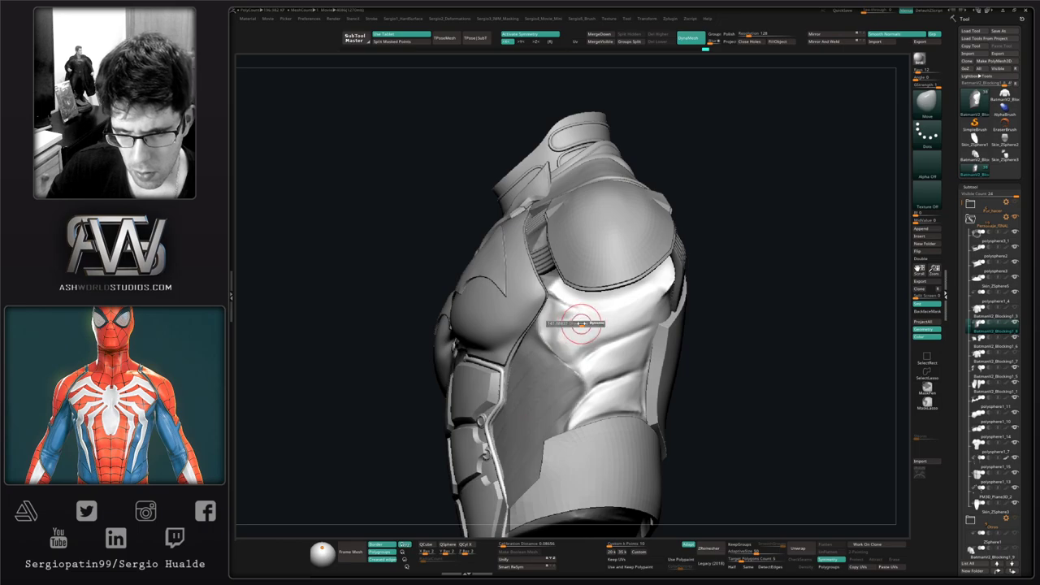
drag(587, 313, 603, 313)
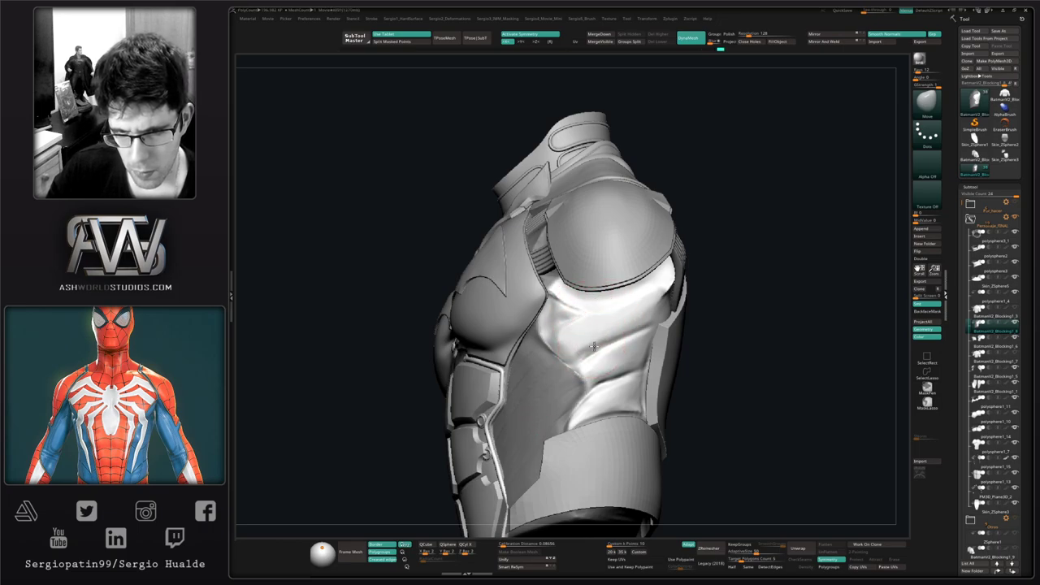
drag(585, 348, 596, 349)
mouse_move(596, 350)
ctrl+right_down()
mouse_move(608, 364)
mouse_move(597, 365)
ctrl+right_up()
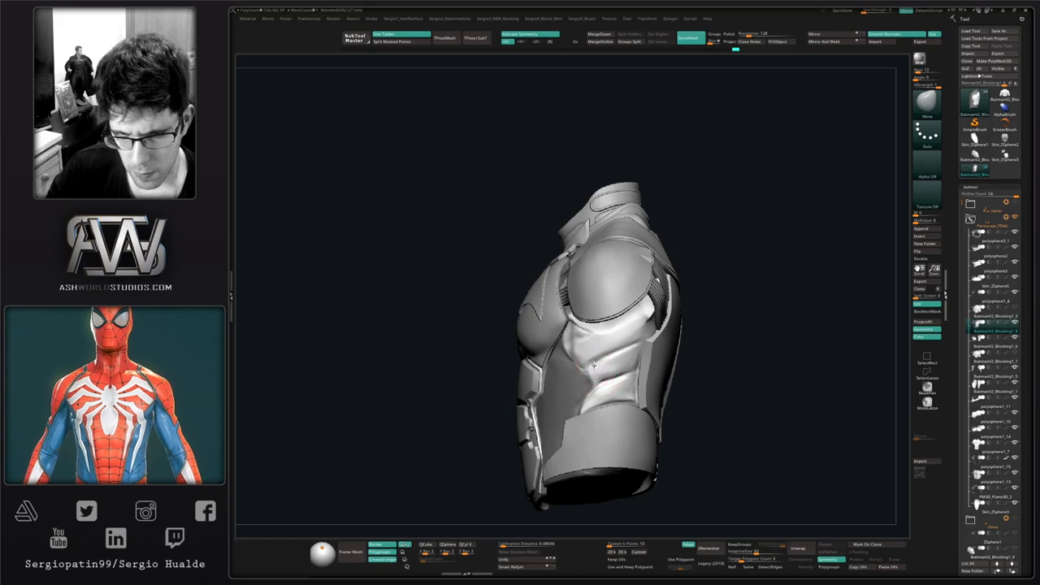
drag(596, 370, 598, 382)
right_drag(598, 393, 610, 395)
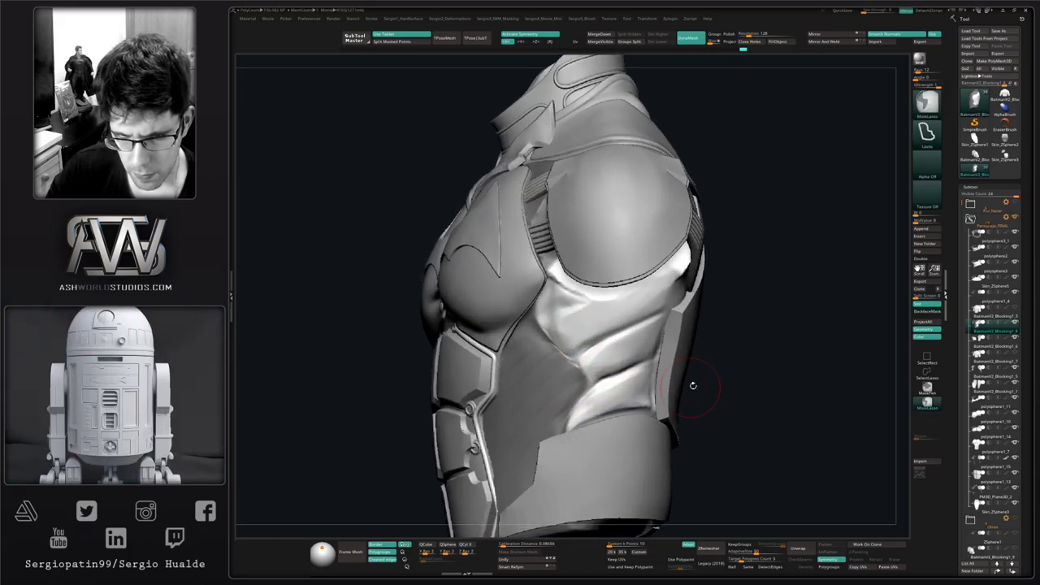
ctrl+drag(693, 385, 704, 413)
Step: Sharpen the crease between the undersuit's ribbed front section and its side folds with the DamStandard brush
ctrl+right_drag(580, 378, 599, 390)
key(b)
key(d)
key(s)
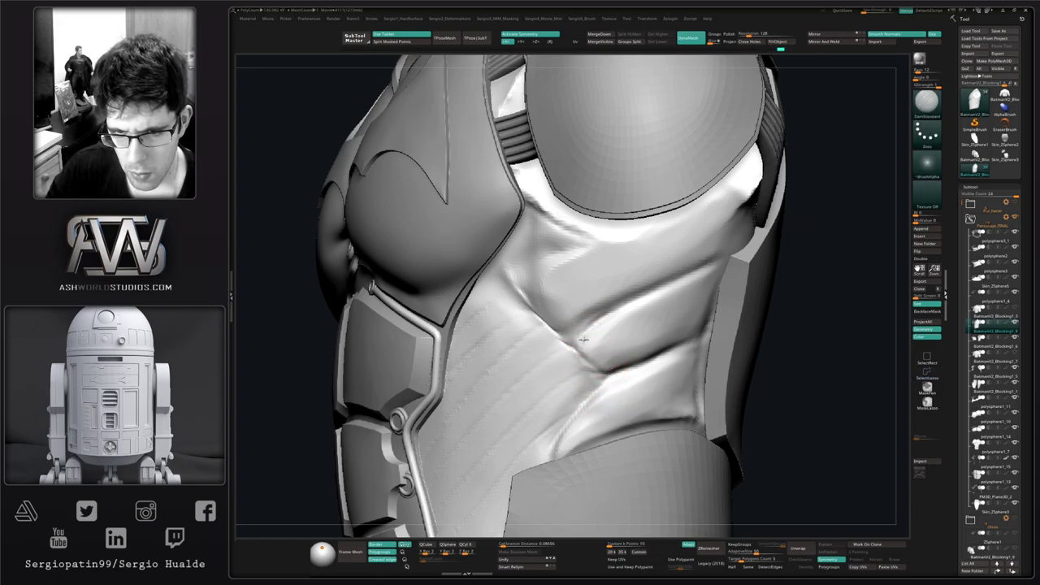
Step: Refine the side folds below the shoulder plate with the Move brush and smooth the upper fold
key(b)
key(m)
key(v)
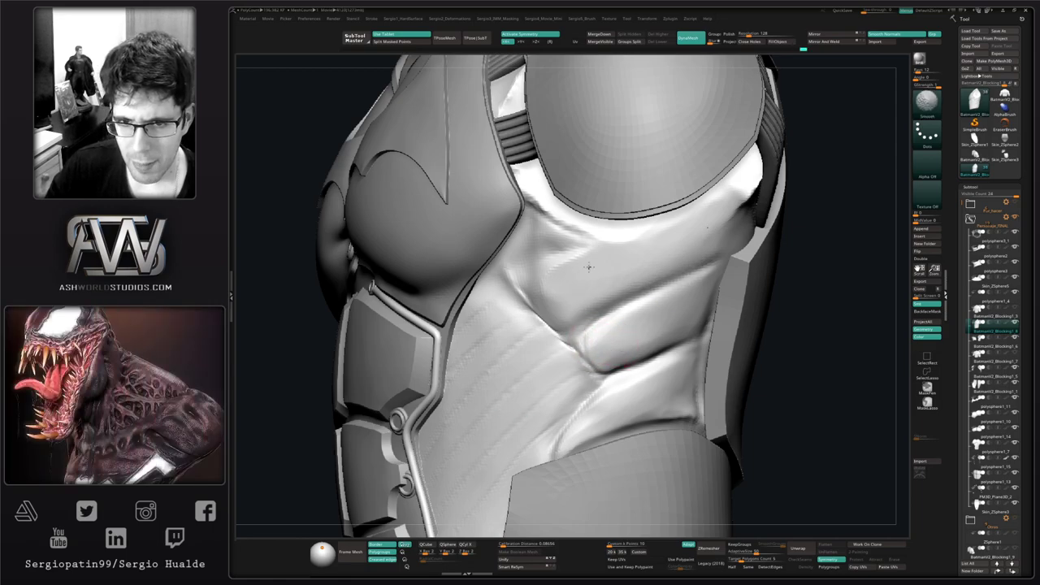
shift+drag(589, 267, 587, 267)
ctrl+right_drag(588, 267, 573, 320)
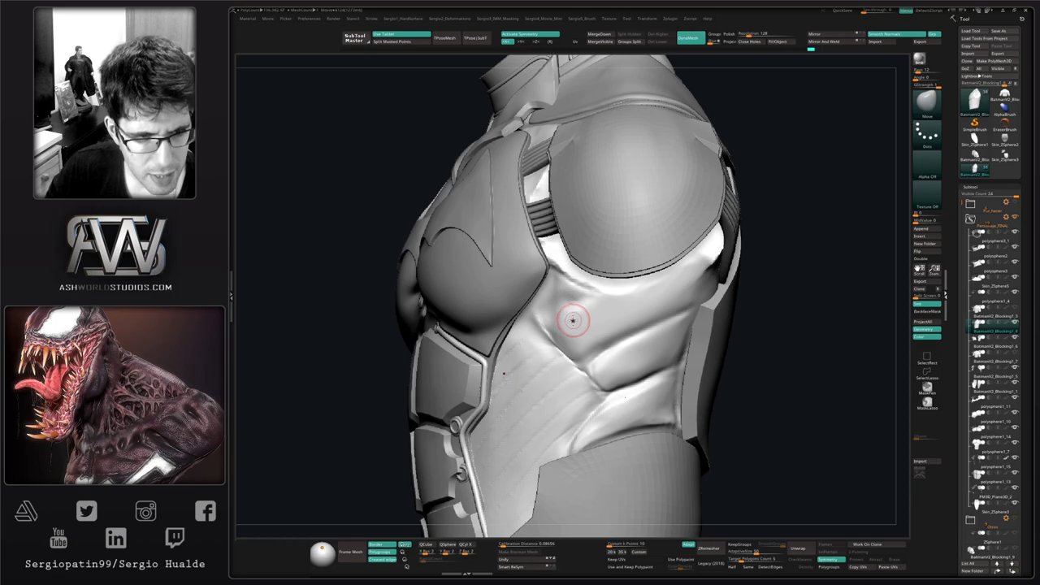
Step: Deepen the creases between the undersuit's ribbed front section and its side folds with the DamStandard brush
key(b)
key(d)
key(s)
mouse_move(558, 312)
mouse_down()
mouse_move(563, 350)
mouse_move(602, 393)
mouse_move(589, 419)
mouse_up()
alt+right_drag(595, 421, 585, 365)
drag(585, 351, 569, 415)
mouse_move(571, 369)
mouse_down()
mouse_move(560, 412)
mouse_move(564, 398)
mouse_move(588, 406)
mouse_move(625, 390)
mouse_up()
Step: Adjust the side folds' front junction and the lower fold above the waist panel with the Move brush
key(b)
key(m)
key(v)
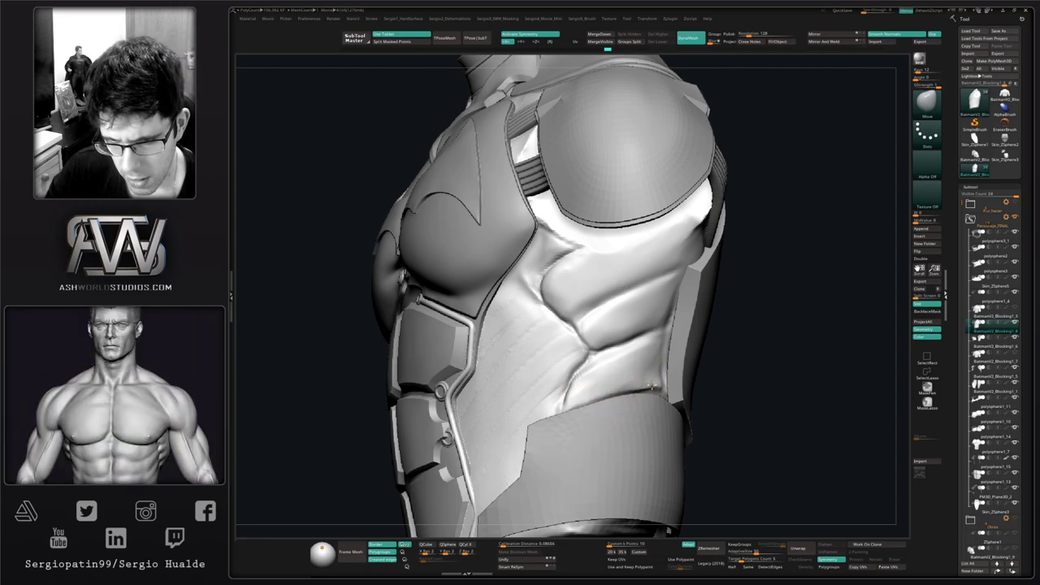
right_drag(683, 383, 647, 379)
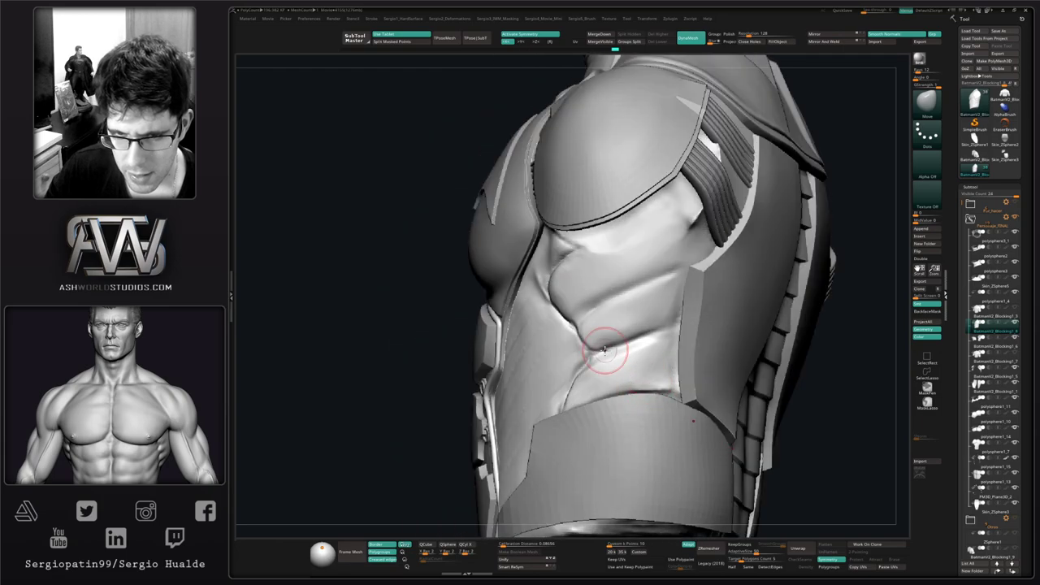
drag(606, 348, 595, 351)
right_drag(598, 353, 634, 360)
mouse_move(603, 343)
mouse_down()
mouse_move(622, 341)
mouse_move(600, 378)
mouse_move(644, 285)
mouse_move(681, 256)
mouse_move(647, 386)
mouse_move(661, 390)
mouse_up()
right_drag(664, 391, 643, 327)
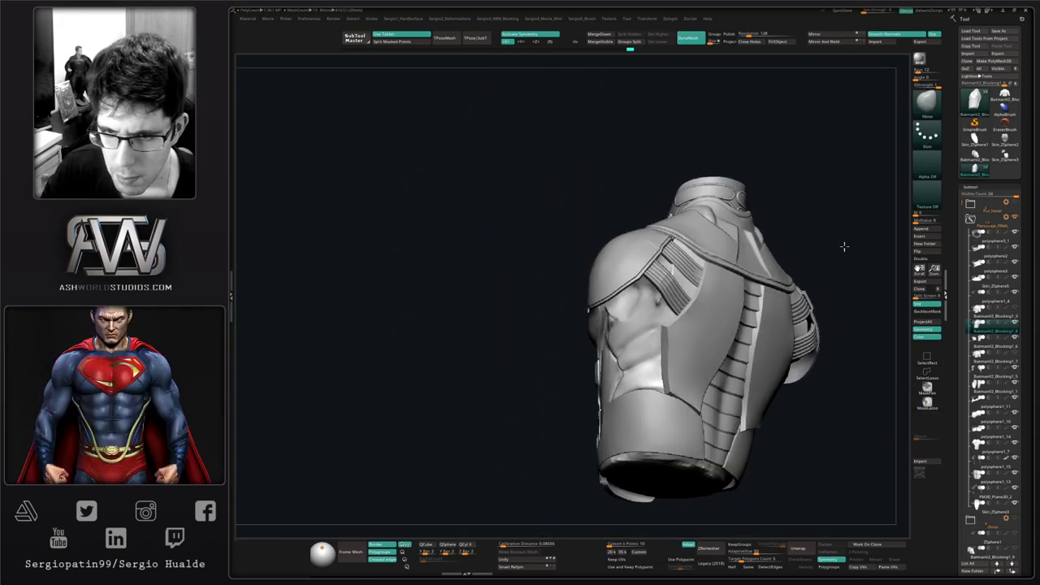
Step: Isolate the undersuit and flatten the rear rim of its armhole with the TrimDynamic brush
drag(843, 246, 831, 293)
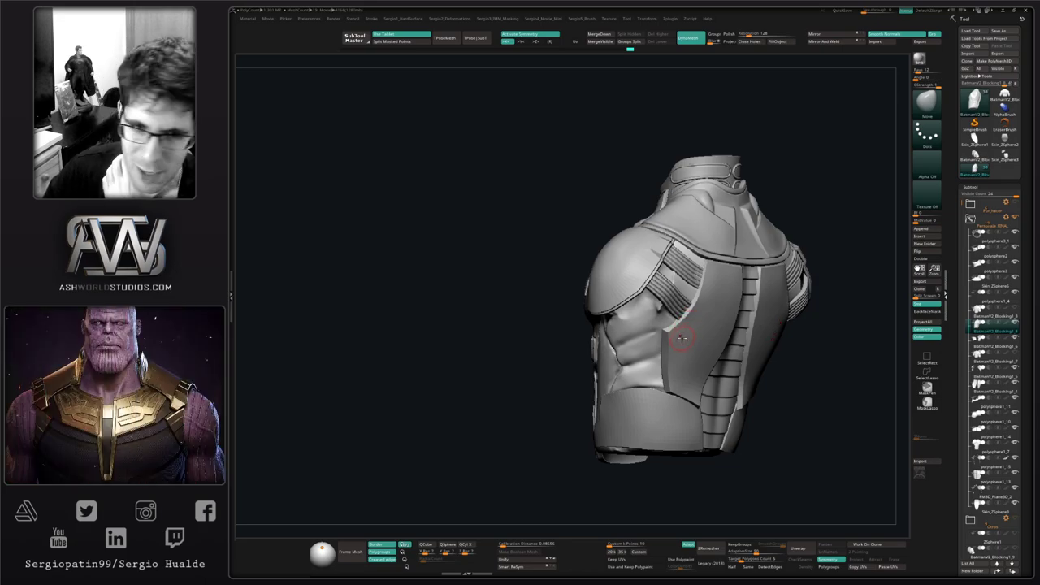
key(ctrl+shift)
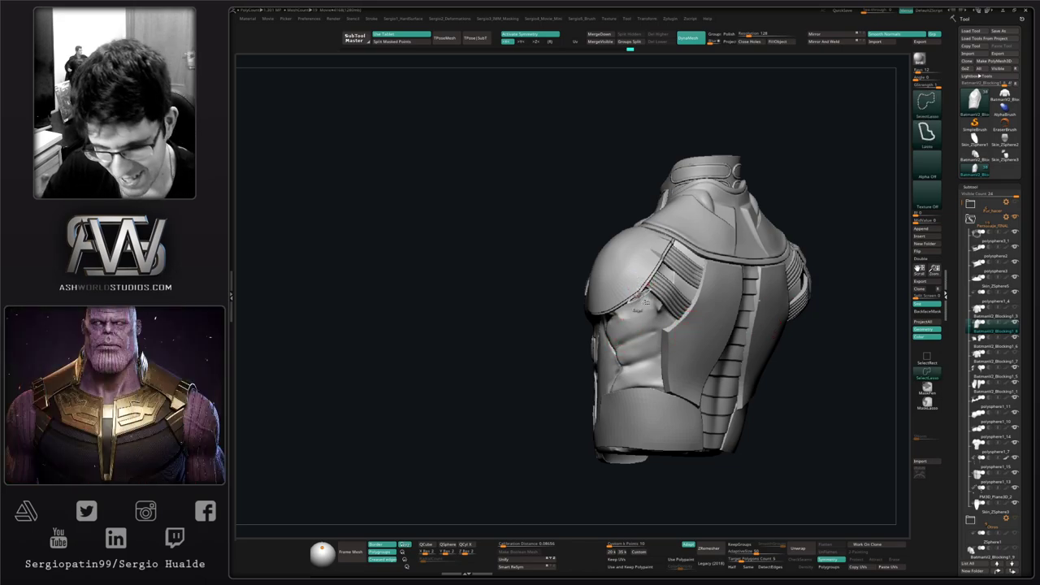
ctrl+shift+click(657, 312)
right_drag(656, 326, 656, 314)
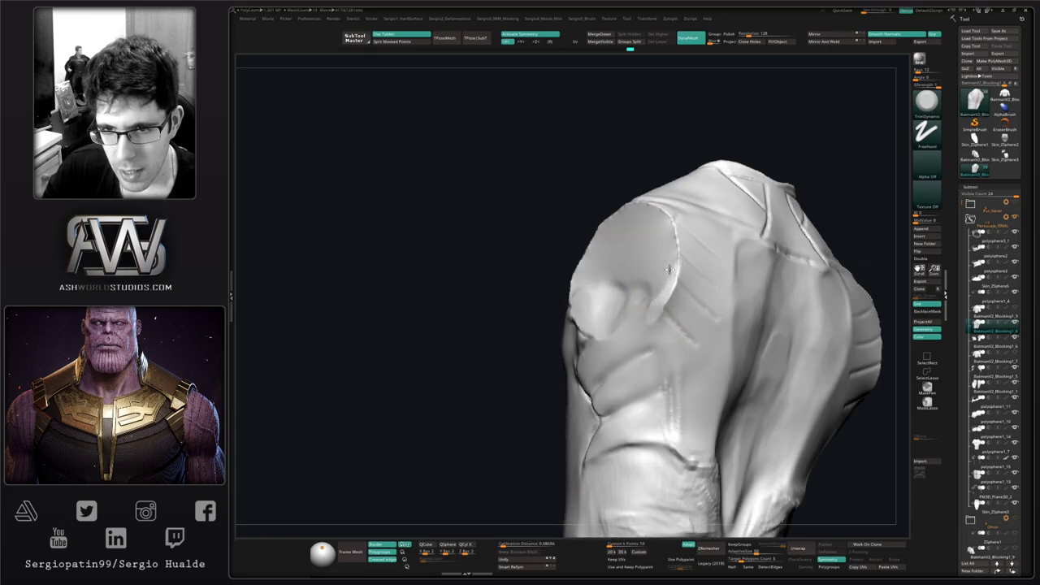
drag(669, 269, 660, 309)
alt+right_drag(681, 282, 652, 364)
drag(652, 364, 650, 323)
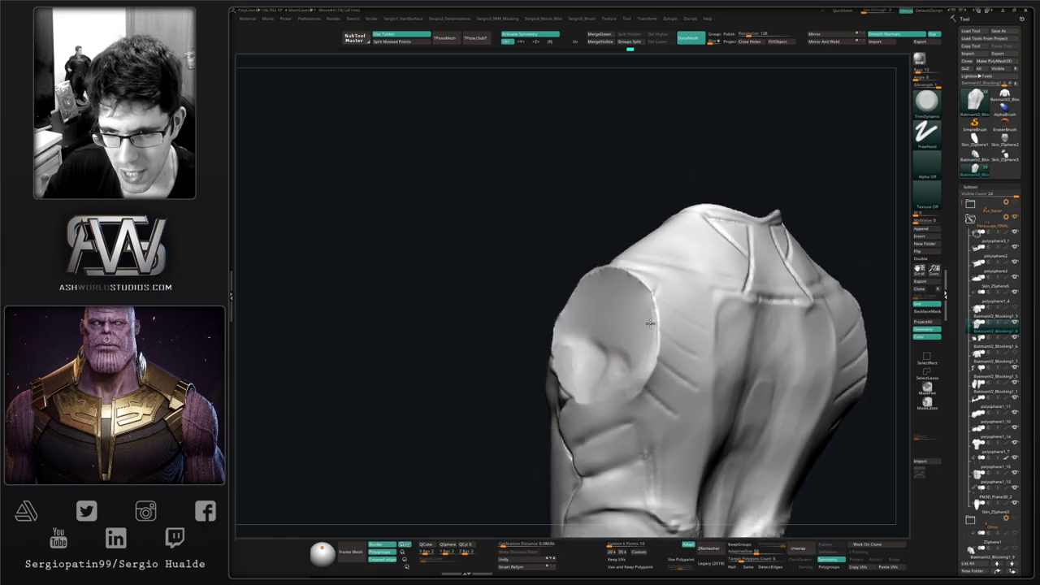
mouse_move(639, 309)
right_down()
mouse_move(688, 263)
mouse_move(666, 334)
mouse_move(599, 329)
right_up()
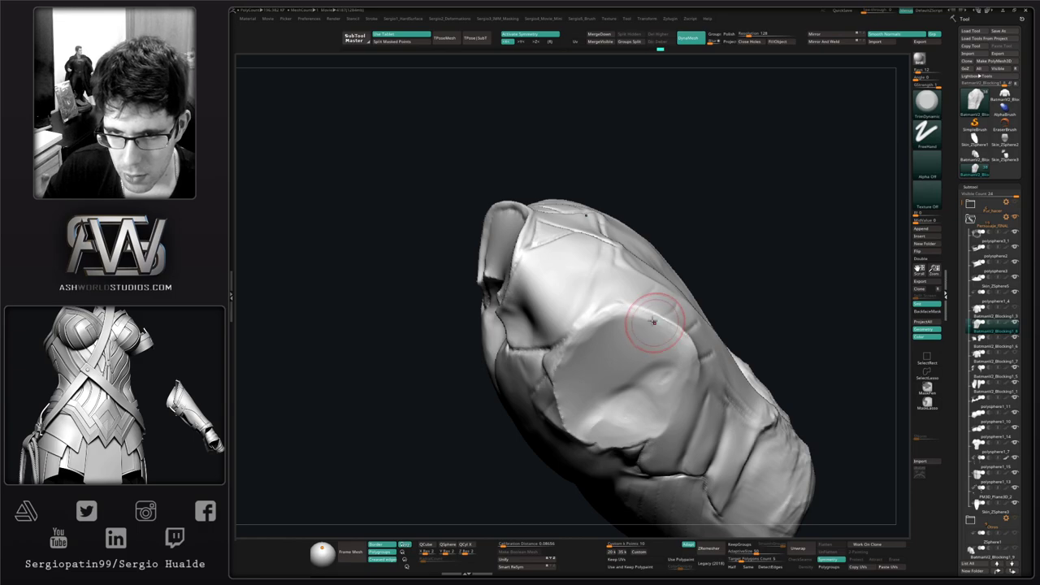
Step: Flatten the front rim and face of the closed armhole with the TrimDynamic brush
right_drag(650, 334, 611, 335)
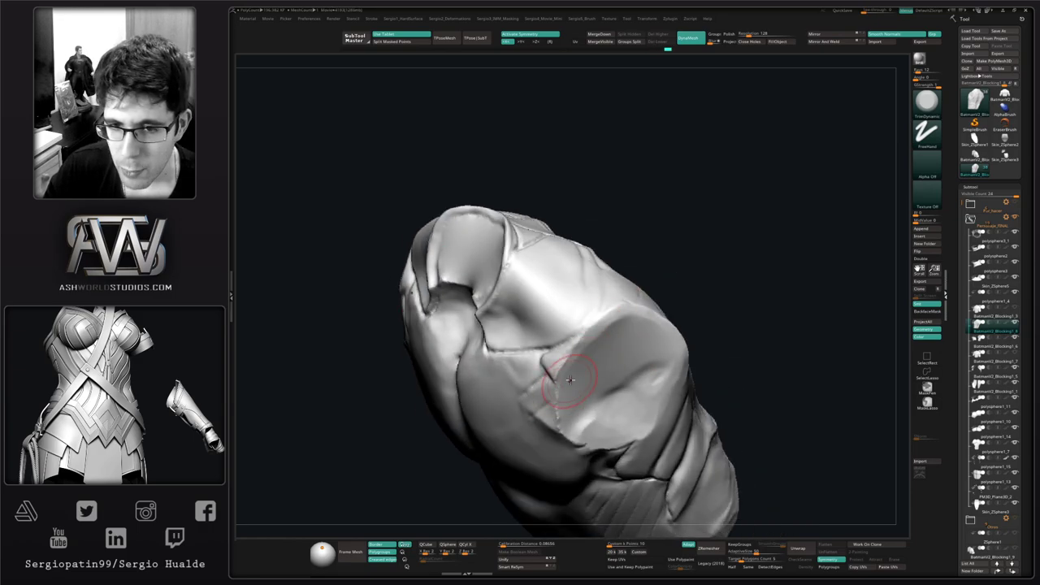
right_drag(570, 379, 622, 373)
drag(575, 383, 571, 400)
right_drag(601, 382, 569, 361)
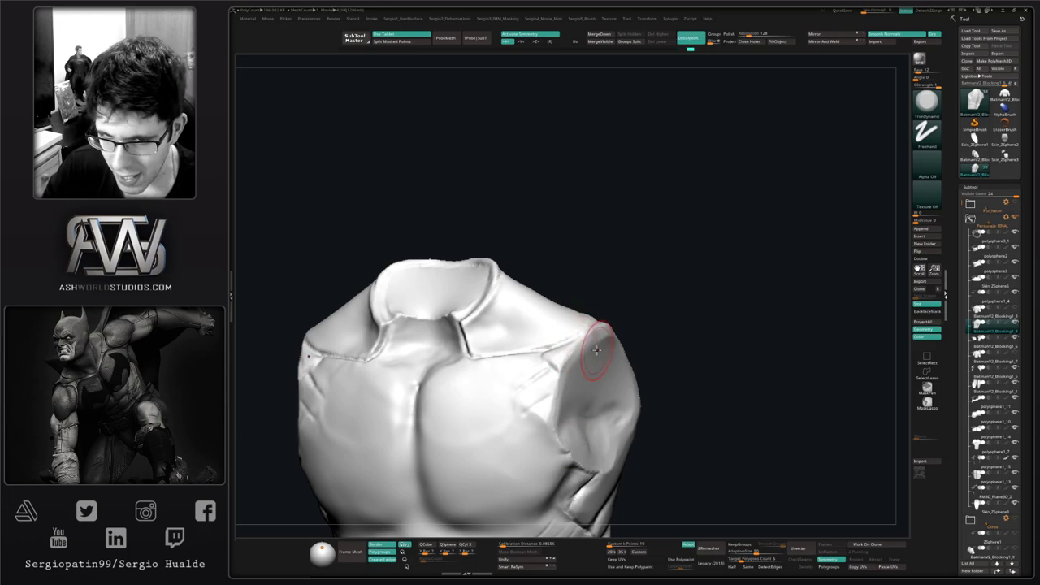
right_drag(596, 350, 571, 355)
drag(558, 399, 541, 415)
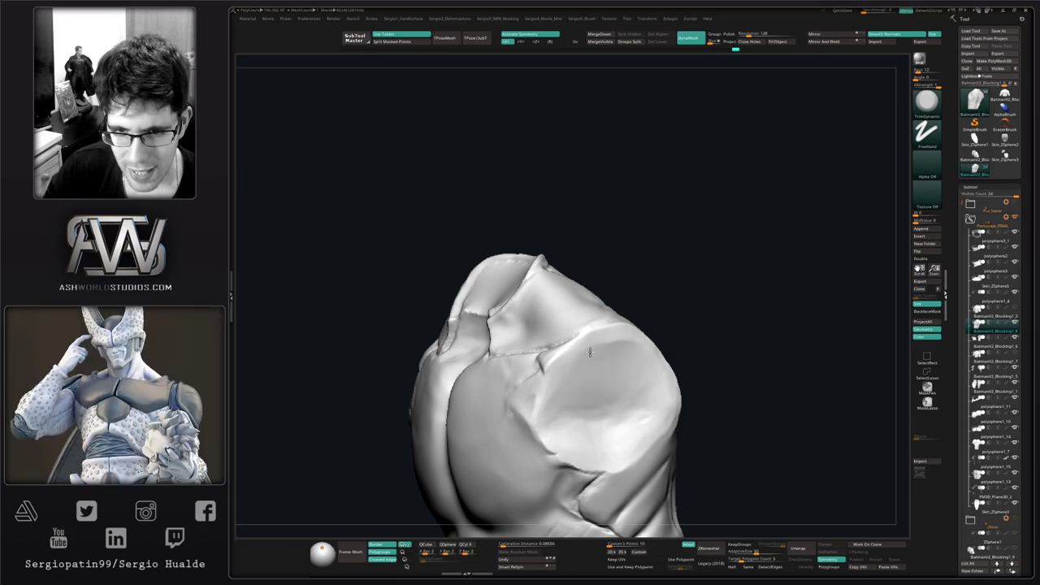
mouse_move(590, 352)
mouse_down()
mouse_move(623, 340)
mouse_move(641, 355)
mouse_move(571, 410)
mouse_move(631, 399)
mouse_move(624, 427)
mouse_move(644, 396)
mouse_up()
ctrl+right_drag(626, 437, 603, 260)
mouse_move(651, 404)
alt+right_down()
mouse_move(655, 330)
mouse_move(706, 358)
mouse_move(674, 401)
mouse_move(642, 382)
alt+right_up()
ctrl+right_drag(640, 285, 650, 398)
right_drag(650, 399, 614, 358)
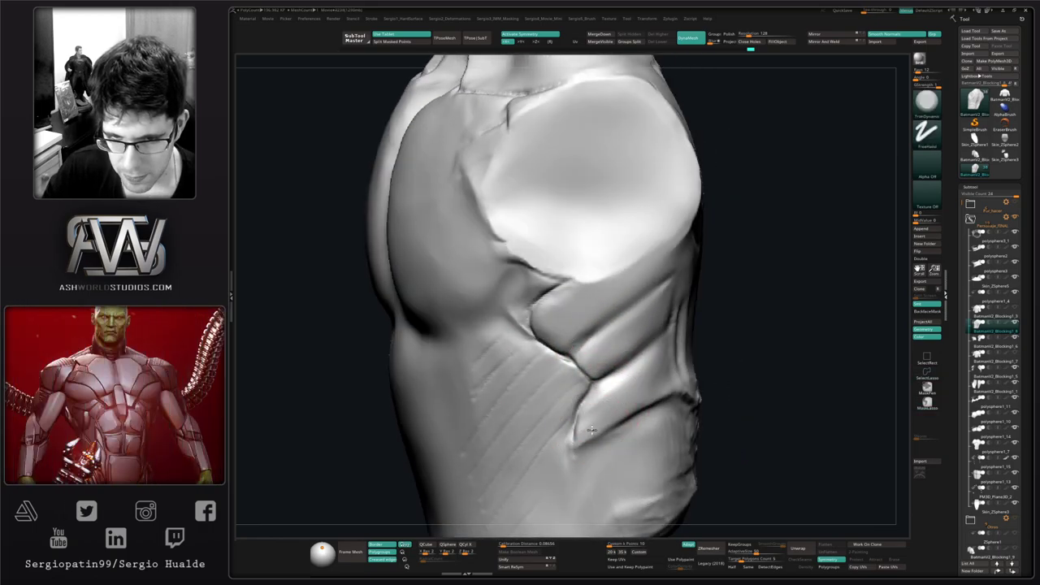
Step: Flatten the diagonal side folds below the armhole into cleaner planes with the TrimDynamic brush
drag(597, 425, 621, 397)
right_drag(639, 385, 585, 393)
mouse_move(642, 398)
mouse_down()
mouse_move(683, 358)
mouse_move(676, 328)
mouse_up()
drag(604, 353, 661, 317)
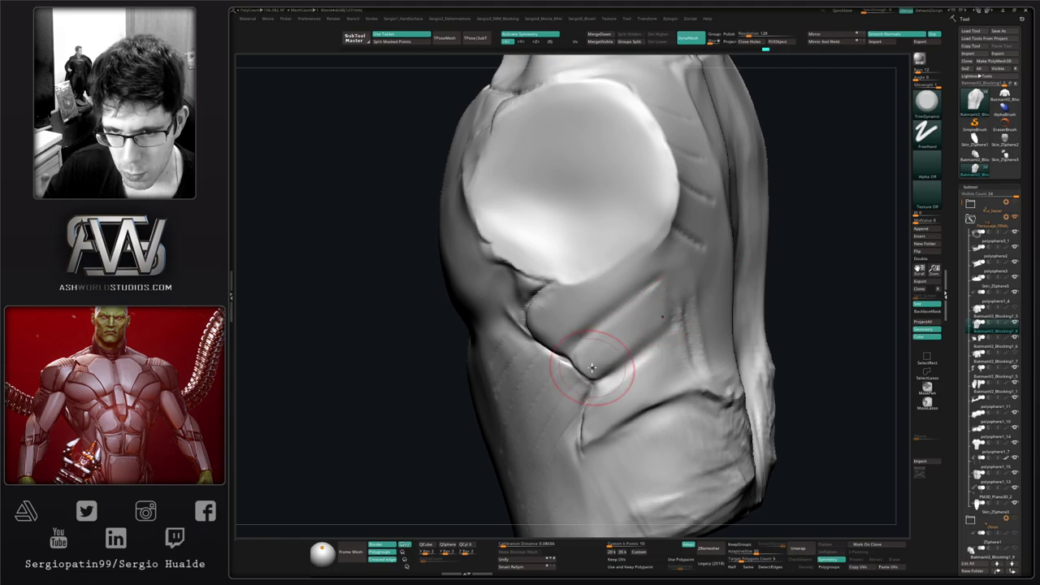
drag(587, 322, 621, 274)
drag(538, 318, 580, 292)
right_drag(608, 340, 659, 325)
Step: Nudge the side folds' front edge beside the ribbed section with the Move brush, and show the surrounding armour again
key(b)
key(m)
key(v)
key(s)
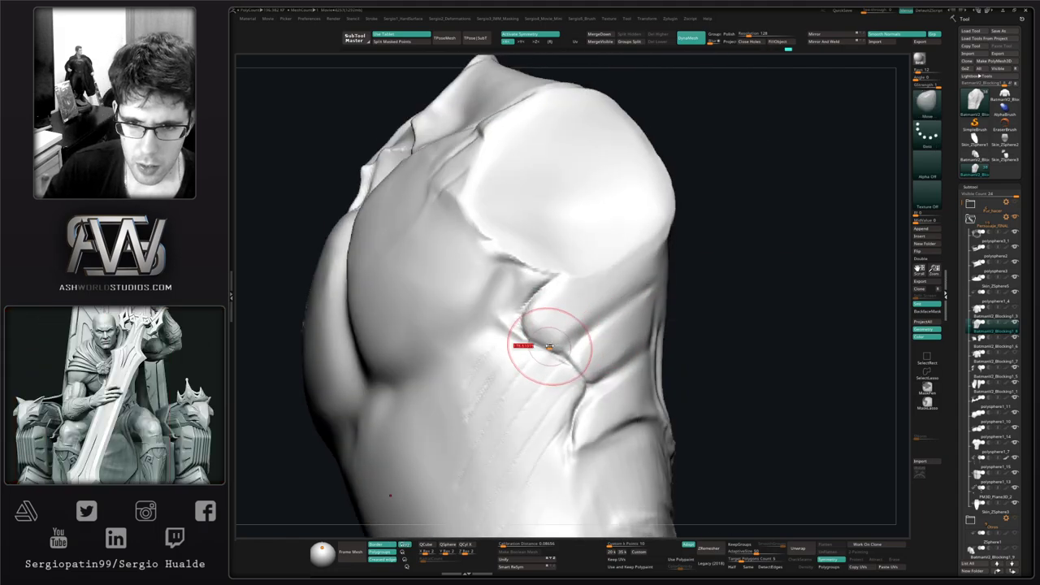
mouse_move(549, 347)
mouse_down()
mouse_move(537, 346)
mouse_move(580, 351)
mouse_up()
ctrl+right_drag(577, 372, 587, 259)
key(shift+alt+s)
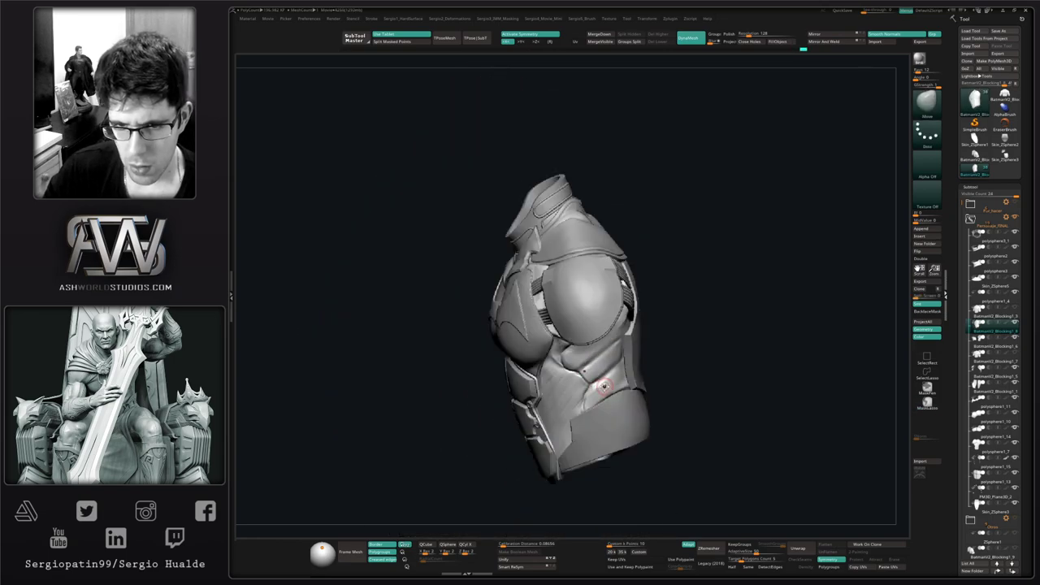
Step: Examine how the undersuit's ribs and side folds fit the full torso armour from front and side angles
right_drag(604, 387, 625, 351)
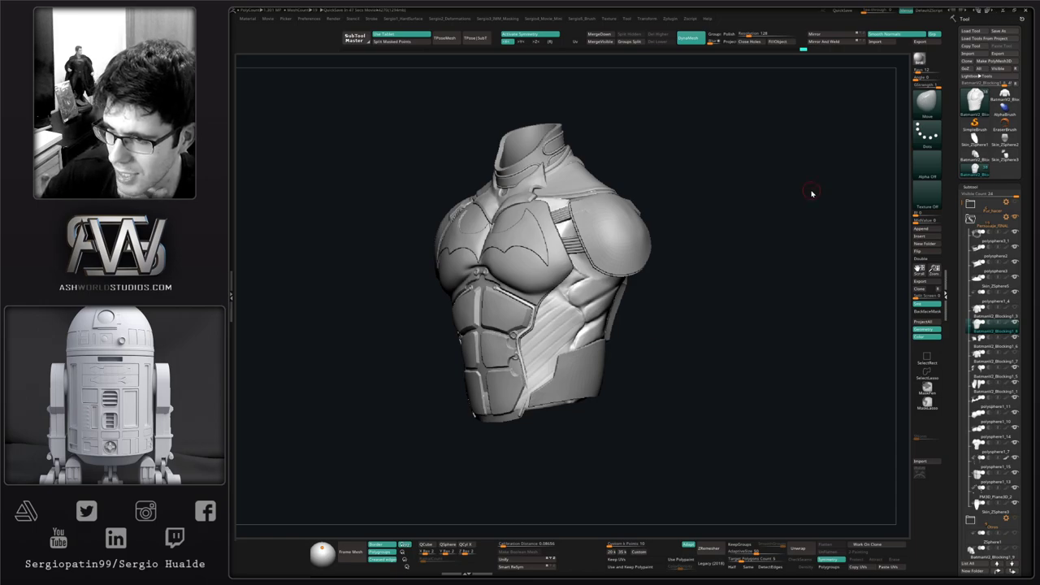
drag(806, 193, 750, 230)
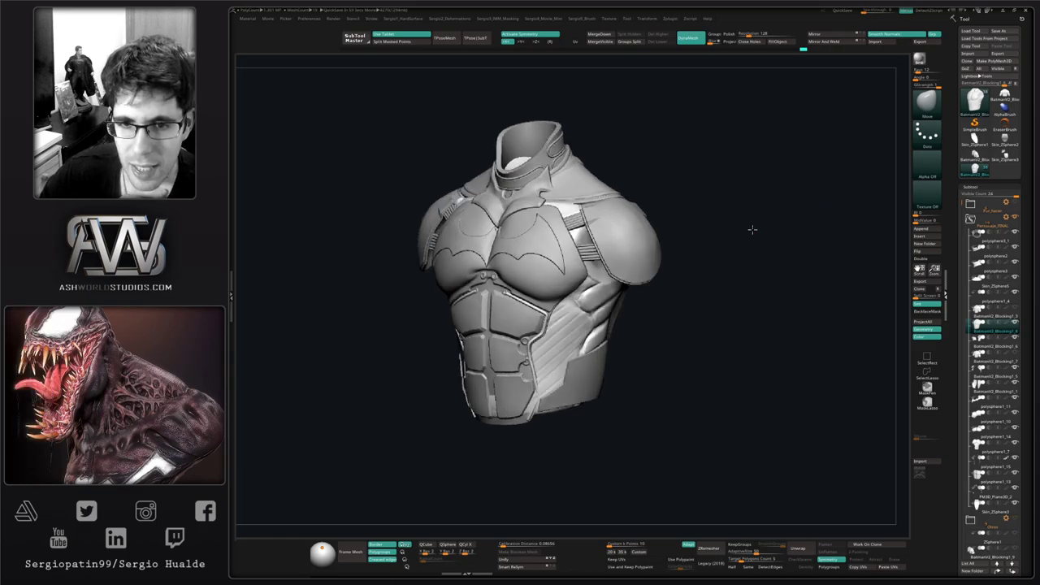
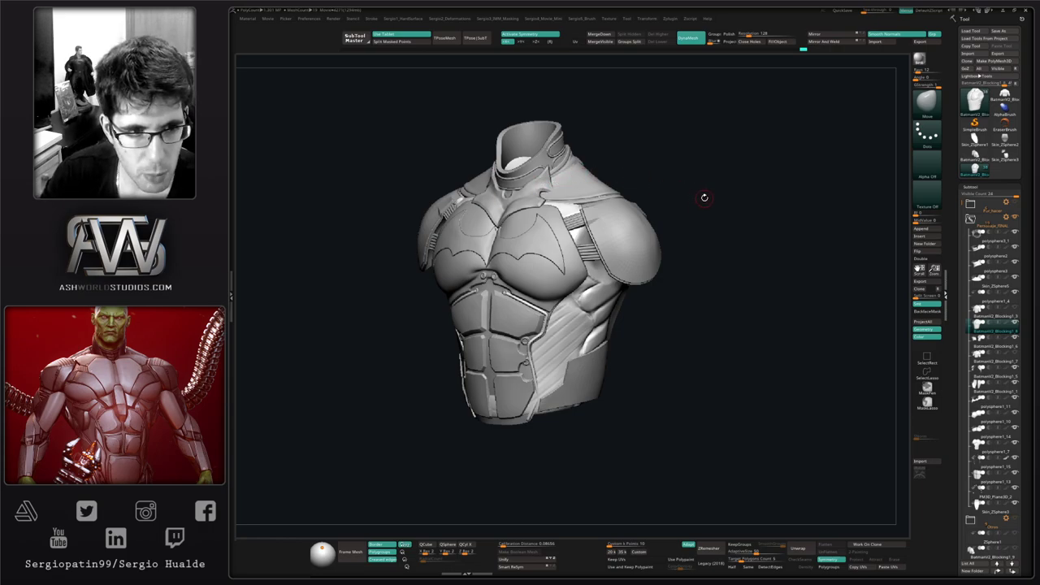
drag(705, 198, 540, 305)
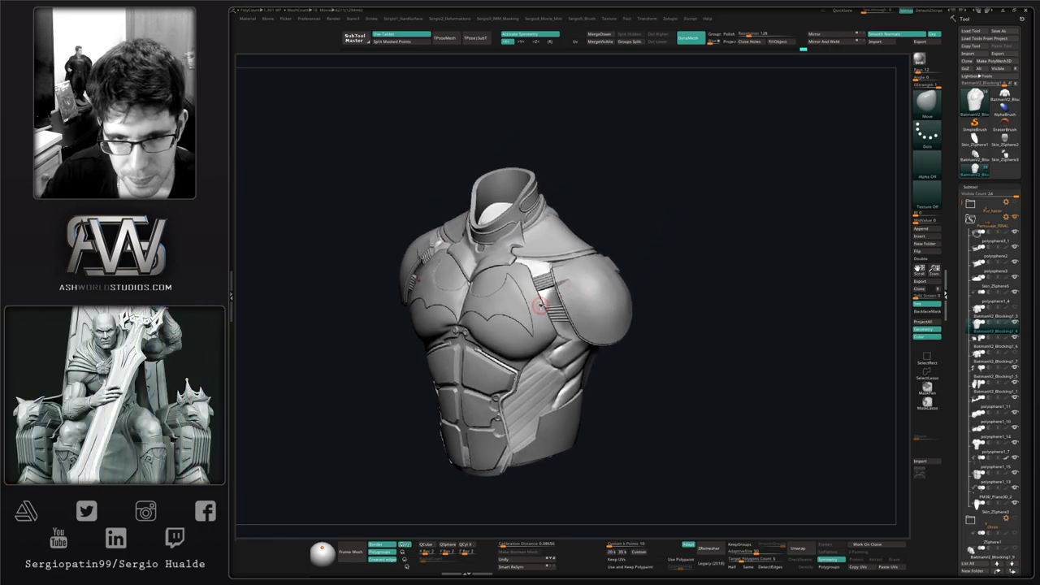
right_drag(540, 305, 540, 390)
ctrl+right_drag(541, 390, 551, 304)
alt+right_drag(551, 304, 558, 265)
right_drag(558, 265, 587, 255)
alt+right_drag(545, 302, 577, 303)
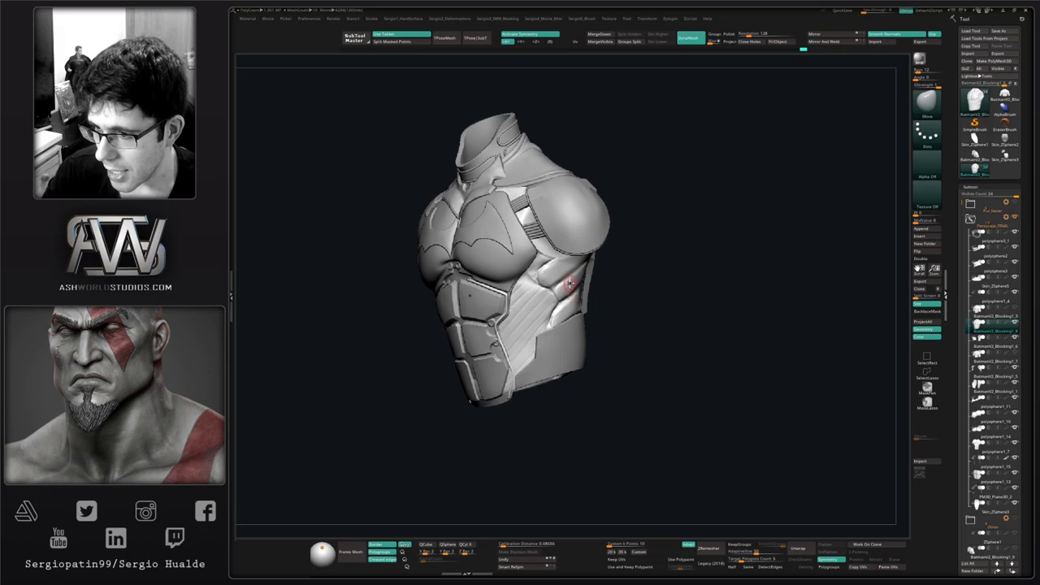
right_drag(567, 281, 574, 270)
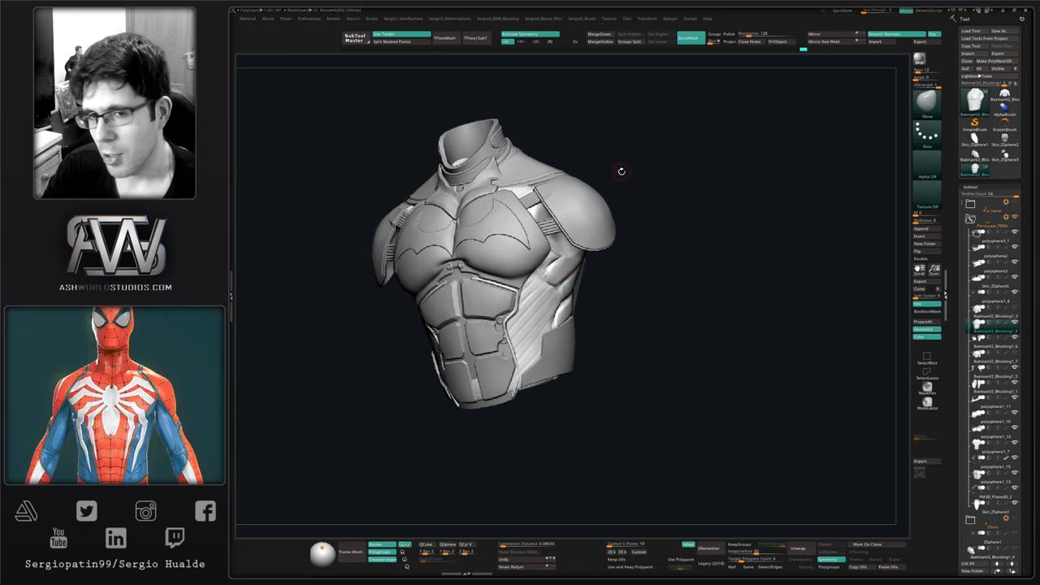
right_drag(633, 204, 615, 245)
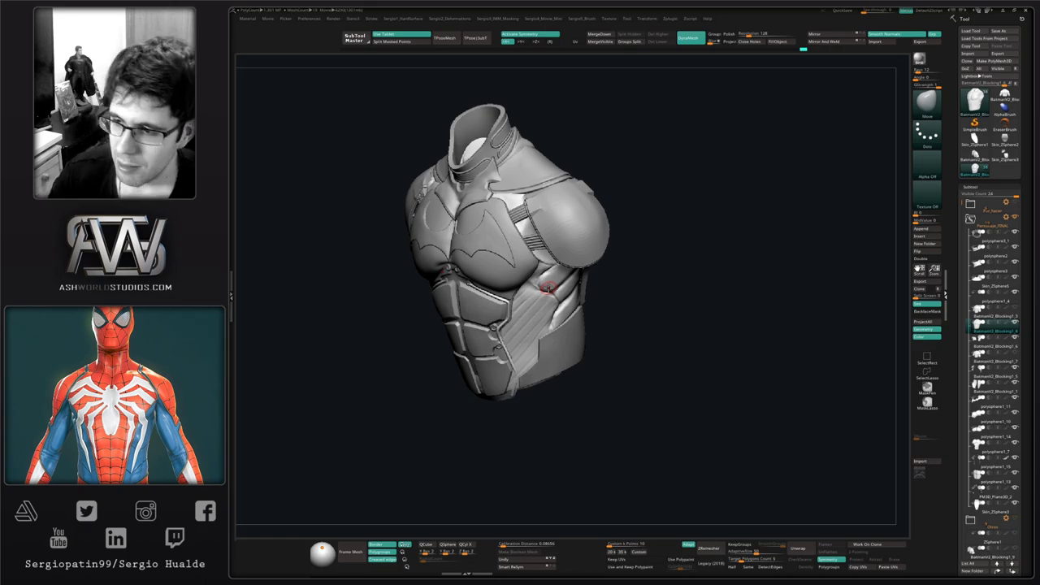
Step: Isolate the undersuit and carve the upper diagonal rib grooves on its abdomen side with the DamStandard brush
right_drag(615, 303, 605, 325)
key(s)
mouse_move(530, 349)
right_down()
mouse_move(567, 336)
mouse_move(531, 327)
right_up()
key(s)
key(b)
key(d)
key(s)
key(s)
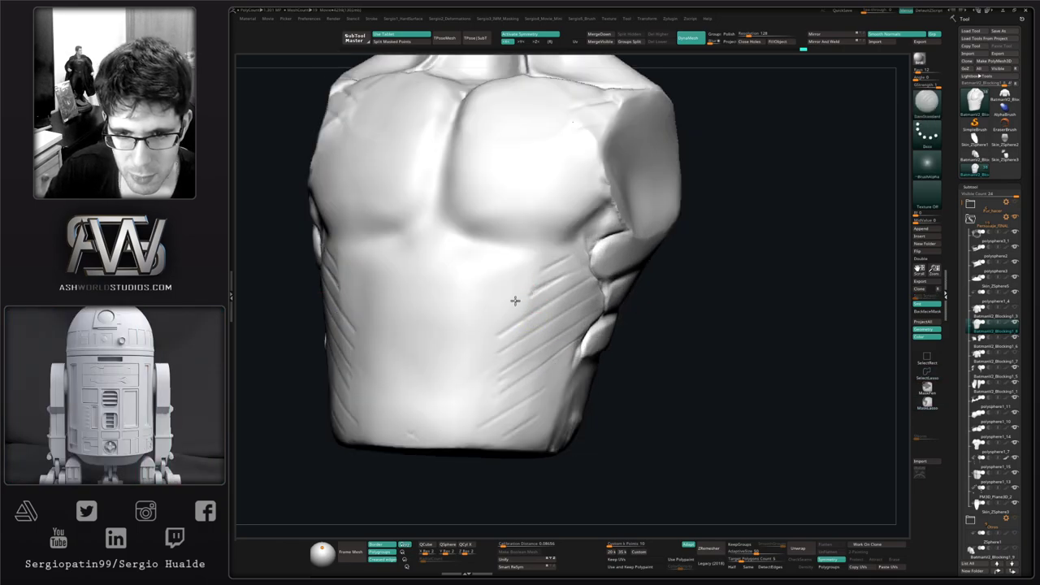
mouse_move(498, 310)
mouse_down()
mouse_move(548, 286)
mouse_move(536, 292)
mouse_up()
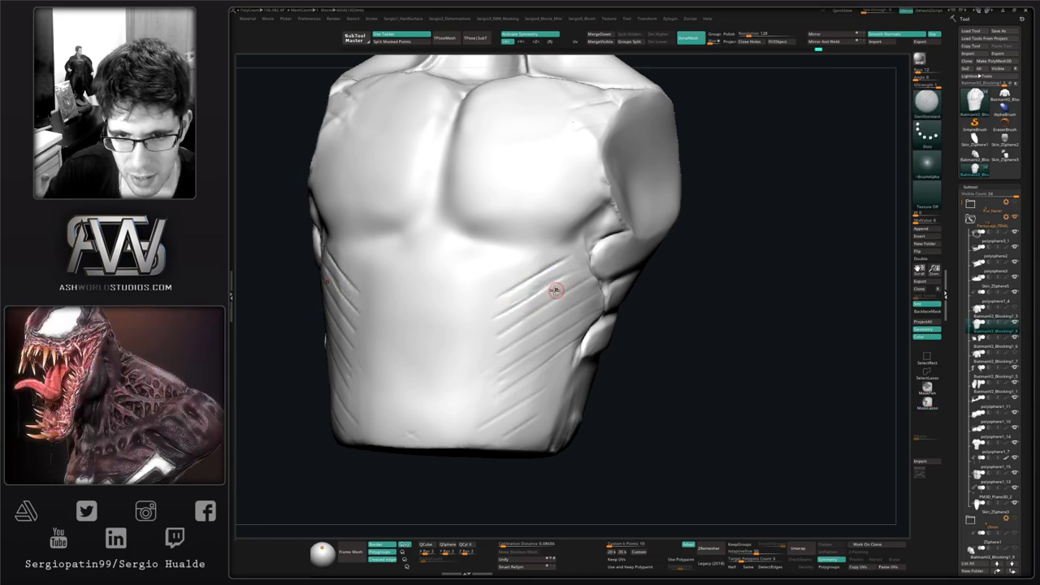
right_drag(559, 281, 574, 273)
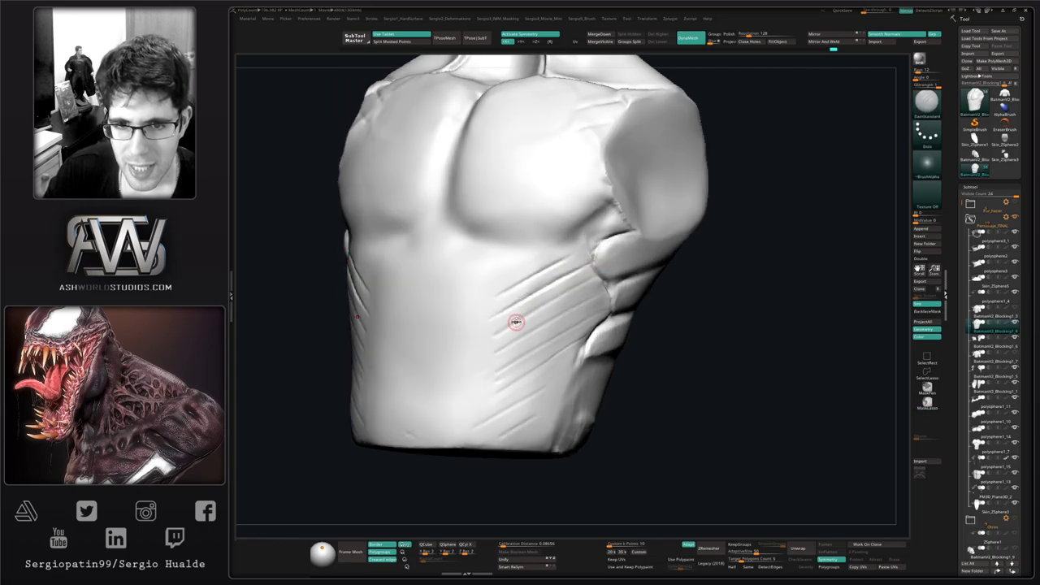
right_drag(515, 320, 594, 266)
drag(584, 269, 500, 311)
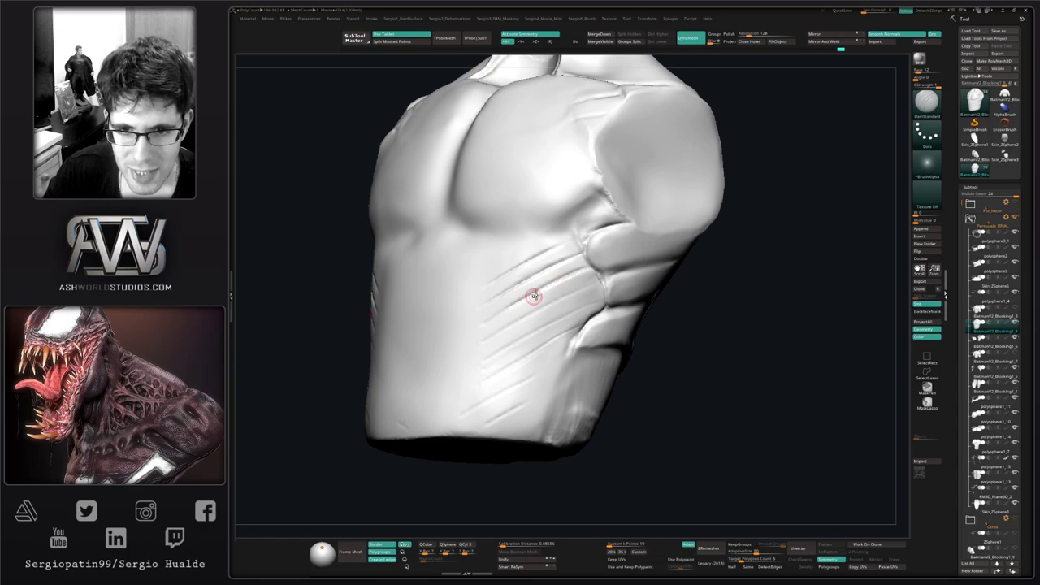
key(ctrl+z)
drag(586, 268, 488, 321)
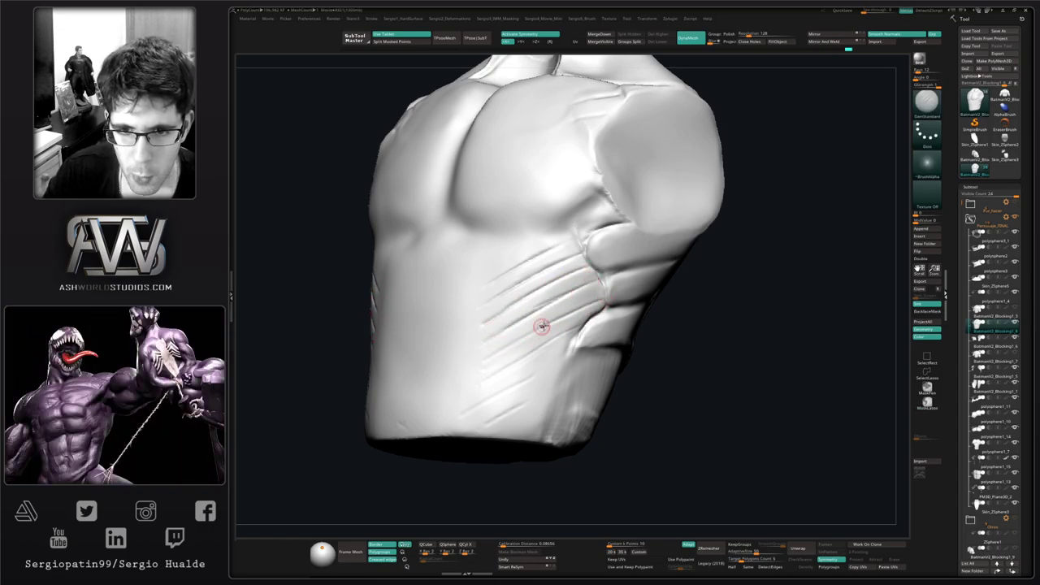
Step: Carve longer middle and lower diagonal rib grooves toward the waist, undoing and redrawing unsuitable strokes
key(ctrl+z)
drag(600, 302, 482, 368)
mouse_move(578, 330)
right_down()
mouse_move(551, 324)
mouse_move(562, 330)
right_up()
drag(578, 313, 467, 377)
key(ctrl+z)
drag(552, 329, 460, 385)
alt+right_drag(510, 374, 510, 336)
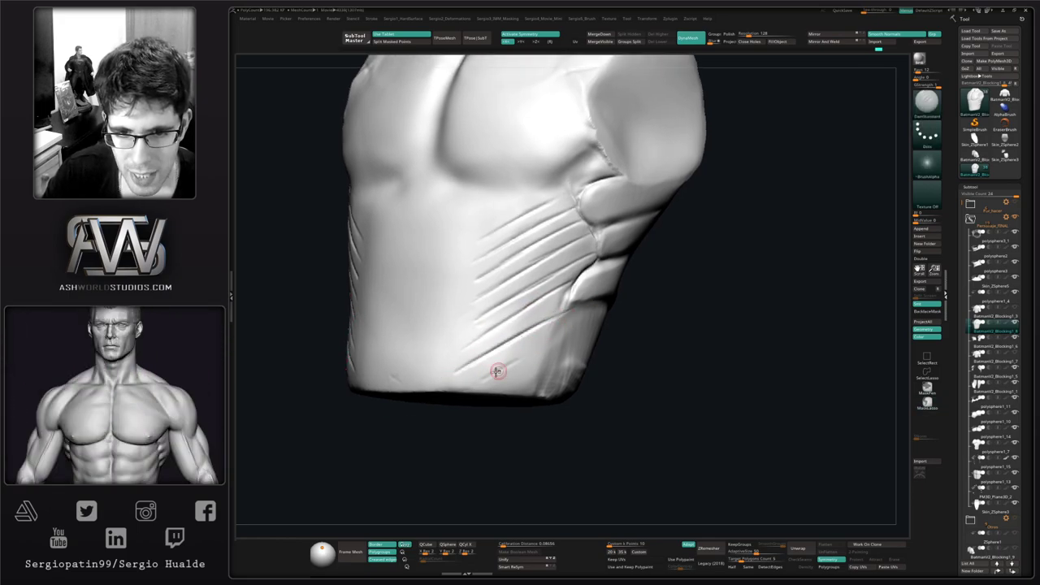
Step: Examine the carved ribs from the side with the undersuit isolated and with the surrounding armour shown
right_drag(545, 336, 529, 375)
right_drag(528, 375, 561, 358)
key(alt+s)
mouse_move(525, 309)
right_down()
mouse_move(523, 340)
mouse_move(501, 327)
mouse_move(504, 301)
mouse_move(490, 293)
mouse_move(510, 278)
mouse_move(507, 251)
mouse_move(523, 238)
mouse_move(498, 238)
right_up()
key(alt+s)
key(alt+s)
key(alt+s)
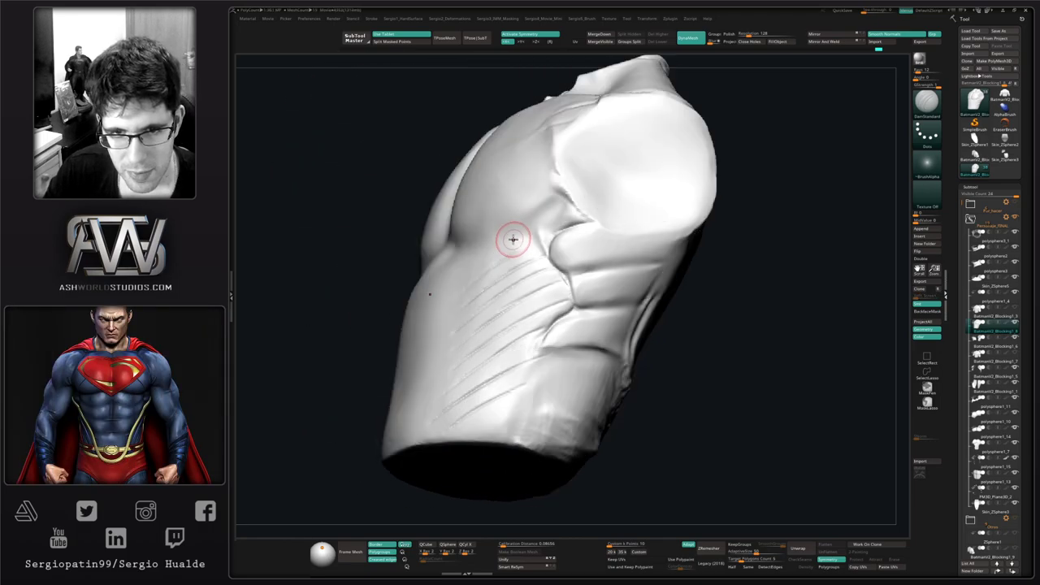
Step: Select the chest armour plate and adjust its lower outer edge near the armpit with the Move brush
key(alt+s)
alt+click(513, 241)
key(alt+s)
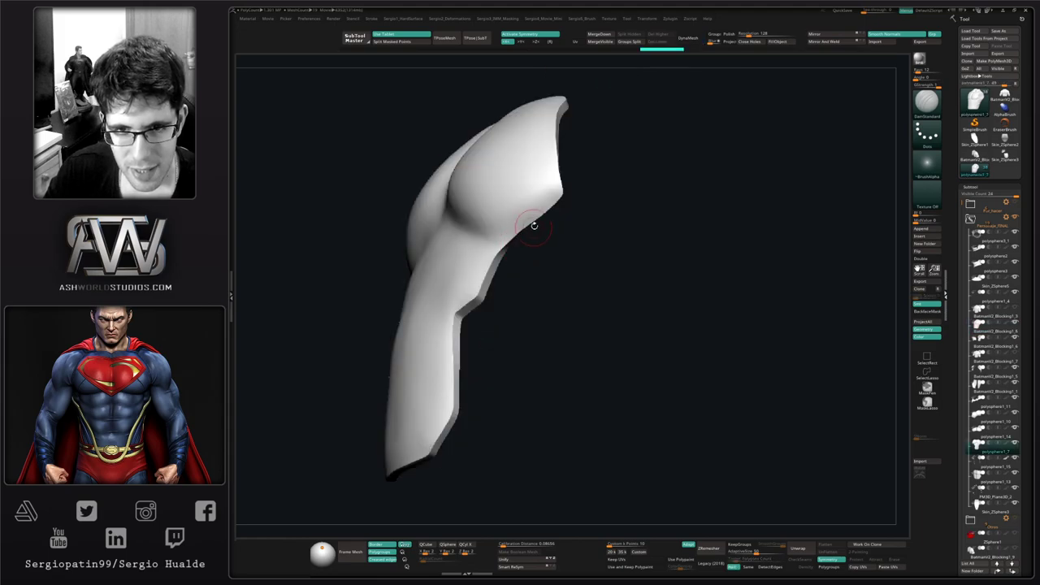
key(b)
key(m)
key(v)
key(s)
drag(534, 226, 558, 213)
key(alt+s)
key(s)
right_drag(520, 215, 559, 220)
key(ctrl+z)
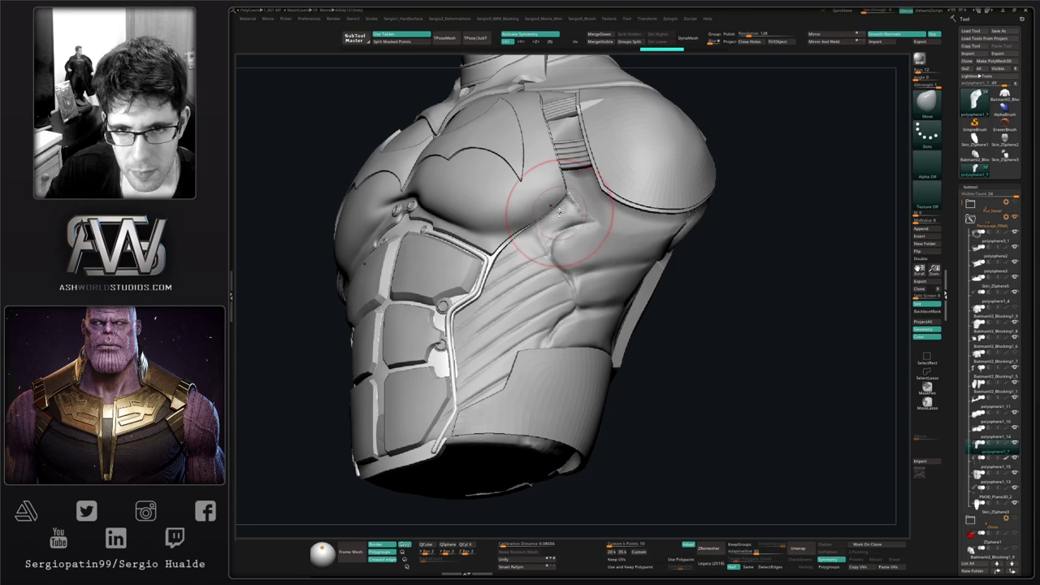
drag(550, 212, 554, 208)
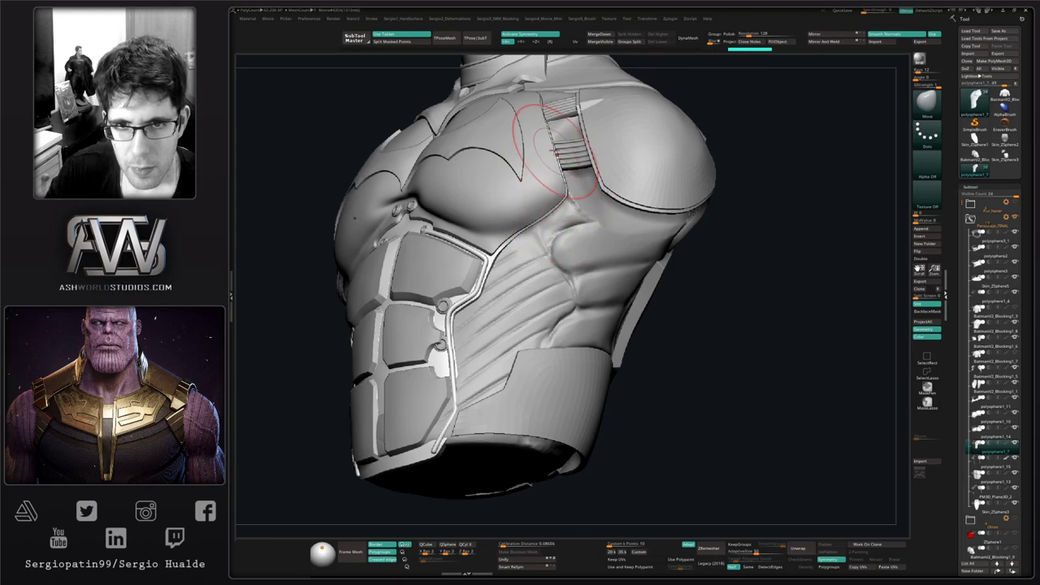
Step: Reshape the chest plate's outer edge beside the shoulder straps and its upper corner with the Move brush
drag(549, 145, 551, 149)
mouse_move(551, 149)
right_down()
mouse_move(549, 262)
mouse_move(587, 253)
right_up()
key(ctrl+z)
drag(537, 208, 530, 205)
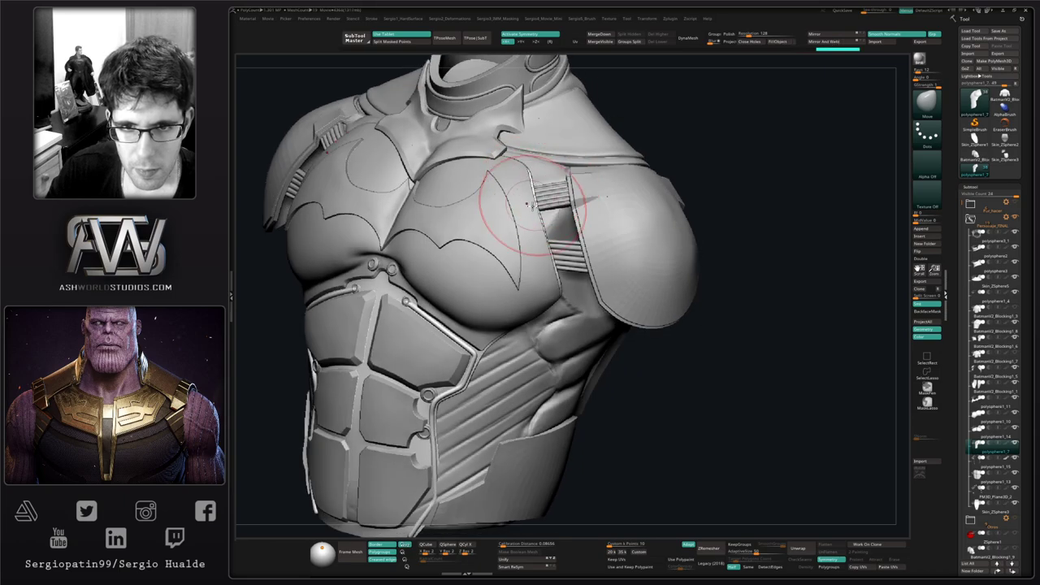
right_drag(535, 211, 515, 284)
drag(506, 229, 508, 234)
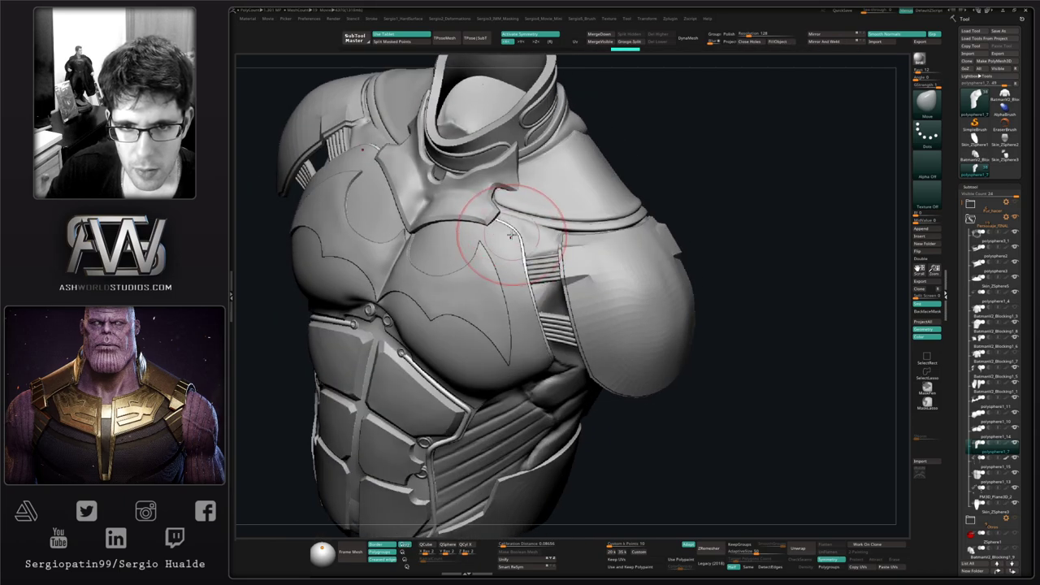
Step: Select and isolate the undersuit, and adjust its diagonal abdomen ribs with the Move brush
ctrl+right_drag(521, 288, 559, 237)
alt+click(514, 315)
mouse_move(572, 293)
right_down()
mouse_move(574, 367)
mouse_move(604, 339)
mouse_move(581, 342)
mouse_move(601, 350)
mouse_move(607, 375)
right_up()
drag(606, 375, 527, 348)
mouse_move(527, 347)
right_down()
mouse_move(559, 270)
mouse_move(558, 376)
mouse_move(551, 329)
right_up()
key(shift+s)
key(s)
drag(551, 329, 543, 335)
right_drag(543, 335, 574, 332)
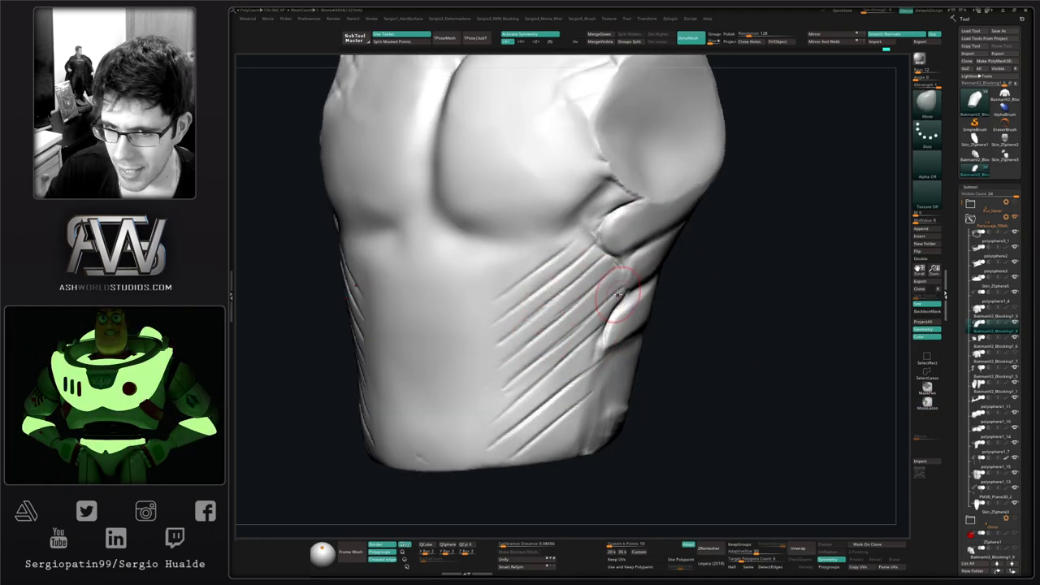
key(ctrl+shift+d)
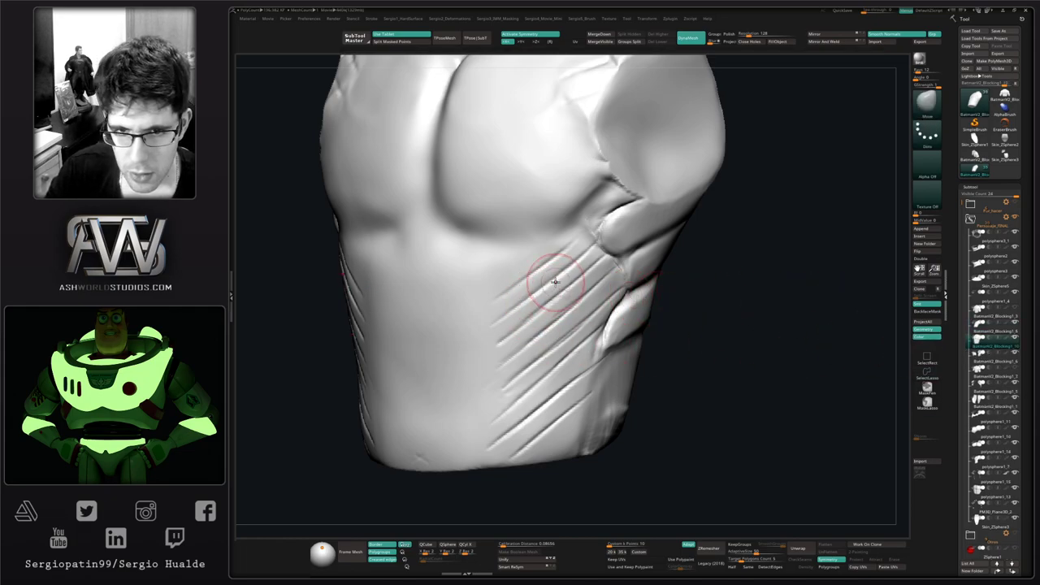
ctrl+drag(568, 243, 570, 257)
ctrl+click(926, 388)
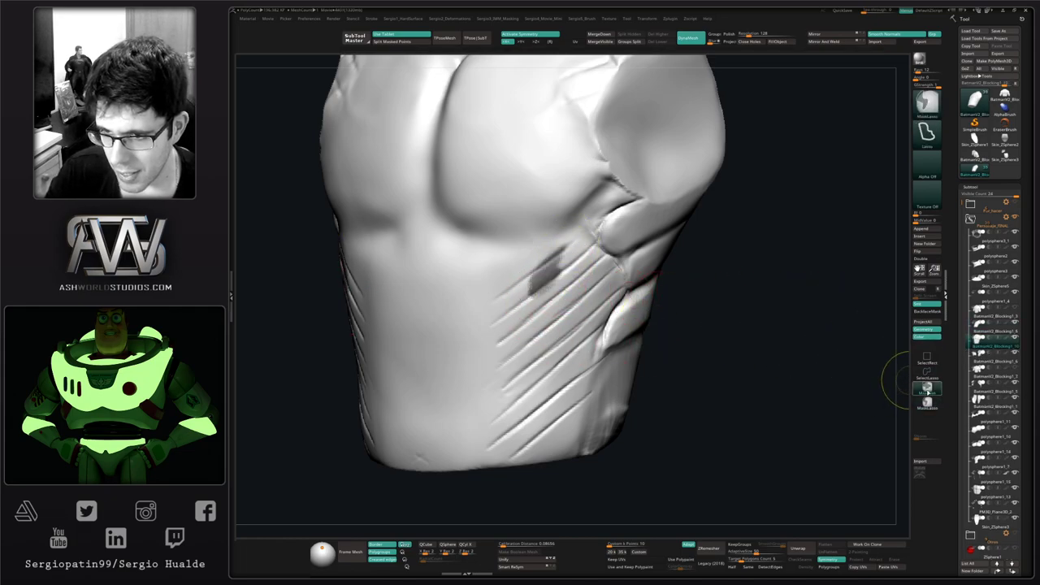
key(ctrl+z)
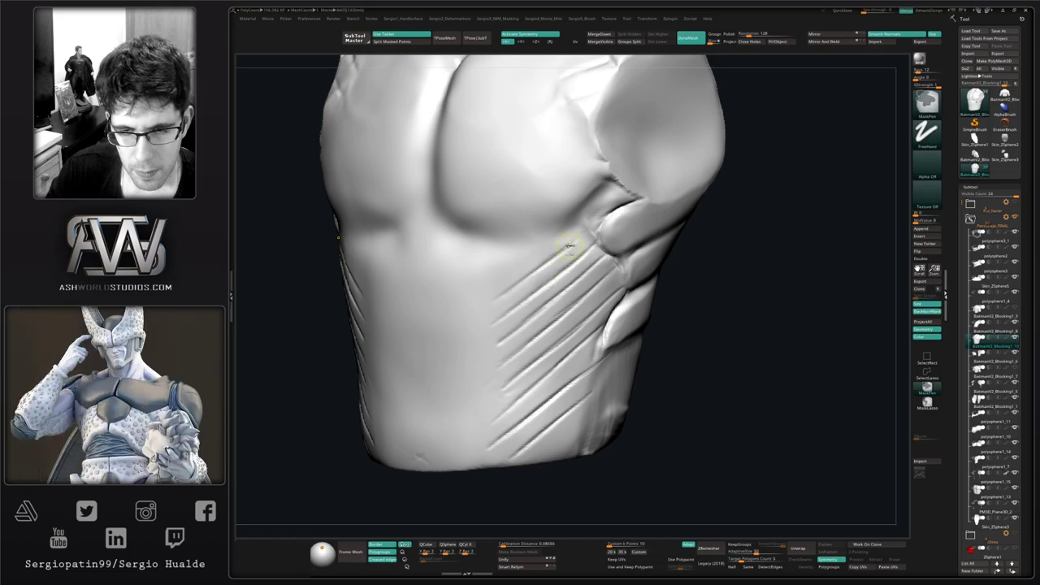
ctrl+right_drag(534, 308, 550, 282)
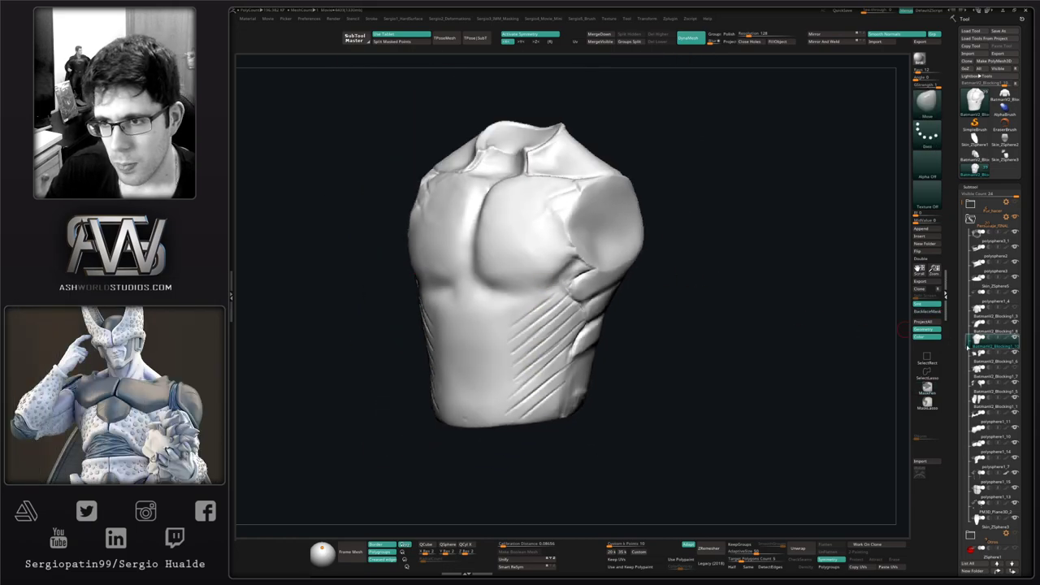
click(982, 332)
click(981, 348)
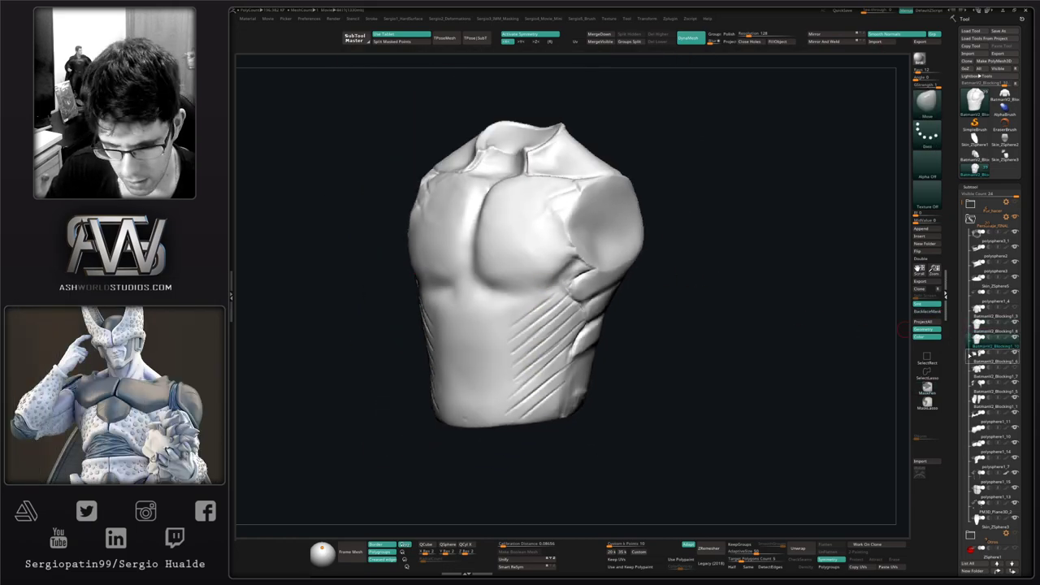
key(Delete)
click(943, 370)
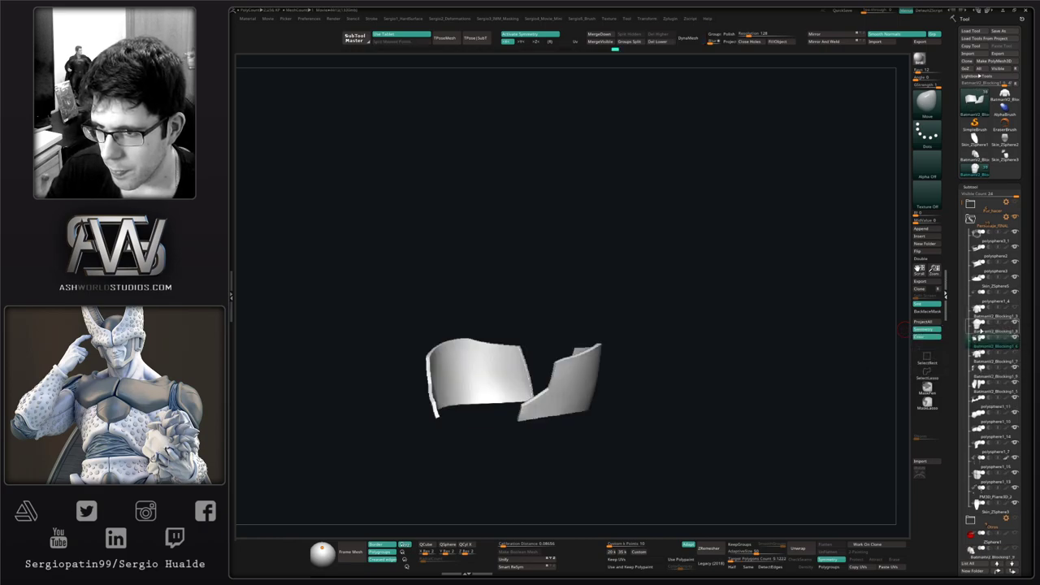
Step: Move the undersuit subtool out of the Personaje_FINAL folder, hide that folder and select the undersuit
drag(960, 540, 967, 553)
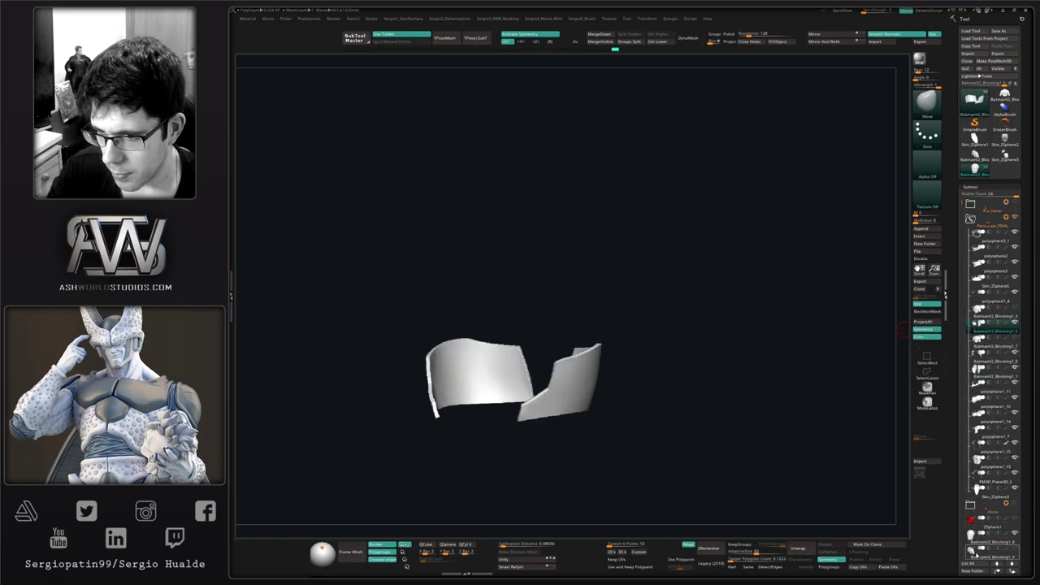
click(969, 219)
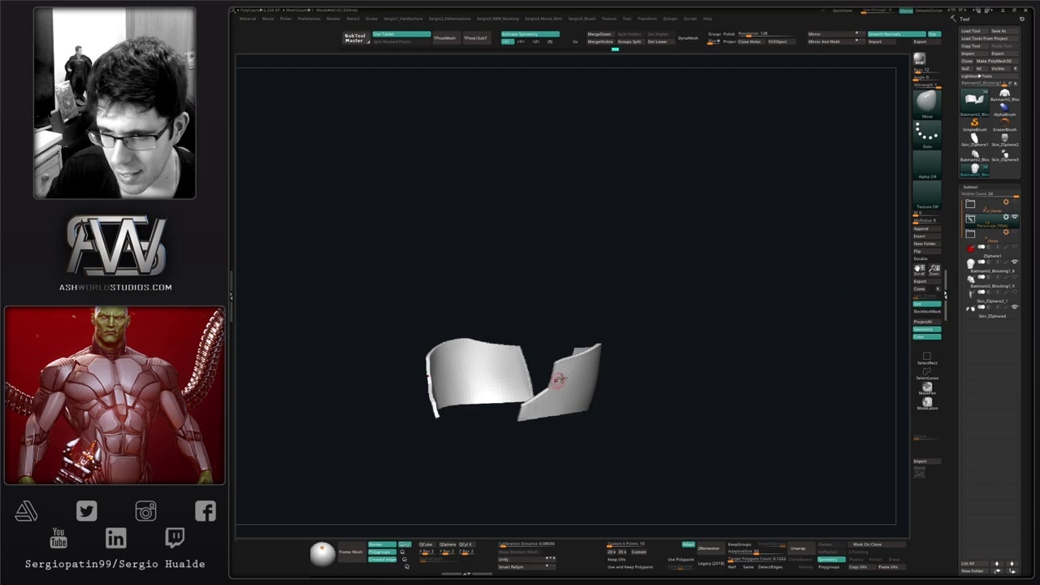
click(1014, 217)
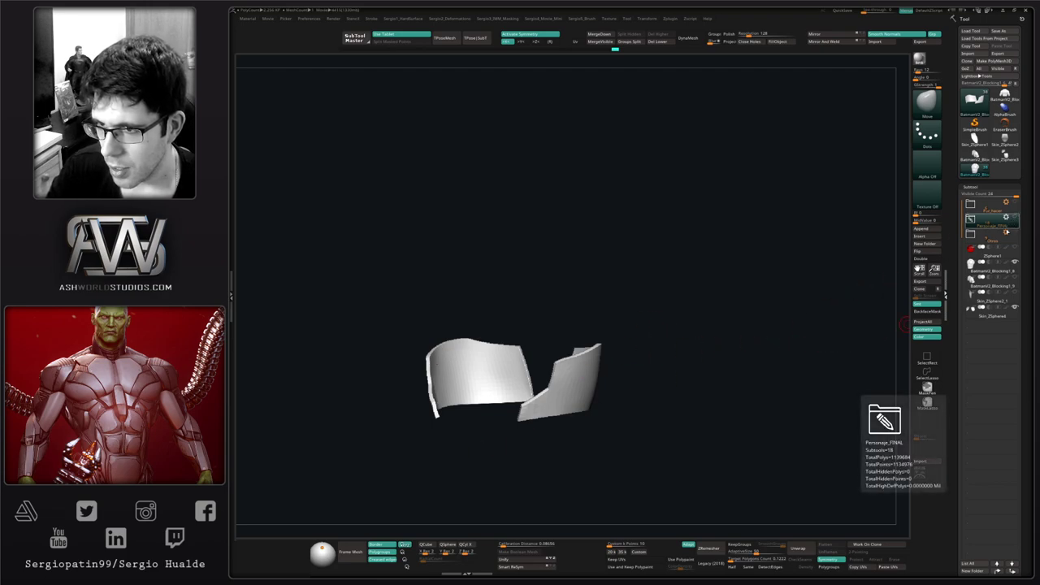
click(1009, 269)
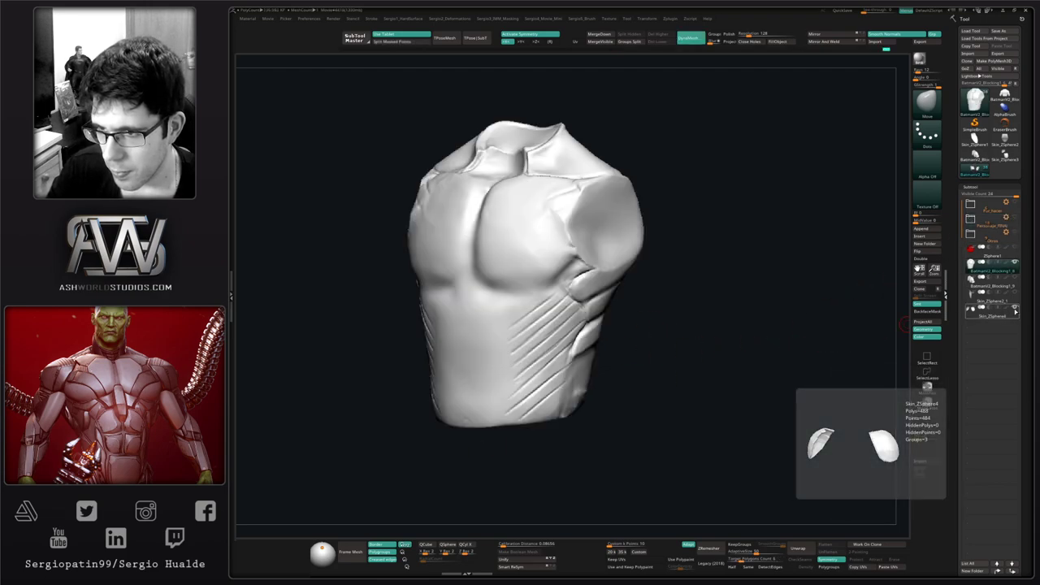
Step: Move the Skin_ZSphere4 shoulder plates subtool into the Personaje_FINAL folder and collapse the folder
click(970, 221)
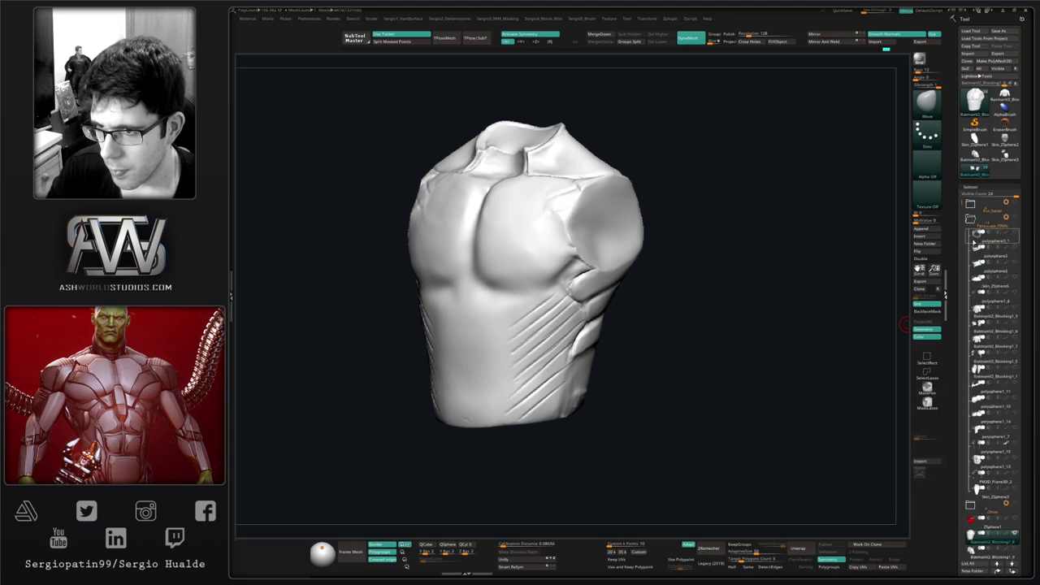
drag(962, 221, 963, 278)
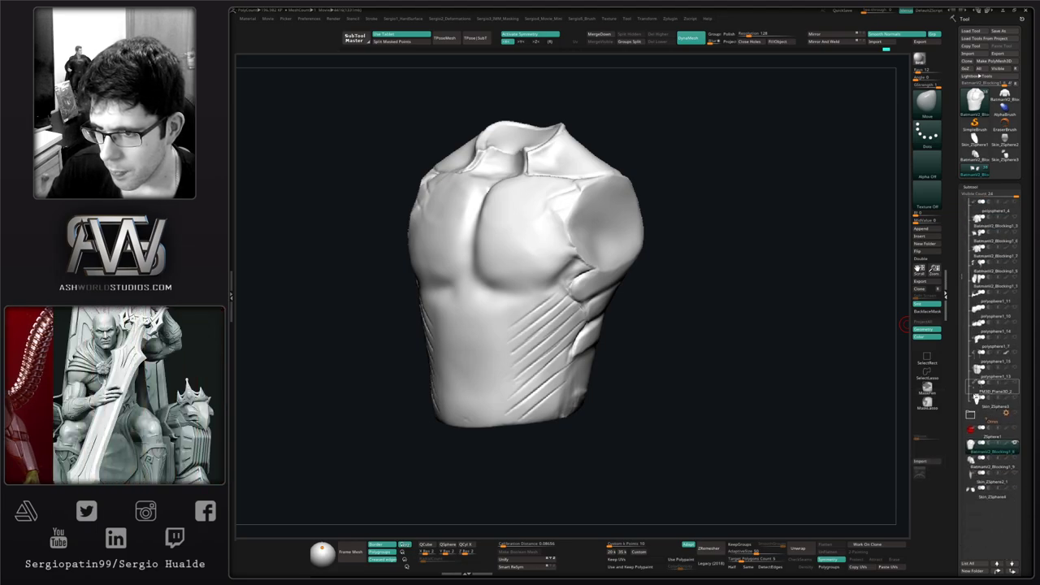
click(989, 494)
drag(990, 489, 998, 404)
drag(963, 241, 964, 211)
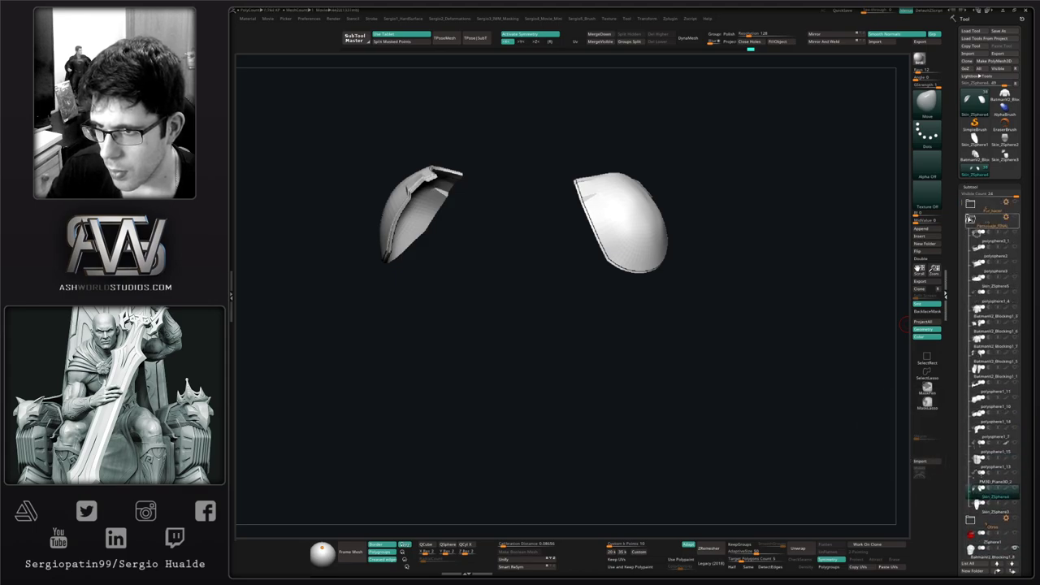
click(970, 220)
Step: Select the ribbed undersuit torso and clone it as a separate tool
click(981, 268)
right_drag(755, 325, 688, 329)
alt+right_drag(620, 330, 666, 320)
mouse_move(665, 320)
ctrl+right_down()
mouse_move(606, 327)
mouse_move(600, 342)
mouse_move(616, 329)
ctrl+right_up()
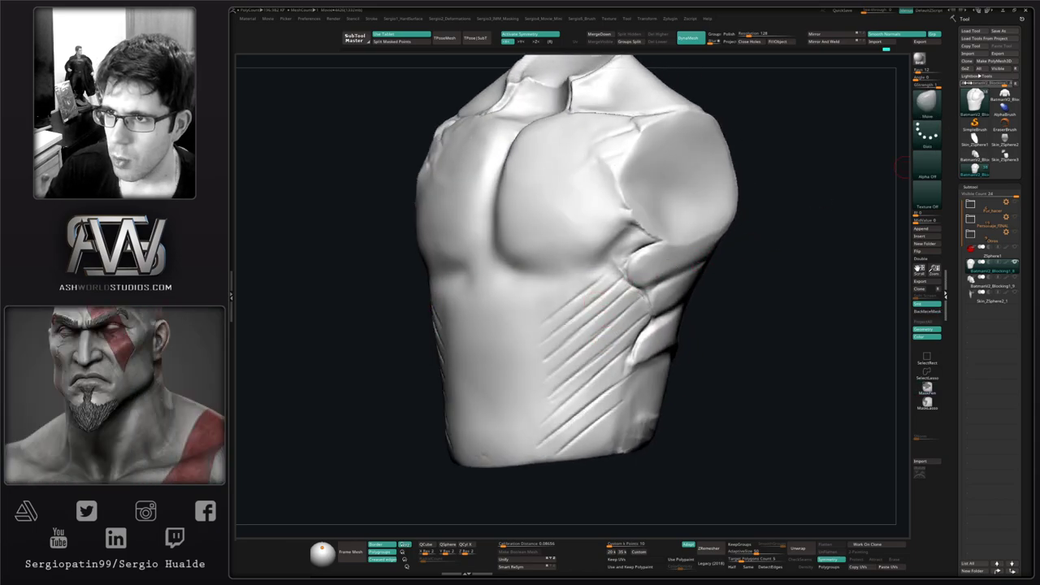
click(967, 61)
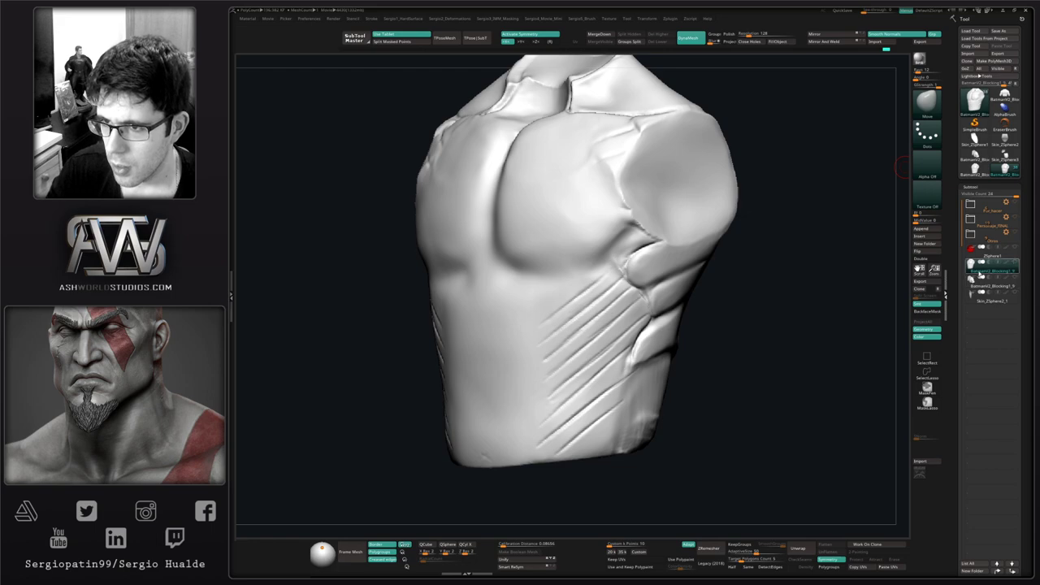
Step: Select the ZSphere1 subtool and delete its old shoulder topology and its assigned reference mesh
click(982, 254)
key(1)
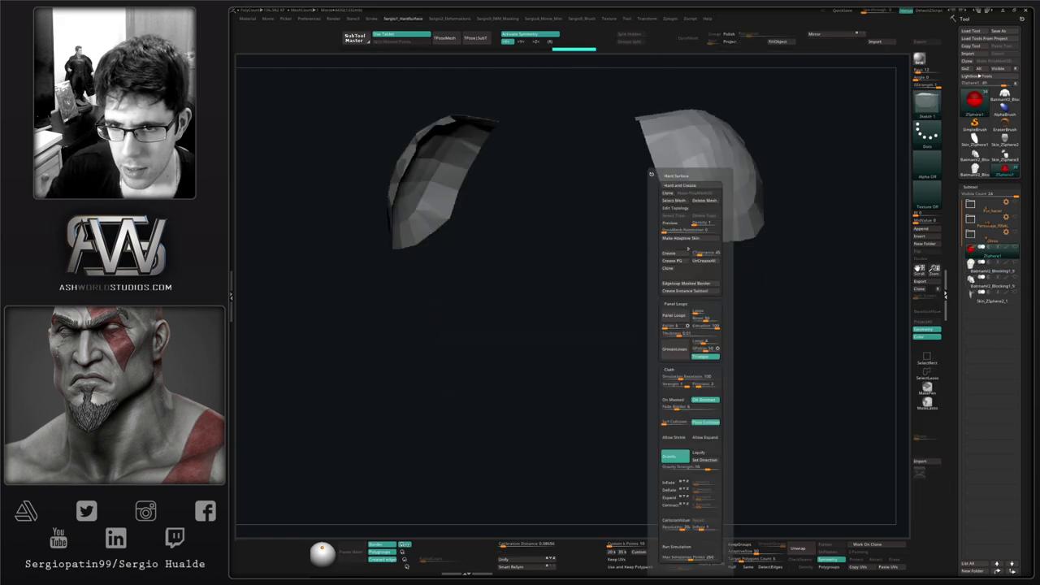
click(694, 209)
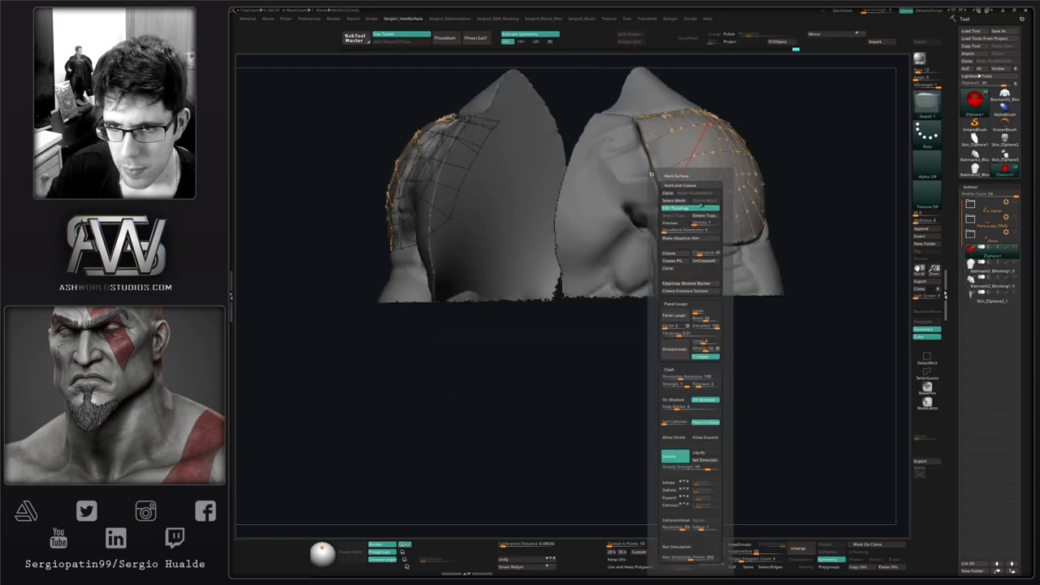
click(703, 217)
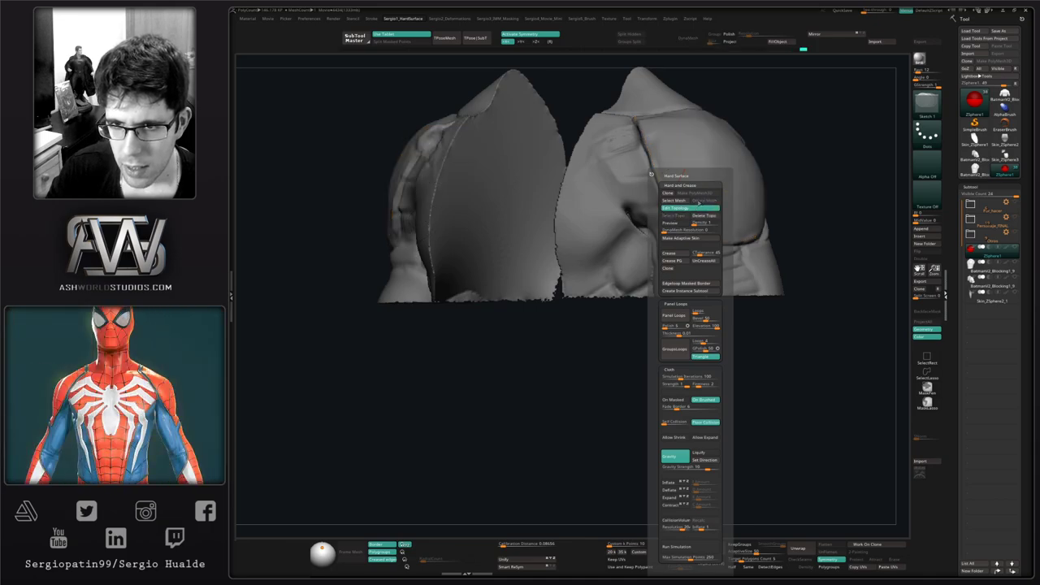
click(698, 208)
click(681, 201)
click(630, 212)
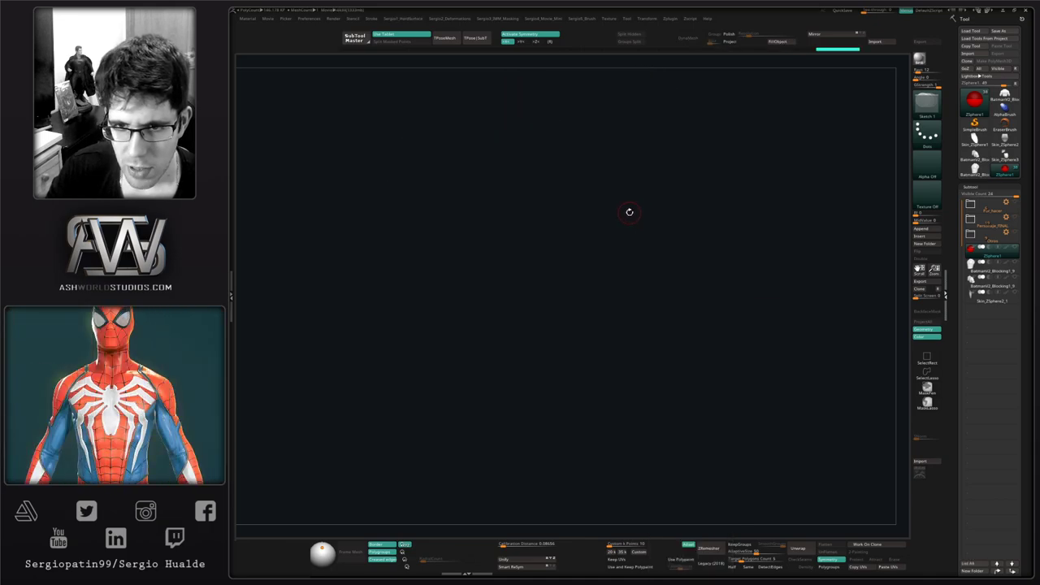
Step: Assign the cloned undersuit torso as the ZSphere's reference mesh and enable Edit Topology
key(1)
click(665, 201)
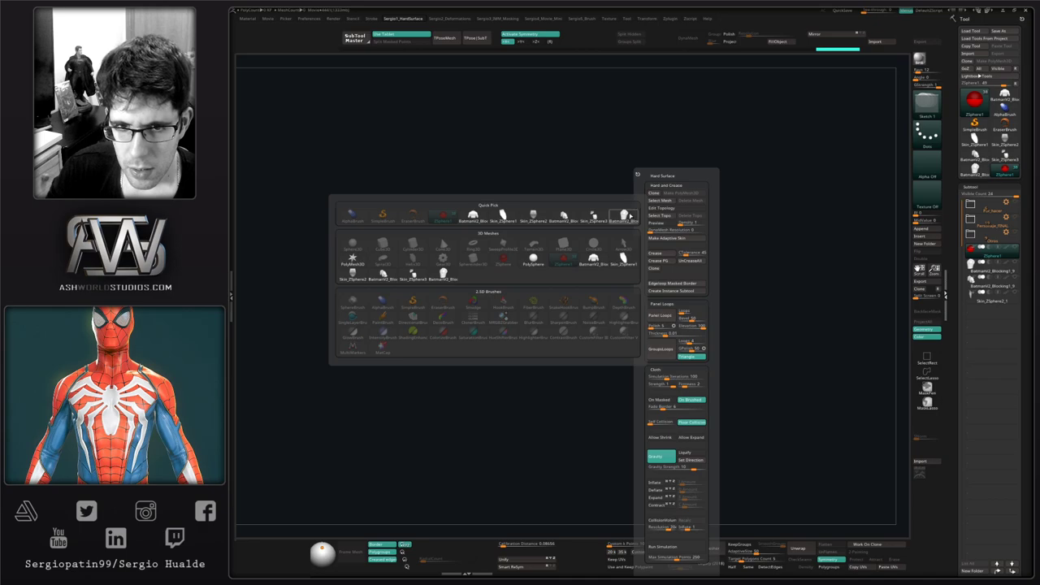
click(629, 216)
click(662, 209)
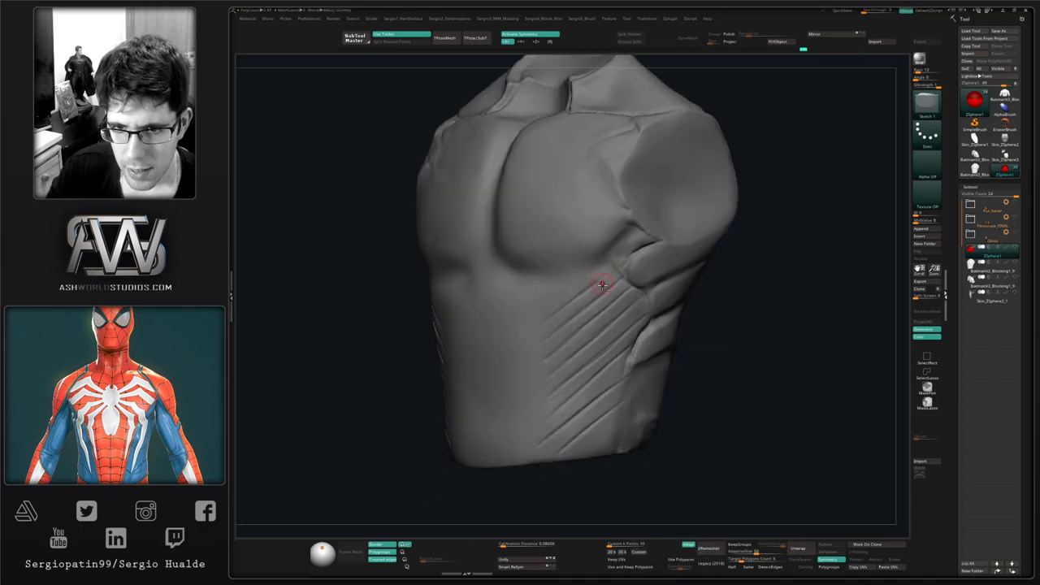
Step: Reduce the draw size and draw the first row of two topology quads along the uppermost diagonal rib below the chest
alt+right_drag(602, 285, 562, 227)
key(s)
drag(561, 226, 551, 226)
alt+right_drag(569, 220, 611, 242)
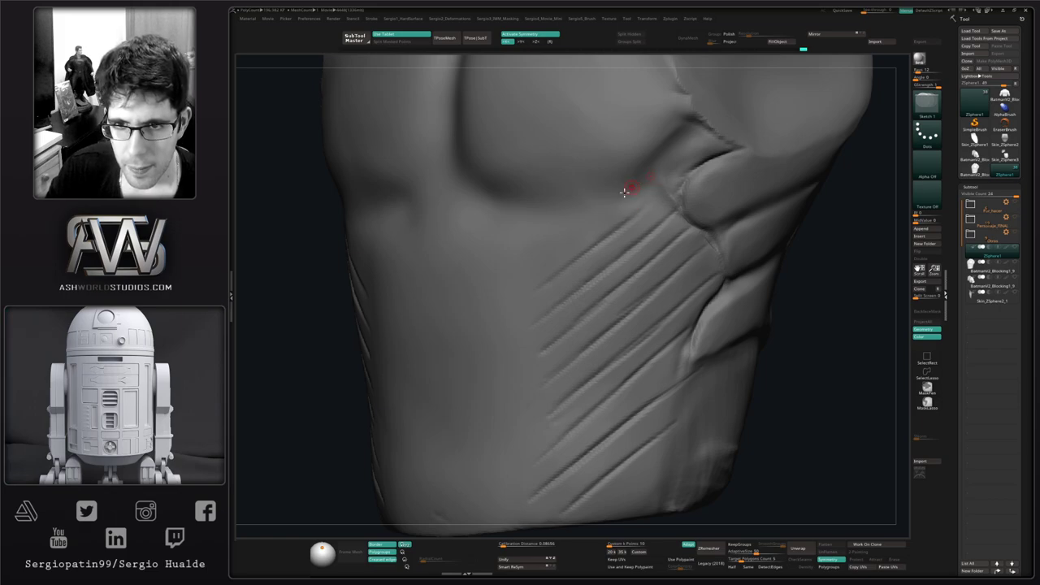
click(587, 203)
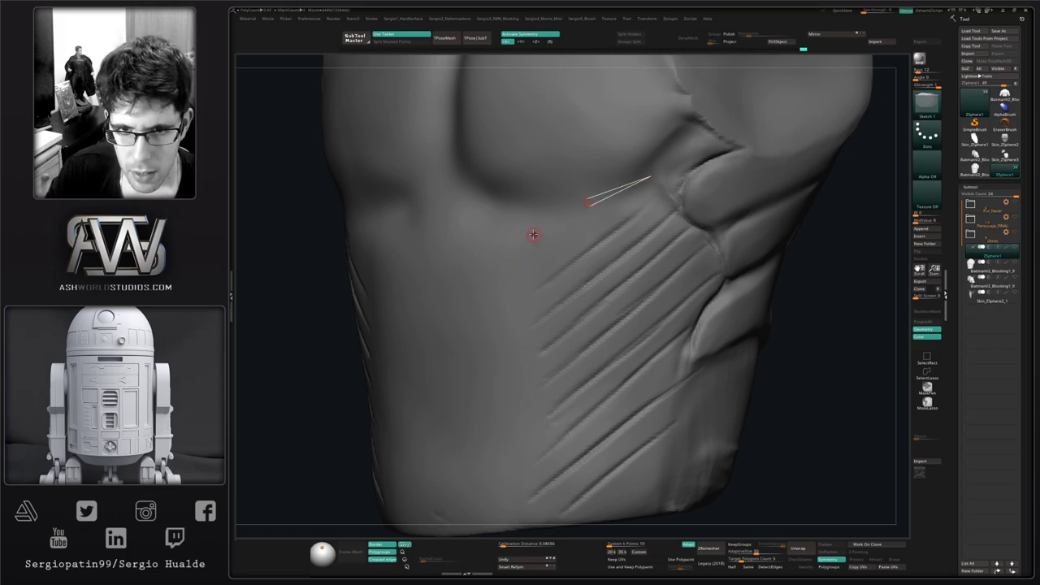
mouse_move(534, 234)
mouse_down()
mouse_move(522, 262)
mouse_move(533, 355)
mouse_up()
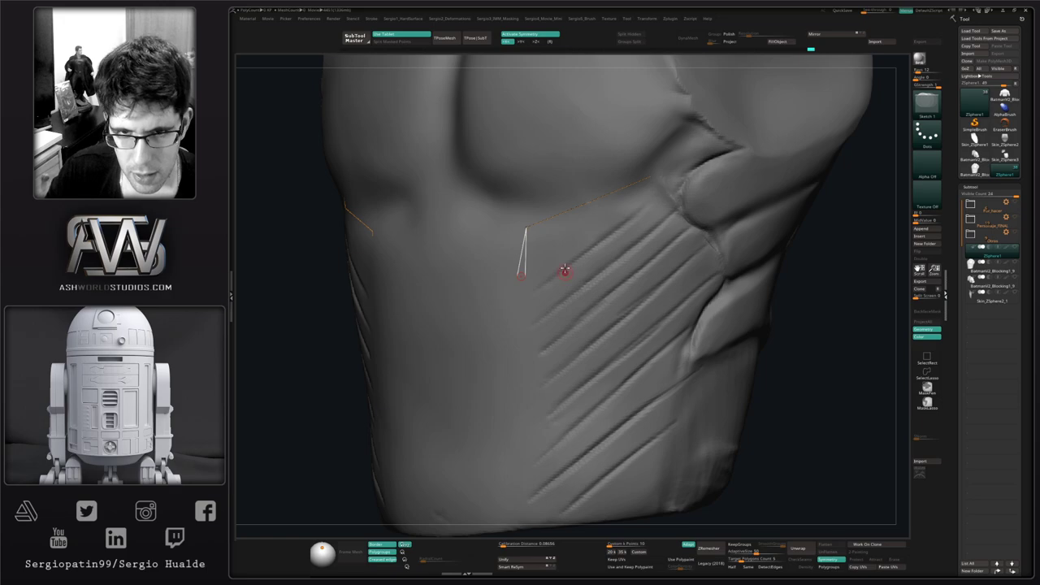
click(599, 239)
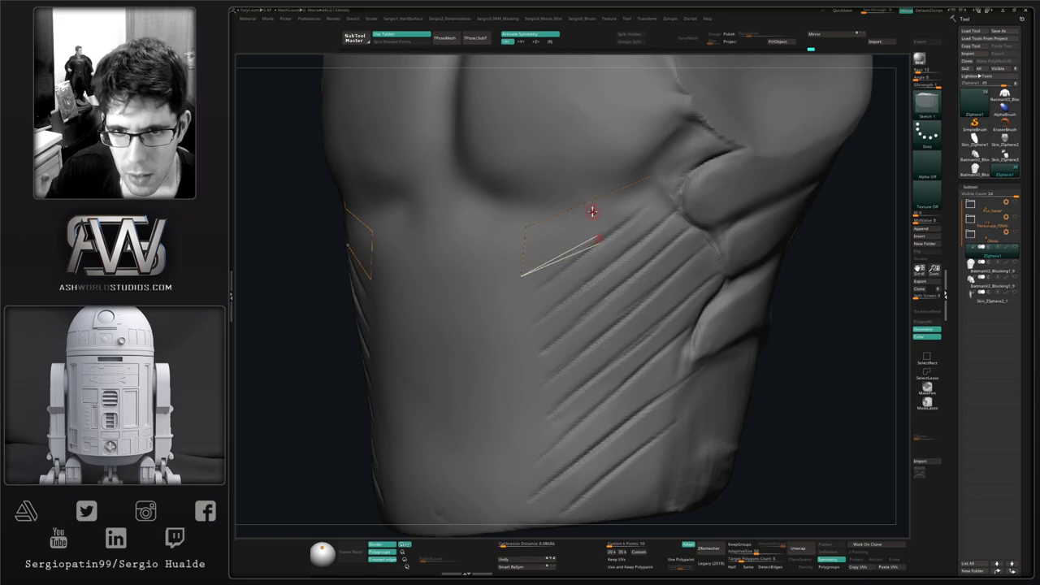
click(660, 191)
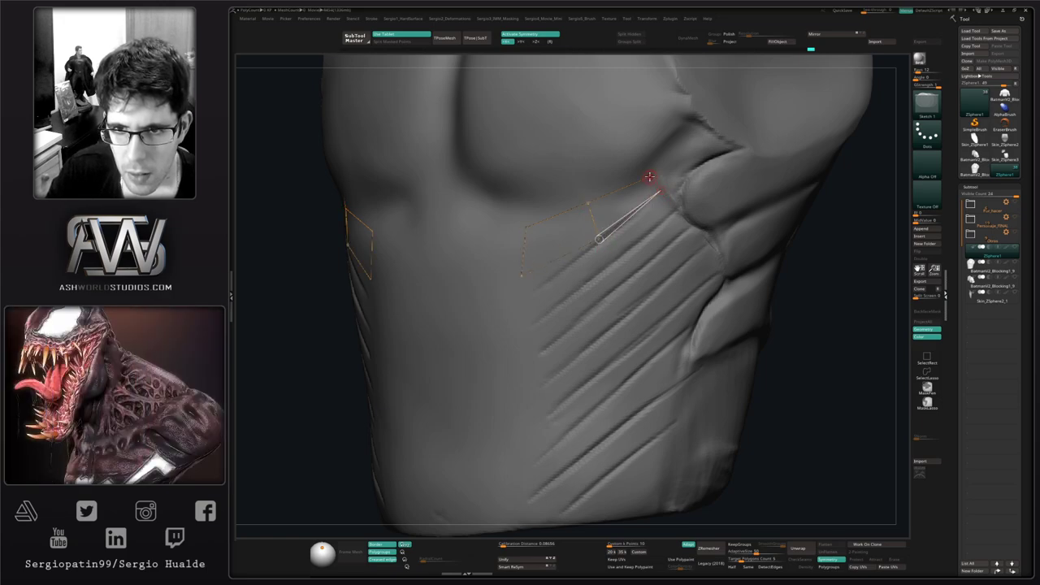
click(650, 177)
Step: Move the first row's lower inner corner point slightly down along the rib and return to drawing topology
alt+right_drag(613, 249, 583, 179)
key(w)
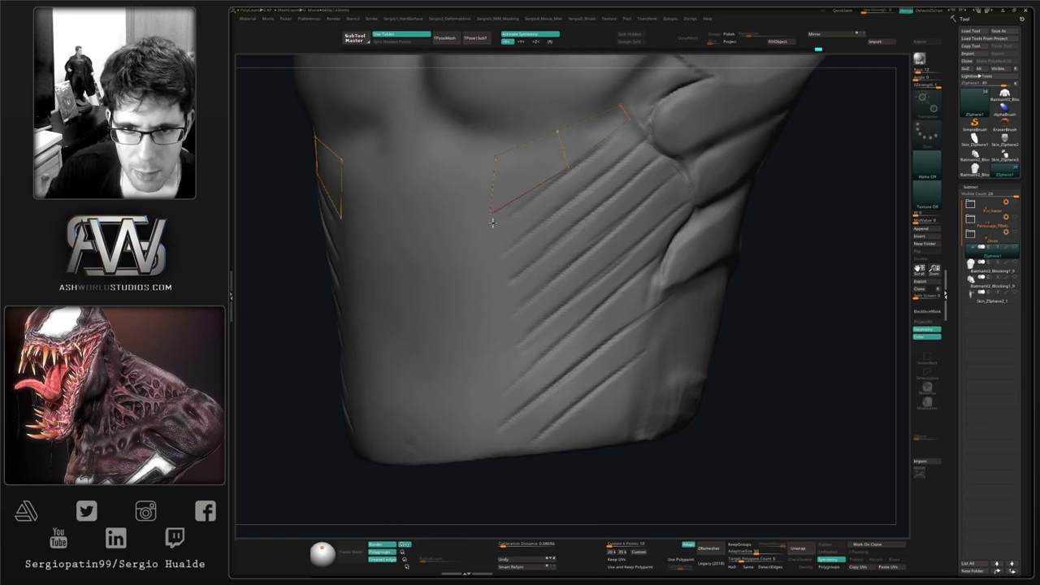
drag(492, 222, 492, 231)
mouse_move(518, 235)
alt+right_down()
mouse_move(541, 187)
mouse_move(507, 218)
alt+right_up()
key(q)
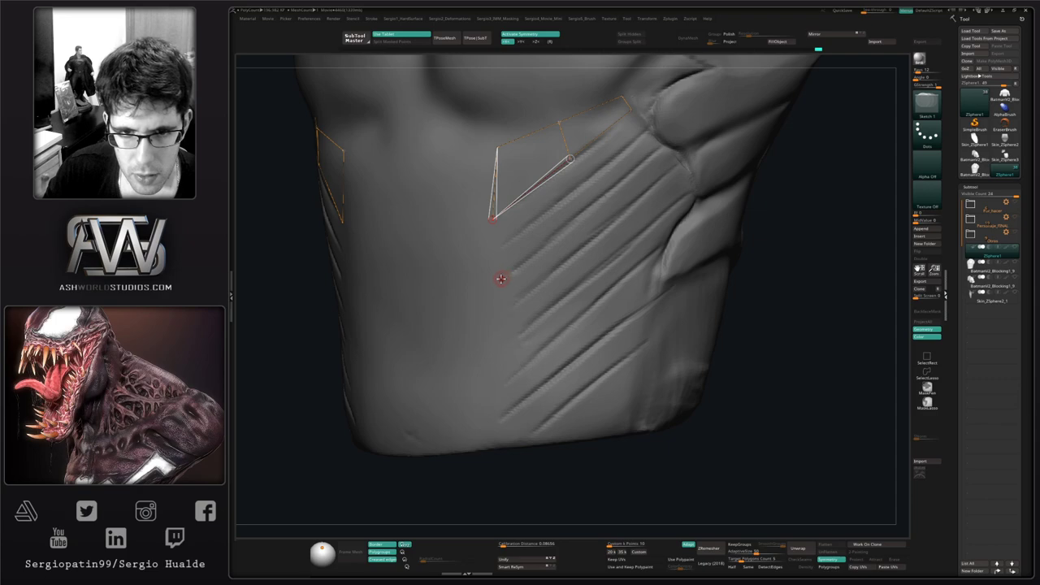
Step: Add a second row of topology quads below the first, following the diagonal ribs
click(500, 279)
click(592, 200)
click(570, 160)
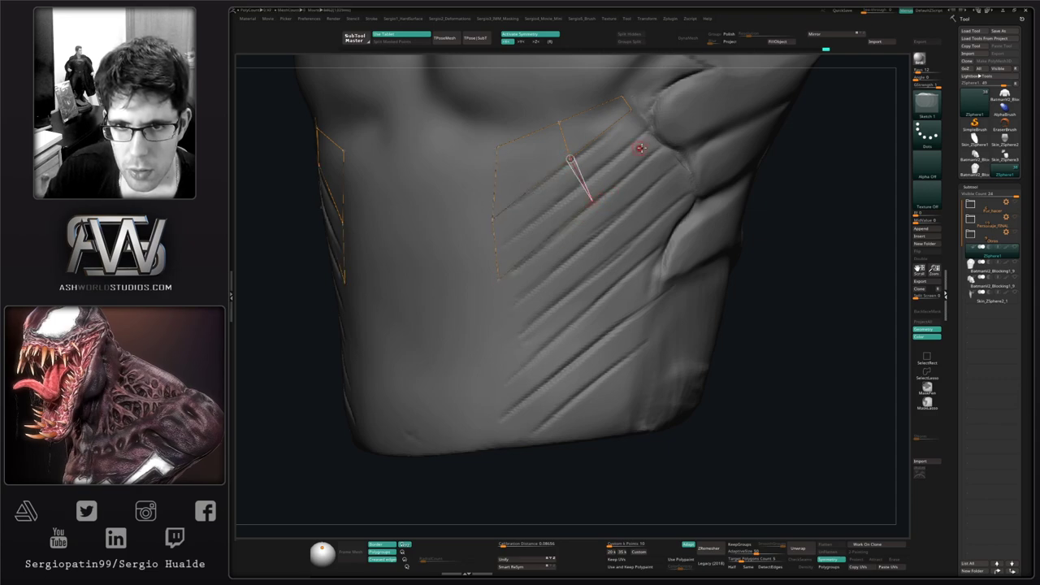
click(659, 146)
click(632, 110)
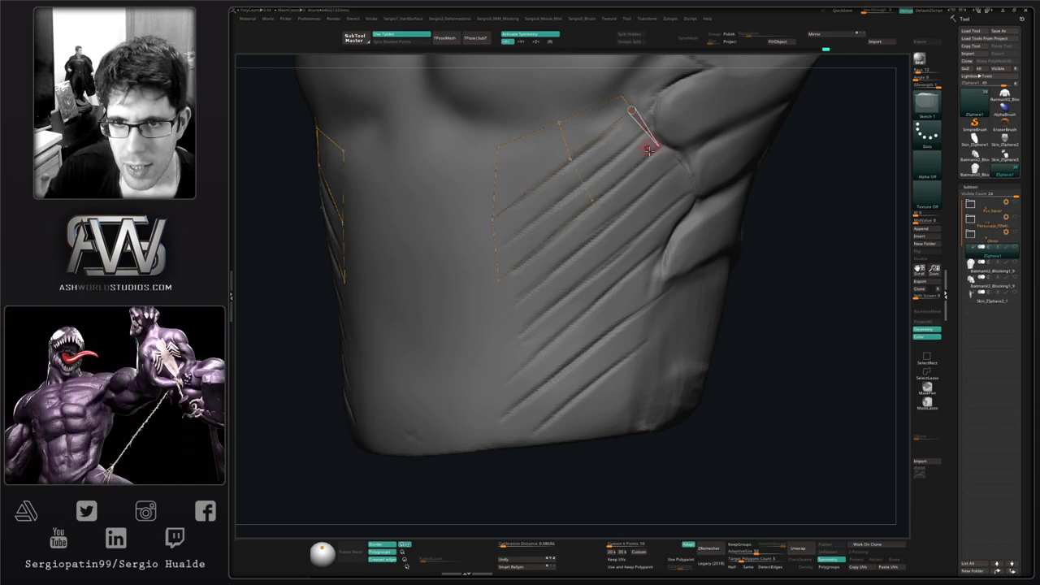
Step: Extend the topology down the abdomen ribs with further points along the outer, middle and inner edges
click(696, 188)
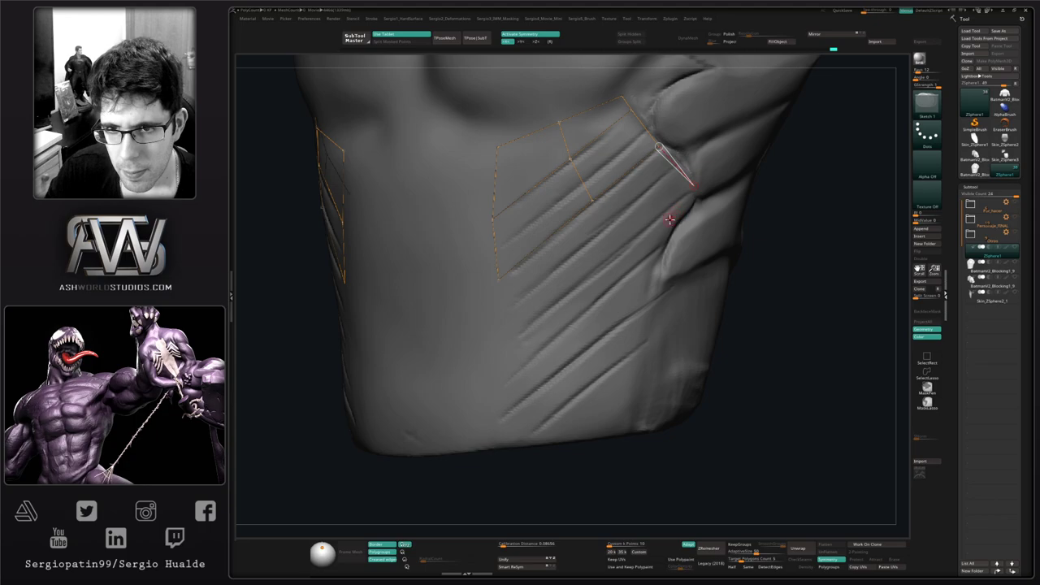
click(621, 248)
click(593, 201)
drag(516, 332, 498, 280)
drag(529, 393, 518, 336)
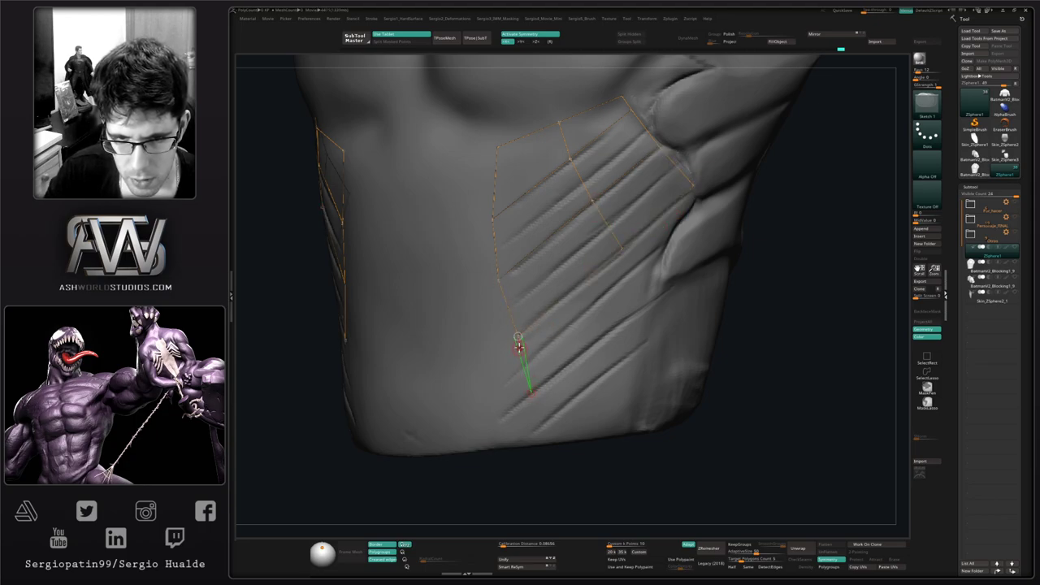
drag(641, 308, 623, 249)
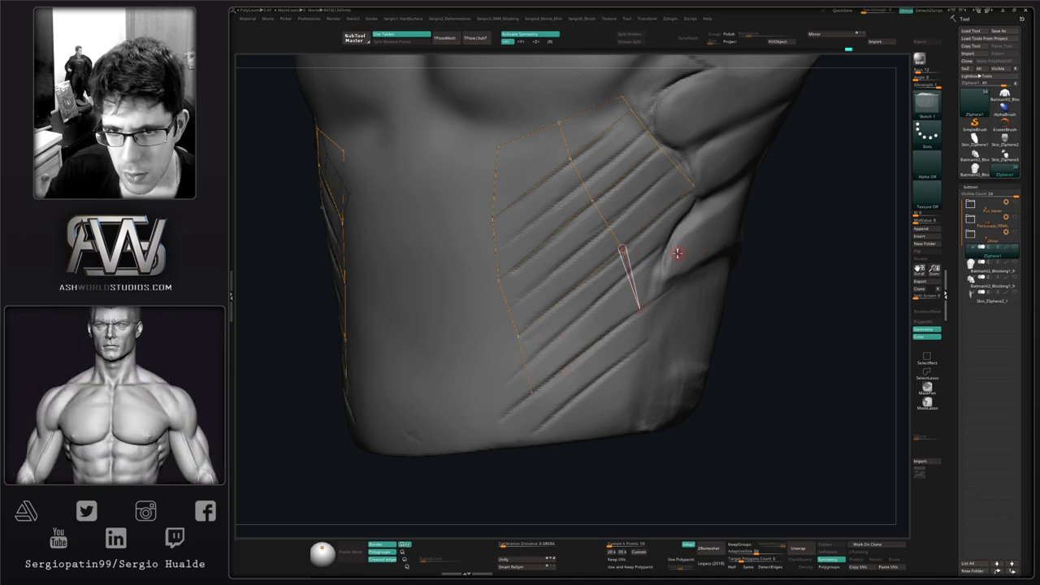
Step: Nudge the lowest inner topology point along its rib and extend the topology with another row of quads toward the torso's bottom edge
mouse_move(663, 278)
right_down()
mouse_move(700, 276)
mouse_move(642, 244)
right_up()
key(w)
drag(546, 325, 548, 326)
key(q)
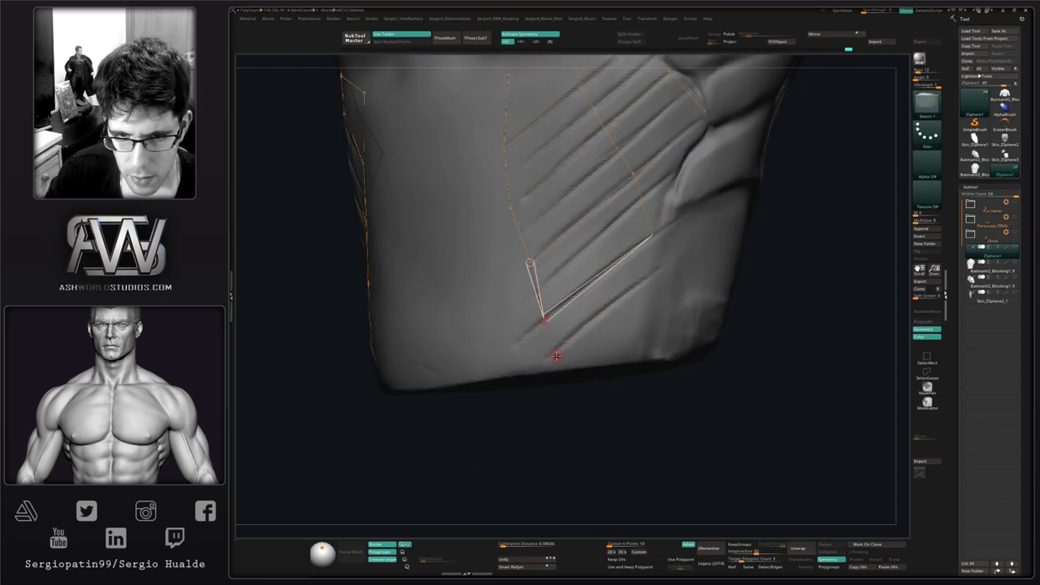
click(559, 358)
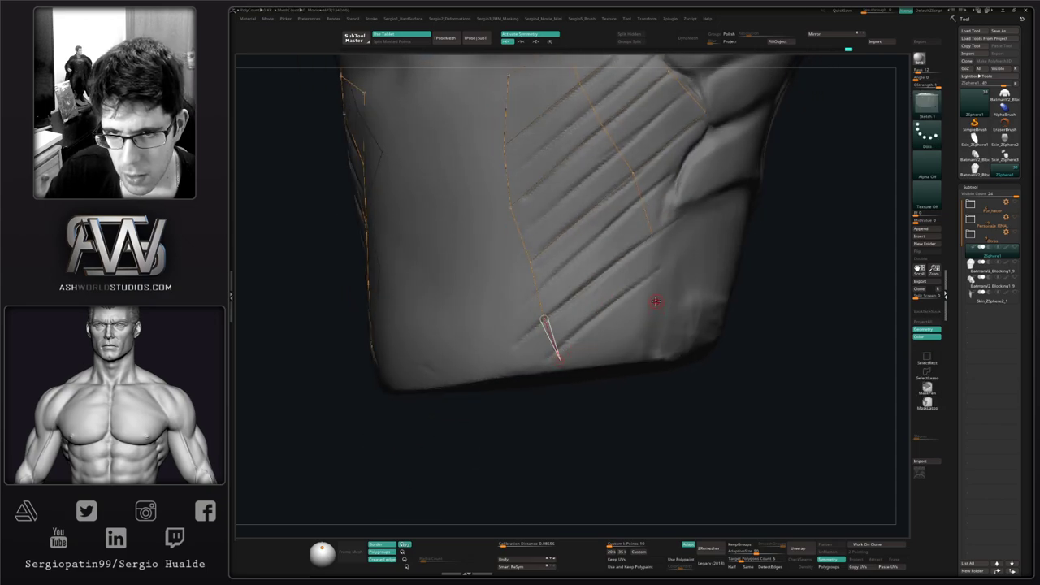
click(659, 302)
click(652, 235)
Step: Reposition the corner points of the bottom topology row and the inner edge point above it to follow the lowest ribs
drag(662, 298, 659, 294)
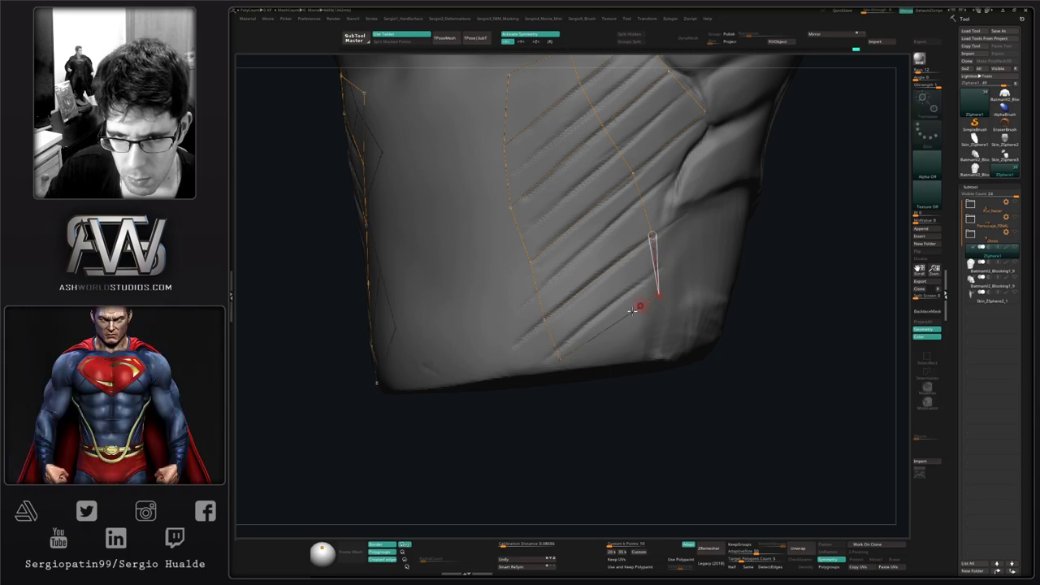
drag(562, 359, 547, 303)
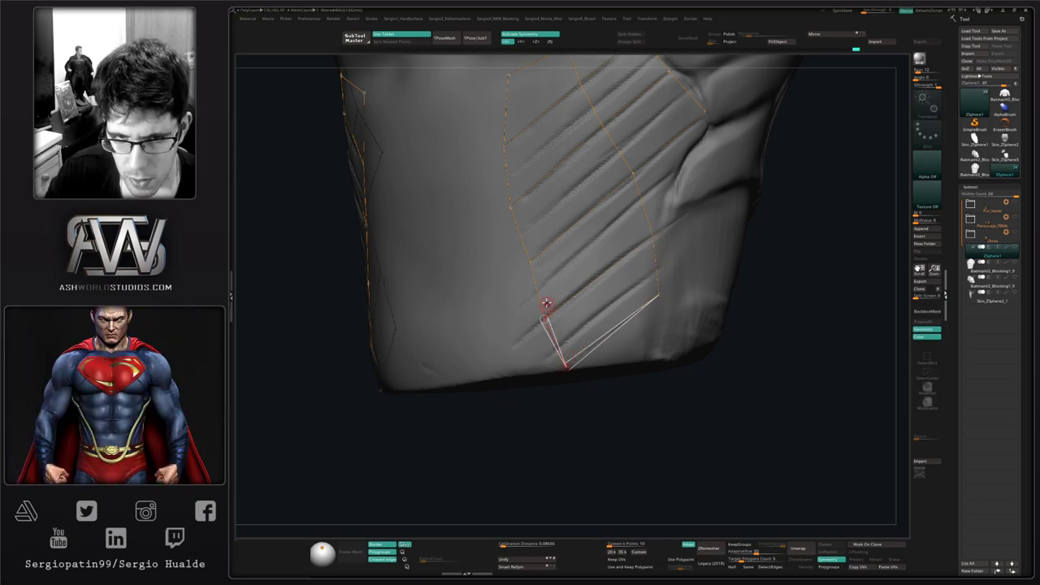
drag(529, 261, 526, 263)
mouse_move(530, 242)
right_down()
mouse_move(539, 317)
mouse_move(572, 256)
mouse_move(537, 281)
mouse_move(465, 283)
mouse_move(515, 326)
right_up()
click(492, 419)
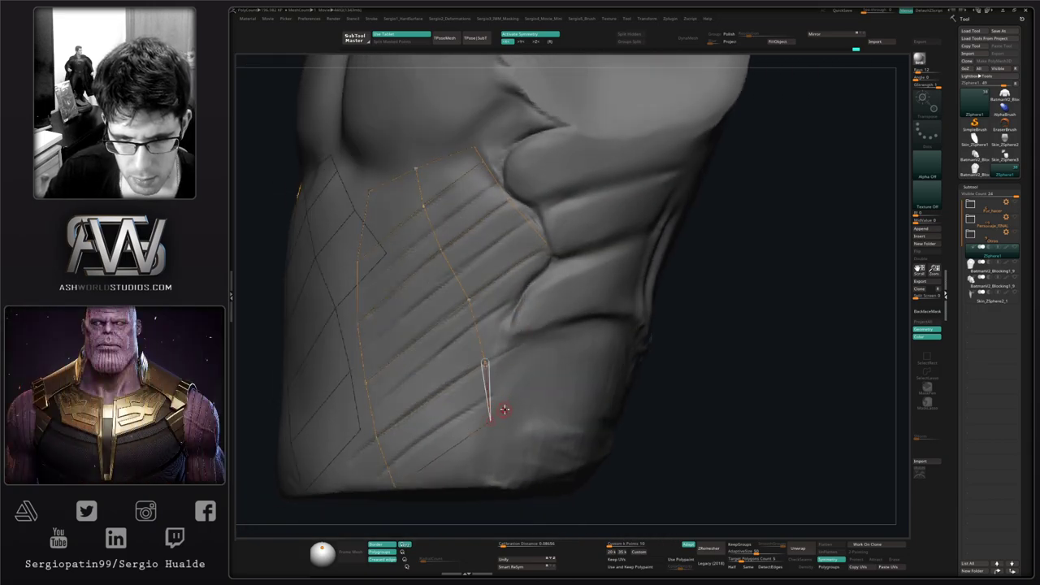
Step: Draw an extra outer column of topology quads beside the lower ribs and connect it up to the outermost corner point
key(q)
click(516, 409)
click(517, 352)
click(485, 363)
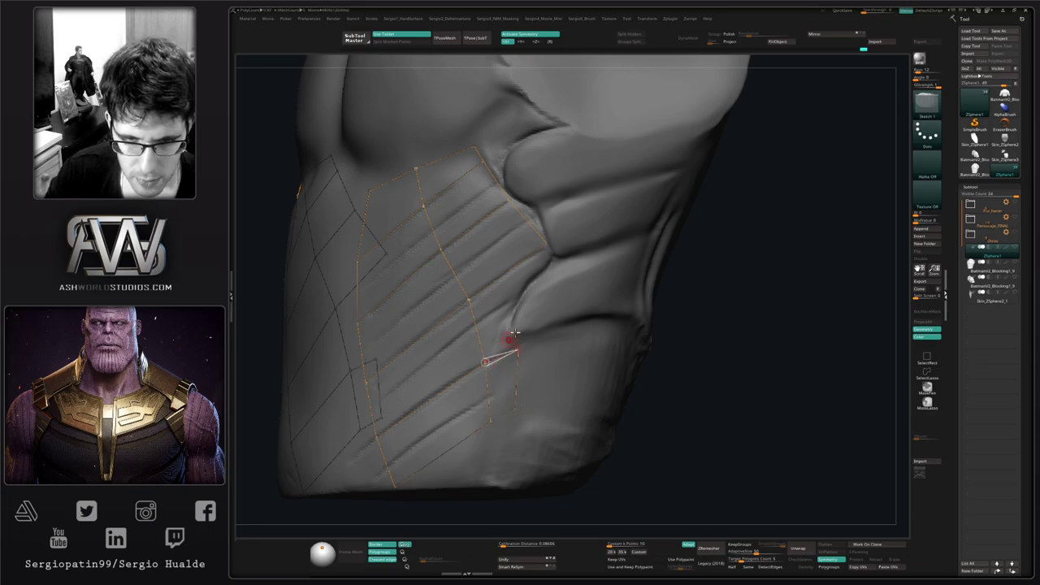
click(546, 243)
Step: Move the outer points of the new lower column outward to widen its quads toward the torso's side
key(w)
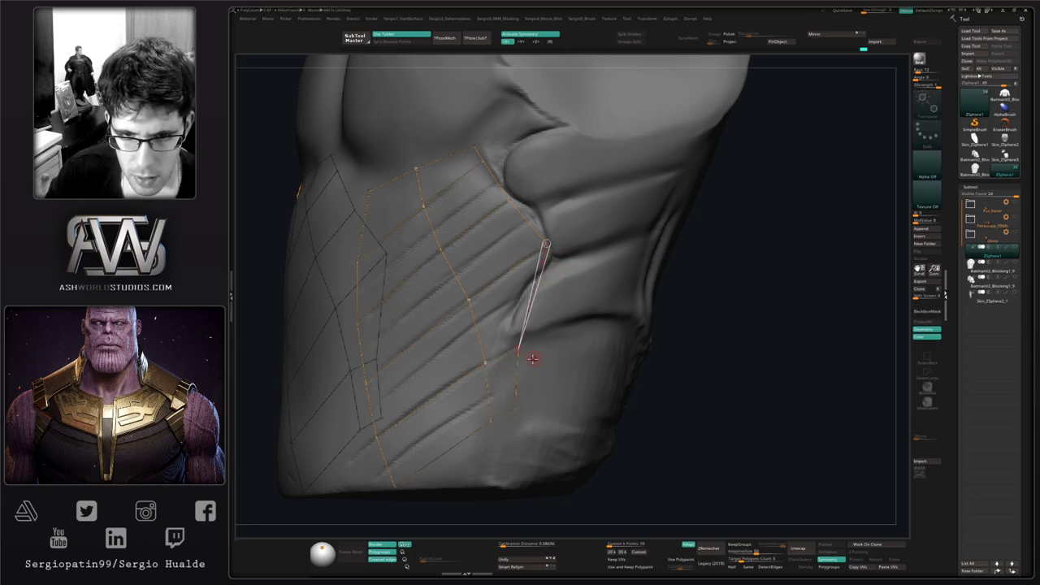
drag(518, 351, 539, 330)
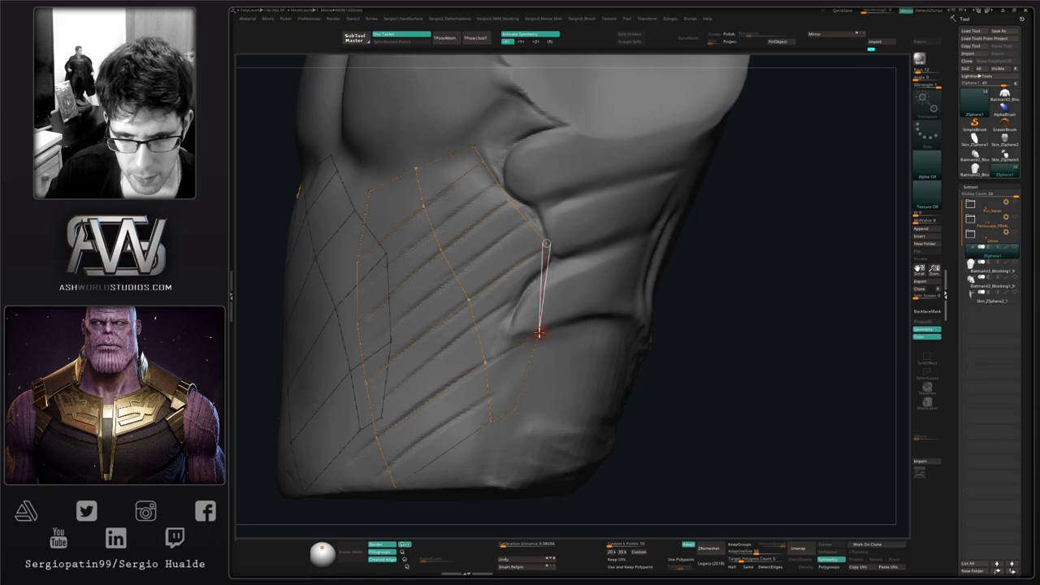
click(539, 333)
drag(516, 412, 529, 403)
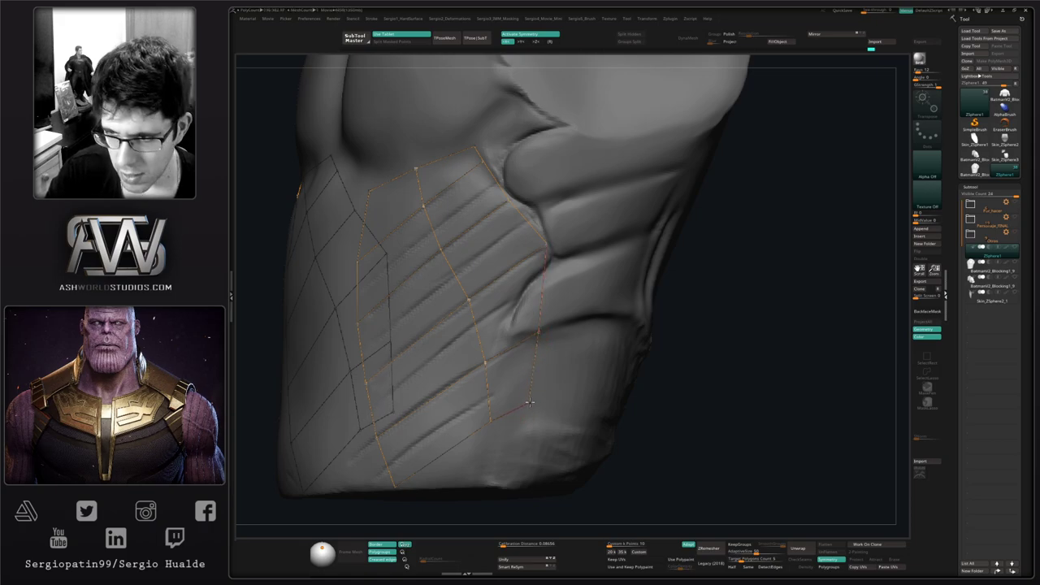
Step: Shift the points of the middle vertical topology edge slightly inward so the cross edges line up with the rib grooves
alt+right_drag(544, 327, 614, 307)
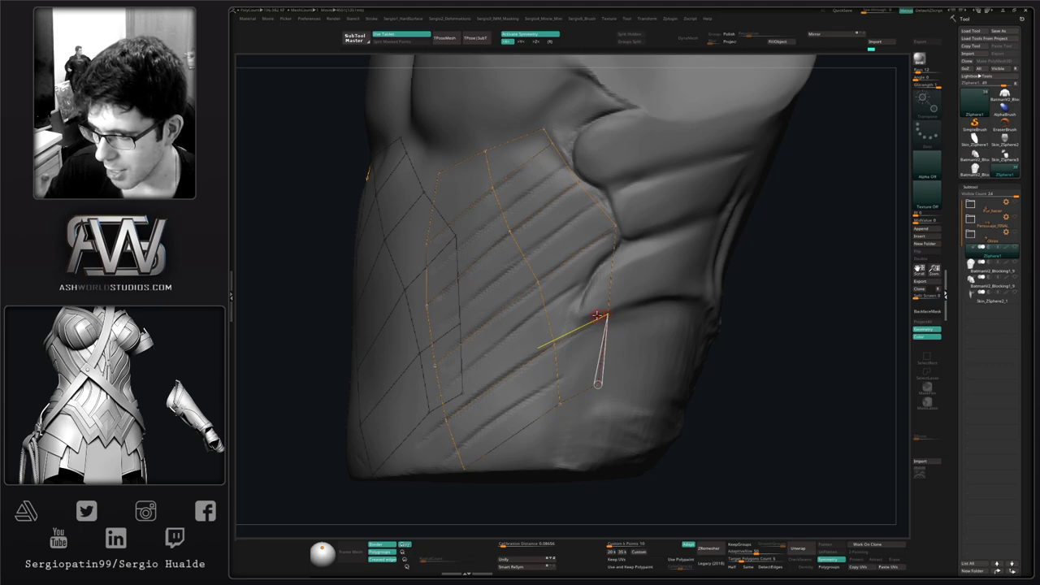
right_drag(572, 312, 539, 288)
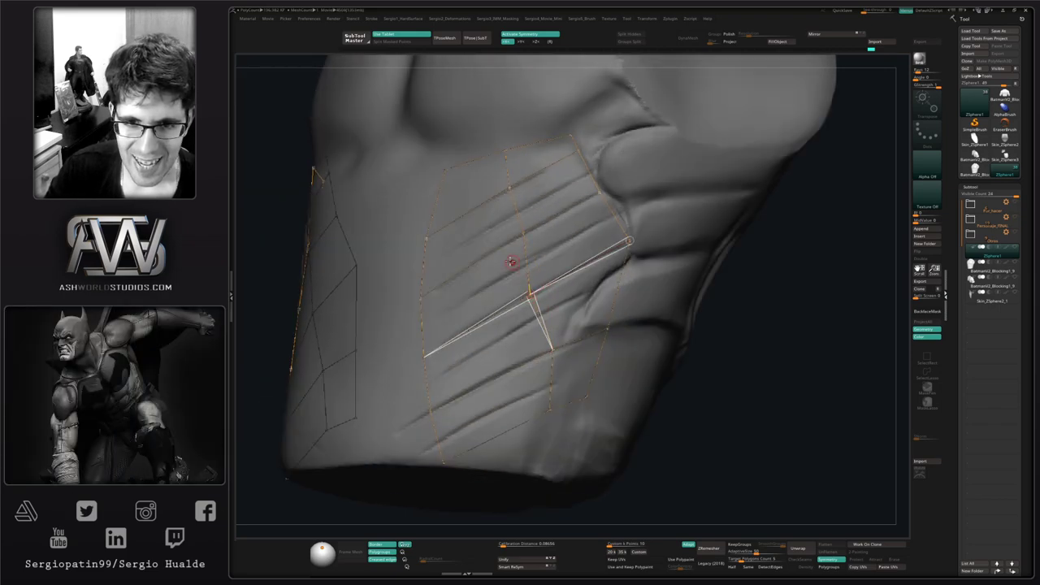
drag(524, 234, 514, 237)
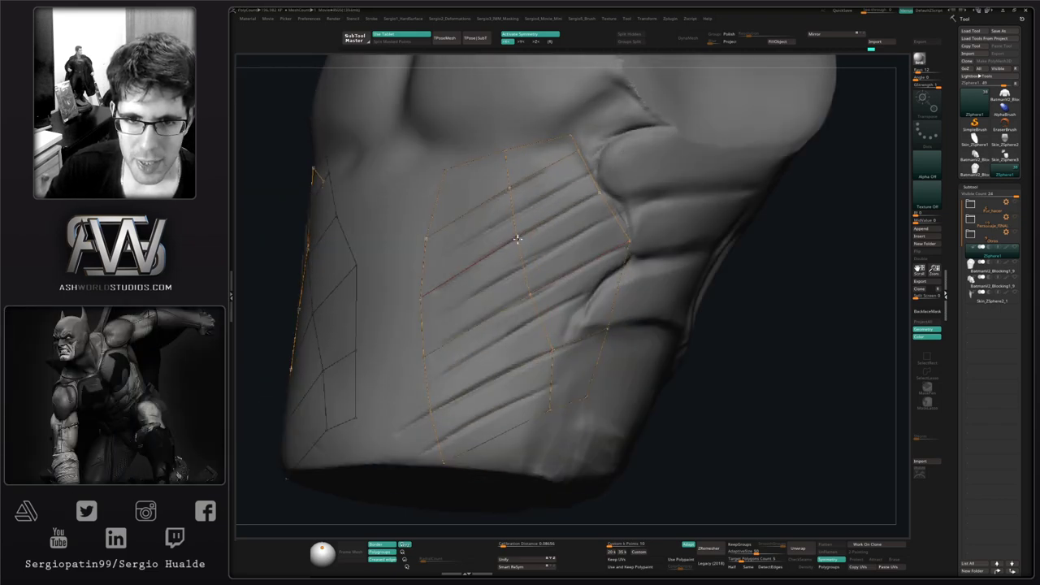
alt+right_drag(543, 339, 541, 307)
drag(554, 314, 541, 320)
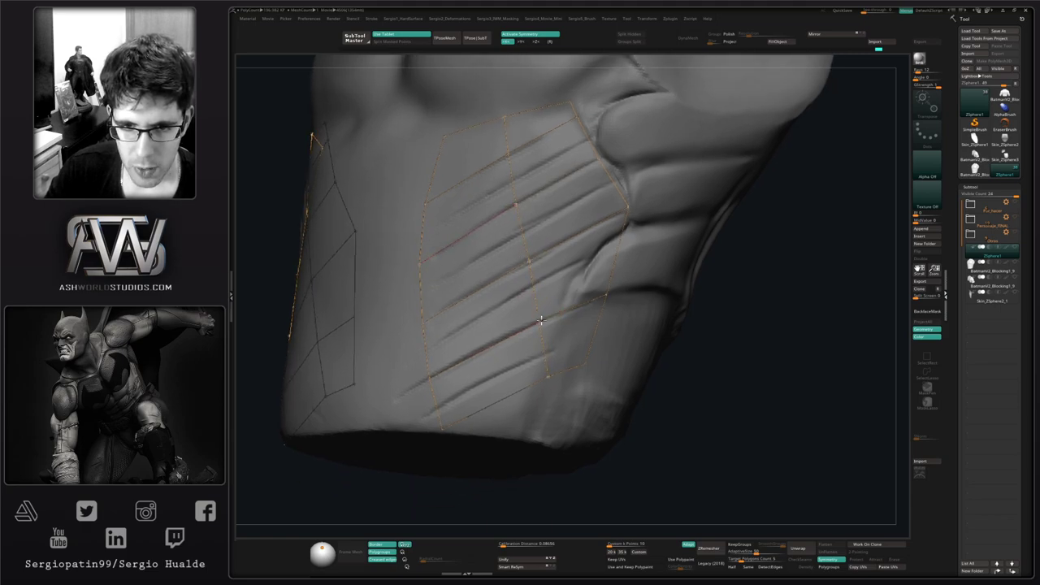
drag(529, 262, 526, 264)
right_drag(527, 238, 530, 323)
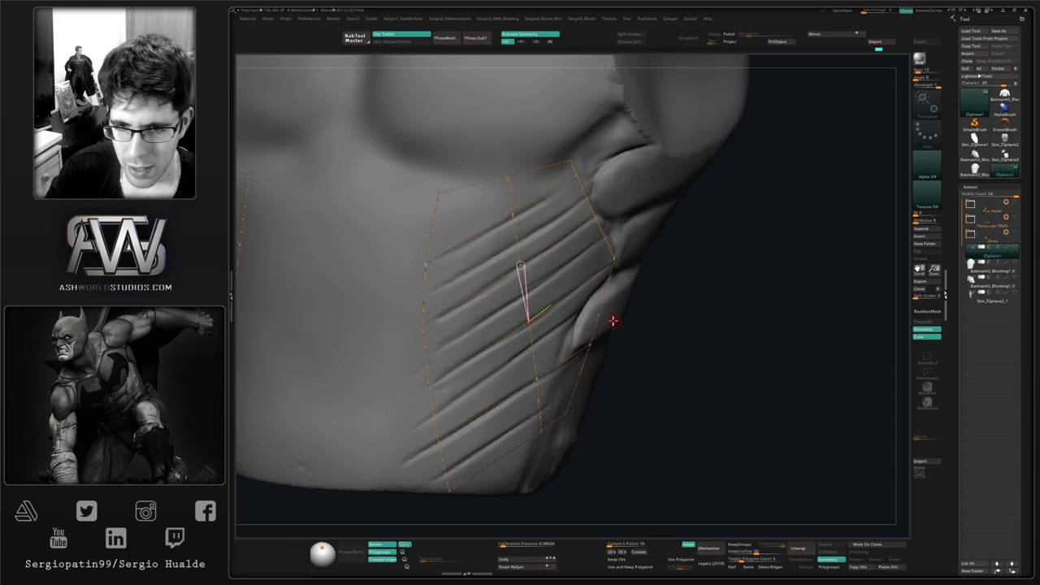
Step: Insert a vertical edge loop through the inner topology column, adding a point on each cross edge from the chest to the bottom
drag(631, 321, 695, 335)
key(q)
click(468, 187)
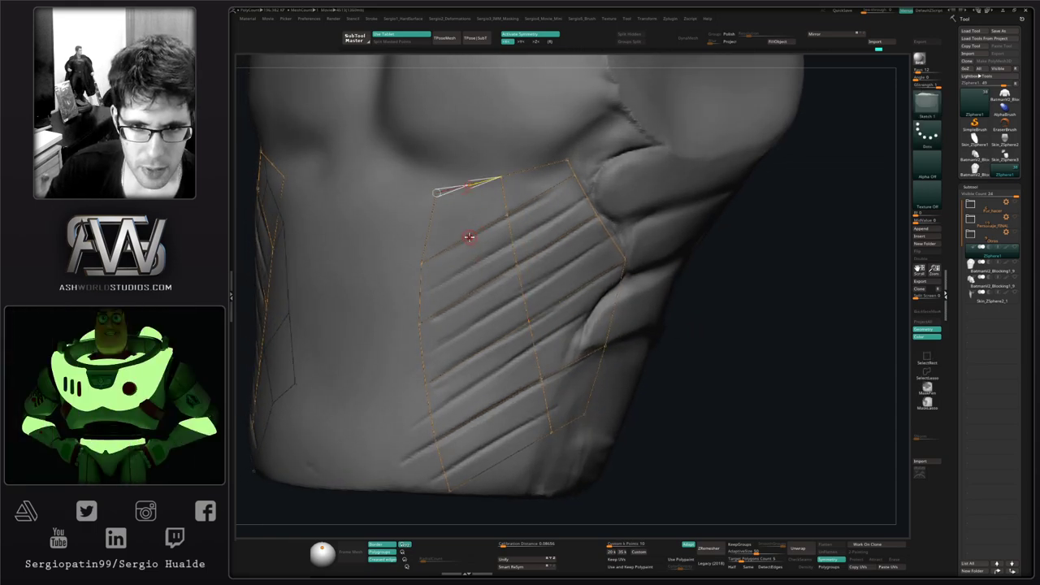
click(468, 237)
click(470, 293)
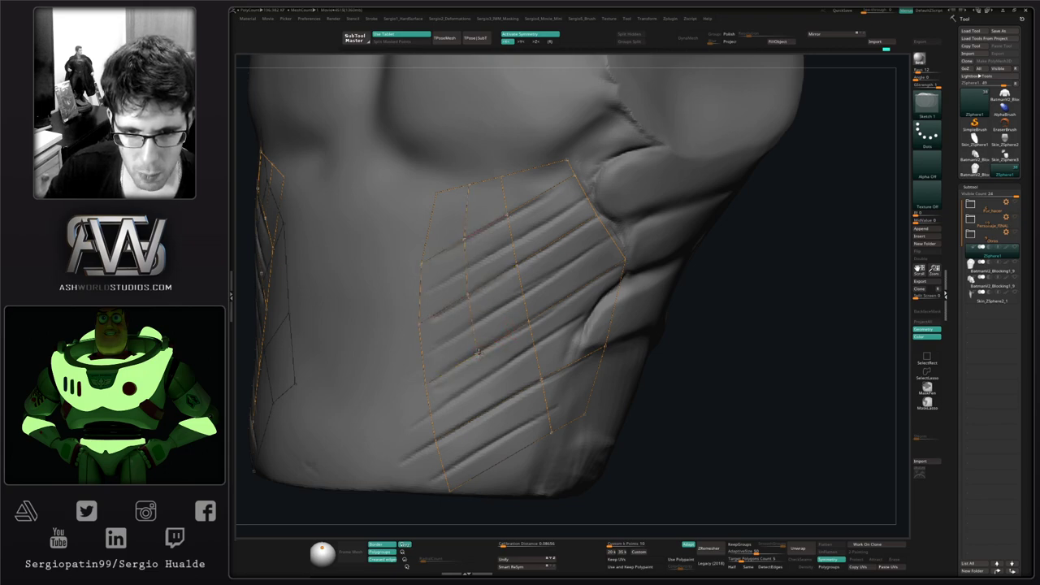
click(478, 352)
click(489, 411)
click(501, 462)
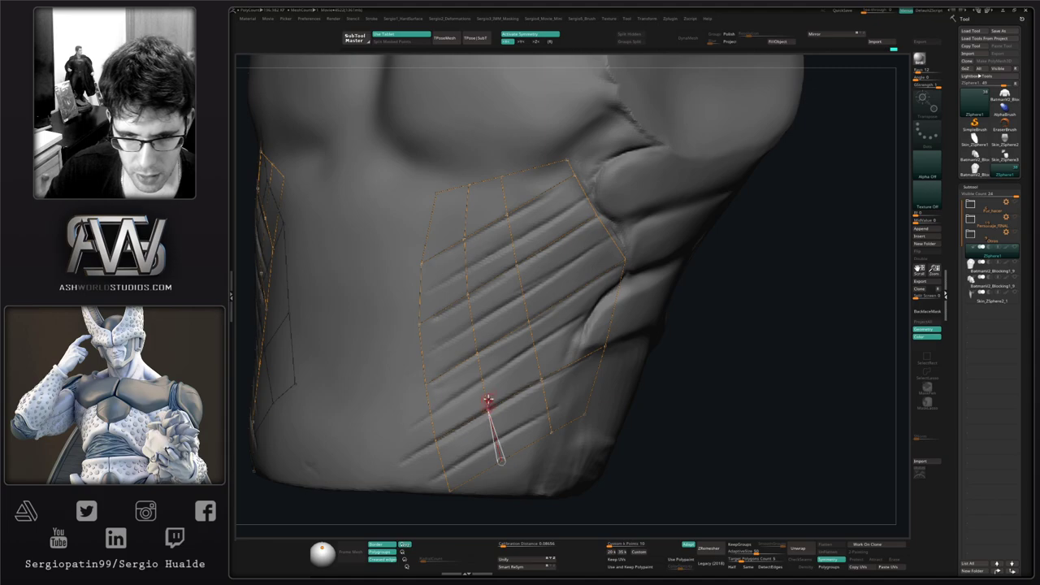
Step: Fine-tune the points of the inner column's new vertical loop from the lower ribs up to the chest edge
click(477, 352)
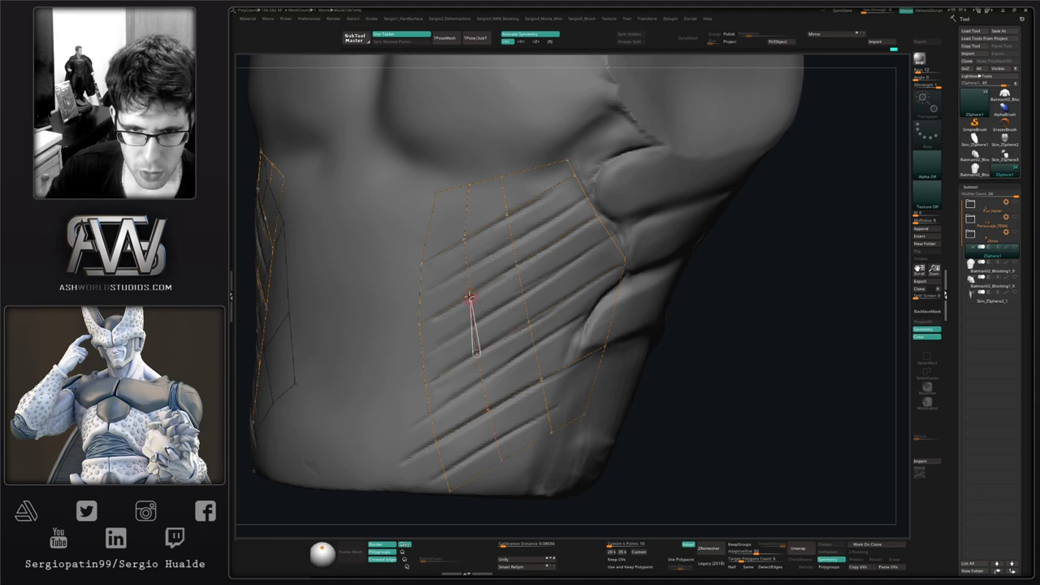
click(470, 297)
click(466, 237)
click(466, 186)
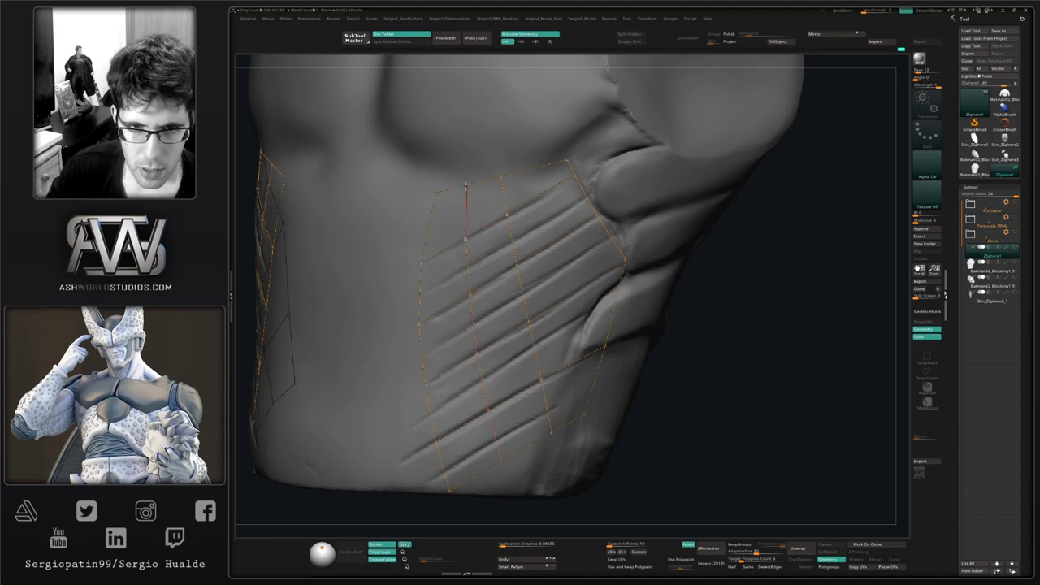
Step: Insert a second vertical edge loop through the outer topology columns, placing points on each cross edge down to the bottom edge
alt+right_drag(546, 302, 459, 284)
key(q)
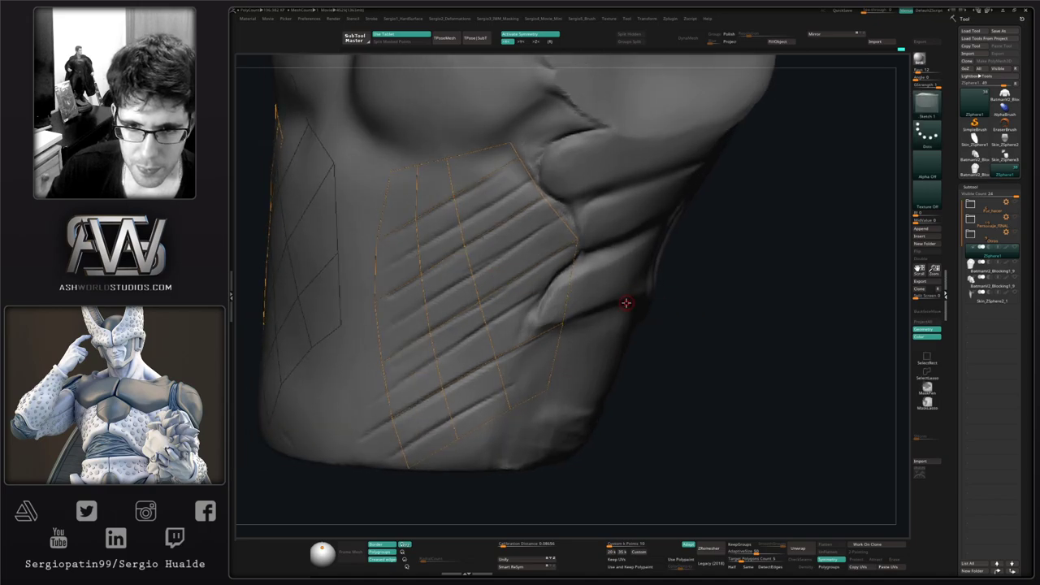
click(480, 153)
click(488, 176)
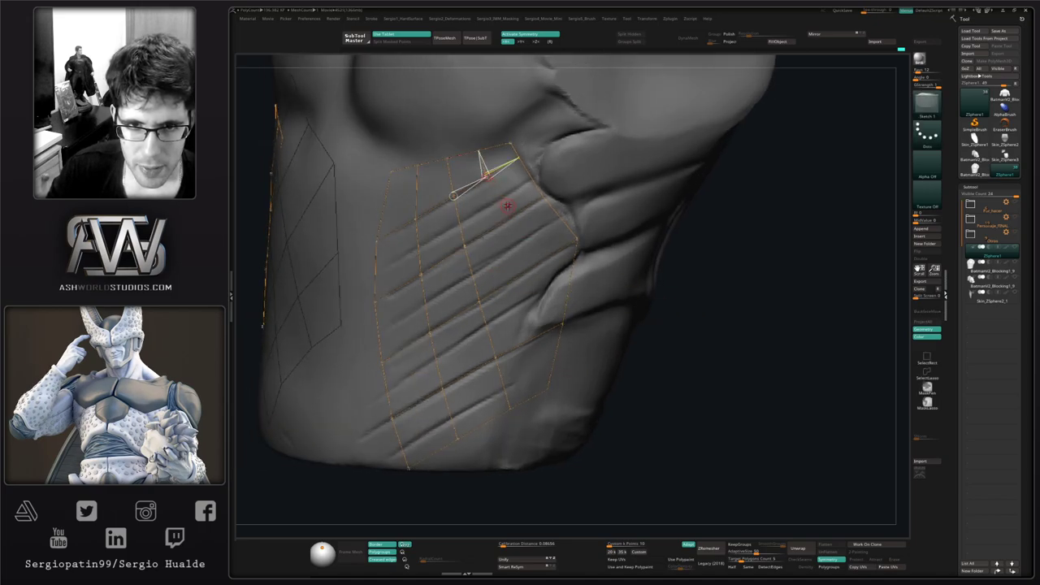
click(504, 221)
click(528, 270)
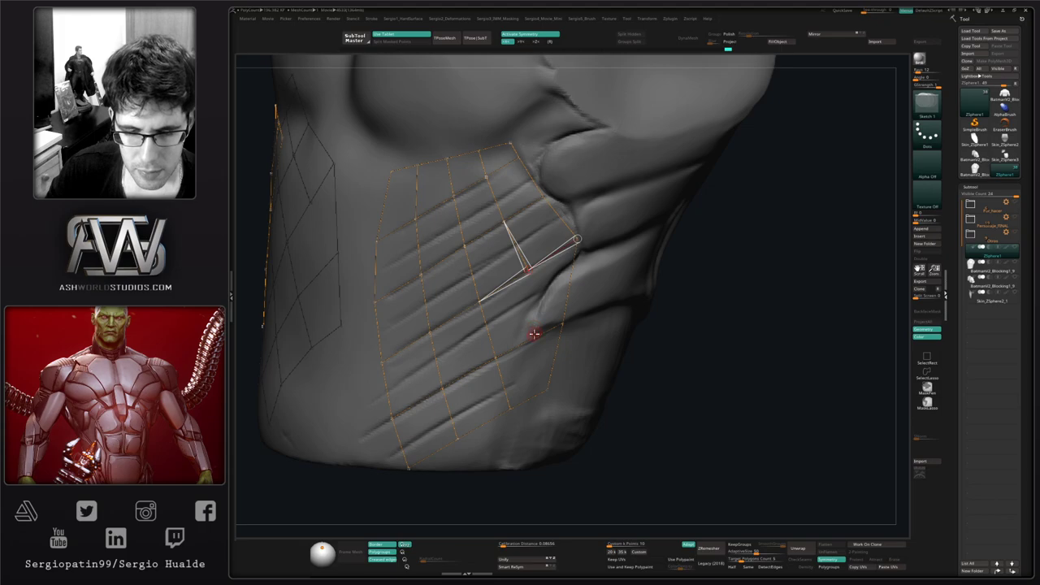
click(530, 339)
click(530, 398)
Step: Adjust the points of the outer vertical loop and the neighbouring edge so the quads sit evenly over the ribs
key(w)
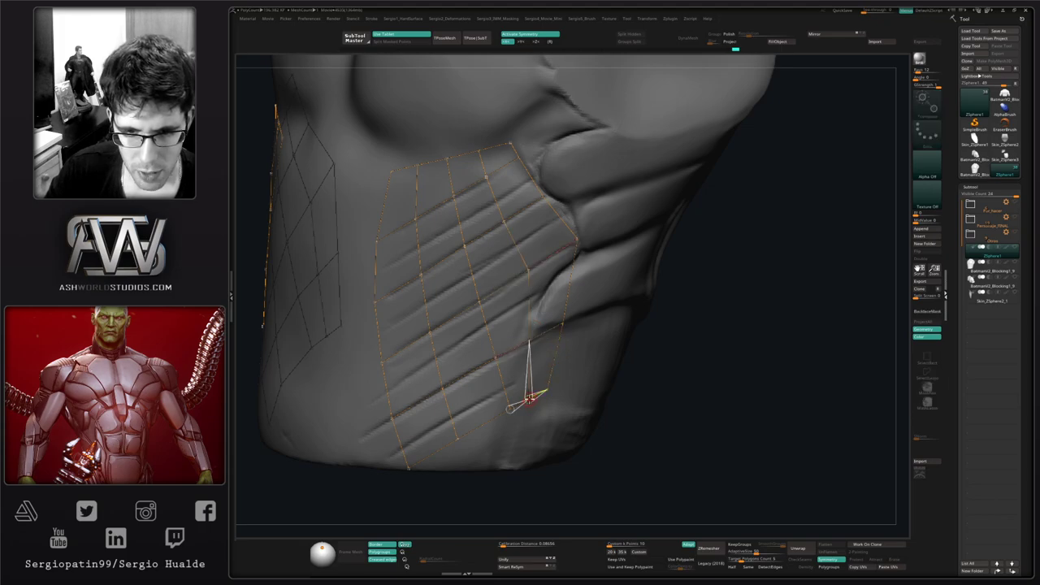
click(530, 340)
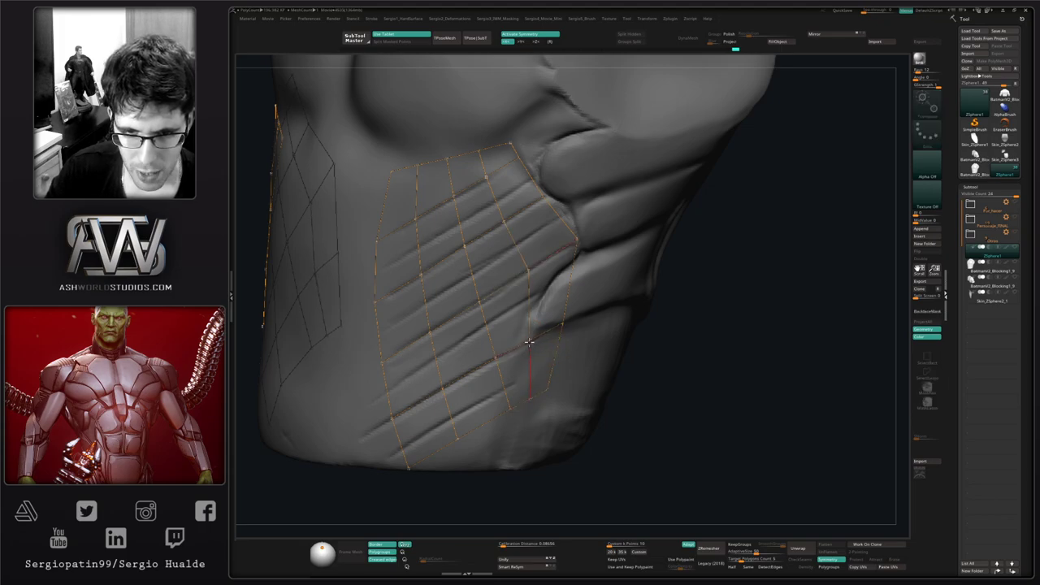
click(529, 341)
click(528, 272)
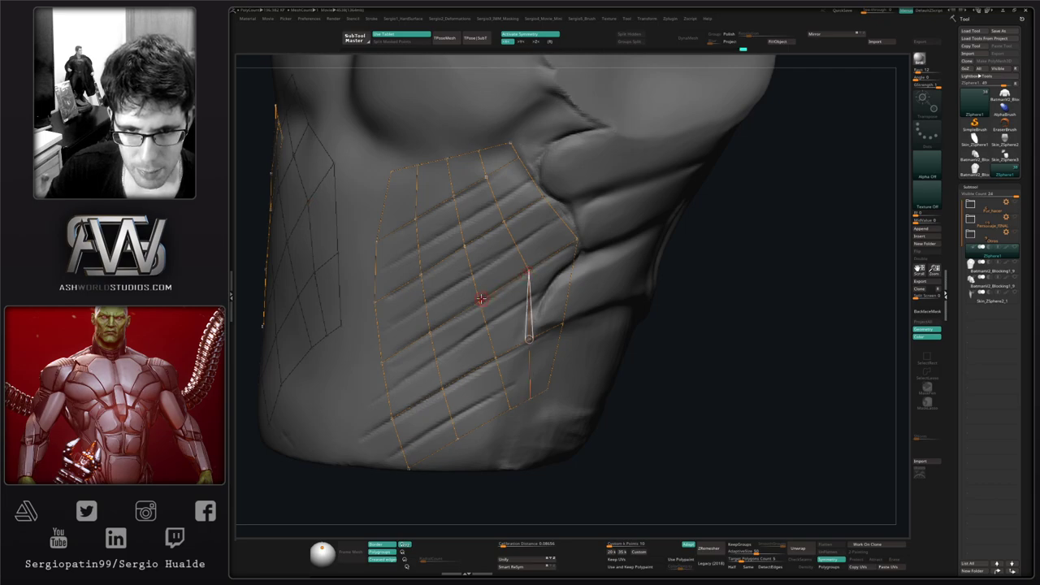
click(481, 298)
click(504, 221)
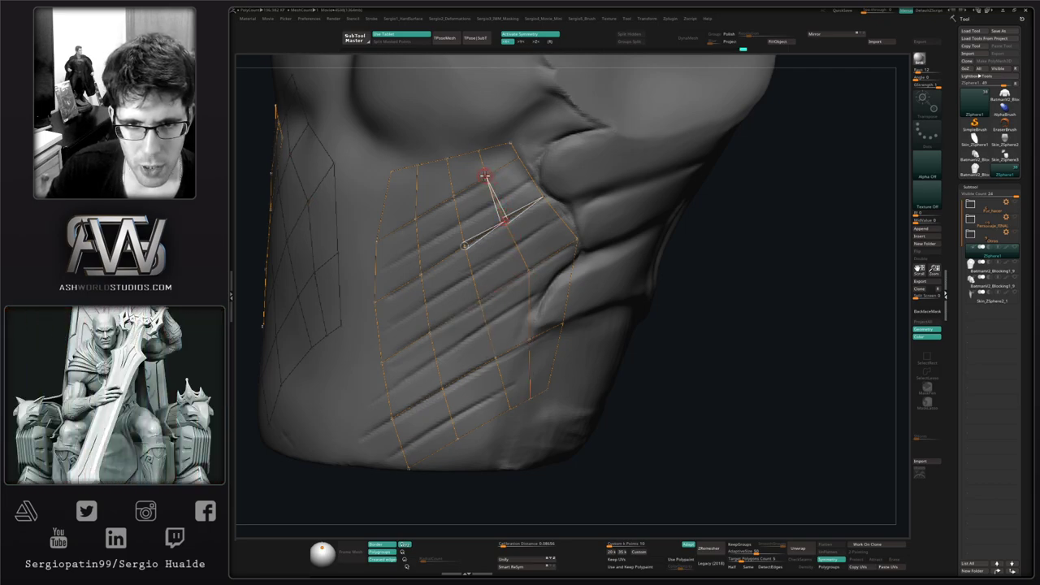
click(485, 176)
ctrl+right_drag(491, 259, 488, 208)
right_drag(488, 207, 524, 215)
click(493, 275)
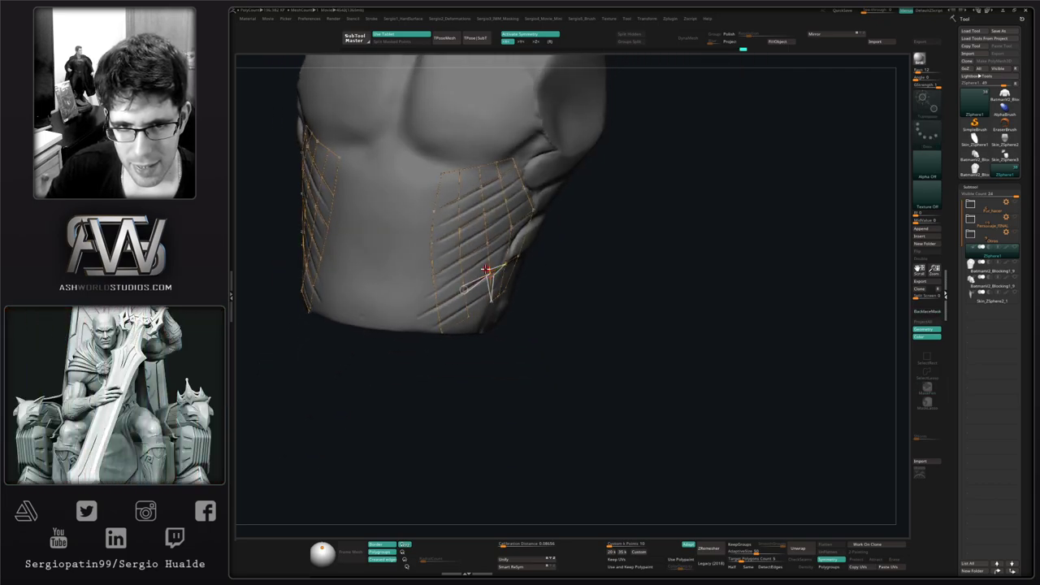
right_drag(485, 269, 459, 253)
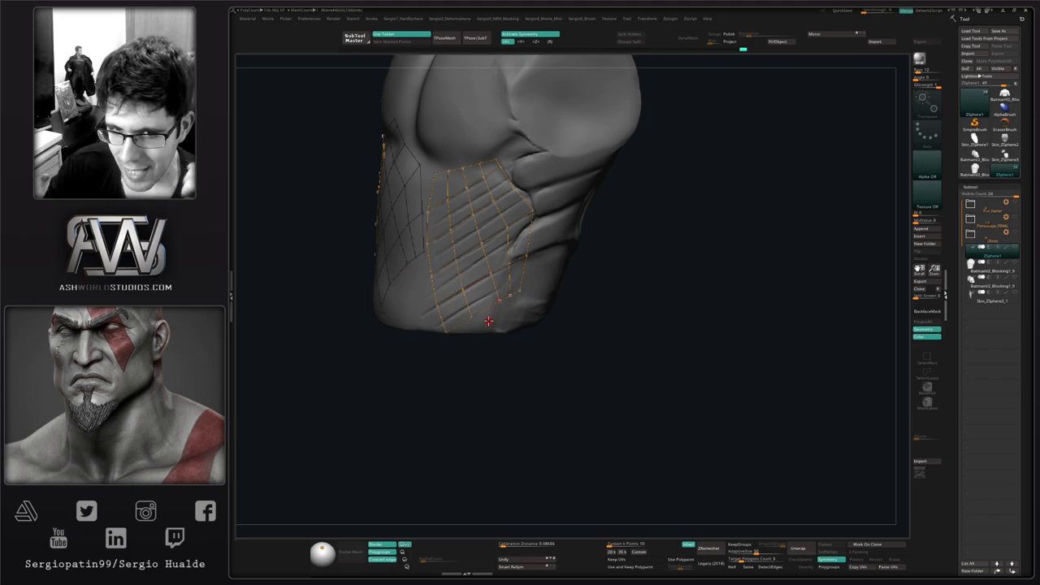
Step: Split the second topology row with a new diagonal edge along the rib groove, starting from the outer edge
alt+right_drag(497, 281, 487, 325)
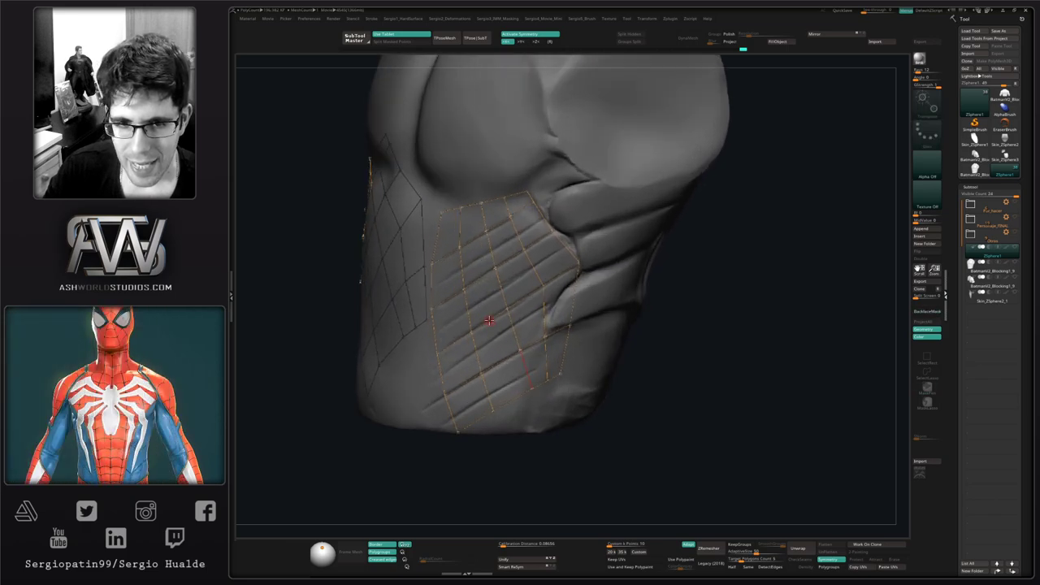
mouse_move(459, 293)
right_down()
mouse_move(498, 287)
mouse_move(525, 323)
right_up()
key(q)
ctrl+right_drag(659, 318, 667, 312)
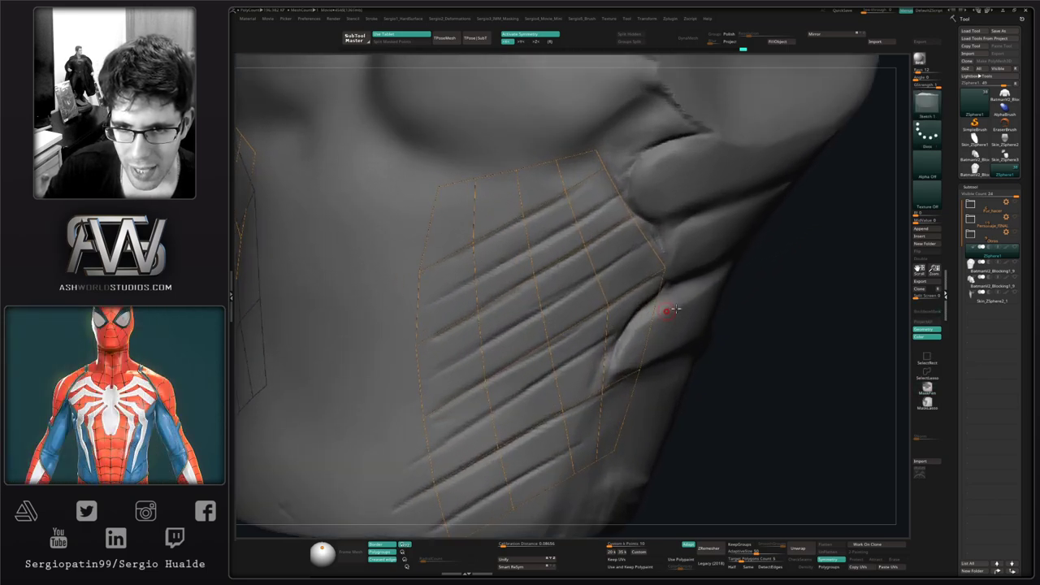
click(617, 192)
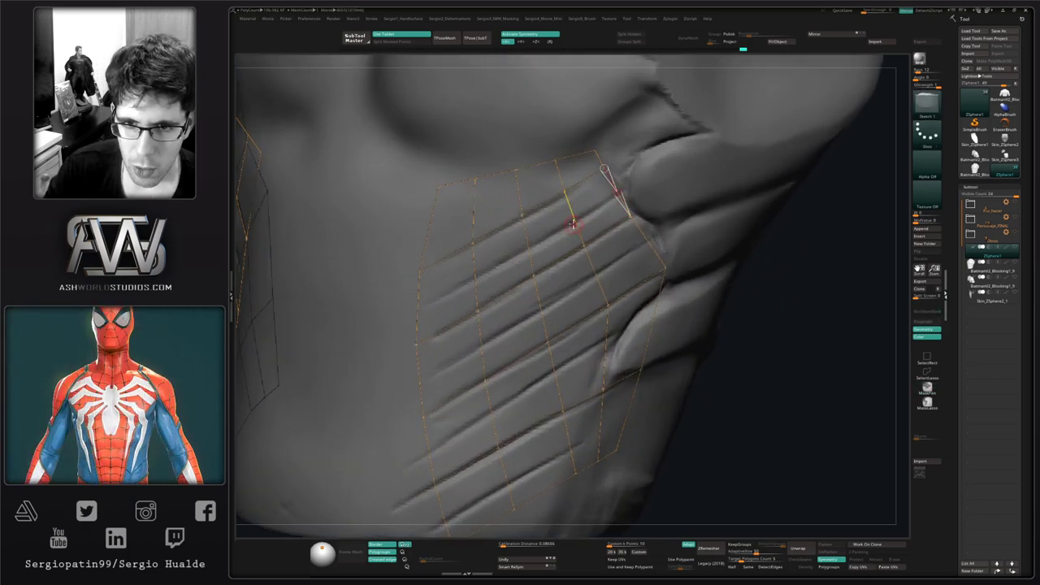
click(575, 218)
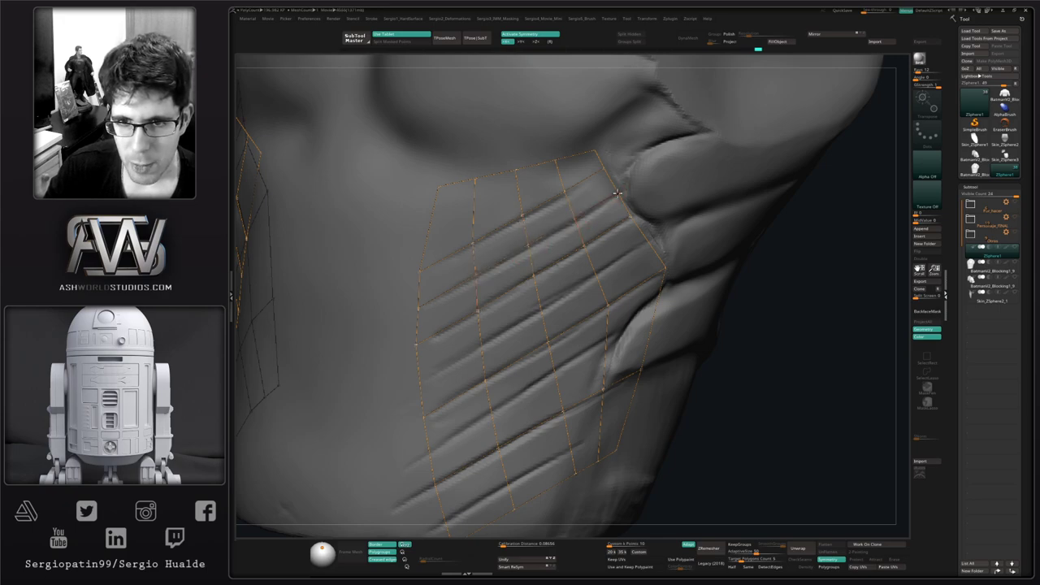
Step: Add another diagonal edge along the rib groove in the next row down, from the outer edge across to the inner edge
mouse_move(578, 255)
ctrl+right_down()
mouse_move(557, 270)
mouse_move(553, 249)
mouse_move(548, 261)
mouse_move(559, 245)
ctrl+right_up()
right_drag(699, 284, 719, 285)
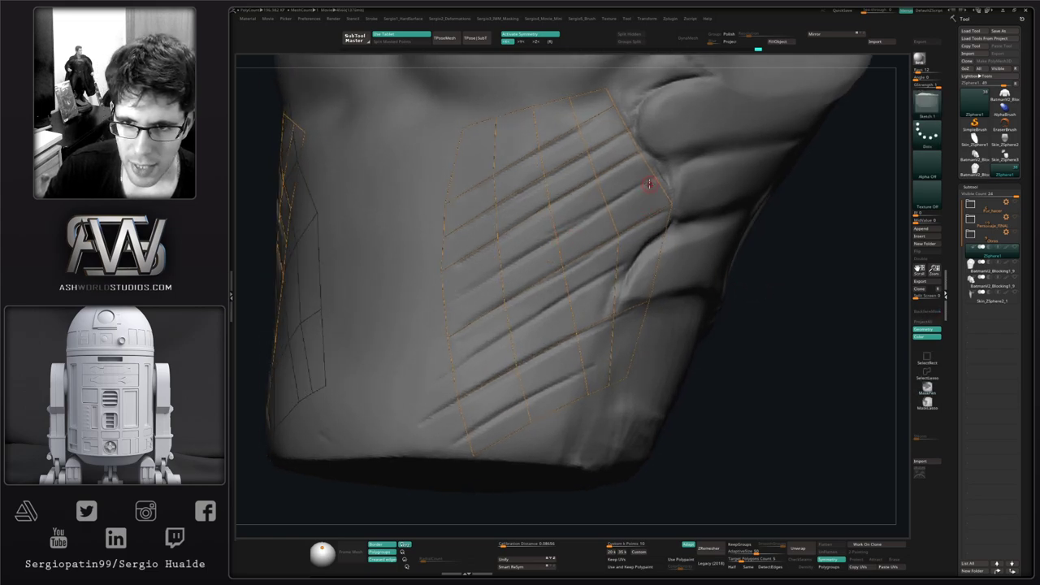
click(653, 178)
click(608, 206)
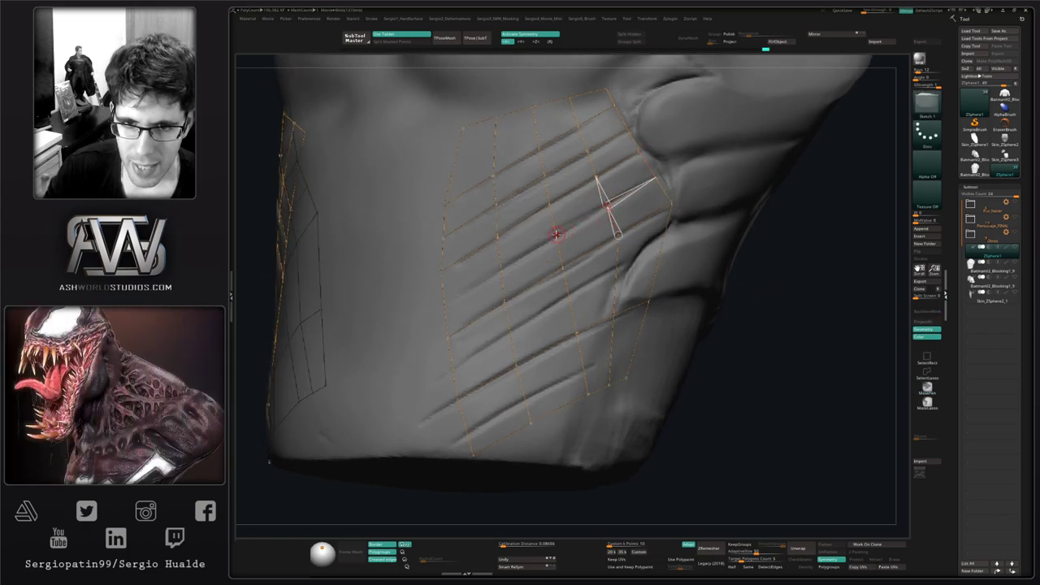
click(556, 236)
click(501, 272)
click(444, 302)
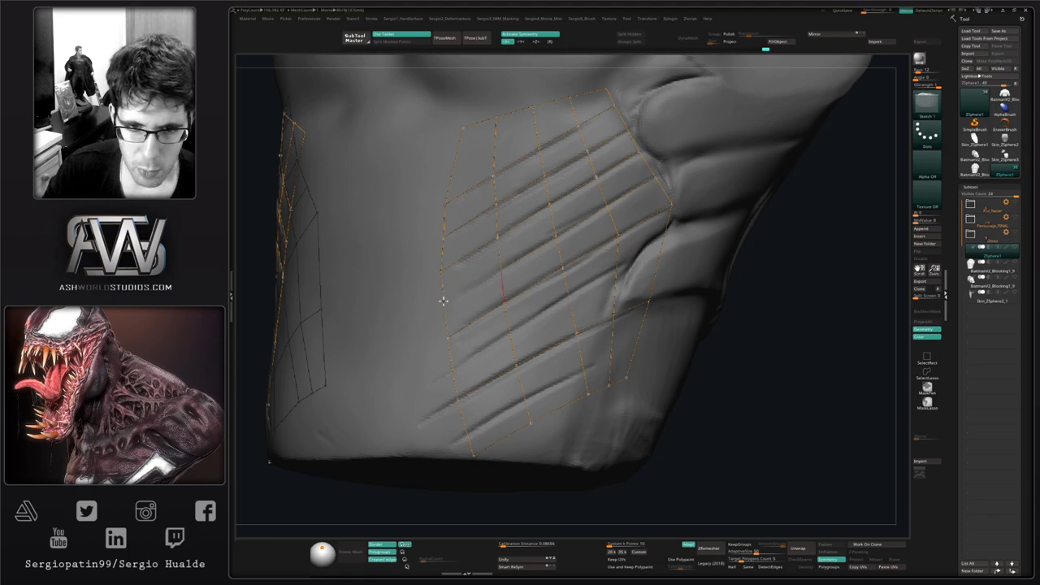
Step: Complete the diagonal edge along the rib groove through the middle topology row, from the inner edge across to the outer edge
click(502, 271)
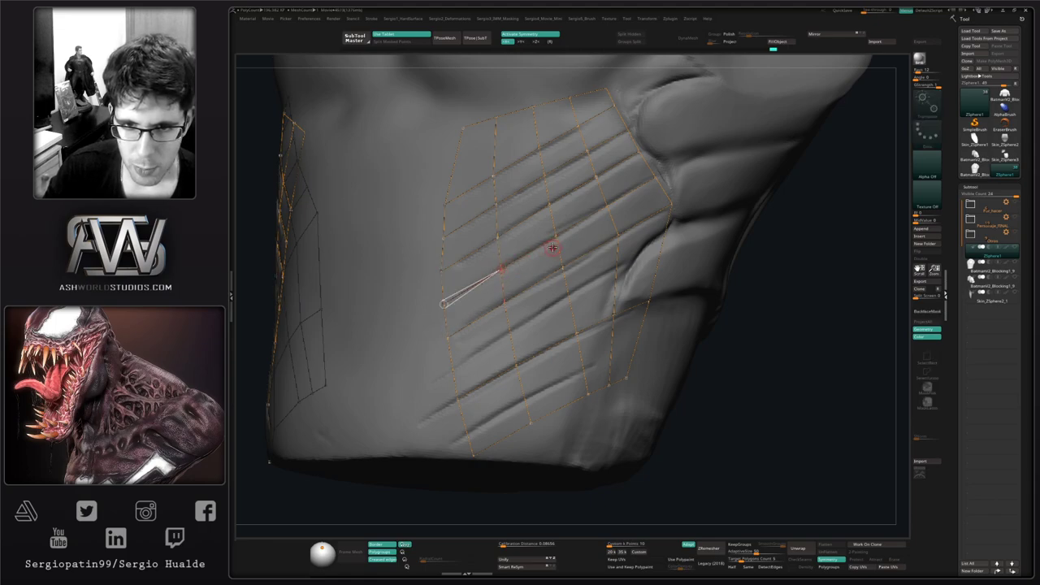
click(556, 235)
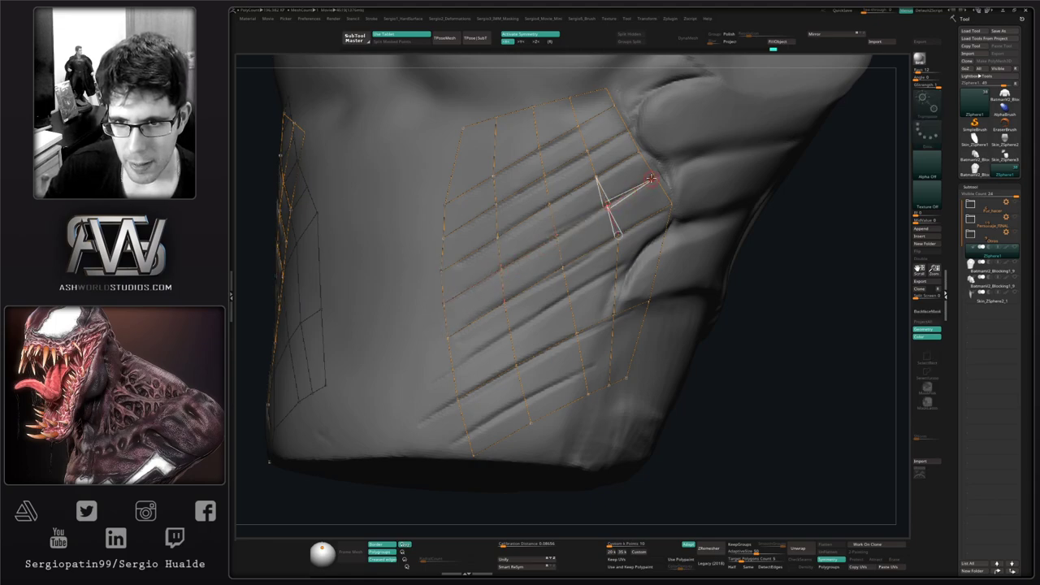
alt+right_drag(582, 293, 578, 249)
key(q)
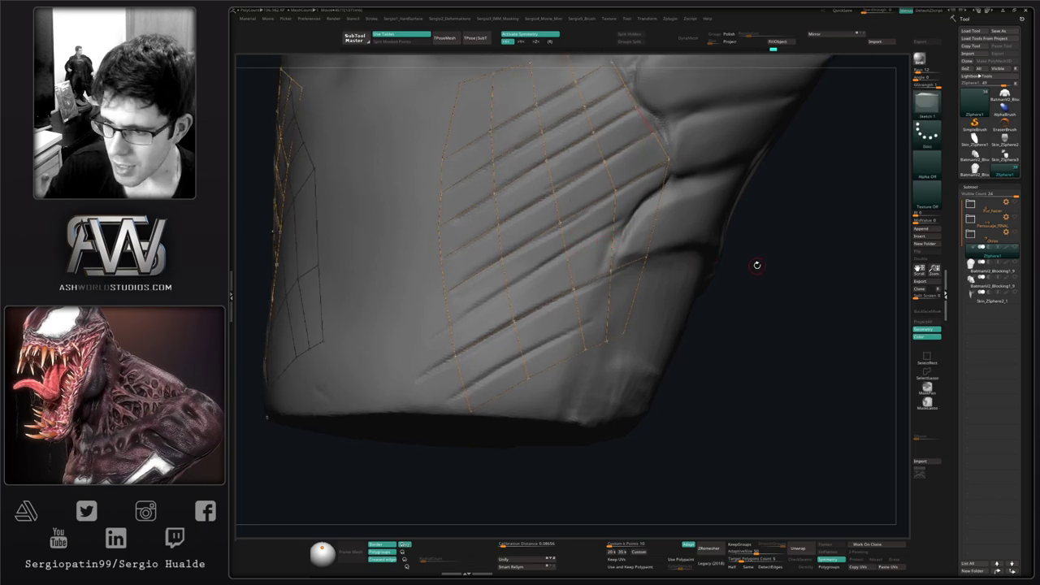
Step: Split the next row down with a diagonal edge from the outer to the inner border and nudge its points onto the groove
click(657, 210)
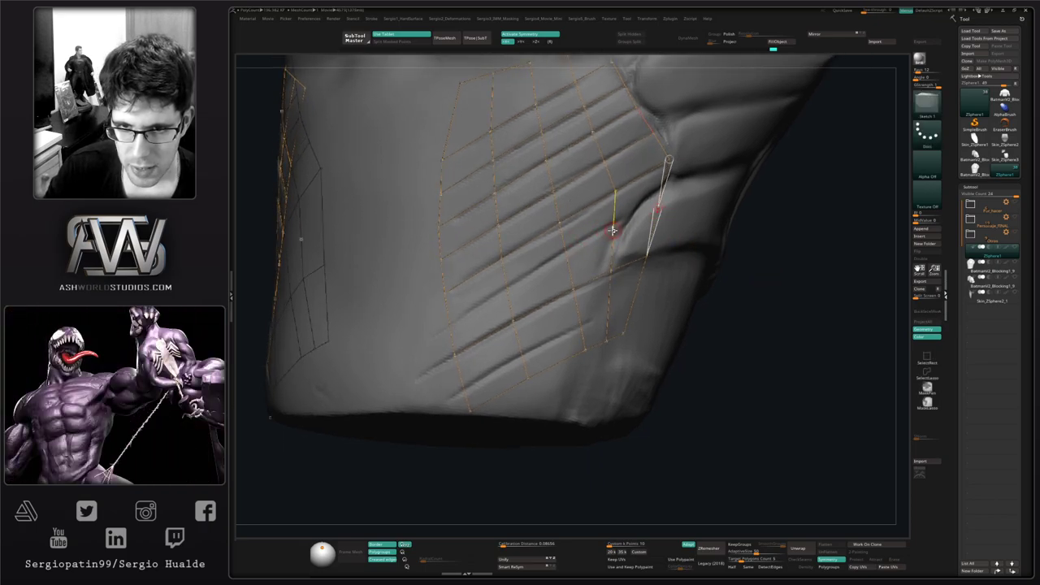
click(614, 231)
click(566, 256)
click(509, 288)
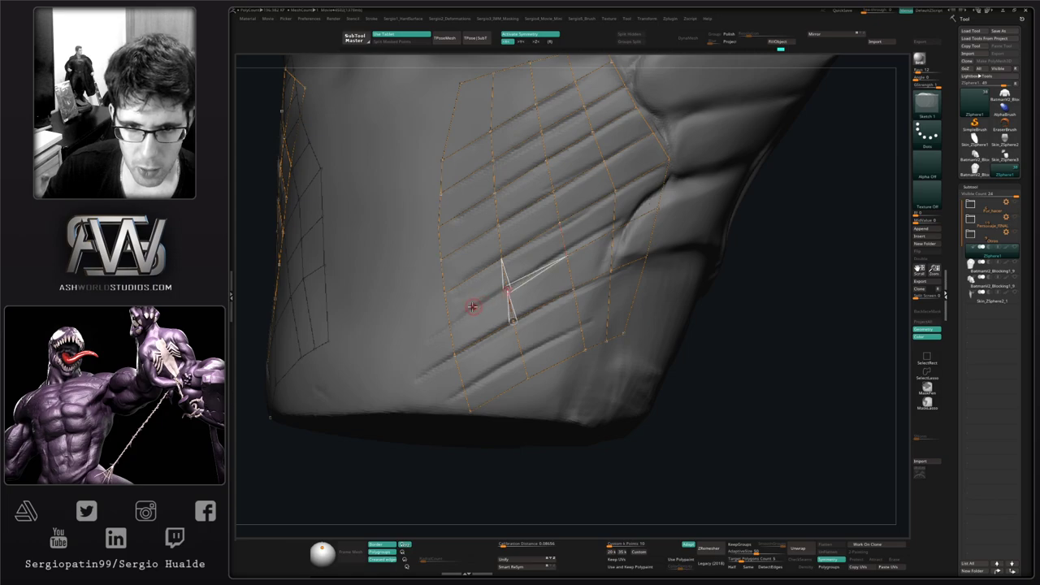
click(450, 321)
key(w)
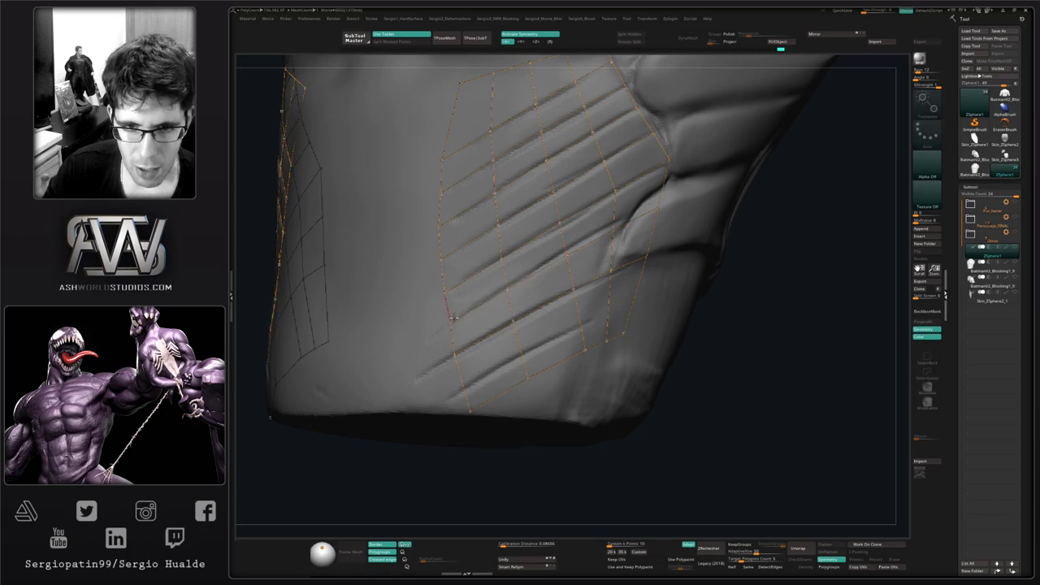
drag(453, 317, 449, 321)
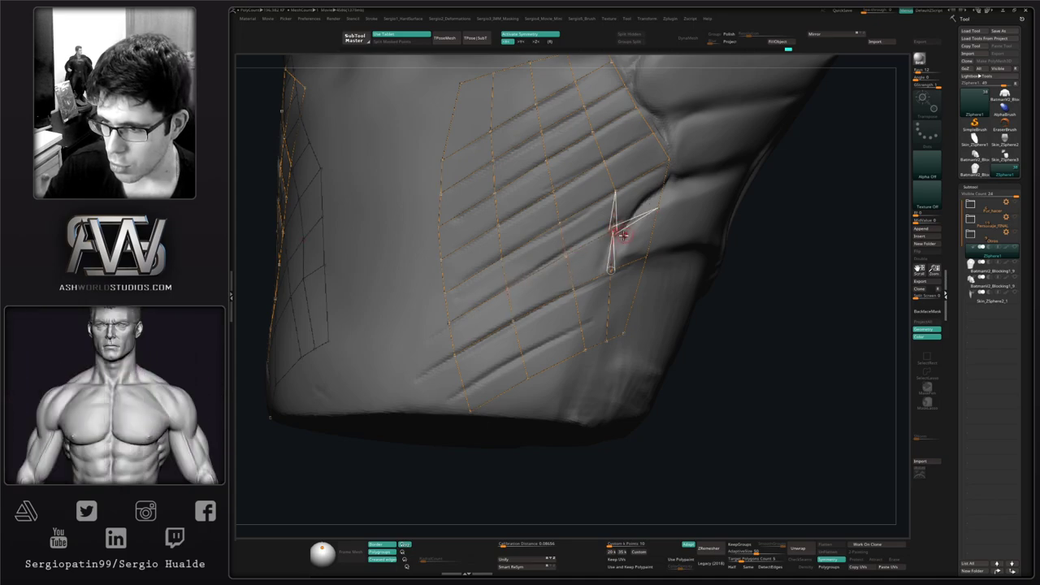
click(623, 235)
Step: Split the bottom topology row with a diagonal edge along the lowest rib groove, ending on the inner border
mouse_move(631, 235)
alt+right_down()
mouse_move(617, 224)
mouse_move(644, 183)
alt+right_up()
key(q)
drag(747, 282, 760, 281)
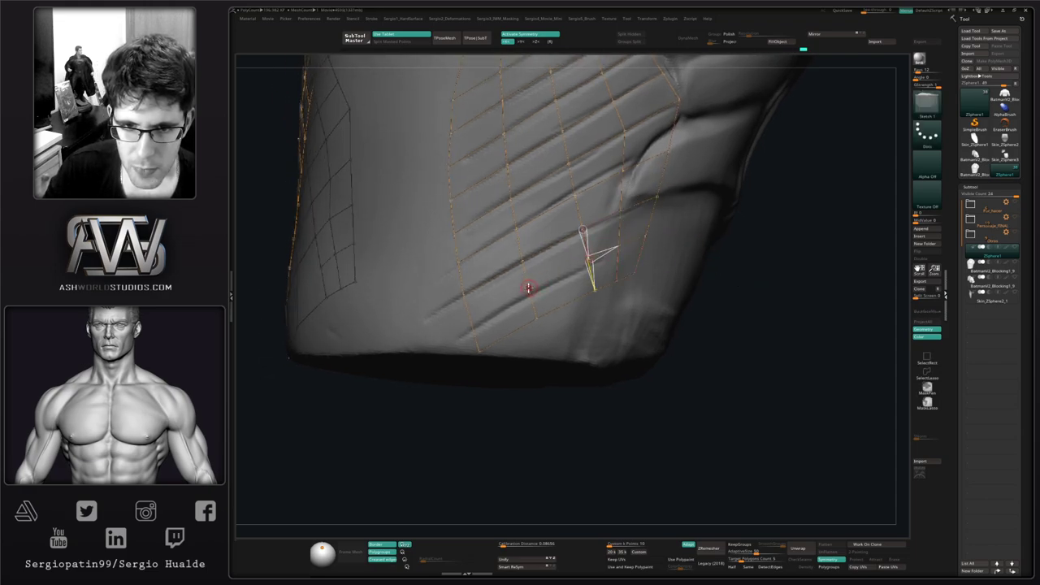
click(528, 288)
click(473, 322)
Step: Adjust the points of the bottom row's new edge so they sit evenly between the rows above and below
key(w)
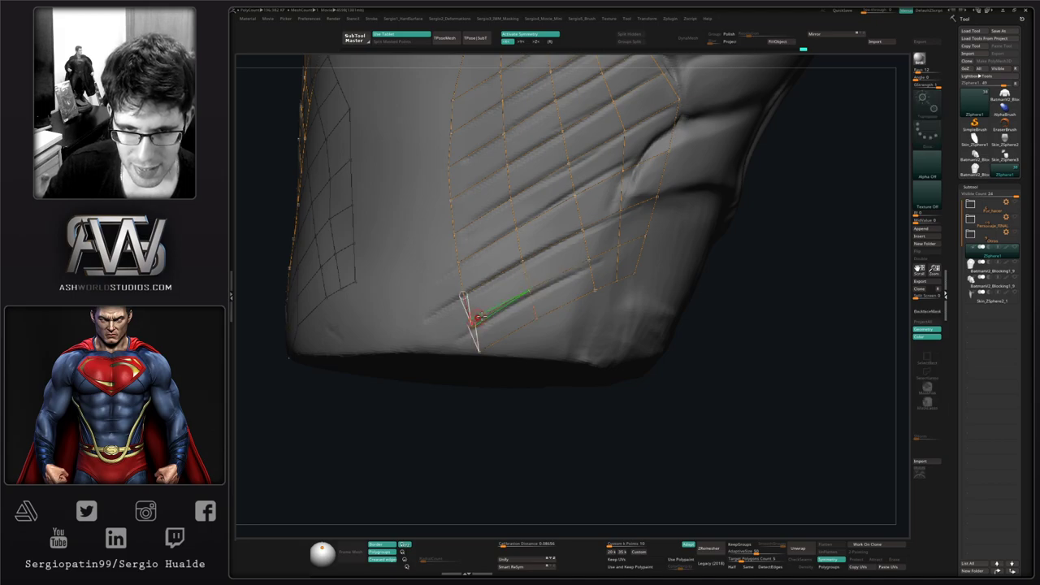
click(479, 317)
click(593, 259)
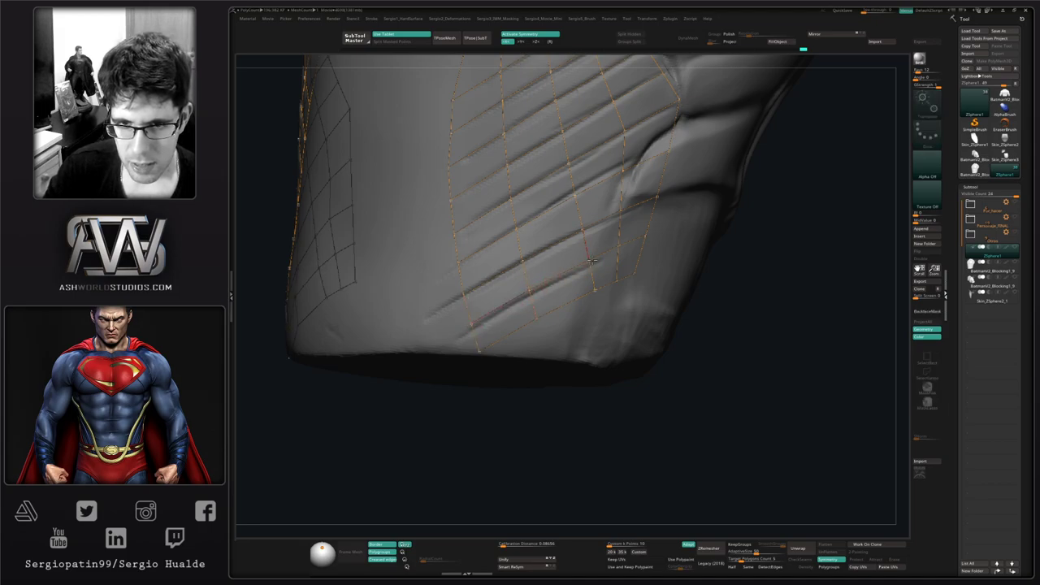
click(620, 246)
click(644, 239)
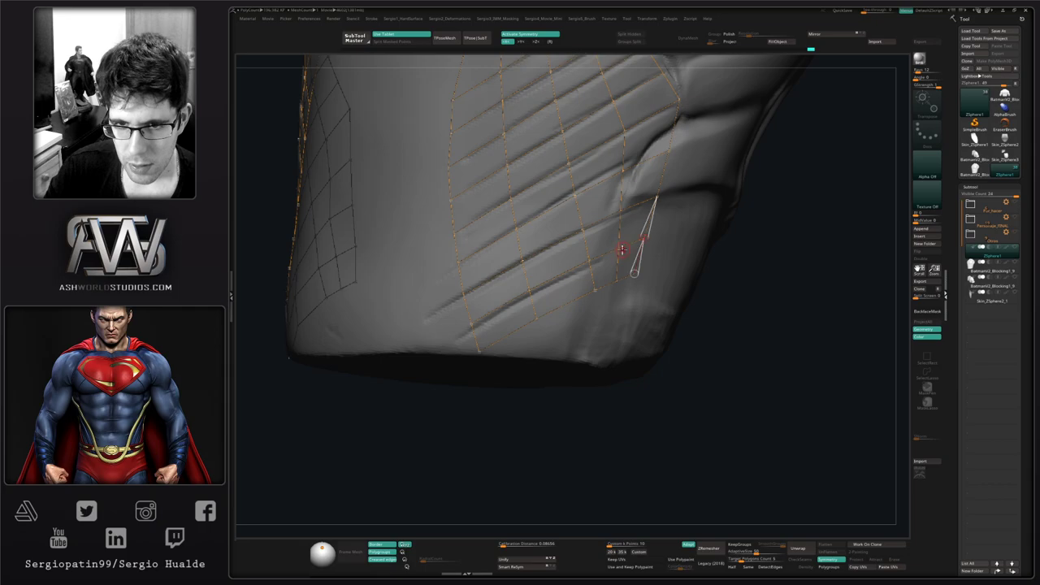
Step: Preview the rib topology as a mesh, make an adaptive skin from it and switch the preview off again
ctrl+right_drag(587, 263, 622, 254)
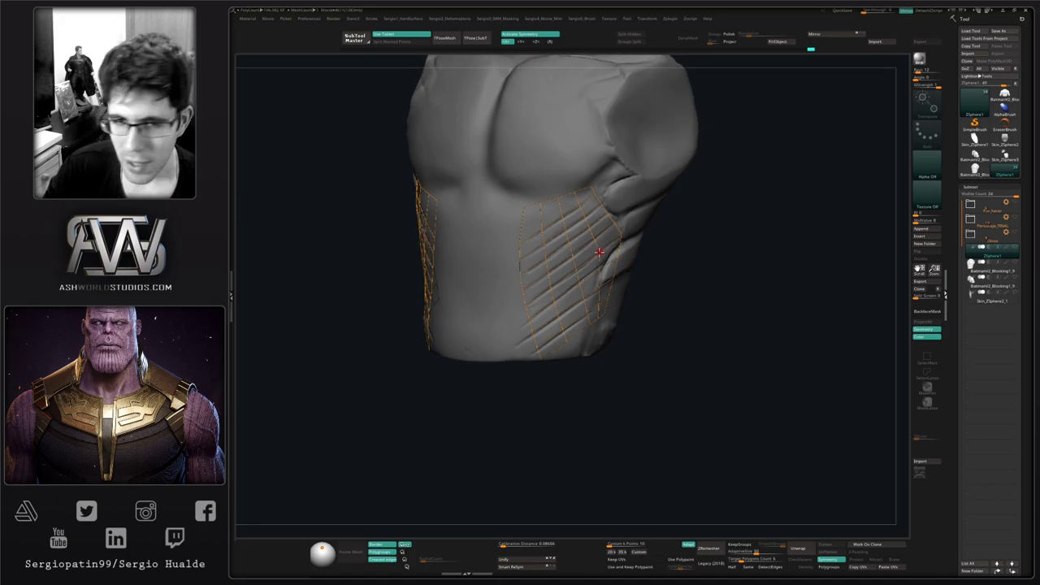
right_drag(655, 270, 639, 263)
key(1)
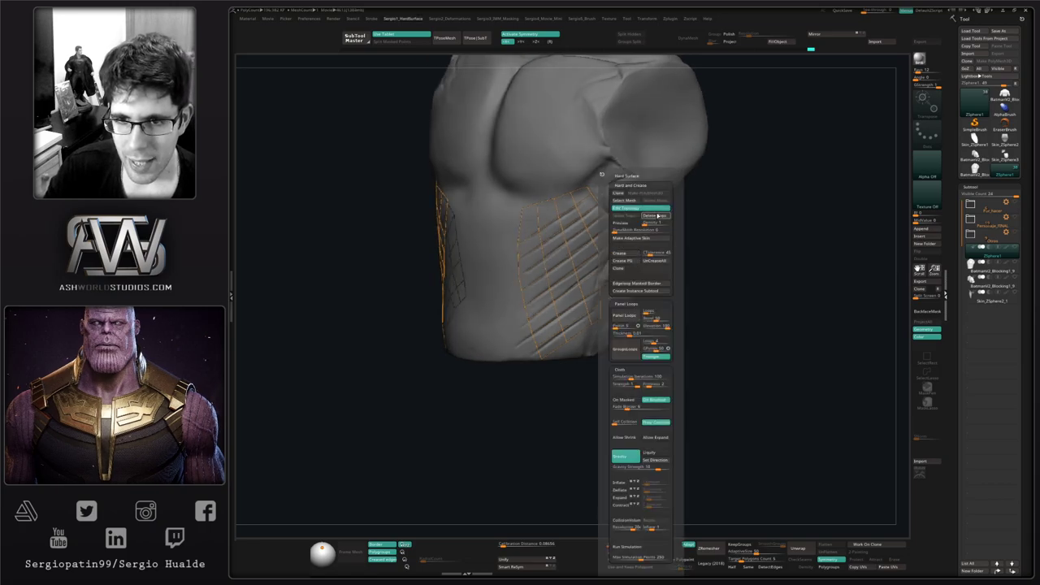
click(629, 223)
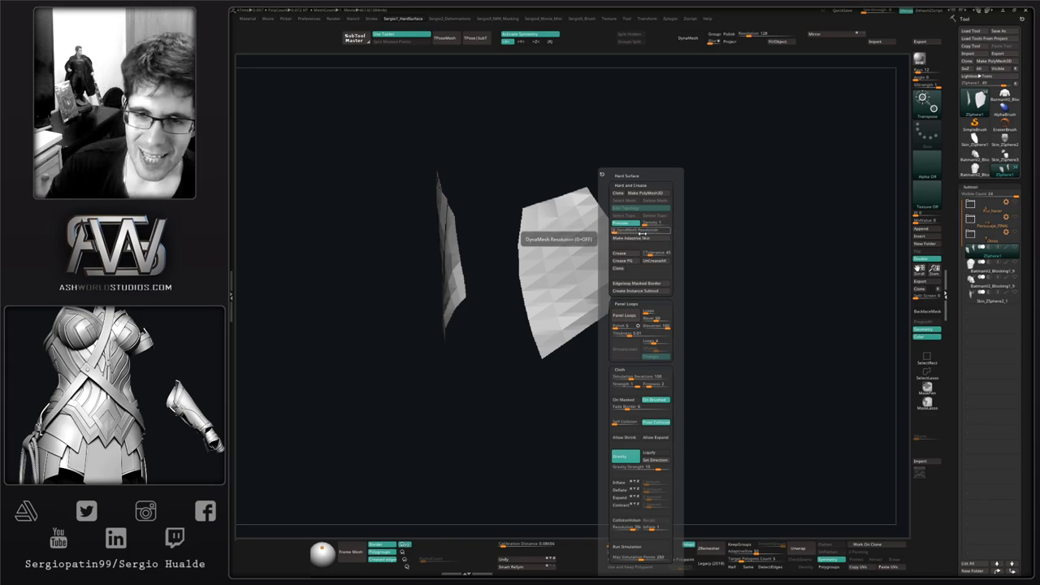
click(642, 239)
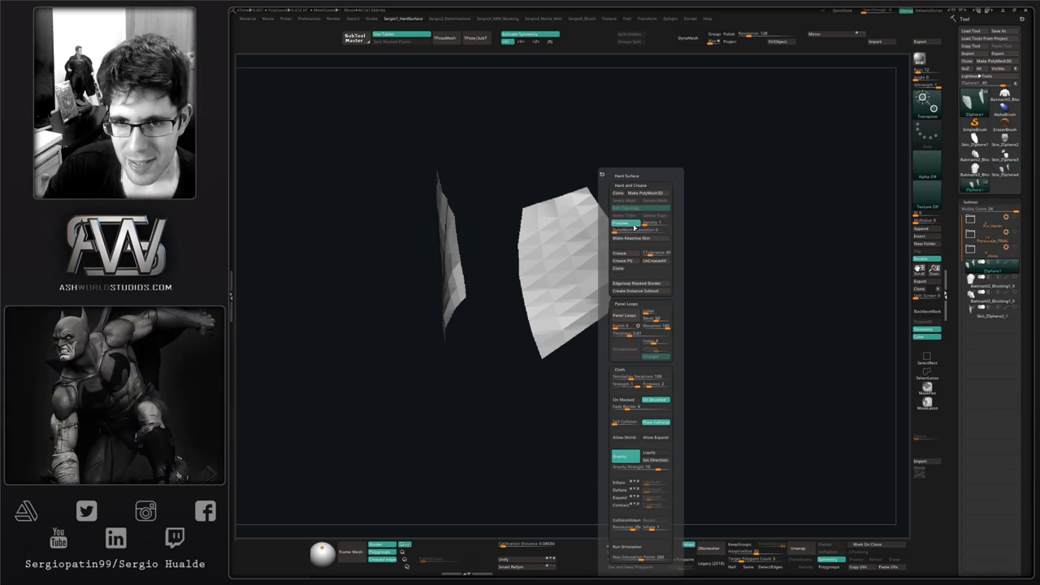
click(634, 224)
drag(706, 244, 698, 256)
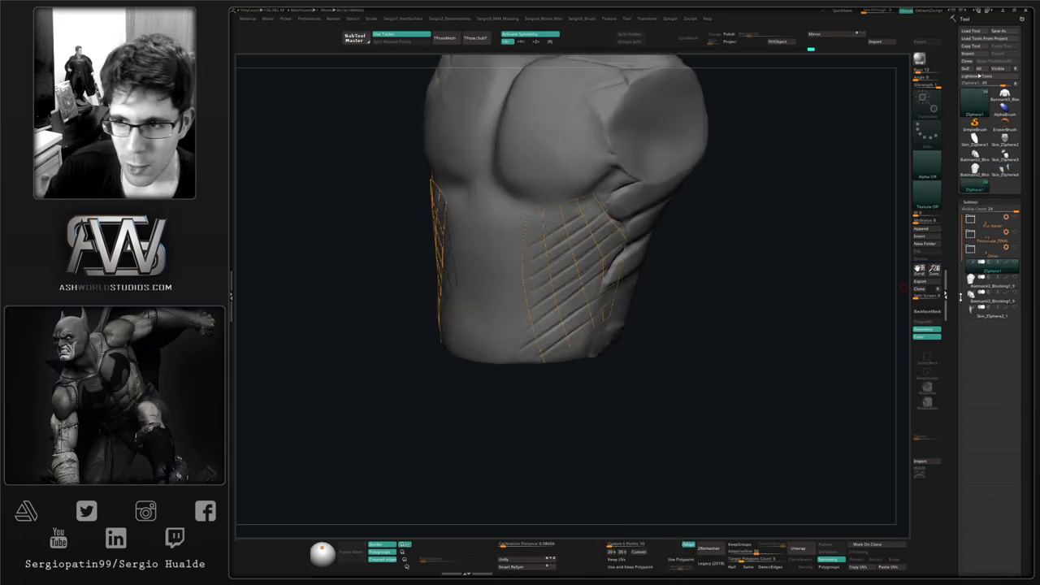
Step: Insert the newly generated rib skin mesh as a subtool and make it the active one
click(912, 233)
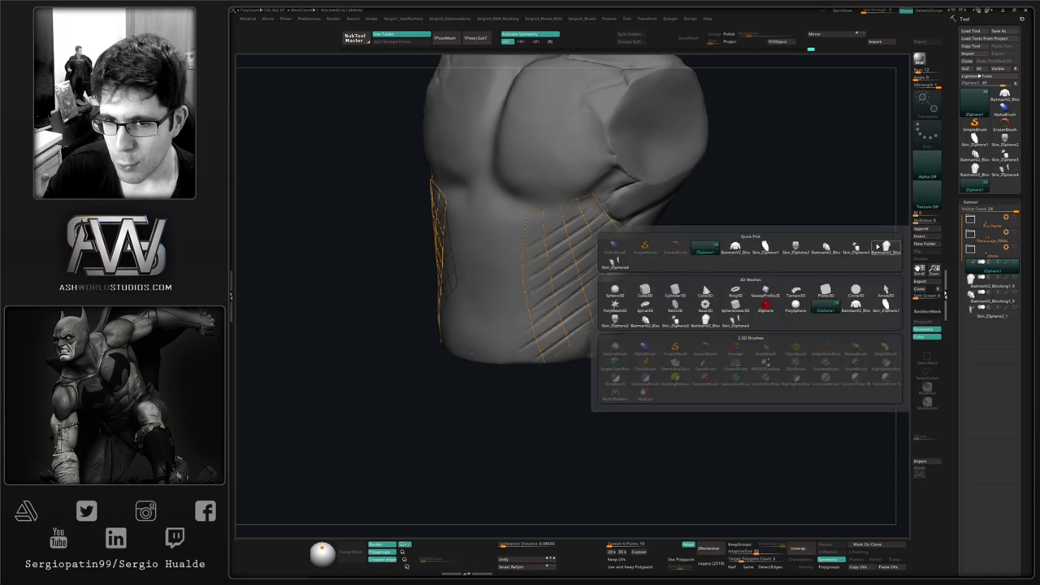
click(620, 264)
click(982, 327)
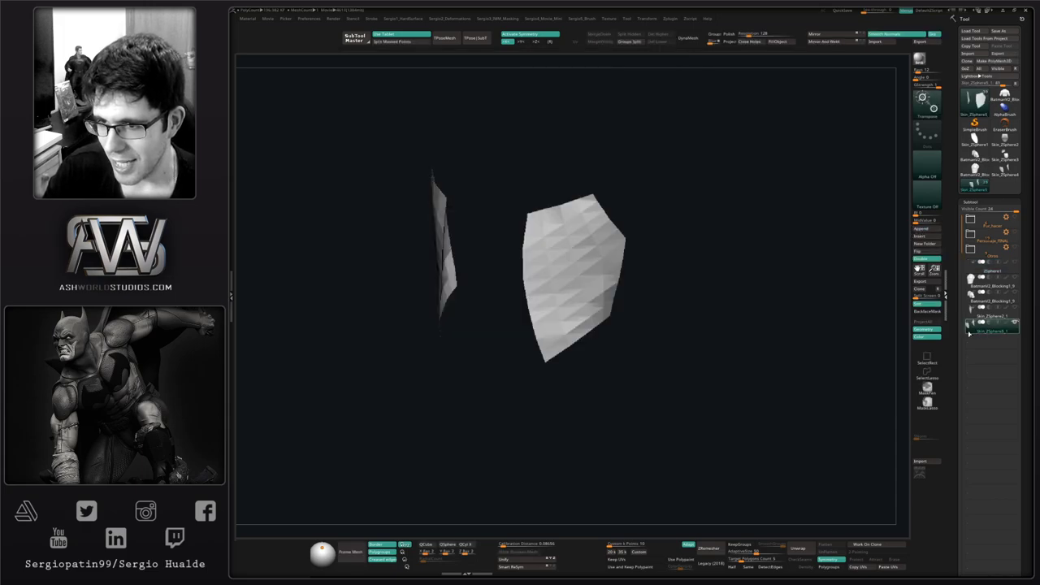
Step: Show the folder of finished armour pieces around the rib mesh and switch to drawing with the Move brush
alt+drag(669, 282, 695, 336)
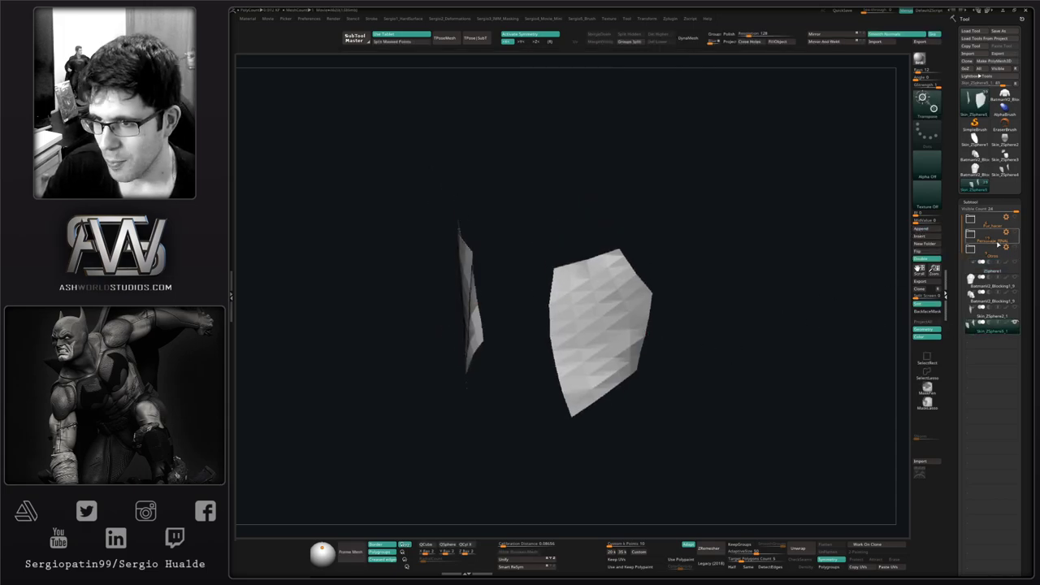
click(1014, 232)
mouse_move(632, 316)
right_down()
mouse_move(688, 358)
mouse_move(673, 344)
right_up()
key(q)
right_drag(562, 360, 567, 356)
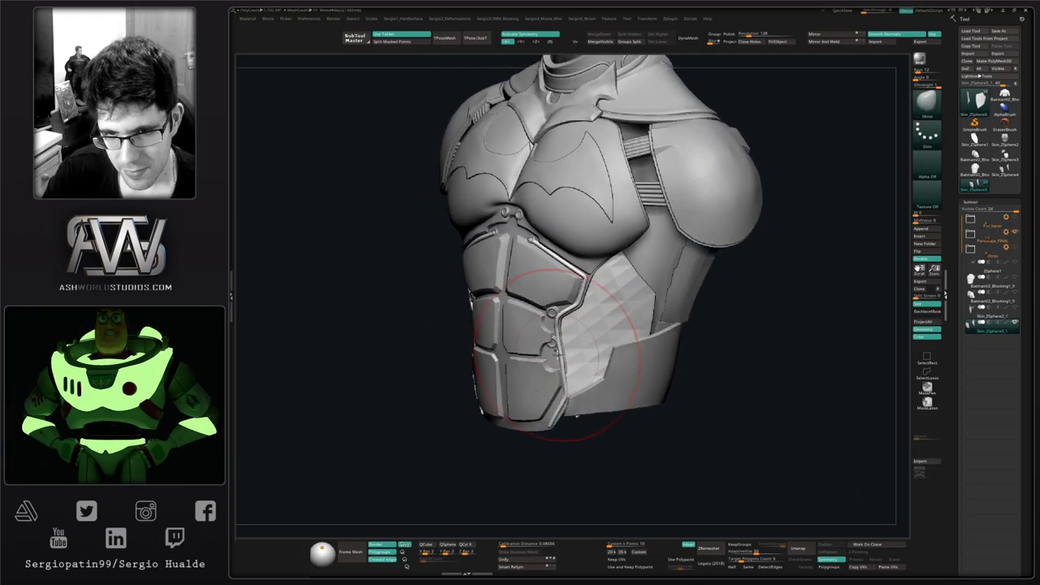
right_drag(625, 336, 633, 336)
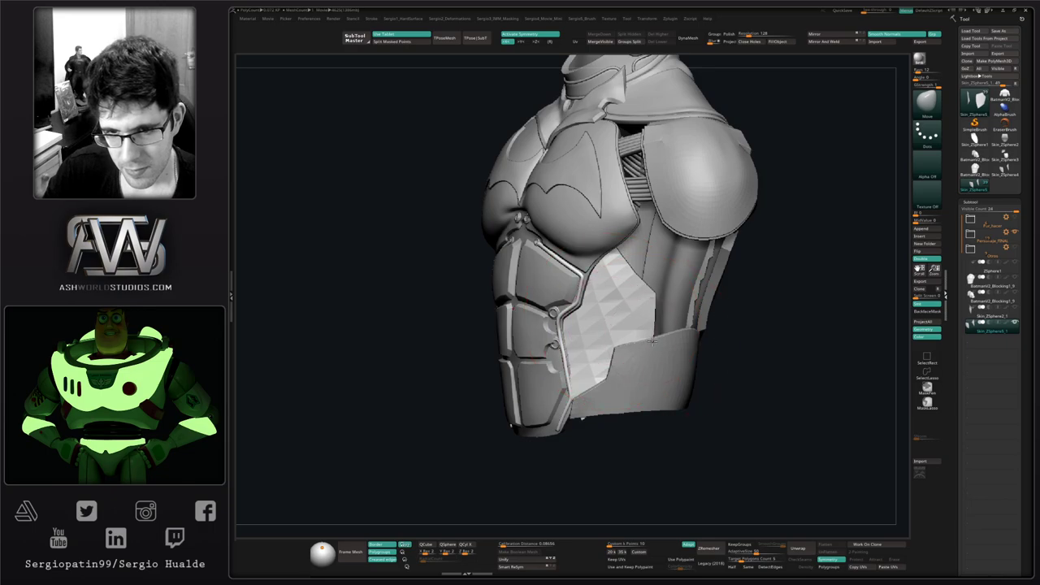
Step: Reduce the Move brush size near the lower tip of the rib mesh and isolate that mesh
key(s)
drag(596, 401, 580, 403)
ctrl+right_drag(580, 420, 582, 428)
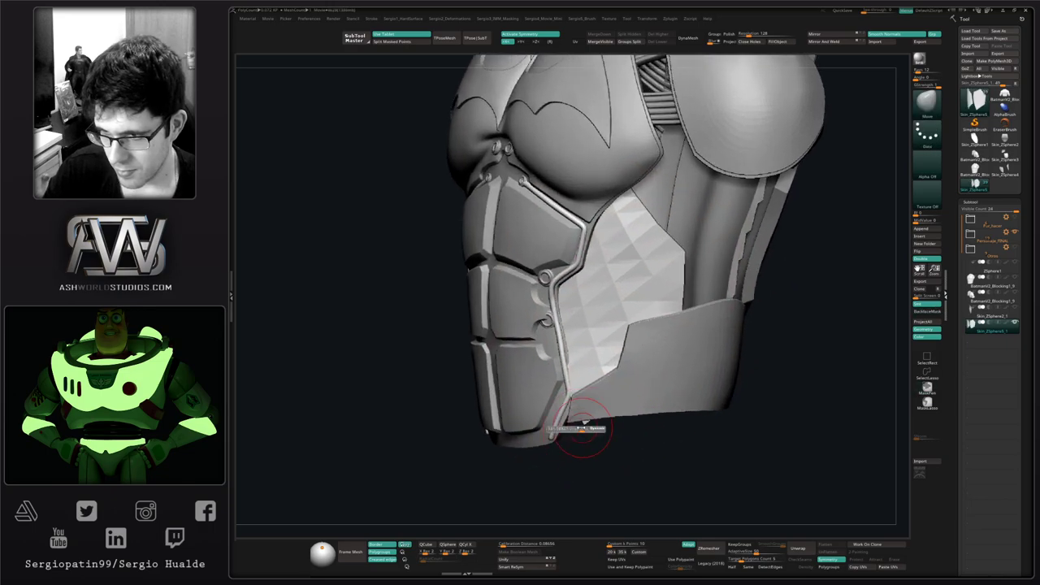
key(alt+s)
drag(583, 426, 580, 422)
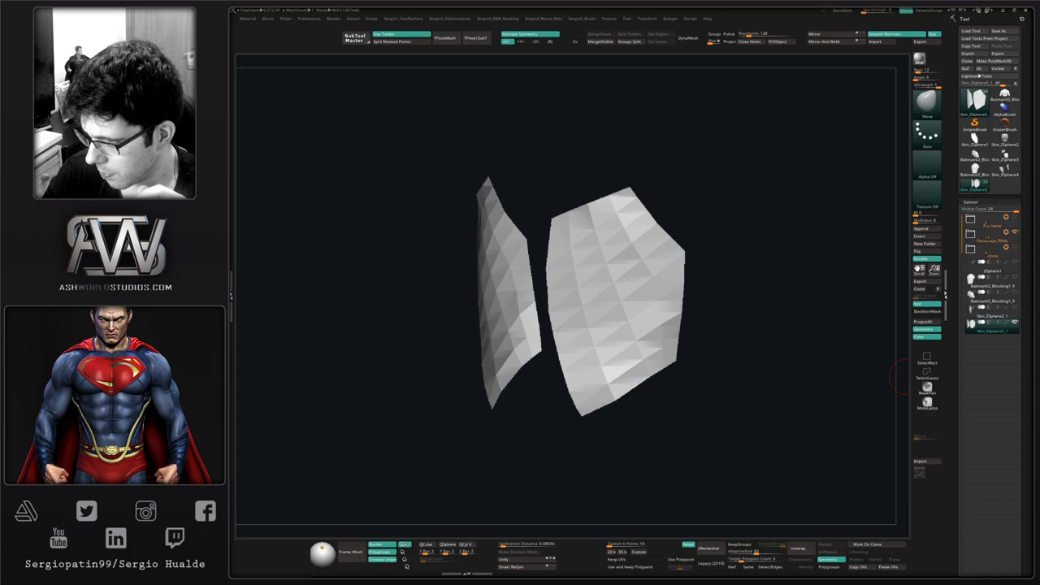
Step: Switch to the image of the creature sculpt, view it and return to the rib mesh in ZBrush
key(alt+Tab)
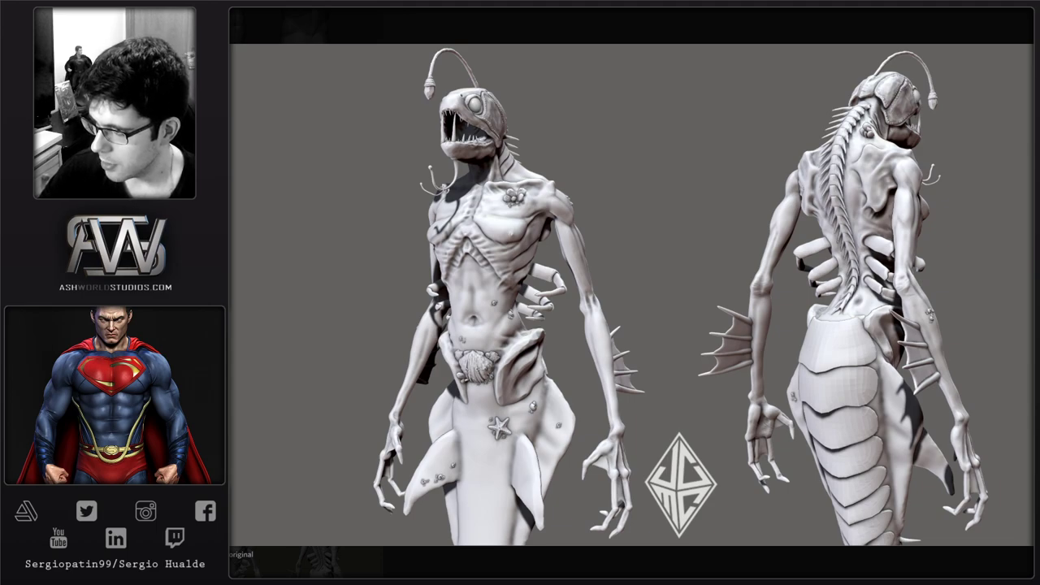
key(alt+Tab)
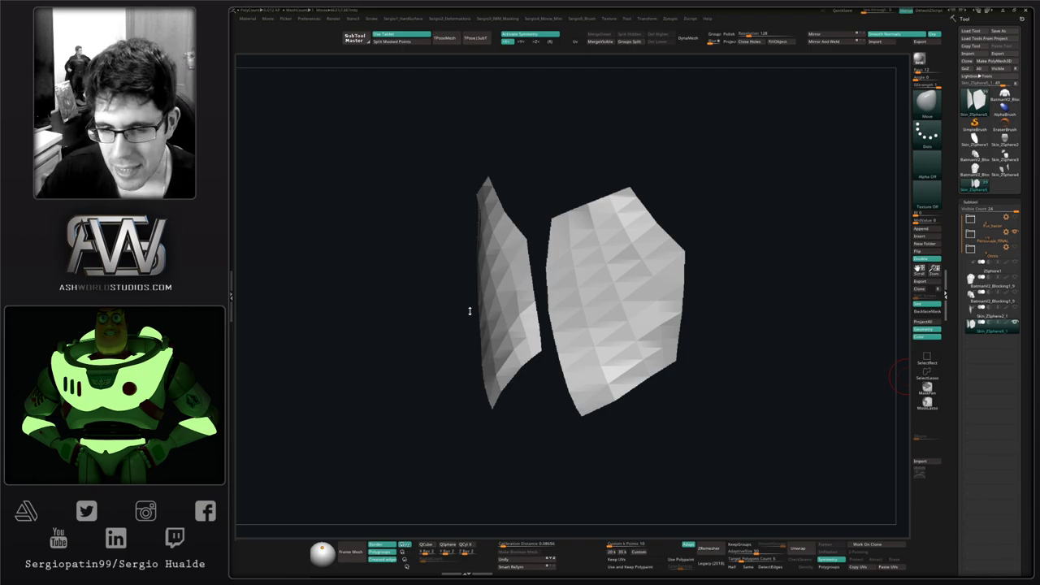
Step: Examine how the rib mesh fits between the surrounding armour plates, and isolate the mesh again
right_drag(469, 311, 486, 323)
key(alt+s)
right_drag(555, 312, 564, 337)
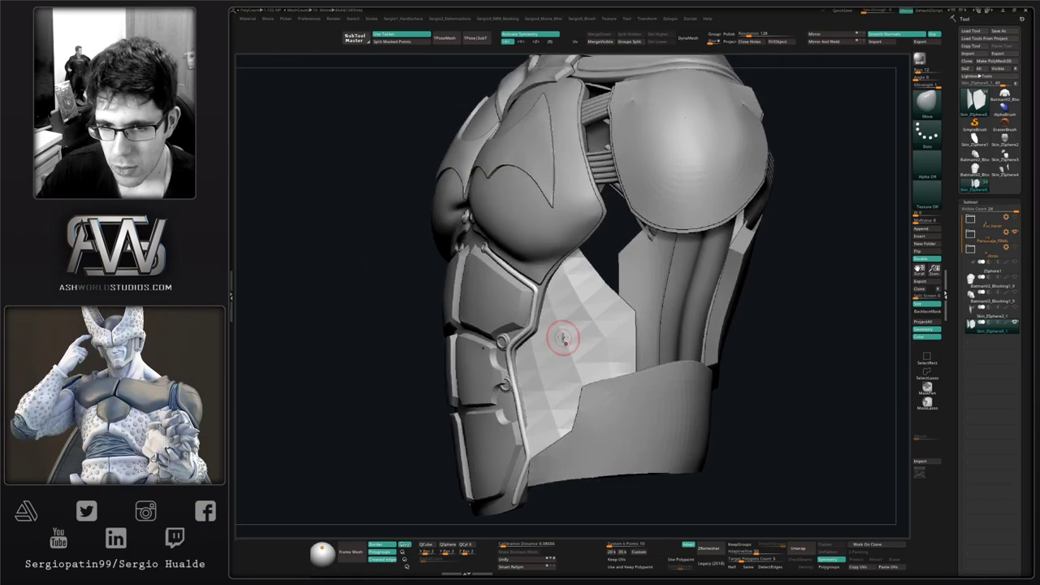
key(alt+s)
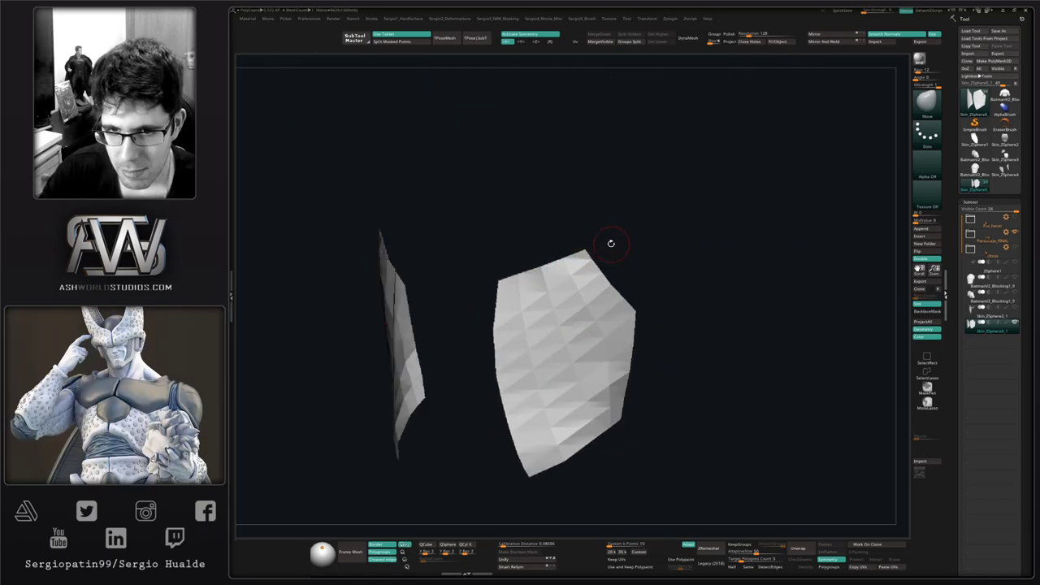
Step: Turn on the polygon frame display for the isolated rib mesh and bring up the hard-surface operations
right_drag(610, 241, 569, 280)
ctrl+right_drag(569, 281, 557, 374)
key(shift+f)
right_drag(535, 333, 539, 324)
key(shift+1)
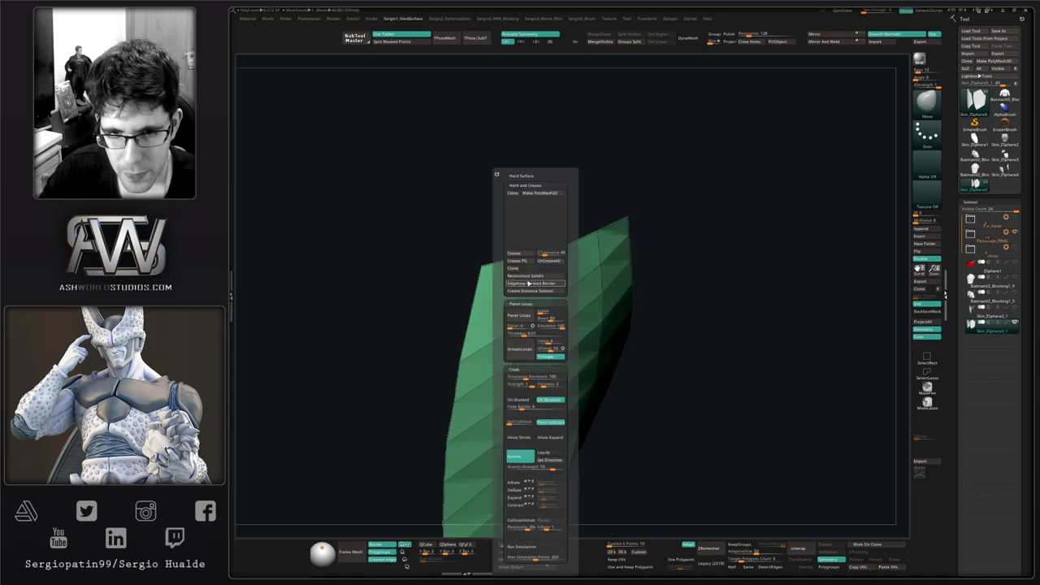
Step: Adjust the Panel Loops settings and apply Panel Loops to give the green panels thickness
drag(512, 329, 537, 328)
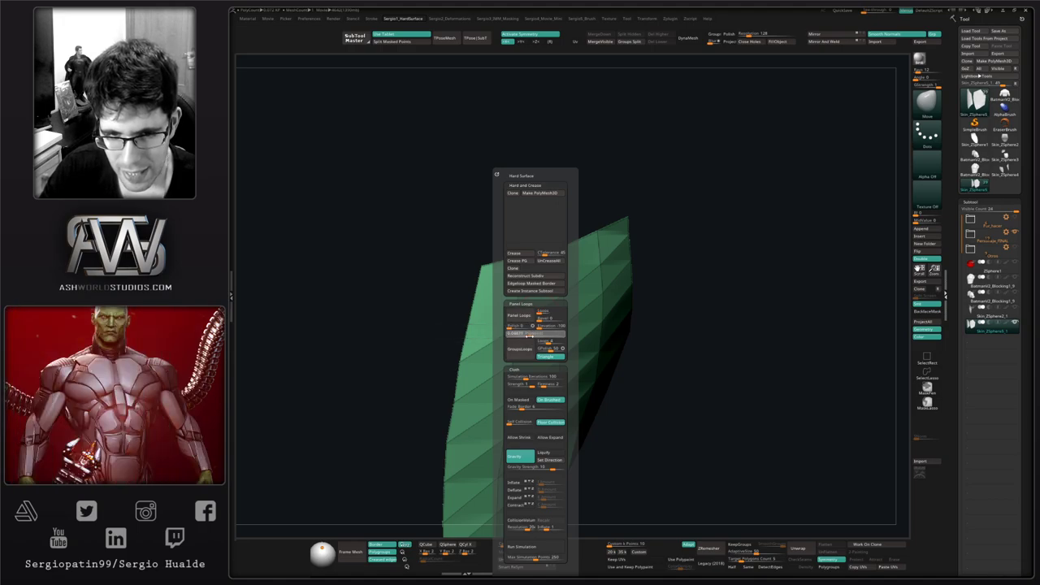
click(525, 319)
right_drag(428, 360, 467, 355)
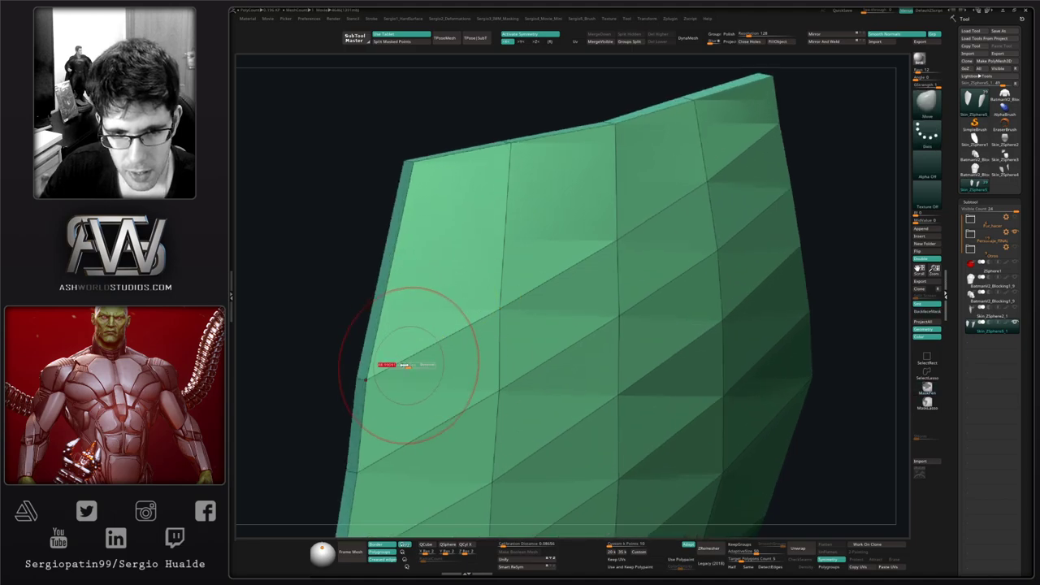
Step: Switch to ZModeler with the edge Insert action and add single edge loops just above the panel's first two diagonal edges
key(b)
key(z)
key(m)
key(space)
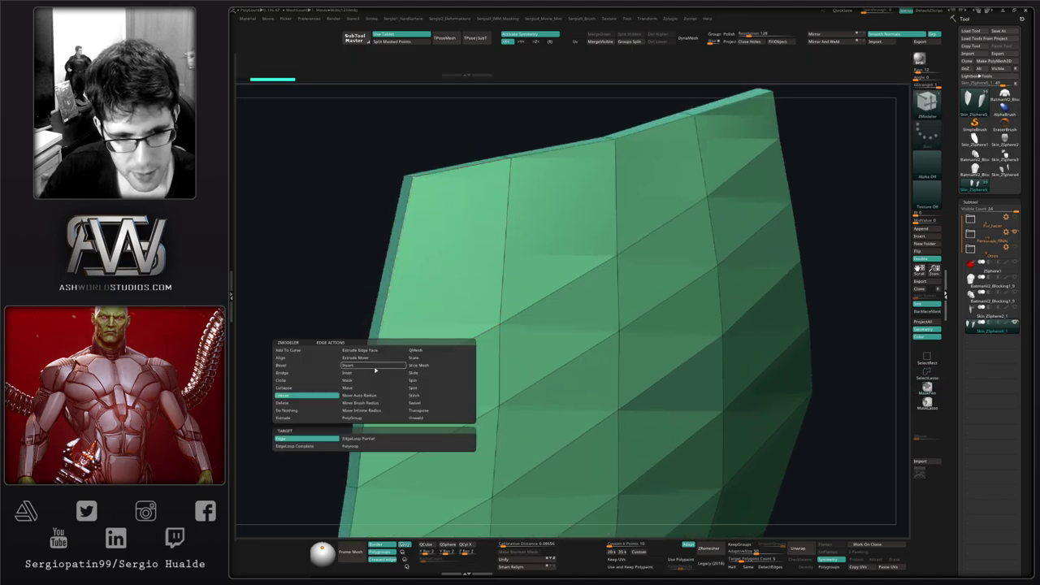
click(375, 369)
click(373, 366)
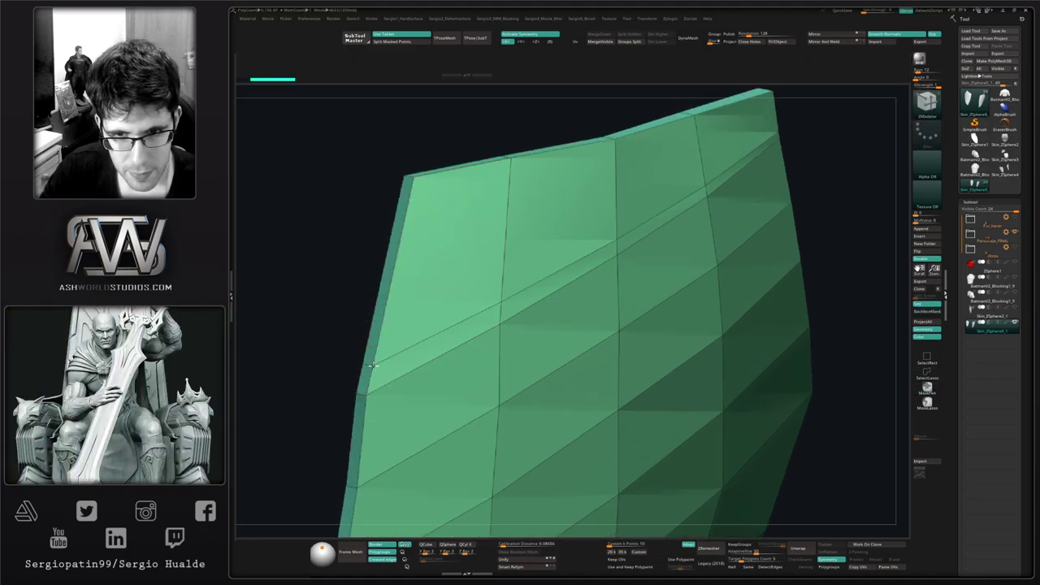
alt+right_drag(446, 364, 446, 313)
click(359, 412)
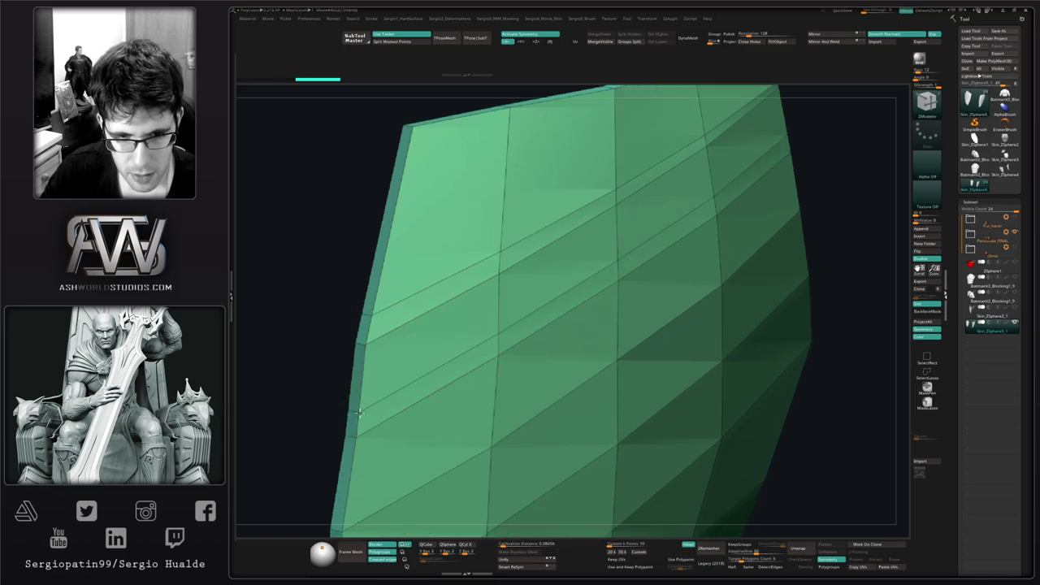
Step: Insert three more edge loops just above the diagonal edges along the panel's middle section
alt+right_drag(354, 526, 389, 369)
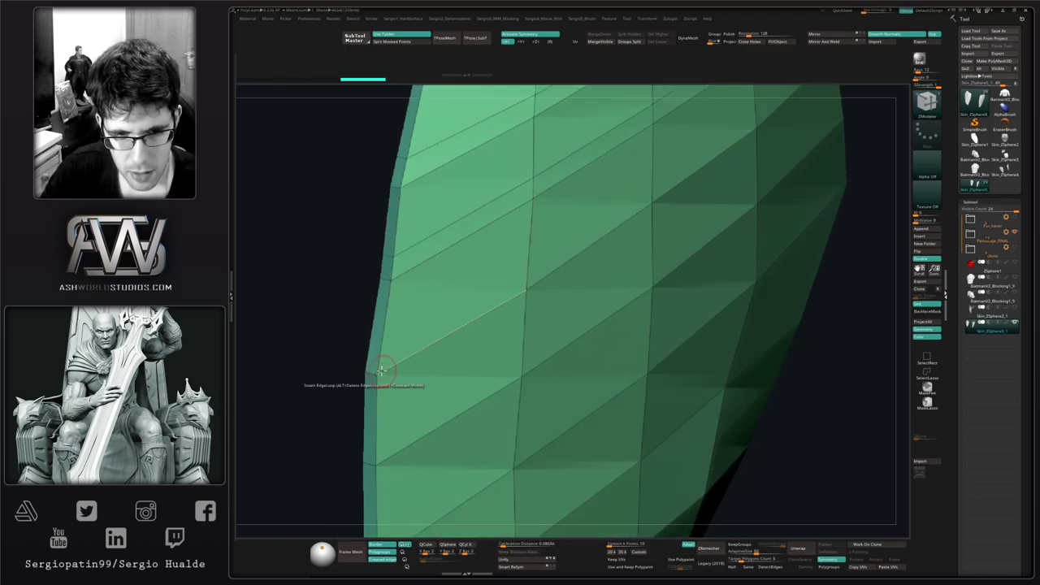
click(380, 355)
click(378, 441)
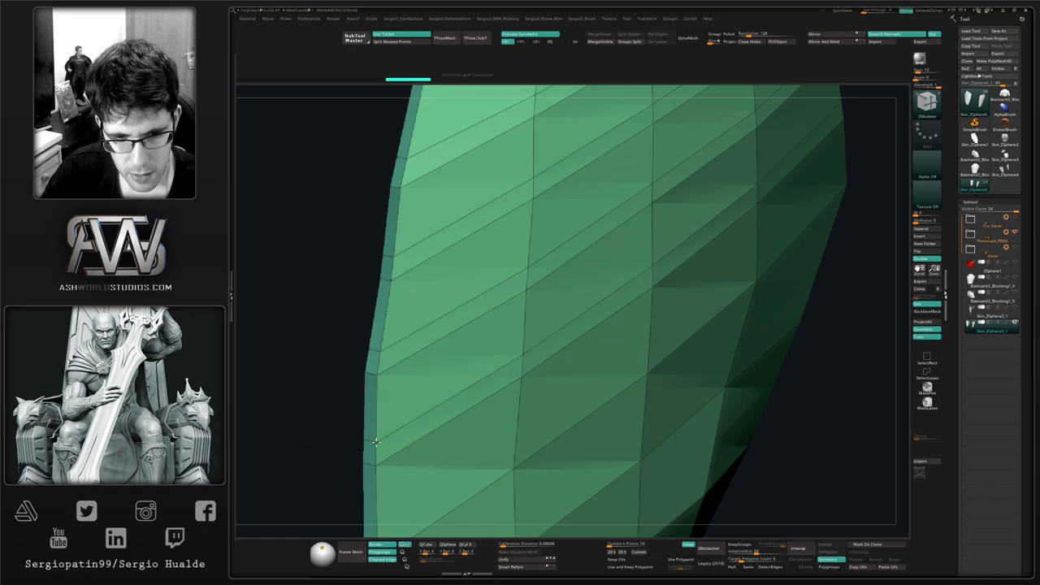
alt+right_drag(380, 516, 405, 380)
click(401, 402)
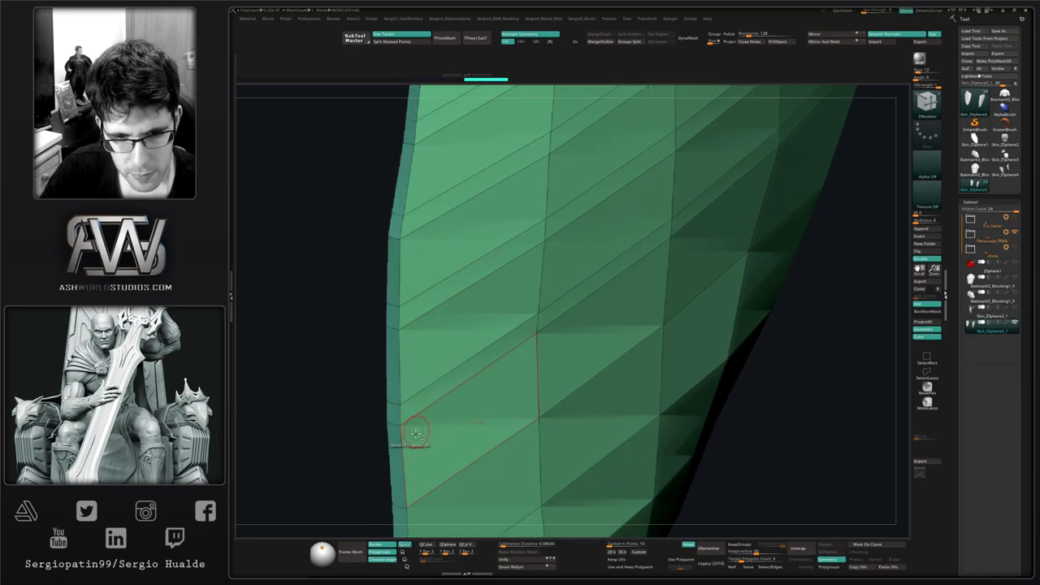
Step: Insert the remaining edge loops beside the diagonal edges down to the panel's lower tip
alt+right_drag(398, 486, 404, 355)
click(406, 351)
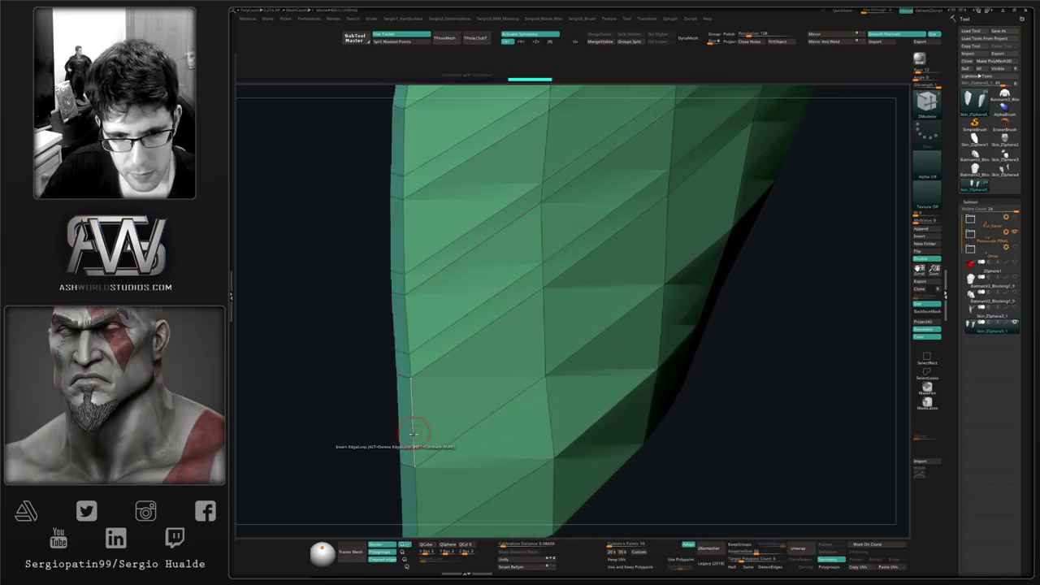
click(414, 435)
alt+right_drag(441, 492, 428, 381)
click(409, 386)
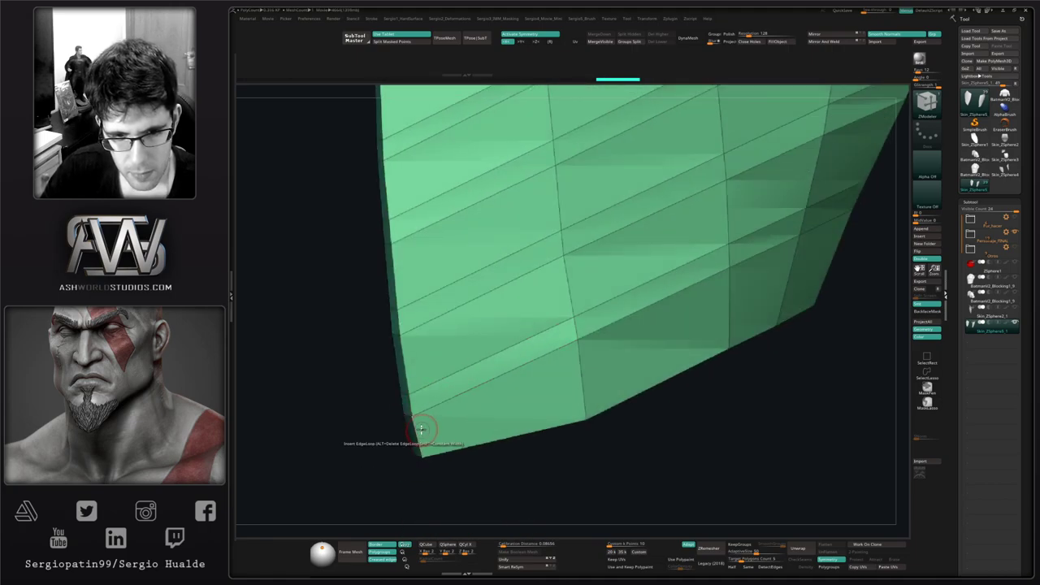
drag(421, 432, 422, 443)
Step: Set ZModeler's edge action to Mask, mask the topmost inserted edge loop and invert the mask
ctrl+right_drag(430, 435, 512, 358)
ctrl+right_drag(459, 294, 451, 370)
mouse_move(451, 370)
ctrl+right_down()
mouse_move(443, 390)
mouse_move(434, 365)
ctrl+right_up()
key(space)
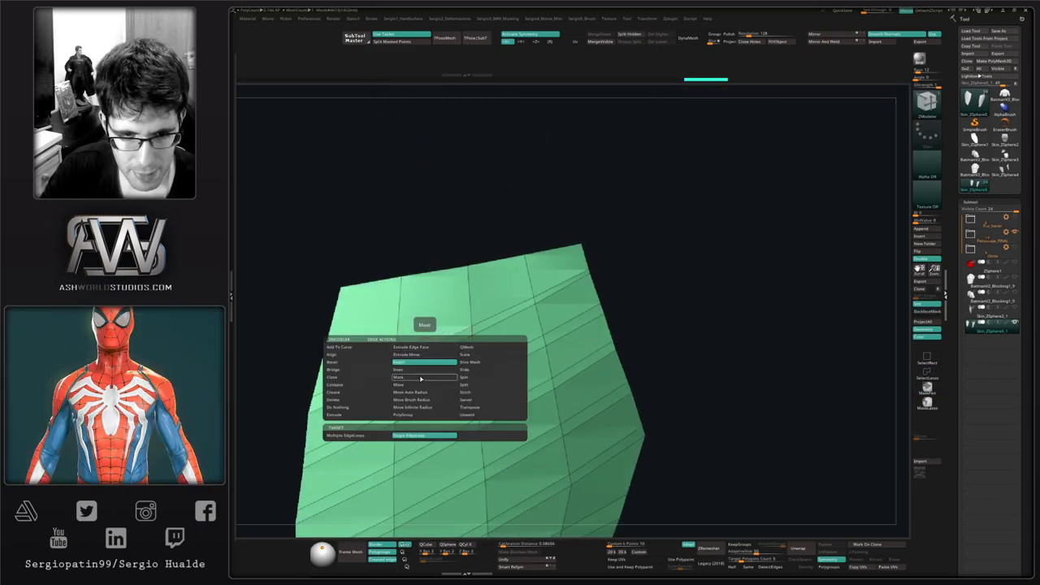
click(420, 379)
click(435, 347)
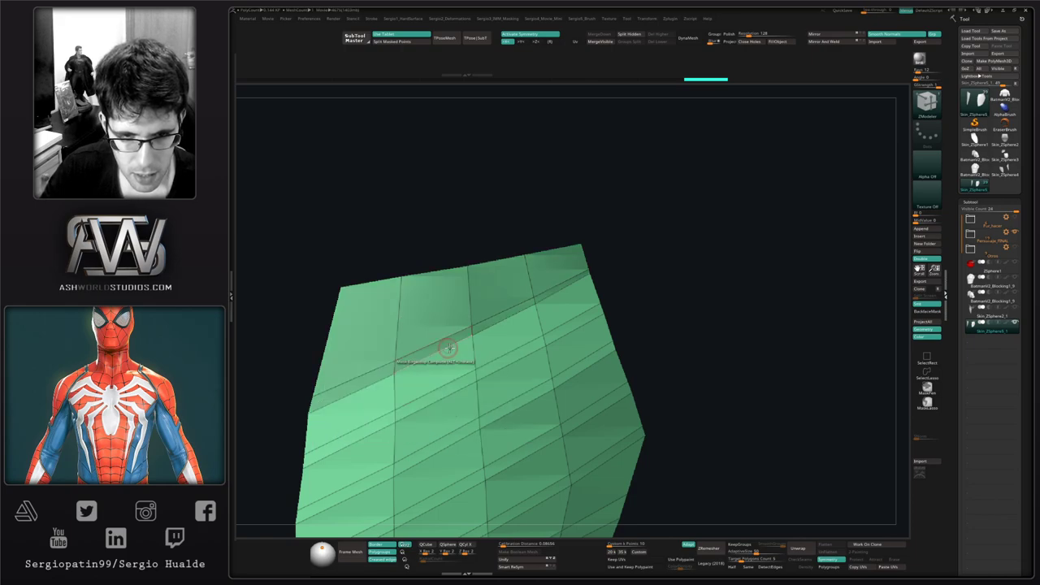
mouse_move(445, 348)
right_down()
mouse_move(557, 330)
mouse_move(532, 343)
right_up()
ctrl+click(536, 332)
Step: Pull the lower rim of the topmost band outward with the Move brush so it overlaps the band below
key(w)
key(q)
key(s)
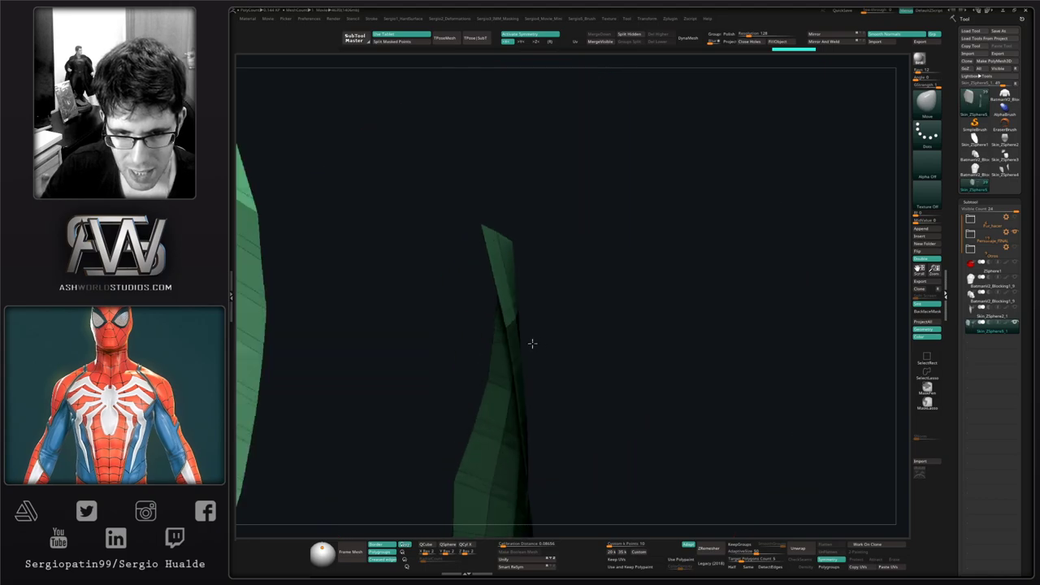
key(s)
drag(518, 309, 542, 312)
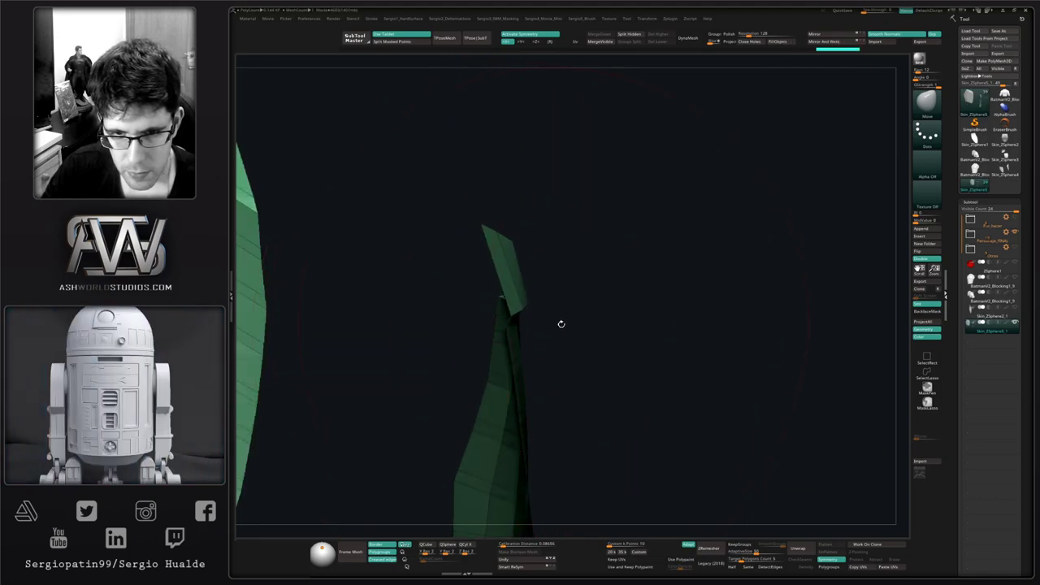
right_drag(561, 324, 523, 330)
key(s)
drag(396, 336, 363, 325)
Step: Refine the topmost band's raised rim from several angles with resized Move strokes
alt+right_drag(559, 315, 487, 330)
key(s)
drag(559, 312, 537, 303)
drag(453, 319, 447, 312)
mouse_move(442, 376)
ctrl+right_down()
mouse_move(417, 327)
mouse_move(509, 341)
mouse_move(488, 382)
mouse_move(430, 368)
mouse_move(416, 333)
mouse_move(439, 322)
ctrl+right_up()
ctrl+drag(479, 268, 485, 306)
mouse_move(485, 307)
right_down()
mouse_move(481, 343)
mouse_move(531, 317)
right_up()
drag(532, 318, 535, 341)
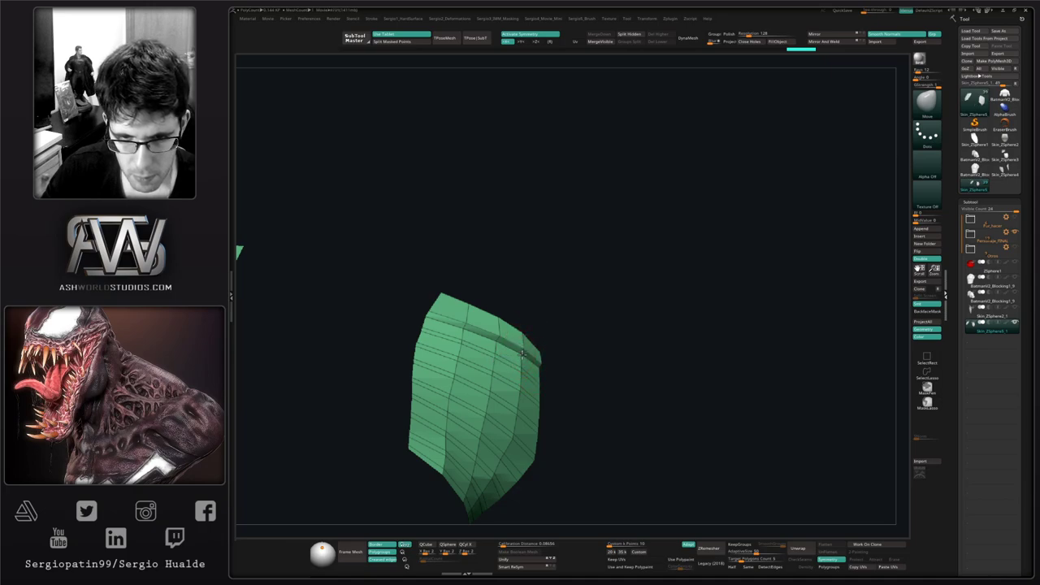
Step: Mask the second inserted edge loop with ZModeler, invert the mask and return to the Move brush
mouse_move(522, 353)
right_down()
mouse_move(488, 367)
mouse_move(490, 380)
mouse_move(487, 328)
right_up()
key(b)
key(z)
key(m)
ctrl+click(486, 376)
key(b)
key(m)
key(v)
ctrl+click(569, 323)
Step: Pull the second band's lower rim outward with Move strokes, resizing the brush as needed
mouse_move(569, 322)
right_down()
mouse_move(523, 350)
mouse_move(512, 329)
right_up()
key(s)
drag(513, 328, 540, 328)
mouse_move(538, 325)
right_down()
mouse_move(550, 309)
mouse_move(514, 310)
right_up()
key(s)
mouse_move(515, 310)
mouse_down()
mouse_move(541, 310)
mouse_move(510, 295)
mouse_move(526, 298)
mouse_up()
right_drag(544, 310, 502, 318)
key(s)
mouse_move(303, 303)
mouse_down()
mouse_move(315, 303)
mouse_move(303, 300)
mouse_up()
Step: Even out the second band's raised rim along its front and side corners with small Move strokes
right_drag(338, 299, 373, 319)
drag(329, 302, 338, 303)
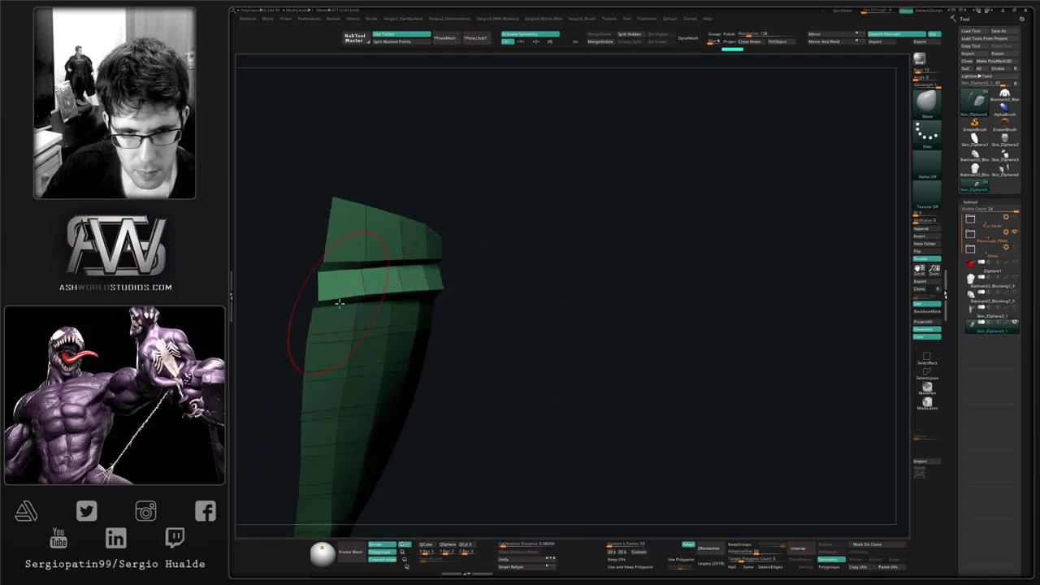
right_drag(345, 310, 313, 333)
drag(313, 315, 305, 314)
right_drag(320, 312, 360, 320)
key(s)
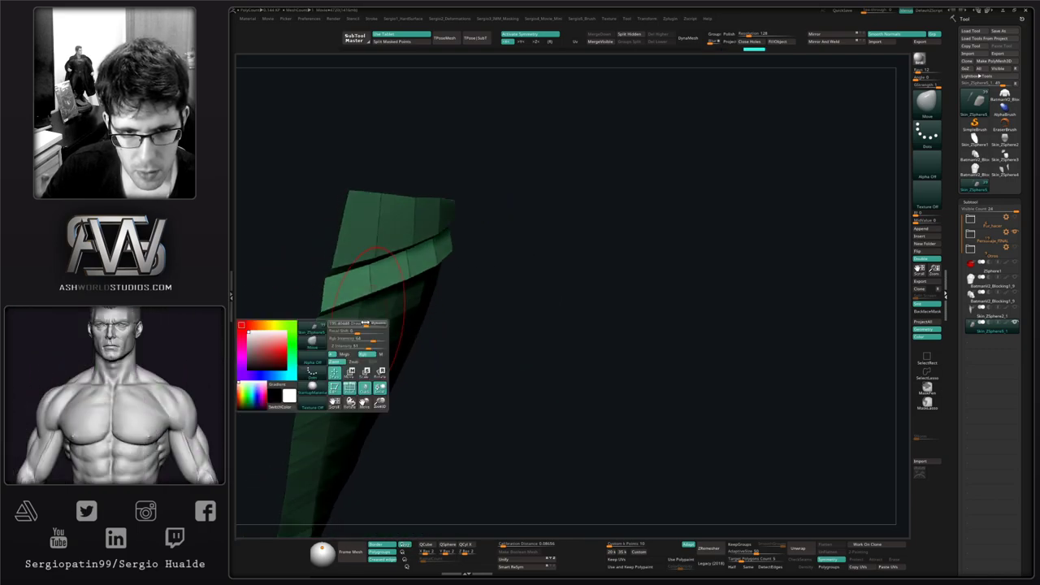
drag(365, 322, 368, 323)
drag(431, 273, 425, 271)
mouse_move(442, 303)
right_down()
mouse_move(412, 235)
mouse_move(341, 327)
mouse_move(366, 302)
mouse_move(361, 284)
mouse_move(418, 314)
right_up()
key(s)
drag(418, 314, 412, 314)
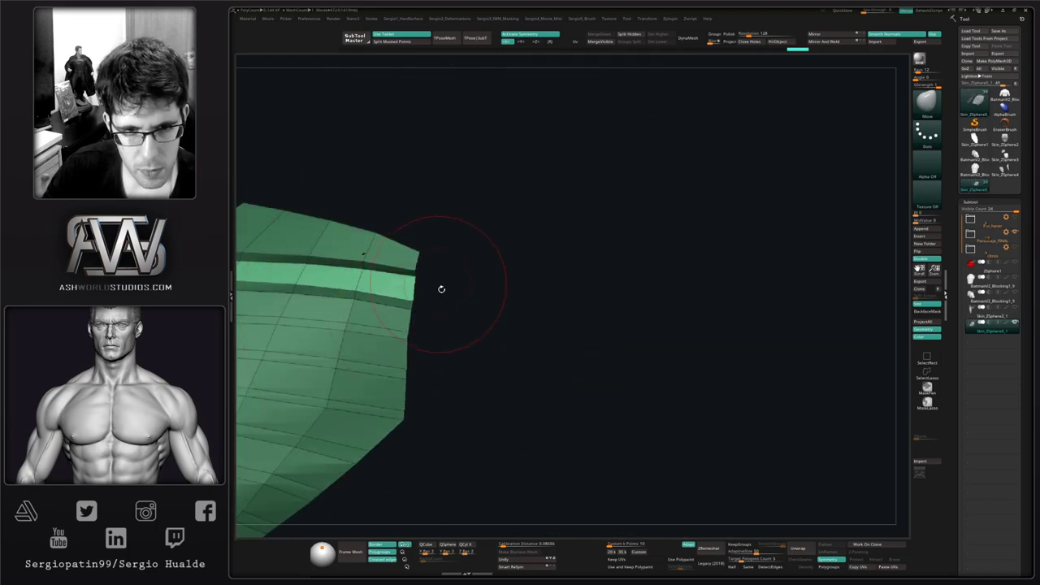
Step: Mask the topmost band's lower edge loop again with ZModeler, invert the mask and return to the Move brush
right_drag(442, 289, 420, 331)
key(b)
key(z)
key(m)
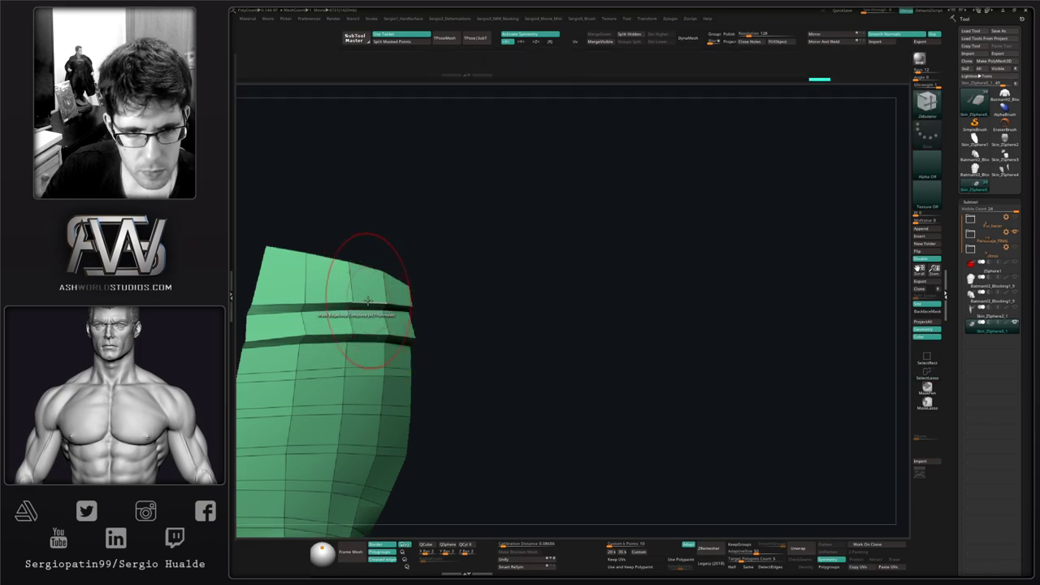
ctrl+click(368, 302)
ctrl+click(469, 310)
key(b)
key(m)
key(v)
Step: Adjust the topmost band's lower rim near its outer corner with the Move brush
mouse_move(393, 304)
right_down()
mouse_move(404, 289)
mouse_move(276, 332)
mouse_move(318, 315)
right_up()
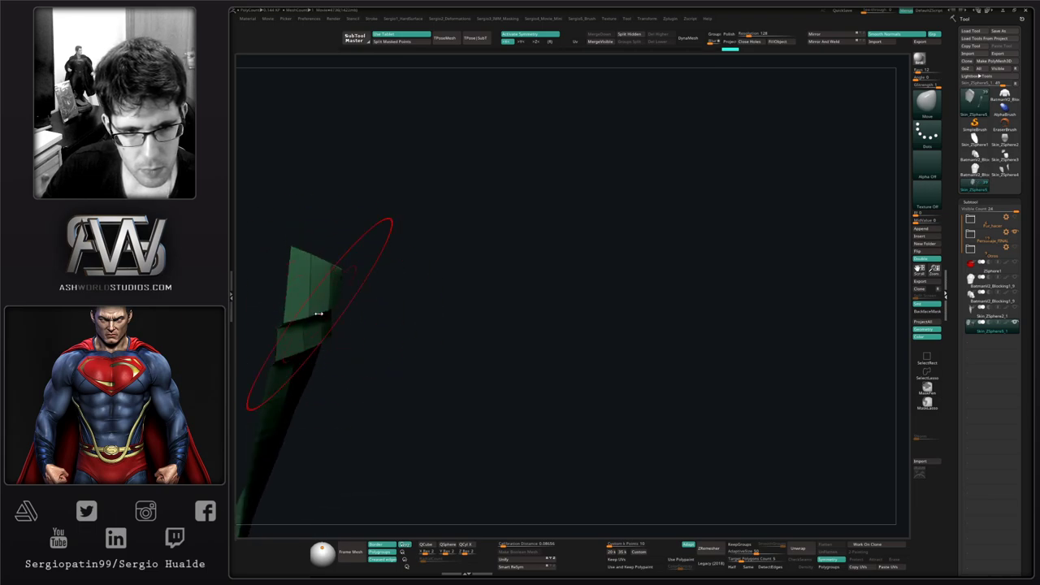
drag(324, 308, 332, 302)
right_drag(334, 303, 341, 290)
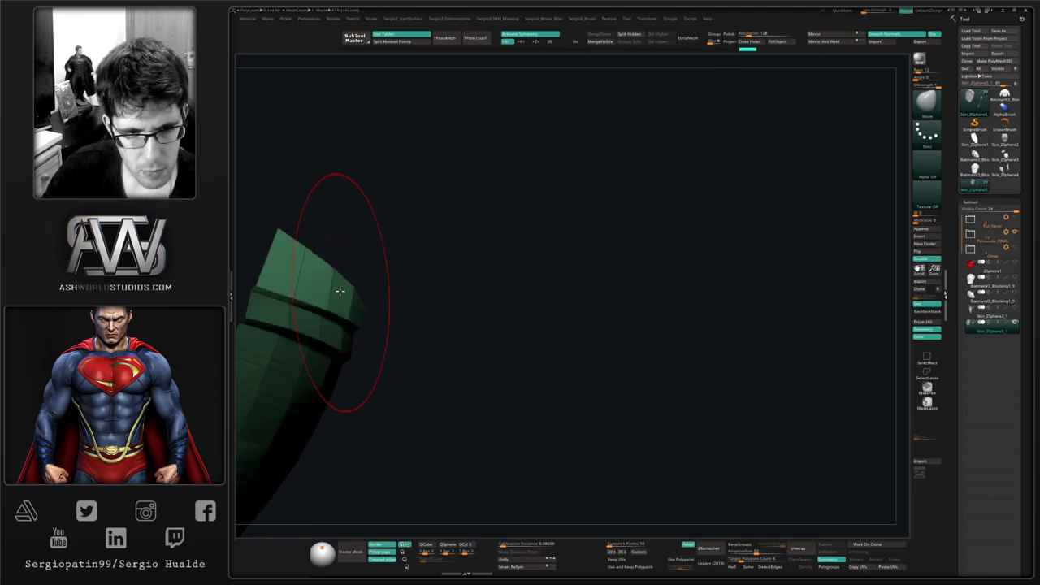
drag(341, 290, 363, 325)
mouse_move(365, 324)
right_down()
mouse_move(363, 299)
mouse_move(369, 339)
mouse_move(386, 355)
mouse_move(336, 365)
mouse_move(363, 369)
mouse_move(396, 313)
mouse_move(443, 318)
mouse_move(455, 331)
mouse_move(439, 320)
mouse_move(448, 311)
mouse_move(434, 336)
mouse_move(471, 289)
right_up()
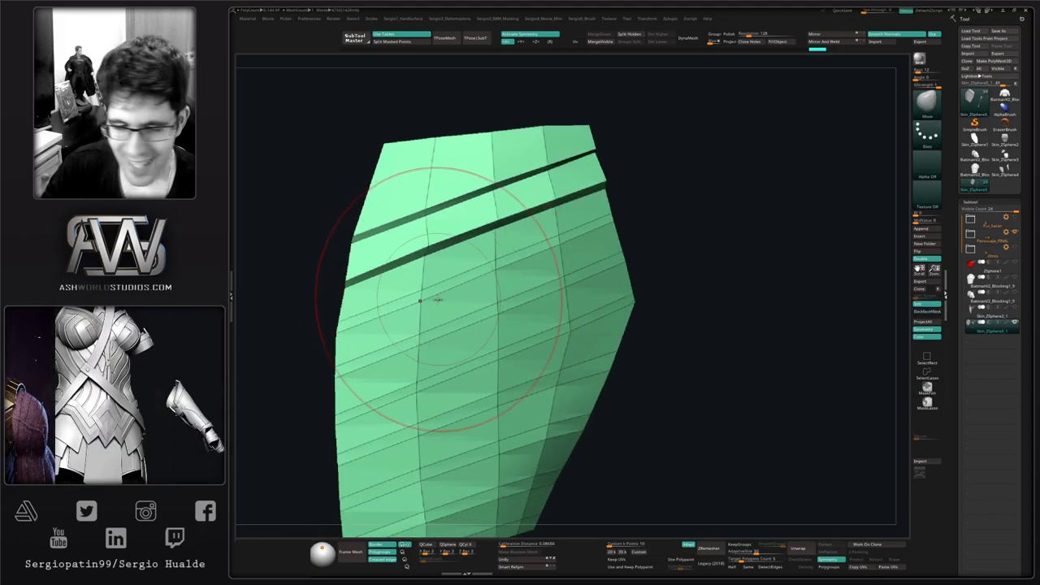
Step: Mask the third inserted edge loop with ZModeler, invert the mask and return to the Move brush
right_drag(380, 313, 431, 331)
key(b)
key(z)
key(m)
click(398, 335)
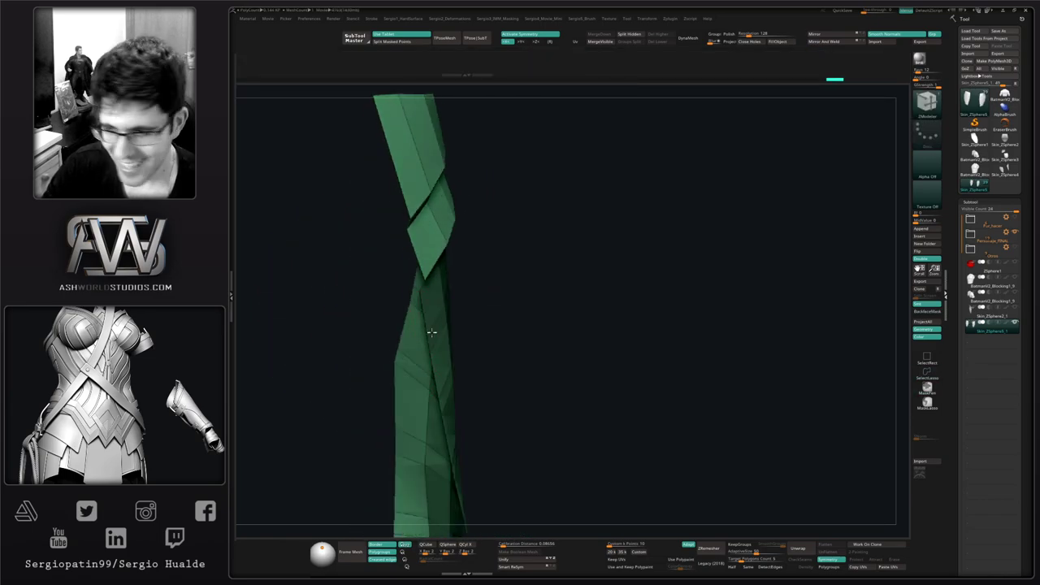
ctrl+click(585, 297)
mouse_move(529, 386)
ctrl+right_down()
mouse_move(479, 312)
mouse_move(460, 323)
mouse_move(528, 323)
ctrl+right_up()
key(b)
key(m)
key(v)
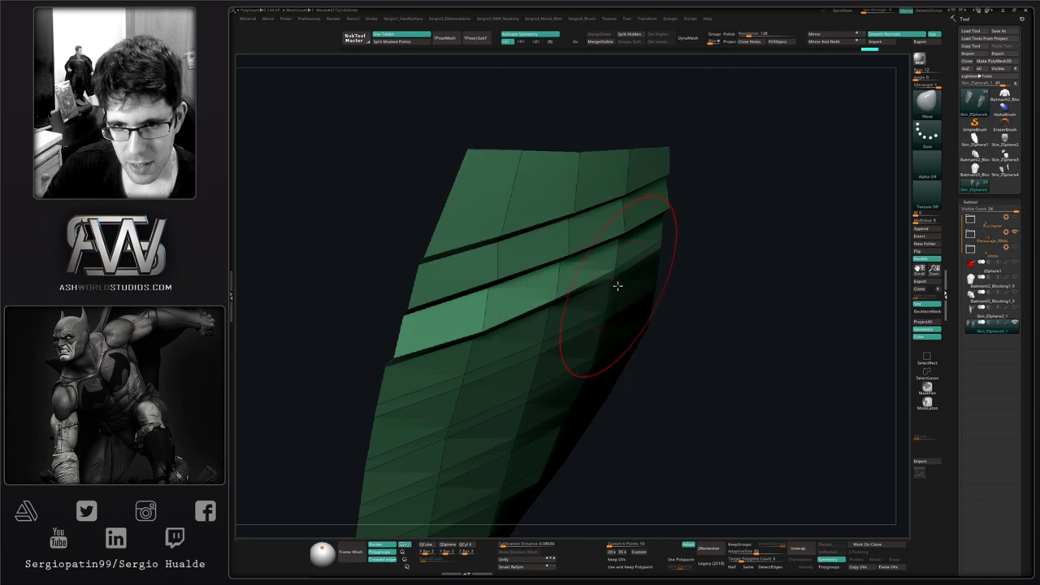
Step: Pull the third band's lower rim outward with the Move brush and even out its corners
mouse_move(618, 286)
right_down()
mouse_move(636, 268)
mouse_move(624, 275)
right_up()
drag(651, 273, 647, 264)
drag(574, 273, 626, 264)
right_drag(626, 266, 603, 284)
drag(612, 270, 638, 275)
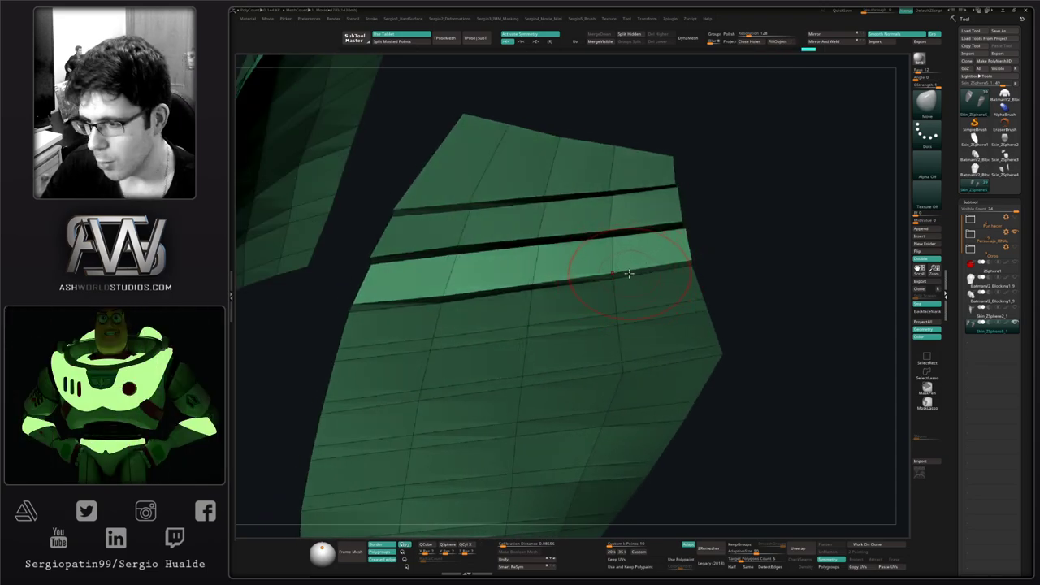
right_drag(354, 318, 371, 307)
drag(364, 307, 355, 306)
right_drag(355, 307, 357, 304)
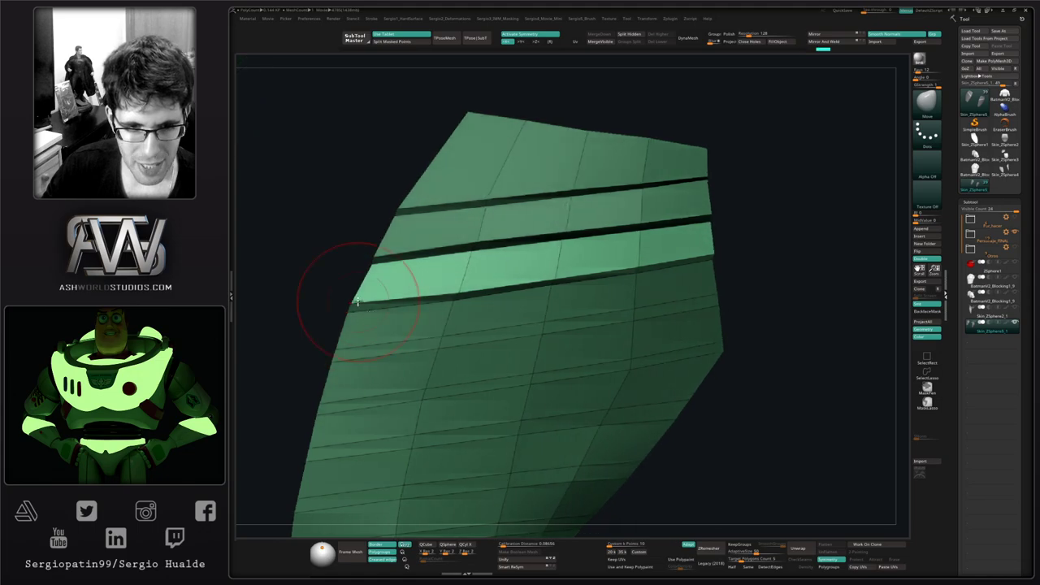
drag(356, 304, 351, 305)
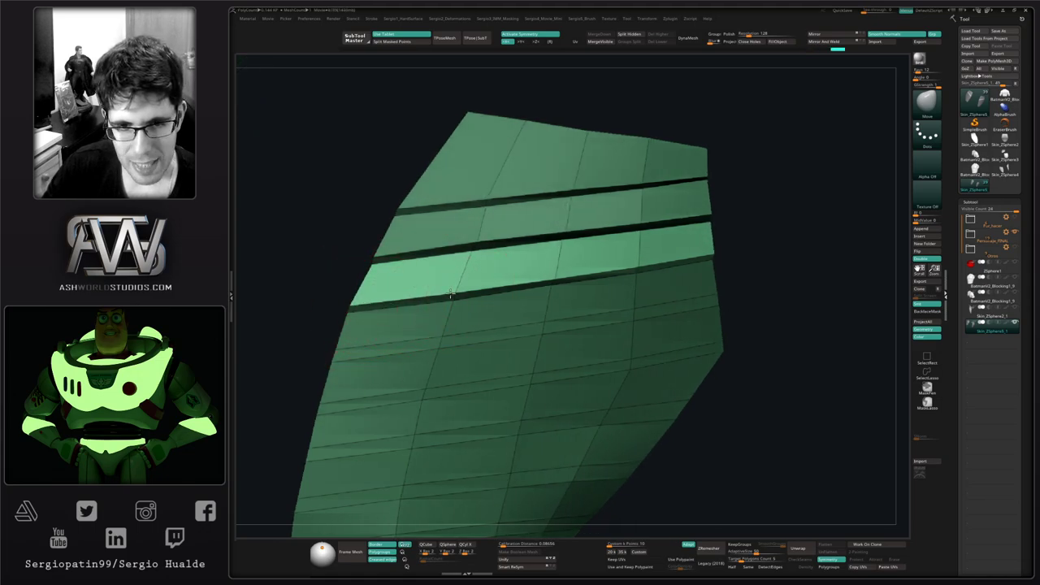
mouse_move(398, 315)
right_down()
mouse_move(432, 348)
mouse_move(431, 305)
mouse_move(453, 293)
mouse_move(426, 306)
mouse_move(456, 311)
right_up()
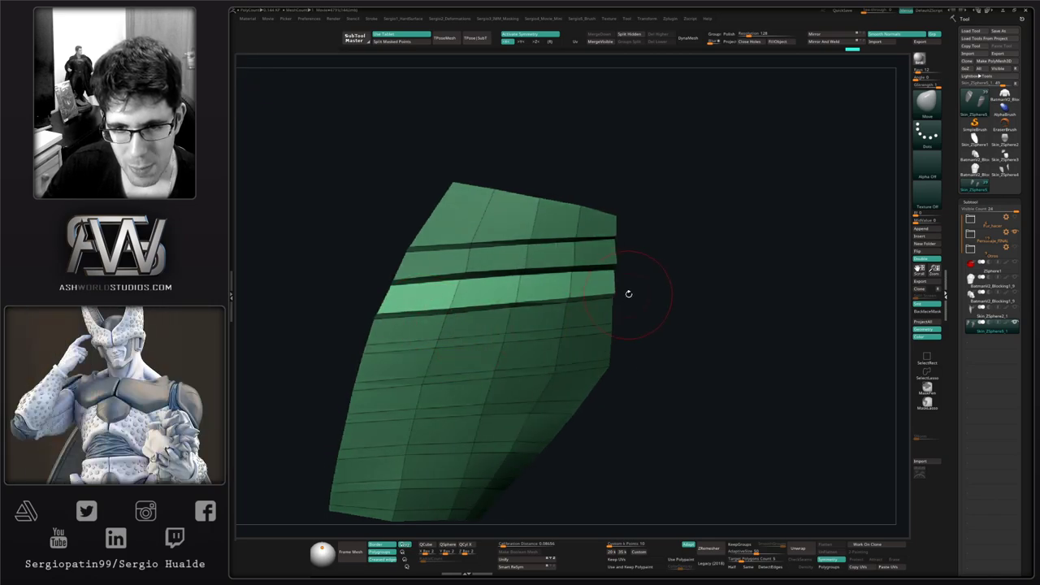
mouse_move(627, 294)
mouse_down()
mouse_move(633, 301)
mouse_move(616, 321)
mouse_up()
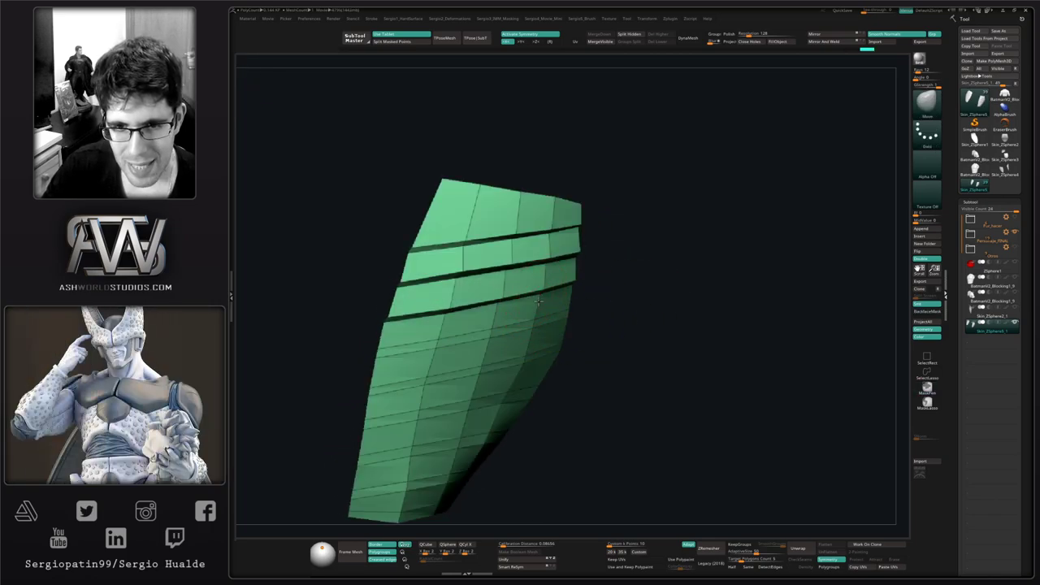
Step: Mask the fourth inserted edge loop with ZModeler, invert the mask and return to the Move brush
mouse_move(478, 317)
alt+right_down()
mouse_move(509, 276)
mouse_move(481, 314)
mouse_move(485, 330)
mouse_move(461, 313)
mouse_move(445, 322)
alt+right_up()
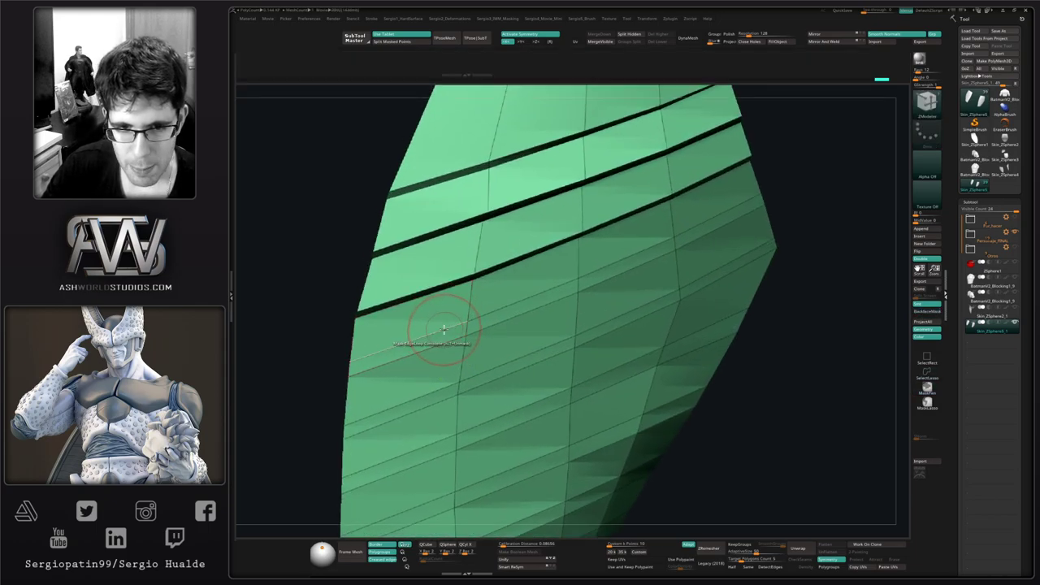
click(441, 332)
key(ctrl+z)
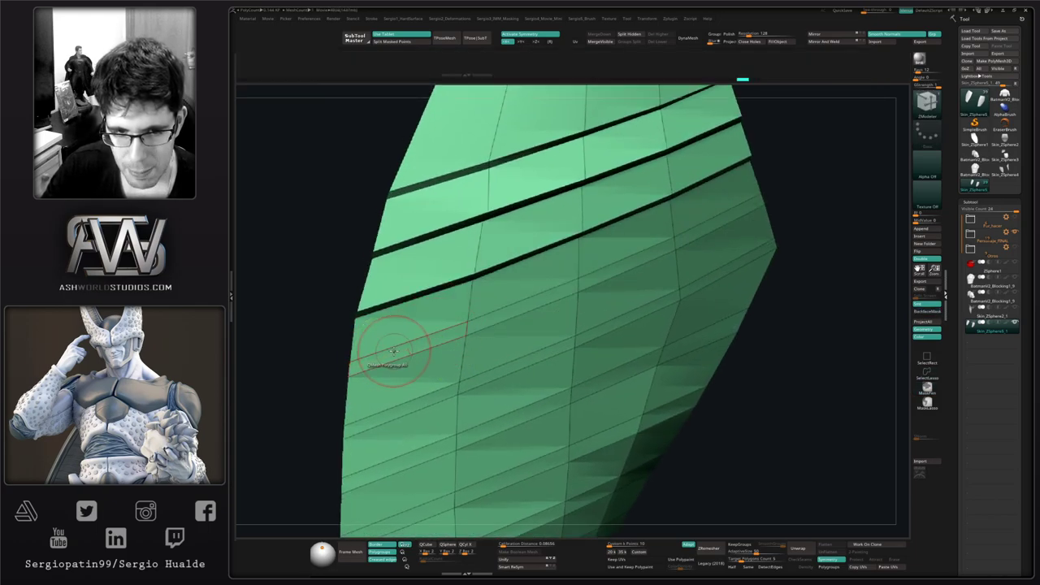
click(400, 344)
ctrl+click(302, 378)
mouse_move(394, 402)
ctrl+right_down()
mouse_move(431, 350)
mouse_move(539, 342)
mouse_move(539, 320)
ctrl+right_up()
key(b)
key(m)
key(v)
Step: Pull the fourth band's lower rim outward with the Move brush and adjust its corner
drag(538, 320, 541, 324)
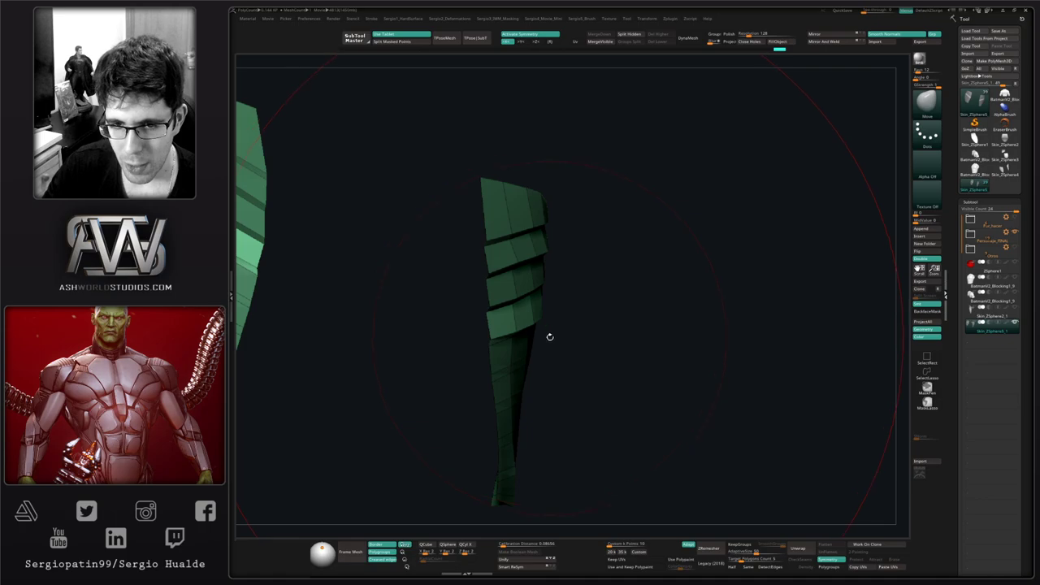
right_drag(565, 334, 450, 347)
drag(393, 341, 396, 340)
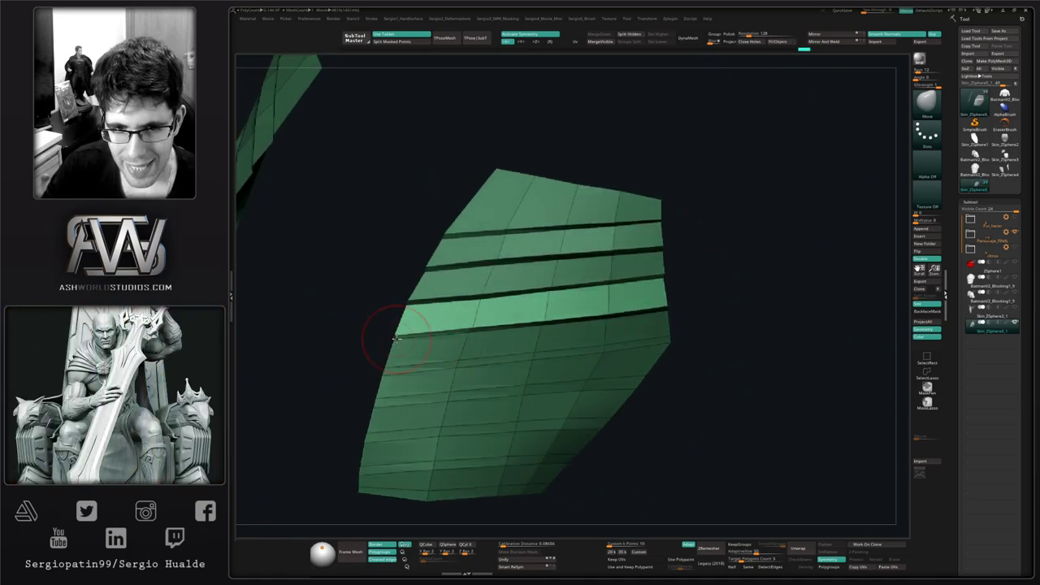
mouse_move(393, 356)
right_down()
mouse_move(449, 371)
mouse_move(398, 348)
mouse_move(369, 353)
mouse_move(436, 365)
mouse_move(417, 357)
right_up()
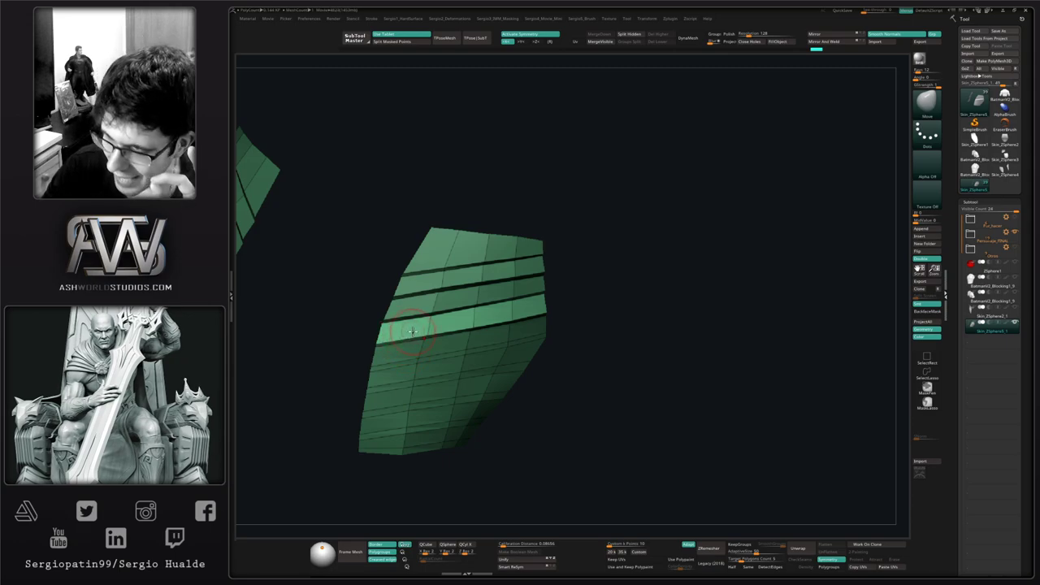
right_drag(425, 341, 530, 309)
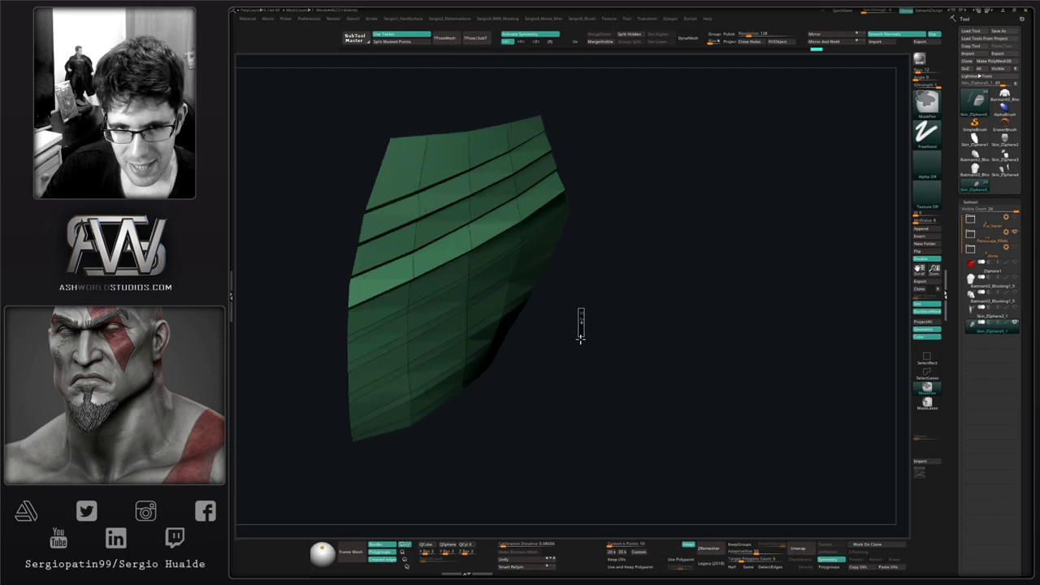
Step: Clear the mask, mask the fifth inserted edge loop with ZModeler, invert the mask and return to the Move brush
ctrl+drag(581, 338, 581, 341)
right_drag(455, 313, 432, 290)
key(b)
key(z)
key(m)
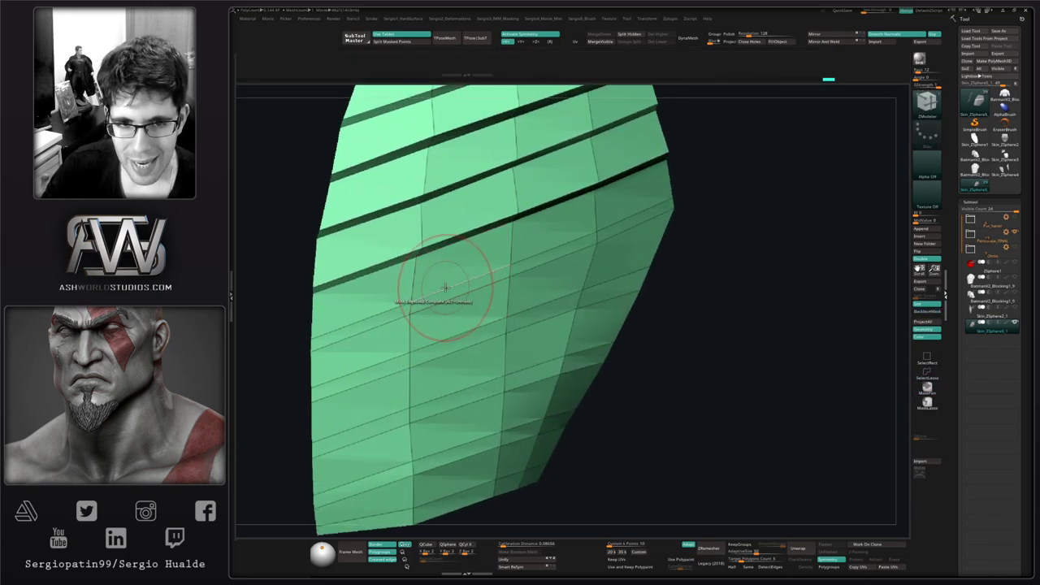
click(445, 288)
ctrl+click(680, 338)
mouse_move(607, 360)
ctrl+right_down()
mouse_move(490, 322)
mouse_move(517, 318)
ctrl+right_up()
key(b)
key(m)
key(v)
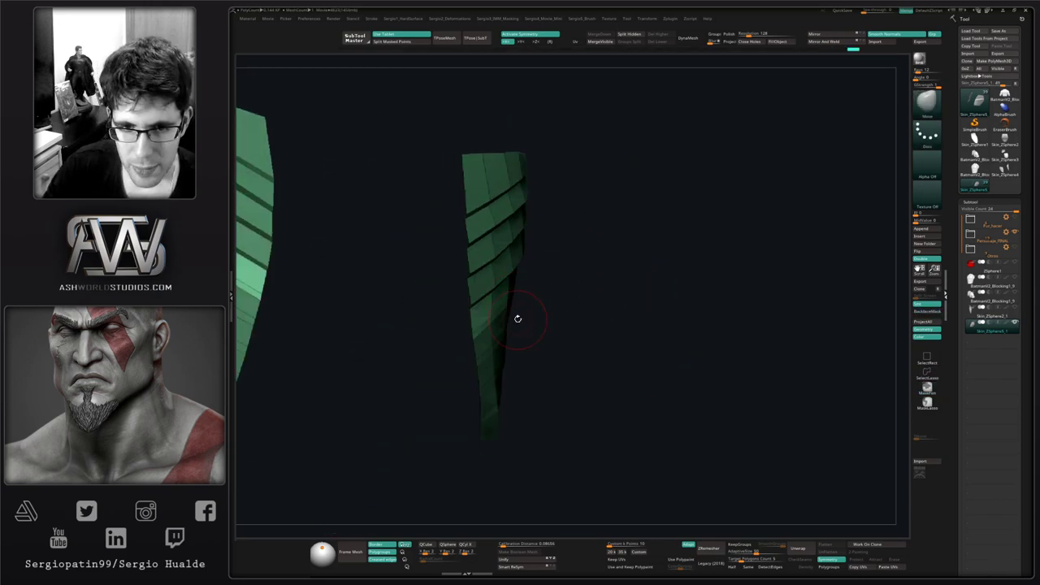
Step: Pull the fifth band's lower rim outward with a resized Move brush and adjust its outer corner
key(s)
mouse_move(518, 319)
mouse_down()
mouse_move(532, 321)
mouse_move(520, 297)
mouse_up()
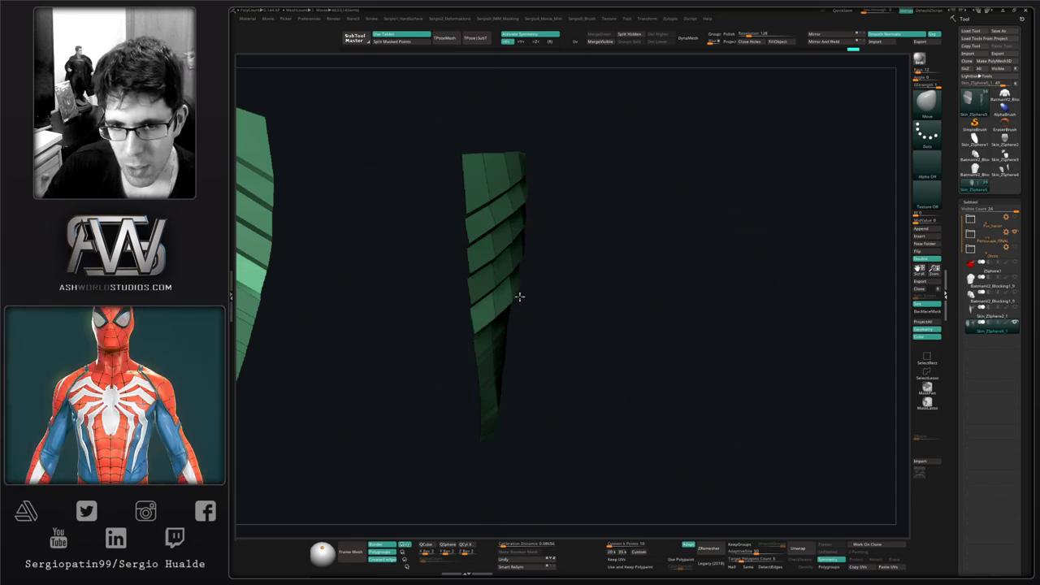
right_drag(519, 296, 594, 302)
key(s)
drag(594, 301, 577, 301)
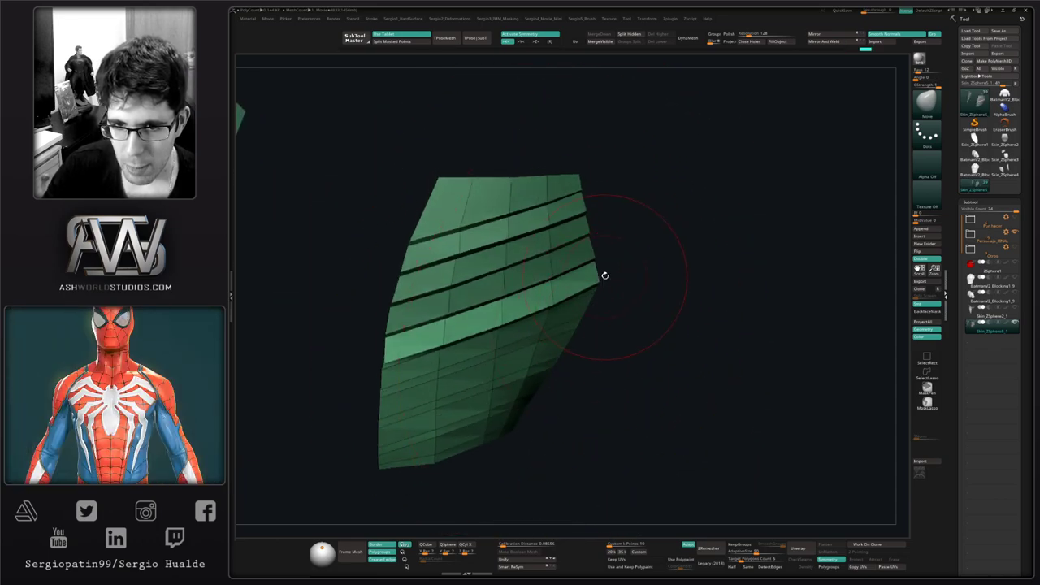
right_drag(604, 275, 606, 283)
drag(599, 280, 605, 286)
right_drag(569, 302, 473, 324)
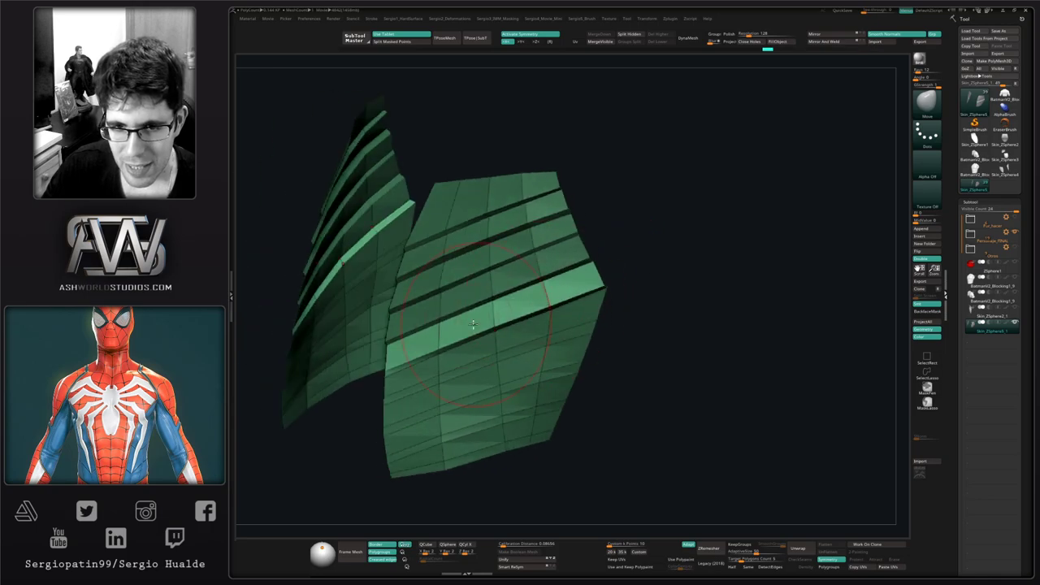
right_drag(388, 370, 429, 385)
mouse_move(439, 337)
alt+right_down()
mouse_move(443, 306)
mouse_move(460, 335)
alt+right_up()
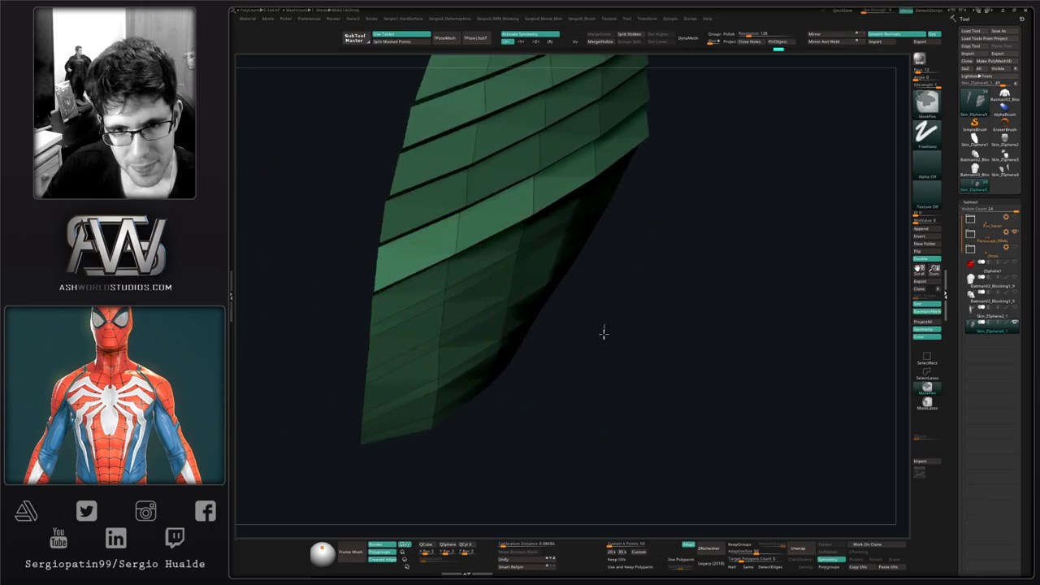
Step: Mask the sixth inserted edge loop on the green panel with ZModeler
right_drag(604, 333, 532, 315)
key(b)
key(z)
key(m)
drag(404, 331, 391, 340)
Step: Pull the sixth band's lower rim outward with the Move brush and adjust its corners
right_drag(390, 340, 488, 307)
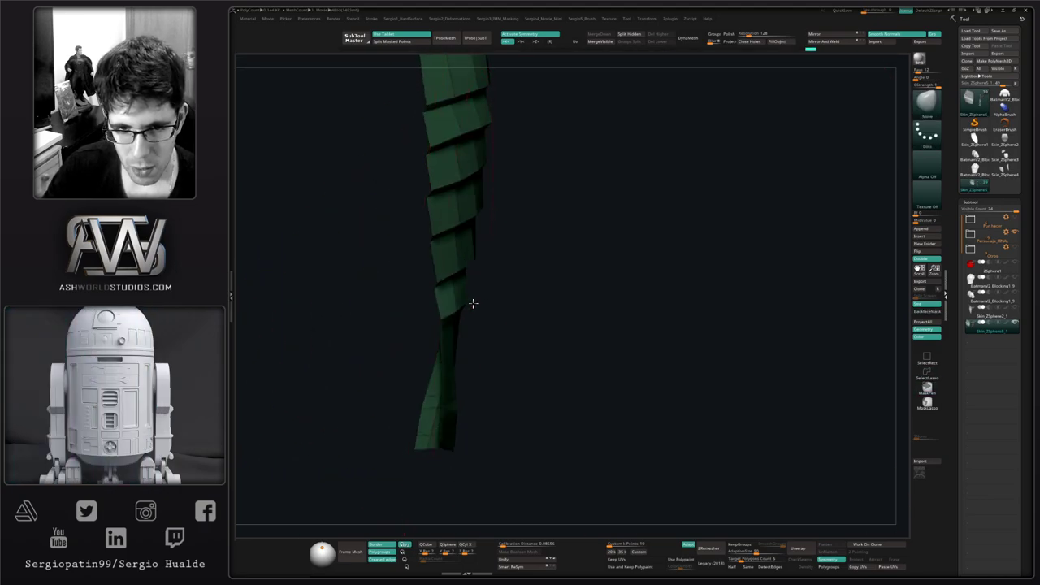
drag(482, 309, 478, 312)
mouse_move(536, 322)
right_down()
mouse_move(483, 341)
mouse_move(478, 302)
right_up()
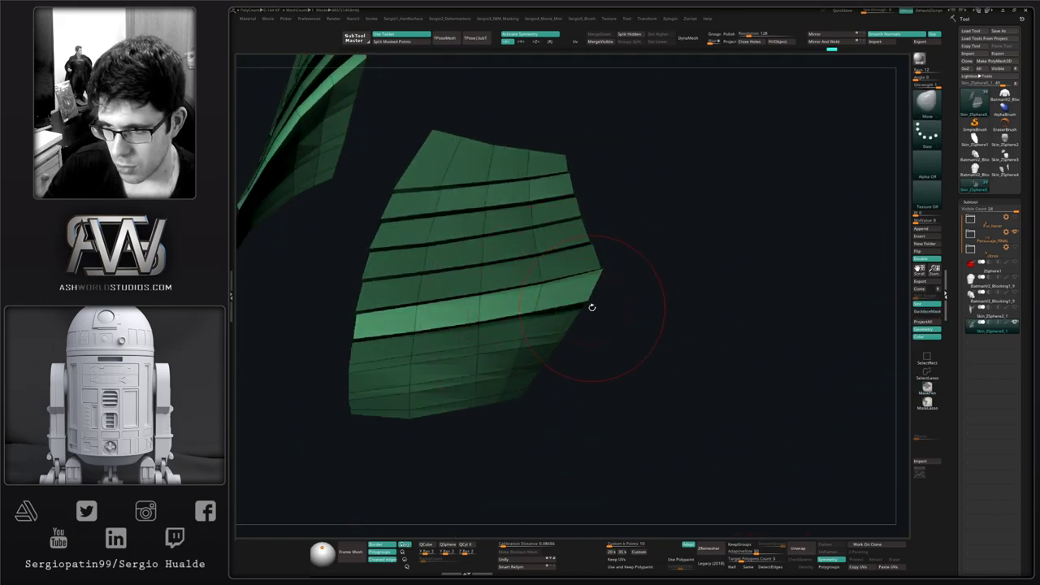
drag(590, 299, 592, 303)
mouse_move(568, 306)
right_down()
mouse_move(430, 323)
mouse_move(425, 308)
mouse_move(471, 282)
mouse_move(463, 335)
mouse_move(490, 375)
mouse_move(439, 406)
right_up()
mouse_move(400, 455)
right_down()
mouse_move(383, 461)
mouse_move(441, 399)
right_up()
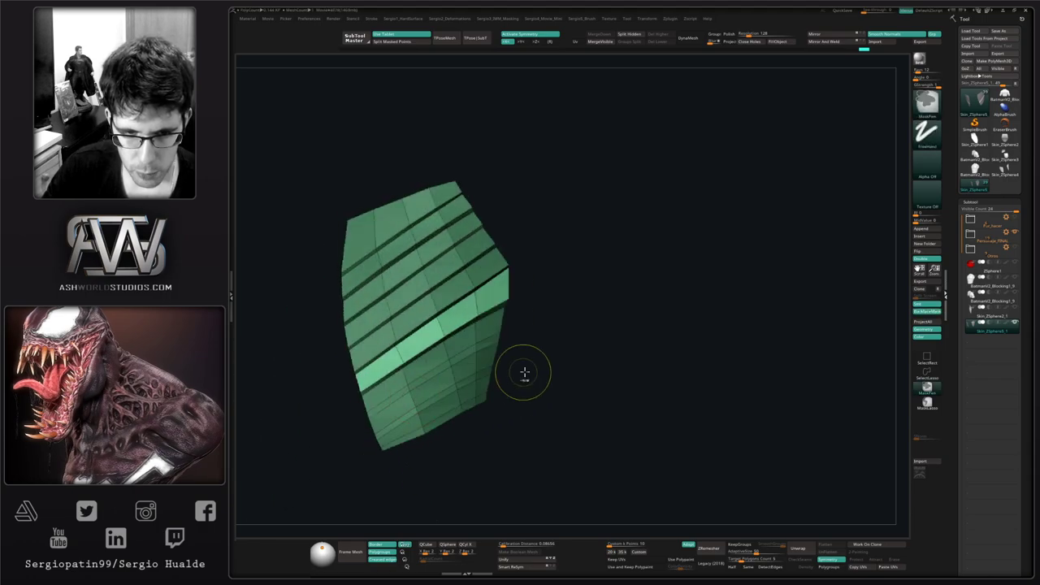
Step: Isolate the seventh inserted edge loop with a ZModeler mask and pull that band's lower rim outward with the Move brush
ctrl+drag(525, 372, 536, 385)
ctrl+right_drag(520, 382, 428, 432)
key(b)
key(z)
key(m)
click(431, 372)
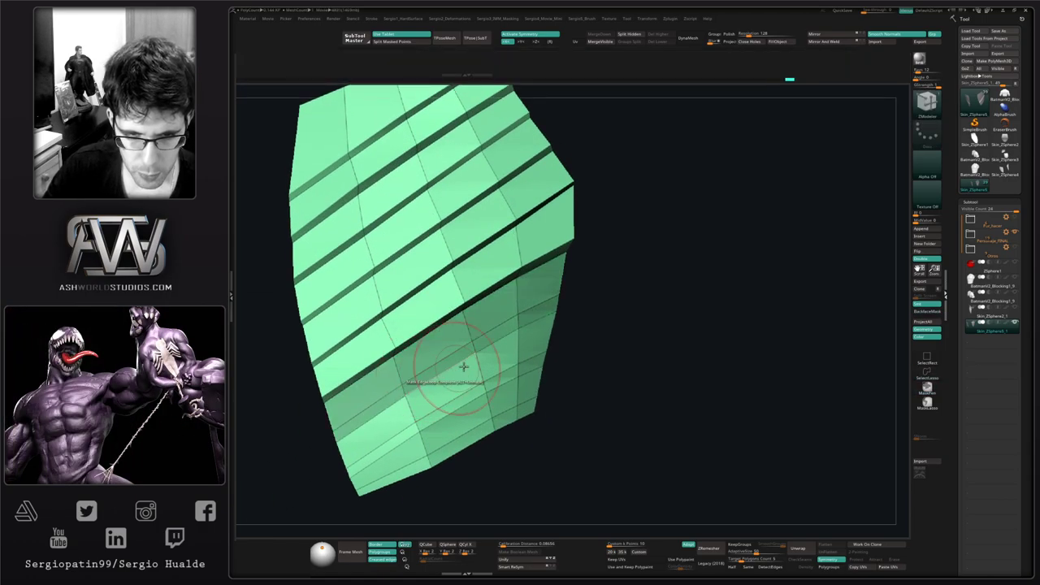
ctrl+click(611, 342)
key(b)
key(m)
key(v)
mouse_move(448, 389)
right_down()
mouse_move(487, 369)
mouse_move(483, 355)
mouse_move(426, 433)
right_up()
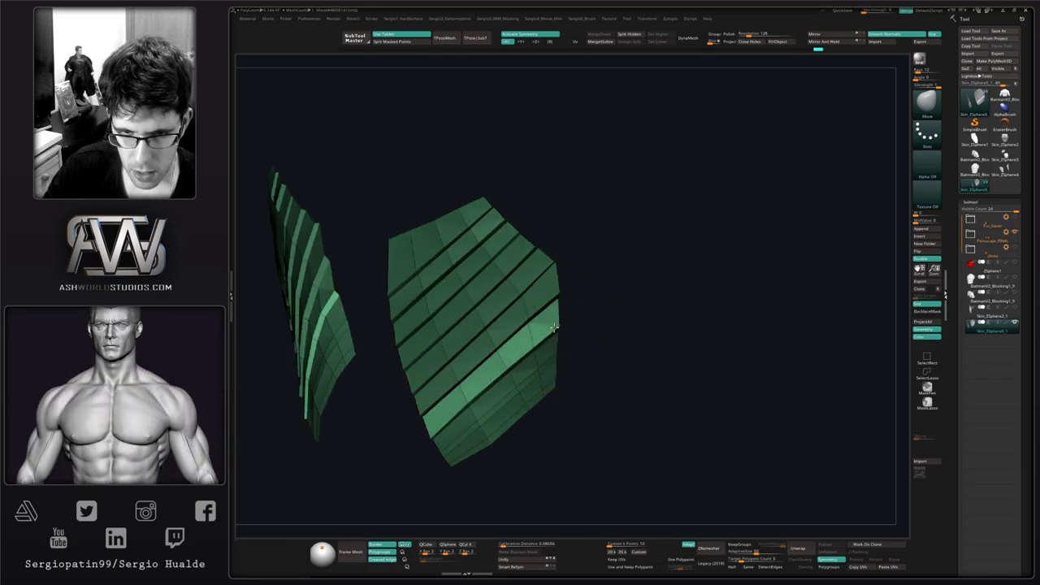
Step: Clear the mask, mask the eighth inserted edge loop with ZModeler and invert the mask
ctrl+drag(578, 341, 600, 364)
alt+right_drag(599, 364, 482, 491)
right_drag(482, 491, 480, 365)
ctrl+click(480, 365)
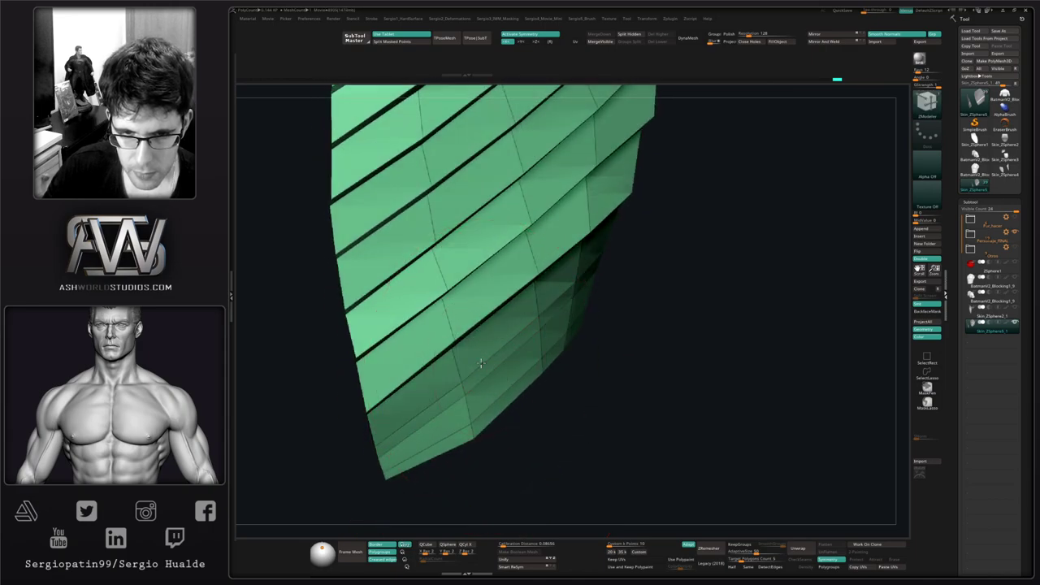
ctrl+click(585, 434)
Step: Pull the eighth band's lower rim outward with the Move brush
ctrl+right_drag(585, 434, 495, 369)
mouse_move(499, 426)
right_down()
mouse_move(509, 390)
mouse_move(496, 340)
right_up()
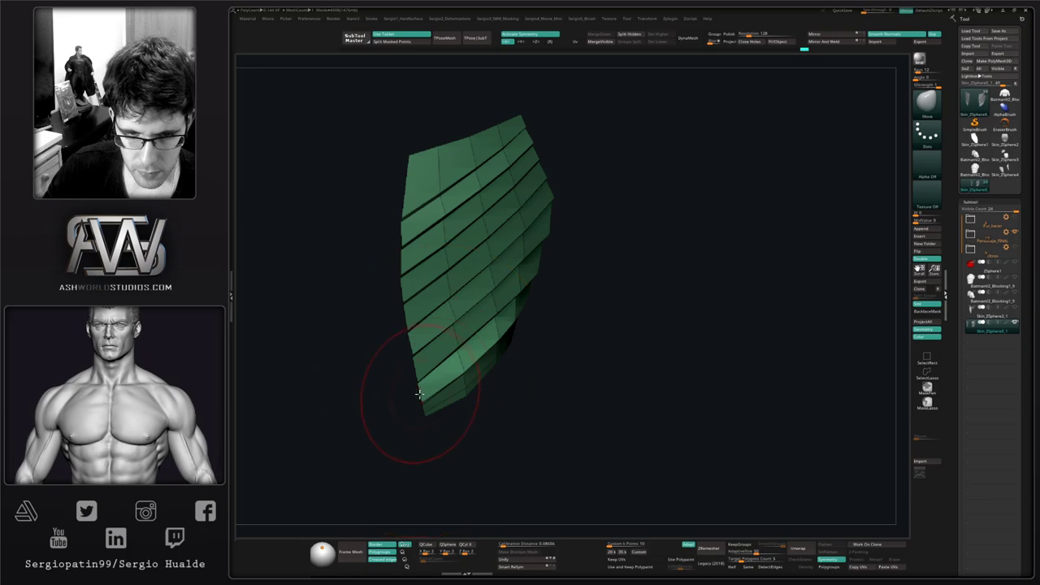
drag(420, 399, 417, 402)
right_drag(461, 390, 560, 330)
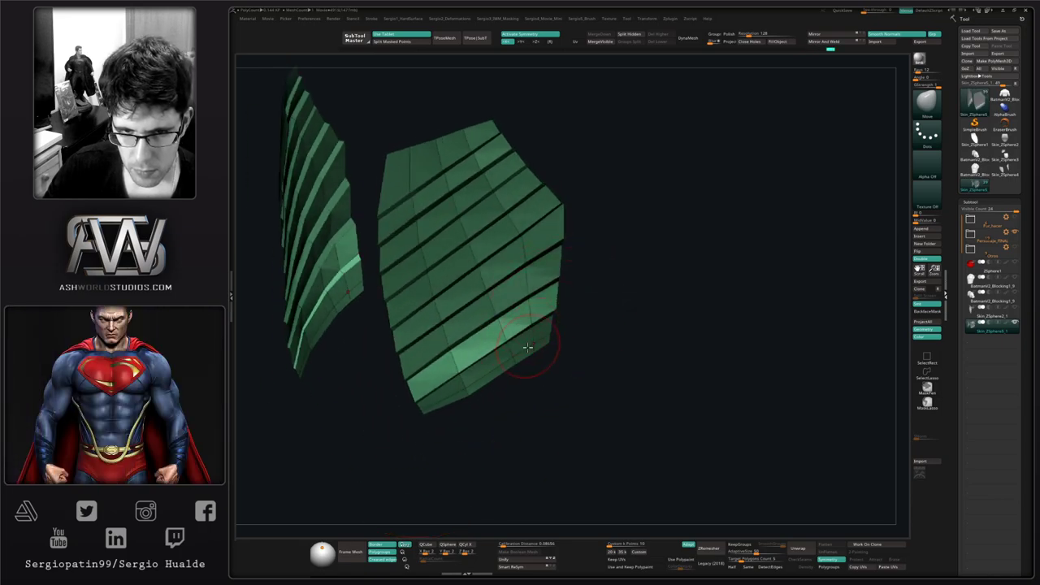
right_drag(528, 347, 561, 309)
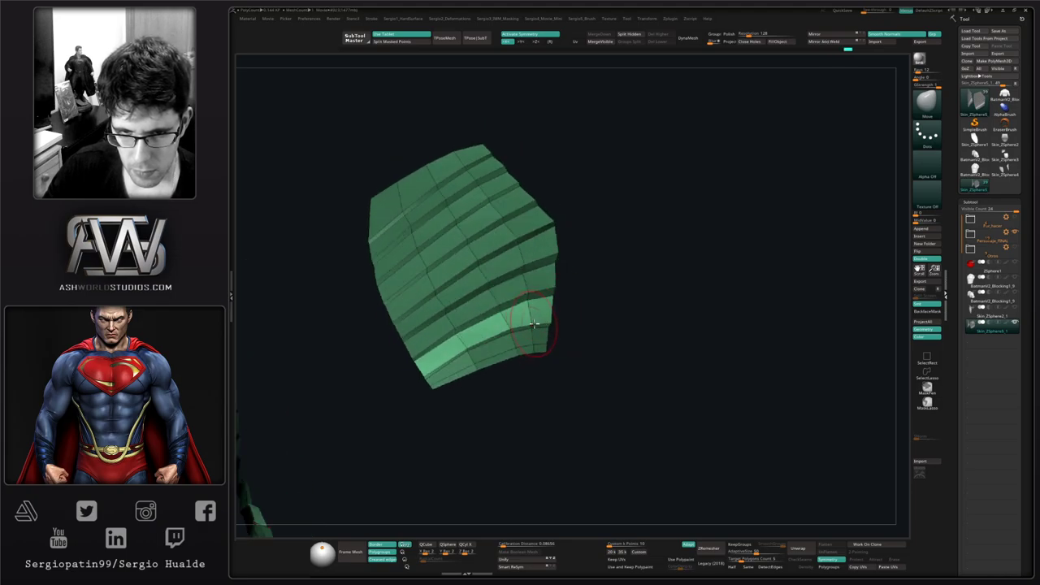
Step: Isolate the last inserted edge loop with a ZModeler mask, pull the final rim outward with the Move brush and clear the mask
ctrl+drag(538, 364, 525, 372)
key(b)
key(z)
key(m)
mouse_move(509, 346)
right_down()
mouse_move(501, 376)
mouse_move(526, 373)
right_up()
click(498, 374)
ctrl+click(530, 377)
mouse_move(532, 329)
right_down()
mouse_move(490, 390)
mouse_move(470, 386)
mouse_move(480, 379)
mouse_move(474, 314)
mouse_move(455, 334)
mouse_move(498, 381)
right_up()
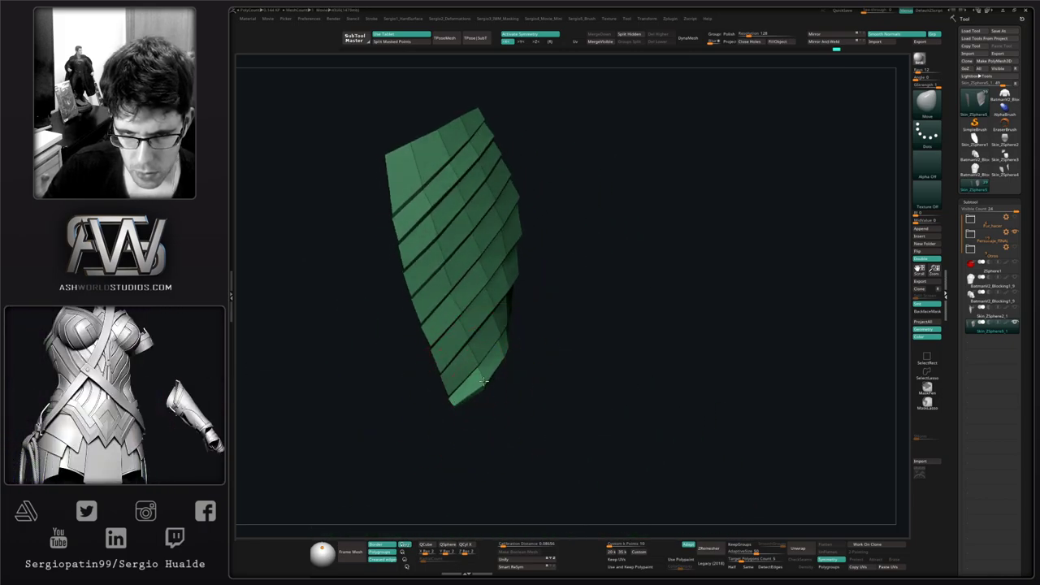
ctrl+drag(494, 400, 499, 408)
ctrl+right_drag(499, 408, 498, 382)
right_drag(498, 382, 516, 338)
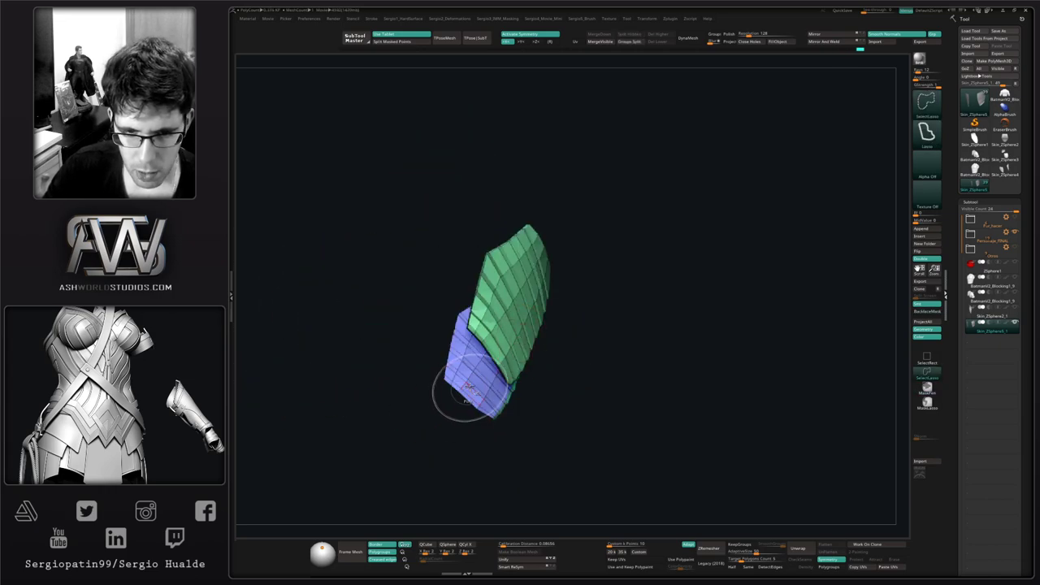
Step: Isolate the blue inner-side polygroup of the panels
mouse_move(473, 391)
right_down()
mouse_move(501, 393)
mouse_move(476, 350)
mouse_move(550, 332)
mouse_move(596, 358)
mouse_move(541, 360)
mouse_move(539, 442)
right_up()
ctrl+shift+click(550, 332)
ctrl+shift+click(532, 333)
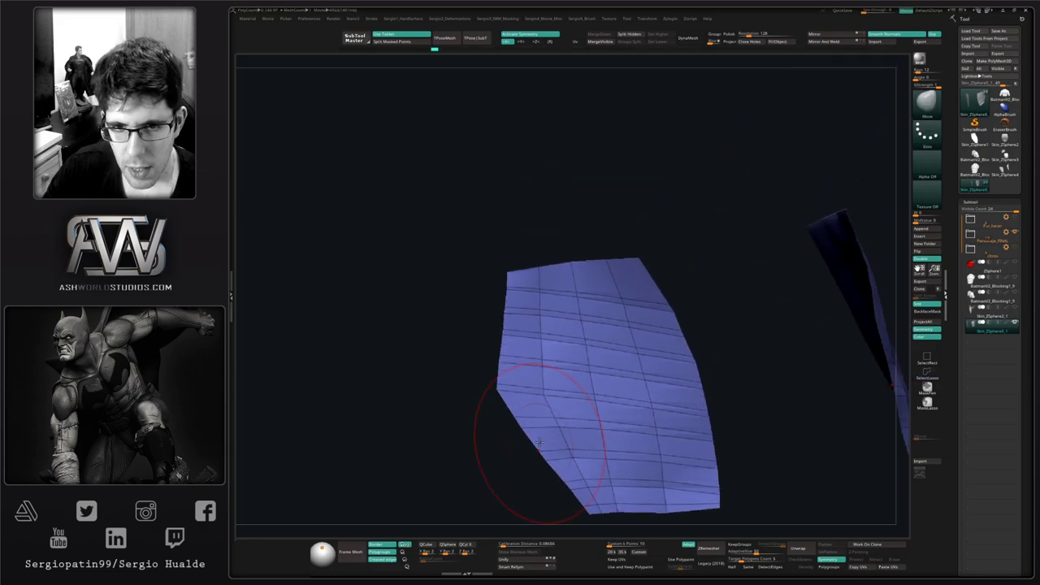
ctrl+right_drag(537, 321, 571, 306)
key(s)
drag(570, 306, 552, 302)
mouse_move(553, 304)
right_down()
mouse_move(591, 315)
mouse_move(577, 298)
right_up()
ctrl+shift+click(642, 280)
ctrl+shift+click(576, 297)
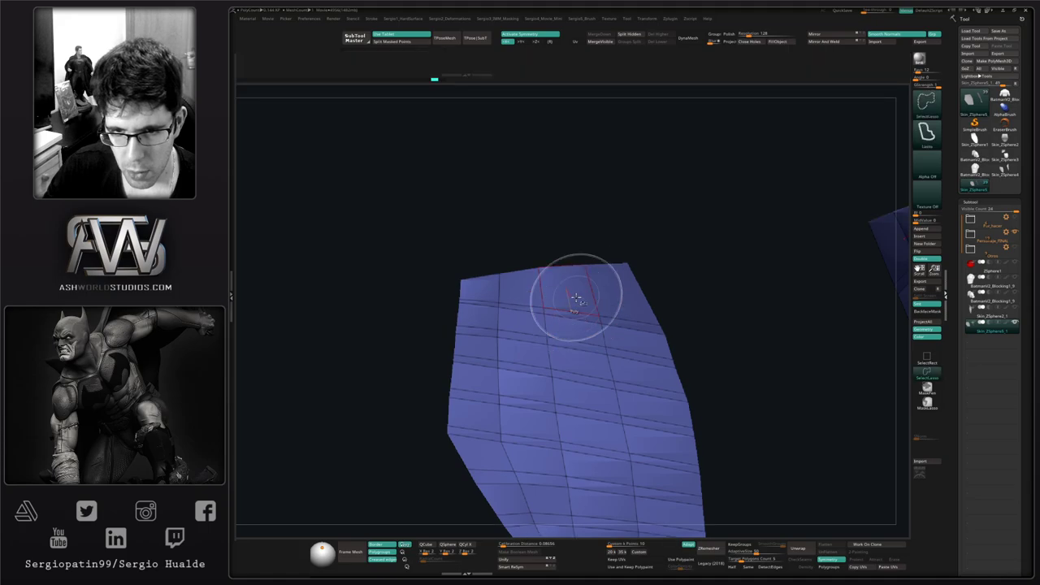
Step: Slide the blue inner side's edge loops with ZModeler until they are evenly spaced down the whole panel
key(space)
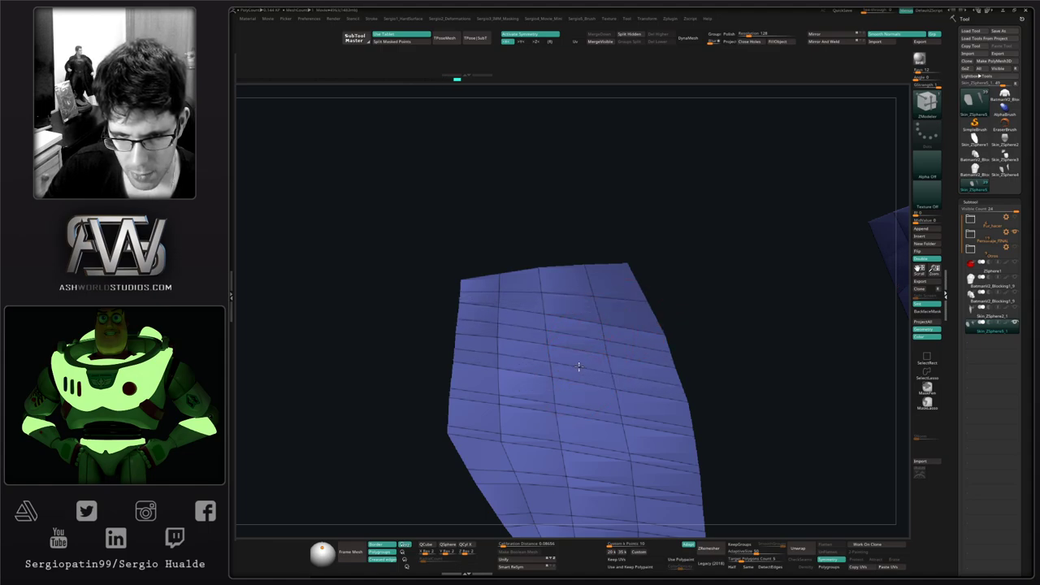
alt+right_drag(579, 366, 575, 317)
drag(568, 355, 569, 342)
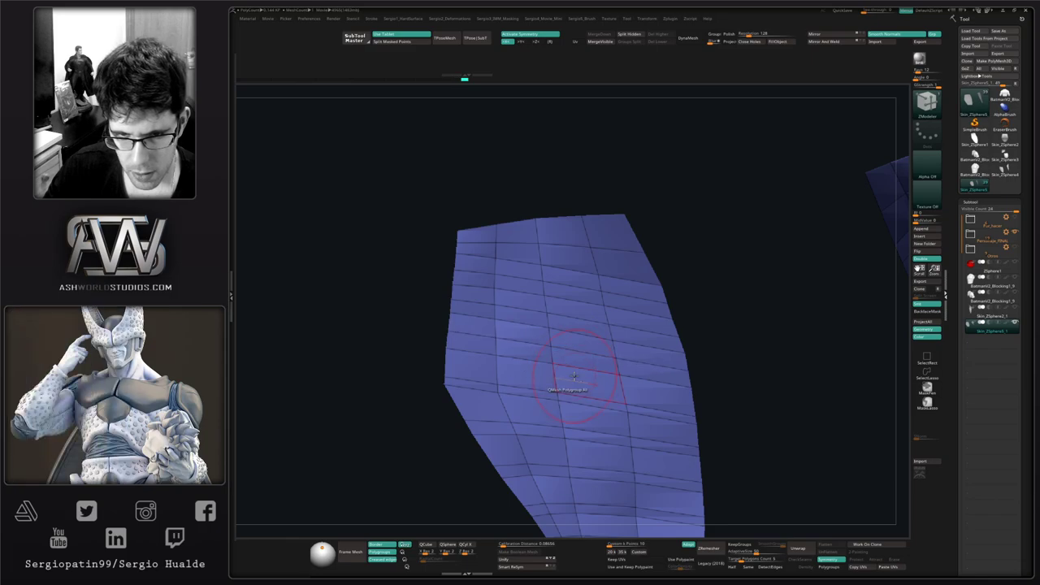
alt+right_drag(580, 394, 583, 363)
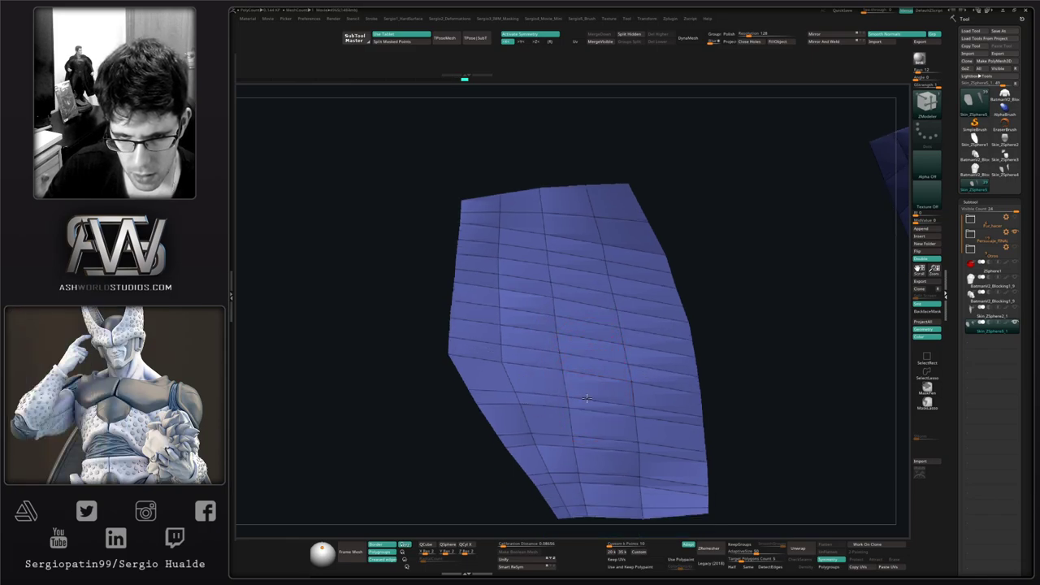
drag(588, 391, 588, 393)
alt+right_drag(591, 435, 574, 368)
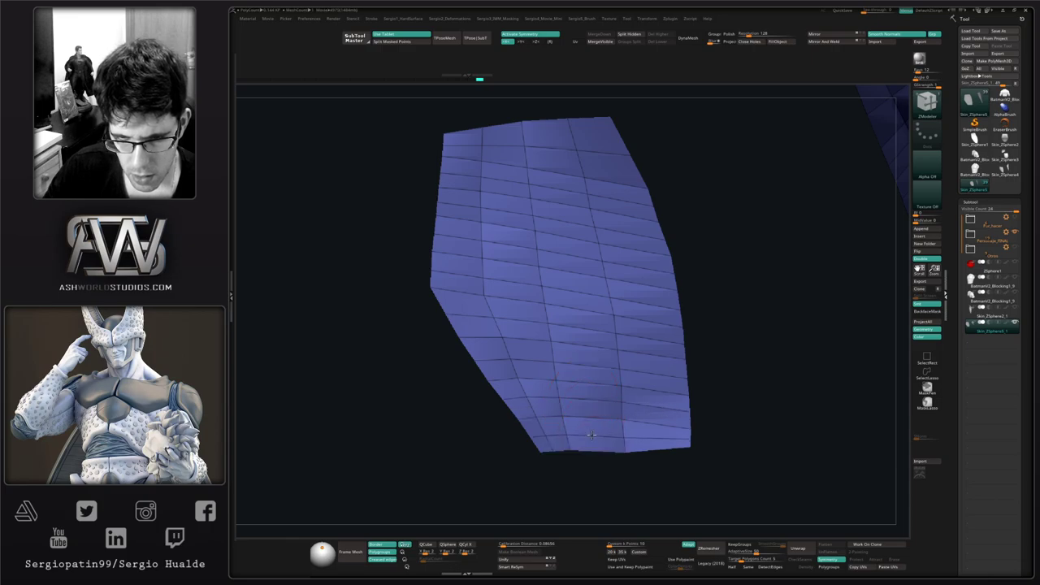
Step: Unhide the rest of the panel mesh
ctrl+right_drag(592, 433, 515, 352)
ctrl+shift+click(478, 408)
ctrl+right_drag(509, 395, 609, 382)
right_drag(623, 334, 629, 358)
ctrl+right_drag(502, 342, 511, 238)
Step: Try creasing the banded panels' hard edges and subdividing them
key(1)
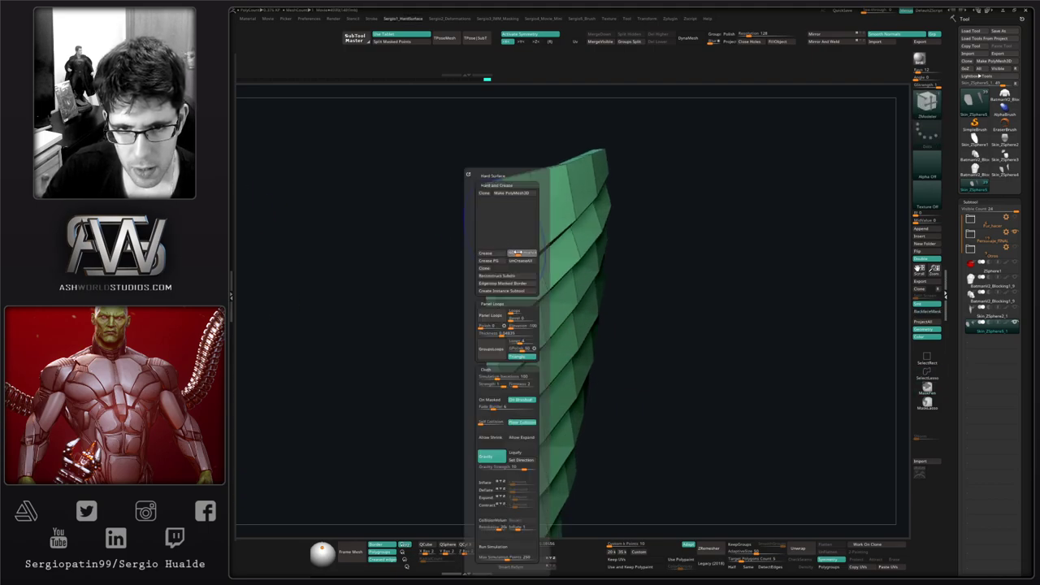
click(495, 257)
key(ctrl+d)
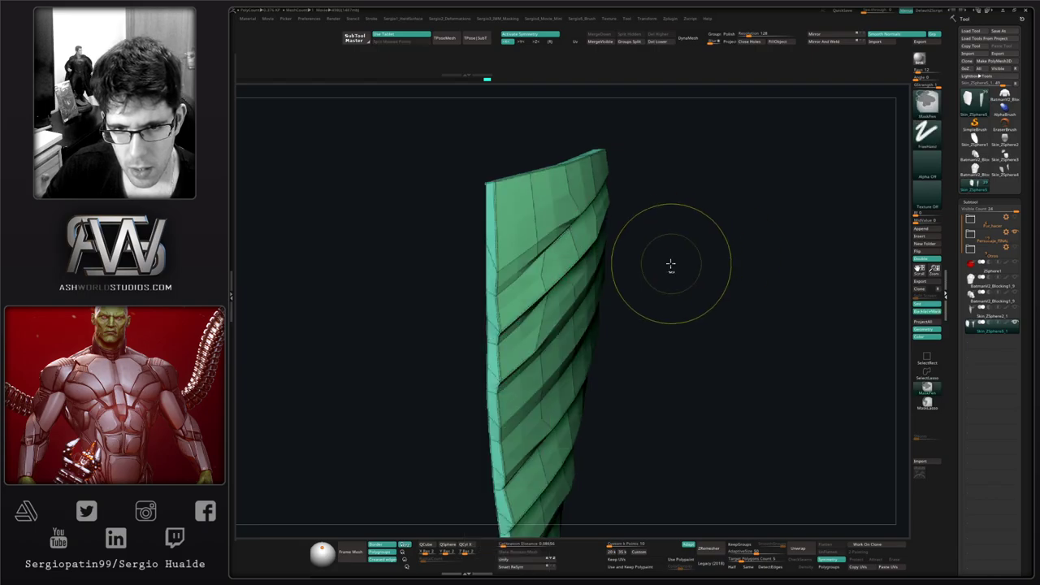
right_drag(671, 271, 590, 330)
key(ctrl+z)
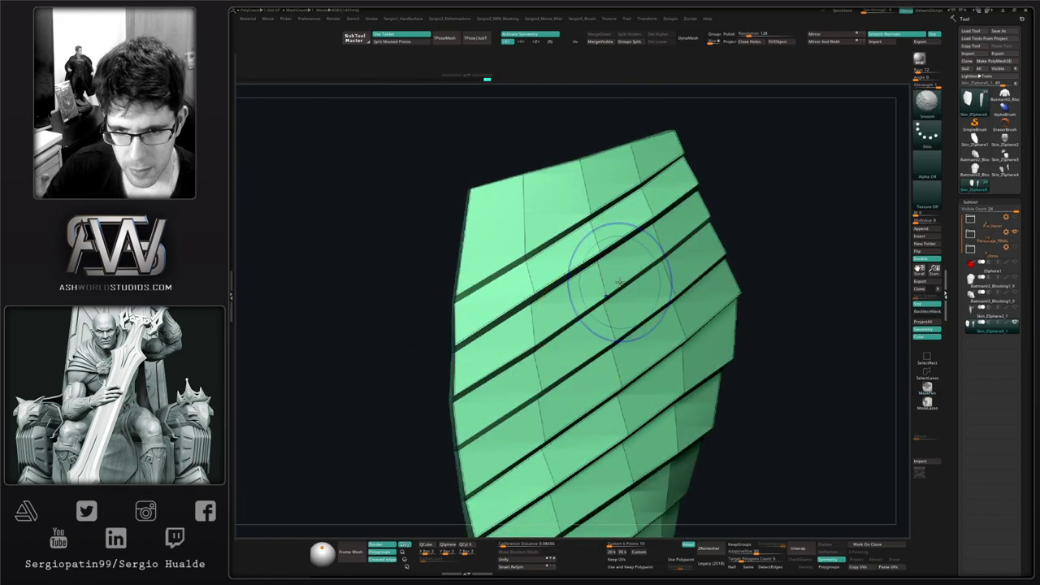
Step: Crease the panels' edges again using the crease tolerance and add two subdivision levels
key(1)
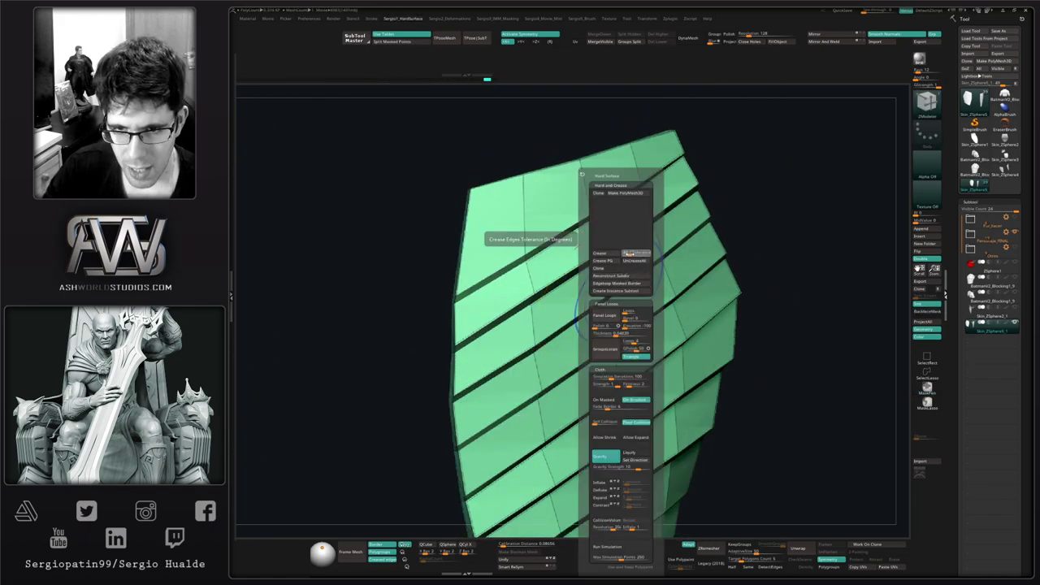
click(613, 256)
key(ctrl+d)
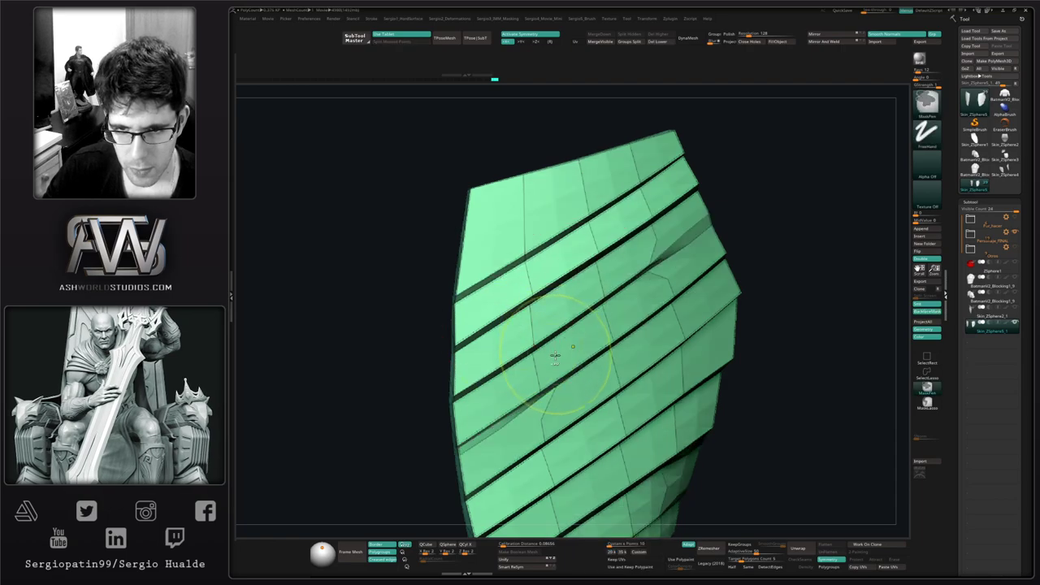
ctrl+right_drag(559, 353, 597, 314)
key(shift+f)
mouse_move(593, 362)
alt+right_down()
mouse_move(571, 271)
mouse_move(582, 359)
mouse_move(591, 214)
alt+right_up()
key(ctrl+d)
right_drag(545, 302, 514, 304)
mouse_move(514, 303)
ctrl+right_down()
mouse_move(524, 349)
mouse_move(537, 329)
mouse_move(561, 326)
ctrl+right_up()
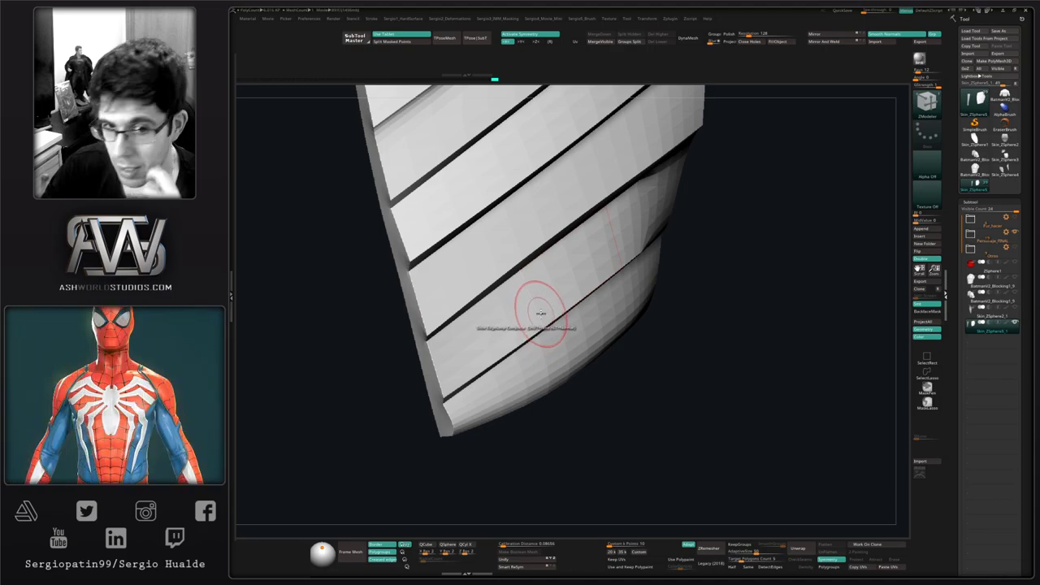
Step: Return to the lowest subdivision level with the wireframe shown and set ZModeler's edge action to Crease
alt+right_drag(555, 347, 552, 270)
key(shift+f)
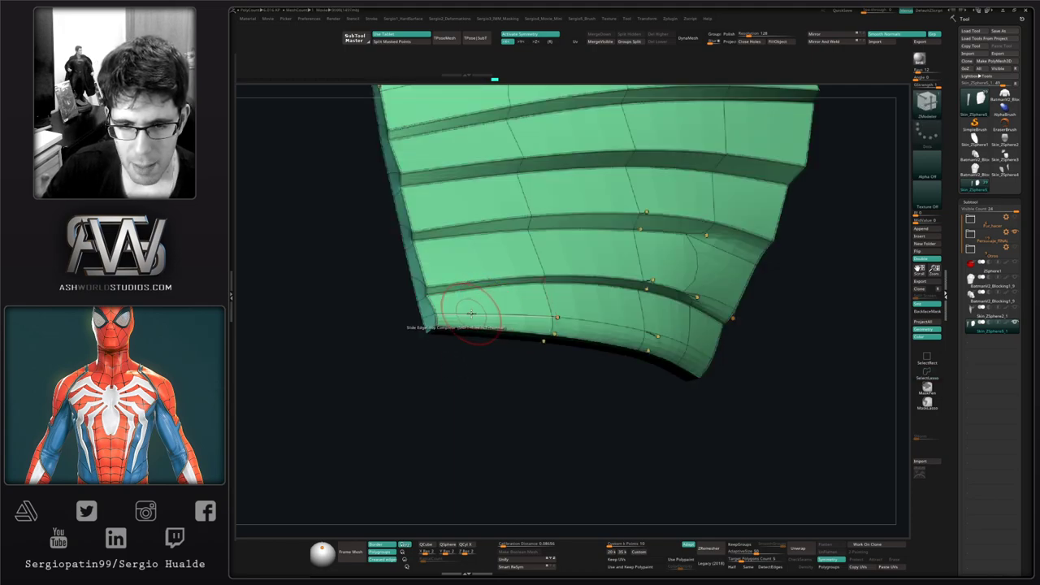
key(shift+d)
ctrl+right_drag(483, 297, 488, 310)
key(space)
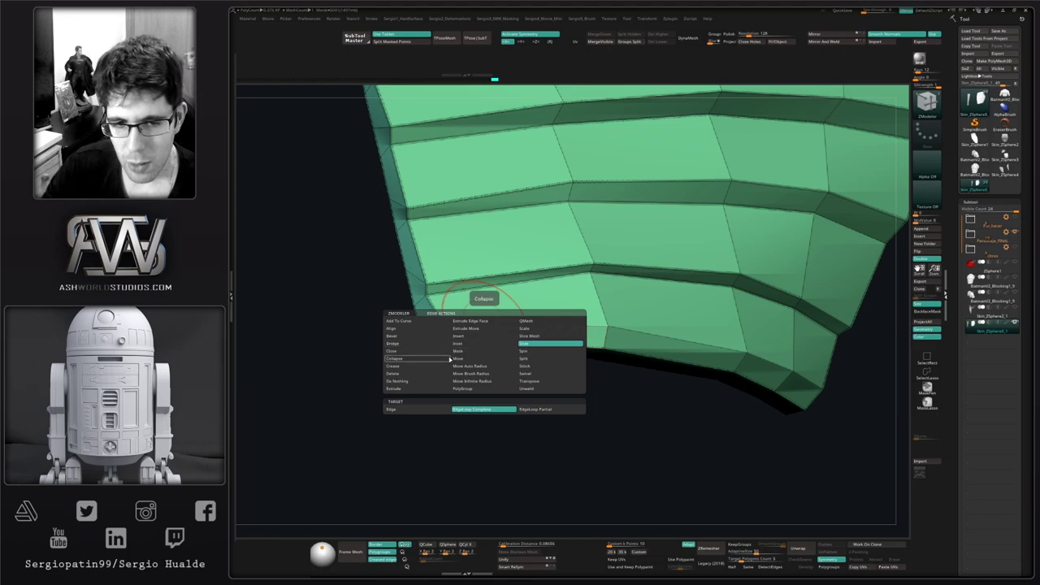
click(436, 367)
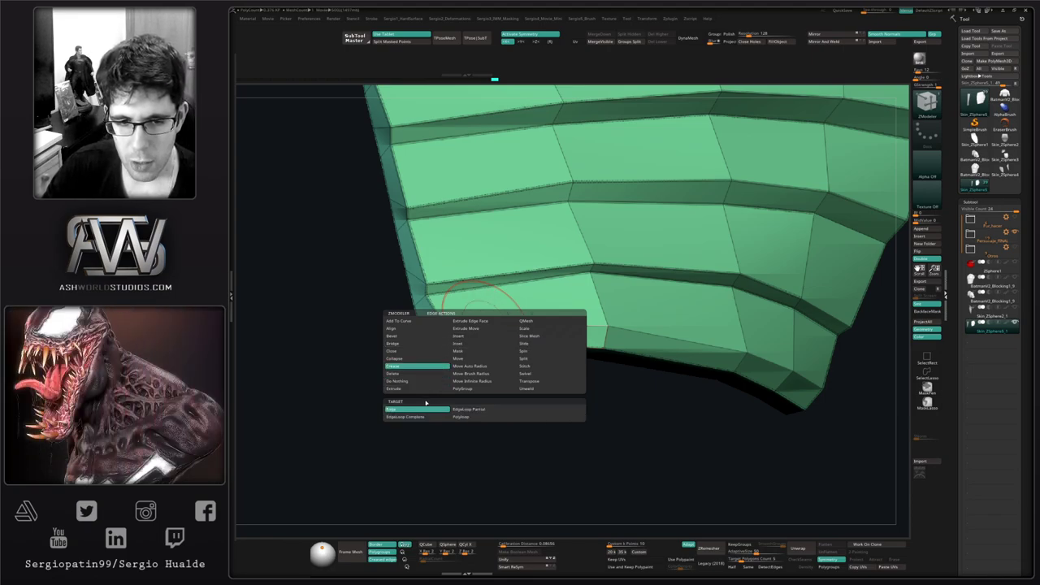
Step: Crease the complete edge loops along the rims of the lower and middle bands on the side panel
mouse_move(536, 323)
ctrl+right_down()
mouse_move(569, 284)
mouse_move(520, 317)
ctrl+right_up()
ctrl+shift+click(523, 318)
key(ctrl+z)
ctrl+shift+click(563, 328)
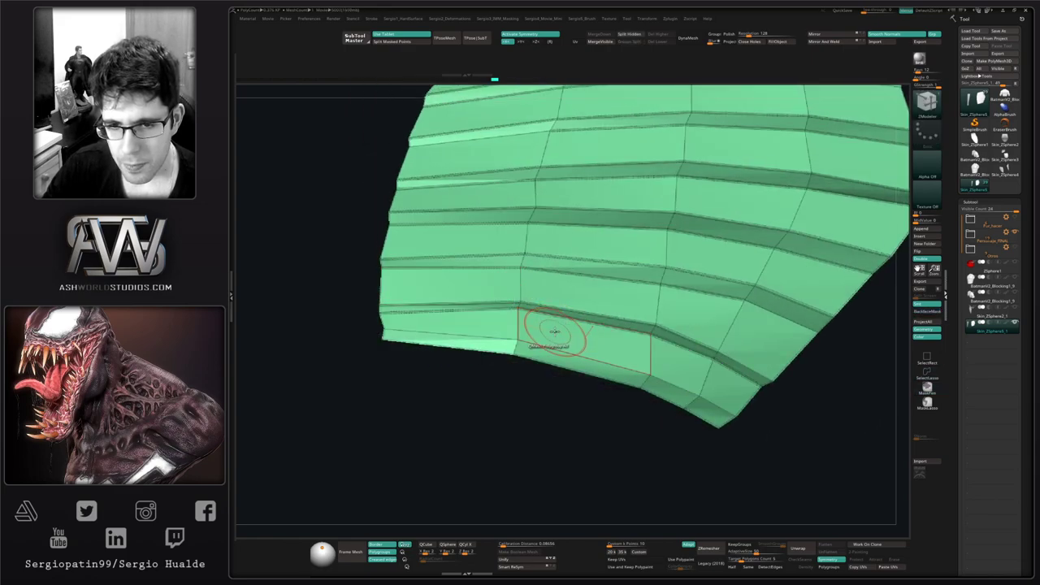
click(537, 344)
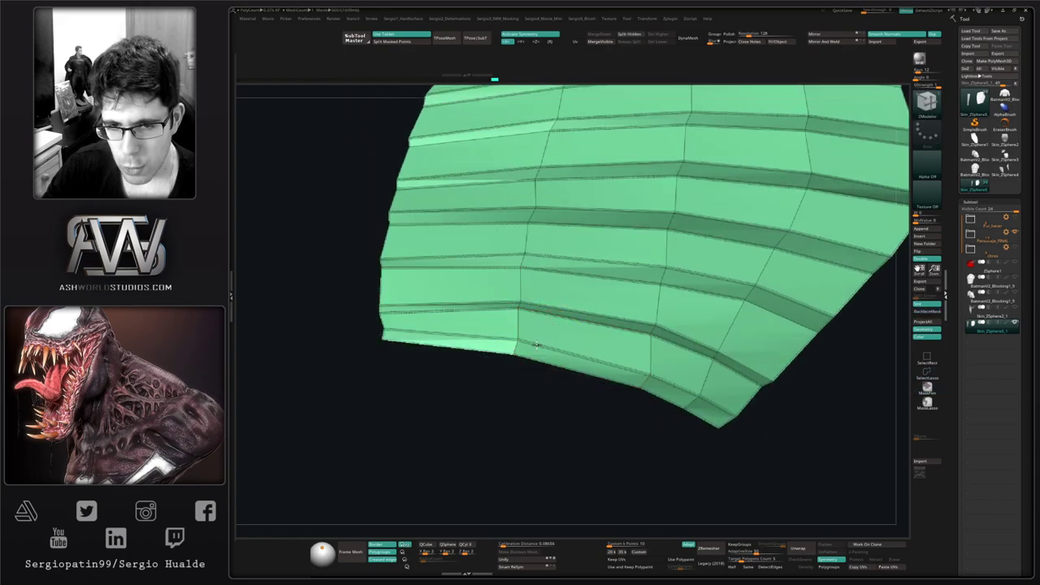
click(568, 308)
alt+right_drag(533, 328, 411, 405)
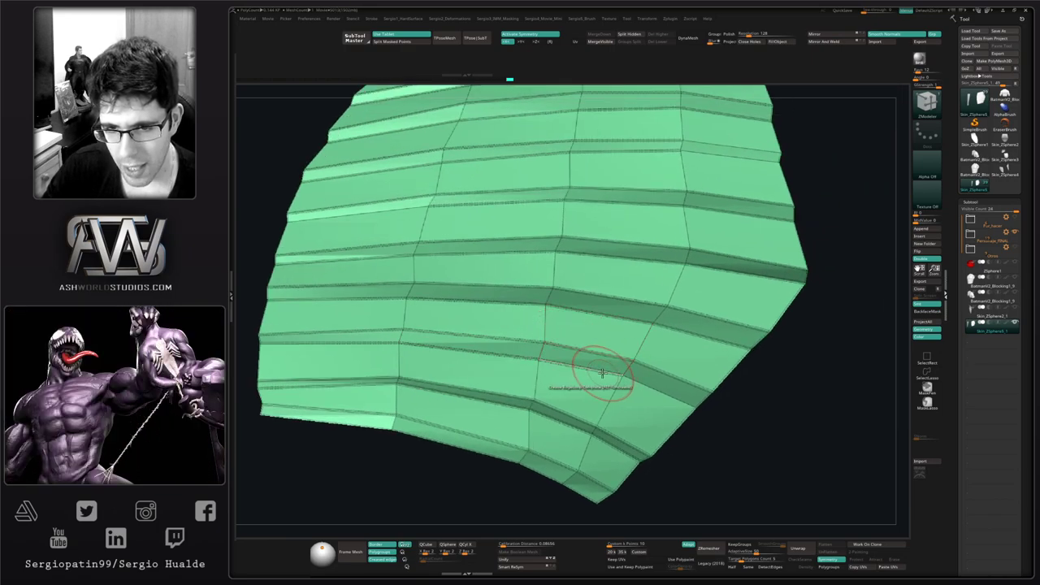
right_drag(605, 335, 566, 396)
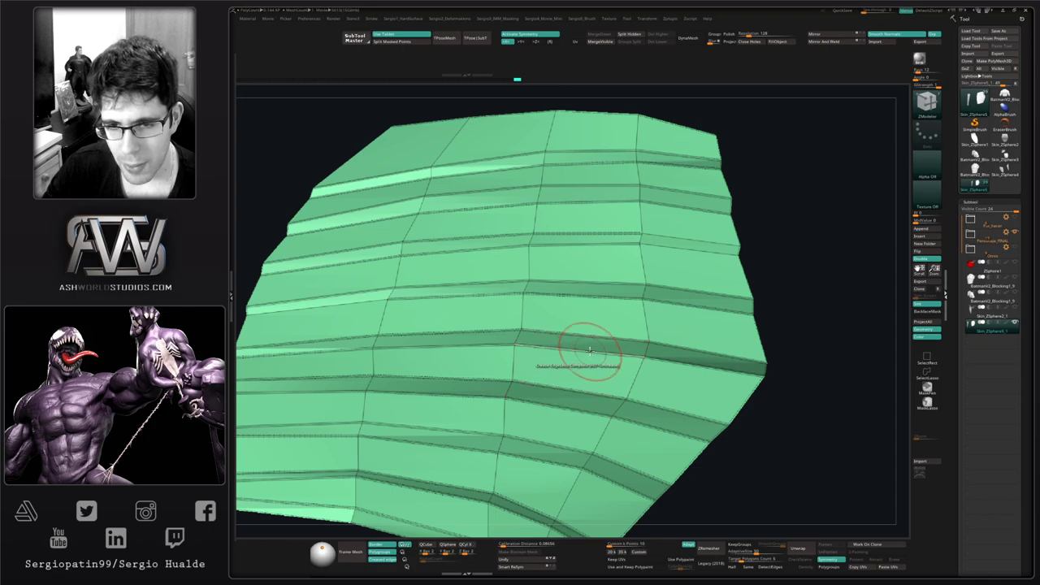
mouse_move(581, 316)
right_down()
mouse_move(569, 346)
mouse_move(577, 376)
right_up()
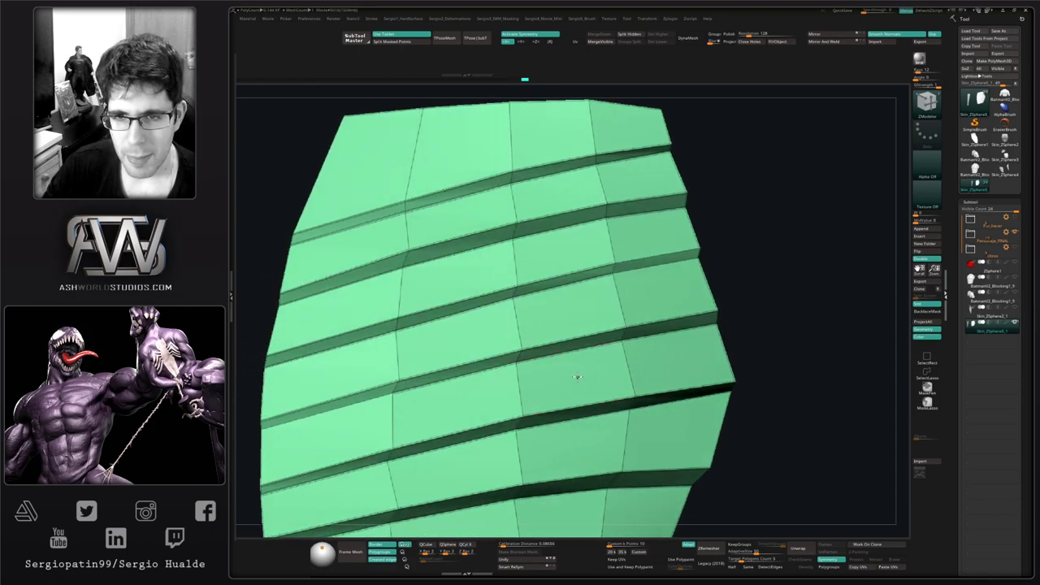
Step: Preview the panel smoothed with subdivision and crease the missed edge segments at both ends of the bands
ctrl+right_drag(649, 262, 689, 254)
ctrl+shift+click(723, 274)
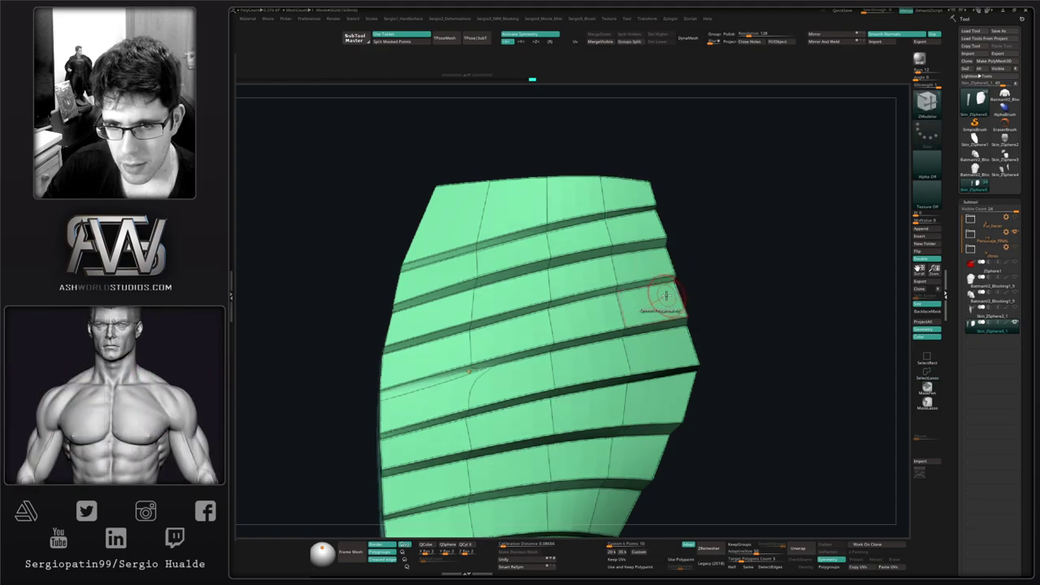
key(shift+d)
key(ctrl+z)
drag(452, 375, 455, 388)
ctrl+shift+click(763, 310)
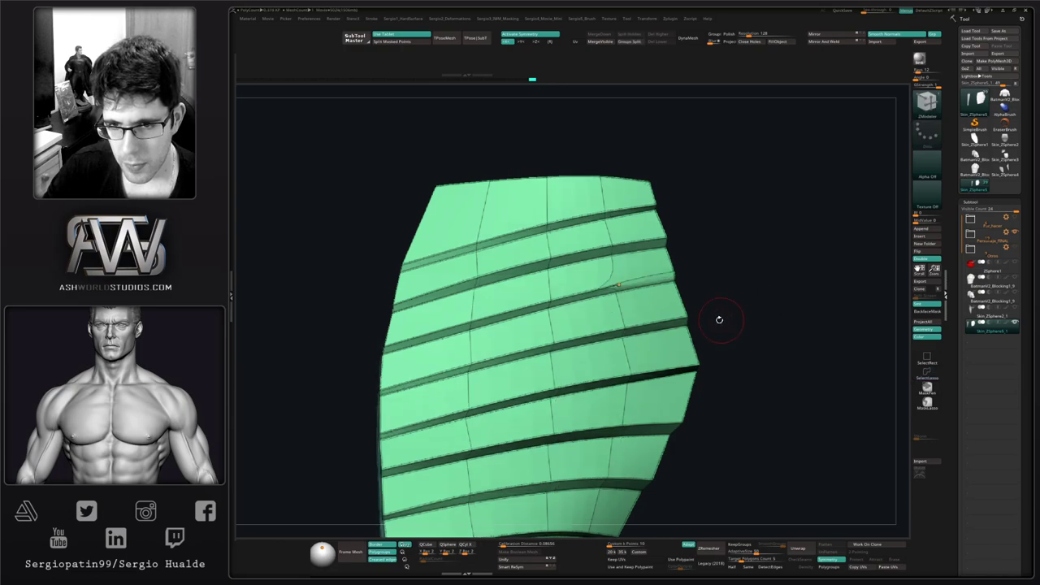
mouse_move(585, 382)
ctrl+right_down()
mouse_move(595, 322)
mouse_move(593, 344)
mouse_move(566, 381)
ctrl+right_up()
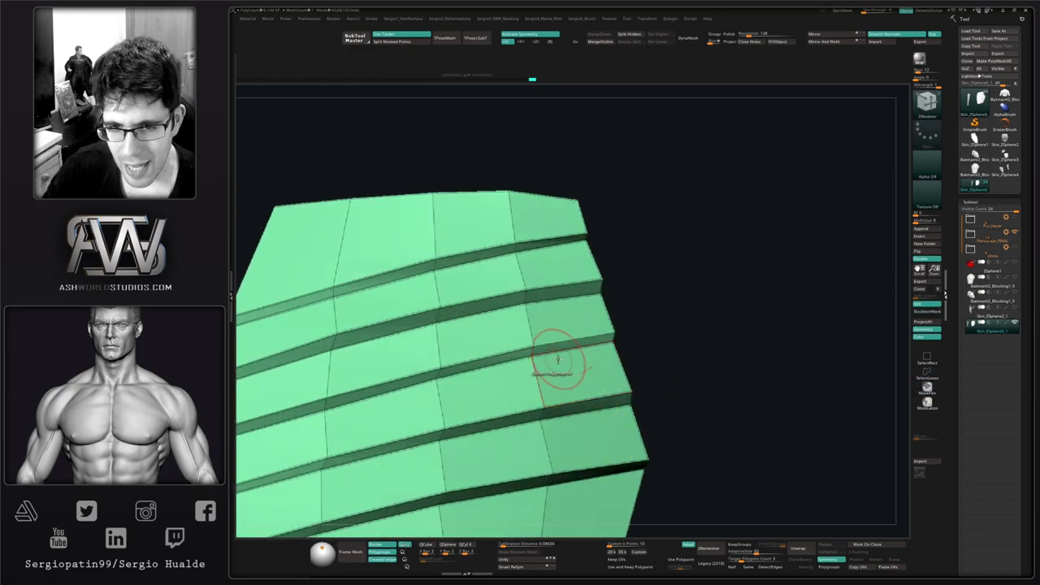
mouse_move(564, 342)
right_down()
mouse_move(544, 379)
mouse_move(564, 344)
right_up()
mouse_move(545, 395)
ctrl+right_down()
mouse_move(555, 327)
mouse_move(527, 350)
mouse_move(571, 345)
ctrl+right_up()
ctrl+shift+click(658, 334)
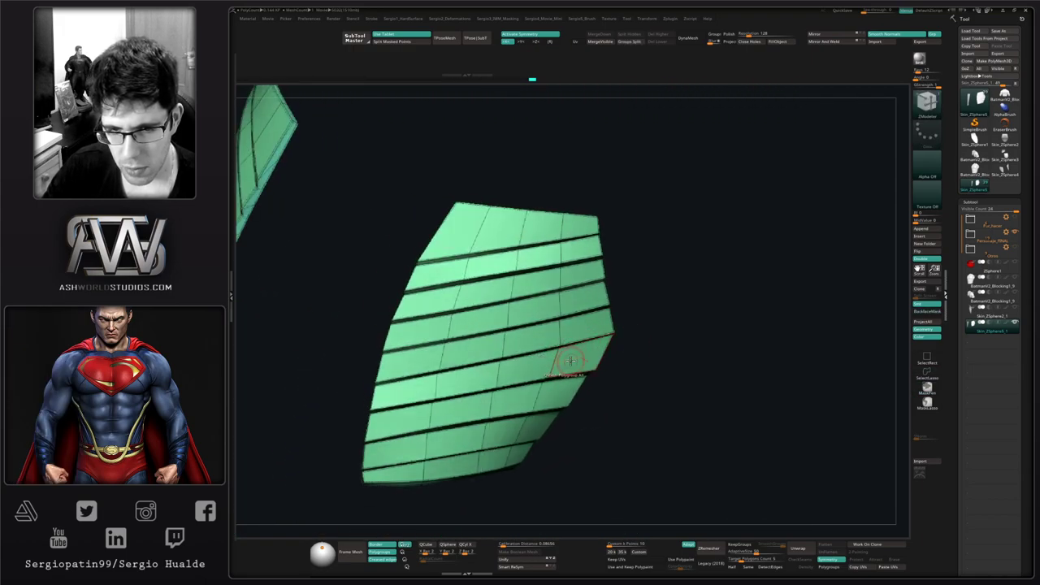
Step: Show the whole costume with the wireframe off, choose the Move brush and check the banded side panels in place
ctrl+right_drag(543, 382, 527, 335)
right_drag(507, 371, 634, 313)
key(alt+s)
key(shift+f)
mouse_move(585, 340)
ctrl+right_down()
mouse_move(604, 318)
mouse_move(589, 322)
mouse_move(610, 329)
ctrl+right_up()
key(b)
key(m)
key(v)
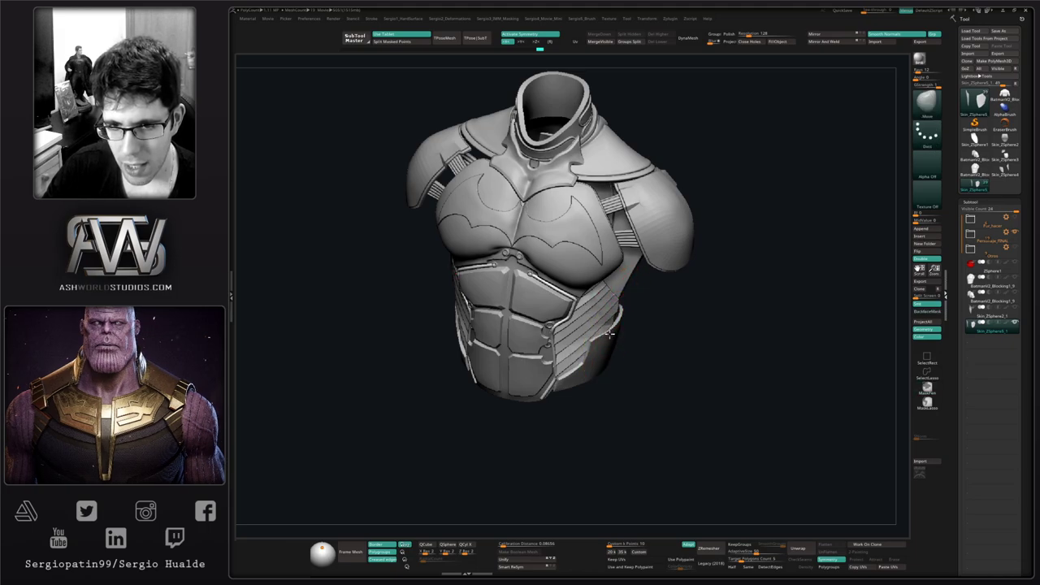
mouse_move(598, 352)
ctrl+right_down()
mouse_move(598, 314)
mouse_move(603, 346)
ctrl+right_up()
ctrl+right_drag(603, 346, 602, 418)
right_drag(659, 346, 615, 352)
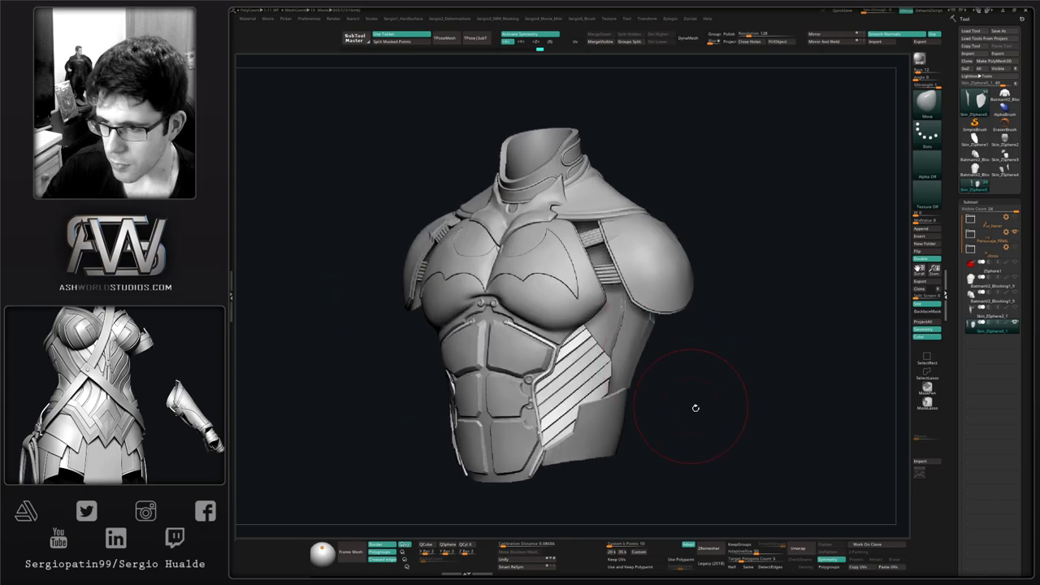
Step: Expand the character's subtool folder and move the banded panel subtool Skin_ZSphere5_1 into it below Skin_ZSphere4
click(989, 313)
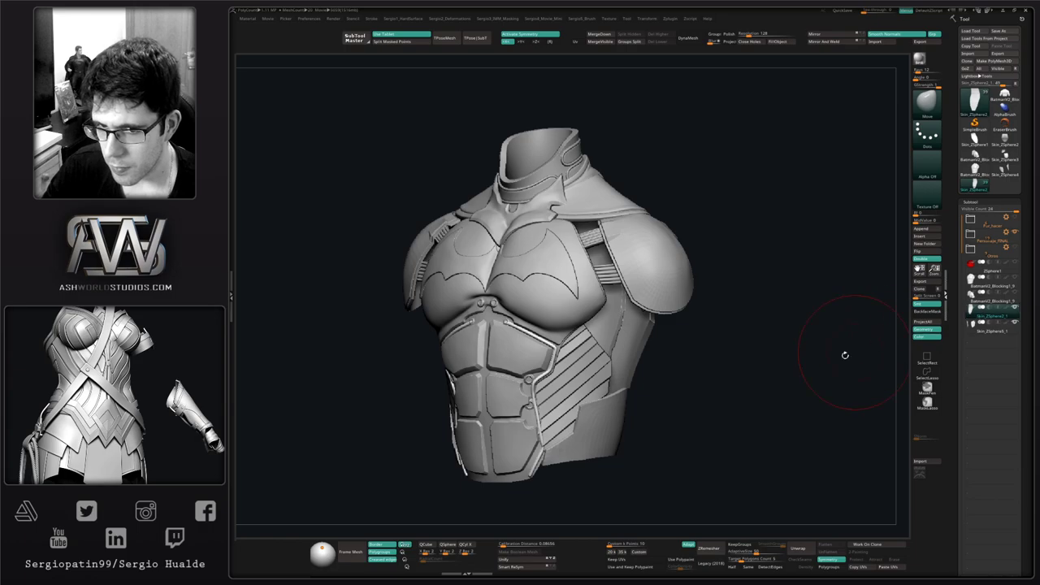
right_drag(843, 356, 769, 378)
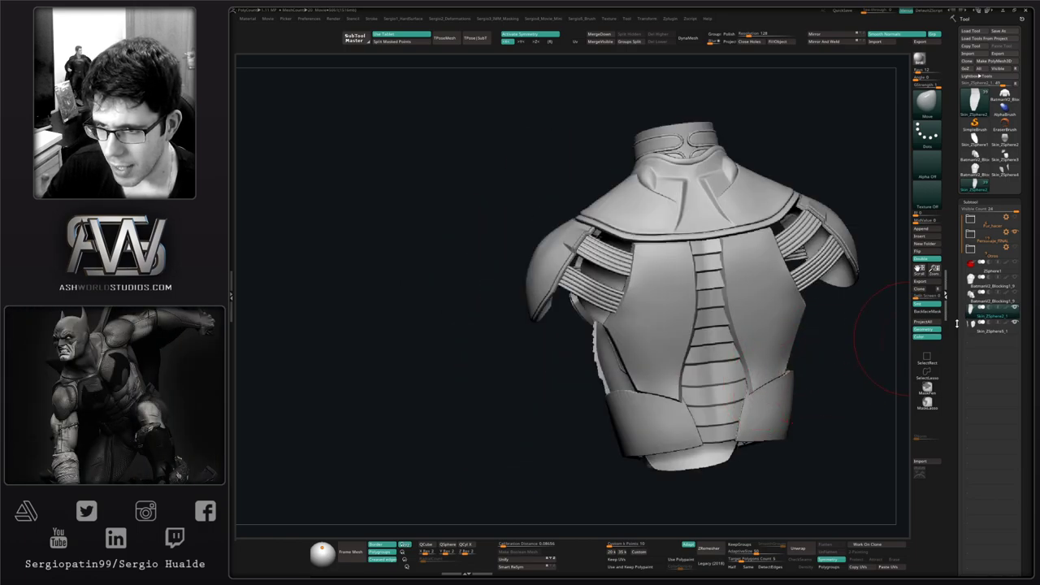
click(971, 234)
drag(963, 273, 962, 167)
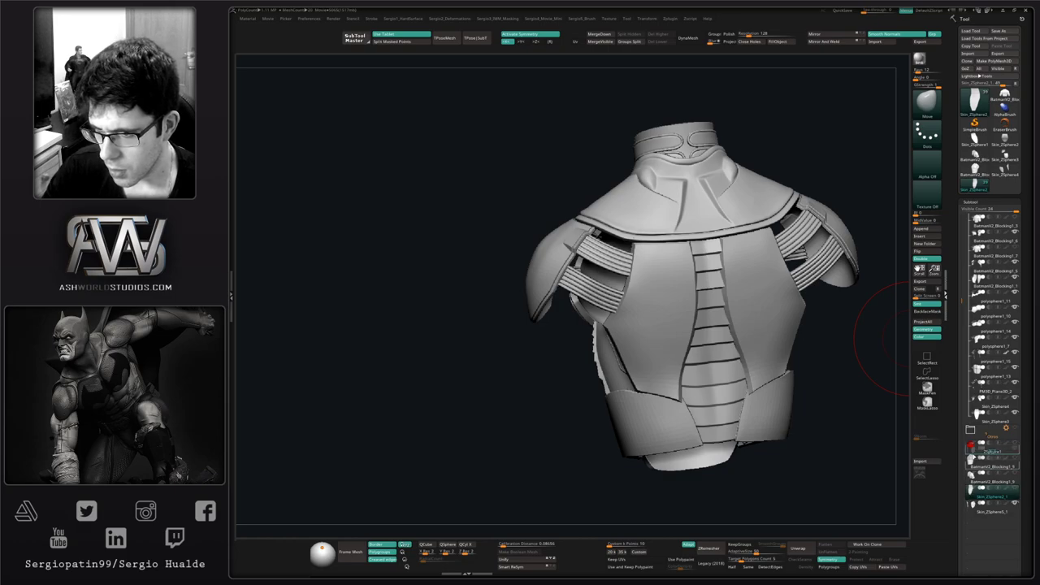
drag(989, 451, 991, 419)
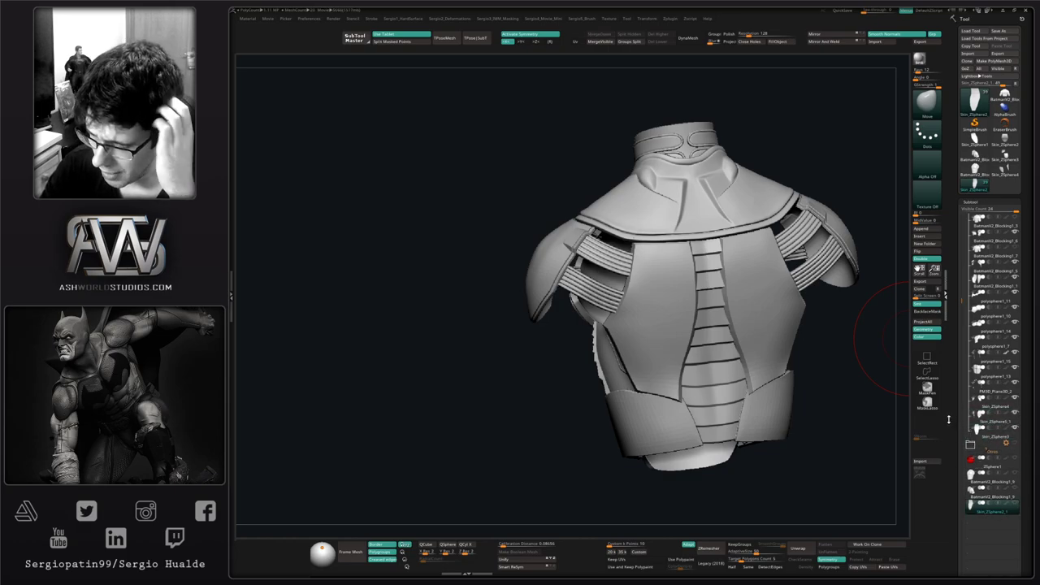
Step: Select the sleeved torso subtool BatmanV2_Blocking1_7 and inspect it in isolation
mouse_move(976, 432)
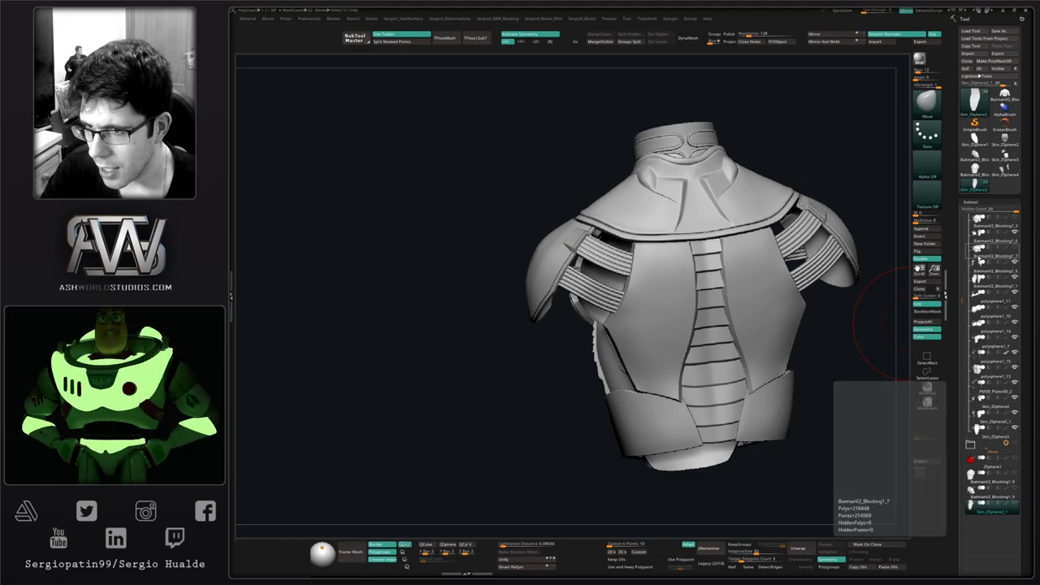
click(979, 259)
right_drag(634, 364, 711, 353)
alt+right_drag(650, 345, 675, 382)
ctrl+right_drag(618, 333, 597, 351)
key(ctrl+shift+s)
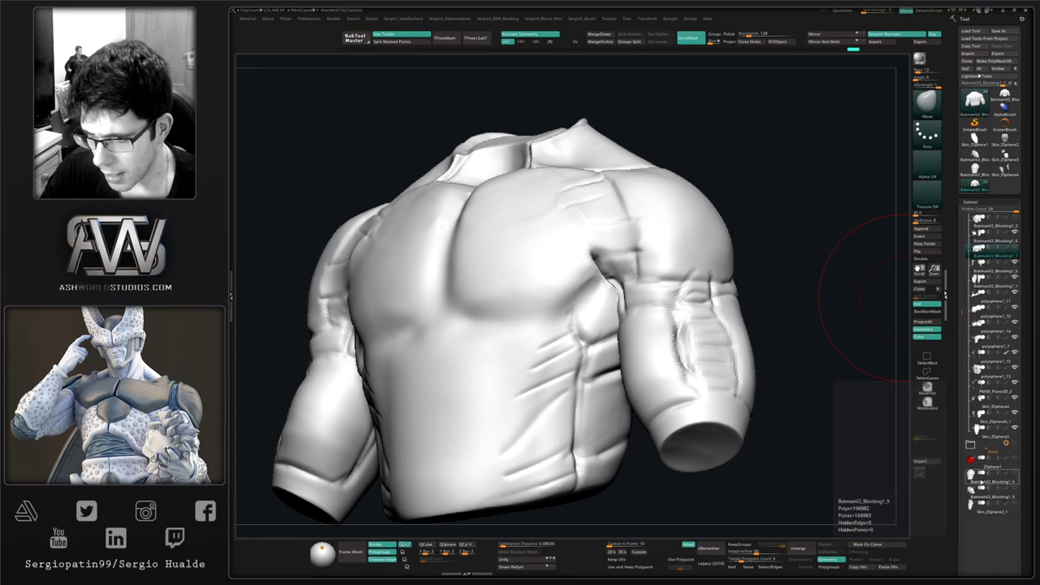
Step: Select the sleeveless torso BatmanV2_Blocking1_9, display it together with the armor and frame the side panels
click(981, 483)
key(alt+s)
mouse_move(682, 416)
right_down()
mouse_move(651, 432)
mouse_move(637, 410)
right_up()
key(f)
ctrl+right_drag(571, 369, 573, 397)
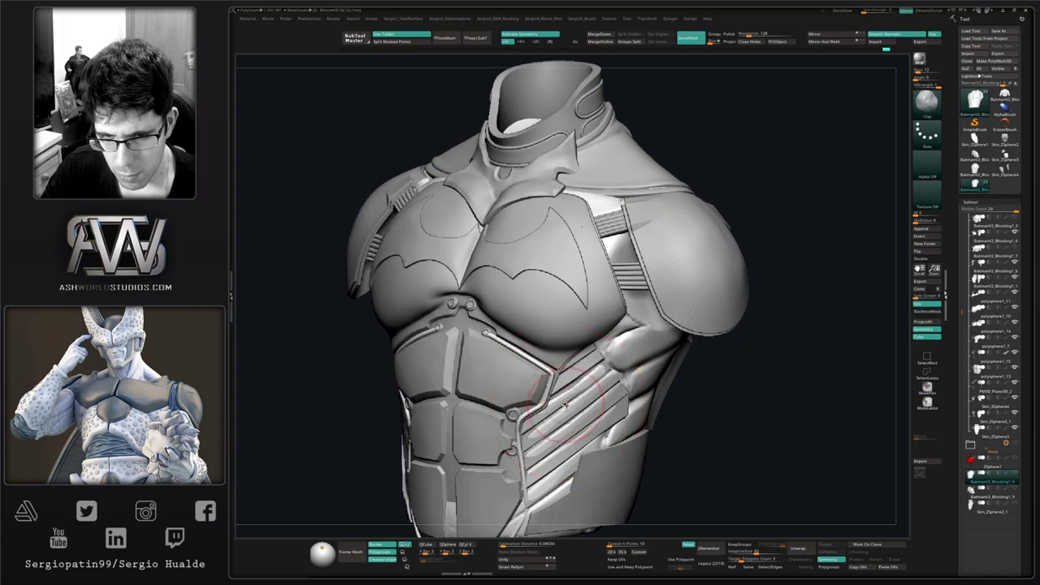
Step: Push the inner torso inward beneath the banded side panels so it stops poking through them
key(alt+s)
mouse_move(585, 390)
mouse_down()
mouse_move(549, 414)
mouse_move(569, 420)
mouse_move(593, 404)
mouse_move(578, 364)
mouse_move(607, 399)
mouse_move(595, 443)
mouse_up()
right_drag(574, 440, 590, 310)
mouse_move(598, 320)
mouse_down()
mouse_move(561, 391)
mouse_move(522, 381)
mouse_up()
key(alt+s)
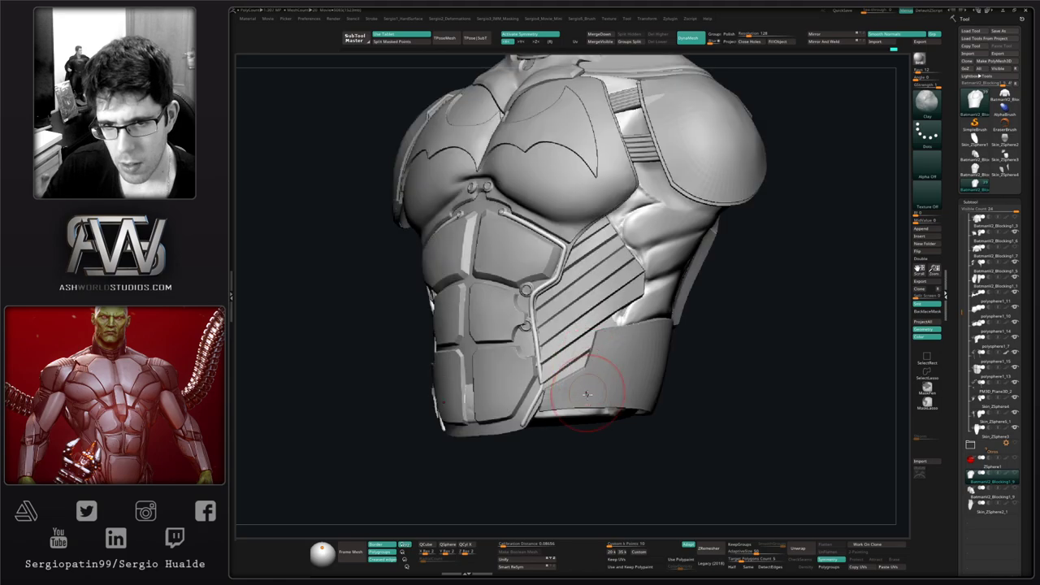
Step: Show and hide the sleeved torso BatmanV2_Blocking1_3 to compare it with the costume
ctrl+right_drag(586, 395, 585, 351)
right_drag(585, 351, 620, 382)
alt+right_drag(620, 390, 639, 369)
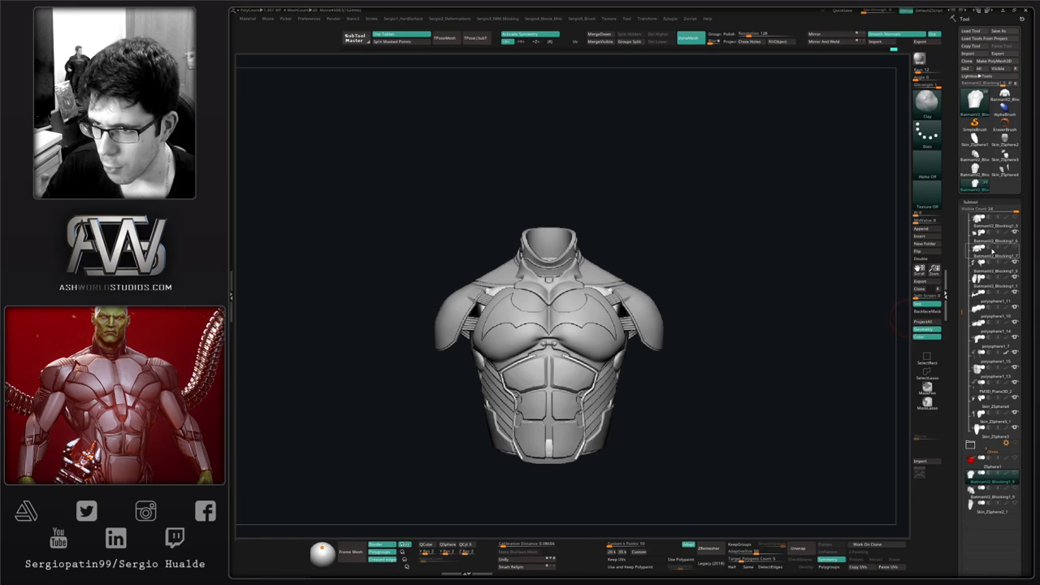
click(1015, 218)
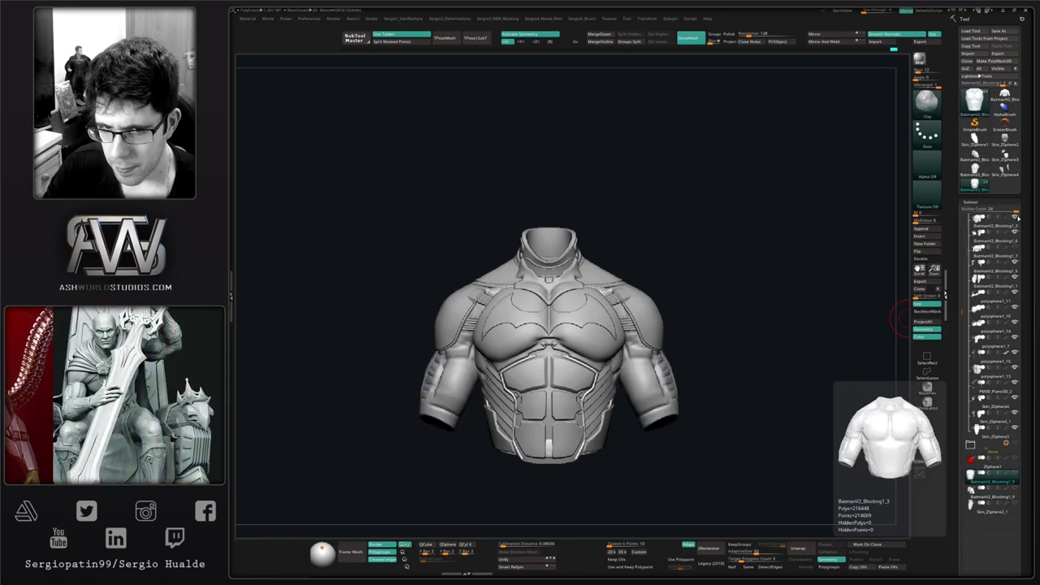
click(1014, 219)
right_drag(795, 321, 710, 351)
ctrl+right_drag(597, 329, 575, 415)
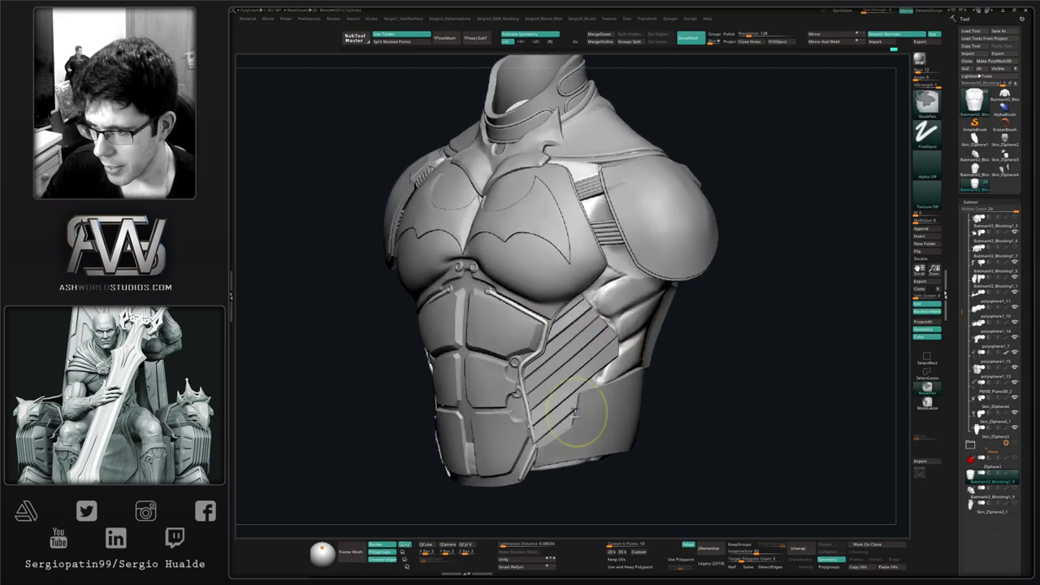
Step: Nudge the inner torso surface beside the outer edge of the banded side panel with the Move brush
right_drag(592, 363, 635, 408)
key(b)
key(m)
key(v)
drag(606, 350, 611, 359)
right_drag(615, 377, 624, 389)
Step: Select the banded side panel and examine its fit against the abdominal plates, waist guard and back
alt+click(612, 355)
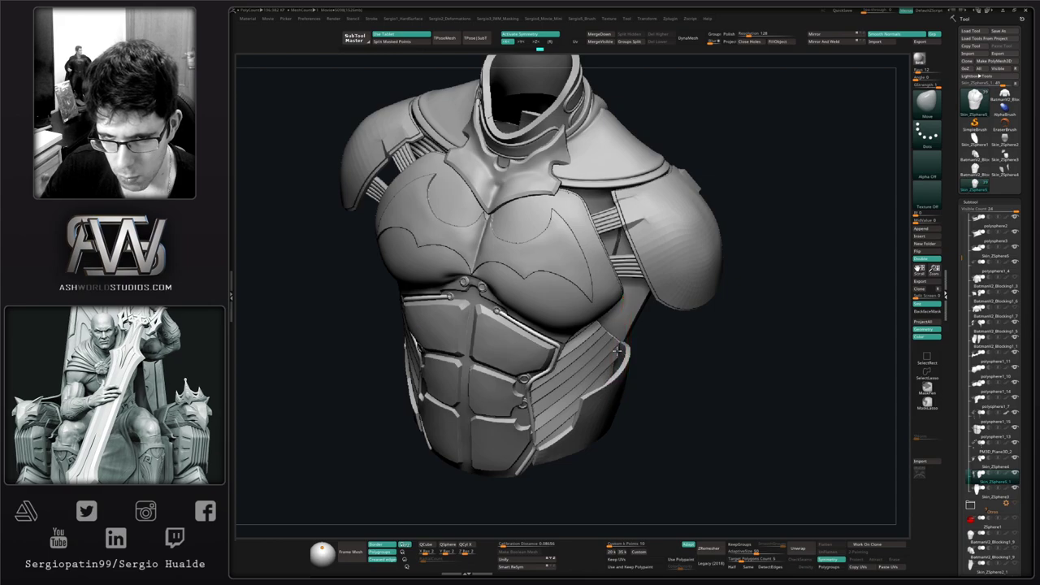
right_drag(601, 326, 520, 333)
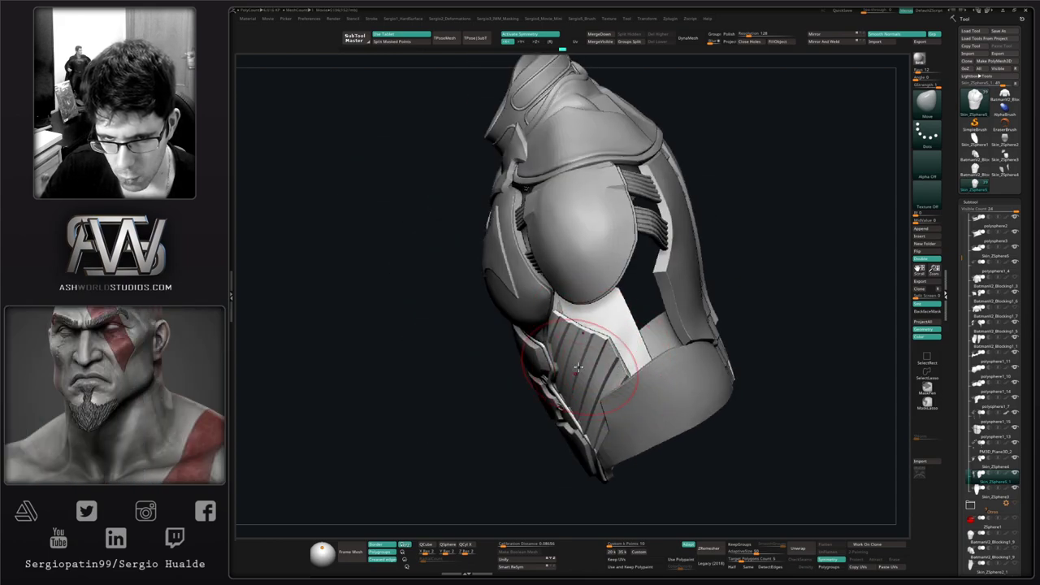
right_drag(578, 368, 598, 352)
right_drag(530, 275, 471, 283)
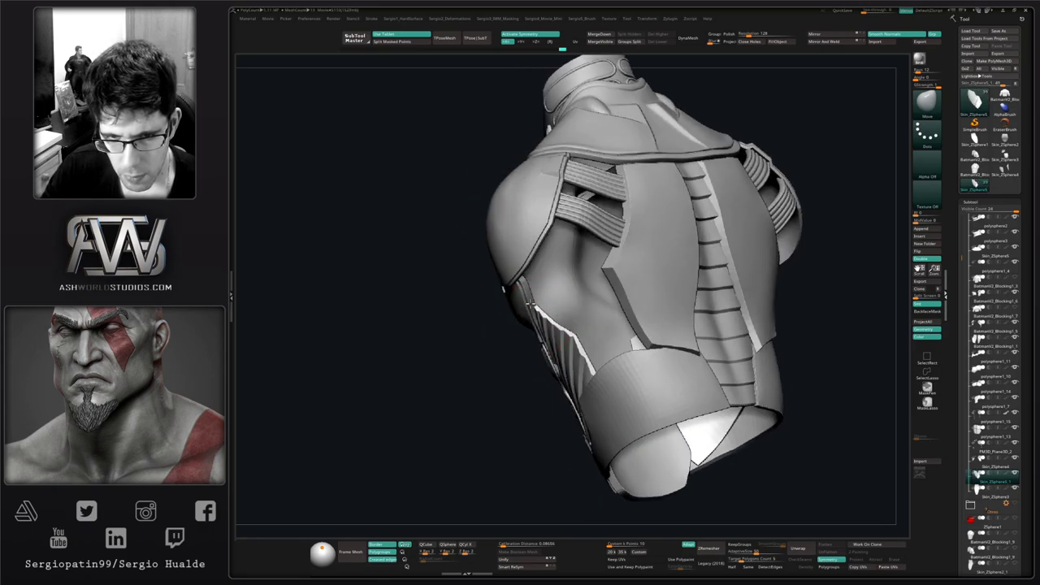
right_drag(520, 307, 569, 320)
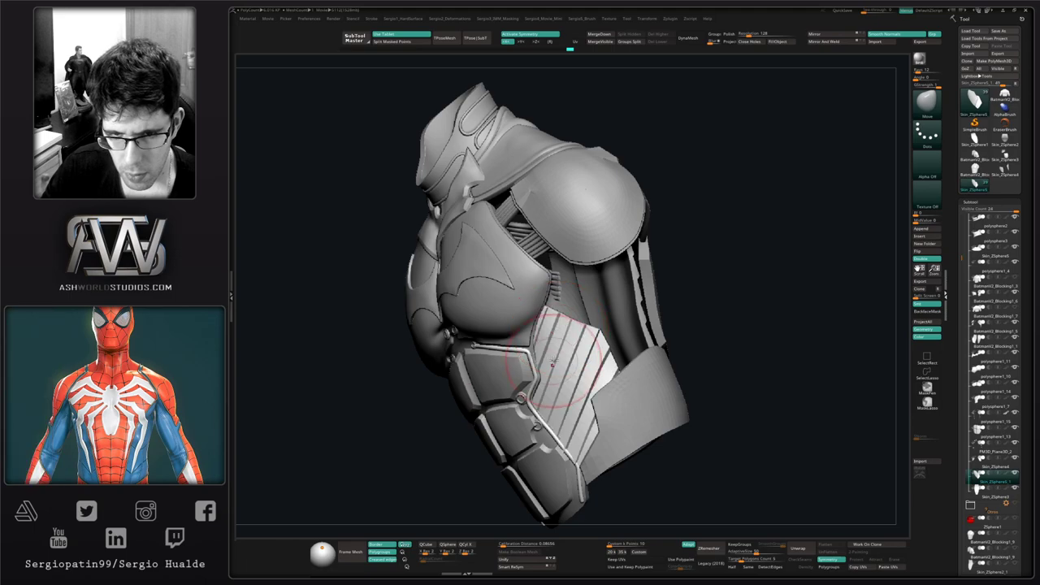
mouse_move(552, 364)
right_down()
mouse_move(568, 360)
mouse_move(572, 337)
mouse_move(588, 371)
mouse_move(611, 355)
mouse_move(574, 332)
mouse_move(591, 366)
mouse_move(612, 371)
mouse_move(540, 371)
mouse_move(546, 356)
mouse_move(564, 379)
right_up()
Step: Choose the Standard brush and select the sleeveless torso BatmanV2_Blocking1_9, checking its side between the armor plates
key(b)
key(s)
key(t)
right_drag(640, 356, 584, 354)
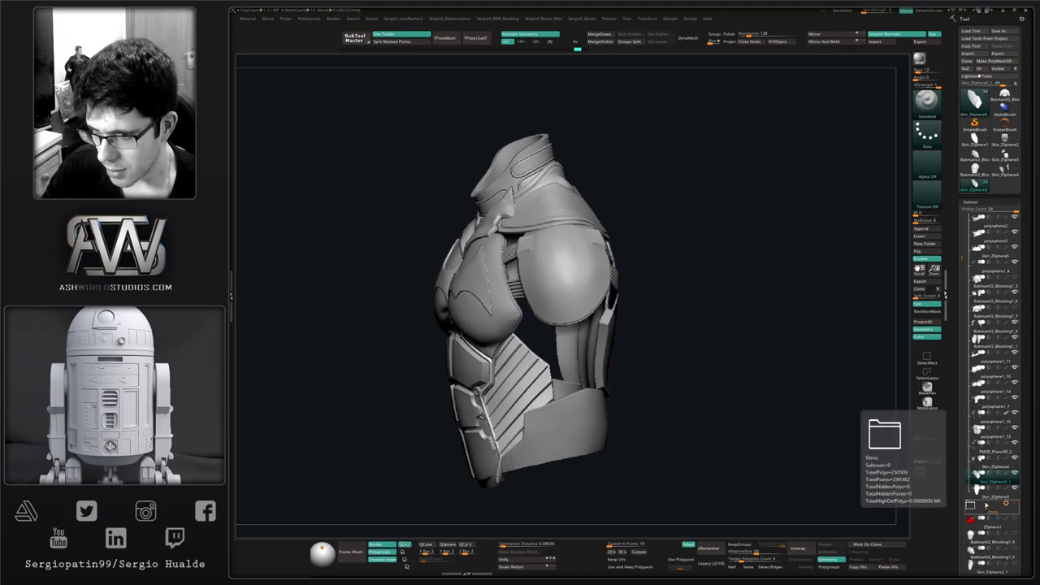
click(983, 540)
mouse_move(673, 406)
right_down()
mouse_move(650, 397)
mouse_move(666, 343)
right_up()
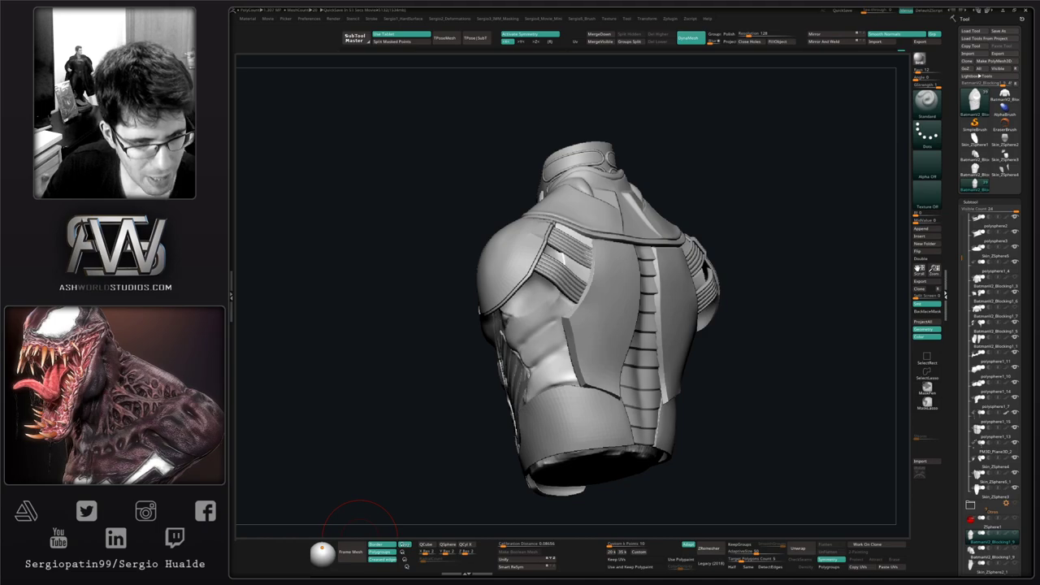
mouse_move(745, 362)
mouse_down()
mouse_move(758, 365)
mouse_move(704, 367)
mouse_move(618, 393)
mouse_move(551, 379)
mouse_move(615, 402)
mouse_move(656, 376)
mouse_move(611, 389)
mouse_up()
alt+drag(611, 389, 582, 349)
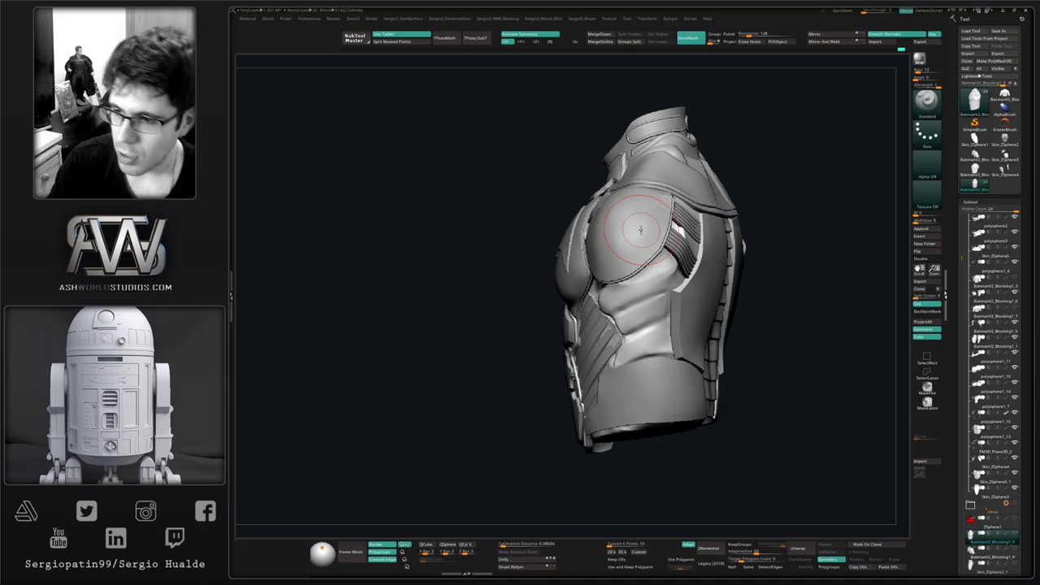
drag(495, 353, 537, 351)
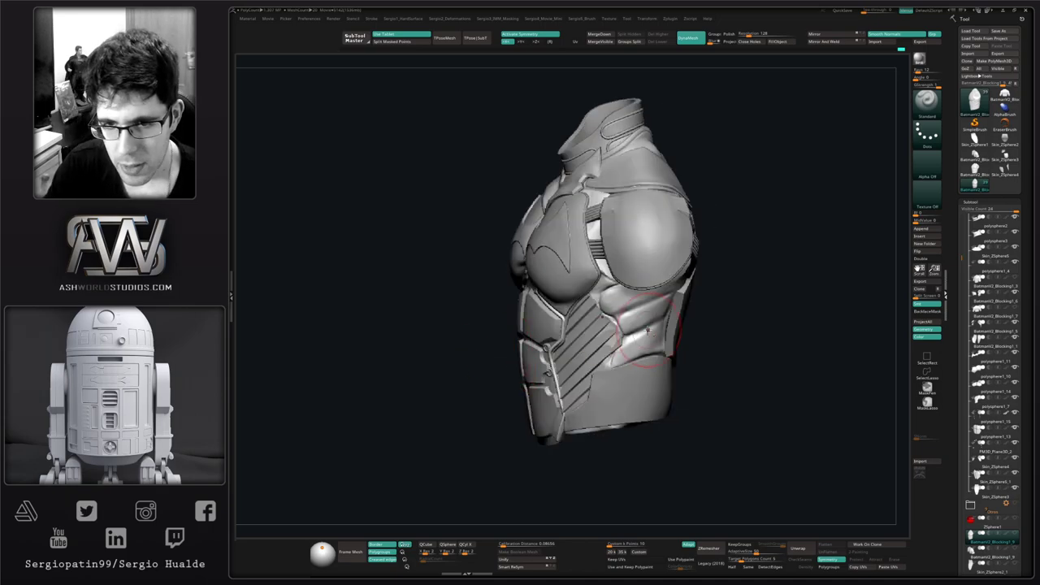
Step: Isolate the sleeveless torso and reshape the rib folds beneath the arm opening with the Move brush
mouse_move(635, 324)
alt+right_down()
mouse_move(564, 310)
mouse_move(579, 302)
alt+right_up()
key(alt+shift+s)
key(b)
key(m)
key(v)
right_drag(579, 302, 573, 279)
drag(572, 263, 561, 255)
right_drag(594, 256, 588, 278)
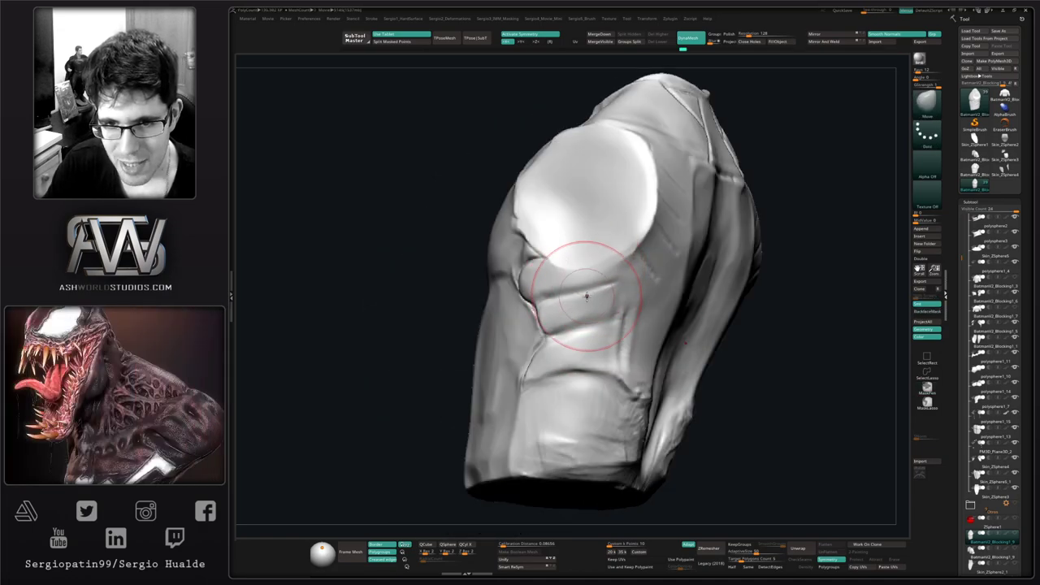
drag(579, 338, 580, 328)
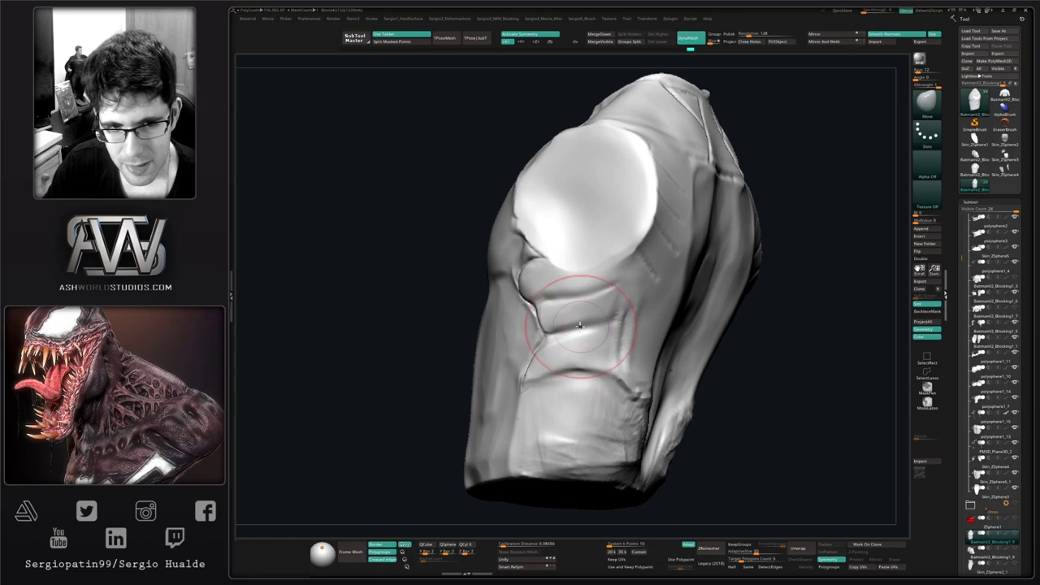
mouse_move(580, 325)
right_down()
mouse_move(613, 318)
mouse_move(580, 315)
right_up()
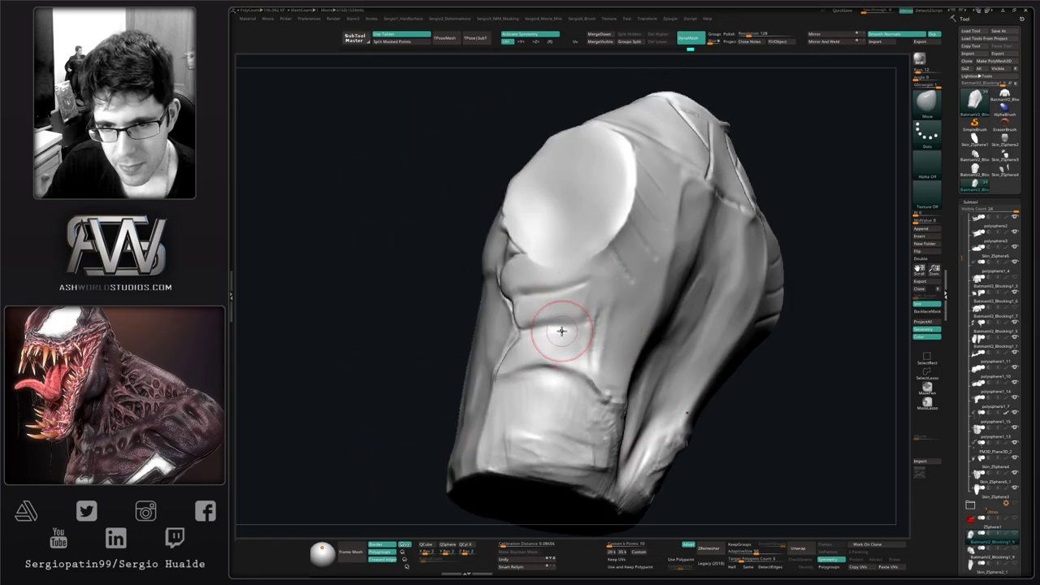
right_drag(567, 367, 573, 332)
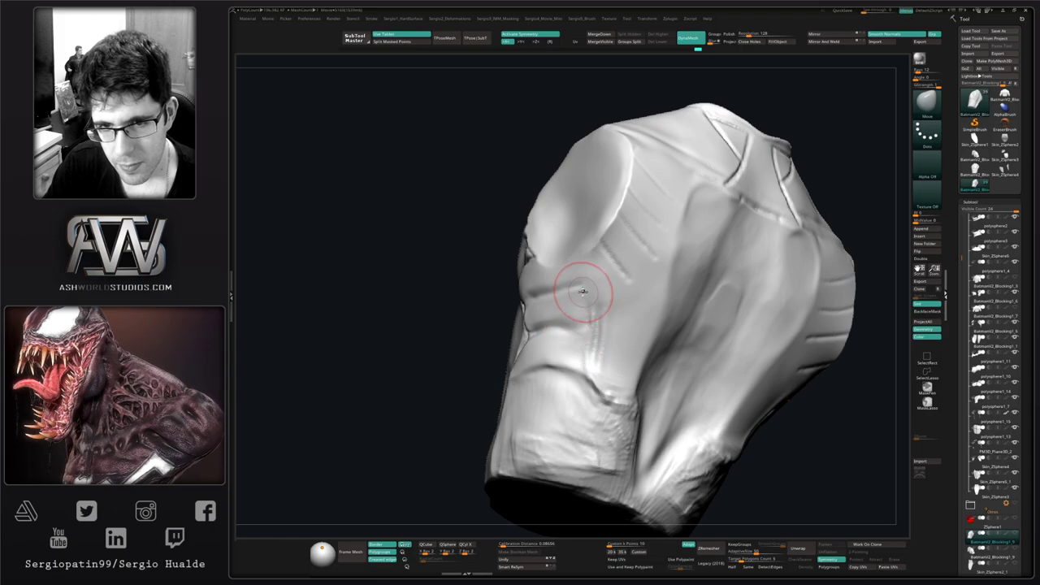
mouse_move(608, 295)
right_down()
mouse_move(595, 303)
mouse_move(620, 360)
right_up()
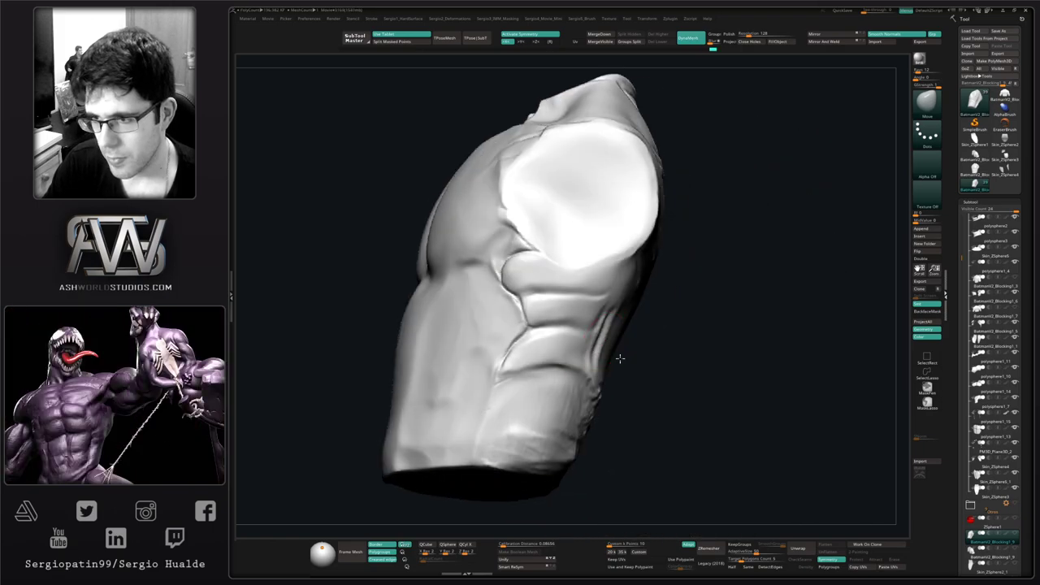
Step: Build up the surface along the lower rim of the arm opening with the Clay brush
mouse_move(666, 267)
right_down()
mouse_move(631, 268)
mouse_move(658, 284)
mouse_move(650, 272)
right_up()
key(b)
key(c)
key(l)
right_drag(558, 274, 566, 282)
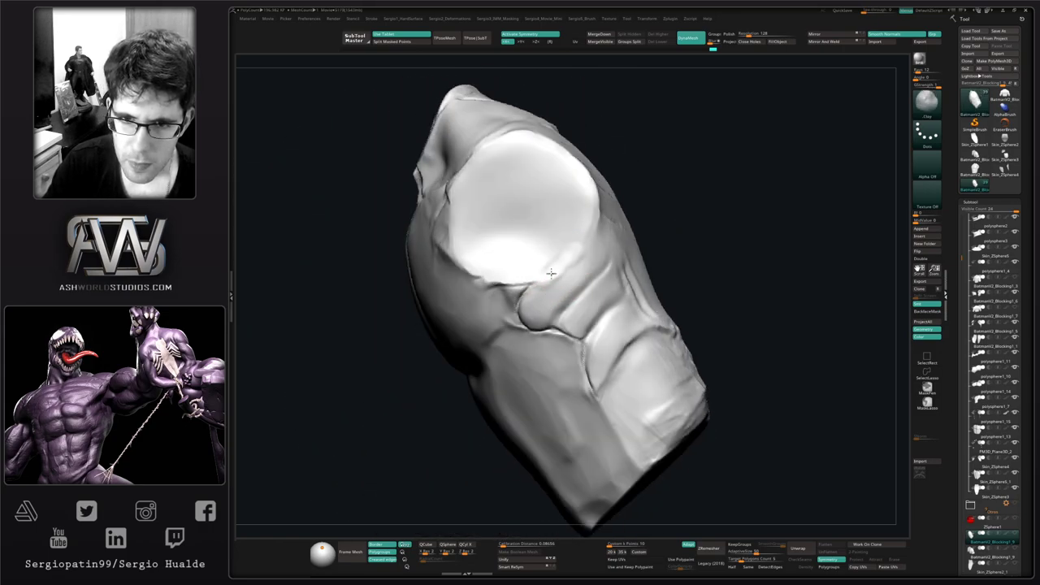
mouse_move(567, 257)
mouse_down()
mouse_move(551, 282)
mouse_move(563, 269)
mouse_up()
Step: Flatten the uppermost rib fold beneath the arm opening with the TrimDynamic brush
key(b)
key(t)
key(d)
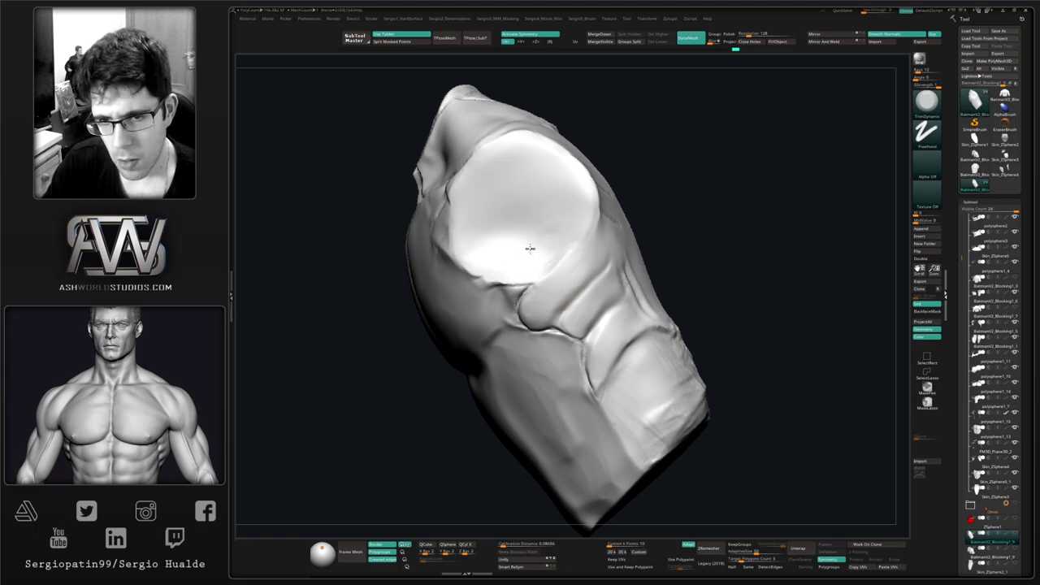
mouse_move(558, 289)
right_down()
mouse_move(575, 274)
mouse_move(554, 275)
right_up()
mouse_move(571, 306)
mouse_down()
mouse_move(597, 277)
mouse_move(594, 254)
mouse_up()
drag(537, 309, 598, 256)
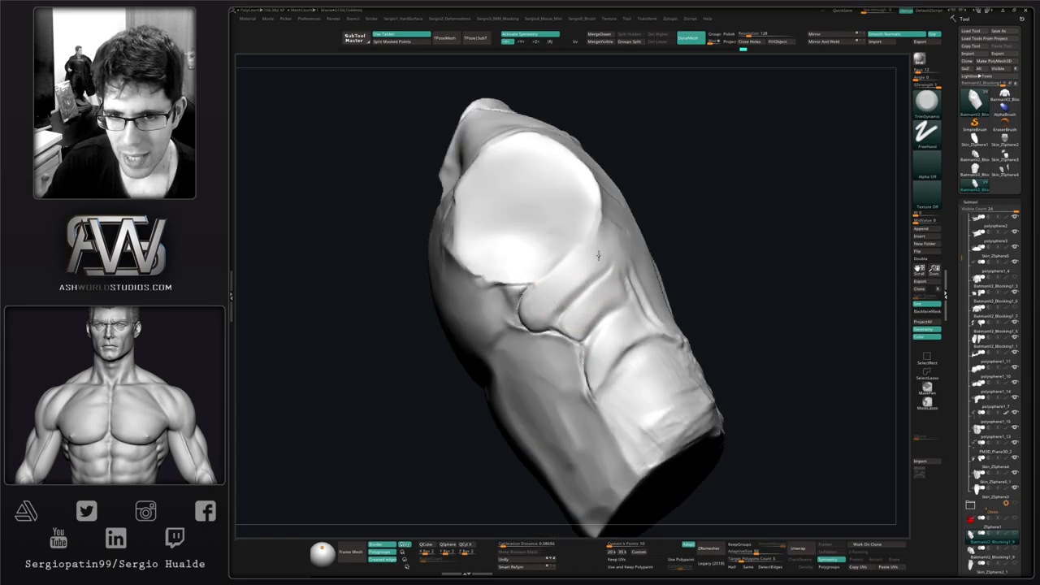
Step: Carve sharper creases between the upper rib folds and around their rear ends with the DamStandard brush
right_drag(602, 261, 599, 267)
key(b)
key(d)
key(s)
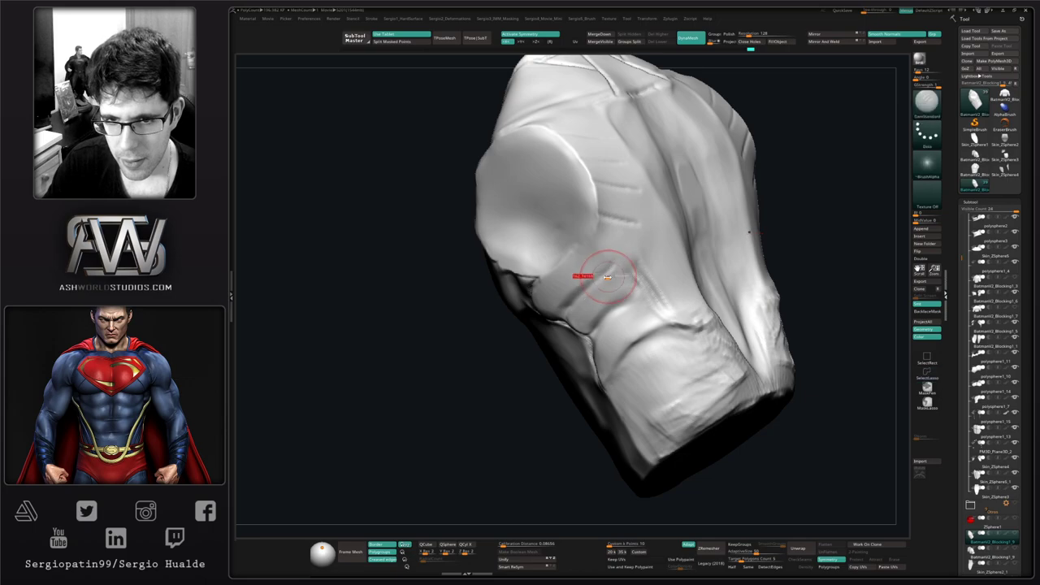
drag(608, 277, 584, 298)
mouse_move(634, 267)
mouse_down()
mouse_move(651, 291)
mouse_move(623, 302)
mouse_move(595, 340)
mouse_up()
right_drag(595, 340, 613, 319)
drag(623, 303, 591, 341)
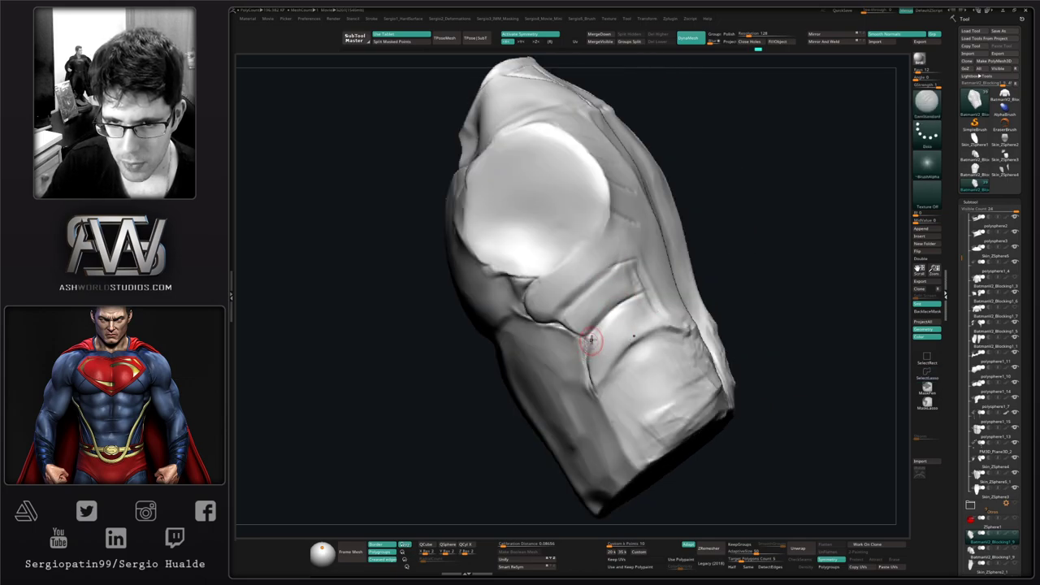
drag(626, 266, 548, 324)
right_drag(546, 325, 581, 301)
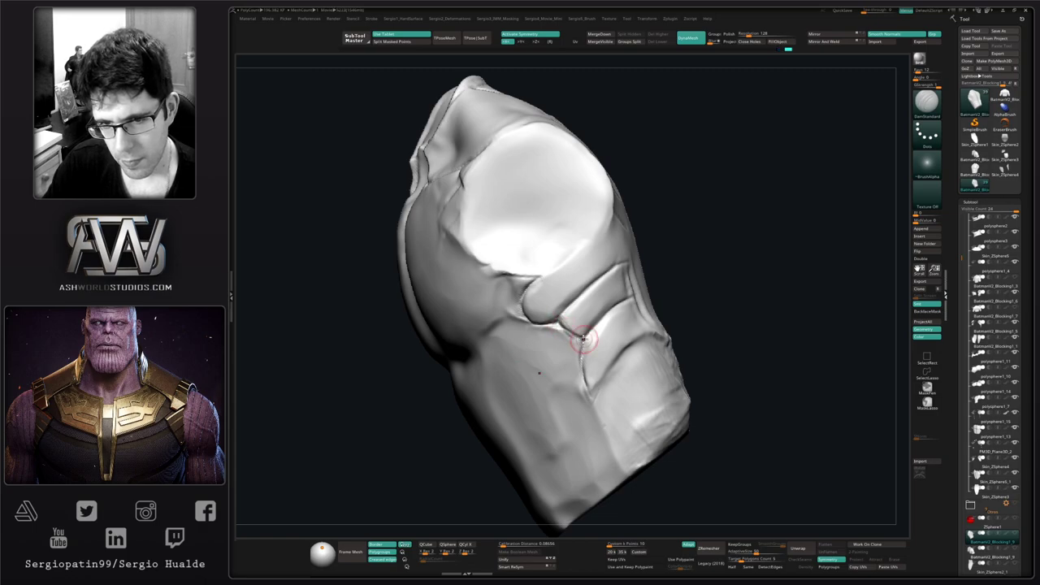
Step: Deepen the crease down the front of the lowest rib fold and along its underside
drag(581, 353, 599, 405)
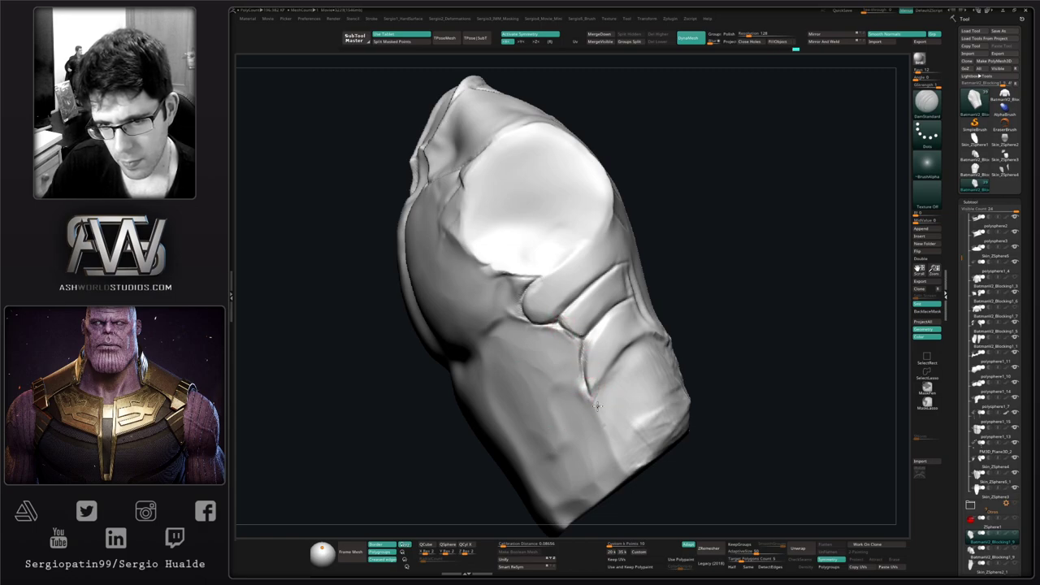
right_drag(607, 399, 595, 396)
drag(598, 395, 642, 348)
right_drag(646, 347, 626, 362)
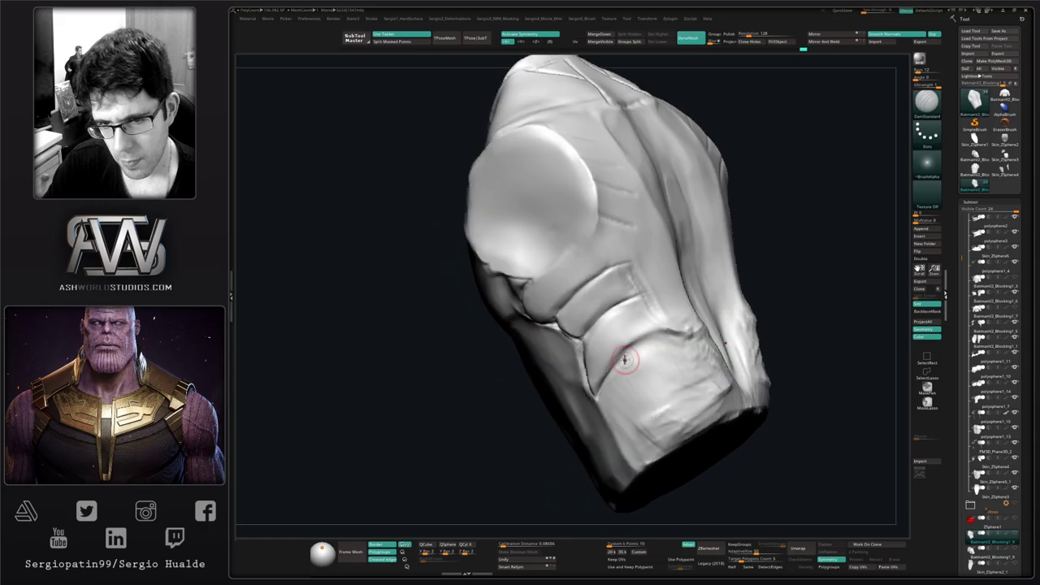
drag(612, 370, 658, 335)
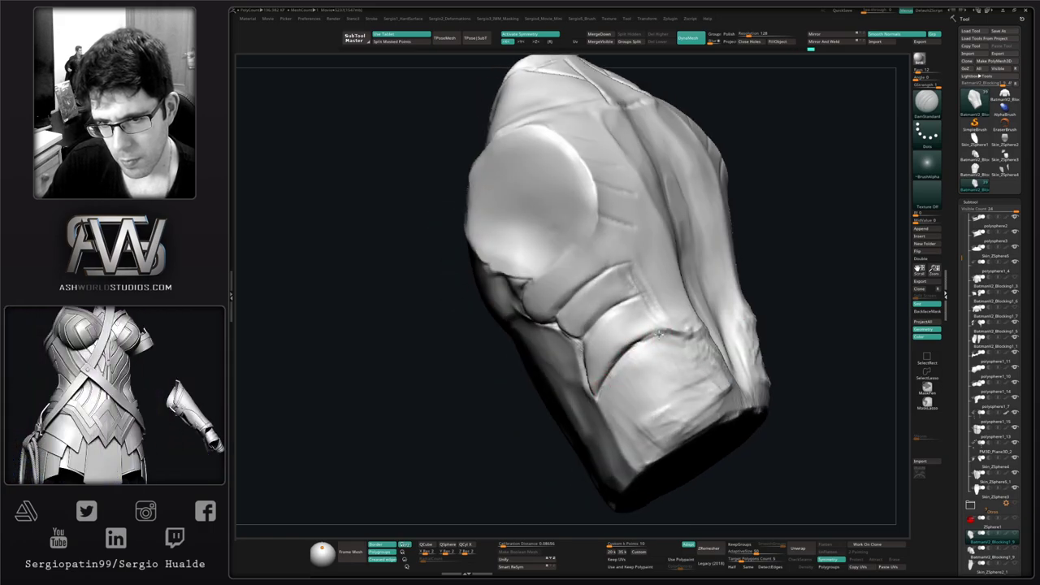
Step: Smooth the rib creases and soften the carved lines at their rear ends
right_drag(664, 345, 640, 348)
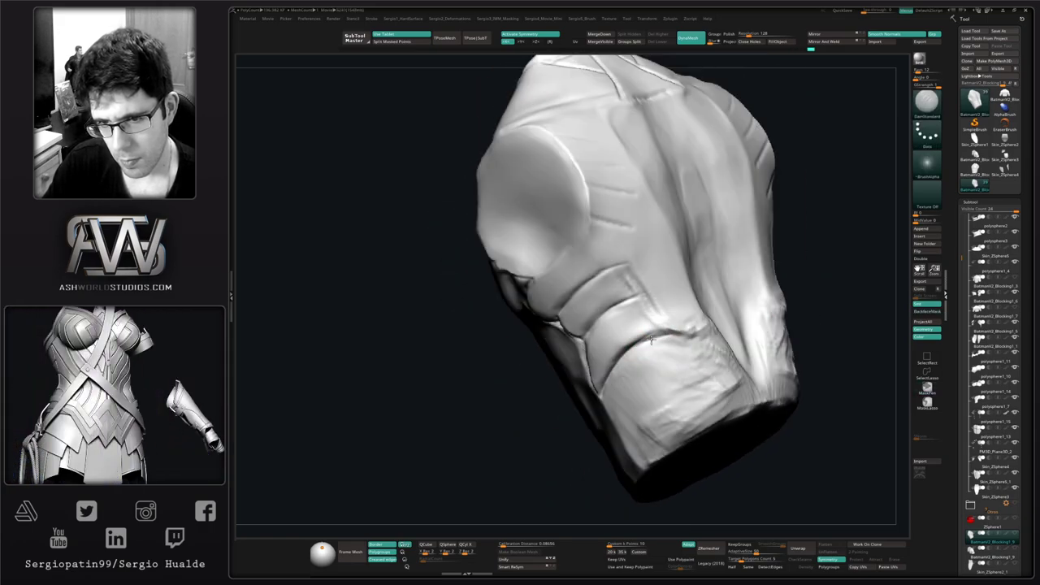
key(shift)
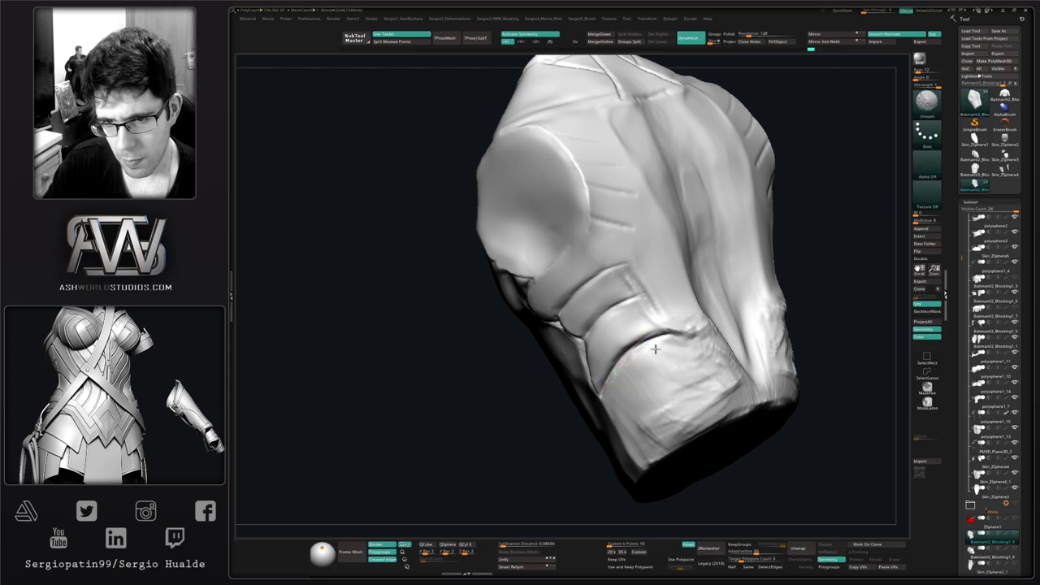
shift+drag(607, 397, 649, 328)
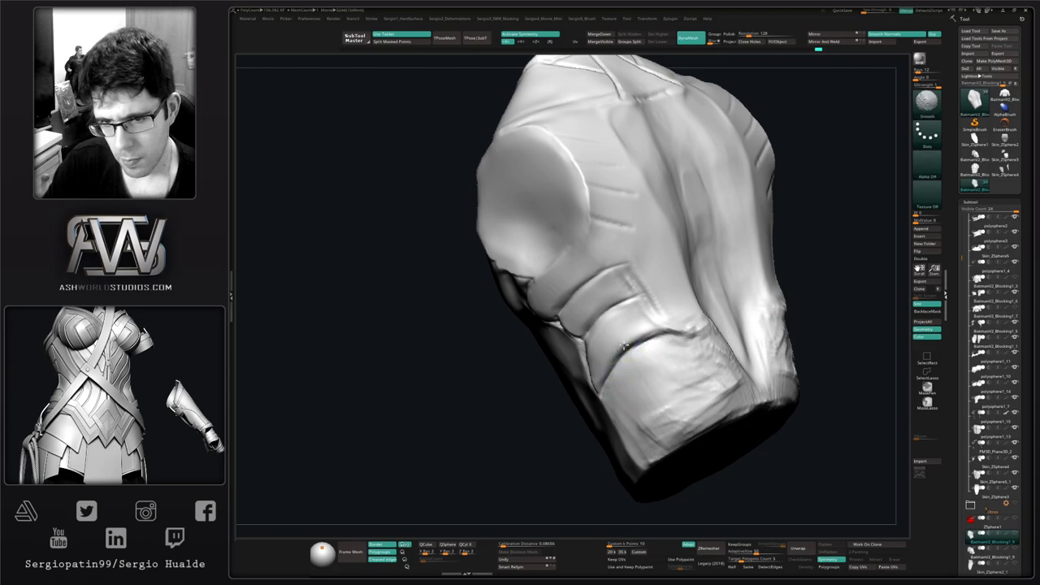
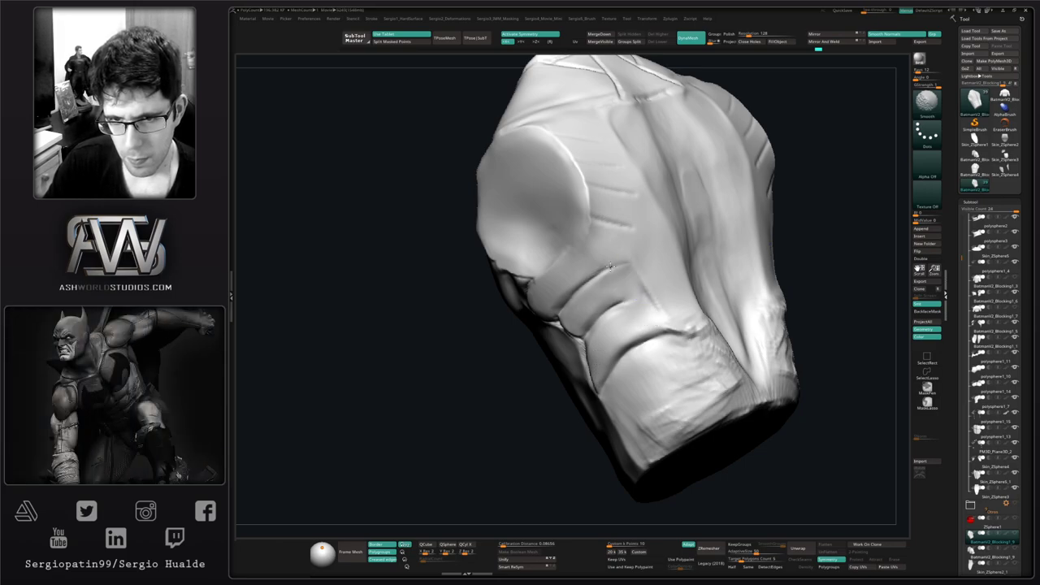
right_drag(613, 249, 646, 306)
key(ctrl+shift+z)
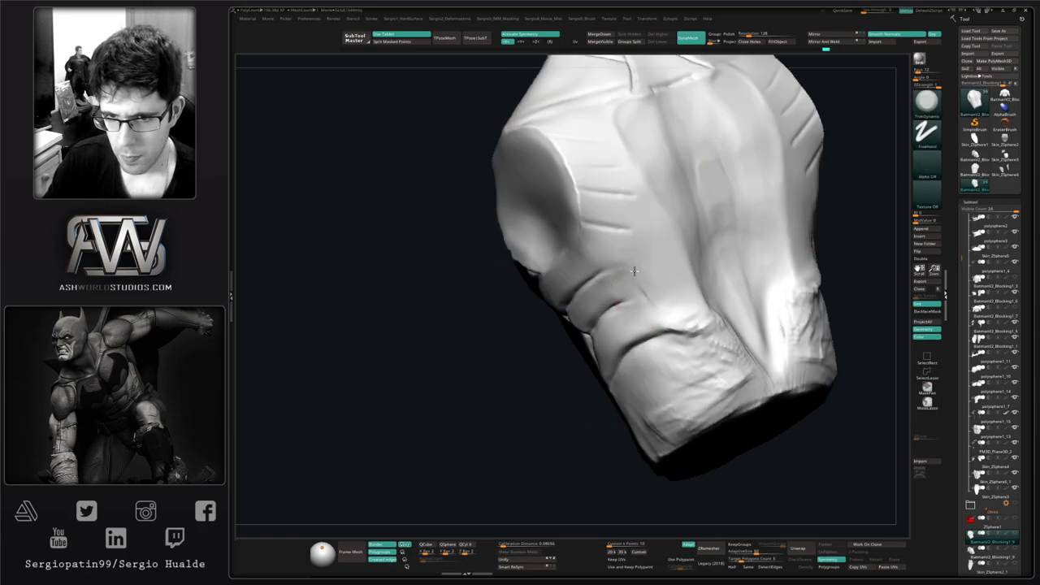
Step: Flatten the surface behind the rib folds with TrimDynamic and smooth it toward the back
mouse_move(676, 309)
mouse_down()
mouse_move(696, 328)
mouse_move(682, 318)
mouse_move(689, 313)
mouse_up()
right_drag(670, 308, 680, 318)
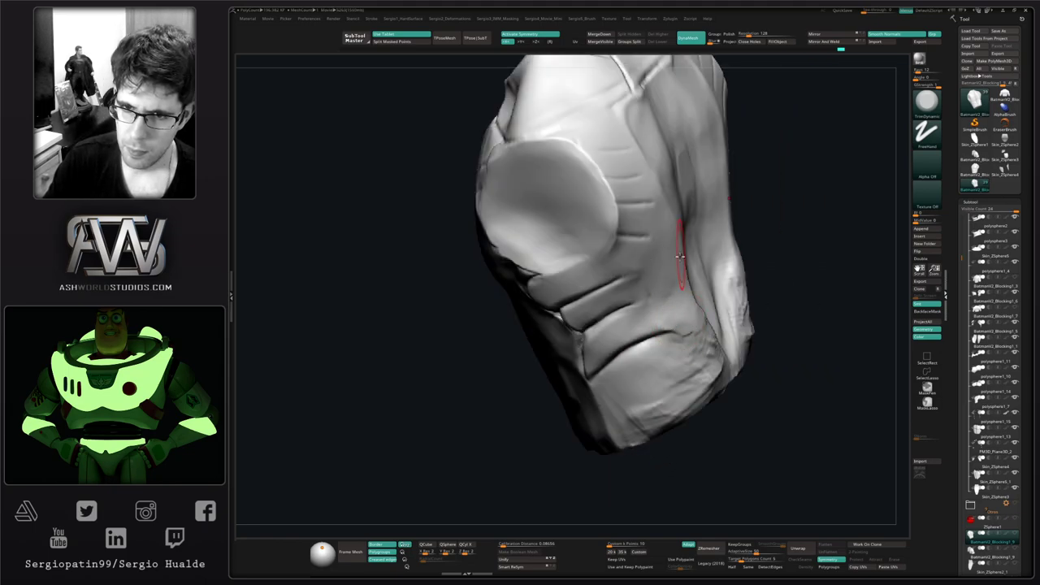
key(shift)
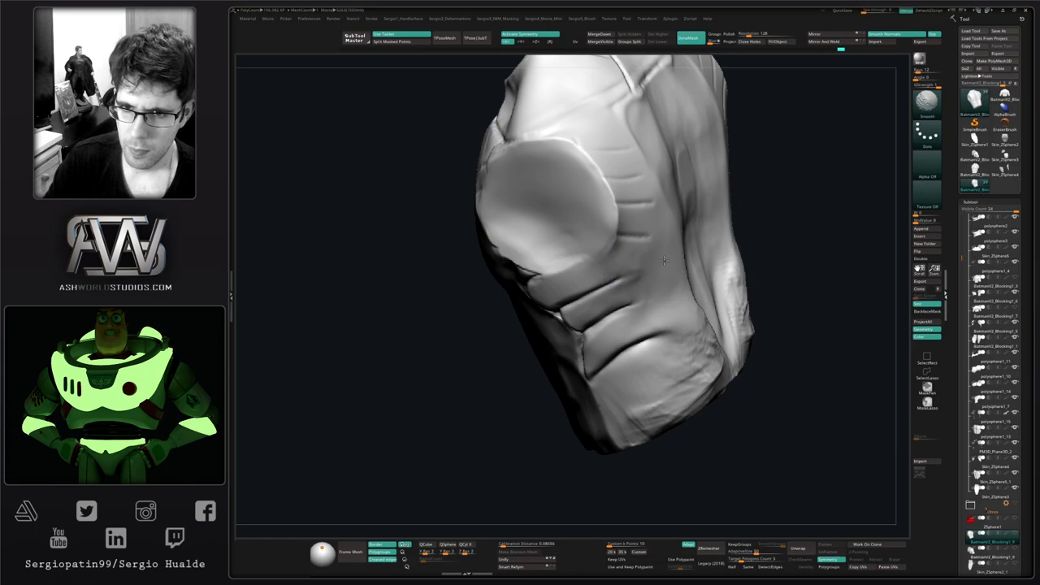
shift+drag(696, 325, 691, 331)
ctrl+right_drag(691, 332, 682, 301)
mouse_move(625, 313)
right_down()
mouse_move(717, 335)
mouse_move(622, 283)
mouse_move(627, 335)
mouse_move(655, 351)
right_up()
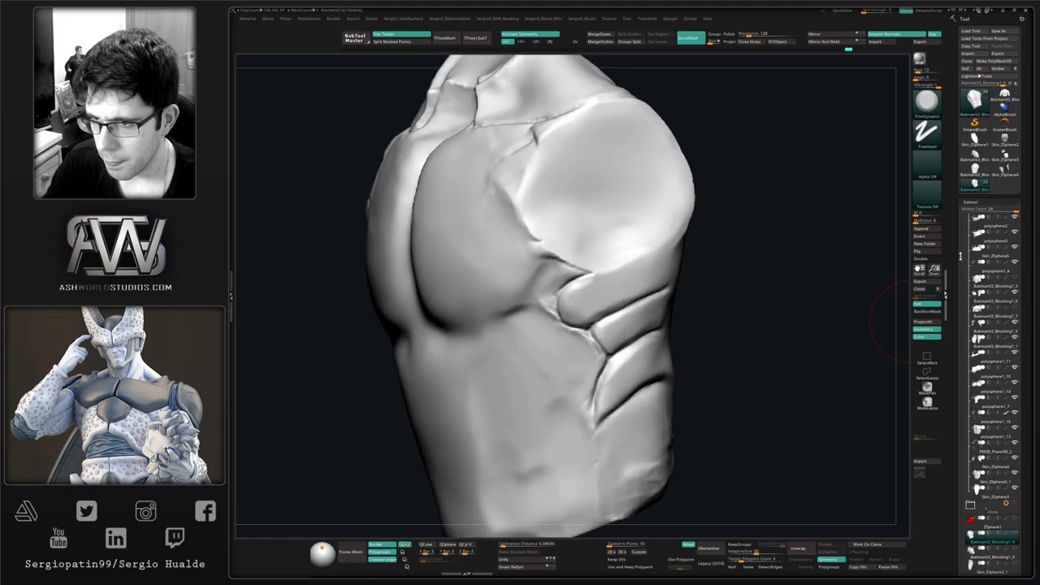
Step: Duplicate the sleeveless torso subtool and turn off Use Tablet
drag(960, 256, 961, 272)
mouse_move(592, 300)
right_down()
mouse_move(576, 303)
mouse_move(619, 308)
right_up()
key(ctrl+shift+d)
ctrl+drag(584, 305, 614, 299)
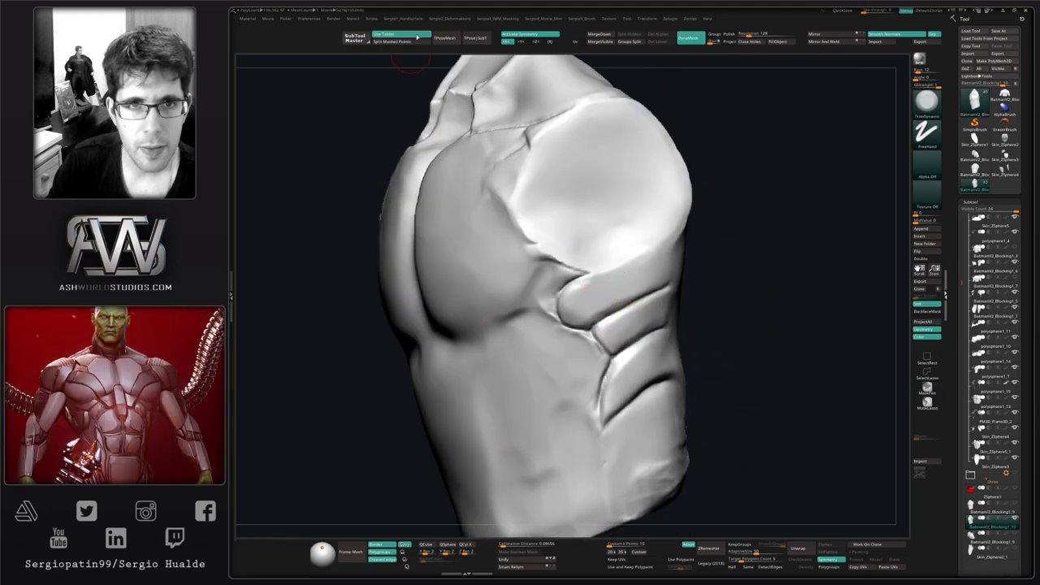
click(418, 37)
Step: Paint a mask over the three rib folds beneath the arm opening on the duplicated torso
right_drag(603, 278, 596, 265)
mouse_move(628, 282)
ctrl+mouse_down()
mouse_move(592, 298)
mouse_move(650, 273)
mouse_move(575, 301)
ctrl+mouse_up()
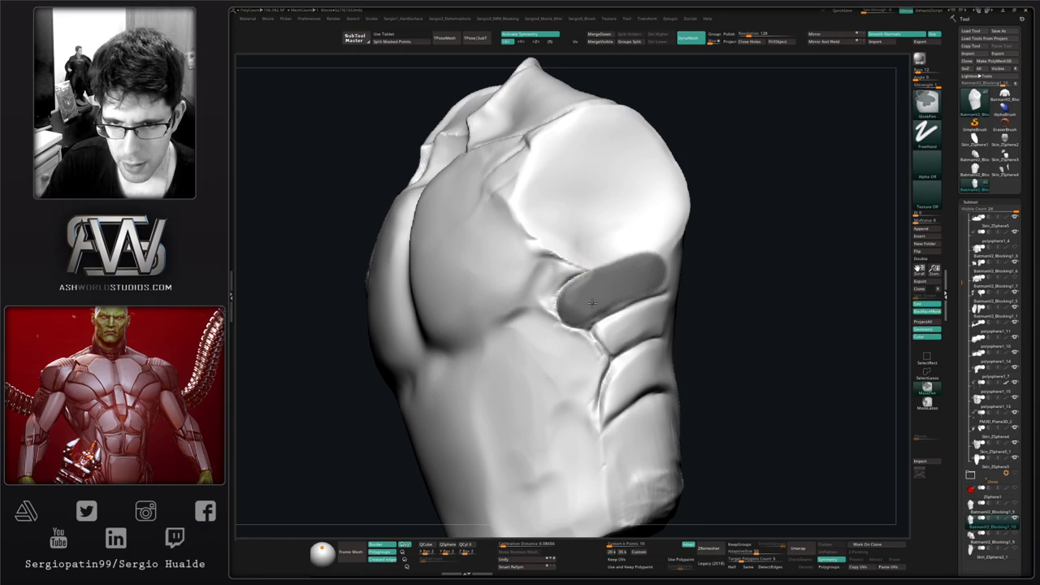
mouse_move(582, 309)
ctrl+mouse_down()
mouse_move(623, 344)
mouse_move(615, 412)
mouse_move(642, 331)
mouse_move(633, 285)
mouse_move(663, 264)
mouse_move(668, 319)
mouse_move(680, 286)
mouse_move(663, 268)
mouse_move(688, 314)
mouse_move(703, 312)
mouse_move(675, 371)
mouse_move(622, 375)
mouse_move(688, 382)
mouse_move(626, 383)
ctrl+mouse_up()
mouse_move(508, 406)
mouse_down()
mouse_move(698, 368)
mouse_move(505, 405)
mouse_up()
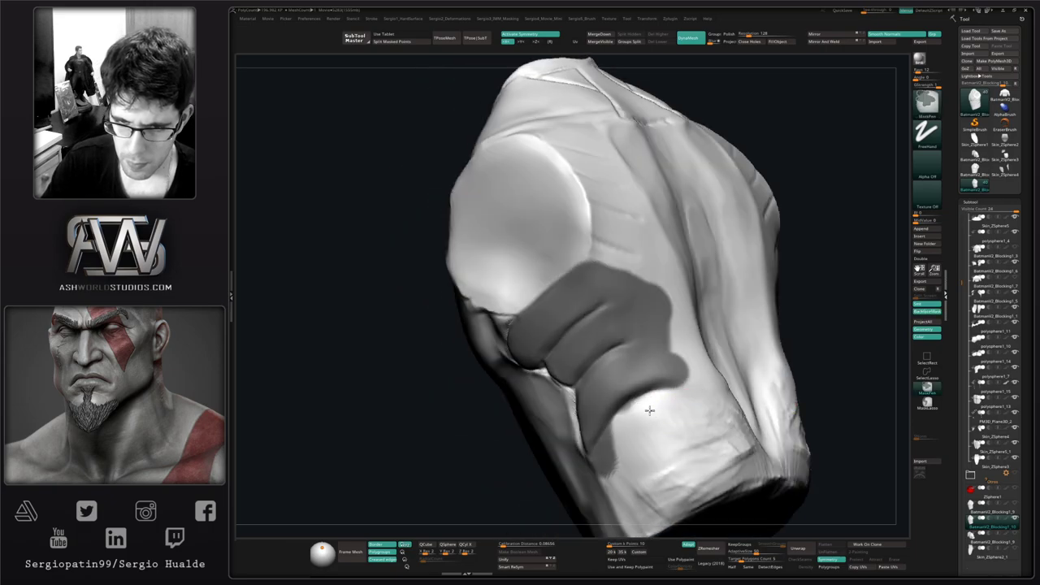
Step: Erase the excess mask below the lowest rib fold so its edge follows the crease
ctrl+alt+drag(630, 424, 610, 459)
right_drag(611, 457, 668, 439)
ctrl+alt+drag(626, 425, 601, 475)
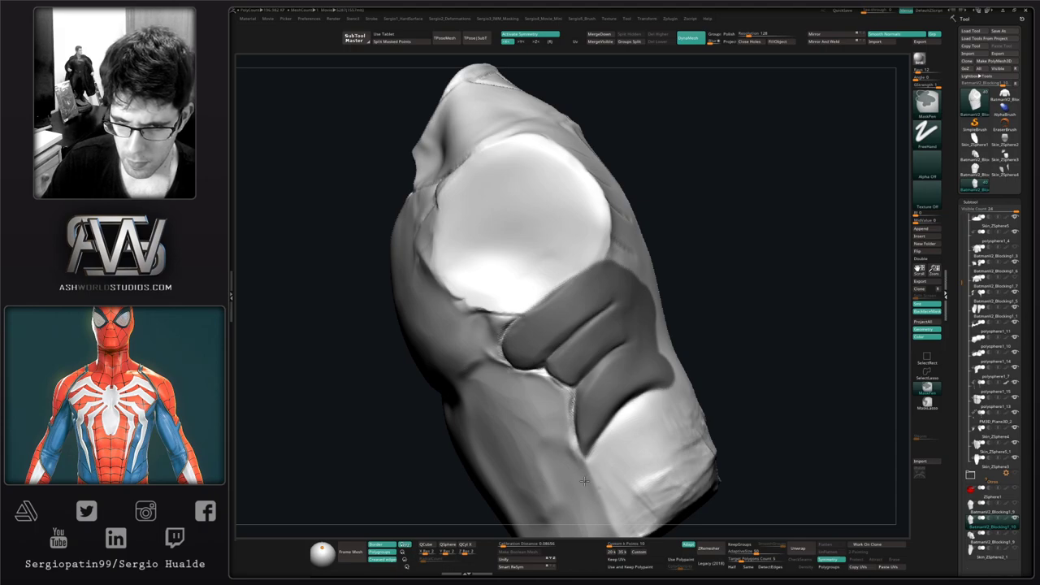
right_drag(601, 465, 634, 449)
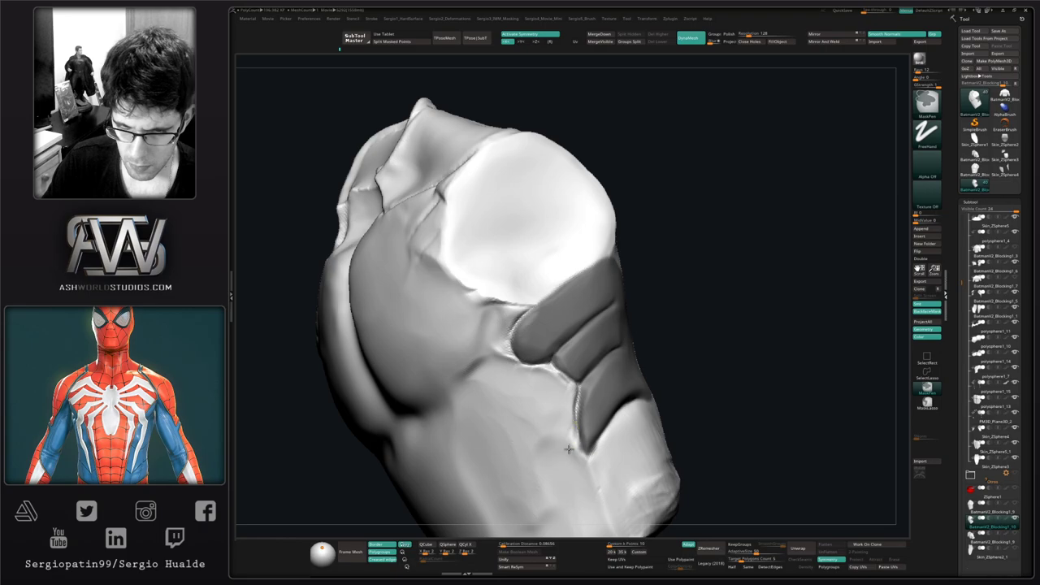
Step: Extend and trim the rear edge of the rib mask on the back, checking it against the costume
mouse_move(602, 460)
ctrl+right_down()
mouse_move(607, 434)
mouse_move(746, 416)
ctrl+right_up()
mouse_move(639, 406)
ctrl+mouse_down()
mouse_move(648, 384)
mouse_move(666, 413)
ctrl+mouse_up()
ctrl+alt+drag(647, 357, 660, 411)
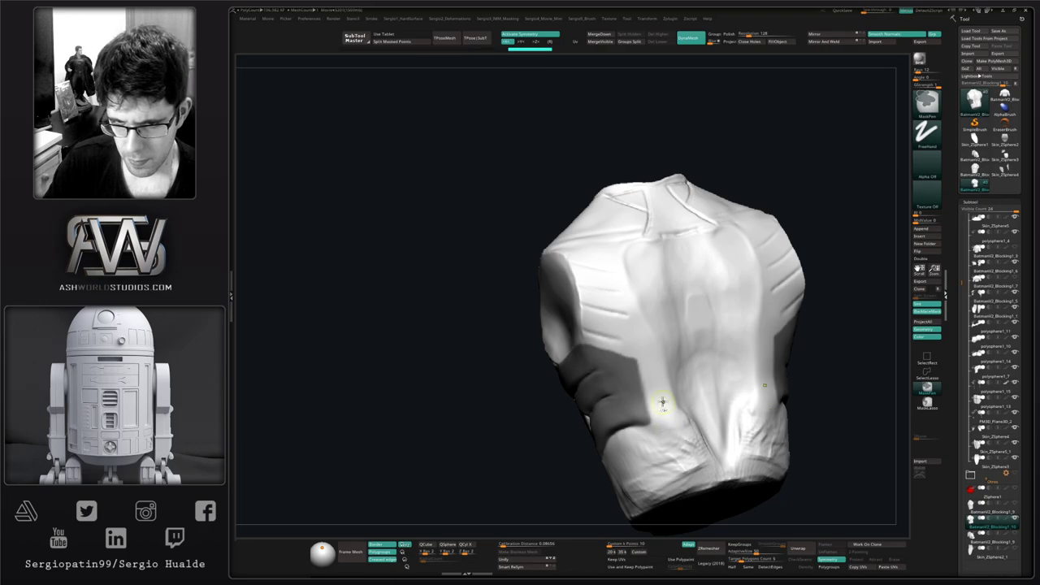
mouse_move(661, 404)
right_down()
mouse_move(673, 384)
mouse_move(657, 373)
right_up()
key(alt+shift+s)
key(alt+shift+s)
mouse_move(617, 337)
right_down()
mouse_move(639, 355)
mouse_move(602, 356)
mouse_move(591, 401)
right_up()
click(219, 490)
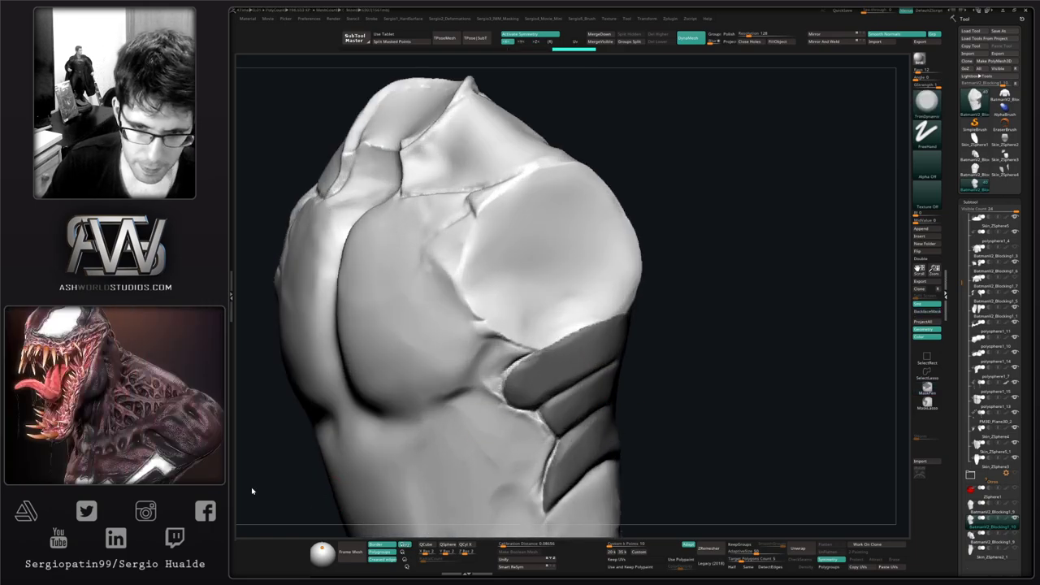
Step: Display the polygroups and assign the masked rib area a polygroup separate from the rest of the torso
ctrl+shift+click(561, 379)
mouse_move(625, 375)
right_down()
mouse_move(603, 368)
mouse_move(610, 355)
right_up()
ctrl+shift+click(600, 373)
key(ctrl+z)
key(shift+f)
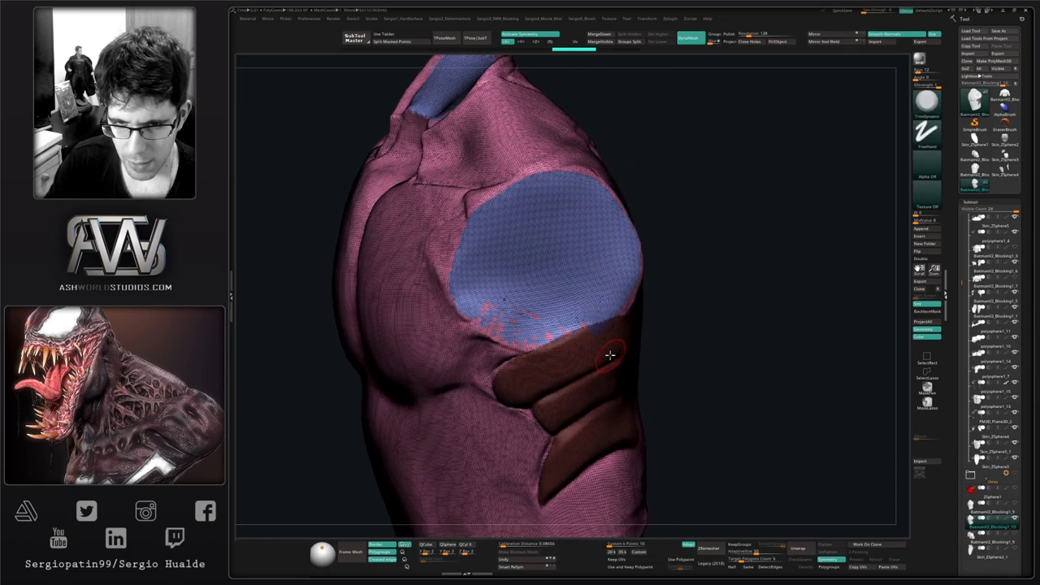
key(ctrl+w)
key(ctrl+z)
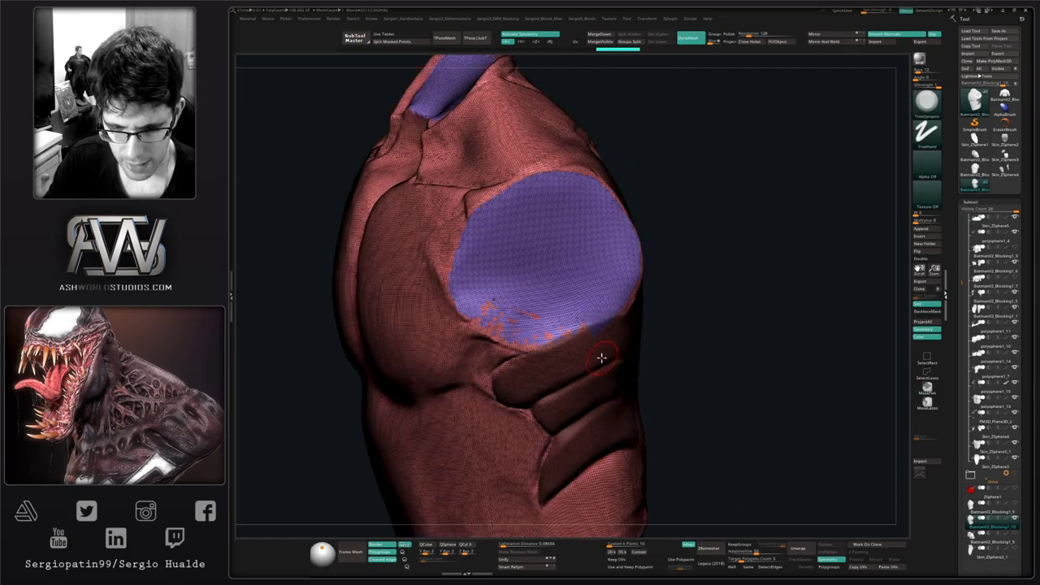
key(ctrl+z)
key(ctrl+shift+z)
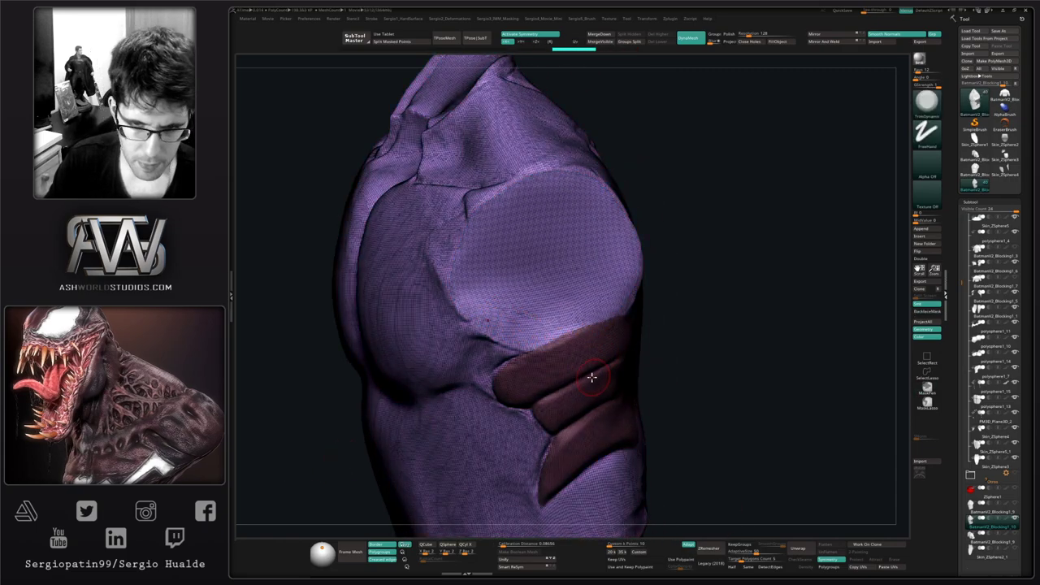
Step: Isolate the rib panel polygroup, delete the rest of the duplicated torso and clear the mask
ctrl+shift+click(597, 374)
key(Delete)
right_drag(679, 382, 640, 364)
ctrl+drag(756, 331, 740, 397)
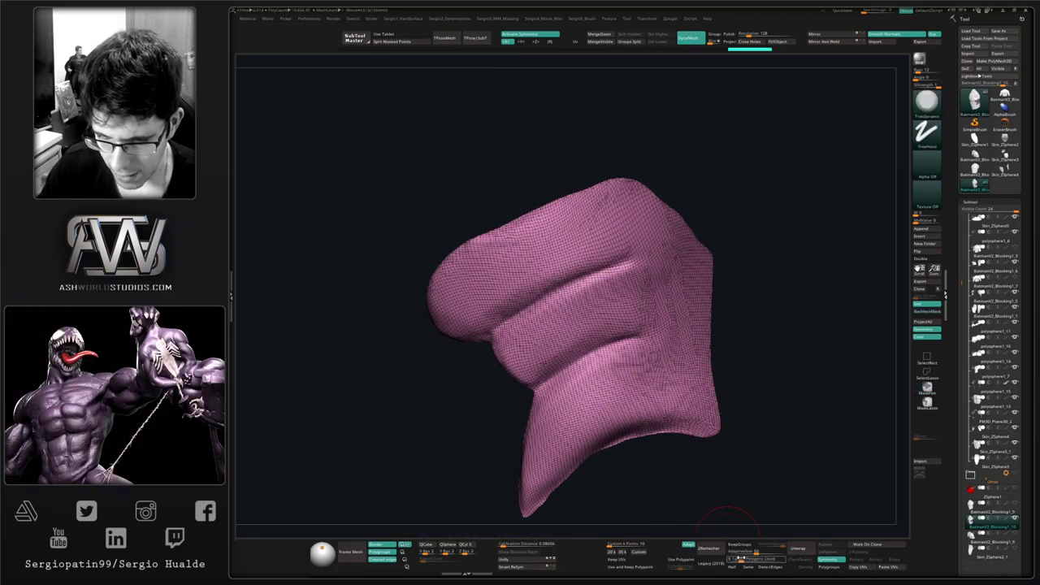
Step: Lower the target polygon count to about 0.9, ZRemesh the rib panel and hide its polyframe
drag(741, 560, 732, 560)
click(689, 543)
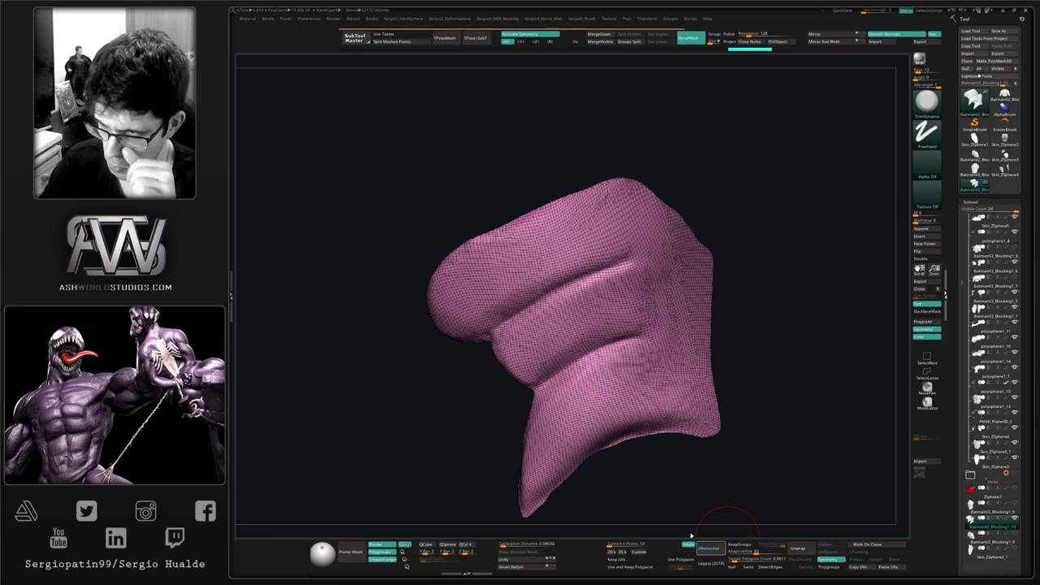
key(shift+f)
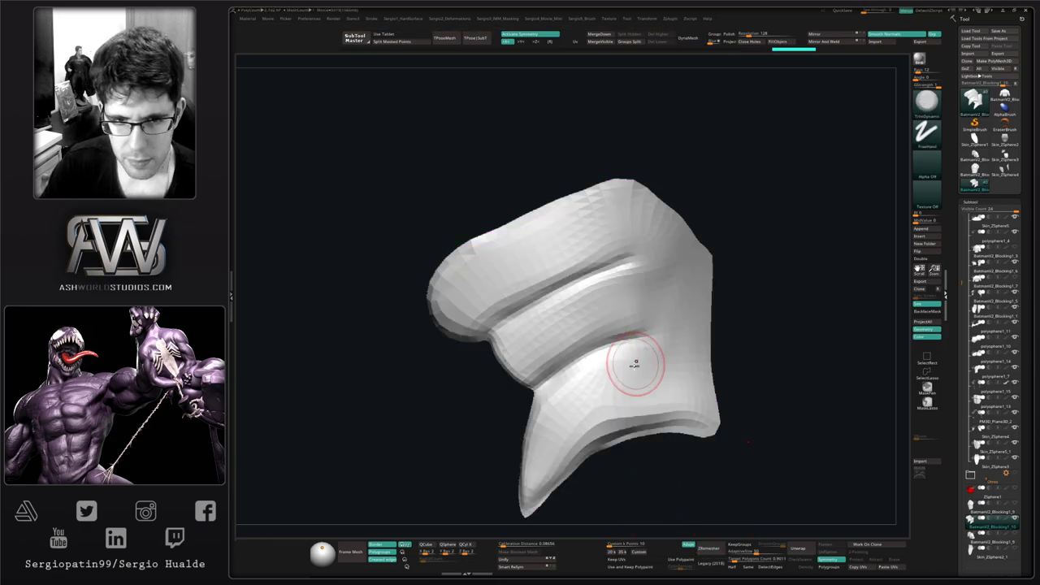
Step: Show the full costume again, ZRemesh the rib panel with the Half option and display its polyframe
ctrl+right_drag(631, 362, 698, 345)
key(ctrl+shift+s)
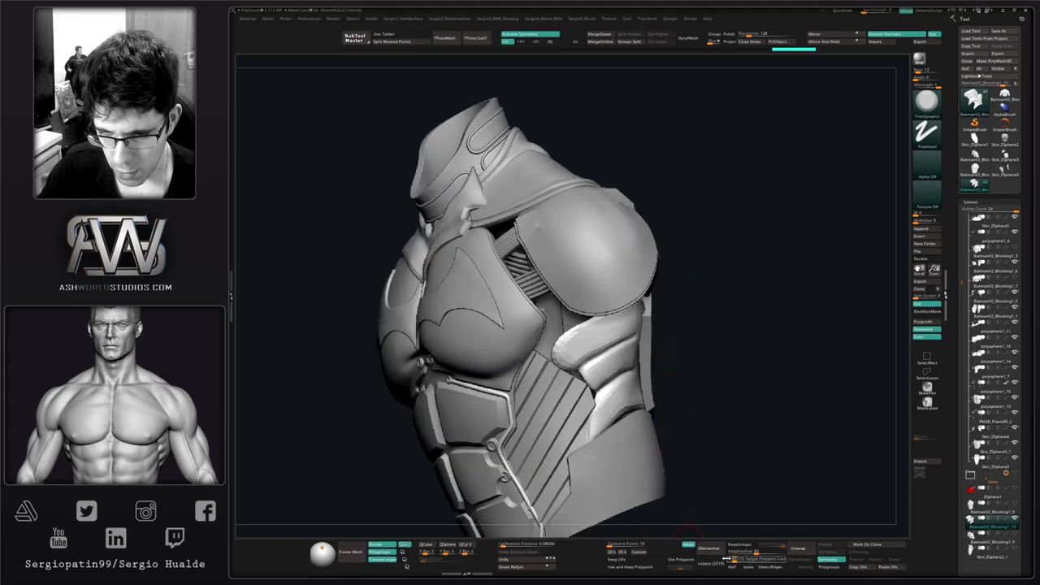
click(731, 566)
click(717, 549)
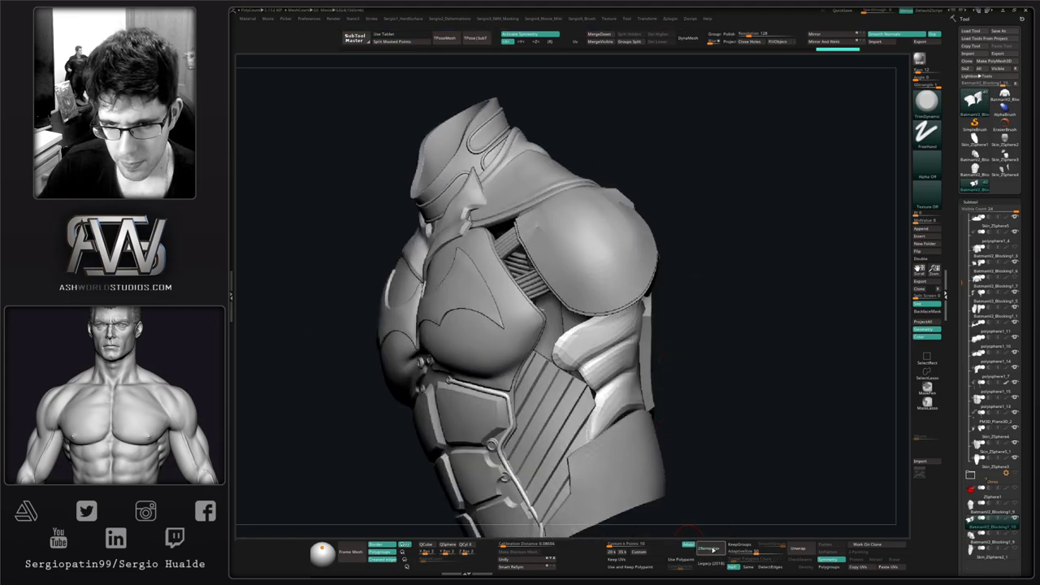
click(713, 550)
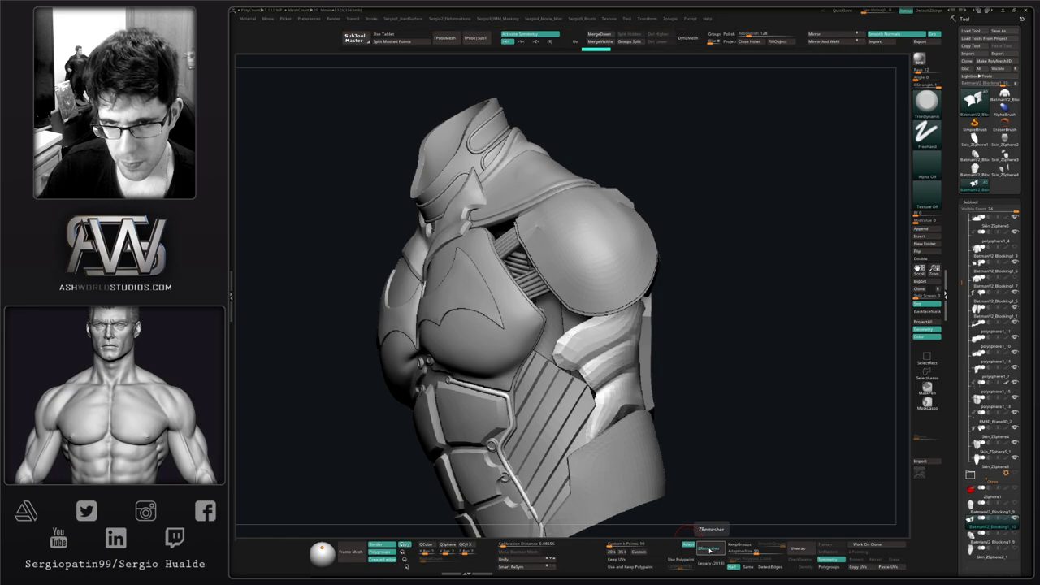
mouse_move(709, 501)
mouse_down()
mouse_move(708, 455)
mouse_move(760, 426)
mouse_move(762, 487)
mouse_up()
key(shift+f)
key(ctrl+z)
Step: Try reshaping the rib panel with a resized Move brush and undo the last stroke
key(b)
key(m)
key(v)
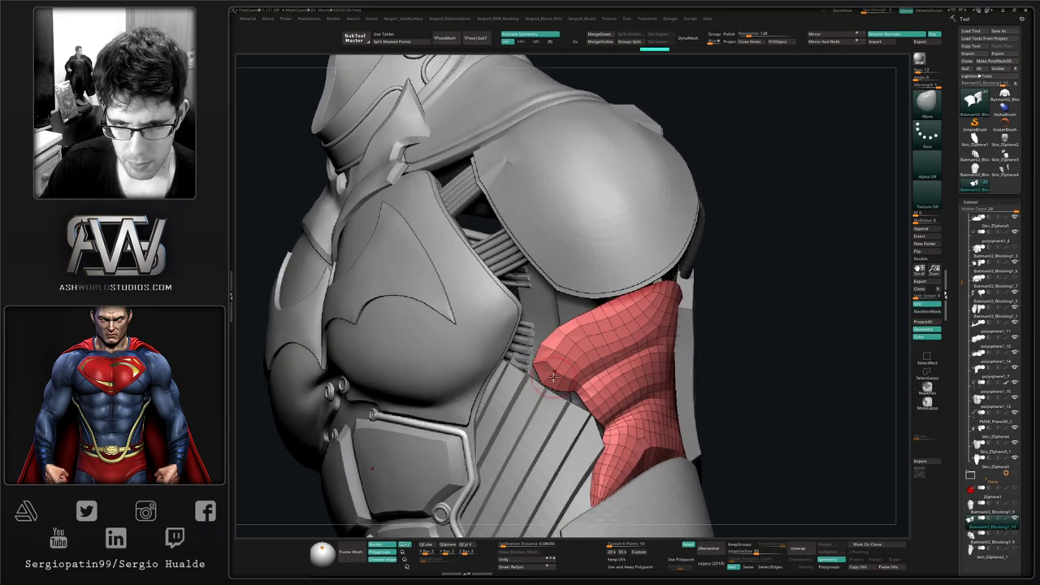
ctrl+right_drag(553, 375, 555, 331)
alt+right_drag(569, 405, 557, 359)
ctrl+right_drag(580, 425, 582, 380)
right_drag(582, 381, 557, 370)
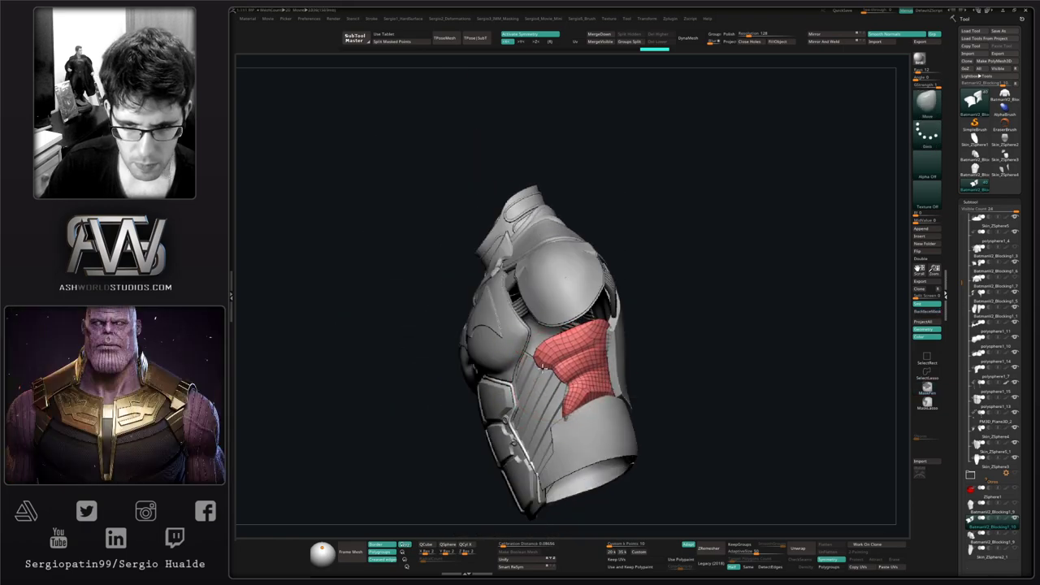
right_drag(536, 374, 588, 395)
key(s)
drag(570, 395, 565, 385)
right_drag(557, 377, 569, 355)
key(ctrl+z)
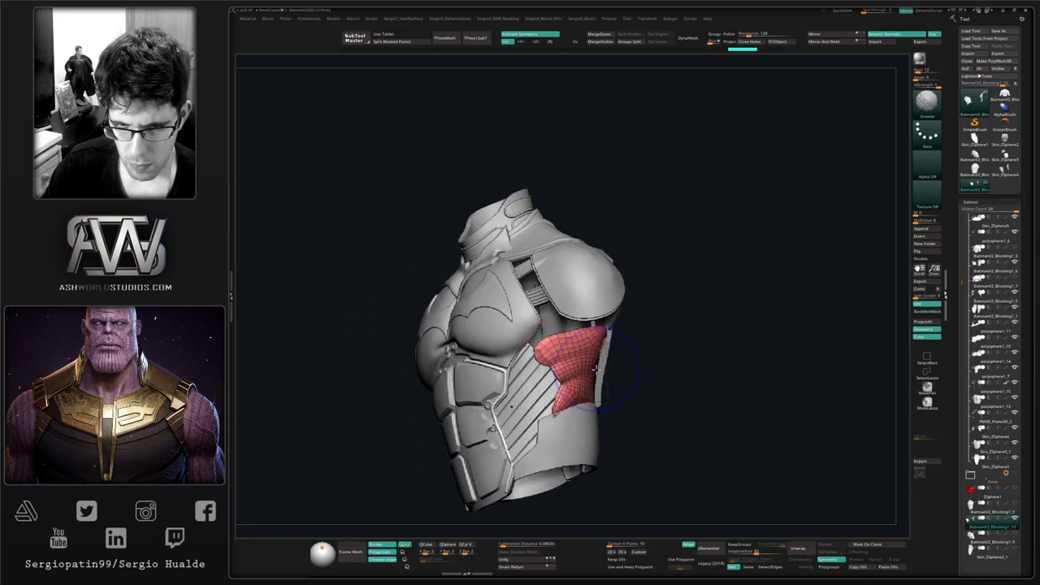
Step: Adjust the rib panel's upper edge and rear corner with the Move brush so they tuck under the shoulder and back armor
right_drag(590, 342, 504, 340)
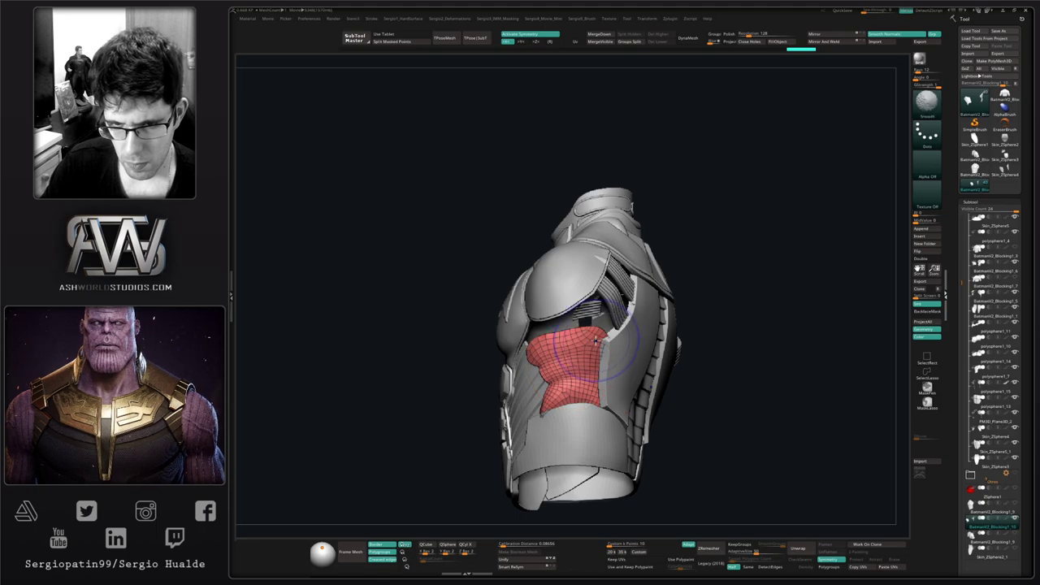
drag(574, 336, 576, 329)
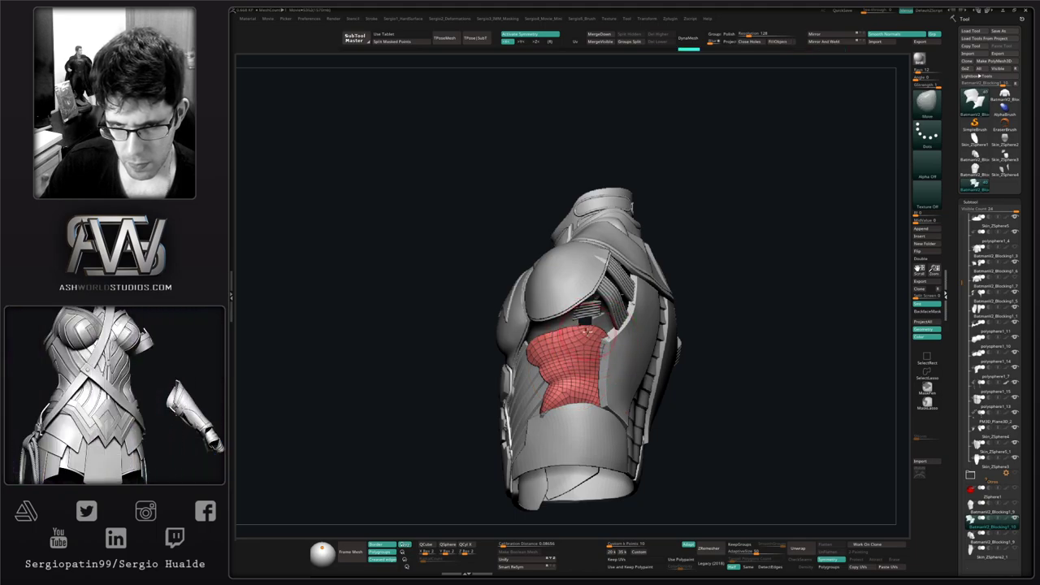
right_drag(618, 339, 595, 346)
key(s)
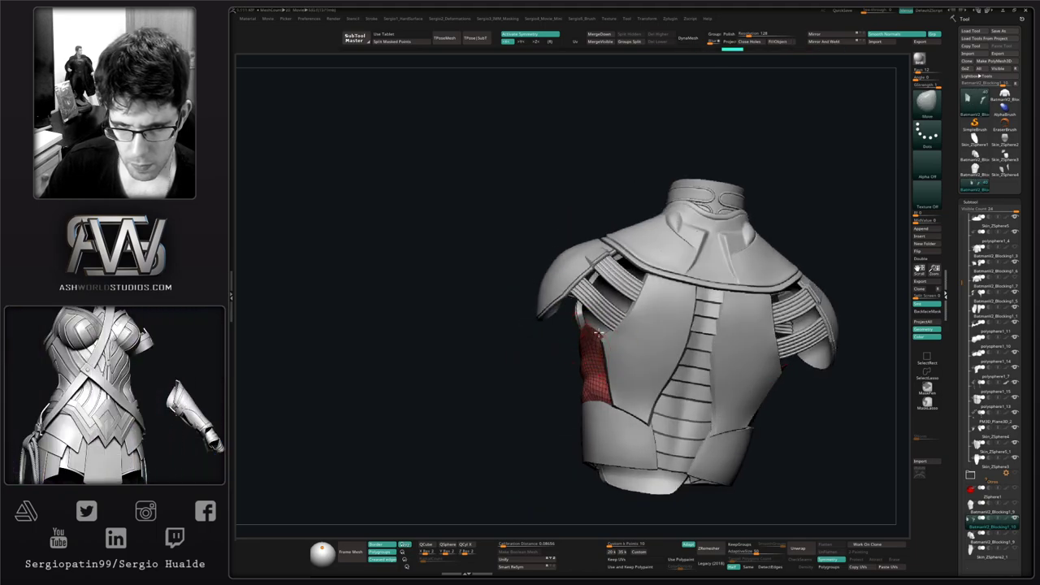
drag(596, 350, 614, 347)
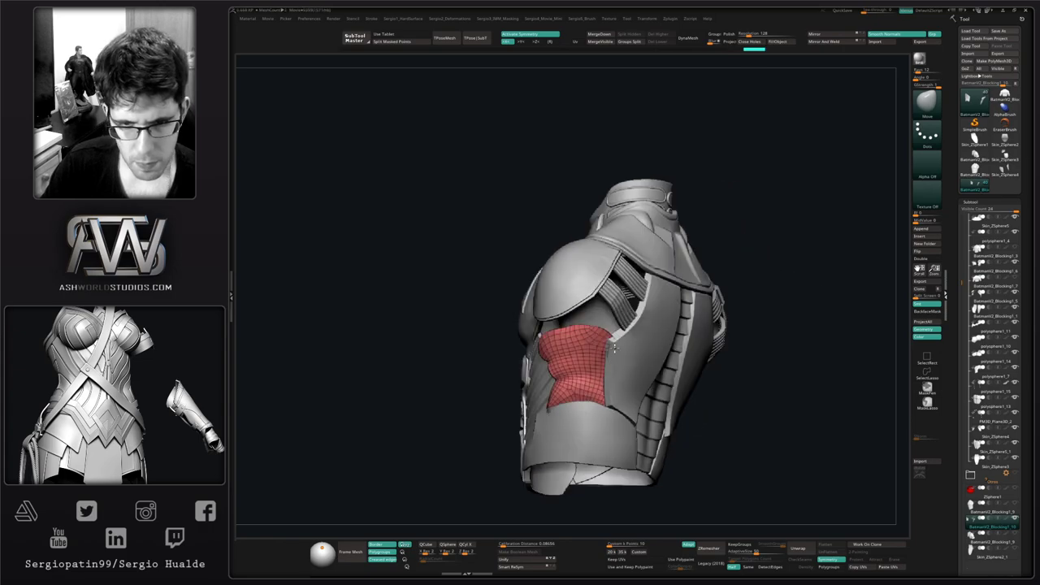
right_drag(604, 339, 629, 325)
drag(609, 343, 605, 338)
right_drag(595, 357, 612, 359)
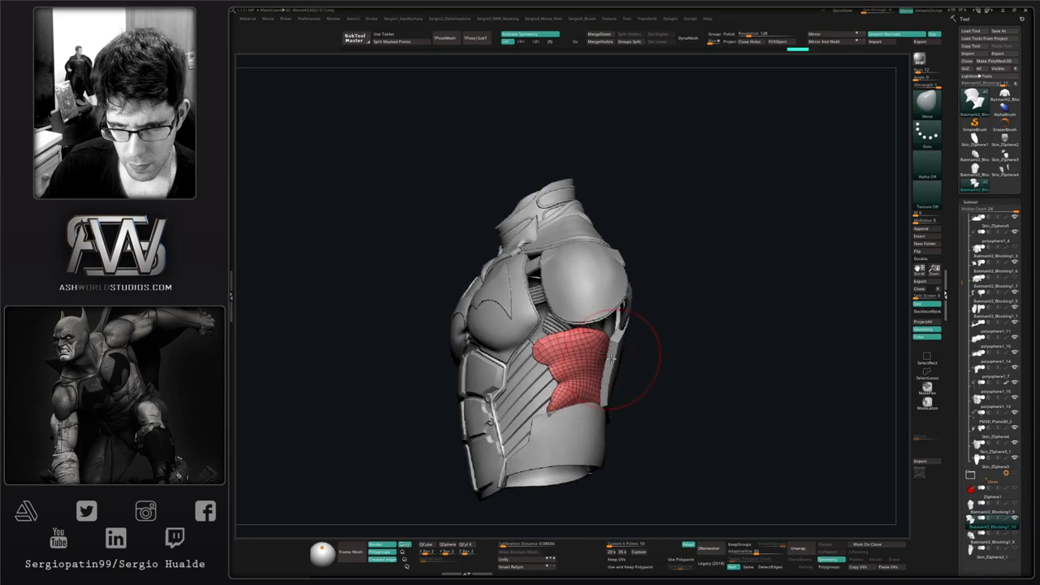
drag(611, 342, 608, 340)
mouse_move(607, 338)
right_down()
mouse_move(587, 324)
mouse_move(573, 340)
right_up()
Step: Isolate the rib panel, mask everything except its upper edge, polish that edge by features and clear the mask
key(alt+s)
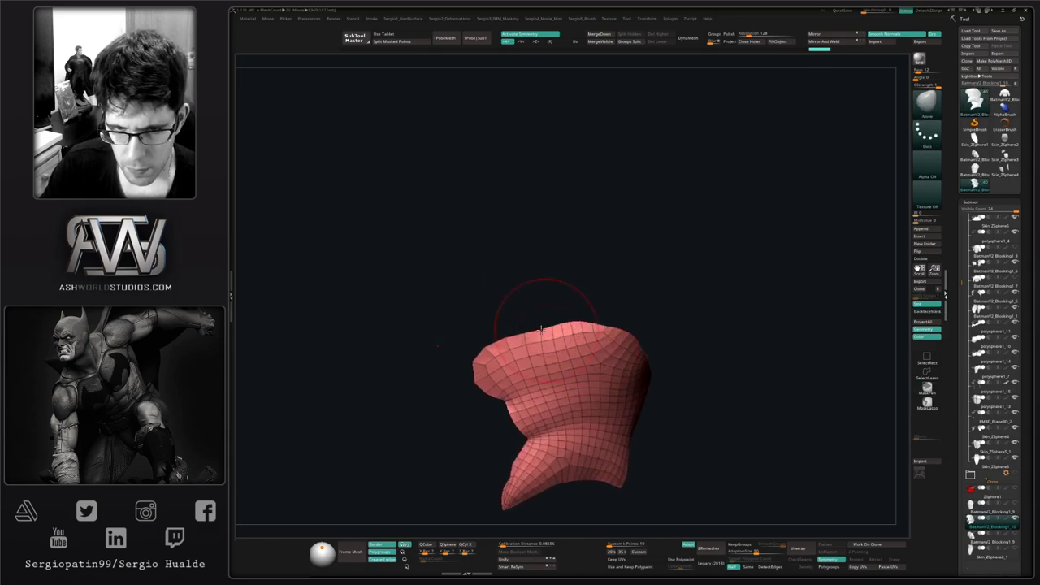
ctrl+drag(500, 310, 477, 348)
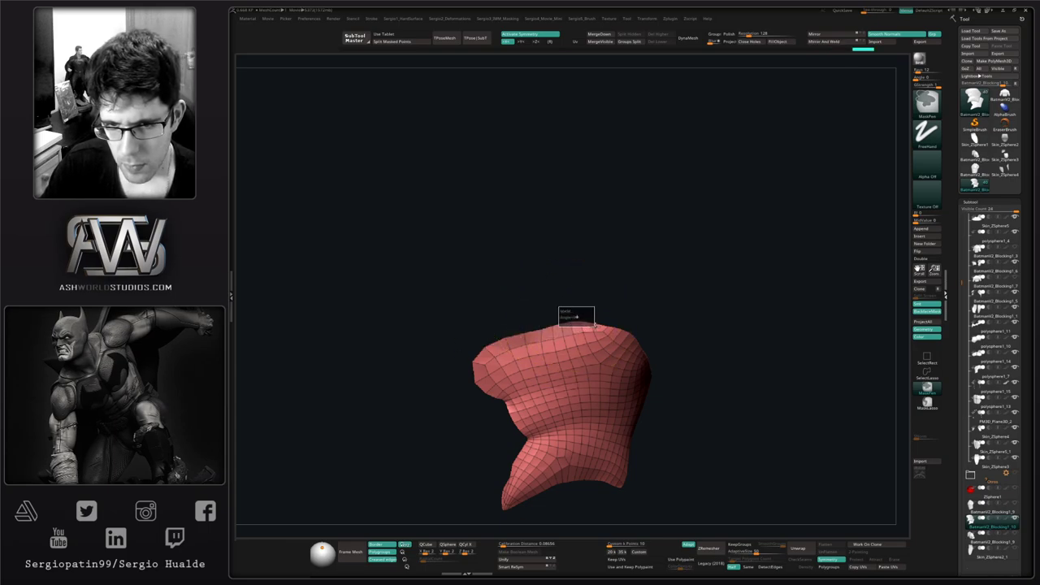
ctrl+click(641, 310)
key(shift+2)
click(663, 269)
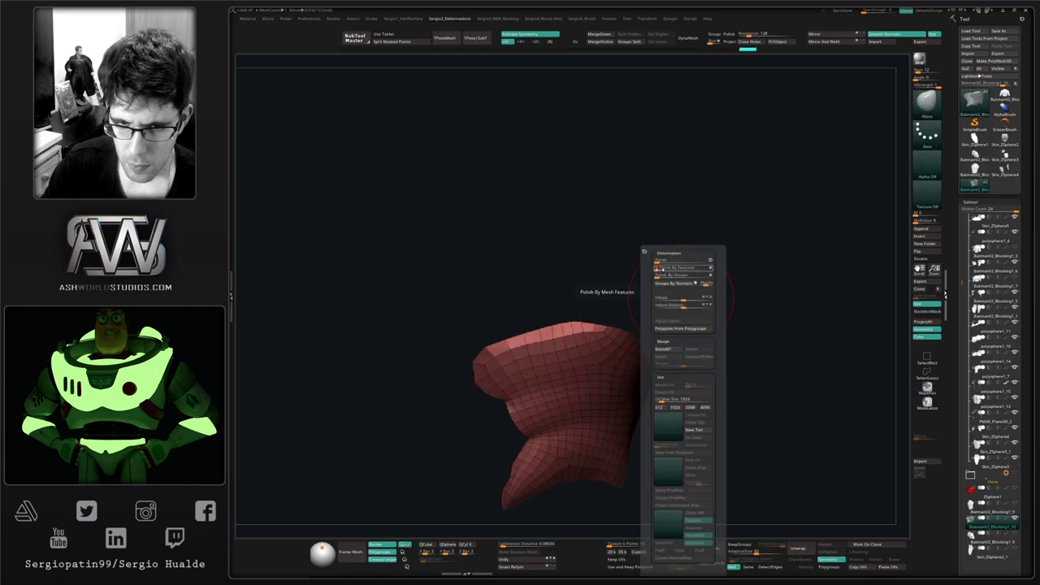
ctrl+drag(623, 307, 637, 324)
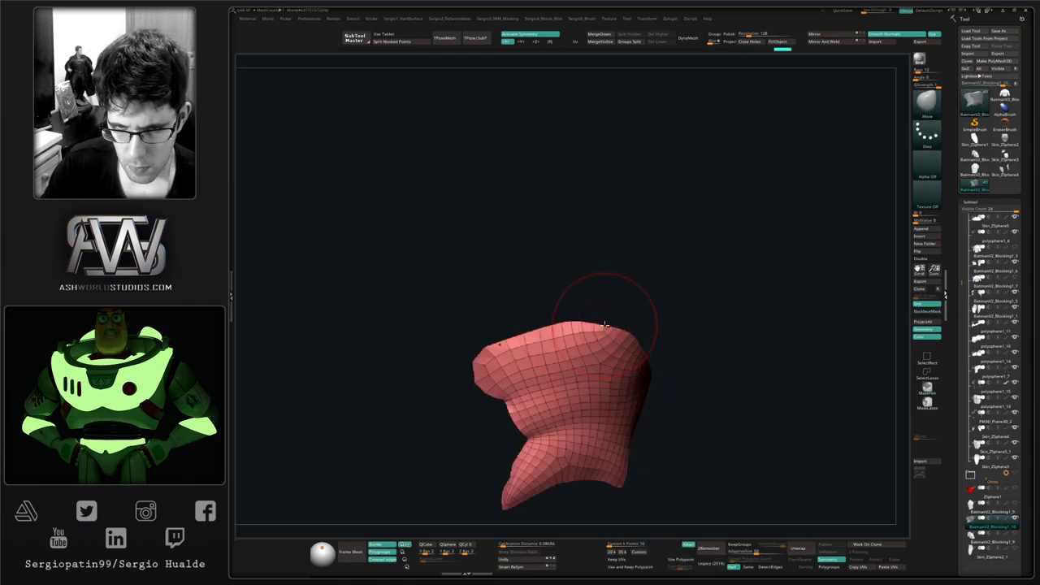
Step: Refine the panel's upper front edge with the Move brush and compare it with the full costume without polyframe
drag(545, 334, 542, 326)
right_drag(542, 326, 512, 327)
drag(526, 337, 496, 349)
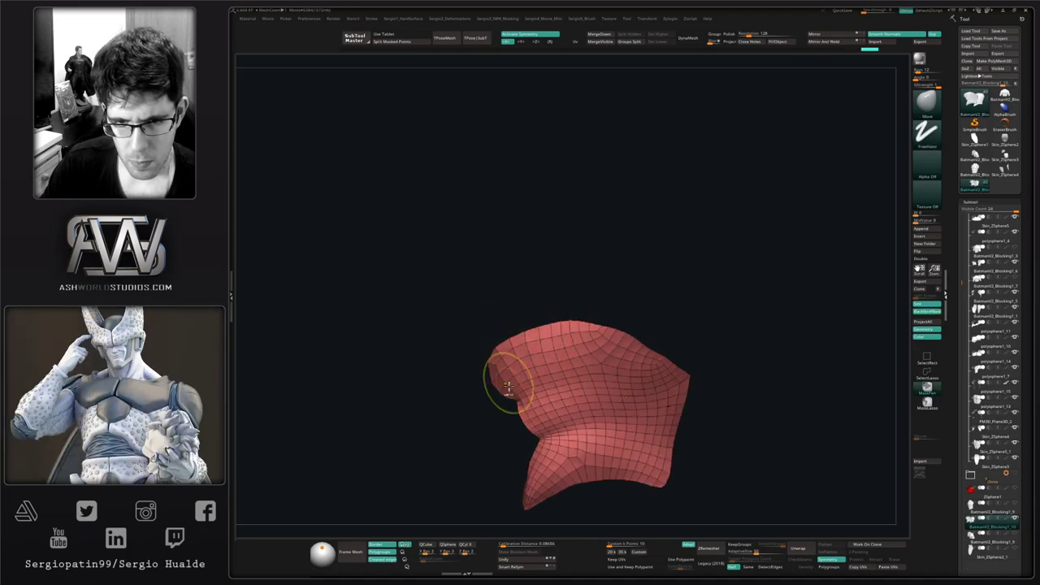
ctrl+right_drag(501, 379, 521, 398)
right_drag(520, 398, 556, 381)
key(alt+s)
key(shift+f)
alt+right_drag(556, 381, 597, 397)
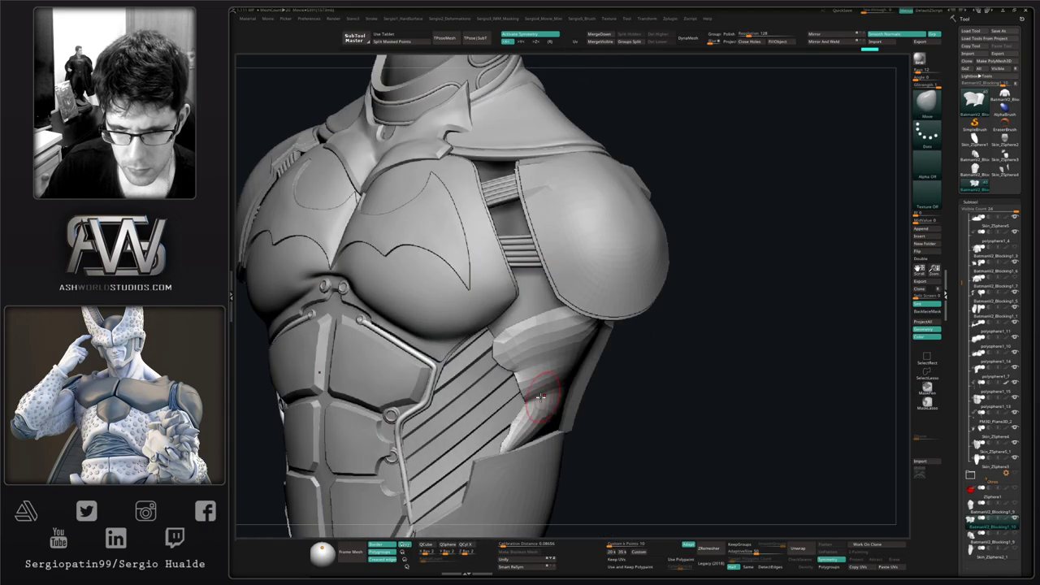
ctrl+right_drag(520, 411, 516, 508)
Step: Isolate the rib panel with its polyframe and reshape the lower front point and lower rear corner
key(alt+s)
alt+right_drag(510, 429, 542, 427)
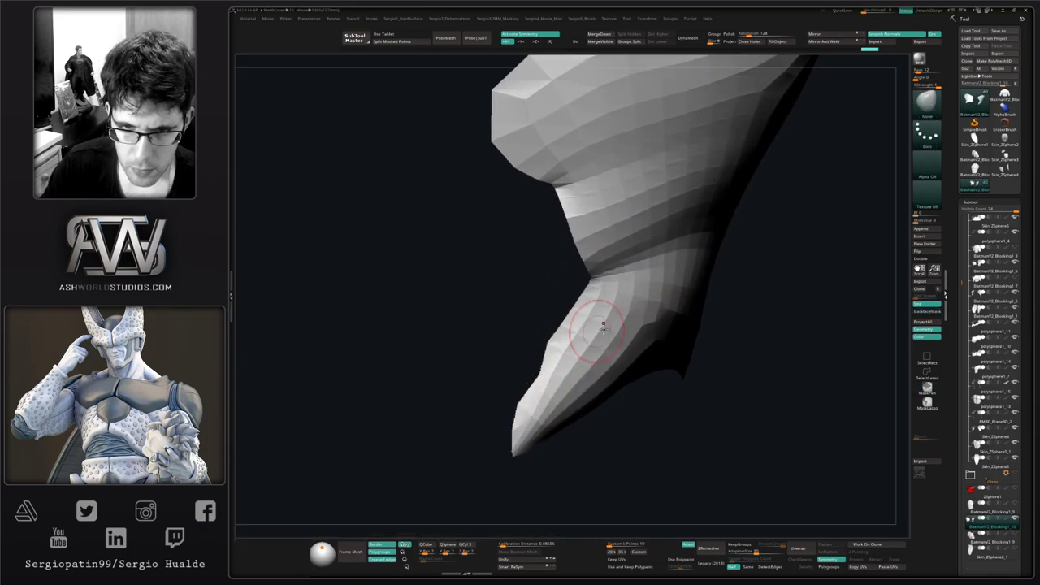
ctrl+click(938, 402)
key(shift+f)
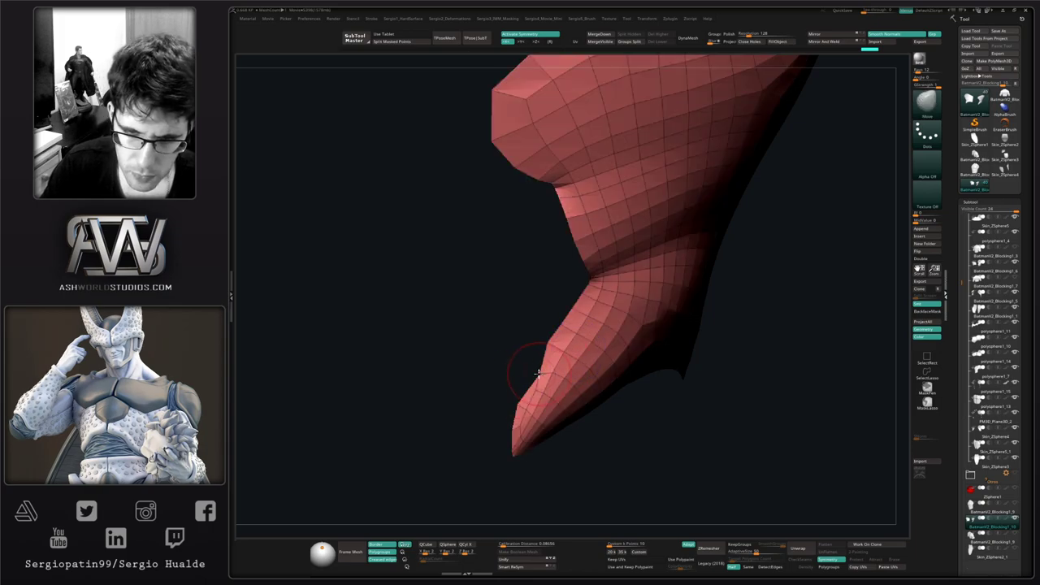
right_drag(536, 371, 541, 376)
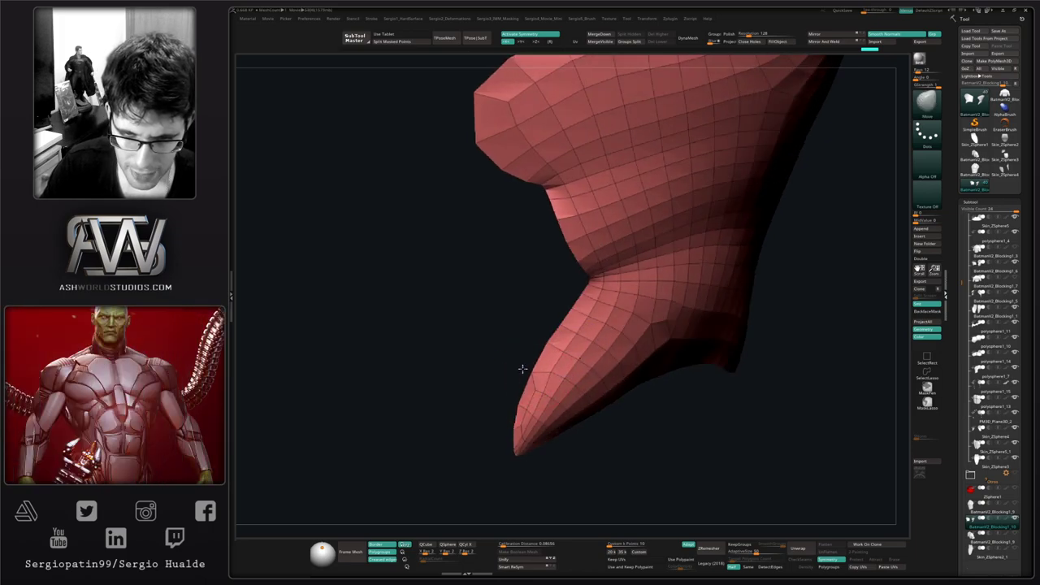
right_drag(585, 325, 674, 376)
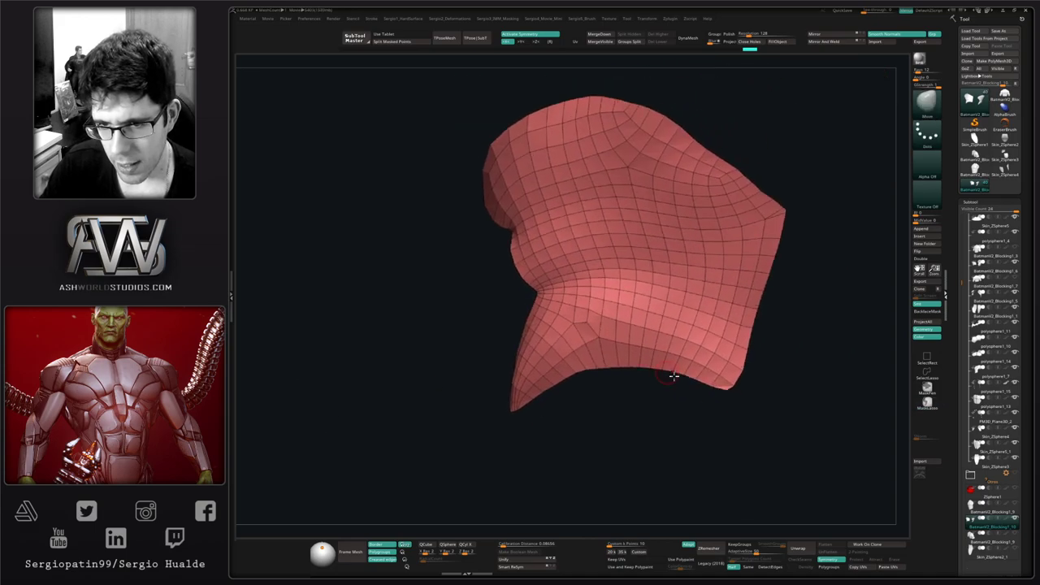
mouse_move(723, 404)
right_down()
mouse_move(726, 394)
mouse_move(700, 399)
right_up()
drag(722, 393, 733, 380)
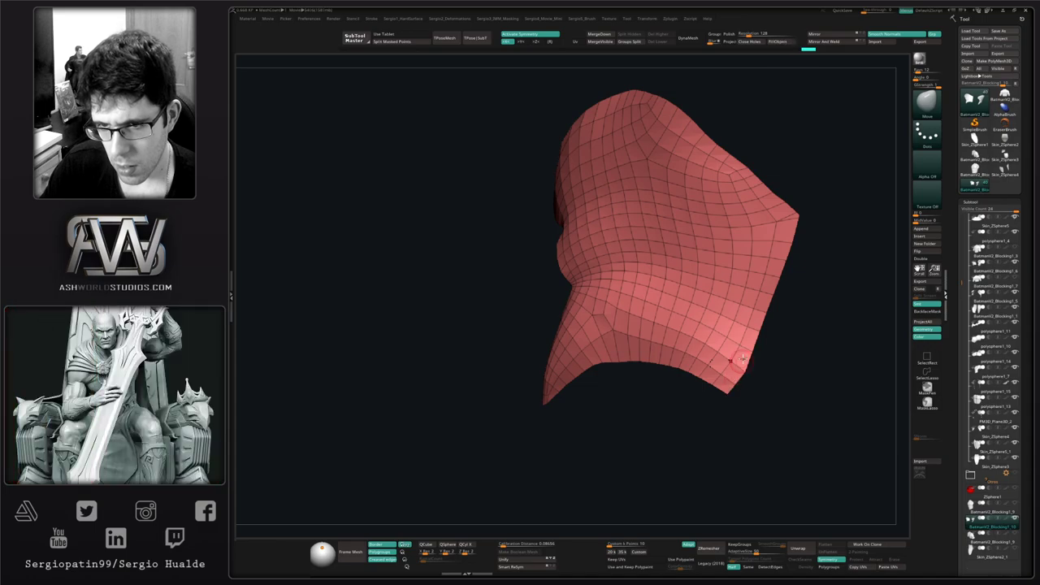
Step: Stitch the points at the panel's upper rear corner with the ZModeler brush
mouse_move(798, 247)
alt+right_down()
mouse_move(768, 341)
mouse_move(757, 339)
alt+right_up()
key(b)
key(z)
key(m)
key(space)
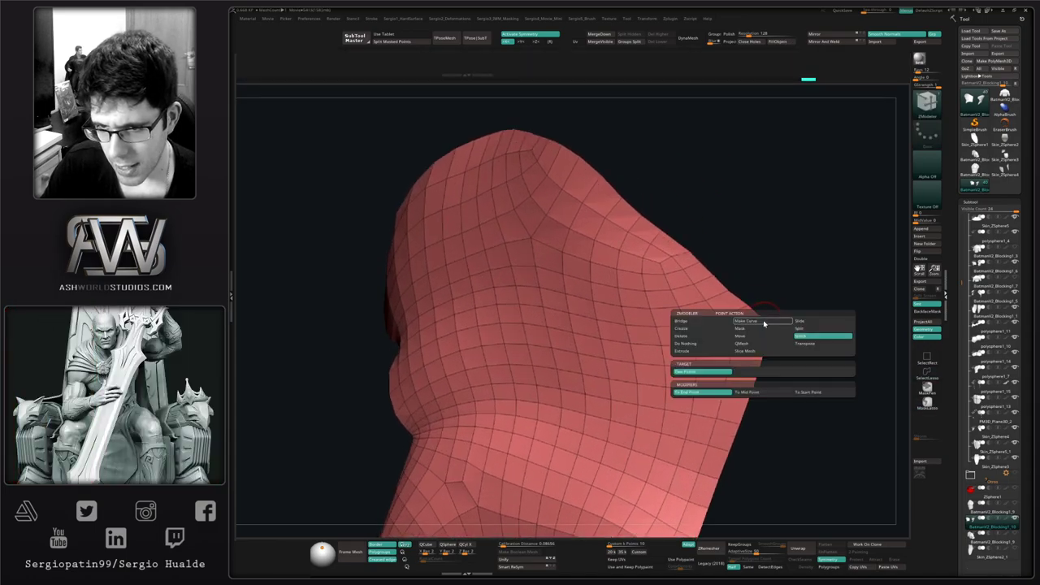
click(770, 332)
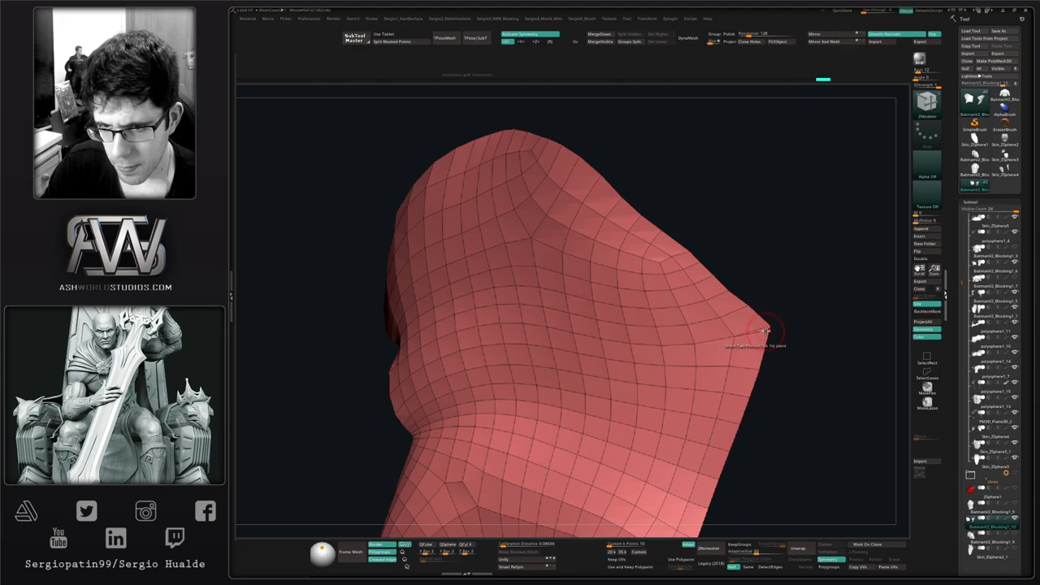
alt+right_drag(764, 342, 789, 391)
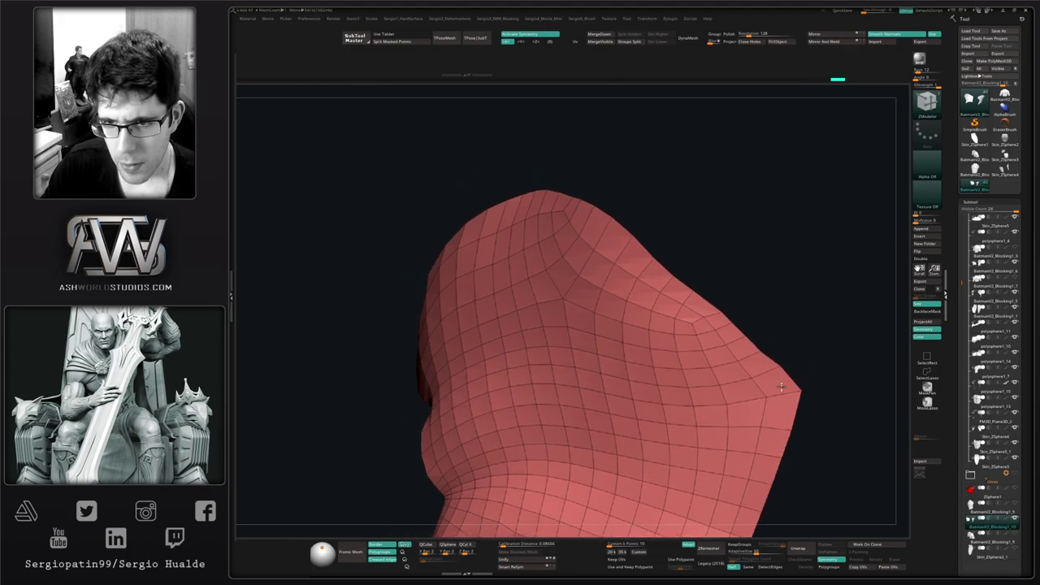
mouse_move(758, 354)
ctrl+right_down()
mouse_move(746, 331)
mouse_move(766, 318)
mouse_move(752, 336)
ctrl+right_up()
ctrl+right_drag(752, 336, 763, 301)
mouse_move(762, 301)
right_down()
mouse_move(780, 317)
mouse_move(696, 276)
mouse_move(651, 277)
right_up()
key(ctrl)
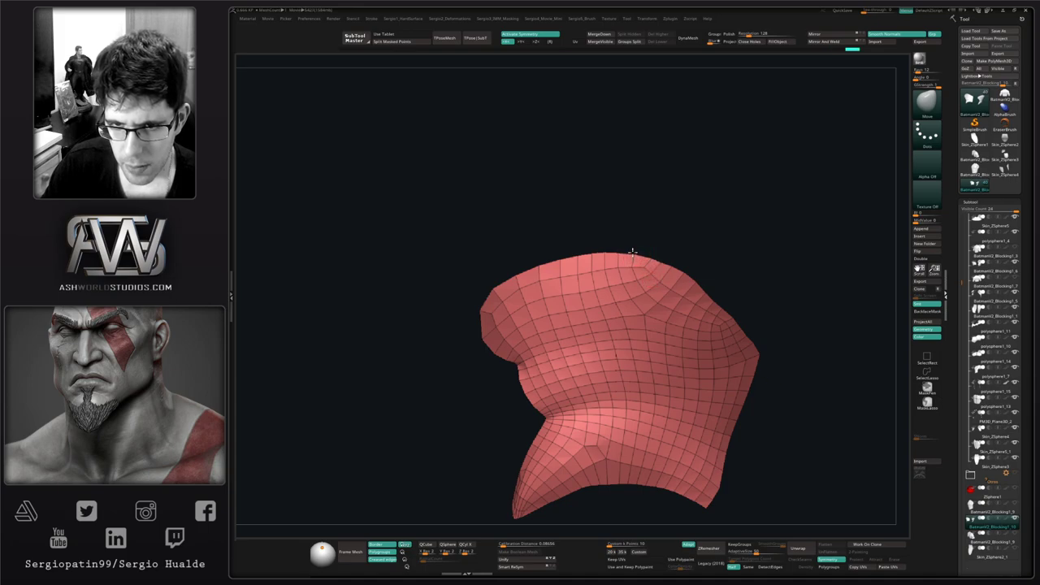
Step: Lasso-mask the panel's upper rear edge, invert the mask, polish the exposed edge and clear the mask
ctrl+drag(659, 261, 718, 308)
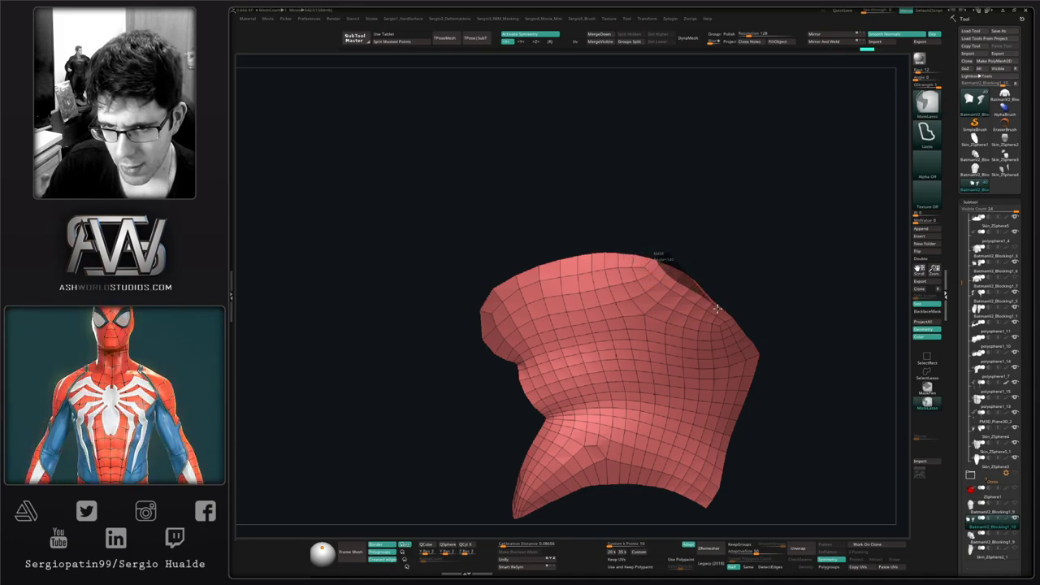
ctrl+drag(754, 347, 653, 234)
ctrl+click(723, 260)
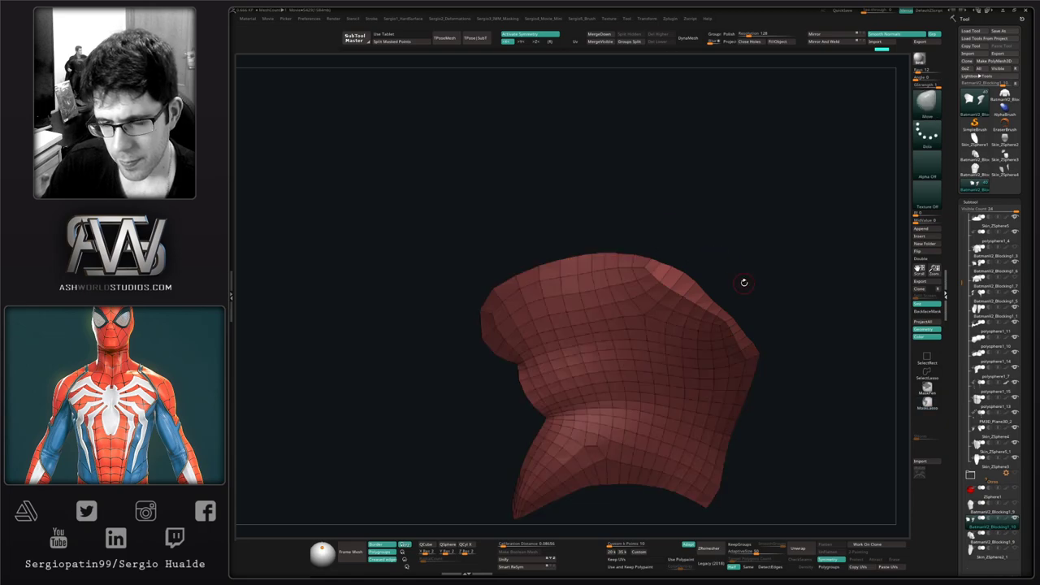
key(2)
click(733, 267)
ctrl+drag(699, 263, 705, 279)
ctrl+right_drag(705, 279, 685, 355)
Step: Show the costume and thicken the rib panel with Panel Loops, using polish 0, bevel 0, elevation -100 and a larger thickness
key(alt+shift+s)
key(1)
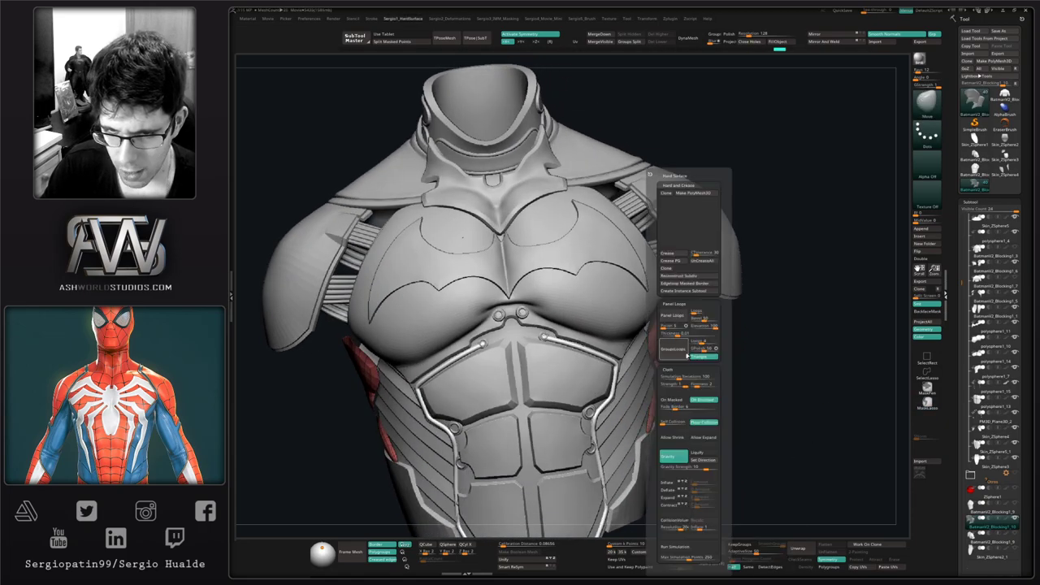
click(663, 327)
click(693, 320)
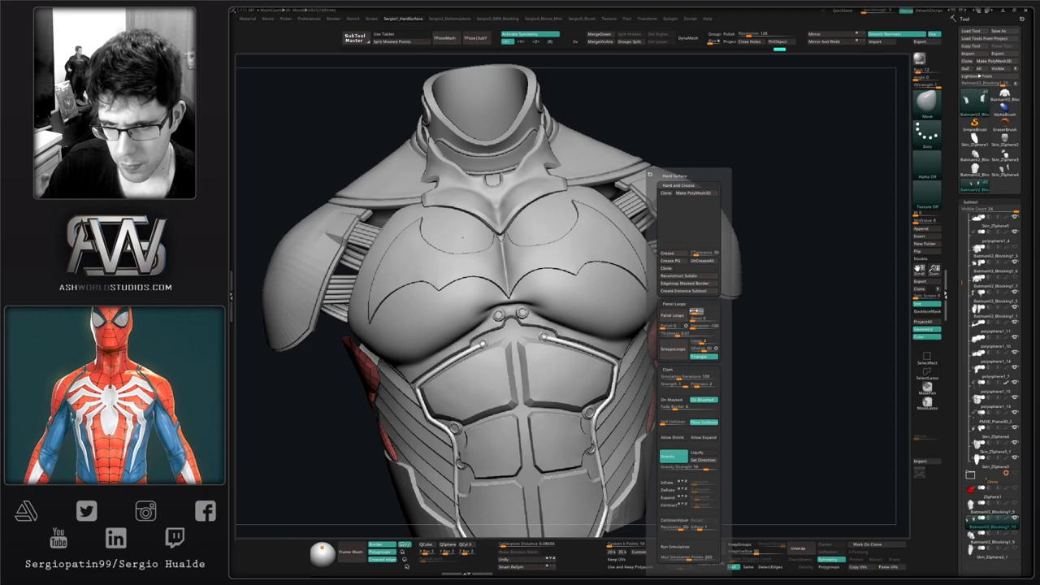
click(680, 333)
drag(680, 333, 684, 333)
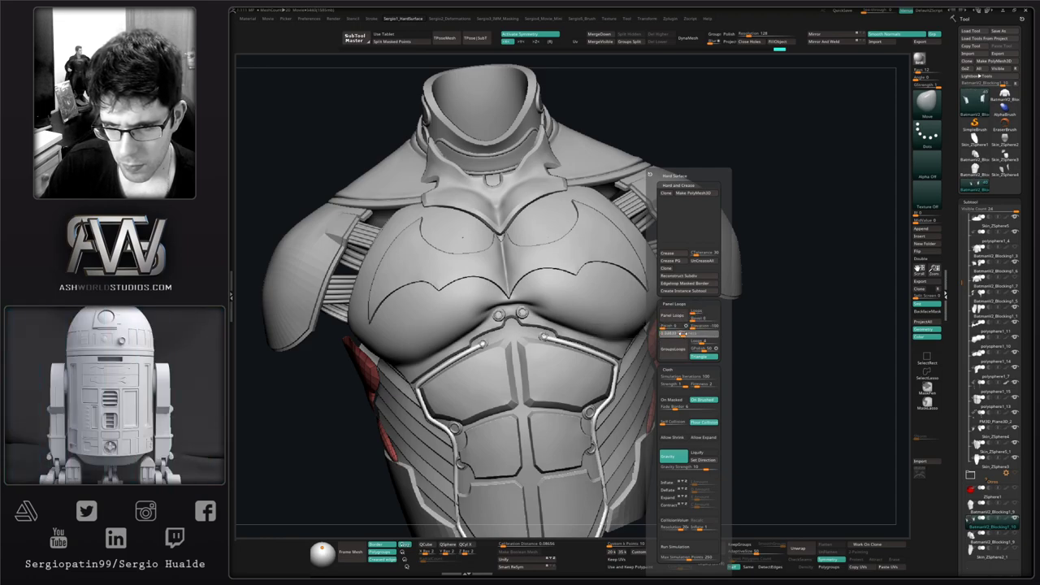
click(672, 317)
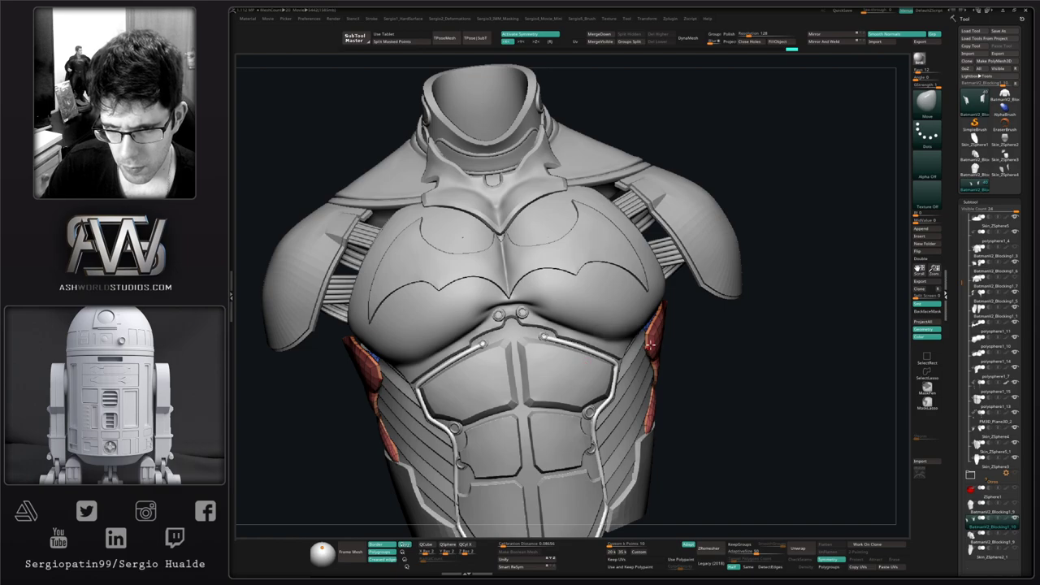
Step: Crease the thickened rib panel by polygroups and frame it to check its fit beneath the armor
key(s)
key(s)
right_drag(689, 355, 662, 366)
mouse_move(662, 365)
ctrl+right_down()
mouse_move(645, 392)
mouse_move(651, 408)
ctrl+right_up()
key(shift+2)
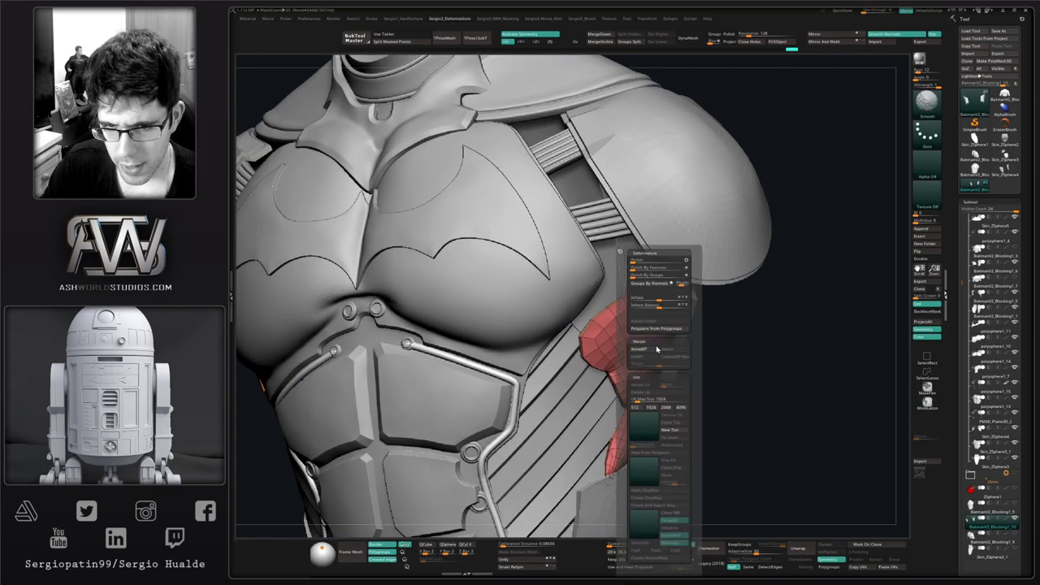
key(shift+1)
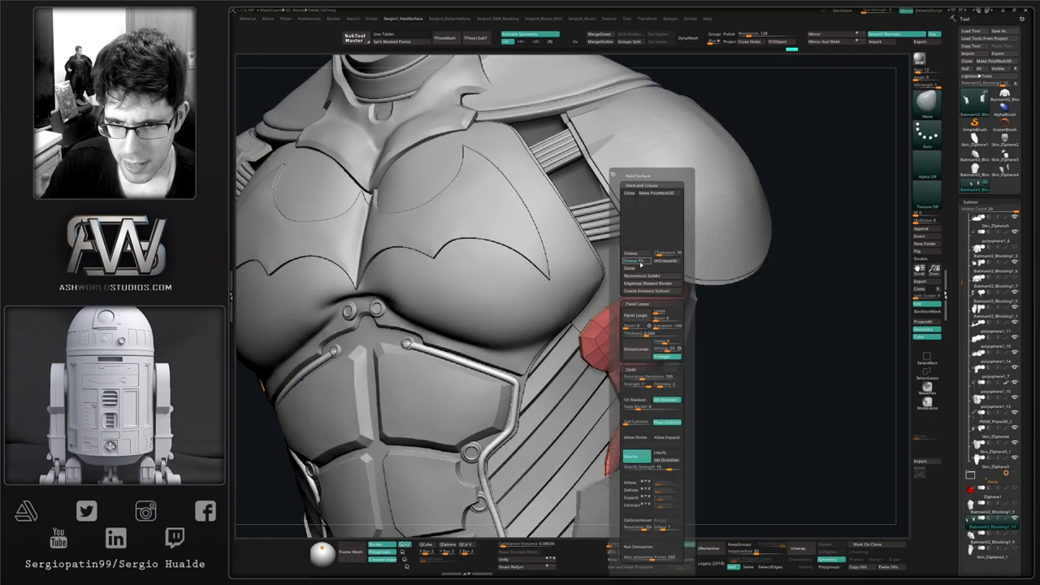
key(f)
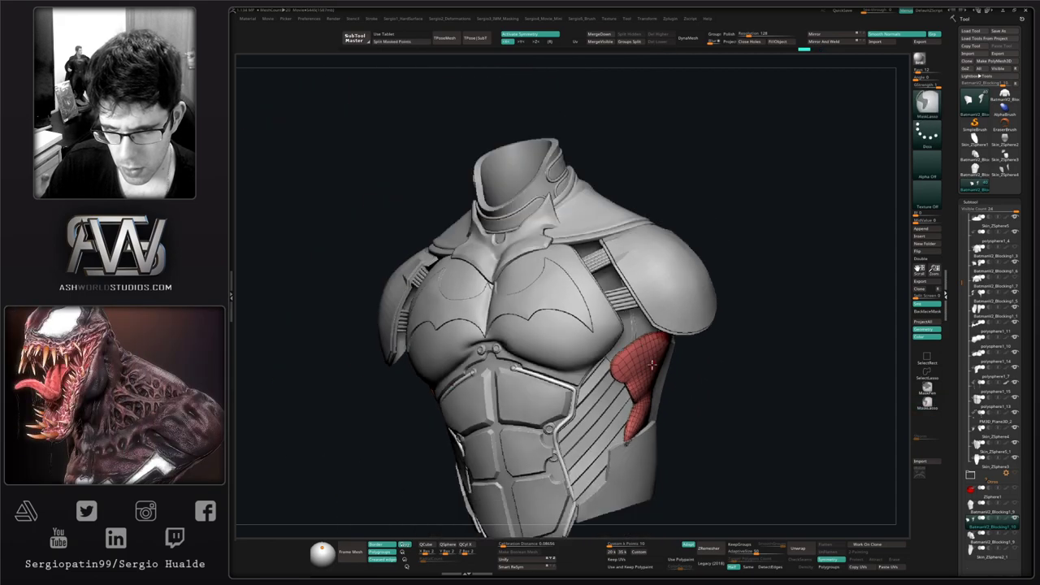
Step: Adjust the rib panel's front edge with the Move brush so it sits closer to the slatted side armor
right_drag(652, 365, 607, 421)
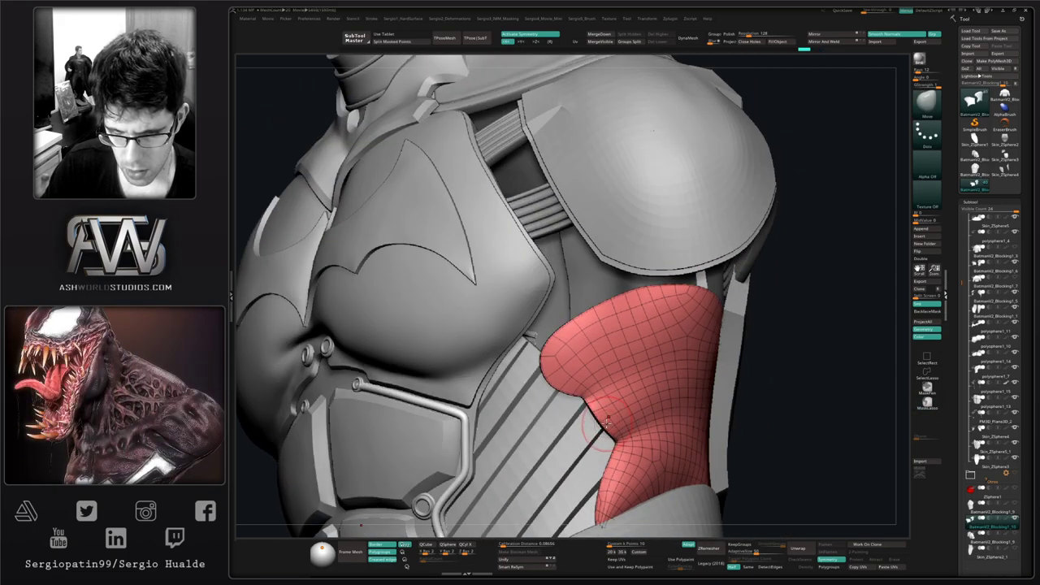
alt+right_drag(607, 465, 614, 382)
ctrl+right_drag(598, 436, 597, 395)
drag(599, 385, 596, 385)
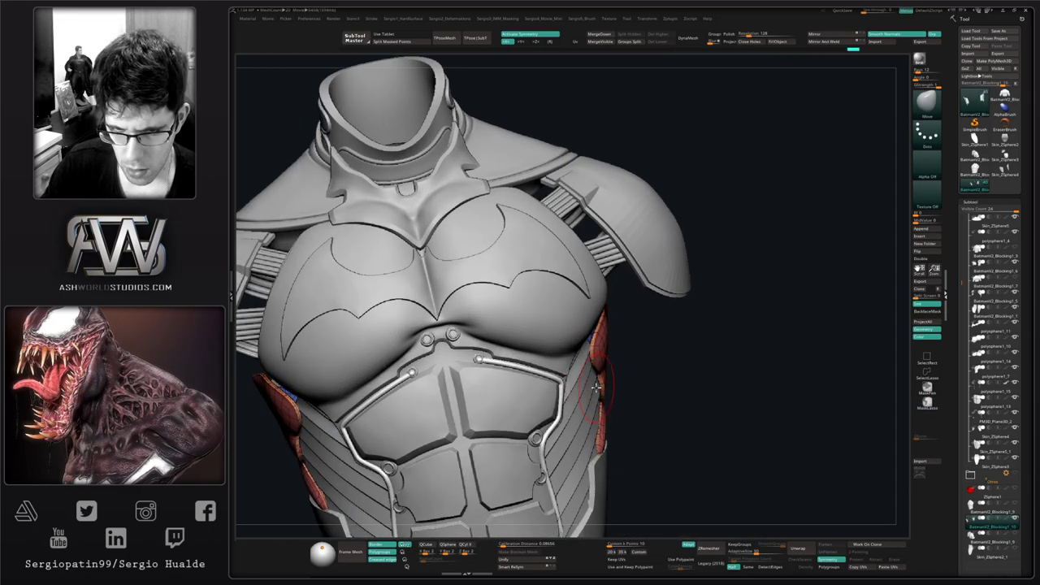
key(ctrl+z)
right_drag(599, 386, 619, 333)
drag(599, 378, 592, 376)
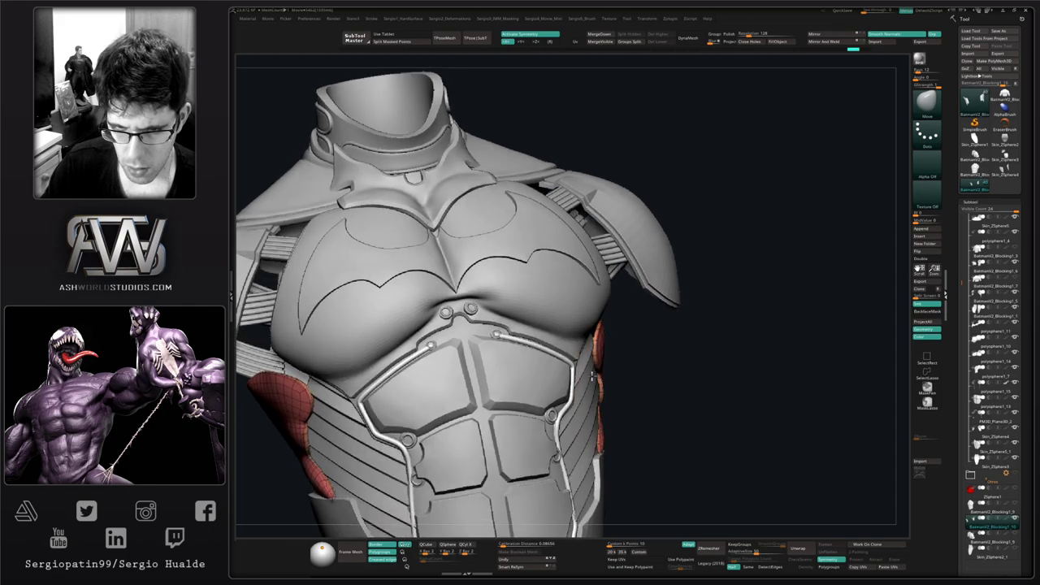
Step: Enlarge the Move brush and reshape the rib panel's front contour beneath the chest plate
right_drag(597, 394, 606, 434)
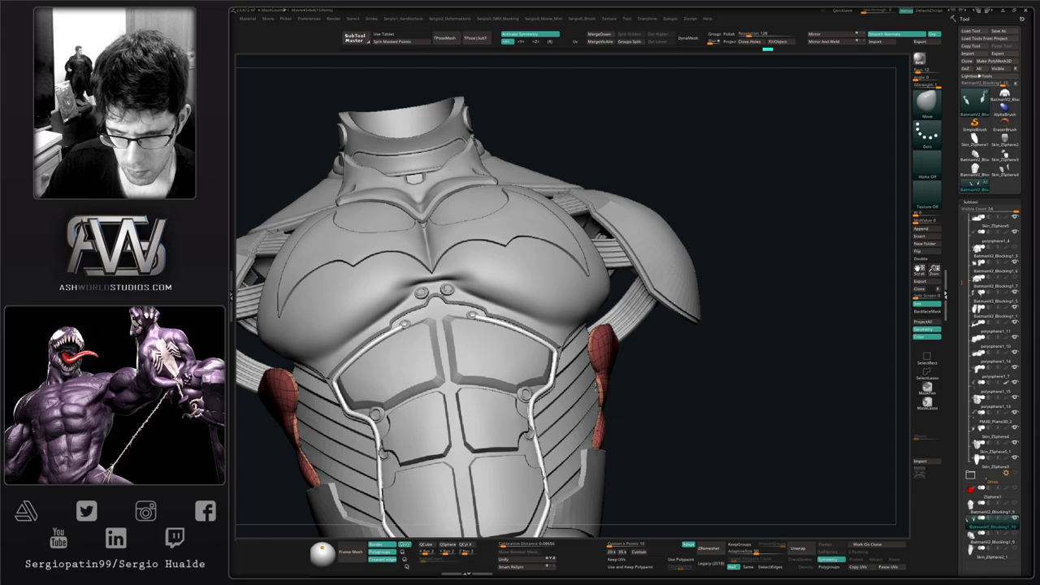
mouse_move(596, 387)
right_down()
mouse_move(638, 384)
mouse_move(603, 376)
mouse_move(600, 393)
right_up()
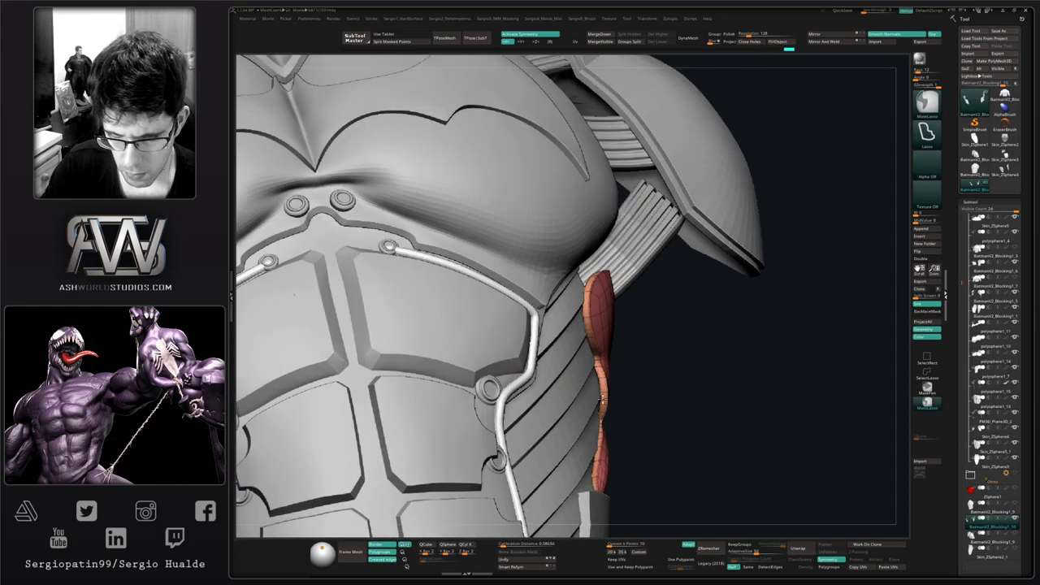
key(s)
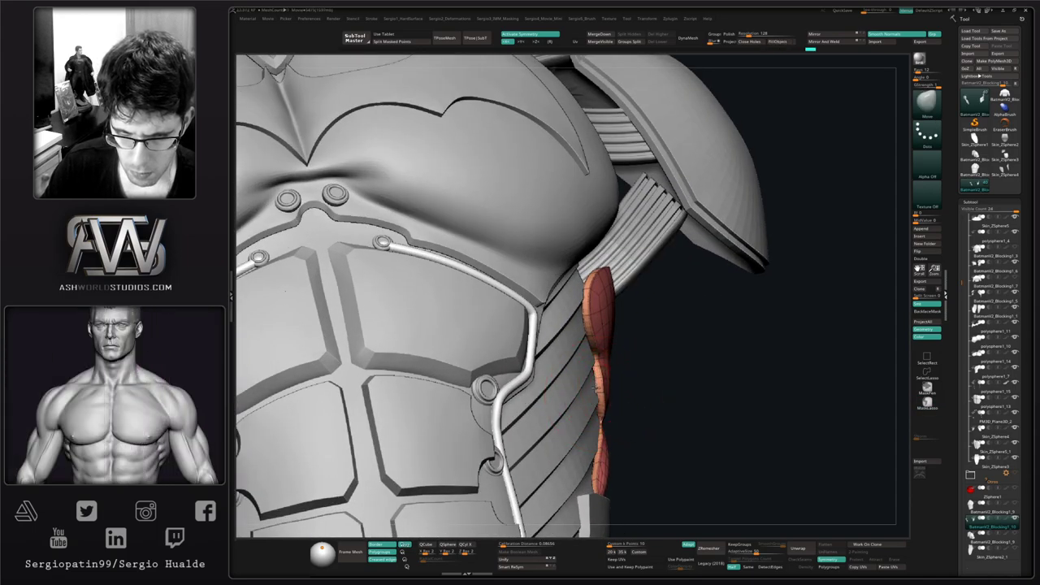
mouse_move(609, 411)
ctrl+right_down()
mouse_move(609, 432)
mouse_move(584, 418)
mouse_move(638, 419)
mouse_move(618, 424)
mouse_move(617, 407)
ctrl+right_up()
right_drag(618, 407, 604, 393)
key(])
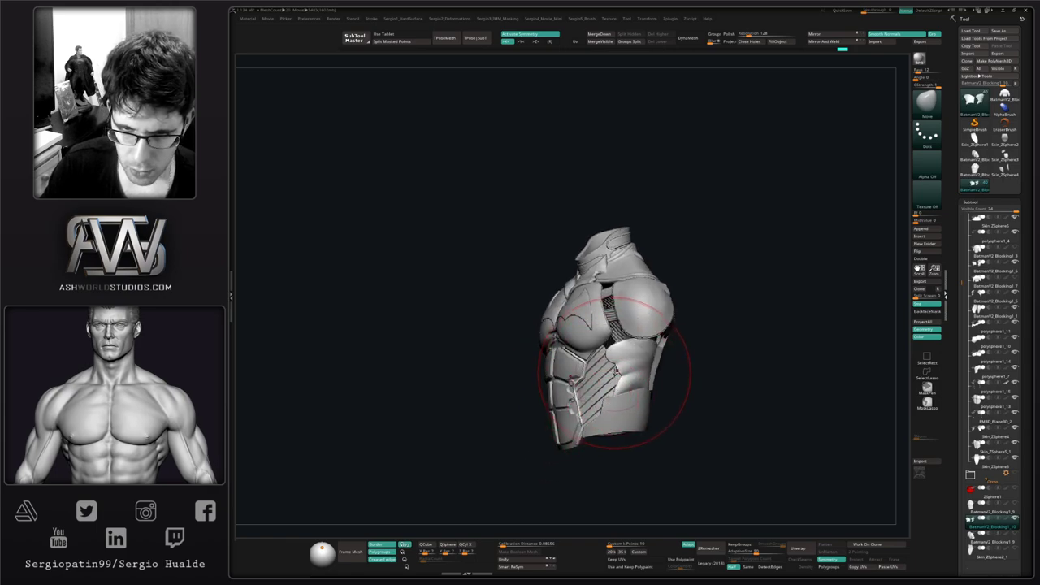
drag(615, 364, 613, 366)
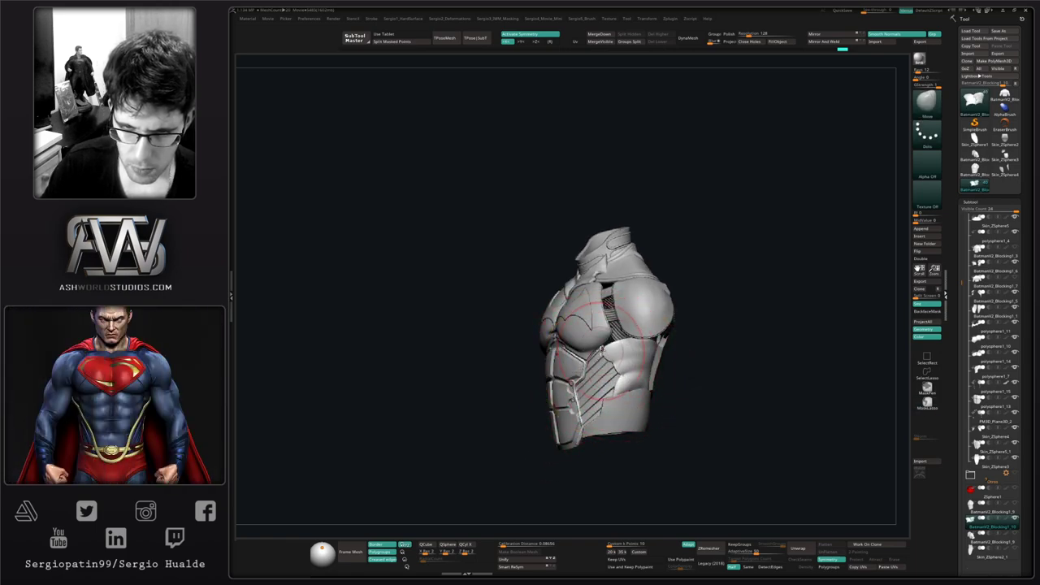
right_drag(694, 388, 676, 386)
mouse_move(702, 351)
ctrl+mouse_down()
mouse_move(685, 290)
mouse_move(668, 446)
ctrl+mouse_up()
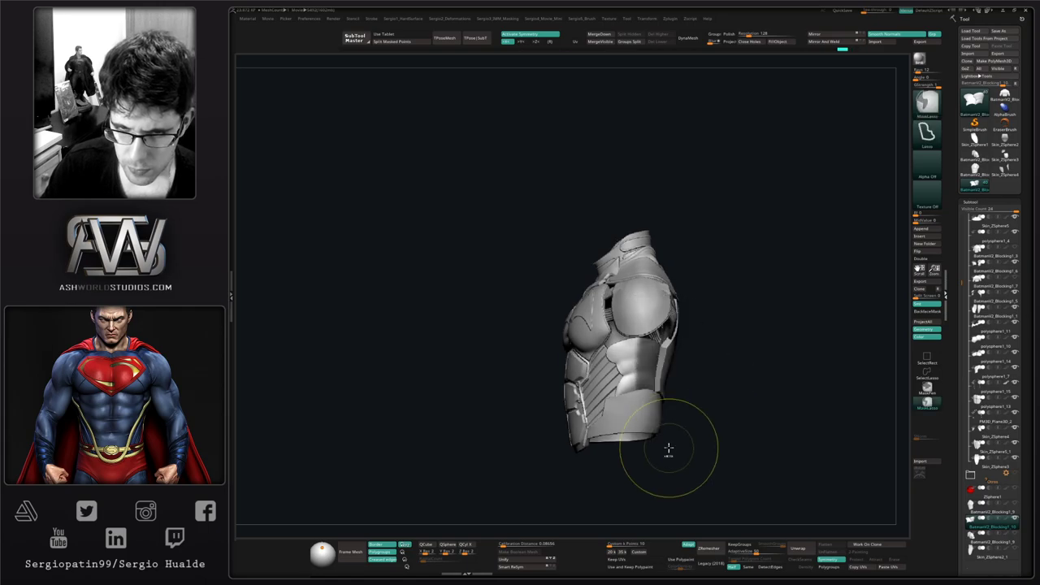
ctrl+click(677, 394)
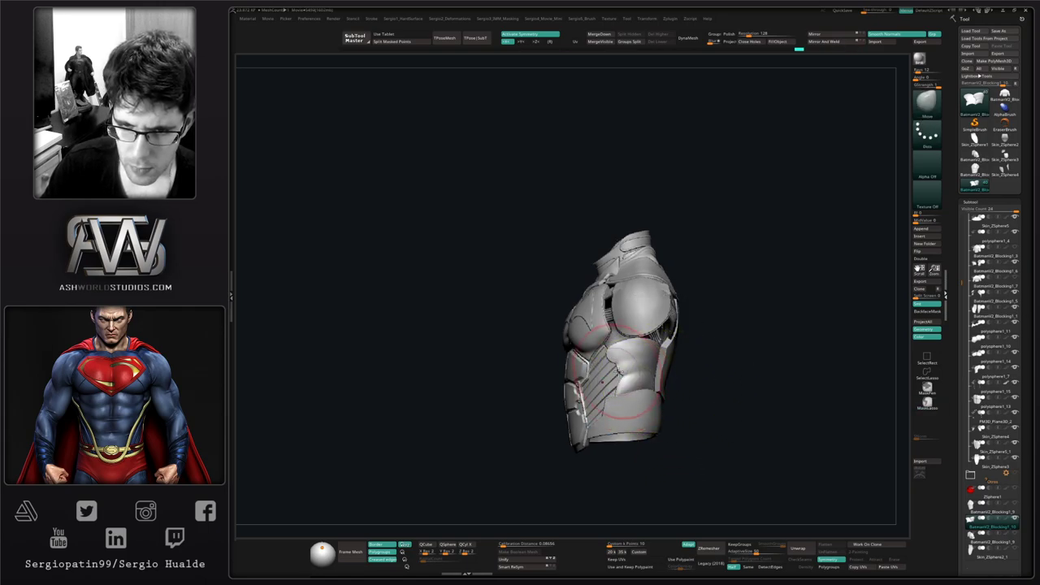
Step: Fine-tune the rib panel's lower front area with the Move brush, checking the fit from several angles
right_drag(681, 392, 712, 390)
key(s)
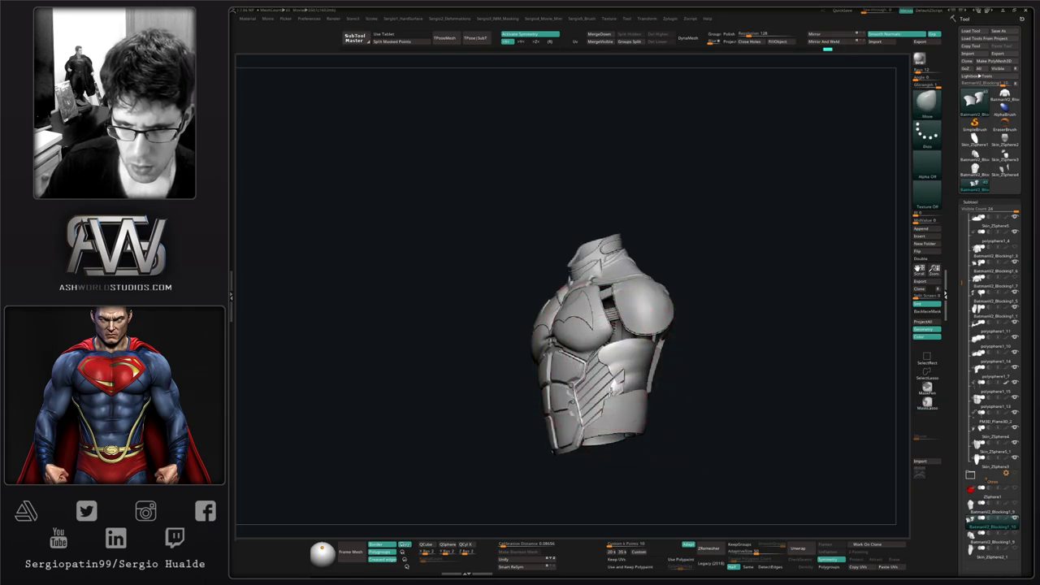
right_drag(618, 393, 637, 387)
drag(636, 388, 631, 389)
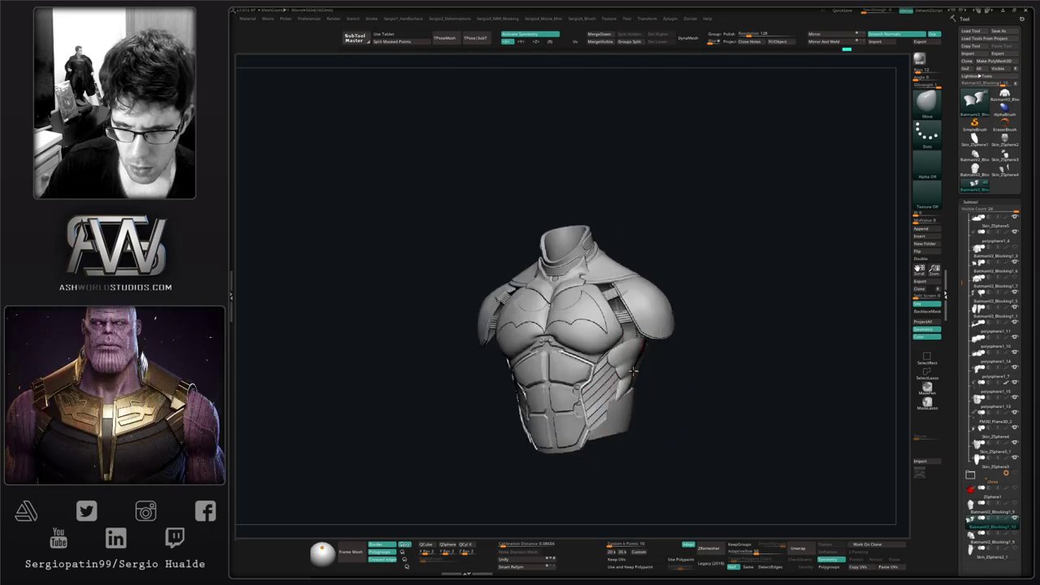
mouse_move(636, 382)
right_down()
mouse_move(655, 379)
mouse_move(654, 392)
mouse_move(616, 355)
mouse_move(617, 370)
right_up()
key(s)
mouse_move(618, 370)
right_down()
mouse_move(608, 349)
mouse_move(625, 360)
mouse_move(620, 381)
right_up()
drag(620, 382, 621, 387)
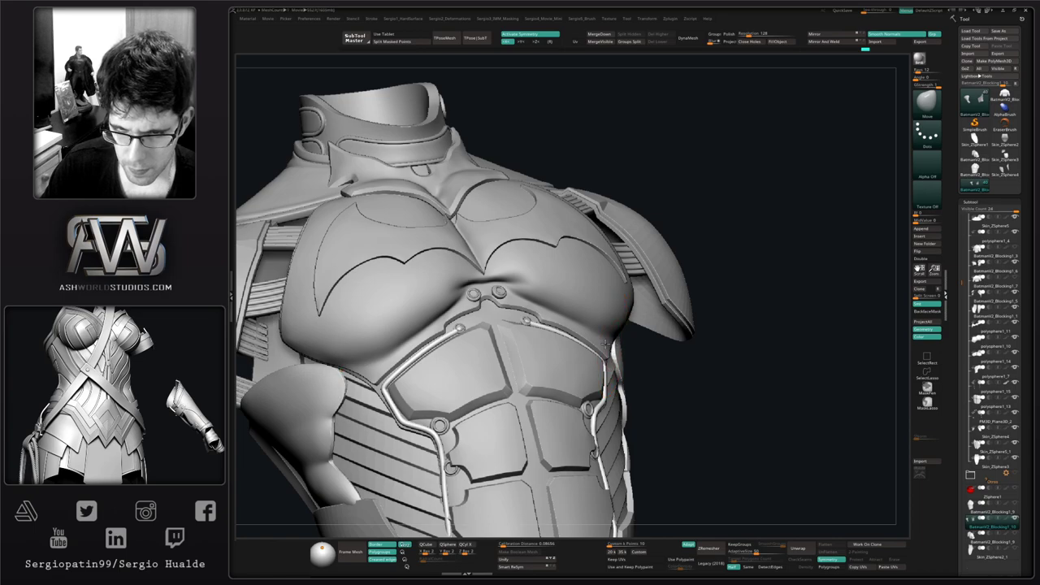
ctrl+right_drag(615, 407, 595, 349)
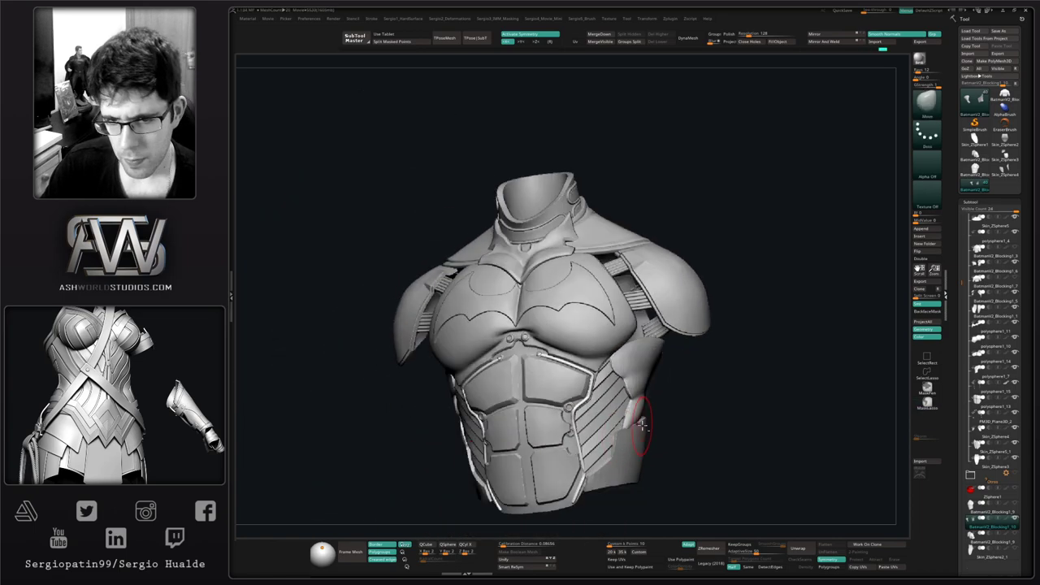
Step: Select the waist side plate below the rib panel and adjust its front edge with the Move brush
right_drag(643, 418, 730, 434)
alt+click(606, 461)
right_drag(600, 454, 598, 473)
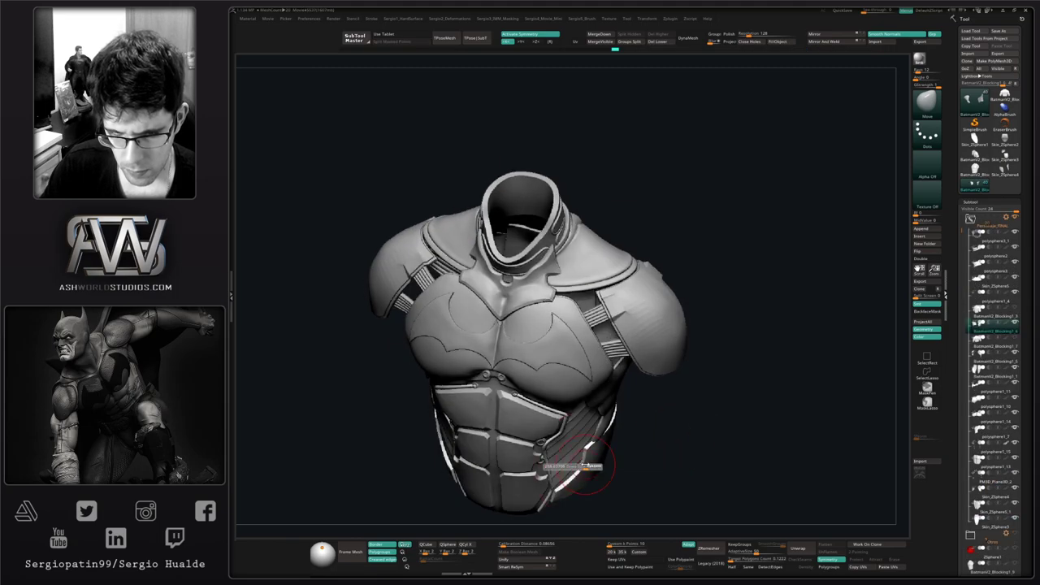
drag(591, 467, 586, 458)
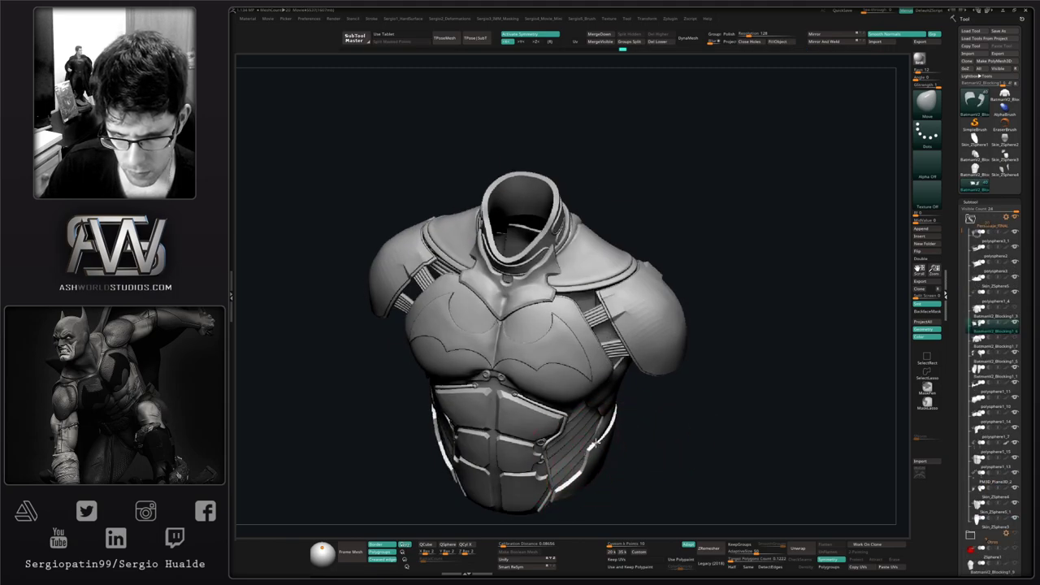
right_drag(599, 444, 559, 429)
right_drag(618, 413, 636, 422)
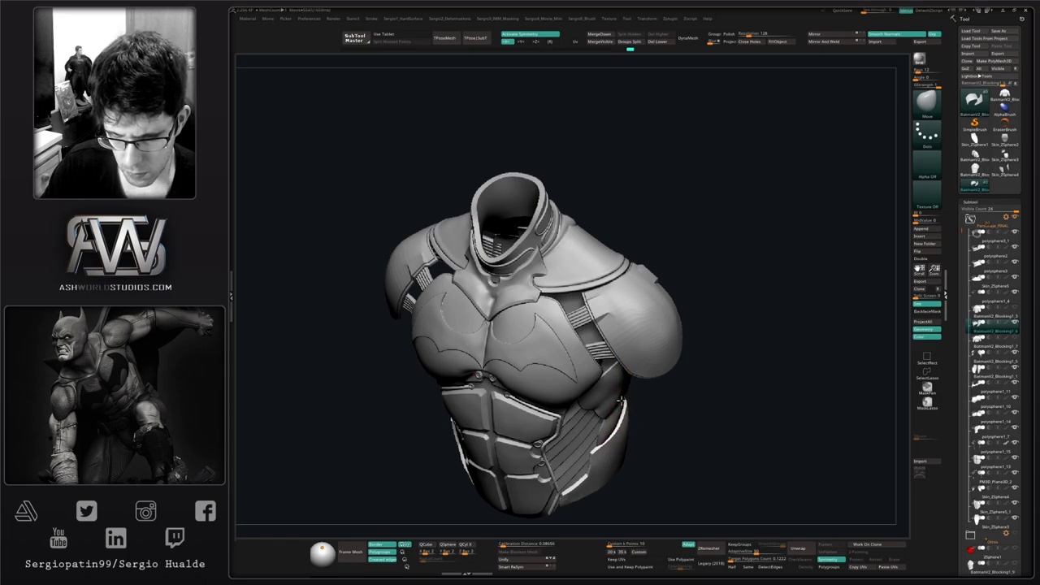
mouse_move(626, 399)
right_down()
mouse_move(652, 446)
mouse_move(722, 429)
mouse_move(676, 443)
mouse_move(673, 431)
mouse_move(685, 451)
mouse_move(688, 436)
mouse_move(641, 427)
mouse_move(692, 413)
mouse_move(646, 431)
right_up()
right_drag(647, 431, 798, 385)
Step: Select the rib panel, move its subtool up into the costume folder and duplicate it
alt+click(660, 370)
ctrl+click(799, 361)
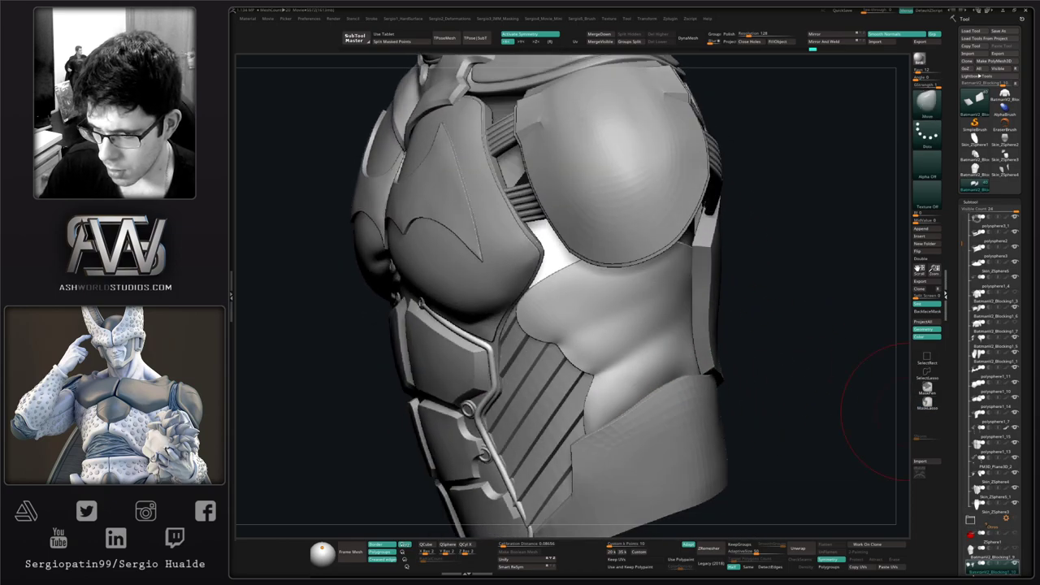
drag(980, 566, 981, 498)
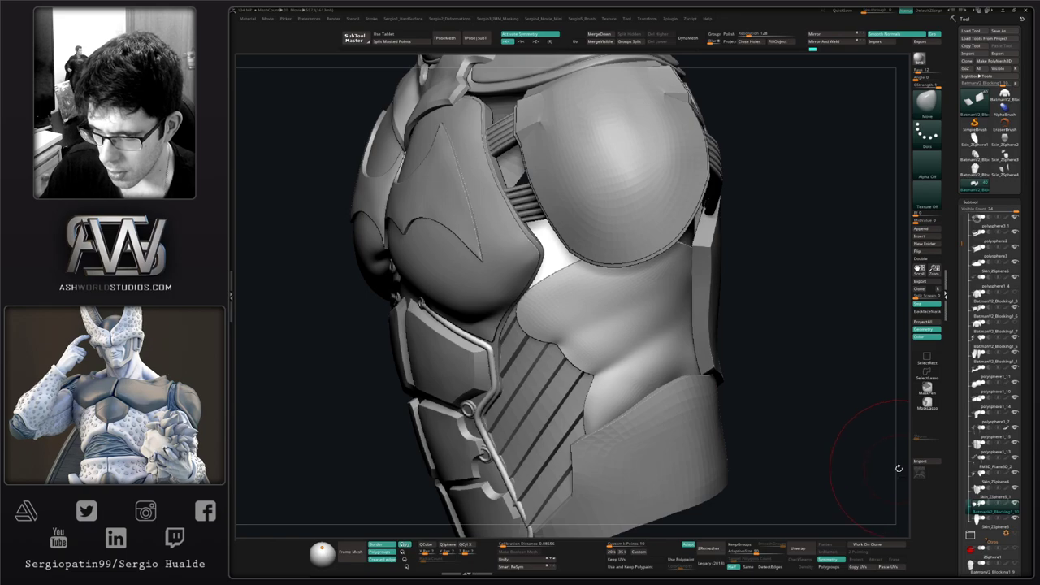
key(ctrl+shift+d)
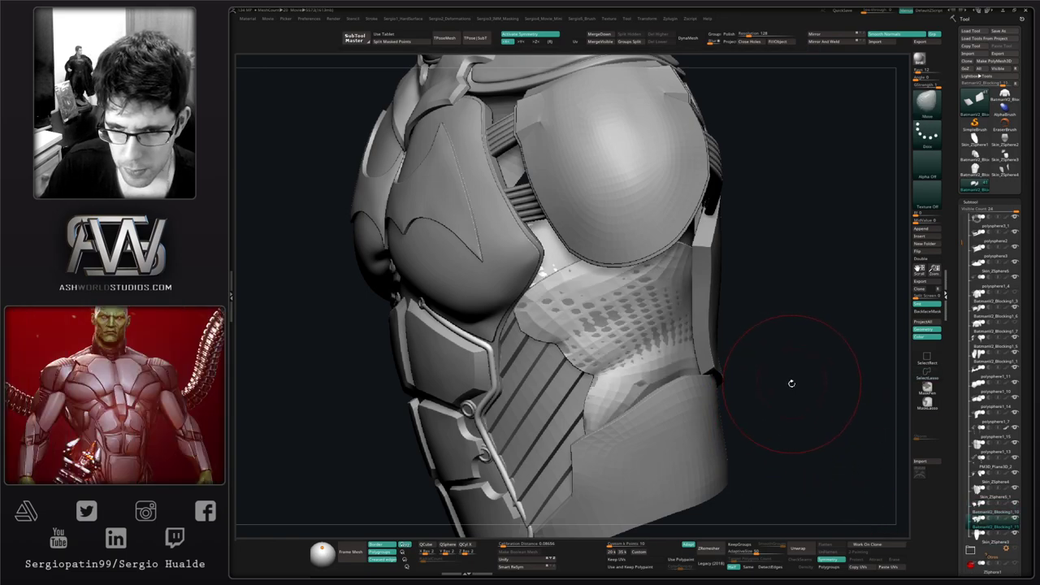
Step: Subdivide the duplicated rib panel in Solo mode, delete its lower subdivision levels and isolate one side
key(ctrl+d)
key(alt+s)
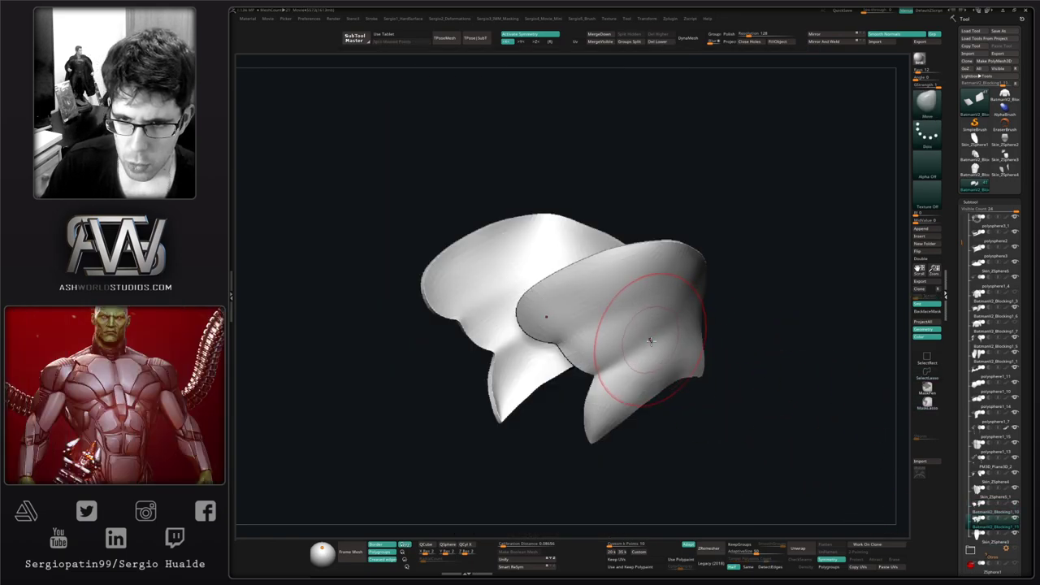
right_drag(650, 341, 697, 358)
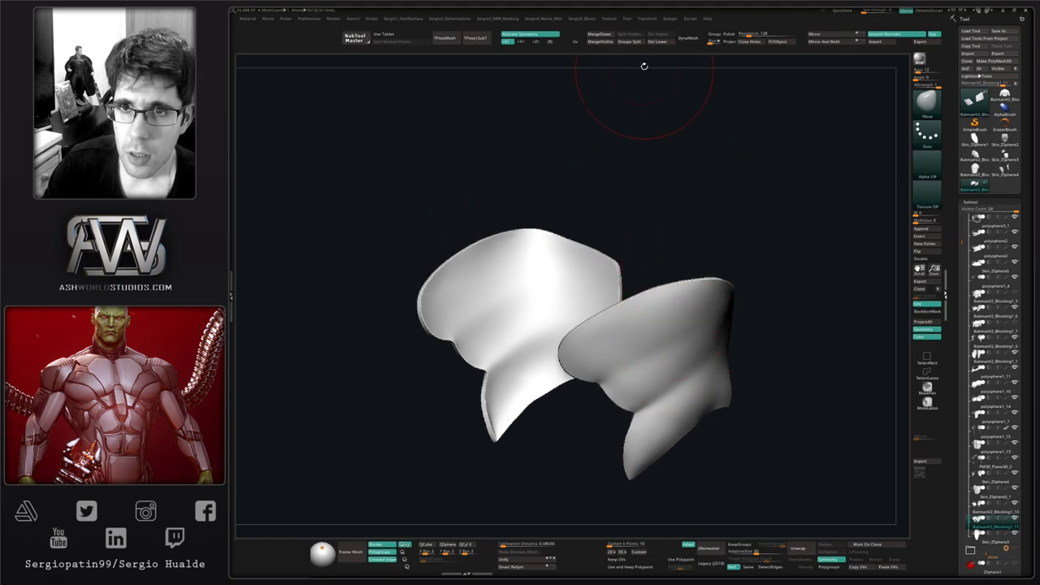
click(653, 43)
ctrl+right_drag(623, 356, 626, 371)
ctrl+shift+click(625, 372)
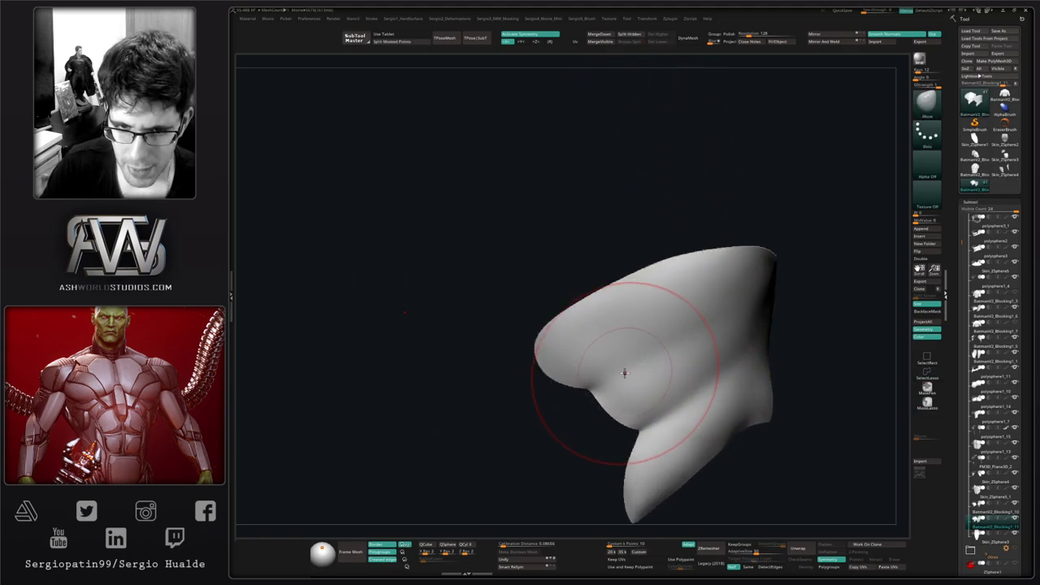
key(ctrl+z)
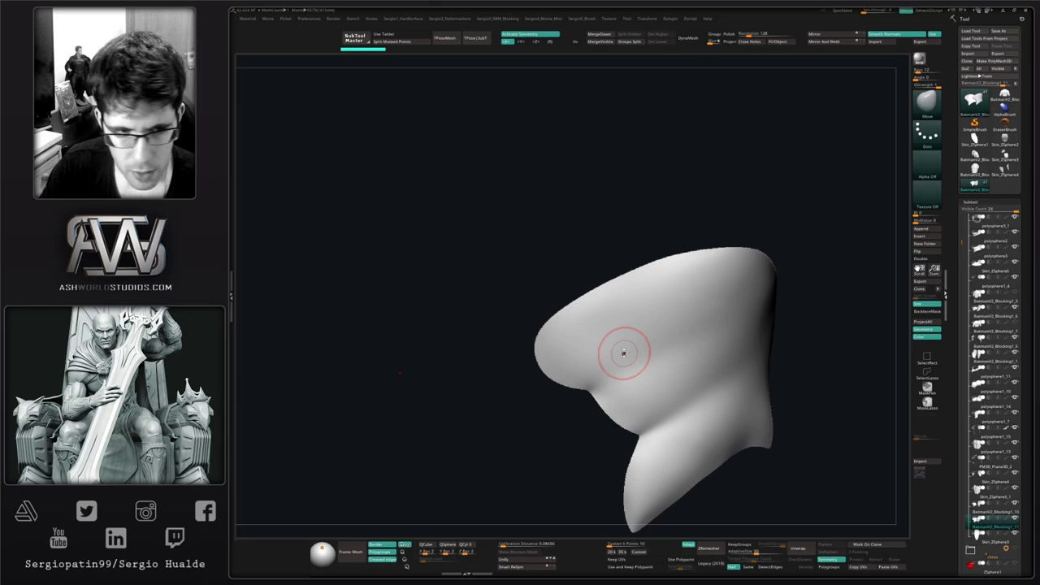
Step: Choose the MaskPen brush and paint a broad mask band along the rib panel's upper front edge
mouse_move(624, 350)
alt+right_down()
mouse_move(645, 341)
mouse_move(620, 343)
mouse_move(646, 329)
alt+right_up()
alt+right_drag(646, 328, 594, 344)
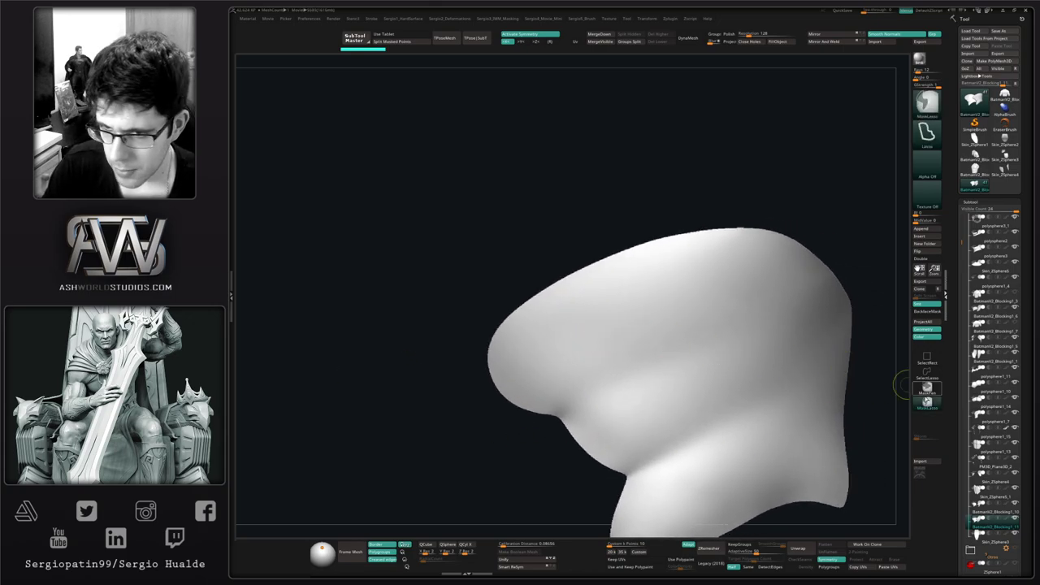
ctrl+click(925, 388)
ctrl+right_drag(568, 373, 566, 351)
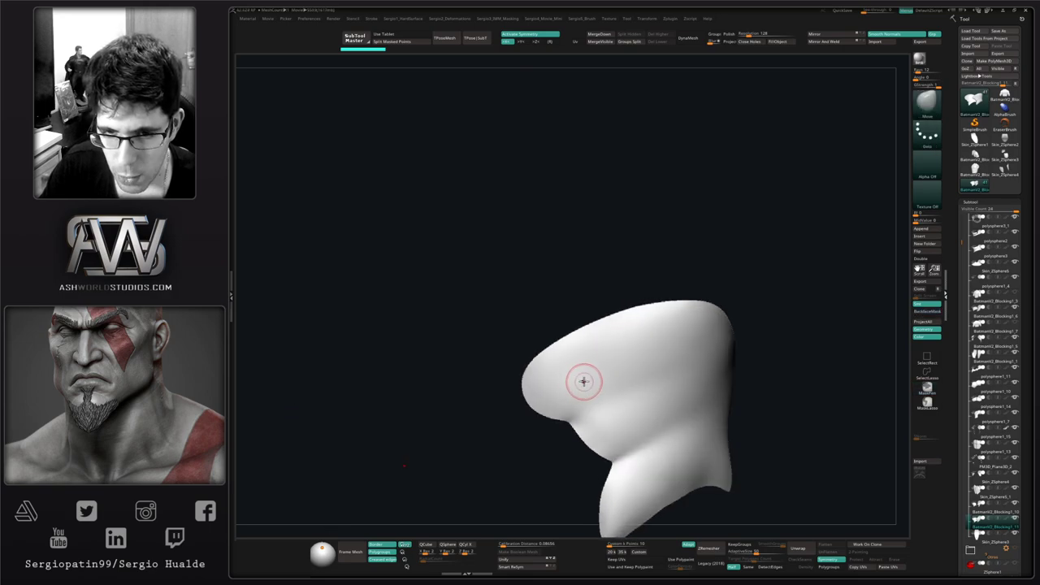
mouse_move(583, 381)
ctrl+mouse_down()
mouse_move(618, 335)
mouse_move(568, 363)
mouse_move(662, 332)
mouse_move(559, 388)
ctrl+mouse_up()
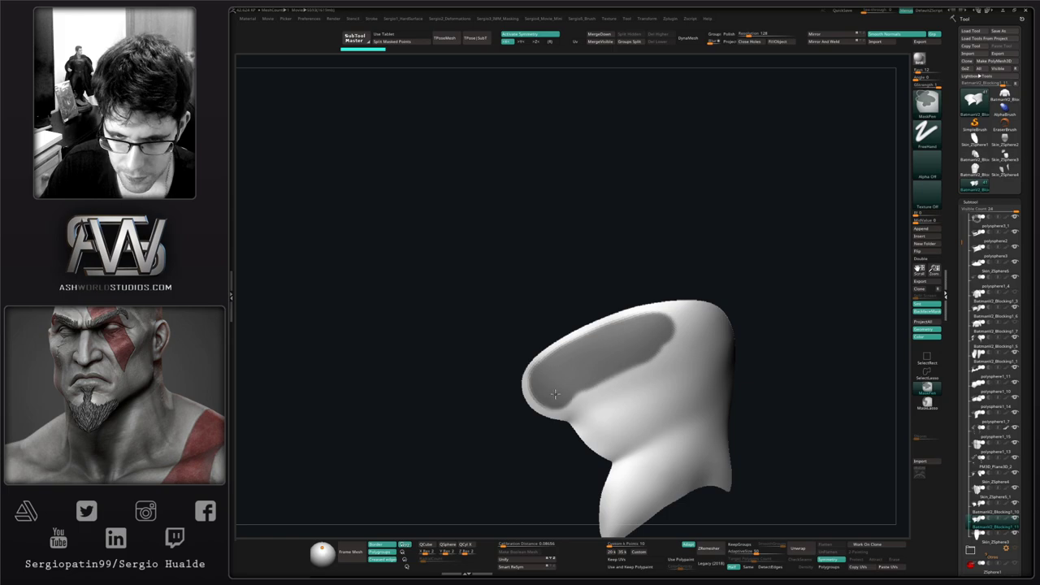
mouse_move(546, 385)
ctrl+mouse_down()
mouse_move(560, 396)
mouse_move(615, 366)
mouse_move(579, 390)
mouse_move(661, 349)
ctrl+mouse_up()
drag(784, 332, 731, 335)
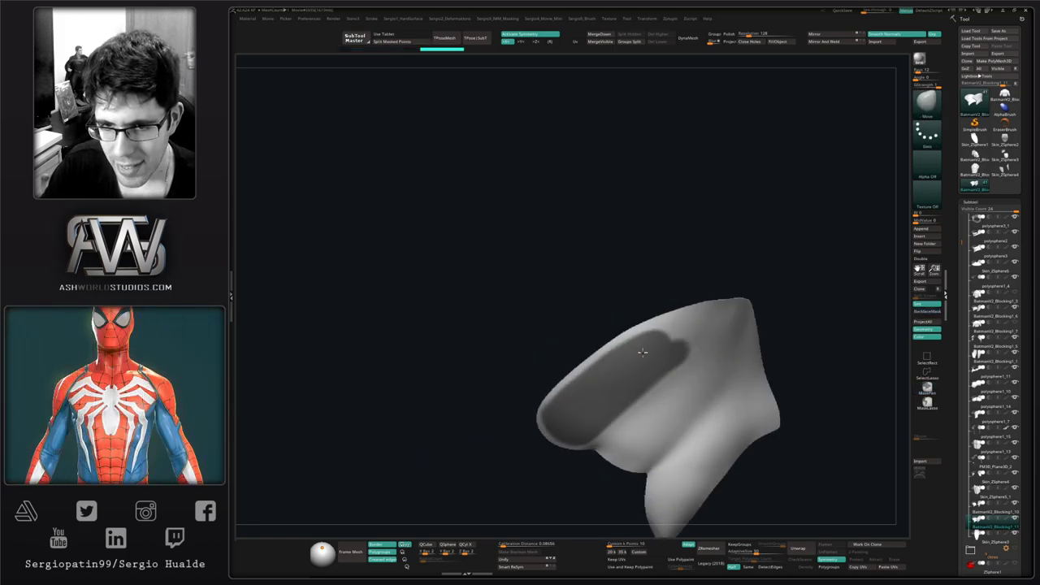
mouse_move(594, 378)
ctrl+mouse_down()
mouse_move(701, 332)
mouse_move(650, 342)
mouse_move(674, 332)
ctrl+mouse_up()
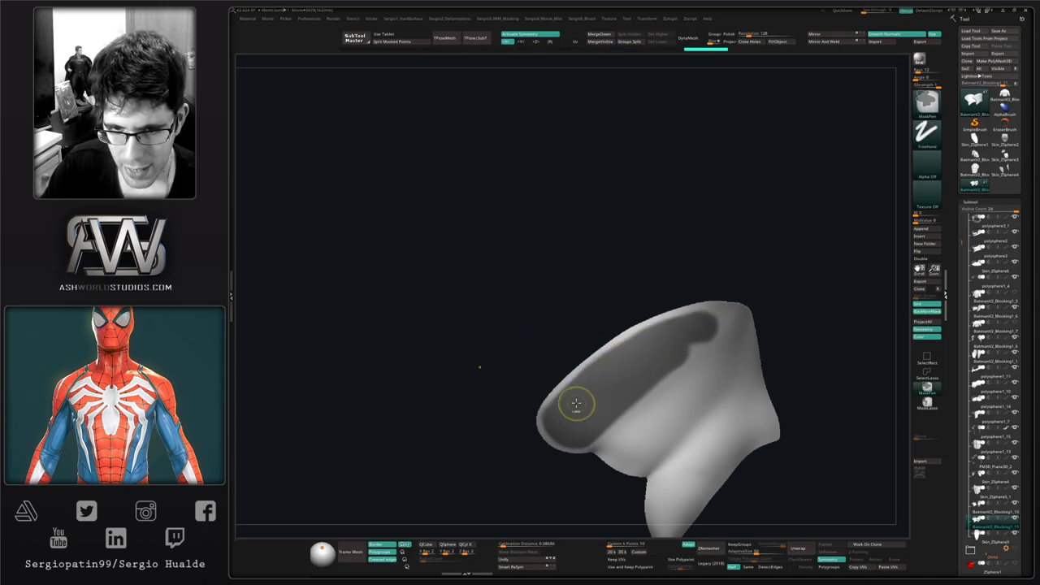
Step: Extend the upper mask band to the panel's rear corner and clean up its lower boundary
mouse_move(792, 384)
mouse_down()
mouse_move(680, 383)
mouse_move(686, 356)
mouse_up()
ctrl+right_drag(655, 332, 665, 306)
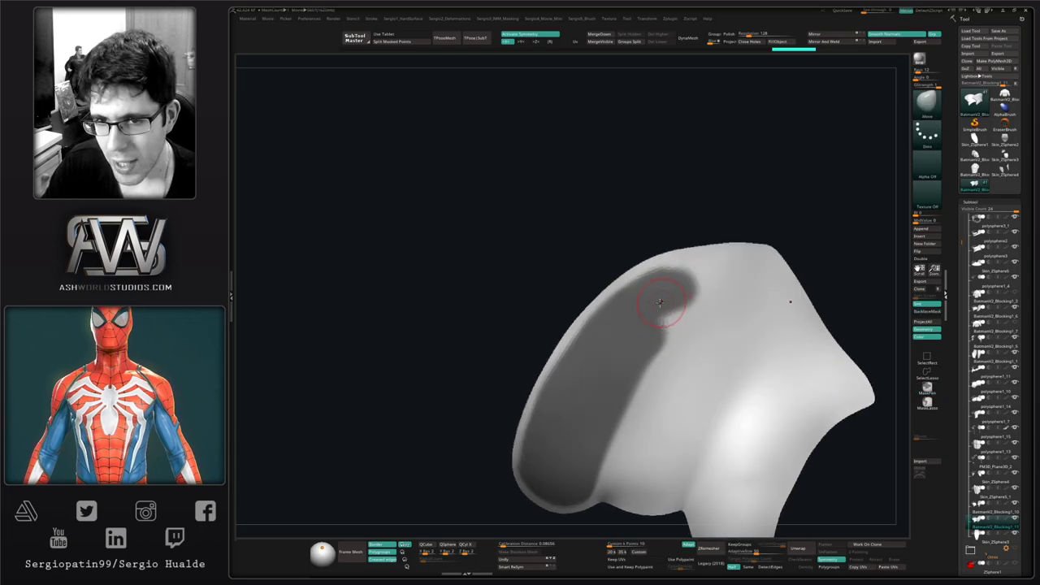
ctrl+drag(671, 287, 756, 274)
mouse_move(663, 284)
ctrl+mouse_down()
mouse_move(638, 295)
mouse_move(645, 325)
mouse_move(717, 283)
mouse_move(762, 277)
ctrl+mouse_up()
right_drag(775, 312, 768, 311)
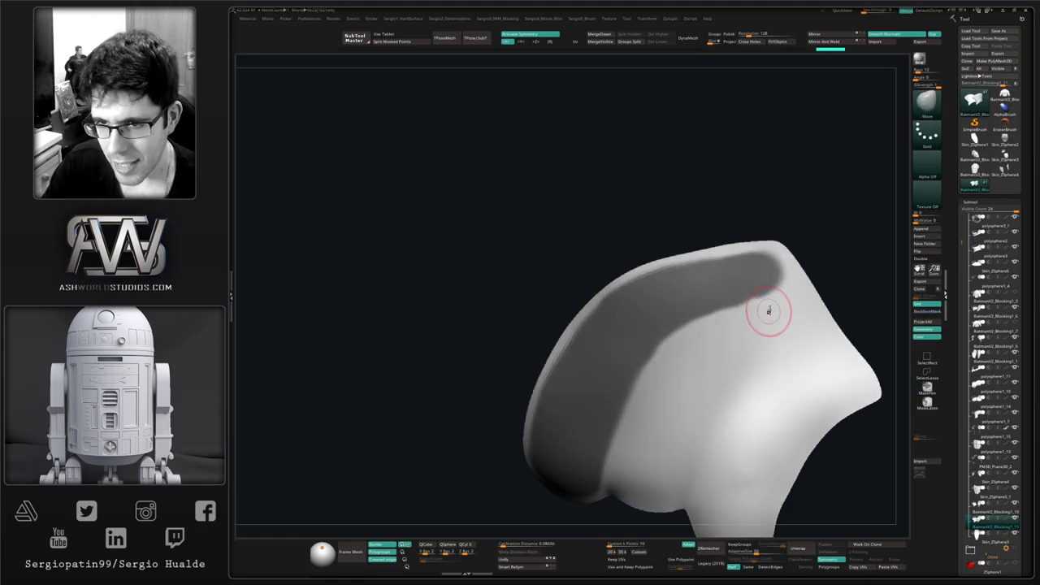
mouse_move(737, 286)
ctrl+mouse_down()
mouse_move(778, 280)
mouse_move(738, 328)
ctrl+mouse_up()
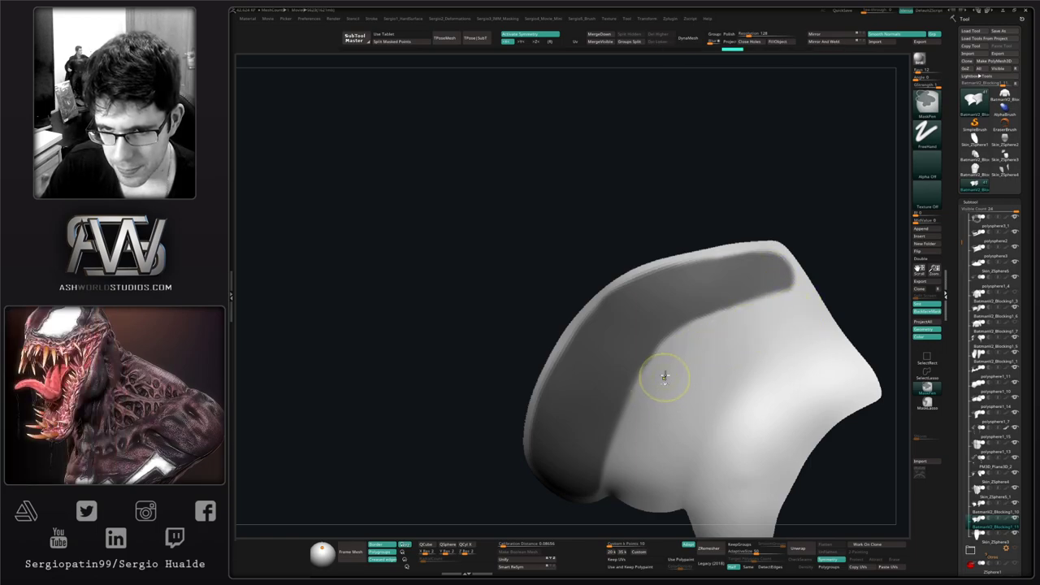
ctrl+alt+drag(670, 373, 661, 390)
Step: Paint a second curved mask band on the rib panel beneath the upper one, leaving a thin unmasked gap between them
mouse_move(661, 391)
ctrl+right_down()
mouse_move(666, 344)
mouse_move(671, 360)
mouse_move(640, 380)
ctrl+right_up()
key(ctrl)
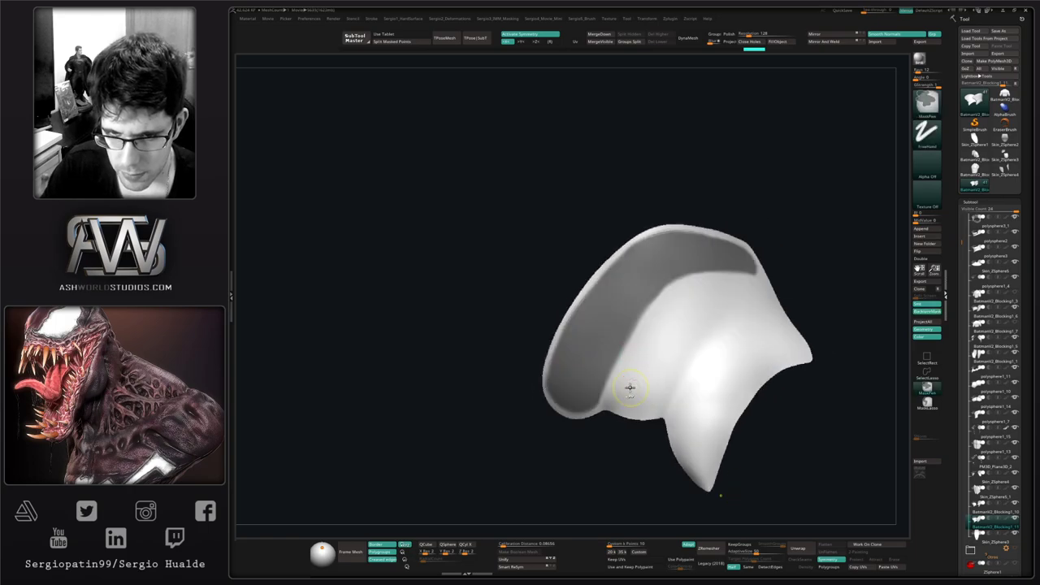
mouse_move(628, 394)
ctrl+mouse_down()
mouse_move(649, 397)
mouse_move(692, 315)
mouse_move(636, 385)
mouse_move(687, 309)
mouse_move(641, 366)
ctrl+mouse_up()
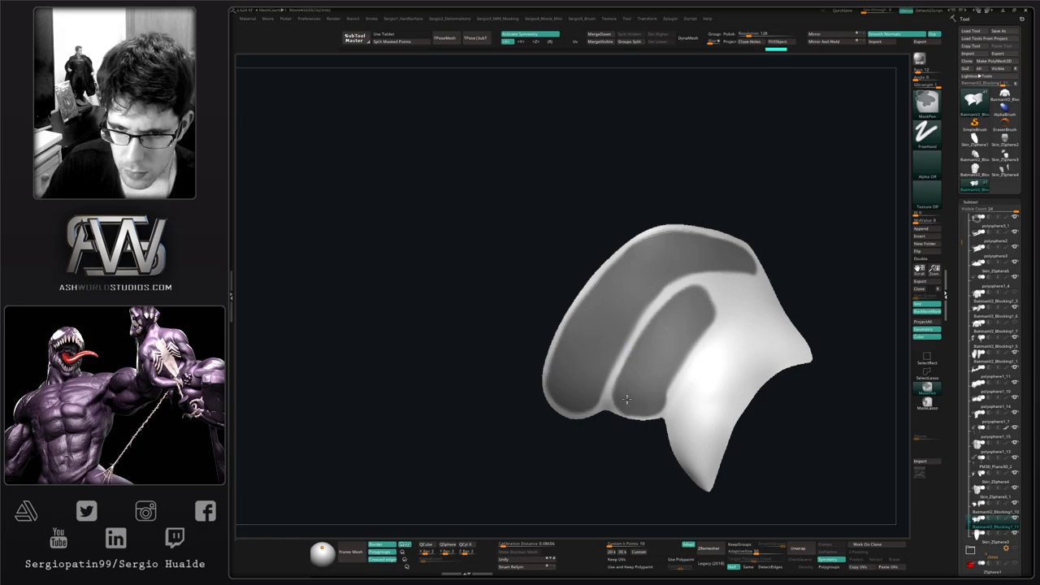
ctrl+drag(627, 399, 631, 395)
mouse_move(633, 393)
alt+right_down()
mouse_move(615, 457)
mouse_move(690, 356)
mouse_move(663, 366)
alt+right_up()
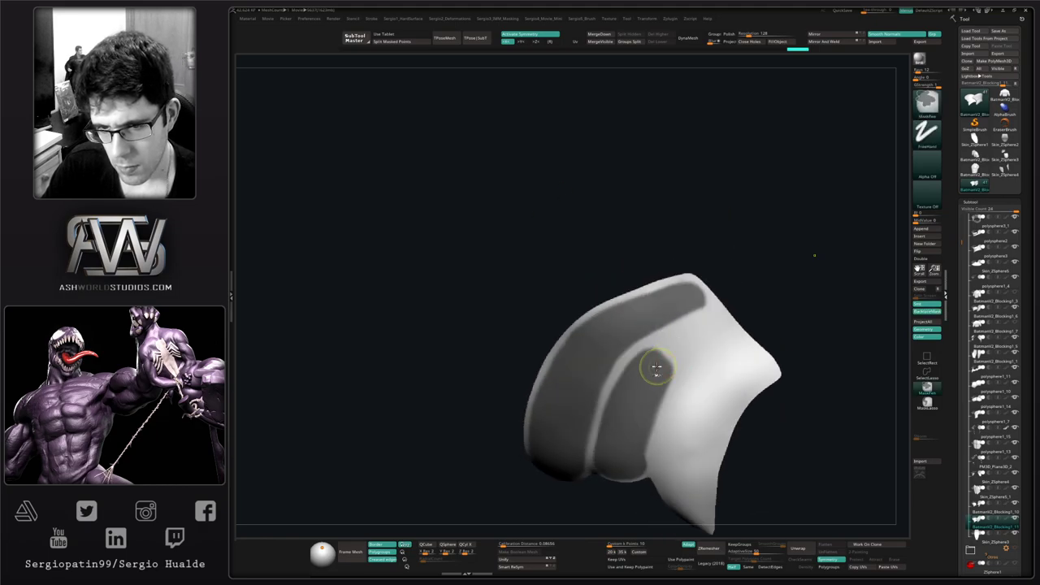
mouse_move(656, 368)
ctrl+mouse_down()
mouse_move(724, 327)
mouse_move(736, 335)
mouse_move(667, 371)
mouse_move(634, 425)
ctrl+mouse_up()
mouse_move(653, 394)
right_down()
mouse_move(685, 384)
mouse_move(655, 396)
mouse_move(662, 348)
mouse_move(690, 311)
mouse_move(685, 291)
right_up()
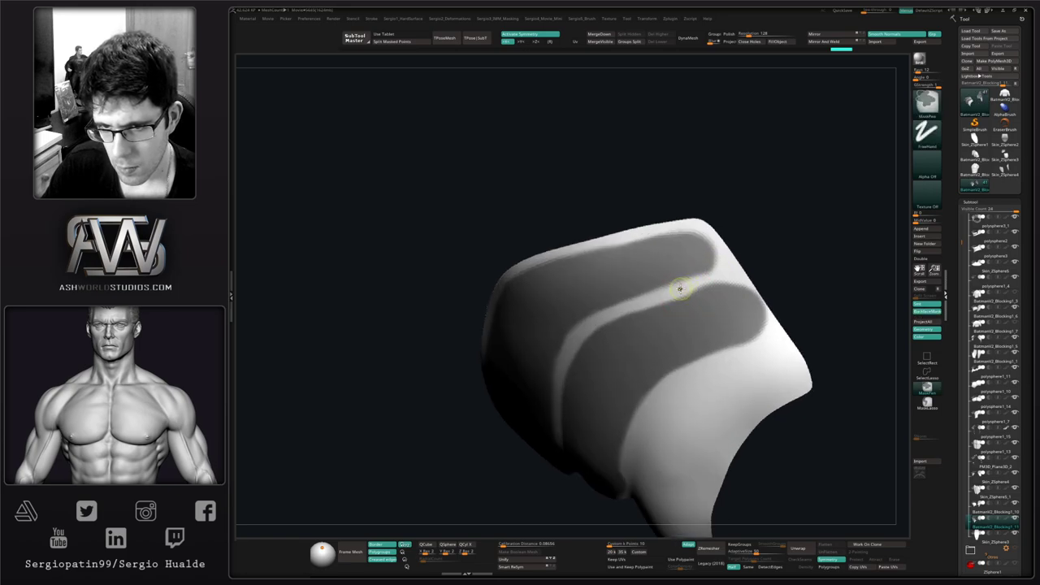
Step: Clean up the gap between the two mask bands and square off their rear ends along the panel edge
ctrl+alt+drag(680, 290, 733, 272)
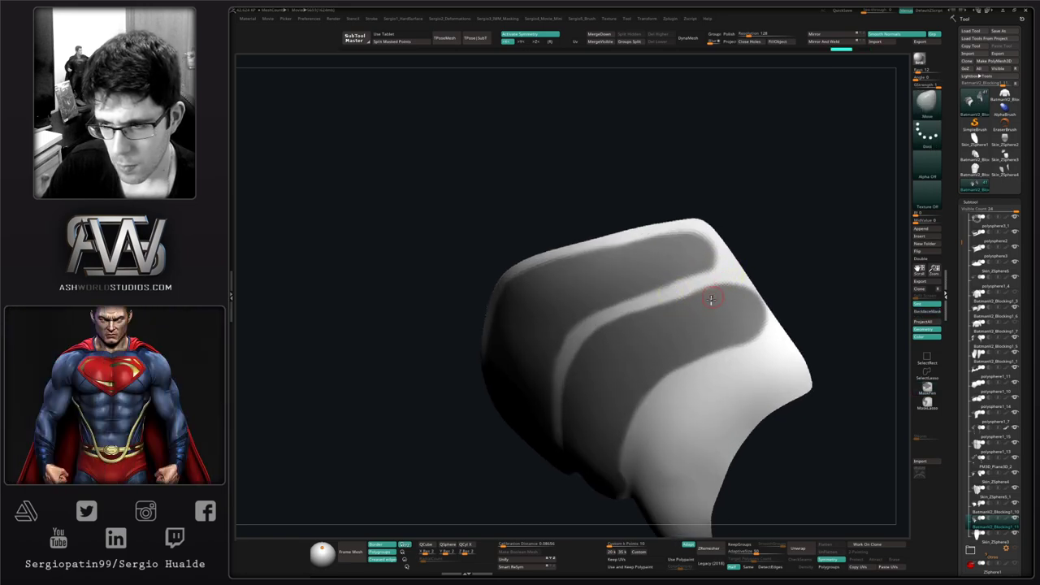
alt+right_drag(684, 377, 675, 349)
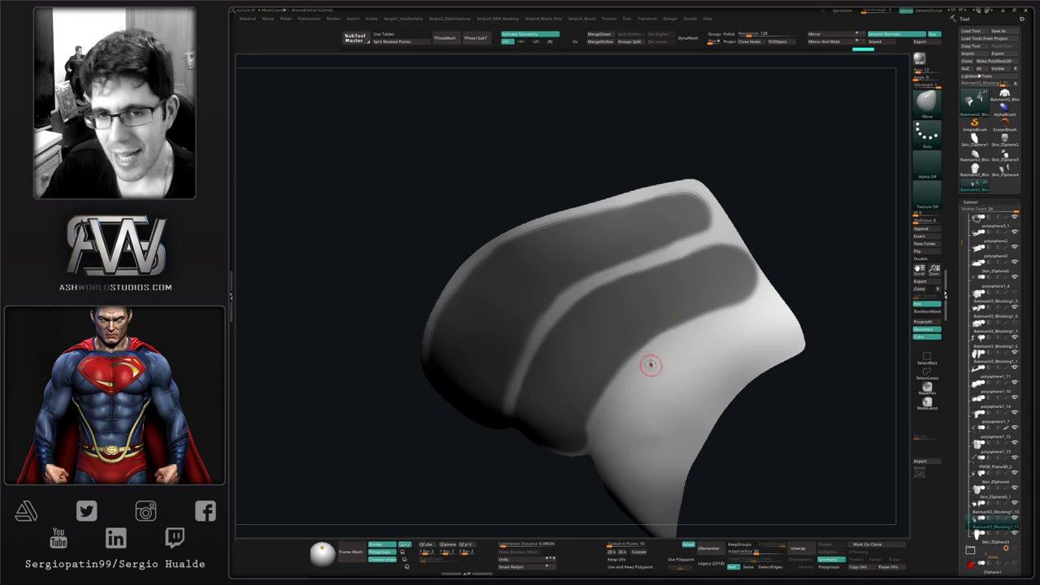
alt+right_drag(691, 260, 663, 319)
ctrl+drag(633, 295, 650, 288)
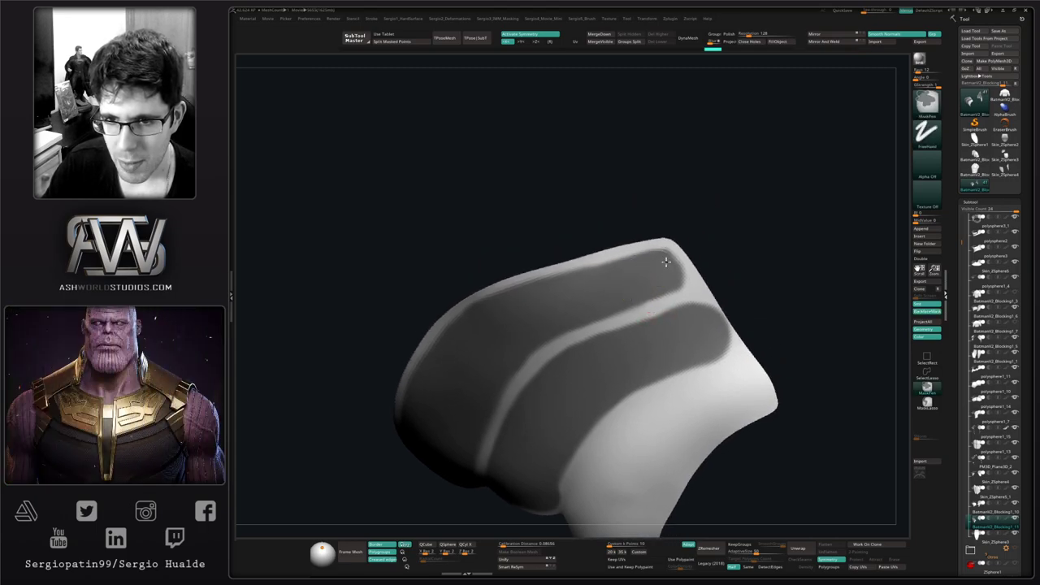
ctrl+drag(679, 281, 684, 284)
alt+right_drag(701, 322, 669, 314)
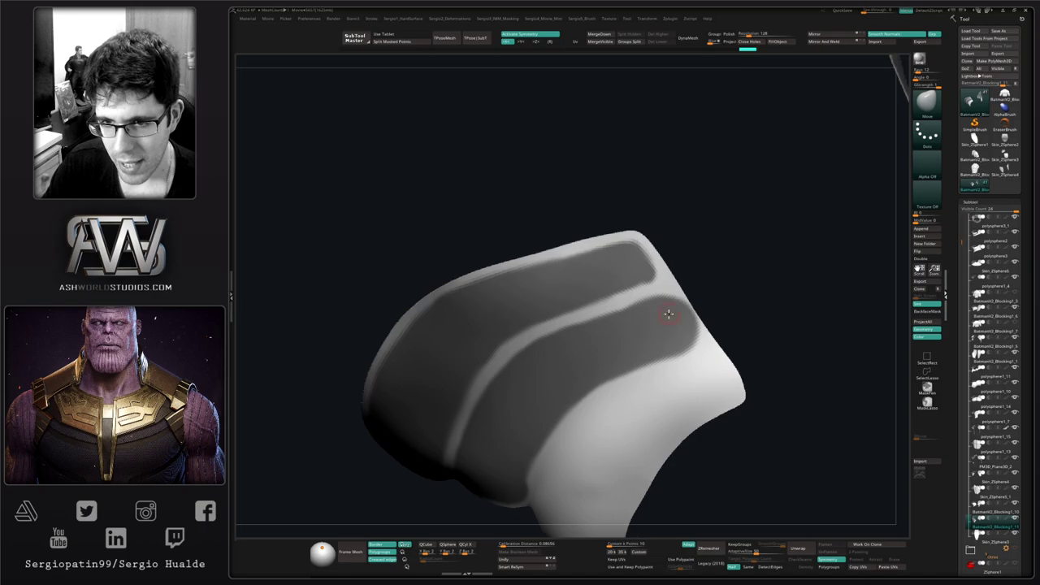
ctrl+drag(681, 291, 709, 336)
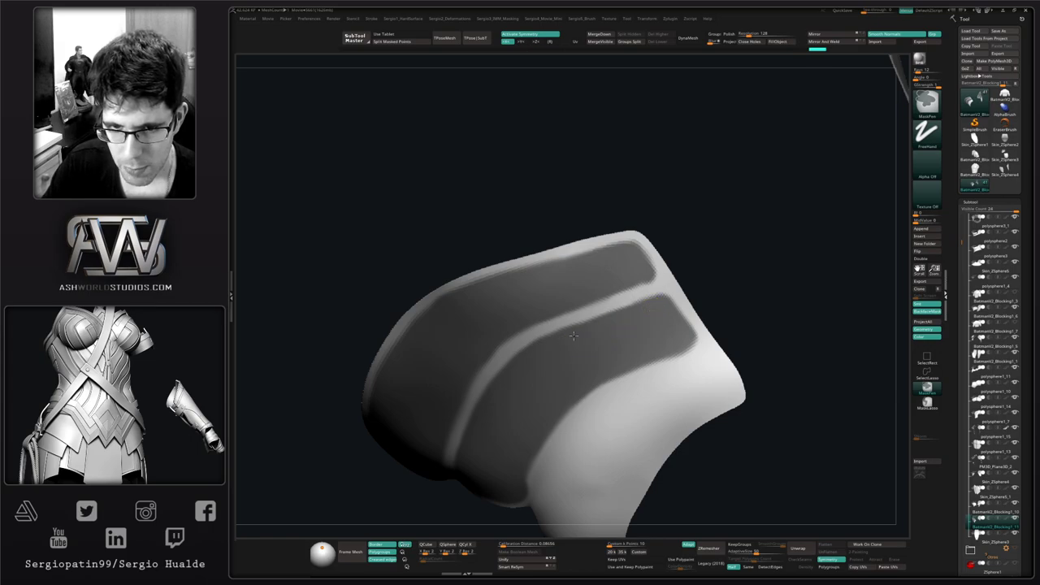
Step: Paint a third mask band filling the rib panel's lower lobe down to its pointed tip
ctrl+click(614, 410)
mouse_move(614, 410)
ctrl+right_down()
mouse_move(604, 327)
mouse_move(611, 390)
mouse_move(588, 392)
mouse_move(575, 417)
mouse_move(587, 393)
ctrl+right_up()
mouse_move(607, 358)
ctrl+mouse_down()
mouse_move(600, 366)
mouse_move(619, 350)
mouse_move(574, 377)
ctrl+mouse_up()
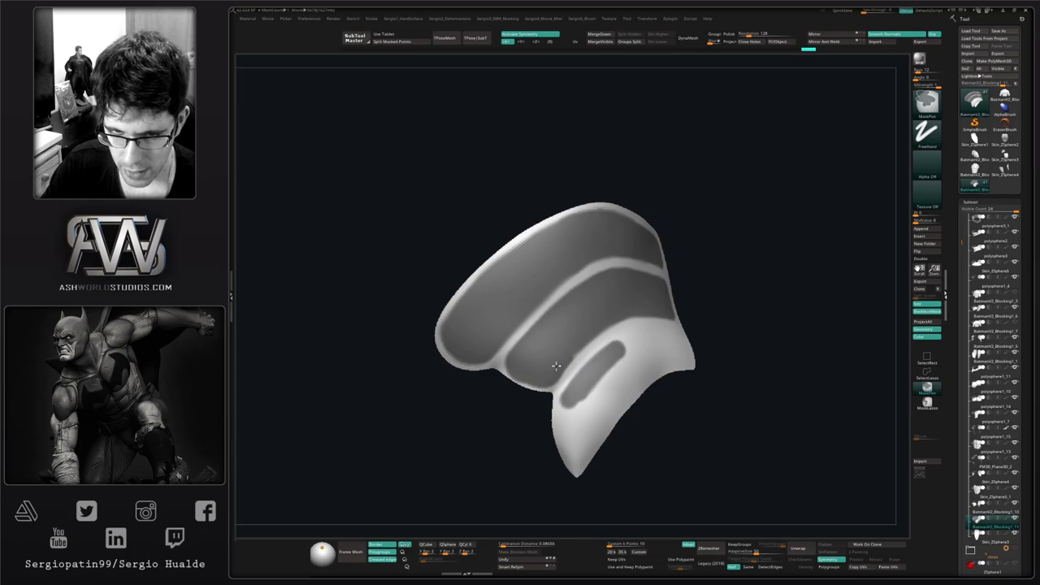
mouse_move(584, 401)
alt+right_down()
mouse_move(604, 363)
mouse_move(637, 361)
alt+right_up()
mouse_move(600, 348)
ctrl+mouse_down()
mouse_move(592, 396)
mouse_move(596, 365)
ctrl+mouse_up()
right_drag(620, 382, 588, 395)
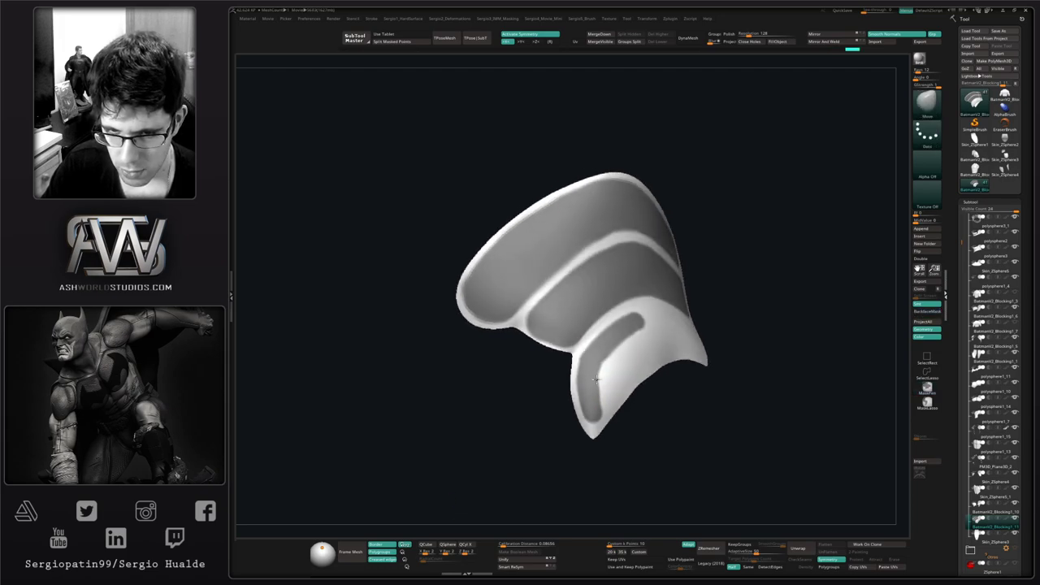
mouse_move(598, 404)
ctrl+mouse_down()
mouse_move(594, 419)
mouse_move(623, 380)
mouse_move(610, 395)
mouse_move(603, 374)
mouse_move(636, 335)
mouse_move(646, 342)
ctrl+mouse_up()
ctrl+drag(612, 383, 594, 426)
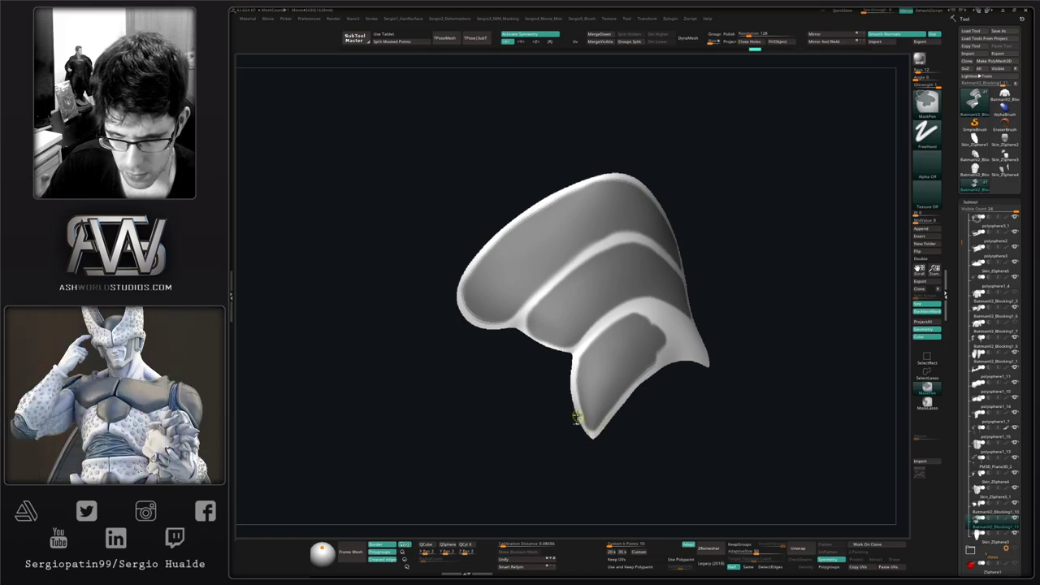
Step: Extend the third mask band to the panel's rear corner, keeping an even unmasked border around it
mouse_move(593, 447)
mouse_down()
mouse_move(624, 427)
mouse_move(659, 360)
mouse_move(610, 366)
mouse_move(612, 350)
mouse_move(645, 333)
mouse_move(626, 383)
mouse_up()
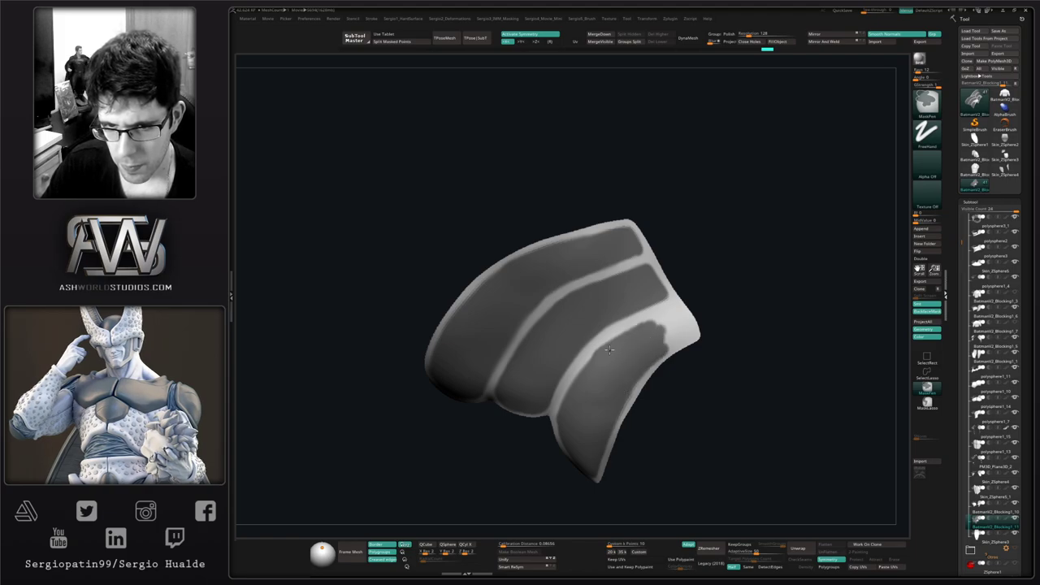
ctrl+drag(612, 341, 674, 314)
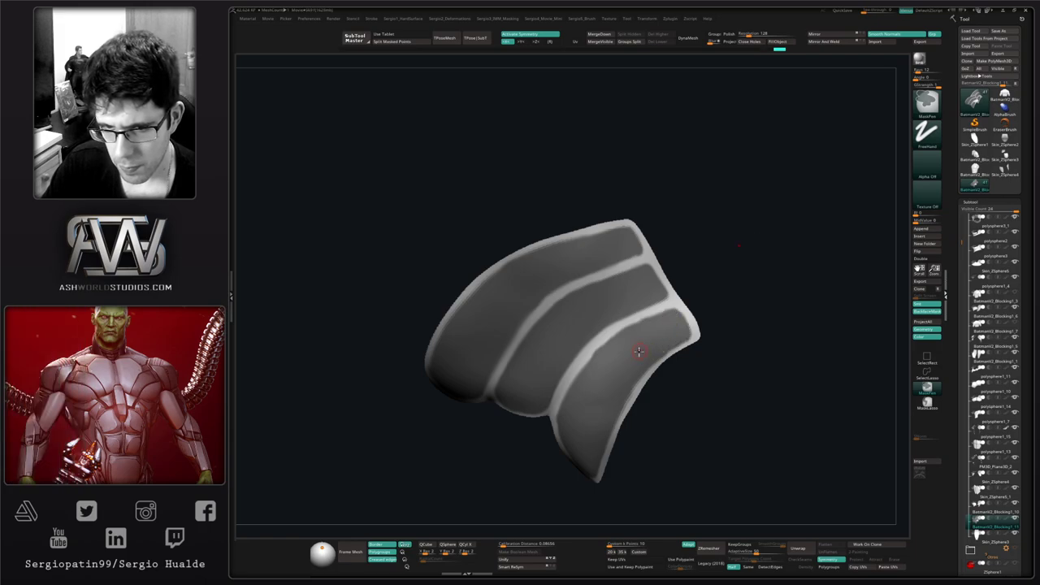
right_drag(639, 352, 633, 346)
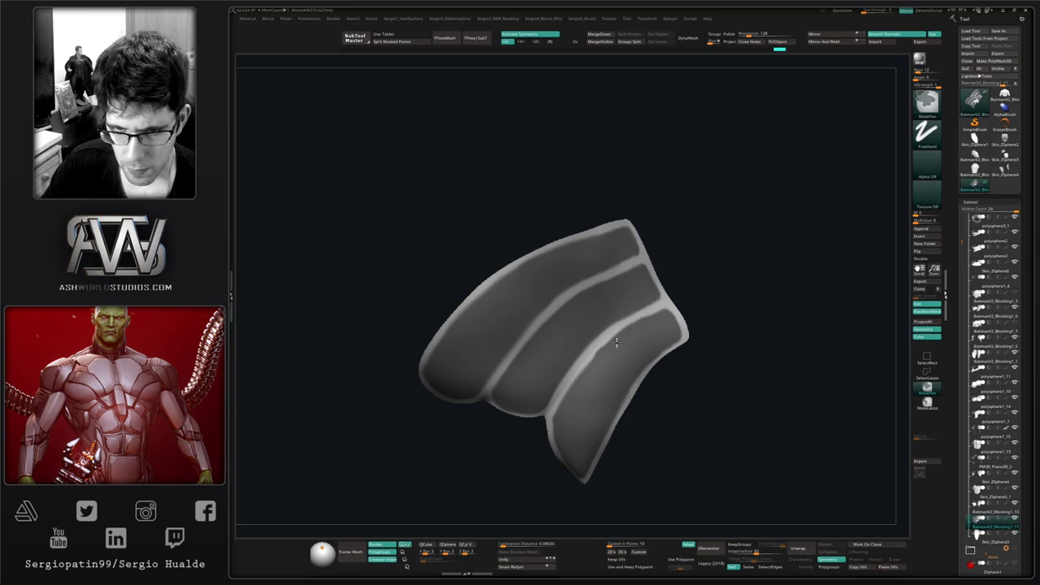
mouse_move(594, 396)
ctrl+right_down()
mouse_move(594, 377)
mouse_move(652, 379)
mouse_move(594, 358)
mouse_move(585, 385)
ctrl+right_up()
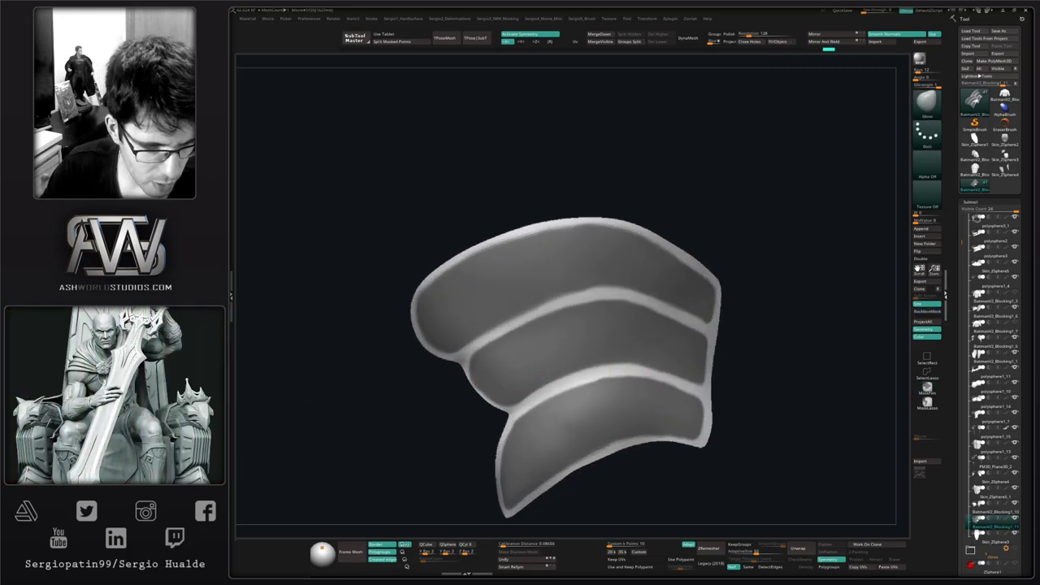
Step: Turn the masked bands into their own polygroup, isolate them and delete the rest of the panel
key(ctrl+w)
ctrl+shift+click(567, 336)
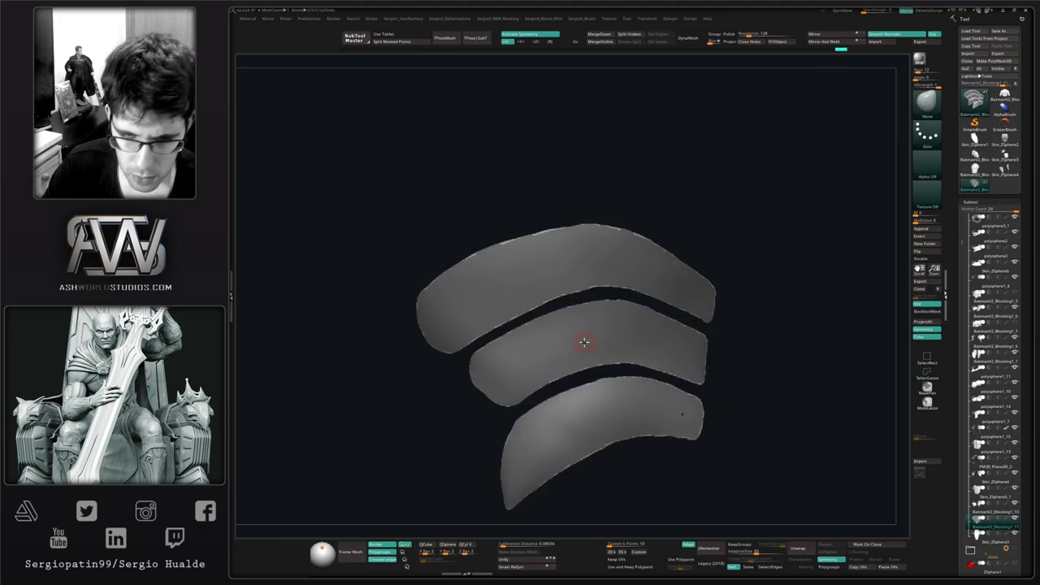
key(Delete)
right_drag(572, 353, 590, 354)
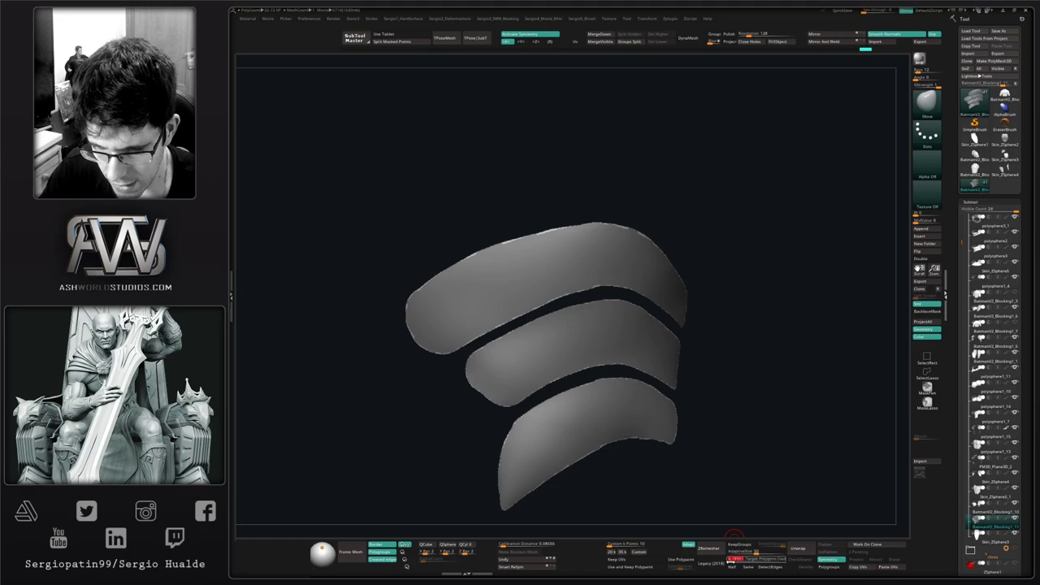
Step: Try to ZRemesh the three separated bands at a low target polygon count
click(706, 550)
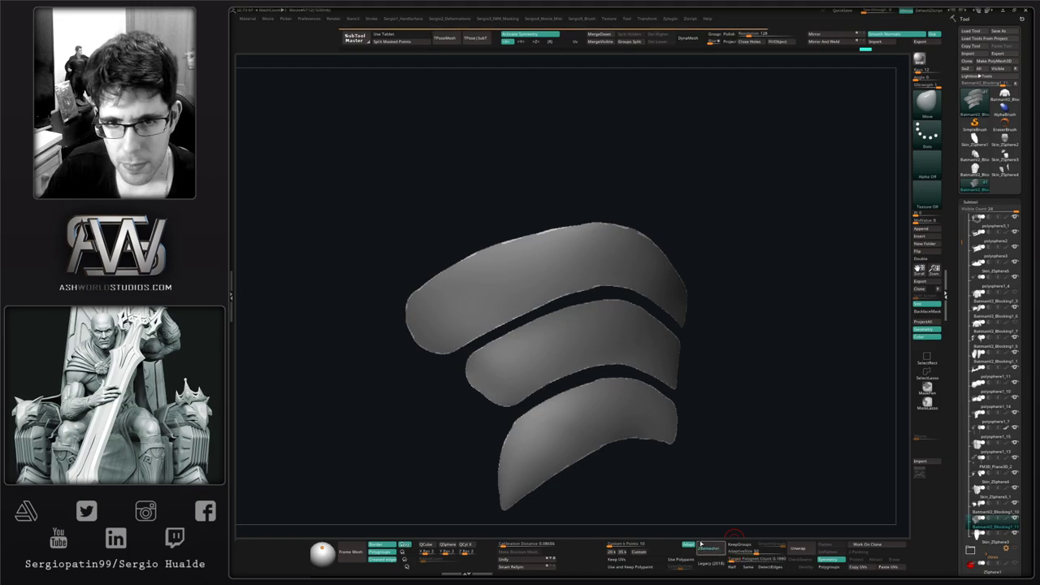
key(ctrl+z)
key(ctrl+z)
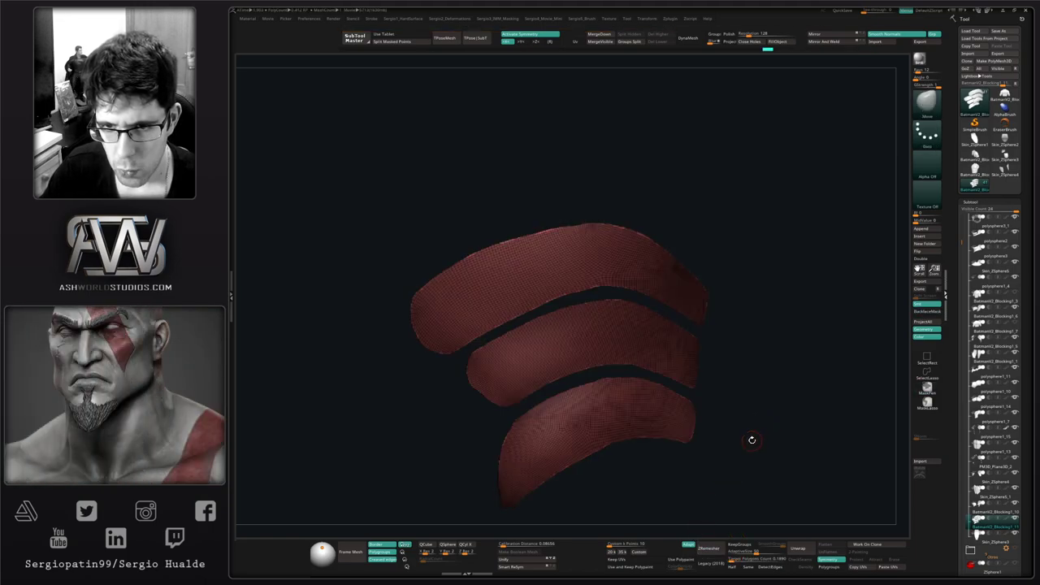
click(705, 546)
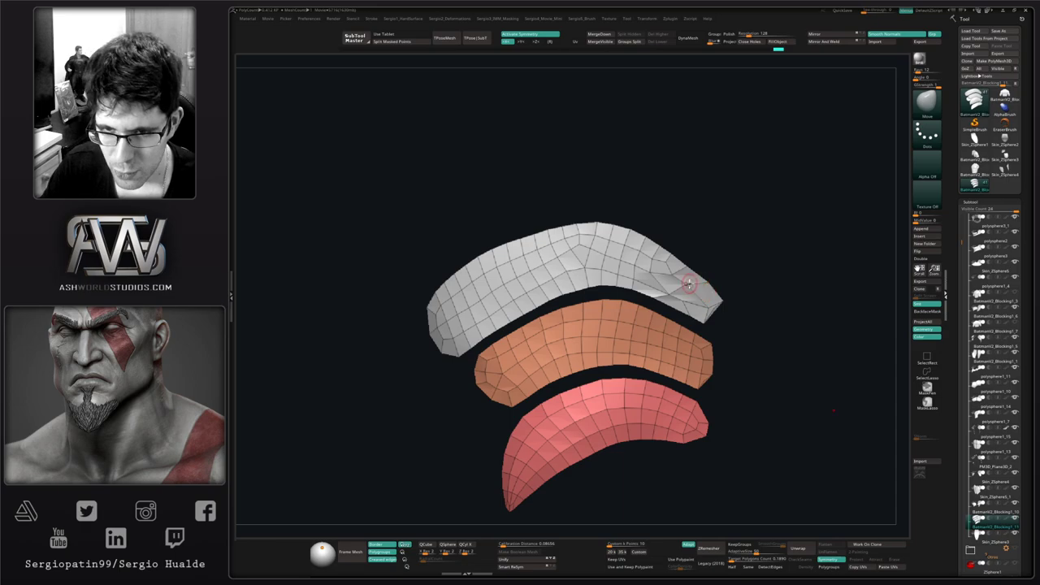
key(ctrl+z)
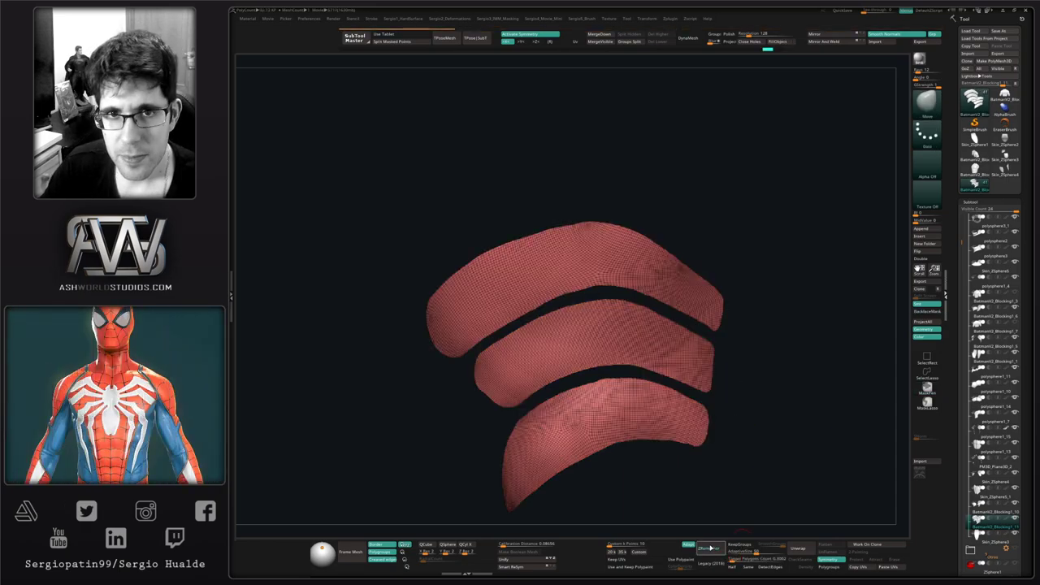
Step: ZRemesh the three bands with a higher target polygon count and compare them with the surrounding armor outside Solo mode
click(710, 549)
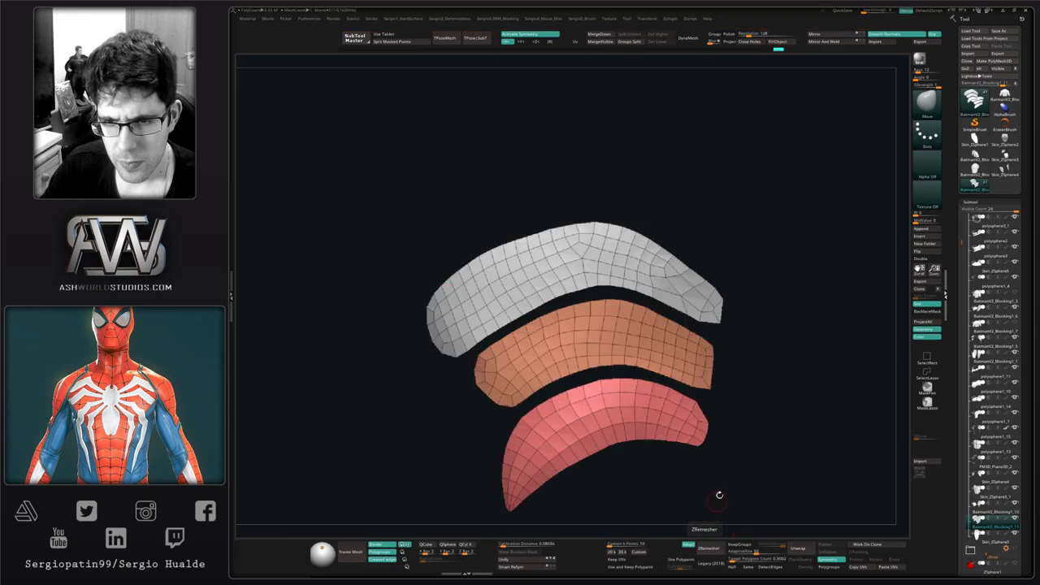
right_drag(733, 357, 743, 362)
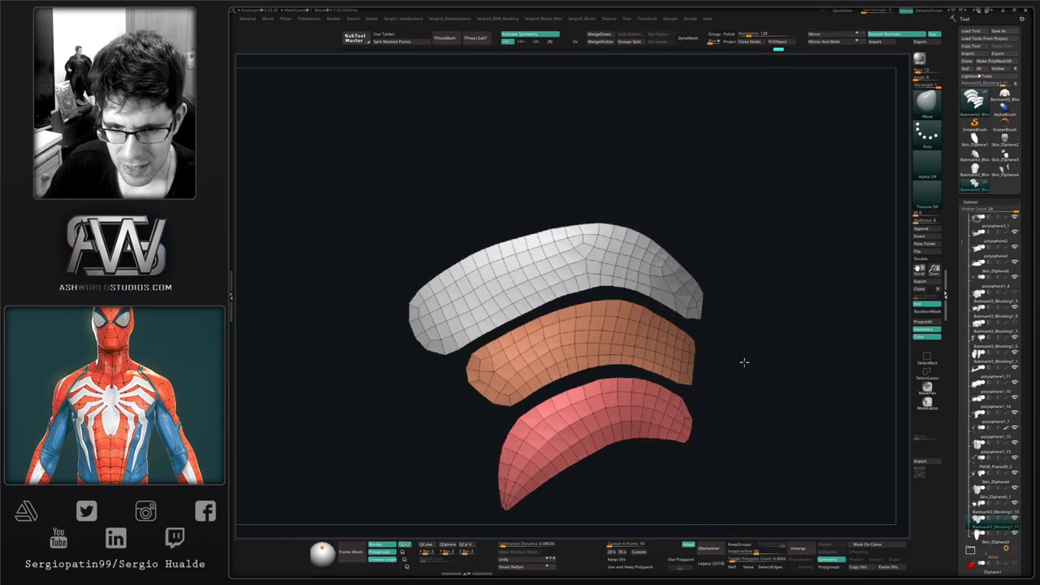
key(alt+s)
ctrl+right_drag(656, 392, 645, 344)
ctrl+right_drag(645, 345, 636, 358)
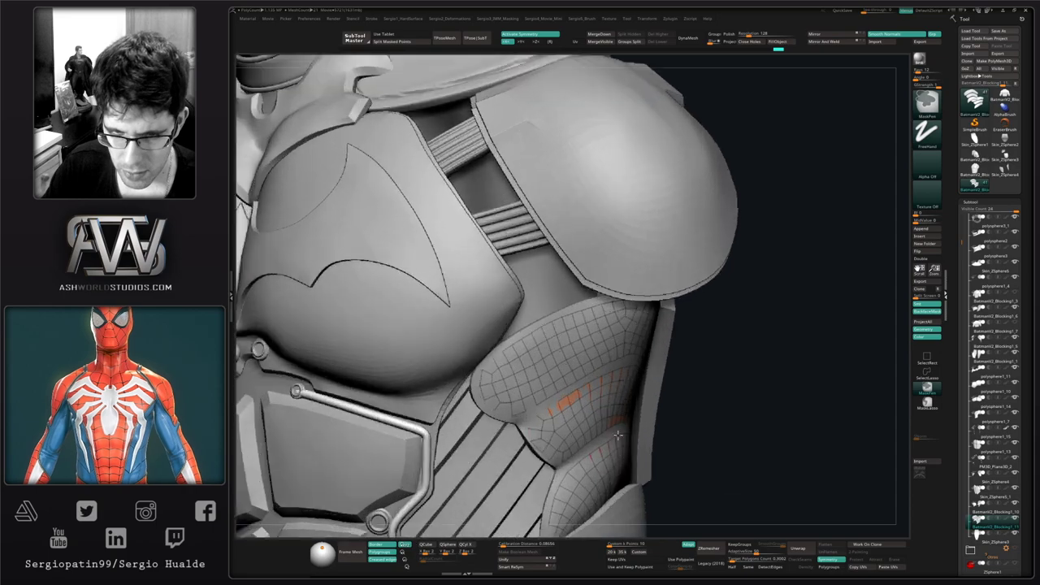
key(alt+s)
Step: Thicken the three bands with Panel Loops and inspect them on the full armor from several angles
key(1)
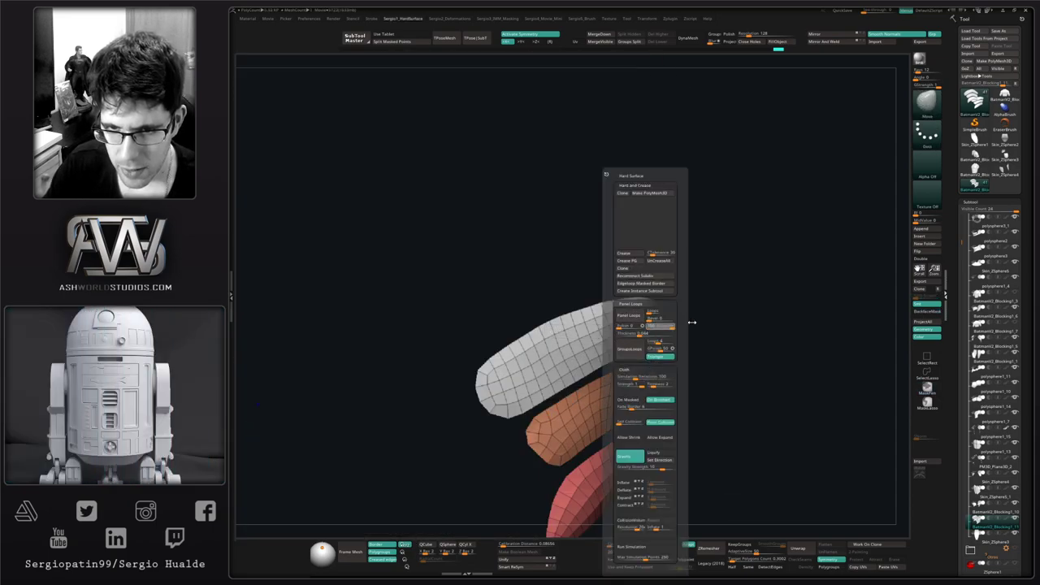
click(636, 315)
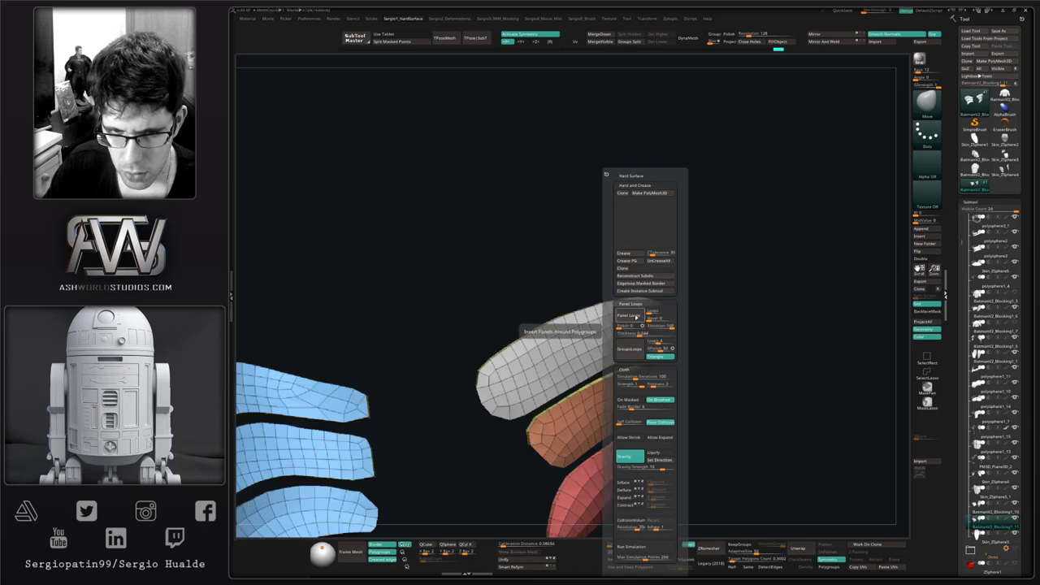
right_drag(693, 344, 604, 359)
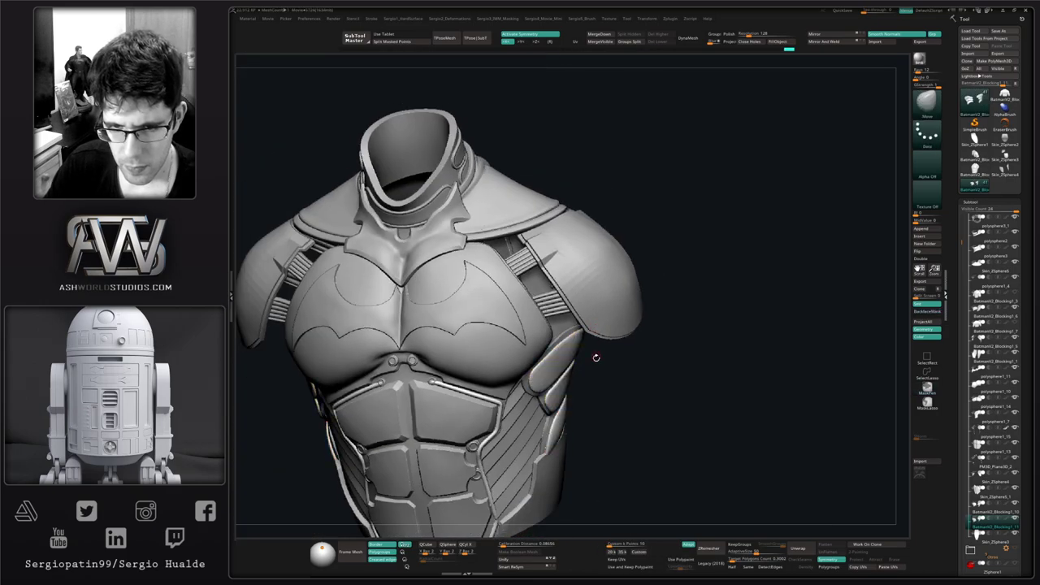
drag(594, 355, 575, 356)
mouse_move(575, 355)
right_down()
mouse_move(576, 379)
mouse_move(586, 382)
right_up()
drag(588, 378, 607, 378)
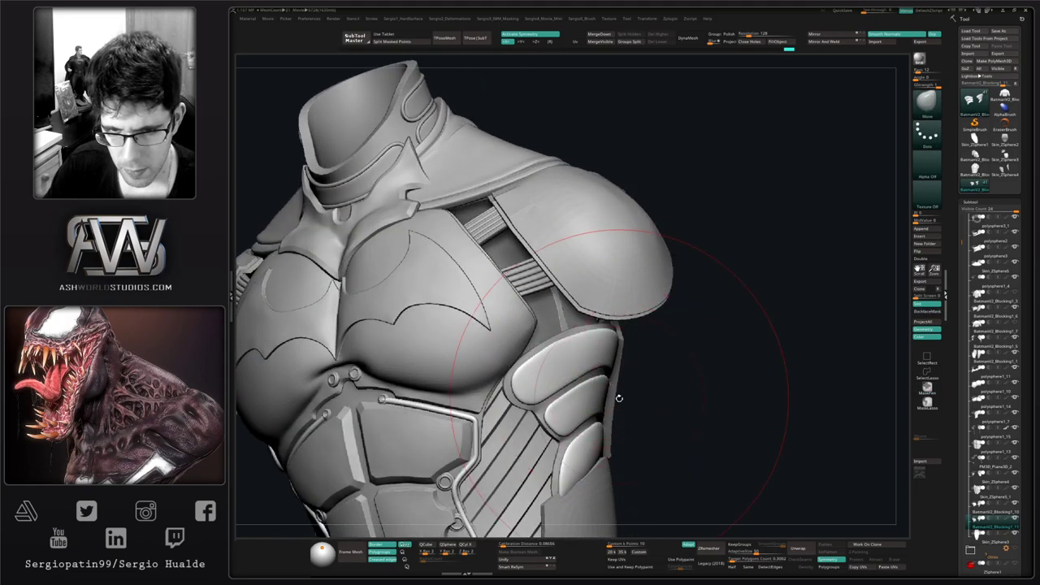
right_drag(617, 399, 609, 378)
drag(609, 379, 588, 389)
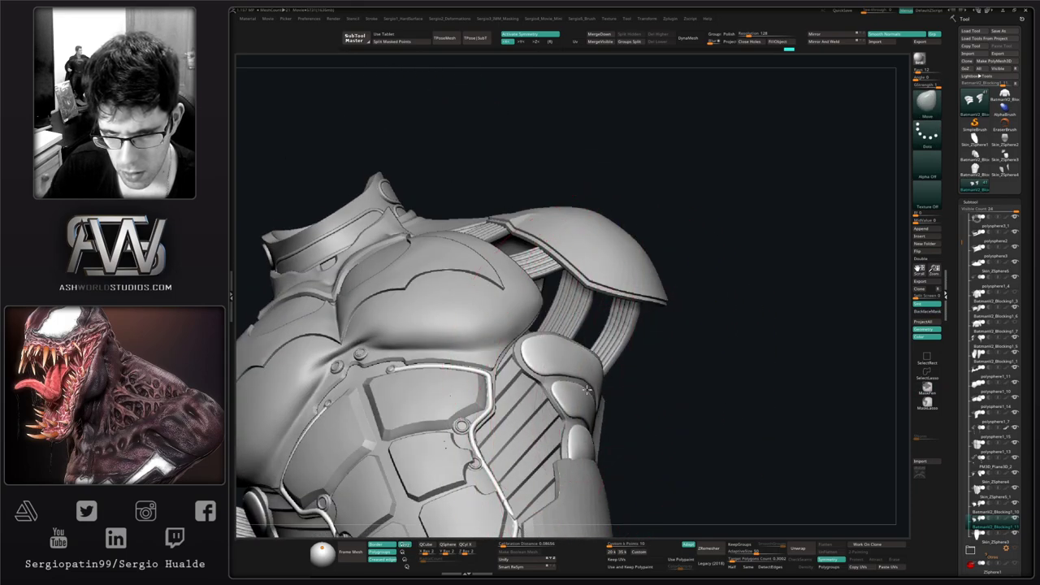
mouse_move(587, 390)
right_down()
mouse_move(587, 405)
mouse_move(571, 375)
mouse_move(561, 383)
mouse_move(594, 371)
right_up()
Step: Adjust the rear ends of the three side bands against the back plate with the Move Topological brush
key(2)
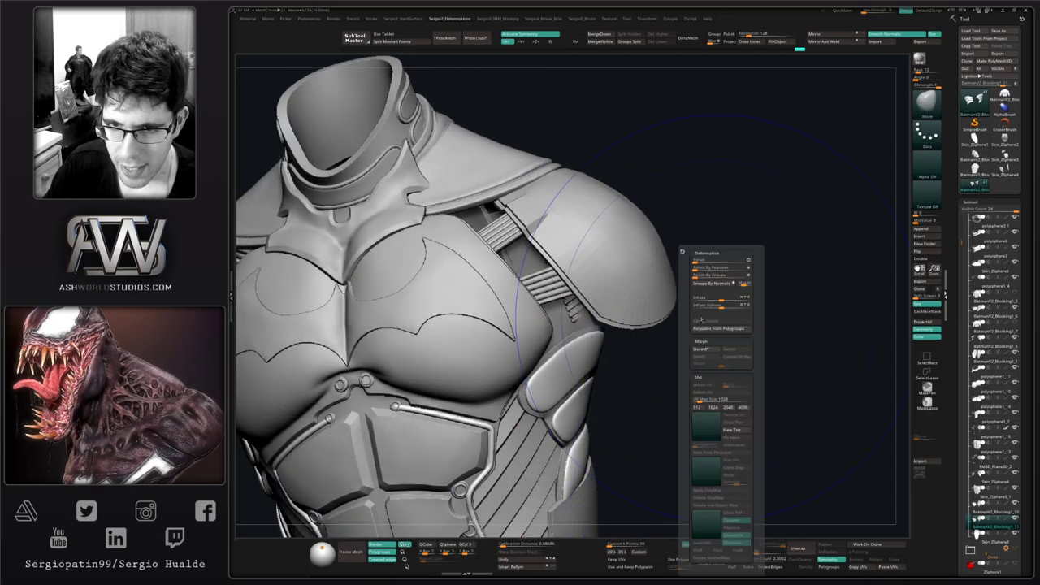
key(1)
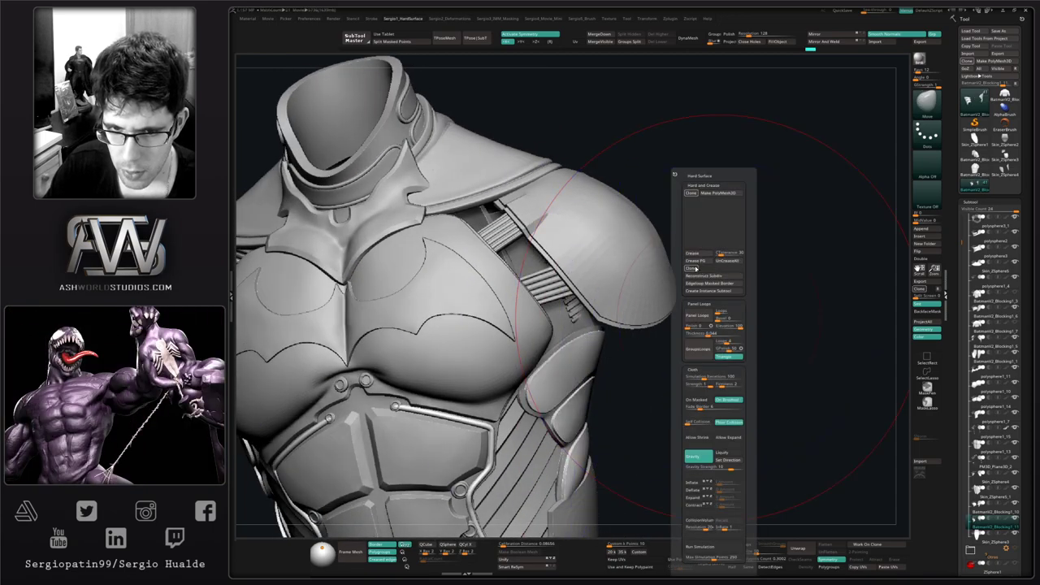
mouse_move(603, 381)
right_down()
mouse_move(582, 379)
mouse_move(582, 355)
mouse_move(615, 393)
mouse_move(613, 377)
right_up()
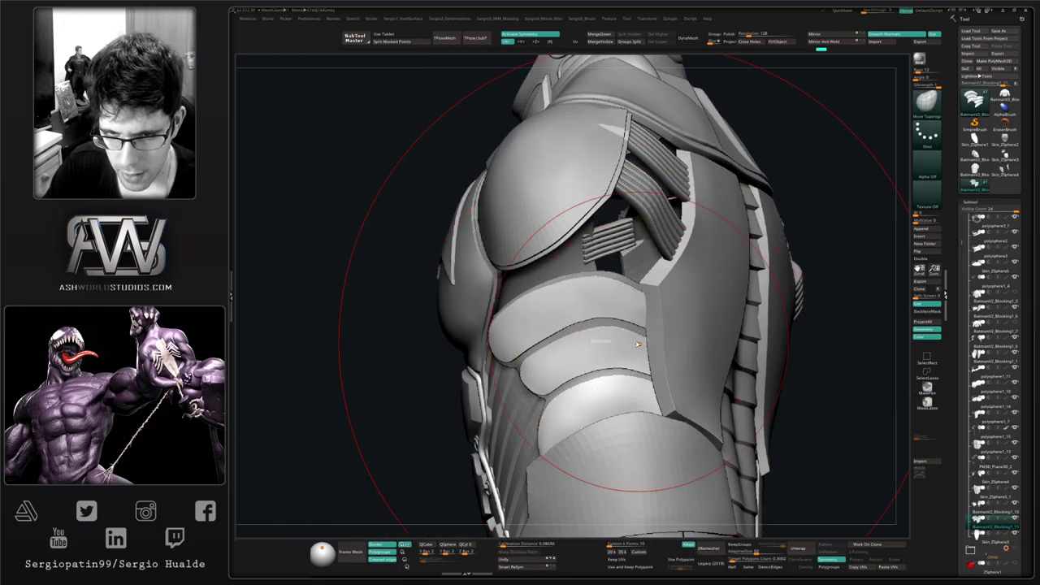
drag(638, 344, 605, 341)
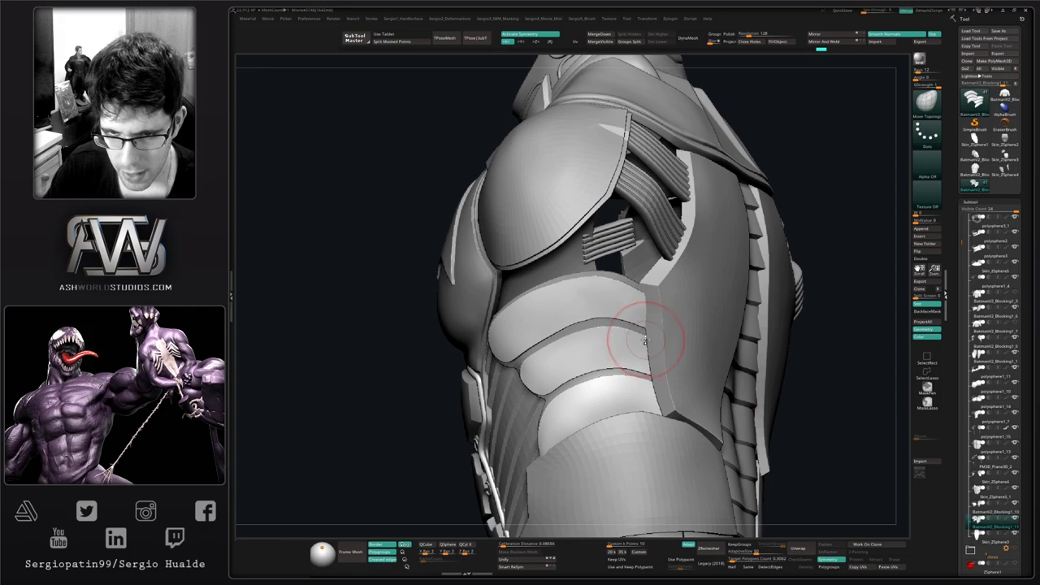
right_drag(642, 380, 667, 388)
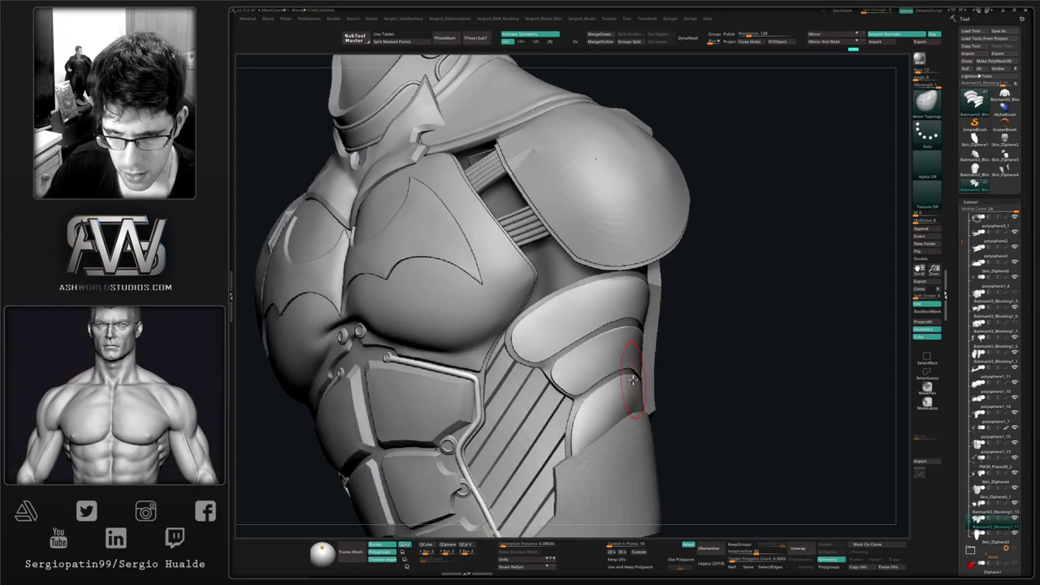
right_drag(574, 426, 569, 426)
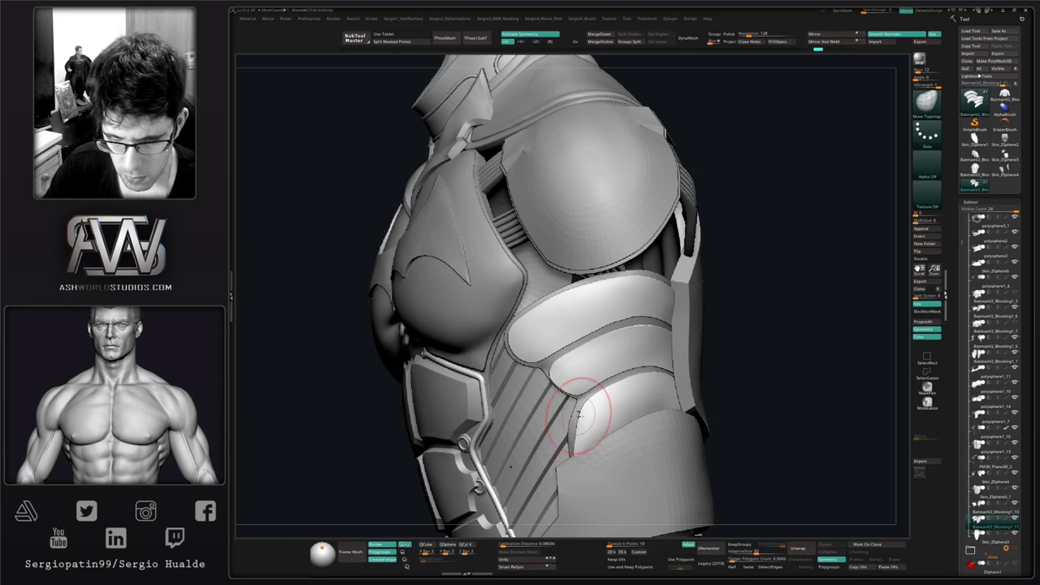
Step: Refine the front edges of the side bands beside the ribs and chest plate with the Move Topological brush
alt+click(568, 427)
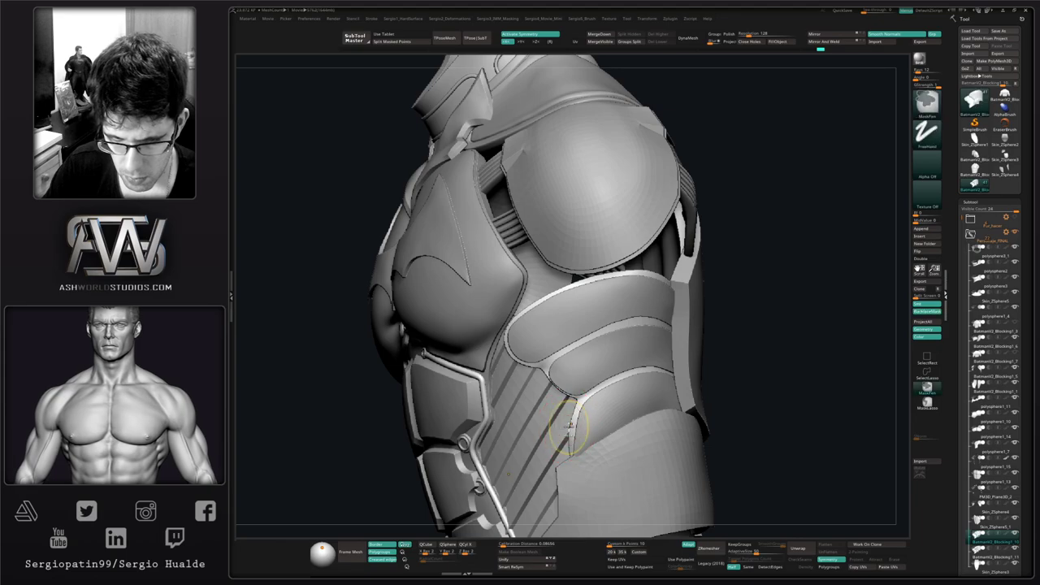
ctrl+right_drag(574, 421, 579, 451)
alt+click(584, 438)
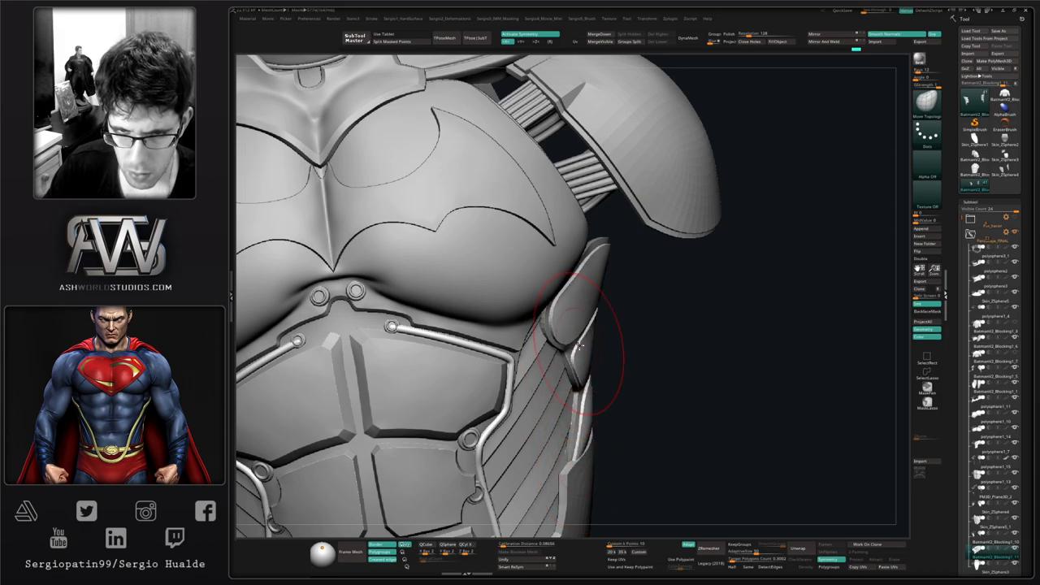
ctrl+right_drag(597, 412, 595, 369)
drag(592, 368, 587, 370)
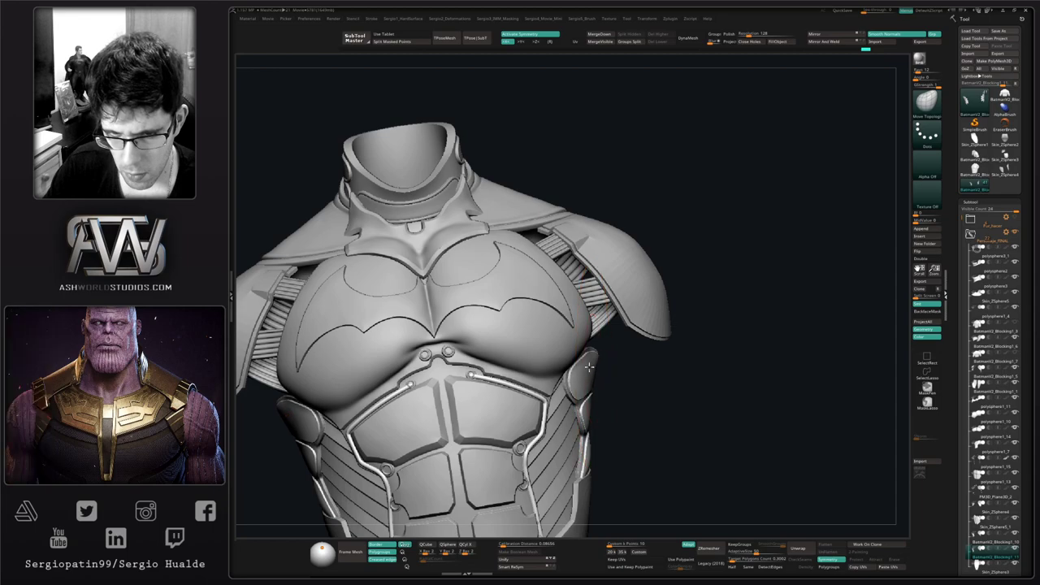
mouse_move(598, 386)
right_down()
mouse_move(504, 385)
mouse_move(662, 402)
mouse_move(605, 393)
right_up()
mouse_move(606, 393)
ctrl+right_down()
mouse_move(587, 337)
mouse_move(612, 559)
ctrl+right_up()
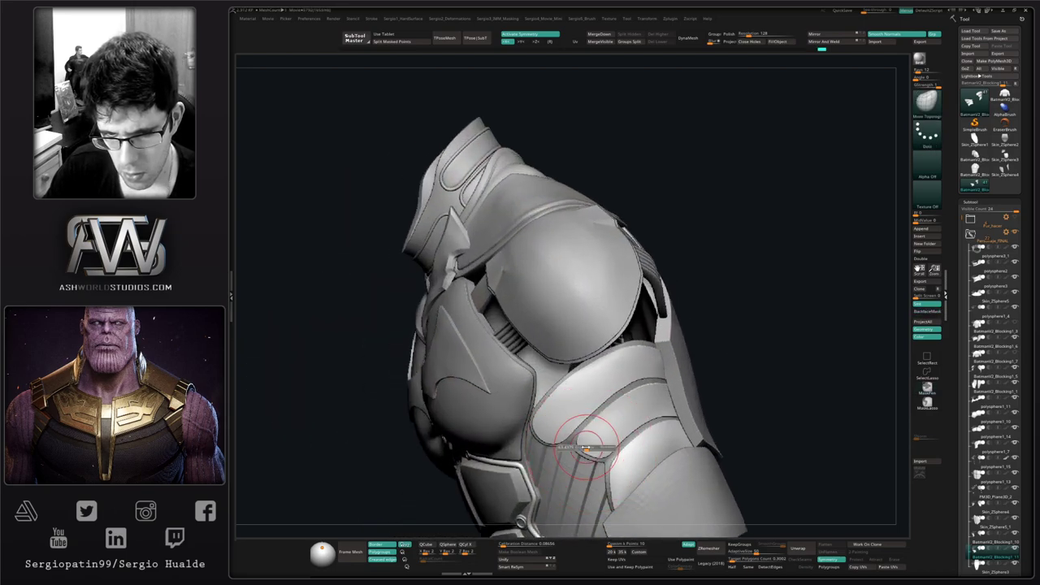
right_drag(554, 449, 608, 451)
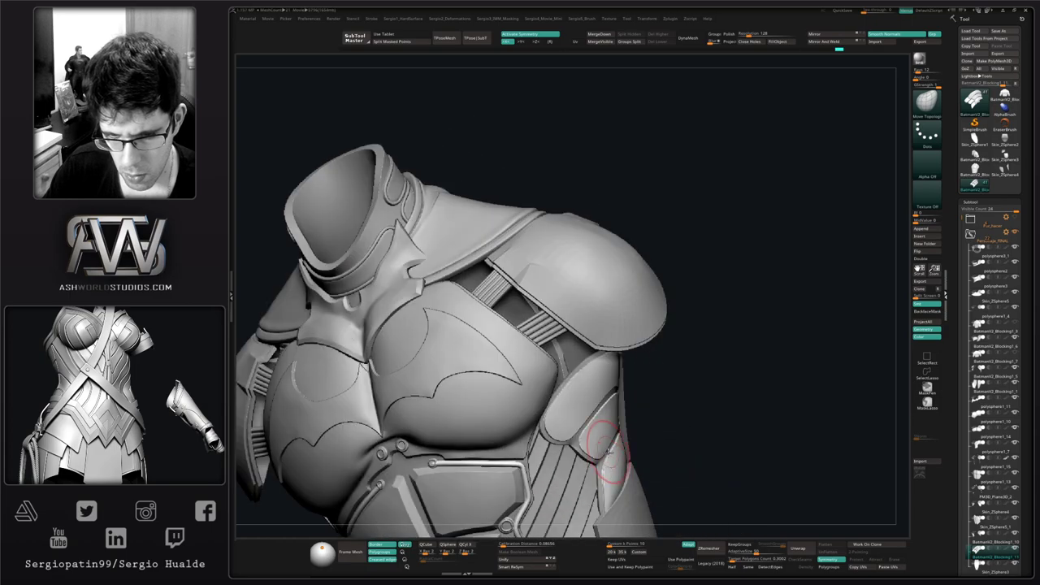
Step: Pause the movie recording with the whole torso armor framed from the front
right_drag(603, 492, 679, 357)
right_drag(687, 358, 664, 416)
mouse_move(664, 416)
mouse_down()
mouse_move(661, 431)
mouse_move(659, 401)
mouse_move(688, 418)
mouse_move(611, 418)
mouse_move(674, 417)
mouse_move(678, 407)
mouse_up()
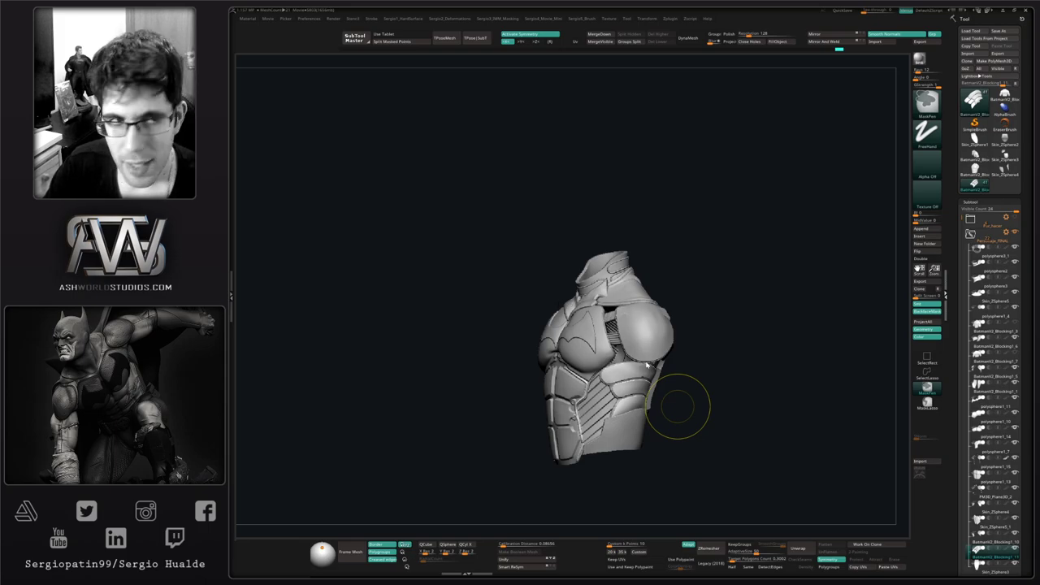
drag(700, 342, 727, 351)
key(4)
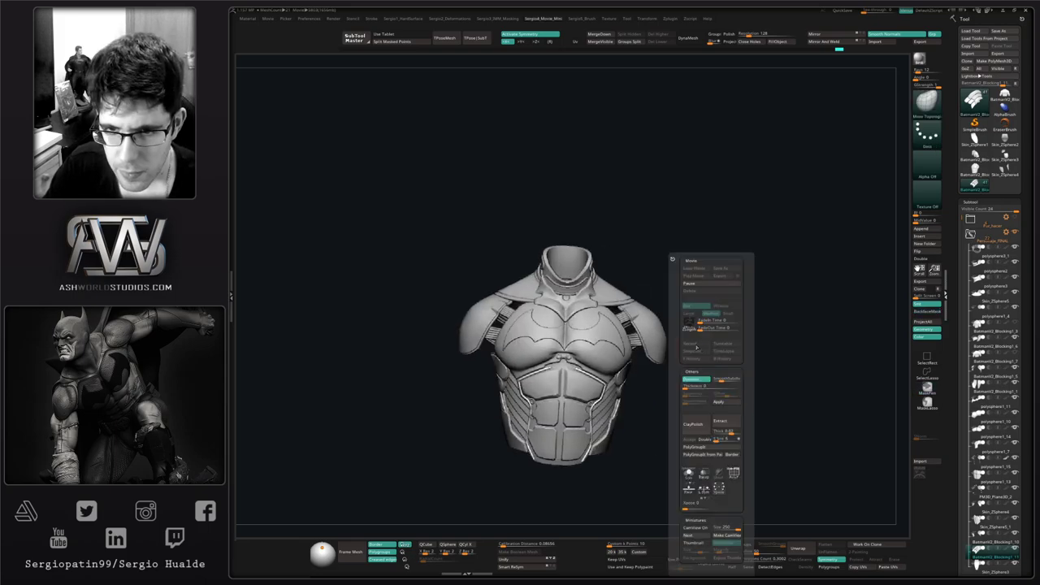
click(715, 284)
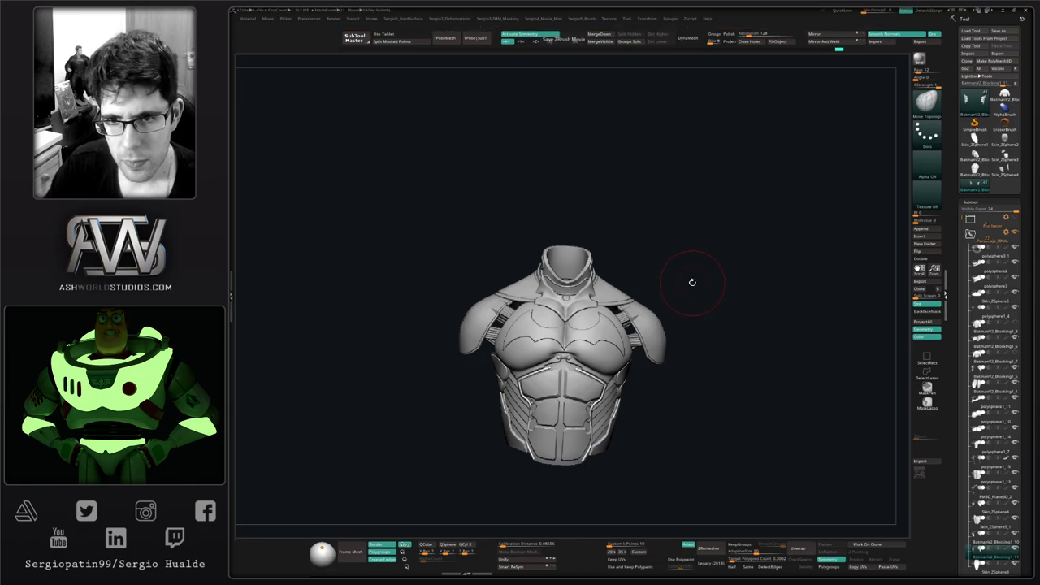
Step: Inspect the complete torso armor from the front, side and back
drag(692, 282, 676, 329)
key(4)
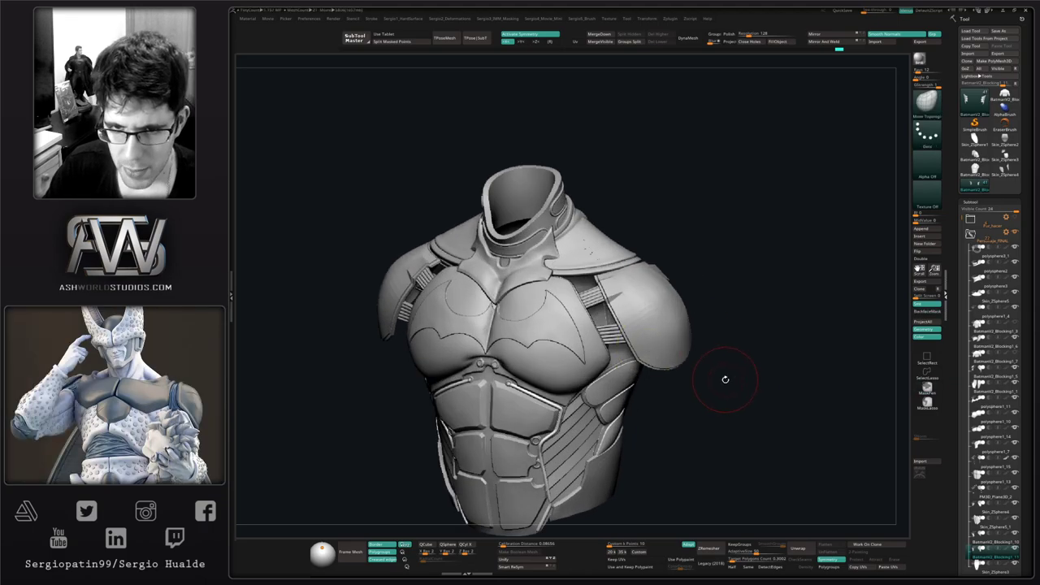
right_drag(726, 380, 597, 398)
ctrl+right_drag(670, 410, 667, 329)
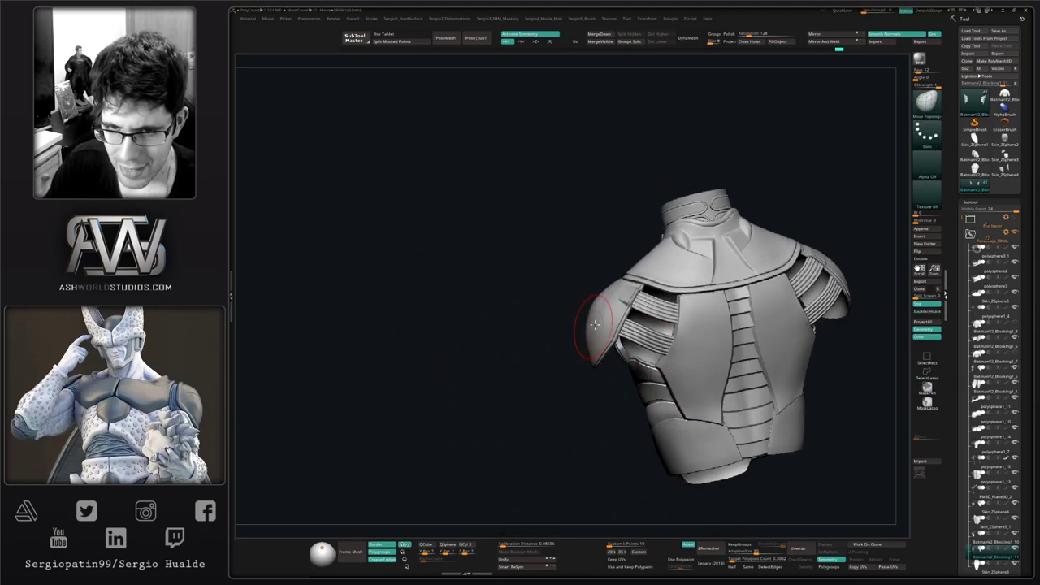
drag(595, 324, 674, 278)
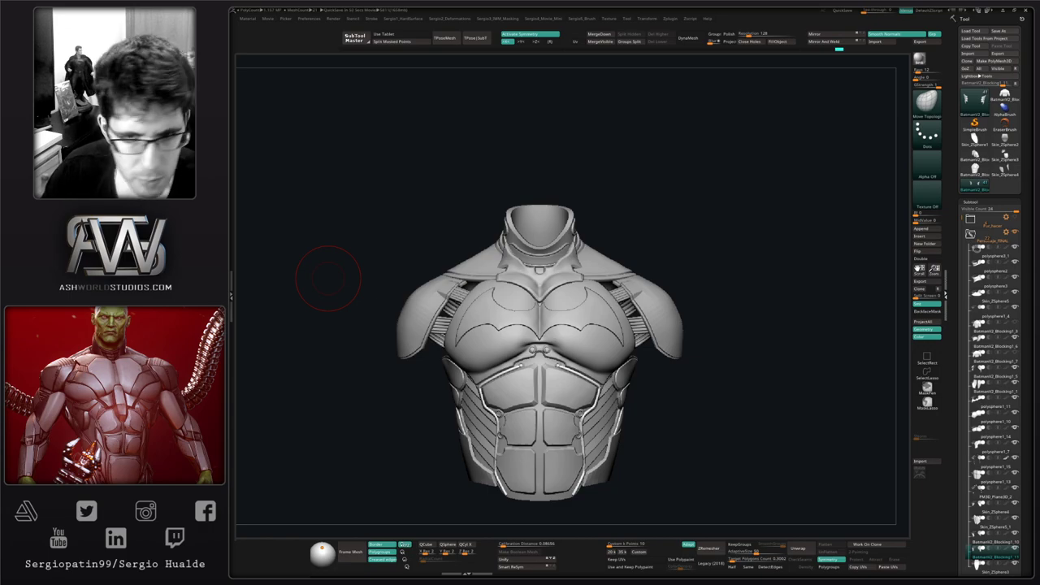
drag(780, 291, 731, 294)
Step: Select the full torso body subtool below the armor folder and delete it
drag(959, 355, 959, 333)
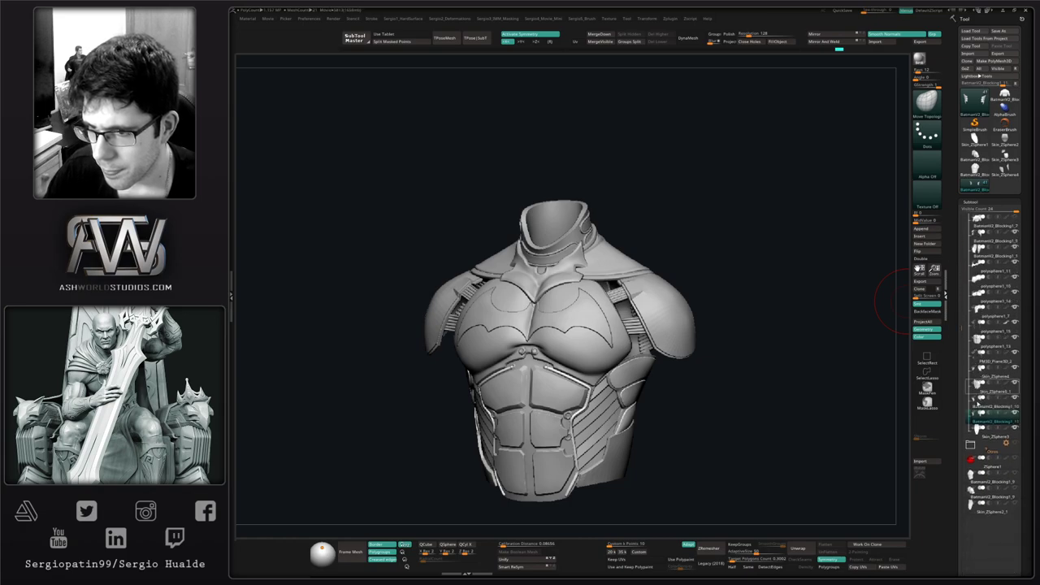
click(980, 485)
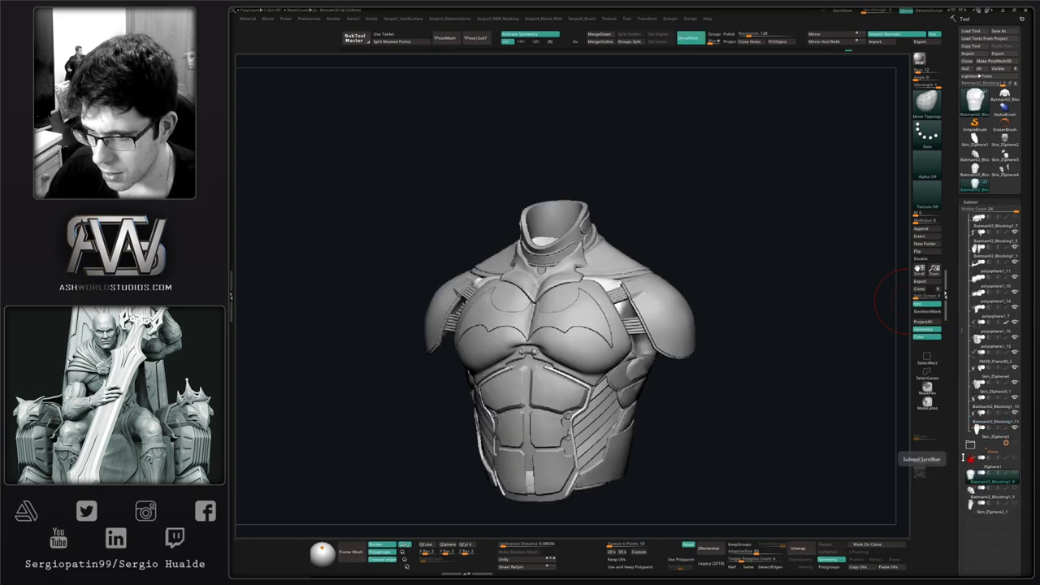
key(Delete)
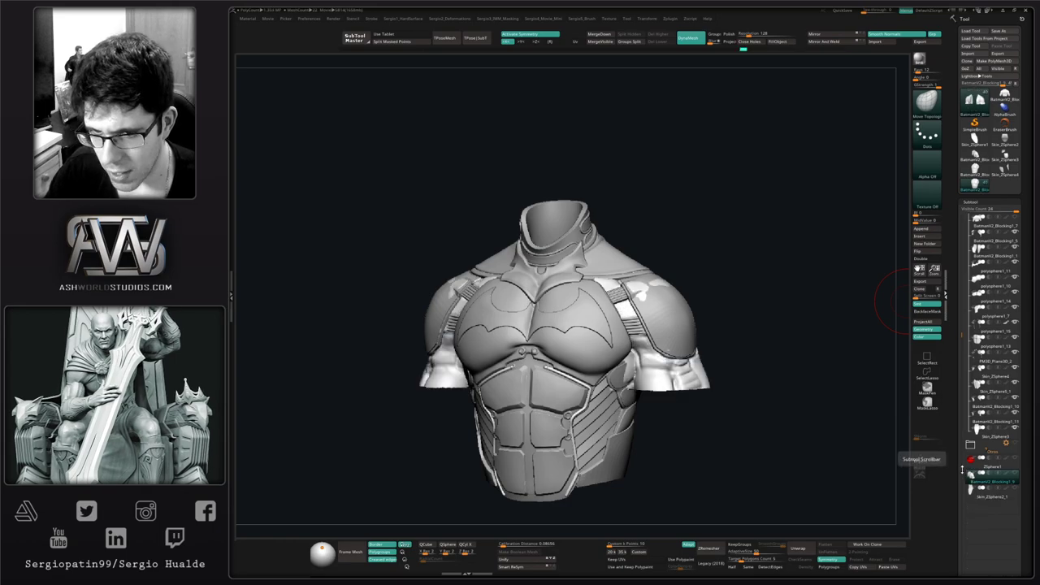
Step: Duplicate the shoulder and upper-arm body subtool and isolate the copy in Solo mode
key(alt+s)
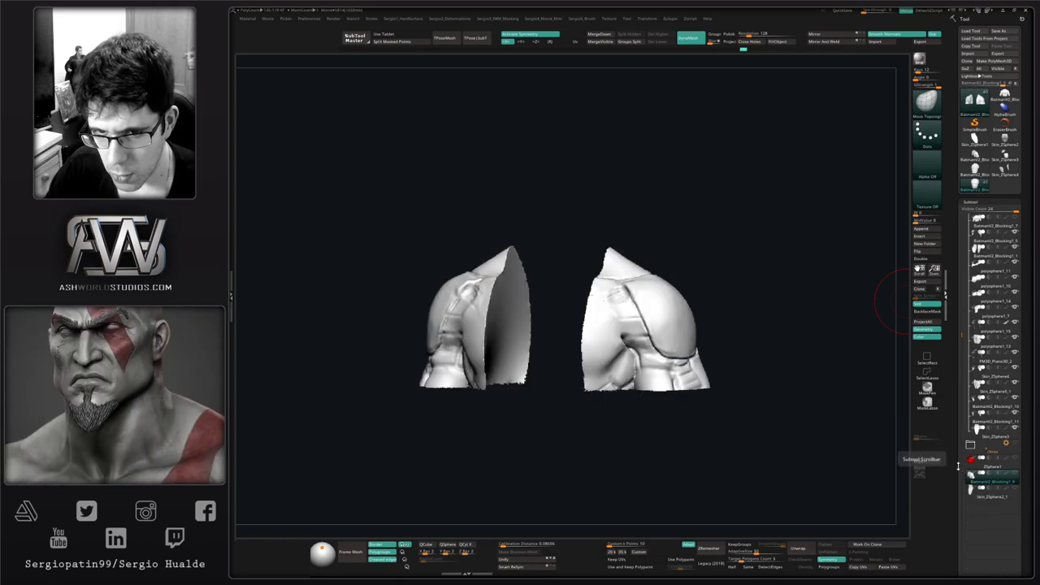
key(alt+s)
key(alt+s)
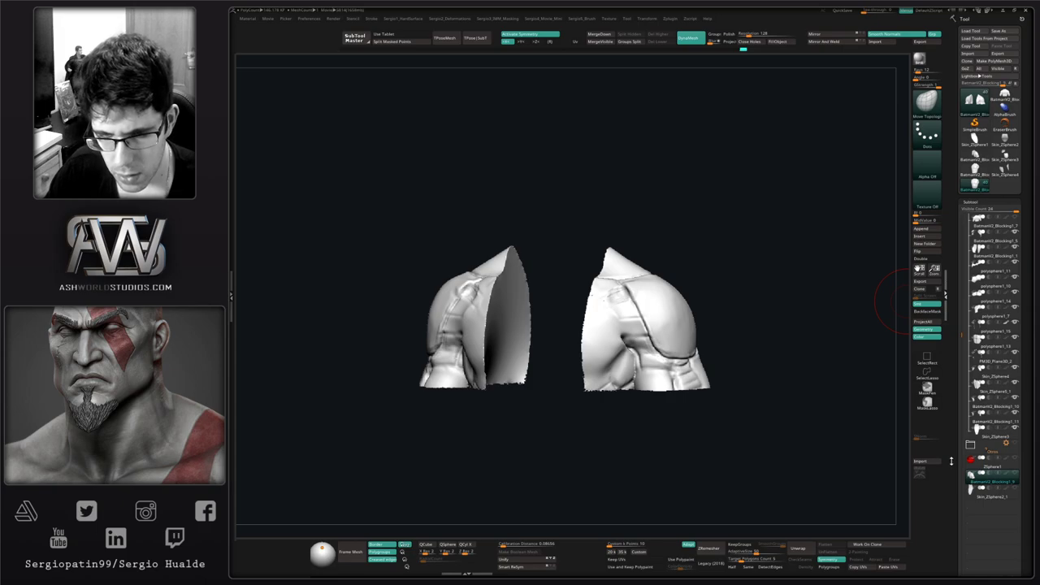
mouse_move(970, 494)
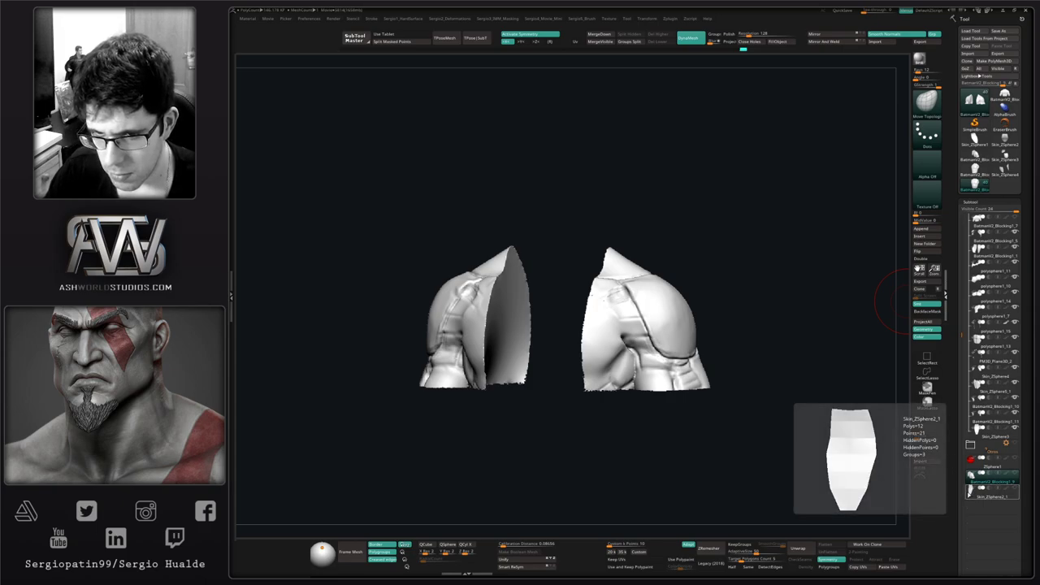
drag(765, 404, 744, 429)
key(ctrl+shift+d)
key(alt+s)
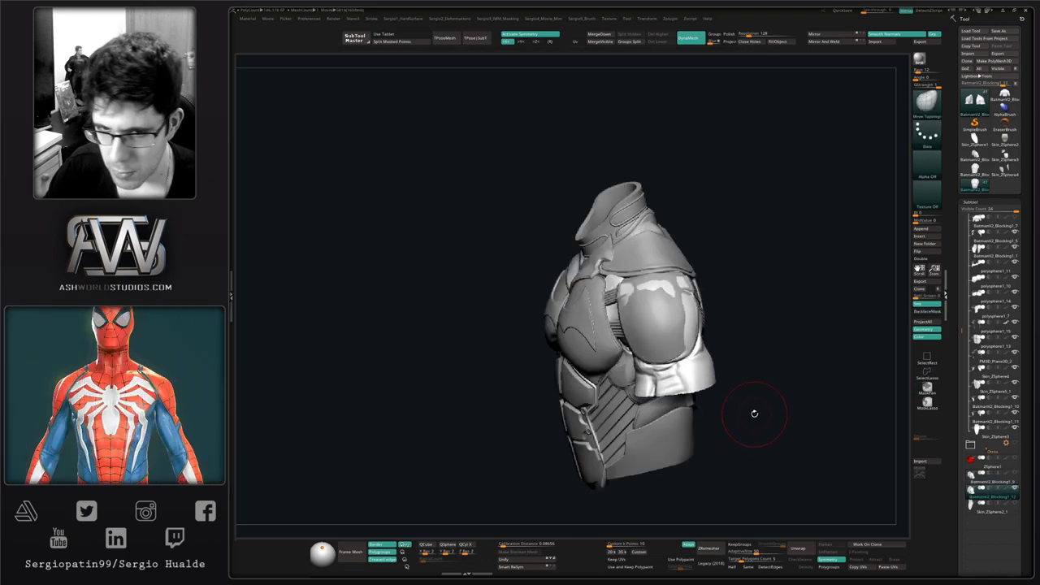
mouse_move(646, 349)
right_down()
mouse_move(659, 327)
mouse_move(642, 314)
right_up()
key(alt+s)
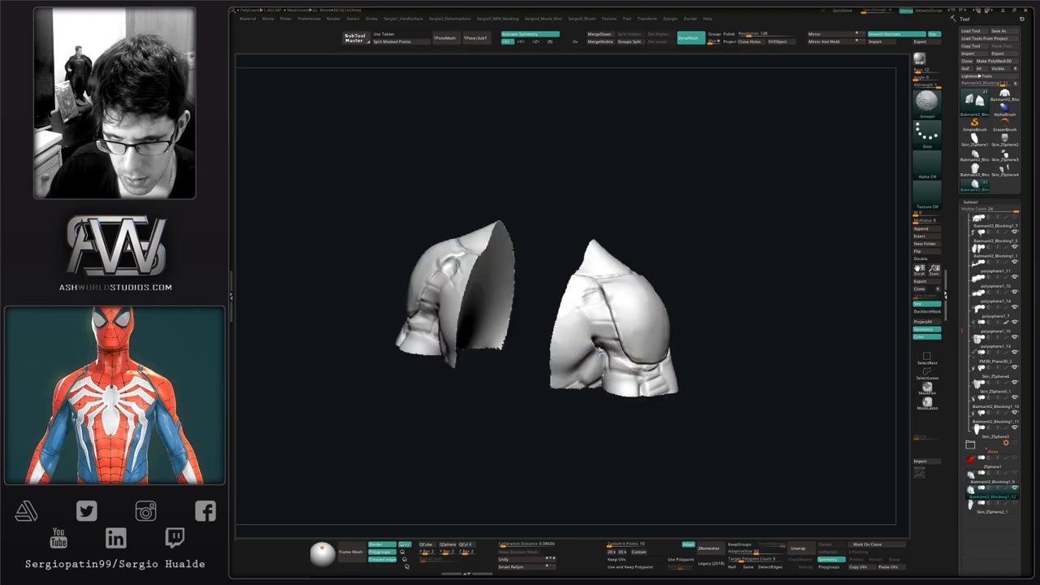
Step: Soften the chest and armpit area of the duplicated shoulder piece with the Smooth, Inflat and Clay brushes
drag(599, 358, 594, 342)
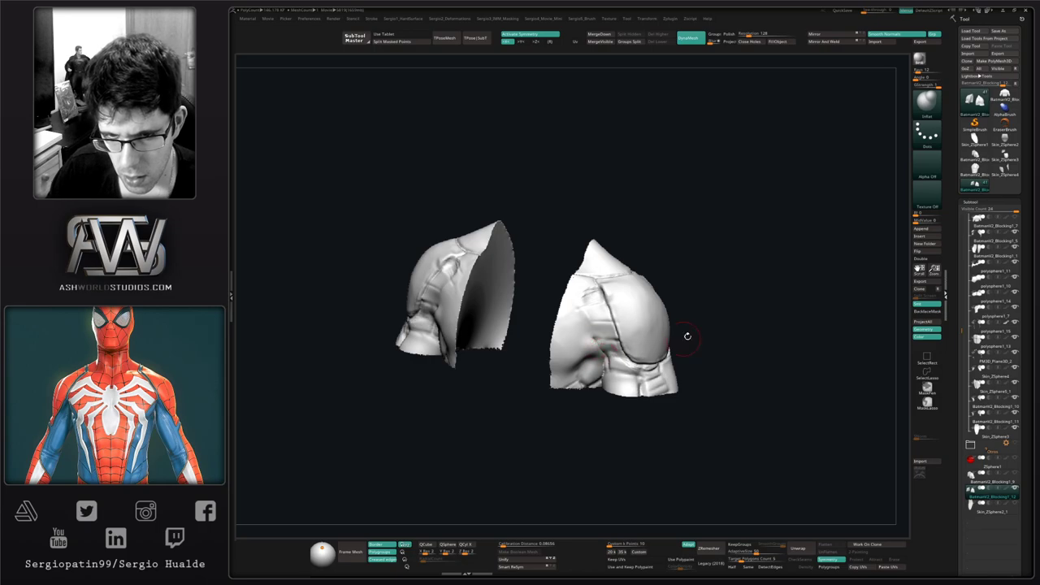
mouse_move(580, 351)
right_down()
mouse_move(555, 369)
mouse_move(562, 350)
mouse_move(671, 341)
right_up()
mouse_move(601, 322)
right_down()
mouse_move(608, 337)
mouse_move(569, 316)
mouse_move(567, 331)
right_up()
drag(561, 291, 560, 275)
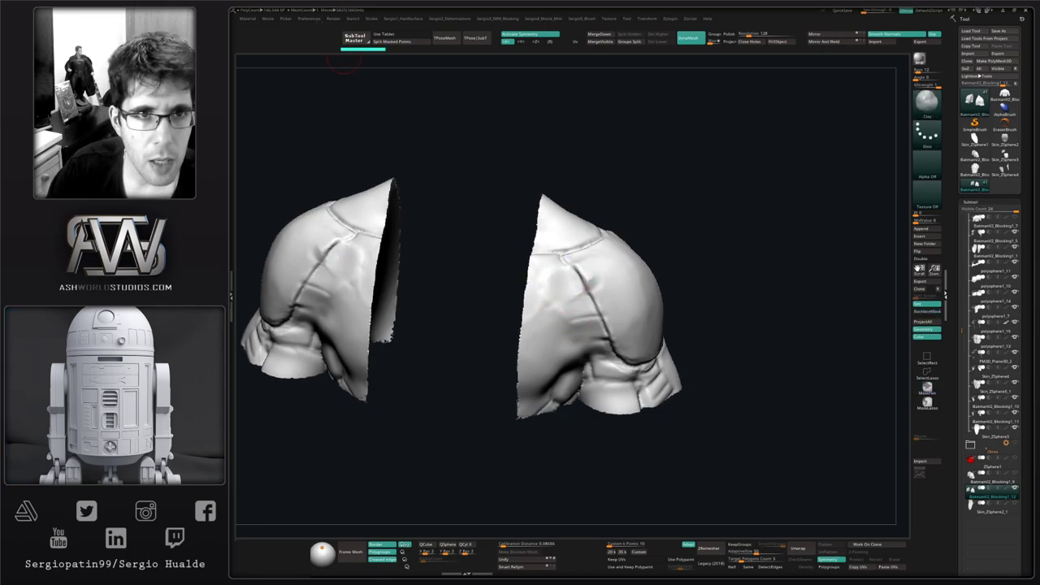
Step: Enable Use Tablet and clean up the chest and armpit surface with the Smooth and TrimDynamic brushes
click(395, 34)
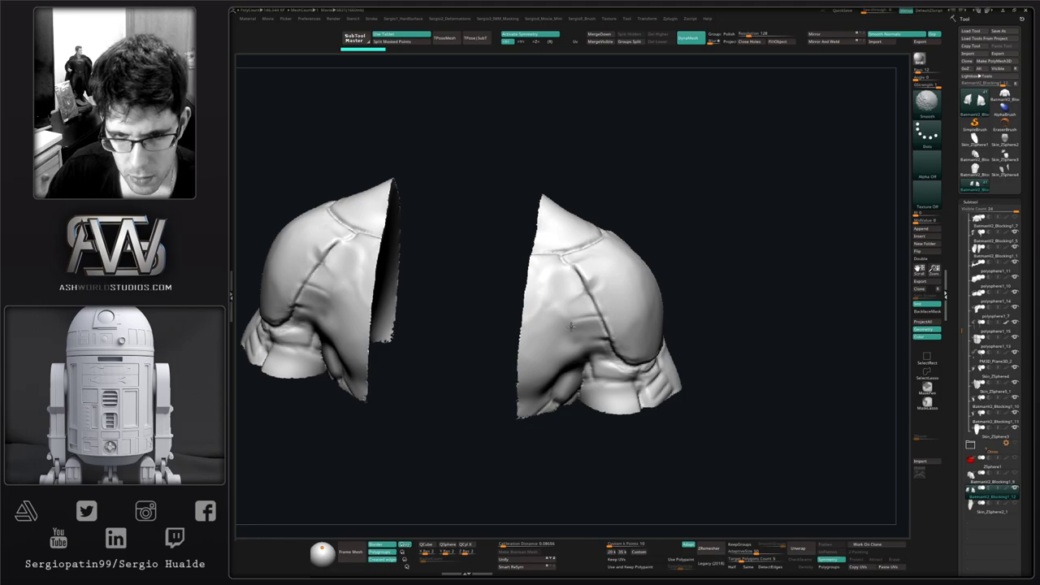
key(ctrl+shift+z)
mouse_move(572, 321)
mouse_down()
mouse_move(580, 339)
mouse_move(603, 297)
mouse_up()
right_drag(588, 338, 564, 294)
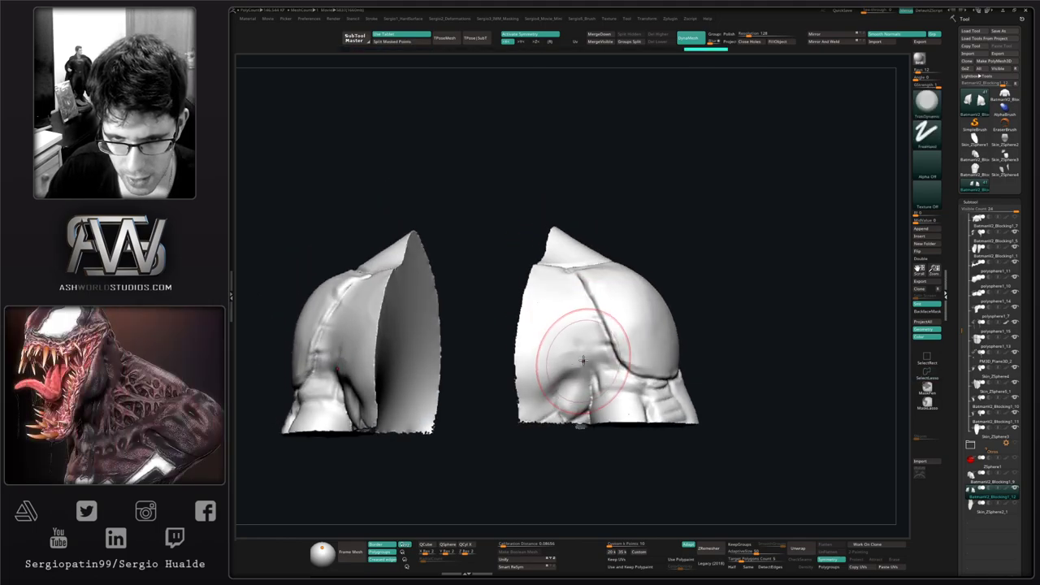
drag(584, 358, 561, 397)
alt+right_drag(604, 374, 575, 339)
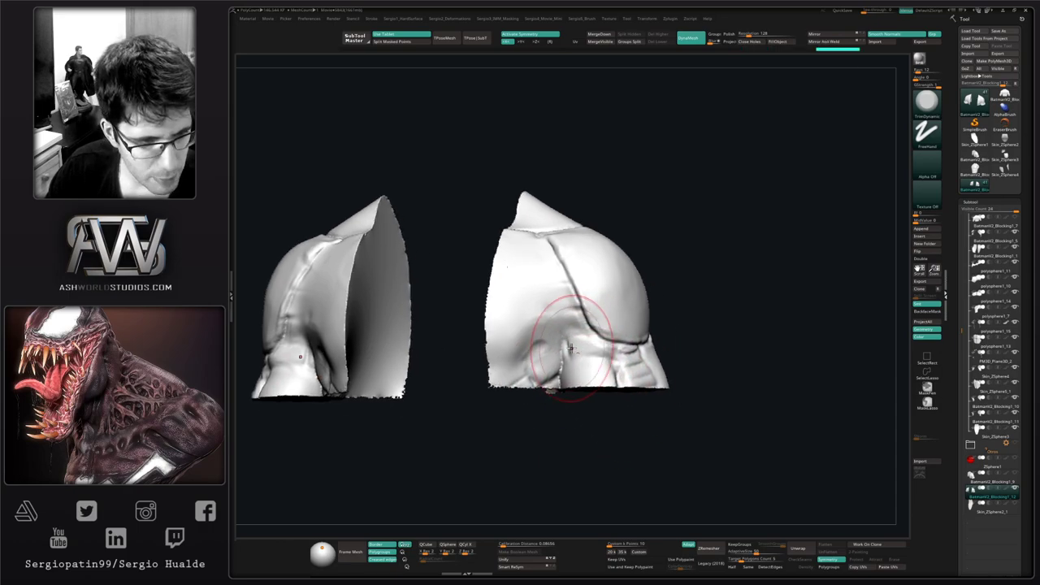
Step: Carve cloth creases into the chest and armpit of the shoulder piece with DamStandard, smoothing the folds above the arm opening
key(b)
key(d)
key(s)
right_drag(541, 298, 558, 341)
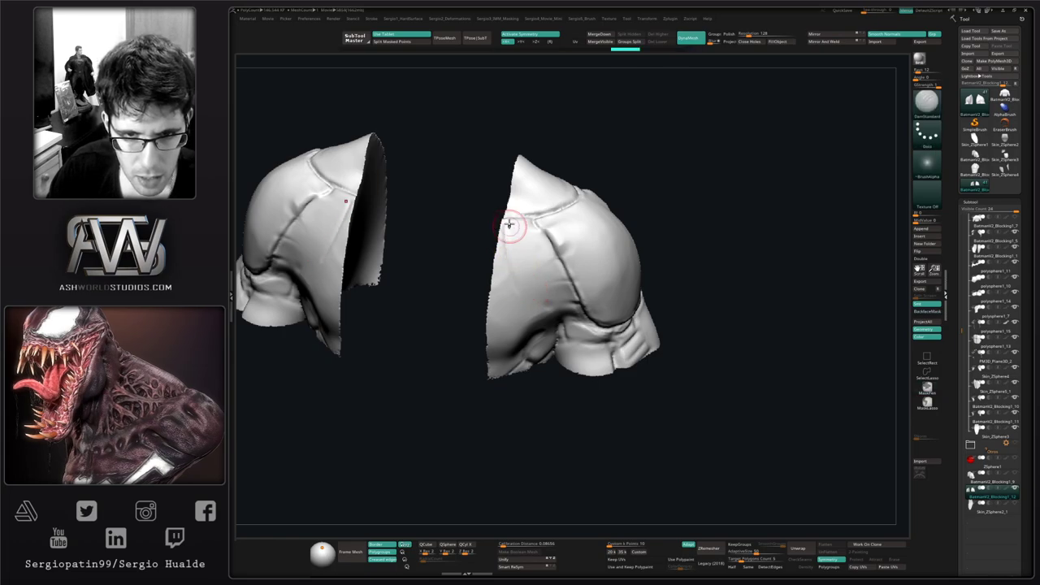
right_drag(530, 301, 533, 268)
drag(531, 316, 565, 309)
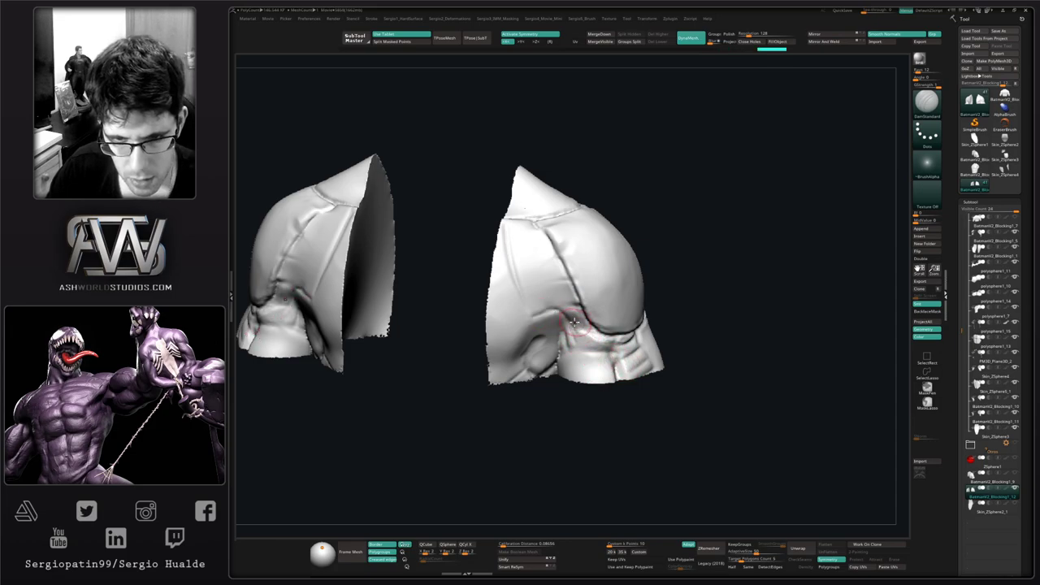
right_drag(597, 348, 596, 353)
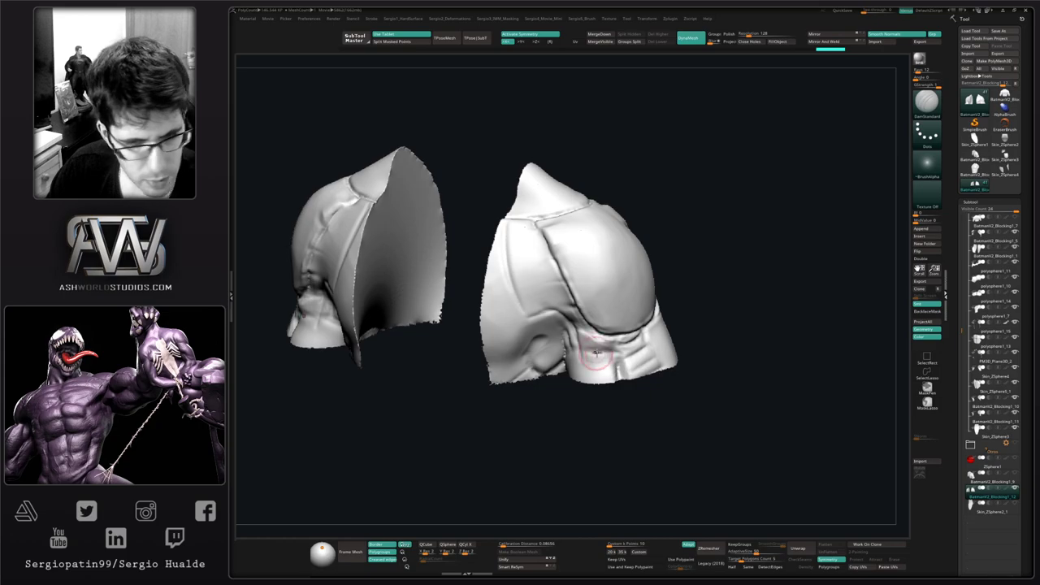
mouse_move(583, 356)
mouse_down()
mouse_move(642, 345)
mouse_move(598, 344)
mouse_up()
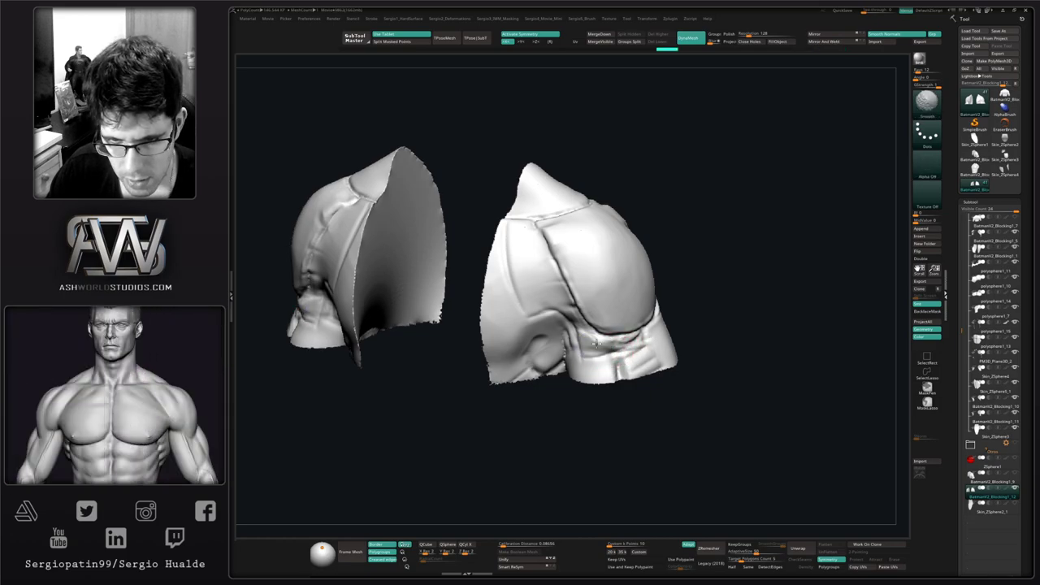
Step: Carve cloth folds across the back of the shoulder piece with the DamStandard brush
mouse_move(571, 305)
right_down()
mouse_move(604, 351)
mouse_move(647, 311)
mouse_move(610, 341)
right_up()
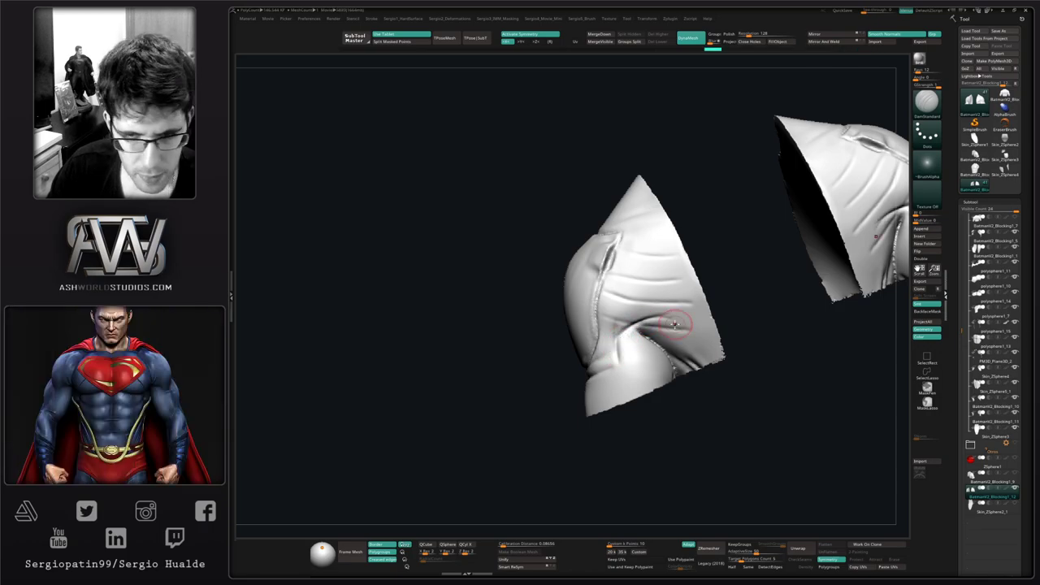
right_drag(583, 374, 627, 297)
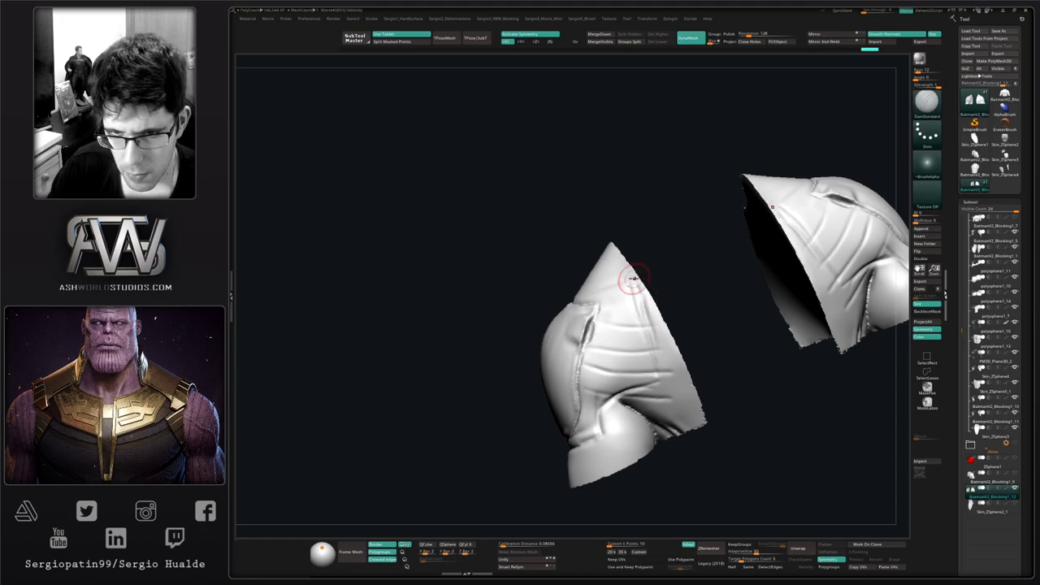
drag(657, 373, 658, 374)
mouse_move(655, 374)
right_down()
mouse_move(594, 364)
mouse_move(597, 334)
right_up()
Step: Smooth out the old seam and bumps around the shoulder cap with the Smooth brush
key(ctrl+shift+t)
key(s)
shift+drag(597, 334, 583, 355)
right_drag(571, 399, 572, 341)
shift+drag(571, 342, 506, 314)
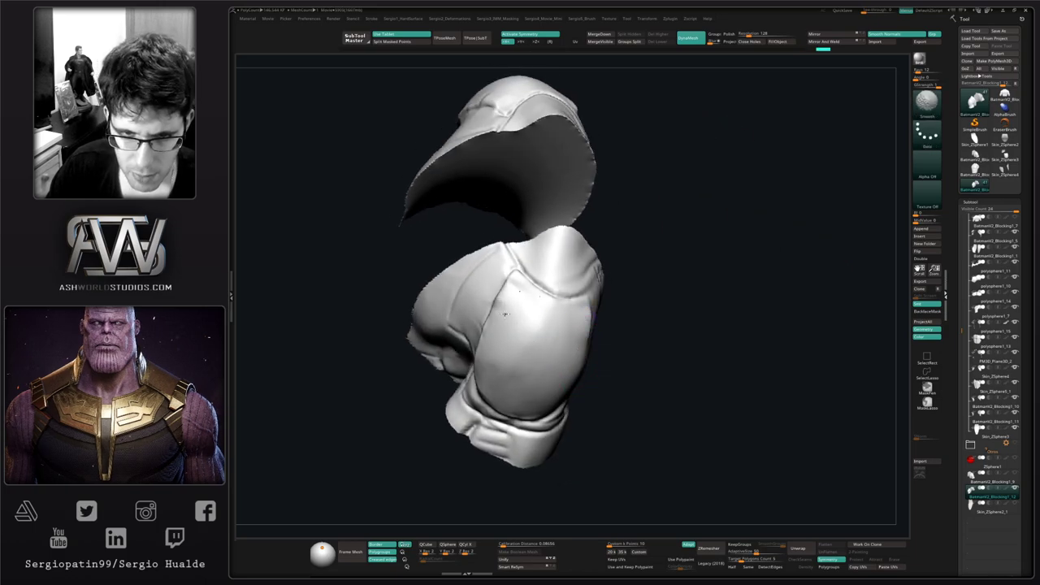
right_drag(506, 314, 509, 334)
shift+drag(508, 334, 488, 358)
right_drag(467, 364, 506, 330)
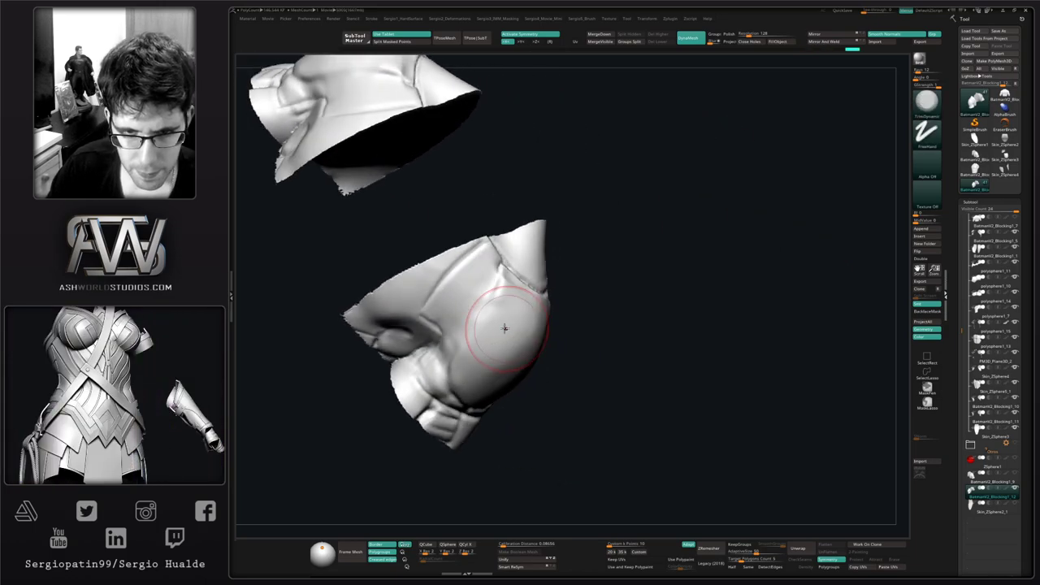
Step: Even out the front and outer surface of the shoulder cap with the TrimDynamic brush
drag(503, 288, 501, 316)
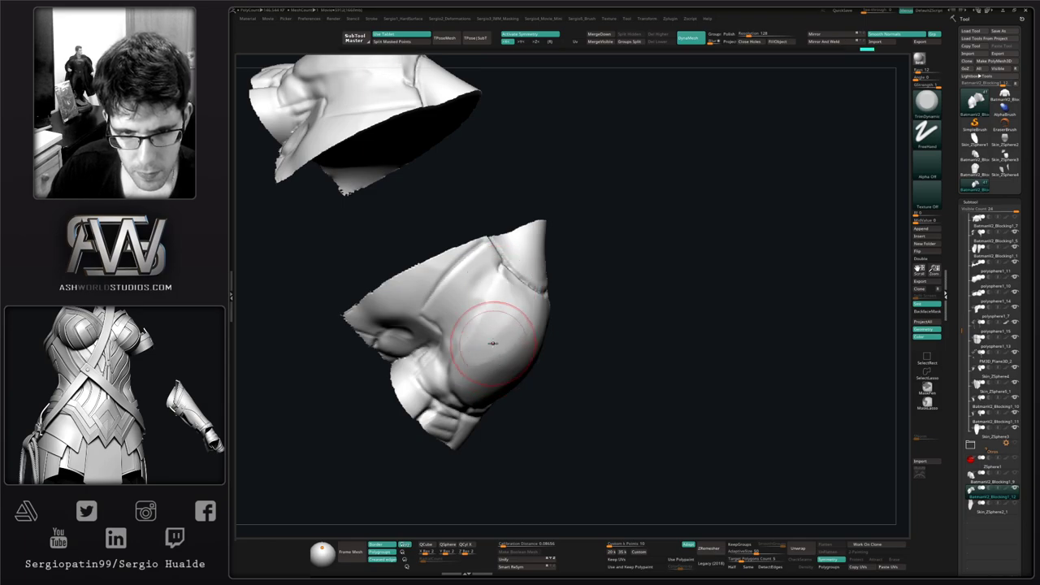
right_drag(493, 343, 492, 309)
mouse_move(491, 309)
mouse_down()
mouse_move(460, 376)
mouse_move(504, 328)
mouse_move(486, 355)
mouse_up()
right_drag(489, 364, 530, 351)
drag(530, 351, 474, 378)
drag(495, 415, 520, 406)
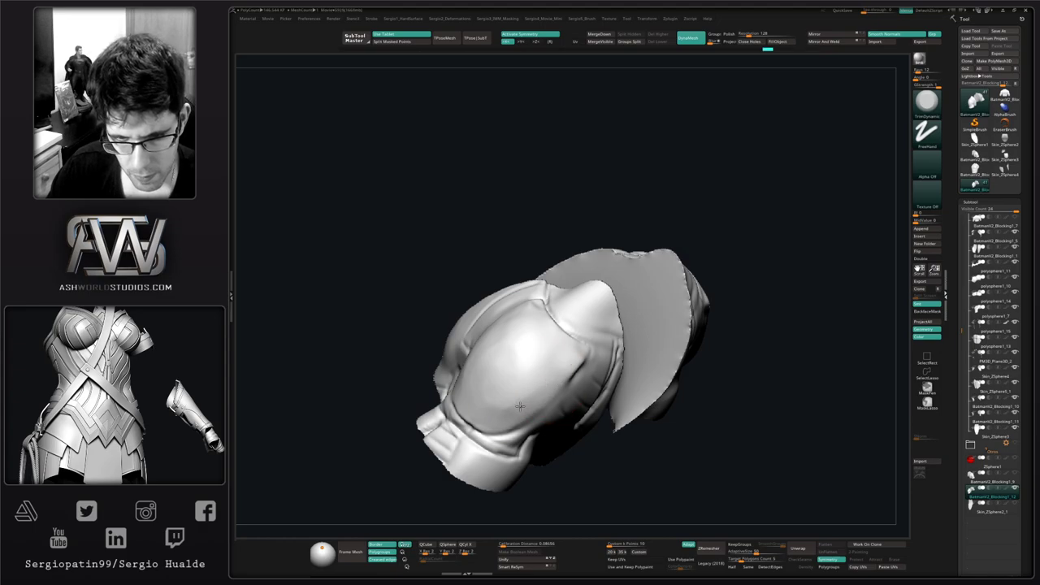
mouse_move(574, 367)
mouse_down()
mouse_move(567, 382)
mouse_move(538, 378)
mouse_up()
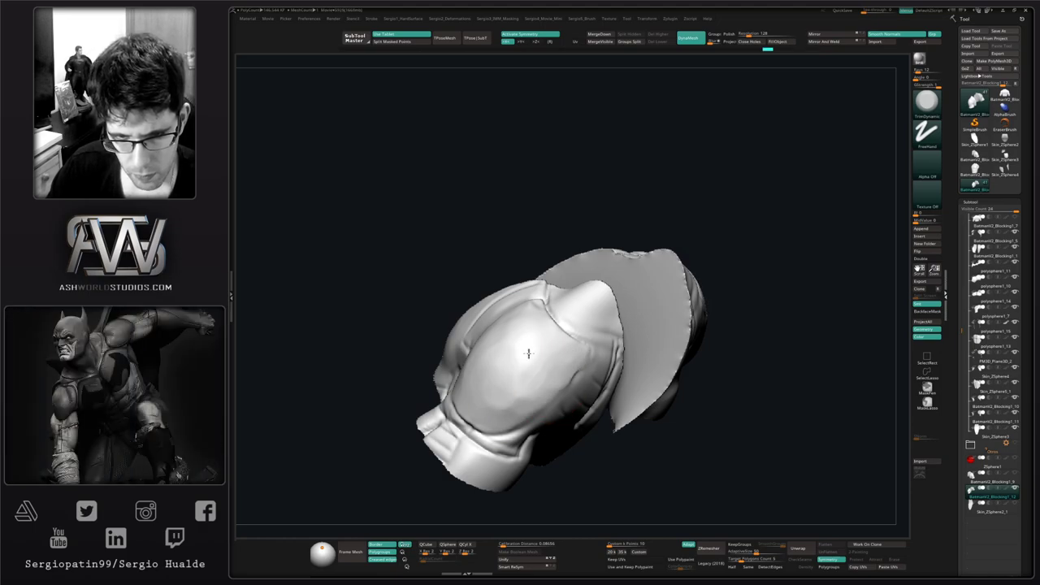
right_drag(497, 428, 615, 376)
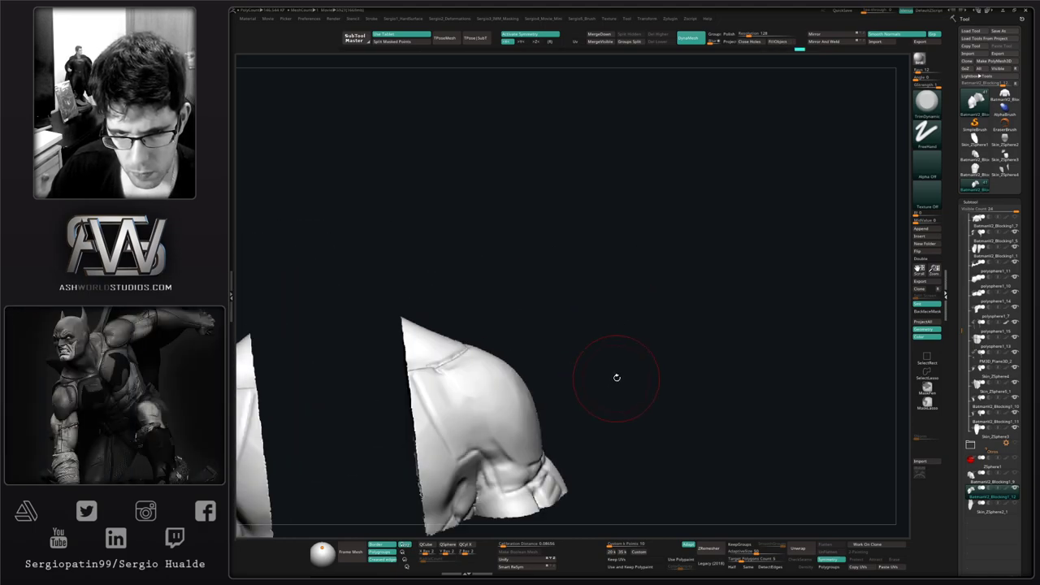
Step: Build up volume on the front and back of the shoulder cap with the Clay brush
mouse_move(520, 408)
alt+right_down()
mouse_move(541, 349)
mouse_move(536, 391)
mouse_move(534, 379)
alt+right_up()
key(s)
key(b)
key(c)
key(l)
mouse_move(513, 376)
mouse_down()
mouse_move(533, 394)
mouse_move(532, 415)
mouse_up()
right_drag(584, 375, 532, 382)
mouse_move(586, 382)
mouse_down()
mouse_move(603, 350)
mouse_move(580, 375)
mouse_up()
mouse_move(581, 375)
right_down()
mouse_move(529, 390)
mouse_move(520, 374)
right_up()
mouse_move(600, 310)
mouse_down()
mouse_move(613, 349)
mouse_move(601, 321)
mouse_up()
Step: Level the built-up clay around the shoulder cap and upper arm with the TrimDynamic brush
key(b)
key(t)
key(d)
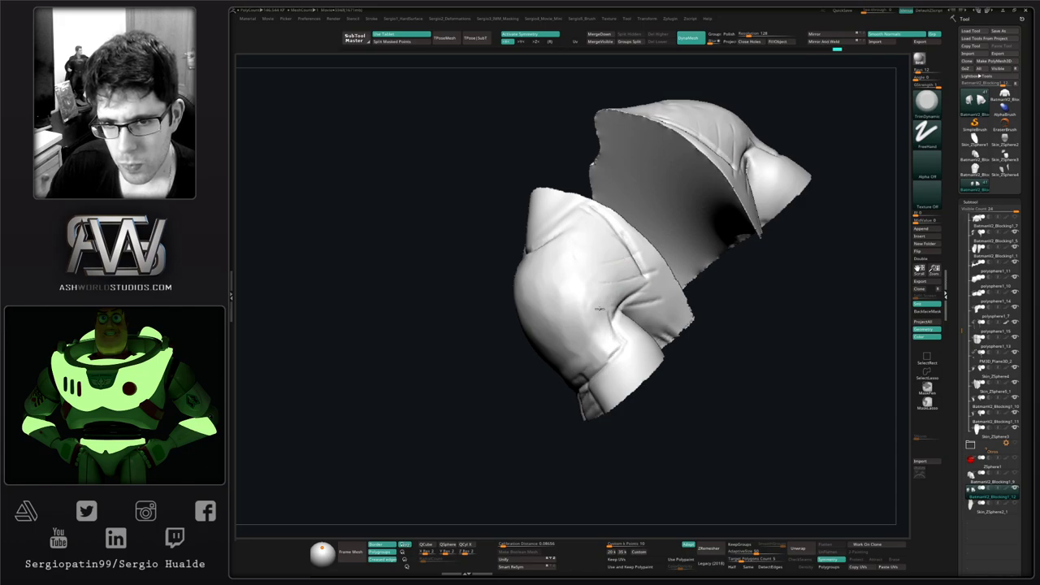
right_drag(571, 373, 597, 305)
drag(490, 297, 553, 371)
right_drag(594, 343, 552, 357)
drag(551, 375, 593, 361)
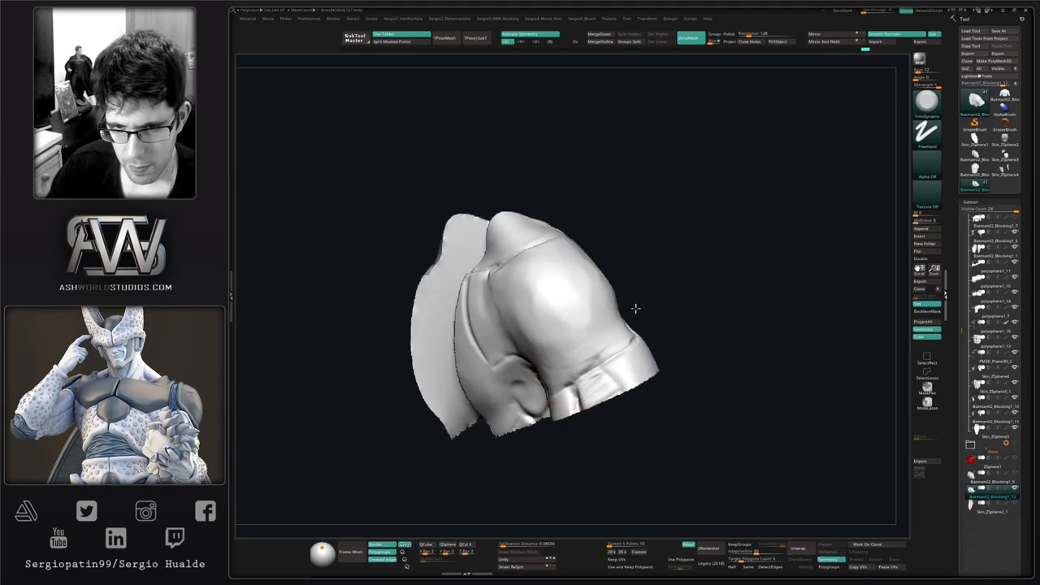
right_drag(634, 308, 582, 319)
drag(625, 330, 617, 282)
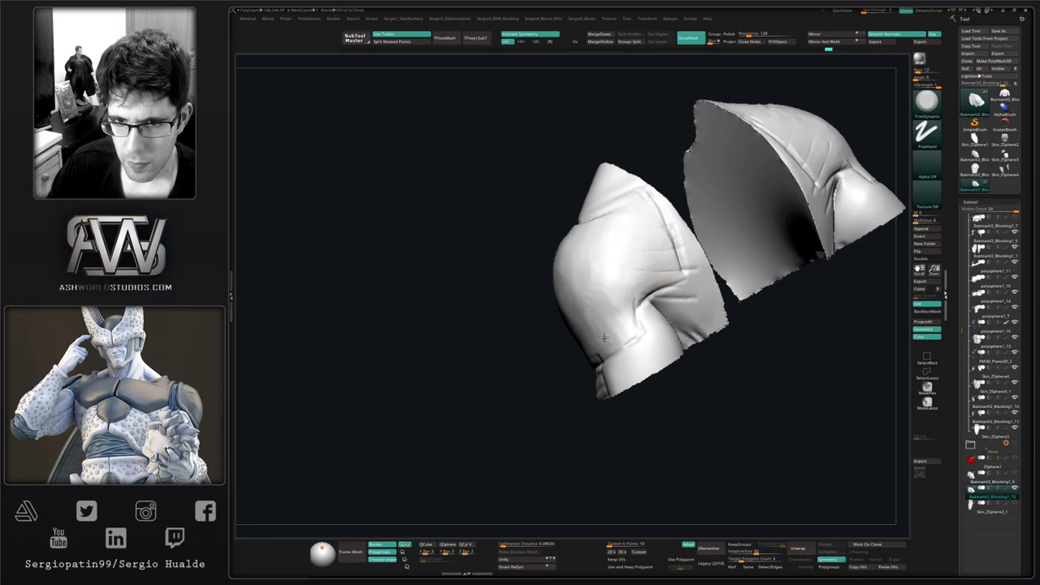
Step: Refine the shoulder surface below the neck seam with TrimDynamic and Clay, and smooth it into the upper arm
right_drag(606, 406, 569, 298)
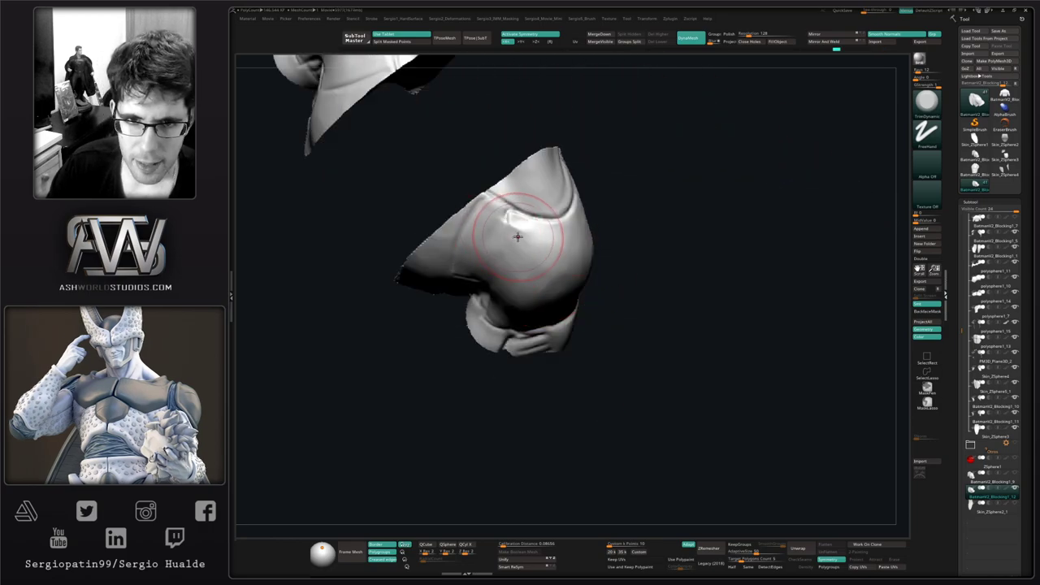
drag(515, 232, 515, 229)
key(1)
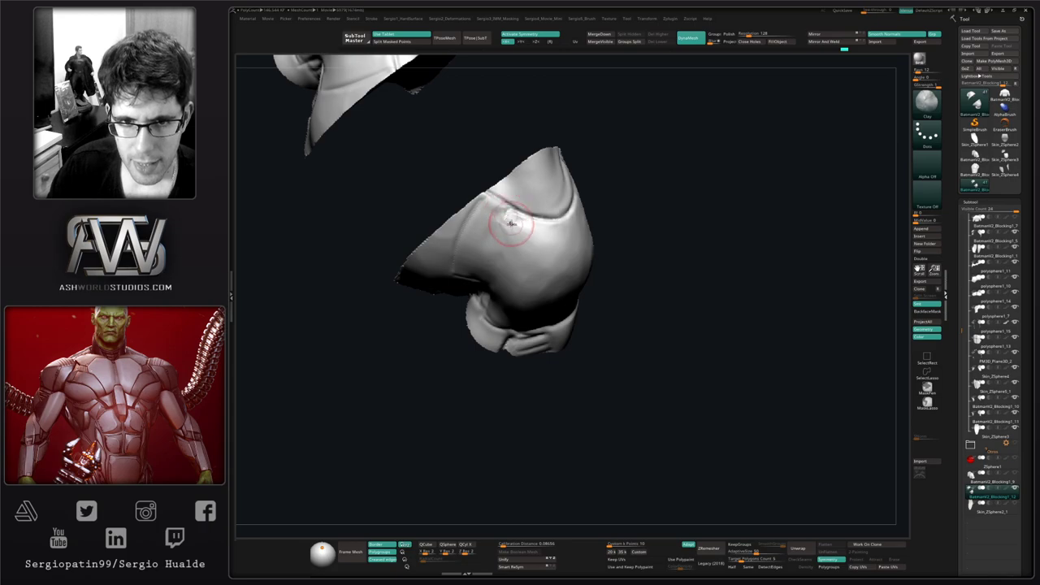
key(shift)
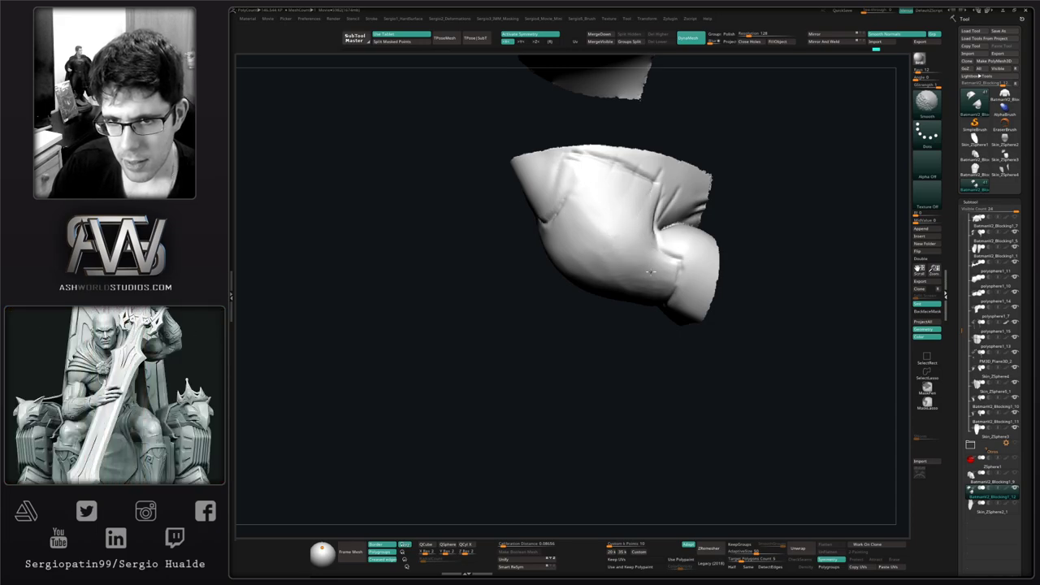
right_drag(588, 242, 615, 251)
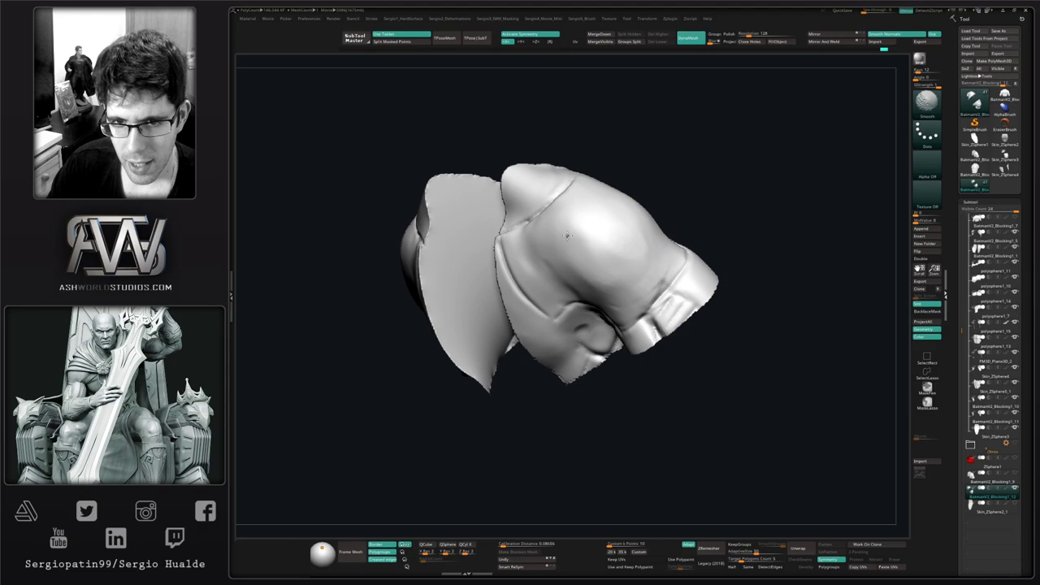
right_drag(638, 291, 627, 283)
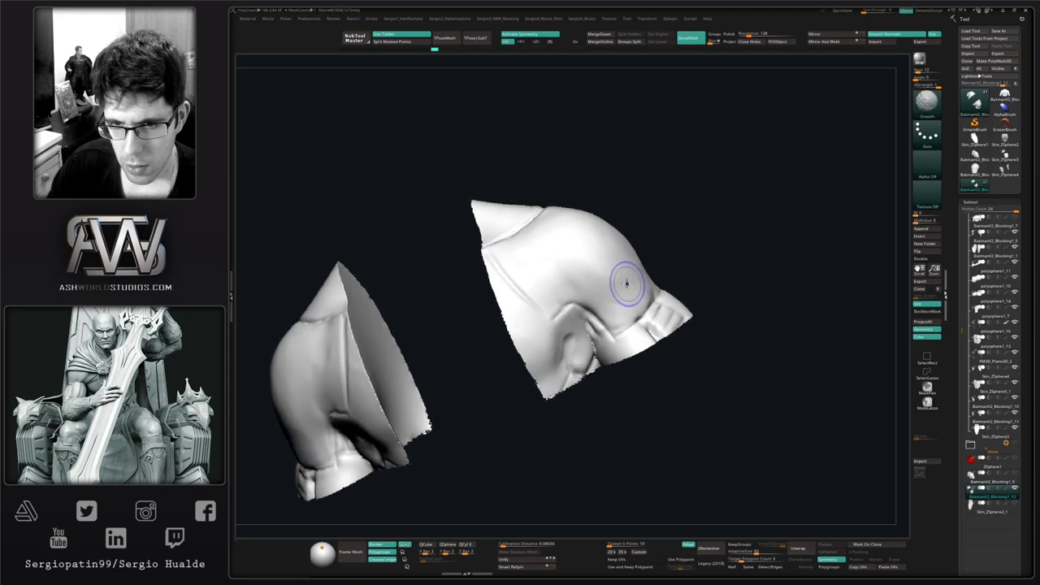
Step: Paint a mask over the front and top of the shoulder cap, following the neck and chest seams
right_drag(533, 251, 610, 264)
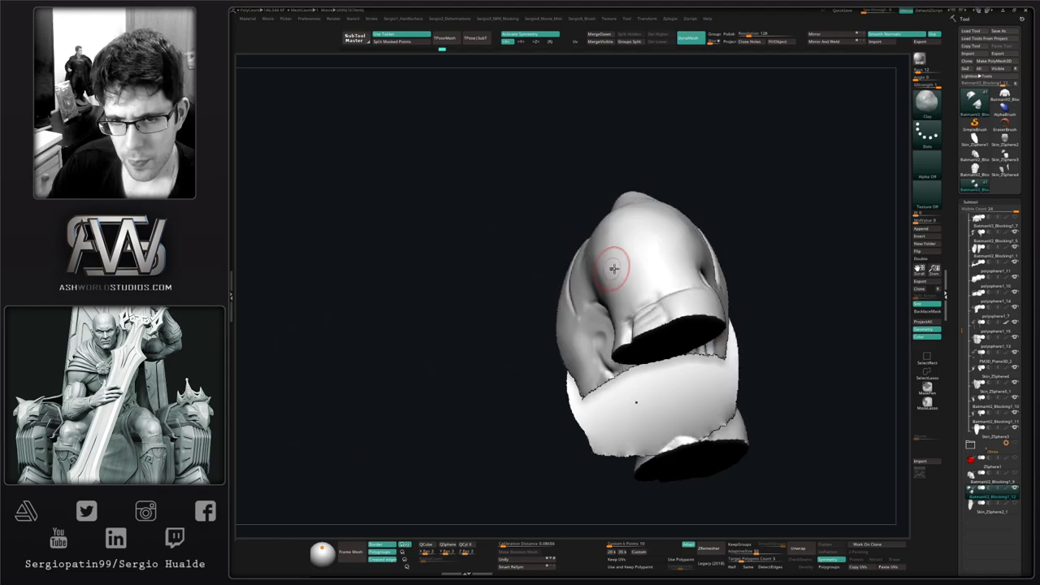
mouse_move(619, 303)
right_down()
mouse_move(690, 269)
mouse_move(664, 192)
mouse_move(721, 239)
mouse_move(656, 242)
mouse_move(635, 268)
mouse_move(625, 257)
mouse_move(610, 306)
right_up()
right_drag(610, 306, 563, 323)
ctrl+drag(560, 296, 615, 277)
right_drag(560, 286, 590, 279)
mouse_move(613, 272)
ctrl+mouse_down()
mouse_move(542, 285)
mouse_move(541, 325)
mouse_move(547, 308)
mouse_move(611, 304)
mouse_move(627, 283)
ctrl+mouse_up()
right_drag(573, 307, 574, 287)
mouse_move(571, 296)
ctrl+mouse_down()
mouse_move(540, 345)
mouse_move(624, 326)
mouse_move(563, 323)
ctrl+mouse_up()
right_drag(563, 323, 546, 312)
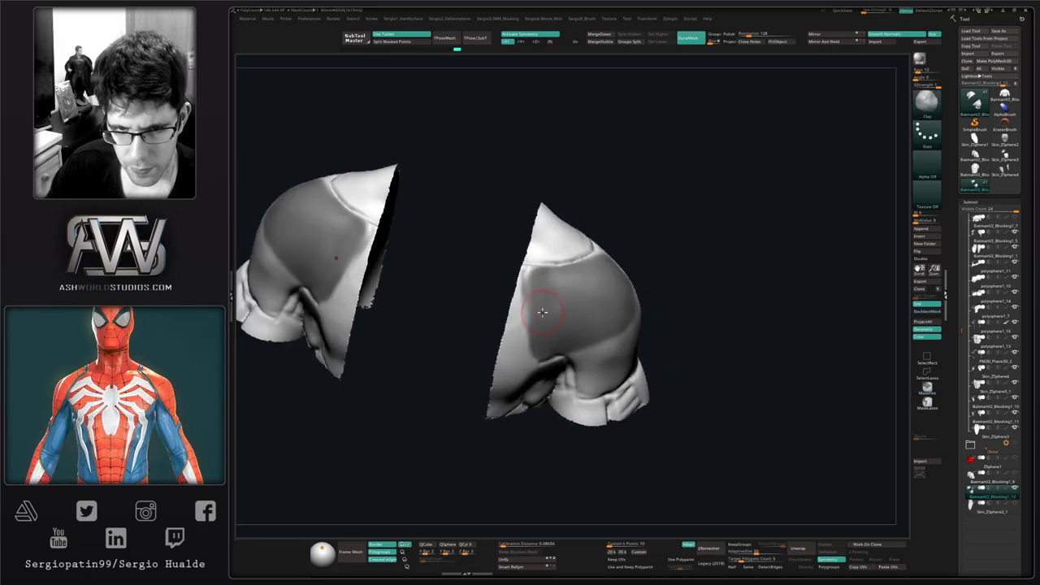
right_drag(540, 275, 532, 283)
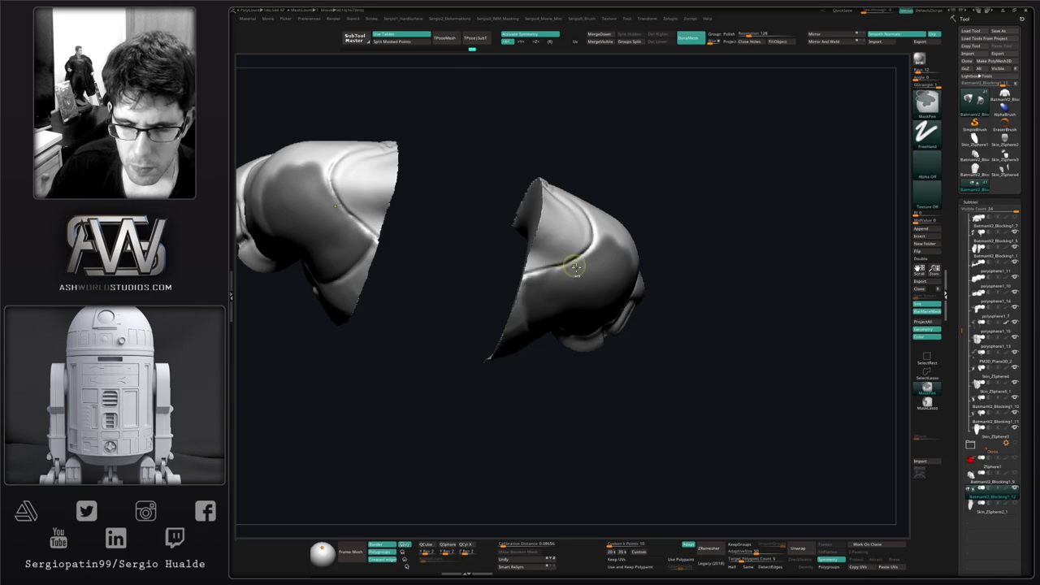
mouse_move(575, 267)
right_down()
mouse_move(560, 282)
mouse_move(587, 252)
right_up()
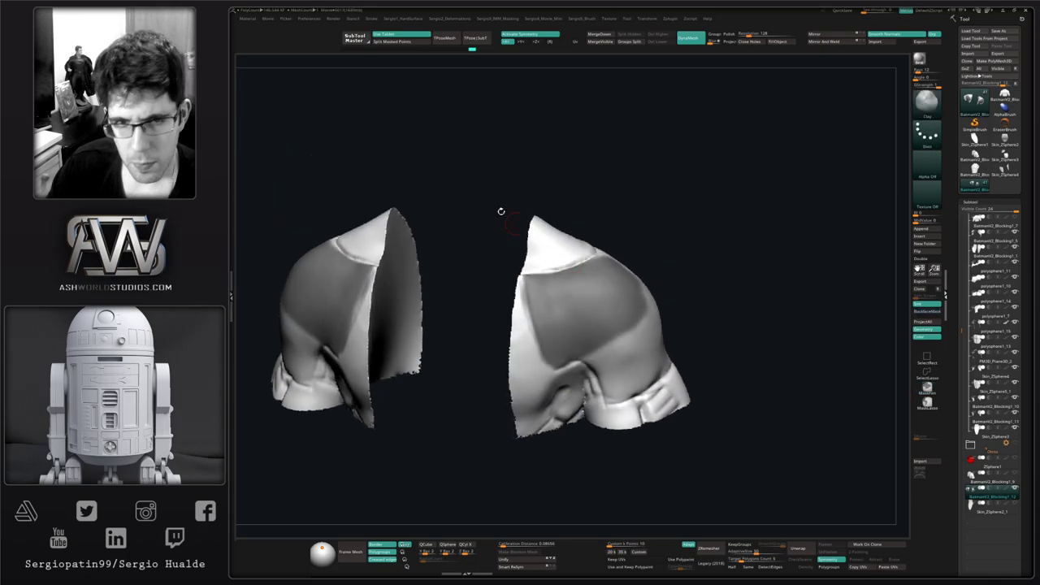
Step: Turn off Use Tablet and extend the shoulder mask down the upper arm to the cuff and around its outer side
click(397, 34)
right_drag(598, 353, 600, 319)
mouse_move(596, 346)
ctrl+mouse_down()
mouse_move(612, 363)
mouse_move(569, 344)
mouse_move(611, 403)
ctrl+mouse_up()
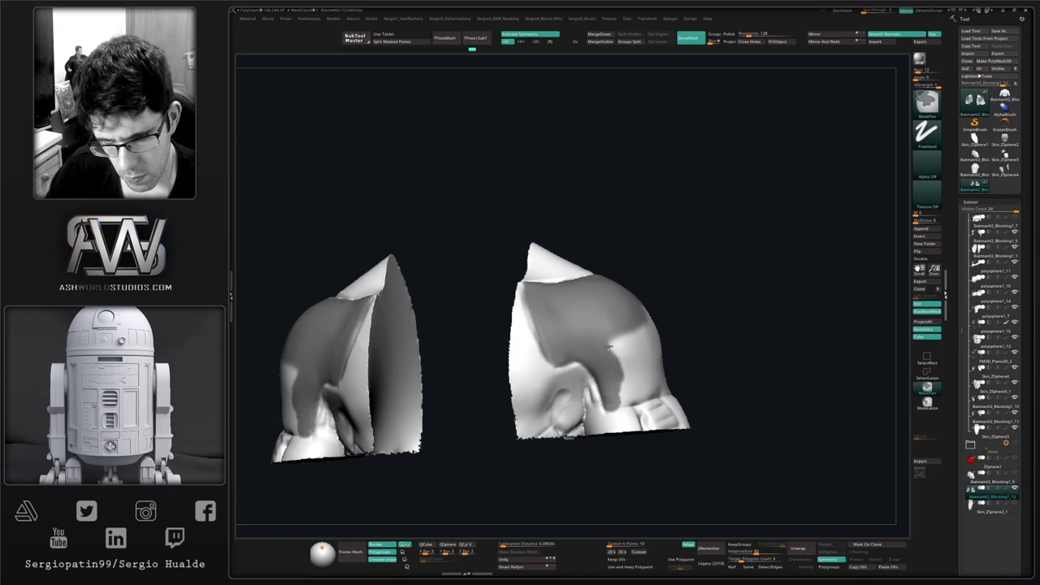
mouse_move(608, 346)
ctrl+mouse_down()
mouse_move(637, 351)
mouse_move(639, 377)
ctrl+mouse_up()
mouse_move(637, 362)
right_down()
mouse_move(678, 394)
mouse_move(655, 360)
right_up()
mouse_move(642, 341)
ctrl+mouse_down()
mouse_move(615, 325)
mouse_move(664, 342)
mouse_move(673, 386)
ctrl+mouse_up()
mouse_move(674, 385)
right_down()
mouse_move(664, 388)
mouse_move(685, 372)
mouse_move(657, 392)
right_up()
mouse_move(657, 391)
ctrl+mouse_down()
mouse_move(668, 385)
mouse_move(650, 337)
mouse_move(646, 371)
mouse_move(628, 321)
mouse_move(608, 344)
ctrl+mouse_up()
ctrl+drag(613, 327, 641, 301)
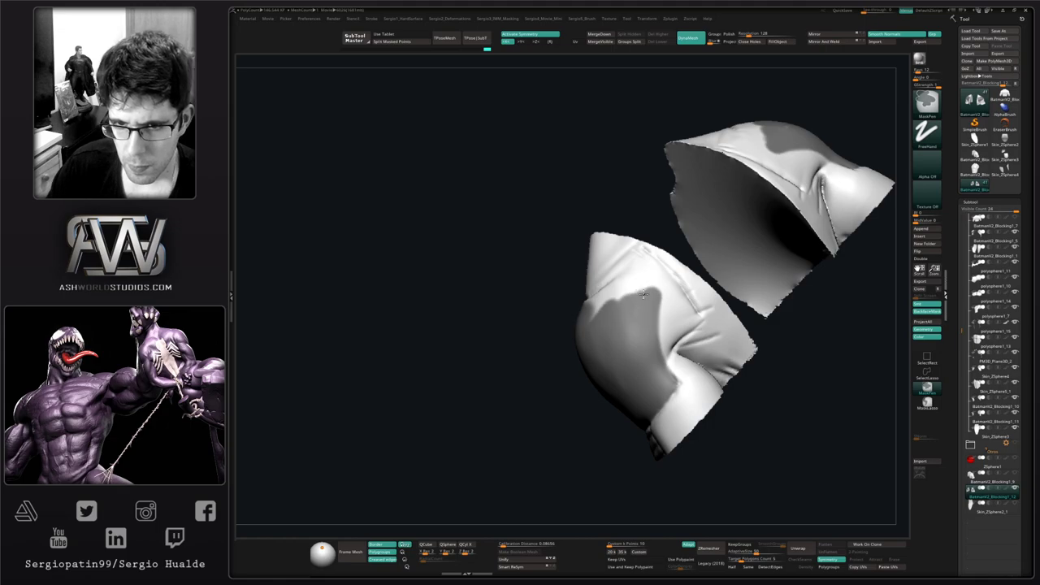
Step: Extend the mask over the back of the shoulder, up to the neck seam and down to the armpit folds
right_drag(639, 302, 645, 327)
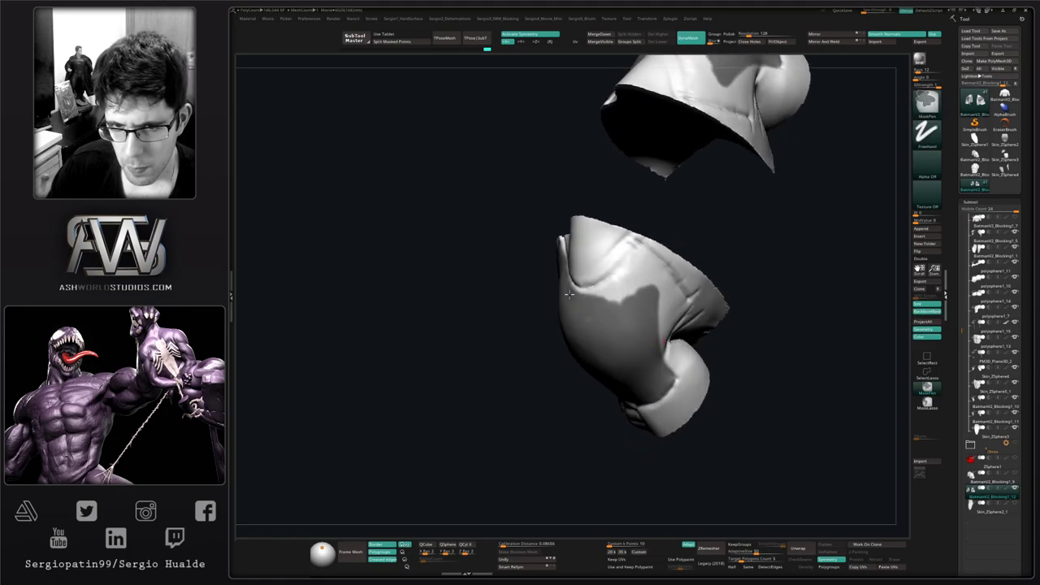
mouse_move(567, 297)
ctrl+mouse_down()
mouse_move(628, 274)
mouse_move(594, 295)
mouse_move(636, 287)
mouse_move(592, 323)
ctrl+mouse_up()
mouse_move(642, 269)
alt+right_down()
mouse_move(625, 326)
mouse_move(621, 318)
alt+right_up()
mouse_move(619, 325)
ctrl+mouse_down()
mouse_move(635, 319)
mouse_move(662, 350)
mouse_move(645, 385)
ctrl+mouse_up()
right_drag(644, 385, 655, 341)
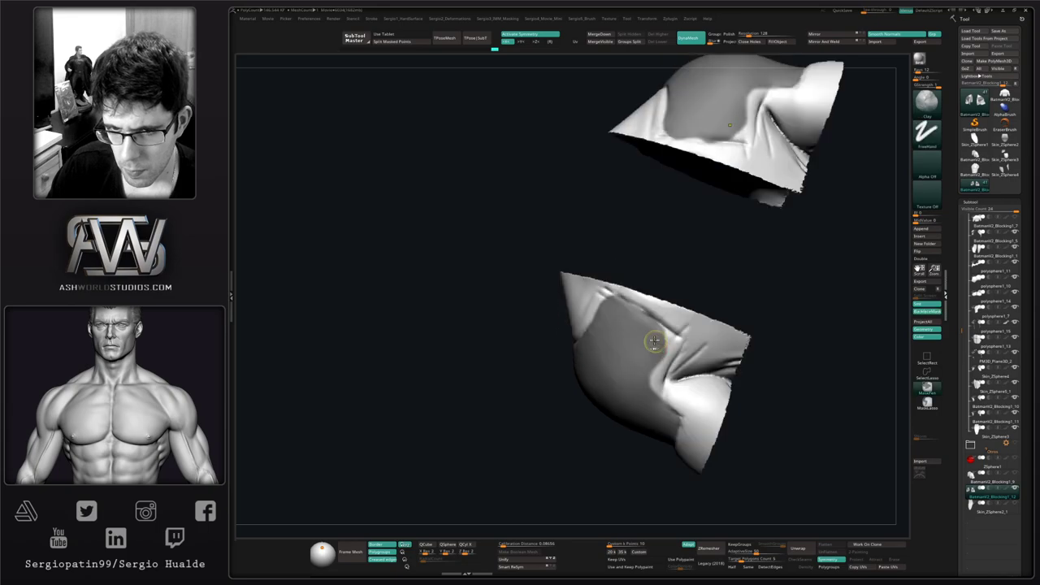
ctrl+drag(672, 345, 662, 396)
right_drag(662, 396, 661, 371)
mouse_move(660, 371)
ctrl+mouse_down()
mouse_move(673, 423)
mouse_move(676, 409)
ctrl+mouse_up()
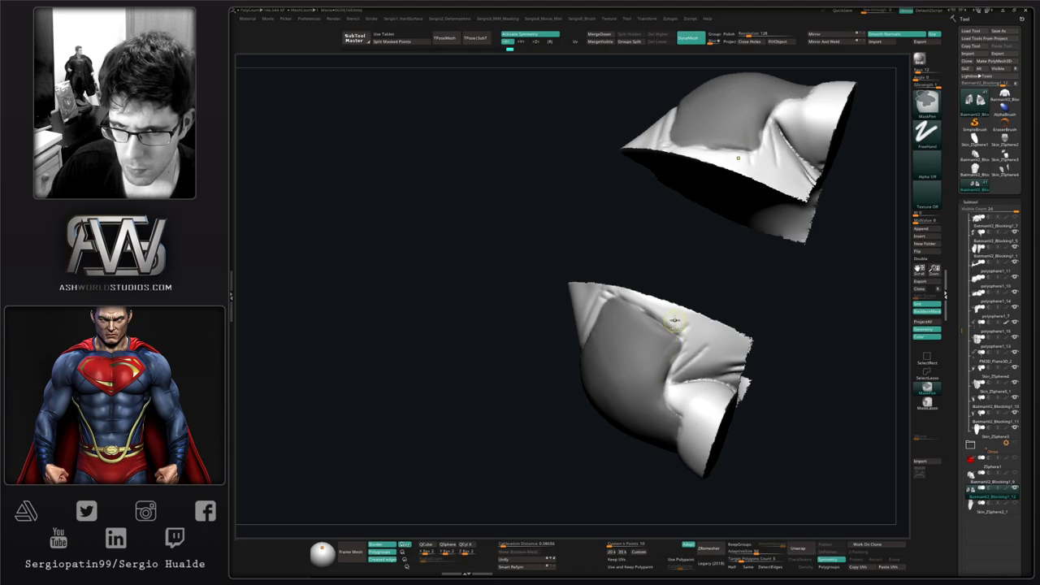
Step: Erase the excess mask along the rear seam and the upper back corner of the shoulder panel
ctrl+alt+drag(650, 305, 683, 336)
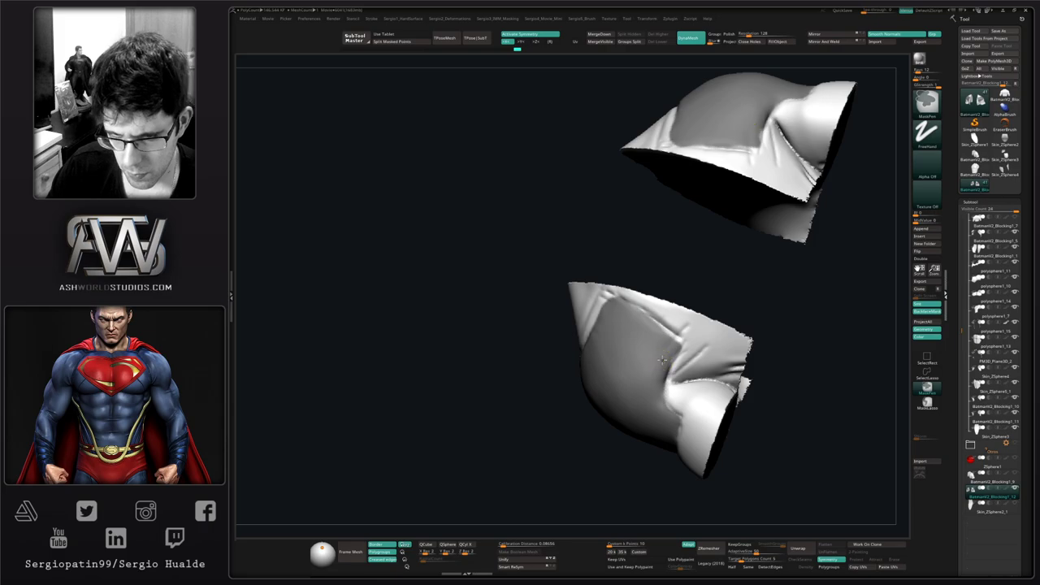
ctrl+alt+drag(688, 353, 679, 367)
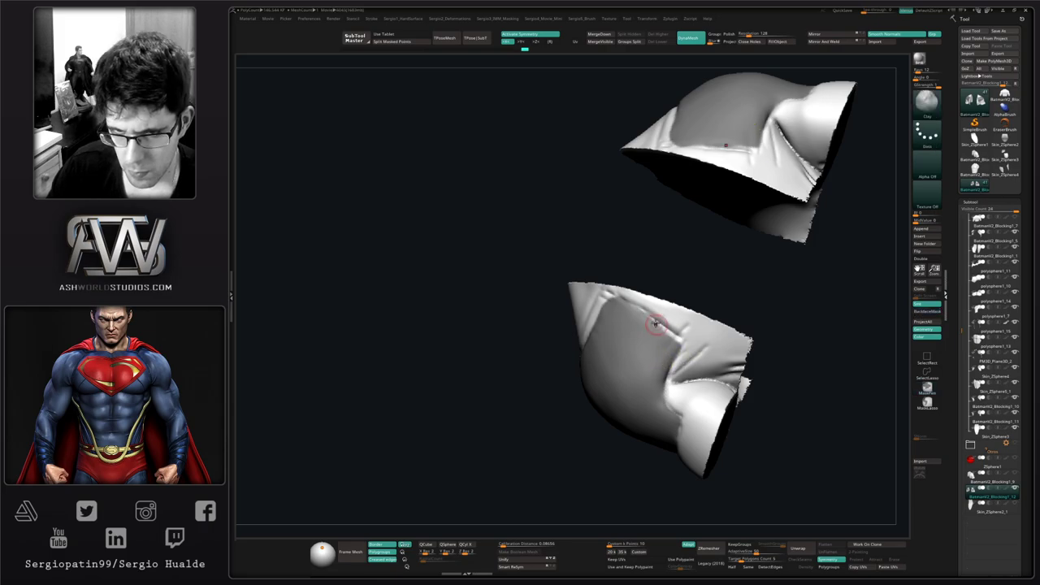
right_drag(656, 325, 596, 303)
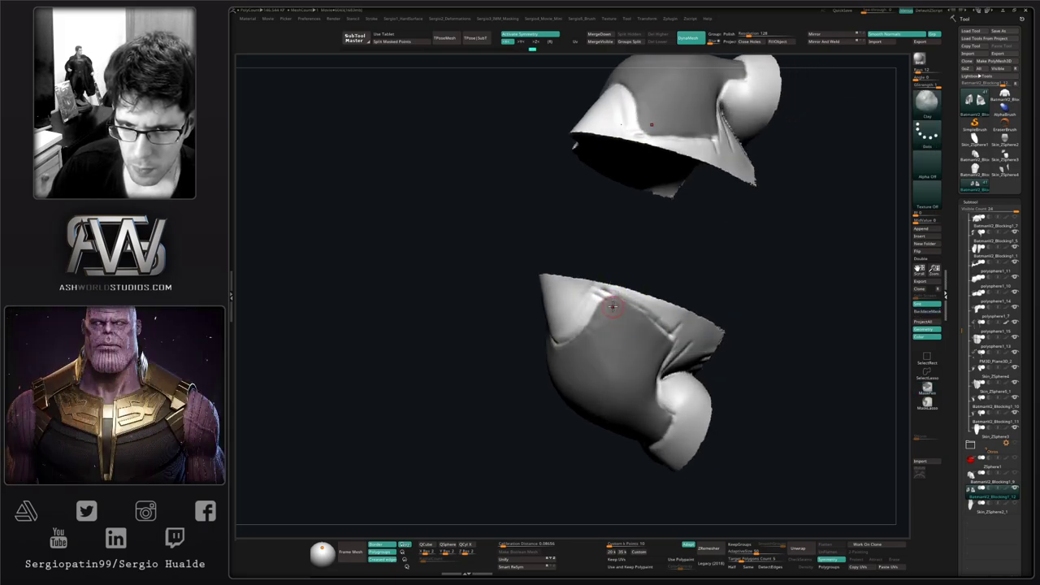
ctrl+alt+drag(613, 304, 618, 314)
Step: Clean up the front edge of the shoulder mask along the chest seam and around the armpit
right_drag(615, 334, 474, 339)
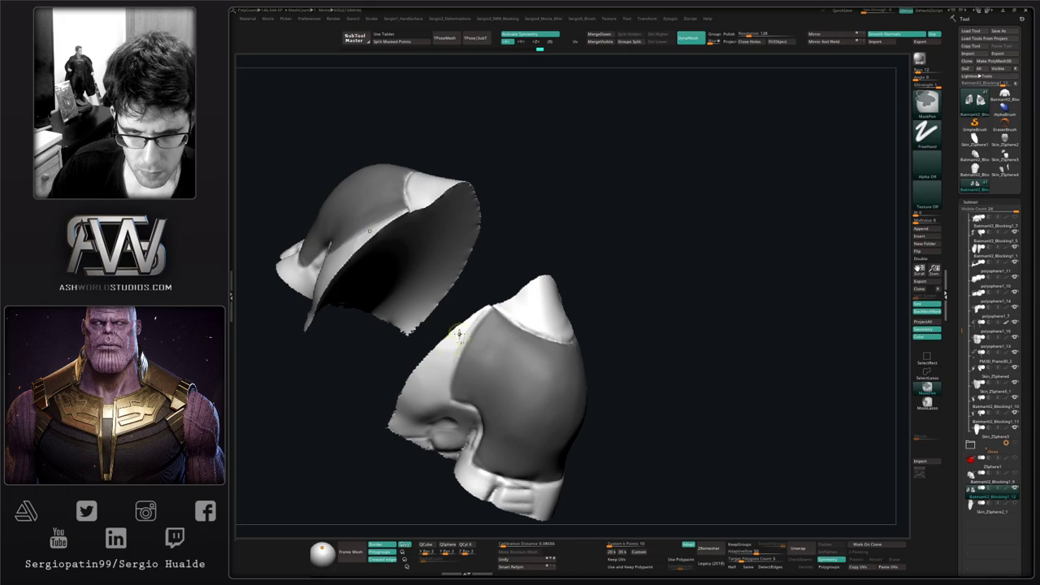
ctrl+alt+drag(458, 334, 451, 391)
right_drag(441, 429, 469, 355)
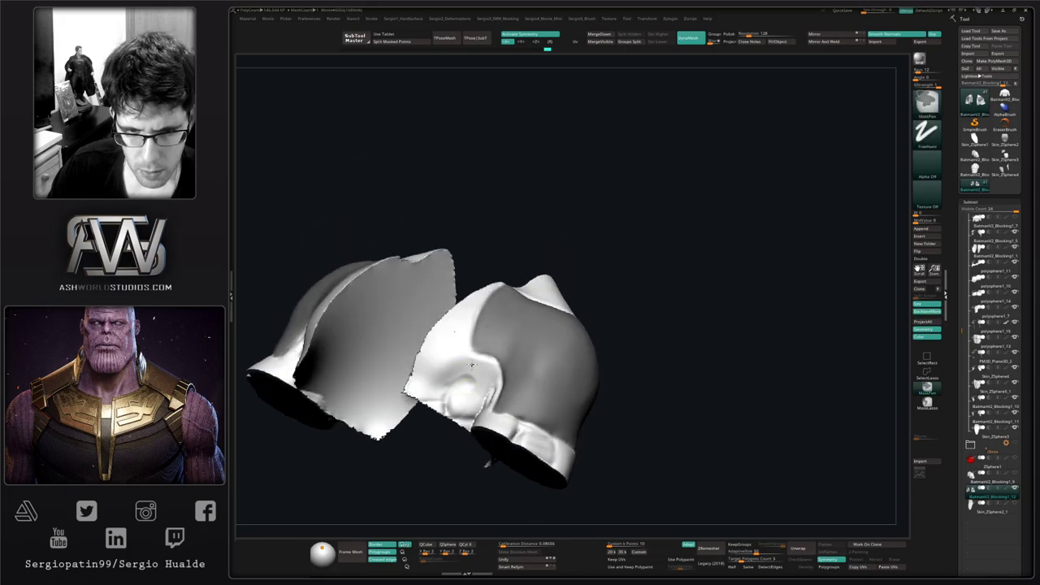
ctrl+right_drag(494, 397, 491, 424)
mouse_move(490, 424)
right_down()
mouse_move(545, 435)
mouse_move(573, 399)
mouse_move(504, 428)
right_up()
ctrl+right_drag(504, 428, 509, 408)
drag(449, 317, 442, 406)
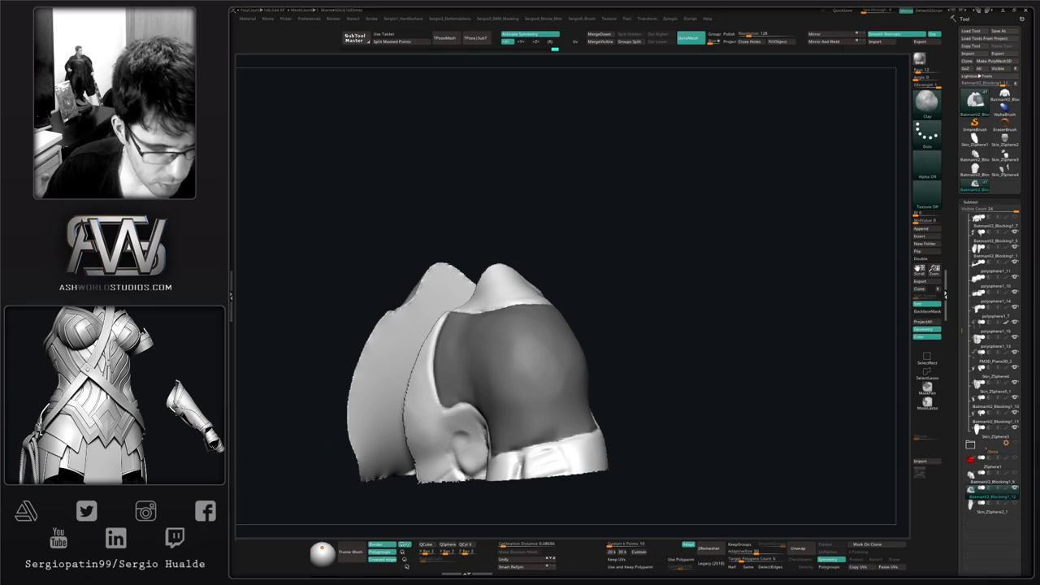
Step: Isolate the masked shoulder panel, clear its mask and remesh it into a clean low-poly surface
key(shift+f)
key(shift+f)
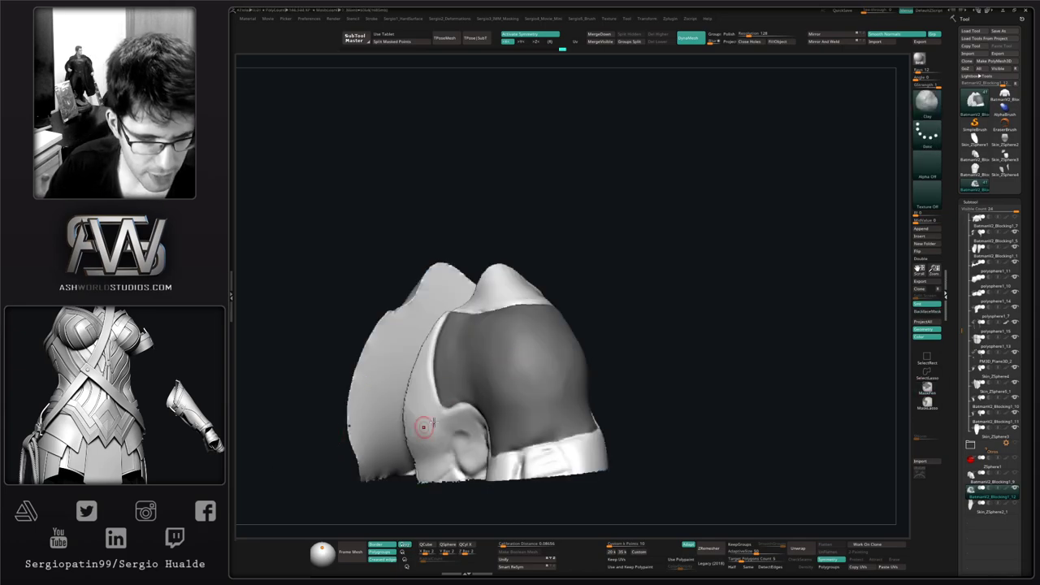
ctrl+shift+click(542, 386)
ctrl+drag(647, 366, 661, 378)
right_drag(662, 379, 601, 392)
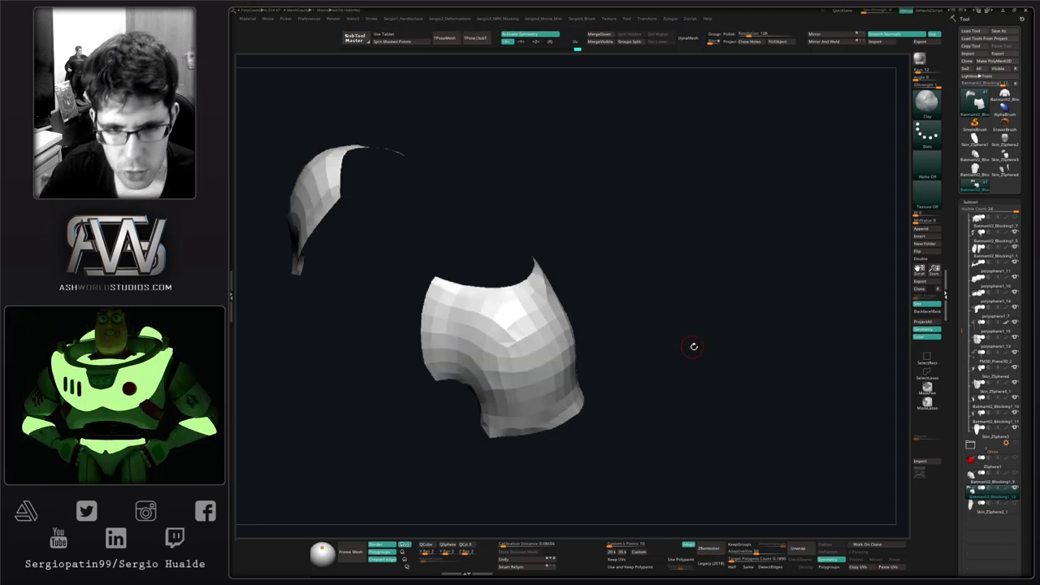
Step: Show the wireframe and smooth the remeshed shoulder panel with Polish By Features
drag(694, 347, 708, 307)
alt+drag(478, 388, 621, 325)
drag(731, 350, 537, 385)
key(shift+f)
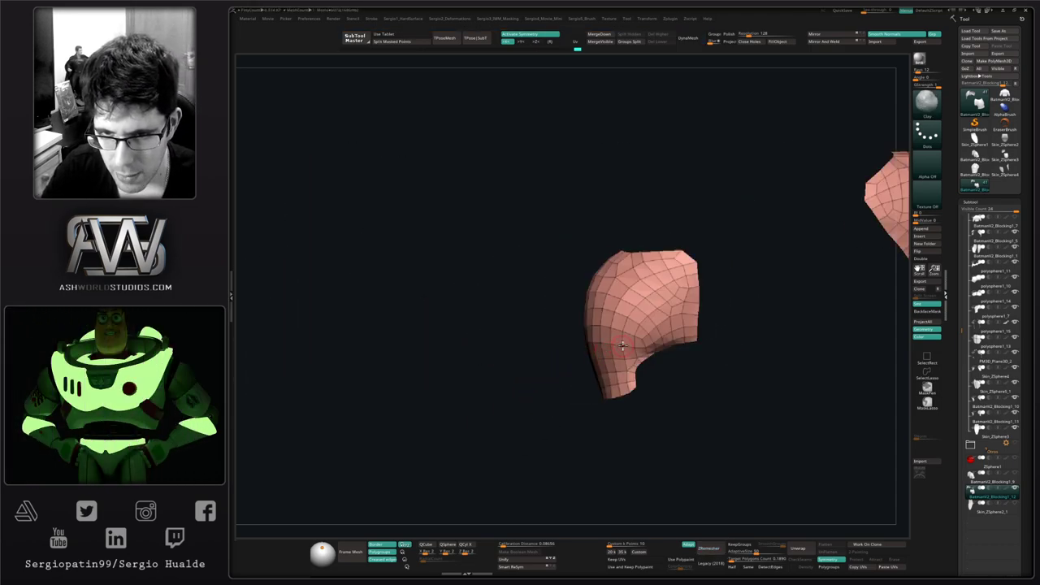
right_drag(622, 345, 646, 360)
key(shift+2)
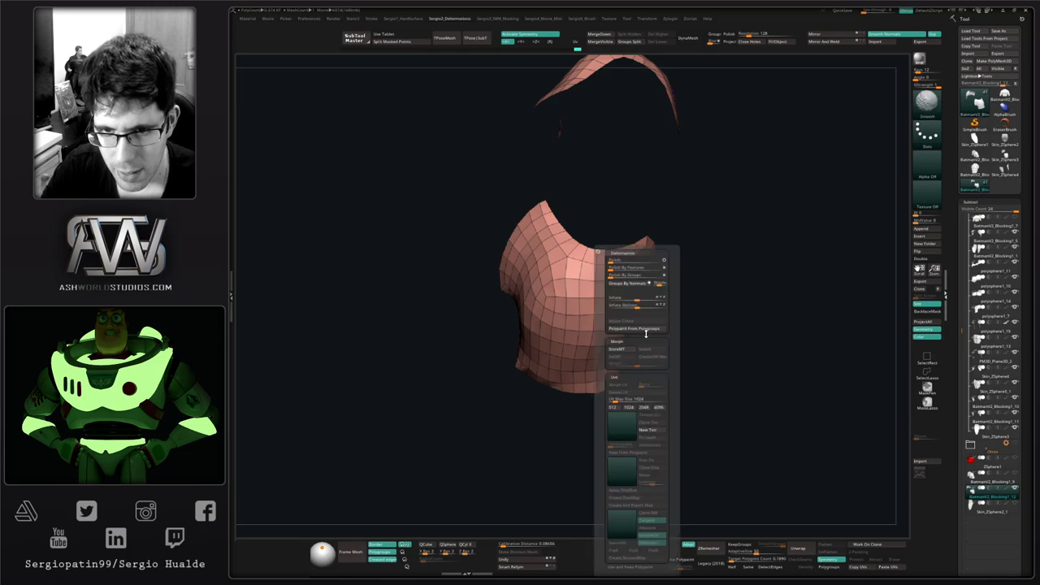
click(619, 272)
click(619, 269)
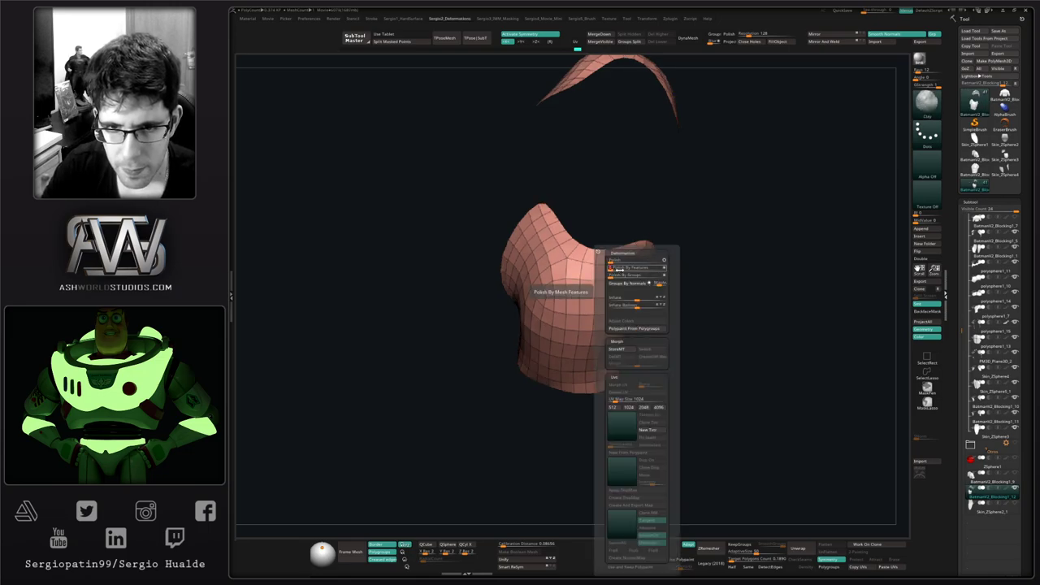
right_drag(529, 345, 566, 443)
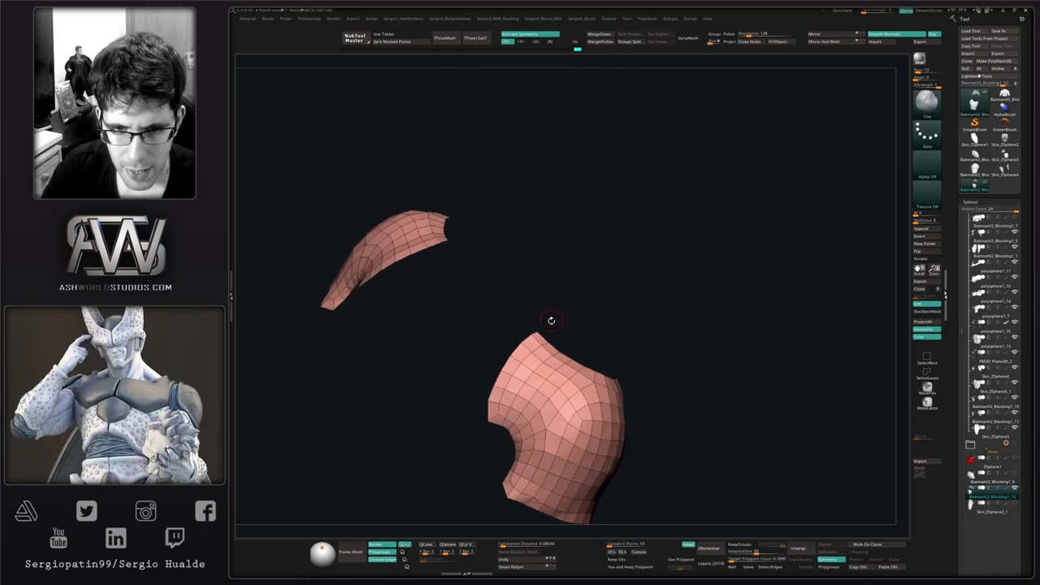
Step: Set masking to MaskLasso and reshape the panel's front armpit corner with the Move brush
right_drag(550, 321, 553, 332)
key(ctrl)
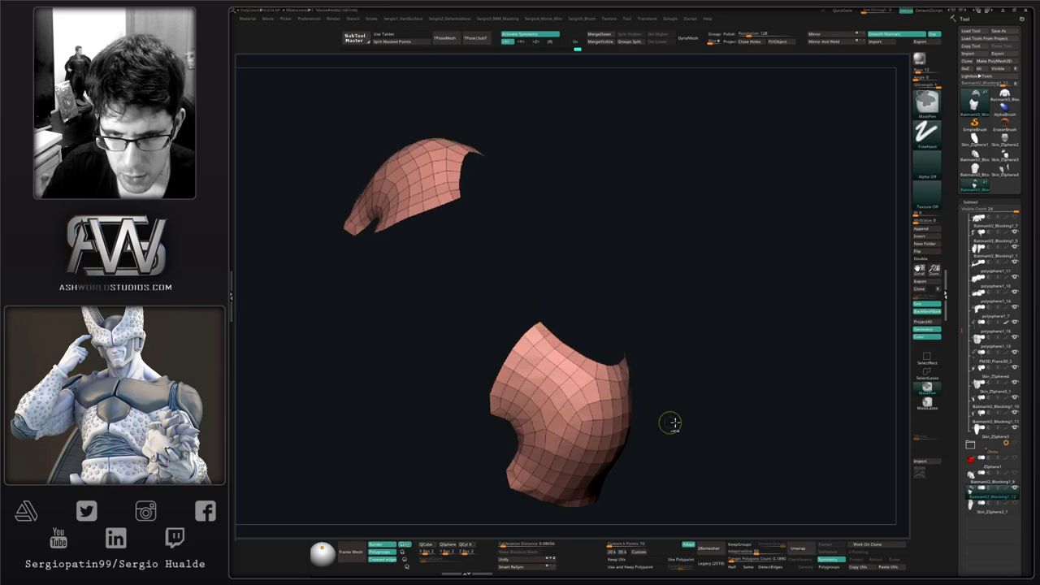
ctrl+click(927, 402)
right_drag(560, 391, 528, 407)
key(ctrl)
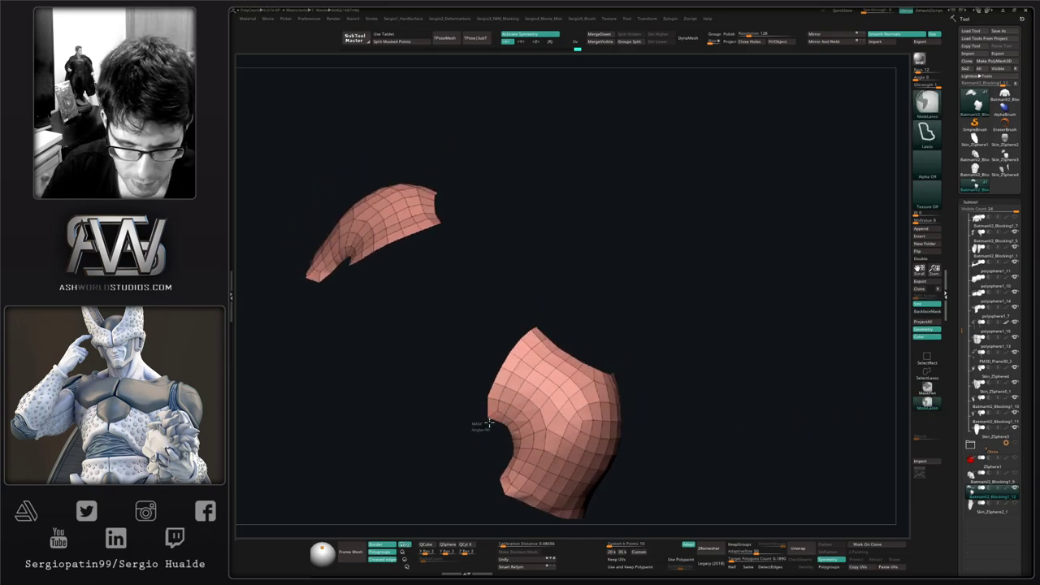
key(ctrl+z)
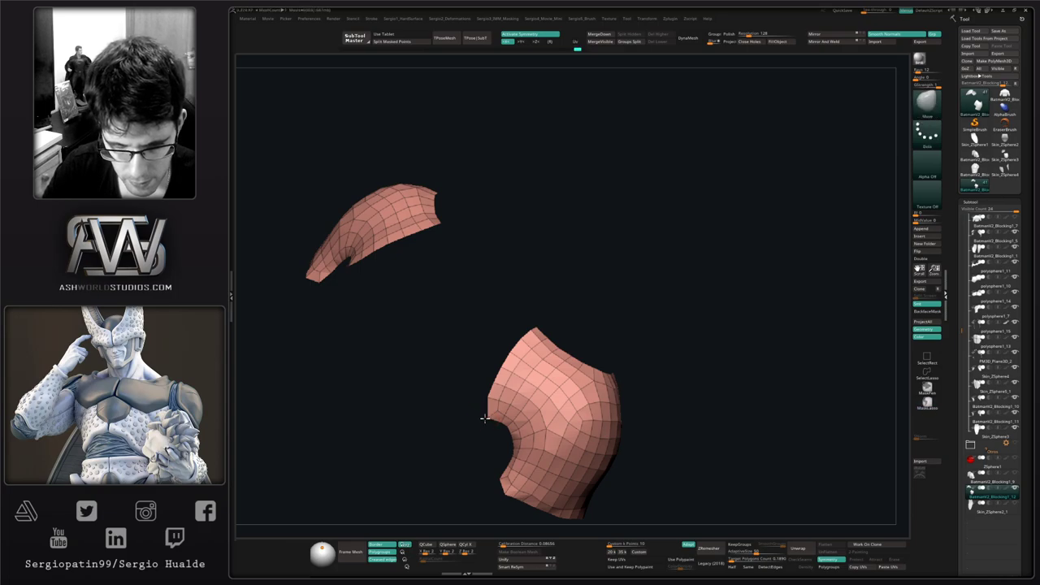
ctrl+drag(466, 417, 473, 412)
mouse_move(504, 487)
alt+right_down()
mouse_move(506, 409)
mouse_move(634, 424)
mouse_move(629, 433)
alt+right_up()
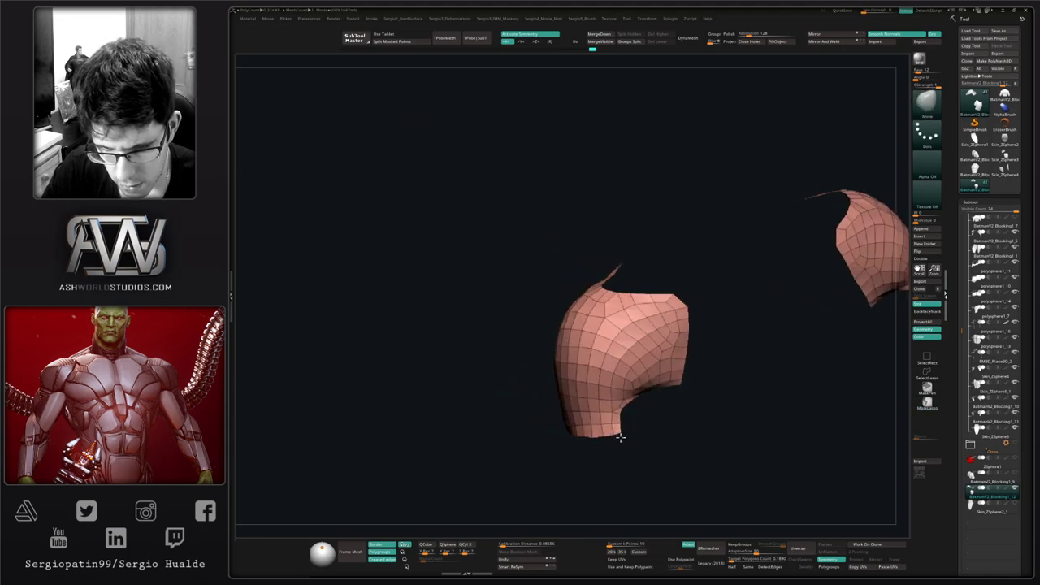
Step: Pull the rear armpit corner and the upper back corner of the shoulder panel into sharper points
key(ctrl)
drag(660, 442, 690, 387)
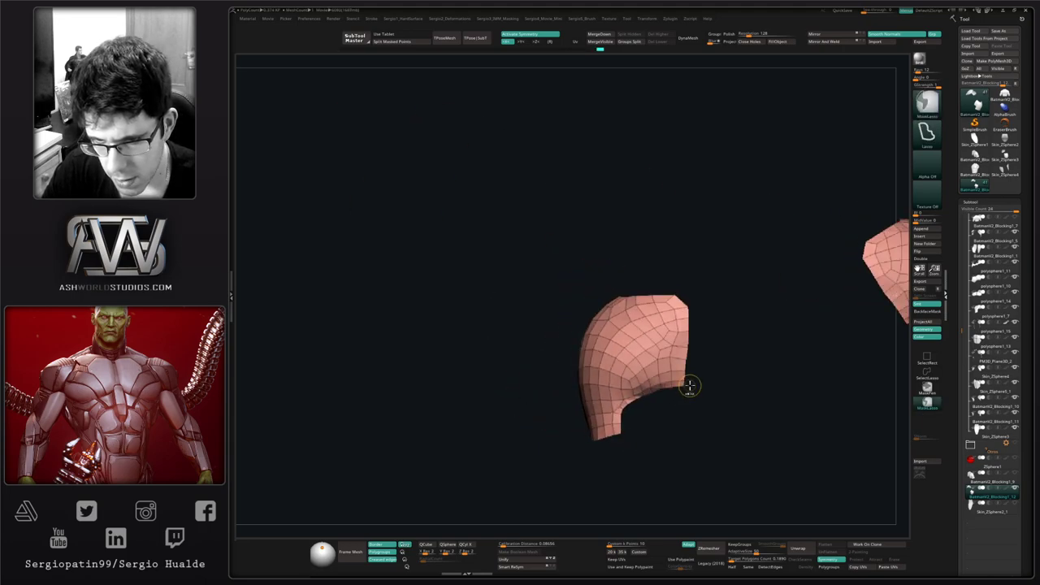
right_drag(697, 304, 691, 312)
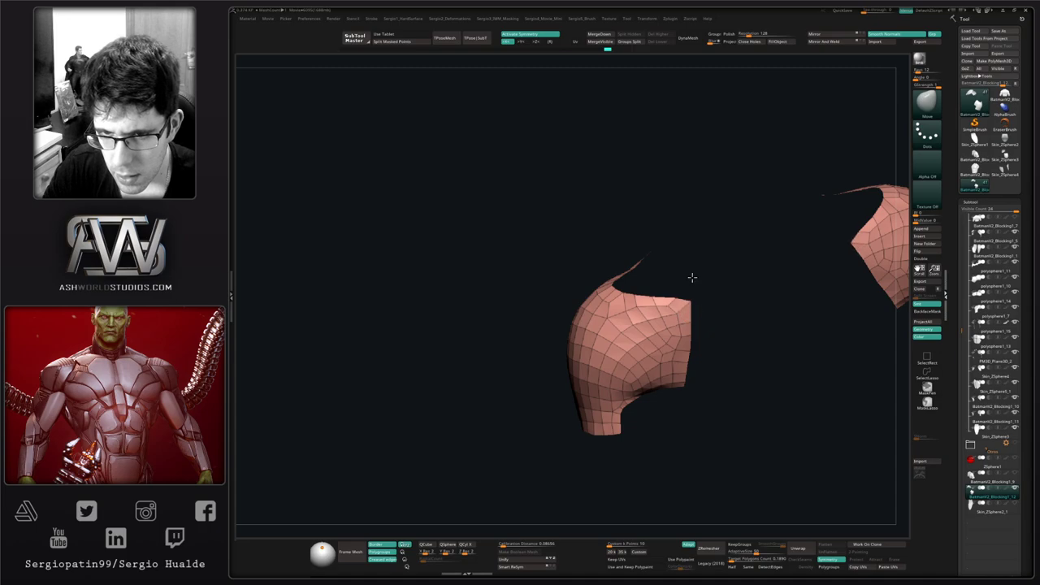
drag(691, 294, 693, 302)
right_drag(692, 328, 697, 327)
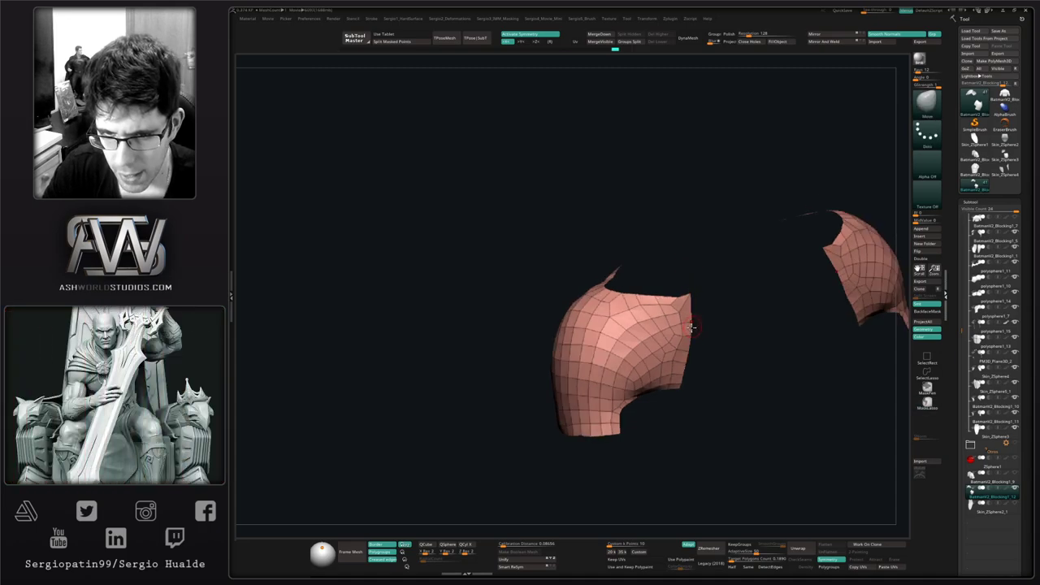
Step: Apply Polish By Features again to even out the reshaped panel corners
key(2)
drag(667, 268, 681, 268)
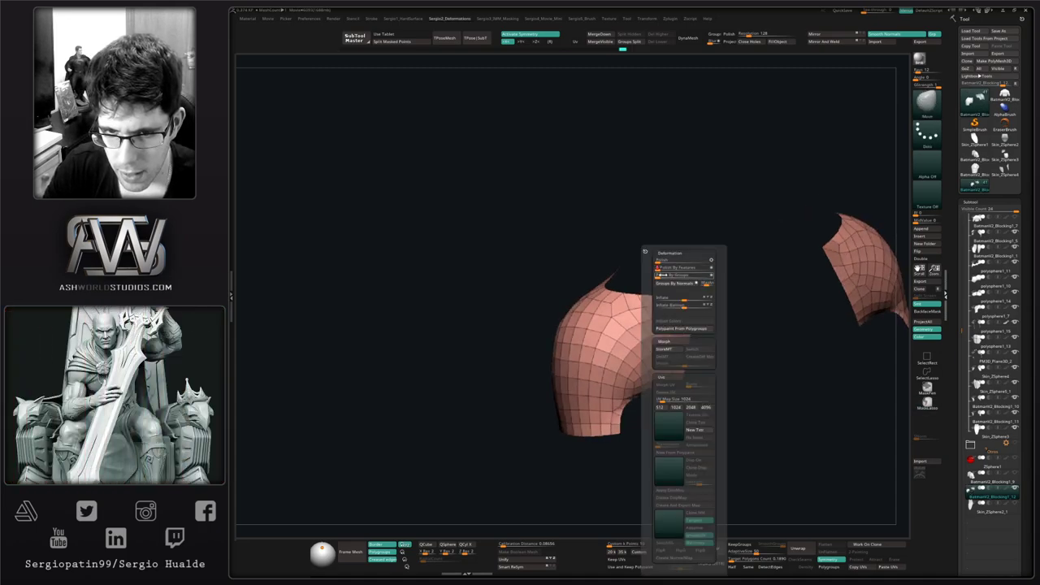
right_drag(598, 378, 683, 409)
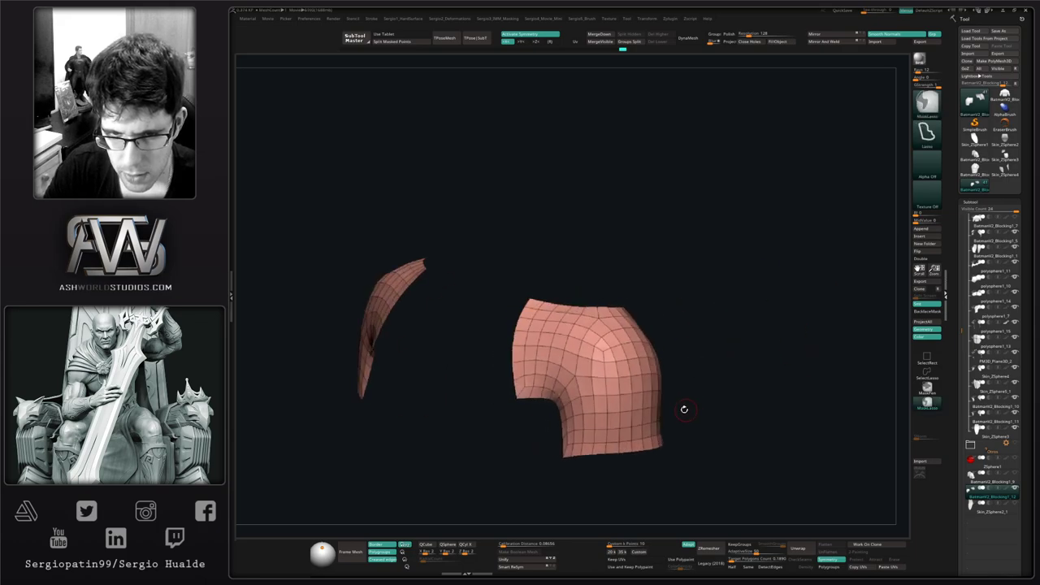
Step: Lasso-mask the shoulder panel so only its front strip stays free, and soften the mask edge
key(ctrl+q)
mouse_move(624, 391)
ctrl+right_down()
mouse_move(593, 320)
mouse_move(620, 383)
mouse_move(584, 394)
mouse_move(603, 403)
ctrl+right_up()
key(shift+f)
key(ctrl+q)
drag(586, 406, 575, 404)
right_drag(585, 411, 561, 406)
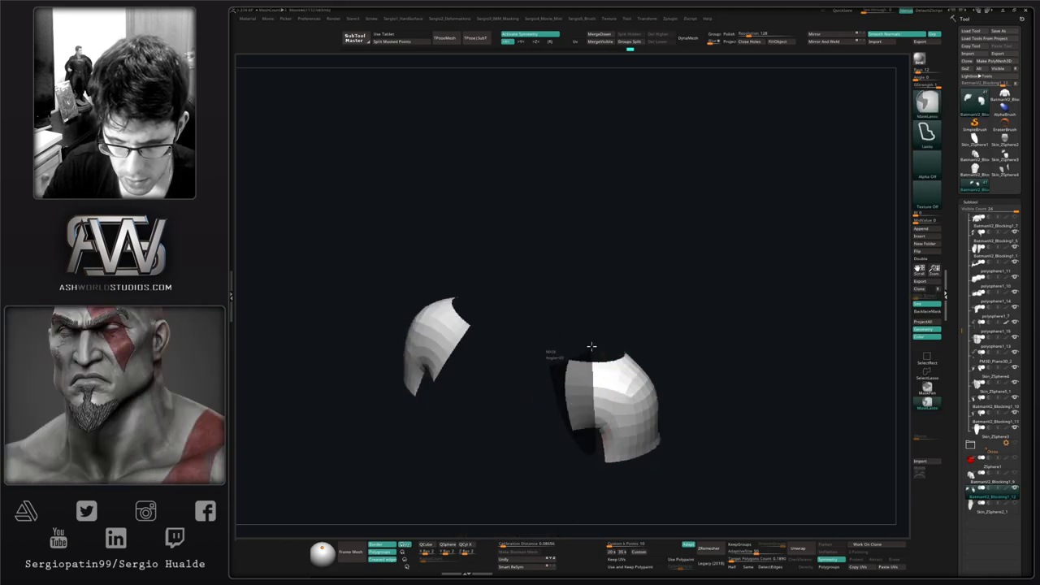
ctrl+drag(592, 346, 583, 338)
ctrl+click(564, 420)
ctrl+click(599, 406)
right_drag(599, 407, 590, 413)
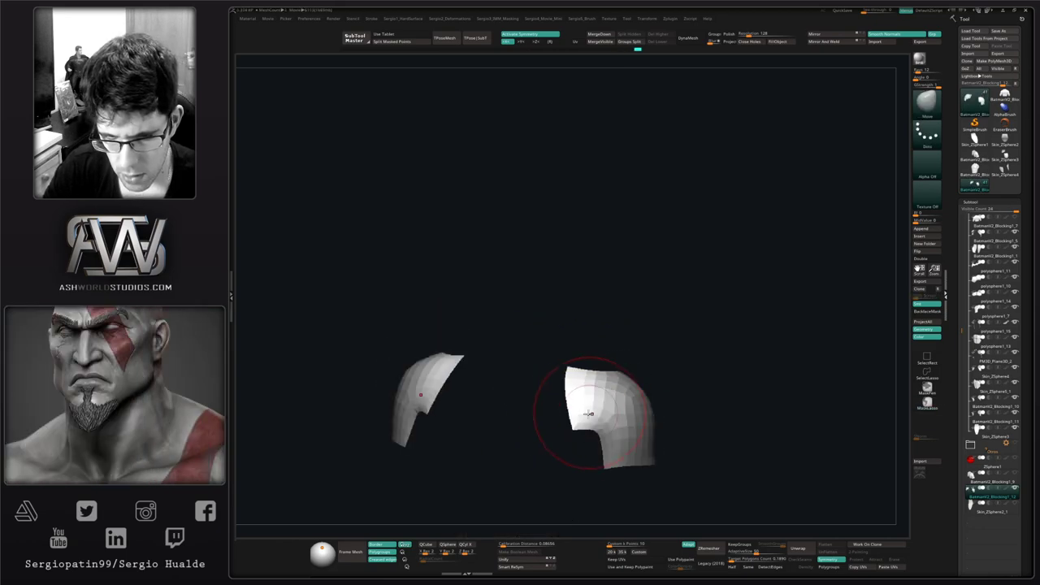
Step: Show the full suit and fit the panel's unmasked front strip behind the chest straps with the Move brush
key(ctrl+q)
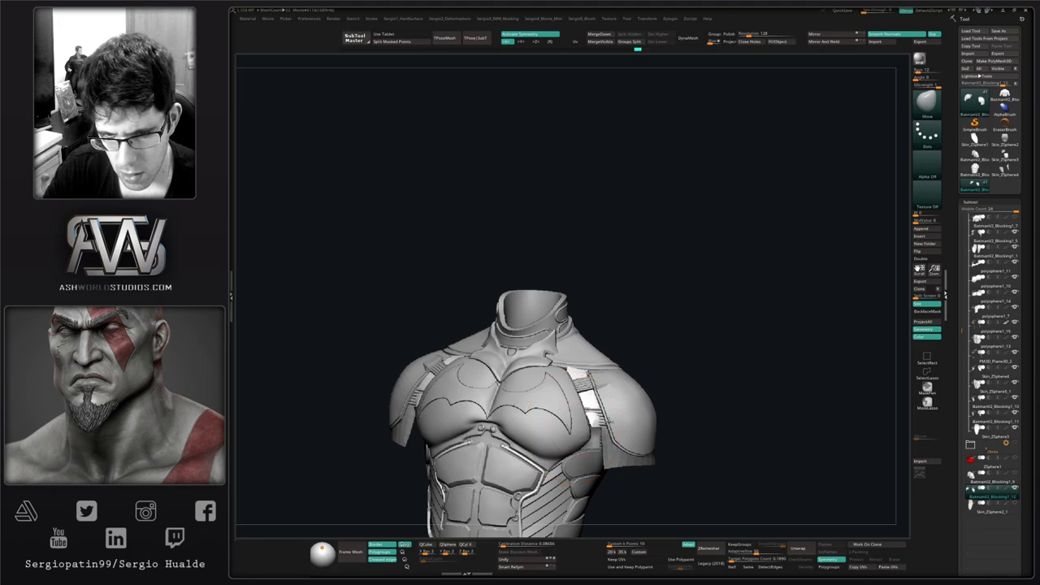
right_drag(580, 403, 573, 402)
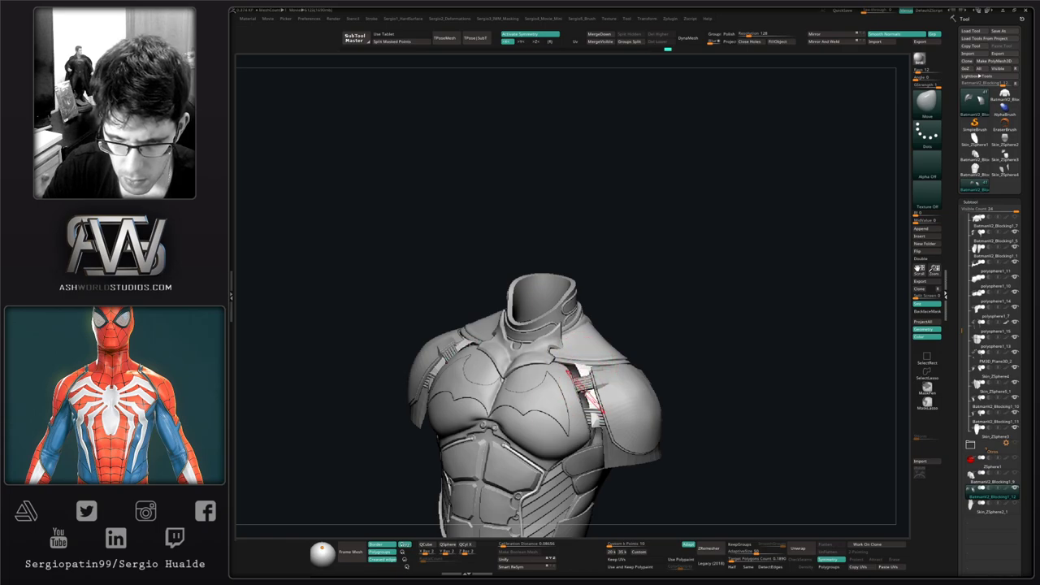
key(alt+s)
ctrl+right_drag(597, 395, 609, 330)
mouse_move(610, 330)
ctrl+right_down()
mouse_move(611, 411)
mouse_move(608, 360)
mouse_move(590, 379)
mouse_move(618, 355)
mouse_move(564, 372)
mouse_move(598, 325)
ctrl+right_up()
Step: Turn on Double display and Use Tablet, and smooth the panel's front strip above the armpit
click(928, 260)
mouse_move(597, 325)
right_down()
mouse_move(627, 355)
mouse_move(593, 353)
mouse_move(592, 319)
mouse_move(609, 303)
right_up()
key(shift+f)
key(shift+f)
key(shift+f)
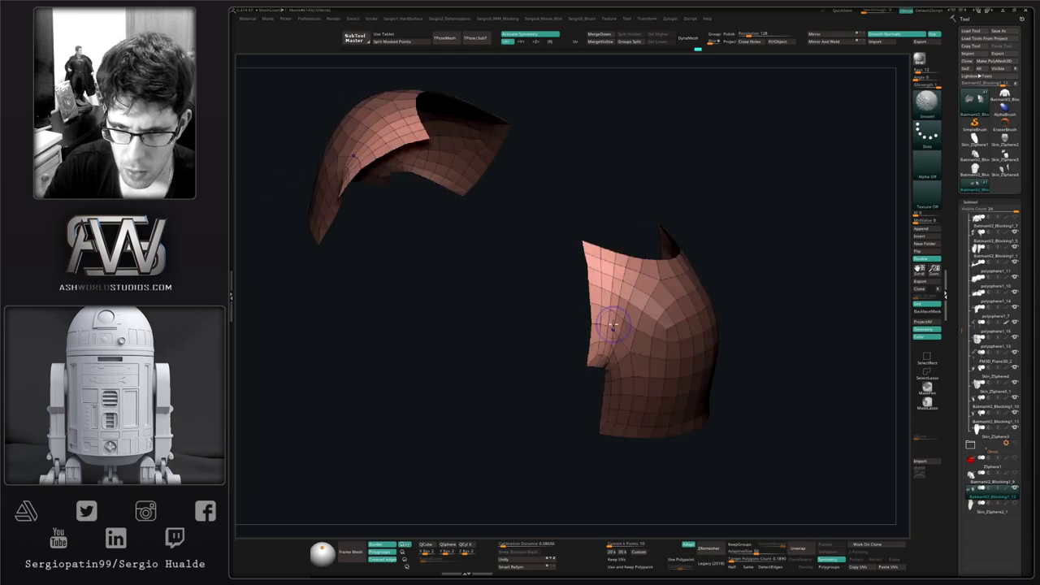
click(377, 35)
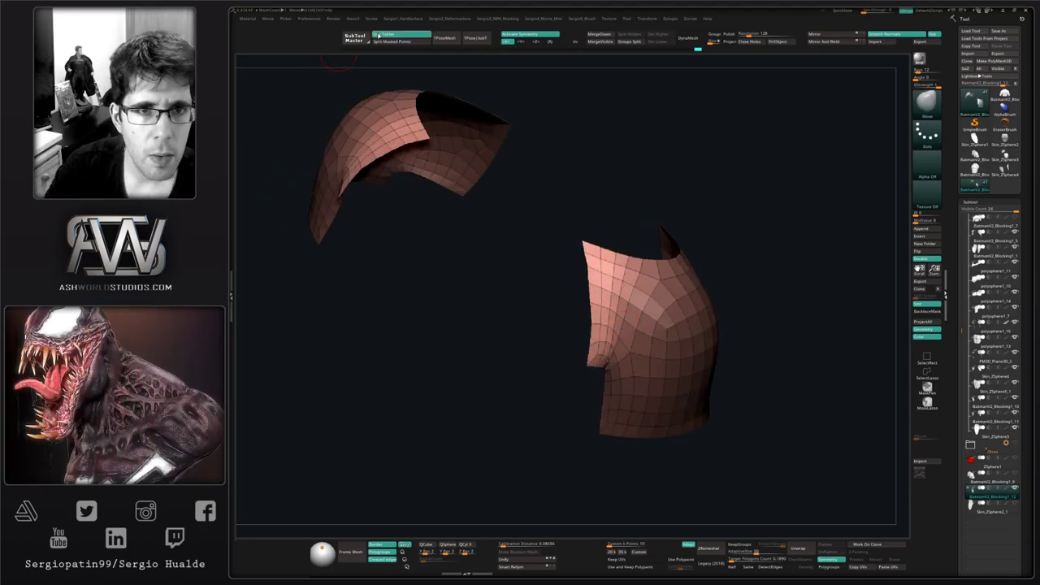
mouse_move(603, 345)
shift+mouse_down()
mouse_move(615, 278)
mouse_move(607, 329)
shift+mouse_up()
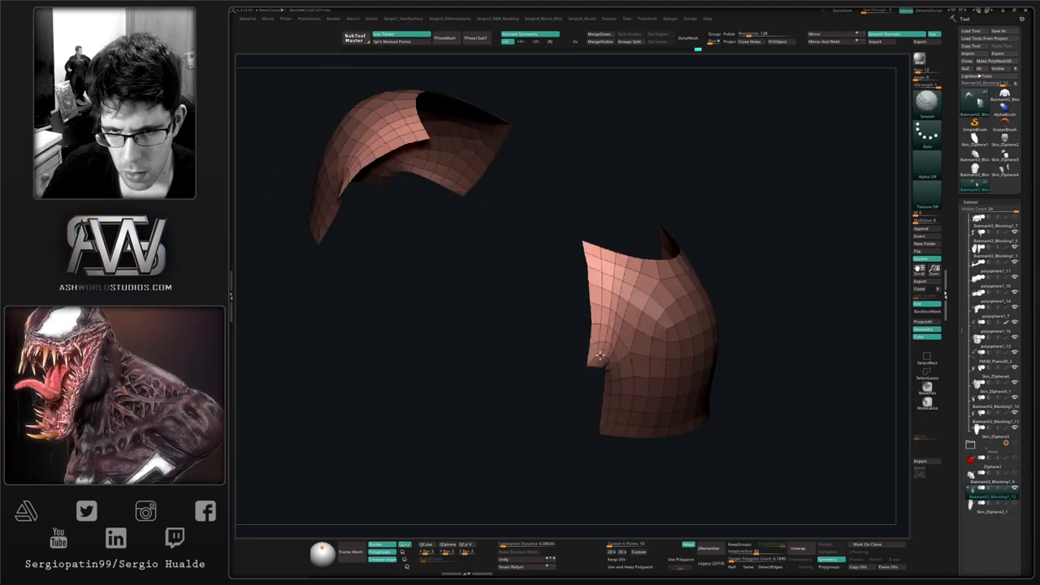
Step: Pull the upper front edge of the shoulder panel inward beneath the chest straps, checking it against the full suit
mouse_move(594, 386)
right_down()
mouse_move(606, 359)
mouse_move(599, 387)
mouse_move(724, 286)
right_up()
key(shift+s)
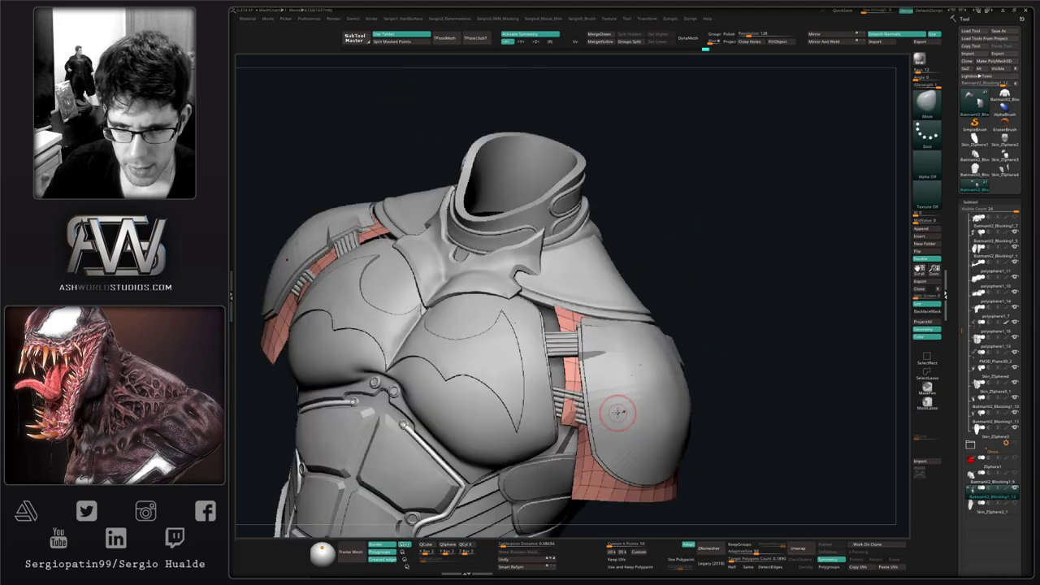
ctrl+right_drag(620, 413, 598, 414)
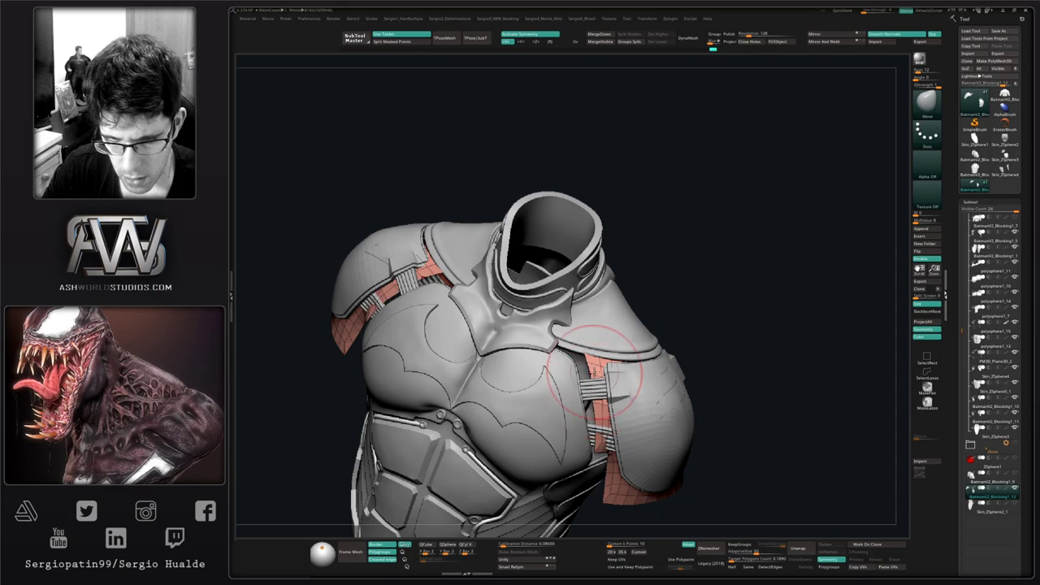
drag(597, 382, 586, 377)
key(shift+s)
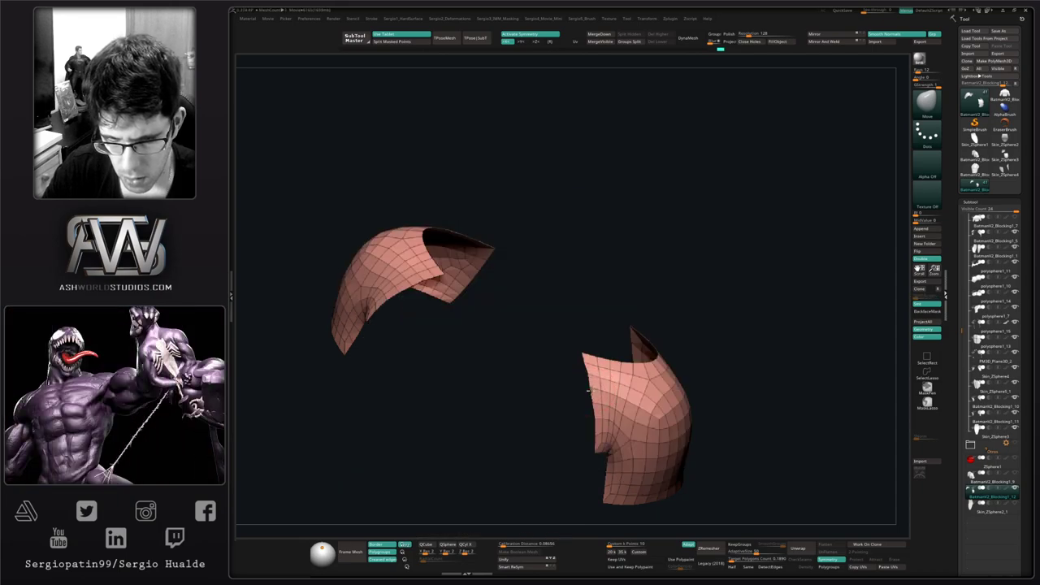
right_drag(603, 392, 602, 382)
mouse_move(602, 382)
ctrl+right_down()
mouse_move(597, 358)
mouse_move(627, 358)
mouse_move(613, 356)
mouse_move(615, 372)
ctrl+right_up()
Step: Move the panel's rear edge above the armpit slightly outward beneath the back straps
key(shift+s)
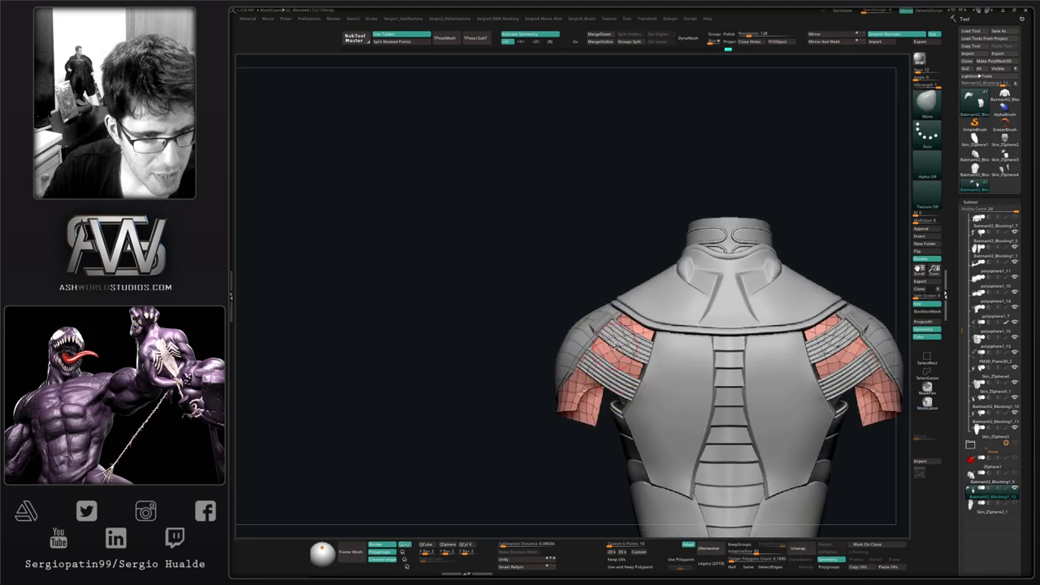
ctrl+shift+click(633, 384)
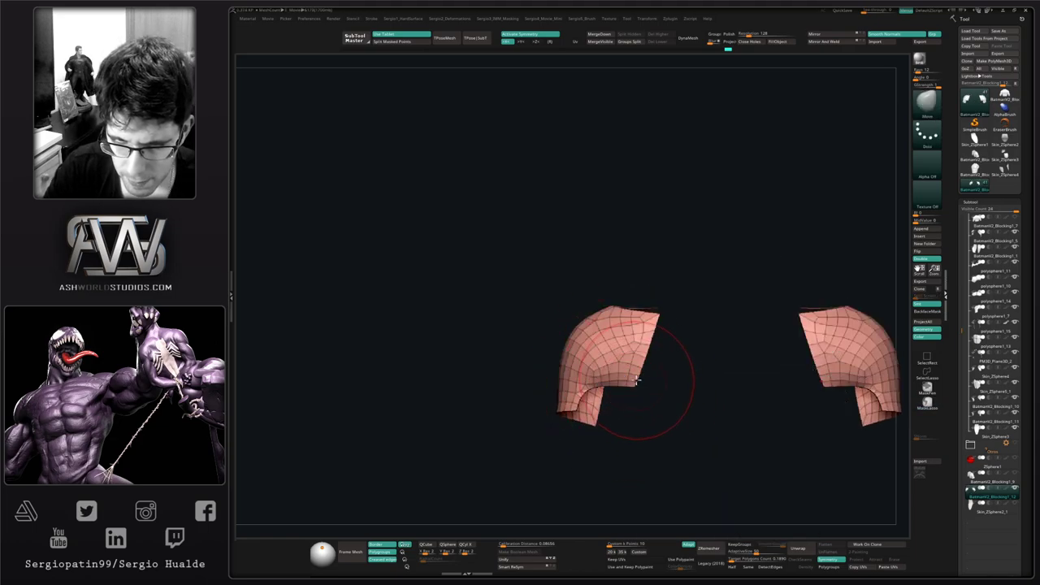
drag(637, 377, 635, 360)
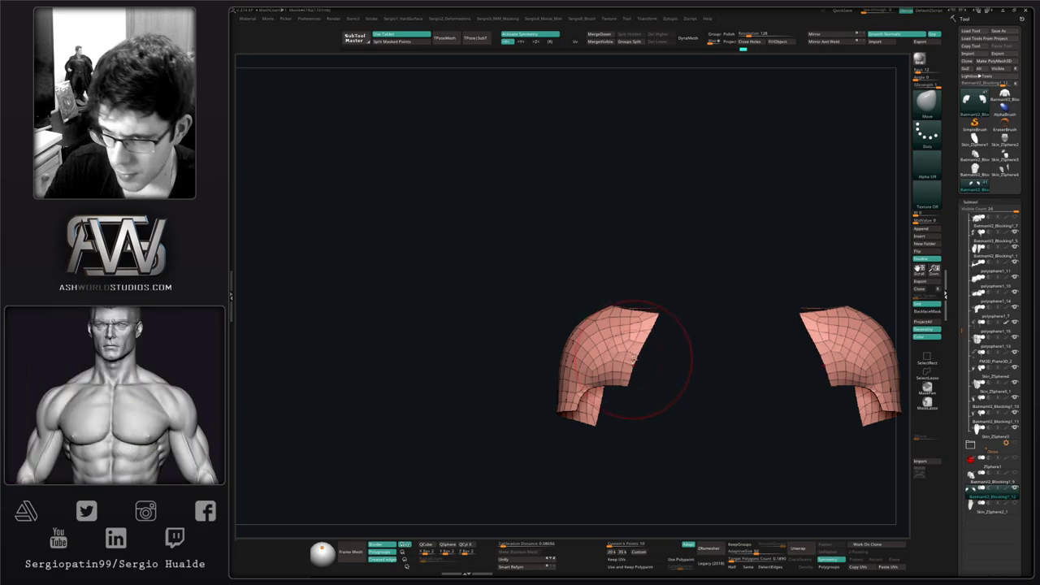
key(shift+s)
mouse_move(620, 392)
right_down()
mouse_move(658, 363)
mouse_move(737, 395)
mouse_move(694, 388)
mouse_move(685, 333)
right_up()
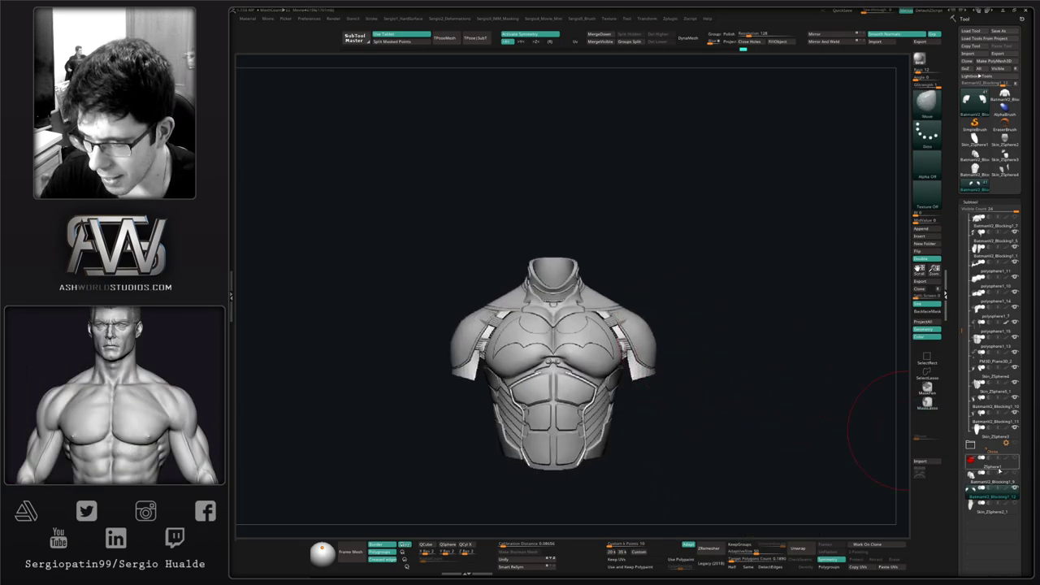
Step: Select the undersuit torso, make it visible with the armor and choose the Clay brush
click(1006, 224)
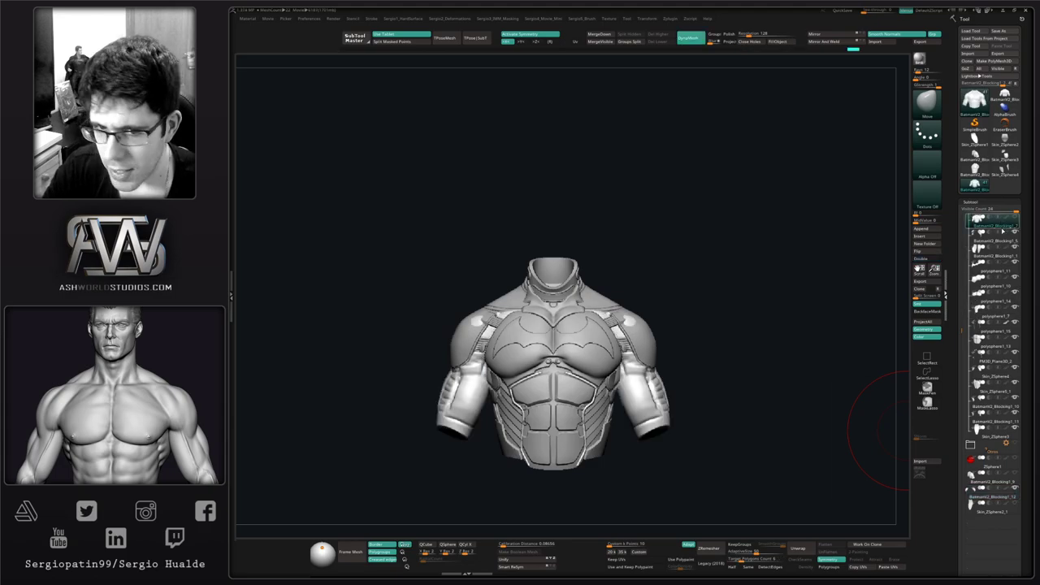
click(1014, 217)
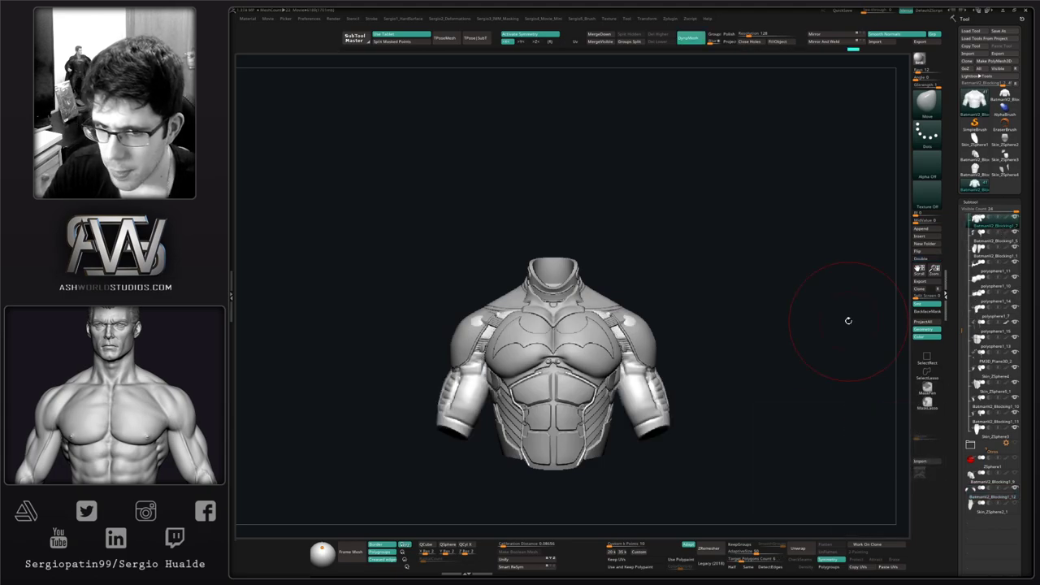
mouse_move(642, 319)
ctrl+right_down()
mouse_move(636, 357)
mouse_move(644, 347)
ctrl+right_up()
key(b)
key(c)
key(l)
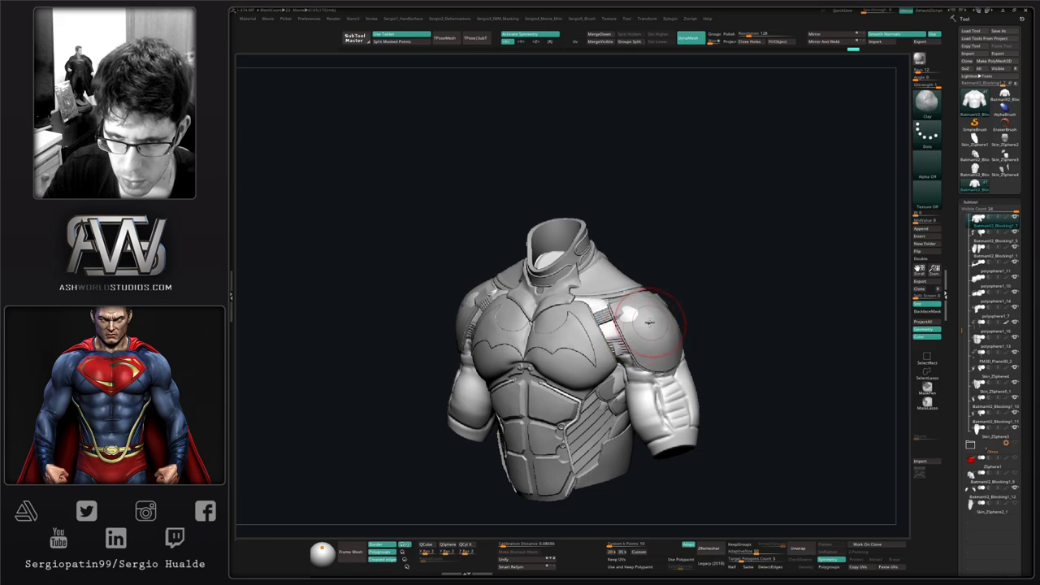
Step: Isolate the undersuit torso and refine its shoulder, armpit and side surfaces with the Clay brush, checking them against the armor
key(alt+s)
mouse_move(655, 319)
mouse_down()
mouse_move(611, 313)
mouse_move(600, 330)
mouse_up()
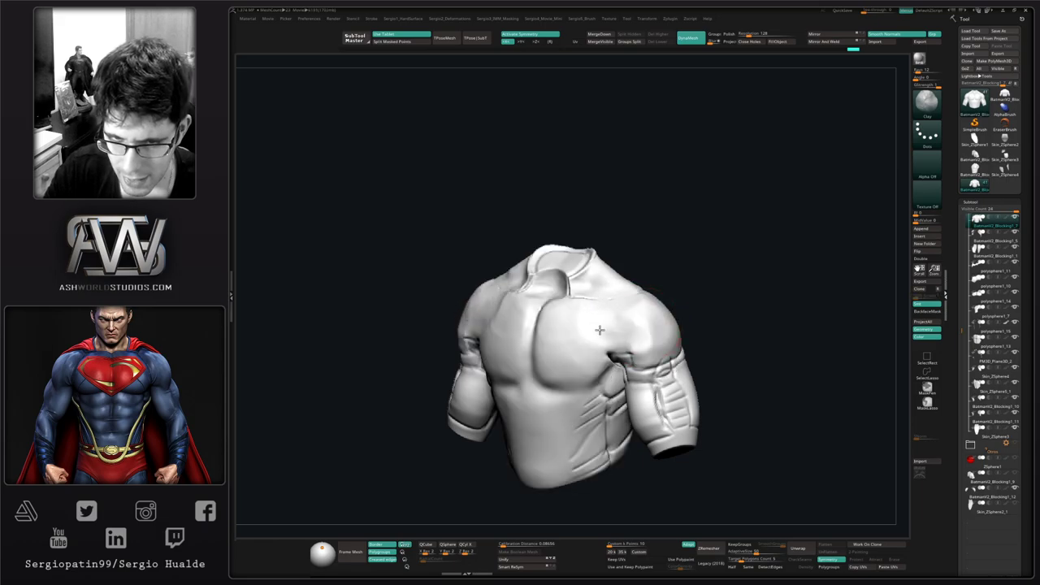
right_drag(637, 317, 669, 328)
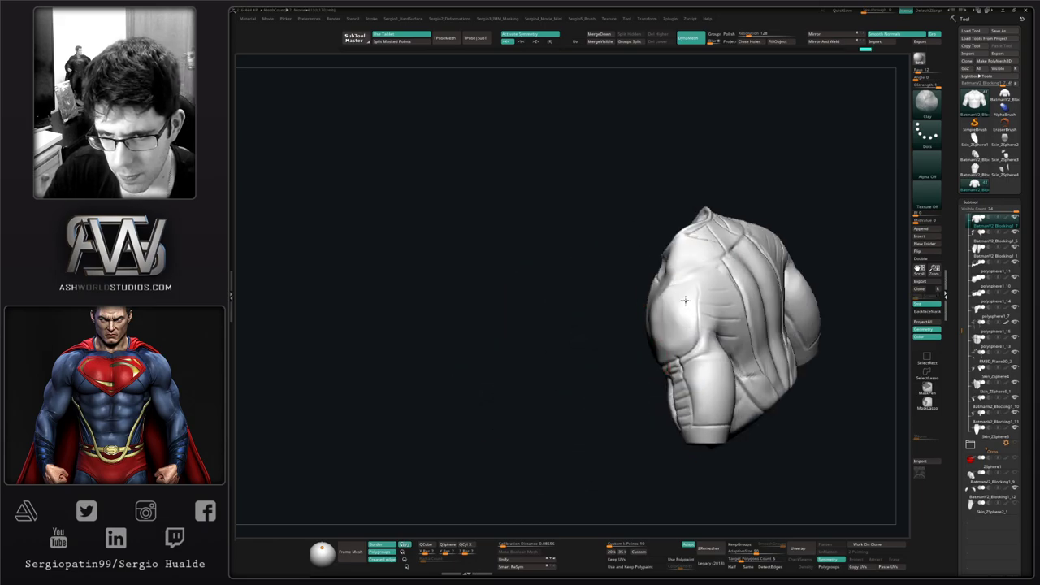
mouse_move(686, 301)
mouse_down()
mouse_move(695, 304)
mouse_move(709, 268)
mouse_move(654, 313)
mouse_move(674, 336)
mouse_up()
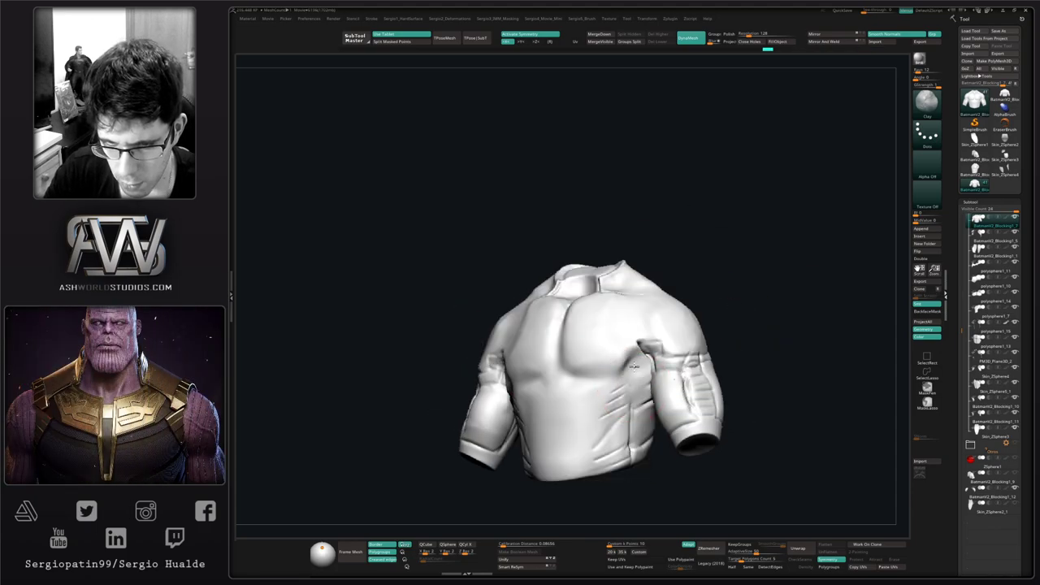
drag(634, 366, 610, 397)
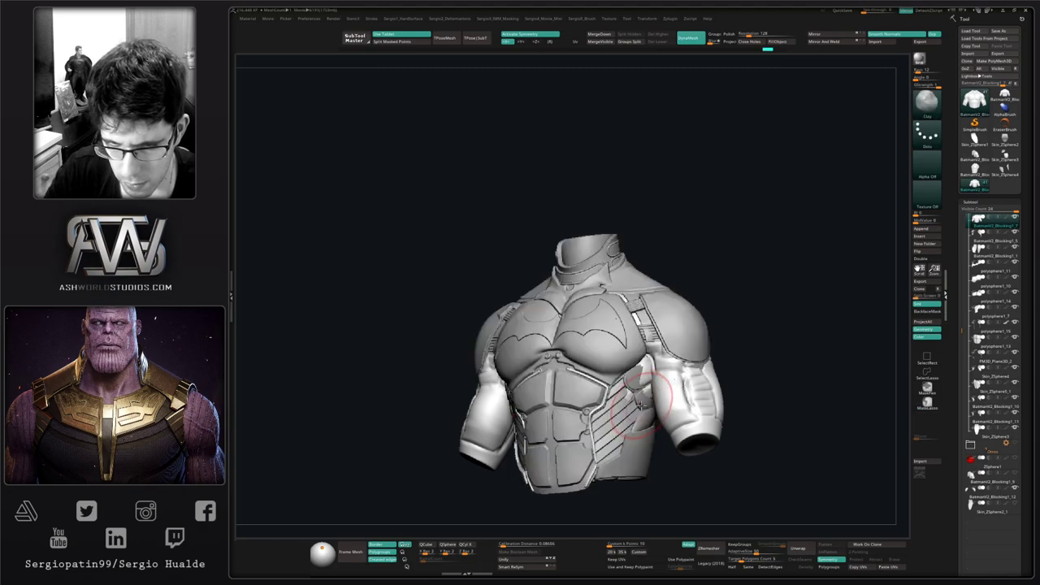
drag(629, 405, 652, 420)
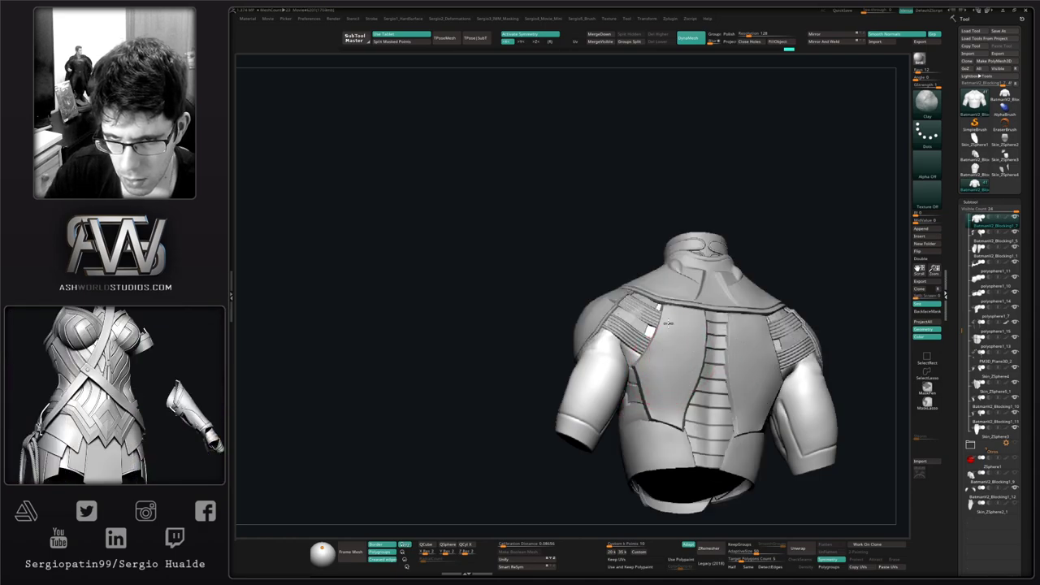
Step: Select the low-poly shoulder panel and adjust its front strip beside the chest straps with the Move brush
drag(455, 349, 621, 345)
alt+drag(809, 325, 705, 345)
alt+right_drag(705, 345, 728, 426)
ctrl+right_drag(729, 426, 727, 396)
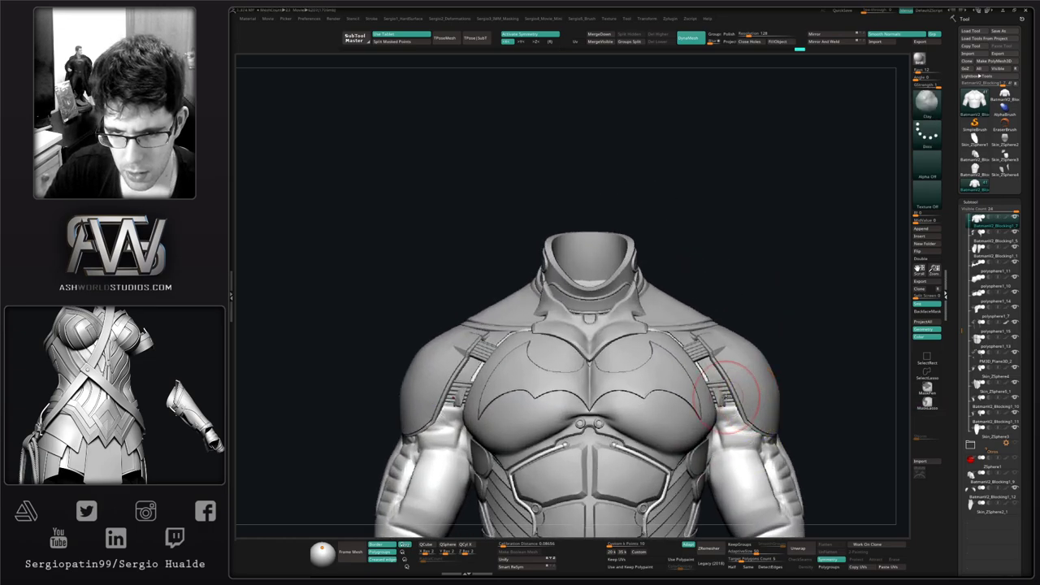
drag(806, 322, 752, 292)
drag(752, 293, 699, 309)
ctrl+right_drag(650, 334, 649, 309)
alt+click(673, 362)
mouse_move(676, 360)
right_down()
mouse_move(712, 350)
mouse_move(711, 404)
mouse_move(693, 405)
right_up()
ctrl+shift+click(703, 421)
drag(693, 404, 697, 411)
Step: Reshape the shoulder panel's front strip near the armpit, comparing the isolated panel with the full suit
key(alt+s)
right_drag(704, 423, 733, 419)
drag(732, 420, 721, 418)
key(alt+s)
right_drag(743, 464, 723, 364)
key(alt+s)
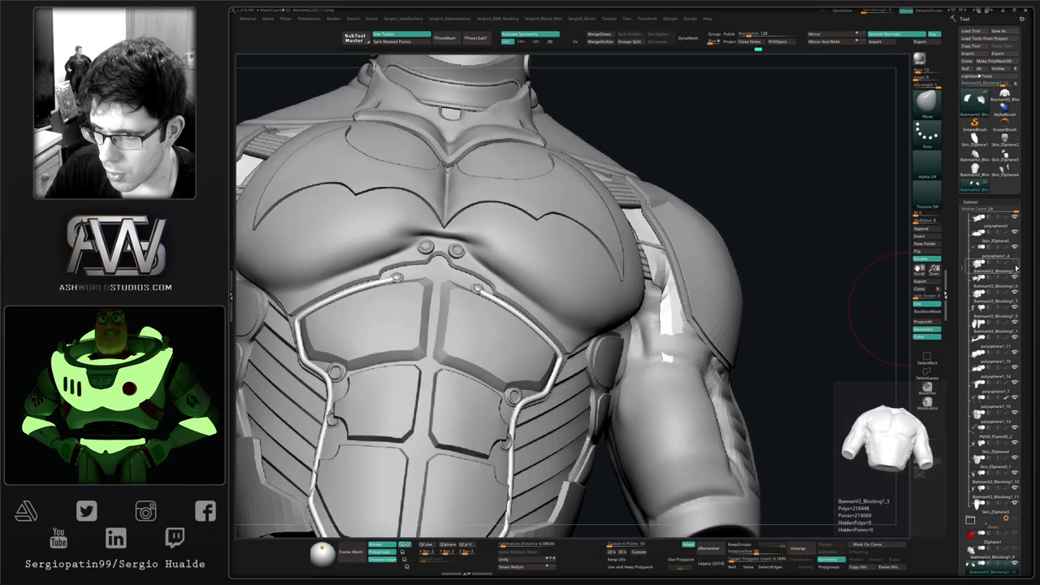
Step: Hide the undersuit torso and adjust the shoulder panel's inner edge beneath the armpit straps
click(1014, 294)
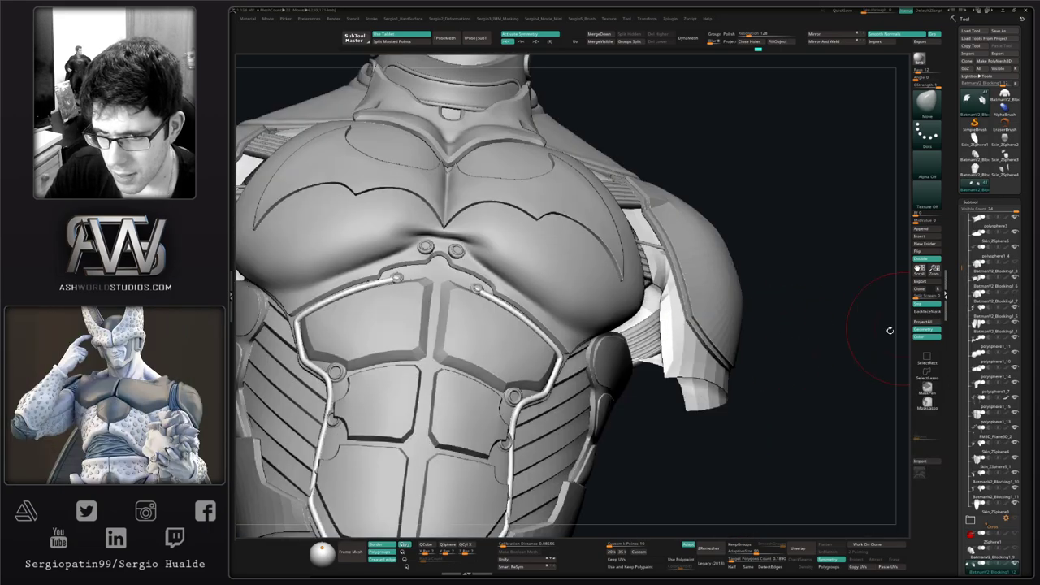
mouse_move(676, 377)
right_down()
mouse_move(754, 360)
mouse_move(796, 405)
right_up()
drag(796, 407, 803, 393)
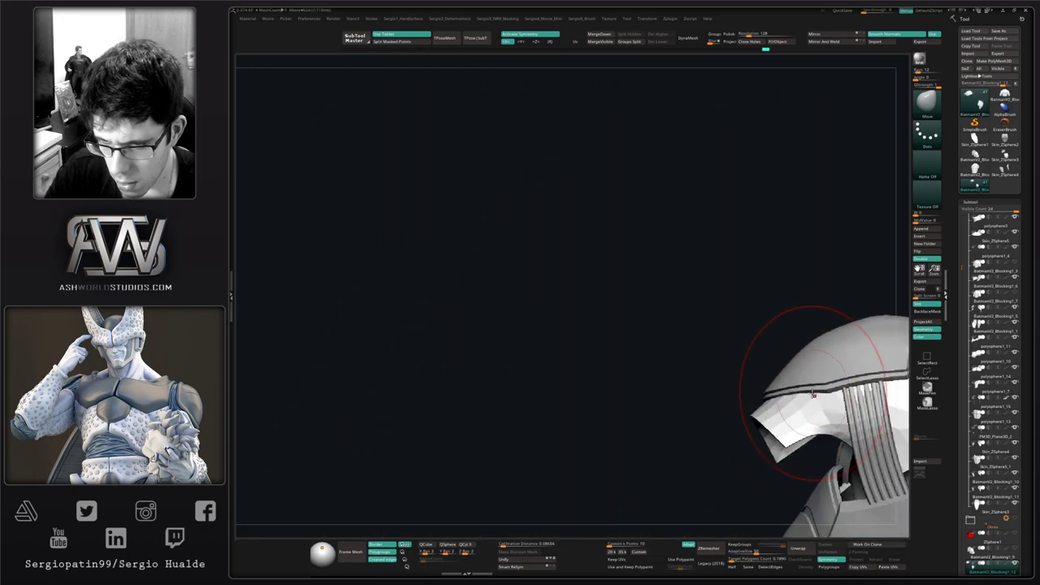
mouse_move(813, 391)
right_down()
mouse_move(861, 392)
mouse_move(803, 370)
right_up()
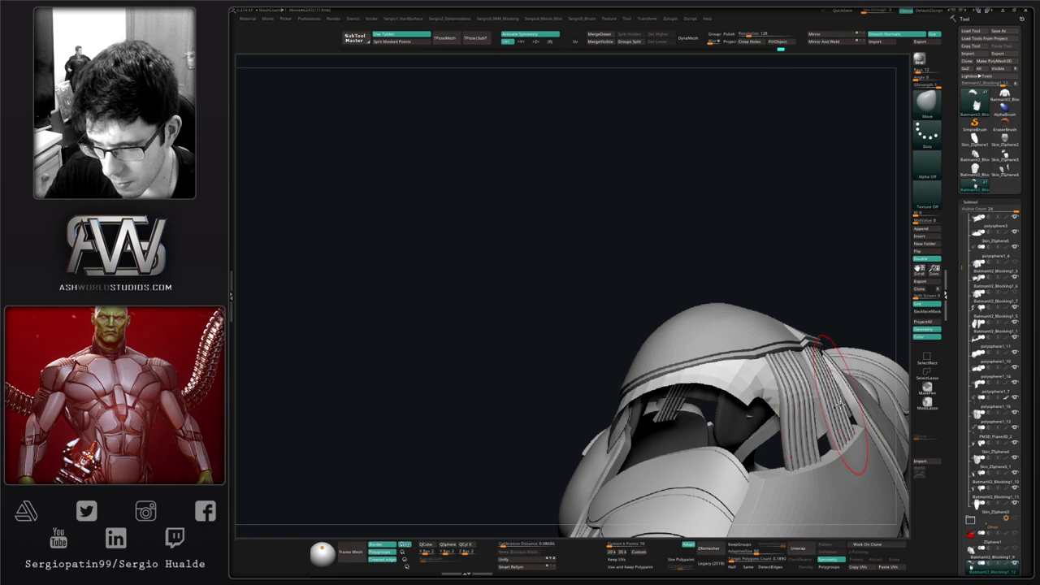
mouse_move(840, 404)
right_down()
mouse_move(848, 423)
mouse_move(845, 412)
right_up()
mouse_move(783, 374)
right_down()
mouse_move(772, 408)
mouse_move(681, 364)
mouse_move(712, 365)
right_up()
key(1)
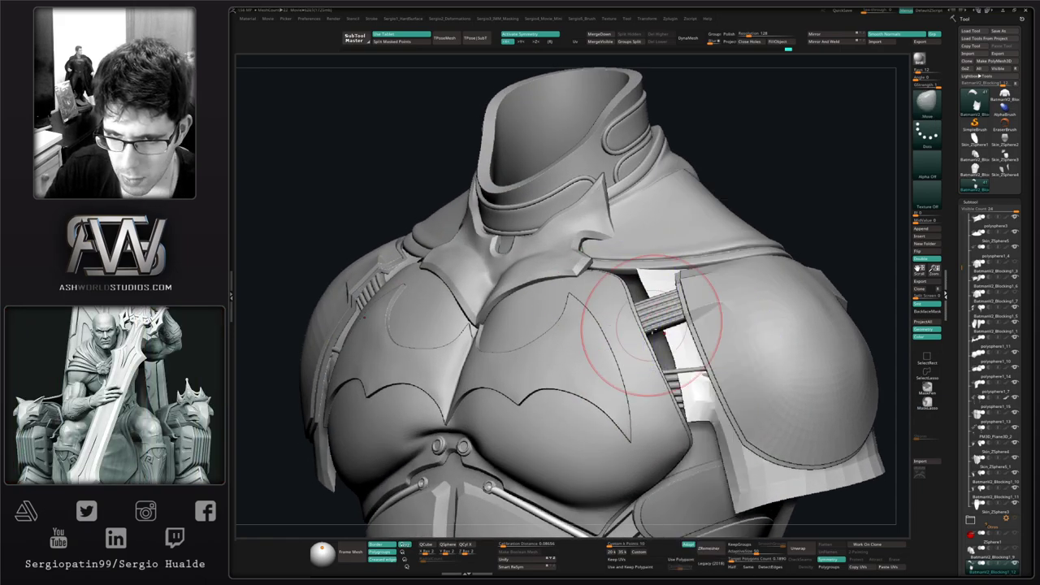
Step: Isolate the shoulder panel, shape its upper front edge into a cleaner curve and open the Hard Surface tools
right_drag(653, 322, 657, 294)
key(alt+s)
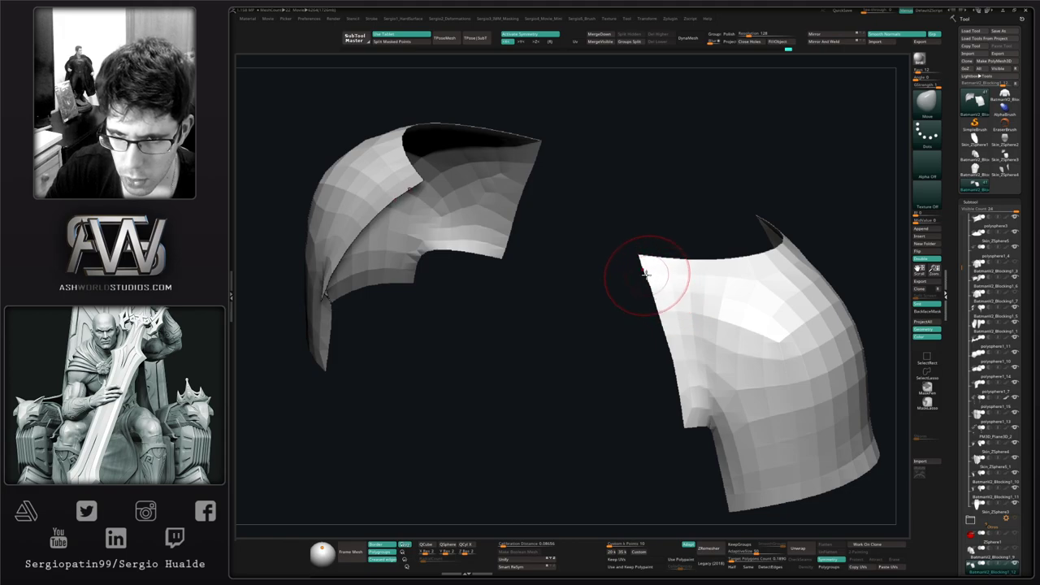
mouse_move(624, 251)
right_down()
mouse_move(640, 253)
mouse_move(658, 278)
right_up()
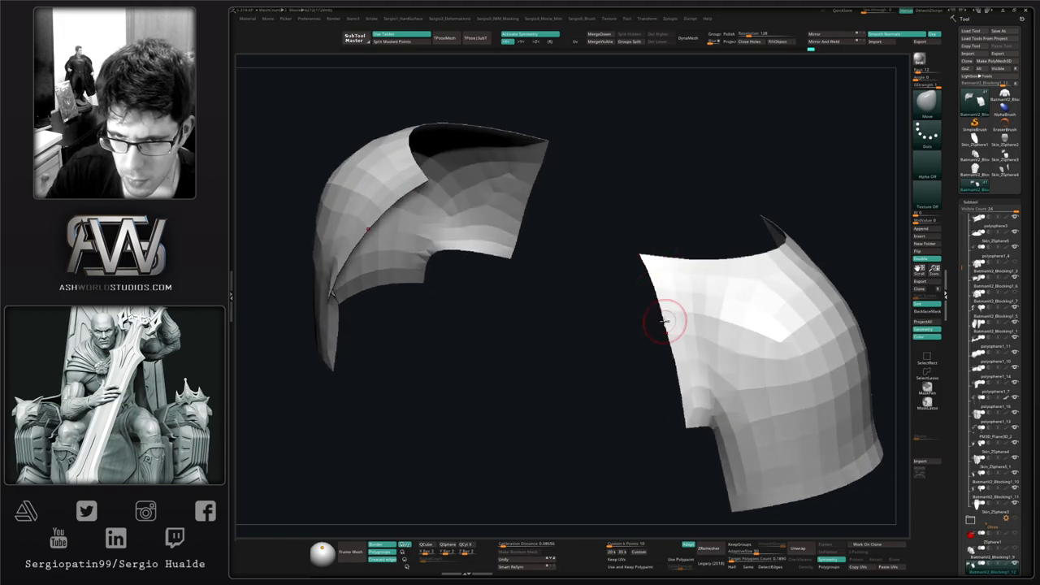
right_drag(683, 336, 697, 307)
key(shift+1)
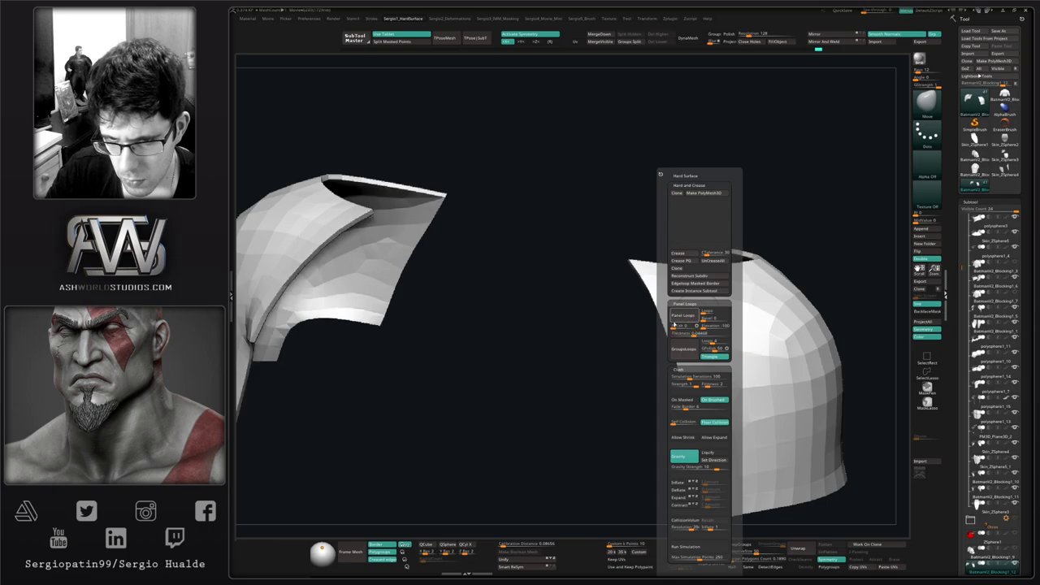
Step: Thicken the shoulder armor panel with Panel Loops, and isolate it with its polygroup wireframe displayed
right_drag(631, 349, 722, 314)
key(h)
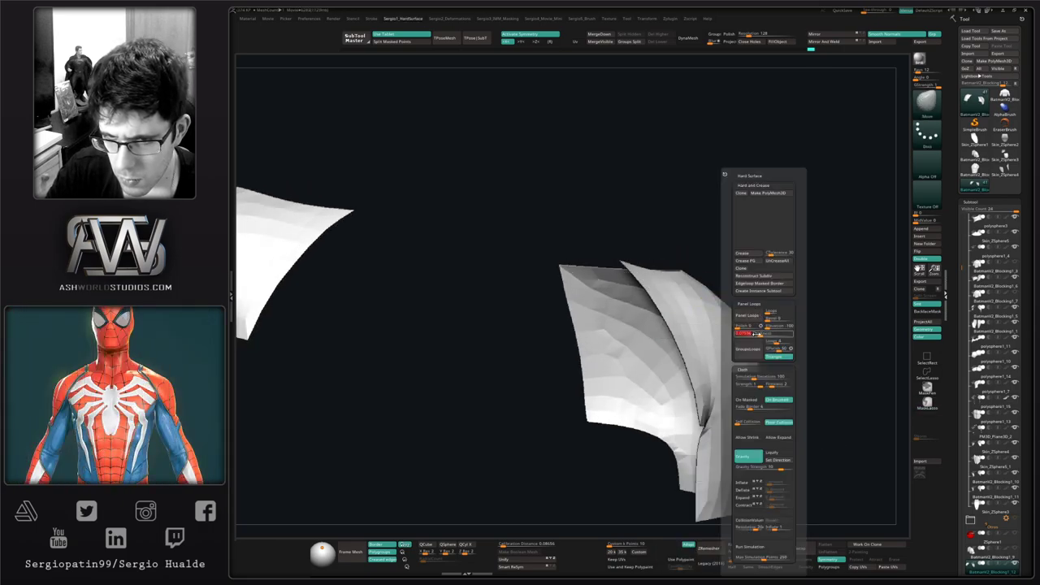
click(752, 316)
key(alt+s)
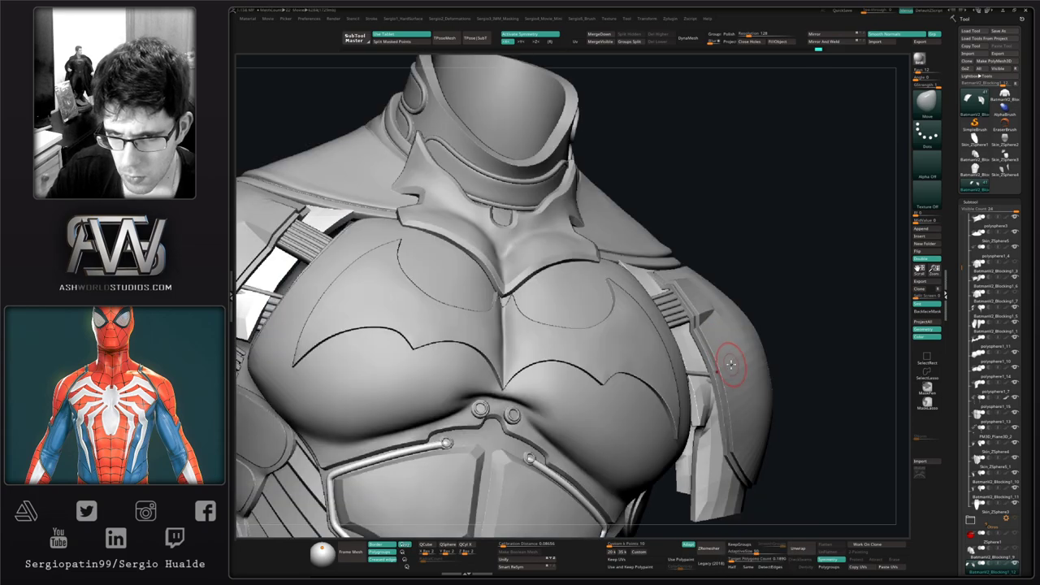
key(alt+s)
mouse_move(703, 385)
alt+right_down()
mouse_move(689, 342)
mouse_move(693, 373)
mouse_move(759, 361)
mouse_move(685, 372)
mouse_move(660, 397)
mouse_move(623, 361)
alt+right_up()
key(shift+f)
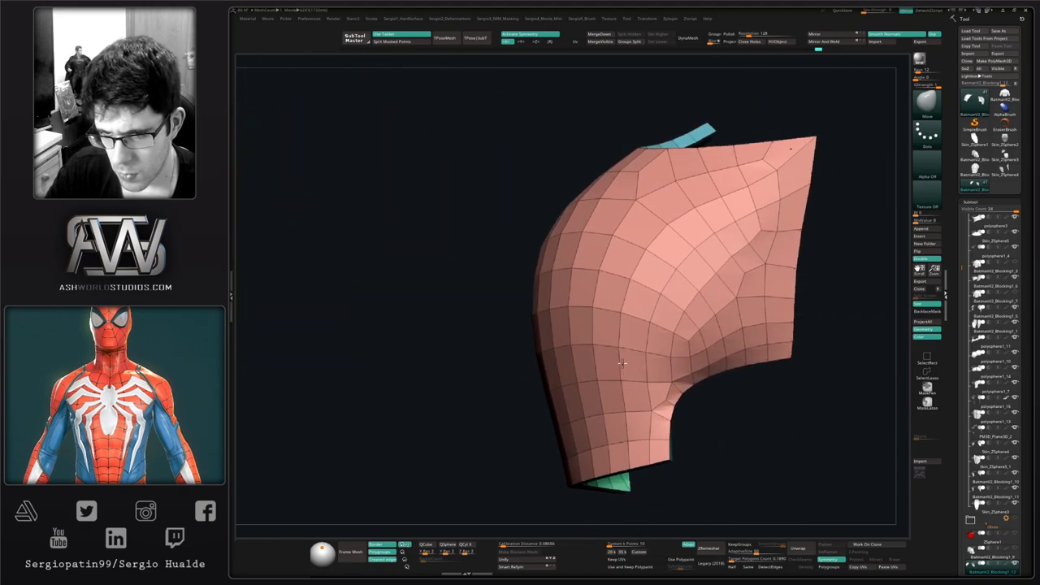
Step: Use the ZModeler brush to stitch two points at the inner corner of the panel's underarm notch
right_drag(659, 390, 645, 379)
ctrl+right_drag(644, 380, 665, 411)
key(b)
key(z)
key(m)
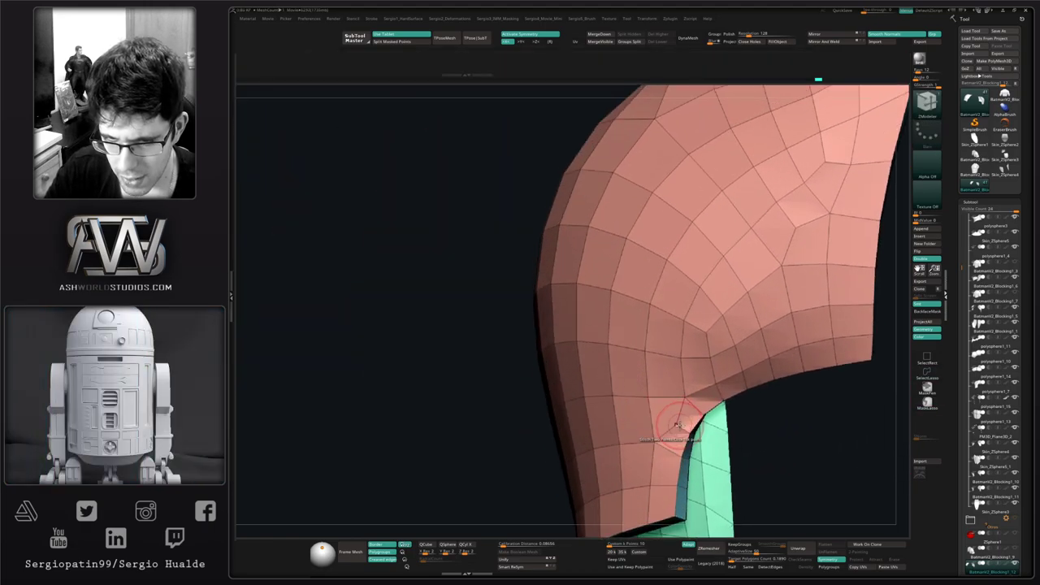
key(space)
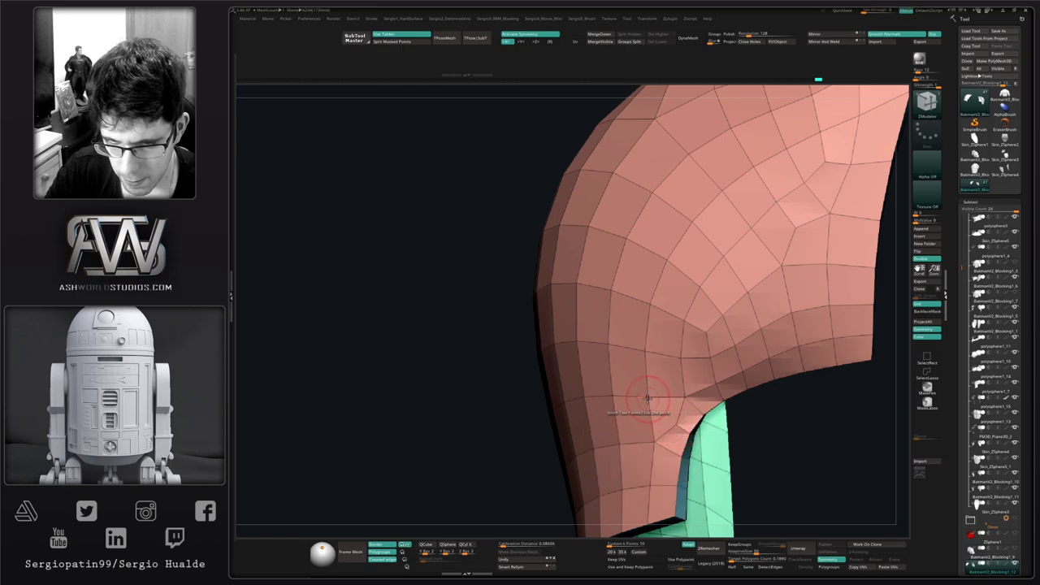
mouse_move(683, 422)
right_down()
mouse_move(695, 416)
mouse_move(645, 386)
mouse_move(693, 424)
mouse_move(752, 406)
right_up()
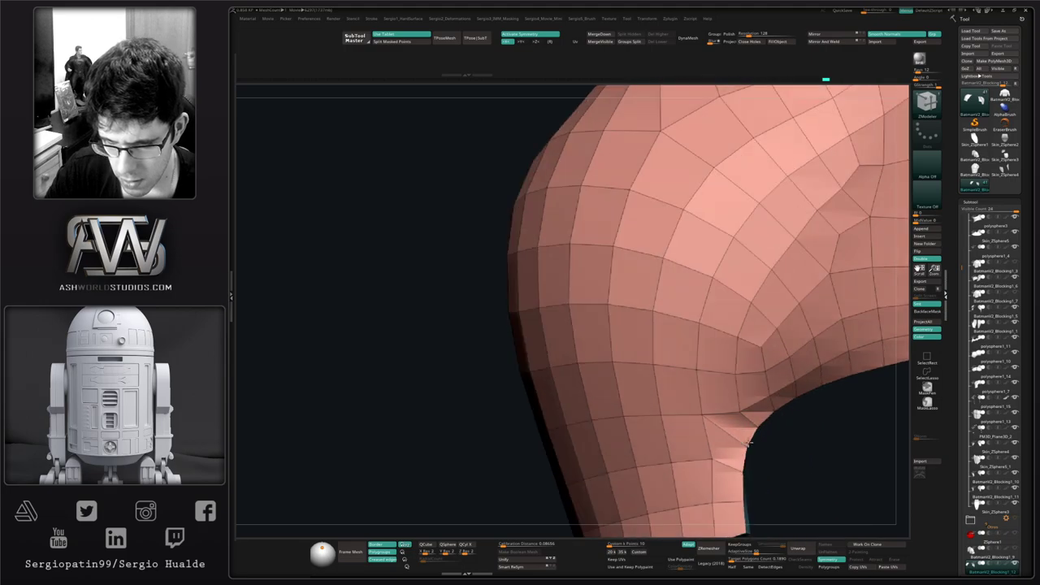
Step: Nudge the vertices around the underarm notch with the Move brush to even out the polygons
key(b)
key(m)
key(v)
drag(702, 416, 716, 415)
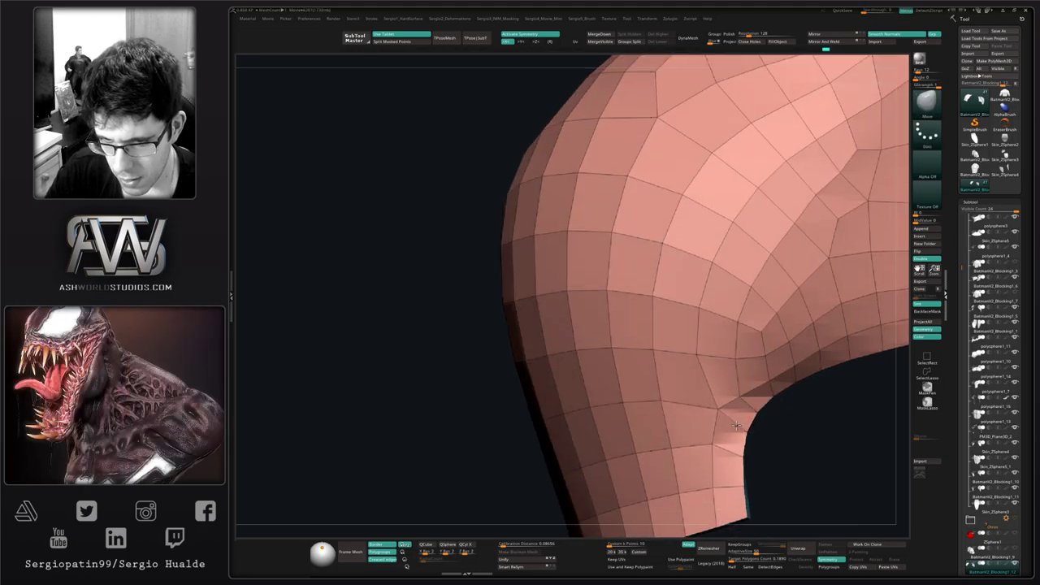
alt+right_drag(725, 412, 684, 368)
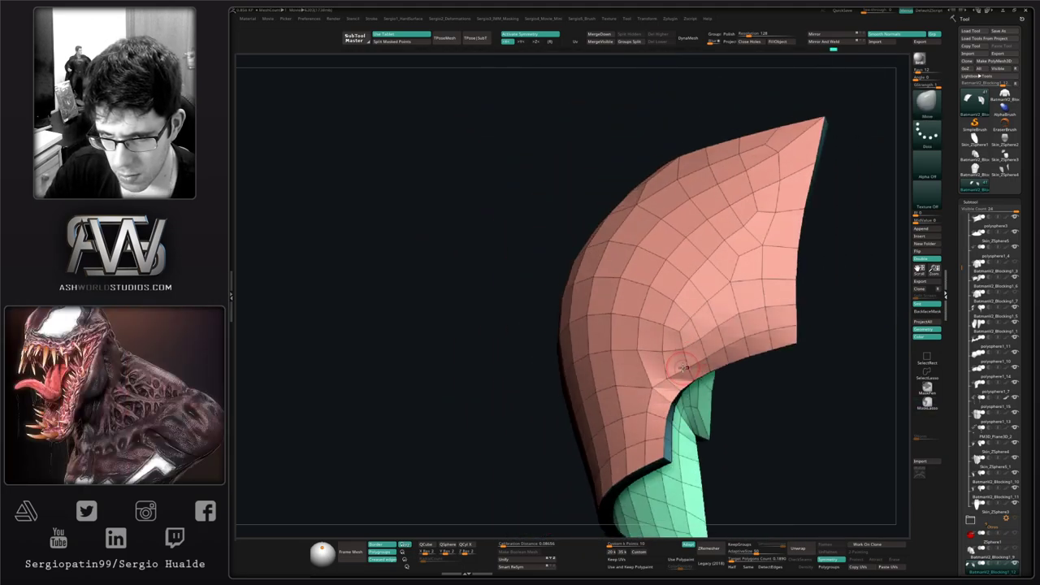
alt+right_drag(745, 326, 709, 279)
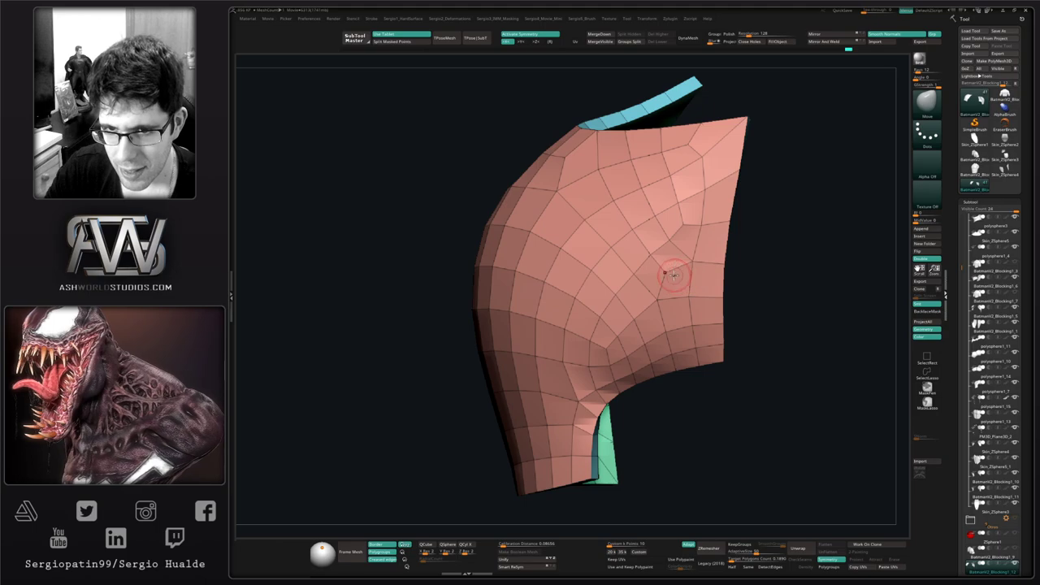
key(b)
key(z)
key(m)
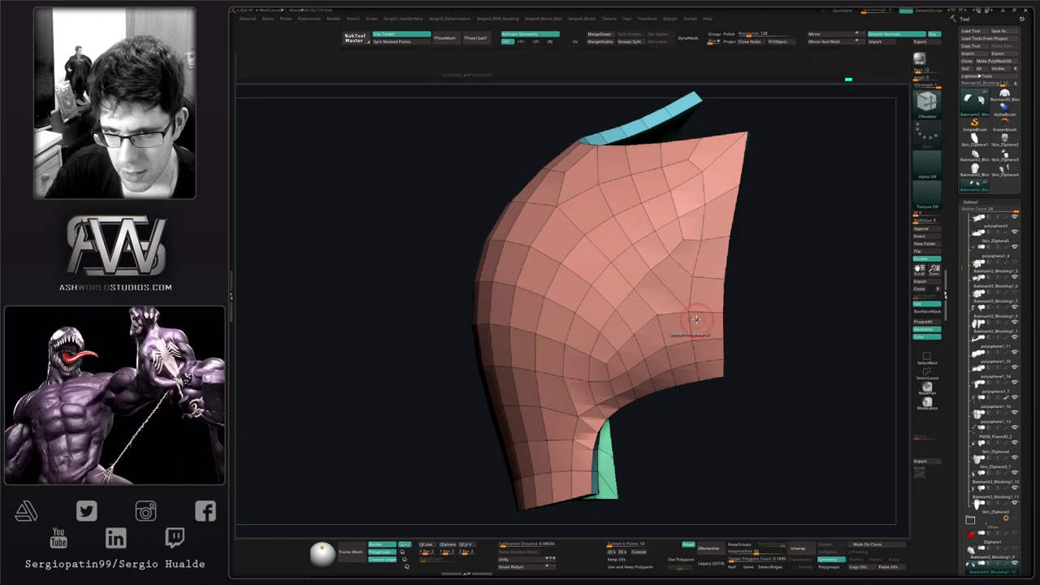
key(b)
key(m)
key(v)
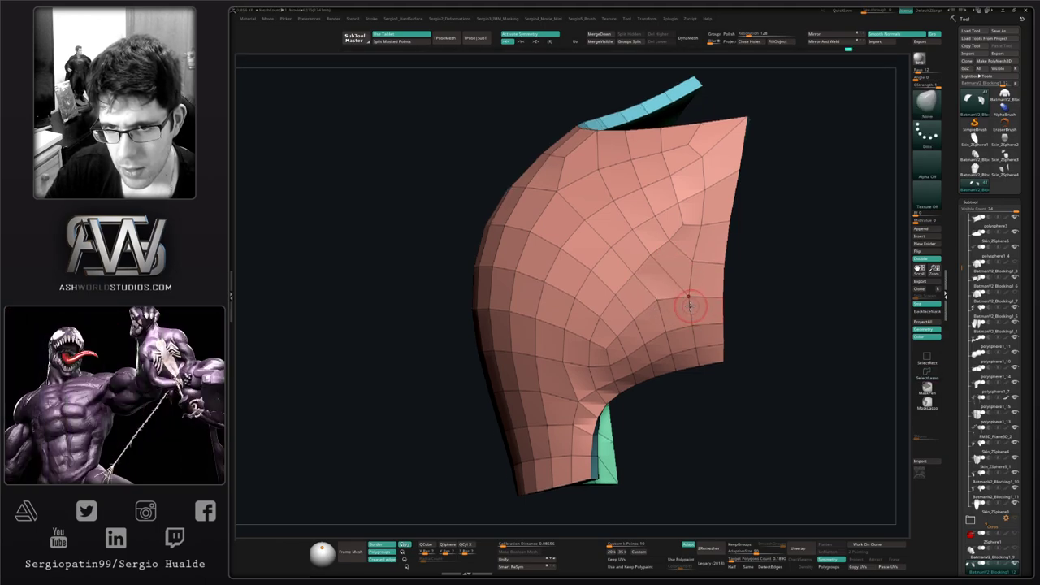
Step: Stitch the points at the panel's lower front corner with ZModeler, on both the outer and inner faces
mouse_move(689, 307)
alt+right_down()
mouse_move(638, 249)
mouse_move(654, 311)
mouse_move(628, 326)
alt+right_up()
key(b)
key(z)
key(m)
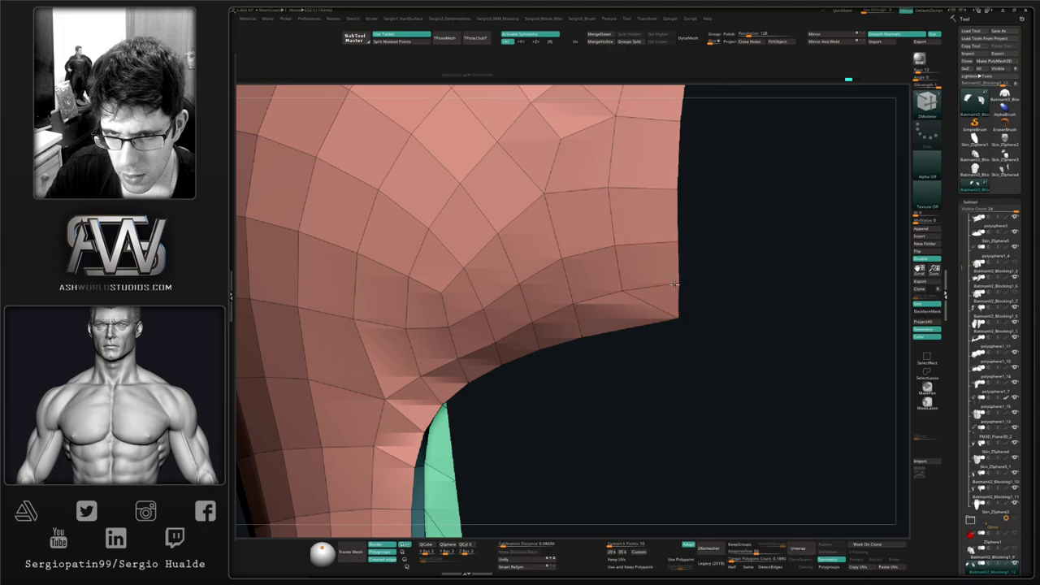
click(677, 316)
right_drag(684, 345, 520, 334)
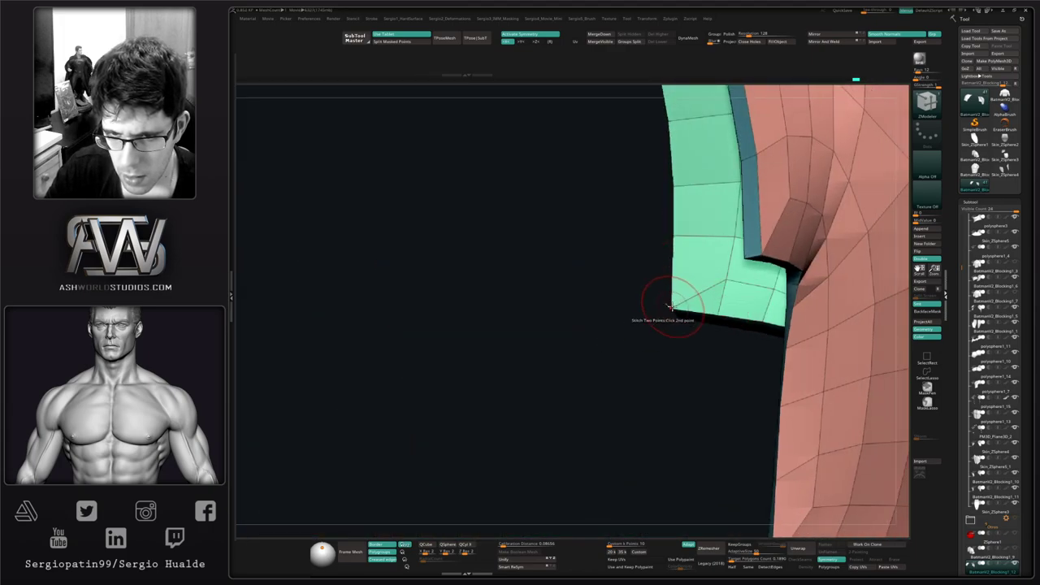
mouse_move(671, 307)
ctrl+right_down()
mouse_move(668, 260)
mouse_move(720, 358)
mouse_move(740, 323)
mouse_move(662, 348)
mouse_move(645, 390)
mouse_move(659, 351)
ctrl+right_up()
click(720, 358)
Step: Set the ZModeler edge action to Insert and add an edge loop along the panel's lower border, tidying its corner
key(space)
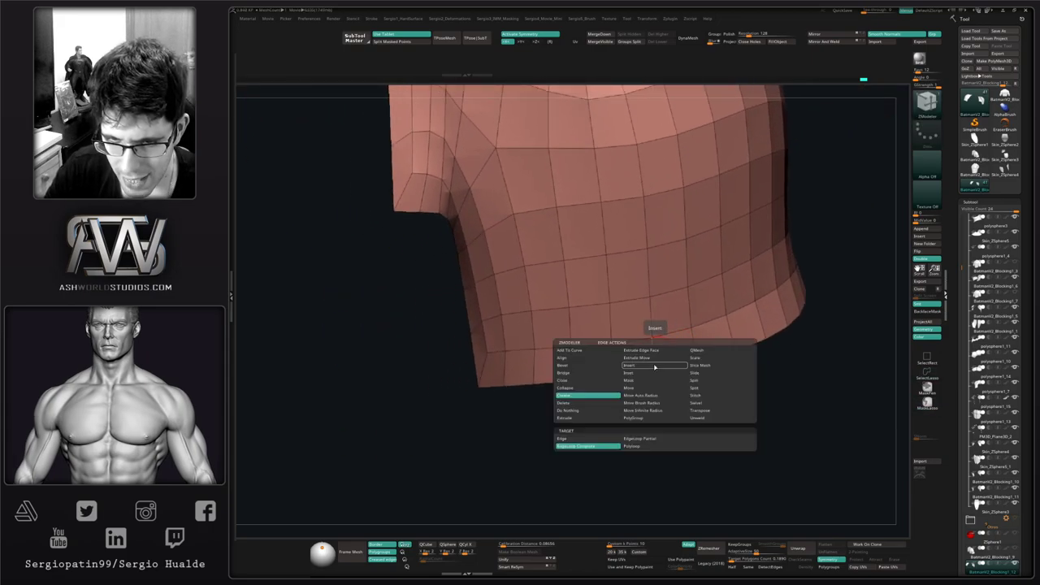
click(654, 366)
click(654, 354)
ctrl+right_drag(654, 353, 638, 325)
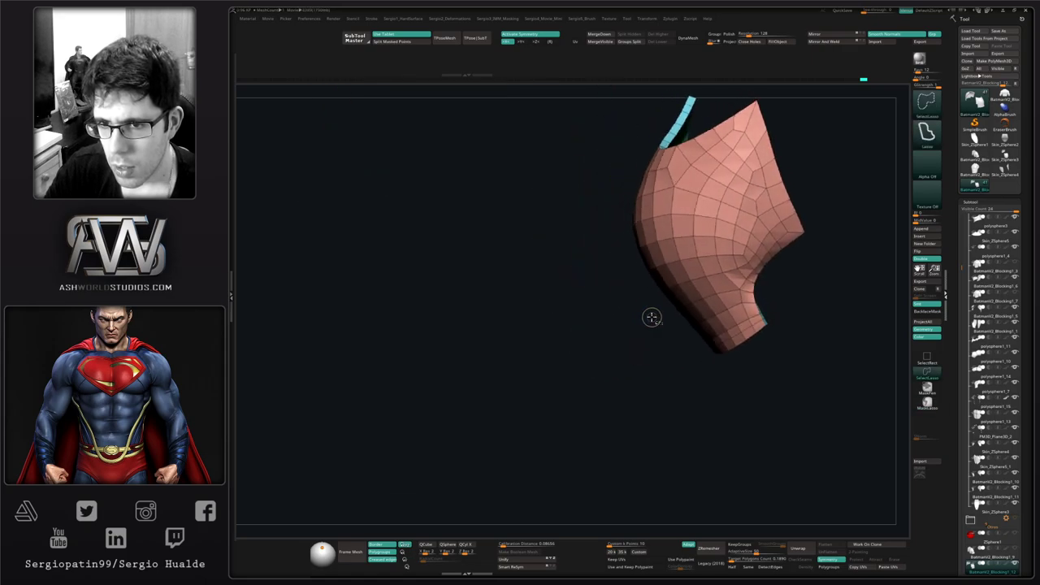
ctrl+right_drag(752, 325, 760, 385)
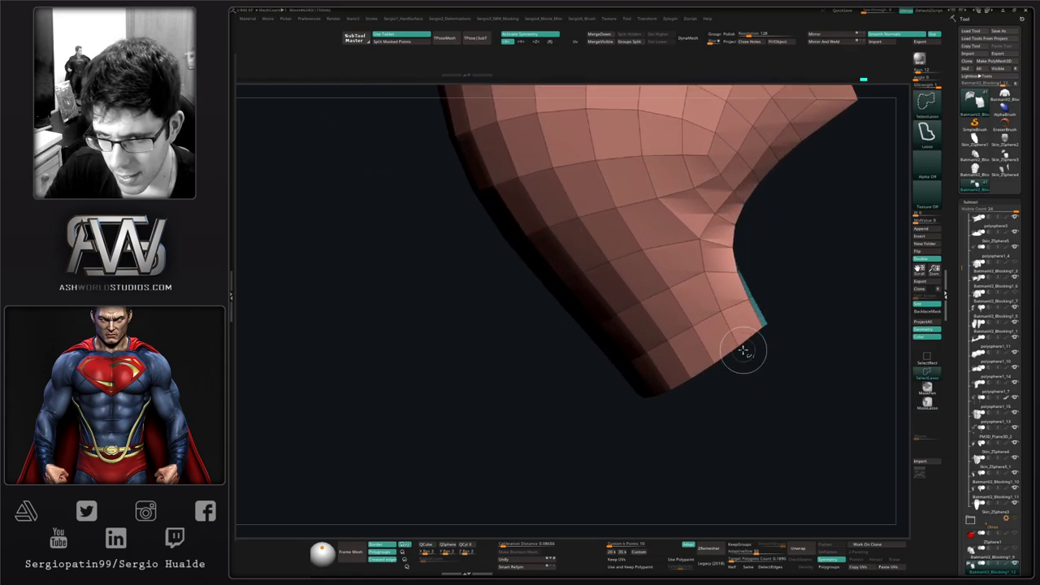
right_drag(744, 349, 739, 340)
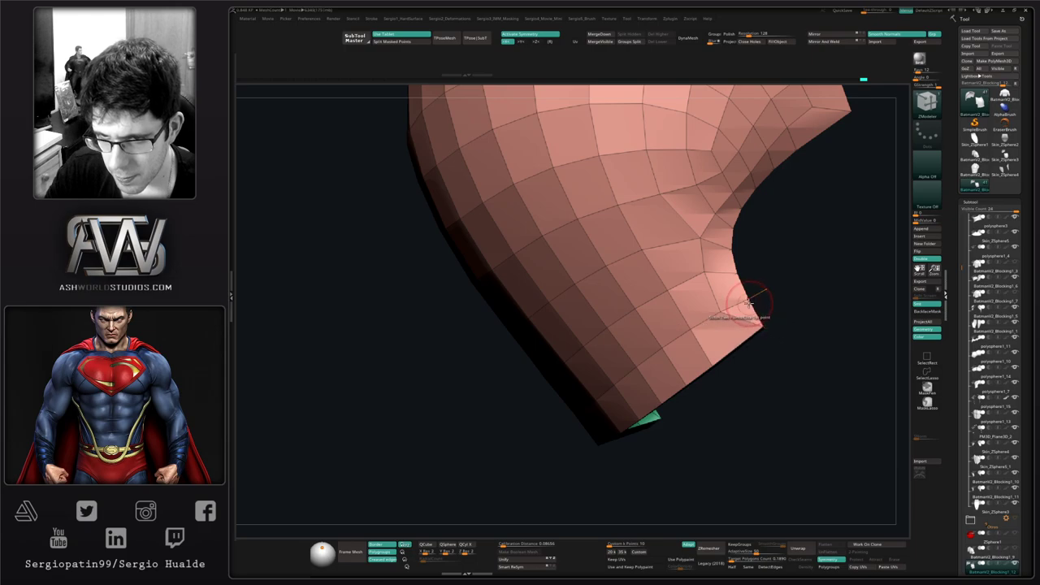
right_drag(786, 342, 755, 320)
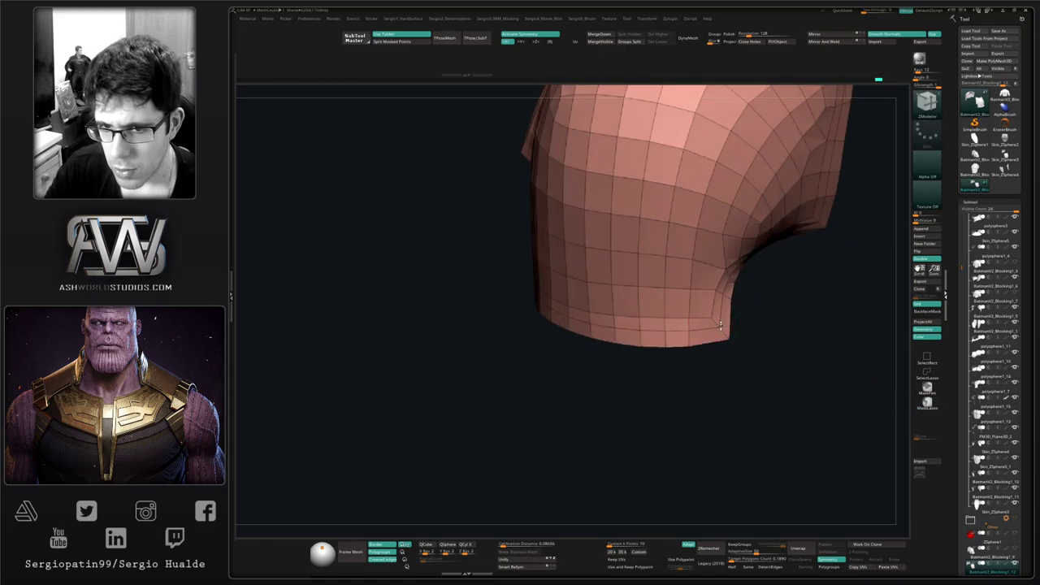
Step: Stitch two points below the neckline opening on the outer face and reposition the merged vertex with the Move brush
ctrl+right_drag(723, 328, 705, 294)
mouse_move(706, 294)
alt+right_down()
mouse_move(707, 326)
mouse_move(694, 307)
mouse_move(638, 390)
mouse_move(660, 429)
alt+right_up()
right_drag(680, 325, 650, 390)
right_drag(616, 315, 602, 309)
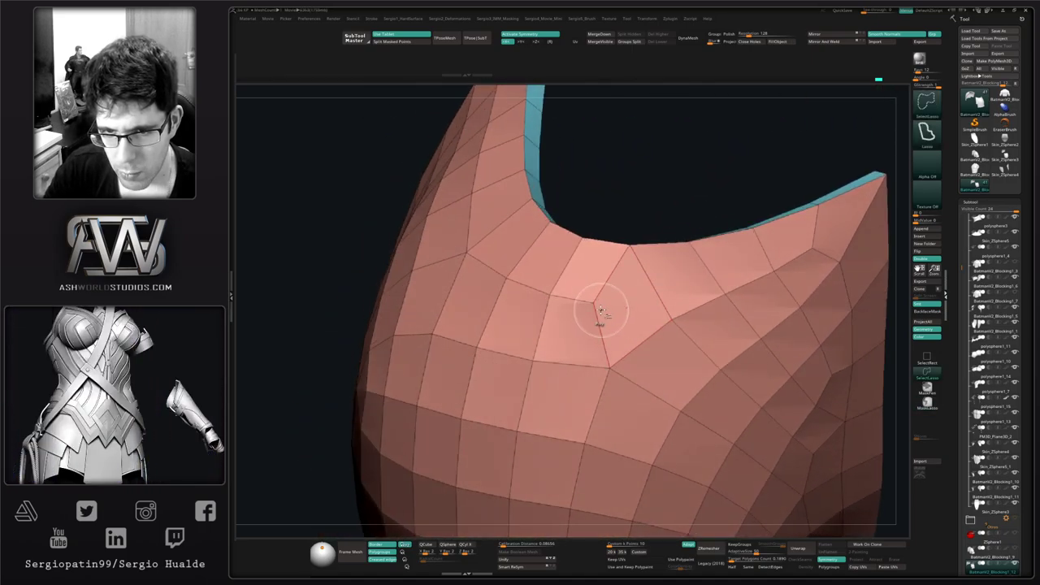
click(671, 317)
key(b)
key(m)
key(v)
drag(668, 311, 601, 300)
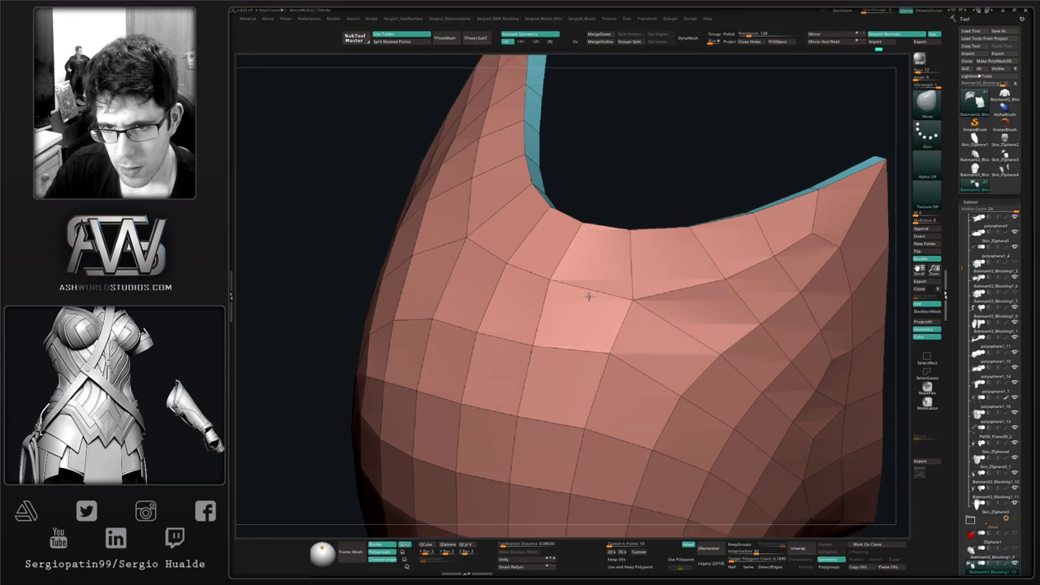
right_drag(634, 315, 627, 317)
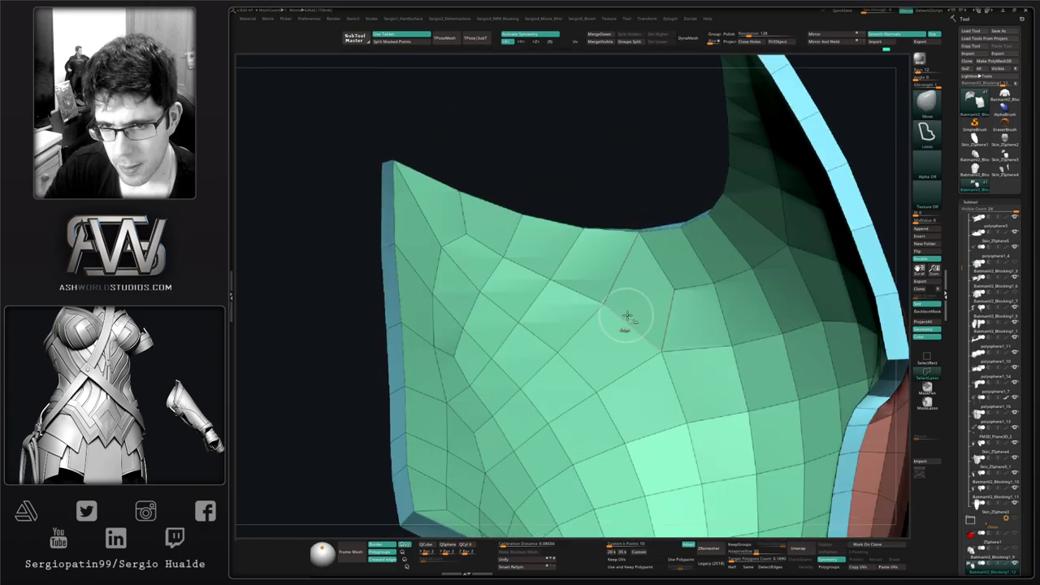
Step: Stitch the matching two points on the panel's inner face with ZModeler and adjust the merged vertex with the Move brush
key(b)
key(z)
key(m)
click(603, 318)
click(674, 304)
key(b)
key(m)
key(v)
drag(662, 298, 652, 298)
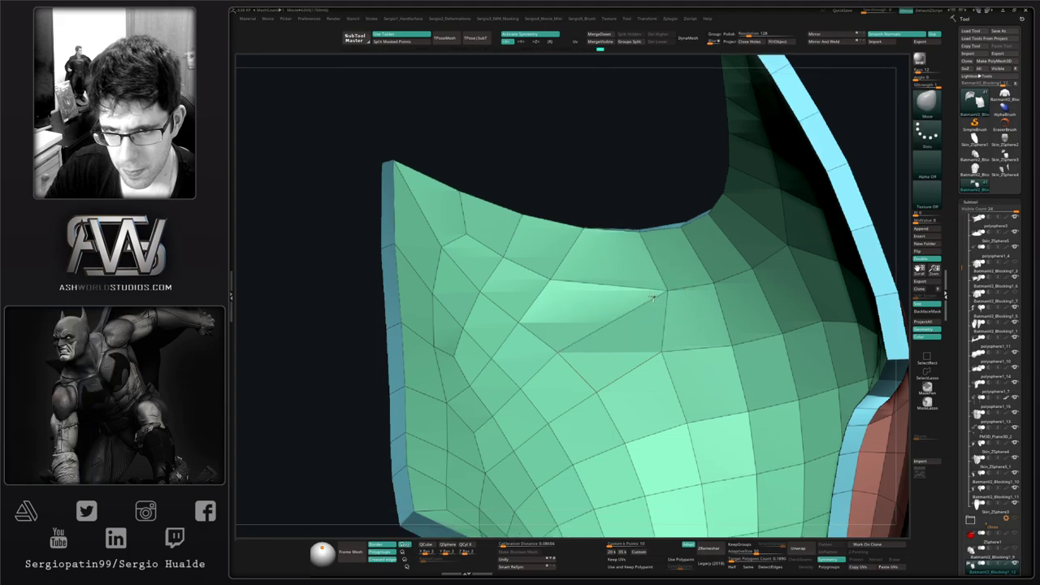
mouse_move(604, 302)
right_down()
mouse_move(707, 325)
mouse_move(643, 341)
right_up()
alt+right_drag(656, 376, 659, 320)
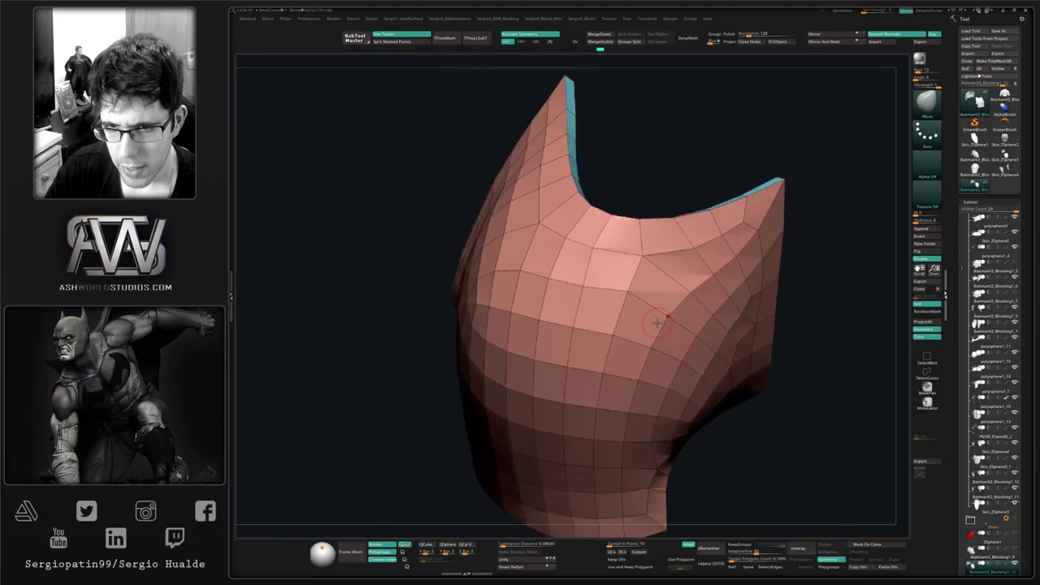
Step: Insert an edge loop with ZModeler close to the neckline opening so that it follows the panel's border
key(b)
key(z)
key(m)
drag(640, 245, 642, 251)
ctrl+right_drag(642, 251, 553, 318)
ctrl+right_drag(553, 318, 602, 355)
mouse_move(601, 354)
right_down()
mouse_move(613, 355)
mouse_move(599, 429)
right_up()
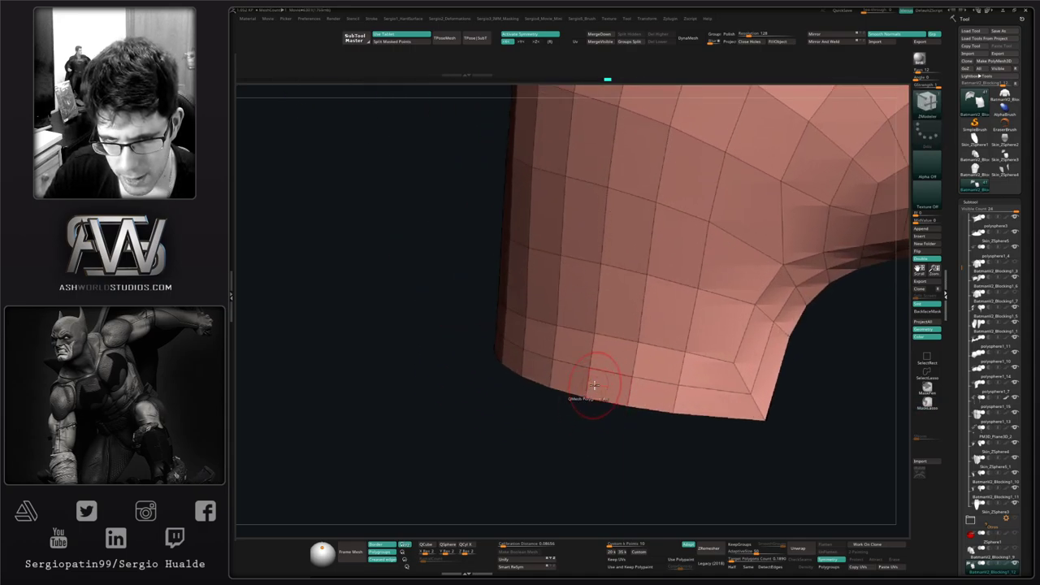
Step: Try to push the panel's outer border loop inward using QMesh with the Polyloop target
key(space)
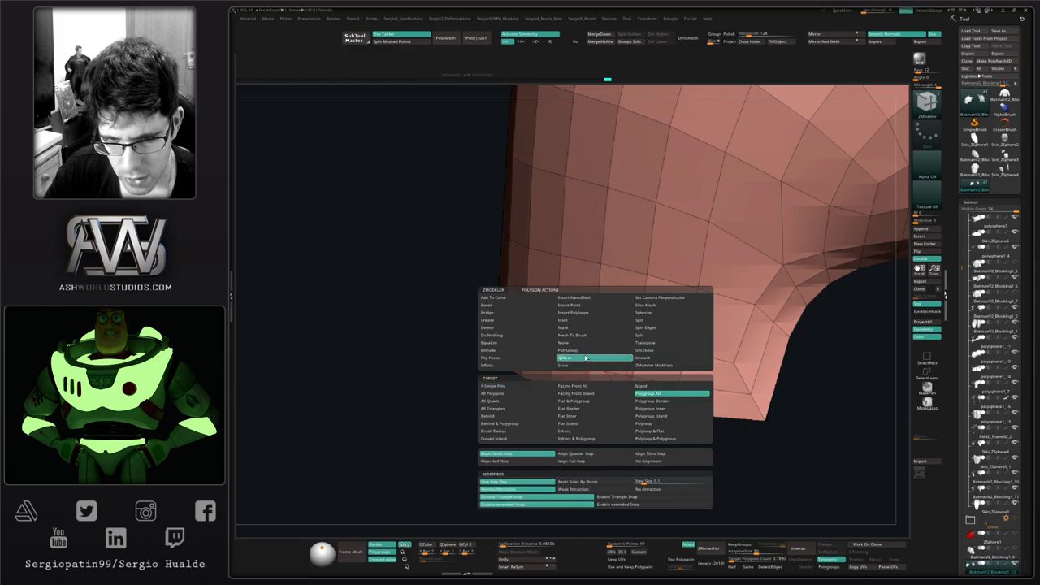
click(651, 412)
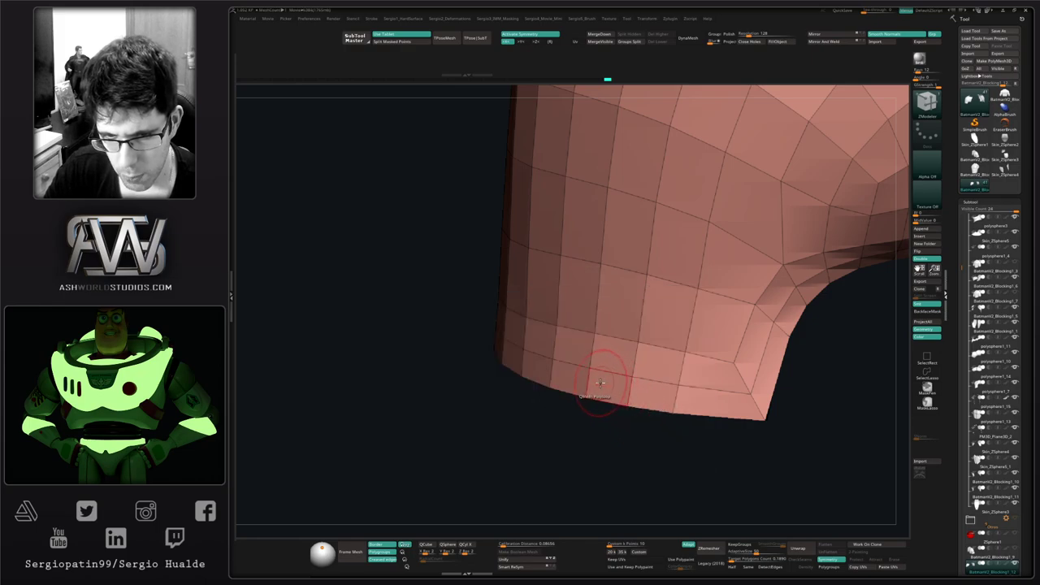
drag(600, 382, 580, 382)
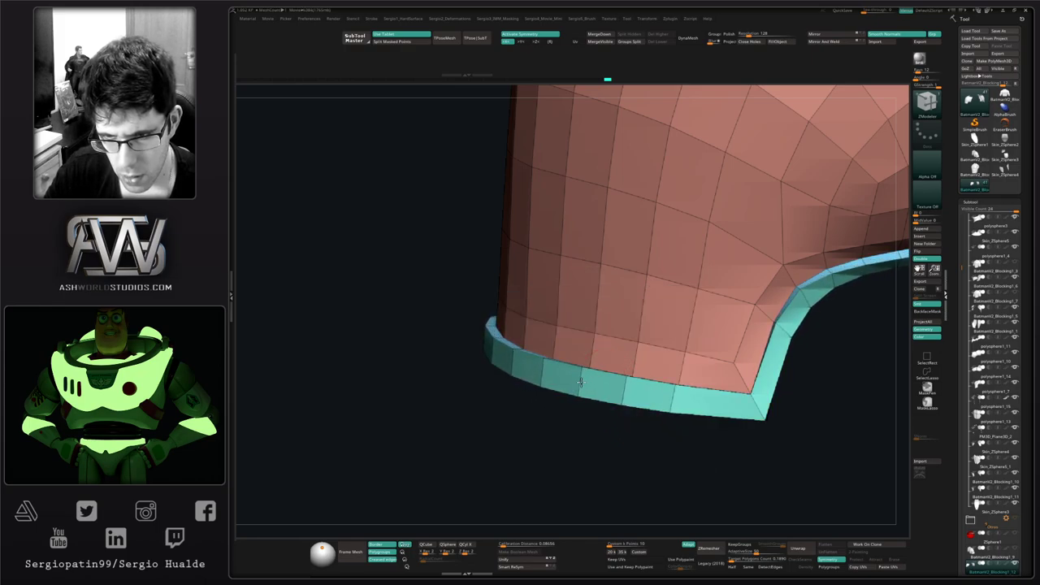
Step: Examine the smoothed shoulder panel against the full armor, and its isolated wireframe around the lower edge and underarm notch
mouse_move(580, 382)
ctrl+right_down()
mouse_move(599, 348)
mouse_move(657, 385)
mouse_move(604, 365)
mouse_move(629, 381)
mouse_move(645, 369)
mouse_move(673, 384)
mouse_move(611, 392)
mouse_move(595, 374)
ctrl+right_up()
key(shift+f)
key(d)
key(alt+s)
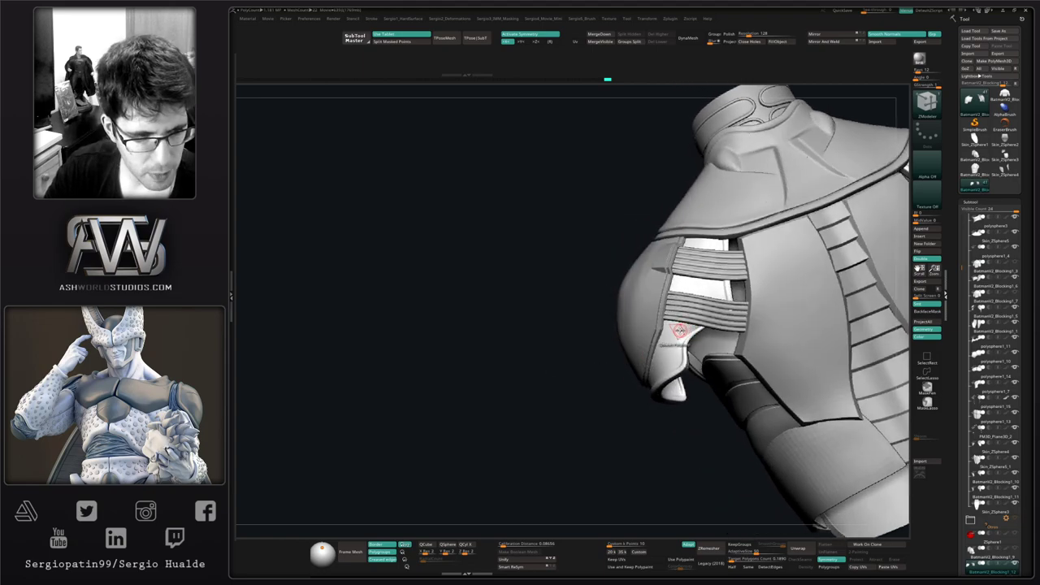
right_drag(646, 336, 694, 330)
key(shift+d)
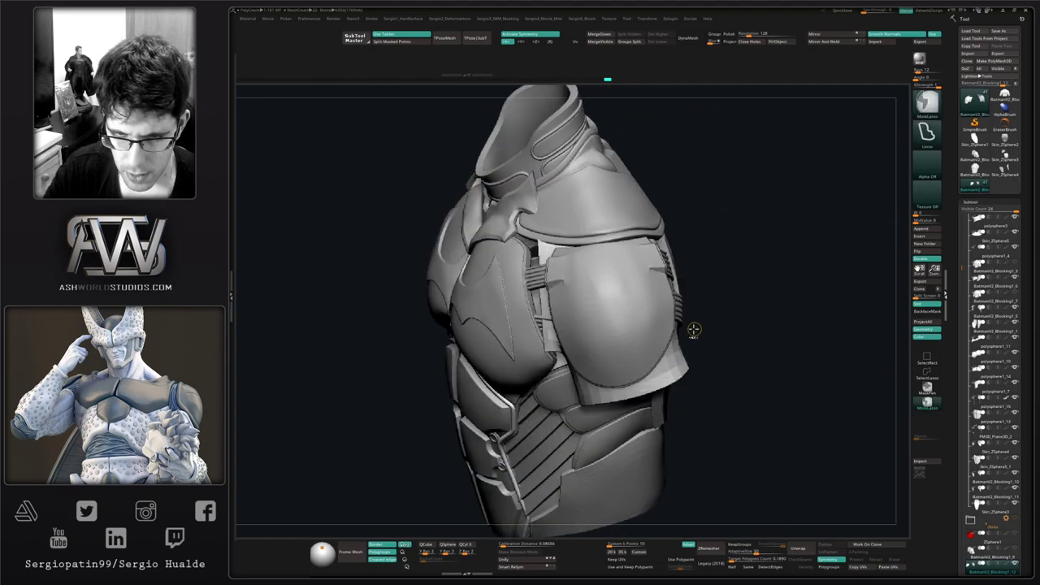
key(alt+s)
ctrl+right_drag(641, 373, 672, 339)
key(shift+f)
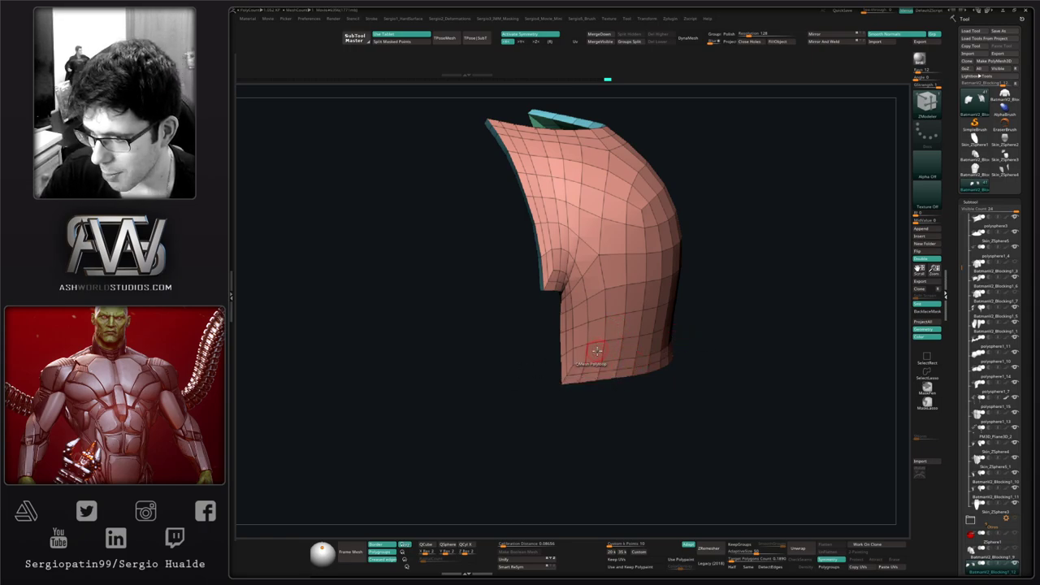
right_drag(525, 323, 565, 332)
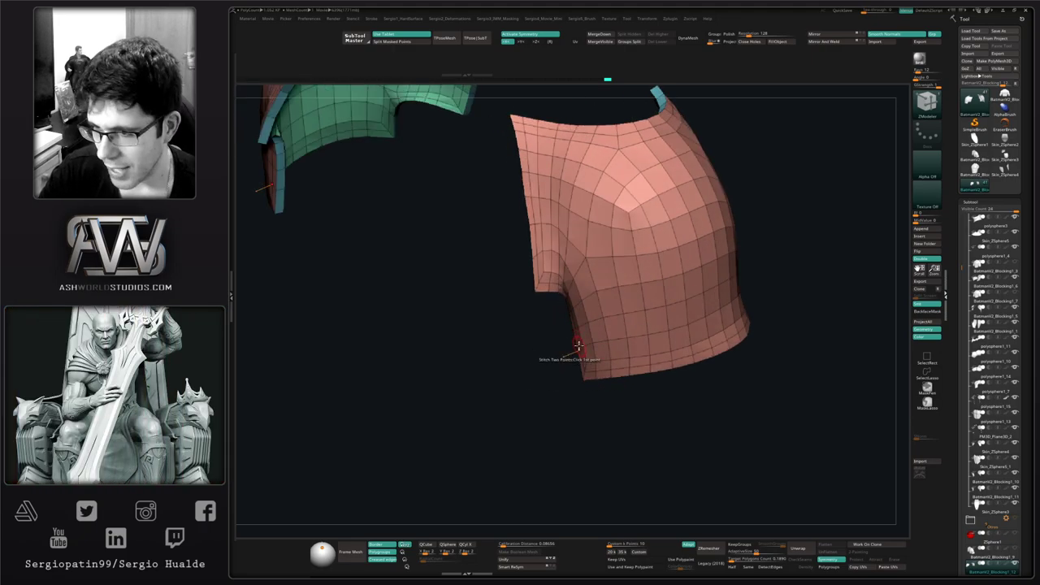
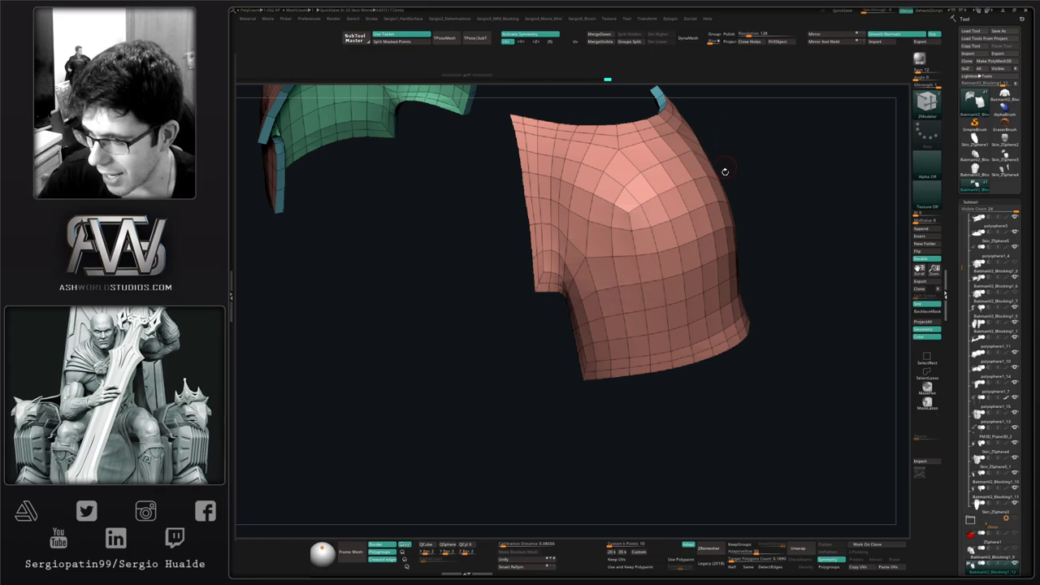
drag(777, 234, 629, 344)
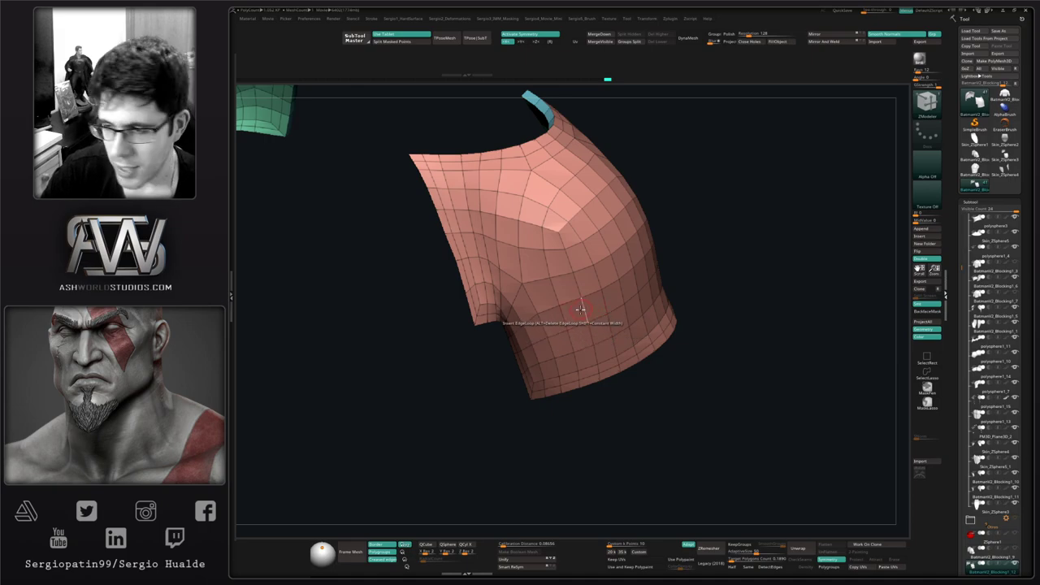
right_drag(575, 340, 603, 337)
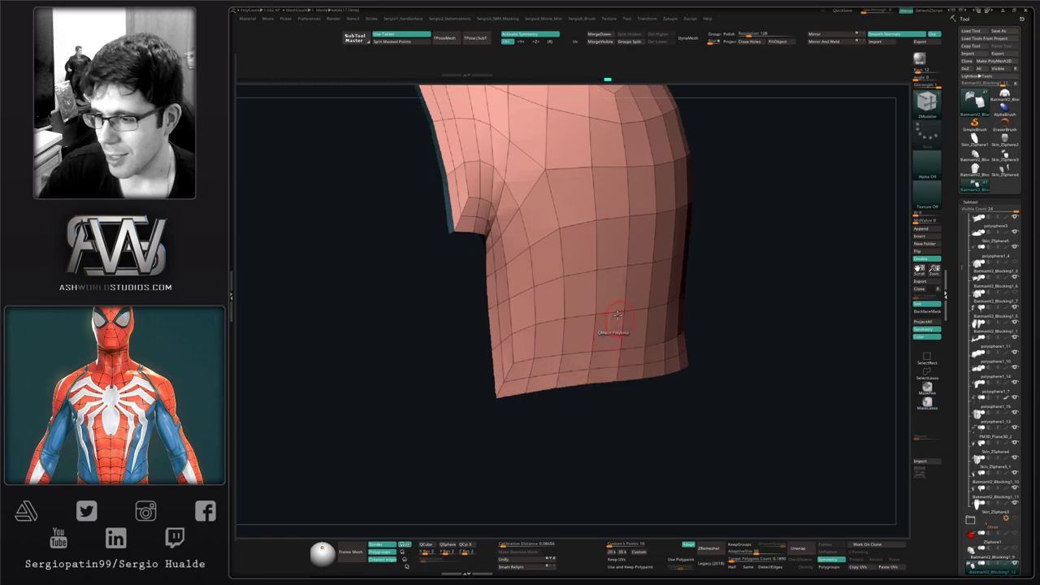
right_drag(599, 301, 601, 342)
alt+right_drag(668, 294, 589, 299)
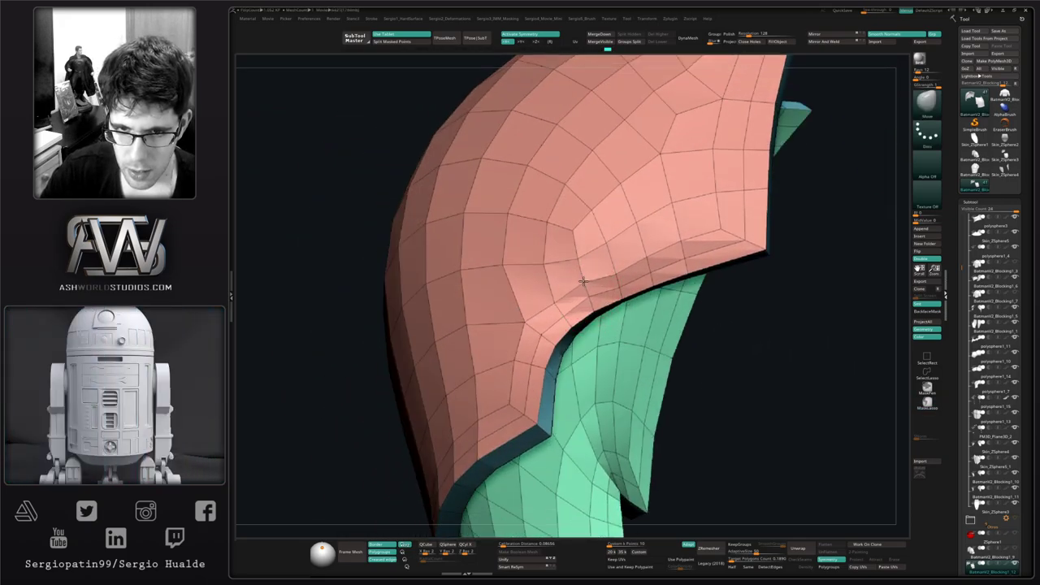
Step: Isolate the panel's outer faces and lasso-mask the border strip along the lower edge and underarm notch
ctrl+shift+click(589, 293)
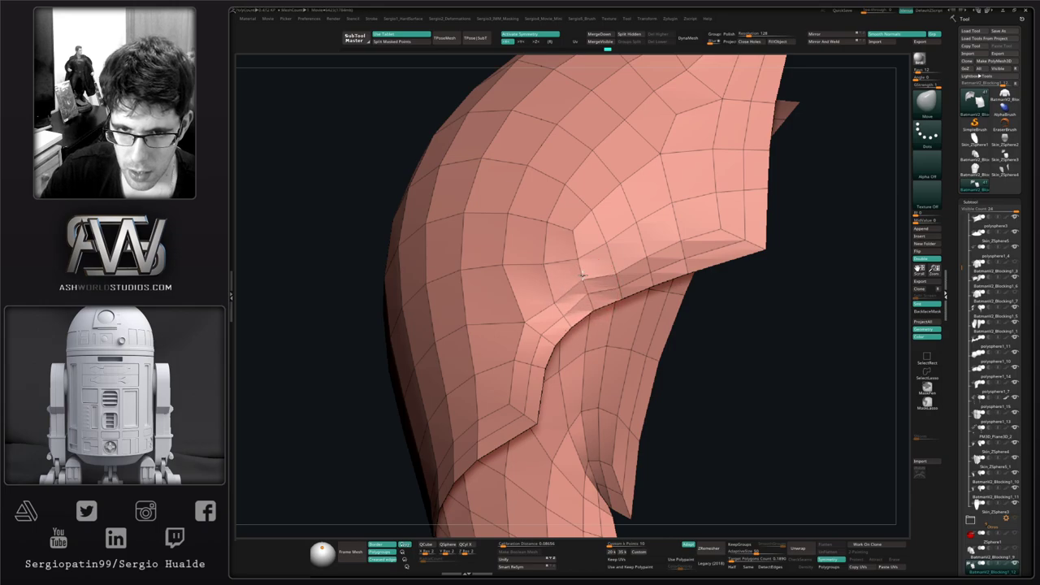
drag(583, 276, 600, 278)
mouse_move(605, 278)
right_down()
mouse_move(728, 338)
mouse_move(652, 258)
right_up()
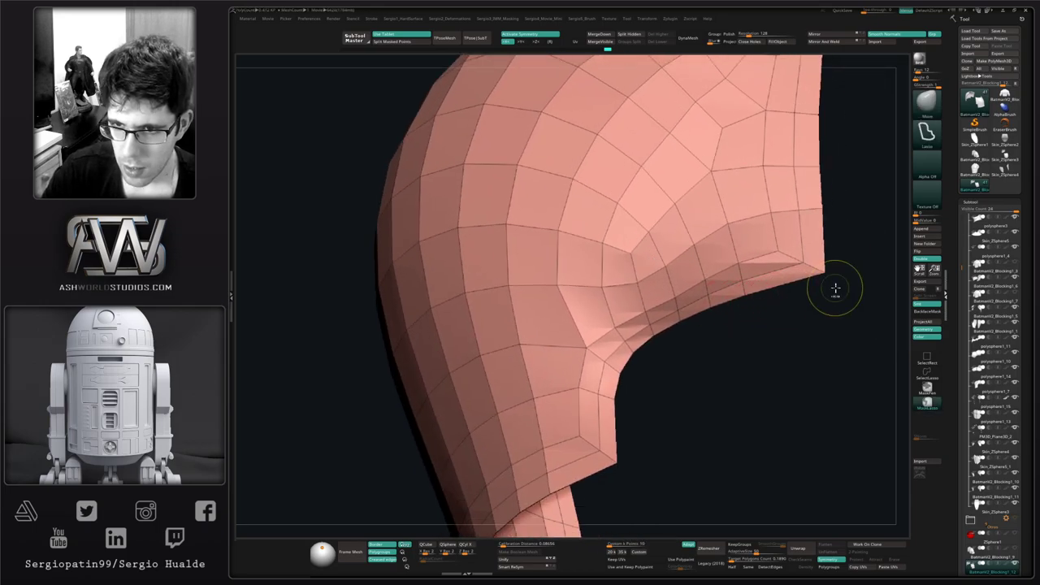
mouse_move(819, 265)
ctrl+mouse_down()
mouse_move(827, 284)
mouse_move(724, 298)
mouse_move(665, 319)
mouse_move(606, 473)
mouse_move(569, 494)
ctrl+mouse_up()
ctrl+click(666, 452)
right_drag(671, 353, 719, 382)
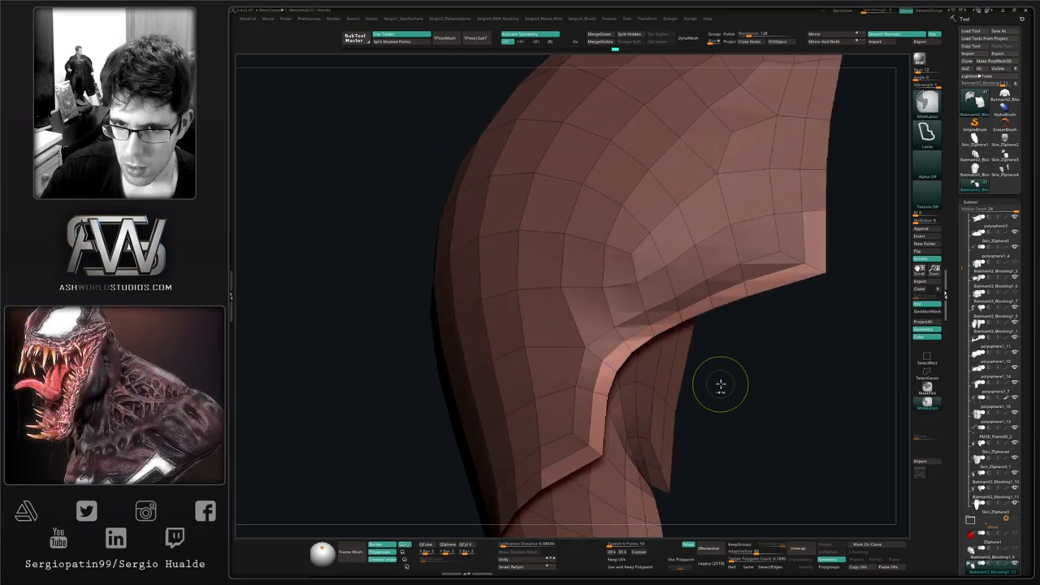
ctrl+click(720, 385)
Step: Reposition the vertices beside the masked border with the Move brush so the notch's inner loop runs evenly
right_drag(669, 310, 652, 304)
key(s)
mouse_move(652, 304)
mouse_down()
mouse_move(663, 303)
mouse_move(652, 292)
mouse_move(699, 271)
mouse_up()
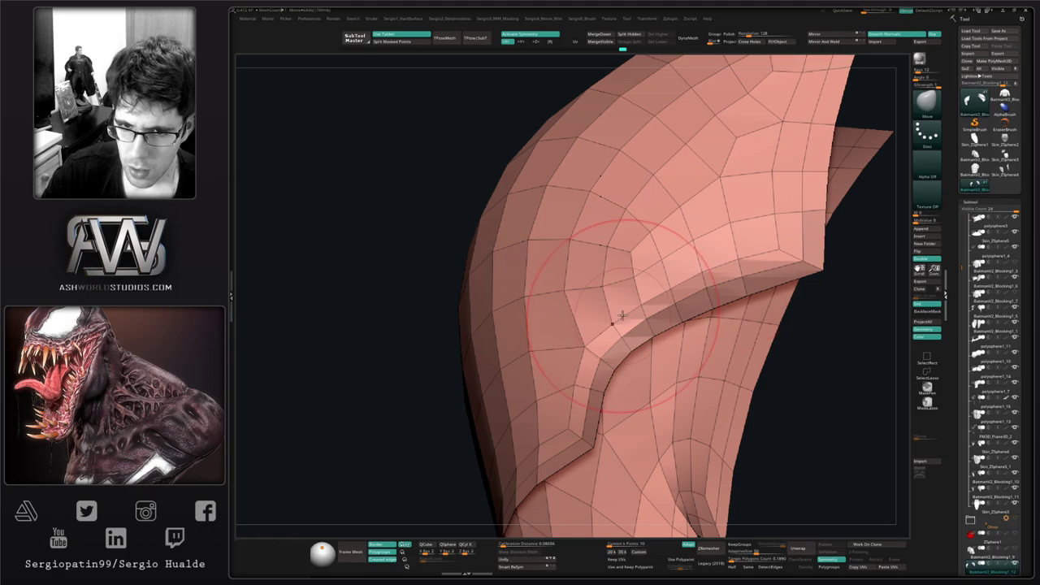
right_drag(559, 416, 580, 425)
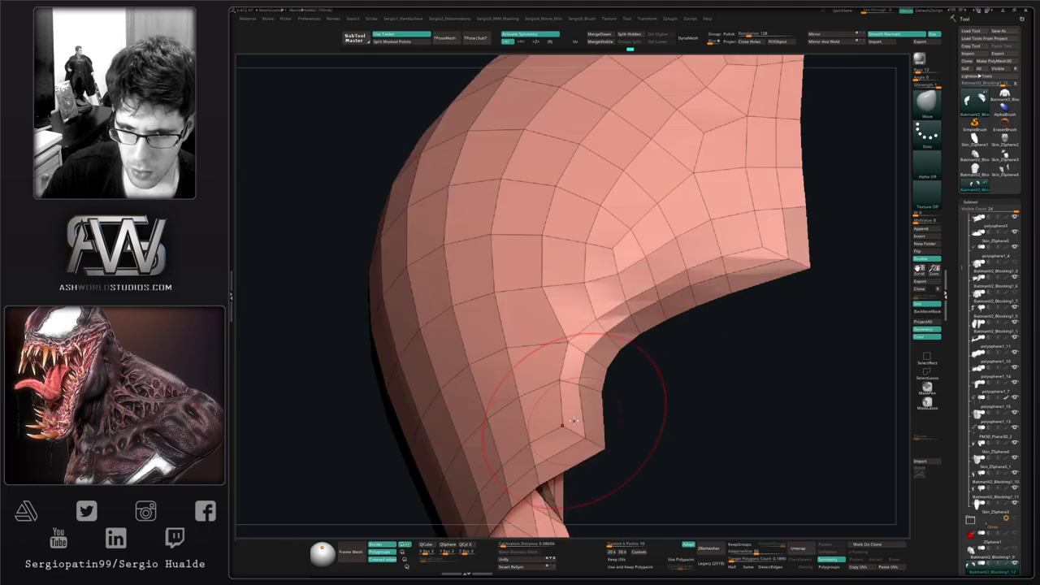
drag(577, 424, 569, 419)
right_drag(561, 413, 574, 398)
key(s)
drag(596, 334, 590, 334)
Step: Refine the lasso mask over the border strip on the underside of the lower edge and around the underarm notch
alt+right_drag(653, 329, 589, 419)
mouse_move(760, 373)
ctrl+mouse_down()
mouse_move(736, 322)
mouse_move(634, 360)
ctrl+mouse_up()
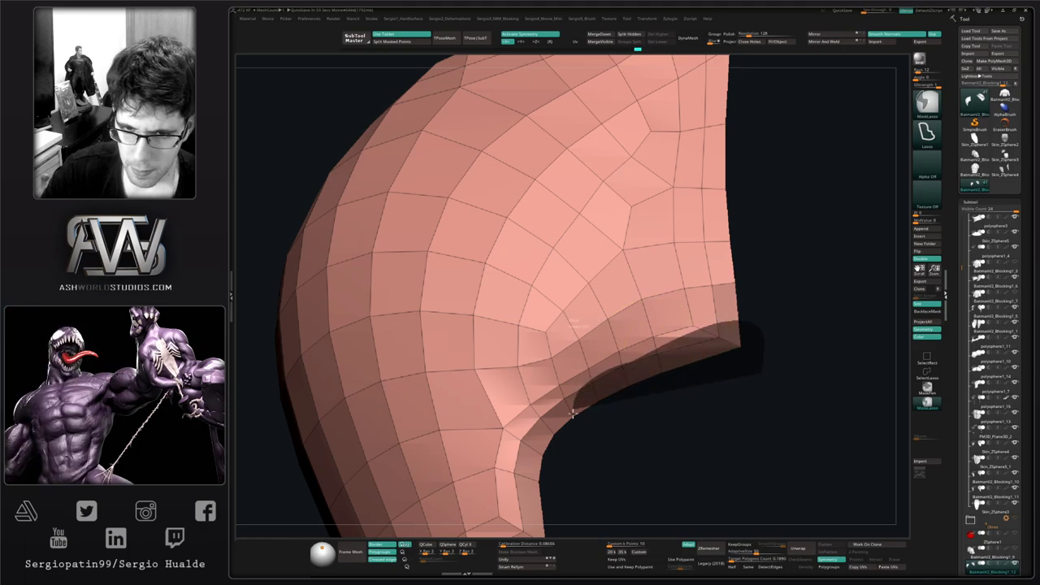
ctrl+drag(573, 415, 575, 418)
mouse_move(618, 428)
alt+right_down()
mouse_move(694, 360)
mouse_move(677, 390)
alt+right_up()
ctrl+drag(691, 352, 680, 309)
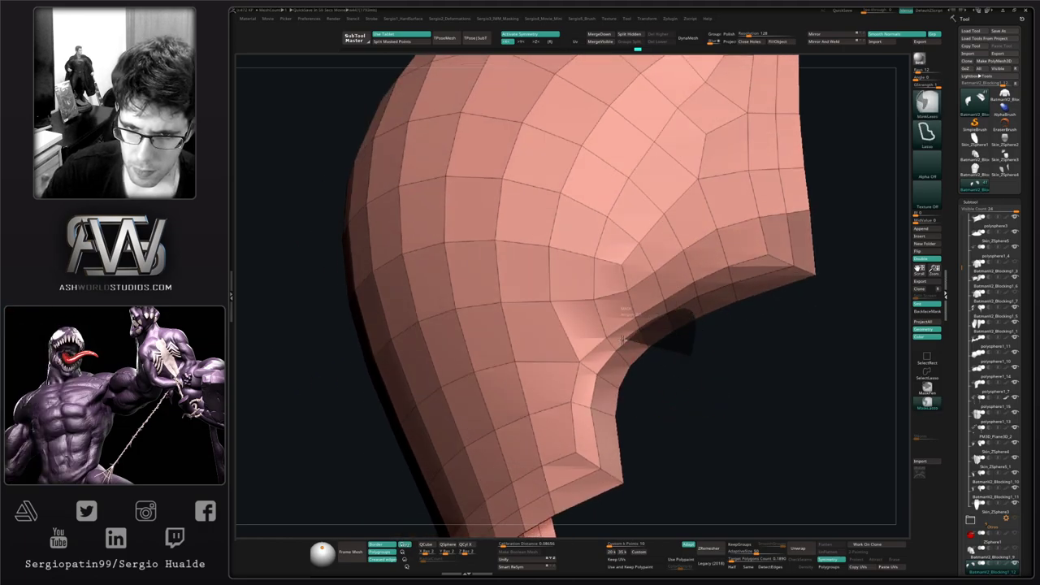
ctrl+drag(626, 412, 631, 413)
right_drag(634, 413, 659, 415)
mouse_move(657, 403)
ctrl+mouse_down()
mouse_move(638, 365)
mouse_move(641, 512)
mouse_move(671, 481)
ctrl+mouse_up()
mouse_move(667, 463)
ctrl+right_down()
mouse_move(654, 392)
mouse_move(673, 321)
ctrl+right_up()
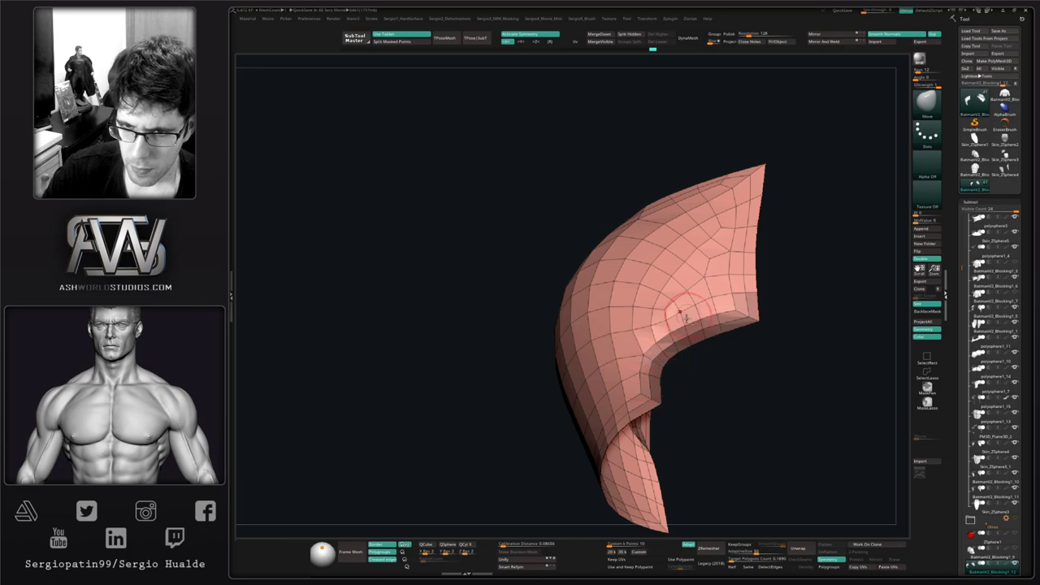
Step: Nudge the outer-face vertices near the panel's pointed neckline corner with the Move brush
right_drag(686, 319, 648, 309)
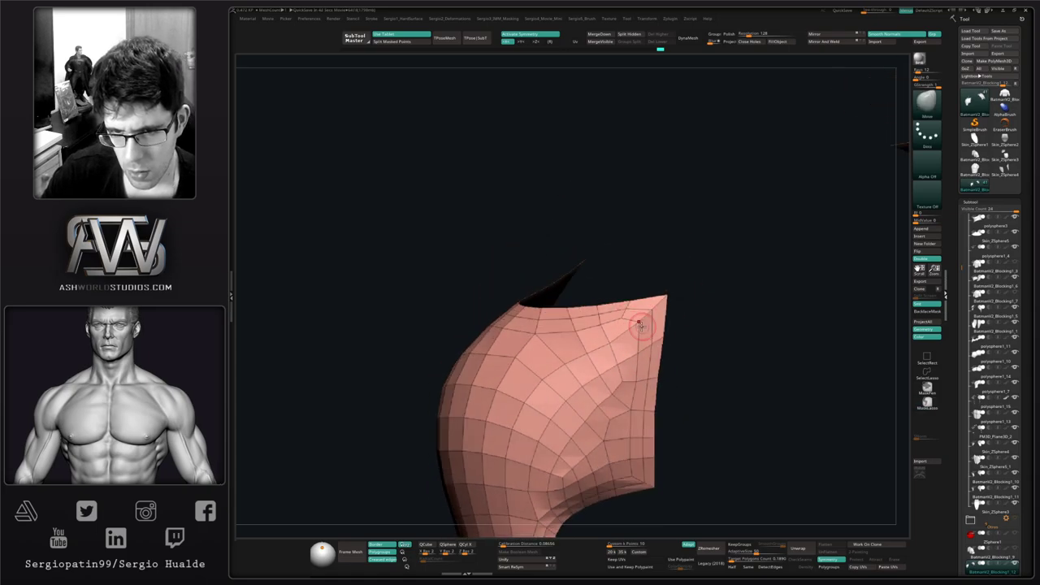
drag(638, 327, 619, 323)
right_drag(619, 322, 665, 327)
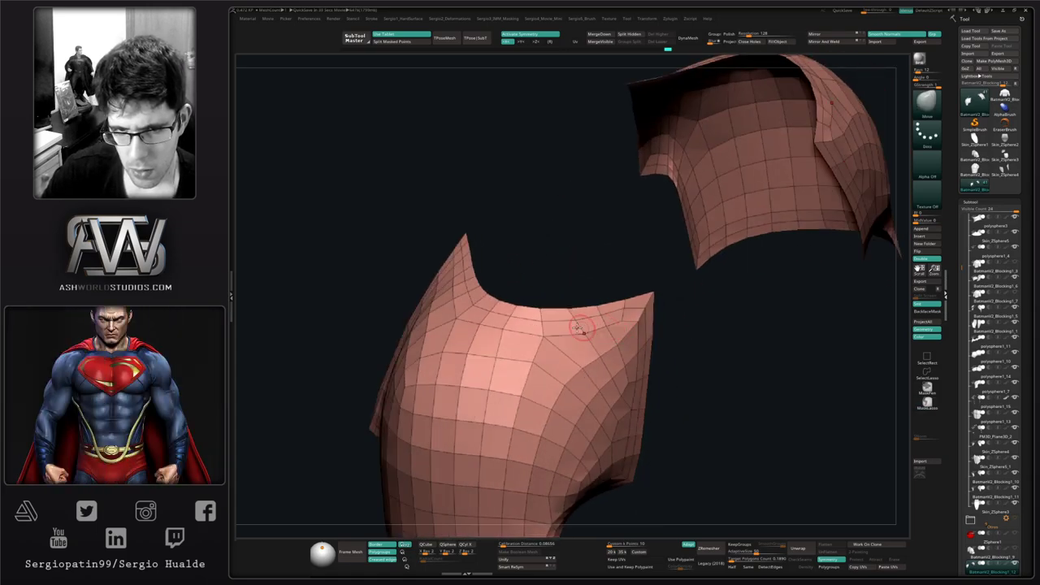
Step: Show the whole thickened panel again and stitch two points at the pointed neckline tip with ZModeler
right_drag(581, 327, 541, 351)
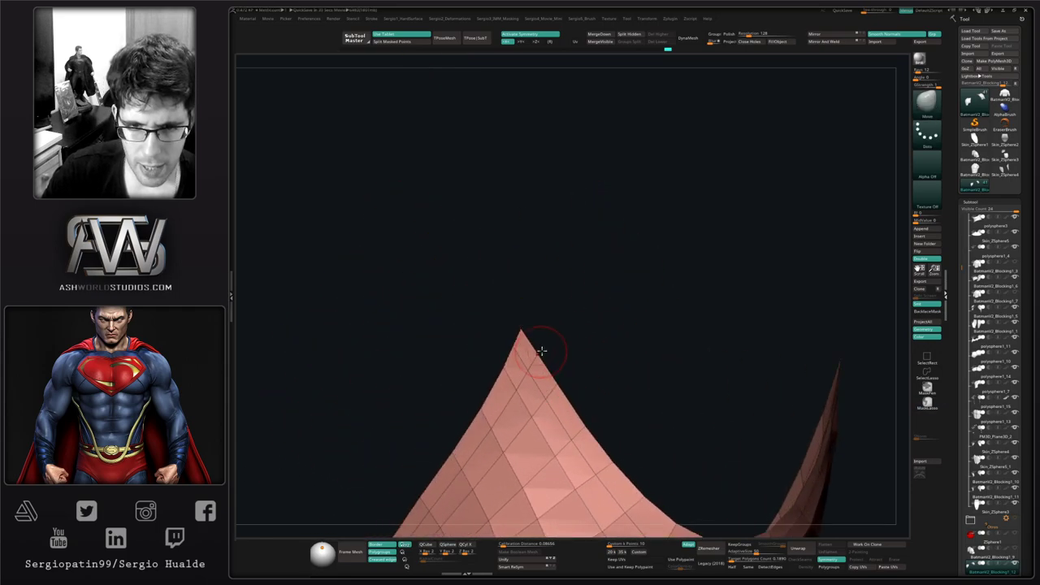
ctrl+shift+click(542, 350)
mouse_move(572, 406)
right_down()
mouse_move(601, 360)
mouse_move(562, 366)
mouse_move(551, 427)
mouse_move(517, 350)
right_up()
key(b)
key(z)
key(m)
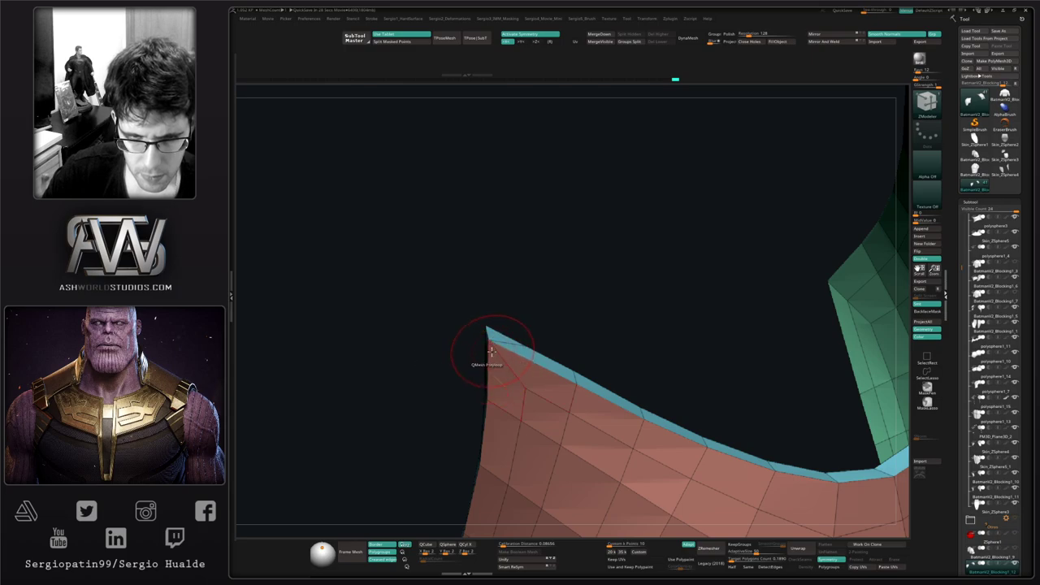
right_drag(491, 351, 547, 363)
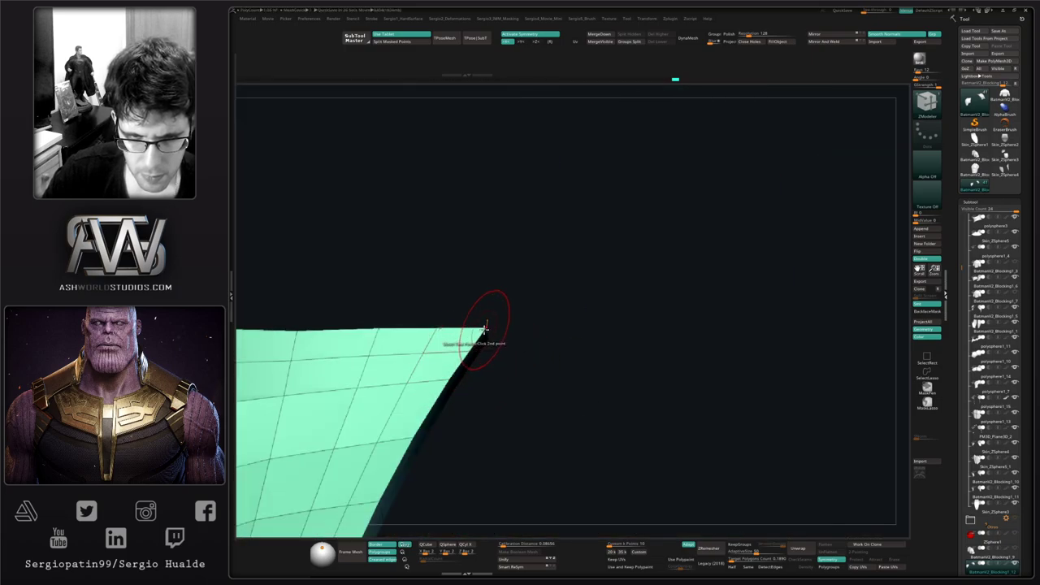
mouse_move(483, 326)
right_down()
mouse_move(464, 310)
mouse_move(497, 406)
mouse_move(494, 327)
right_up()
alt+right_drag(514, 375, 522, 326)
ctrl+right_drag(521, 326, 498, 364)
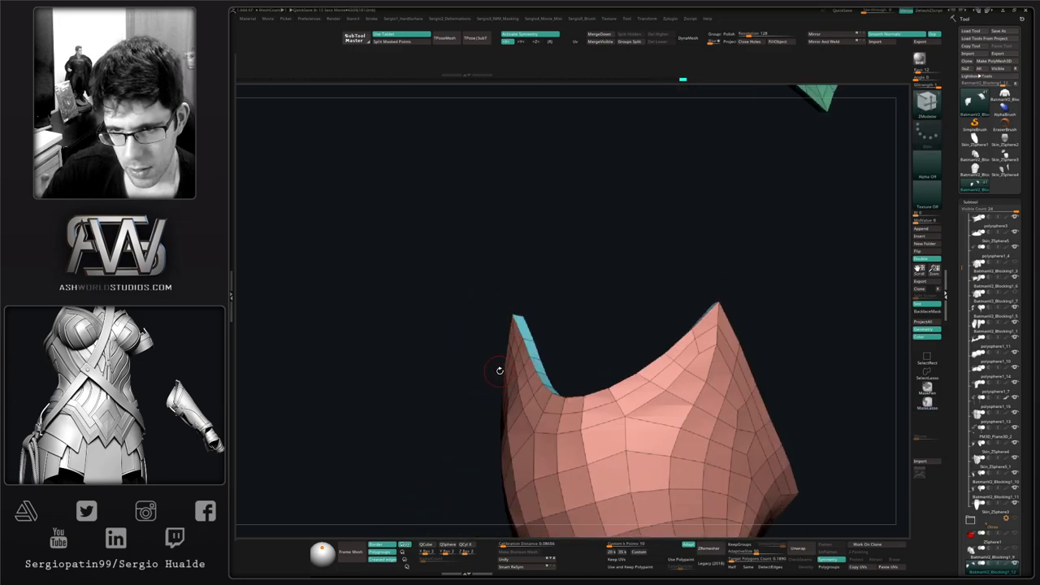
Step: Stitch the remaining point pairs beside the pointed neckline tip, matching the outer and inner faces
drag(500, 371, 529, 371)
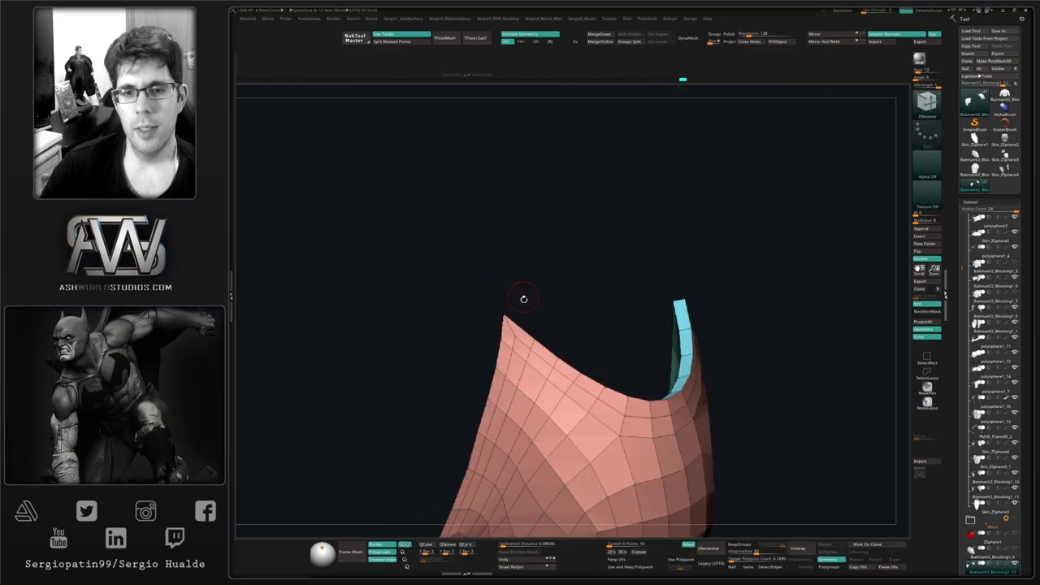
ctrl+right_drag(524, 299, 535, 351)
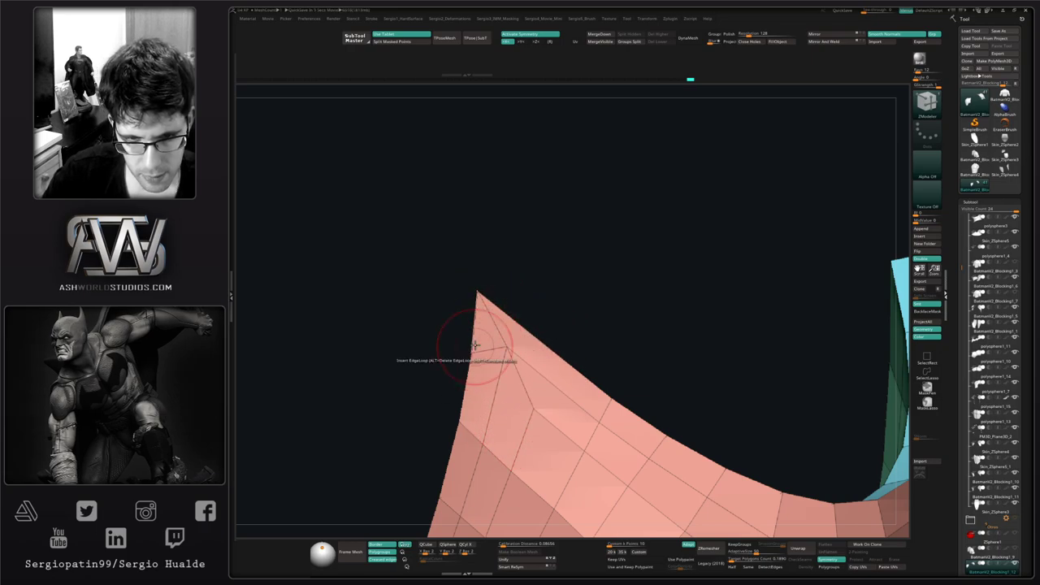
right_drag(490, 339, 568, 377)
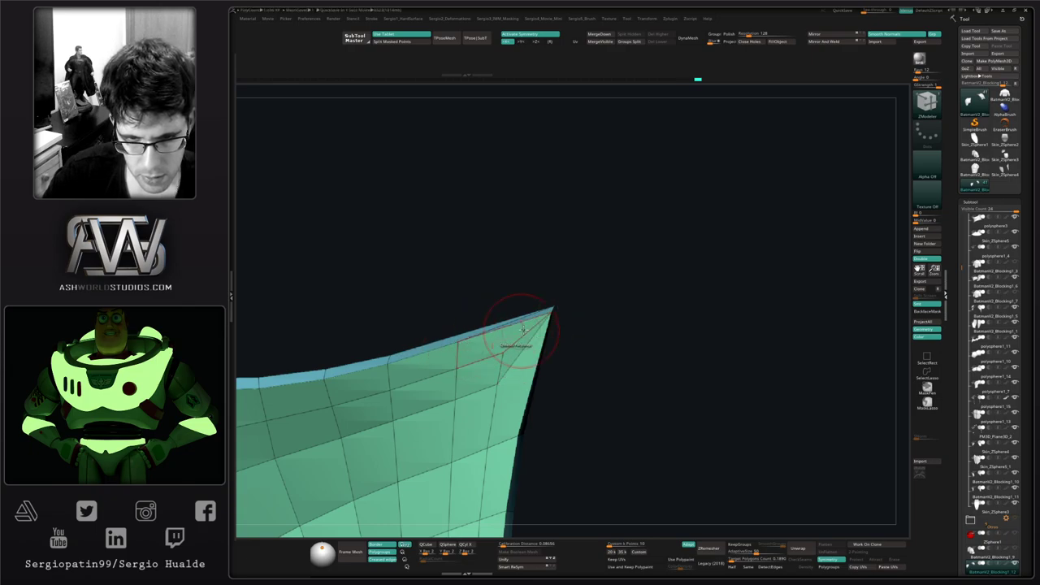
click(550, 315)
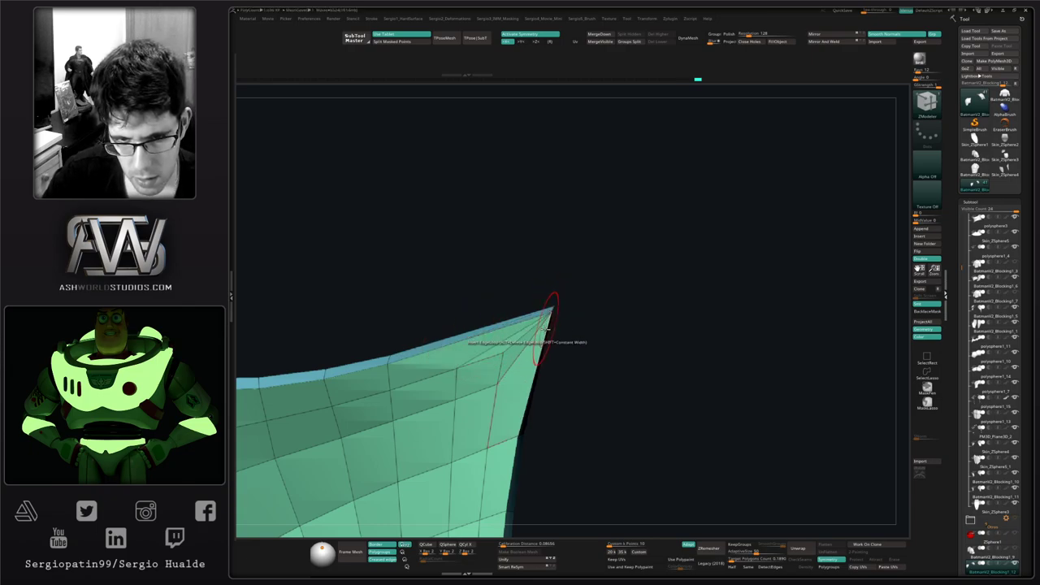
alt+right_drag(527, 375, 540, 309)
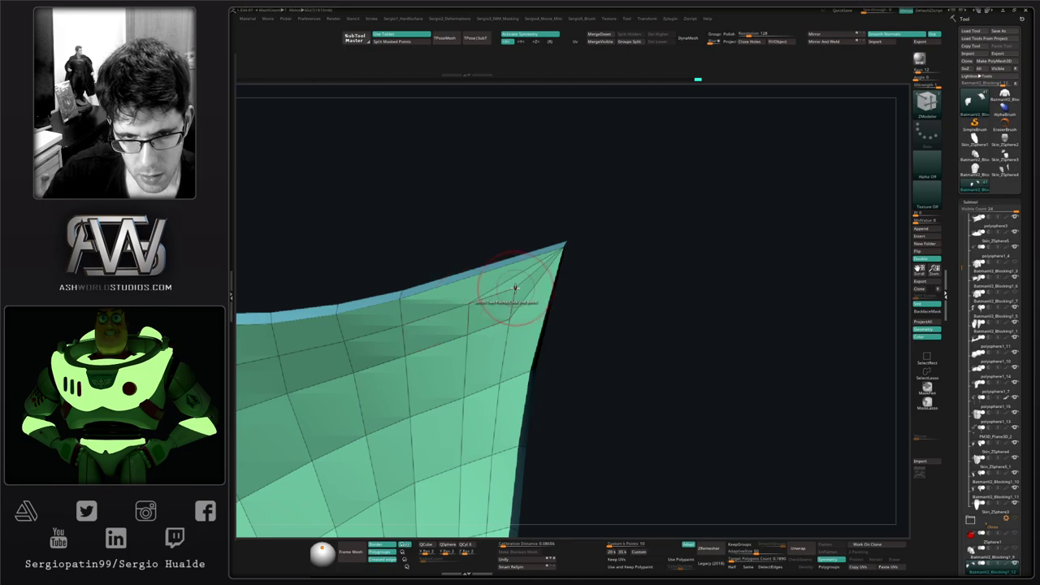
click(509, 317)
click(515, 290)
Step: Try to raise the polyloop along the panel's outer border into a rim with ZModeler QMesh
mouse_move(517, 342)
right_down()
mouse_move(571, 342)
mouse_move(515, 393)
mouse_move(548, 347)
mouse_move(529, 342)
mouse_move(575, 338)
mouse_move(547, 328)
mouse_move(521, 381)
right_up()
alt+right_drag(601, 435, 530, 364)
mouse_move(529, 364)
ctrl+right_down()
mouse_move(556, 425)
mouse_move(531, 330)
ctrl+right_up()
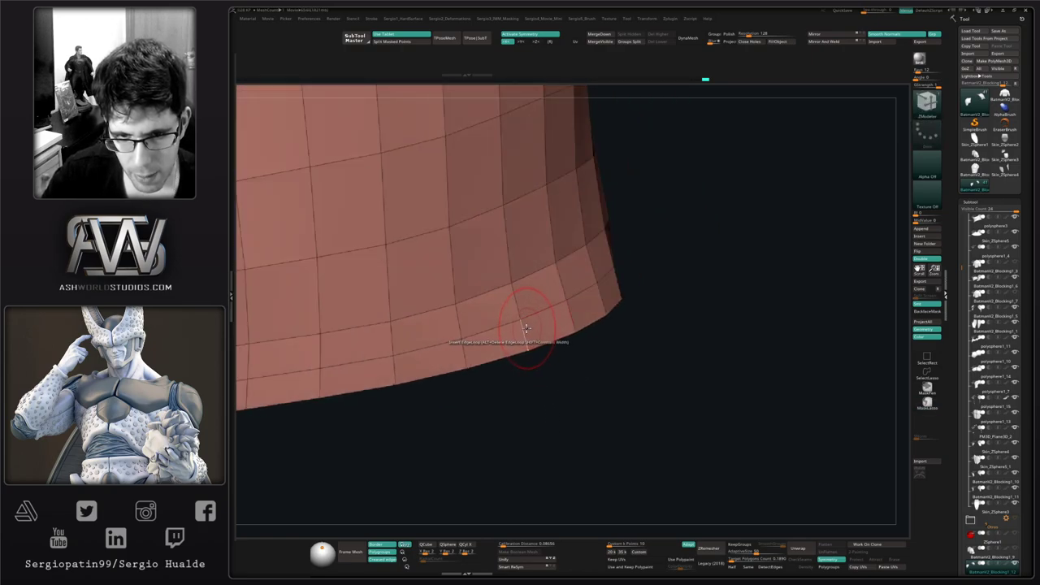
key(space)
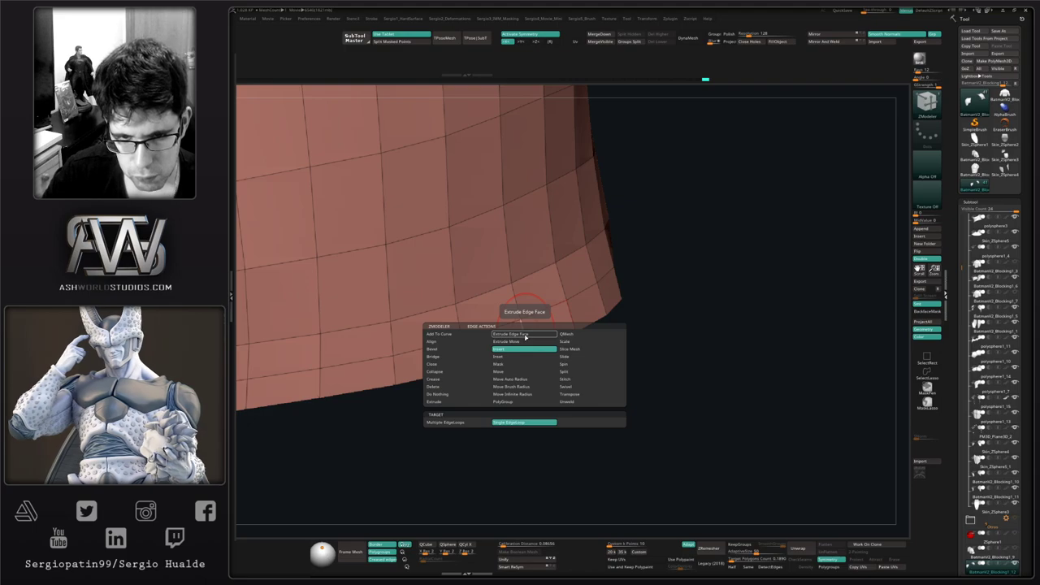
ctrl+right_drag(525, 329, 527, 248)
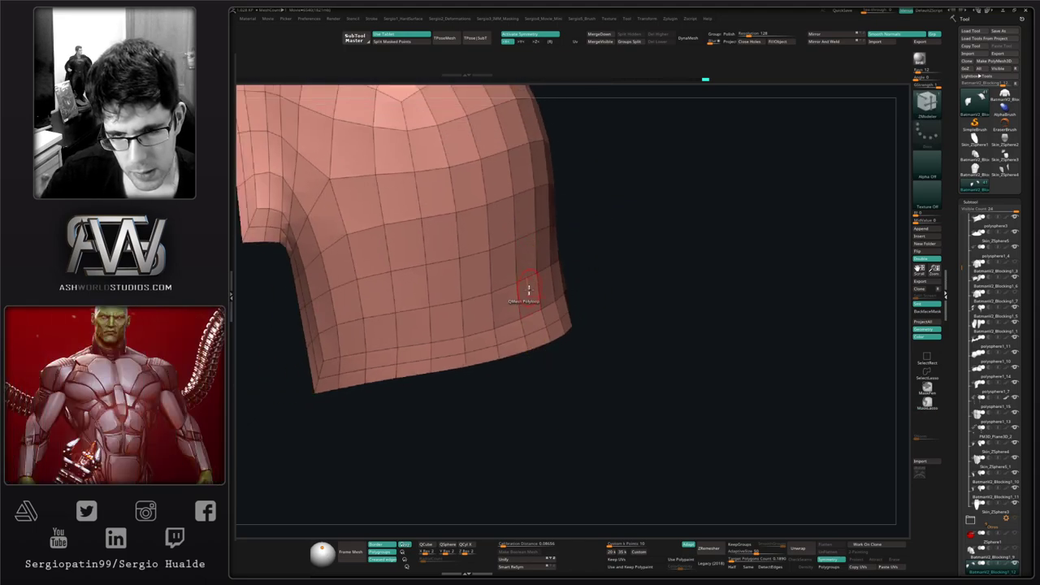
ctrl+right_drag(528, 293, 549, 413)
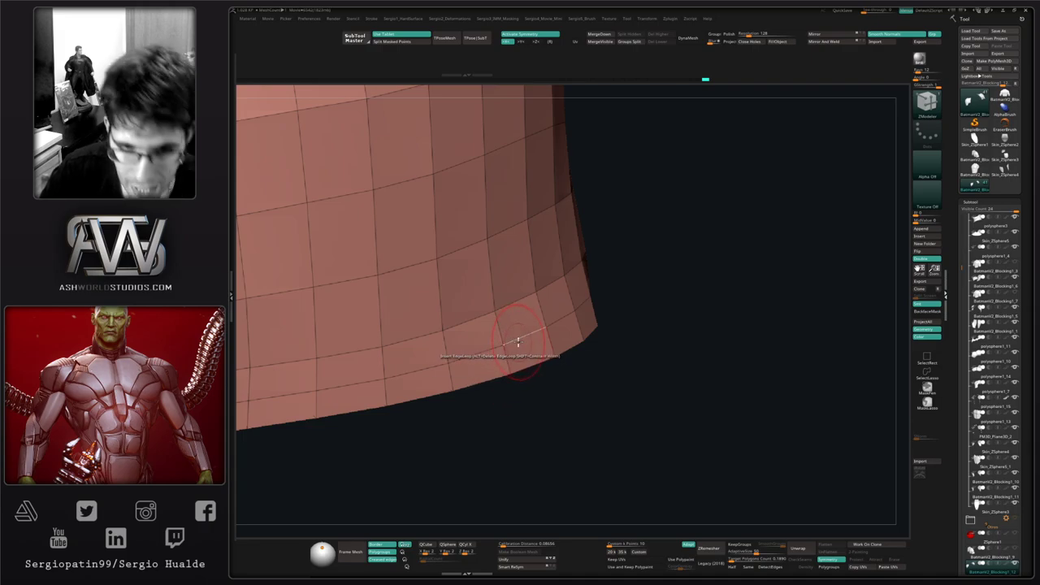
key(space)
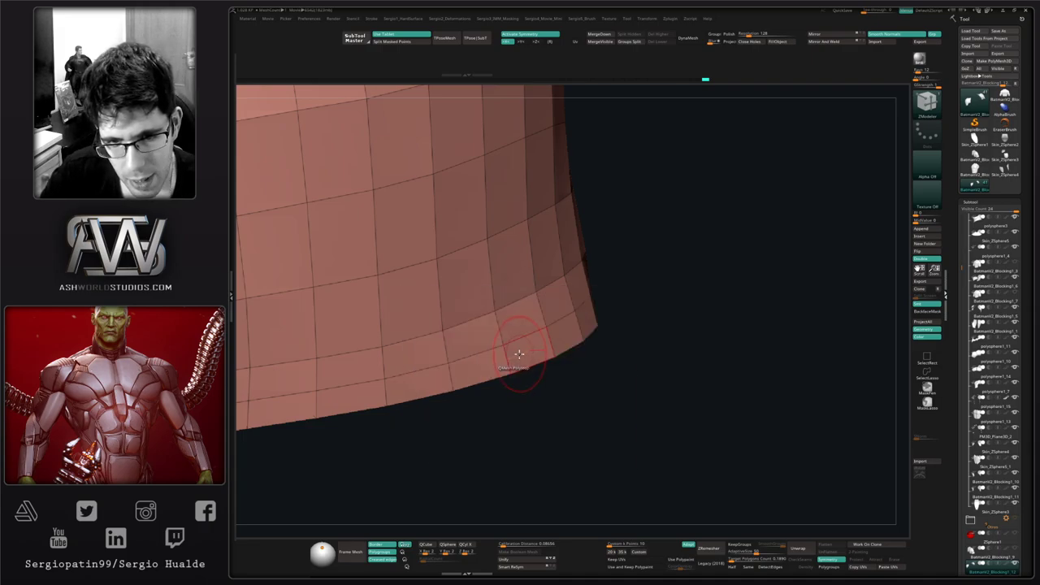
drag(518, 354, 546, 353)
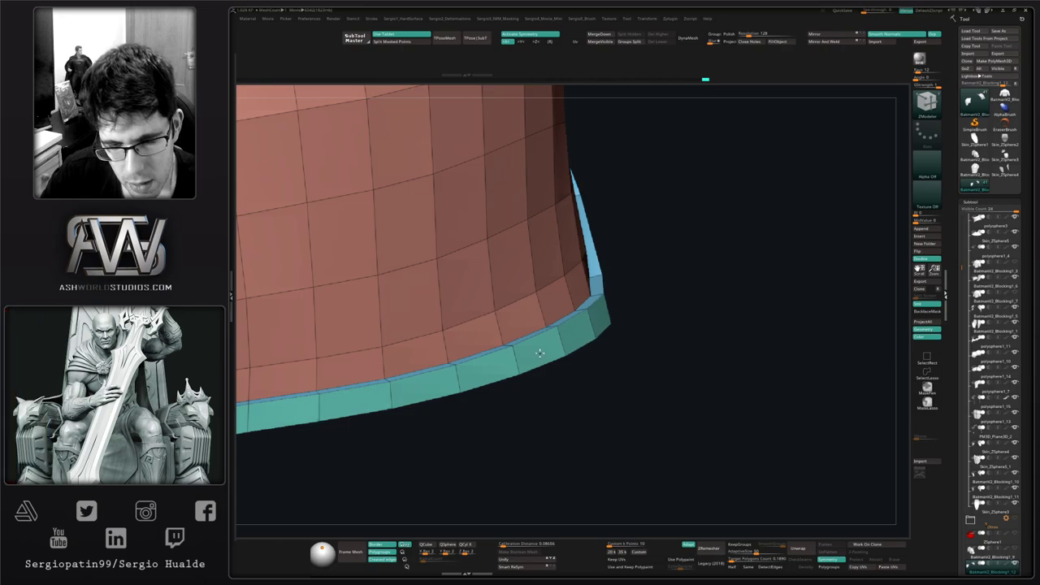
ctrl+right_drag(537, 350, 530, 361)
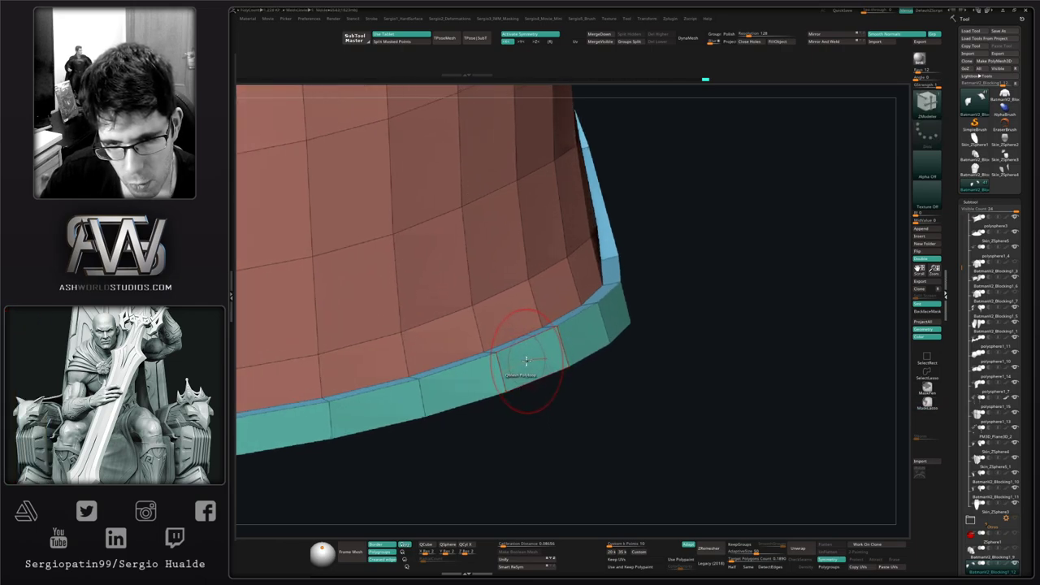
Step: Try to reshape the raised rim by adjusting its edge loop and faces with ZModeler
key(space)
click(505, 375)
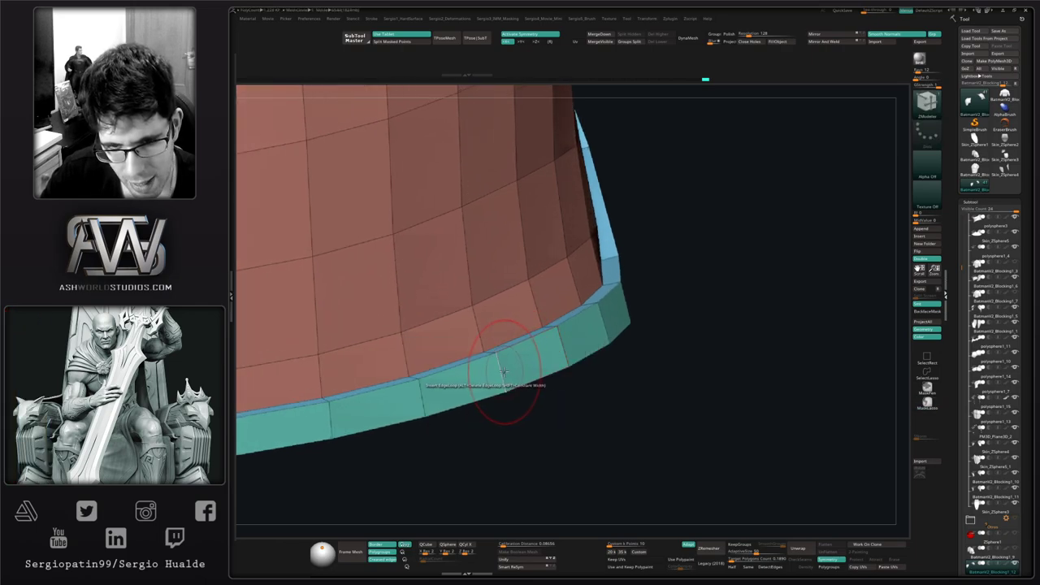
key(space)
alt+click(517, 346)
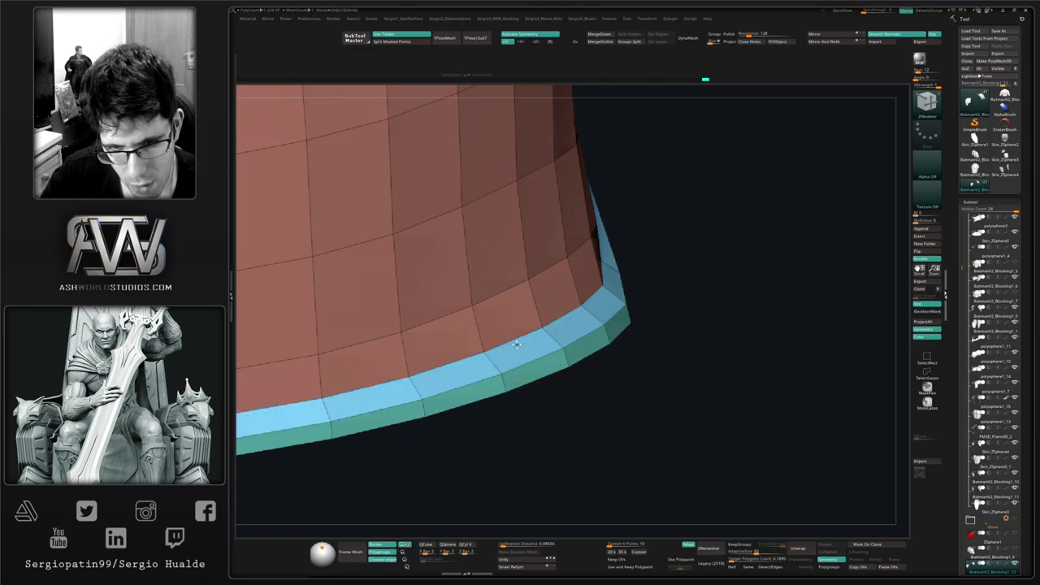
right_drag(517, 347, 542, 384)
alt+click(530, 390)
key(ctrl+z)
drag(541, 383, 547, 380)
ctrl+right_drag(547, 380, 511, 301)
Step: Preview the rimmed panel smoothed with Dynamic Subdivision, without wireframe and with the surrounding armor shown
key(shift+f)
key(d)
key(shift+d)
key(alt+s)
alt+right_drag(531, 364, 463, 284)
ctrl+right_drag(463, 284, 523, 513)
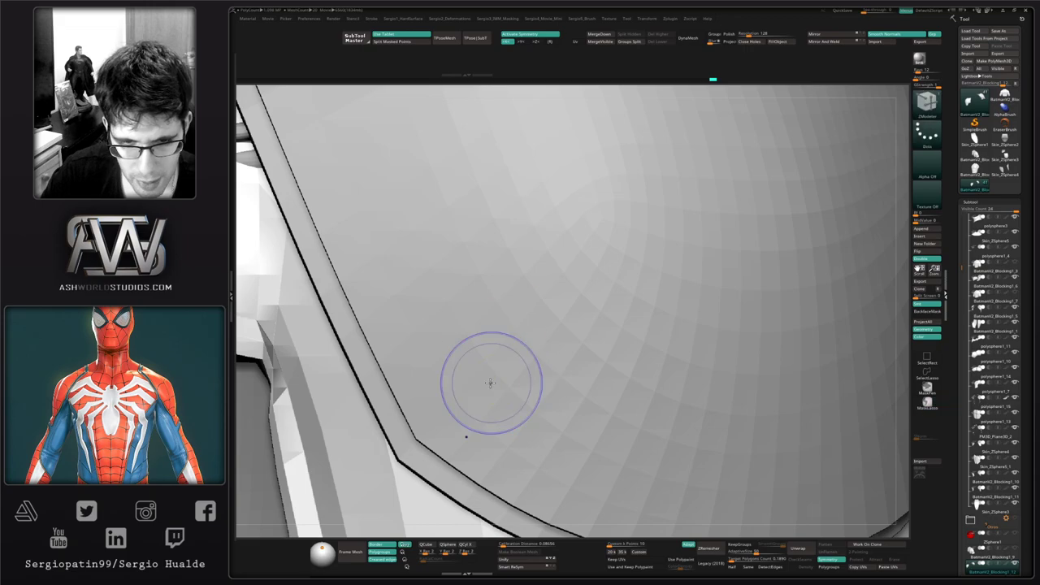
Step: Return to the isolated wireframe view and undo the raised rim along the panel's border
key(shift+f)
mouse_move(597, 312)
alt+right_down()
mouse_move(613, 292)
mouse_move(716, 270)
alt+right_up()
key(alt+s)
alt+right_drag(539, 297, 563, 378)
key(ctrl+z)
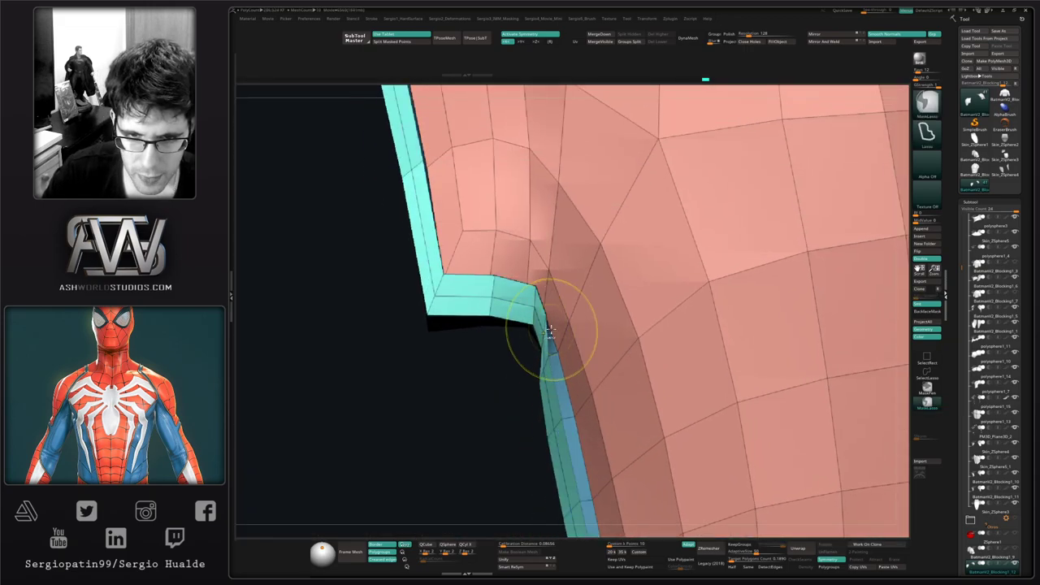
key(ctrl+z)
mouse_move(550, 327)
right_down()
mouse_move(574, 316)
mouse_move(560, 299)
mouse_move(545, 319)
right_up()
key(ctrl+z)
Step: Adjust the Move brush size, then use ZModeler to delete the edge at the underarm notch's inner corner
key(b)
key(m)
key(v)
key(s)
drag(547, 306, 543, 305)
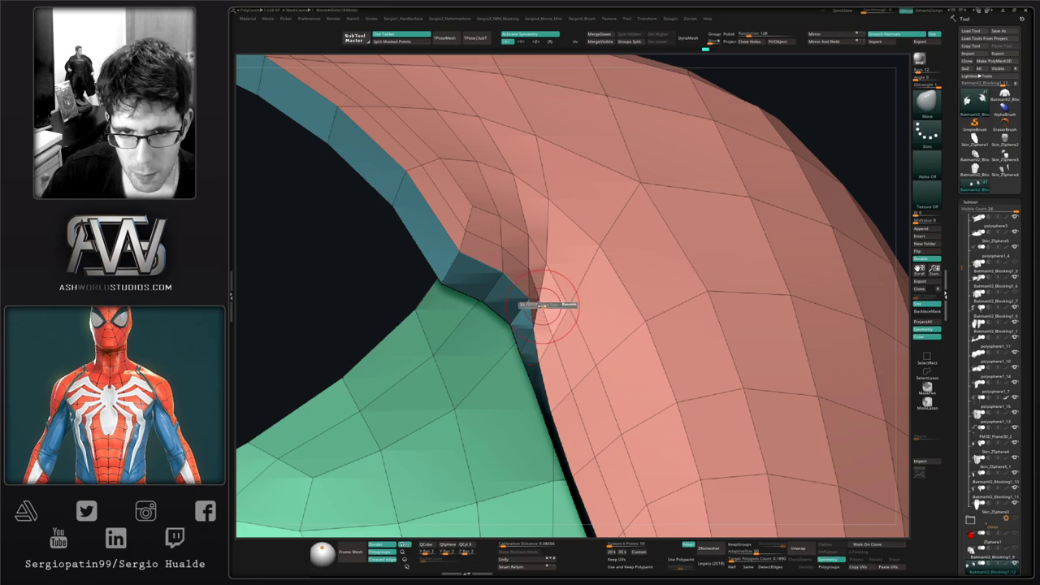
right_drag(544, 303, 552, 290)
key(s)
key(b)
key(z)
key(m)
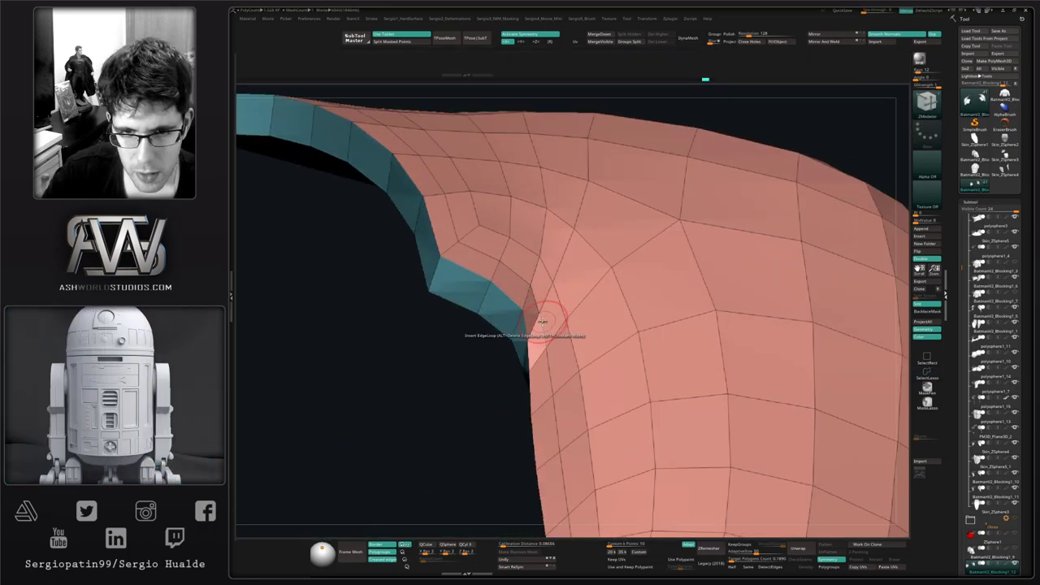
alt+click(543, 324)
Step: Move the border vertices at the notch's inner corner with the Move brush to even out the edge's curve
key(b)
key(m)
key(v)
right_drag(558, 292, 572, 290)
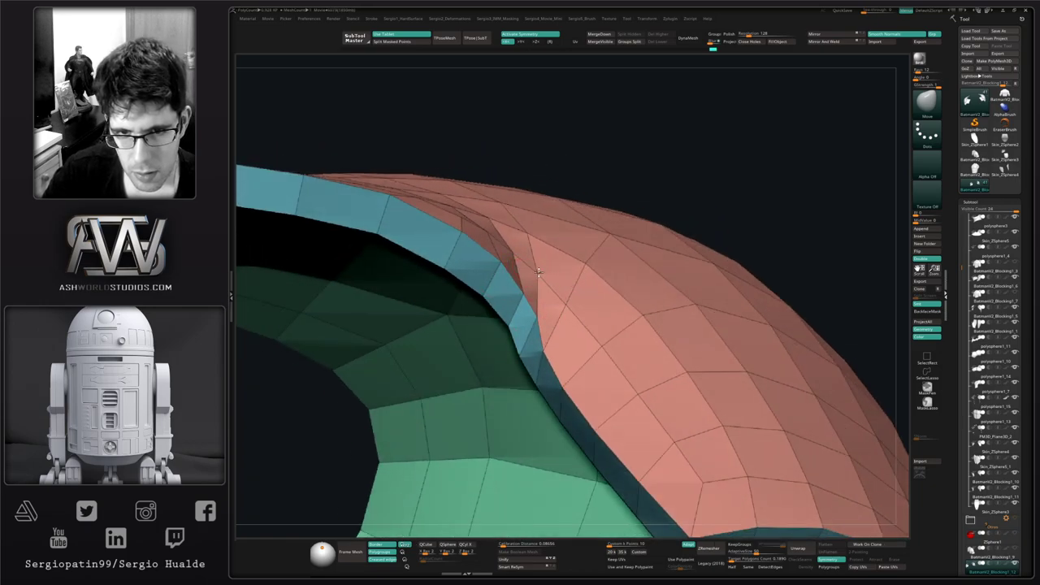
right_drag(548, 349, 556, 348)
drag(558, 347, 573, 336)
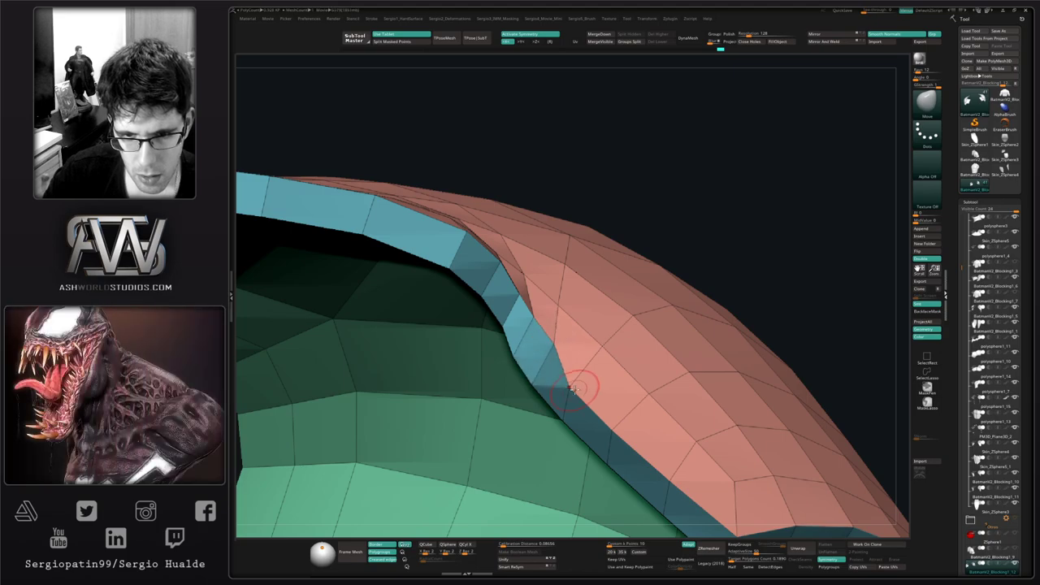
right_drag(608, 413, 574, 356)
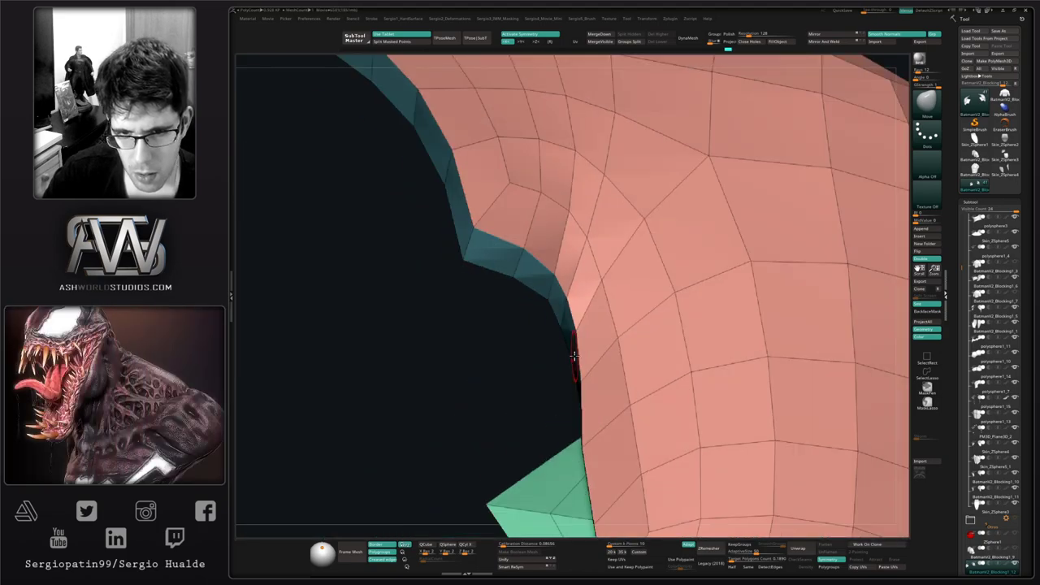
Step: Extrude a raised rim along the shoulder panel's border with ZModeler's QMesh action on the Polyloop target
mouse_move(570, 306)
right_down()
mouse_move(543, 325)
mouse_move(596, 195)
mouse_move(621, 328)
mouse_move(637, 339)
mouse_move(627, 358)
mouse_move(584, 355)
right_up()
ctrl+right_drag(584, 355, 543, 362)
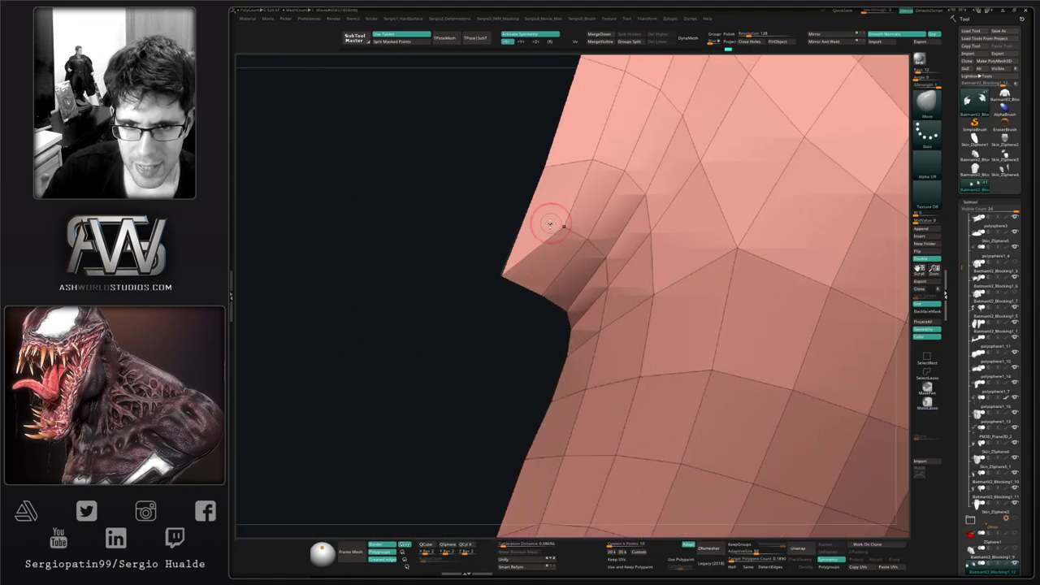
key(b)
key(z)
key(m)
key(space)
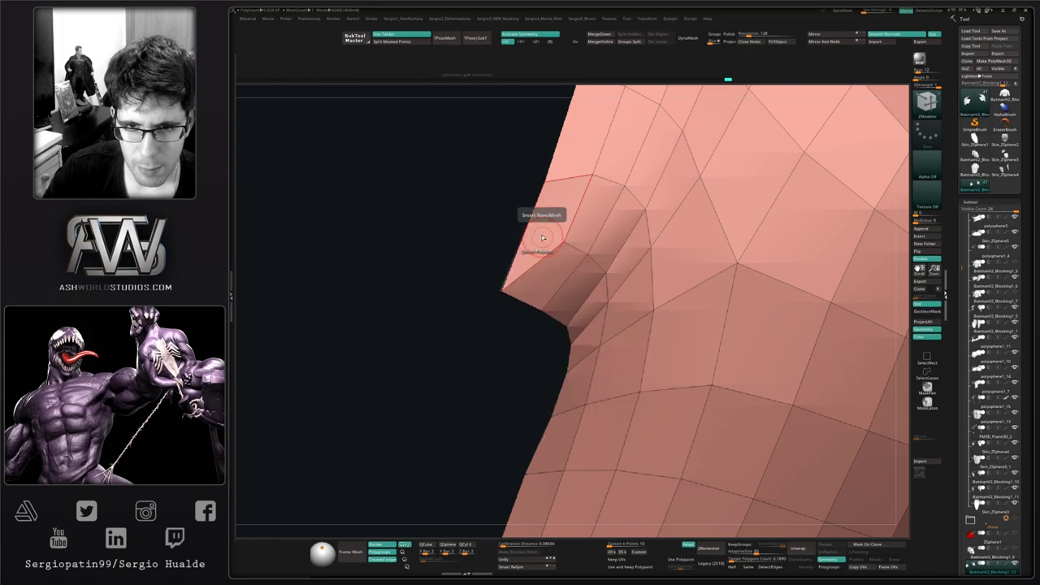
right_drag(544, 237, 529, 355)
click(547, 234)
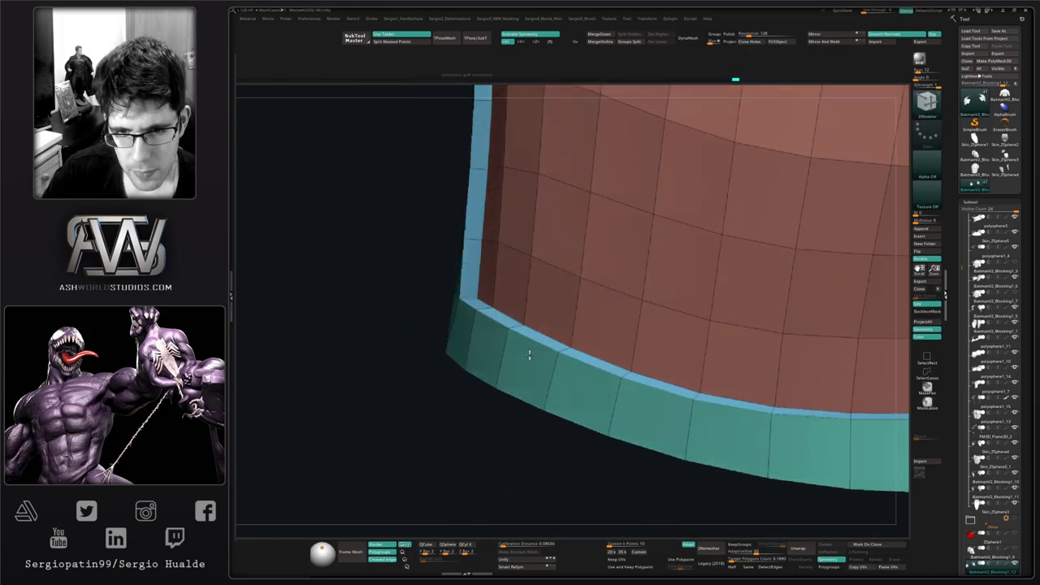
key(space)
click(480, 360)
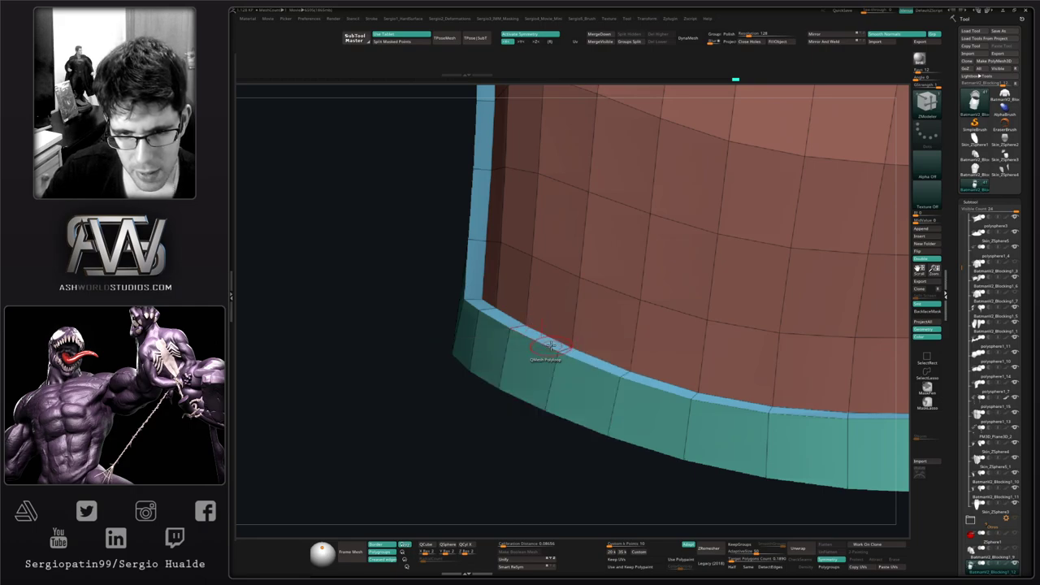
drag(548, 347, 557, 349)
right_drag(561, 355, 536, 393)
drag(520, 409, 531, 422)
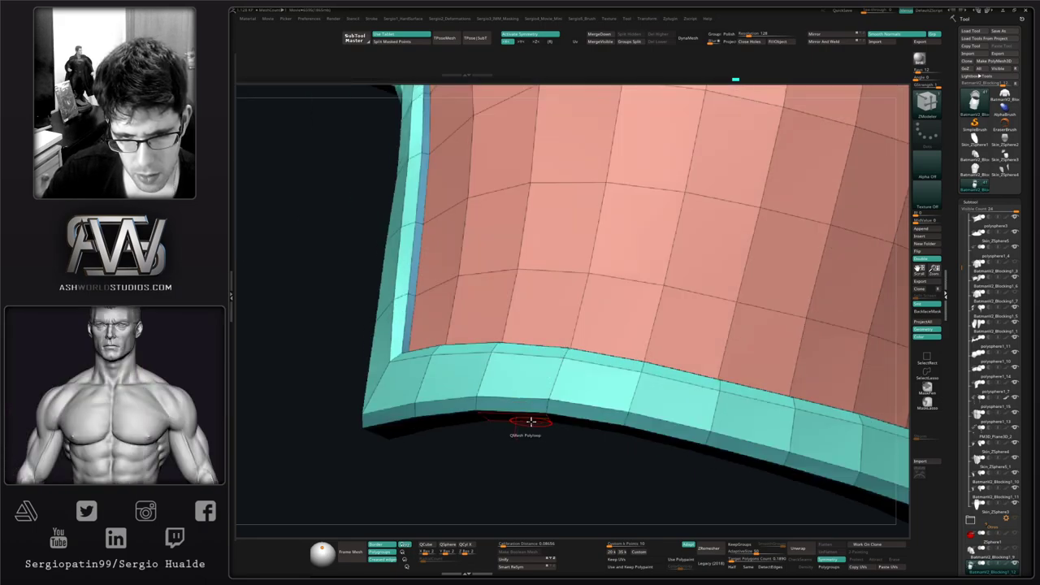
Step: Preview the rimmed panel smoothed with Dynamic Subdivision and without wireframe, toggling the surrounding armor
ctrl+right_drag(531, 422, 532, 302)
key(shift+f)
key(d)
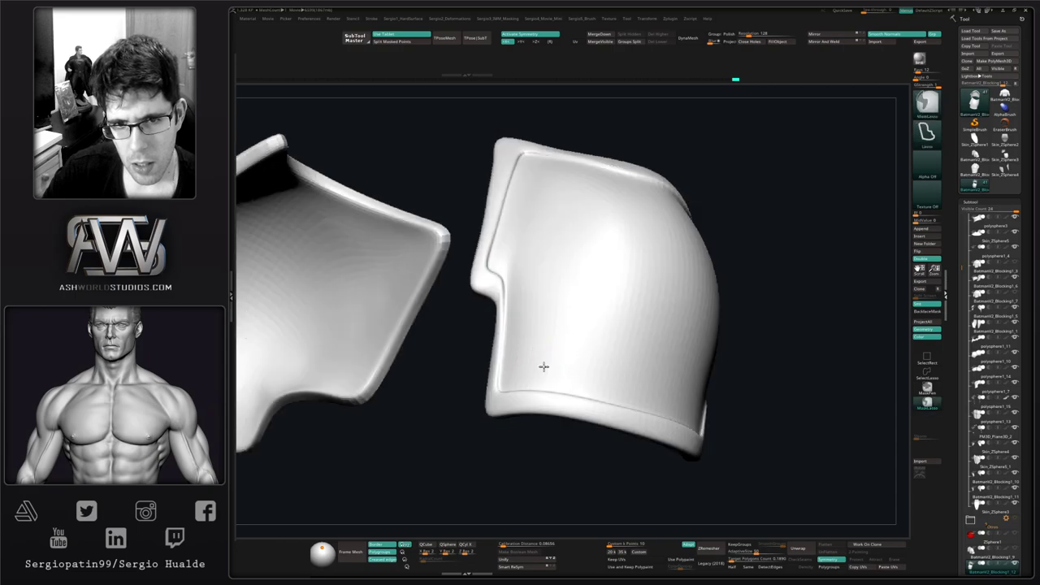
ctrl+right_drag(543, 365, 549, 330)
key(alt+s)
key(alt+s)
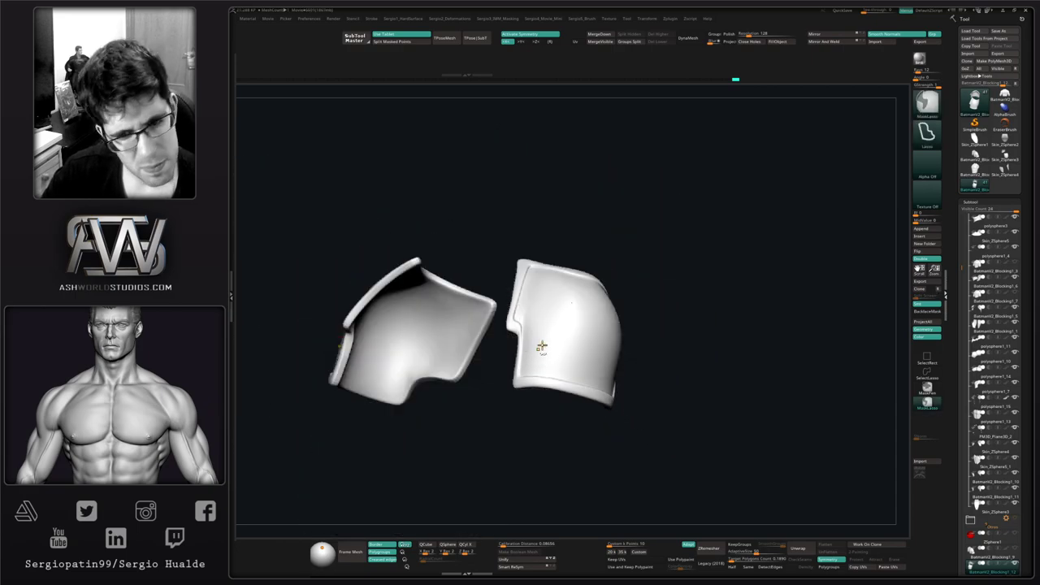
Step: Turn off Dynamic Subdivision and undo the extruded rim around the shoulder panel
key(shift+d)
ctrl+shift+click(540, 348)
right_drag(540, 350, 601, 303)
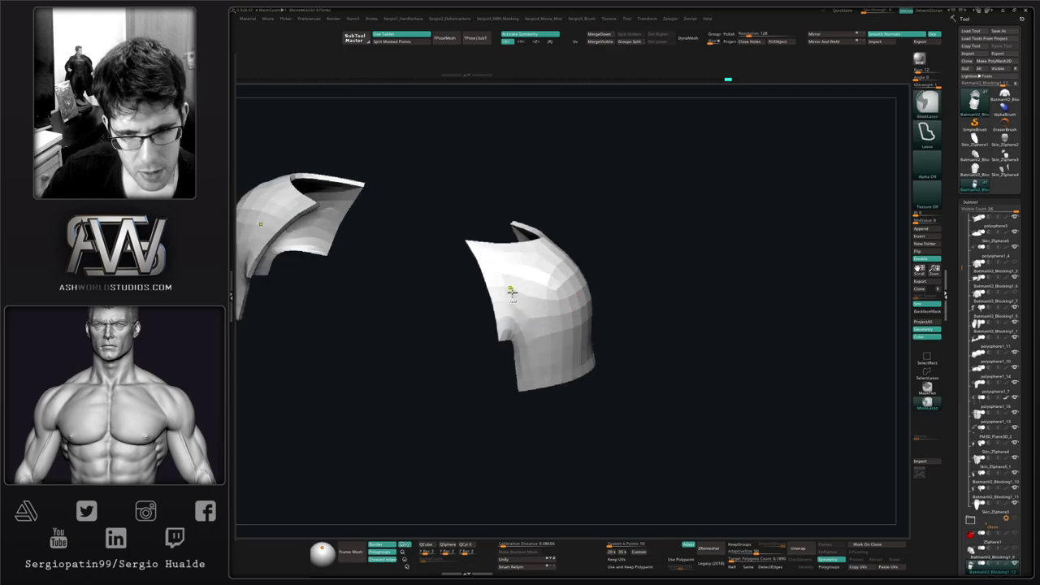
ctrl+right_drag(511, 290, 517, 323)
right_drag(517, 324, 569, 345)
Step: Turn on Dynamic Subdivision, crease the panel's edges by polygroup, and show it without wireframe among the full armor
key(shift+f)
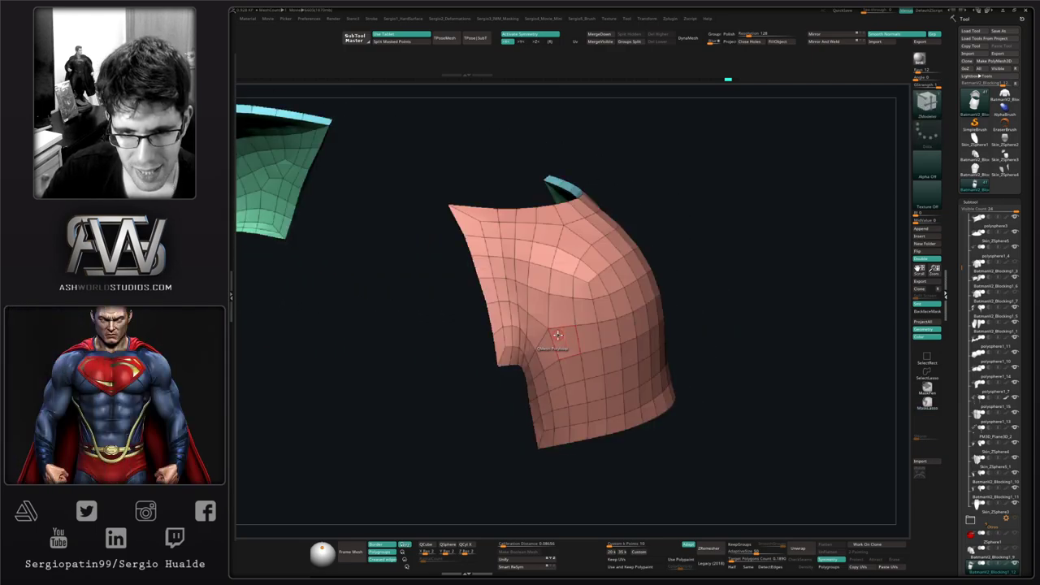
key(d)
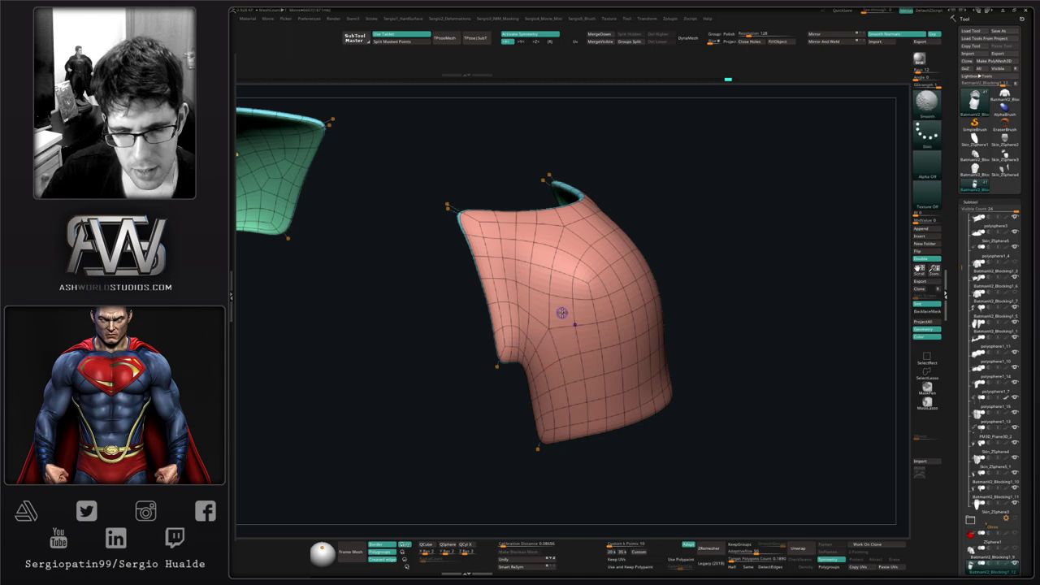
key(shift+1)
click(563, 261)
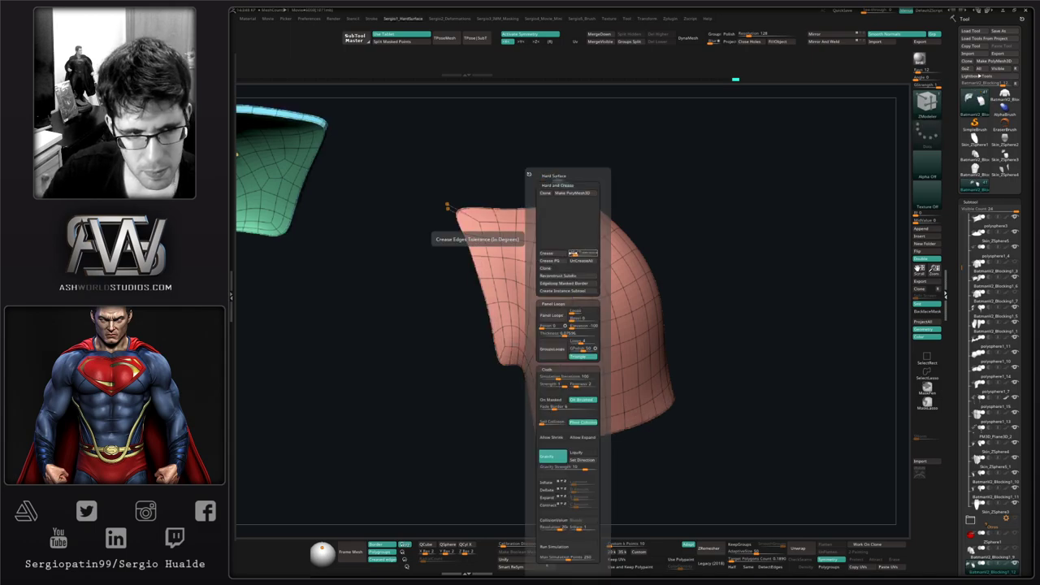
ctrl+right_drag(474, 290, 531, 200)
key(shift+f)
key(alt+s)
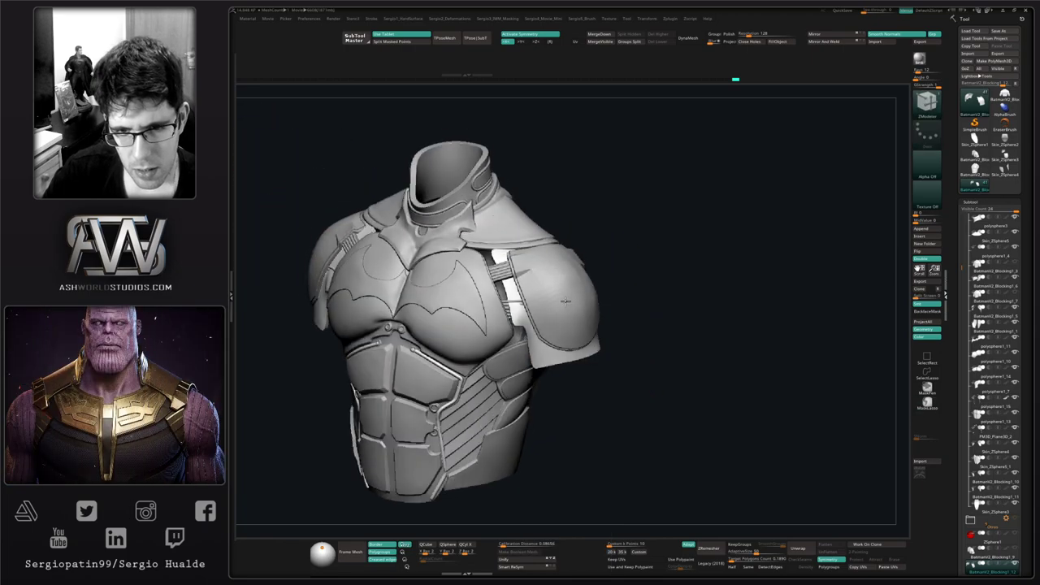
Step: Try subdividing the isolated shoulder panel and inflating its front edge with the Inflate brush and smoothing
mouse_move(566, 300)
right_down()
mouse_move(517, 304)
mouse_move(569, 309)
mouse_move(556, 374)
right_up()
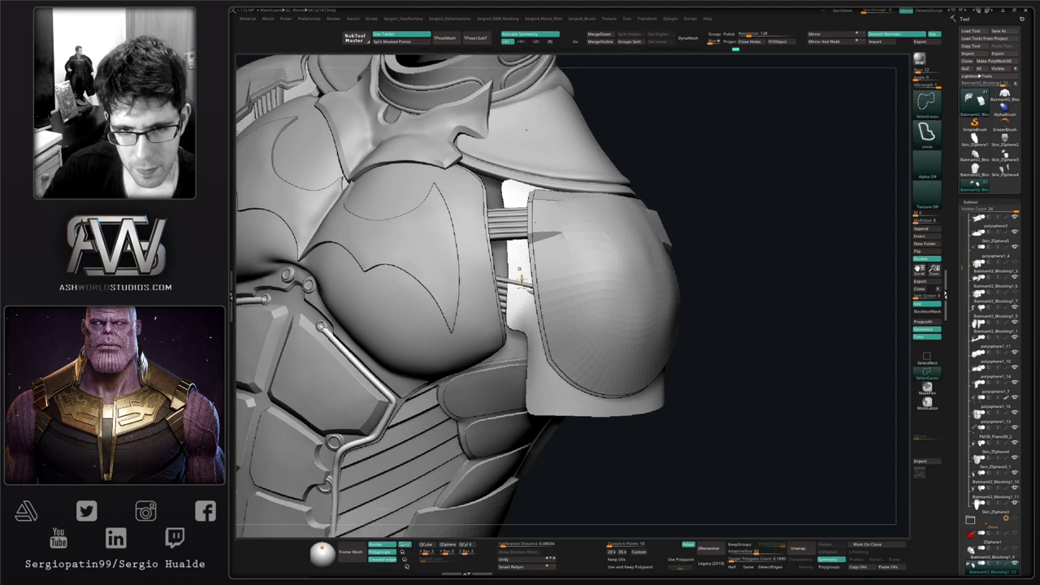
mouse_move(526, 274)
right_down()
mouse_move(525, 325)
mouse_move(541, 293)
mouse_move(509, 312)
right_up()
key(alt+s)
key(ctrl+d)
key(ctrl+d)
key(s)
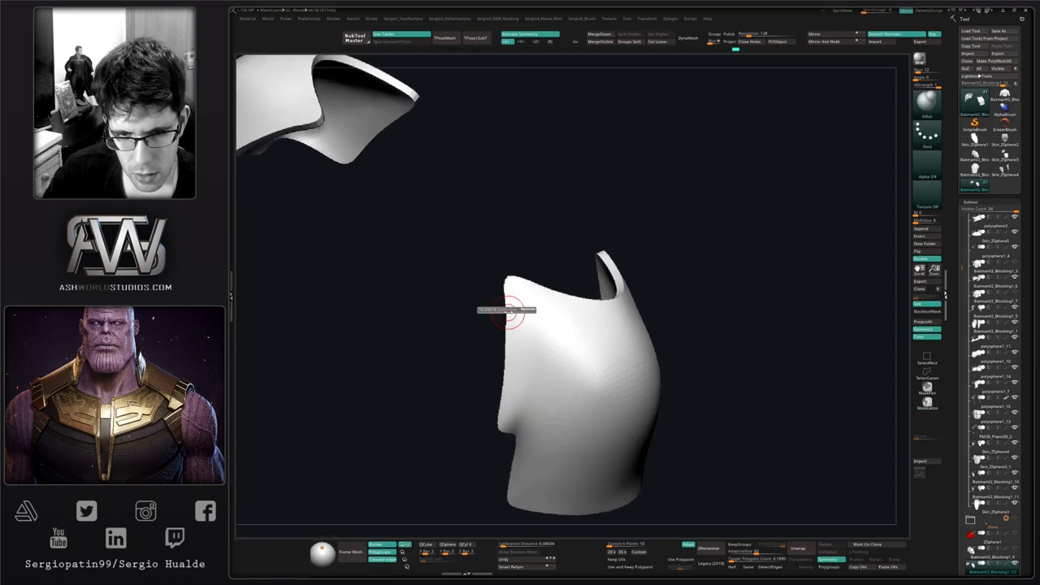
drag(509, 312, 511, 312)
right_drag(507, 311, 502, 298)
drag(506, 324, 499, 423)
mouse_move(520, 420)
right_down()
mouse_move(500, 404)
mouse_move(487, 414)
mouse_move(527, 408)
right_up()
shift+drag(517, 397, 514, 407)
mouse_move(525, 393)
right_down()
mouse_move(495, 404)
mouse_move(527, 344)
right_up()
key(ctrl+z)
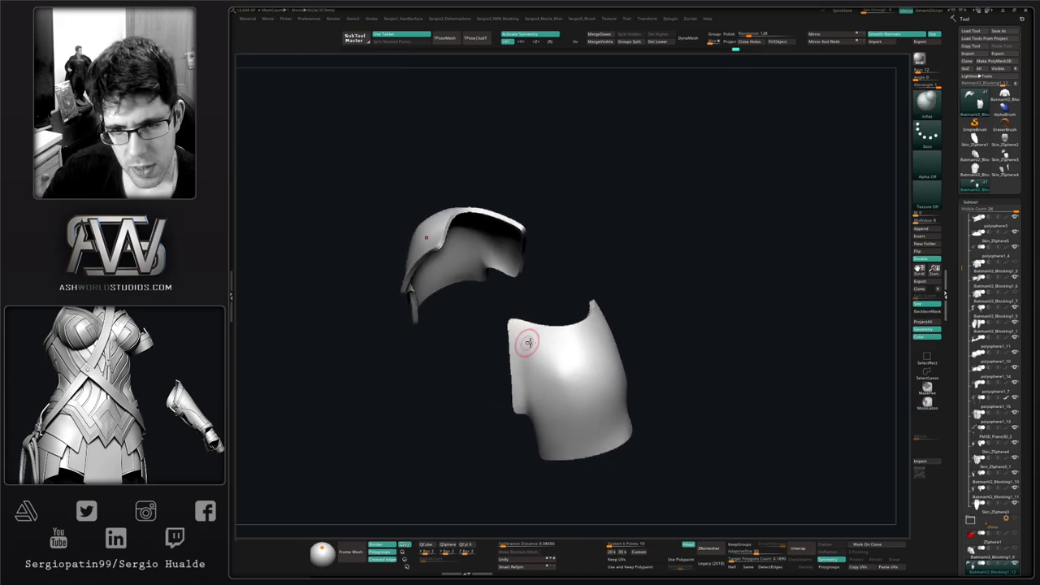
Step: Compare the panel with Dynamic Subdivision off and on, then reapply the polygroup creases to its edges
key(shift+d)
key(shift+d)
key(d)
key(d)
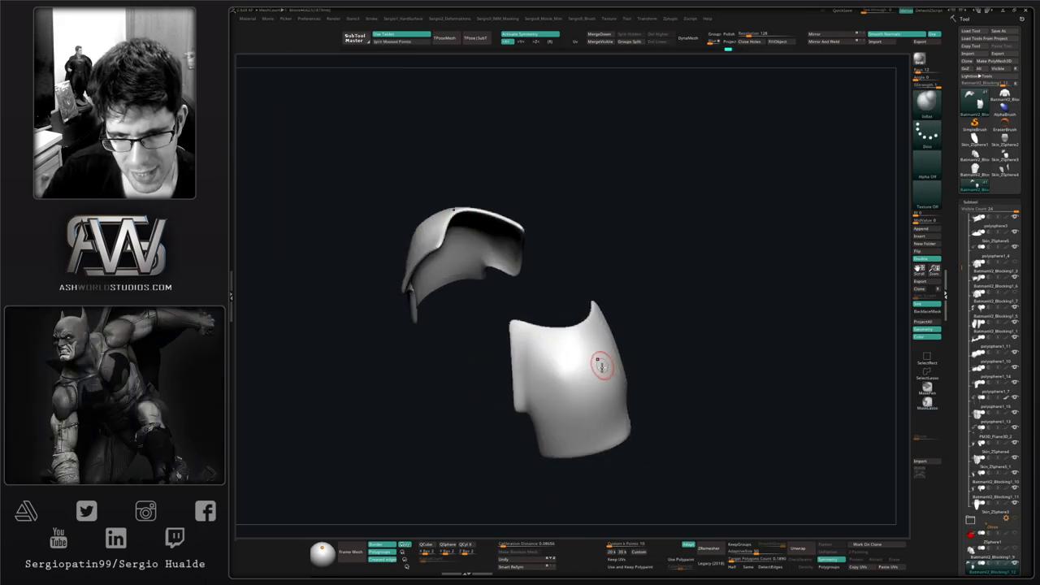
mouse_move(601, 365)
ctrl+right_down()
mouse_move(587, 381)
mouse_move(585, 355)
ctrl+right_up()
key(ctrl+1)
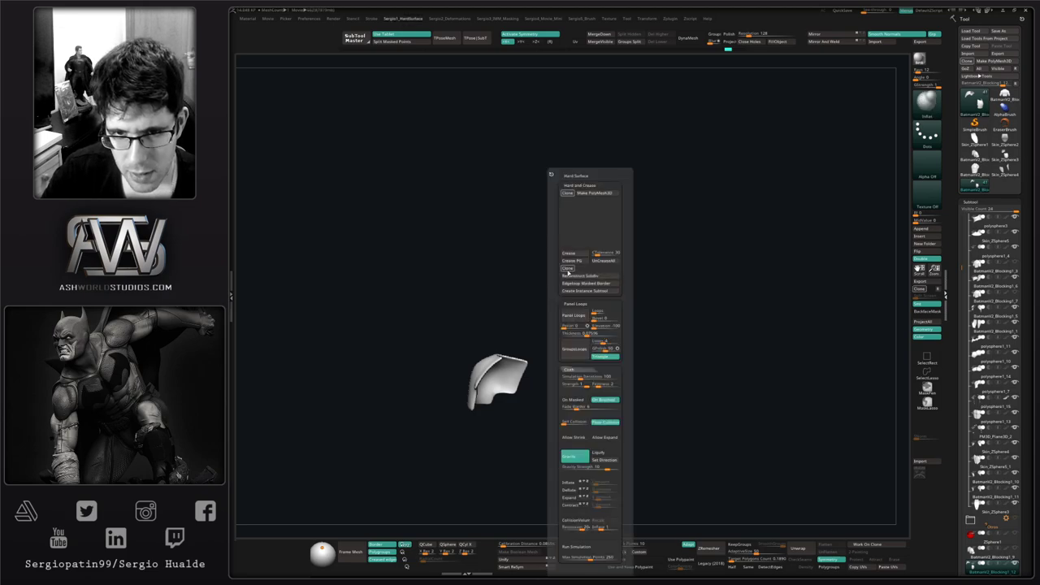
click(582, 262)
Step: Show the surrounding armor again and examine the shoulder panels on the torso from the front and side
key(alt+s)
ctrl+right_drag(534, 401, 598, 390)
alt+right_drag(599, 389, 598, 329)
right_drag(705, 296, 682, 313)
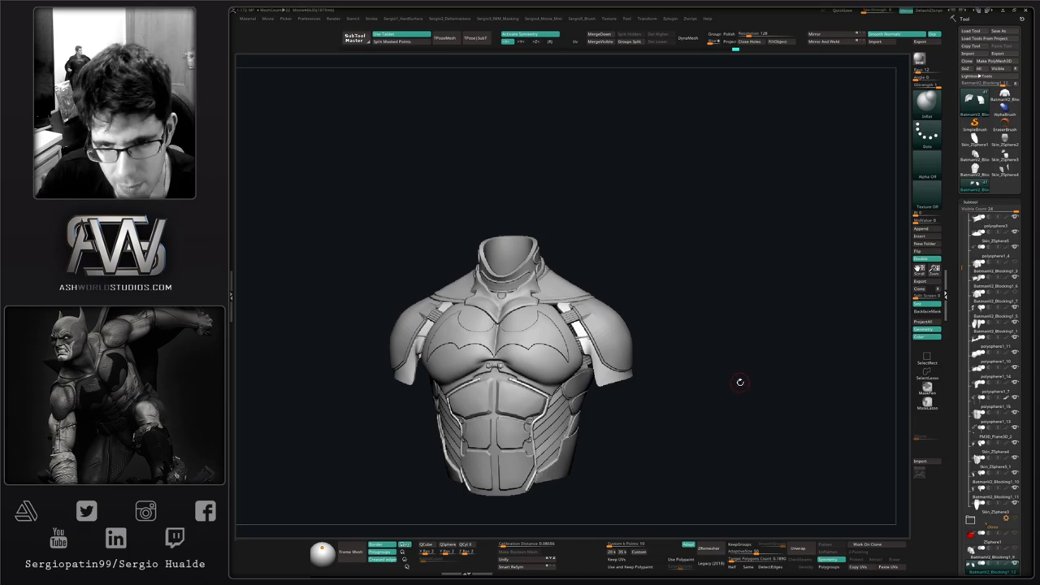
right_drag(740, 382, 755, 361)
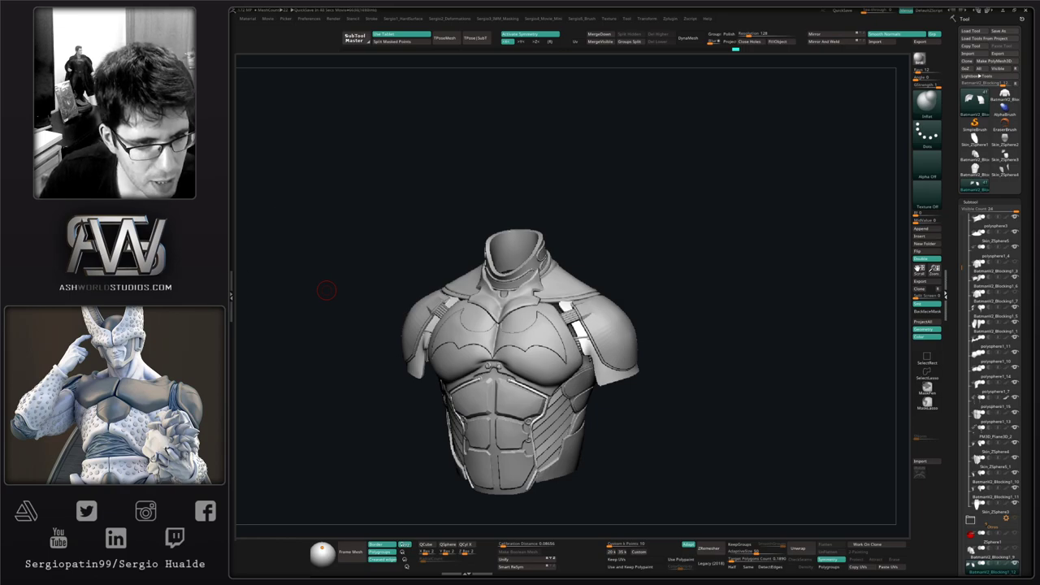
drag(643, 268, 627, 282)
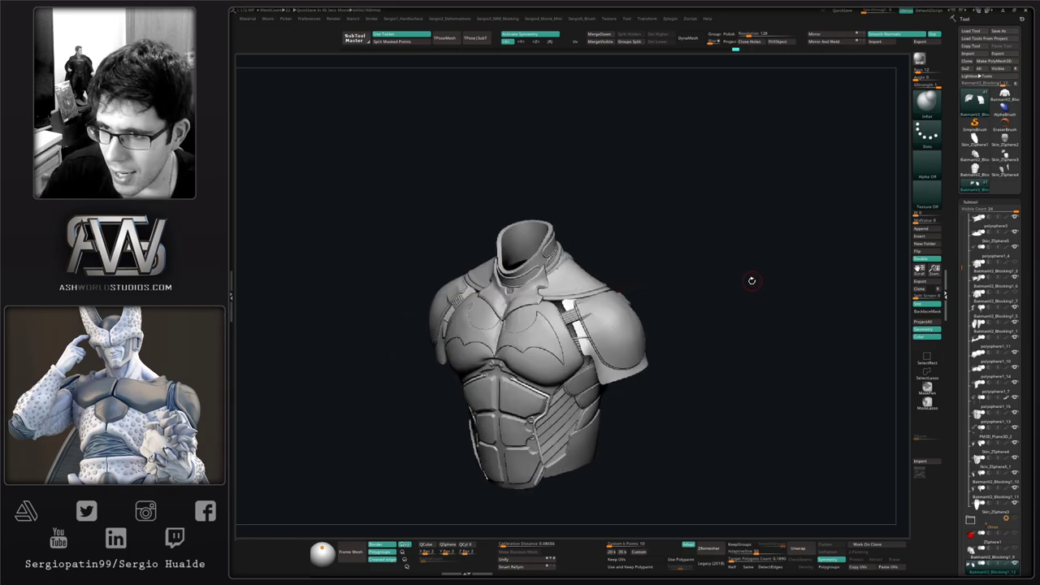
alt+drag(750, 281, 697, 312)
drag(962, 265, 965, 203)
drag(842, 281, 609, 349)
drag(750, 390, 713, 358)
mouse_move(713, 358)
right_down()
mouse_move(761, 362)
mouse_move(727, 387)
mouse_move(662, 403)
right_up()
Step: Select the lower waist panel and adjust its shape at the rear edge with the Move brush, checking it from behind
alt+click(672, 409)
key(b)
key(m)
key(v)
drag(662, 404, 662, 417)
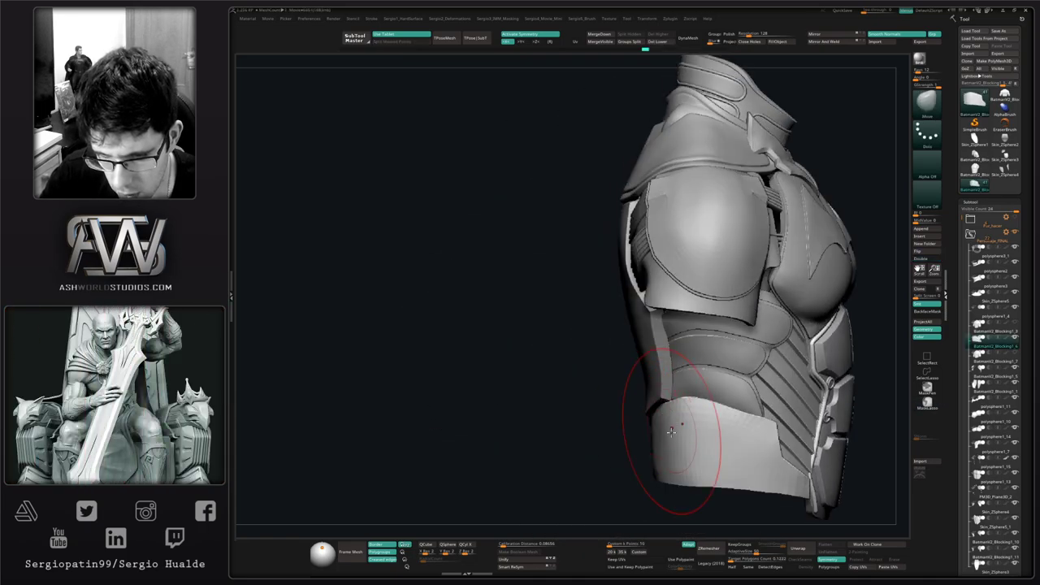
mouse_move(673, 429)
right_down()
mouse_move(661, 423)
mouse_move(669, 417)
mouse_move(680, 434)
right_up()
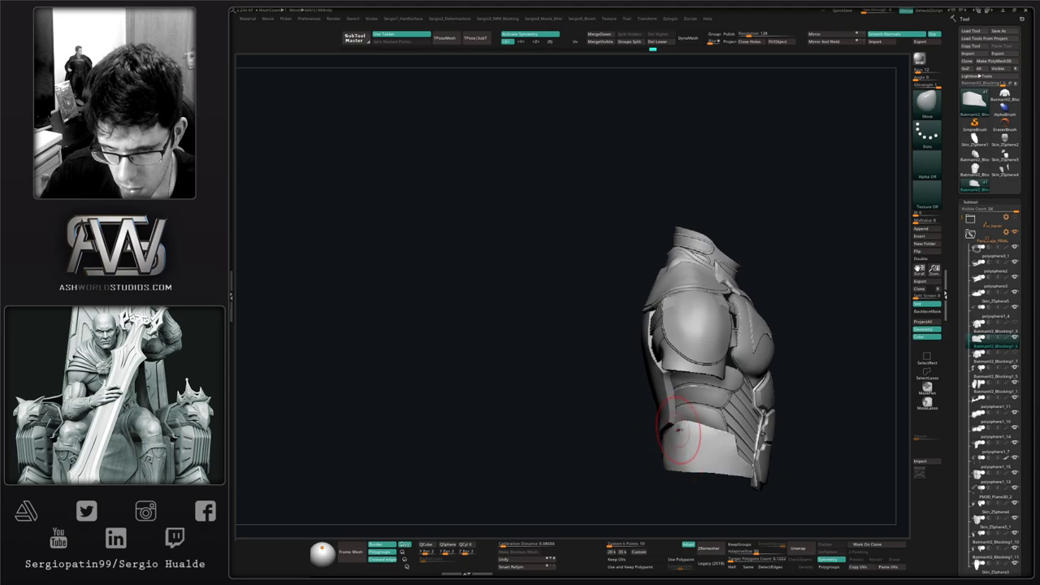
mouse_move(678, 445)
mouse_down()
mouse_move(708, 473)
mouse_move(660, 444)
mouse_up()
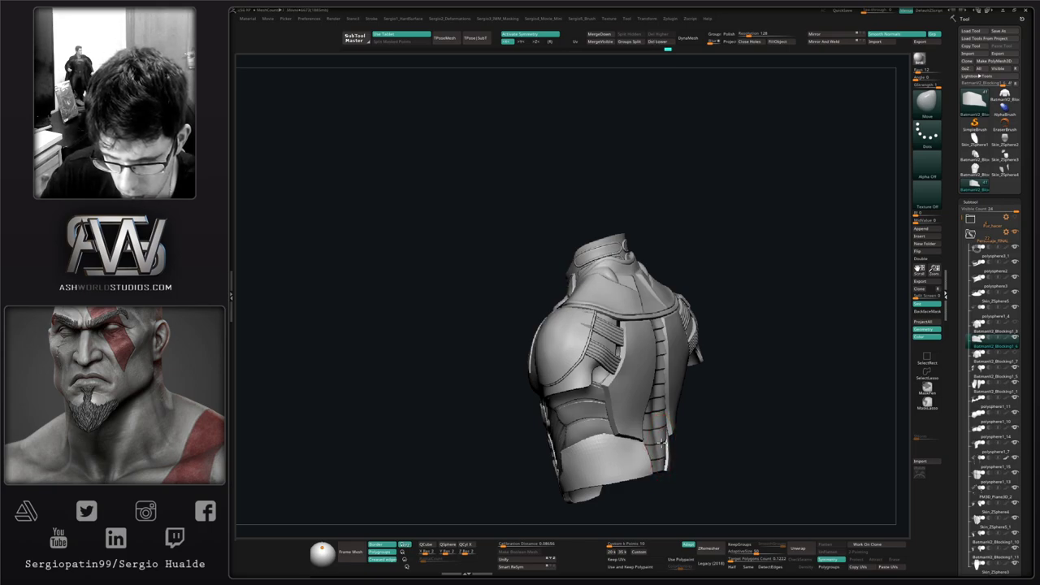
right_drag(663, 443, 641, 444)
right_drag(713, 397, 693, 394)
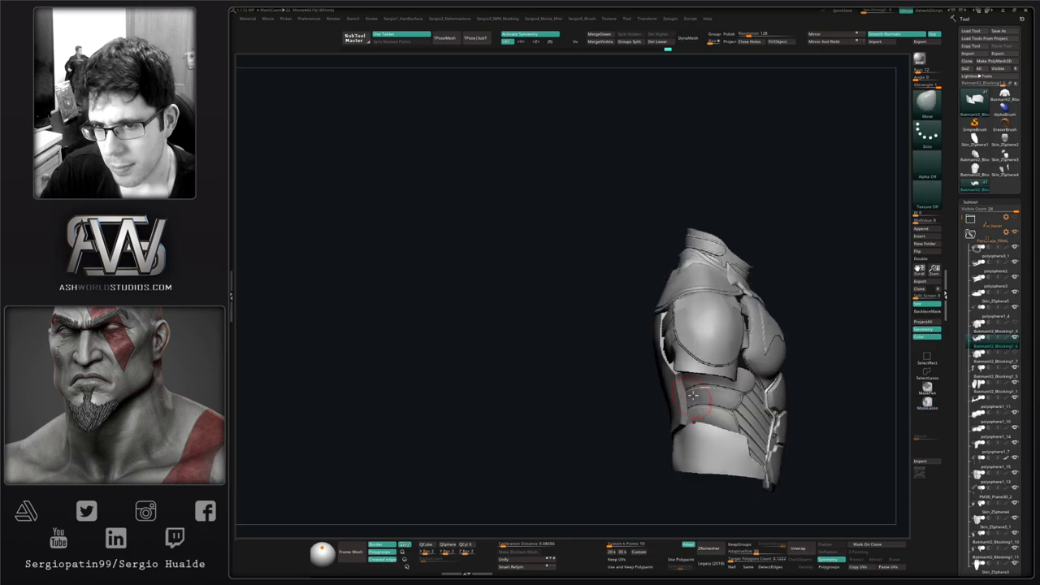
Step: Expand the closed subtool folder, make the cape subtool pm3d_sphere3d1_2 active and visible, and isolate it
click(971, 220)
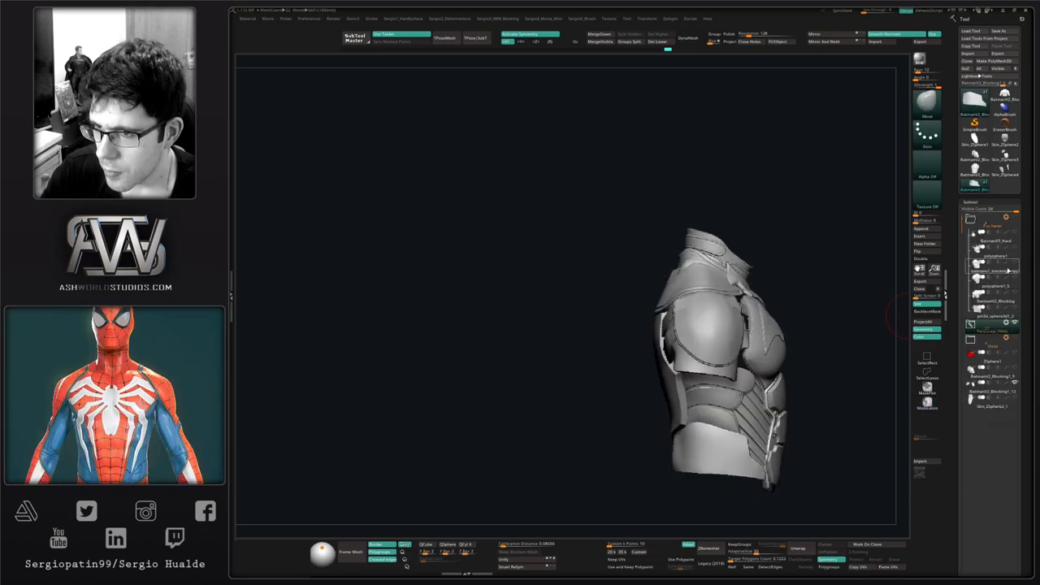
click(979, 314)
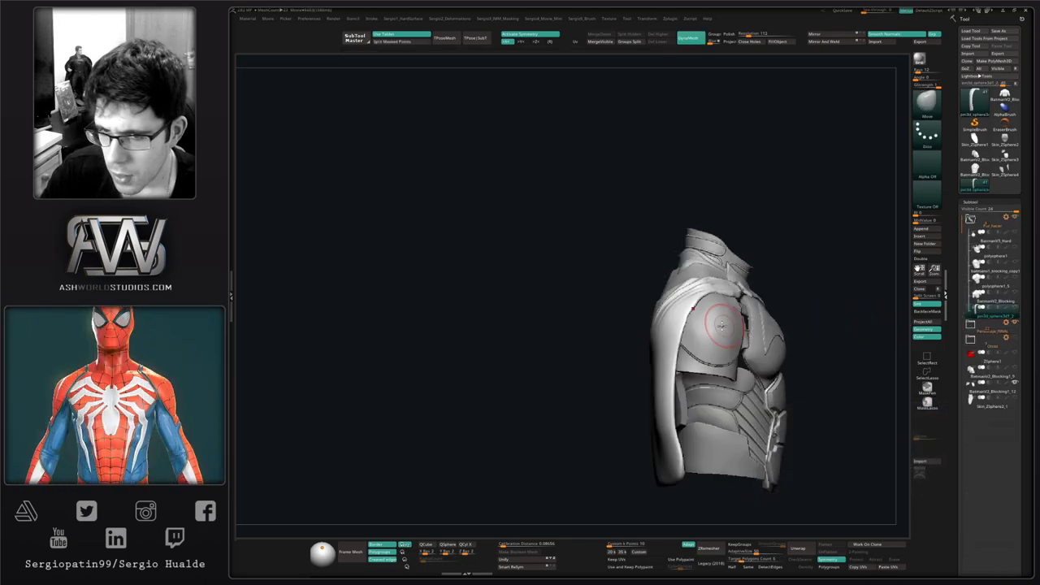
right_drag(721, 325, 661, 348)
alt+right_drag(772, 314, 603, 331)
right_drag(724, 307, 682, 317)
mouse_move(683, 317)
ctrl+right_down()
mouse_move(646, 353)
mouse_move(617, 334)
mouse_move(627, 323)
mouse_move(626, 367)
mouse_move(624, 351)
ctrl+right_up()
key(alt+s)
drag(624, 351, 616, 352)
key(ctrl+z)
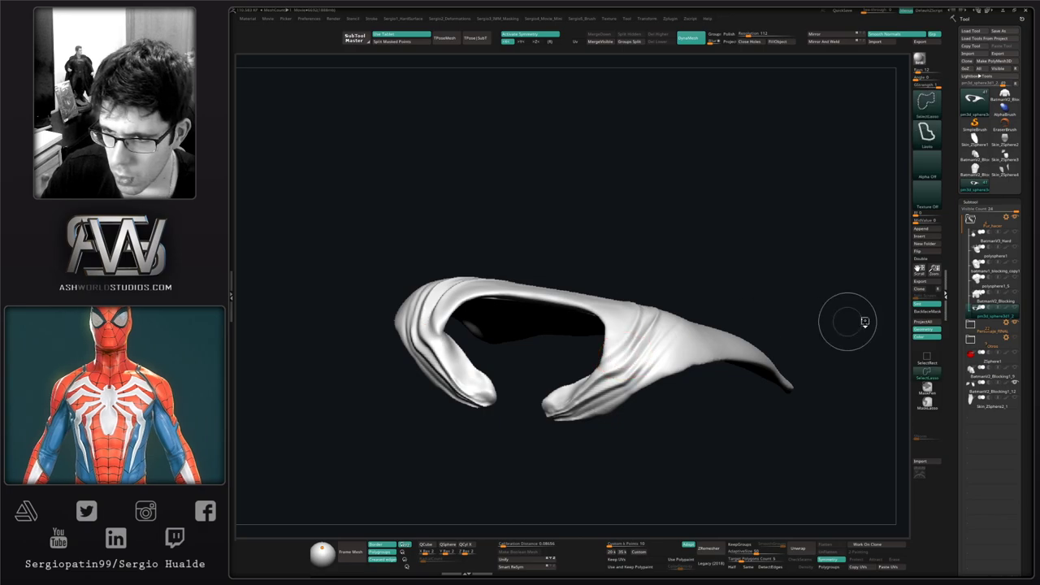
Step: Duplicate the cape subtool and smooth out the folds on its two front collar ends
key(ctrl+shift+d)
ctrl+right_drag(583, 350, 605, 376)
right_drag(605, 376, 595, 397)
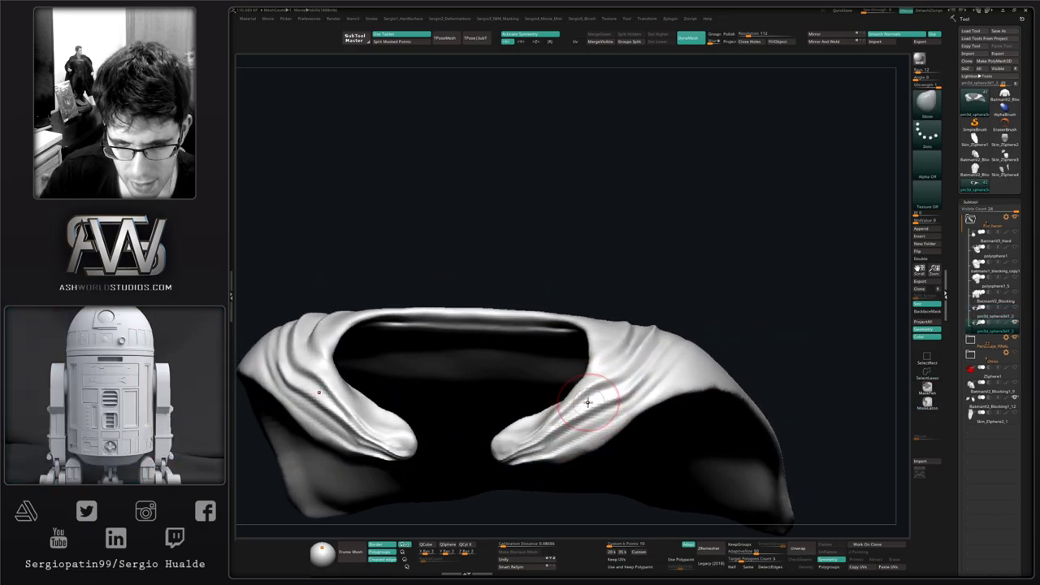
mouse_move(511, 454)
shift+mouse_down()
mouse_move(635, 360)
mouse_move(611, 390)
mouse_move(655, 335)
shift+mouse_up()
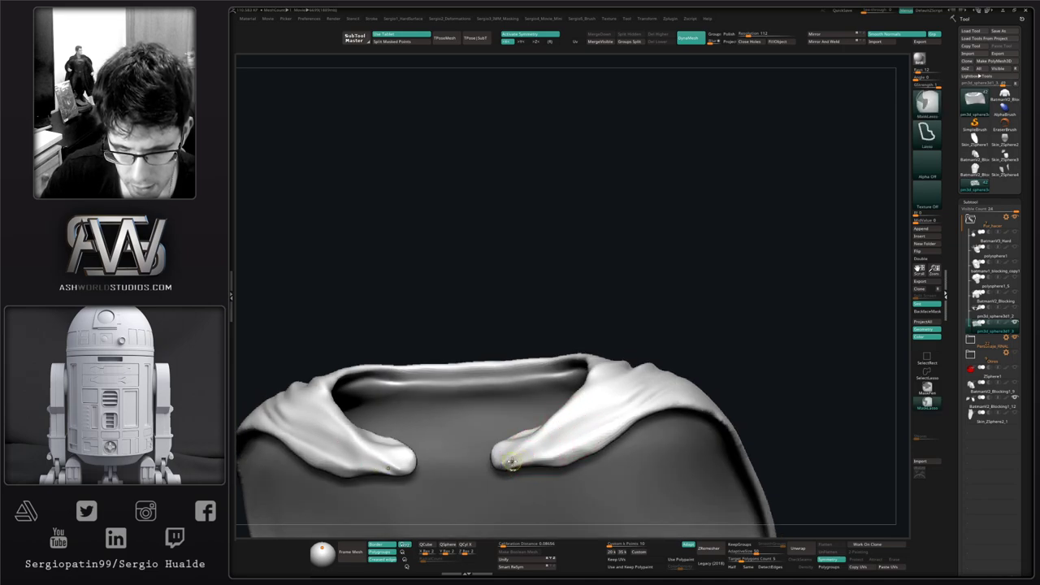
key(ctrl+z)
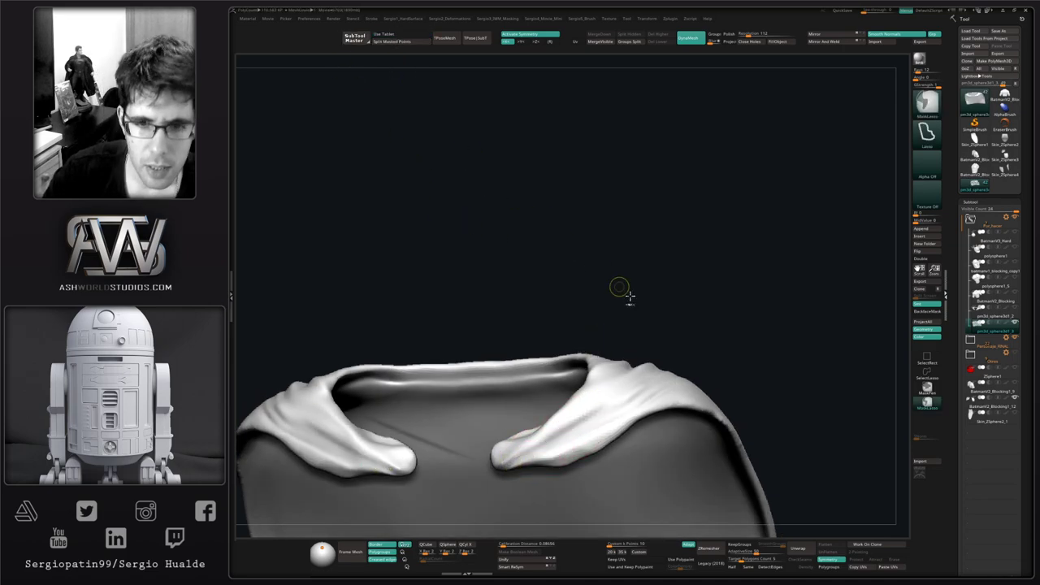
key(ctrl+z)
Step: Switch to the MaskPen brush and mask the outer faces of the cape's two front collar ends
ctrl+click(927, 388)
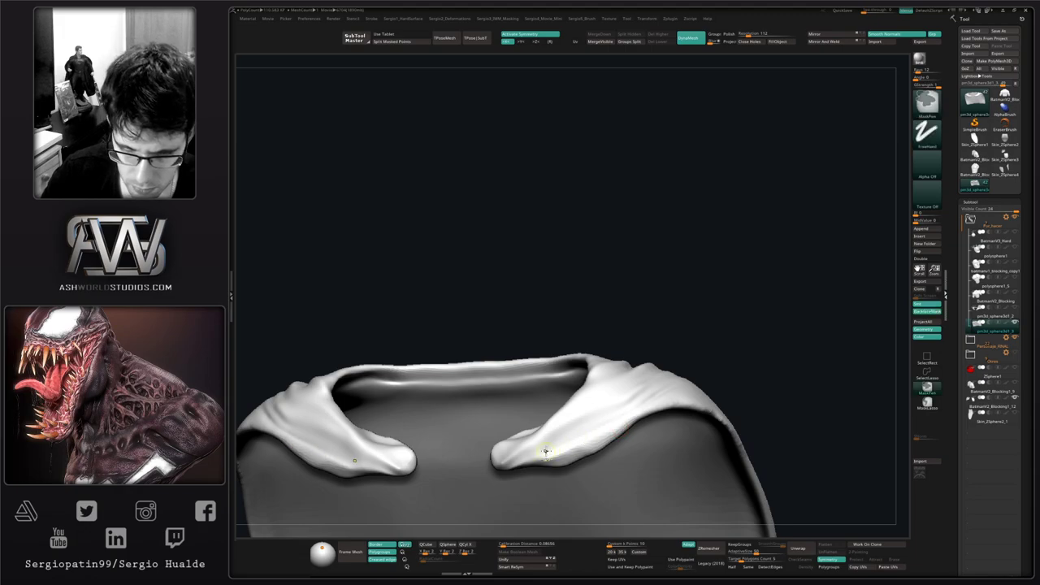
mouse_move(524, 456)
ctrl+mouse_down()
mouse_move(515, 457)
mouse_move(621, 385)
mouse_move(578, 414)
ctrl+mouse_up()
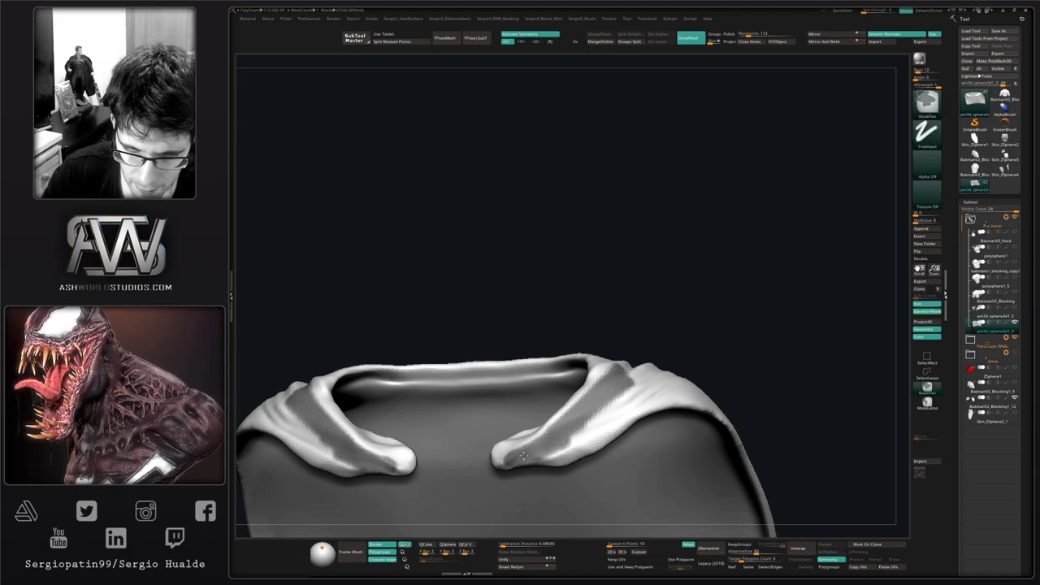
ctrl+drag(517, 459, 615, 417)
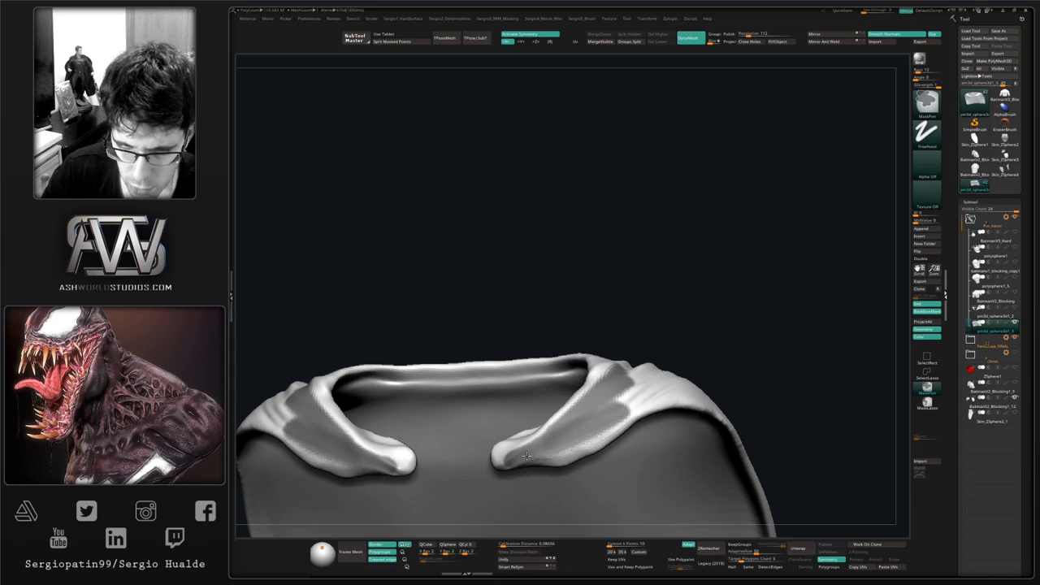
mouse_move(527, 456)
mouse_down()
mouse_move(661, 388)
mouse_move(619, 392)
mouse_up()
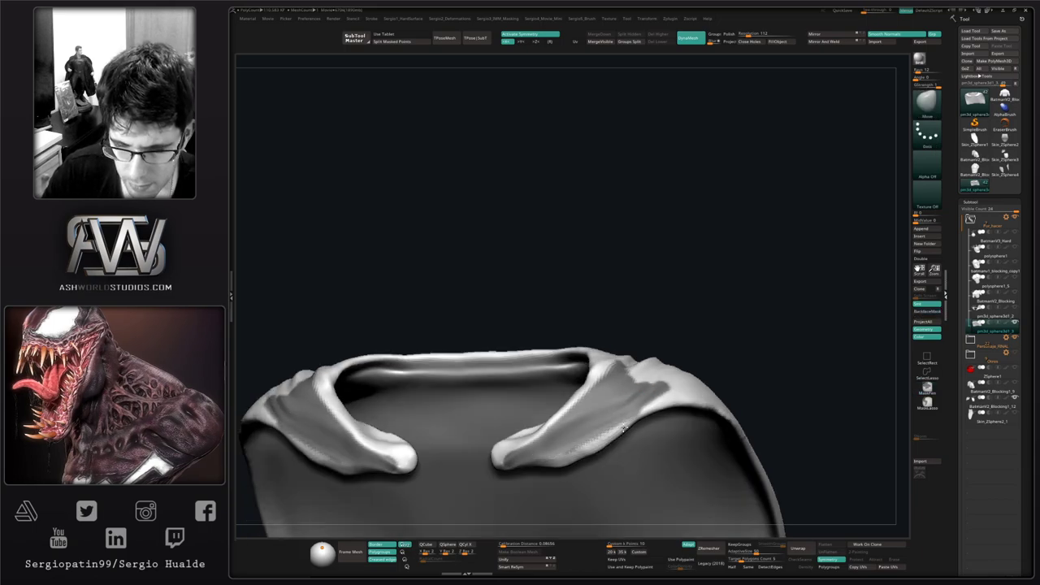
Step: Extend the mask from the collar ends over the shoulders and around the neckline at the back of the cape
drag(569, 203, 455, 309)
mouse_move(585, 406)
ctrl+mouse_down()
mouse_move(645, 365)
mouse_move(666, 288)
ctrl+mouse_up()
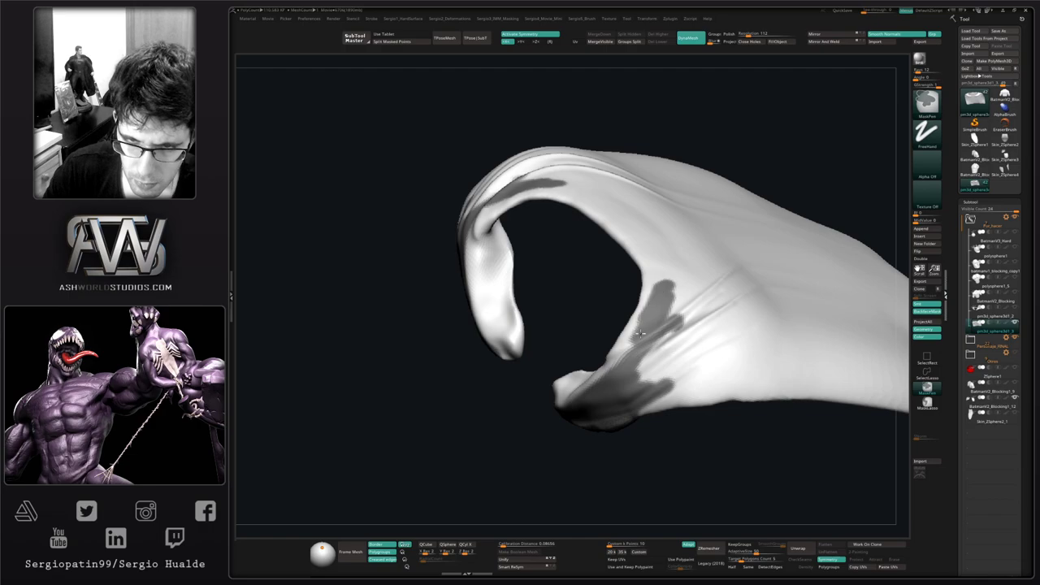
right_drag(634, 382, 681, 384)
right_drag(628, 351, 573, 341)
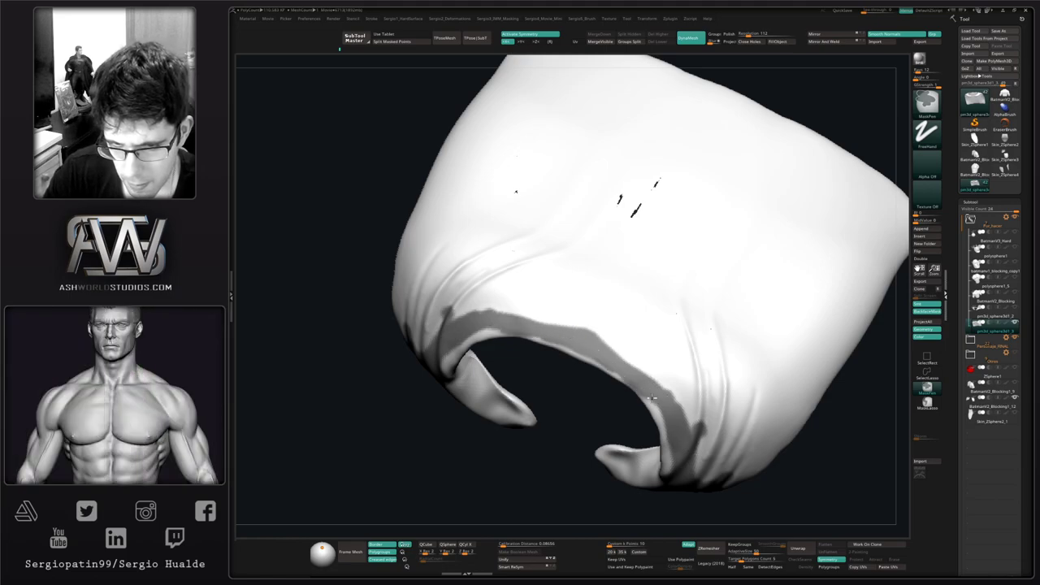
right_drag(675, 446, 557, 353)
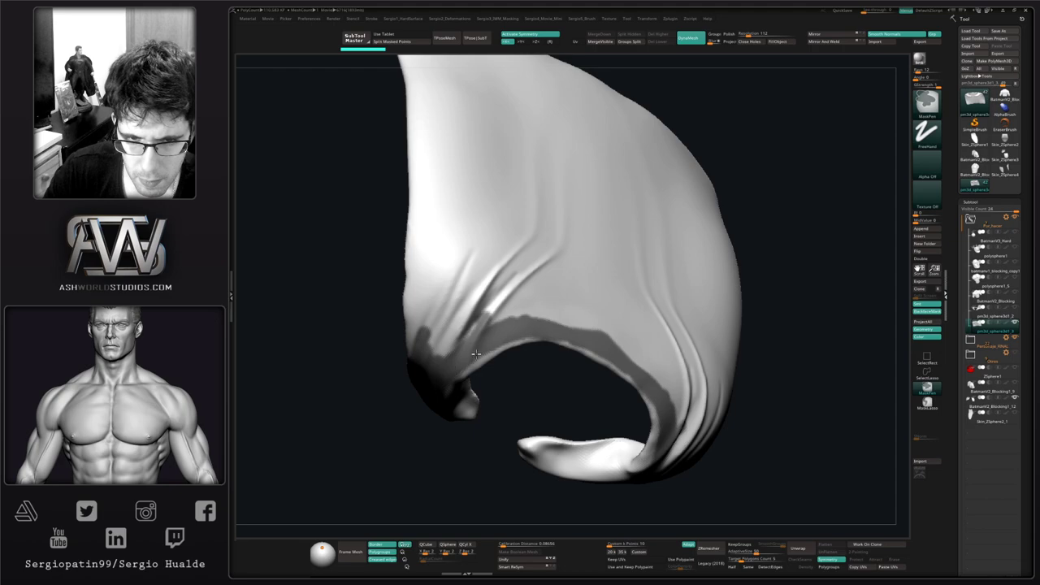
right_drag(455, 371, 437, 386)
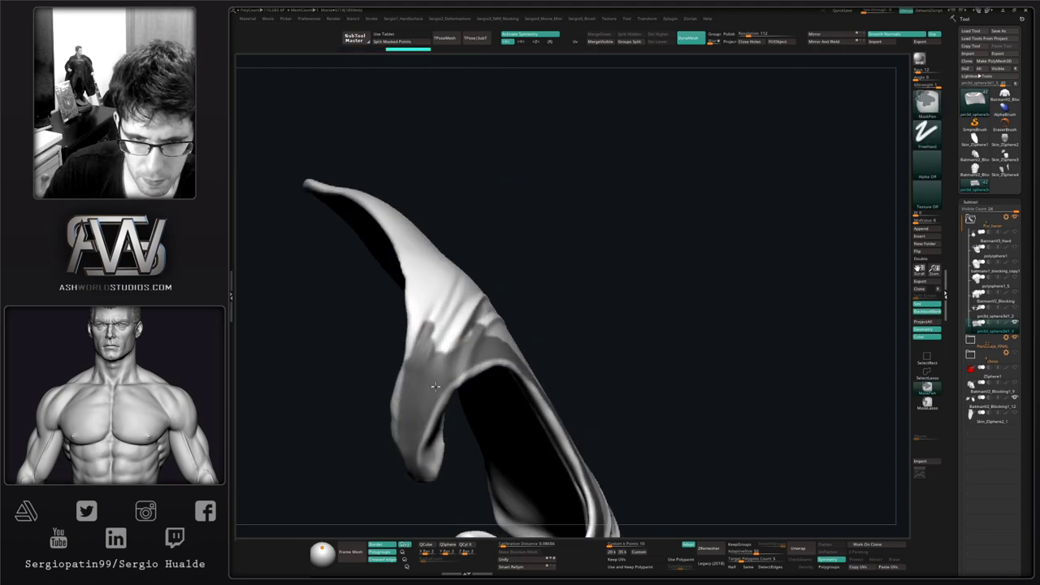
ctrl+right_drag(413, 443, 390, 252)
mouse_move(390, 325)
right_down()
mouse_move(507, 396)
mouse_move(518, 295)
mouse_move(569, 305)
mouse_move(650, 235)
mouse_move(593, 284)
mouse_move(590, 342)
mouse_move(556, 389)
right_up()
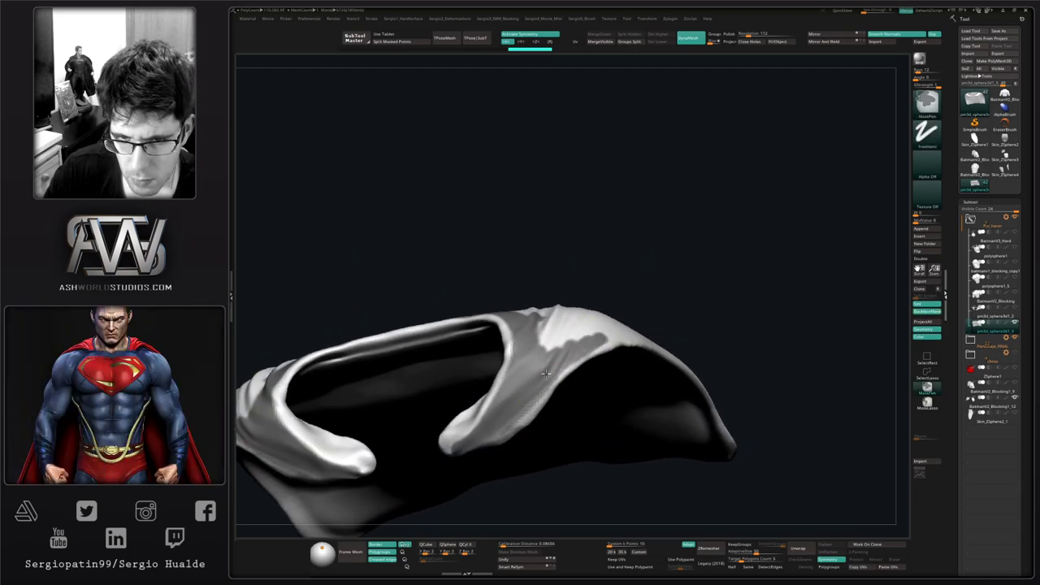
mouse_move(546, 374)
right_down()
mouse_move(580, 382)
mouse_move(570, 419)
right_up()
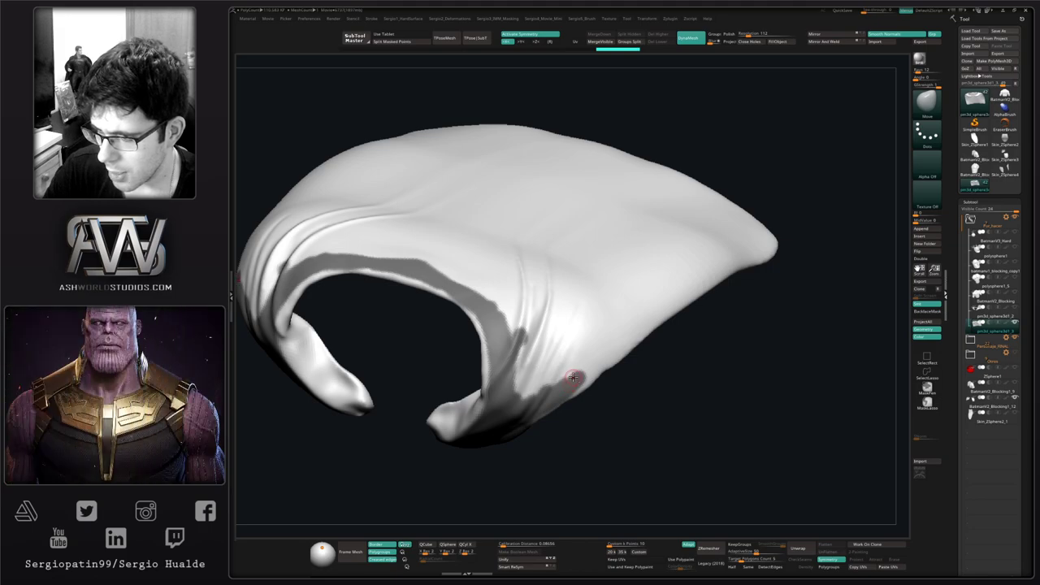
Step: Mask along the cape's outer side edges and fill in the creased shoulder areas
mouse_move(599, 368)
alt+right_down()
mouse_move(579, 391)
mouse_move(560, 391)
alt+right_up()
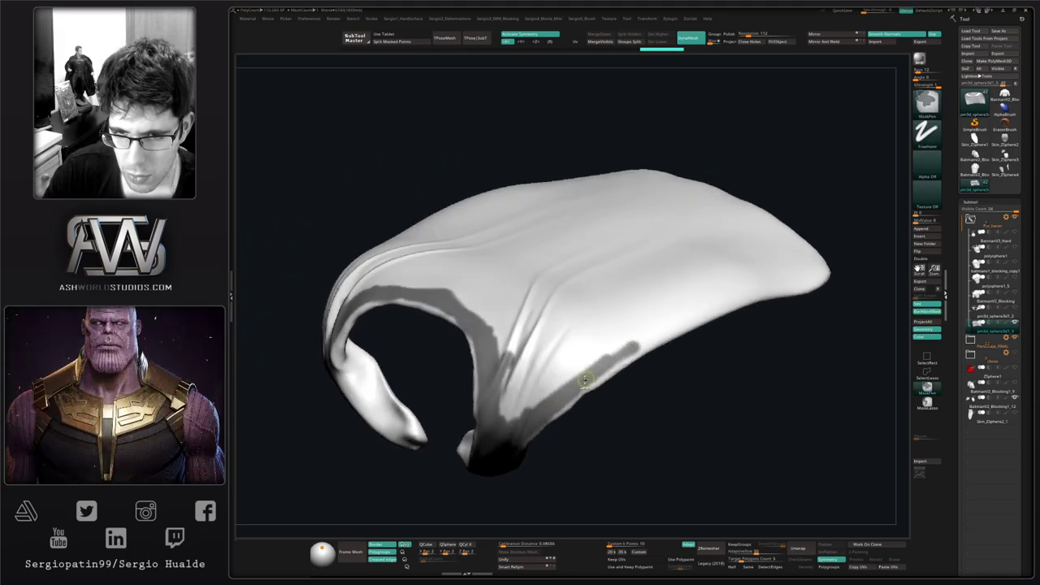
ctrl+drag(584, 380, 635, 343)
ctrl+right_drag(615, 357, 615, 363)
right_drag(615, 363, 615, 365)
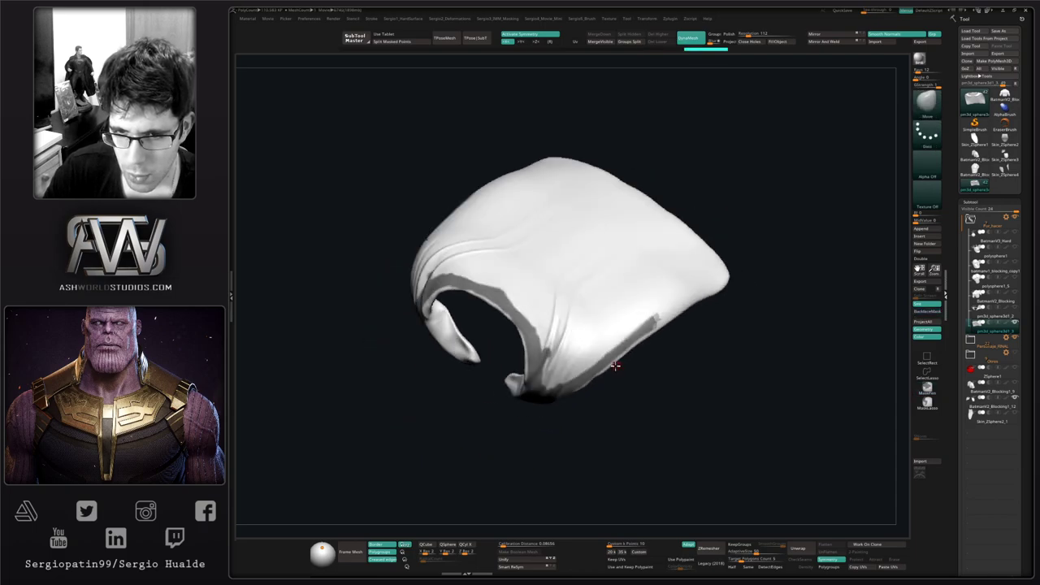
mouse_move(602, 363)
ctrl+mouse_down()
mouse_move(627, 324)
mouse_move(604, 312)
mouse_move(566, 327)
ctrl+mouse_up()
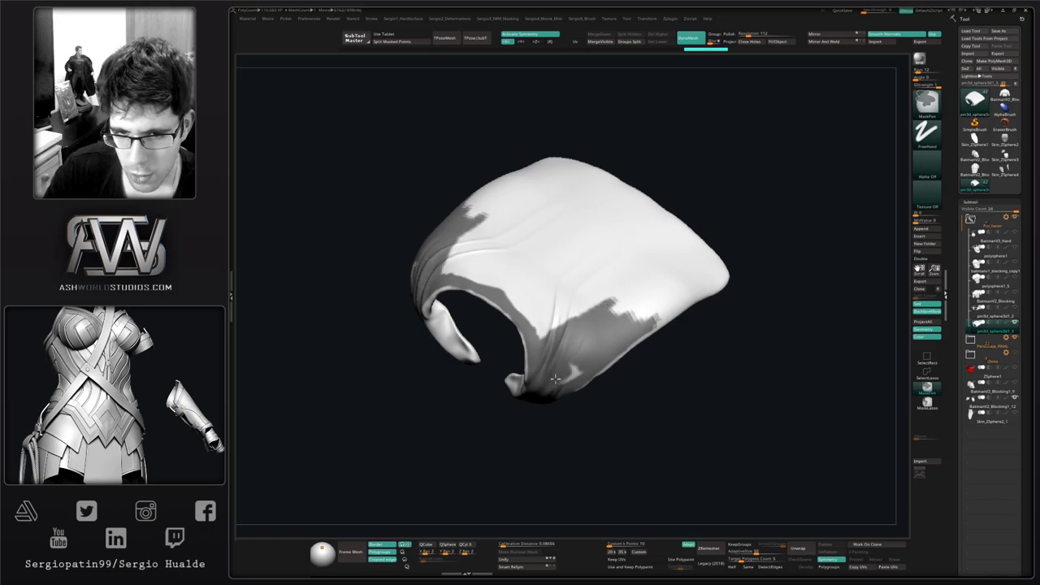
Step: Fill the mask across the broad back surface of the cape towards its lower corners
alt+right_drag(620, 311, 562, 390)
mouse_move(562, 390)
ctrl+mouse_down()
mouse_move(627, 336)
mouse_move(567, 395)
mouse_move(624, 370)
mouse_move(612, 388)
mouse_move(671, 332)
mouse_move(644, 322)
mouse_move(582, 354)
mouse_move(584, 339)
ctrl+mouse_up()
mouse_move(583, 339)
alt+right_down()
mouse_move(613, 386)
mouse_move(597, 387)
alt+right_up()
mouse_move(627, 383)
ctrl+mouse_down()
mouse_move(588, 405)
mouse_move(626, 366)
mouse_move(601, 373)
mouse_move(572, 359)
mouse_move(517, 369)
ctrl+mouse_up()
right_drag(544, 367, 574, 368)
mouse_move(516, 366)
ctrl+mouse_down()
mouse_move(493, 391)
mouse_move(513, 403)
mouse_move(512, 421)
mouse_move(536, 429)
mouse_move(559, 416)
mouse_move(568, 442)
ctrl+mouse_up()
right_drag(608, 372, 597, 392)
mouse_move(597, 392)
alt+right_down()
mouse_move(564, 453)
mouse_move(543, 414)
alt+right_up()
mouse_move(536, 401)
ctrl+mouse_down()
mouse_move(585, 382)
mouse_move(652, 425)
ctrl+mouse_up()
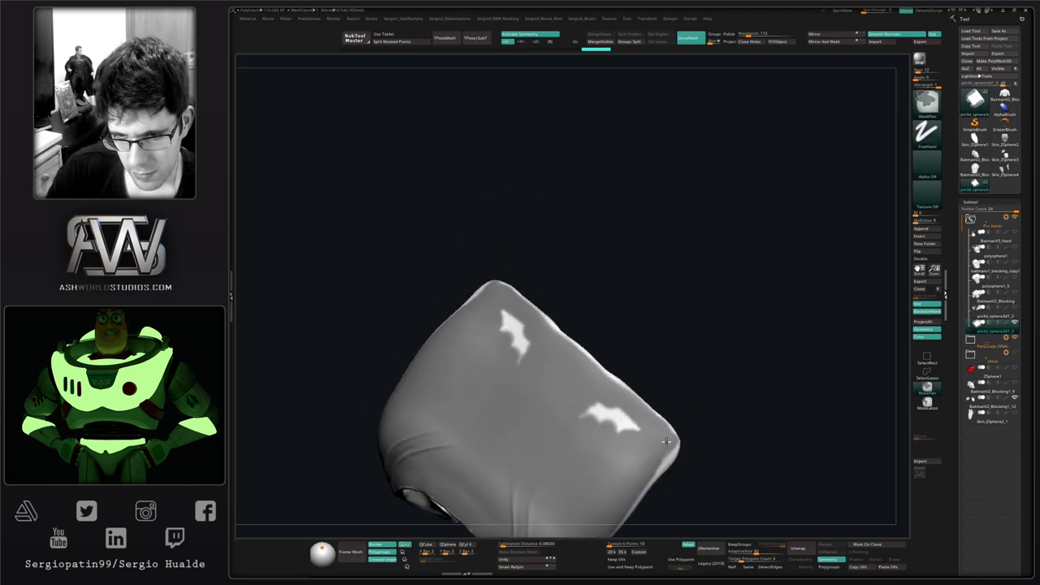
Step: Mask over the remaining unmasked patches on the lower back of the cape
ctrl+drag(654, 461, 659, 472)
ctrl+drag(639, 430, 629, 439)
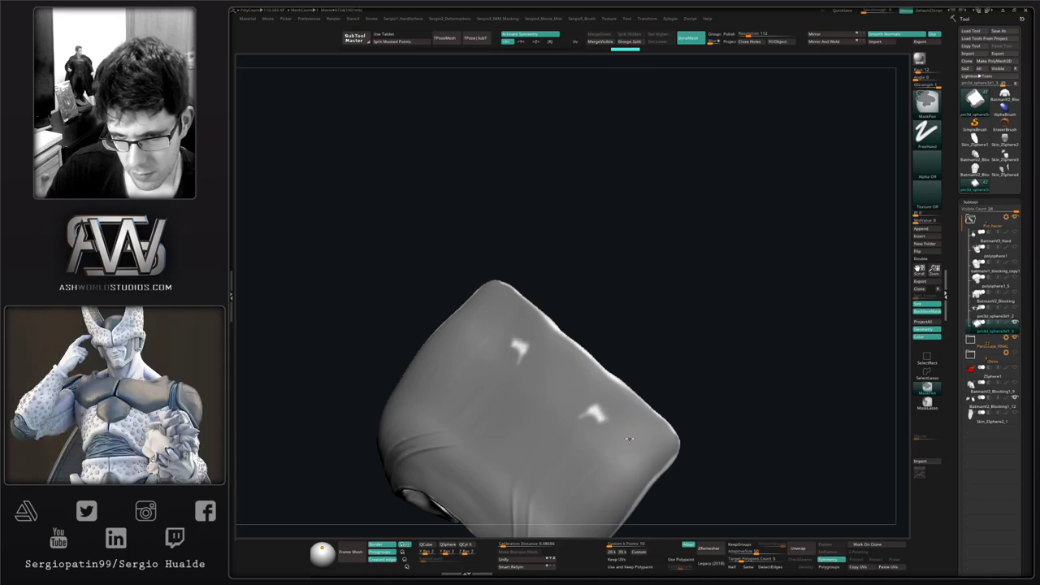
right_drag(605, 446, 611, 364)
right_drag(595, 415, 602, 328)
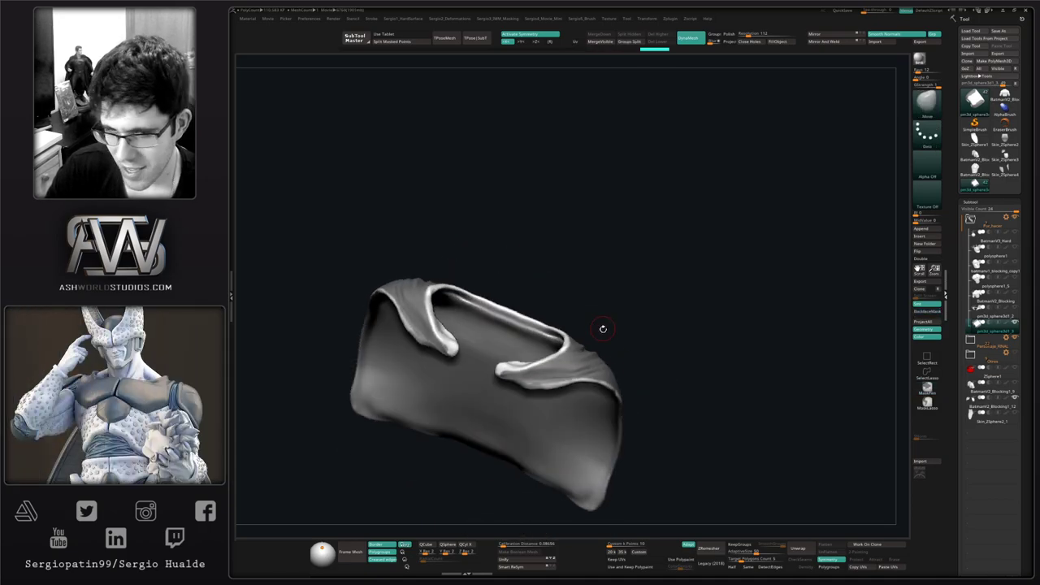
Step: Extend the mask to the rim along the cape's side edges, lower corners and bottom hem
right_drag(598, 382, 611, 266)
drag(611, 266, 611, 338)
ctrl+right_drag(611, 338, 645, 383)
ctrl+drag(656, 404, 648, 467)
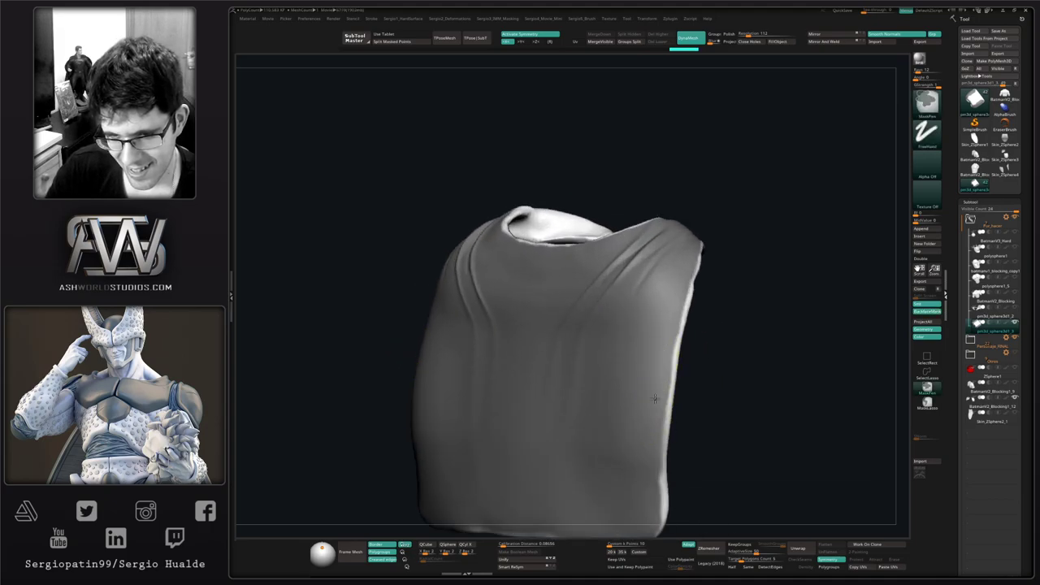
mouse_move(649, 501)
alt+right_down()
mouse_move(665, 423)
mouse_move(643, 367)
mouse_move(669, 437)
mouse_move(650, 434)
mouse_move(671, 385)
alt+right_up()
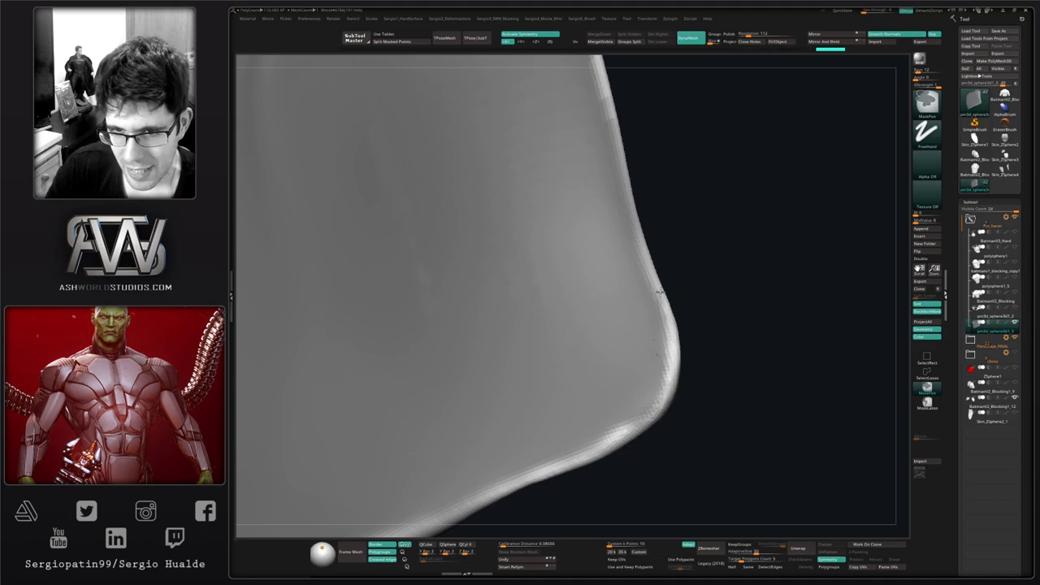
right_drag(673, 363, 714, 443)
mouse_move(580, 360)
right_down()
mouse_move(629, 357)
mouse_move(647, 236)
mouse_move(642, 338)
mouse_move(630, 341)
mouse_move(675, 371)
mouse_move(689, 337)
mouse_move(683, 398)
right_up()
ctrl+drag(554, 367, 637, 396)
ctrl+right_drag(670, 400, 650, 252)
right_drag(650, 252, 664, 395)
mouse_move(698, 346)
right_down()
mouse_move(631, 356)
mouse_move(667, 386)
right_up()
Step: Turn the masked outer surface of the cape into its own polygroup and isolate it, with the polyframe display off
key(shift+2)
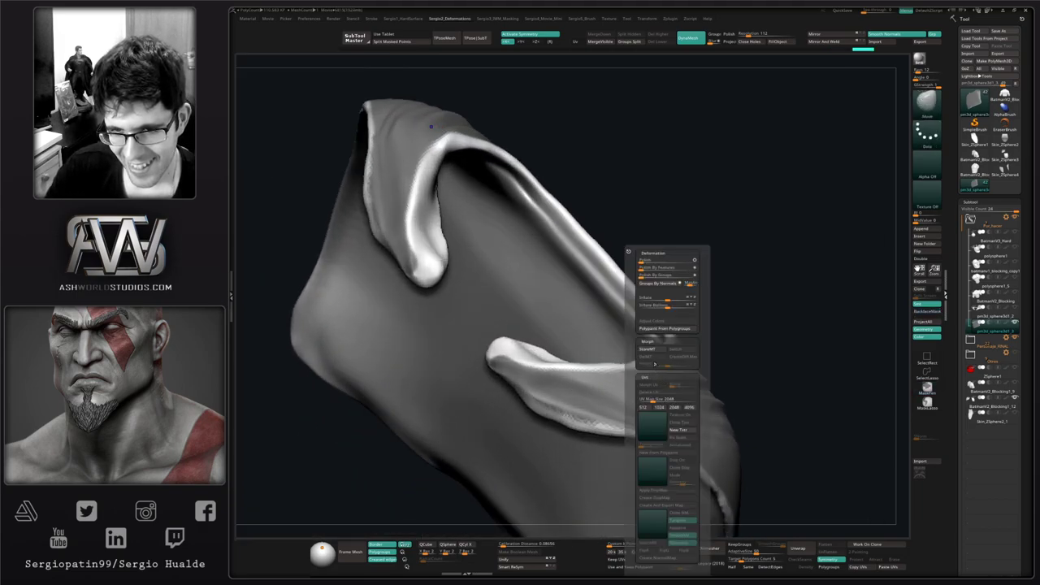
key(shift+1)
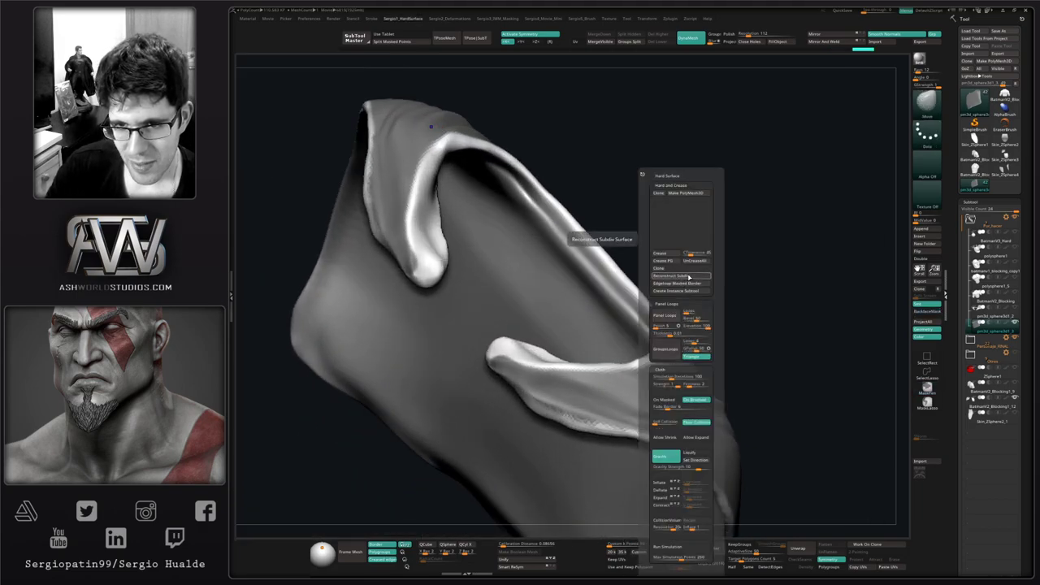
key(shift)
key(shift+f)
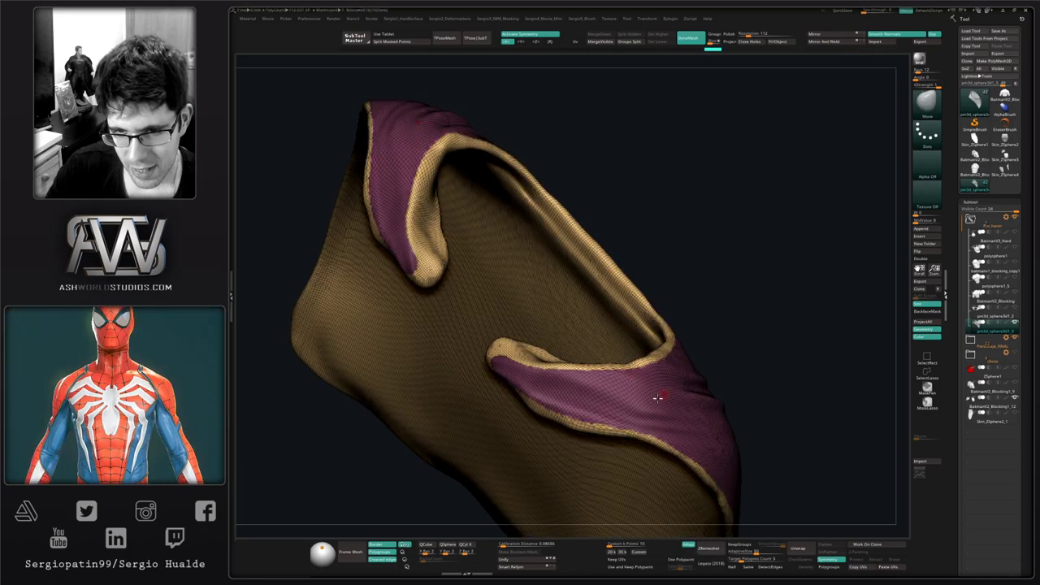
mouse_move(657, 397)
right_down()
mouse_move(572, 391)
mouse_move(665, 399)
right_up()
ctrl+shift+click(666, 399)
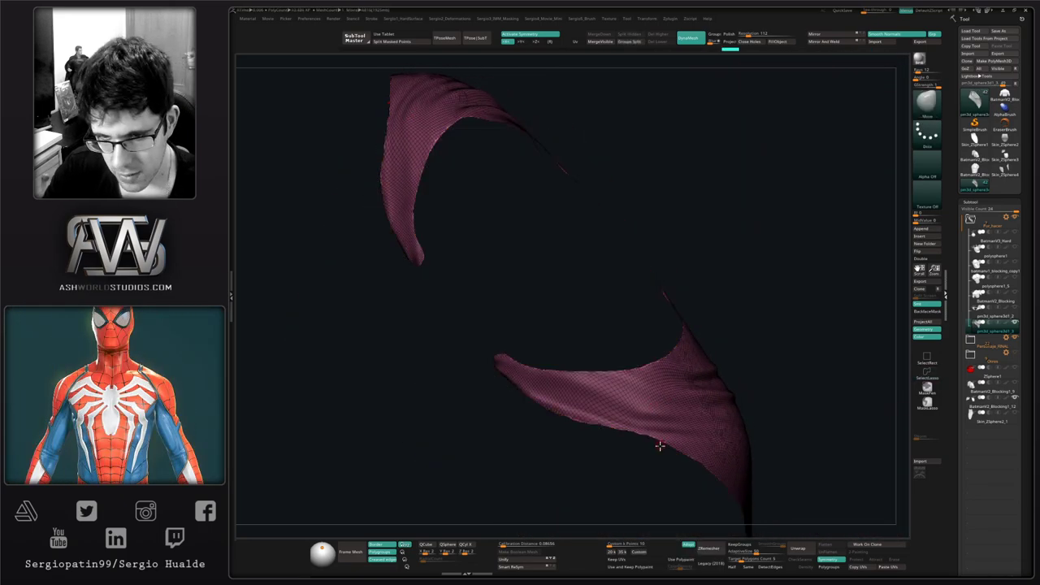
ctrl+right_drag(659, 446, 701, 359)
key(shift+f)
mouse_move(701, 358)
right_down()
mouse_move(676, 377)
mouse_move(639, 376)
right_up()
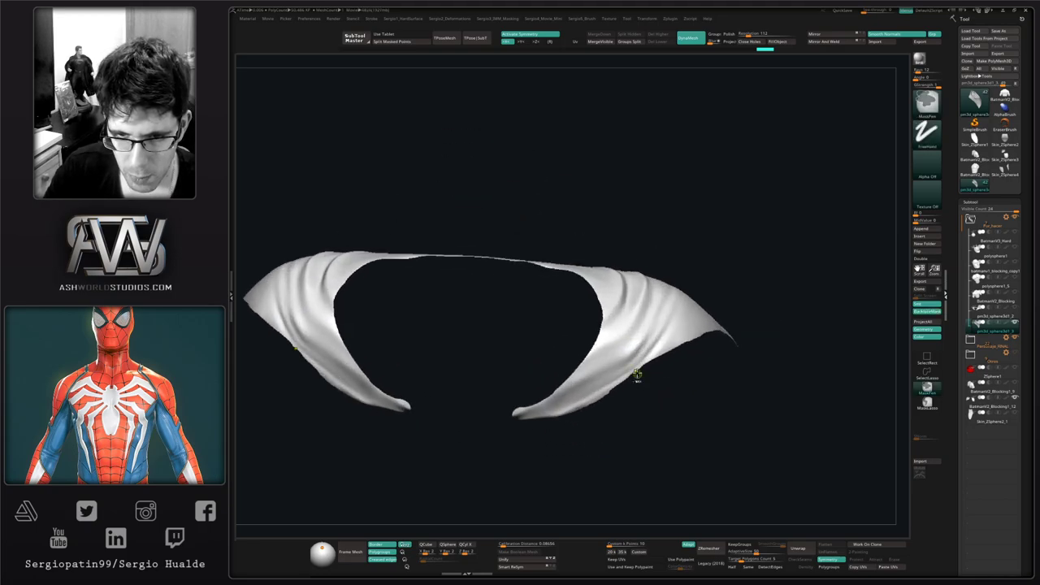
Step: Enable Use Tablet and sculpt cloth folds along both front collar ends with the Standard brush
key(b)
key(s)
key(t)
key(s)
mouse_move(620, 358)
mouse_down()
mouse_move(594, 378)
mouse_move(624, 356)
mouse_up()
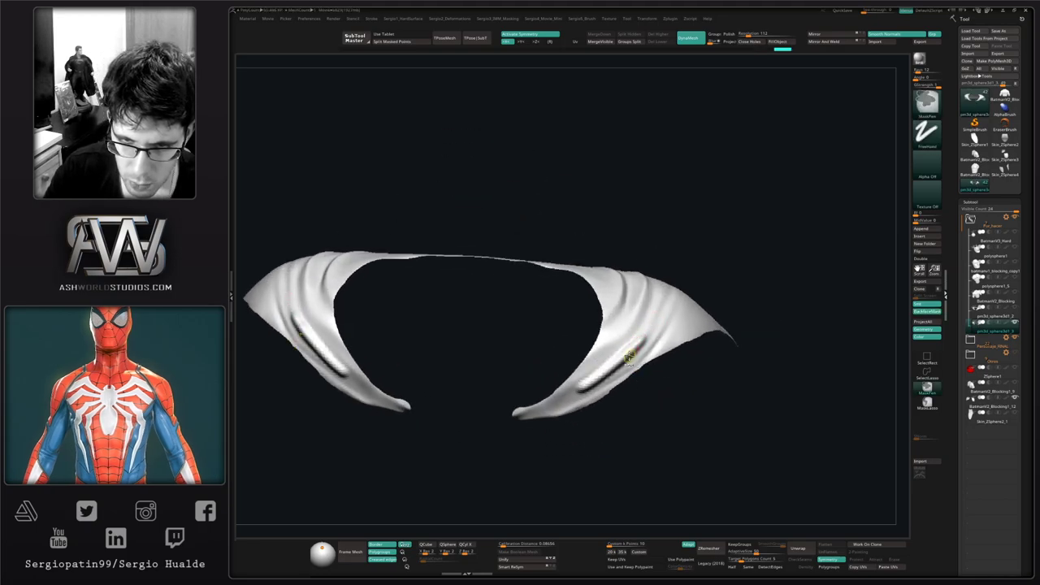
key(ctrl+z)
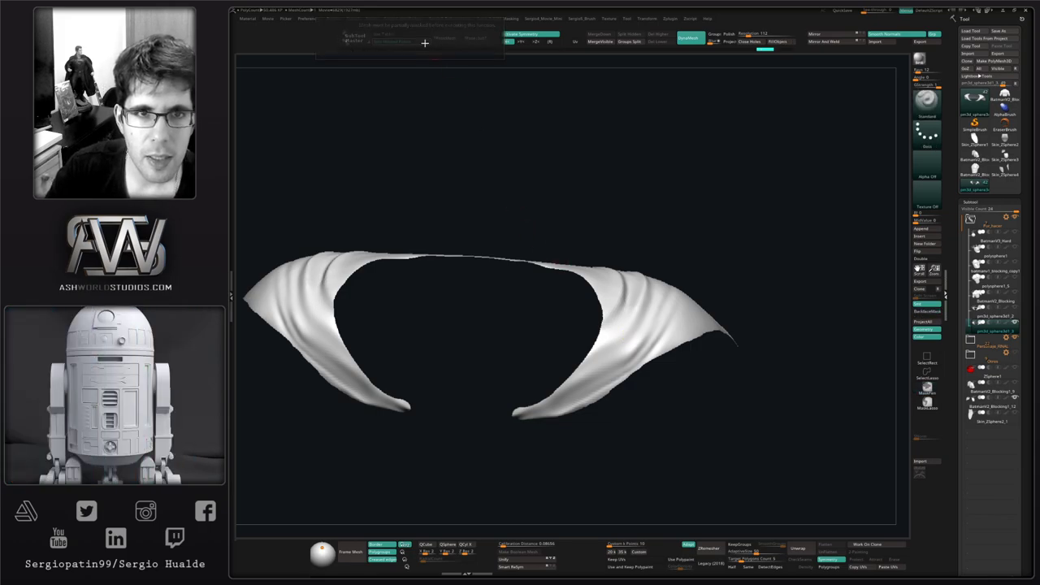
click(388, 34)
mouse_move(595, 388)
shift+mouse_down()
mouse_move(638, 343)
mouse_move(587, 387)
shift+mouse_up()
drag(622, 357, 537, 407)
drag(684, 308, 568, 401)
drag(639, 310, 577, 382)
drag(636, 314, 576, 379)
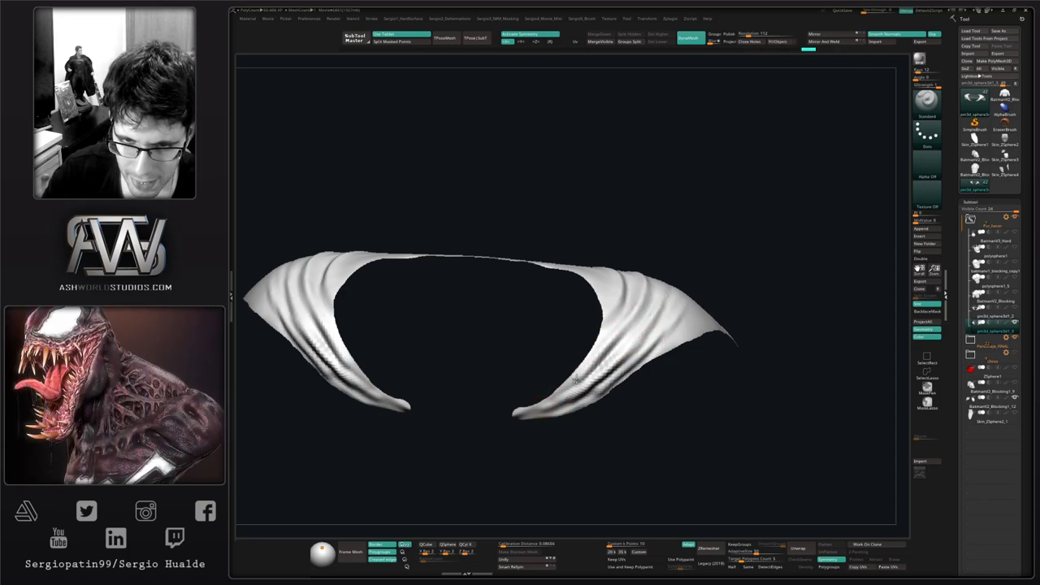
Step: Sculpt fold strokes that continue from the collar ends up onto the tops of the shoulders
alt+right_drag(647, 311, 617, 352)
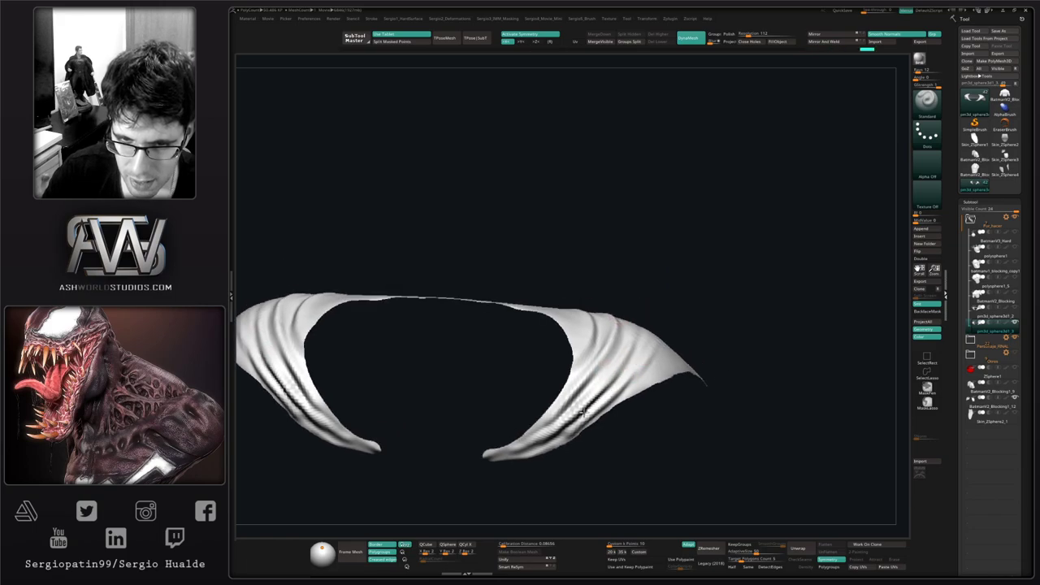
right_drag(655, 323, 626, 387)
drag(627, 388, 680, 353)
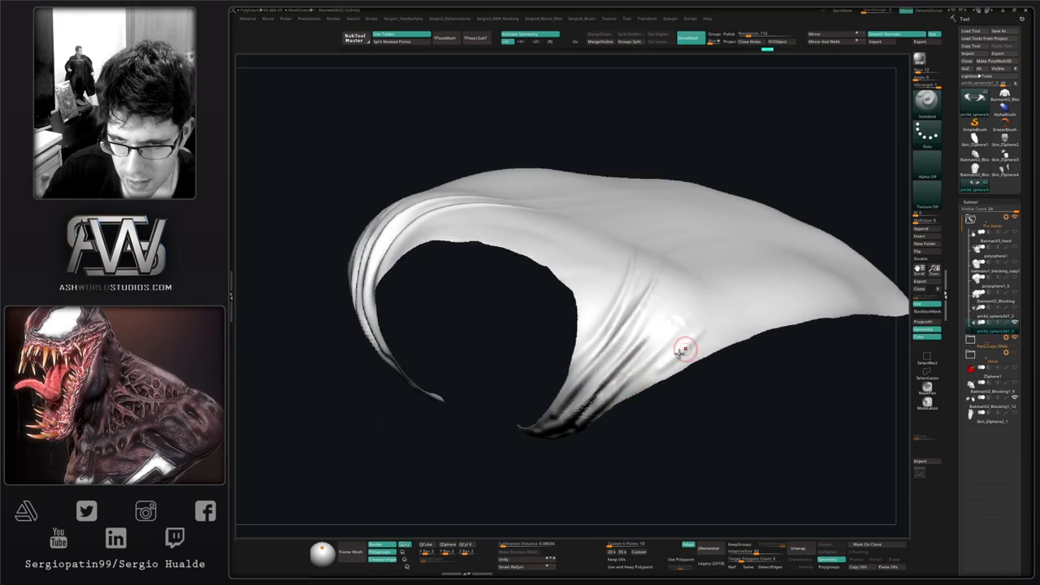
drag(687, 302, 622, 370)
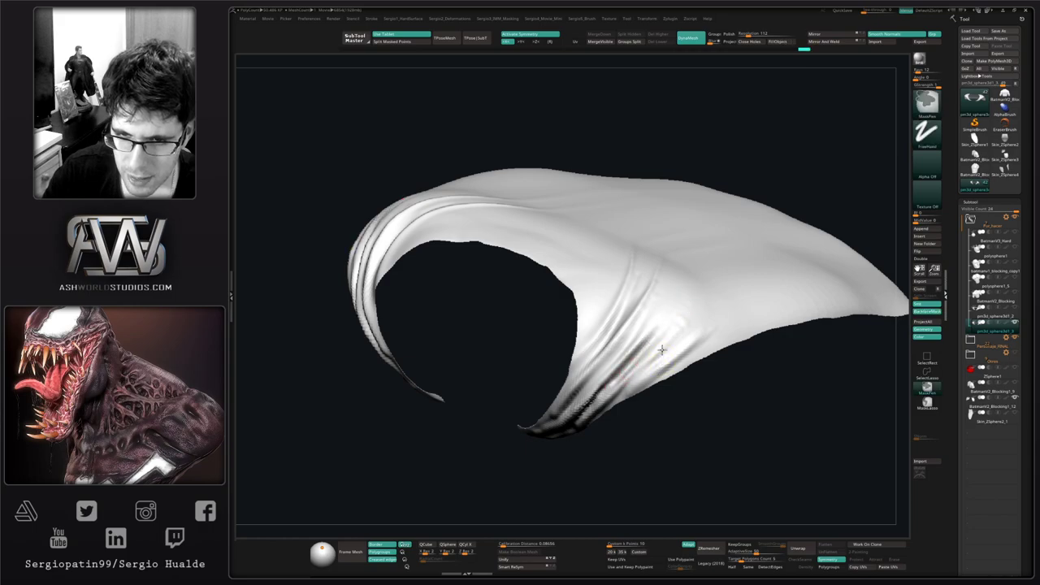
ctrl+right_drag(660, 345, 622, 379)
Step: Sculpt long folds running from the gathered collar over the shoulders and down the back of the cape
mouse_move(592, 411)
mouse_down()
mouse_move(678, 343)
mouse_move(634, 366)
mouse_move(731, 310)
mouse_up()
drag(561, 424, 721, 334)
drag(594, 425, 772, 333)
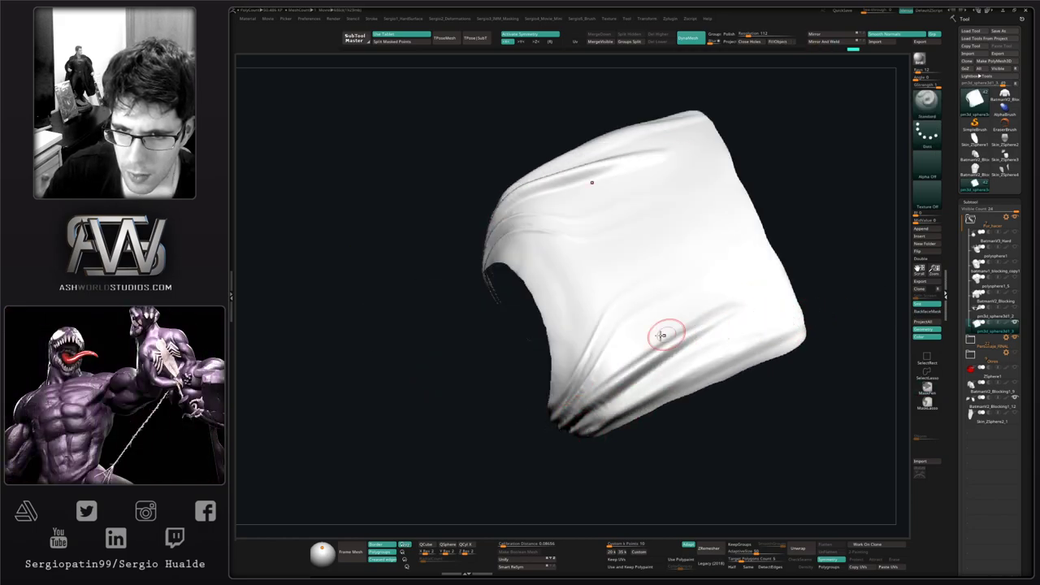
drag(578, 396, 698, 281)
right_drag(665, 314, 728, 317)
mouse_move(575, 388)
mouse_down()
mouse_move(681, 281)
mouse_move(669, 244)
mouse_up()
mouse_move(582, 341)
right_down()
mouse_move(626, 241)
mouse_move(750, 274)
mouse_move(681, 298)
mouse_move(625, 336)
mouse_move(637, 345)
right_up()
mouse_move(690, 303)
mouse_down()
mouse_move(553, 456)
mouse_move(611, 409)
mouse_move(633, 371)
mouse_up()
Step: Sculpt vertical folds below the back neckline and lightly smooth them into the upper back of the cape
alt+right_drag(623, 391, 649, 347)
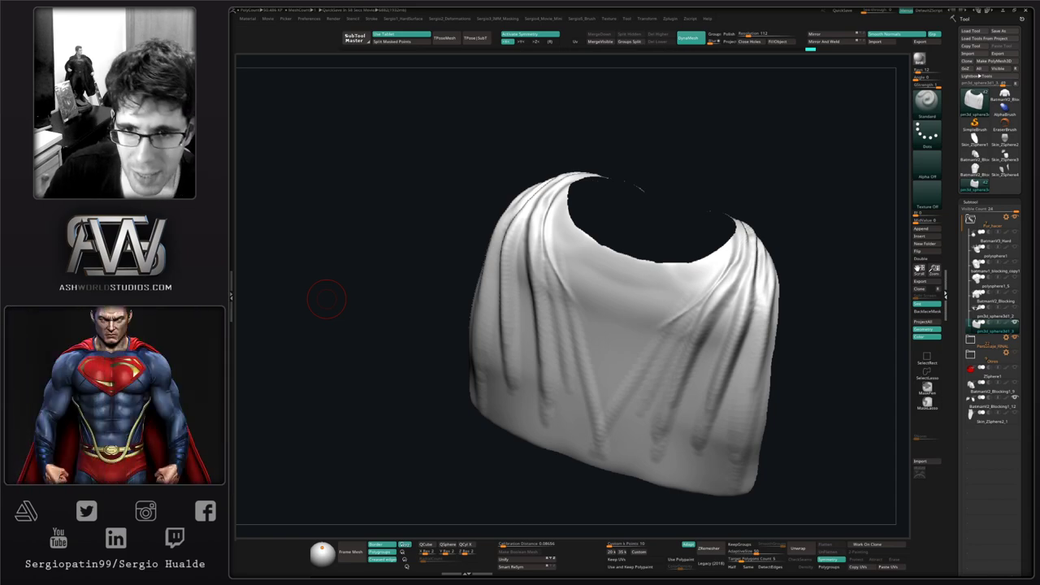
right_drag(685, 284, 689, 274)
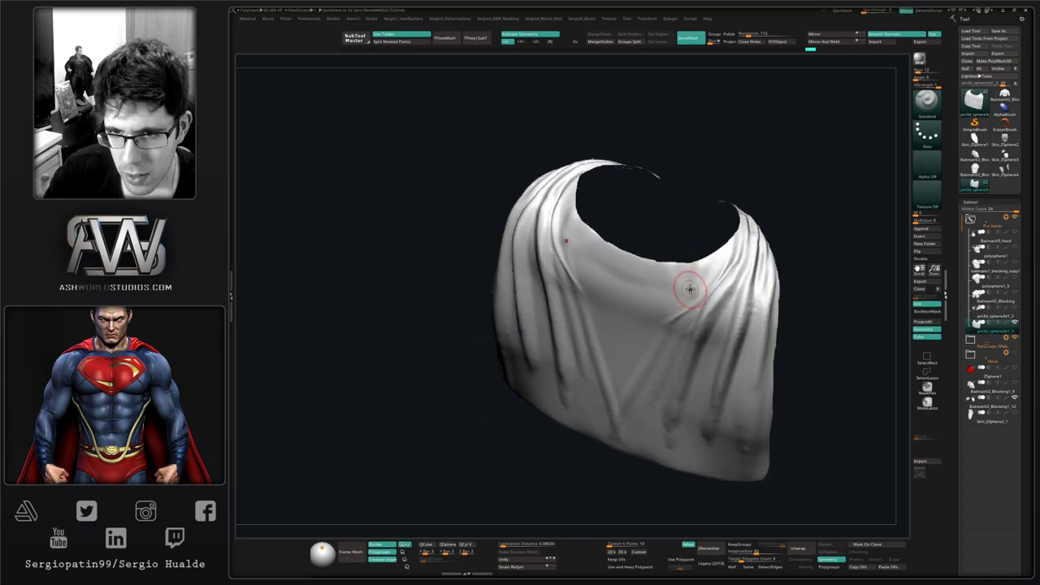
drag(680, 305, 647, 398)
mouse_move(690, 276)
mouse_down()
mouse_move(642, 434)
mouse_move(622, 353)
mouse_up()
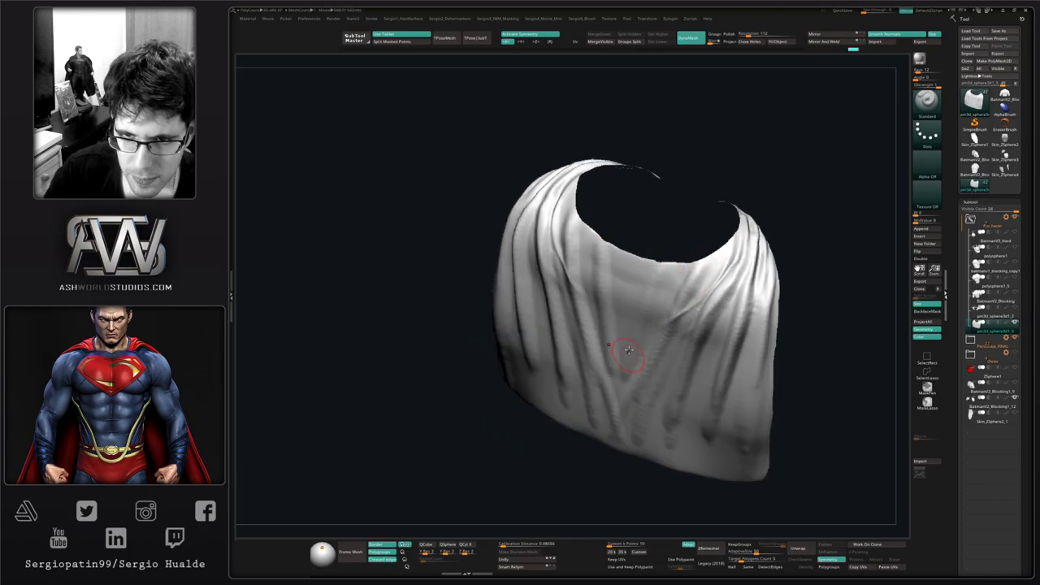
drag(646, 274, 626, 362)
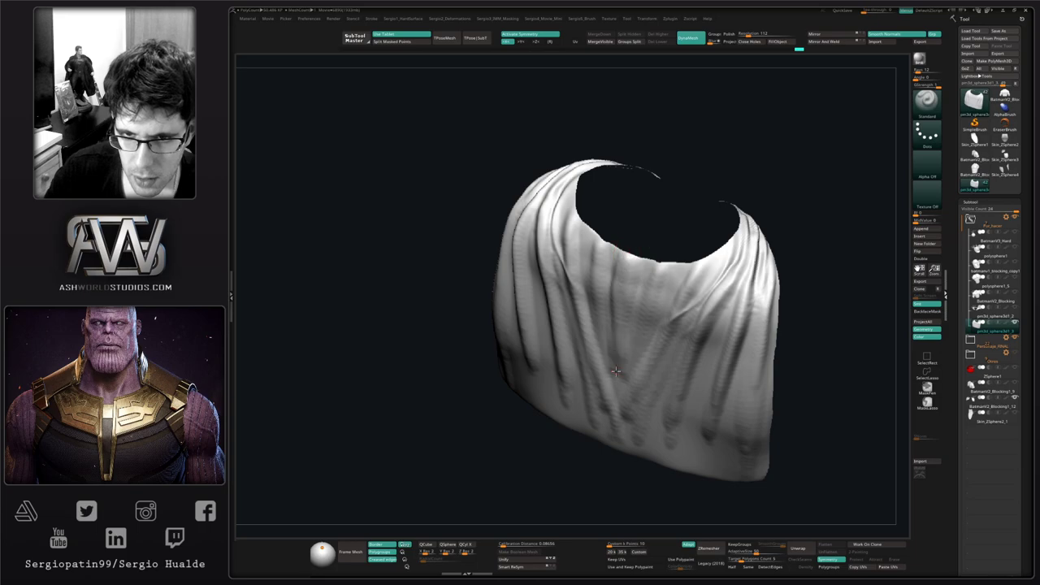
right_drag(619, 415, 632, 335)
shift+drag(632, 335, 617, 345)
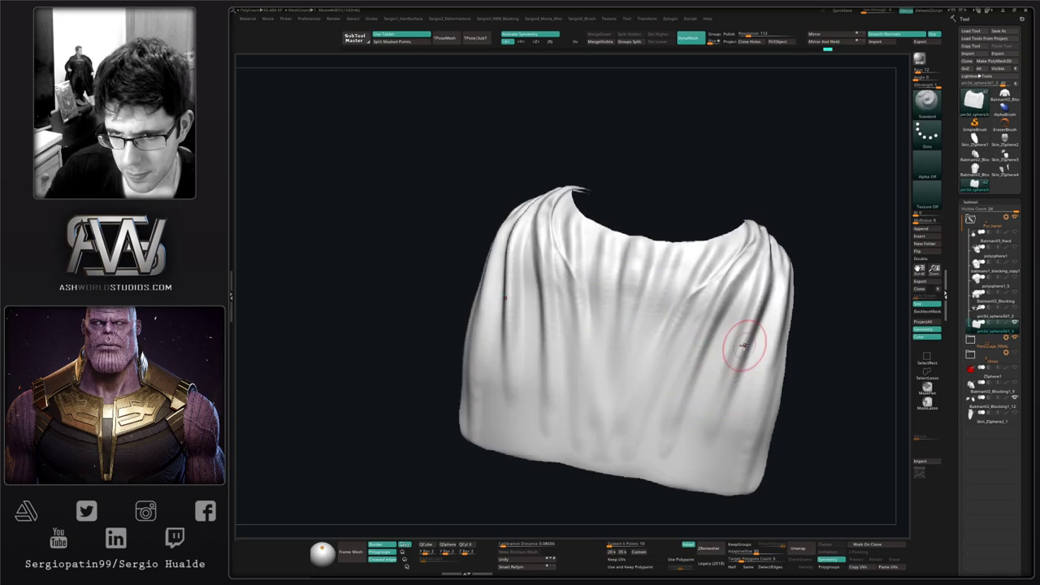
Step: Extend the side folds down the back of the cape to its hem with long strokes, undoing the last one
drag(749, 329, 707, 485)
drag(733, 389, 698, 484)
drag(724, 323, 676, 483)
drag(689, 384, 658, 481)
drag(657, 390, 626, 470)
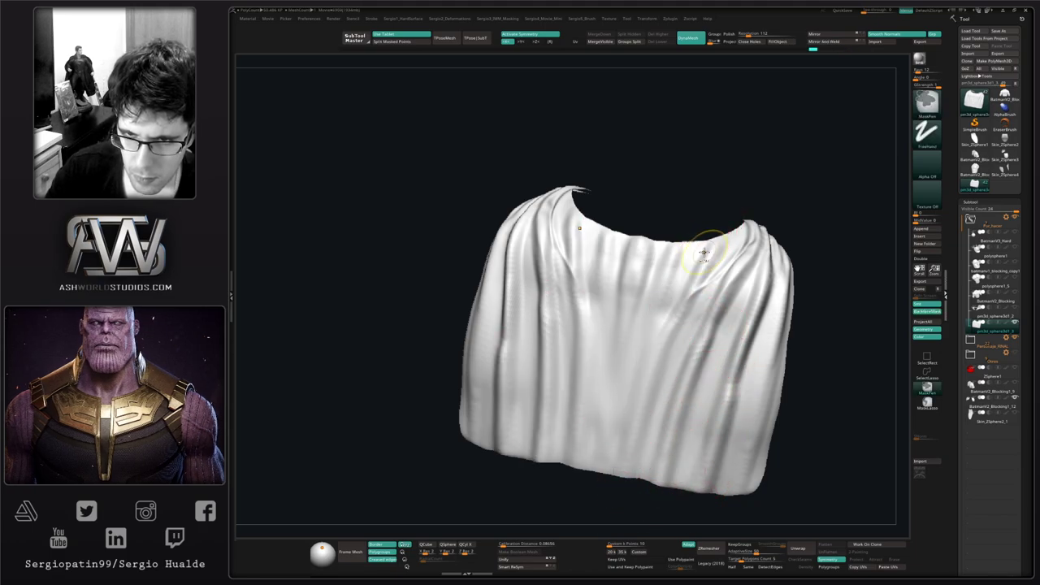
drag(671, 272, 604, 478)
key(ctrl+z)
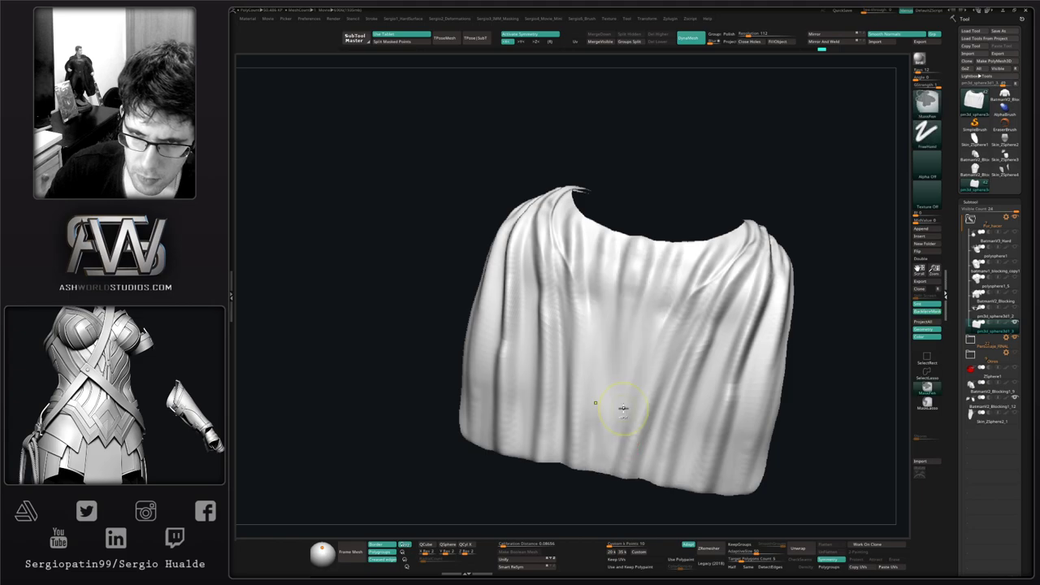
Step: Fill the centre of the cape's back with vertical folds and blend them into the neighbouring ones
mouse_move(662, 288)
mouse_down()
mouse_move(618, 428)
mouse_move(689, 237)
mouse_up()
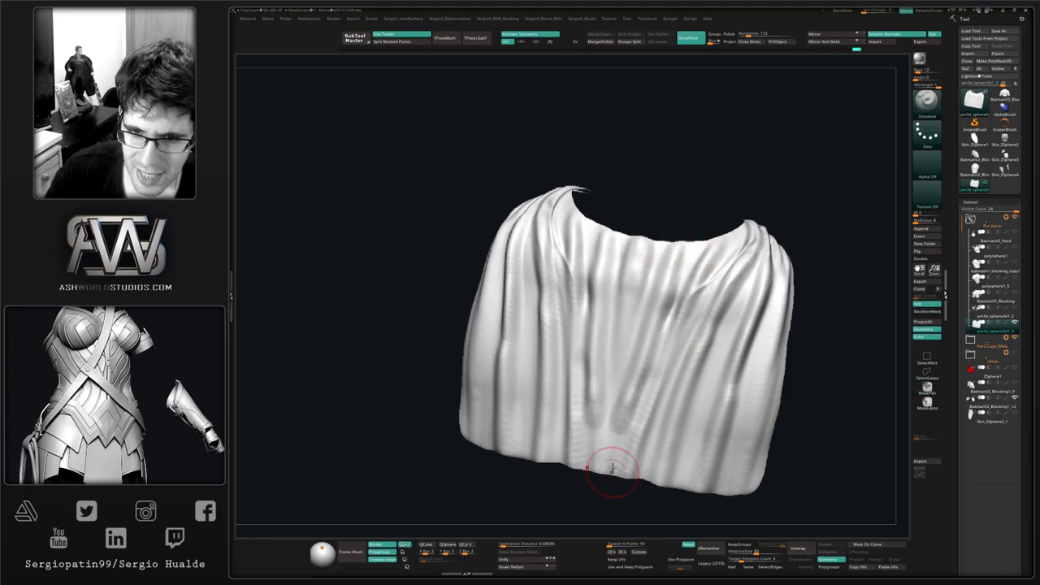
drag(636, 258, 657, 214)
right_drag(654, 331, 685, 355)
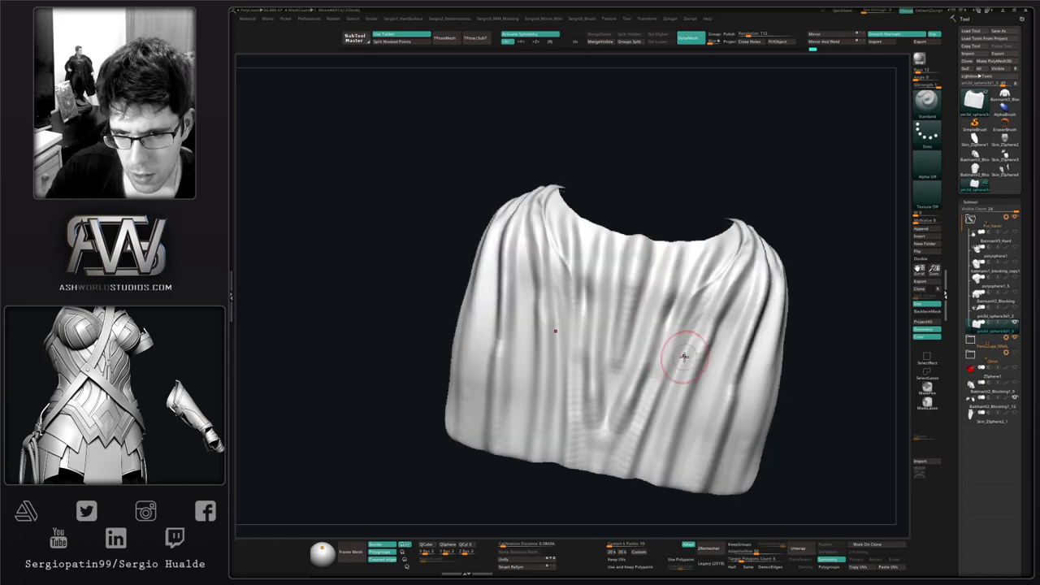
right_drag(666, 404, 643, 399)
drag(590, 351, 591, 431)
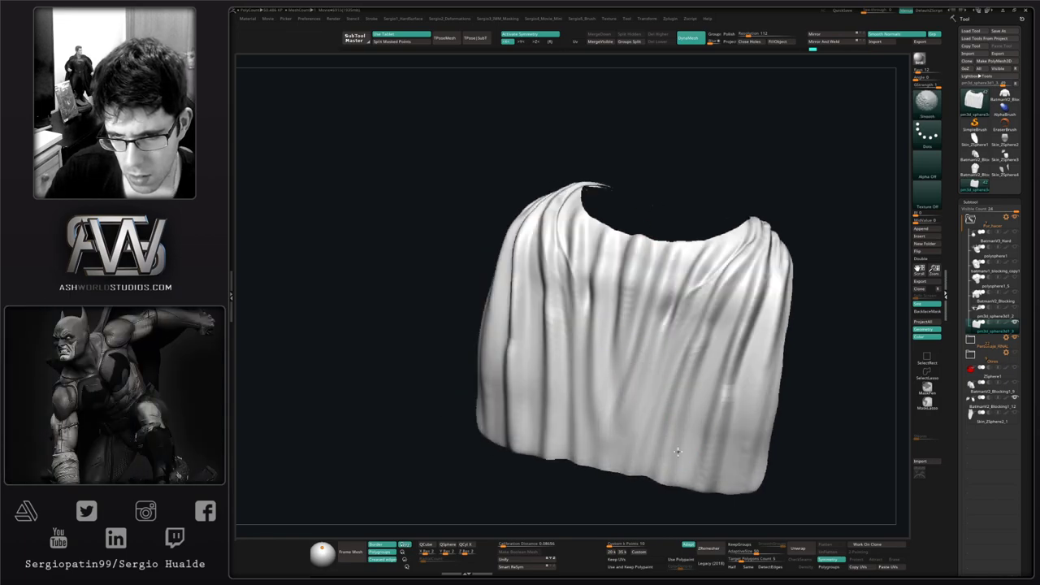
Step: Reshape the lower back and the hem of the cape with the Move brush to make the folds less regular
right_drag(701, 459, 642, 446)
key(b)
key(m)
key(v)
mouse_move(686, 453)
mouse_down()
mouse_move(684, 464)
mouse_move(631, 464)
mouse_move(710, 478)
mouse_up()
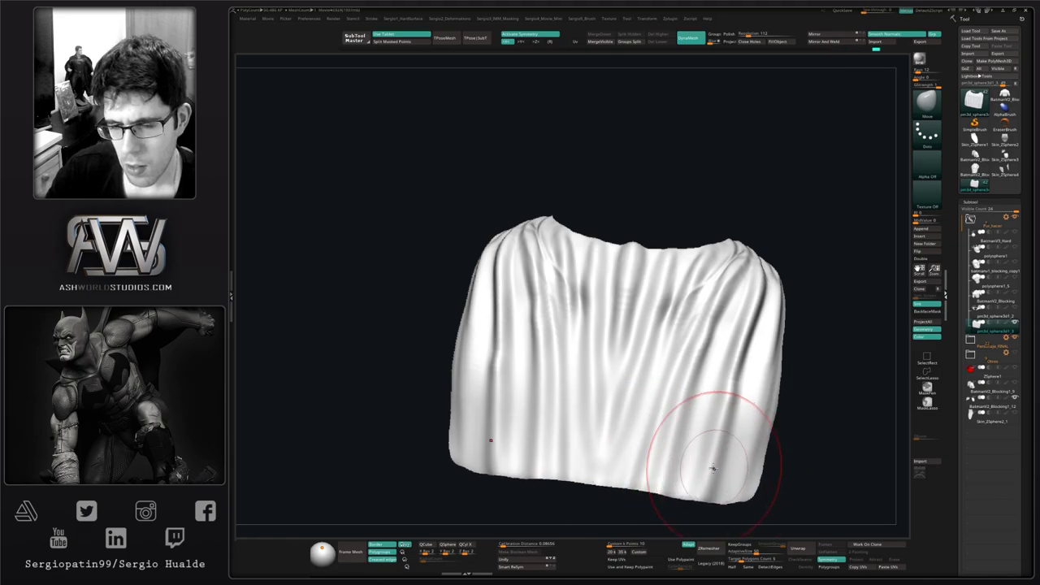
ctrl+right_drag(713, 468, 682, 388)
ctrl+right_drag(702, 350, 688, 357)
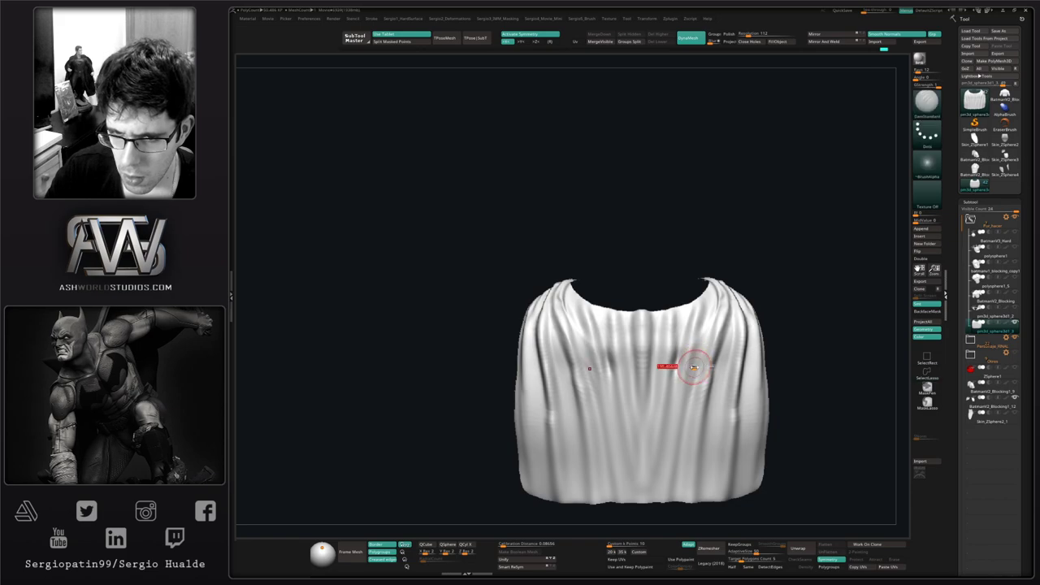
right_drag(708, 382, 695, 438)
drag(695, 439, 711, 441)
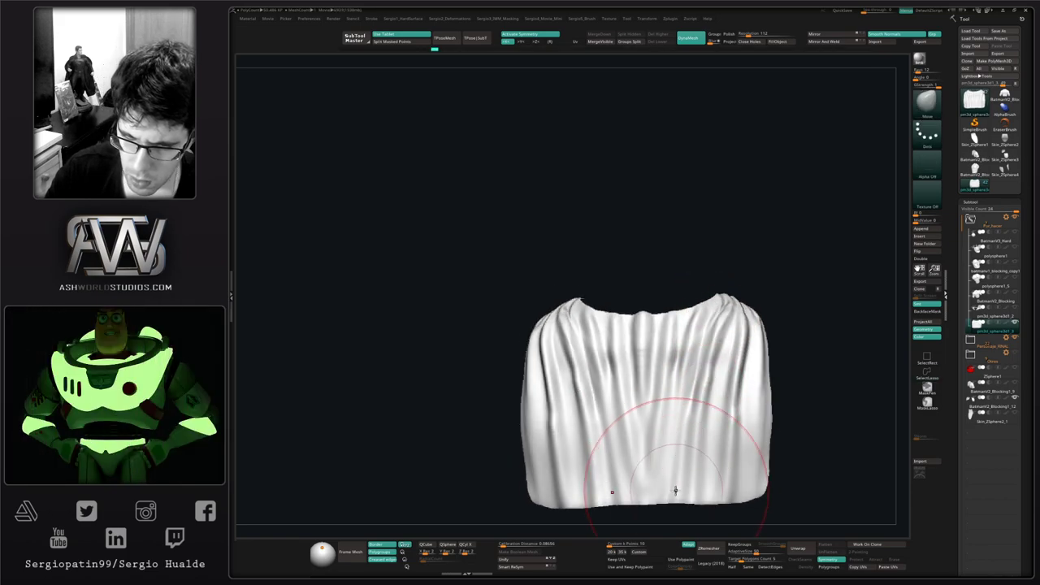
drag(675, 490, 698, 495)
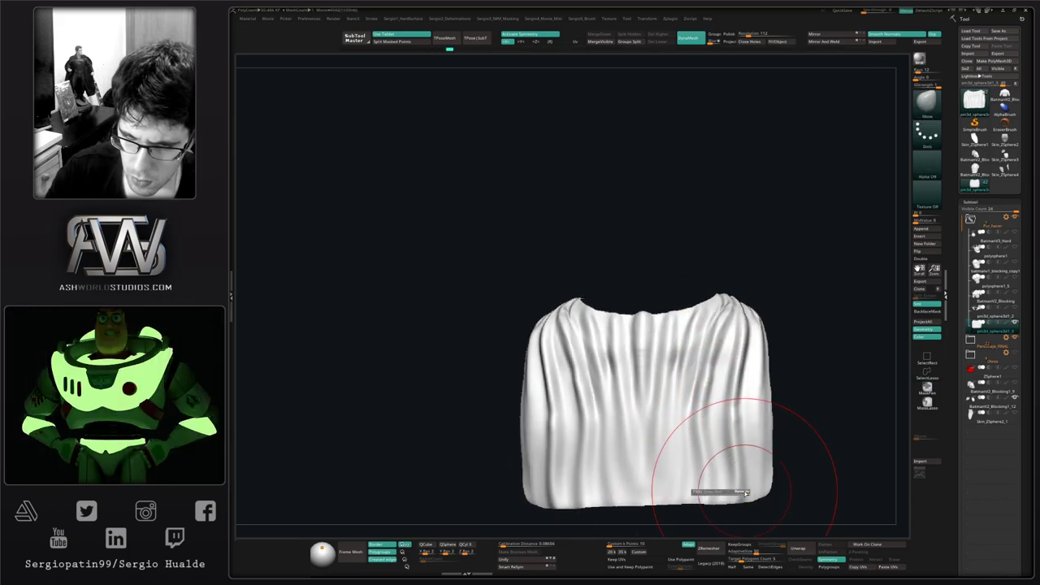
drag(700, 423, 705, 390)
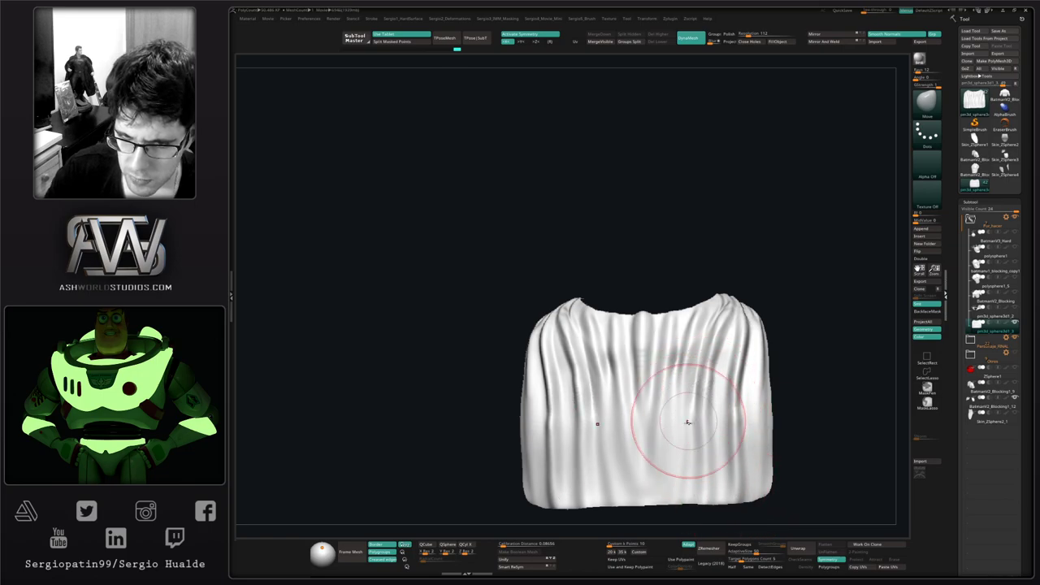
Step: Cut narrow creases between the central folds down to the hem with the DamStandard brush
right_drag(690, 423, 678, 417)
key(b)
key(d)
key(s)
drag(649, 365, 655, 532)
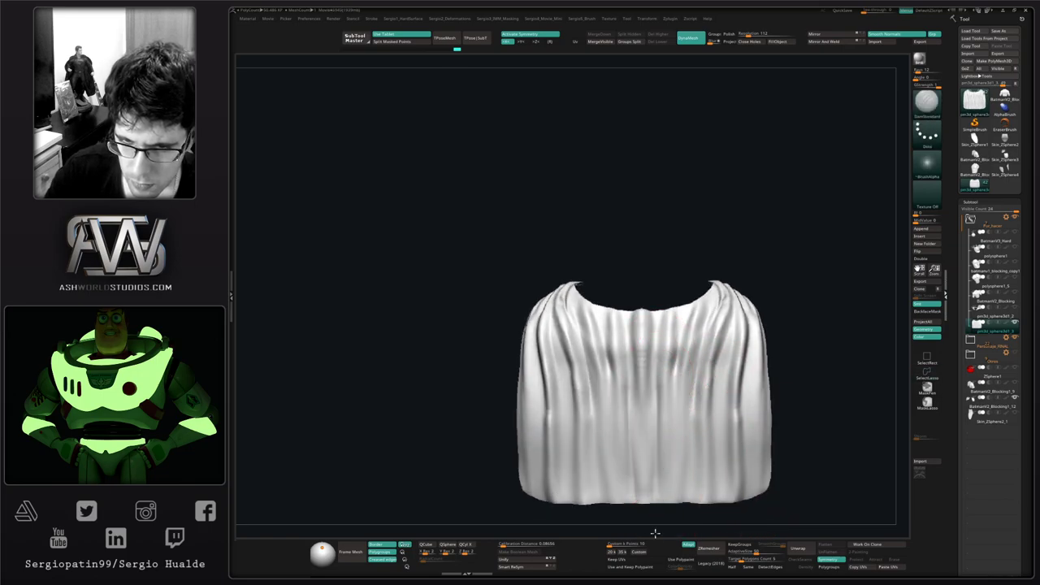
drag(673, 379, 668, 518)
Step: Sculpt the lower central folds with a resized Standard brush and smooth the transitions toward the hem
key(s)
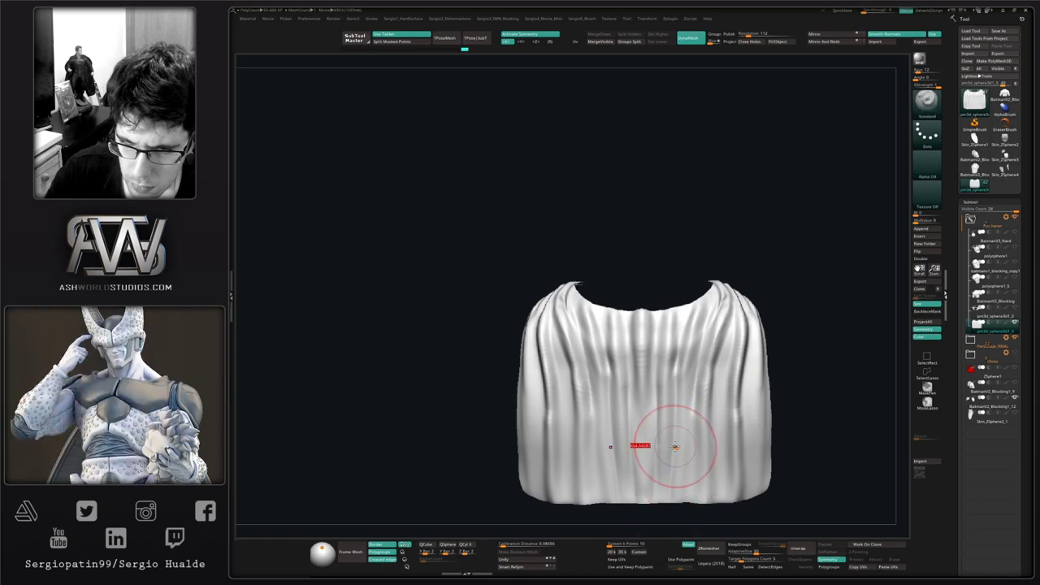
drag(673, 446, 662, 444)
drag(644, 407, 644, 512)
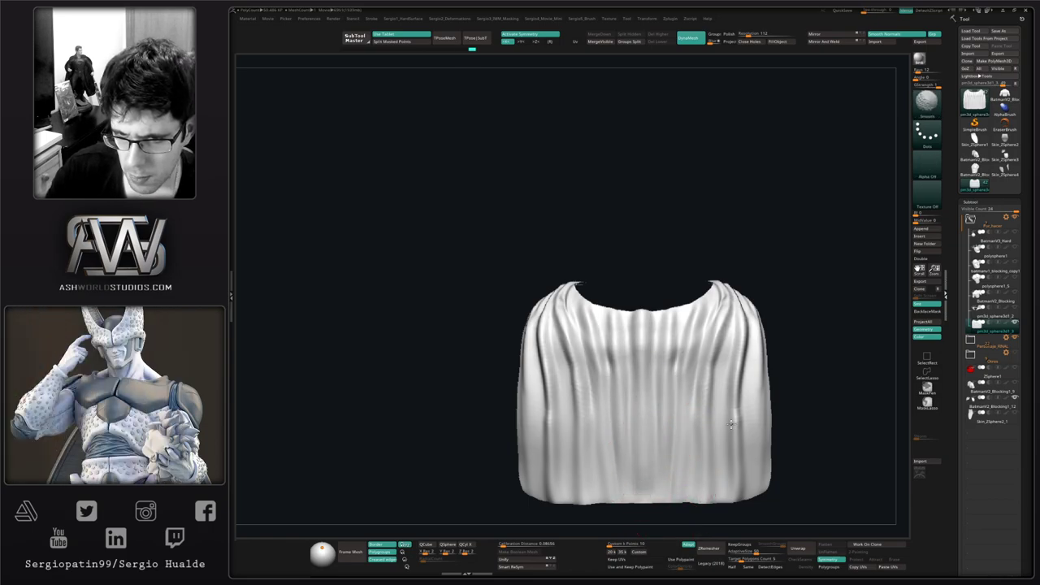
right_drag(709, 410, 705, 512)
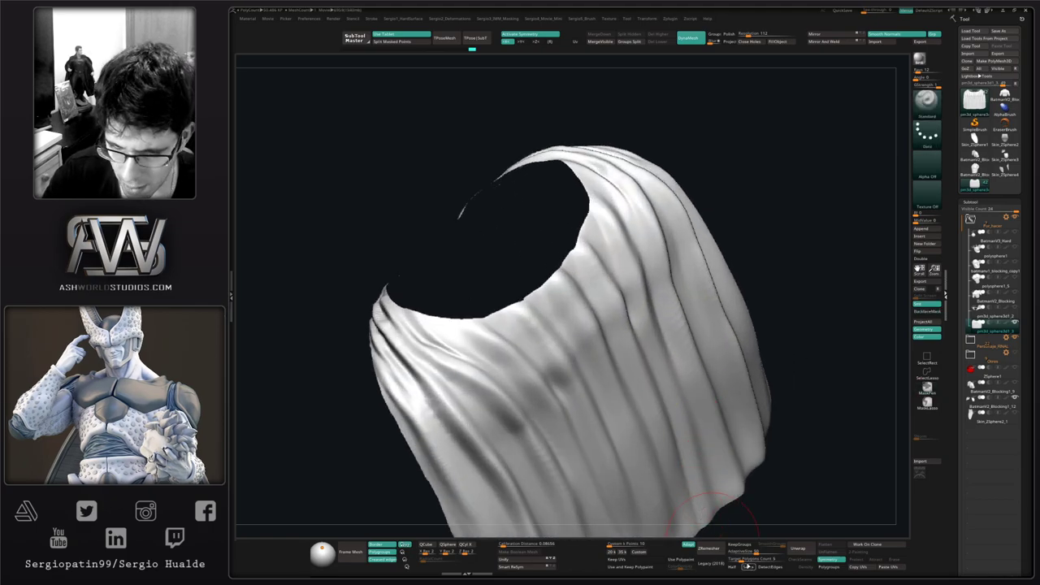
Step: Try to ZRemesh the folded cape surface at a low target polygon count and undo the remesh
click(748, 560)
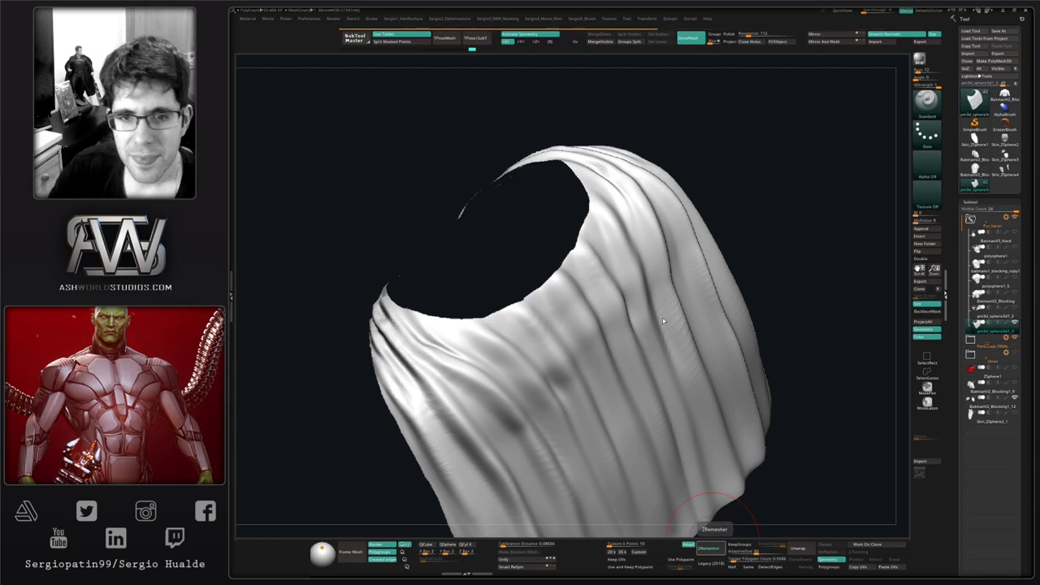
mouse_move(642, 331)
right_down()
mouse_move(657, 330)
mouse_move(674, 290)
mouse_move(673, 383)
mouse_move(651, 330)
right_up()
mouse_move(651, 330)
ctrl+right_down()
mouse_move(647, 390)
mouse_move(598, 388)
ctrl+right_up()
key(shift+f)
key(shift+f)
key(ctrl+z)
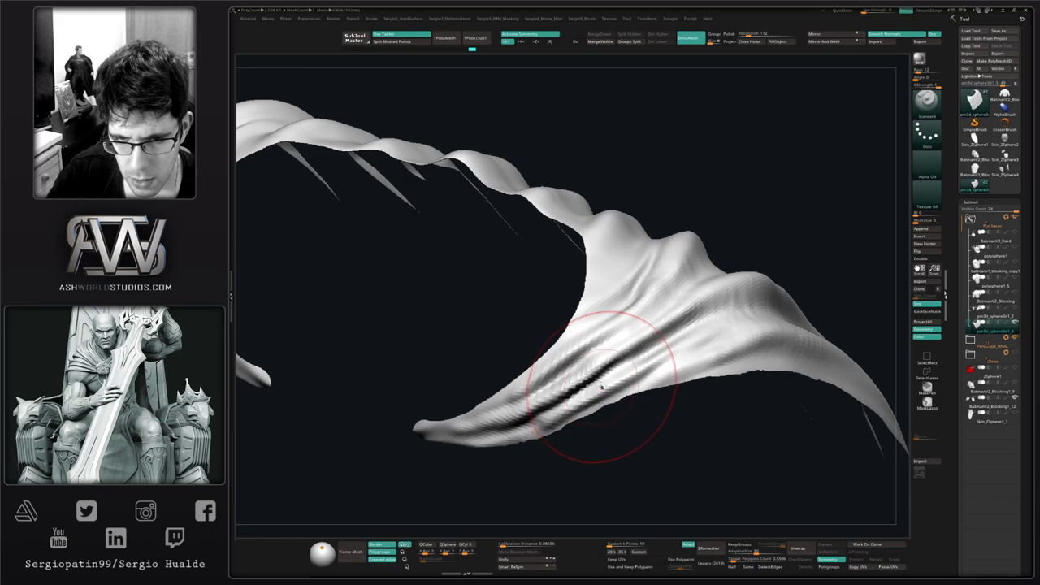
Step: ZRemesh the cape surface with a higher target polygon count and check its topology with the polyframe display
key(f)
key(shift+f)
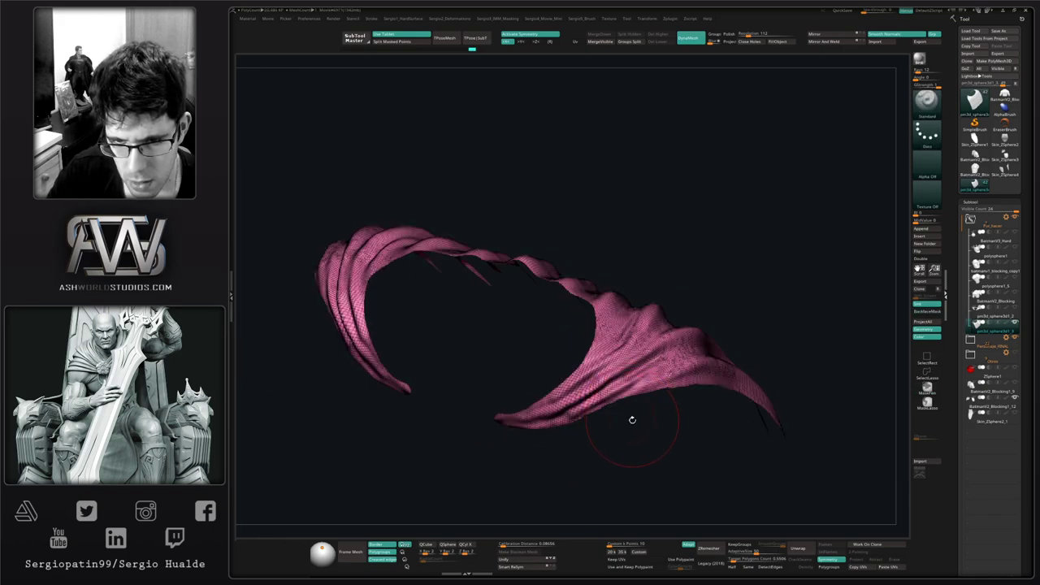
right_drag(632, 420, 630, 430)
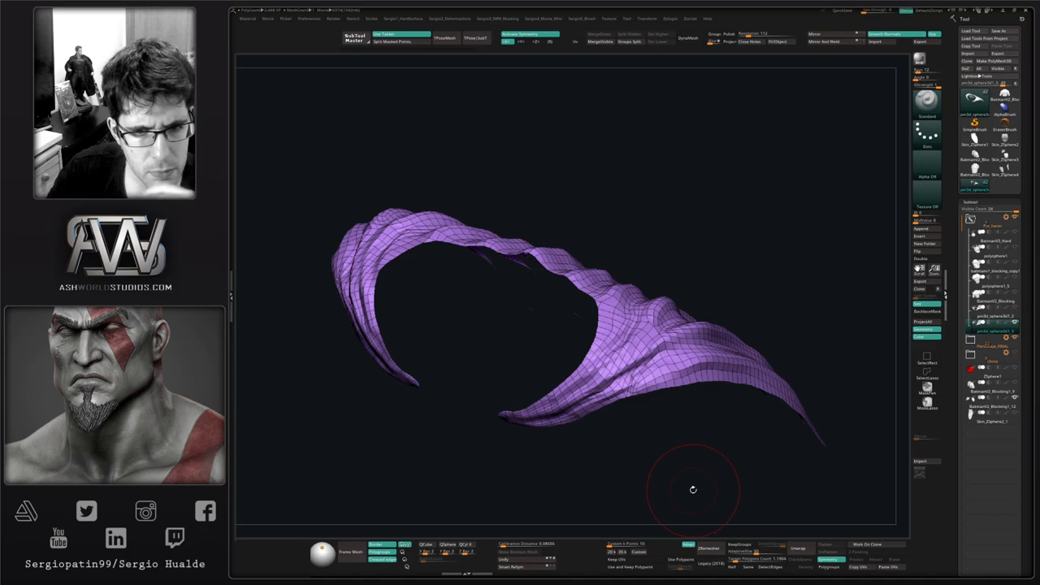
mouse_move(612, 407)
right_down()
mouse_move(602, 428)
mouse_move(650, 362)
mouse_move(659, 427)
mouse_move(673, 316)
mouse_move(658, 361)
mouse_move(658, 322)
mouse_move(630, 326)
right_up()
key(shift+f)
key(shift+f)
ctrl+right_drag(585, 301, 586, 360)
key(shift+f)
Step: Rework the gathered folds at the collar ends of the remeshed cape with strokes running toward the shoulder
drag(587, 360, 637, 304)
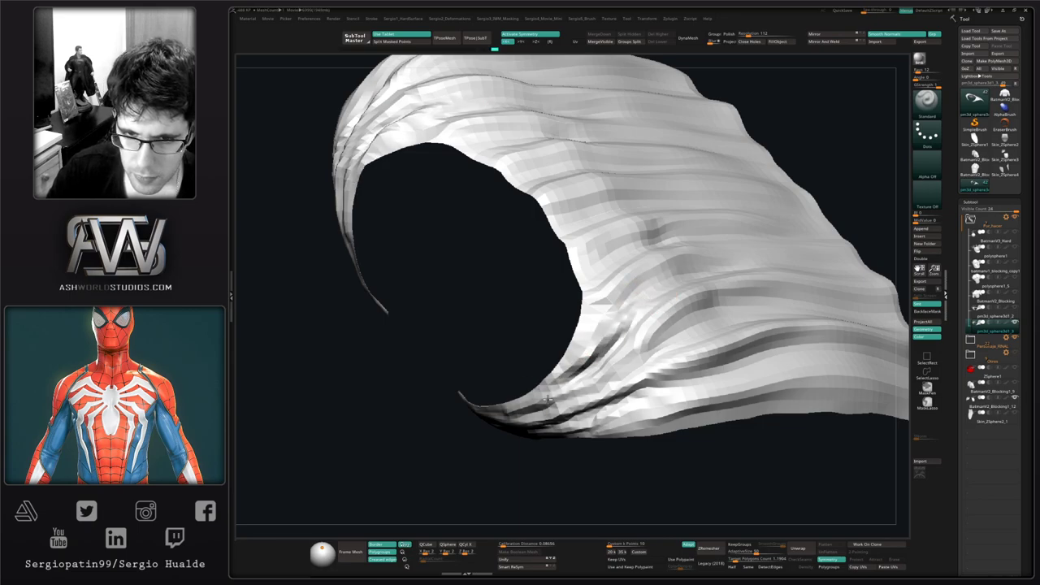
drag(548, 399, 621, 346)
drag(561, 416, 727, 340)
mouse_move(715, 358)
ctrl+right_down()
mouse_move(675, 309)
mouse_move(690, 313)
mouse_move(701, 290)
mouse_move(746, 292)
mouse_move(642, 284)
ctrl+right_up()
Step: Fit the cape's neckline over the shoulder and around the neck armour with the Move brush, with the torso visible
key(b)
key(m)
key(v)
drag(692, 281, 675, 269)
right_drag(674, 269, 688, 297)
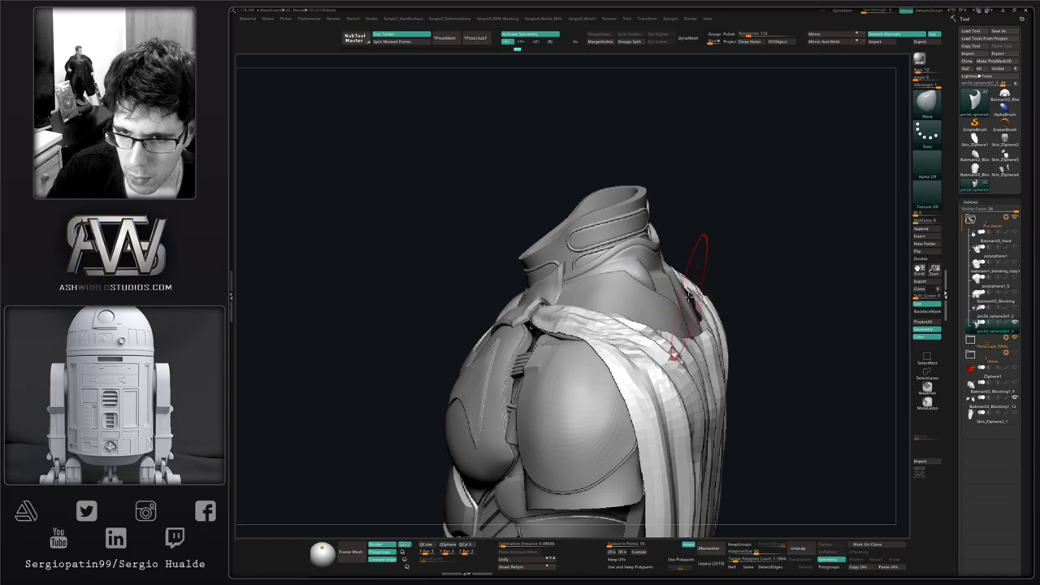
drag(679, 312, 680, 307)
right_drag(687, 307, 655, 303)
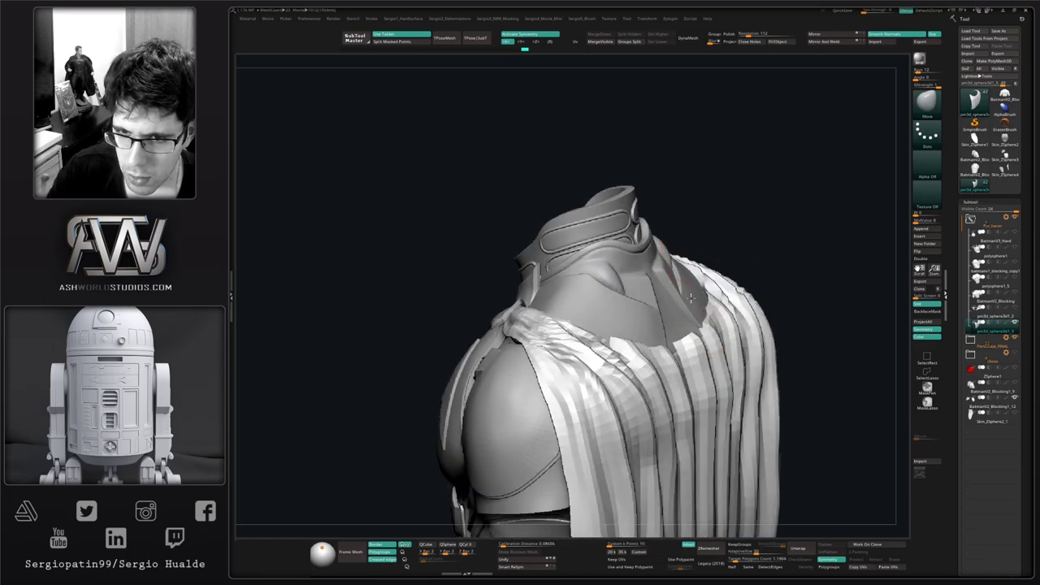
drag(704, 294, 709, 295)
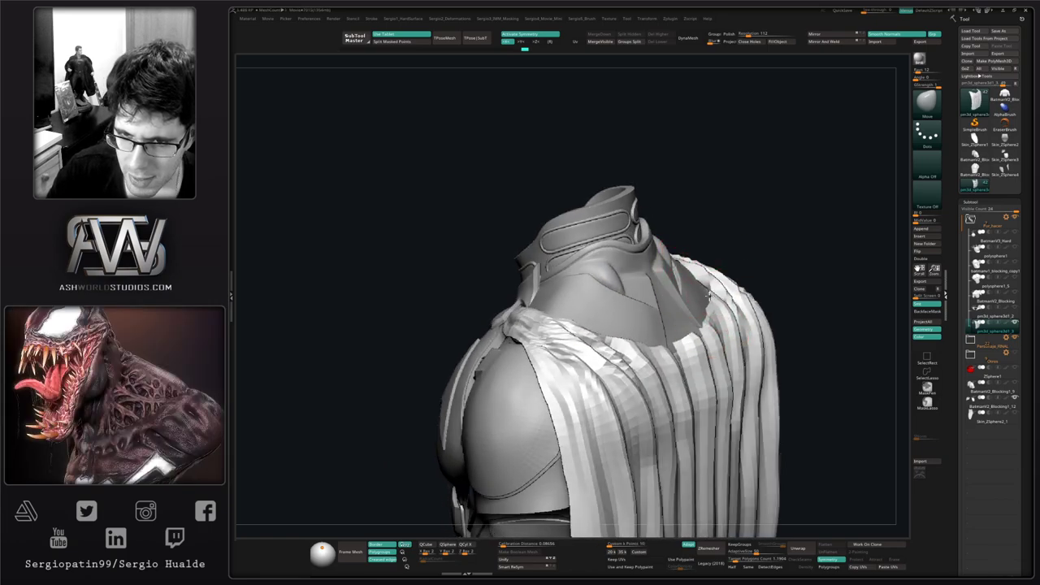
Step: Adjust the rear neckline of the cape to follow the lower edge of the neck armour
right_drag(697, 310, 645, 333)
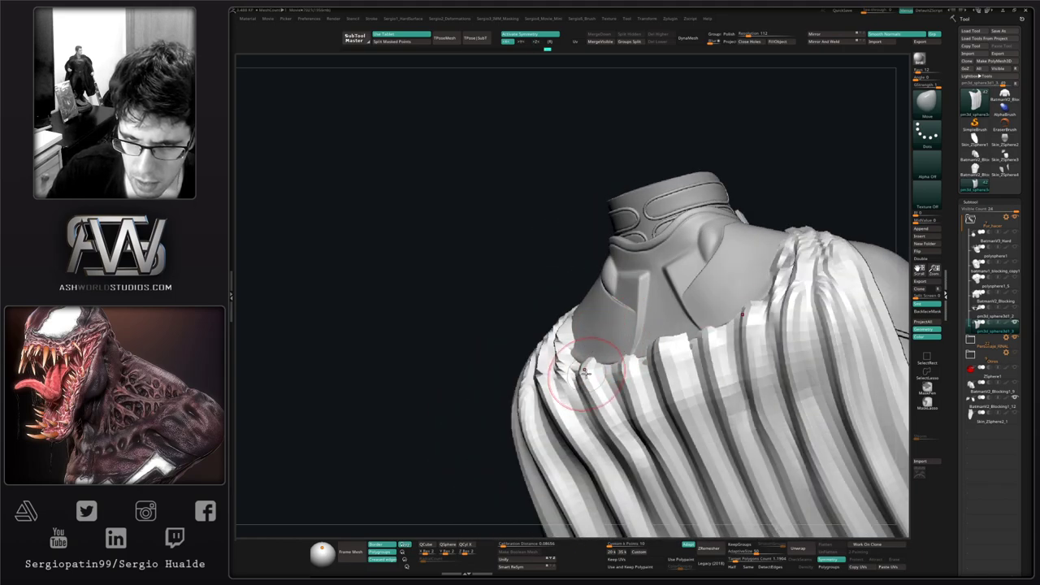
right_drag(622, 361, 662, 337)
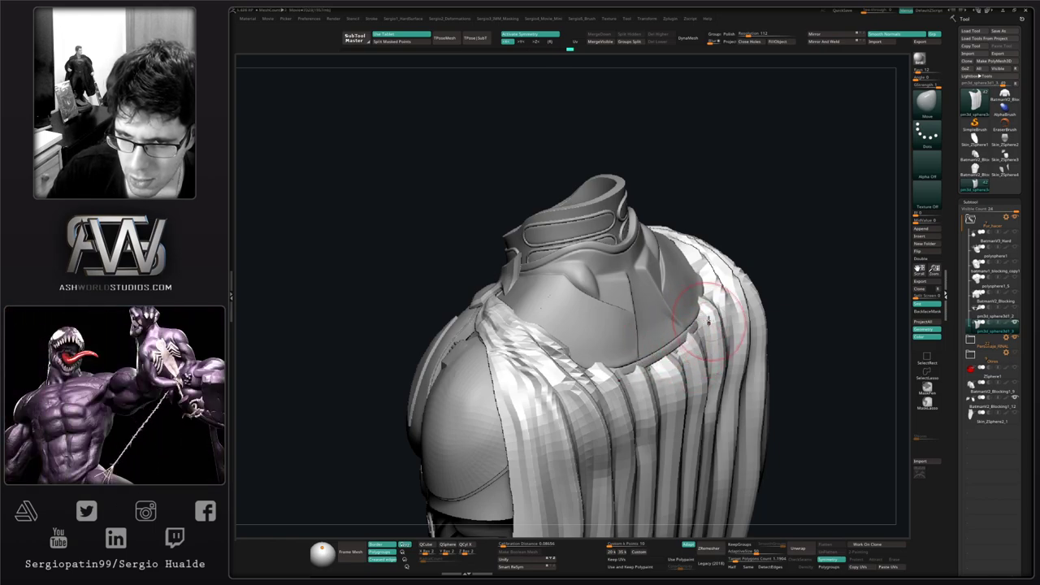
drag(697, 318, 709, 324)
right_drag(695, 313, 617, 329)
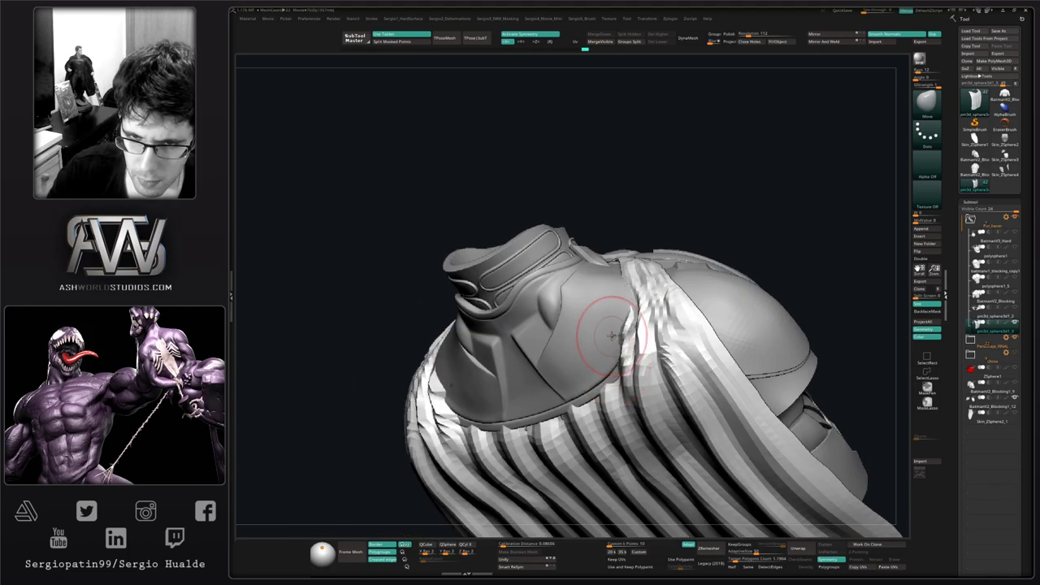
Step: Move the gathered shoulder folds so the cape's inner edge follows the sides of the neck armour
drag(615, 335, 634, 335)
right_drag(619, 356, 624, 323)
drag(625, 323, 610, 303)
mouse_move(611, 303)
right_down()
mouse_move(582, 310)
mouse_move(587, 301)
right_up()
drag(597, 291, 593, 287)
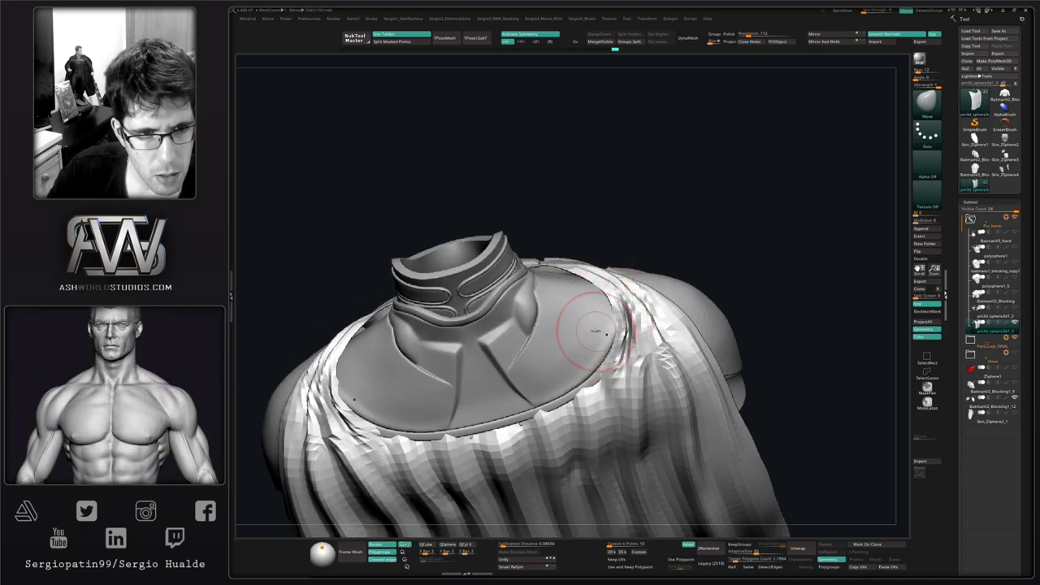
right_drag(596, 332, 603, 351)
right_drag(603, 351, 652, 391)
Step: Pull the cape's sides and lower corners outward with the Move brush to widen the hem behind the torso
drag(666, 395, 661, 396)
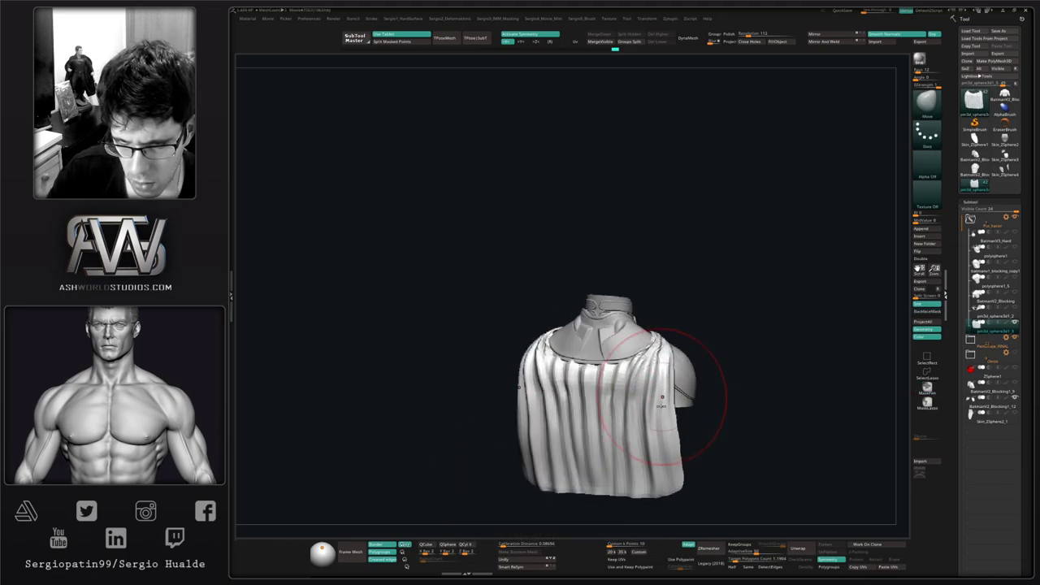
alt+right_drag(661, 396, 661, 315)
right_drag(662, 315, 691, 322)
drag(676, 408, 686, 419)
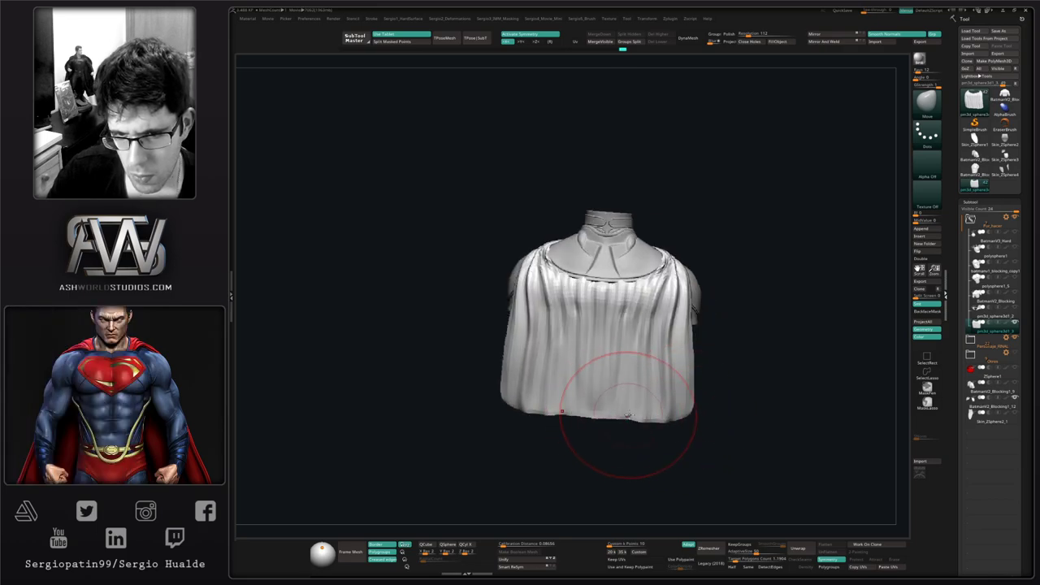
right_drag(658, 411, 678, 383)
drag(672, 412, 691, 417)
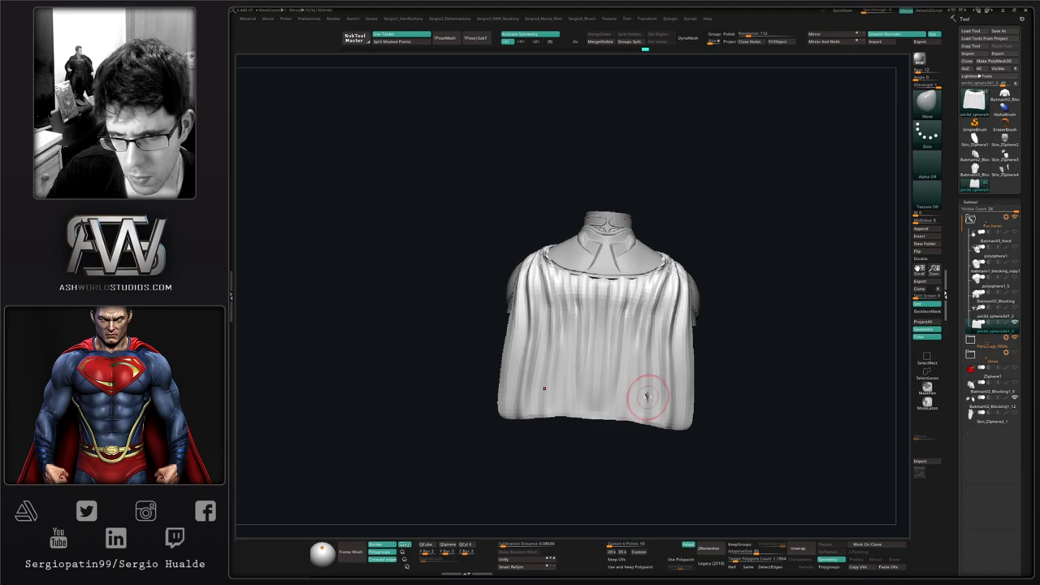
right_drag(647, 397, 565, 424)
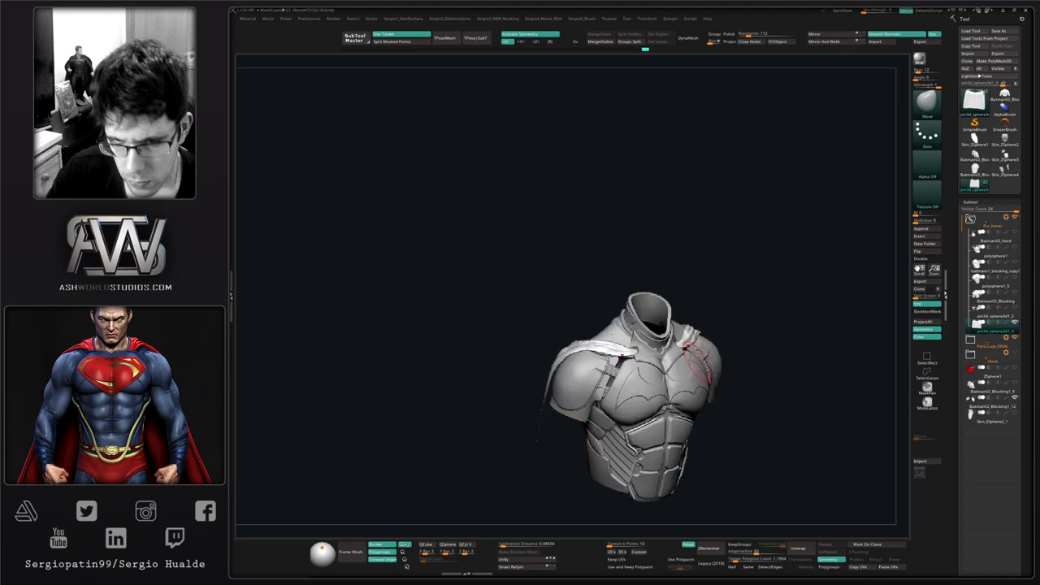
Step: Smooth the cape's gathered shoulder folds and refine the front end beside the collar armour with the Standard brush
mouse_move(707, 350)
right_down()
mouse_move(638, 348)
mouse_move(692, 367)
mouse_move(634, 345)
right_up()
mouse_move(634, 345)
right_down()
mouse_move(573, 385)
mouse_move(596, 391)
right_up()
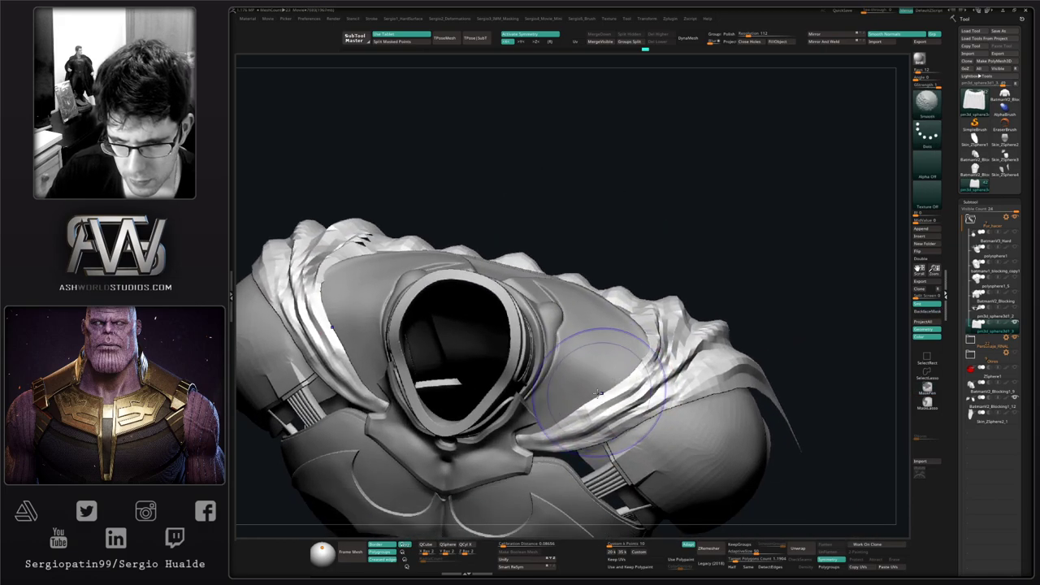
drag(575, 413, 580, 421)
ctrl+right_drag(580, 419, 591, 457)
right_drag(602, 422, 580, 423)
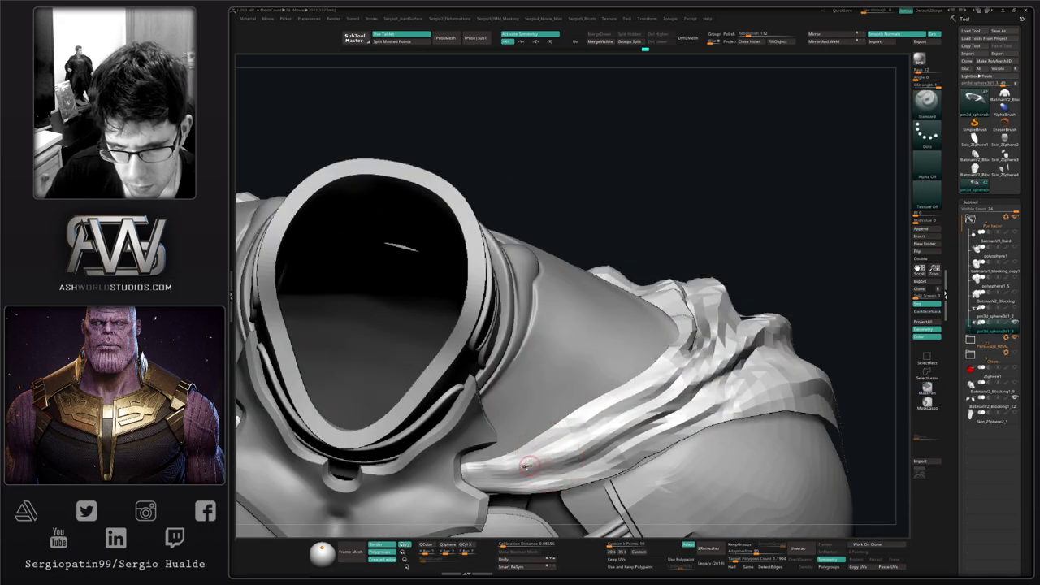
mouse_move(518, 471)
mouse_down()
mouse_move(525, 464)
mouse_move(482, 476)
mouse_move(550, 460)
mouse_move(489, 477)
mouse_up()
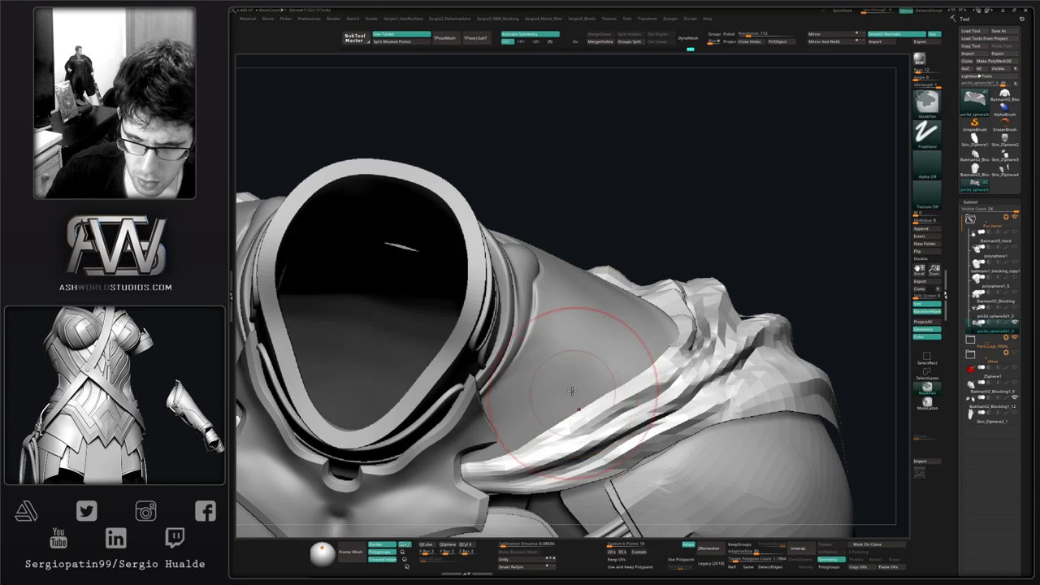
Step: Shape the front shoulder folds with the Move brush so the cape's inner and lower edges sit close over the armour
drag(574, 394, 608, 378)
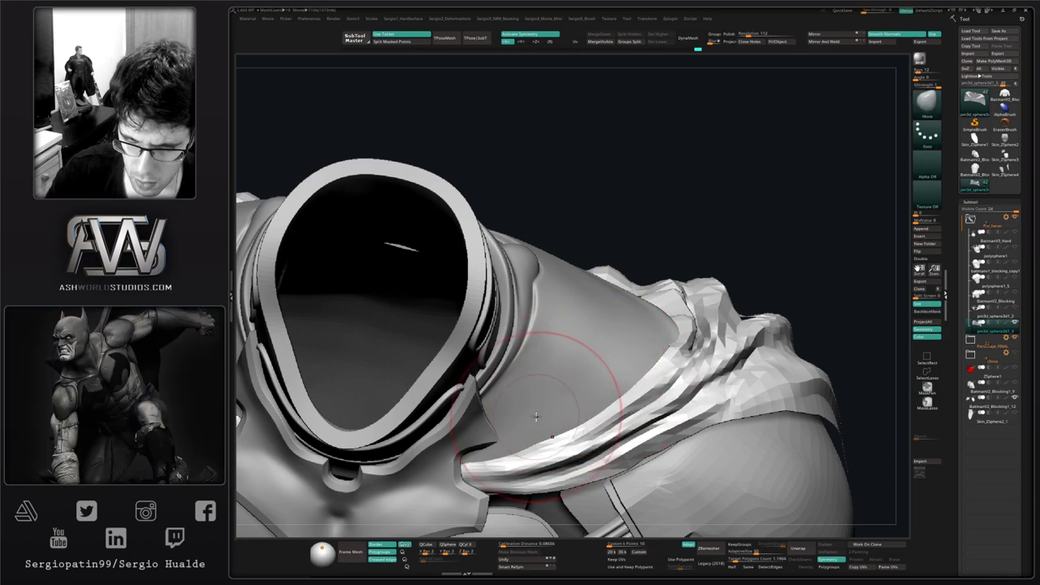
drag(542, 411, 561, 398)
mouse_move(637, 411)
ctrl+right_down()
mouse_move(633, 384)
mouse_move(646, 429)
ctrl+right_up()
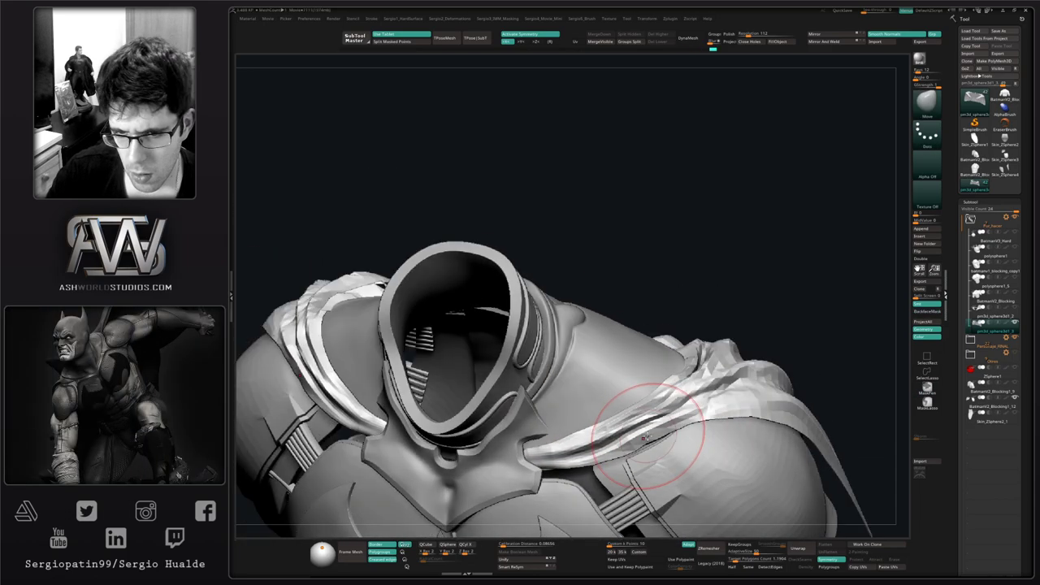
drag(647, 432, 655, 448)
mouse_move(655, 447)
right_down()
mouse_move(660, 433)
mouse_move(670, 458)
right_up()
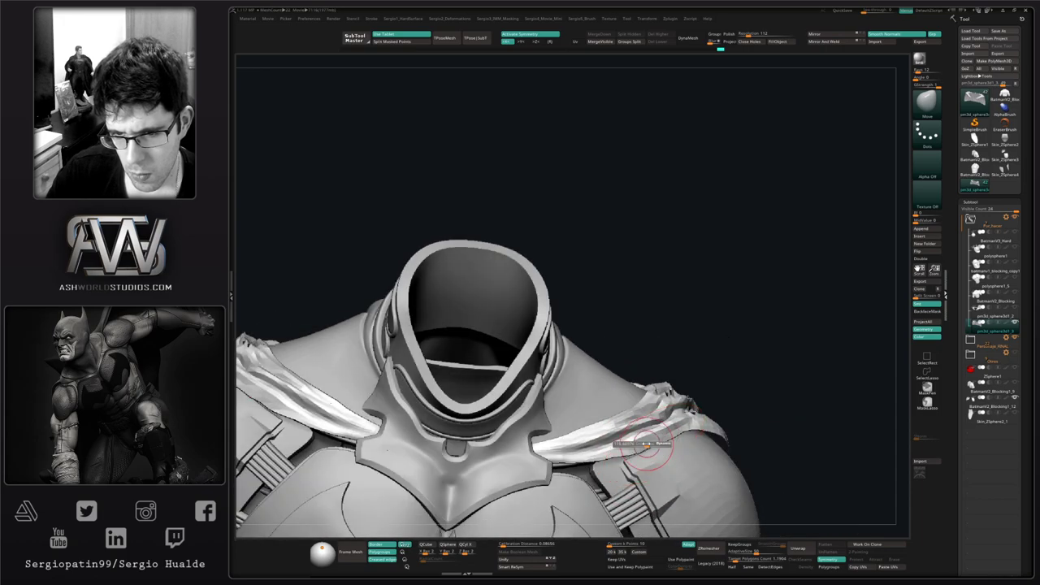
drag(642, 447, 643, 449)
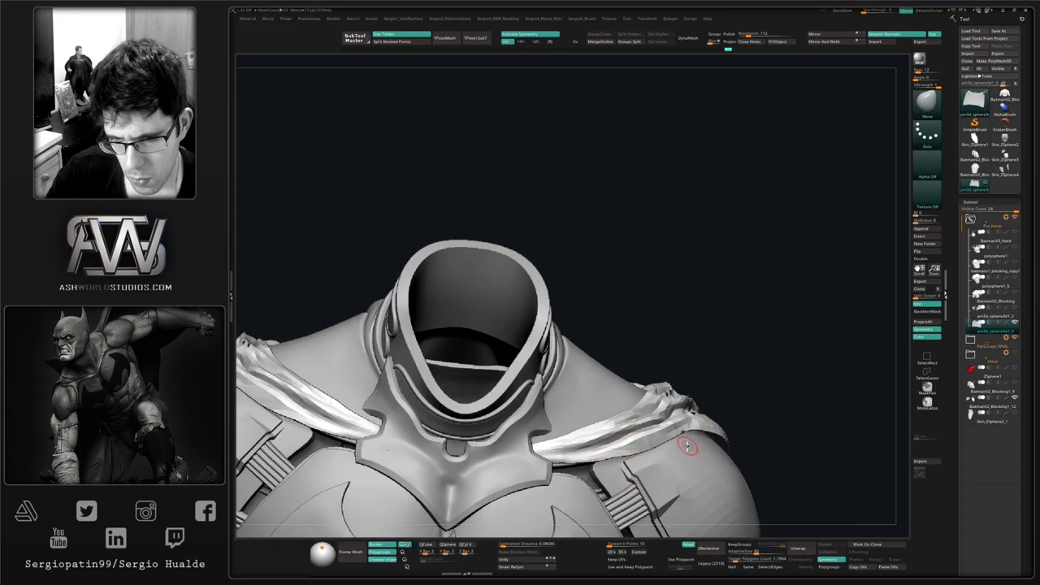
Step: Isolate the cape, give it thickness with Panel Loops at polish 0 and elevation -100, and bring back the torso
alt+right_drag(652, 428, 593, 431)
key(ctrl+shift+s)
key(shift+1)
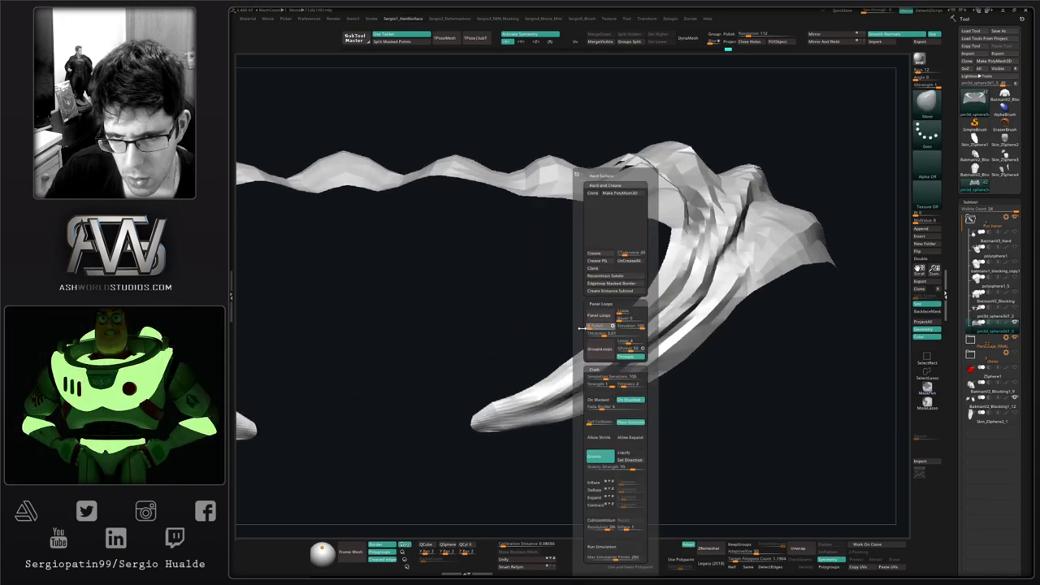
drag(604, 334, 611, 333)
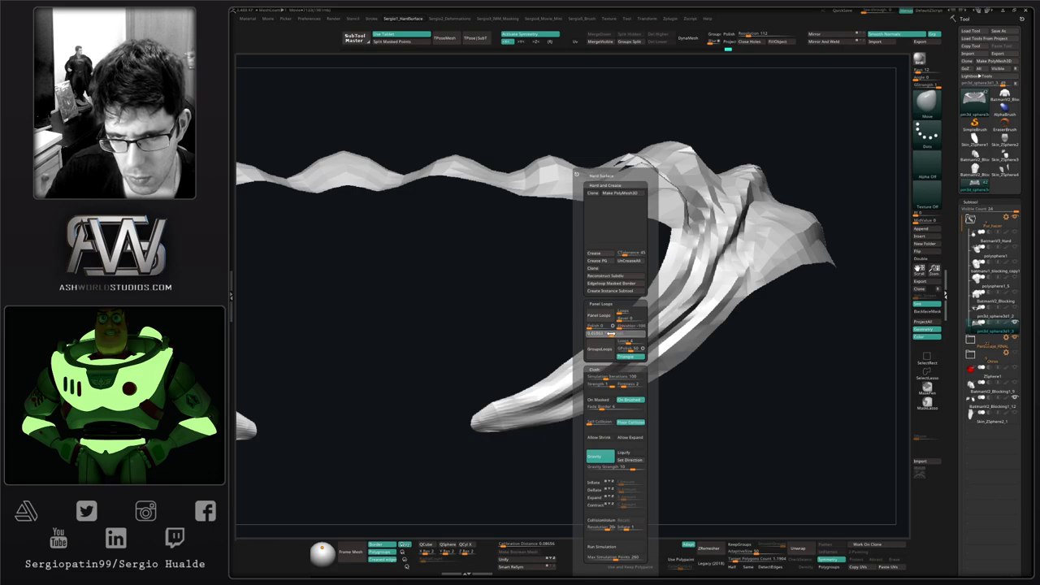
key(ctrl+shift+s)
ctrl+right_drag(568, 390, 622, 331)
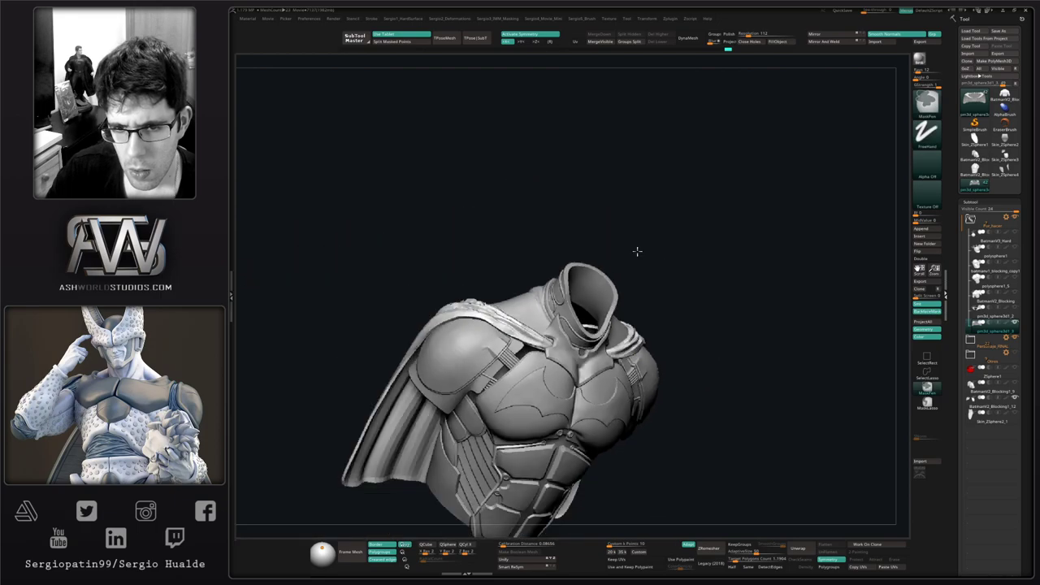
right_drag(637, 251, 617, 311)
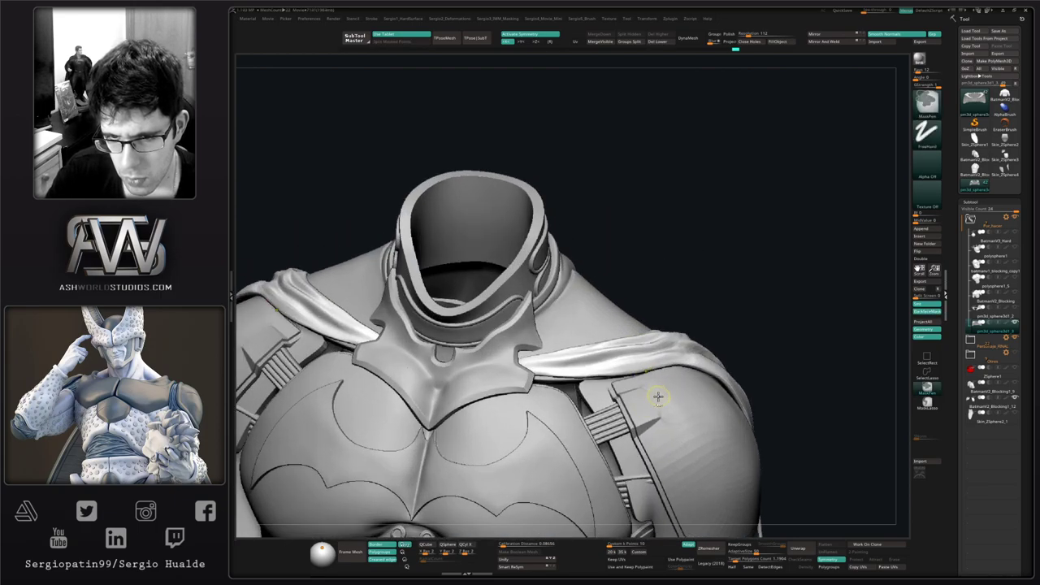
Step: Carve a crease into the gathered folds on top of the shoulder with the DamStandard brush and soften it
ctrl+right_drag(659, 397, 638, 358)
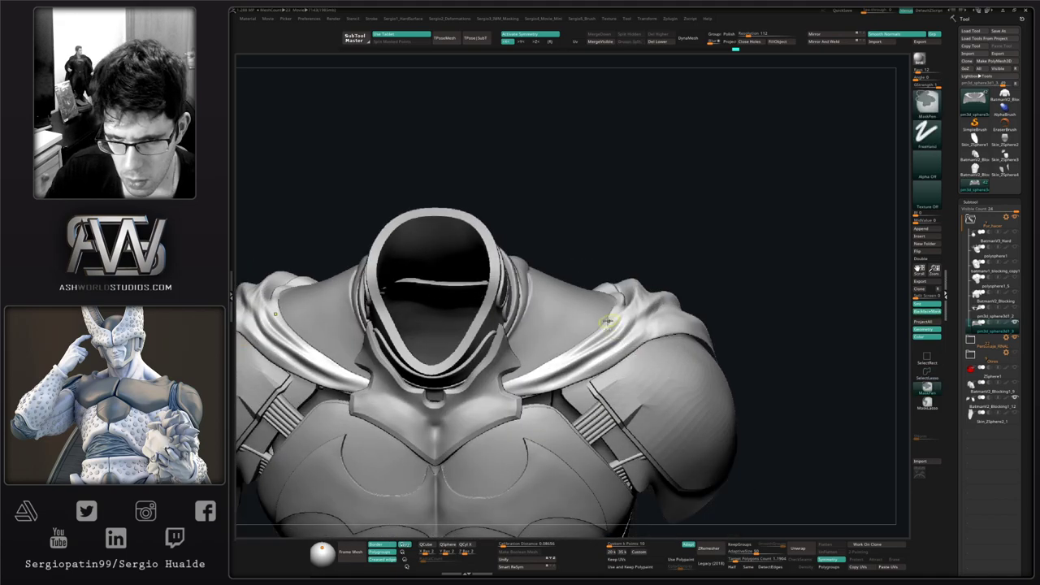
ctrl+right_drag(610, 320, 612, 353)
key(b)
key(d)
key(s)
drag(637, 345, 588, 355)
shift+drag(620, 337, 646, 321)
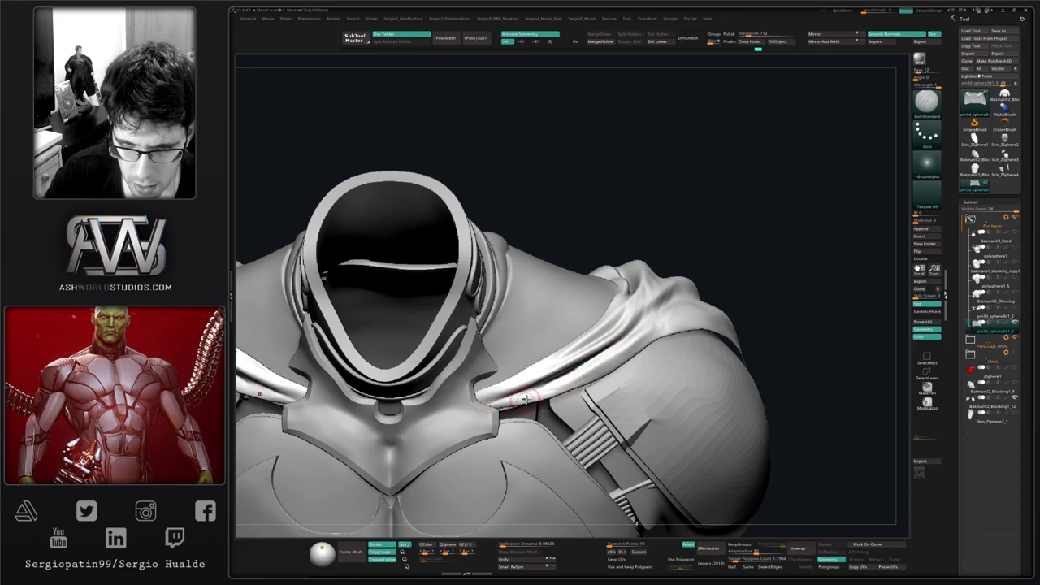
Step: Carve long creases along the cape's front folds, running from the collar armour up to the shoulder
mouse_move(526, 399)
right_down()
mouse_move(502, 363)
mouse_move(514, 387)
right_up()
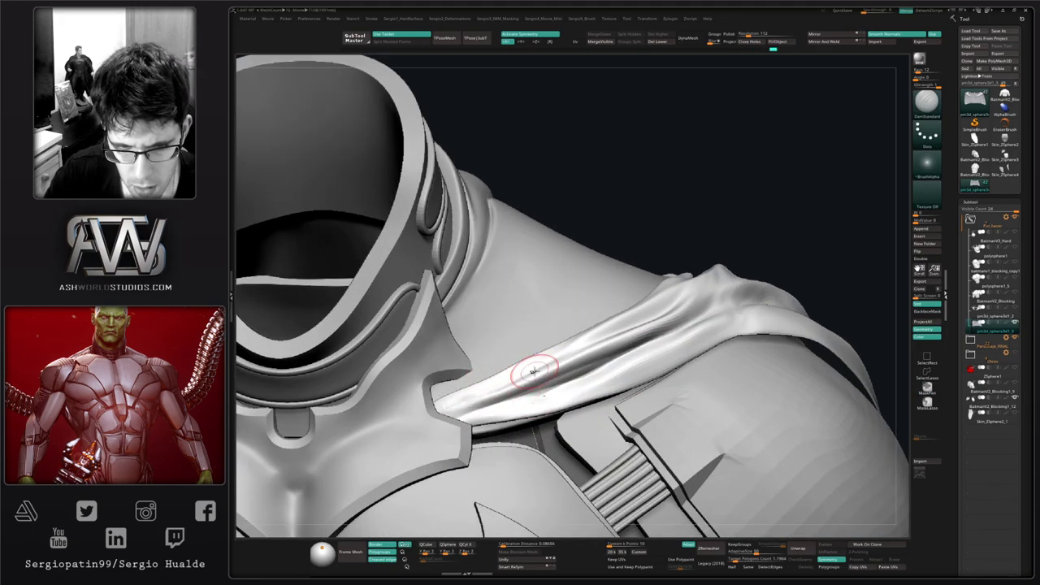
drag(495, 384, 601, 342)
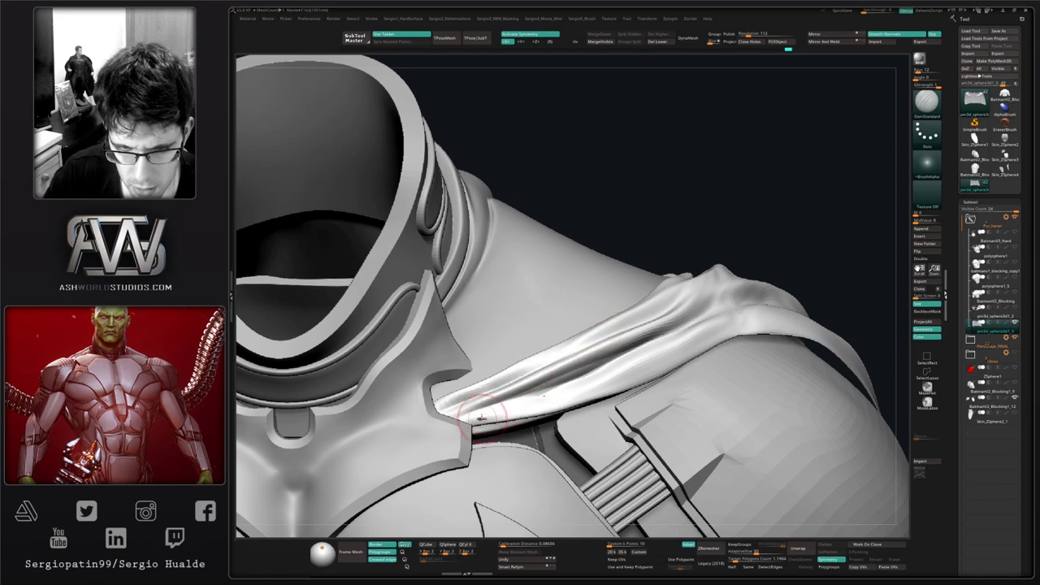
drag(484, 415, 594, 385)
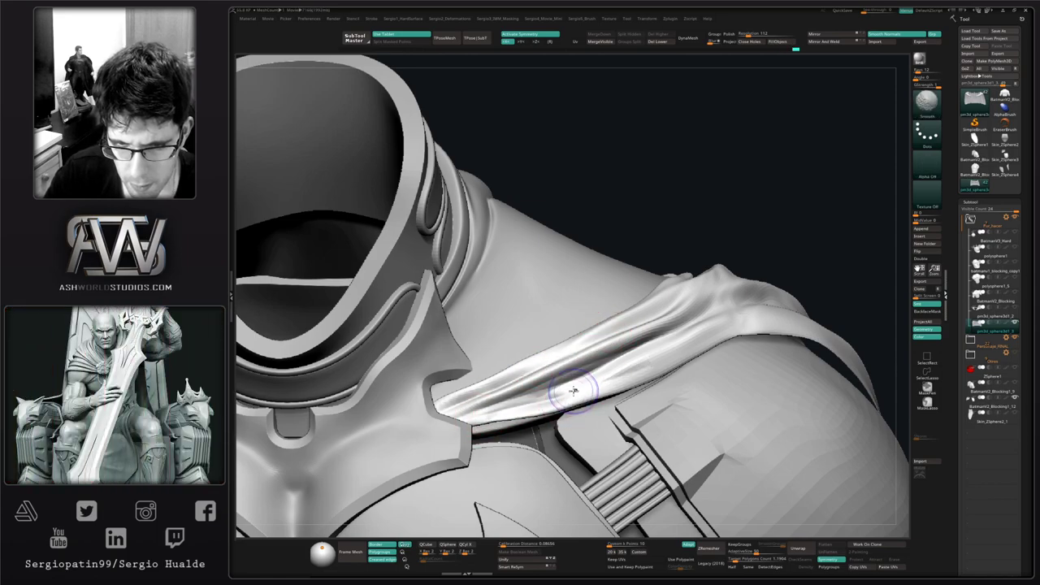
drag(509, 408, 685, 338)
drag(555, 396, 725, 315)
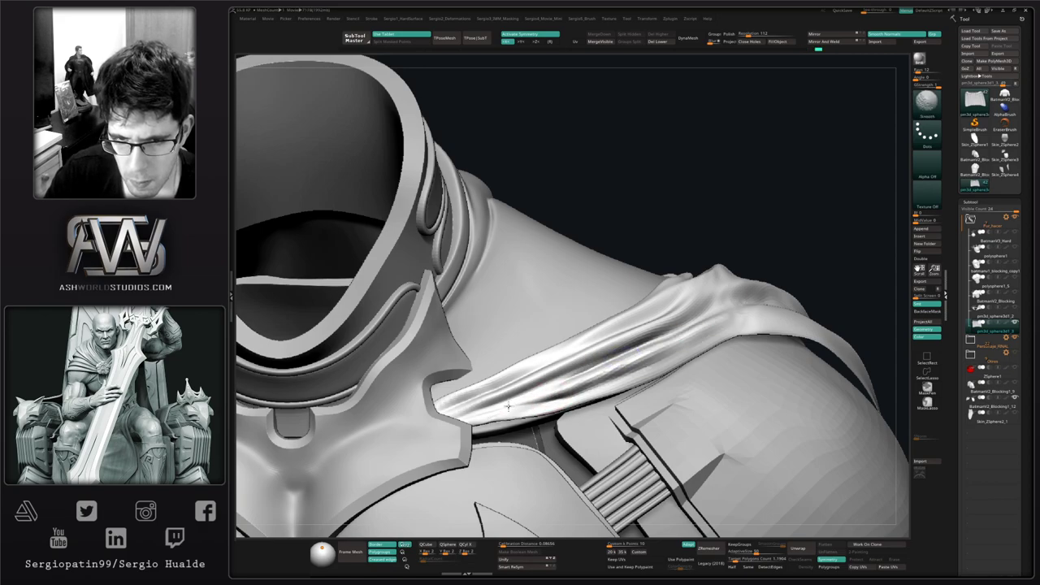
Step: Build up raised folds along the cape's front section towards the collar with the Standard brush, redoing one misplaced stroke
right_drag(591, 387, 622, 359)
ctrl+right_drag(622, 359, 650, 332)
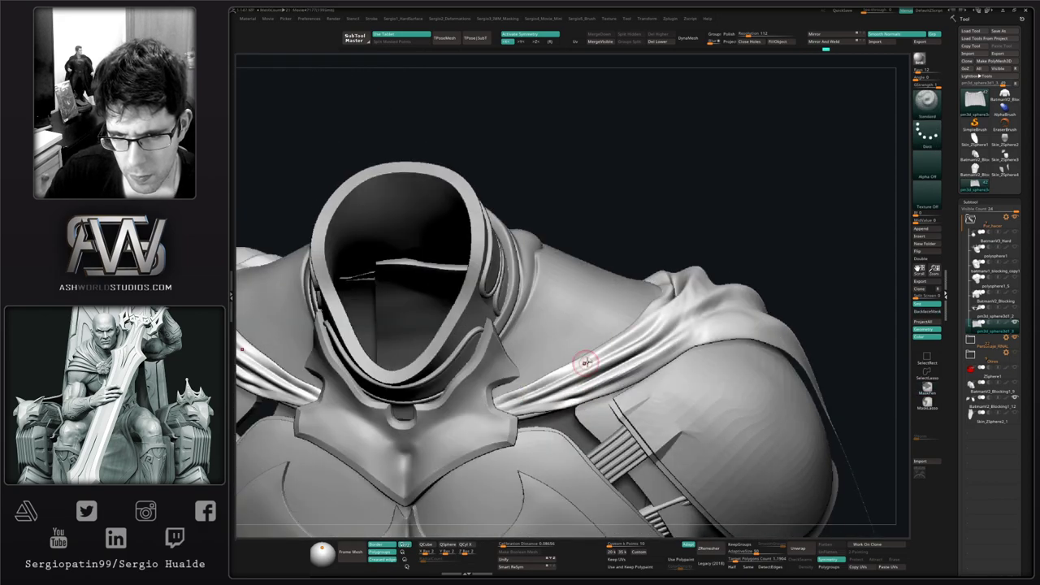
mouse_move(585, 363)
mouse_down()
mouse_move(612, 344)
mouse_move(495, 399)
mouse_up()
mouse_move(598, 355)
right_down()
mouse_move(546, 427)
mouse_move(563, 395)
right_up()
drag(523, 416, 632, 365)
key(ctrl+z)
mouse_move(475, 433)
mouse_down()
mouse_move(634, 357)
mouse_move(578, 401)
mouse_up()
right_drag(578, 401, 611, 366)
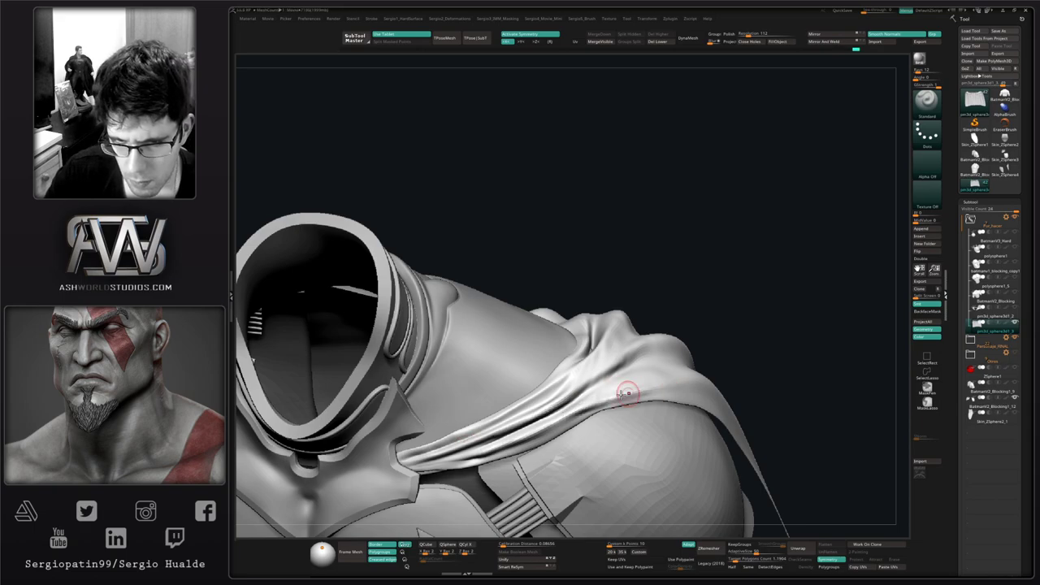
Step: Sculpt a fold running over the outer shoulder into the front gather and smooth the surrounding cloth
mouse_move(640, 388)
right_down()
mouse_move(619, 392)
mouse_move(628, 388)
right_up()
drag(718, 334, 643, 386)
right_drag(642, 386, 685, 341)
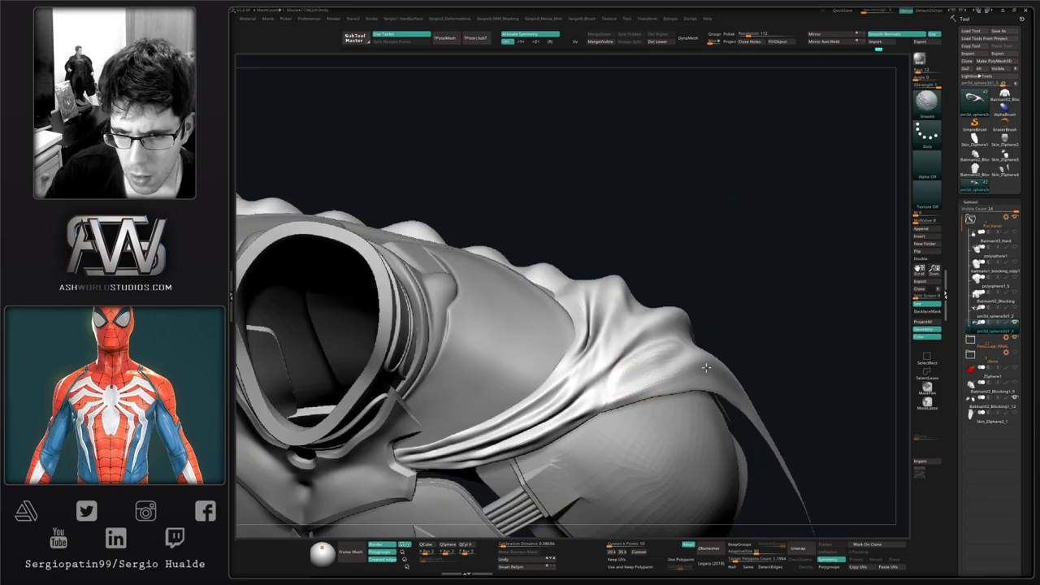
right_drag(482, 468, 495, 429)
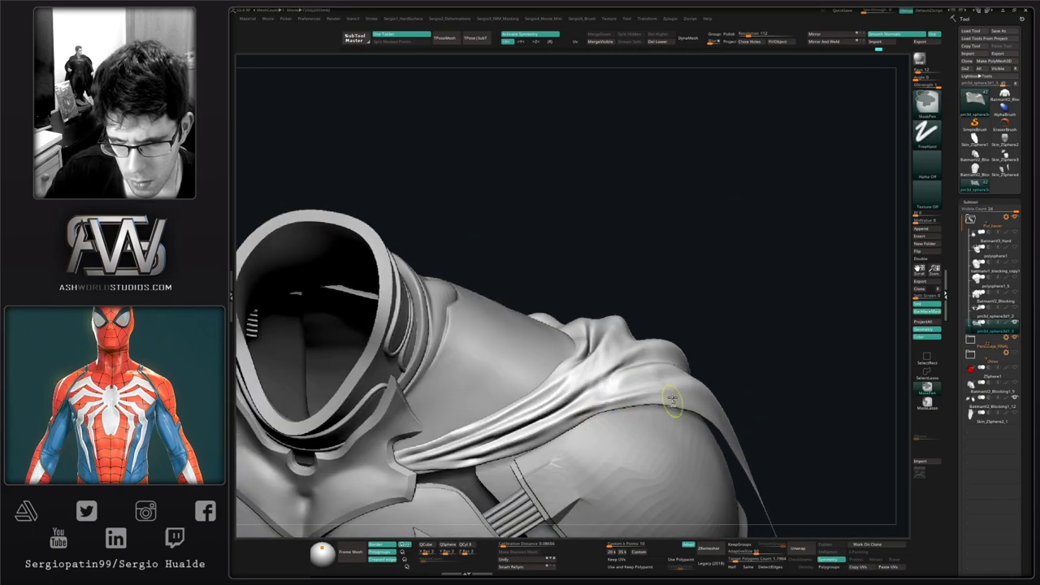
Step: Adjust the cape's outer edge over the shoulder with the Move brush so it follows the shoulder armour in front view
mouse_move(689, 362)
right_down()
mouse_move(615, 420)
mouse_move(561, 424)
mouse_move(550, 265)
right_up()
ctrl+right_drag(581, 420, 549, 351)
mouse_move(548, 351)
right_down()
mouse_move(597, 377)
mouse_move(622, 348)
right_up()
ctrl+right_drag(562, 401, 575, 471)
key(b)
key(m)
key(v)
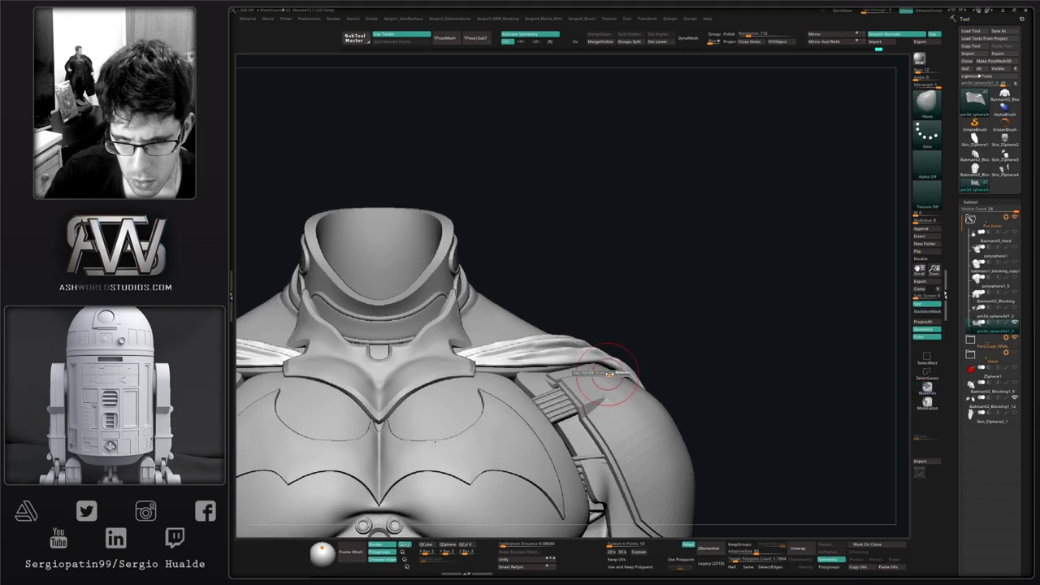
drag(610, 379, 603, 370)
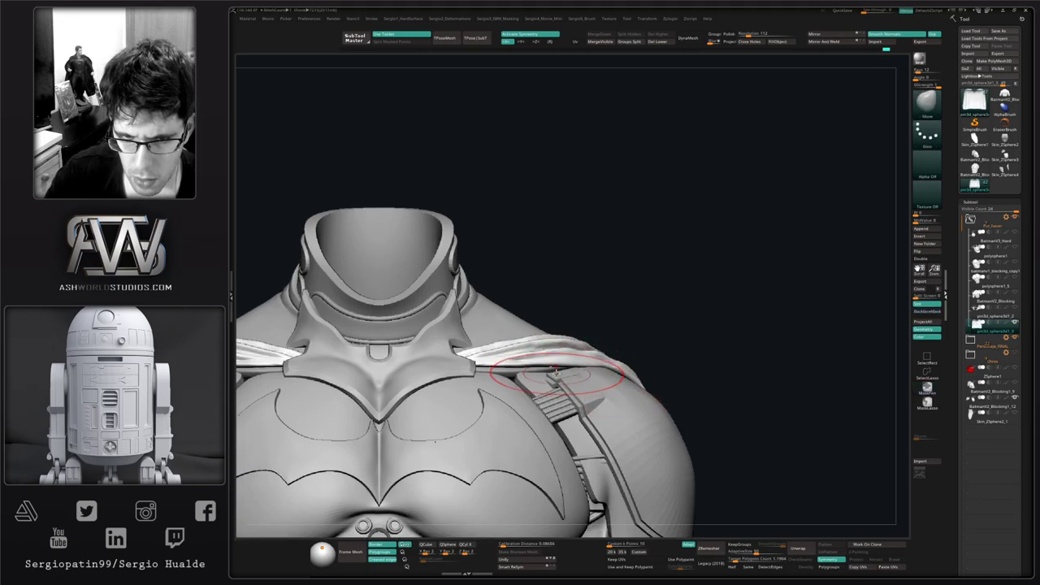
Step: Reposition the cape's narrow front end with the Move brush so it tucks beneath the corner of the collar armour
right_drag(496, 369, 469, 339)
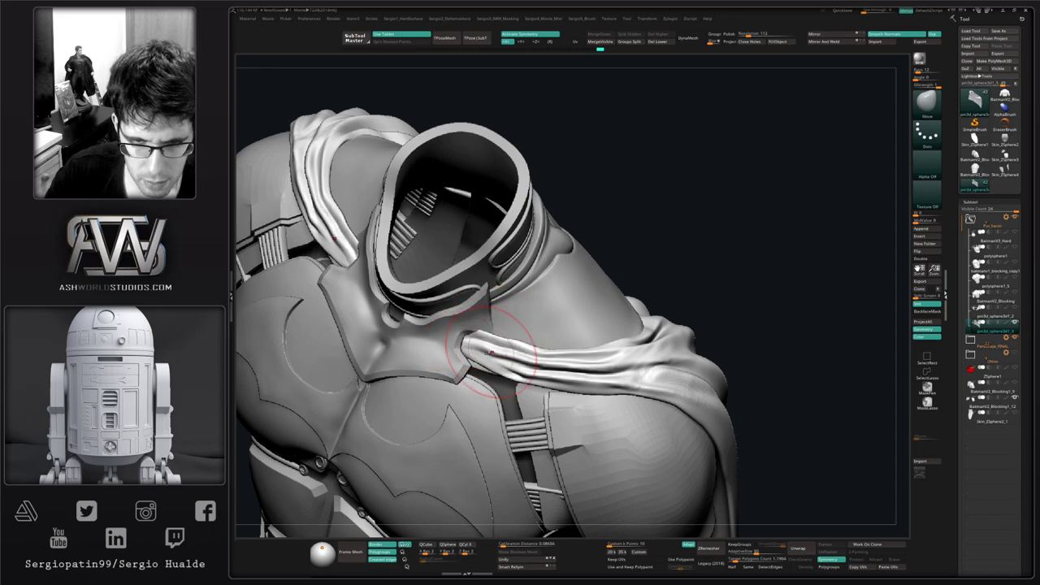
right_drag(466, 332, 441, 366)
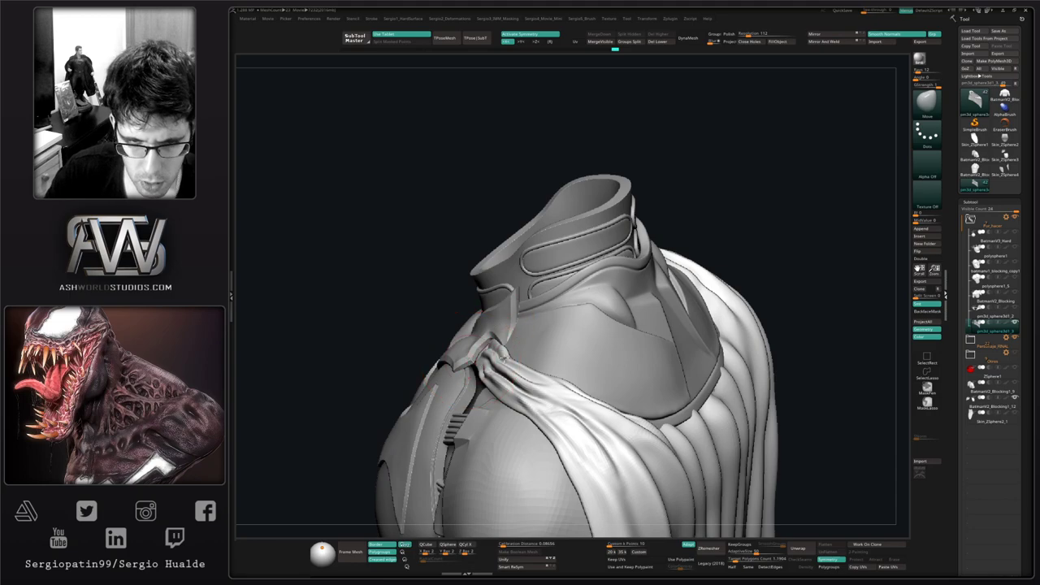
right_drag(505, 358, 460, 335)
mouse_move(467, 313)
right_down()
mouse_move(476, 308)
mouse_move(439, 318)
mouse_move(492, 354)
mouse_move(473, 368)
mouse_move(438, 365)
mouse_move(495, 465)
right_up()
drag(452, 403, 416, 411)
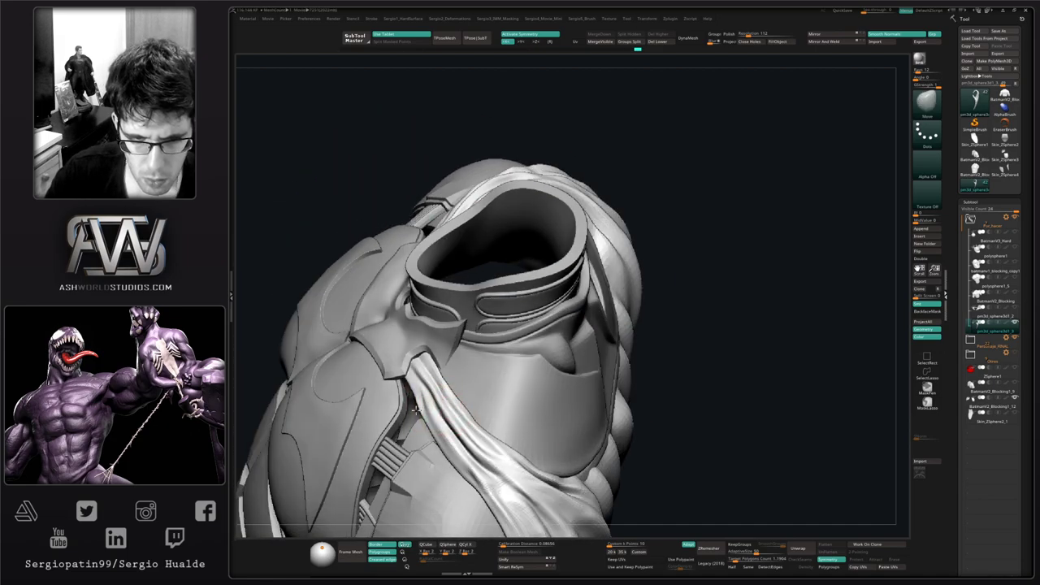
right_drag(433, 404, 484, 399)
drag(418, 396, 409, 394)
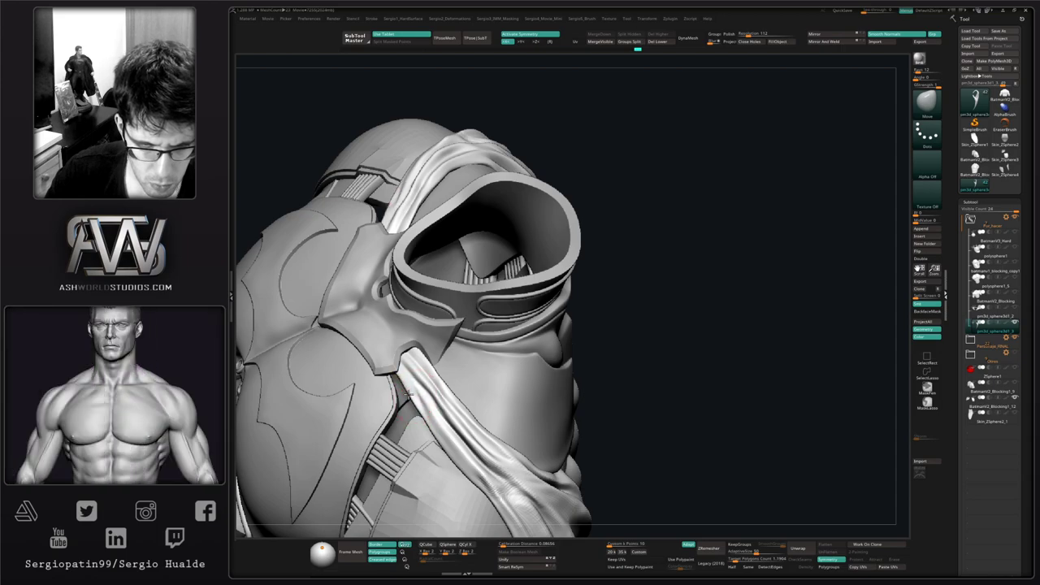
right_drag(414, 360, 418, 352)
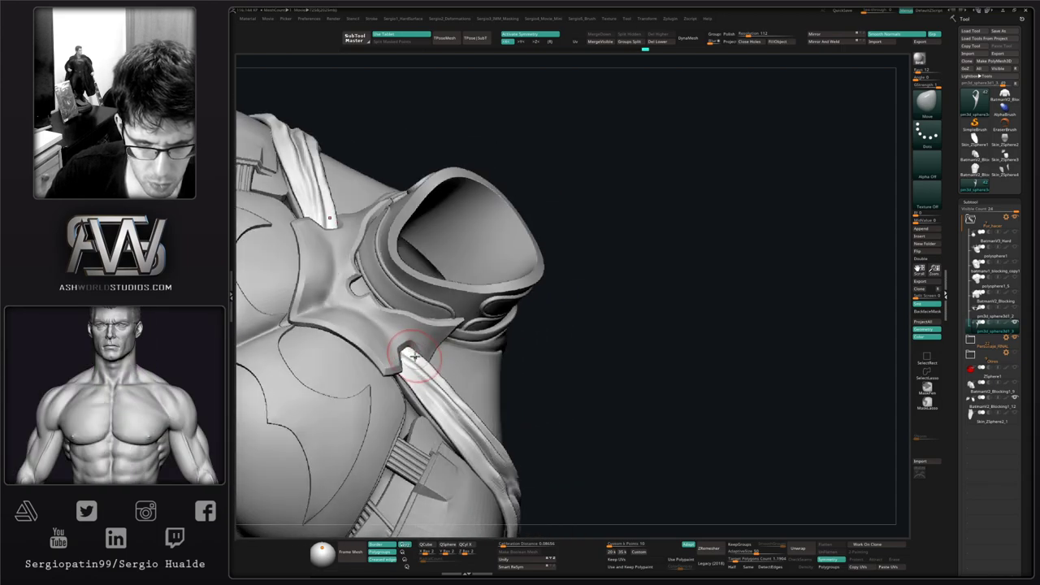
Step: Sculpt folds descending from the rear of the shoulder along the cape's side with the Standard brush and soften them
mouse_move(464, 423)
right_down()
mouse_move(467, 433)
mouse_move(452, 423)
mouse_move(461, 442)
mouse_move(441, 355)
mouse_move(493, 414)
mouse_move(404, 376)
right_up()
right_drag(601, 350, 551, 384)
shift+drag(553, 326, 550, 334)
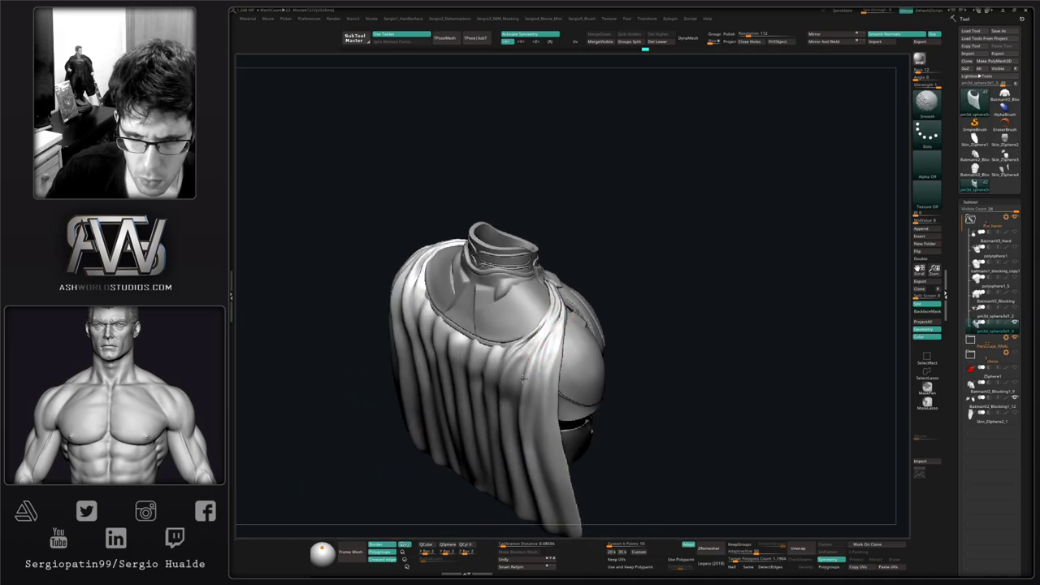
ctrl+right_drag(532, 347, 529, 398)
mouse_move(564, 311)
mouse_down()
mouse_move(535, 353)
mouse_move(548, 382)
mouse_up()
drag(562, 334, 546, 414)
drag(581, 316, 546, 443)
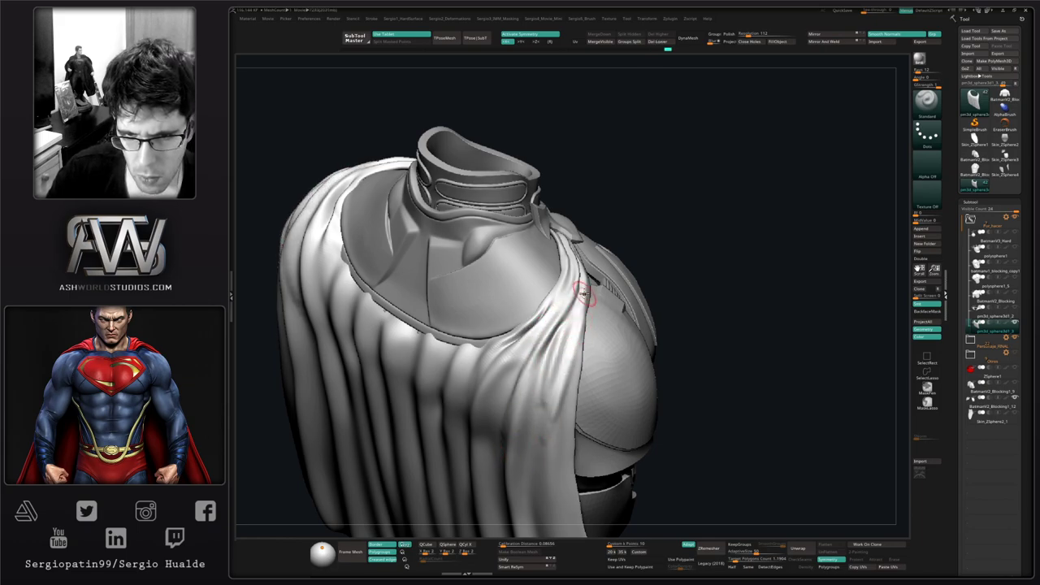
shift+drag(583, 294, 542, 435)
ctrl+right_drag(496, 446, 530, 366)
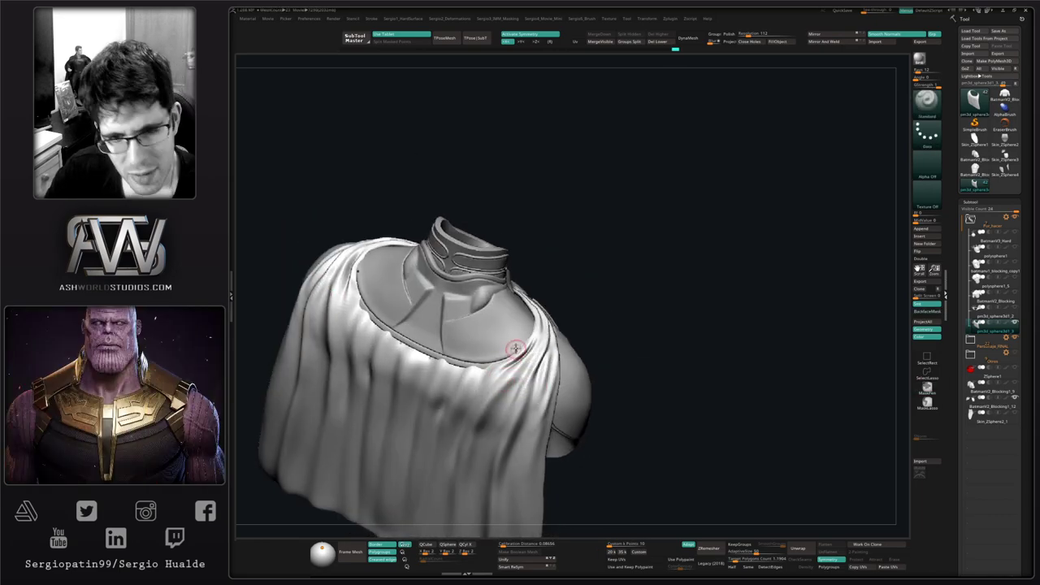
Step: Extend a diagonal fold from the shoulder gather across the cape's upper back and smooth the neighbouring folds
ctrl+right_drag(499, 304, 519, 377)
drag(520, 380, 465, 452)
alt+right_drag(489, 439, 520, 395)
shift+drag(549, 345, 563, 327)
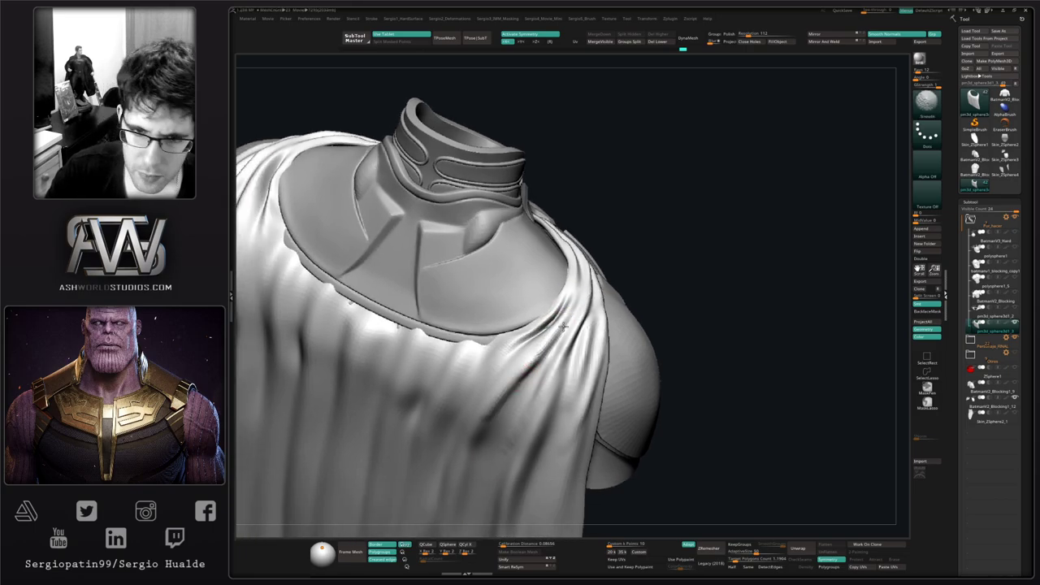
shift+drag(479, 422, 491, 447)
ctrl+right_drag(495, 455, 483, 426)
right_drag(483, 426, 497, 400)
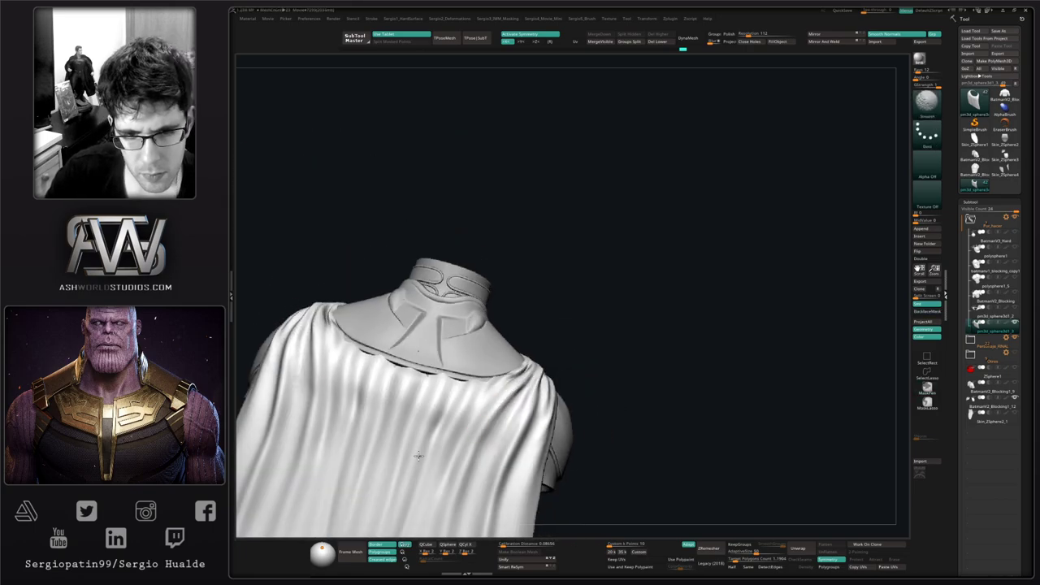
Step: Reshape the cape's back and lower edge with the Move brush, checking the silhouette from behind and from the side
mouse_move(419, 464)
right_down()
mouse_move(501, 385)
mouse_move(497, 345)
right_up()
key(b)
key(m)
key(v)
key(s)
drag(481, 406, 491, 408)
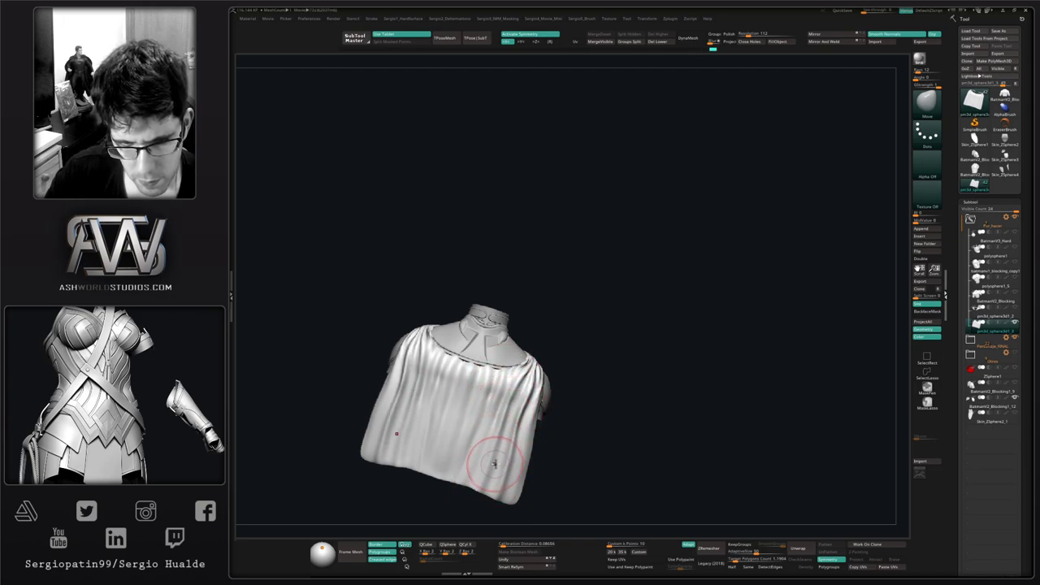
right_drag(495, 464, 474, 436)
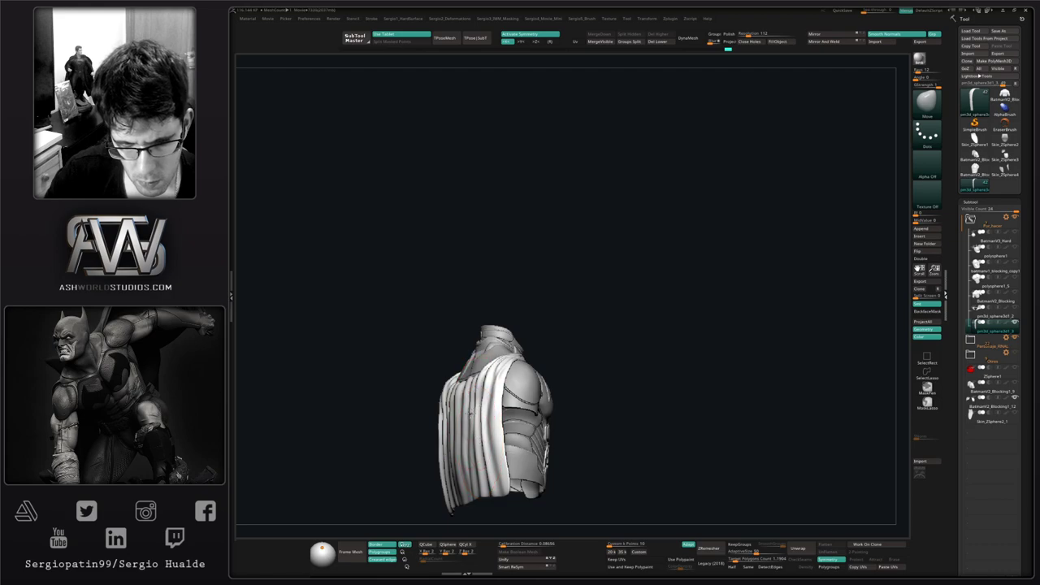
right_drag(470, 414, 516, 439)
drag(478, 479, 467, 478)
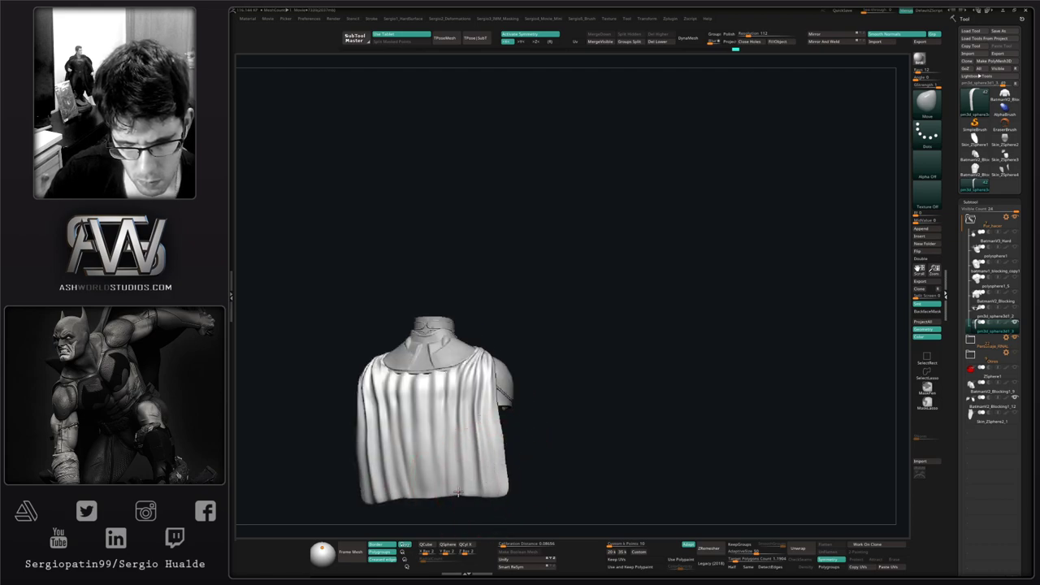
mouse_move(478, 478)
right_down()
mouse_move(414, 476)
mouse_move(372, 448)
right_up()
Step: Adjust the cape's front strip over the shoulder with the Move brush, isolating the cape to shape its narrow end
ctrl+right_drag(455, 406, 519, 410)
alt+right_drag(518, 411, 588, 453)
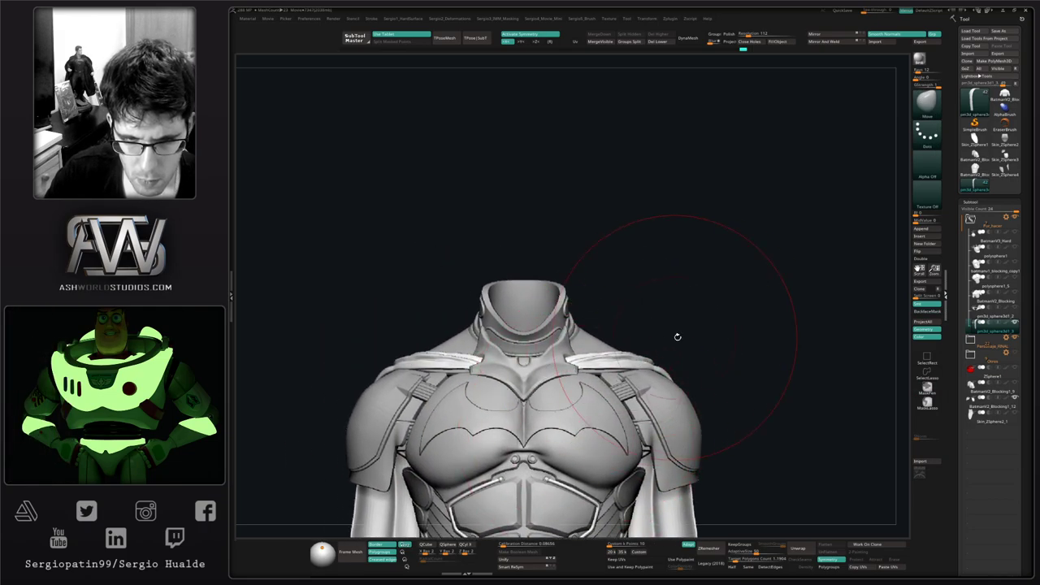
mouse_move(677, 336)
right_down()
mouse_move(621, 362)
mouse_move(640, 385)
mouse_move(622, 365)
mouse_move(613, 372)
right_up()
drag(603, 351, 599, 365)
mouse_move(528, 365)
right_down()
mouse_move(515, 367)
mouse_move(516, 353)
right_up()
key(alt+s)
drag(515, 353, 501, 334)
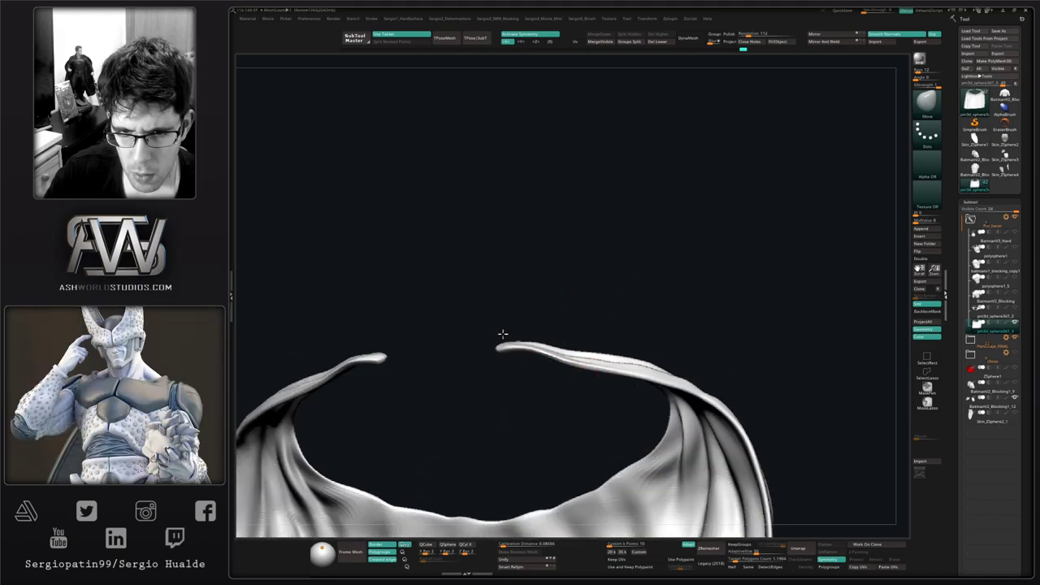
mouse_move(502, 334)
right_down()
mouse_move(501, 395)
mouse_move(520, 381)
mouse_move(512, 346)
mouse_move(555, 325)
mouse_move(551, 396)
right_up()
key(alt+s)
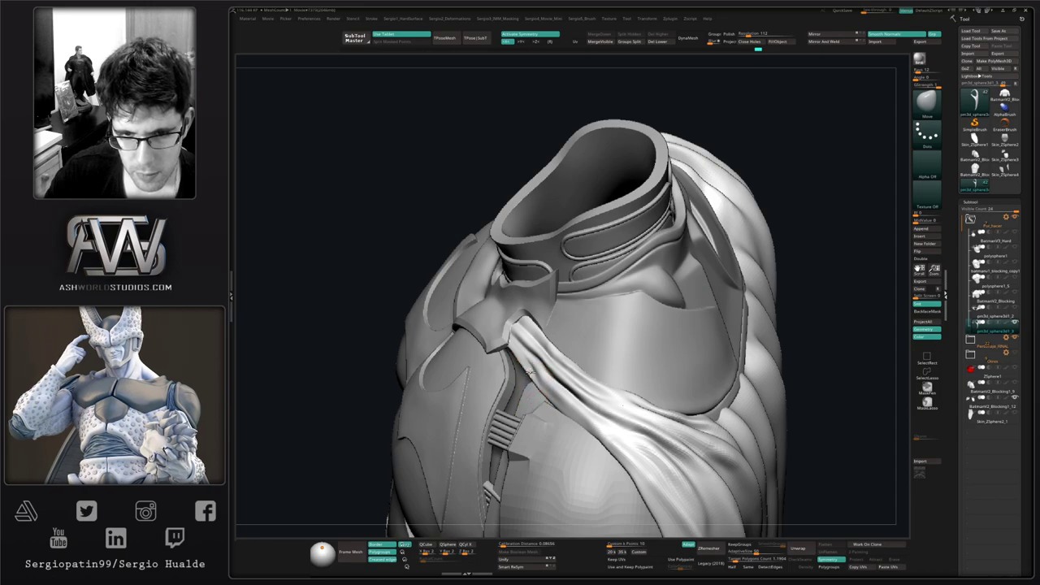
Step: Move and smooth the tip of the cape's front strip so it tucks under the corner of the collar armour
drag(531, 373, 524, 363)
mouse_move(527, 366)
right_down()
mouse_move(500, 343)
mouse_move(524, 327)
right_up()
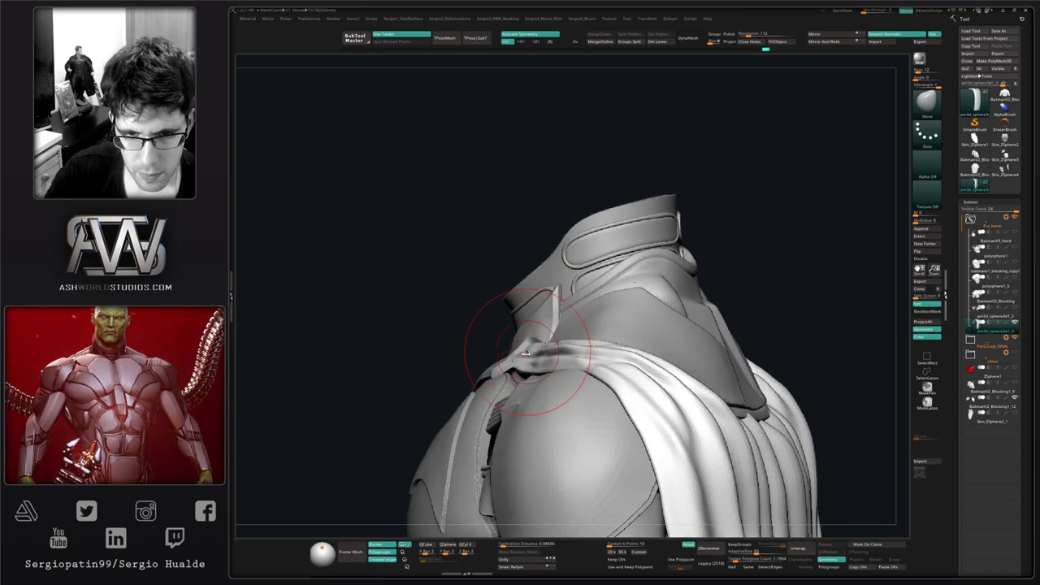
shift+drag(523, 370, 526, 368)
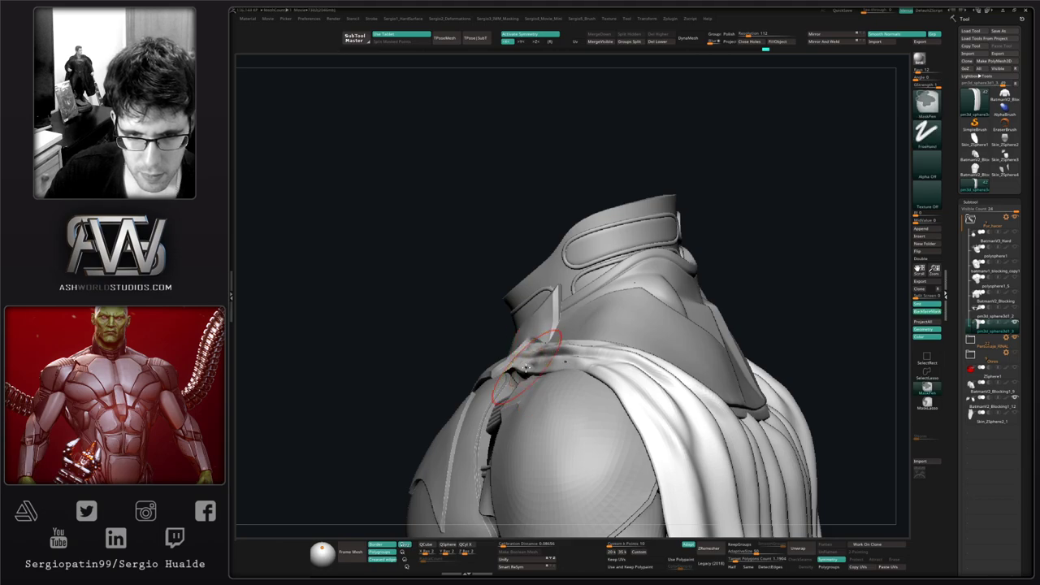
right_drag(533, 368, 546, 388)
mouse_move(518, 353)
right_down()
mouse_move(555, 320)
mouse_move(535, 307)
right_up()
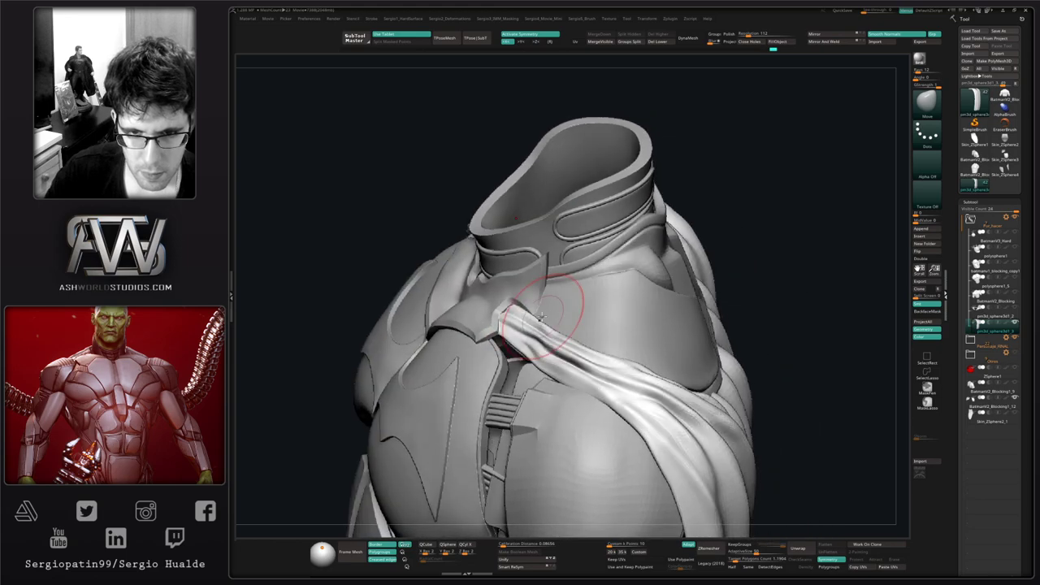
ctrl+shift+click(497, 308)
drag(489, 312, 491, 311)
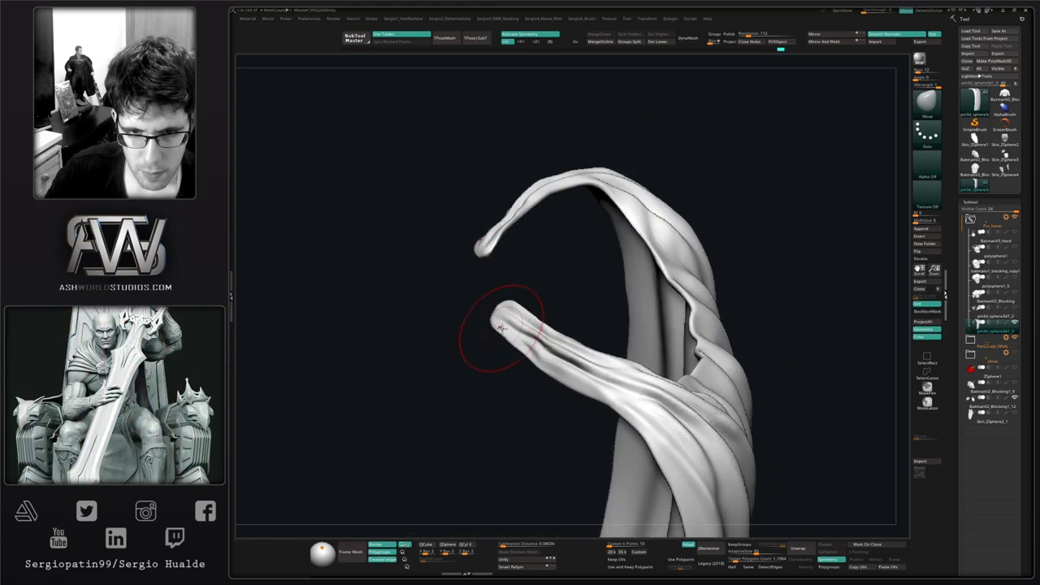
ctrl+shift+click(502, 327)
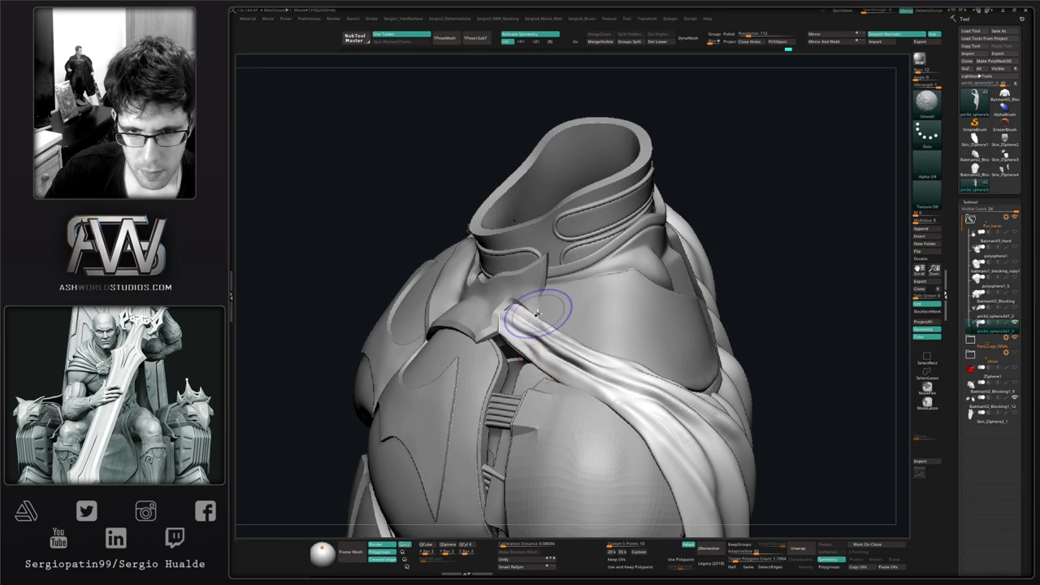
Step: Reposition the gathered cloth on top of the shoulder with the Move brush so it follows the armour
mouse_move(632, 387)
ctrl+right_down()
mouse_move(608, 344)
mouse_move(598, 395)
mouse_move(569, 451)
mouse_move(618, 375)
mouse_move(662, 390)
ctrl+right_up()
drag(620, 362, 620, 358)
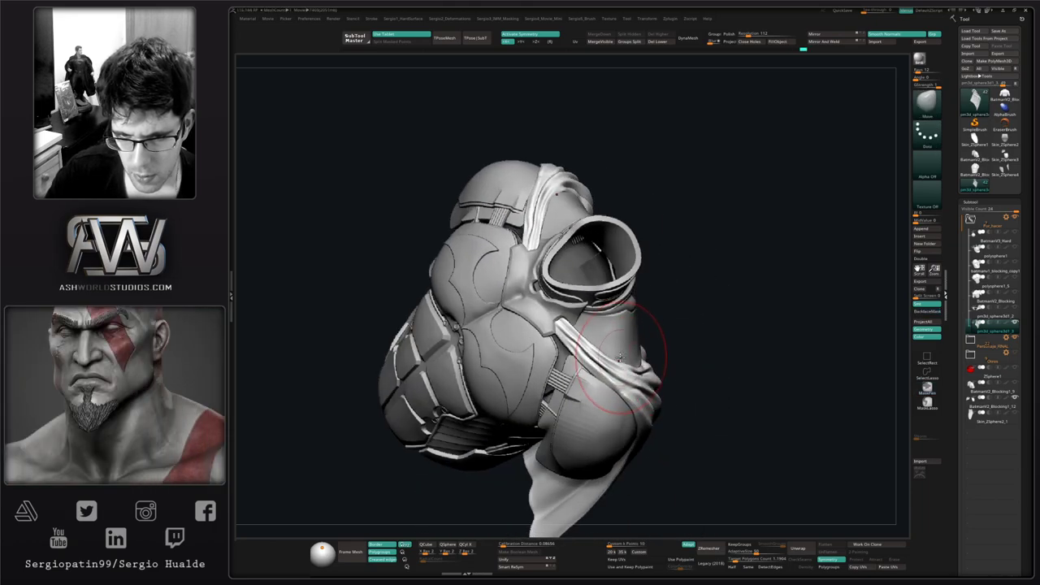
right_drag(620, 358, 581, 354)
drag(607, 347, 631, 352)
right_drag(614, 344, 528, 366)
mouse_move(618, 370)
right_down()
mouse_move(636, 378)
mouse_move(650, 447)
mouse_move(717, 236)
mouse_move(688, 402)
mouse_move(667, 325)
mouse_move(679, 407)
mouse_move(676, 339)
mouse_move(642, 286)
mouse_move(619, 333)
mouse_move(632, 325)
mouse_move(625, 290)
right_up()
Step: Refine the cape's inner edge where it meets the rear corner of the collar armour, using the Standard and Move brushes
key(b)
key(s)
key(t)
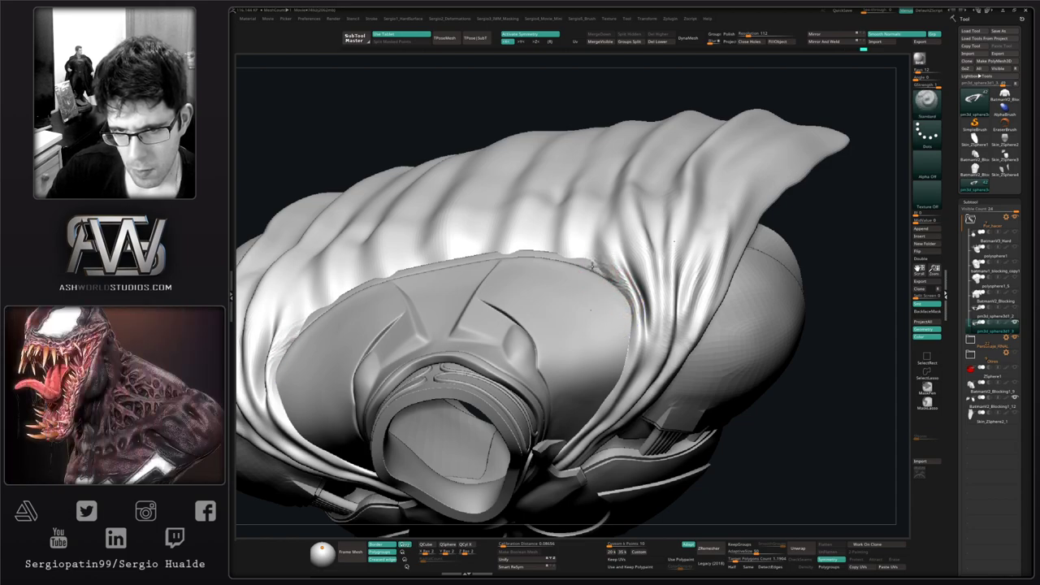
key(b)
key(m)
key(v)
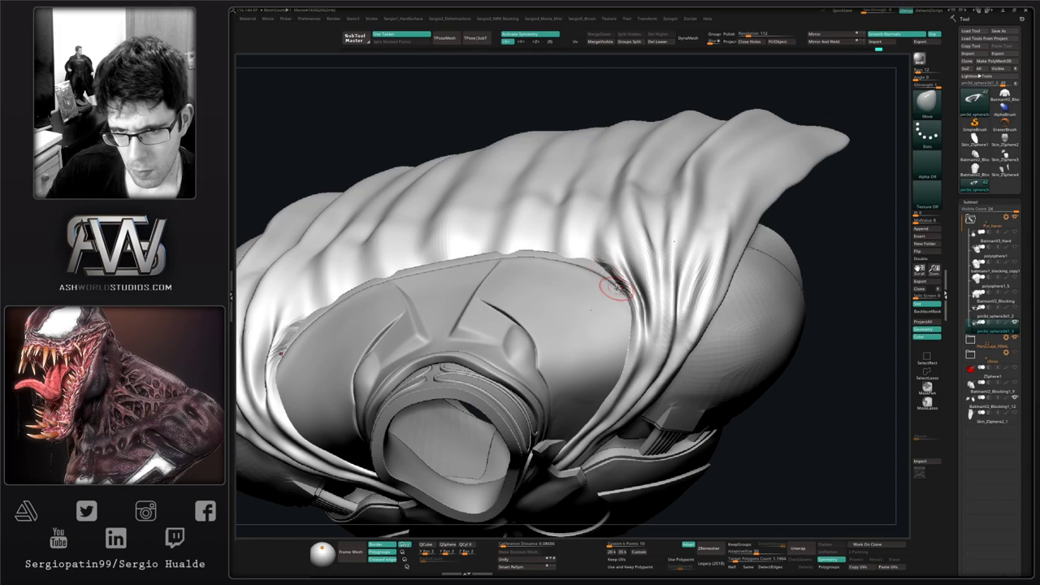
mouse_move(601, 273)
right_down()
mouse_move(608, 267)
mouse_move(611, 279)
right_up()
mouse_move(629, 328)
right_down()
mouse_move(633, 261)
mouse_move(707, 287)
mouse_move(652, 303)
mouse_move(650, 369)
mouse_move(638, 345)
mouse_move(685, 362)
mouse_move(689, 377)
mouse_move(648, 398)
mouse_move(761, 358)
right_up()
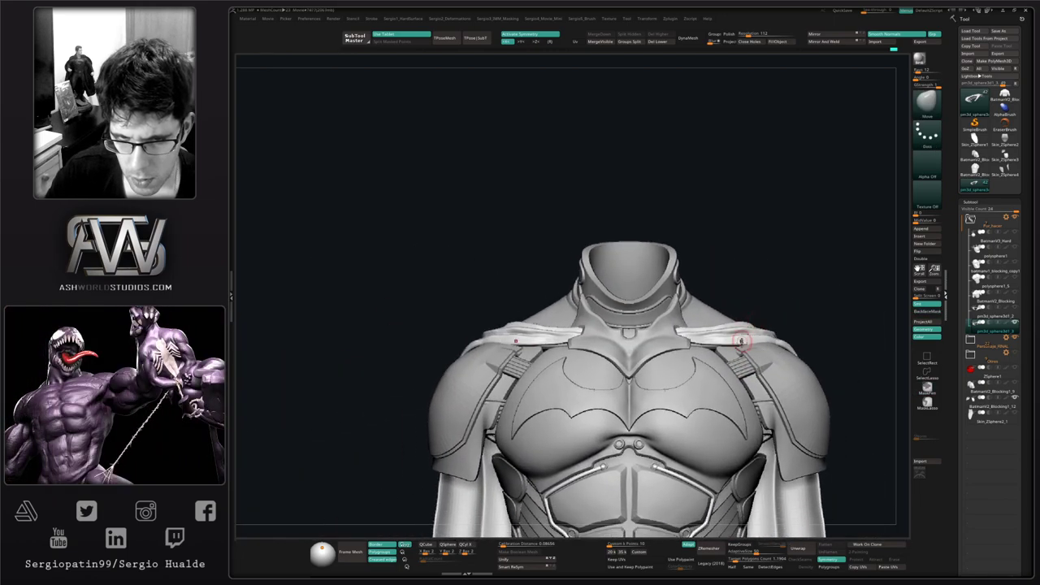
Step: Shift the cape's front strip with the Move brush and smooth its folds from the collar to the shoulder
ctrl+right_drag(515, 318, 537, 350)
drag(538, 349, 511, 338)
mouse_move(520, 339)
right_down()
mouse_move(605, 329)
mouse_move(526, 343)
right_up()
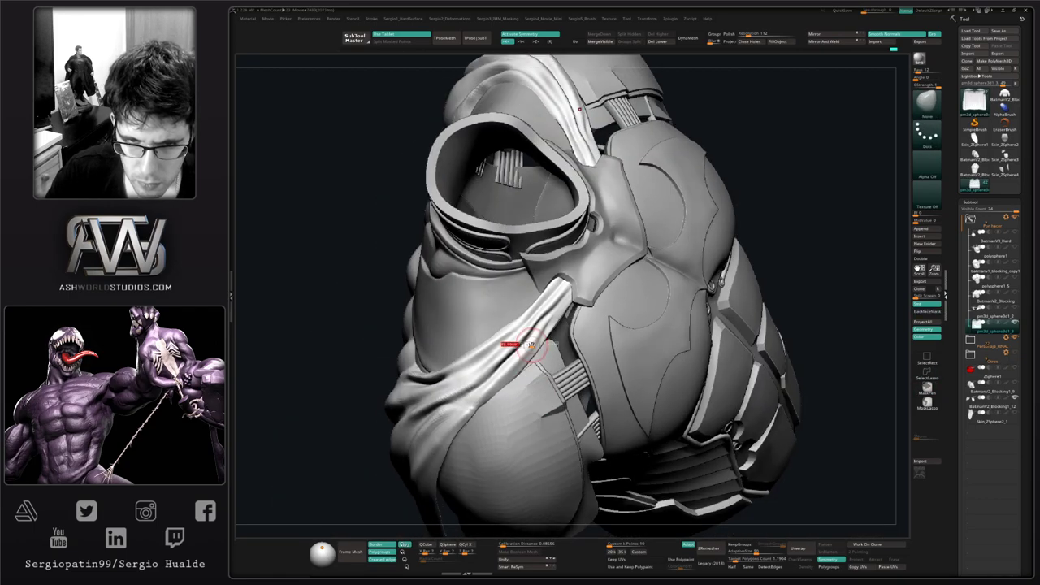
shift+drag(555, 312, 403, 421)
mouse_move(488, 420)
ctrl+right_down()
mouse_move(705, 281)
mouse_move(617, 352)
mouse_move(630, 323)
ctrl+right_up()
mouse_move(630, 323)
right_down()
mouse_move(592, 337)
mouse_move(586, 322)
right_up()
ctrl+right_drag(586, 322, 698, 355)
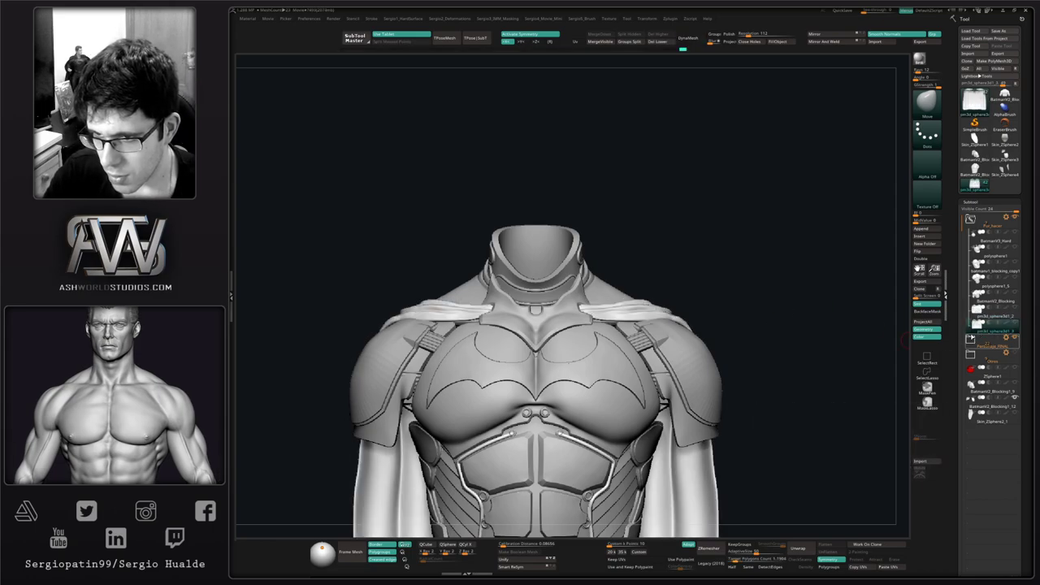
Step: Compare the detailed cape with the earlier smooth cape version in front and three-quarter views
key(Up)
key(Down)
key(Up)
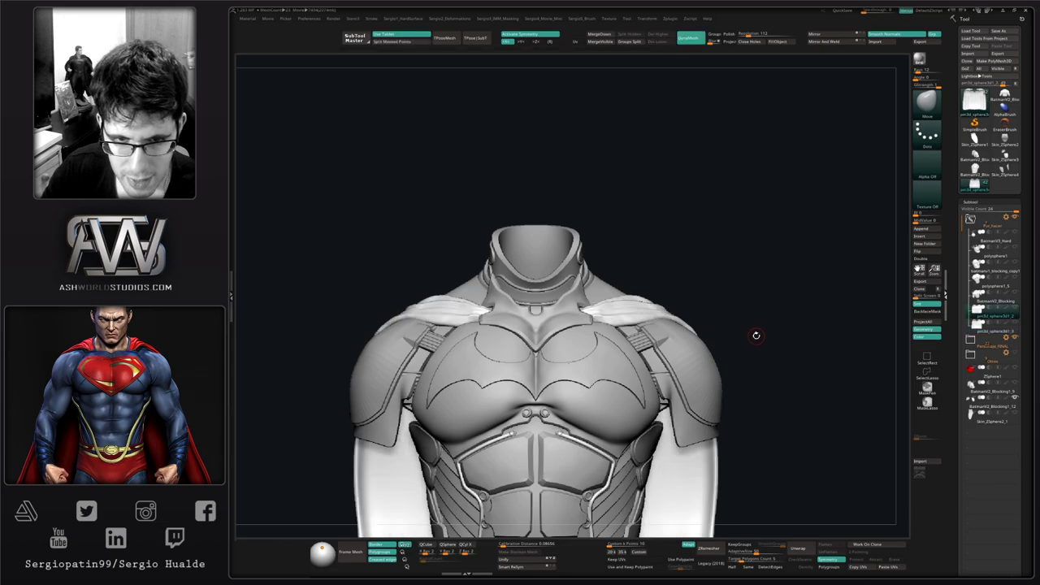
key(Down)
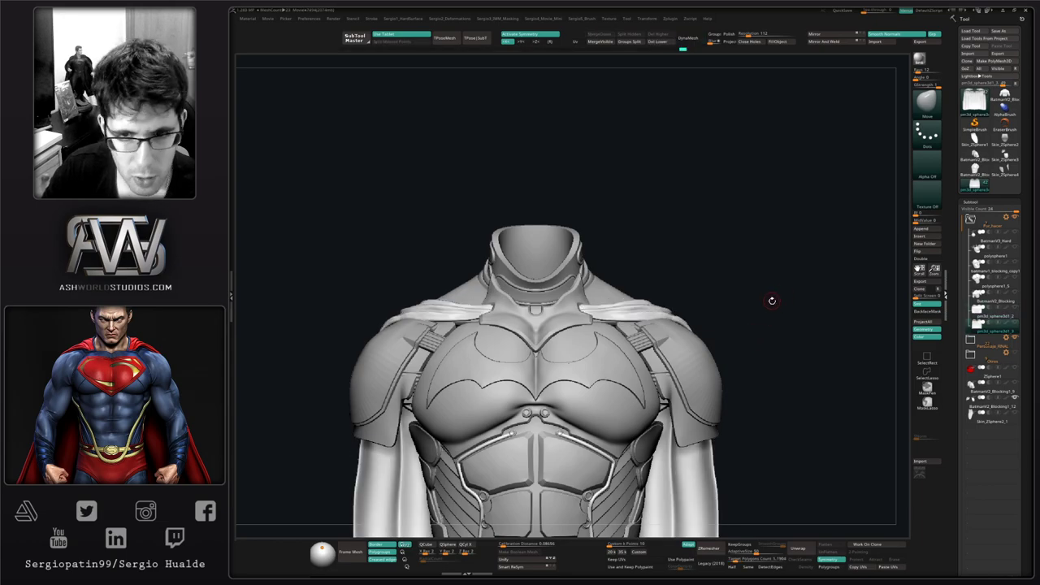
key(Up)
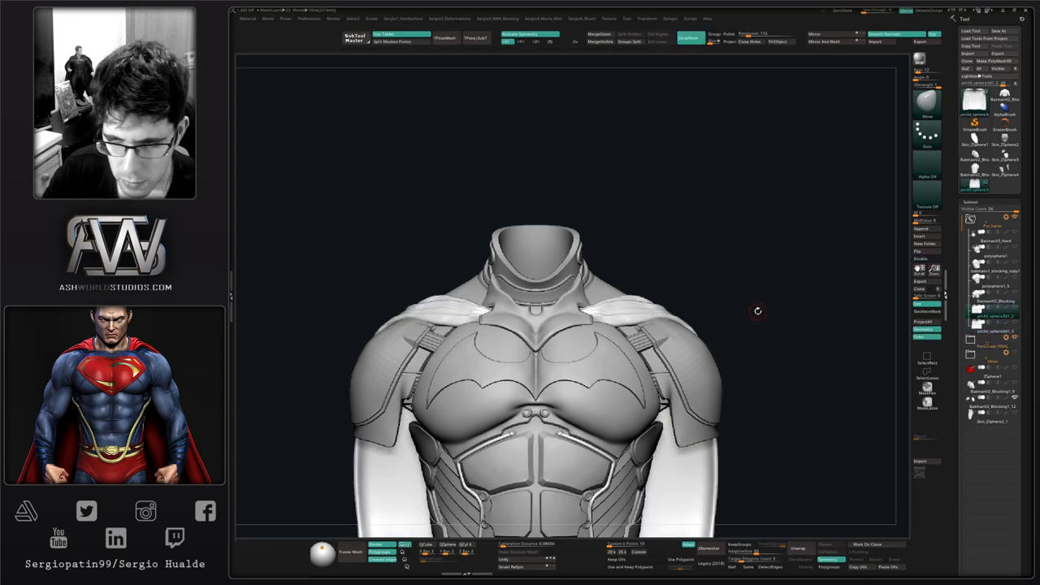
drag(783, 322, 894, 322)
key(Down)
key(Up)
key(Down)
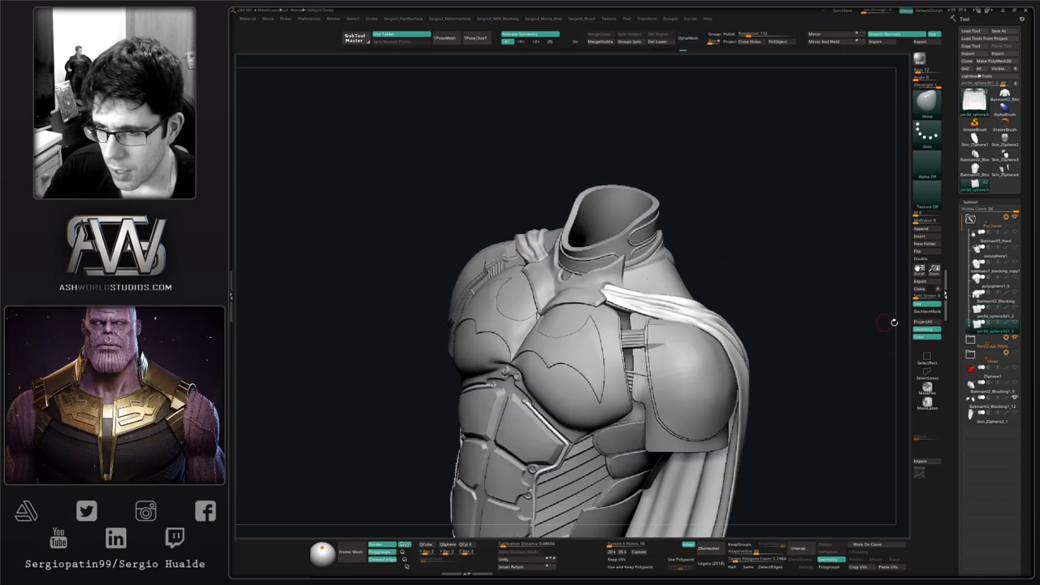
Step: Reshape the detailed cape's outer edge over the shoulder armour with a large Move brush
click(984, 329)
ctrl+right_drag(713, 322, 724, 334)
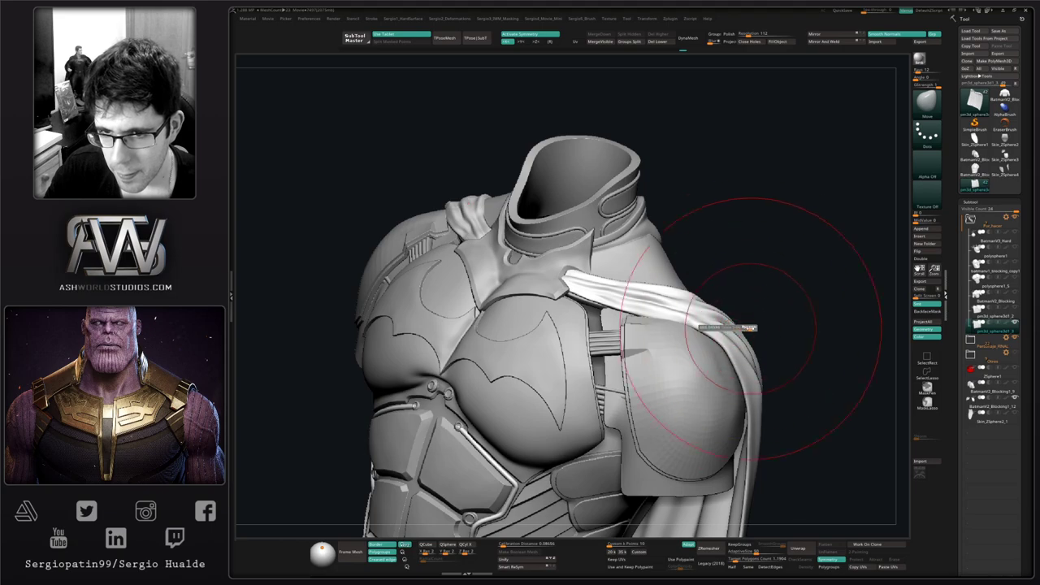
drag(736, 334, 737, 328)
right_drag(734, 333, 698, 322)
drag(749, 323, 755, 316)
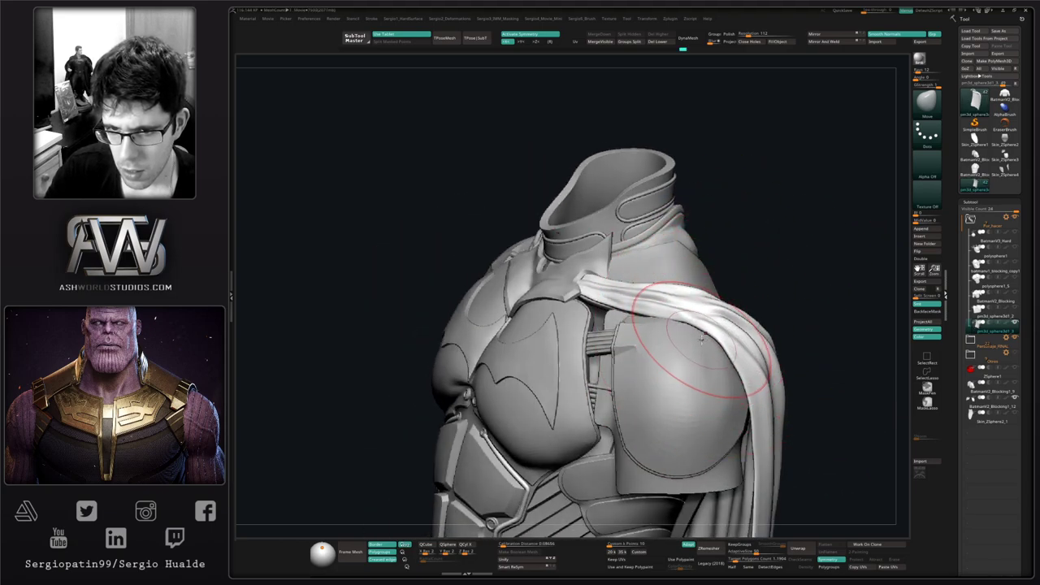
mouse_move(731, 359)
right_down()
mouse_move(756, 350)
mouse_move(739, 339)
mouse_move(729, 347)
right_up()
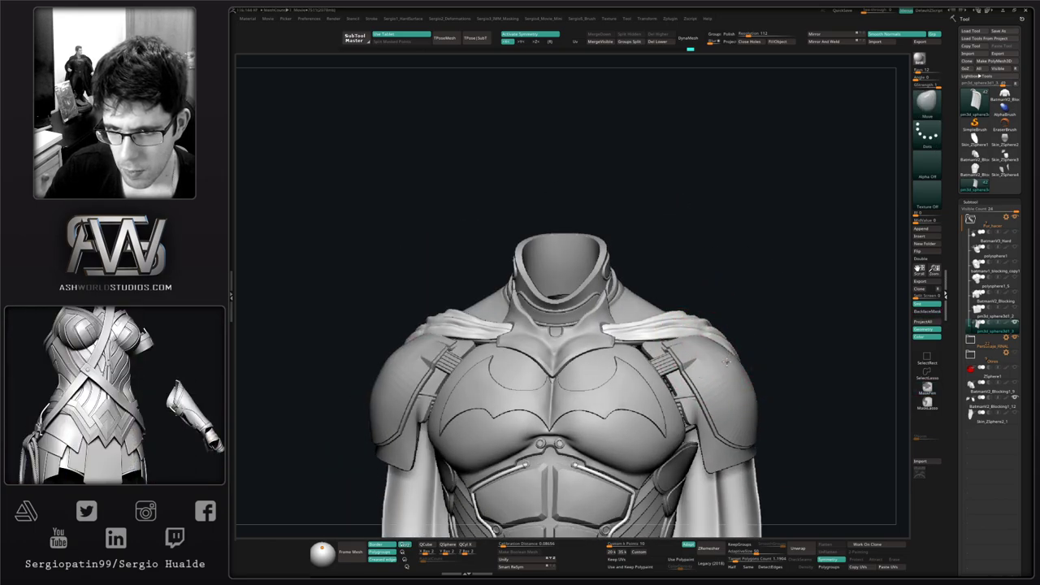
drag(679, 348, 692, 329)
mouse_move(694, 327)
right_down()
mouse_move(708, 358)
mouse_move(709, 347)
mouse_move(704, 386)
right_up()
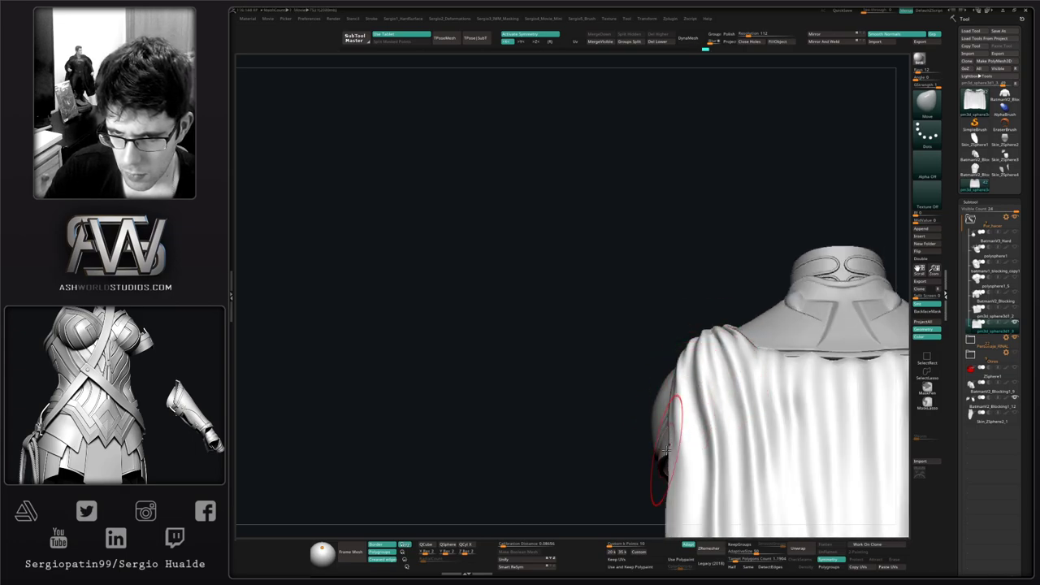
Step: Adjust the cape's upper back silhouette behind the shoulder with the Move brush
mouse_move(667, 449)
right_down()
mouse_move(715, 412)
mouse_move(701, 415)
mouse_move(657, 371)
mouse_move(658, 402)
mouse_move(645, 375)
mouse_move(680, 371)
mouse_move(694, 390)
mouse_move(681, 387)
mouse_move(690, 360)
mouse_move(632, 381)
mouse_move(612, 402)
mouse_move(638, 424)
mouse_move(633, 412)
right_up()
key(s)
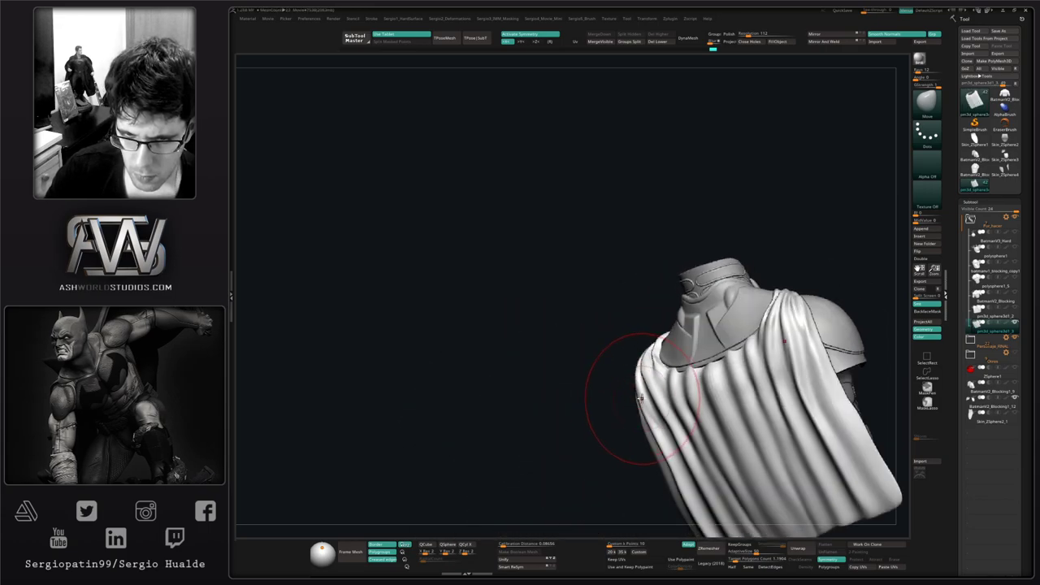
drag(642, 399, 647, 411)
right_drag(645, 416, 638, 406)
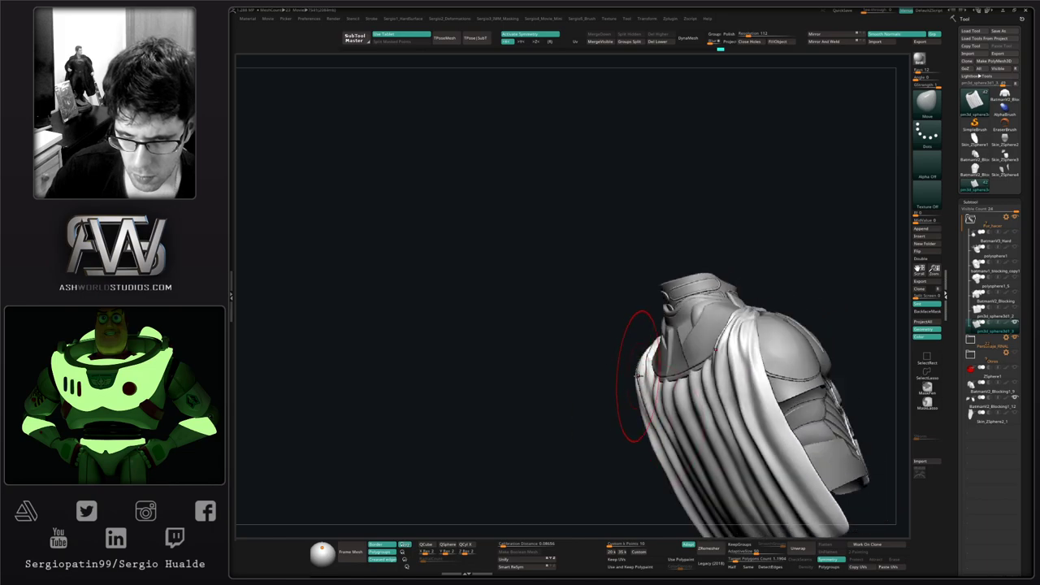
drag(637, 371, 639, 371)
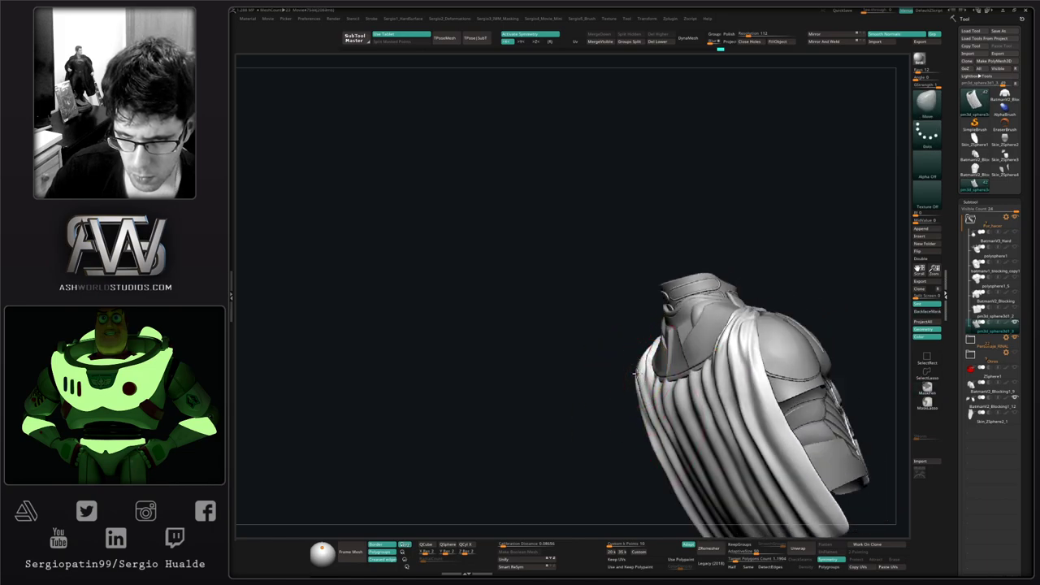
mouse_move(647, 376)
right_down()
mouse_move(736, 389)
mouse_move(745, 417)
mouse_move(729, 408)
mouse_move(739, 370)
right_up()
Step: Isolate the cape and carve sharper creases along the folds of its front strips with the DamStandard brush
mouse_move(739, 370)
ctrl+right_down()
mouse_move(724, 313)
mouse_move(688, 316)
ctrl+right_up()
key(b)
key(d)
key(s)
key(alt+s)
right_drag(687, 316, 685, 325)
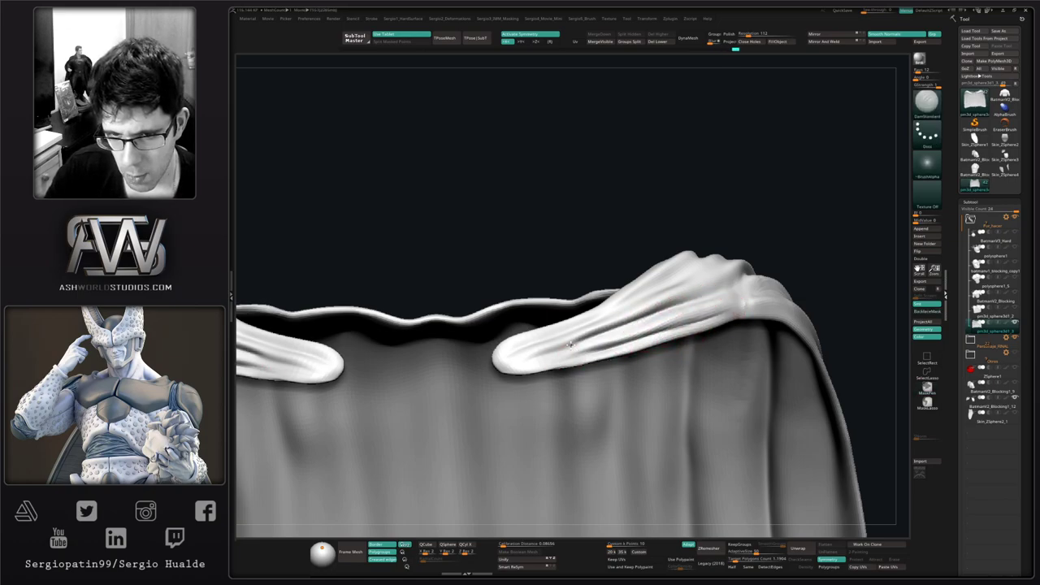
mouse_move(619, 343)
mouse_down()
mouse_move(548, 360)
mouse_move(627, 346)
mouse_up()
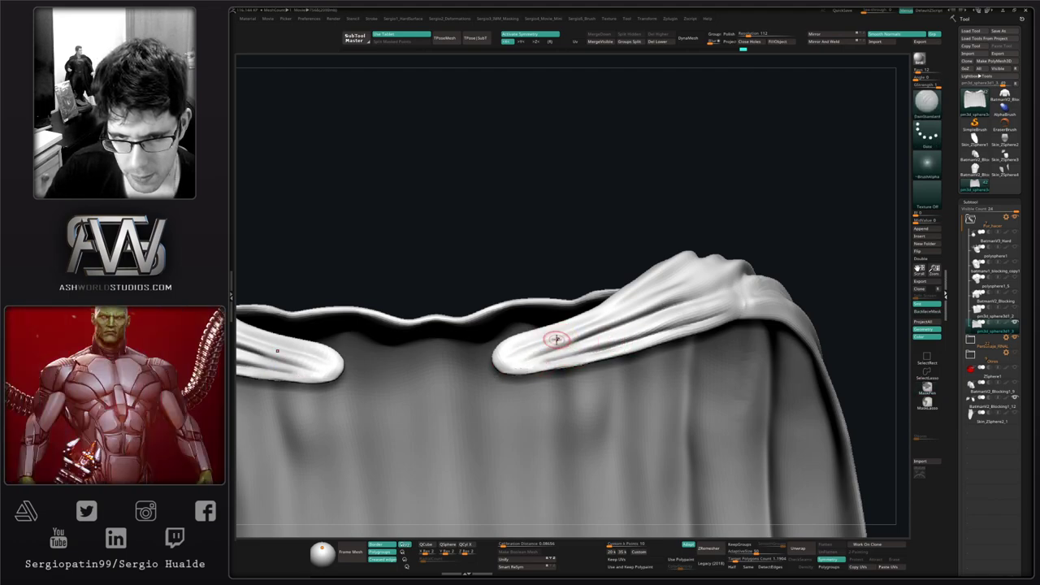
drag(569, 329, 511, 349)
drag(567, 329, 660, 296)
ctrl+right_drag(650, 314, 633, 208)
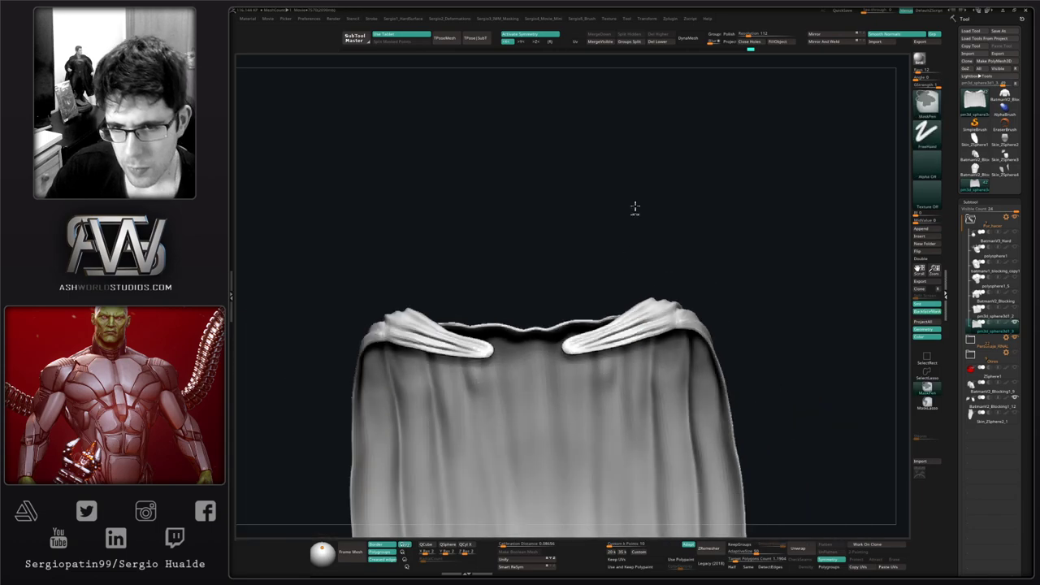
Step: Show the armour again and deepen the creases between the folds on top of the shoulder with the DamStandard brush
key(shift+s)
mouse_move(663, 244)
right_down()
mouse_move(641, 364)
mouse_move(657, 406)
right_up()
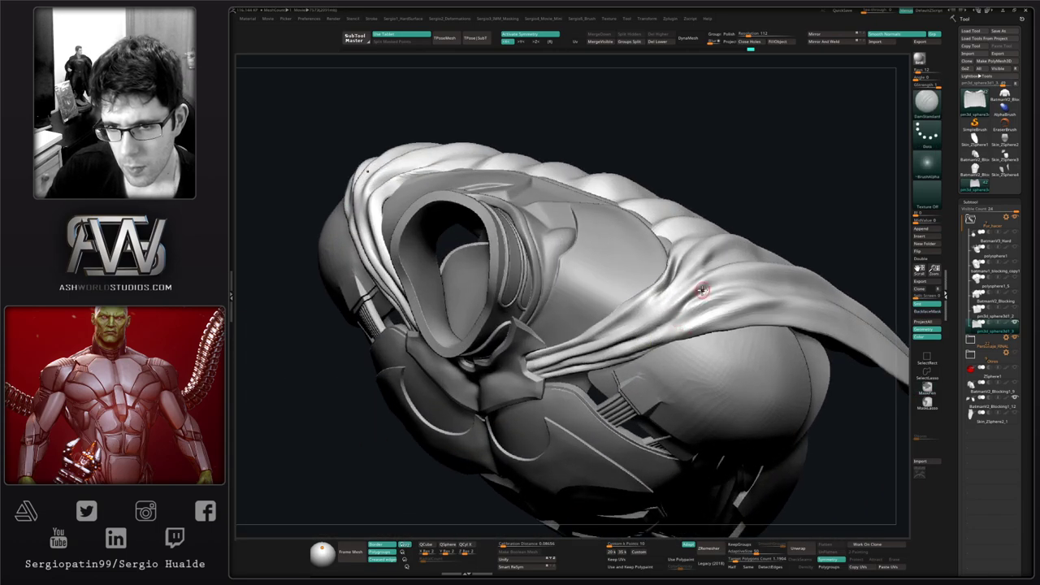
right_drag(650, 329, 633, 281)
drag(645, 333, 689, 298)
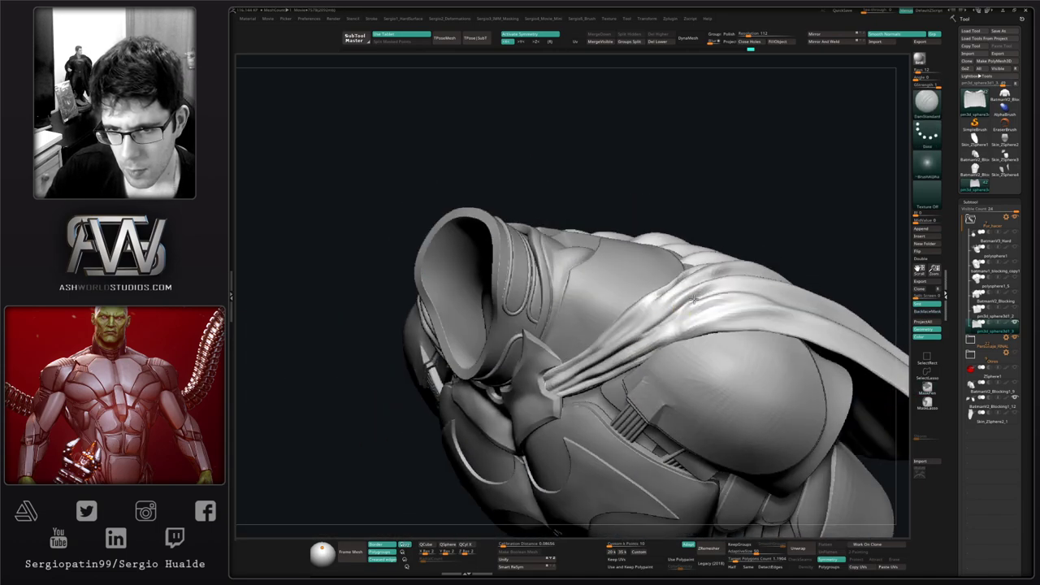
drag(622, 348, 663, 322)
right_drag(706, 306, 724, 306)
drag(667, 326, 687, 316)
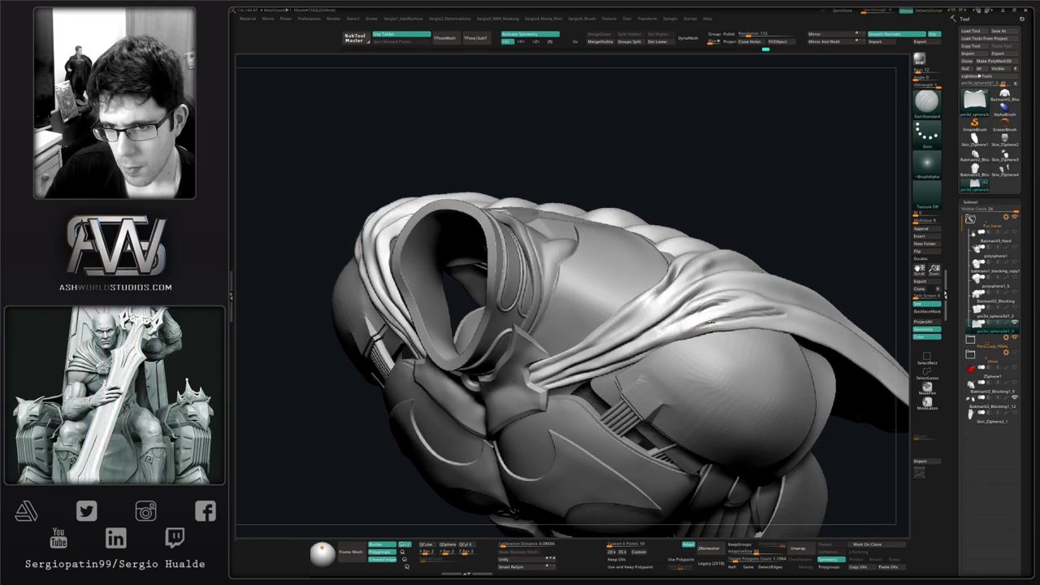
right_drag(687, 334, 659, 290)
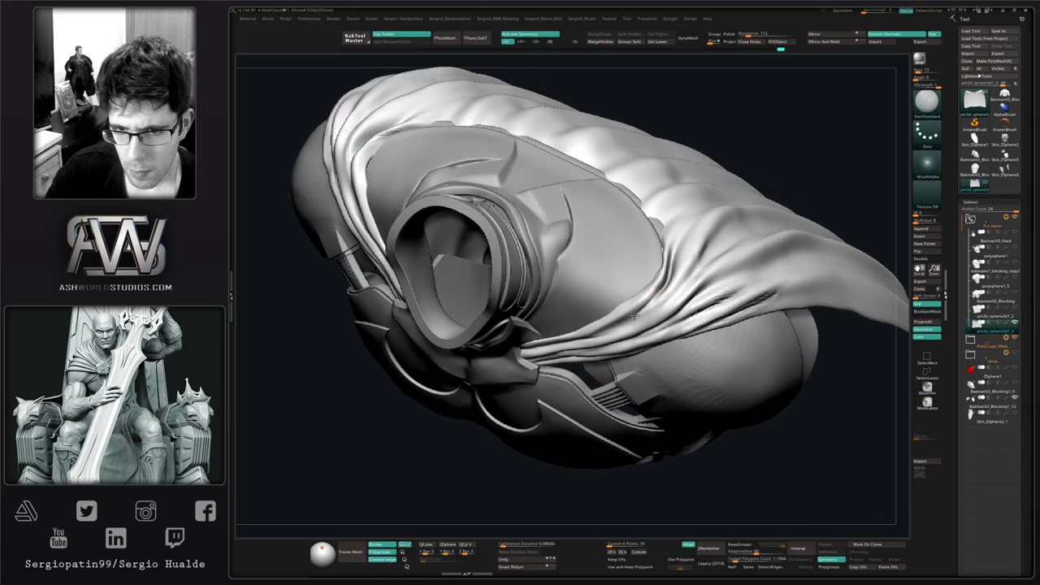
Step: Carve and smooth the creases of the cape folds where the cloth runs over the shoulder using the DamStandard brush
mouse_move(698, 269)
mouse_down()
mouse_move(639, 319)
mouse_move(676, 290)
mouse_move(647, 312)
mouse_up()
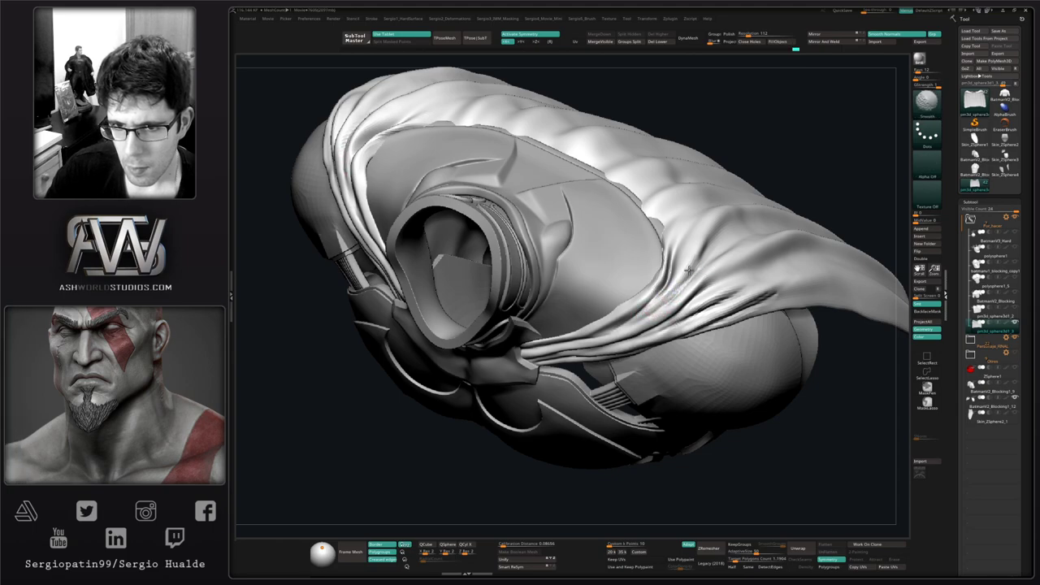
mouse_move(662, 350)
ctrl+right_down()
mouse_move(659, 317)
mouse_move(684, 275)
mouse_move(669, 306)
mouse_move(702, 305)
ctrl+right_up()
mouse_move(638, 307)
right_down()
mouse_move(659, 338)
mouse_move(649, 316)
mouse_move(657, 310)
right_up()
drag(678, 295, 581, 360)
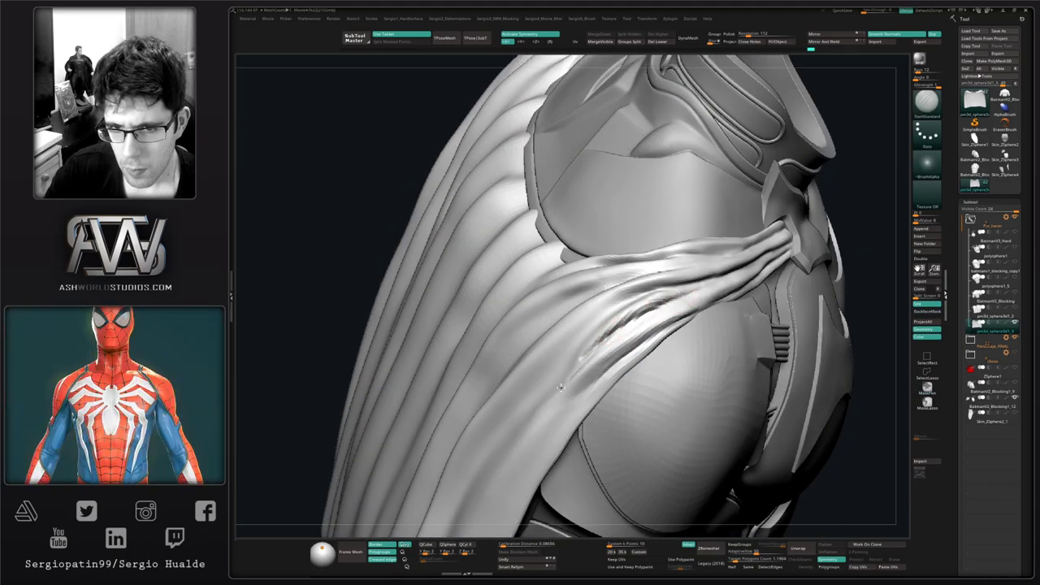
key(shift)
Step: Check the cape's mesh density at the shoulder with the wireframe and refine the folds there with the Standard brush
ctrl+right_drag(697, 290, 671, 362)
right_drag(671, 362, 601, 311)
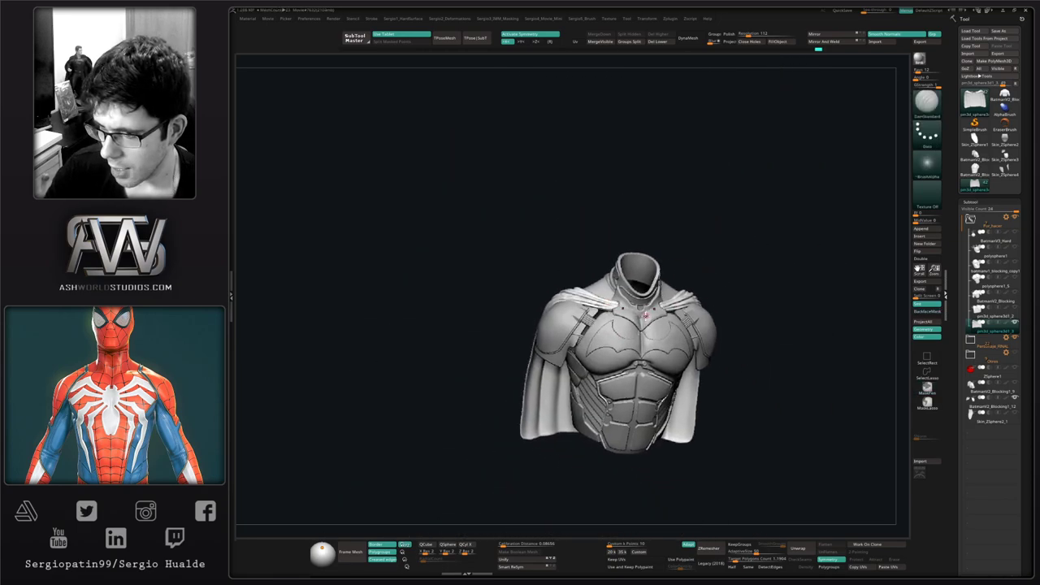
mouse_move(674, 307)
right_down()
mouse_move(640, 312)
mouse_move(680, 341)
mouse_move(698, 290)
mouse_move(706, 301)
mouse_move(650, 306)
mouse_move(601, 333)
mouse_move(718, 443)
mouse_move(687, 357)
mouse_move(653, 342)
mouse_move(670, 325)
right_up()
right_drag(670, 325, 685, 297)
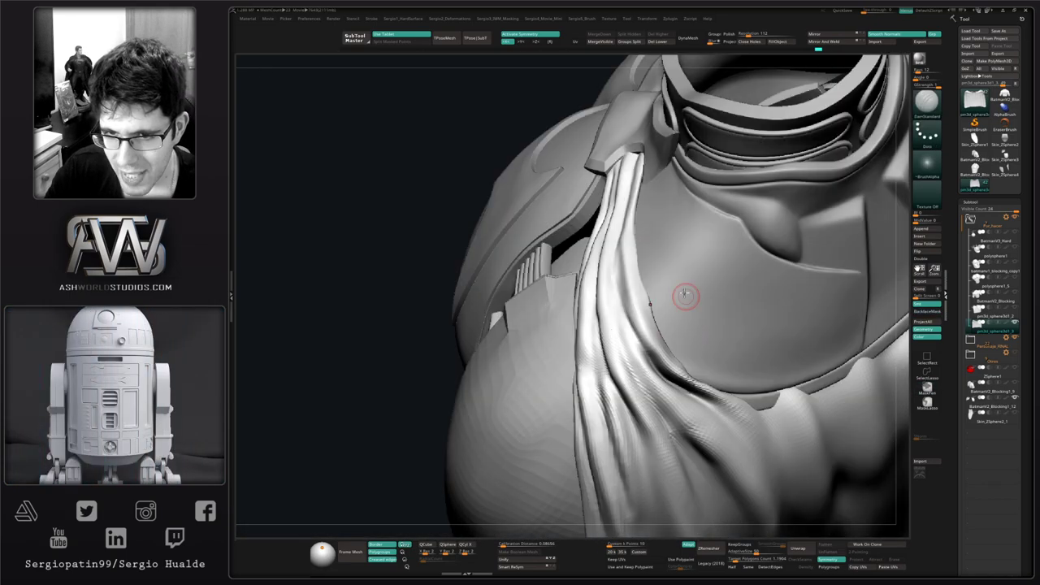
ctrl+right_drag(710, 459, 722, 516)
key(shift+f)
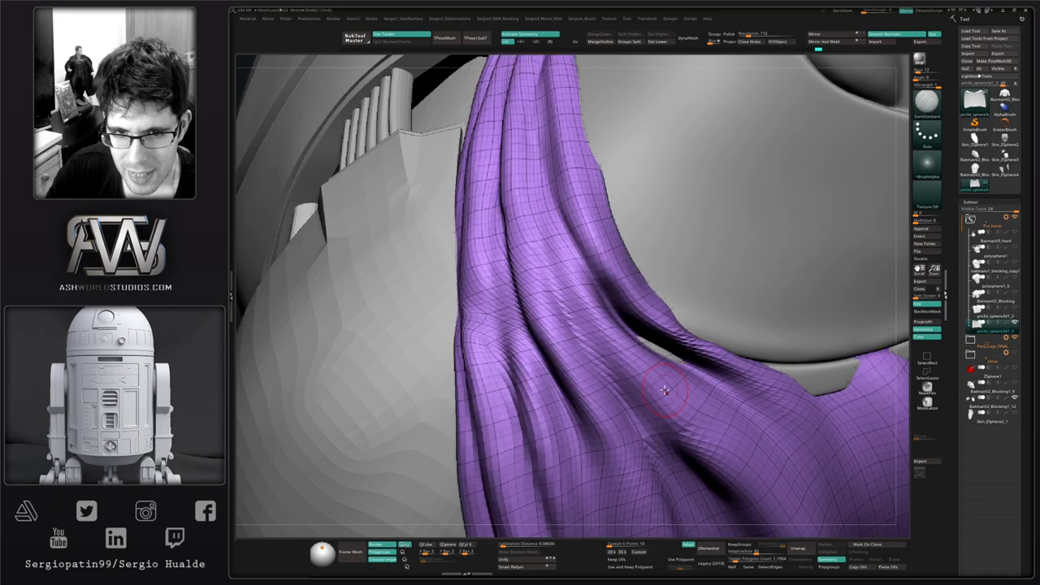
key(shift+f)
drag(518, 354, 473, 300)
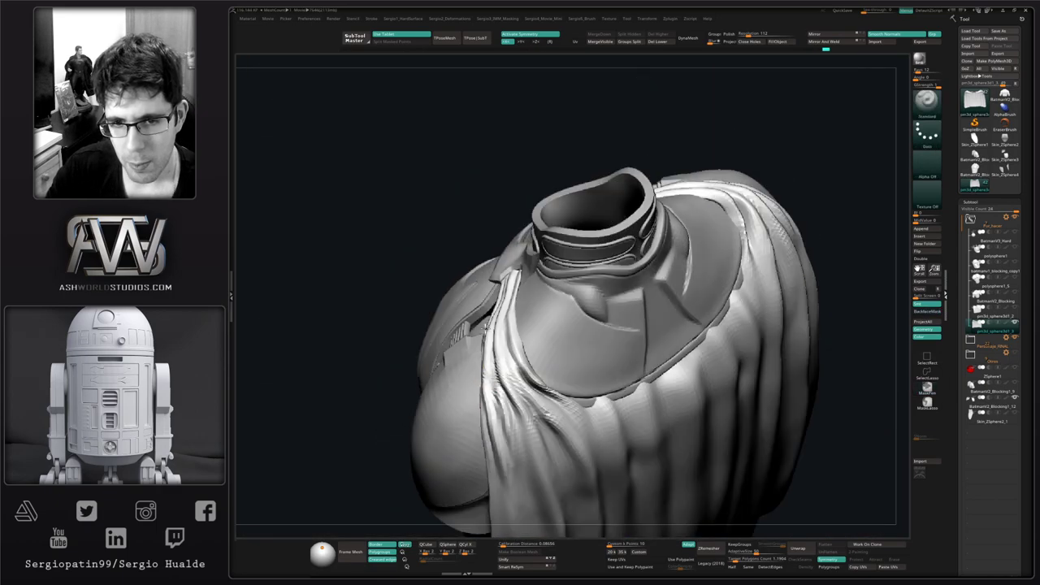
Step: Examine the cape's fit and silhouette against the armour from the front, three-quarter and side views
mouse_move(455, 406)
right_down()
mouse_move(552, 399)
mouse_move(696, 311)
right_up()
right_drag(713, 276, 699, 289)
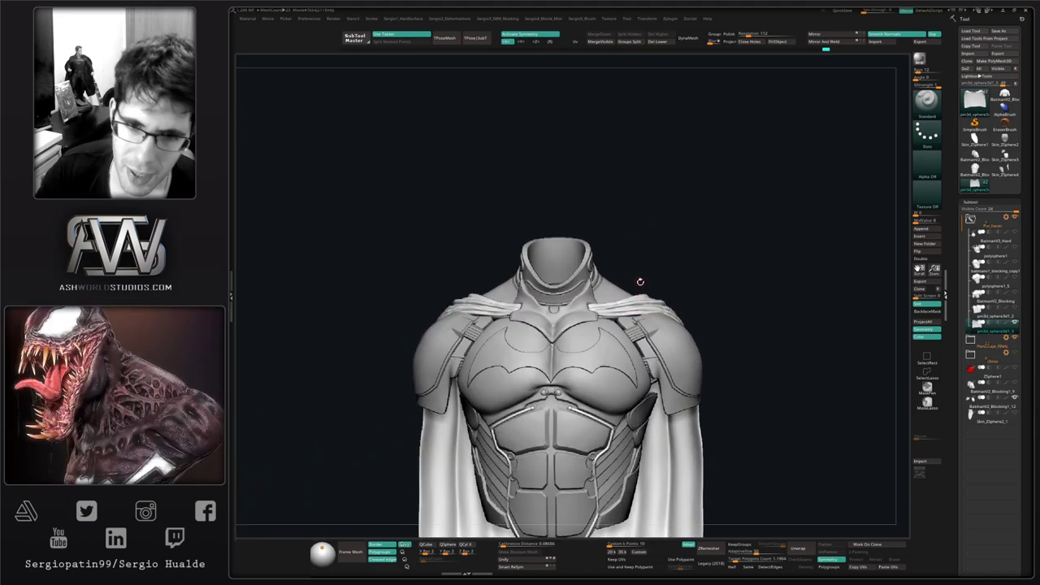
right_drag(635, 337, 645, 247)
right_drag(780, 327, 627, 402)
right_drag(577, 390, 623, 360)
alt+right_drag(623, 360, 624, 408)
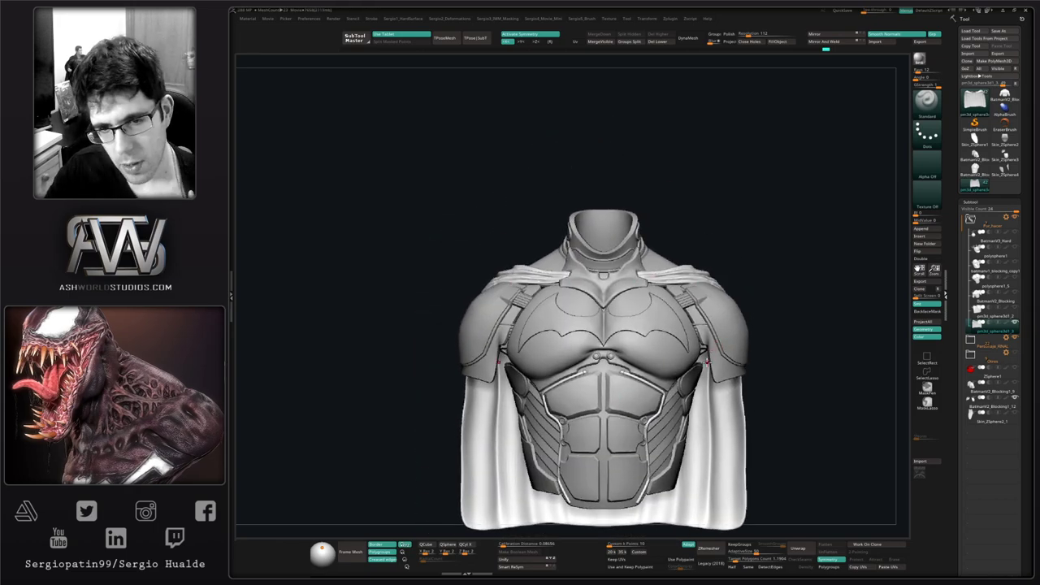
right_drag(791, 293, 746, 315)
mouse_move(693, 292)
right_down()
mouse_move(717, 281)
mouse_move(701, 278)
mouse_move(721, 341)
right_up()
key(4)
mouse_move(721, 342)
alt+right_down()
mouse_move(685, 349)
mouse_move(680, 359)
mouse_move(701, 318)
mouse_move(756, 265)
mouse_move(693, 276)
mouse_move(747, 270)
mouse_move(717, 281)
alt+right_up()
ctrl+right_drag(717, 281, 701, 345)
mouse_move(700, 345)
right_down()
mouse_move(683, 348)
mouse_move(695, 307)
right_up()
mouse_move(625, 319)
ctrl+right_down()
mouse_move(585, 352)
mouse_move(550, 322)
mouse_move(610, 425)
mouse_move(662, 373)
mouse_move(619, 312)
ctrl+right_up()
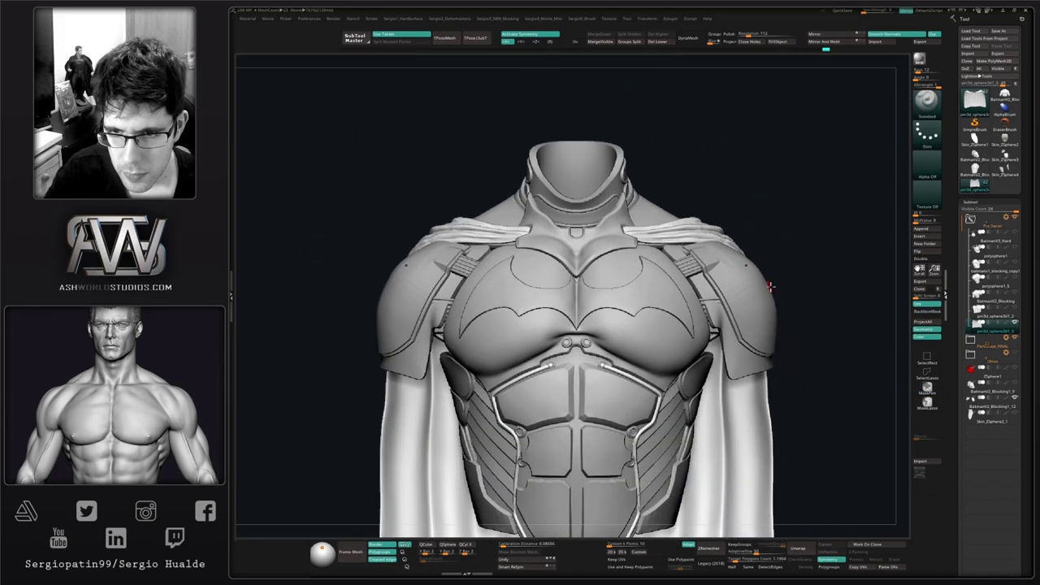
right_drag(791, 288, 776, 297)
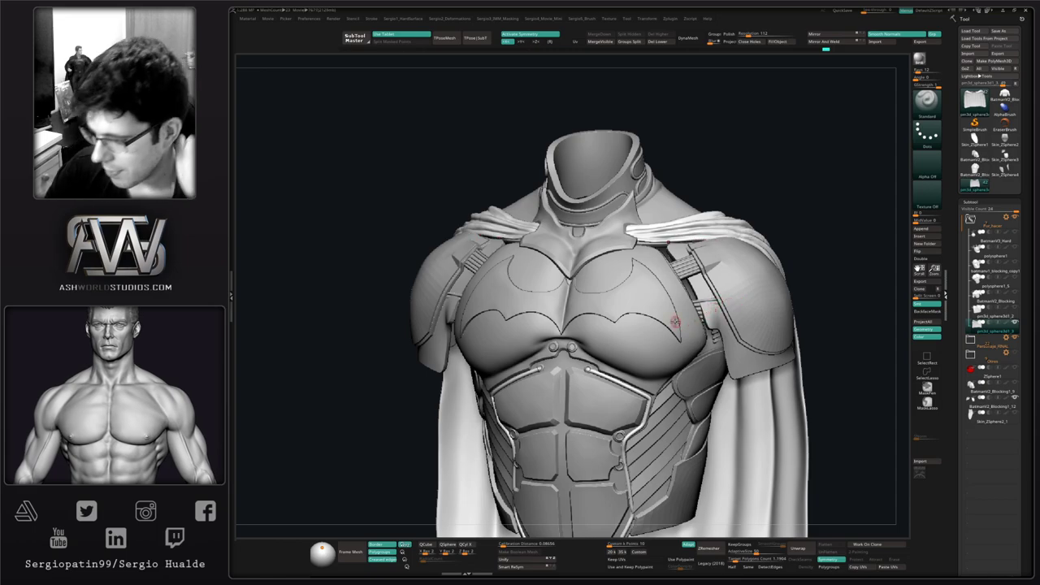
right_drag(663, 312, 681, 300)
alt+right_drag(681, 300, 648, 313)
alt+right_drag(700, 414, 642, 374)
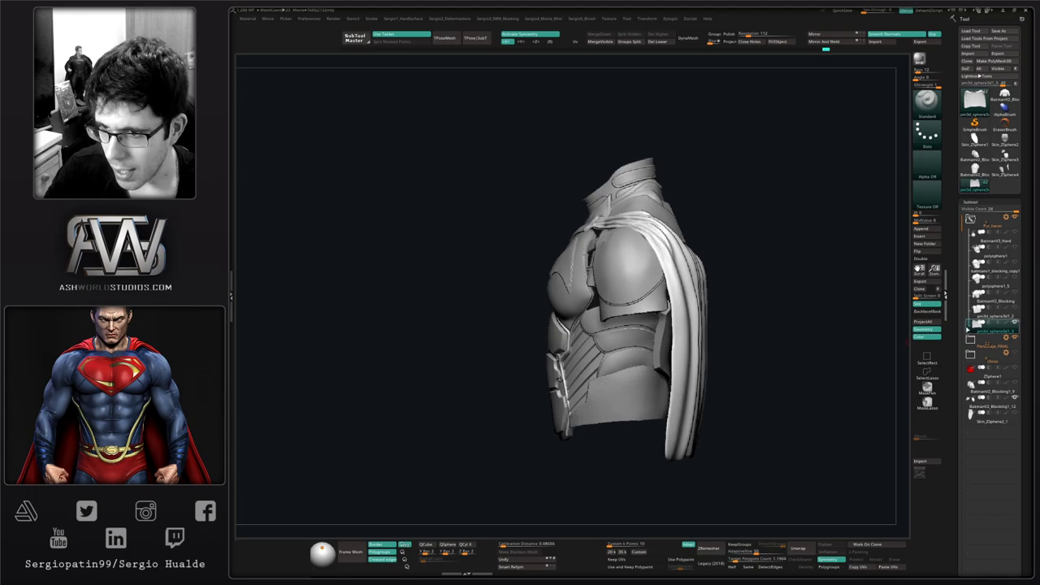
Step: Hide the cape and adjust the long armour plate at the side of the back with the Move brush
alt+click(623, 390)
right_drag(700, 420, 676, 419)
drag(696, 420, 697, 413)
mouse_move(687, 419)
right_down()
mouse_move(710, 418)
mouse_move(704, 403)
mouse_move(684, 399)
mouse_move(704, 412)
right_up()
key(s)
alt+click(721, 379)
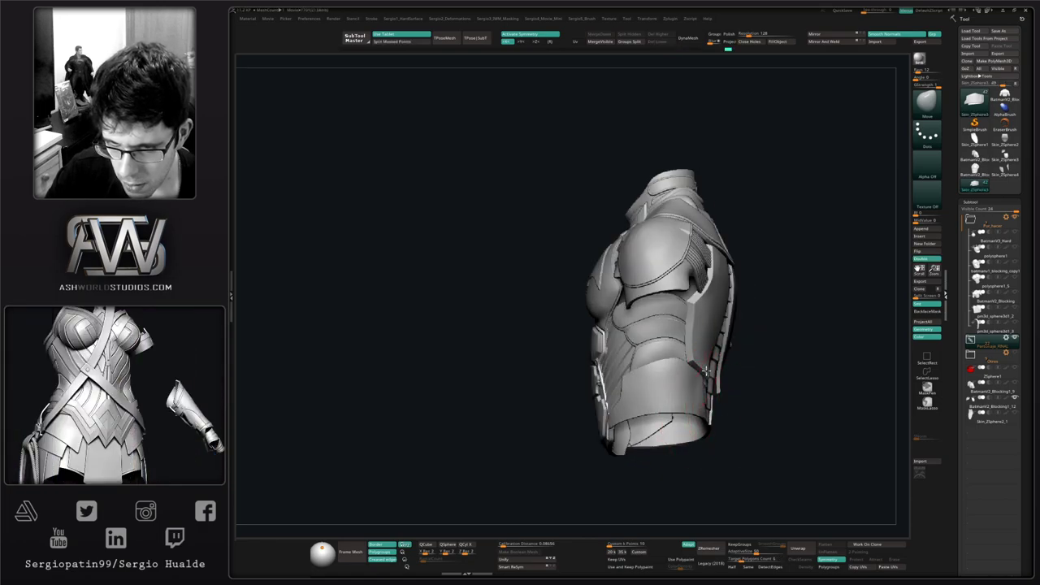
mouse_move(716, 370)
right_down()
mouse_move(681, 375)
mouse_move(691, 388)
right_up()
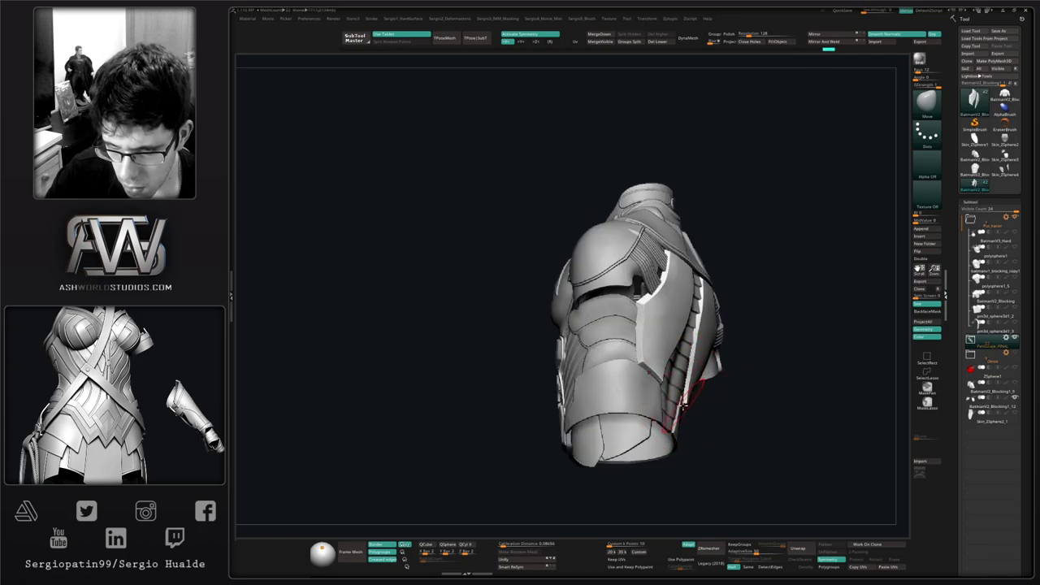
mouse_move(677, 424)
right_down()
mouse_move(646, 371)
mouse_move(634, 390)
mouse_move(696, 376)
mouse_move(688, 364)
mouse_move(671, 365)
mouse_move(640, 407)
right_up()
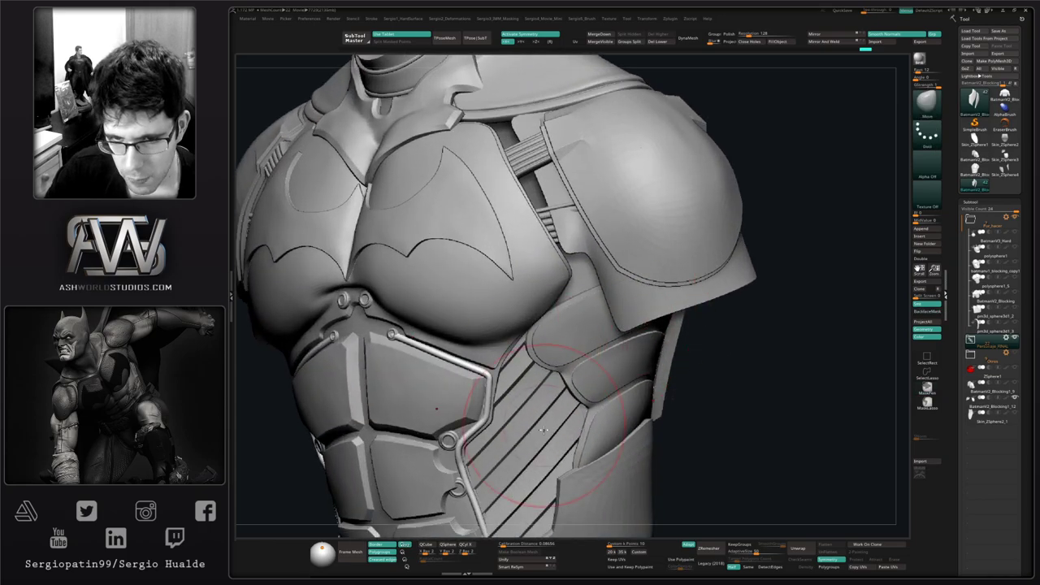
Step: Make the head and the eared cowl visible on top of the armoured torso
alt+right_drag(546, 418, 654, 364)
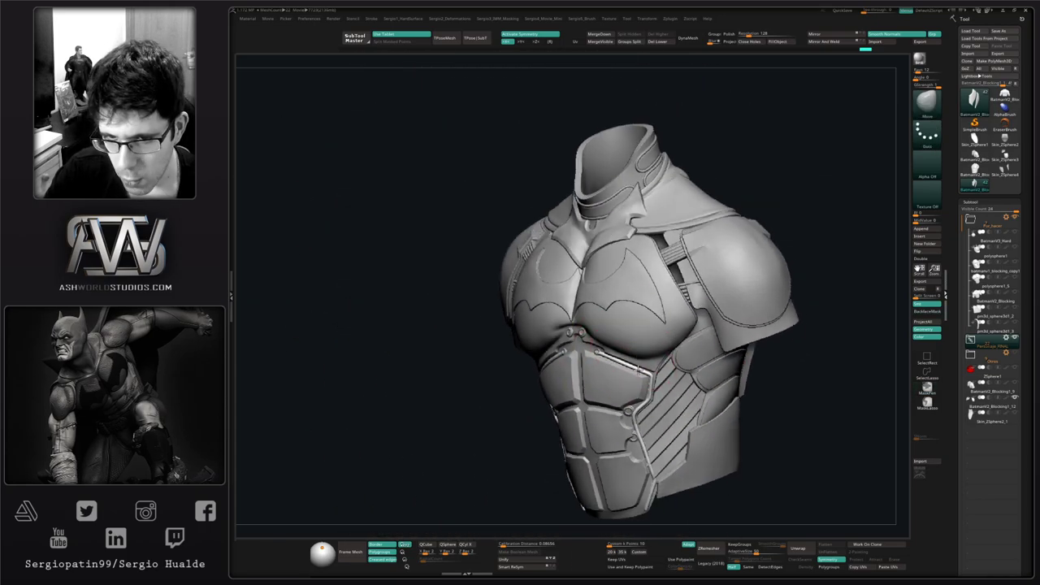
right_drag(605, 294, 597, 378)
ctrl+right_drag(596, 377, 606, 304)
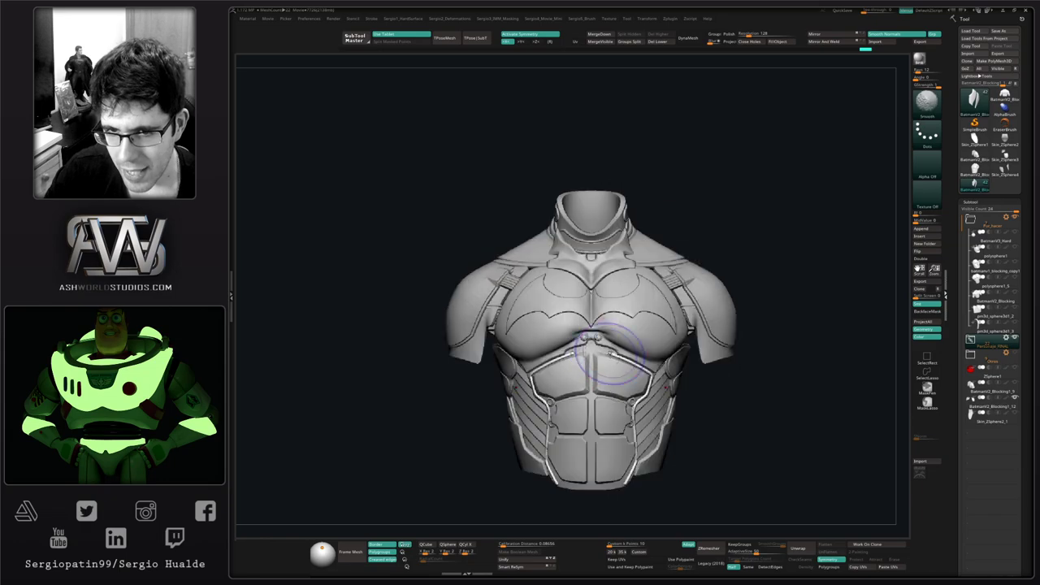
alt+right_drag(588, 358, 543, 403)
right_drag(757, 318, 578, 252)
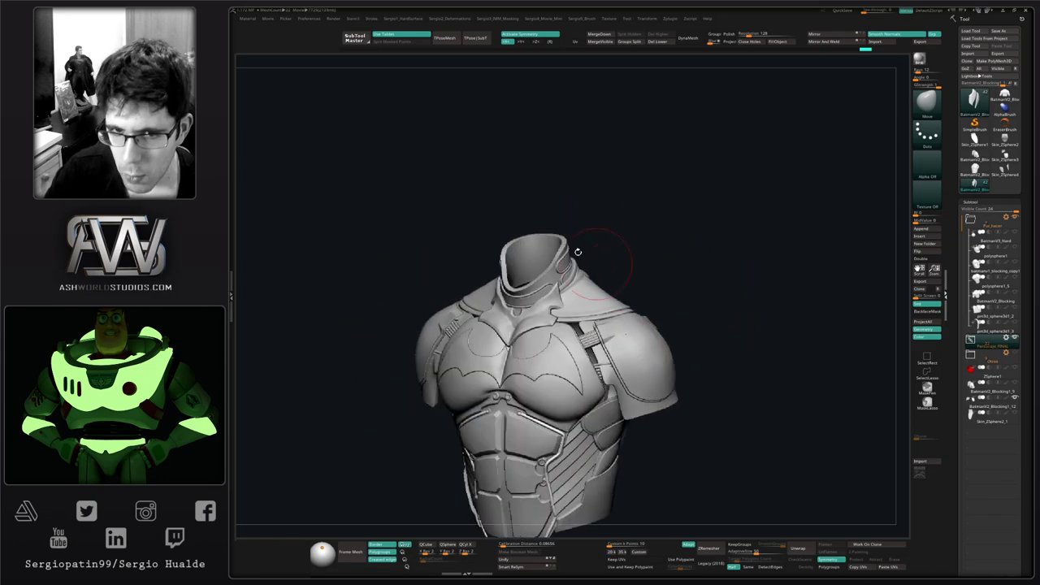
right_drag(731, 287, 749, 367)
click(989, 268)
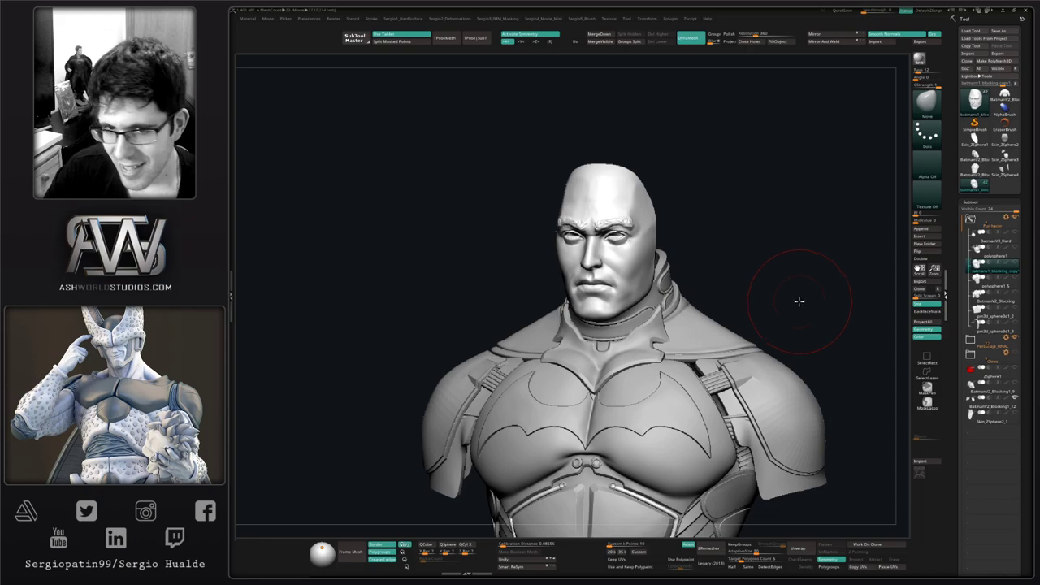
right_drag(798, 302, 815, 299)
ctrl+right_drag(759, 370, 747, 334)
alt+right_drag(748, 334, 728, 313)
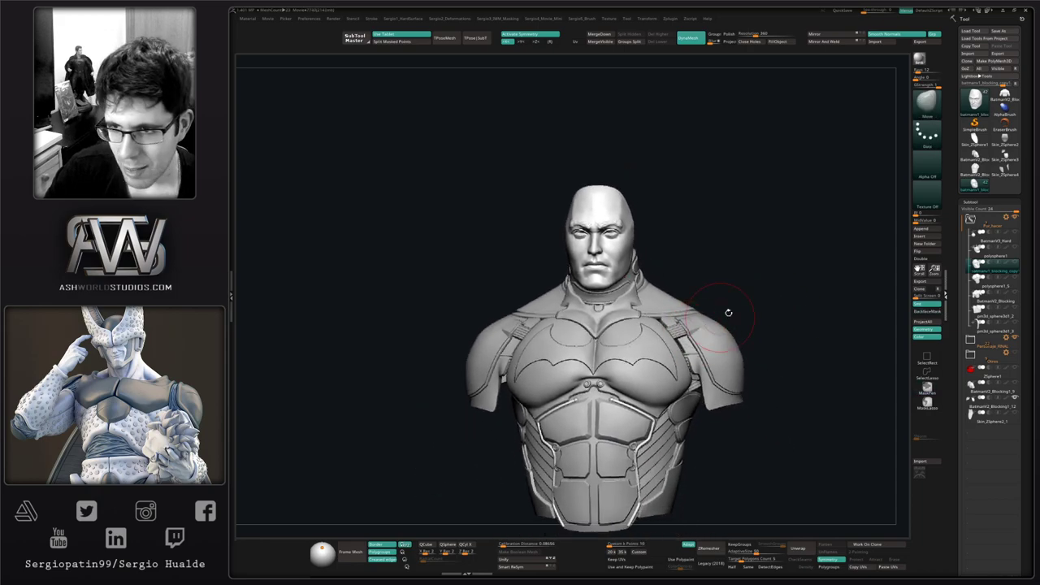
click(1012, 248)
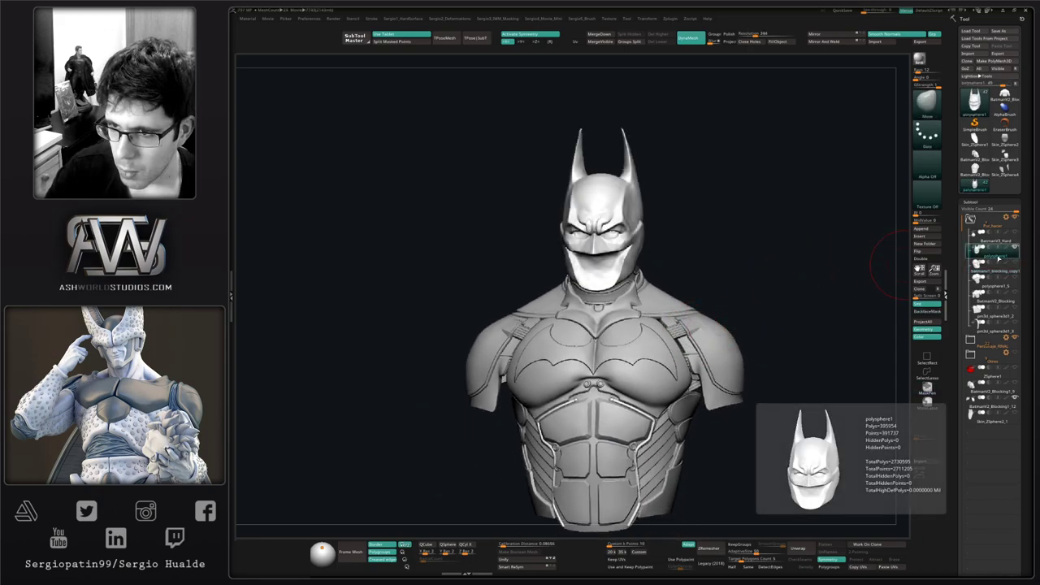
click(988, 270)
click(992, 257)
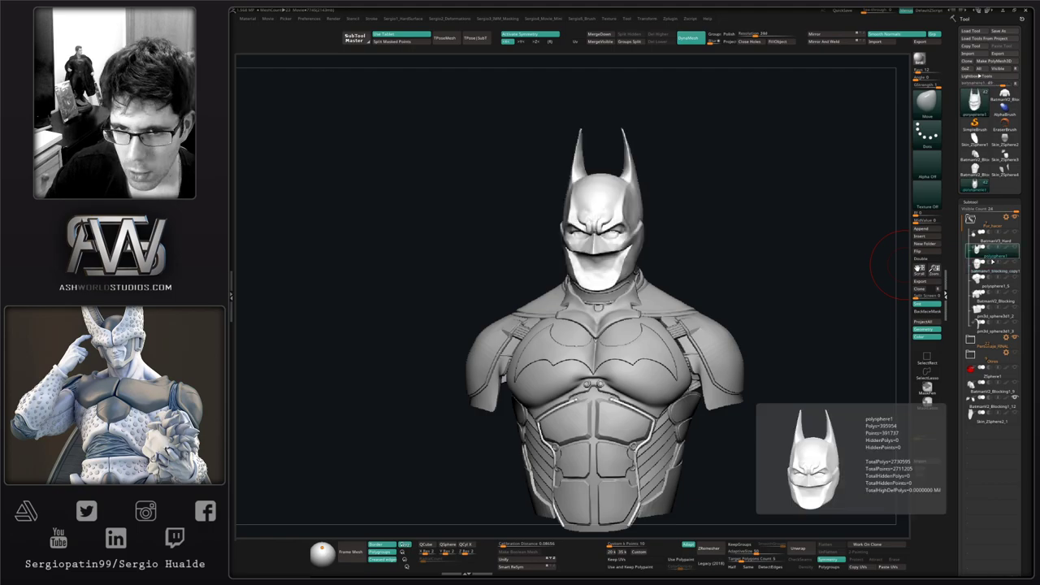
Step: Adjust the sides of the cowl around the cheeks and temples with the Move brush
drag(767, 276, 780, 289)
alt+drag(715, 296, 664, 313)
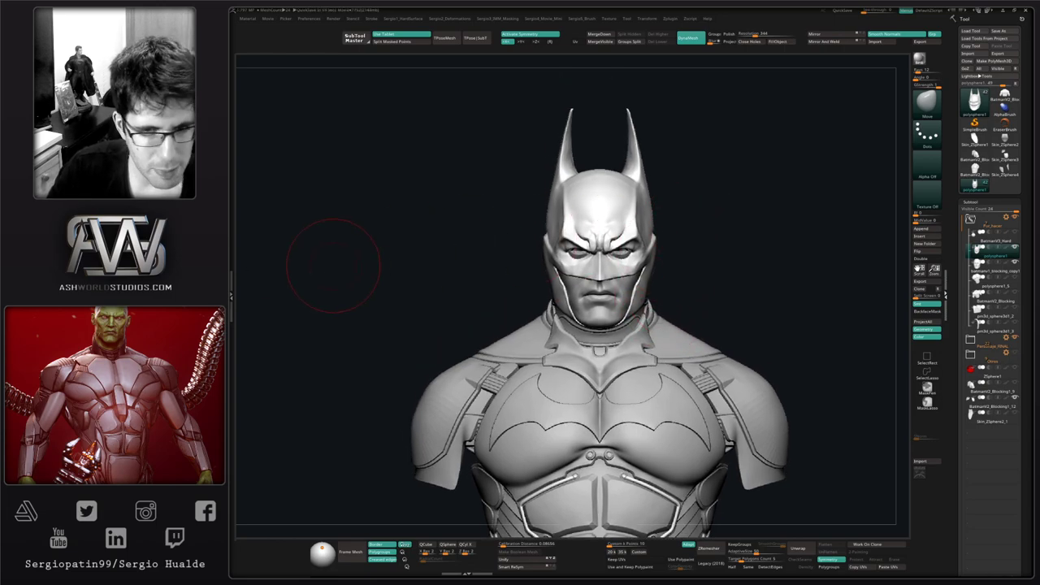
drag(759, 279, 715, 281)
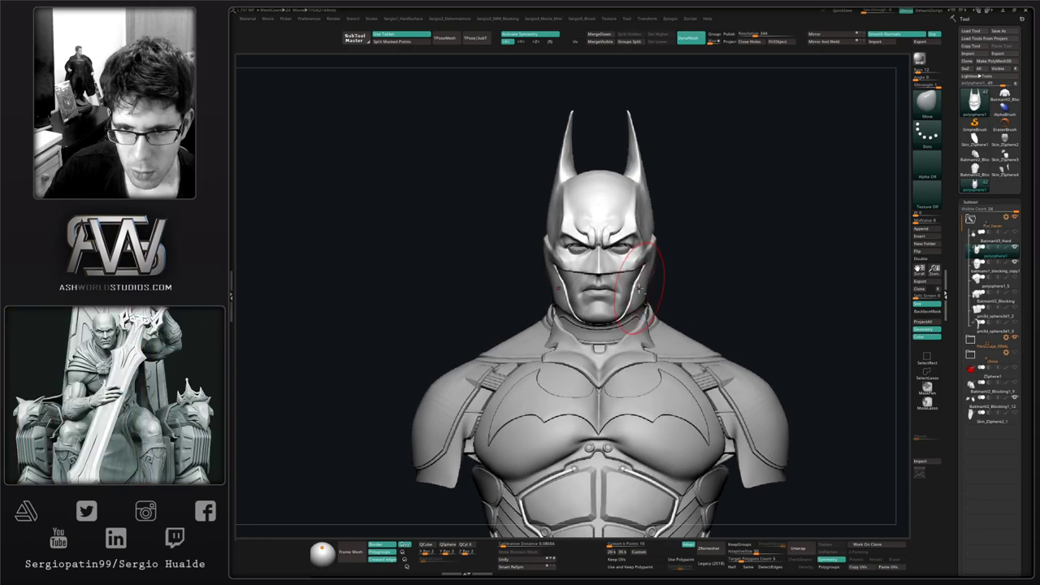
ctrl+right_drag(644, 267, 639, 300)
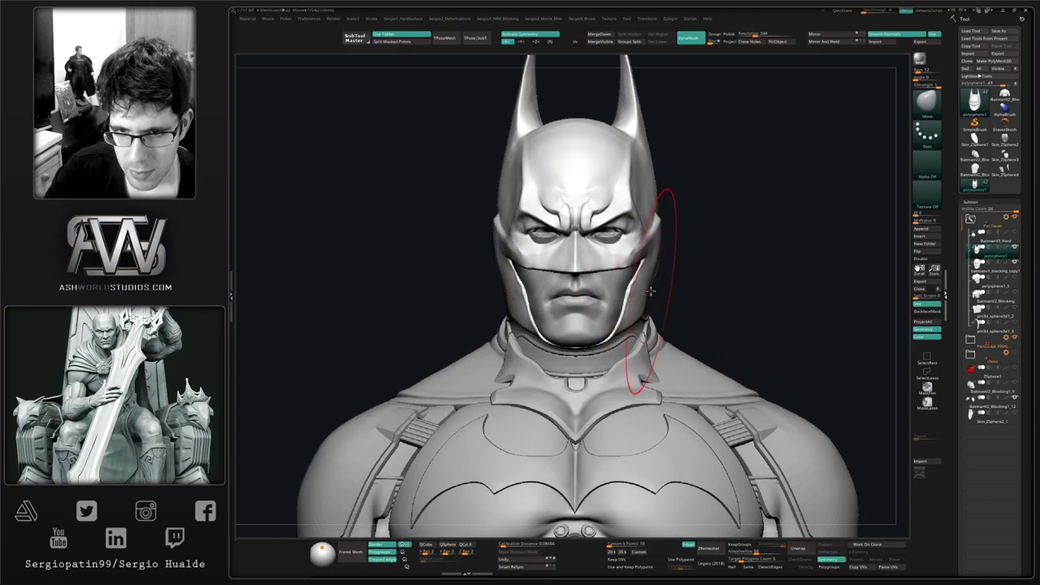
drag(651, 291, 654, 261)
drag(674, 221, 671, 217)
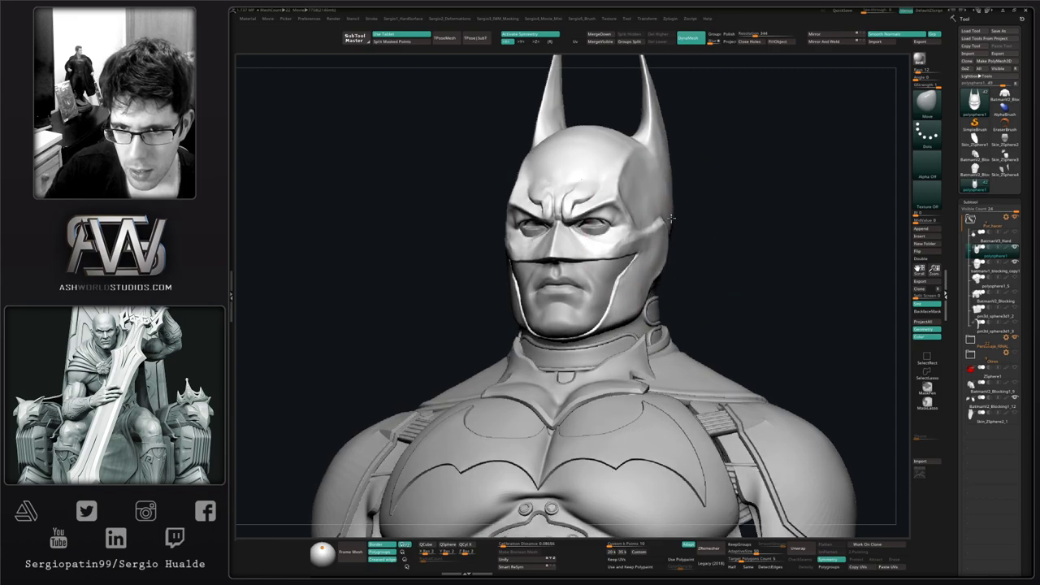
shift+drag(676, 281, 630, 304)
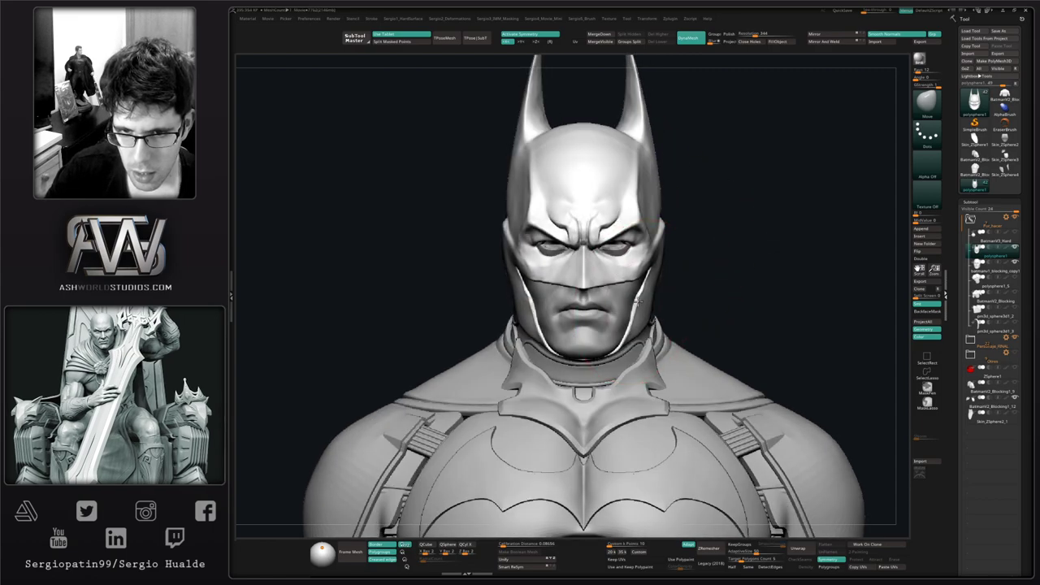
mouse_move(625, 315)
ctrl+right_down()
mouse_move(609, 273)
mouse_move(616, 302)
ctrl+right_up()
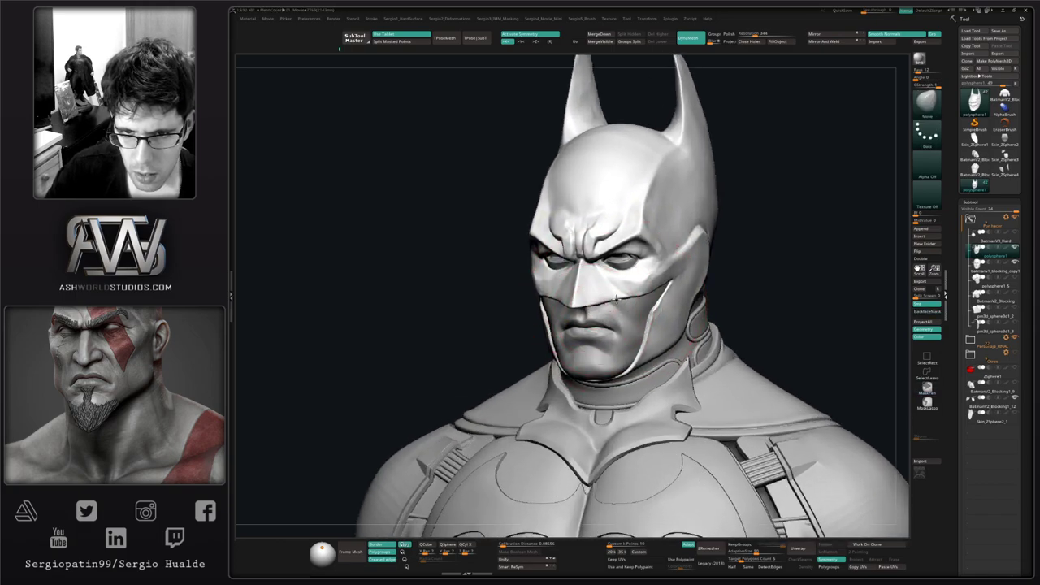
ctrl+right_drag(615, 298, 621, 280)
mouse_move(621, 279)
shift+right_down()
mouse_move(658, 284)
mouse_move(671, 312)
mouse_move(678, 304)
mouse_move(671, 308)
shift+right_up()
ctrl+right_drag(671, 309, 668, 341)
Step: Select the head and adjust the mouth and chin area beneath the cowl with the Move brush
alt+click(621, 345)
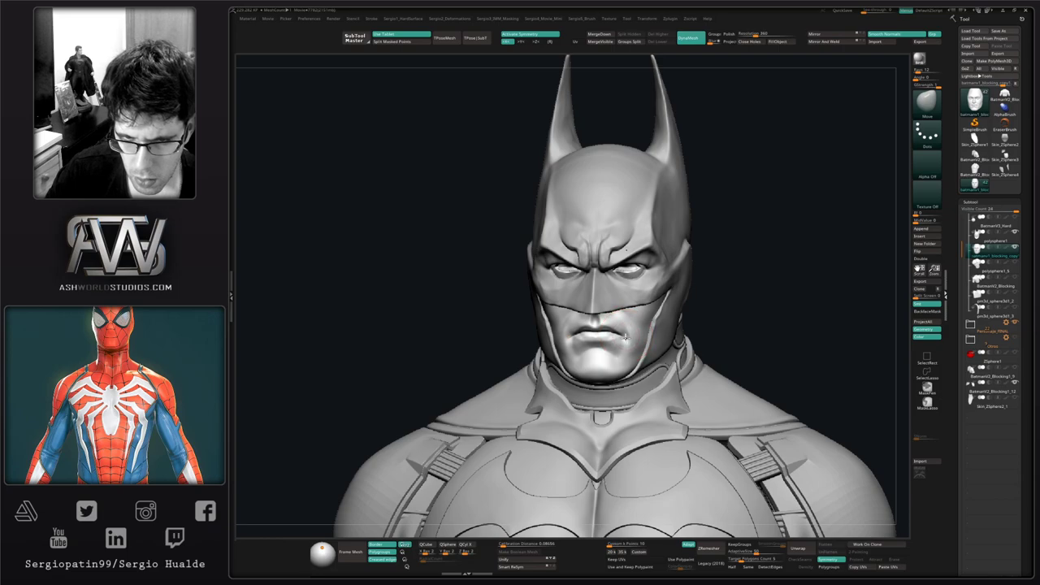
right_drag(626, 336, 597, 342)
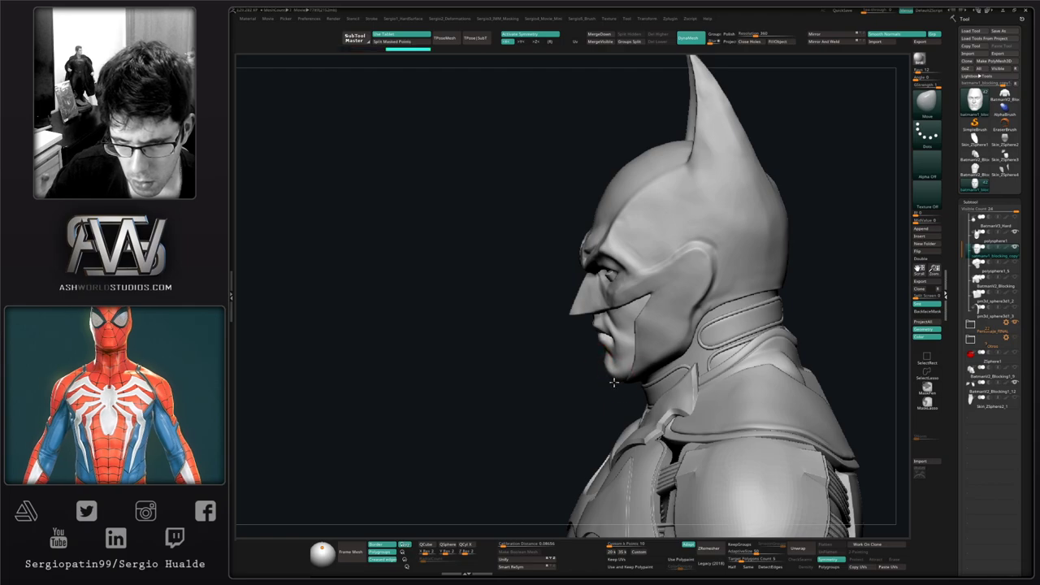
right_drag(604, 365, 639, 327)
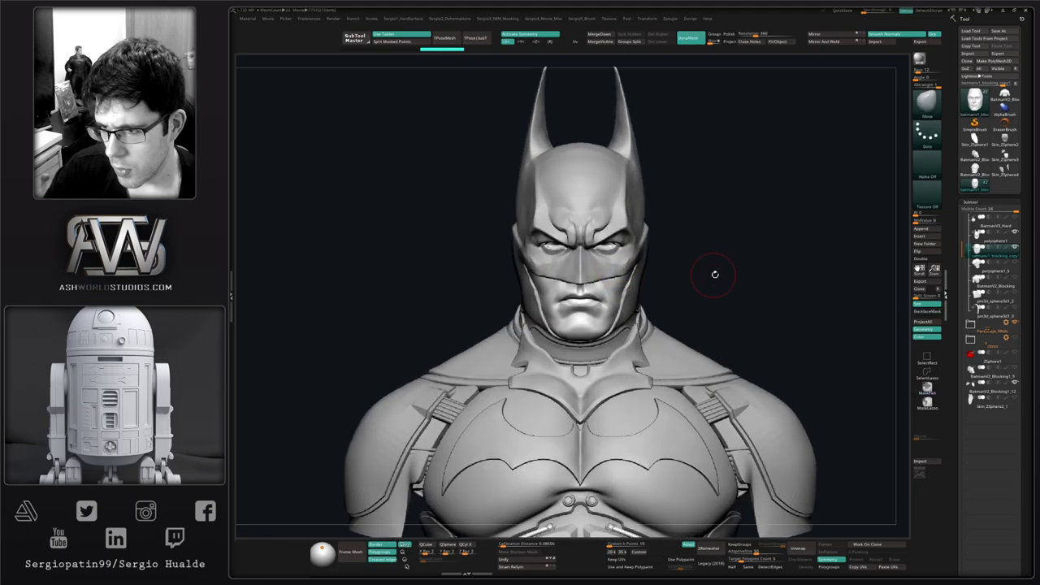
Step: Show the cape again together with the head, cowl and armour
right_drag(715, 274, 736, 272)
ctrl+right_drag(676, 350, 682, 265)
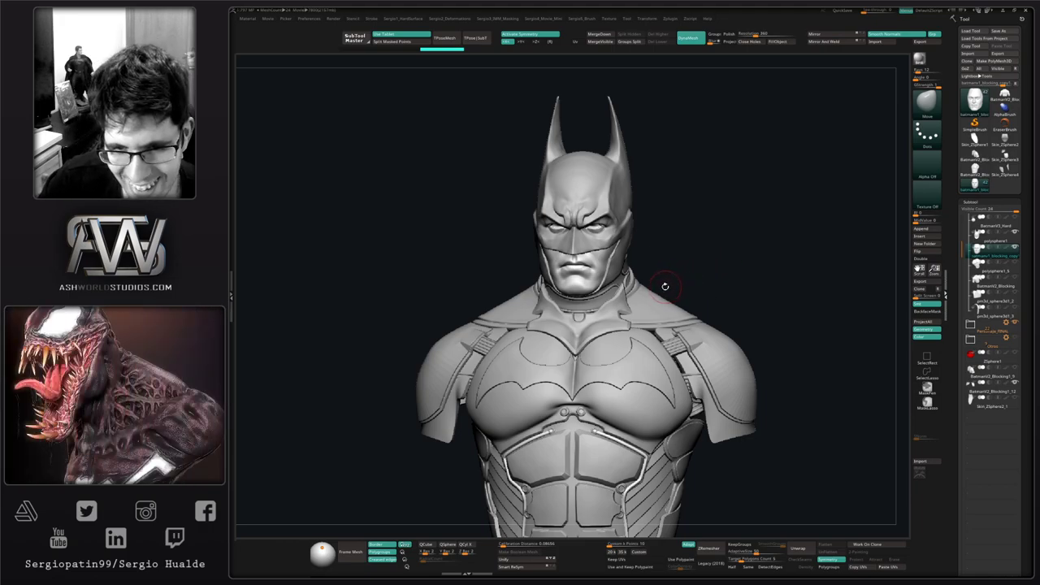
mouse_move(715, 286)
right_down()
mouse_move(737, 282)
mouse_move(684, 274)
mouse_move(684, 327)
mouse_move(683, 315)
right_up()
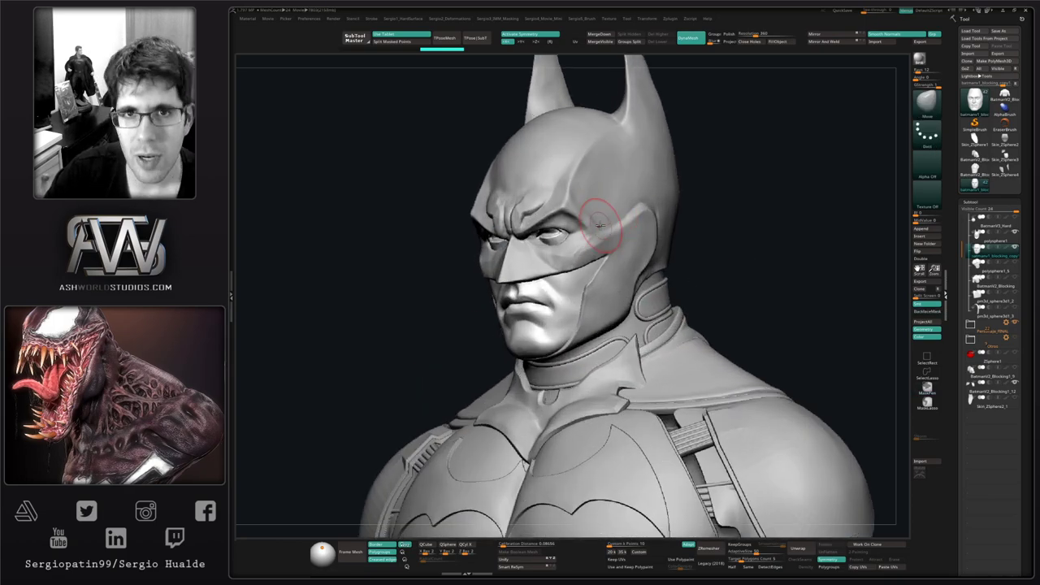
ctrl+right_drag(601, 349, 605, 313)
alt+right_drag(605, 313, 580, 251)
ctrl+right_drag(580, 250, 642, 260)
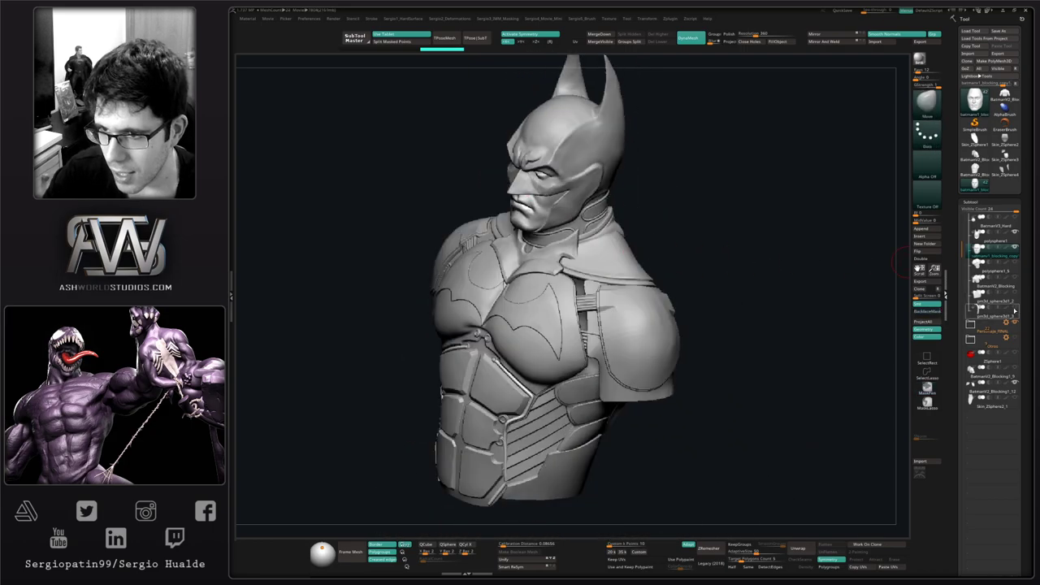
click(1014, 310)
mouse_move(731, 303)
right_down()
mouse_move(638, 306)
mouse_move(611, 328)
mouse_move(648, 342)
mouse_move(708, 279)
mouse_move(637, 266)
mouse_move(633, 309)
mouse_move(641, 282)
mouse_move(707, 271)
mouse_move(650, 275)
mouse_move(644, 292)
right_up()
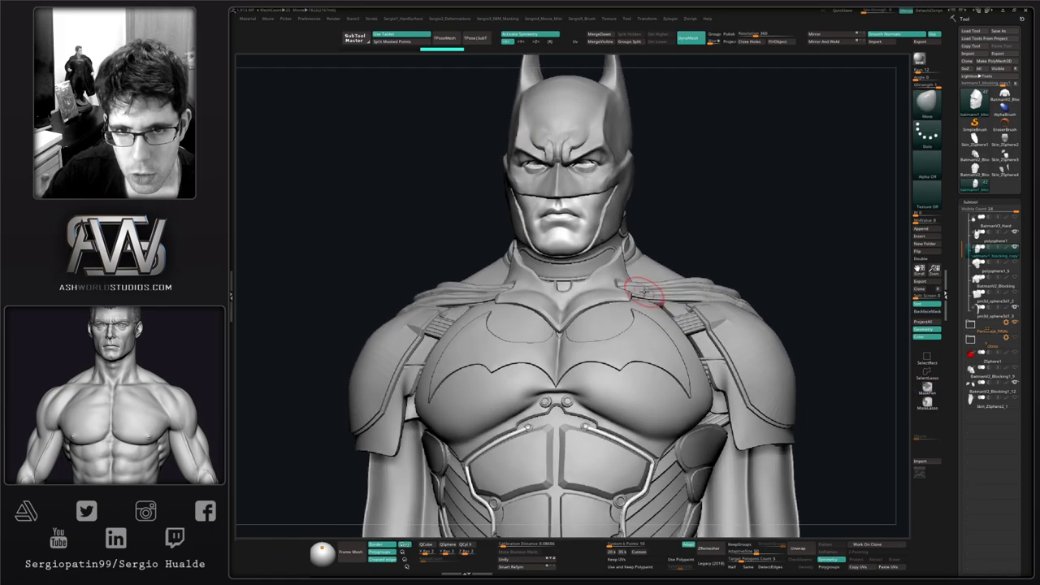
mouse_move(628, 203)
alt+right_down()
mouse_move(613, 270)
mouse_move(586, 298)
mouse_move(590, 325)
mouse_move(554, 321)
alt+right_up()
ctrl+right_drag(509, 348, 509, 358)
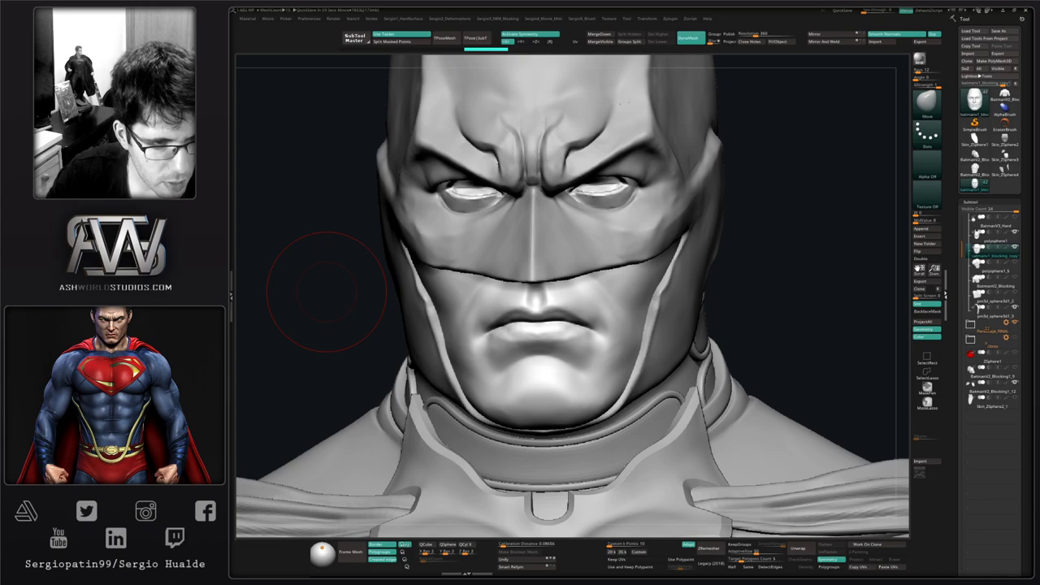
Step: Isolate the head and sculpt the cheek creases between the nose and mouth corners with the Clay brush
right_drag(750, 228, 821, 257)
key(1)
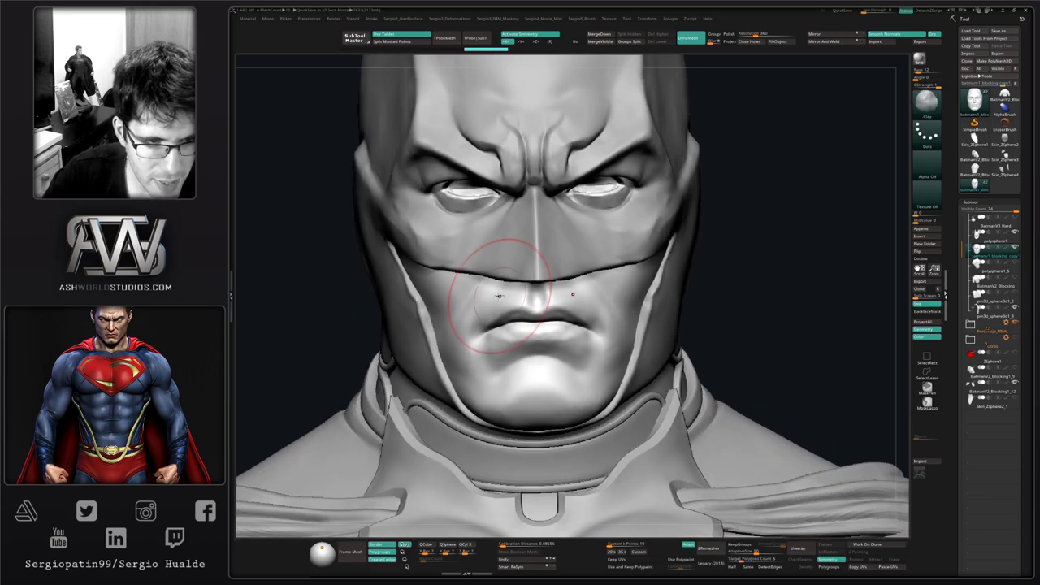
key(bracketleft)
key(bracketleft)
right_drag(492, 301, 478, 309)
key(alt+s)
drag(491, 260, 466, 284)
drag(498, 257, 472, 295)
drag(472, 295, 484, 282)
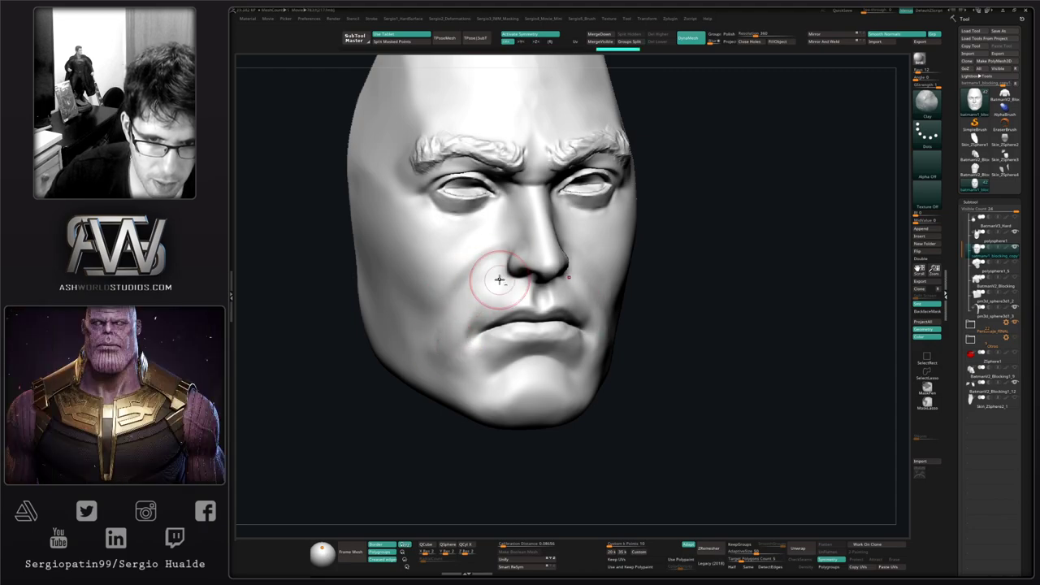
mouse_move(471, 363)
right_down()
mouse_move(447, 341)
mouse_move(465, 348)
right_up()
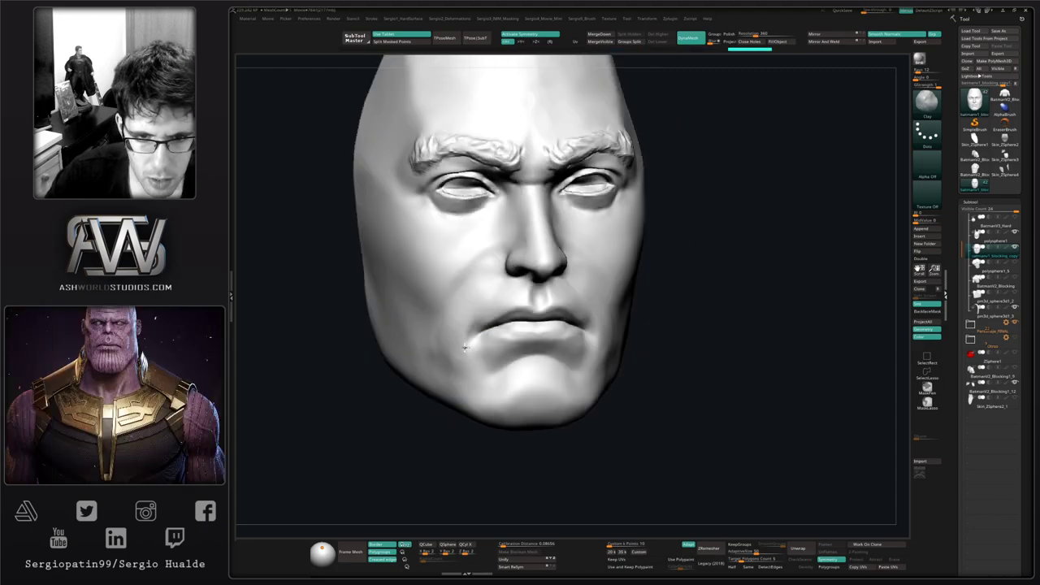
key(ctrl+shift+z)
key(ctrl+shift+z)
key(ctrl+shift+z)
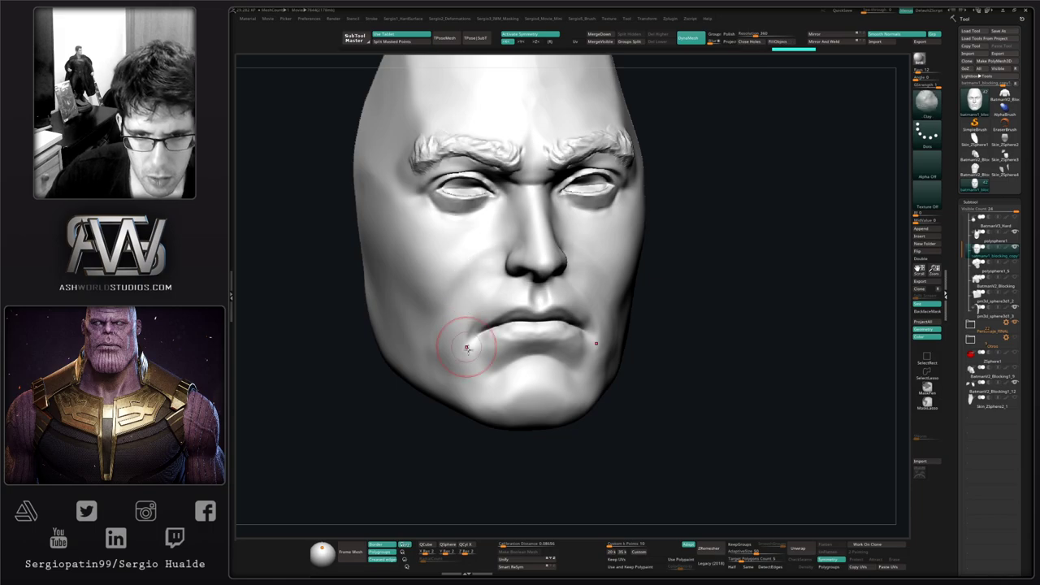
Step: Bring the rest of the bust back into view and undo the last stroke around the mouth
right_drag(516, 380, 551, 374)
key(alt+s)
mouse_move(529, 282)
mouse_down()
mouse_move(536, 293)
mouse_move(520, 281)
mouse_move(562, 320)
mouse_up()
key(ctrl+z)
mouse_move(570, 366)
ctrl+right_down()
mouse_move(564, 327)
mouse_move(558, 414)
mouse_move(575, 357)
mouse_move(555, 407)
mouse_move(553, 354)
ctrl+right_up()
key(shift+s)
right_drag(553, 354, 823, 300)
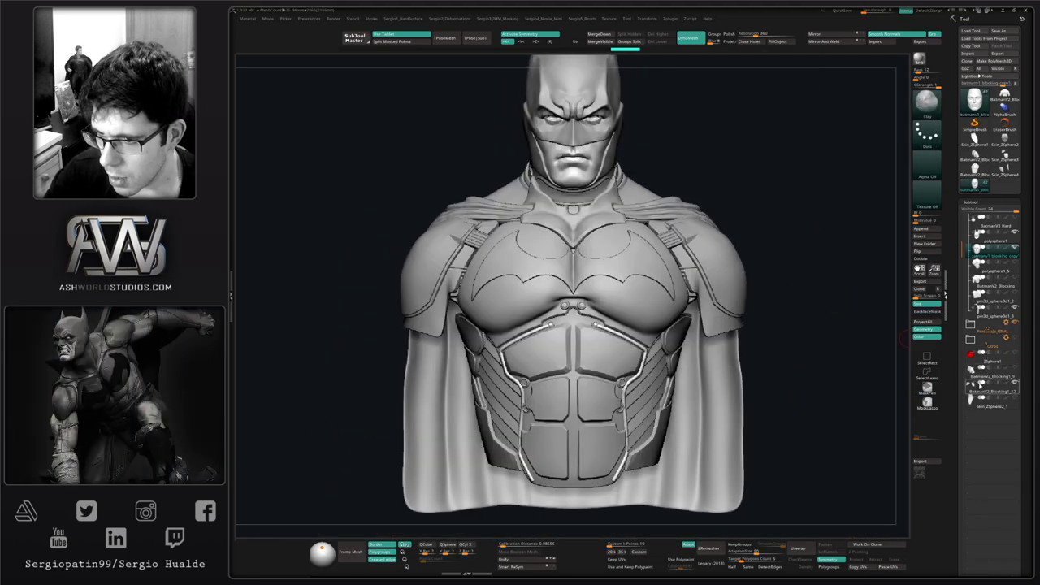
Step: Expand the main character folder and move the BatmanV2_Blocking1_12 shoulder plates into it
click(970, 324)
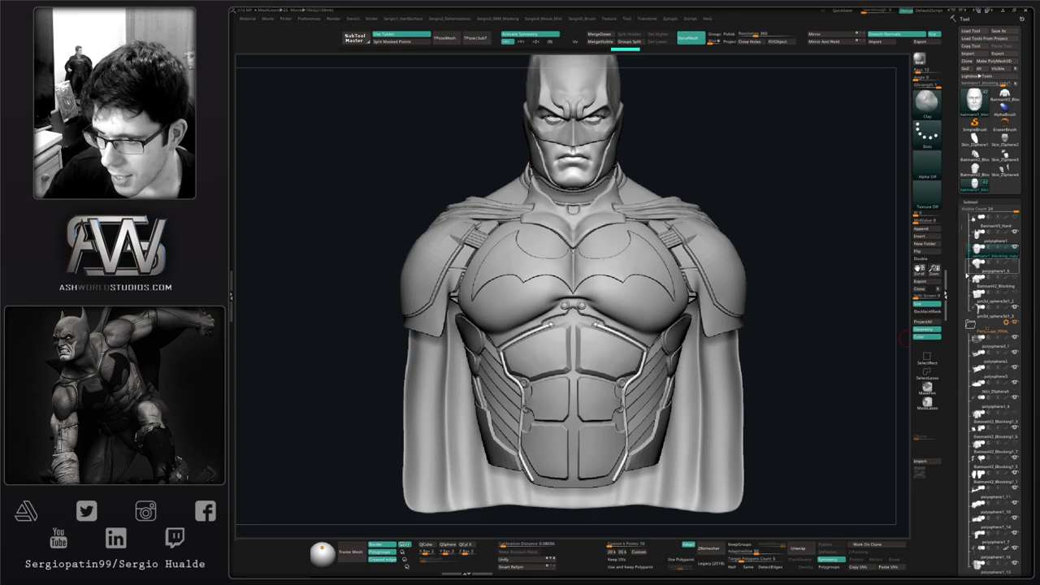
drag(963, 278, 965, 407)
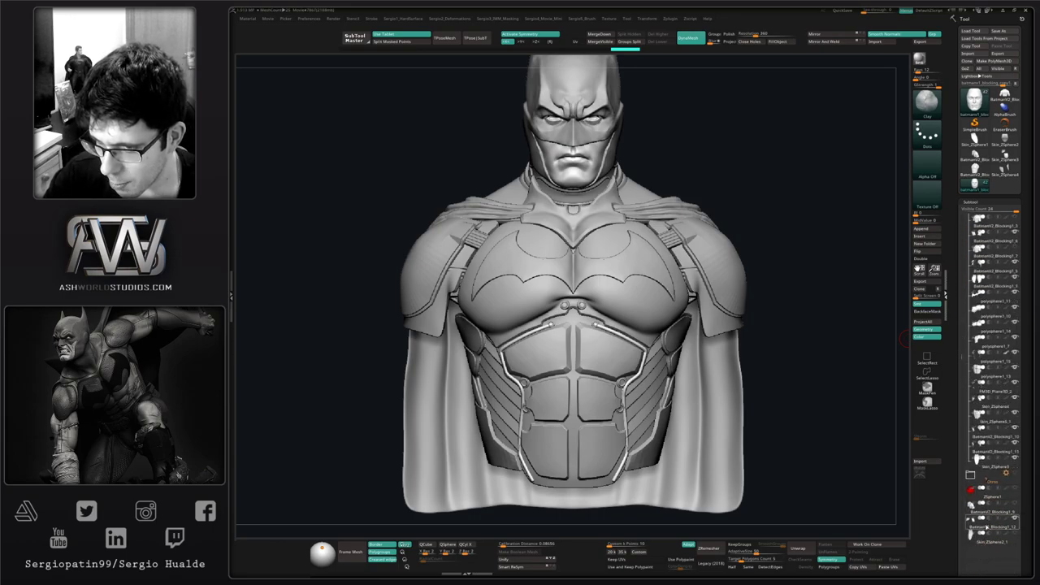
drag(990, 467, 992, 463)
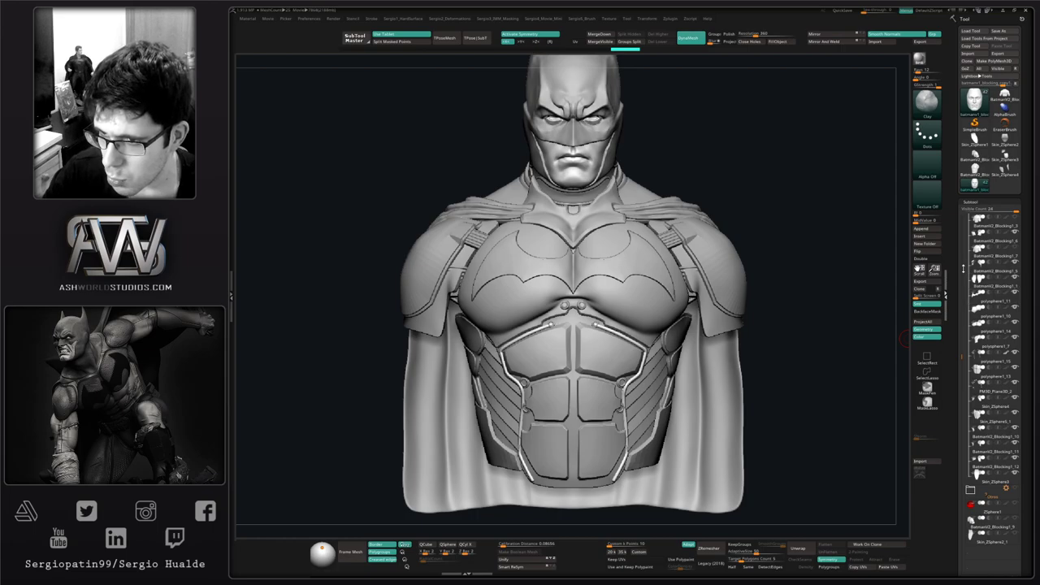
Step: Select the BatmanV2_Blocking1_3 torso and arms, isolate them and mask both arms
drag(963, 269, 963, 216)
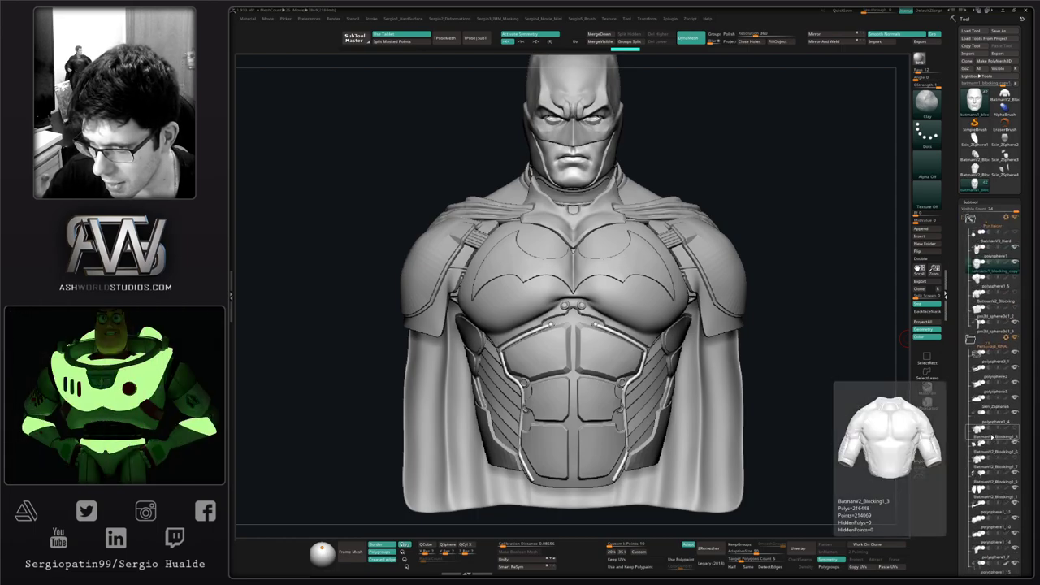
click(991, 438)
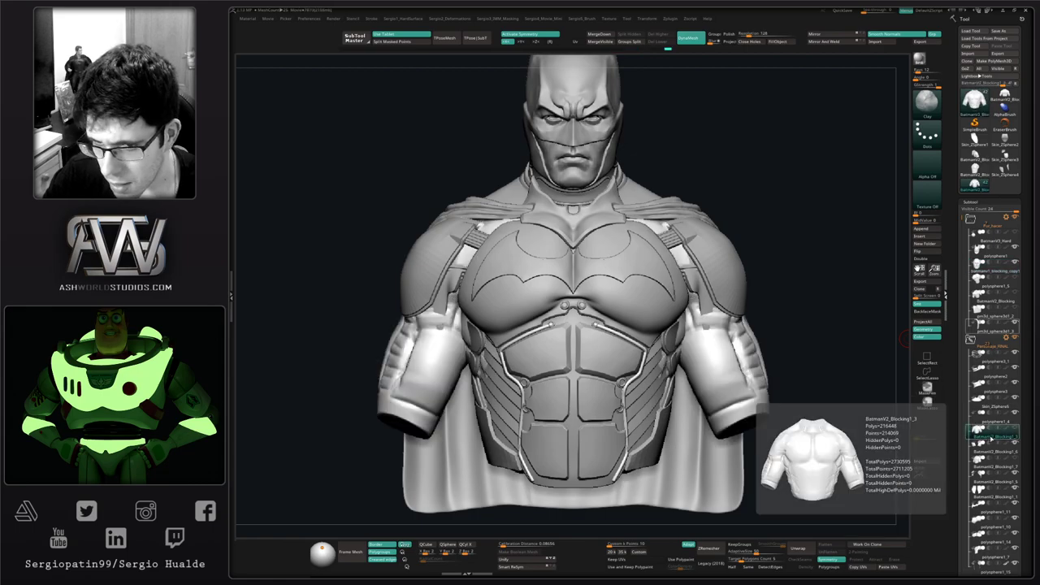
right_drag(848, 327, 678, 366)
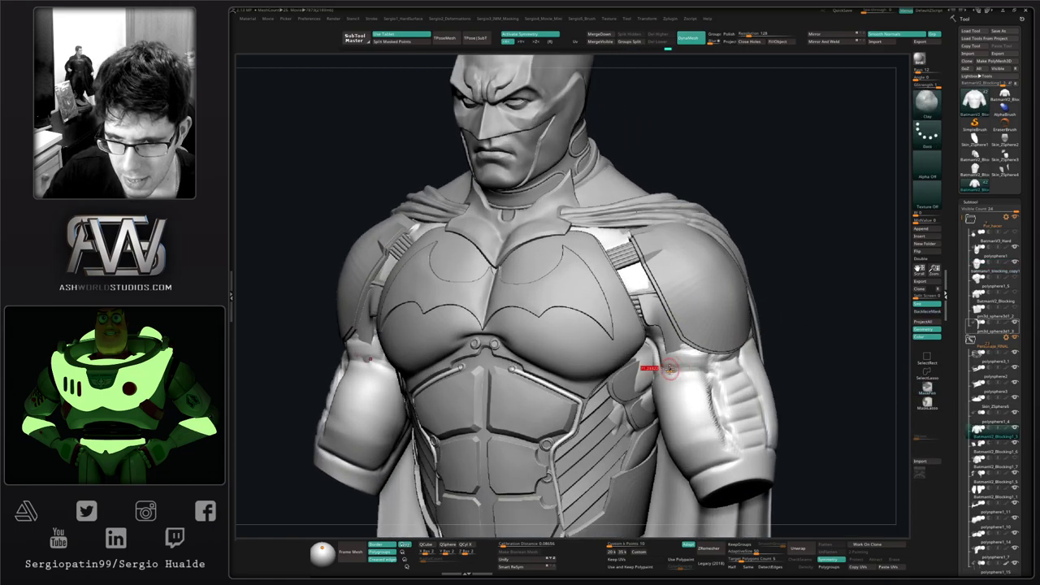
key(alt+shift+s)
key(w)
ctrl+click(632, 398)
key(q)
Step: Adjust the unmasked torso around the armpits with the Move brush and clear the mask
key(b)
key(m)
key(v)
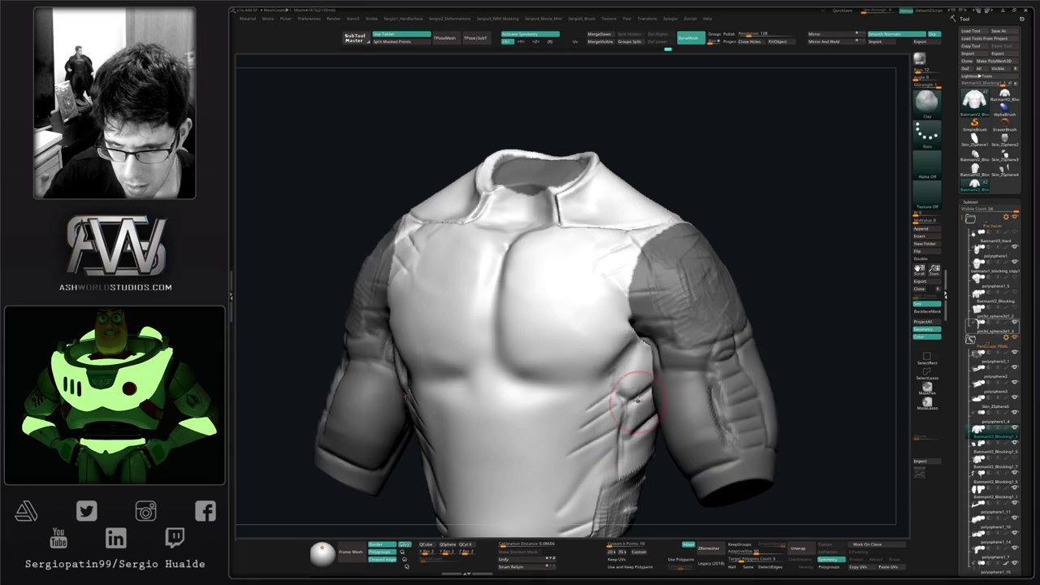
right_drag(637, 398, 657, 379)
key(alt+shift+s)
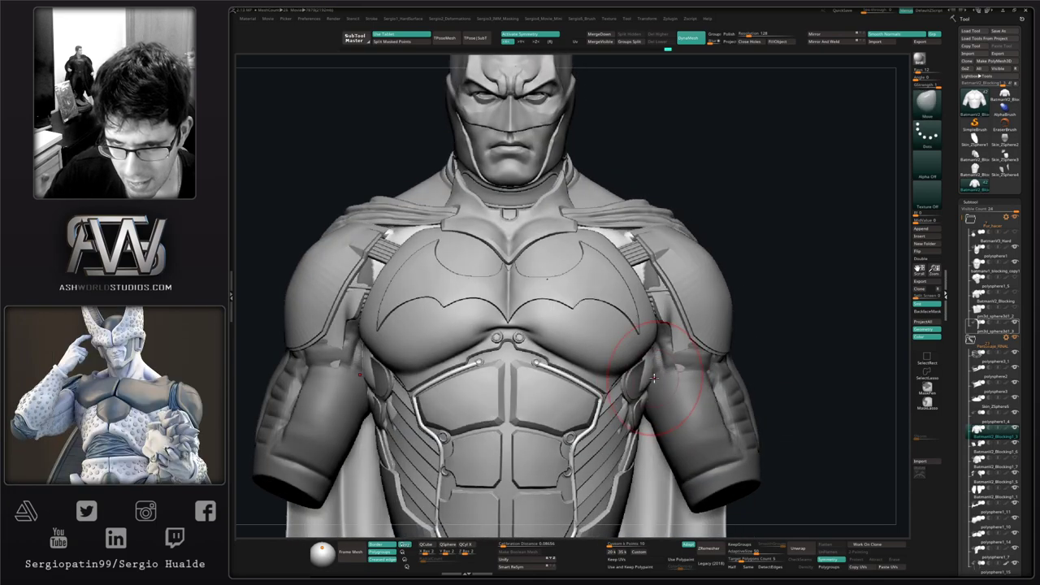
right_drag(638, 423, 595, 408)
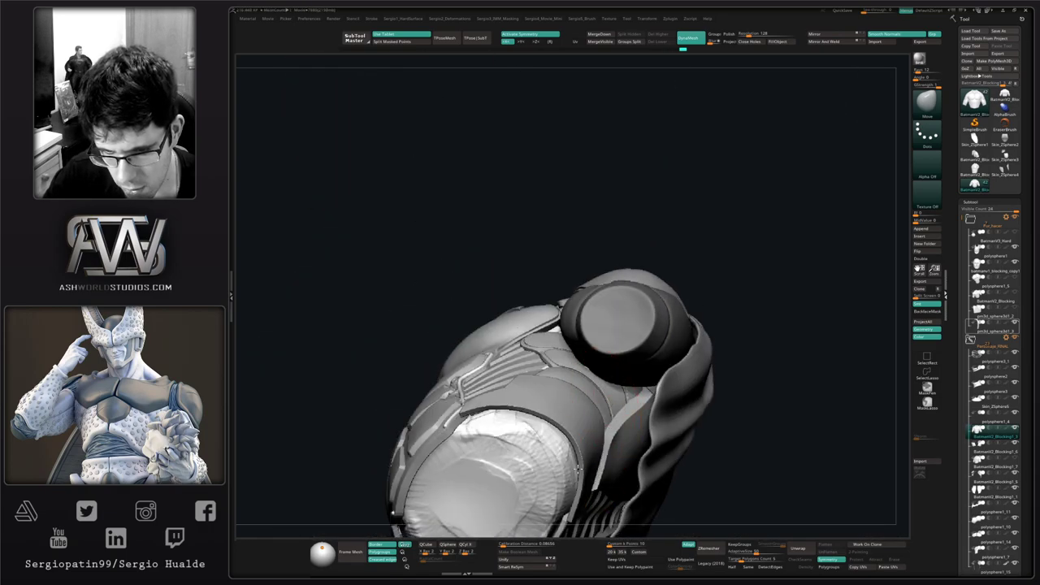
right_drag(577, 469, 587, 438)
ctrl+drag(665, 225, 685, 248)
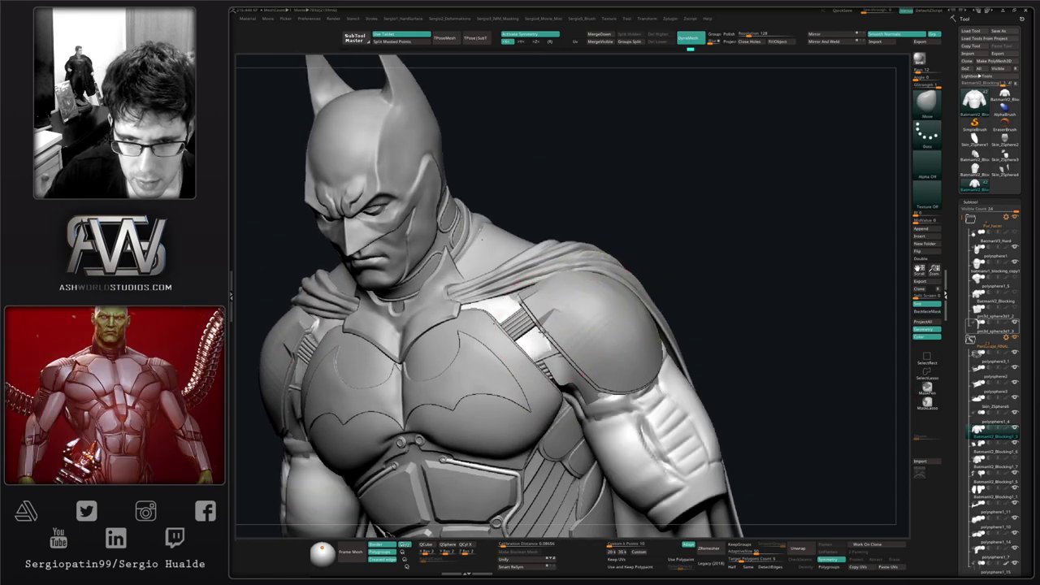
Step: Build up the upper arm just below the shoulder plate with the ClayBuildup brush
mouse_move(543, 332)
right_down()
mouse_move(556, 341)
mouse_move(499, 336)
right_up()
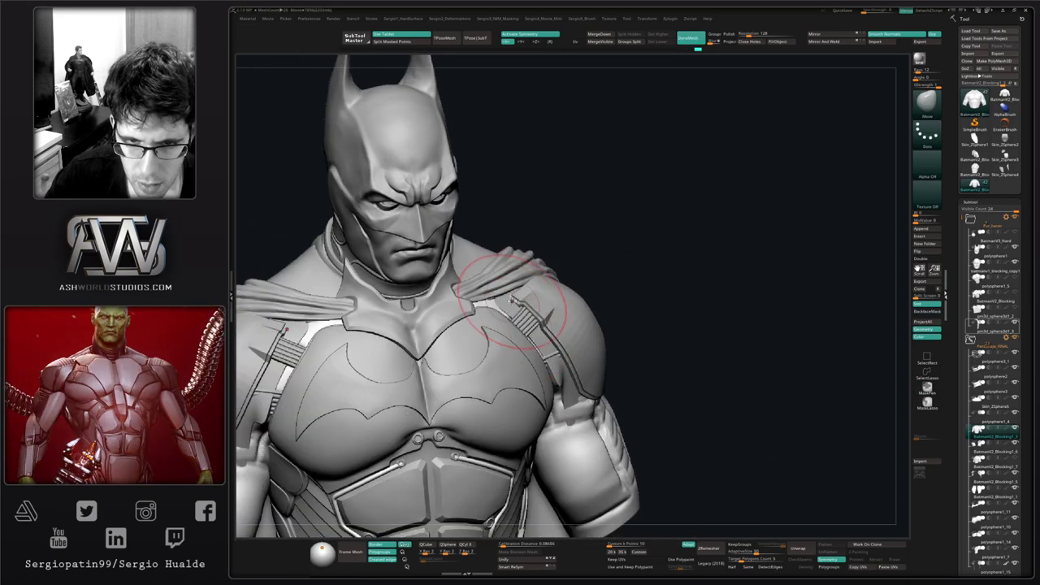
mouse_move(496, 295)
right_down()
mouse_move(505, 291)
mouse_move(600, 382)
right_up()
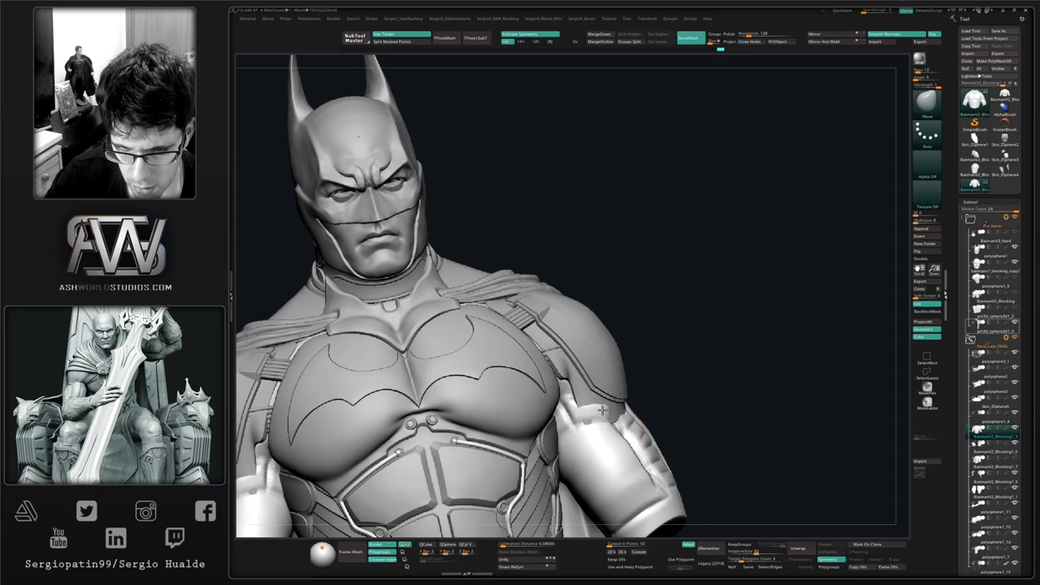
mouse_move(597, 424)
right_down()
mouse_move(614, 441)
mouse_move(613, 420)
mouse_move(600, 425)
mouse_move(600, 415)
right_up()
key(b)
key(c)
key(b)
key(alt+s)
drag(580, 409, 627, 379)
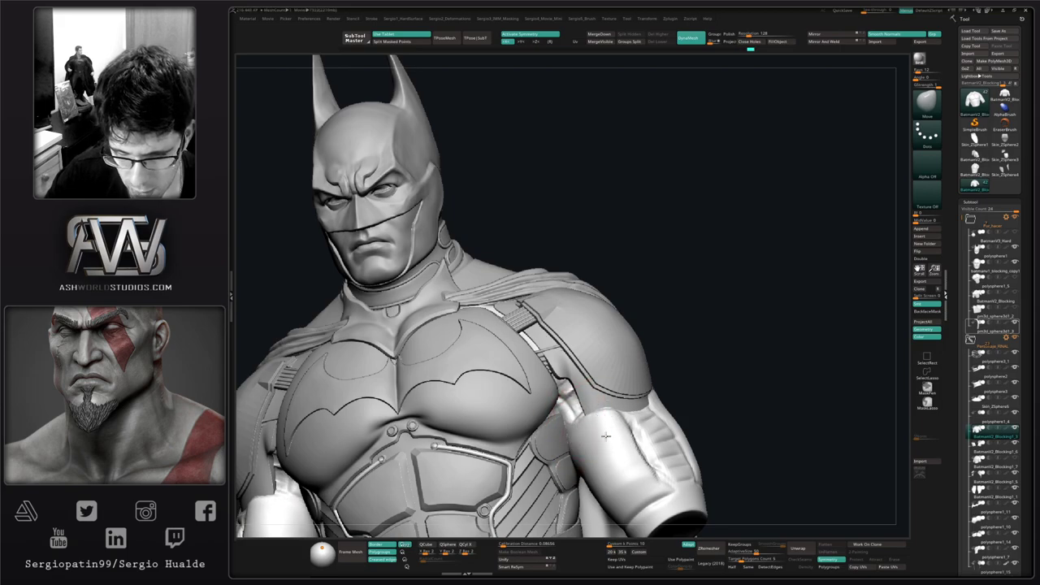
Step: Adjust the outer and rear shape of the upper arm under the shoulder plate with the Move brush
mouse_move(605, 436)
right_down()
mouse_move(617, 430)
mouse_move(504, 407)
right_up()
right_drag(604, 399, 593, 390)
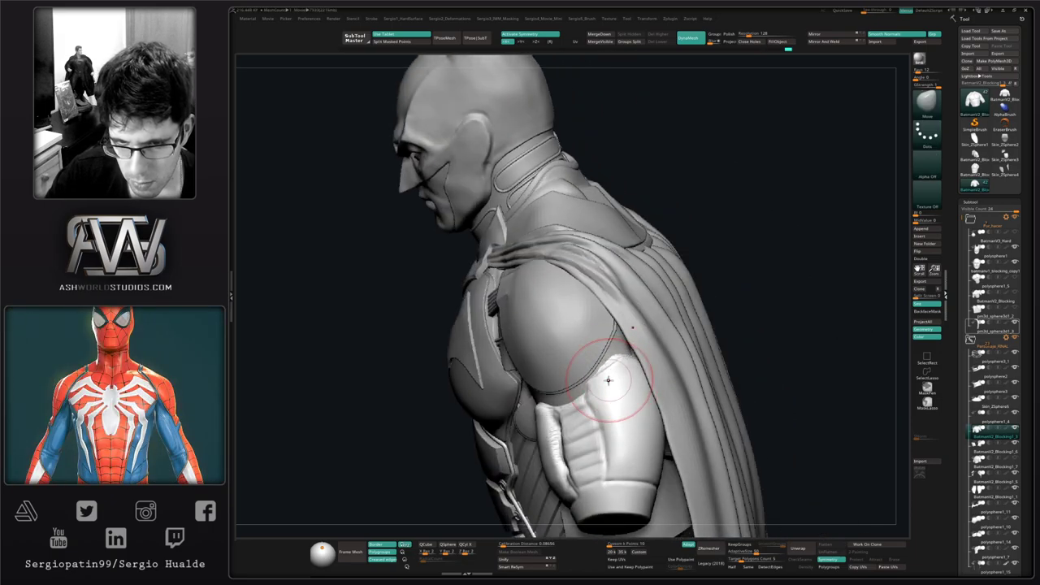
ctrl+right_drag(609, 403, 710, 366)
mouse_move(713, 287)
right_down()
mouse_move(662, 302)
mouse_move(704, 339)
mouse_move(707, 316)
mouse_move(613, 337)
mouse_move(611, 360)
mouse_move(635, 371)
mouse_move(602, 370)
mouse_move(619, 399)
right_up()
mouse_move(668, 375)
right_down()
mouse_move(642, 370)
mouse_move(653, 360)
mouse_move(647, 388)
right_up()
Step: Select the shoulder plates and adjust their edge near the armpit with the Move brush
alt+click(646, 378)
key(s)
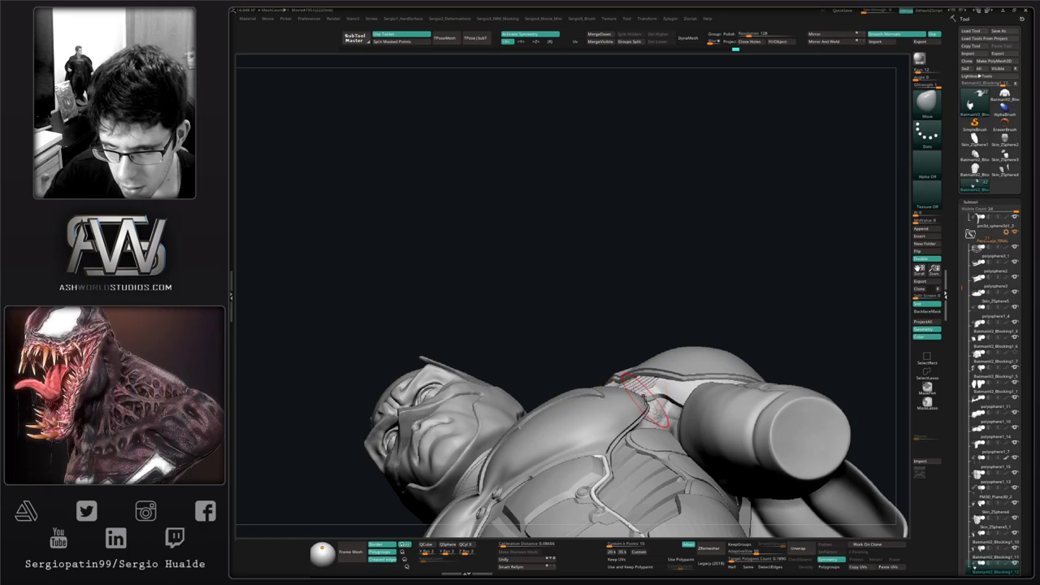
drag(652, 410, 657, 412)
mouse_move(657, 413)
right_down()
mouse_move(663, 385)
mouse_move(655, 397)
mouse_move(673, 403)
mouse_move(671, 361)
mouse_move(637, 363)
mouse_move(655, 361)
mouse_move(655, 379)
mouse_move(643, 377)
mouse_move(655, 388)
mouse_move(639, 363)
mouse_move(647, 404)
mouse_move(641, 380)
right_up()
key(alt+s)
key(alt+s)
key(alt+s)
ctrl+right_drag(640, 380, 645, 421)
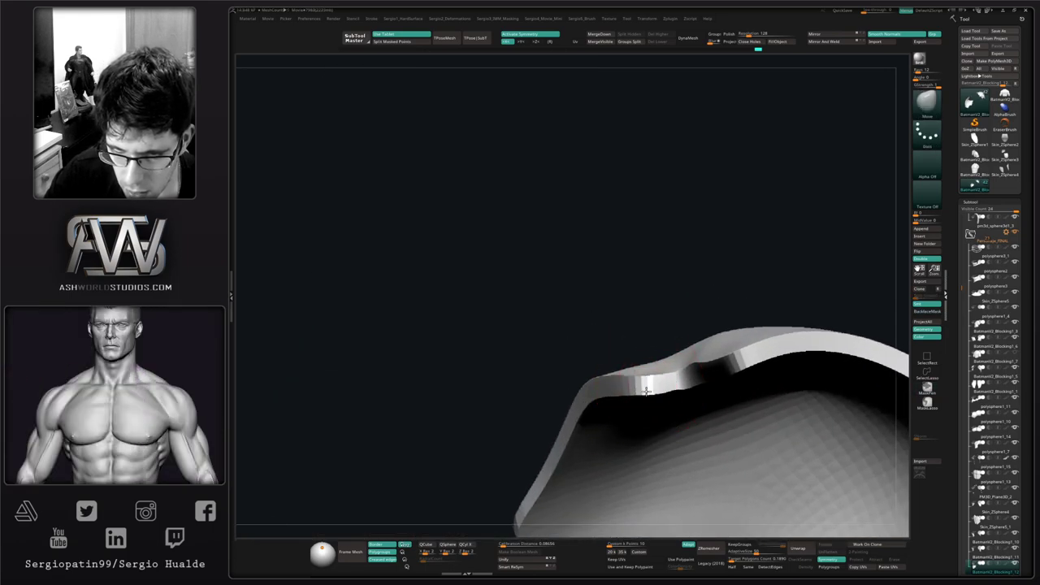
Step: Reshape the underside rim of the shoulder plates beside the ribbed straps, checking them isolated and with the armour
right_drag(647, 390, 673, 324)
key(alt+s)
key(space)
right_click(658, 389)
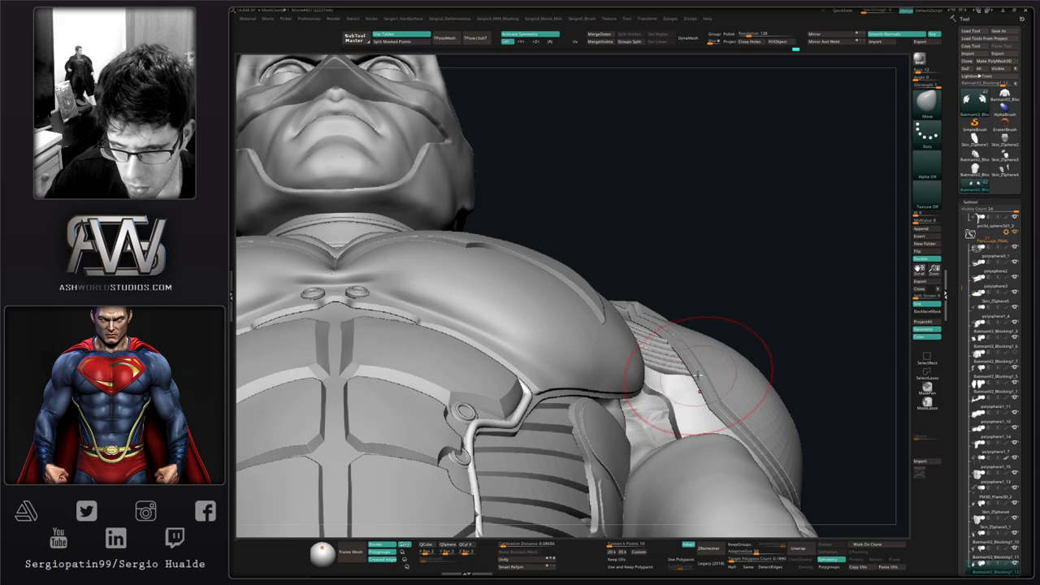
right_drag(668, 393, 675, 372)
key(alt+s)
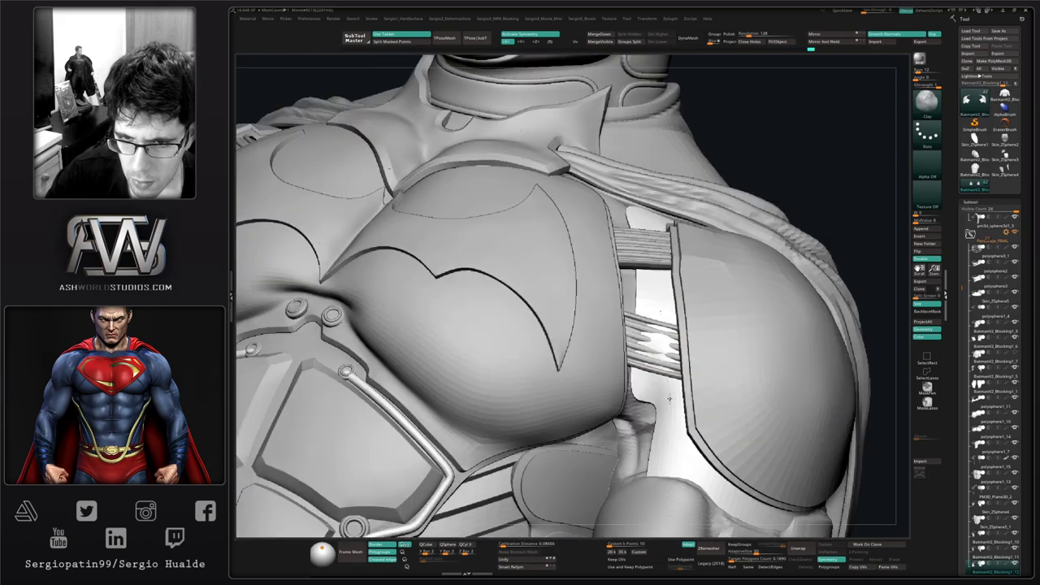
Step: Fit the front edge of the shoulder plates against the ribbed chest straps with the Move brush
mouse_move(650, 382)
right_down()
mouse_move(662, 392)
mouse_move(645, 354)
mouse_move(661, 353)
right_up()
key(alt+s)
key(s)
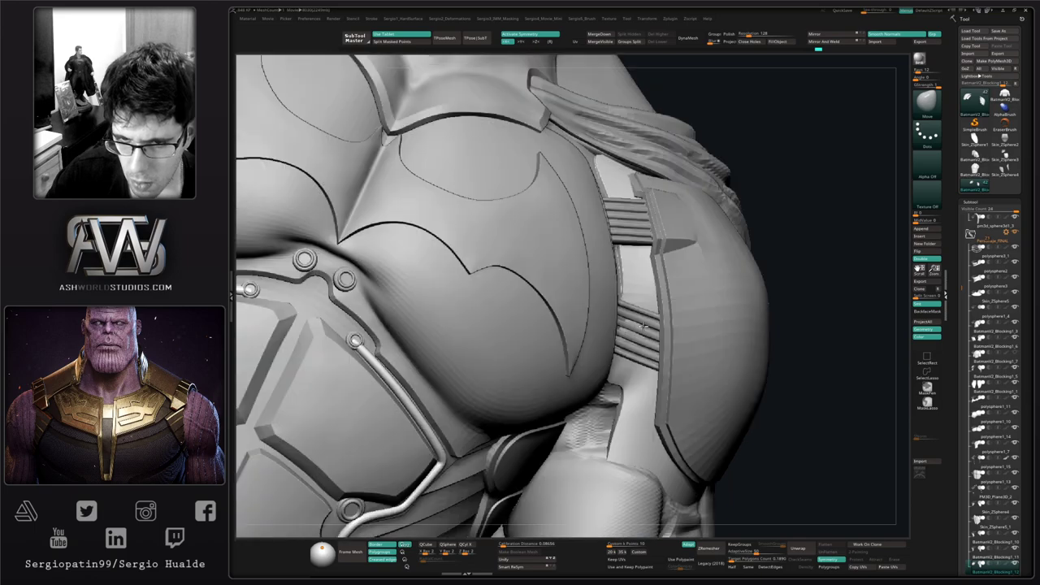
right_drag(617, 338, 625, 343)
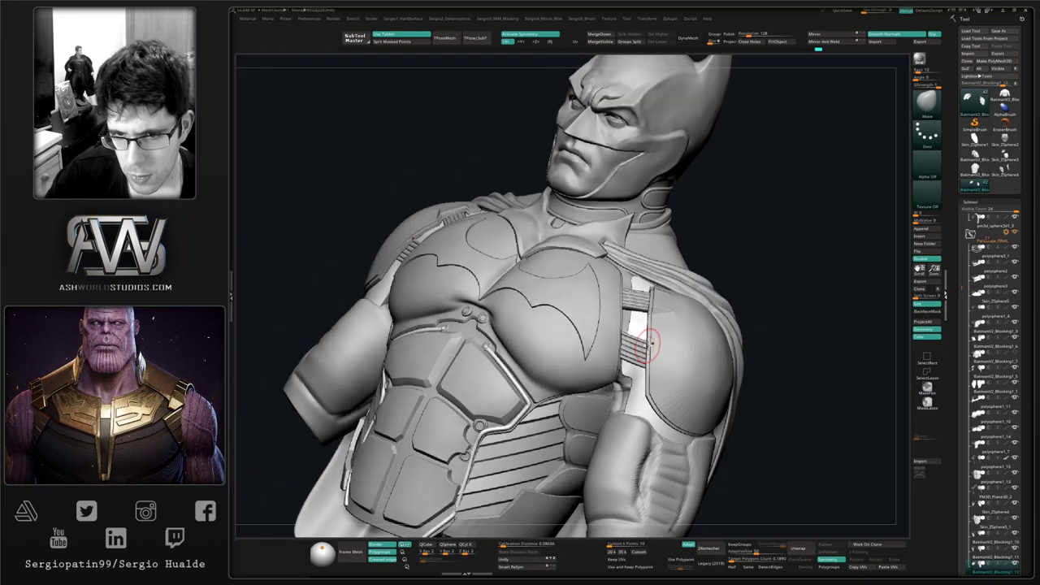
right_drag(650, 341, 626, 349)
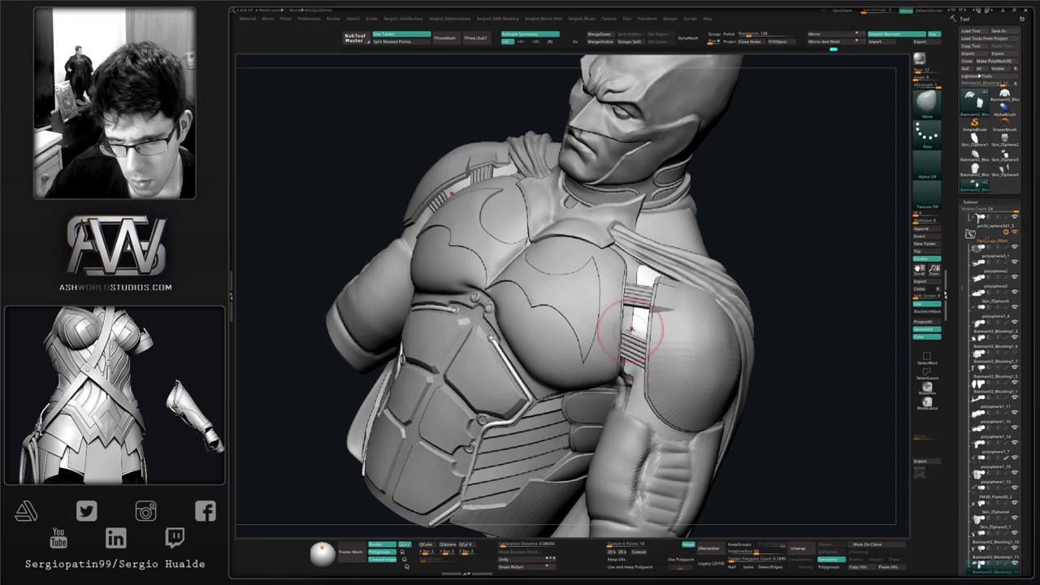
key(alt+s)
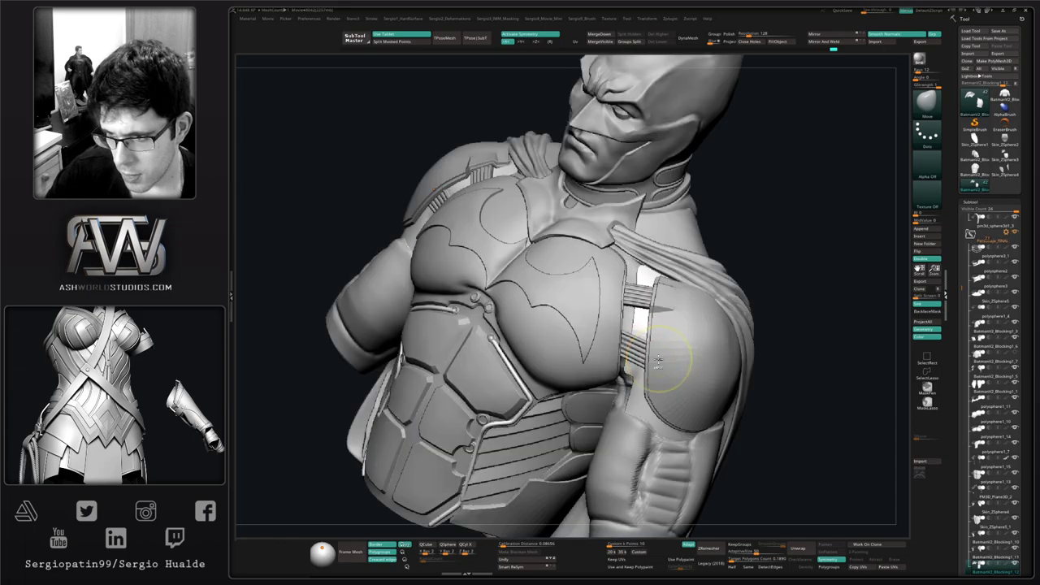
right_drag(659, 325, 681, 341)
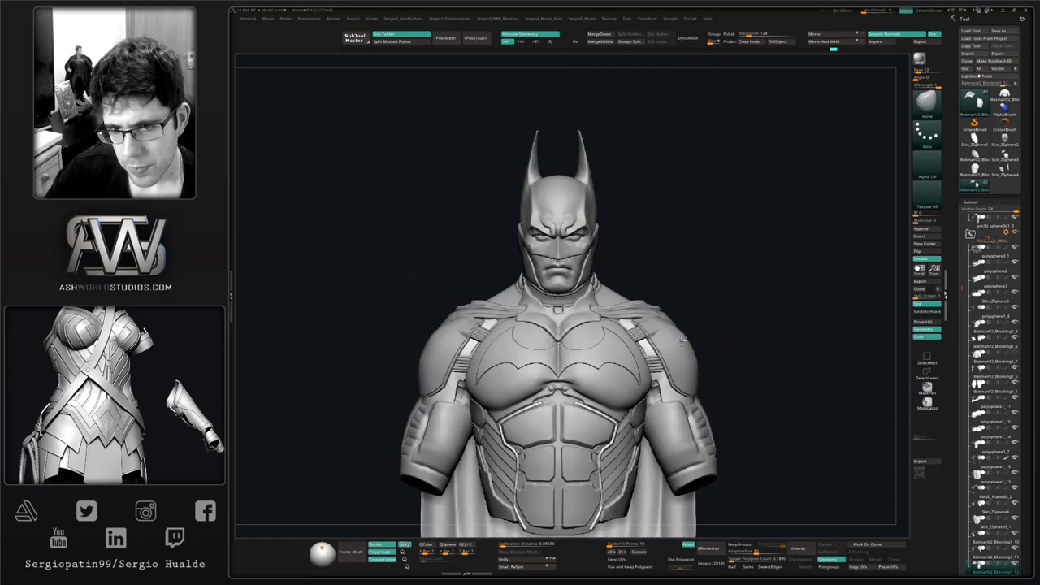
Step: Smooth the notched edge of the isolated shoulder plates at a lower subdivision level and return to the higher level
right_drag(736, 315, 675, 327)
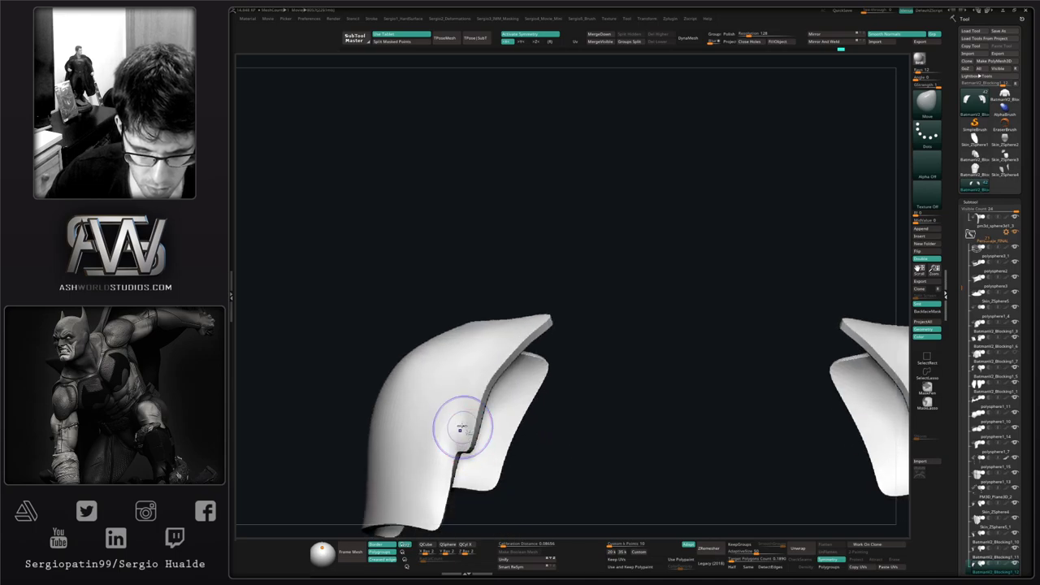
mouse_move(464, 425)
ctrl+shift+mouse_down()
mouse_move(452, 430)
mouse_move(476, 429)
mouse_move(468, 411)
mouse_move(478, 434)
ctrl+shift+mouse_up()
ctrl+shift+click(564, 432)
key(shift+d)
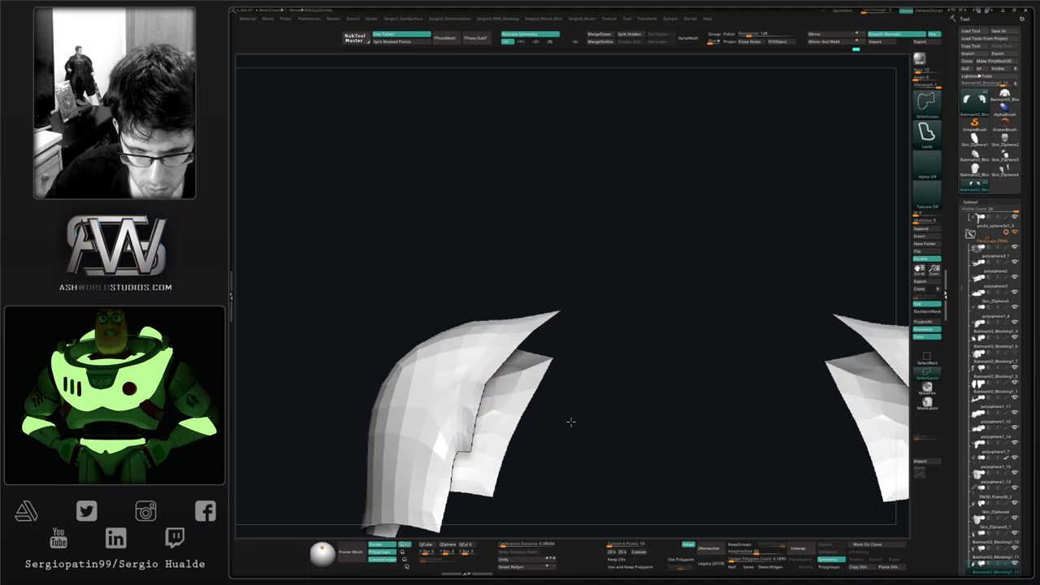
ctrl+shift+click(571, 420)
key(d)
ctrl+right_drag(465, 376, 500, 450)
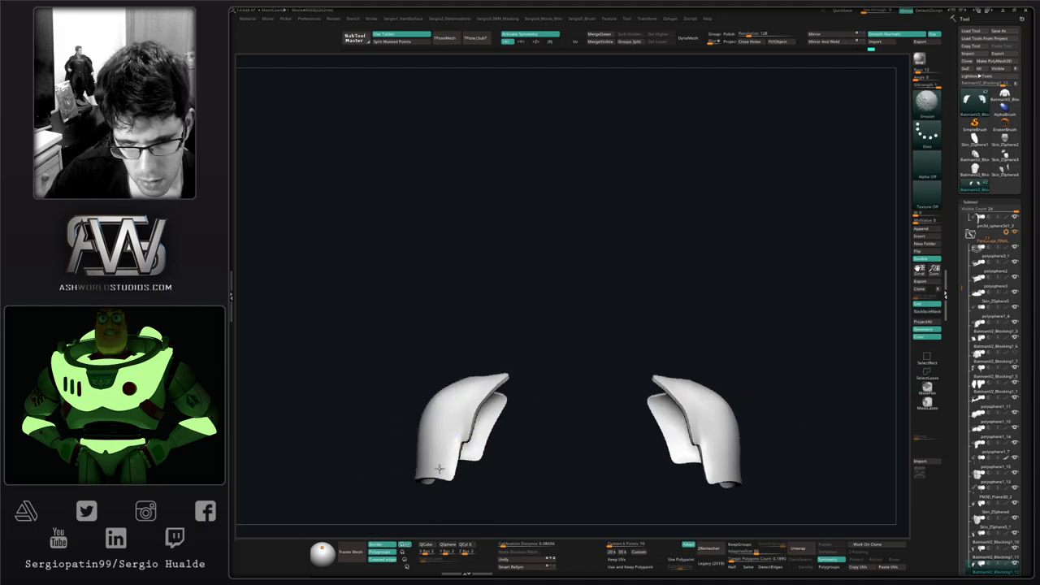
Step: Show the whole bust again and hide the cape to expose the back armour
ctrl+right_drag(445, 477, 497, 417)
key(alt+s)
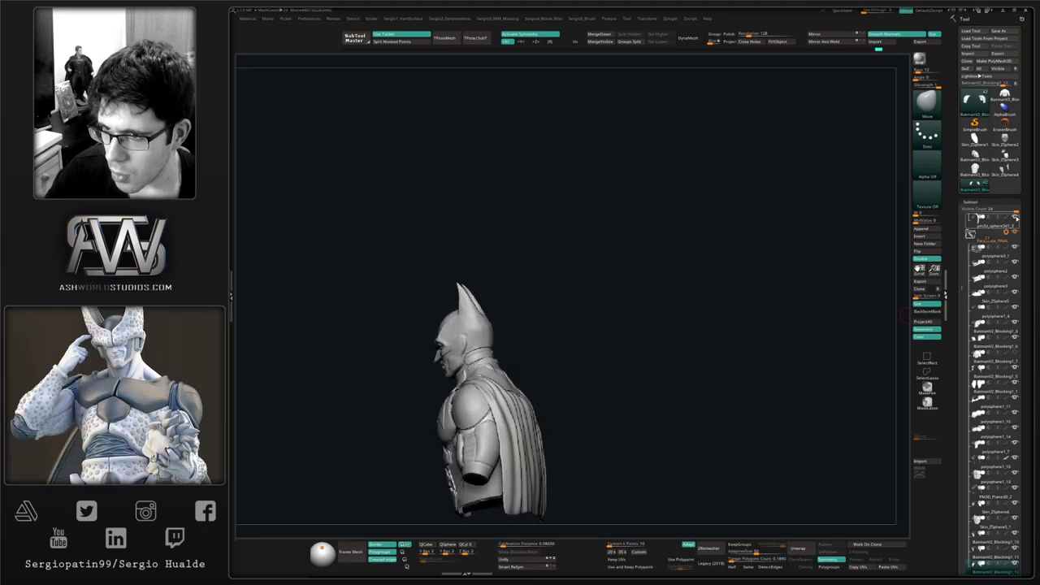
click(1014, 218)
right_drag(671, 324, 638, 339)
ctrl+right_drag(448, 388, 472, 374)
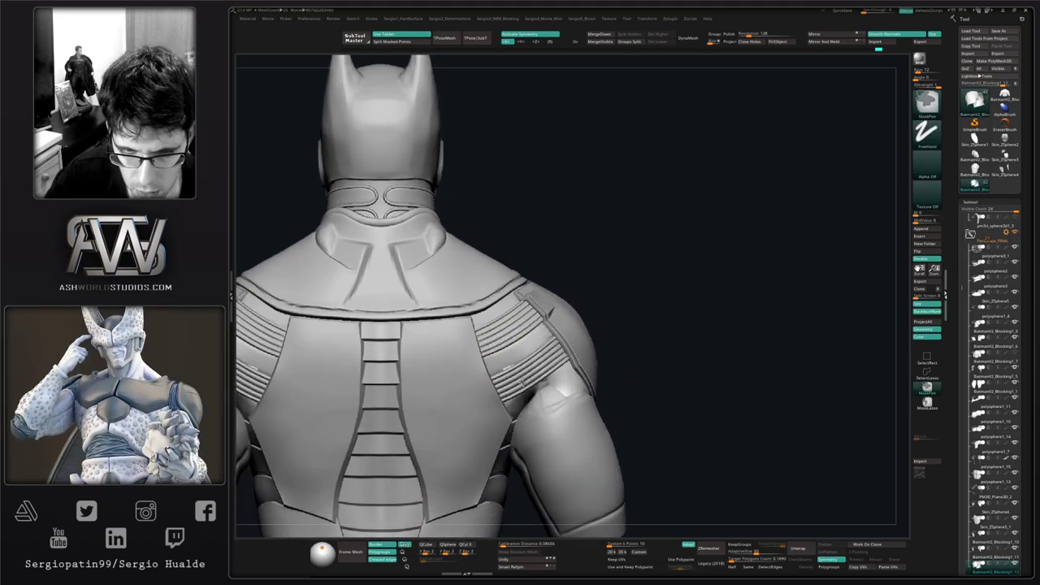
Step: Select the undersuit and build up its rear shoulder area beneath the ribbed straps with the ClayBuildup brush
mouse_move(571, 383)
right_down()
mouse_move(542, 361)
mouse_move(573, 411)
mouse_move(559, 376)
mouse_move(520, 356)
right_up()
key(alt+s)
key(alt+s)
alt+click(496, 362)
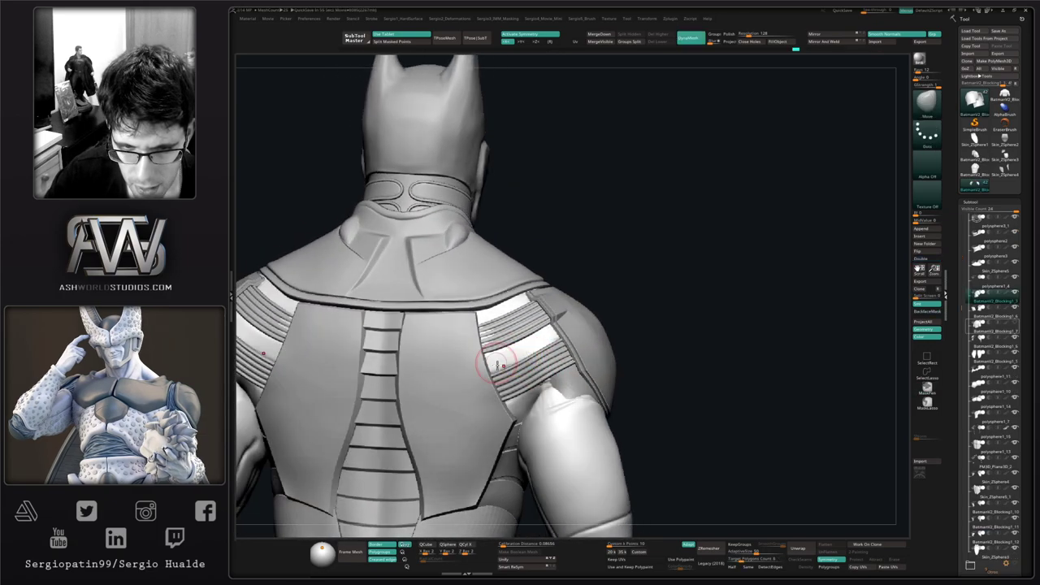
key(b)
key(c)
key(b)
ctrl+shift+click(529, 362)
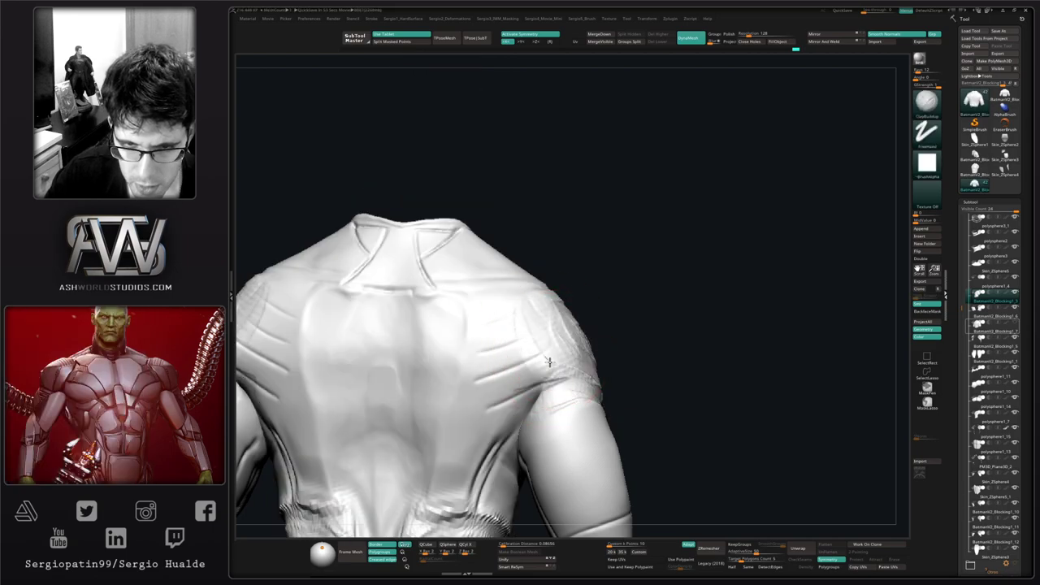
mouse_move(521, 359)
mouse_down()
mouse_move(559, 357)
mouse_move(534, 327)
mouse_up()
key(alt+s)
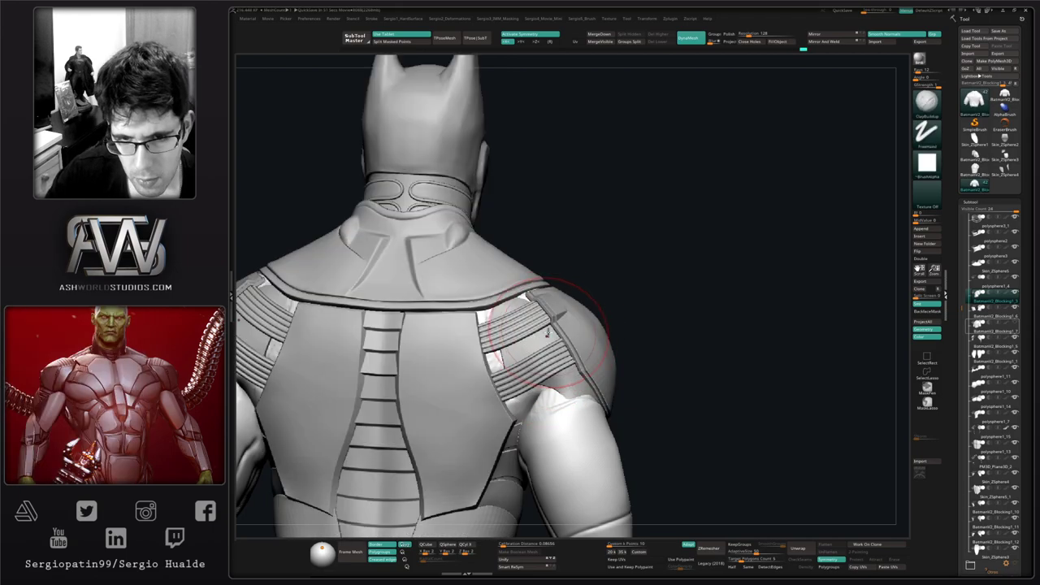
Step: Isolate the undersuit and add clay volume on the back of the shoulder beside the cape collar
right_drag(548, 332, 528, 313)
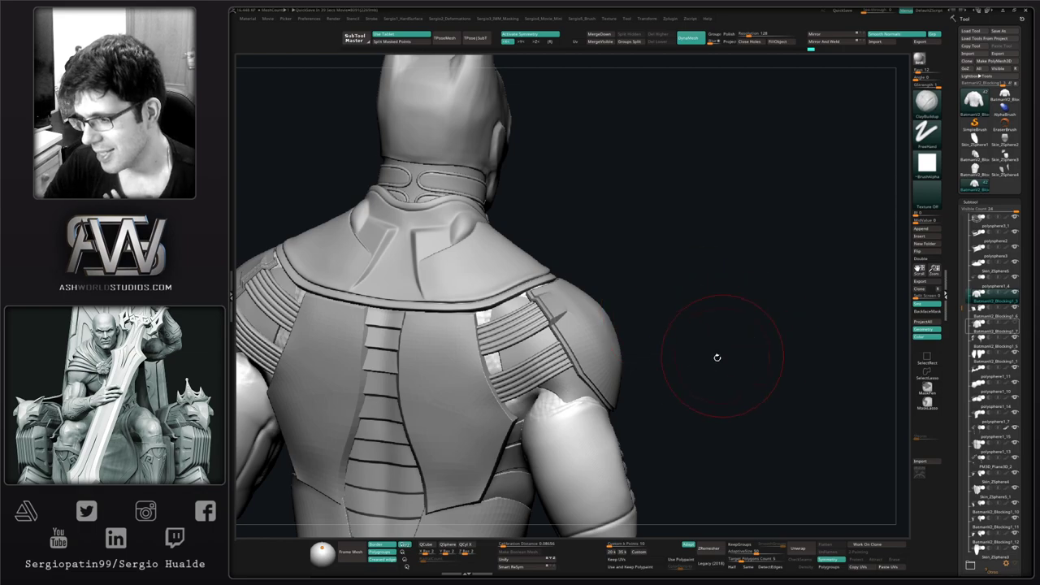
mouse_move(740, 378)
mouse_down()
mouse_move(726, 393)
mouse_move(738, 394)
mouse_up()
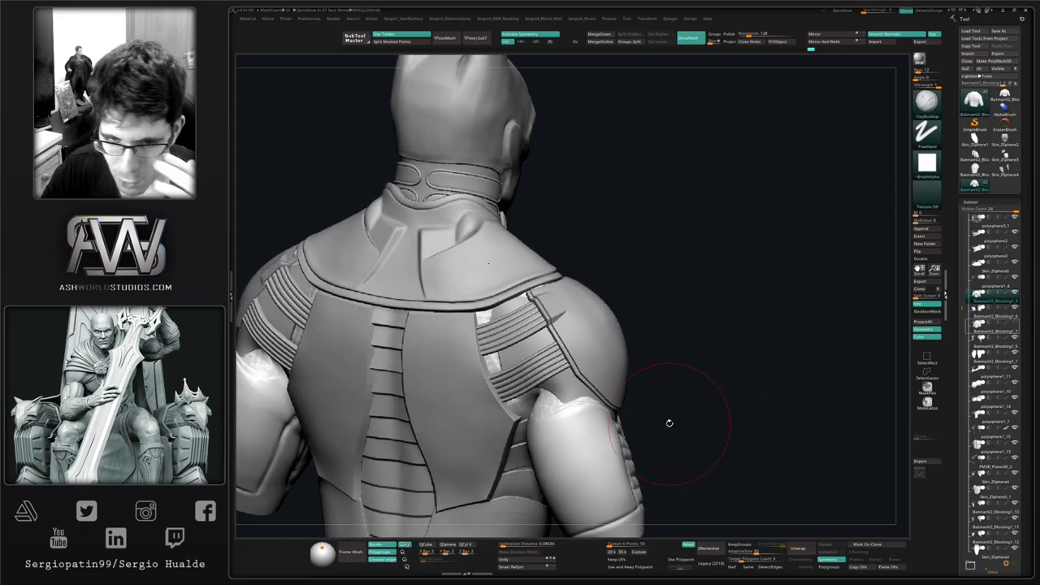
mouse_move(521, 301)
right_down()
mouse_move(529, 336)
mouse_move(509, 344)
mouse_move(511, 370)
right_up()
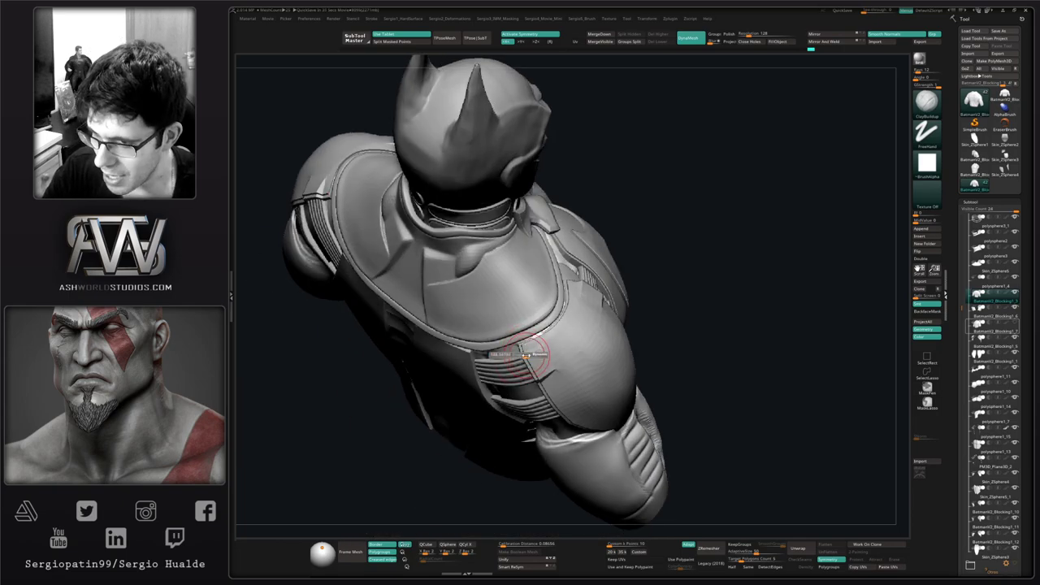
key(alt+s)
mouse_move(548, 337)
mouse_down()
mouse_move(521, 349)
mouse_move(531, 348)
mouse_up()
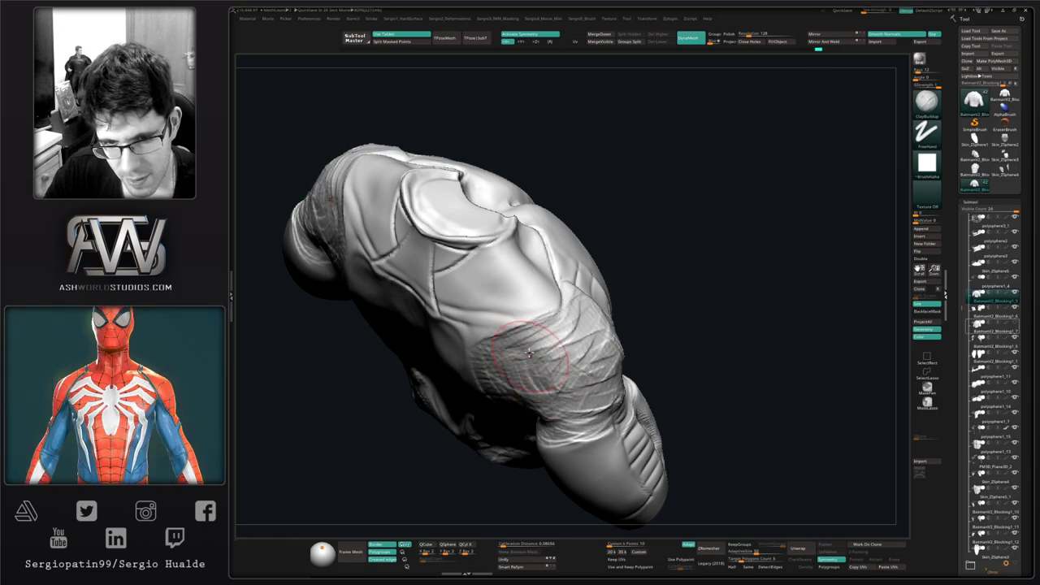
key(alt+s)
Step: Fill the undersuit along the top of the shoulder and toward the upper arm with ClayBuildup strokes
right_drag(539, 366, 598, 355)
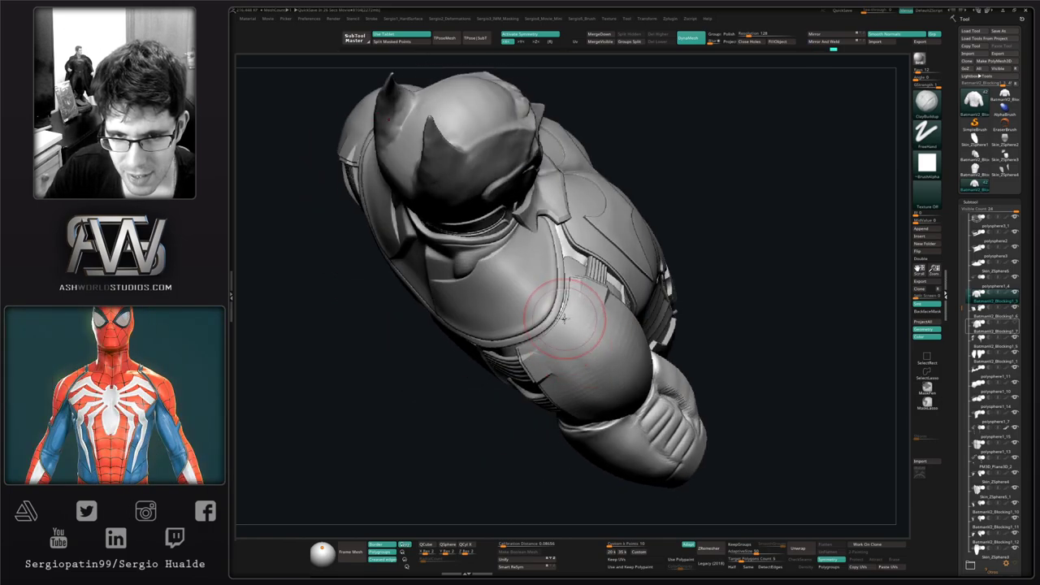
key(alt+s)
drag(564, 312, 546, 328)
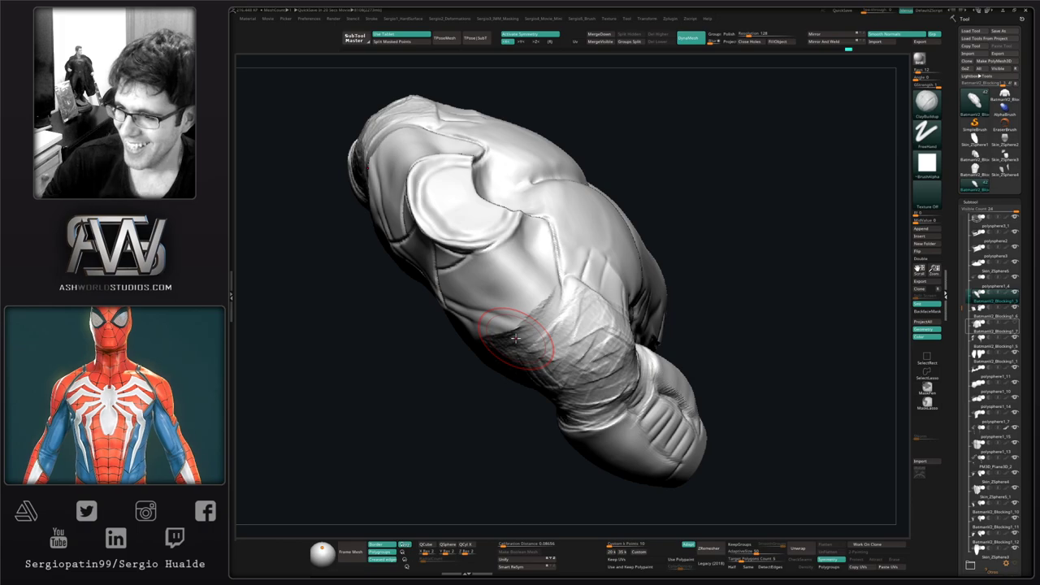
right_drag(603, 347, 571, 392)
key(alt+s)
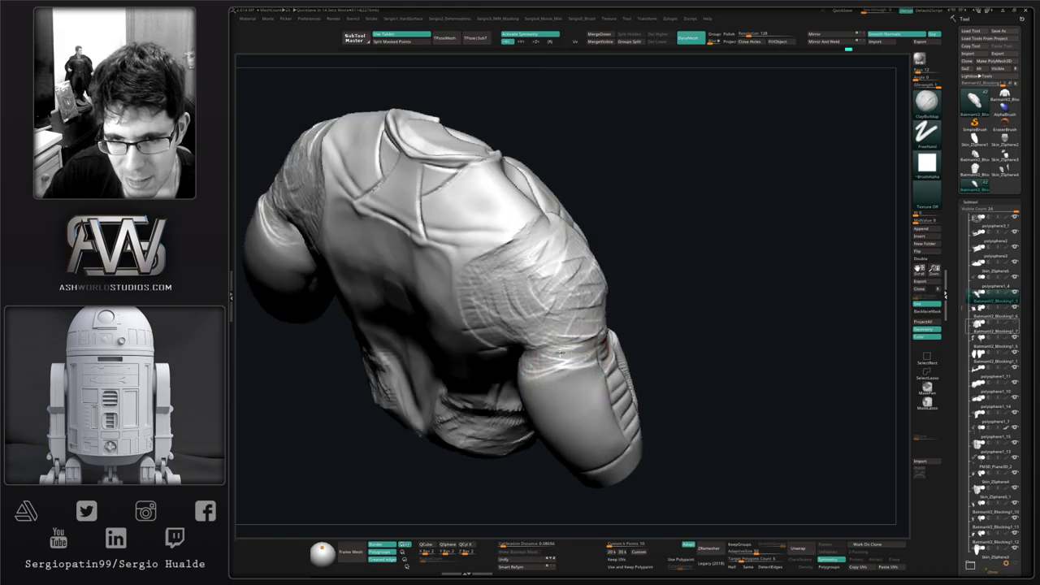
mouse_move(560, 353)
mouse_down()
mouse_move(579, 350)
mouse_move(559, 344)
mouse_up()
Step: Reshape the back of the undersuit's shoulder and armpit with the Move brush
mouse_move(559, 345)
right_down()
mouse_move(562, 321)
mouse_move(539, 385)
right_up()
key(b)
key(m)
key(v)
mouse_move(539, 385)
mouse_down()
mouse_move(542, 377)
mouse_move(541, 398)
mouse_up()
right_drag(541, 397, 515, 397)
drag(504, 399, 506, 420)
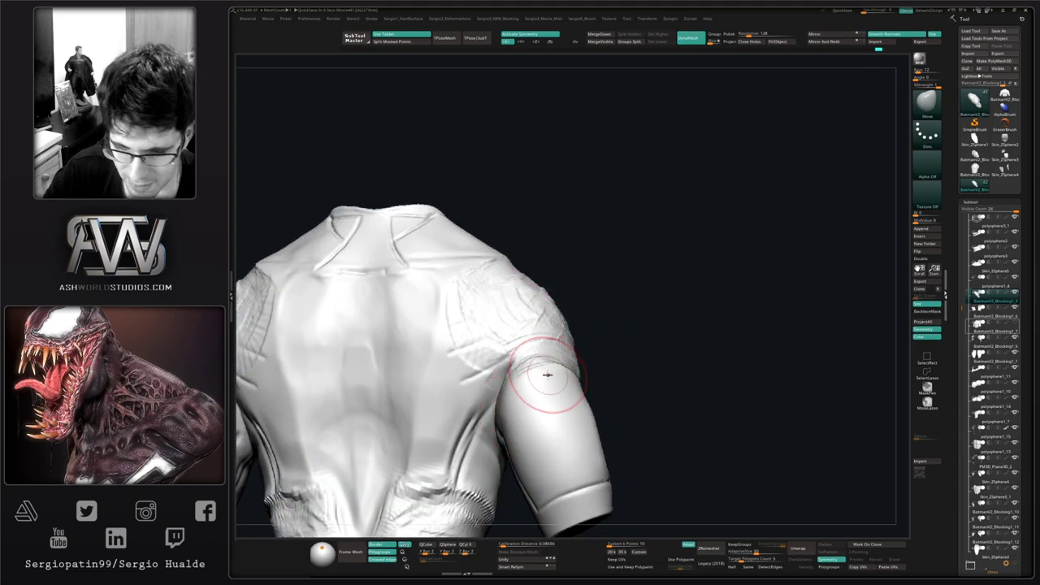
Step: Check the undersuit's rear shoulder against the armour and smooth the isolated surface behind the armpit
key(alt+s)
right_drag(553, 368, 568, 378)
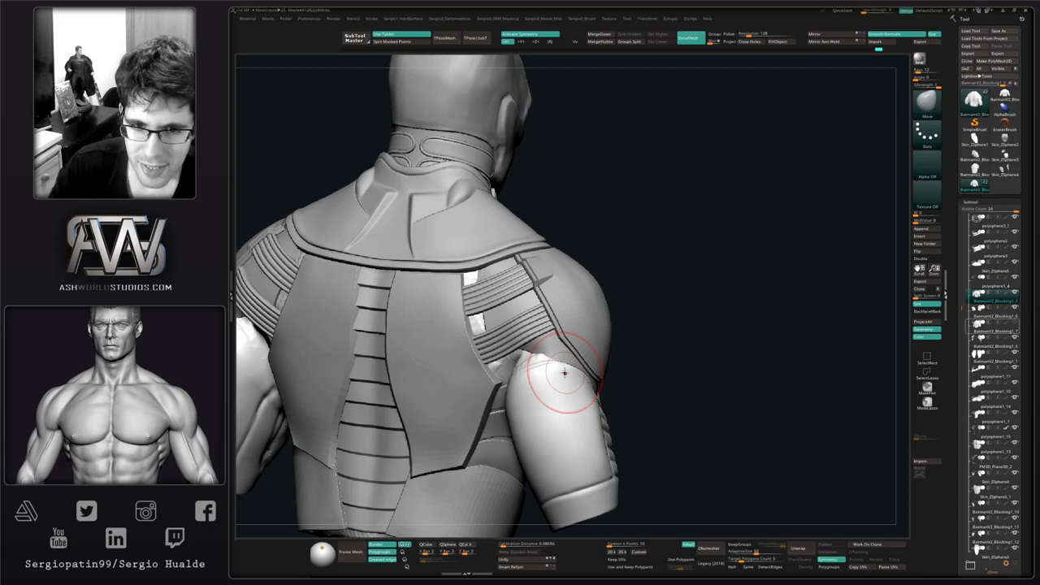
drag(677, 321, 689, 334)
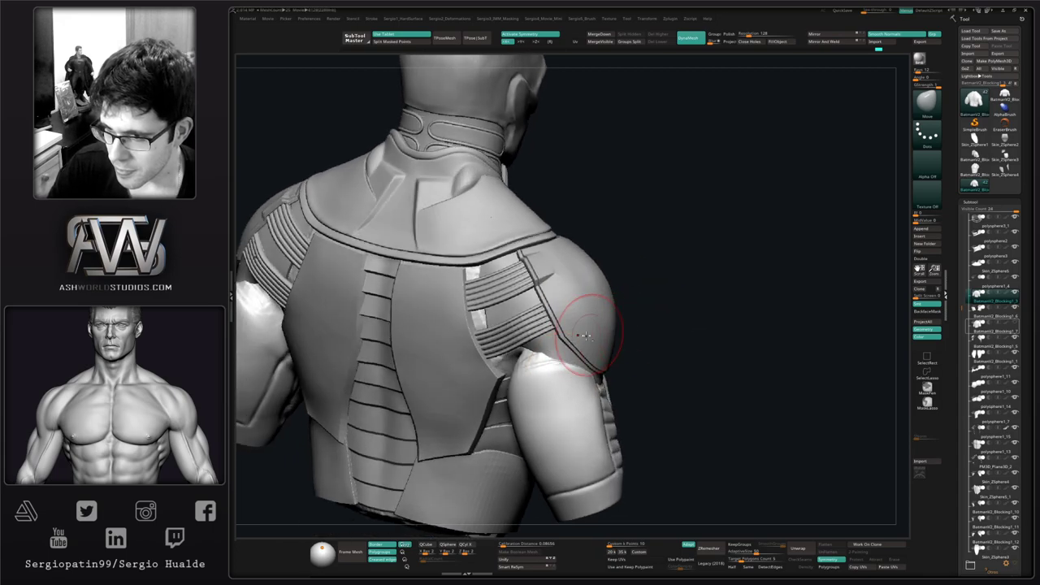
mouse_move(587, 336)
alt+right_down()
mouse_move(594, 330)
mouse_move(569, 334)
alt+right_up()
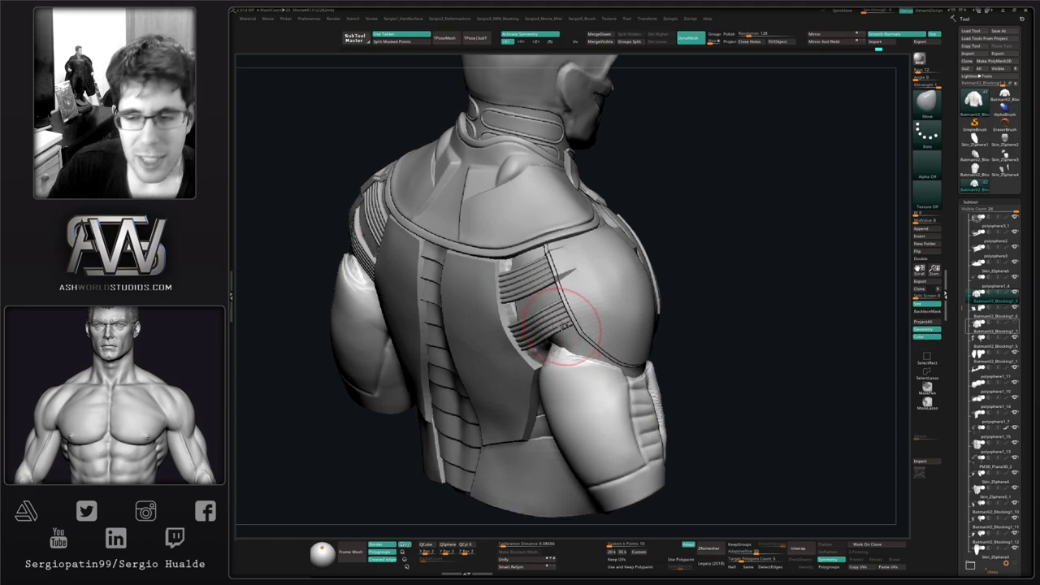
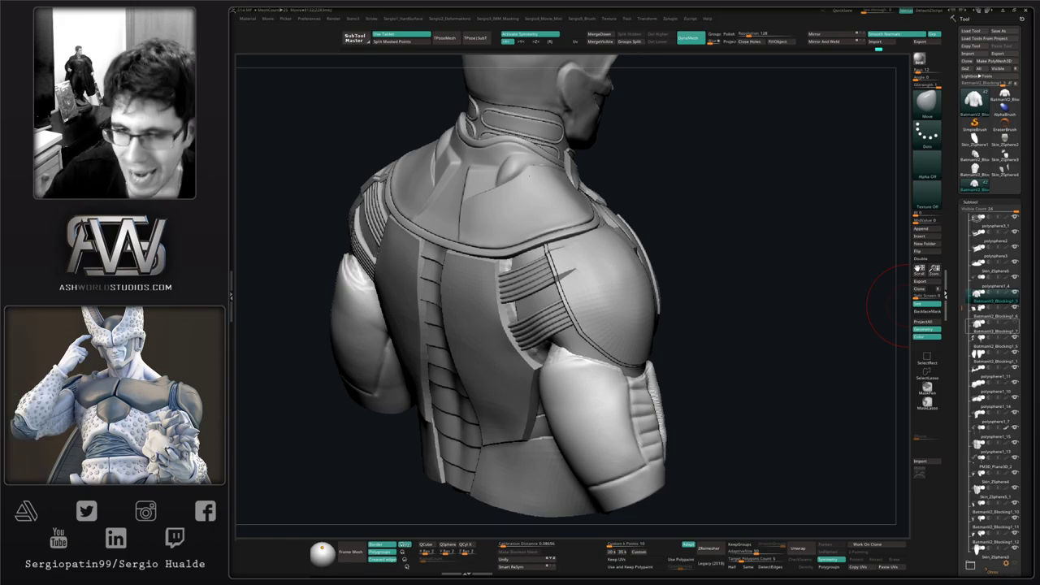
drag(691, 261, 667, 255)
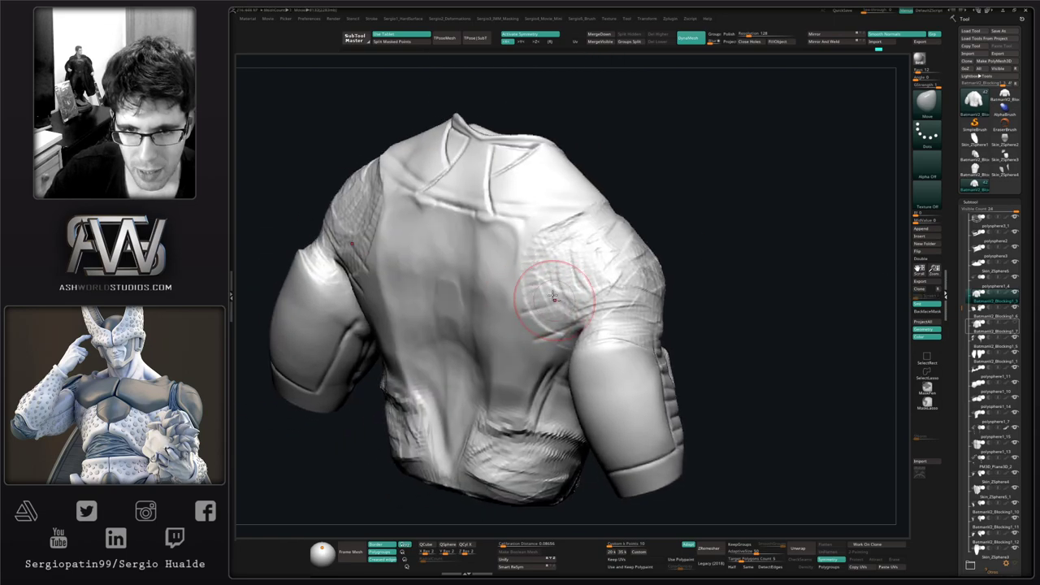
mouse_move(533, 296)
shift+mouse_down()
mouse_move(529, 247)
mouse_move(578, 250)
mouse_move(573, 321)
shift+mouse_up()
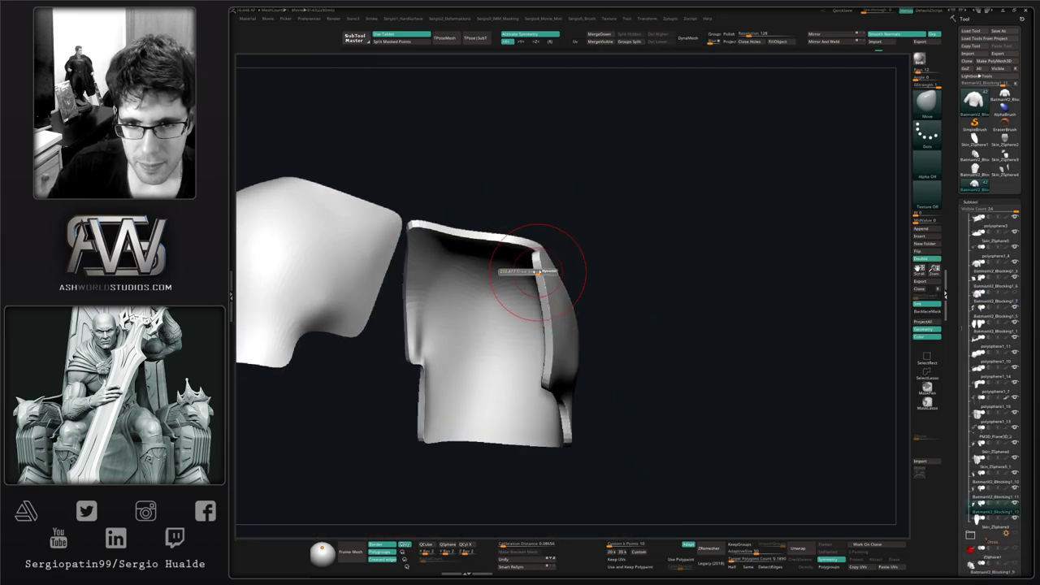
Step: Reshape the rim of the shoulder plates beneath the rear ribbed straps with the Move brush
drag(538, 262, 549, 295)
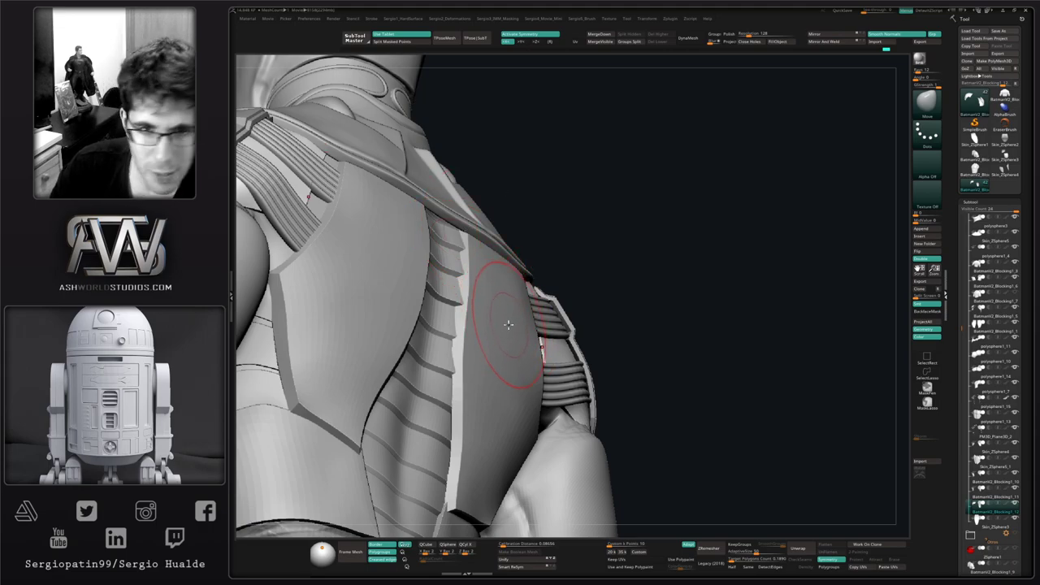
right_drag(536, 310, 497, 358)
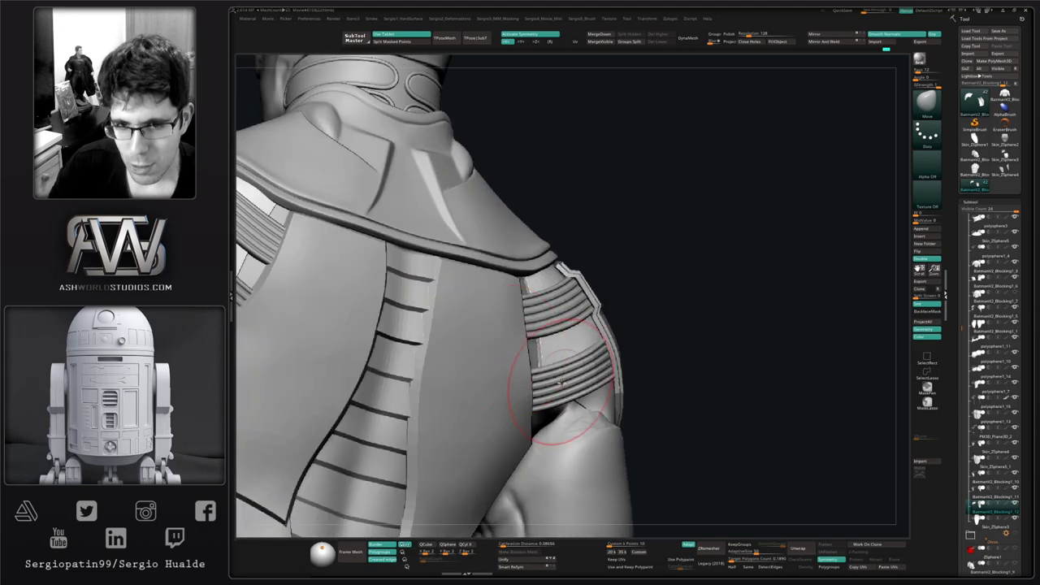
mouse_move(614, 414)
right_down()
mouse_move(553, 379)
mouse_move(547, 421)
right_up()
key(alt+s)
right_drag(547, 421, 541, 391)
key(s)
drag(541, 392, 533, 395)
right_drag(539, 395, 545, 405)
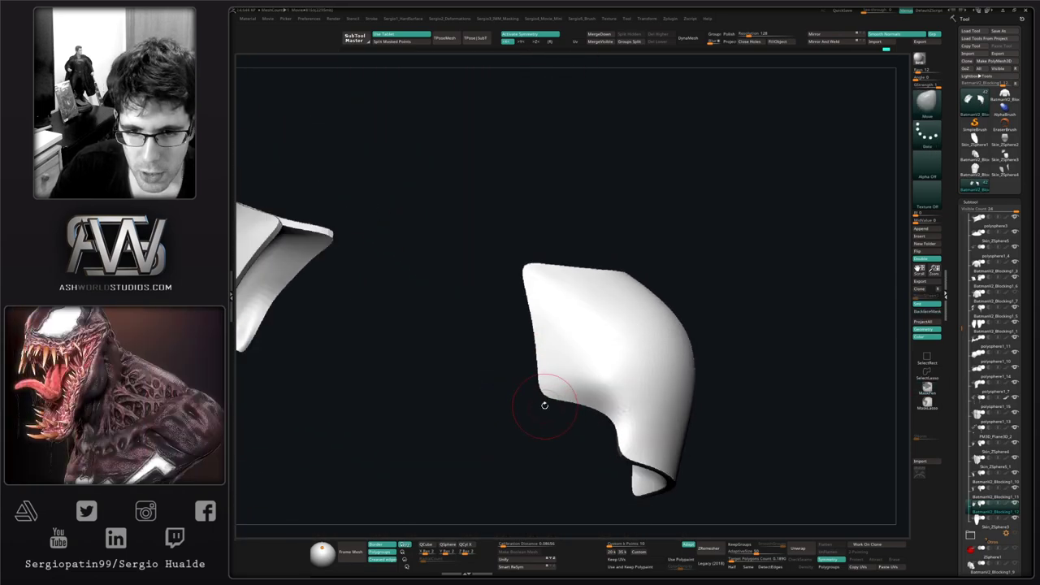
Step: Move the lower rear corner of the shoulder plates toward the bottom ribbed strap at the armpit
key(s)
drag(543, 404, 550, 403)
key(alt+s)
right_drag(550, 402, 542, 401)
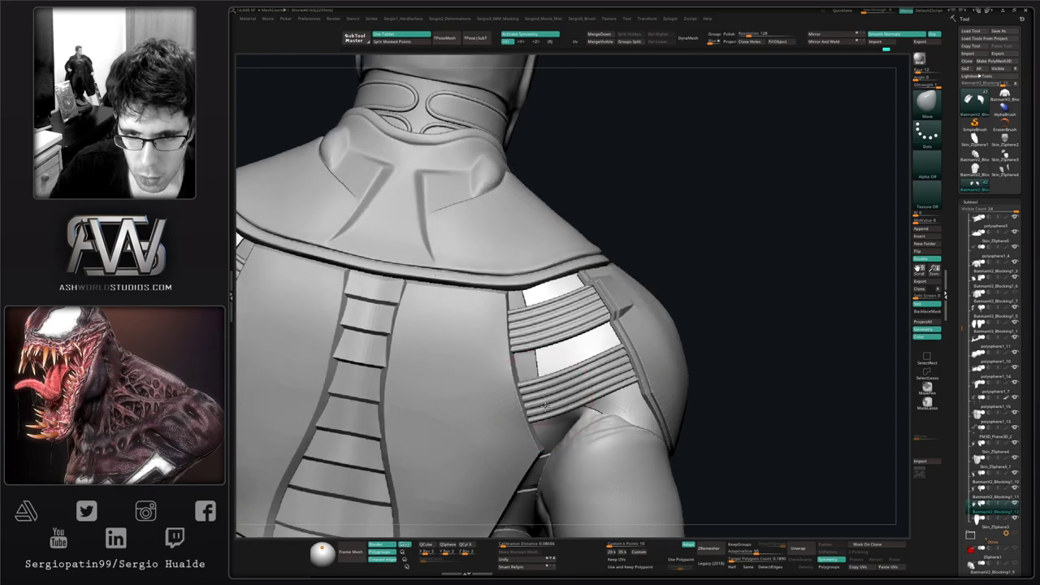
drag(545, 405, 554, 424)
ctrl+right_drag(556, 429, 543, 374)
key(s)
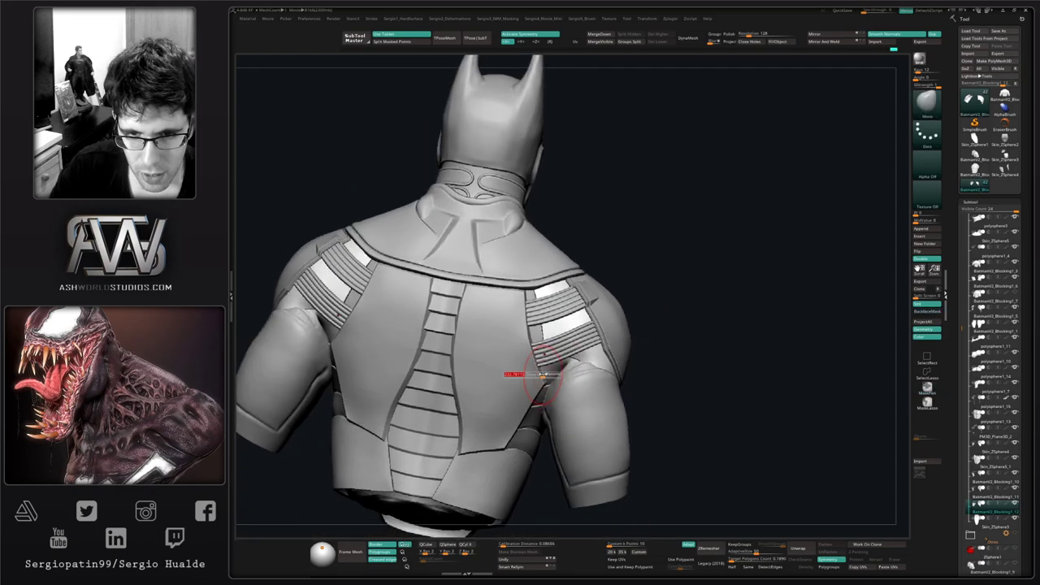
key(alt+s)
drag(542, 374, 555, 383)
key(alt+s)
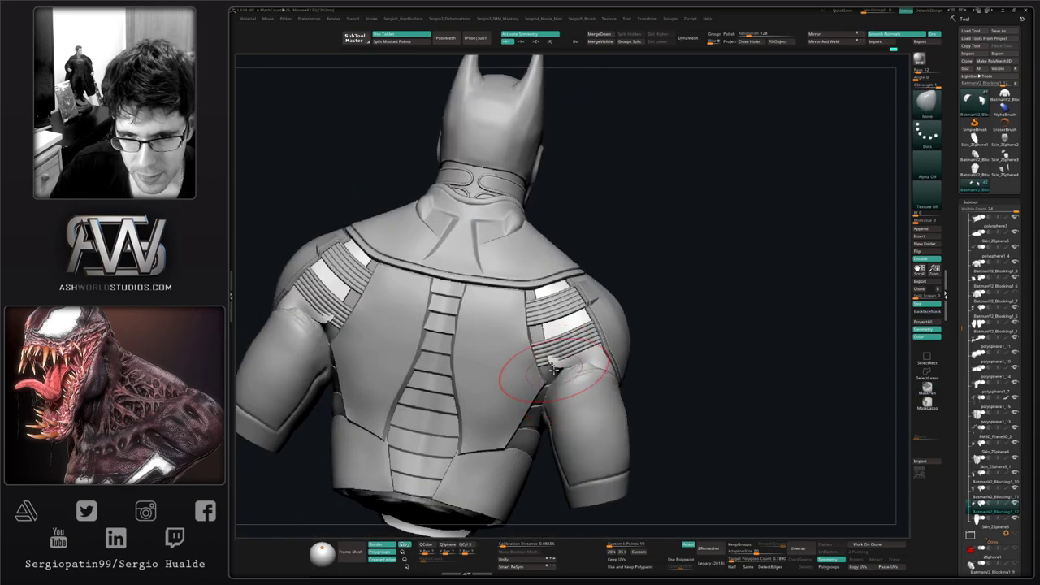
Step: Fit the lower rear edge of the shoulder plates between the ribbed straps and the upper arm
mouse_move(554, 370)
right_down()
mouse_move(559, 355)
mouse_move(582, 346)
right_up()
drag(554, 367, 558, 376)
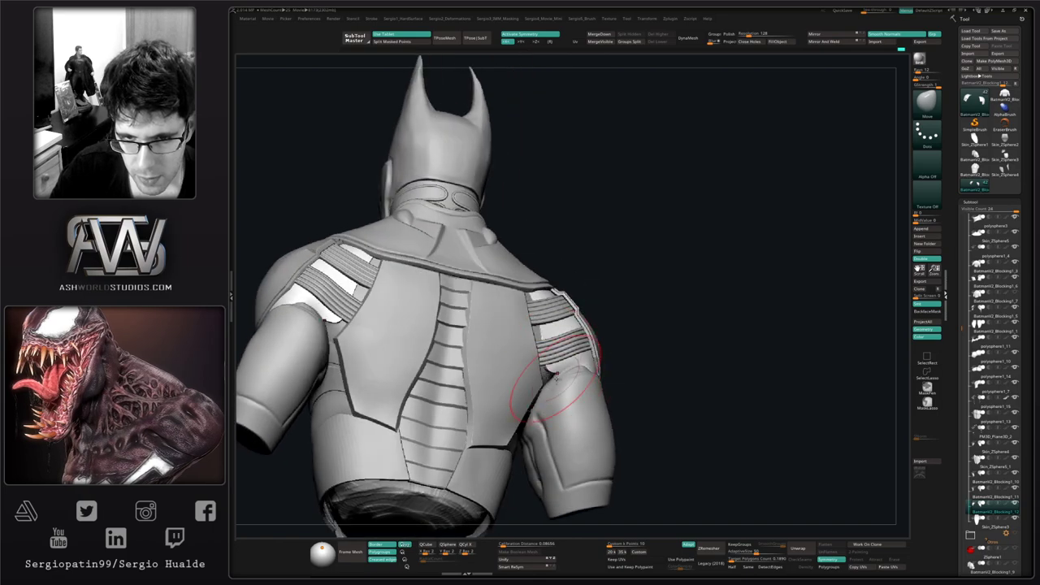
right_drag(556, 375, 574, 381)
drag(570, 381, 566, 373)
mouse_move(569, 377)
ctrl+right_down()
mouse_move(578, 408)
mouse_move(575, 388)
ctrl+right_up()
ctrl+shift+click(573, 392)
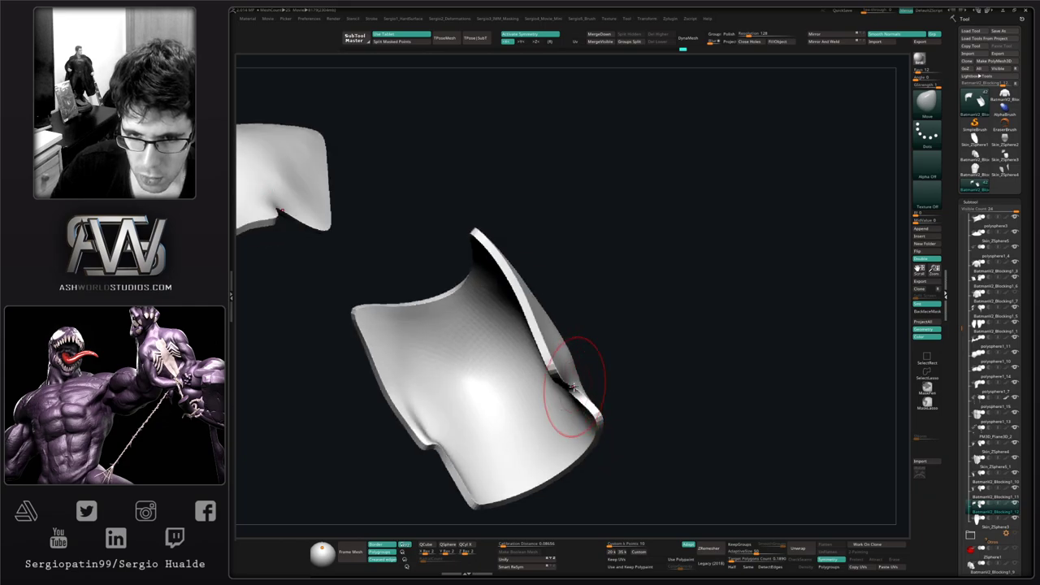
Step: Refine the notched underarm edge of the isolated shoulder plates and show the full armour again
drag(575, 387, 584, 379)
right_drag(574, 382, 580, 362)
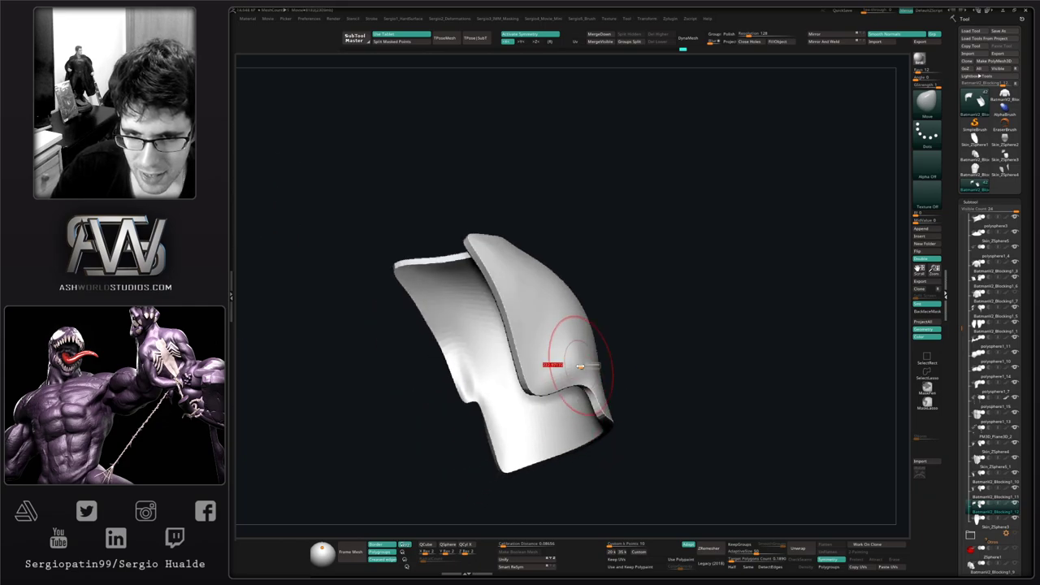
shift+drag(576, 358, 553, 378)
right_drag(554, 378, 536, 390)
key(shift+alt+s)
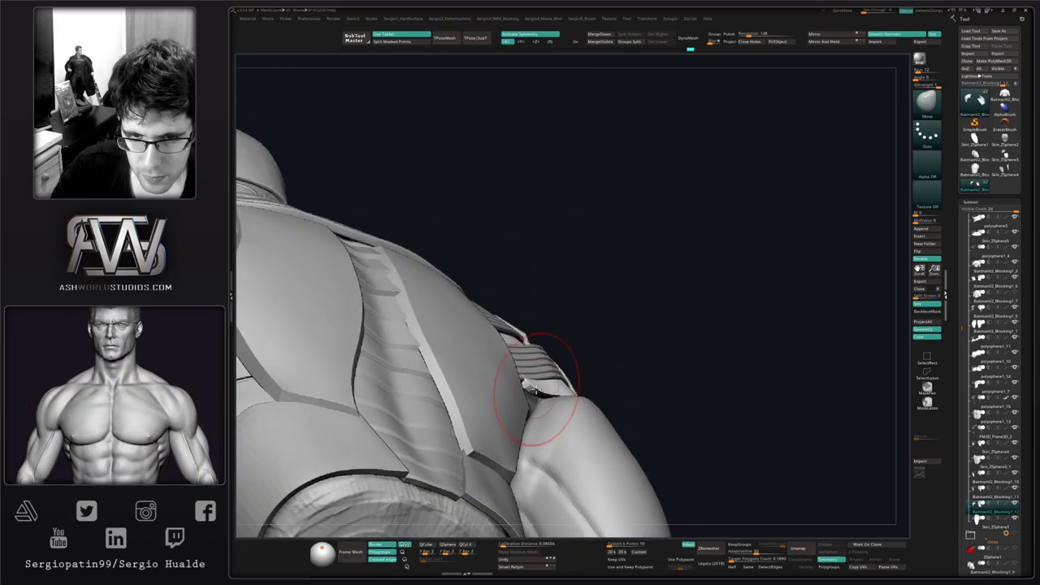
Step: Adjust the underarm edge of the shoulder plates from below and behind to cover the gap above the arm
drag(539, 398, 530, 399)
mouse_move(531, 399)
right_down()
mouse_move(540, 388)
mouse_move(519, 393)
mouse_move(596, 406)
right_up()
drag(595, 409, 599, 416)
mouse_move(599, 416)
right_down()
mouse_move(582, 412)
mouse_move(582, 378)
mouse_move(561, 387)
mouse_move(567, 325)
right_up()
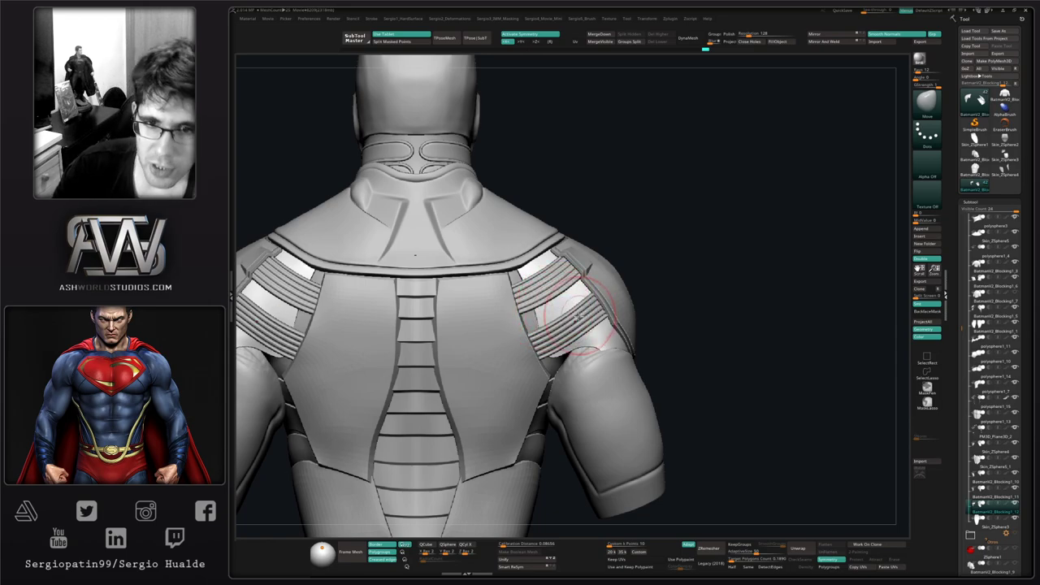
right_drag(578, 315, 559, 325)
key(alt+s)
drag(555, 355, 529, 287)
key(alt+s)
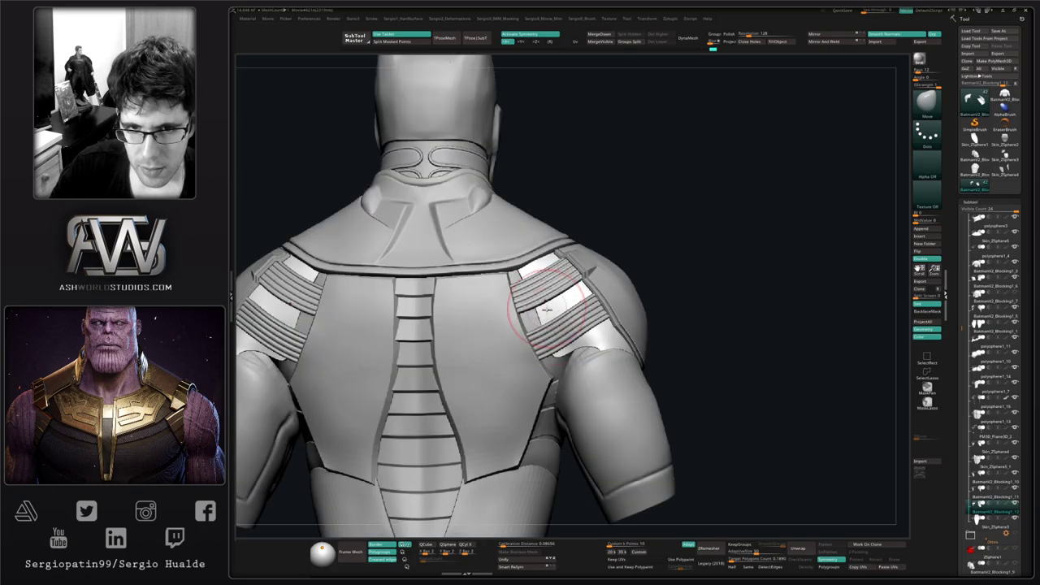
Step: Extend the lower rear corner of the shoulder plates toward the back armour and adjust the isolated bottom edge
mouse_move(546, 308)
right_down()
mouse_move(555, 322)
mouse_move(529, 347)
mouse_move(543, 331)
mouse_move(571, 374)
right_up()
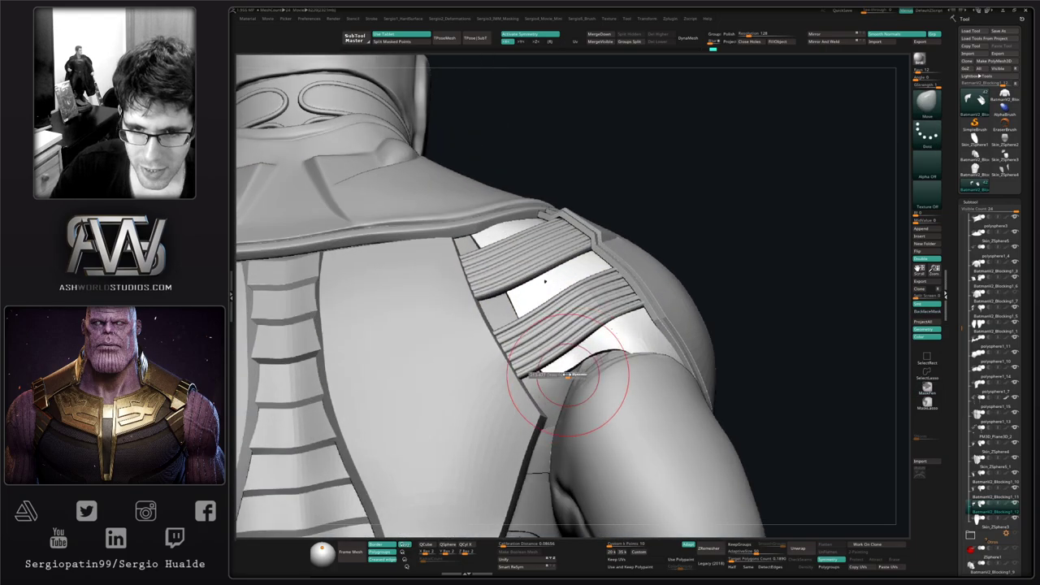
drag(571, 374, 564, 372)
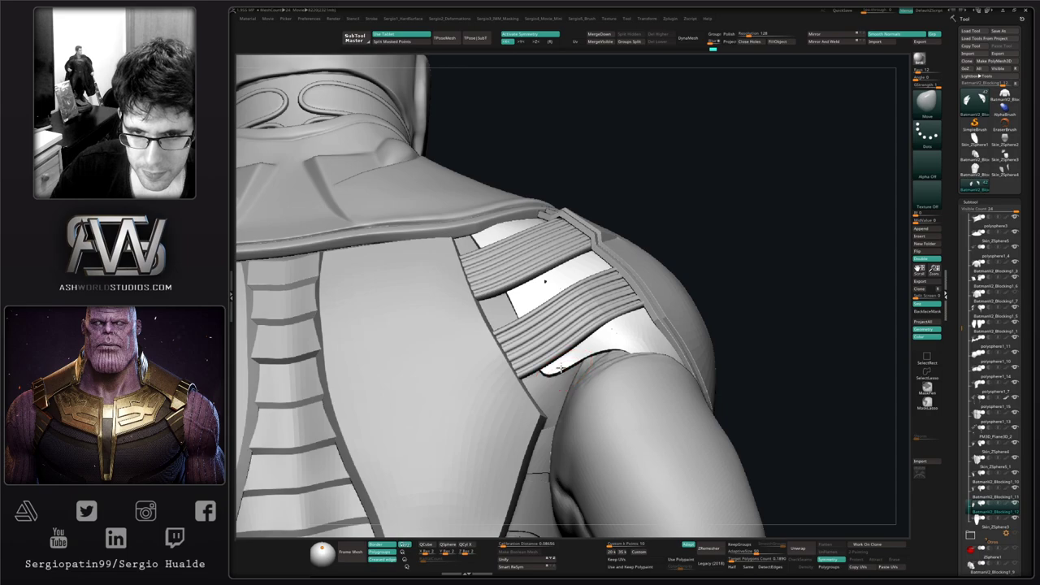
ctrl+right_drag(561, 368, 573, 390)
key(alt+s)
drag(580, 398, 576, 411)
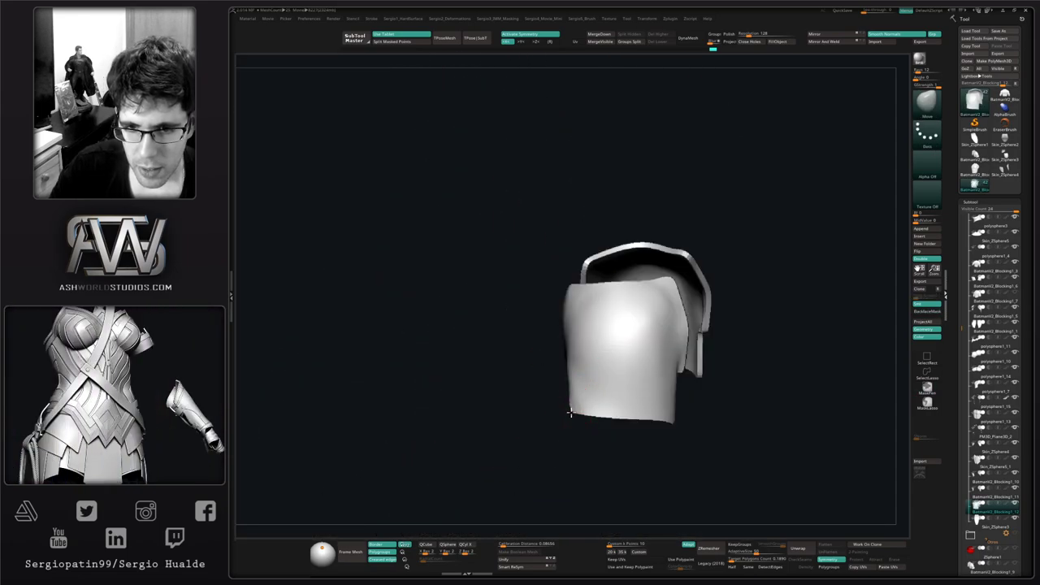
mouse_move(571, 414)
right_down()
mouse_move(582, 414)
mouse_move(573, 409)
mouse_move(585, 390)
mouse_move(563, 435)
right_up()
Step: Smooth the rear and notched edges of the isolated shoulder plates at a lower subdivision level and return to the higher level
ctrl+shift+click(580, 390)
ctrl+shift+click(562, 436)
key(shift+d)
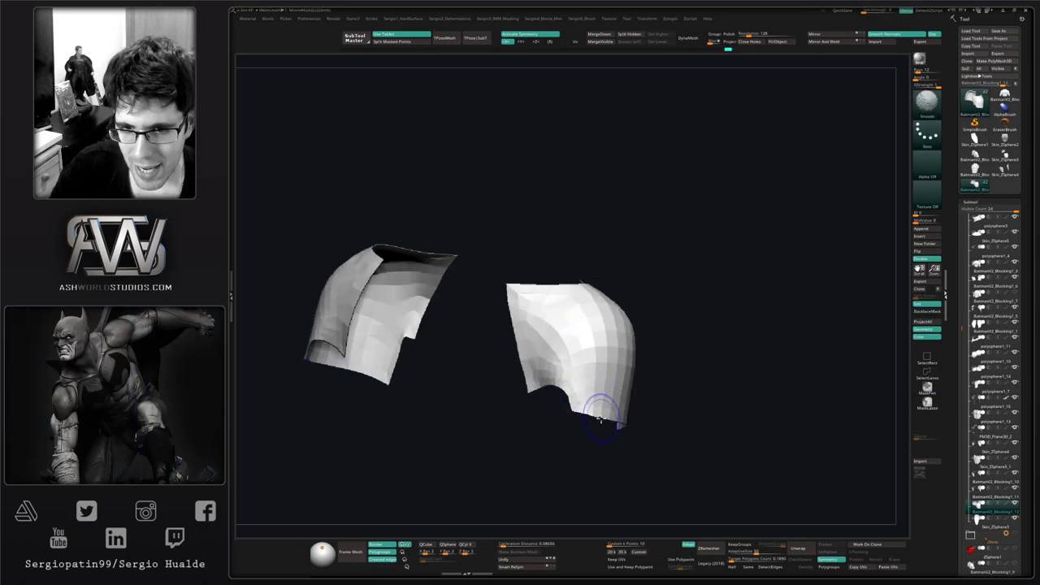
mouse_move(600, 419)
right_down()
mouse_move(569, 420)
mouse_move(578, 420)
right_up()
right_drag(560, 366, 545, 374)
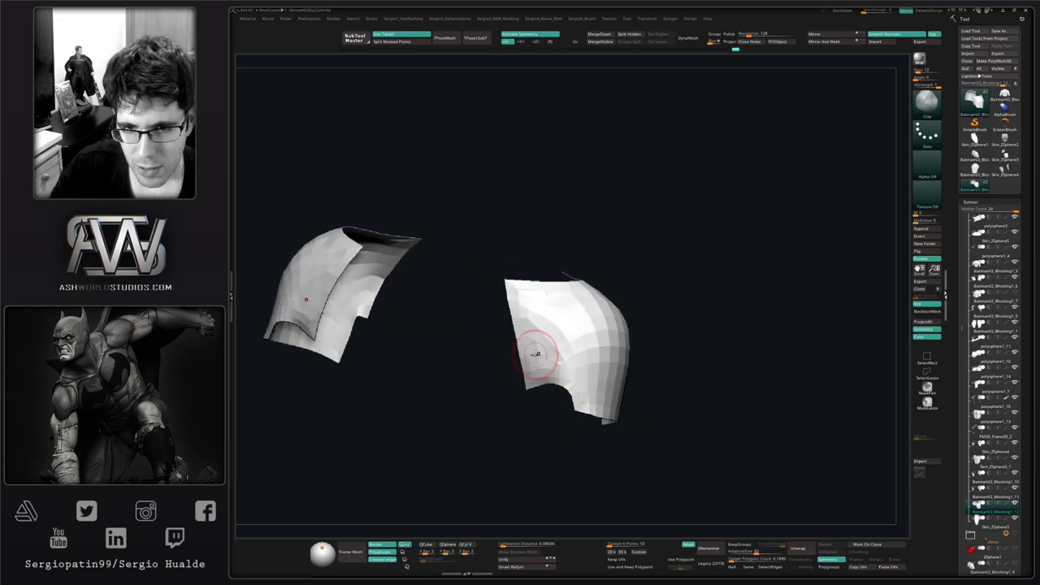
shift+drag(543, 371, 587, 330)
right_drag(588, 330, 558, 317)
ctrl+shift+click(541, 401)
ctrl+right_drag(597, 409, 567, 335)
shift+drag(584, 386, 595, 379)
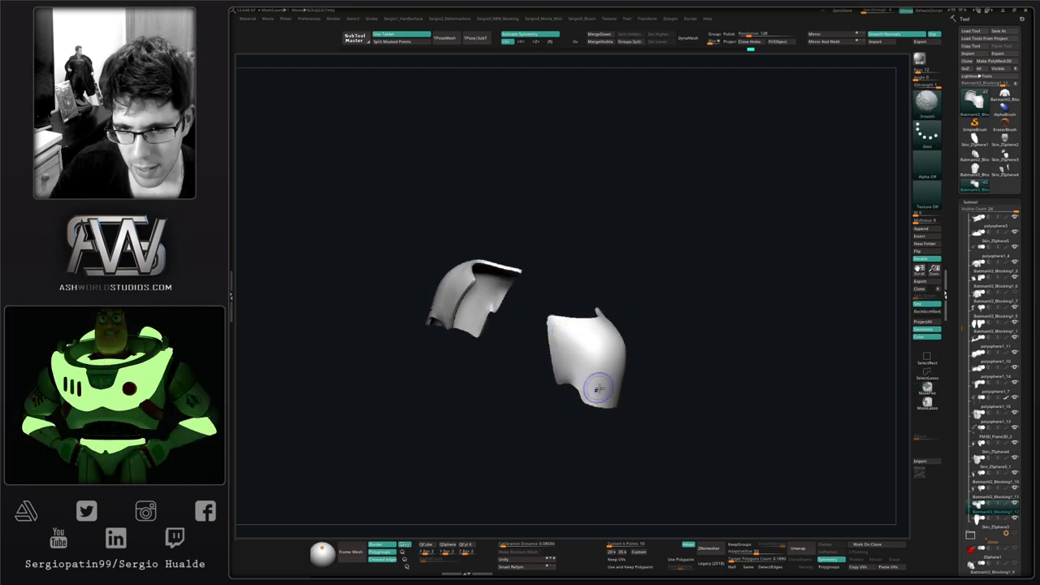
Step: Show the full armour and fit the rear edge of the shoulder plates under the straps with the Move brush
mouse_move(606, 394)
right_down()
mouse_move(631, 350)
mouse_move(597, 372)
mouse_move(593, 354)
mouse_move(572, 355)
mouse_move(584, 362)
right_up()
key(shift+s)
key(b)
key(m)
key(v)
mouse_move(584, 361)
right_down()
mouse_move(564, 372)
mouse_move(577, 375)
right_up()
drag(580, 391, 575, 386)
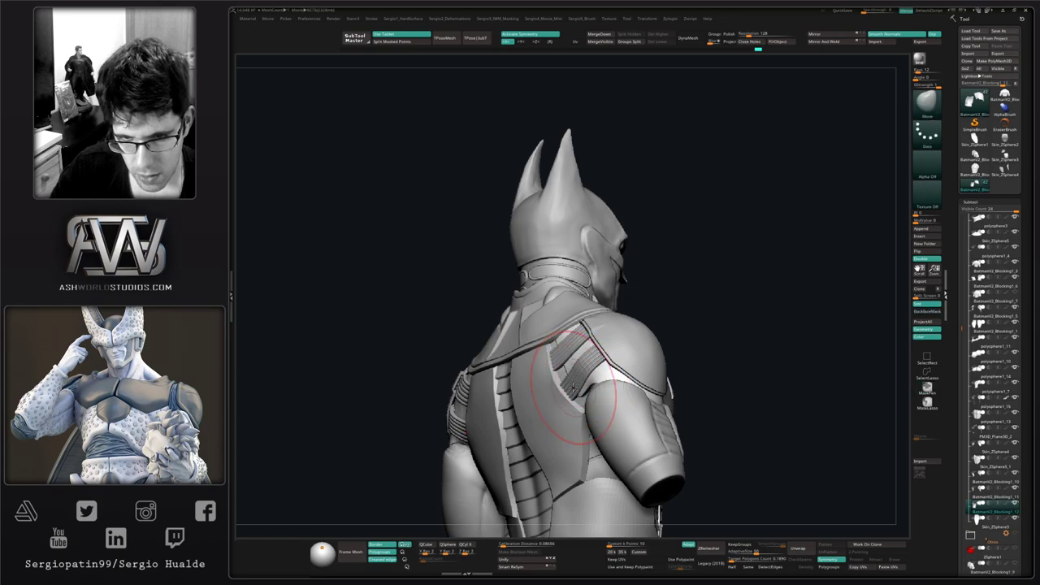
Step: Show the cape again and collapse the open subtool folders
right_drag(574, 389, 597, 336)
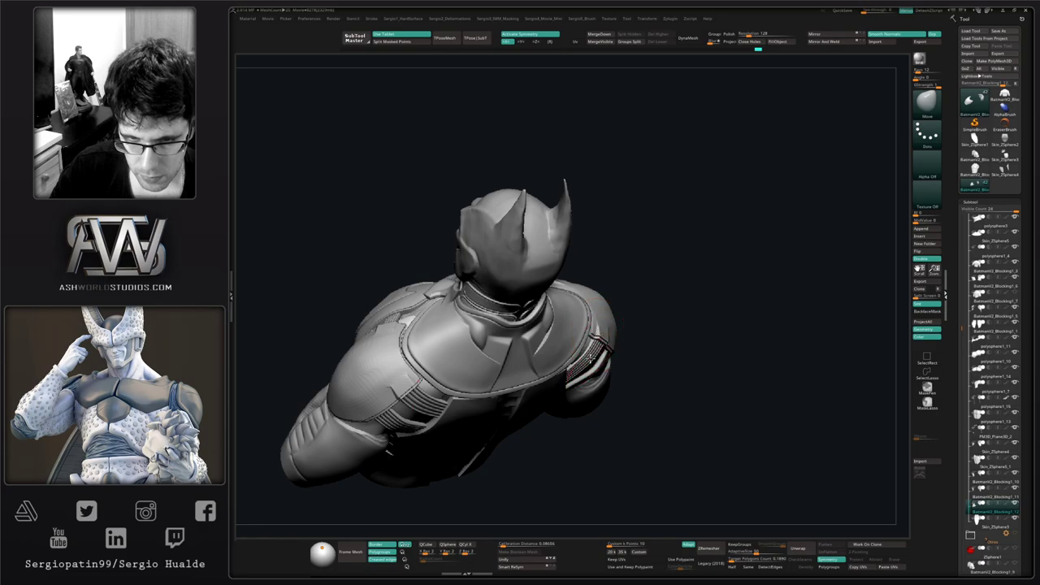
right_drag(581, 372, 565, 346)
mouse_move(564, 346)
right_down()
mouse_move(550, 352)
mouse_move(561, 342)
mouse_move(576, 384)
mouse_move(531, 370)
right_up()
mouse_move(531, 370)
alt+right_down()
mouse_move(481, 344)
mouse_move(413, 331)
alt+right_up()
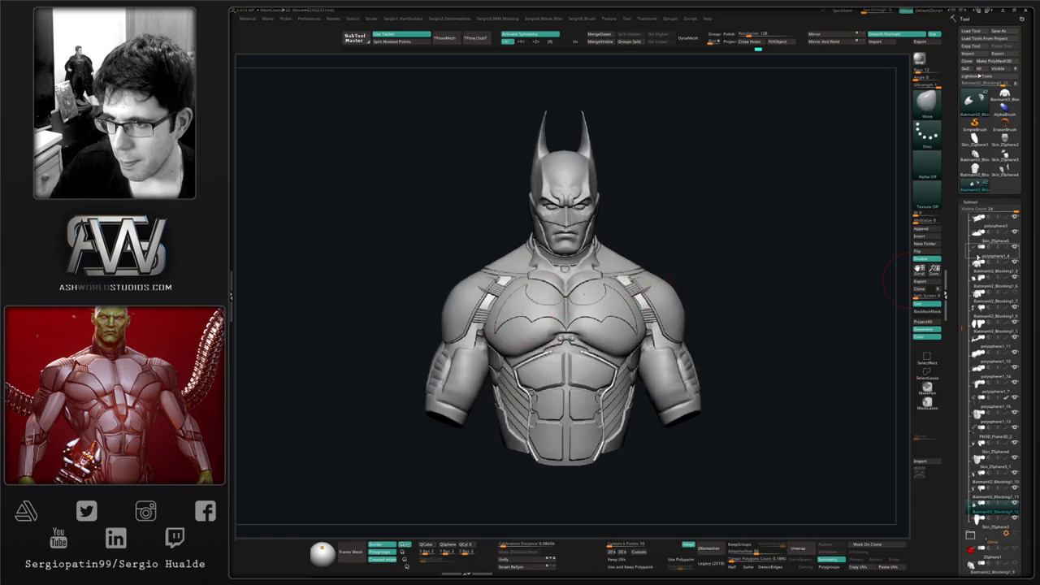
drag(963, 289, 962, 488)
click(971, 340)
click(1014, 324)
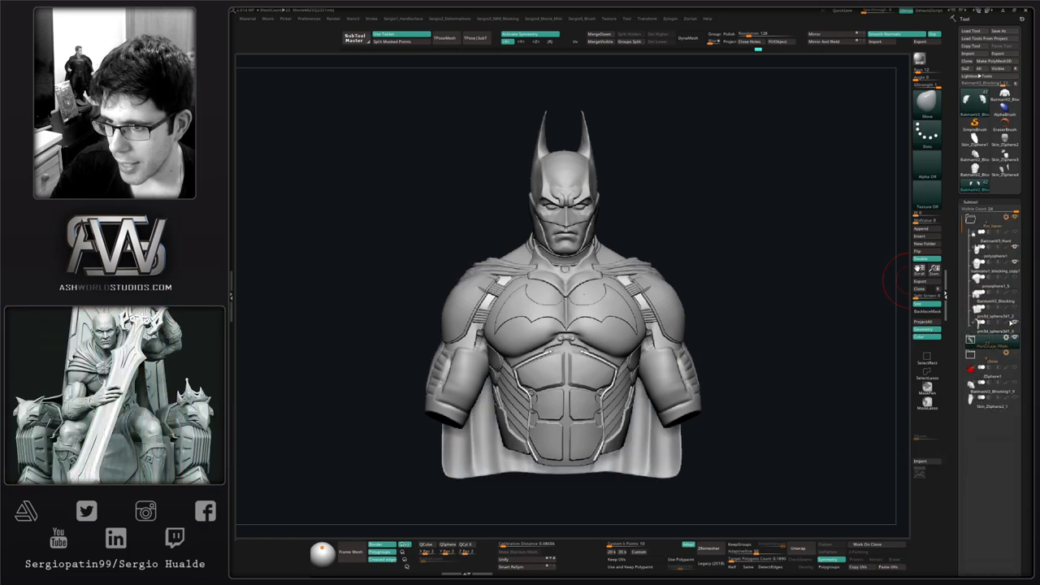
click(971, 219)
right_drag(779, 300, 640, 311)
right_drag(720, 274, 690, 291)
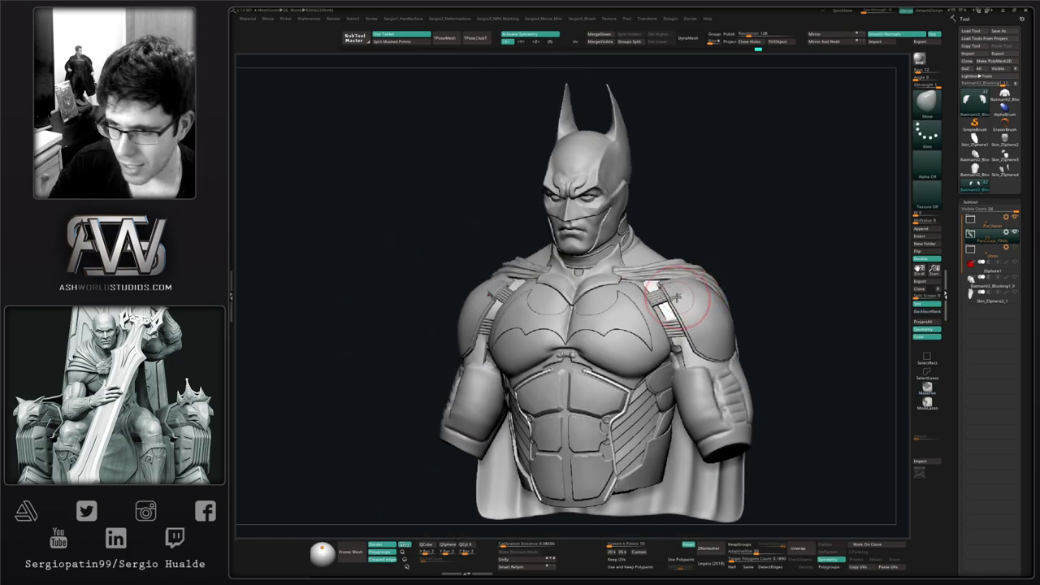